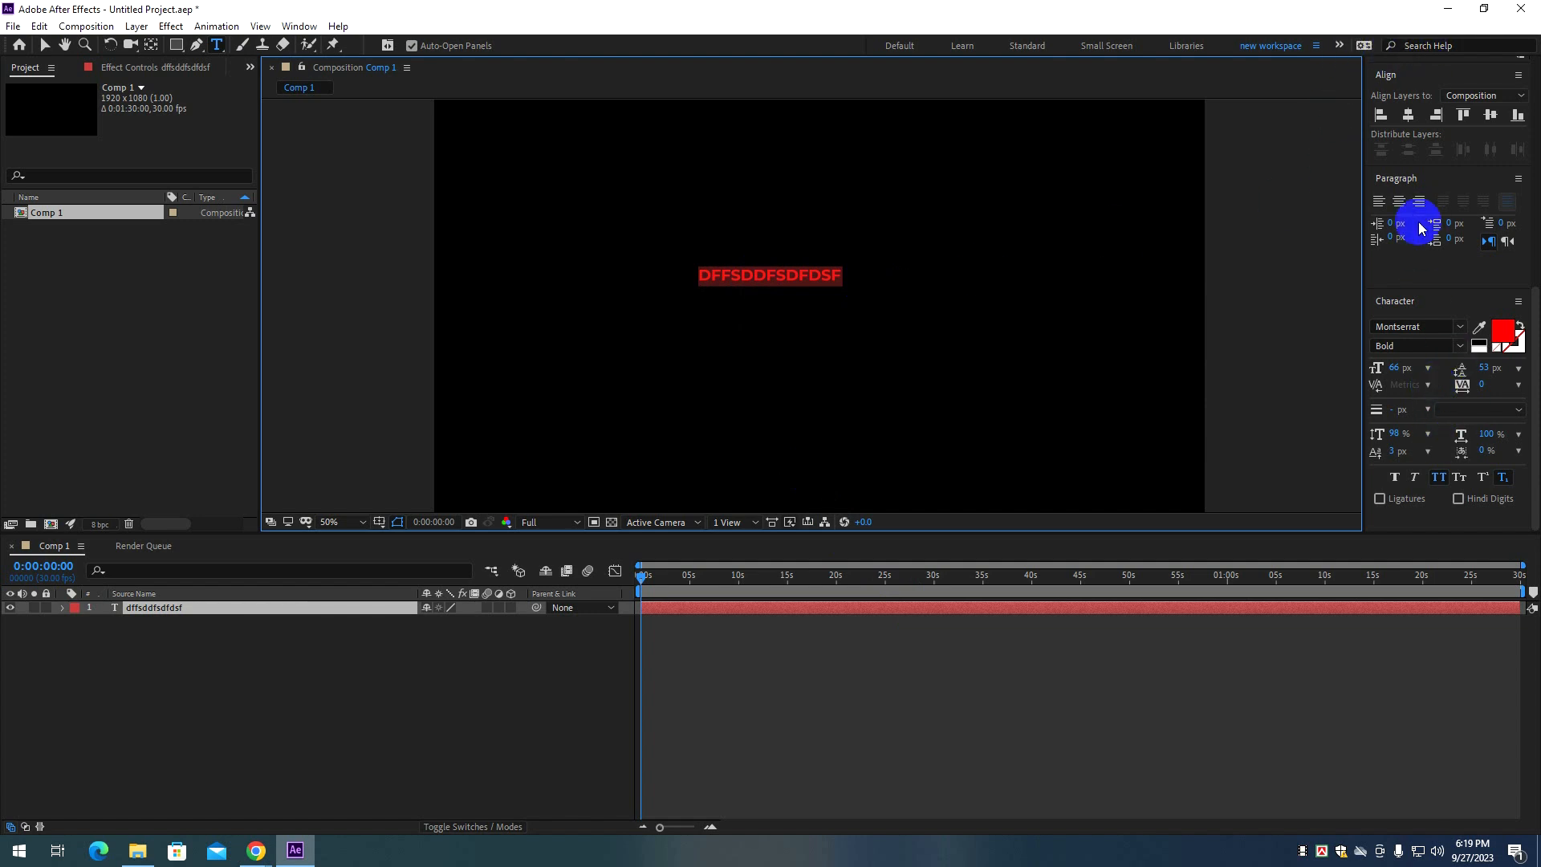
{"action": "left_click", "coordinate": [1426, 267]}
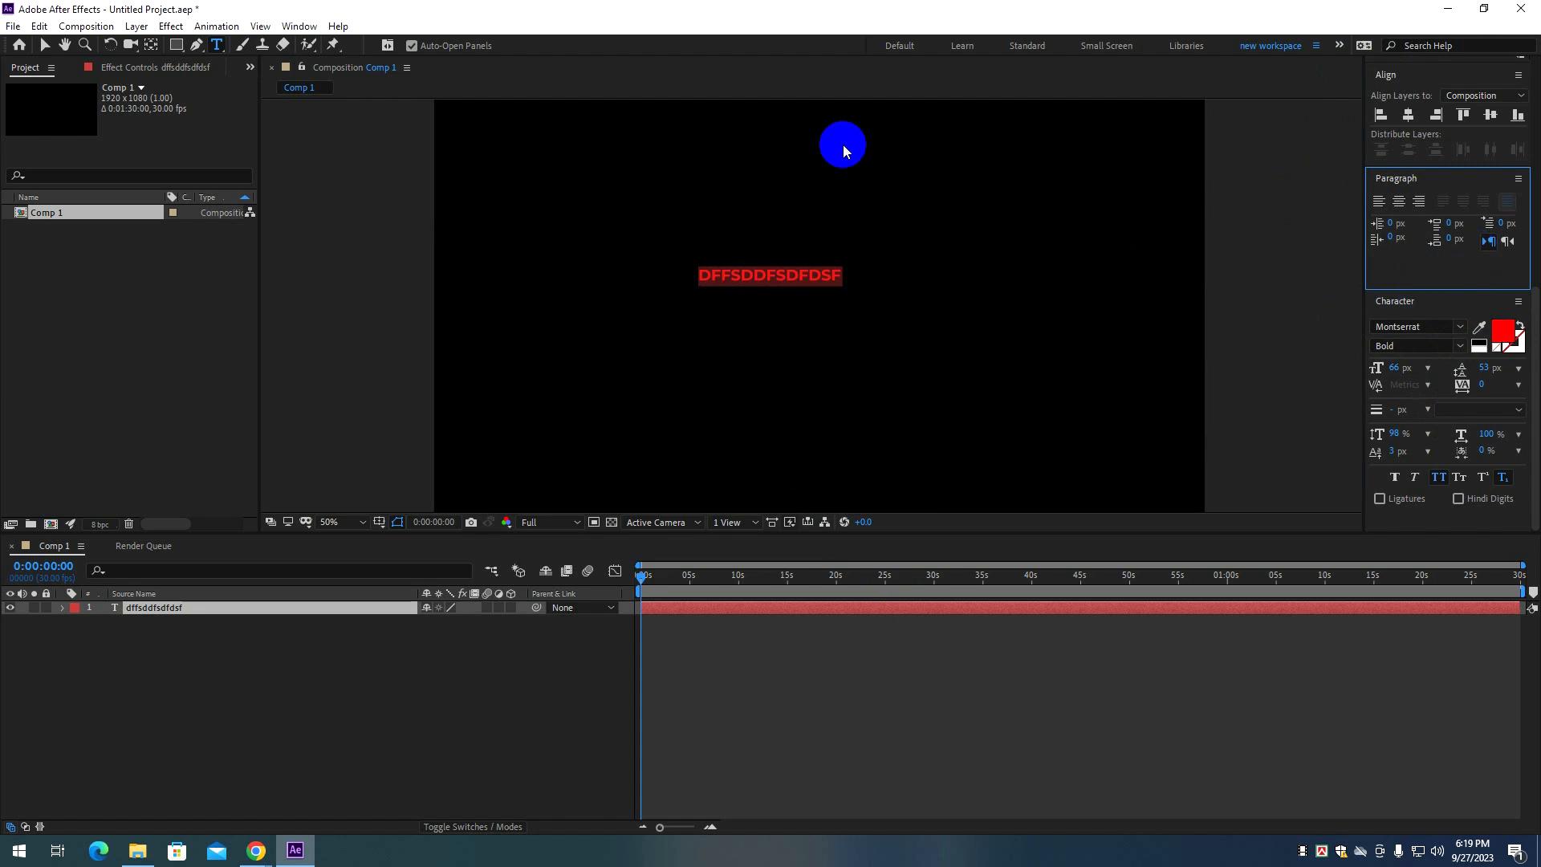
{"action": "left_click", "coordinate": [302, 29]}
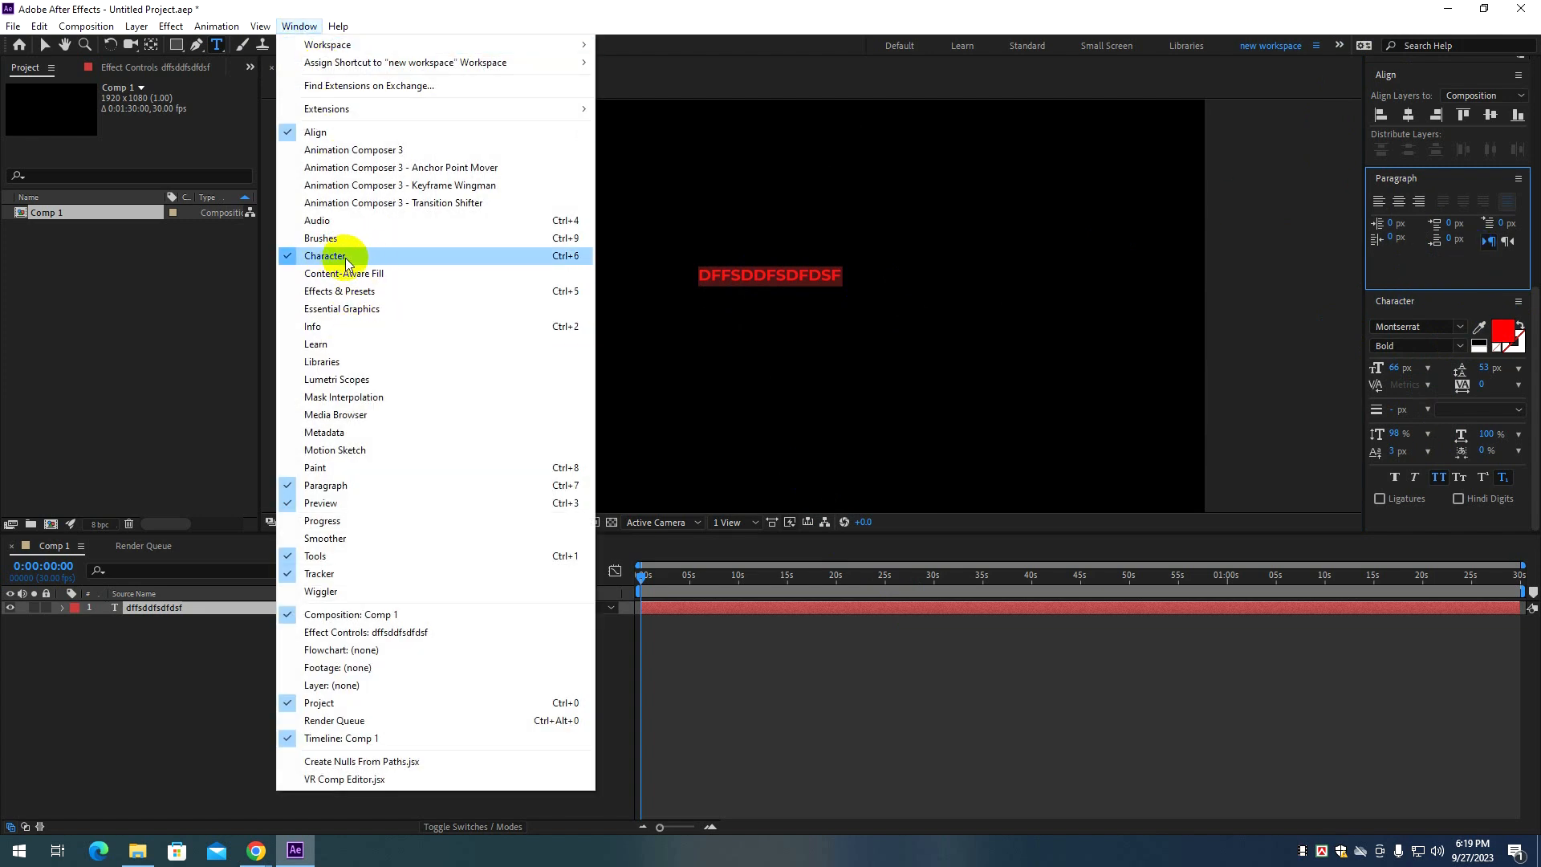
{"action": "left_click", "coordinate": [1240, 286]}
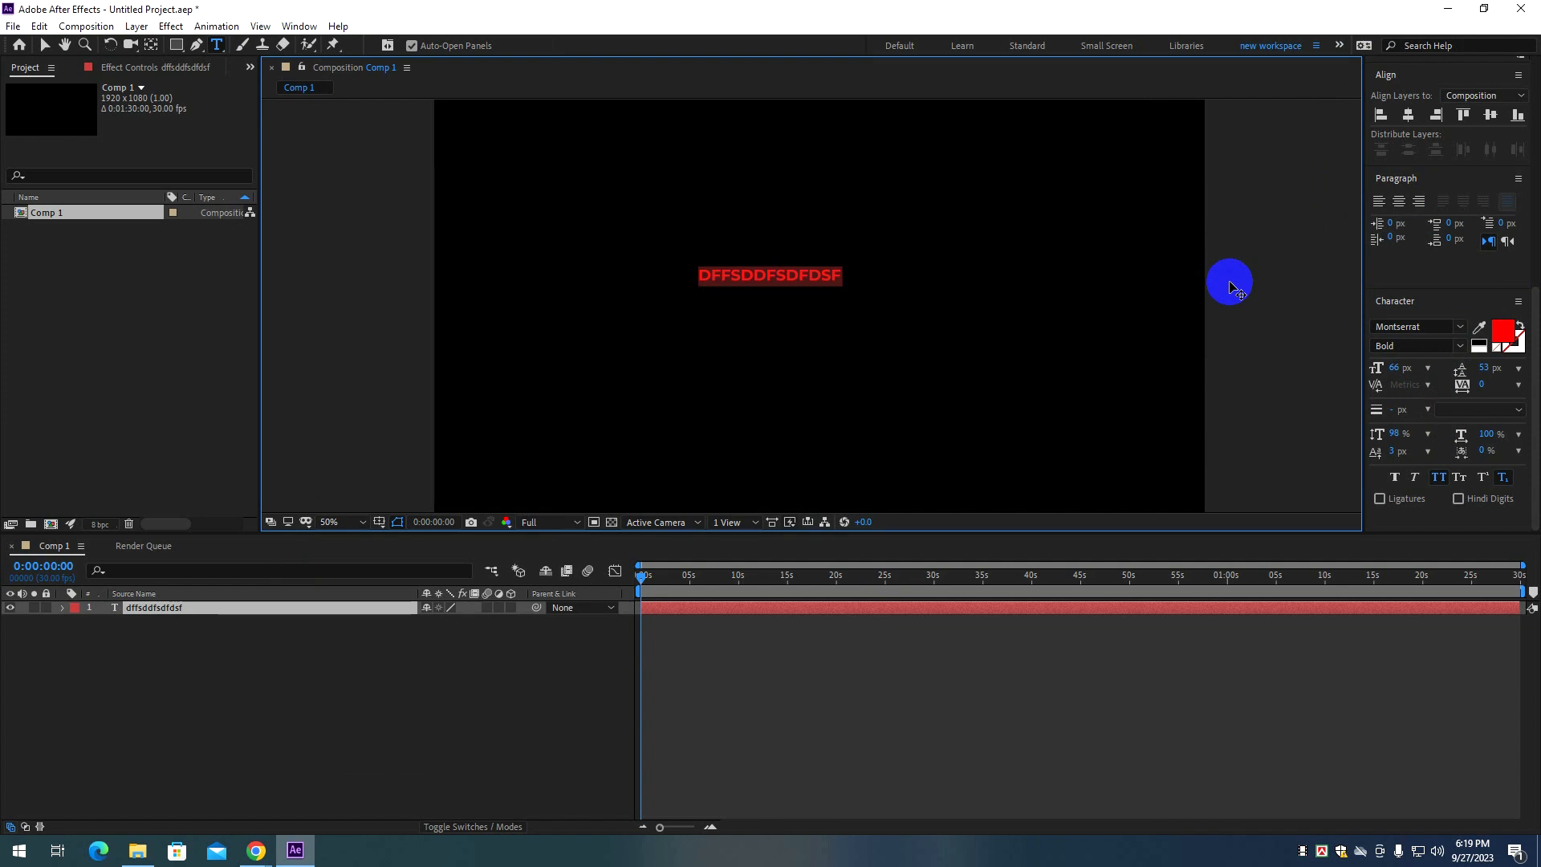
{"action": "left_click", "coordinate": [1421, 265]}
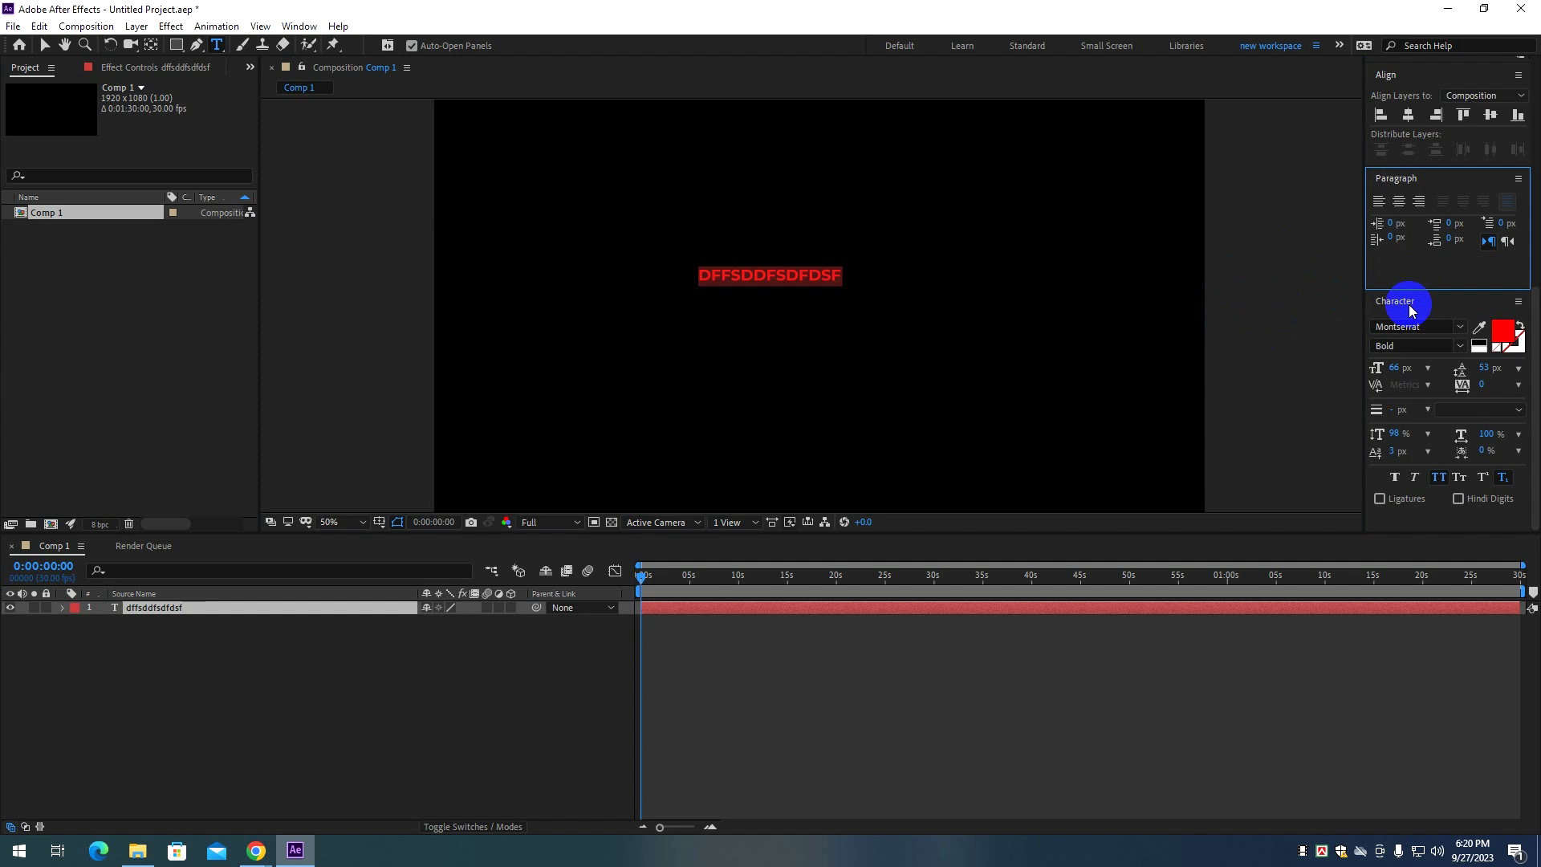
{"action": "left_click", "coordinate": [1413, 309]}
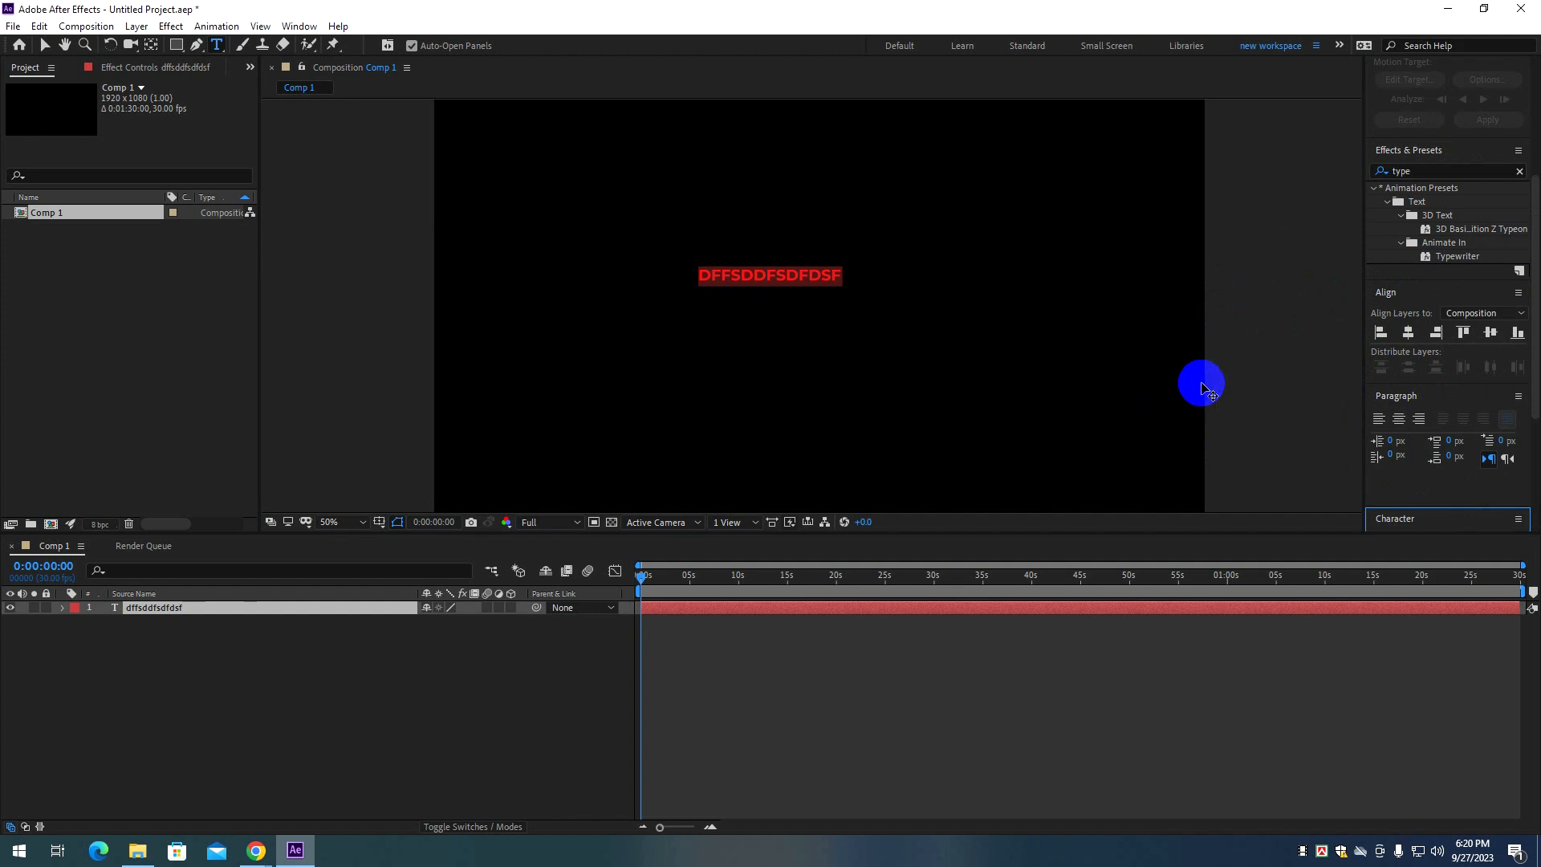
{"action": "scroll", "coordinate": [1413, 438], "scroll_direction": "down", "scroll_amount": 3}
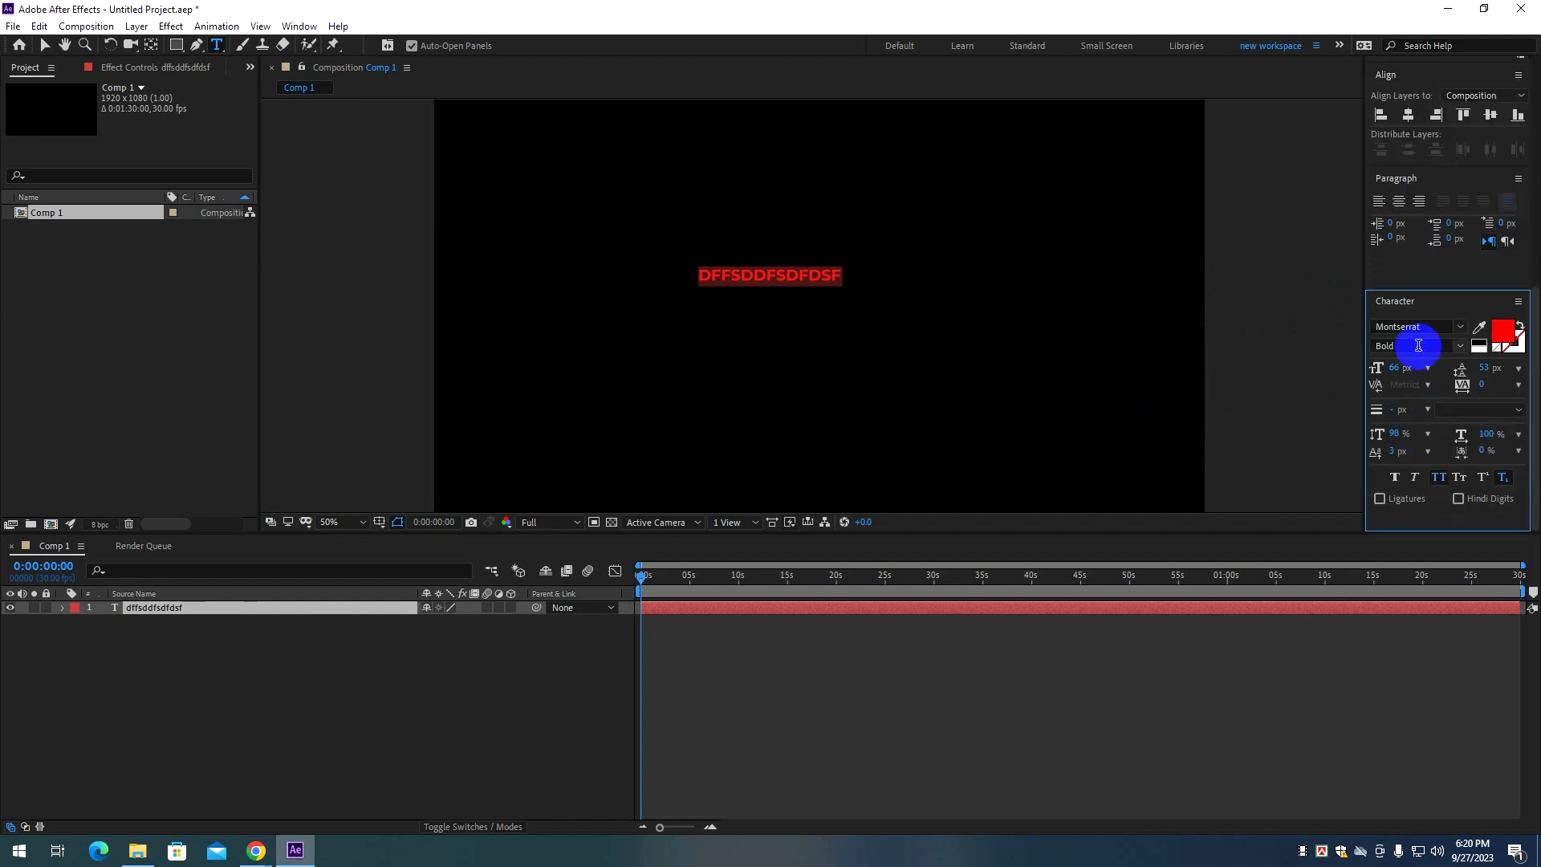
Set the font of the selected text to Montserrat Thin.
{"action": "left_click", "coordinate": [1461, 327]}
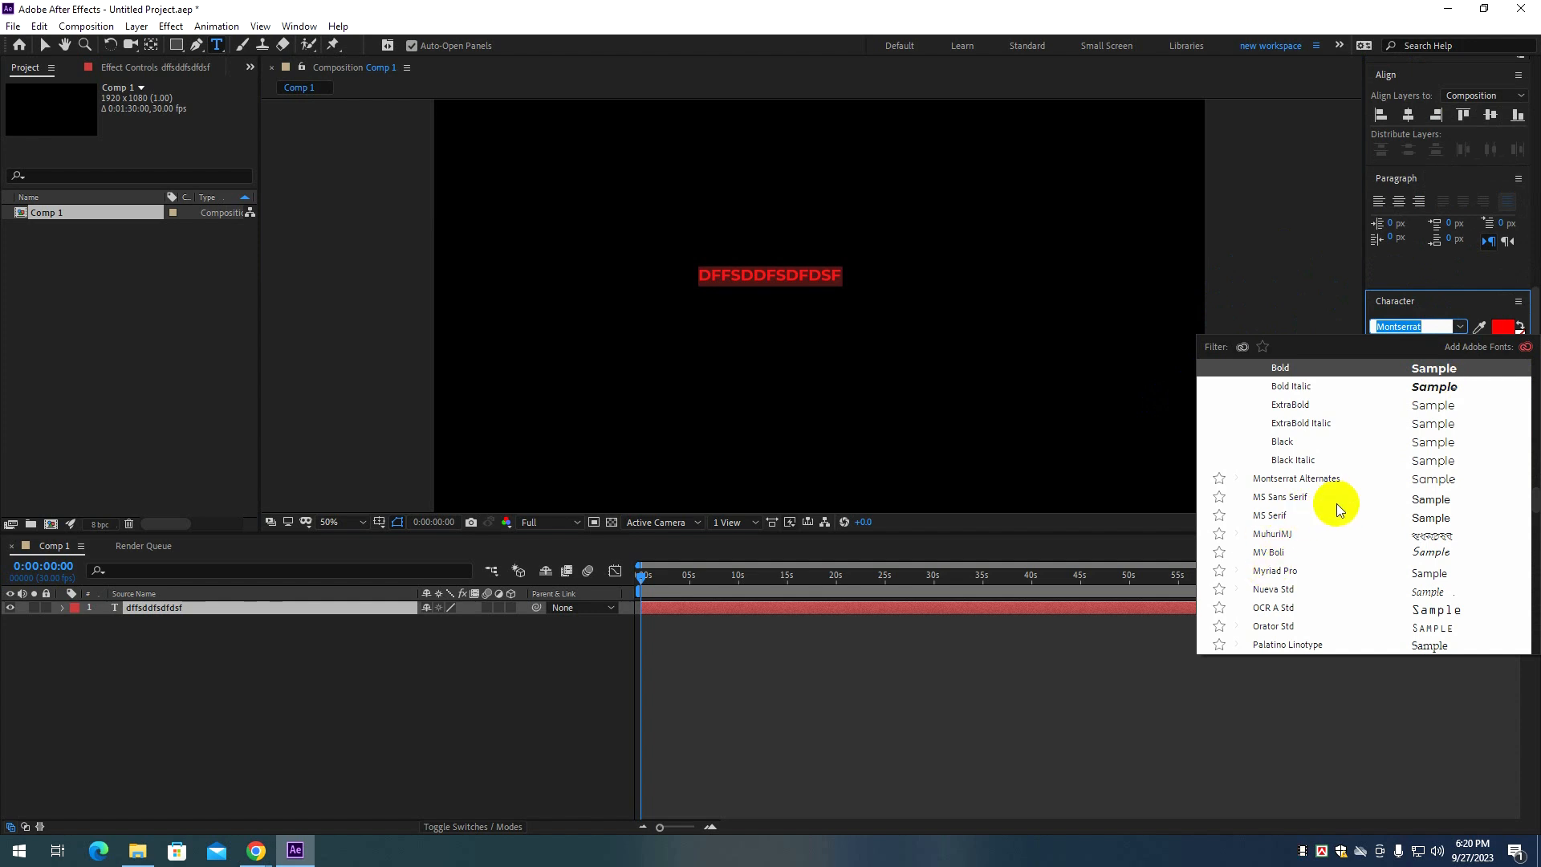
{"action": "scroll", "coordinate": [1336, 503], "scroll_direction": "up", "scroll_amount": 5}
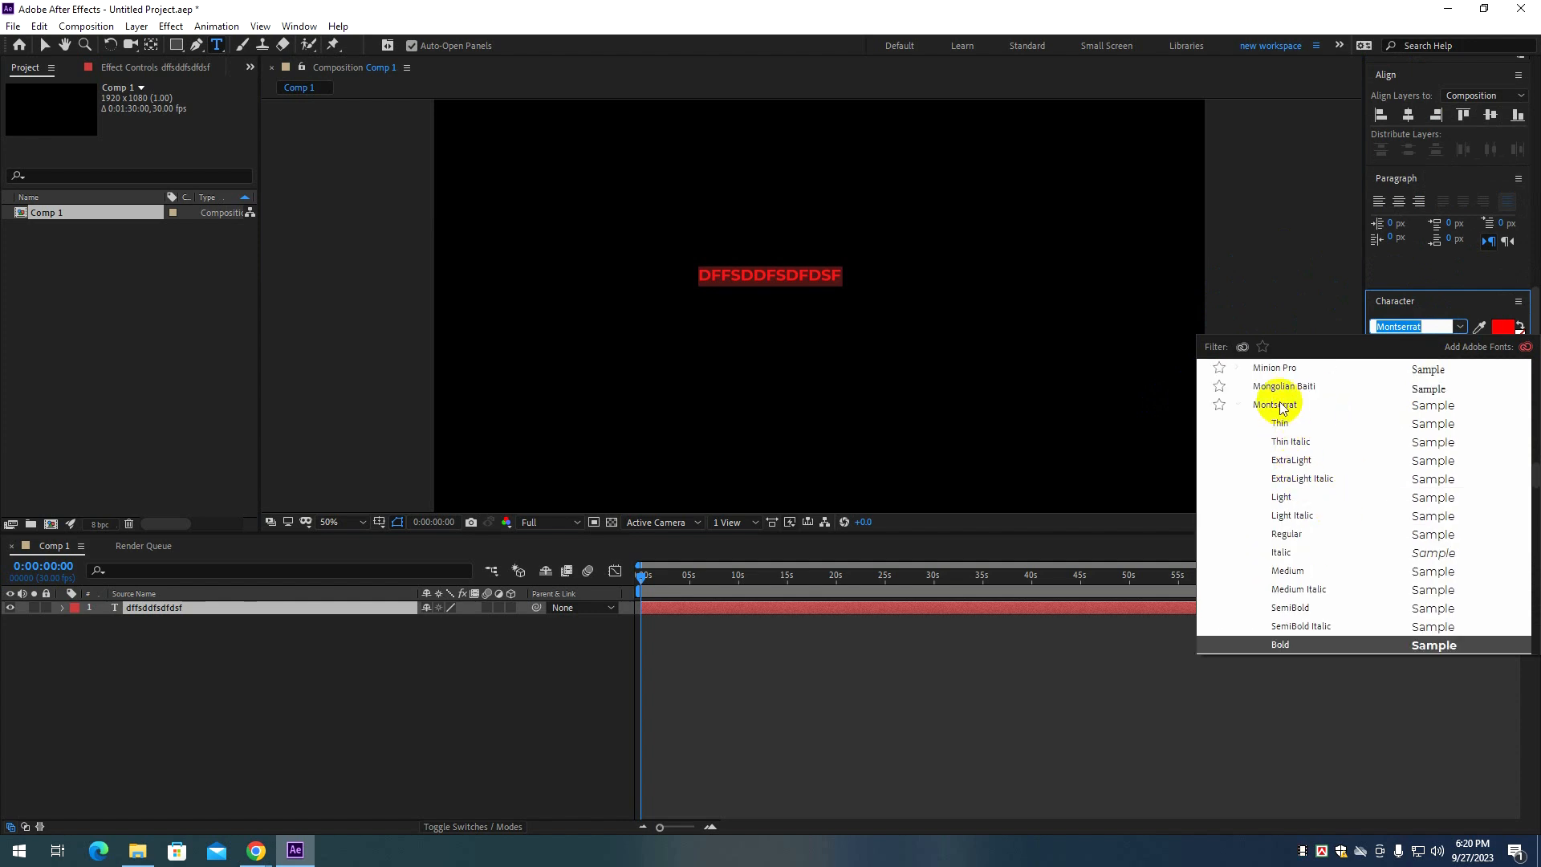
{"action": "left_click", "coordinate": [1281, 406]}
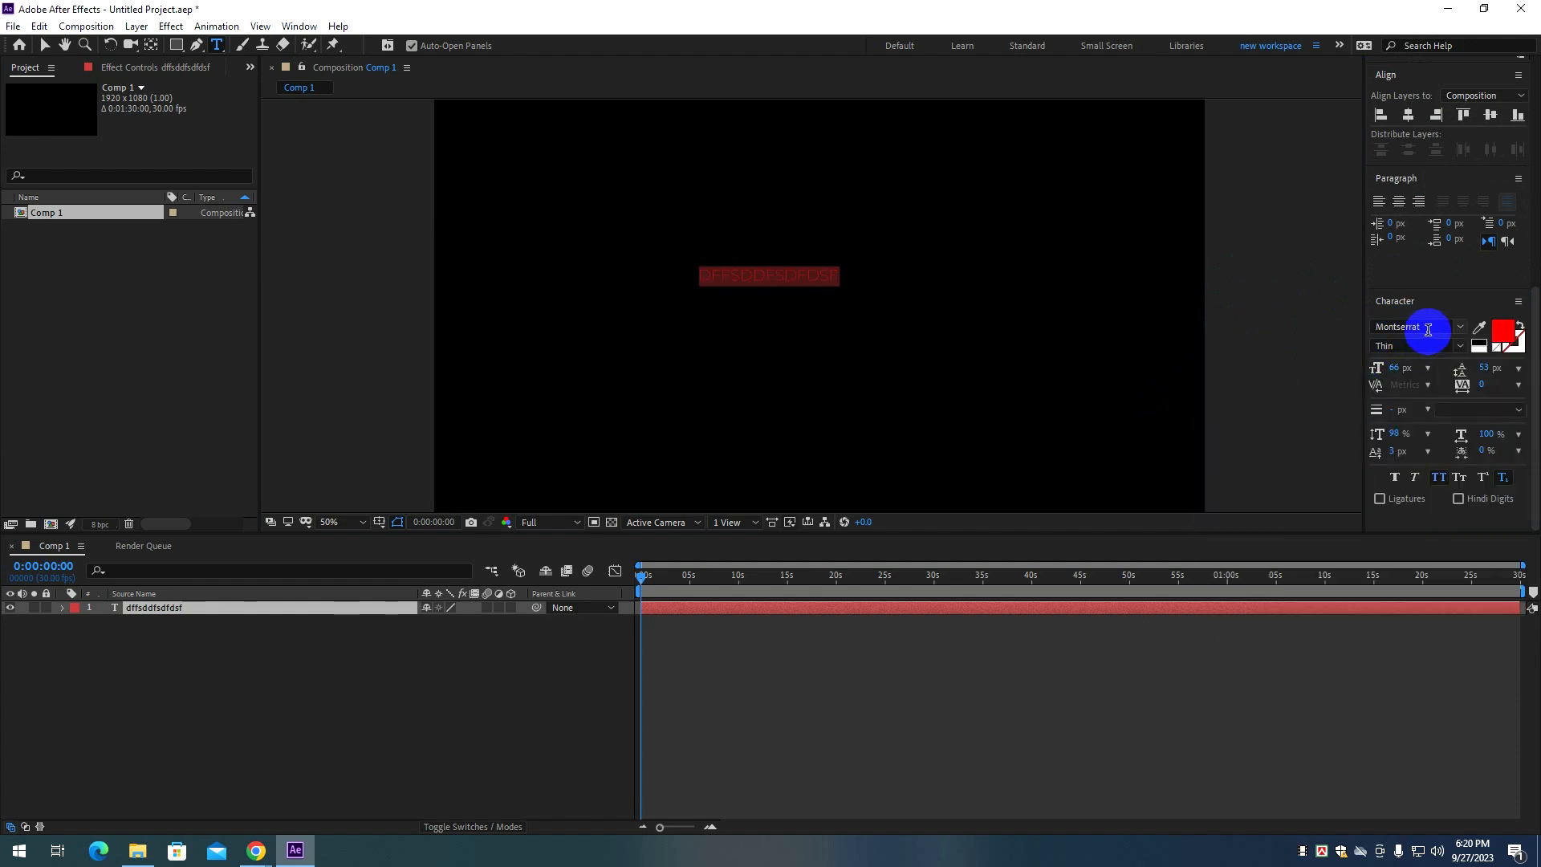
Set the fill color of the selected text to white (FFFFFF).
{"action": "left_click", "coordinate": [1507, 333]}
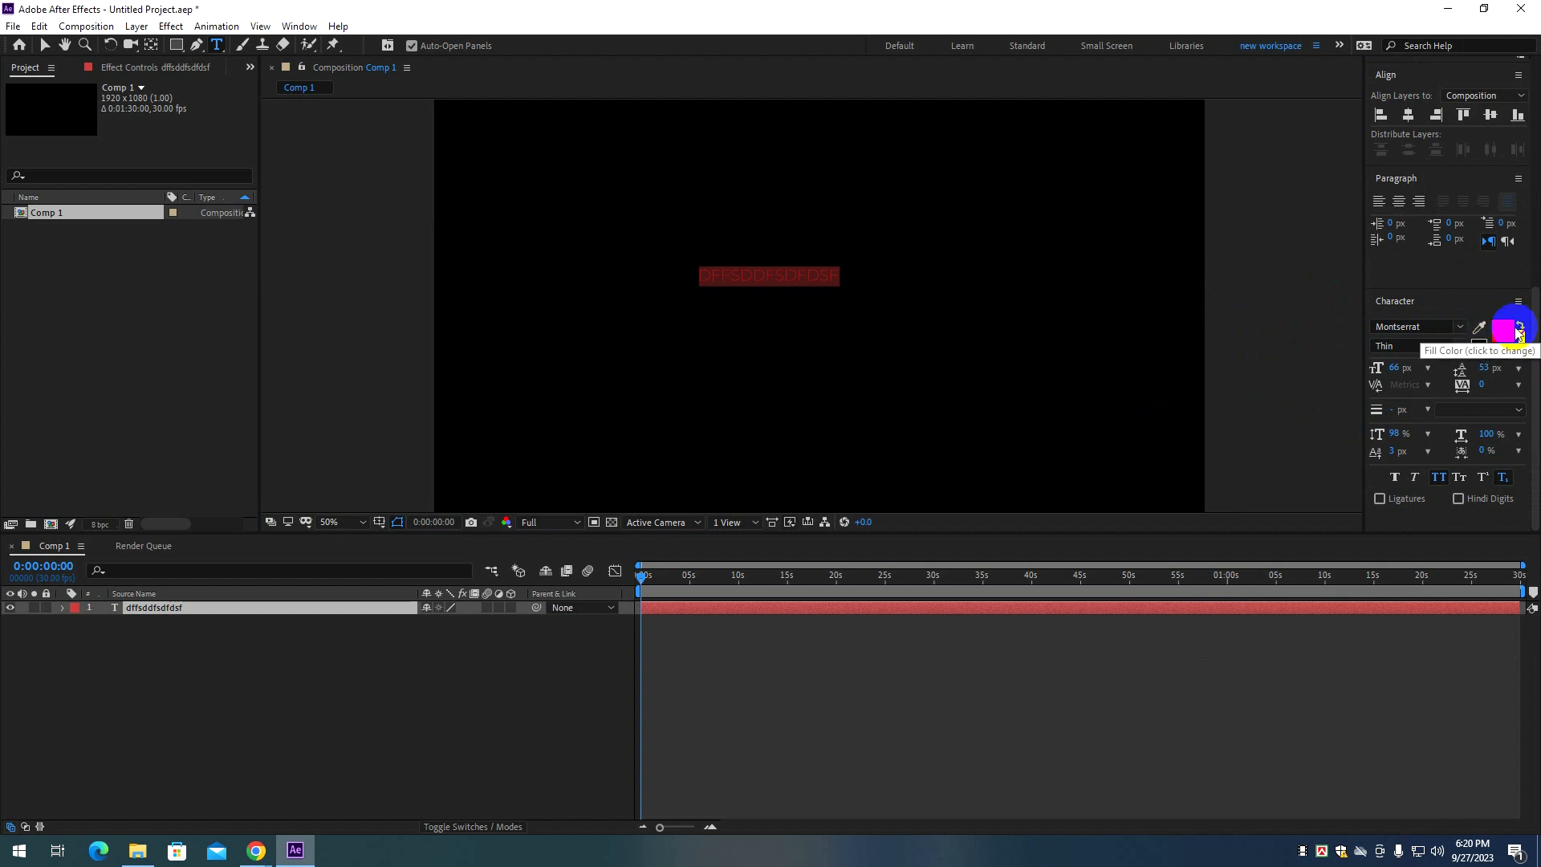
{"action": "left_click_drag", "start_coordinate": [1129, 361], "coordinate": [998, 283]}
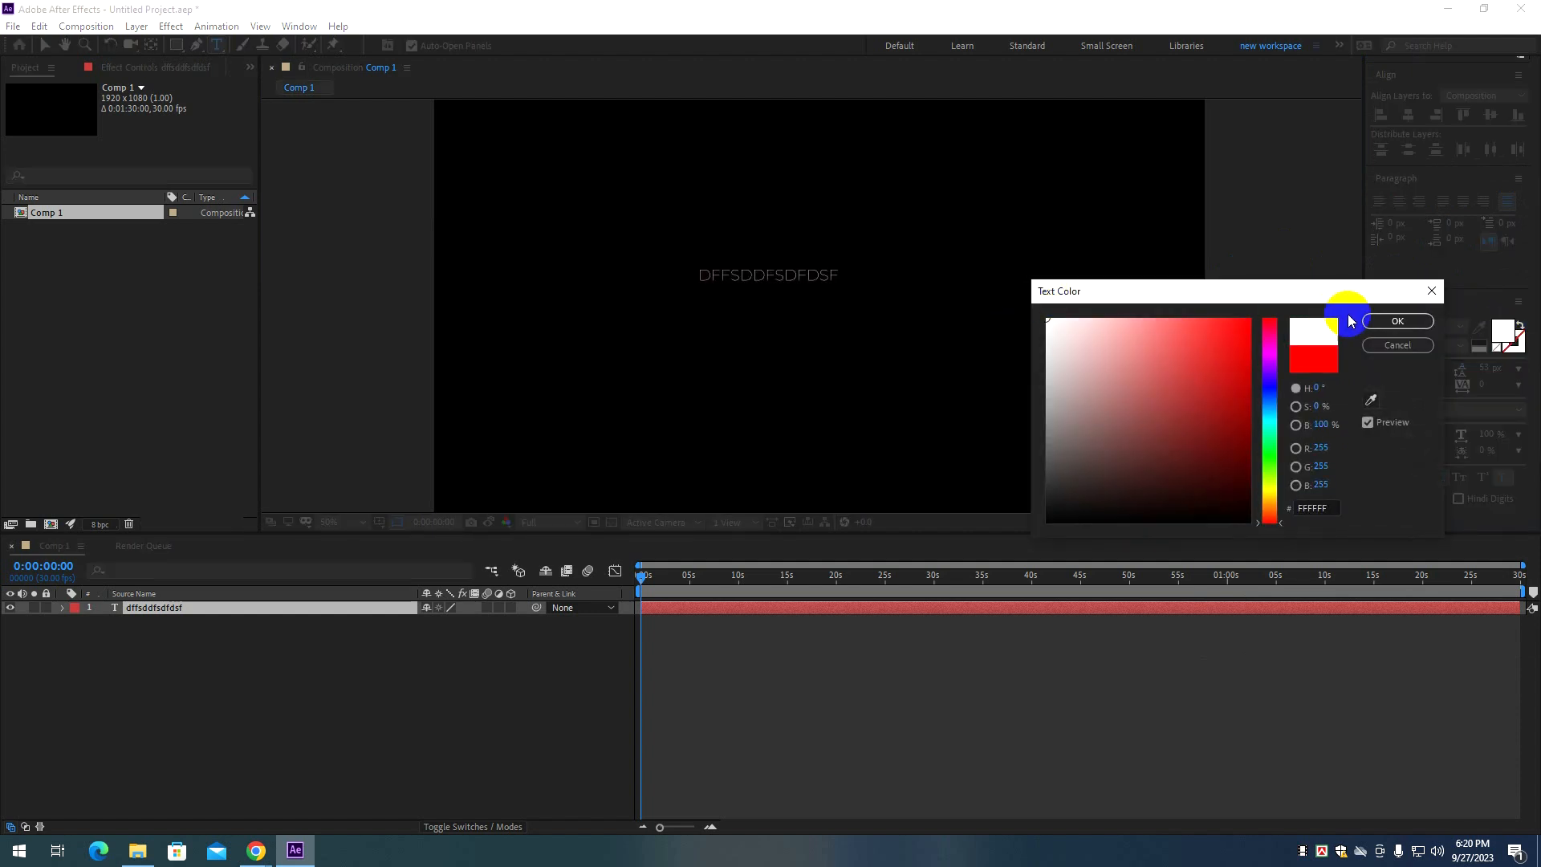
{"action": "left_click", "coordinate": [1398, 320]}
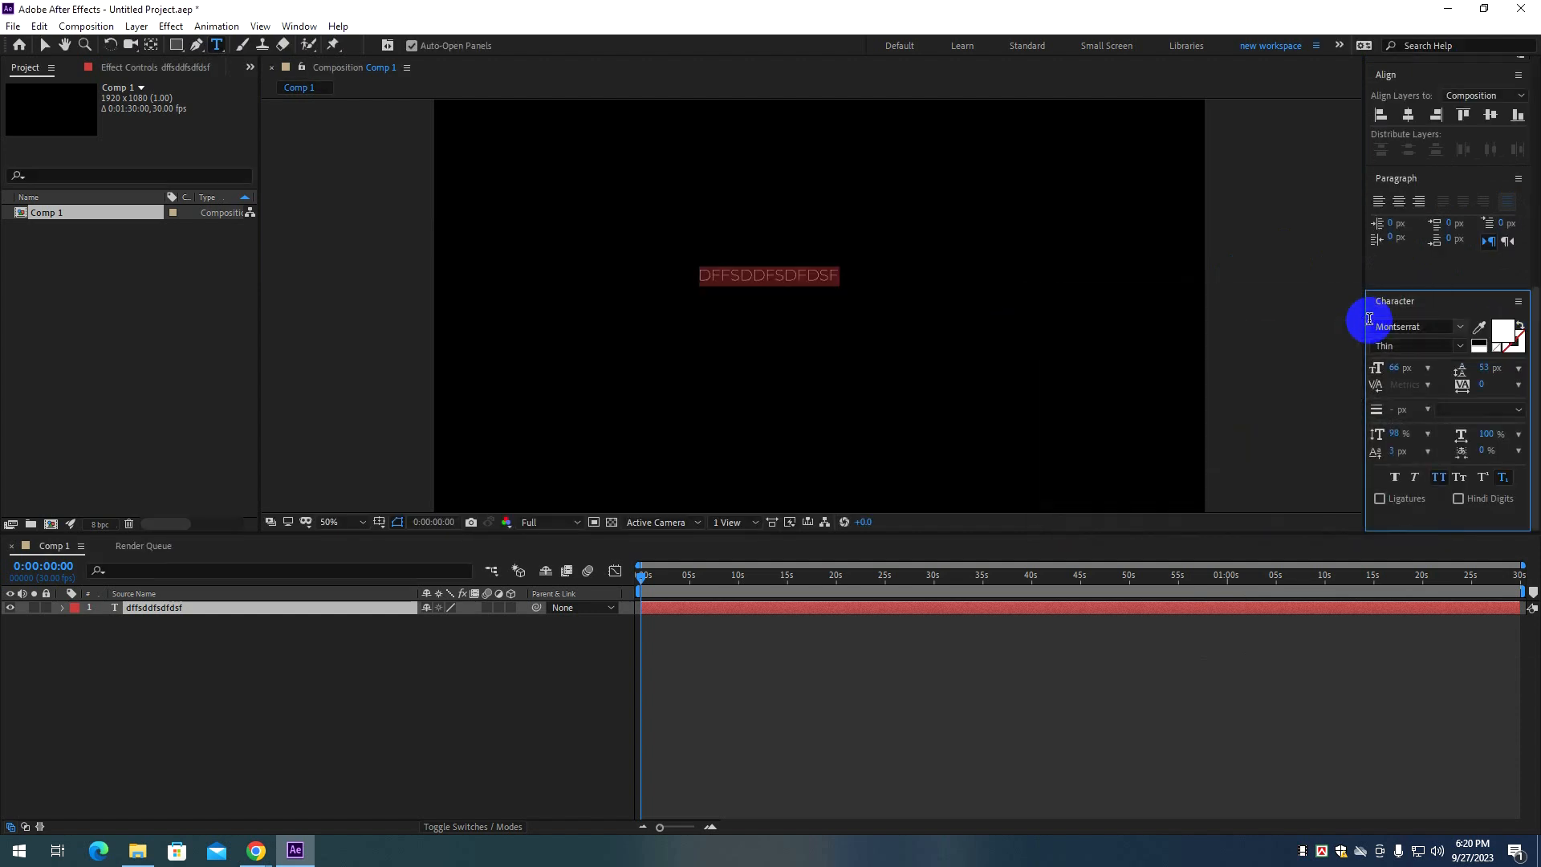
Change the font of the selected text to Myriad Pro Condensed.
{"action": "left_click", "coordinate": [1459, 332]}
{"action": "scroll", "coordinate": [1302, 493], "scroll_direction": "down", "scroll_amount": 5}
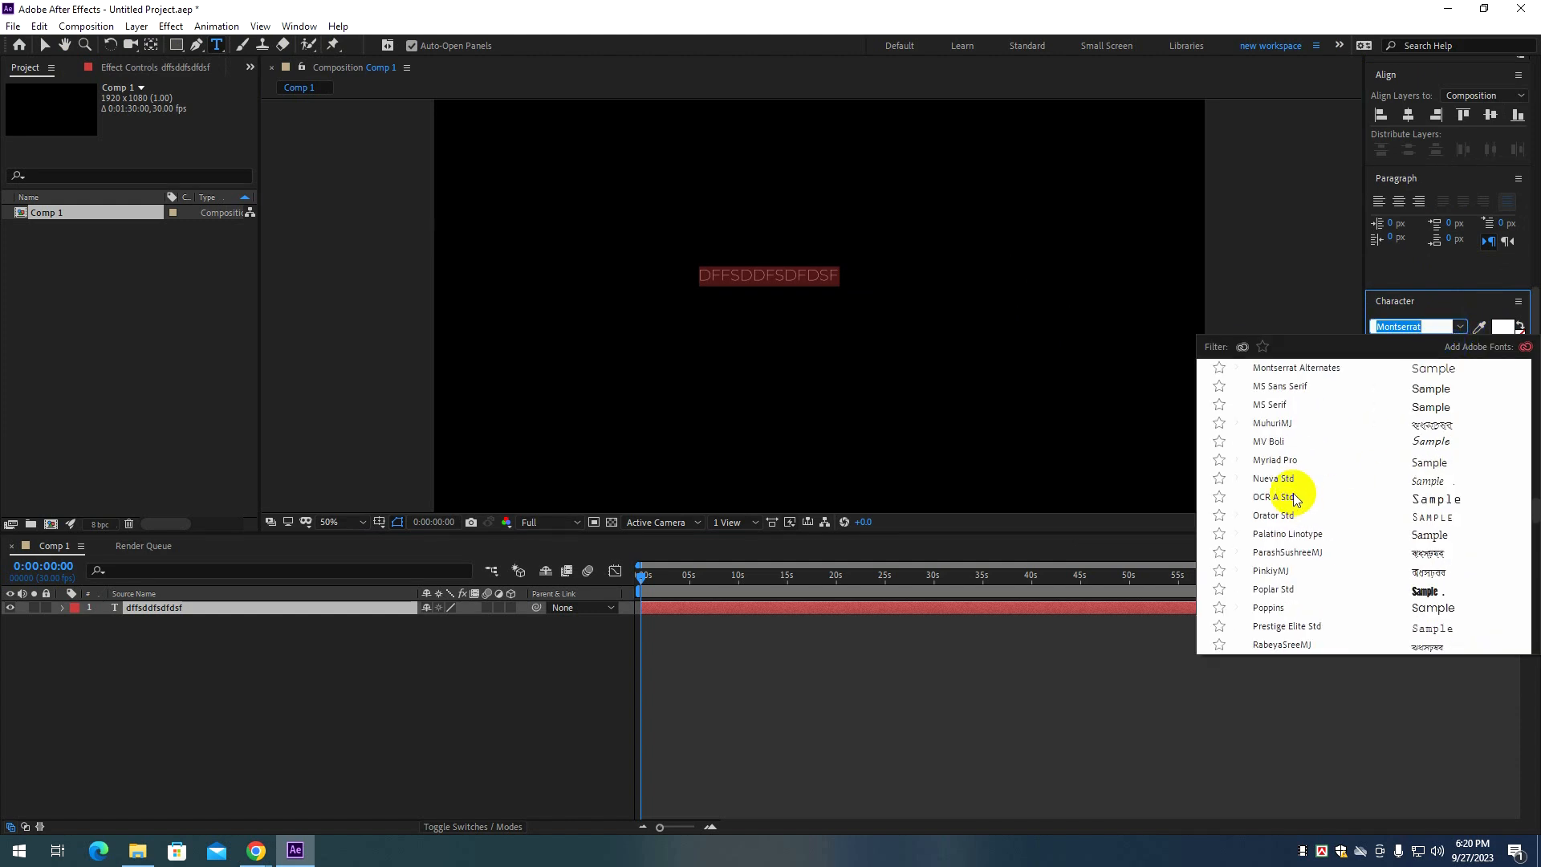
{"action": "left_click", "coordinate": [1276, 440]}
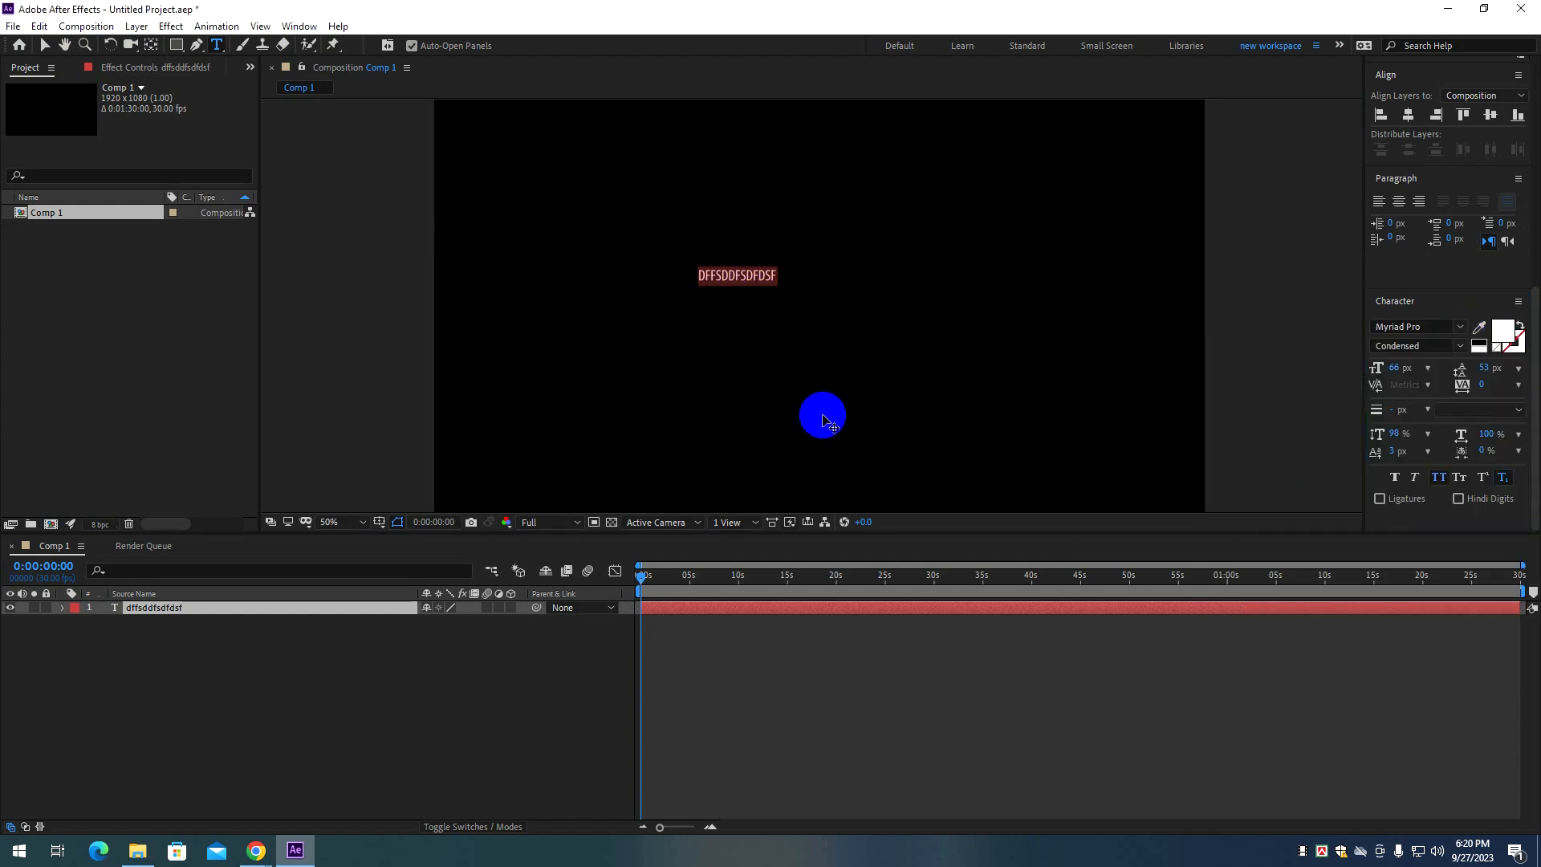
Increase the font size of the selected text to 250 px.
{"action": "scroll", "coordinate": [1173, 338], "scroll_direction": "down", "scroll_amount": 2}
{"action": "scroll", "coordinate": [988, 325], "scroll_direction": "up", "scroll_amount": 2}
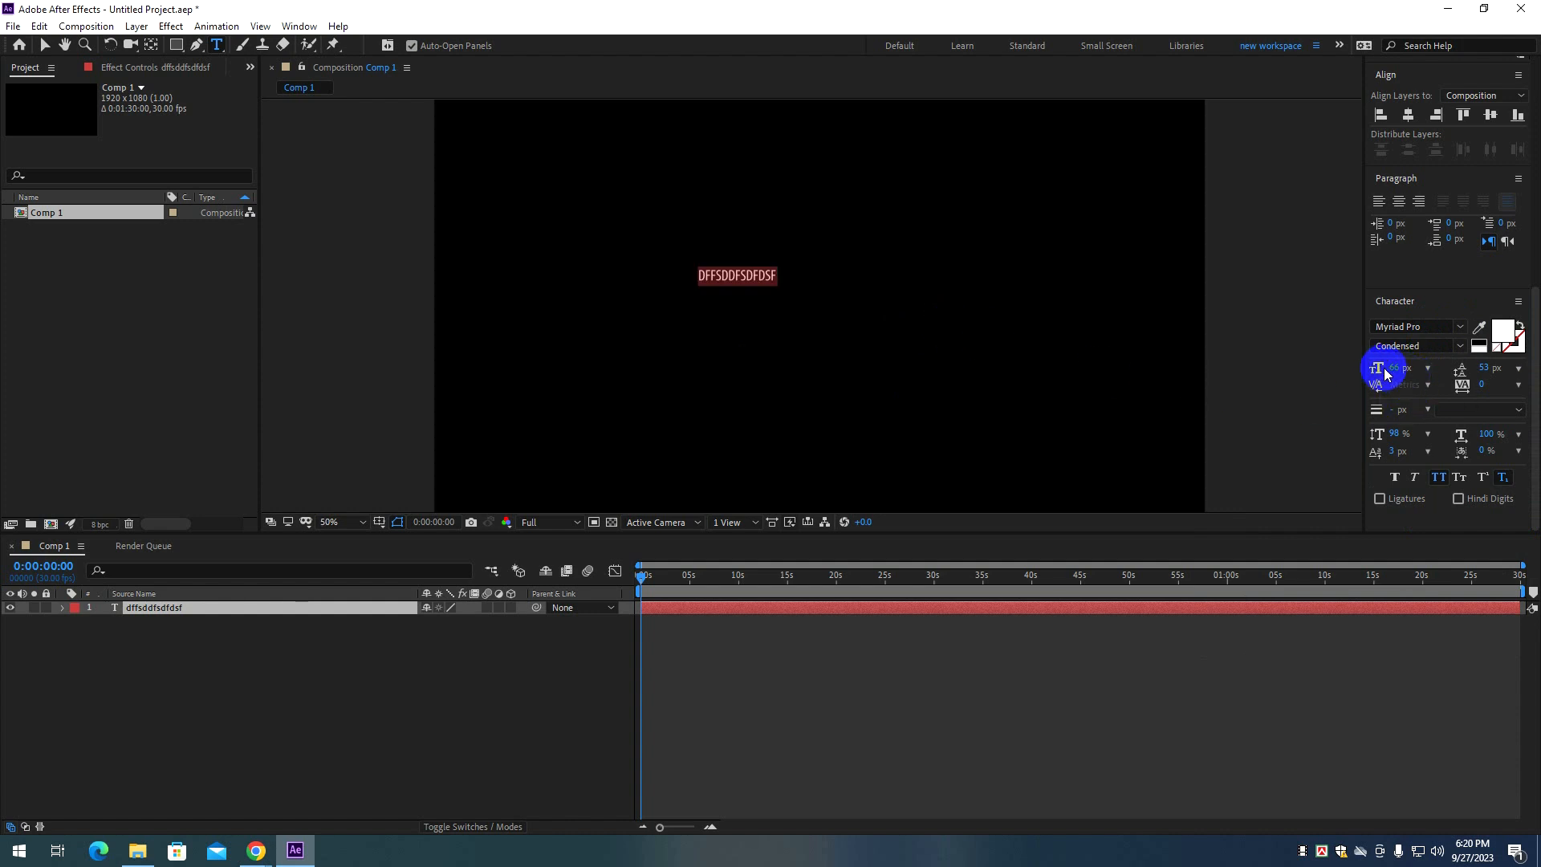
{"action": "left_click_drag", "start_coordinate": [1391, 368], "coordinate": [1528, 368]}
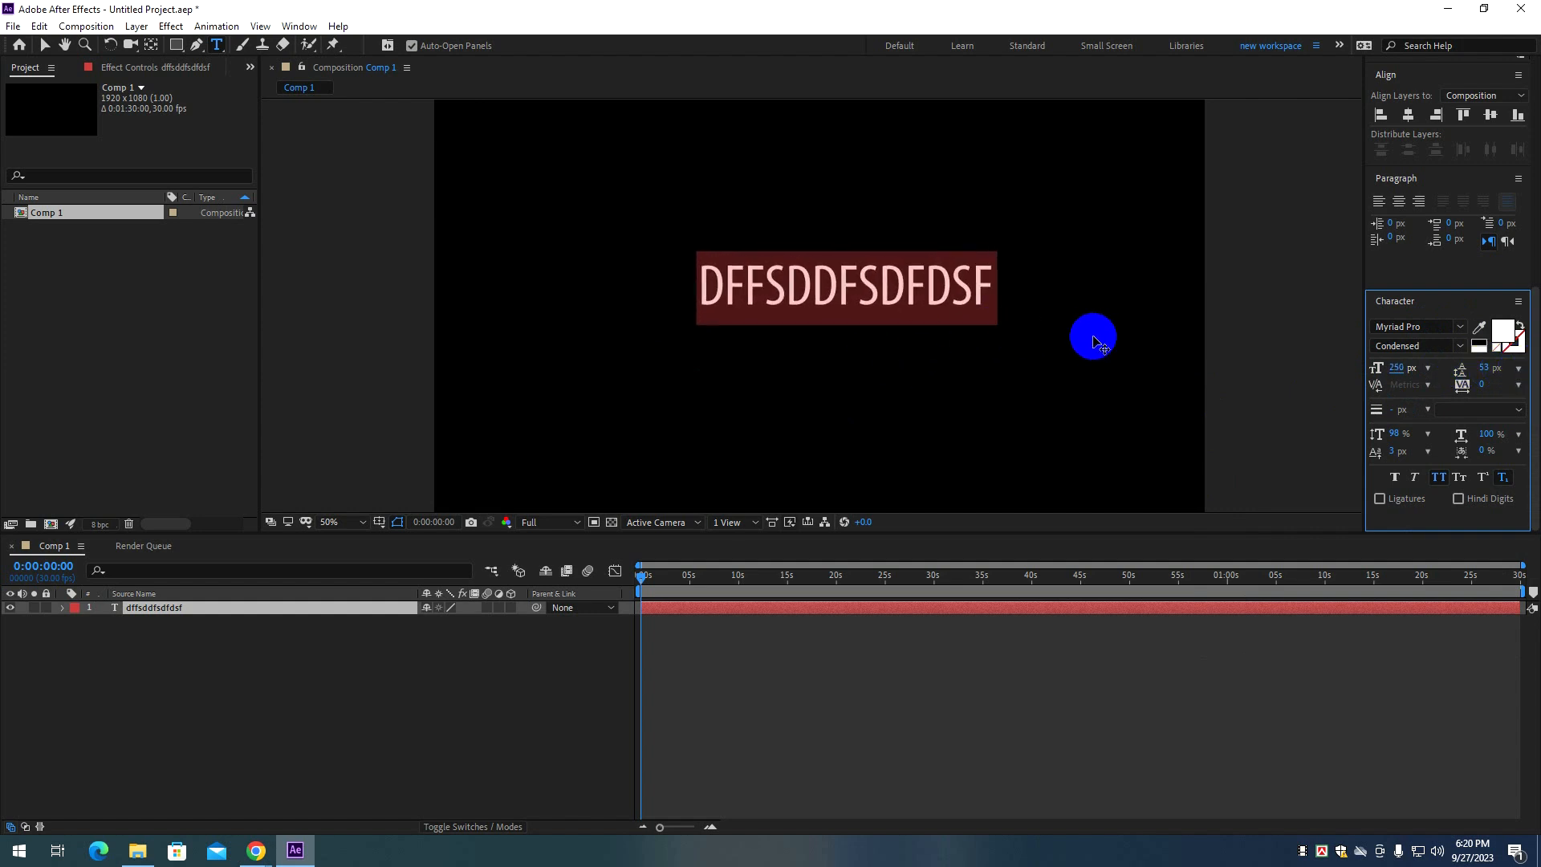
Change the selected text's font to Nueva Std and set its style to Bold.
{"action": "left_click", "coordinate": [1460, 327]}
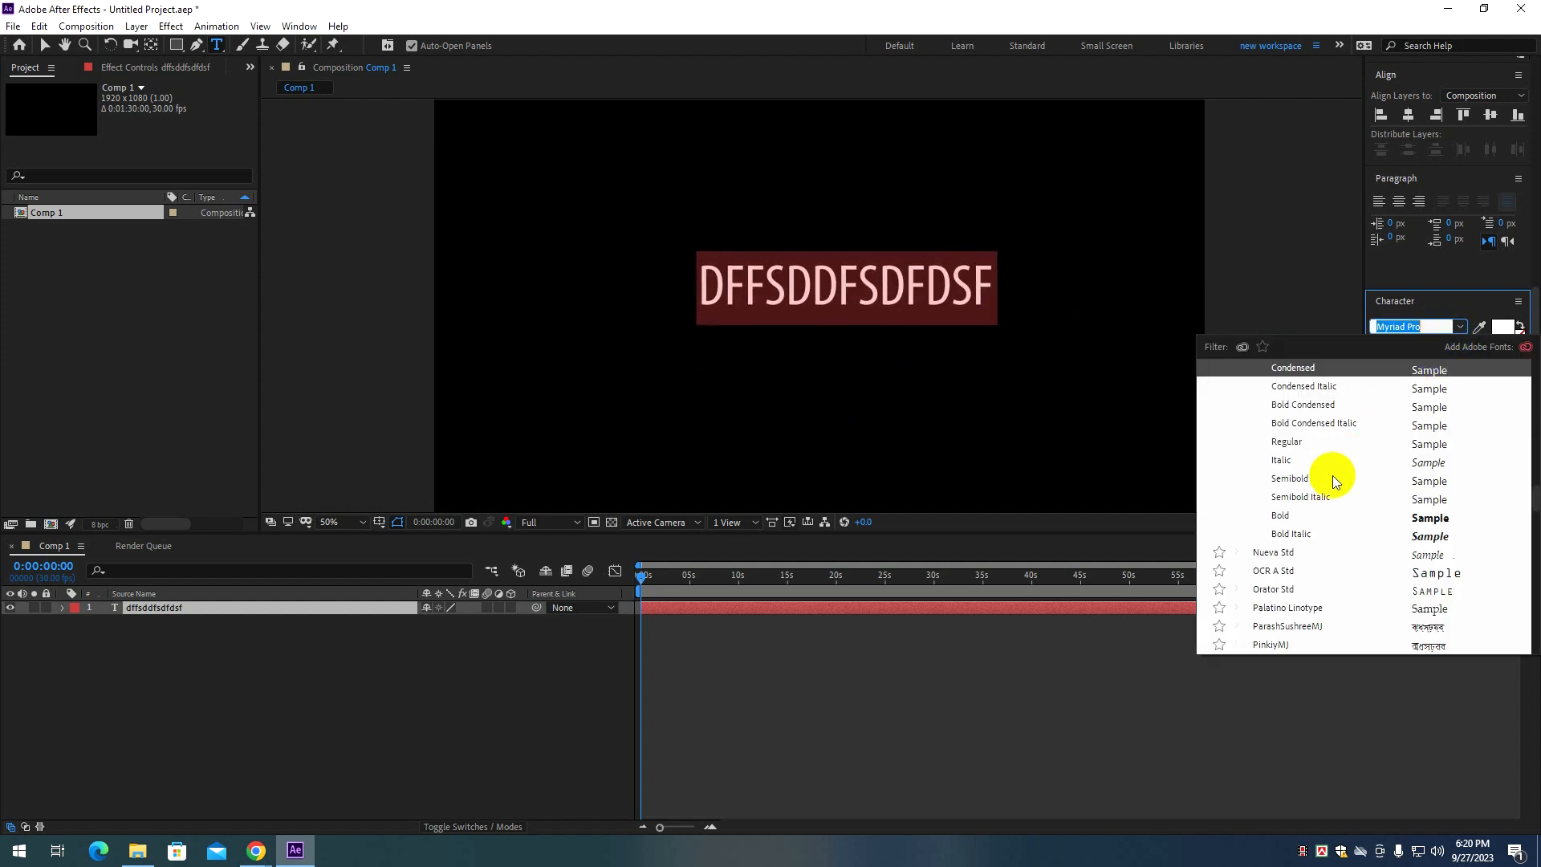
{"action": "left_click", "coordinate": [1276, 552]}
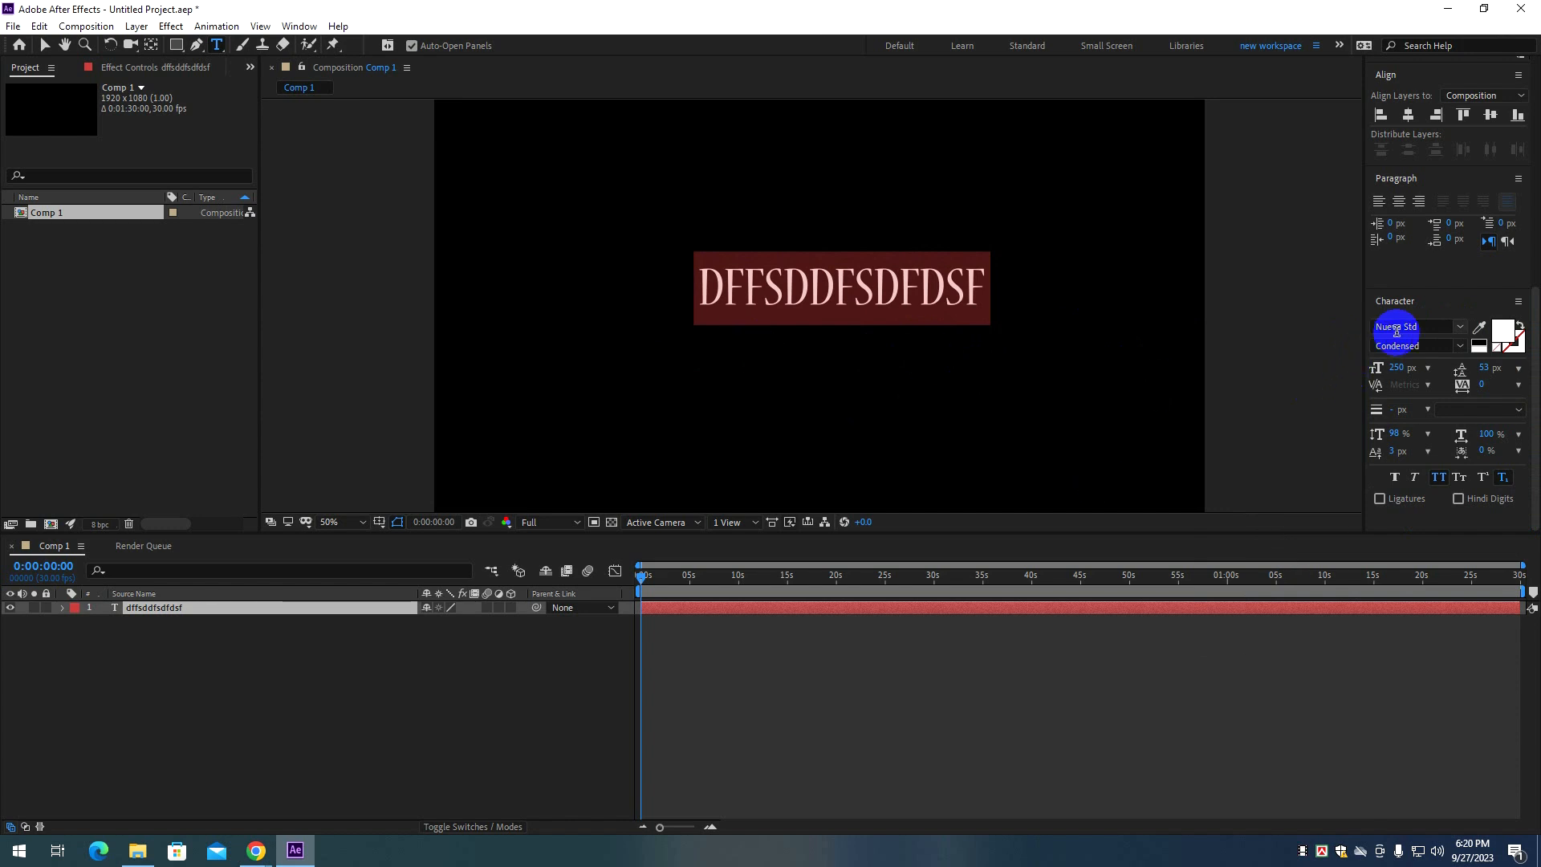
{"action": "left_click", "coordinate": [1461, 331]}
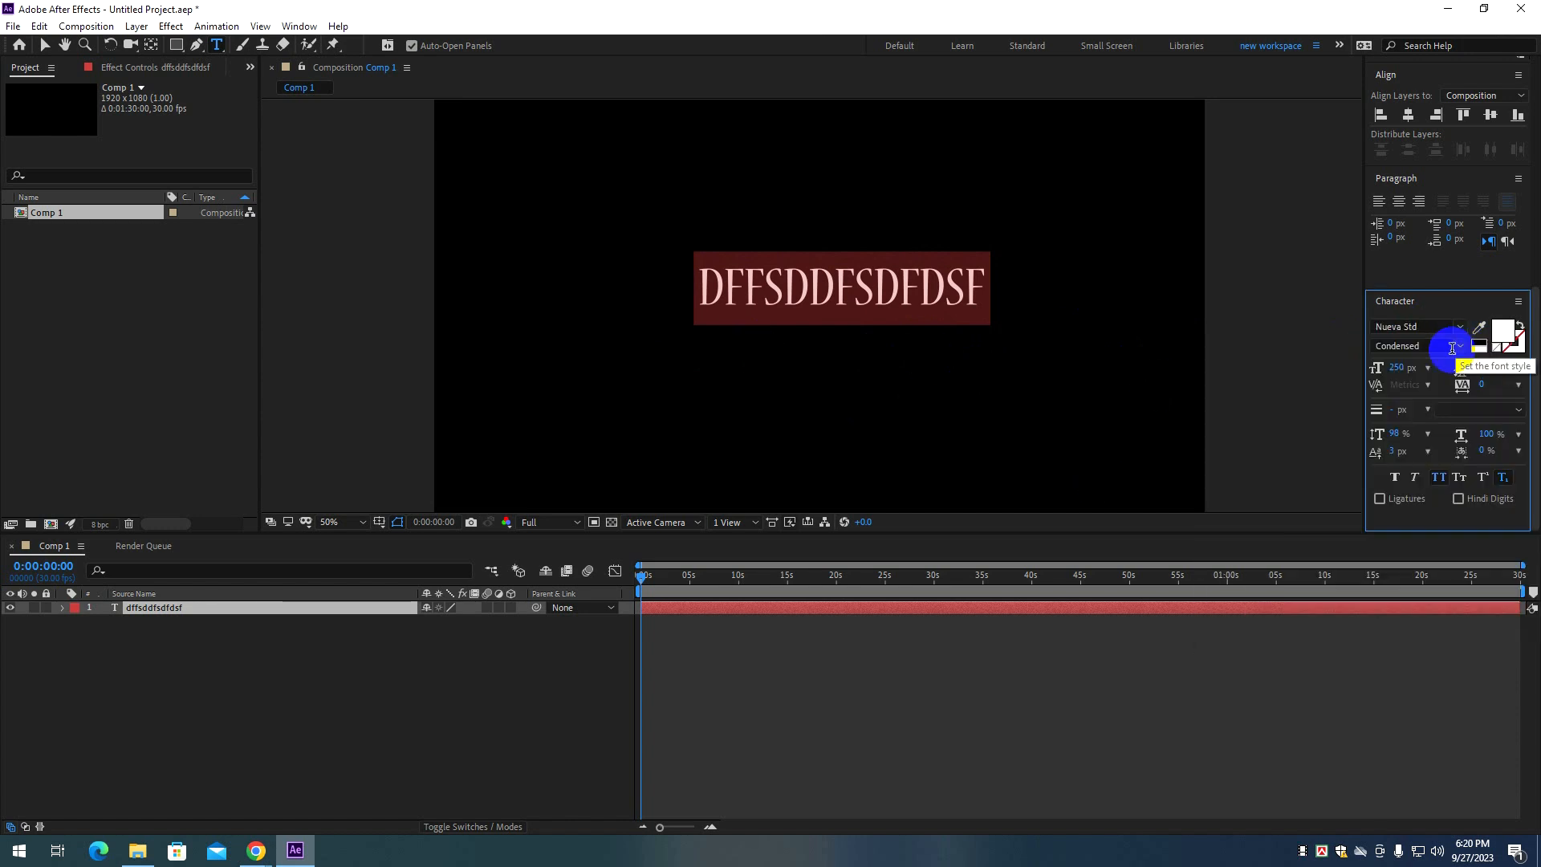
{"action": "left_click", "coordinate": [1461, 346]}
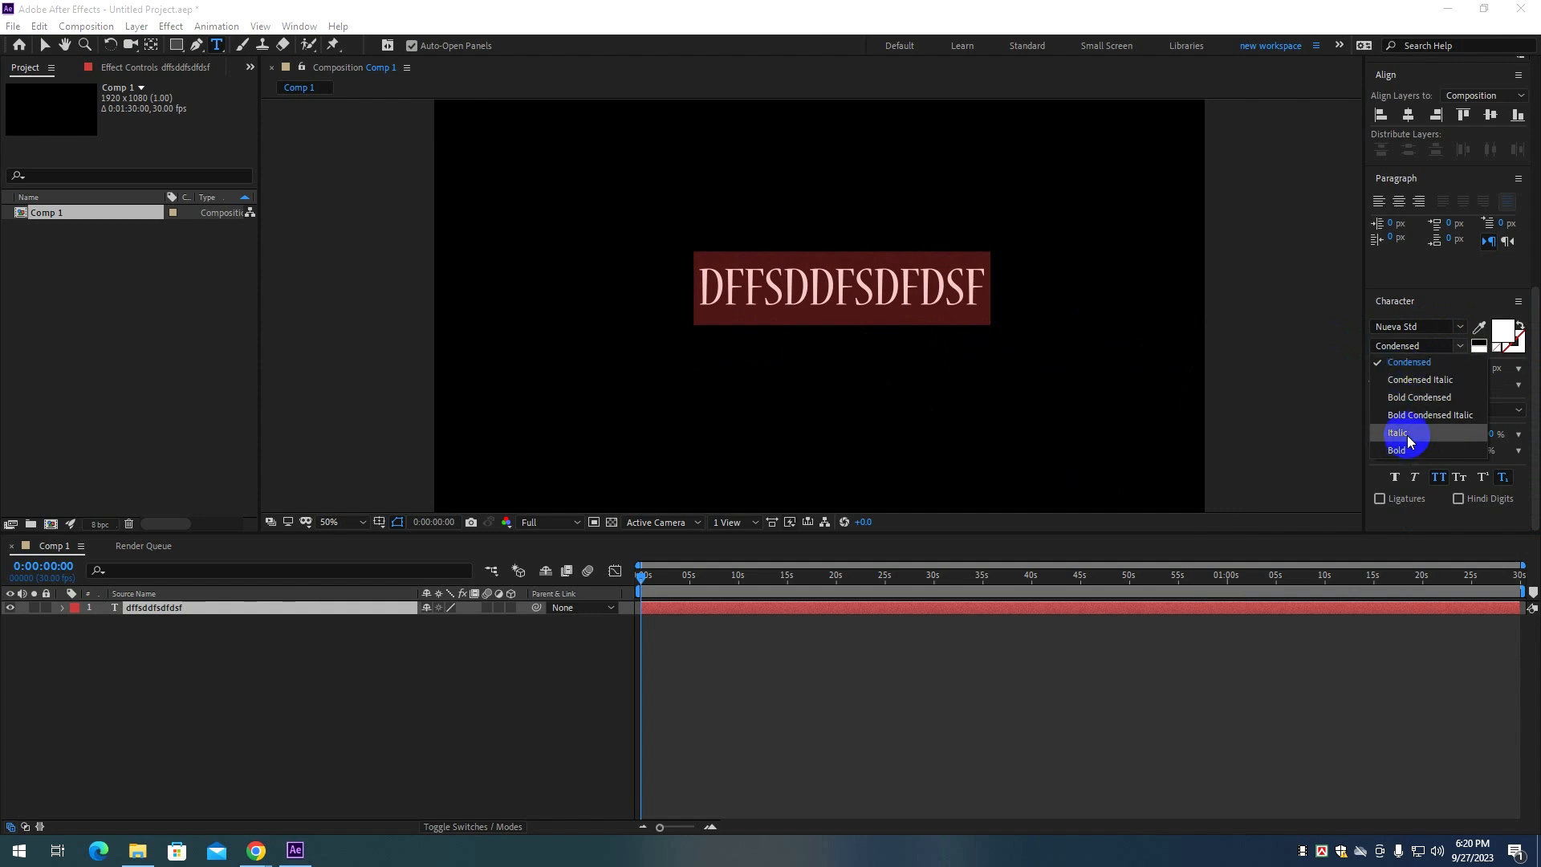
{"action": "left_click", "coordinate": [1459, 329]}
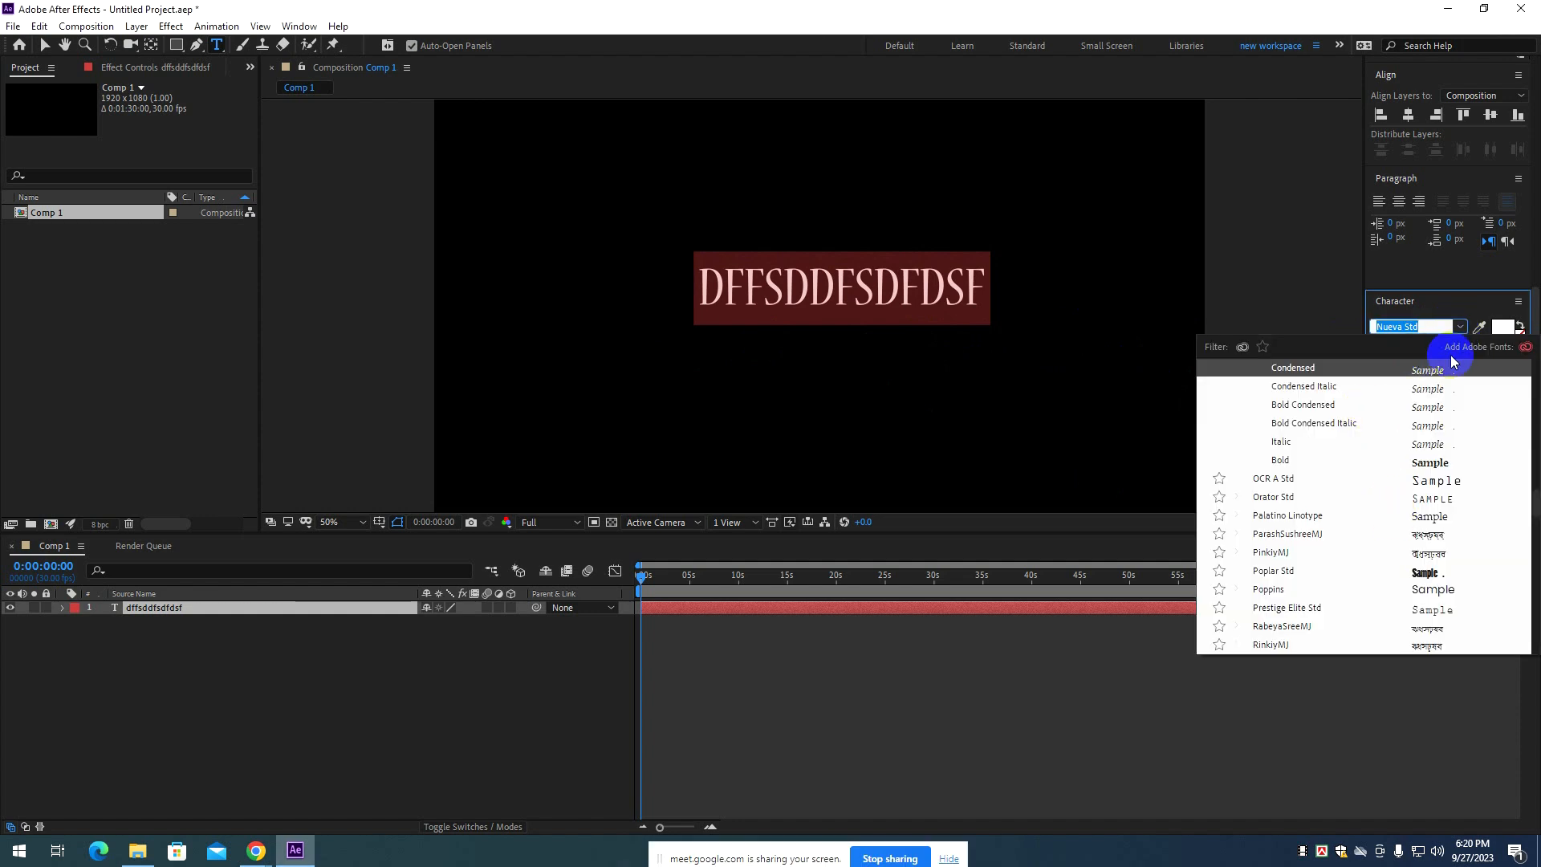
{"action": "left_click", "coordinate": [1462, 329]}
{"action": "left_click", "coordinate": [1450, 346]}
{"action": "left_click", "coordinate": [1461, 346]}
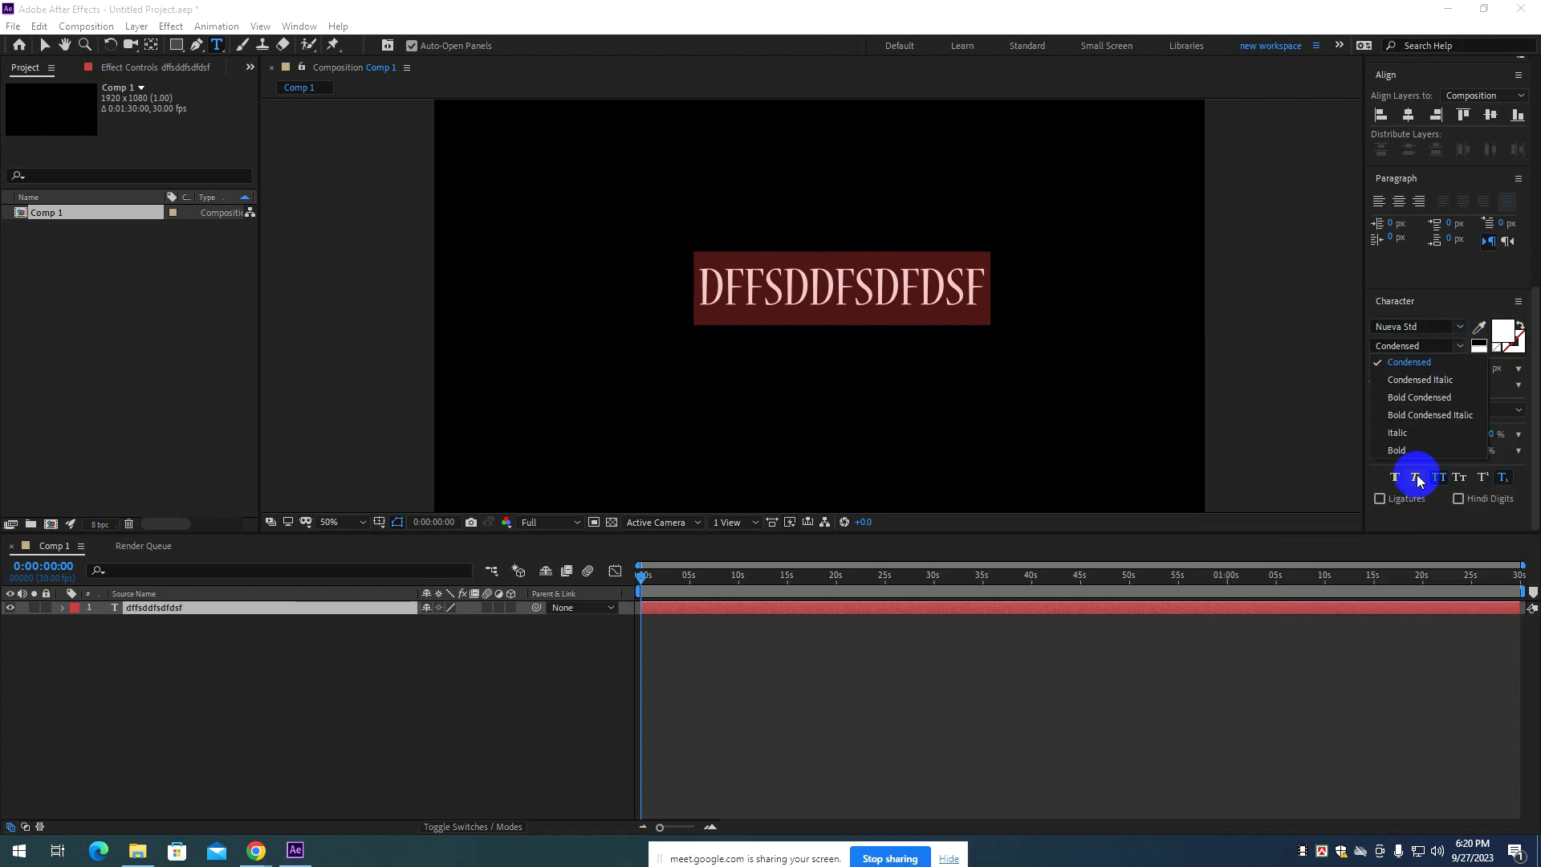
{"action": "left_click", "coordinate": [1409, 465]}
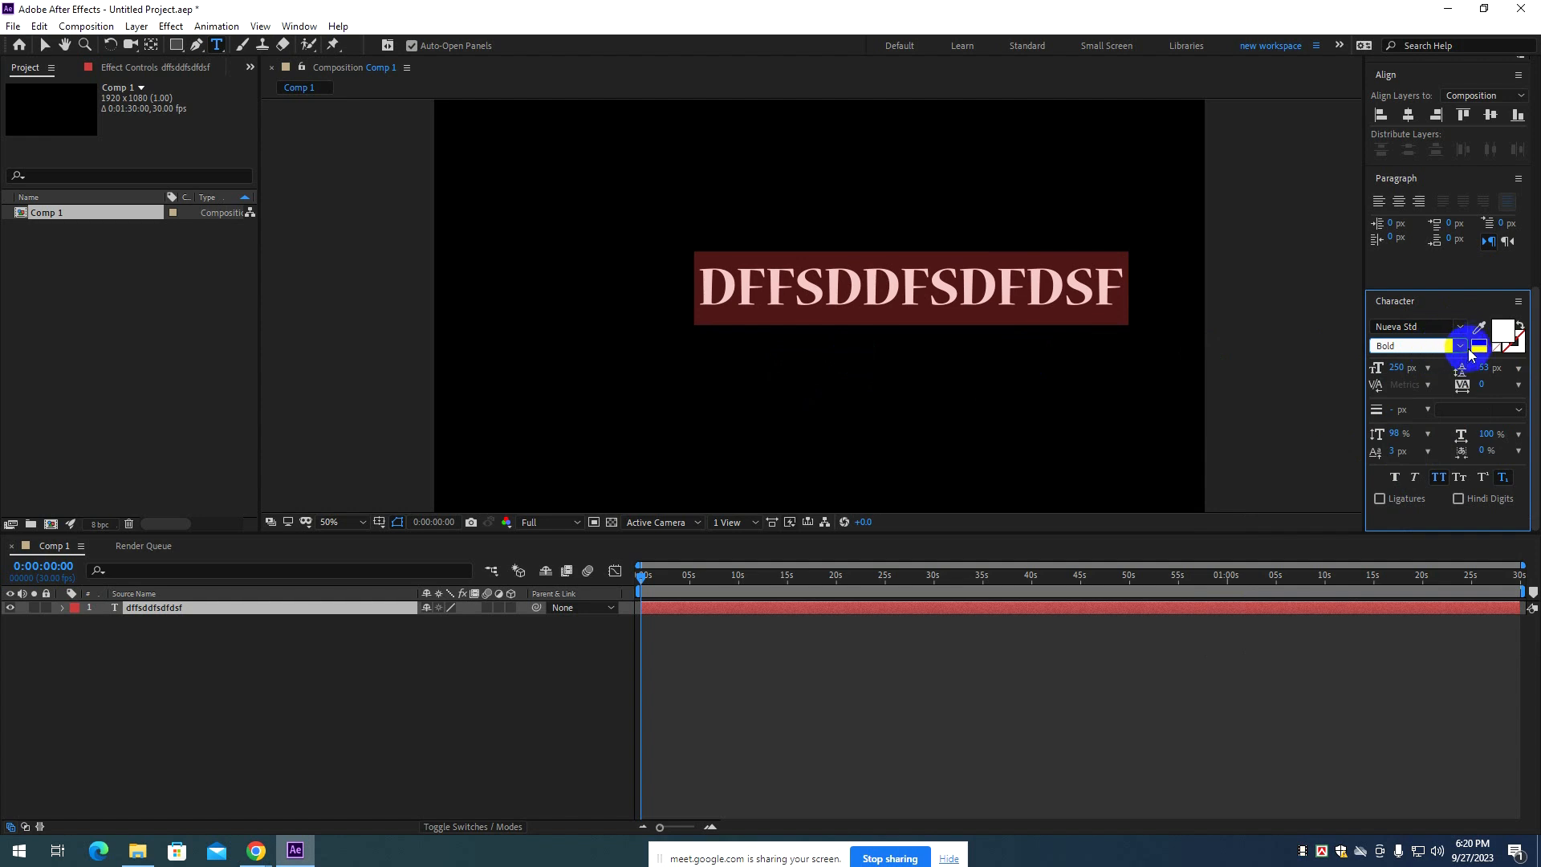
Give the selected text a red stroke color.
{"action": "left_click", "coordinate": [1506, 339]}
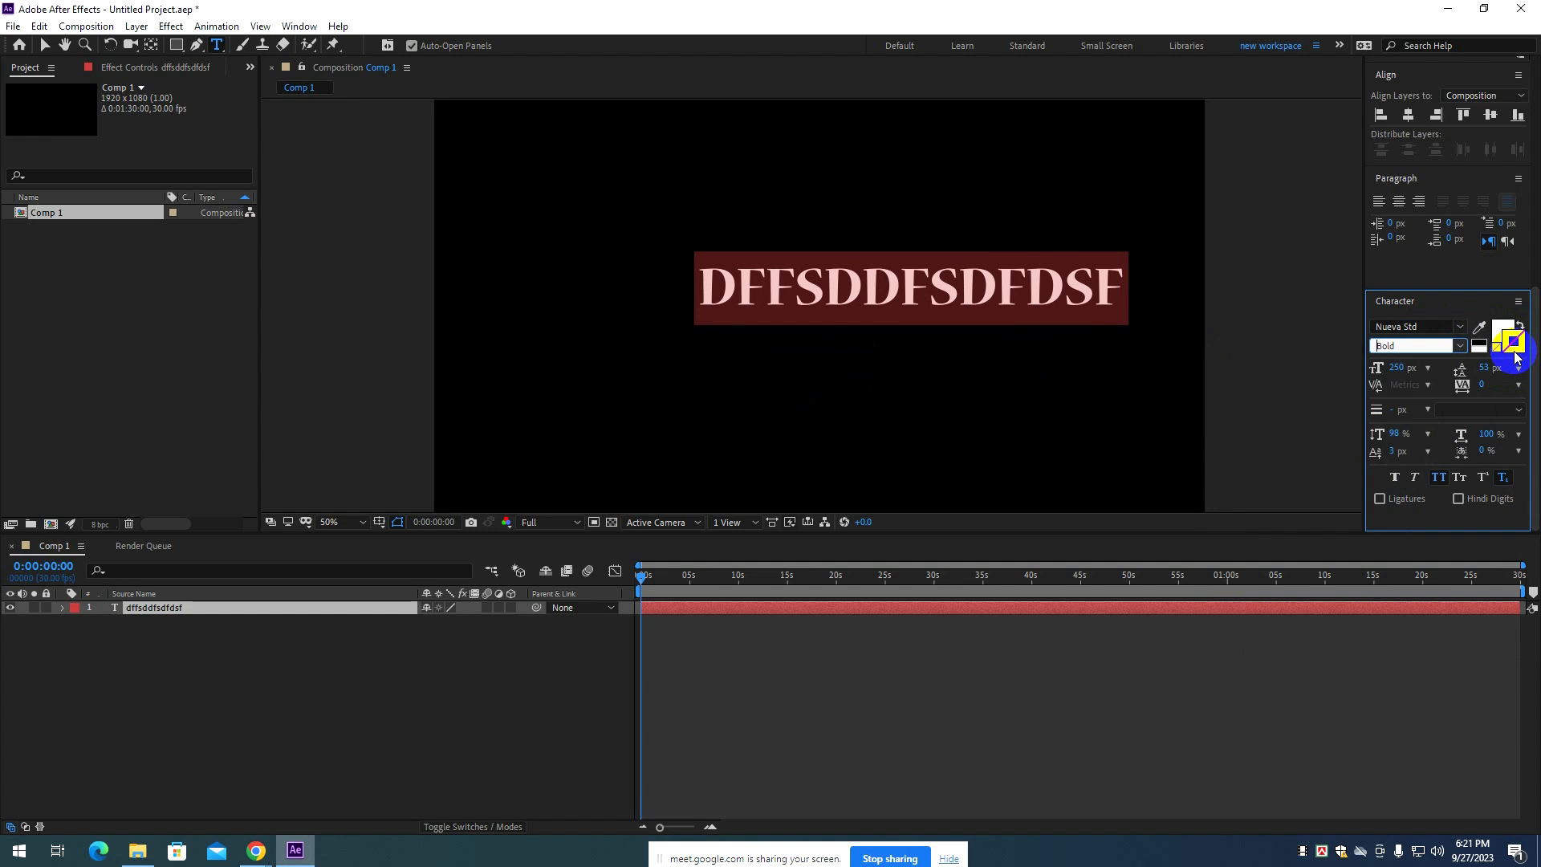
{"action": "left_click", "coordinate": [1515, 351]}
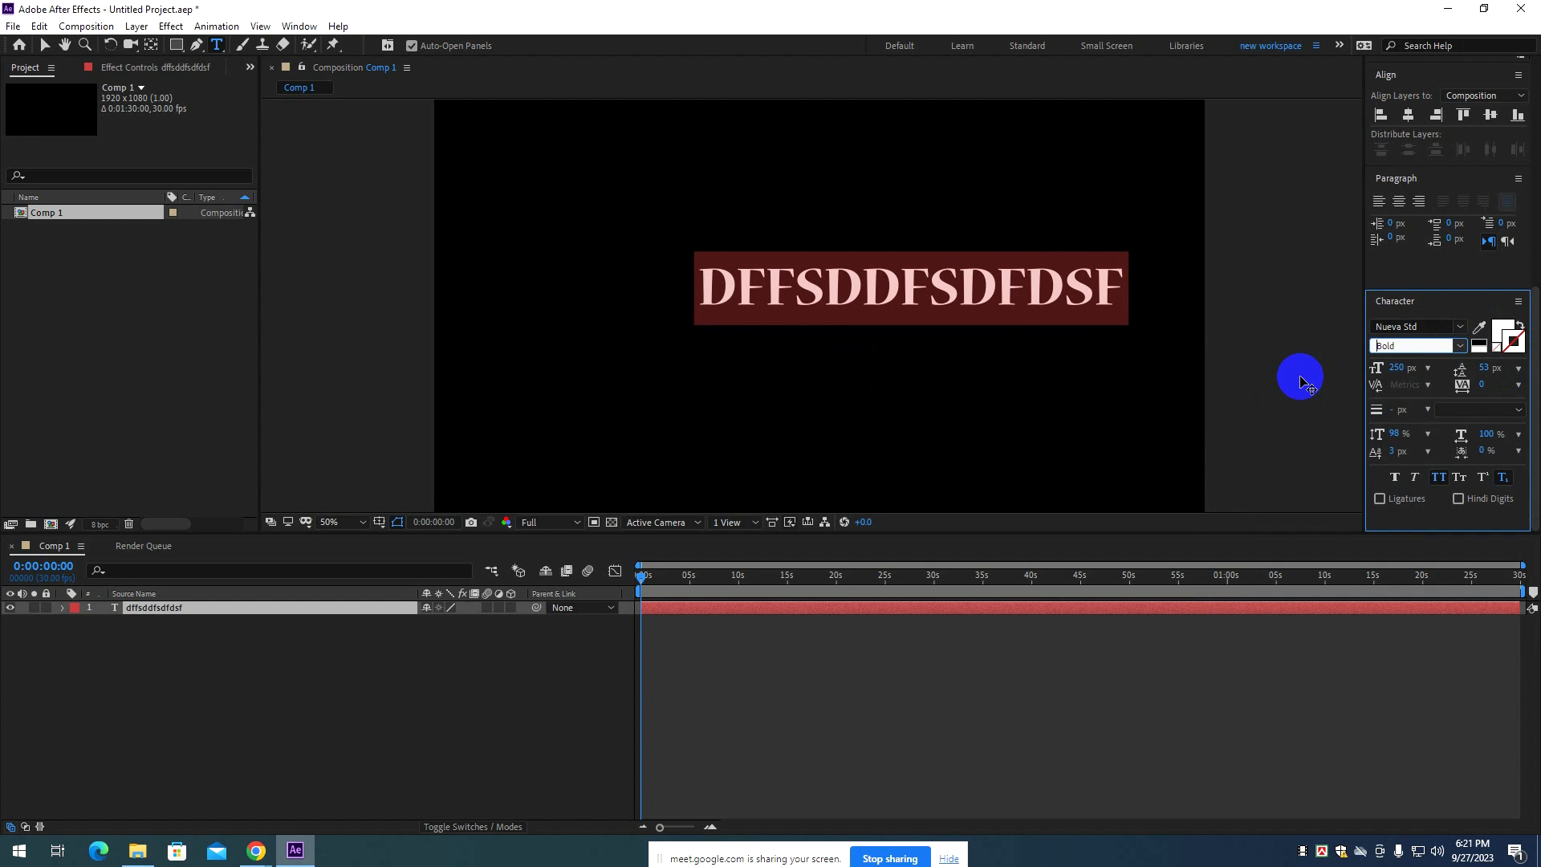
{"action": "left_click", "coordinate": [1504, 356]}
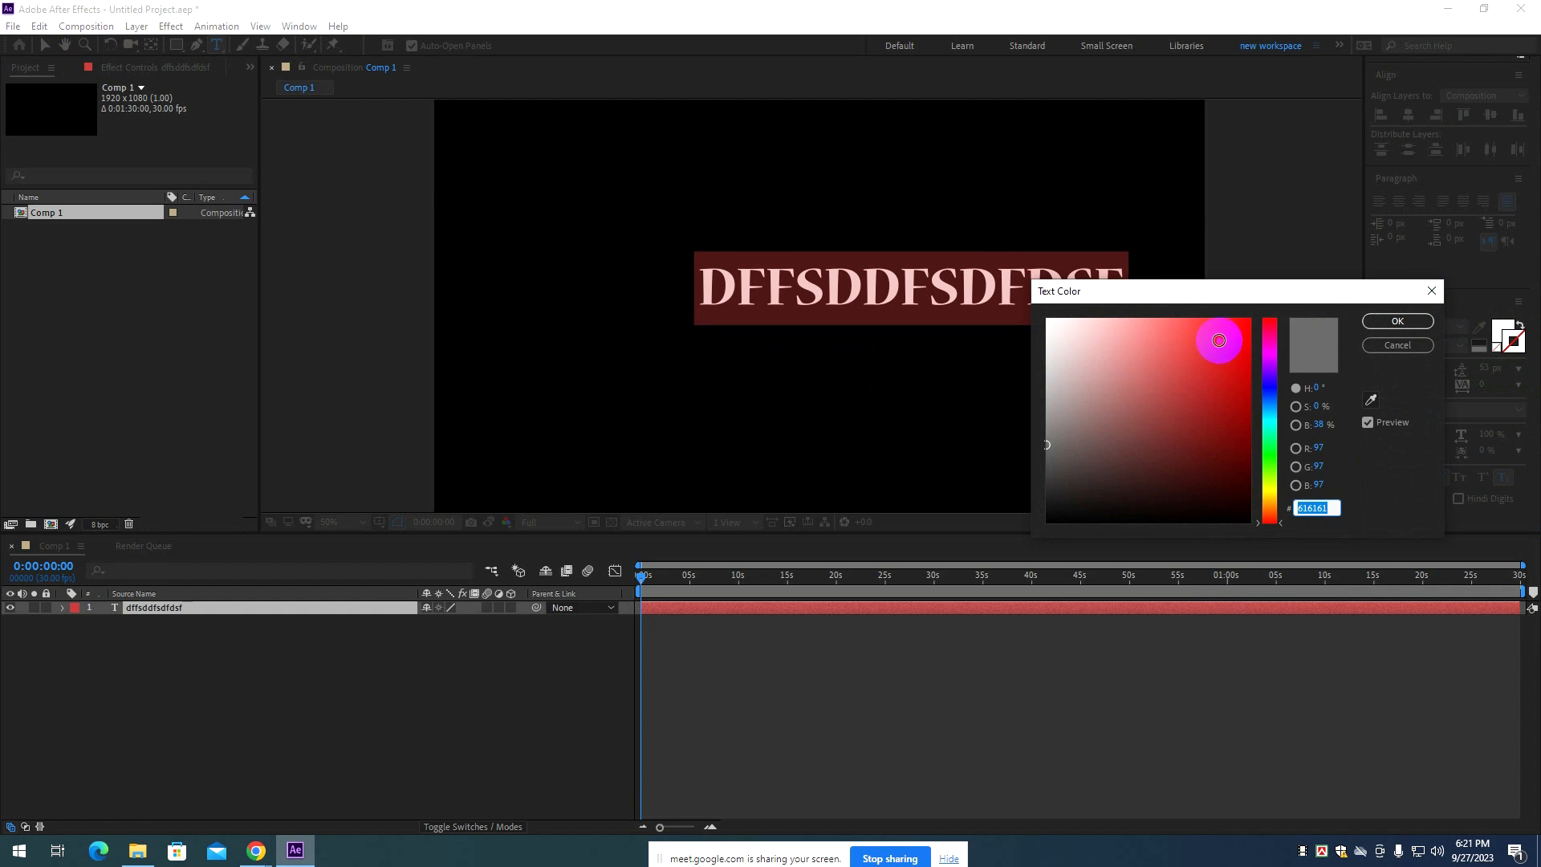
{"action": "left_click", "coordinate": [1219, 341]}
{"action": "left_click", "coordinate": [1398, 320]}
Finish editing the text and move the text layer slightly to the left in the composition.
{"action": "scroll", "coordinate": [878, 282], "scroll_direction": "up", "scroll_amount": 4}
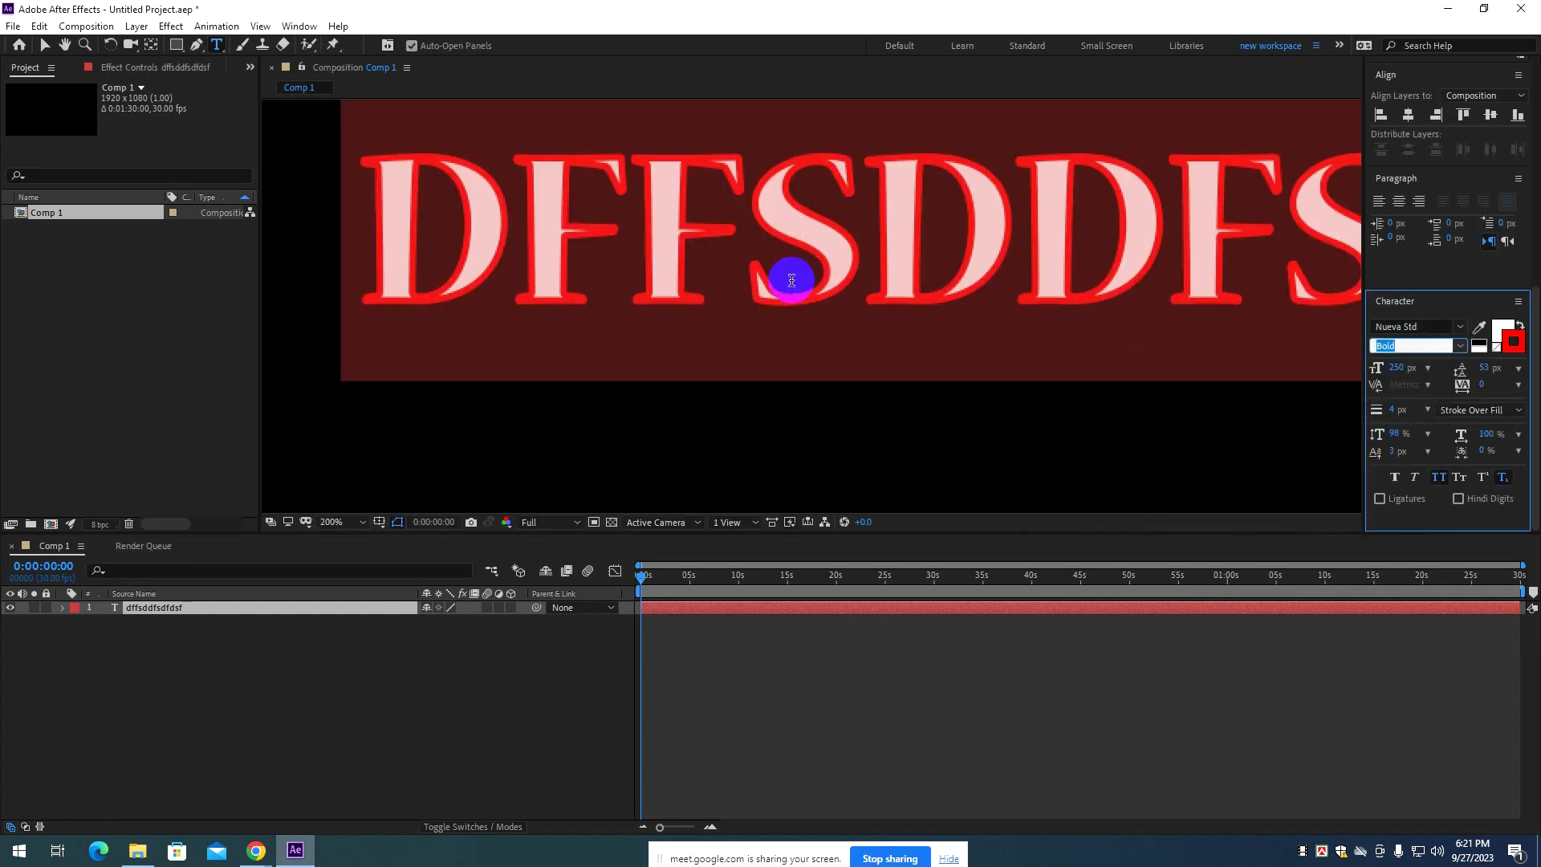
{"action": "scroll", "coordinate": [677, 293], "scroll_direction": "down", "scroll_amount": 2}
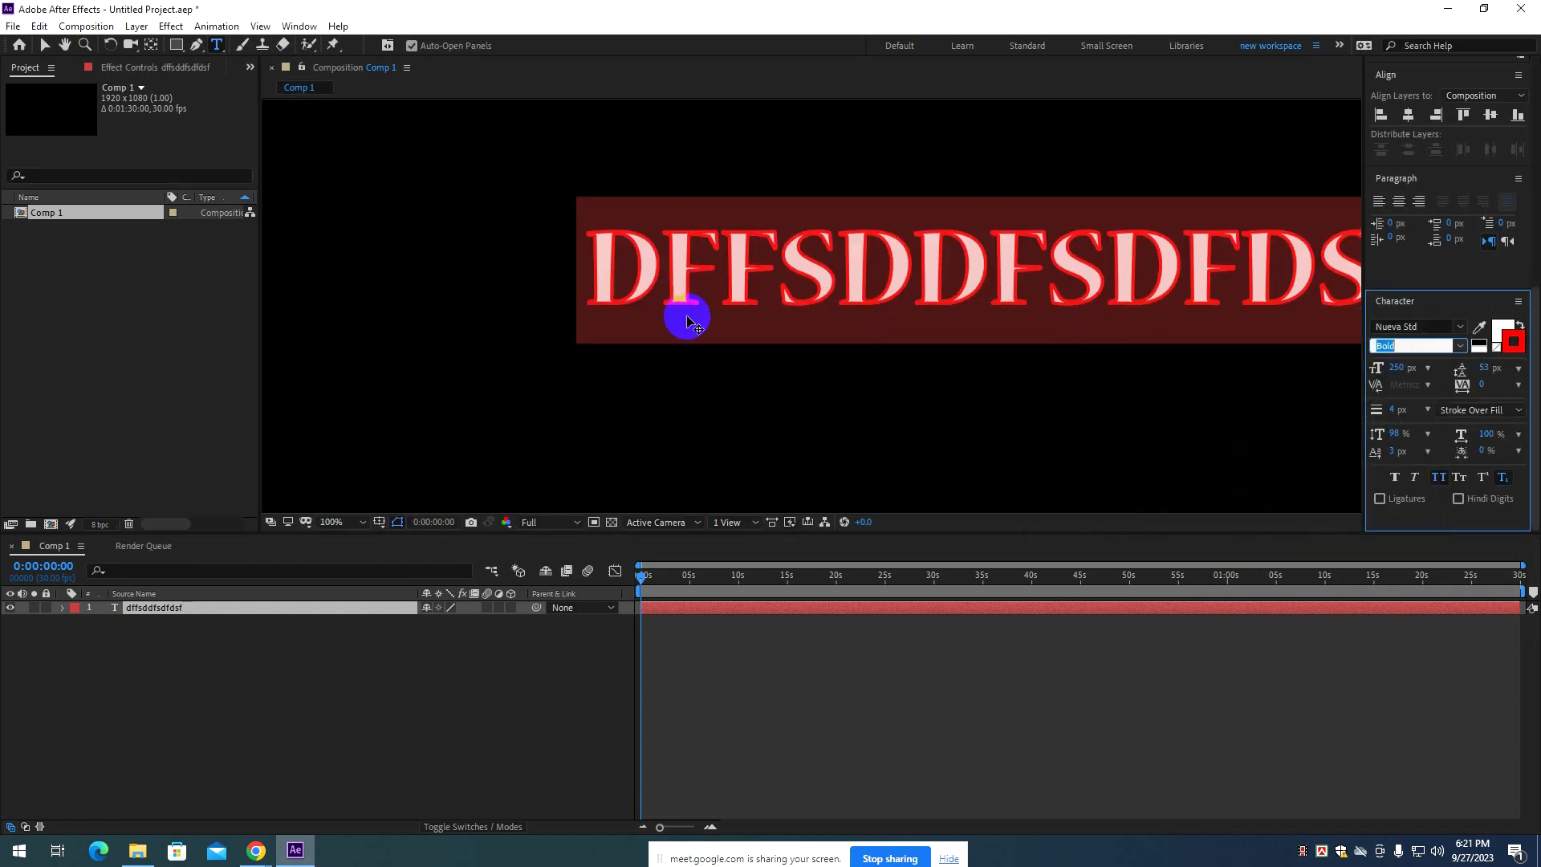
{"action": "left_click", "coordinate": [769, 612]}
{"action": "key", "text": "v"}
{"action": "left_click_drag", "start_coordinate": [952, 281], "coordinate": [816, 291]}
{"action": "scroll", "coordinate": [1154, 367], "scroll_direction": "down", "scroll_amount": 1}
{"action": "scroll", "coordinate": [1153, 366], "scroll_direction": "up", "scroll_amount": 1}
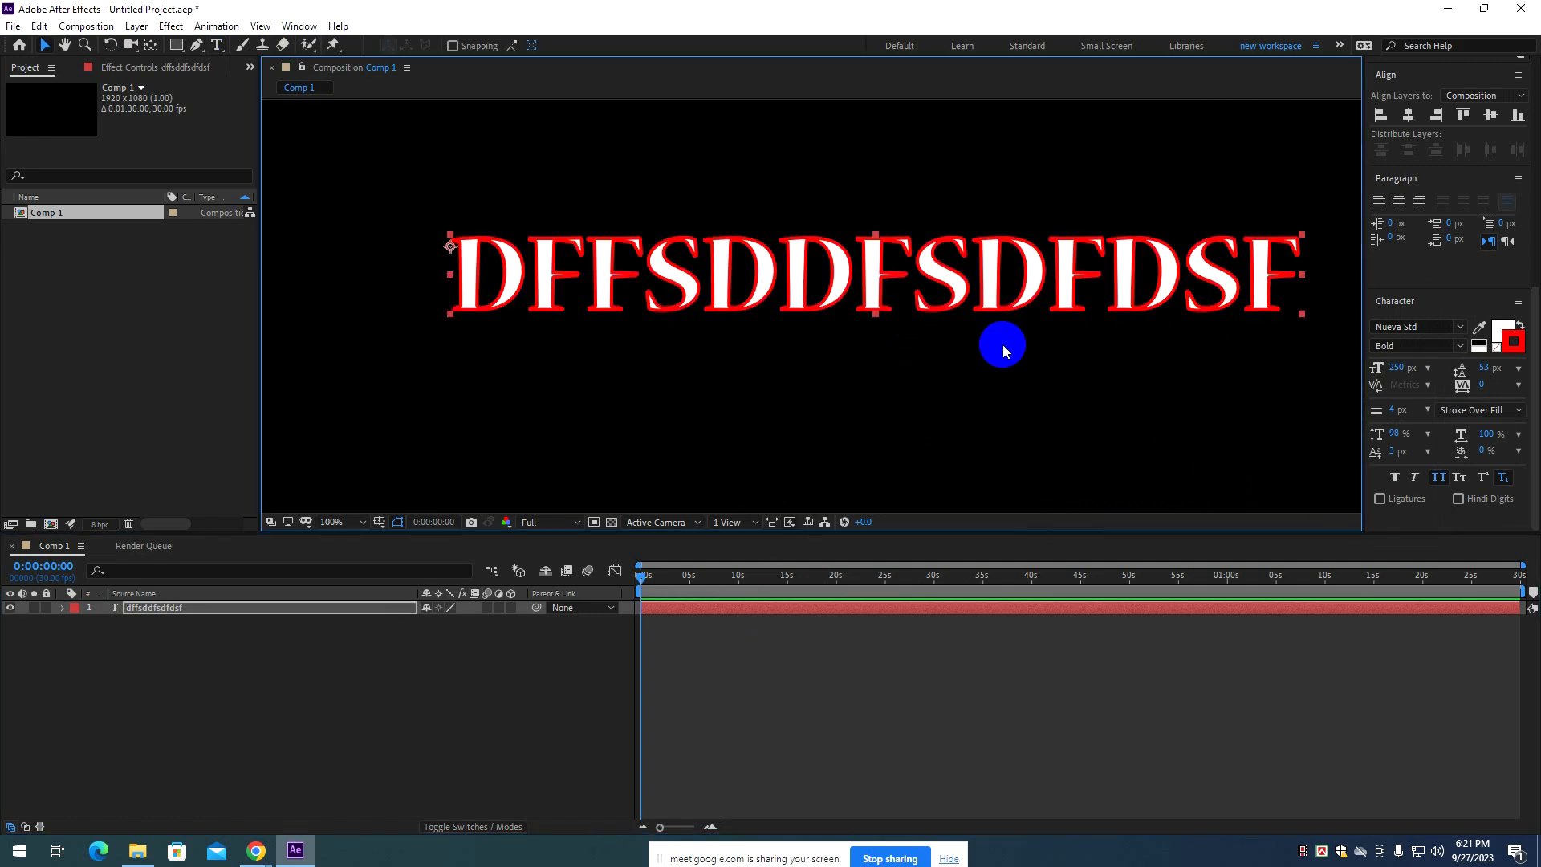
Remove the stroke from the text, keeping its white fill.
{"action": "left_click", "coordinate": [1504, 332]}
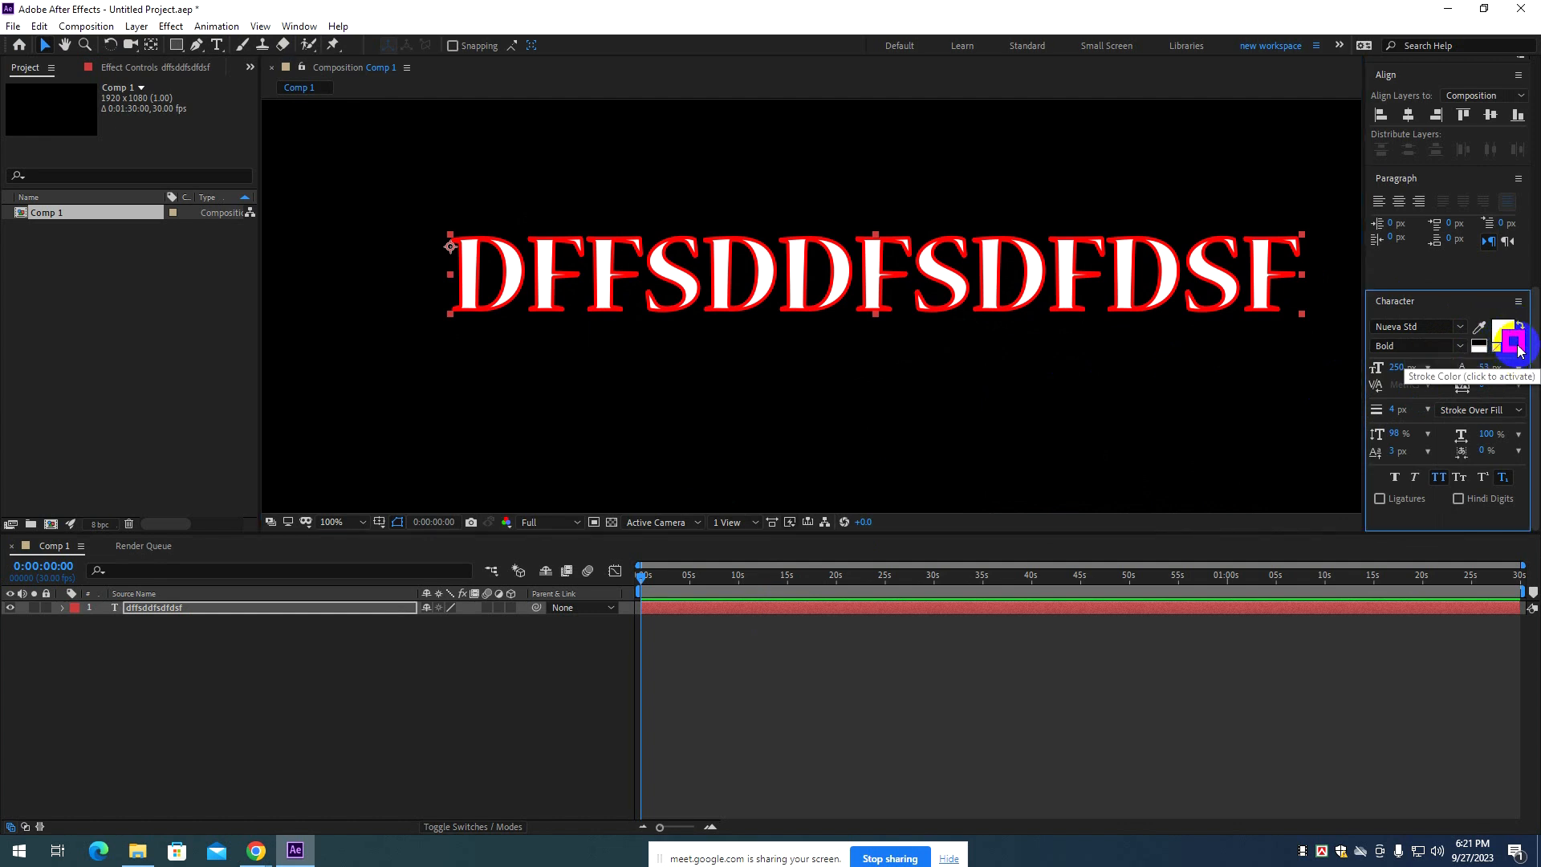
{"action": "left_click", "coordinate": [1507, 351]}
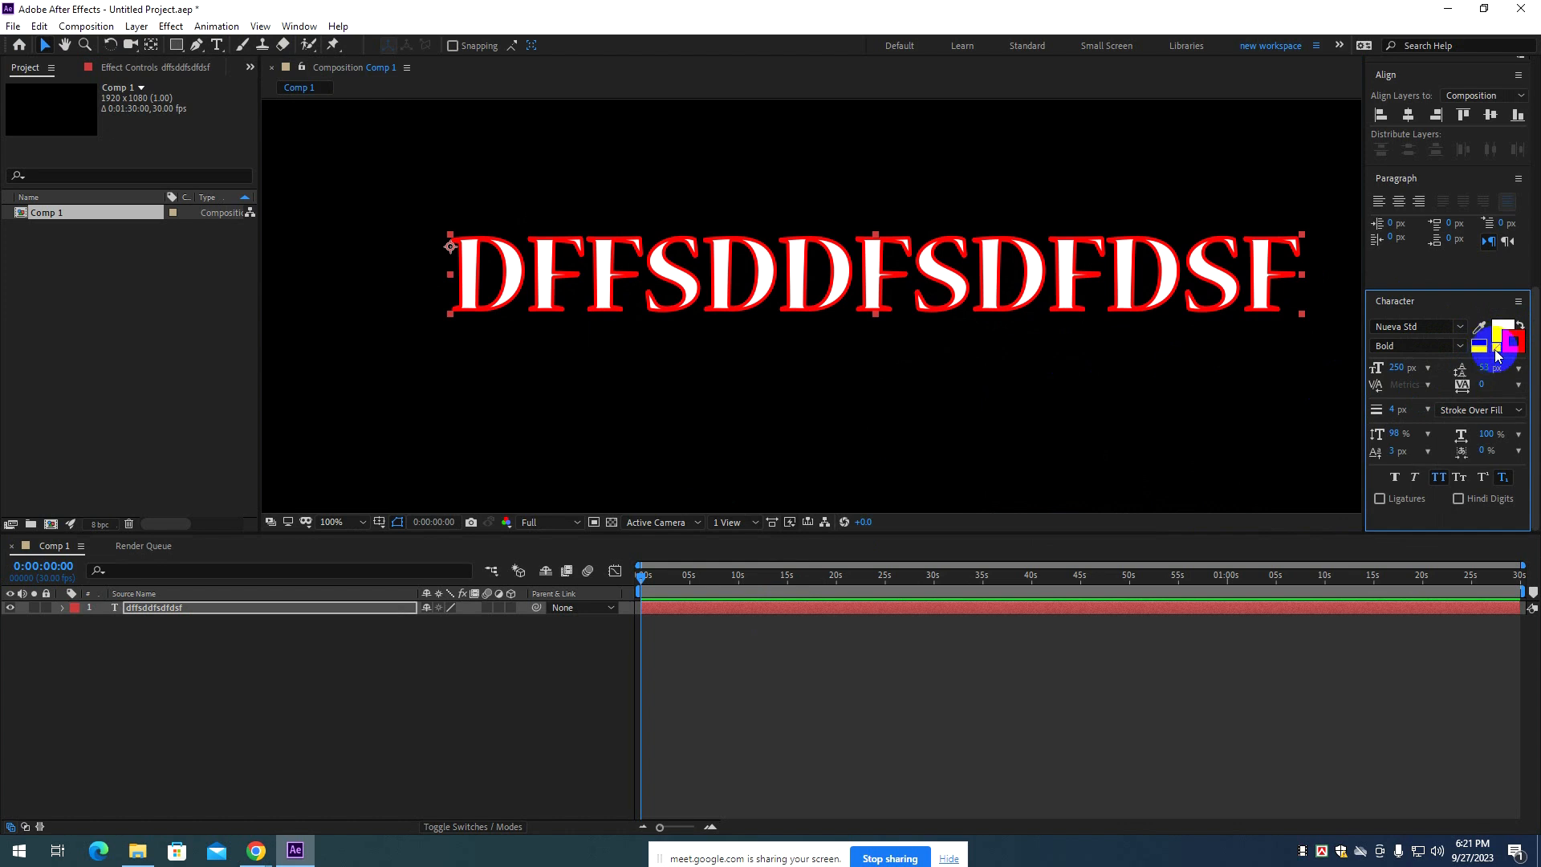
{"action": "left_click", "coordinate": [1494, 348]}
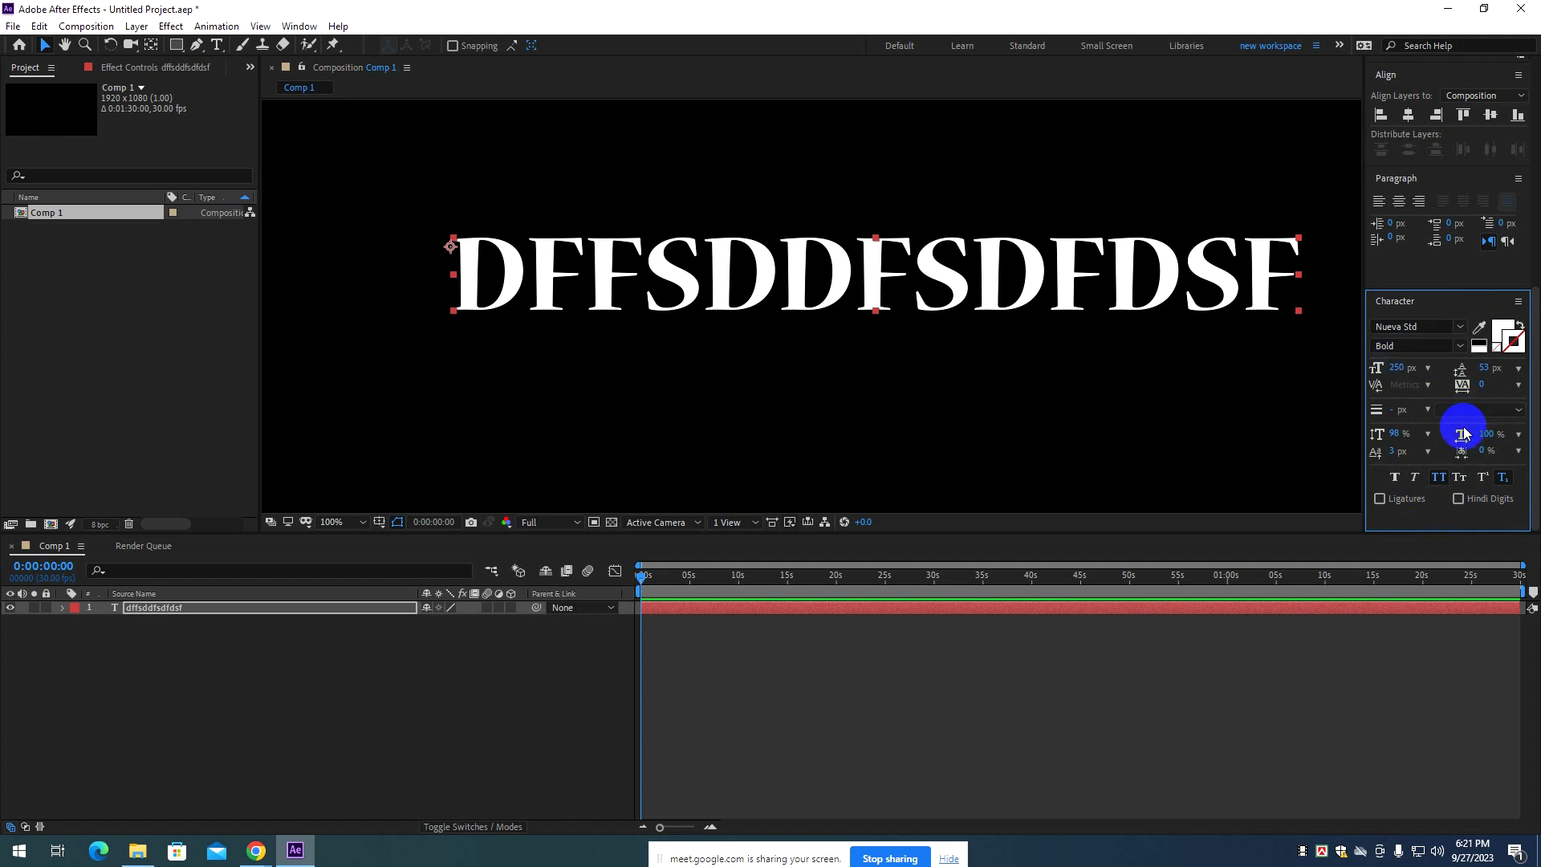
Turn off the All Caps and Subscript formatting of the text layer.
{"action": "left_click", "coordinate": [1439, 476]}
{"action": "left_click", "coordinate": [1503, 476]}
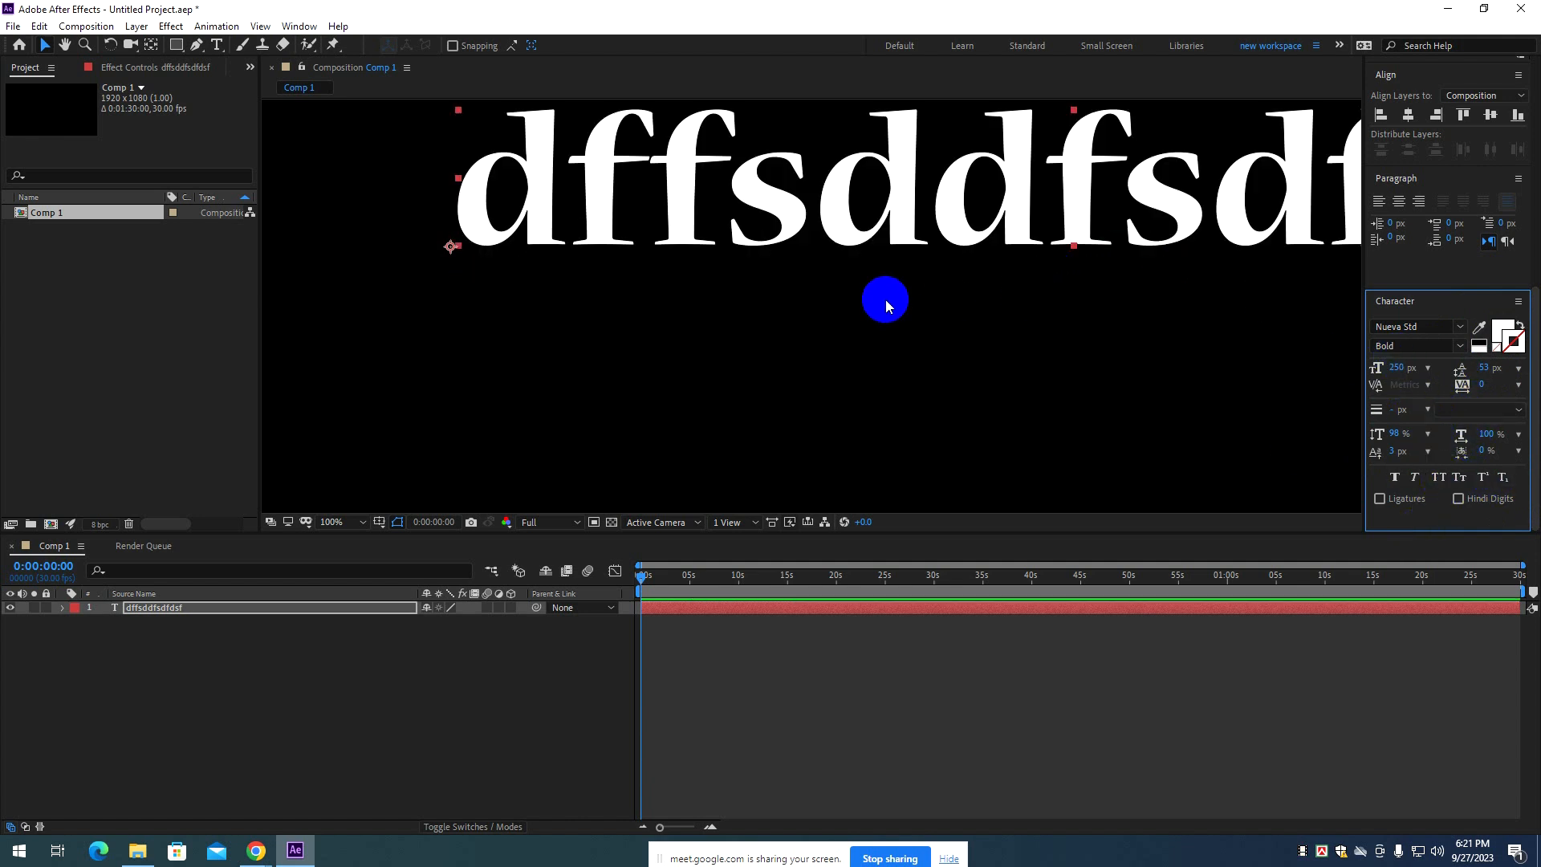
Scale the text layer down from its lower-right corner so it fits inside the composition frame.
{"action": "scroll", "coordinate": [881, 302], "scroll_direction": "down", "scroll_amount": 6}
{"action": "scroll", "coordinate": [876, 303], "scroll_direction": "up", "scroll_amount": 4}
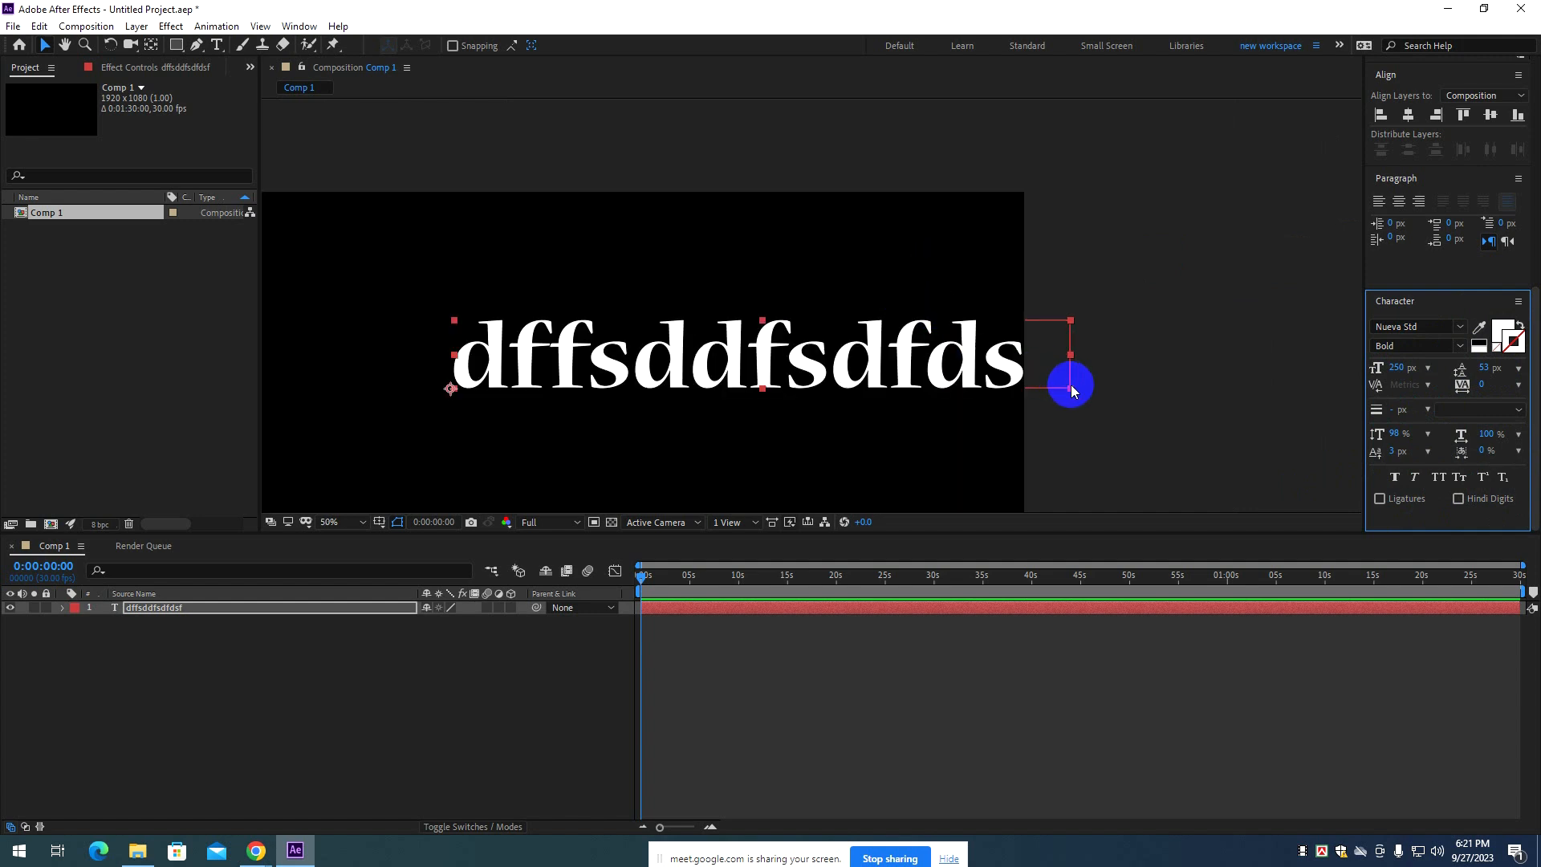
{"action": "left_click_drag", "start_coordinate": [1071, 383], "coordinate": [936, 382]}
{"action": "left_click_drag", "start_coordinate": [815, 375], "coordinate": [966, 392]}
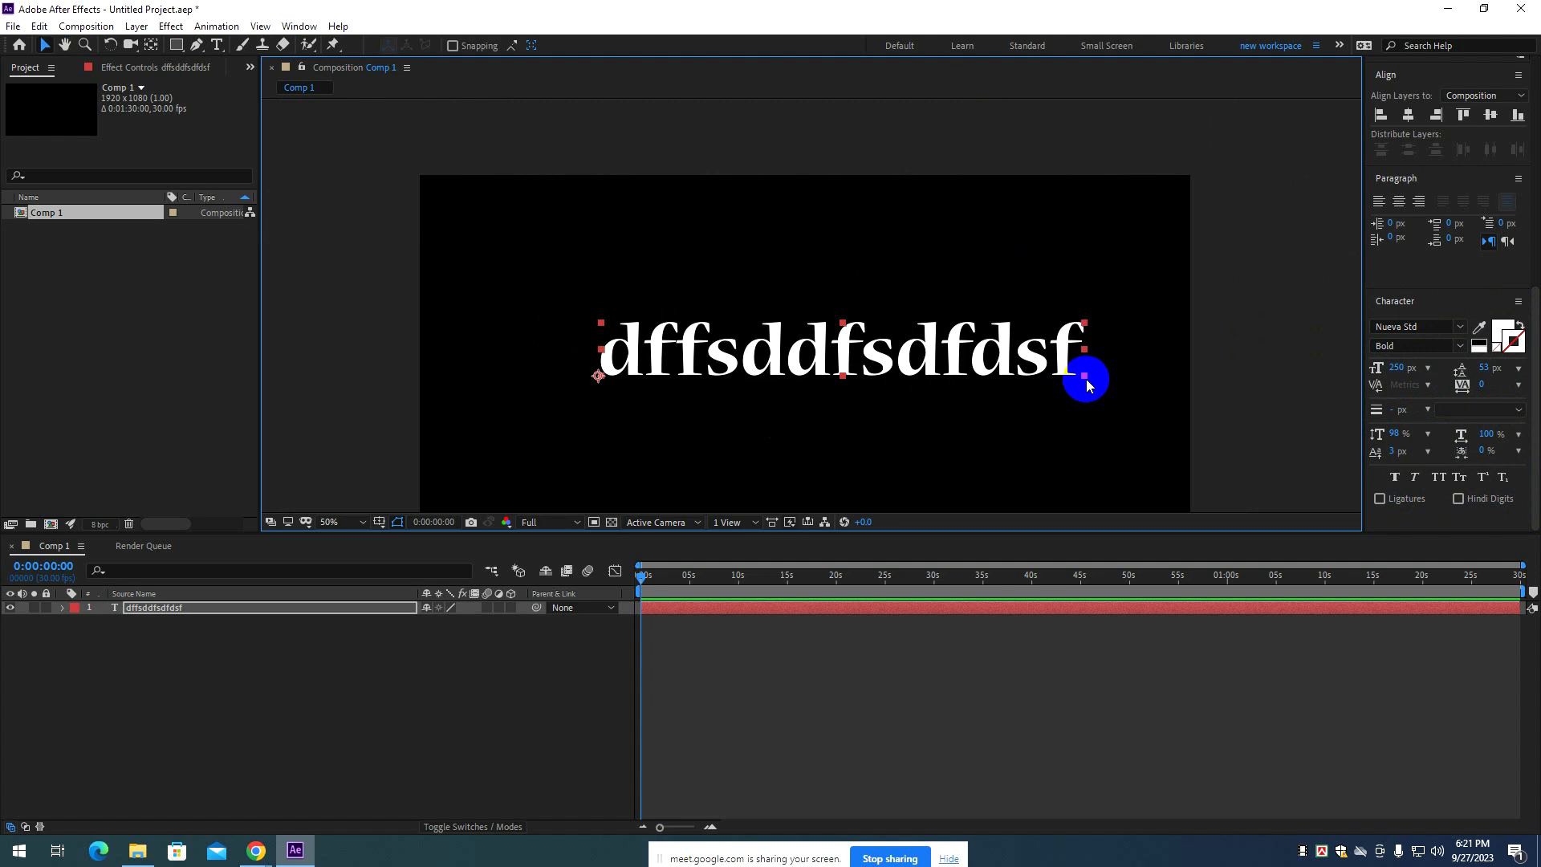
Reduce the text layer's font size to 190 px.
{"action": "left_click_drag", "start_coordinate": [1085, 382], "coordinate": [1108, 414]}
{"action": "left_click_drag", "start_coordinate": [1396, 367], "coordinate": [1365, 387]}
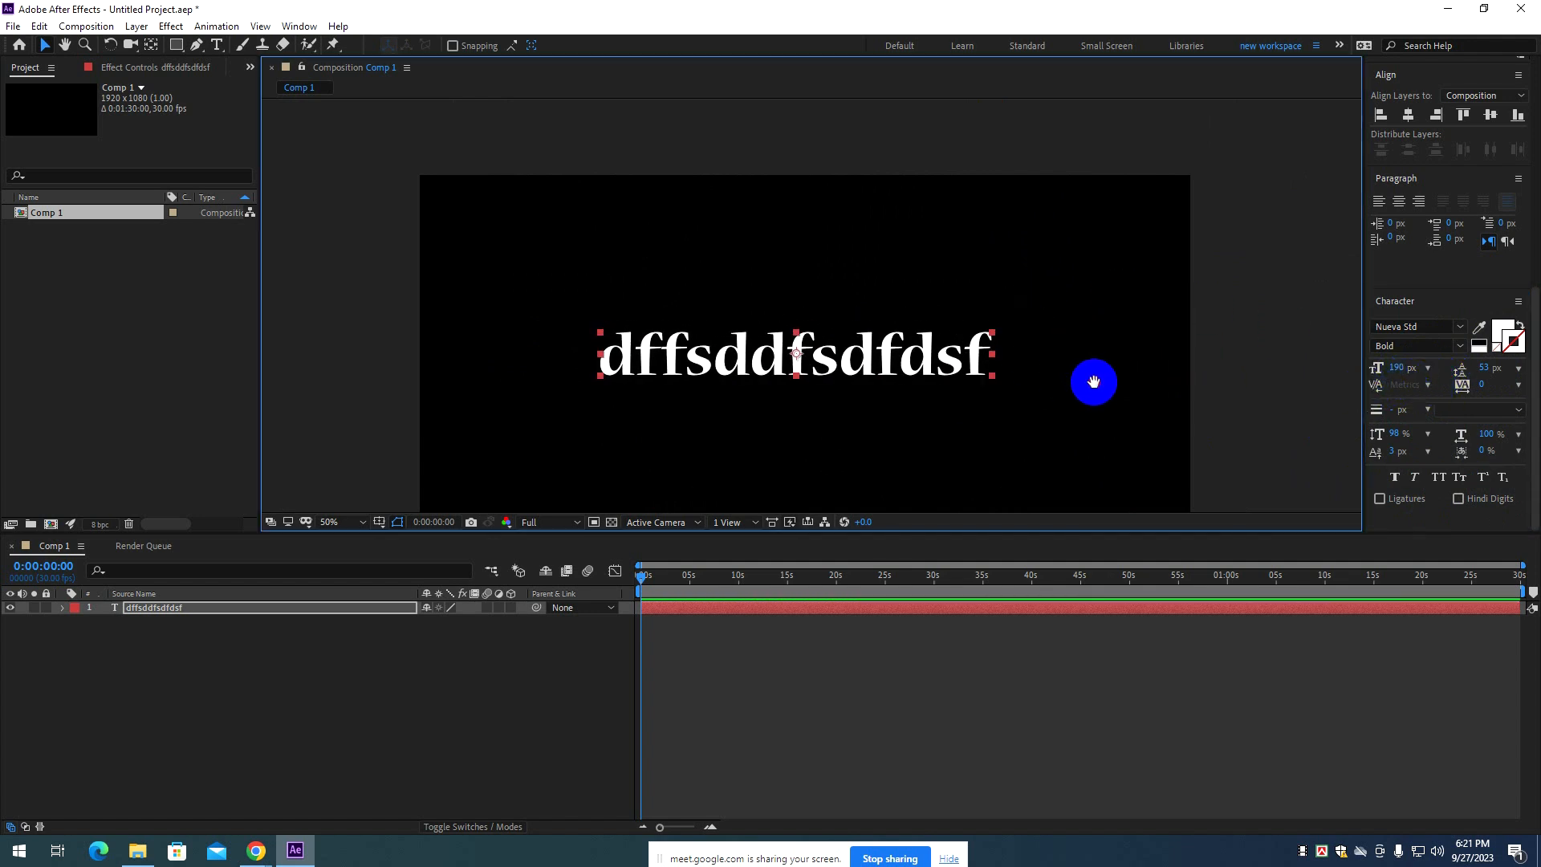
{"action": "left_click_drag", "start_coordinate": [1091, 379], "coordinate": [1117, 351]}
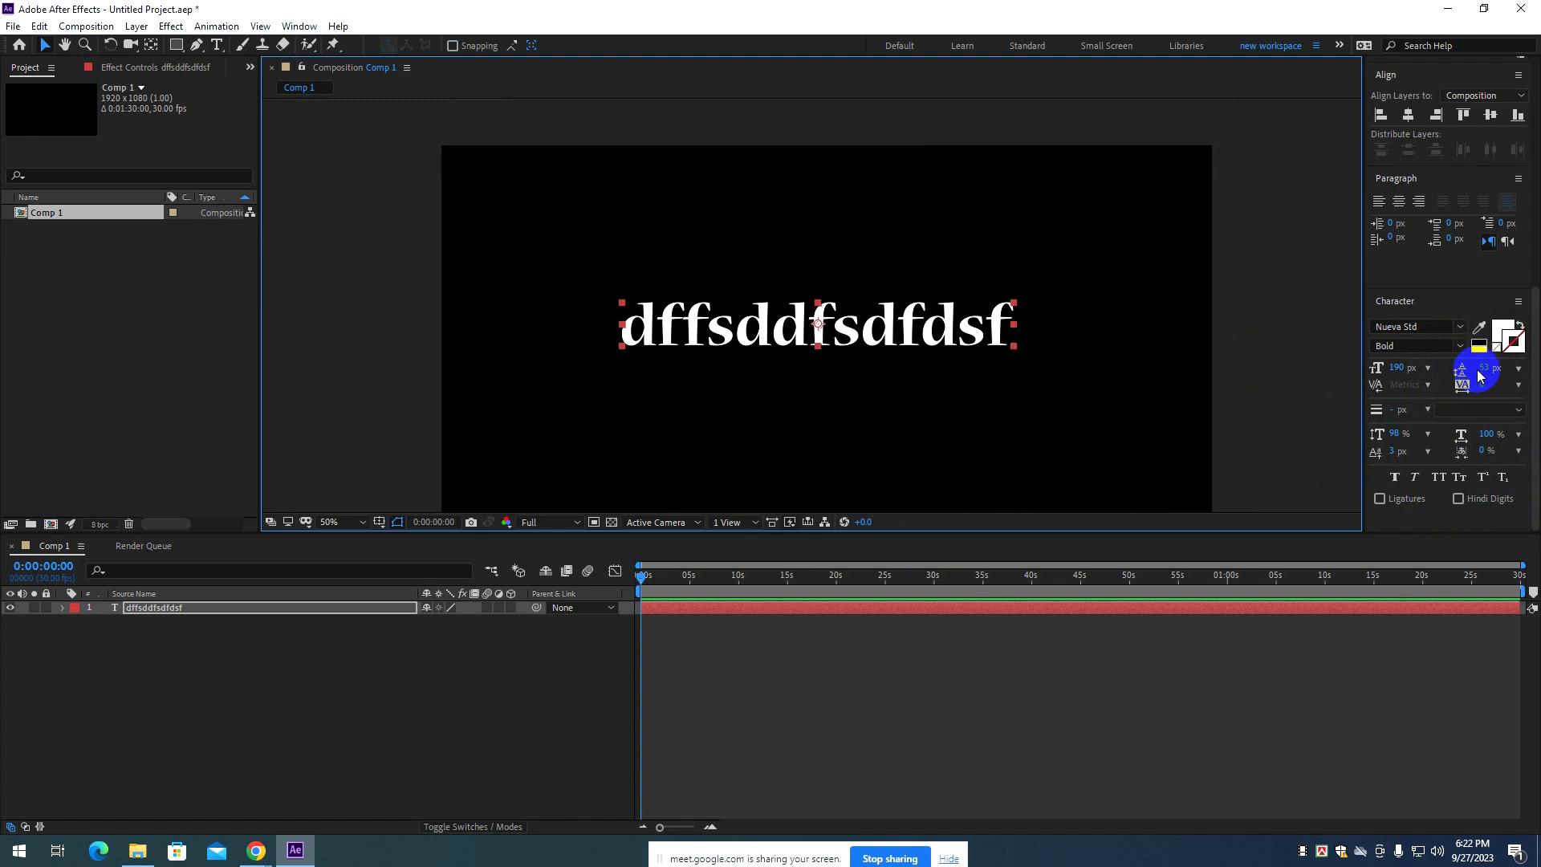
Delete the text layer from the composition.
{"action": "mouse_move", "coordinate": [934, 334]}
{"action": "left_mouse_down"}
{"action": "mouse_move", "coordinate": [985, 327]}
{"action": "mouse_move", "coordinate": [905, 327]}
{"action": "left_mouse_up"}
{"action": "key", "text": "Delete"}
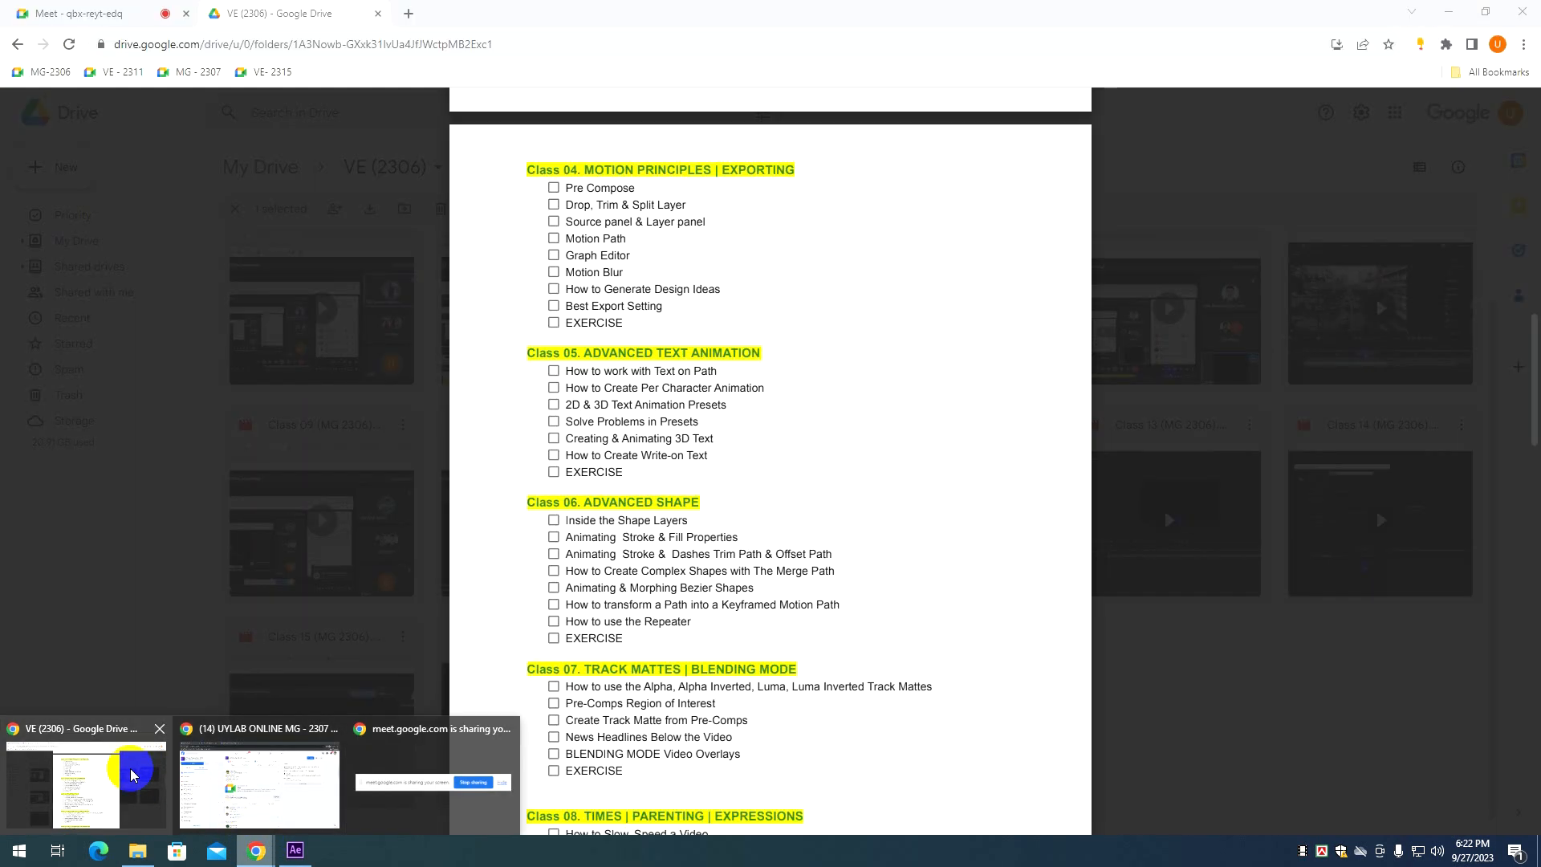
In Chrome, search for lorem, copy the "What is Lorem Ipsum?" paragraph from lipsum.com and return to After Effects.
{"action": "left_click", "coordinate": [129, 774]}
{"action": "left_click", "coordinate": [408, 13]}
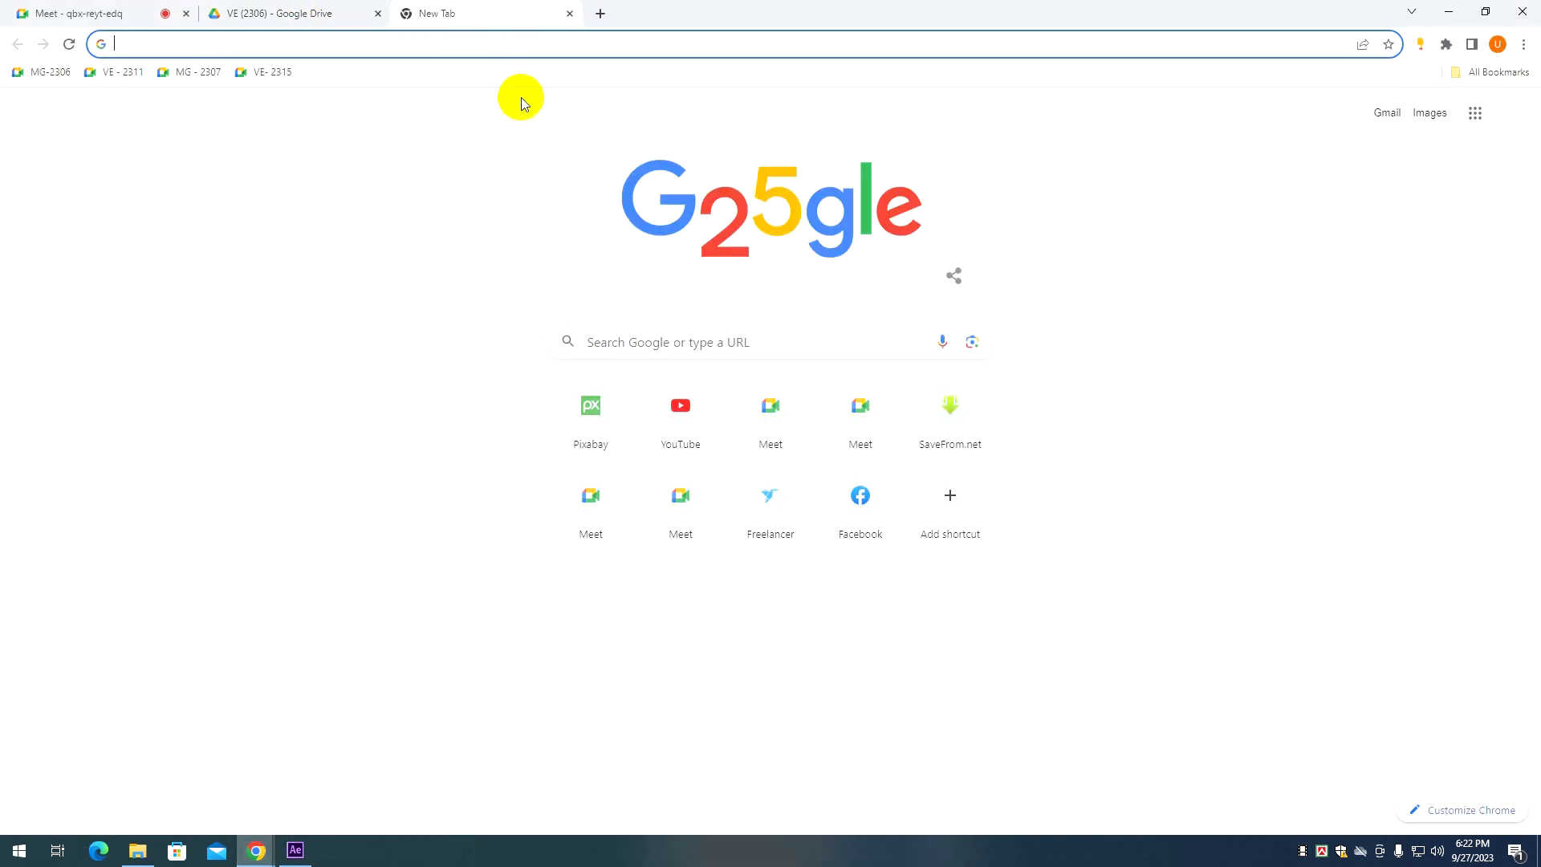
{"action": "type", "text": "lorem"}
{"action": "key", "text": "Return"}
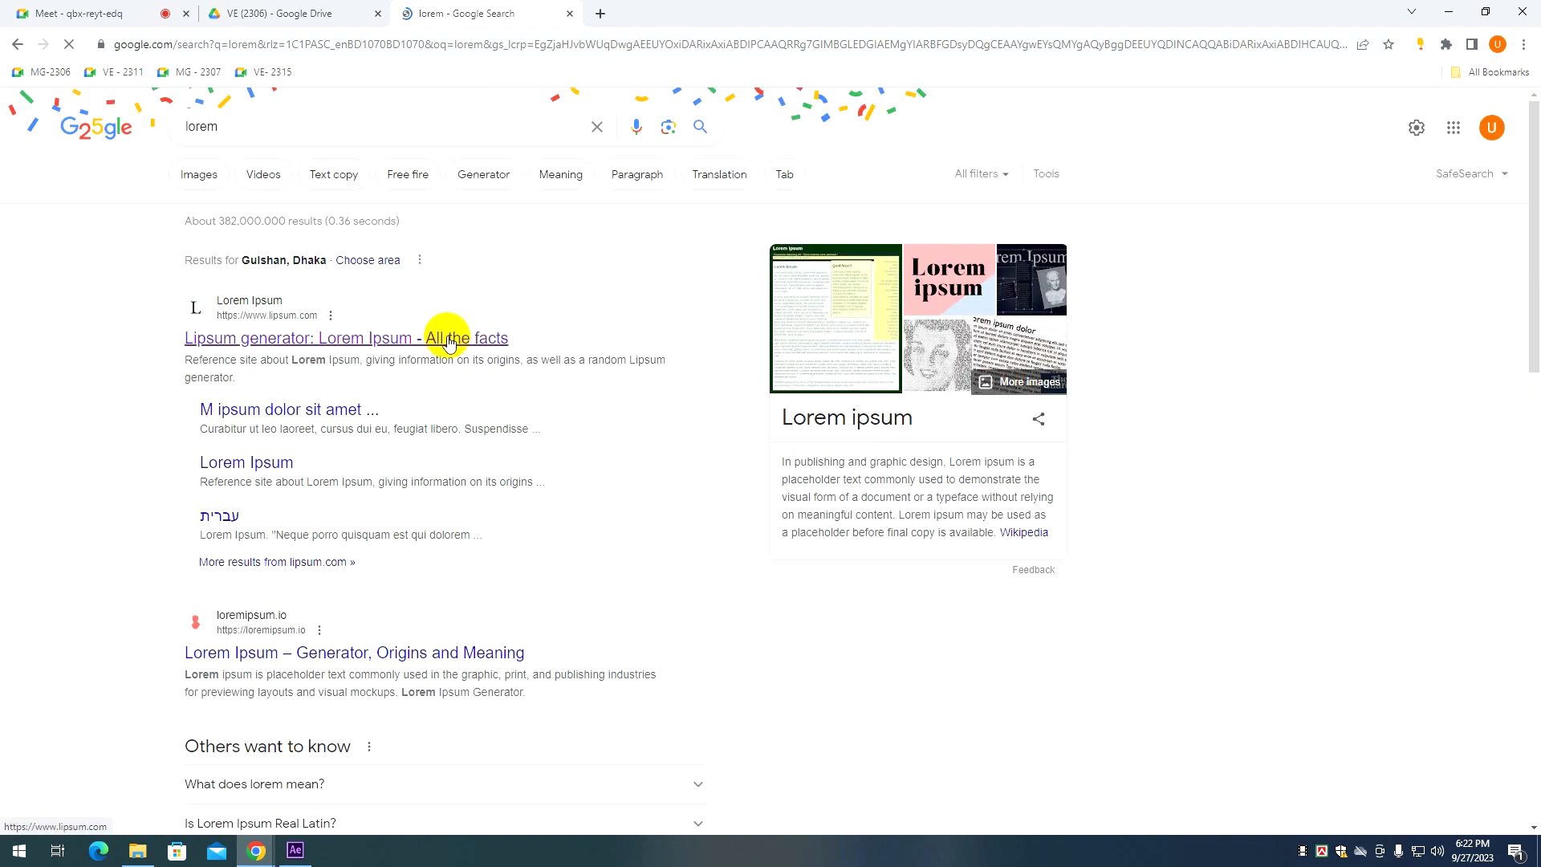
{"action": "triple_click", "coordinate": [554, 575]}
{"action": "key", "text": "ctrl+c"}
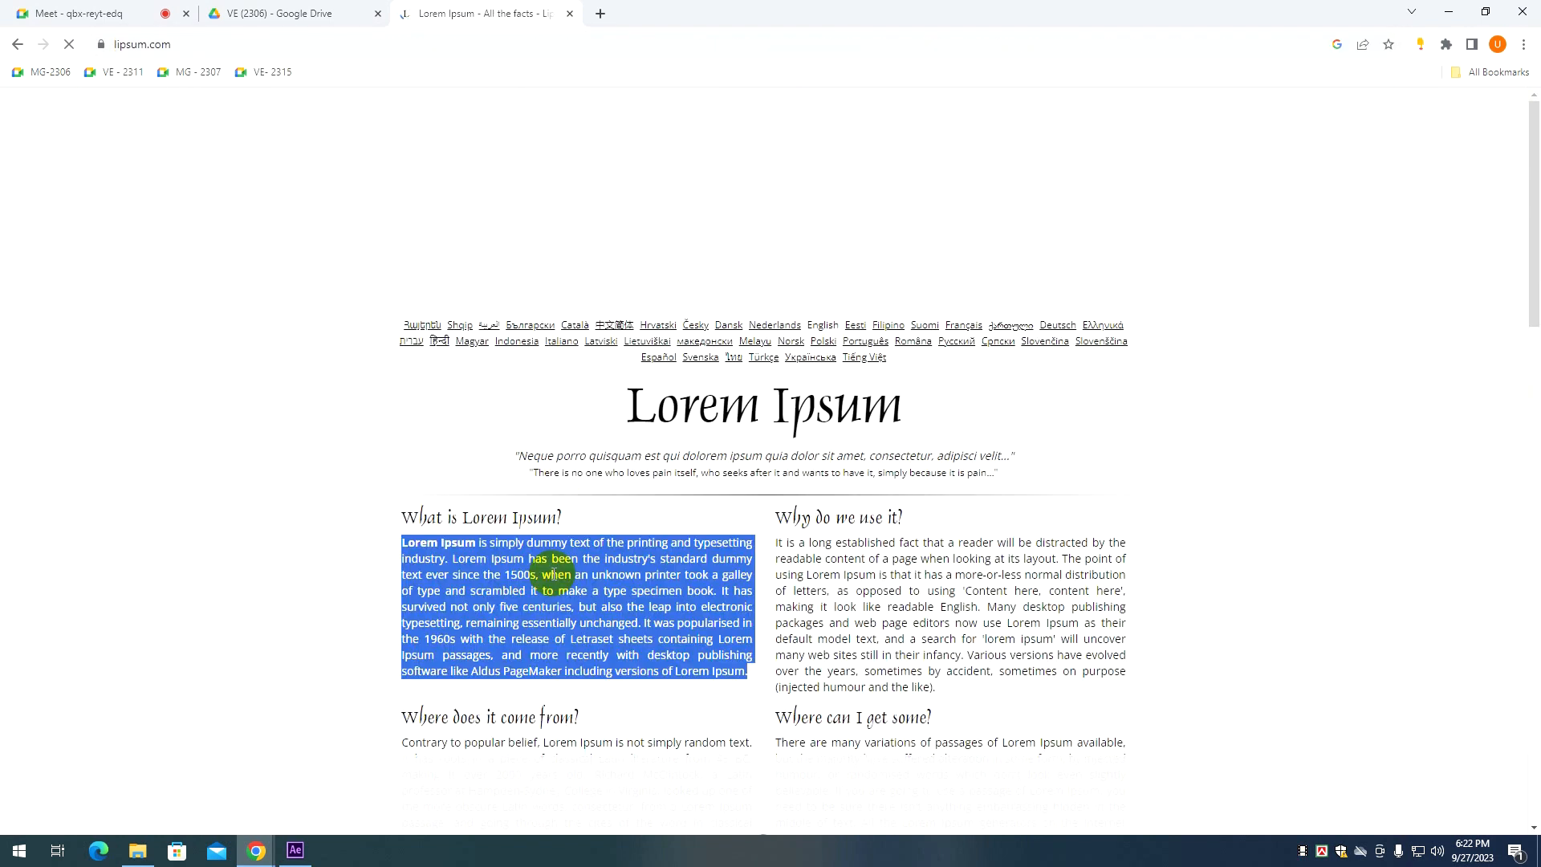
{"action": "key", "text": "alt+Tab"}
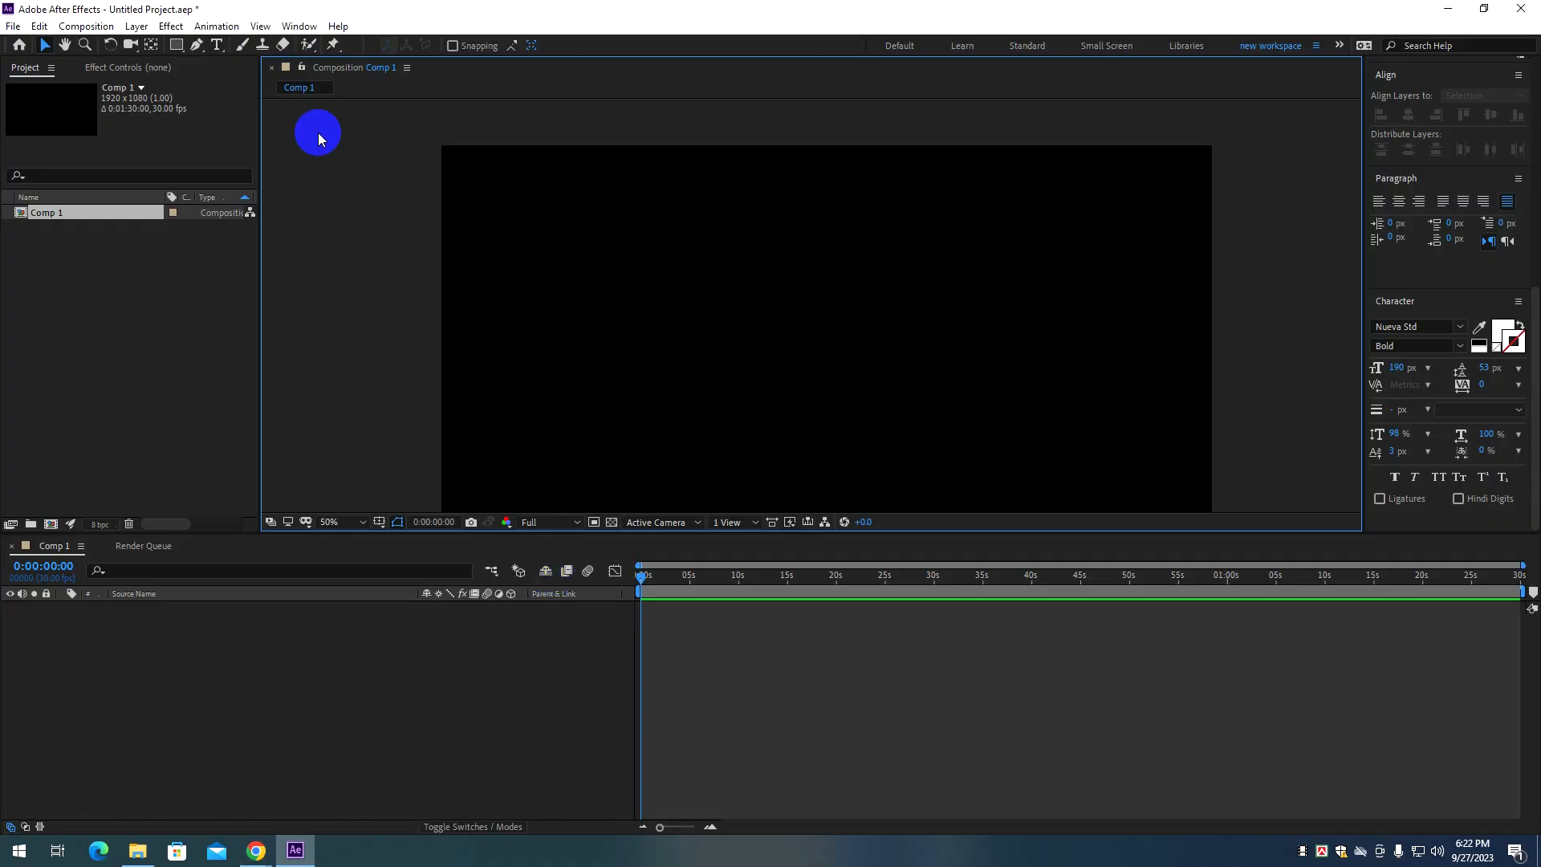
Add a point text layer near the middle of the composition and paste the copied Lorem Ipsum paragraph into it.
{"action": "left_click", "coordinate": [218, 46]}
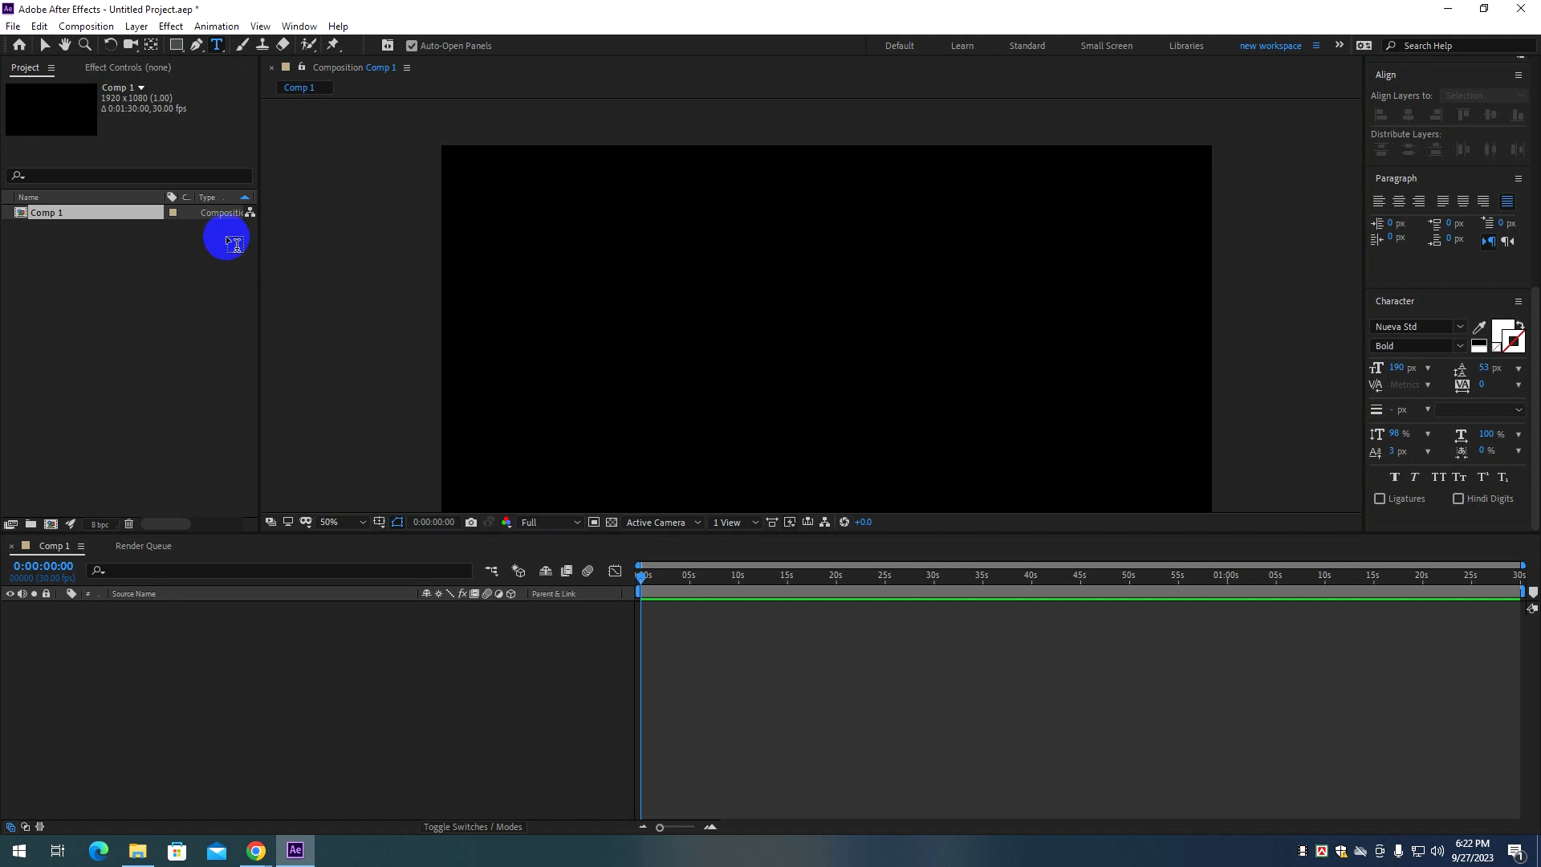
{"action": "left_click", "coordinate": [746, 267]}
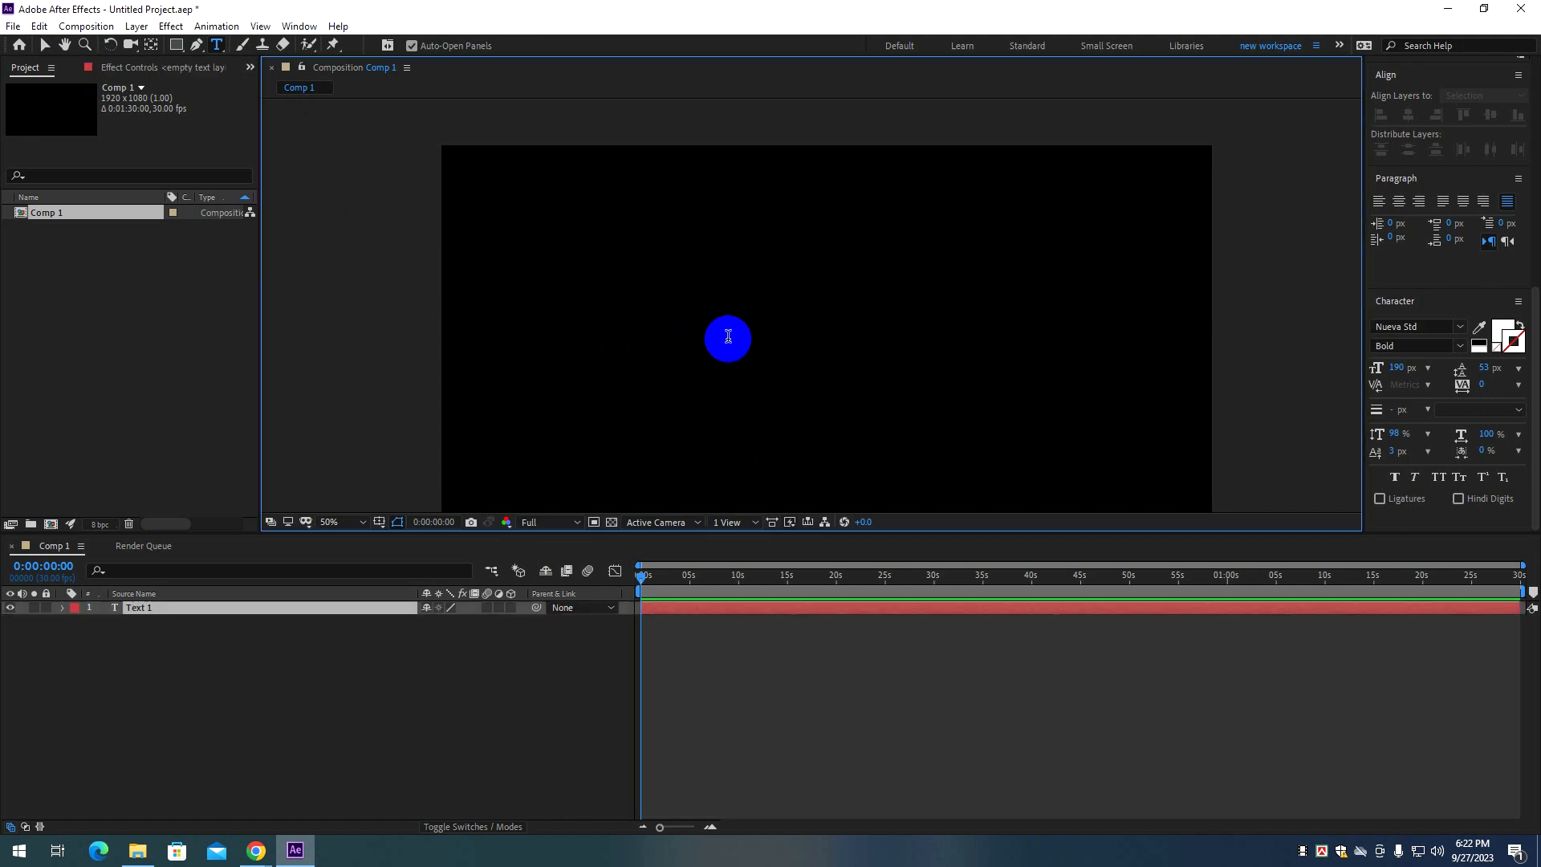
{"action": "key", "text": "ctrl+v"}
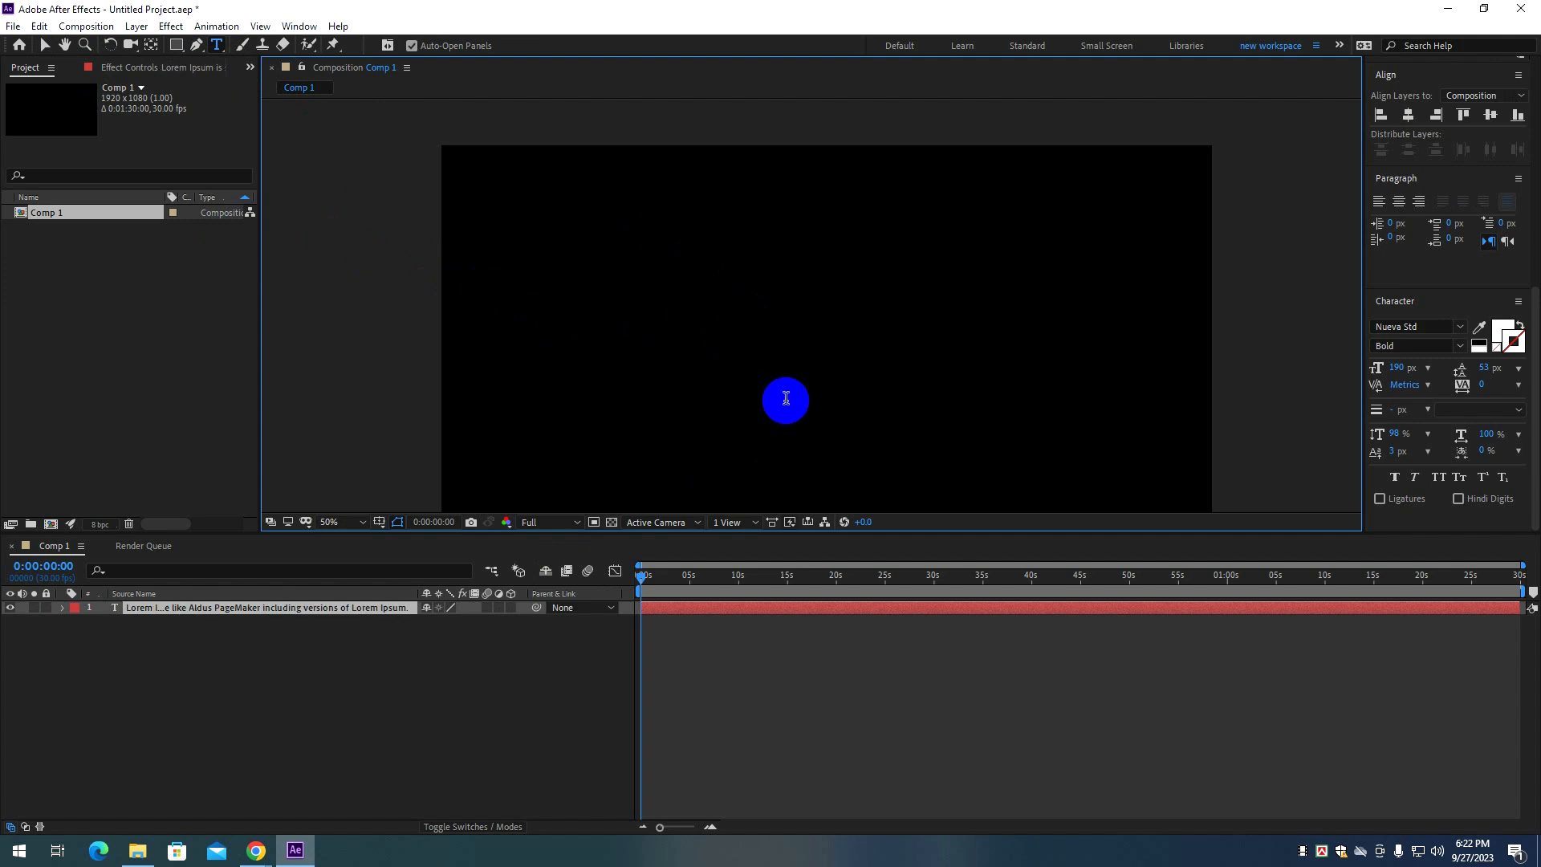
{"action": "left_click", "coordinate": [747, 608]}
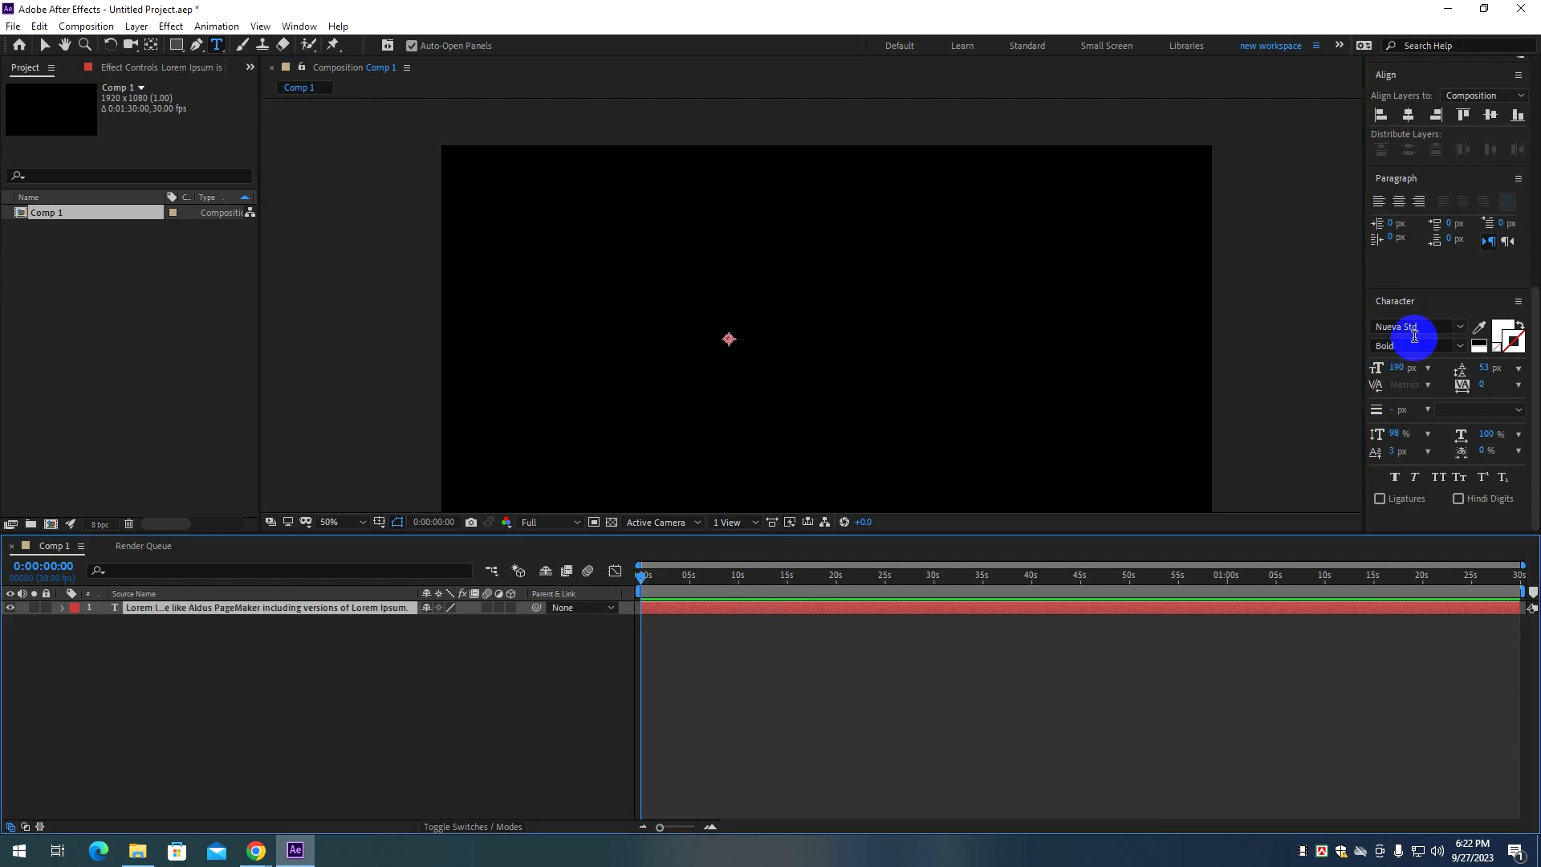
Try a 207 px font size and an FFFFFF fill on the pasted point text, and delete its layer.
{"action": "left_click", "coordinate": [1500, 333]}
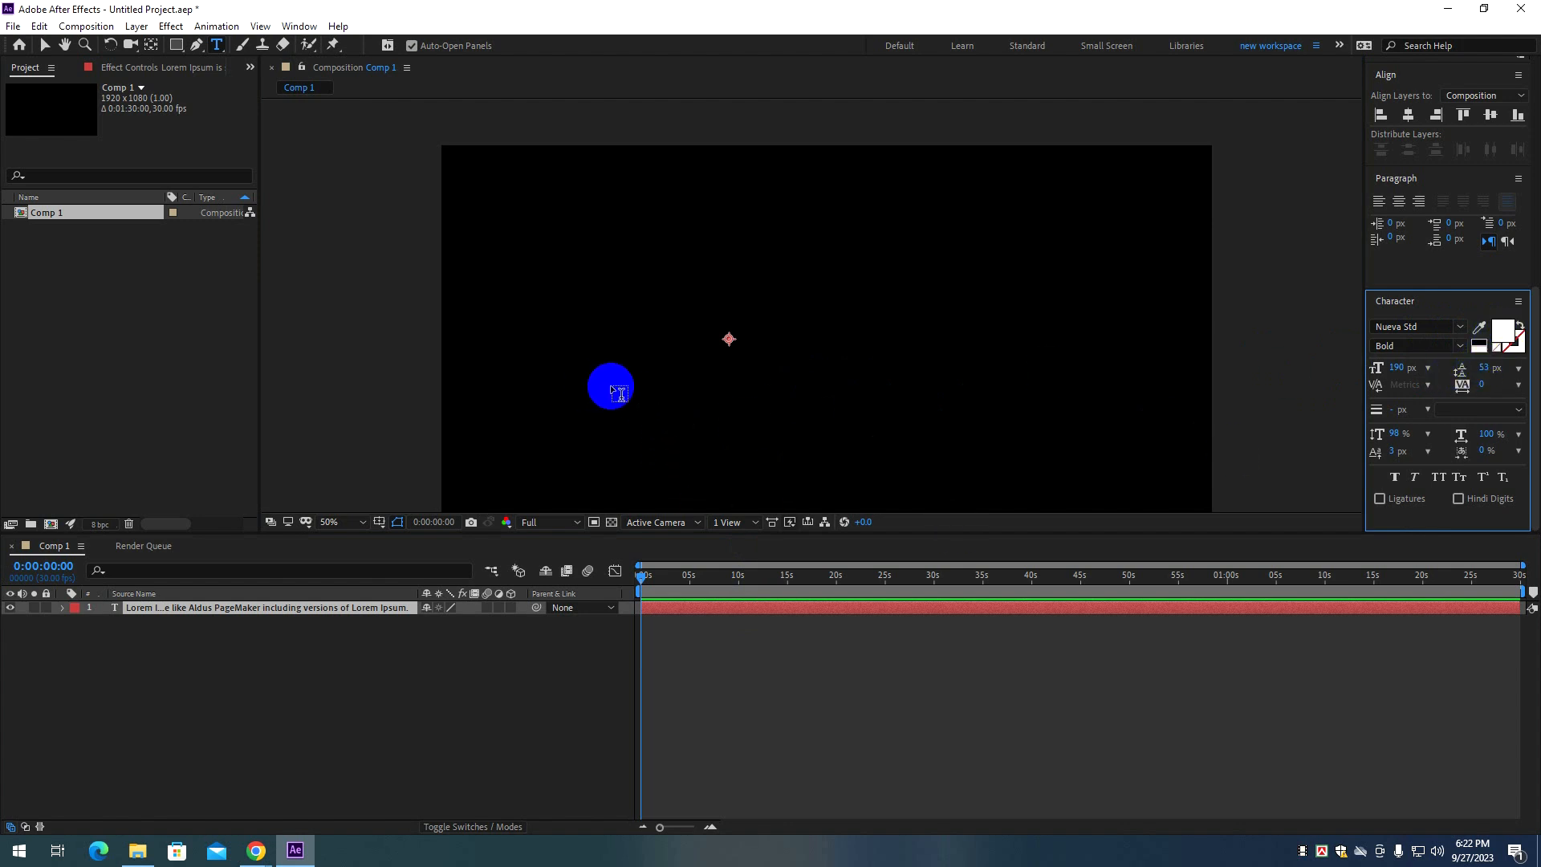
{"action": "scroll", "coordinate": [625, 391], "scroll_direction": "down", "scroll_amount": 2}
{"action": "key", "text": "v"}
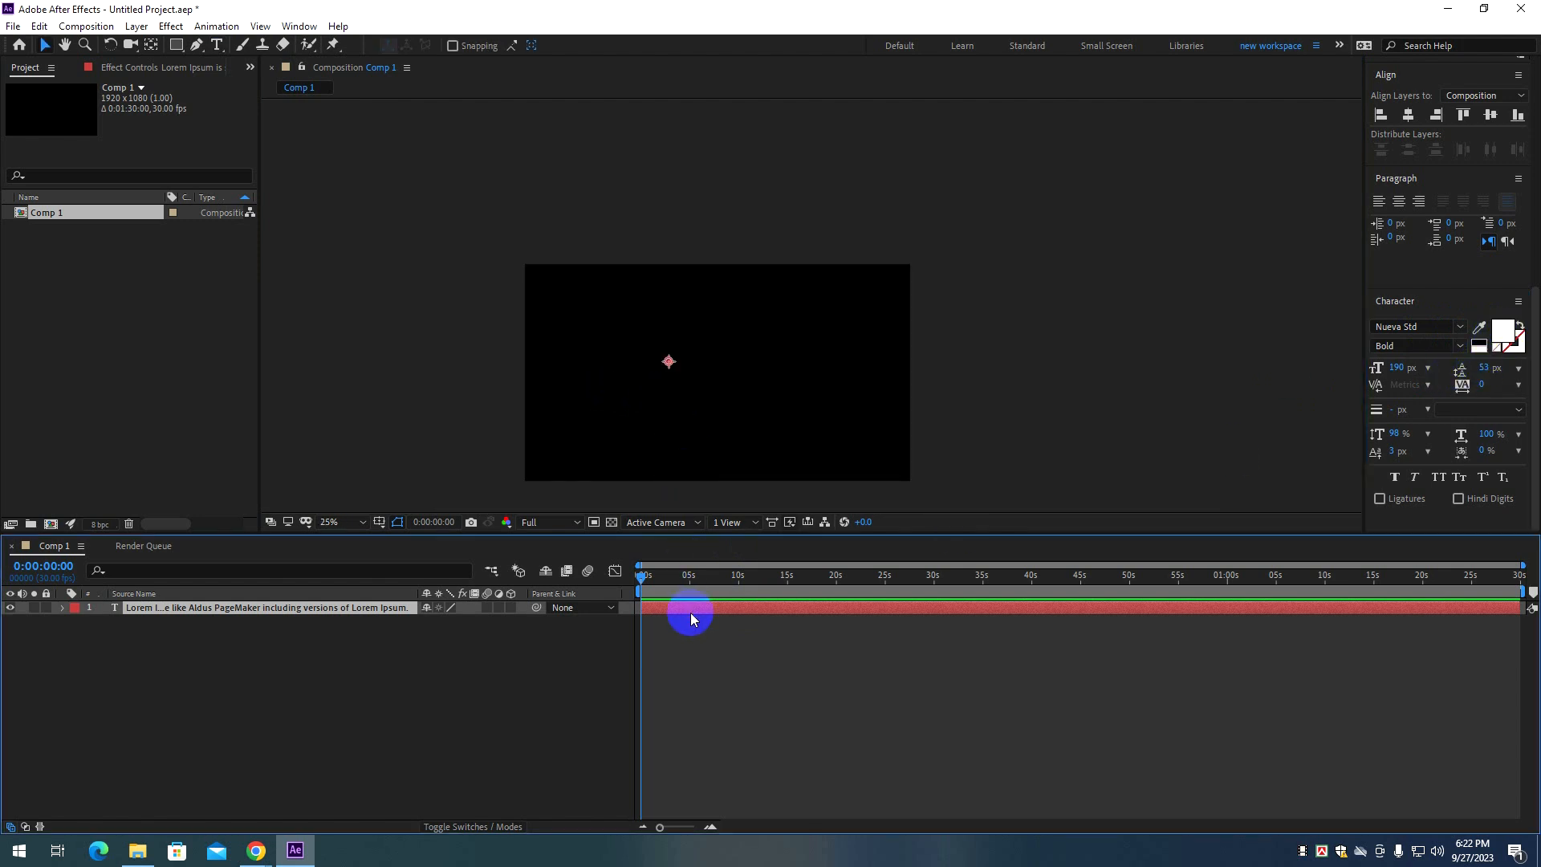
{"action": "left_click", "coordinate": [388, 625]}
{"action": "left_click", "coordinate": [330, 607]}
{"action": "mouse_move", "coordinate": [1397, 367]}
{"action": "left_mouse_down"}
{"action": "mouse_move", "coordinate": [1532, 364]}
{"action": "mouse_move", "coordinate": [1411, 374]}
{"action": "left_mouse_up"}
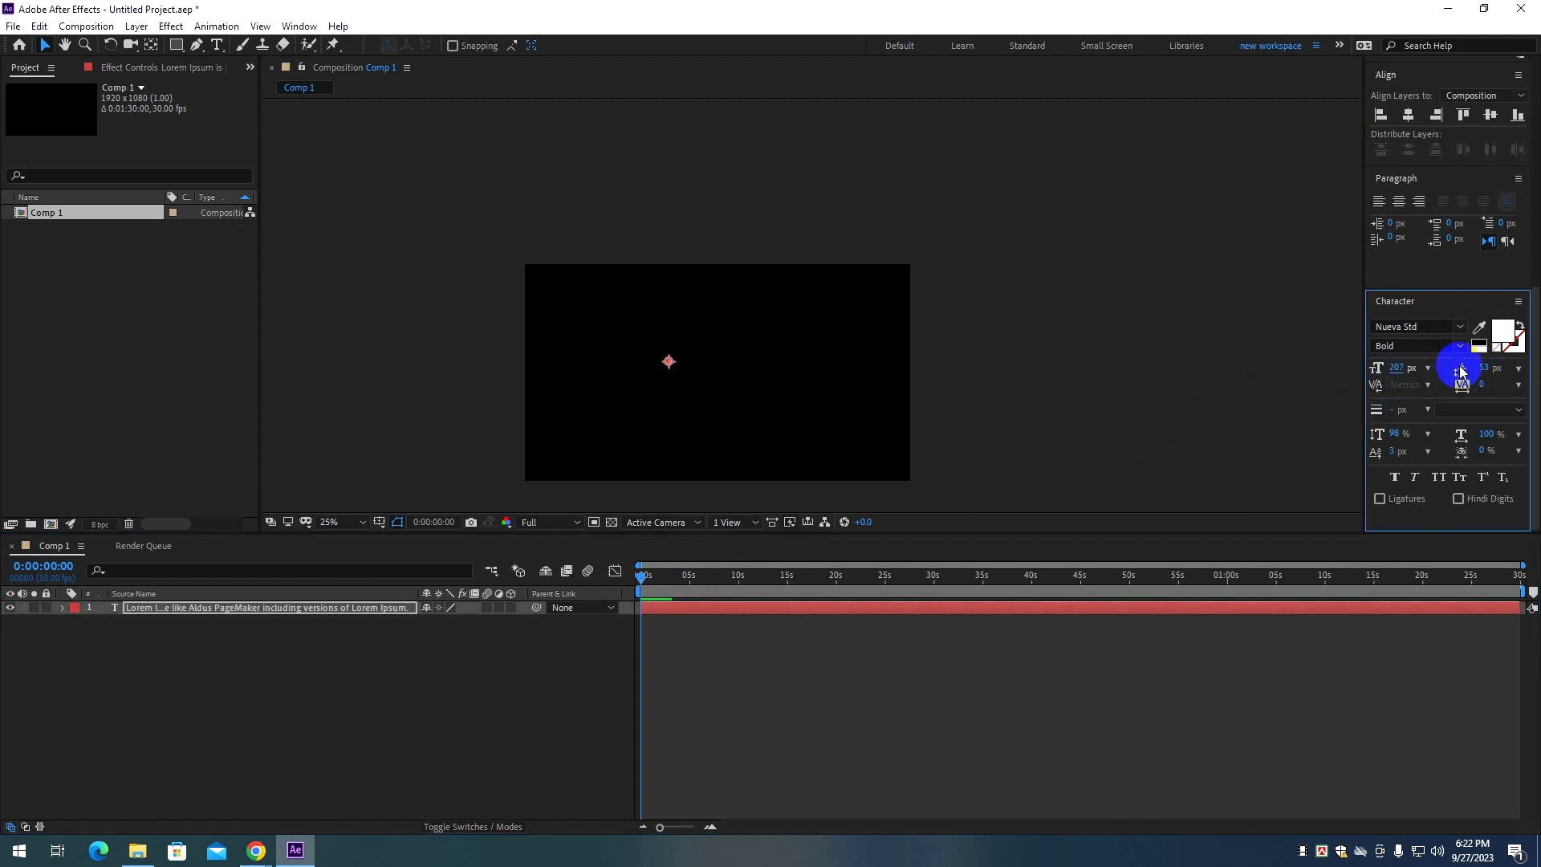
{"action": "left_click", "coordinate": [1498, 335]}
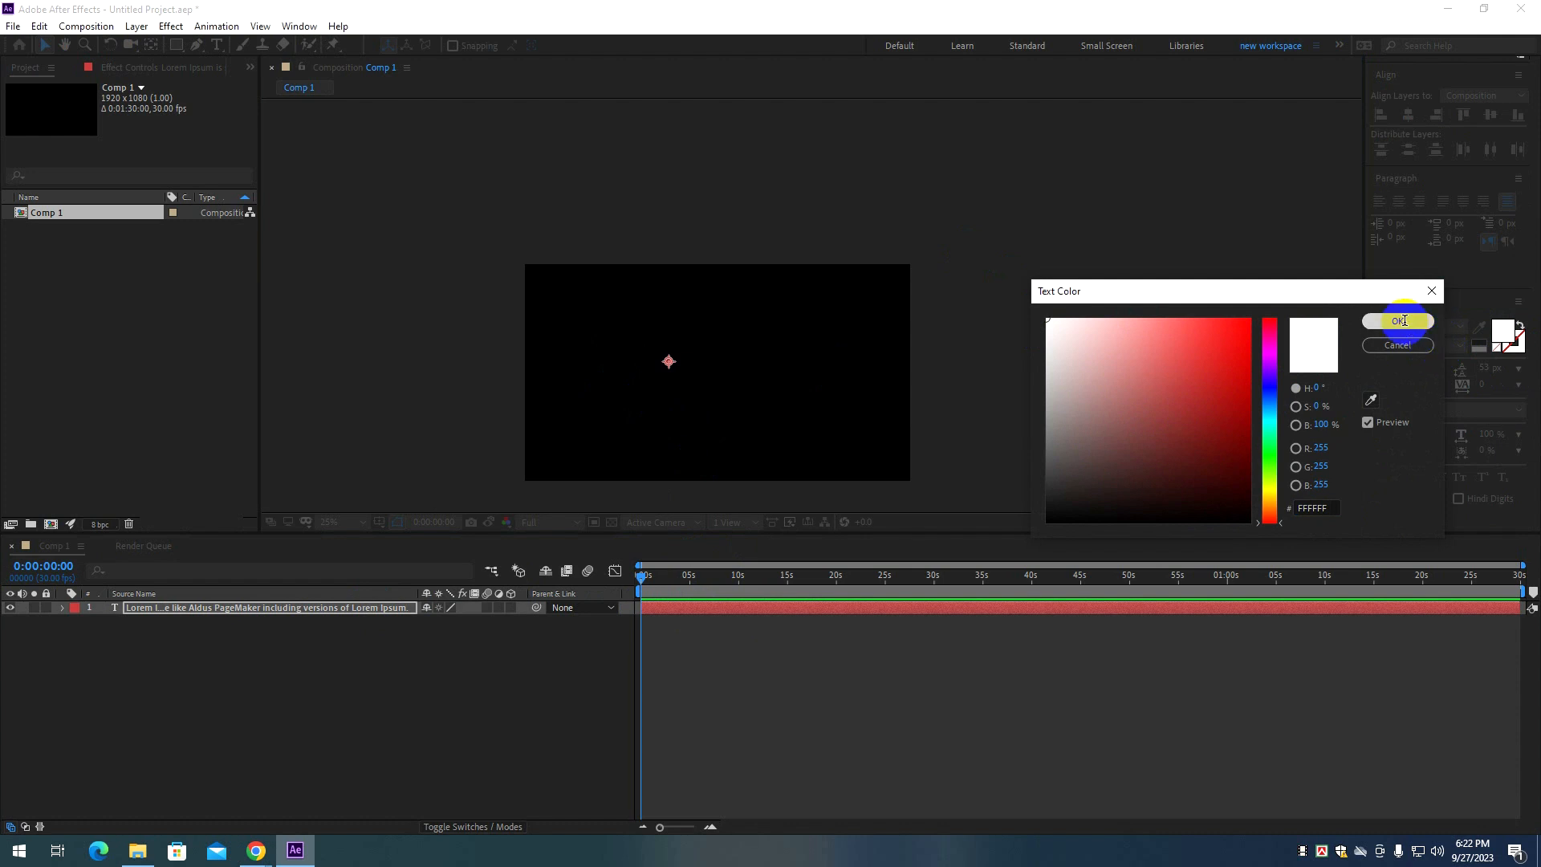
{"action": "left_click", "coordinate": [1397, 316]}
{"action": "left_click", "coordinate": [851, 607]}
{"action": "key", "text": "Delete"}
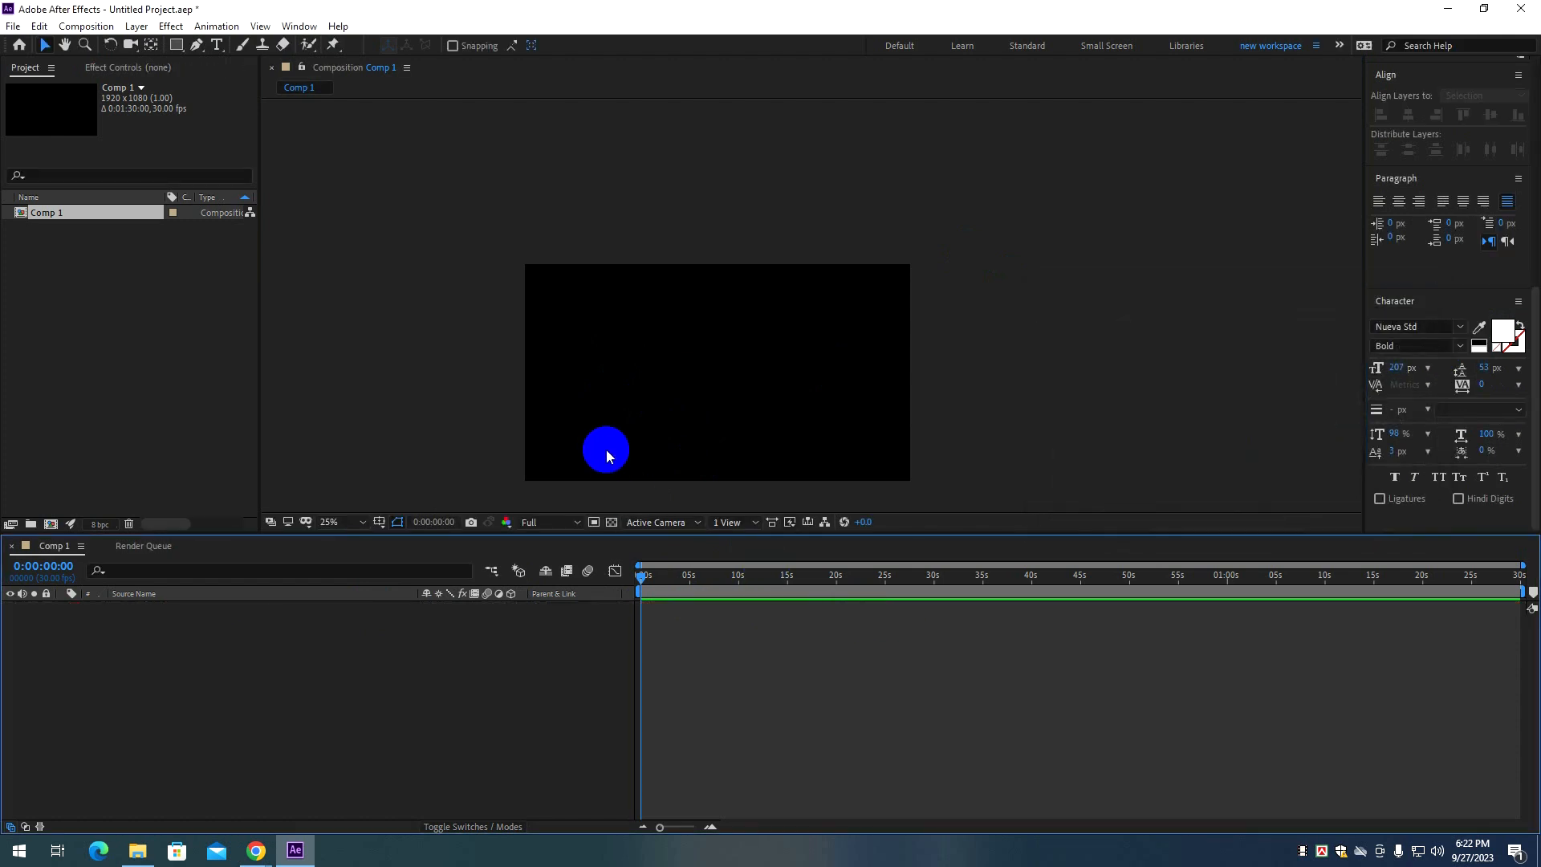
Try pasting the Lorem Ipsum paragraph into another point text layer, and delete that layer.
{"action": "scroll", "coordinate": [606, 449], "scroll_direction": "up", "scroll_amount": 2}
{"action": "key", "text": "ctrl+t"}
{"action": "left_click", "coordinate": [602, 379]}
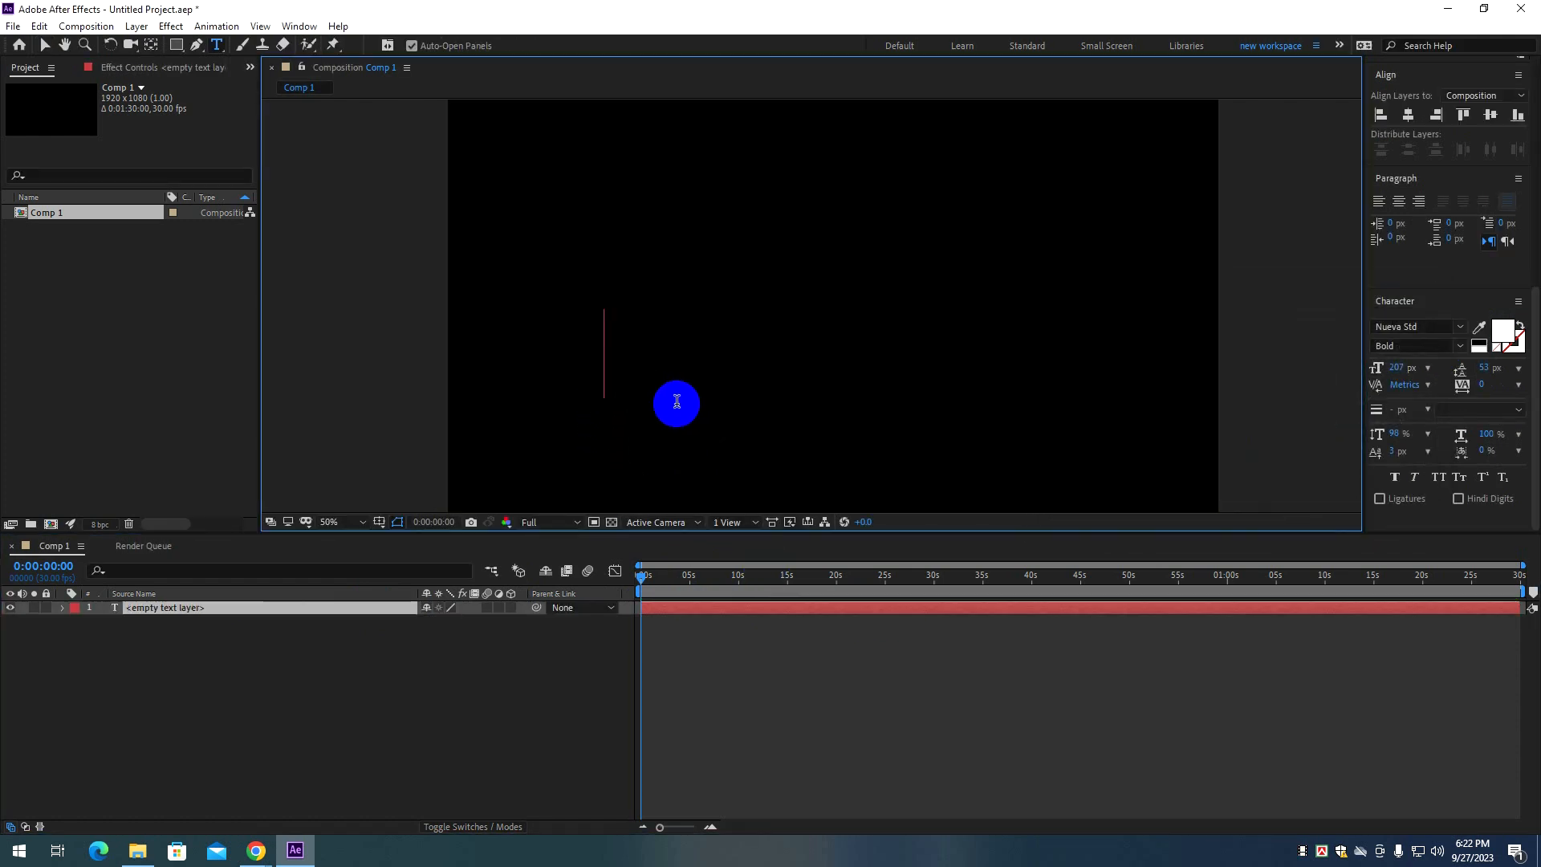
{"action": "key", "text": "ctrl+v"}
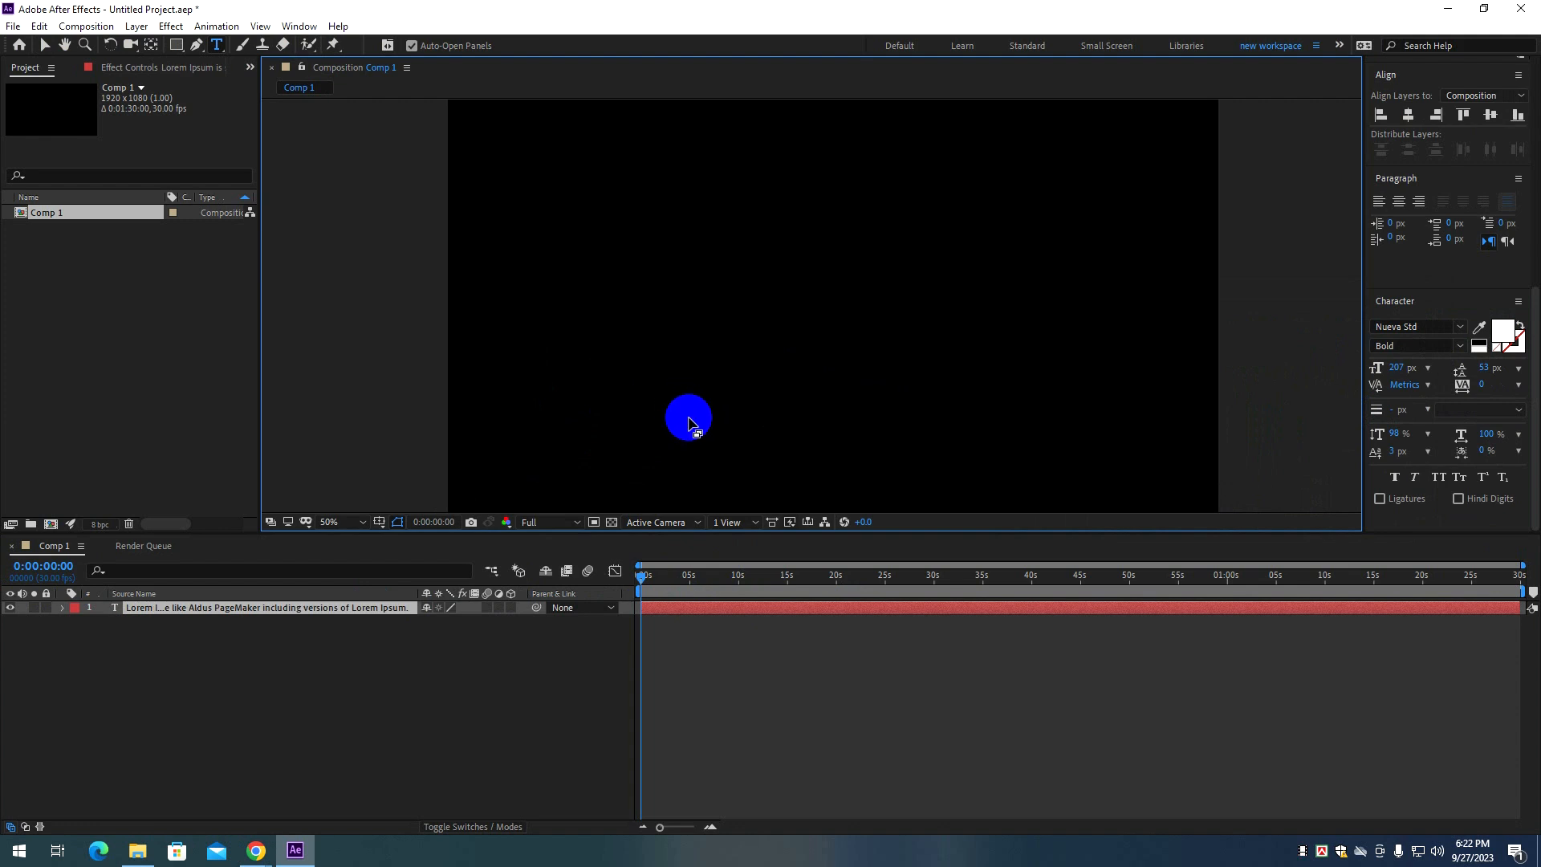
{"action": "left_click", "coordinate": [790, 614]}
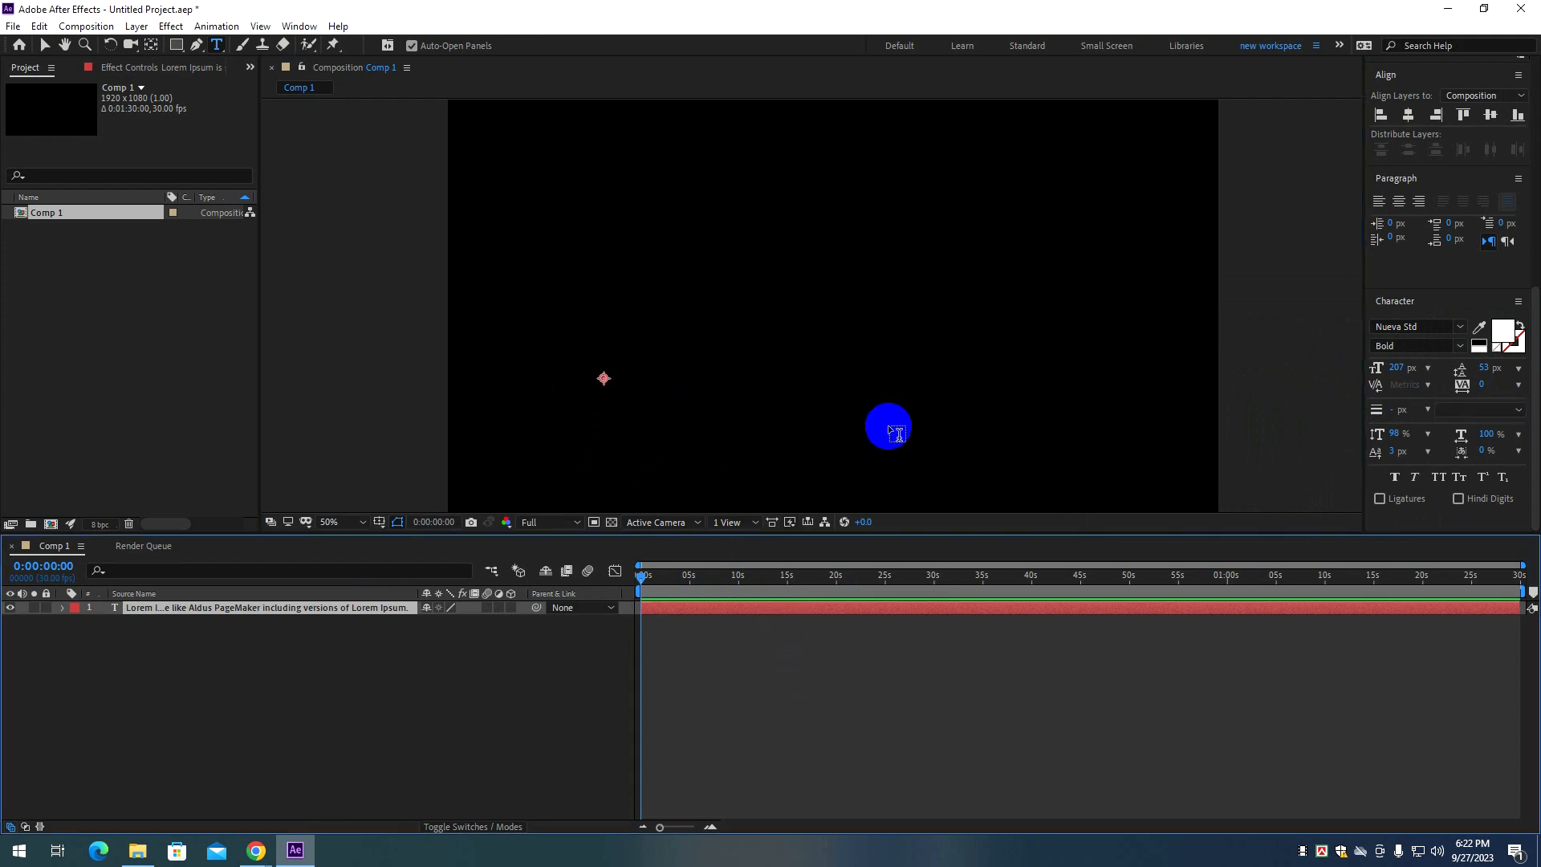
{"action": "key", "text": "Delete"}
Draw a paragraph text box across the middle of the composition and paste the copied Lorem Ipsum paragraph into it.
{"action": "left_click_drag", "start_coordinate": [552, 167], "coordinate": [1041, 454]}
{"action": "key", "text": "ctrl+v"}
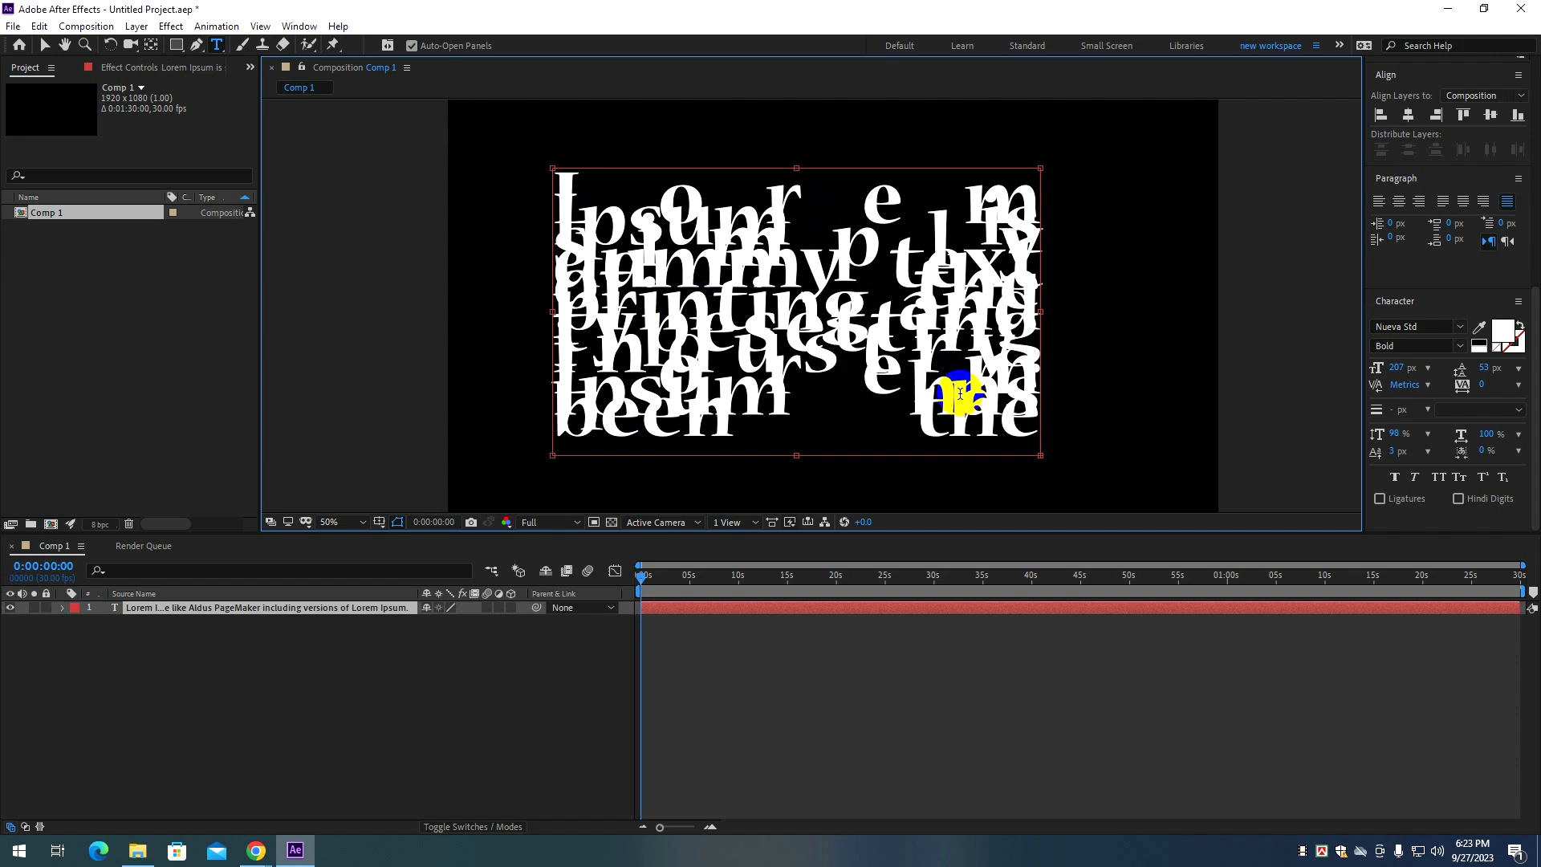
Set the font size of all the paragraph text to 50 px and its leading to Auto.
{"action": "key", "text": "ctrl+a"}
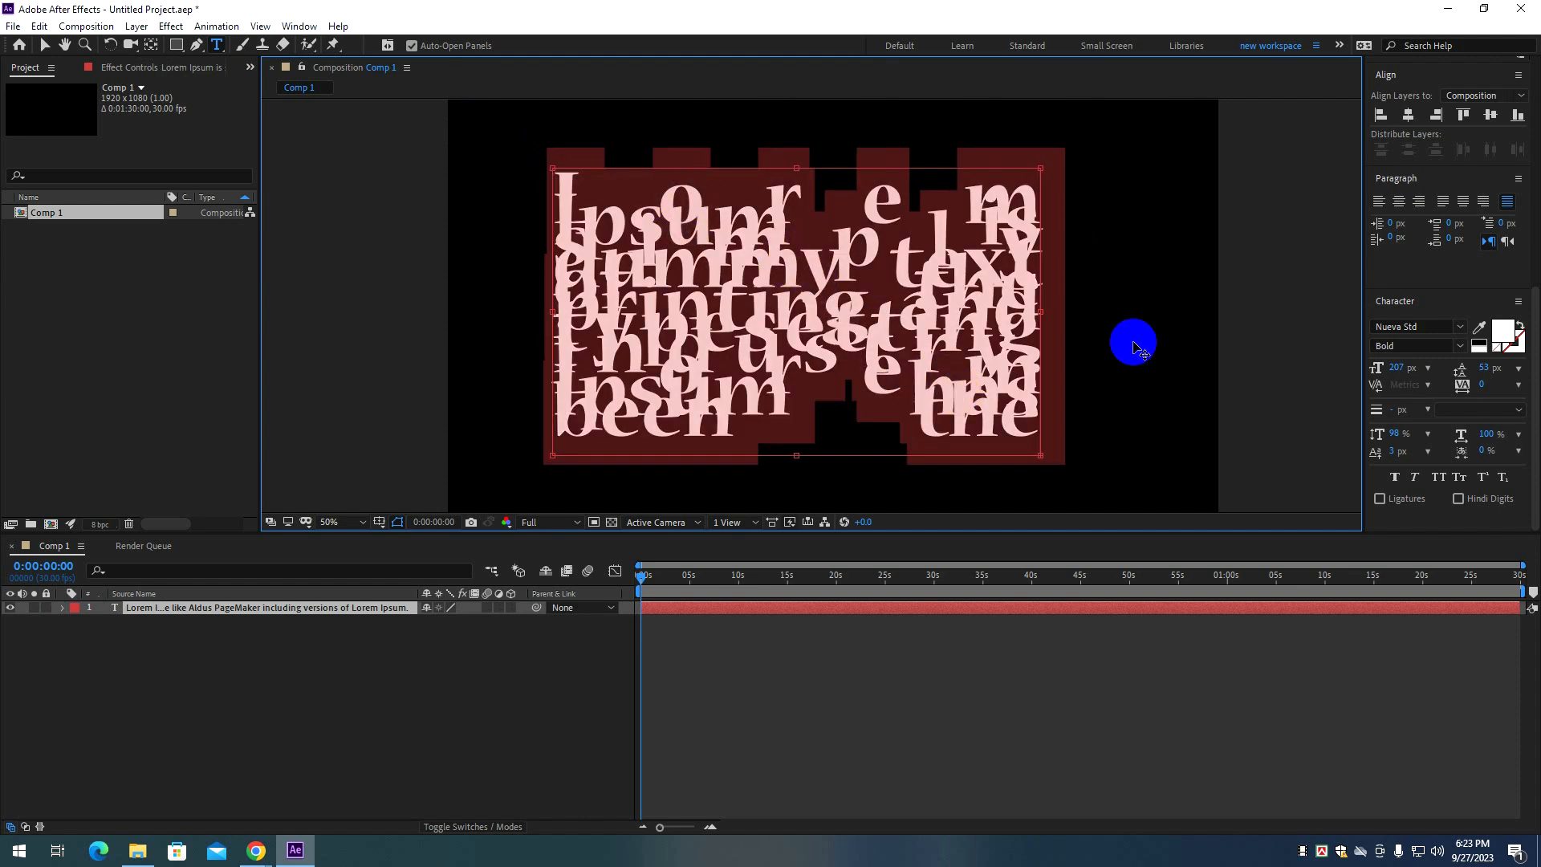
{"action": "left_click_drag", "start_coordinate": [1397, 367], "coordinate": [1337, 372]}
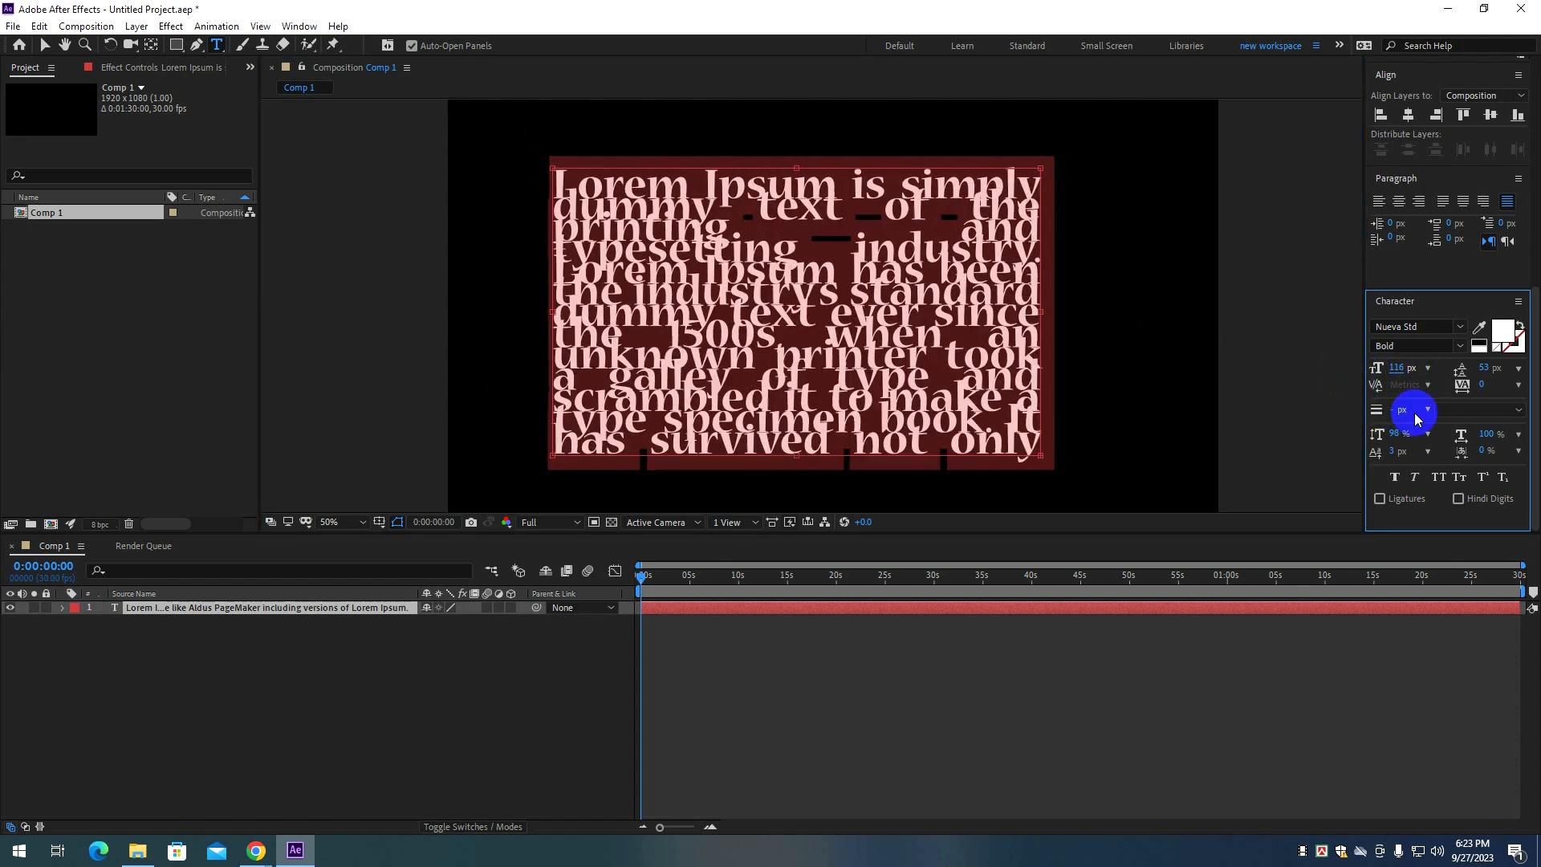
{"action": "left_click", "coordinate": [1516, 374]}
{"action": "left_click", "coordinate": [1467, 385]}
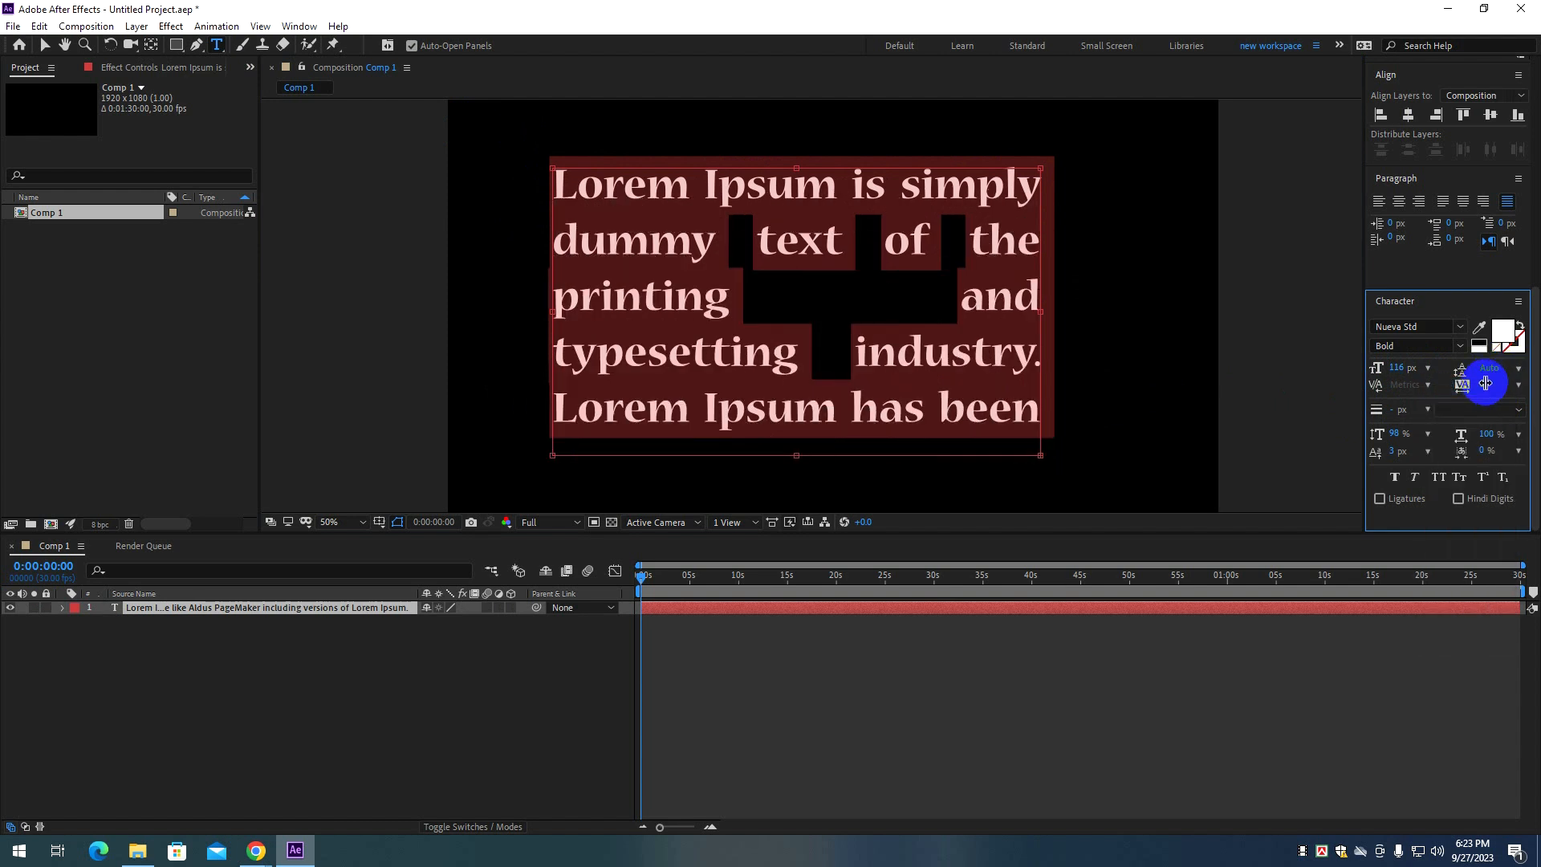
{"action": "left_click_drag", "start_coordinate": [1404, 371], "coordinate": [1342, 369]}
{"action": "left_click", "coordinate": [821, 361]}
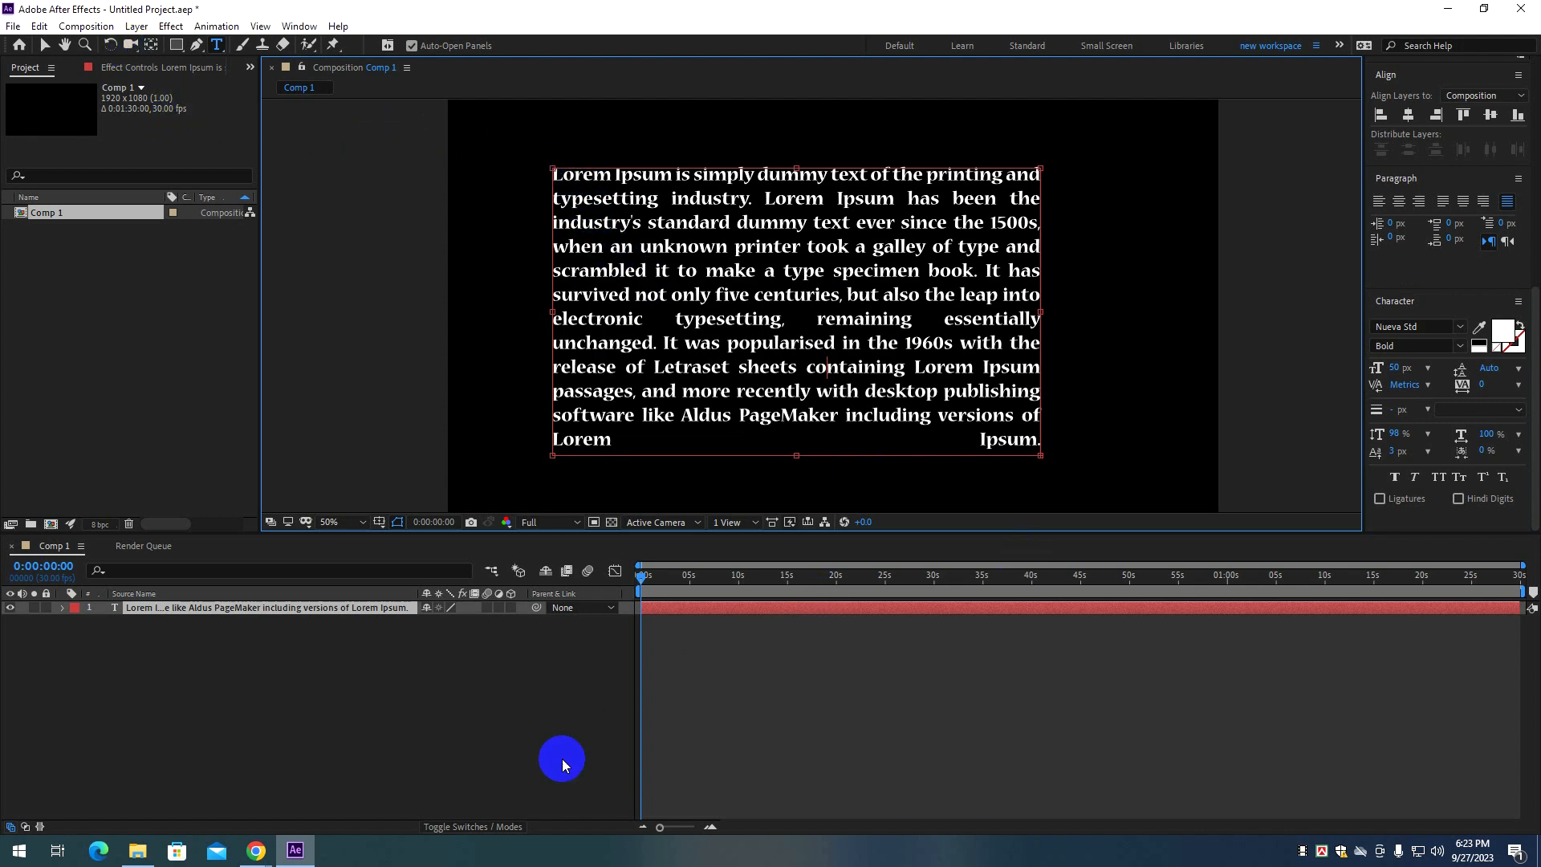
Switch to the Google Meet call in Chrome, look through its participant list and return to After Effects.
{"action": "mouse_move", "coordinate": [256, 850]}
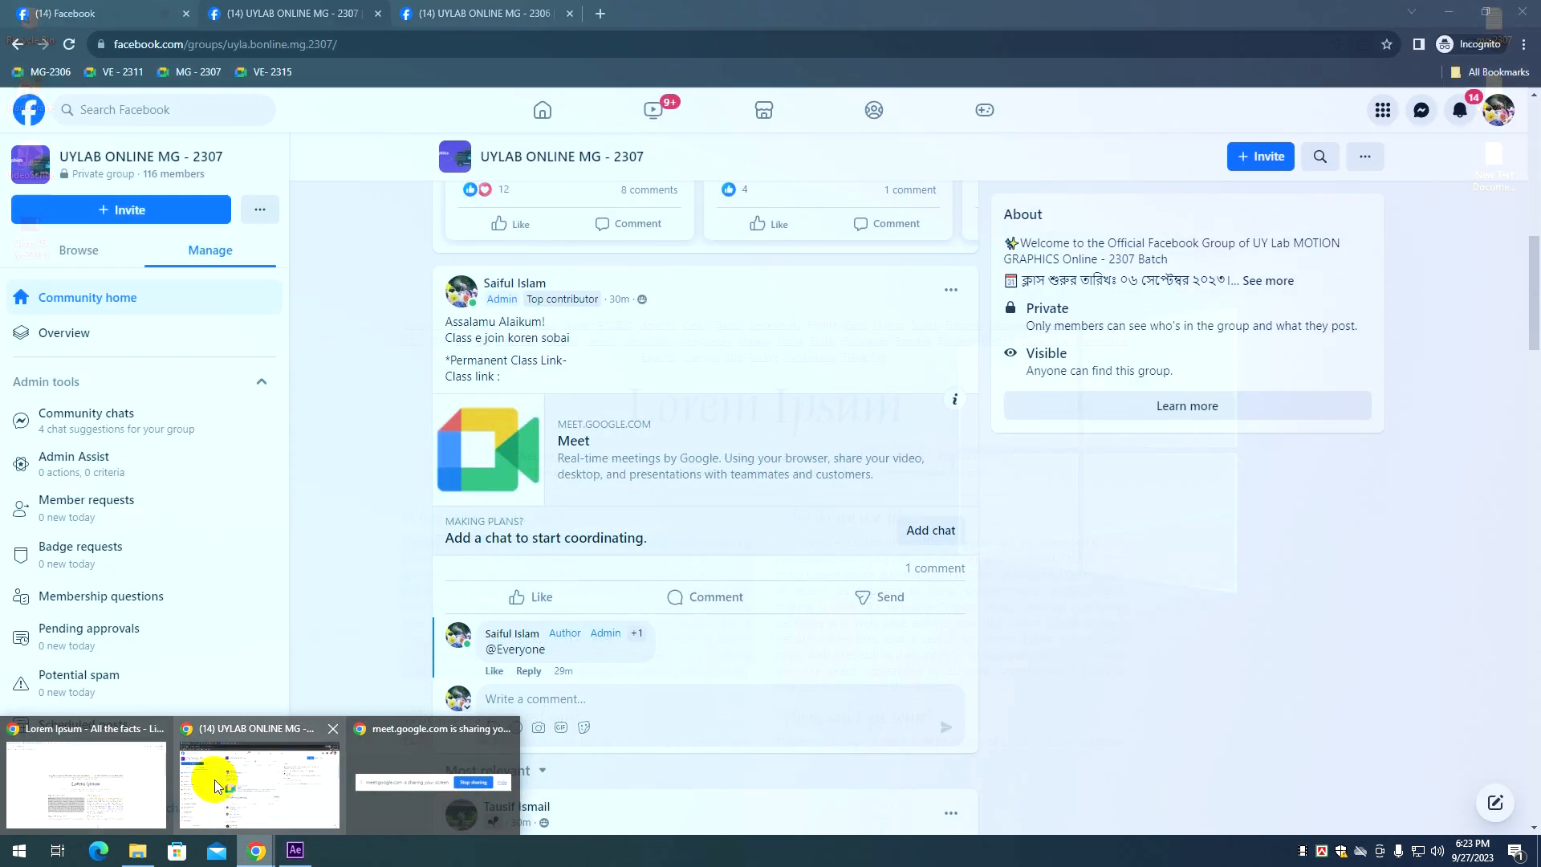
{"action": "left_click", "coordinate": [112, 778]}
{"action": "left_click", "coordinate": [78, 13]}
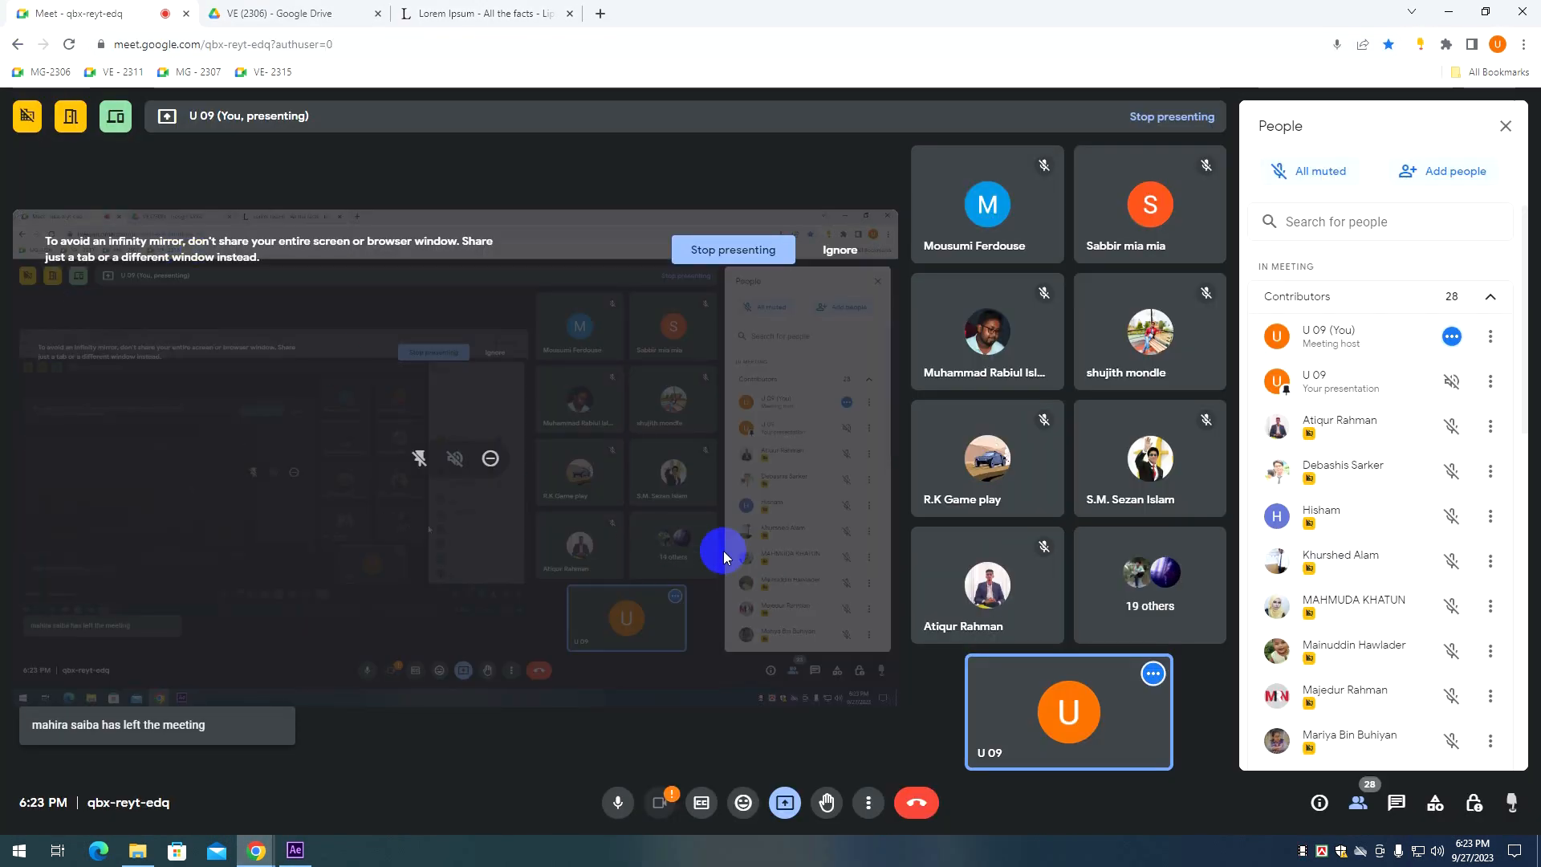
{"action": "scroll", "coordinate": [1329, 610], "scroll_direction": "down", "scroll_amount": 10}
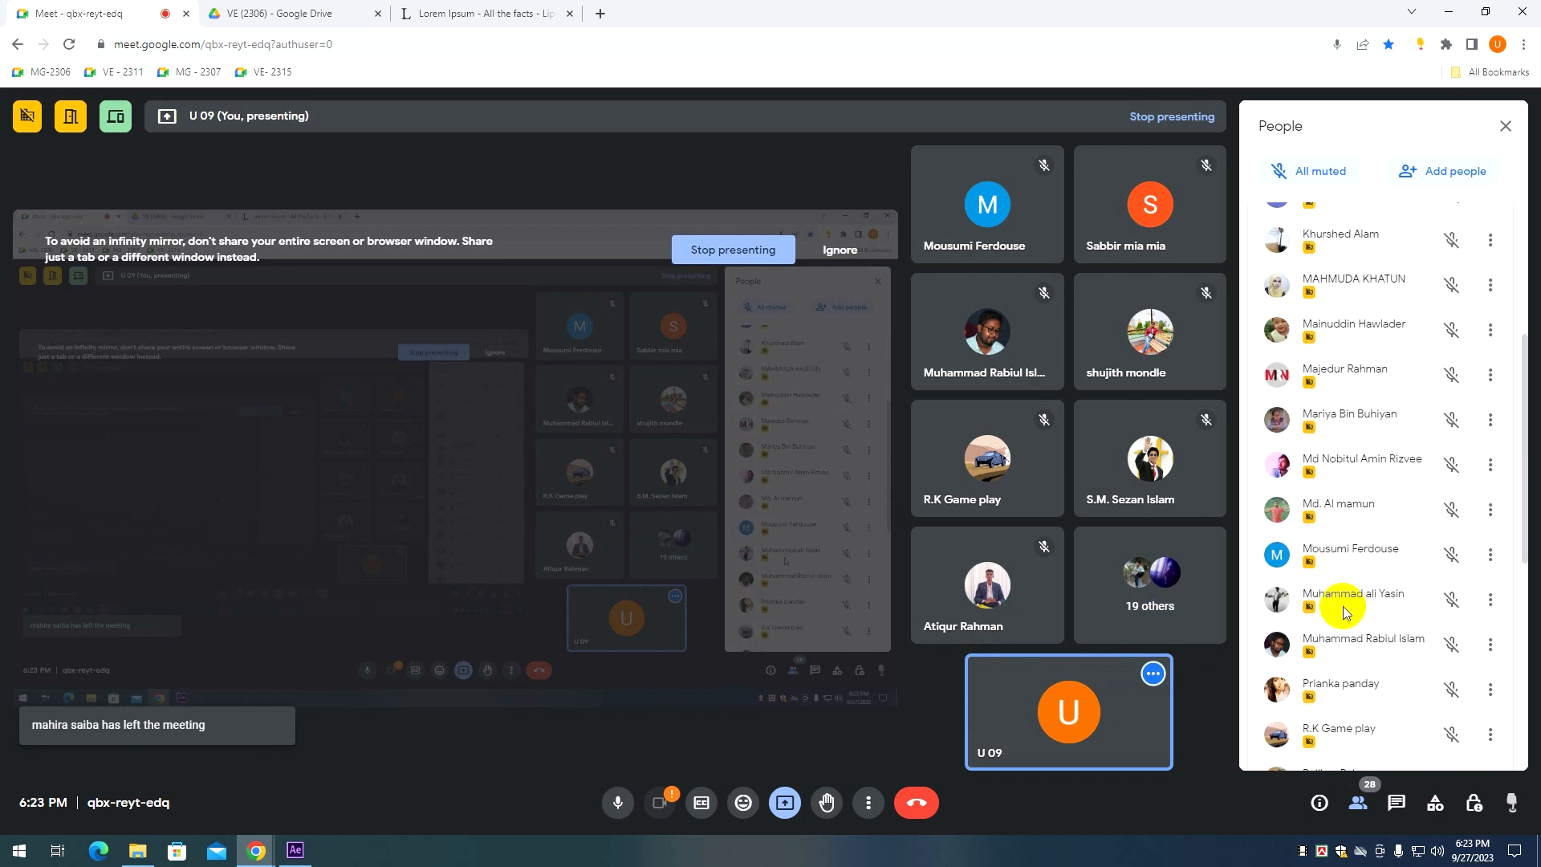
{"action": "scroll", "coordinate": [1347, 613], "scroll_direction": "down", "scroll_amount": 2}
{"action": "scroll", "coordinate": [1352, 614], "scroll_direction": "up", "scroll_amount": 12}
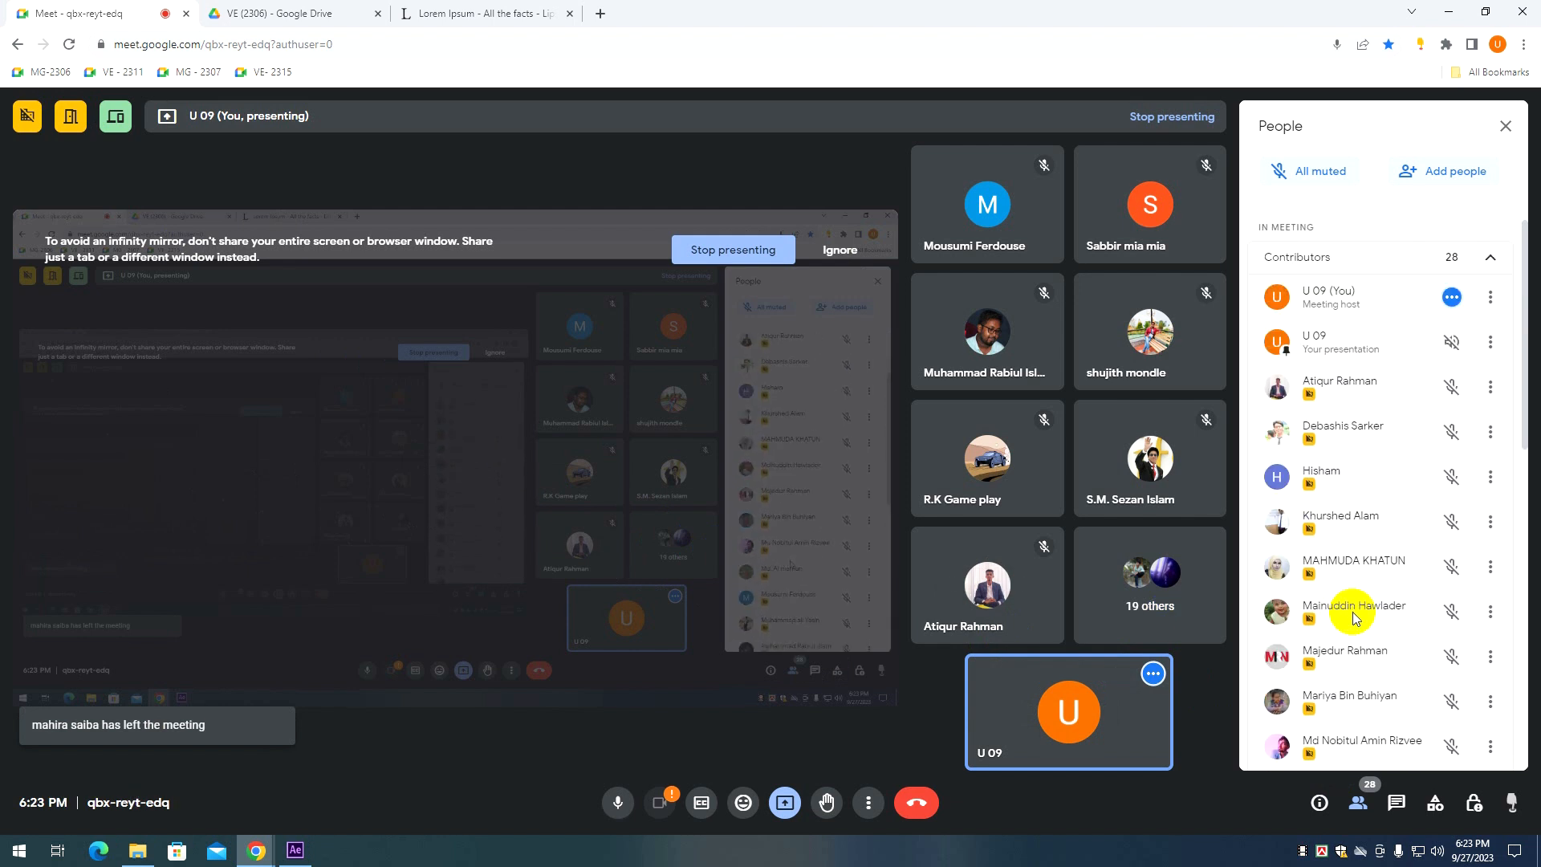
{"action": "key", "text": "alt+Tab"}
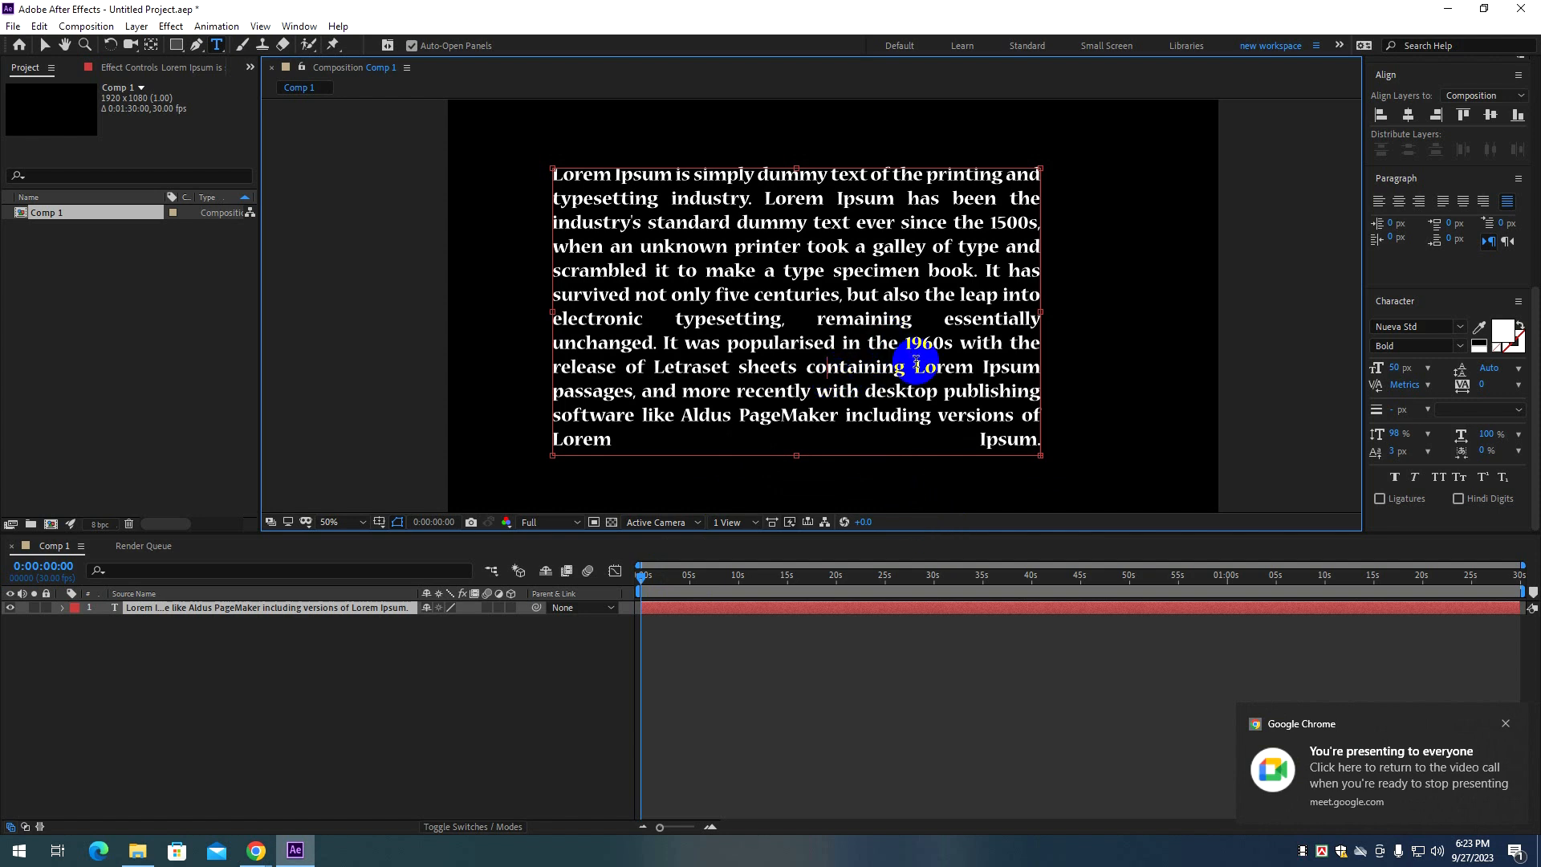
Replace the existing text layer with a new, slightly narrower paragraph text box containing the Lorem Ipsum paragraph.
{"action": "key", "text": "Delete"}
{"action": "key", "text": "ctrl+z"}
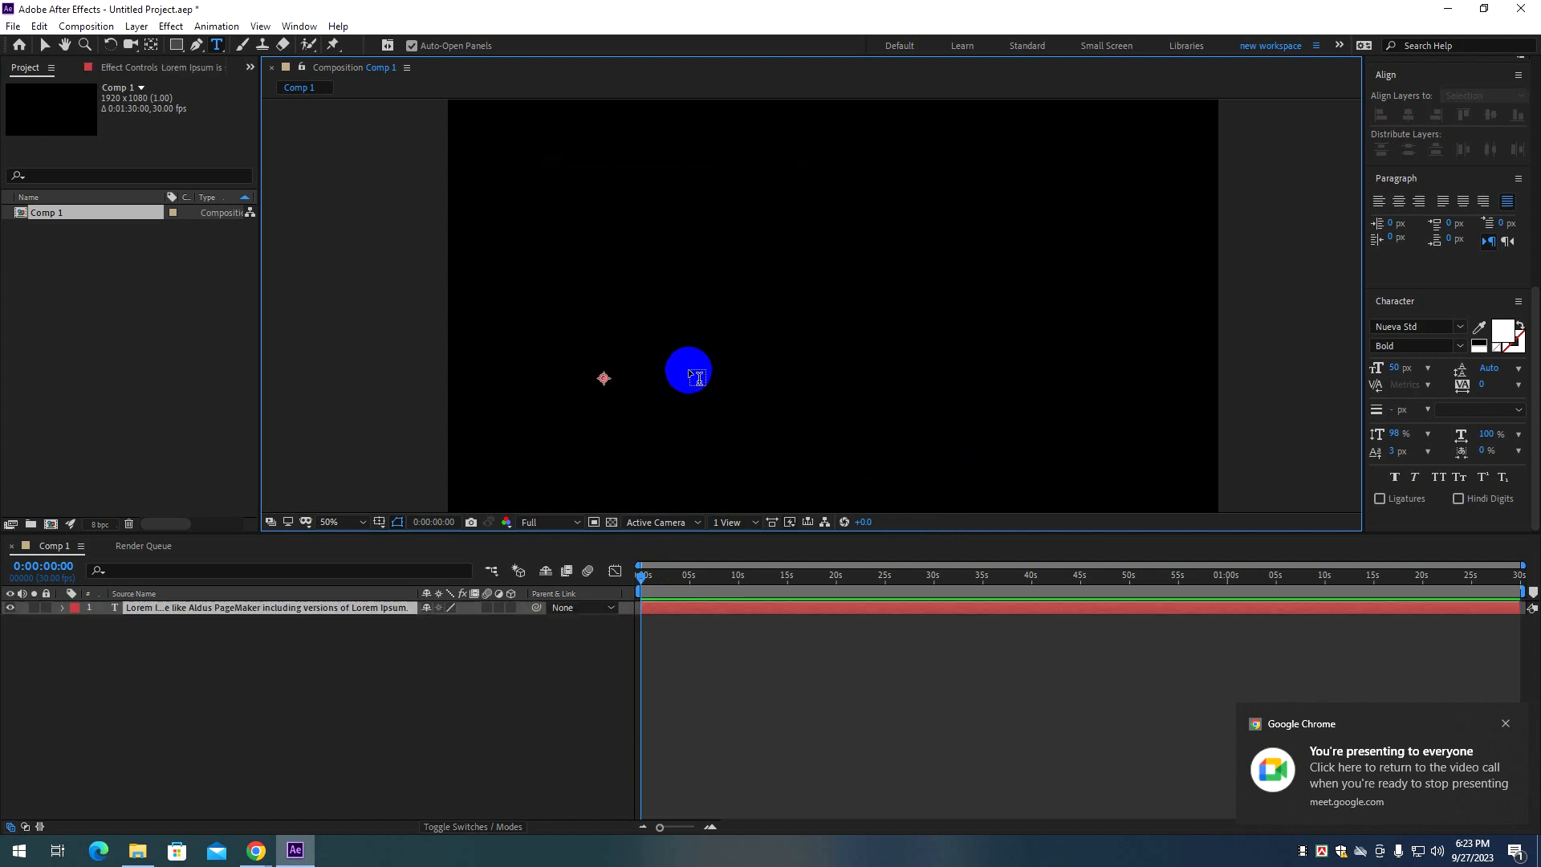
{"action": "key", "text": "Delete"}
{"action": "left_click_drag", "start_coordinate": [618, 179], "coordinate": [1052, 458]}
{"action": "type", "text": "Lorem Ipsum is simply dummy text of the printing and typesetting industry. Lorem Ipsum has been the industry's standard dummy text ever since the 1500s, when an unknown printer took a galley of type and scrambled it to make a type specimen book. It has survived not only five centuries, but also the leap into electronic typesetting, remaining essentially unchanged. It was popularised in the 1960s with the release of Letraset sheets containing Lorem Ipsum passages, and more recently with desktop publishing software like Aldus PageMaker including versions of Lorem Ipsum."}
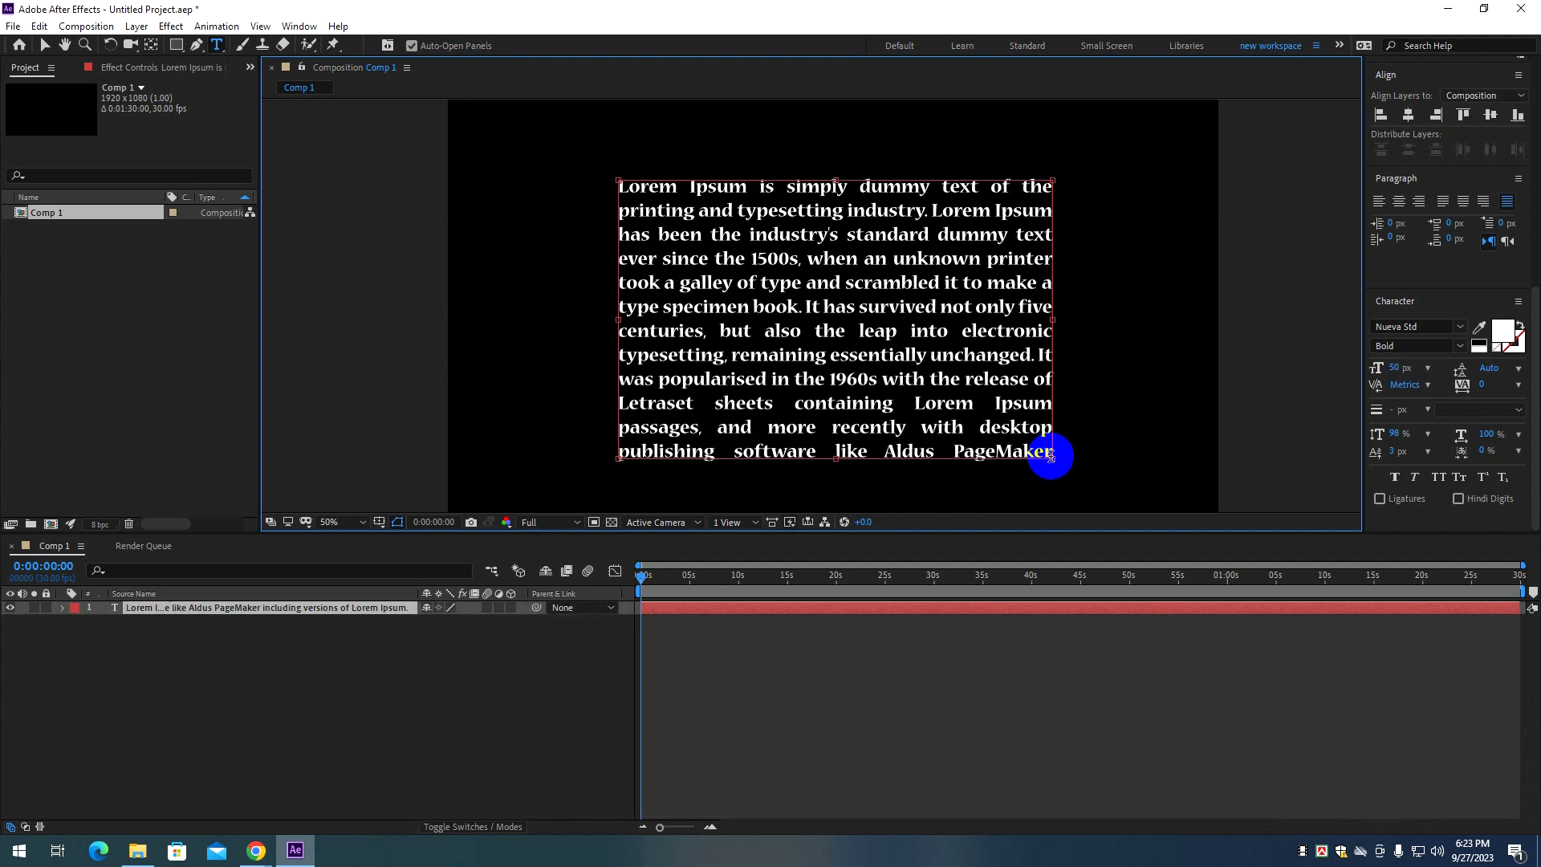
Select all the text in the new paragraph box and set its leading to 58 px.
{"action": "key", "text": "ctrl+a"}
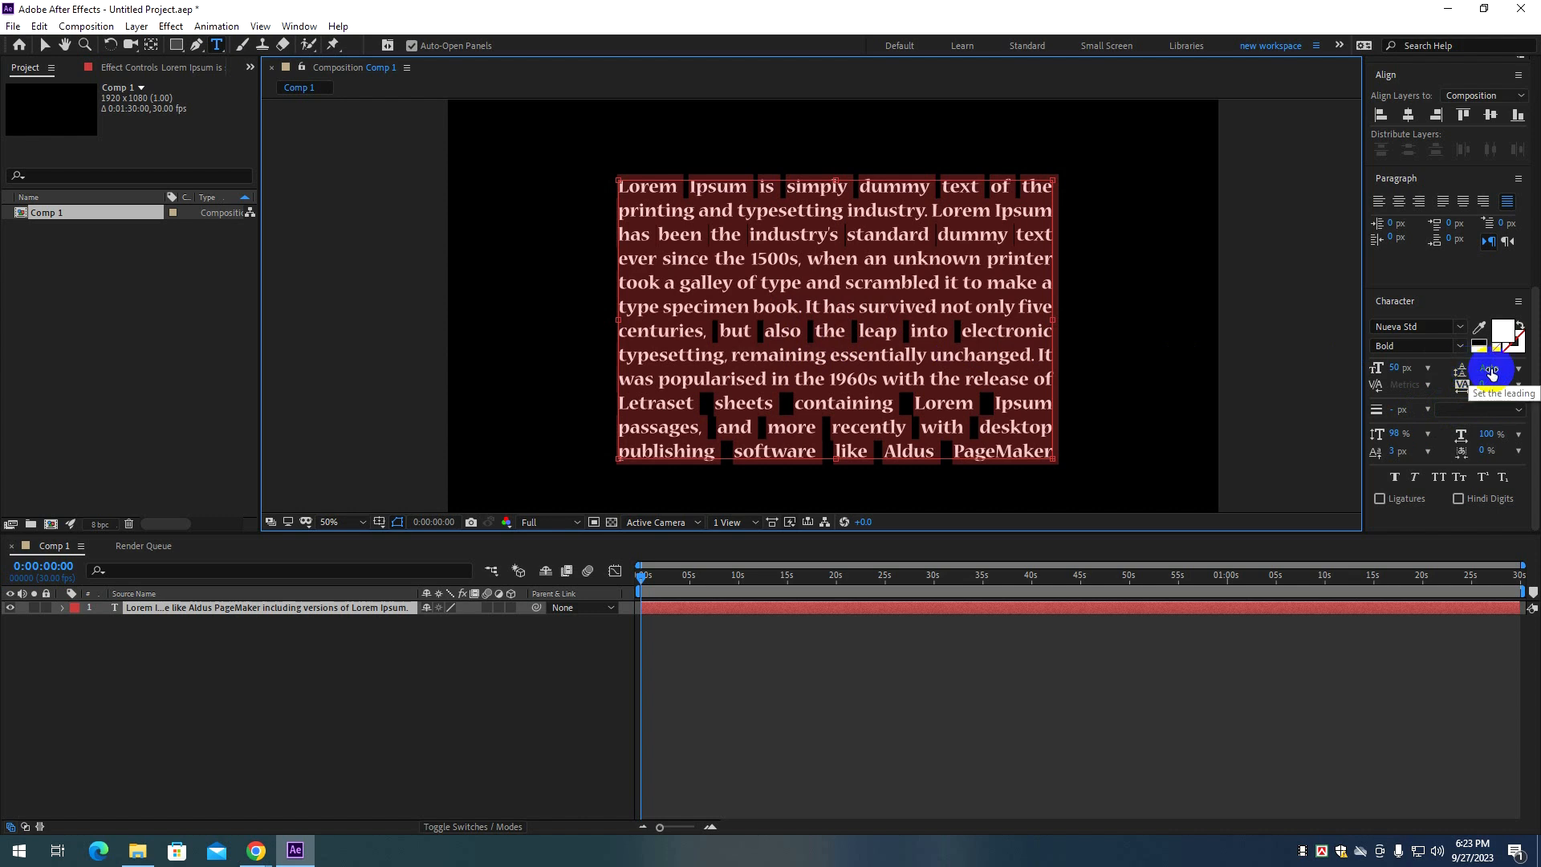
{"action": "left_click", "coordinate": [797, 306]}
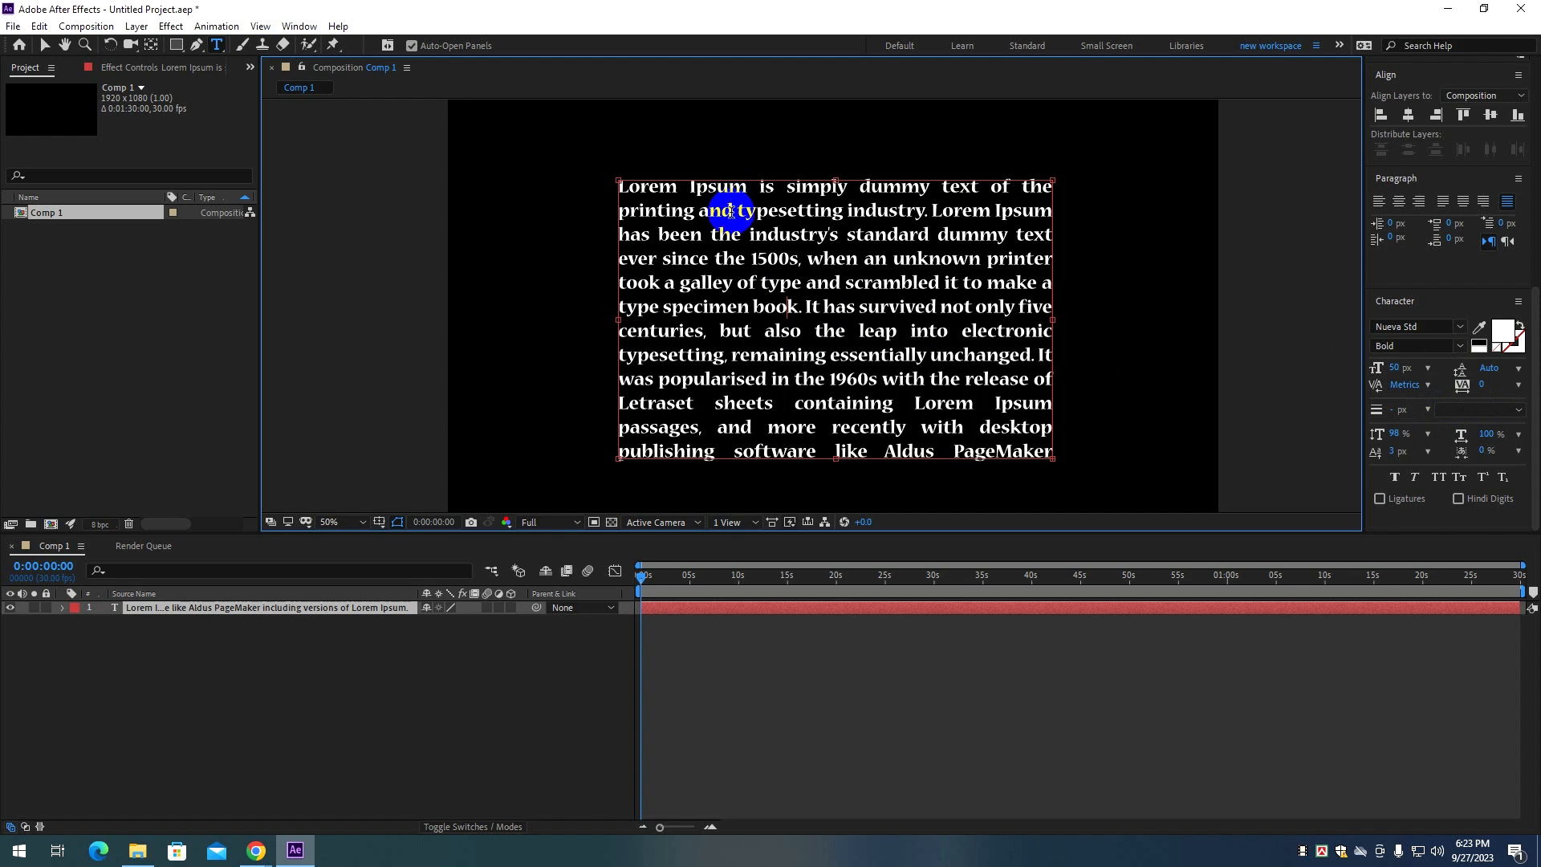
{"action": "key", "text": "ctrl+a"}
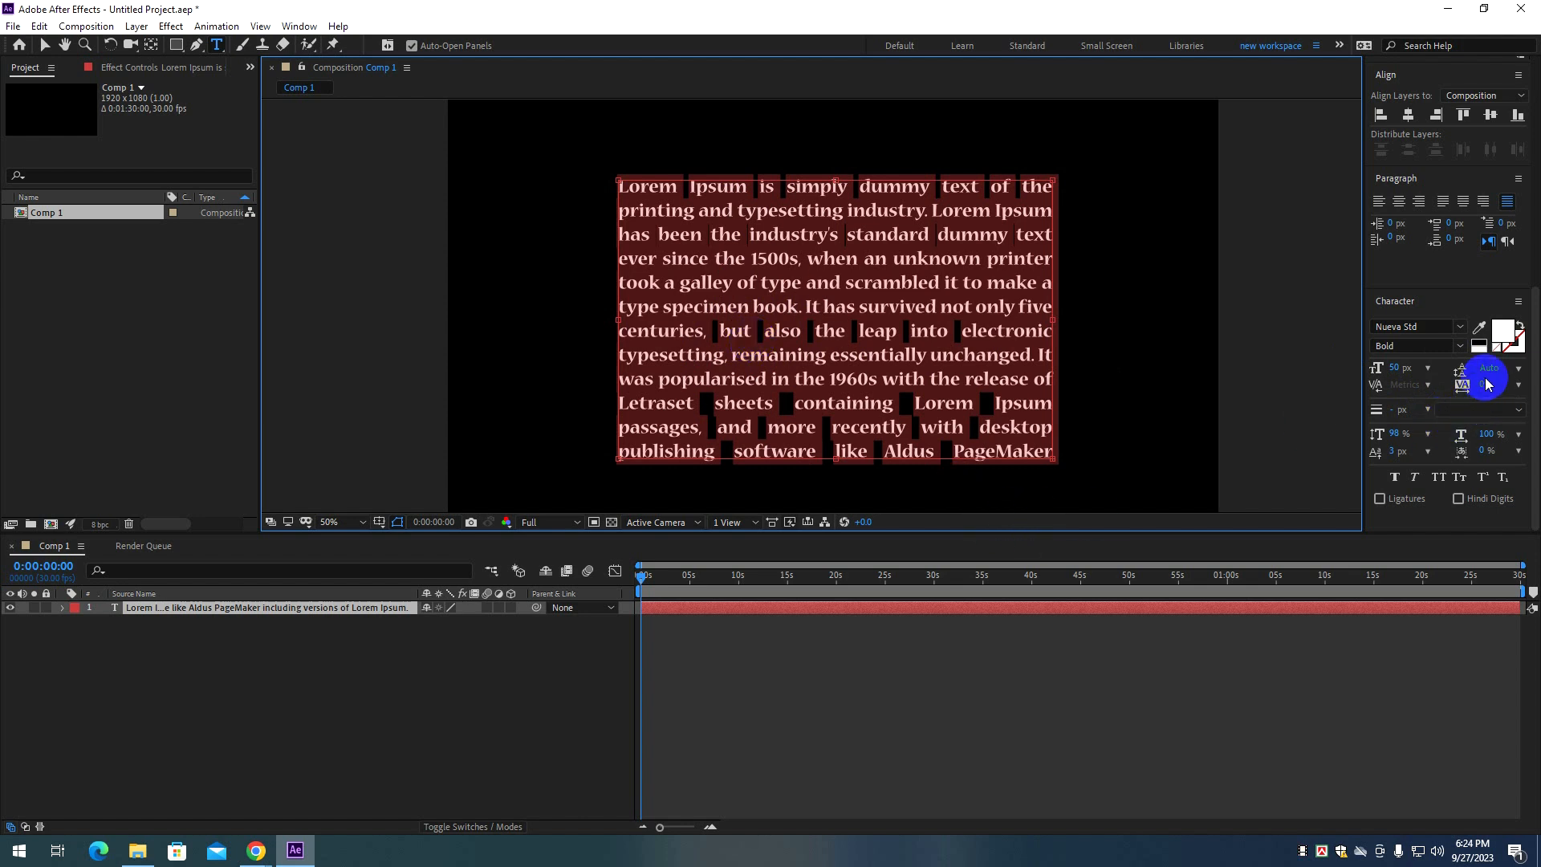
{"action": "mouse_move", "coordinate": [1486, 369]}
{"action": "left_mouse_down"}
{"action": "mouse_move", "coordinate": [1534, 372]}
{"action": "mouse_move", "coordinate": [1459, 378]}
{"action": "mouse_move", "coordinate": [1531, 382]}
{"action": "mouse_move", "coordinate": [1496, 391]}
{"action": "left_mouse_up"}
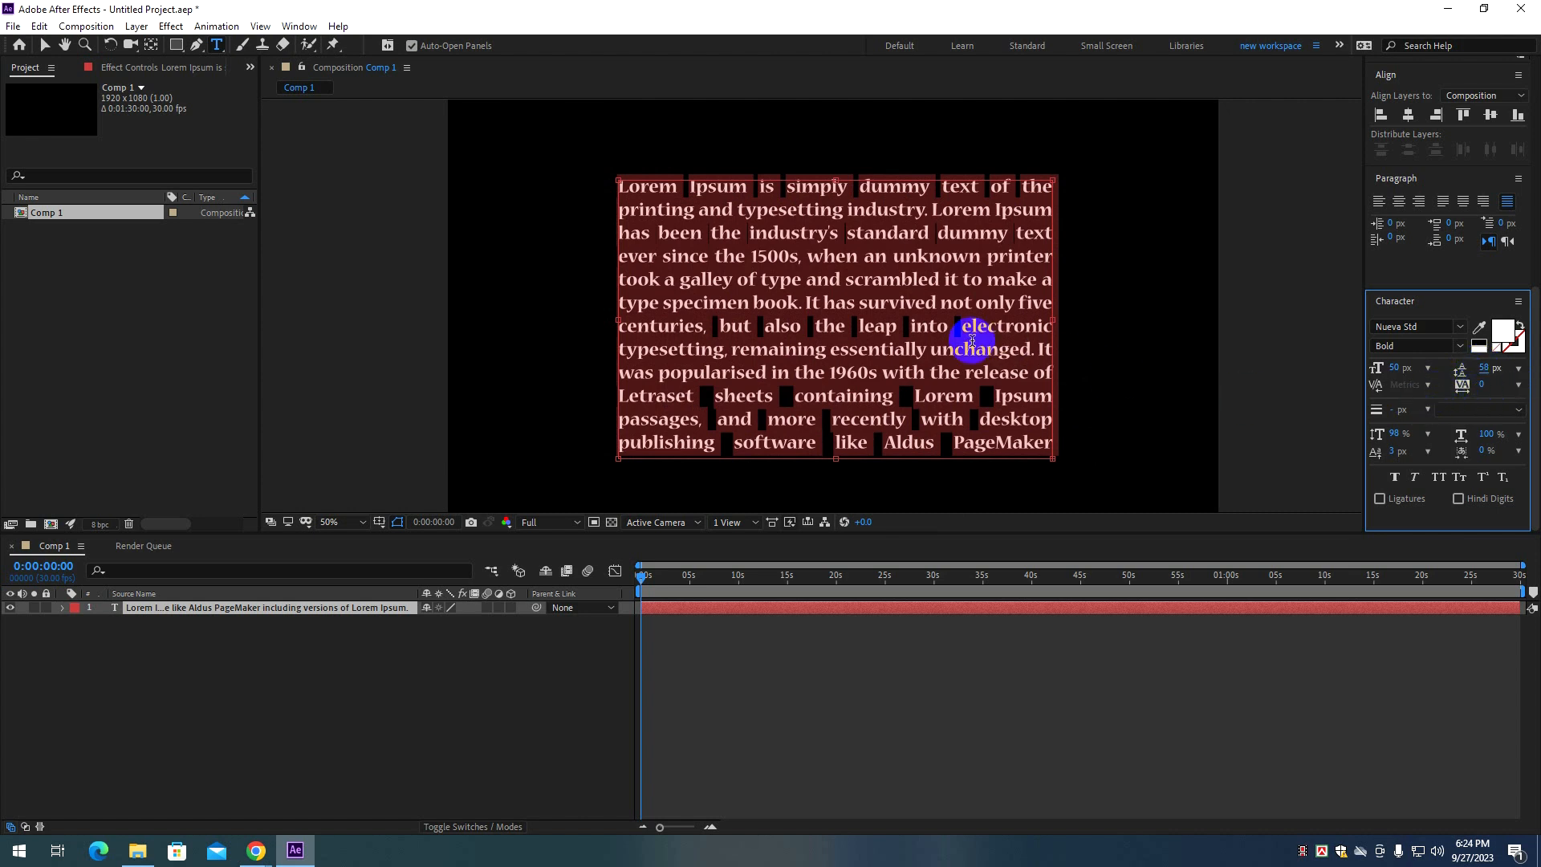
Select the word "survived" in the paragraph, set its tracking to 590, and leave text editing with the text layer selected.
{"action": "left_click", "coordinate": [929, 336]}
{"action": "left_click_drag", "start_coordinate": [864, 303], "coordinate": [938, 302]}
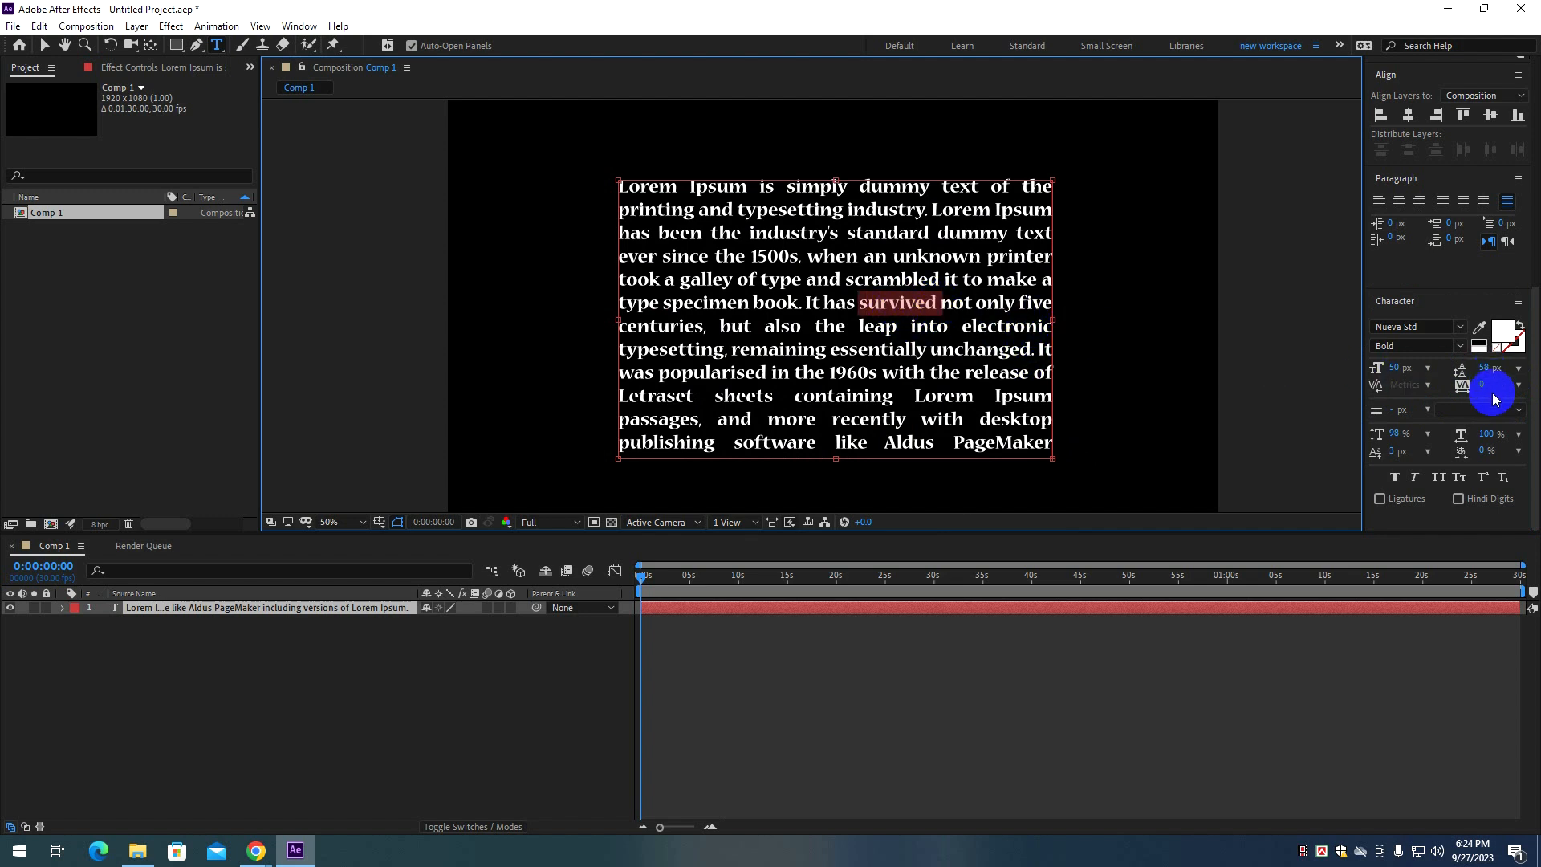
{"action": "left_click_drag", "start_coordinate": [1482, 387], "coordinate": [1528, 393]}
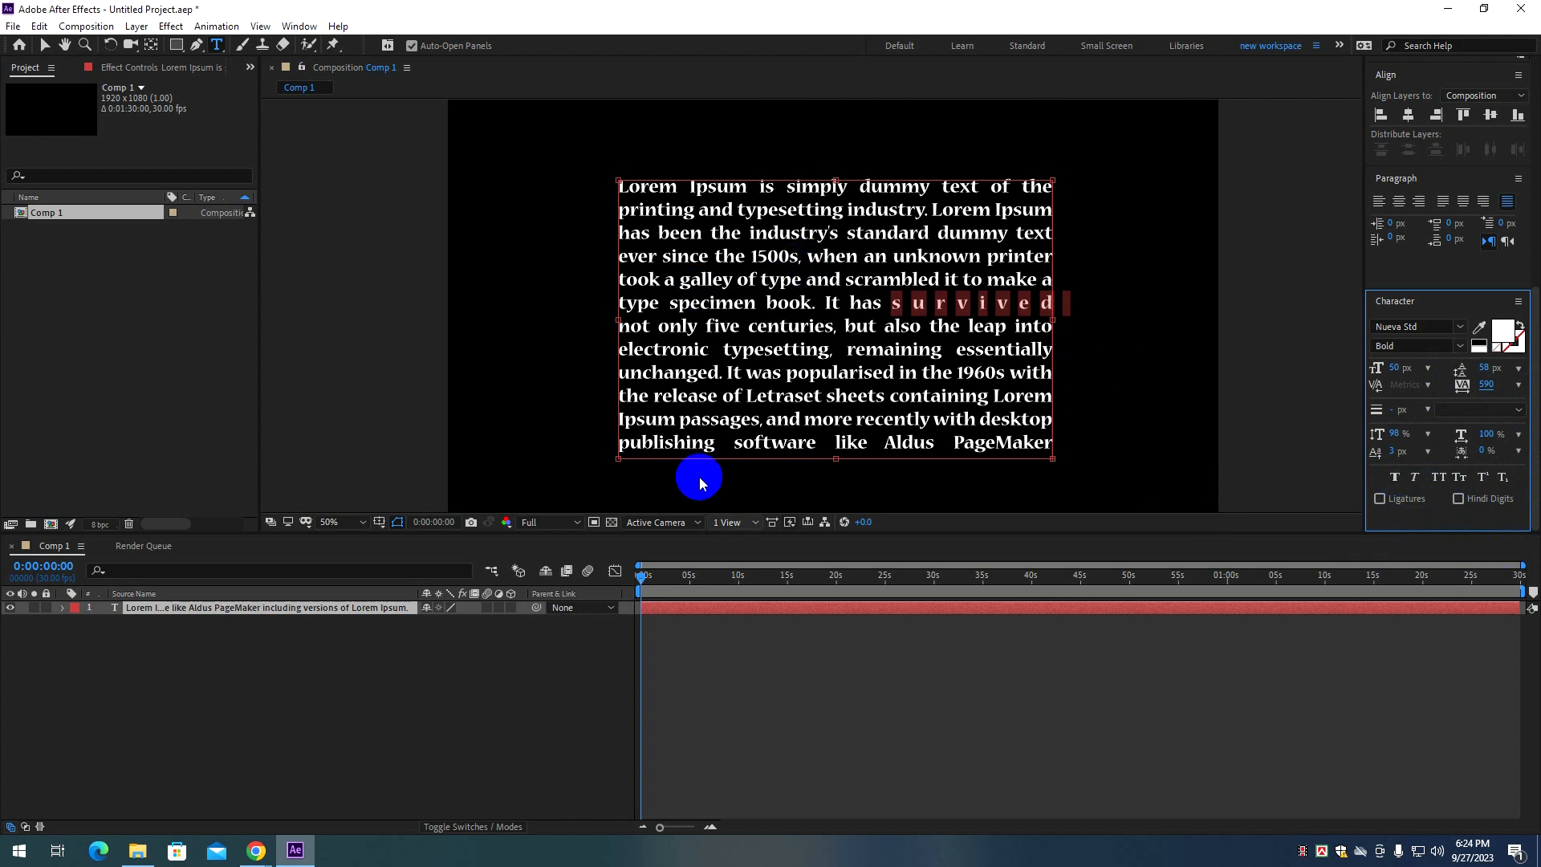
{"action": "left_click", "coordinate": [741, 614]}
{"action": "key", "text": "v"}
{"action": "left_click", "coordinate": [861, 389]}
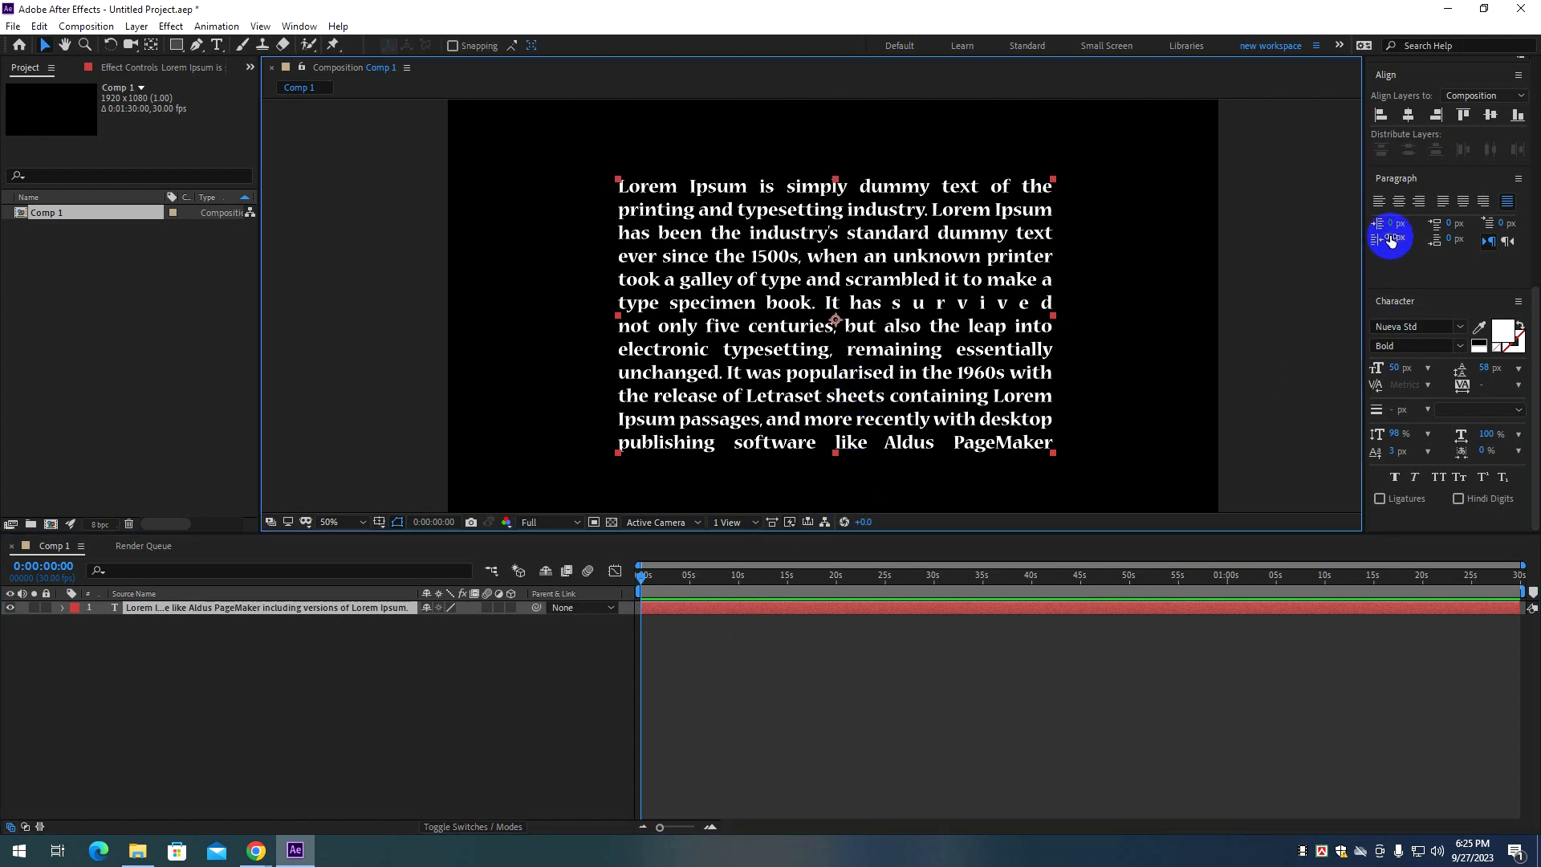
Change the paragraph's font to Poppins, trying the Bold style before settling on Medium.
{"action": "left_click", "coordinate": [1453, 326]}
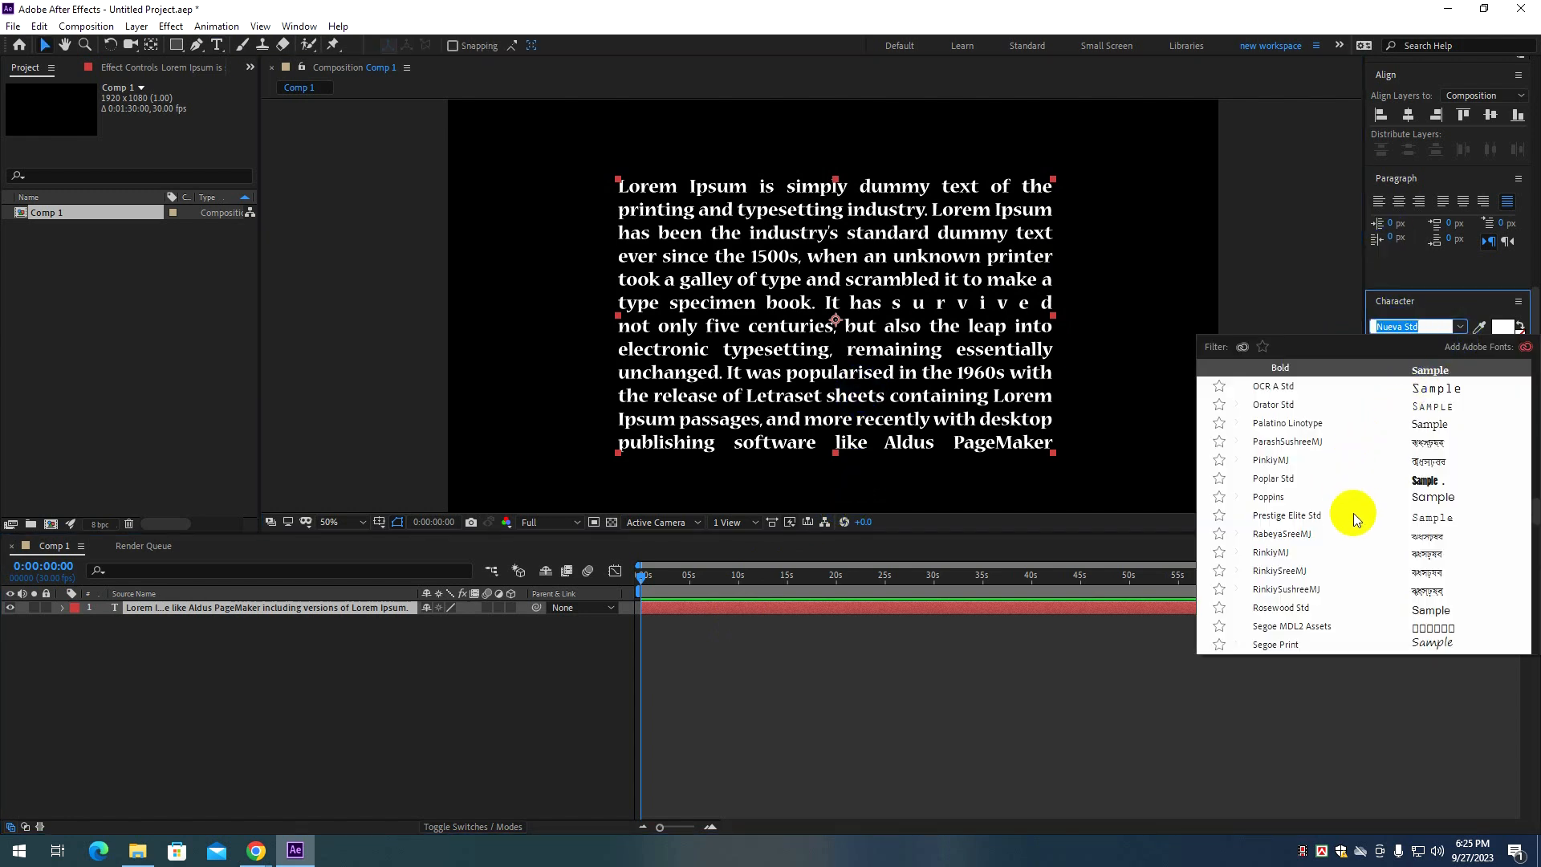
{"action": "left_click", "coordinate": [1266, 497]}
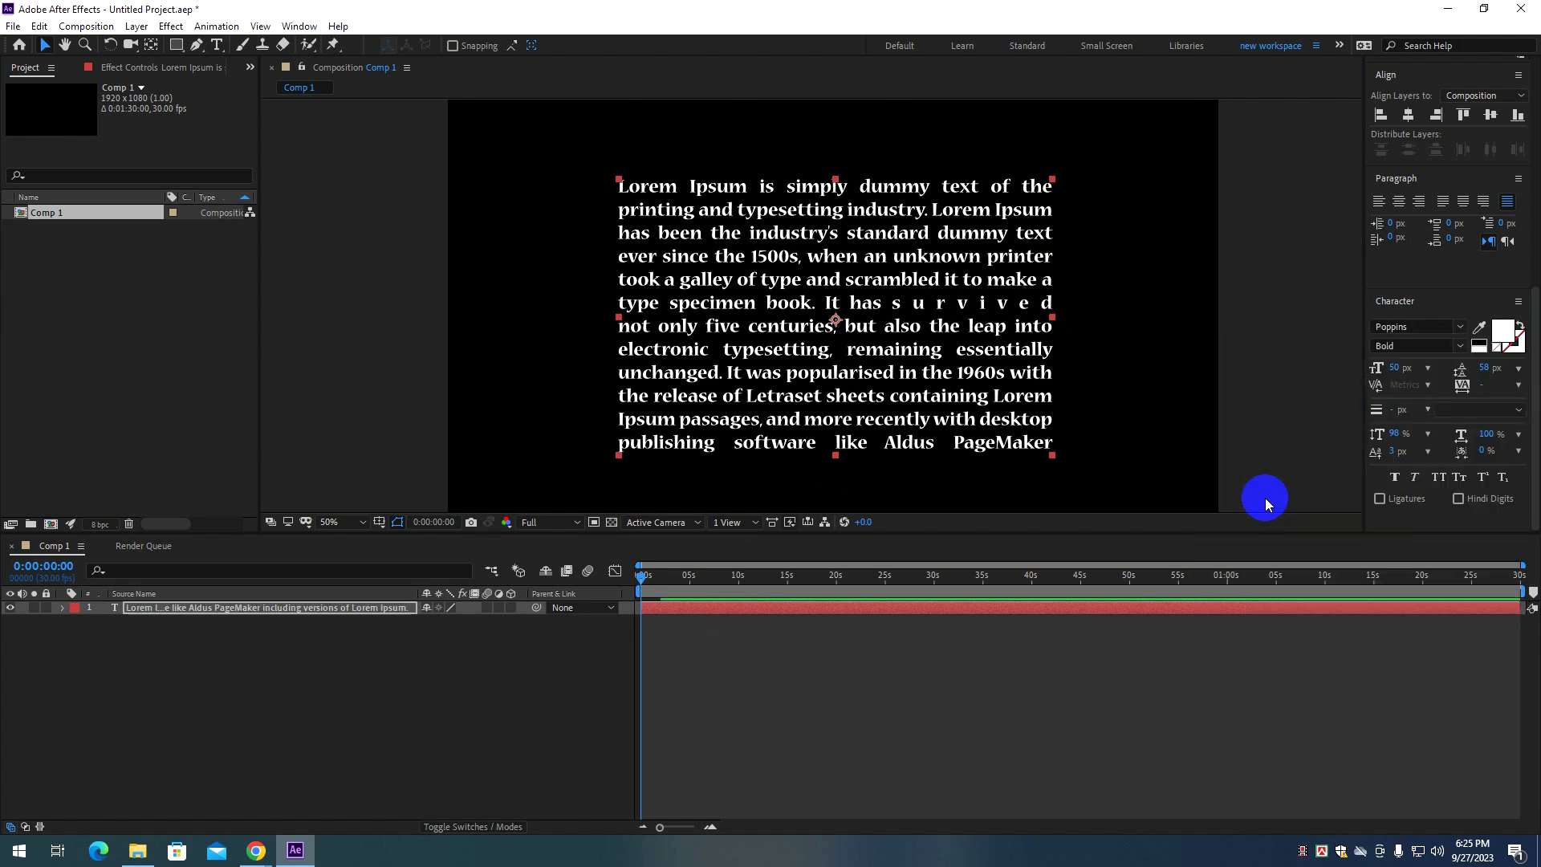
{"action": "left_click", "coordinate": [1455, 346]}
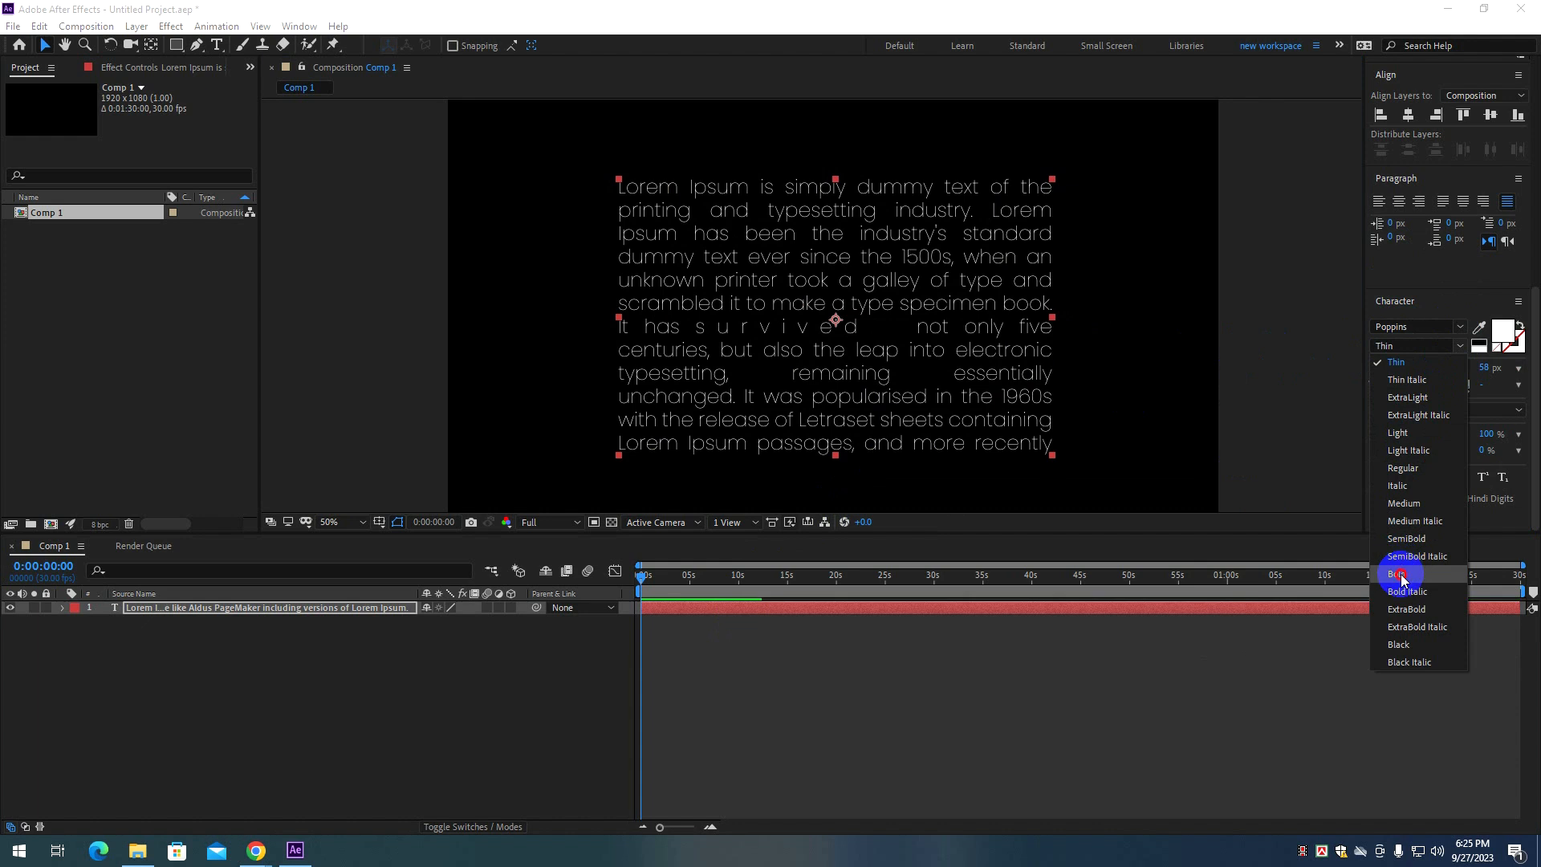
{"action": "left_click", "coordinate": [1401, 576]}
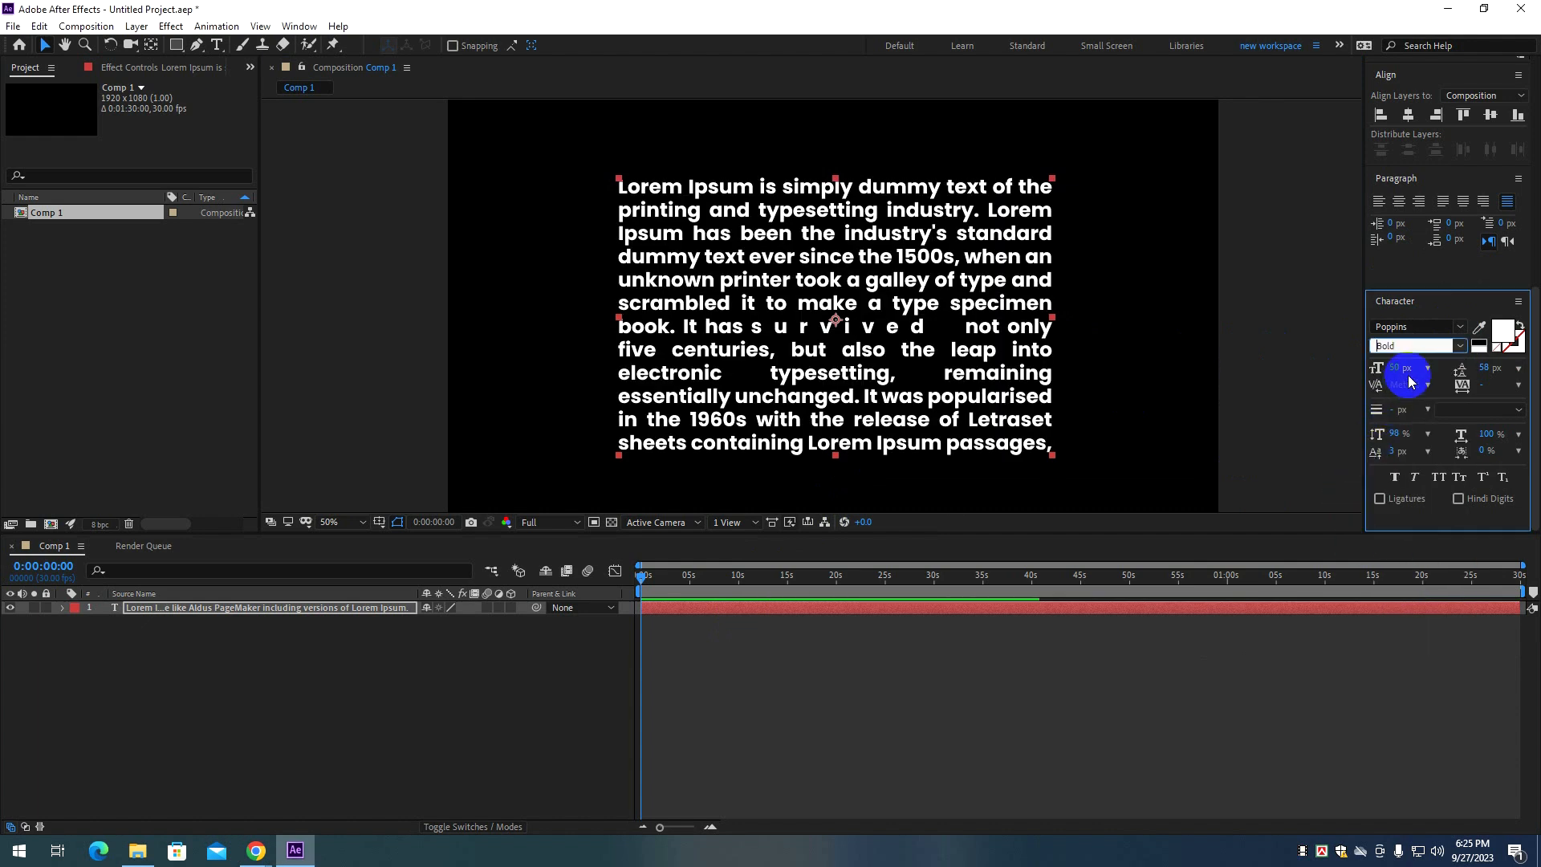
{"action": "left_click", "coordinate": [1461, 353]}
{"action": "left_click", "coordinate": [1411, 488]}
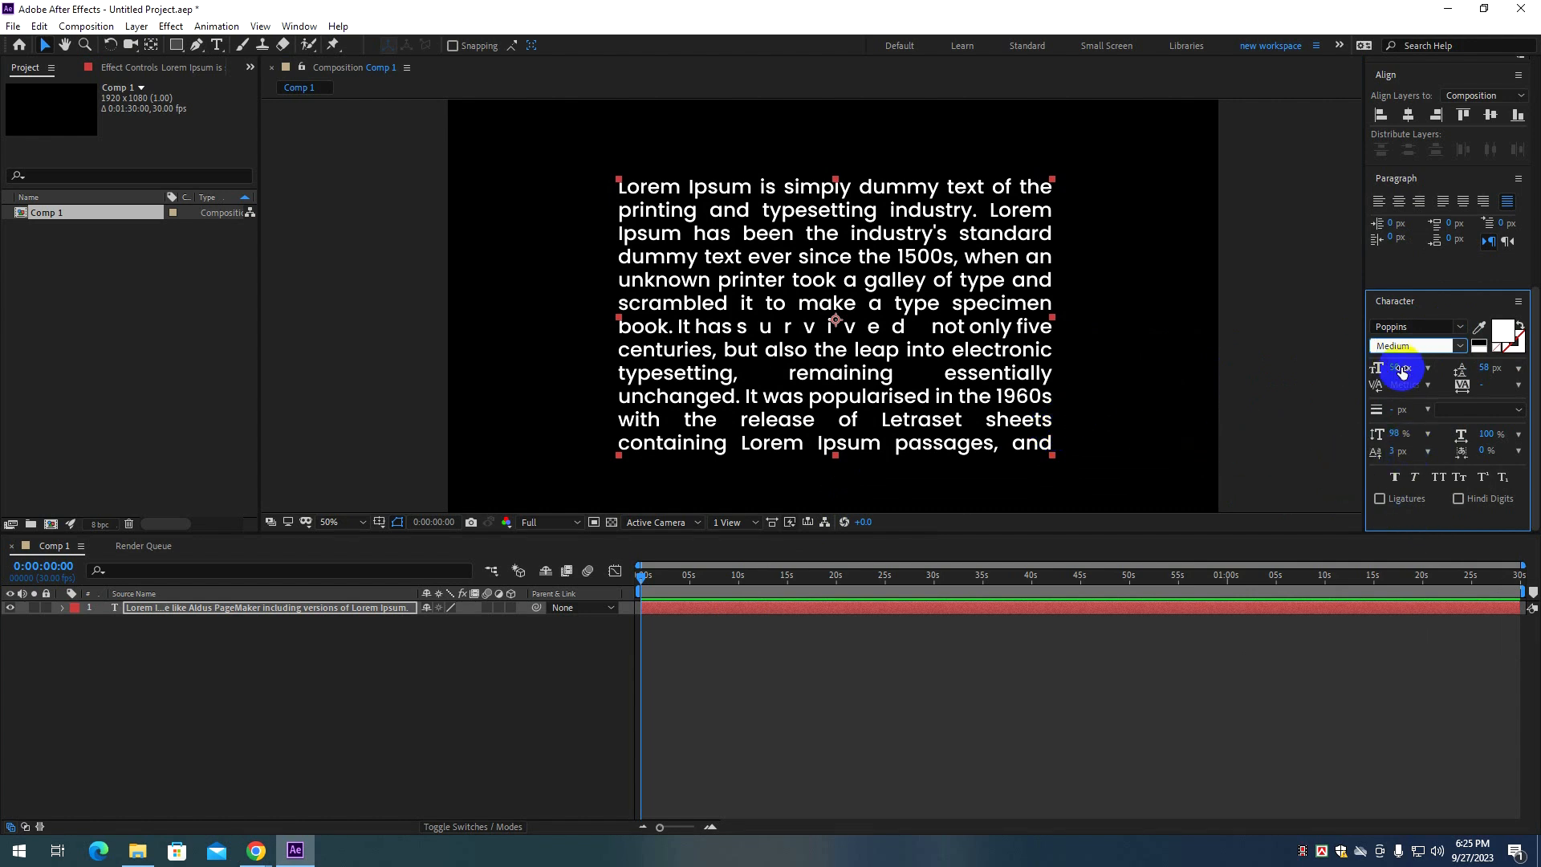
Try Faux Bold and Faux Italic on the paragraph text, turning each one off again.
{"action": "left_click", "coordinate": [1397, 479]}
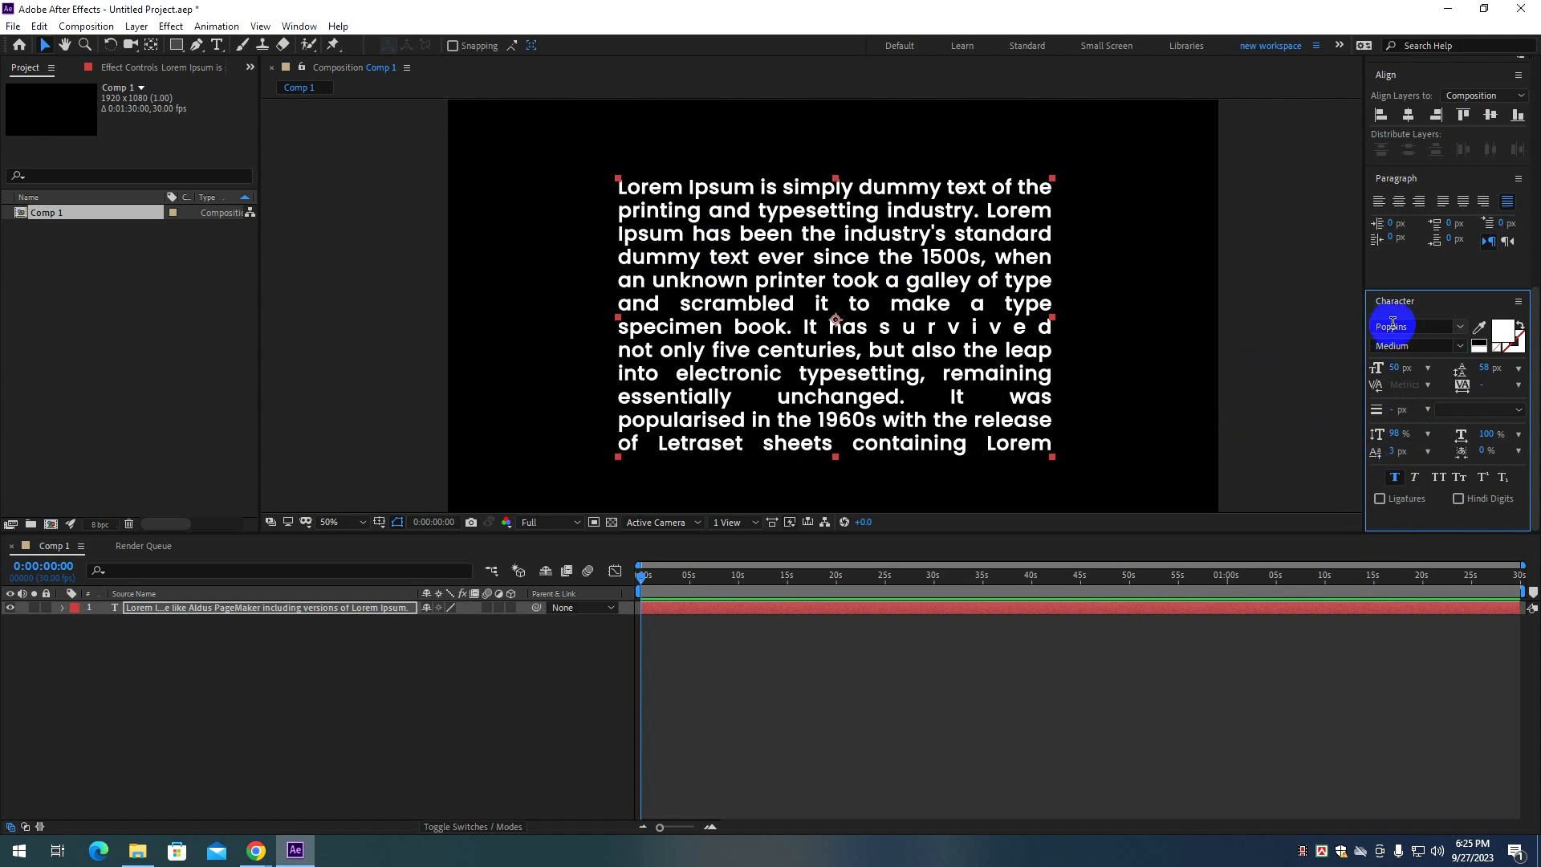
{"action": "left_click", "coordinate": [1395, 479]}
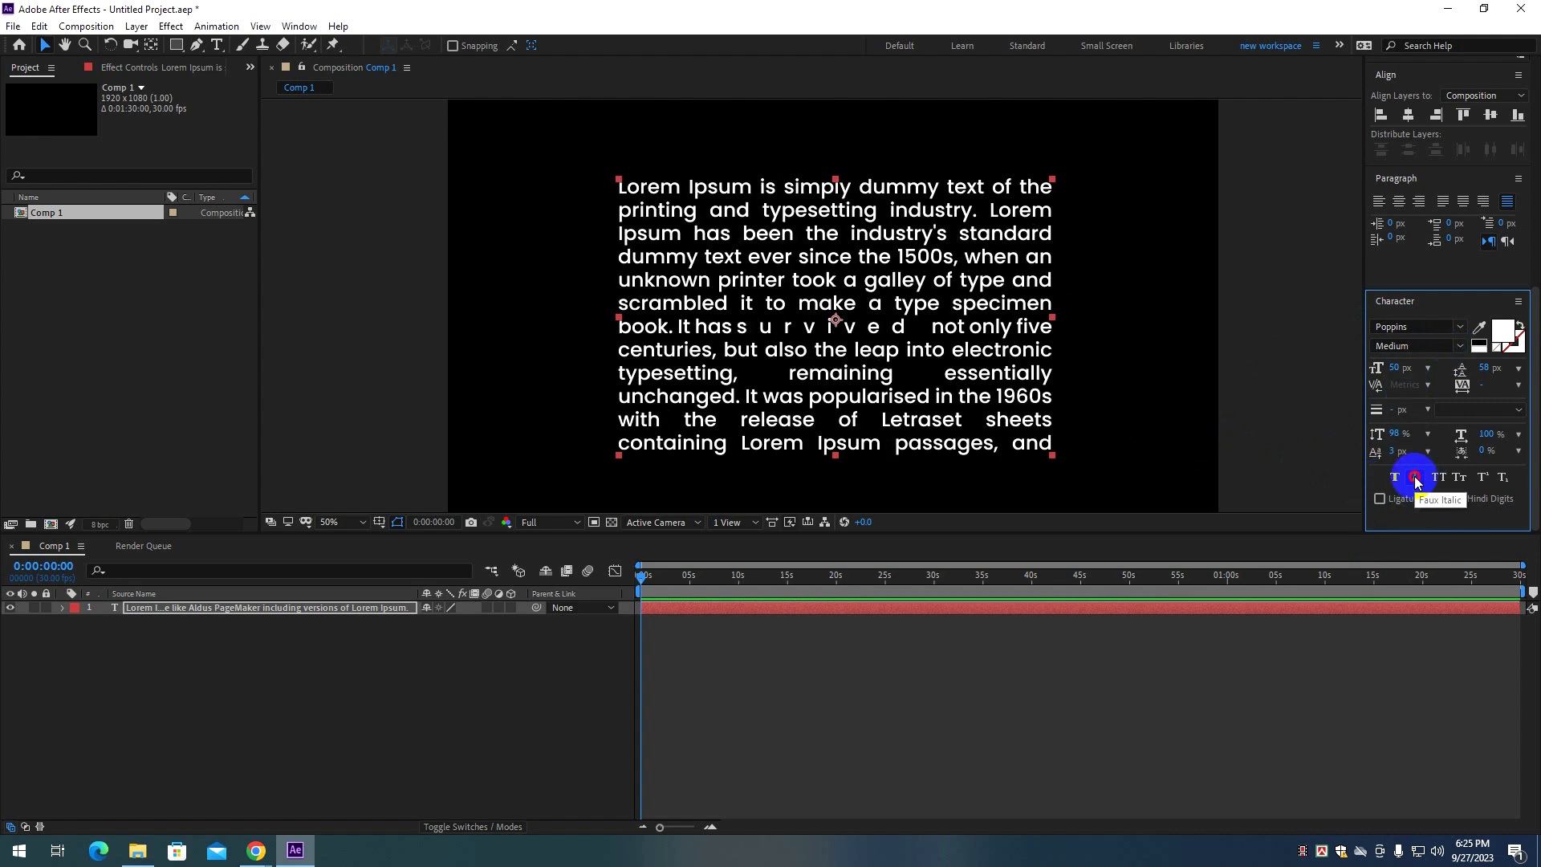
{"action": "left_click", "coordinate": [1416, 479]}
{"action": "left_click", "coordinate": [1417, 479]}
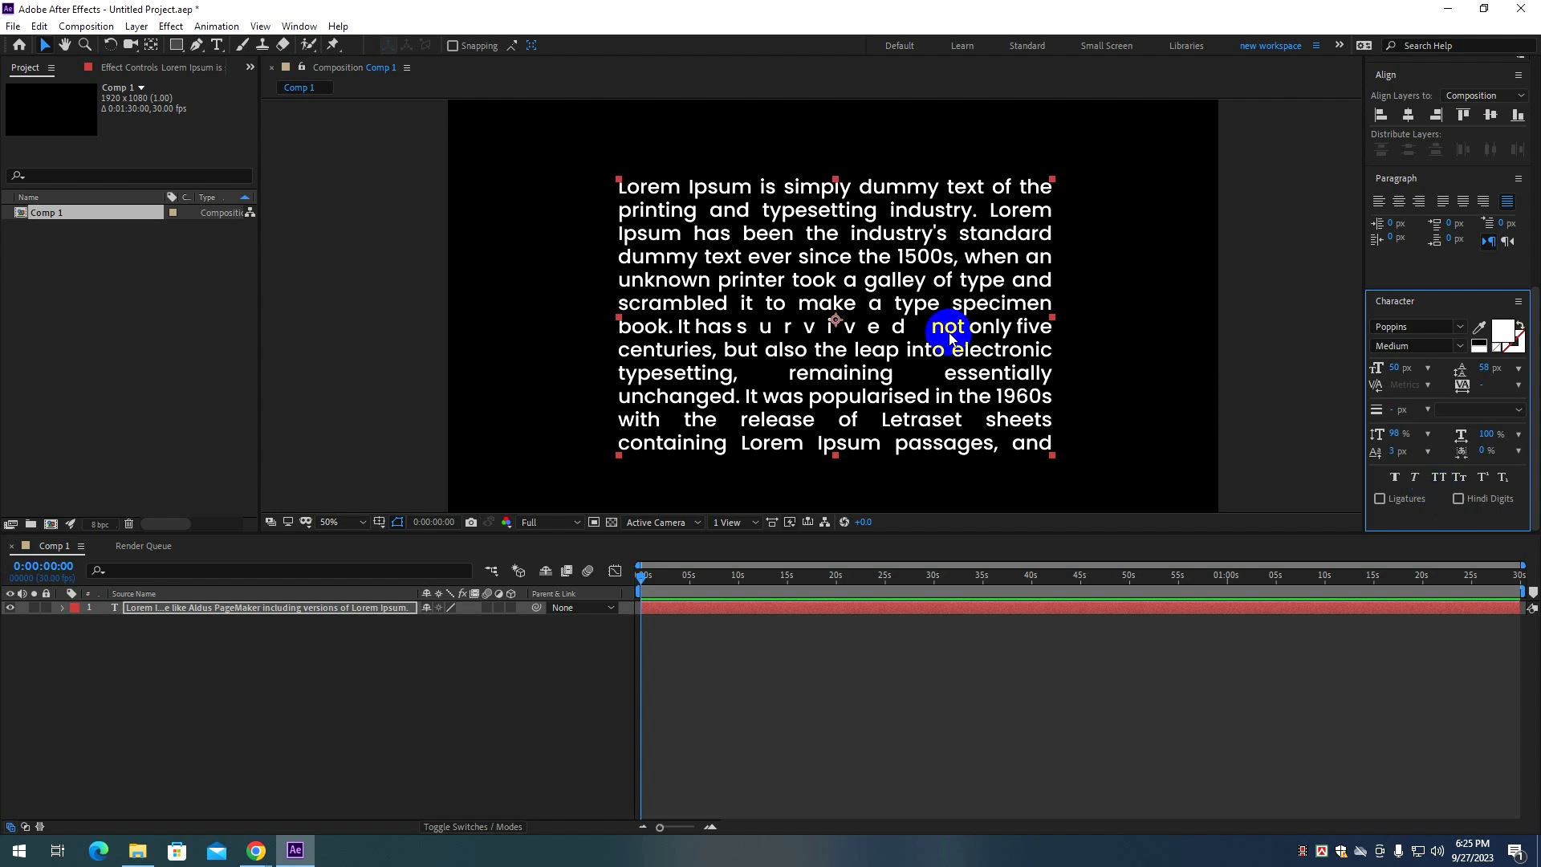
Toggle All Caps on the paragraph text several times and leave it off.
{"action": "left_click", "coordinate": [1439, 481]}
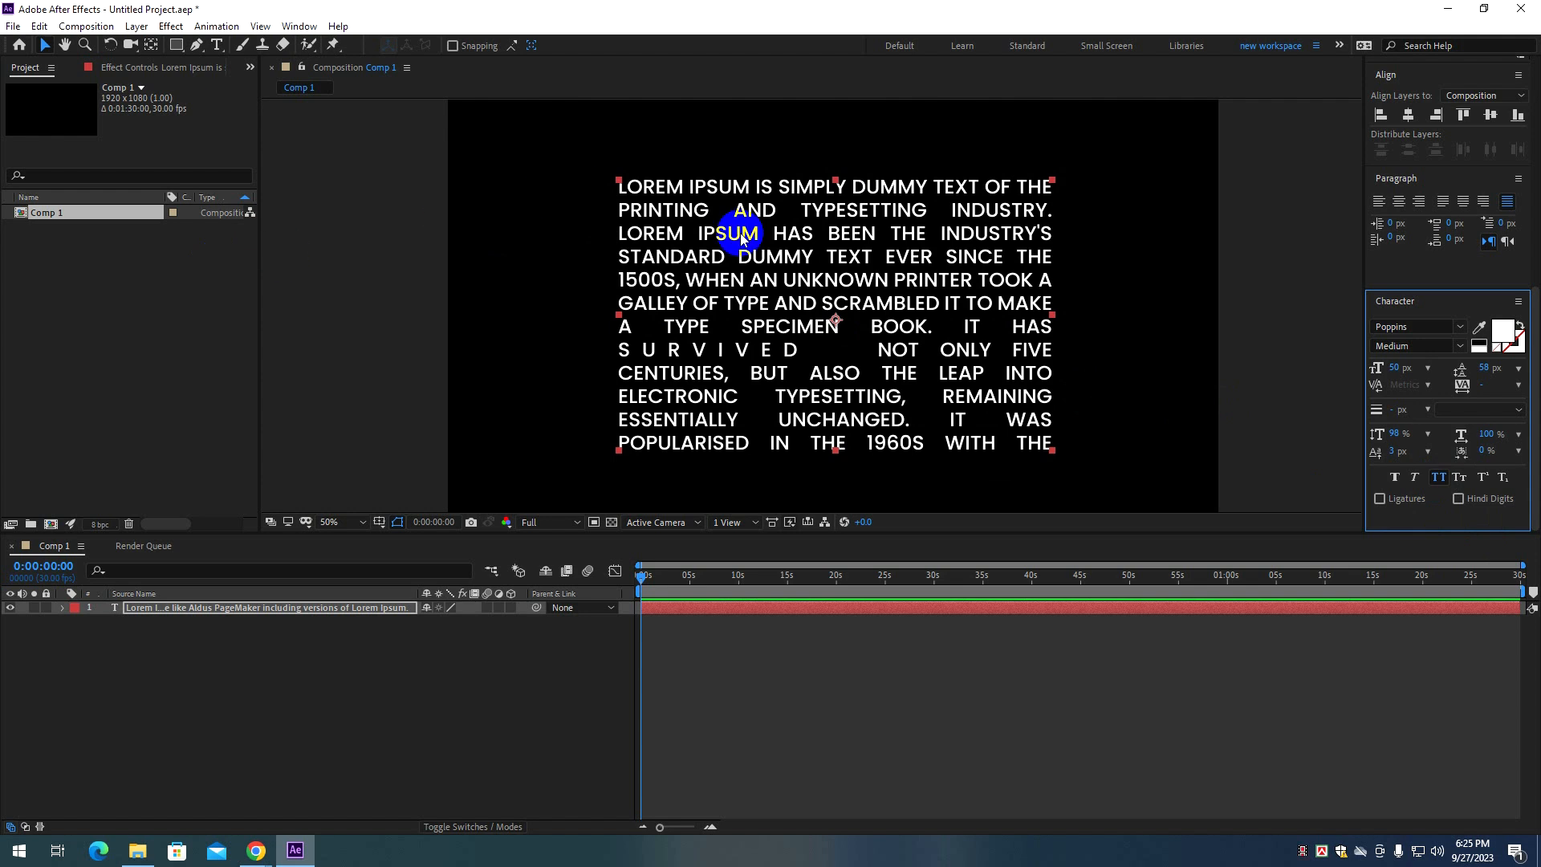
{"action": "left_click", "coordinate": [1440, 479]}
{"action": "left_click", "coordinate": [1439, 478]}
{"action": "left_click", "coordinate": [1441, 479]}
{"action": "left_click", "coordinate": [1441, 481]}
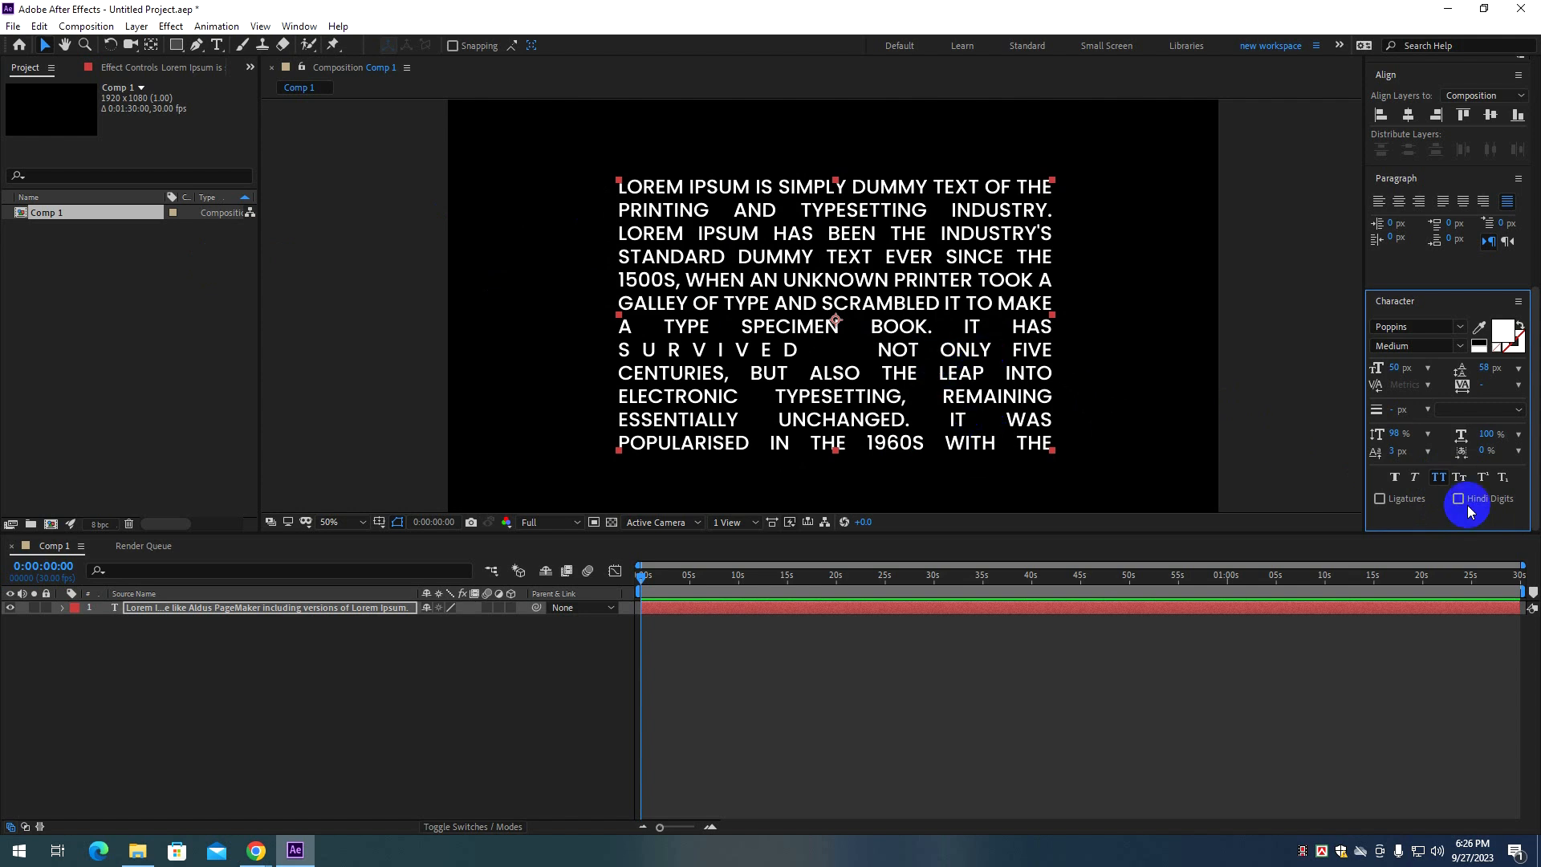
{"action": "left_click", "coordinate": [1440, 479]}
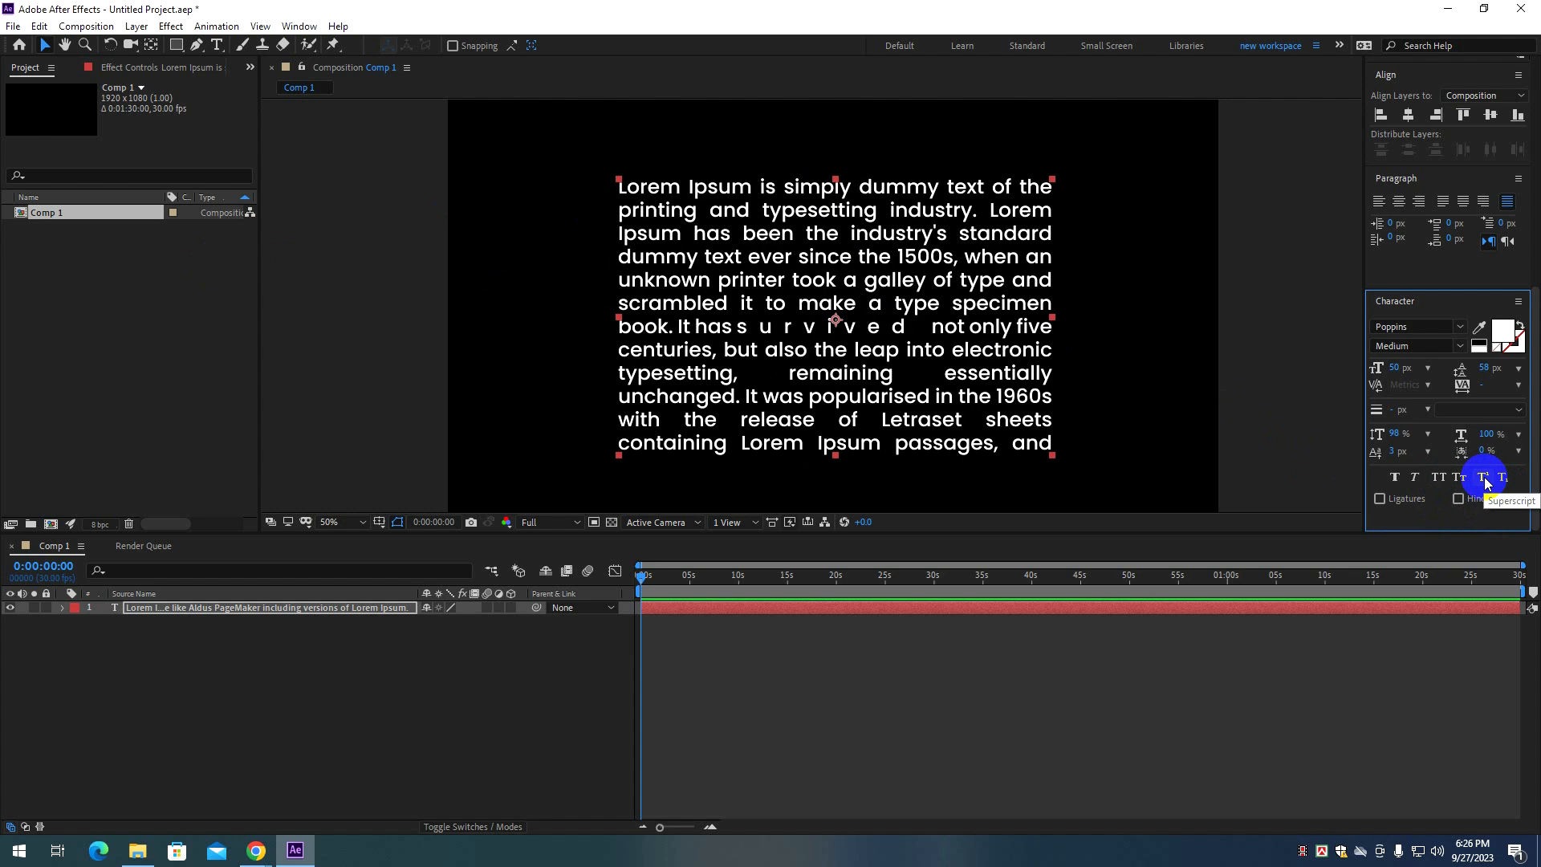
Replace the paragraph's content with left-aligned lines reading "(a+b)2" and "H2O", with a blank line between them.
{"action": "left_click", "coordinate": [886, 406]}
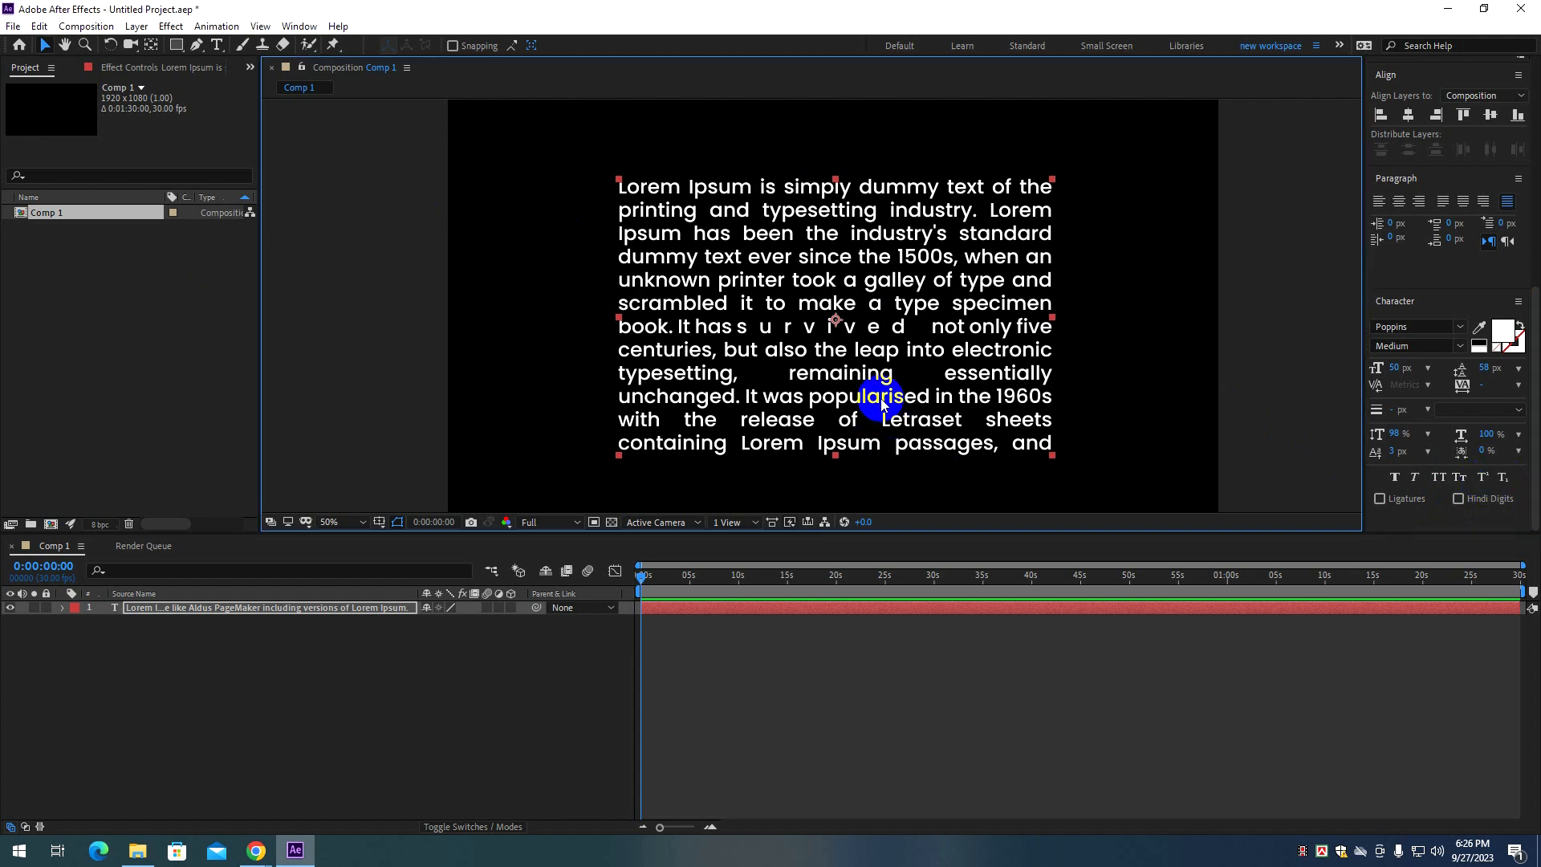
{"action": "double_click", "coordinate": [863, 365]}
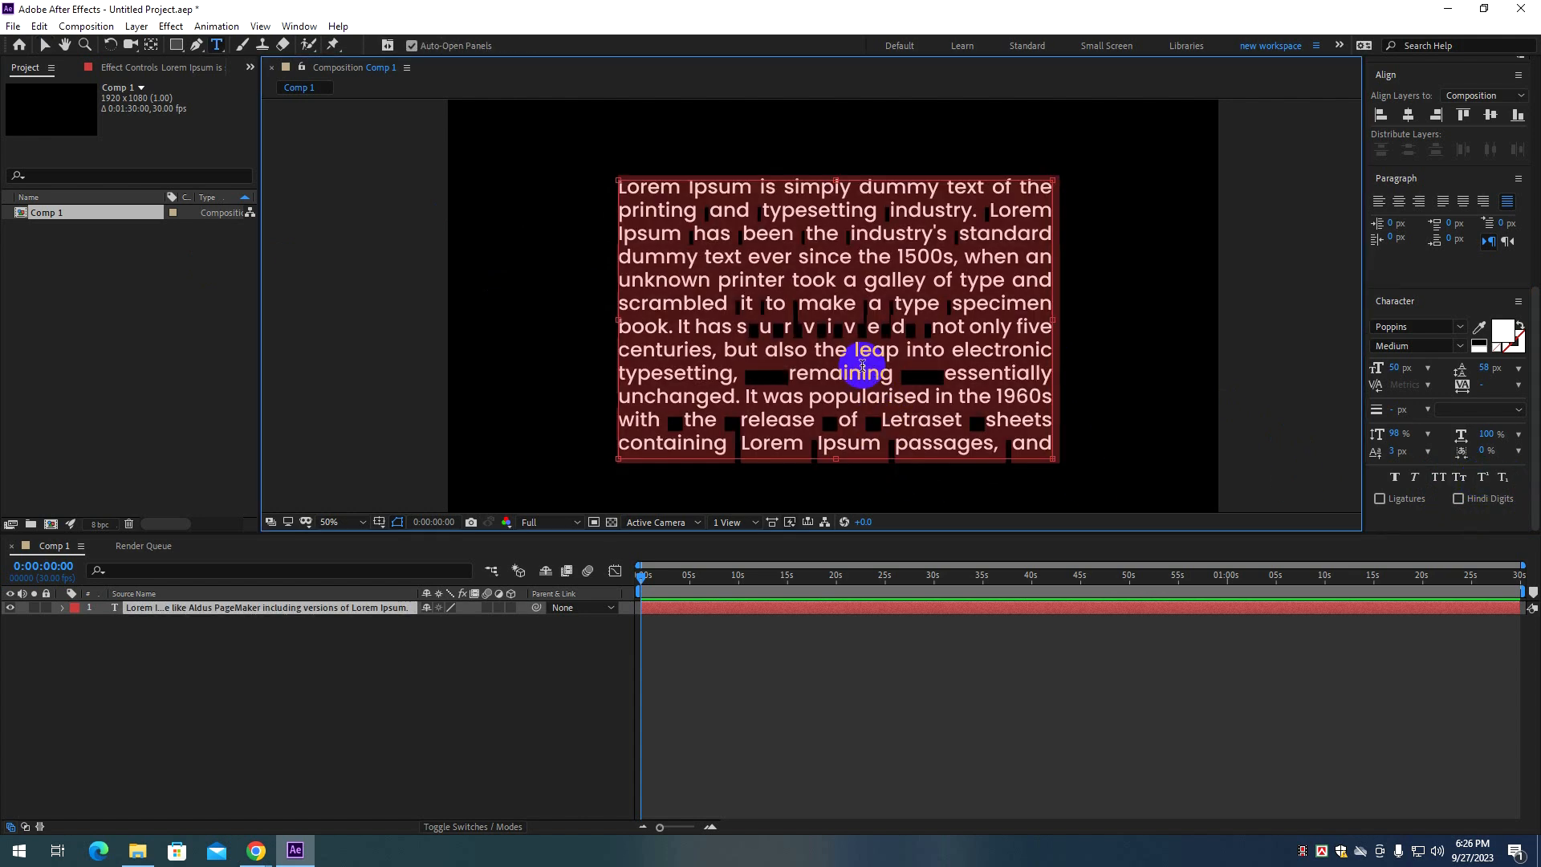
{"action": "key", "text": "BackSpace"}
{"action": "left_click", "coordinate": [645, 205]}
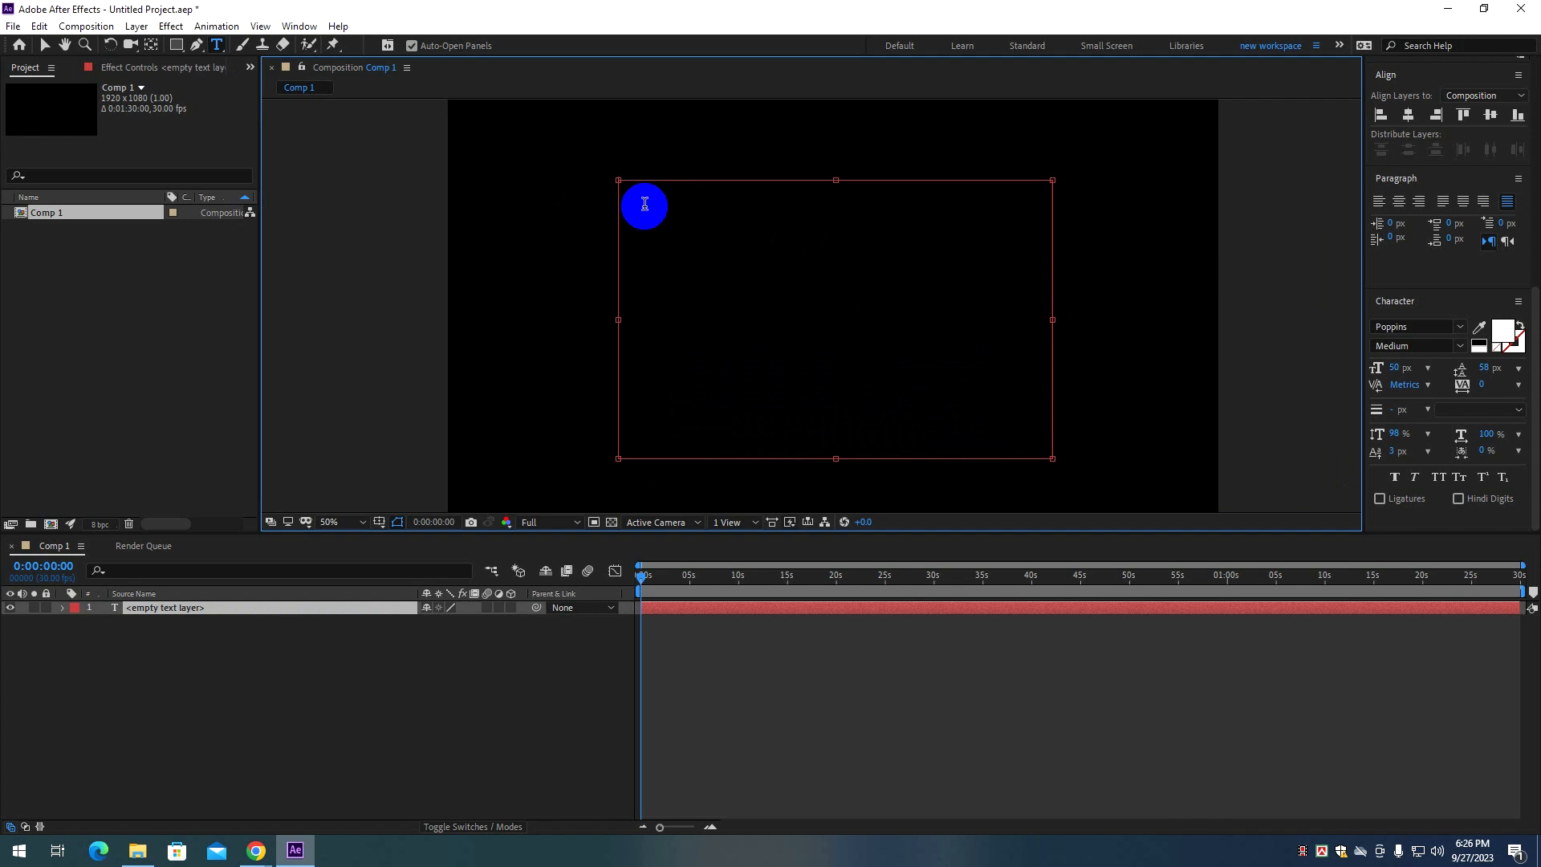
{"action": "type", "text": "a+b"}
{"action": "key", "text": "ctrl+a"}
{"action": "left_click", "coordinate": [1379, 201]}
{"action": "left_click", "coordinate": [669, 190]}
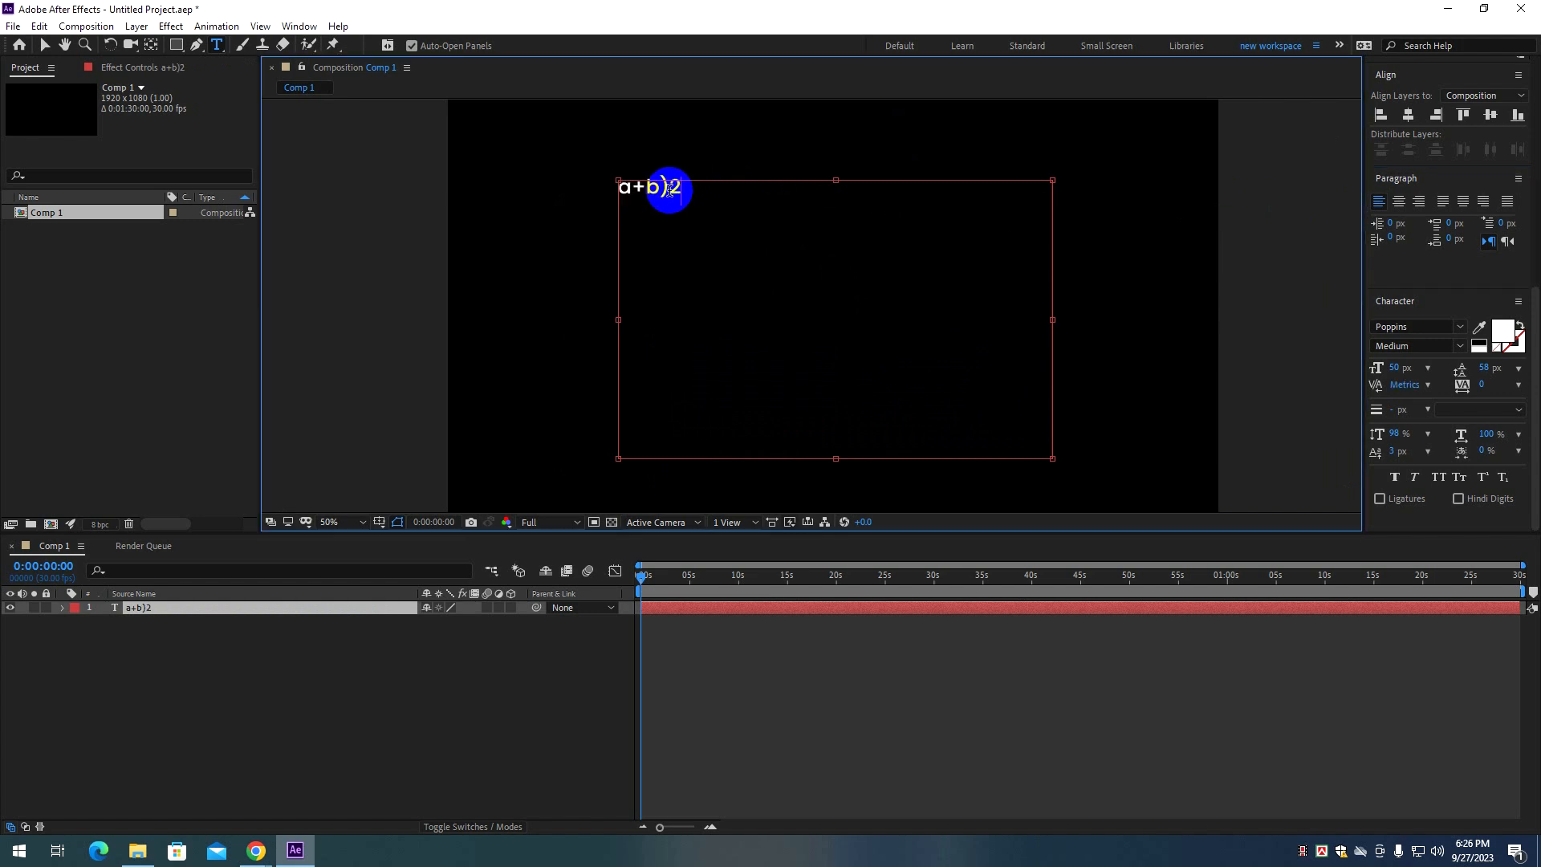
{"action": "type", "text": "("}
{"action": "left_click", "coordinate": [727, 192]}
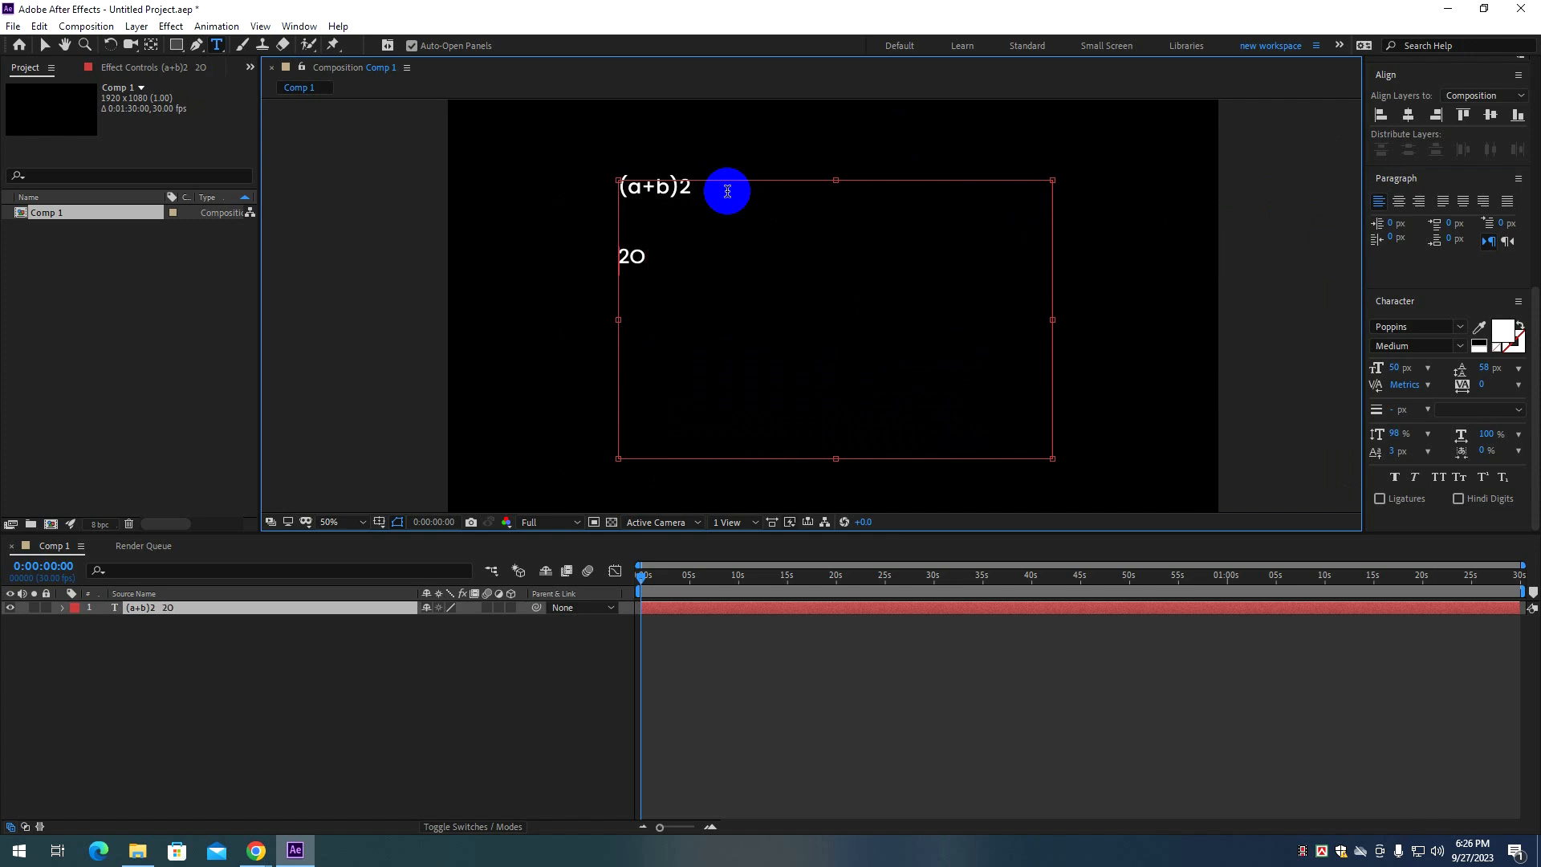
Select only the exponent 2 in "(a+b)2" and leave text editing.
{"action": "left_click", "coordinate": [694, 187]}
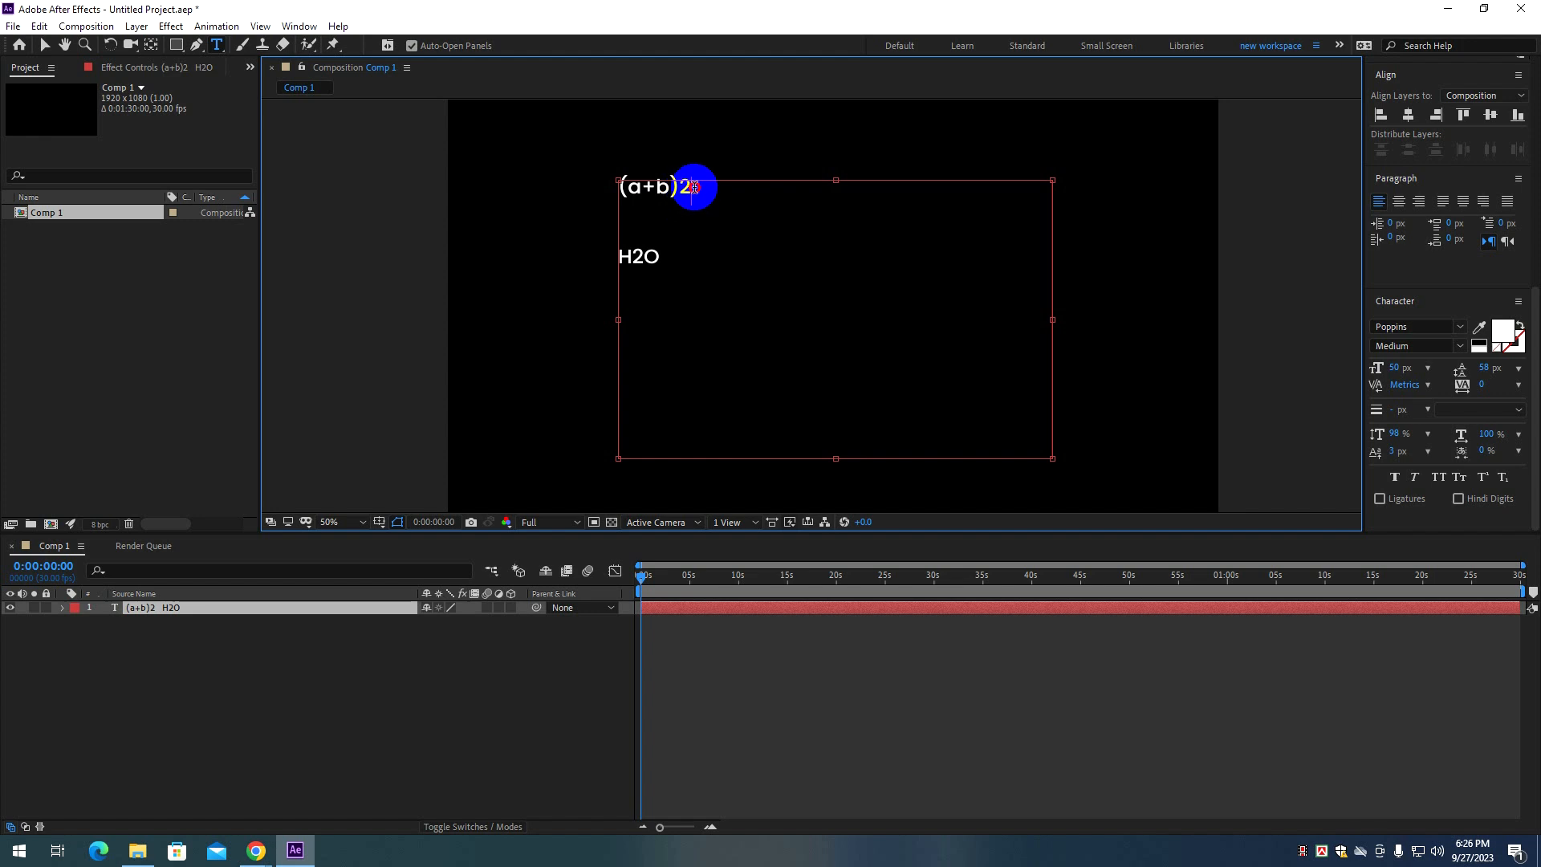
{"action": "left_click_drag", "start_coordinate": [695, 187], "coordinate": [681, 187]}
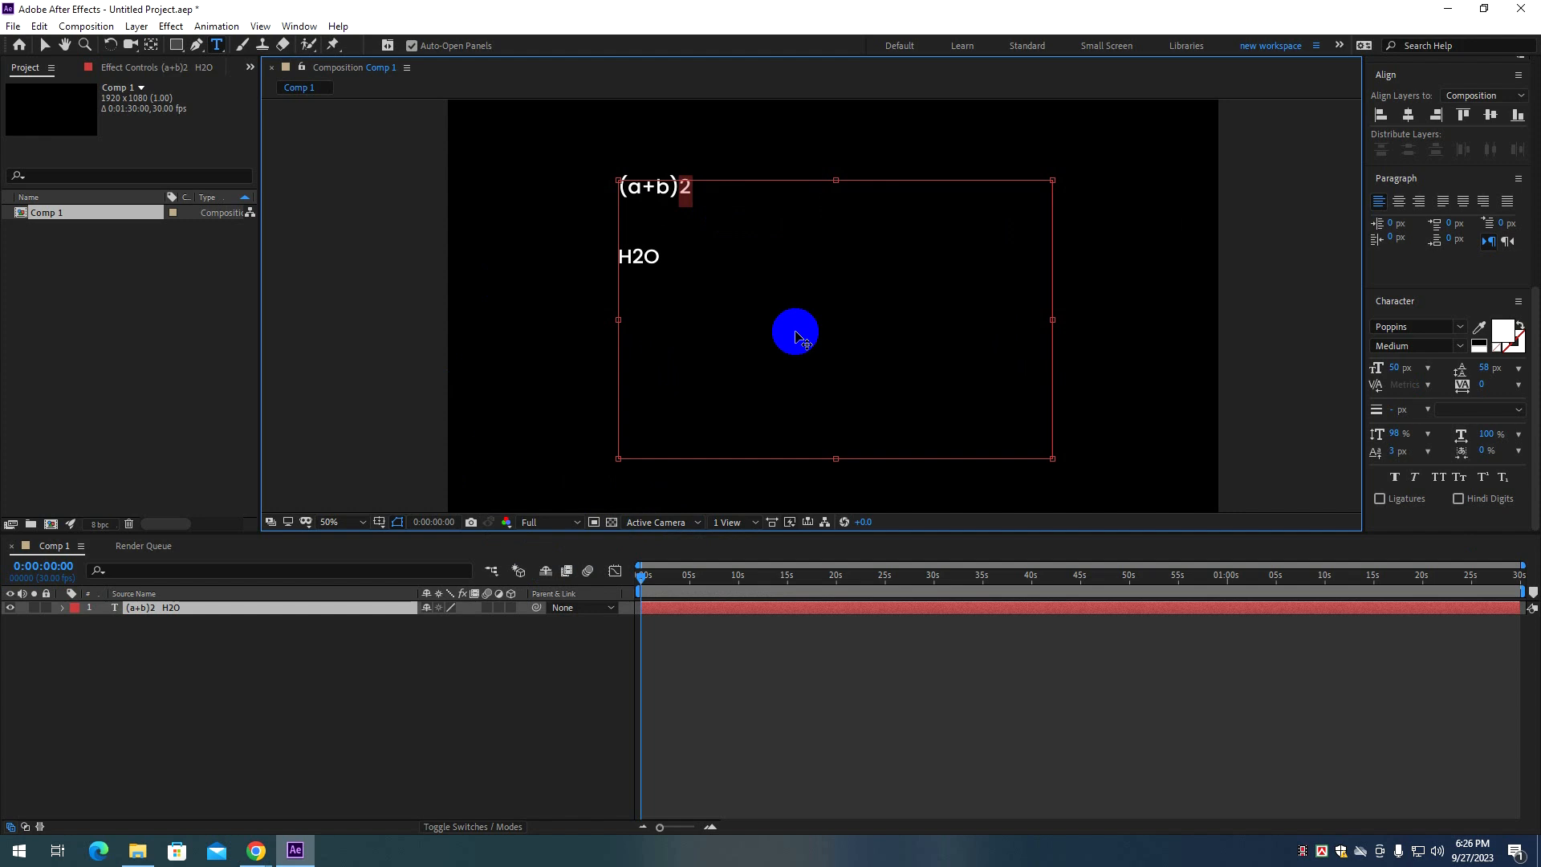
{"action": "left_click", "coordinate": [683, 603]}
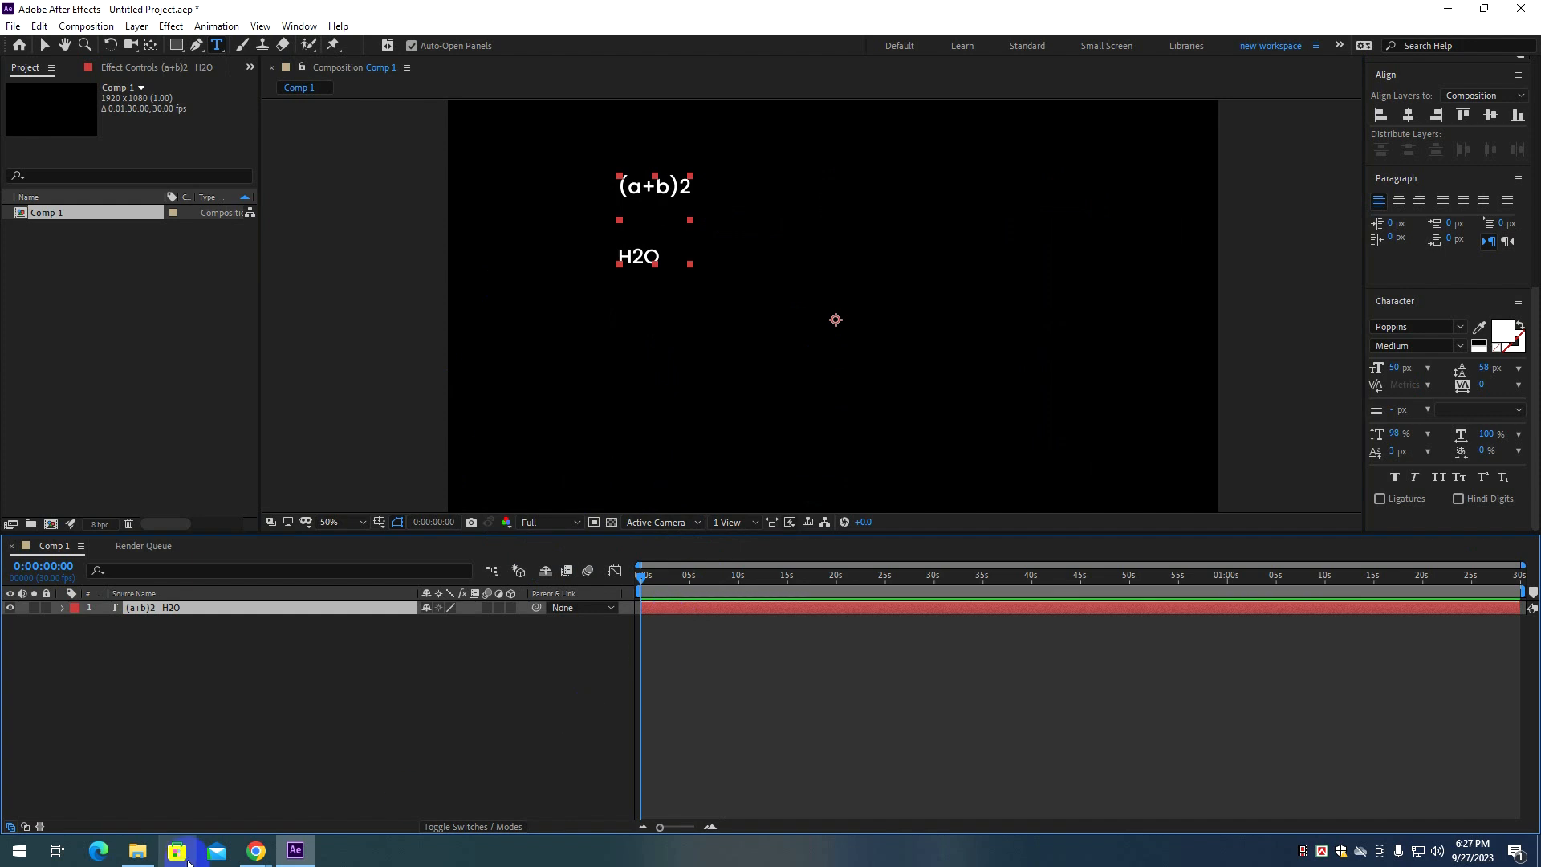
Switch to the course module PDF in Google Drive in Chrome and look through its Class 04 topics.
{"action": "mouse_move", "coordinate": [257, 857]}
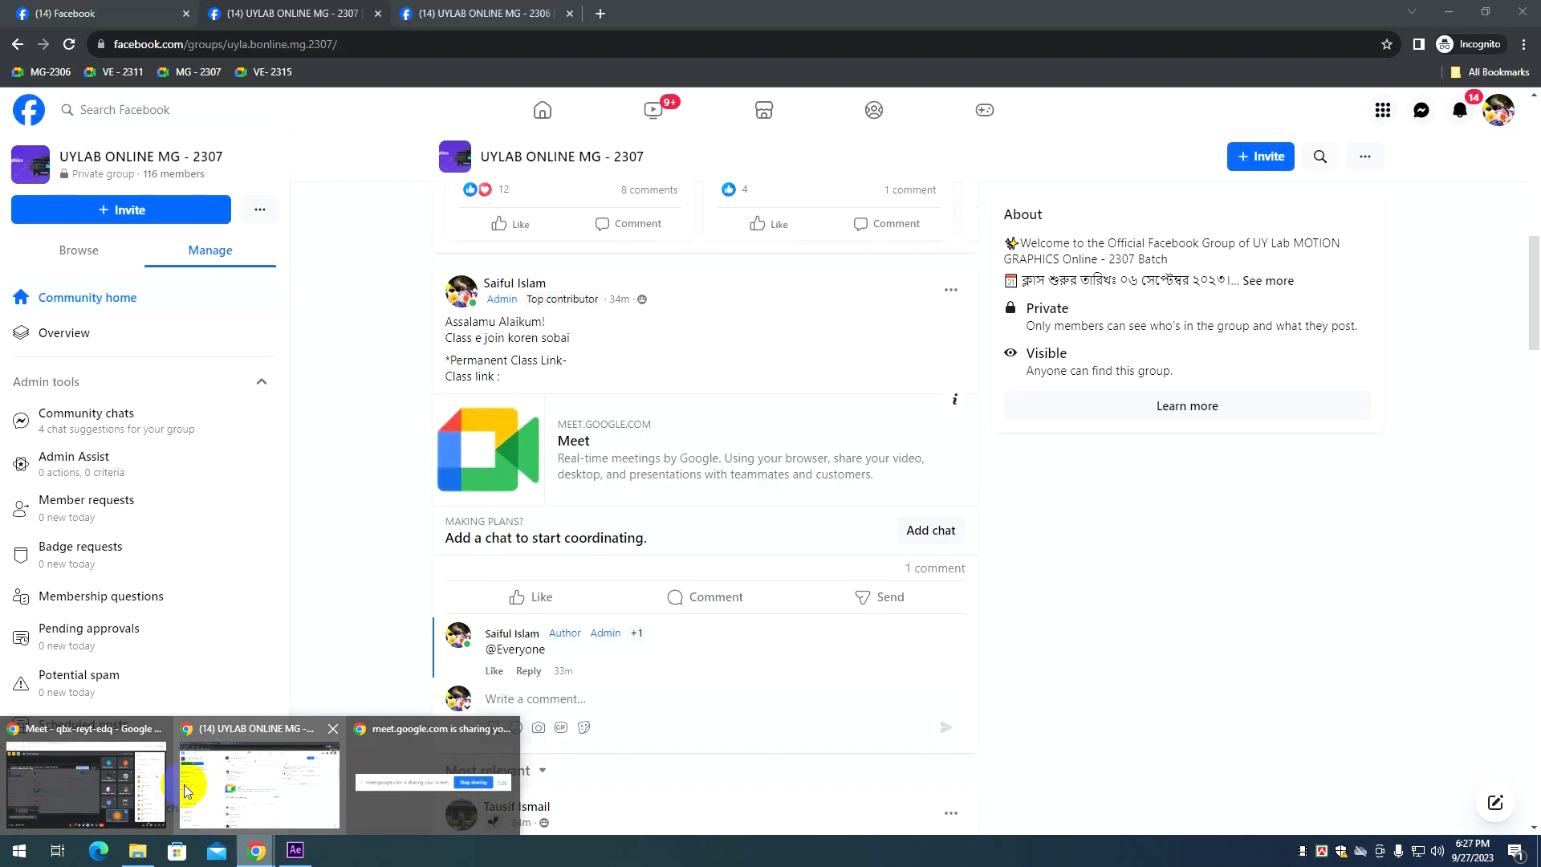
{"action": "left_click", "coordinate": [77, 783]}
{"action": "left_click", "coordinate": [283, 8]}
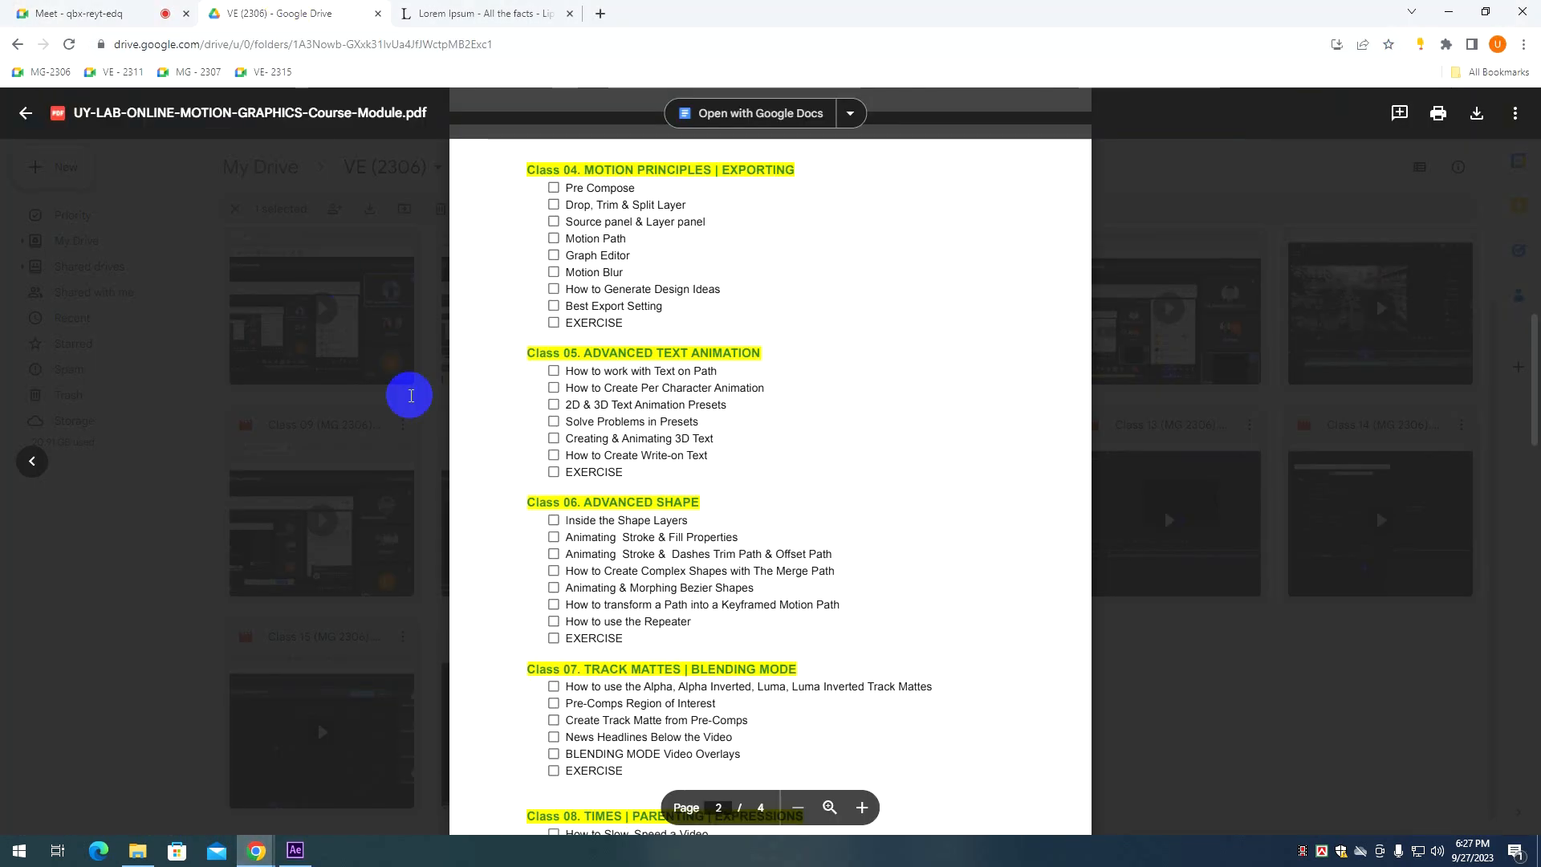
{"action": "scroll", "coordinate": [596, 363], "scroll_direction": "up", "scroll_amount": 1}
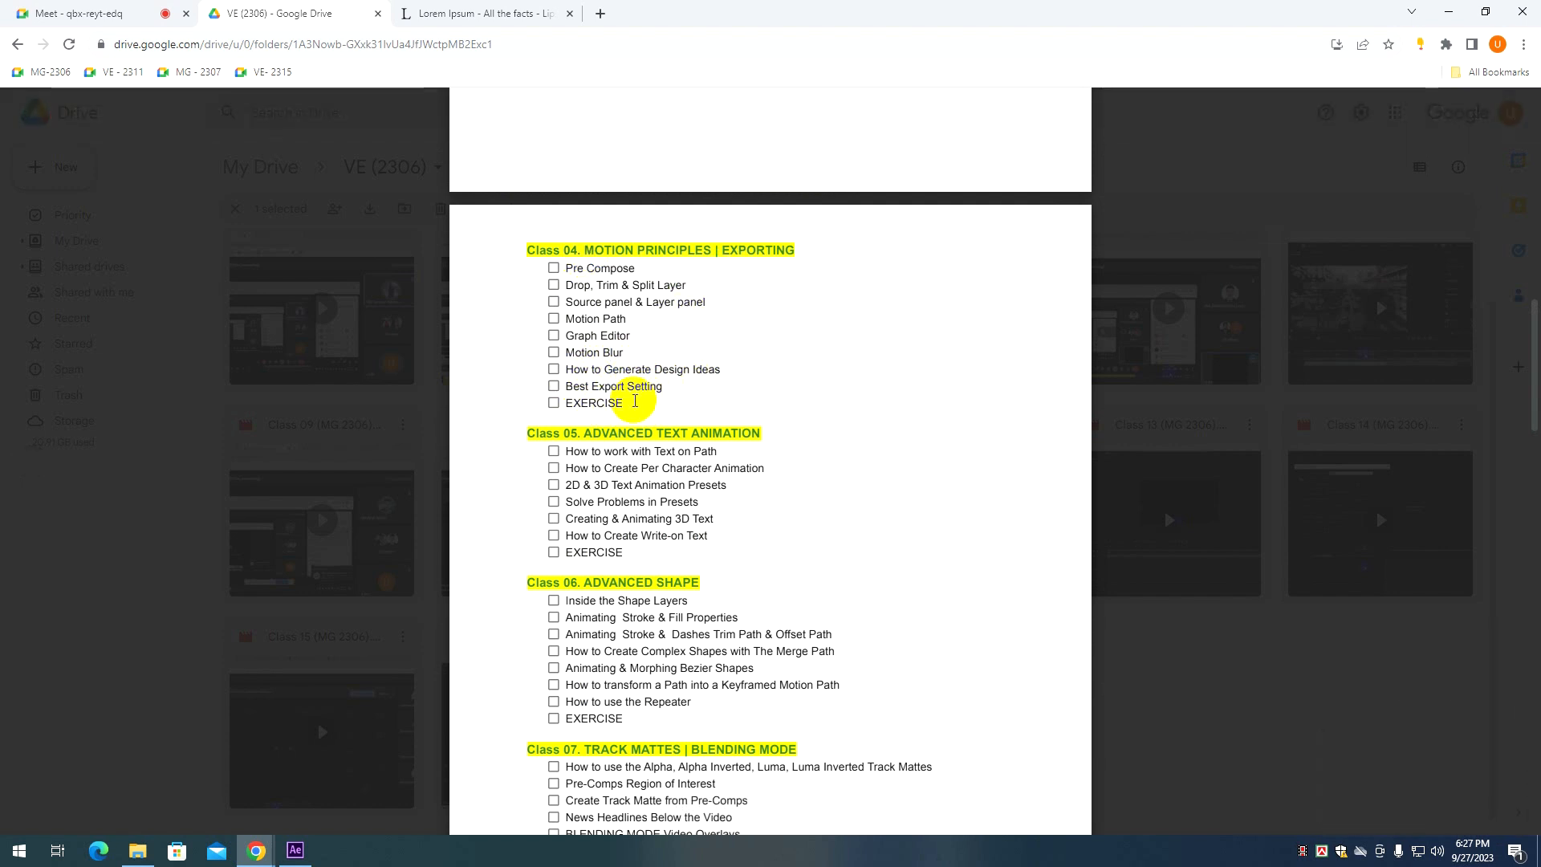
{"action": "left_click_drag", "start_coordinate": [635, 400], "coordinate": [552, 270]}
{"action": "left_click", "coordinate": [569, 266]}
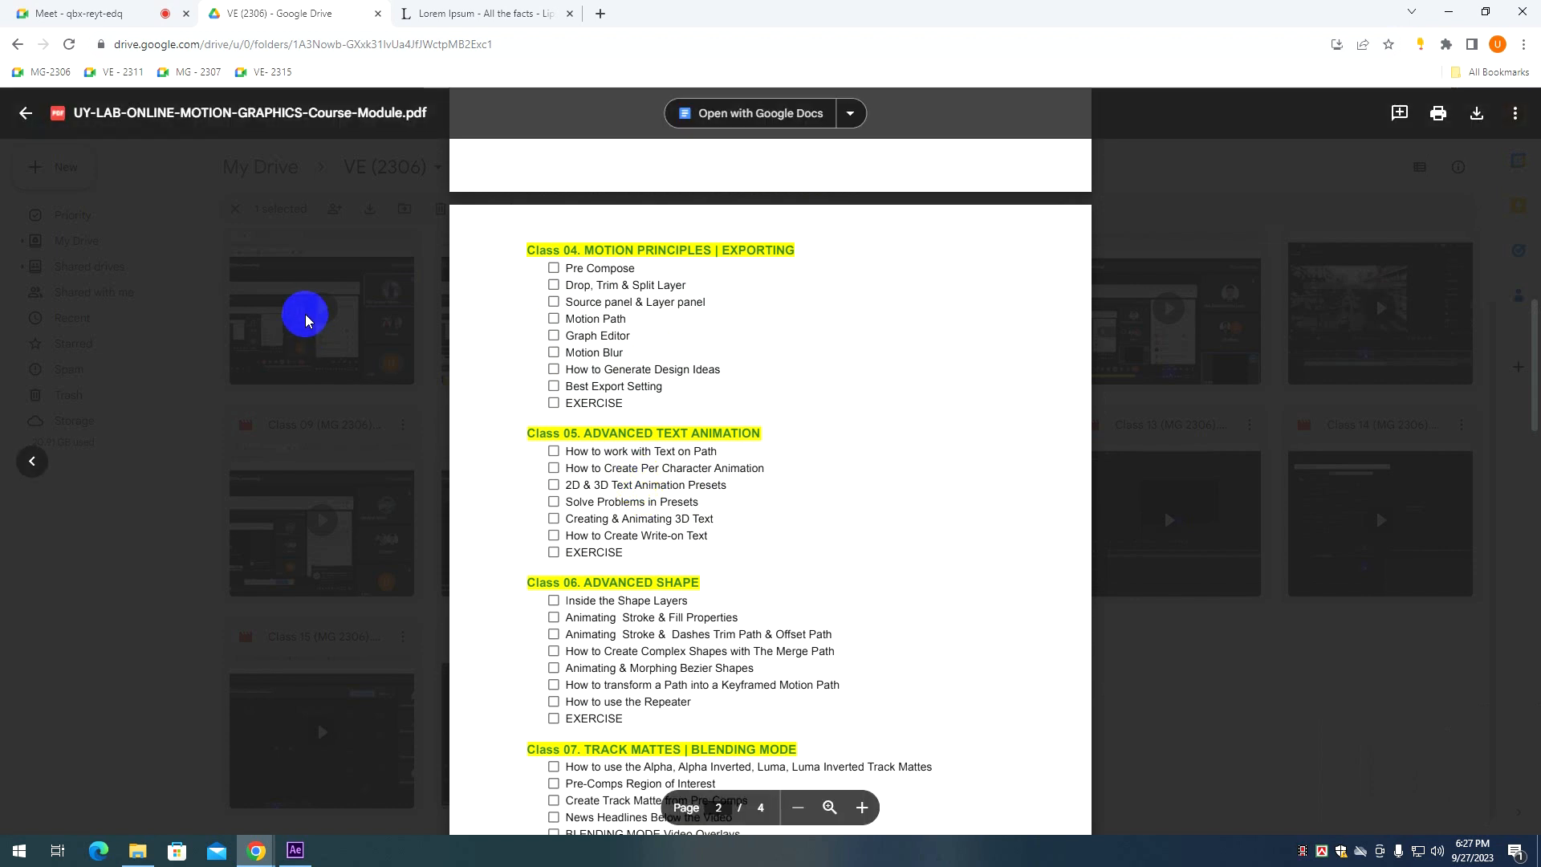
Review the Class 01 to Class 05 topics in the course module PDF and return to After Effects.
{"action": "scroll", "coordinate": [565, 332], "scroll_direction": "up", "scroll_amount": 4}
{"action": "scroll", "coordinate": [564, 331], "scroll_direction": "up", "scroll_amount": 5}
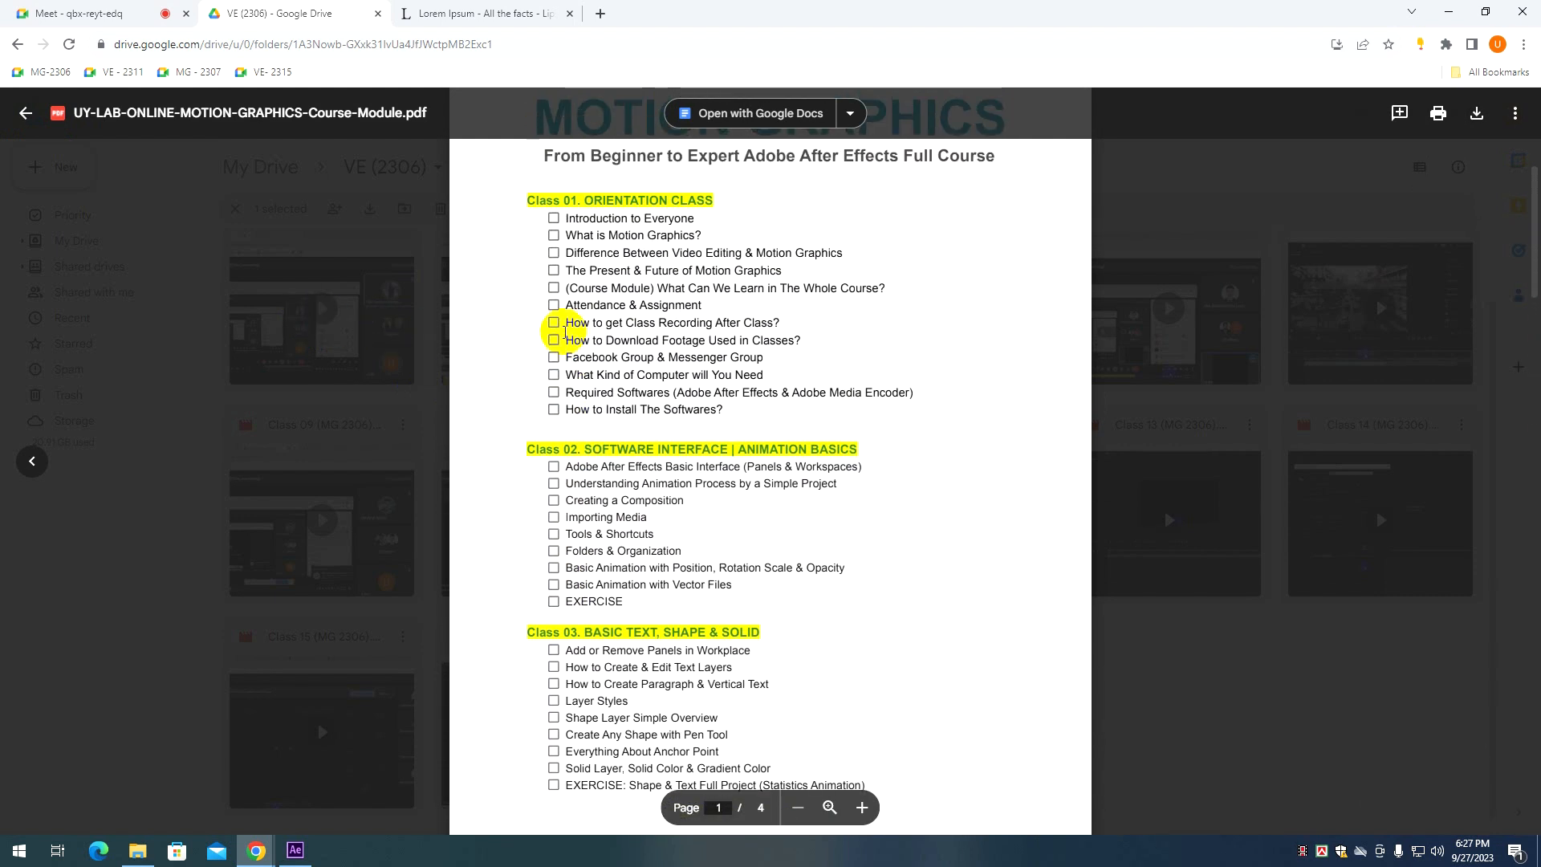
{"action": "scroll", "coordinate": [586, 389], "scroll_direction": "down", "scroll_amount": 3}
{"action": "left_click_drag", "start_coordinate": [625, 393], "coordinate": [657, 393]}
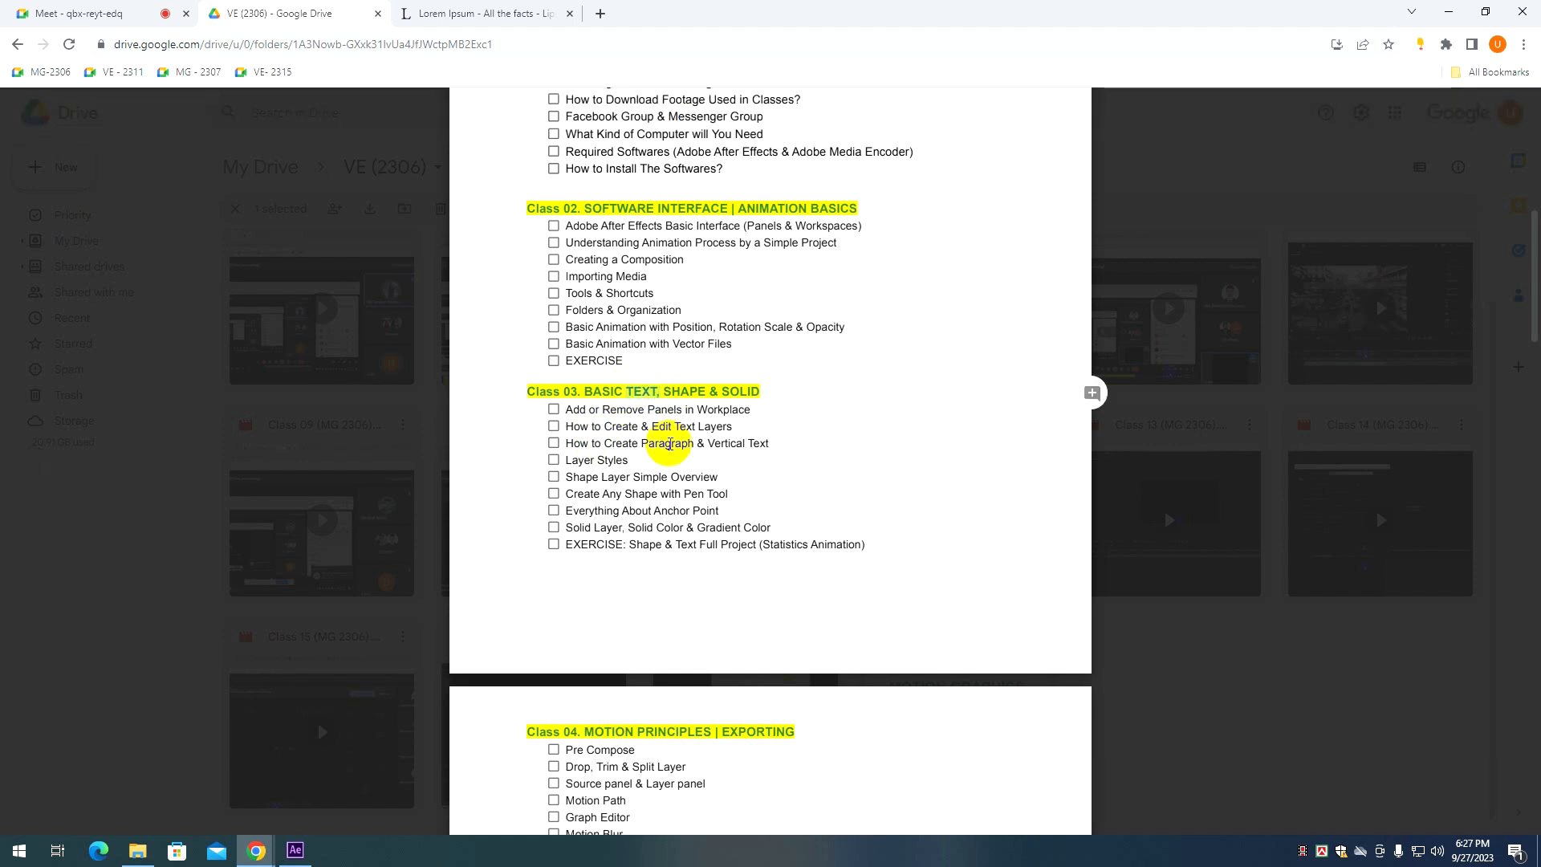
{"action": "scroll", "coordinate": [682, 466], "scroll_direction": "down", "scroll_amount": 6}
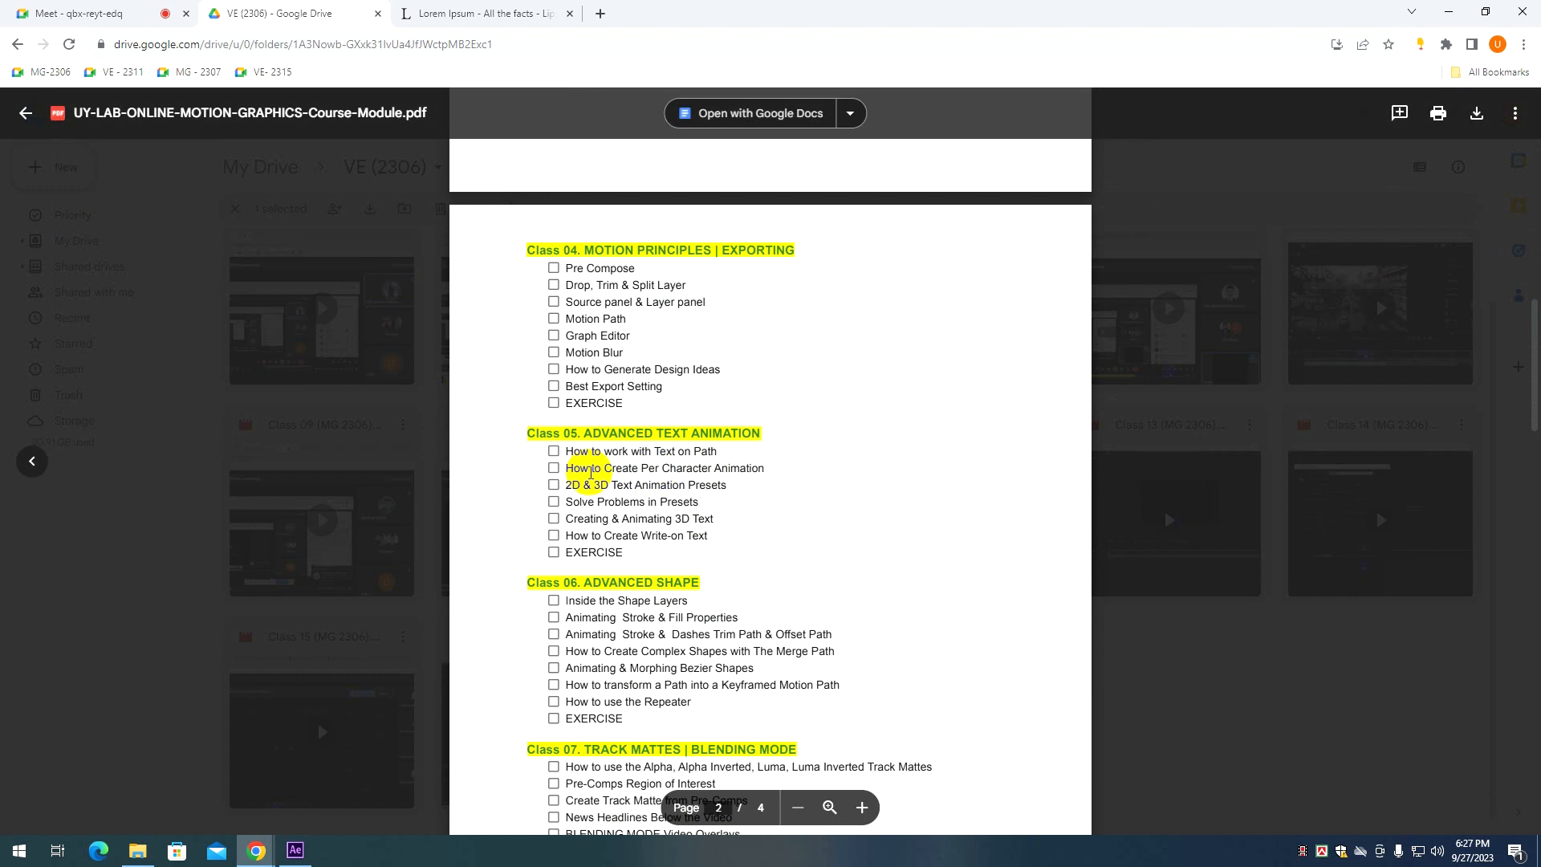
{"action": "key", "text": "alt+Tab"}
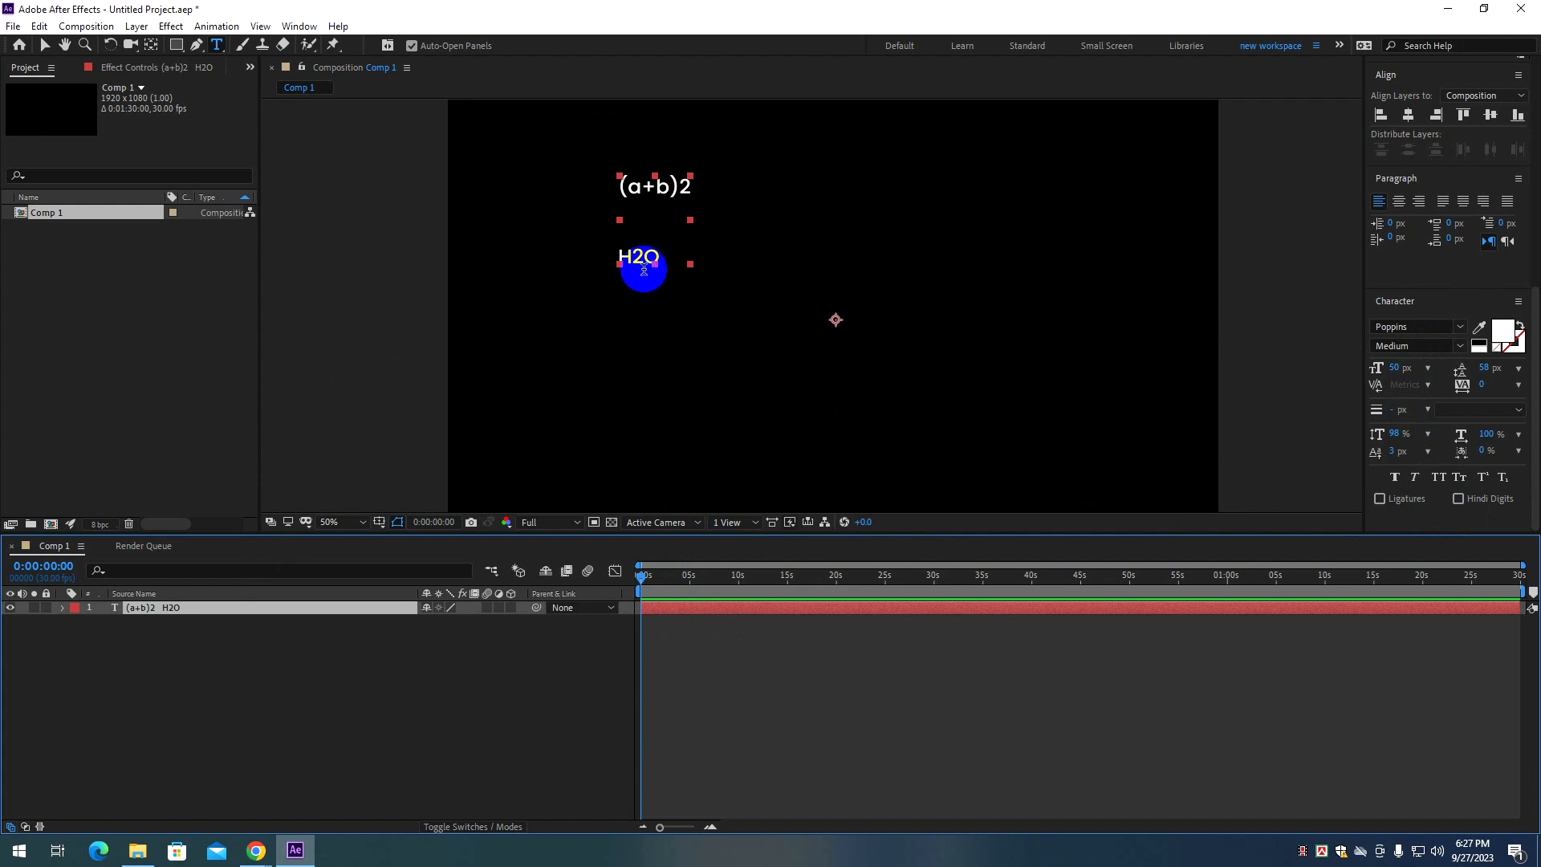
Move the formula text layer slightly down and to the right in the composition, and delete it.
{"action": "key", "text": "v"}
{"action": "left_click_drag", "start_coordinate": [662, 265], "coordinate": [698, 333]}
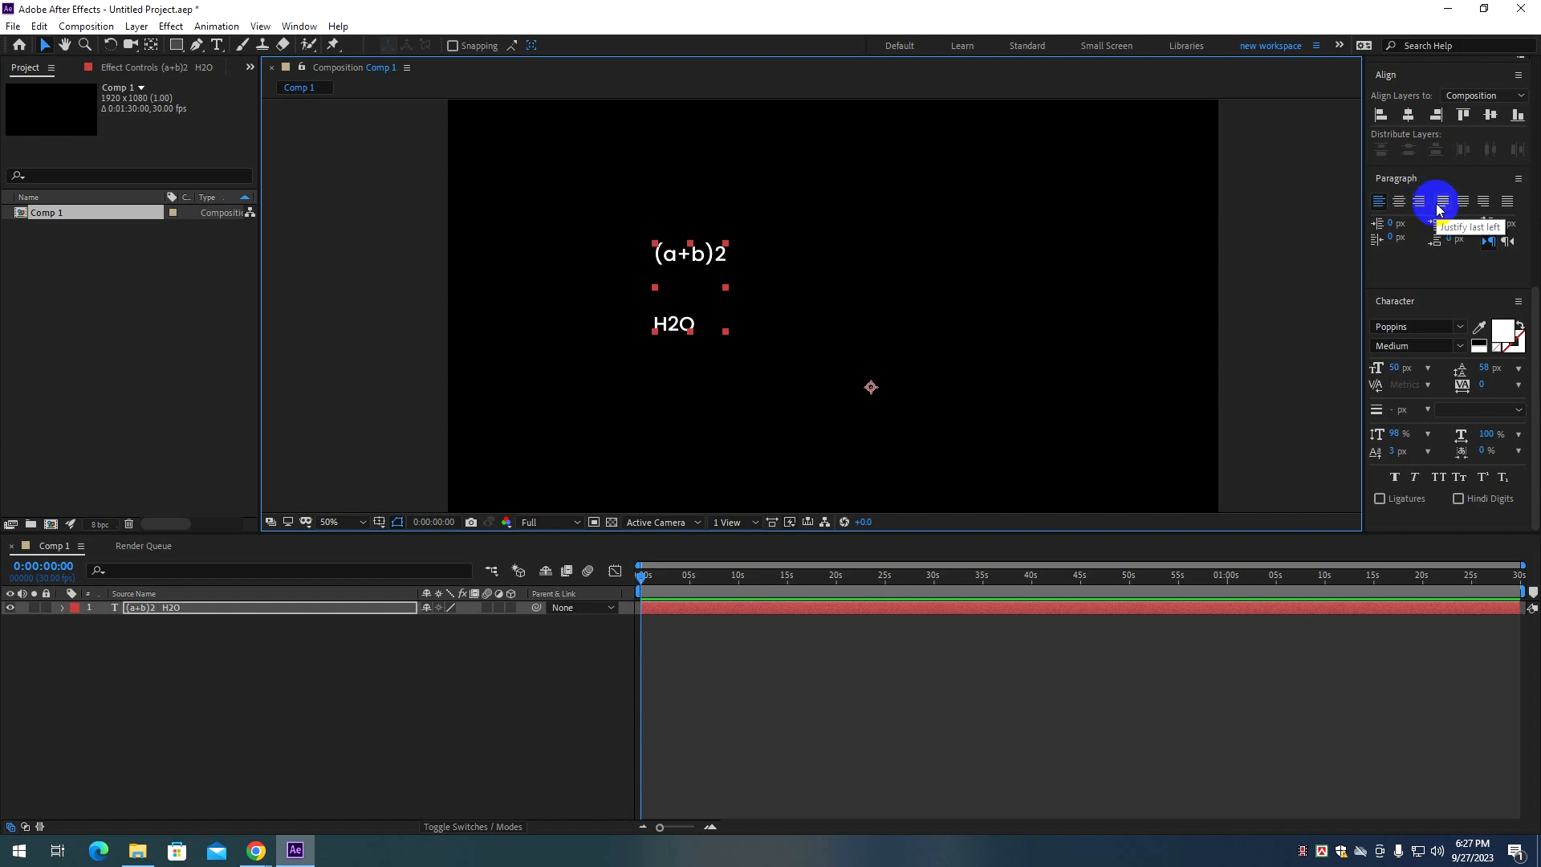
{"action": "key", "text": "Delete"}
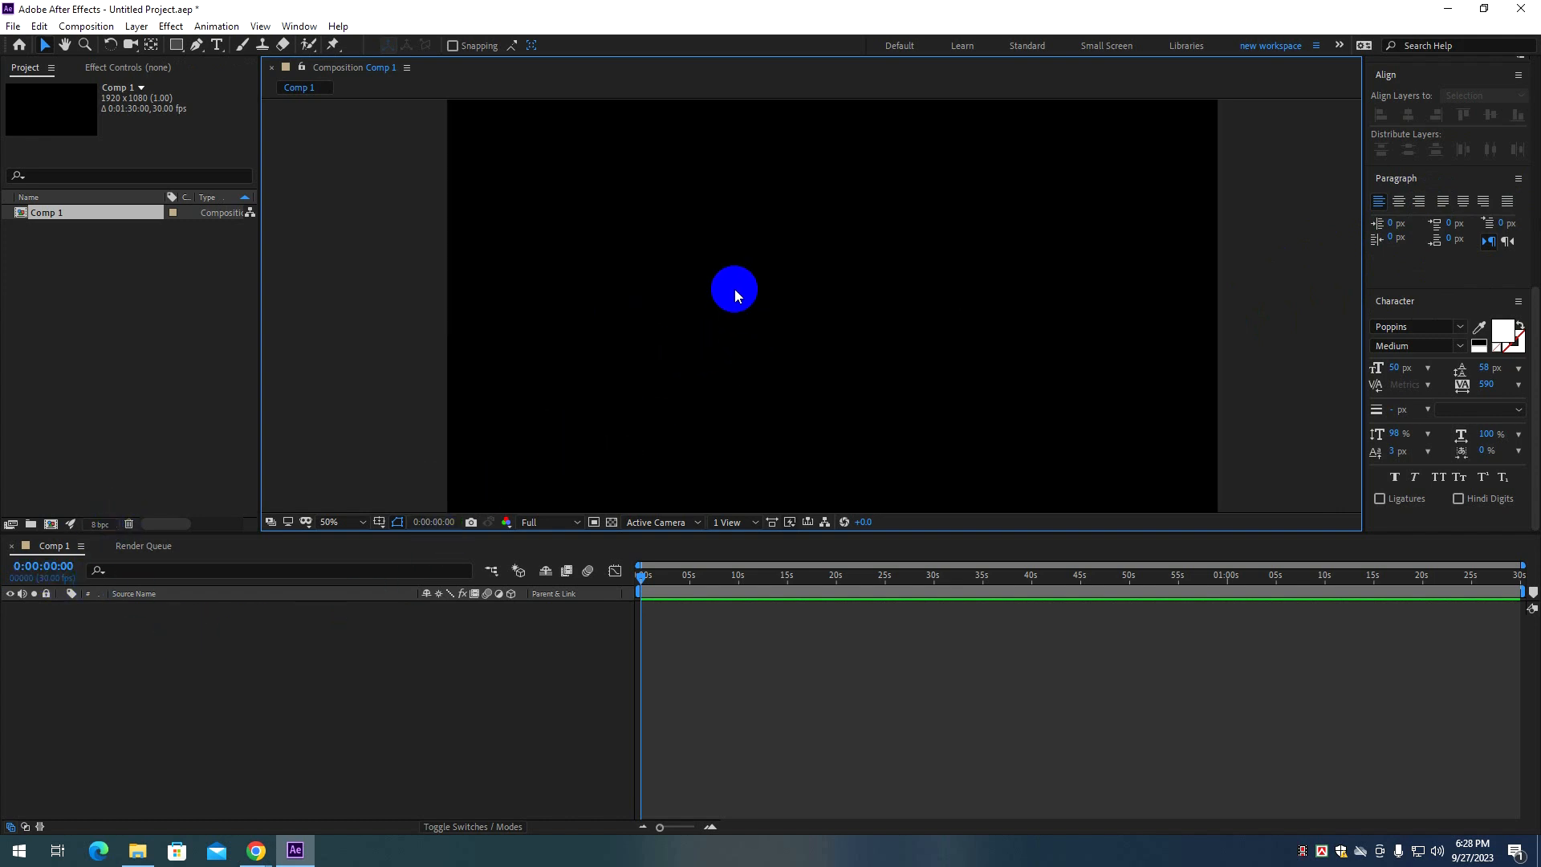
Create a single-line text layer reading "text animation" near the middle of the composition.
{"action": "key", "text": "ctrl+t"}
{"action": "left_click", "coordinate": [752, 285]}
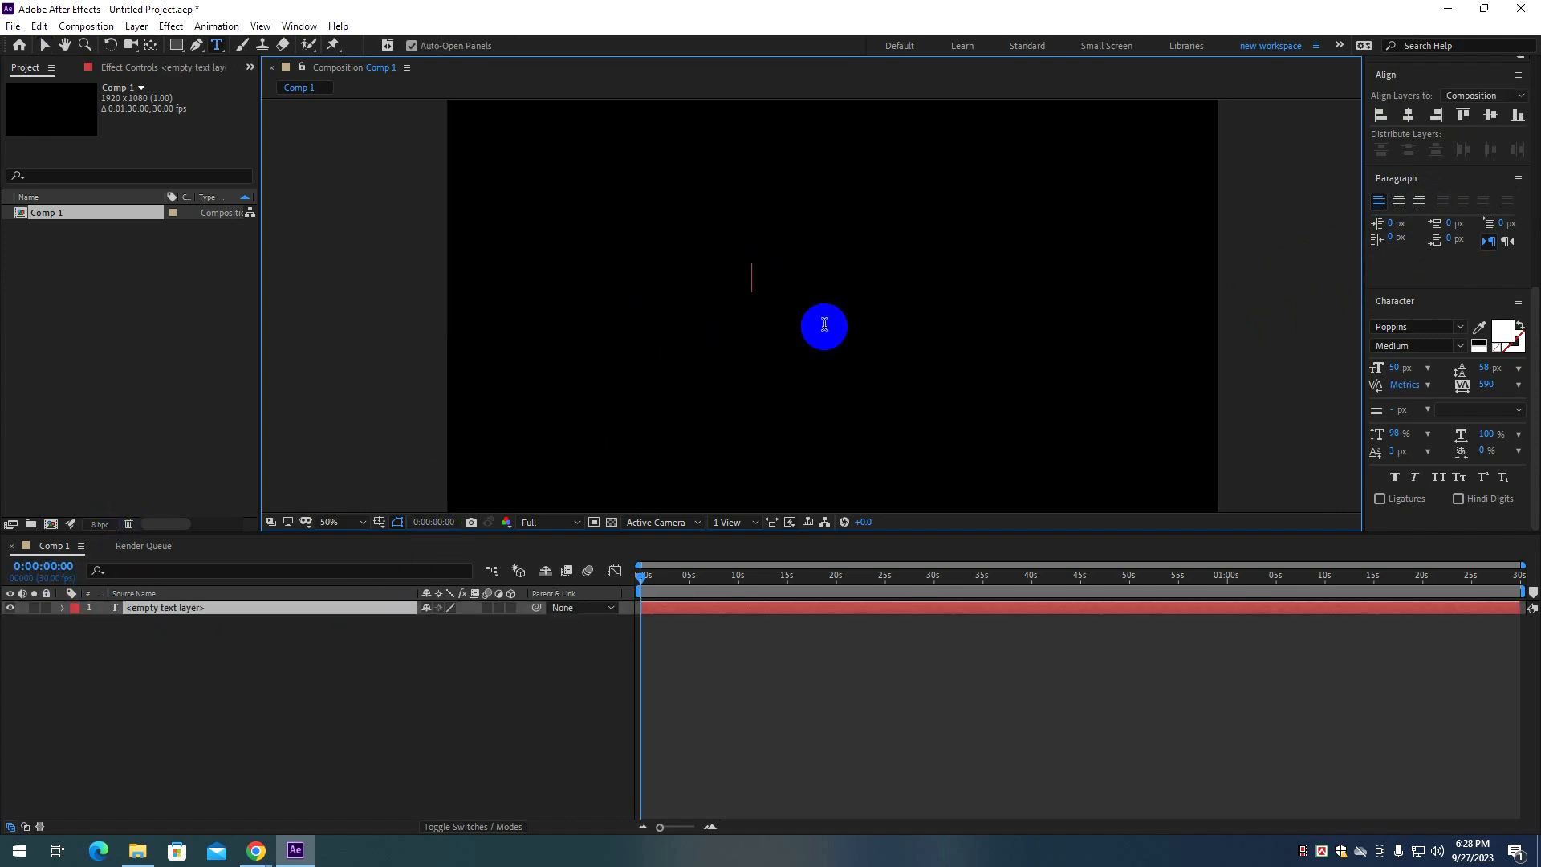
{"action": "type", "text": "text animation"}
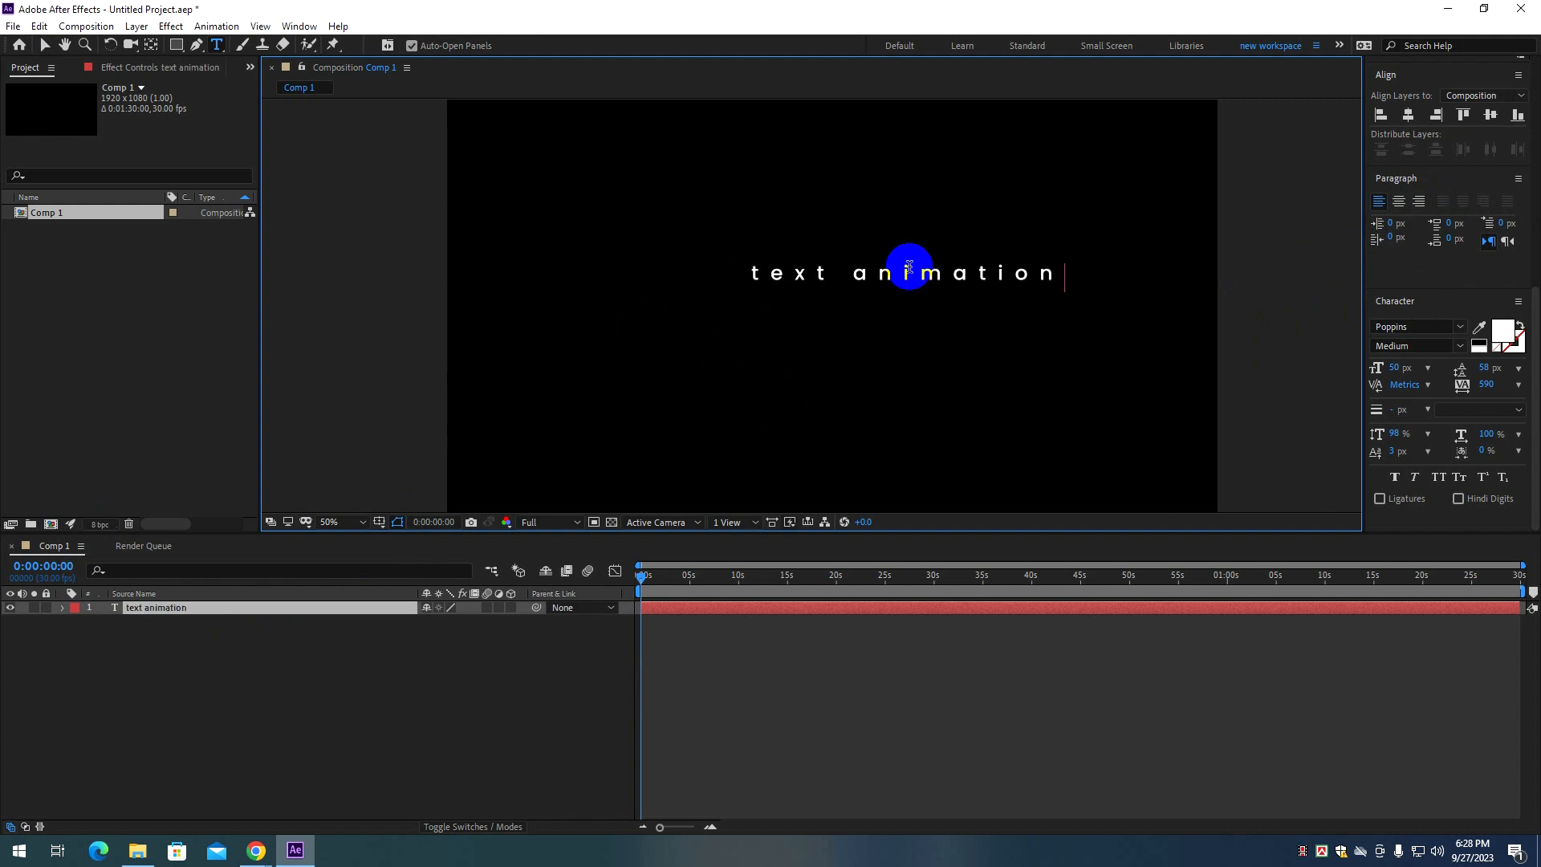
{"action": "left_click", "coordinate": [895, 558]}
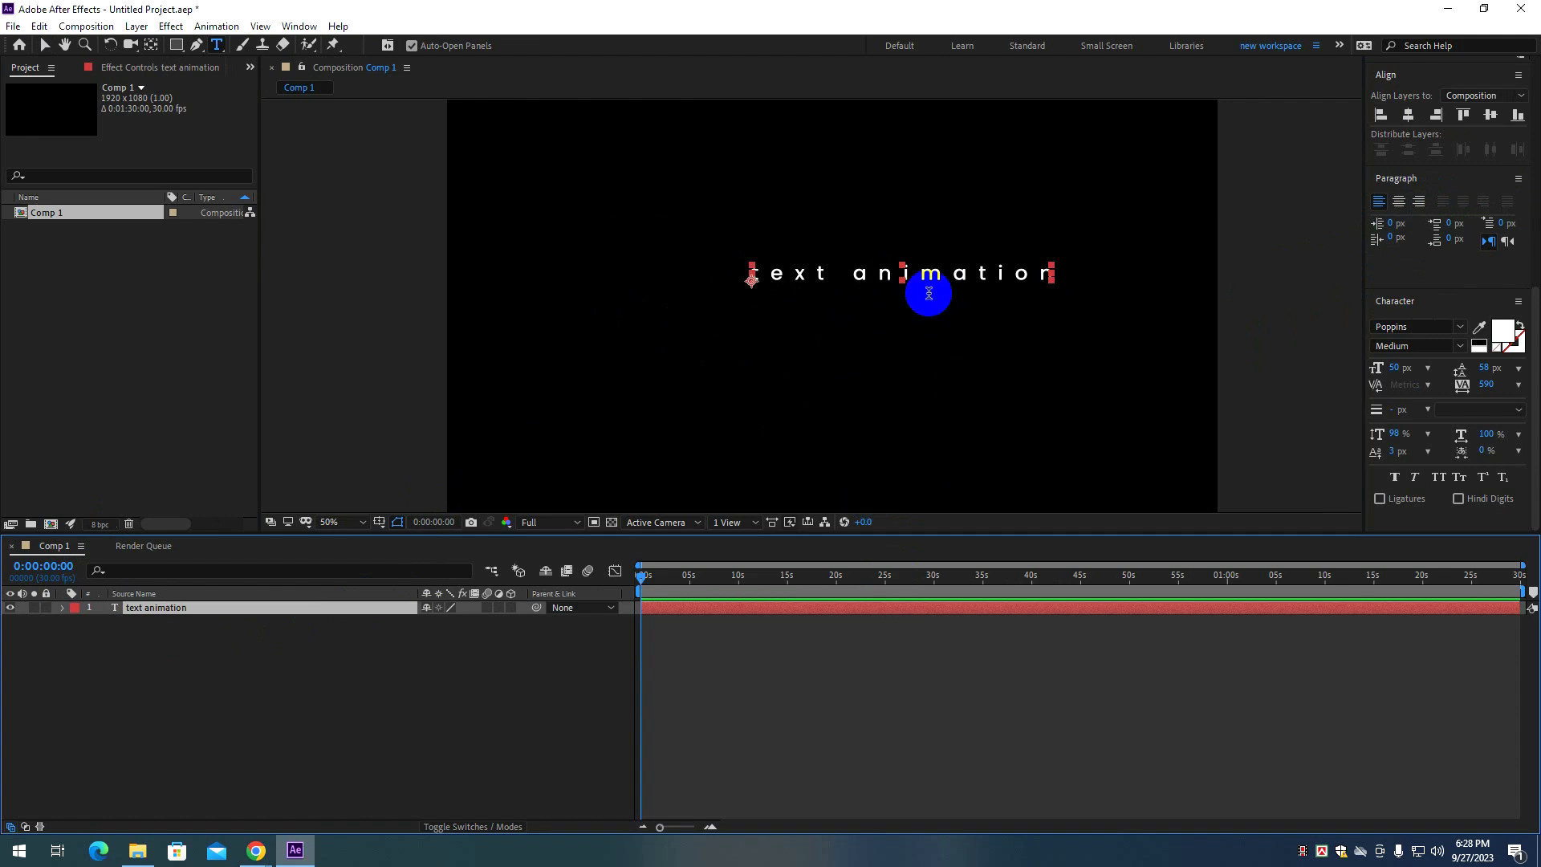
Move the "text animation" layer toward the middle of the composition and centre its anchor point on the text.
{"action": "key", "text": "v"}
{"action": "left_click_drag", "start_coordinate": [955, 277], "coordinate": [875, 293]}
{"action": "key", "text": "ctrl+alt+Home"}
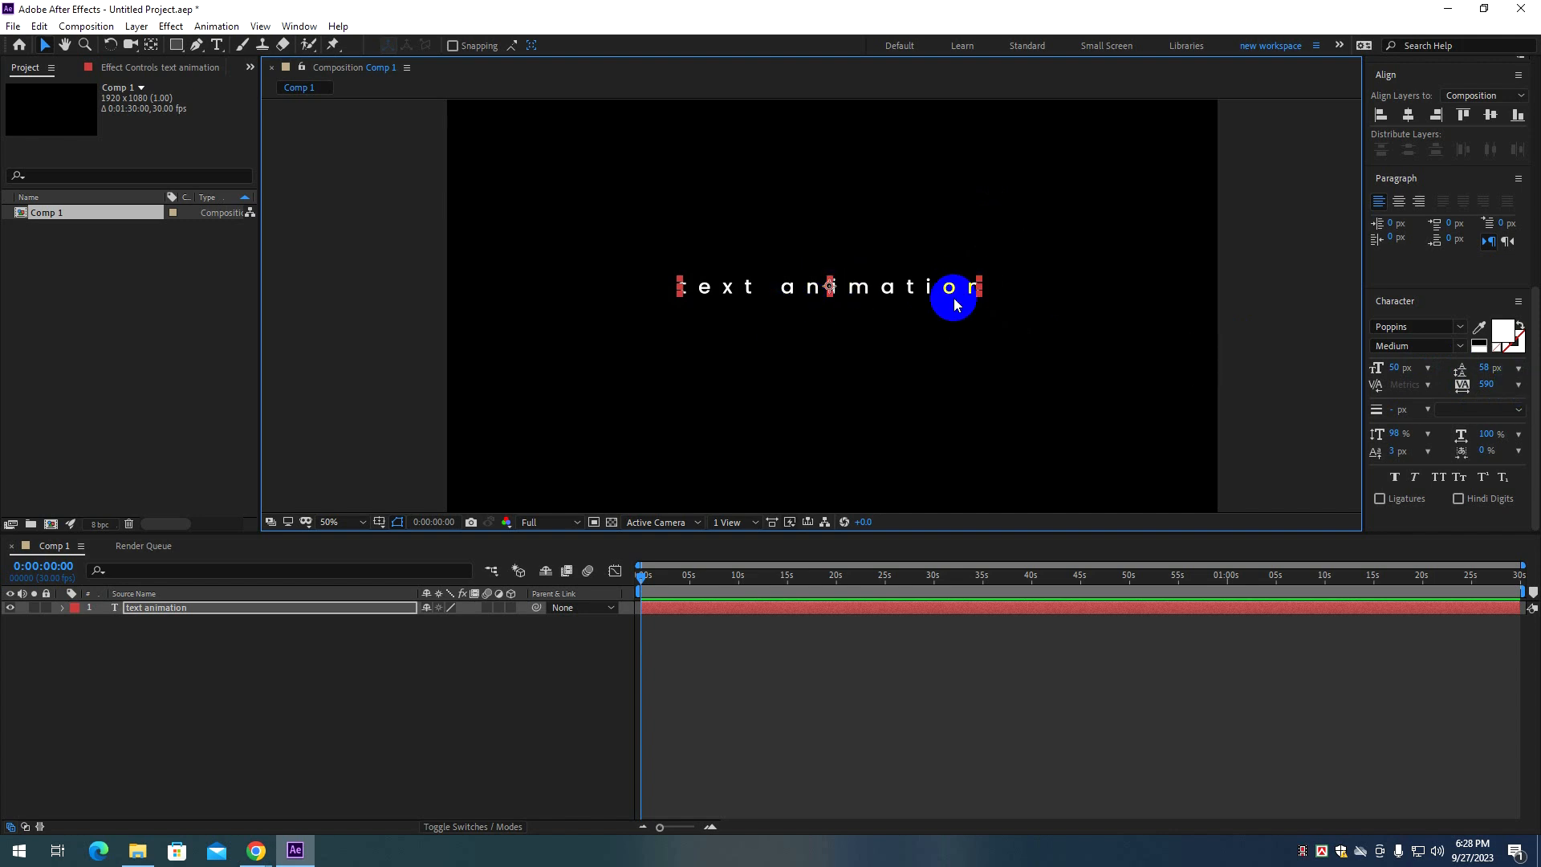
Set the text layer's tracking to 0 and deselect the layer.
{"action": "left_click", "coordinate": [1519, 387]}
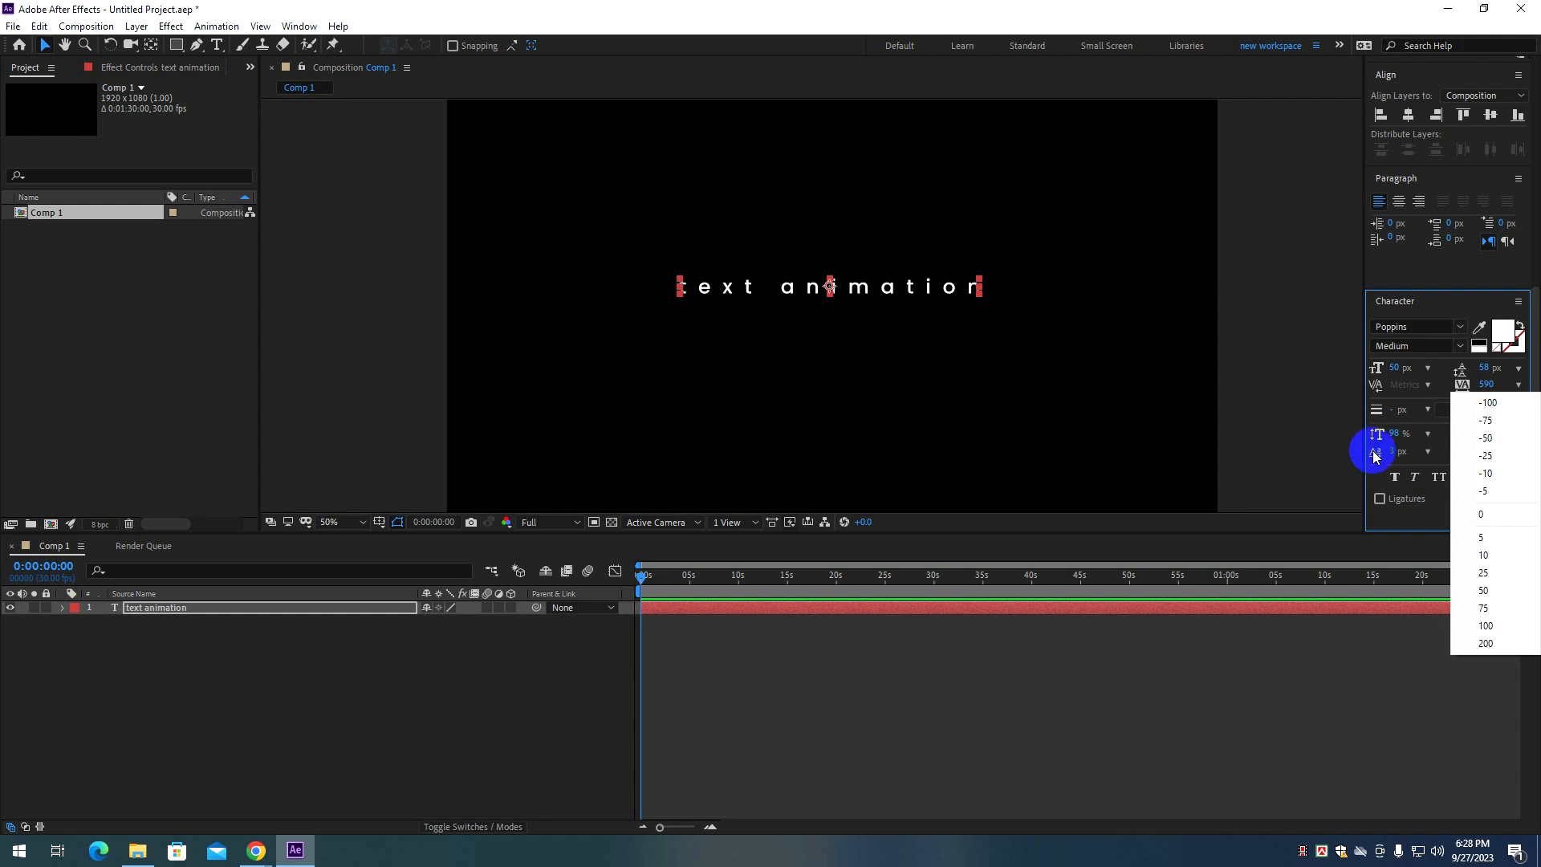
{"action": "left_click", "coordinate": [1482, 514]}
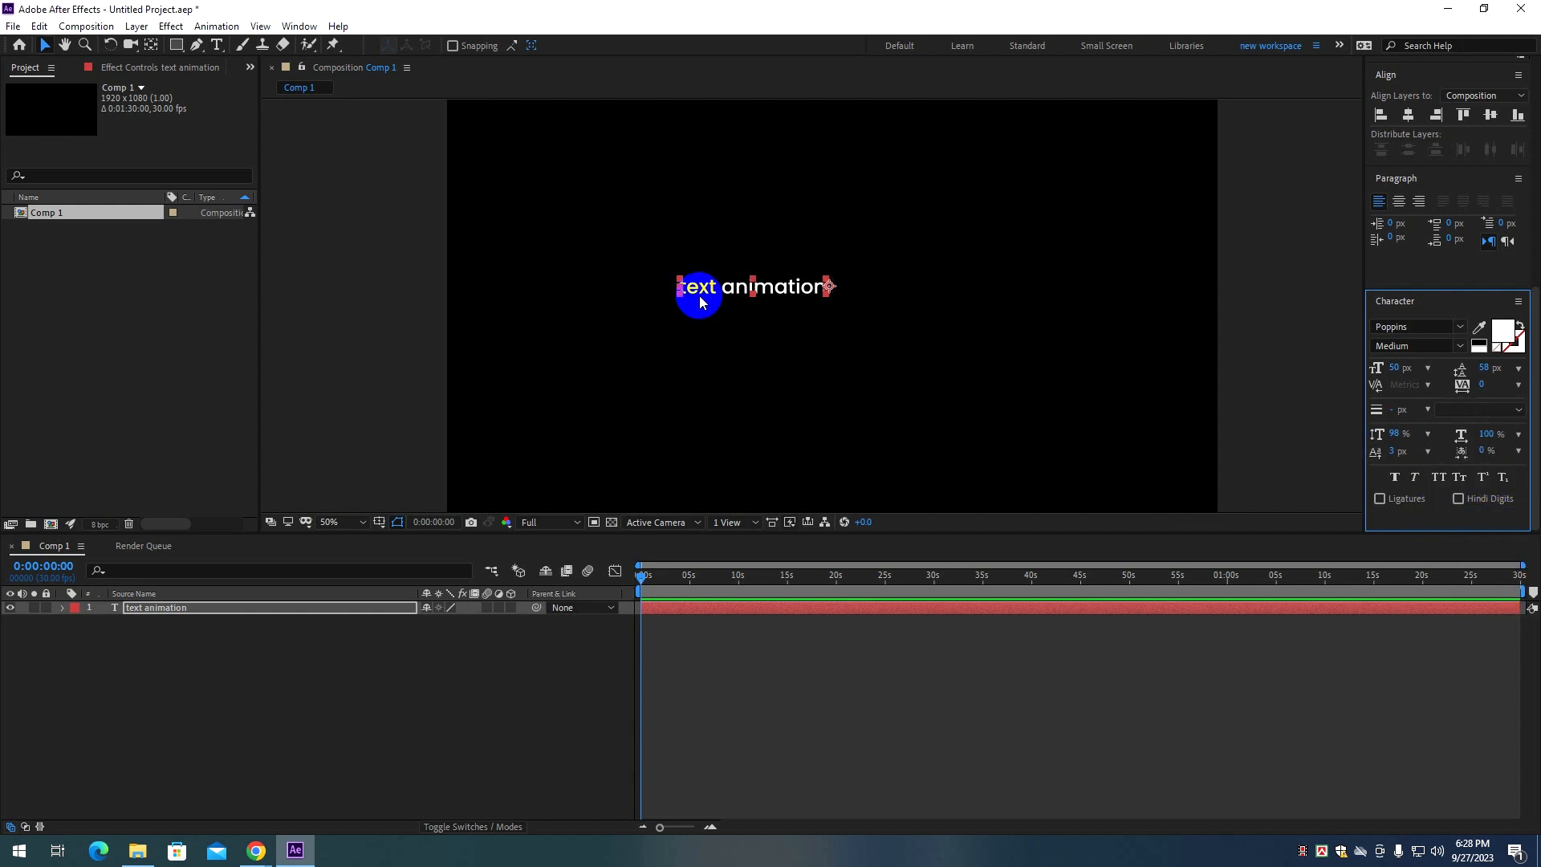
{"action": "left_click", "coordinate": [712, 316]}
{"action": "scroll", "coordinate": [719, 282], "scroll_direction": "up", "scroll_amount": 2}
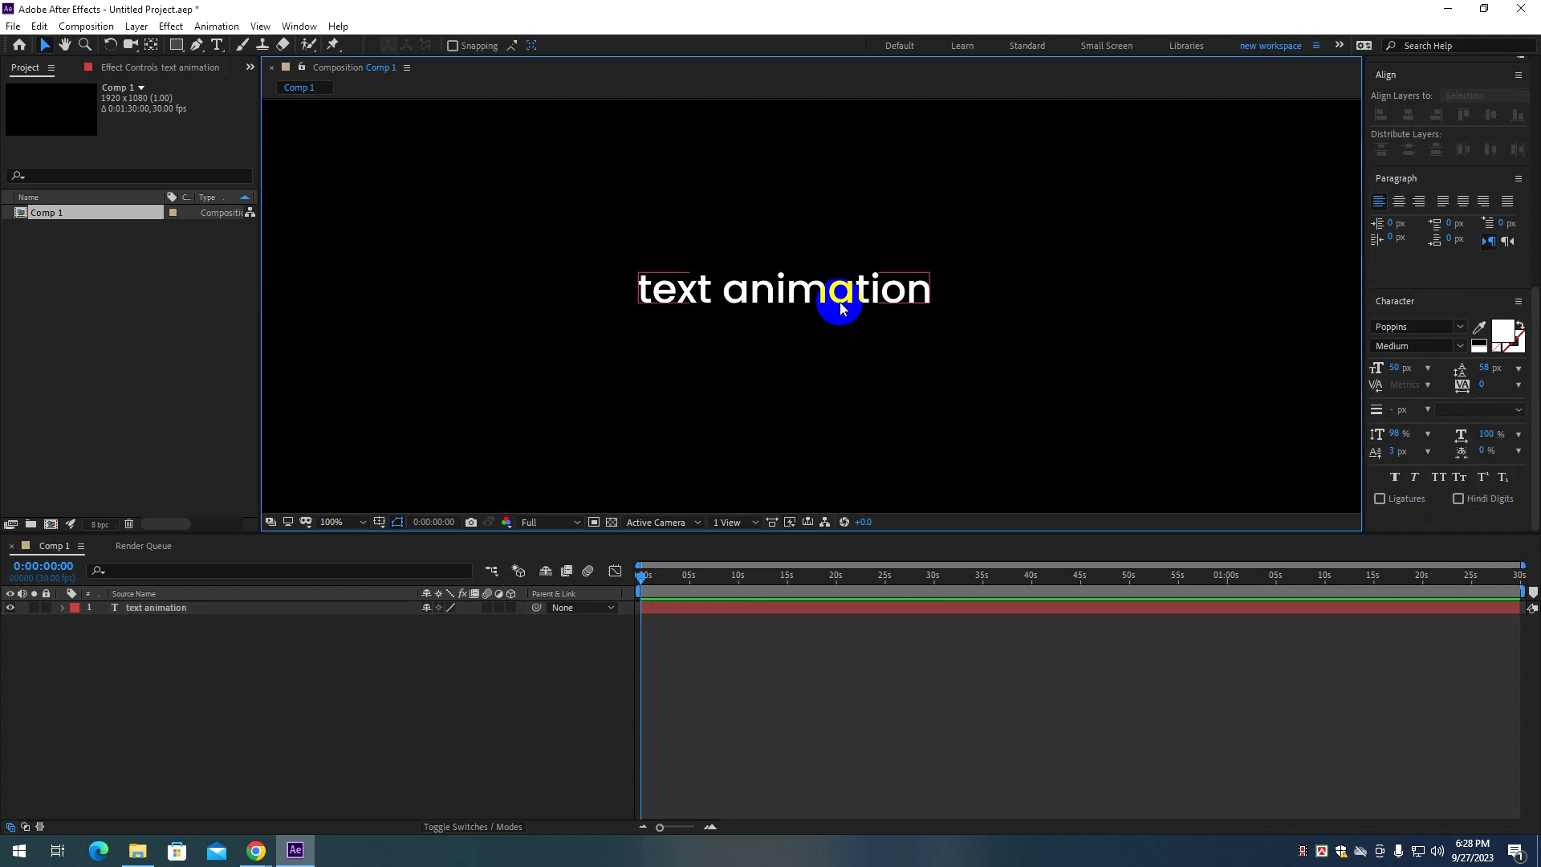
Shift the text layer slightly to the right in the composition and keep it selected.
{"action": "left_click", "coordinate": [840, 300]}
{"action": "left_click_drag", "start_coordinate": [767, 299], "coordinate": [817, 296]}
{"action": "left_click", "coordinate": [958, 370]}
{"action": "left_click", "coordinate": [914, 297]}
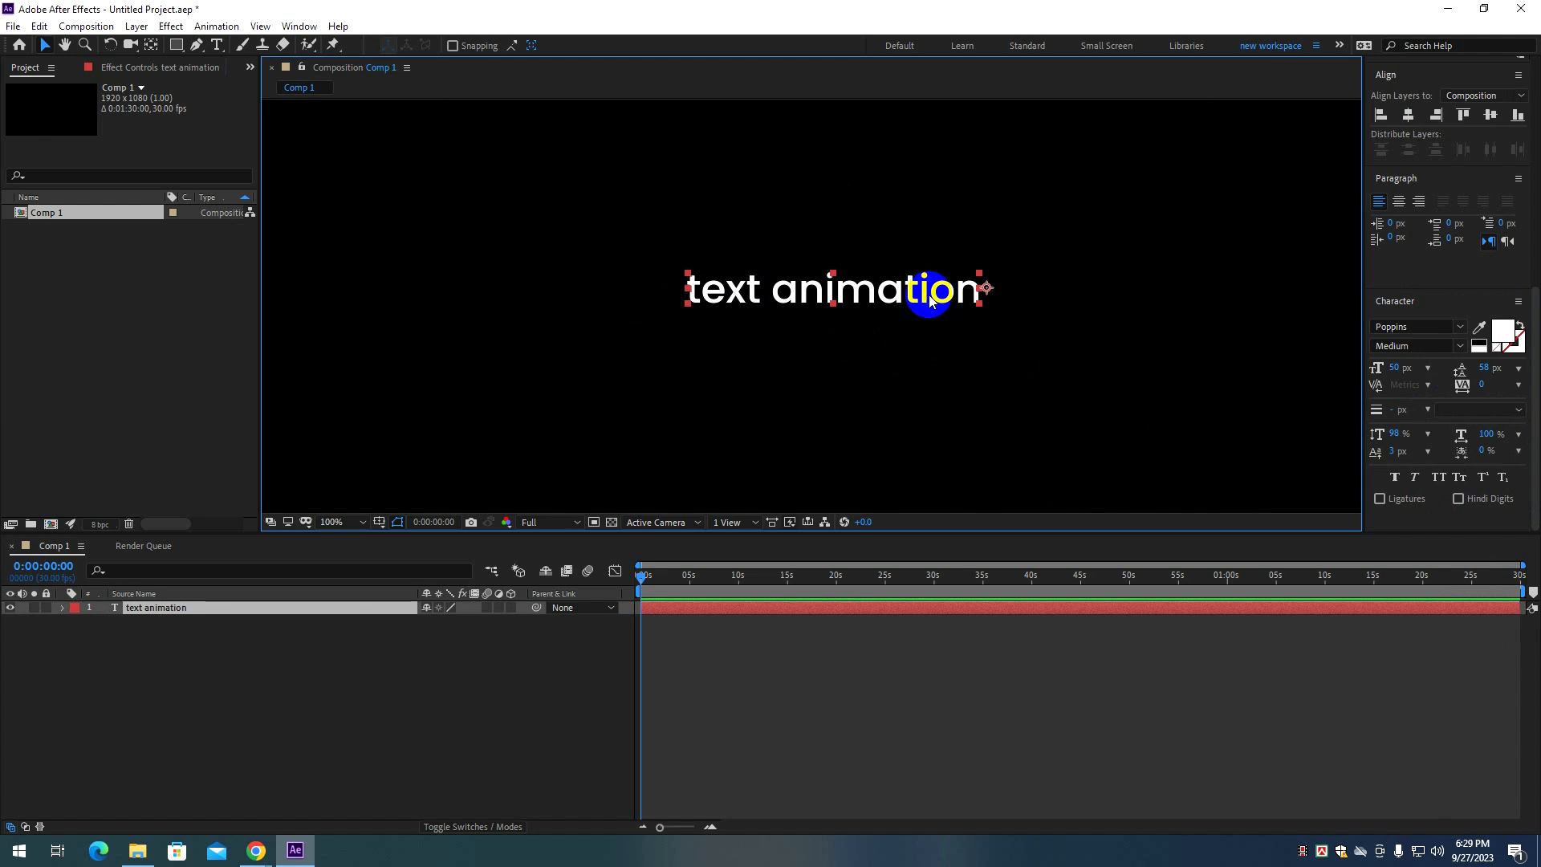
{"action": "key", "text": "period"}
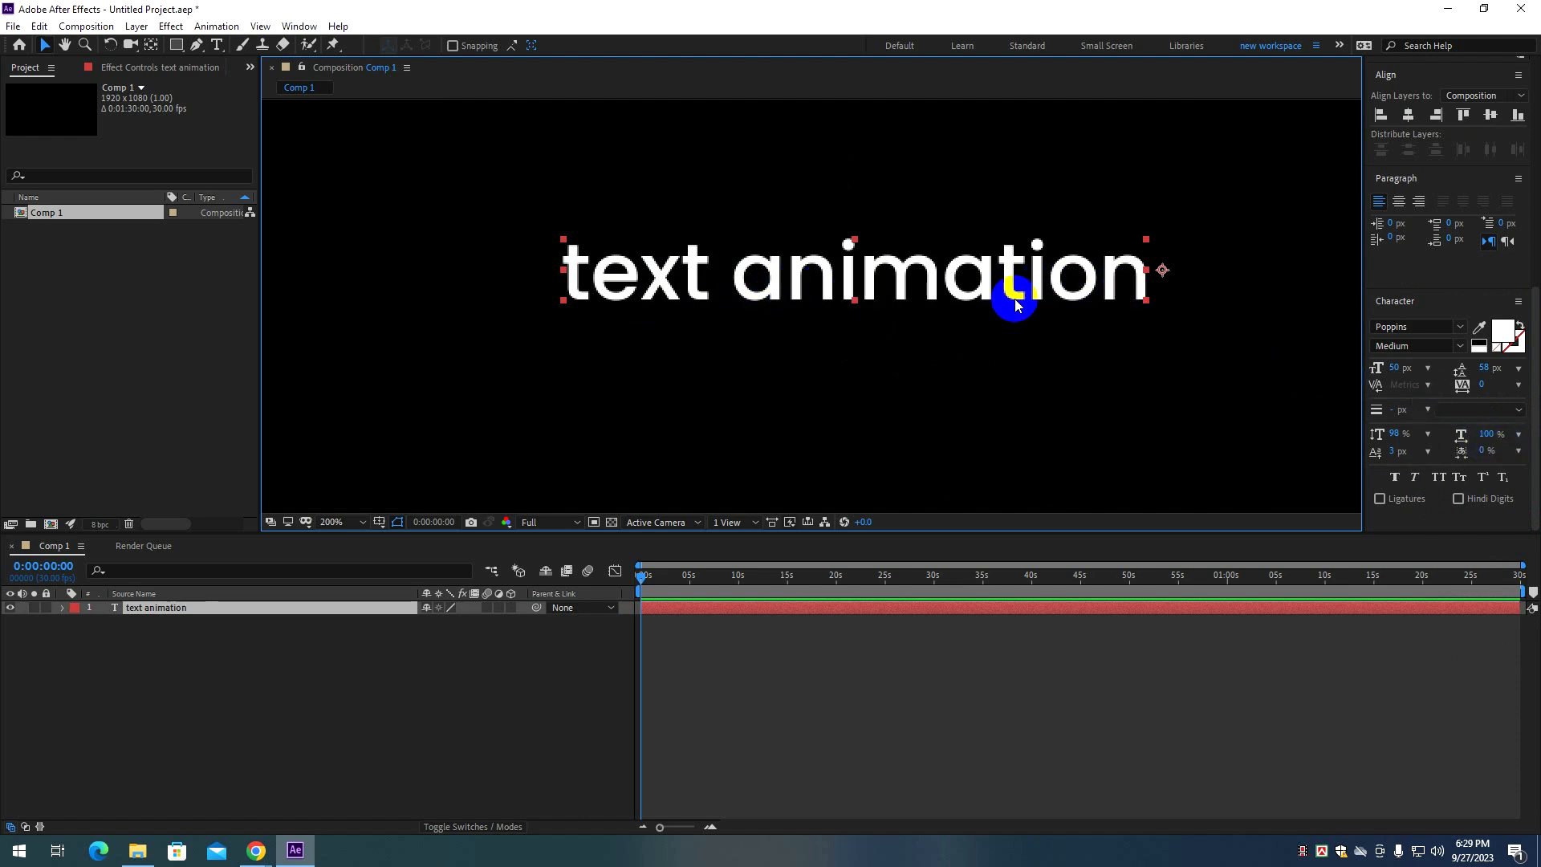
{"action": "key", "text": "comma"}
{"action": "key", "text": "comma"}
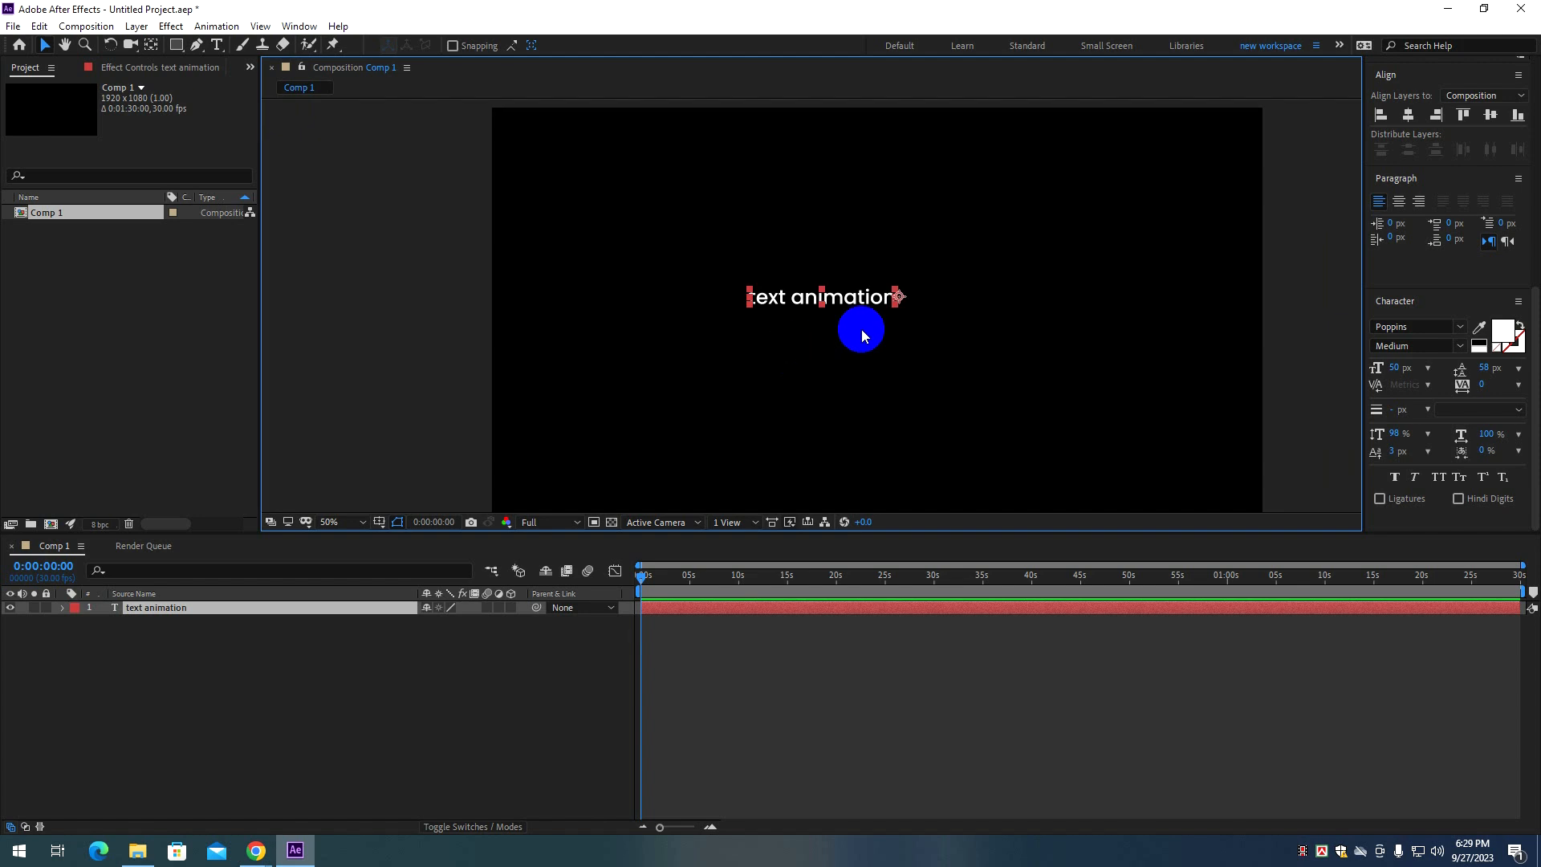
Scale the text layer up to about 234% and apply All Caps to it.
{"action": "left_click_drag", "start_coordinate": [896, 306], "coordinate": [932, 307]}
{"action": "key", "text": "ctrl+z"}
{"action": "left_click", "coordinate": [1439, 477]}
{"action": "left_click", "coordinate": [907, 368]}
{"action": "scroll", "coordinate": [901, 345], "scroll_direction": "down", "scroll_amount": 2}
{"action": "scroll", "coordinate": [901, 345], "scroll_direction": "up", "scroll_amount": 2}
Switch to the course module PDF in Chrome, review the Class 05 Advanced Text Animation topics, and return to After Effects.
{"action": "left_click", "coordinate": [255, 850]}
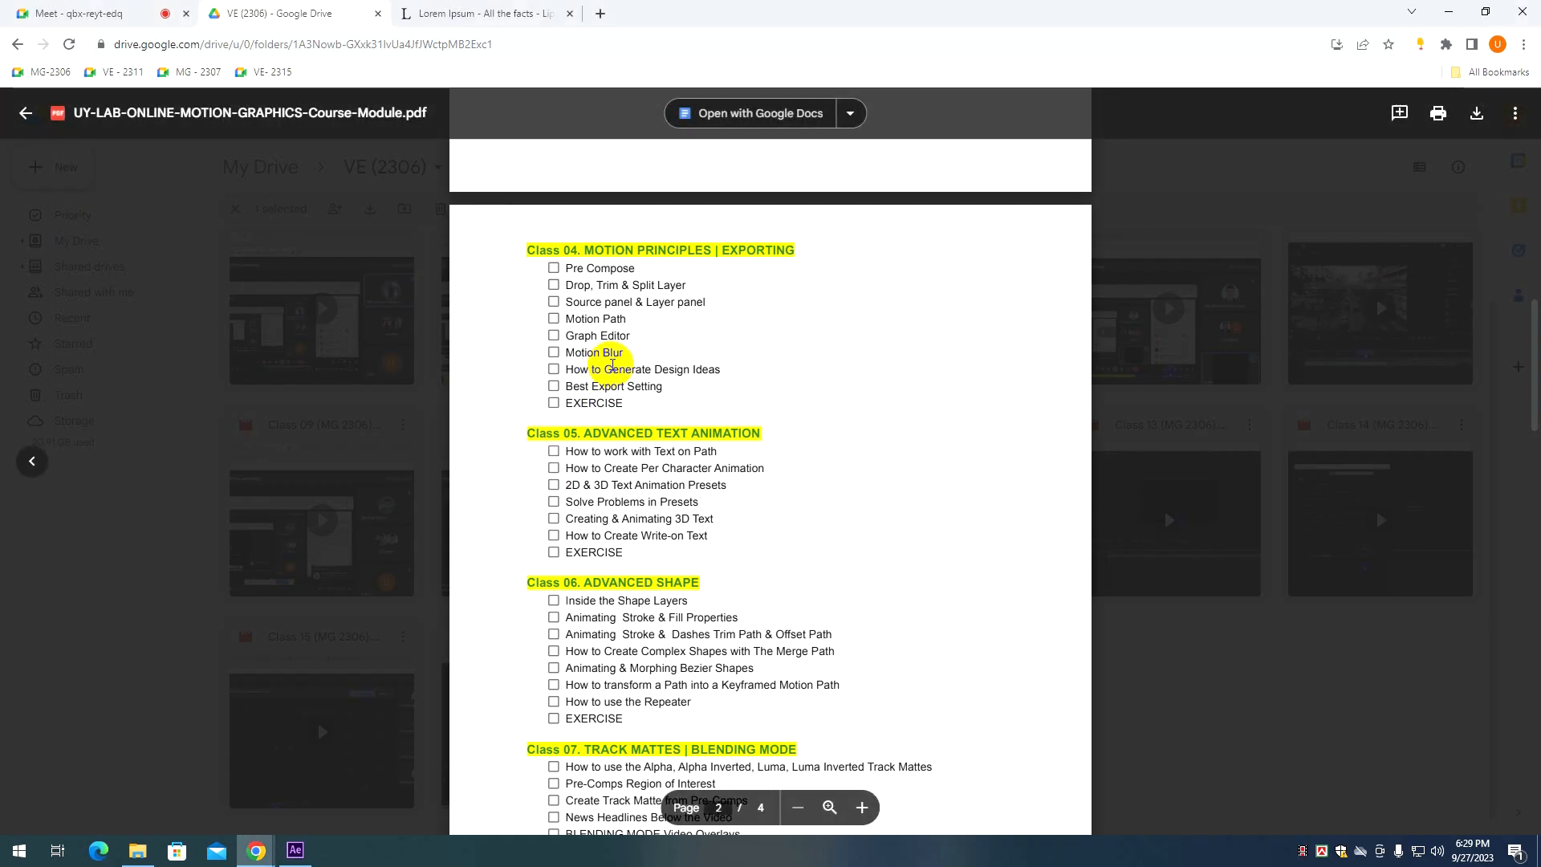
{"action": "scroll", "coordinate": [660, 365], "scroll_direction": "down", "scroll_amount": 2}
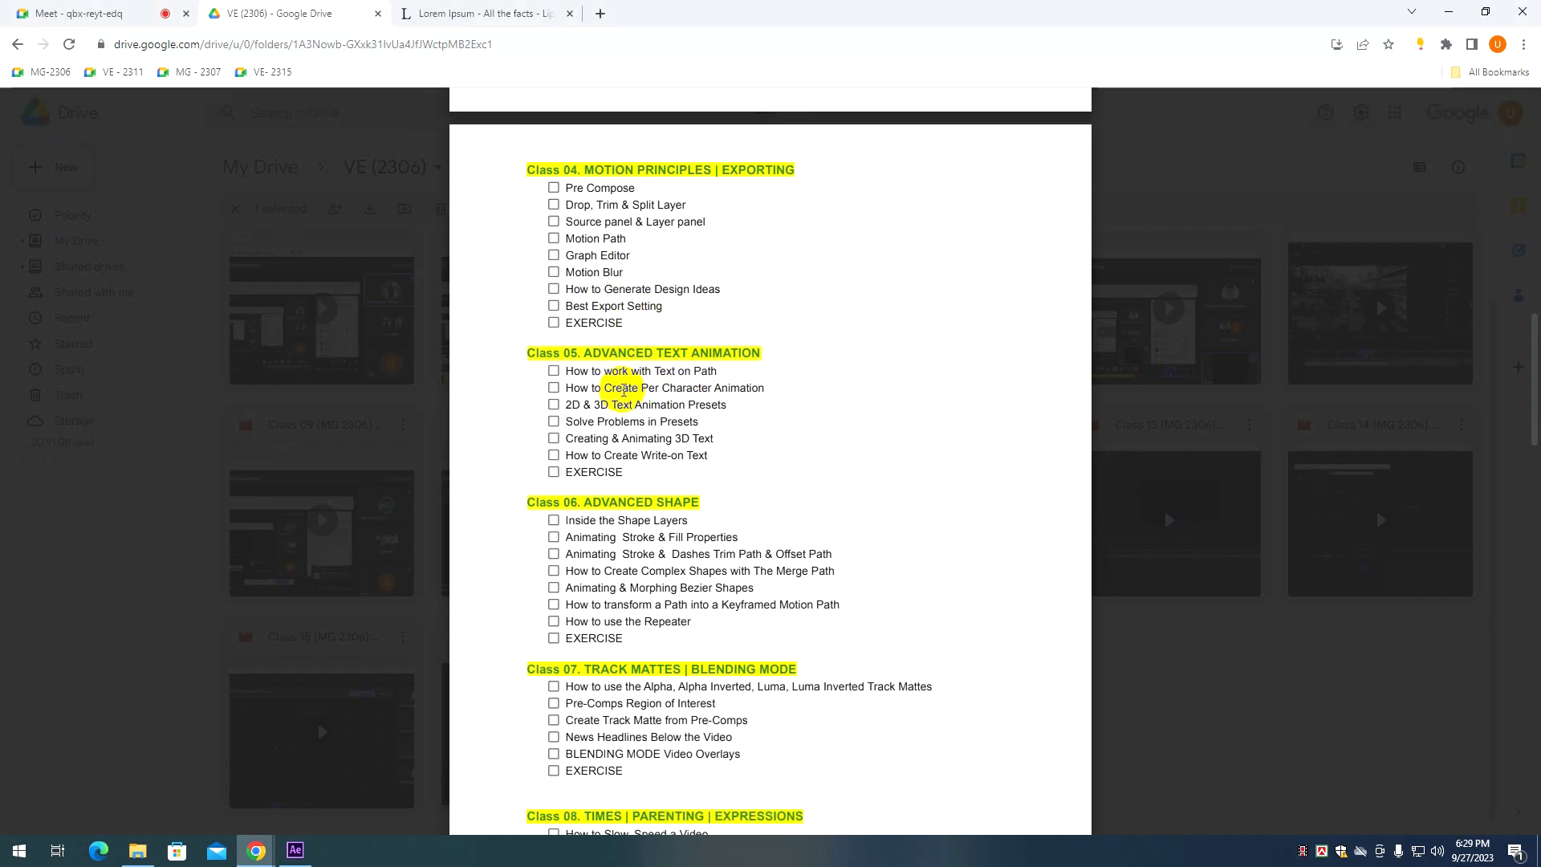
{"action": "scroll", "coordinate": [586, 393], "scroll_direction": "up", "scroll_amount": 2}
{"action": "scroll", "coordinate": [607, 437], "scroll_direction": "down", "scroll_amount": 2}
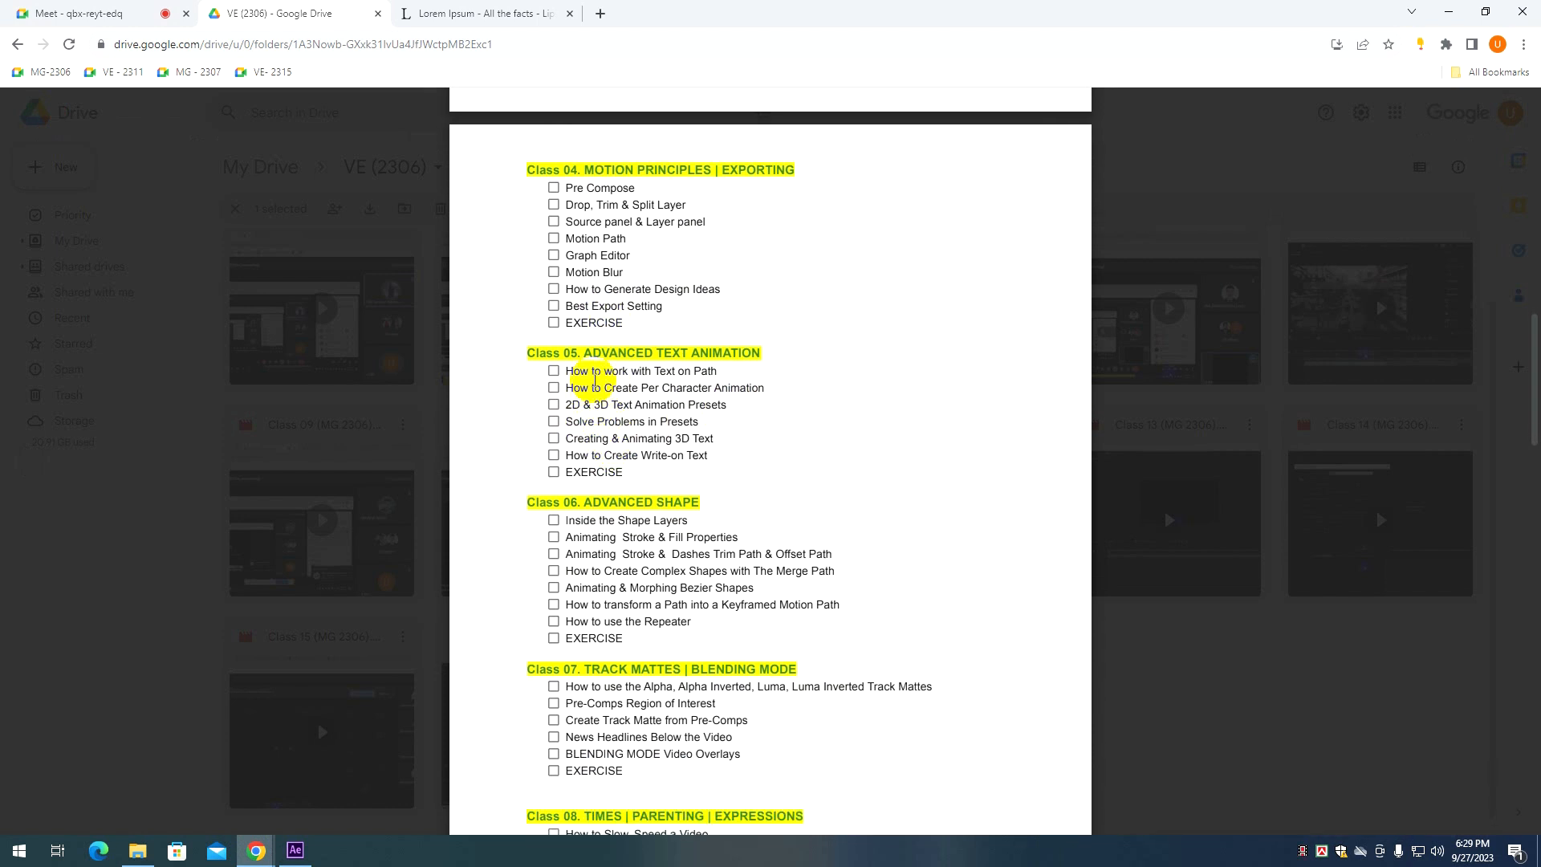
{"action": "key", "text": "alt+Tab"}
Set the text layer's font to Montserrat with the Bold style.
{"action": "left_click", "coordinate": [852, 308]}
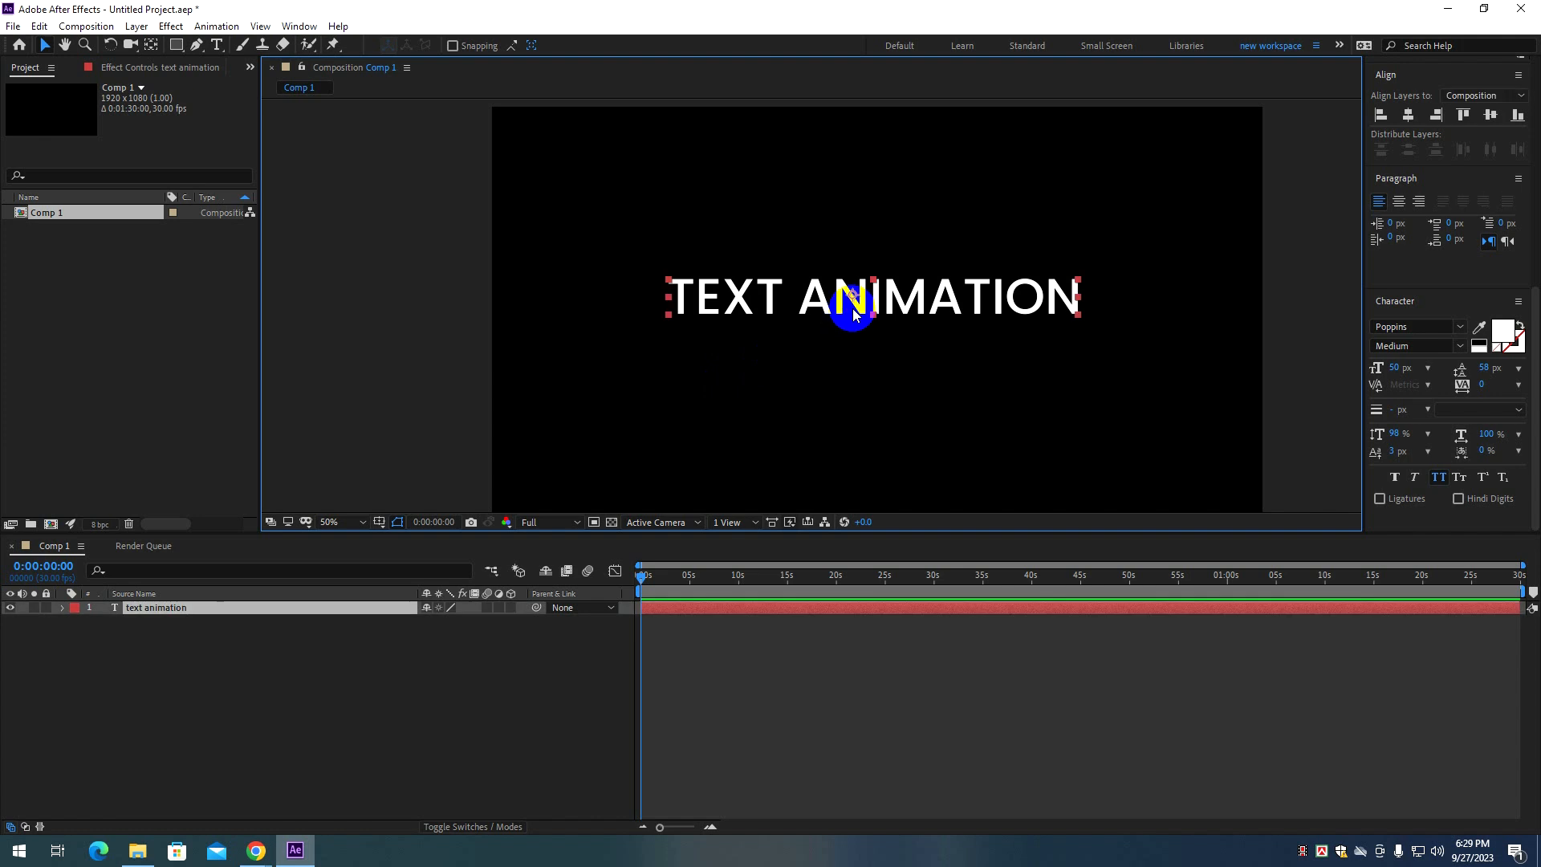
{"action": "left_click_drag", "start_coordinate": [890, 304], "coordinate": [906, 305]}
{"action": "left_click", "coordinate": [1405, 327]}
{"action": "type", "text": "Montserrat"}
{"action": "key", "text": "Return"}
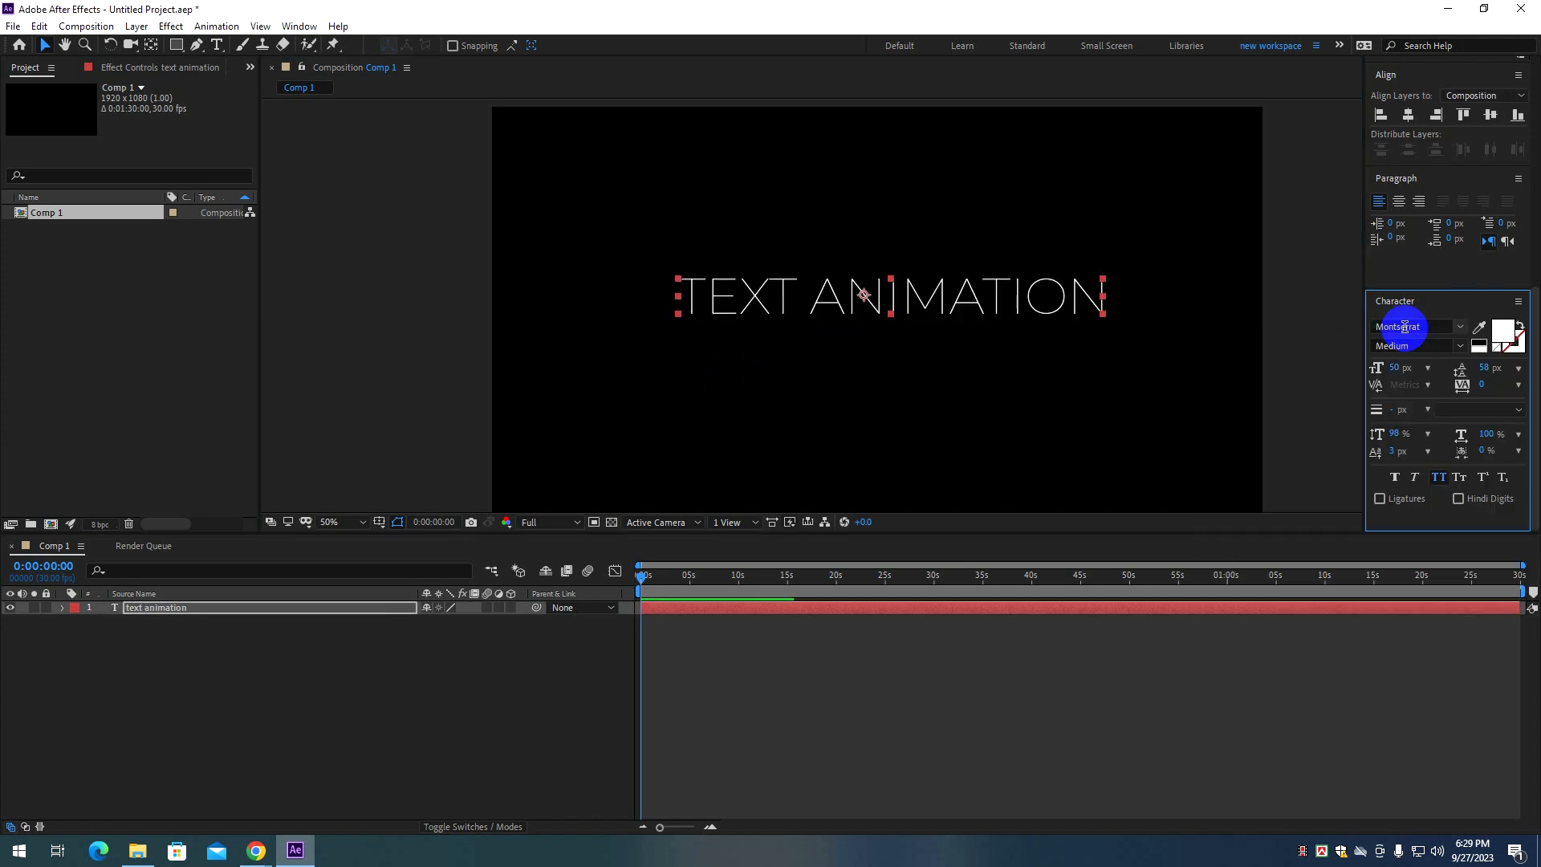
{"action": "scroll", "coordinate": [1406, 349], "scroll_direction": "down", "scroll_amount": 2}
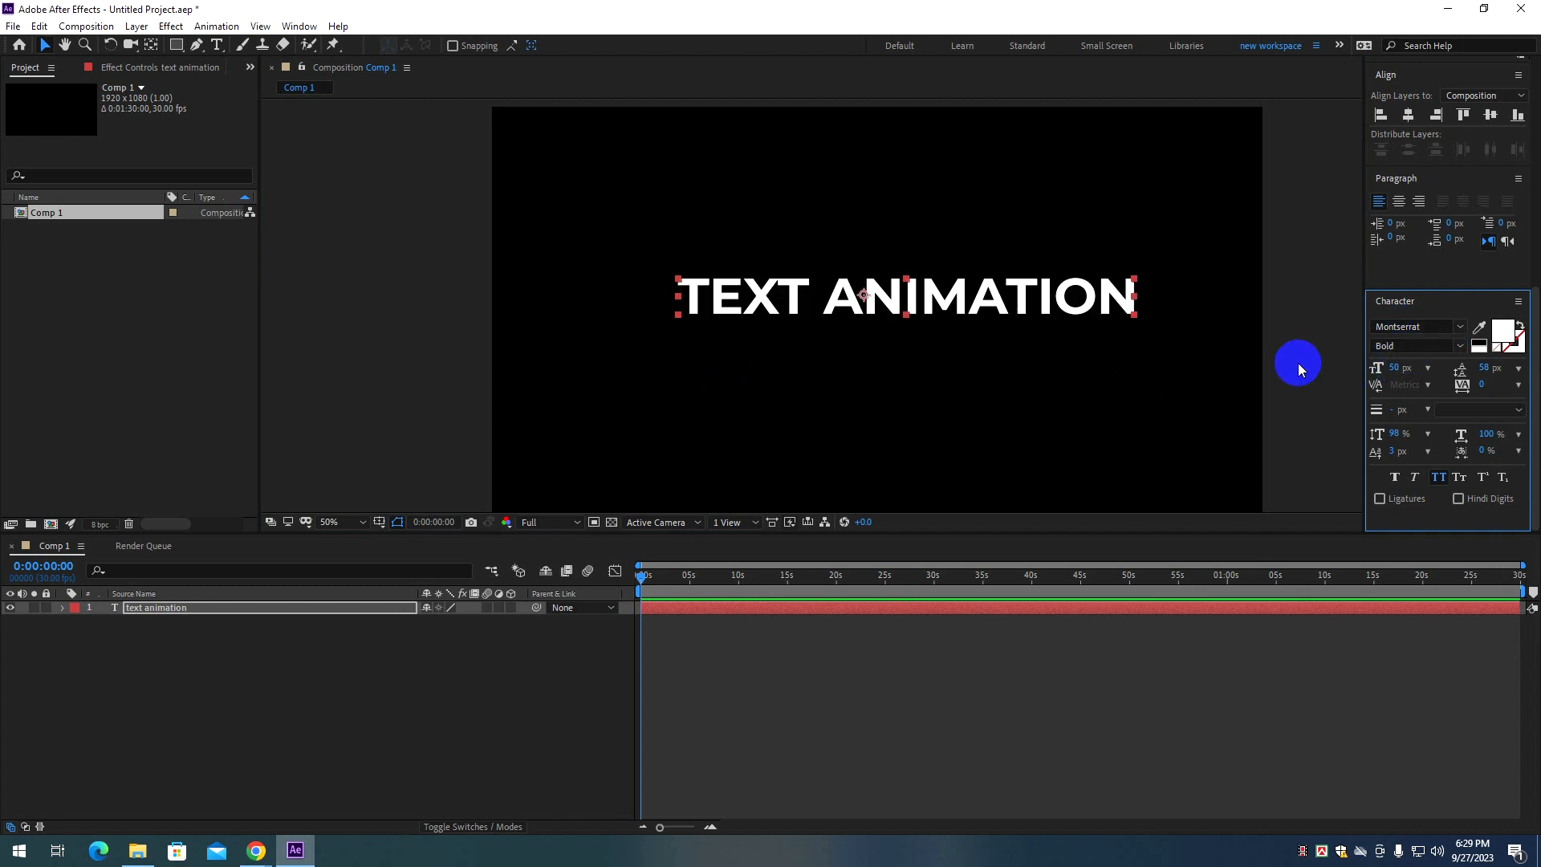
Turn off All Caps and capitalize the first letter of each word so the layer reads "Text Animation".
{"action": "left_click_drag", "start_coordinate": [1074, 305], "coordinate": [1104, 316]}
{"action": "left_click", "coordinate": [929, 309]}
{"action": "key", "text": "t"}
{"action": "left_click_drag", "start_coordinate": [684, 296], "coordinate": [647, 299]}
{"action": "key", "text": "ctrl+t"}
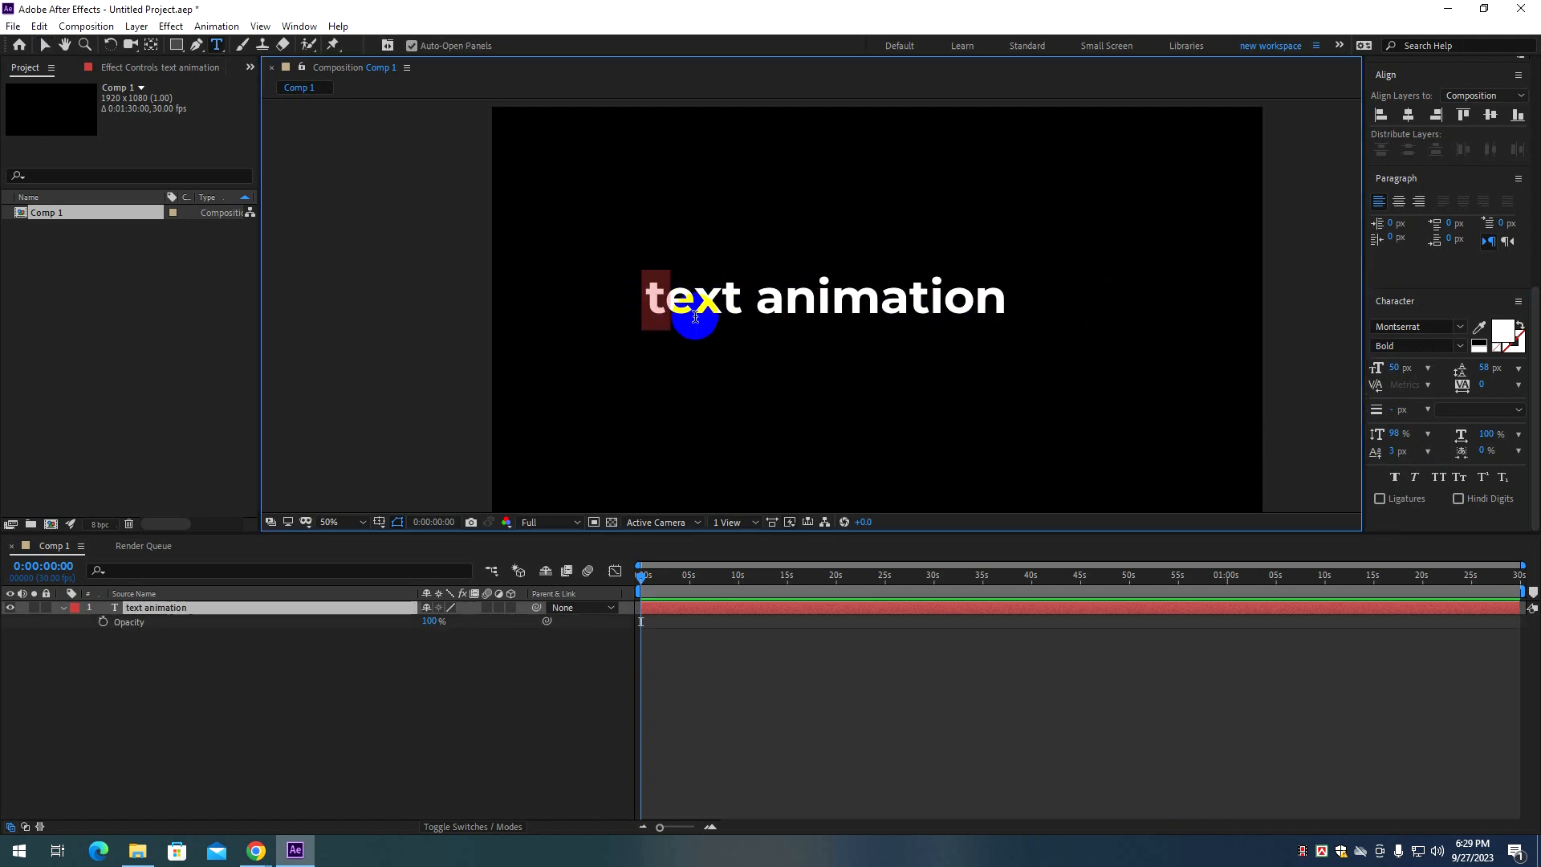
{"action": "type", "text": "T"}
{"action": "left_click", "coordinate": [795, 309]}
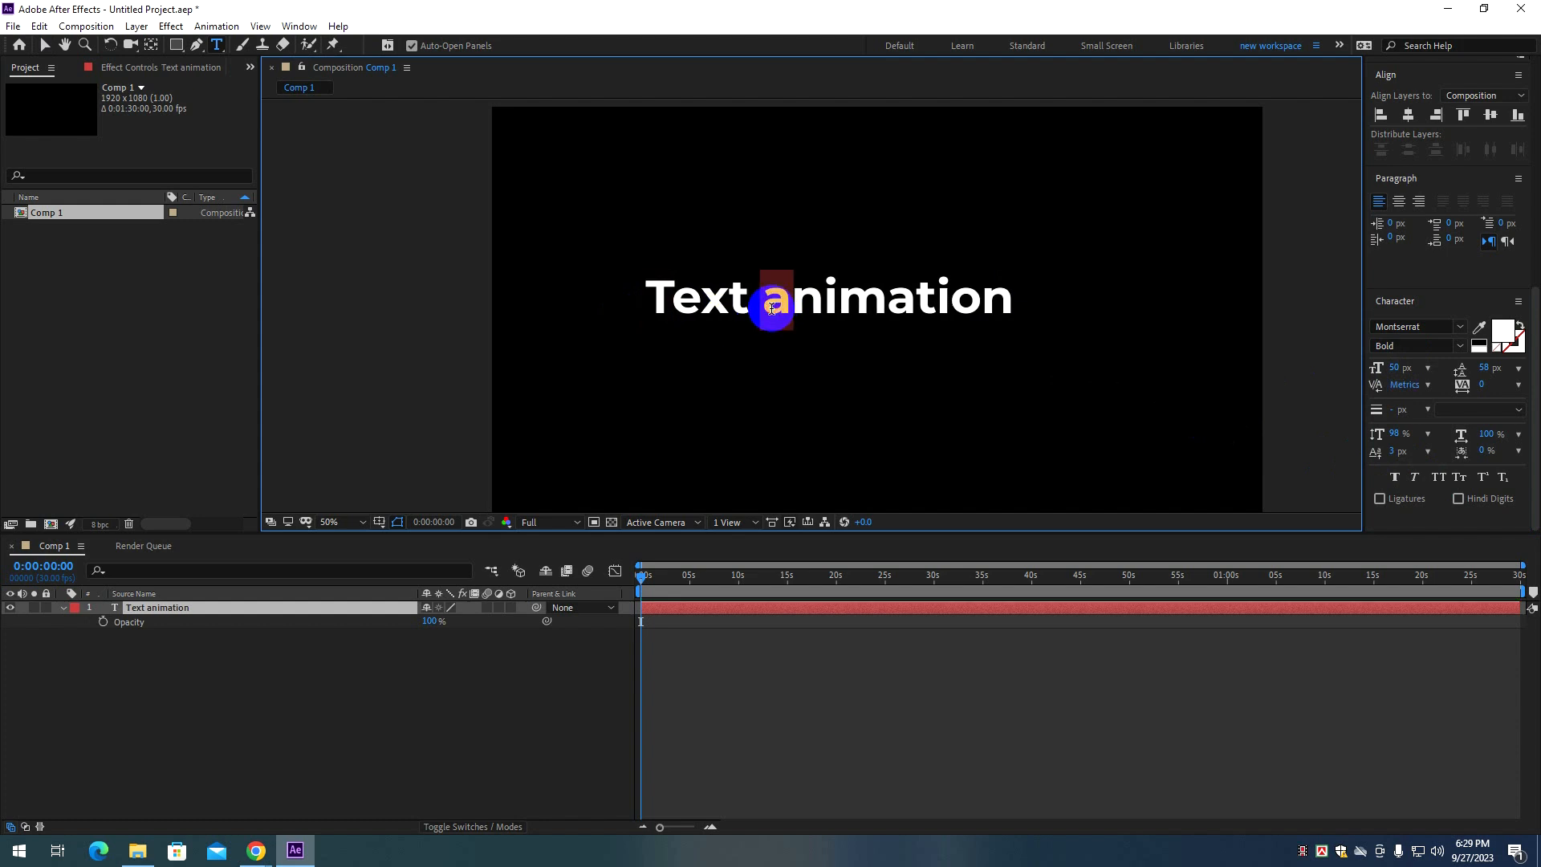
{"action": "type", "text": "A"}
{"action": "left_click", "coordinate": [845, 612]}
Reposition the "Text Animation" layer near the centre of the composition and deselect it.
{"action": "key", "text": "v"}
{"action": "left_click_drag", "start_coordinate": [871, 310], "coordinate": [922, 316]}
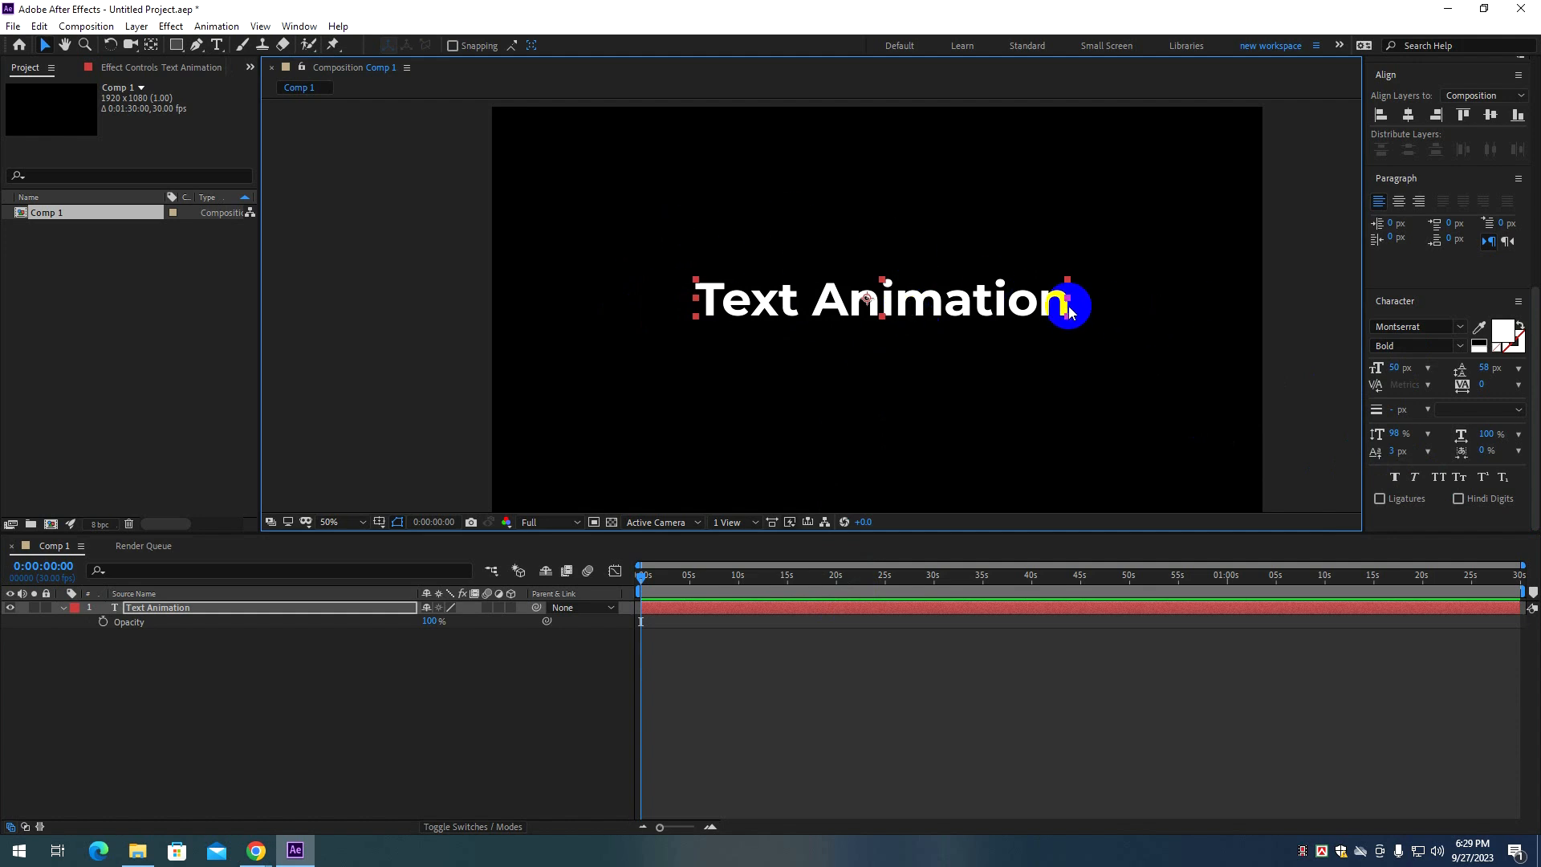
{"action": "mouse_move", "coordinate": [947, 313]}
{"action": "left_mouse_down"}
{"action": "mouse_move", "coordinate": [950, 359]}
{"action": "mouse_move", "coordinate": [956, 316]}
{"action": "mouse_move", "coordinate": [933, 313]}
{"action": "left_mouse_up"}
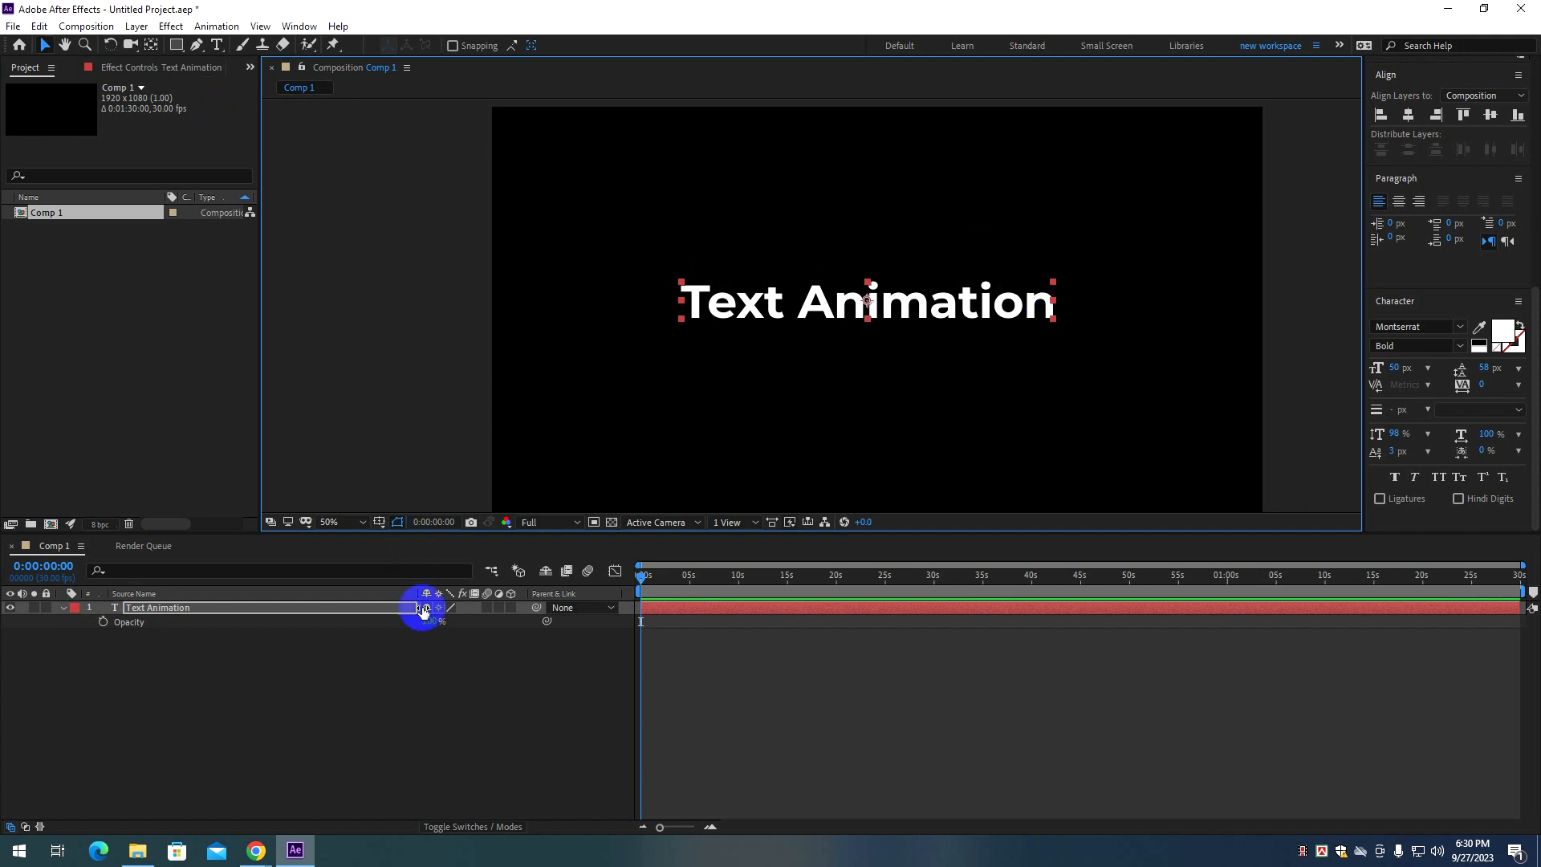
{"action": "left_click", "coordinate": [619, 656]}
{"action": "left_click", "coordinate": [704, 608]}
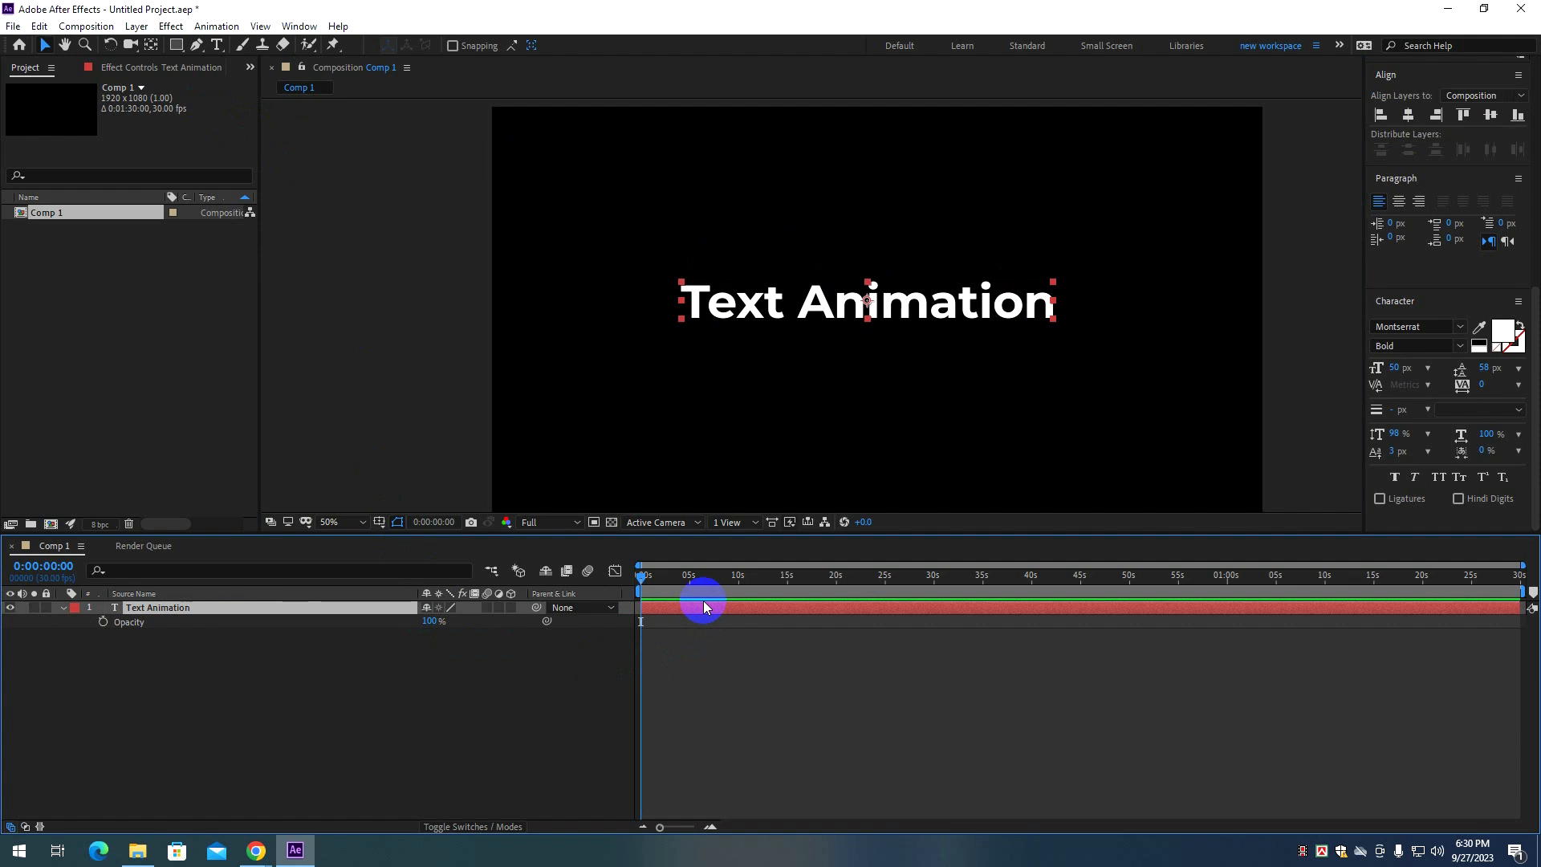
{"action": "mouse_move", "coordinate": [777, 307]}
{"action": "left_mouse_down"}
{"action": "mouse_move", "coordinate": [820, 298]}
{"action": "mouse_move", "coordinate": [777, 304]}
{"action": "left_mouse_up"}
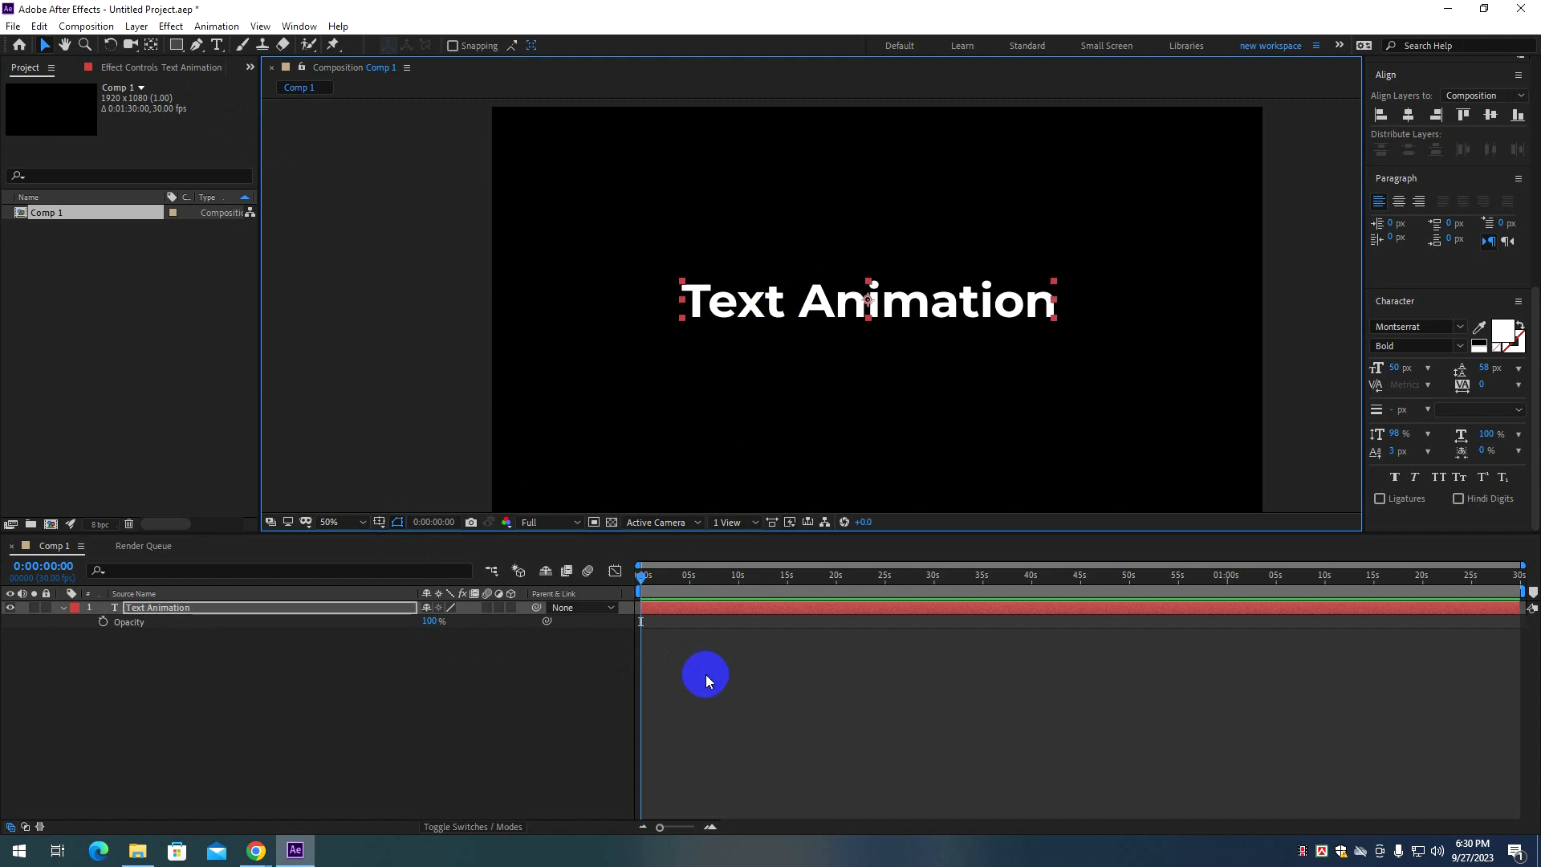
{"action": "left_click", "coordinate": [705, 674]}
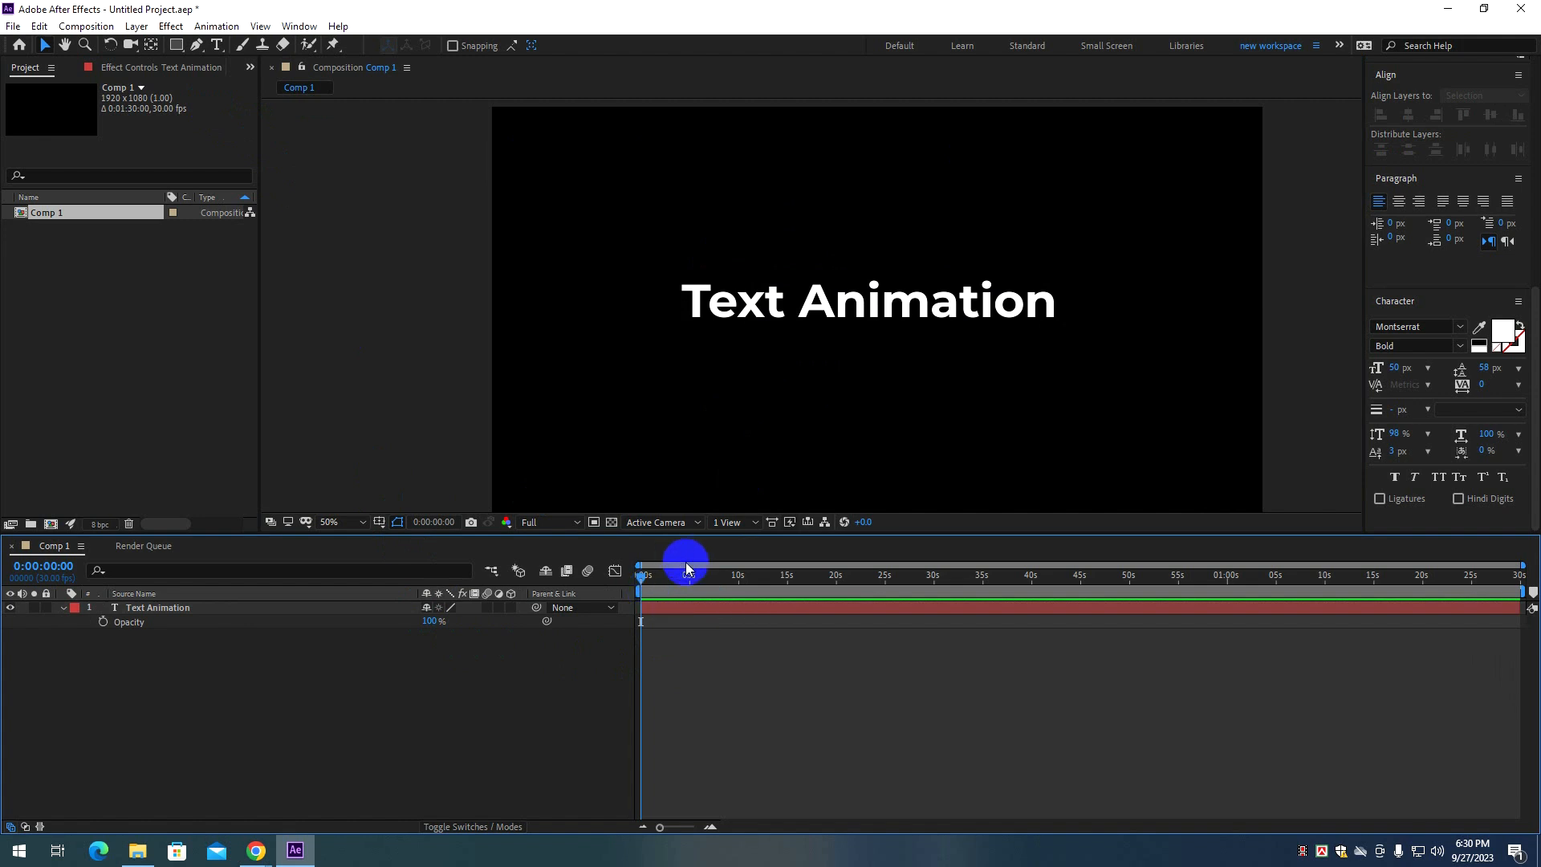
Draw a circular mask around the middle of the "Text Animation" layer and move the current time to frame 10.
{"action": "left_click", "coordinate": [690, 610]}
{"action": "left_click_drag", "start_coordinate": [178, 49], "coordinate": [216, 75]}
{"action": "left_click_drag", "start_coordinate": [781, 234], "coordinate": [981, 403]}
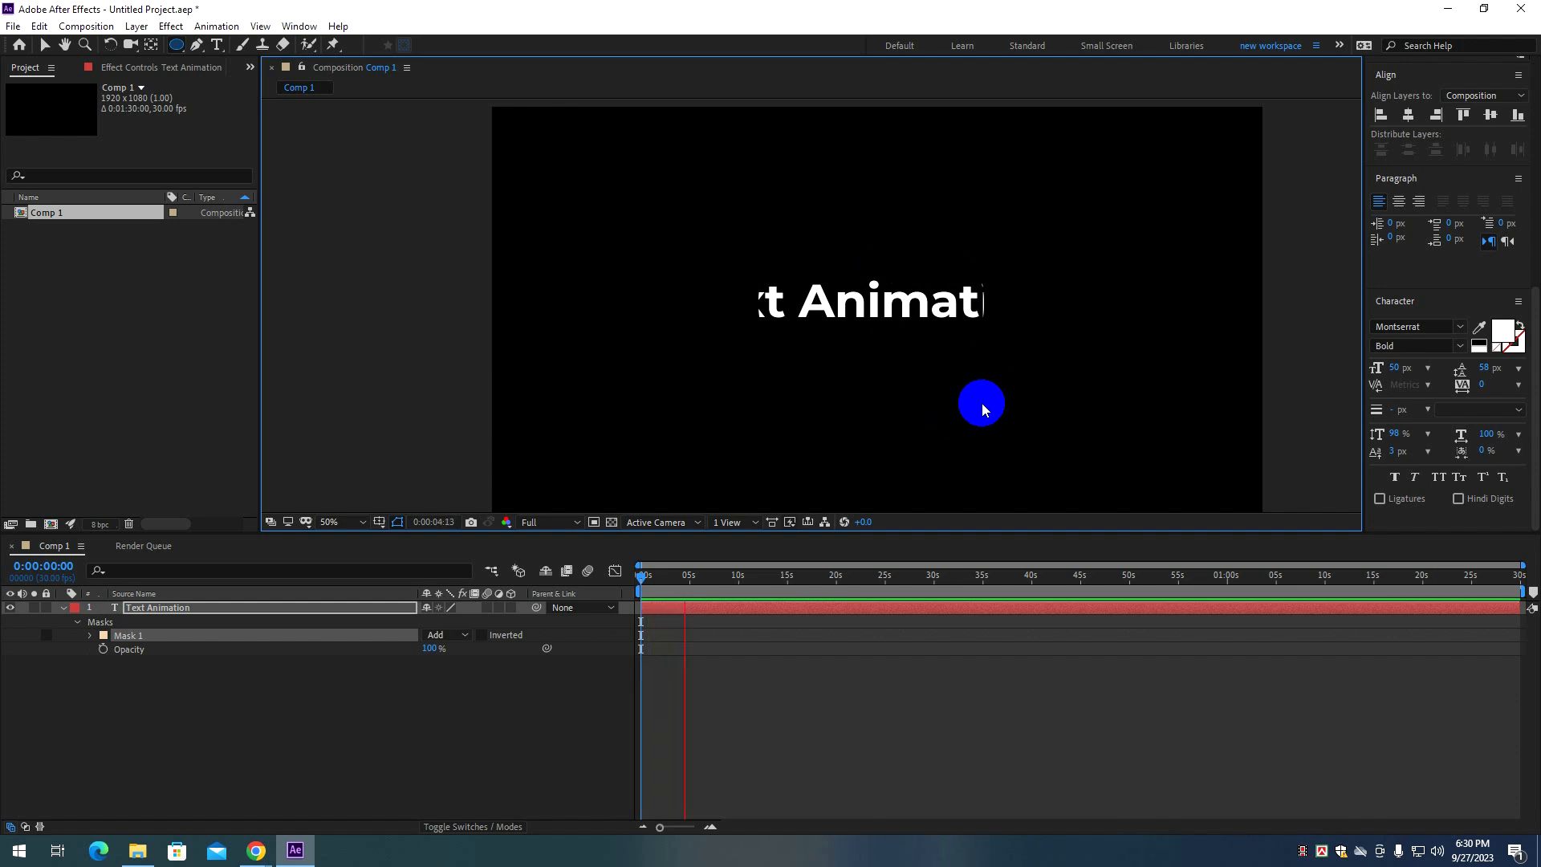
{"action": "mouse_move", "coordinate": [633, 578]}
{"action": "left_mouse_down"}
{"action": "mouse_move", "coordinate": [680, 590]}
{"action": "mouse_move", "coordinate": [644, 576]}
{"action": "left_mouse_up"}
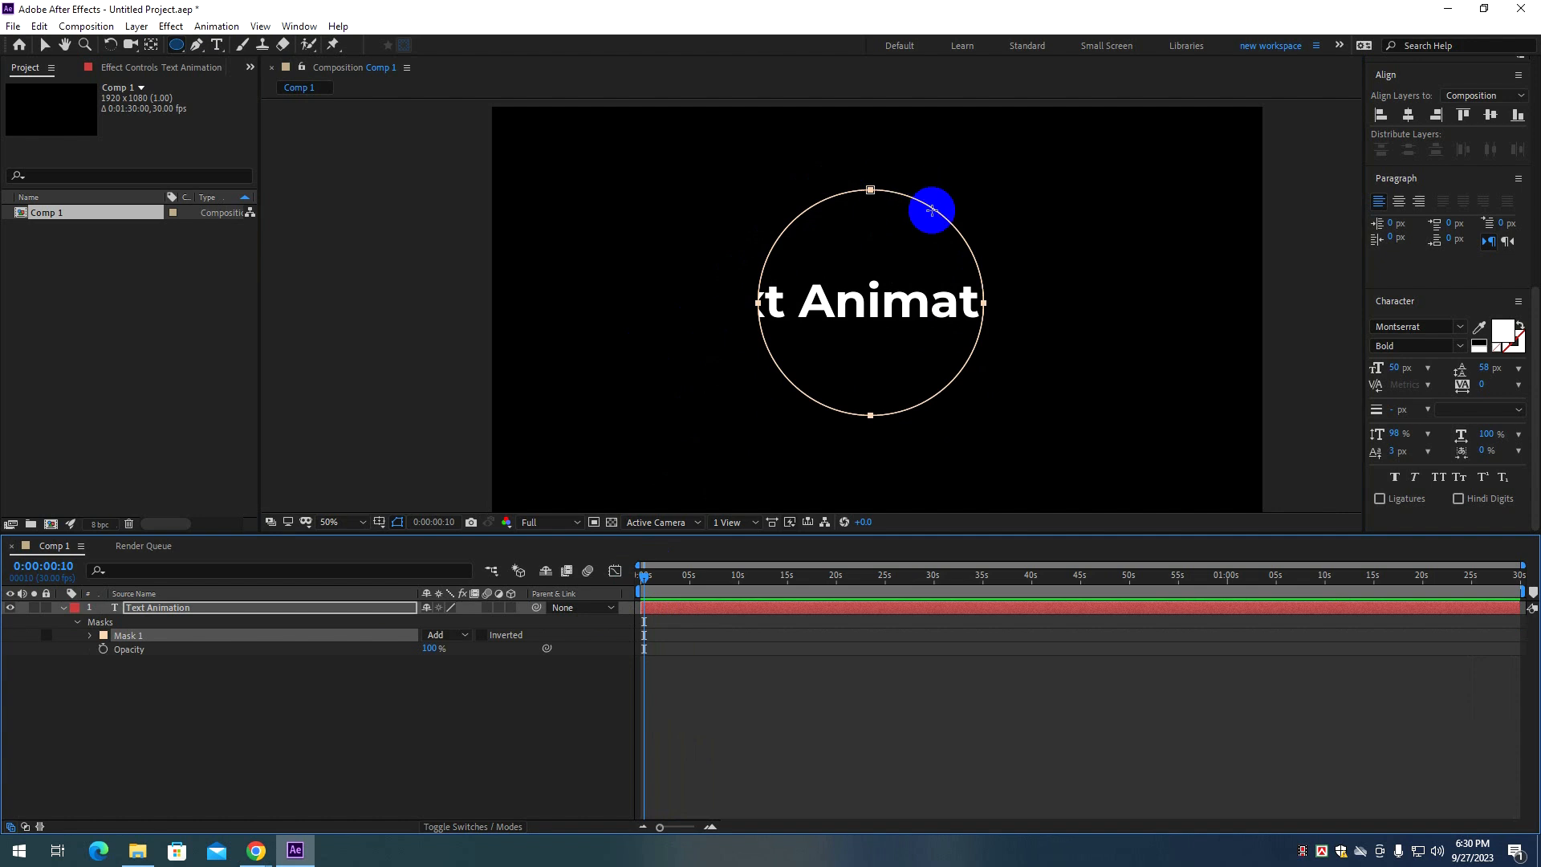
Expand the text layer's Path Options and set its Path to Mask 1.
{"action": "left_click", "coordinate": [64, 608]}
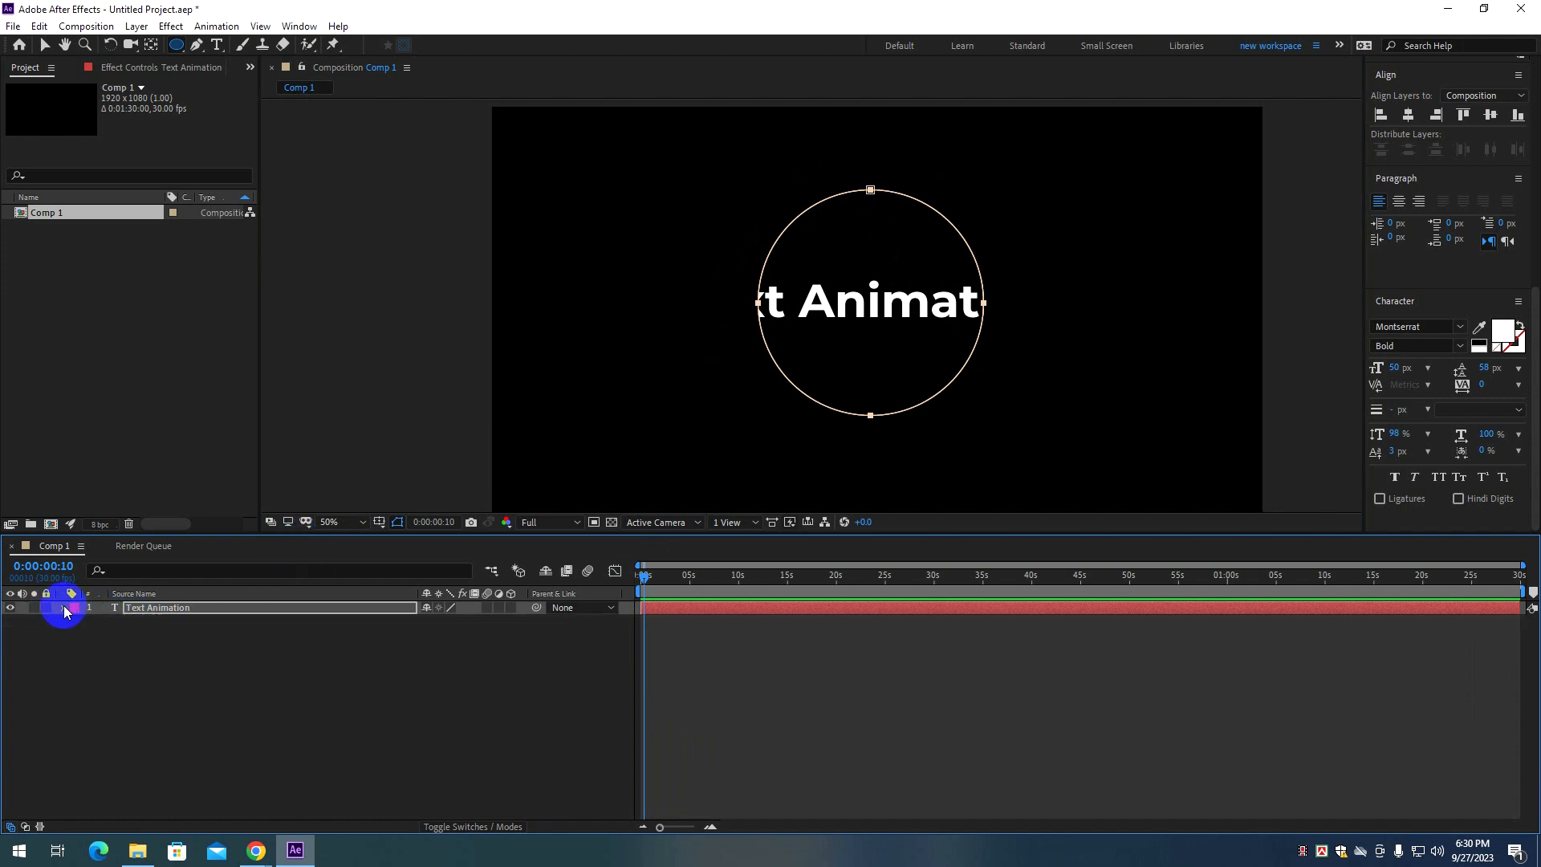
{"action": "left_click", "coordinate": [64, 609]}
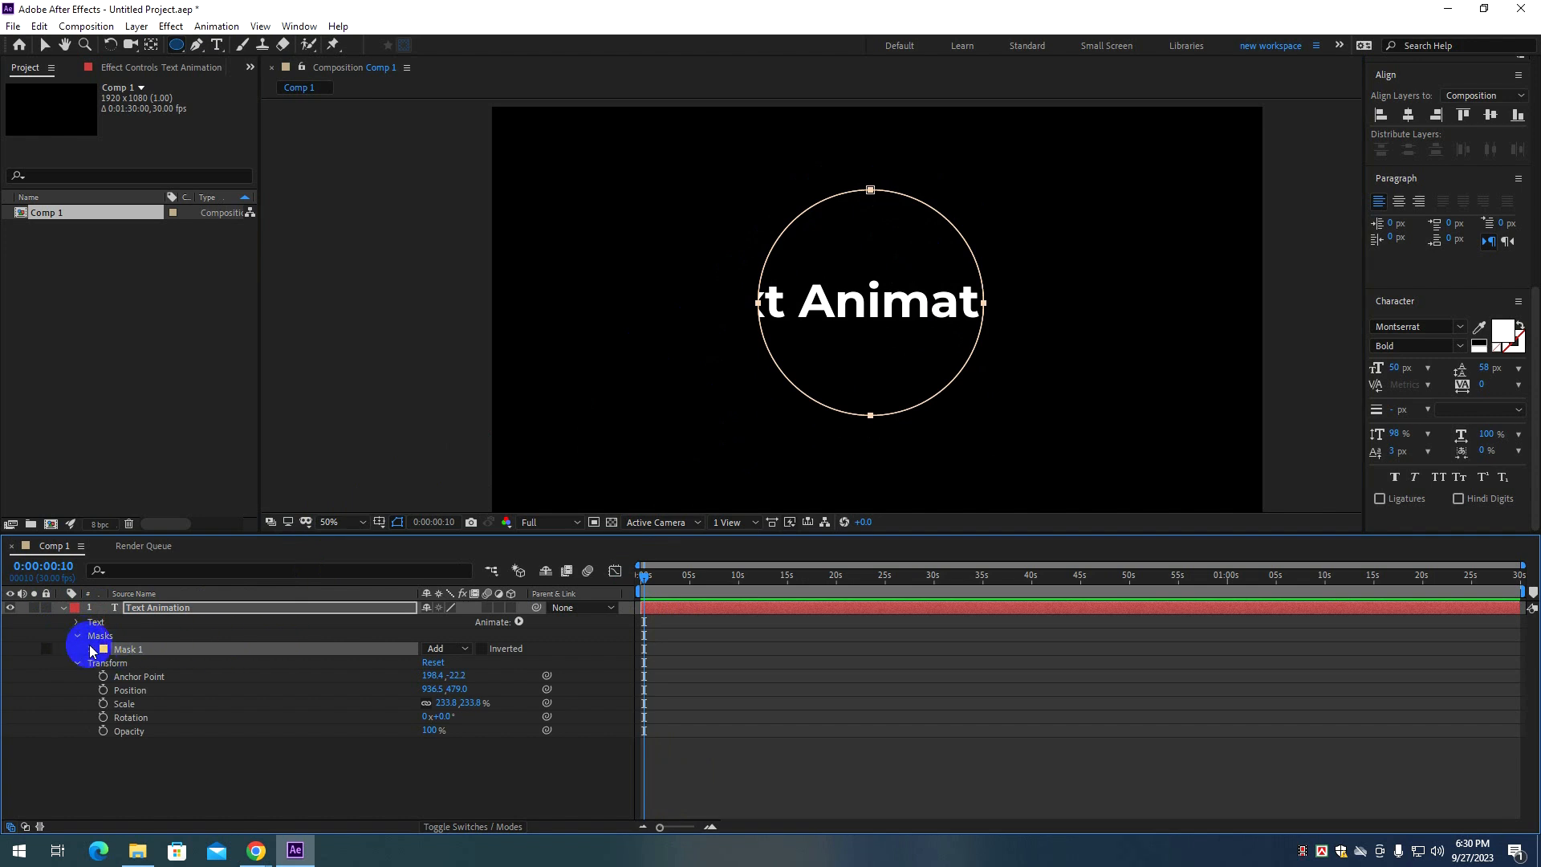
{"action": "left_click", "coordinate": [79, 637]}
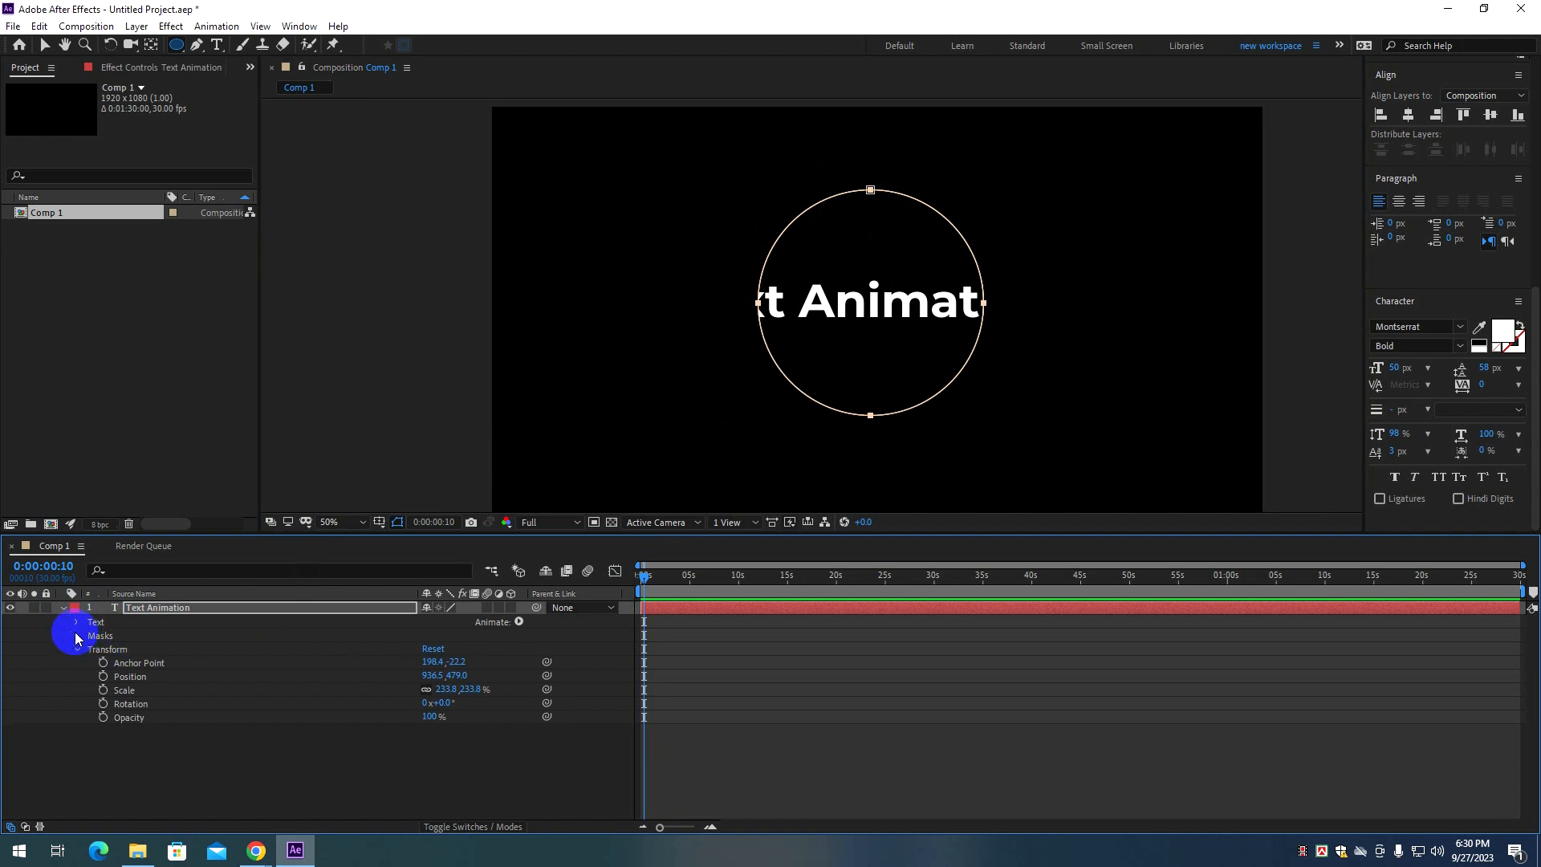
{"action": "left_click", "coordinate": [76, 623]}
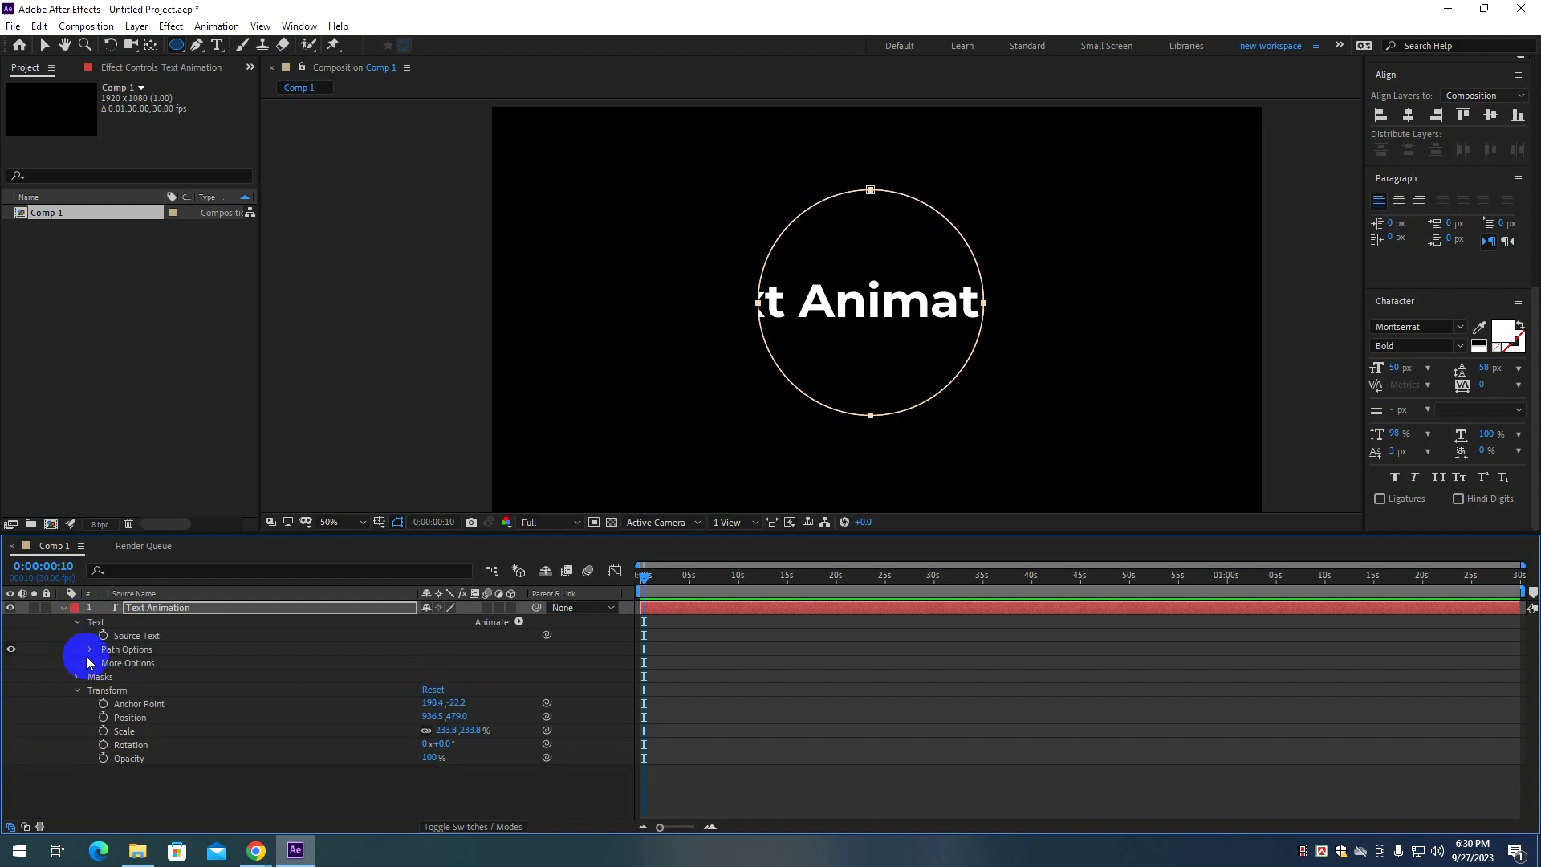
{"action": "left_click", "coordinate": [99, 650]}
{"action": "left_click", "coordinate": [87, 650]}
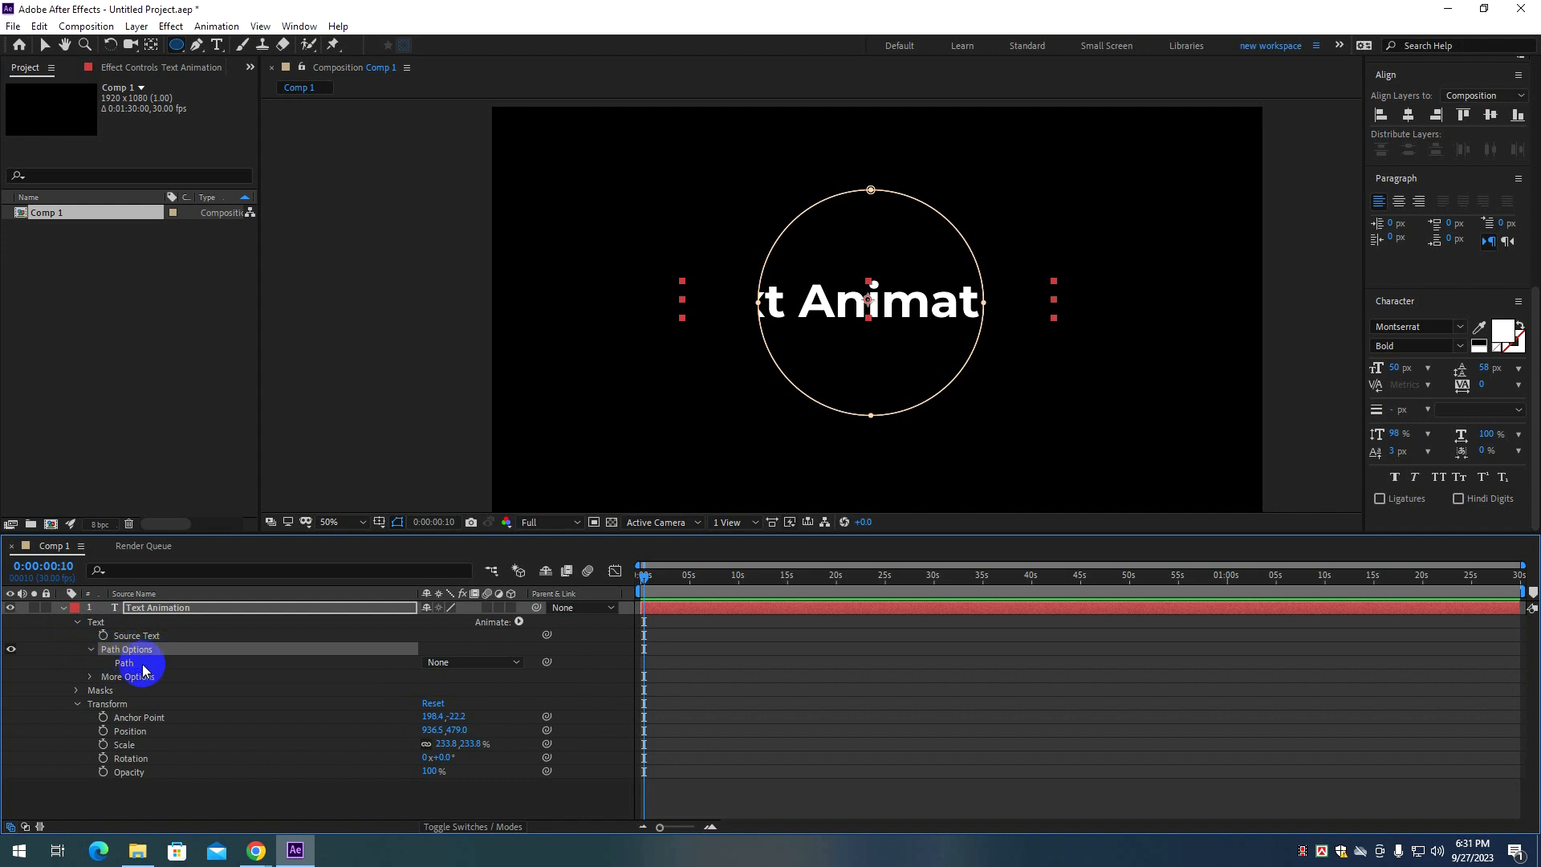
{"action": "left_click", "coordinate": [122, 662]}
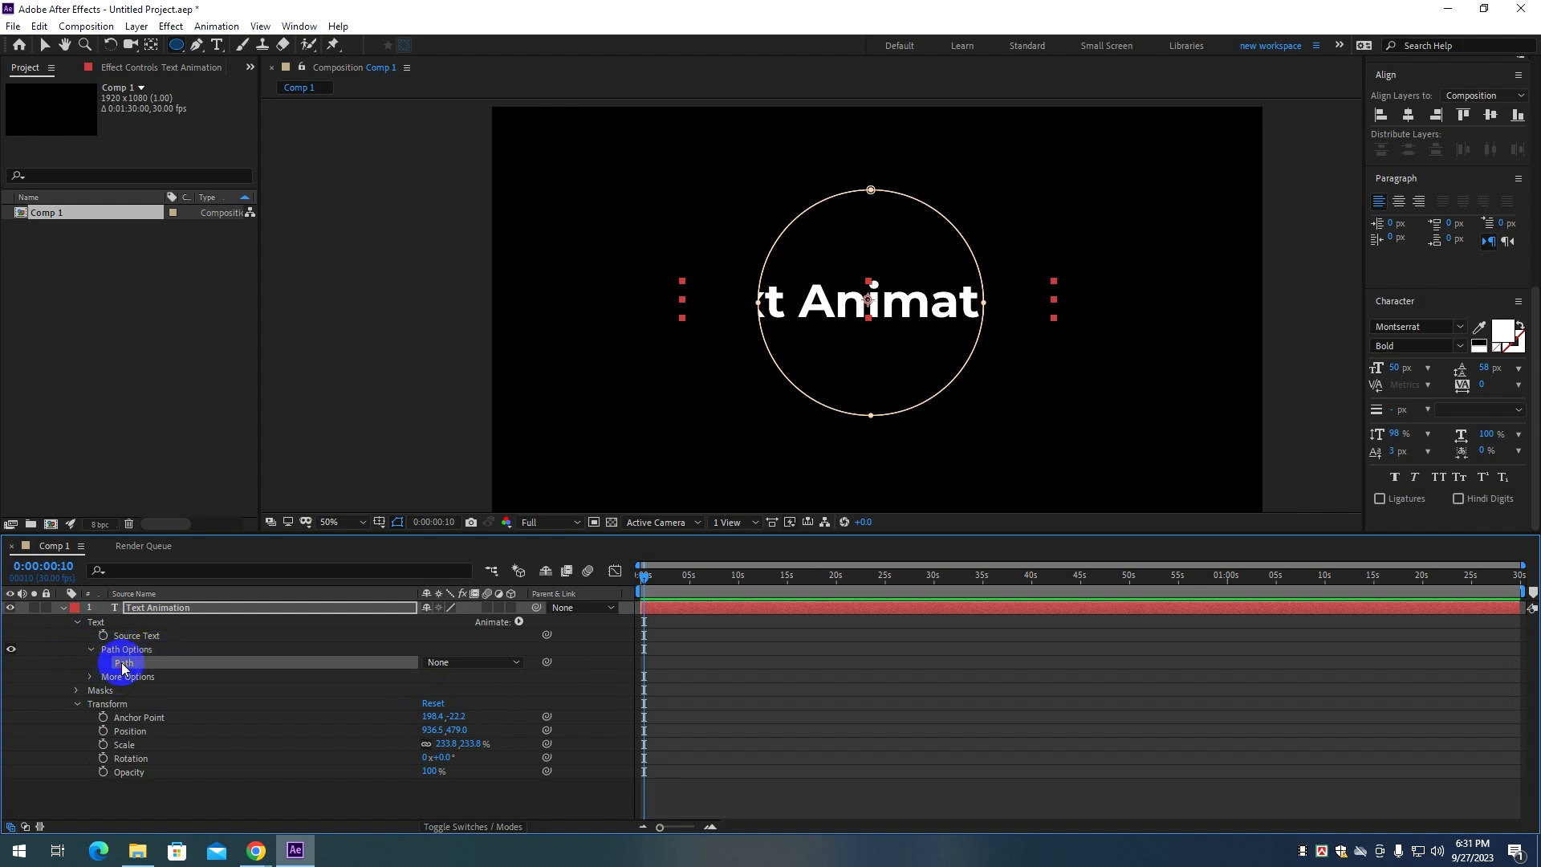
{"action": "left_click", "coordinate": [448, 664]}
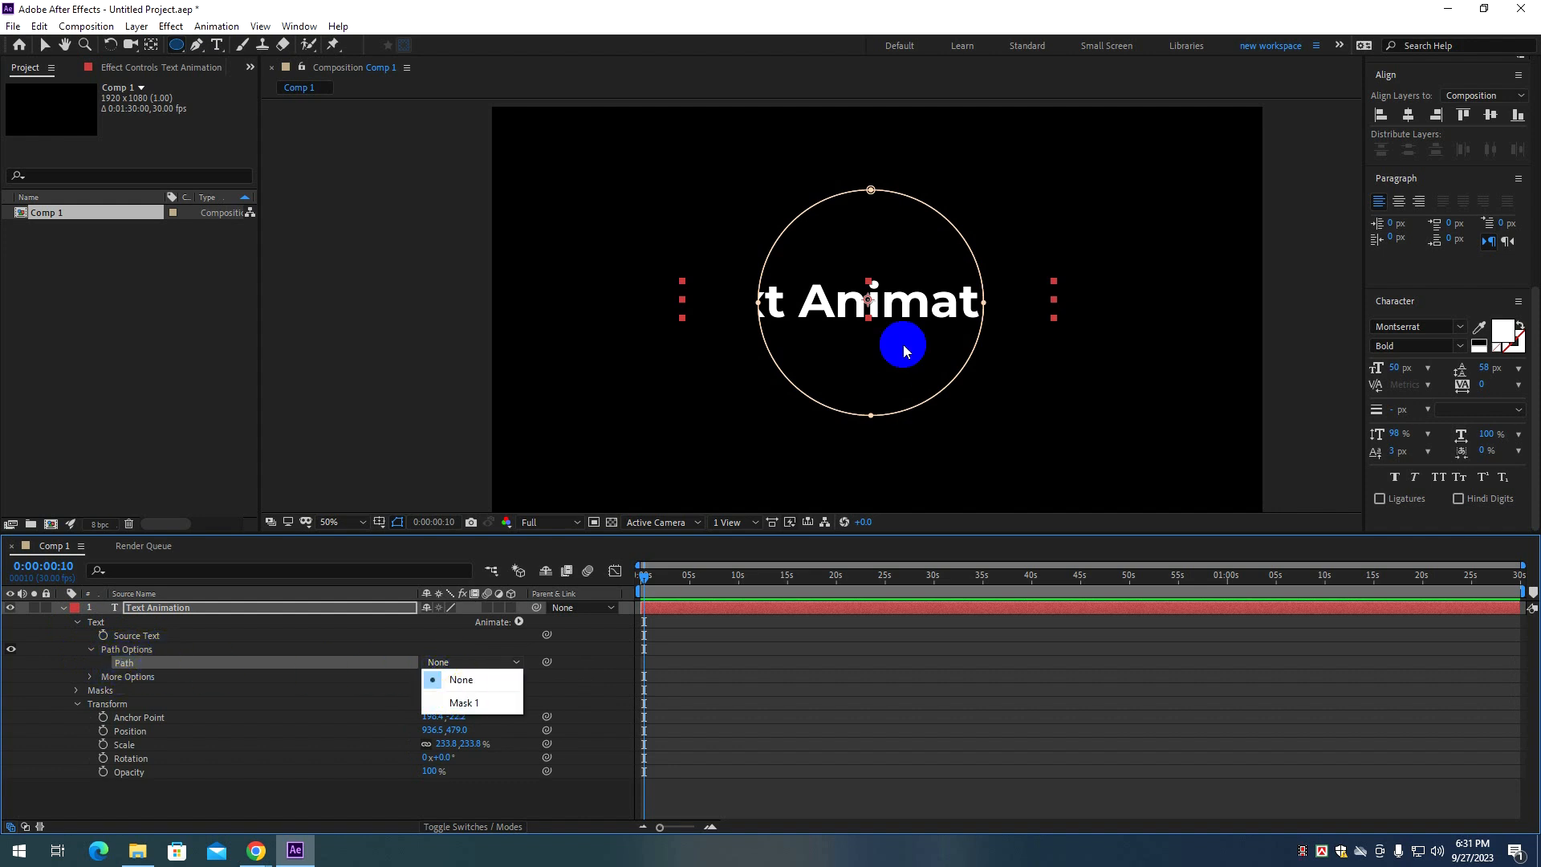
{"action": "left_click", "coordinate": [495, 705]}
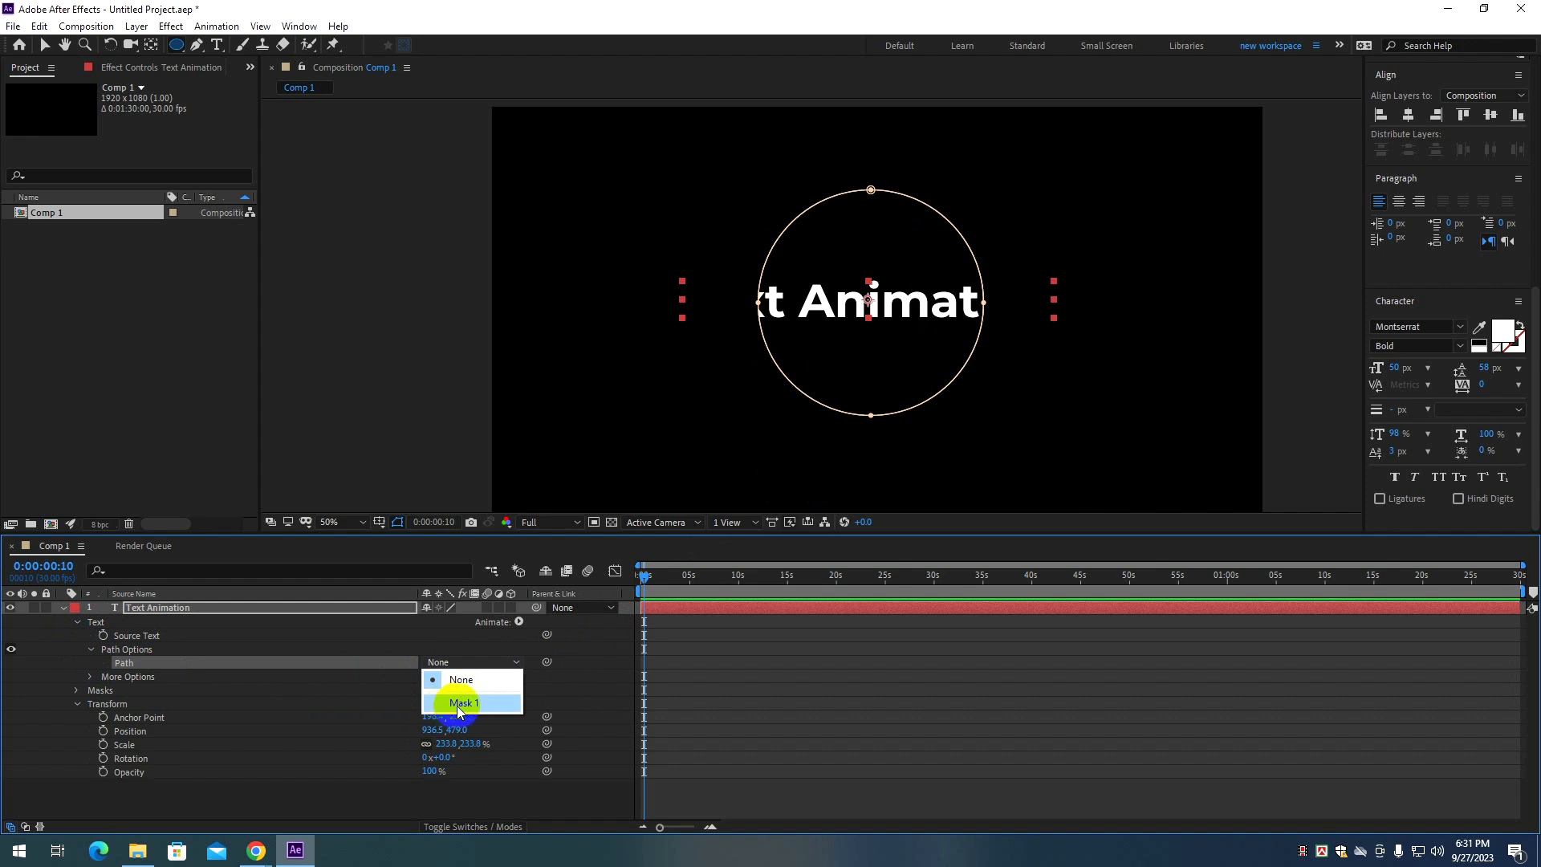
{"action": "left_click", "coordinate": [464, 704]}
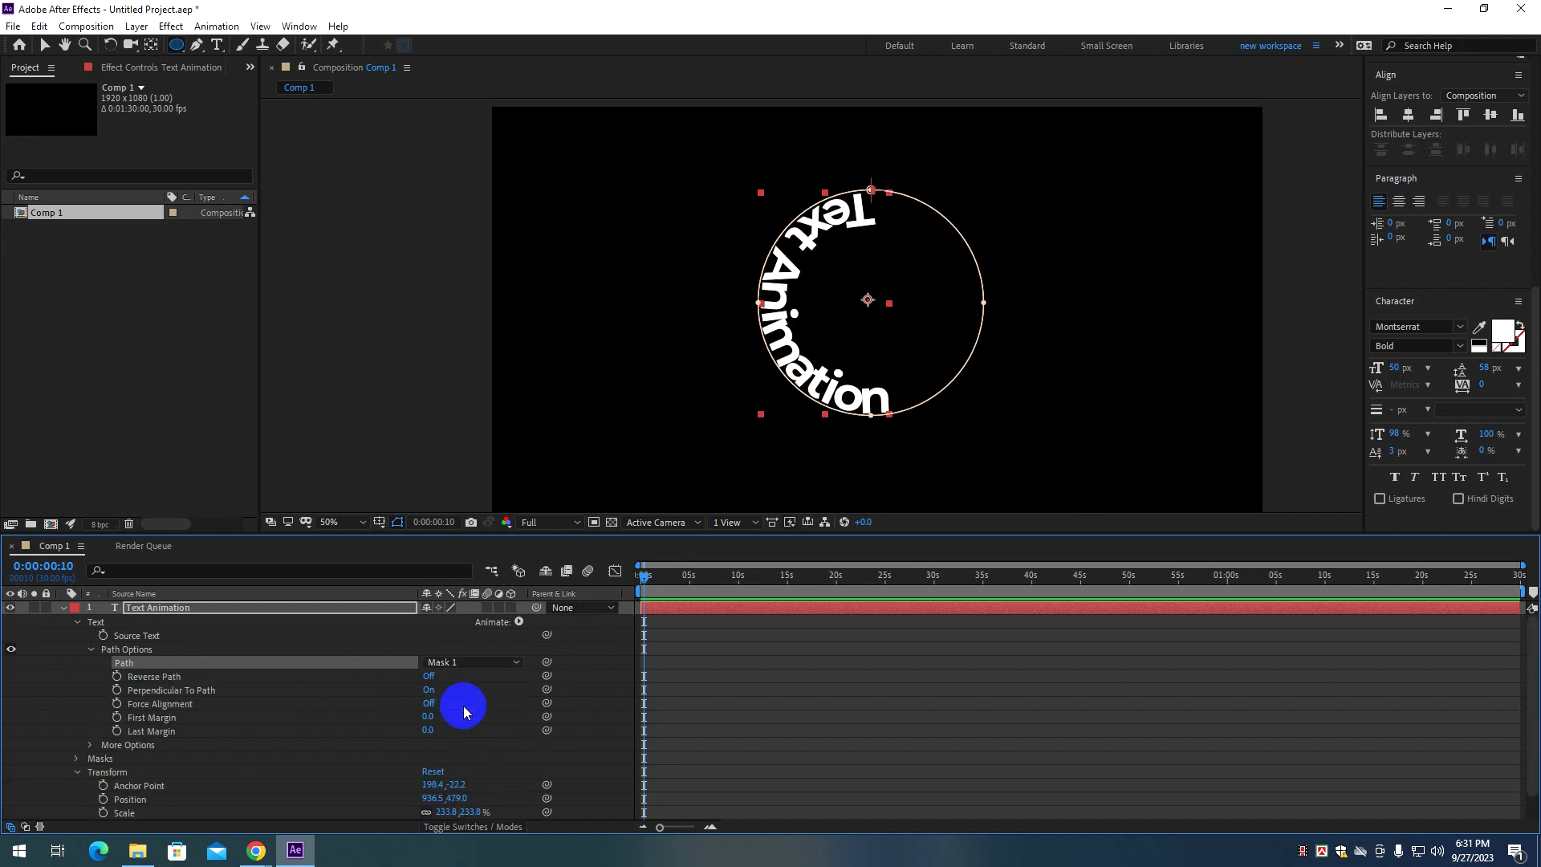
Slide the text's starting point along the circular path with the Selection tool, giving a First Margin of about 1506.7.
{"action": "left_click", "coordinate": [45, 45]}
{"action": "left_click", "coordinate": [875, 173]}
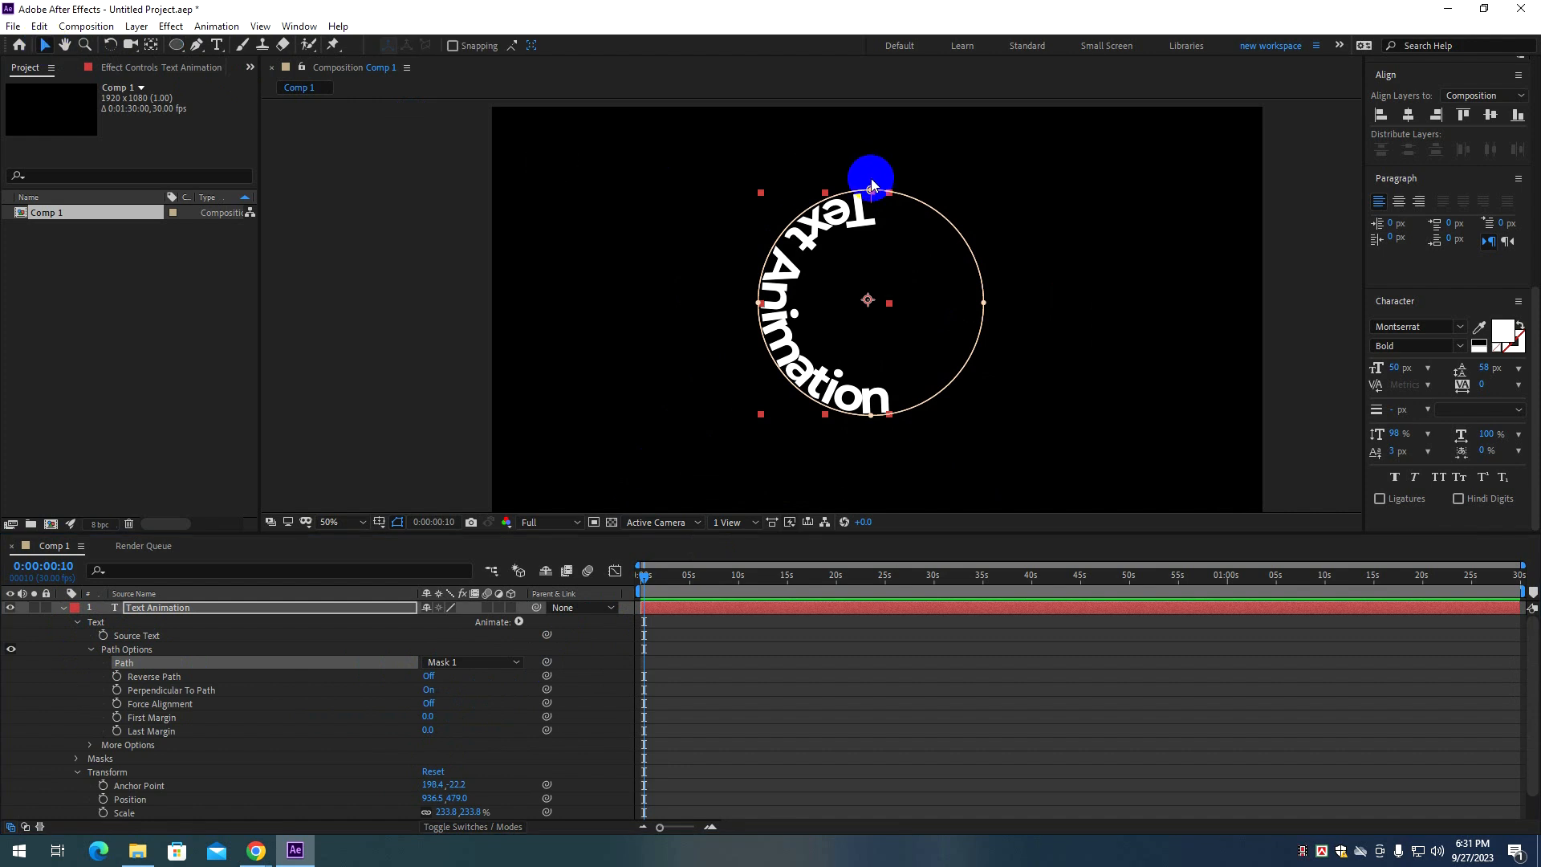
{"action": "left_click", "coordinate": [870, 178]}
{"action": "left_click", "coordinate": [875, 199]}
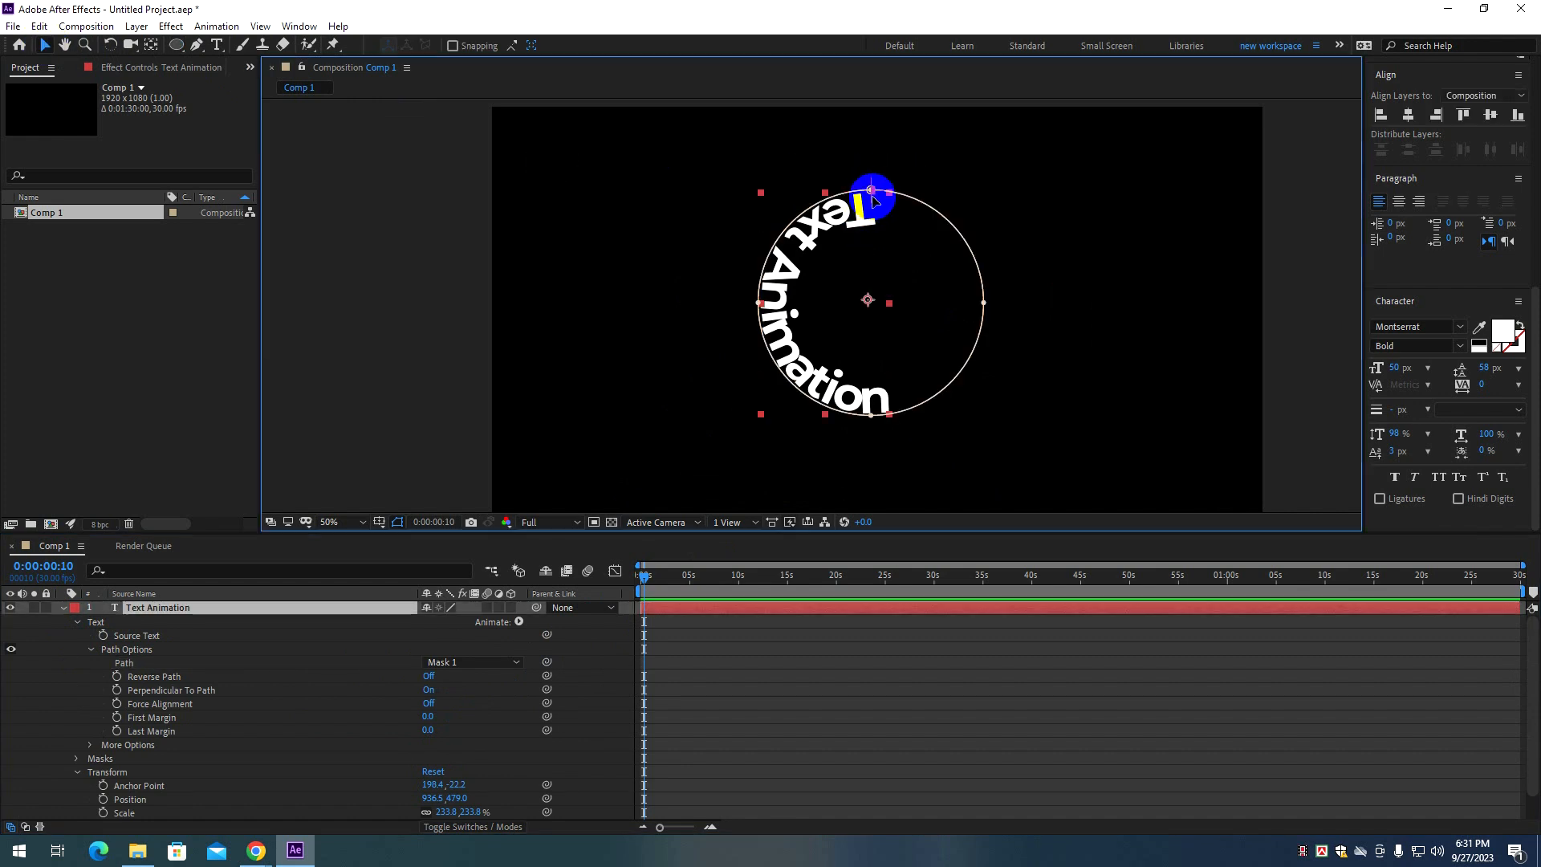
{"action": "mouse_move", "coordinate": [874, 200]}
{"action": "left_mouse_down"}
{"action": "mouse_move", "coordinate": [900, 199]}
{"action": "mouse_move", "coordinate": [977, 271]}
{"action": "mouse_move", "coordinate": [986, 322]}
{"action": "mouse_move", "coordinate": [1035, 303]}
{"action": "mouse_move", "coordinate": [1033, 248]}
{"action": "mouse_move", "coordinate": [1026, 302]}
{"action": "mouse_move", "coordinate": [959, 346]}
{"action": "mouse_move", "coordinate": [1013, 338]}
{"action": "mouse_move", "coordinate": [870, 296]}
{"action": "mouse_move", "coordinate": [978, 322]}
{"action": "mouse_move", "coordinate": [827, 358]}
{"action": "mouse_move", "coordinate": [903, 235]}
{"action": "mouse_move", "coordinate": [902, 316]}
{"action": "mouse_move", "coordinate": [867, 230]}
{"action": "mouse_move", "coordinate": [870, 189]}
{"action": "mouse_move", "coordinate": [867, 233]}
{"action": "mouse_move", "coordinate": [860, 193]}
{"action": "mouse_move", "coordinate": [877, 187]}
{"action": "left_mouse_up"}
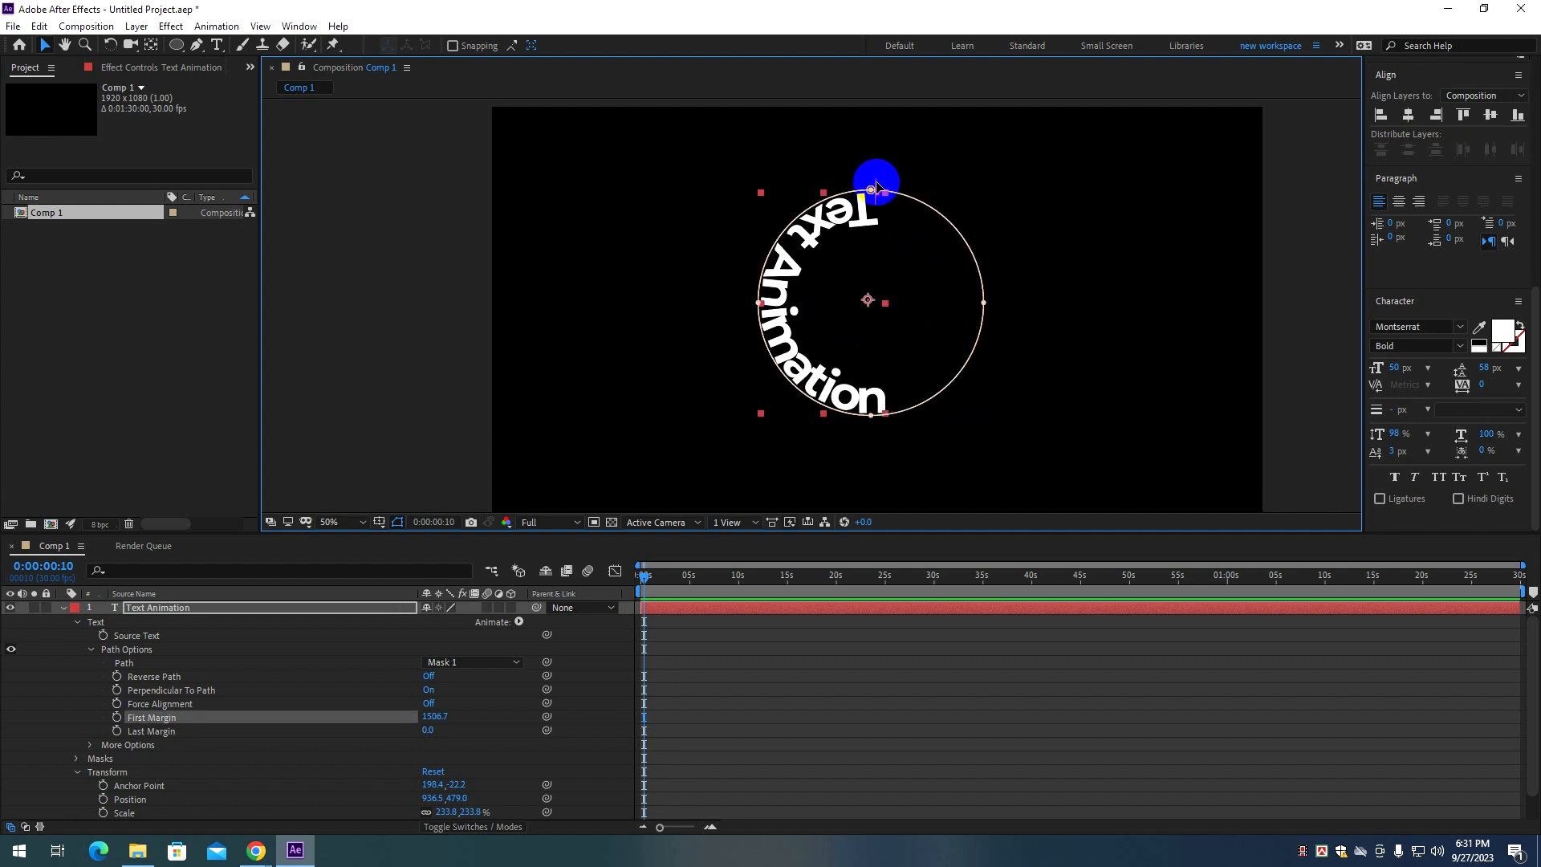
{"action": "left_click", "coordinate": [881, 198]}
{"action": "left_click", "coordinate": [837, 254]}
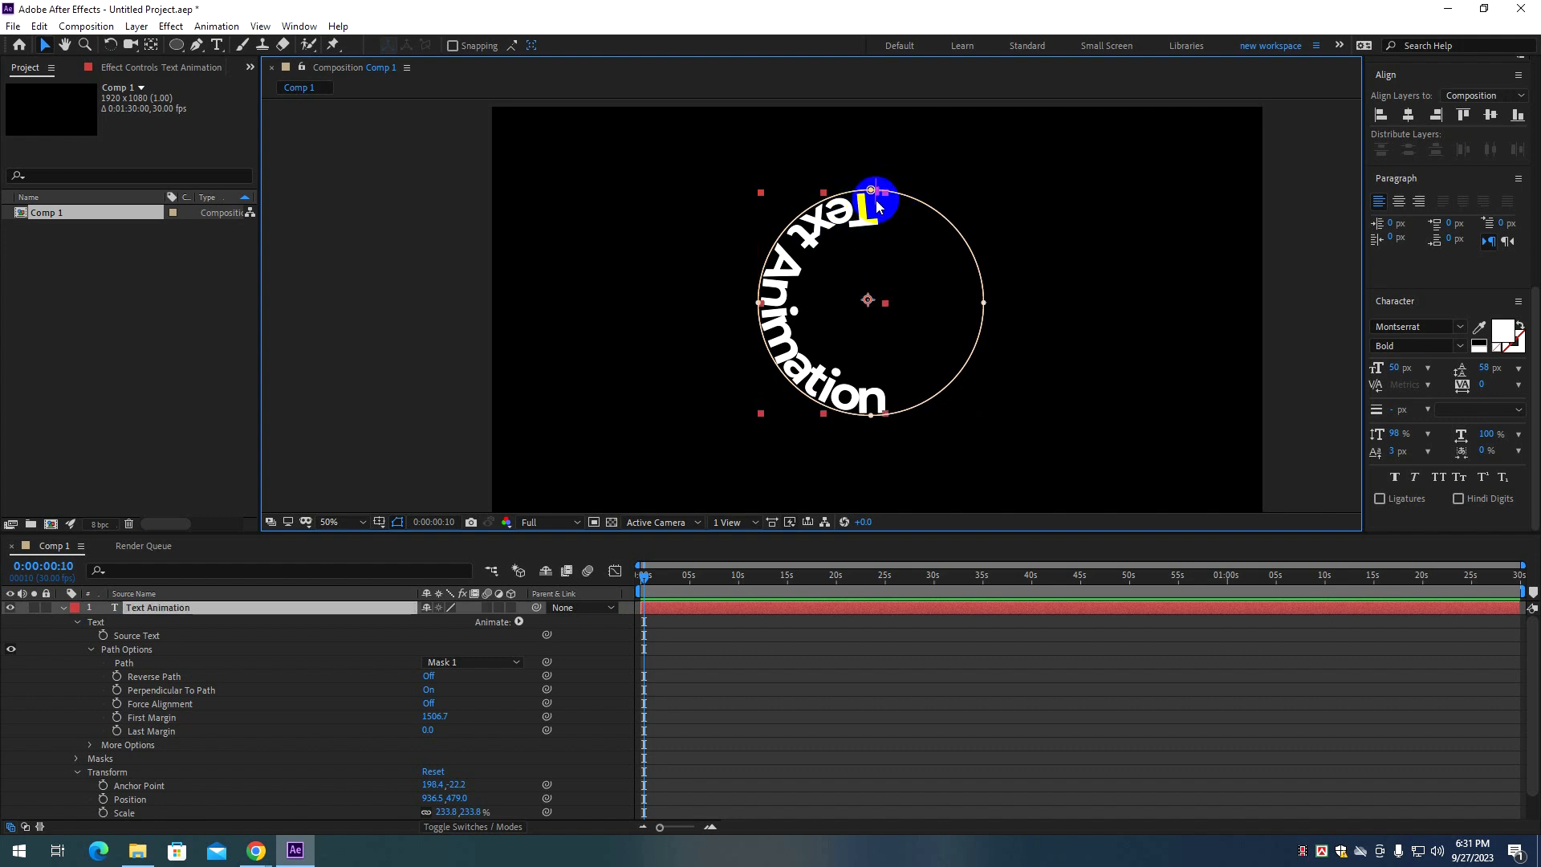
{"action": "left_click_drag", "start_coordinate": [875, 200], "coordinate": [879, 160]}
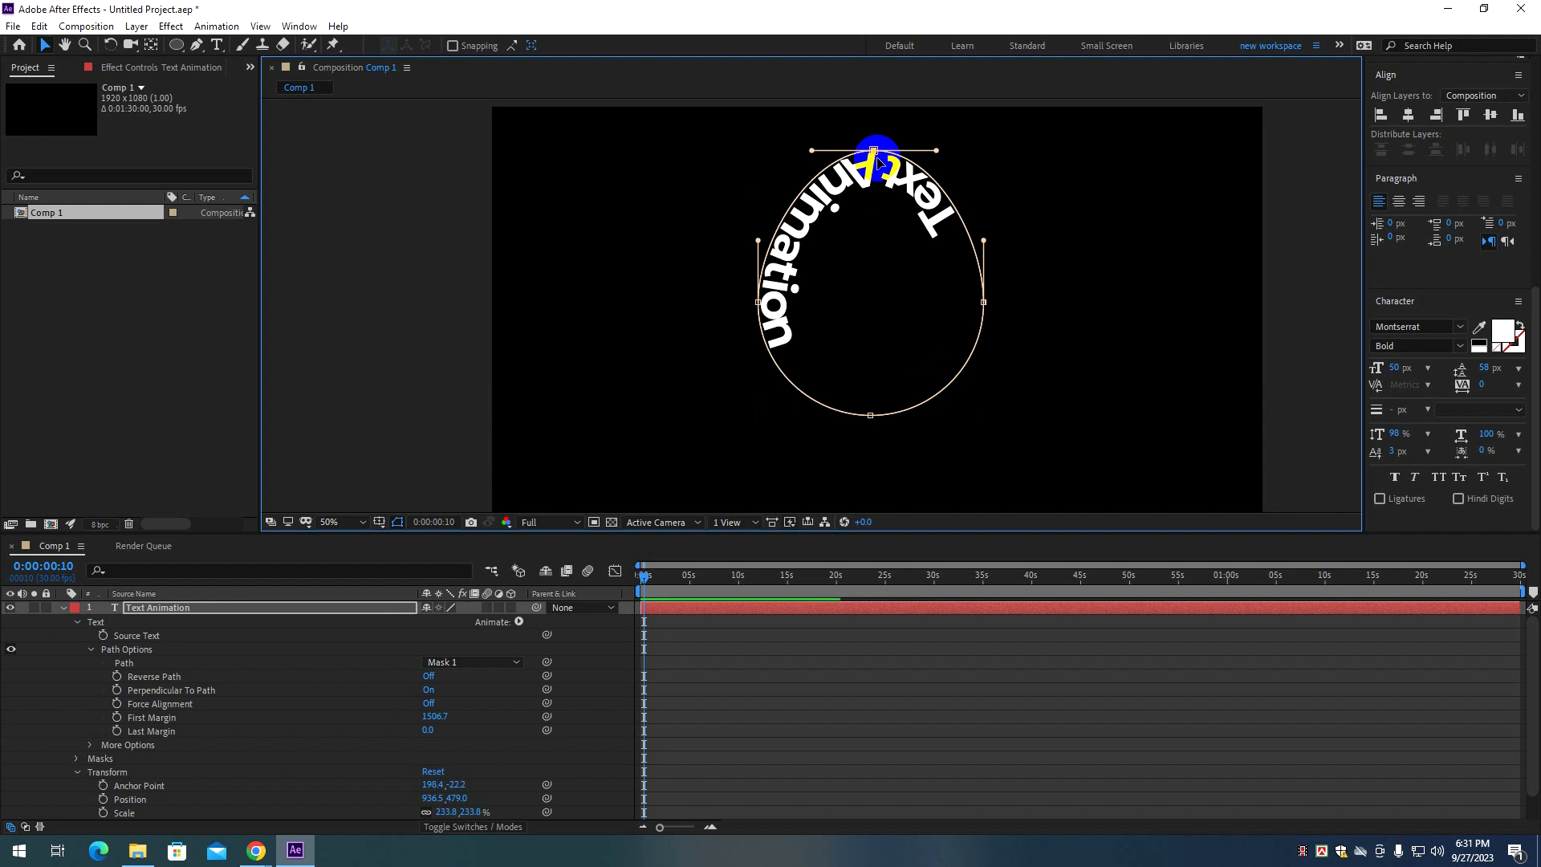
{"action": "key", "text": "ctrl+z"}
{"action": "left_click", "coordinate": [737, 276]}
{"action": "left_click", "coordinate": [830, 231]}
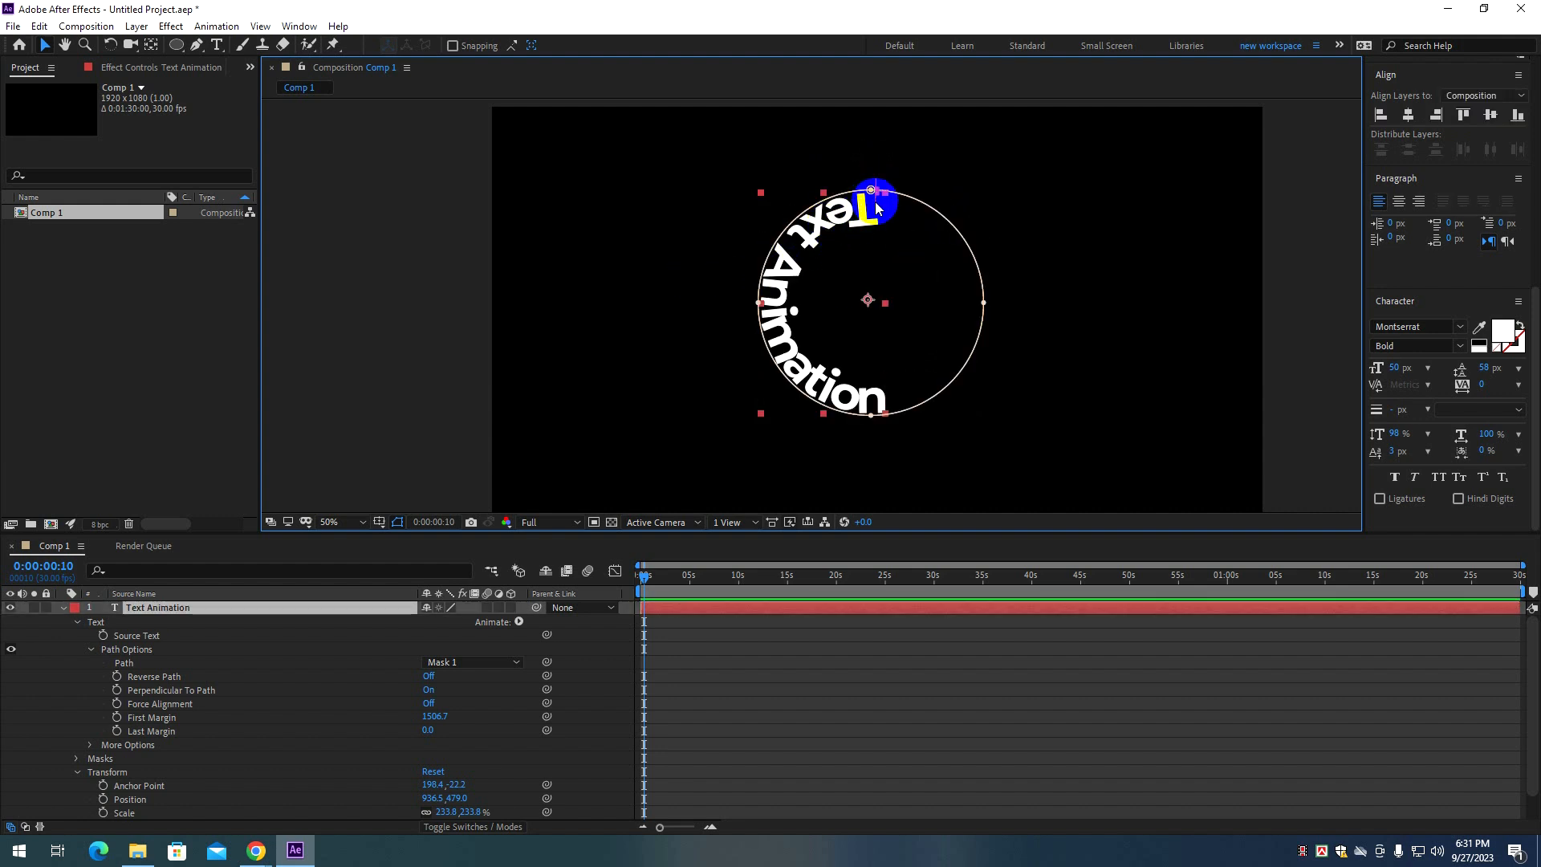
Slide the text's starting point along the circle to a First Margin of about 909.6, and switch Reverse Path on and off again.
{"action": "left_click_drag", "start_coordinate": [877, 194], "coordinate": [706, 249]}
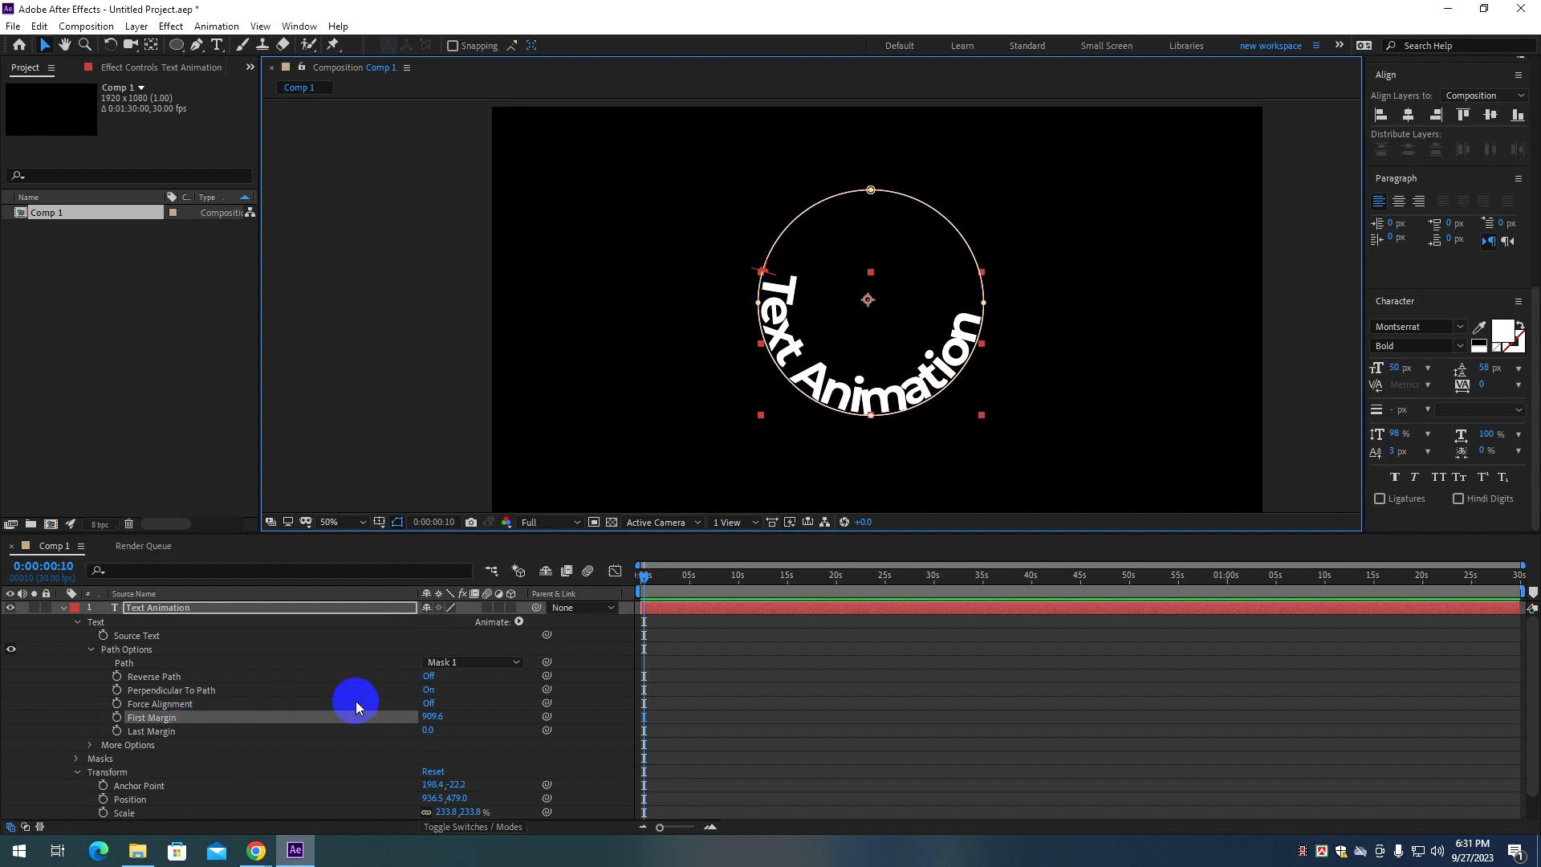
{"action": "left_click", "coordinate": [428, 676]}
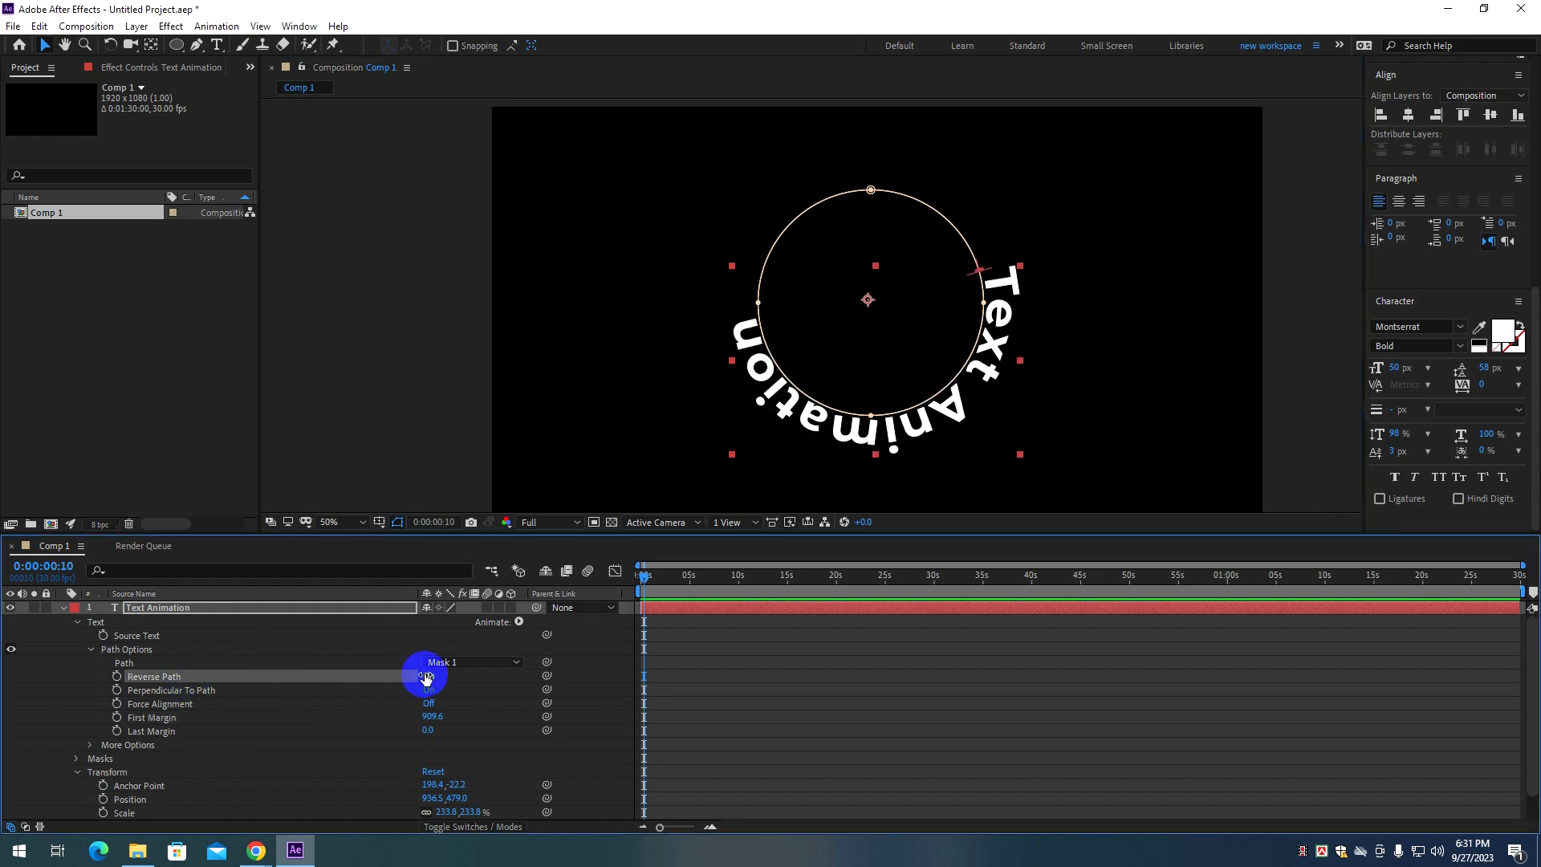
{"action": "left_click", "coordinate": [428, 676]}
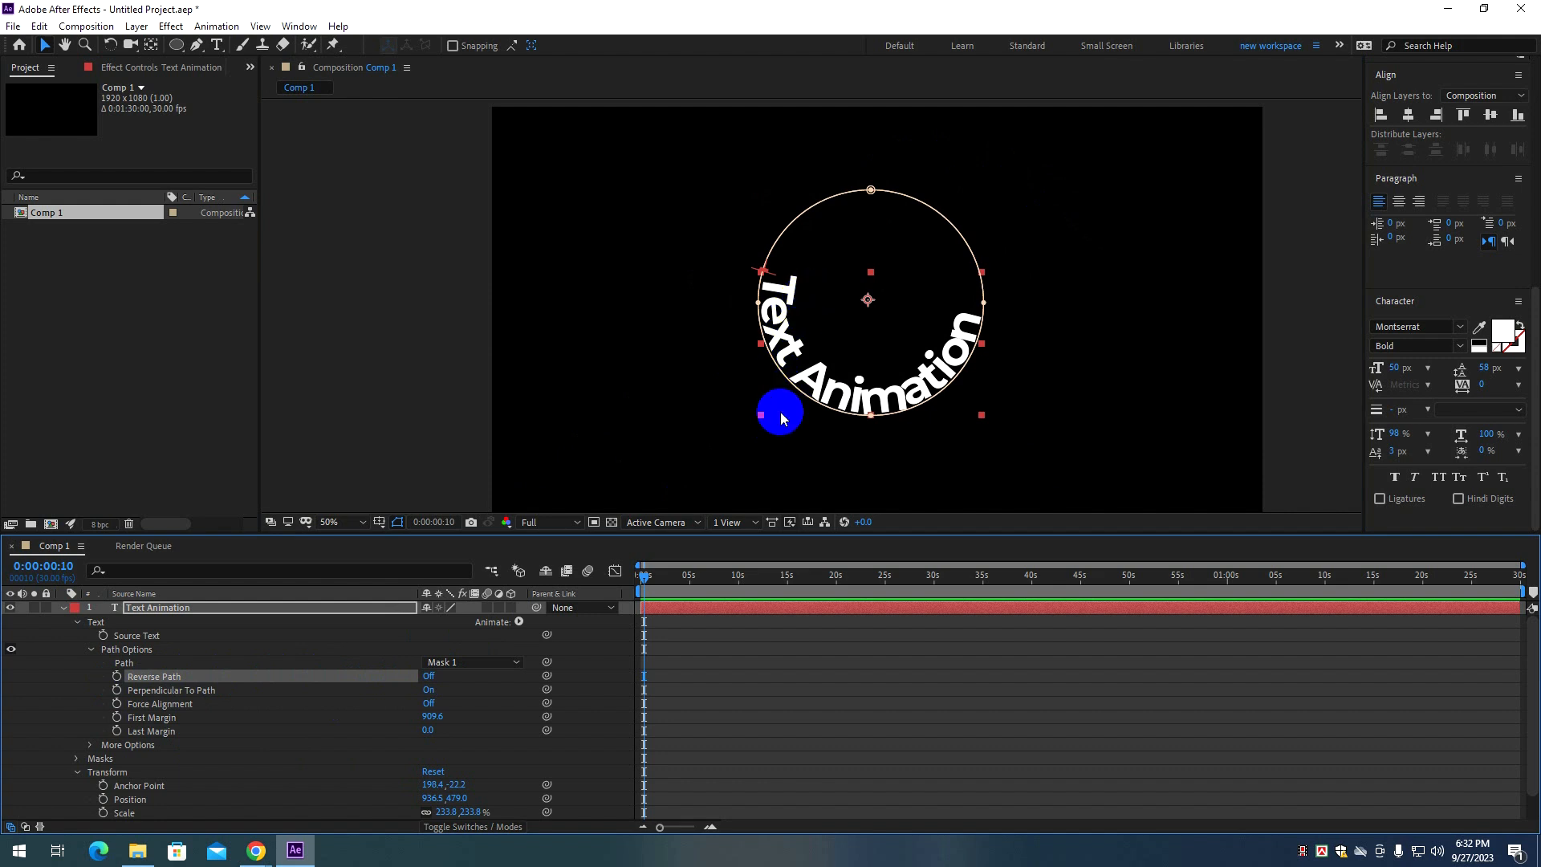
Turn on Reverse Path and arch the text over the circle's upper half with a First Margin of about 553.4, then fine-tune the margins.
{"action": "left_click", "coordinate": [430, 677]}
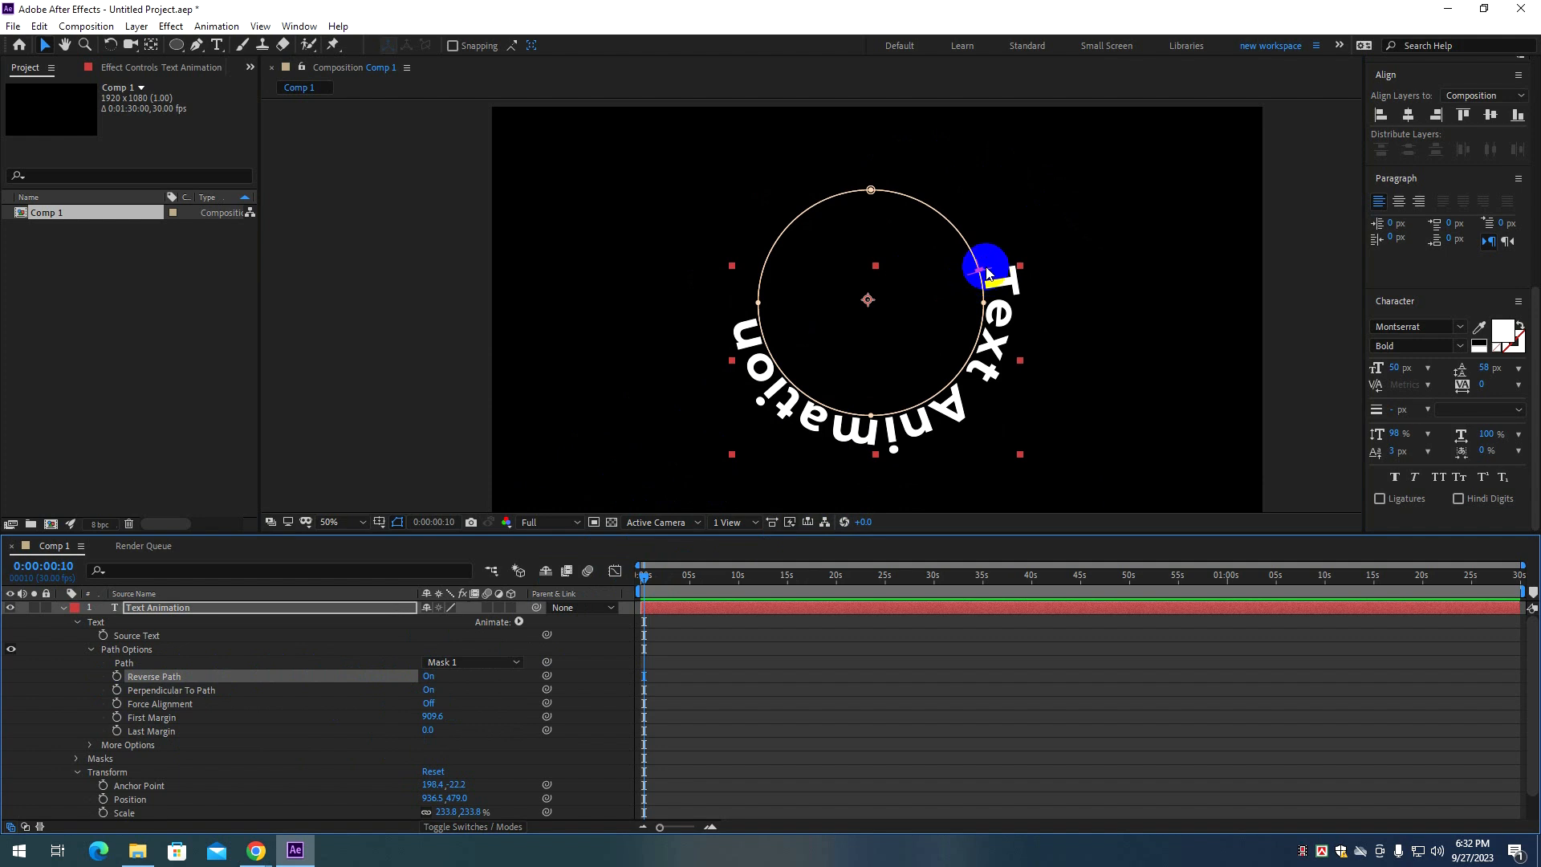
{"action": "left_click_drag", "start_coordinate": [979, 271], "coordinate": [707, 329]}
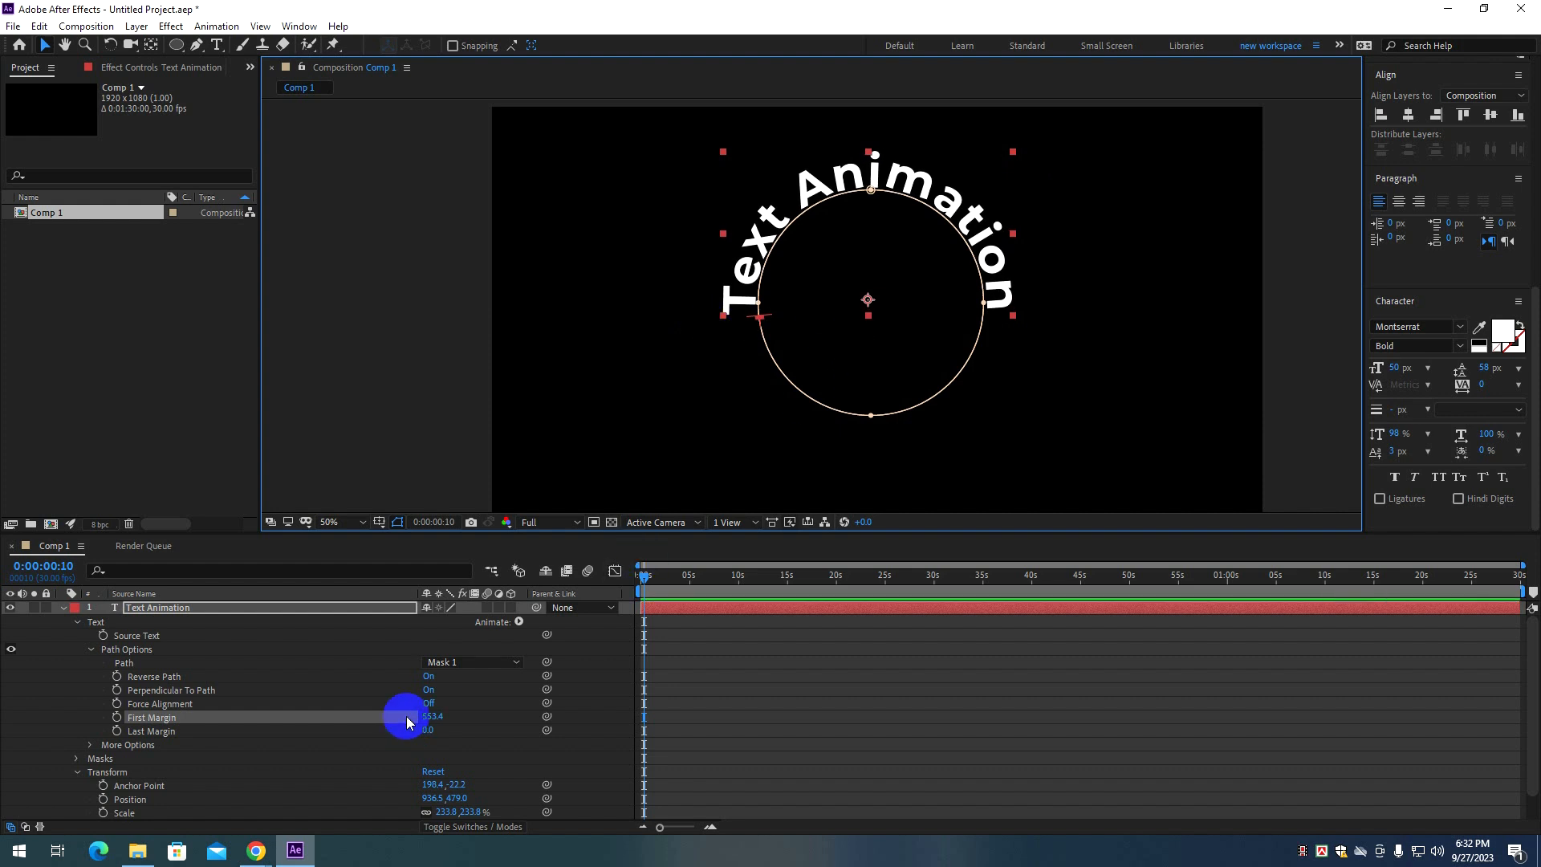
{"action": "mouse_move", "coordinate": [431, 716]}
{"action": "left_mouse_down"}
{"action": "mouse_move", "coordinate": [406, 716]}
{"action": "mouse_move", "coordinate": [492, 730]}
{"action": "mouse_move", "coordinate": [447, 736]}
{"action": "mouse_move", "coordinate": [427, 716]}
{"action": "mouse_move", "coordinate": [458, 716]}
{"action": "mouse_move", "coordinate": [443, 717]}
{"action": "left_mouse_up"}
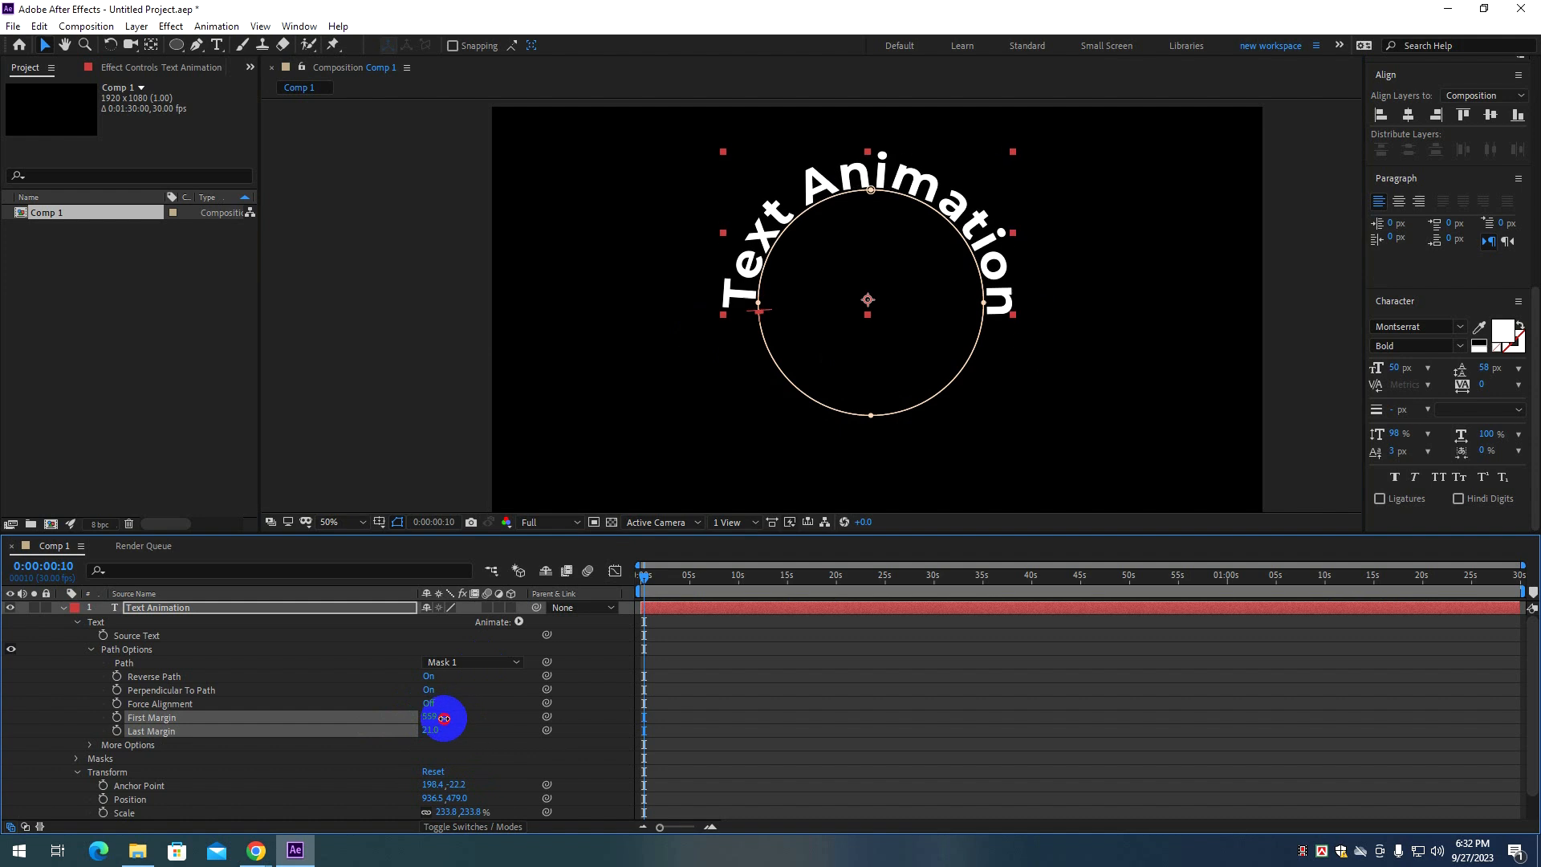
Turn on Force Alignment for the path text and set the First Margin to about 428.4 and the Last Margin to 0.
{"action": "left_click", "coordinate": [419, 704]}
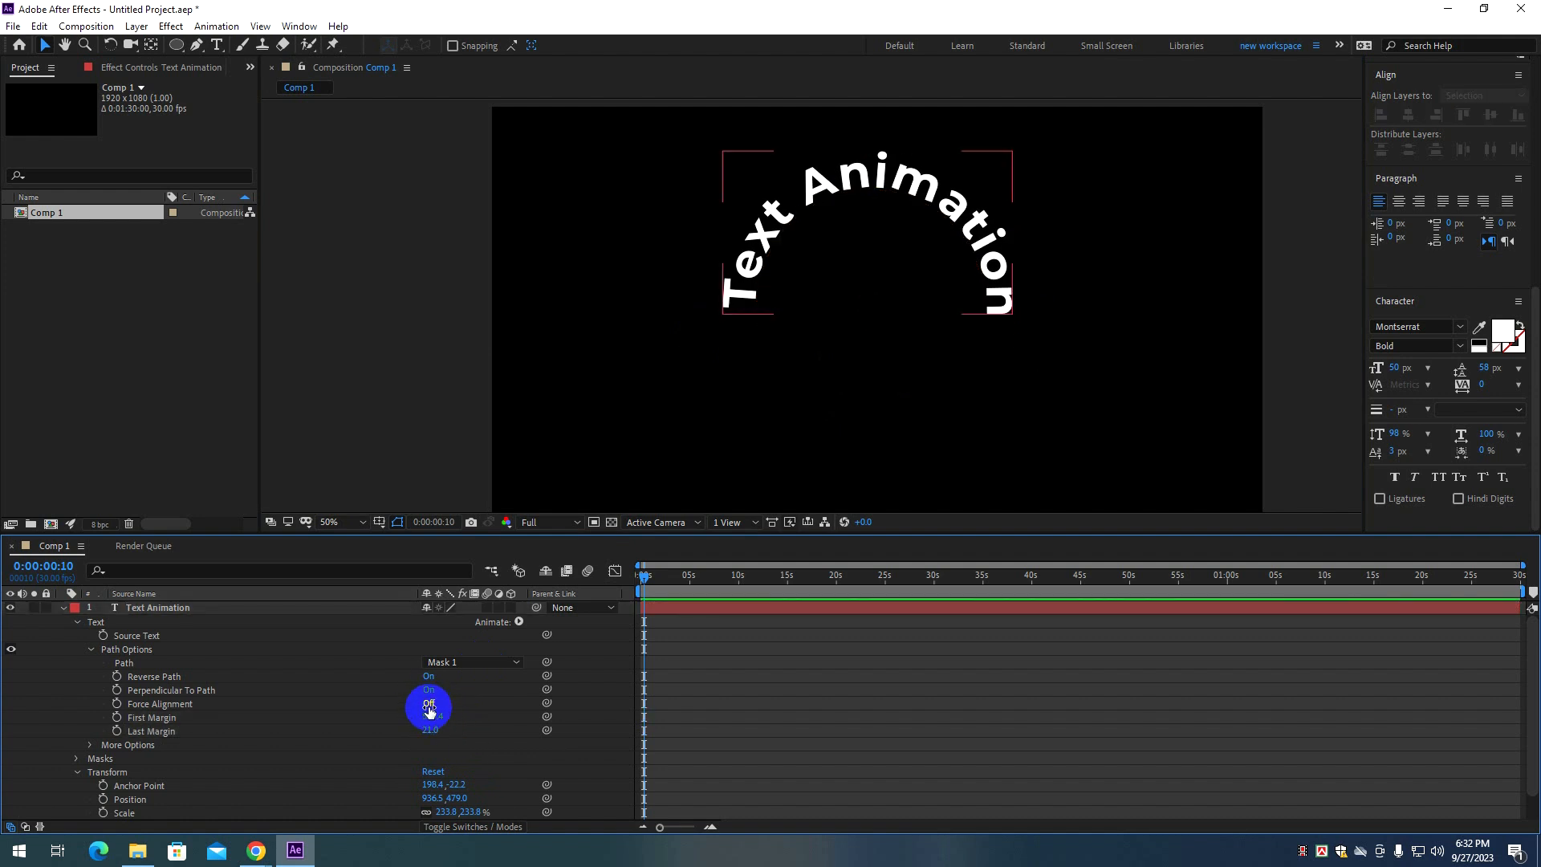
{"action": "left_click", "coordinate": [430, 705]}
{"action": "left_click_drag", "start_coordinate": [432, 717], "coordinate": [344, 730]}
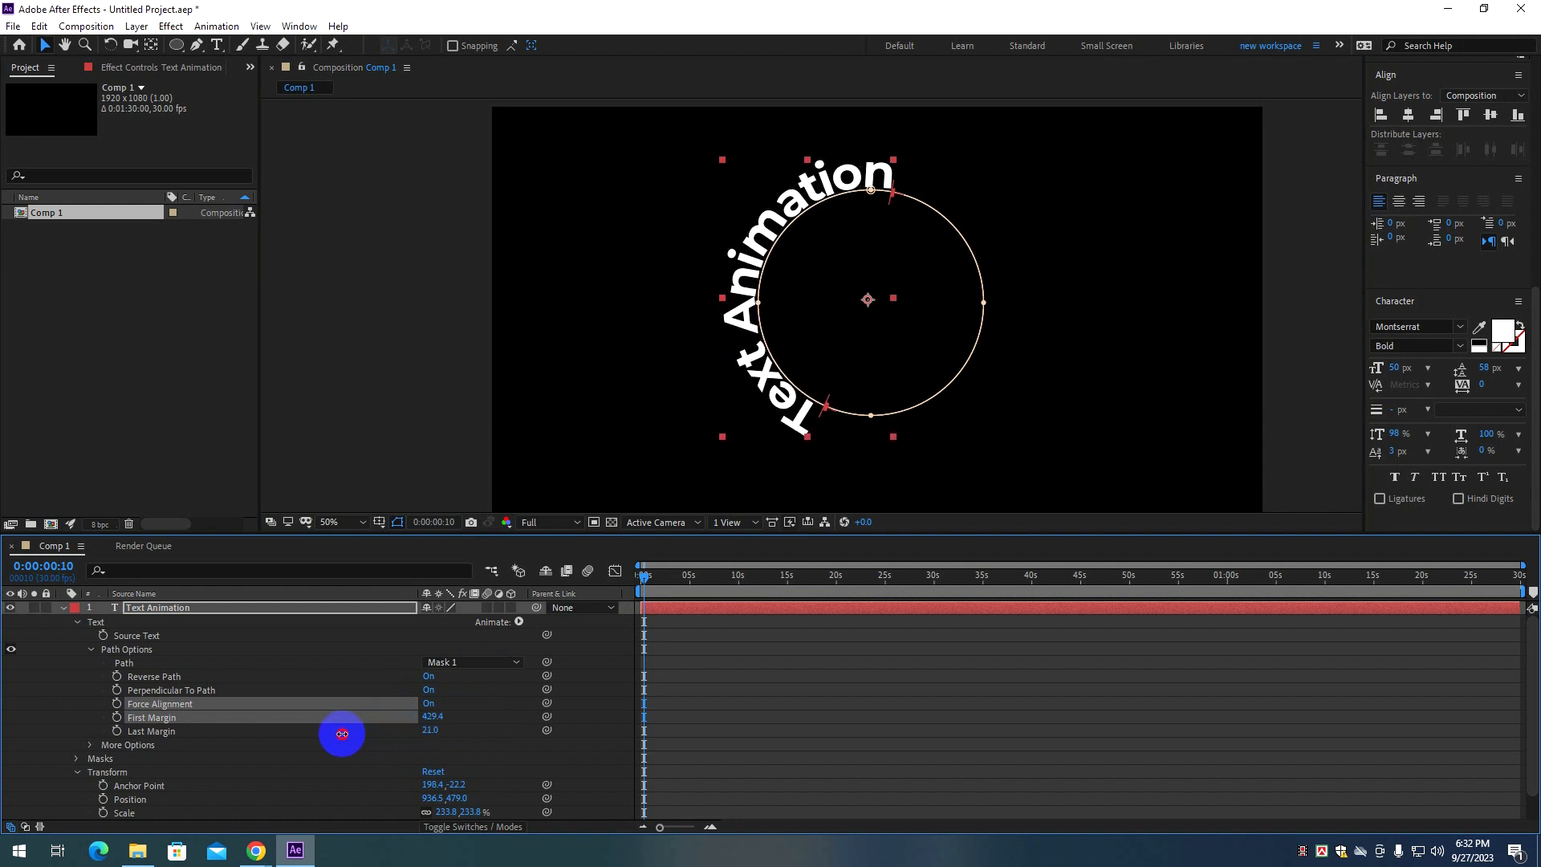
{"action": "mouse_move", "coordinate": [437, 731]}
{"action": "left_mouse_down"}
{"action": "mouse_move", "coordinate": [479, 723]}
{"action": "mouse_move", "coordinate": [414, 730]}
{"action": "left_mouse_up"}
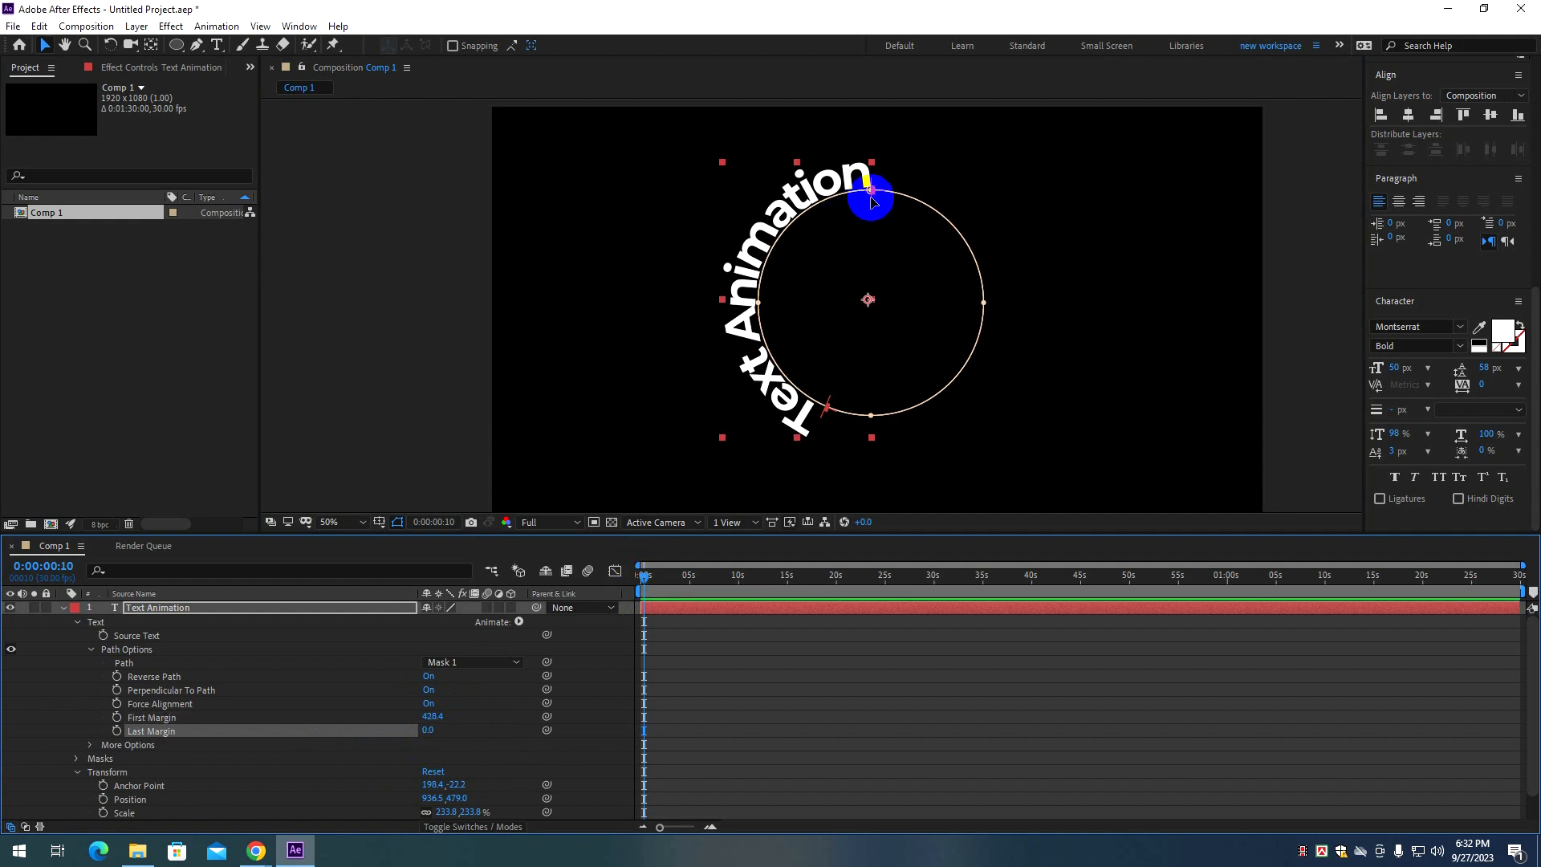
Slide the text's end point along the circle in the composition, giving a Last Margin of about 14.2.
{"action": "left_click_drag", "start_coordinate": [872, 196], "coordinate": [927, 231]}
{"action": "key", "text": "ctrl+z"}
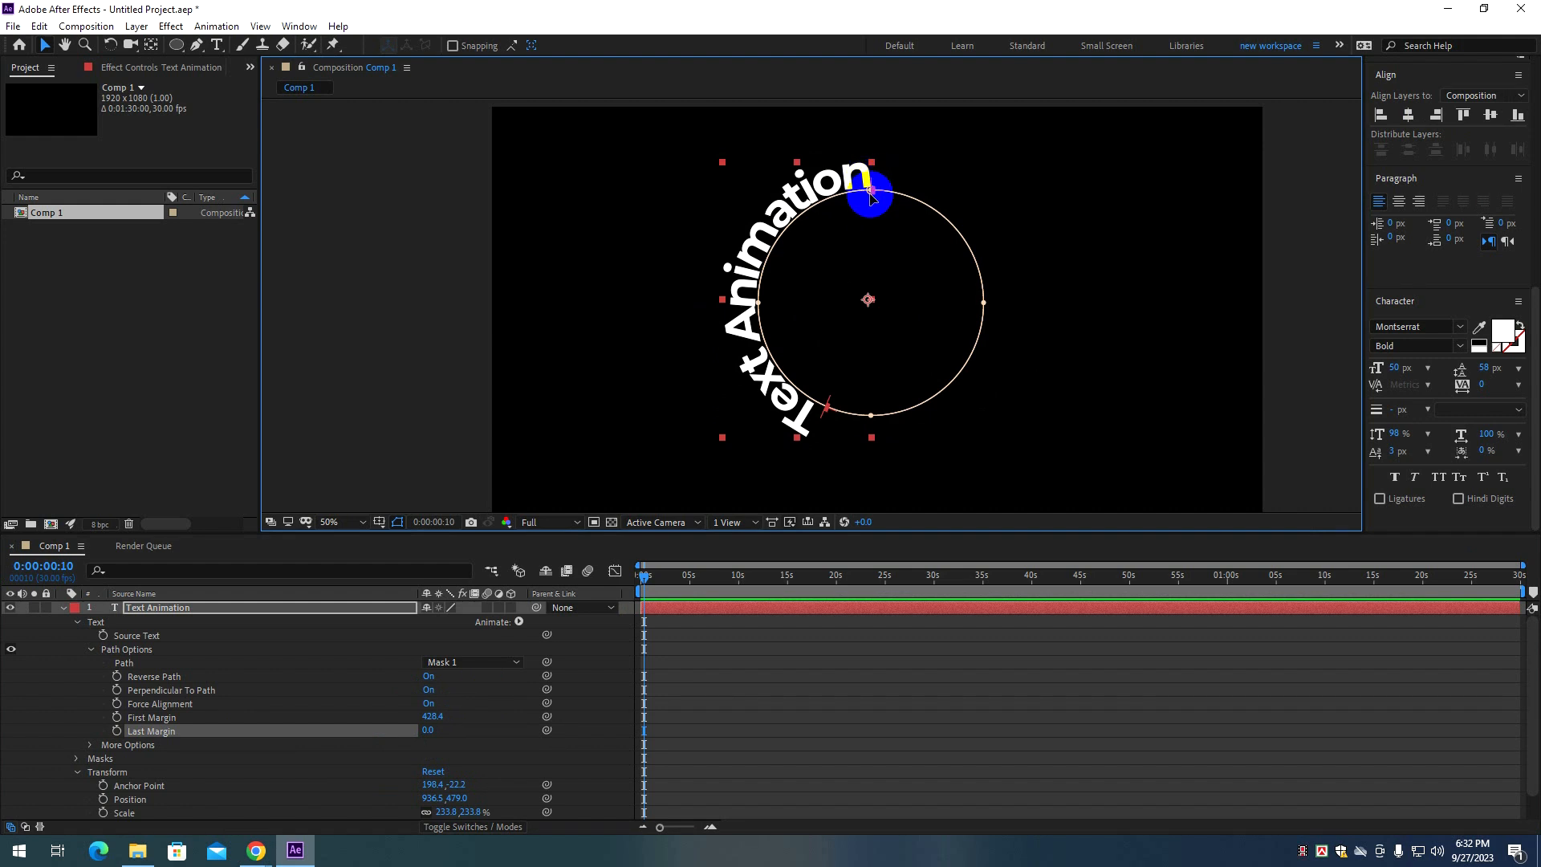
{"action": "mouse_move", "coordinate": [871, 192]}
{"action": "left_mouse_down"}
{"action": "mouse_move", "coordinate": [915, 201]}
{"action": "mouse_move", "coordinate": [884, 197]}
{"action": "left_mouse_up"}
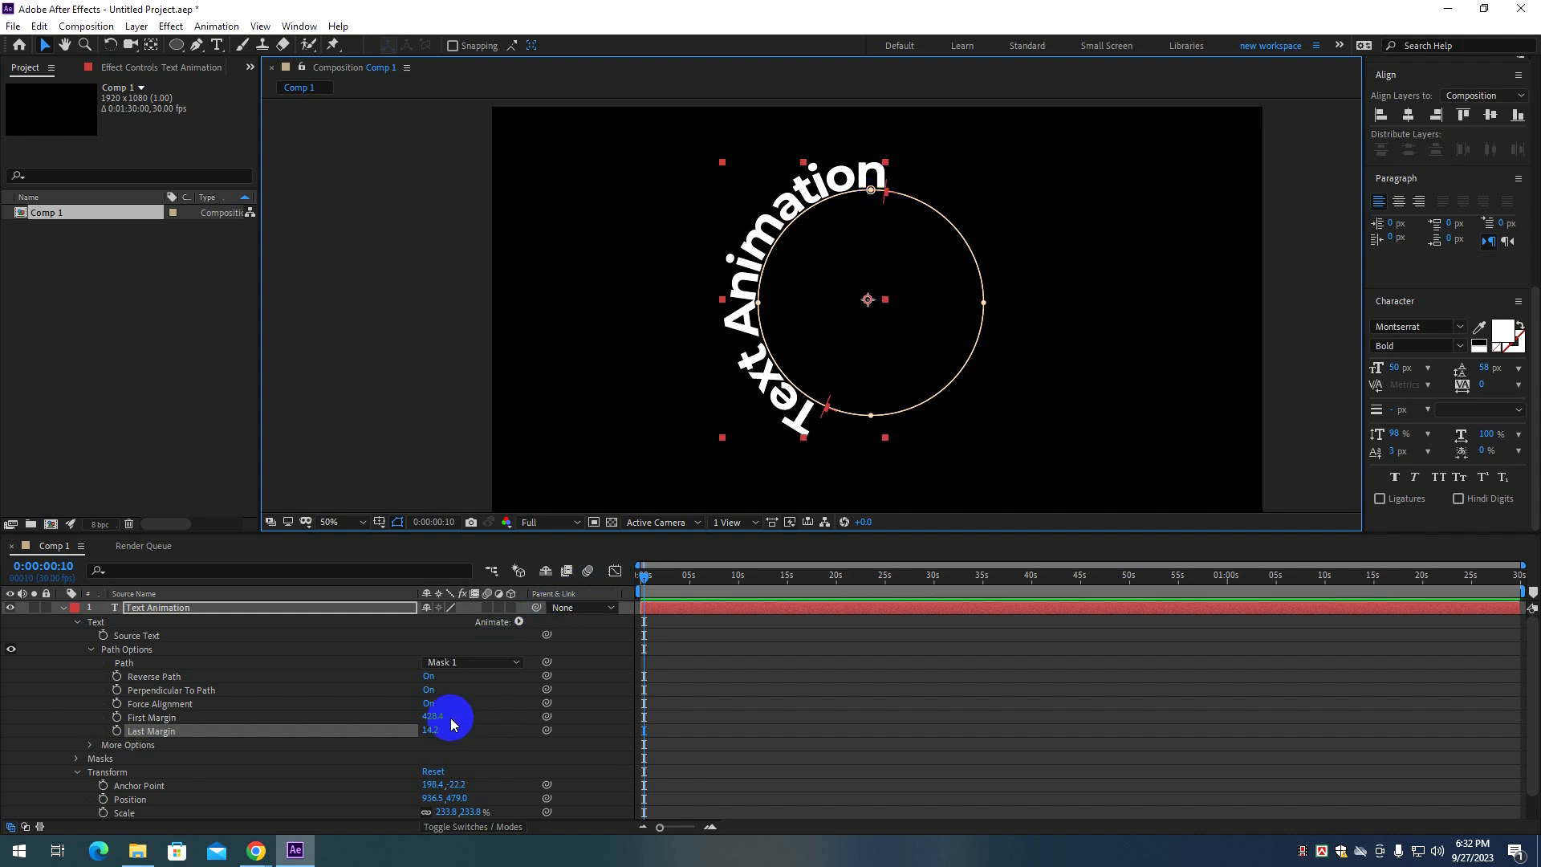
Turn off Force Alignment and set the First Margin to about 548.4 and the Last Margin to about 0.2.
{"action": "left_click", "coordinate": [430, 703]}
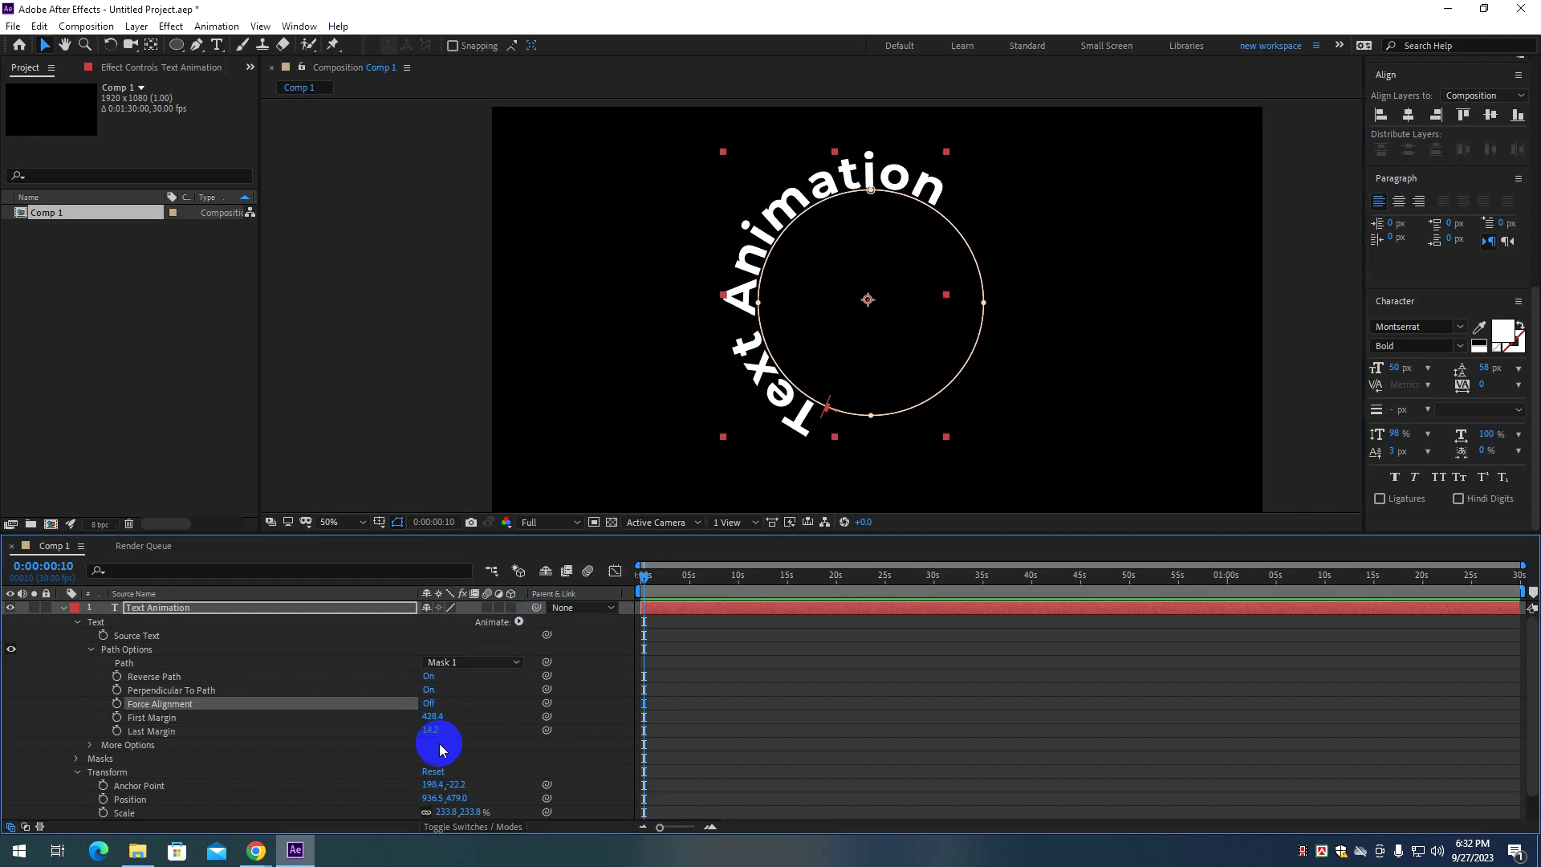
{"action": "left_click_drag", "start_coordinate": [438, 721], "coordinate": [538, 720]}
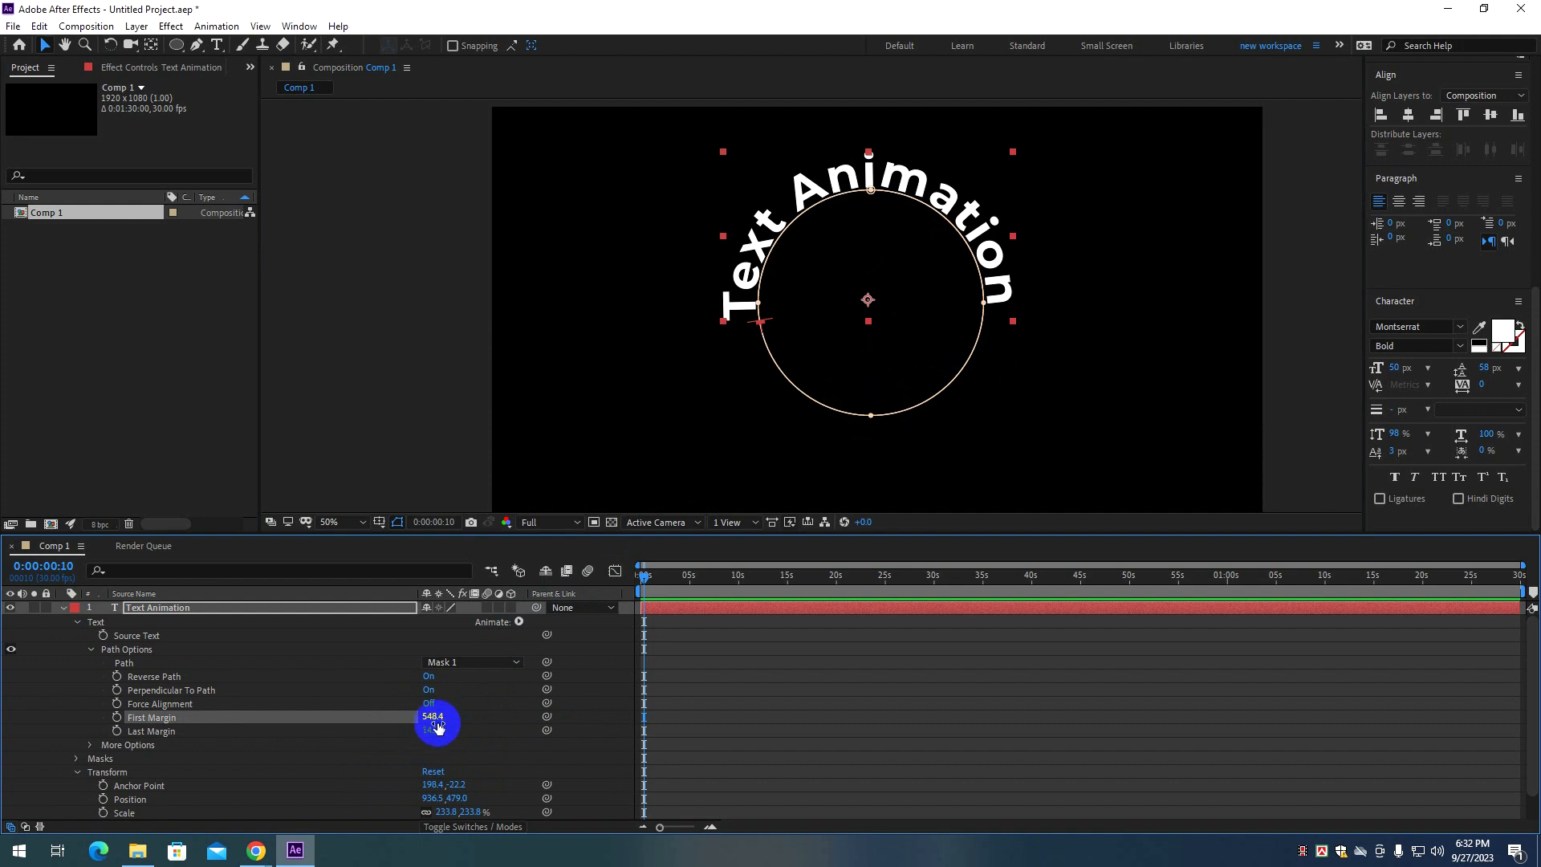
{"action": "mouse_move", "coordinate": [433, 728]}
{"action": "left_mouse_down"}
{"action": "mouse_move", "coordinate": [378, 729]}
{"action": "mouse_move", "coordinate": [426, 726]}
{"action": "left_mouse_up"}
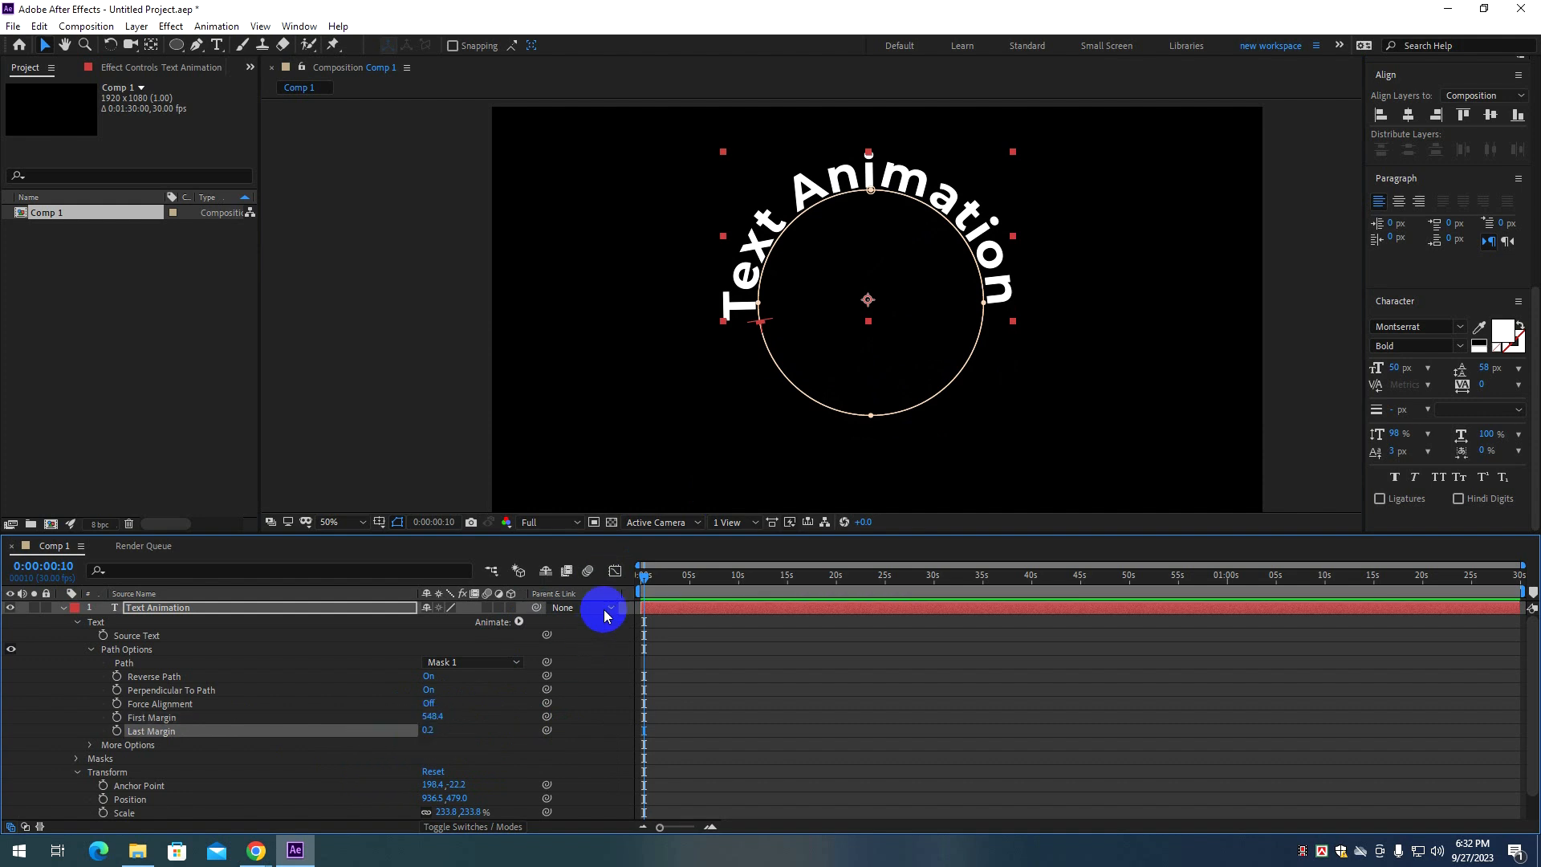
Keyframe First Margin at frame 0 with its existing value and at 0:00:06:27 with about 1304.4.
{"action": "left_click_drag", "start_coordinate": [649, 580], "coordinate": [640, 578]}
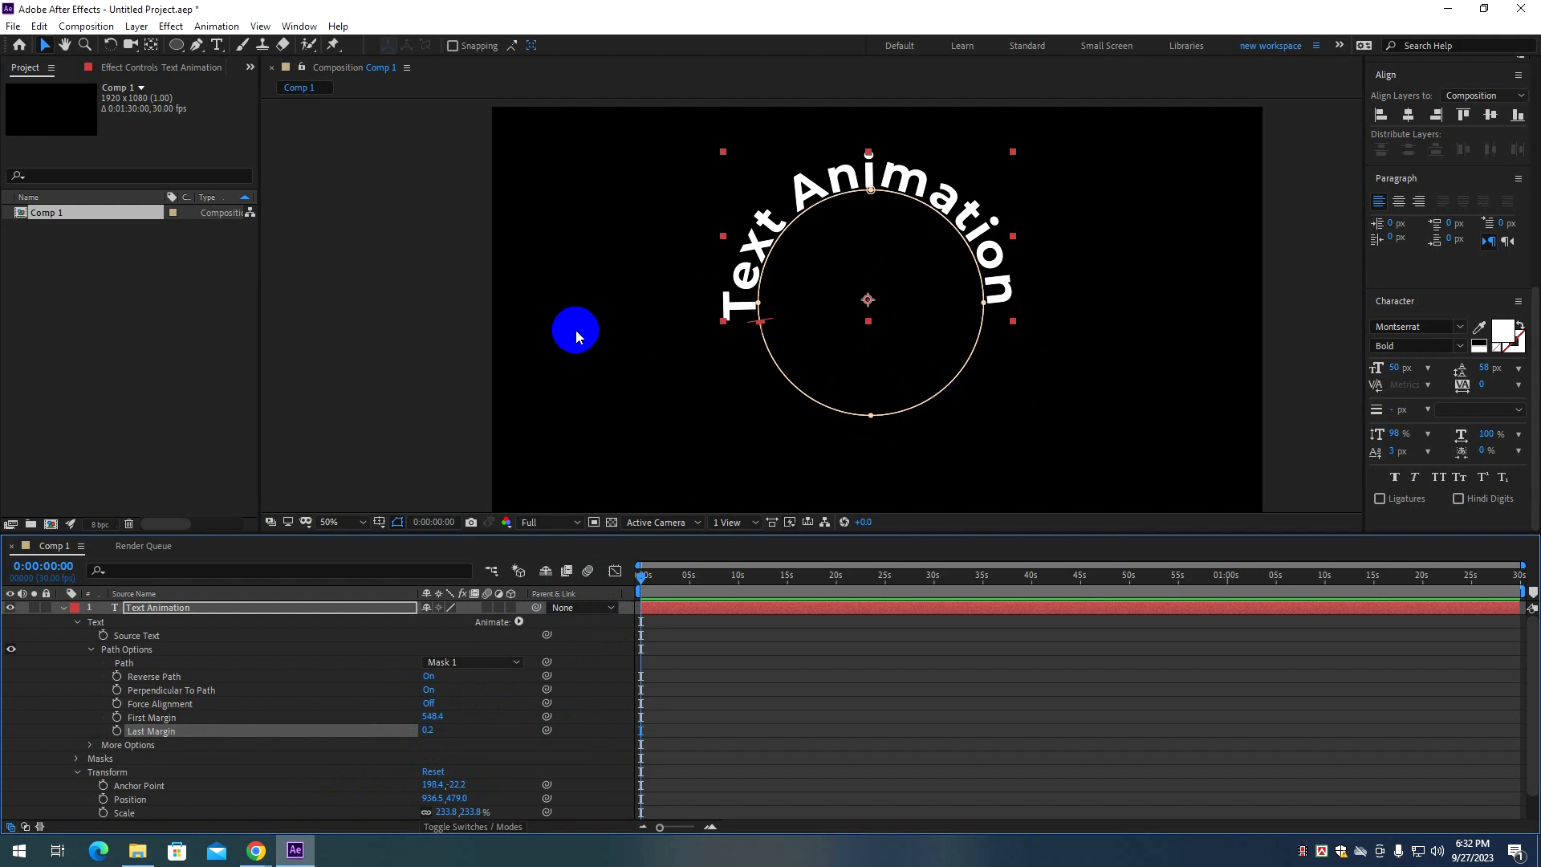
{"action": "left_click", "coordinate": [116, 718]}
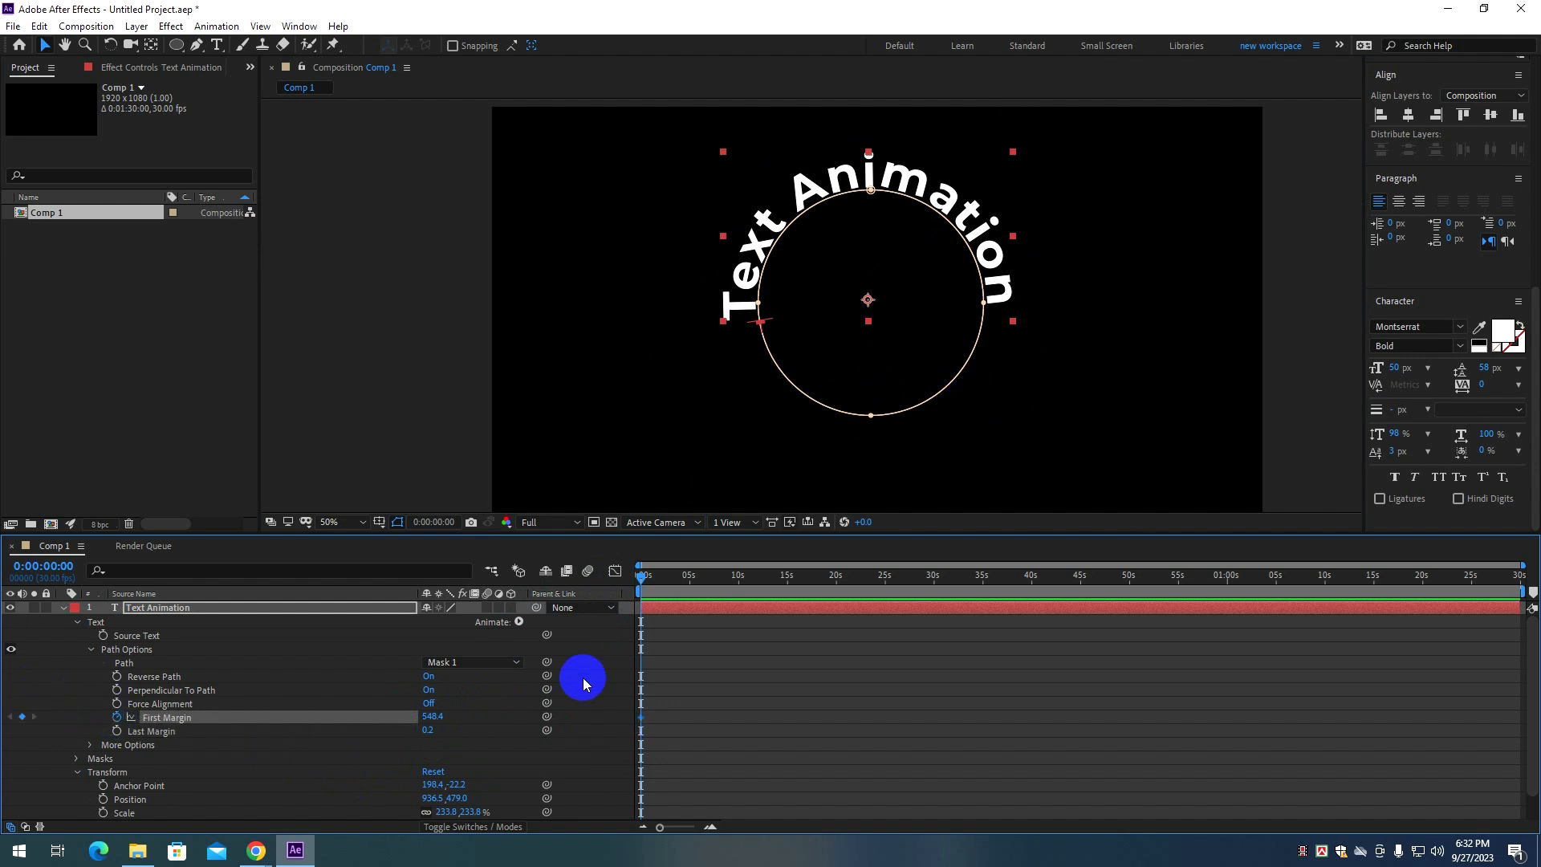
{"action": "left_click_drag", "start_coordinate": [646, 576], "coordinate": [692, 579]}
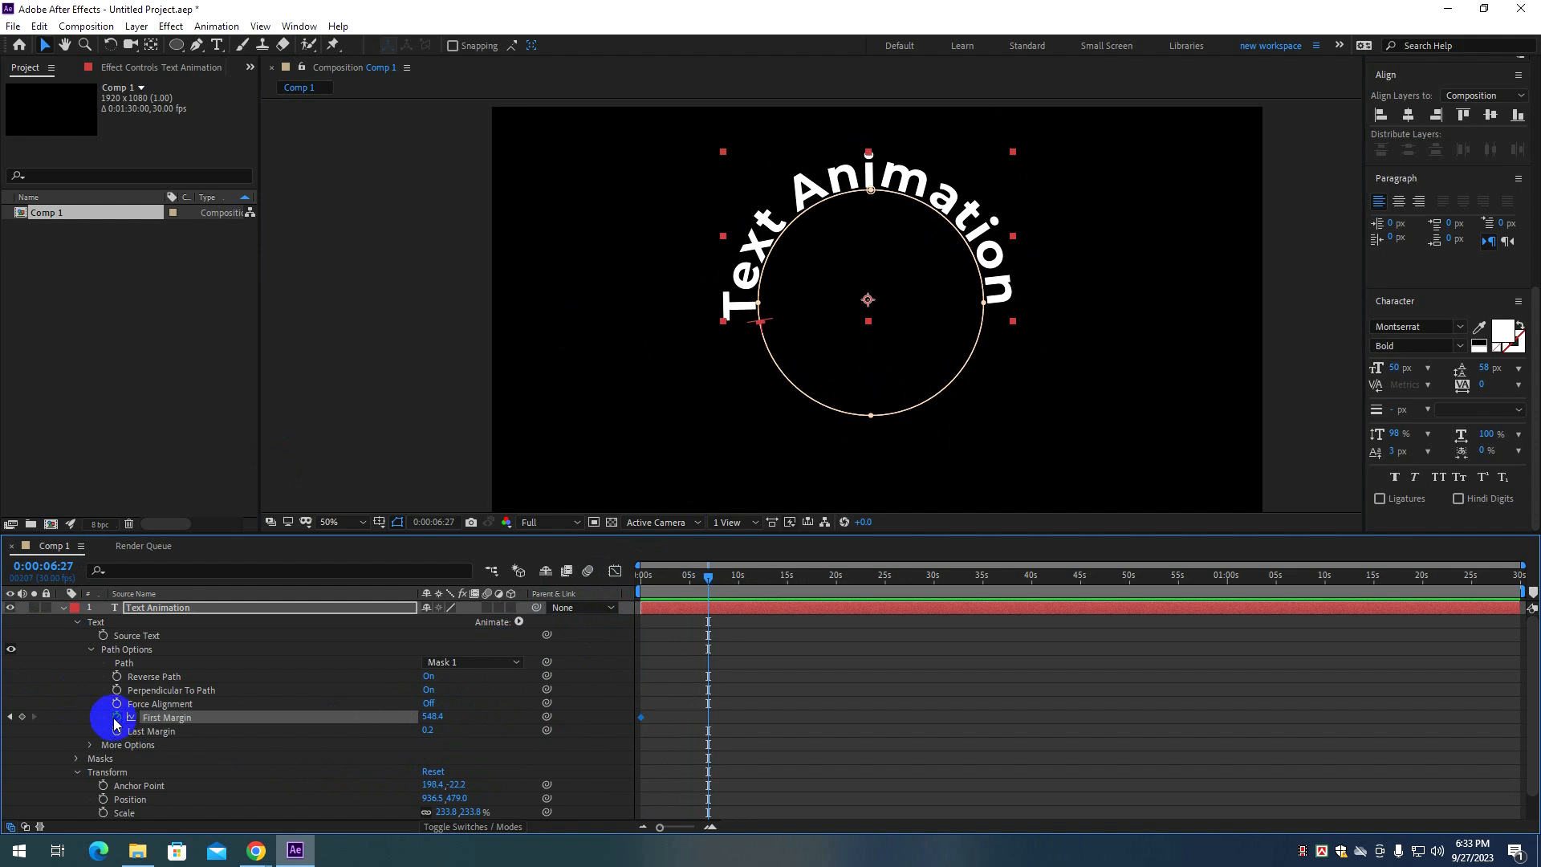
{"action": "left_click_drag", "start_coordinate": [428, 717], "coordinate": [1029, 703]}
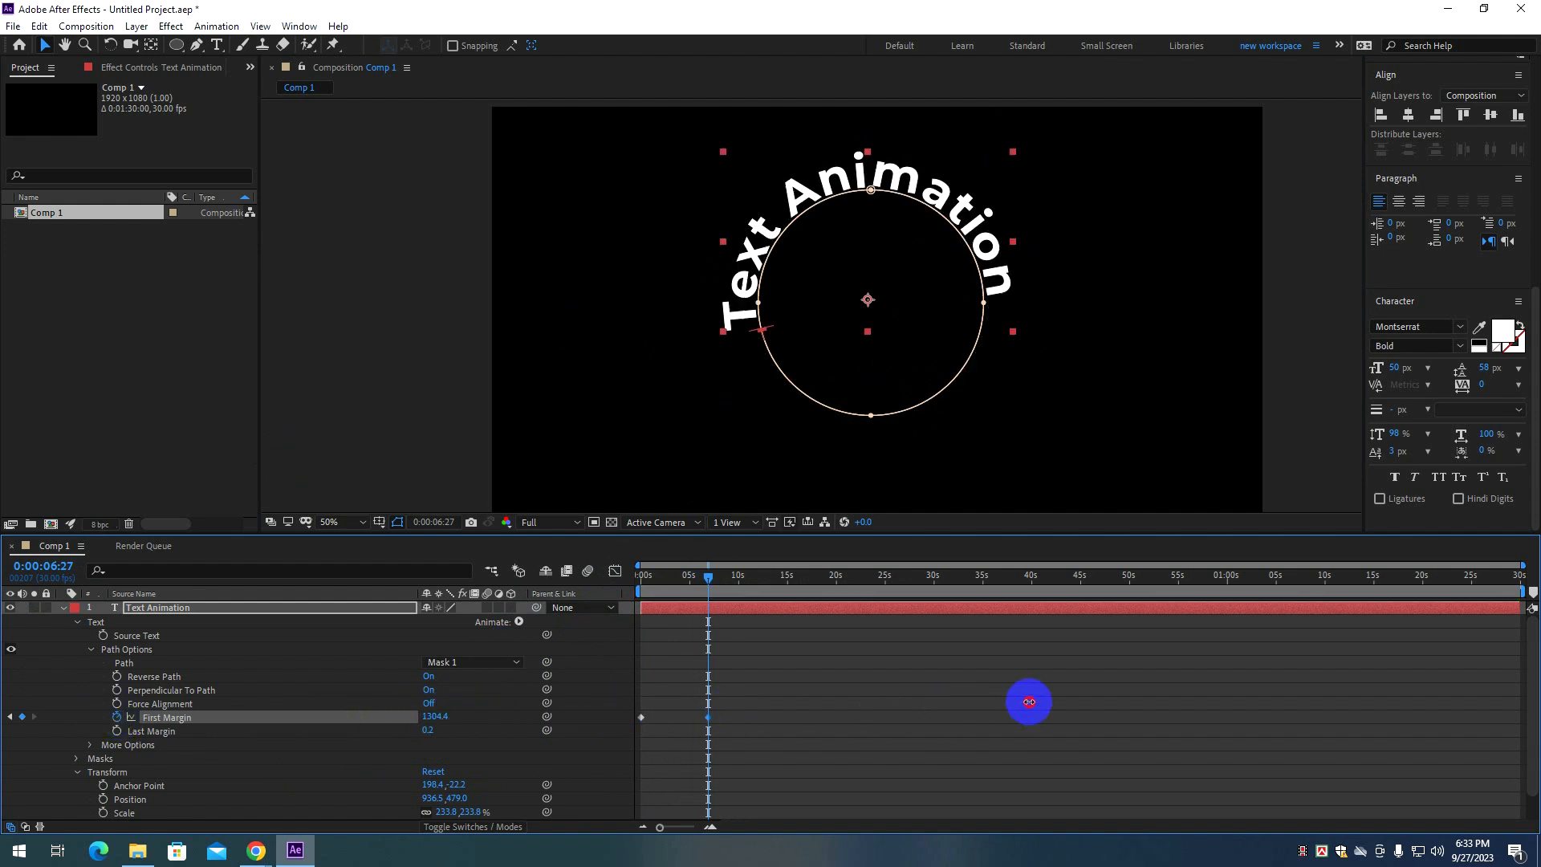
Preview the circular text motion, move the second First Margin keyframe to about 15 seconds, and preview it again from the start.
{"action": "left_click_drag", "start_coordinate": [710, 578], "coordinate": [578, 584]}
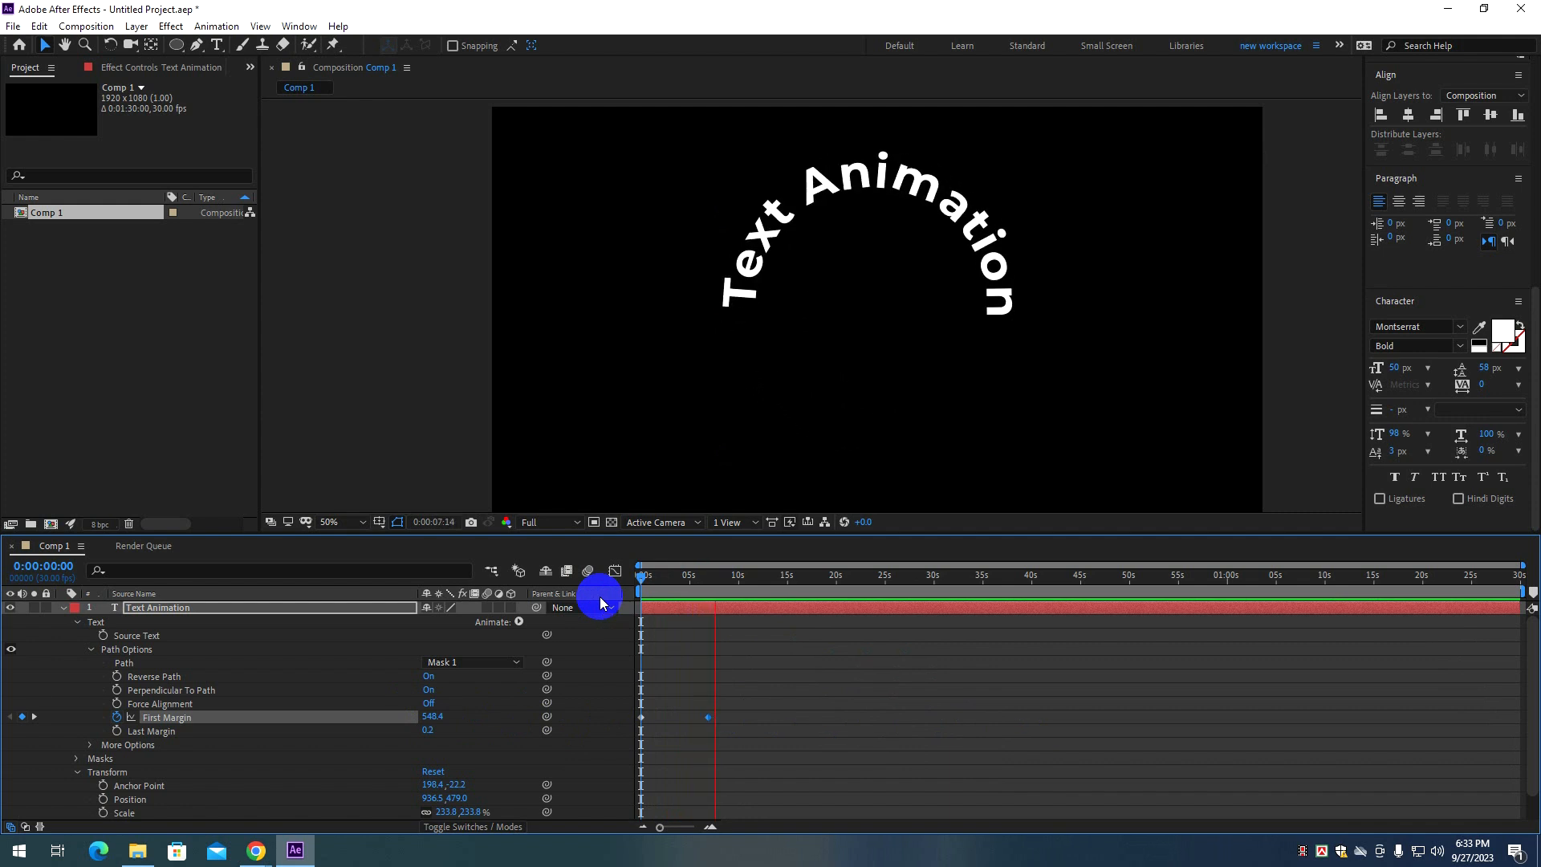
{"action": "left_click_drag", "start_coordinate": [708, 717], "coordinate": [785, 717]}
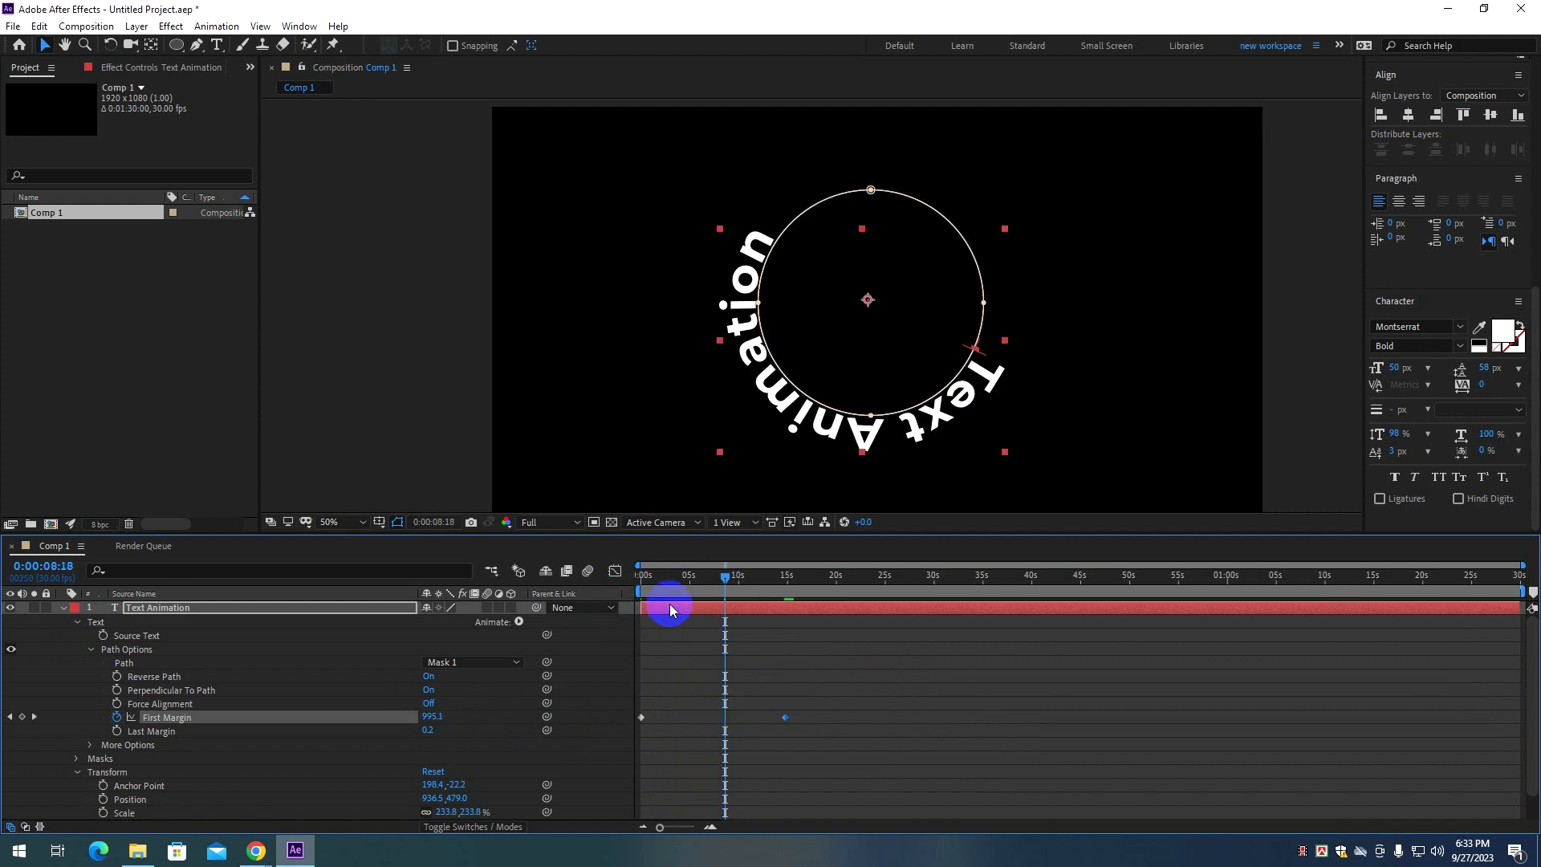
{"action": "key", "text": "space"}
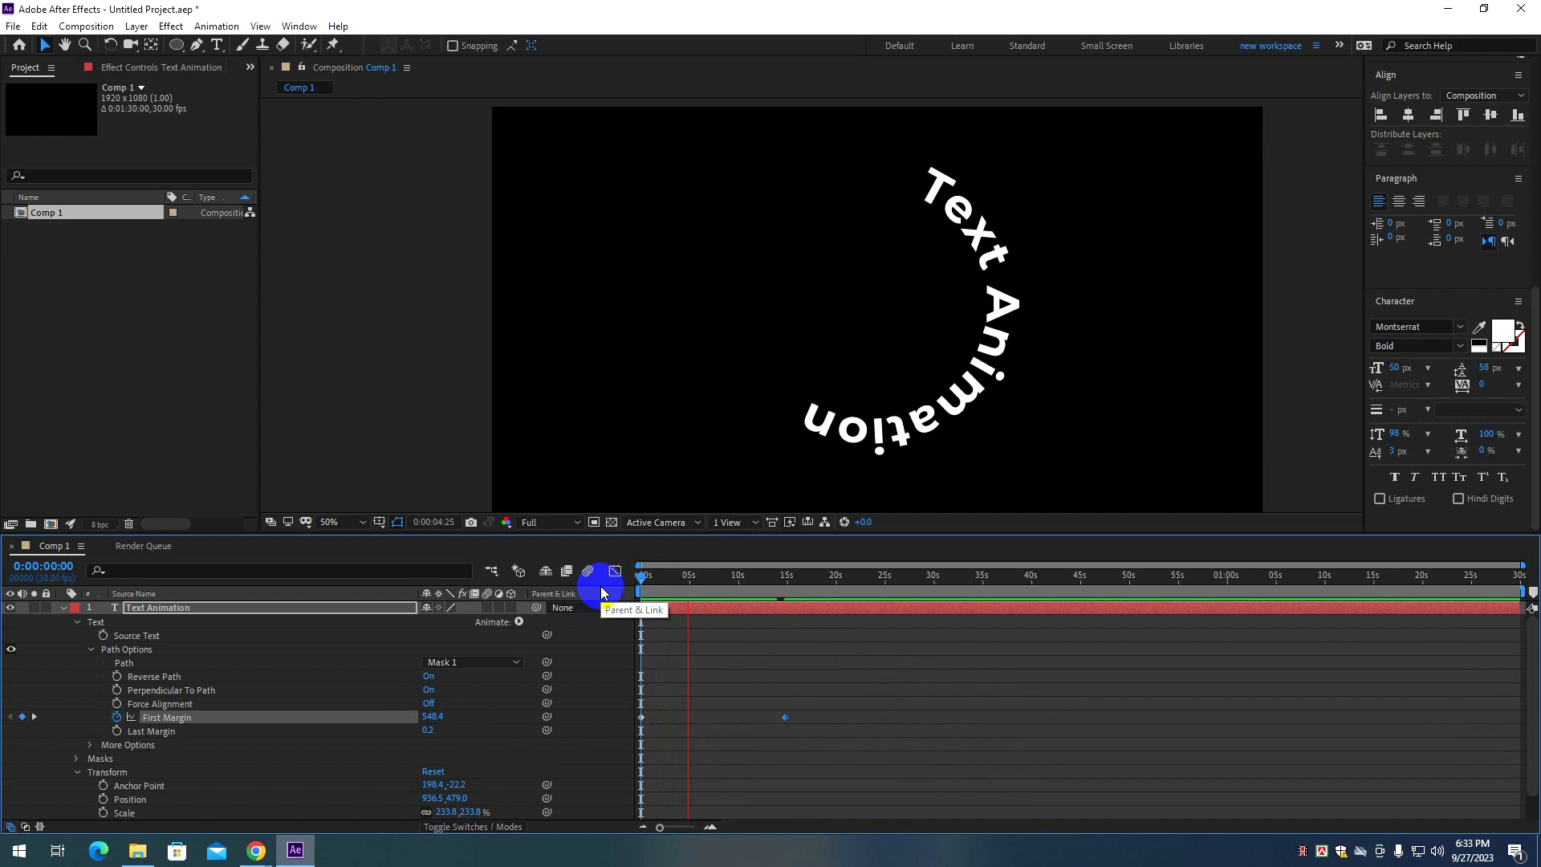
{"action": "left_click_drag", "start_coordinate": [704, 580], "coordinate": [614, 585]}
Remove the circular mask and the path animation from the "Text Animation" layer, and deselect the layer.
{"action": "left_click", "coordinate": [77, 624]}
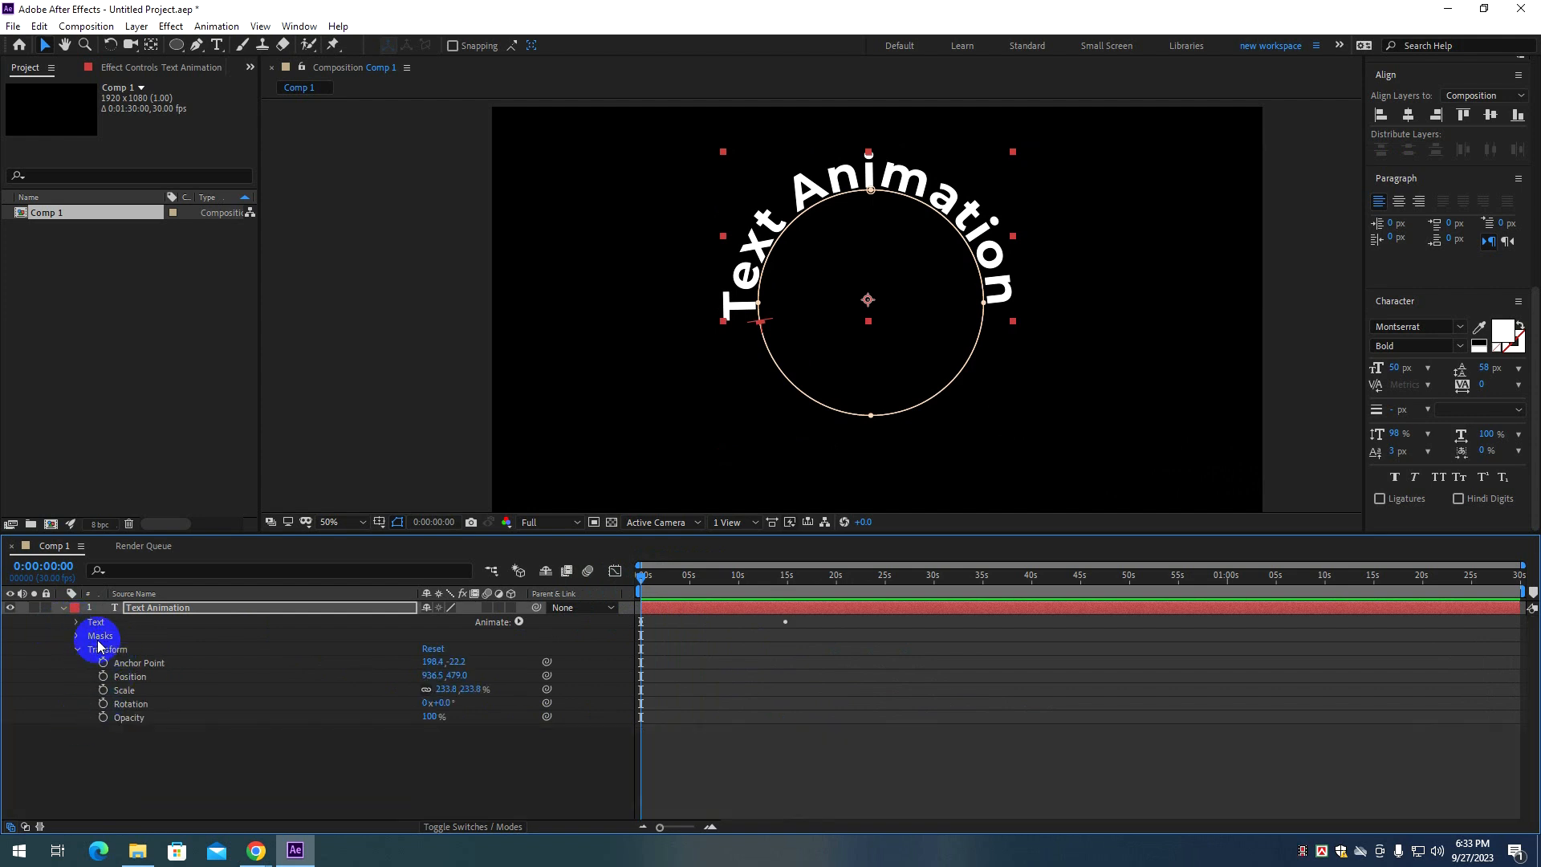
{"action": "left_click", "coordinate": [77, 635]}
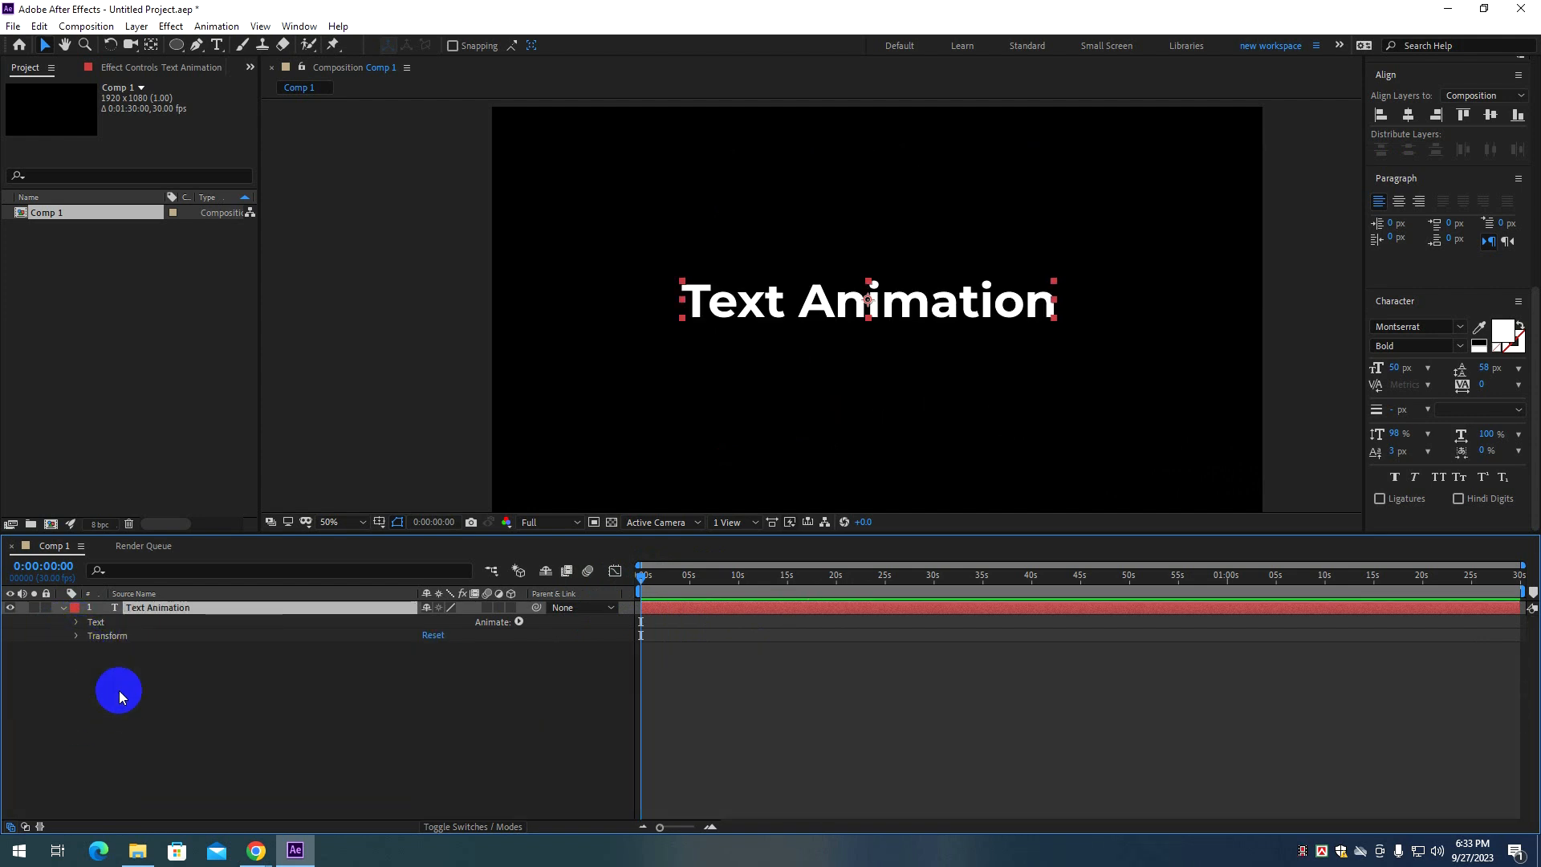
{"action": "left_click", "coordinate": [120, 692]}
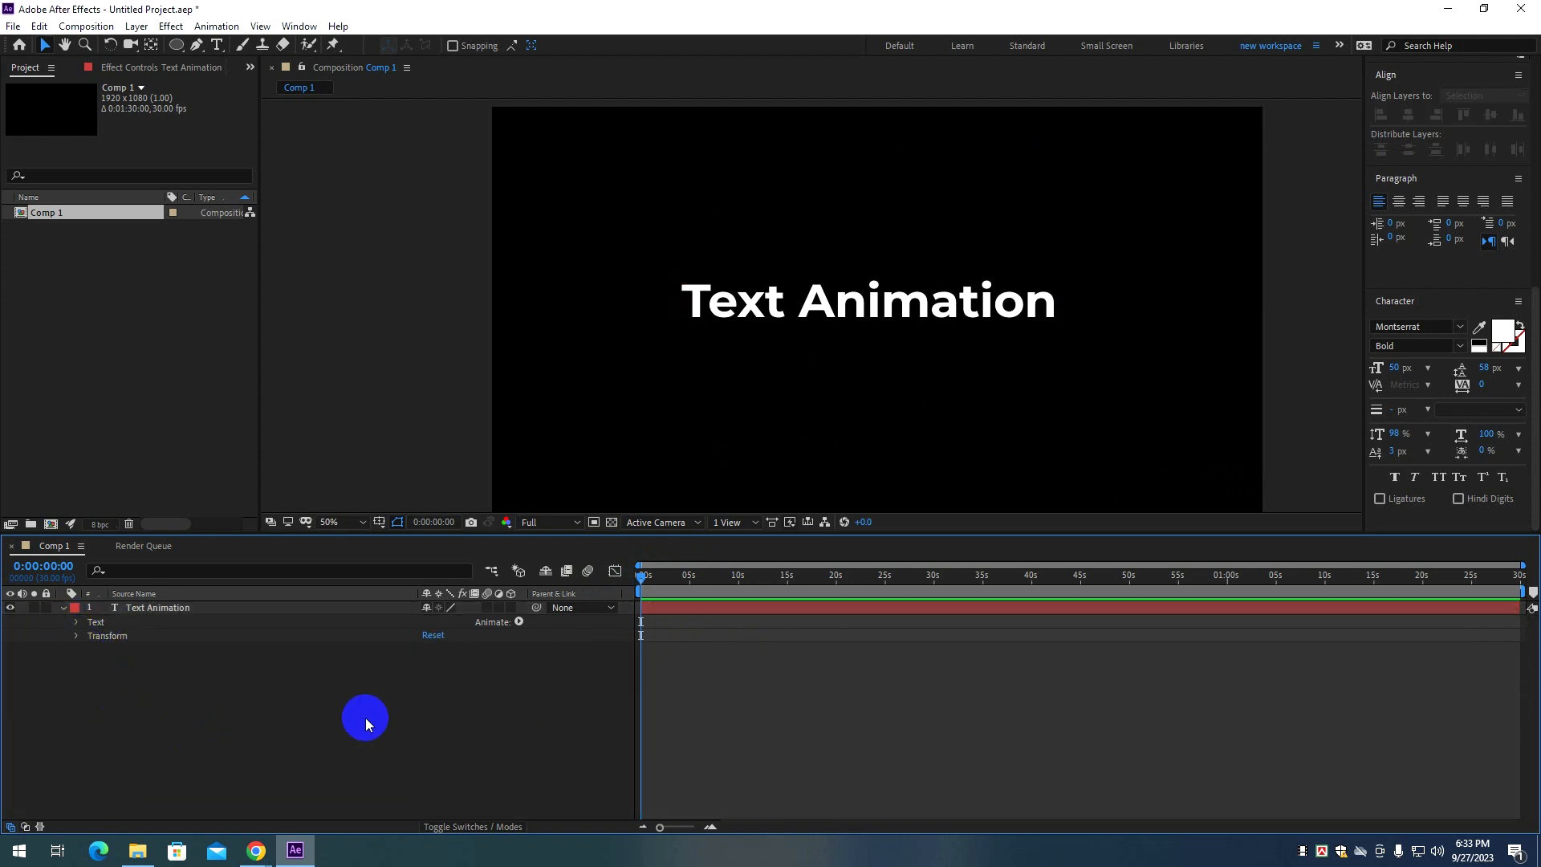
Draw an open, wavy four-point mask path across the whole composition on the "Text Animation" layer with the Pen tool.
{"action": "left_click", "coordinate": [707, 605]}
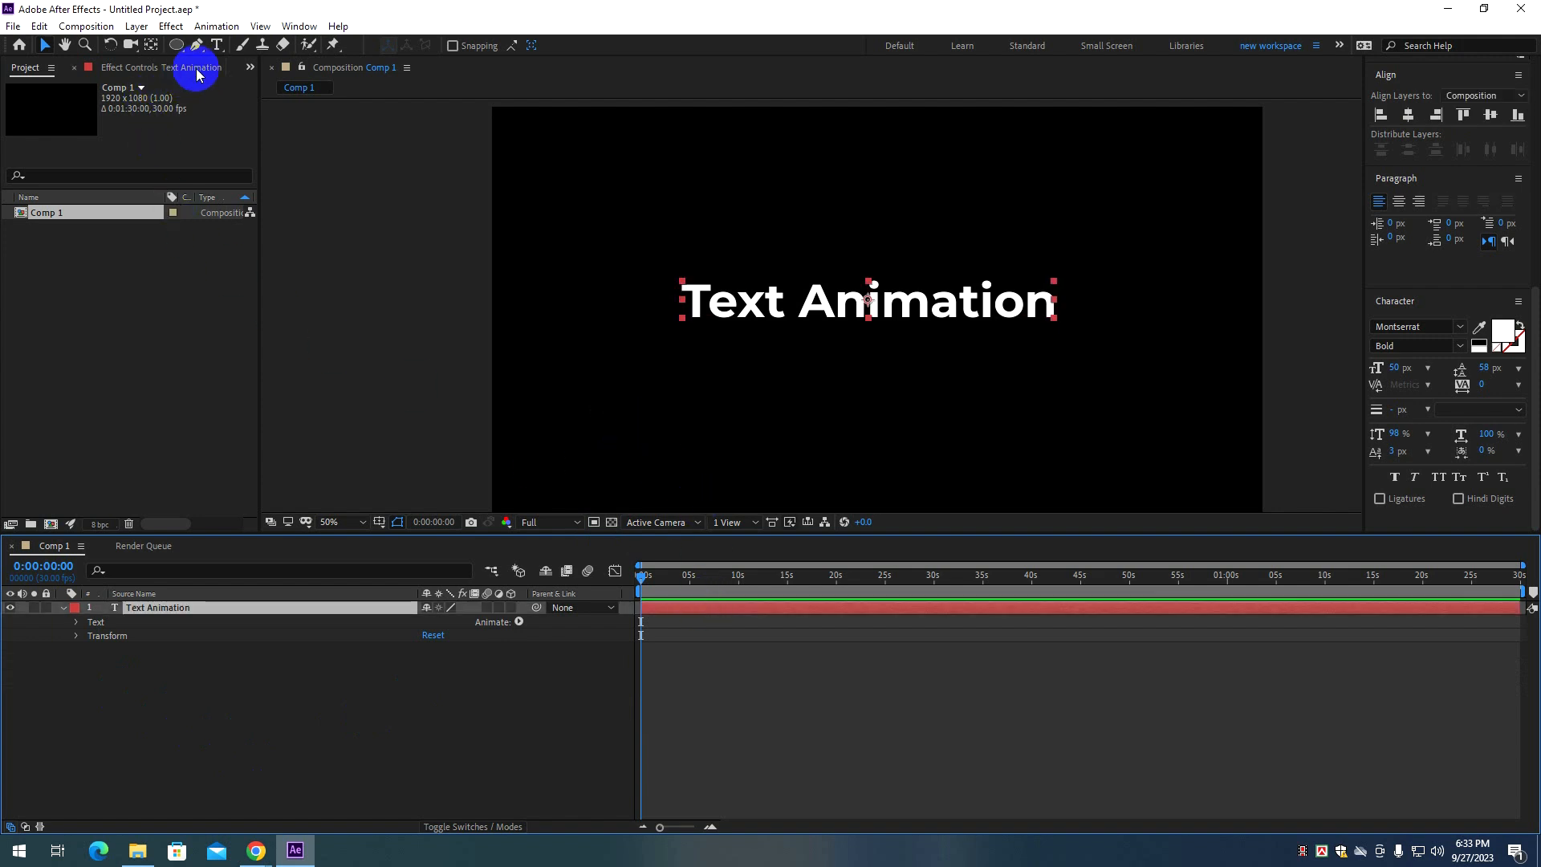
{"action": "left_click_drag", "start_coordinate": [179, 50], "coordinate": [244, 64]}
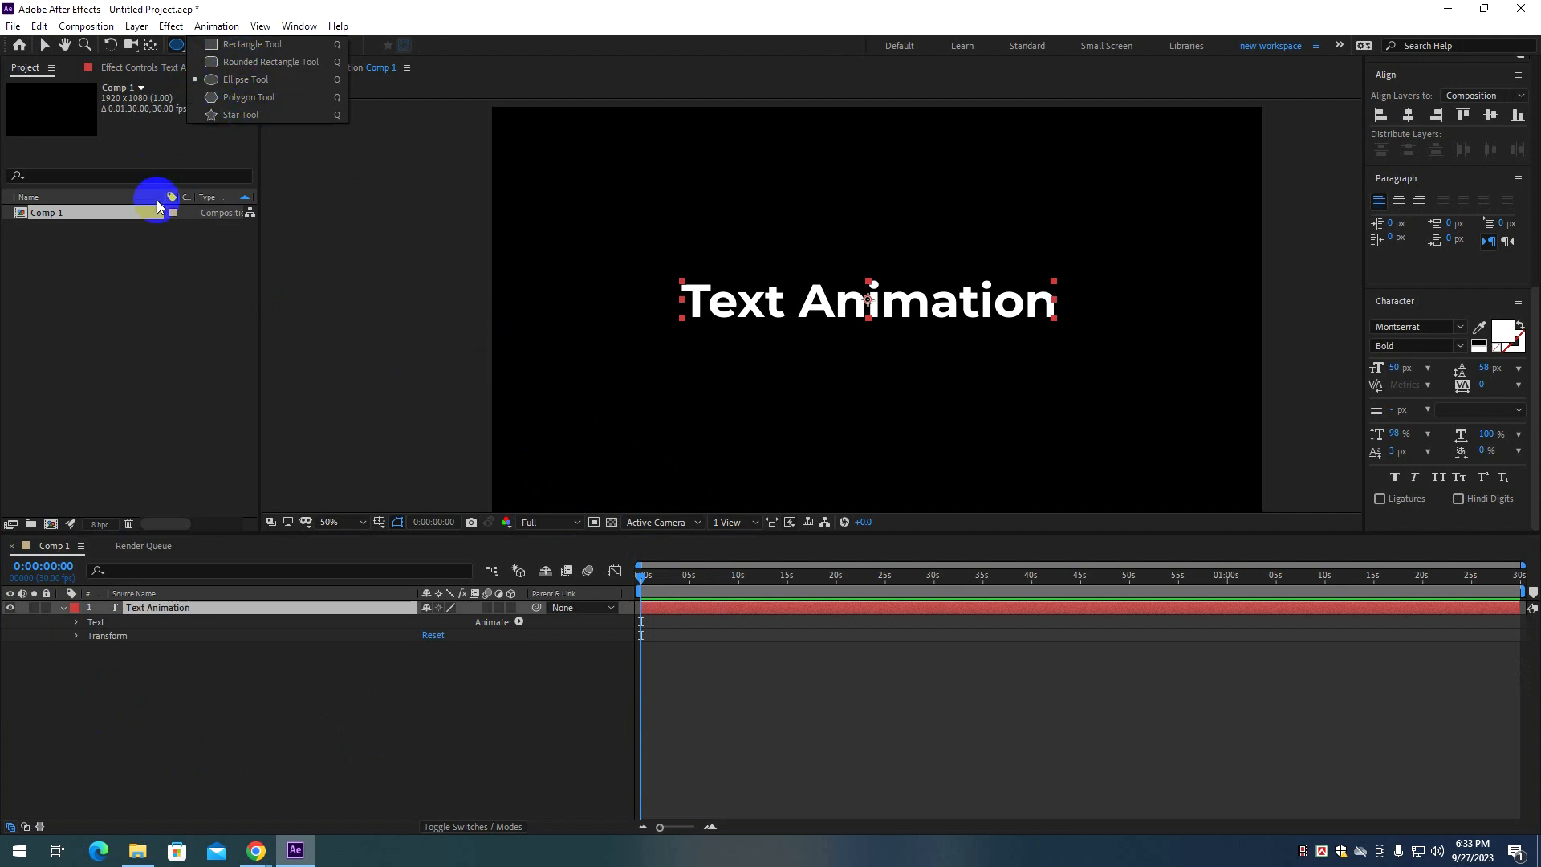
{"action": "left_click", "coordinate": [156, 294]}
{"action": "left_click", "coordinate": [197, 45]}
{"action": "scroll", "coordinate": [627, 348], "scroll_direction": "down", "scroll_amount": 1}
{"action": "scroll", "coordinate": [626, 348], "scroll_direction": "up", "scroll_amount": 1}
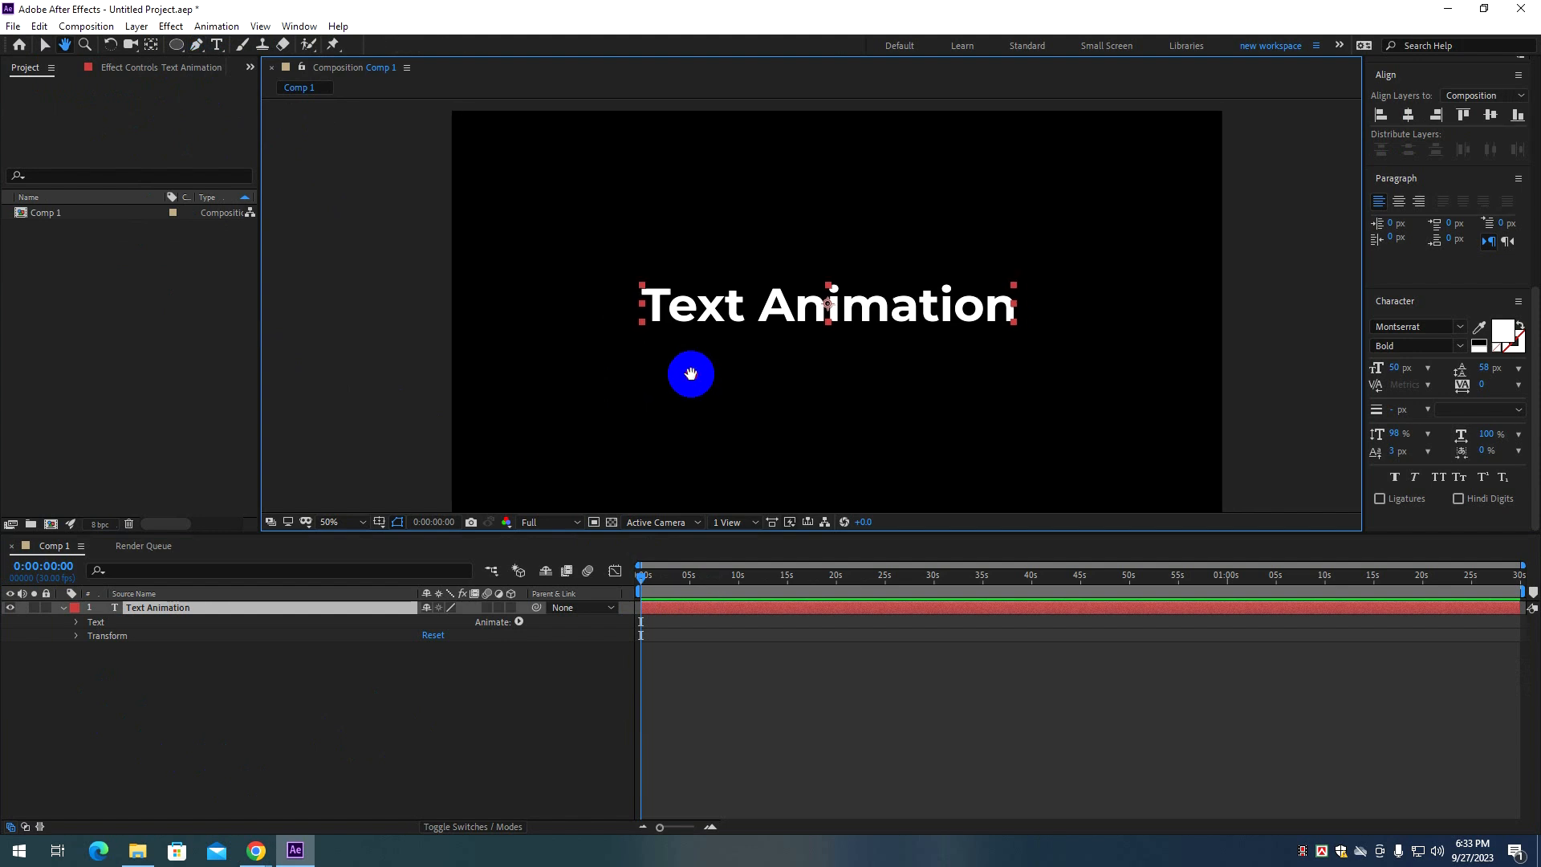
{"action": "left_click", "coordinate": [378, 361]}
{"action": "left_click_drag", "start_coordinate": [602, 356], "coordinate": [788, 457]}
{"action": "left_click_drag", "start_coordinate": [930, 226], "coordinate": [1058, 106]}
{"action": "left_click_drag", "start_coordinate": [1240, 332], "coordinate": [1282, 464]}
{"action": "key", "text": "v"}
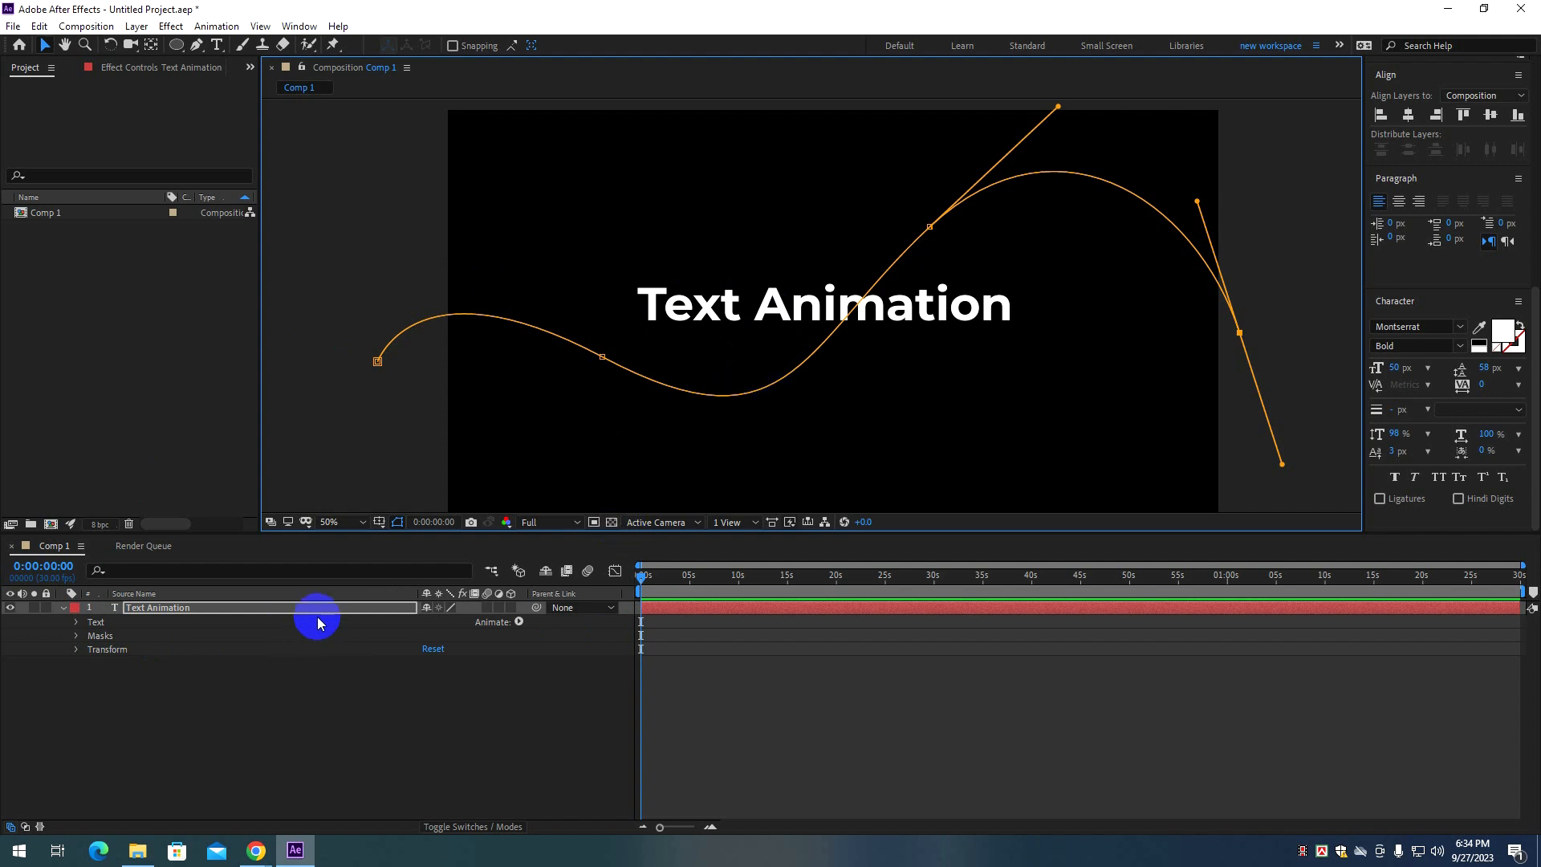
Expand the text layer's Path Options and set its Path to the wavy Mask 1.
{"action": "left_click", "coordinate": [77, 623]}
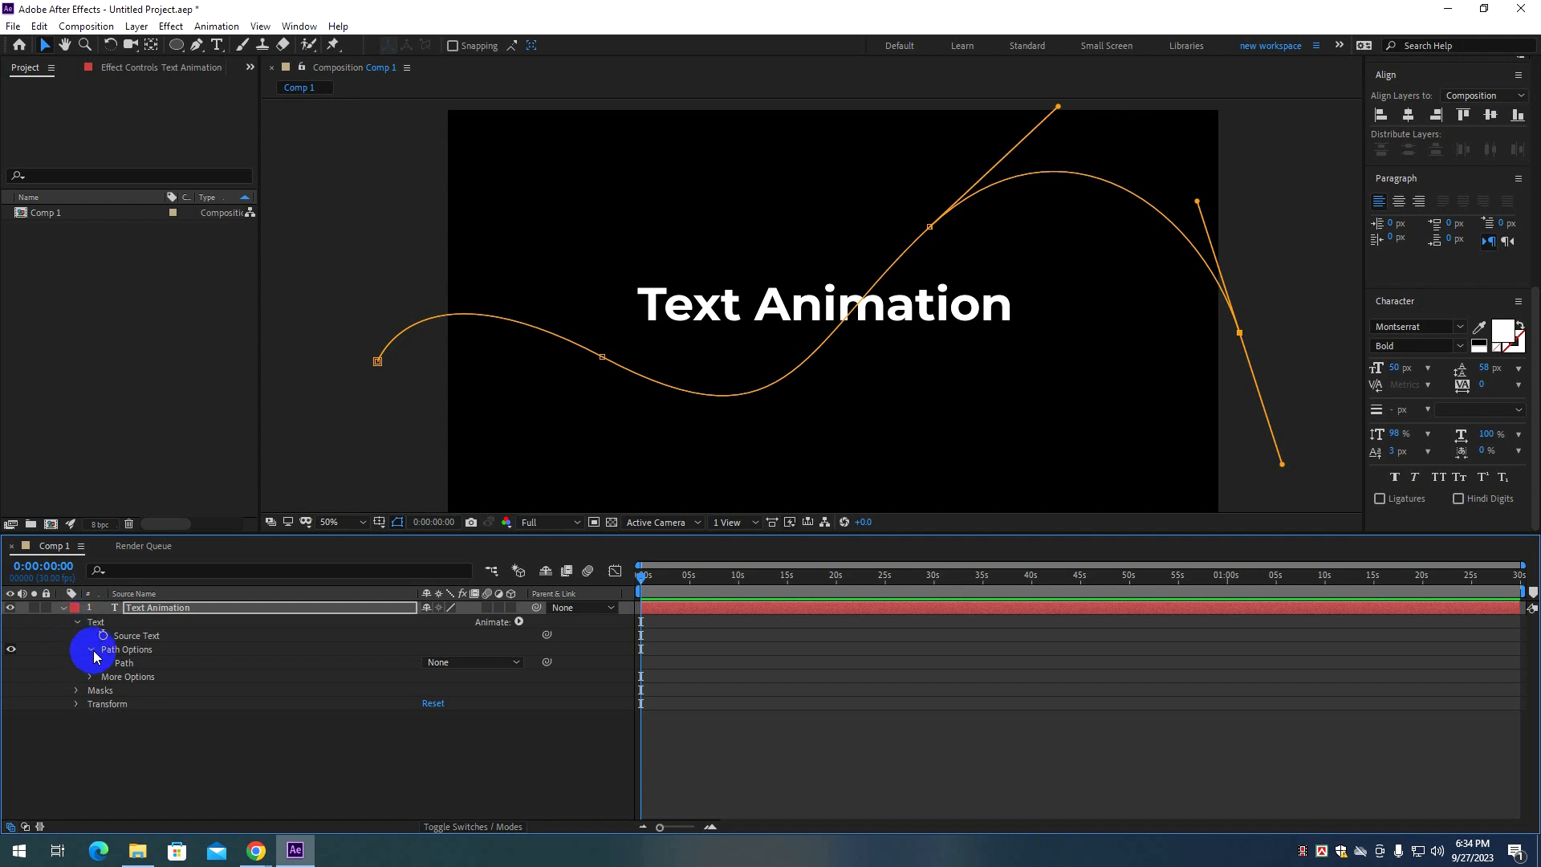
{"action": "left_click", "coordinate": [94, 657]}
{"action": "left_click", "coordinate": [434, 663]}
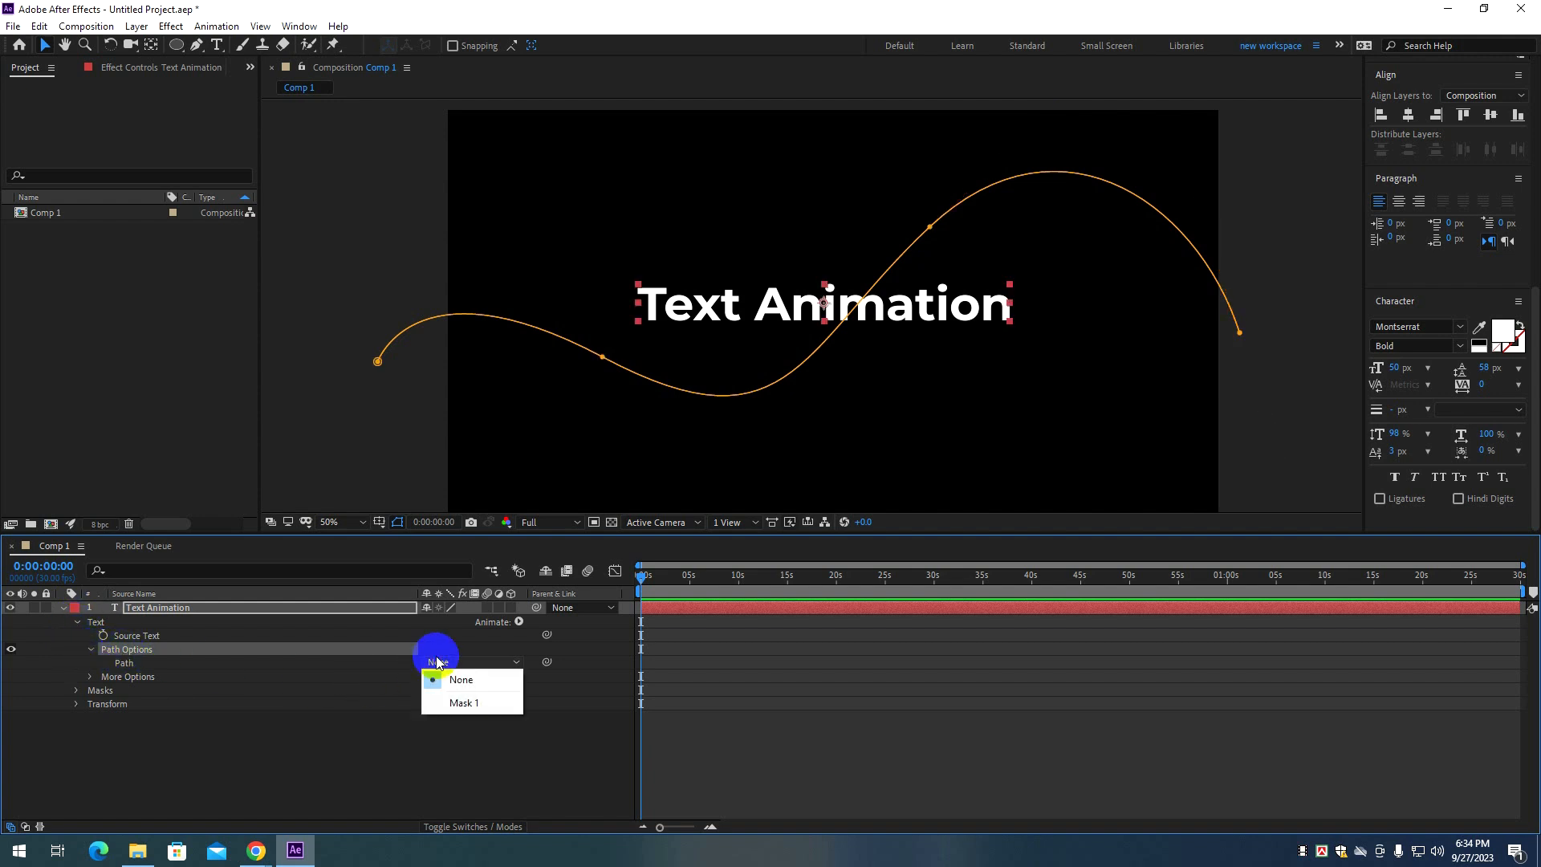
{"action": "left_click", "coordinate": [446, 703]}
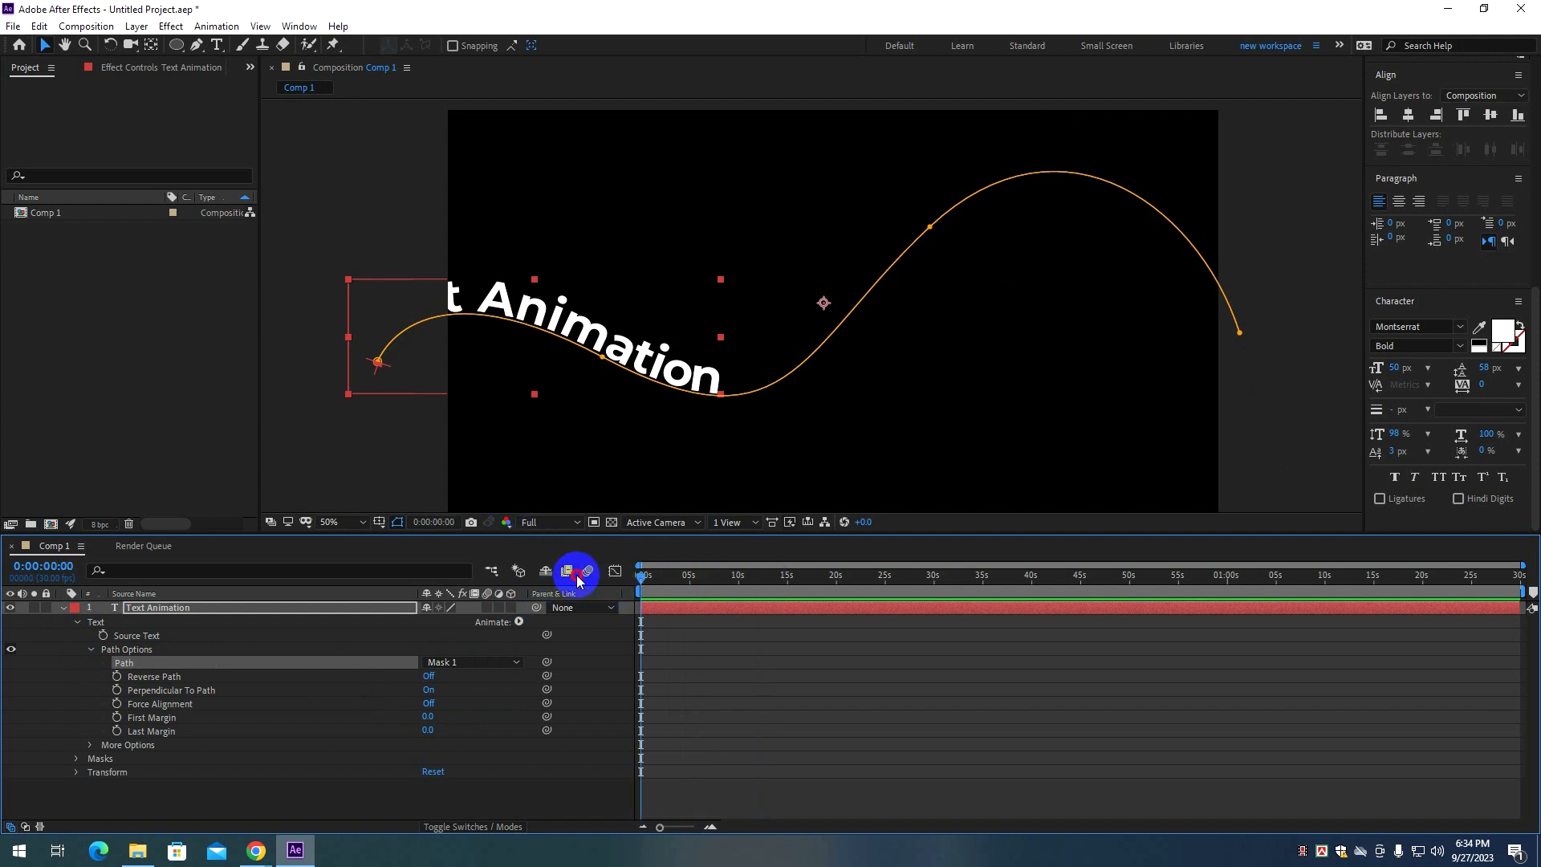
Keyframe First Margin from -371 at frame 0 to about 1071 at 0:00:07:14, and preview the text travelling along the curve.
{"action": "left_click_drag", "start_coordinate": [428, 716], "coordinate": [121, 730]}
{"action": "left_click", "coordinate": [118, 717]}
{"action": "left_click_drag", "start_coordinate": [637, 592], "coordinate": [701, 578]}
{"action": "left_click_drag", "start_coordinate": [423, 722], "coordinate": [1535, 669]}
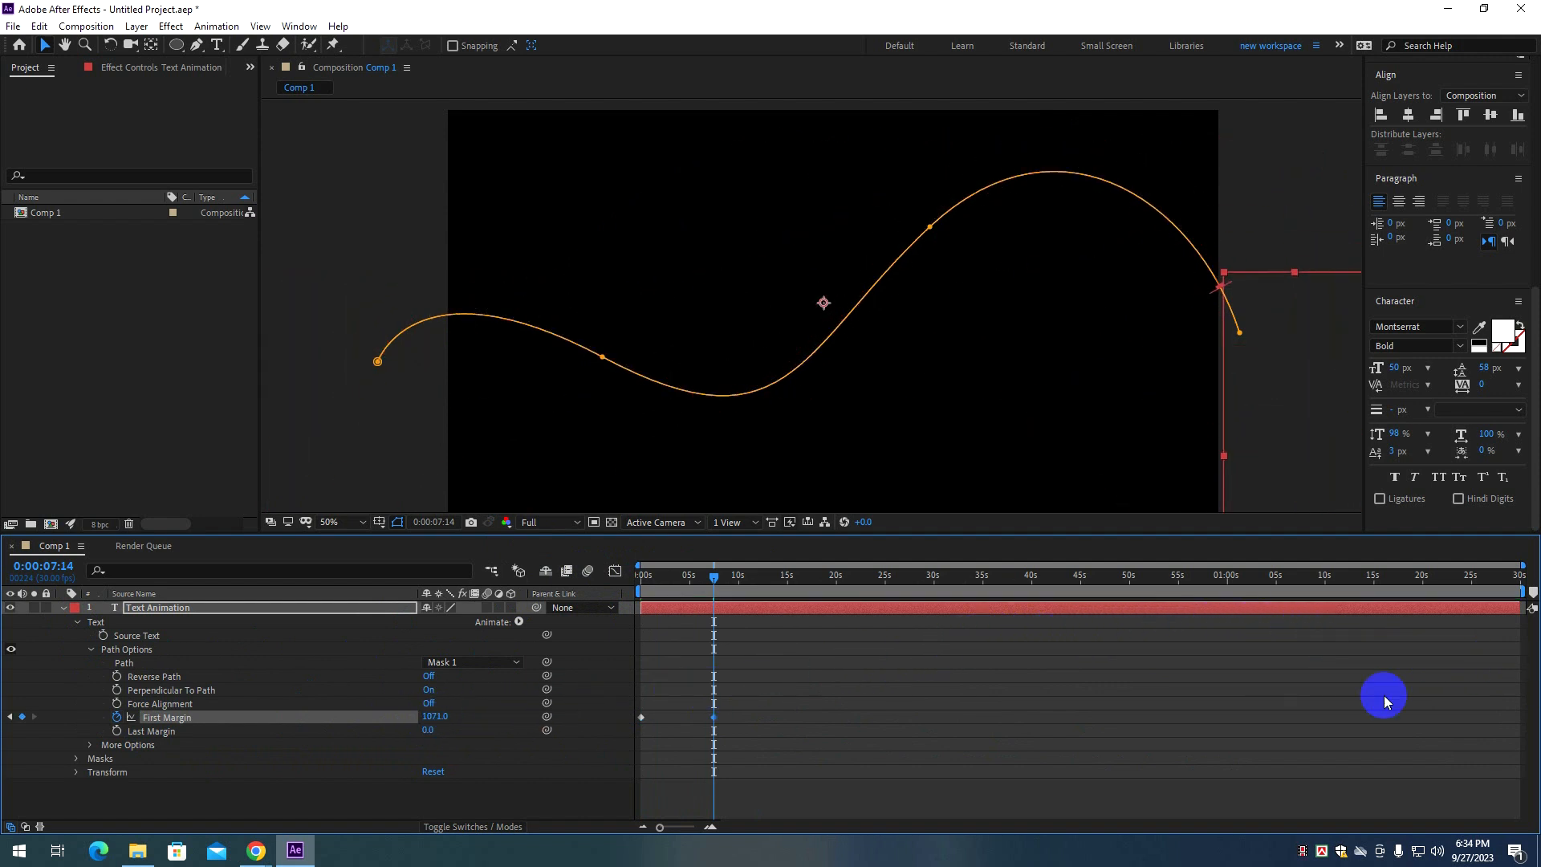
{"action": "left_click_drag", "start_coordinate": [713, 578], "coordinate": [561, 575]}
{"action": "key", "text": "space"}
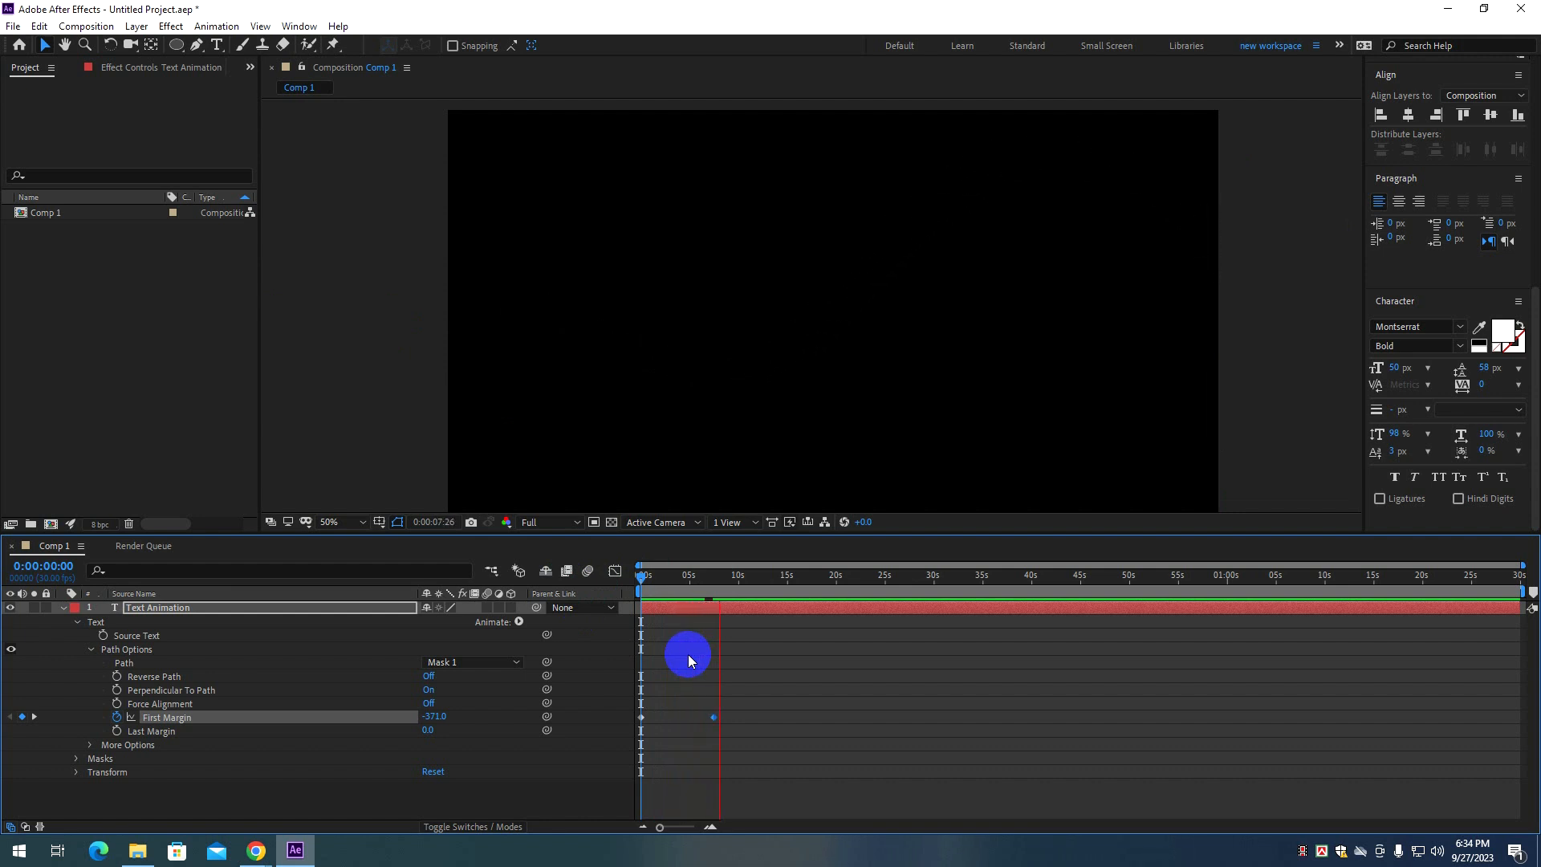
Replay the "Text Animation" layer's movement along the wavy path several times from the start of the timeline.
{"action": "key", "text": "space"}
{"action": "left_click_drag", "start_coordinate": [725, 578], "coordinate": [628, 585]}
{"action": "key", "text": "space"}
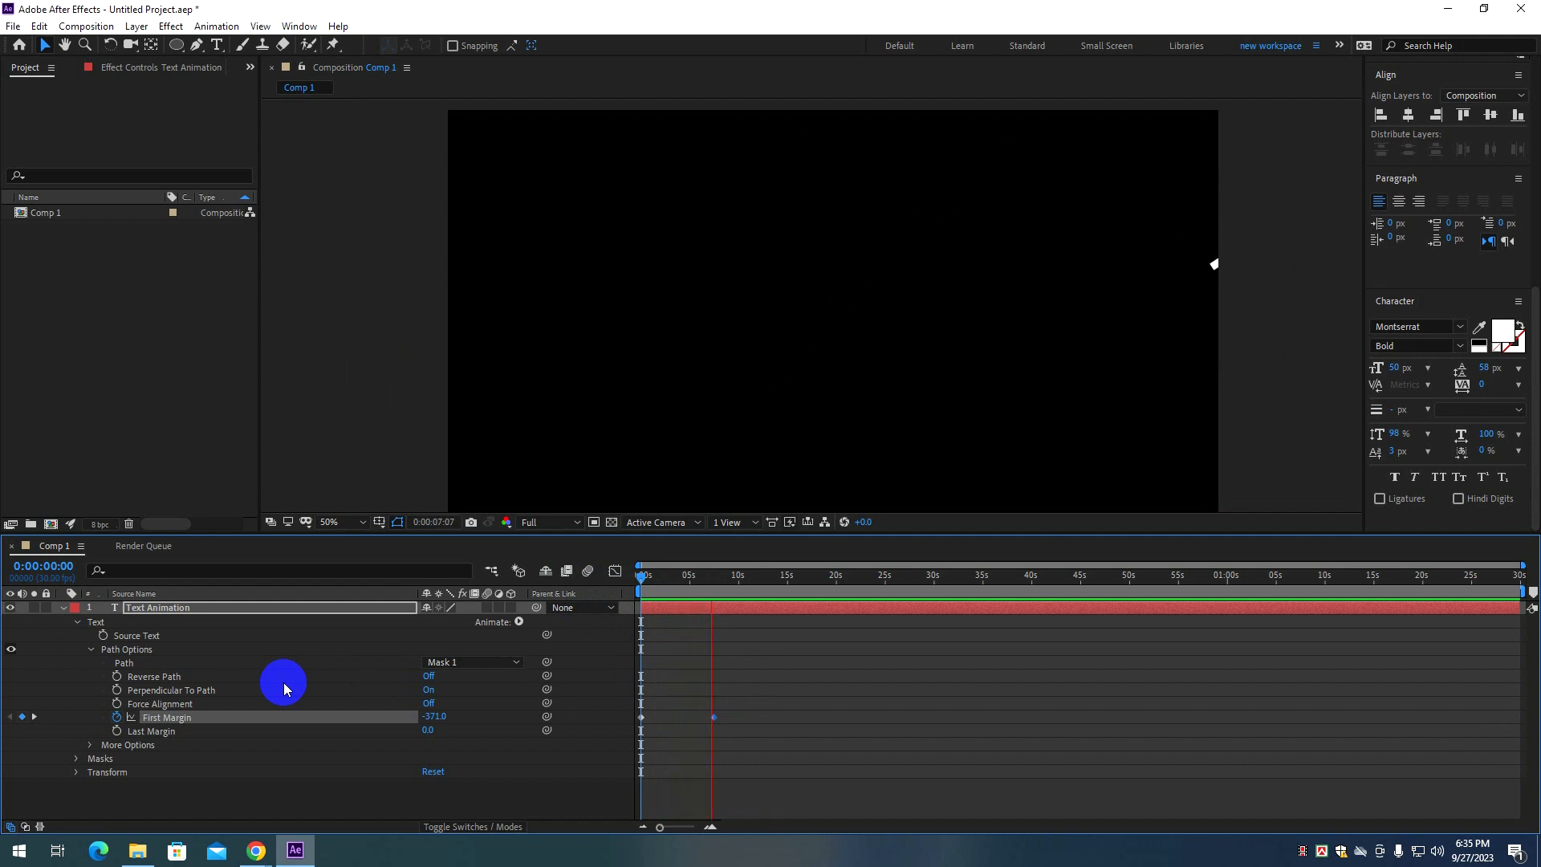
{"action": "left_click", "coordinate": [698, 590]}
{"action": "left_click_drag", "start_coordinate": [718, 584], "coordinate": [631, 594]}
{"action": "key", "text": "space"}
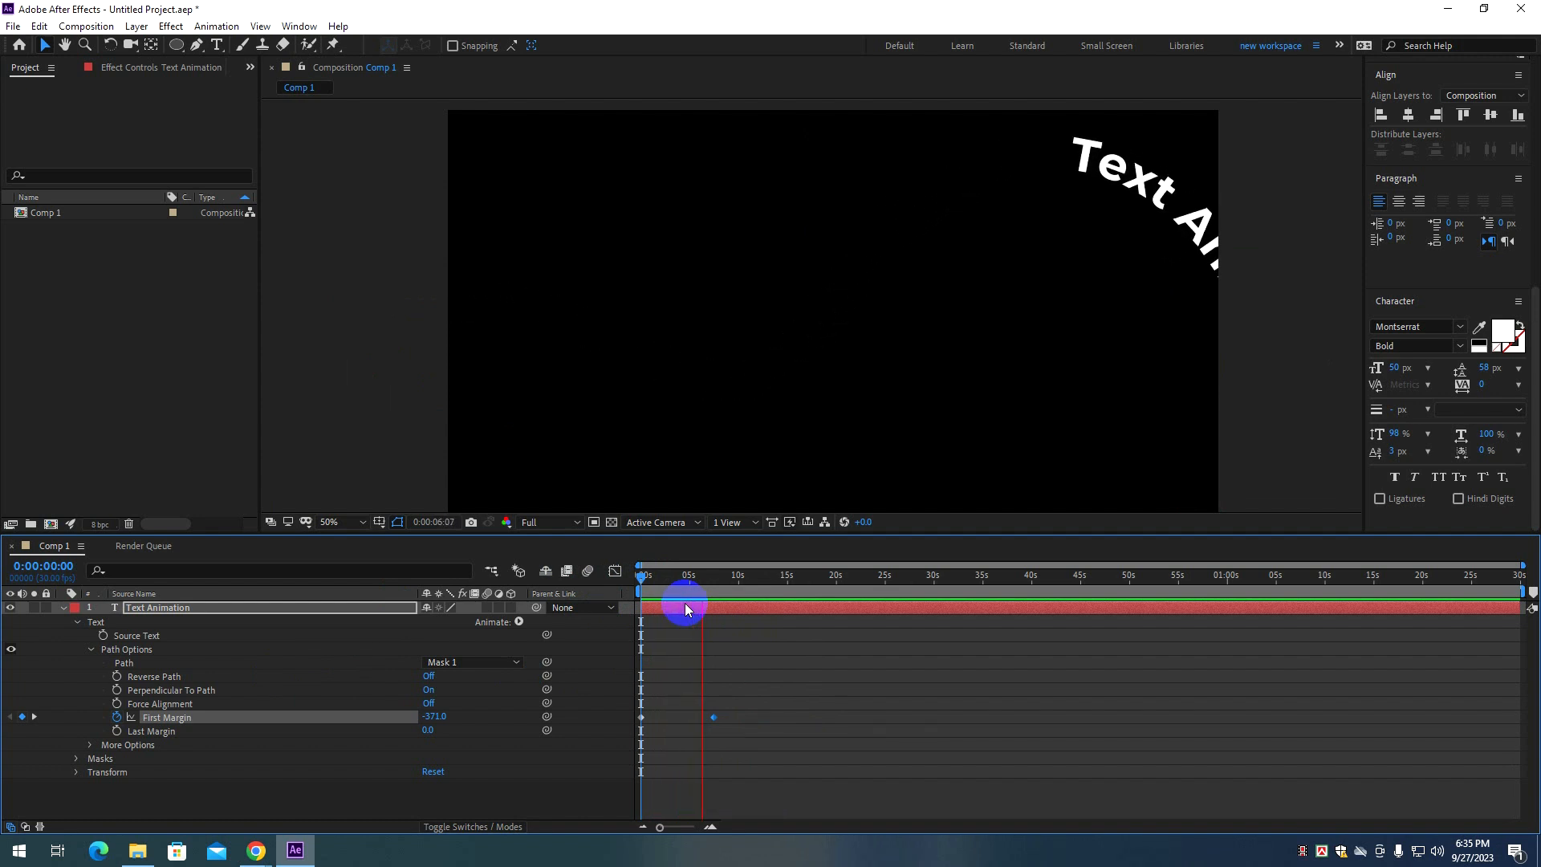
{"action": "key", "text": "space"}
{"action": "key", "text": "space"}
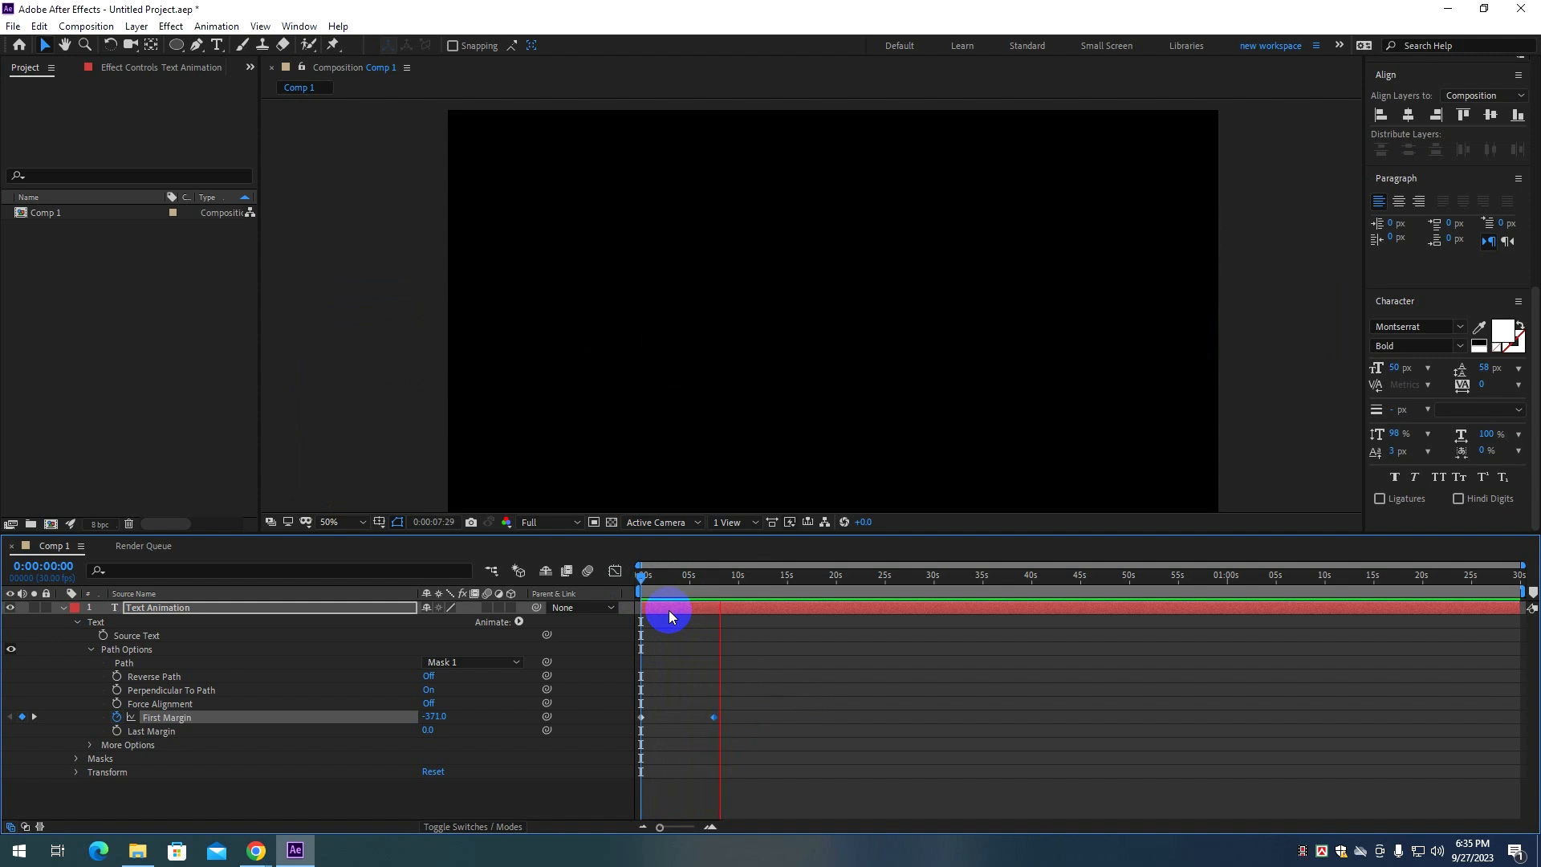
{"action": "key", "text": "space"}
{"action": "left_click_drag", "start_coordinate": [719, 585], "coordinate": [642, 598]}
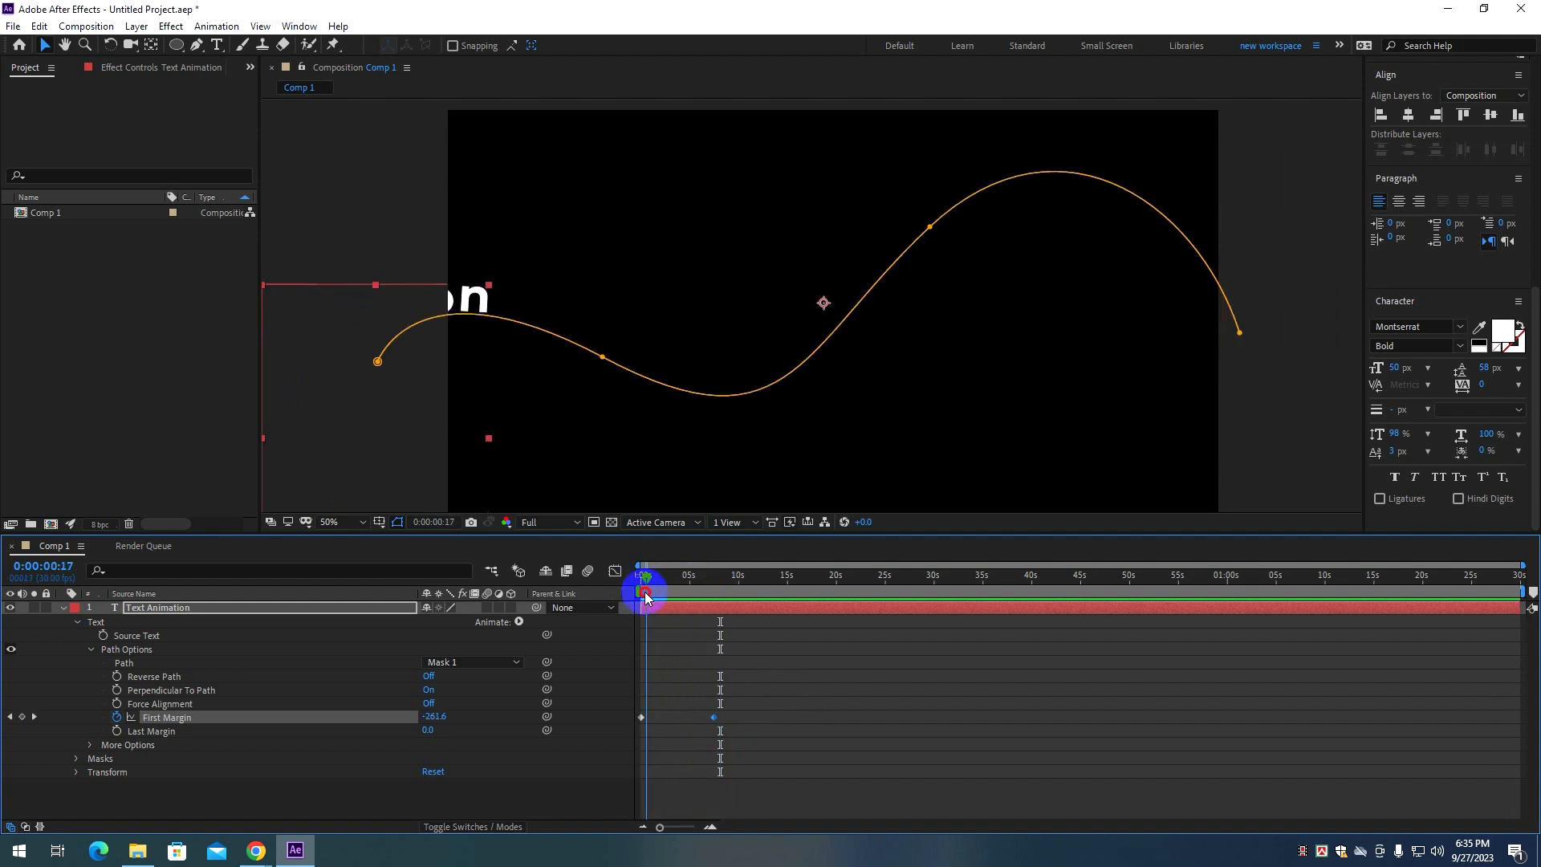
{"action": "key", "text": "space"}
{"action": "key", "text": "space"}
Set the text layer's Path to None, clearing its margin keyframes, and assign it to Mask 1 again.
{"action": "left_click", "coordinate": [437, 662]}
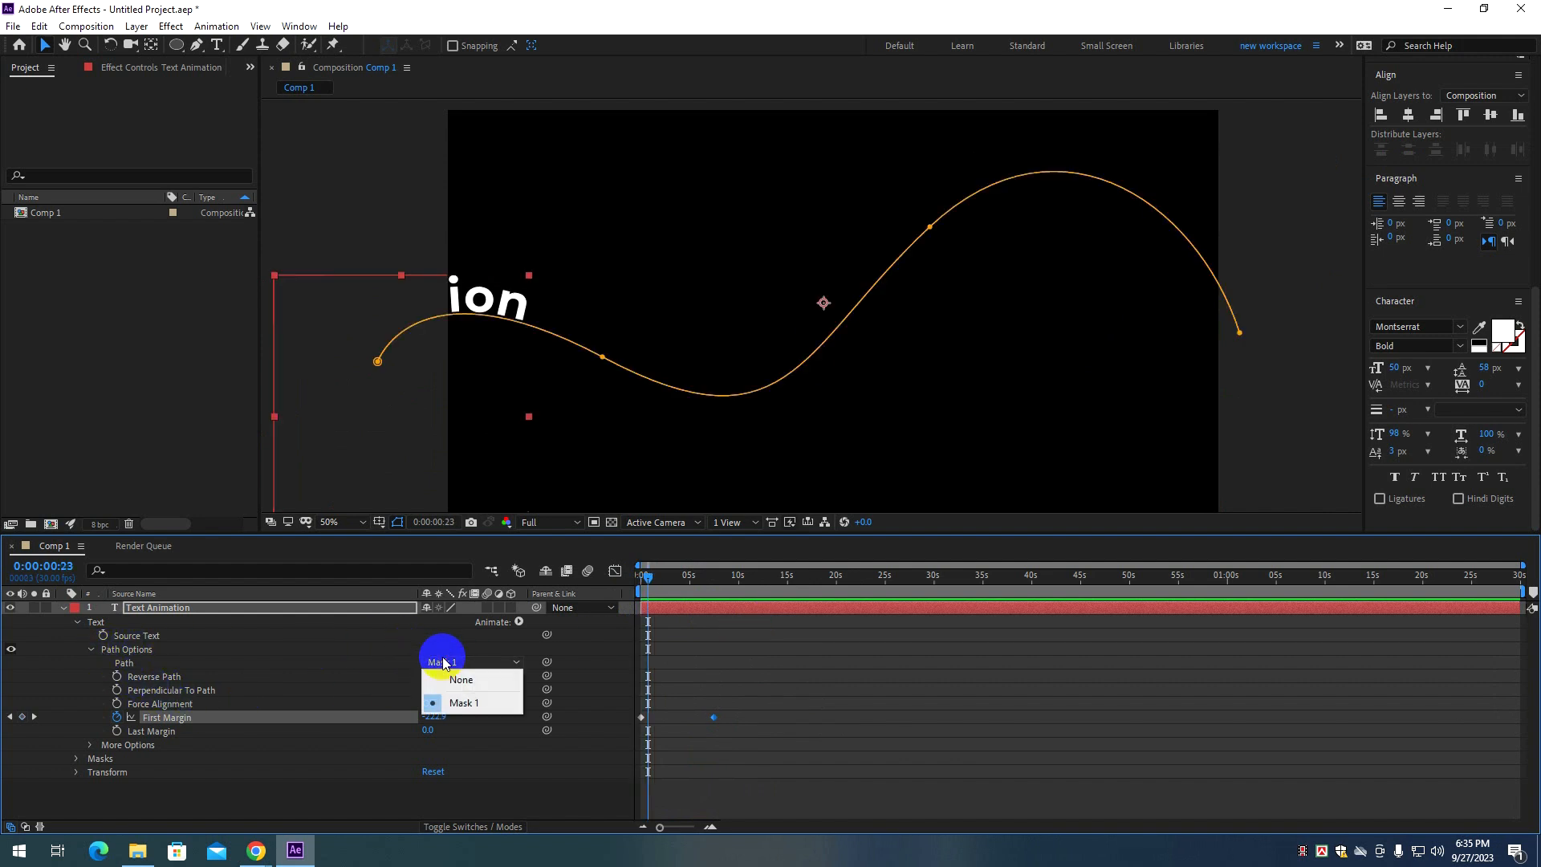
{"action": "left_click", "coordinate": [109, 651]}
{"action": "left_click", "coordinate": [447, 662]}
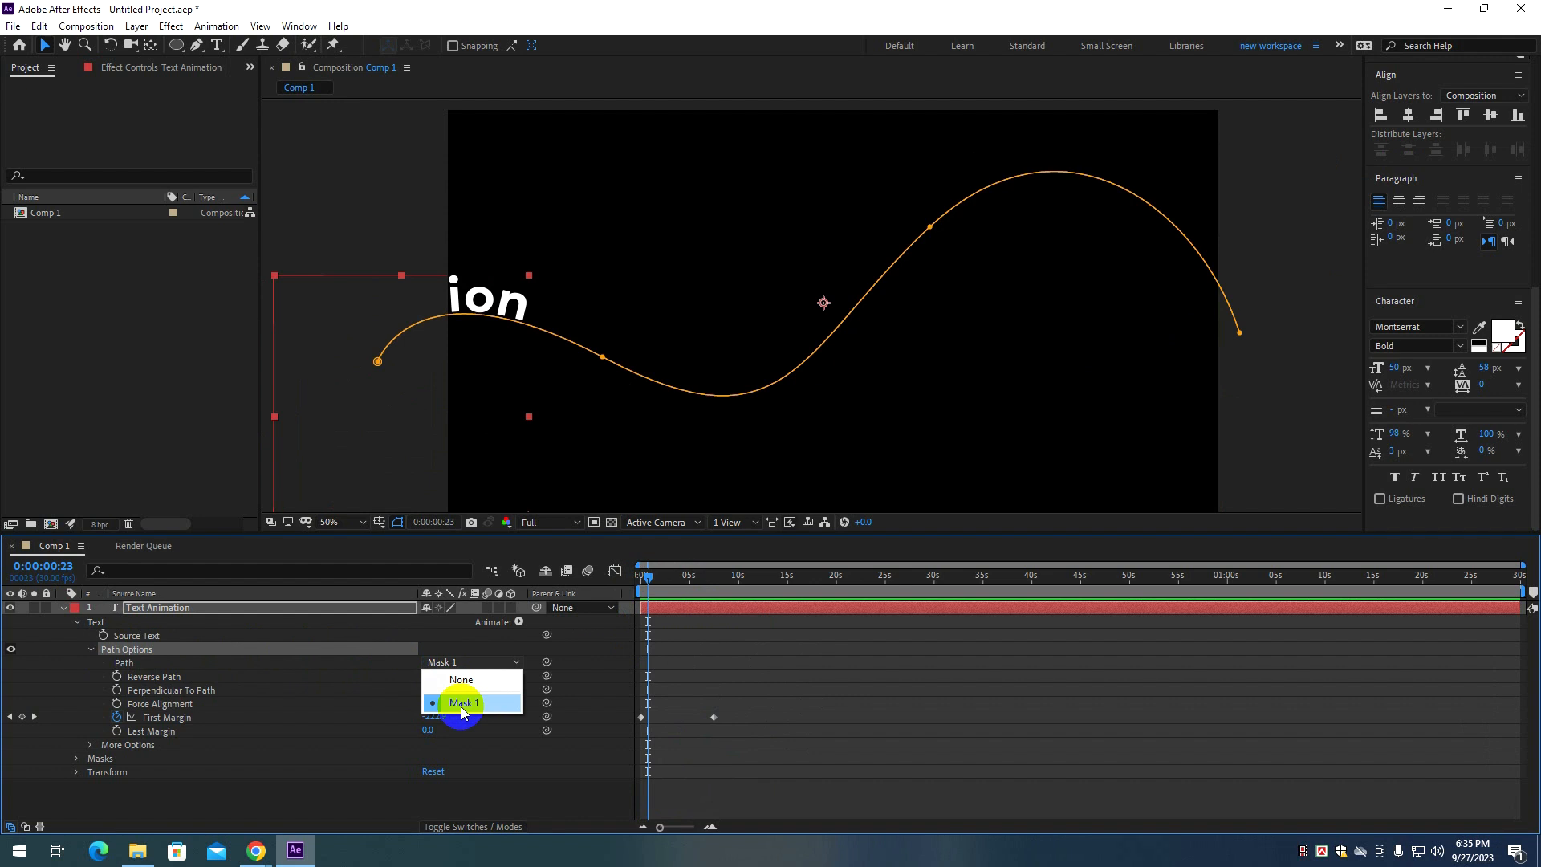
{"action": "left_click", "coordinate": [462, 680]}
{"action": "left_click", "coordinate": [473, 664]}
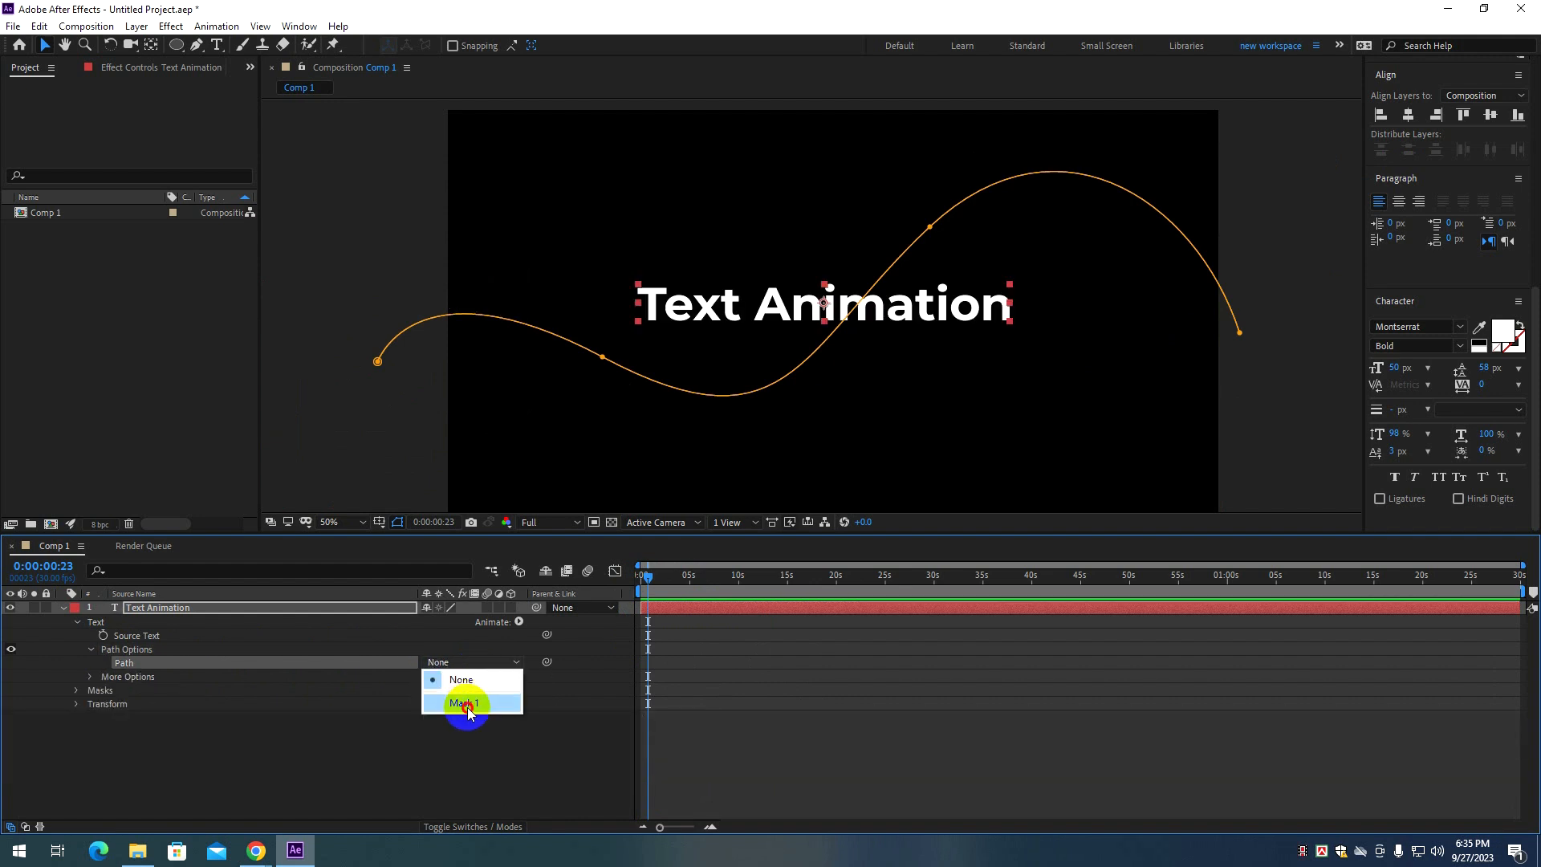
{"action": "left_click", "coordinate": [464, 704]}
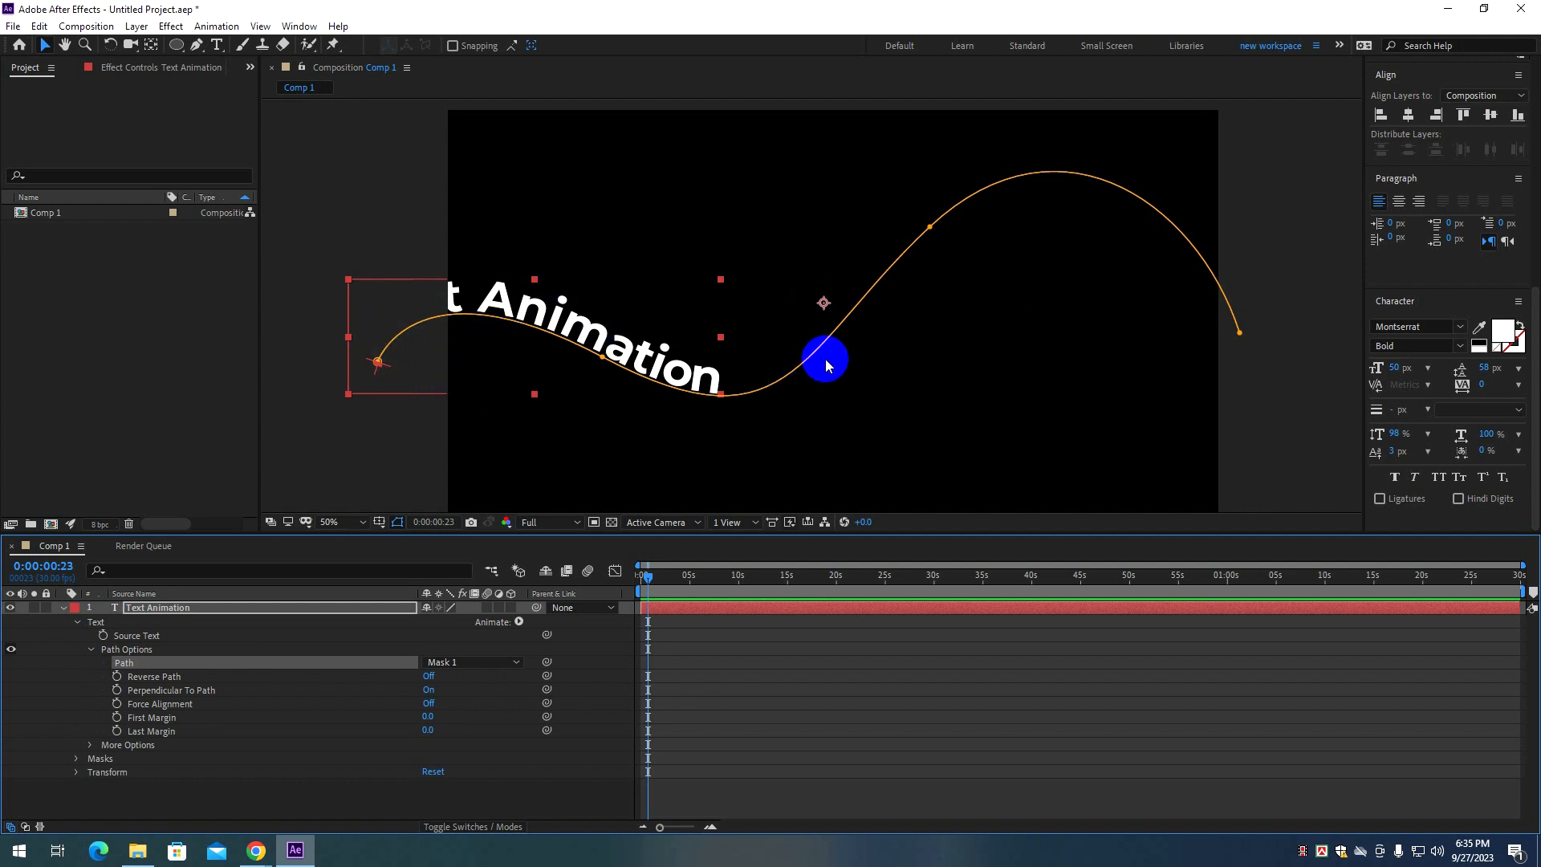
Try a First Margin of 726 at frame 0 and return Last Margin to 0.
{"action": "left_click", "coordinate": [639, 554]}
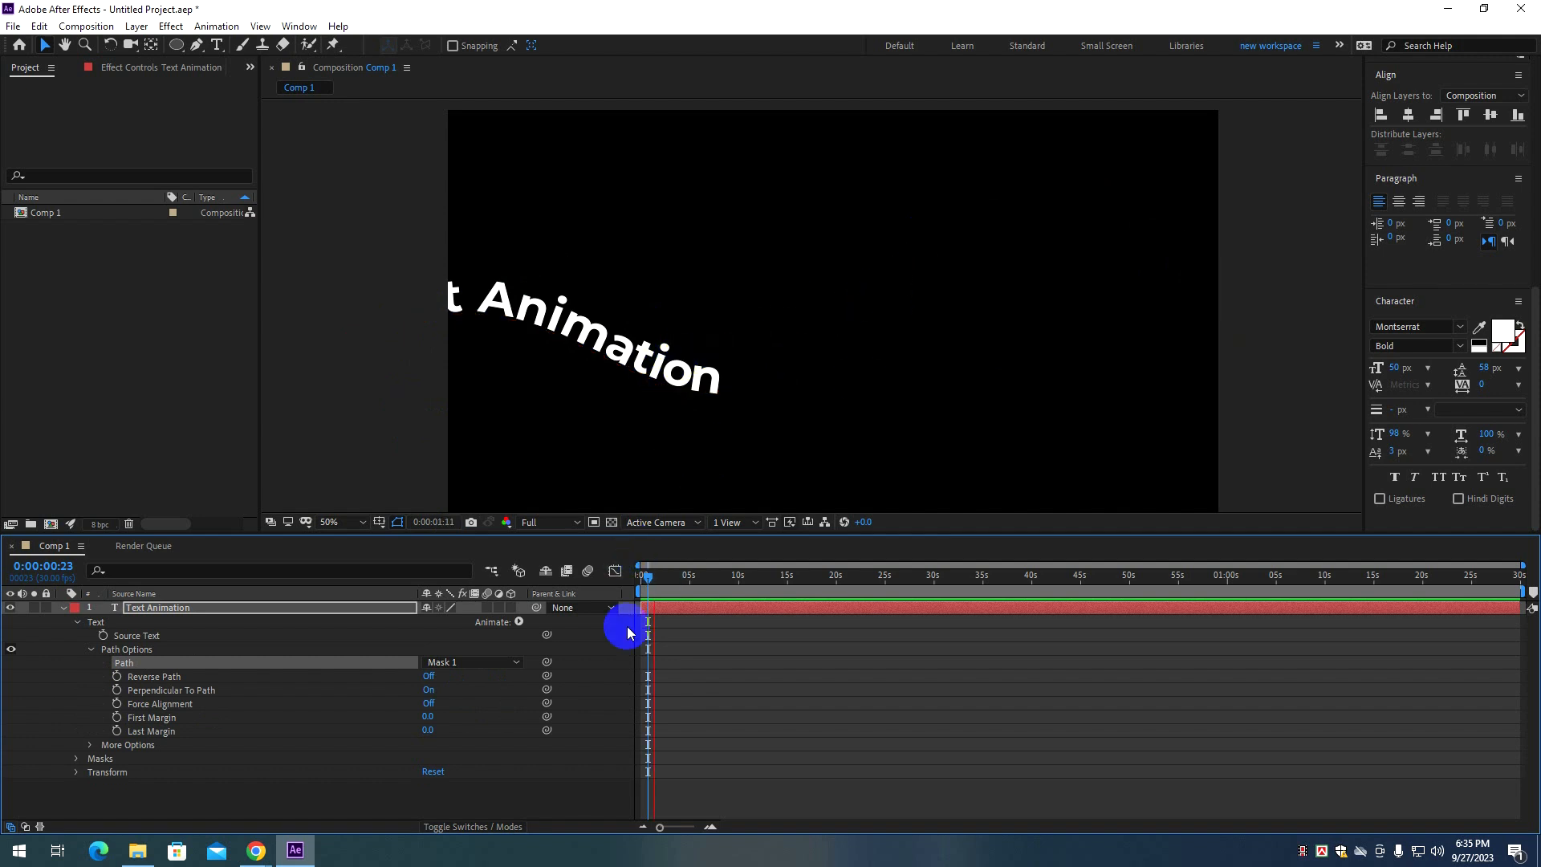
{"action": "key", "text": "space"}
{"action": "left_click_drag", "start_coordinate": [664, 577], "coordinate": [611, 593]}
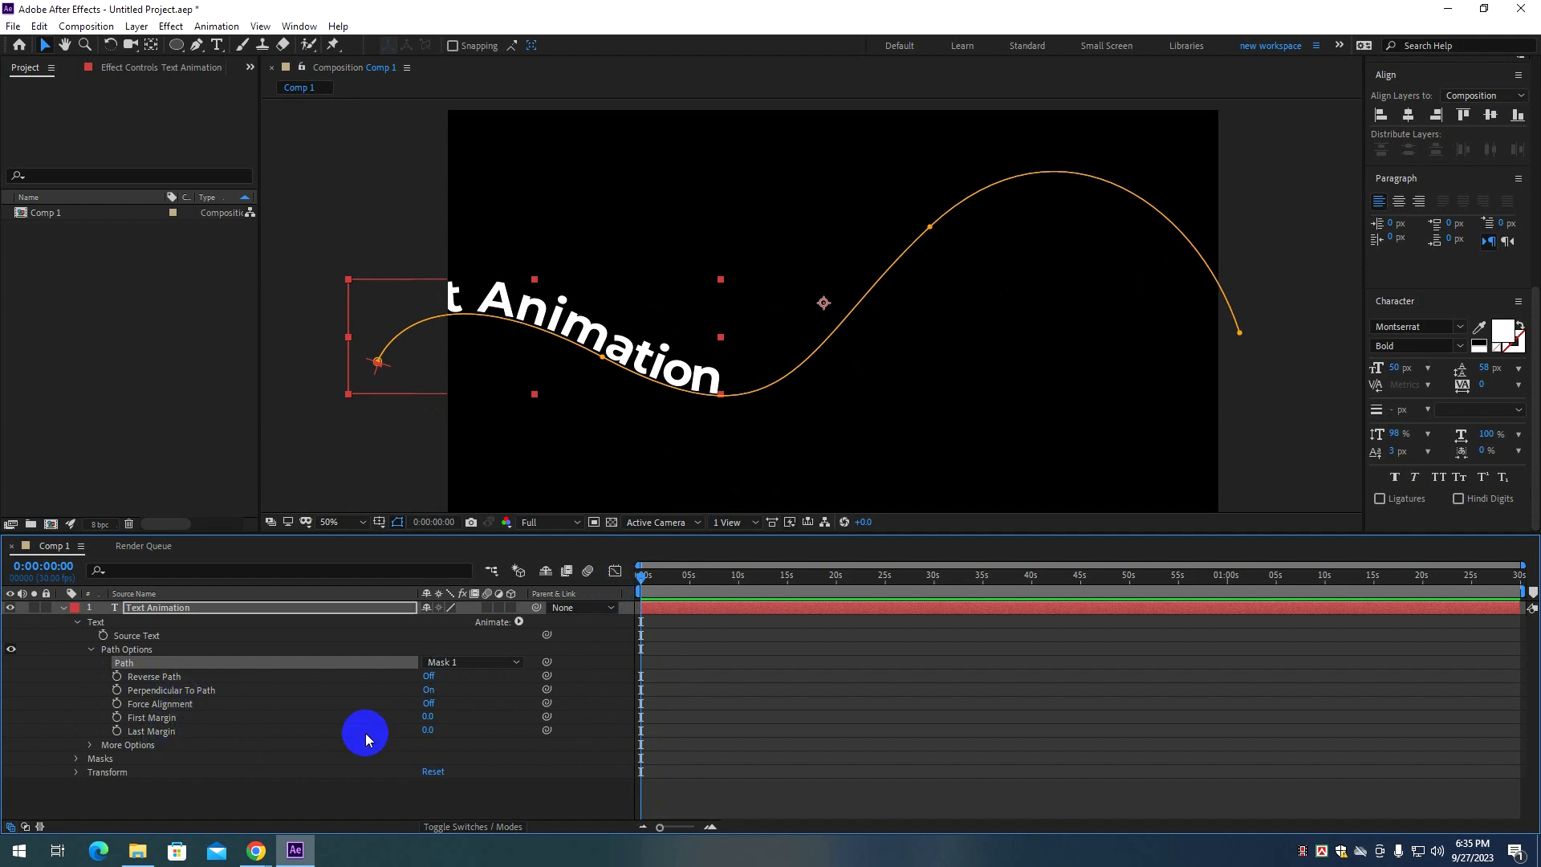
{"action": "left_click_drag", "start_coordinate": [429, 720], "coordinate": [876, 730]}
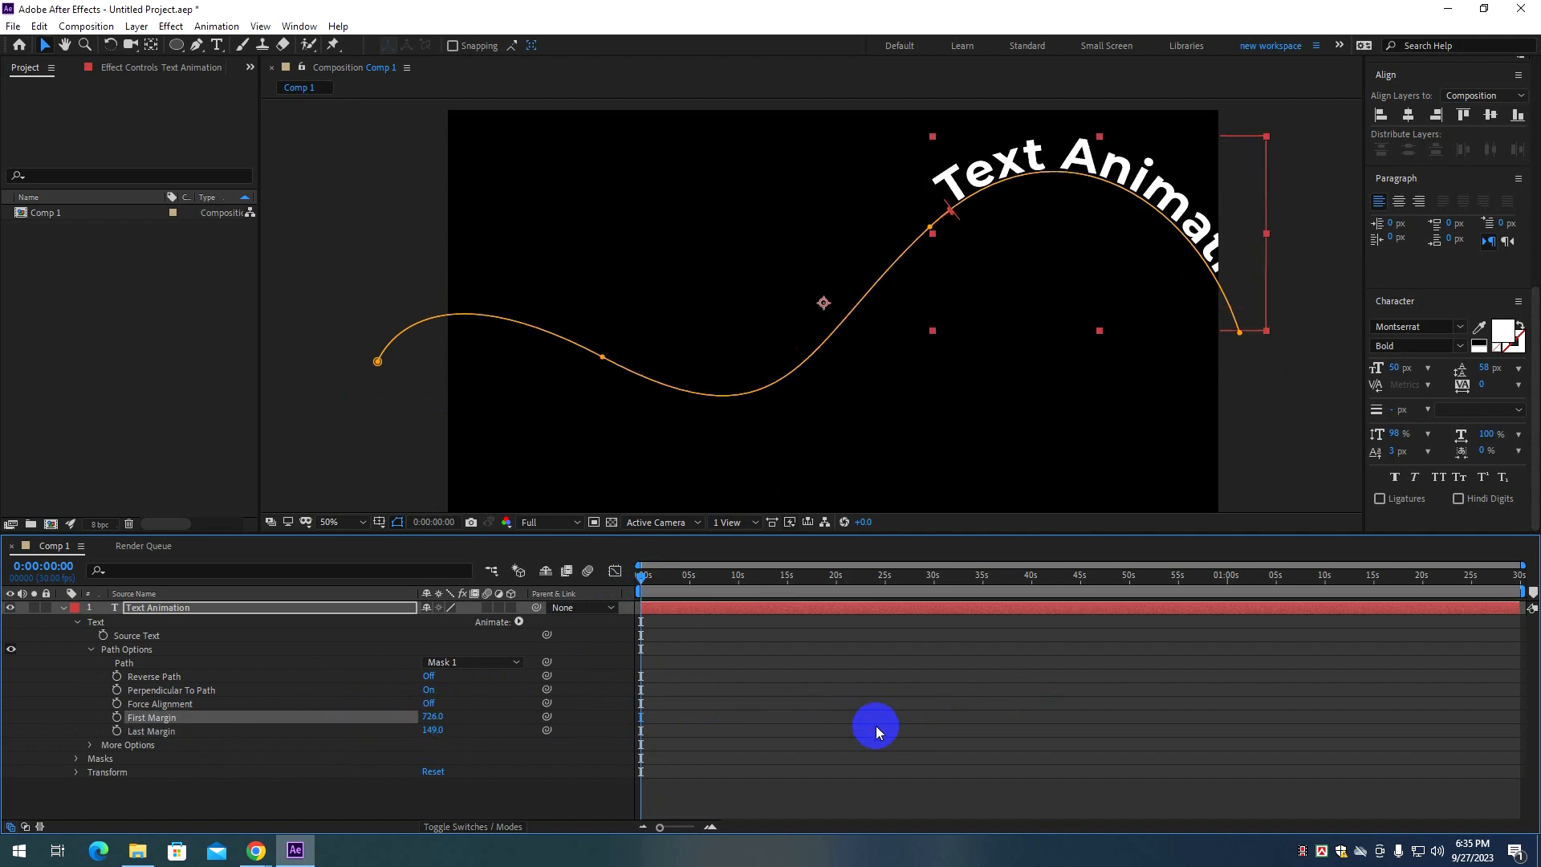
{"action": "mouse_move", "coordinate": [433, 730]}
{"action": "left_mouse_down"}
{"action": "mouse_move", "coordinate": [306, 730]}
{"action": "mouse_move", "coordinate": [428, 739]}
{"action": "left_mouse_up"}
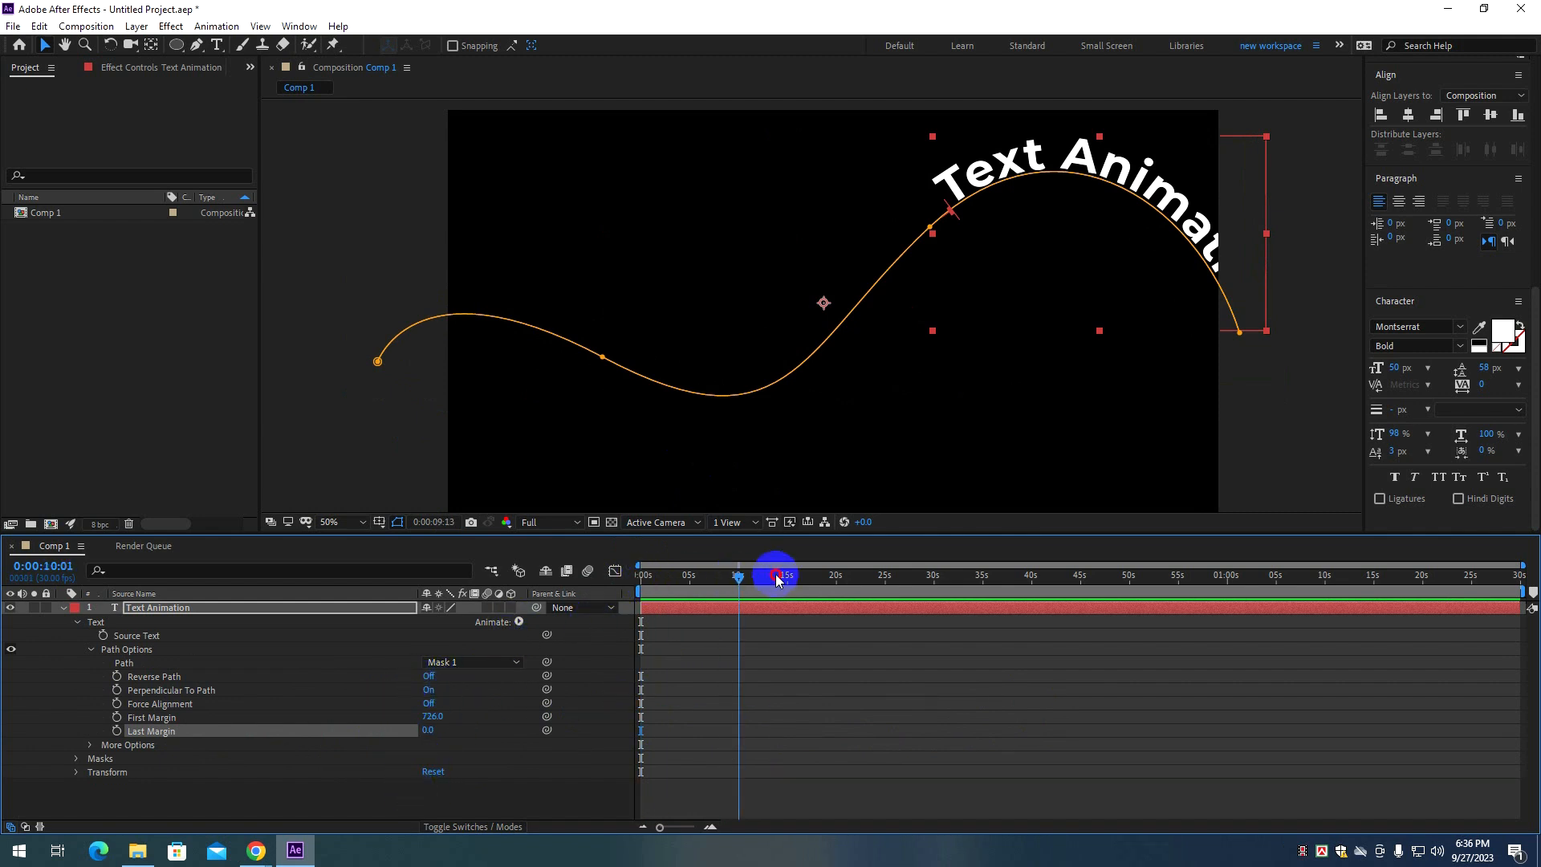
{"action": "left_click_drag", "start_coordinate": [658, 585], "coordinate": [619, 592]}
Consult the Class 05 Advanced Text Animation outline in the browser, then delete the masks from the "Text Animation" layer.
{"action": "key", "text": "alt+Tab"}
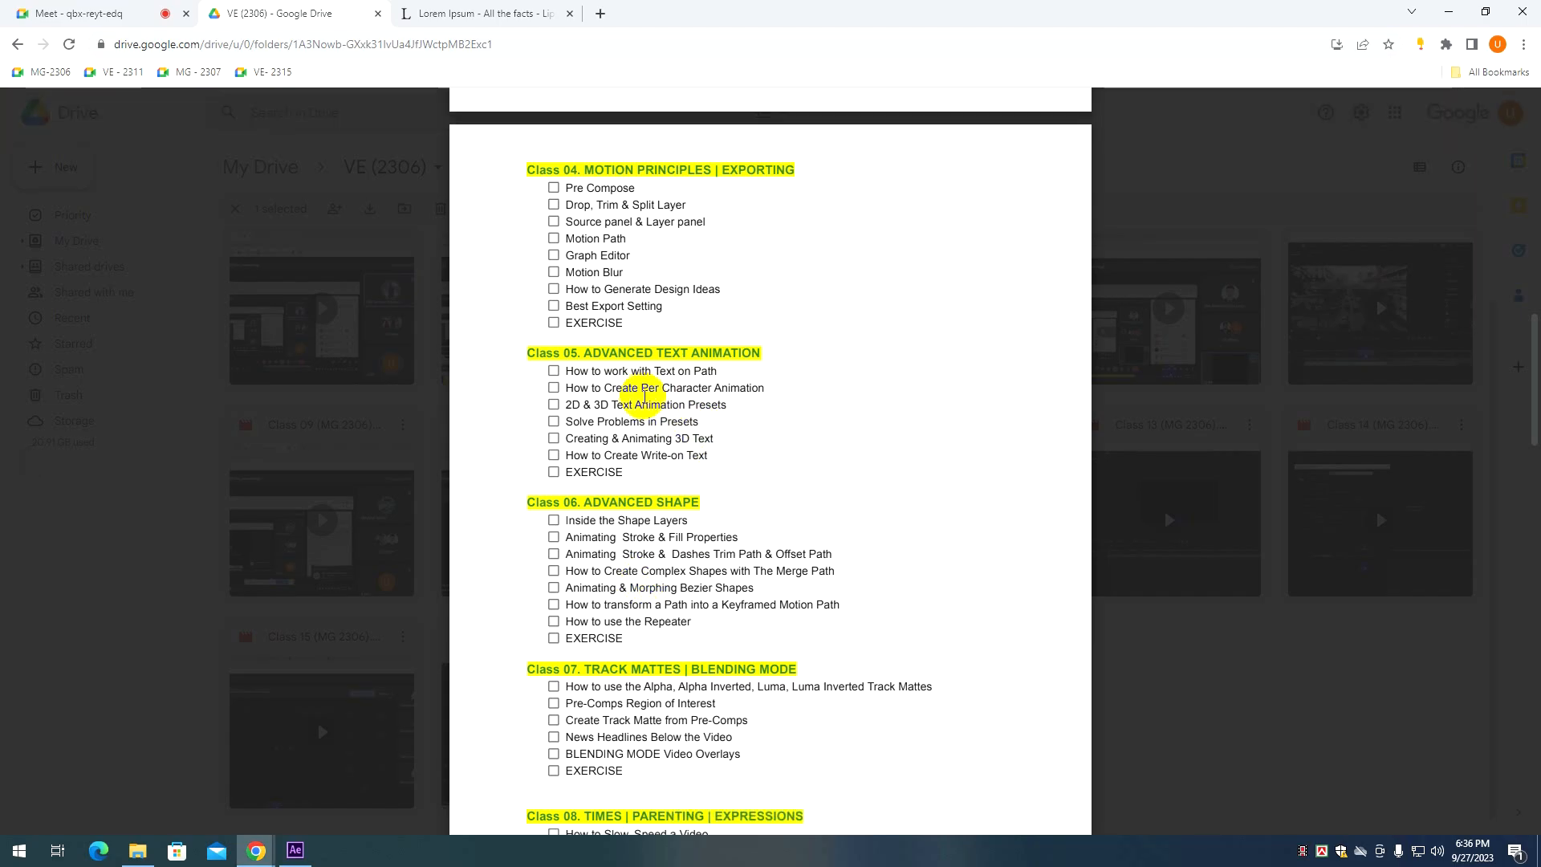
{"action": "key", "text": "alt+Tab"}
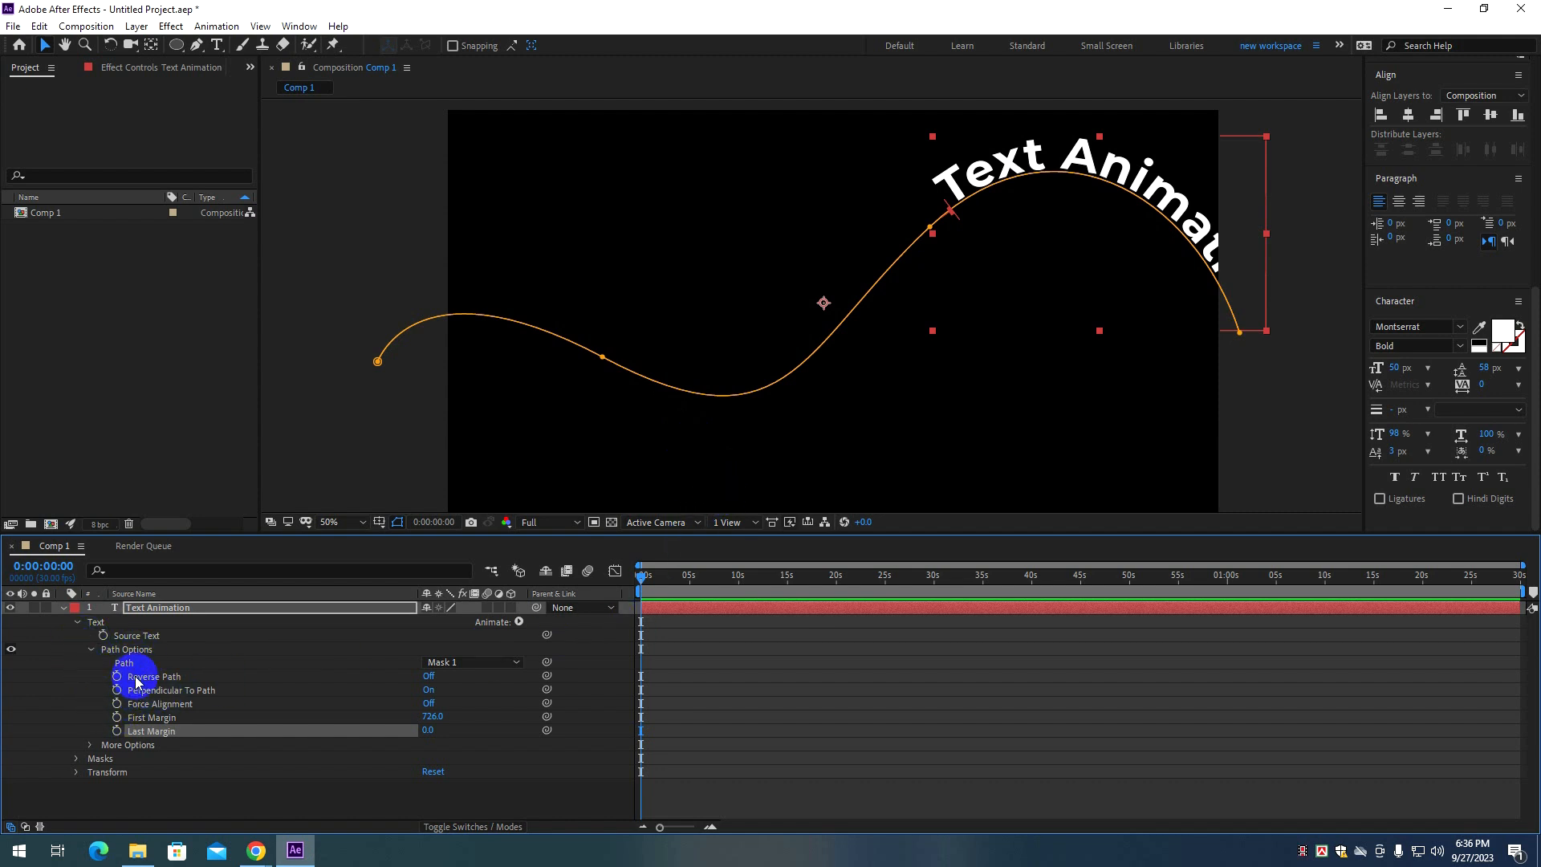
{"action": "left_click", "coordinate": [110, 760]}
{"action": "key", "text": "Delete"}
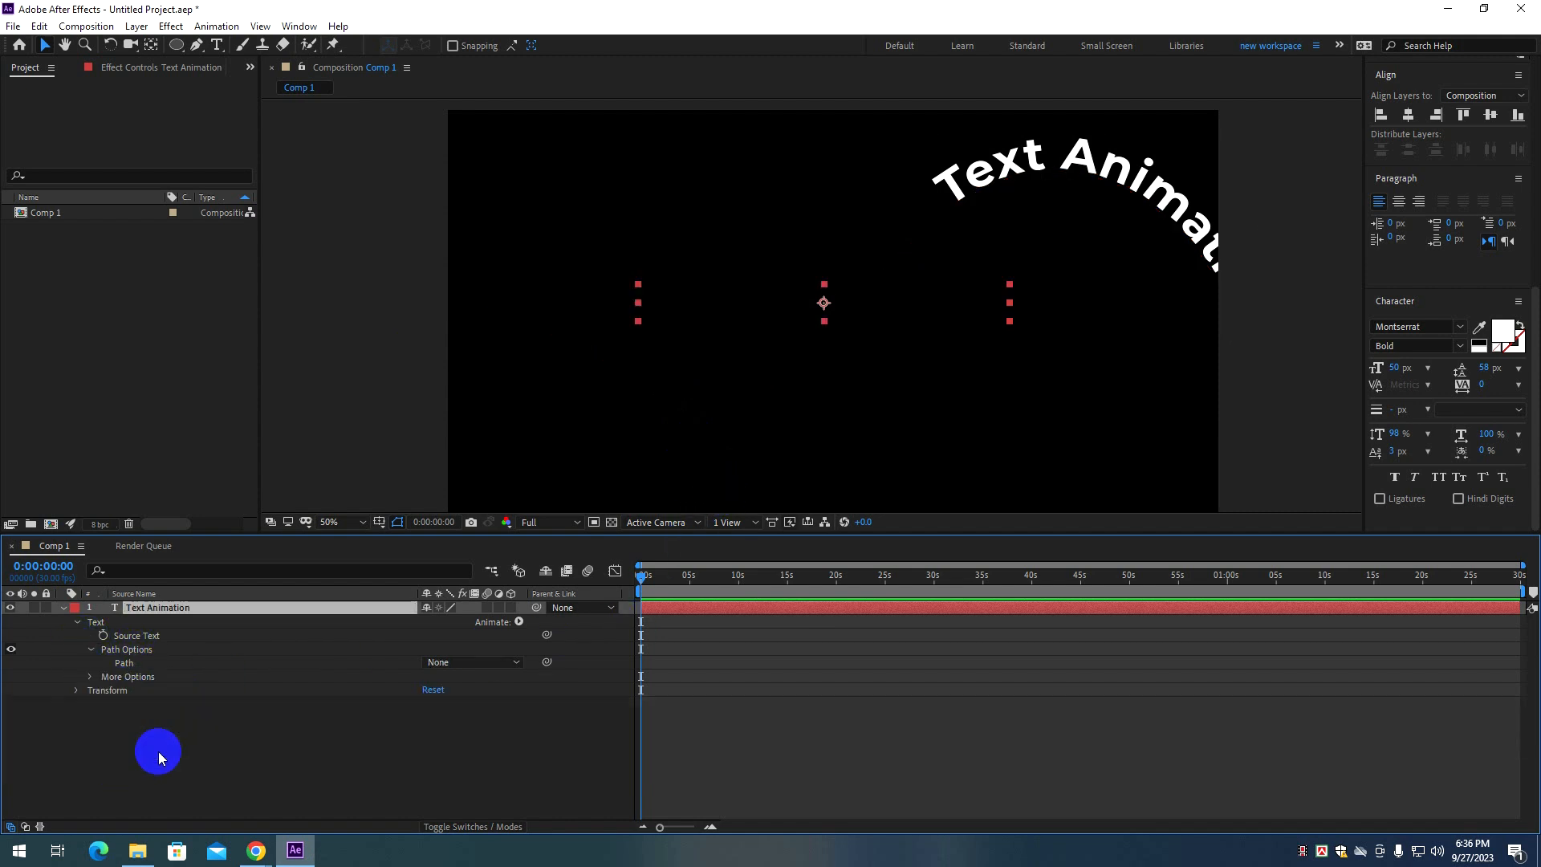
Nudge the straight text slightly towards the composition's centre and enable per-character 3D for the layer.
{"action": "mouse_move", "coordinate": [783, 306]}
{"action": "left_mouse_down"}
{"action": "mouse_move", "coordinate": [820, 319]}
{"action": "mouse_move", "coordinate": [794, 312]}
{"action": "left_mouse_up"}
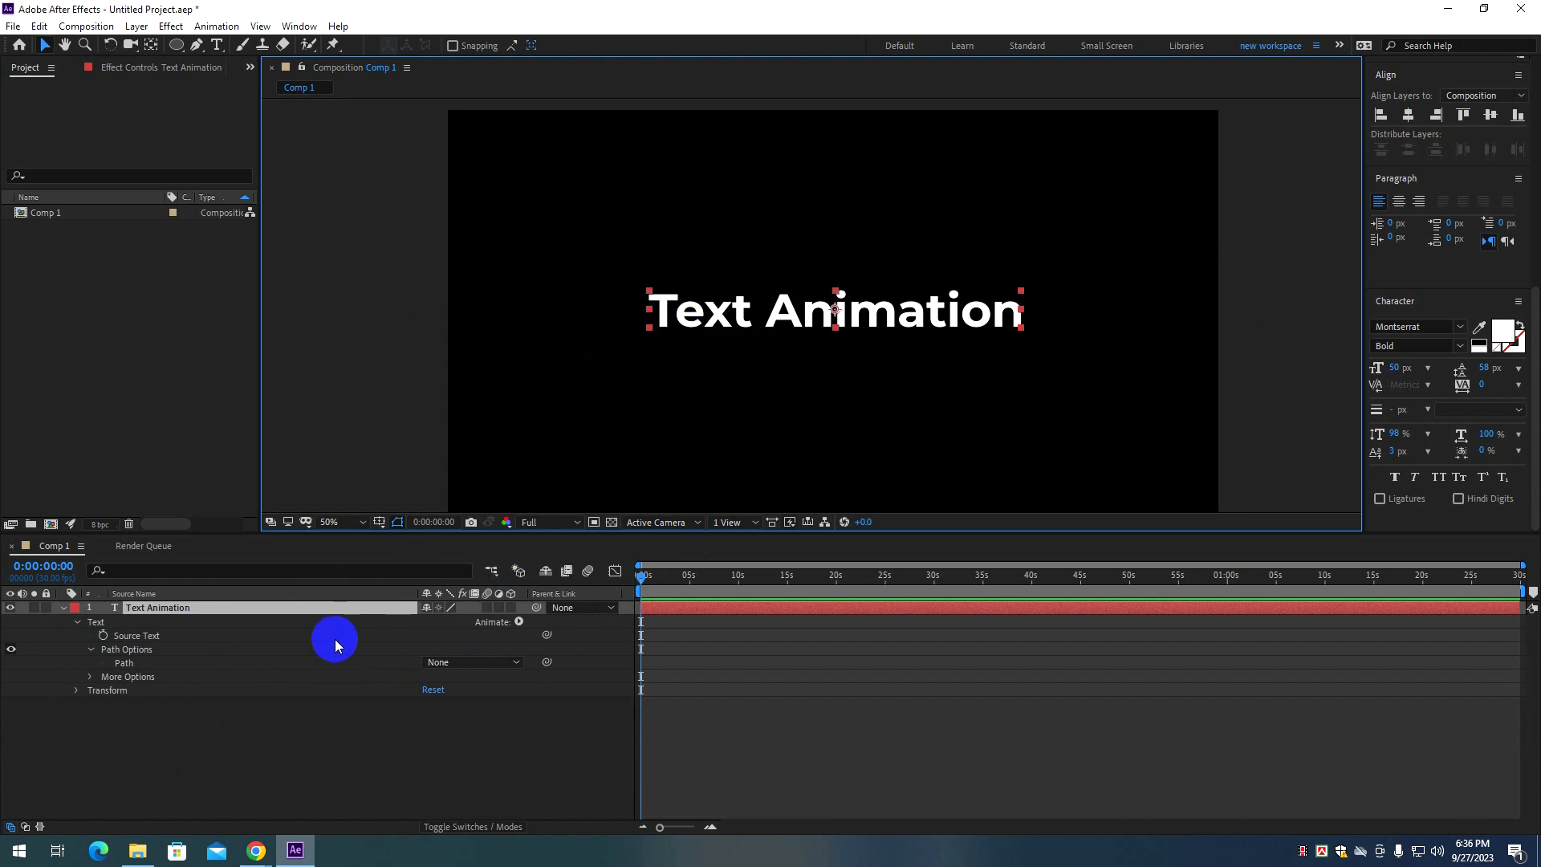
{"action": "left_click", "coordinate": [68, 613]}
{"action": "left_click", "coordinate": [141, 671]}
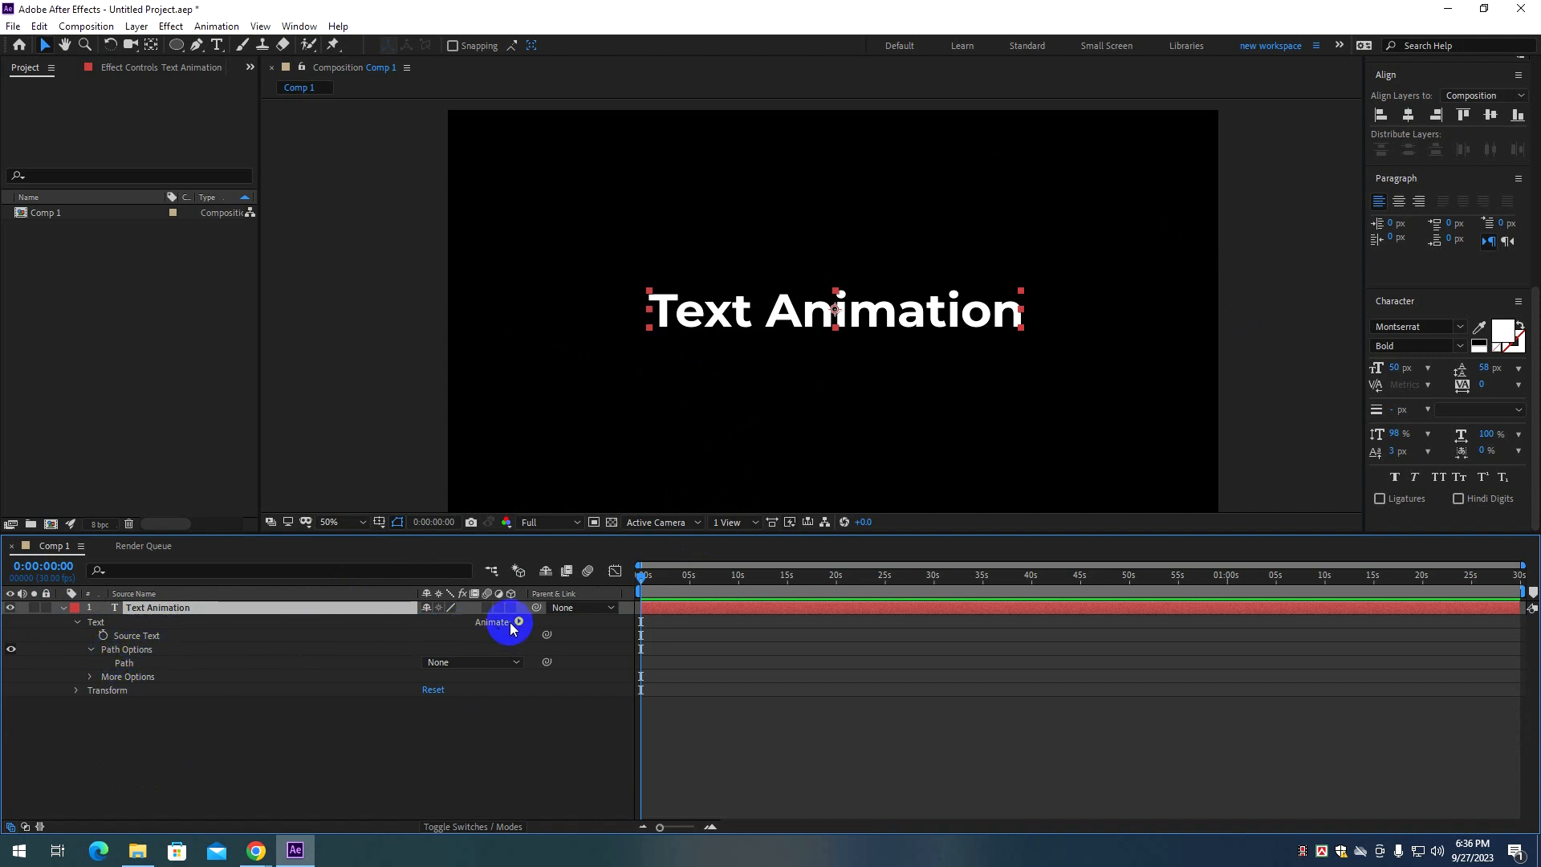
{"action": "left_click", "coordinate": [77, 623]}
{"action": "left_click", "coordinate": [77, 624]}
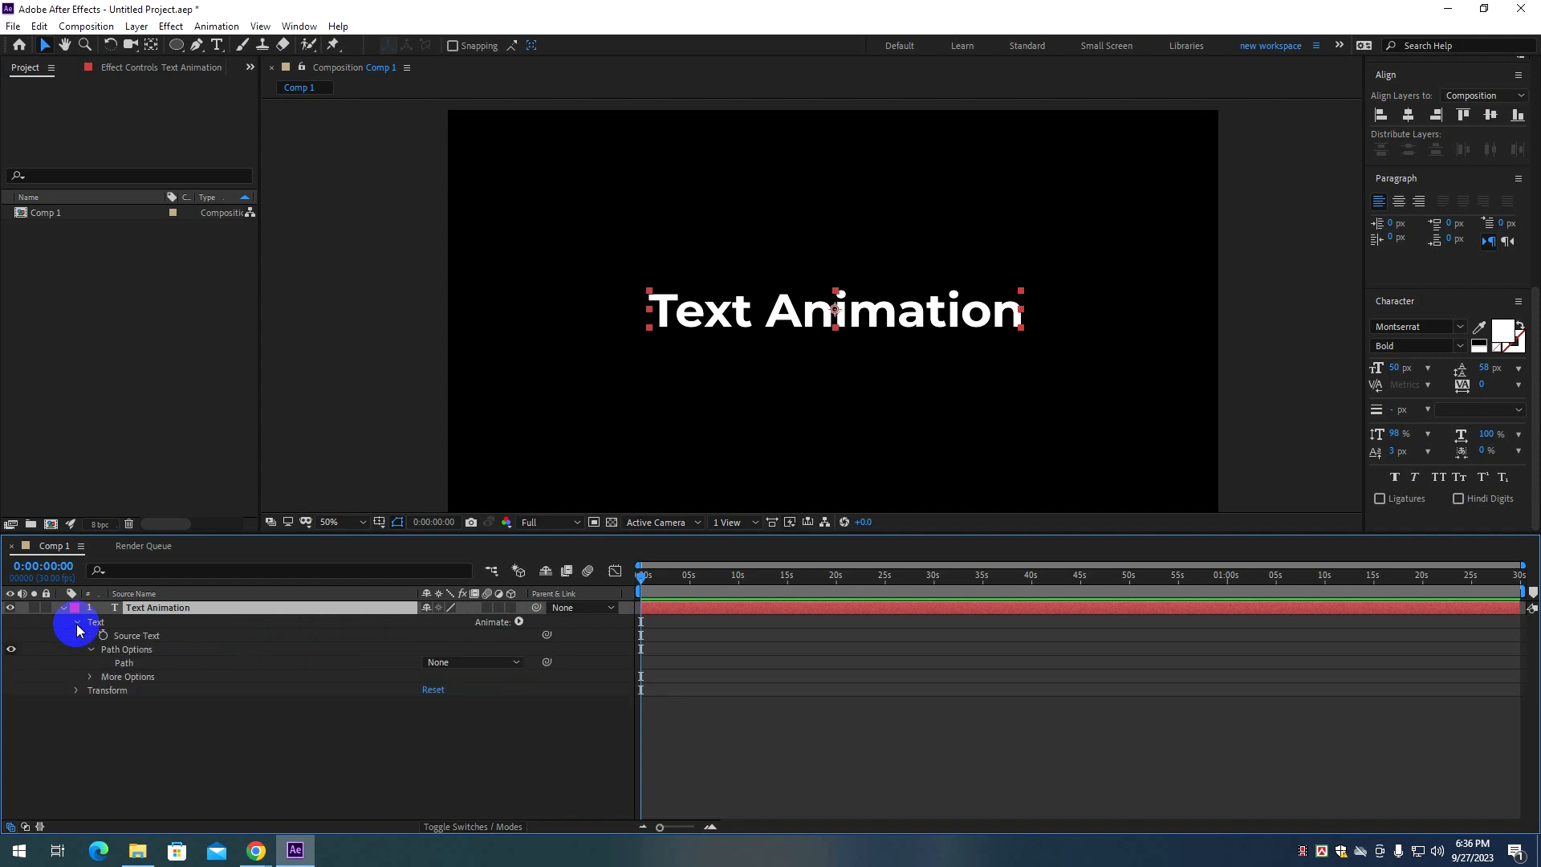
{"action": "left_click", "coordinate": [518, 623]}
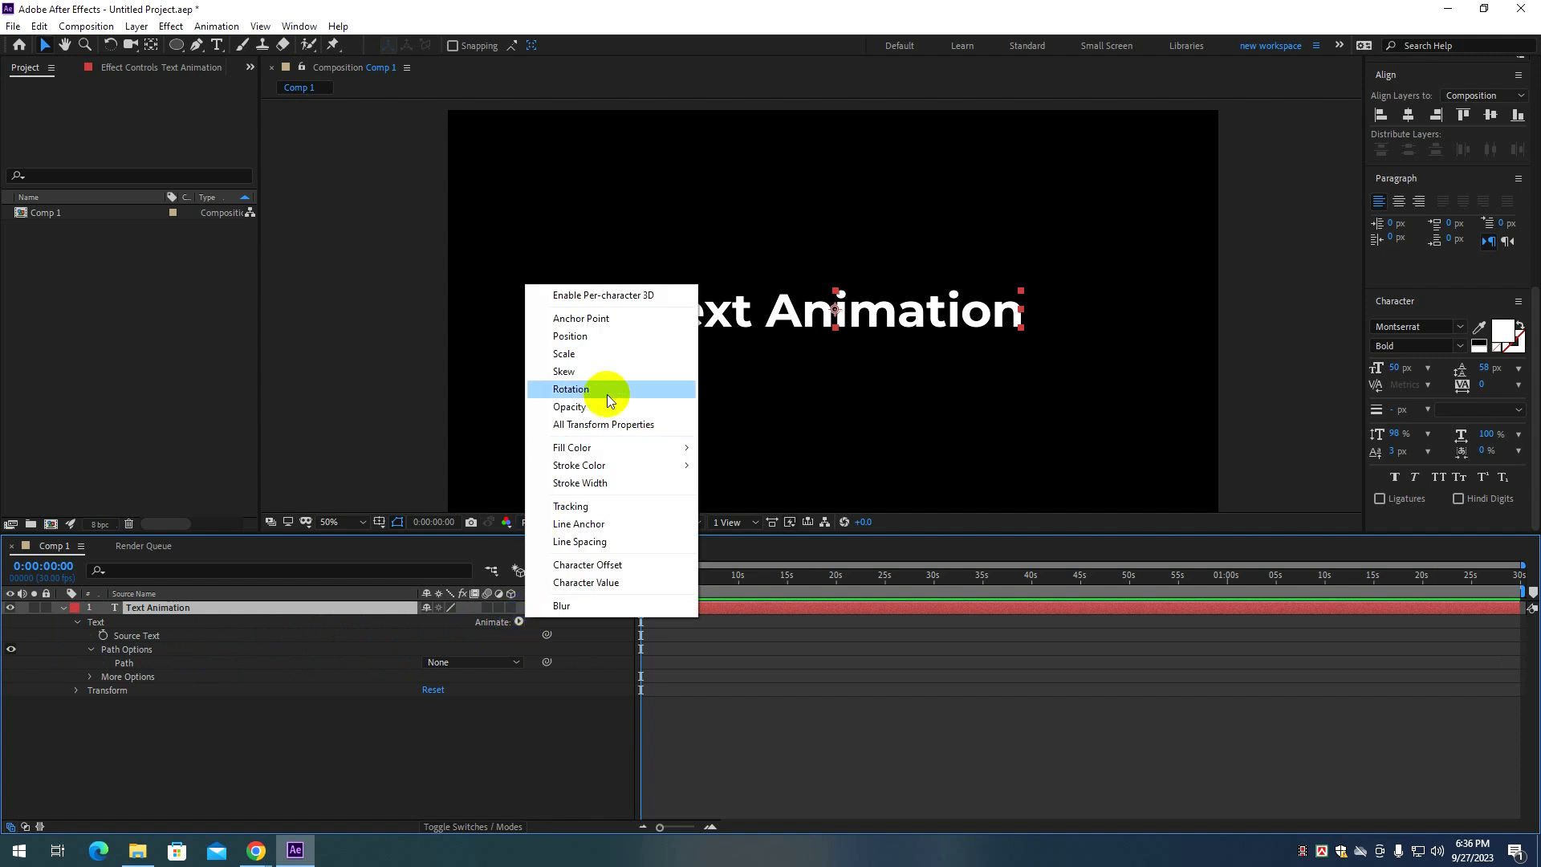
{"action": "left_click", "coordinate": [573, 304]}
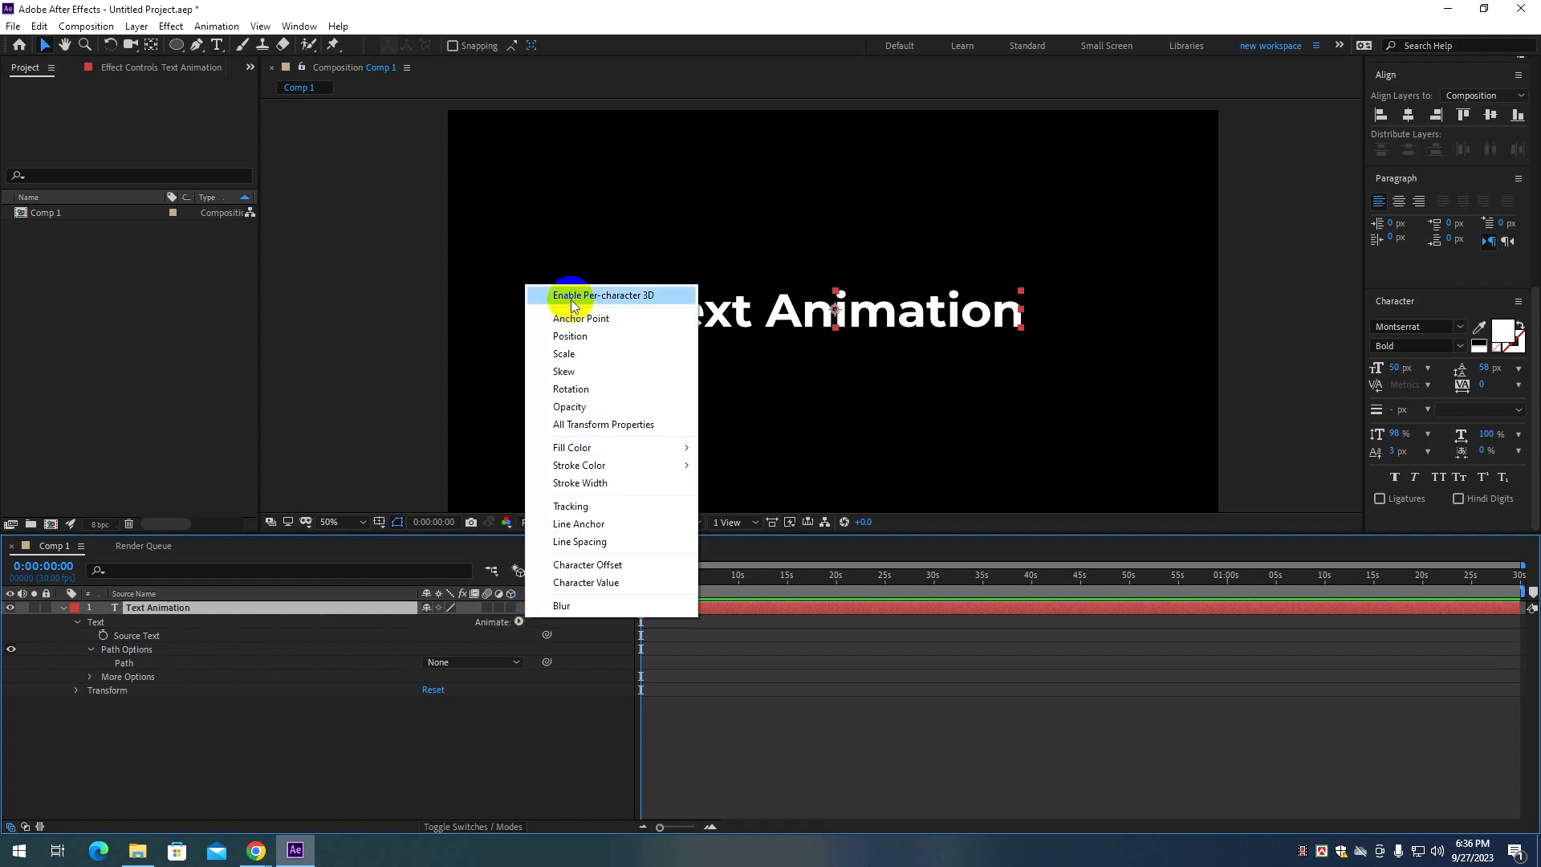
{"action": "left_click", "coordinate": [571, 301]}
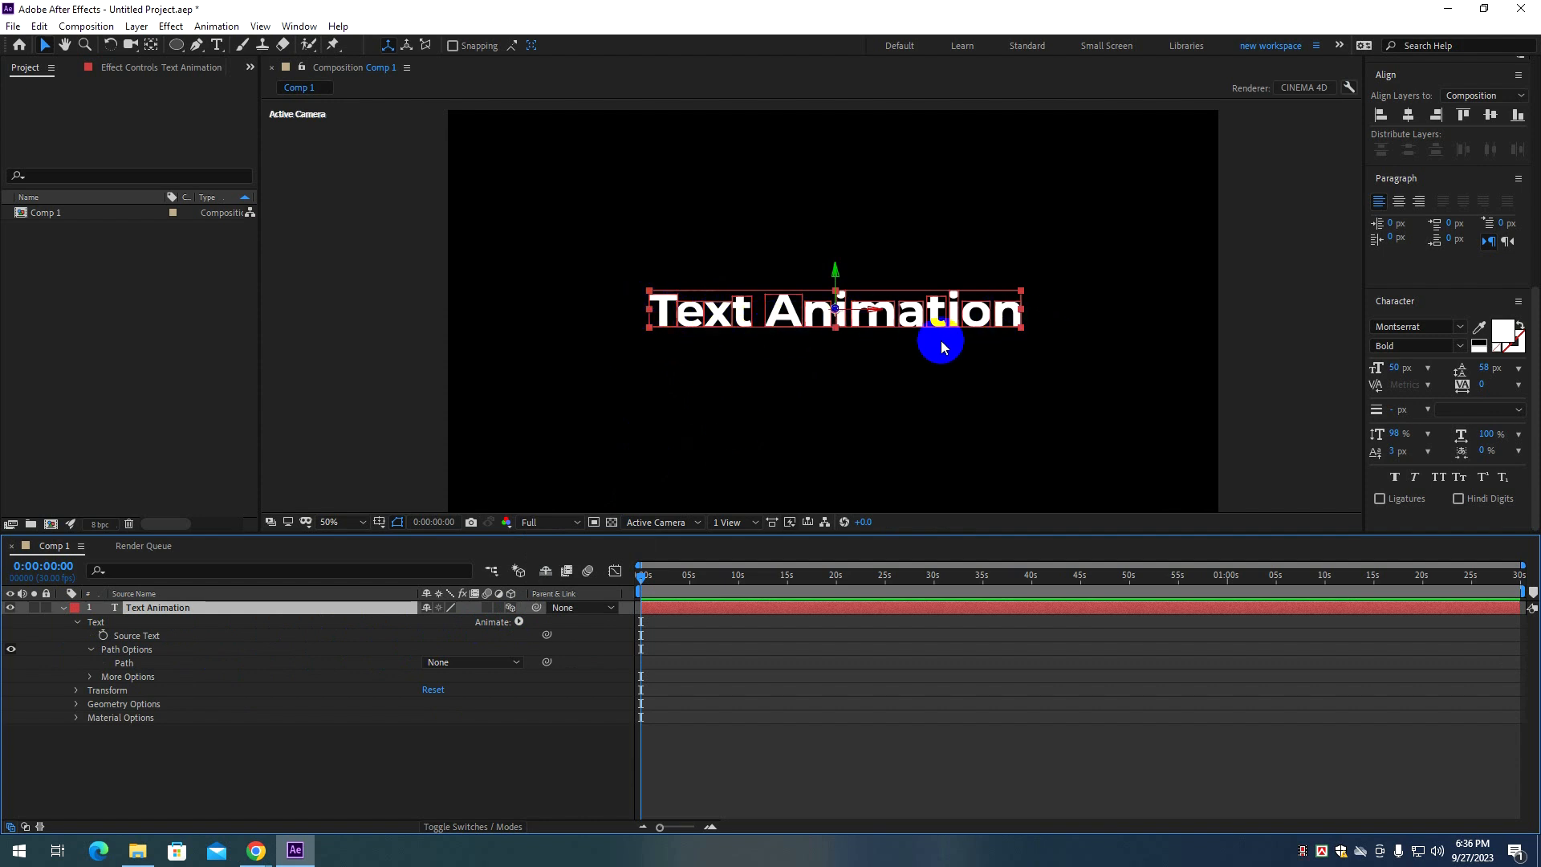
Add a Scale animator to the "Text Animation" layer and set its Scale to 147%.
{"action": "scroll", "coordinate": [753, 313], "scroll_direction": "up", "scroll_amount": 2}
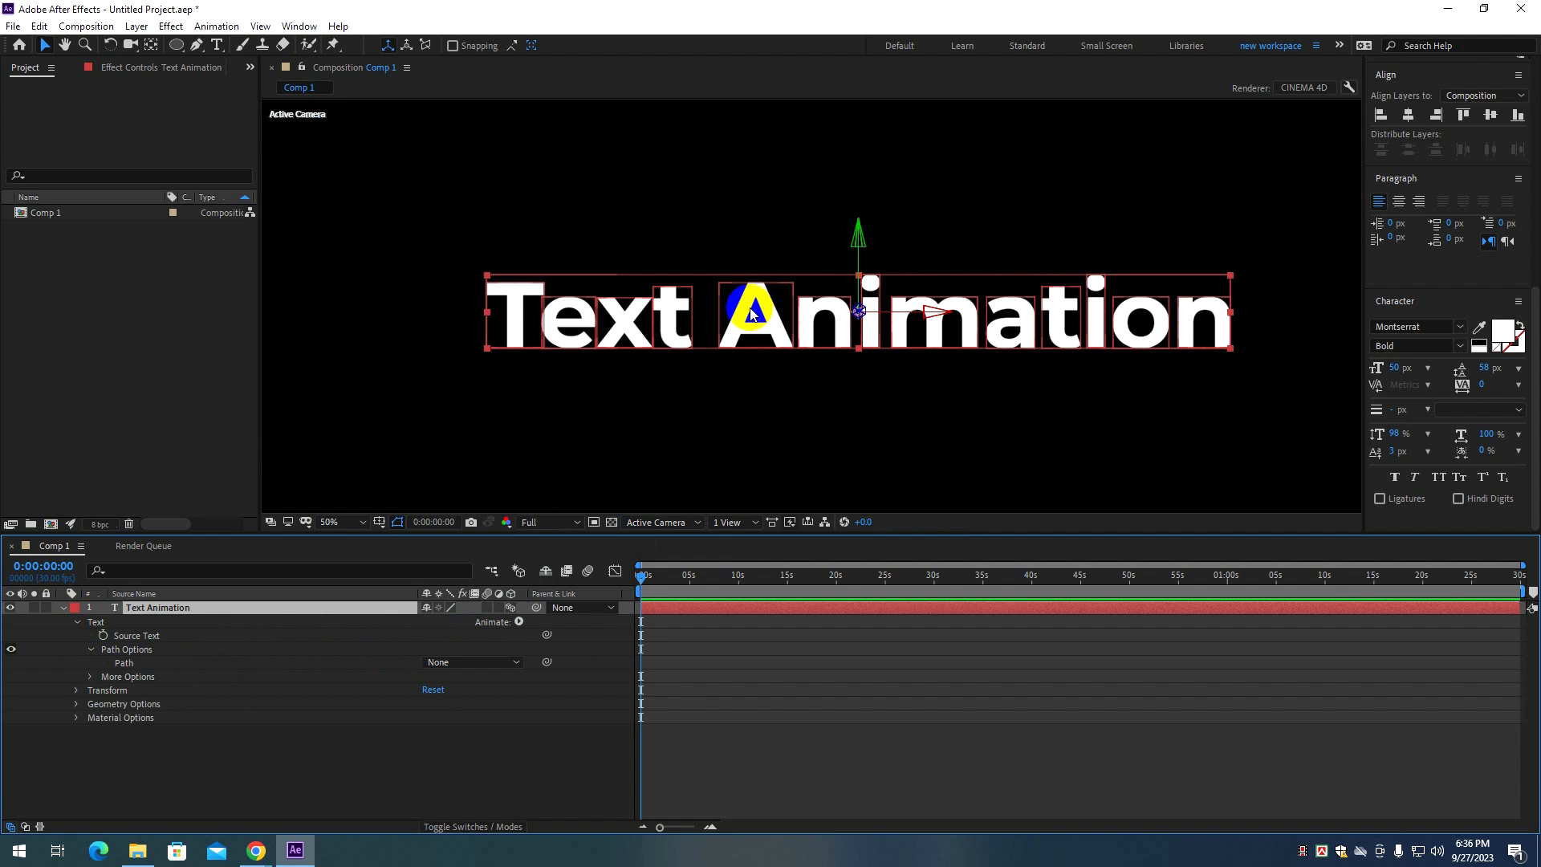
{"action": "scroll", "coordinate": [682, 377], "scroll_direction": "up", "scroll_amount": 1}
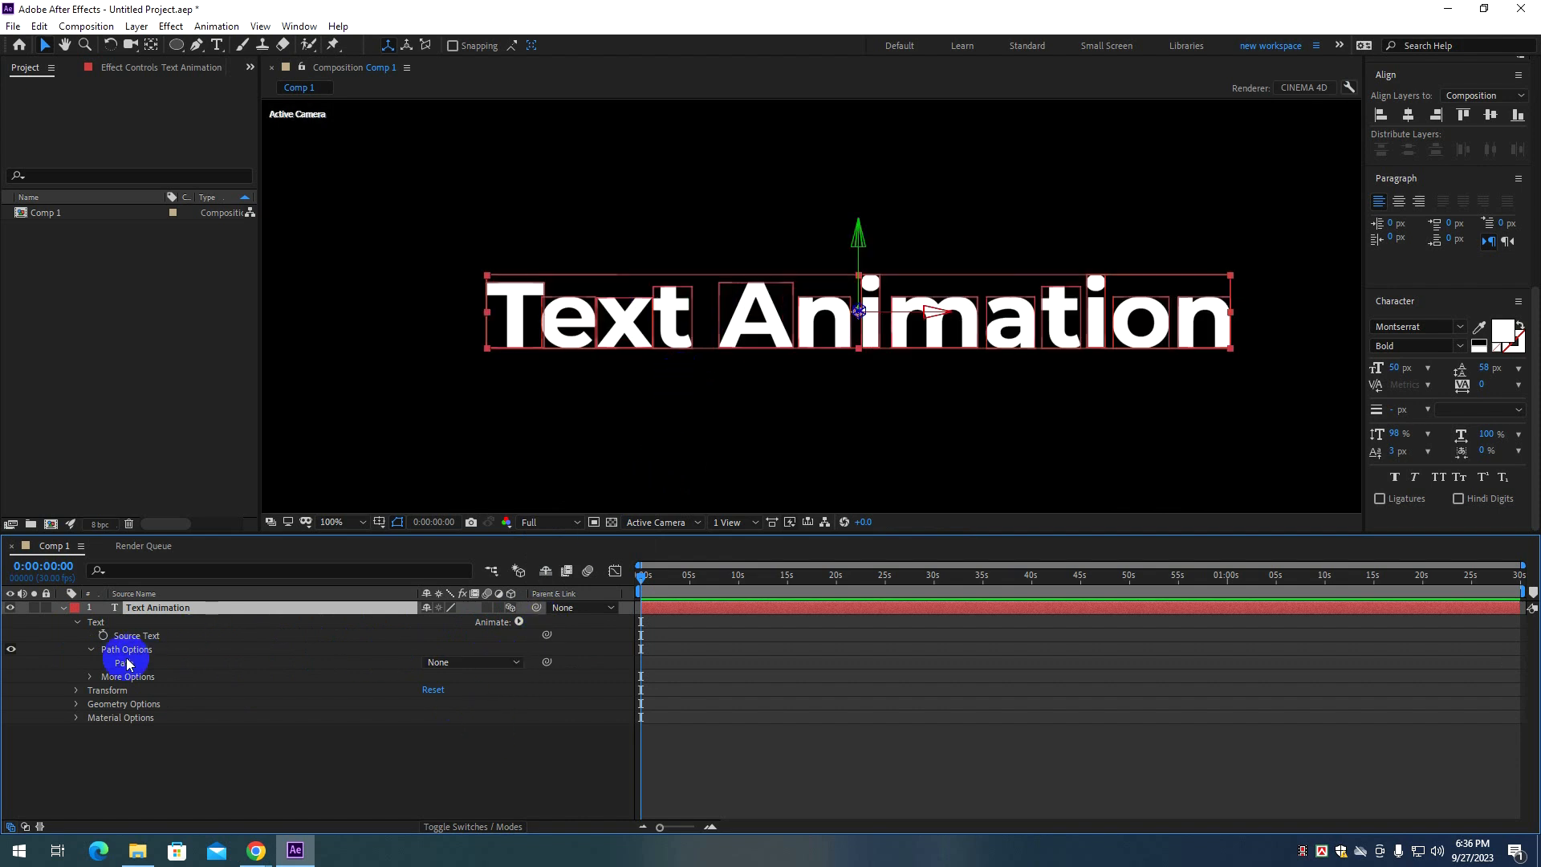
{"action": "left_click", "coordinate": [519, 622]}
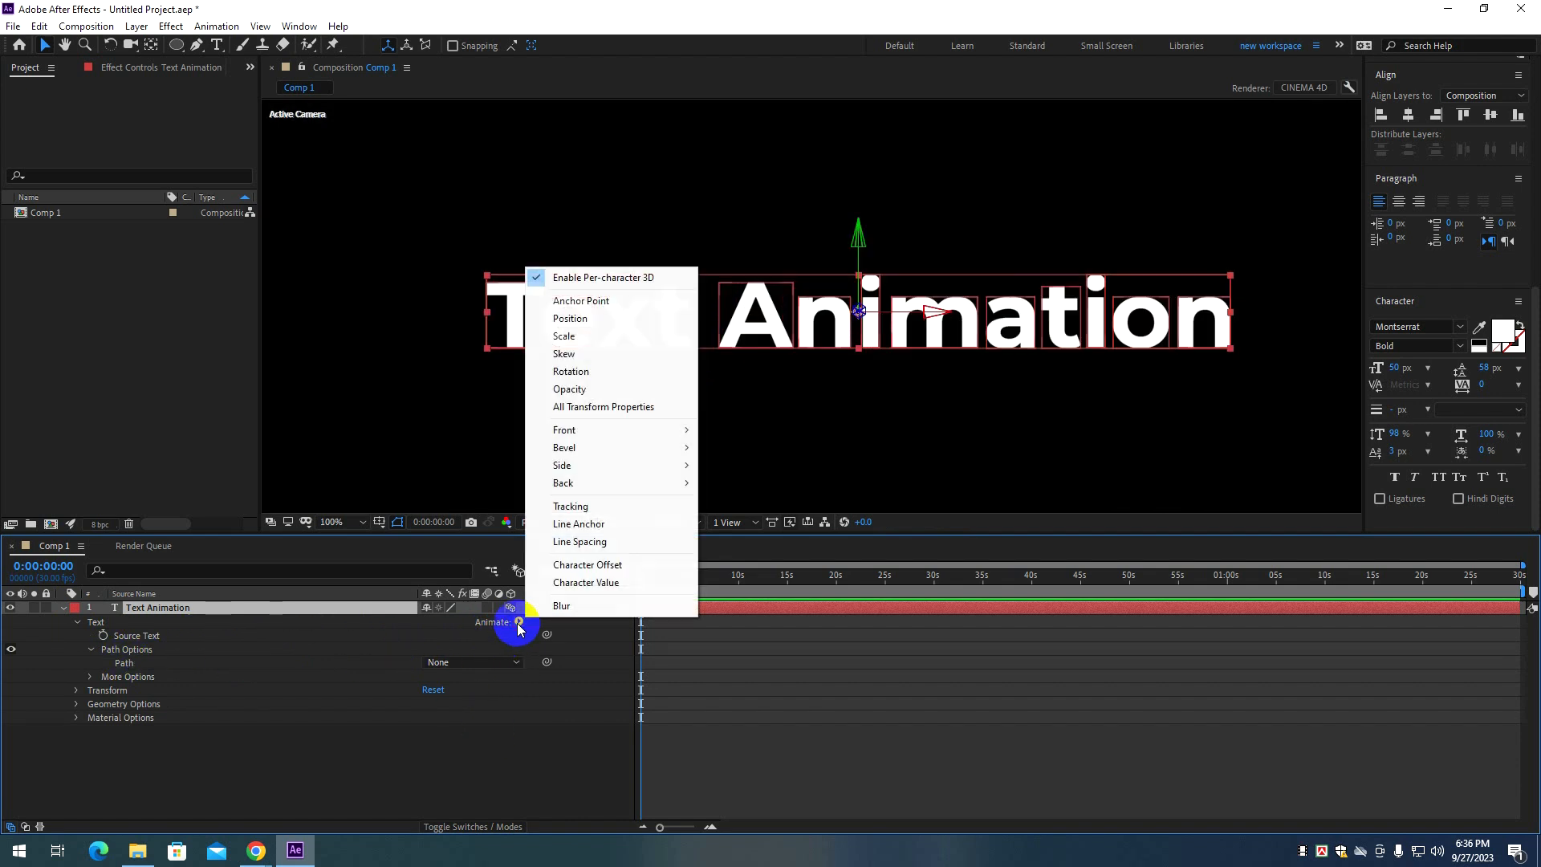
{"action": "left_click", "coordinate": [568, 344]}
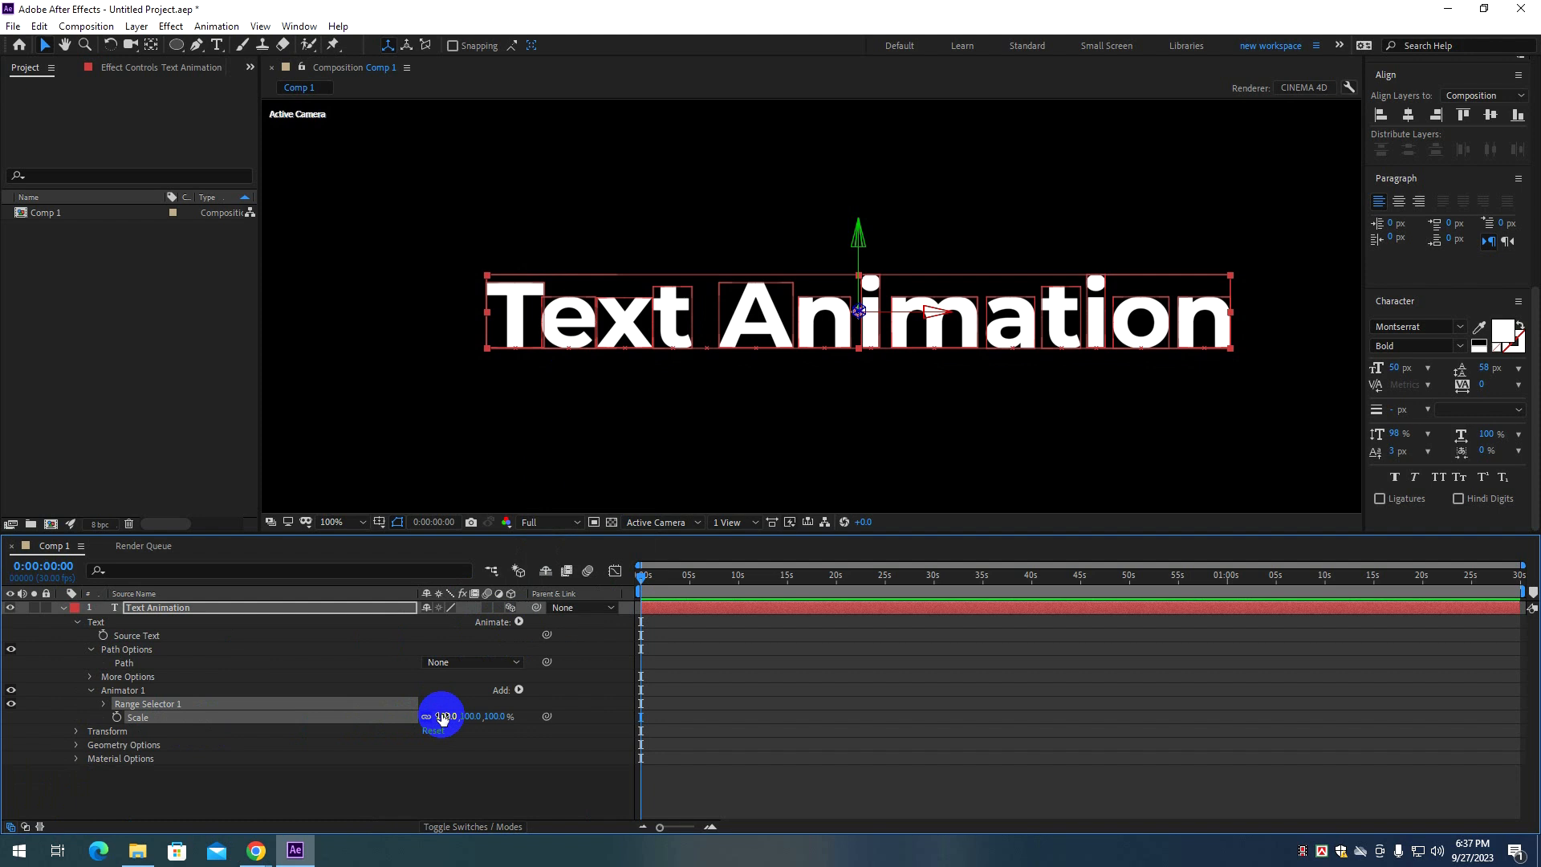
{"action": "scroll", "coordinate": [575, 485], "scroll_direction": "down", "scroll_amount": 1}
{"action": "scroll", "coordinate": [655, 429], "scroll_direction": "up", "scroll_amount": 1}
{"action": "scroll", "coordinate": [657, 446], "scroll_direction": "down", "scroll_amount": 1}
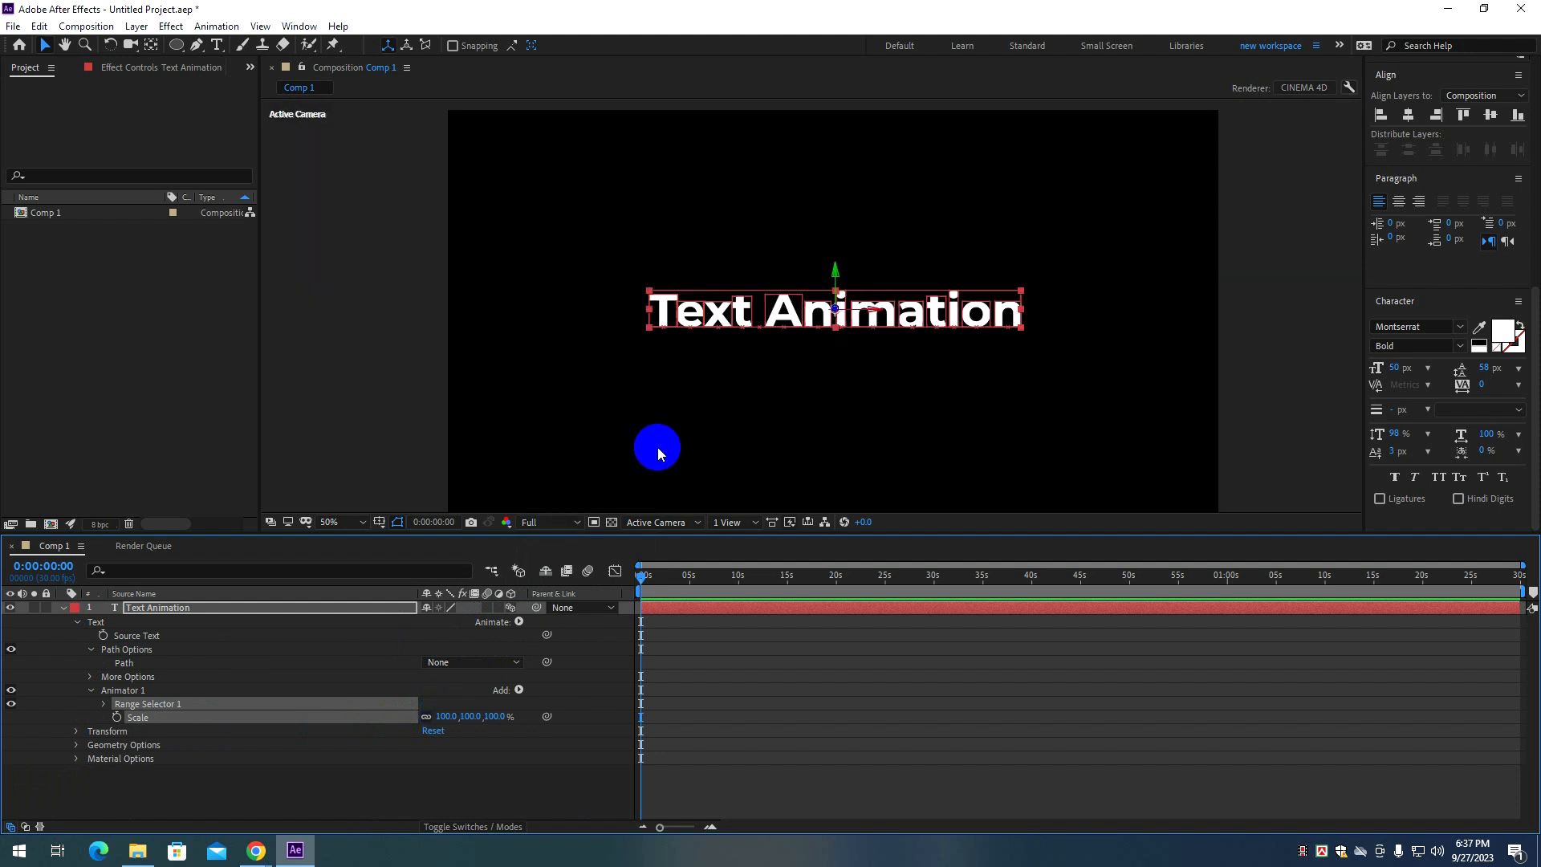
{"action": "mouse_move", "coordinate": [460, 721]}
{"action": "left_mouse_down"}
{"action": "mouse_move", "coordinate": [447, 719]}
{"action": "mouse_move", "coordinate": [481, 718]}
{"action": "left_mouse_up"}
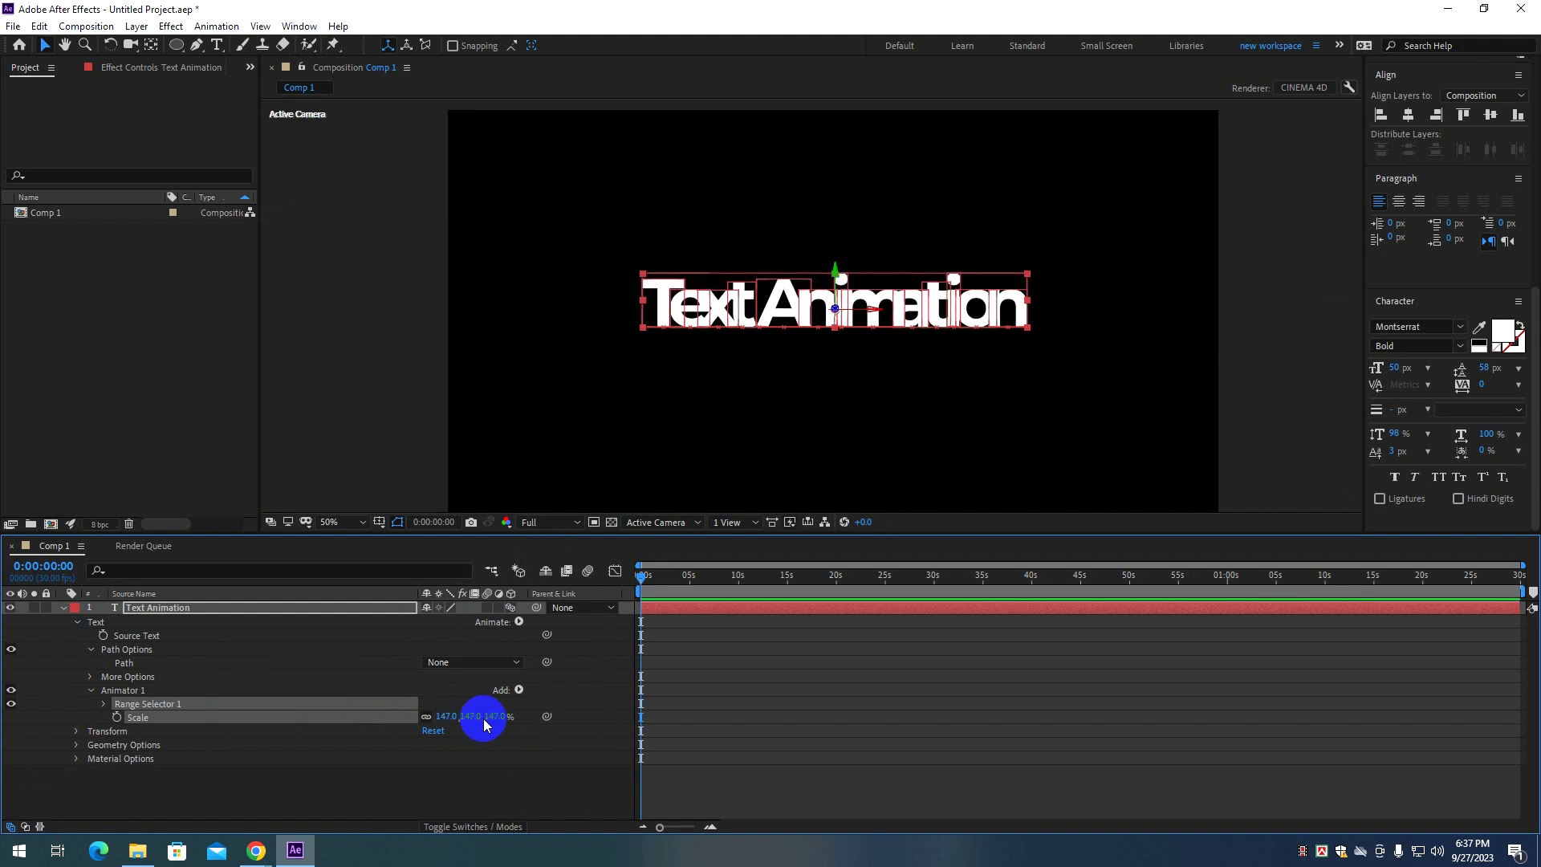
Expand Range Selector 1 of Animator 1, test shifting its Offset, and reset the Offset to 0%.
{"action": "left_click", "coordinate": [83, 727]}
{"action": "left_click", "coordinate": [103, 703]}
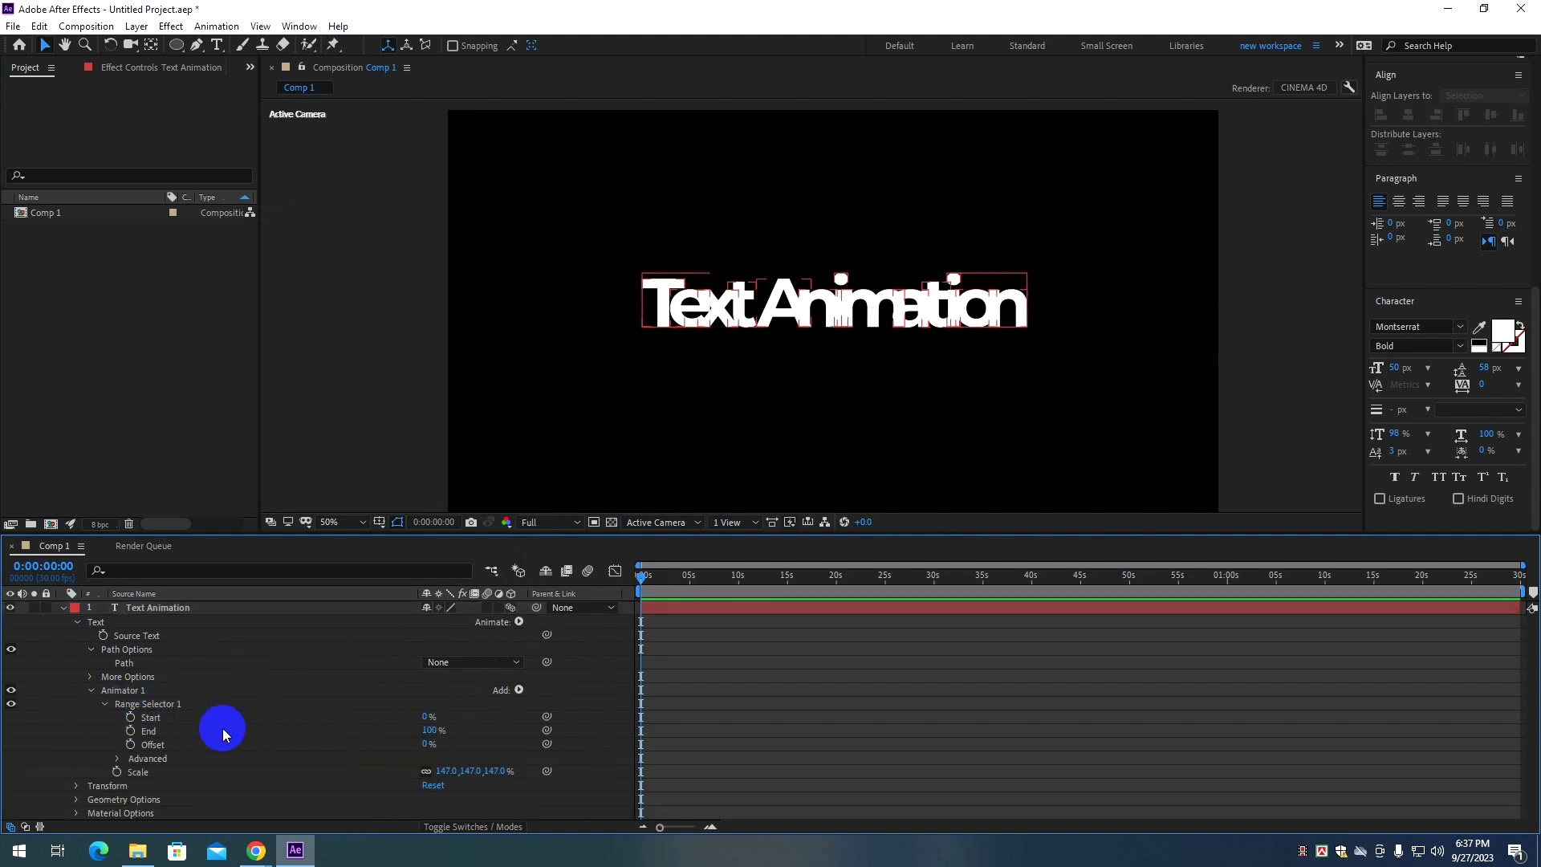
{"action": "mouse_move", "coordinate": [426, 746]}
{"action": "left_mouse_down"}
{"action": "mouse_move", "coordinate": [558, 741]}
{"action": "mouse_move", "coordinate": [420, 739]}
{"action": "mouse_move", "coordinate": [434, 749]}
{"action": "left_mouse_up"}
{"action": "left_click", "coordinate": [432, 745]}
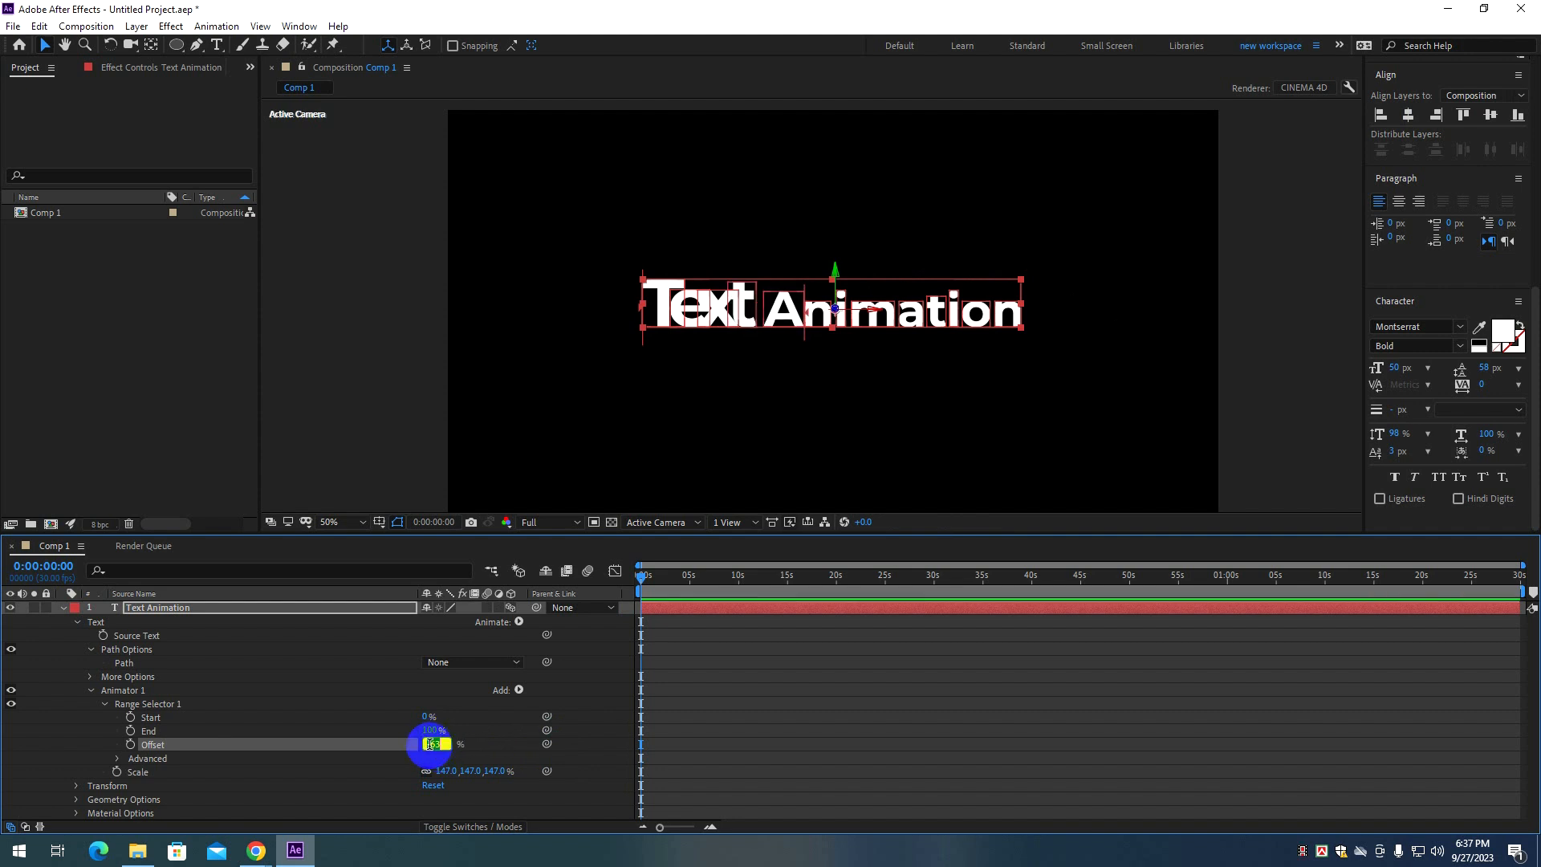
{"action": "type", "text": "0"}
{"action": "key", "text": "Return"}
Keyframe Range Selector 1's Offset from -100% at frame 0 to 100% at 0:00:04:06.
{"action": "mouse_move", "coordinate": [644, 579]}
{"action": "left_mouse_down"}
{"action": "mouse_move", "coordinate": [659, 578]}
{"action": "mouse_move", "coordinate": [641, 579]}
{"action": "left_mouse_up"}
{"action": "left_click", "coordinate": [130, 744]}
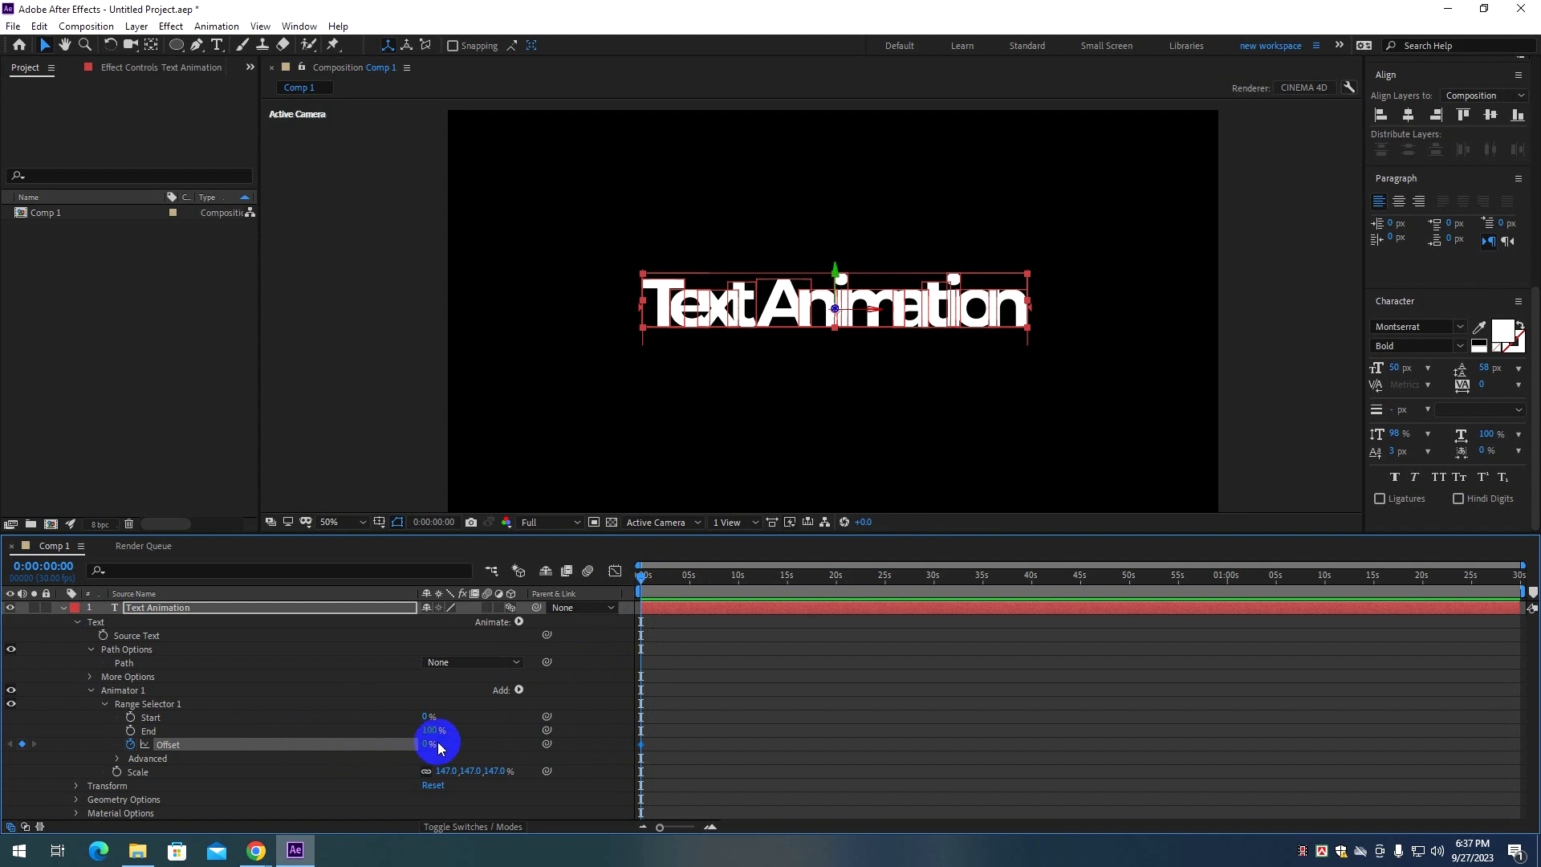
{"action": "mouse_move", "coordinate": [428, 746]}
{"action": "left_mouse_down"}
{"action": "mouse_move", "coordinate": [533, 733]}
{"action": "mouse_move", "coordinate": [365, 768]}
{"action": "mouse_move", "coordinate": [399, 778]}
{"action": "mouse_move", "coordinate": [434, 736]}
{"action": "mouse_move", "coordinate": [378, 744]}
{"action": "mouse_move", "coordinate": [428, 747]}
{"action": "left_mouse_up"}
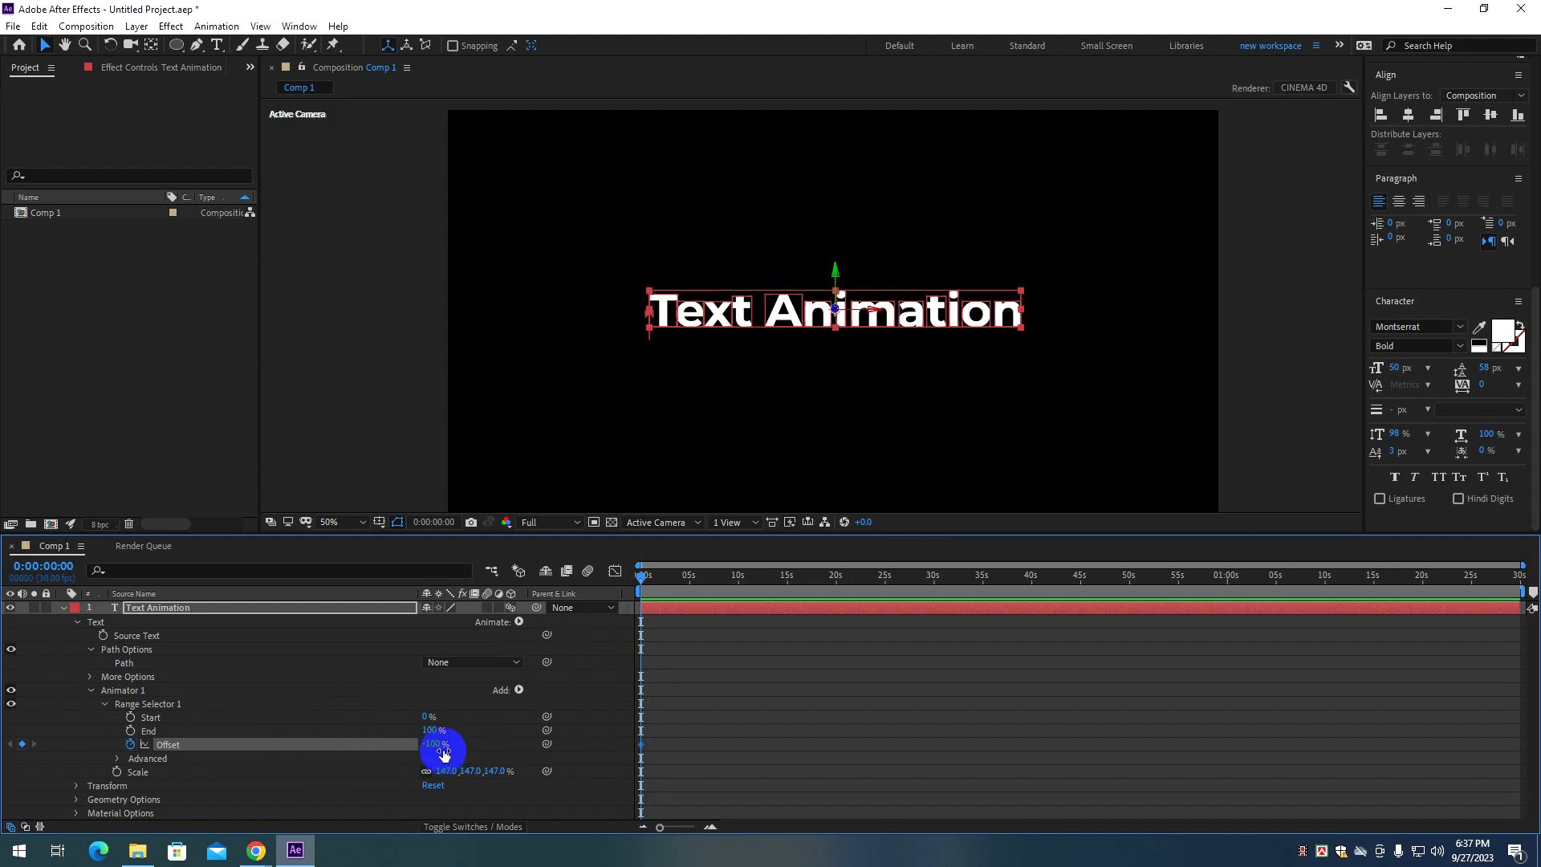
{"action": "left_click_drag", "start_coordinate": [646, 578], "coordinate": [682, 581]}
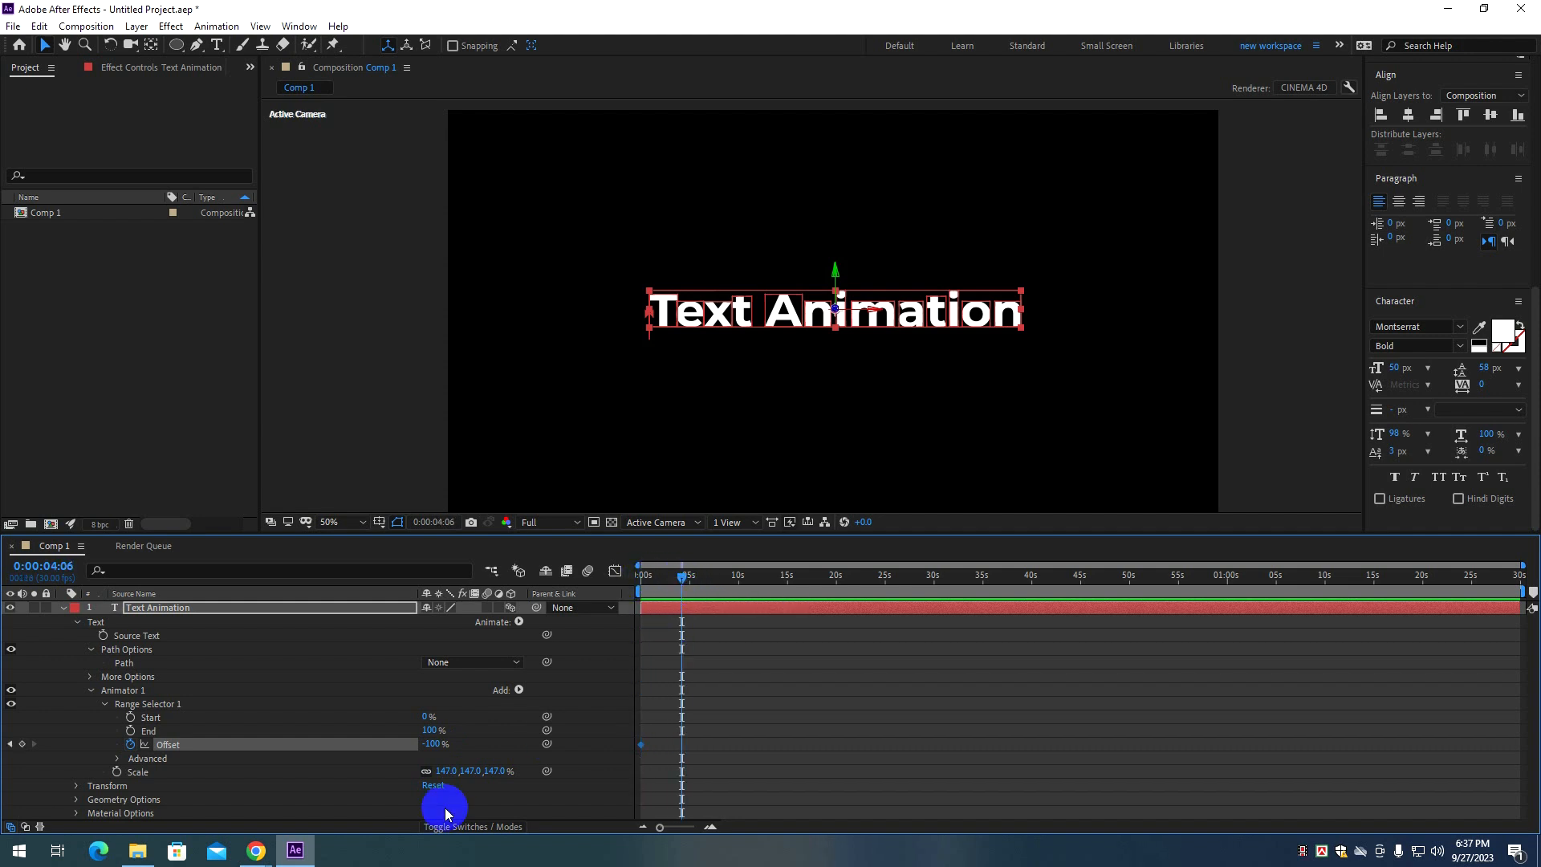
{"action": "left_click_drag", "start_coordinate": [432, 744], "coordinate": [942, 744]}
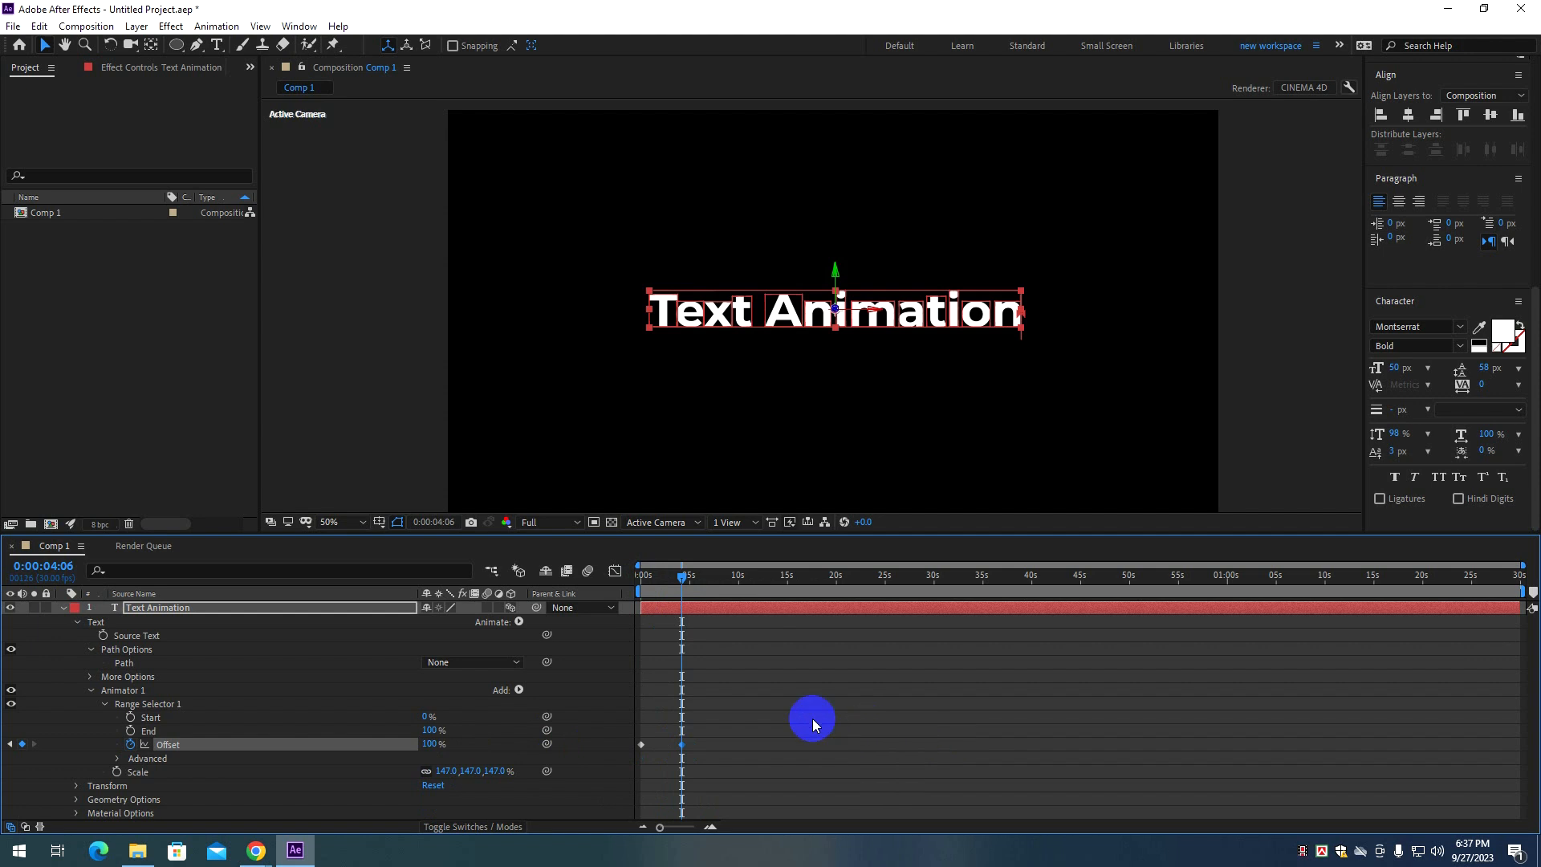
Move the second Offset keyframe earlier to about 2.5 seconds and preview the per-character scaling from the start.
{"action": "left_click_drag", "start_coordinate": [688, 578], "coordinate": [592, 578]}
{"action": "left_click", "coordinate": [683, 745]}
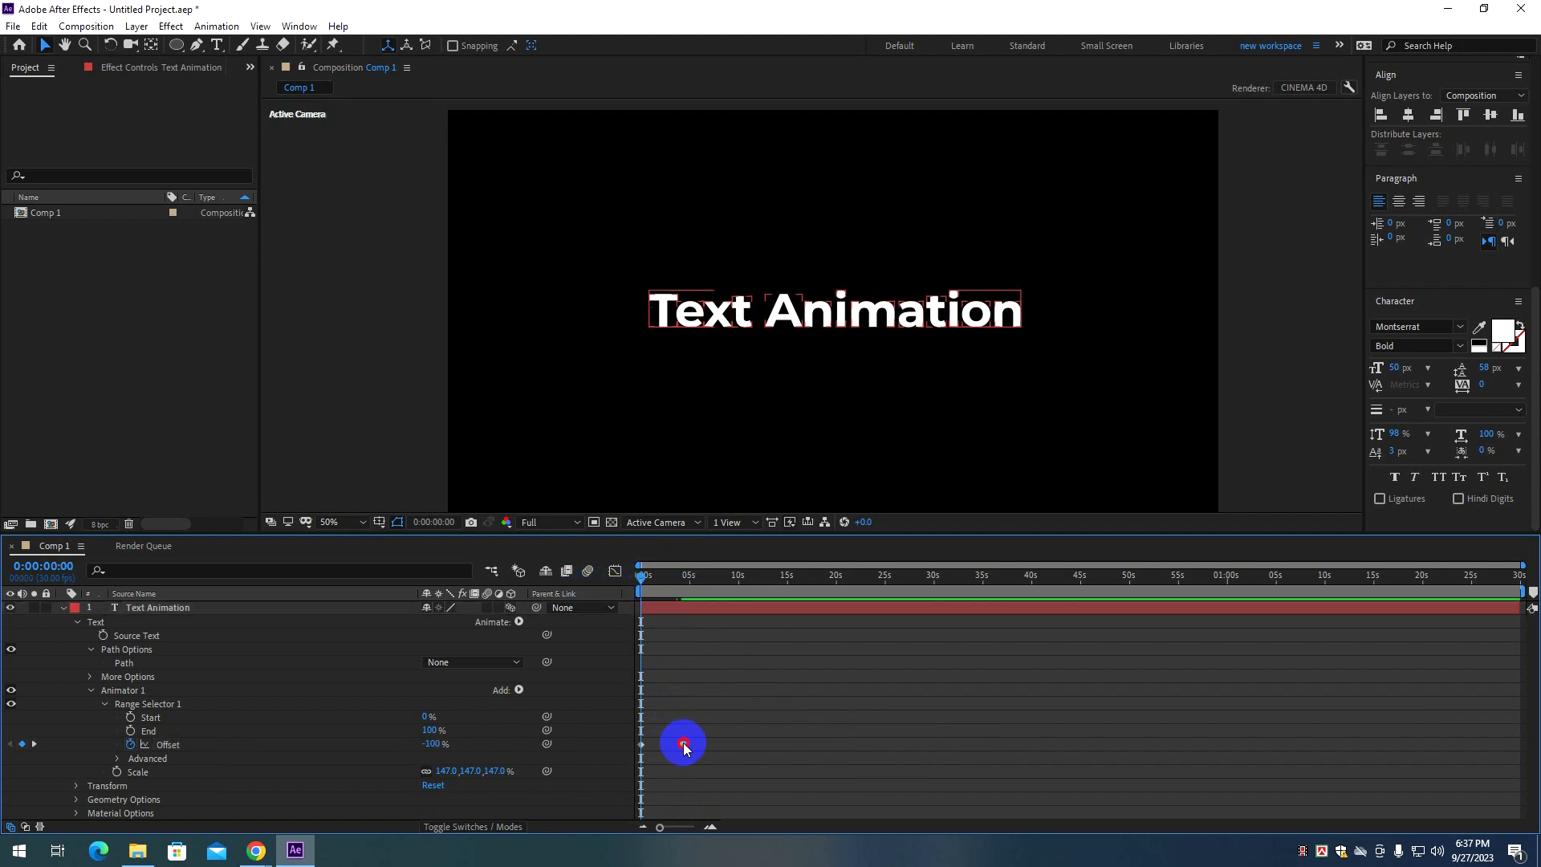
{"action": "left_click_drag", "start_coordinate": [682, 745], "coordinate": [666, 745]}
{"action": "left_click", "coordinate": [688, 745]}
{"action": "key", "text": "space"}
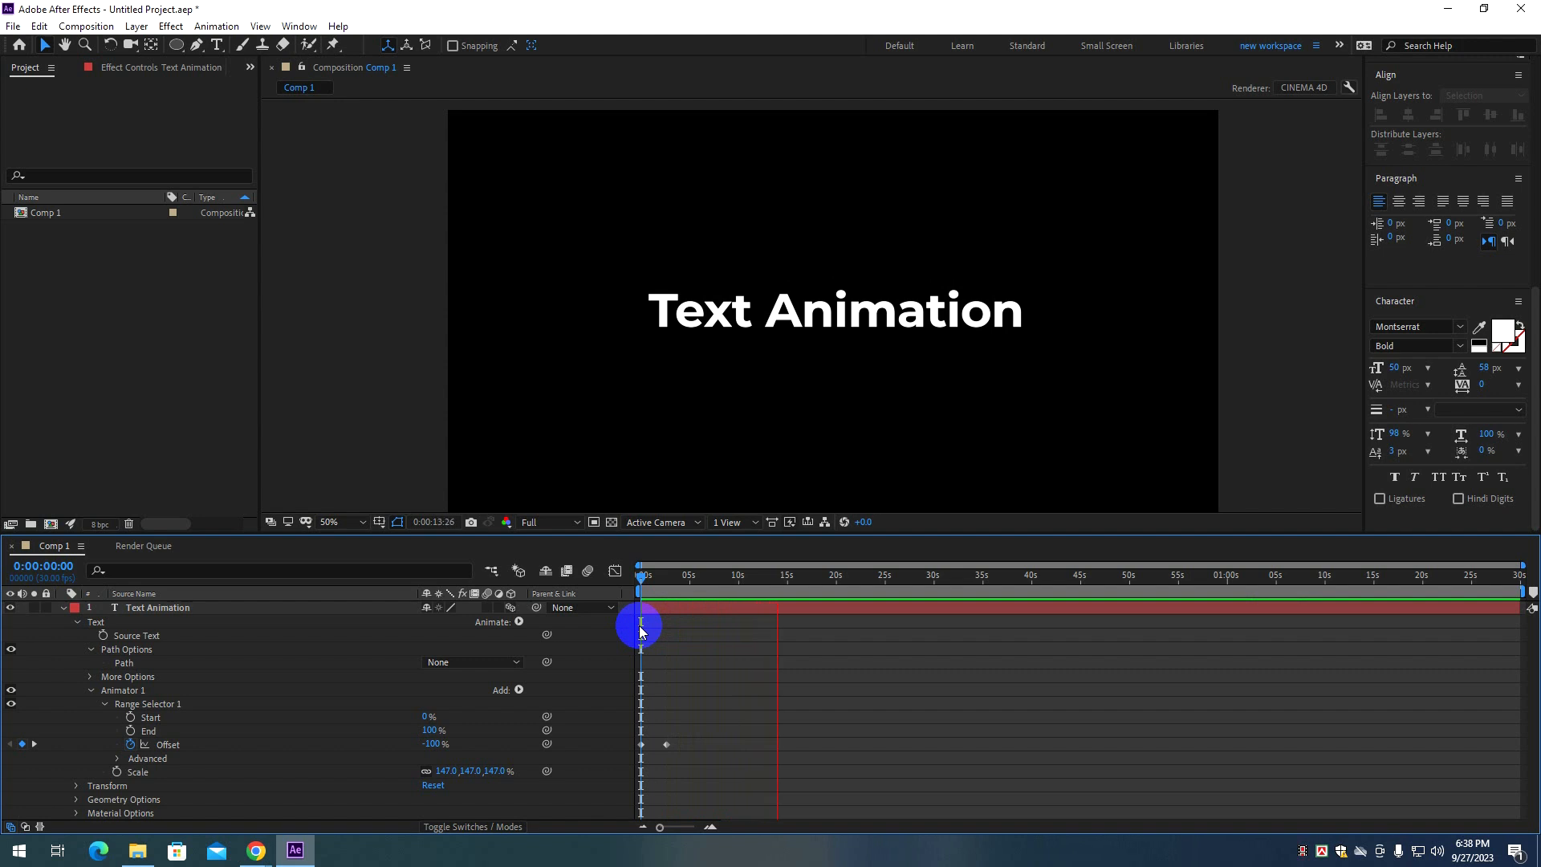
Preview the per-character scaling from the start and scrub through the time between the two Offset keyframes.
{"action": "key", "text": "space"}
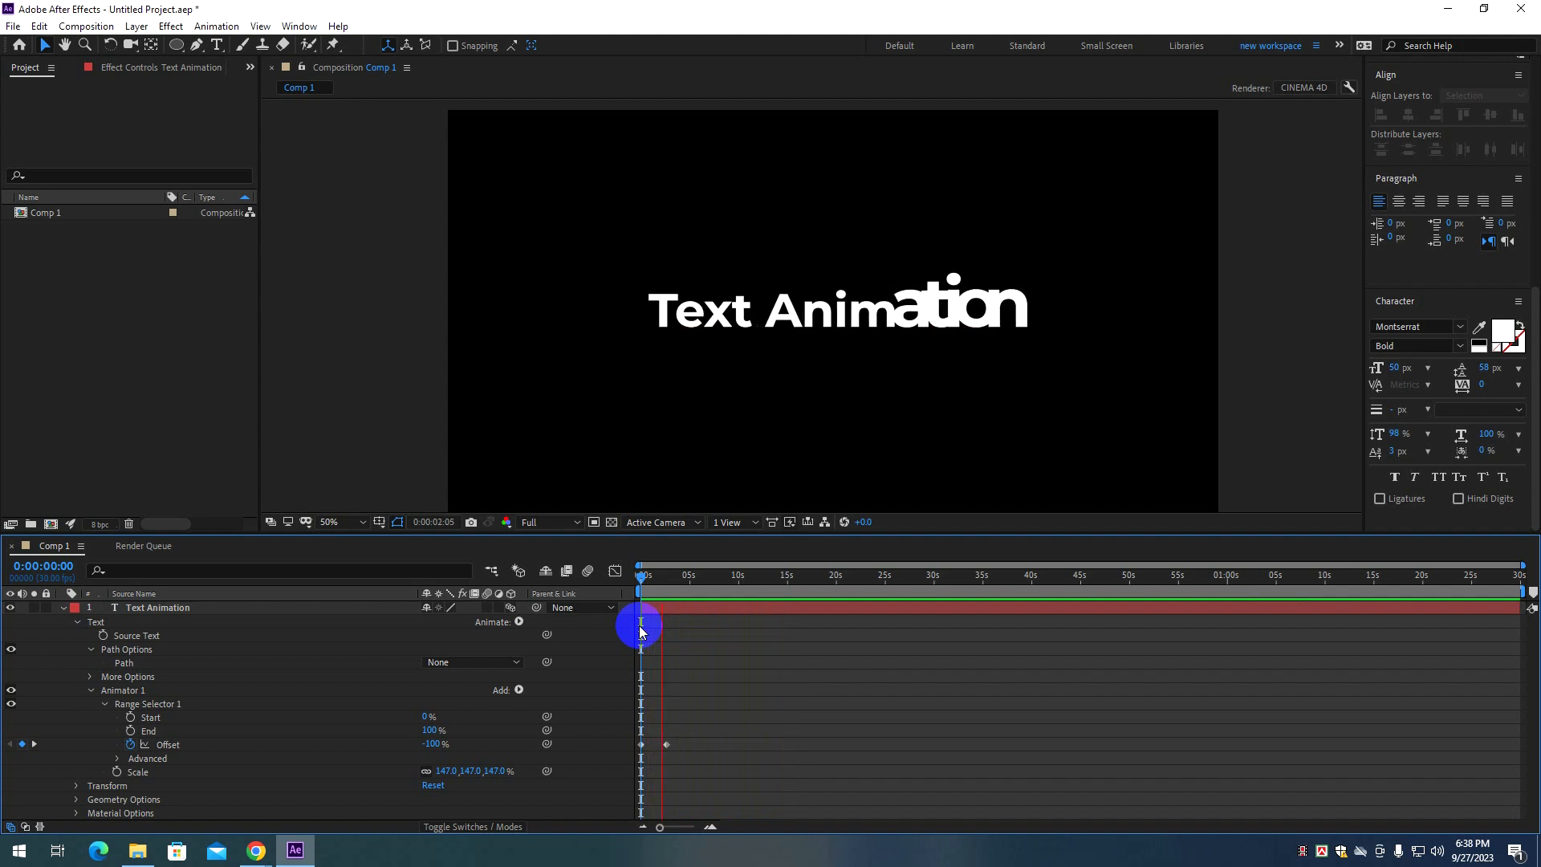
{"action": "key", "text": "space"}
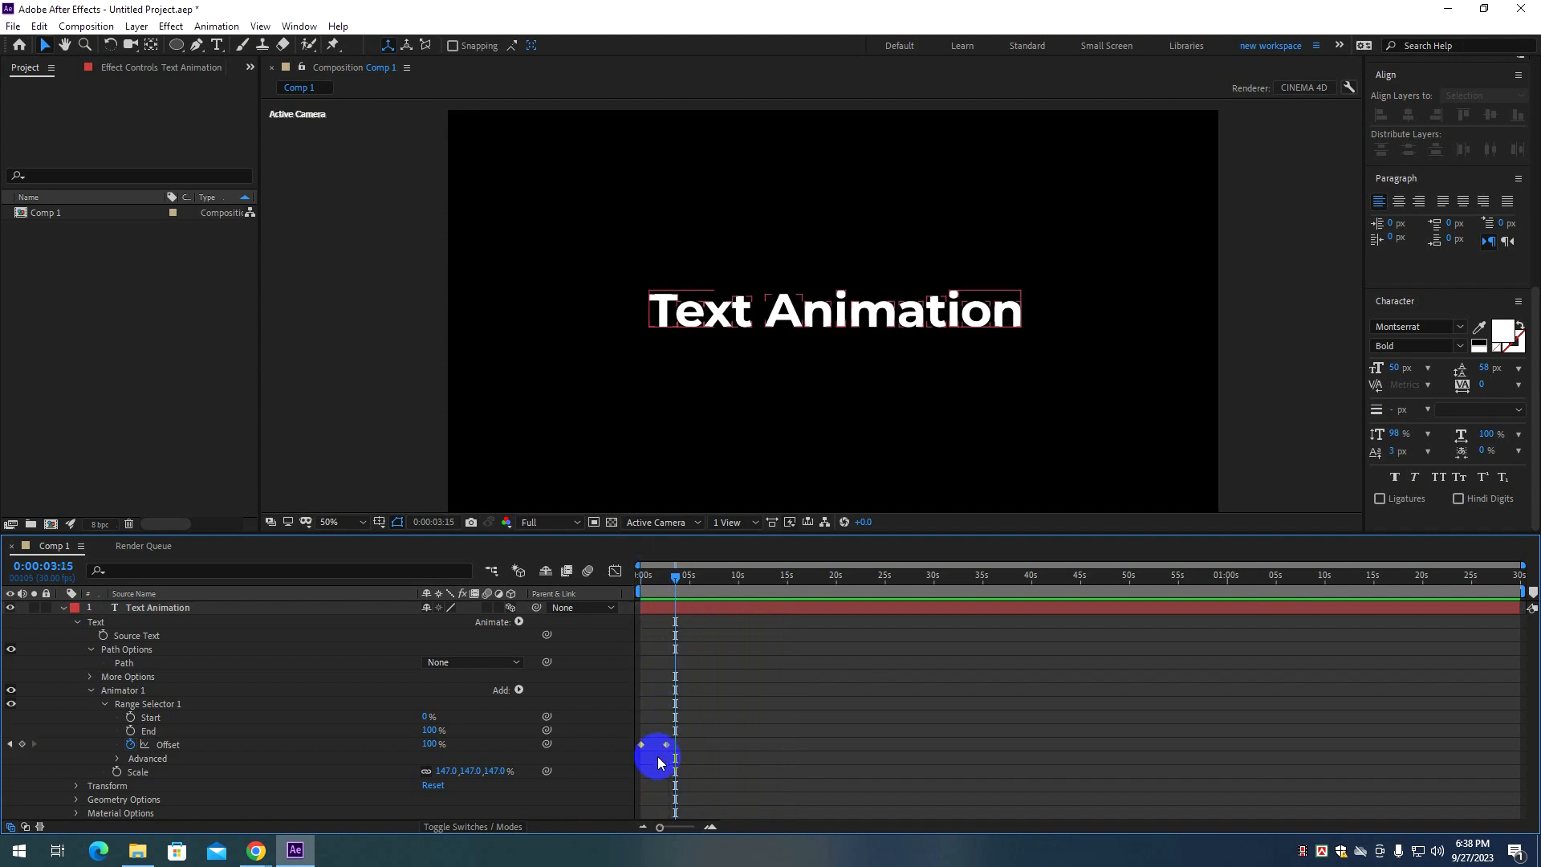
{"action": "scroll", "coordinate": [657, 762], "scroll_direction": "up", "scroll_amount": 1}
{"action": "key", "text": "Home"}
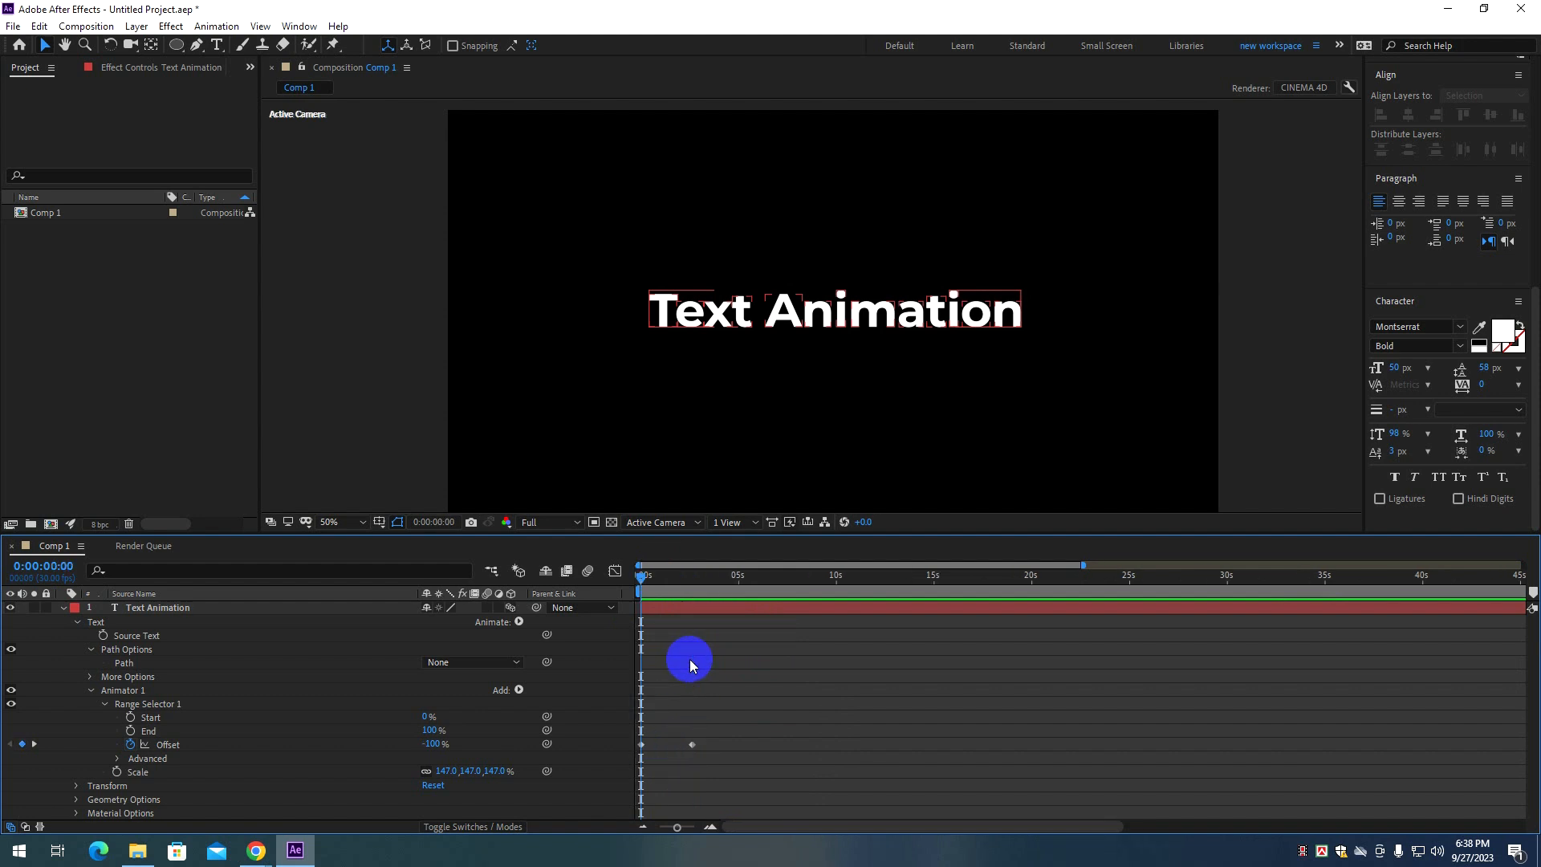
{"action": "left_click_drag", "start_coordinate": [642, 576], "coordinate": [664, 612]}
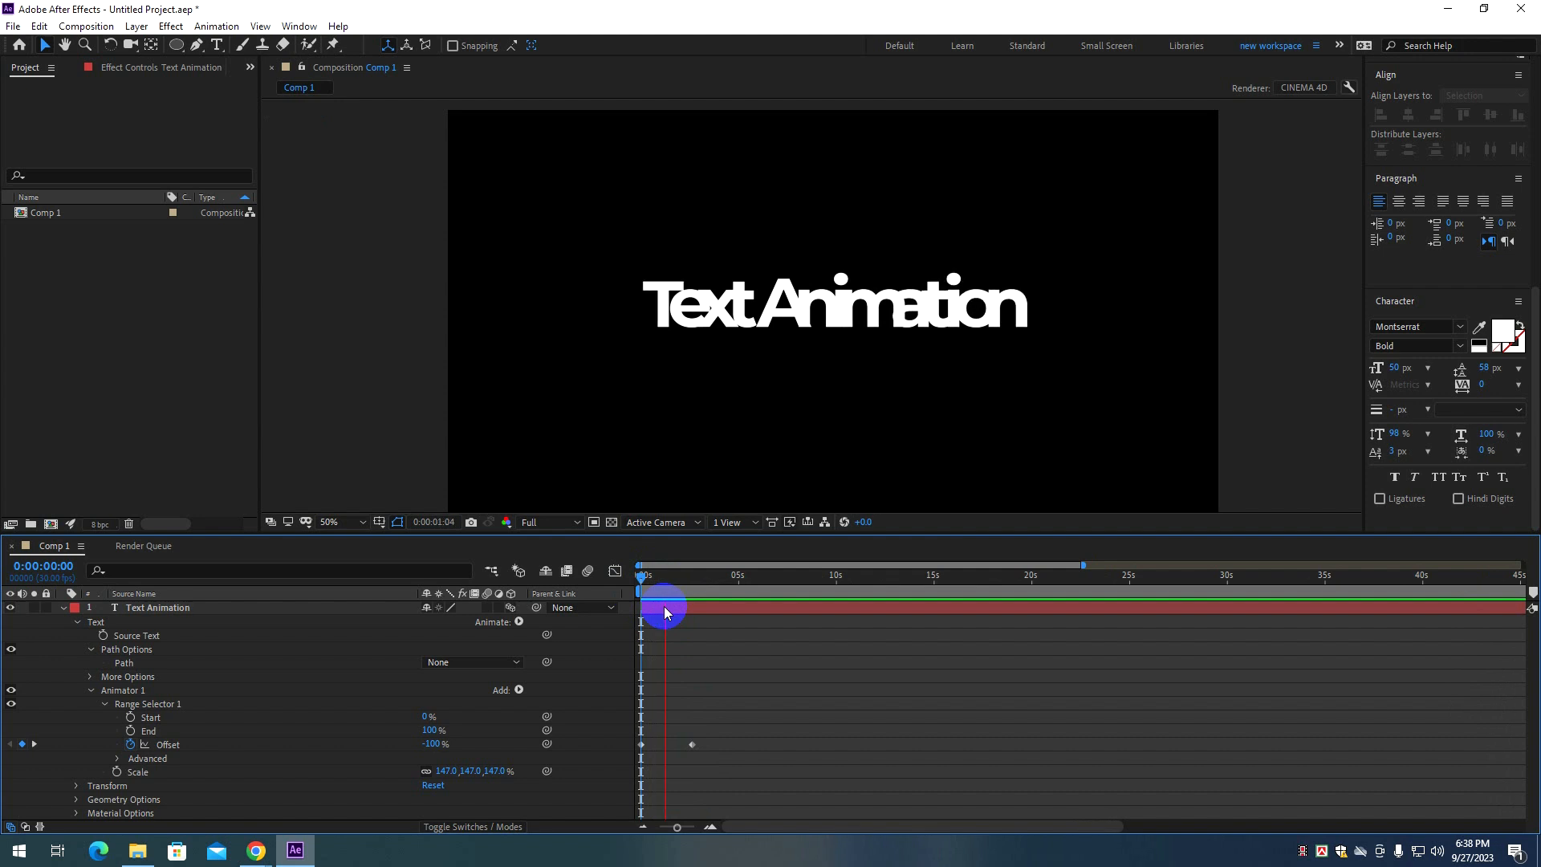
{"action": "key", "text": "space"}
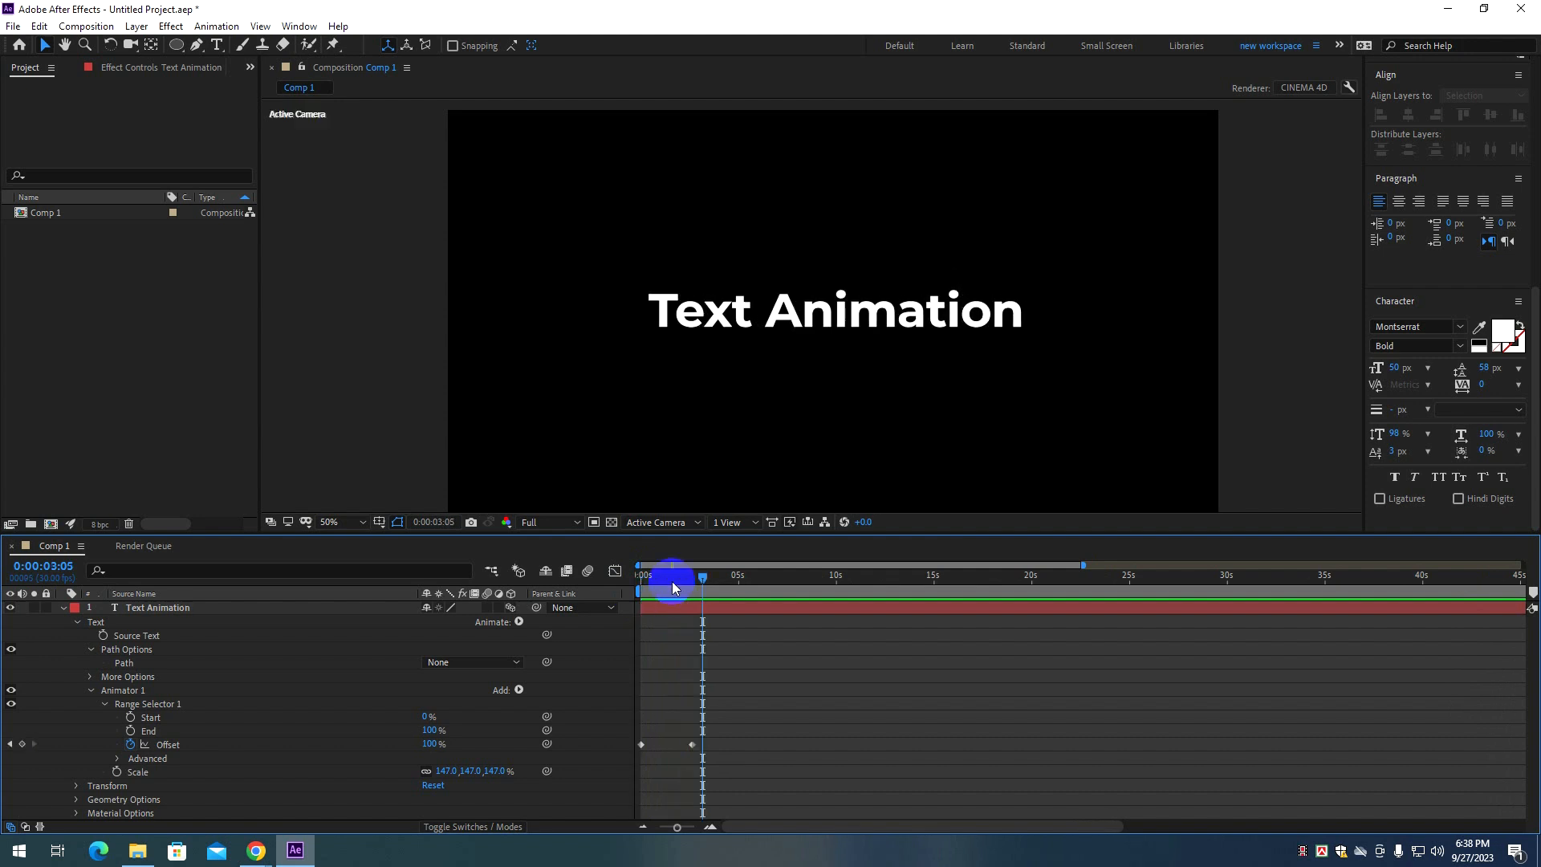
{"action": "left_click_drag", "start_coordinate": [700, 579], "coordinate": [654, 606]}
{"action": "left_click", "coordinate": [661, 299]}
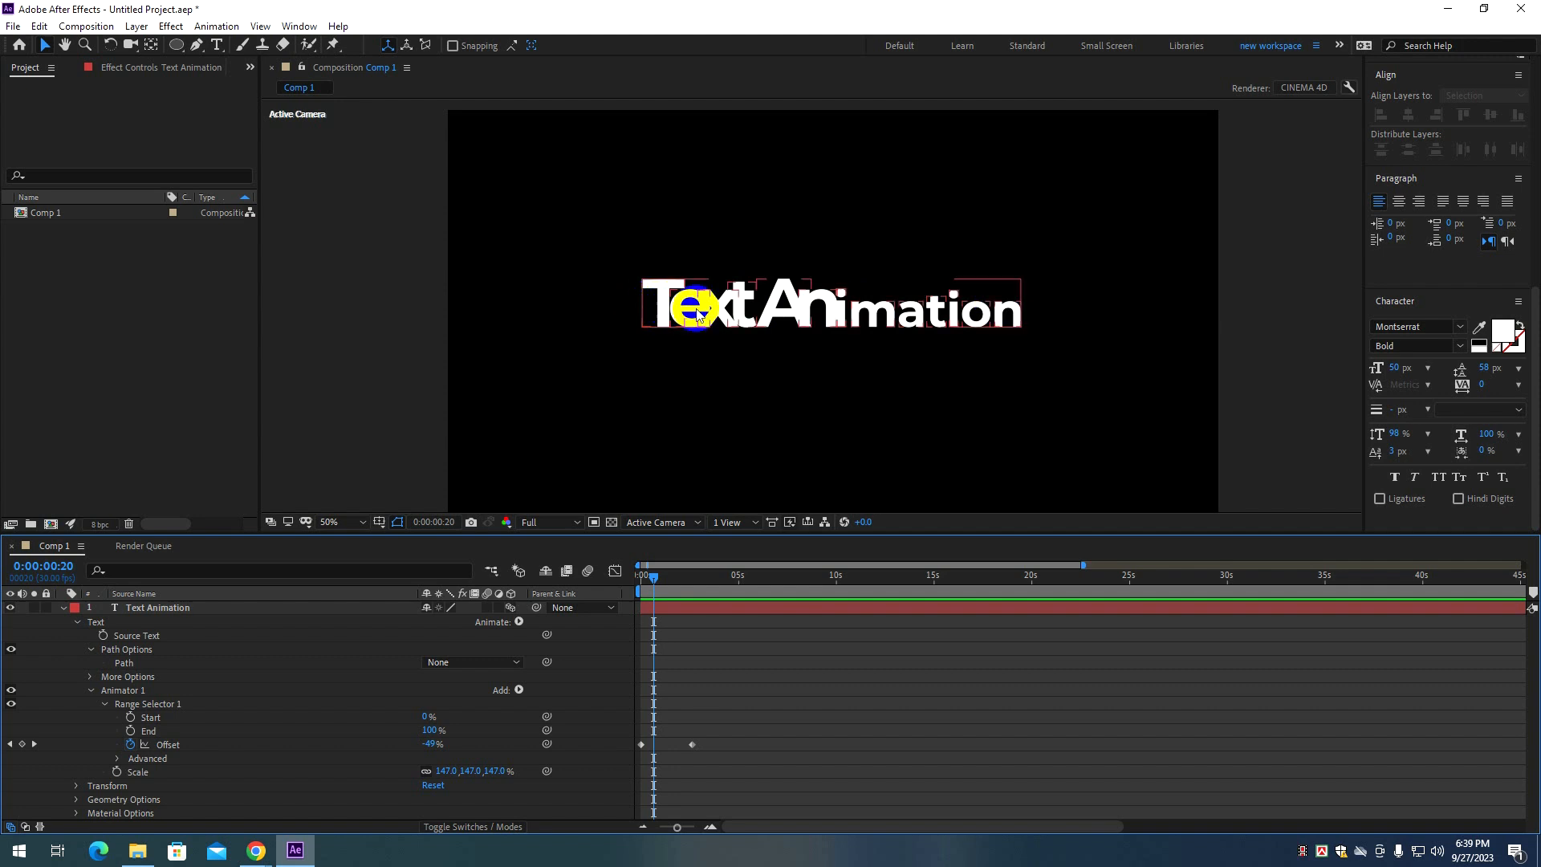
{"action": "left_click_drag", "start_coordinate": [653, 572], "coordinate": [592, 619]}
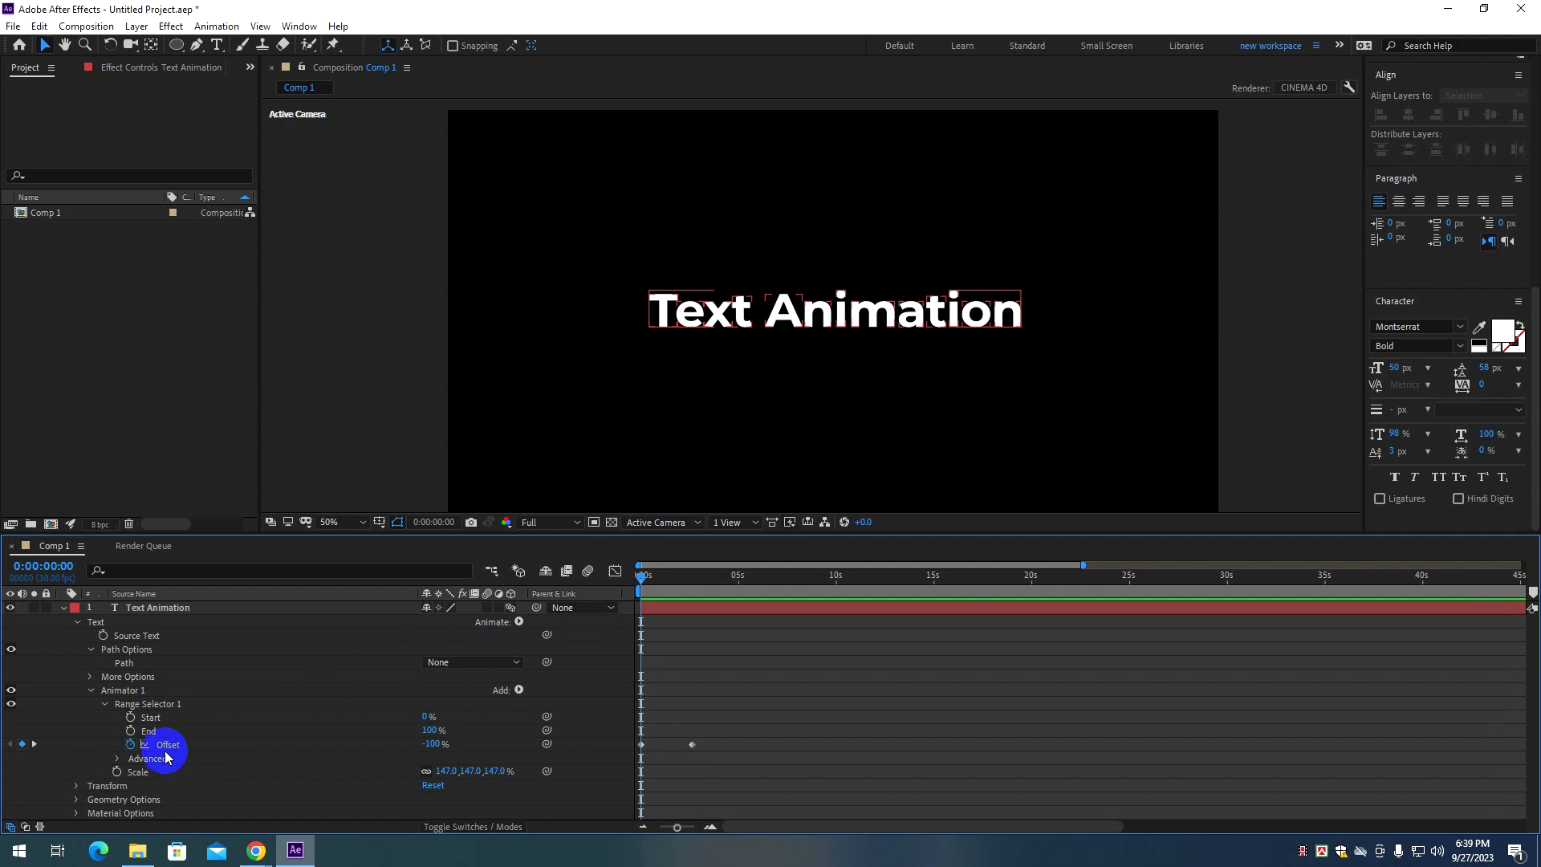
Keyframe Range Selector 1's Start from 0% at frame 0 to 44% at 0:00:02:16 and preview the animation.
{"action": "left_click_drag", "start_coordinate": [638, 575], "coordinate": [679, 590]}
{"action": "left_click", "coordinate": [130, 717]}
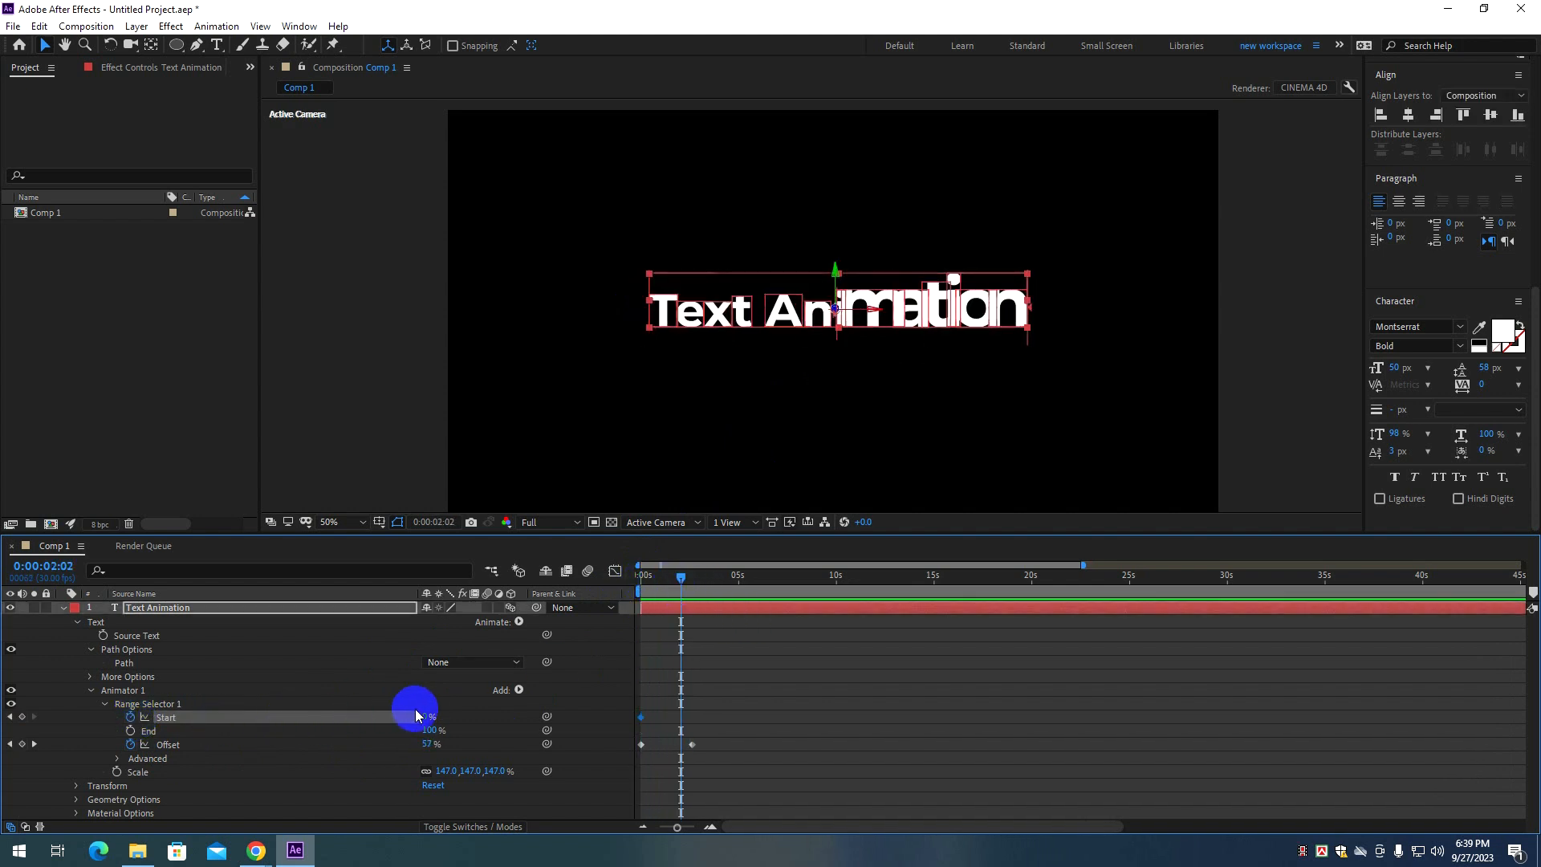
{"action": "left_click_drag", "start_coordinate": [427, 715], "coordinate": [461, 712]}
{"action": "left_click_drag", "start_coordinate": [684, 582], "coordinate": [690, 582]}
{"action": "left_click_drag", "start_coordinate": [683, 720], "coordinate": [694, 723]}
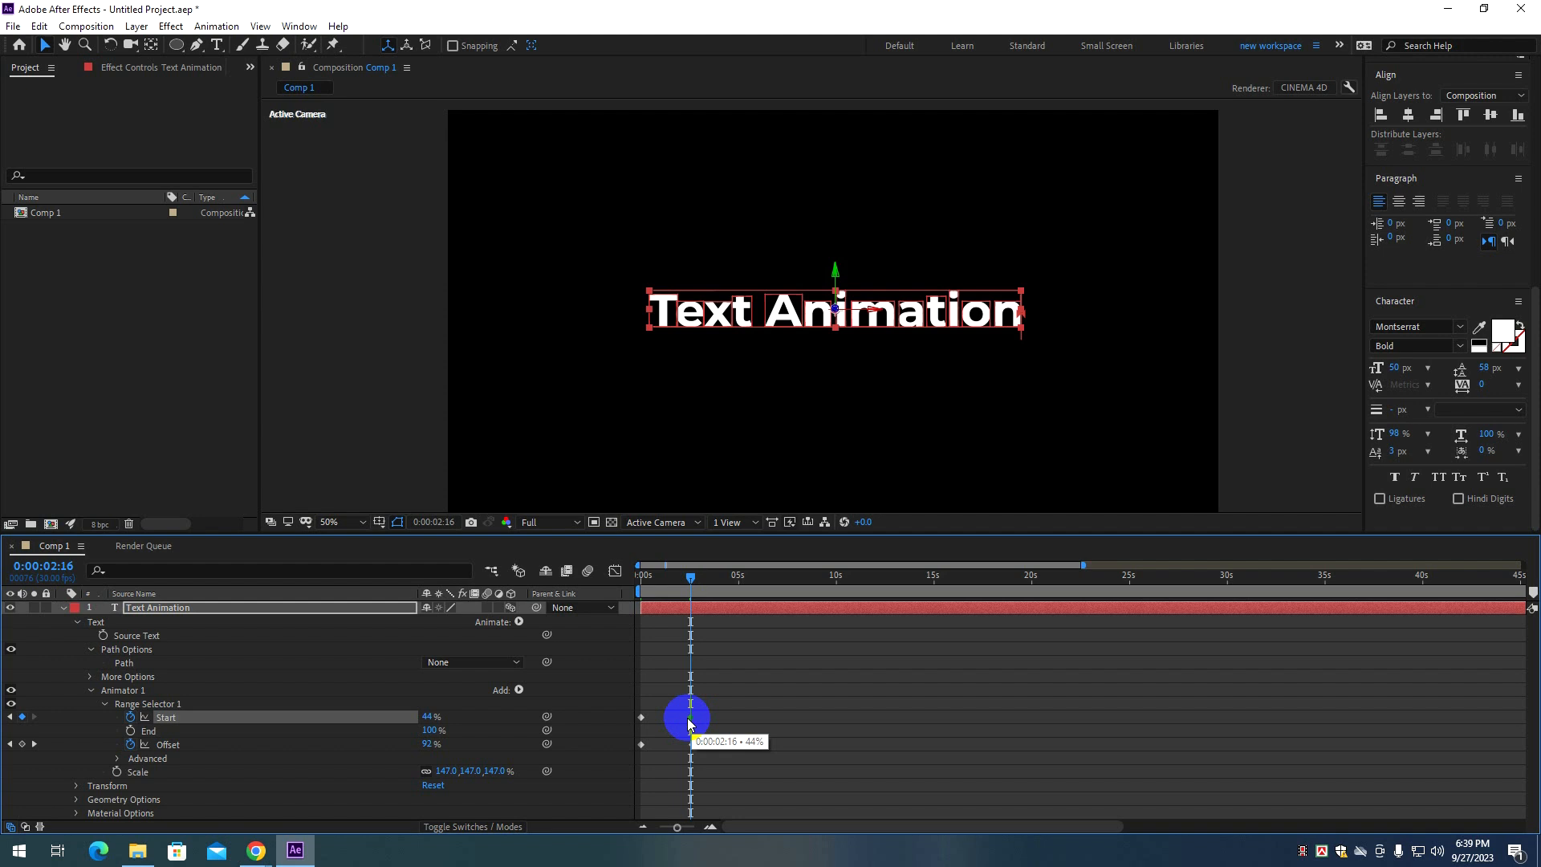
{"action": "left_click_drag", "start_coordinate": [688, 723], "coordinate": [688, 722]}
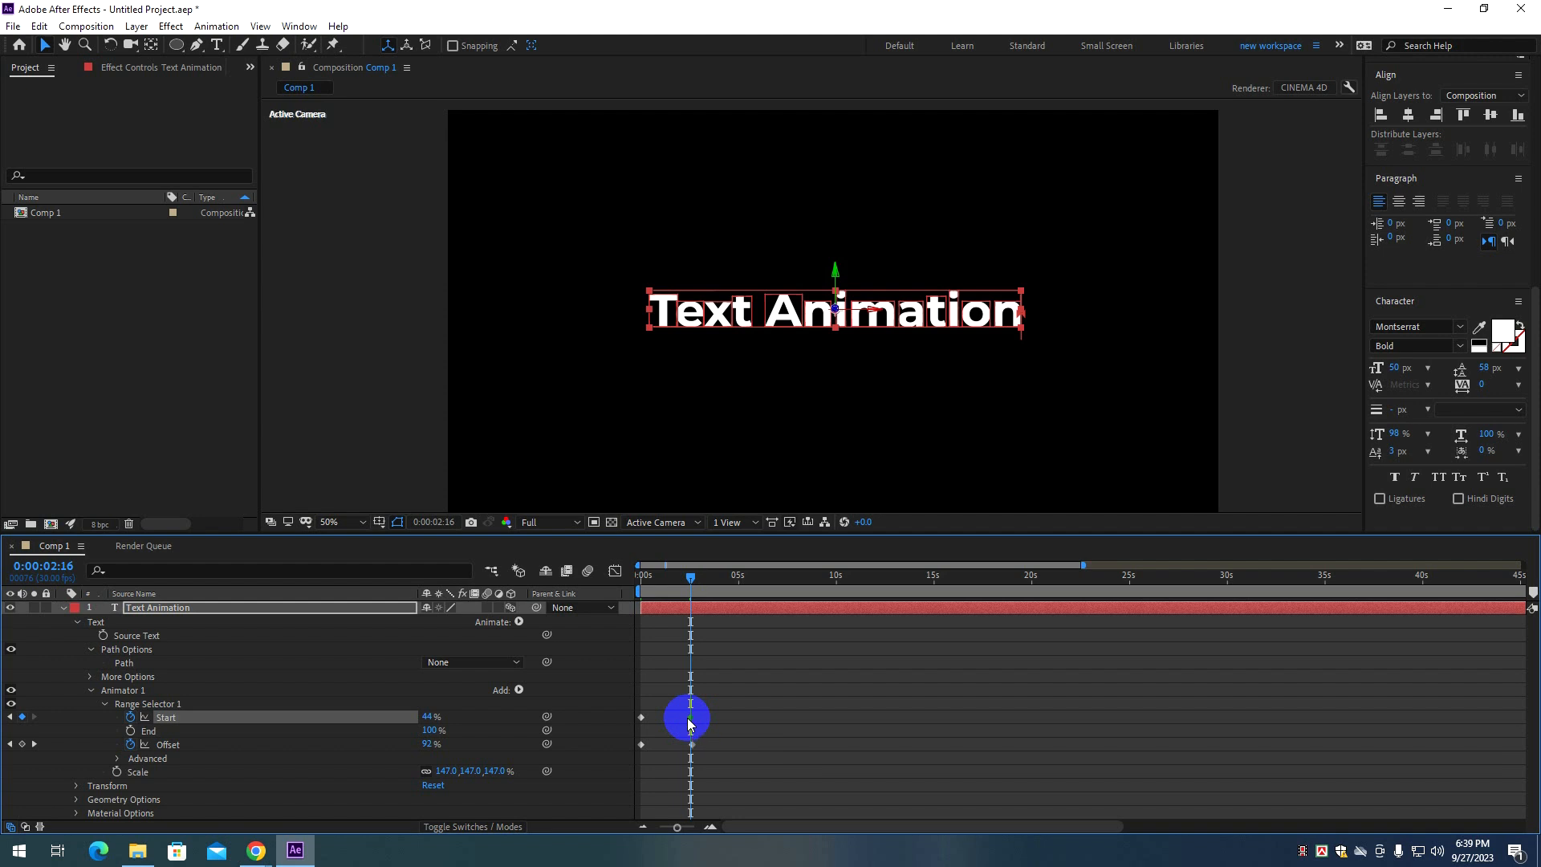
{"action": "left_click", "coordinate": [688, 723]}
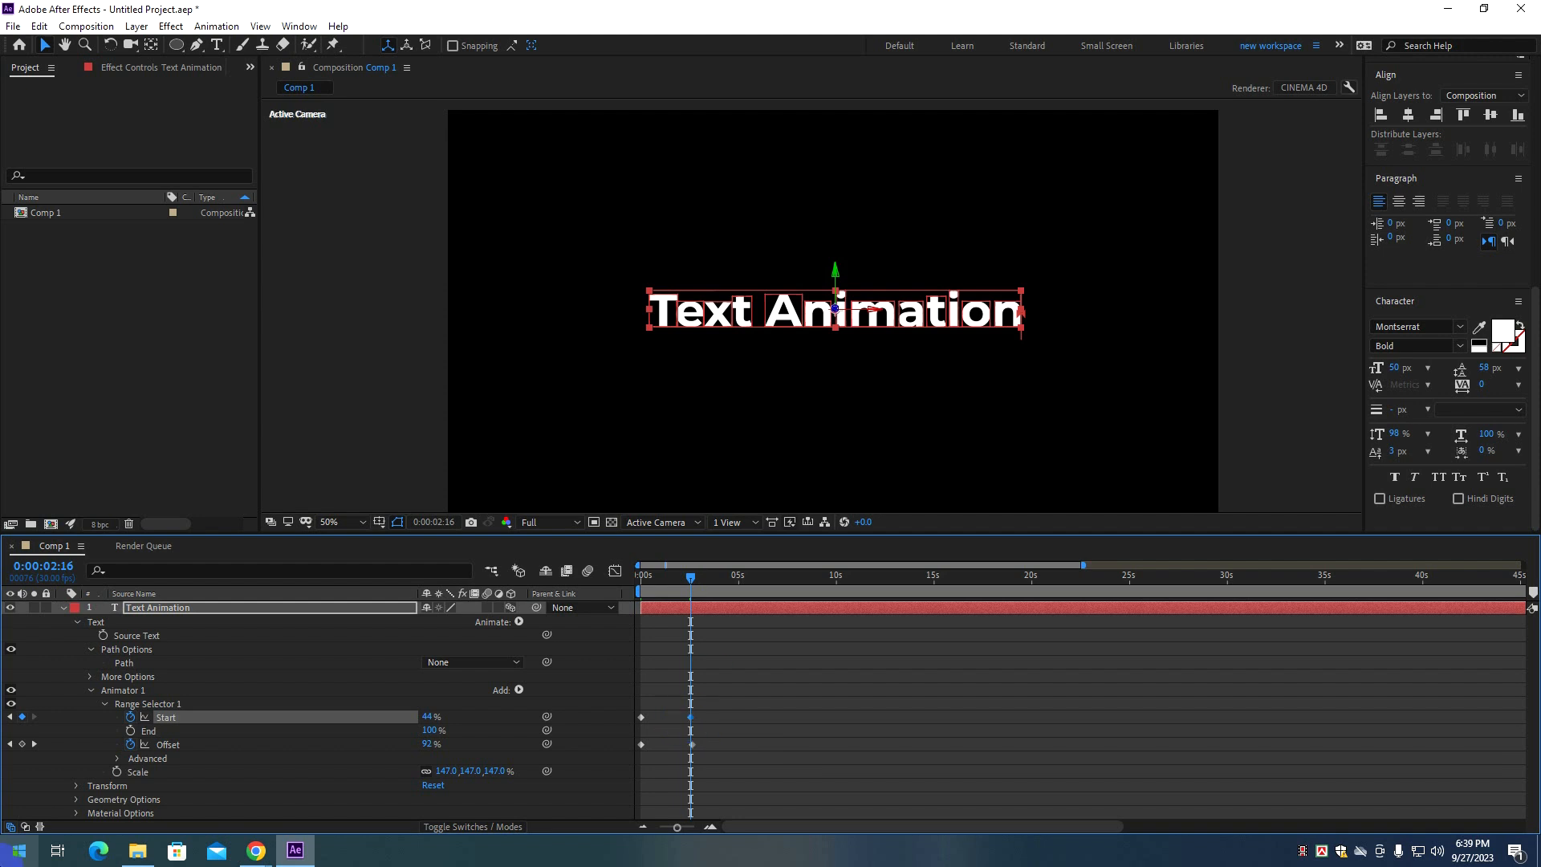
{"action": "left_click_drag", "start_coordinate": [689, 578], "coordinate": [639, 591]}
{"action": "left_click", "coordinate": [695, 682]}
{"action": "key", "text": "space"}
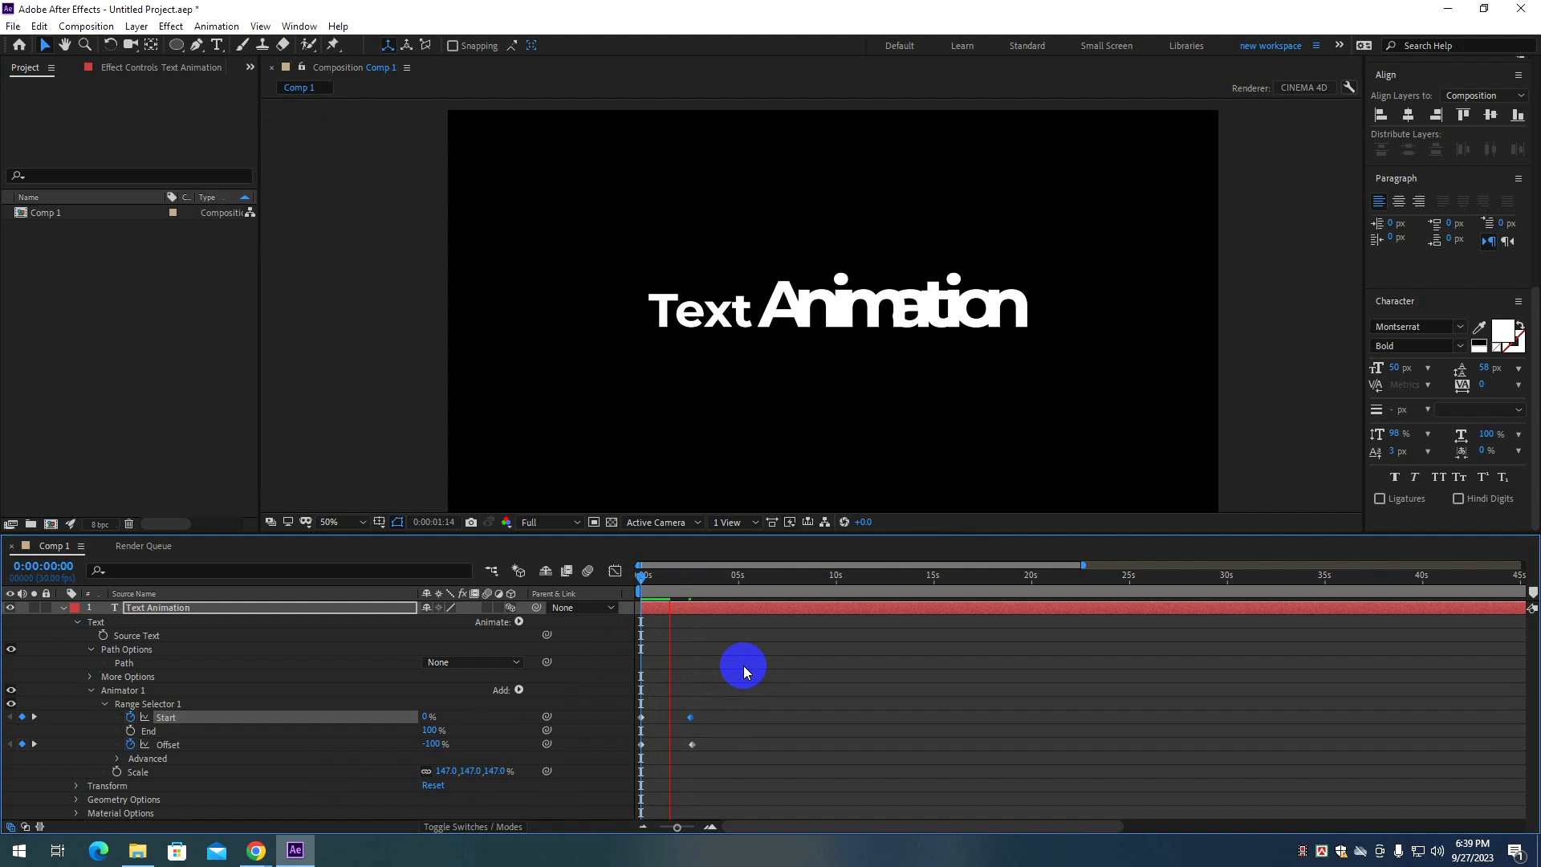
Add a Start keyframe of 100% at 0:00:01:00 and preview the animation from the beginning.
{"action": "mouse_move", "coordinate": [670, 579]}
{"action": "left_mouse_down"}
{"action": "mouse_move", "coordinate": [694, 578]}
{"action": "mouse_move", "coordinate": [641, 579]}
{"action": "mouse_move", "coordinate": [659, 581]}
{"action": "left_mouse_up"}
{"action": "left_click", "coordinate": [436, 717]}
{"action": "left_click_drag", "start_coordinate": [436, 716], "coordinate": [475, 707]}
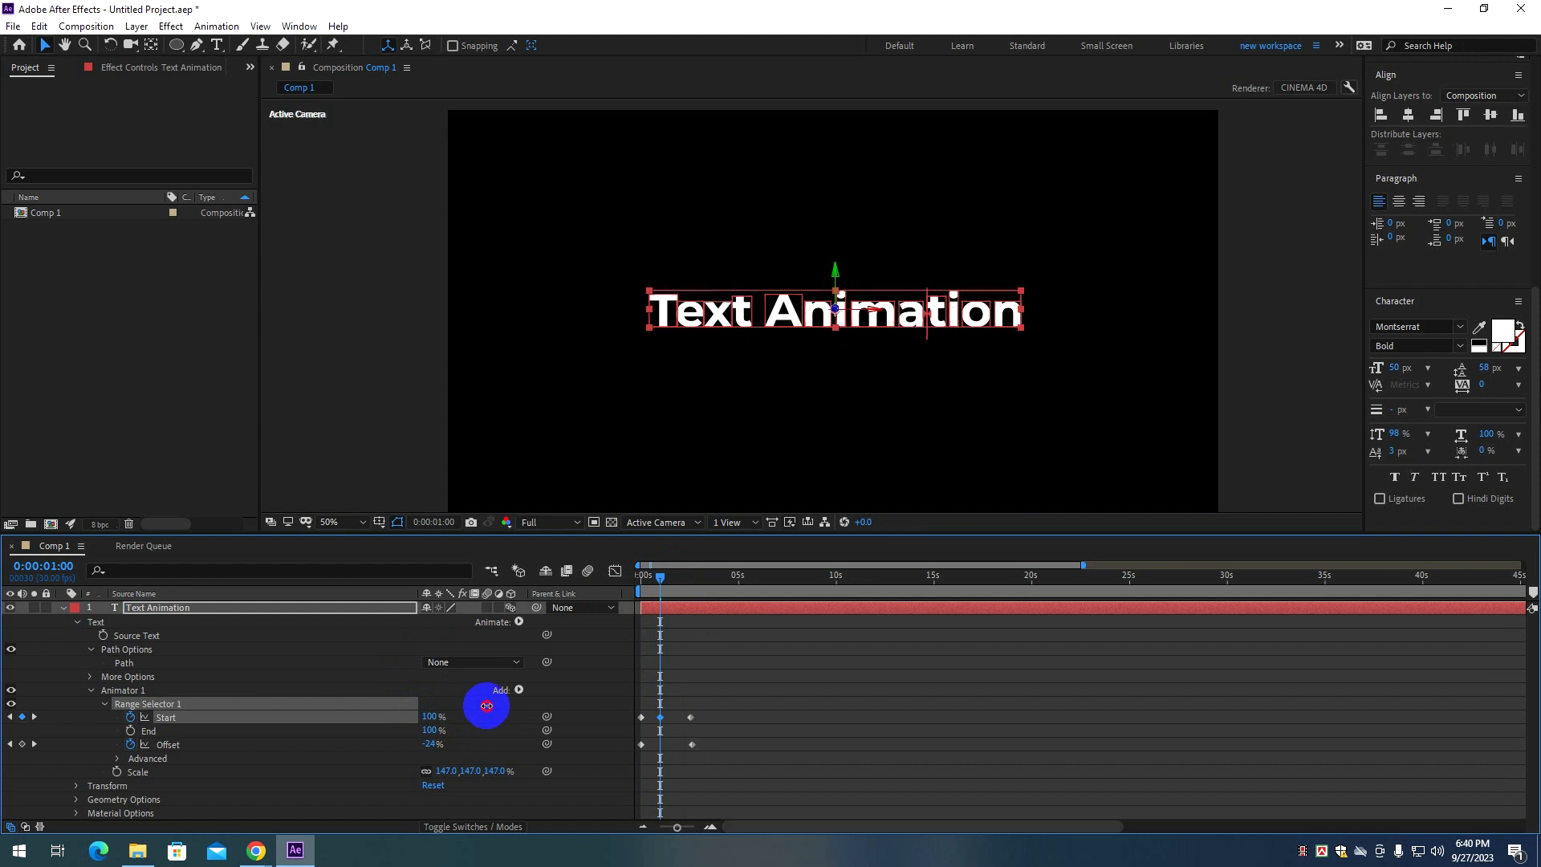
{"action": "left_click_drag", "start_coordinate": [662, 577], "coordinate": [625, 578]}
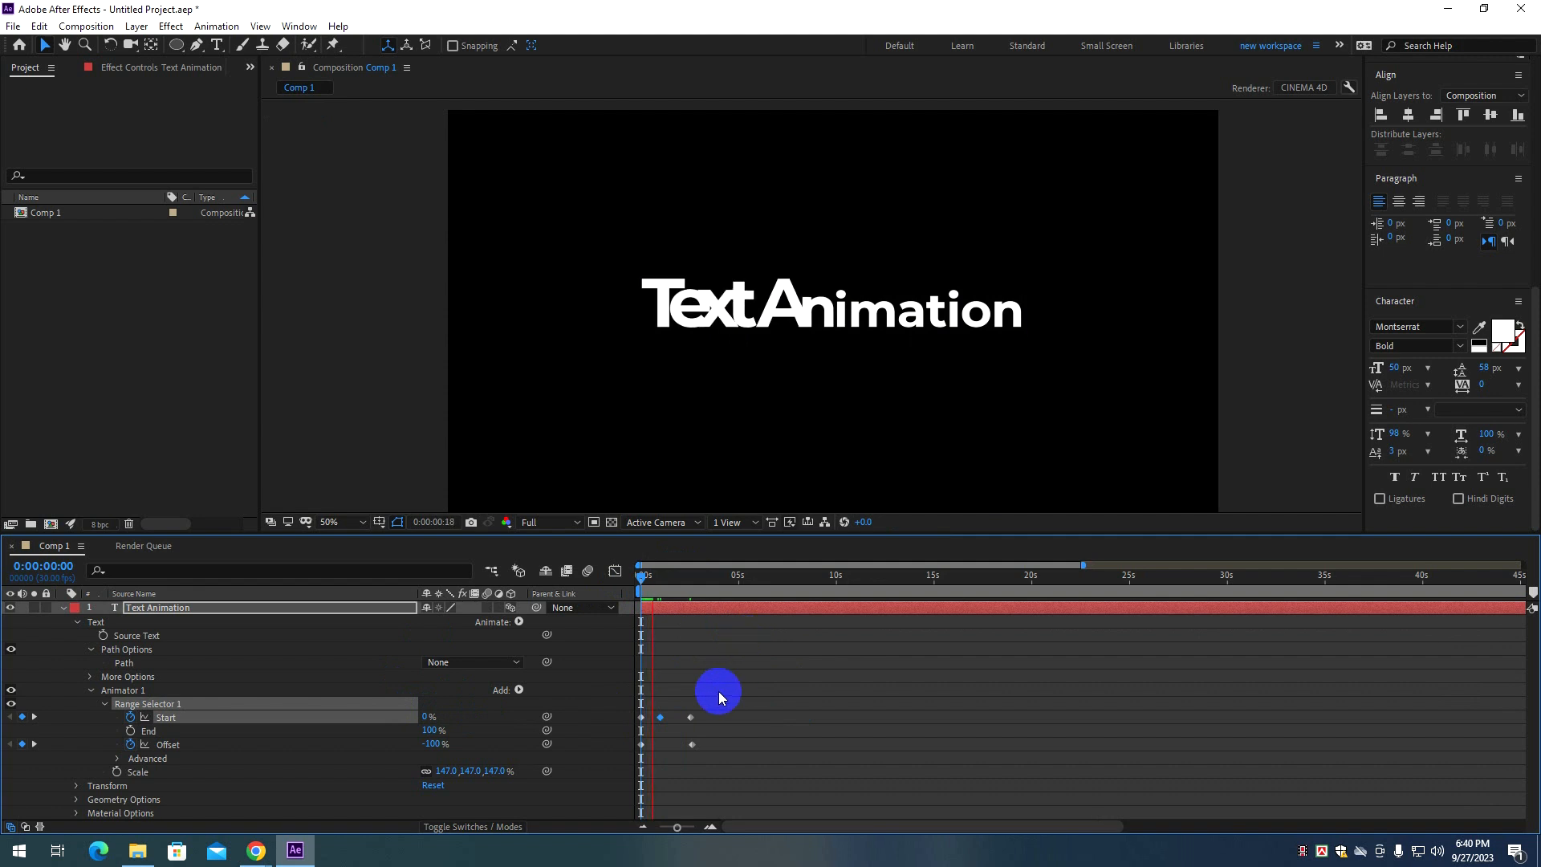
{"action": "key", "text": "space"}
Delete the Start keyframes after frame 0, move the second Offset keyframe to about 1.2 seconds and preview.
{"action": "left_click_drag", "start_coordinate": [656, 701], "coordinate": [664, 745]}
{"action": "key", "text": "Delete"}
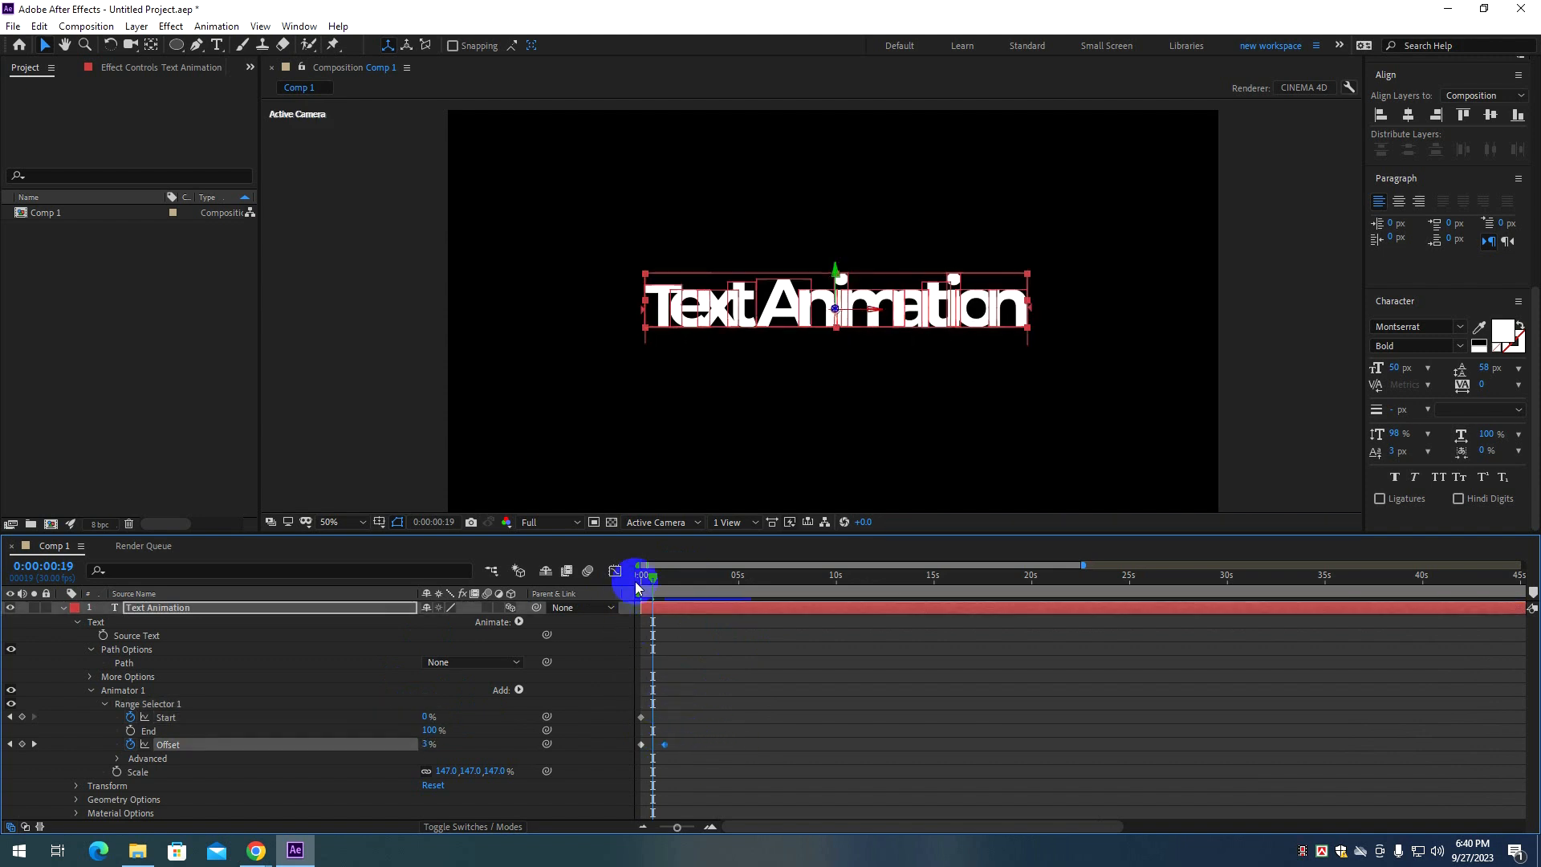
{"action": "left_click_drag", "start_coordinate": [652, 582], "coordinate": [630, 585]}
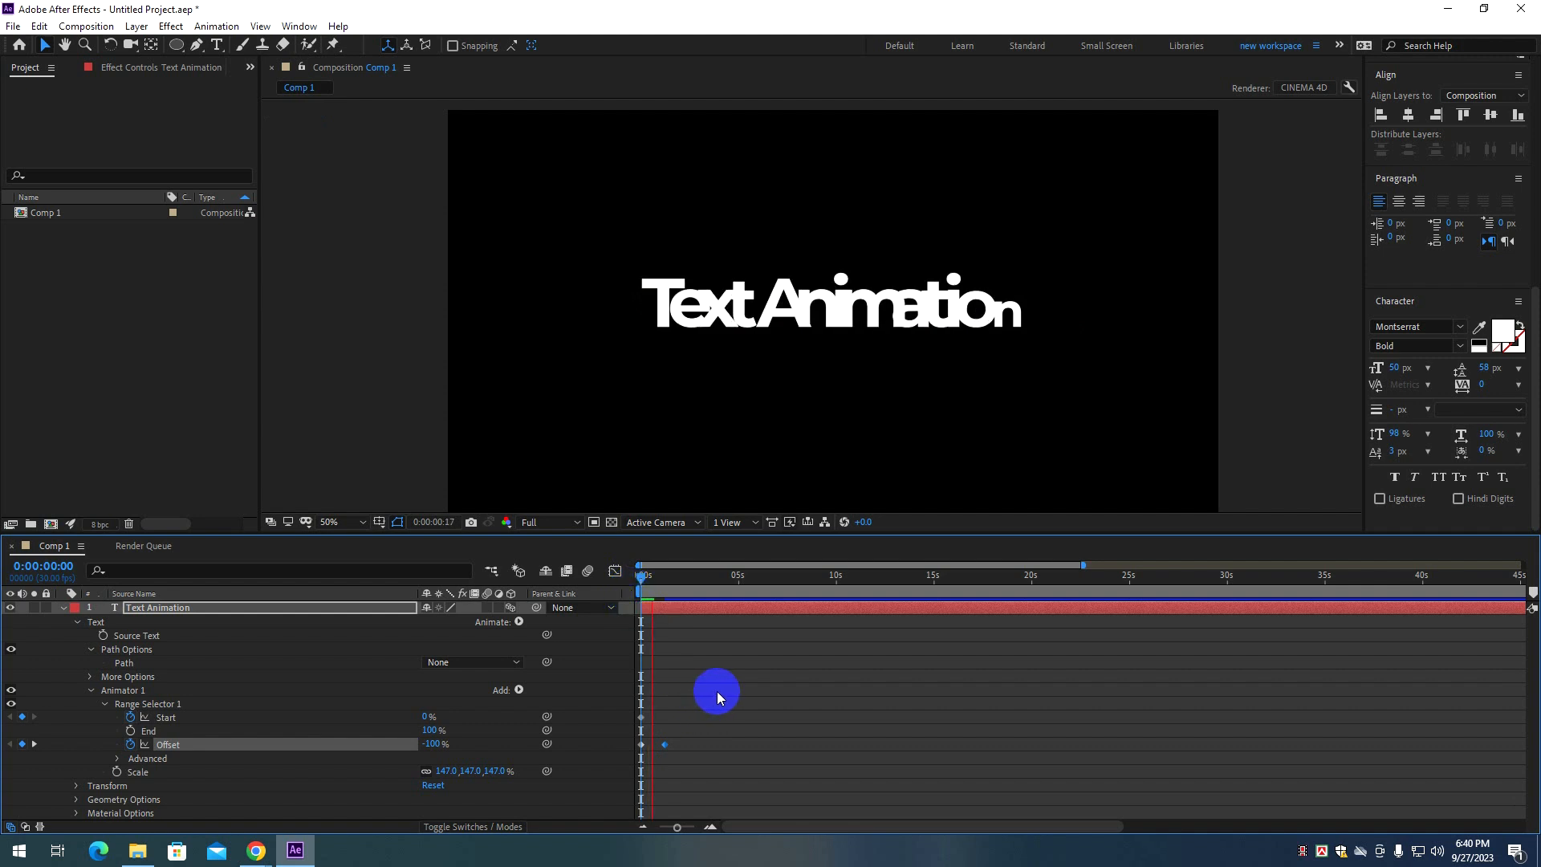
{"action": "key", "text": "space"}
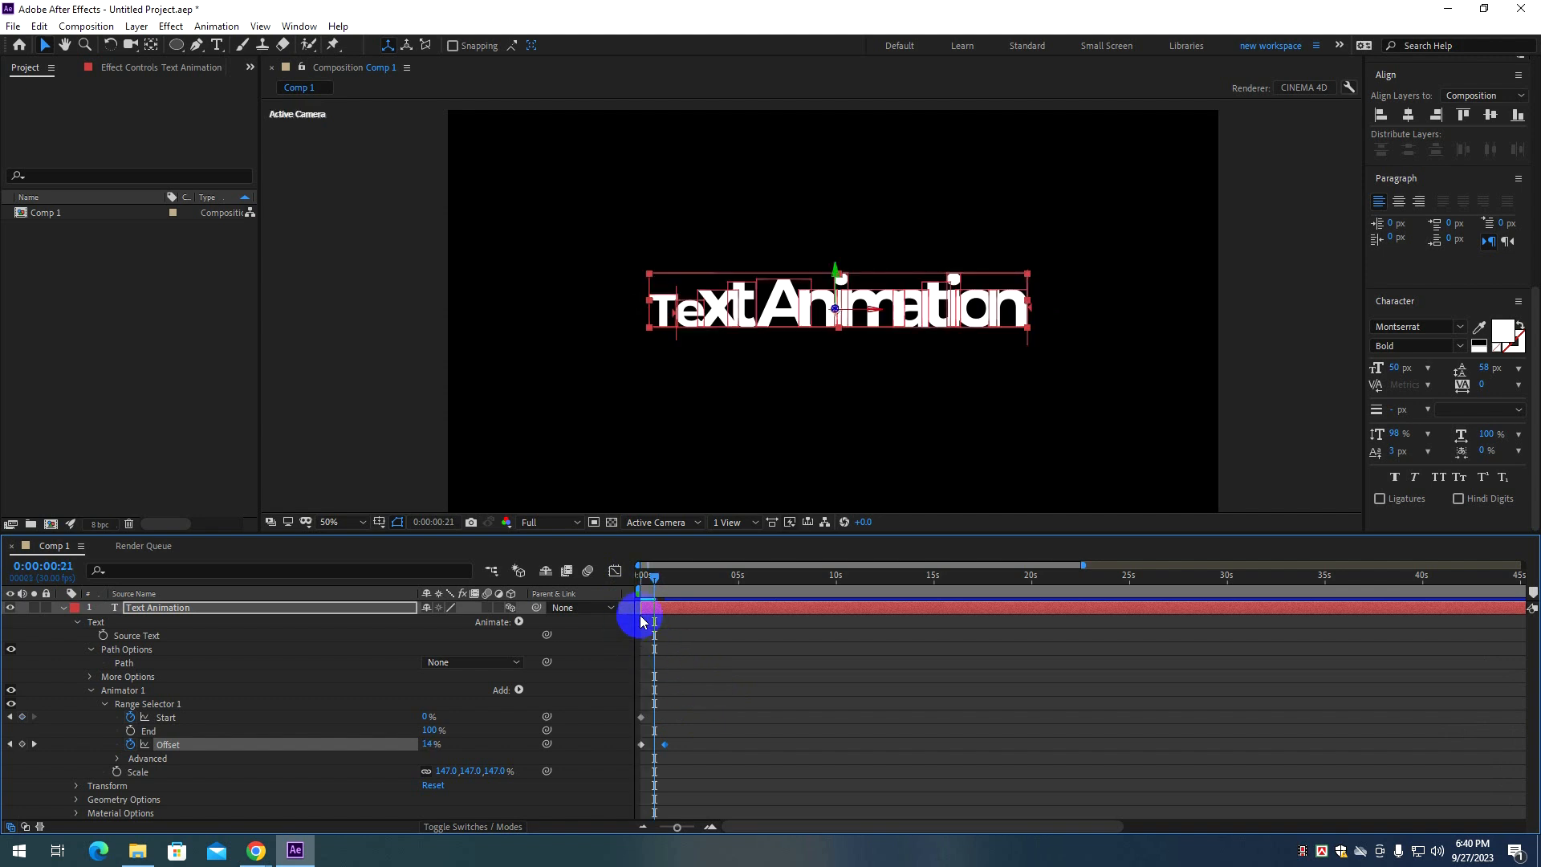
{"action": "left_click_drag", "start_coordinate": [655, 580], "coordinate": [652, 607]}
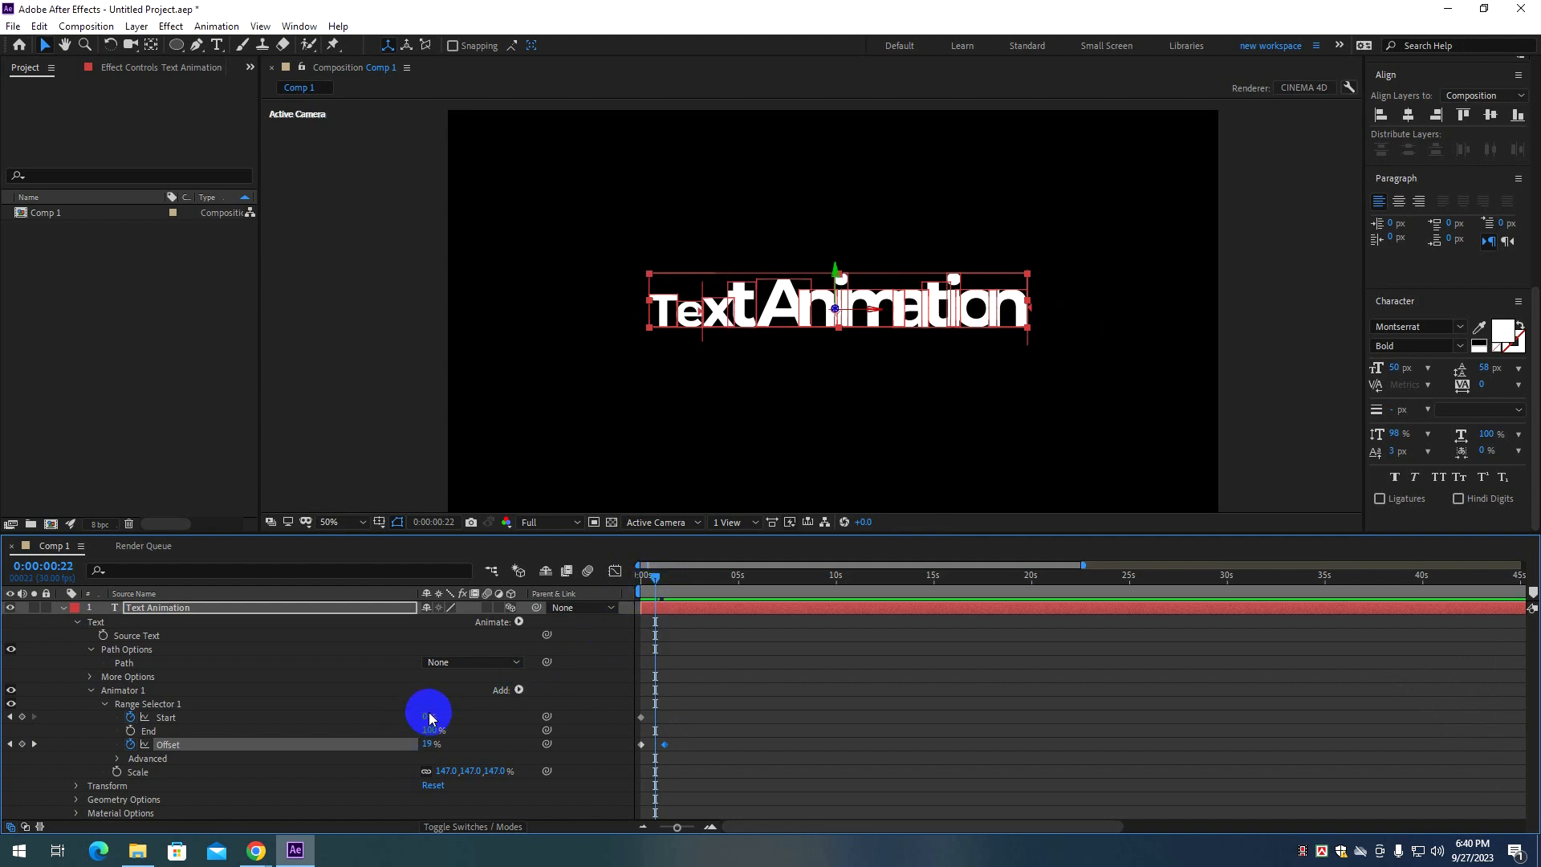
Keyframe Range Selector 1's Start at 1% at 0:00:00:22 and play the animation from frame 0.
{"action": "left_click_drag", "start_coordinate": [426, 715], "coordinate": [386, 707]}
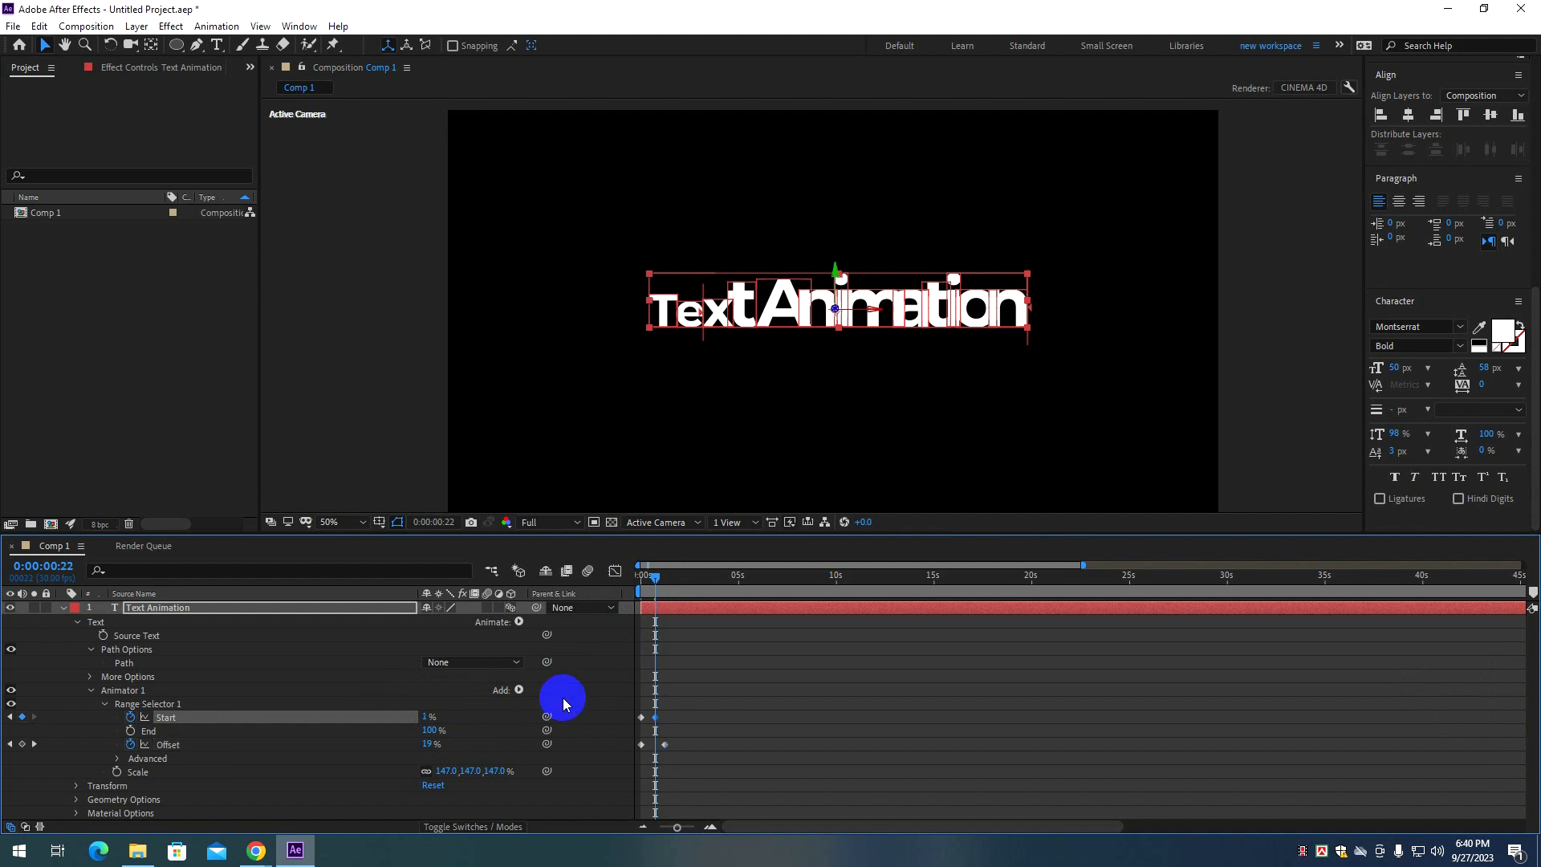
{"action": "left_click_drag", "start_coordinate": [660, 575], "coordinate": [657, 579]}
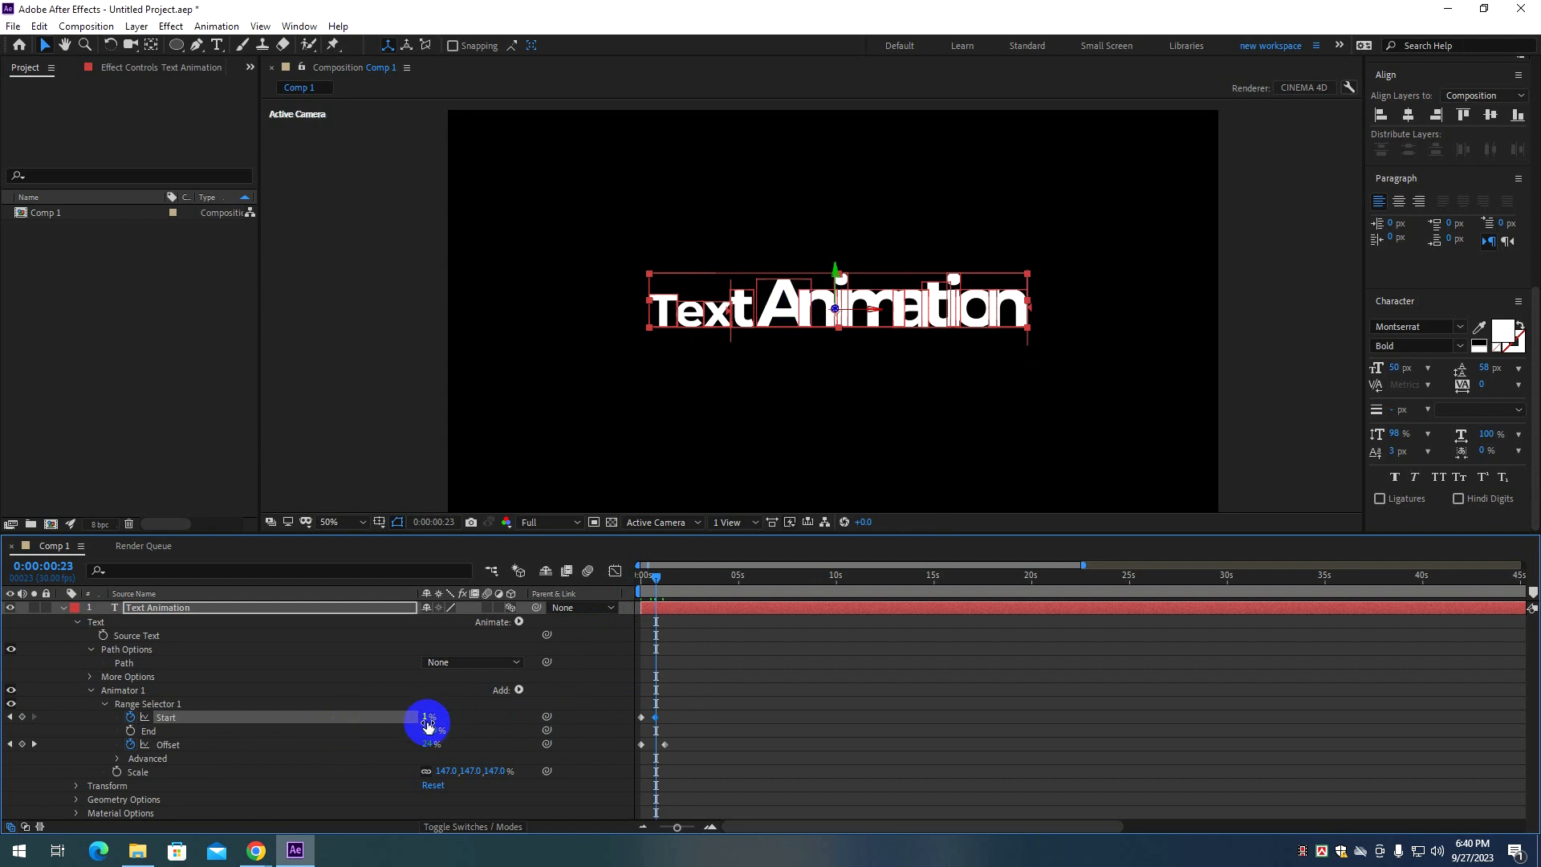
{"action": "left_click_drag", "start_coordinate": [431, 732], "coordinate": [667, 729]}
{"action": "left_click", "coordinate": [640, 578]}
{"action": "left_click", "coordinate": [663, 650]}
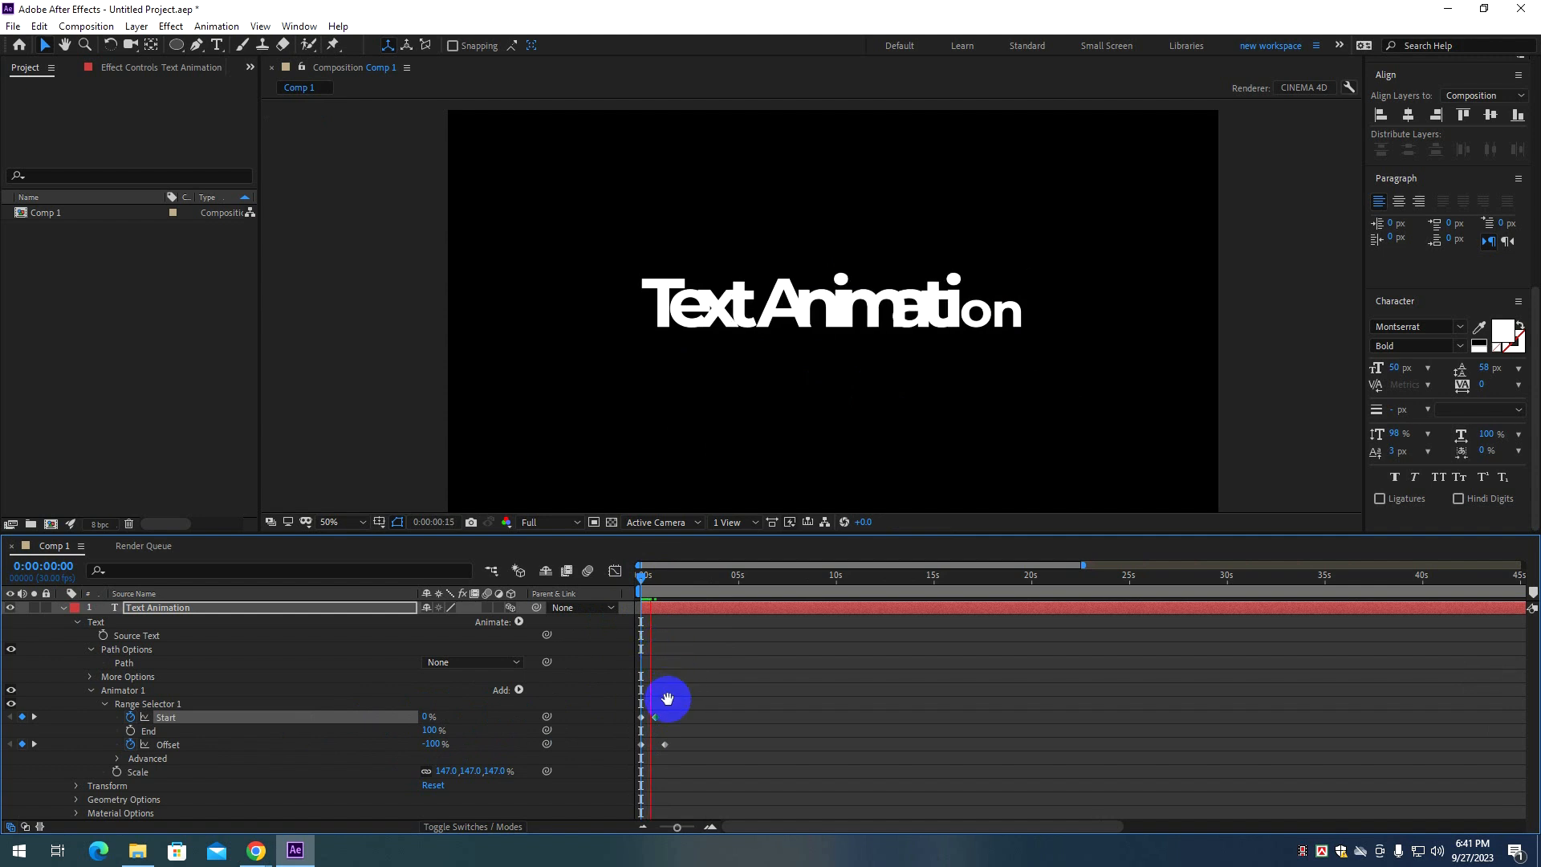
{"action": "key", "text": "space"}
Replace the 1% Start keyframe with a 100% one at about 1.4 seconds and preview the animation.
{"action": "left_click_drag", "start_coordinate": [428, 716], "coordinate": [506, 701]}
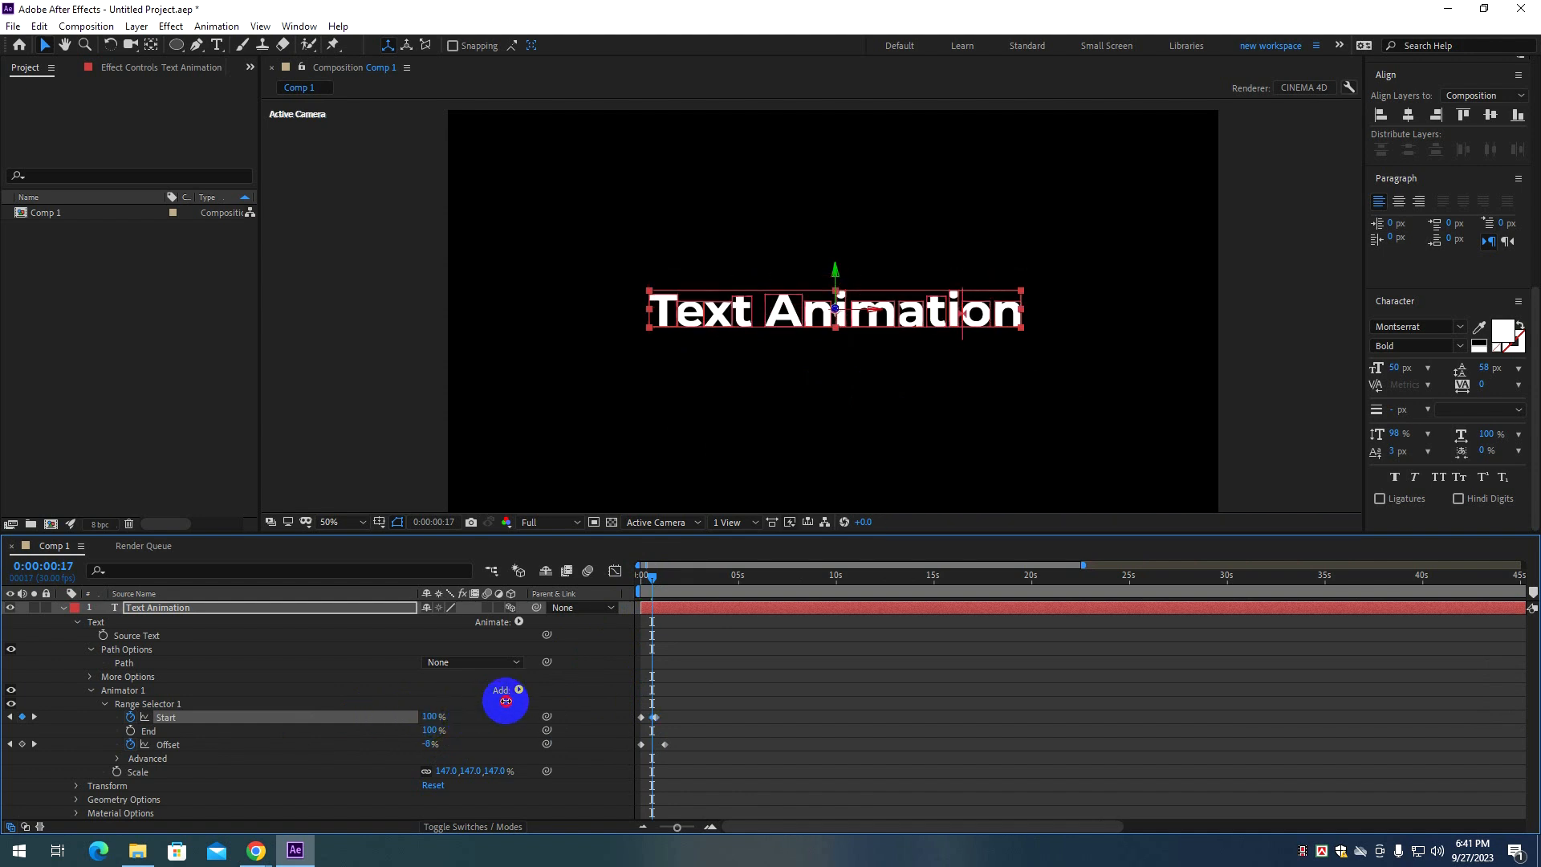
{"action": "left_click", "coordinate": [677, 732]}
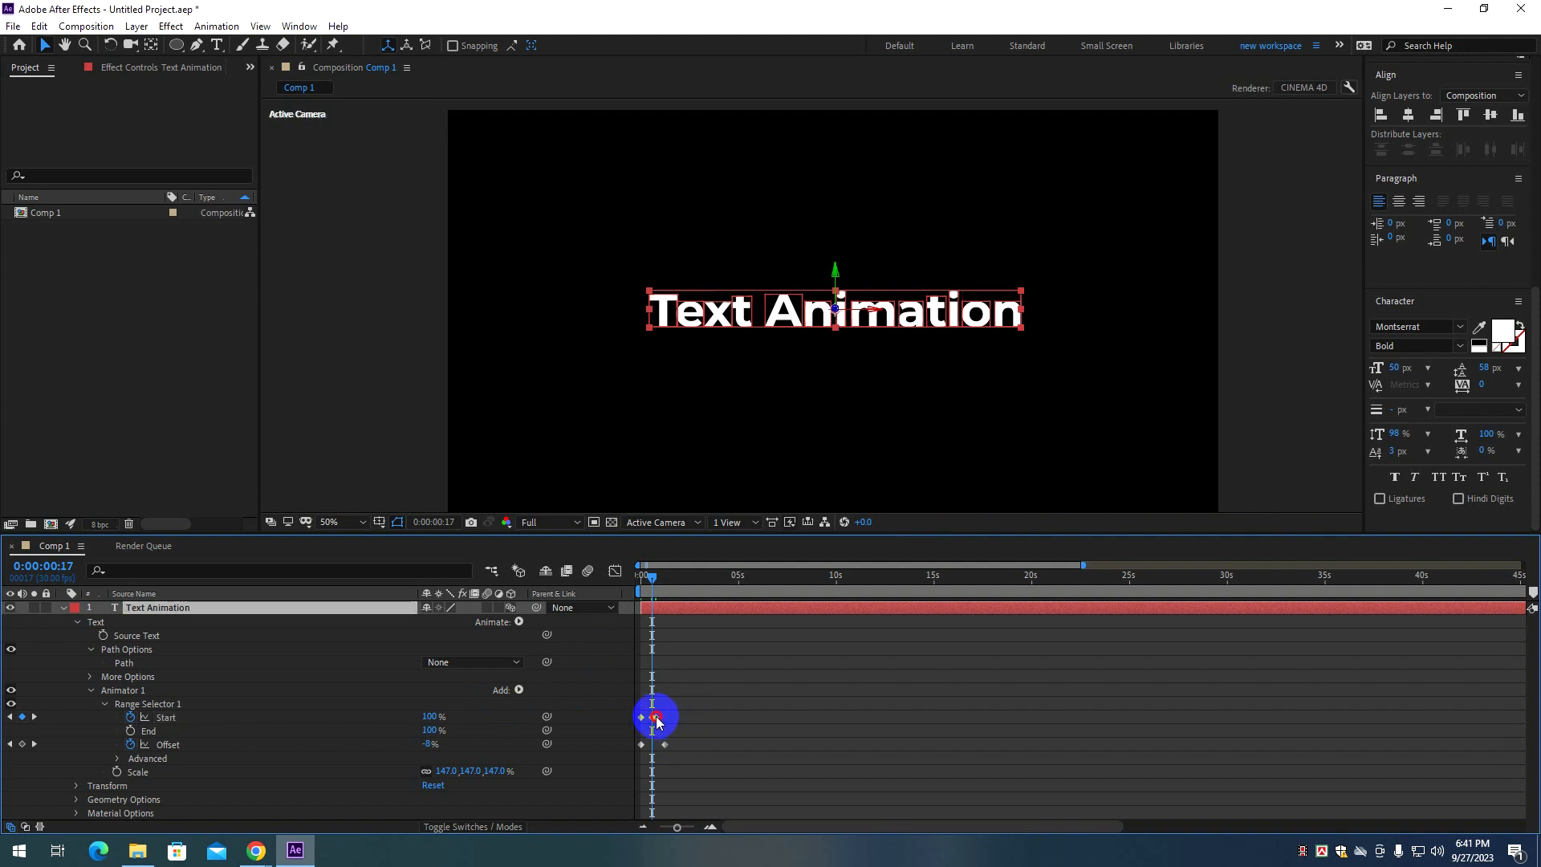
{"action": "left_click", "coordinate": [655, 717]}
{"action": "left_click", "coordinate": [660, 719]}
{"action": "left_click_drag", "start_coordinate": [655, 717], "coordinate": [669, 717]}
{"action": "left_click_drag", "start_coordinate": [655, 576], "coordinate": [644, 584]}
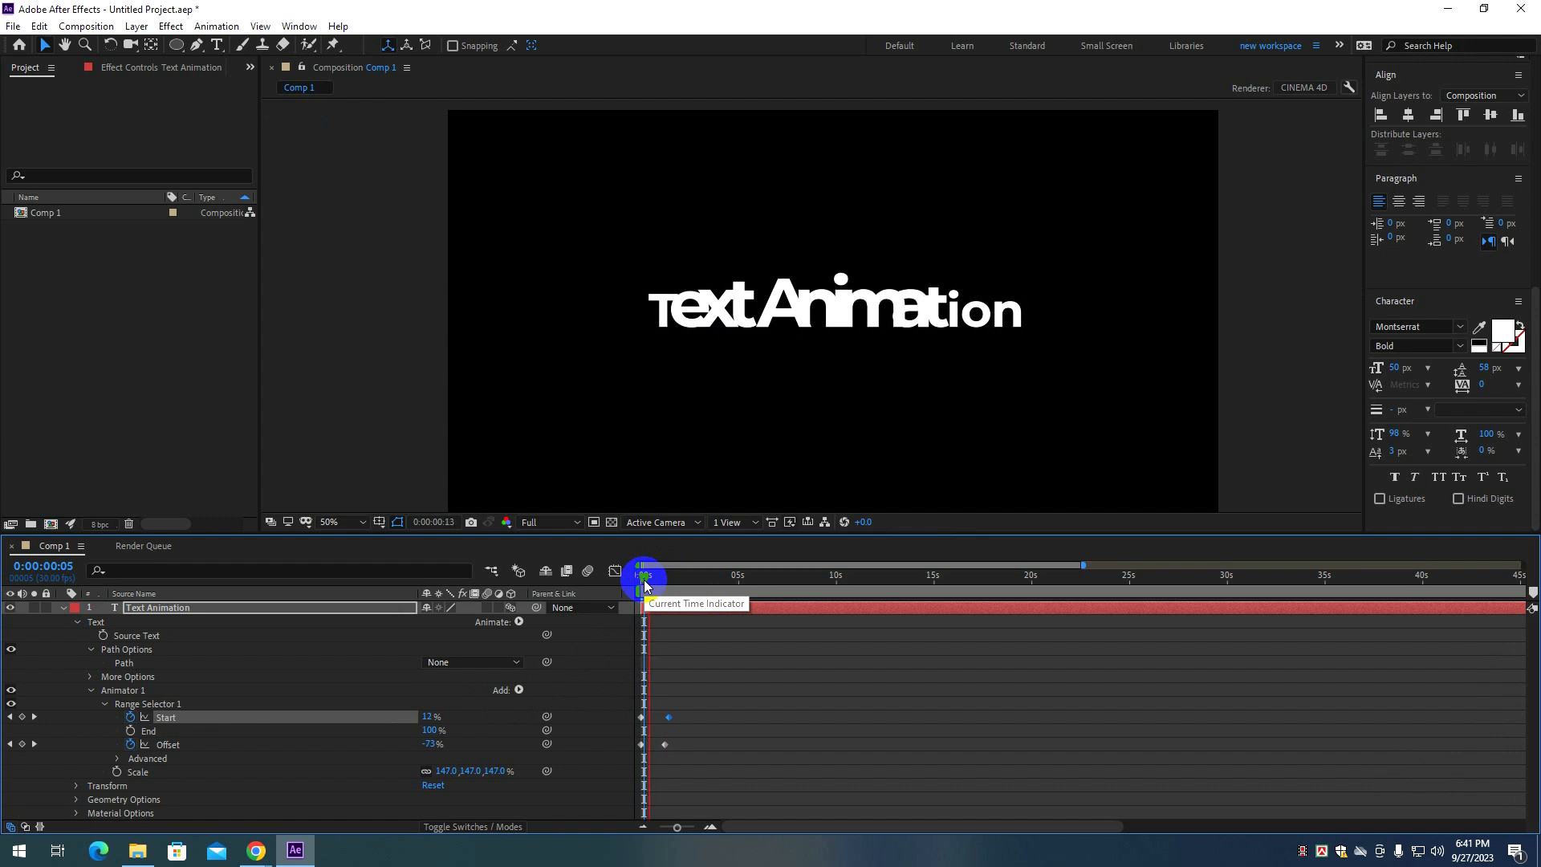
{"action": "key", "text": "space"}
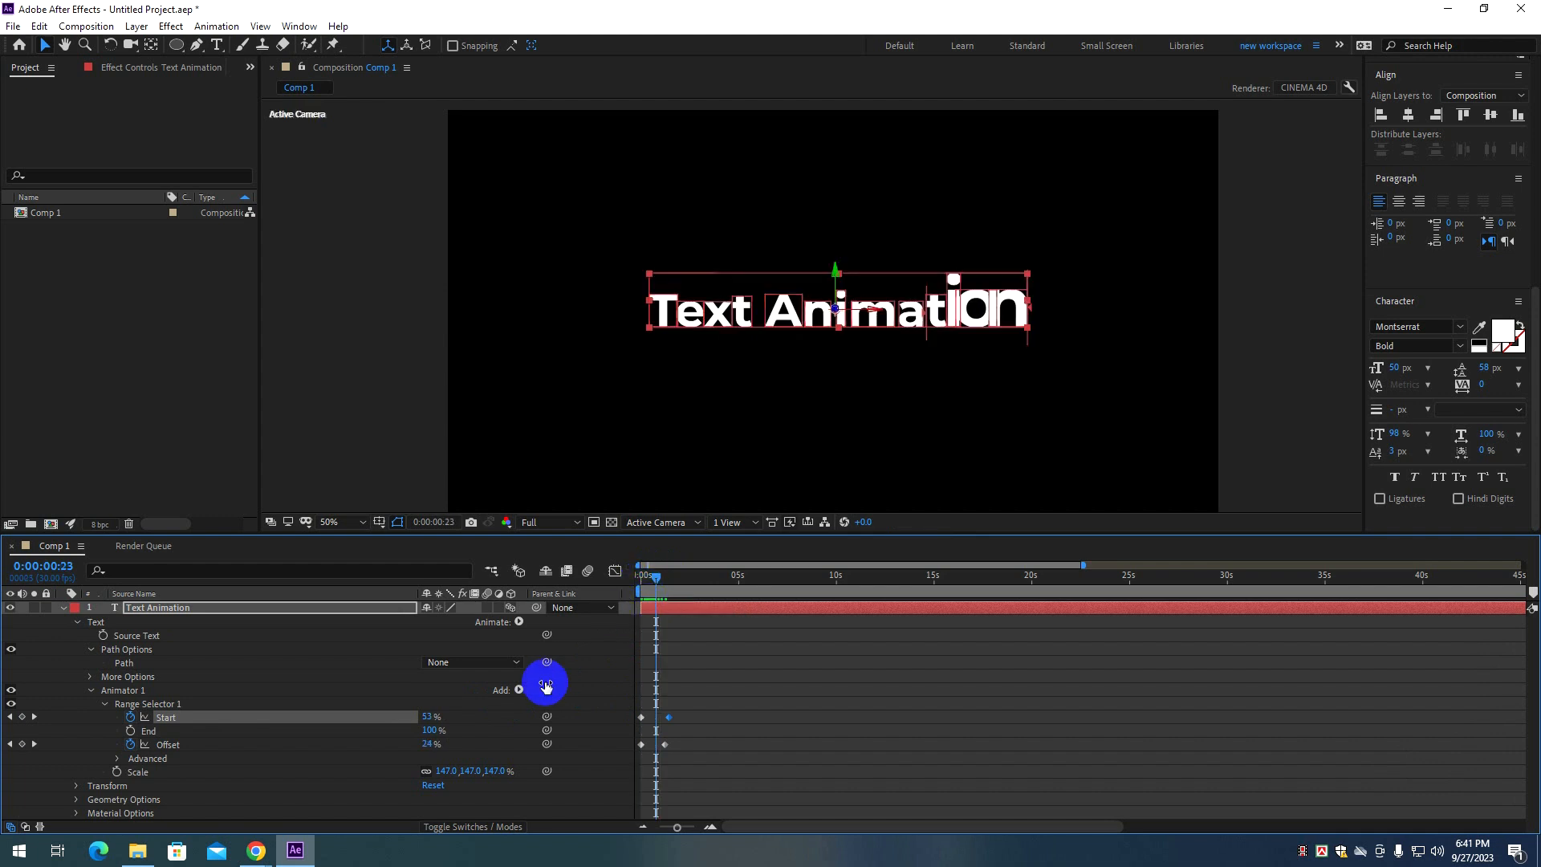
Add a Start keyframe of 75% at 0:00:00:23, delete the Start keyframe after it and scrub from the beginning.
{"action": "mouse_move", "coordinate": [441, 713]}
{"action": "left_mouse_down"}
{"action": "mouse_move", "coordinate": [463, 710]}
{"action": "mouse_move", "coordinate": [442, 708]}
{"action": "left_mouse_up"}
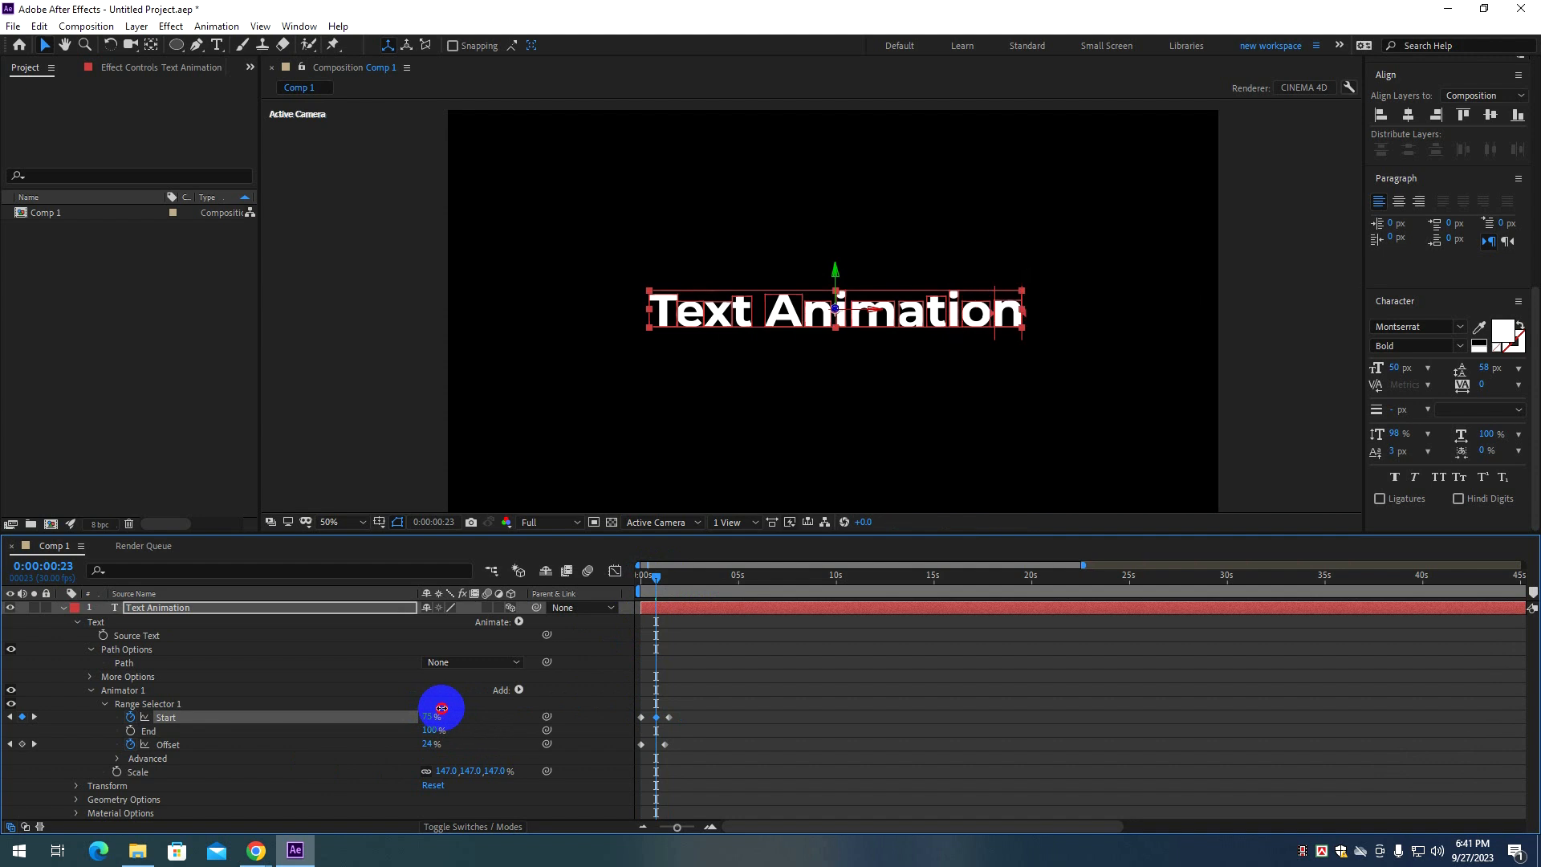
{"action": "left_click_drag", "start_coordinate": [657, 577], "coordinate": [665, 725]}
{"action": "key", "text": "Delete"}
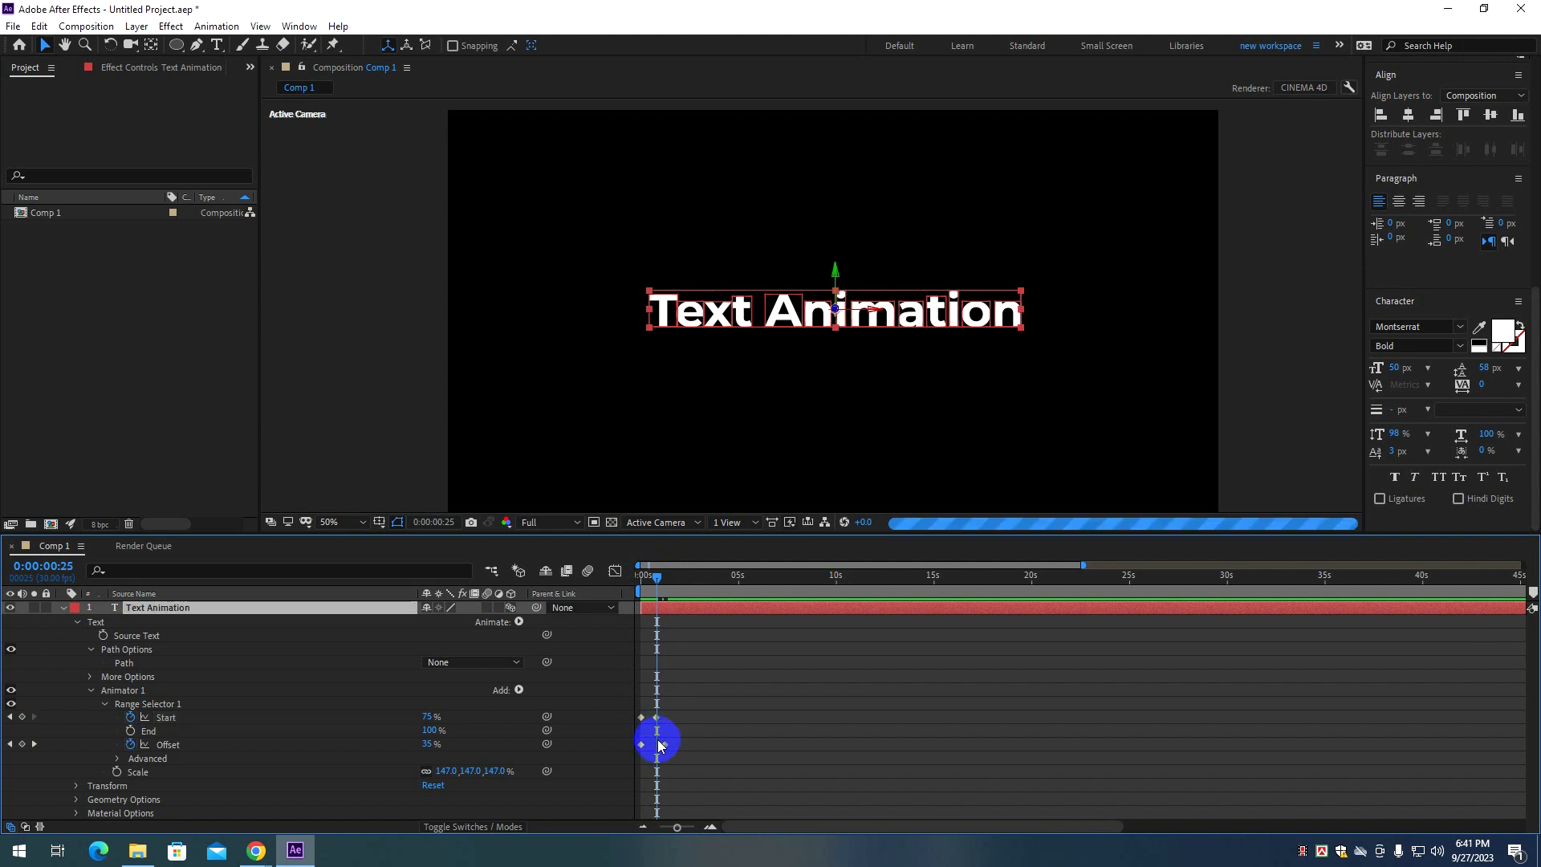
{"action": "left_click_drag", "start_coordinate": [658, 579], "coordinate": [634, 578]}
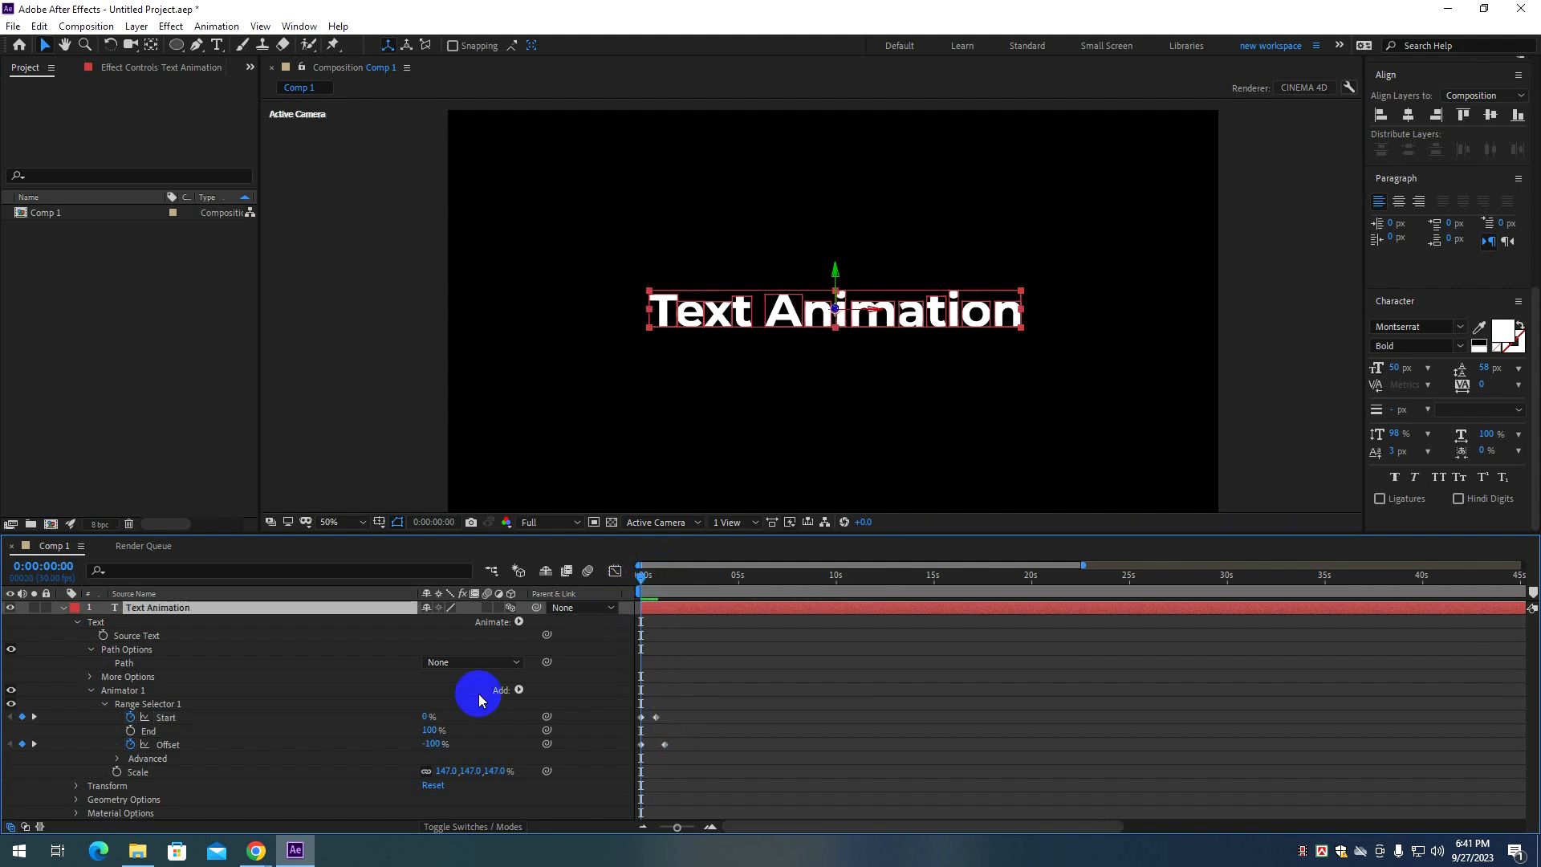
{"action": "left_click", "coordinate": [371, 715]}
{"action": "left_click_drag", "start_coordinate": [643, 575], "coordinate": [654, 580]}
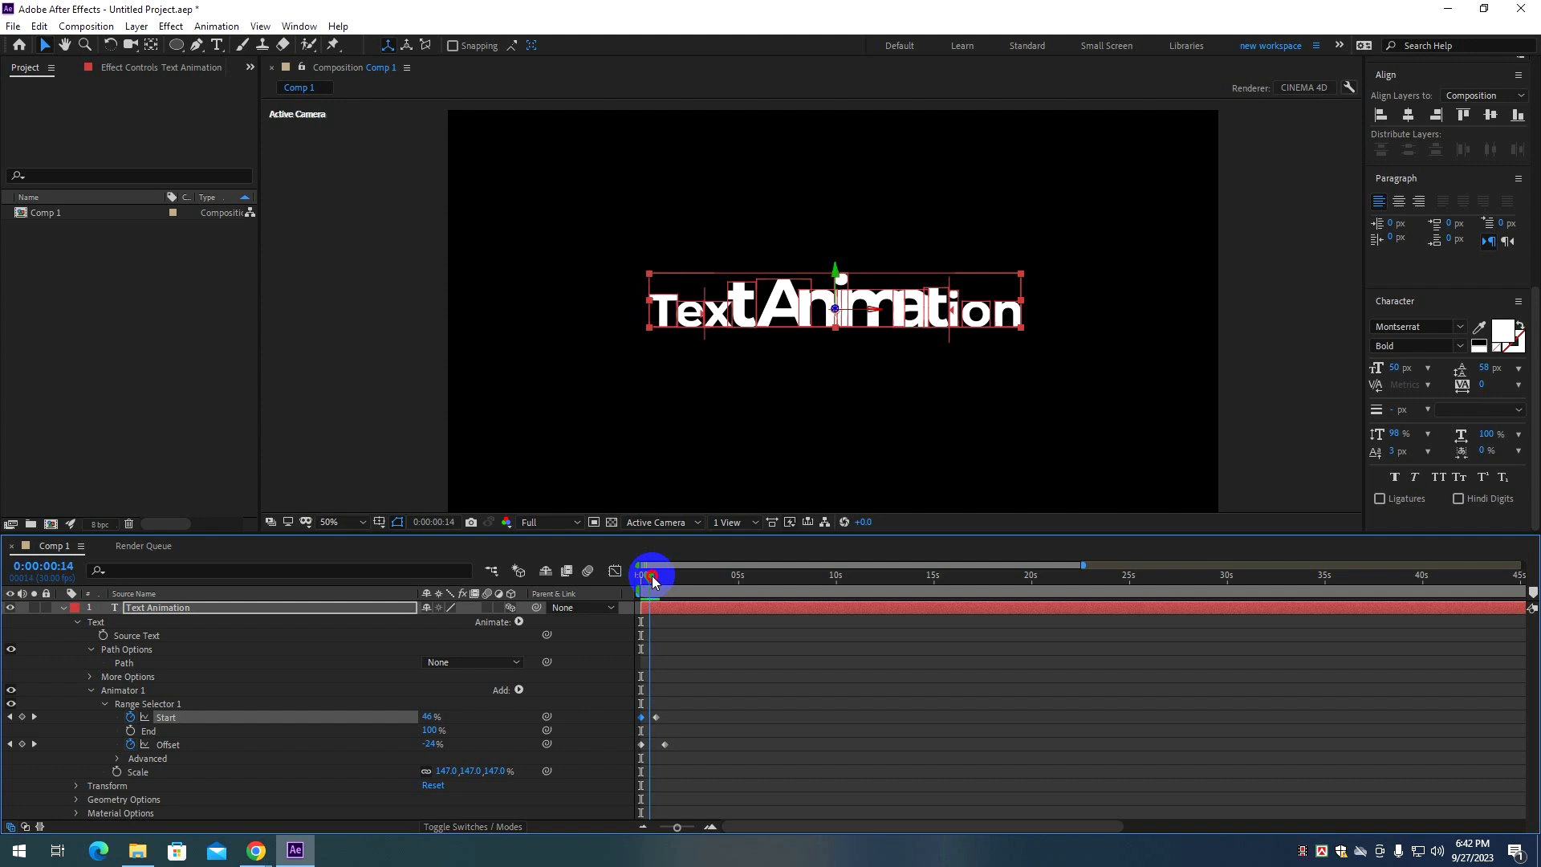
Move the second Start keyframe to 0:00:00:18 and the second Offset keyframe to 0:00:00:28, and preview.
{"action": "left_click_drag", "start_coordinate": [656, 717], "coordinate": [653, 717]}
{"action": "left_click_drag", "start_coordinate": [650, 580], "coordinate": [640, 578]}
{"action": "left_click", "coordinate": [656, 733]}
{"action": "left_click", "coordinate": [665, 745]}
{"action": "key", "text": "space"}
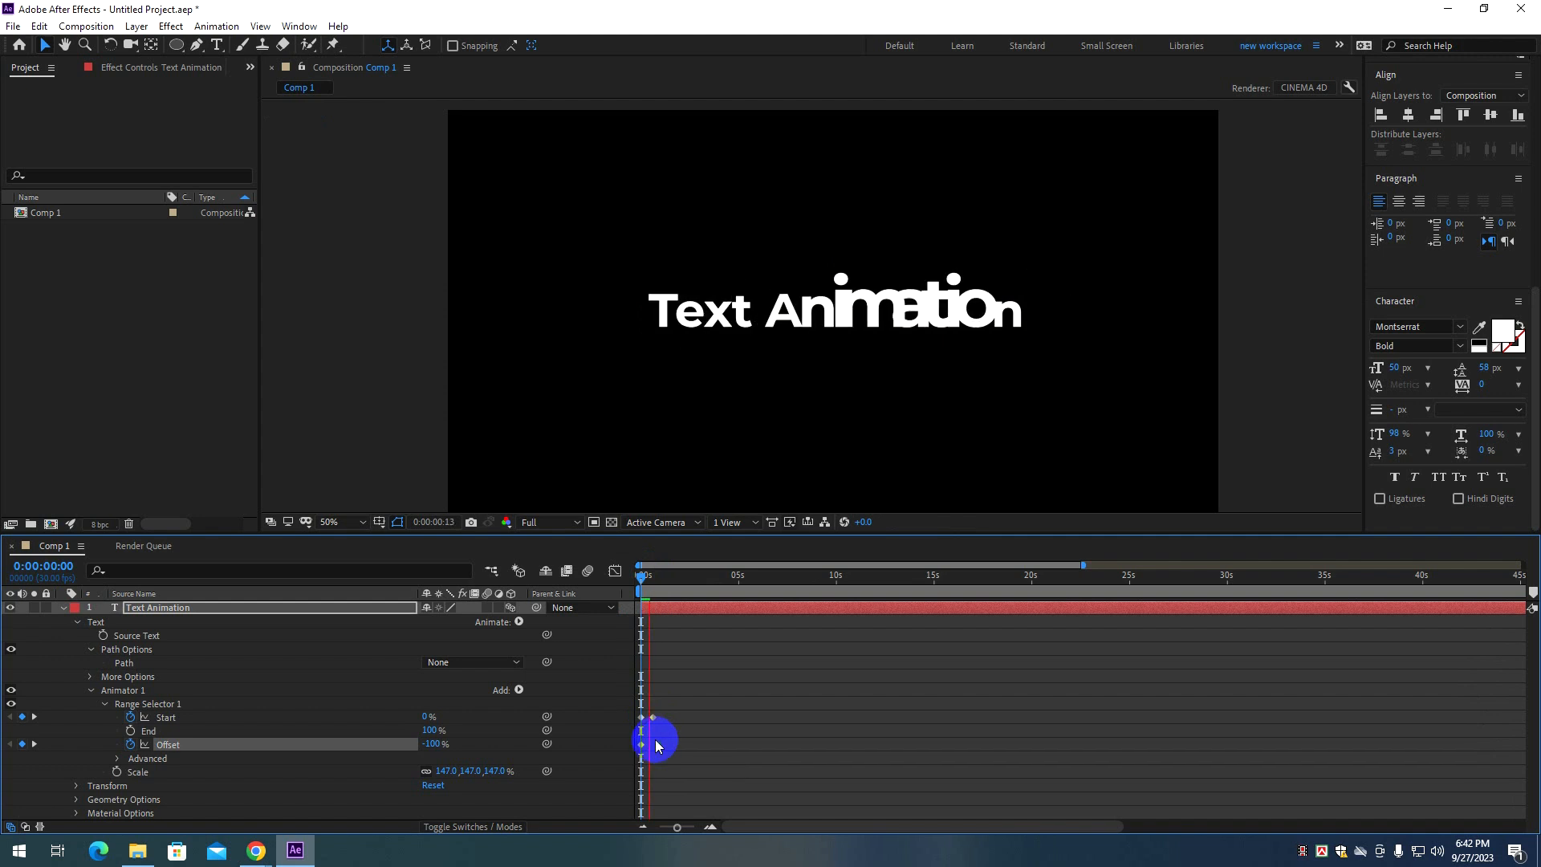
{"action": "key", "text": "space"}
Lower the Offset value of the keyframe at 0:00:00:28, move that keyframe to 0:00:00:18 and scrub through the result.
{"action": "scroll", "coordinate": [643, 740], "scroll_direction": "up", "scroll_amount": 5}
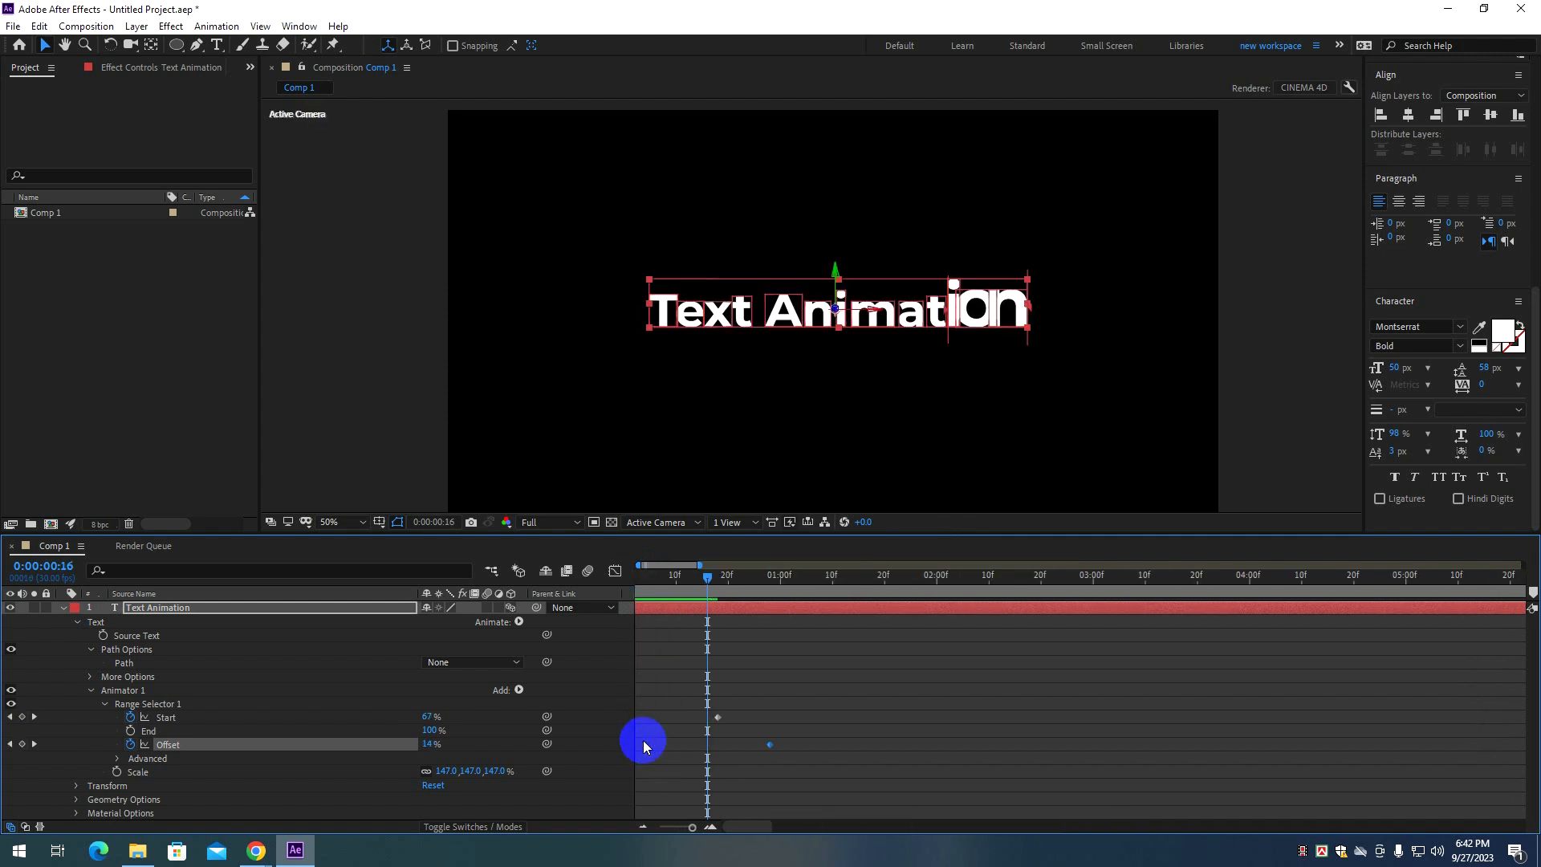
{"action": "left_click_drag", "start_coordinate": [778, 580], "coordinate": [933, 602]}
{"action": "mouse_move", "coordinate": [430, 746]}
{"action": "left_mouse_down"}
{"action": "mouse_move", "coordinate": [472, 739]}
{"action": "mouse_move", "coordinate": [395, 755]}
{"action": "mouse_move", "coordinate": [426, 746]}
{"action": "mouse_move", "coordinate": [412, 754]}
{"action": "left_mouse_up"}
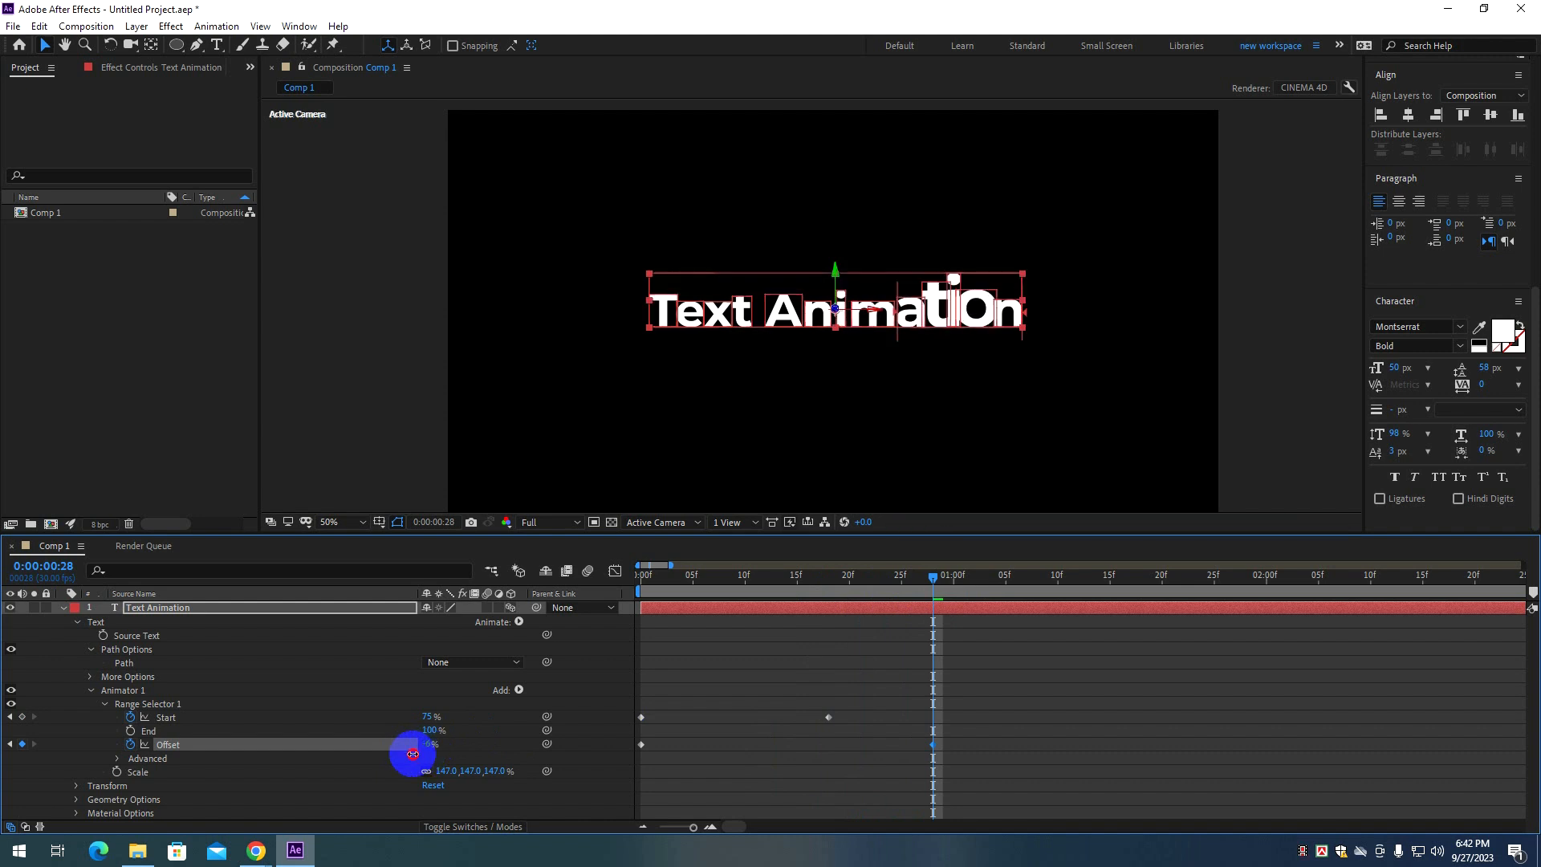
{"action": "left_click_drag", "start_coordinate": [933, 744], "coordinate": [827, 747]}
{"action": "left_click_drag", "start_coordinate": [803, 587], "coordinate": [742, 584]}
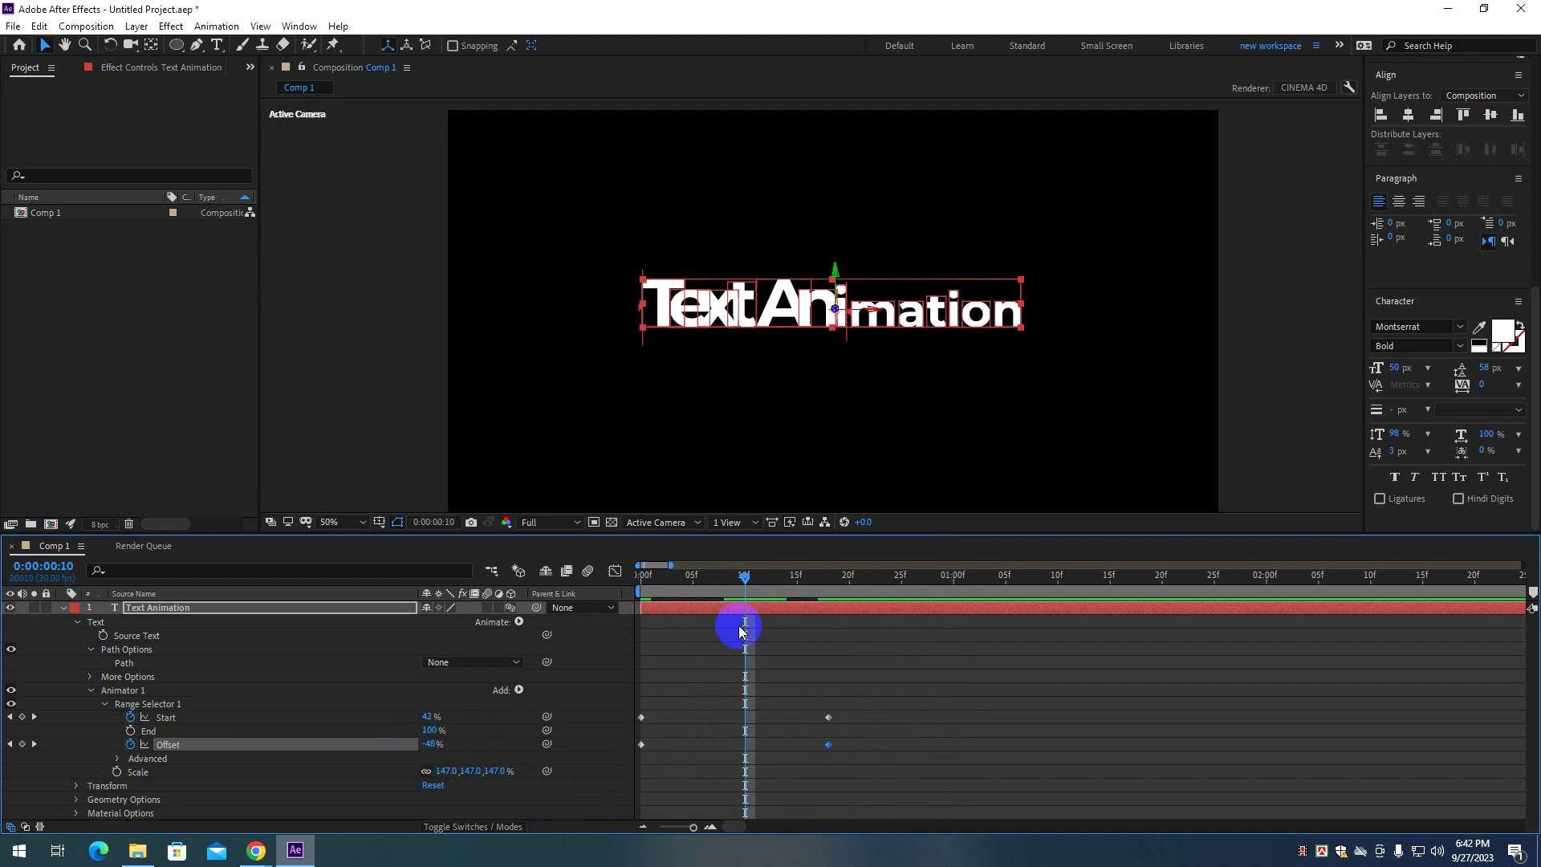
{"action": "mouse_move", "coordinate": [747, 582]}
{"action": "left_mouse_down"}
{"action": "mouse_move", "coordinate": [841, 576]}
{"action": "mouse_move", "coordinate": [623, 585]}
{"action": "mouse_move", "coordinate": [776, 575]}
{"action": "left_mouse_up"}
Remove the keyframes from the Range Selector's Start property and set Start to a constant 95%, scrubbing to check it.
{"action": "left_click", "coordinate": [130, 717]}
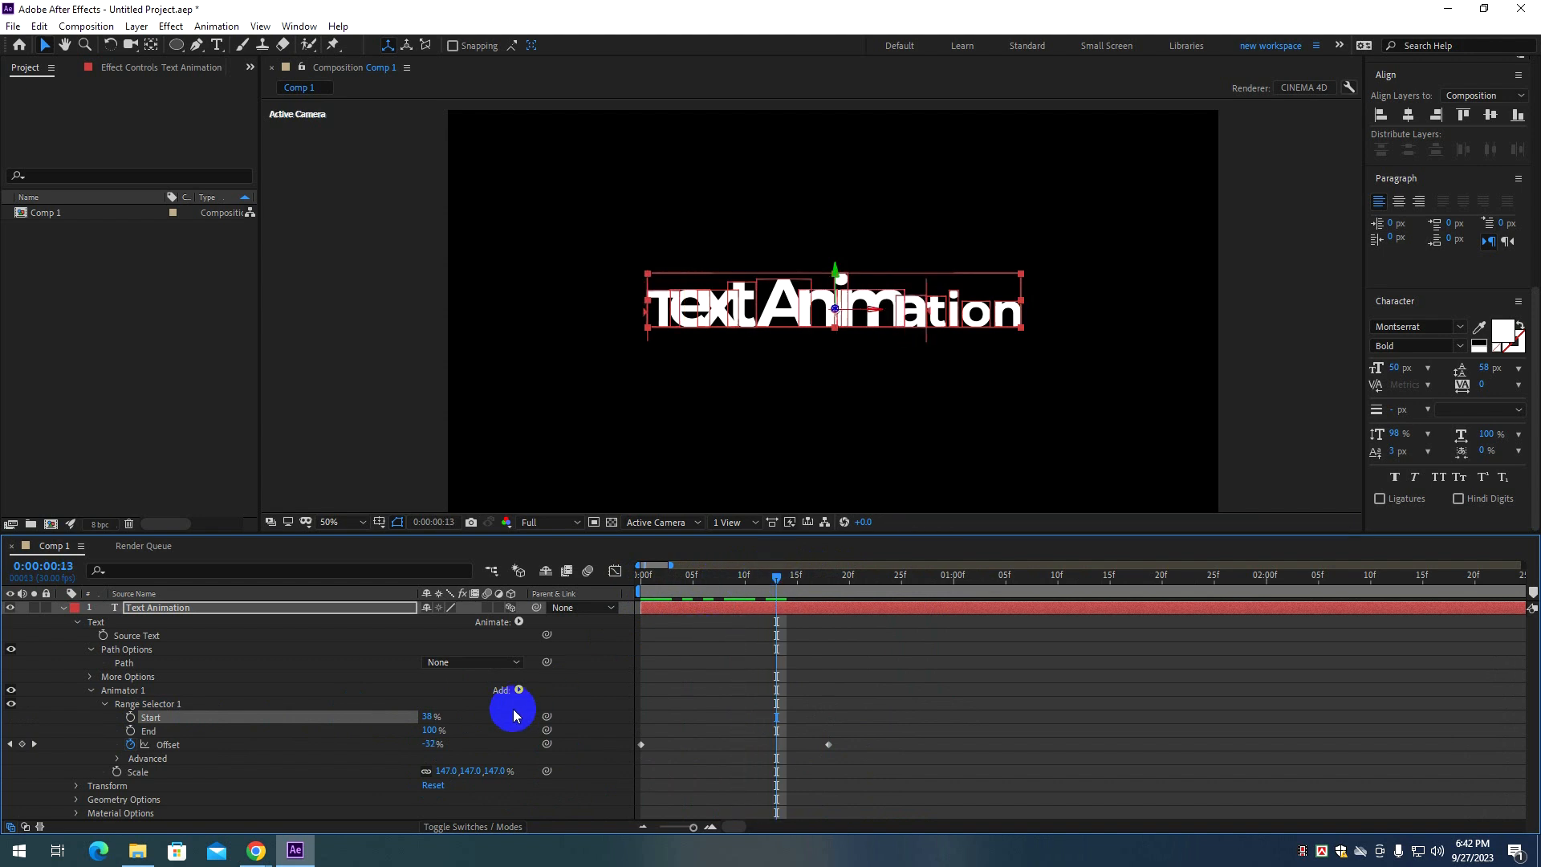
{"action": "left_click_drag", "start_coordinate": [444, 713], "coordinate": [549, 701]}
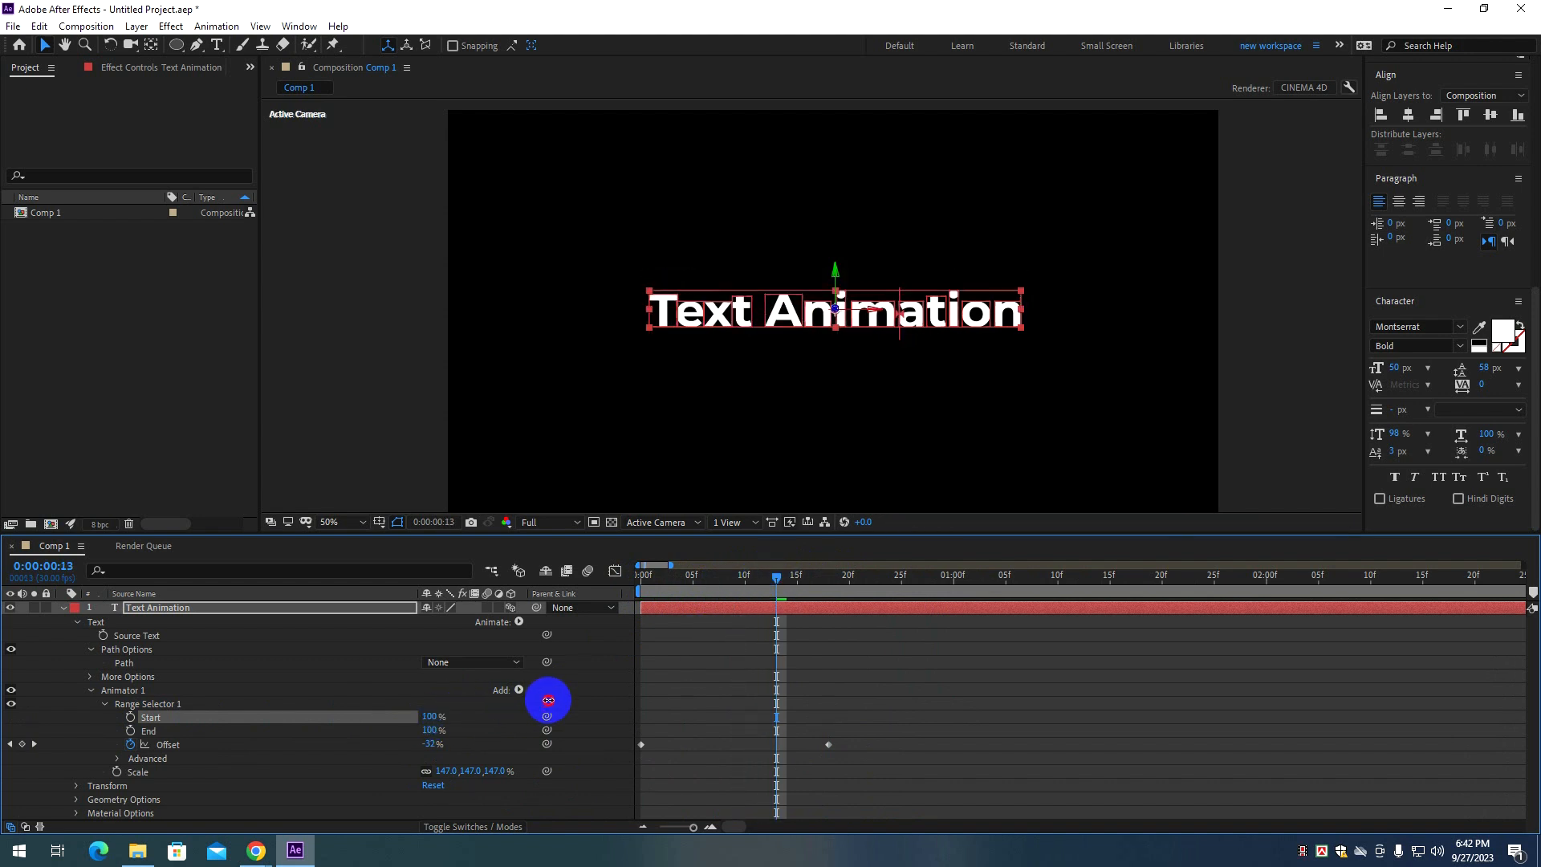
{"action": "left_click_drag", "start_coordinate": [699, 588], "coordinate": [735, 579]}
{"action": "left_click_drag", "start_coordinate": [423, 717], "coordinate": [428, 716]}
{"action": "left_click_drag", "start_coordinate": [735, 577], "coordinate": [643, 623]}
Move the second Offset keyframe to 0:00:00:23, apply Easy Ease to both Offset keyframes and preview the animation.
{"action": "left_click_drag", "start_coordinate": [828, 744], "coordinate": [786, 750]}
{"action": "key", "text": "space"}
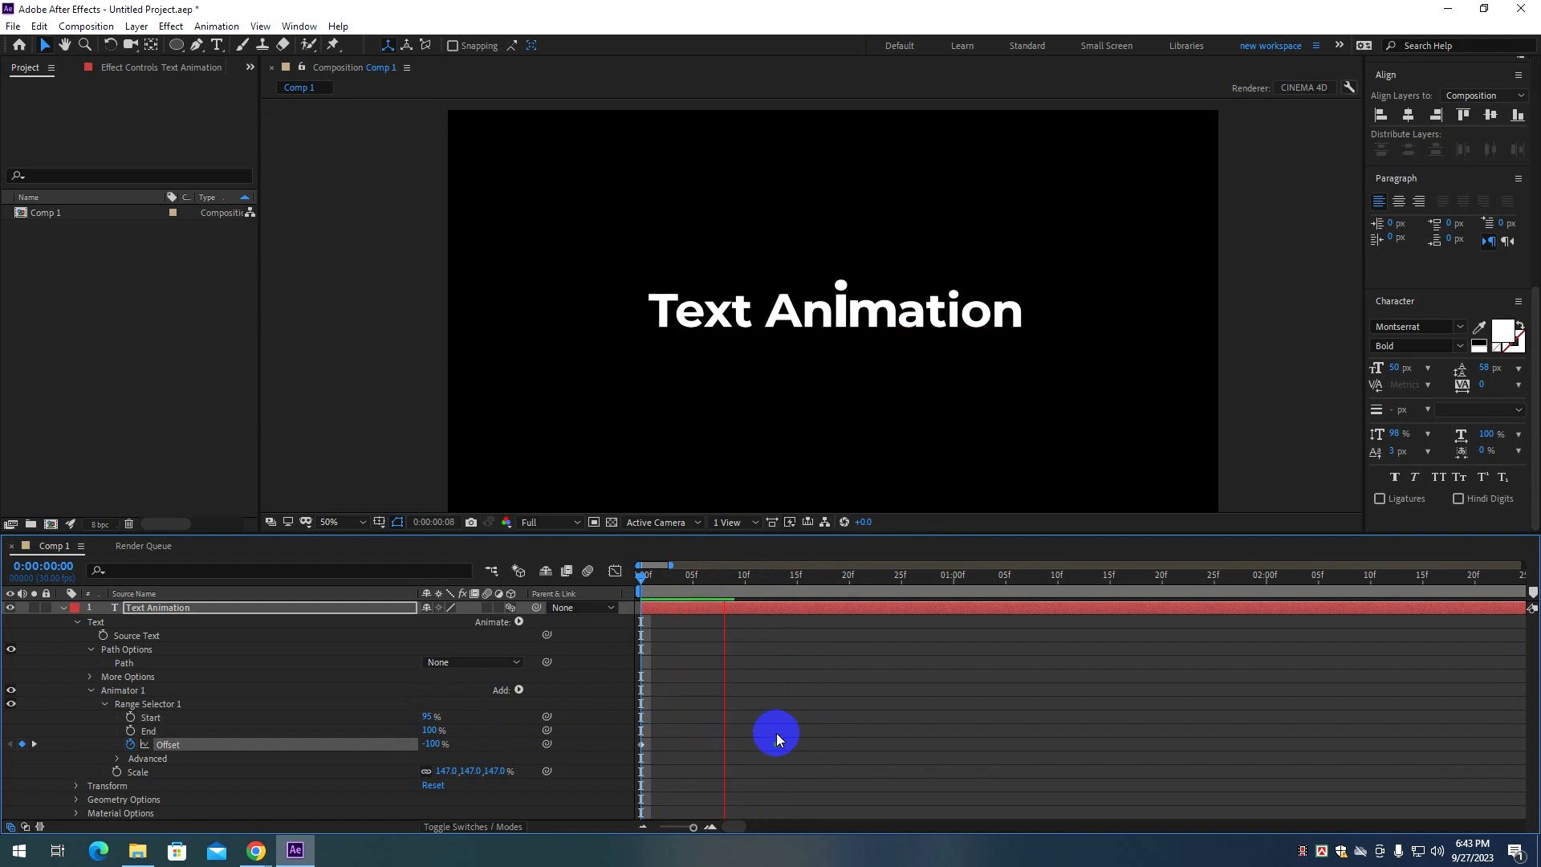
{"action": "left_click_drag", "start_coordinate": [776, 745], "coordinate": [604, 815]}
{"action": "key", "text": "Home"}
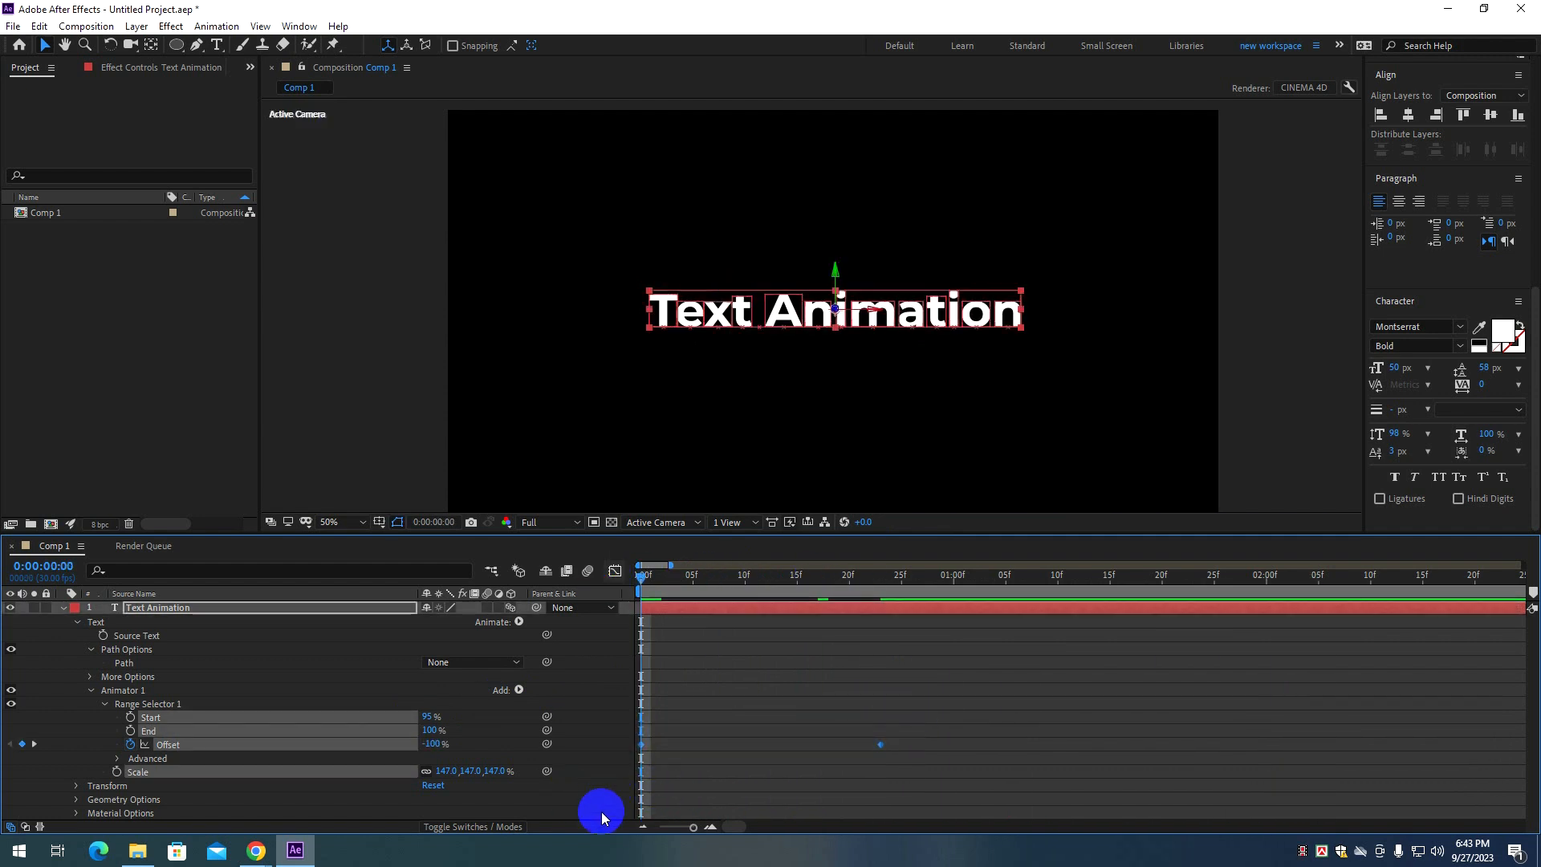
{"action": "key", "text": "F9"}
{"action": "key", "text": "space"}
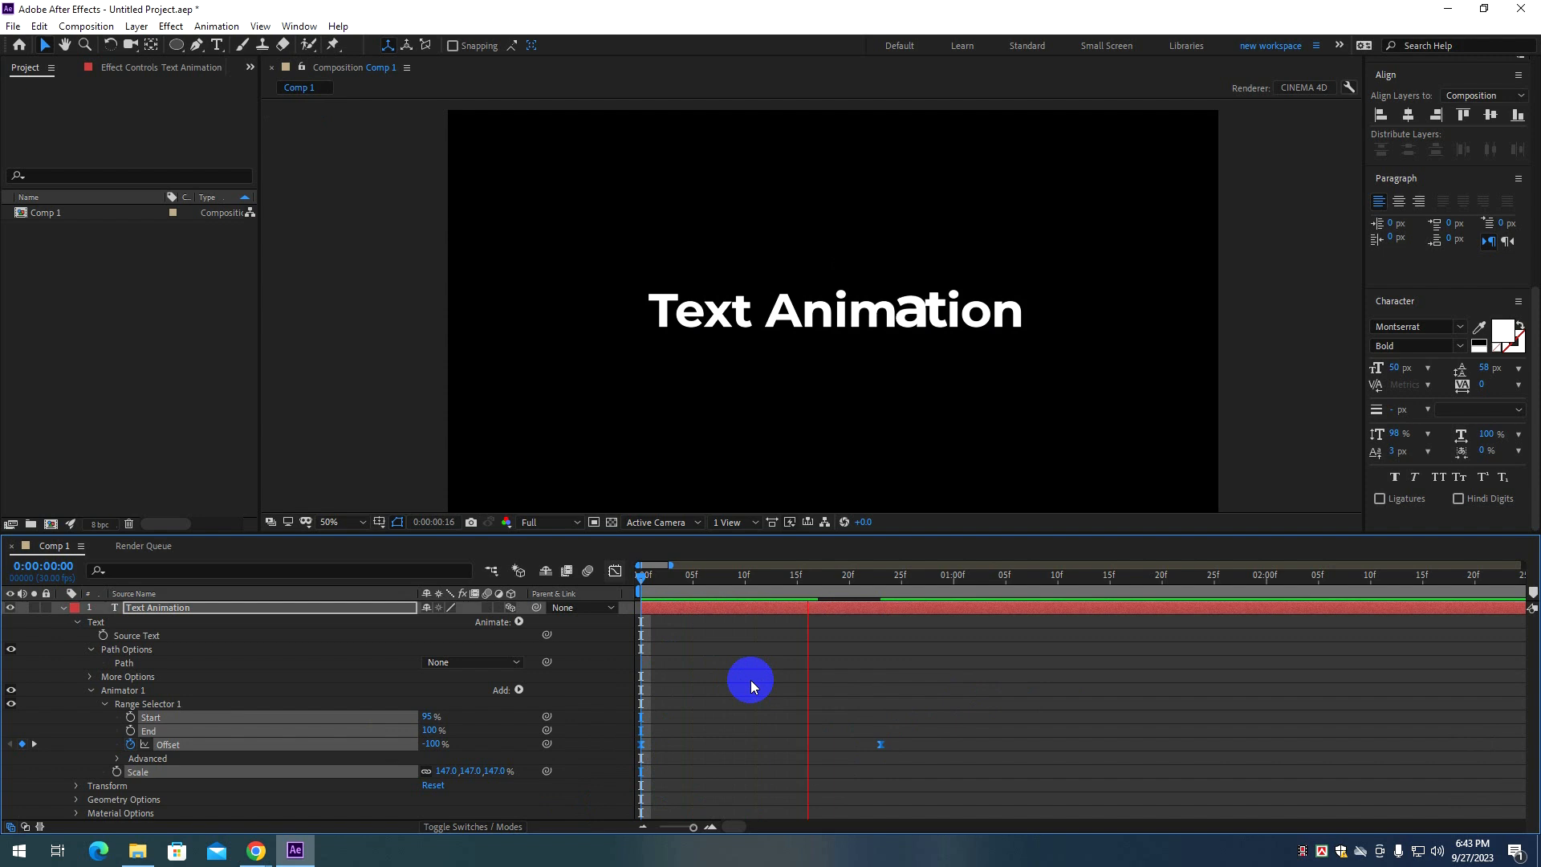
{"action": "key", "text": "space"}
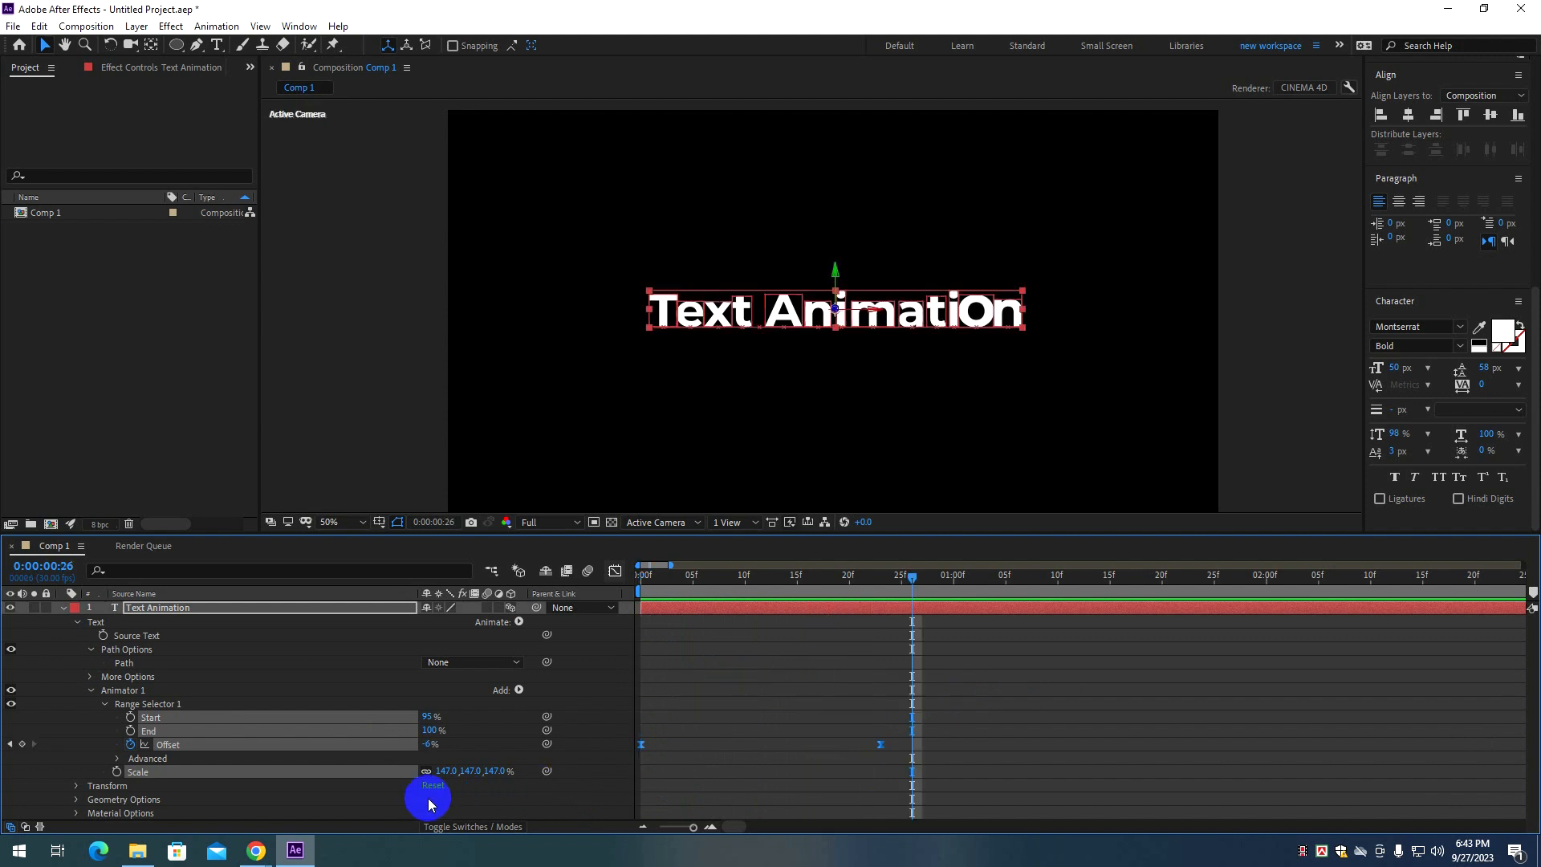
Set the text animator's Scale to 169% and the Offset keyframe at 0:00:00:23 to 0%.
{"action": "left_click_drag", "start_coordinate": [496, 770], "coordinate": [525, 770]}
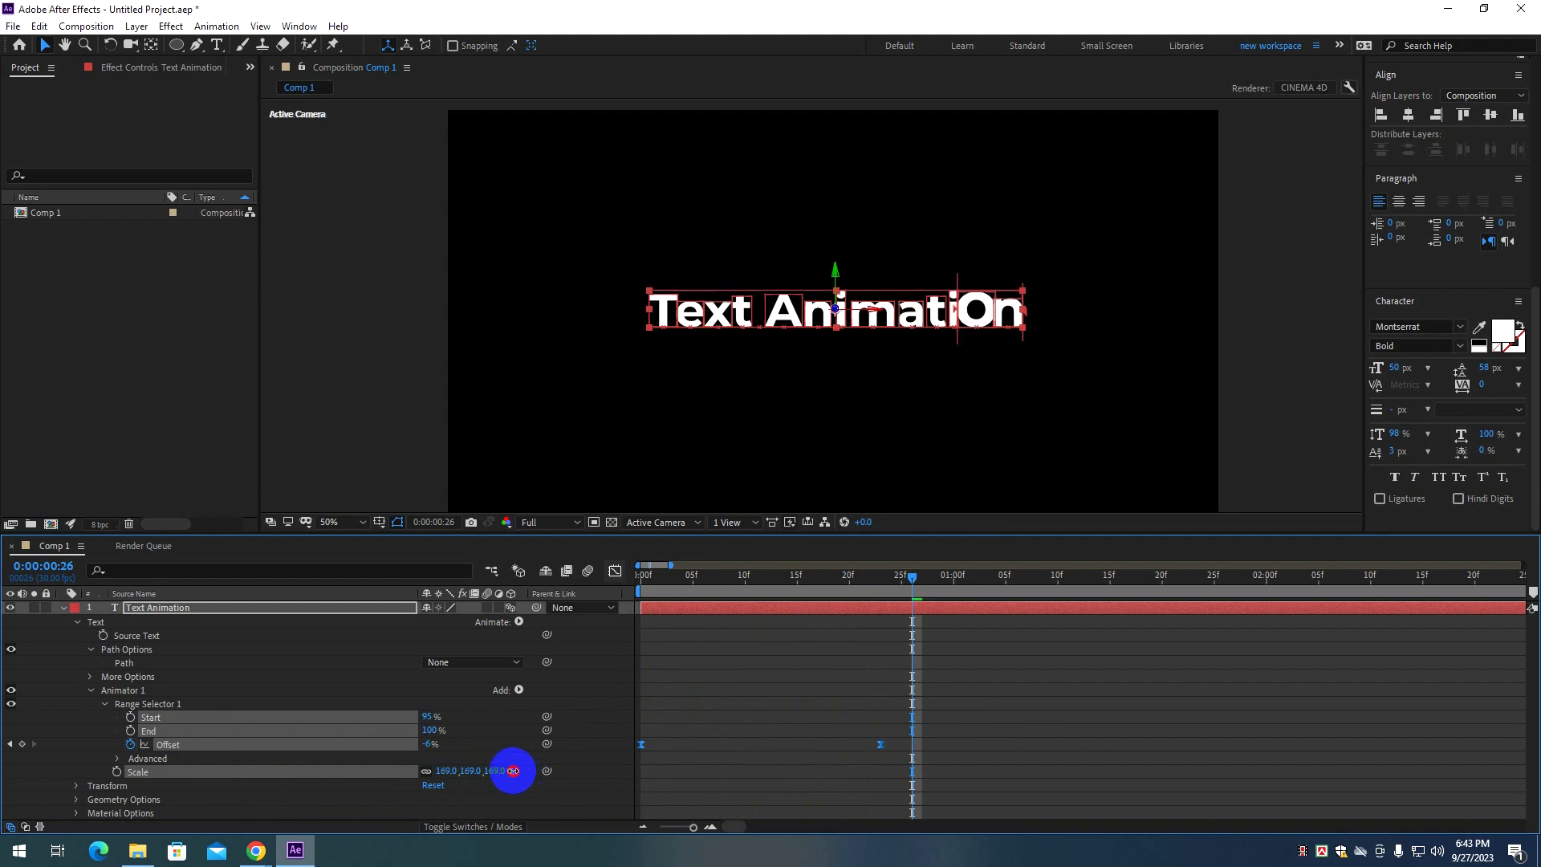
{"action": "left_click_drag", "start_coordinate": [670, 578], "coordinate": [592, 585]}
{"action": "key", "text": "space"}
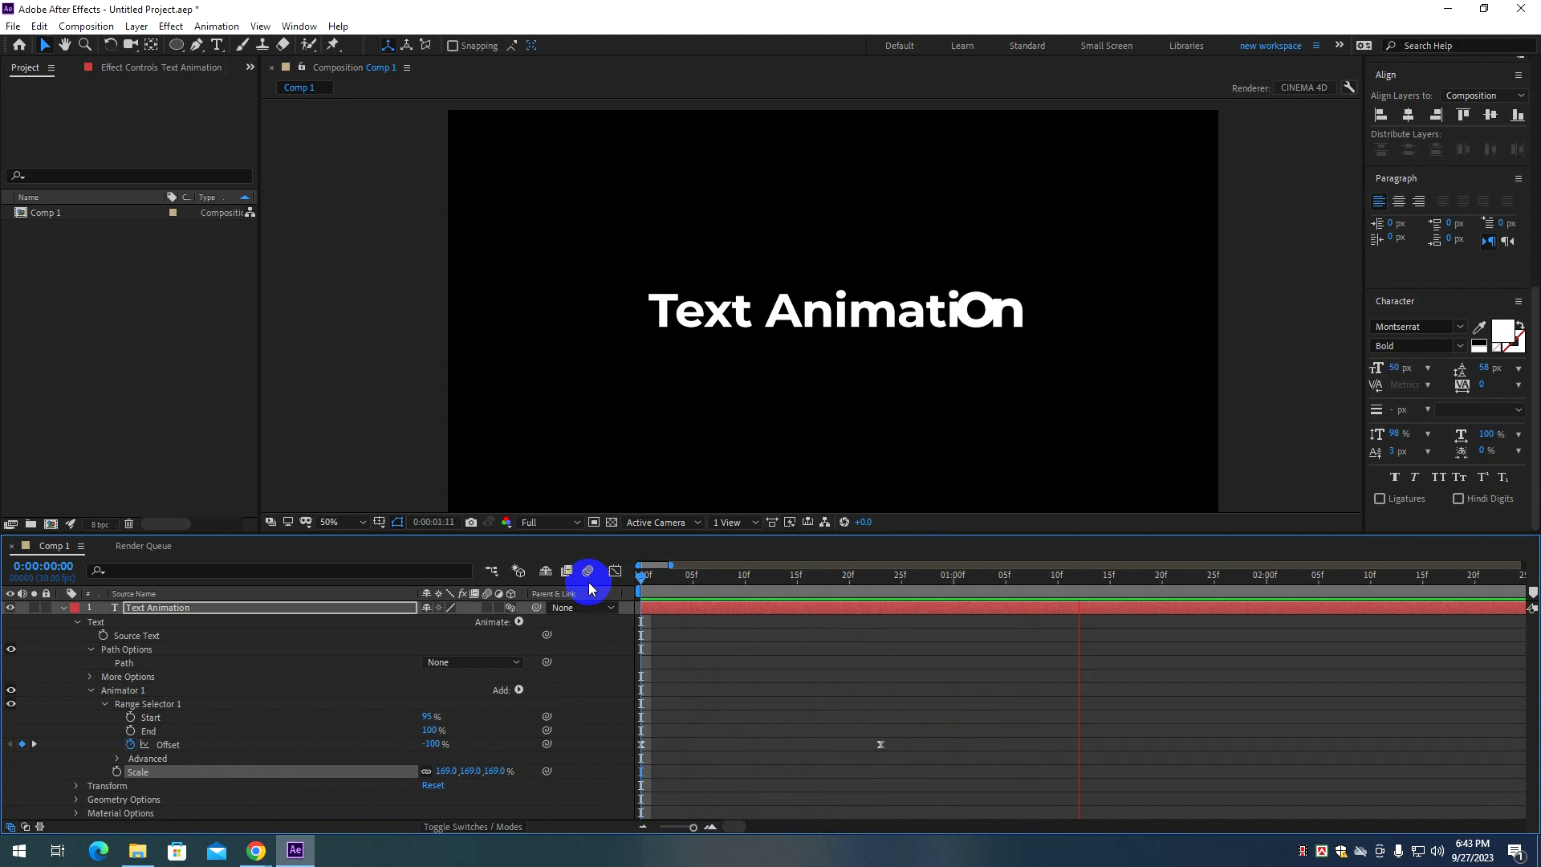
{"action": "key", "text": "space"}
{"action": "left_click_drag", "start_coordinate": [916, 594], "coordinate": [881, 594]}
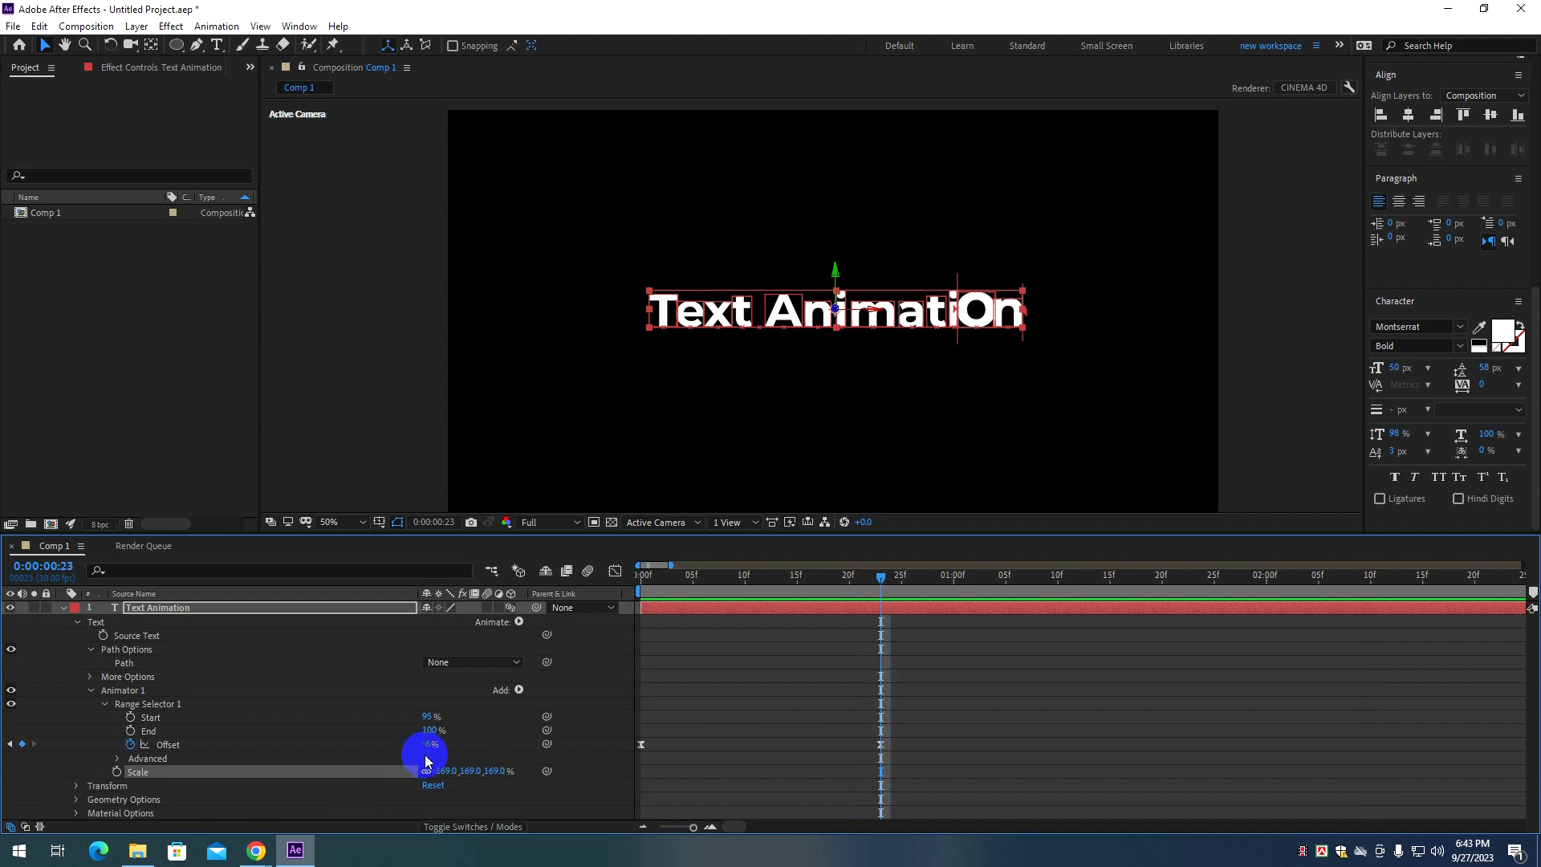
{"action": "mouse_move", "coordinate": [430, 751]}
{"action": "left_mouse_down"}
{"action": "mouse_move", "coordinate": [406, 739]}
{"action": "mouse_move", "coordinate": [506, 773]}
{"action": "mouse_move", "coordinate": [455, 759]}
{"action": "left_mouse_up"}
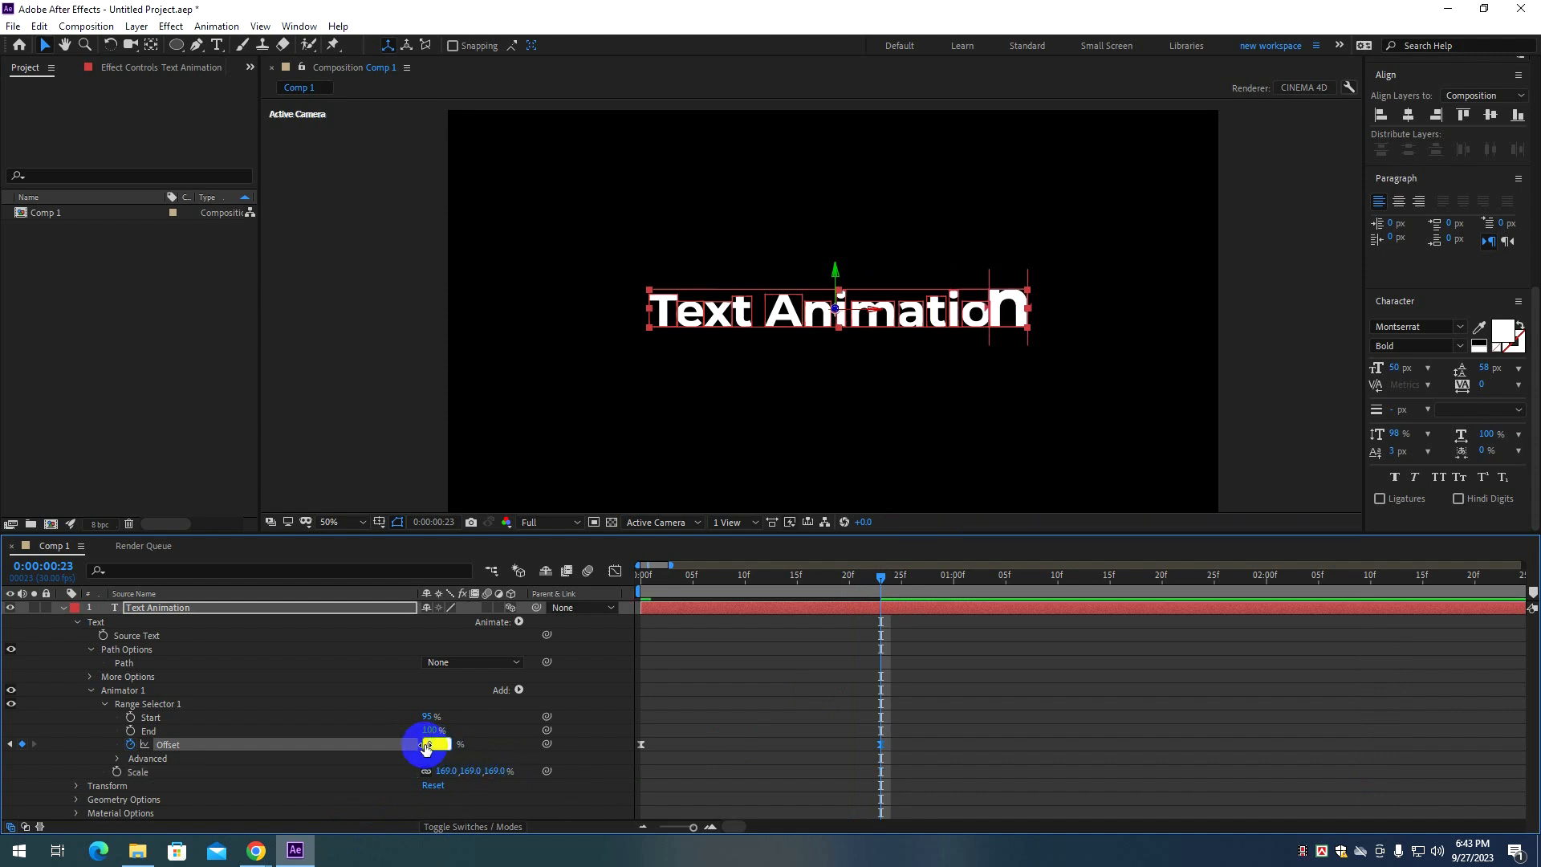
Try a Start value of 100%, preview it from the beginning and undo the Start change.
{"action": "left_click_drag", "start_coordinate": [430, 716], "coordinate": [463, 715]}
{"action": "left_click_drag", "start_coordinate": [881, 576], "coordinate": [624, 591]}
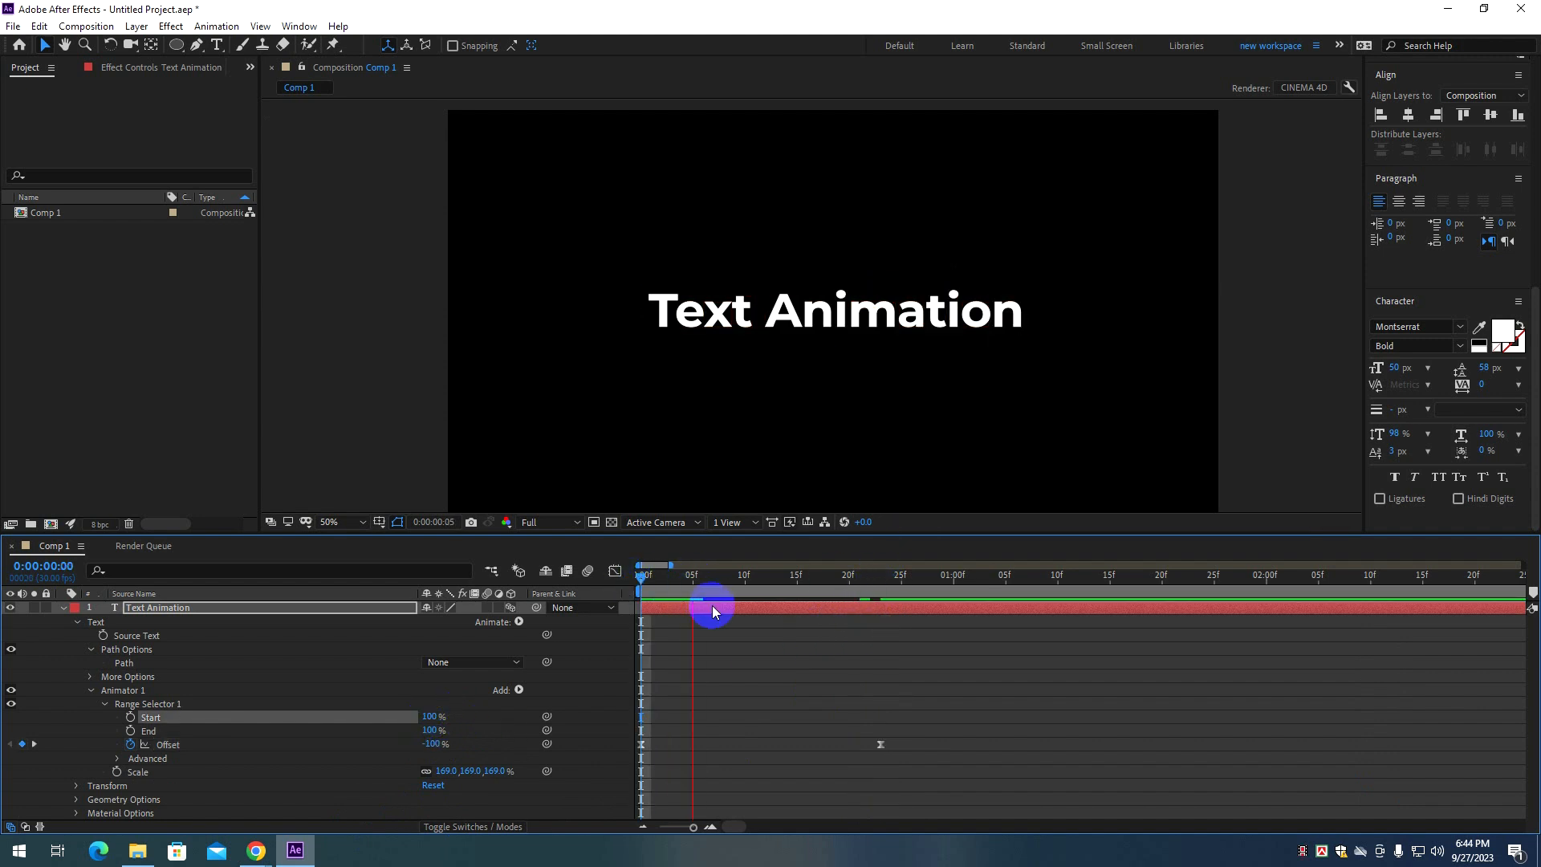
{"action": "left_click_drag", "start_coordinate": [714, 612], "coordinate": [732, 576]}
{"action": "key", "text": "ctrl+z"}
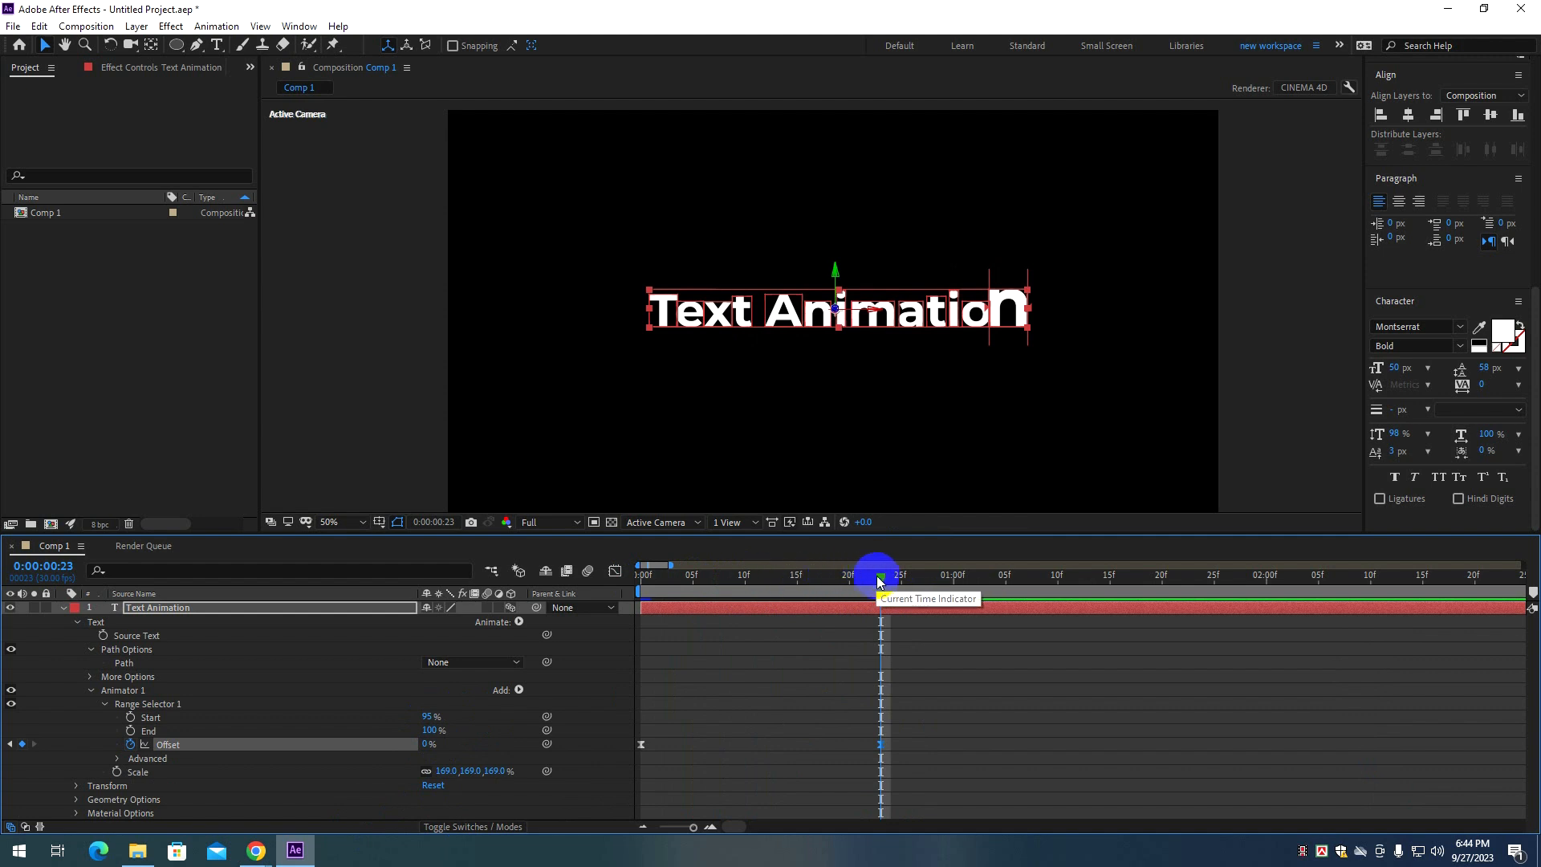
Try a text animator Scale of 130%, scrub back to the beginning and undo the Scale change.
{"action": "mouse_move", "coordinate": [881, 579]}
{"action": "left_mouse_down"}
{"action": "mouse_move", "coordinate": [763, 585]}
{"action": "mouse_move", "coordinate": [647, 621]}
{"action": "mouse_move", "coordinate": [726, 603]}
{"action": "mouse_move", "coordinate": [894, 607]}
{"action": "left_mouse_up"}
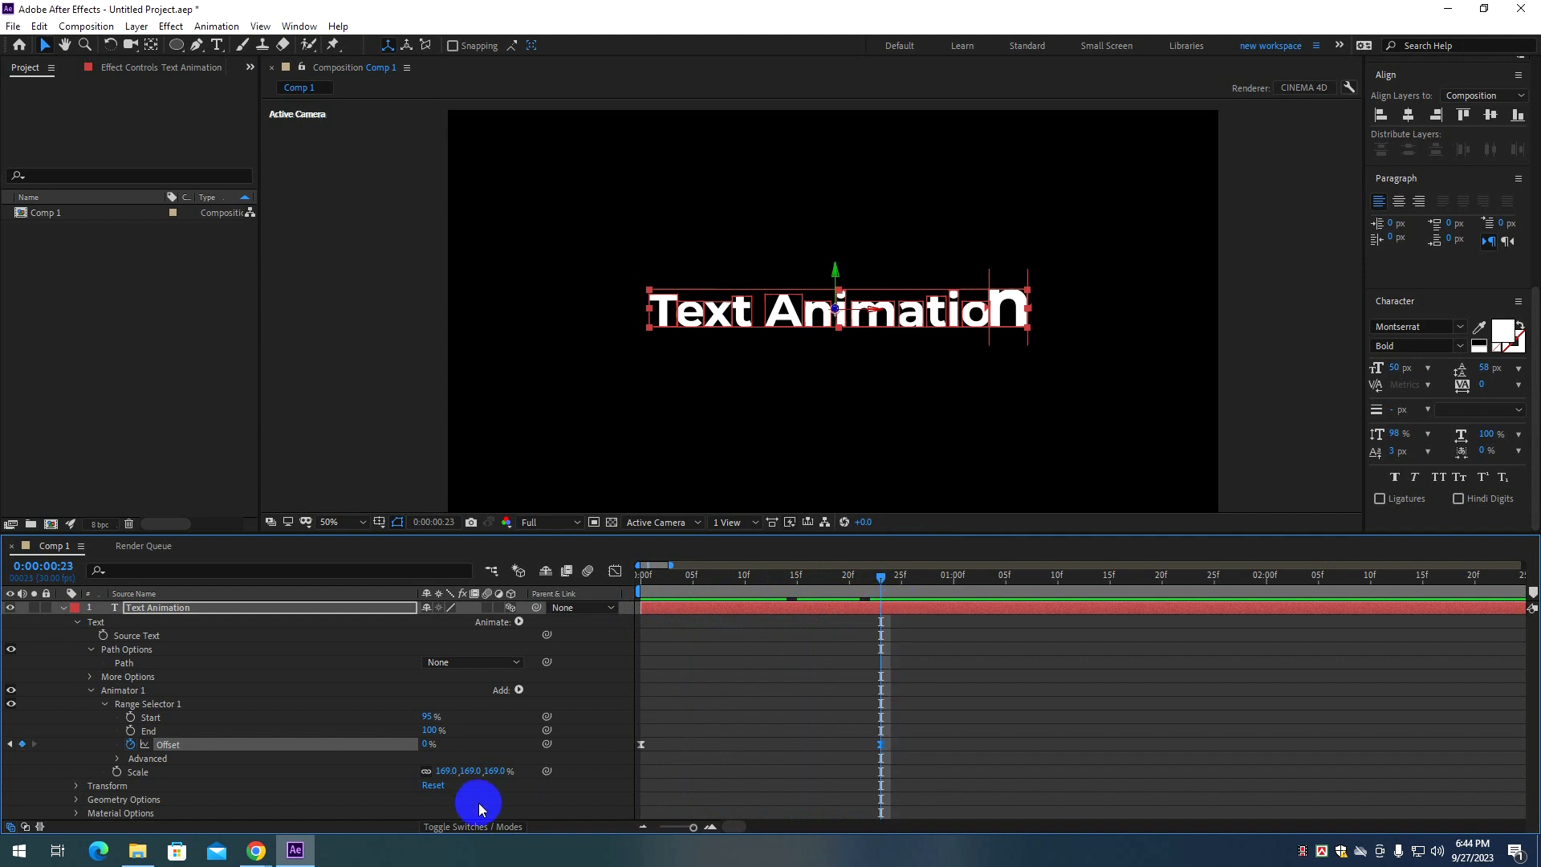
{"action": "left_click_drag", "start_coordinate": [469, 771], "coordinate": [453, 777]}
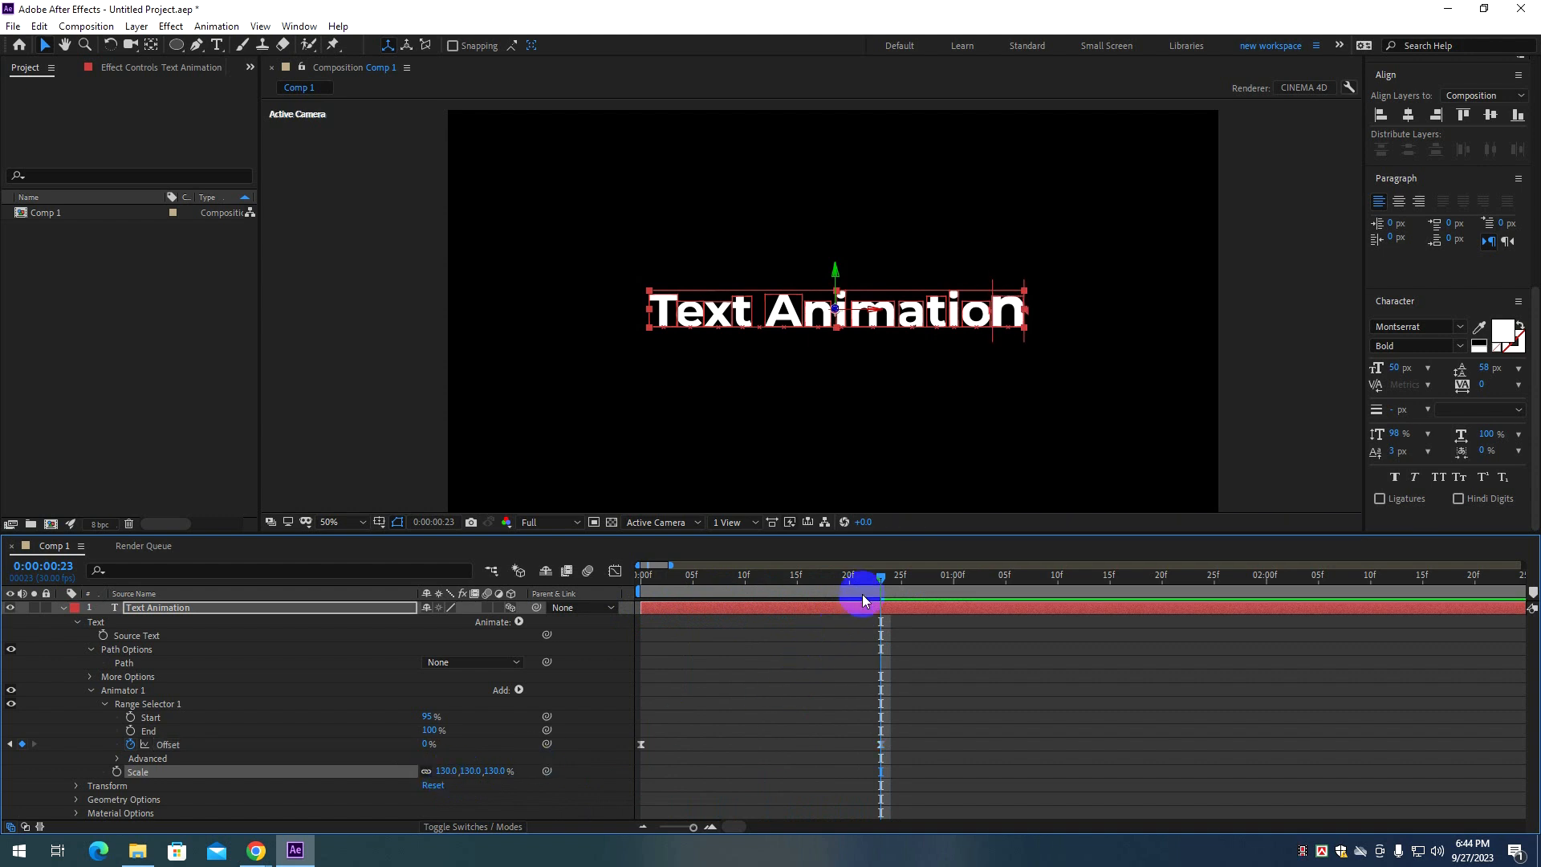
{"action": "left_click_drag", "start_coordinate": [882, 580], "coordinate": [619, 613]}
{"action": "key", "text": "ctrl+z"}
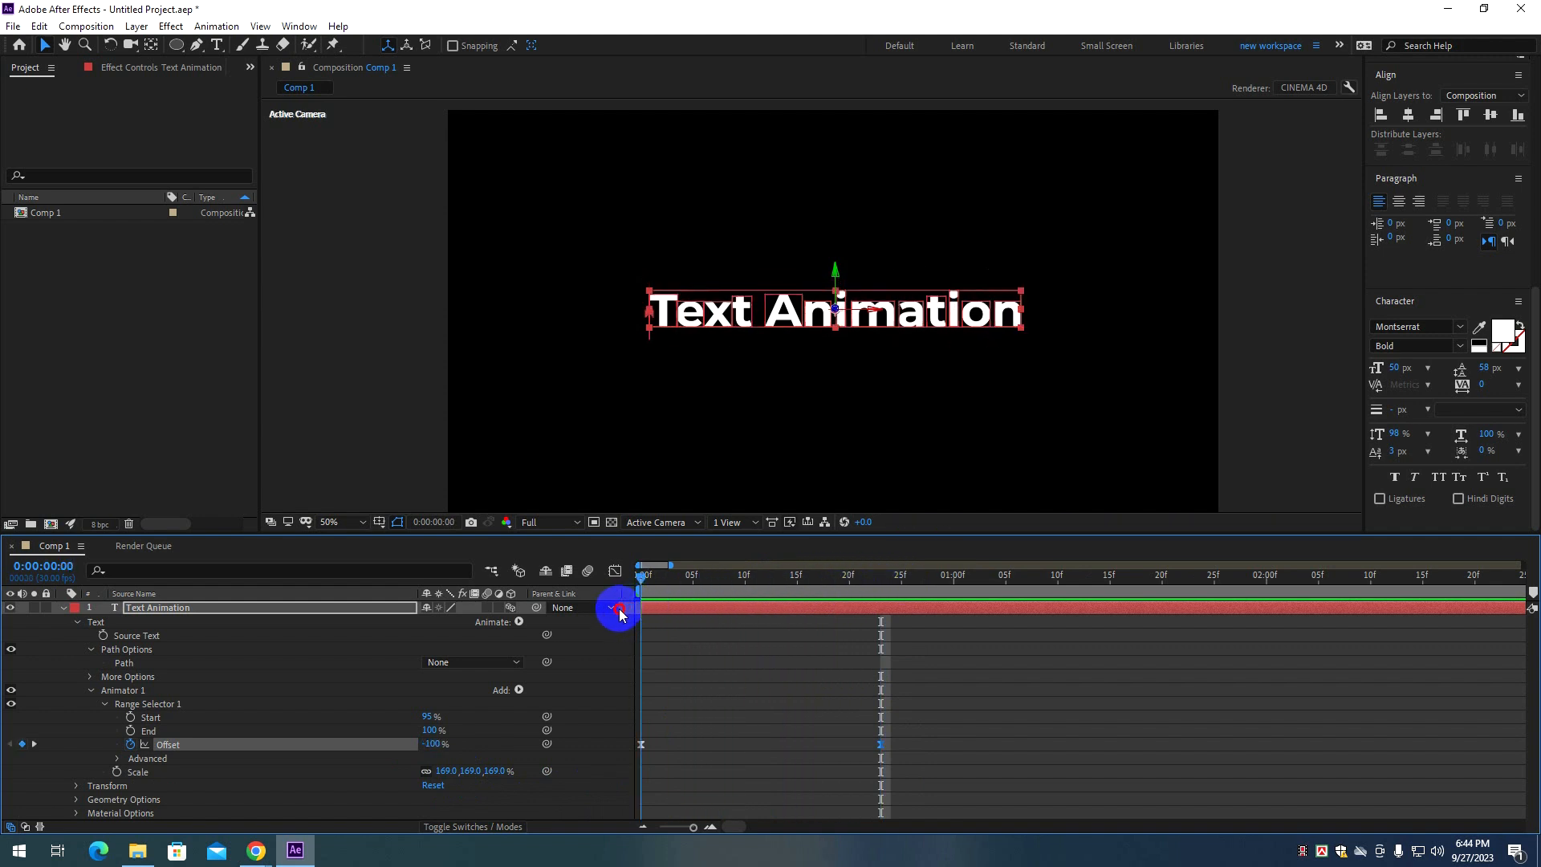
Preview the animation from the beginning twice and examine the final letter at 0:00:00:23.
{"action": "key", "text": "space"}
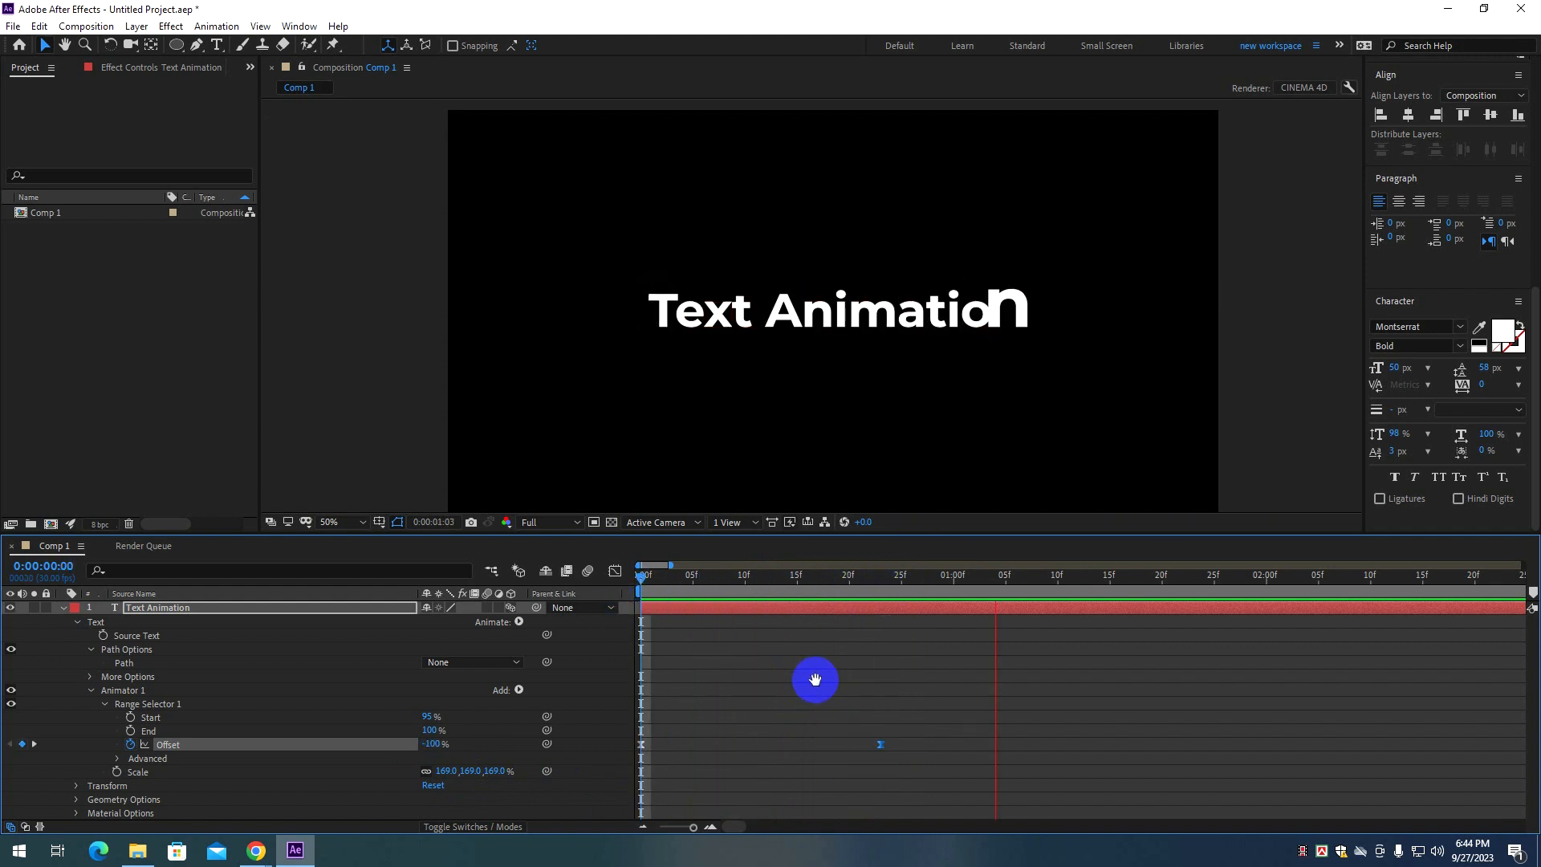
{"action": "left_click_drag", "start_coordinate": [1008, 575], "coordinate": [608, 591]}
{"action": "key", "text": "space"}
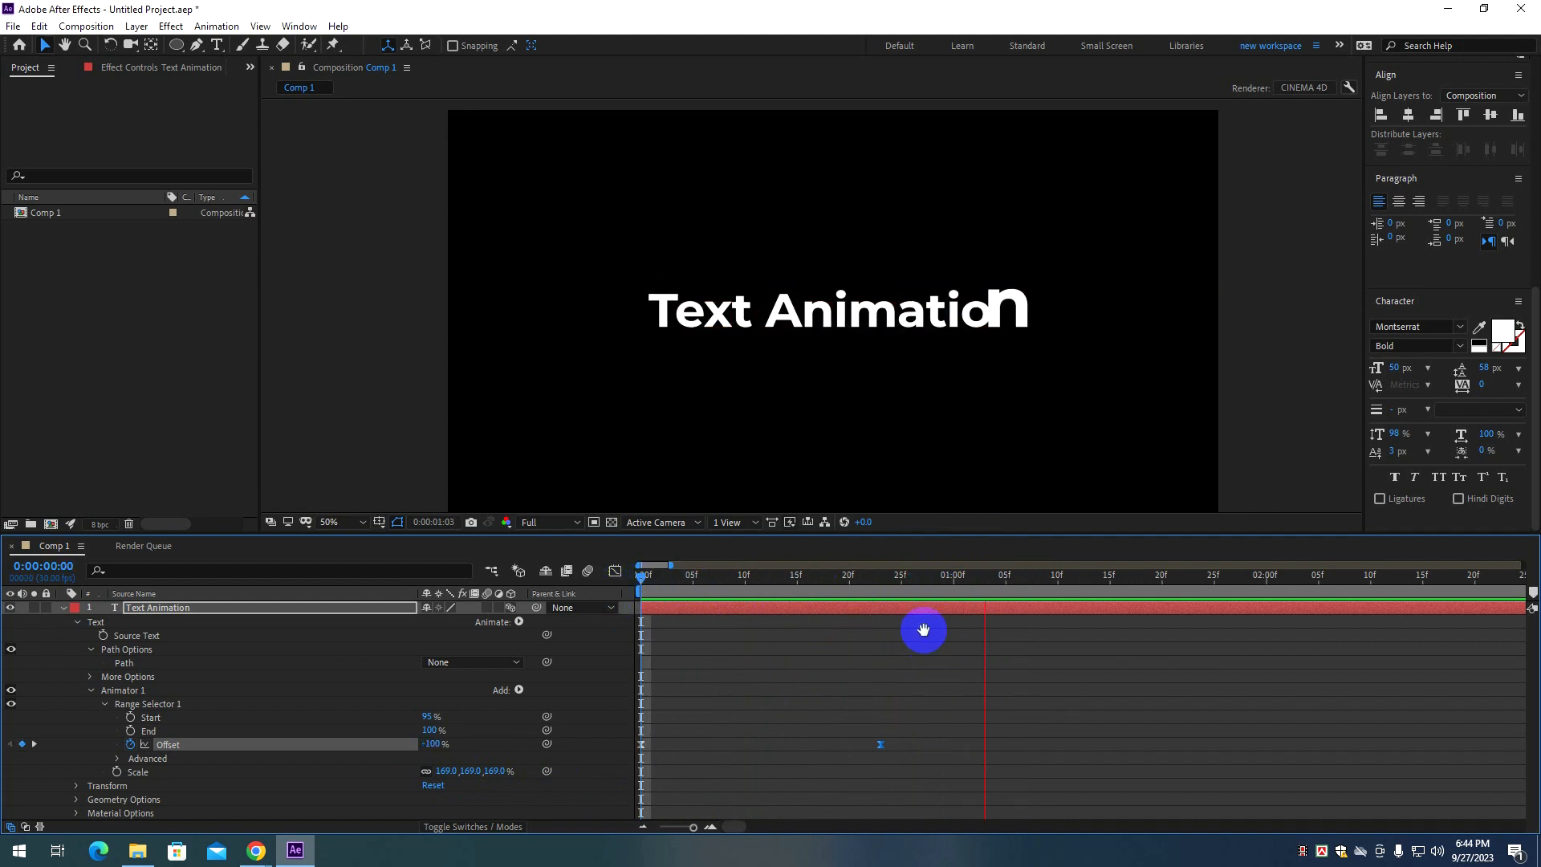
{"action": "left_click", "coordinate": [1010, 577]}
{"action": "left_click_drag", "start_coordinate": [1042, 576], "coordinate": [884, 595]}
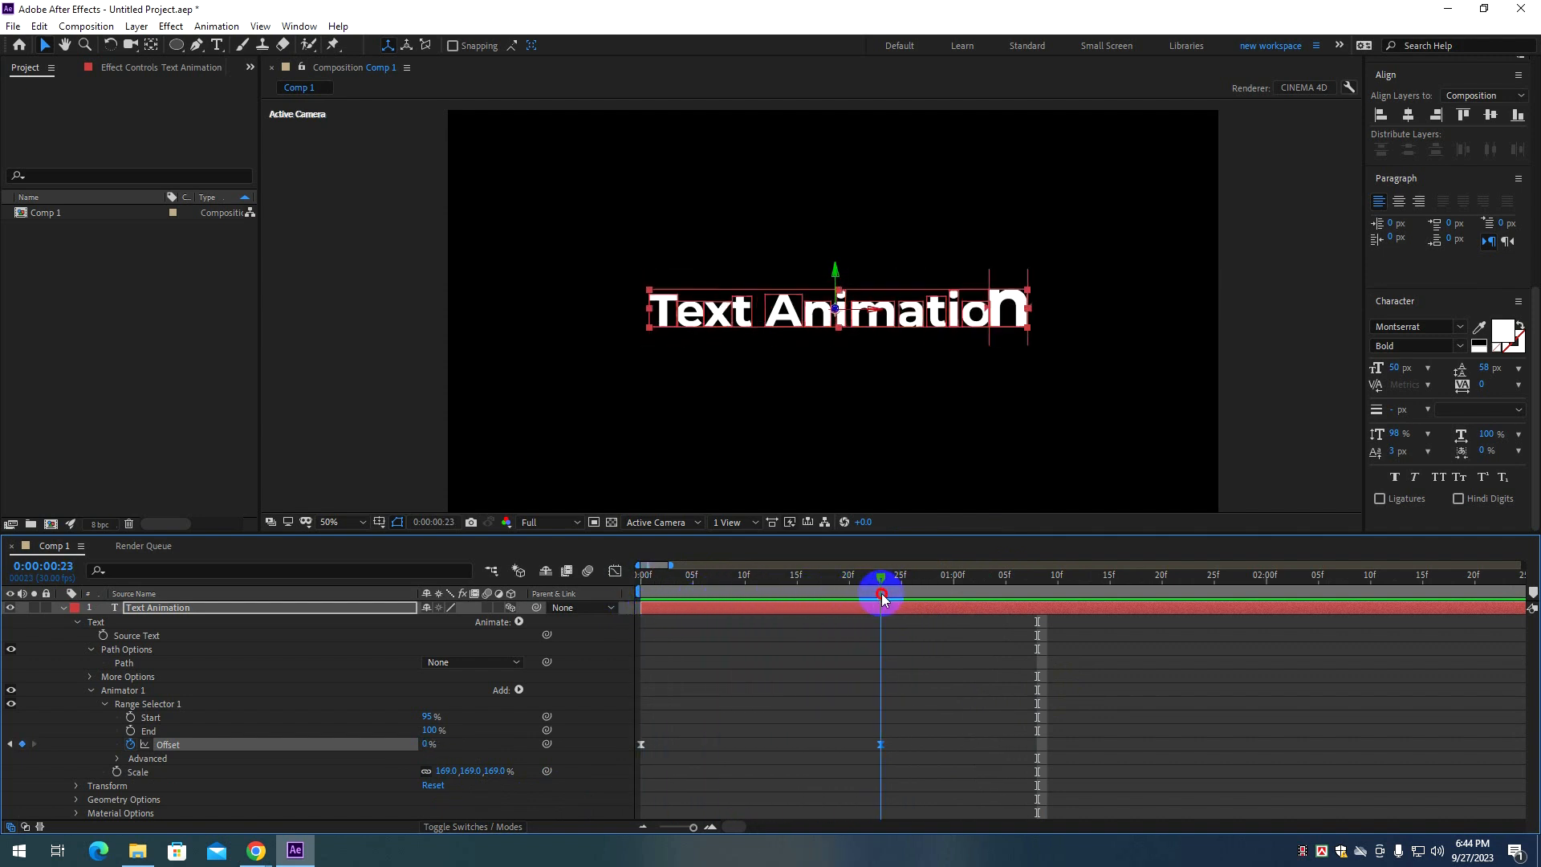
Add a trailing space after the last letter of "Text Animation" and preview the result from the beginning.
{"action": "left_click", "coordinate": [1003, 321]}
{"action": "double_click", "coordinate": [1003, 321]}
{"action": "left_click", "coordinate": [1032, 307]}
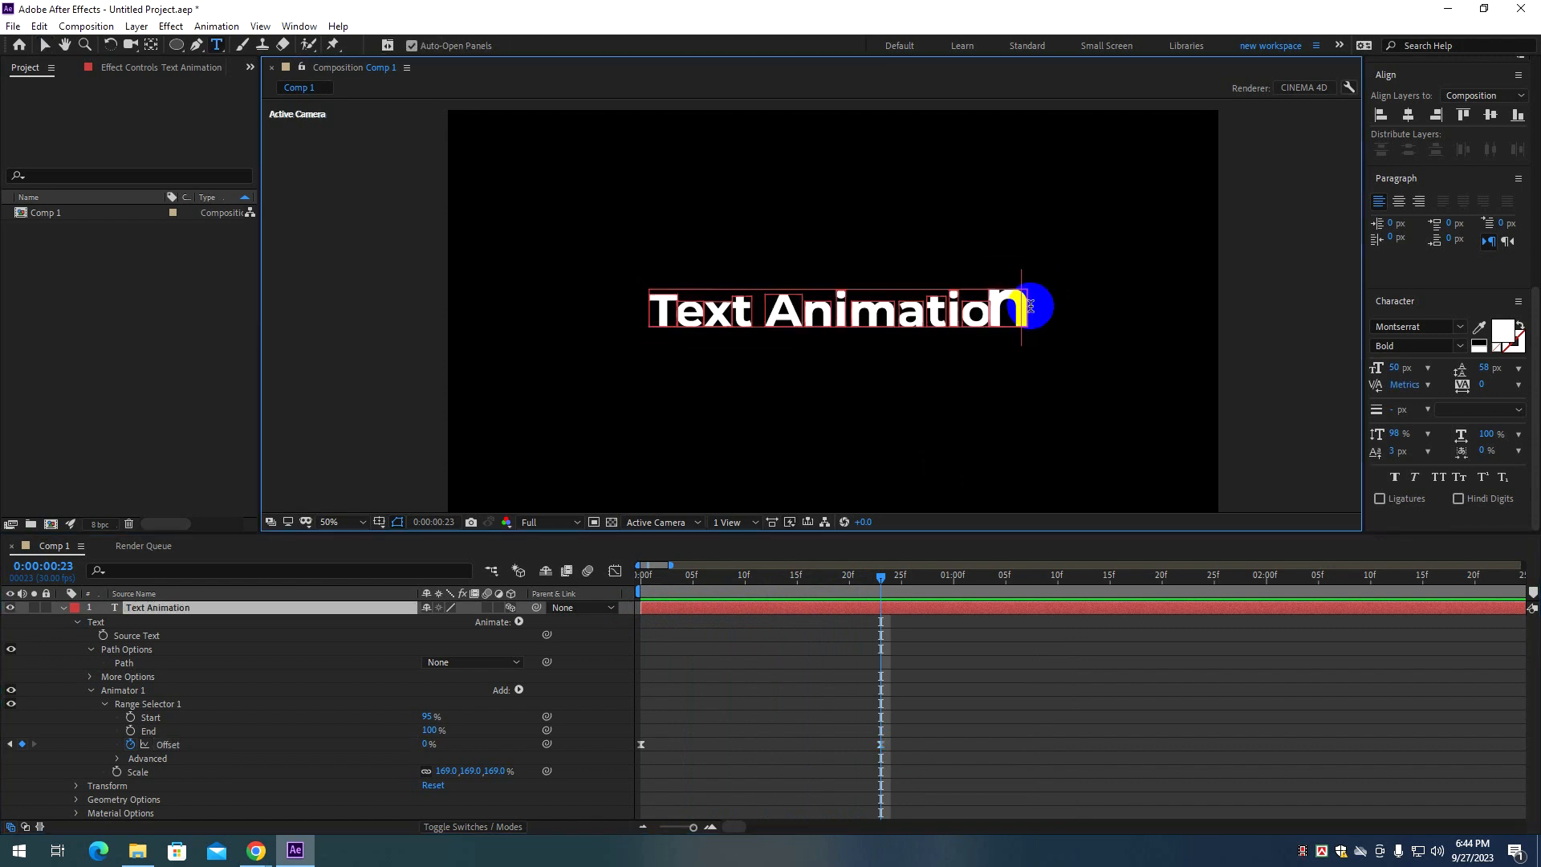
{"action": "left_click_drag", "start_coordinate": [881, 578], "coordinate": [620, 590]}
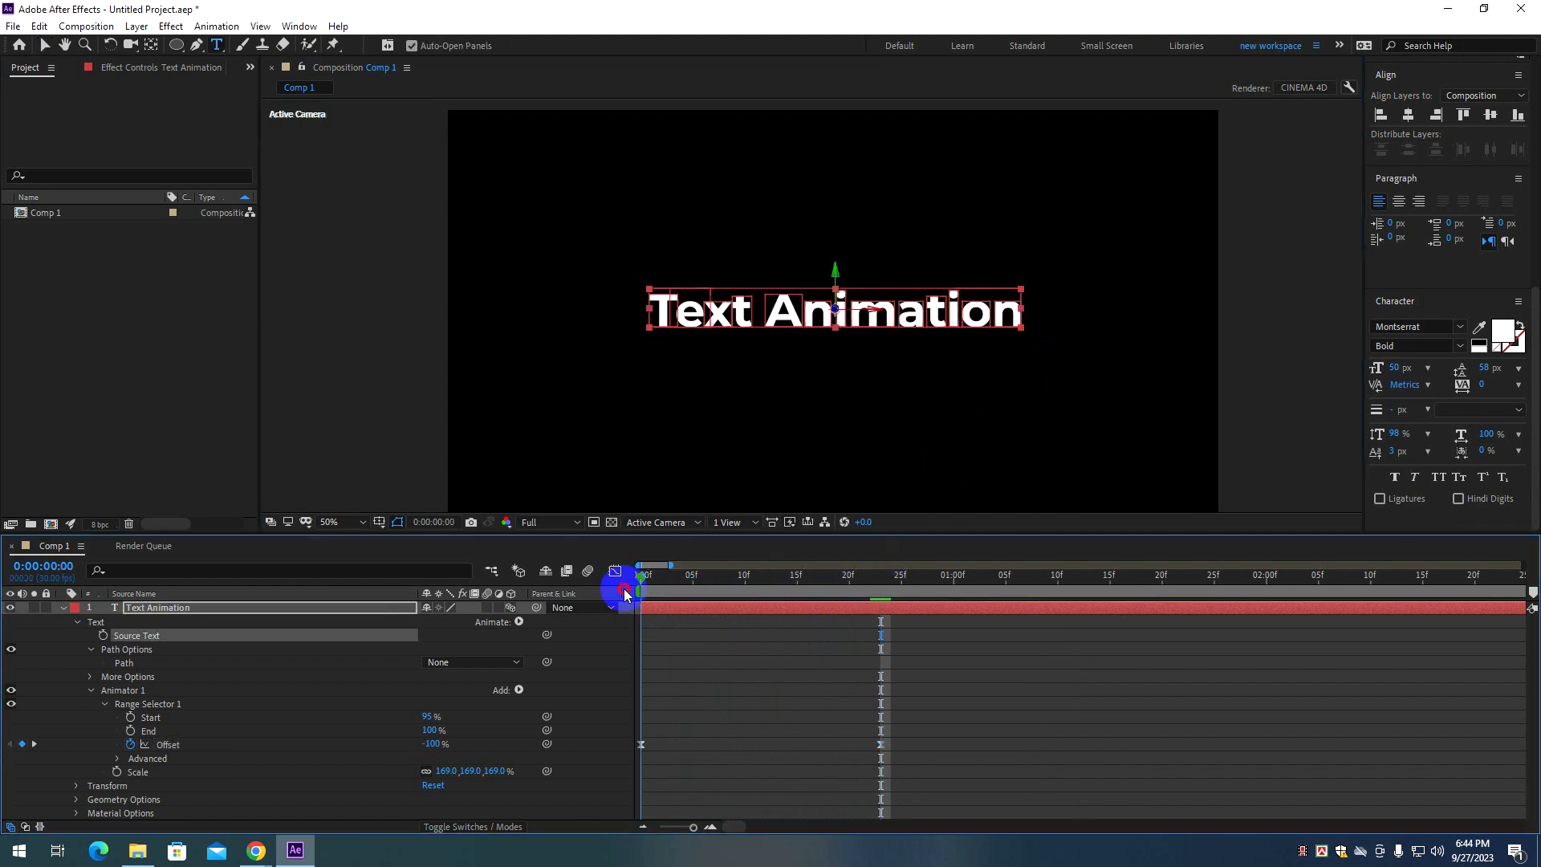
{"action": "key", "text": "space"}
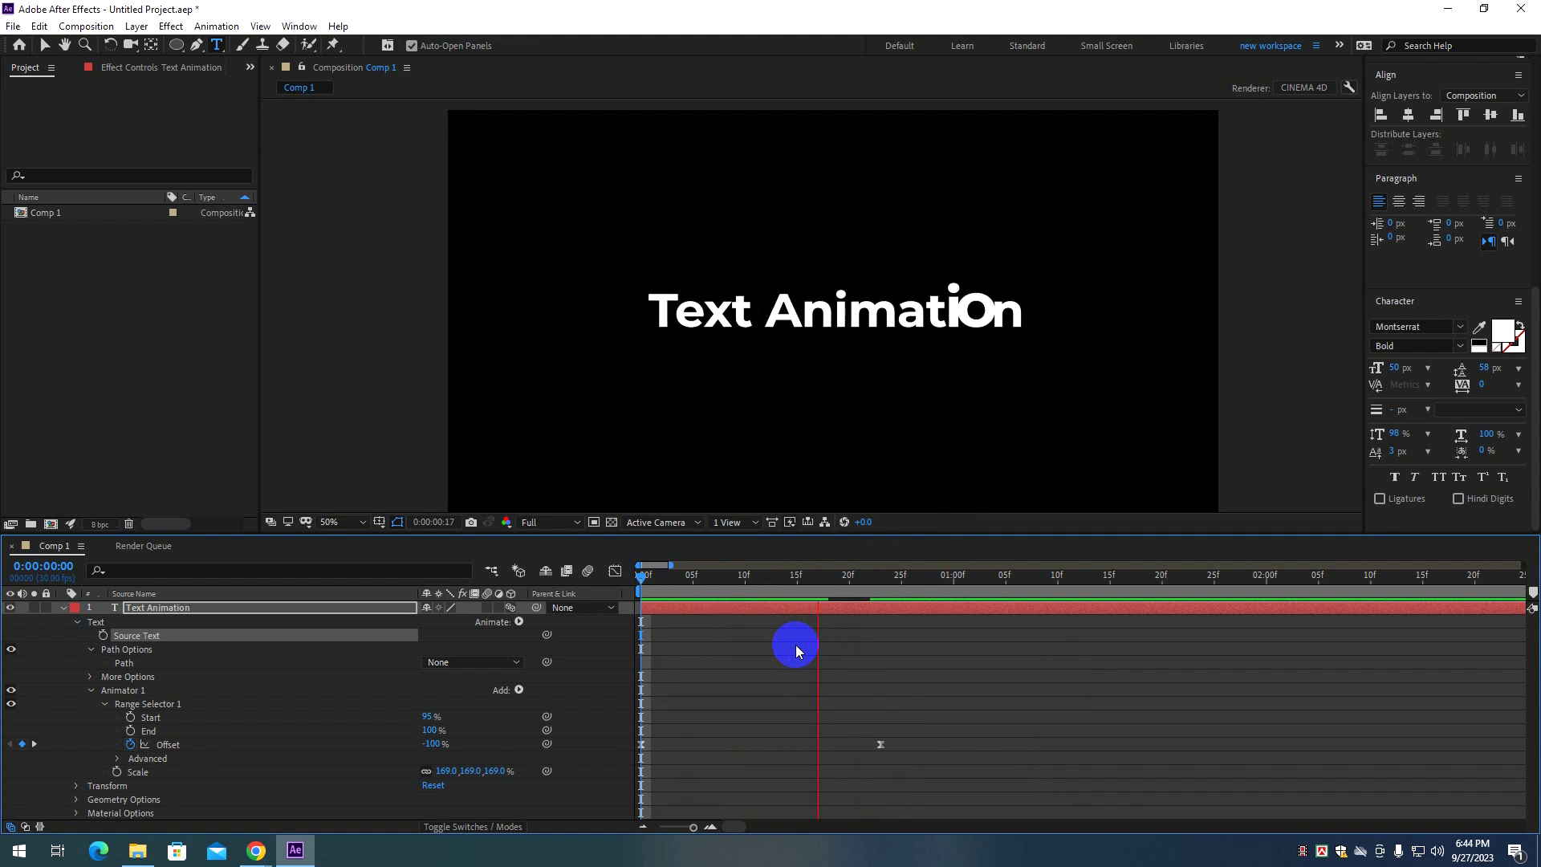
{"action": "key", "text": "space"}
{"action": "left_click_drag", "start_coordinate": [747, 577], "coordinate": [547, 580]}
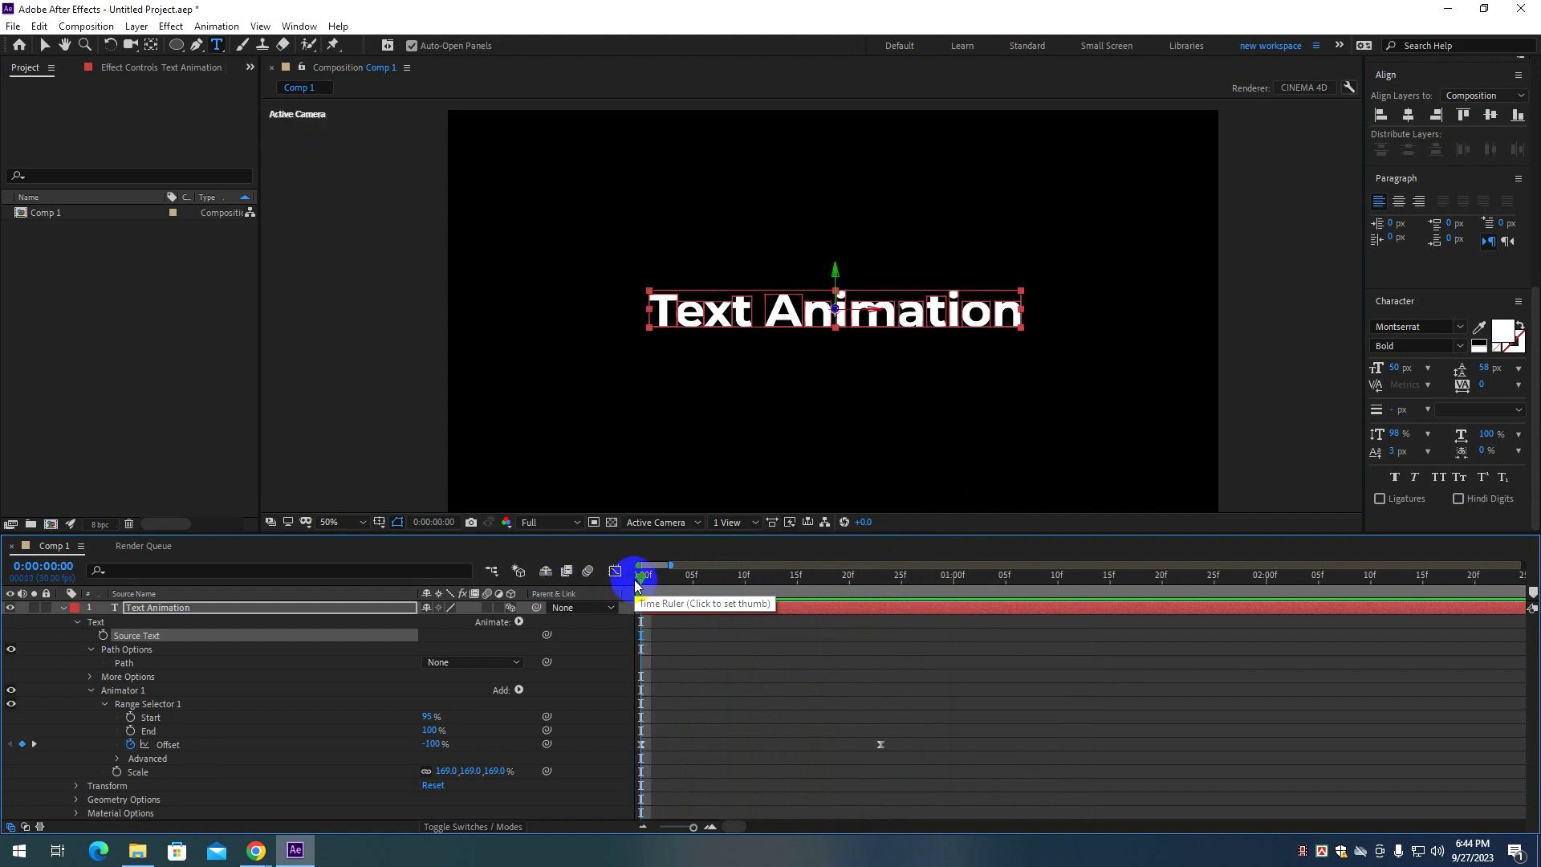
{"action": "key", "text": "space"}
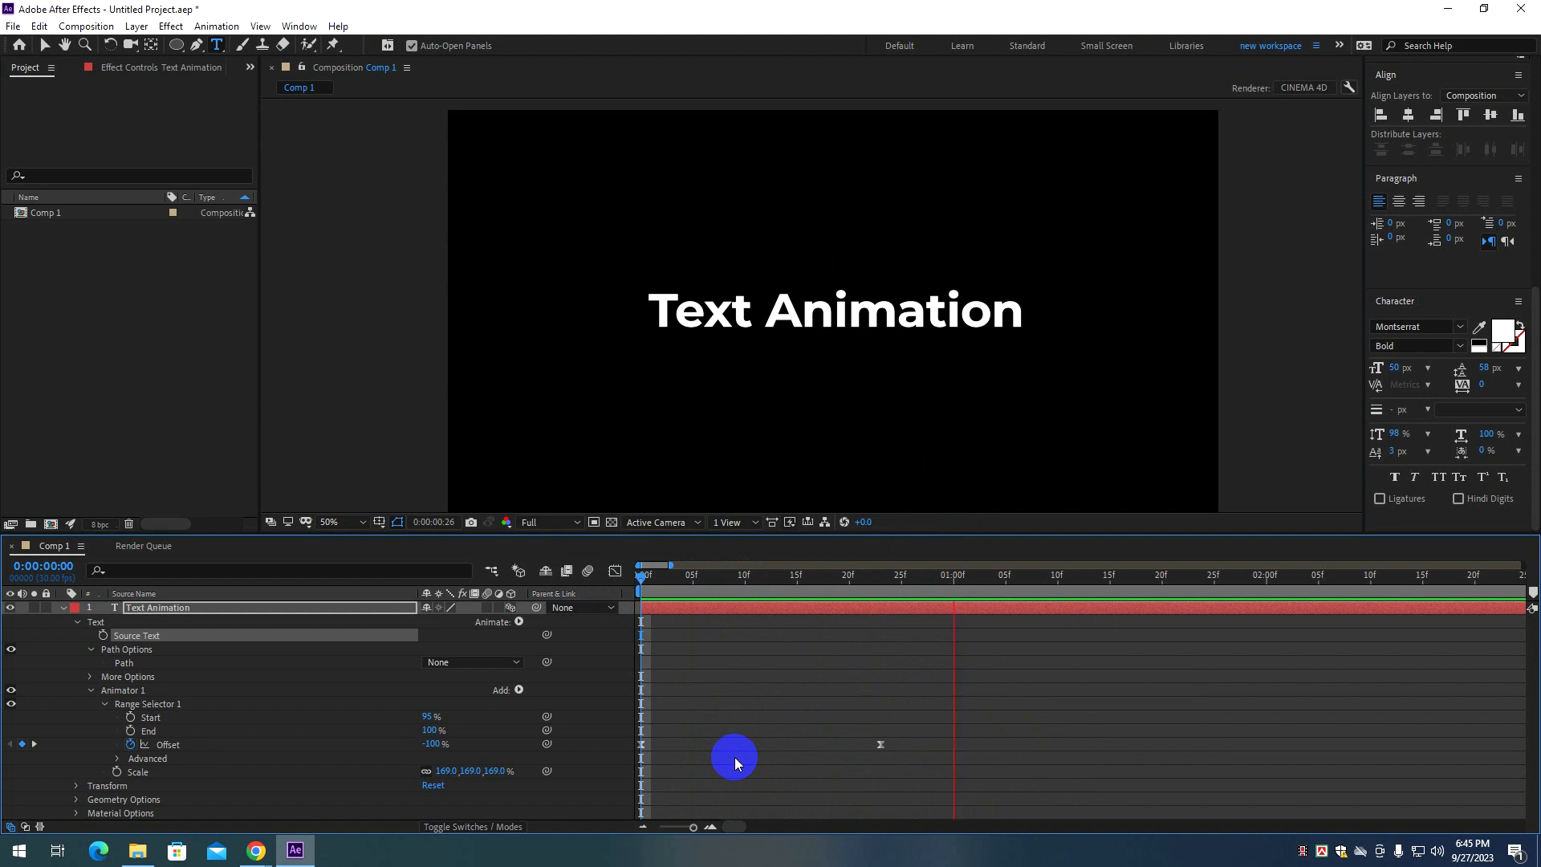
{"action": "key", "text": "space"}
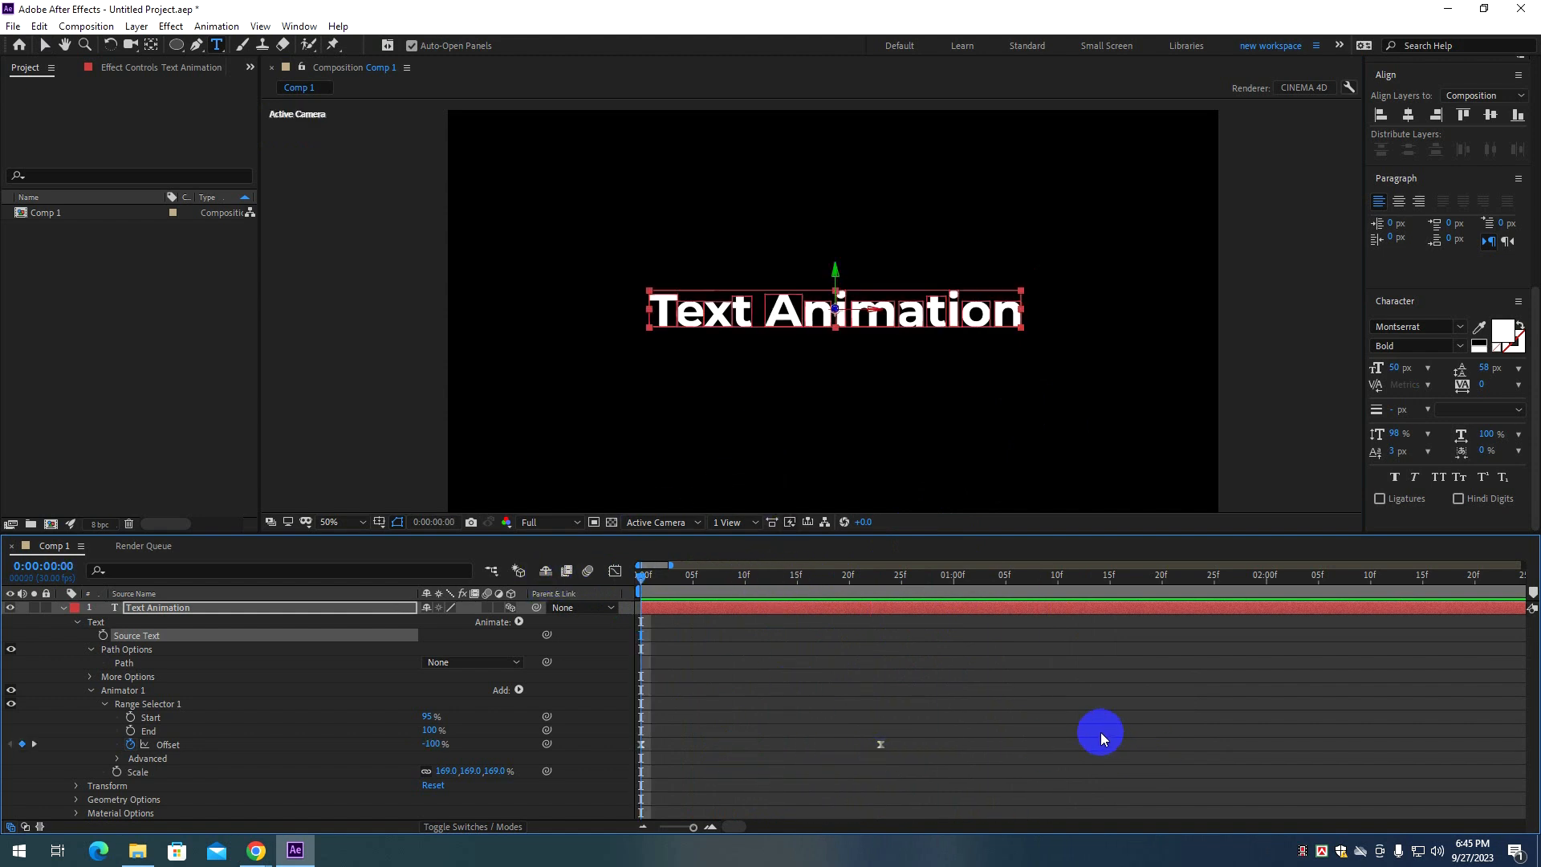
Preview with more of the timeline in view and move the second Offset keyframe to 0:00:01:02.
{"action": "key", "text": "v"}
{"action": "scroll", "coordinate": [888, 725], "scroll_direction": "down", "scroll_amount": 5}
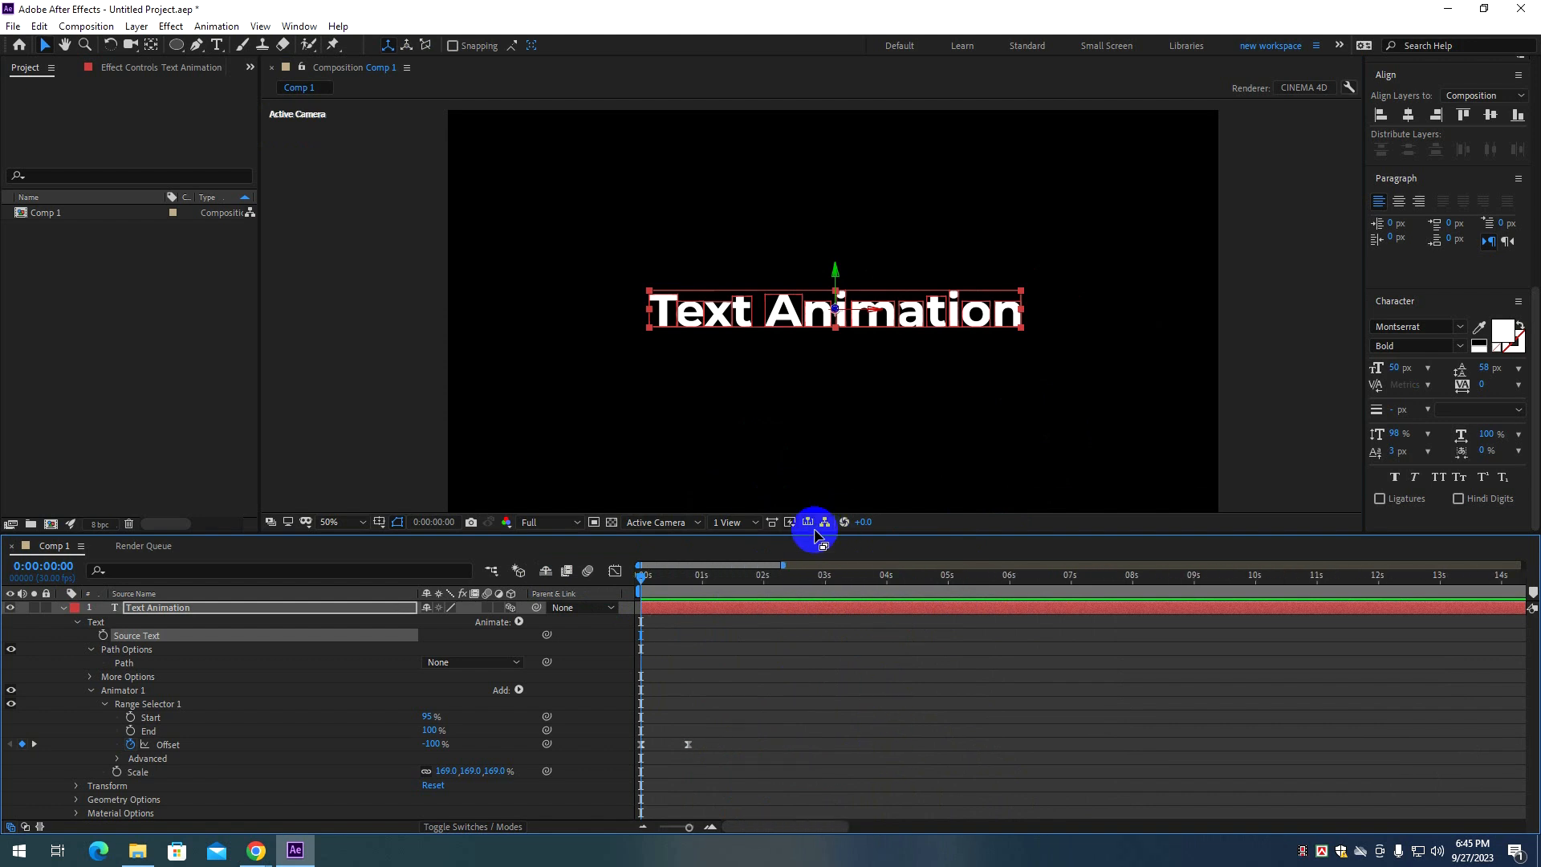
{"action": "key", "text": "space"}
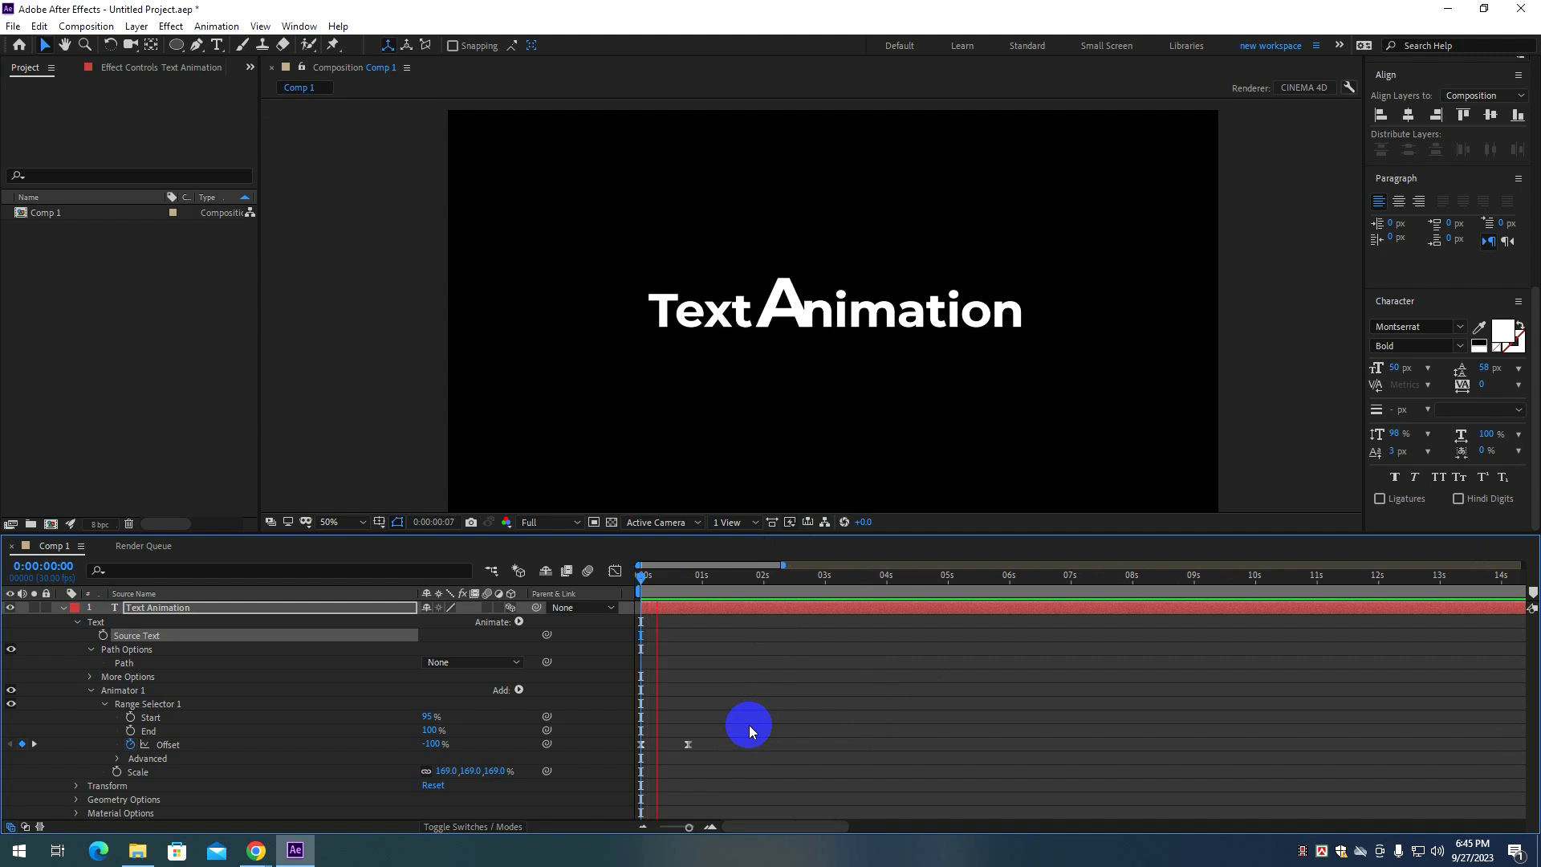
{"action": "left_click", "coordinate": [759, 743]}
{"action": "left_click_drag", "start_coordinate": [758, 743], "coordinate": [522, 779]}
{"action": "left_click", "coordinate": [678, 705]}
Reshape the Offset speed curve in the Graph Editor by adjusting both keyframes' ease handles so the speed peaks earlier.
{"action": "left_click", "coordinate": [615, 571]}
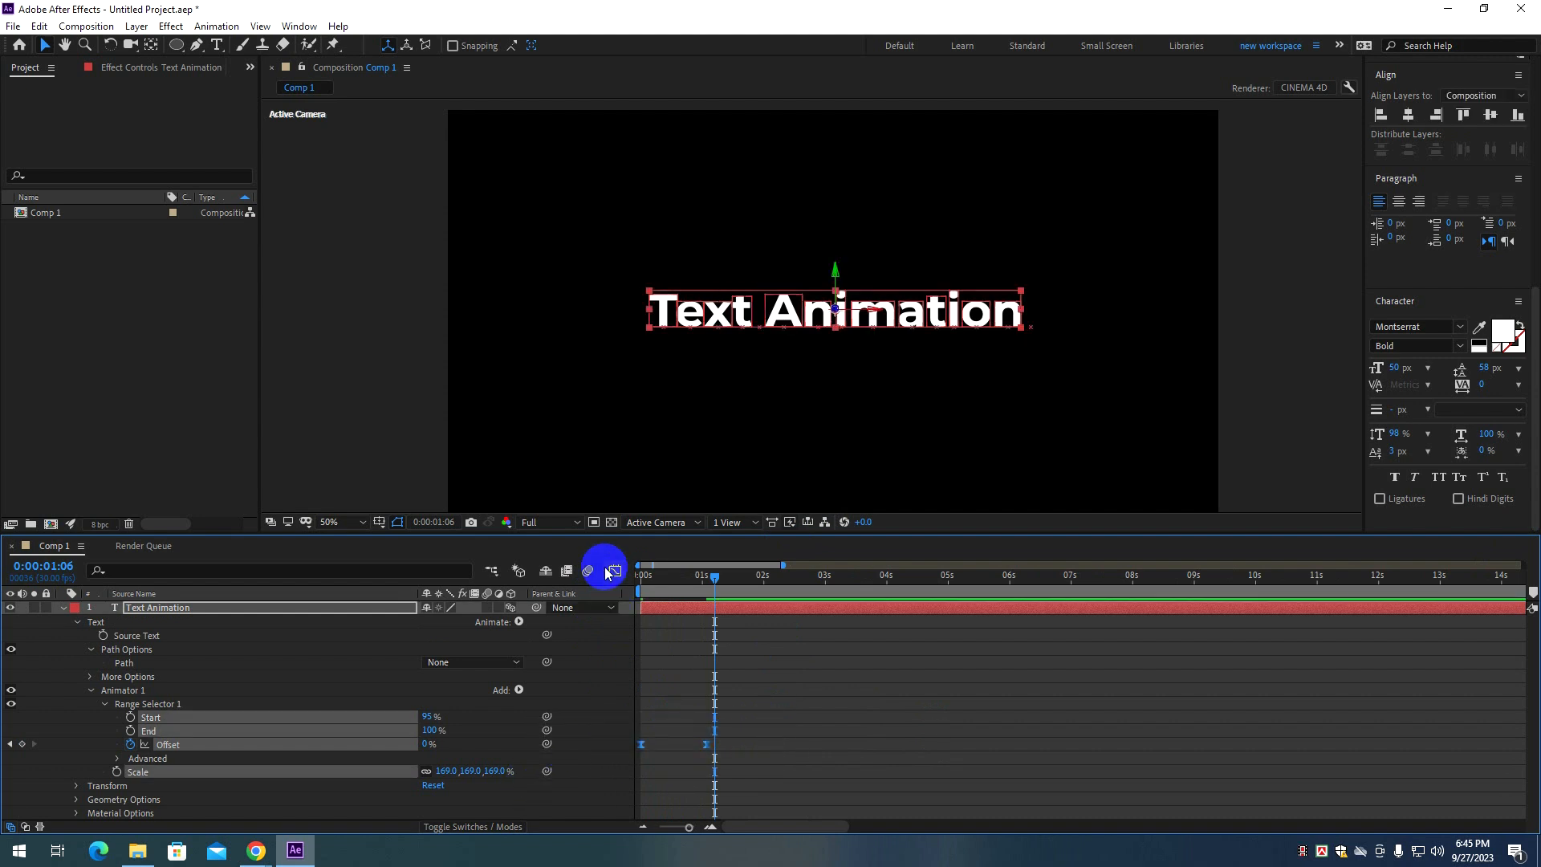
{"action": "left_click_drag", "start_coordinate": [757, 760], "coordinate": [540, 860]}
{"action": "left_click", "coordinate": [1020, 810]}
{"action": "left_click_drag", "start_coordinate": [788, 775], "coordinate": [880, 773]}
{"action": "left_click_drag", "start_coordinate": [1319, 733], "coordinate": [1310, 793]}
{"action": "scroll", "coordinate": [1265, 733], "scroll_direction": "down", "scroll_amount": 1}
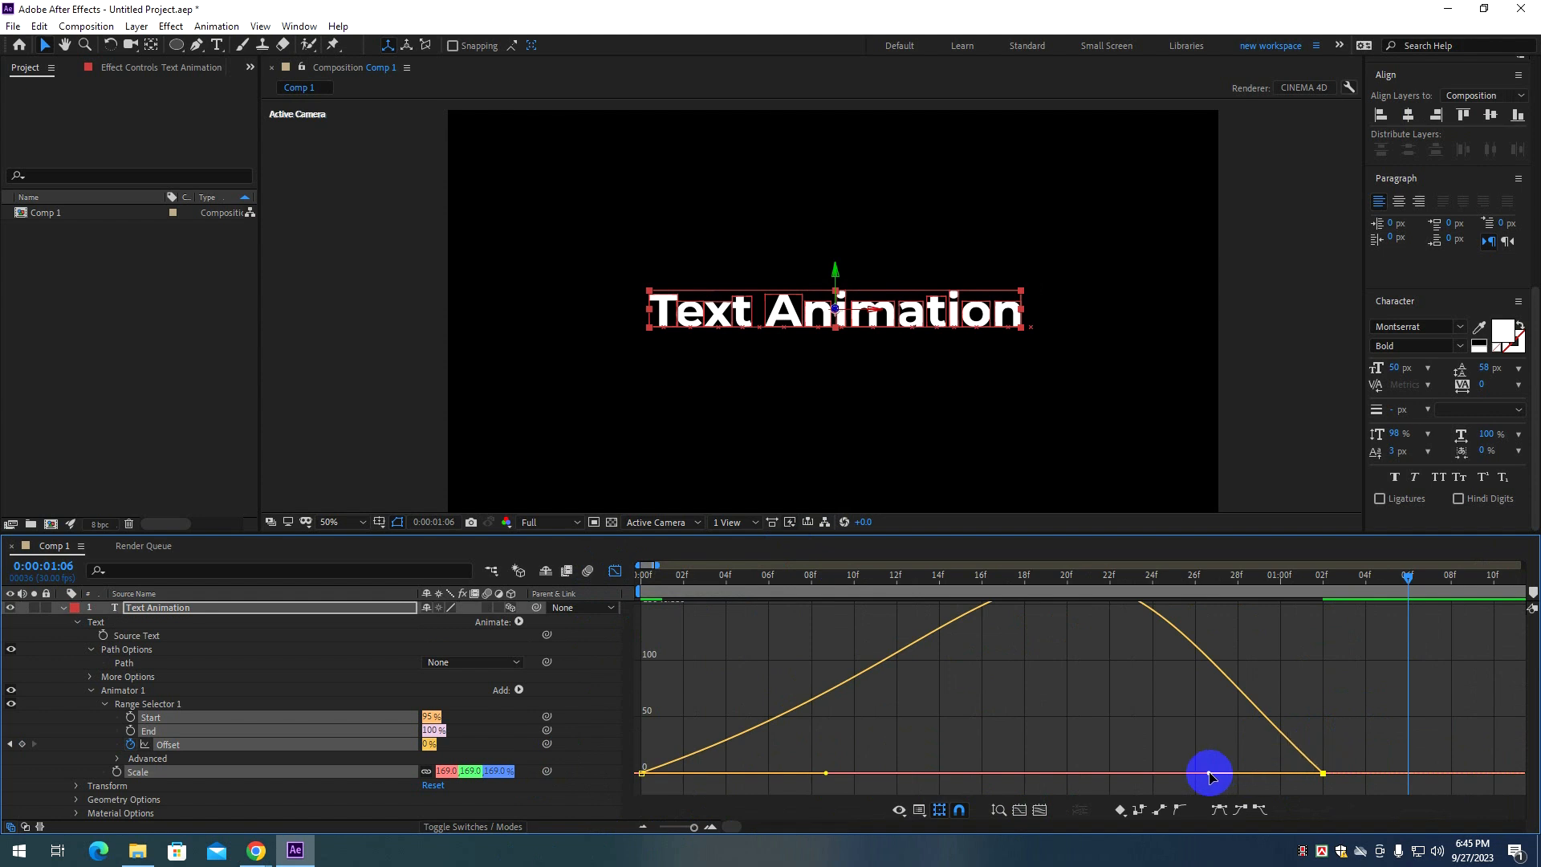
{"action": "left_click_drag", "start_coordinate": [1210, 775], "coordinate": [1131, 775]}
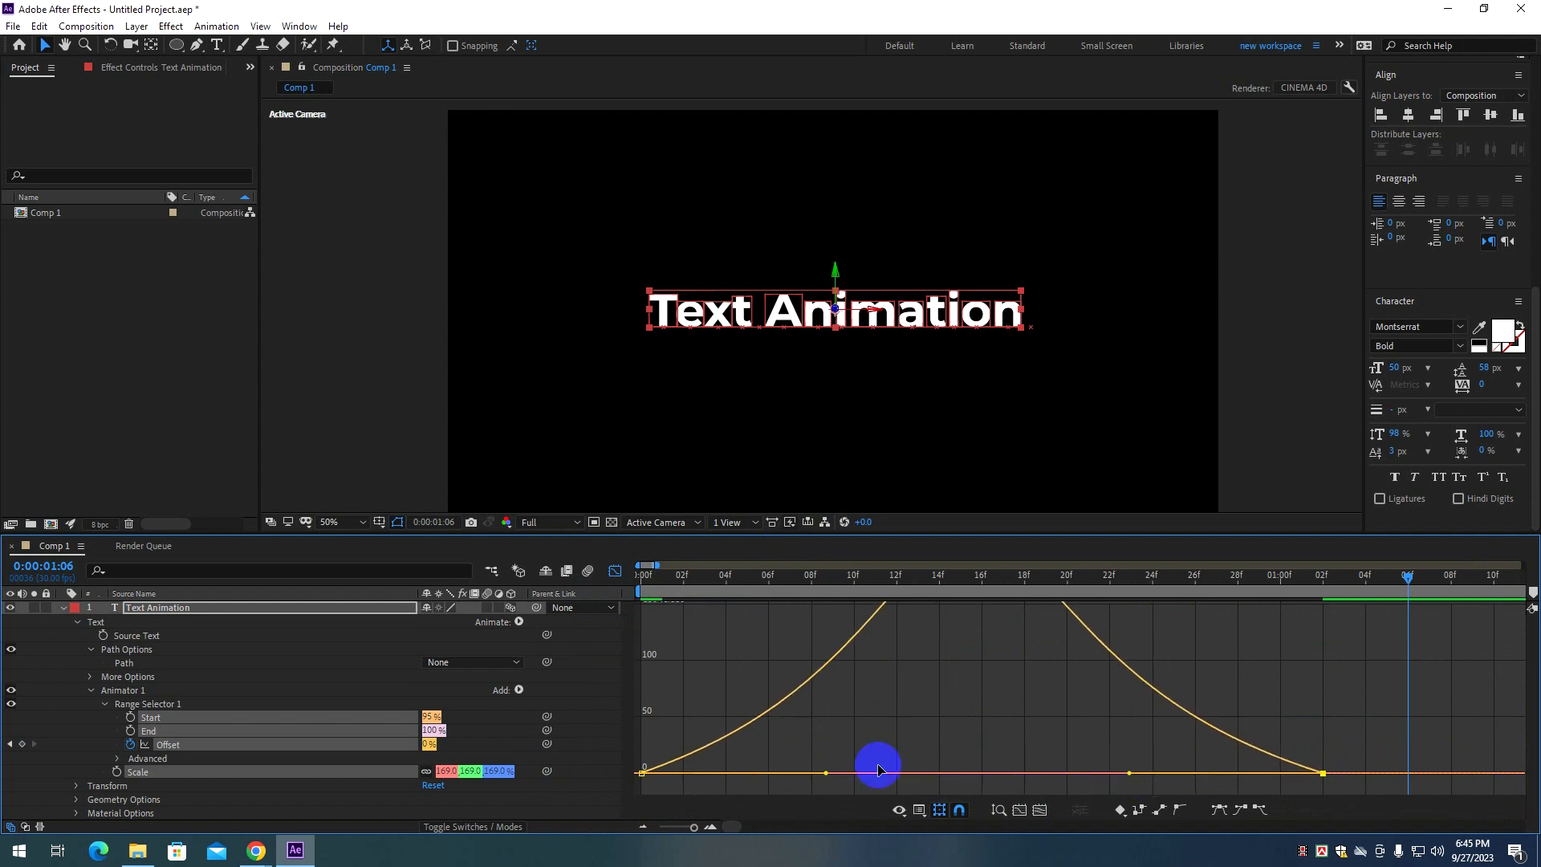
{"action": "left_click_drag", "start_coordinate": [827, 774], "coordinate": [705, 740]}
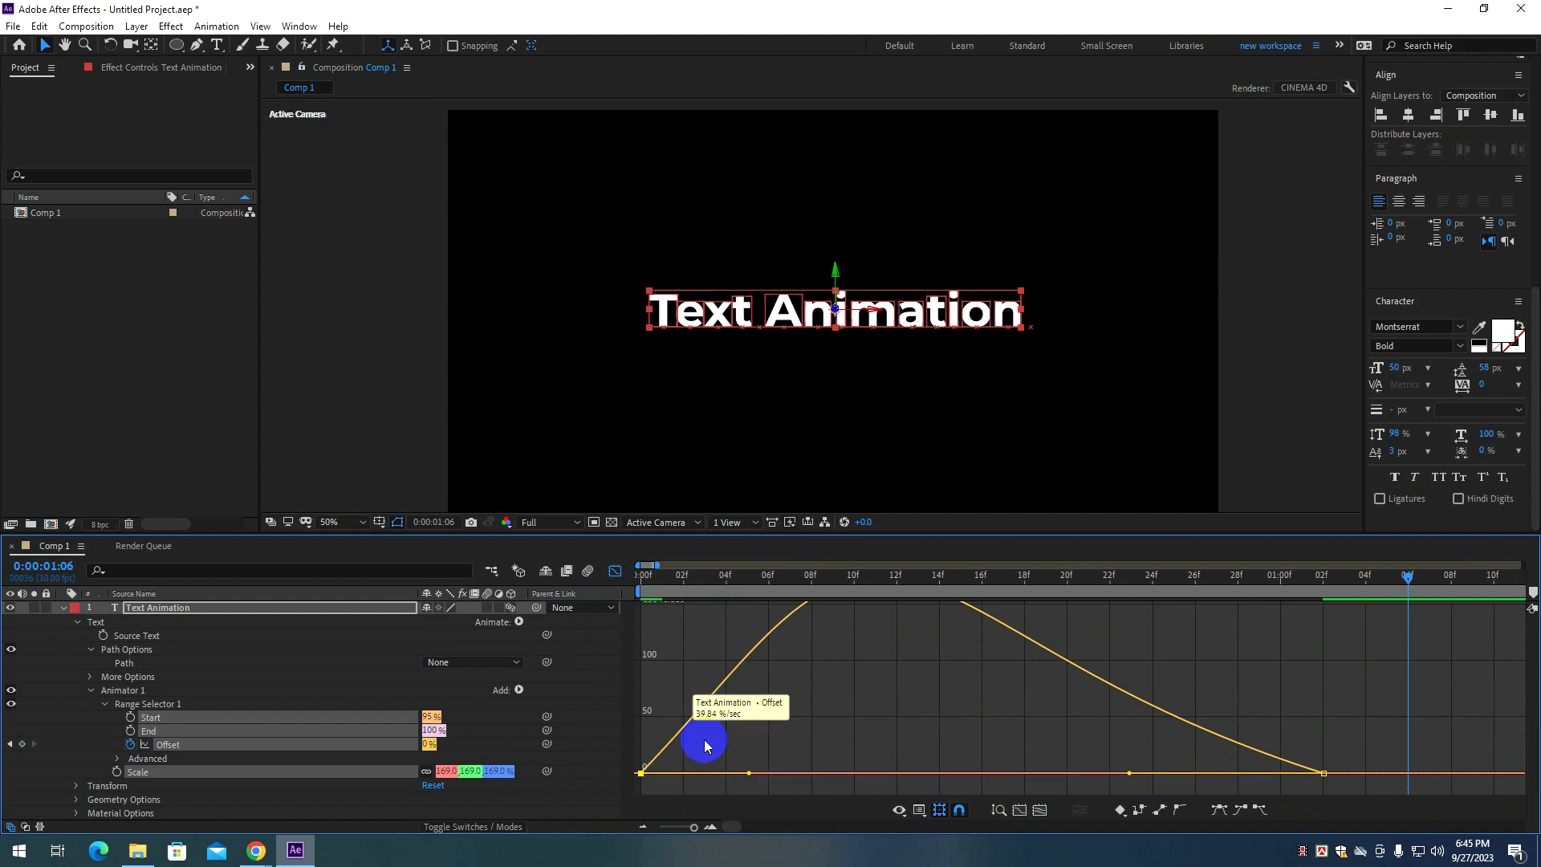
{"action": "left_click", "coordinate": [615, 571]}
Play the text animation from the beginning twice to review the new Offset easing.
{"action": "scroll", "coordinate": [787, 669], "scroll_direction": "down", "scroll_amount": 3}
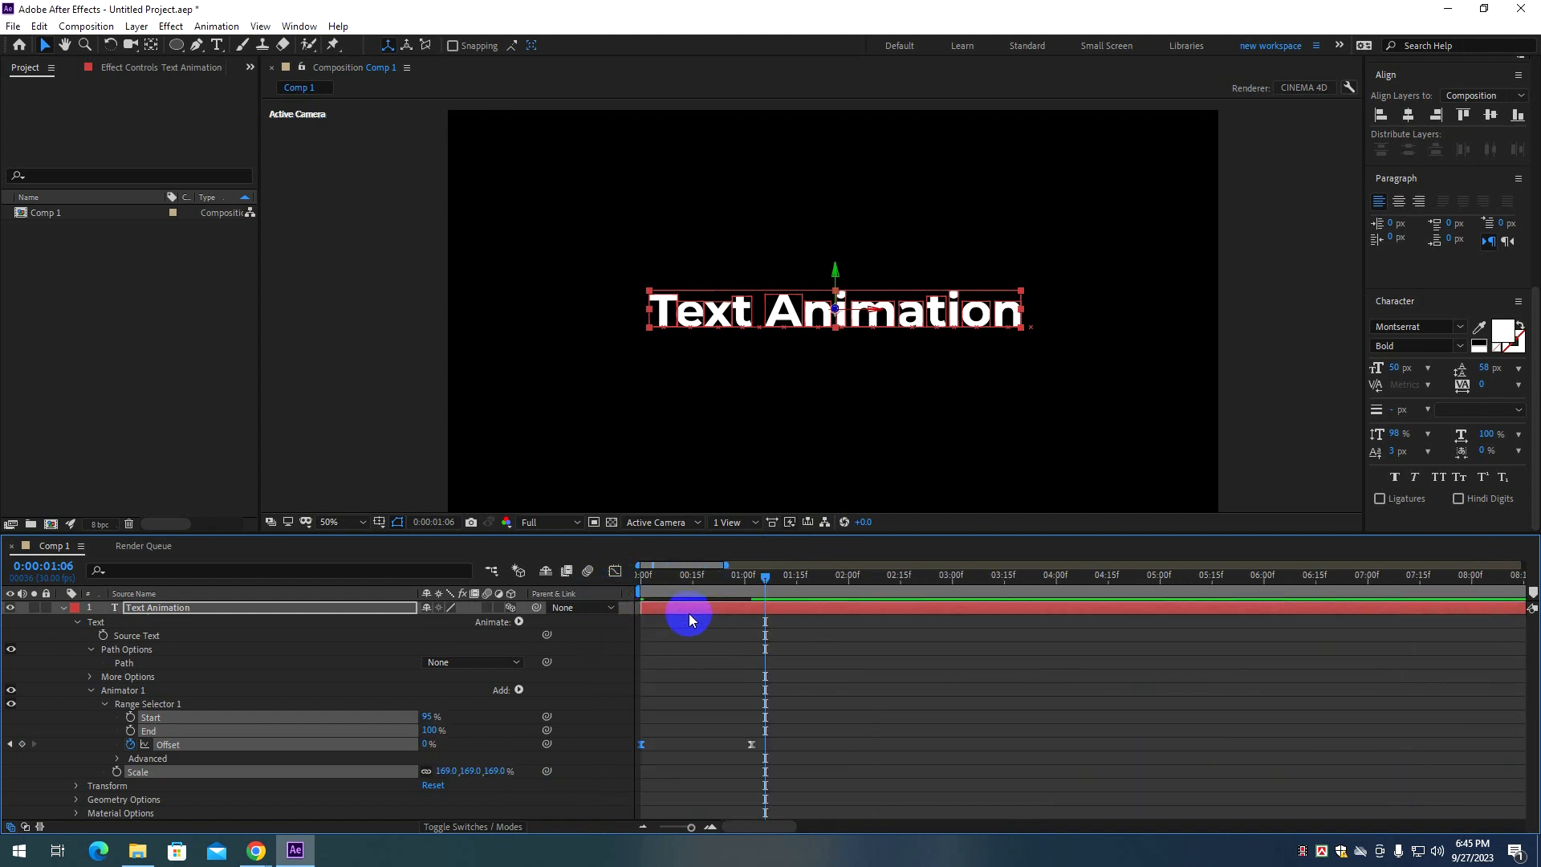
{"action": "key", "text": "Home"}
{"action": "key", "text": "space"}
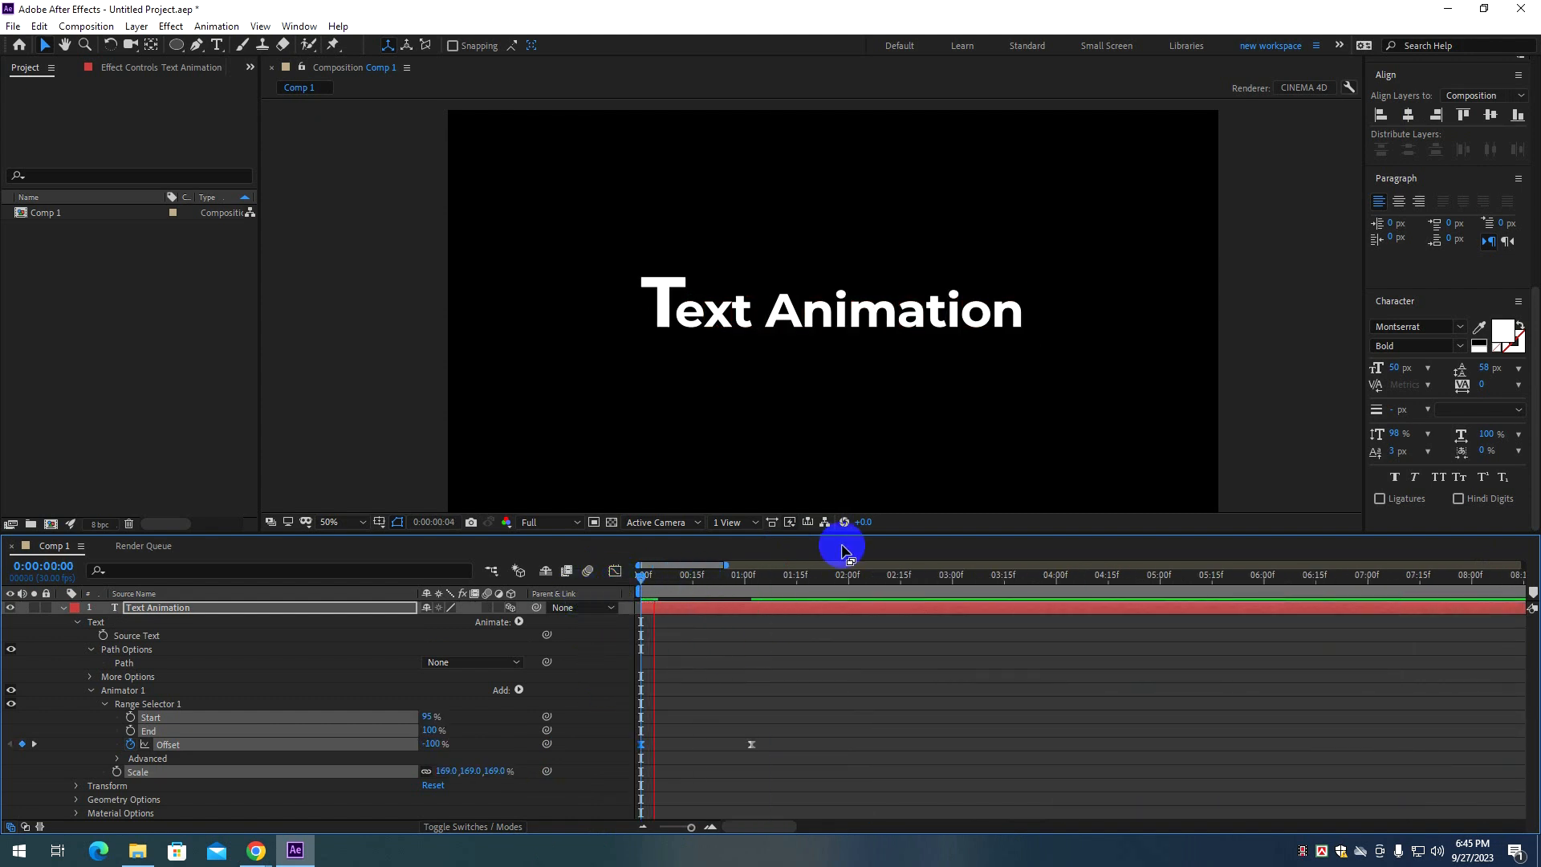
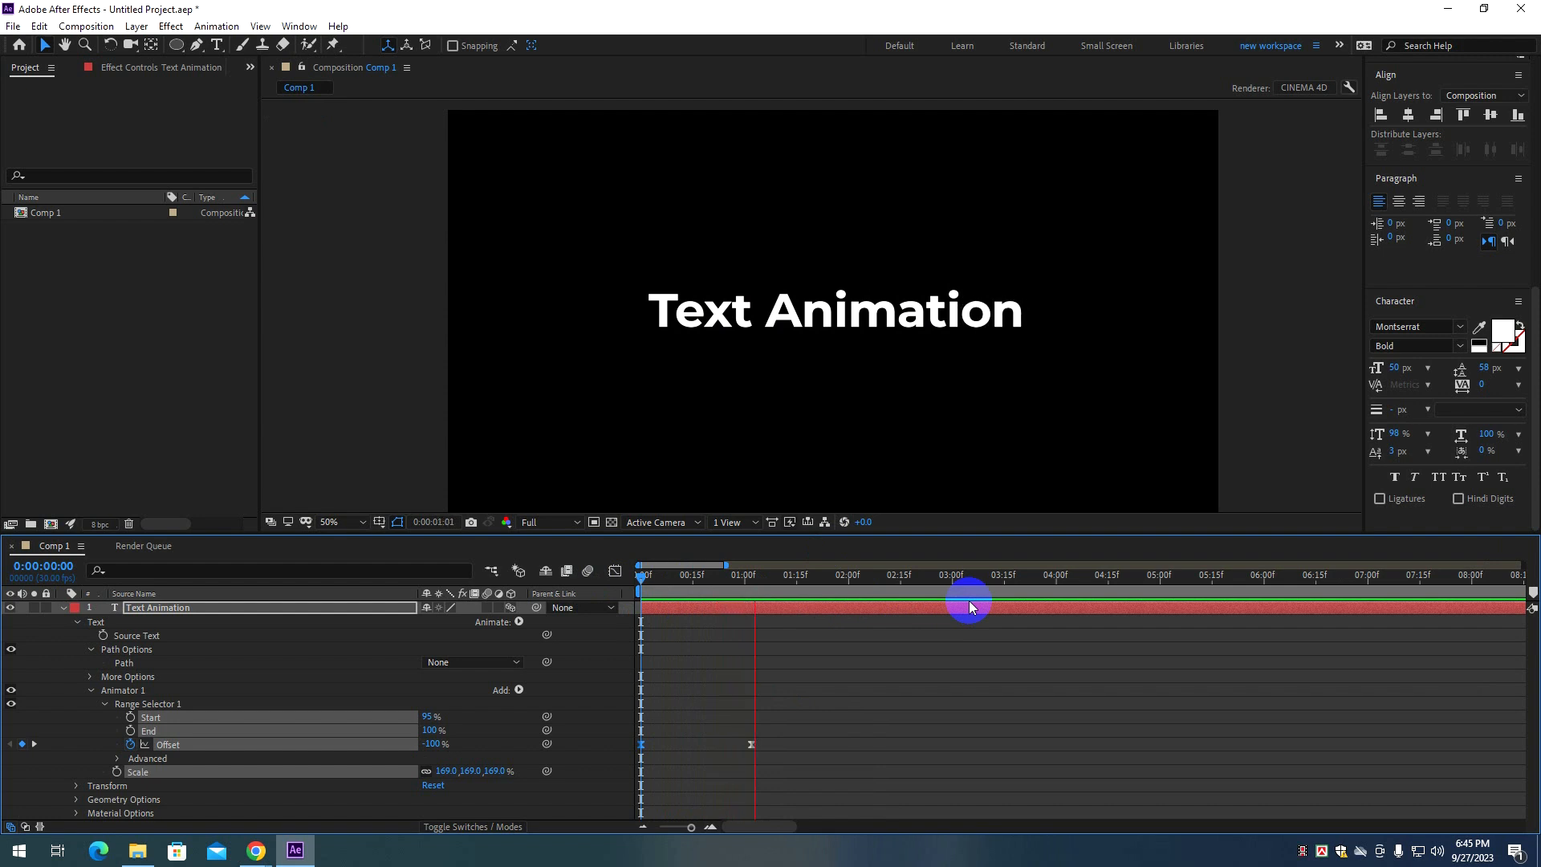
{"action": "key", "text": "space"}
{"action": "left_click_drag", "start_coordinate": [690, 580], "coordinate": [550, 570]}
{"action": "key", "text": "space"}
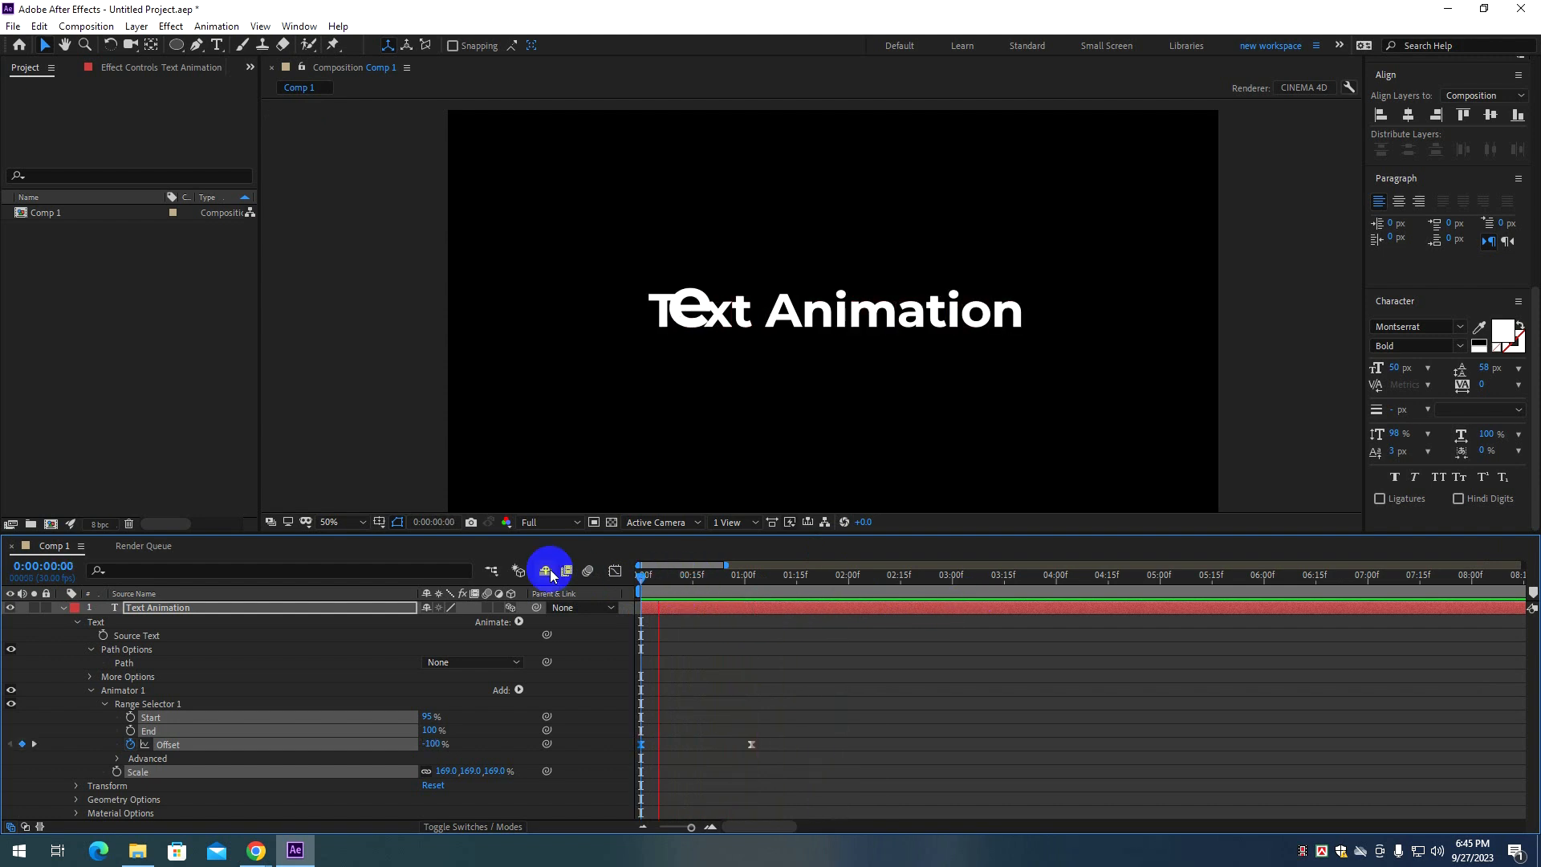
{"action": "key", "text": "space"}
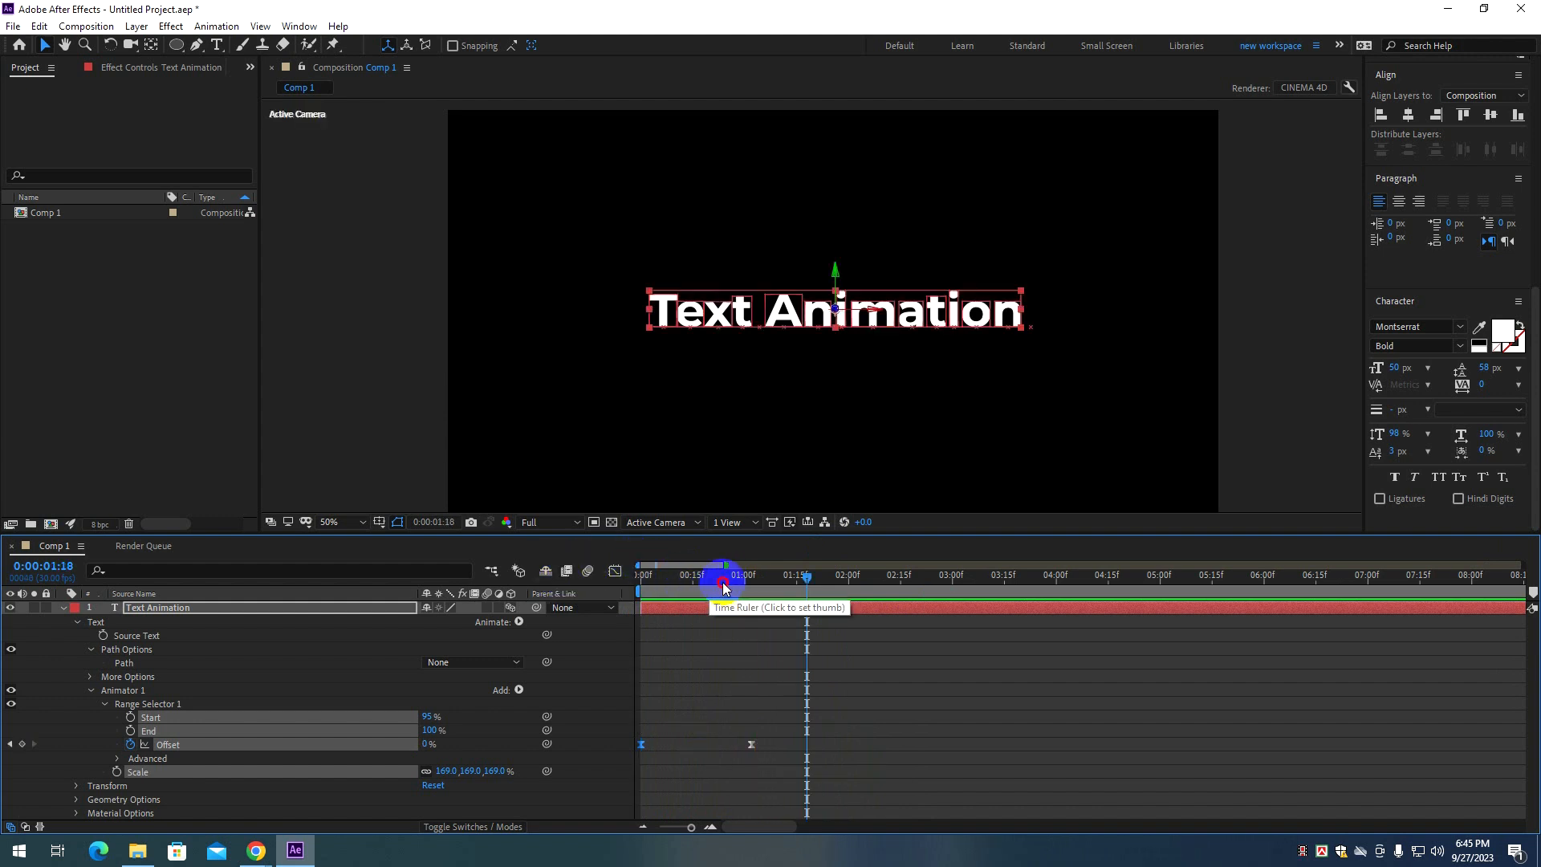
Replay the animation, collapse the text layer's properties, and return the playhead to the start.
{"action": "key", "text": "space"}
{"action": "key", "text": "space"}
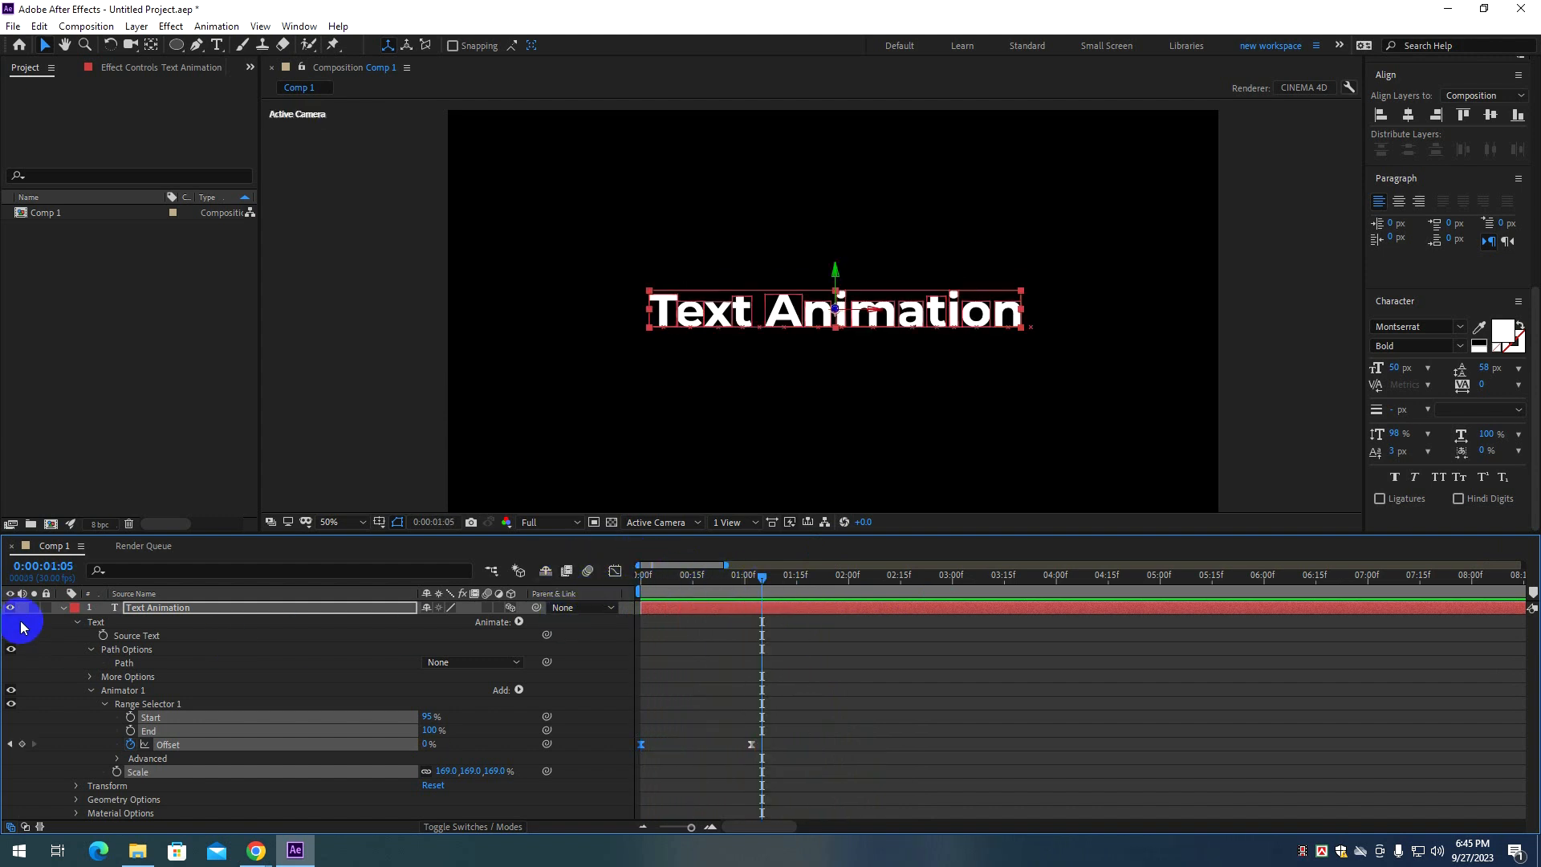
{"action": "left_click", "coordinate": [64, 608]}
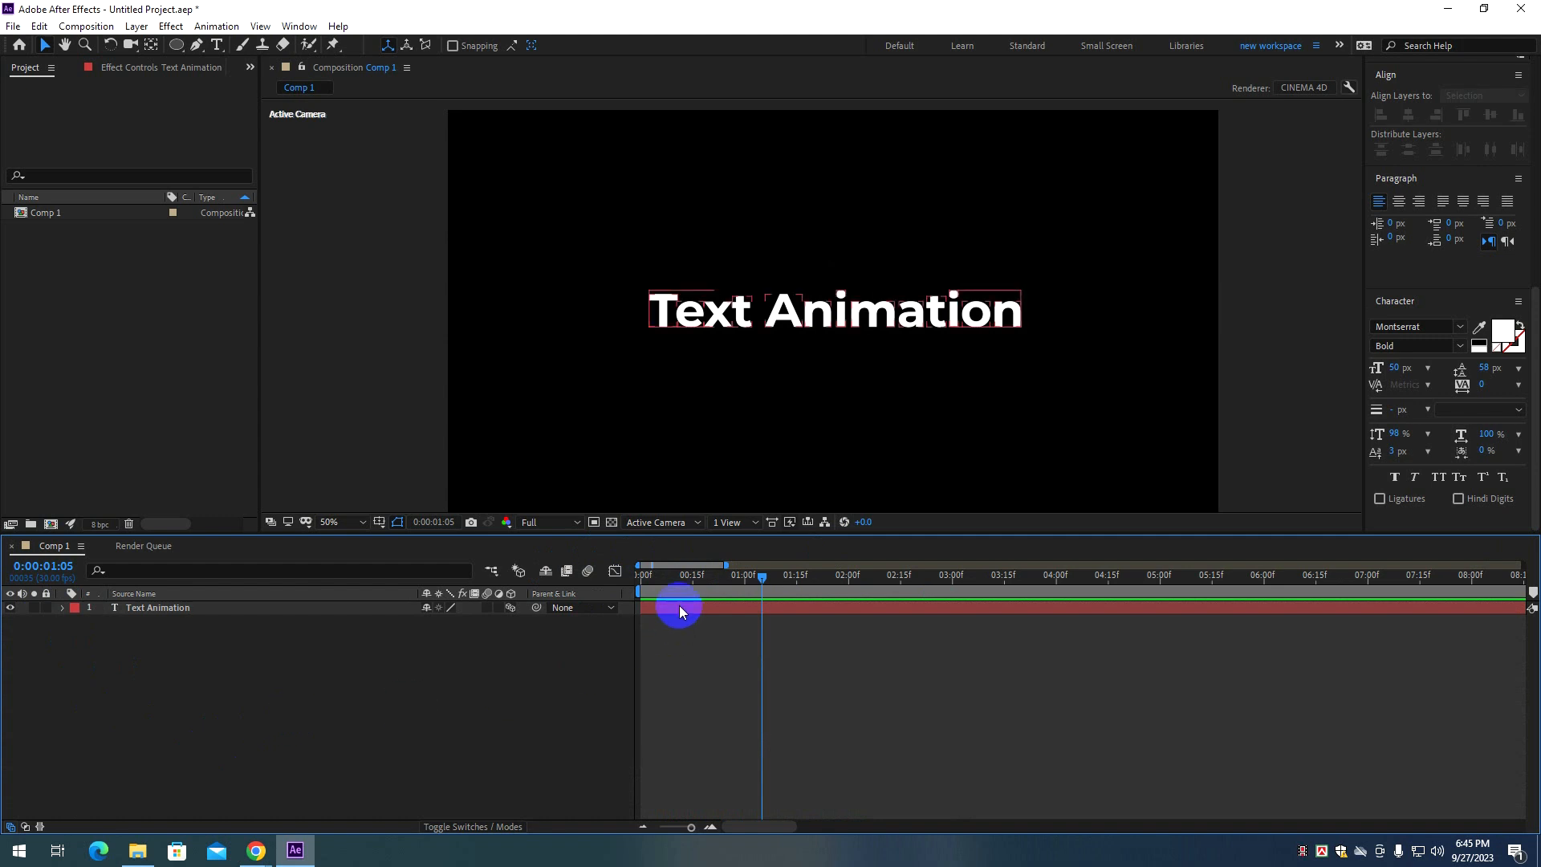
{"action": "key", "text": "space"}
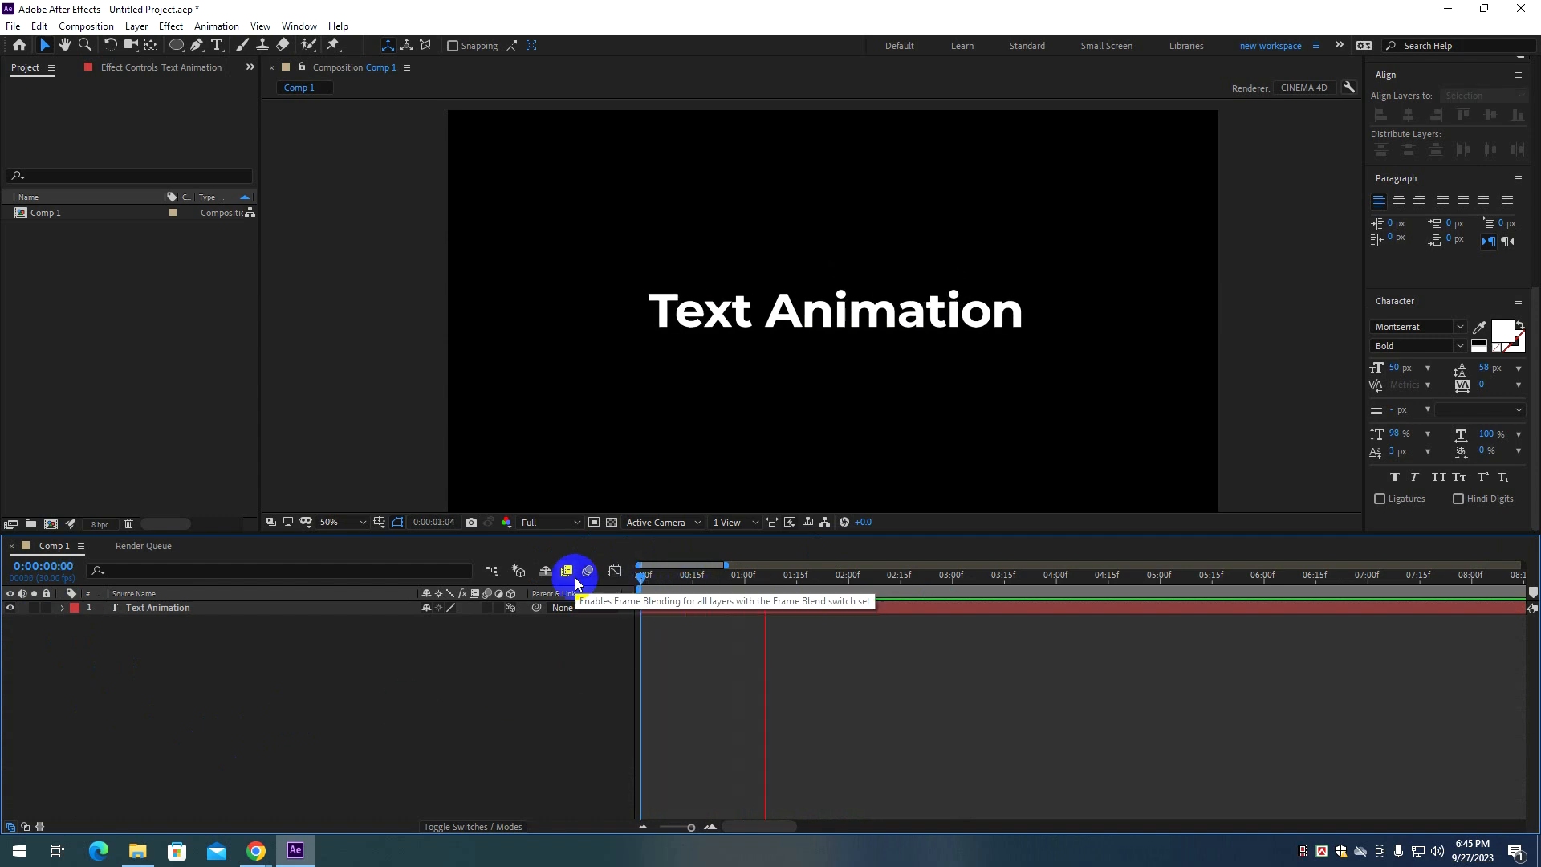
{"action": "key", "text": "space"}
{"action": "left_click_drag", "start_coordinate": [728, 585], "coordinate": [619, 584]}
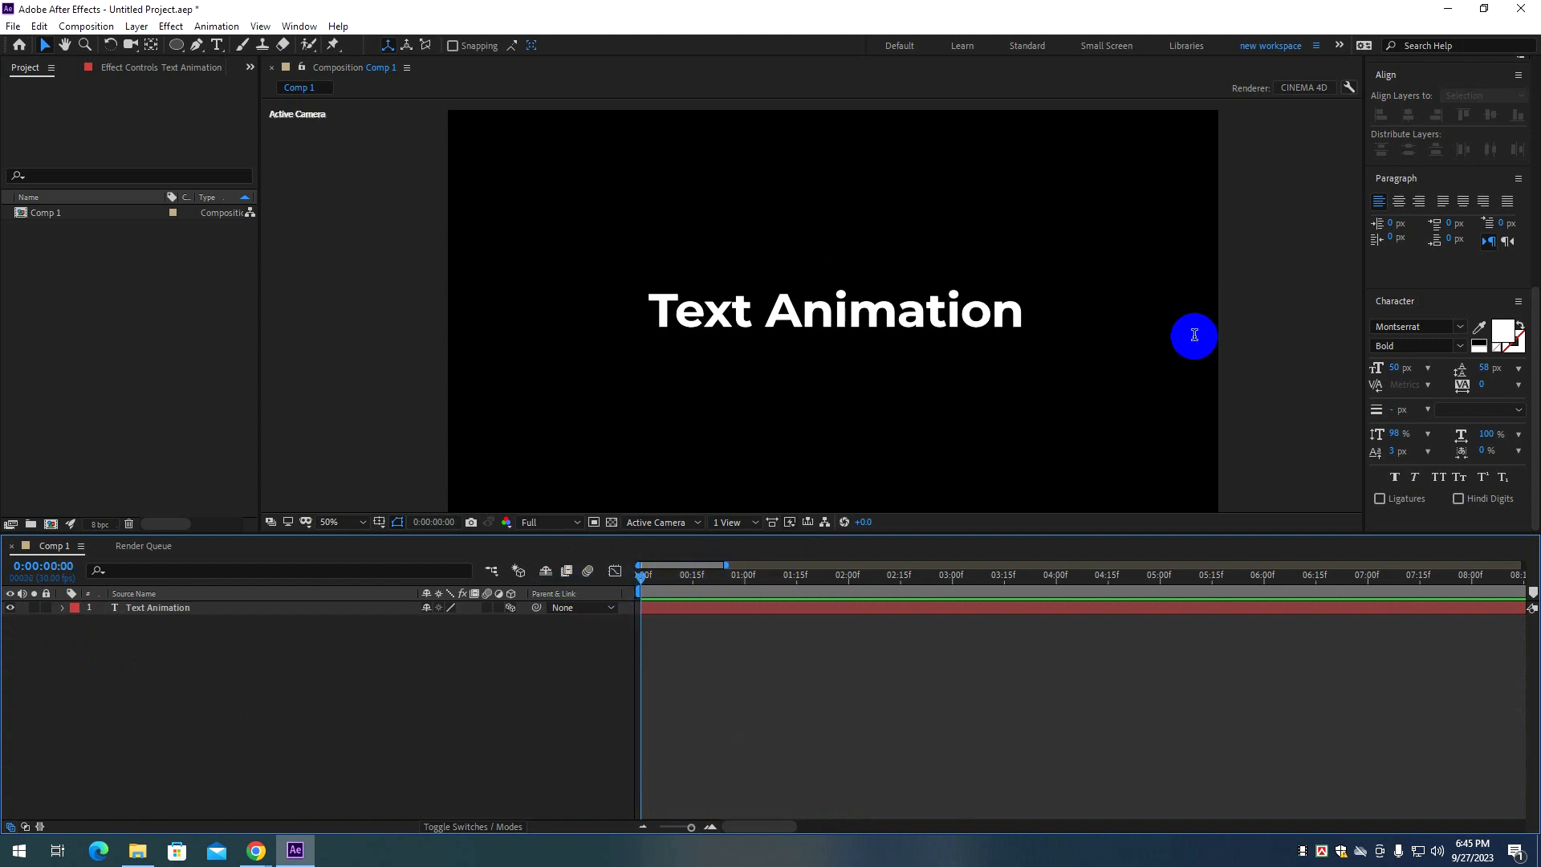
Change the fill colour of the "Text Animation" layer to red FF0000.
{"action": "left_click", "coordinate": [1504, 331]}
{"action": "left_click", "coordinate": [1261, 321]}
{"action": "left_click_drag", "start_coordinate": [1260, 321], "coordinate": [1285, 305]}
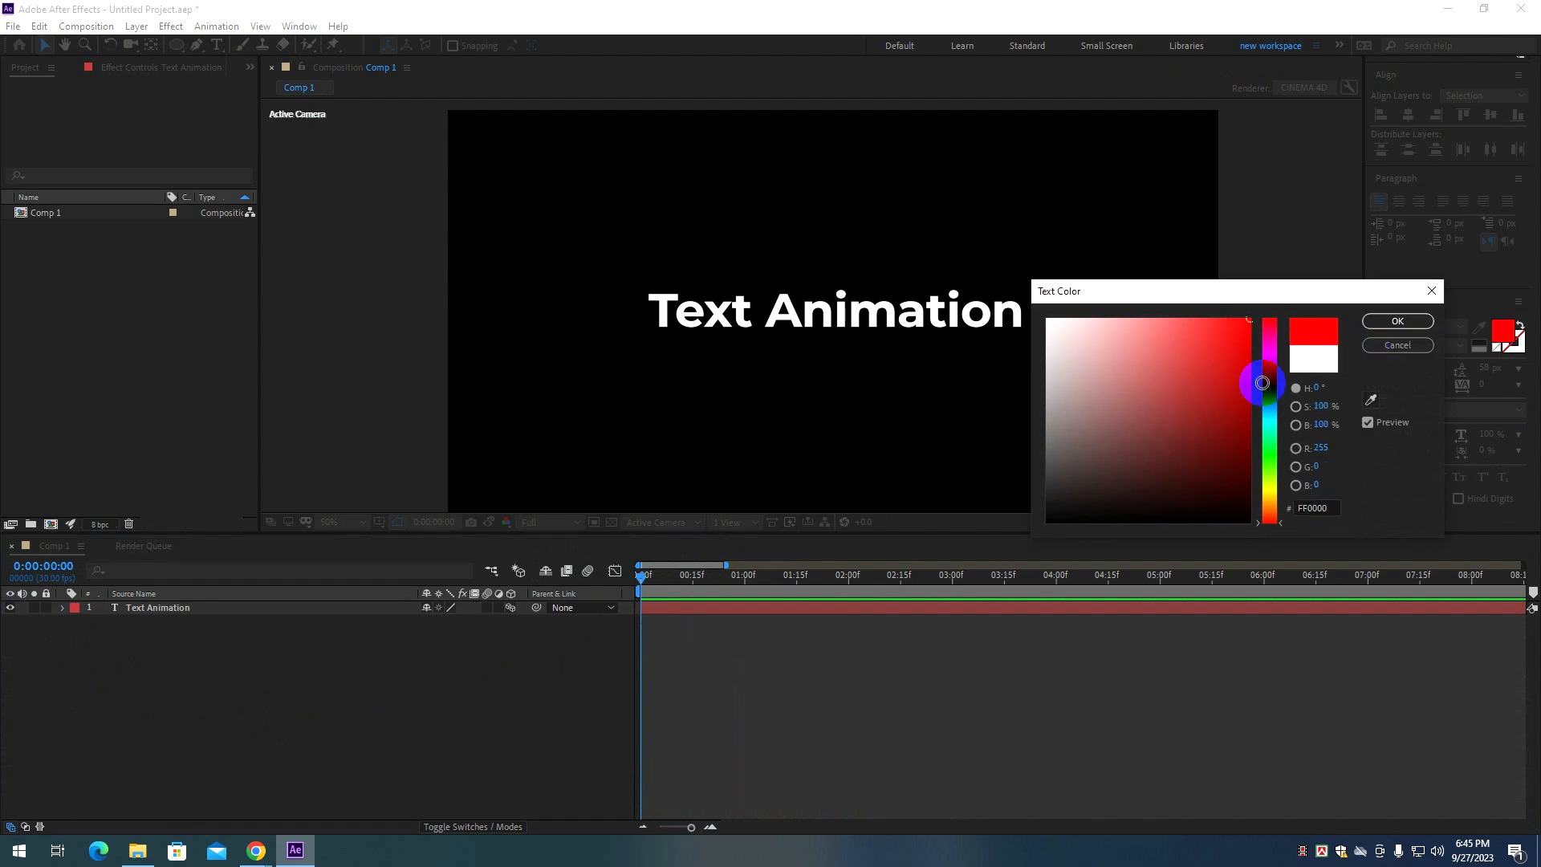
{"action": "left_click", "coordinate": [692, 613]}
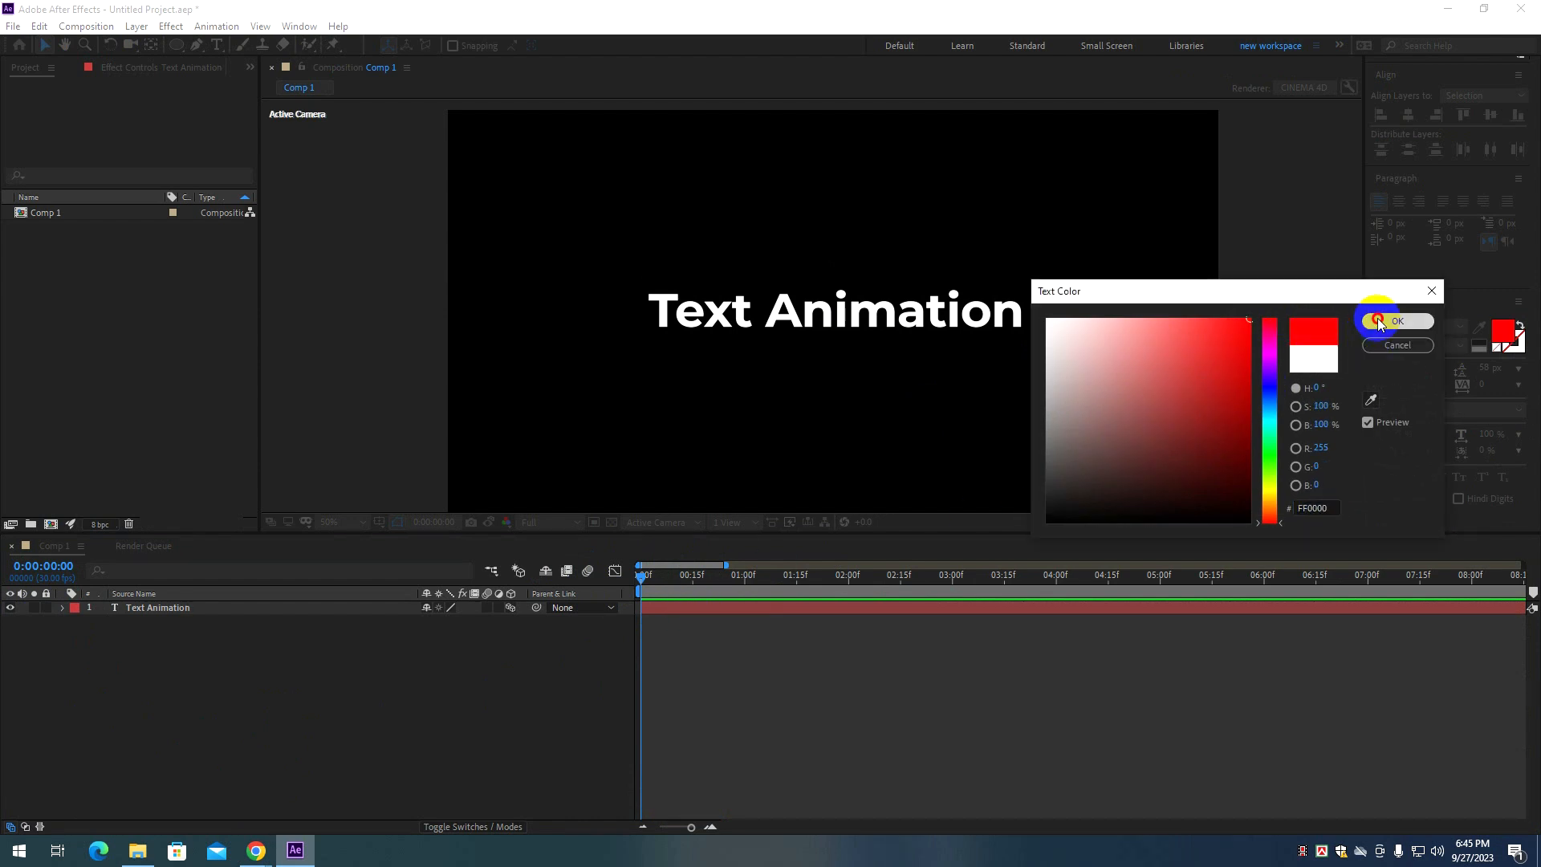
{"action": "left_click", "coordinate": [1397, 321]}
{"action": "left_click", "coordinate": [816, 612]}
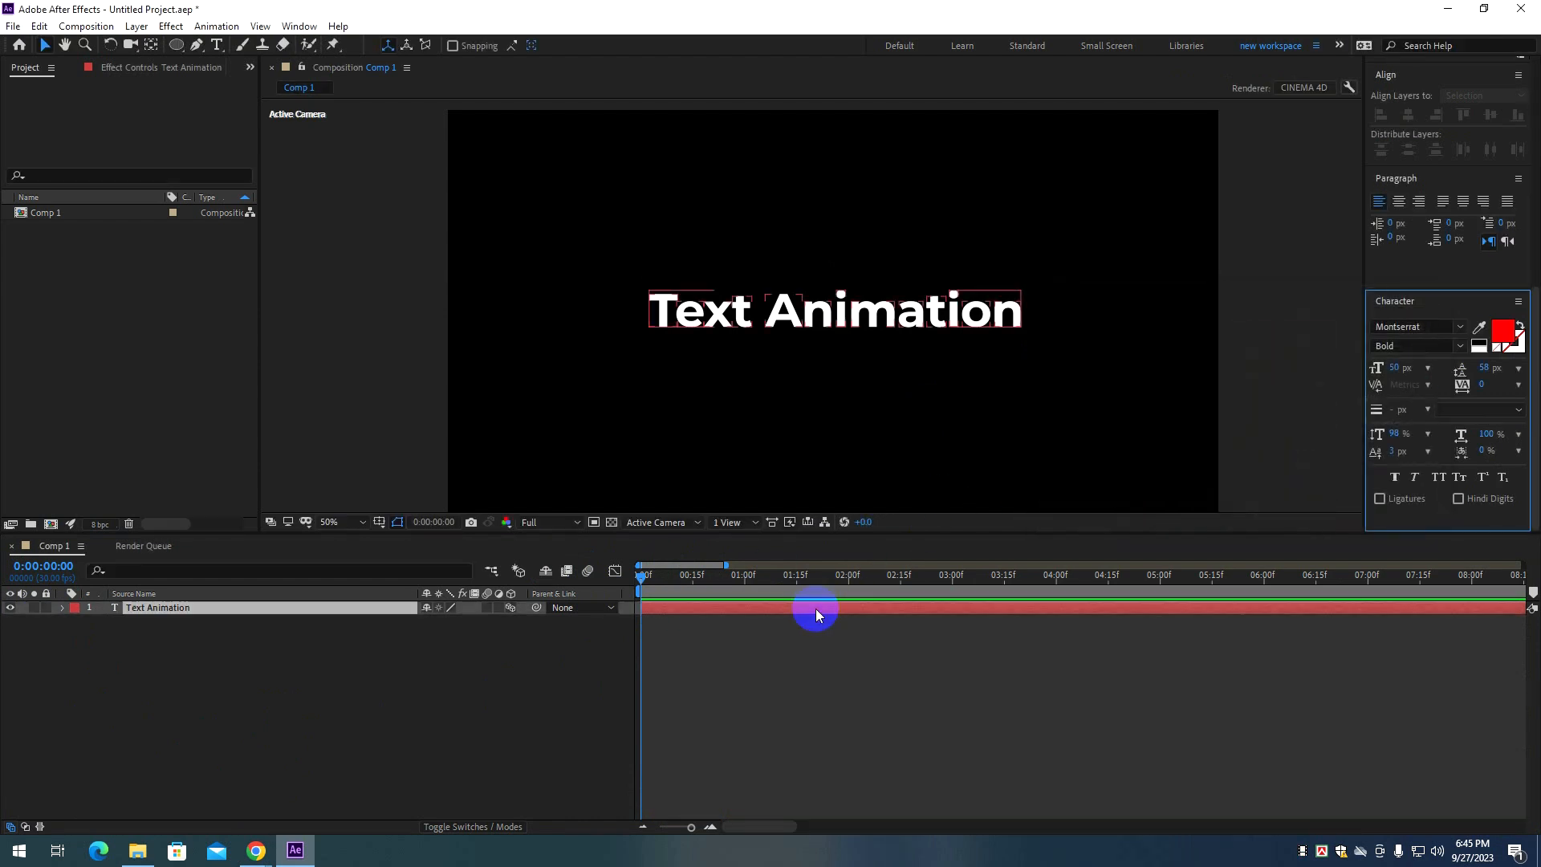
{"action": "left_click", "coordinate": [1504, 330]}
{"action": "left_click", "coordinate": [1397, 321]}
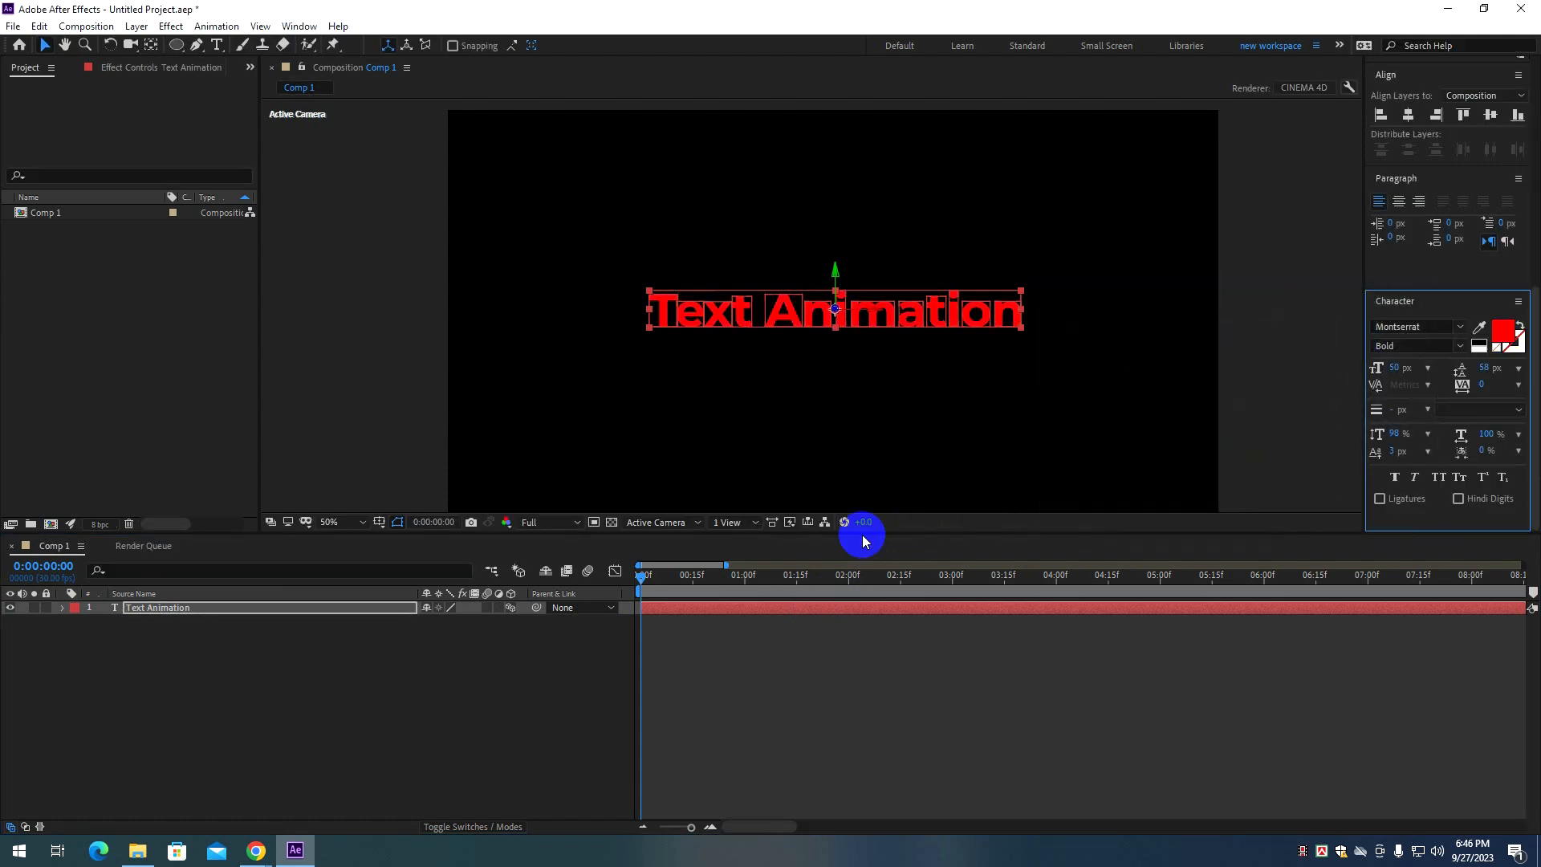
Preview the recoloured text's scale wave from the beginning several times.
{"action": "left_click", "coordinate": [721, 660]}
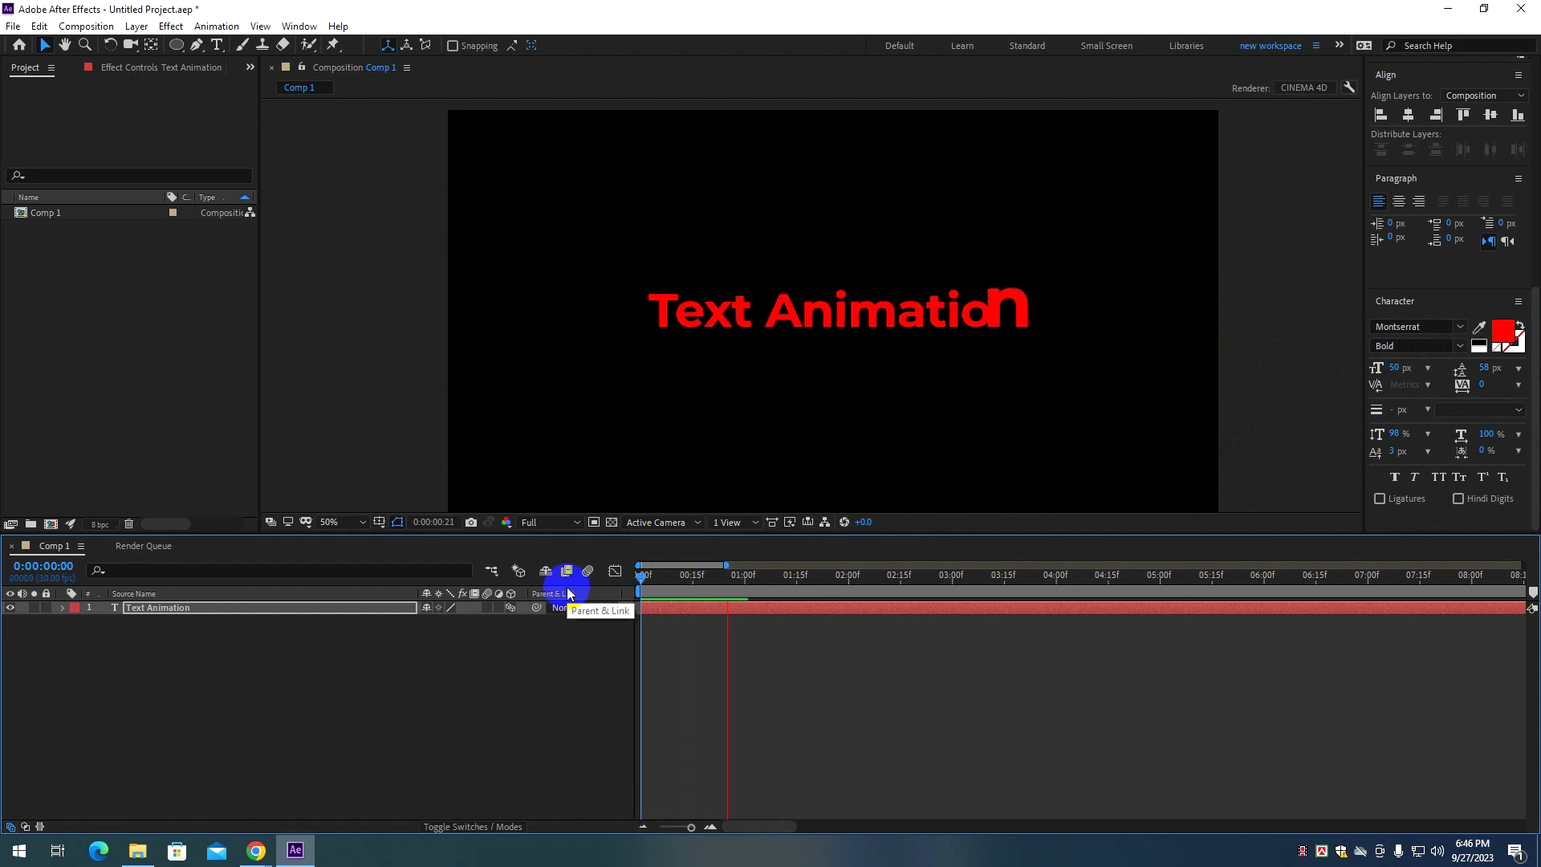
{"action": "key", "text": "space"}
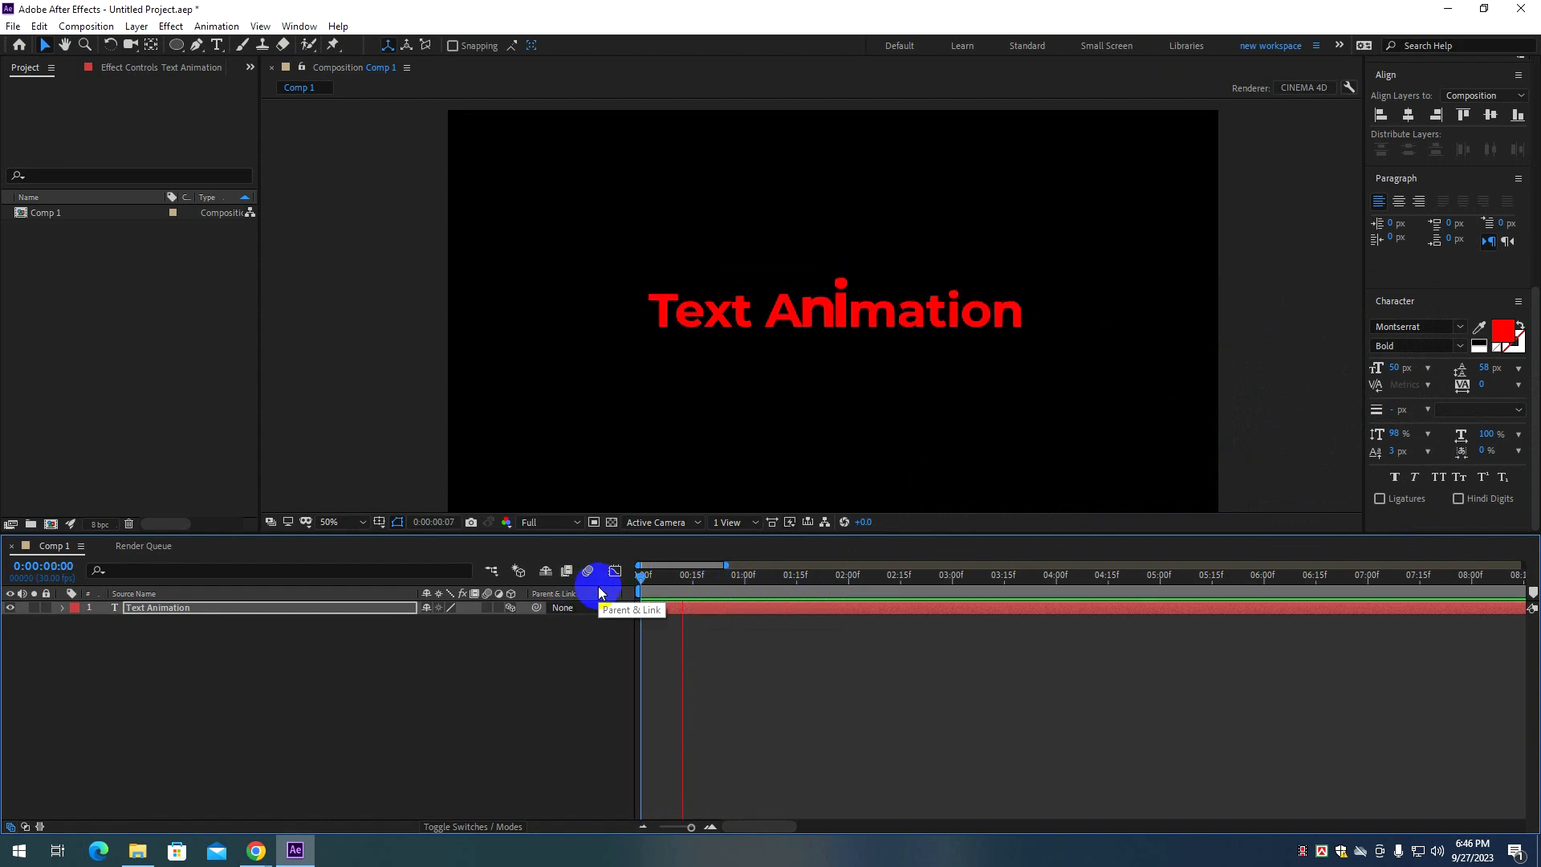
{"action": "left_click", "coordinate": [740, 583]}
{"action": "left_click", "coordinate": [567, 571]}
{"action": "key", "text": "space"}
{"action": "key", "text": "space"}
{"action": "left_click_drag", "start_coordinate": [692, 585], "coordinate": [602, 591]}
{"action": "key", "text": "space"}
{"action": "left_click", "coordinate": [619, 626]}
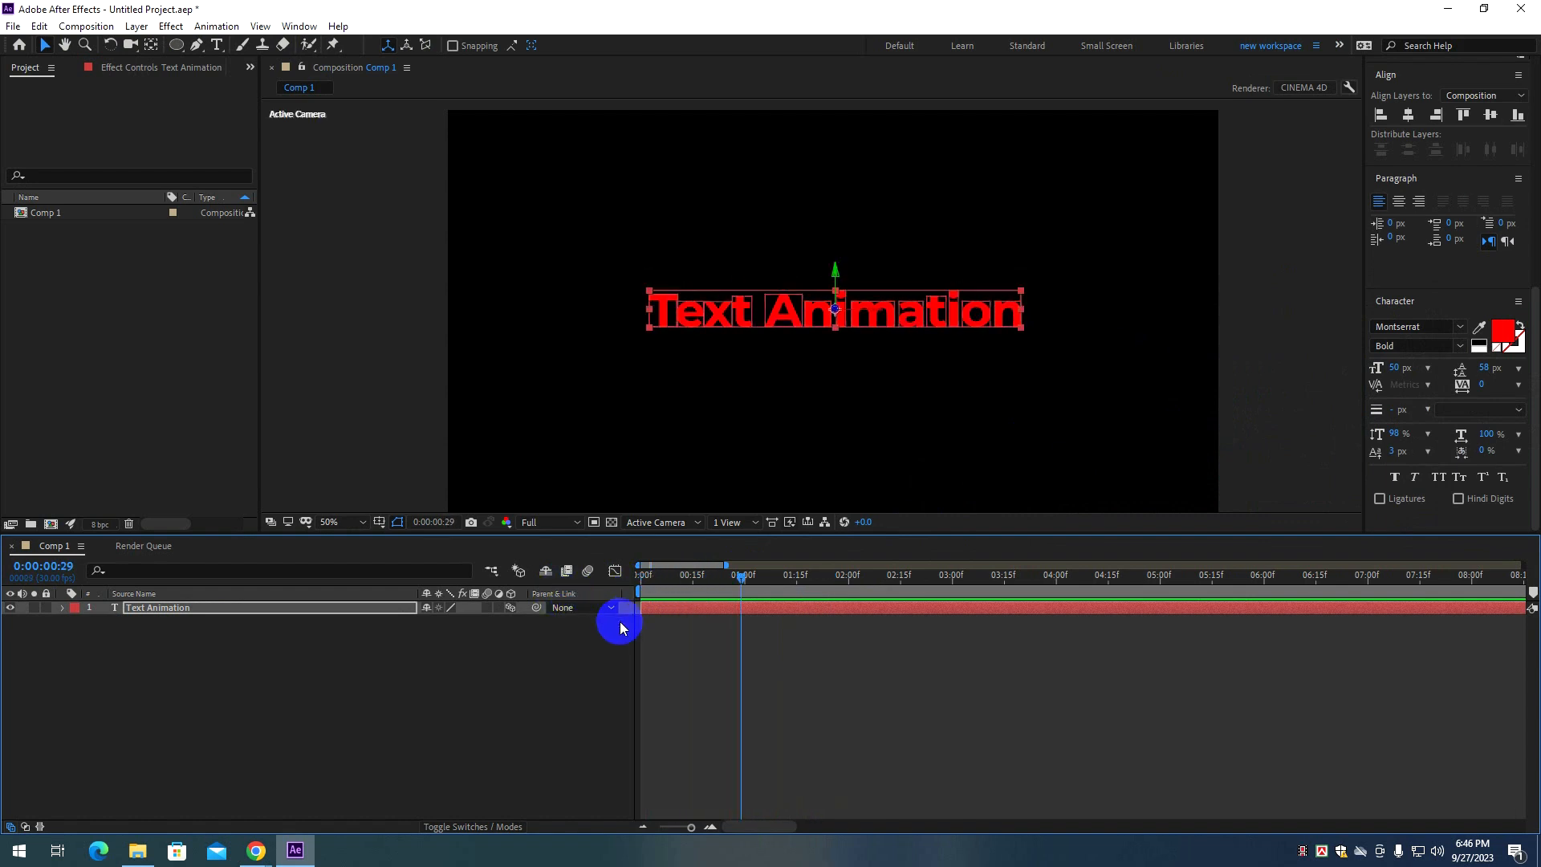
Shift both Offset keyframes together so the pair starts at about 0:00:01:01, and return the playhead to the first frame.
{"action": "left_click_drag", "start_coordinate": [792, 655], "coordinate": [637, 625]}
{"action": "left_click", "coordinate": [815, 640]}
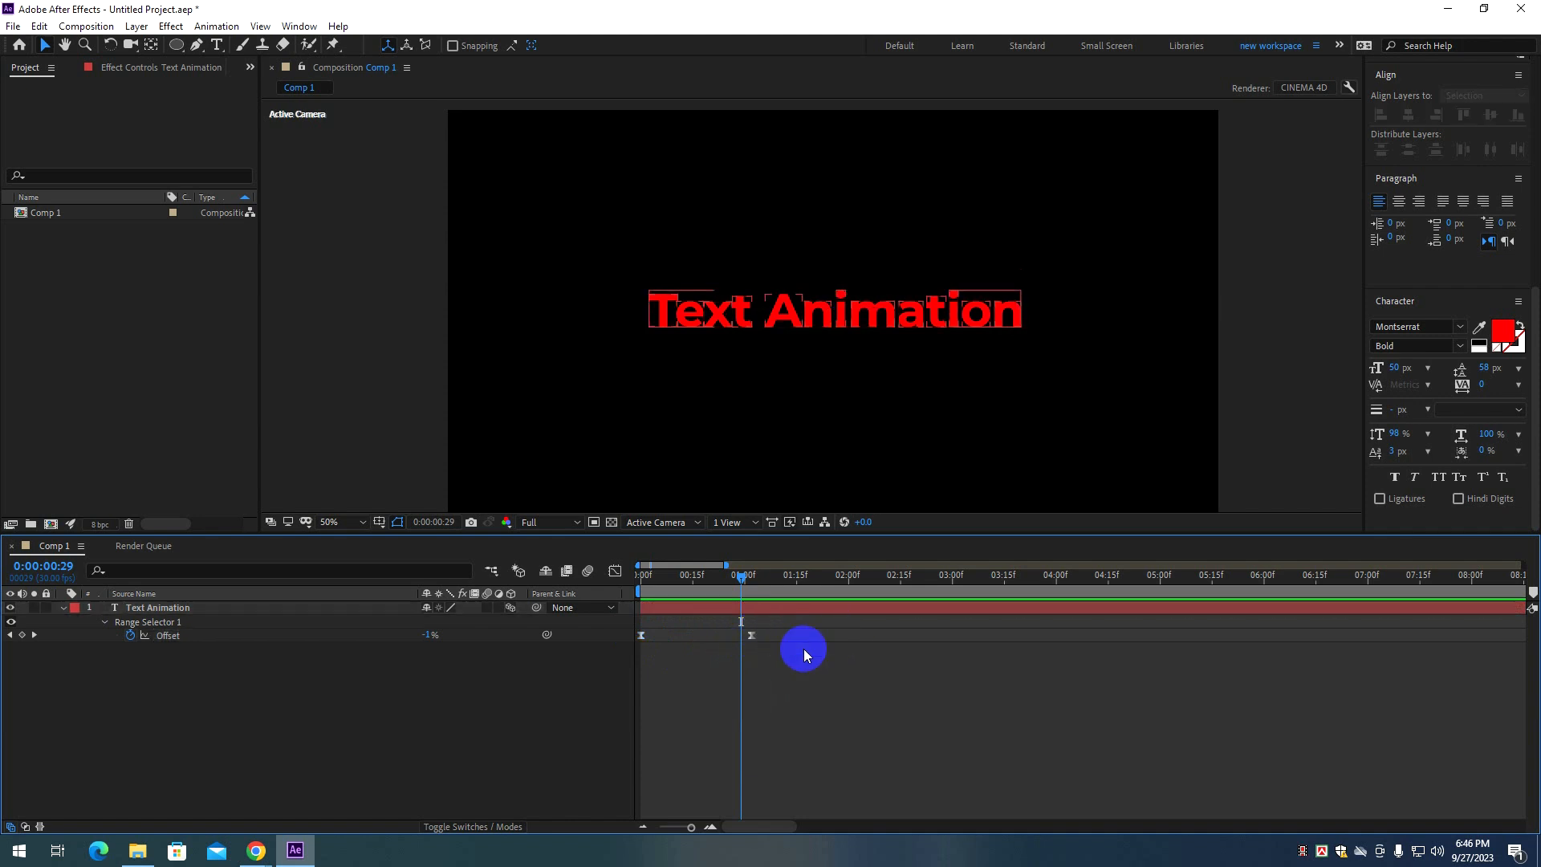
{"action": "left_click_drag", "start_coordinate": [803, 649], "coordinate": [631, 619]}
{"action": "left_click_drag", "start_coordinate": [751, 635], "coordinate": [860, 634]}
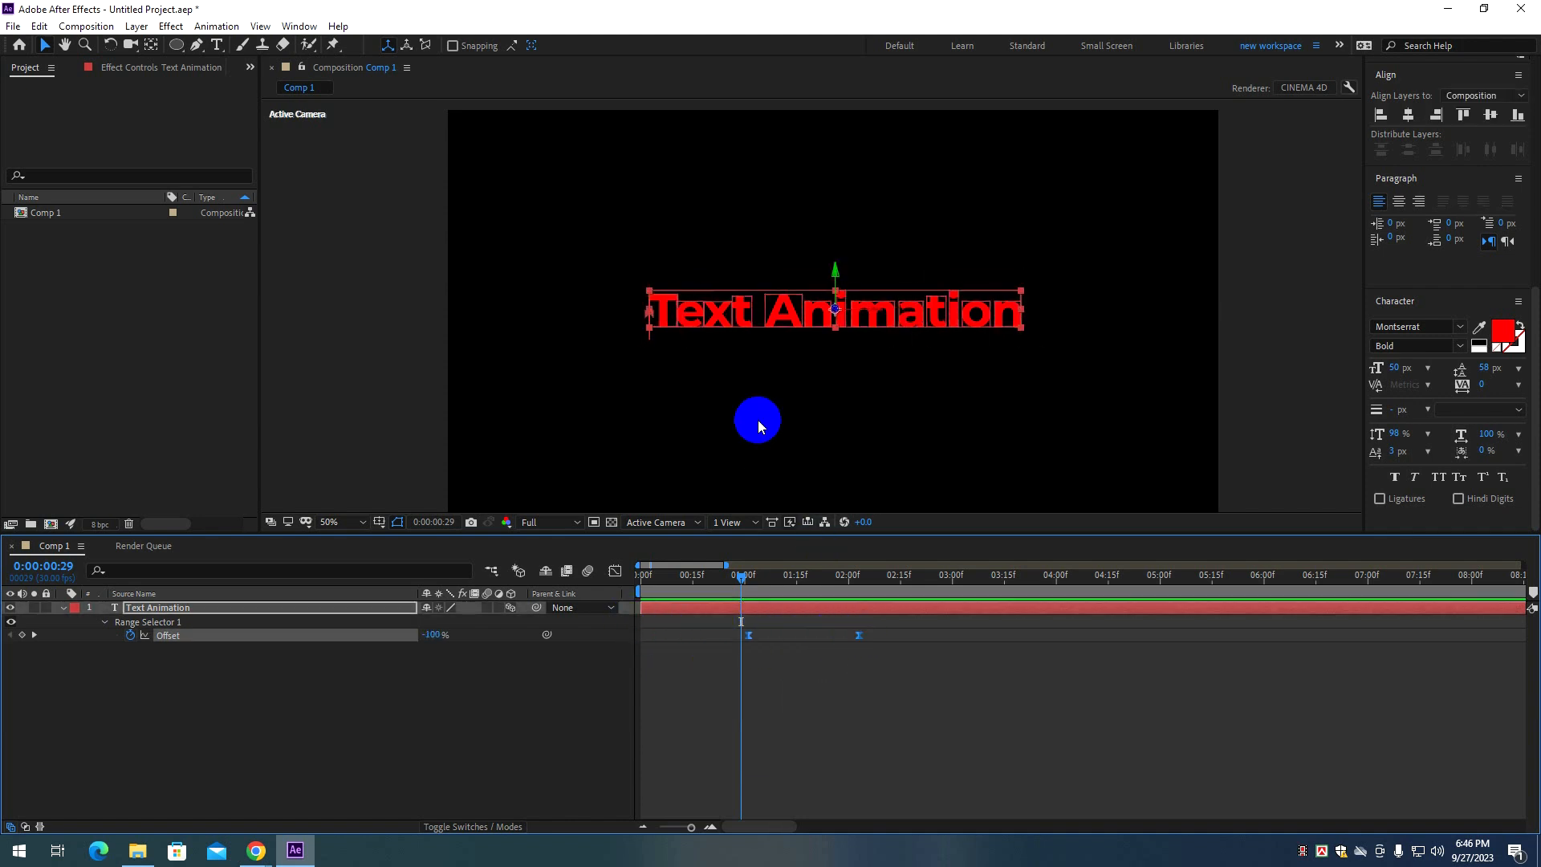
{"action": "left_click_drag", "start_coordinate": [733, 589], "coordinate": [629, 578]}
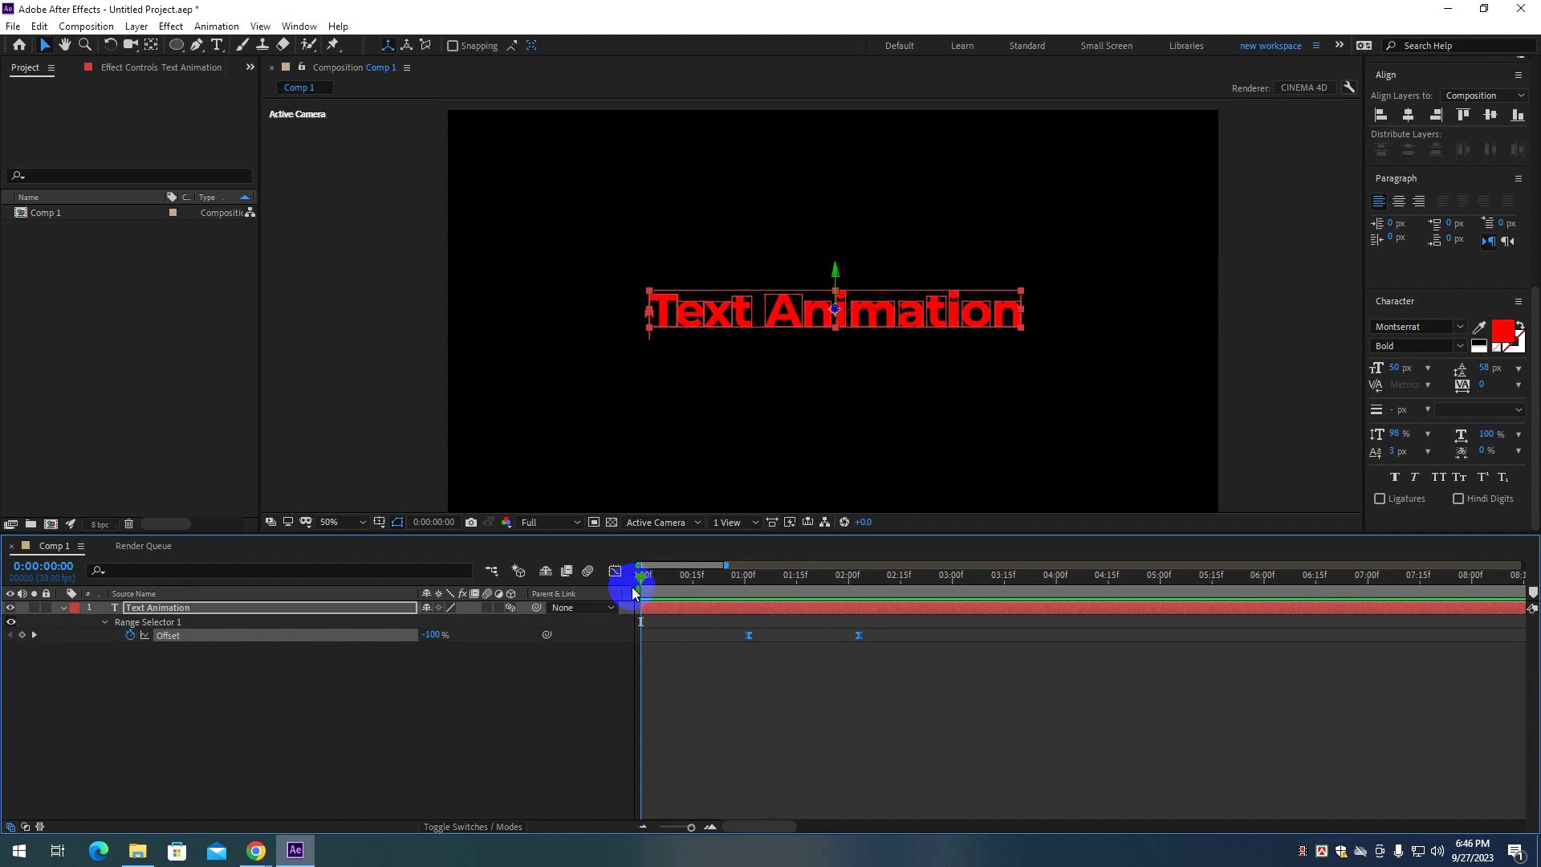
Add a second animator with the Tracking property to the text layer.
{"action": "left_click", "coordinate": [426, 689]}
{"action": "left_click", "coordinate": [64, 608]}
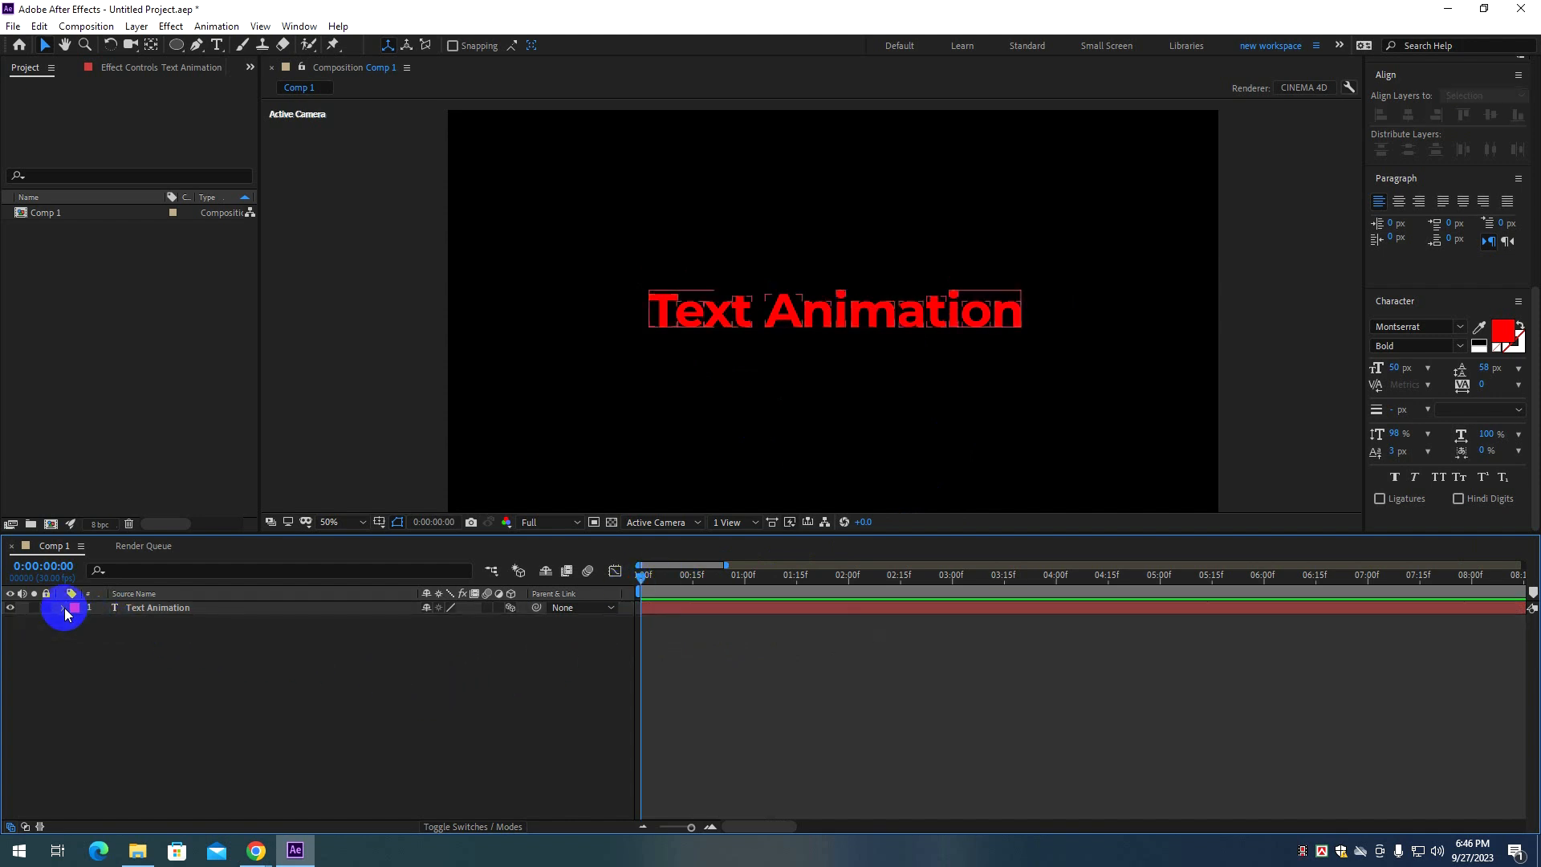
{"action": "left_click", "coordinate": [64, 608]}
{"action": "left_click", "coordinate": [519, 622]}
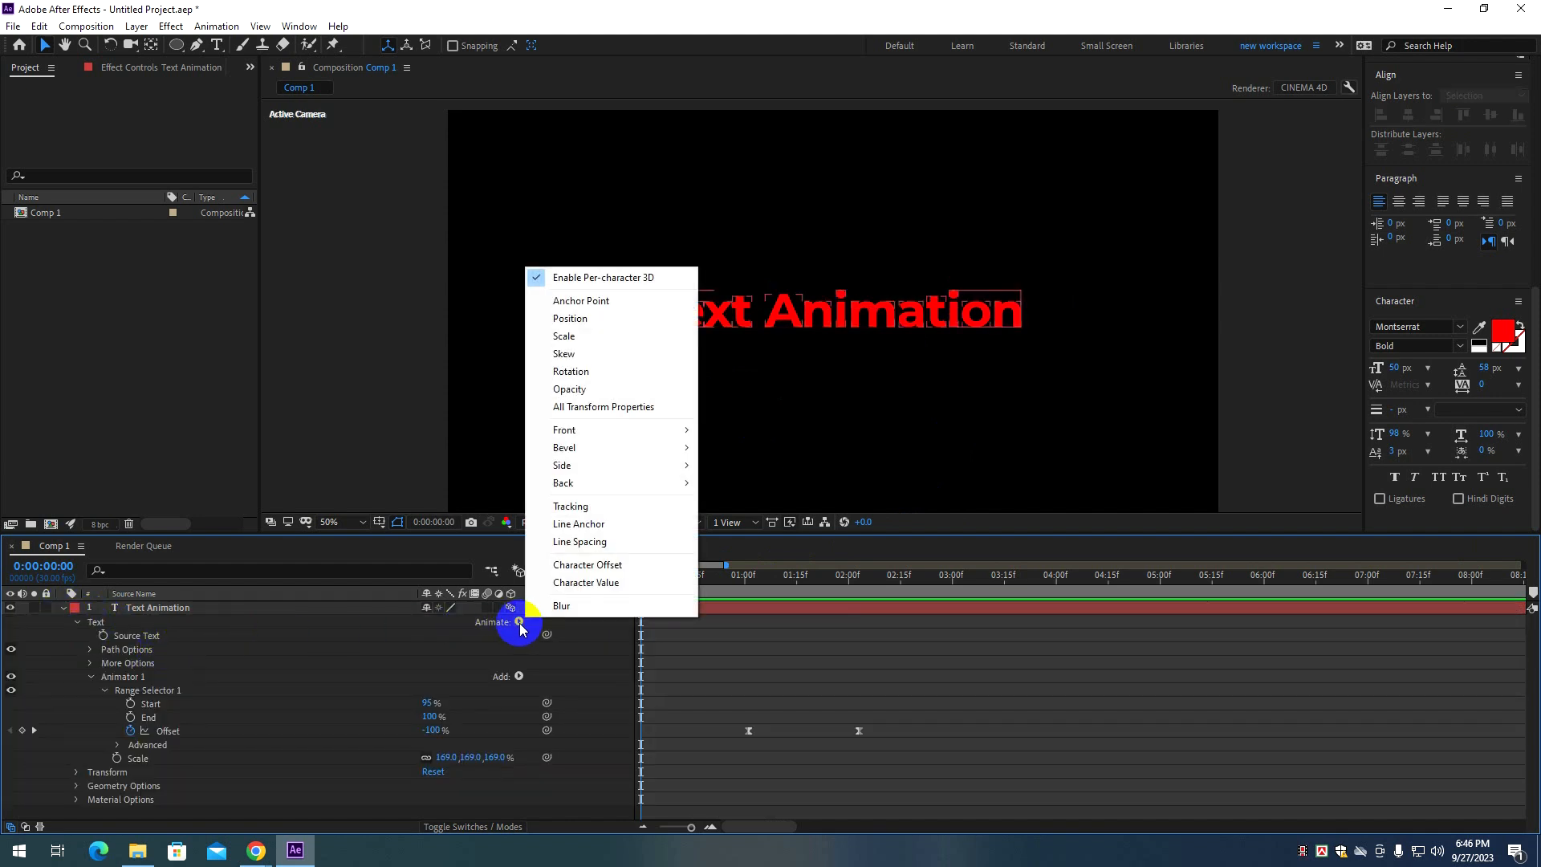
{"action": "left_click", "coordinate": [572, 506]}
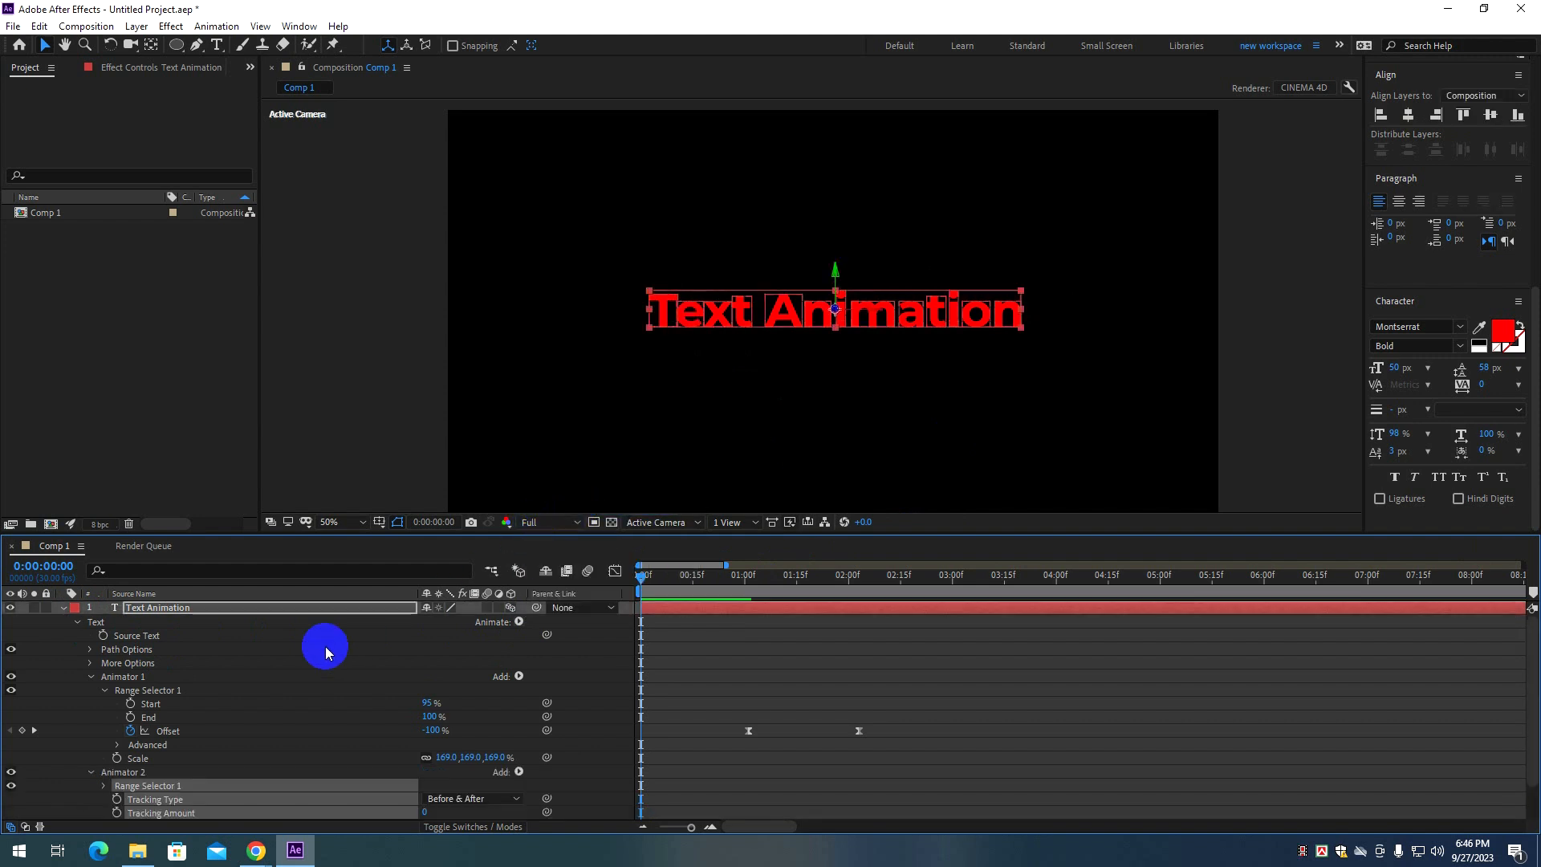
{"action": "scroll", "coordinate": [238, 781], "scroll_direction": "down", "scroll_amount": 1}
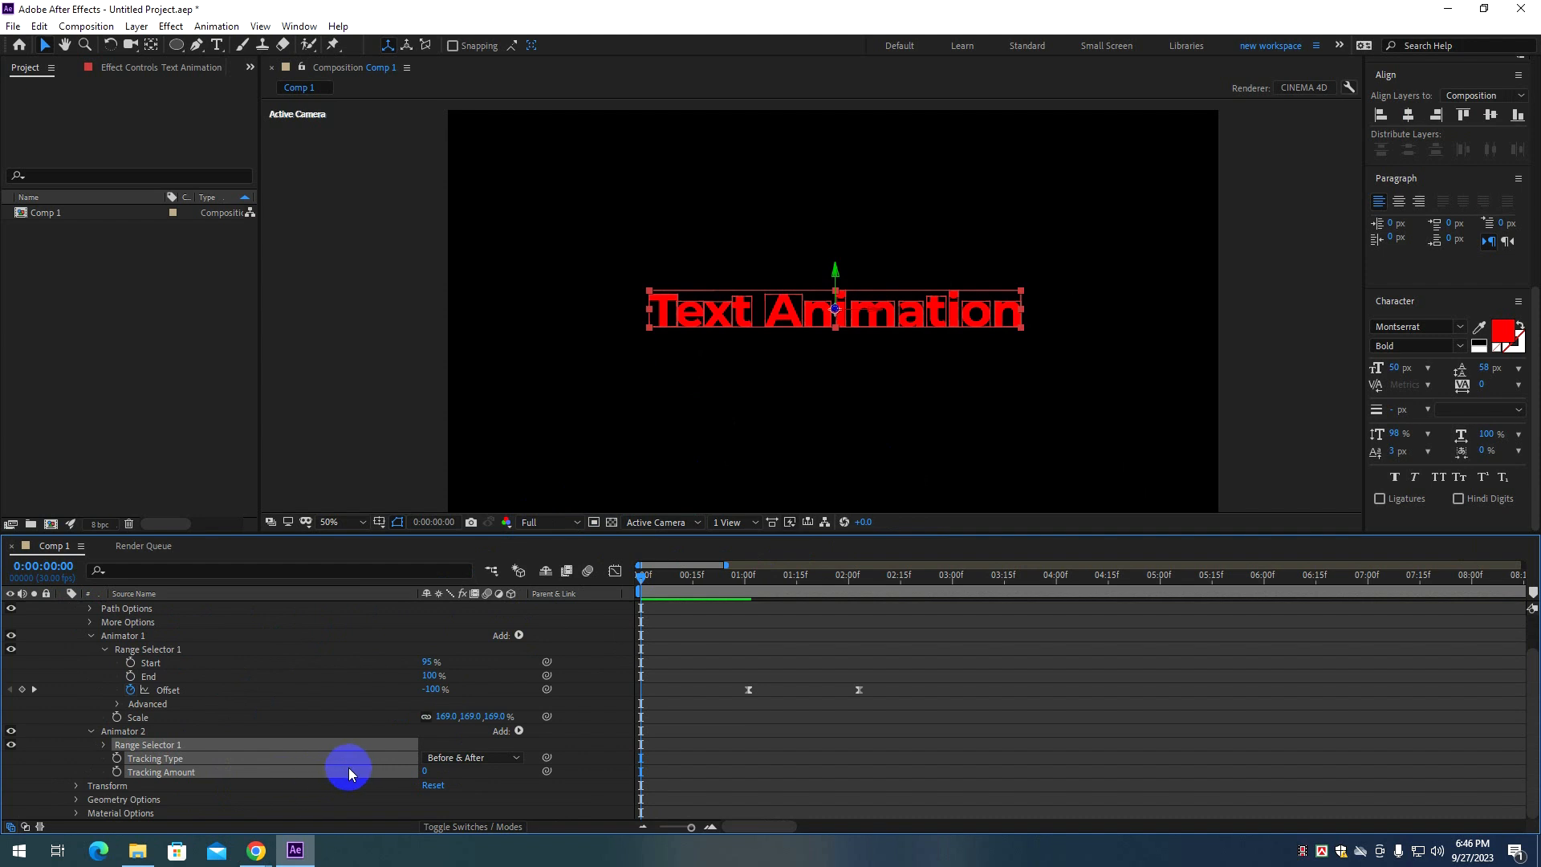
Keyframe Animator 2's Tracking Amount at 34 on the first frame and move the text toward the frame's left edge with its anchor point centred.
{"action": "mouse_move", "coordinate": [425, 770]}
{"action": "left_mouse_down"}
{"action": "mouse_move", "coordinate": [470, 766]}
{"action": "mouse_move", "coordinate": [415, 767]}
{"action": "mouse_move", "coordinate": [456, 775]}
{"action": "left_mouse_up"}
{"action": "left_click", "coordinate": [335, 801]}
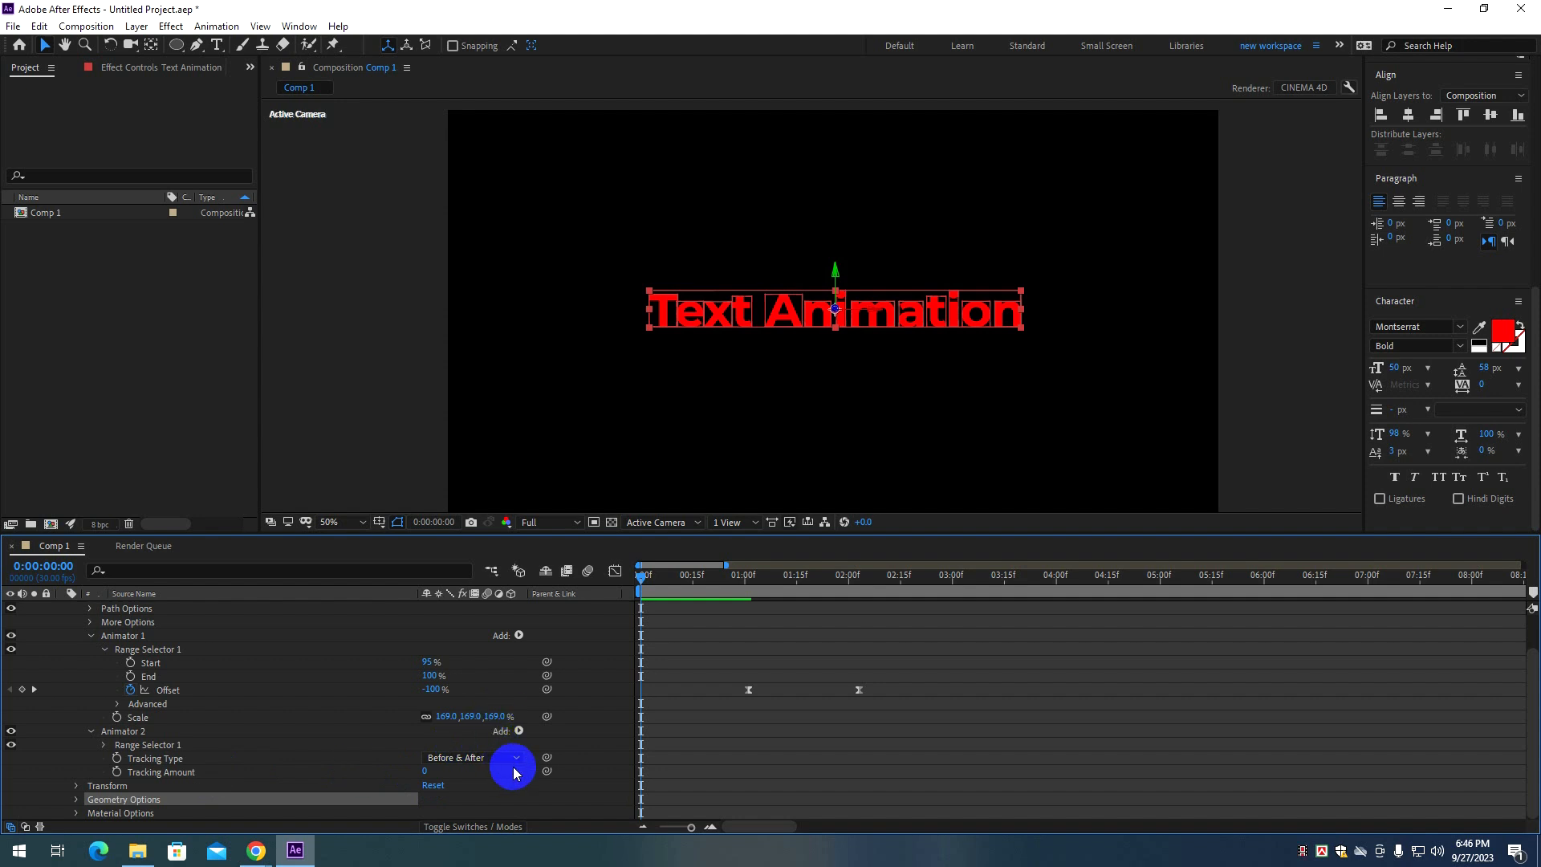
{"action": "left_click", "coordinate": [118, 771]}
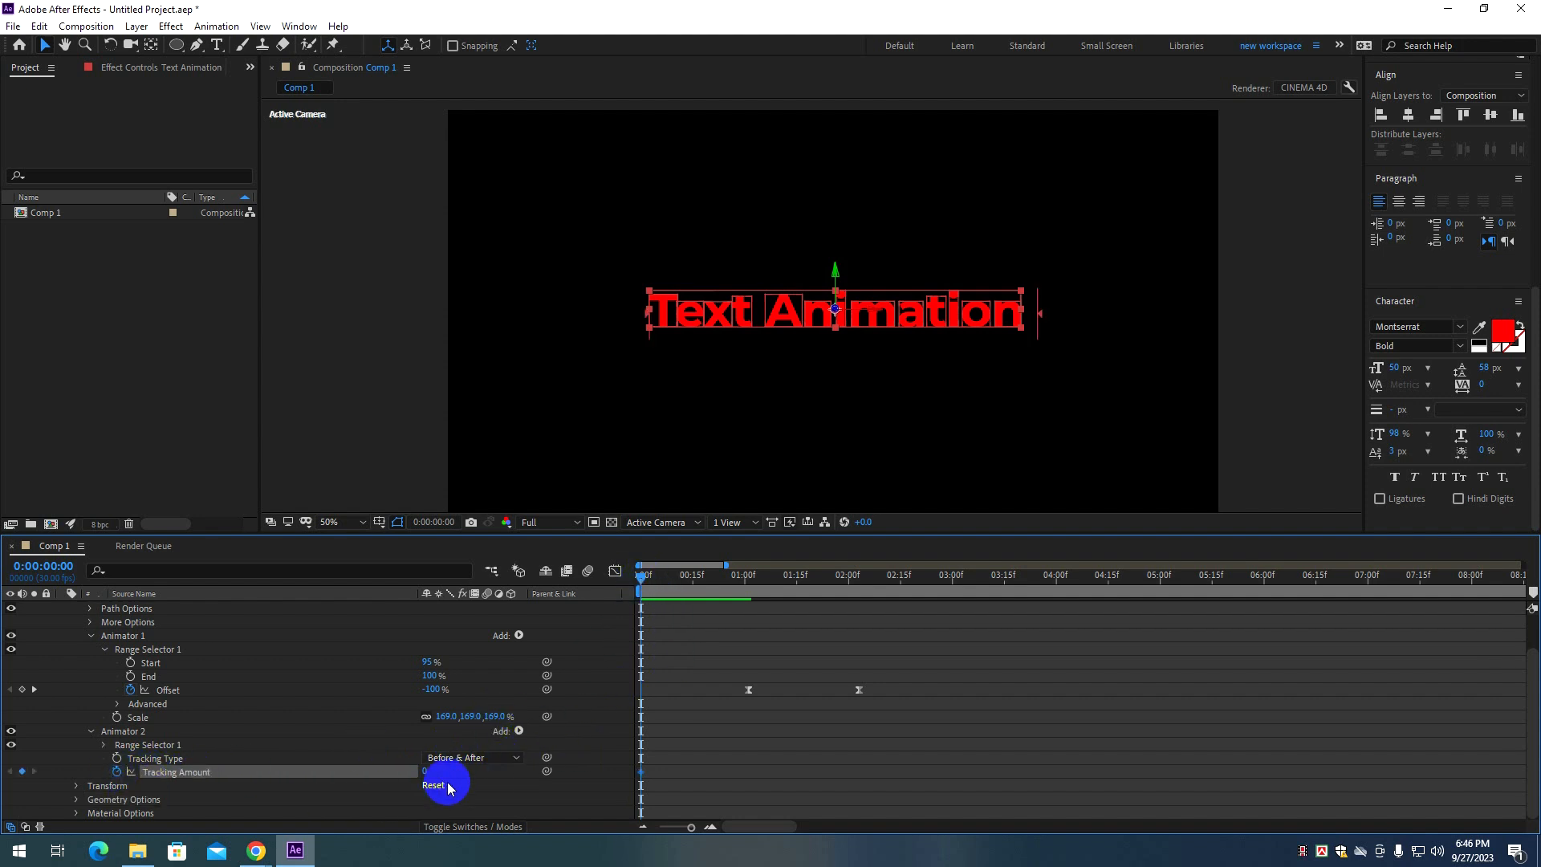
{"action": "left_click_drag", "start_coordinate": [428, 773], "coordinate": [460, 774]}
{"action": "left_click_drag", "start_coordinate": [776, 321], "coordinate": [650, 319]}
{"action": "key", "text": "ctrl+alt+Home"}
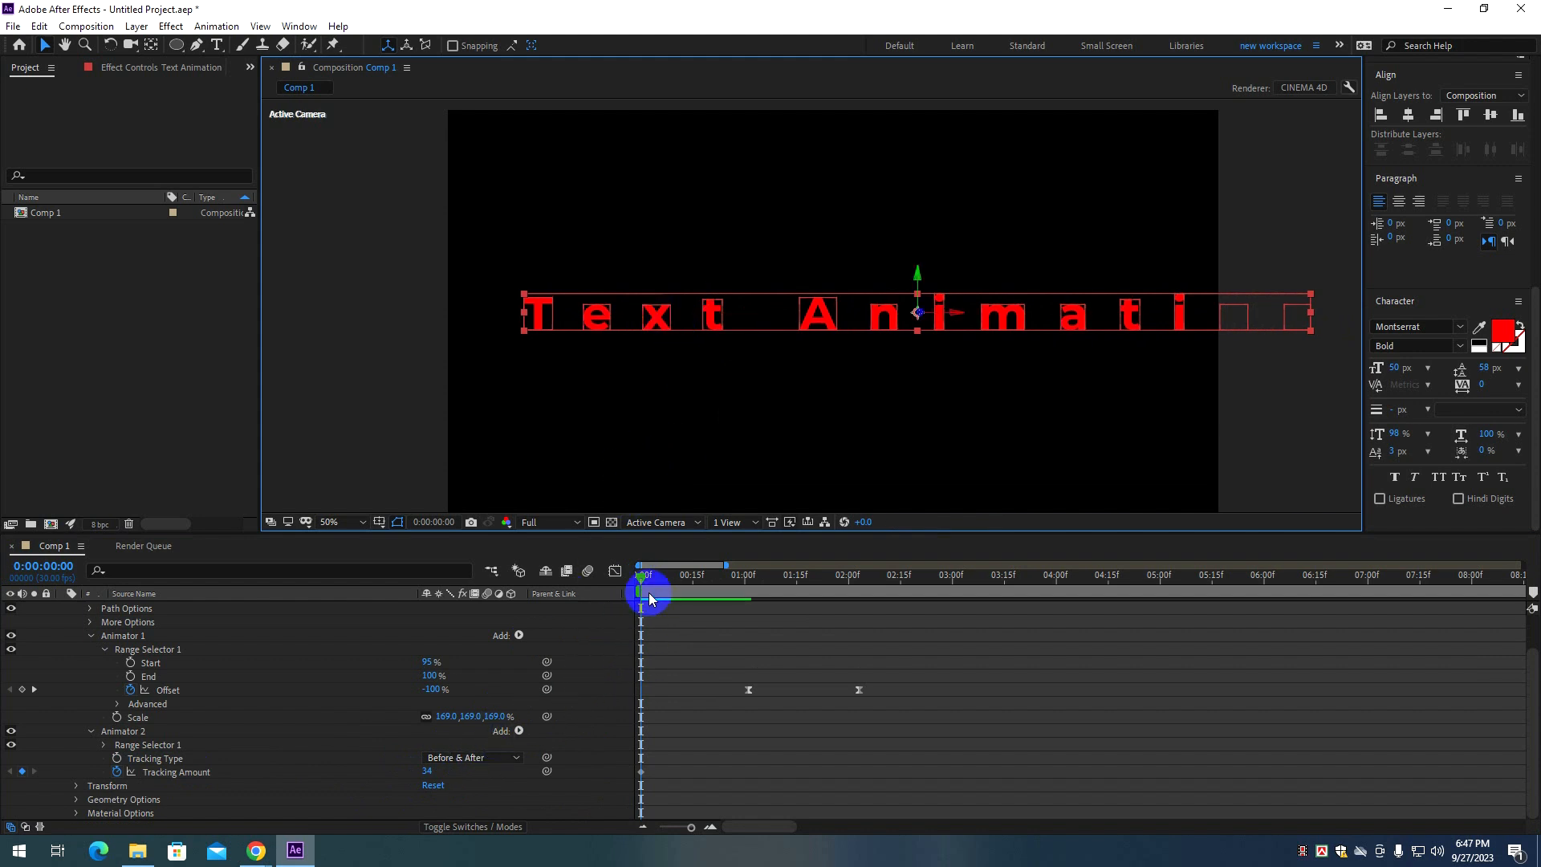
Add a Tracking Amount keyframe with a value of 0 at 0:00:00:09.
{"action": "left_click_drag", "start_coordinate": [642, 582], "coordinate": [669, 587]}
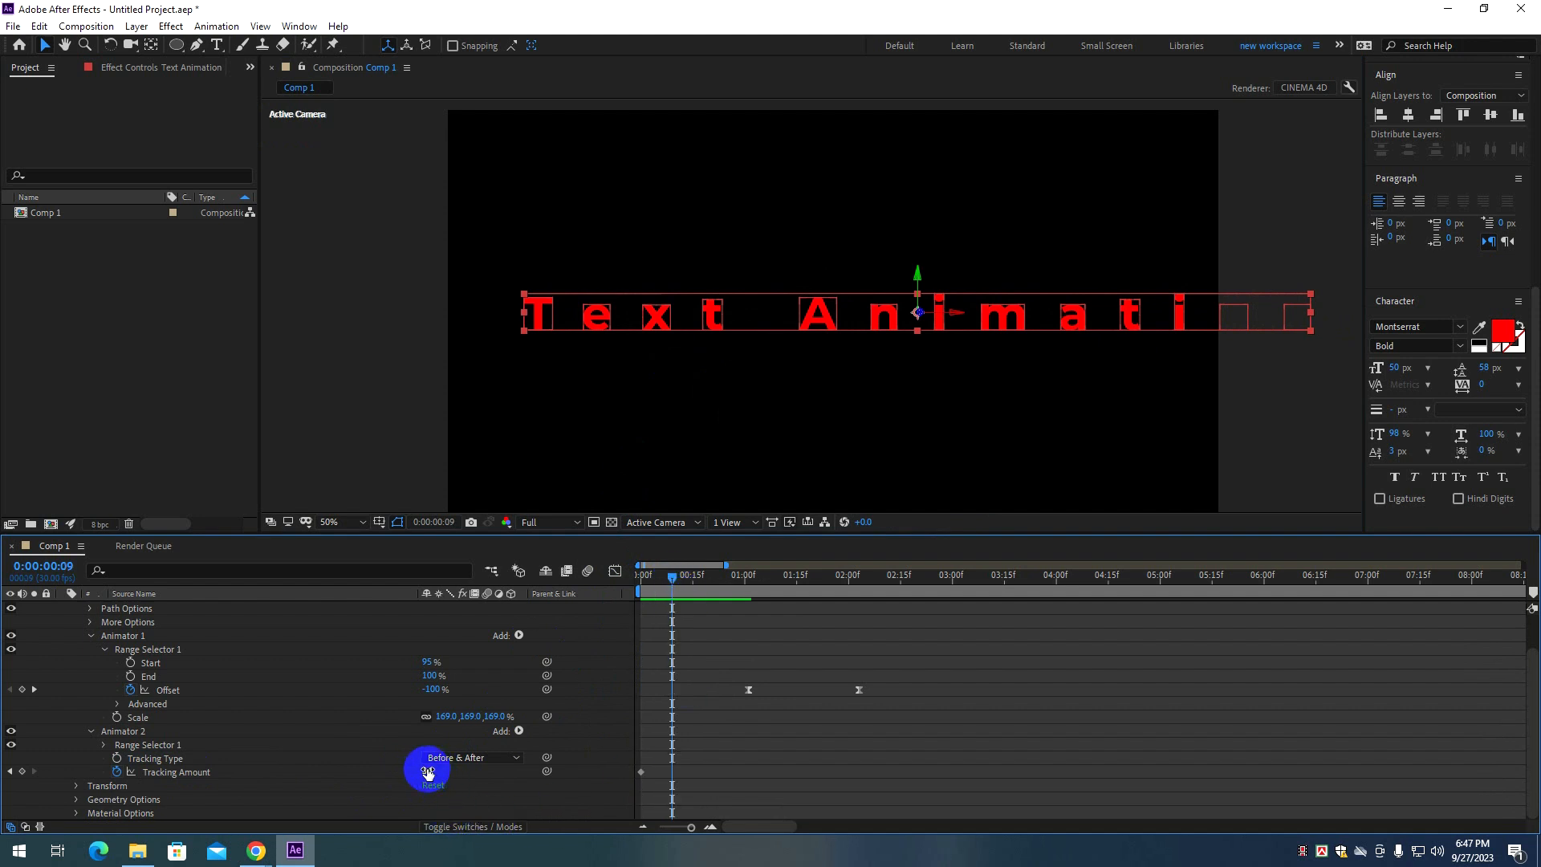
{"action": "type", "text": "0"}
{"action": "key", "text": "Return"}
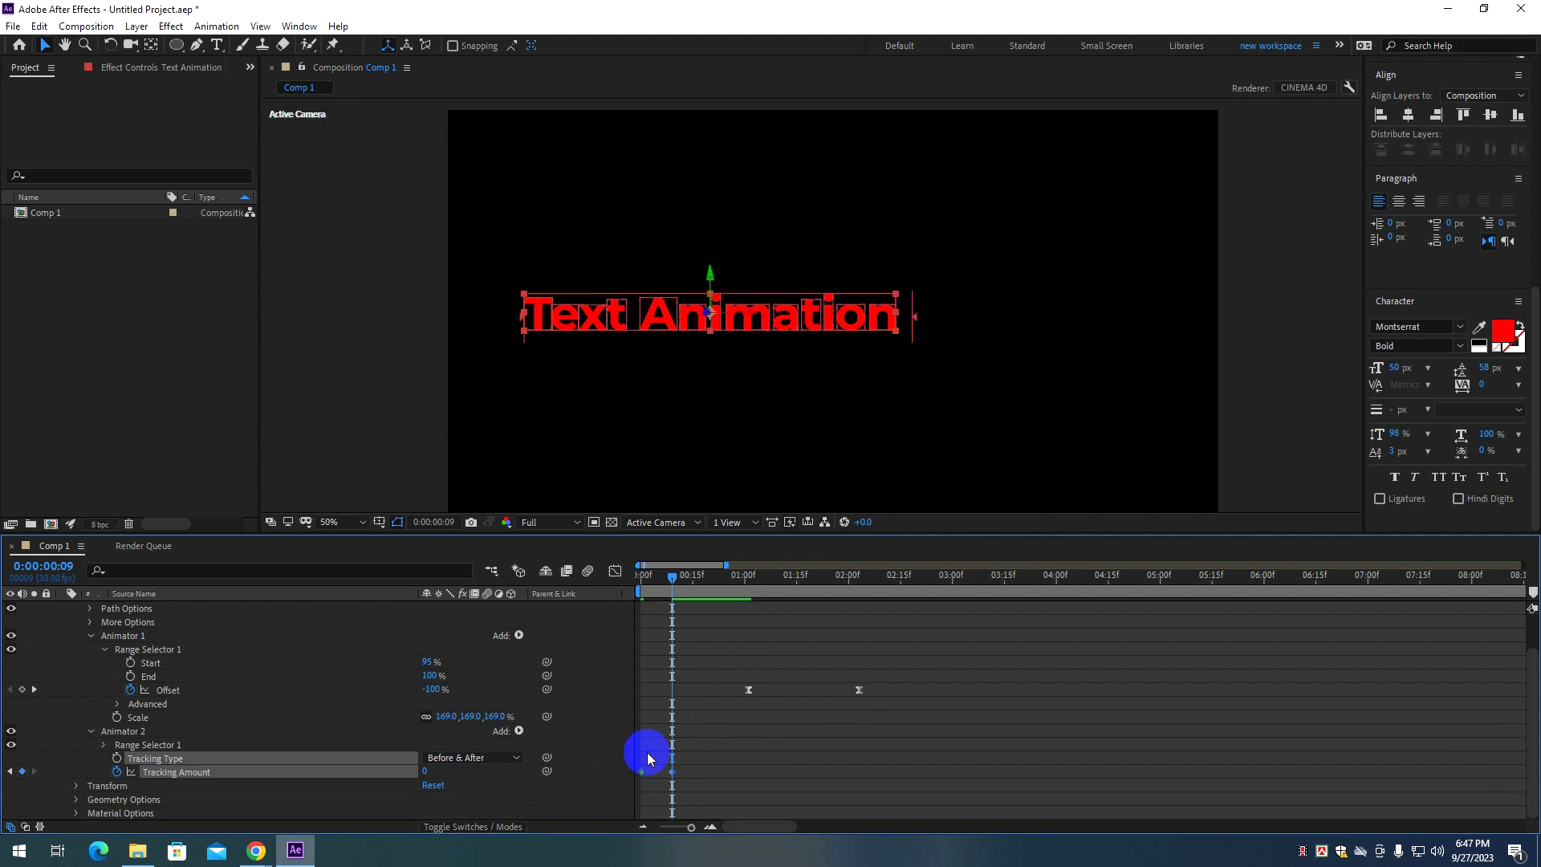
Preview the tracking animation from the beginning and return to the first frame.
{"action": "left_click_drag", "start_coordinate": [674, 578], "coordinate": [614, 589]}
{"action": "key", "text": "space"}
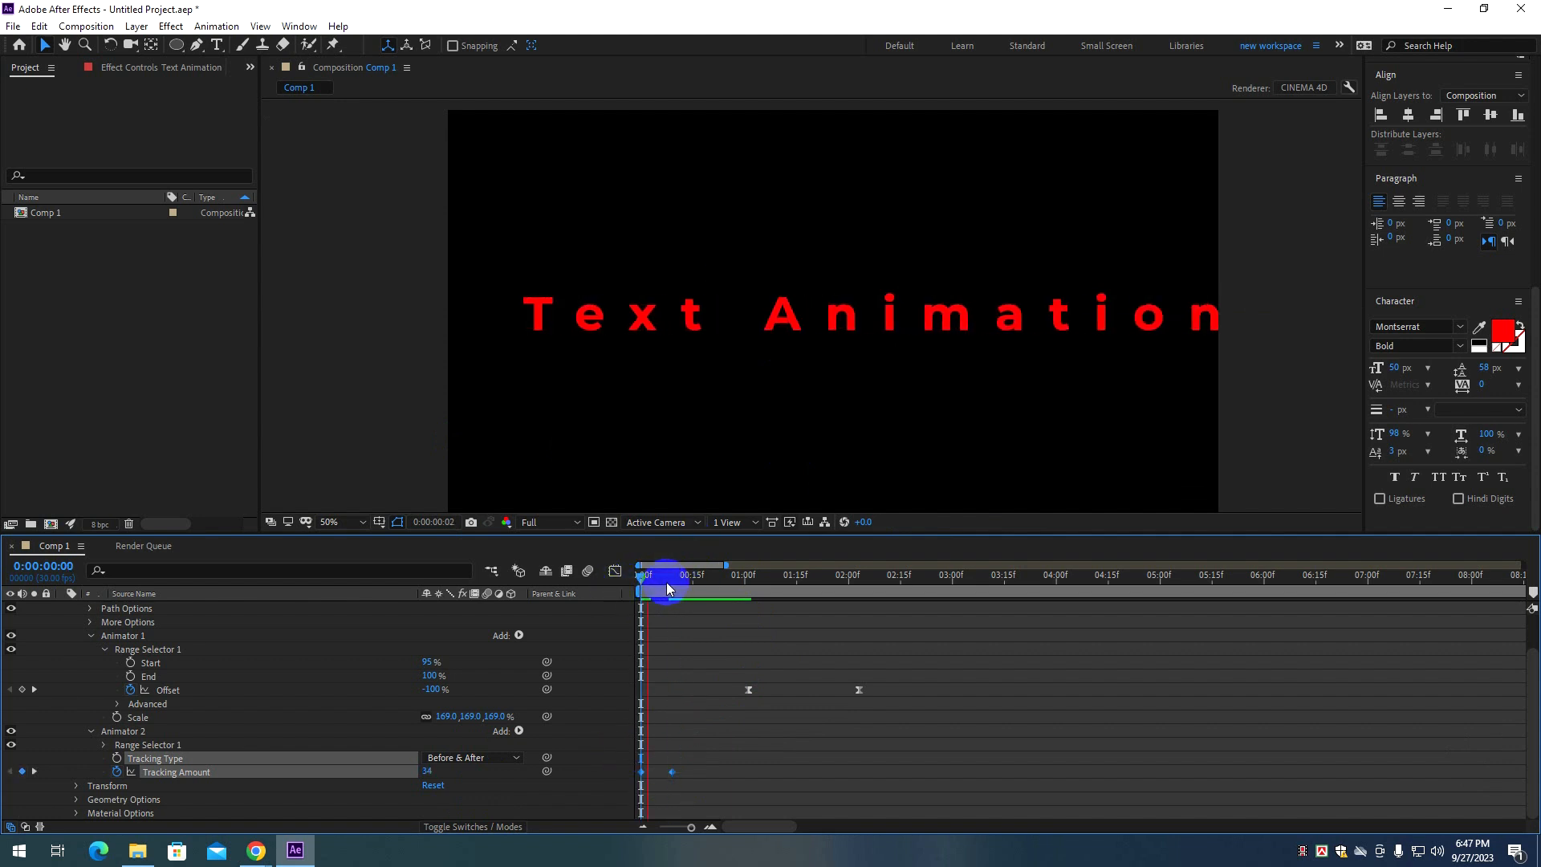
{"action": "left_click", "coordinate": [736, 582]}
{"action": "left_click_drag", "start_coordinate": [738, 580], "coordinate": [630, 596]}
Try the Before option for Animator 2's Tracking Type, scrub to check it, and undo the change.
{"action": "left_click", "coordinate": [499, 755]}
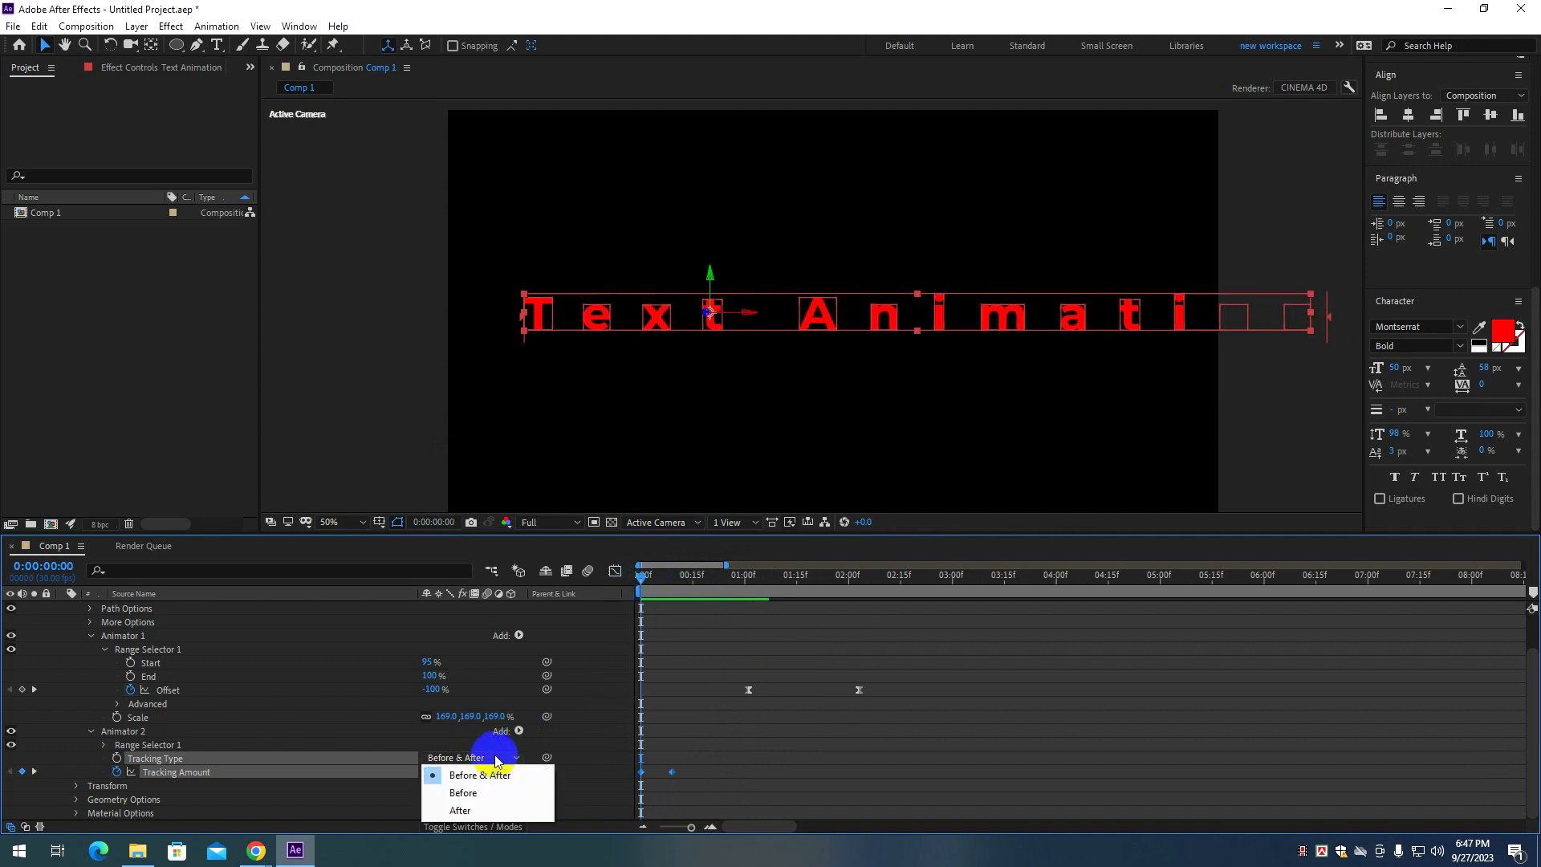
{"action": "left_click", "coordinate": [498, 785]}
{"action": "left_click_drag", "start_coordinate": [643, 586], "coordinate": [713, 582]}
{"action": "key", "text": "ctrl+z"}
{"action": "left_click", "coordinate": [465, 758]}
{"action": "left_click", "coordinate": [372, 747]}
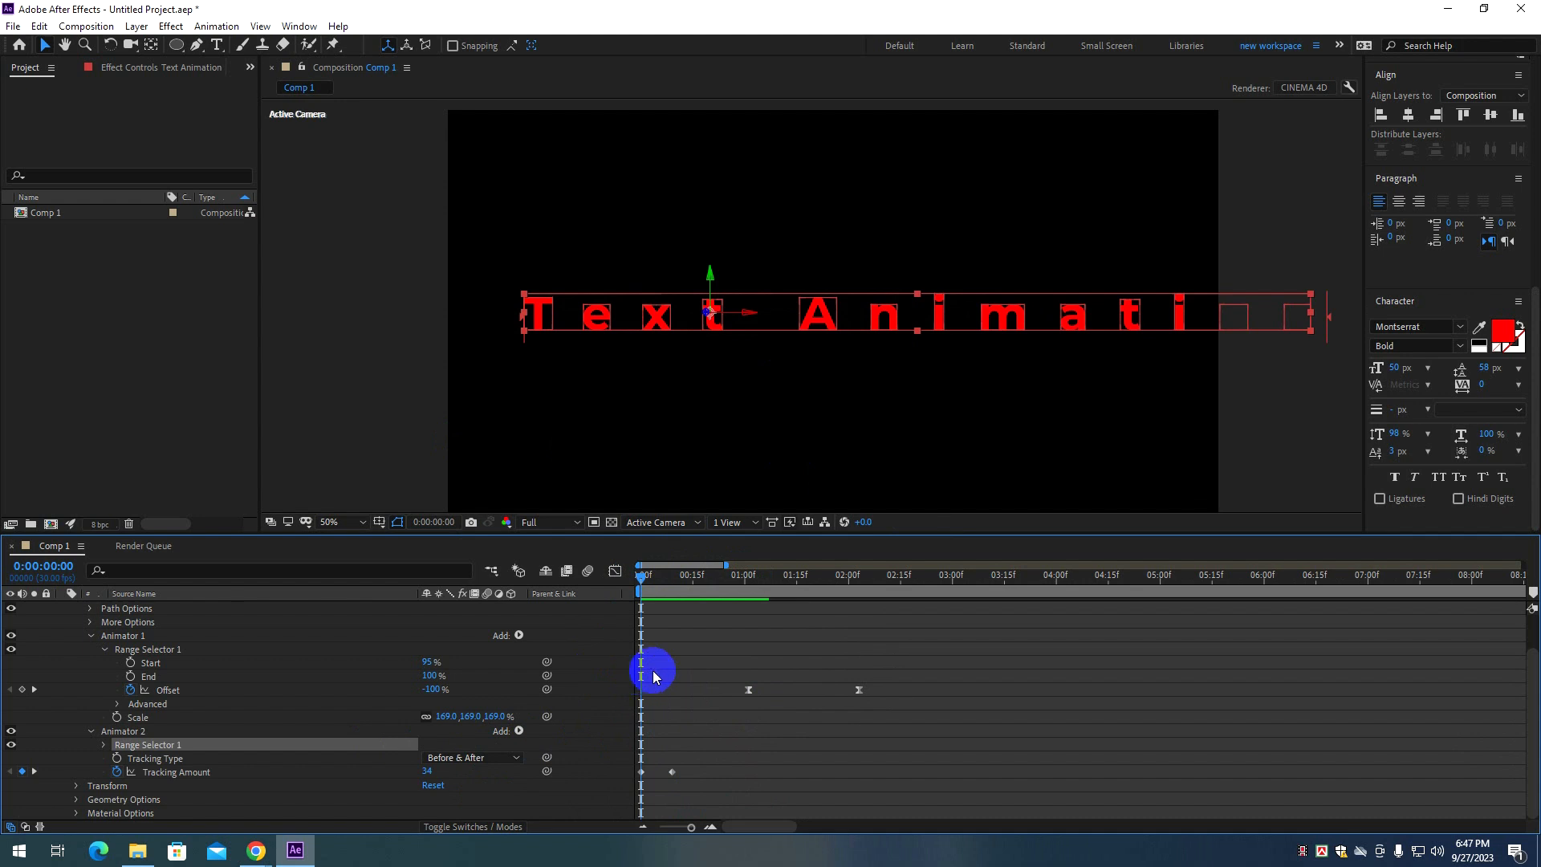
Play the Before & After tracking animation from the start to judge its timing.
{"action": "left_click", "coordinate": [732, 576]}
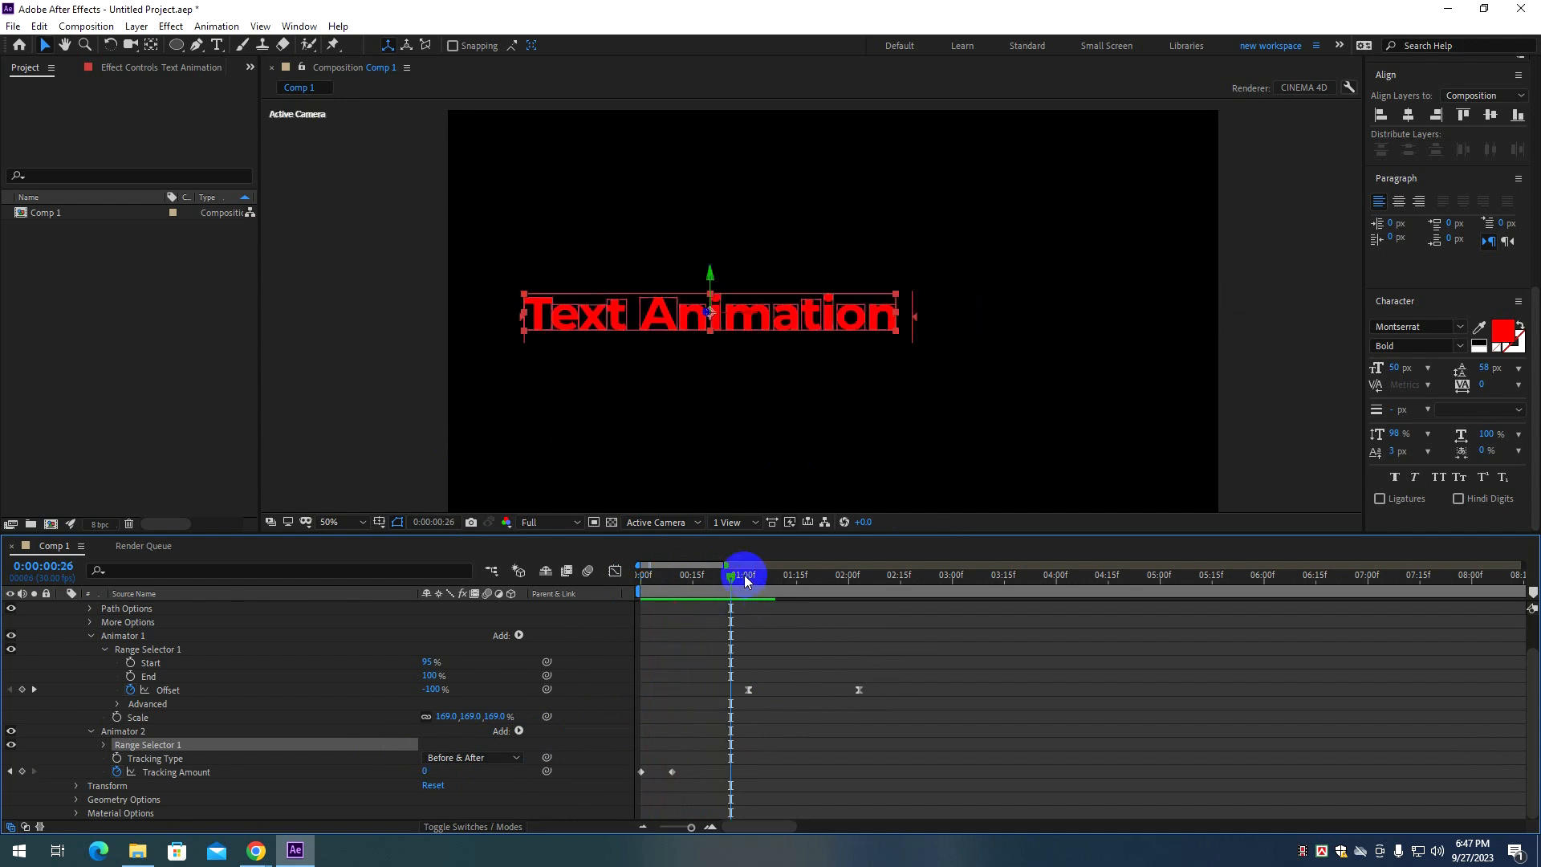
{"action": "left_click_drag", "start_coordinate": [737, 573], "coordinate": [606, 585]}
{"action": "key", "text": "space"}
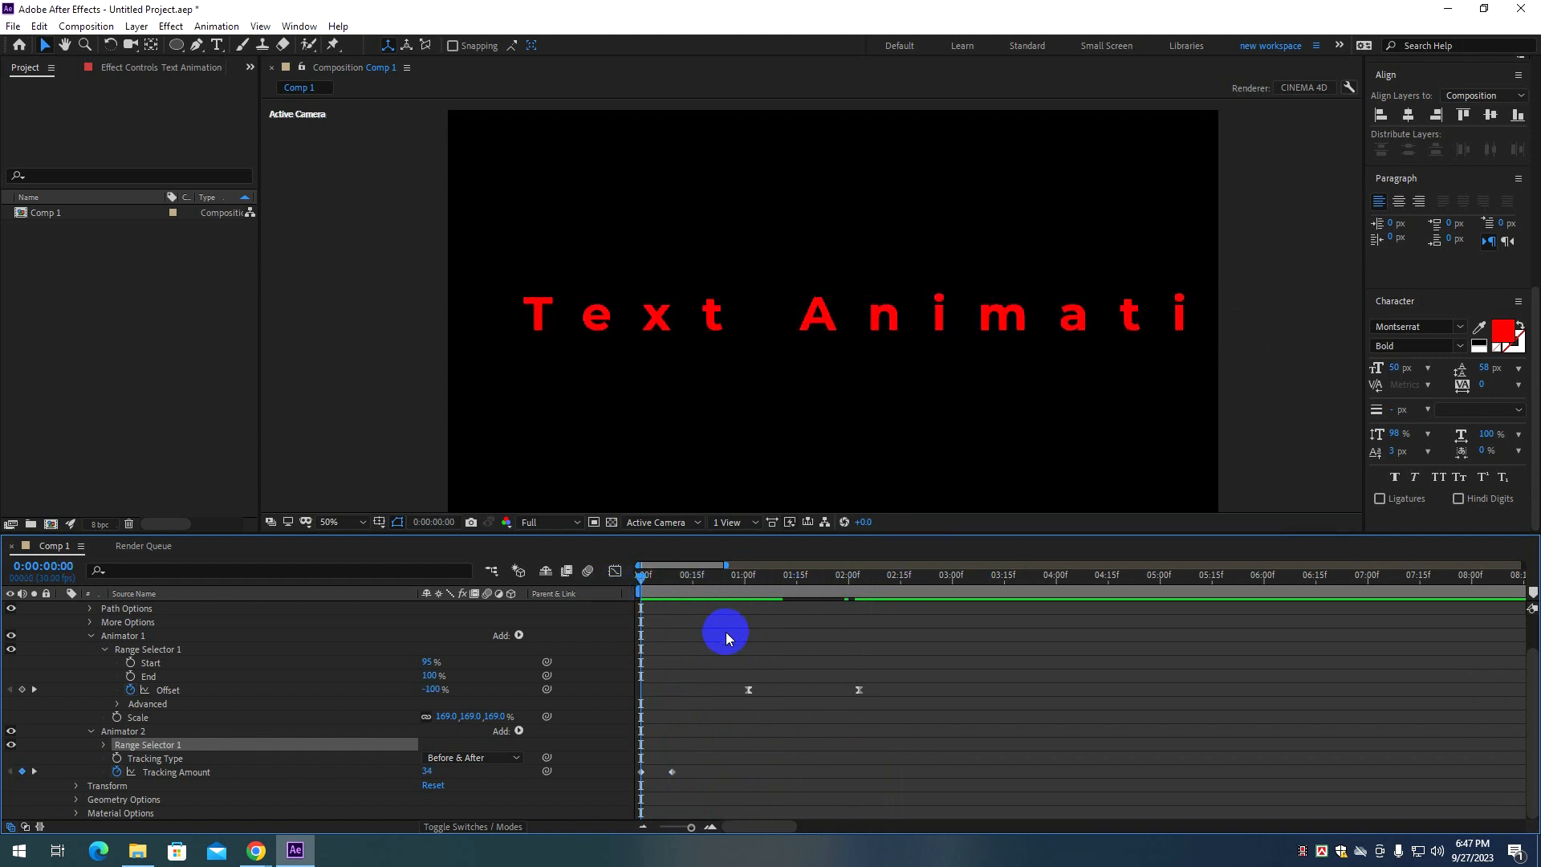
Move the second Tracking Amount keyframe to about 0:00:00:12 and set the first-frame Tracking Amount to 133.
{"action": "left_click_drag", "start_coordinate": [672, 772], "coordinate": [682, 774]}
{"action": "left_click_drag", "start_coordinate": [671, 578], "coordinate": [623, 581]}
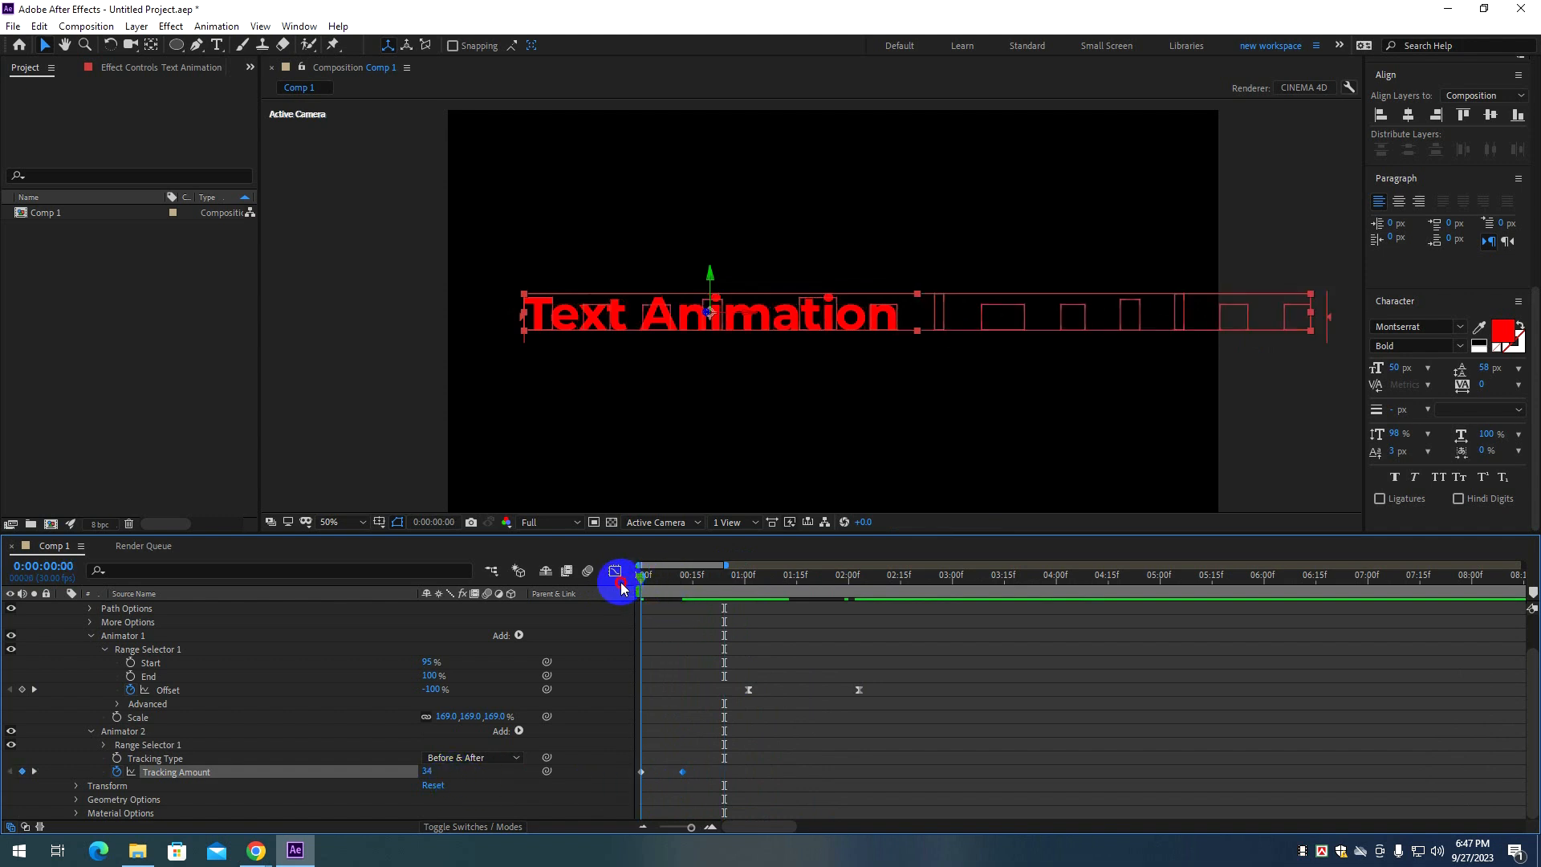
{"action": "left_click_drag", "start_coordinate": [431, 776], "coordinate": [701, 791]}
Preview the wider tracking animation several times from the first frame.
{"action": "key", "text": "space"}
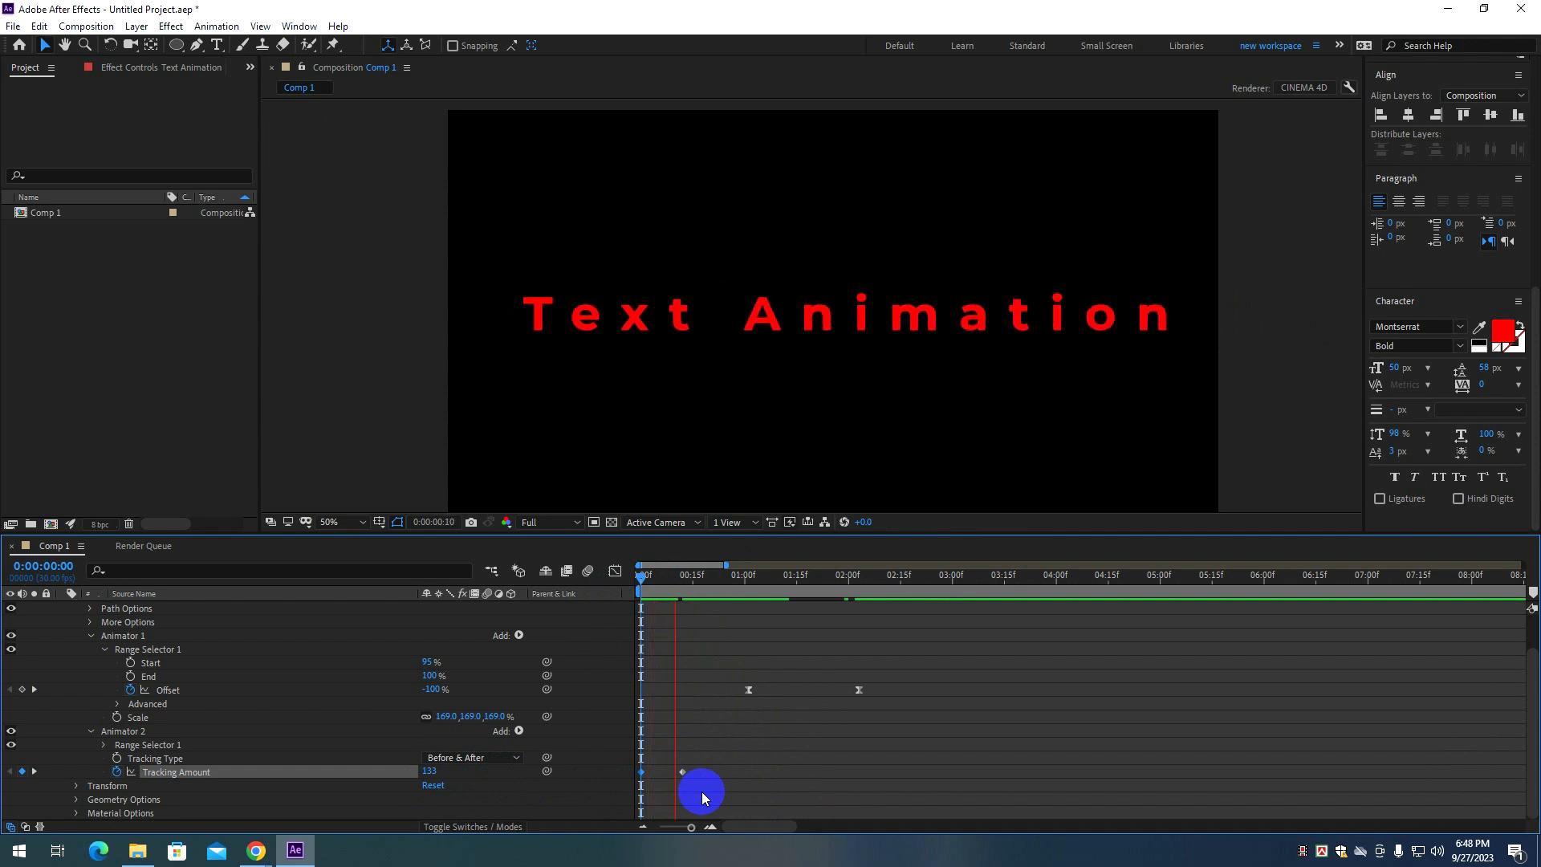
{"action": "left_click_drag", "start_coordinate": [754, 580], "coordinate": [630, 605]}
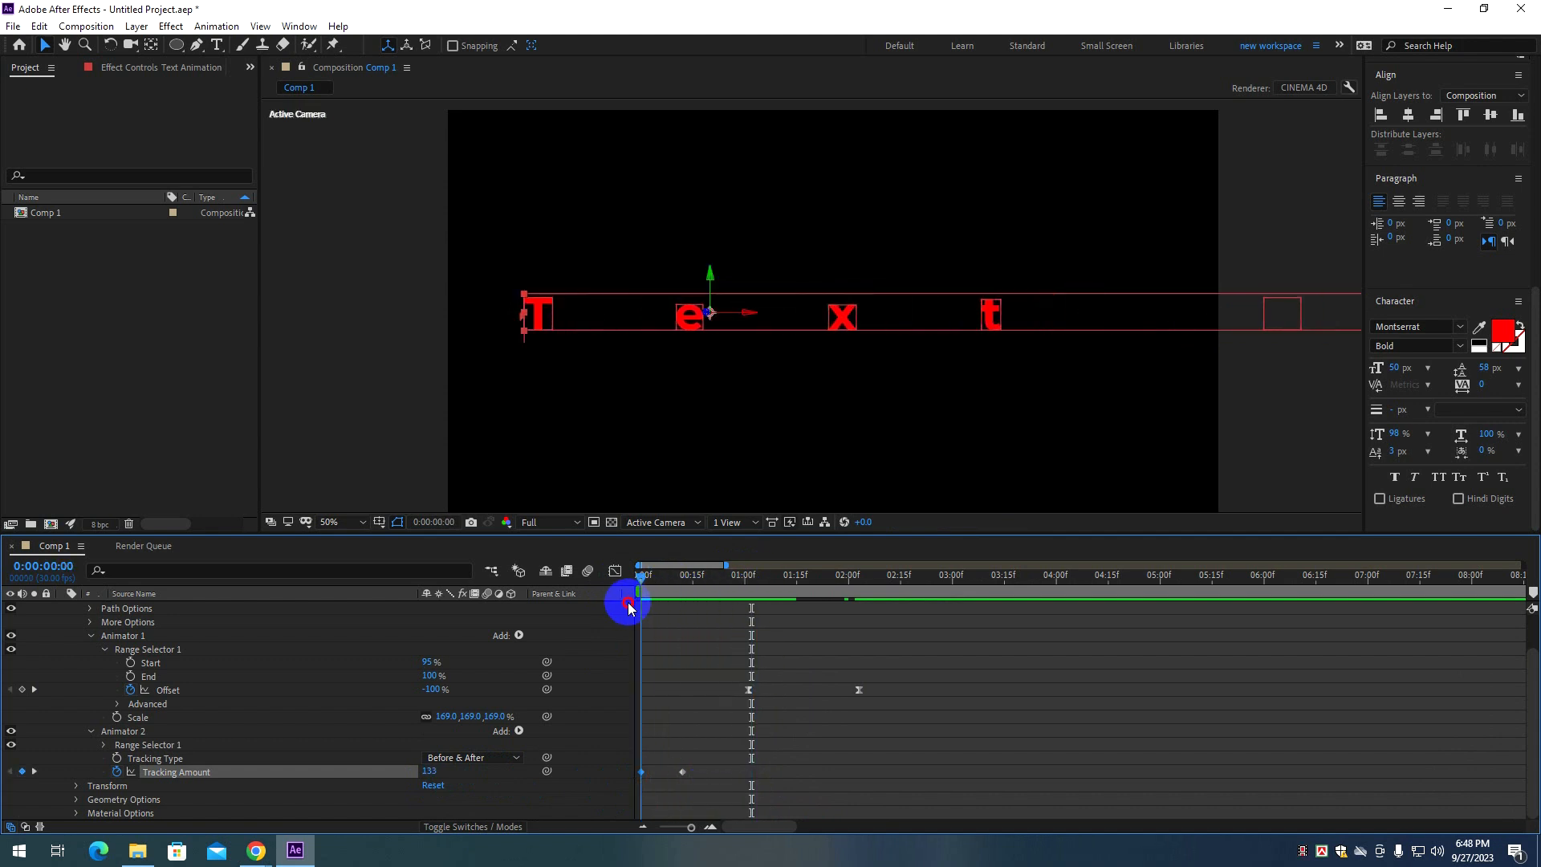
{"action": "key", "text": "space"}
{"action": "key", "text": "space"}
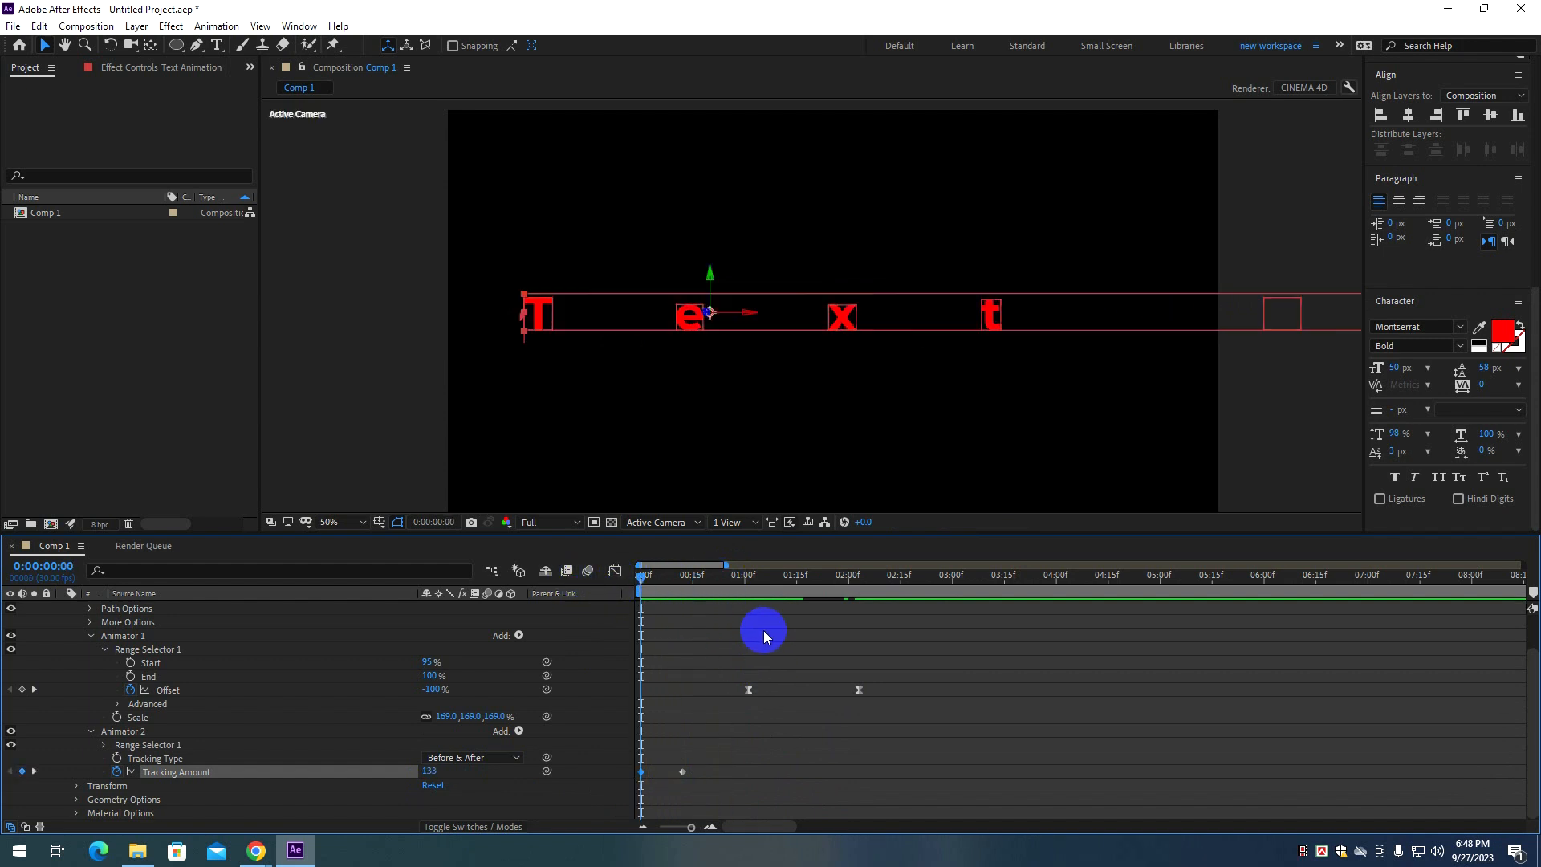
{"action": "key", "text": "space"}
{"action": "left_click_drag", "start_coordinate": [747, 578], "coordinate": [625, 588]}
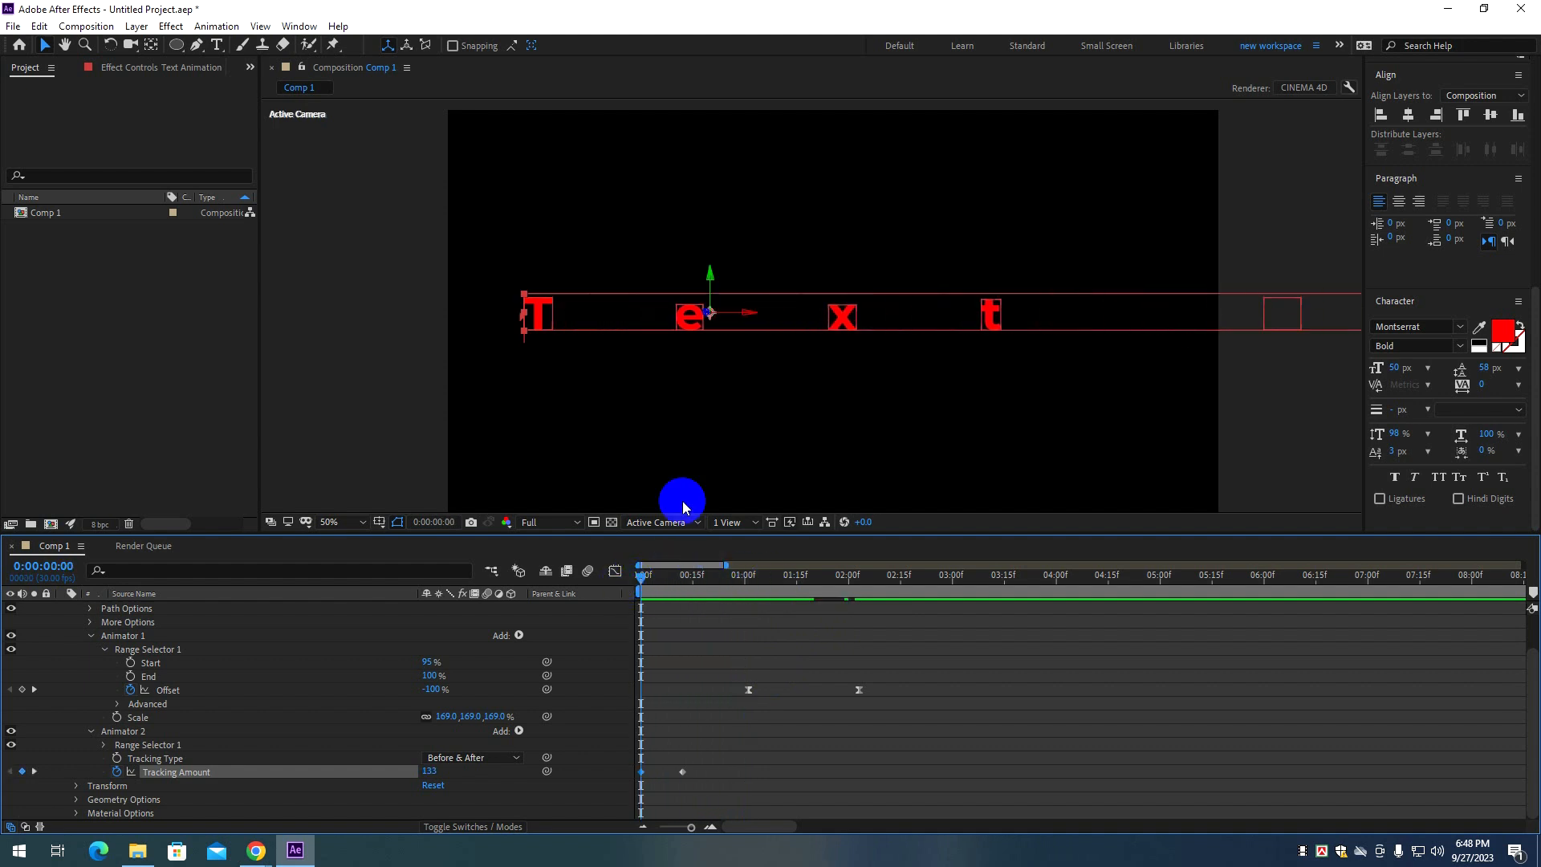
Move the text layer's anchor point into the gap between the words "Text" and "Animation" and preview the result.
{"action": "left_click_drag", "start_coordinate": [710, 314], "coordinate": [824, 316]}
{"action": "key", "text": "ctrl+z"}
{"action": "key", "text": "y"}
{"action": "left_click_drag", "start_coordinate": [709, 314], "coordinate": [1087, 319]}
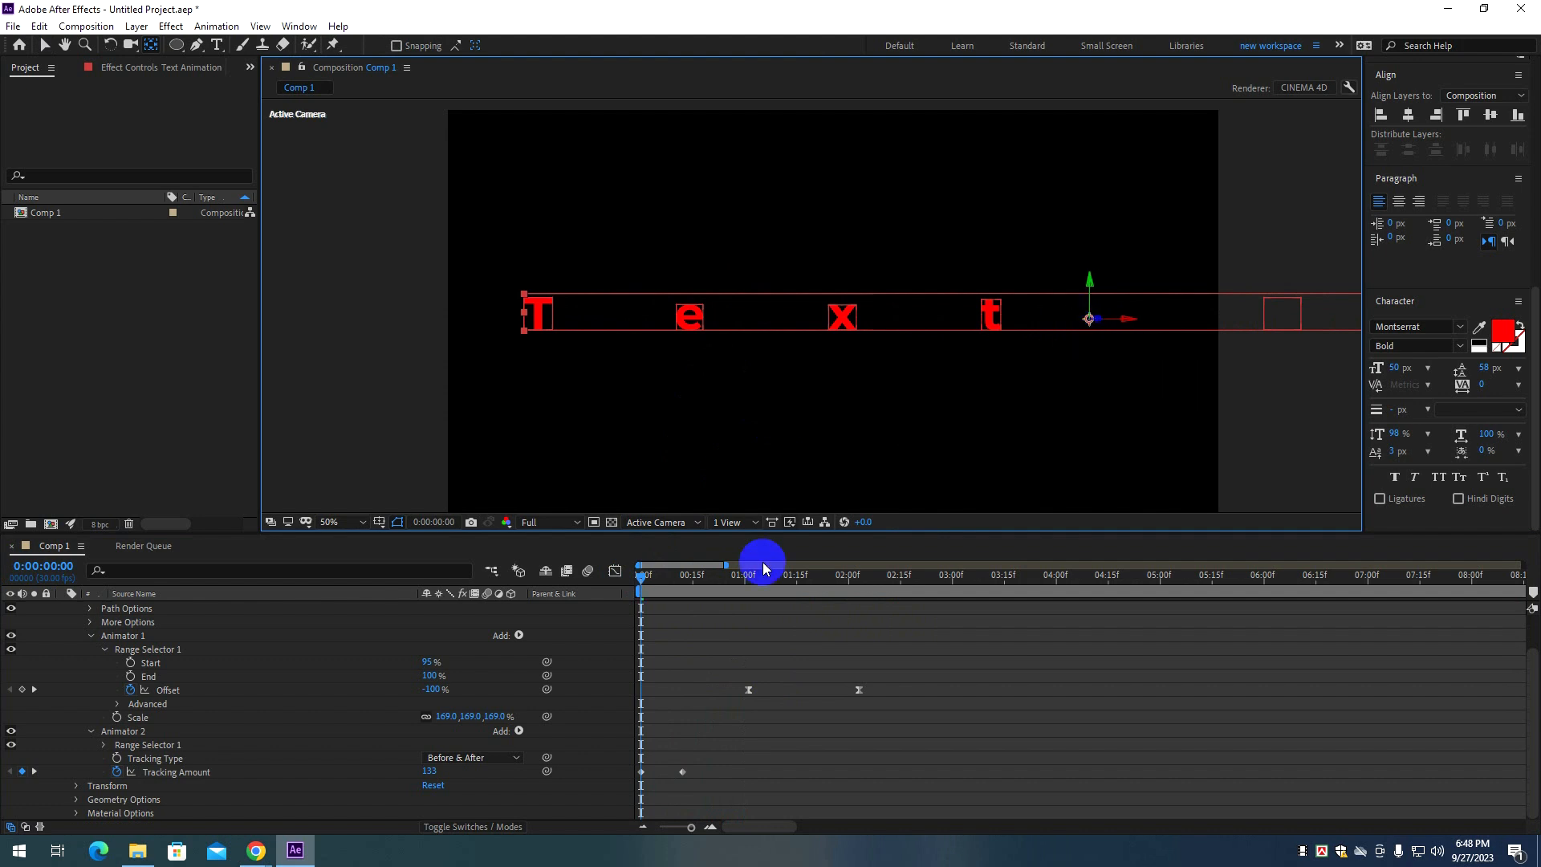
{"action": "left_click", "coordinate": [694, 610]}
{"action": "key", "text": "space"}
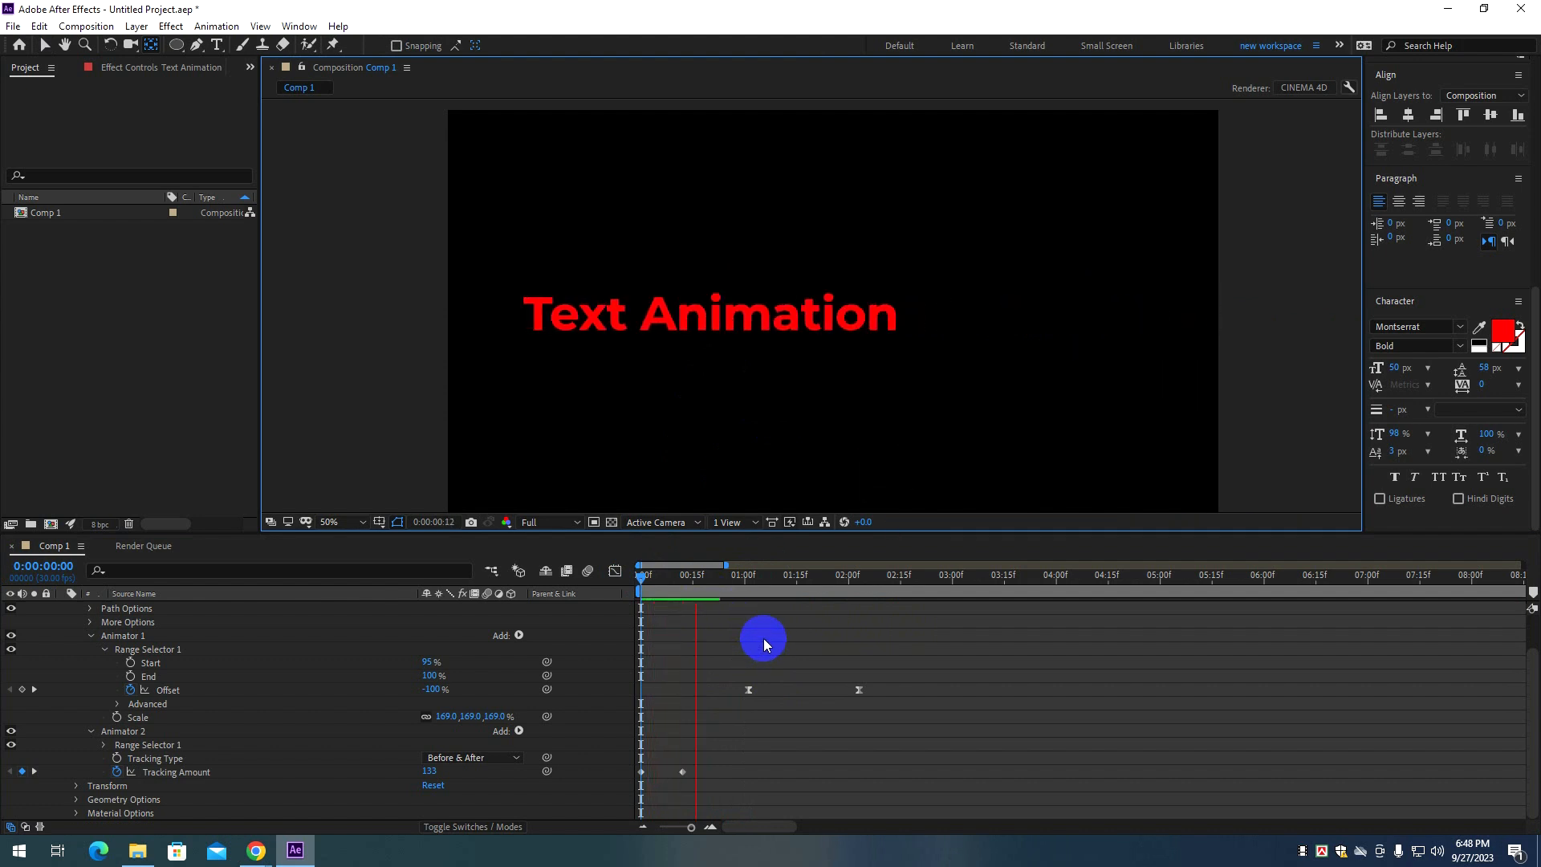
Return to the first frame and expand the Range Selector of the tracking animator (Animator 2).
{"action": "left_click", "coordinate": [717, 594]}
{"action": "left_click_drag", "start_coordinate": [733, 582], "coordinate": [613, 578]}
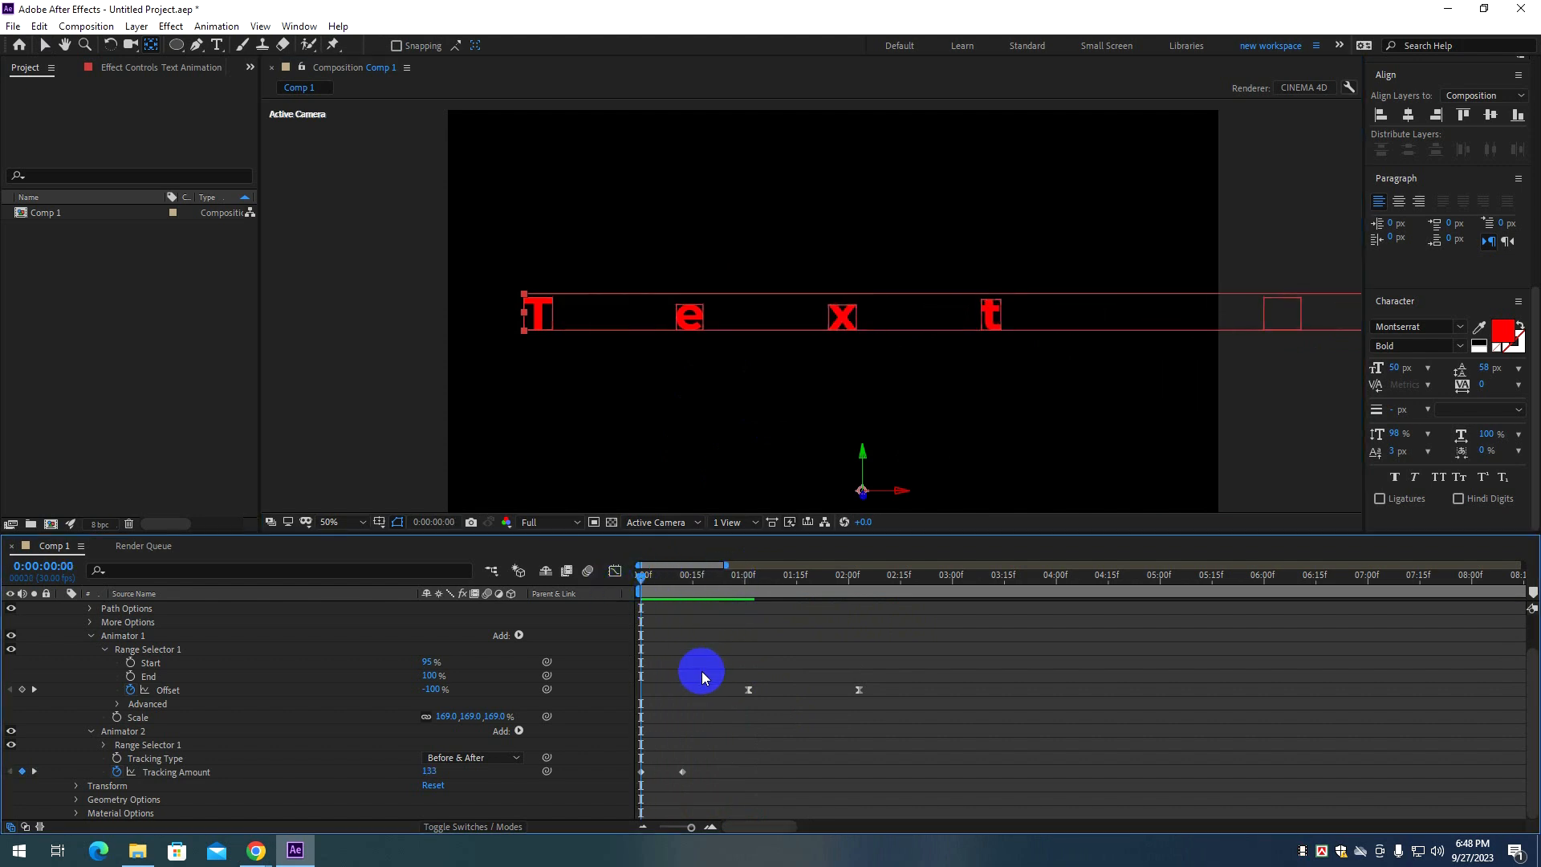
{"action": "left_click", "coordinate": [105, 745]}
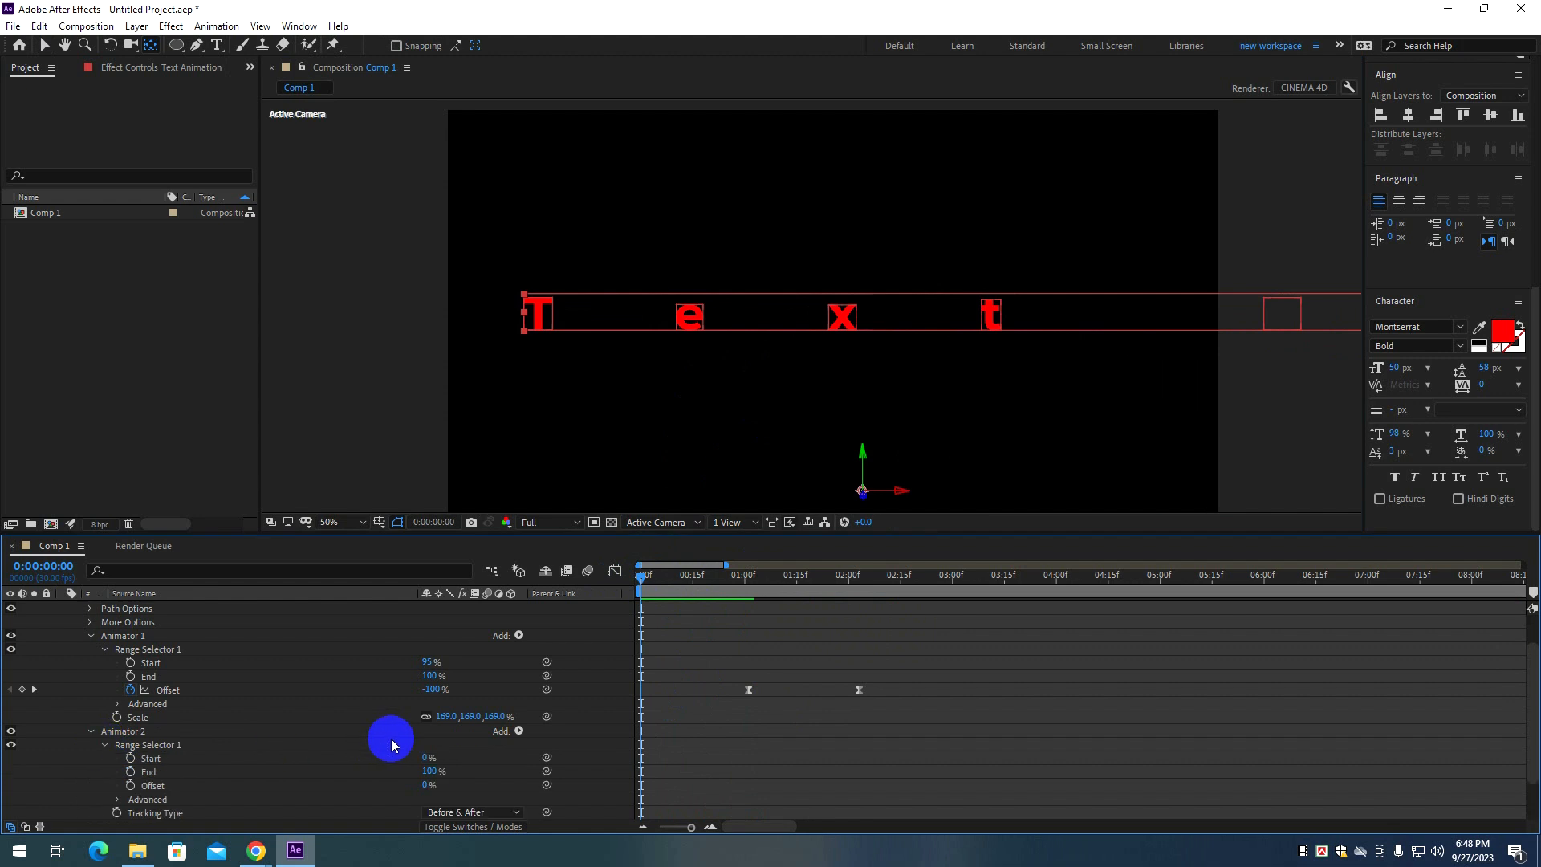
Try a different Start value in Animator 2's Range Selector and undo it.
{"action": "left_click_drag", "start_coordinate": [428, 714], "coordinate": [473, 736]}
{"action": "key", "text": "ctrl+z"}
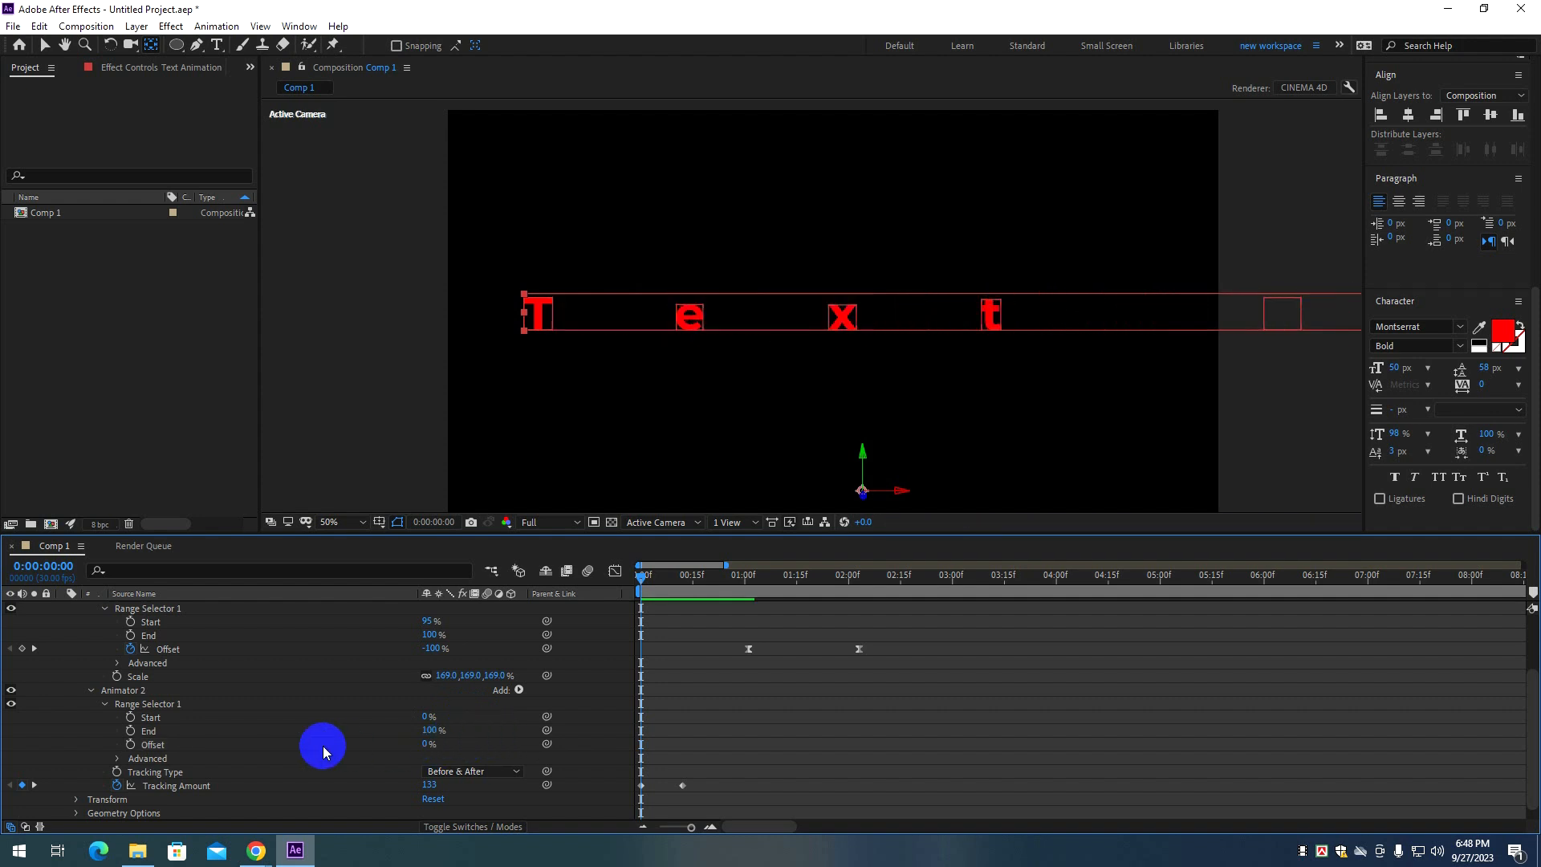
Expand the Advanced settings of Animator 2's Range Selector.
{"action": "scroll", "coordinate": [322, 745], "scroll_direction": "down", "scroll_amount": 1}
{"action": "left_click", "coordinate": [119, 745]}
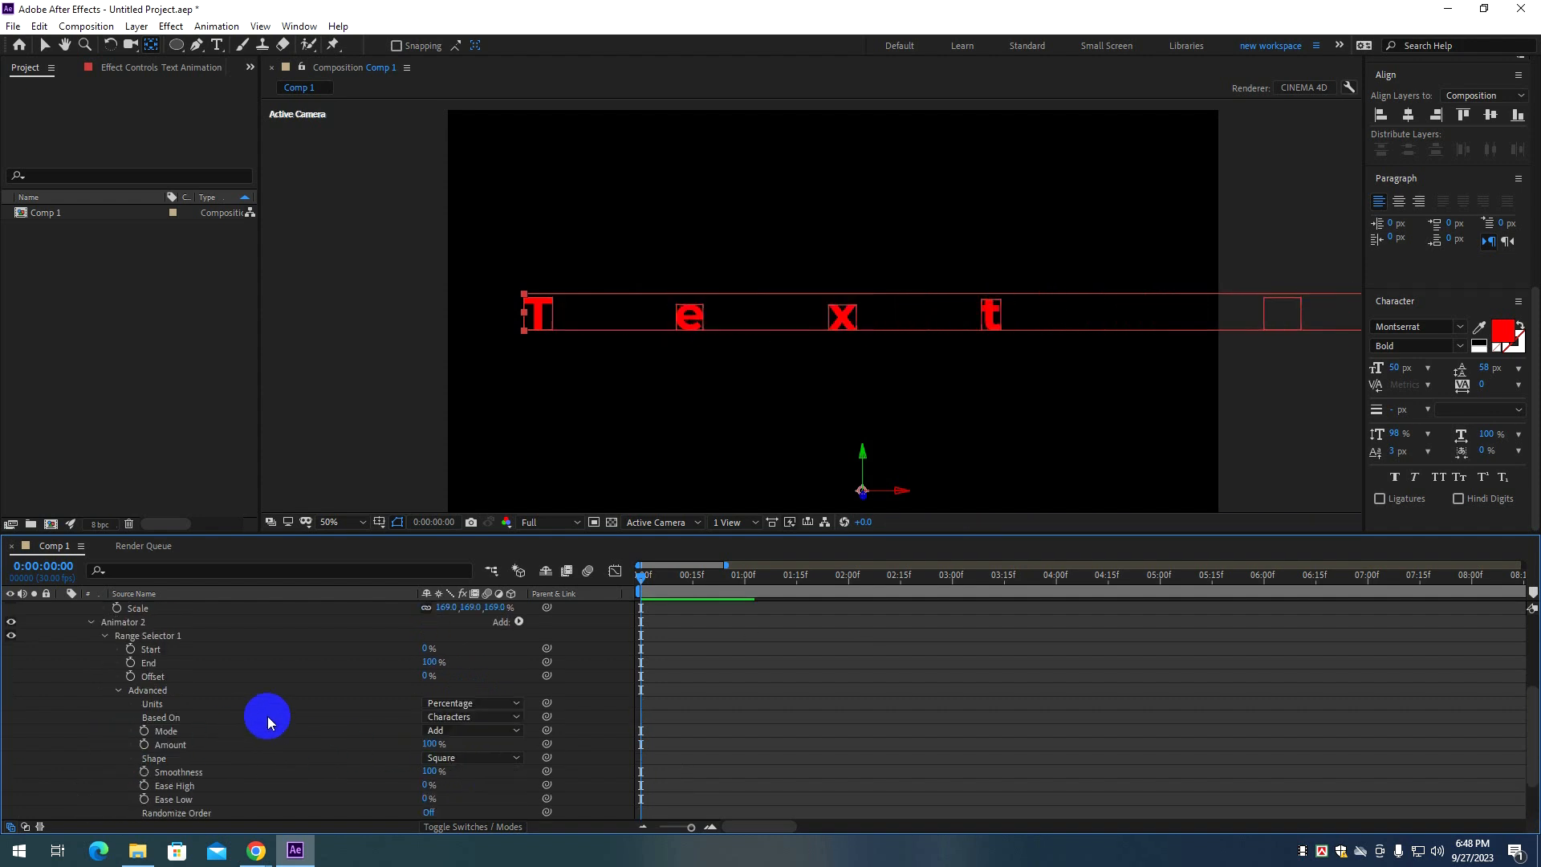
{"action": "scroll", "coordinate": [281, 700], "scroll_direction": "down", "scroll_amount": 1}
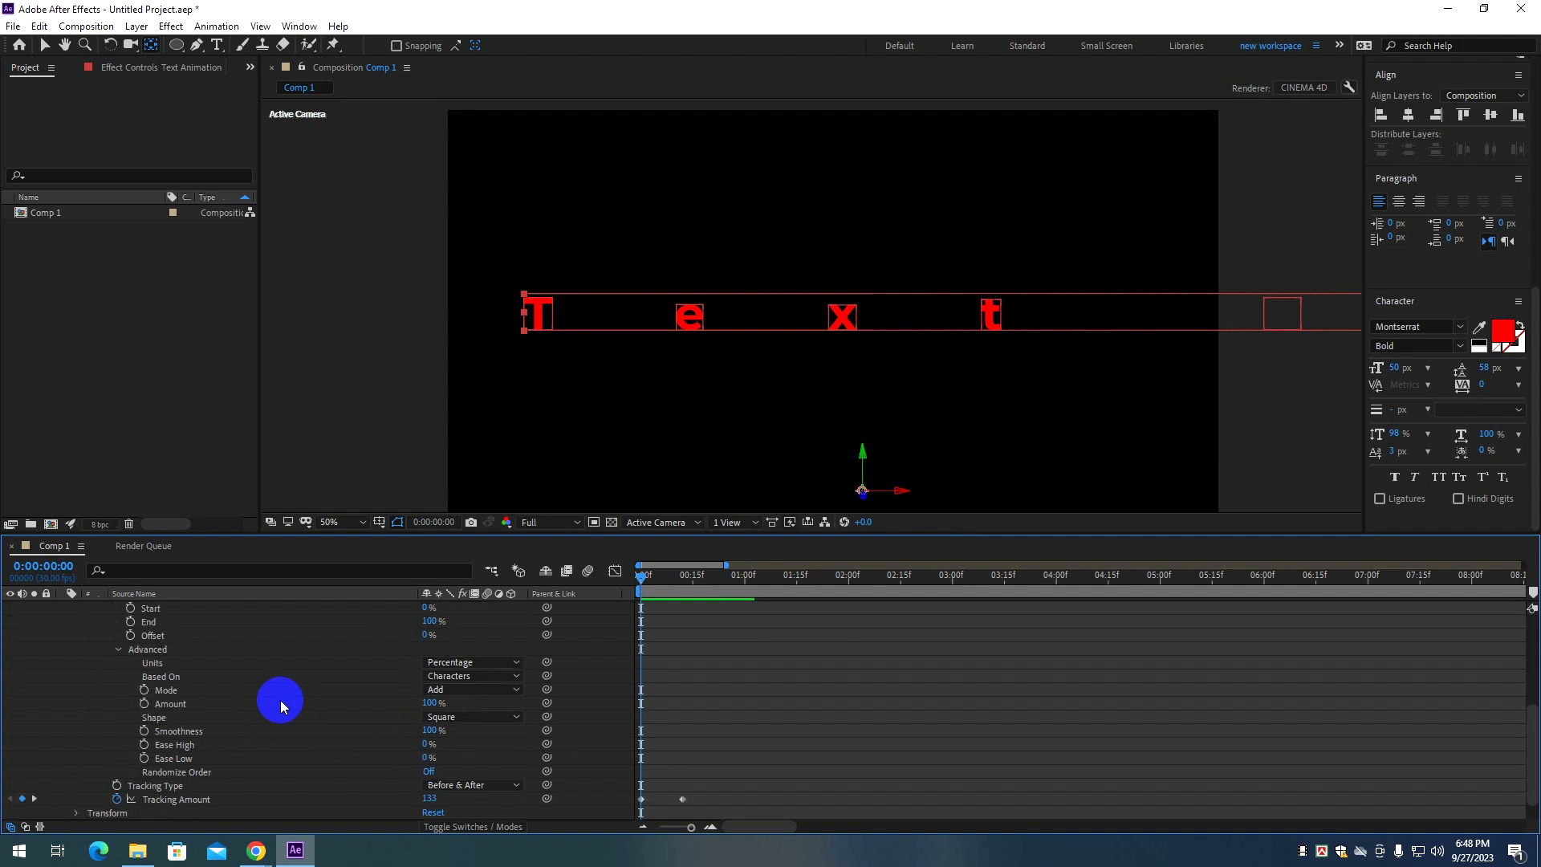
Try an Ease High of 59% in Animator 2's Advanced settings and undo it.
{"action": "mouse_move", "coordinate": [632, 591]}
{"action": "left_mouse_down"}
{"action": "mouse_move", "coordinate": [654, 577]}
{"action": "mouse_move", "coordinate": [678, 580]}
{"action": "mouse_move", "coordinate": [626, 586]}
{"action": "mouse_move", "coordinate": [695, 592]}
{"action": "mouse_move", "coordinate": [626, 600]}
{"action": "left_mouse_up"}
{"action": "left_click_drag", "start_coordinate": [425, 739], "coordinate": [470, 736]}
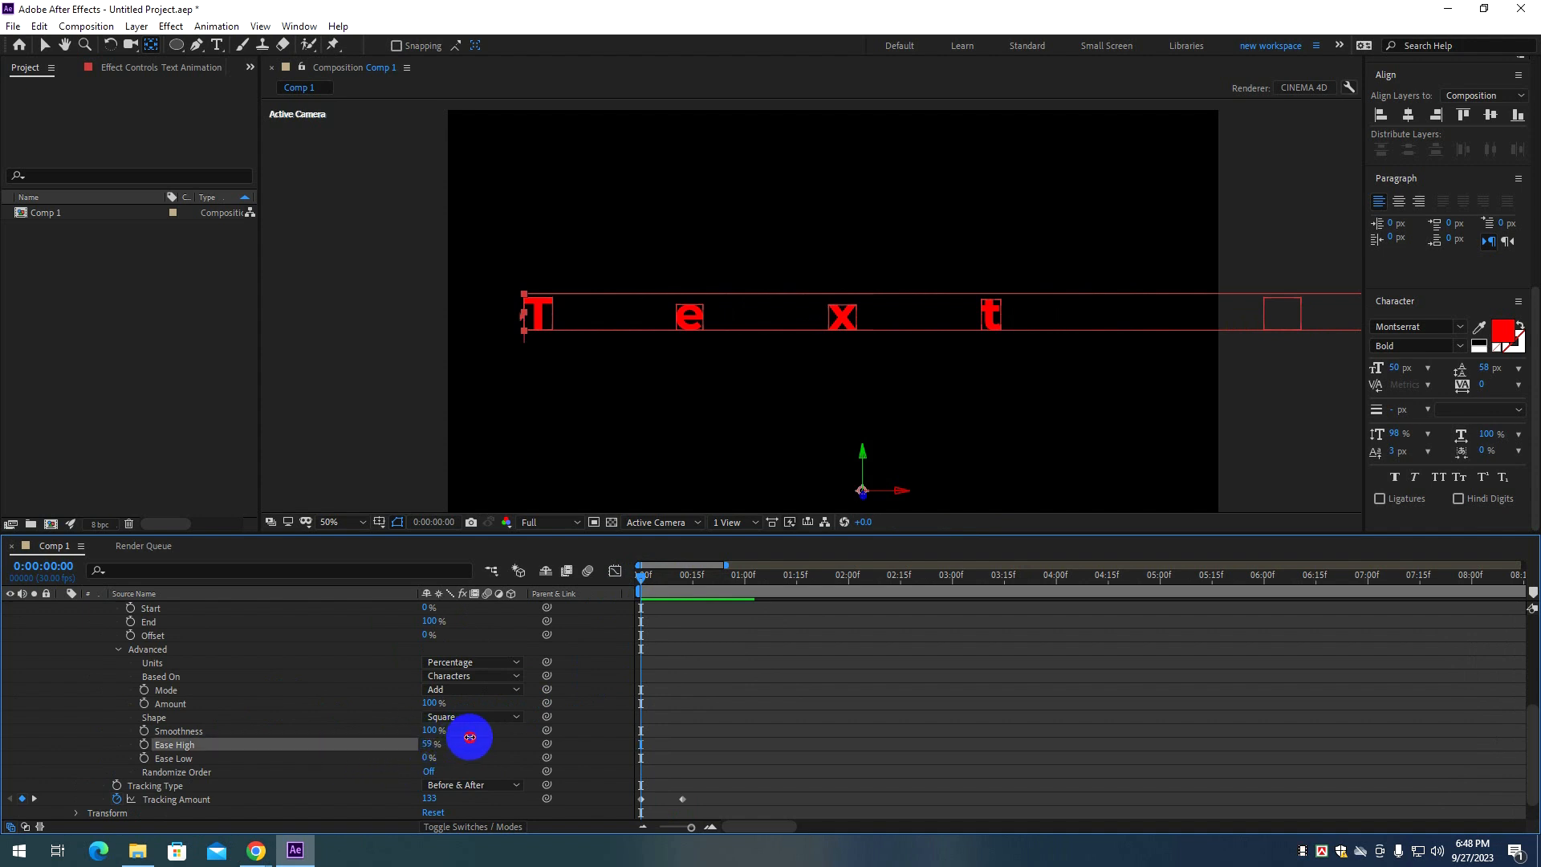
{"action": "key", "text": "ctrl+z"}
Preview the tracking animation from the first frame, then return the playhead to the start.
{"action": "mouse_move", "coordinate": [640, 579]}
{"action": "left_mouse_down"}
{"action": "mouse_move", "coordinate": [702, 582]}
{"action": "mouse_move", "coordinate": [635, 592]}
{"action": "left_mouse_up"}
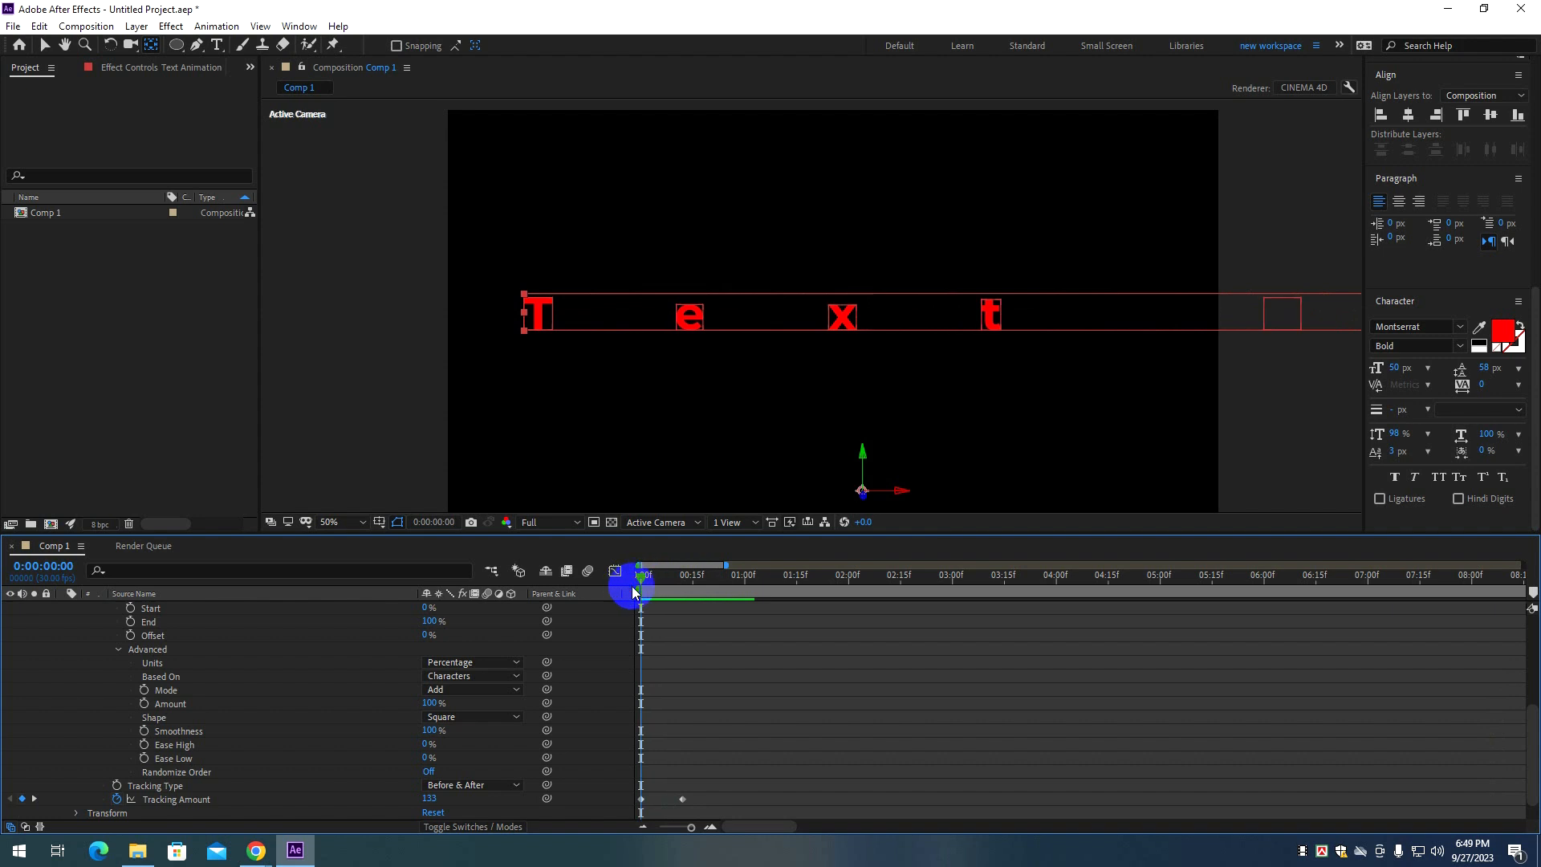
{"action": "key", "text": "space"}
{"action": "key", "text": "space"}
{"action": "left_click", "coordinate": [749, 577]}
{"action": "left_click_drag", "start_coordinate": [751, 581], "coordinate": [625, 578]}
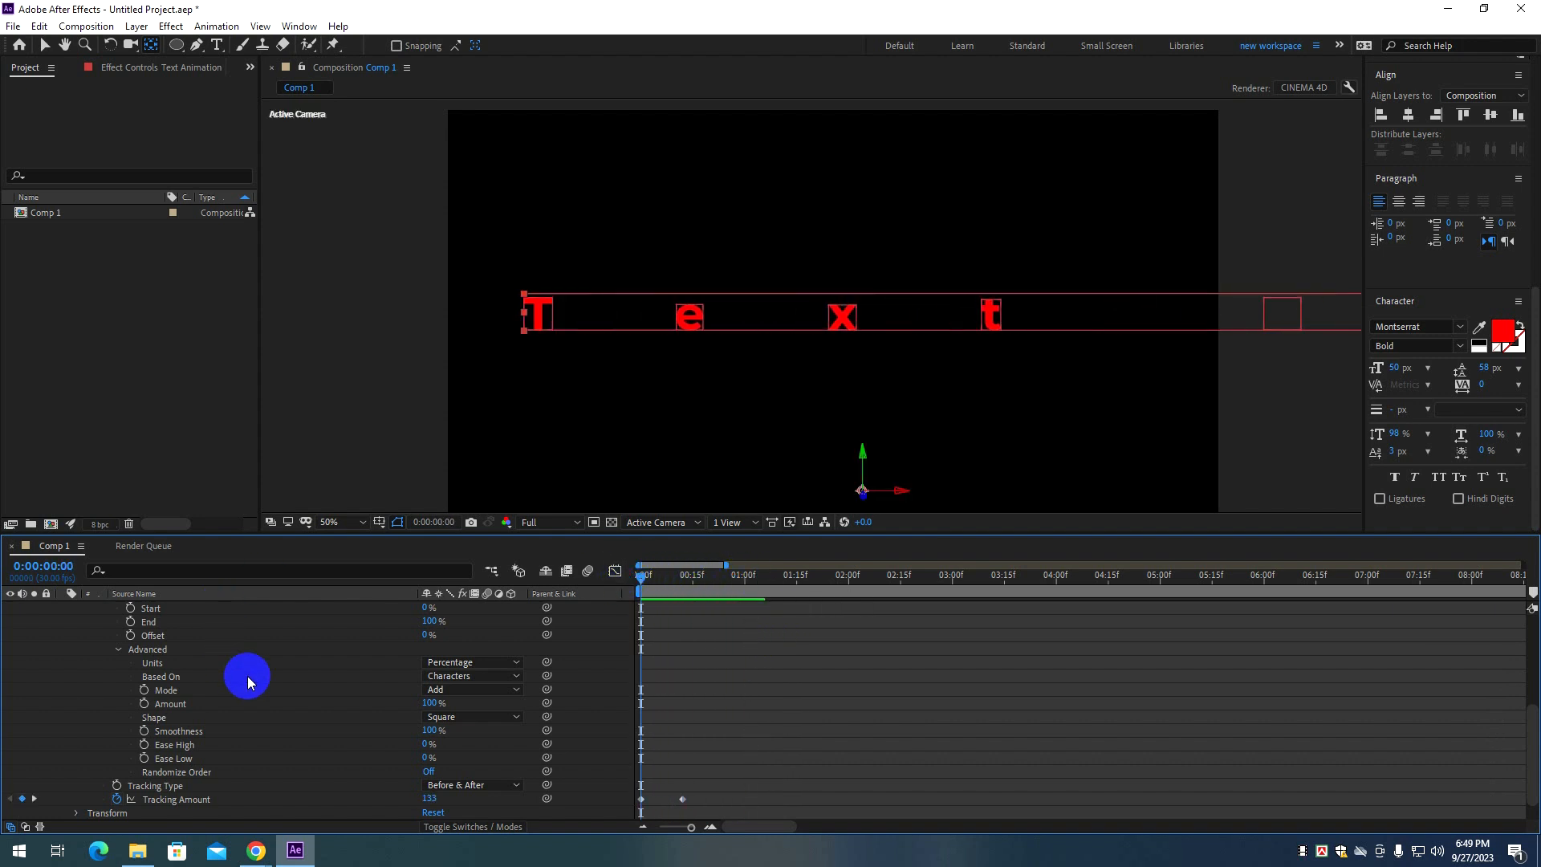
Examine the available Units, Based On and Mode options in Animator 2's Advanced settings without changing them.
{"action": "scroll", "coordinate": [234, 703], "scroll_direction": "down", "scroll_amount": 1}
{"action": "left_click", "coordinate": [449, 635]}
{"action": "left_click", "coordinate": [372, 640]}
{"action": "left_click", "coordinate": [453, 648]}
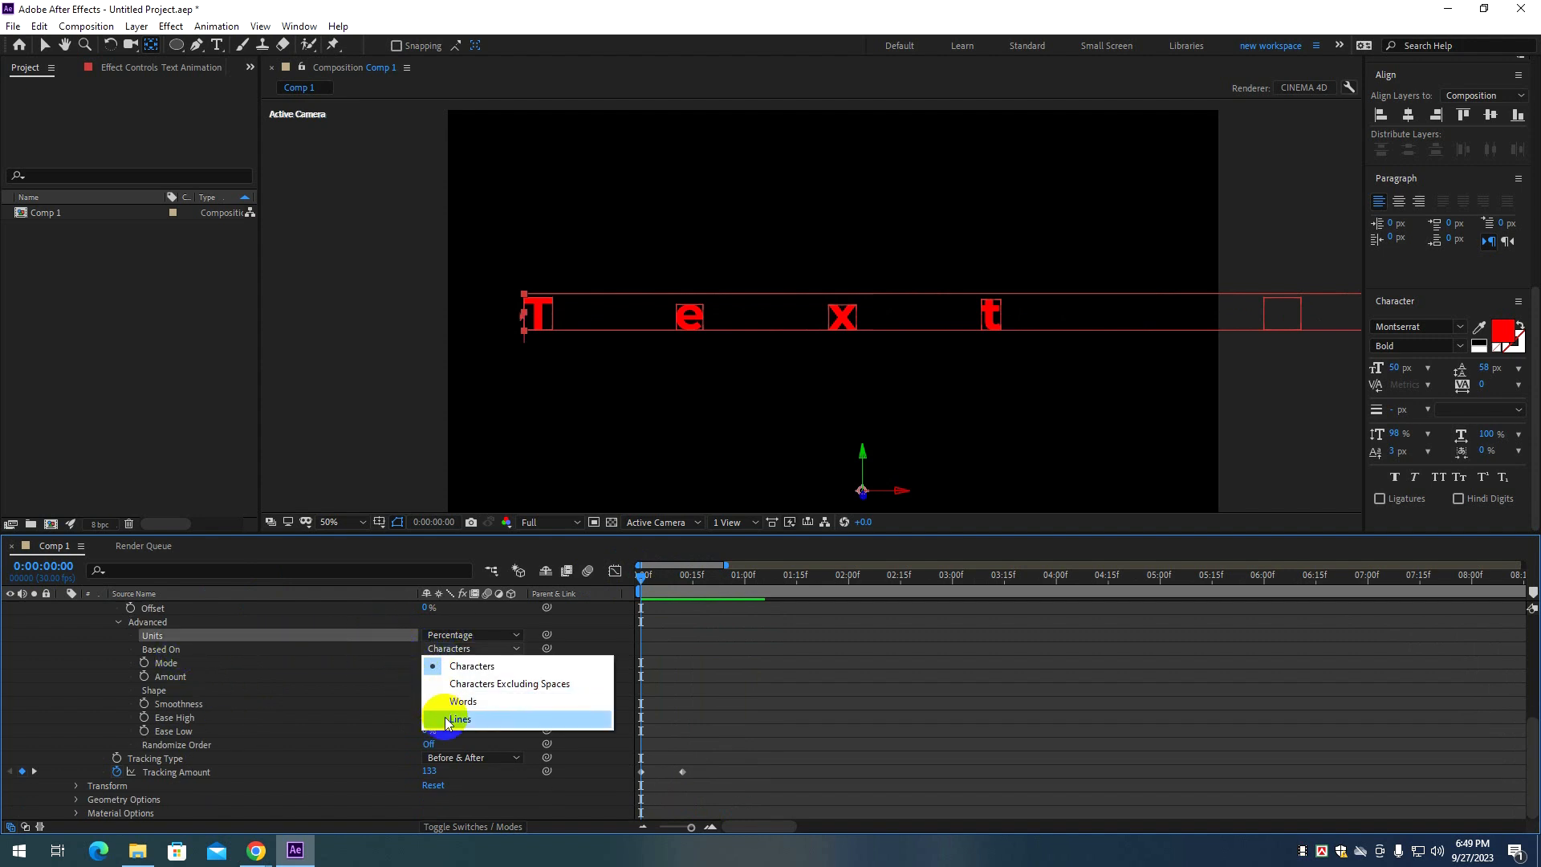
{"action": "left_click", "coordinate": [335, 675]}
{"action": "left_click", "coordinate": [443, 662]}
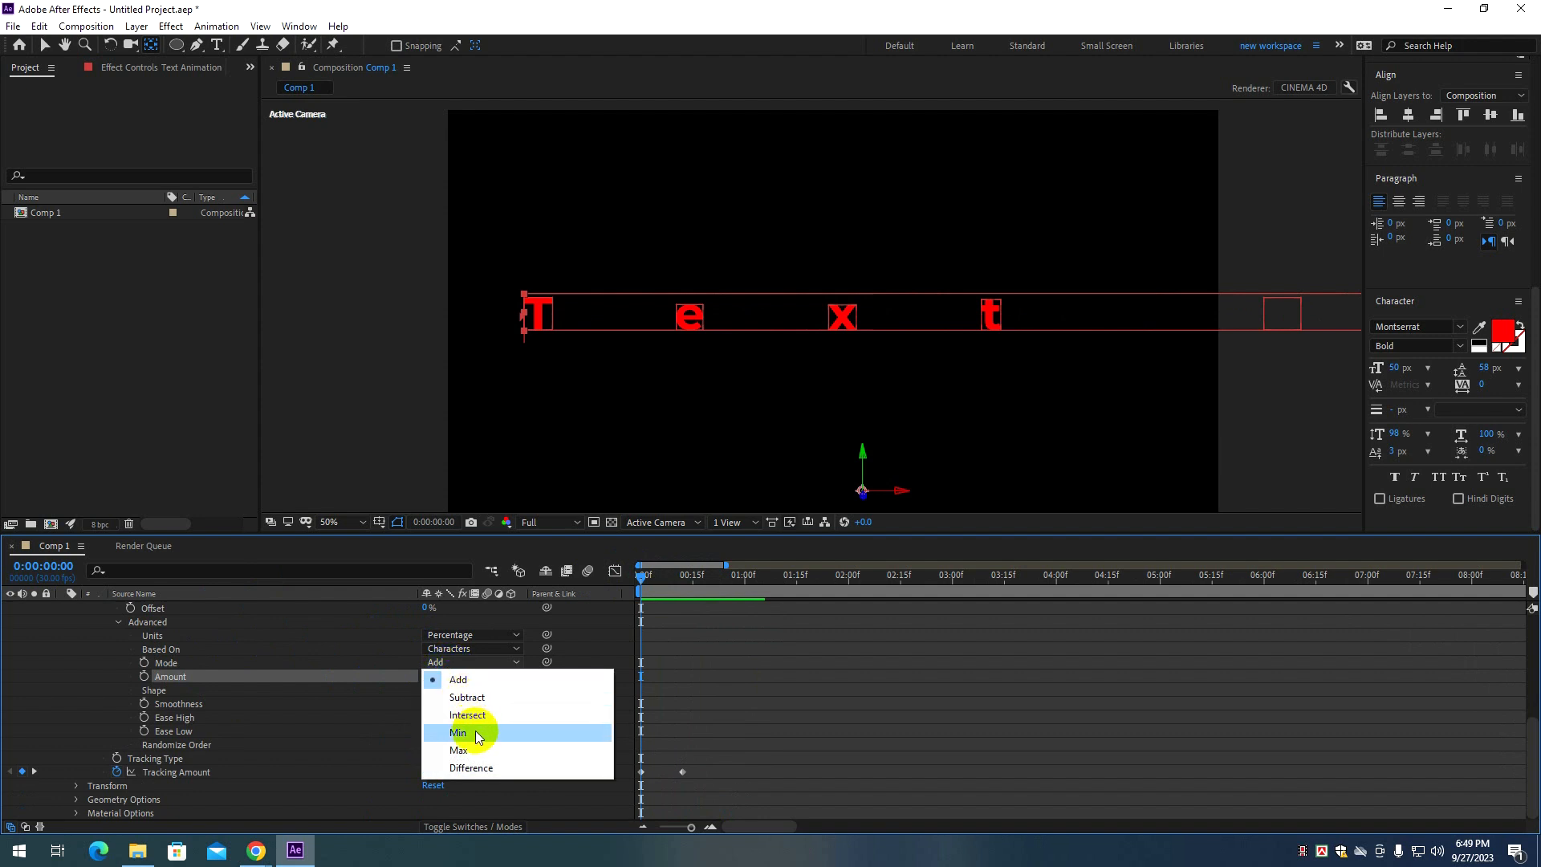
{"action": "left_click", "coordinate": [374, 671]}
Set the Shape of Animator 2's Range Selector to Smooth and preview the tracking animation.
{"action": "left_click", "coordinate": [451, 690]}
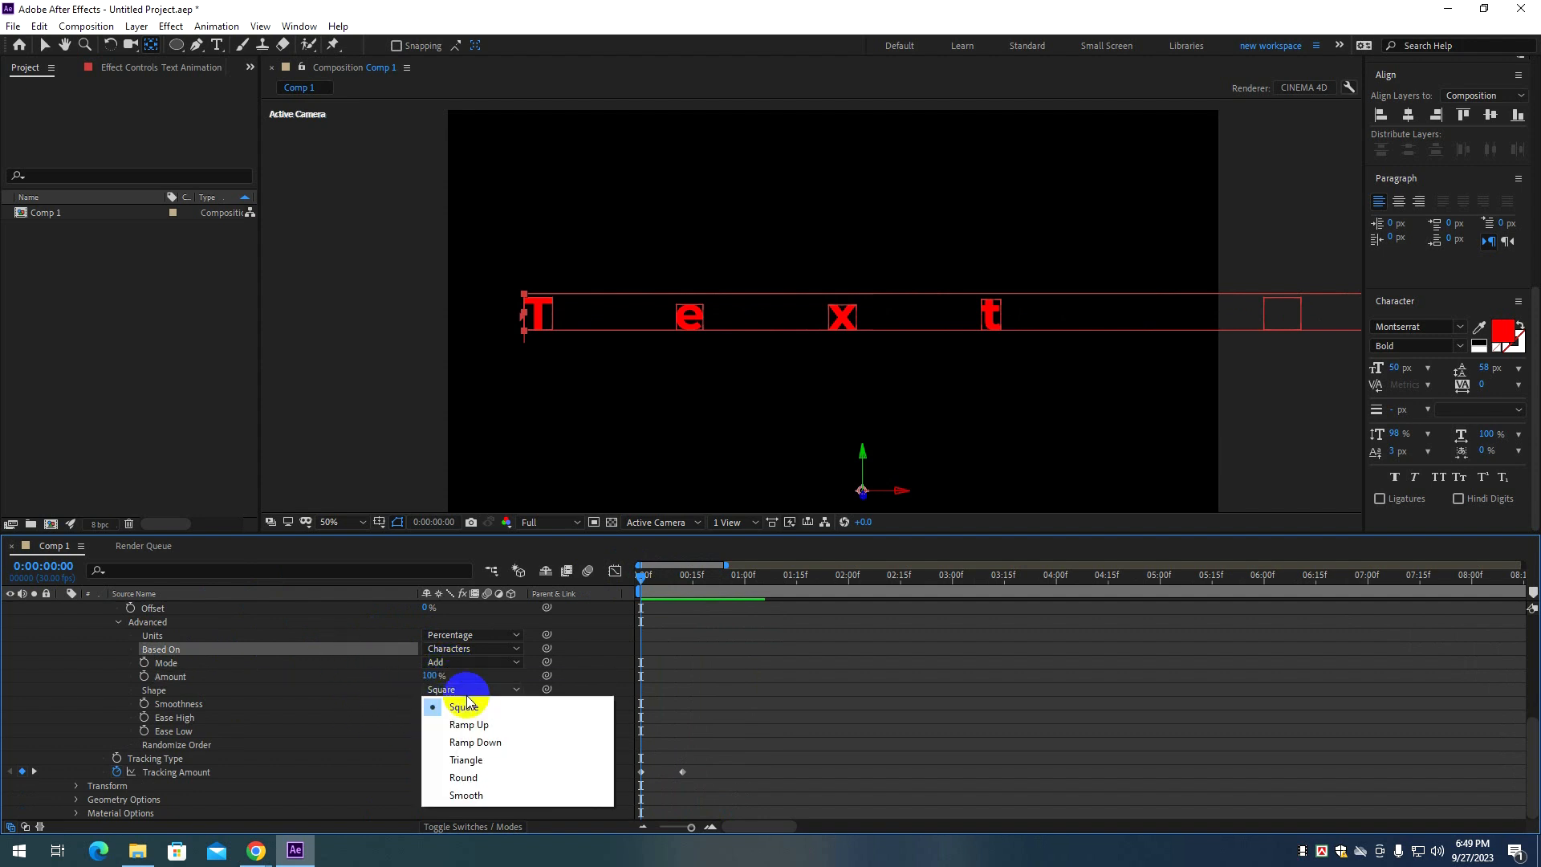
{"action": "left_click", "coordinate": [466, 795]}
{"action": "key", "text": "space"}
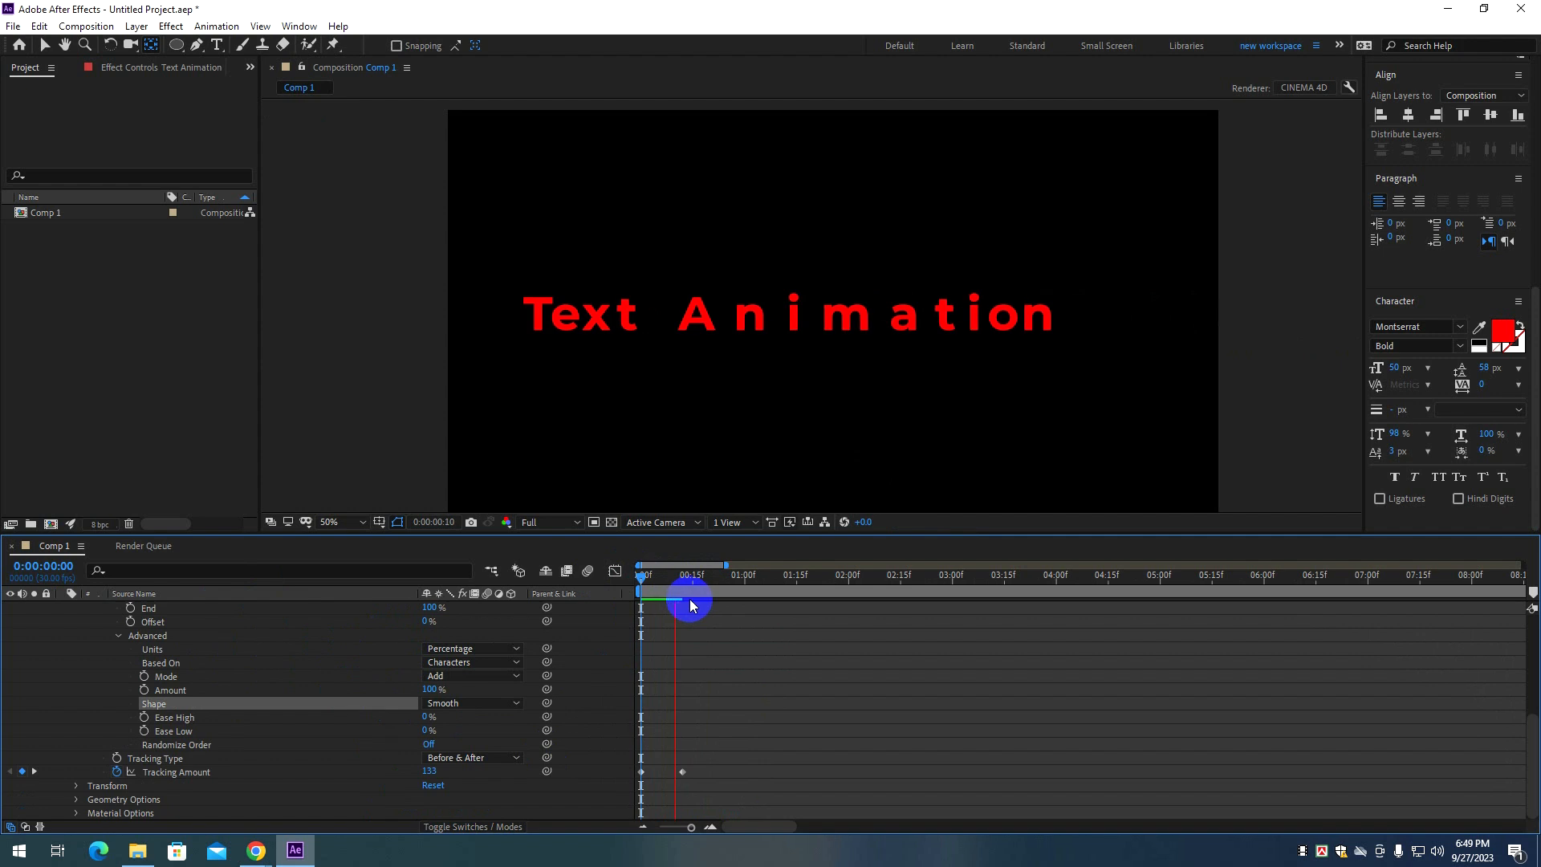
Preview the text animation, and undo the Smooth shape setting and the last Tracking Amount change.
{"action": "left_click", "coordinate": [684, 578]}
{"action": "left_click_drag", "start_coordinate": [700, 577], "coordinate": [595, 592]}
{"action": "left_click", "coordinate": [720, 604]}
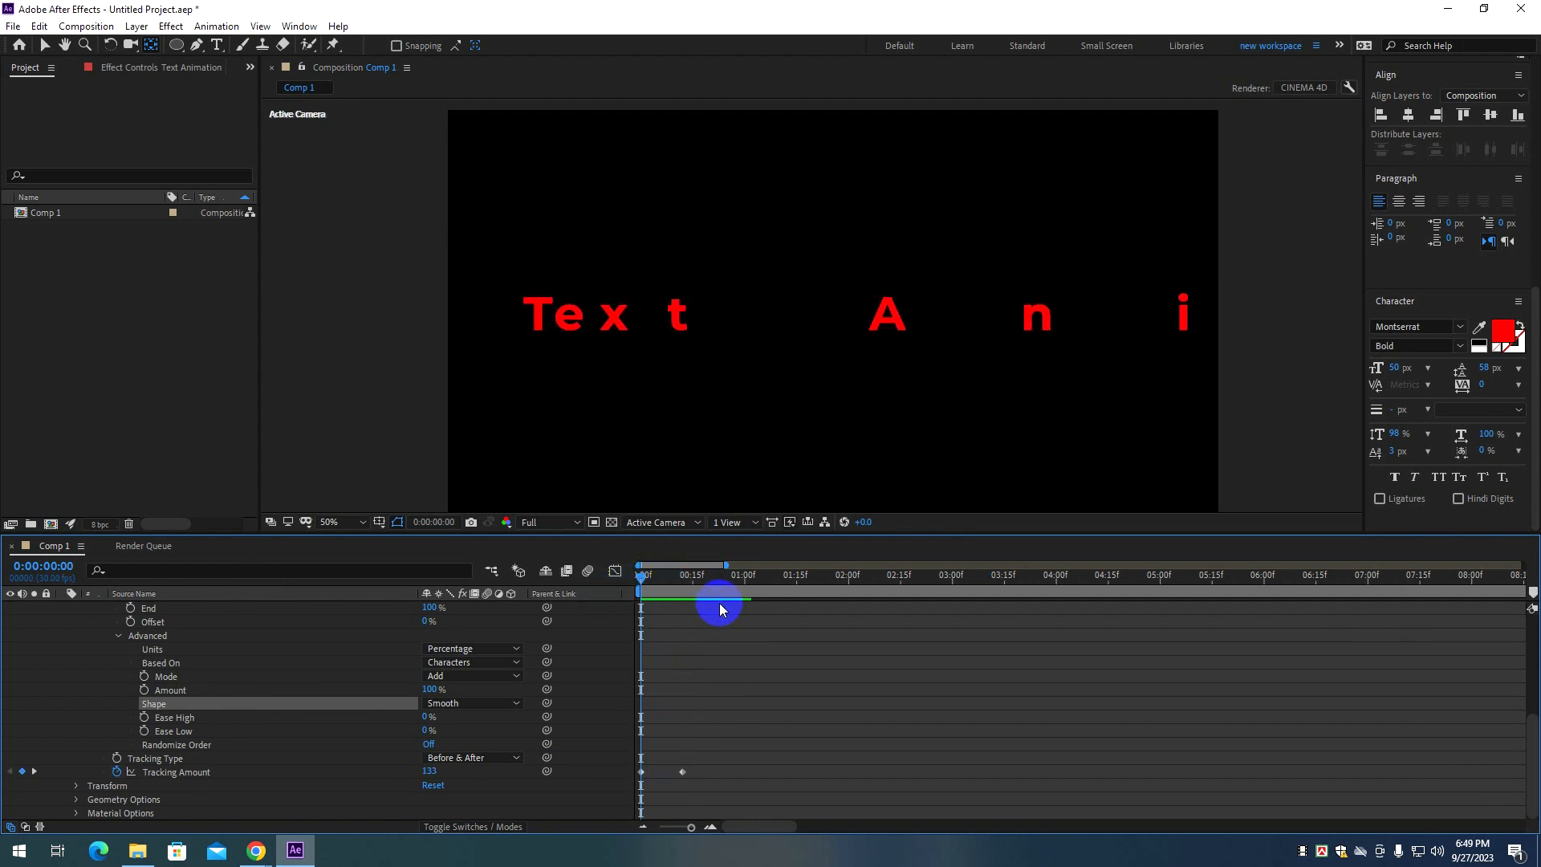
{"action": "key", "text": "space"}
{"action": "key", "text": "ctrl+z"}
{"action": "key", "text": "ctrl+z"}
{"action": "key", "text": "space"}
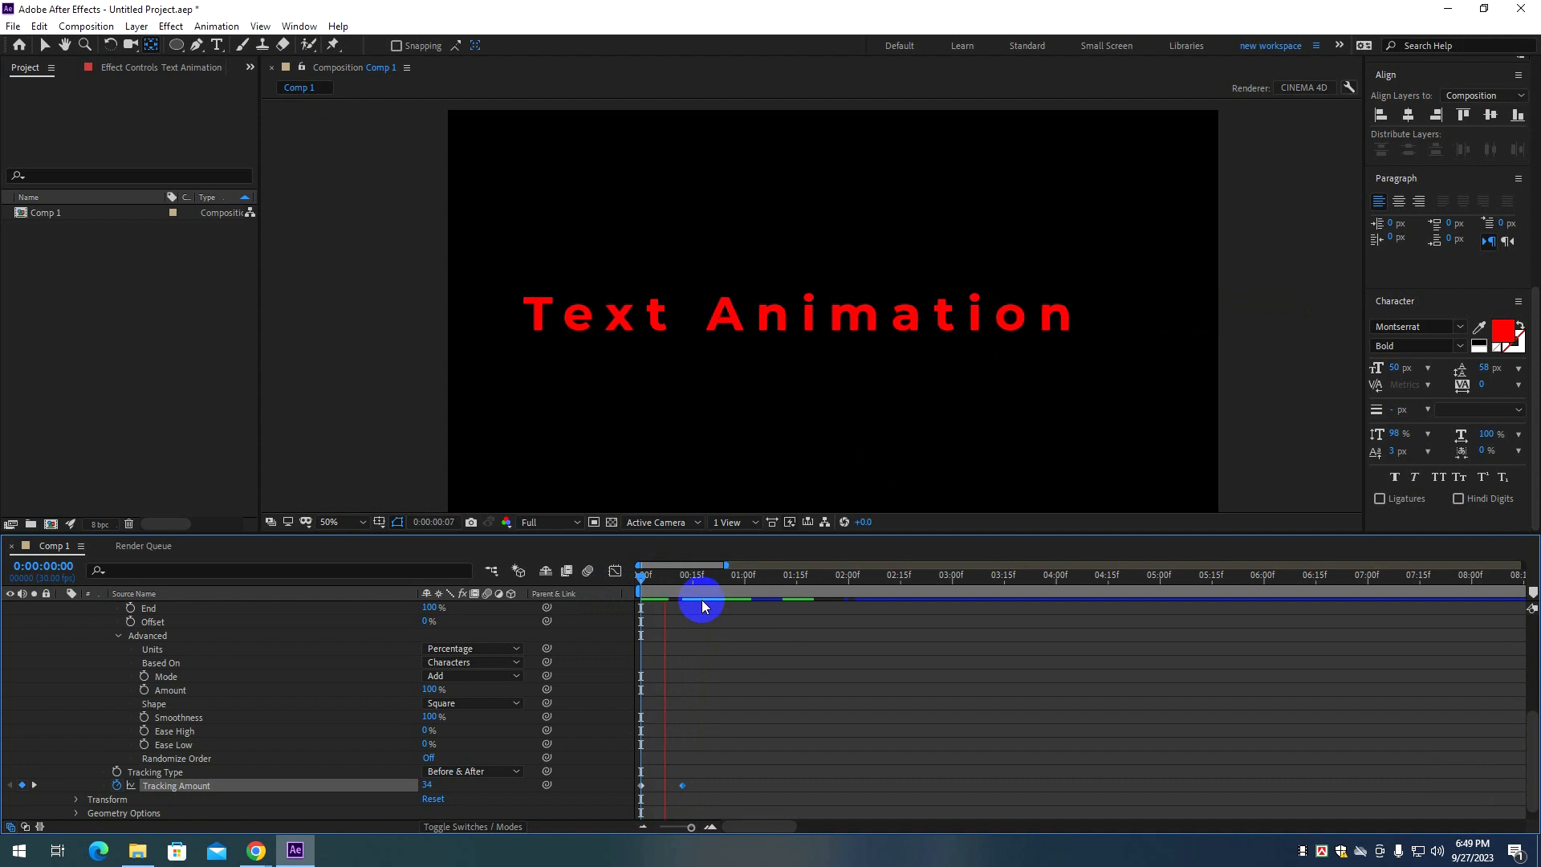
At the first frame, set the selected Tracking Amount keyframes to 50 and preview the animation.
{"action": "scroll", "coordinate": [489, 711], "scroll_direction": "down", "scroll_amount": 1}
{"action": "left_click_drag", "start_coordinate": [671, 580], "coordinate": [594, 578]}
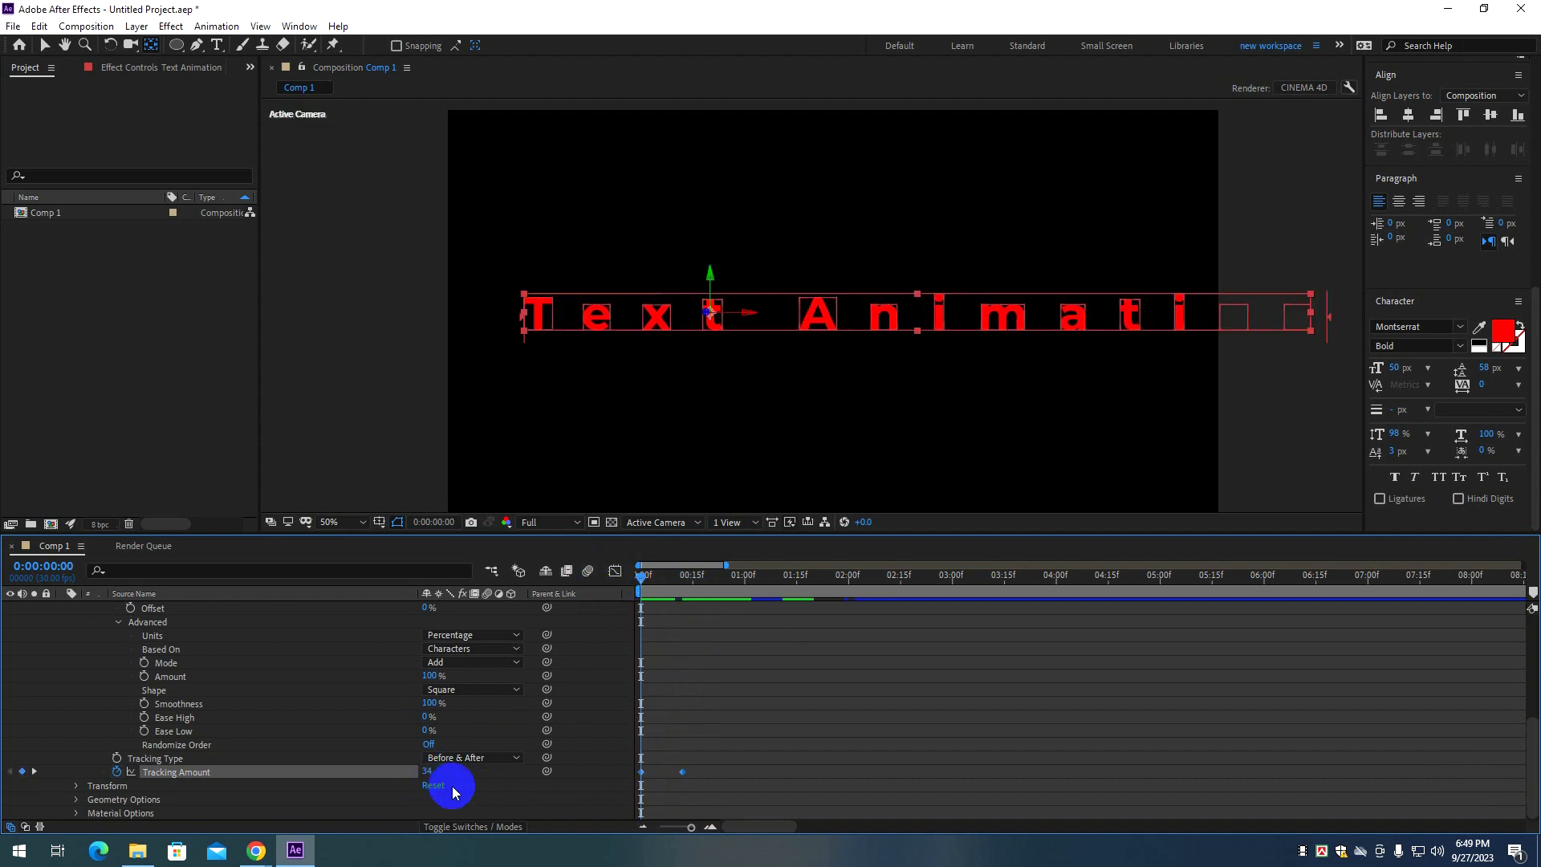
{"action": "type", "text": "50"}
{"action": "key", "text": "Return"}
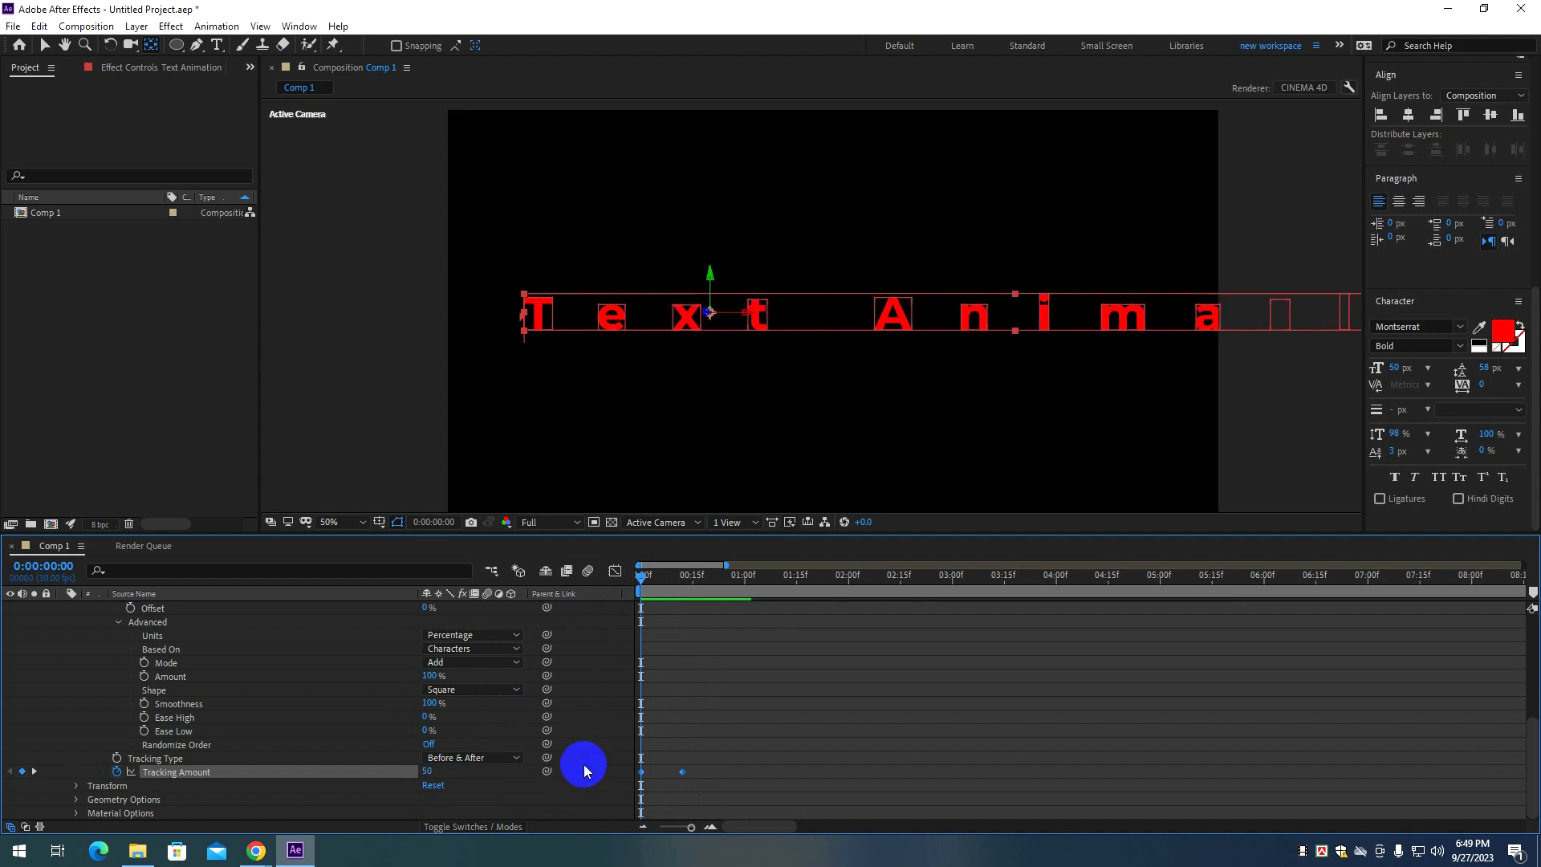
{"action": "key", "text": "space"}
{"action": "key", "text": "space"}
Set only the Tracking Amount keyframe at frame 12 to 0 and preview the animation from the start.
{"action": "left_click_drag", "start_coordinate": [642, 575], "coordinate": [683, 578]}
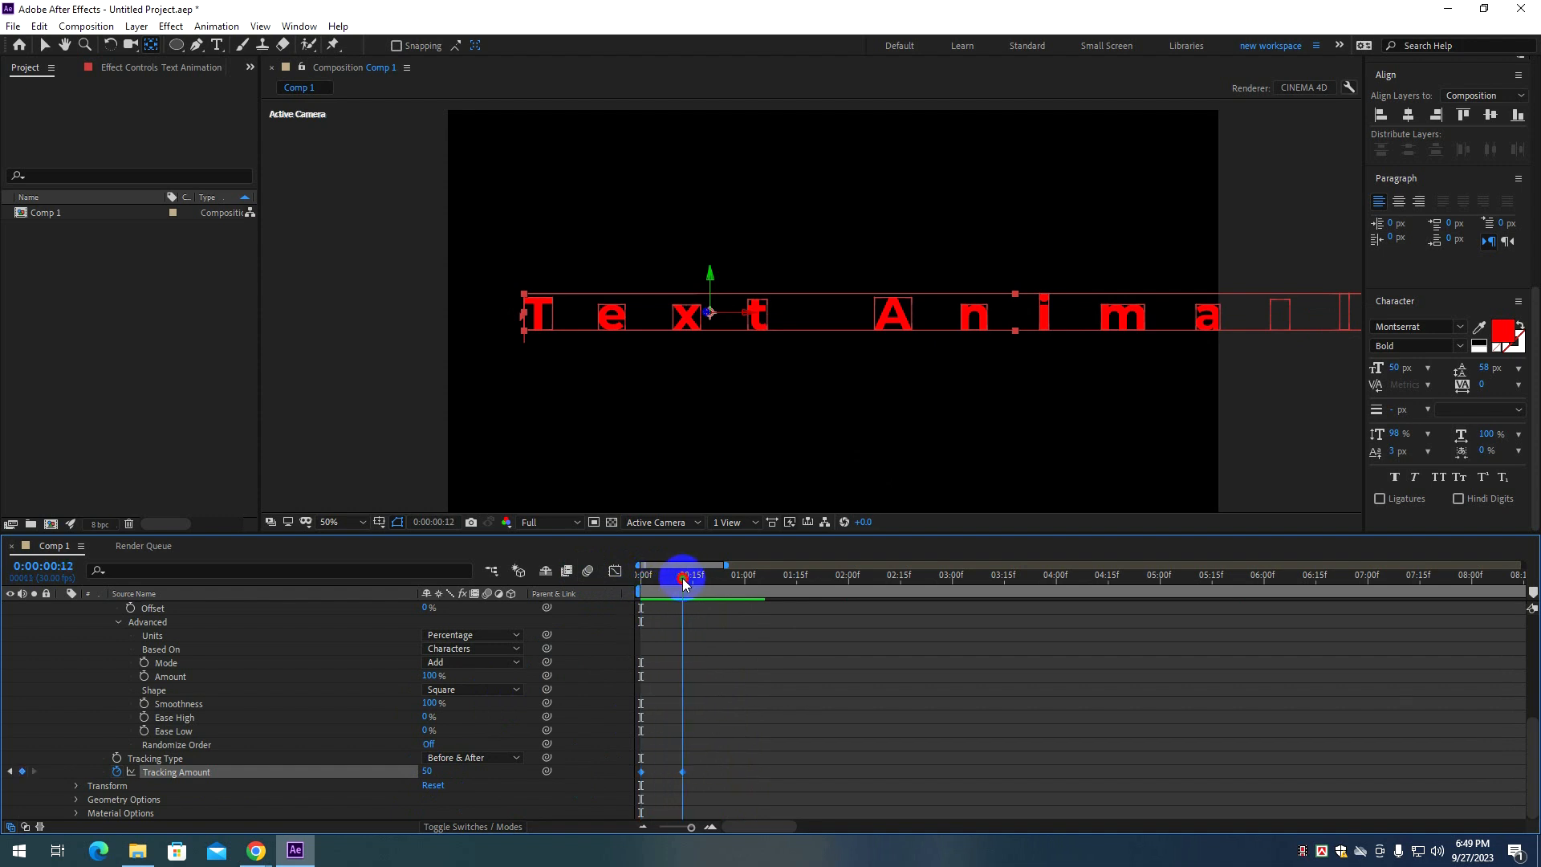
{"action": "left_click", "coordinate": [695, 780]}
{"action": "left_click", "coordinate": [683, 773]}
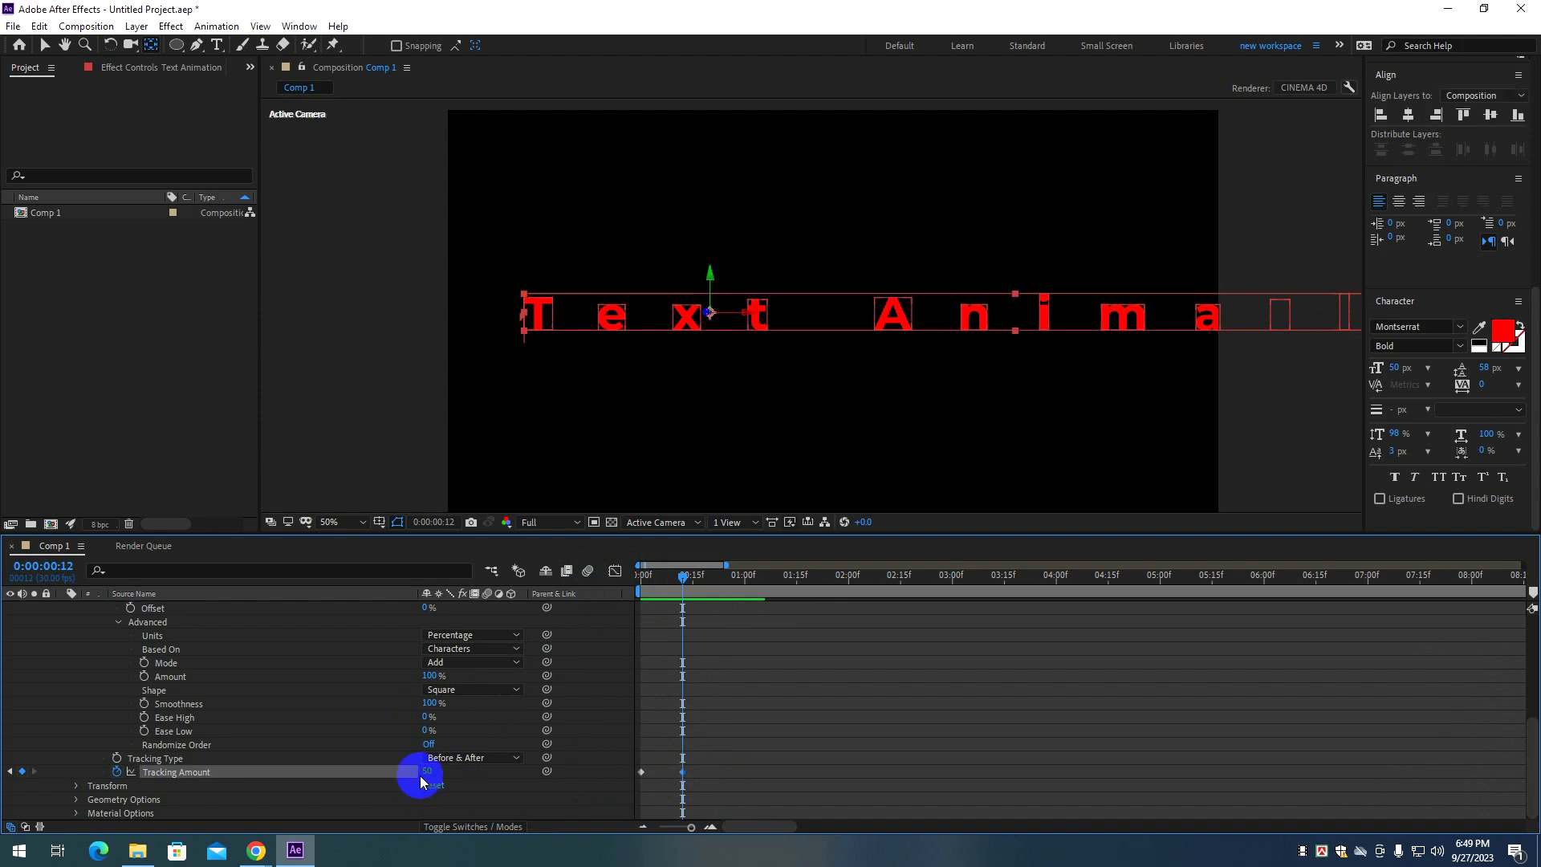
{"action": "type", "text": "0"}
{"action": "key", "text": "Return"}
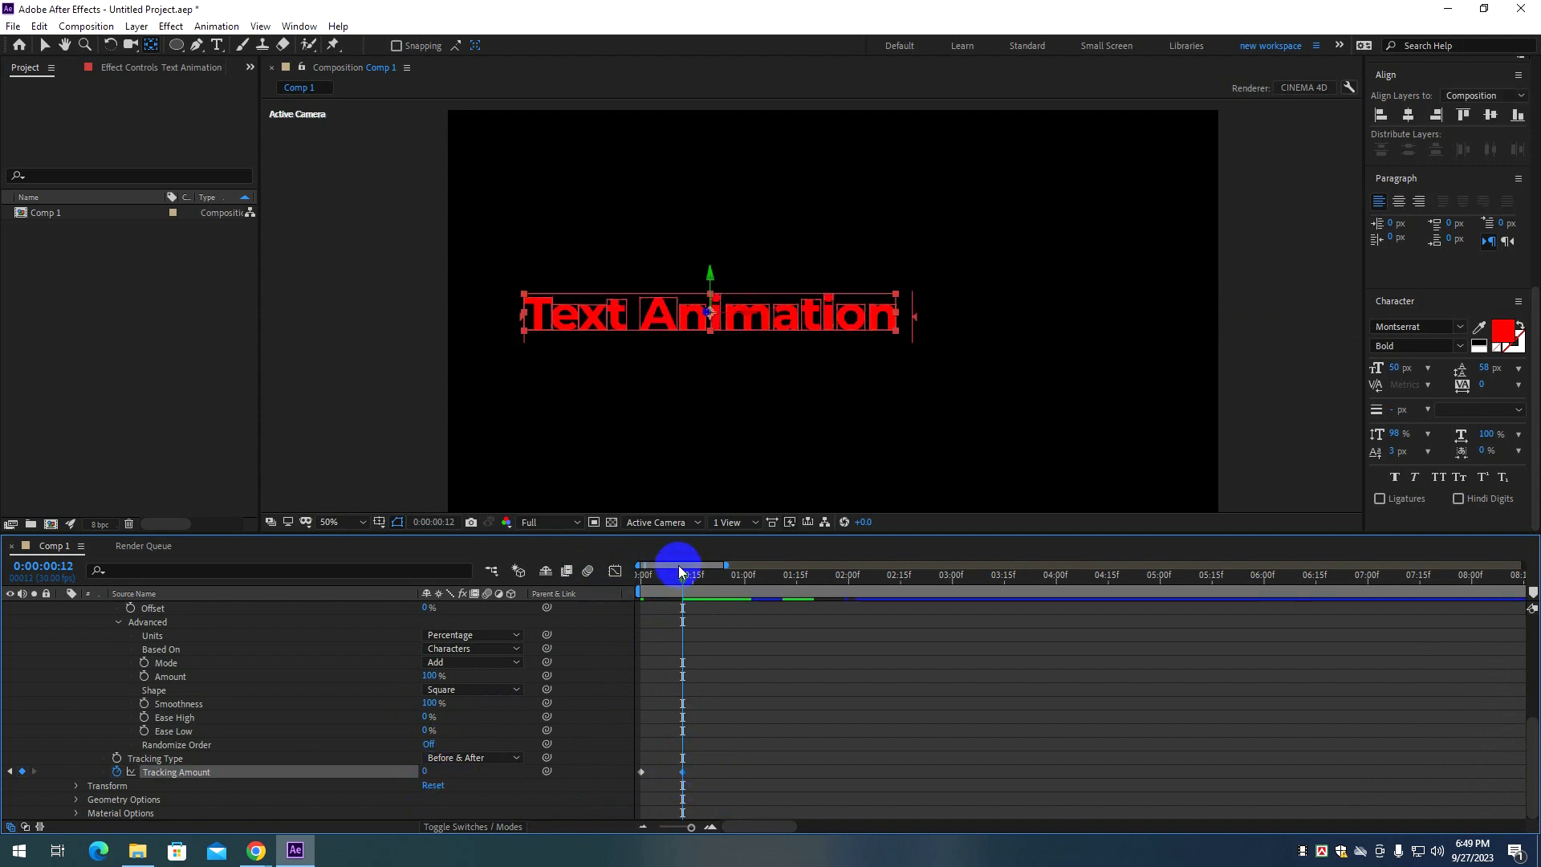
{"action": "left_click", "coordinate": [638, 574]}
{"action": "key", "text": "space"}
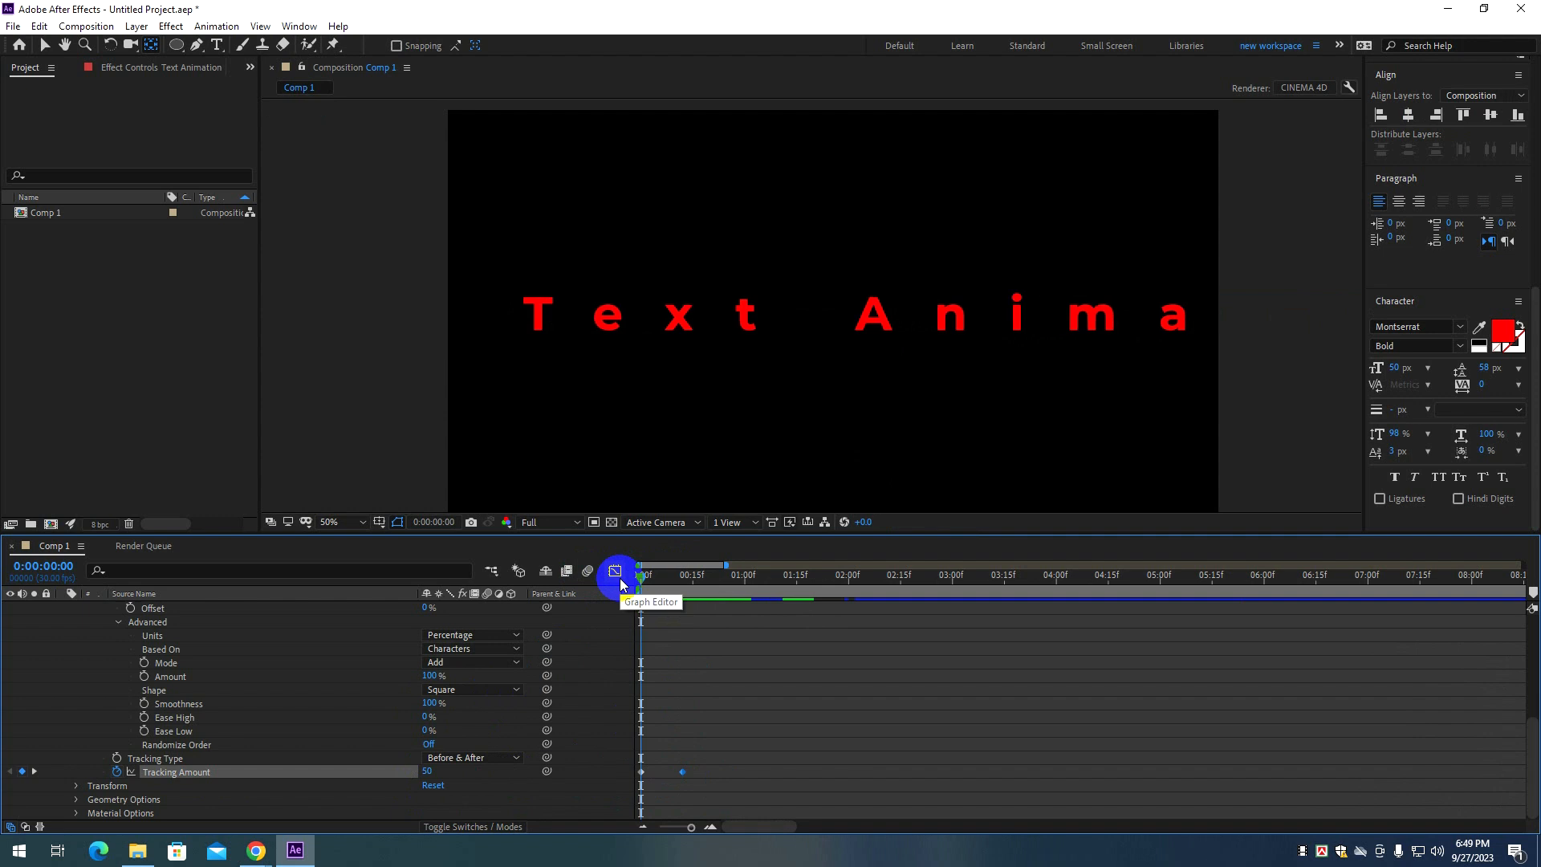
{"action": "key", "text": "space"}
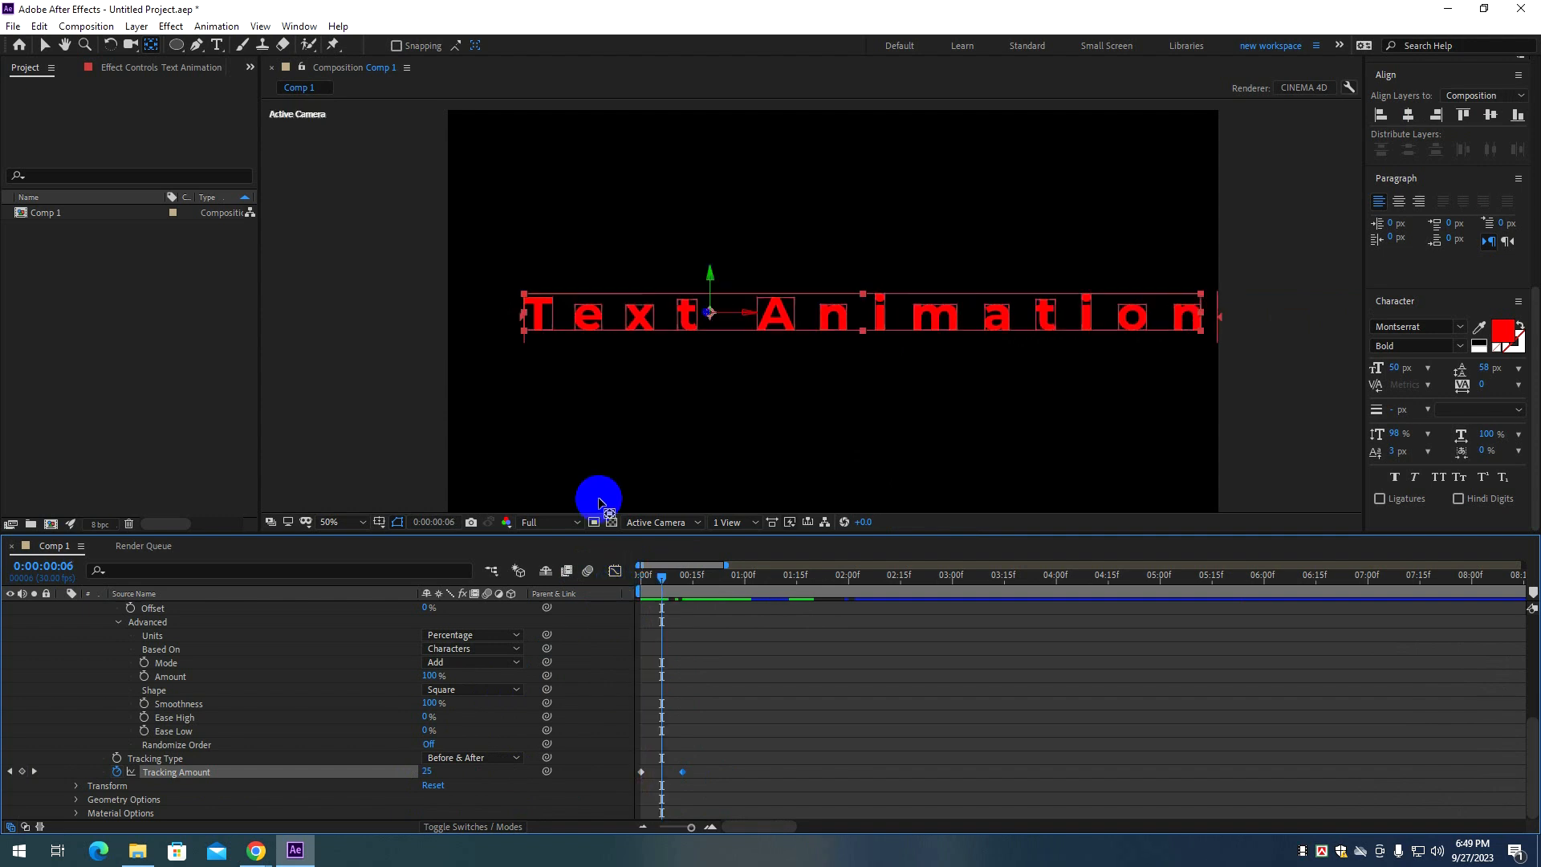
Move the text layer's anchor point onto the letter A and turn off 3D for the layer.
{"action": "left_click", "coordinate": [525, 315]}
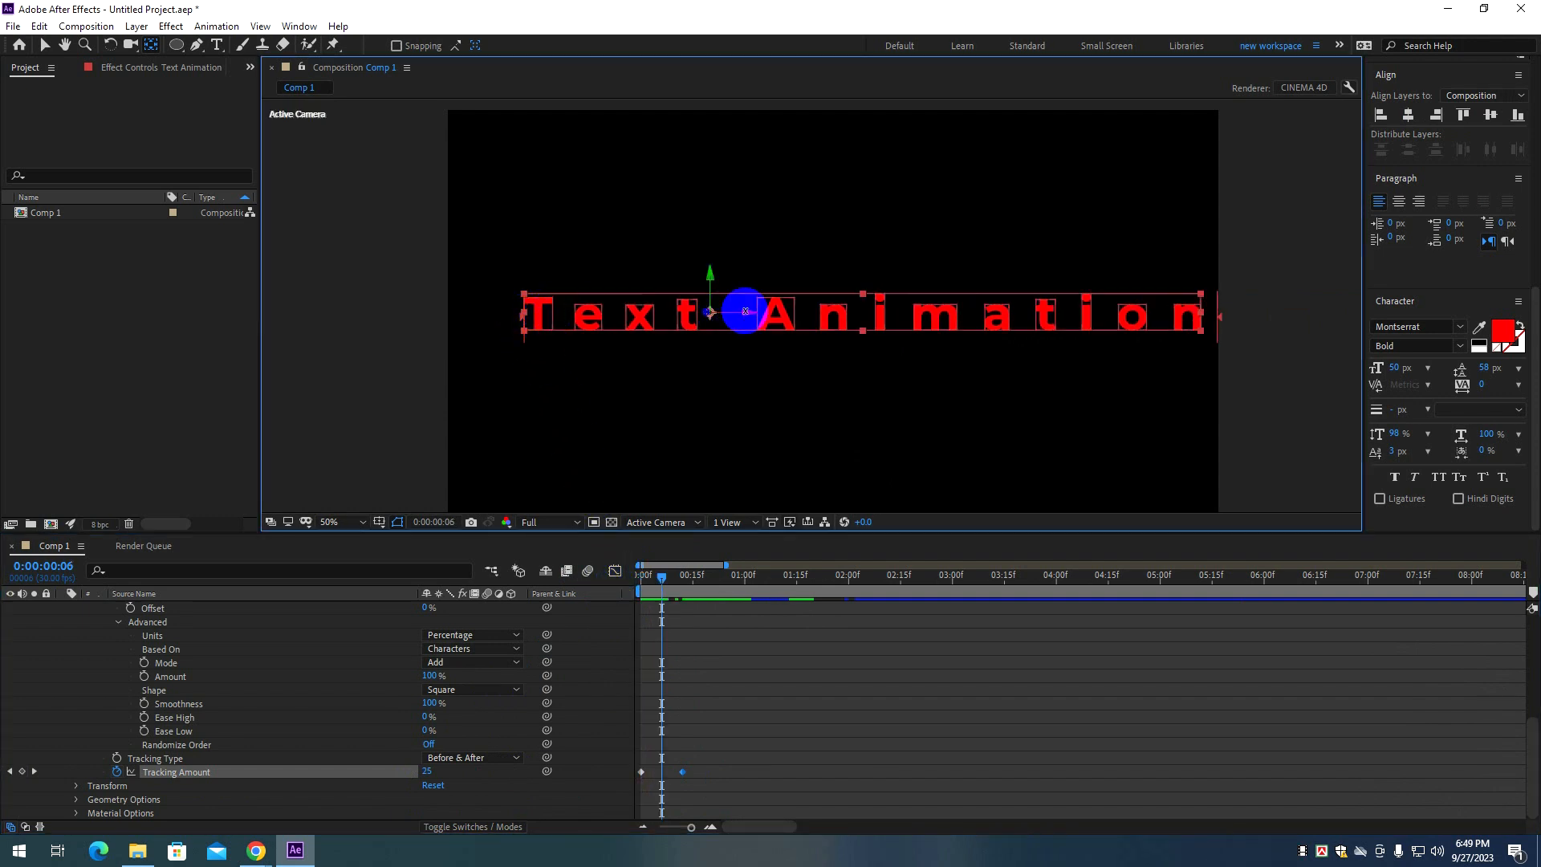
{"action": "left_click_drag", "start_coordinate": [712, 313], "coordinate": [766, 316]}
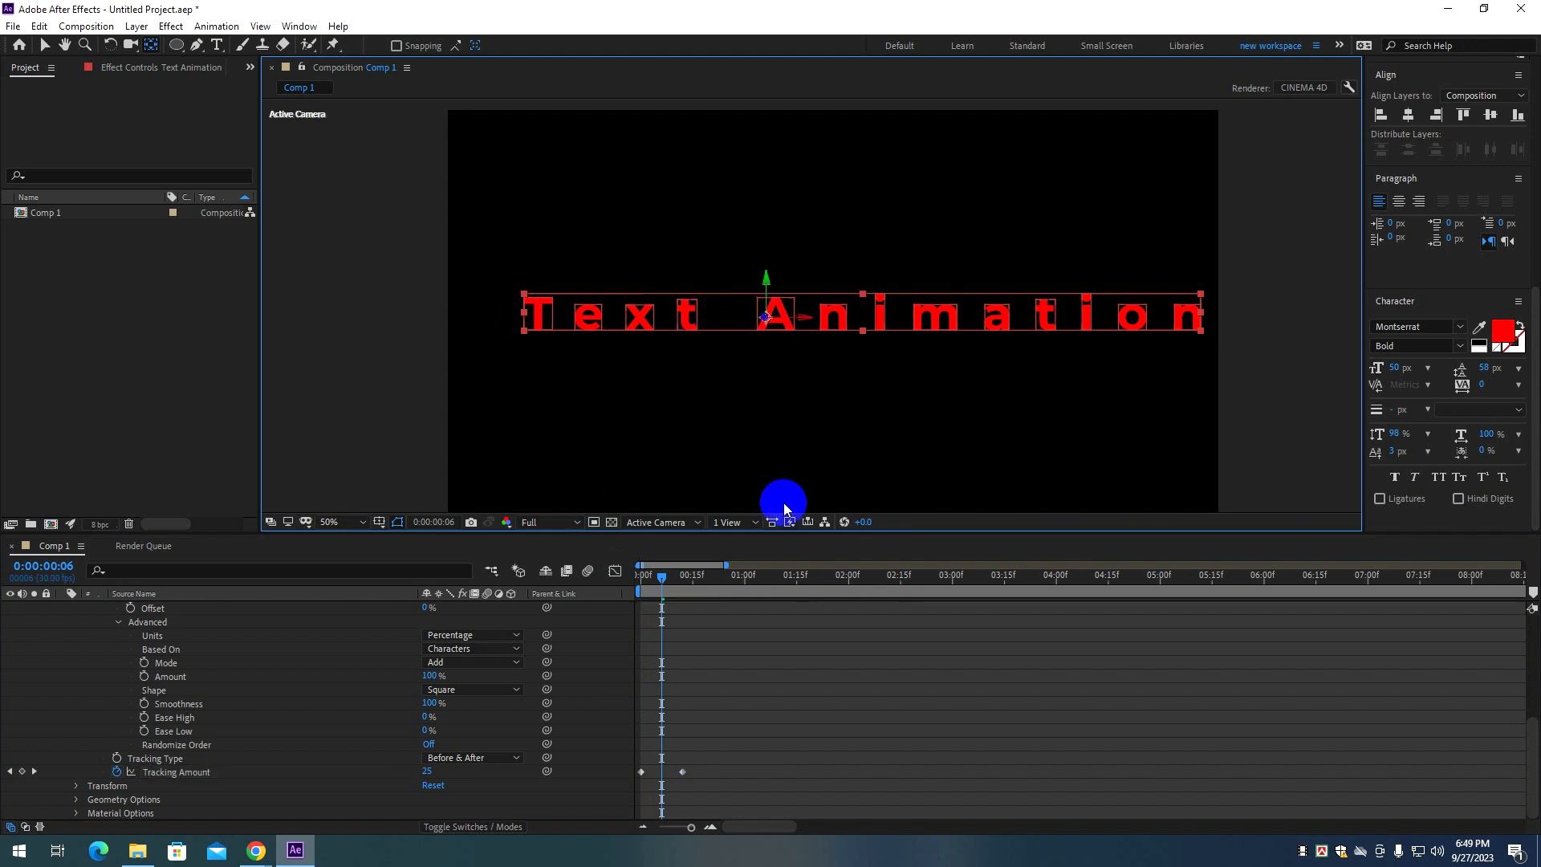
{"action": "scroll", "coordinate": [530, 691], "scroll_direction": "up", "scroll_amount": 5}
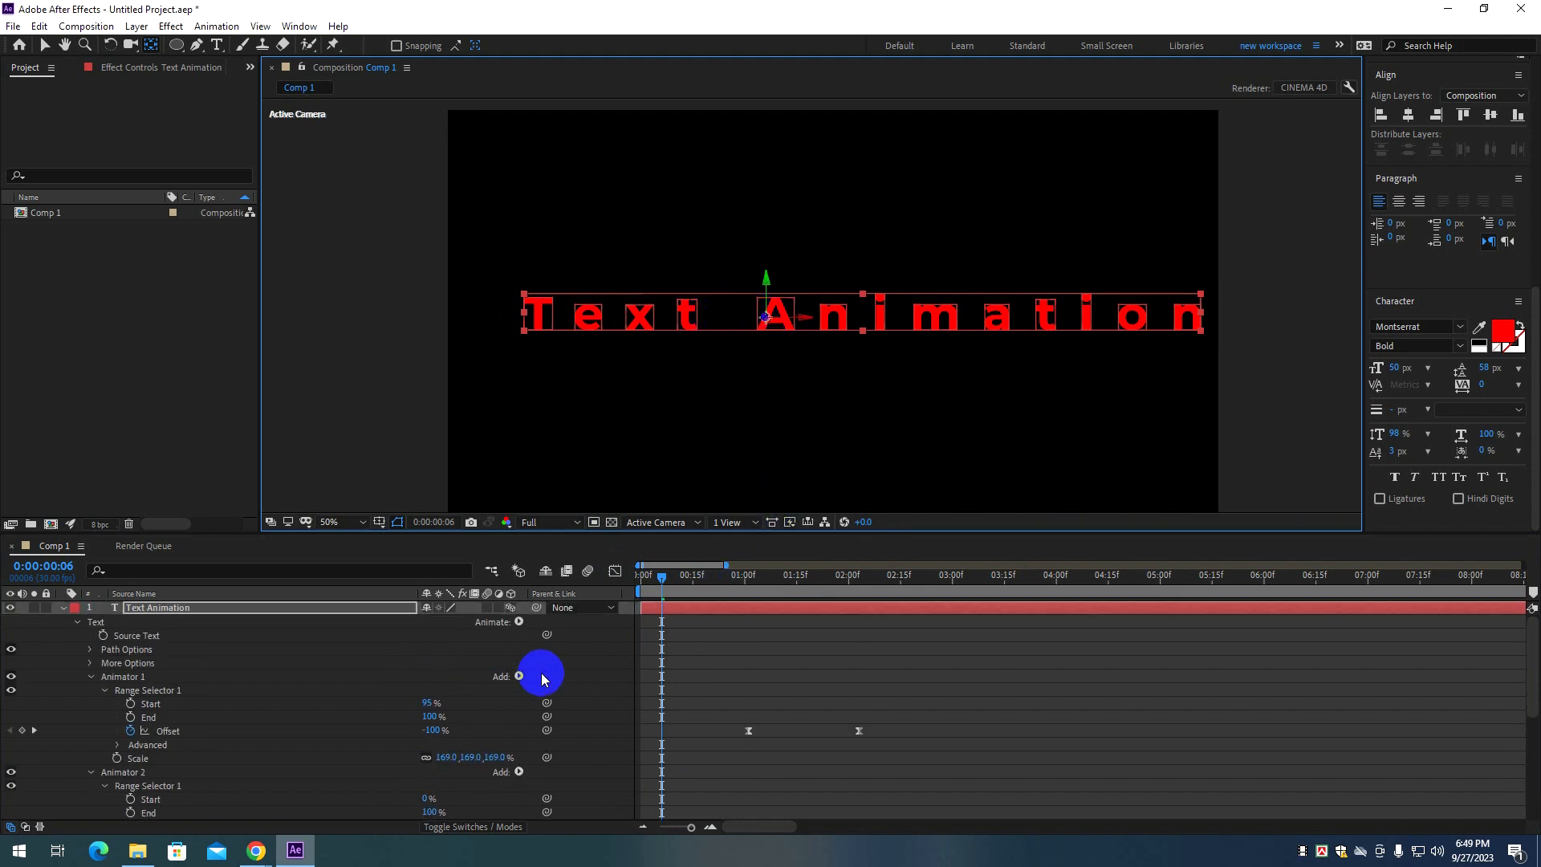
{"action": "left_click", "coordinate": [512, 610]}
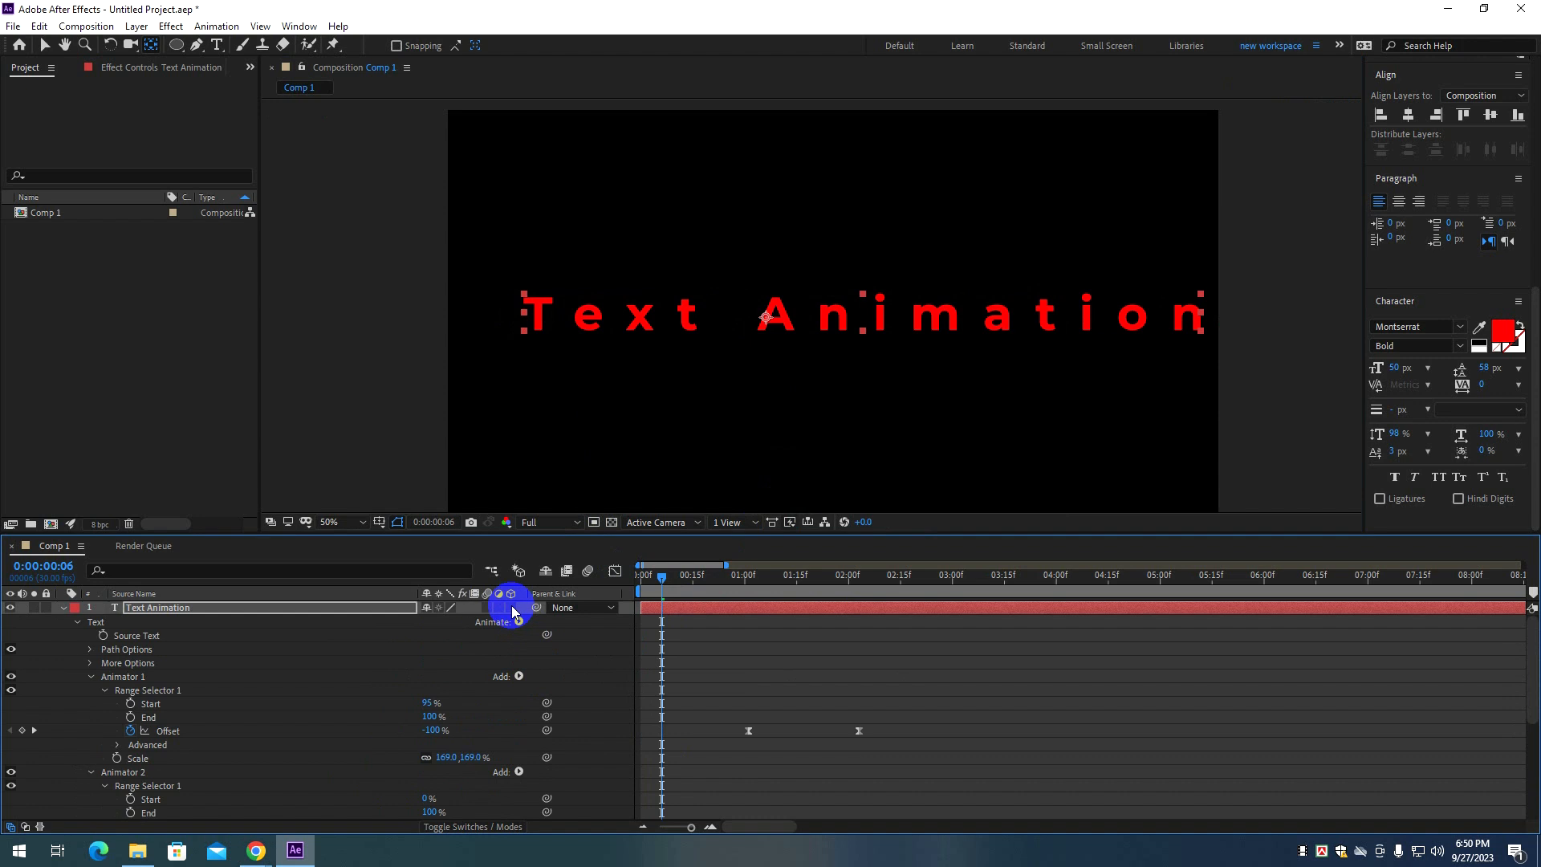
Return to the first frame and center the anchor point within the spread-out text.
{"action": "left_click", "coordinate": [668, 575]}
{"action": "left_click_drag", "start_coordinate": [663, 581], "coordinate": [613, 601]}
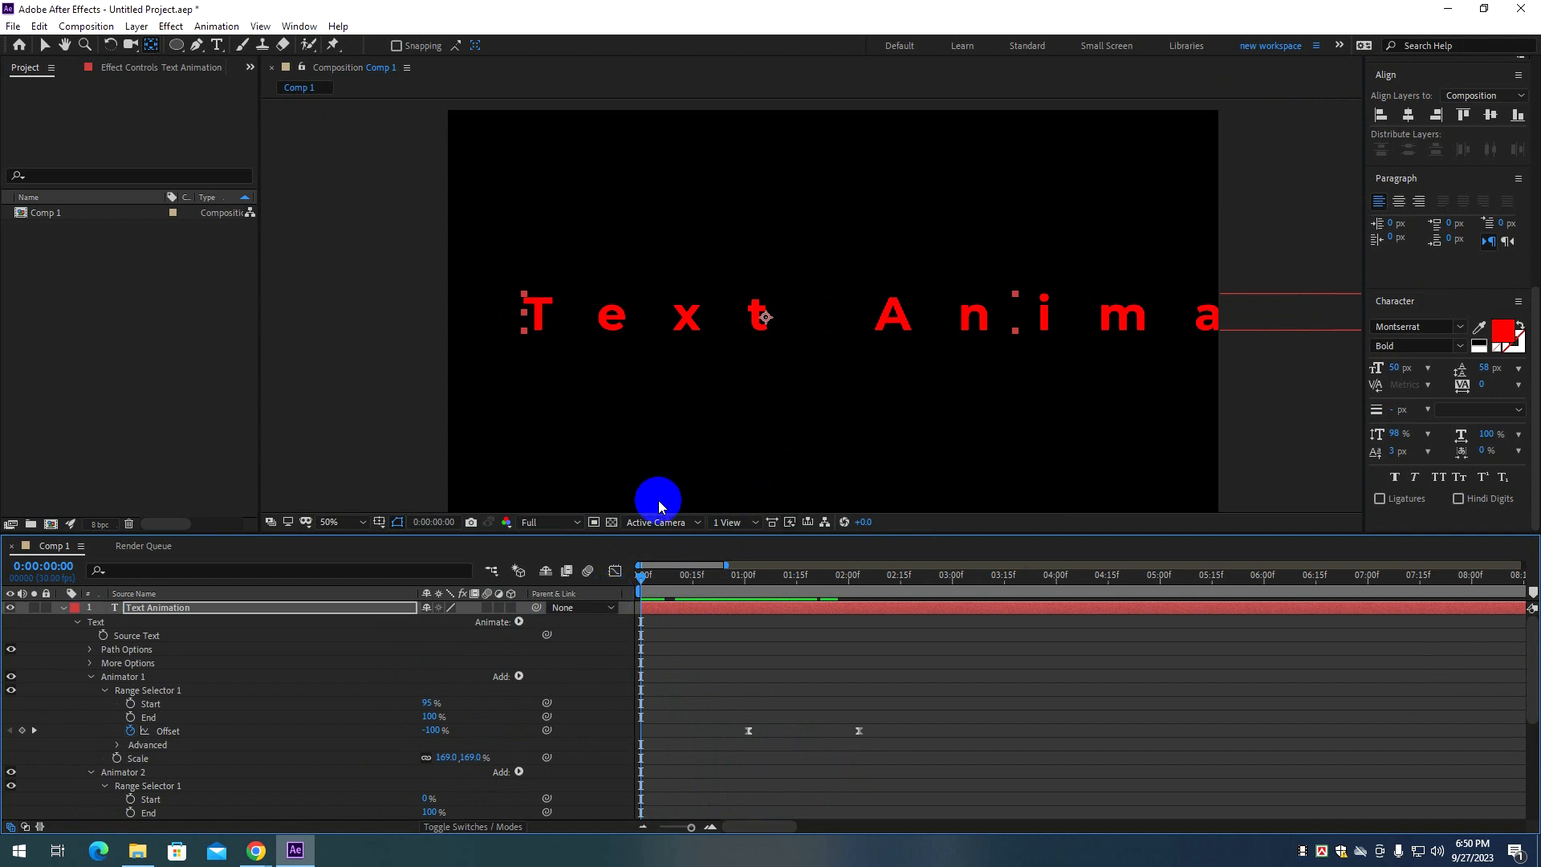
{"action": "key", "text": "comma"}
{"action": "key", "text": "comma"}
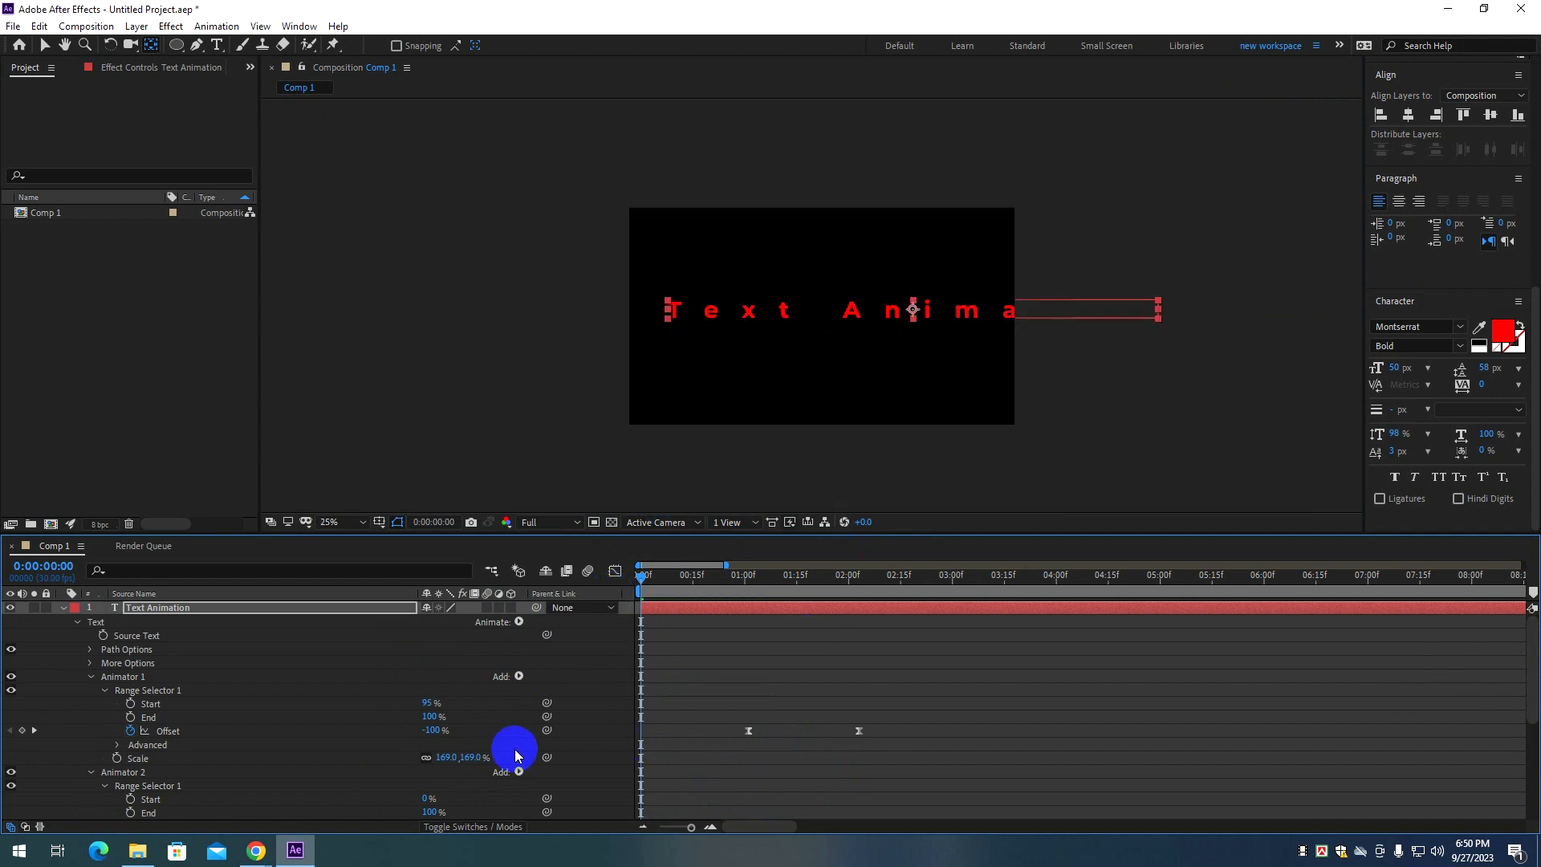
Collapse Animator 2's range selector and raise its Tracking Amount to 66 at the first frame.
{"action": "scroll", "coordinate": [516, 755], "scroll_direction": "down", "scroll_amount": 3}
{"action": "scroll", "coordinate": [506, 752], "scroll_direction": "down", "scroll_amount": 2}
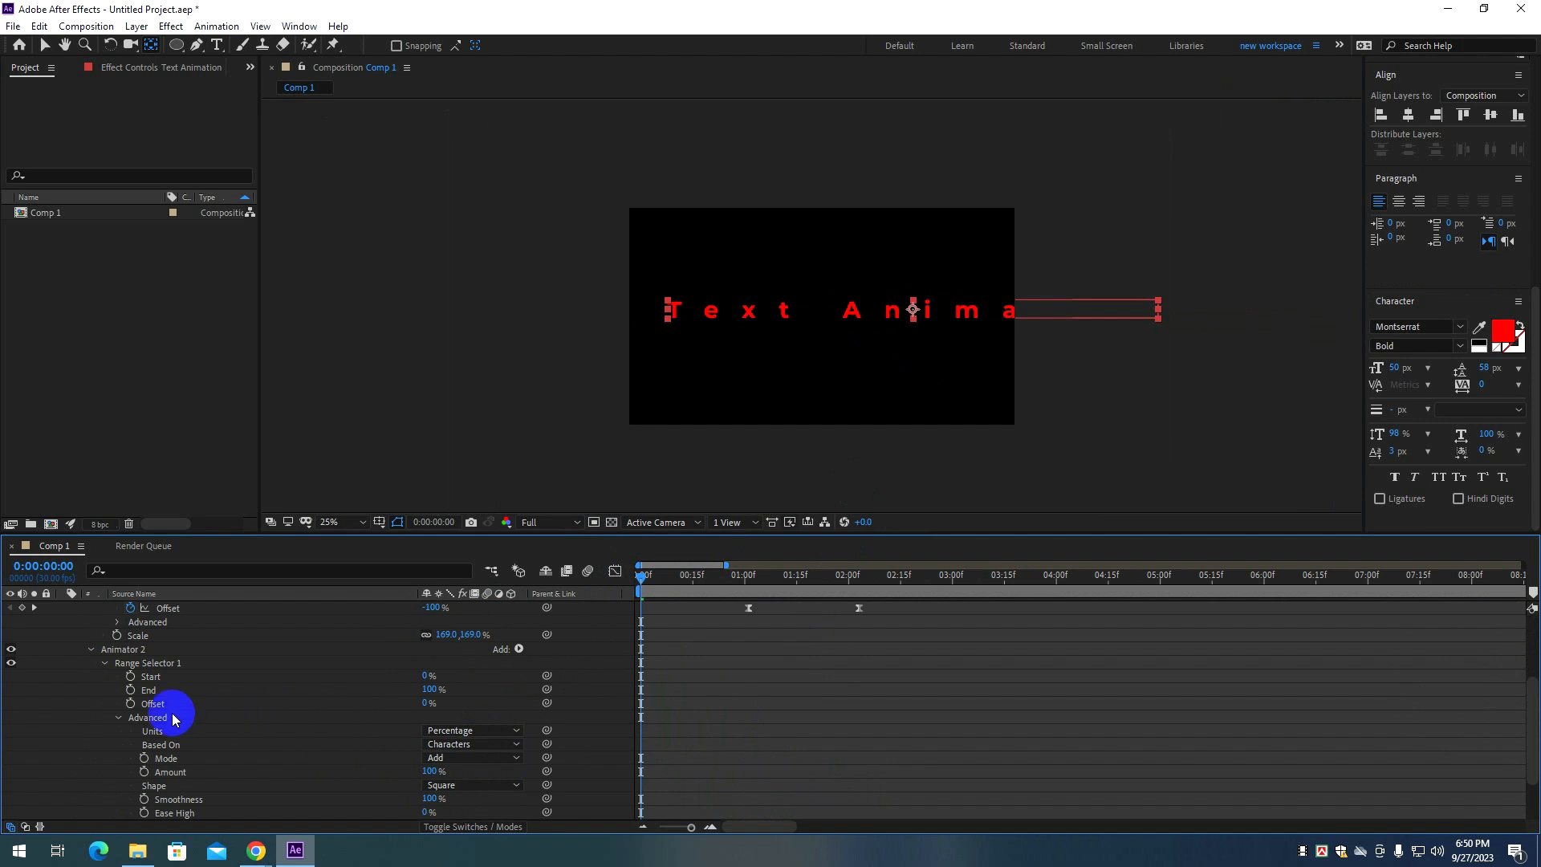
{"action": "left_click", "coordinate": [105, 666]}
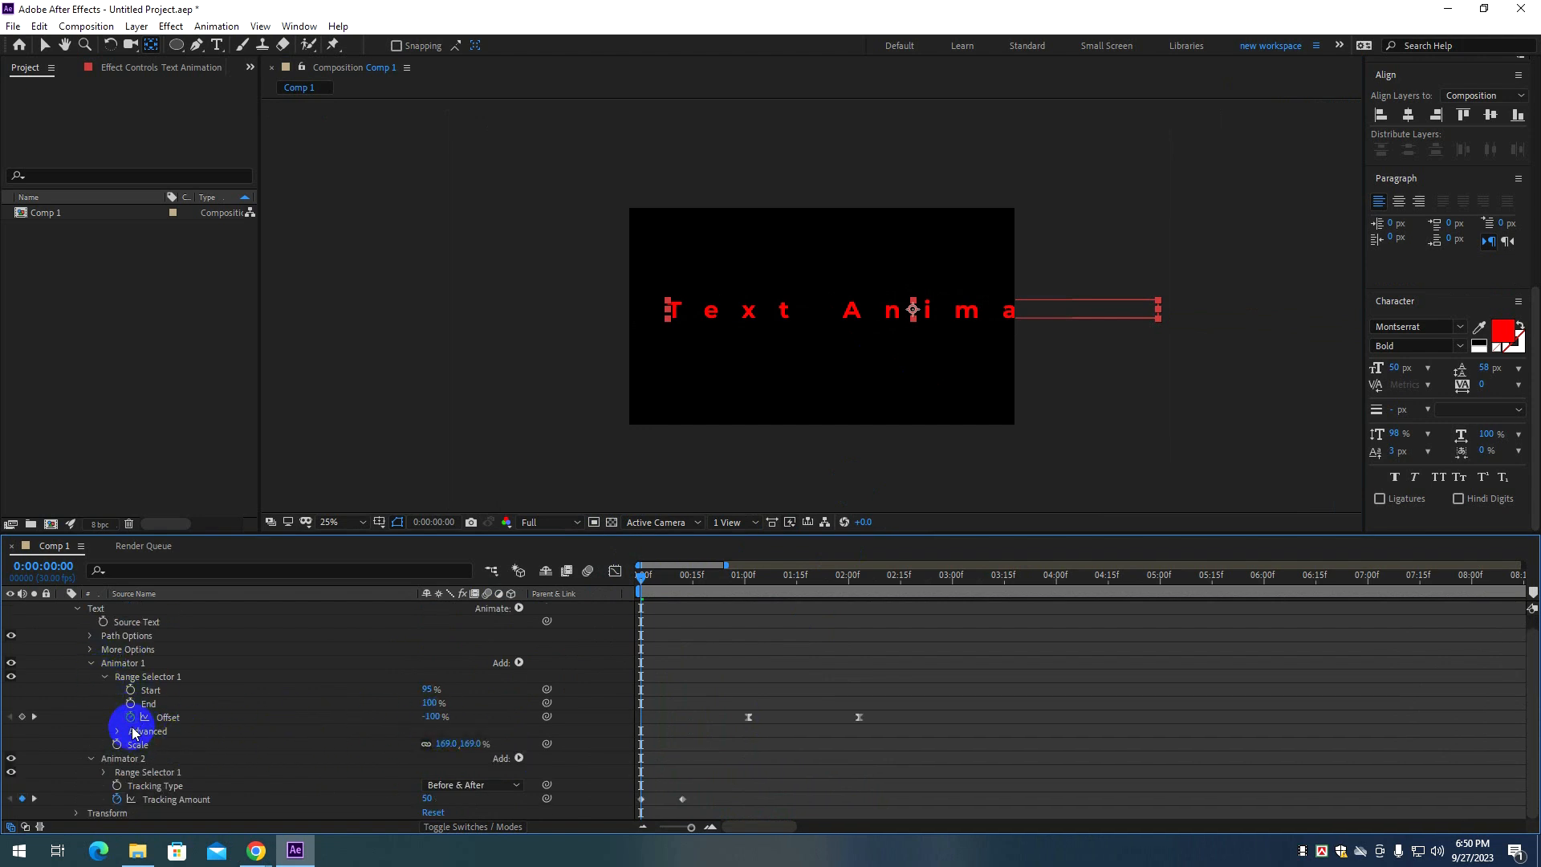
{"action": "scroll", "coordinate": [135, 730], "scroll_direction": "up", "scroll_amount": 1}
{"action": "left_click", "coordinate": [132, 693]}
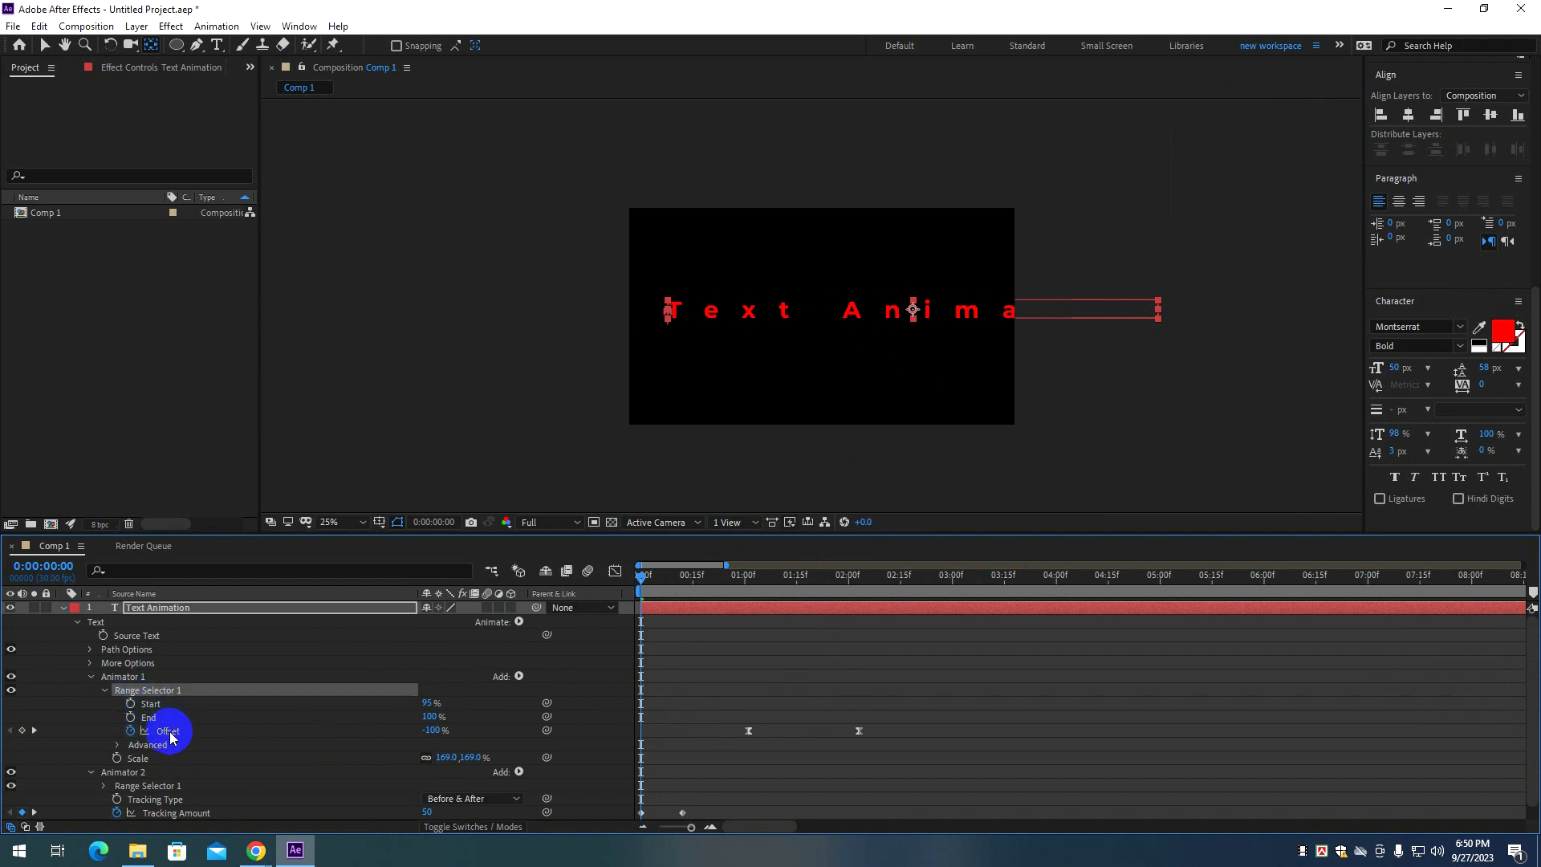
{"action": "scroll", "coordinate": [173, 750], "scroll_direction": "down", "scroll_amount": 1}
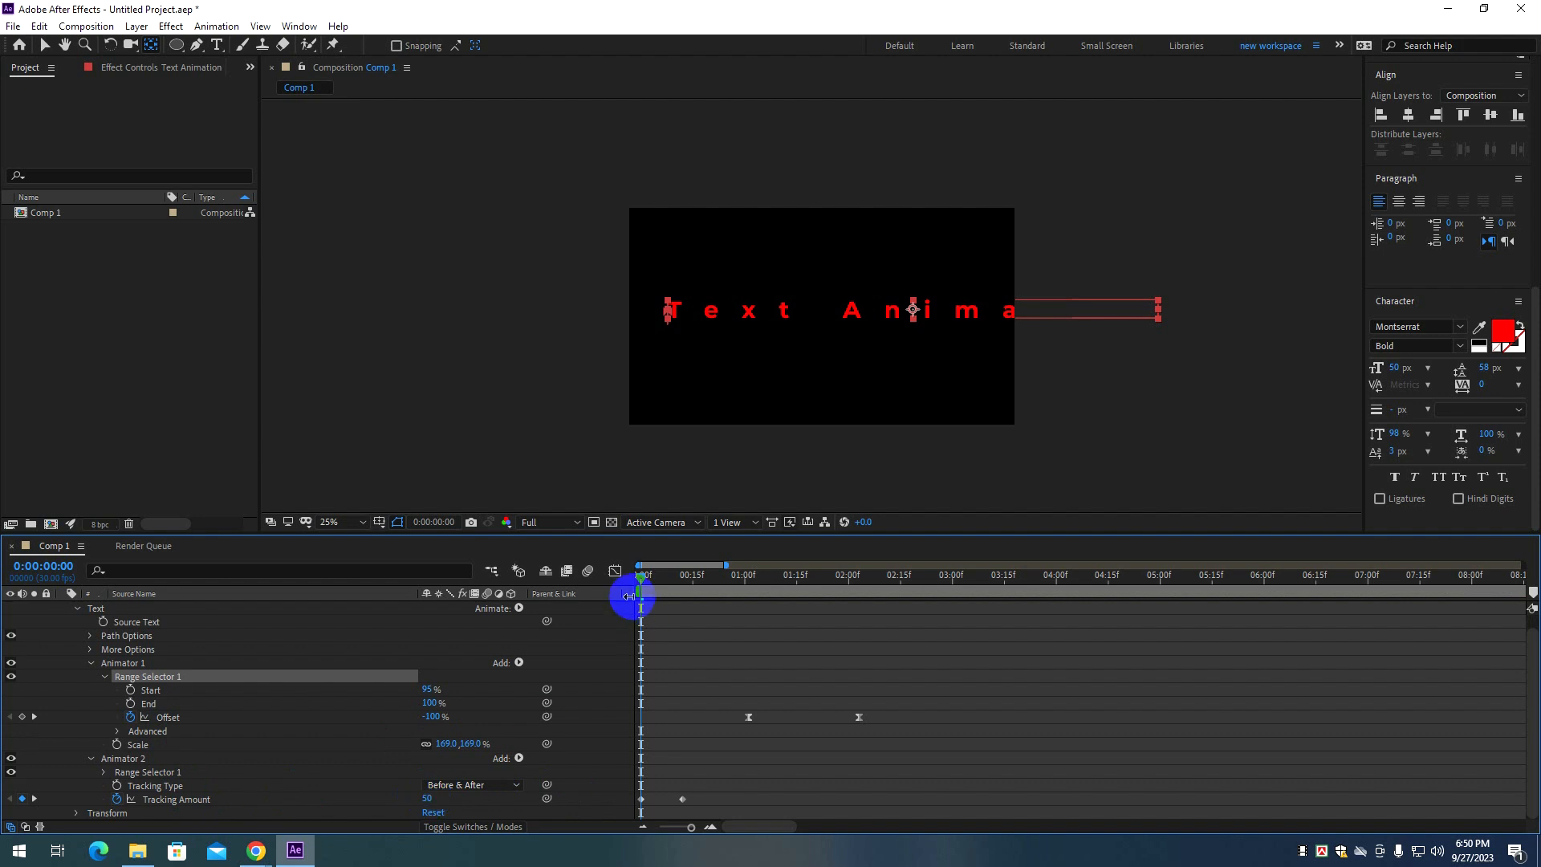
{"action": "mouse_move", "coordinate": [648, 584]}
{"action": "left_mouse_down"}
{"action": "mouse_move", "coordinate": [698, 578]}
{"action": "mouse_move", "coordinate": [619, 585]}
{"action": "left_mouse_up"}
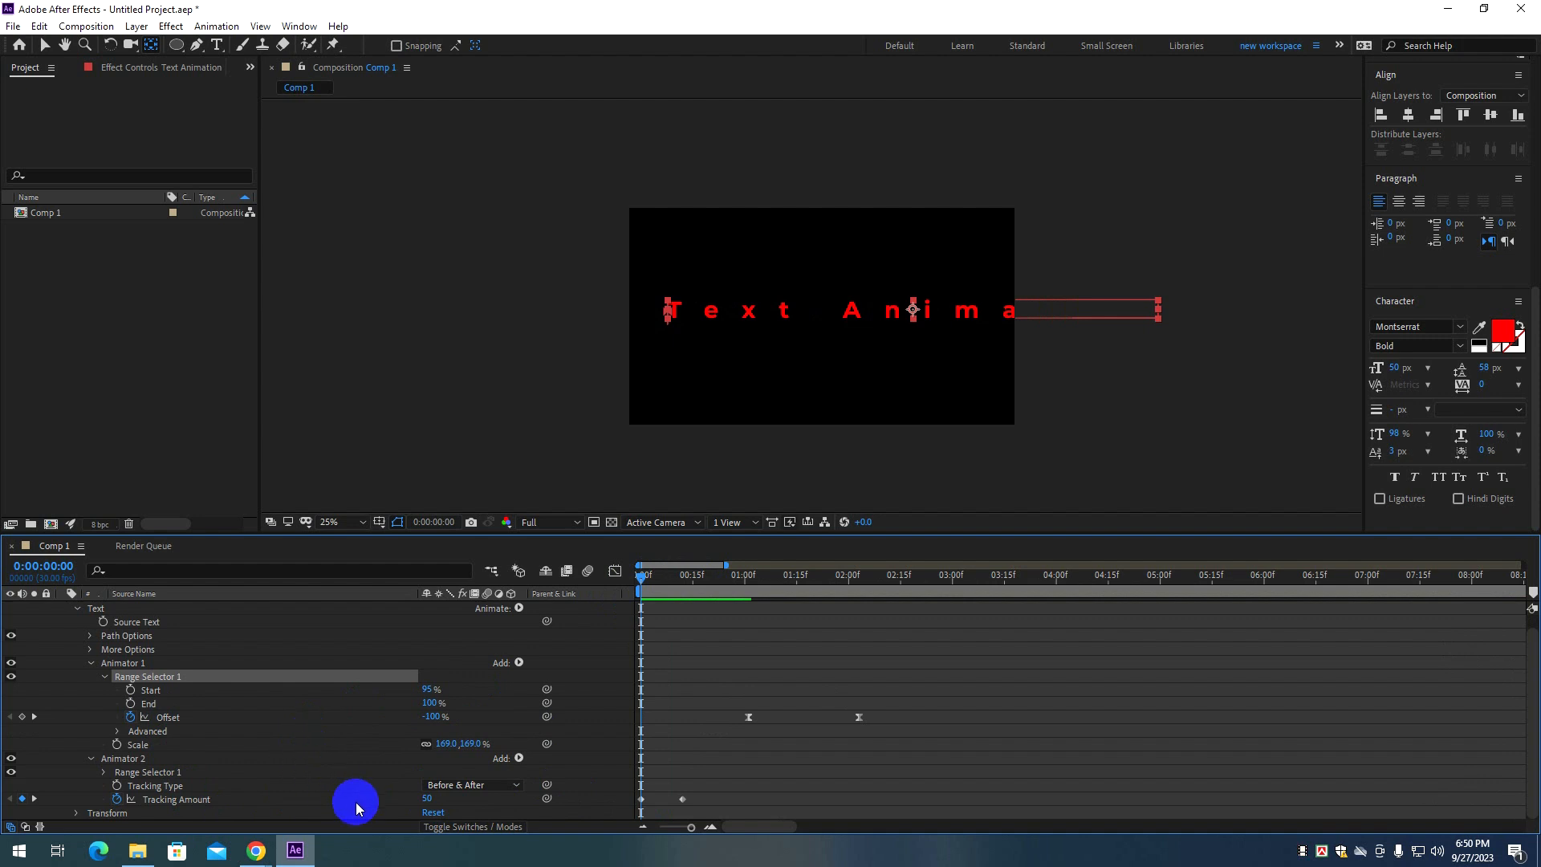
{"action": "left_click_drag", "start_coordinate": [426, 798], "coordinate": [441, 797]}
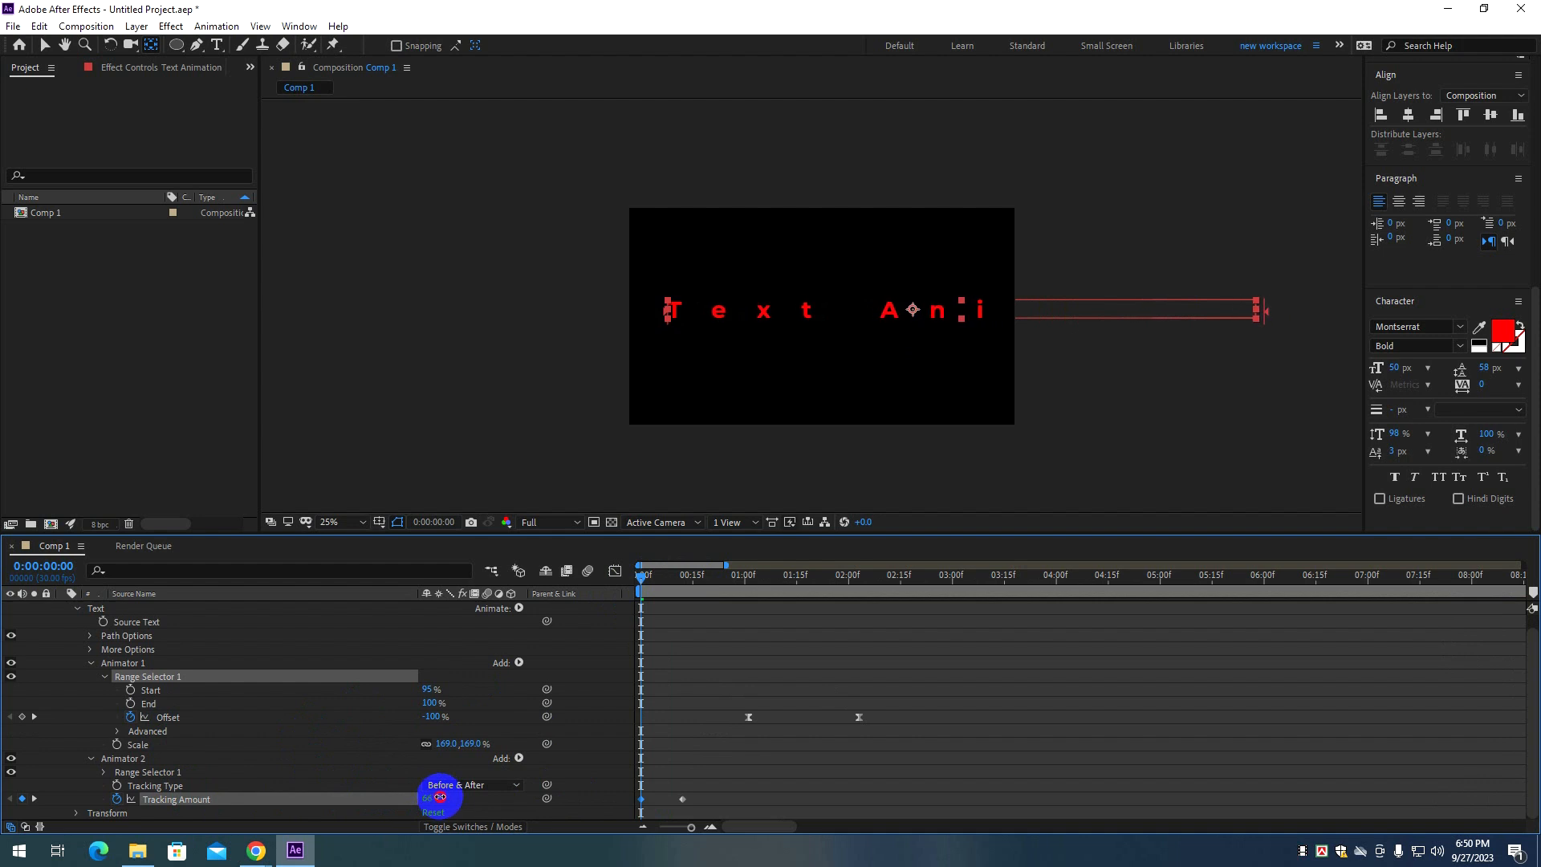
{"action": "left_click_drag", "start_coordinate": [440, 797], "coordinate": [439, 797]}
{"action": "mouse_move", "coordinate": [1484, 389]}
{"action": "left_mouse_down"}
{"action": "mouse_move", "coordinate": [1530, 375]}
{"action": "mouse_move", "coordinate": [1513, 381]}
{"action": "left_mouse_up"}
{"action": "key", "text": "ctrl+z"}
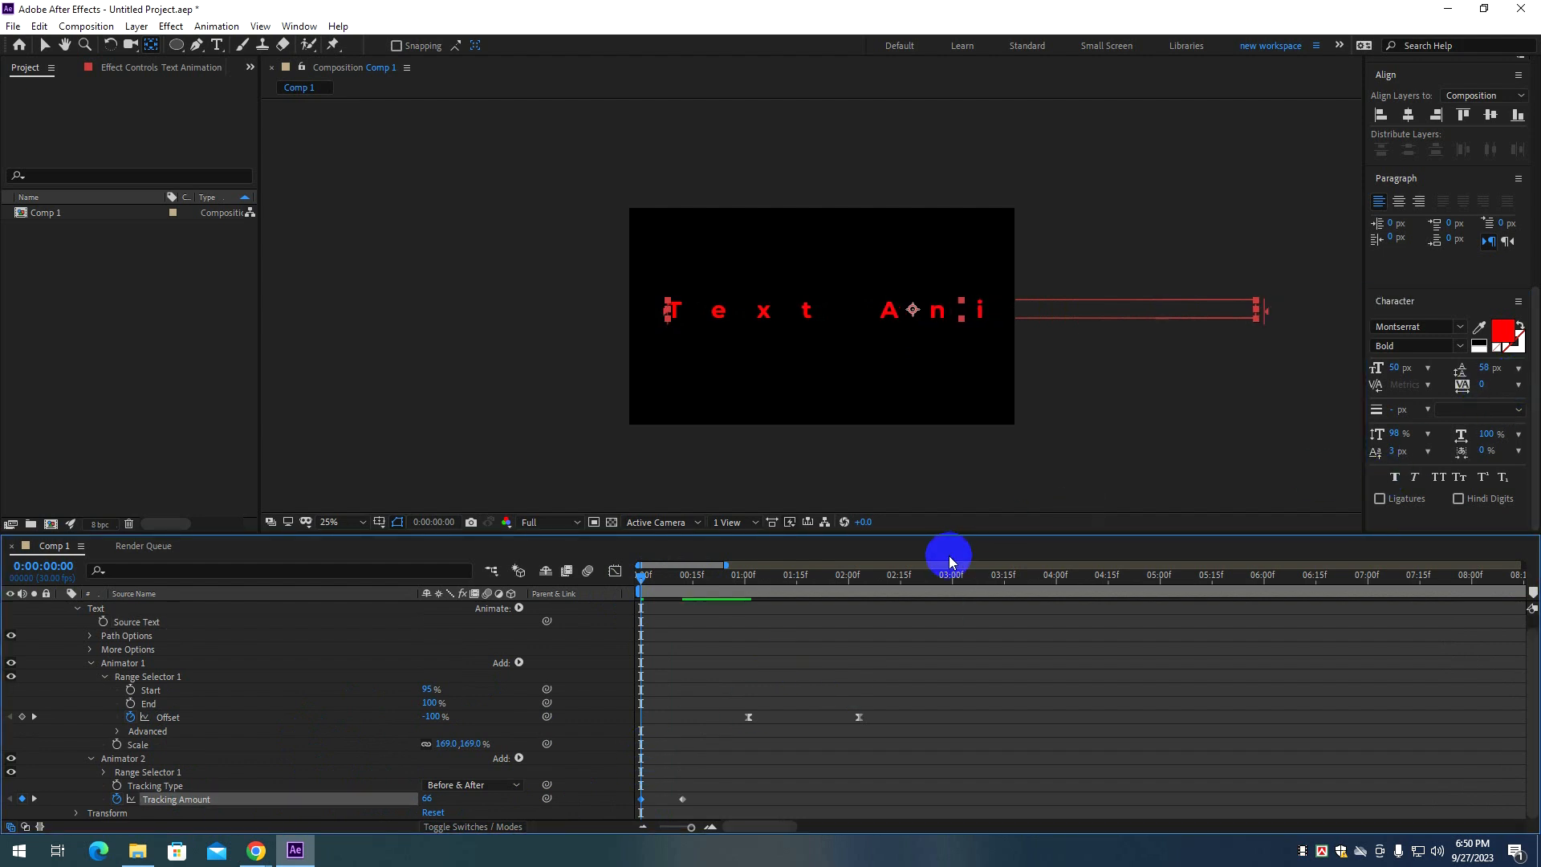
Turn 3D back on for the text layer and return to the first frame.
{"action": "left_click_drag", "start_coordinate": [720, 579], "coordinate": [651, 591]}
{"action": "scroll", "coordinate": [522, 639], "scroll_direction": "up", "scroll_amount": 1}
{"action": "left_click", "coordinate": [512, 608]}
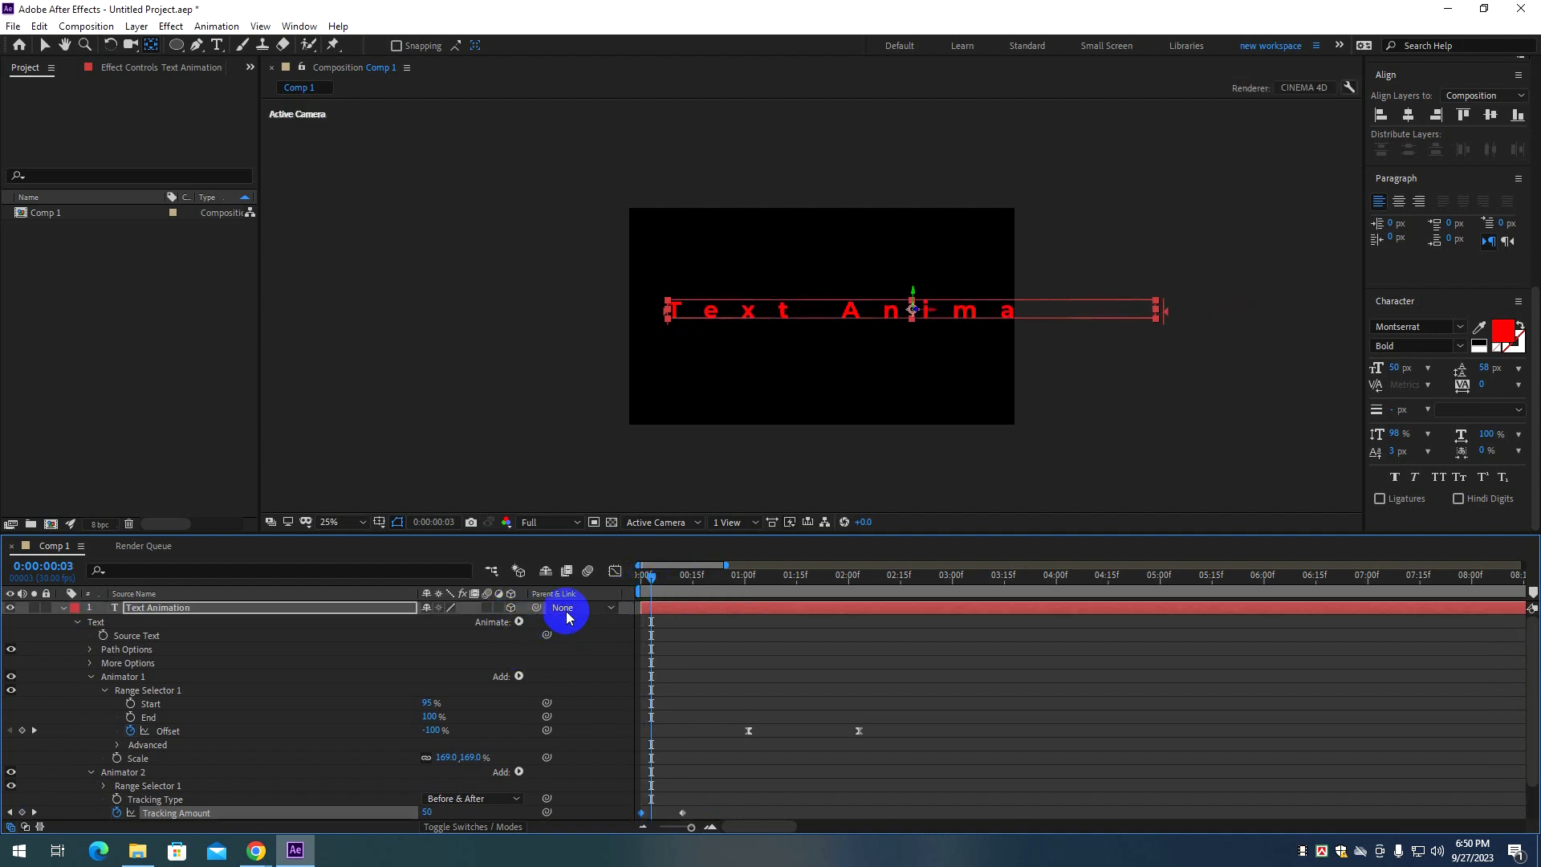
{"action": "left_click_drag", "start_coordinate": [656, 584], "coordinate": [631, 602]}
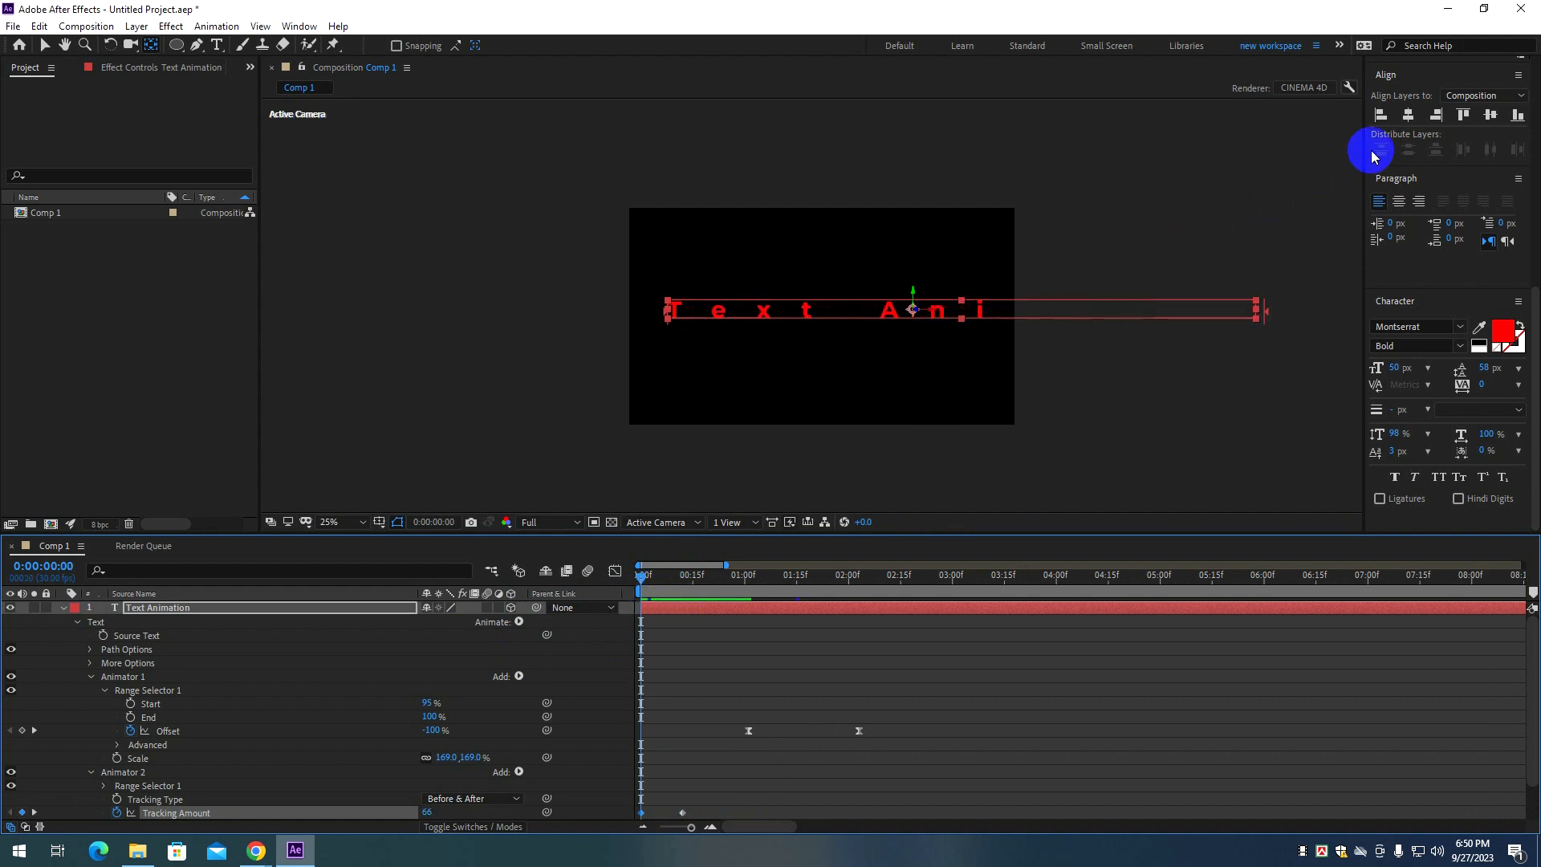
Try to center the text layer horizontally in the composition, and switch to the Selection tool.
{"action": "left_click", "coordinate": [1409, 114]}
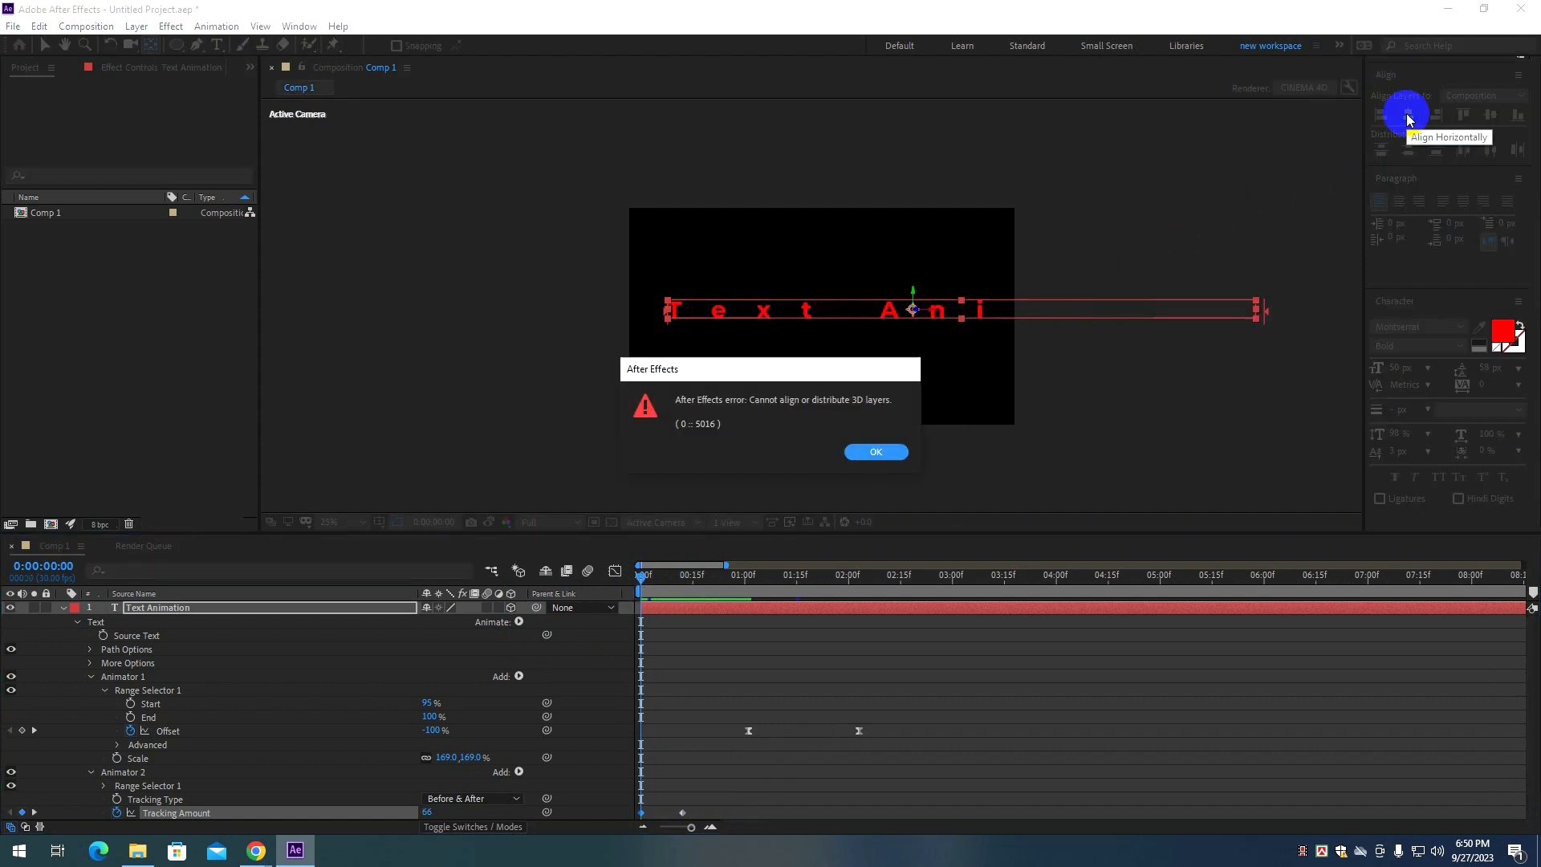
{"action": "left_click", "coordinate": [877, 452]}
{"action": "key", "text": "v"}
{"action": "left_click", "coordinate": [887, 317]}
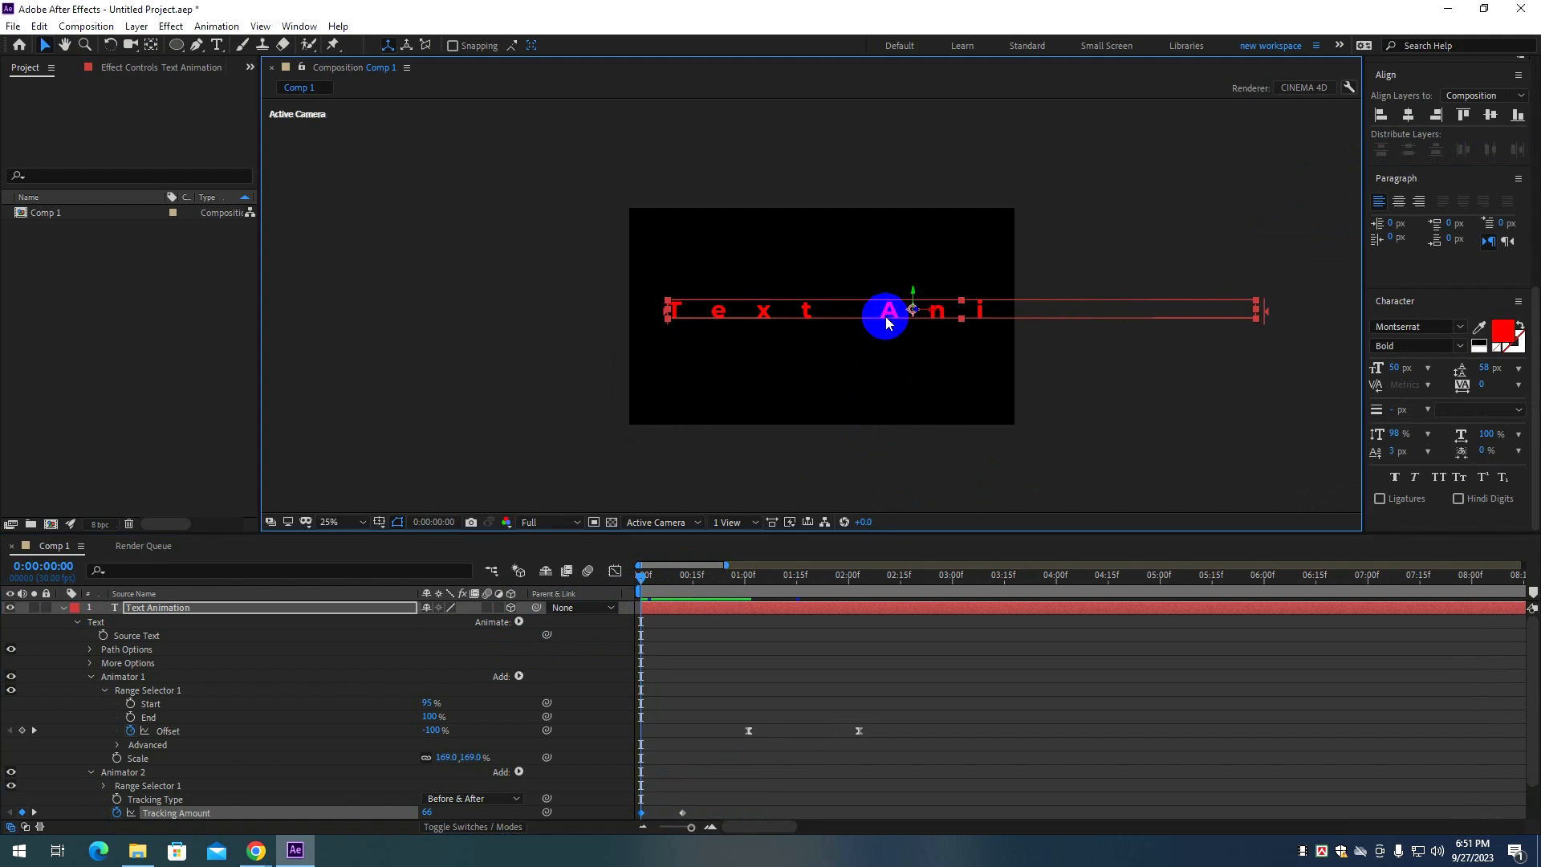
{"action": "scroll", "coordinate": [1432, 207], "scroll_direction": "up", "scroll_amount": 2}
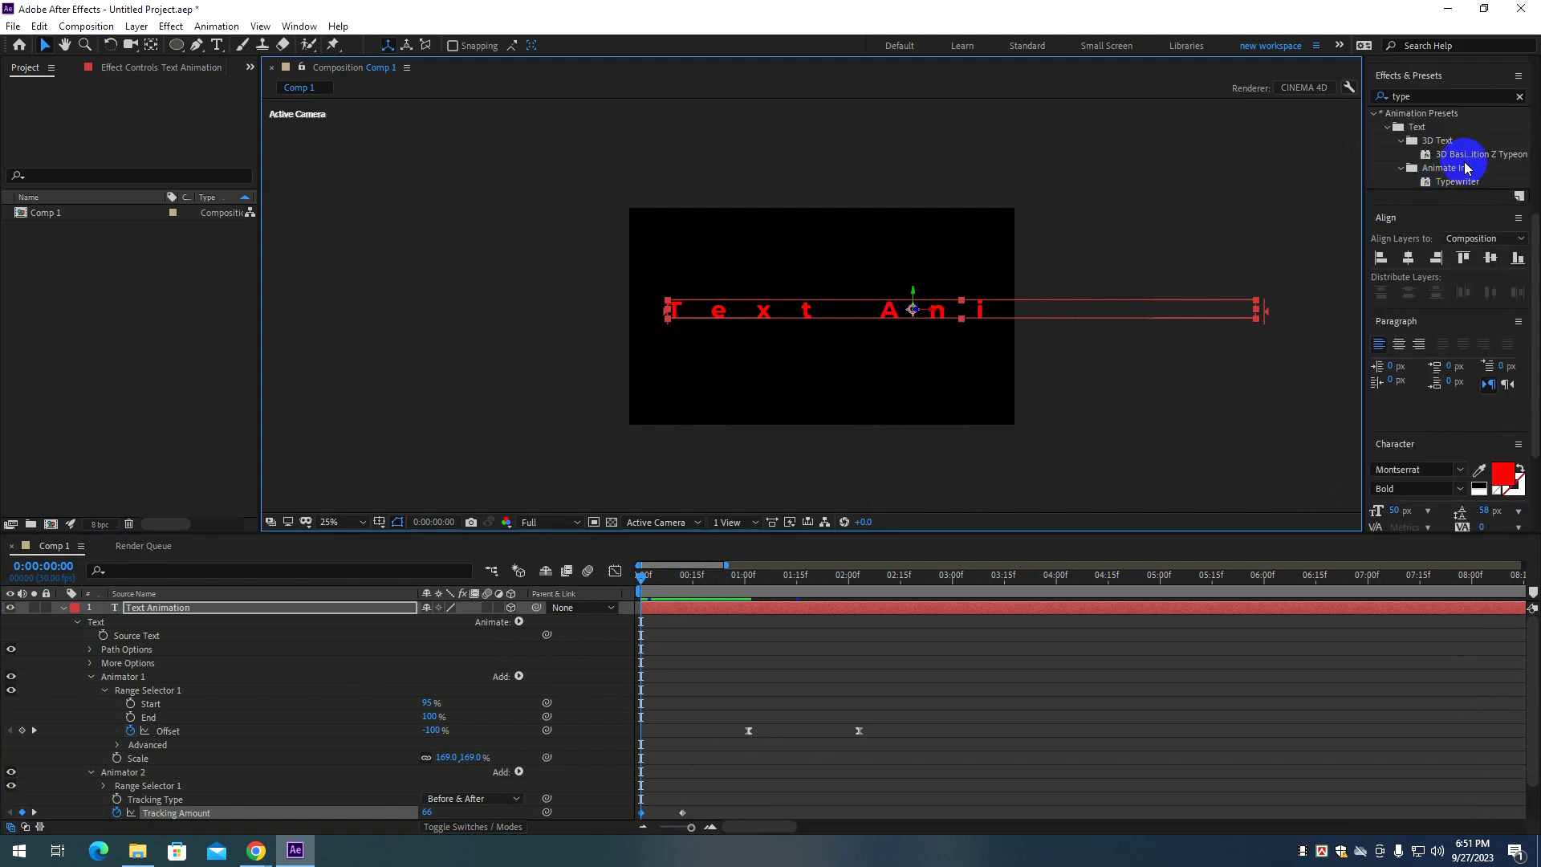
Add a Blur property to the text layer's Animator 2 and delete it again.
{"action": "left_click_drag", "start_coordinate": [643, 580], "coordinate": [643, 617]}
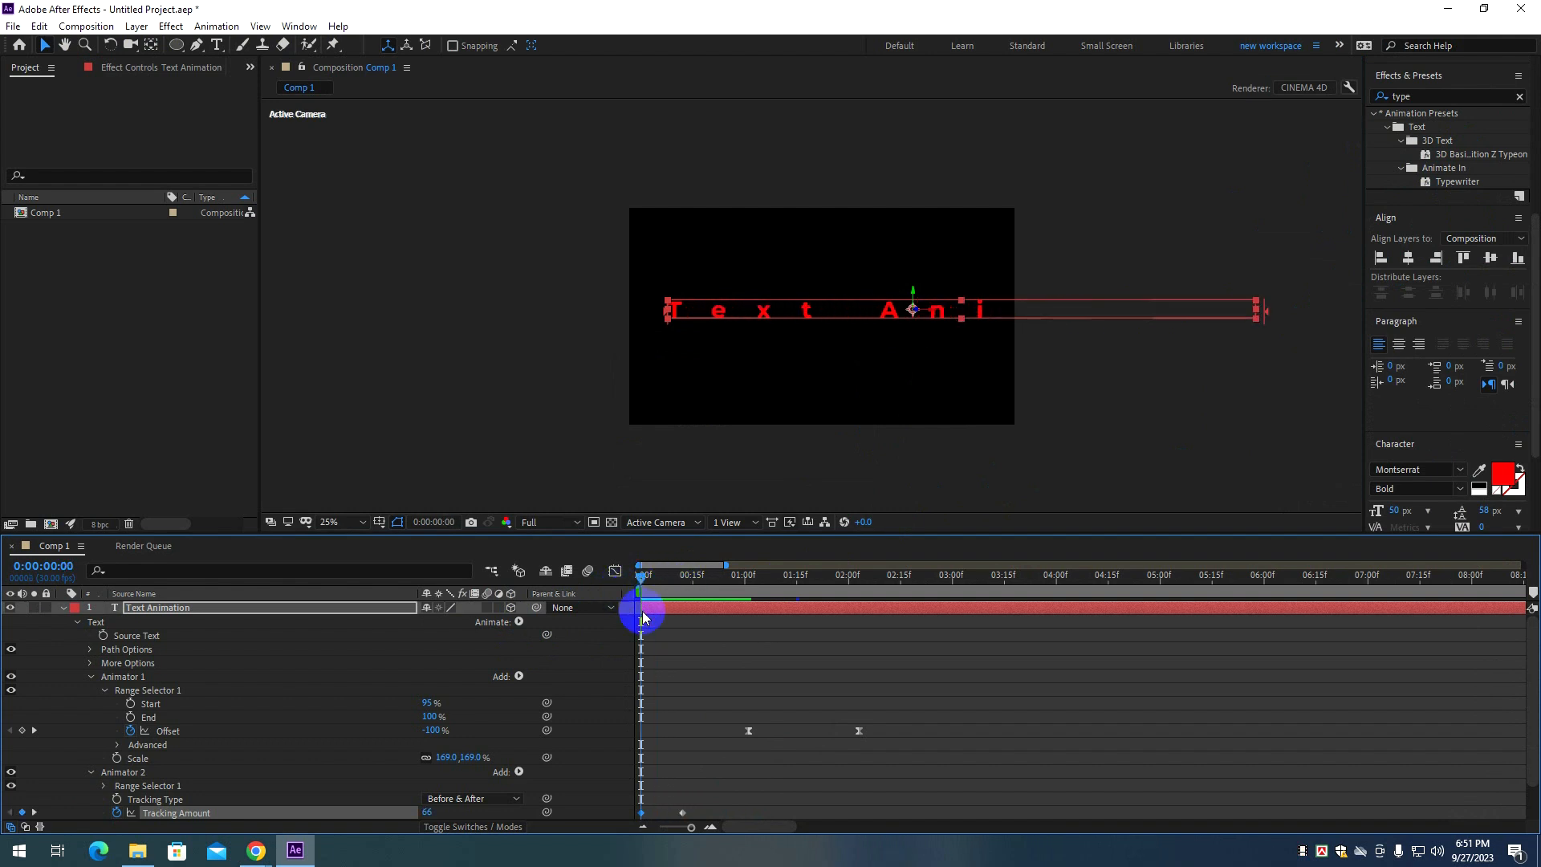
{"action": "left_click", "coordinate": [78, 624]}
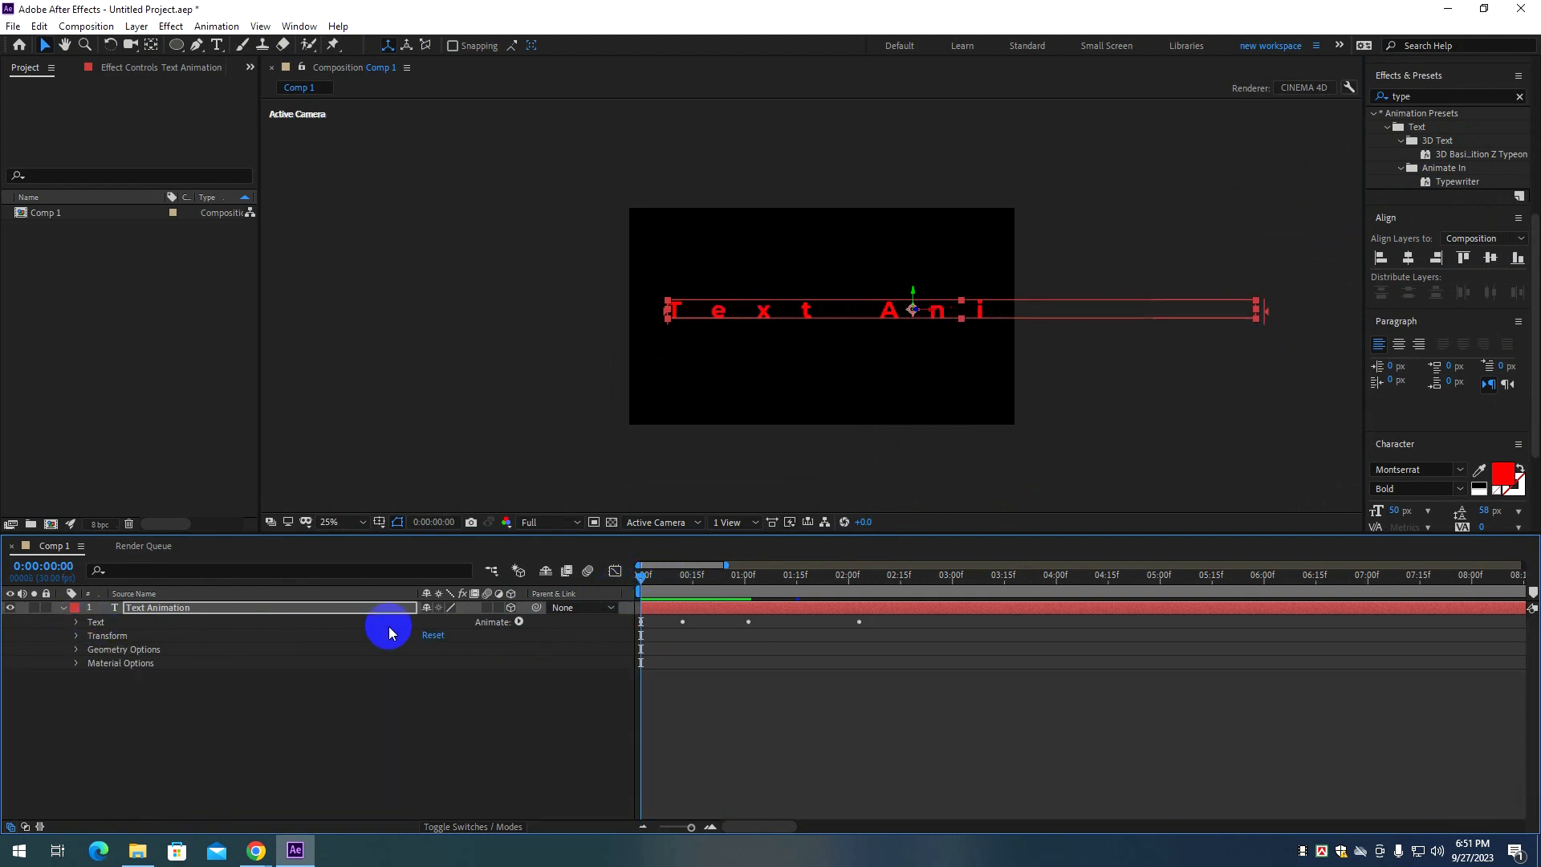
{"action": "left_click", "coordinate": [519, 623]}
{"action": "left_click", "coordinate": [536, 609]}
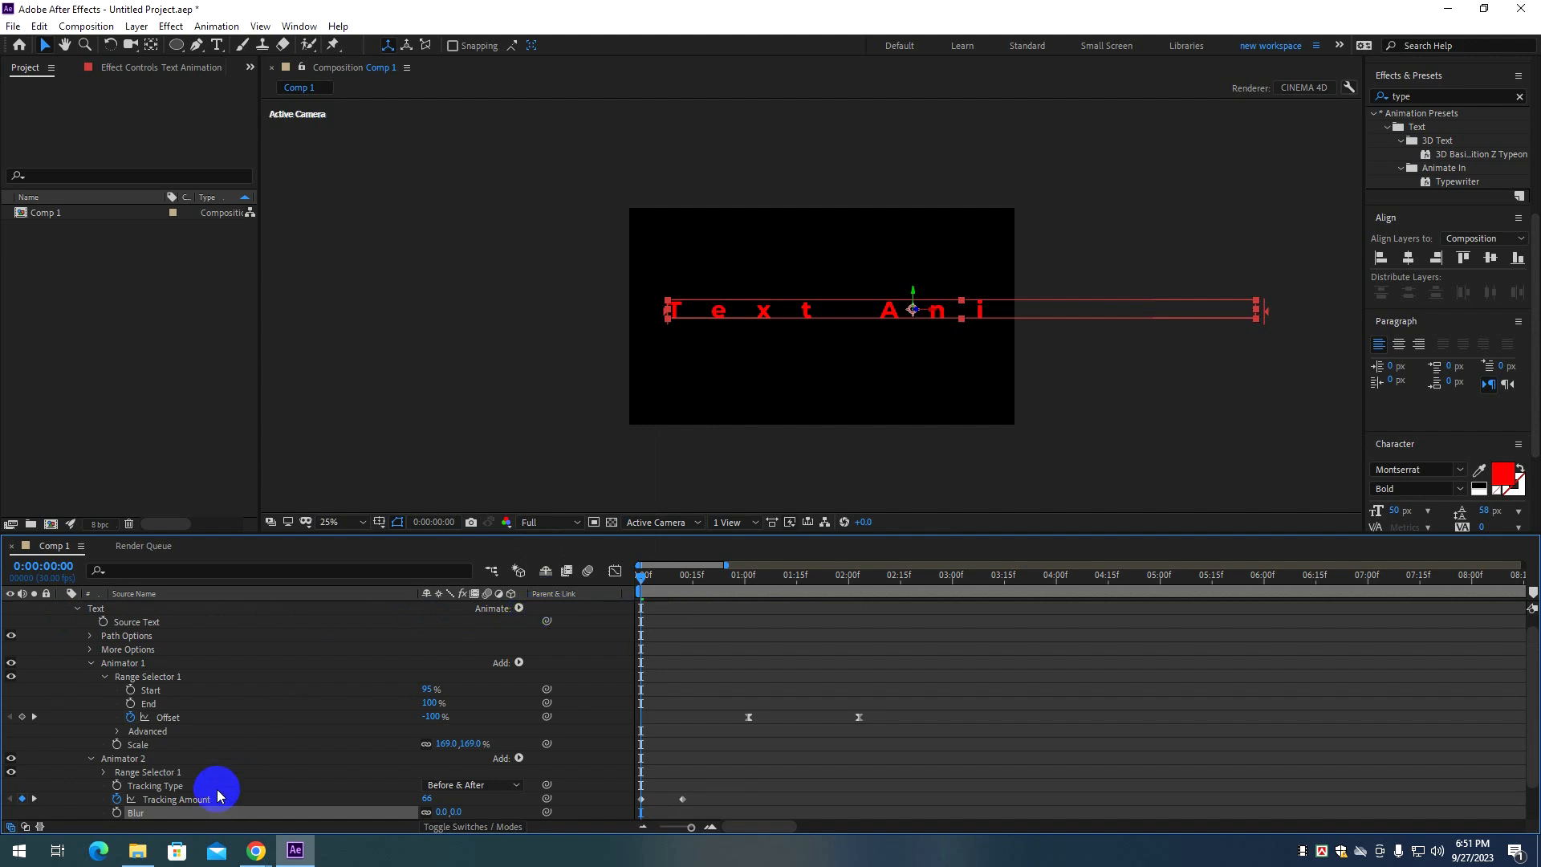
{"action": "key", "text": "Delete"}
{"action": "left_click", "coordinate": [519, 608]}
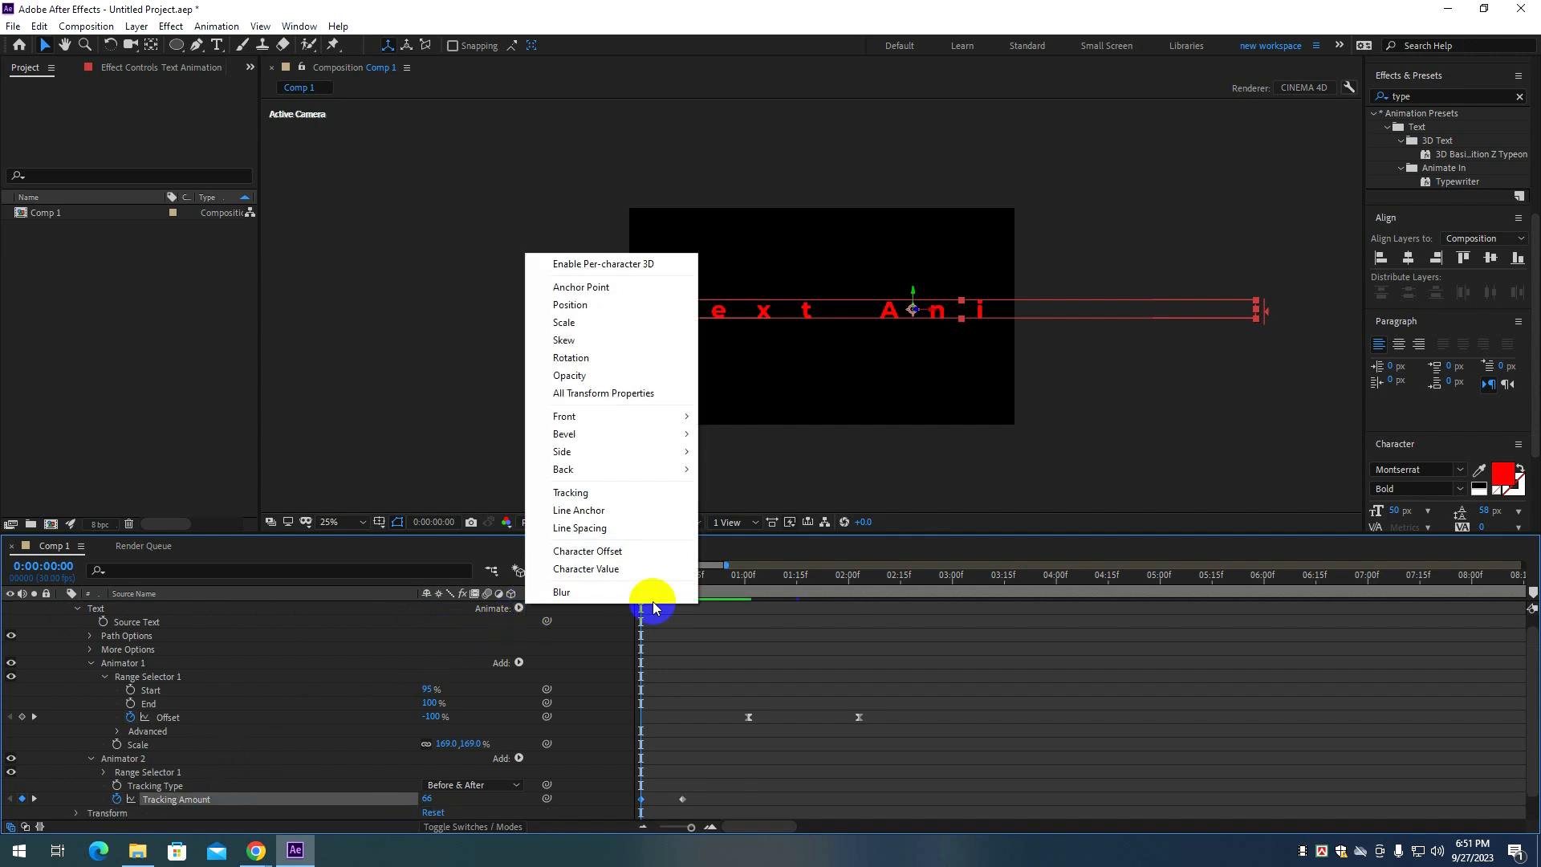
Search the effects and presets for "blur" and pick out Gaussian Blur (Legacy).
{"action": "left_click", "coordinate": [1437, 97]}
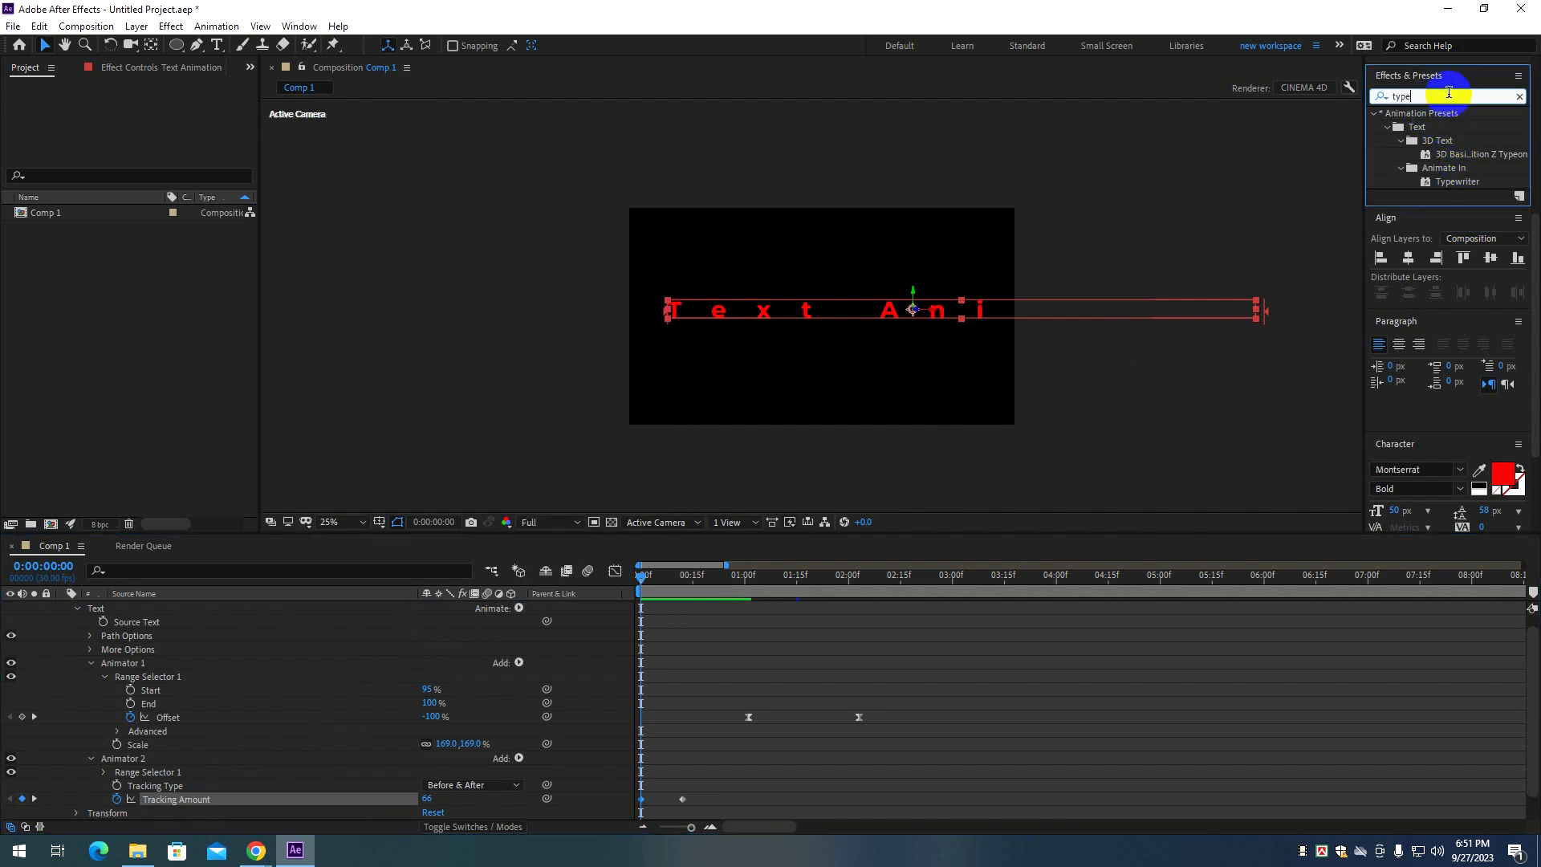
{"action": "left_click", "coordinate": [1517, 96]}
{"action": "type", "text": "bl"}
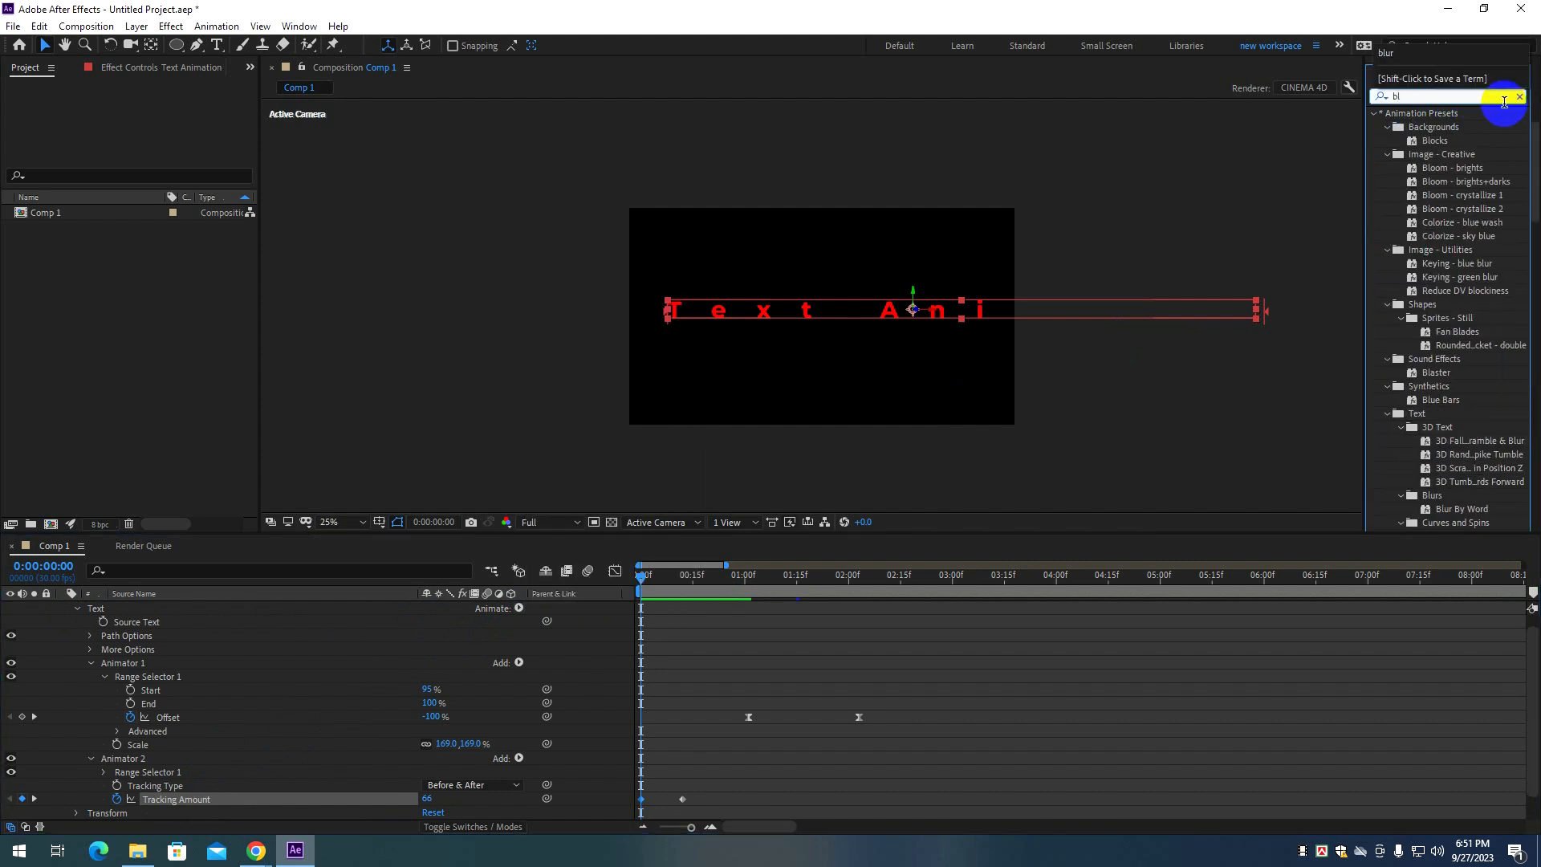
{"action": "type", "text": "ur"}
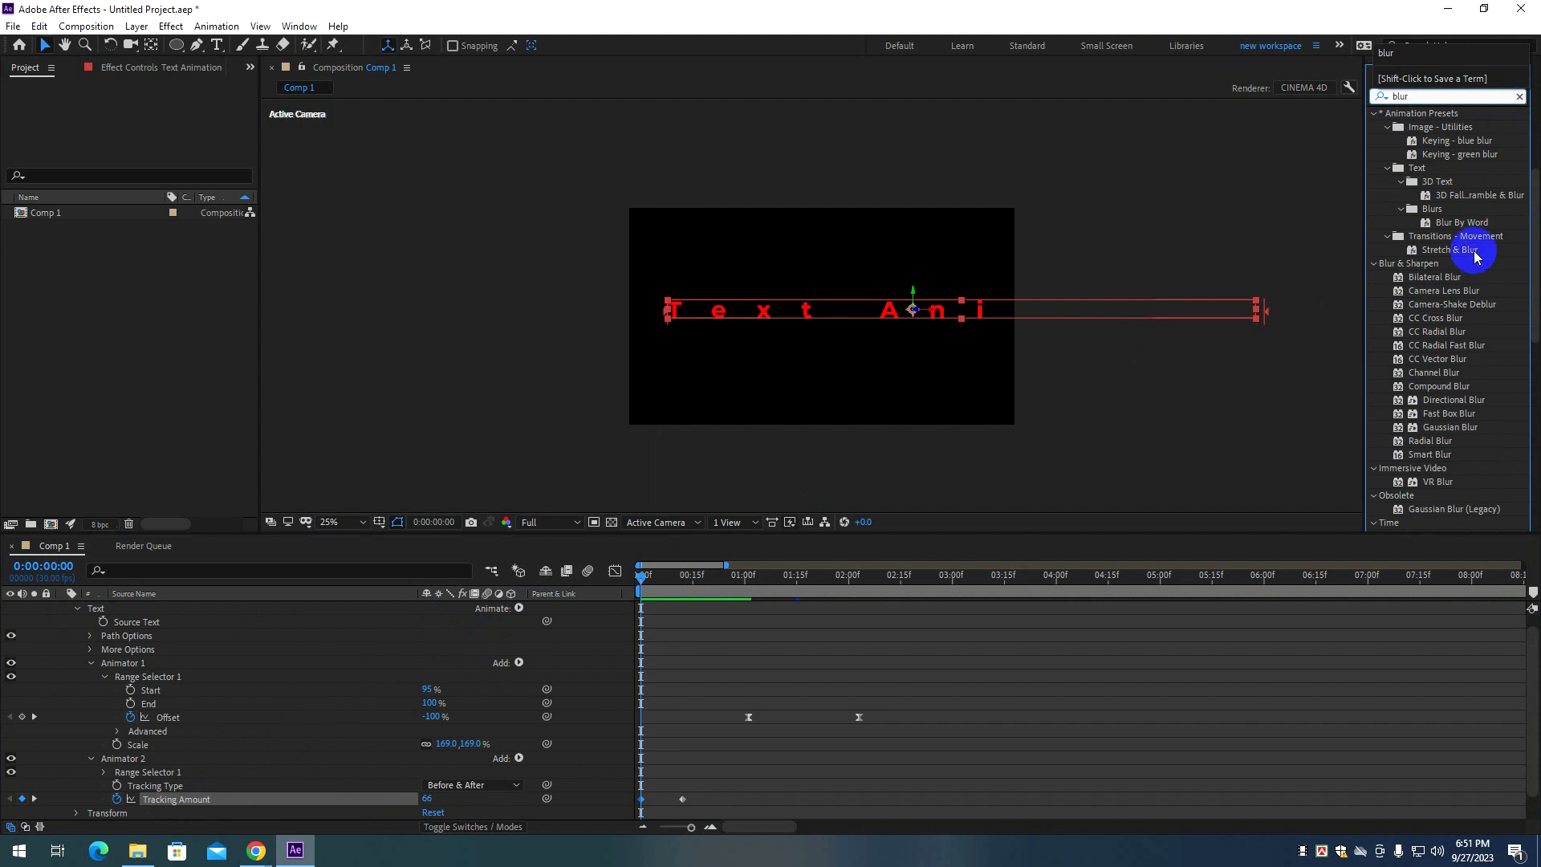
{"action": "scroll", "coordinate": [1485, 450], "scroll_direction": "down", "scroll_amount": 2}
{"action": "scroll", "coordinate": [1486, 449], "scroll_direction": "down", "scroll_amount": 2}
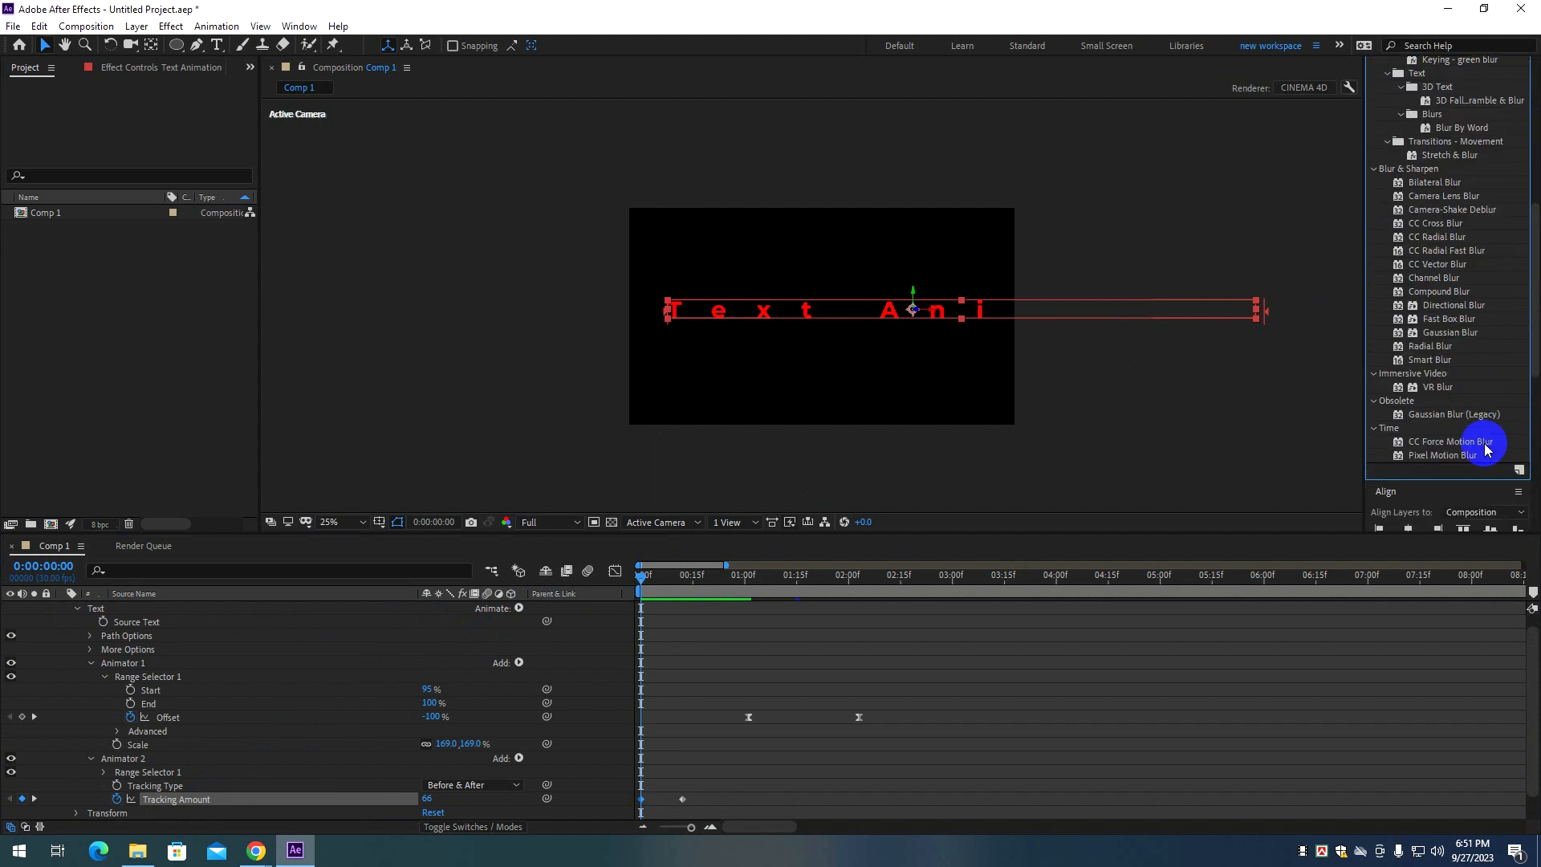
{"action": "left_click", "coordinate": [1453, 414]}
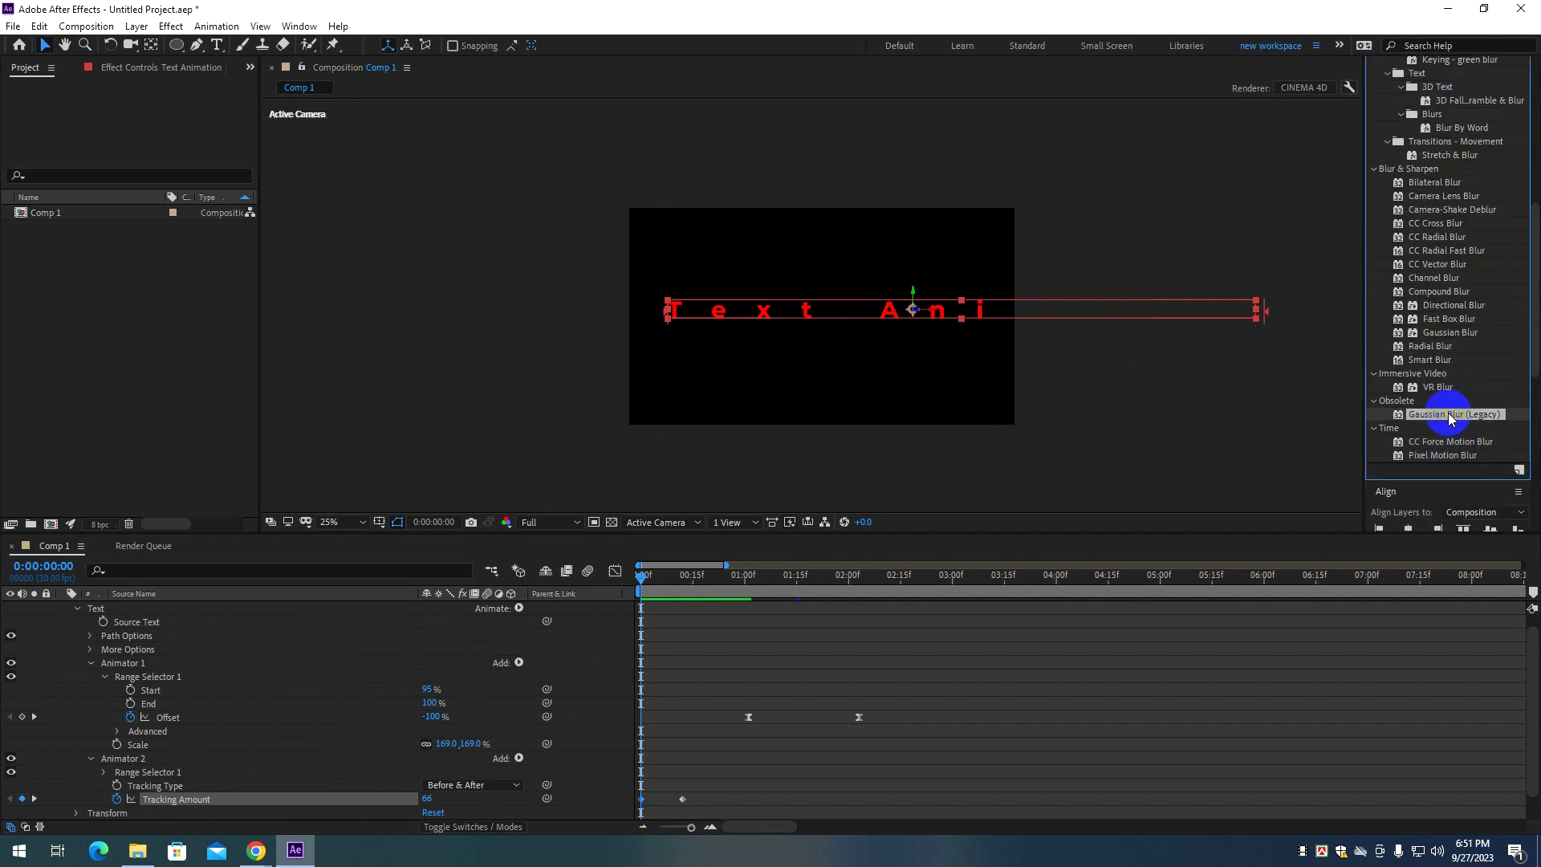
{"action": "scroll", "coordinate": [1476, 393], "scroll_direction": "up", "scroll_amount": 2}
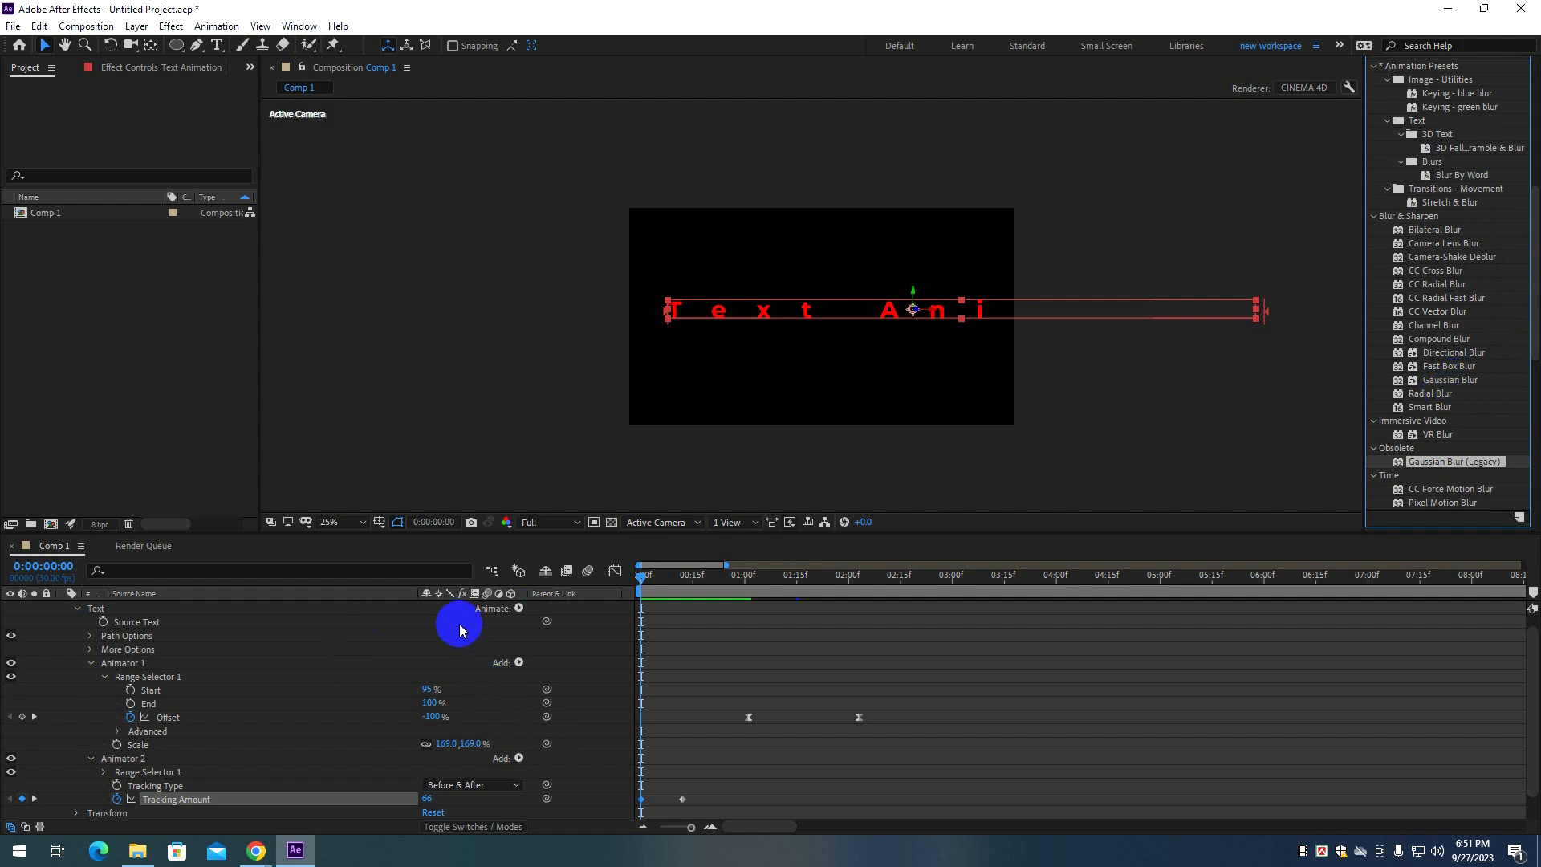
{"action": "scroll", "coordinate": [476, 642], "scroll_direction": "up", "scroll_amount": 1}
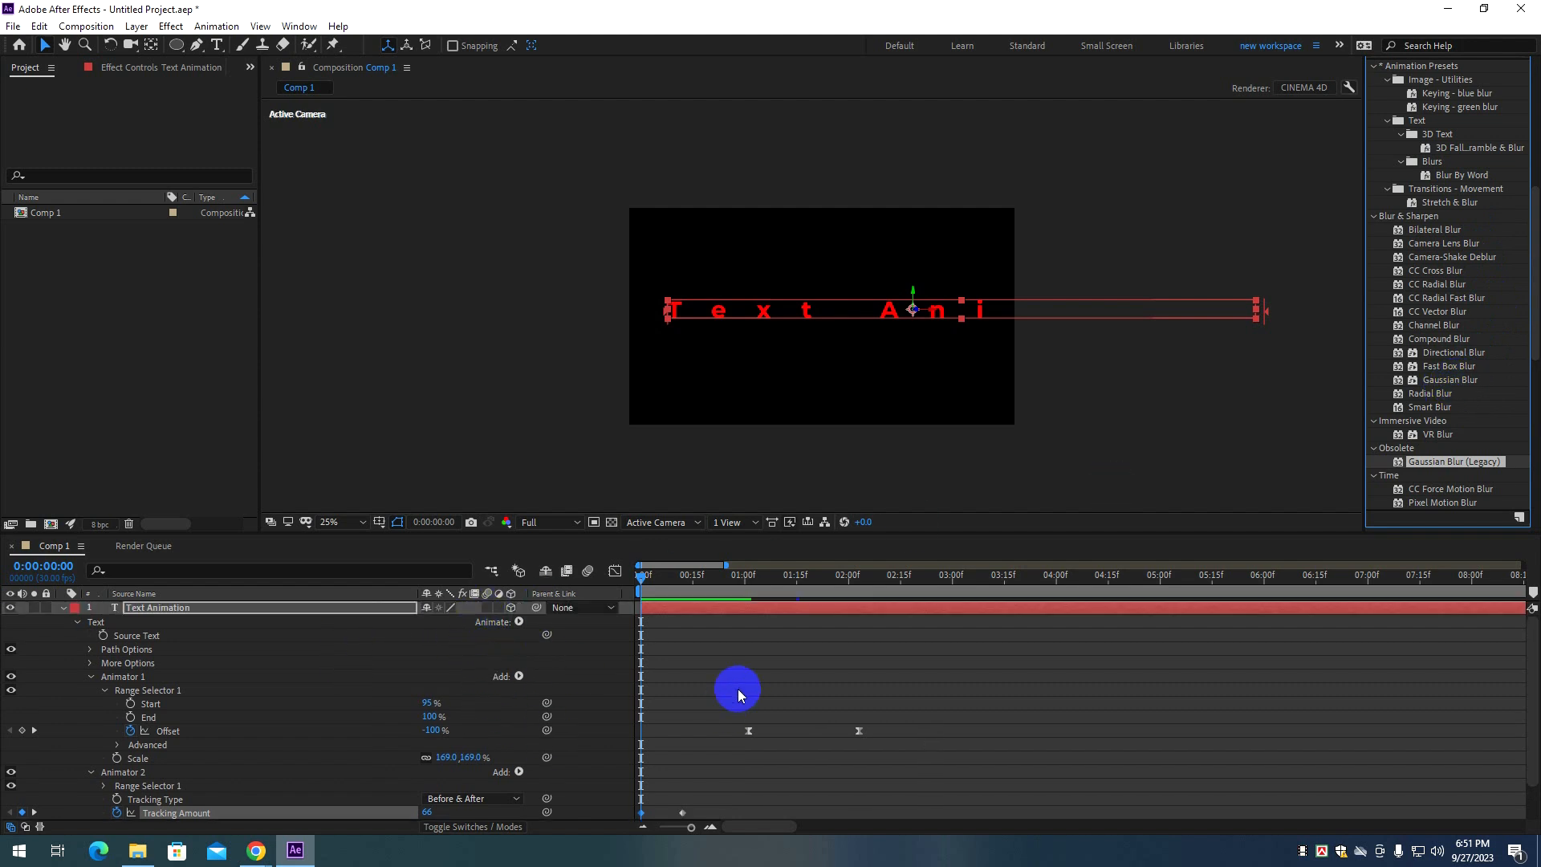
Try a Blur of 120 on the text layer's Animator 2 and remove the property again.
{"action": "left_click_drag", "start_coordinate": [644, 579], "coordinate": [623, 578]}
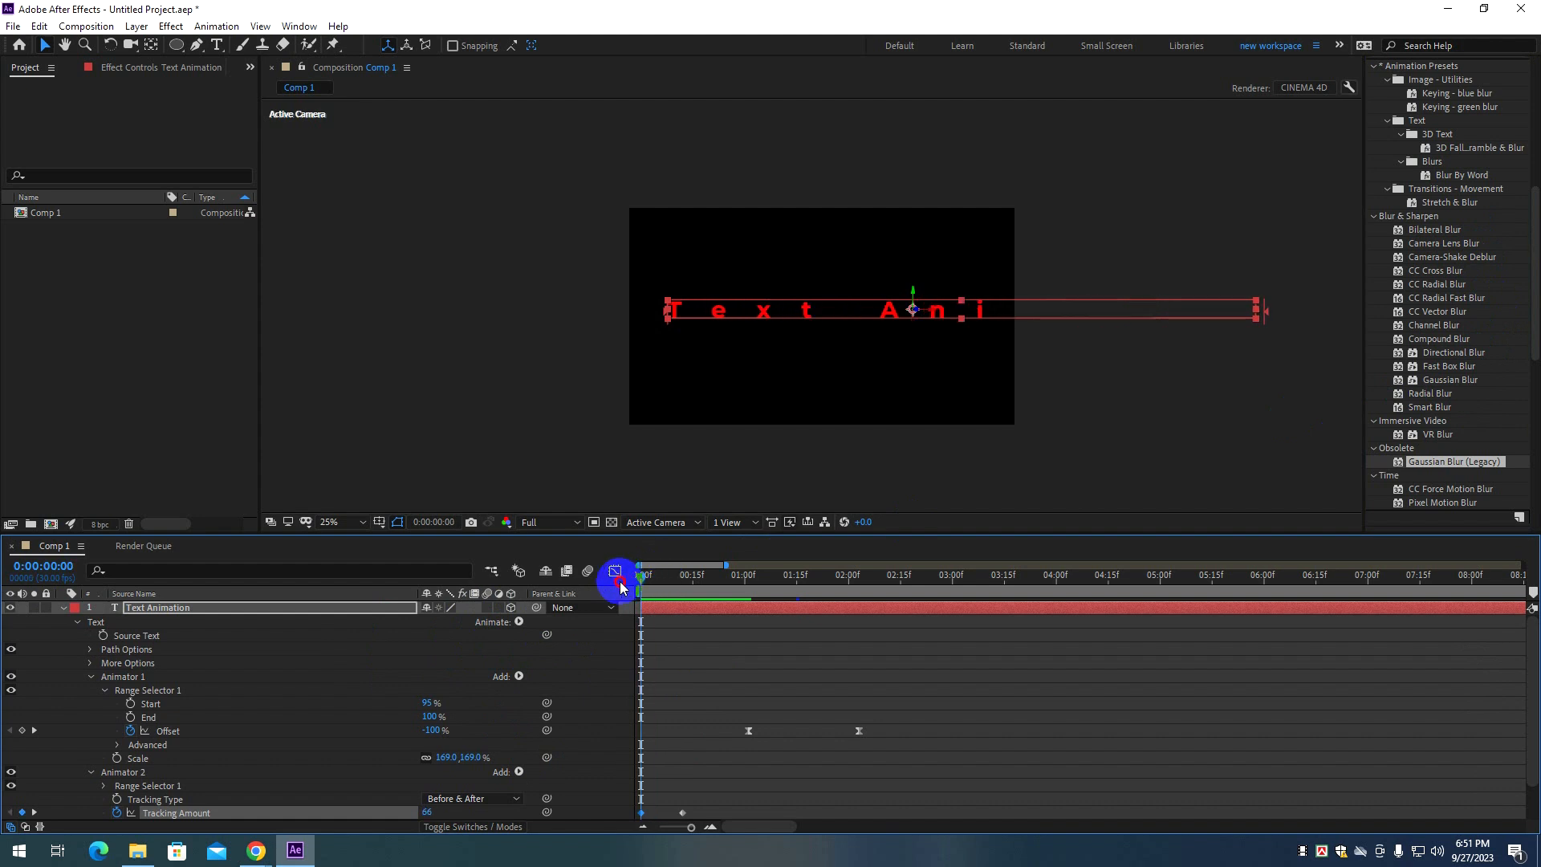
{"action": "scroll", "coordinate": [270, 755], "scroll_direction": "down", "scroll_amount": 3}
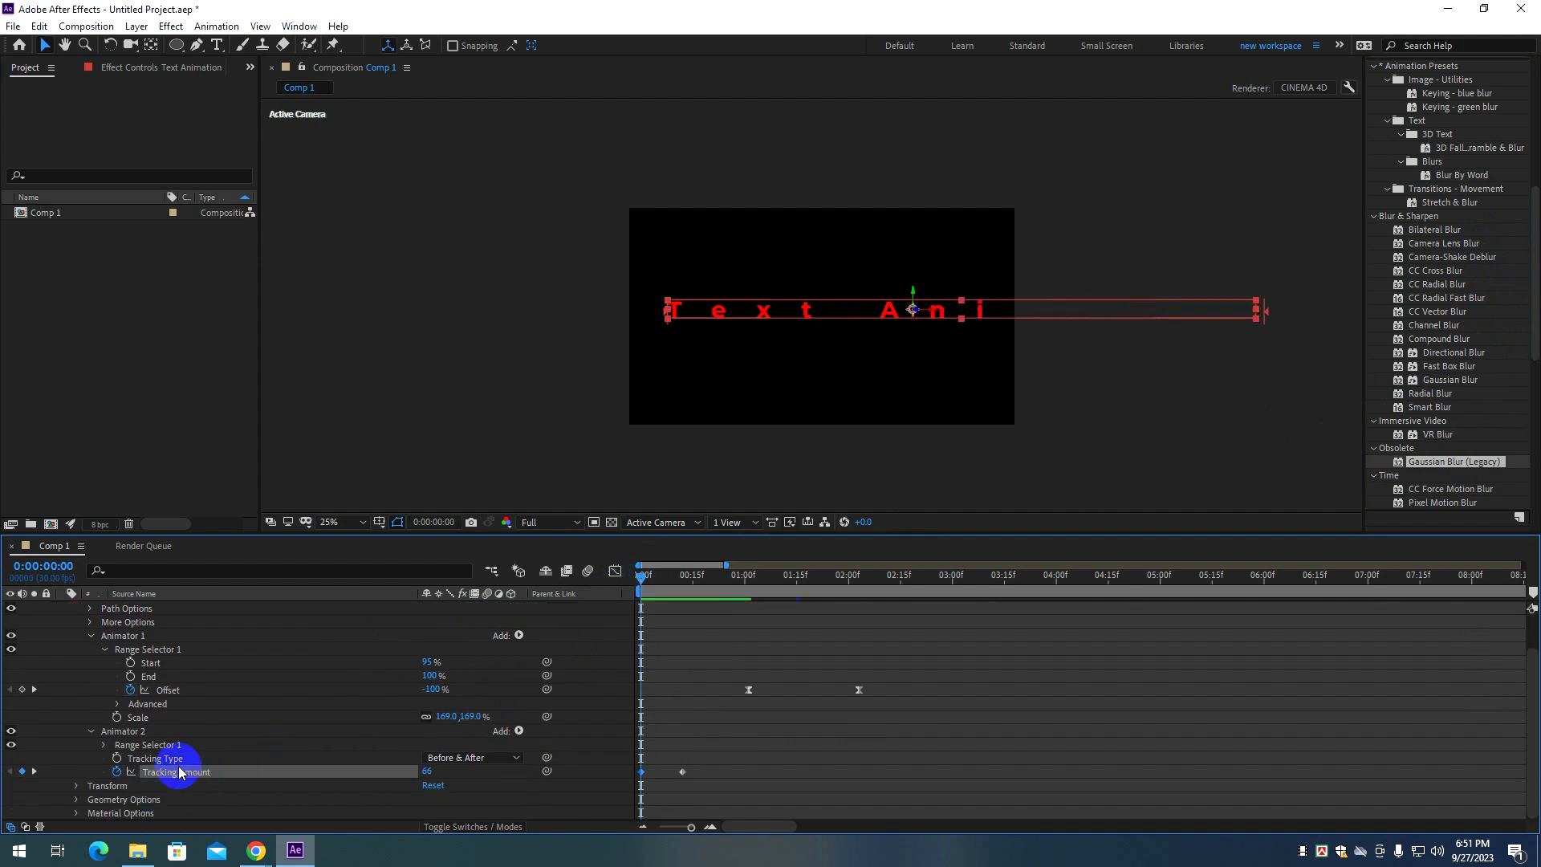
{"action": "scroll", "coordinate": [506, 623], "scroll_direction": "up", "scroll_amount": 3}
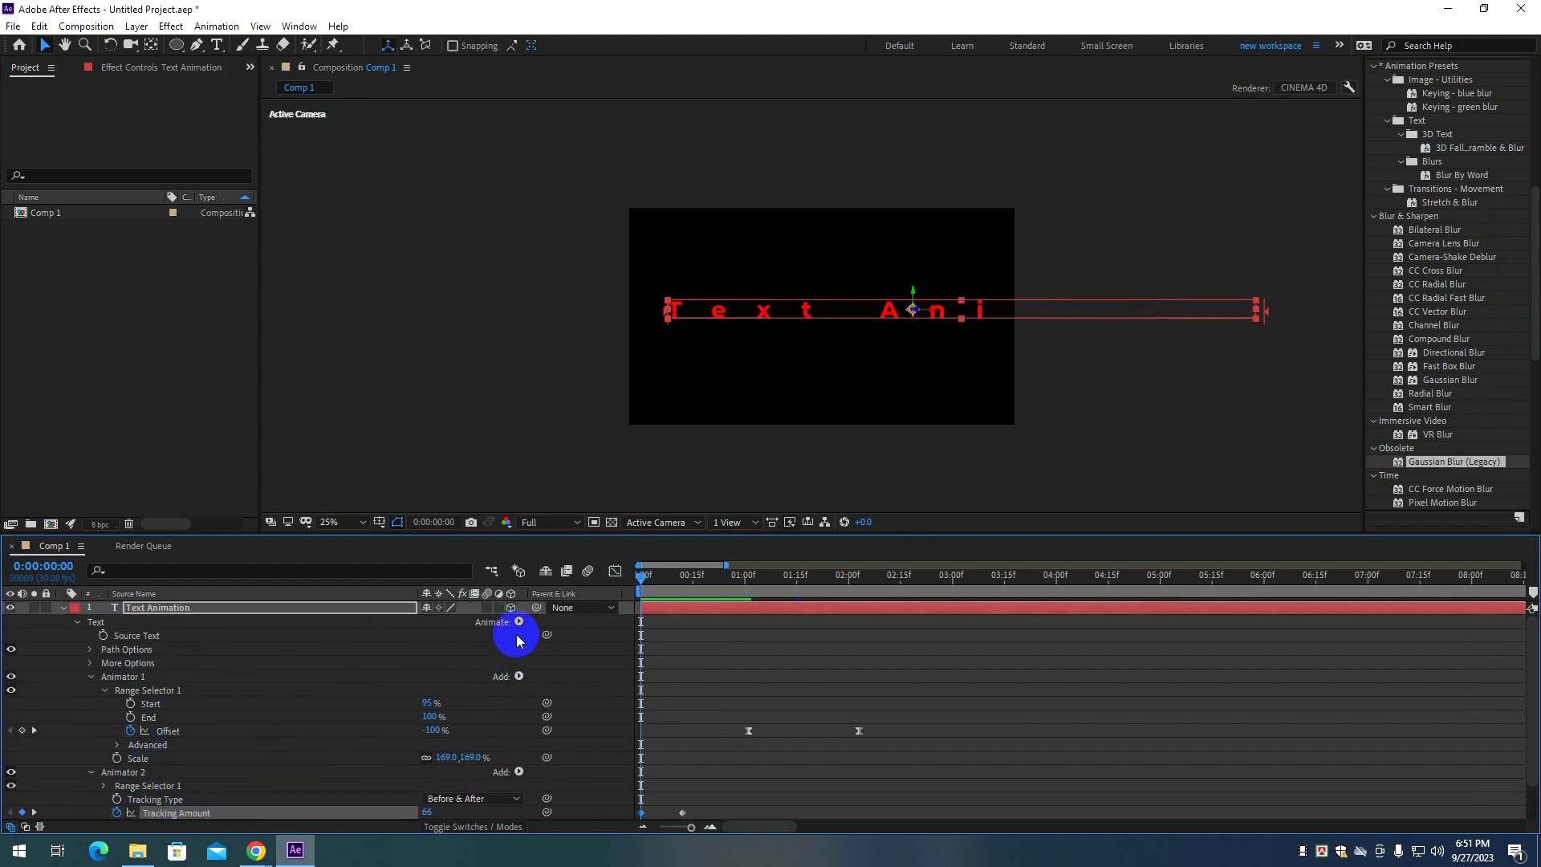
{"action": "left_click", "coordinate": [518, 621]}
{"action": "left_click", "coordinate": [554, 608]}
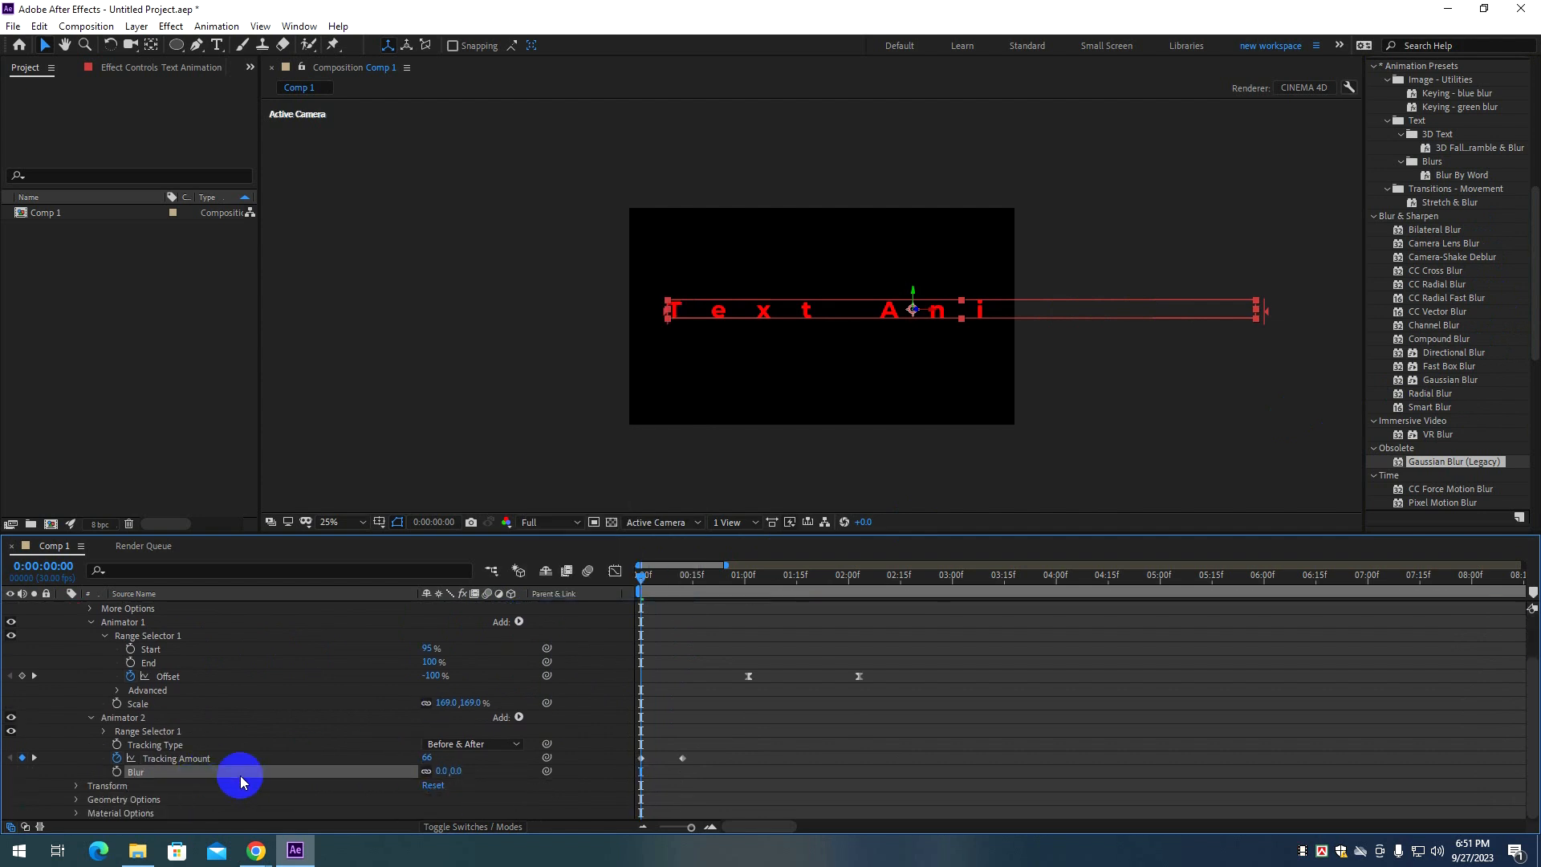
{"action": "left_click_drag", "start_coordinate": [443, 771], "coordinate": [532, 761]}
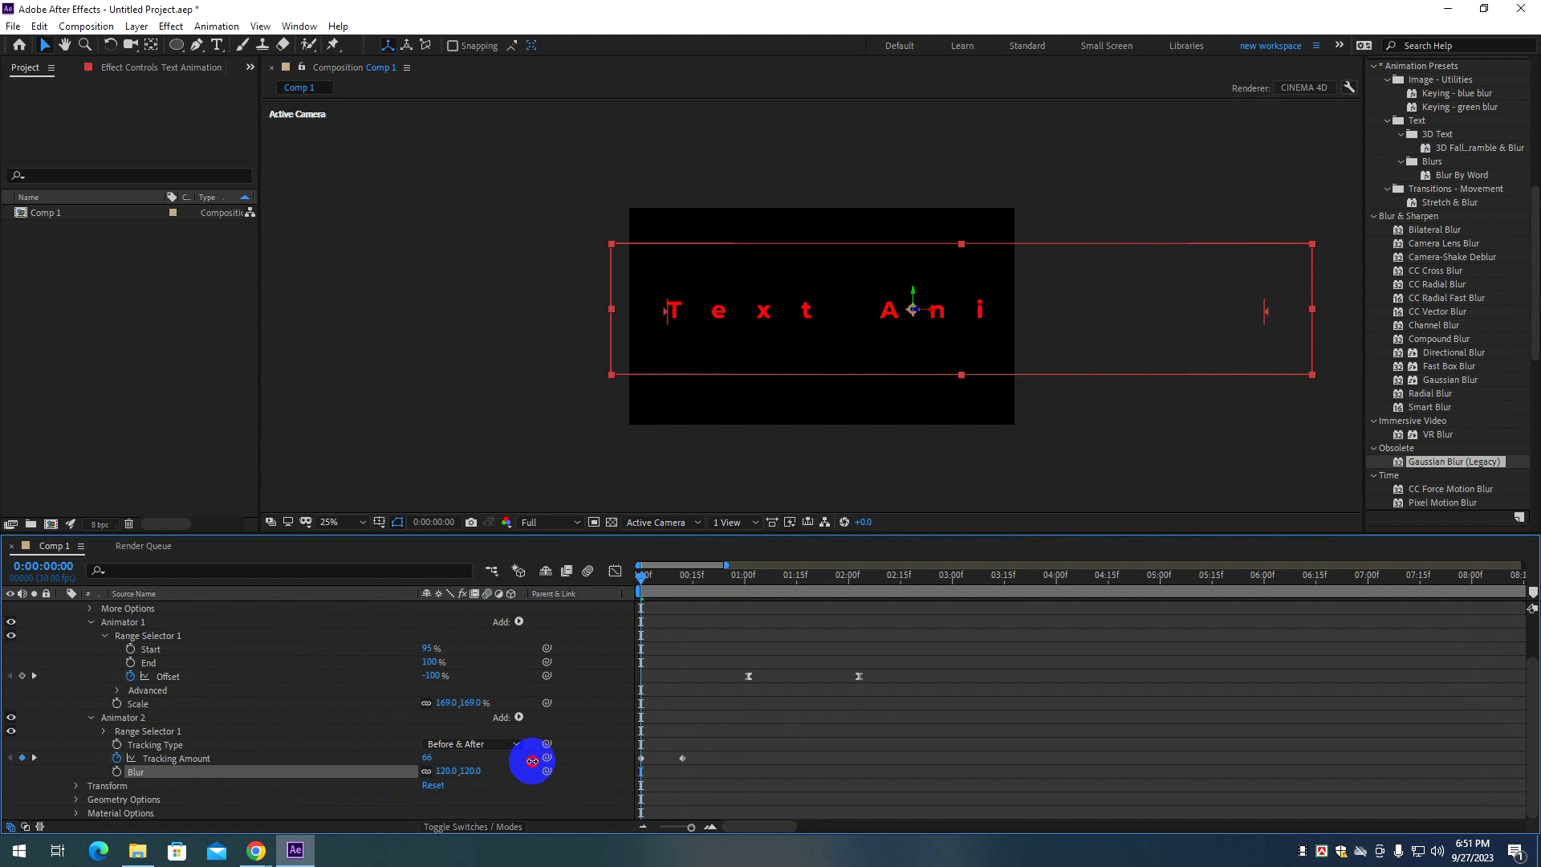
{"action": "key", "text": "Delete"}
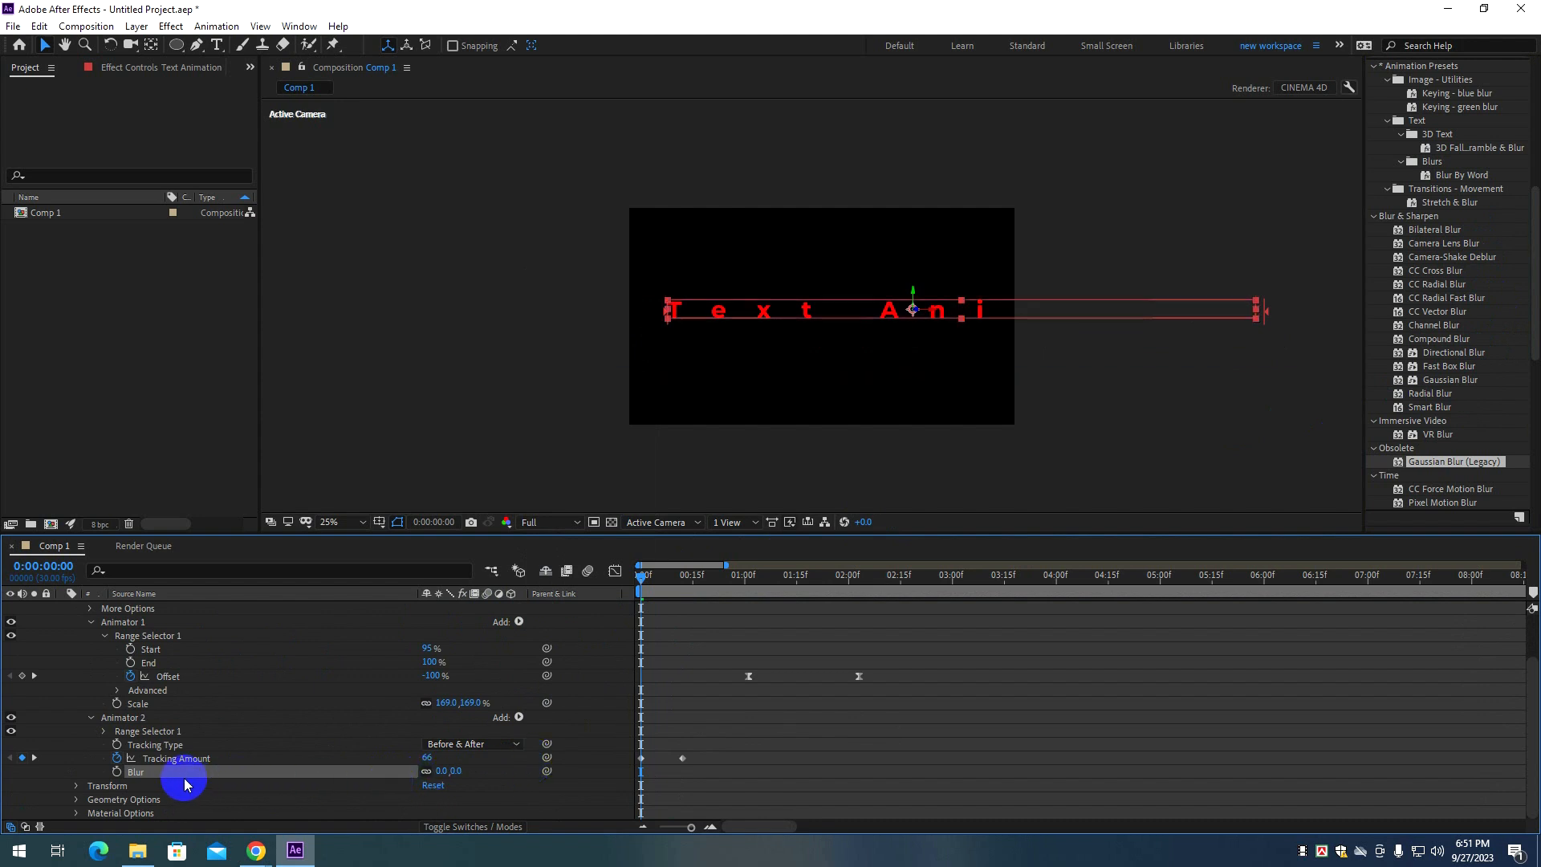
{"action": "left_click", "coordinate": [204, 788]}
{"action": "scroll", "coordinate": [196, 681], "scroll_direction": "up", "scroll_amount": 1}
{"action": "scroll", "coordinate": [192, 681], "scroll_direction": "down", "scroll_amount": 1}
{"action": "scroll", "coordinate": [48, 654], "scroll_direction": "up", "scroll_amount": 1}
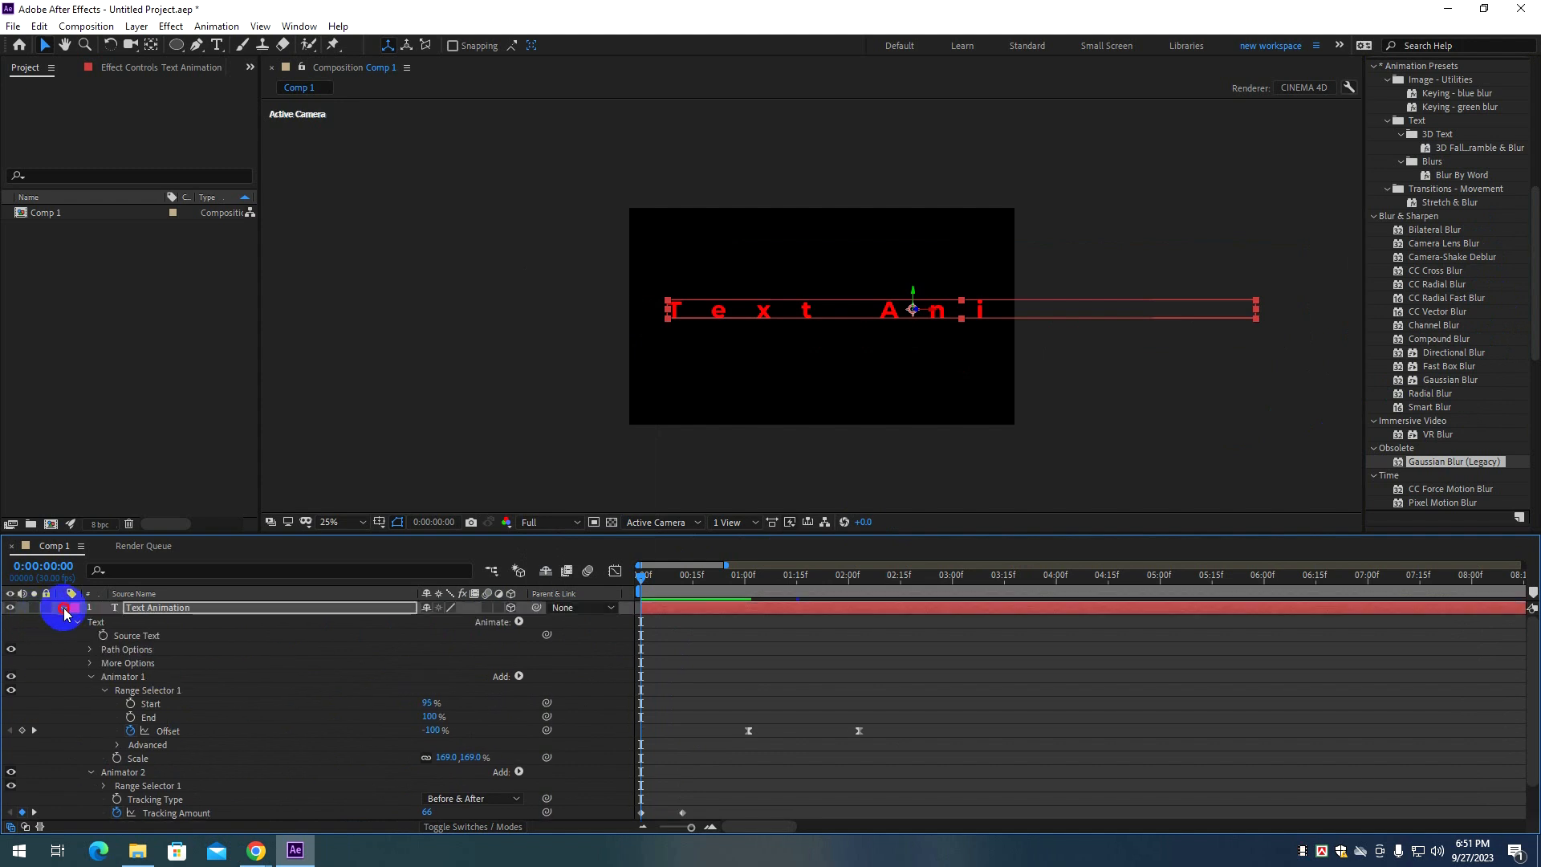
Add a separate Blur animator to the "Text Animation" layer and set its Blur to 71.
{"action": "left_click", "coordinate": [63, 609]}
{"action": "left_click", "coordinate": [133, 724]}
{"action": "left_click", "coordinate": [373, 610]}
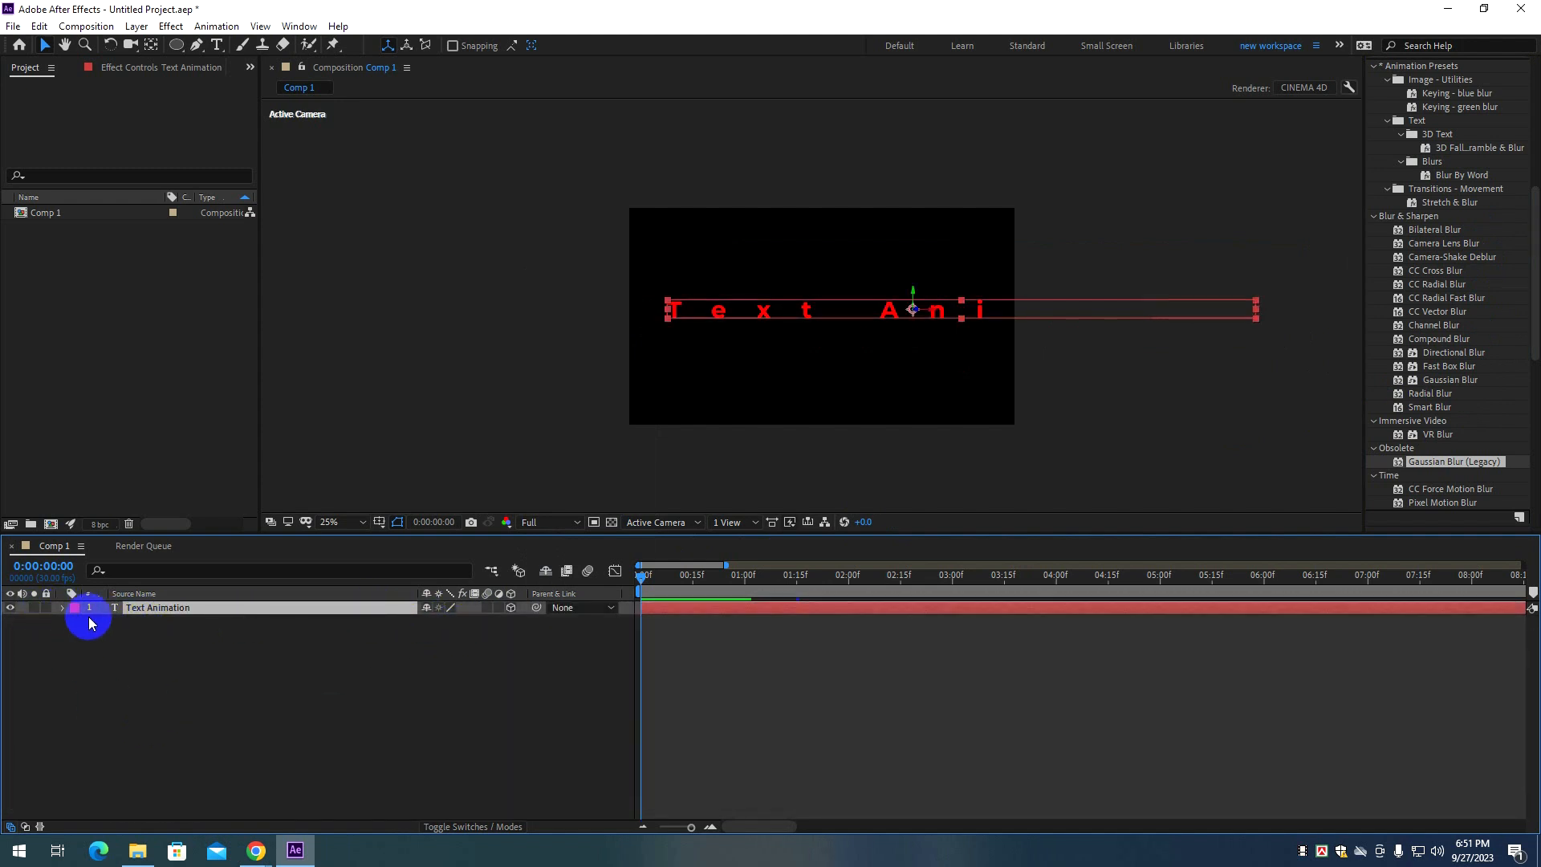
{"action": "left_click", "coordinate": [63, 609]}
{"action": "left_click", "coordinate": [77, 626]}
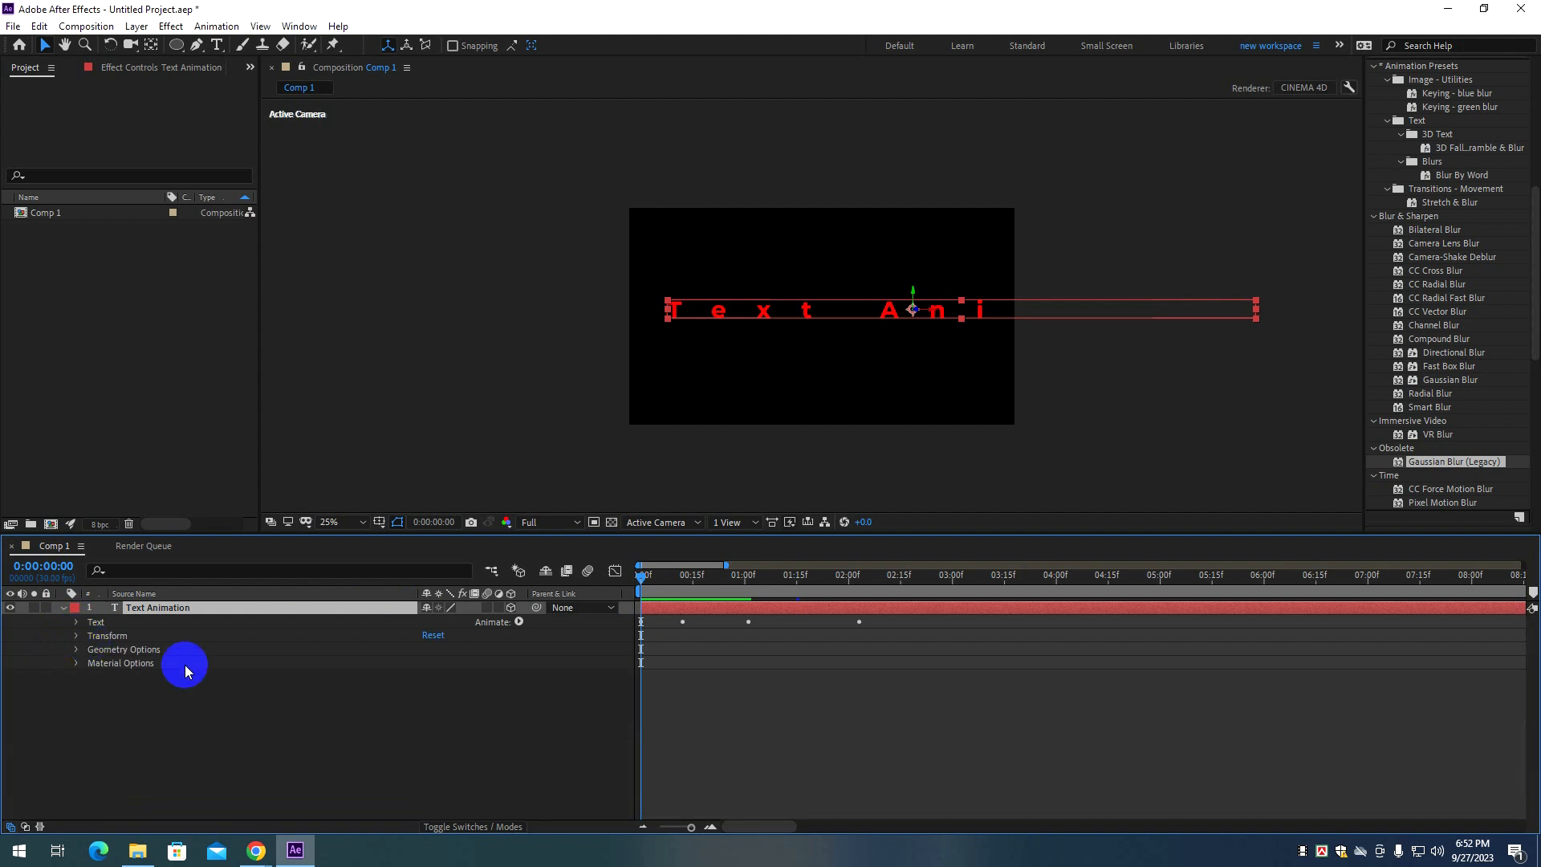
{"action": "left_click", "coordinate": [518, 622]}
{"action": "left_click", "coordinate": [543, 606]}
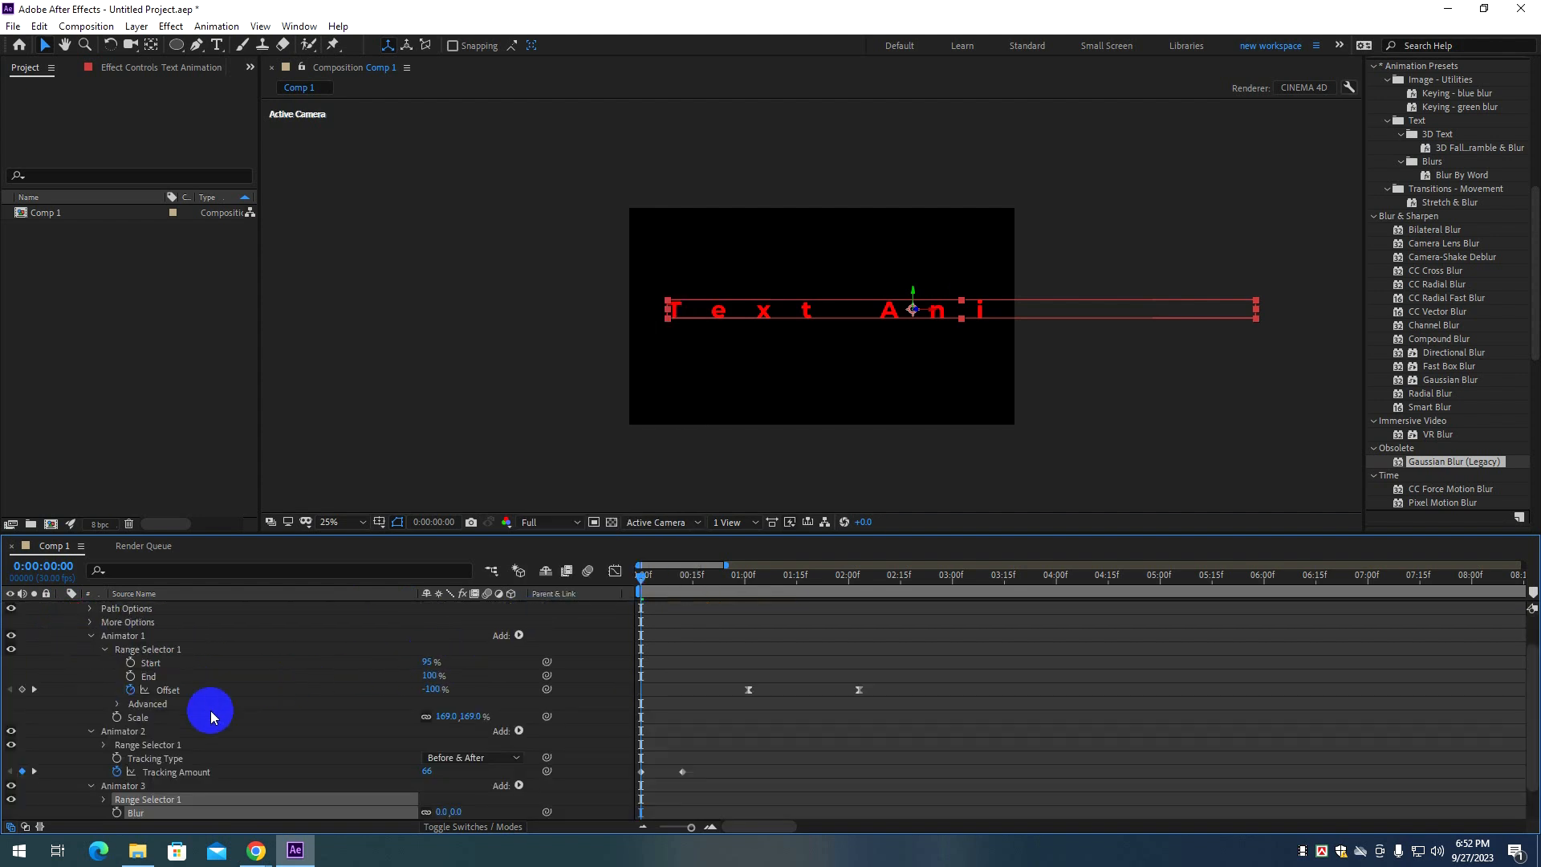
{"action": "scroll", "coordinate": [227, 783], "scroll_direction": "down", "scroll_amount": 1}
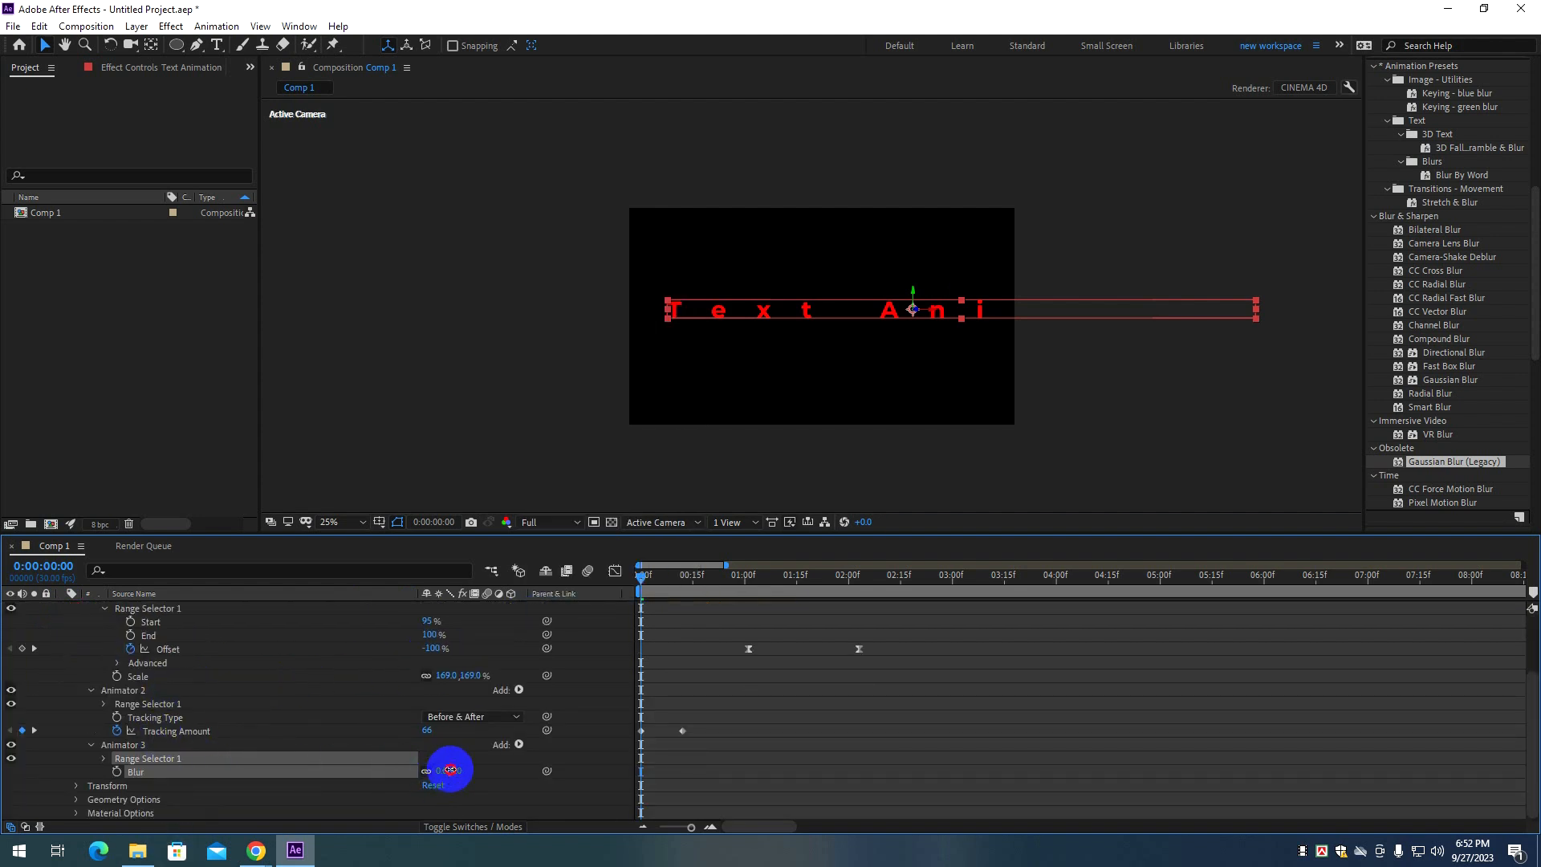
{"action": "left_click_drag", "start_coordinate": [450, 770], "coordinate": [508, 770]}
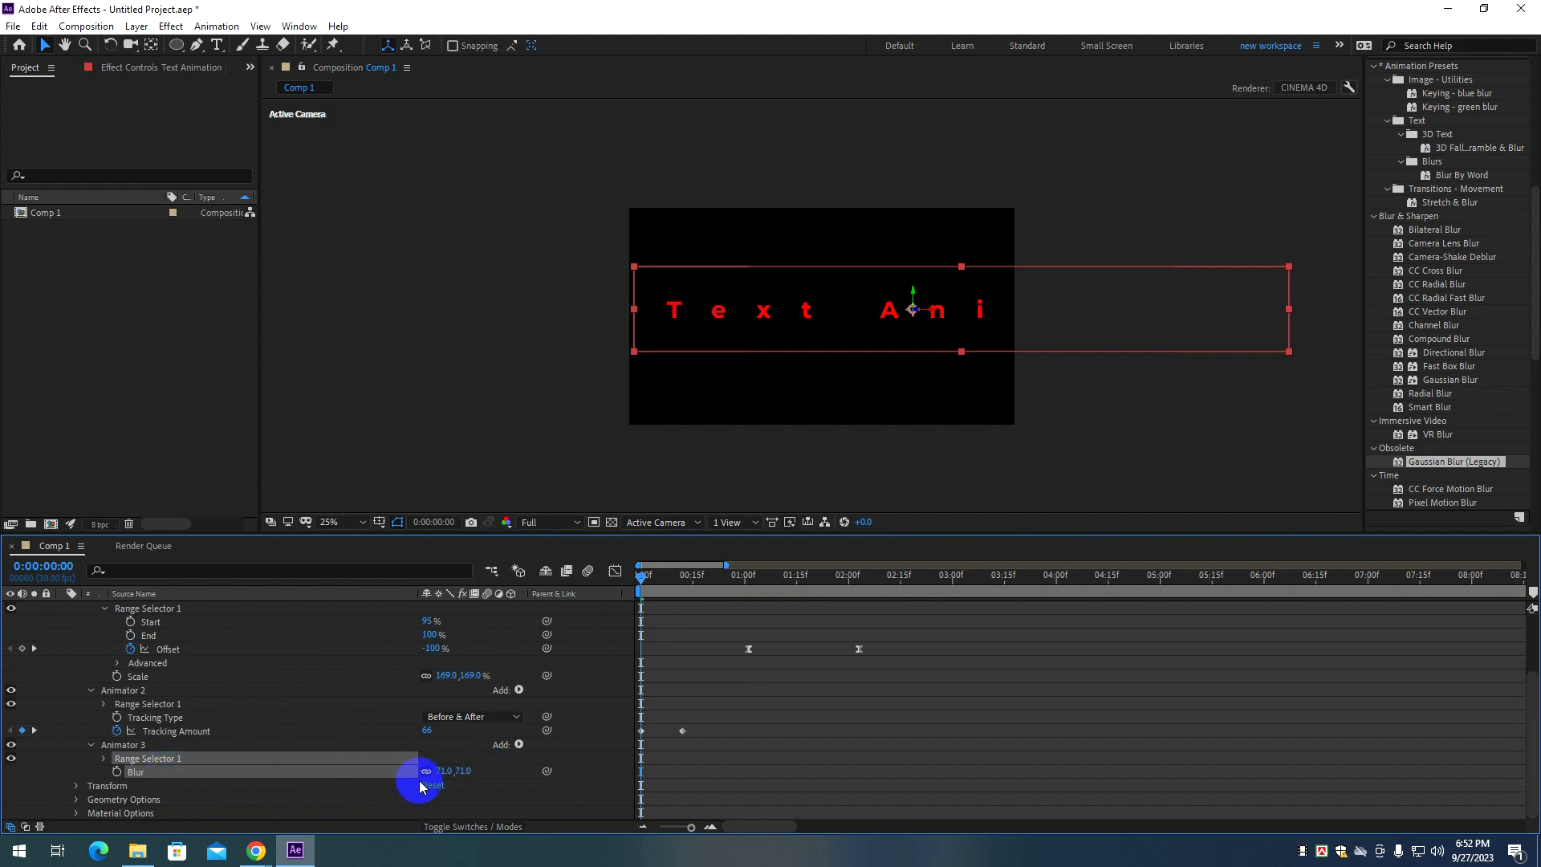
Set the Start of Animator 3's range selector to 98%, check the text at frame 9 and collapse the animator.
{"action": "left_click", "coordinate": [104, 757]}
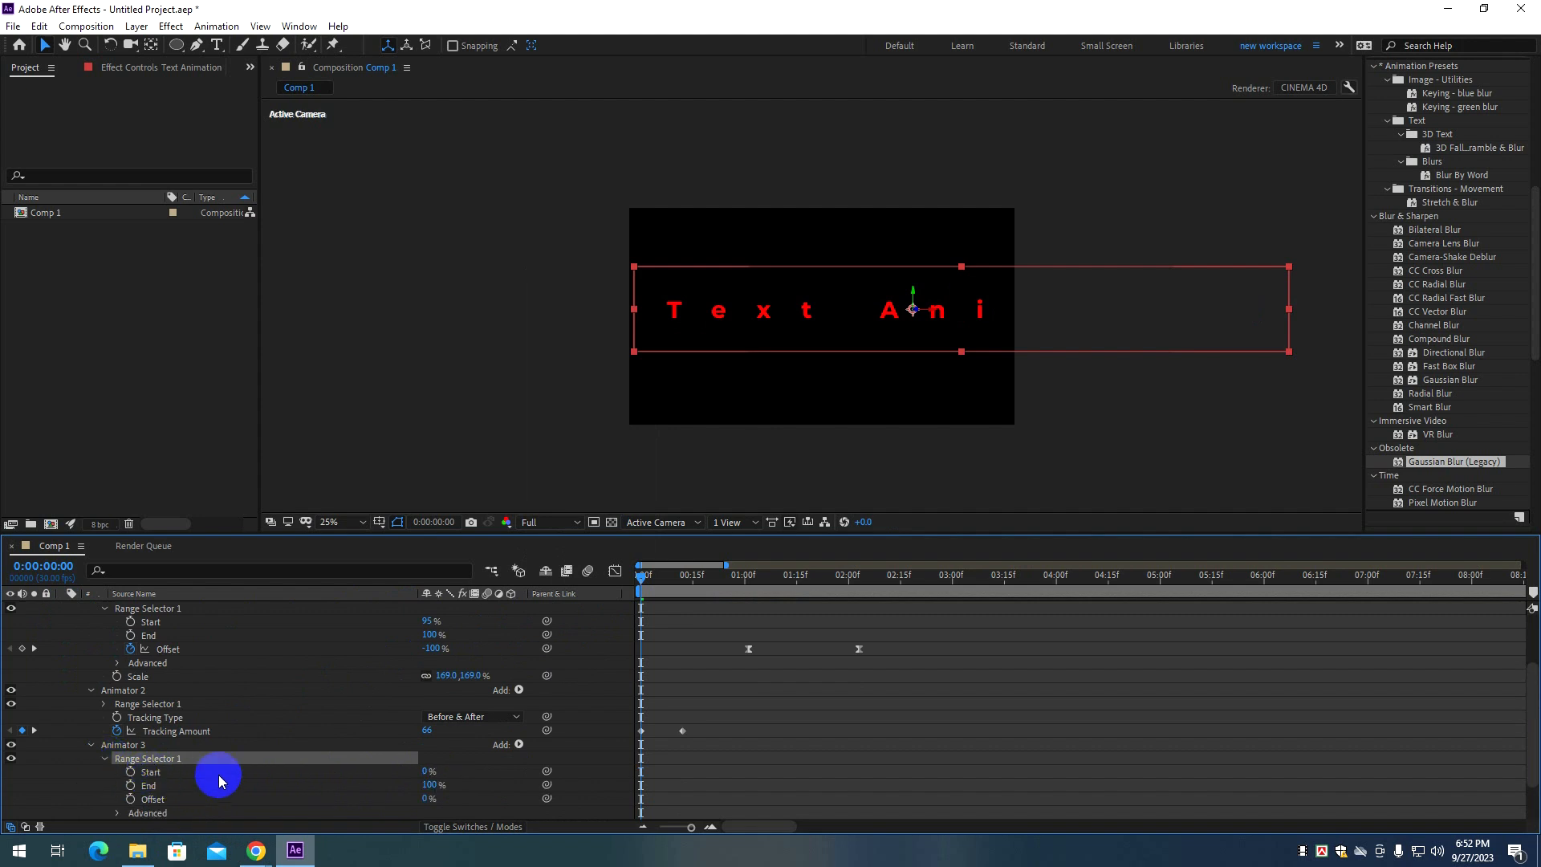
{"action": "left_click_drag", "start_coordinate": [425, 717], "coordinate": [561, 711]}
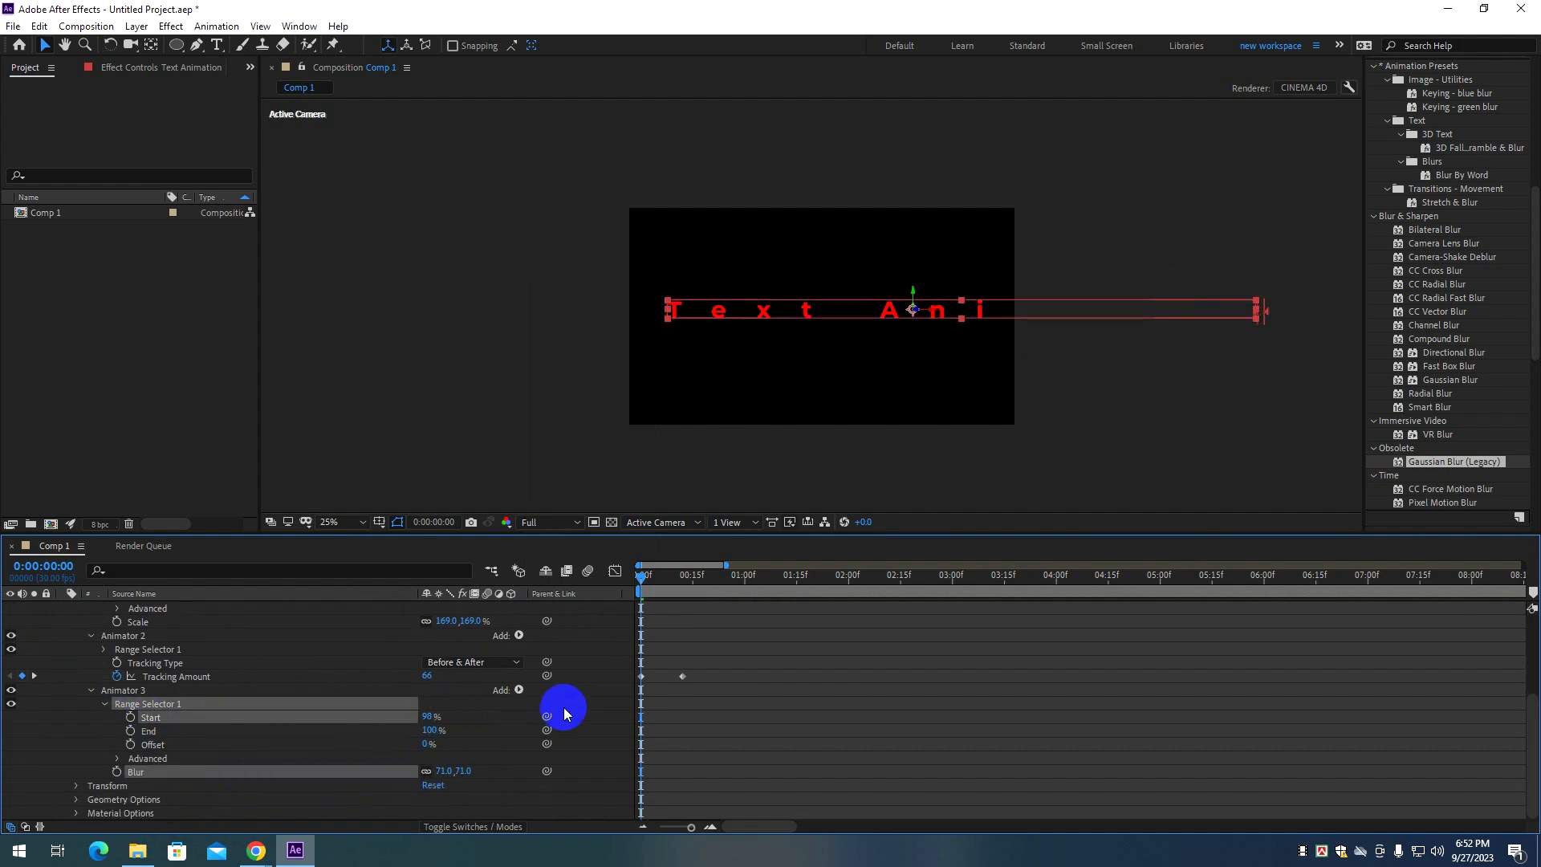
{"action": "left_click_drag", "start_coordinate": [674, 578], "coordinate": [677, 583]}
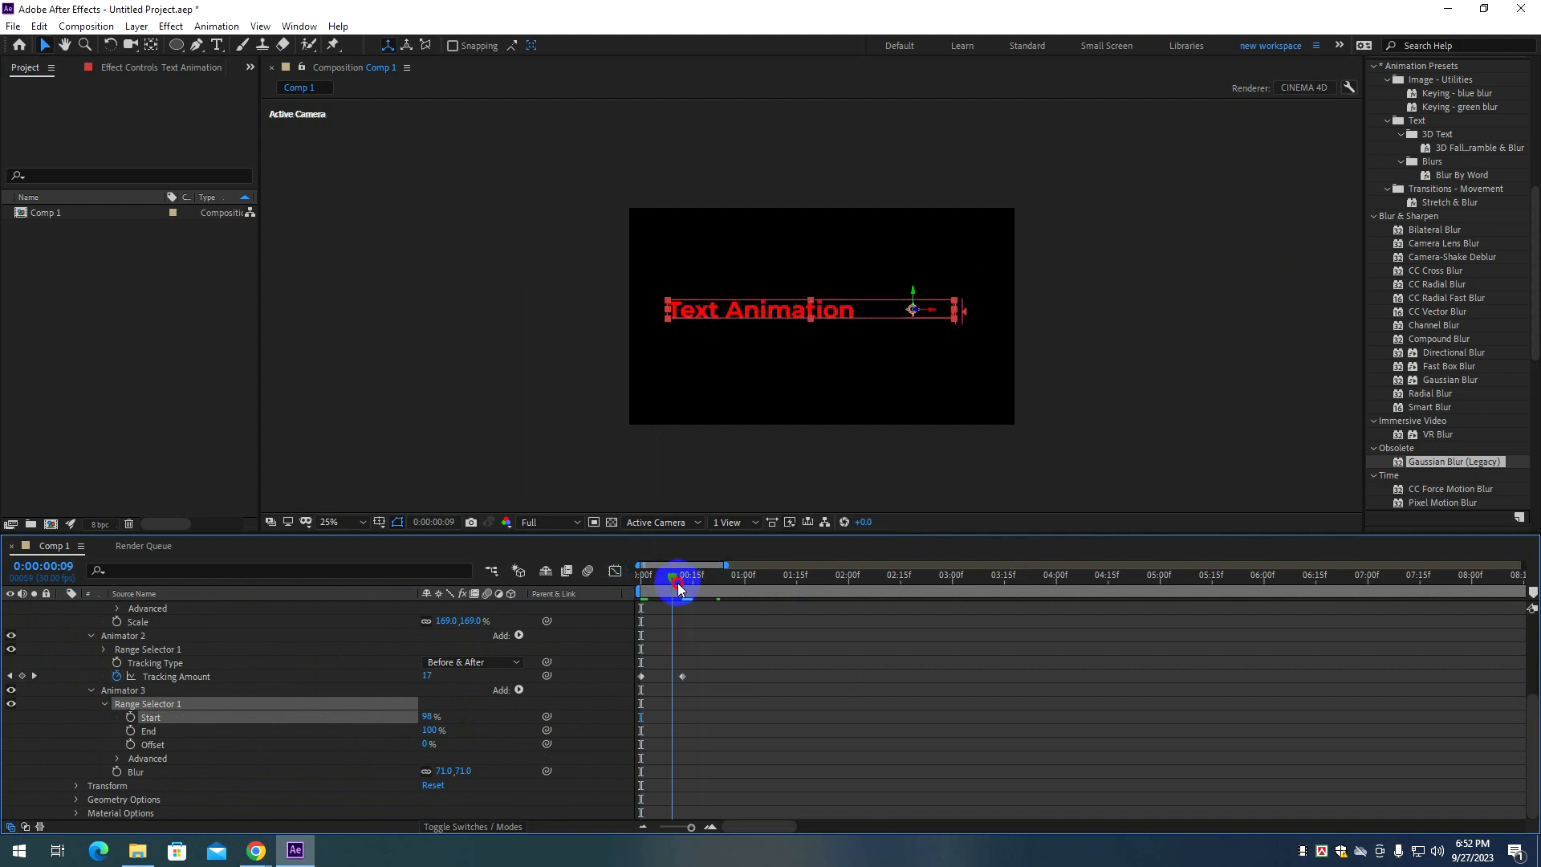
{"action": "left_click", "coordinate": [93, 691]}
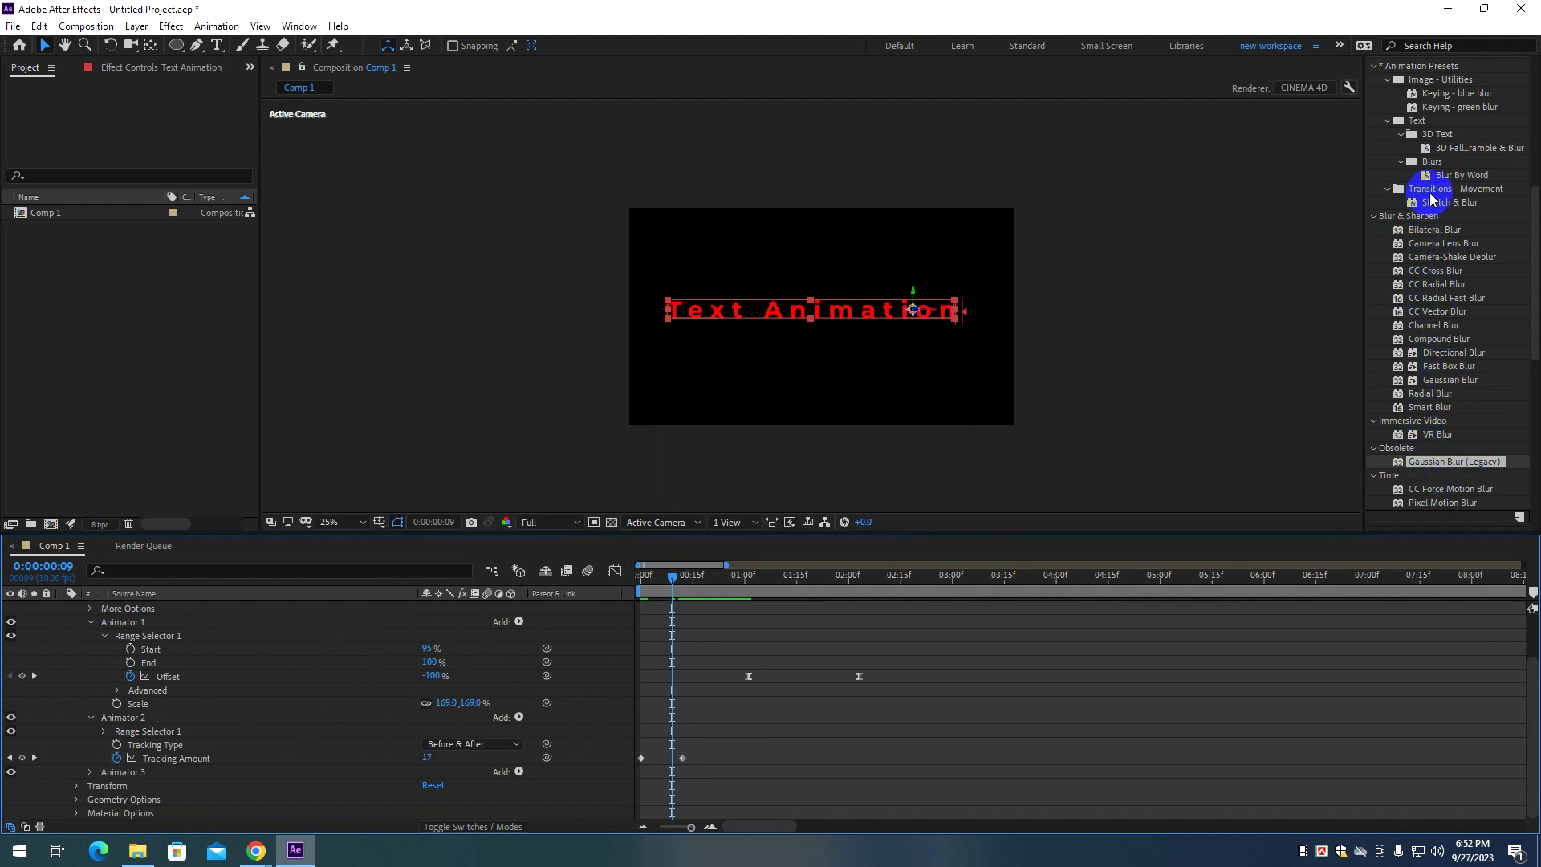
Try the Blur By Word preset on the text layer, inspect its animator properties and delete that animator.
{"action": "left_click_drag", "start_coordinate": [1437, 183], "coordinate": [688, 623]}
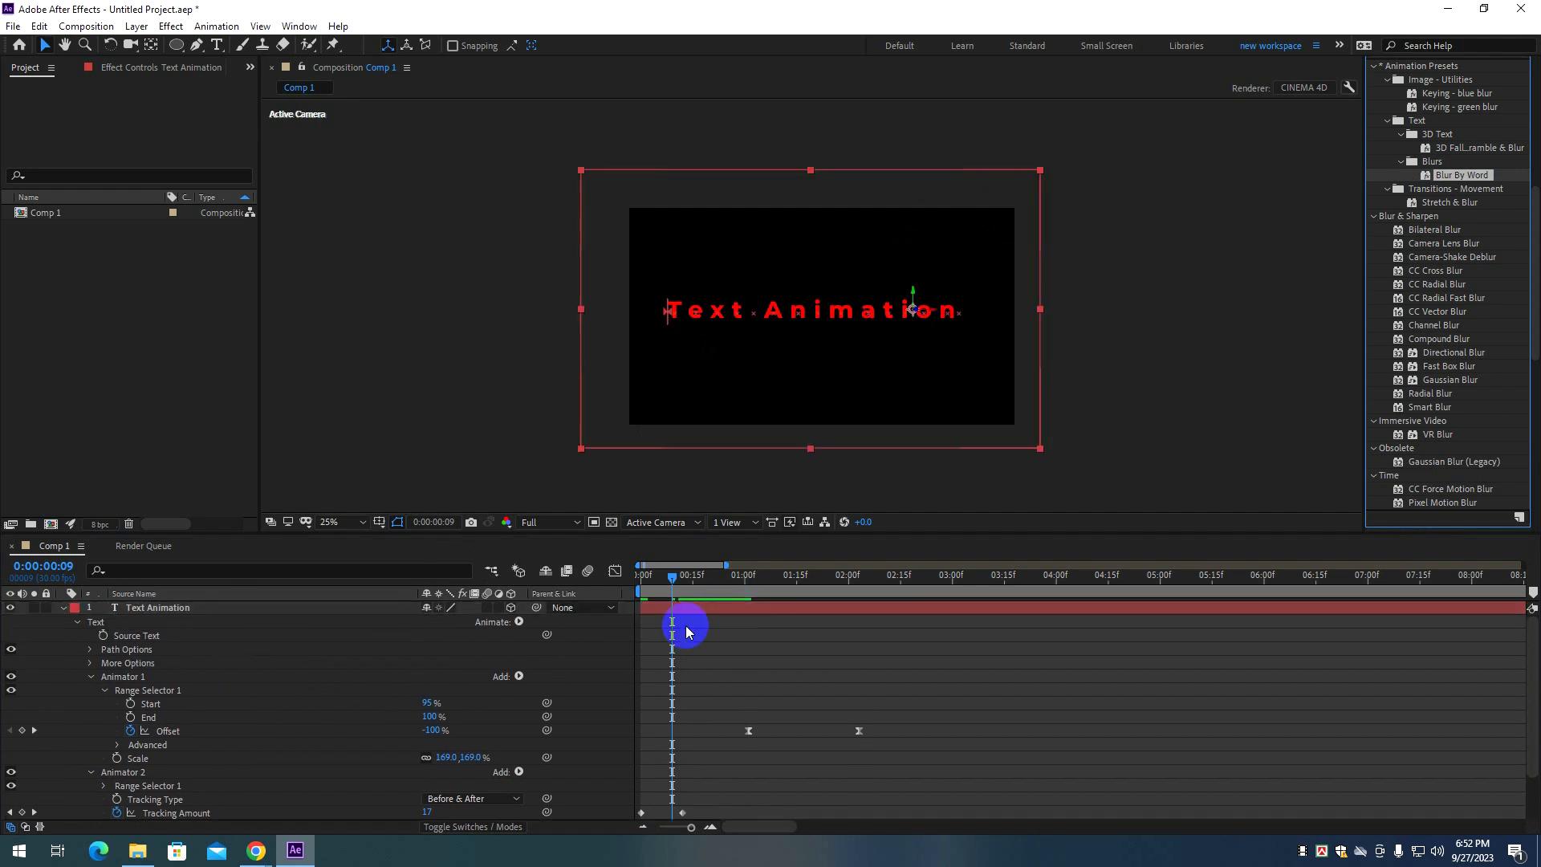
{"action": "scroll", "coordinate": [241, 723], "scroll_direction": "down", "scroll_amount": 2}
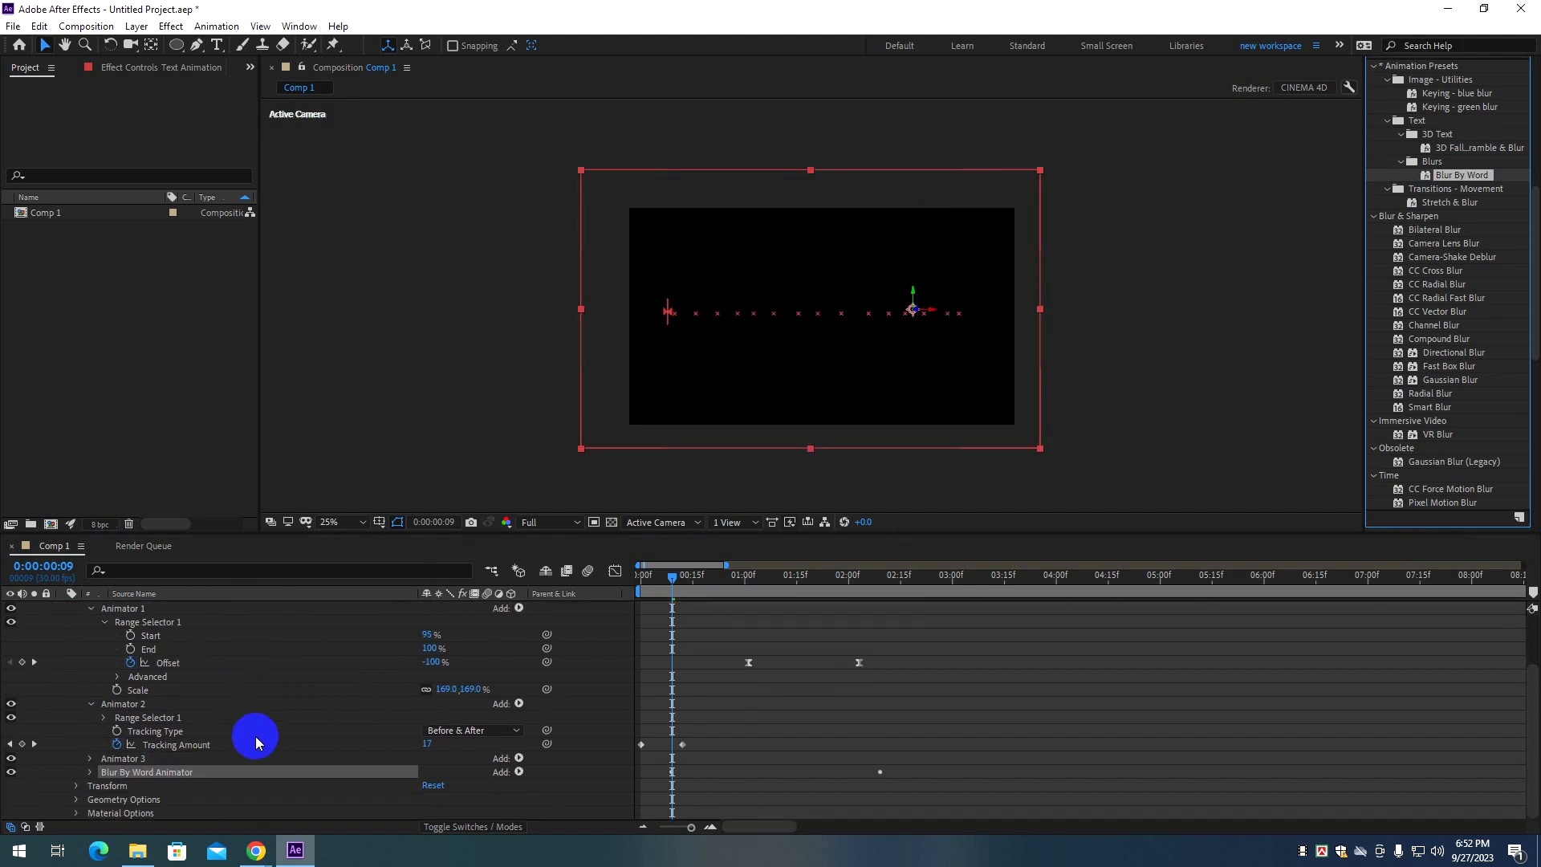
{"action": "left_click", "coordinate": [91, 776]}
{"action": "left_click", "coordinate": [90, 772]}
{"action": "scroll", "coordinate": [251, 721], "scroll_direction": "down", "scroll_amount": 1}
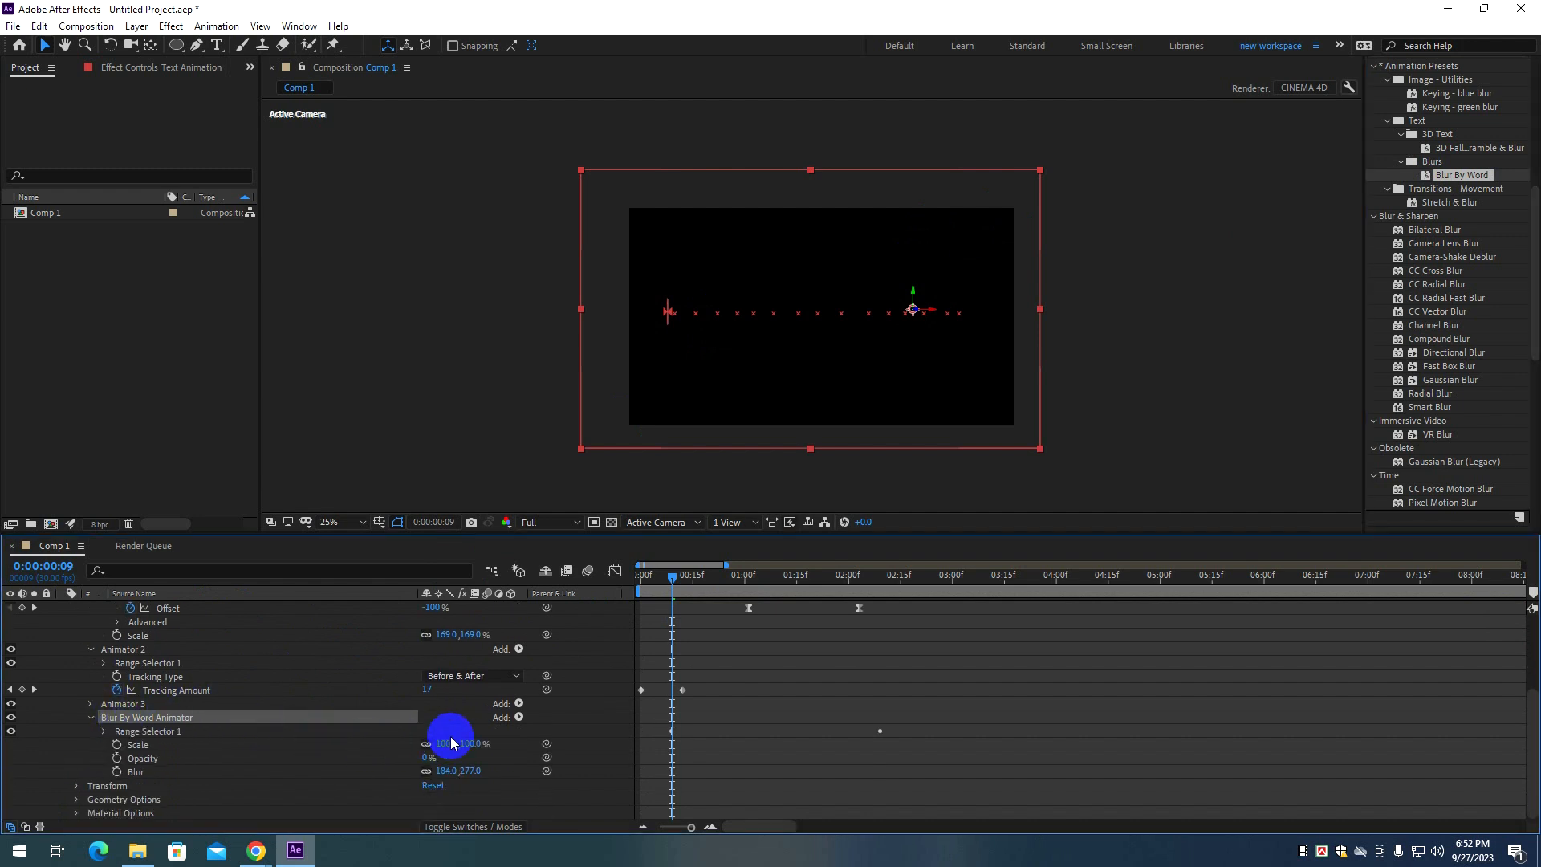
{"action": "mouse_move", "coordinate": [448, 742]}
{"action": "left_mouse_down"}
{"action": "mouse_move", "coordinate": [142, 745]}
{"action": "mouse_move", "coordinate": [10, 722]}
{"action": "mouse_move", "coordinate": [602, 737]}
{"action": "mouse_move", "coordinate": [132, 720]}
{"action": "left_mouse_up"}
{"action": "key", "text": "Delete"}
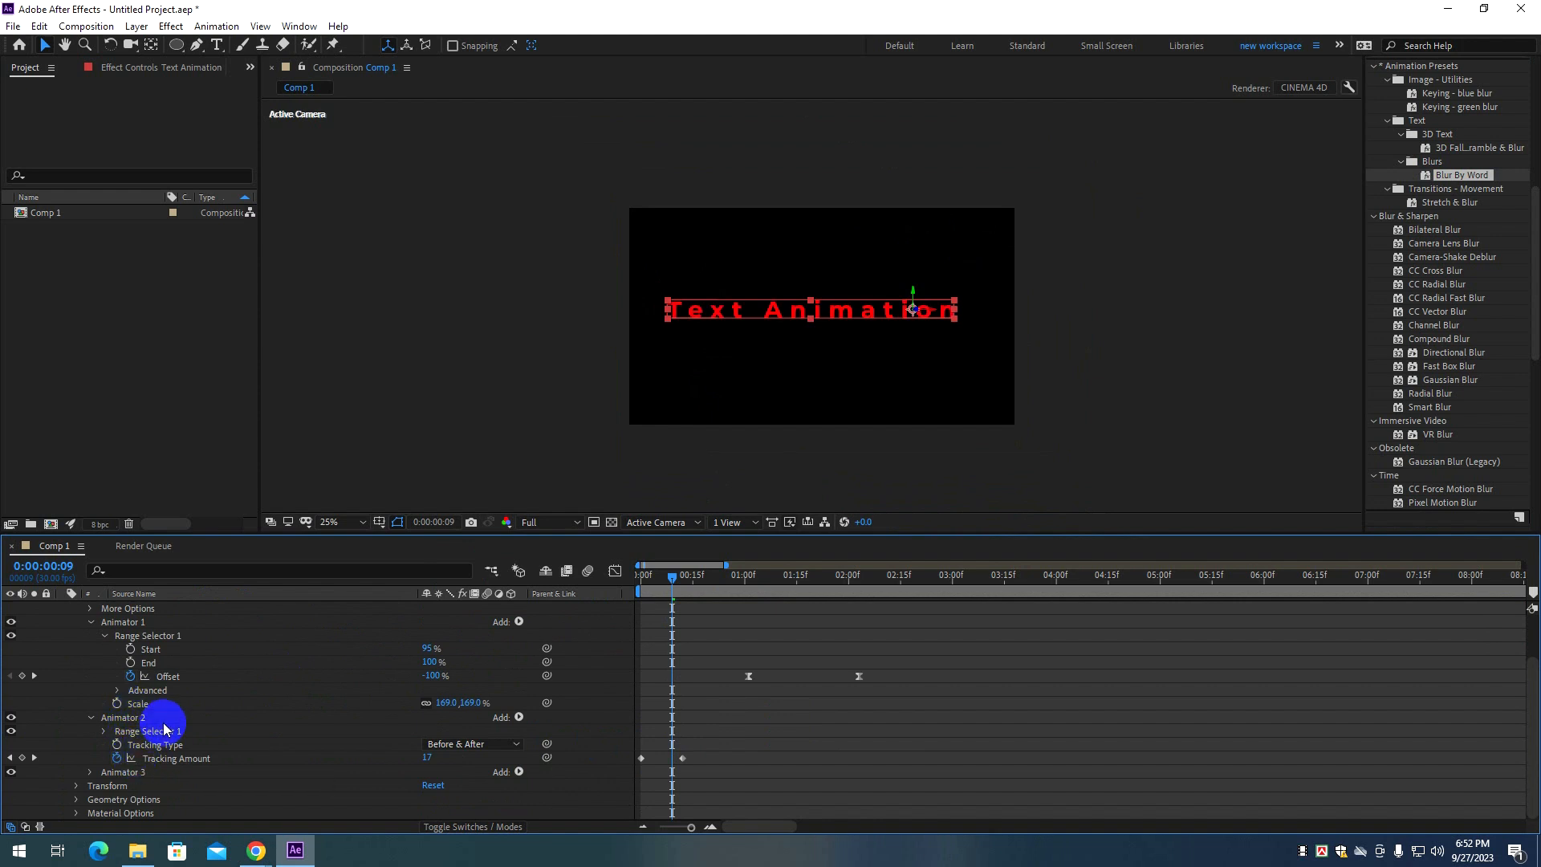
Try a range selector Start of 89% on Animator 3, and delete the whole animator.
{"action": "scroll", "coordinate": [165, 729], "scroll_direction": "up", "scroll_amount": 3}
{"action": "scroll", "coordinate": [165, 729], "scroll_direction": "down", "scroll_amount": 3}
{"action": "left_click", "coordinate": [140, 776]}
{"action": "scroll", "coordinate": [151, 787], "scroll_direction": "down", "scroll_amount": 2}
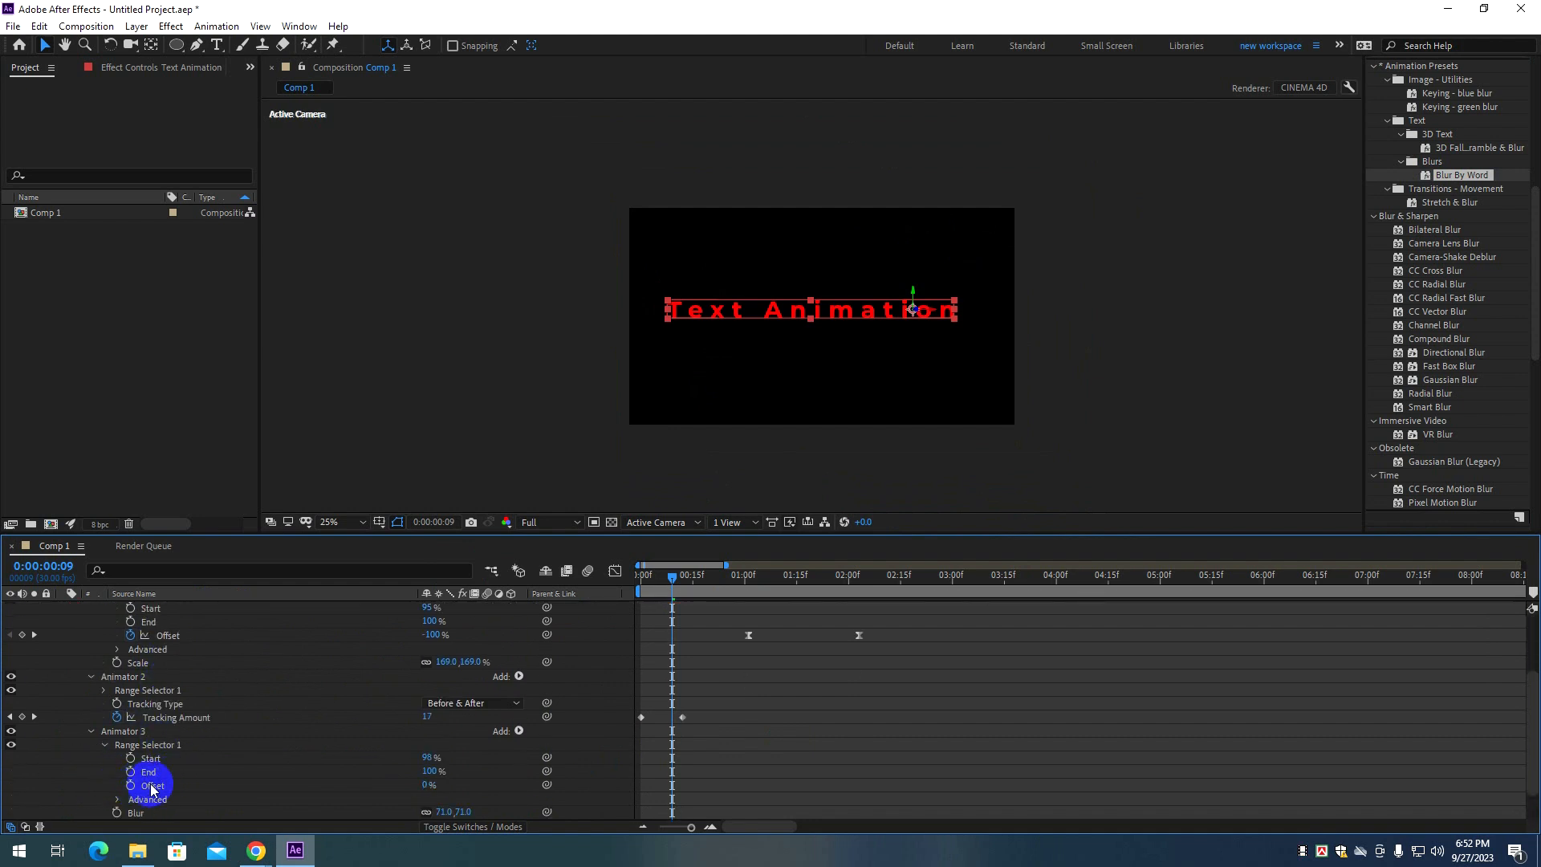
{"action": "left_click", "coordinate": [140, 815]}
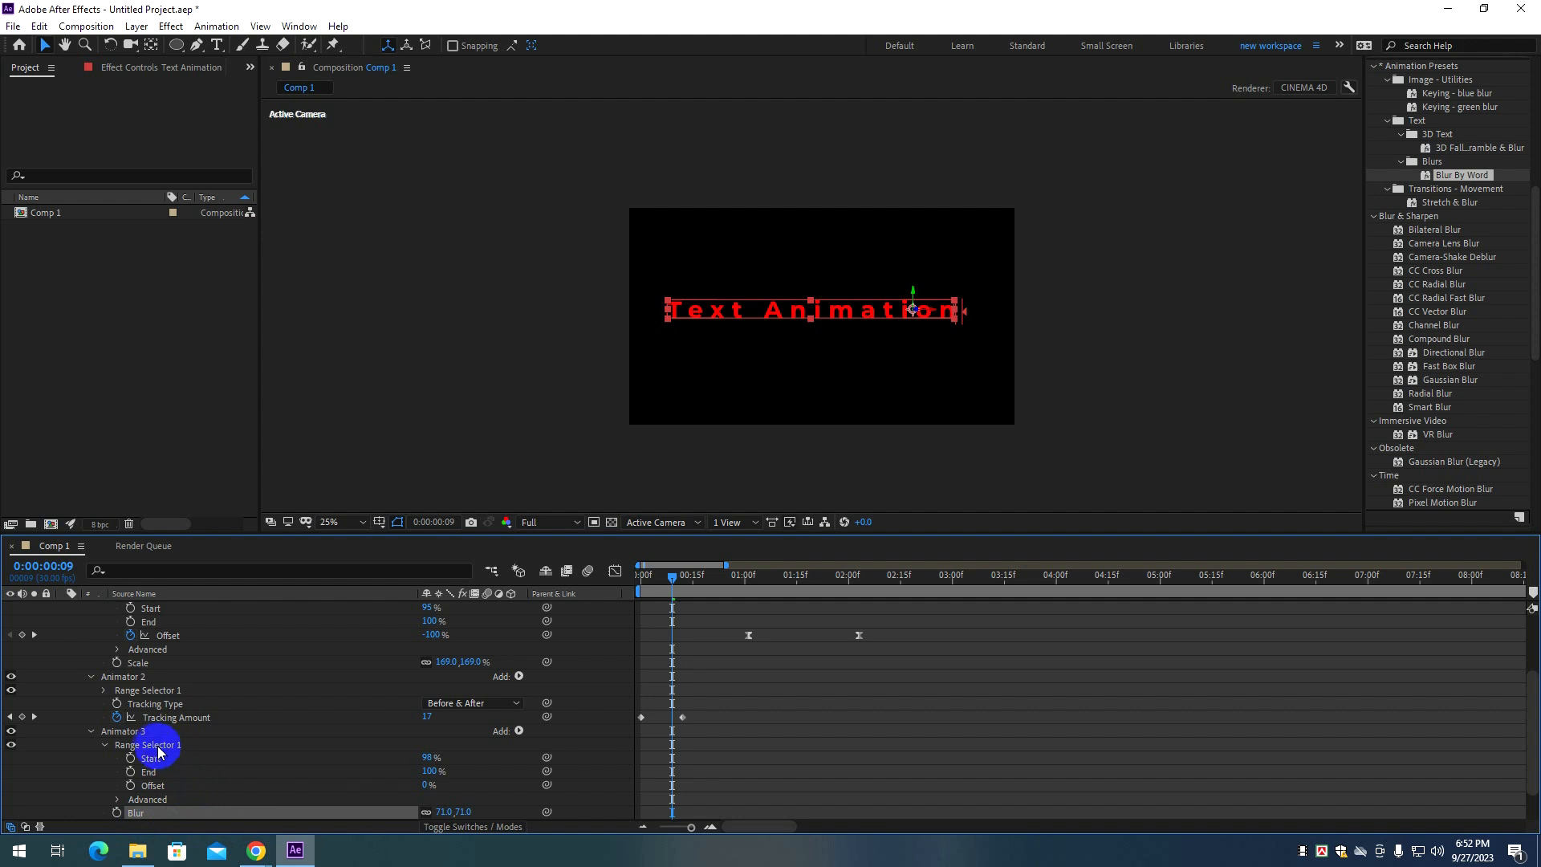
{"action": "scroll", "coordinate": [185, 747], "scroll_direction": "down", "scroll_amount": 2}
{"action": "left_click_drag", "start_coordinate": [427, 717], "coordinate": [519, 718]}
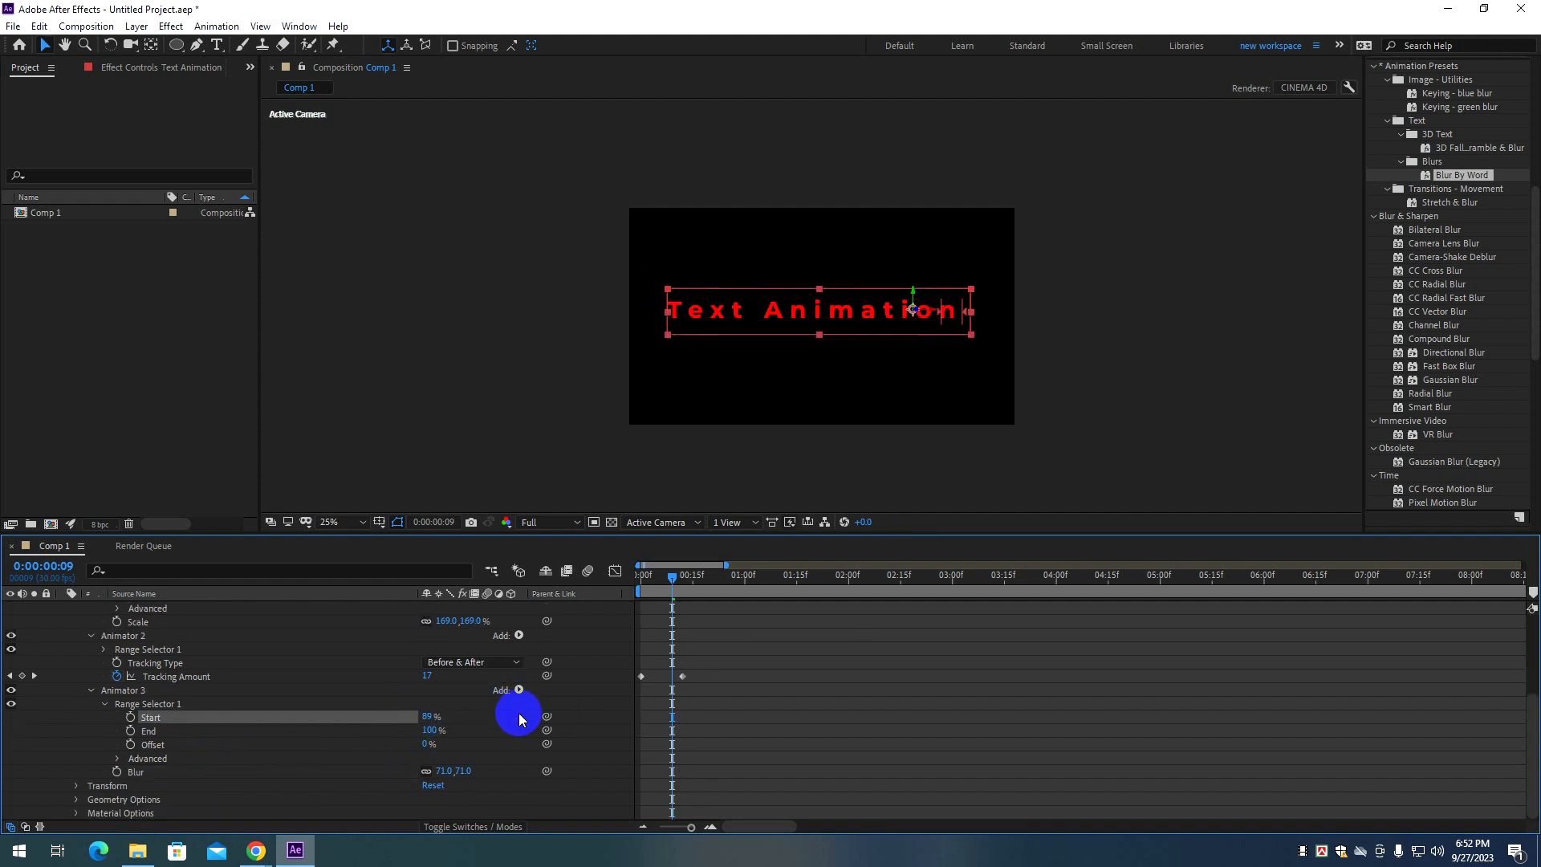
{"action": "left_click", "coordinate": [134, 695]}
{"action": "key", "text": "Delete"}
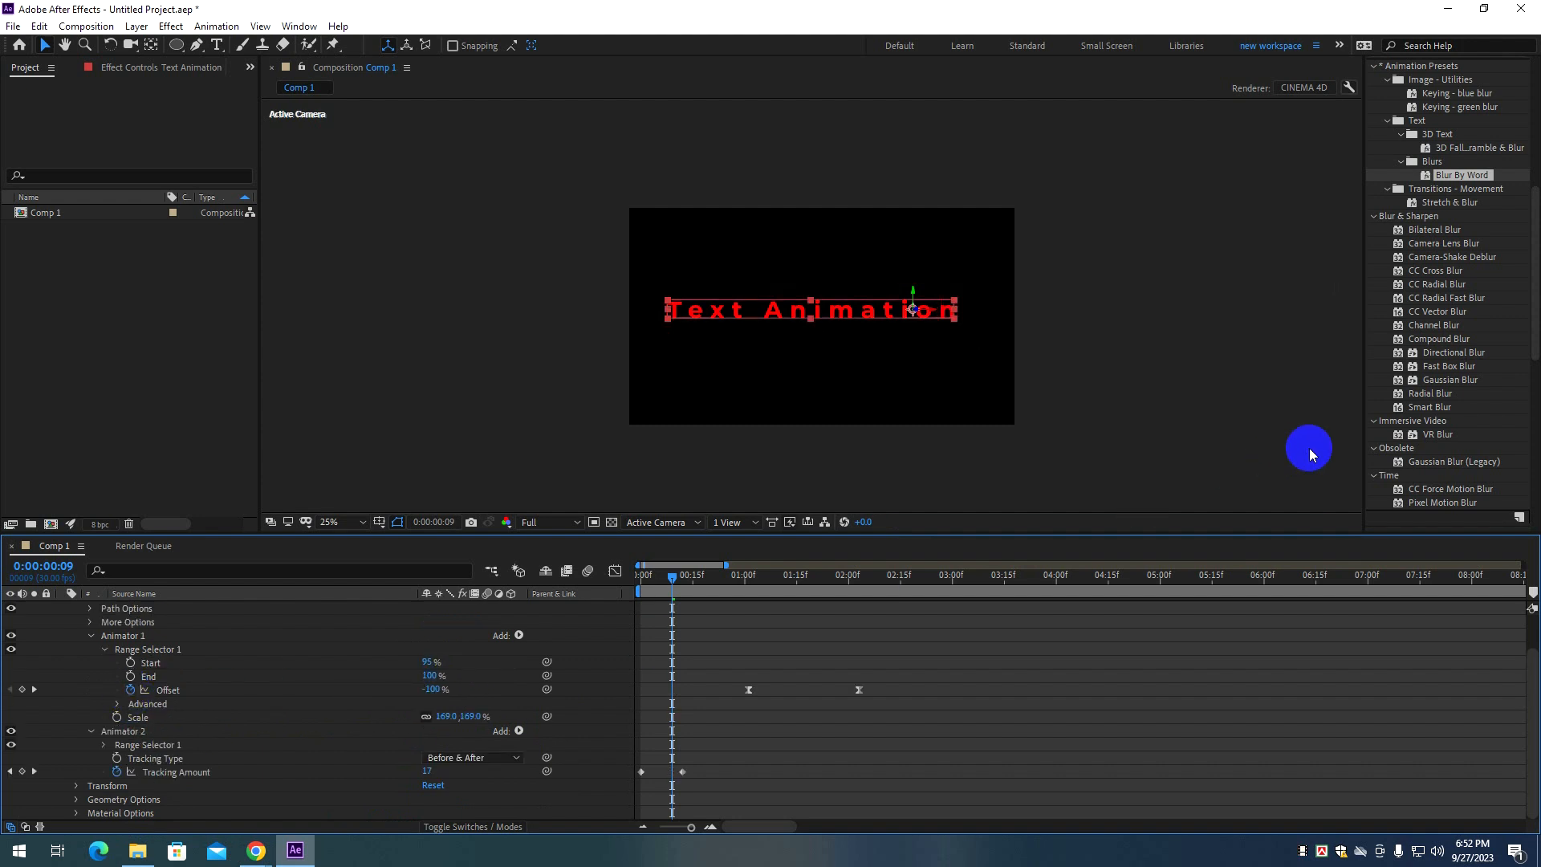
Apply the Gaussian Blur (Legacy) effect to the "Text Animation" layer.
{"action": "left_click_drag", "start_coordinate": [1429, 465], "coordinate": [769, 616]}
{"action": "left_click_drag", "start_coordinate": [765, 616], "coordinate": [915, 614]}
{"action": "scroll", "coordinate": [261, 739], "scroll_direction": "down", "scroll_amount": 2}
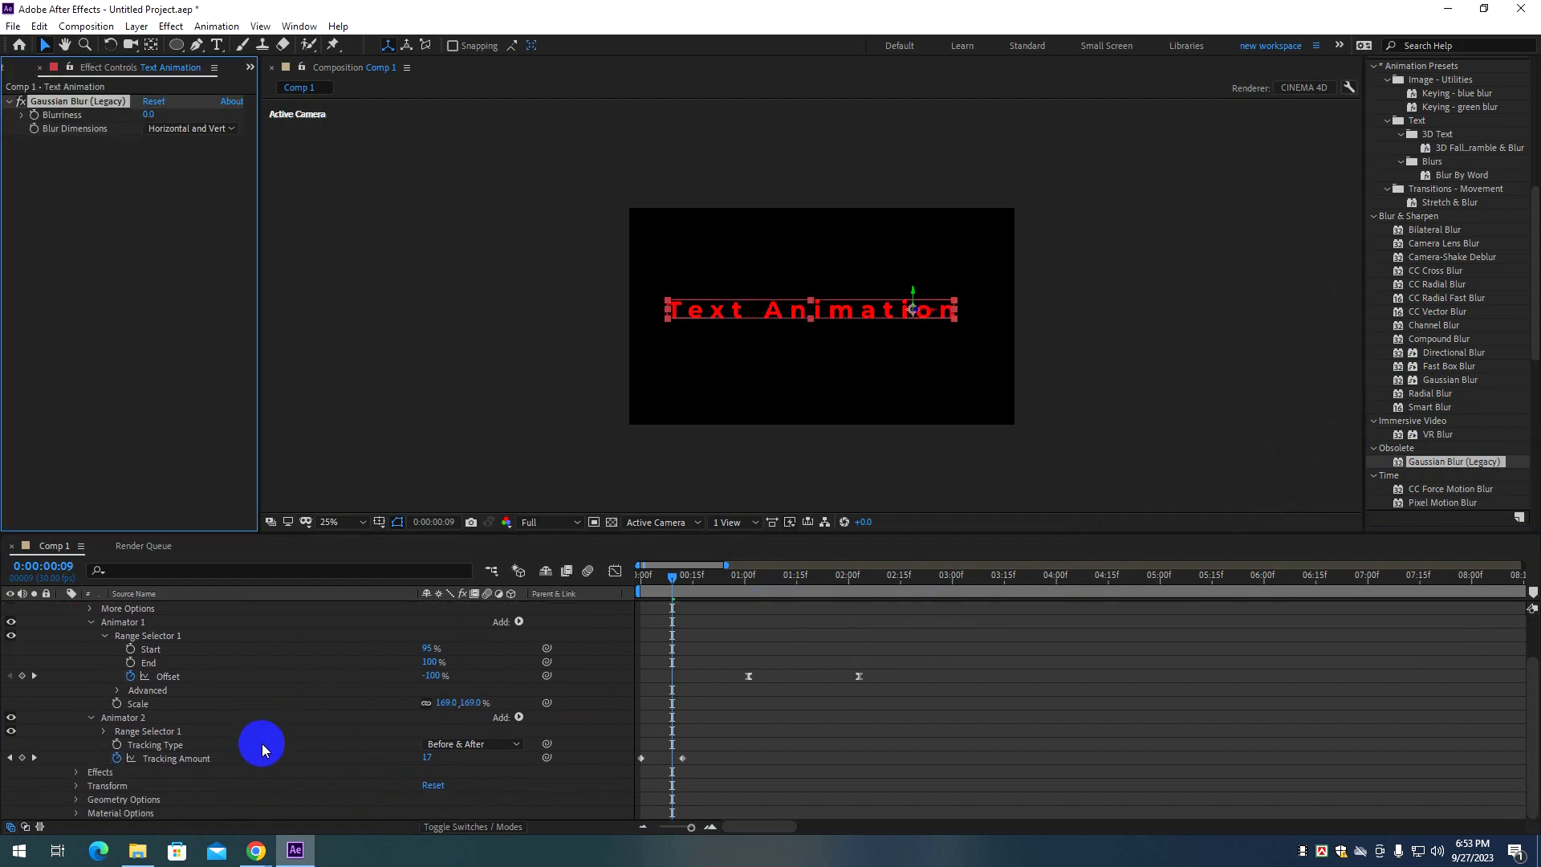
Collapse the text layer's Animator 1 and select Animator 2's Tracking Amount with its keyframes.
{"action": "scroll", "coordinate": [262, 743], "scroll_direction": "up", "scroll_amount": 2}
{"action": "left_click", "coordinate": [92, 676]}
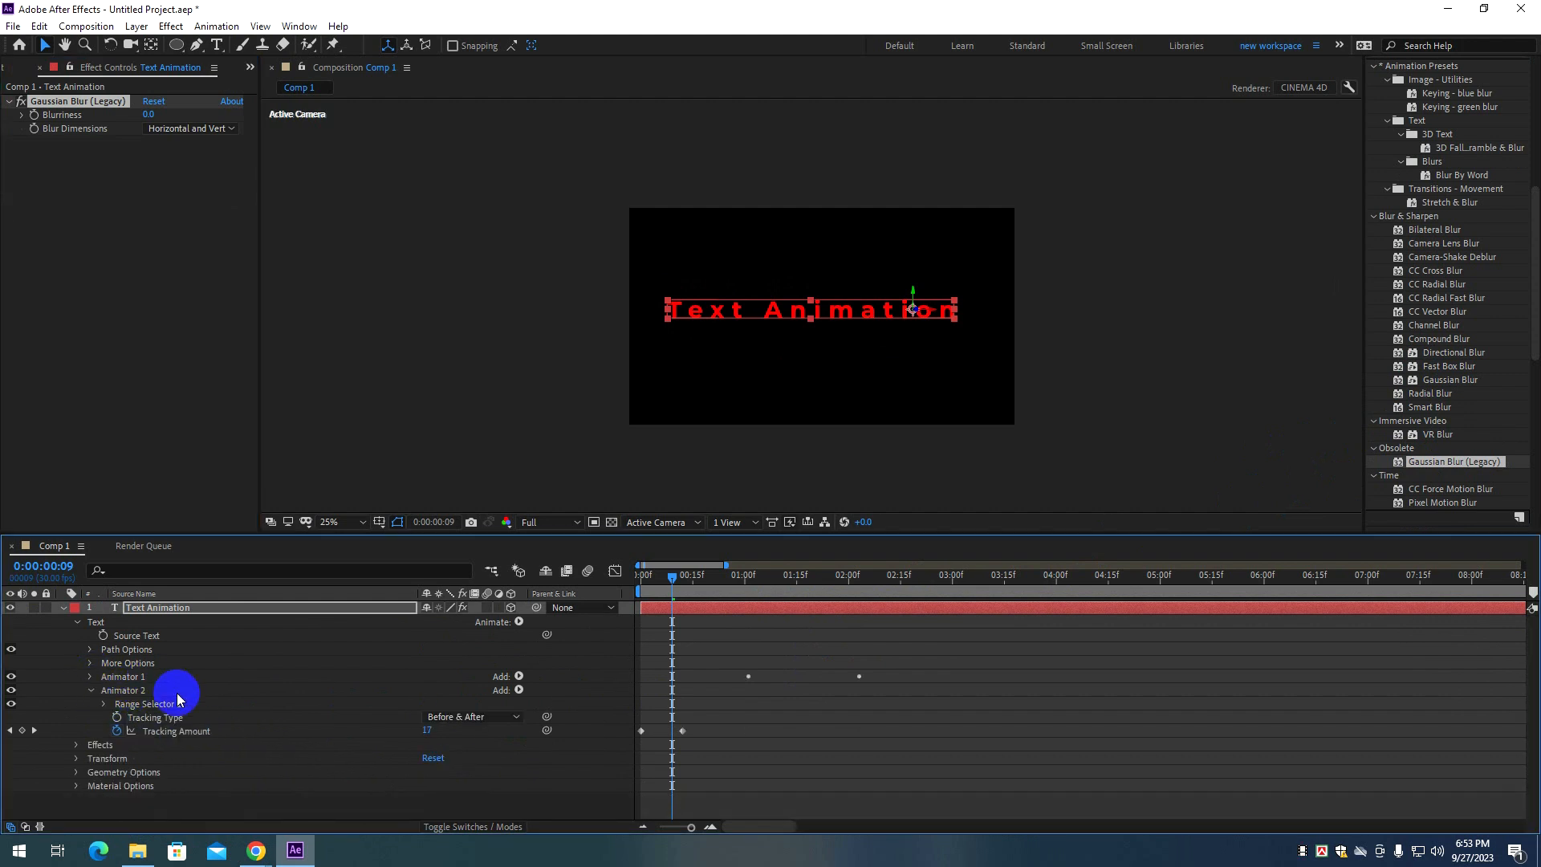
{"action": "left_click", "coordinate": [160, 732]}
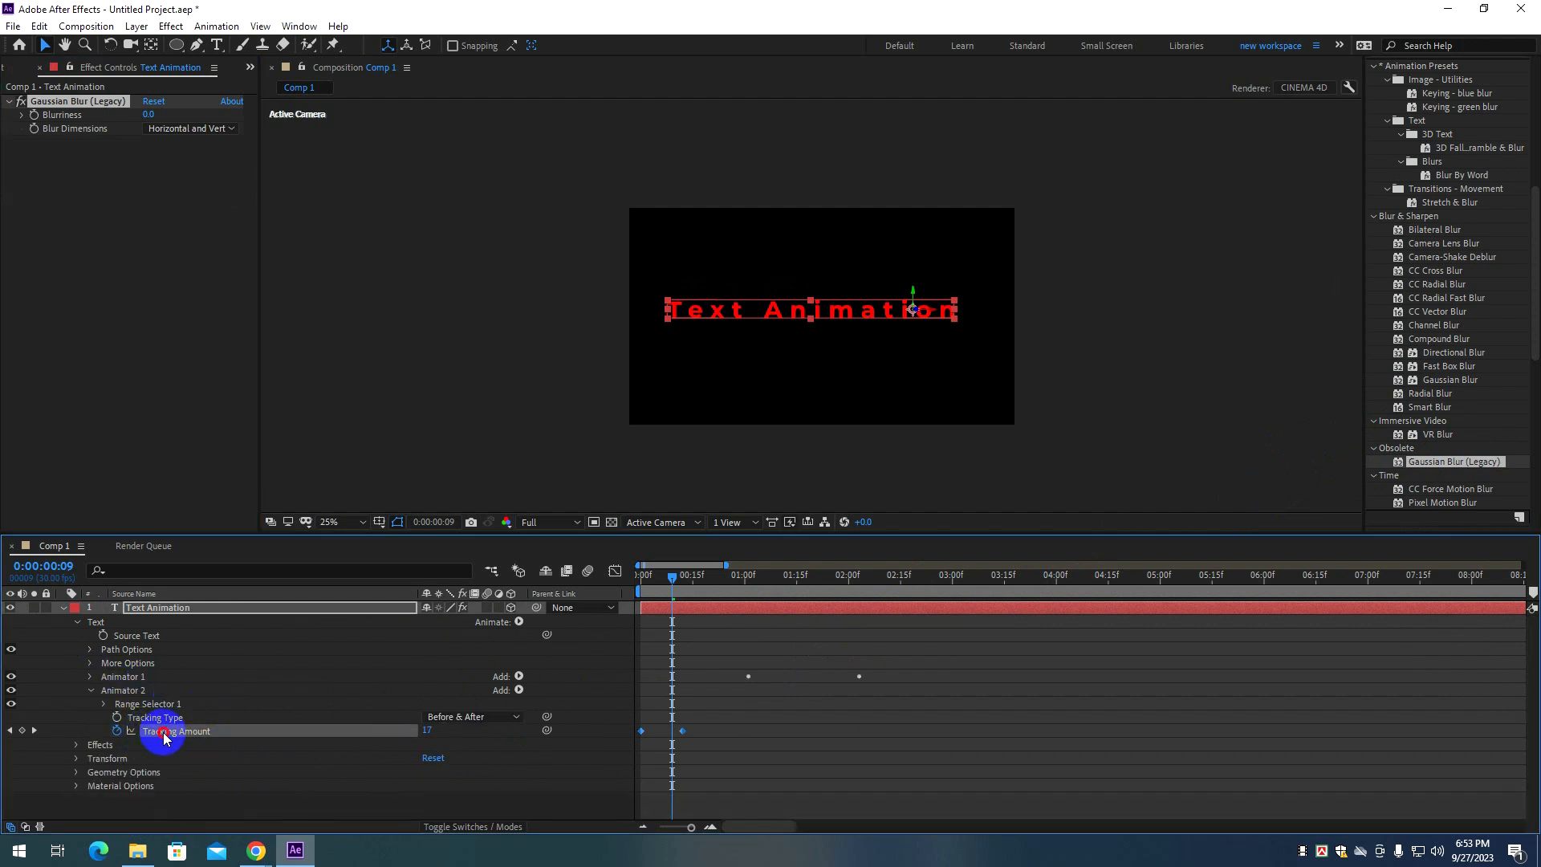
{"action": "left_click", "coordinate": [91, 677]}
{"action": "left_click", "coordinate": [91, 676]}
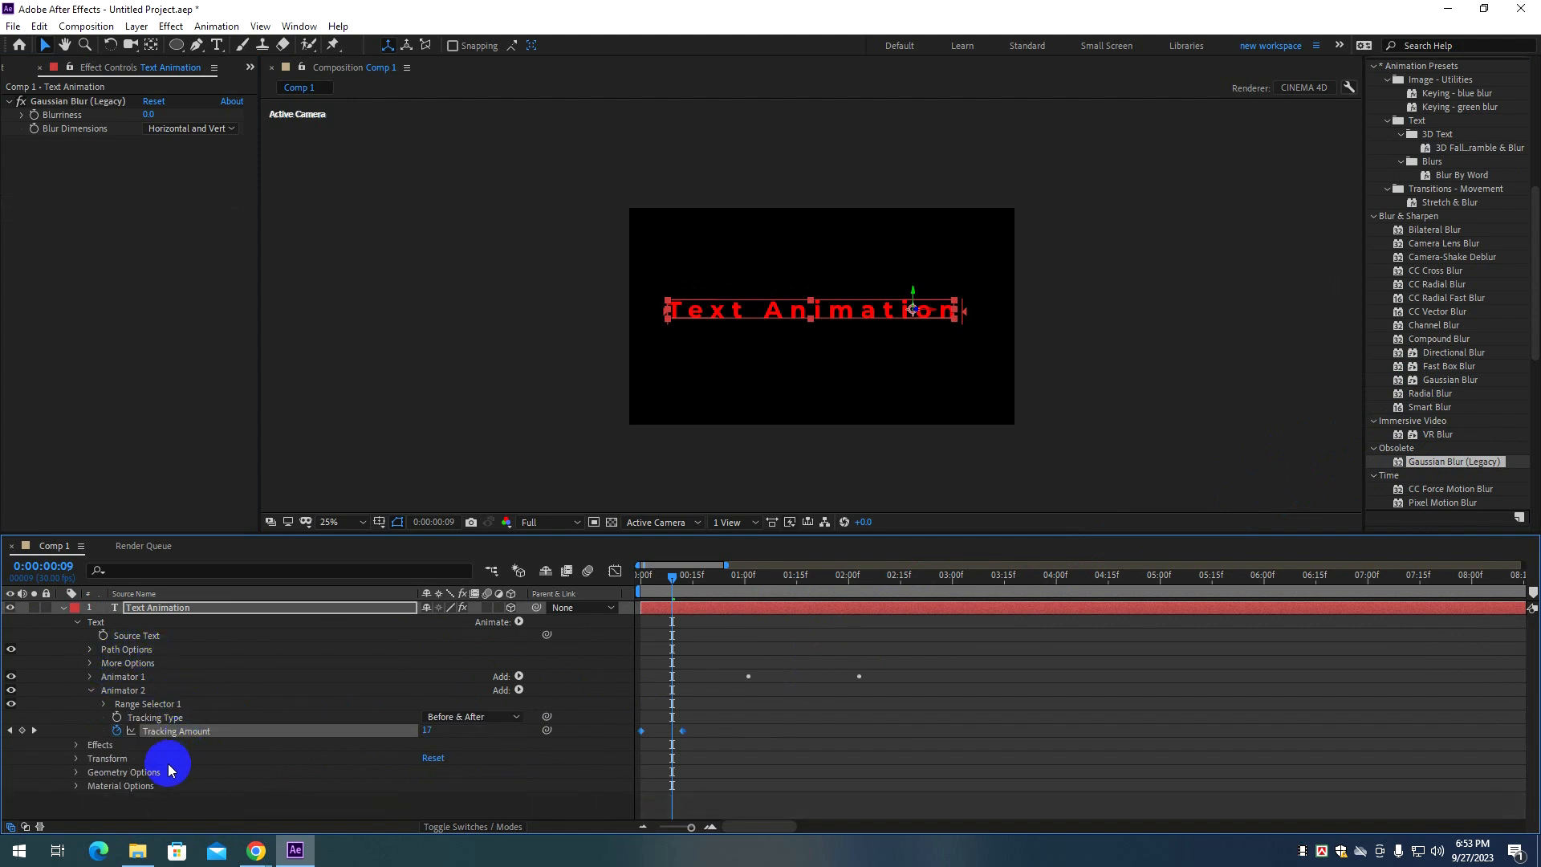
Delete the effects from the text layer and reapply Gaussian Blur (Legacy) to it.
{"action": "left_click", "coordinate": [168, 718]}
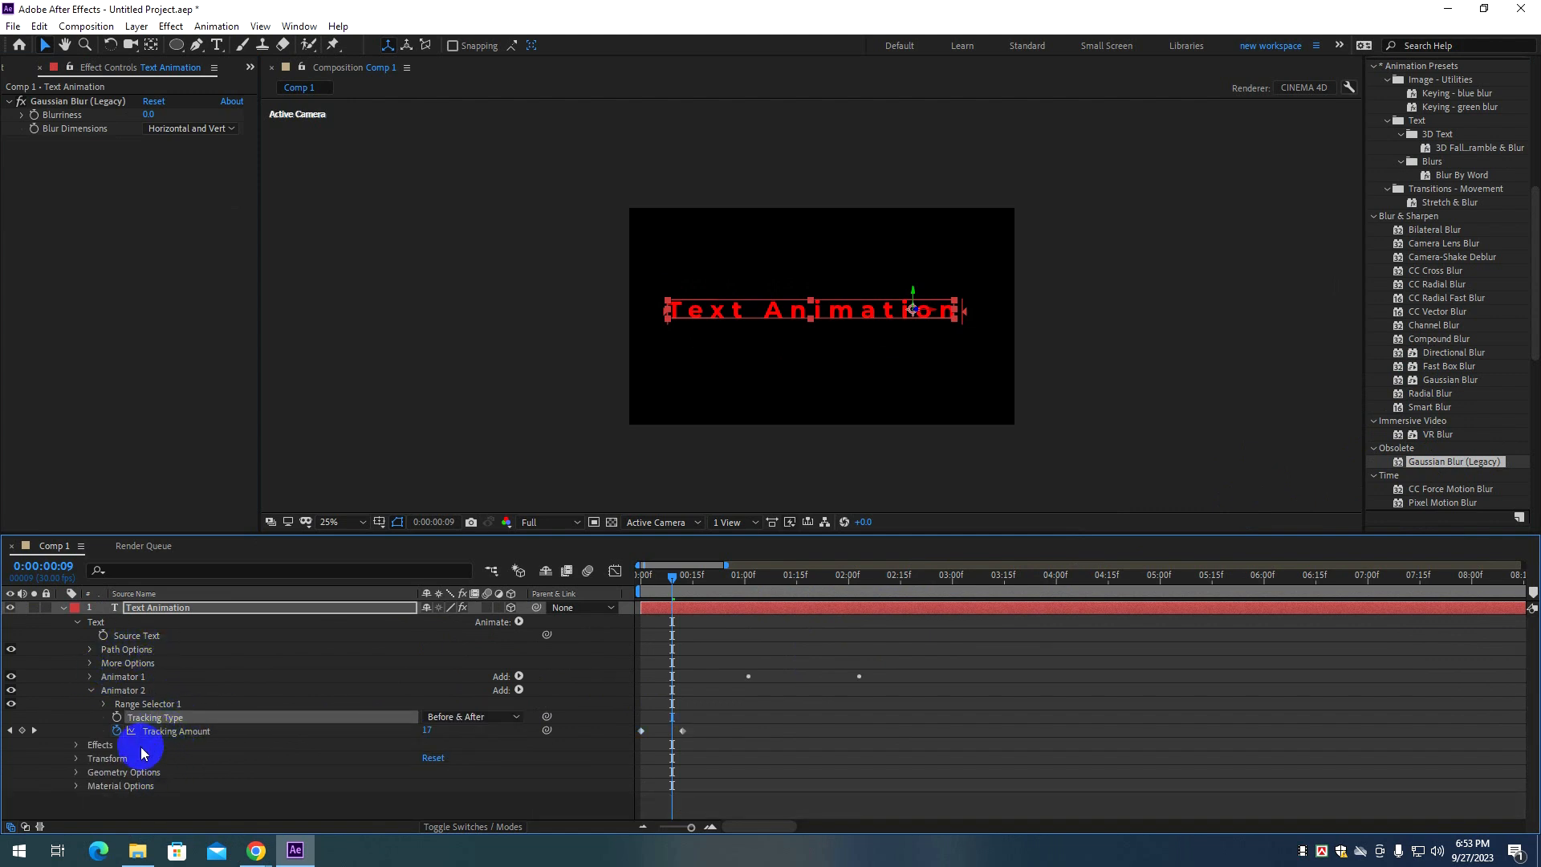
{"action": "left_click", "coordinate": [167, 744]}
{"action": "key", "text": "Delete"}
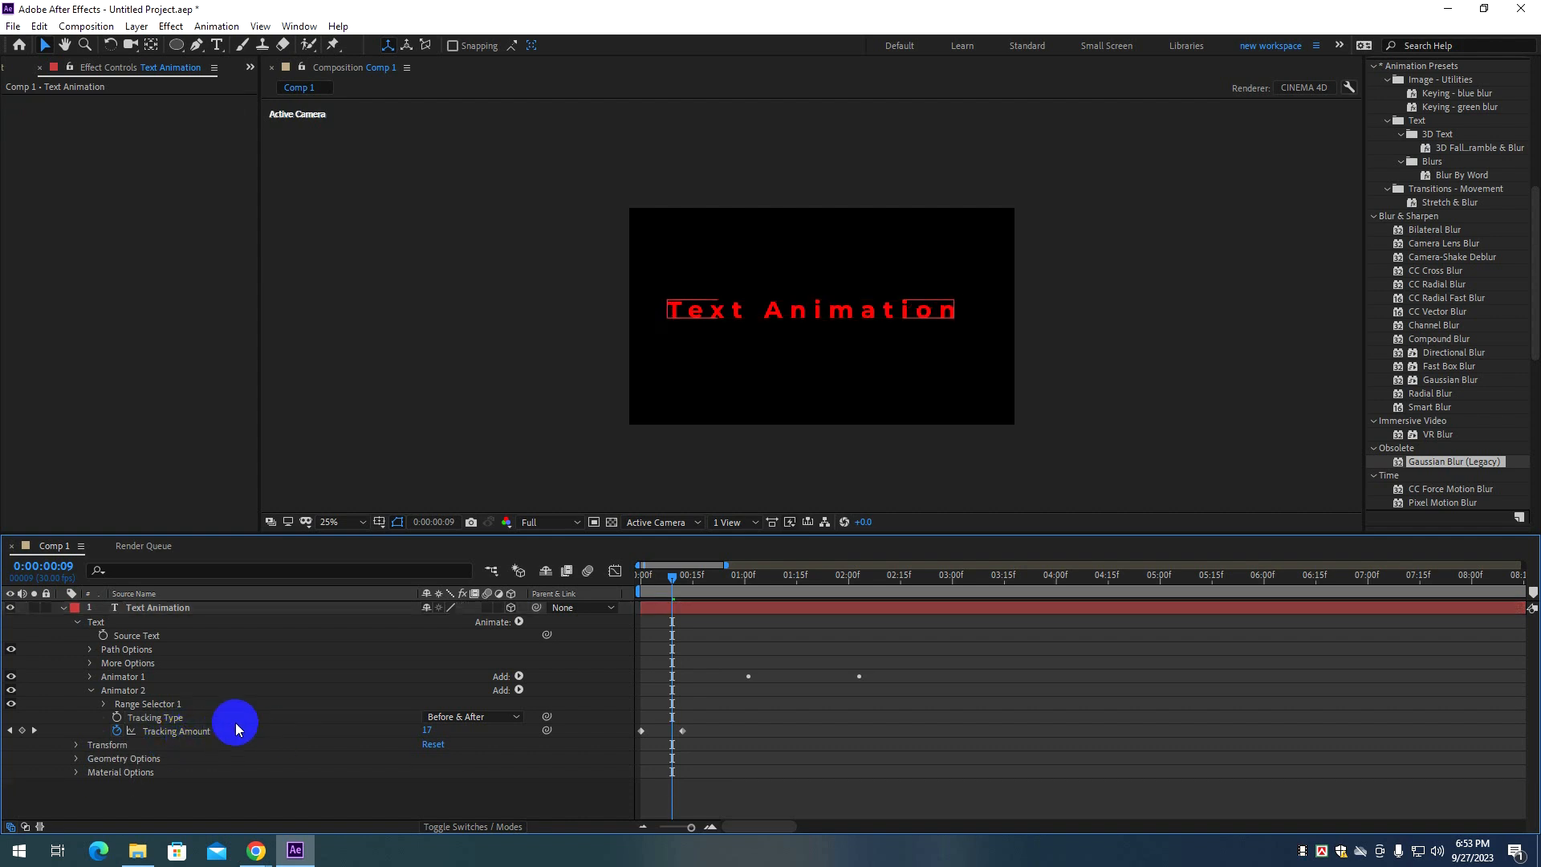
{"action": "left_click", "coordinate": [137, 607]}
{"action": "left_click_drag", "start_coordinate": [1437, 462], "coordinate": [801, 309]}
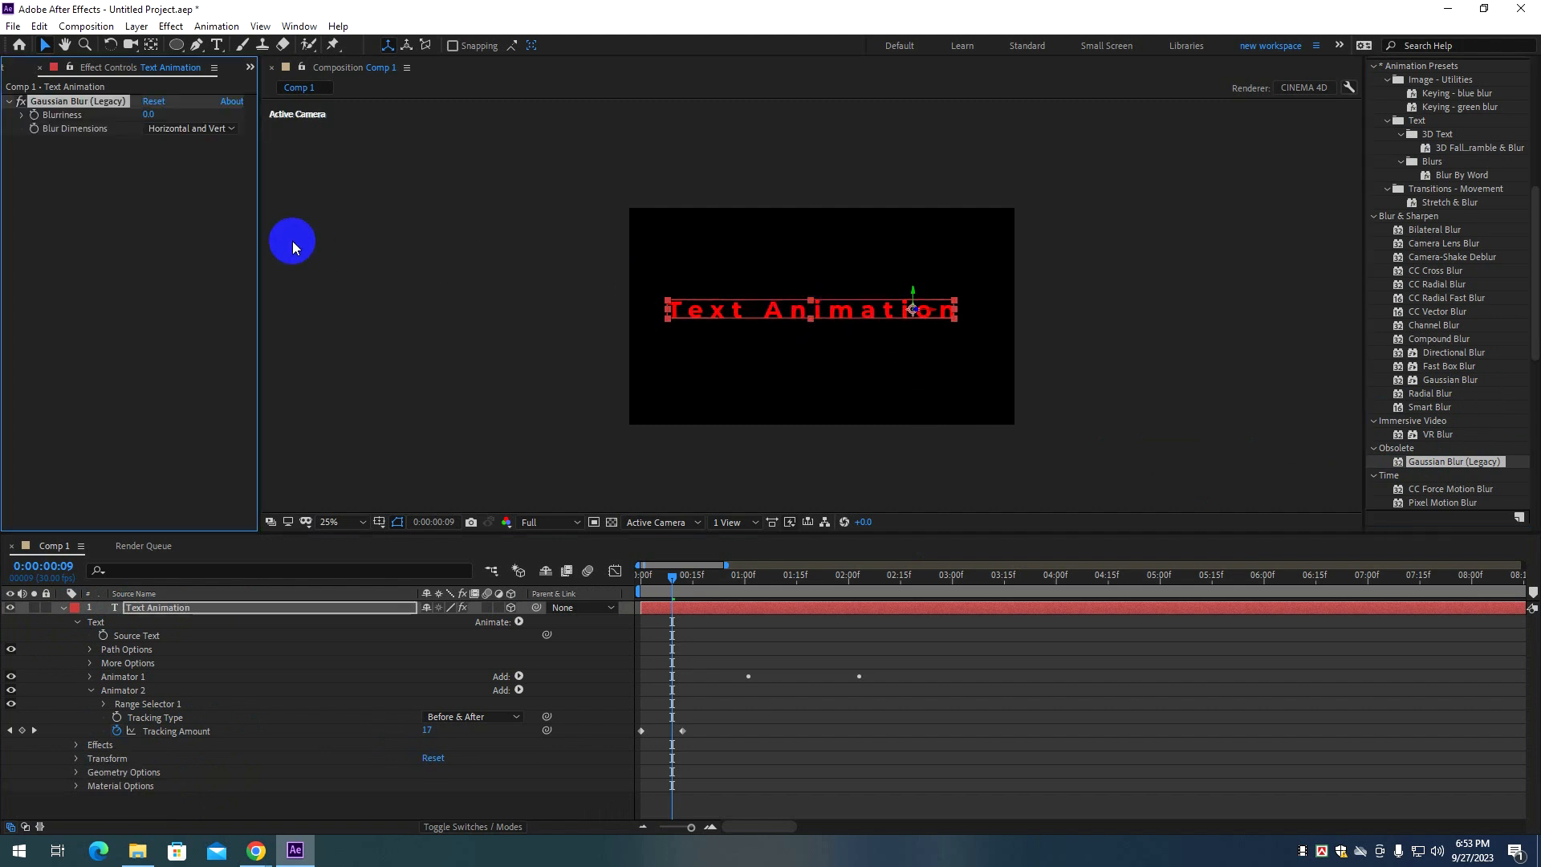
Turn off the text layer's 3D option and try Gaussian Blur Blurriness values, ending at 1.4.
{"action": "left_click_drag", "start_coordinate": [158, 112], "coordinate": [196, 123]}
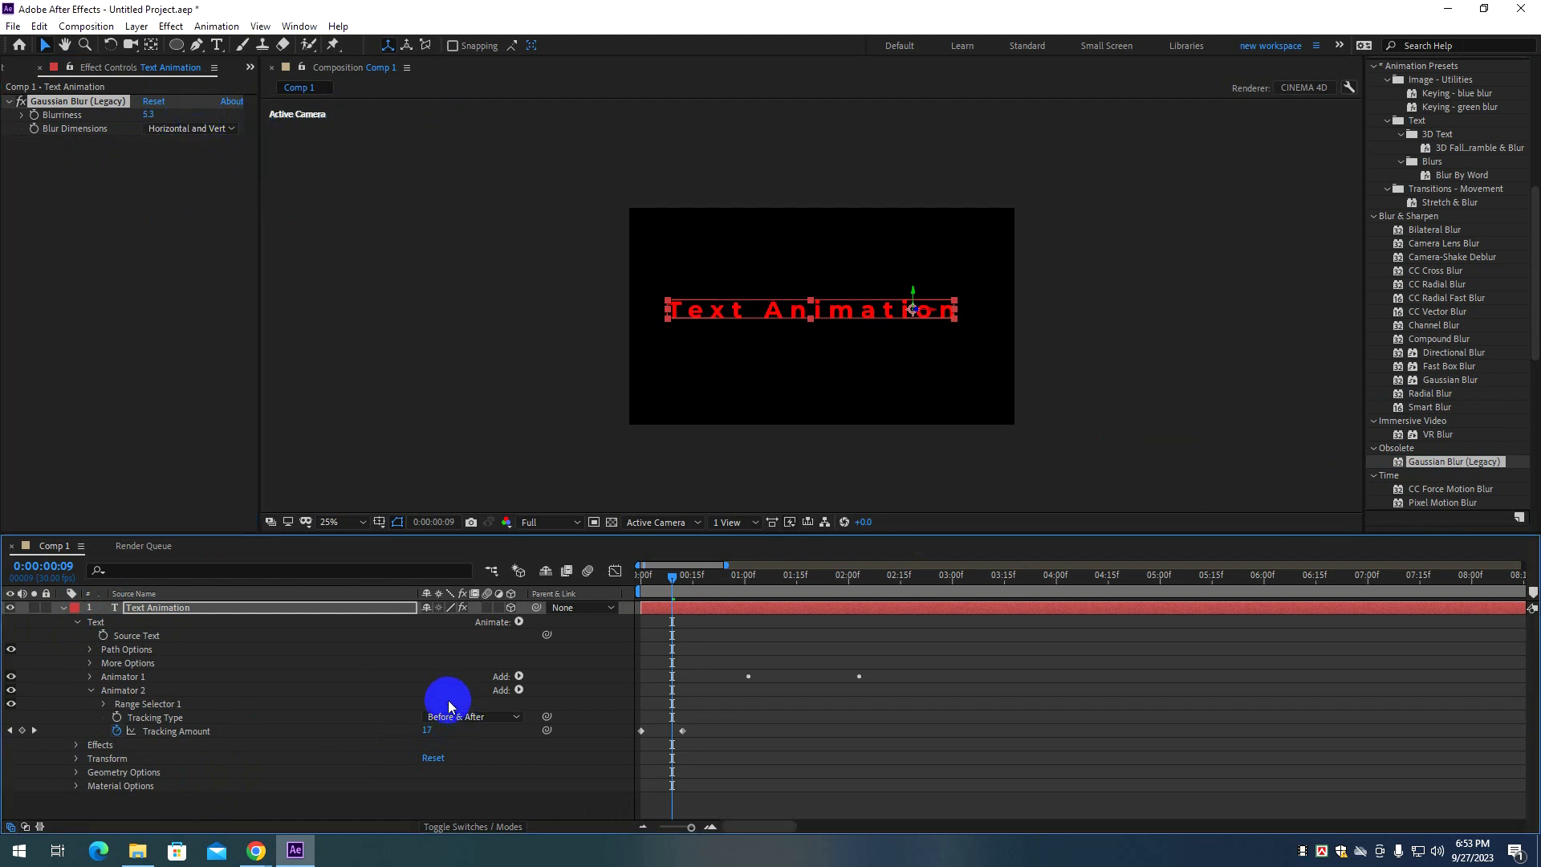
{"action": "left_click", "coordinate": [510, 608]}
{"action": "left_click_drag", "start_coordinate": [149, 114], "coordinate": [4, 194]}
Move the last Tracking Amount keyframe of Animator 2 earlier, to about frame 8, and scrub through the animation.
{"action": "left_click_drag", "start_coordinate": [675, 576], "coordinate": [636, 590]}
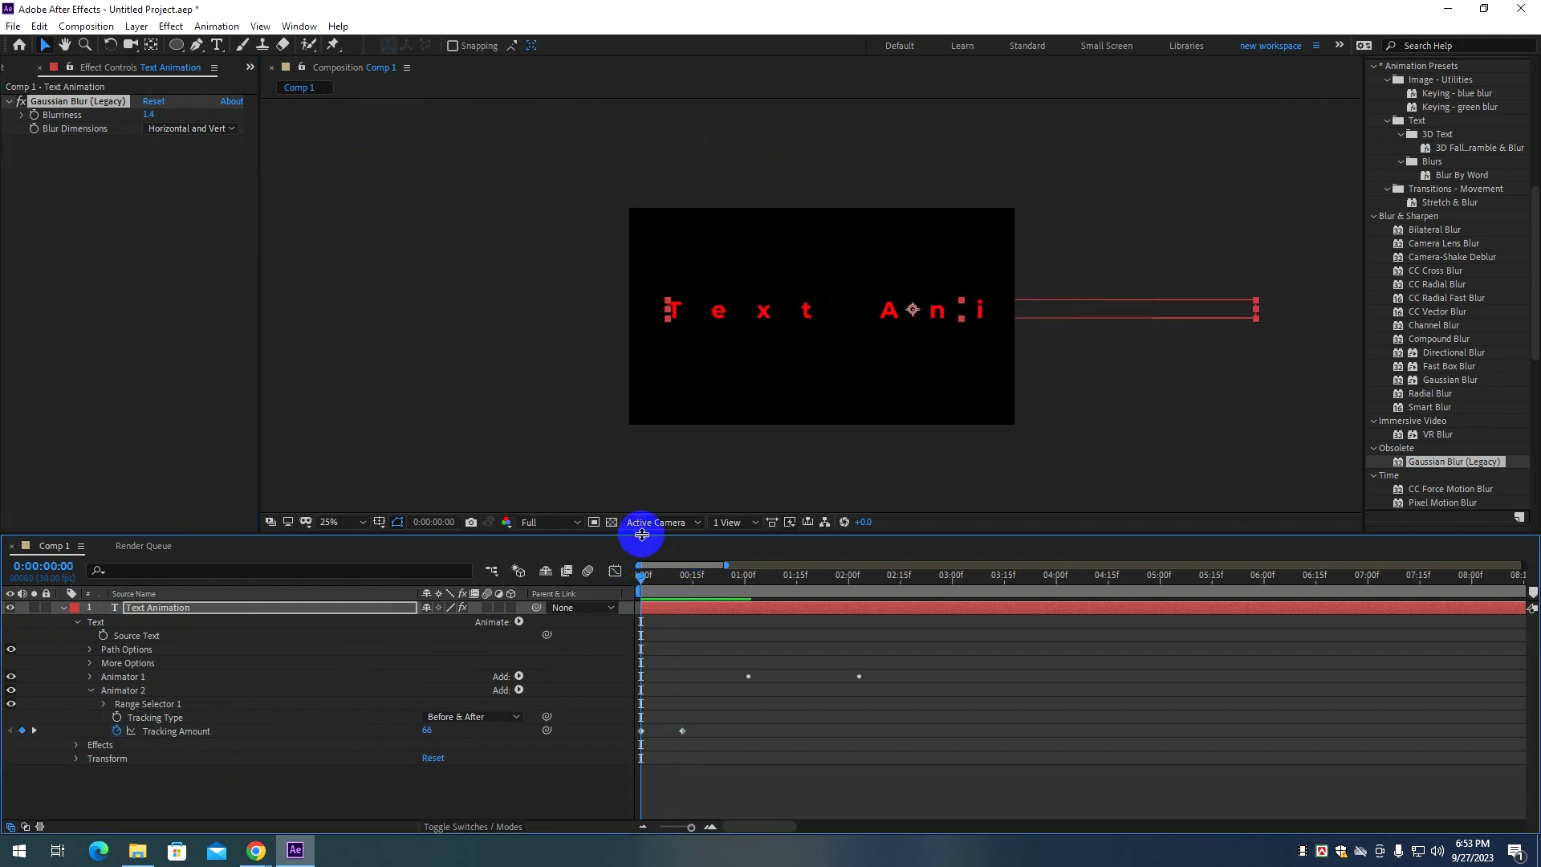
{"action": "left_click_drag", "start_coordinate": [683, 732], "coordinate": [670, 731]}
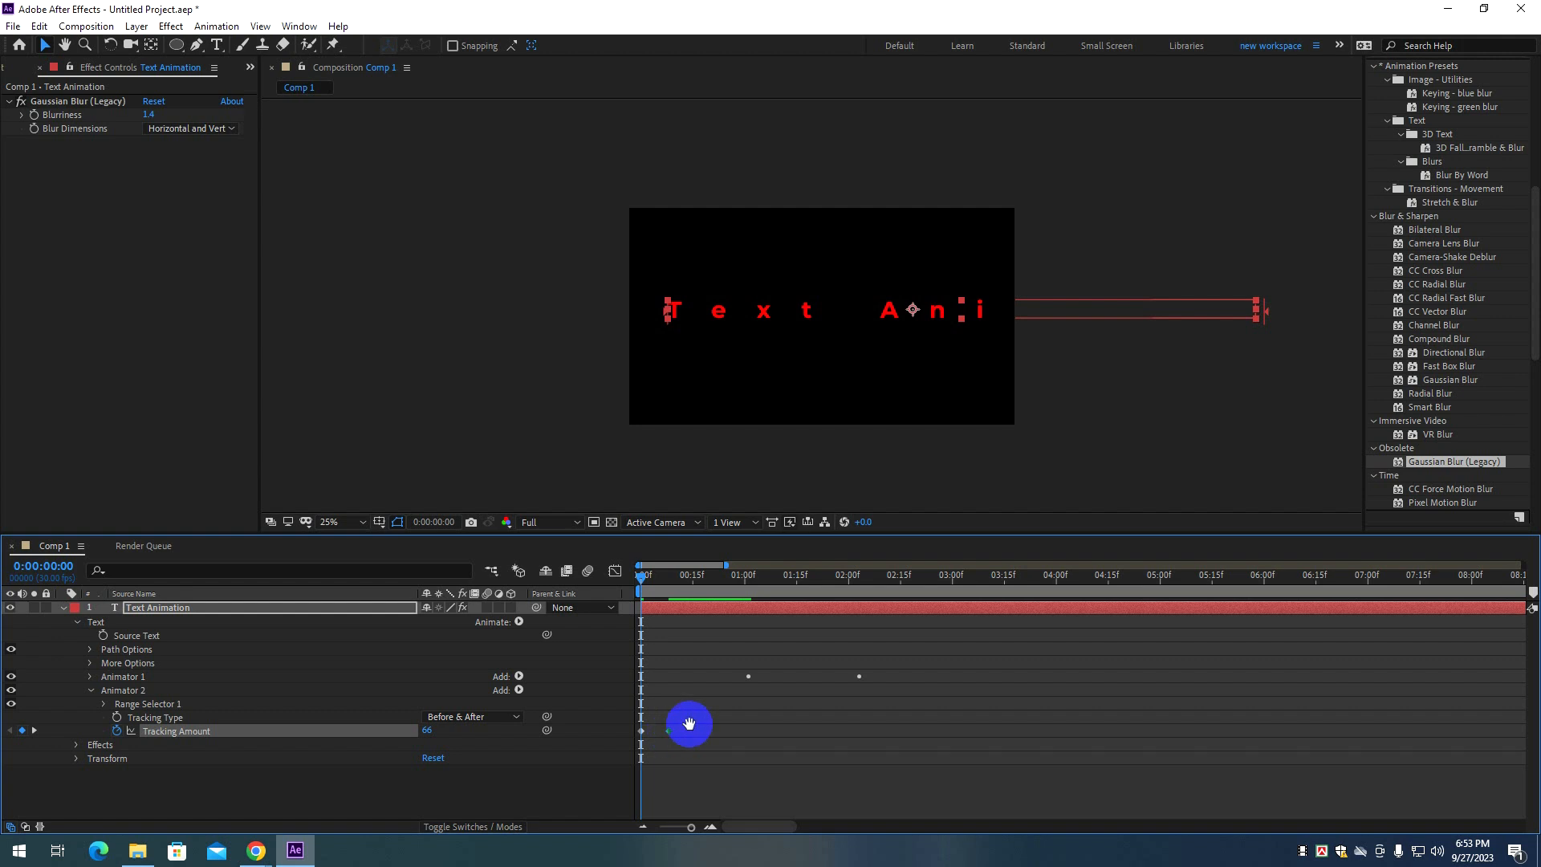
{"action": "left_click_drag", "start_coordinate": [664, 578], "coordinate": [606, 575]}
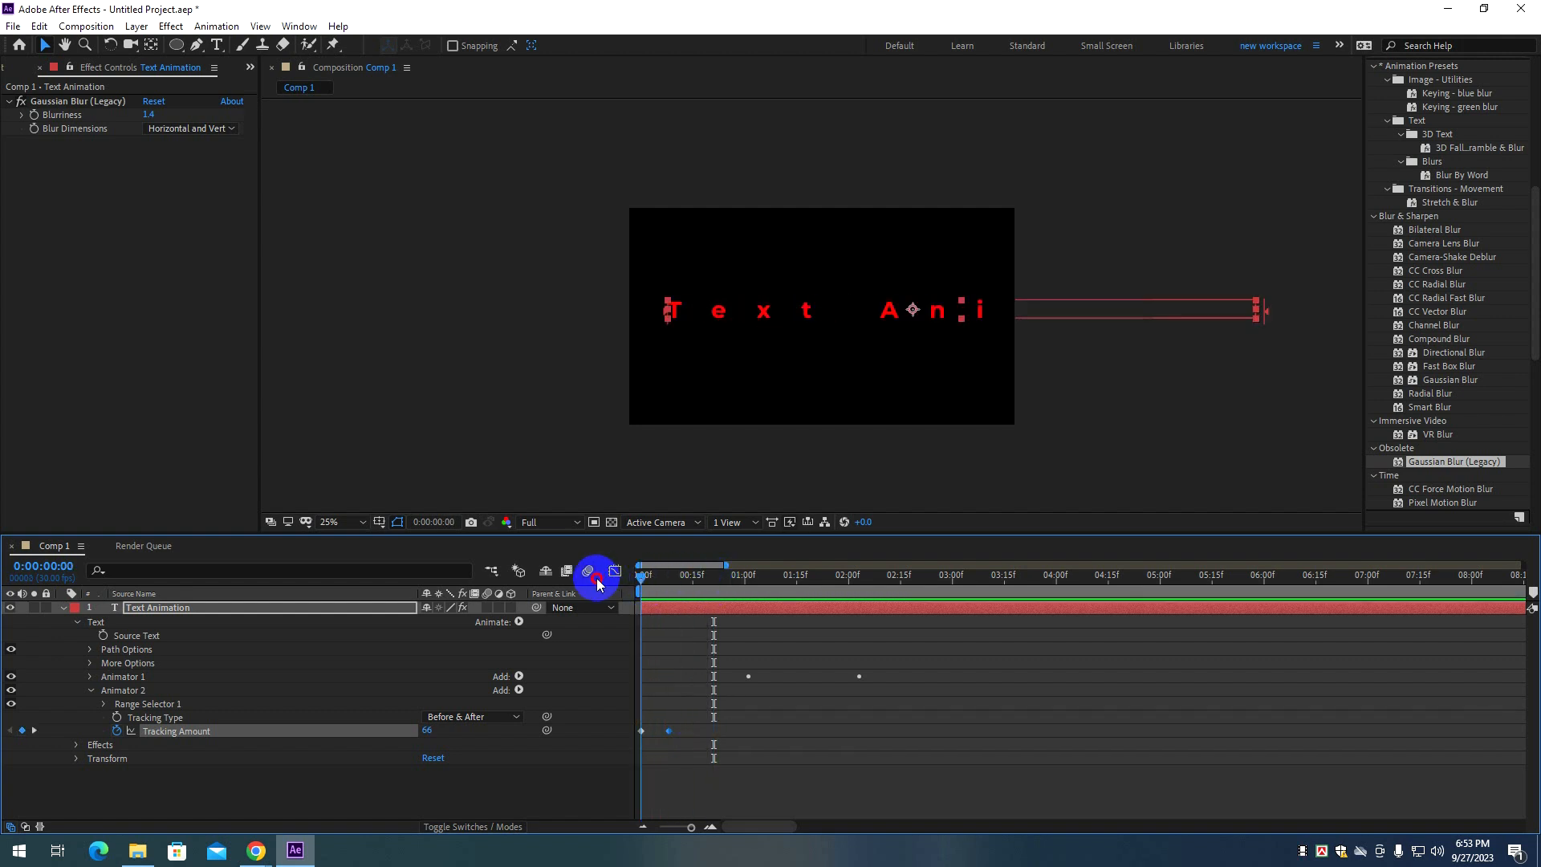
Try a slightly later end Tracking Amount keyframe and a starting Blurriness keyframe of 51.0, and toggle the blur effect off.
{"action": "left_click_drag", "start_coordinate": [668, 731], "coordinate": [675, 731]}
{"action": "left_click", "coordinate": [34, 114]}
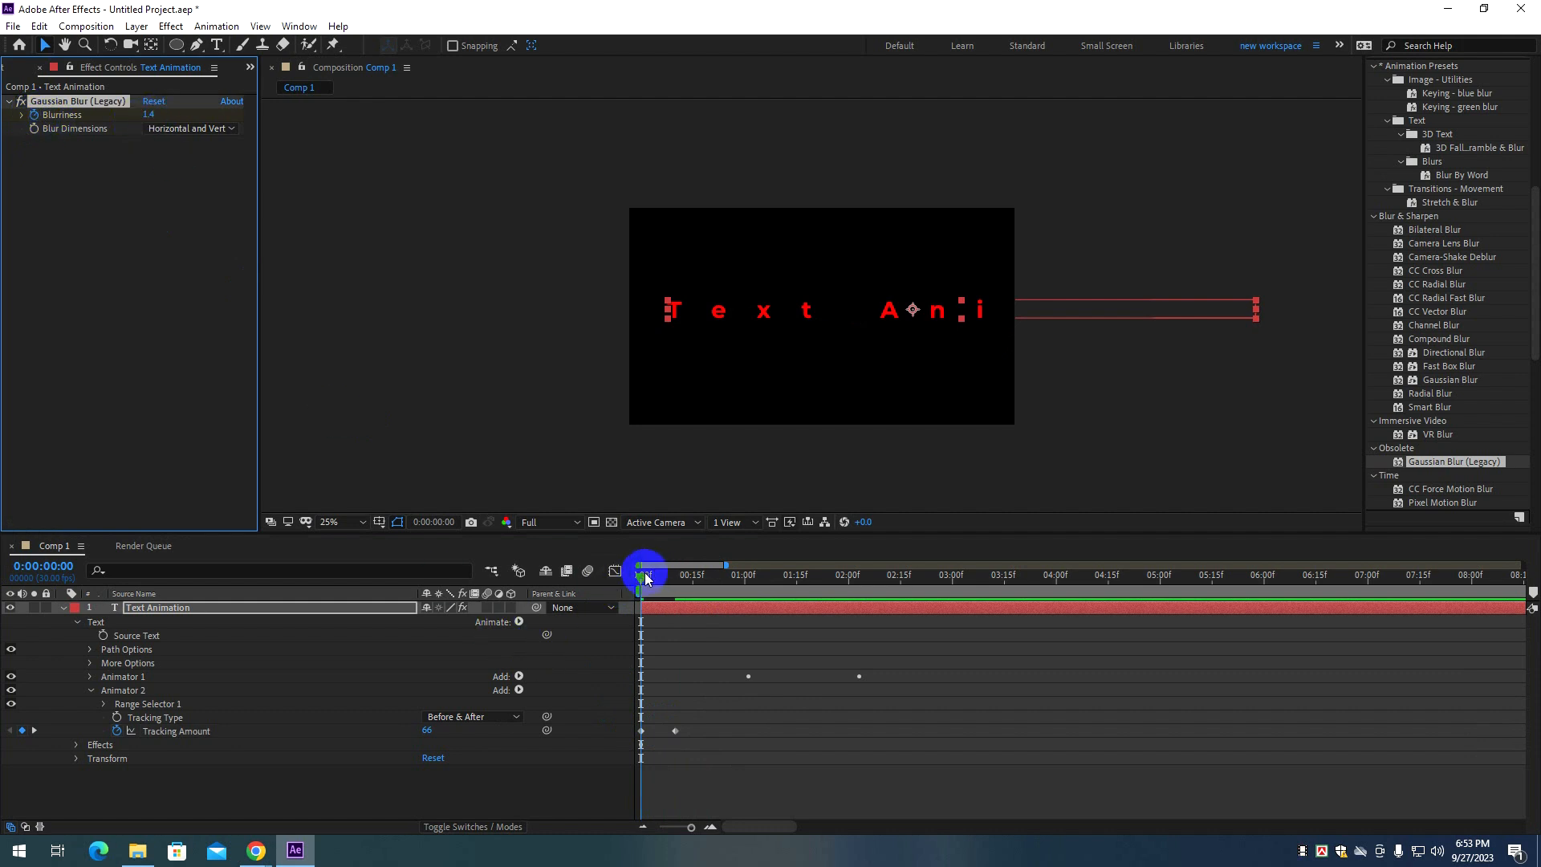
{"action": "left_click_drag", "start_coordinate": [155, 117], "coordinate": [601, 163]}
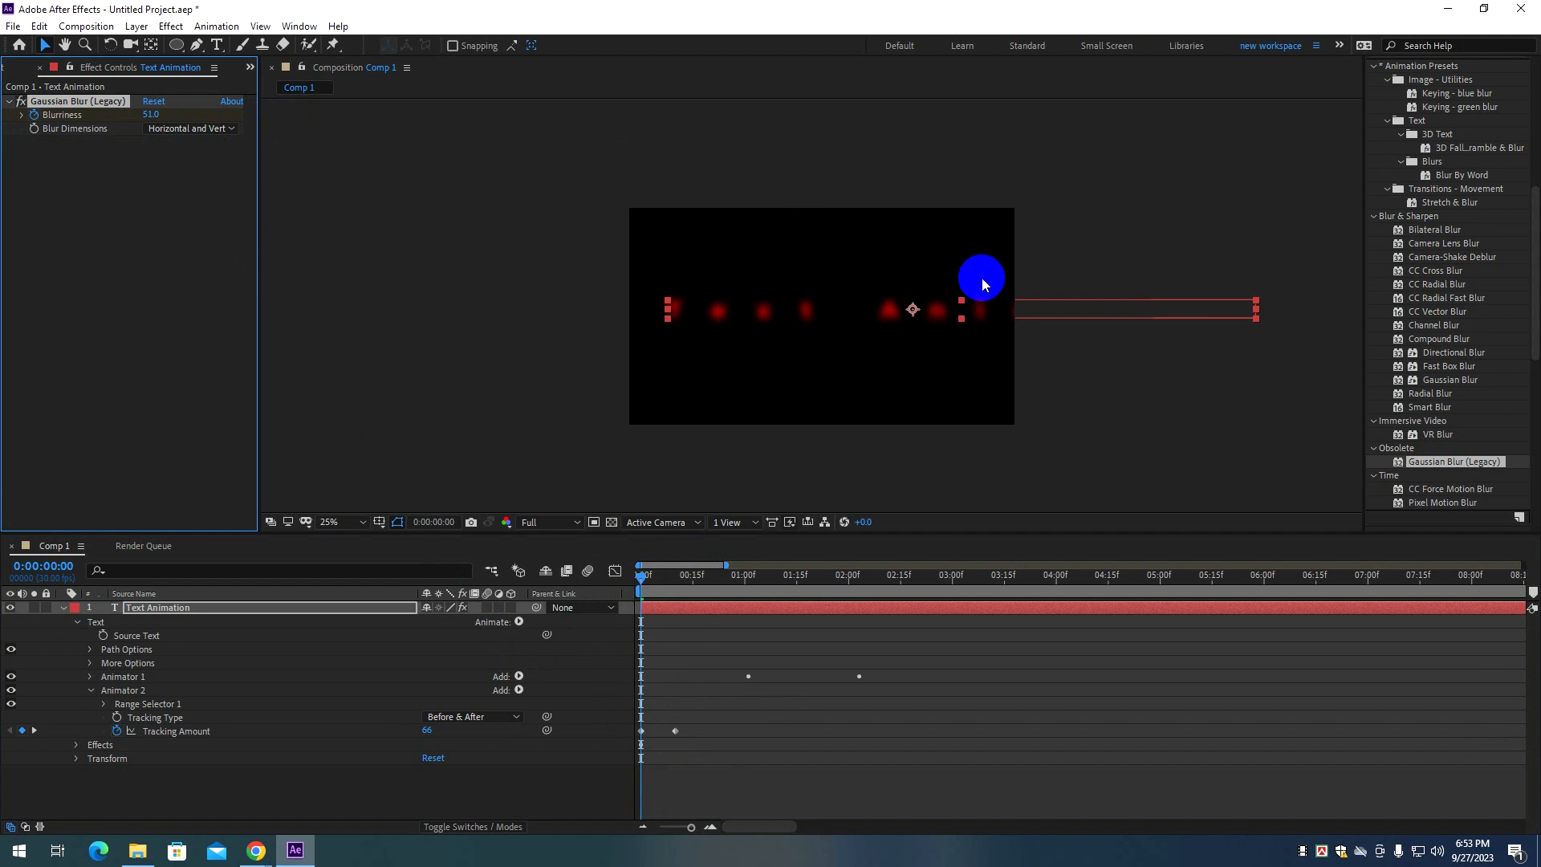
{"action": "left_click", "coordinate": [22, 102]}
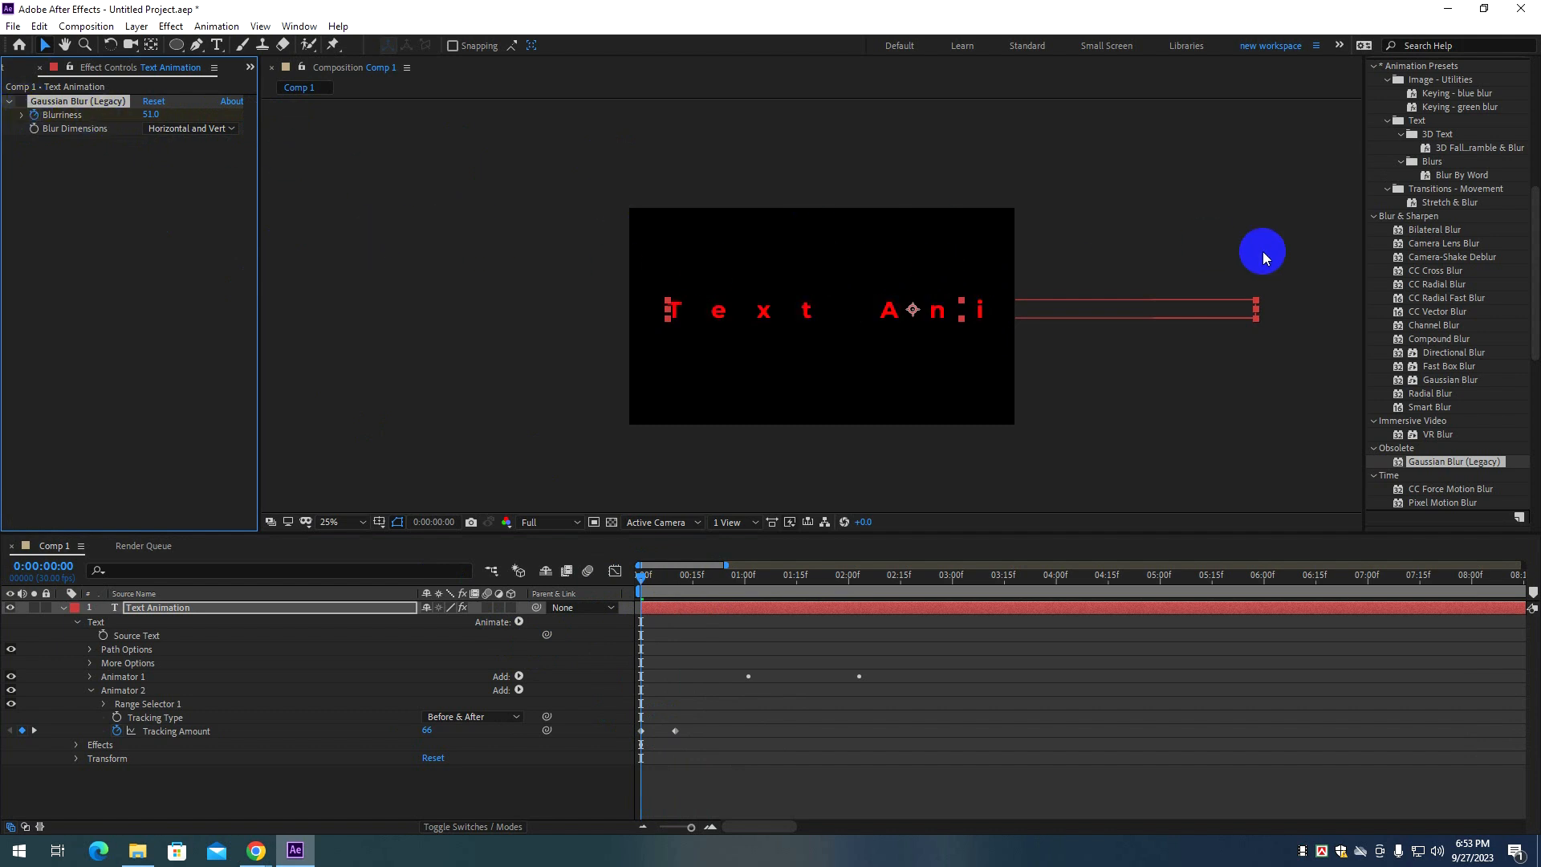
Try the Blur By Word preset on the text layer and undo back to before the Blurriness keyframe.
{"action": "left_click_drag", "start_coordinate": [1438, 180], "coordinate": [784, 320]}
{"action": "left_click_drag", "start_coordinate": [151, 114], "coordinate": [1537, 151]}
{"action": "key", "text": "ctrl+z"}
{"action": "left_click", "coordinate": [95, 103]}
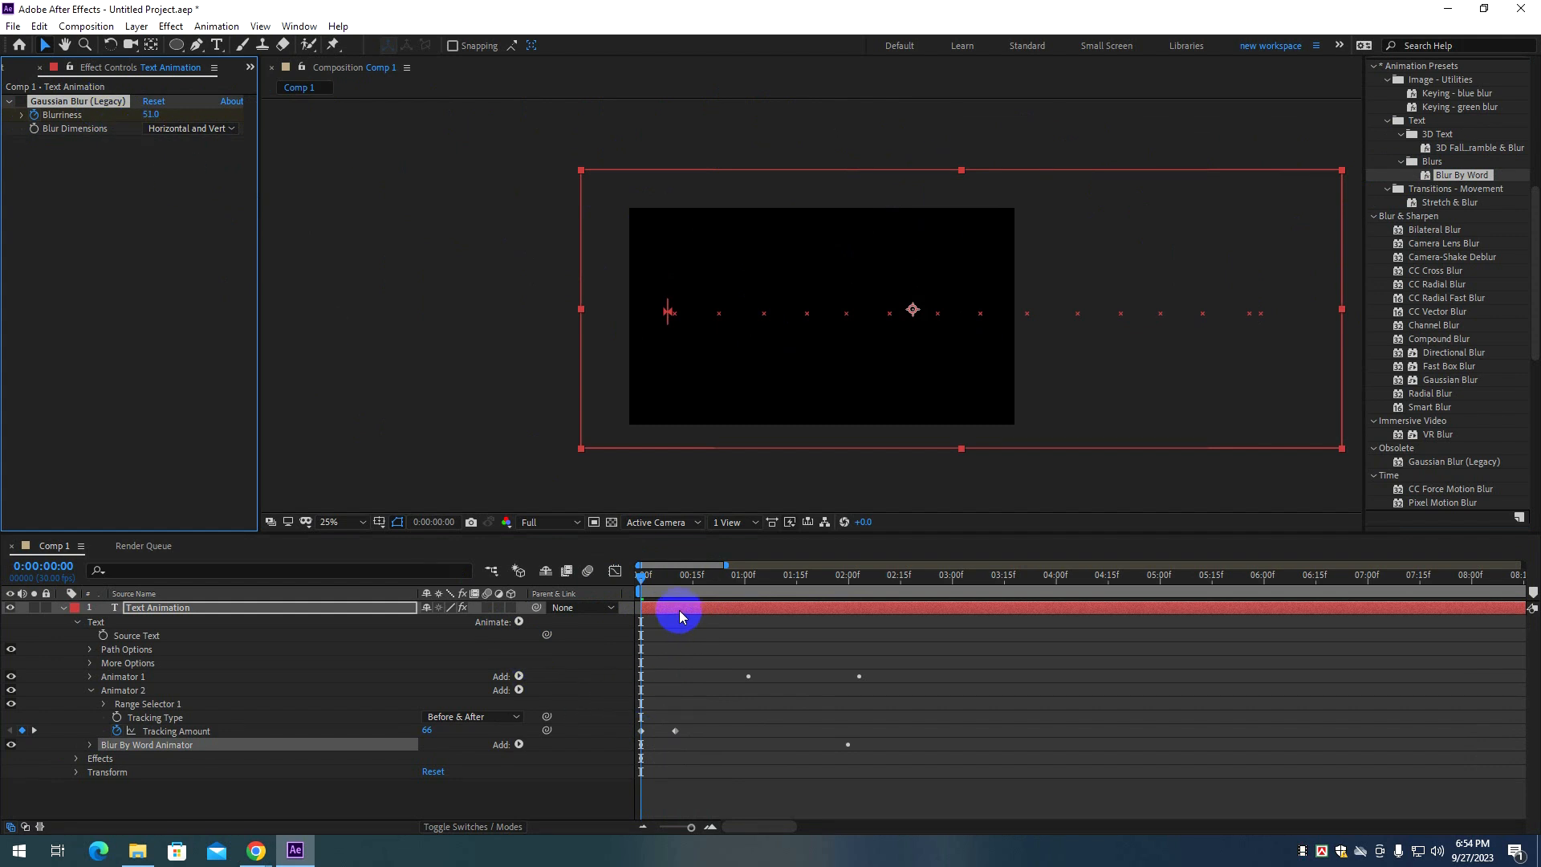
{"action": "key", "text": "Delete"}
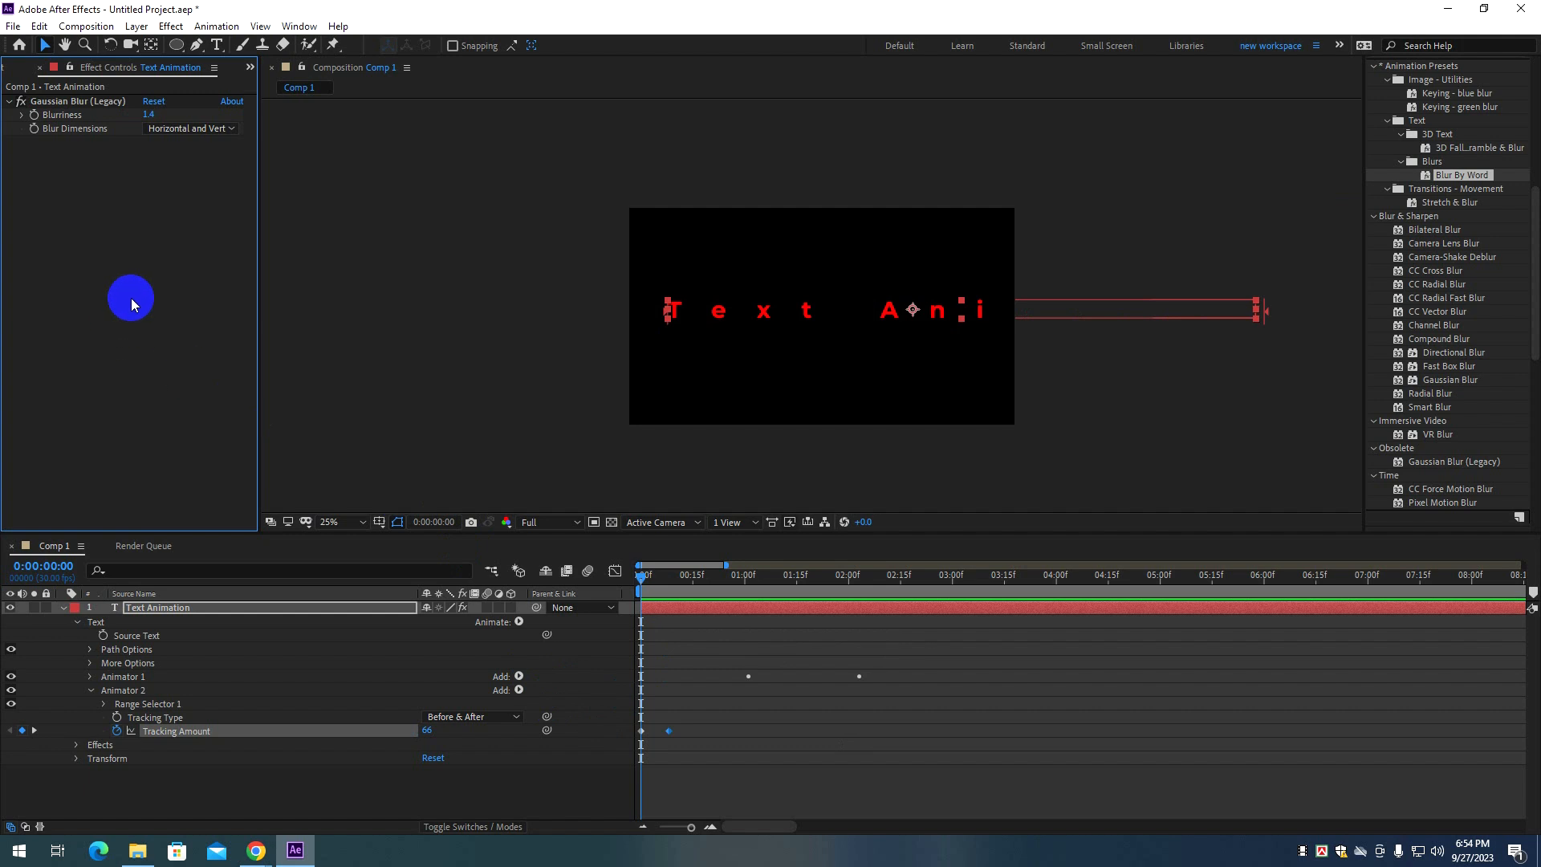
Keyframe Gaussian Blur Blurriness at 118.7 on the first frame and at 0 on frame 8.
{"action": "left_click", "coordinate": [36, 102]}
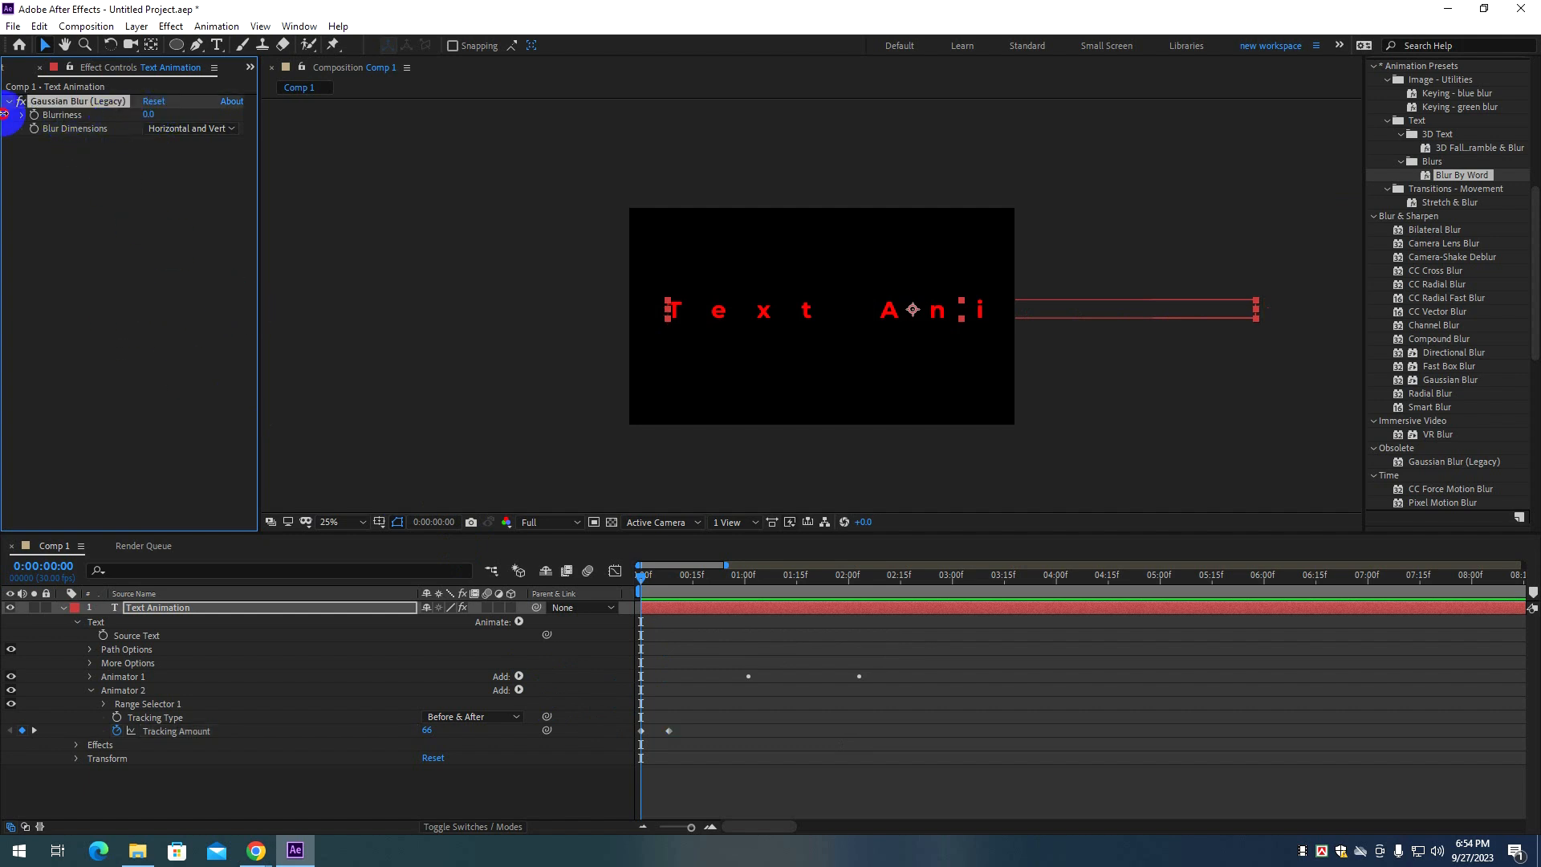
{"action": "left_click_drag", "start_coordinate": [146, 114], "coordinate": [1128, 142]}
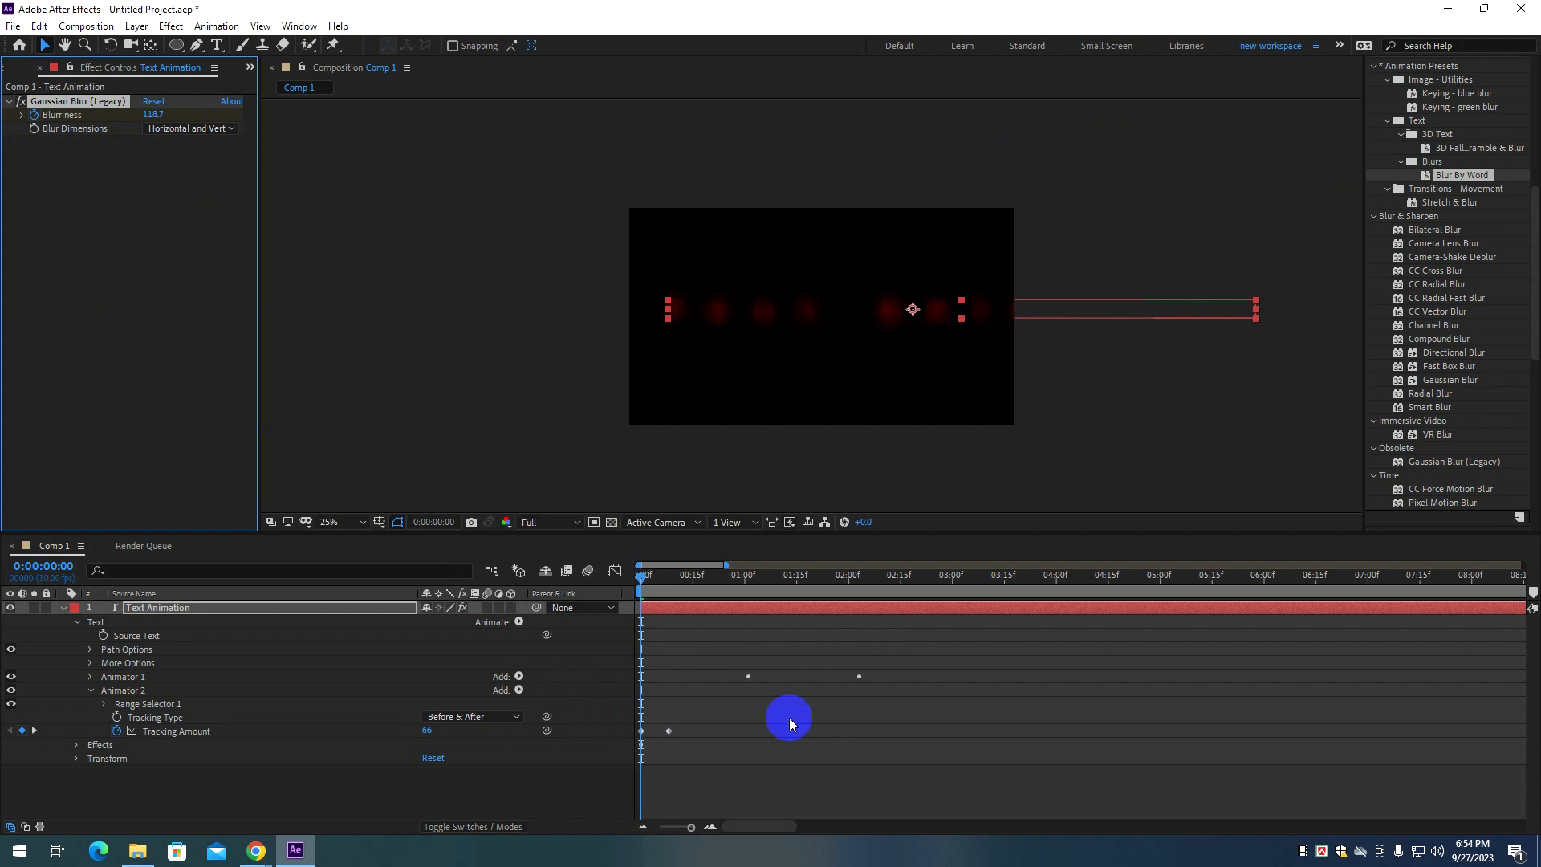
{"action": "left_click_drag", "start_coordinate": [642, 579], "coordinate": [669, 580]}
{"action": "left_click", "coordinate": [152, 114]}
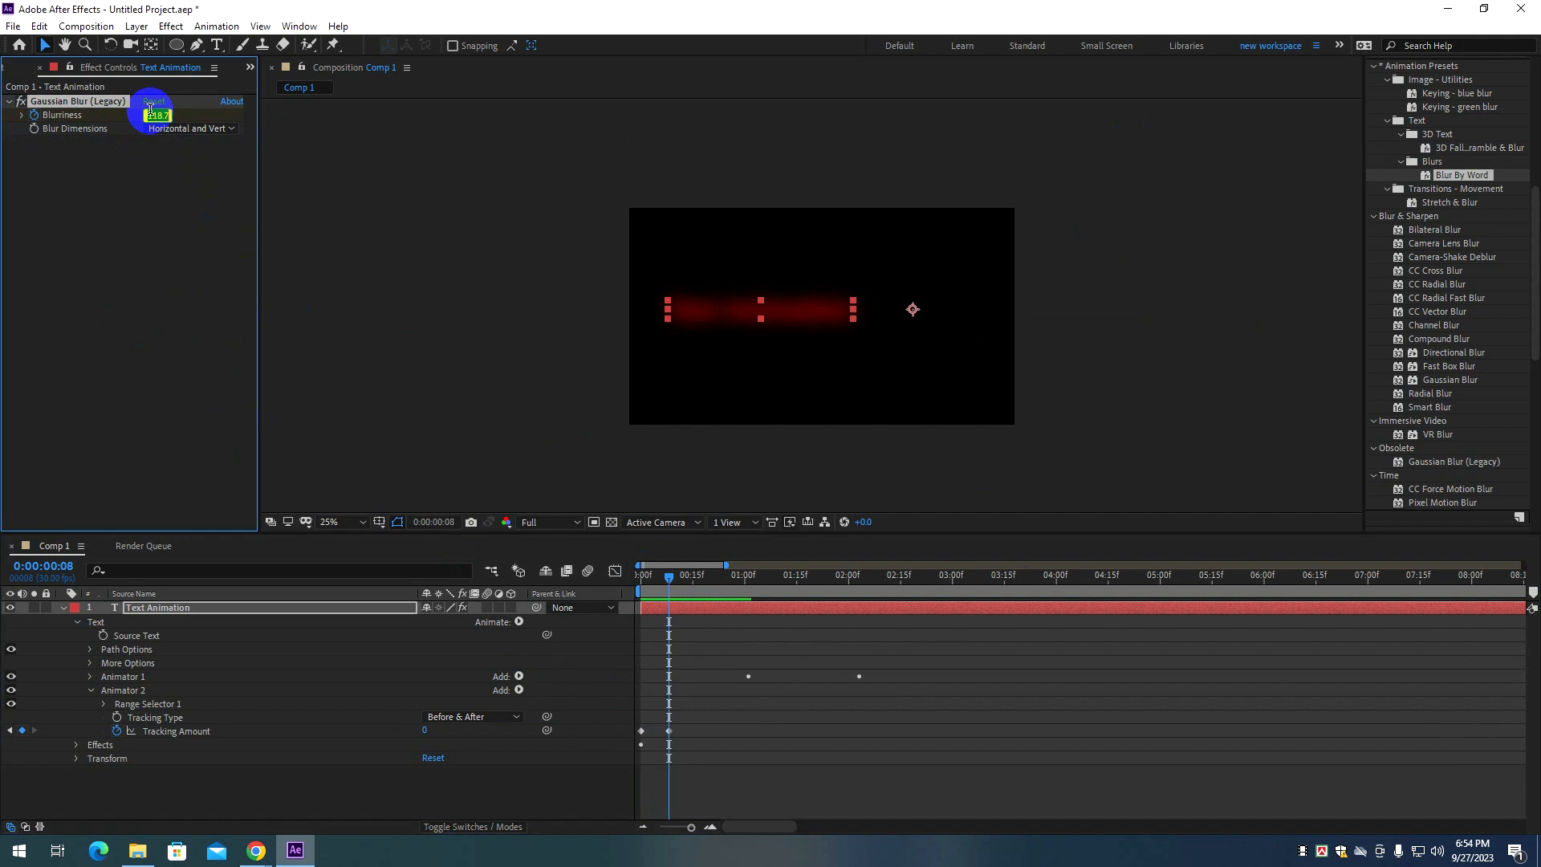
{"action": "type", "text": "0"}
{"action": "key", "text": "Return"}
Play the text animation from the start to check the combined blur and tracking motion.
{"action": "left_click_drag", "start_coordinate": [669, 580], "coordinate": [609, 582]}
{"action": "key", "text": "space"}
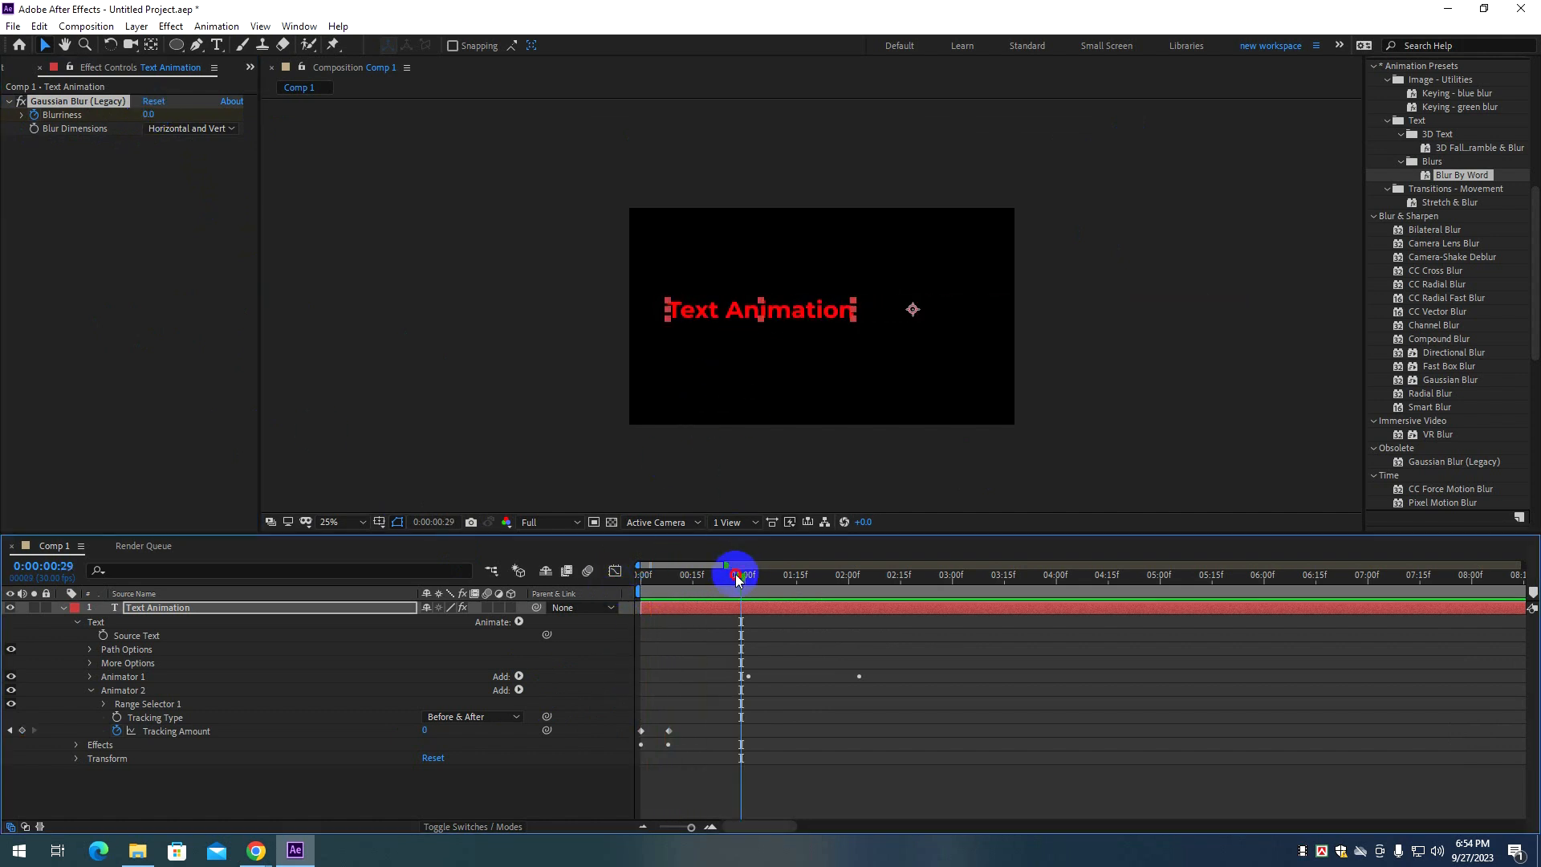
{"action": "key", "text": "space"}
{"action": "key", "text": "period"}
{"action": "key", "text": "space"}
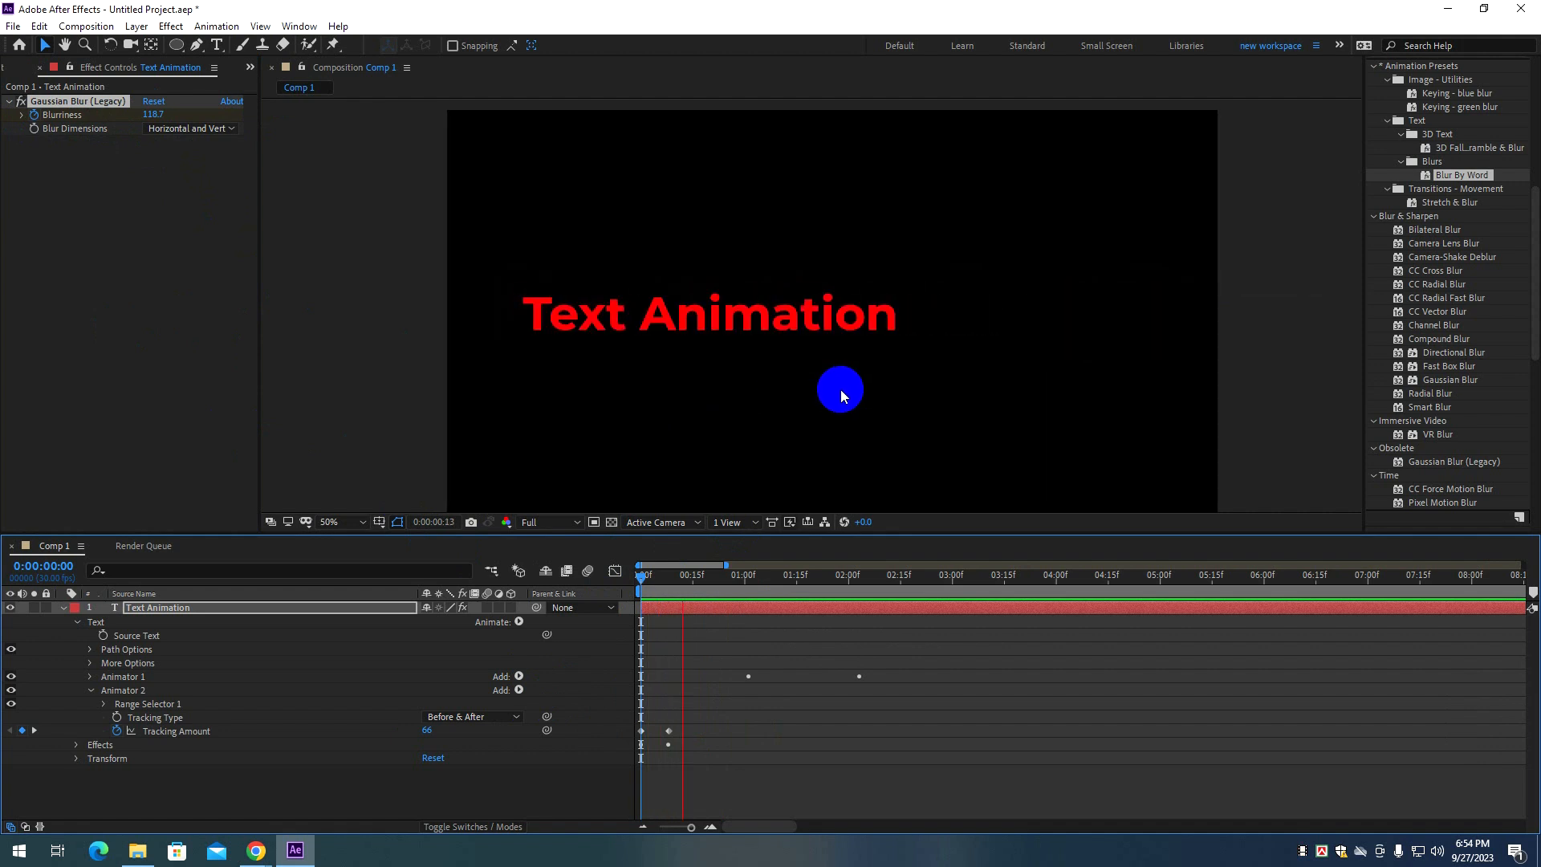
{"action": "key", "text": "space"}
{"action": "left_click_drag", "start_coordinate": [729, 583], "coordinate": [605, 578]}
{"action": "key", "text": "space"}
{"action": "key", "text": "space"}
{"action": "key", "text": "y"}
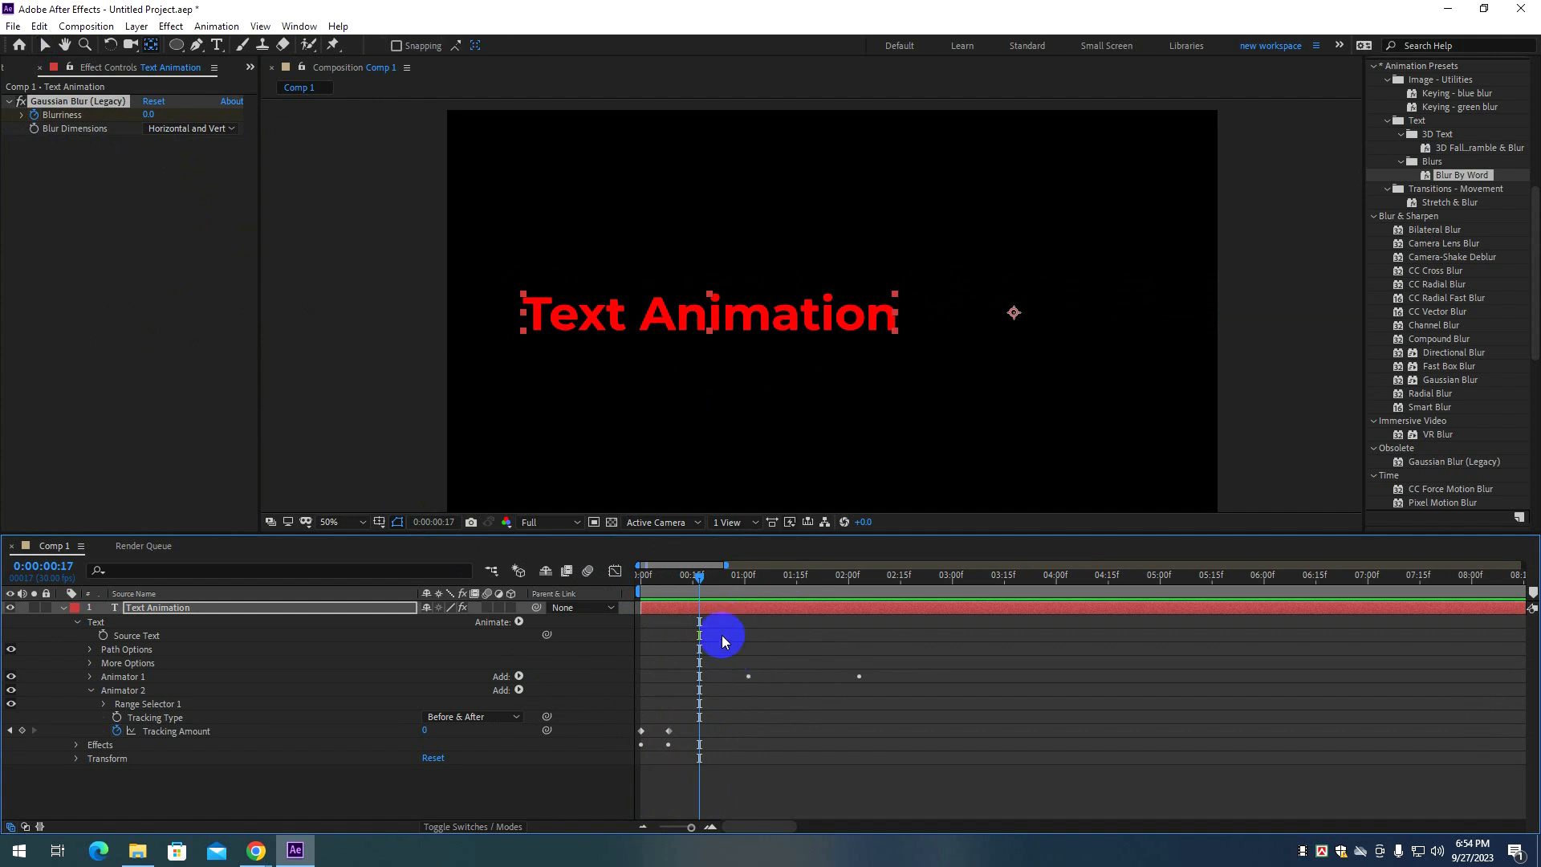
{"action": "key", "text": "v"}
Show only the layer's keyframed properties, shift both Offset keyframes to about frame 9 and 0:00:01:11, apply Easy Ease, and preview.
{"action": "left_click", "coordinate": [64, 608]}
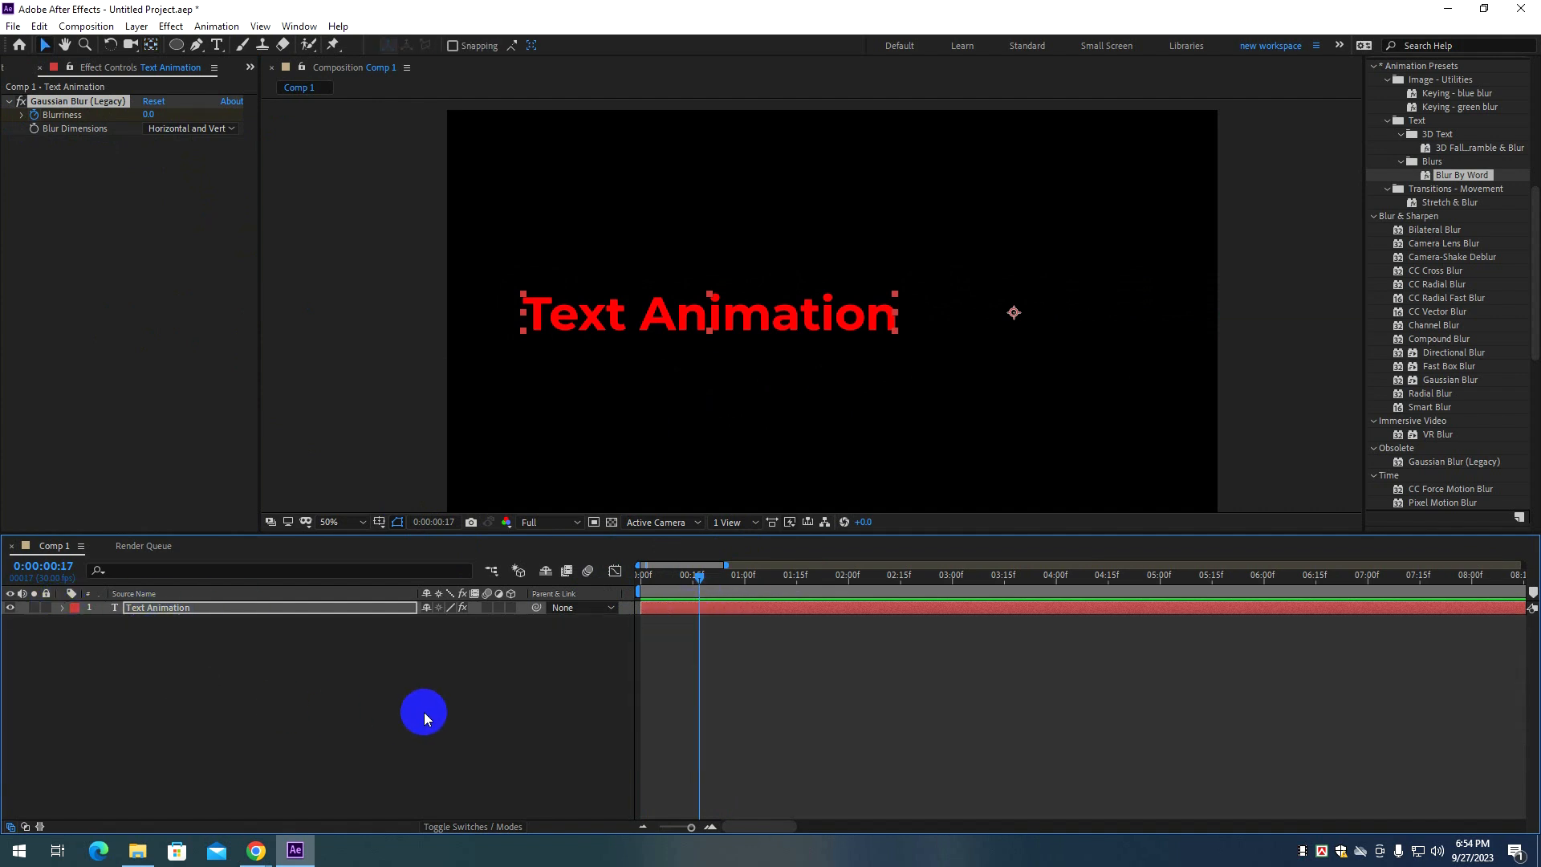
{"action": "left_click", "coordinate": [424, 711]}
{"action": "left_click", "coordinate": [734, 609]}
{"action": "key", "text": "u"}
{"action": "left_click_drag", "start_coordinate": [735, 633], "coordinate": [783, 639]}
{"action": "key", "text": "space"}
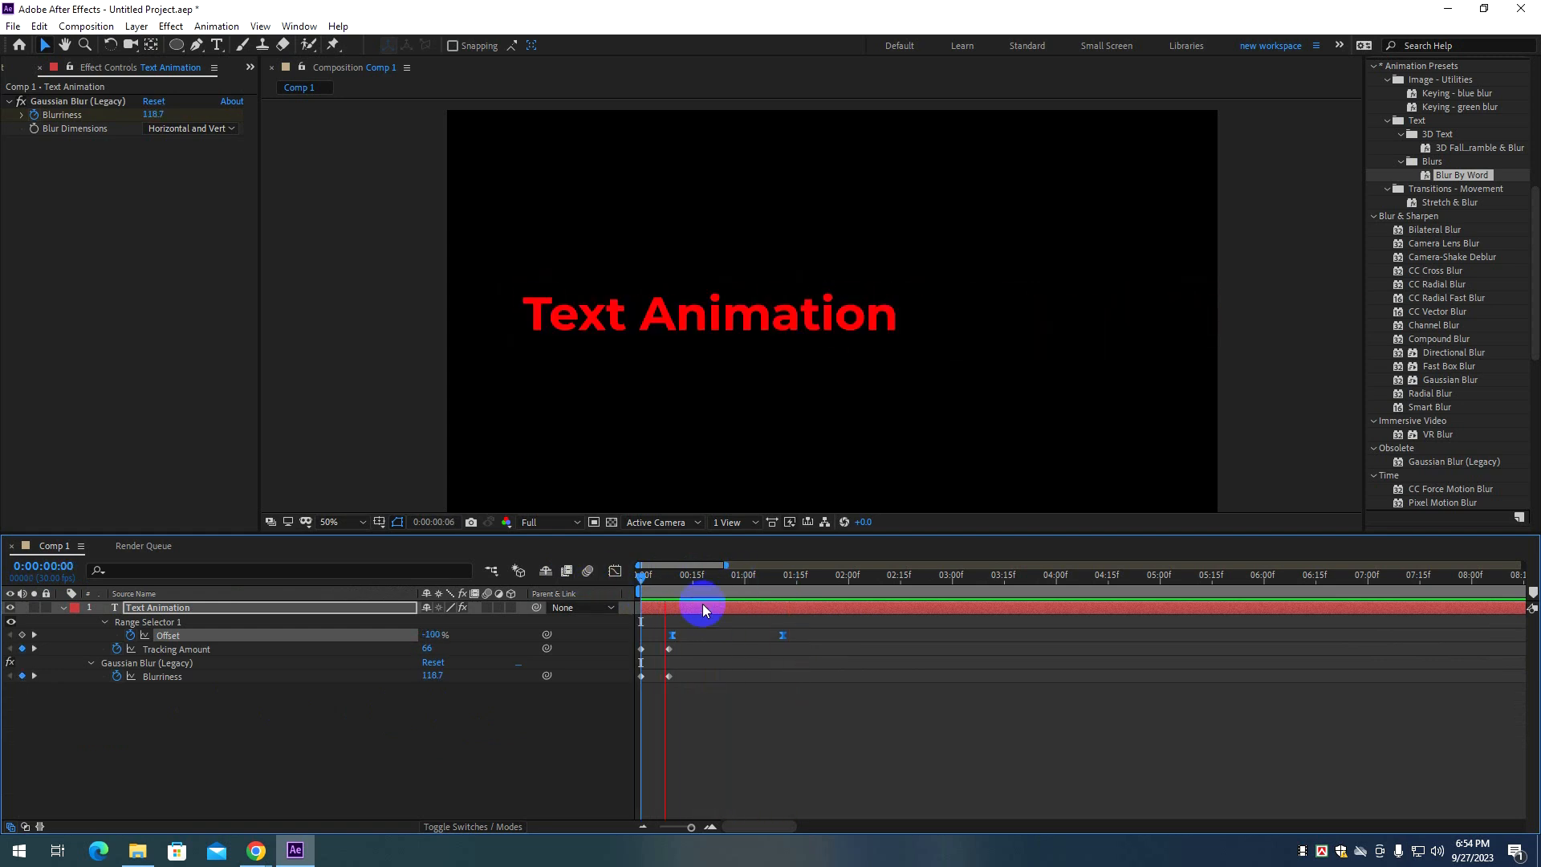
{"action": "key", "text": "space"}
{"action": "key", "text": "space"}
Apply Easy Ease to all Tracking Amount and Blurriness keyframes and preview the animation from the start.
{"action": "left_click_drag", "start_coordinate": [680, 691], "coordinate": [633, 650]}
{"action": "left_click_drag", "start_coordinate": [713, 593], "coordinate": [586, 578]}
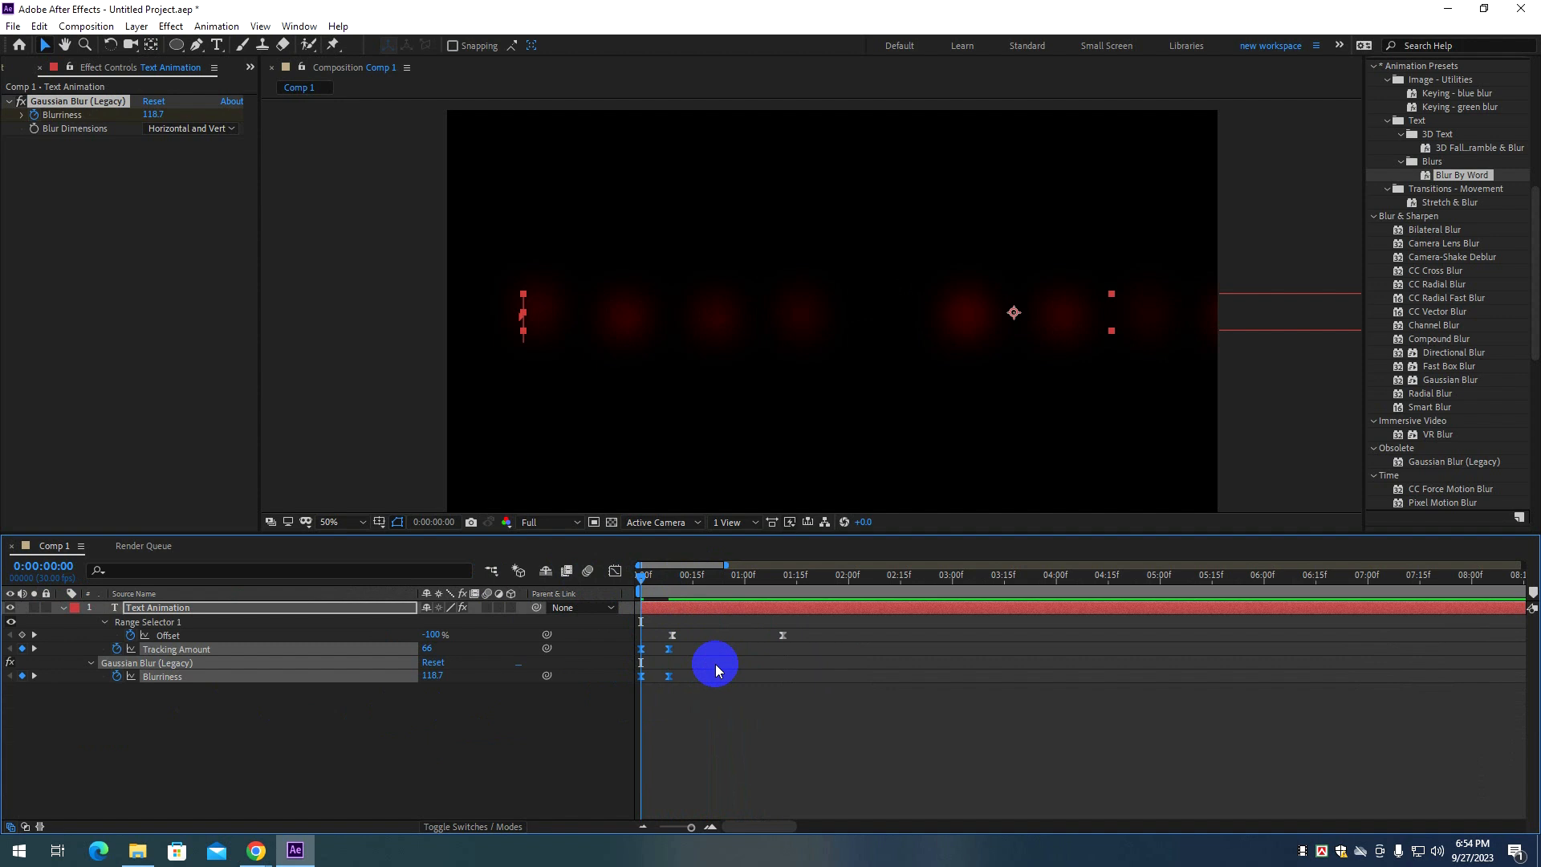
{"action": "key", "text": "space"}
{"action": "key", "text": "space"}
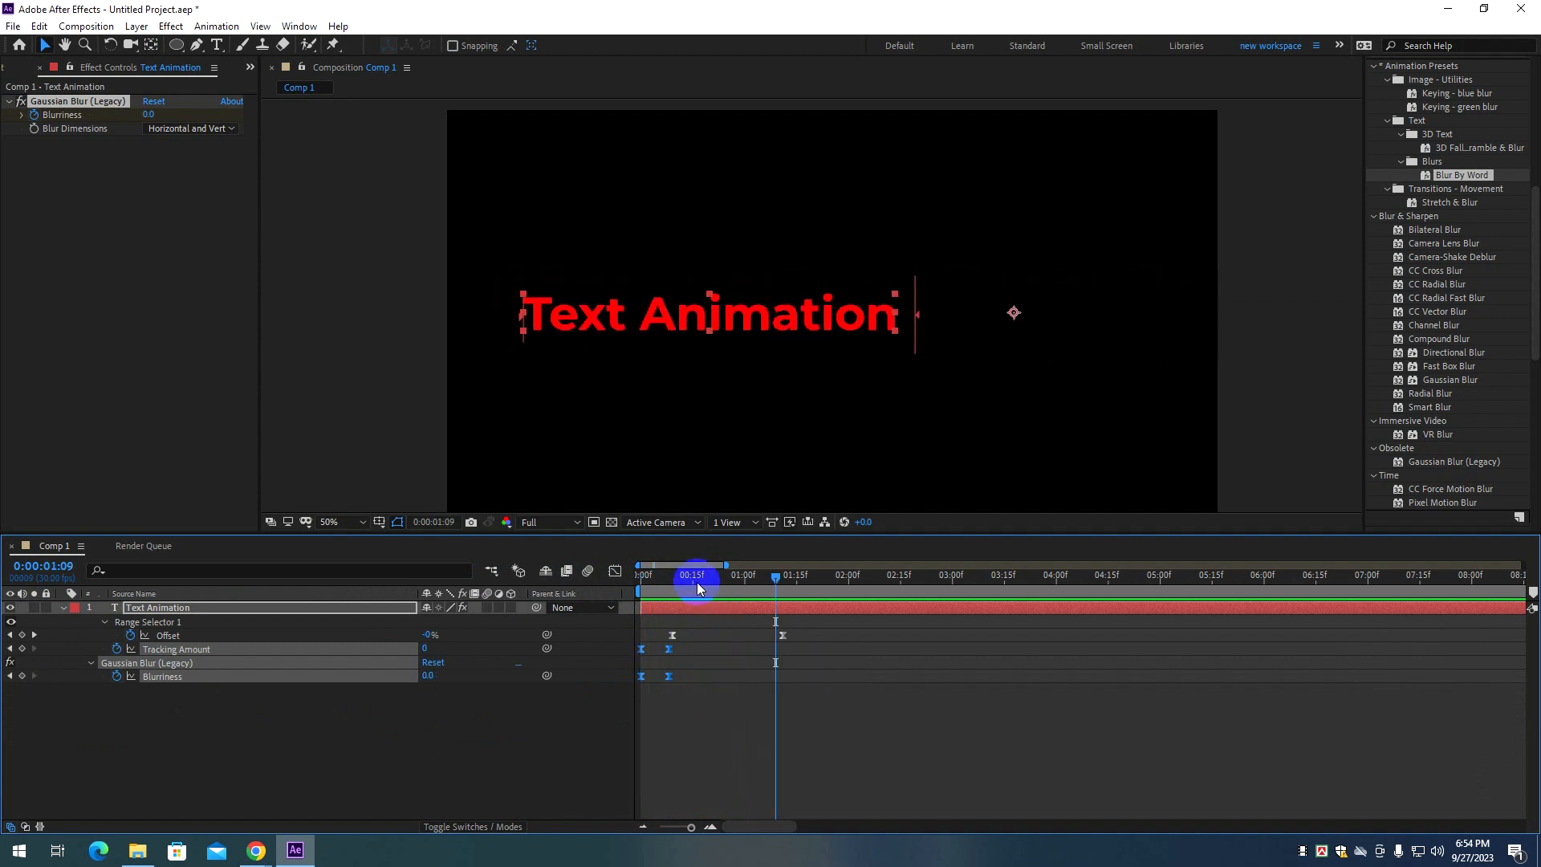
{"action": "key", "text": "space"}
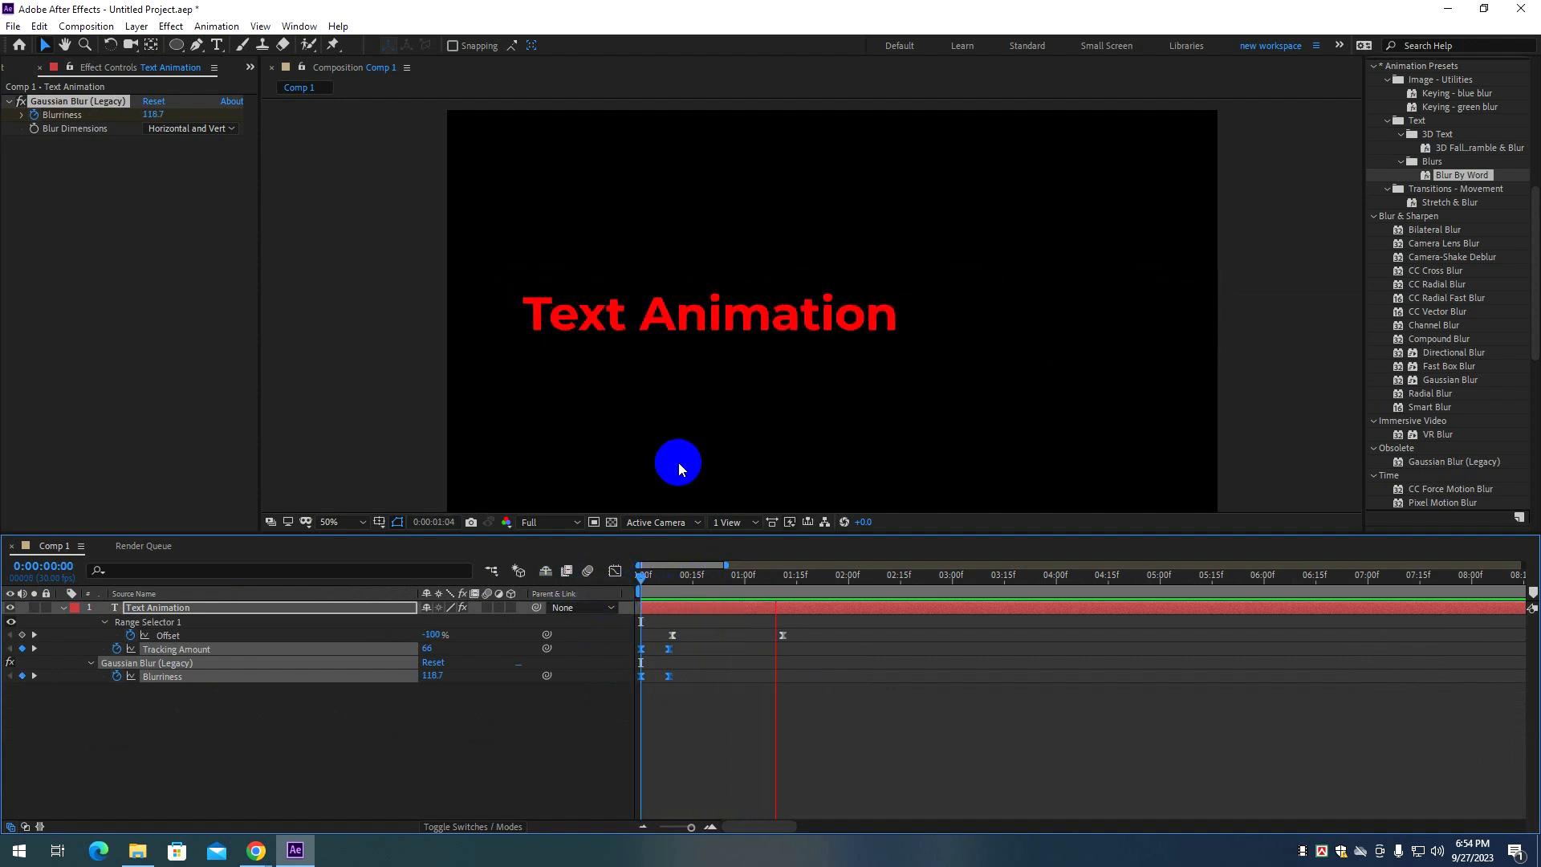
Center the text layer's anchor point on the text and play the animation.
{"action": "left_click", "coordinate": [824, 389]}
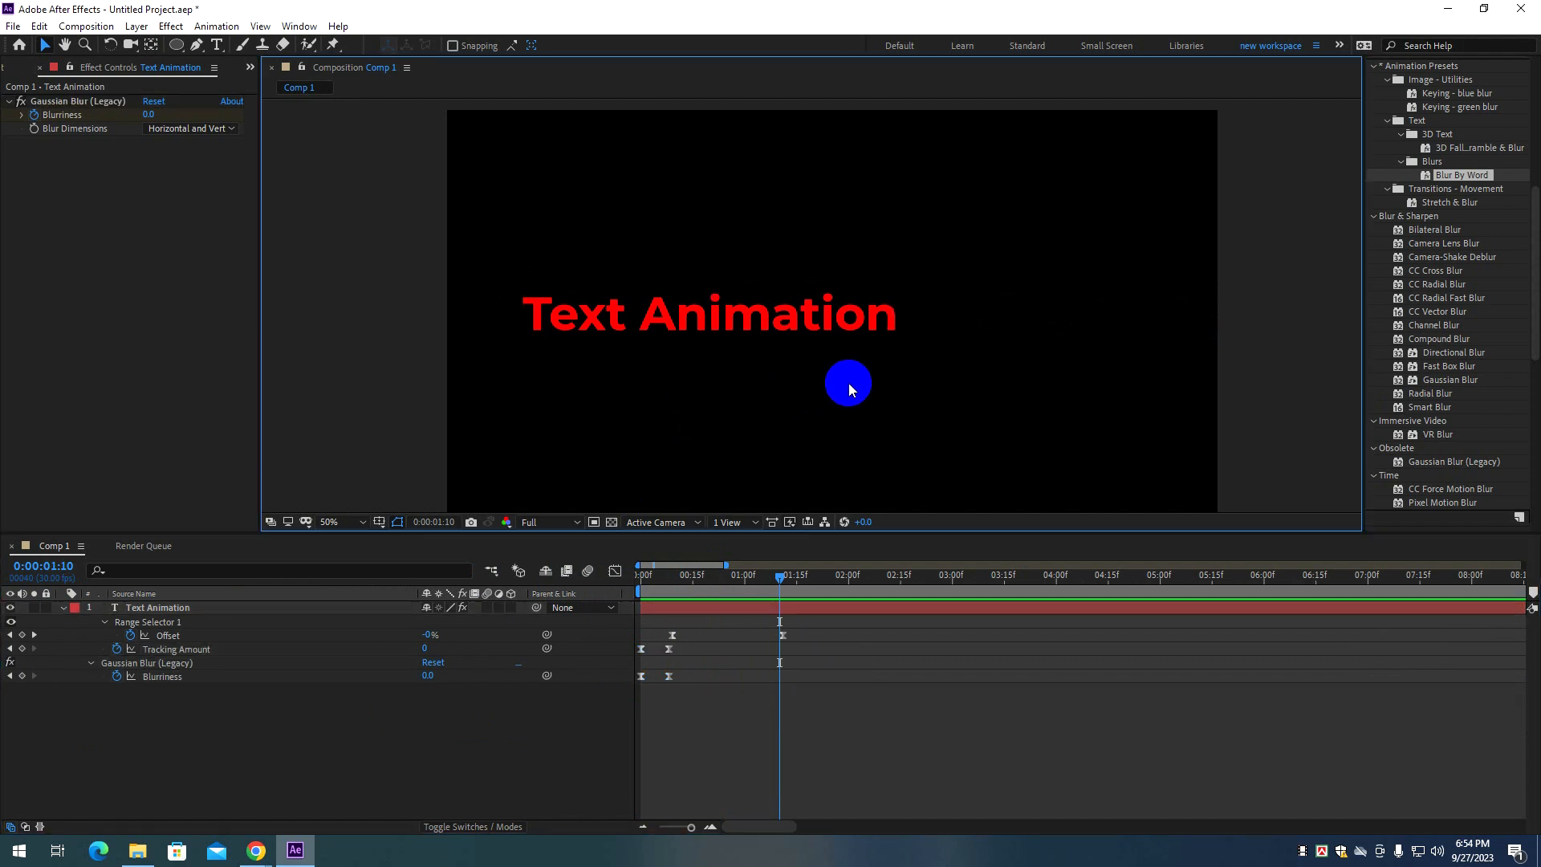
{"action": "left_click", "coordinate": [784, 328]}
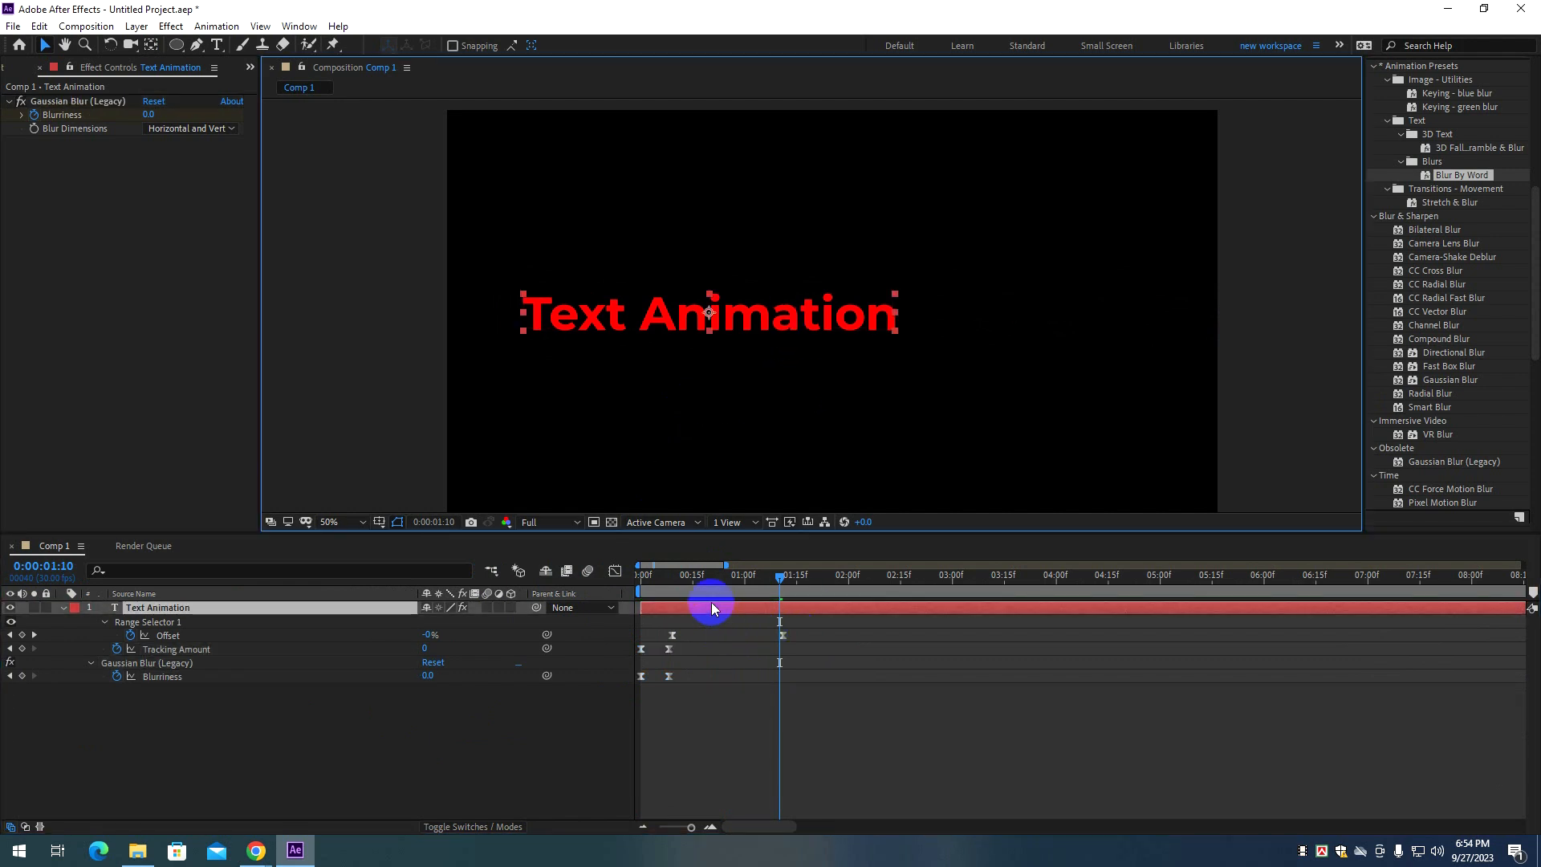
{"action": "key", "text": "space"}
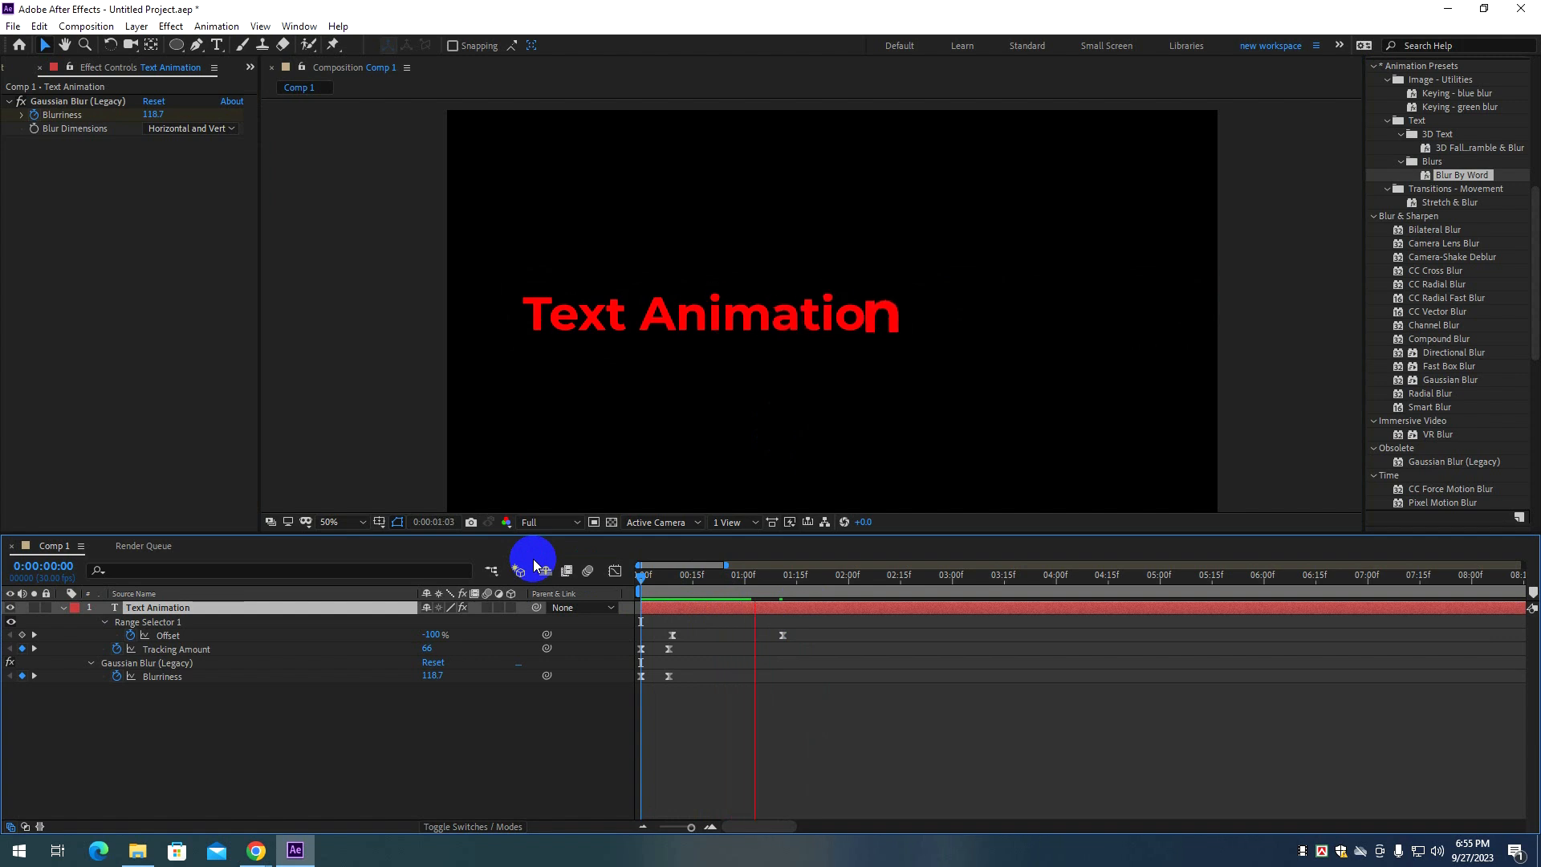
Review the complete text animation repeatedly from the first frame, with the layer's properties collapsed.
{"action": "left_click_drag", "start_coordinate": [711, 575], "coordinate": [536, 583]}
{"action": "scroll", "coordinate": [776, 404], "scroll_direction": "down", "scroll_amount": 1}
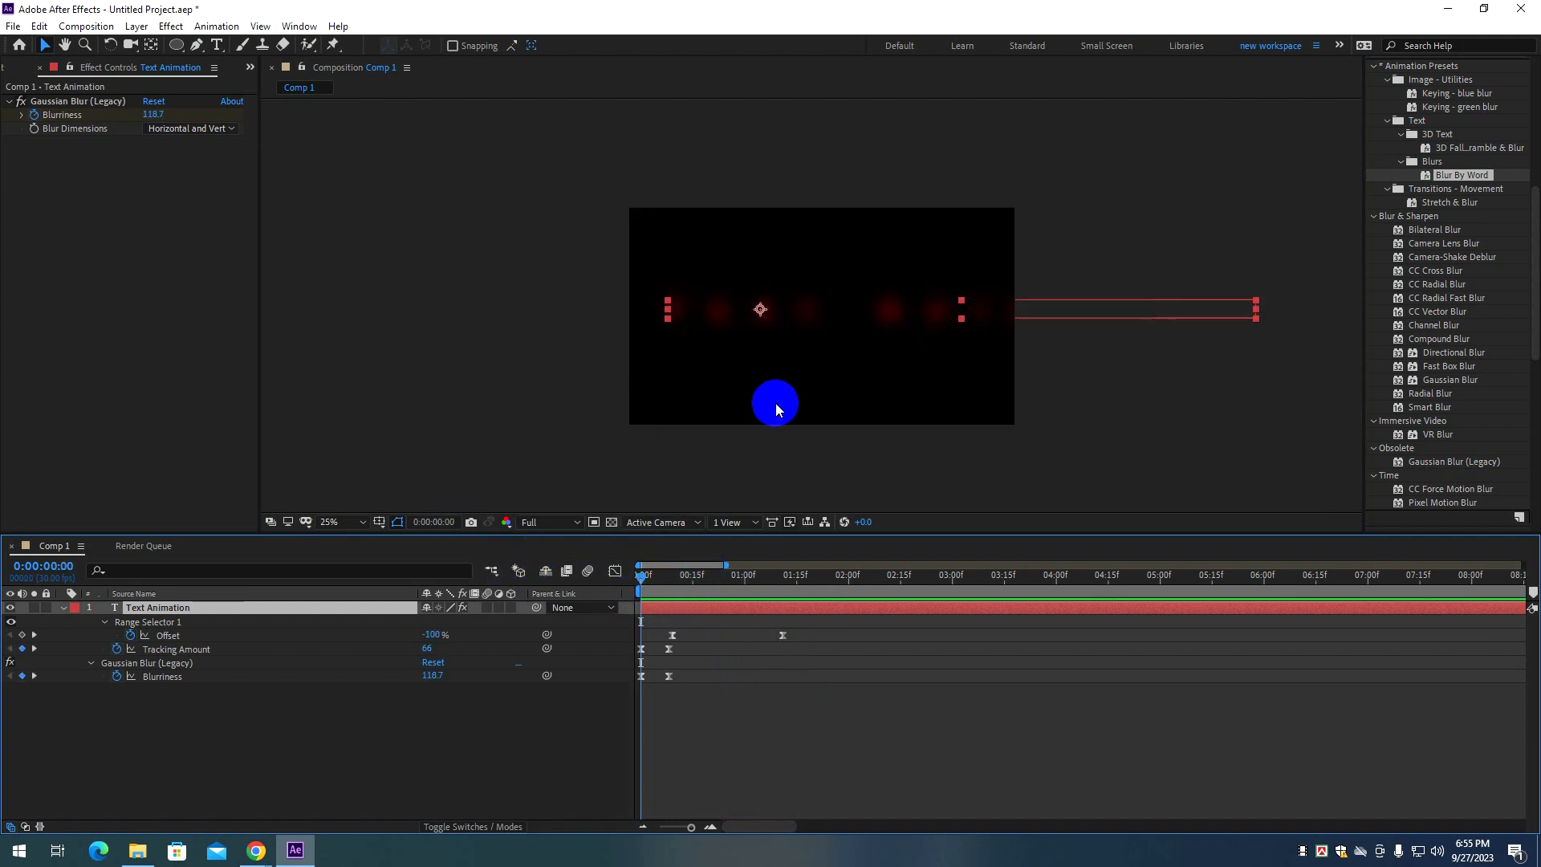
{"action": "left_click", "coordinate": [826, 388]}
{"action": "key", "text": "space"}
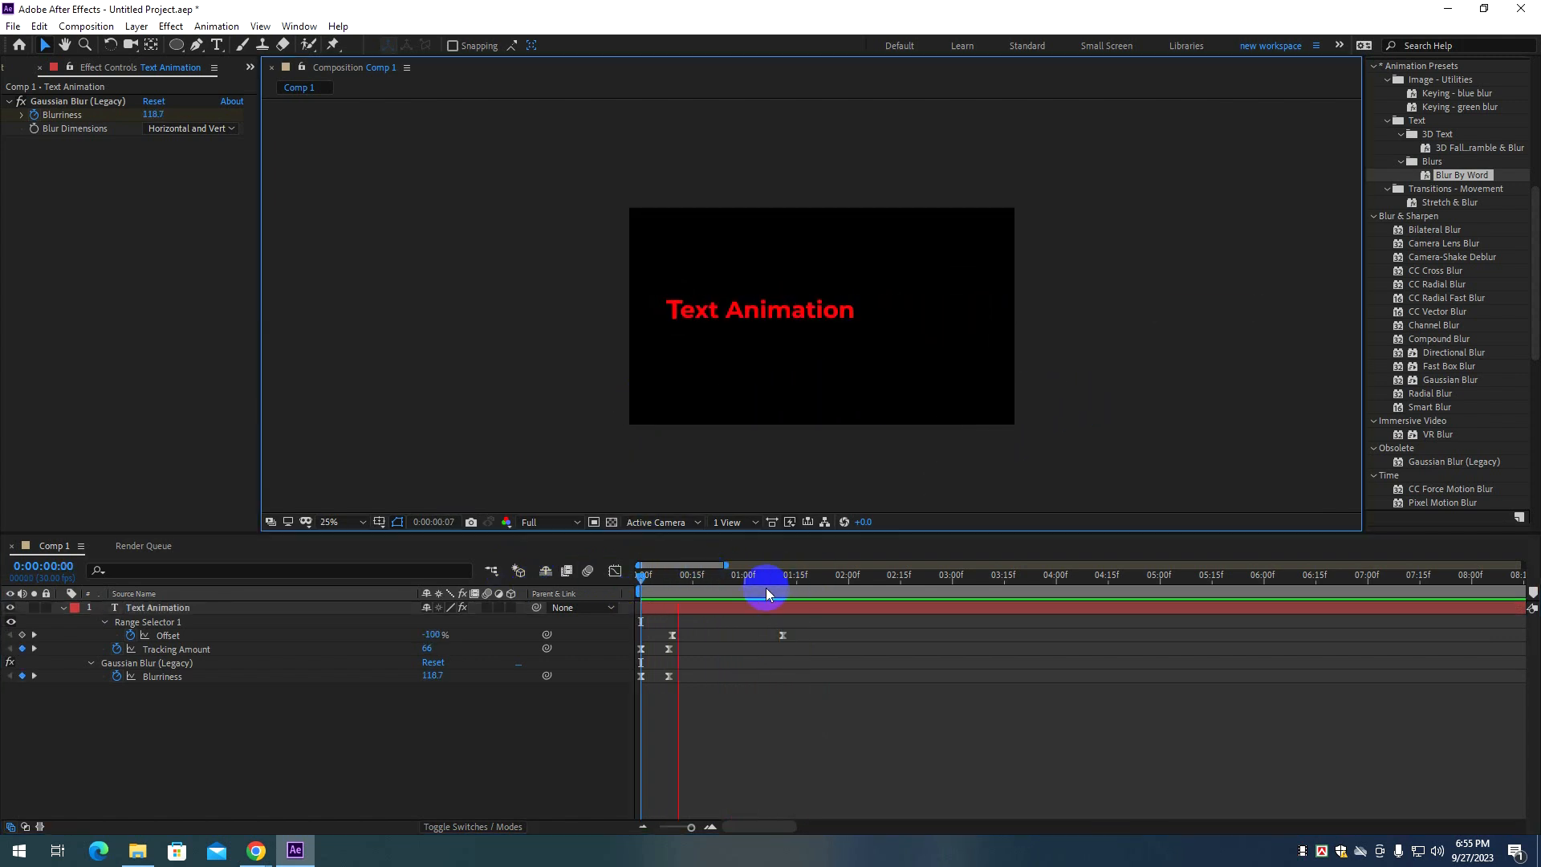
{"action": "key", "text": "space"}
{"action": "left_click_drag", "start_coordinate": [735, 581], "coordinate": [551, 570]}
{"action": "key", "text": "space"}
{"action": "left_click", "coordinate": [659, 574]}
{"action": "key", "text": "space"}
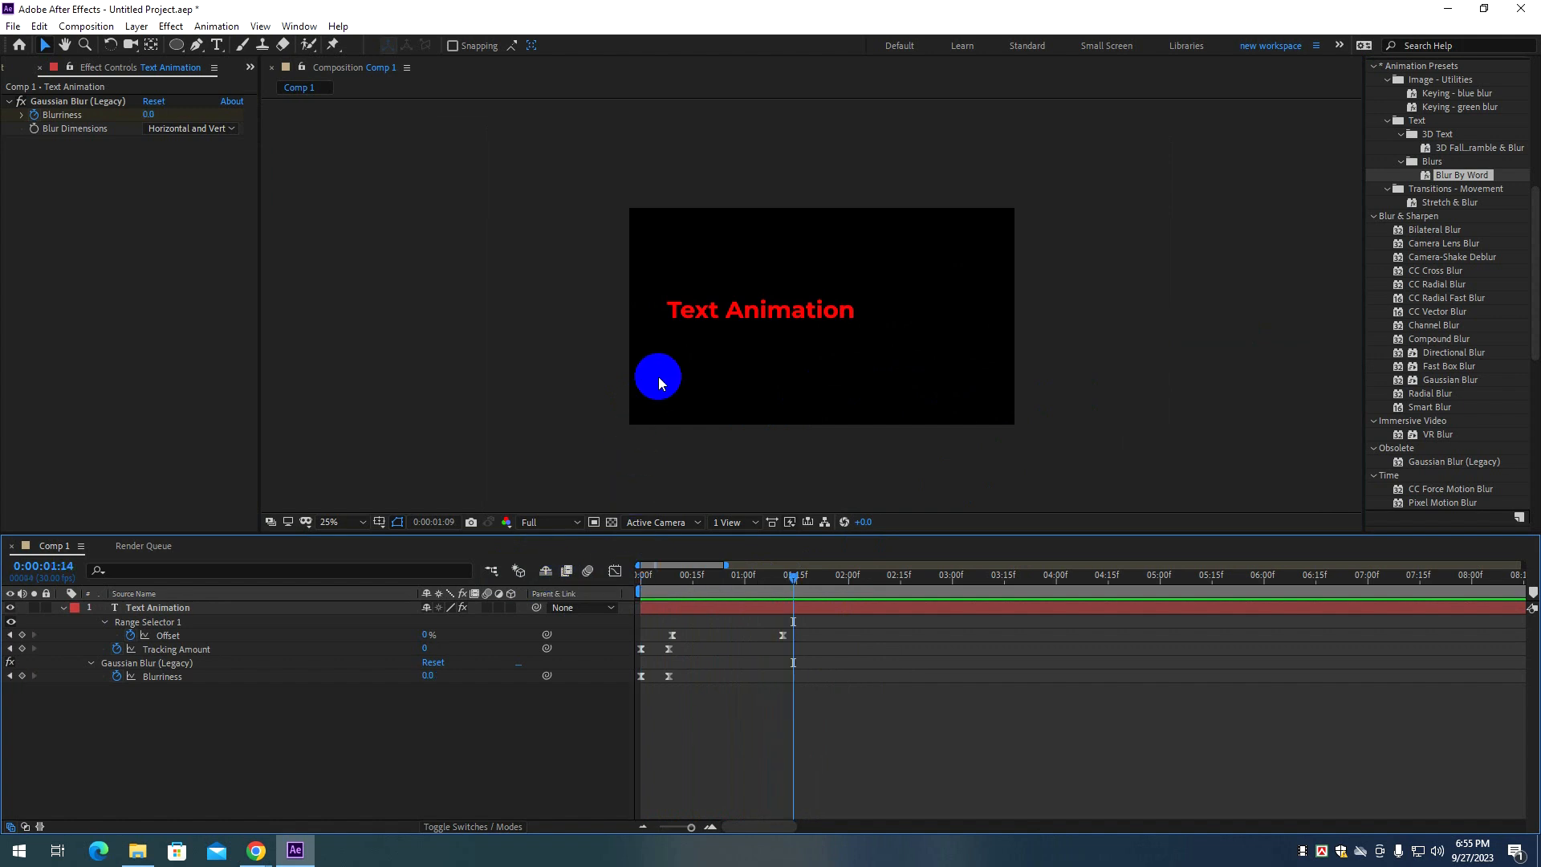
{"action": "left_click_drag", "start_coordinate": [703, 573], "coordinate": [402, 604]}
{"action": "key", "text": "space"}
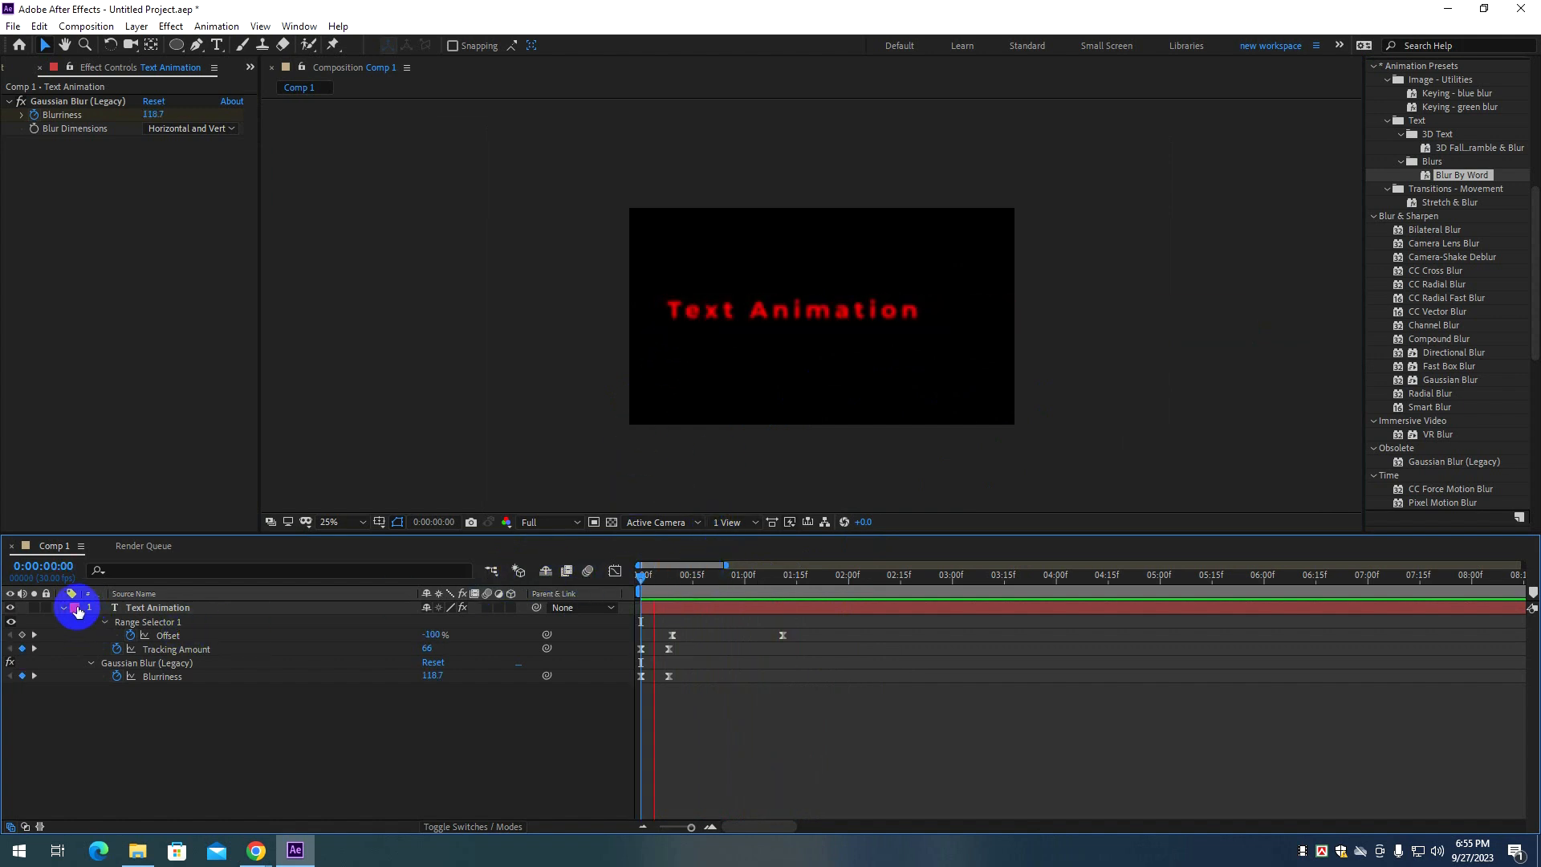
{"action": "left_click", "coordinate": [64, 608]}
{"action": "key", "text": "space"}
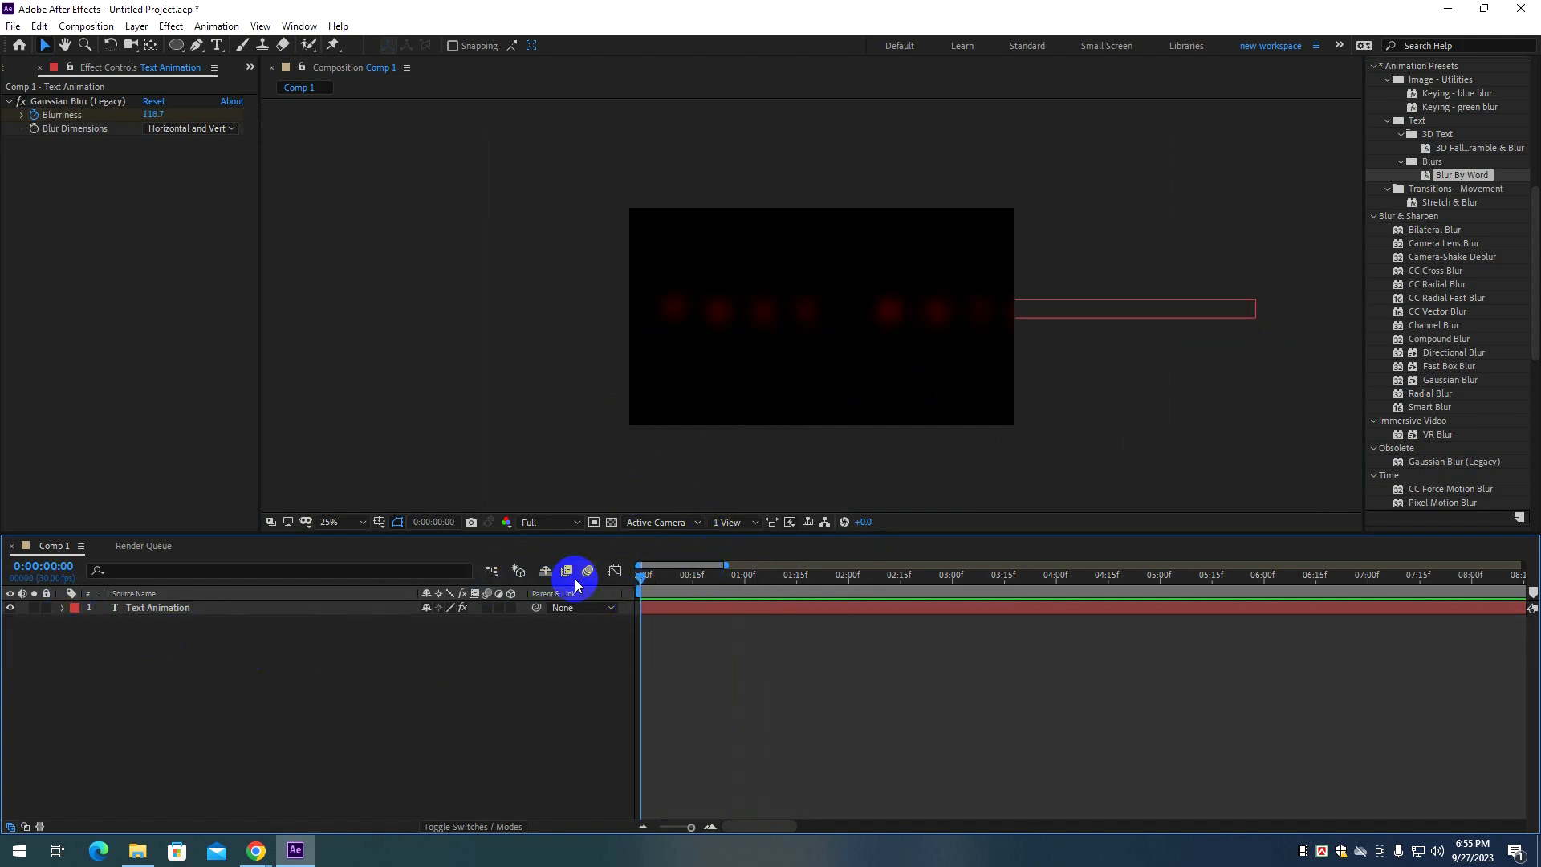
{"action": "key", "text": "space"}
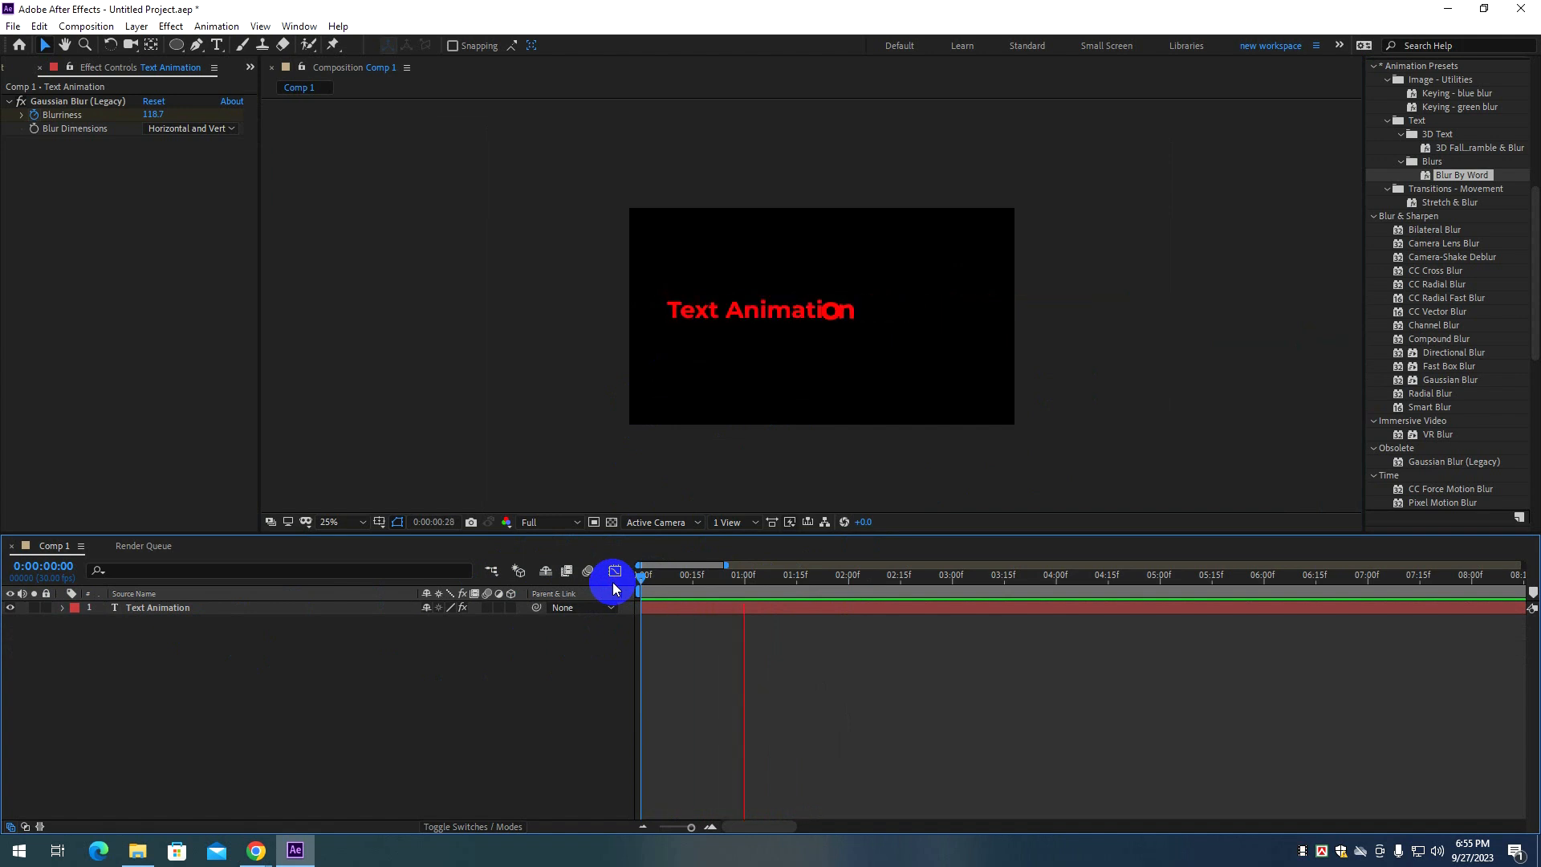
Move the text closer to the center of the composition and expand the layer's properties.
{"action": "left_click", "coordinate": [694, 313]}
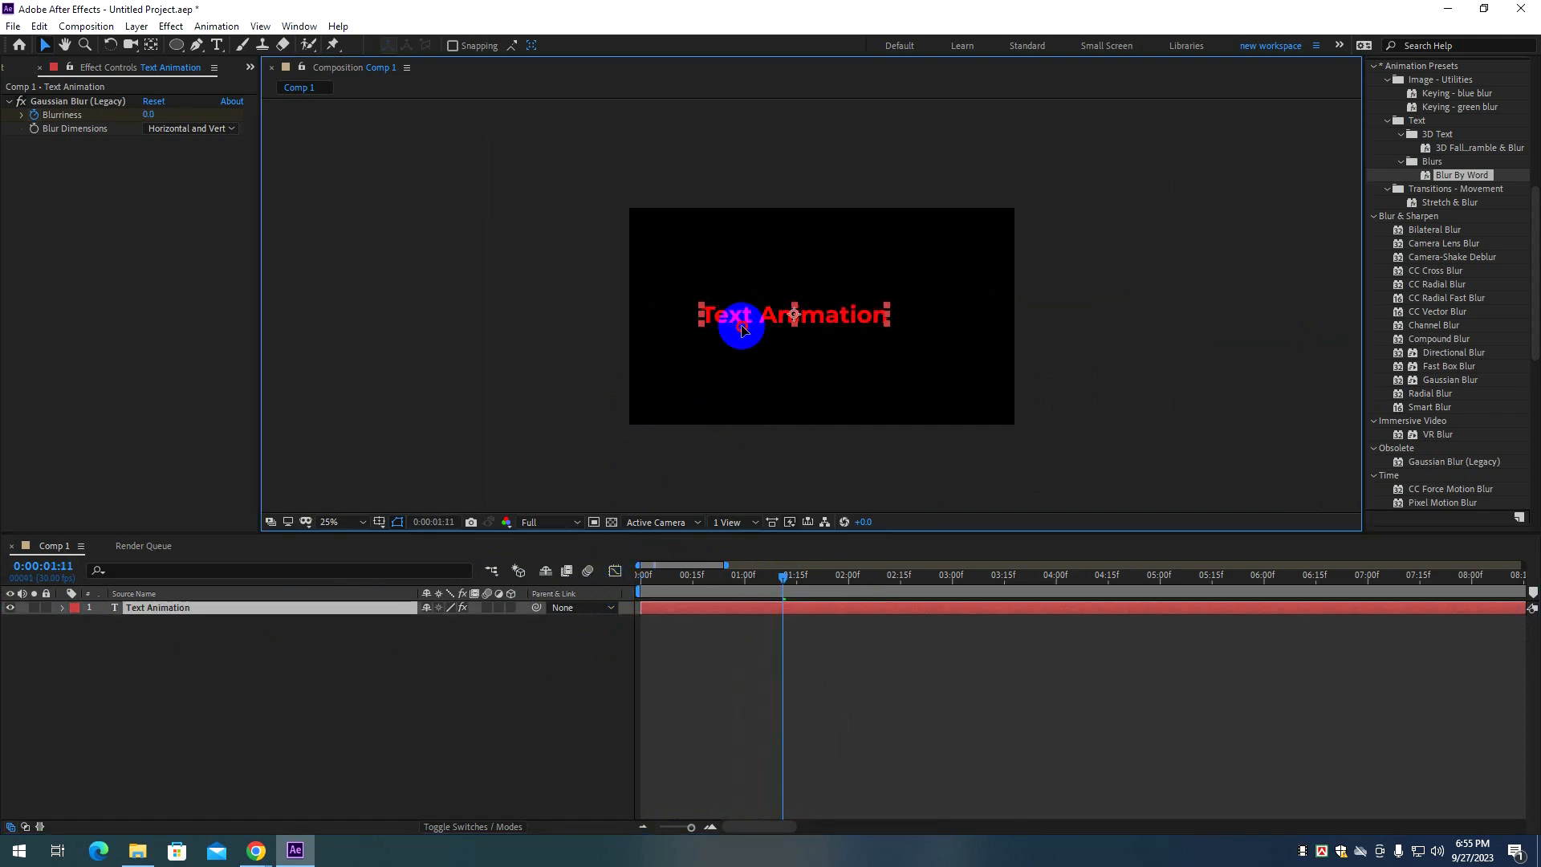
{"action": "left_click_drag", "start_coordinate": [743, 329], "coordinate": [752, 340]}
{"action": "scroll", "coordinate": [1445, 313], "scroll_direction": "up", "scroll_amount": 5}
{"action": "scroll", "coordinate": [1439, 307], "scroll_direction": "up", "scroll_amount": 1}
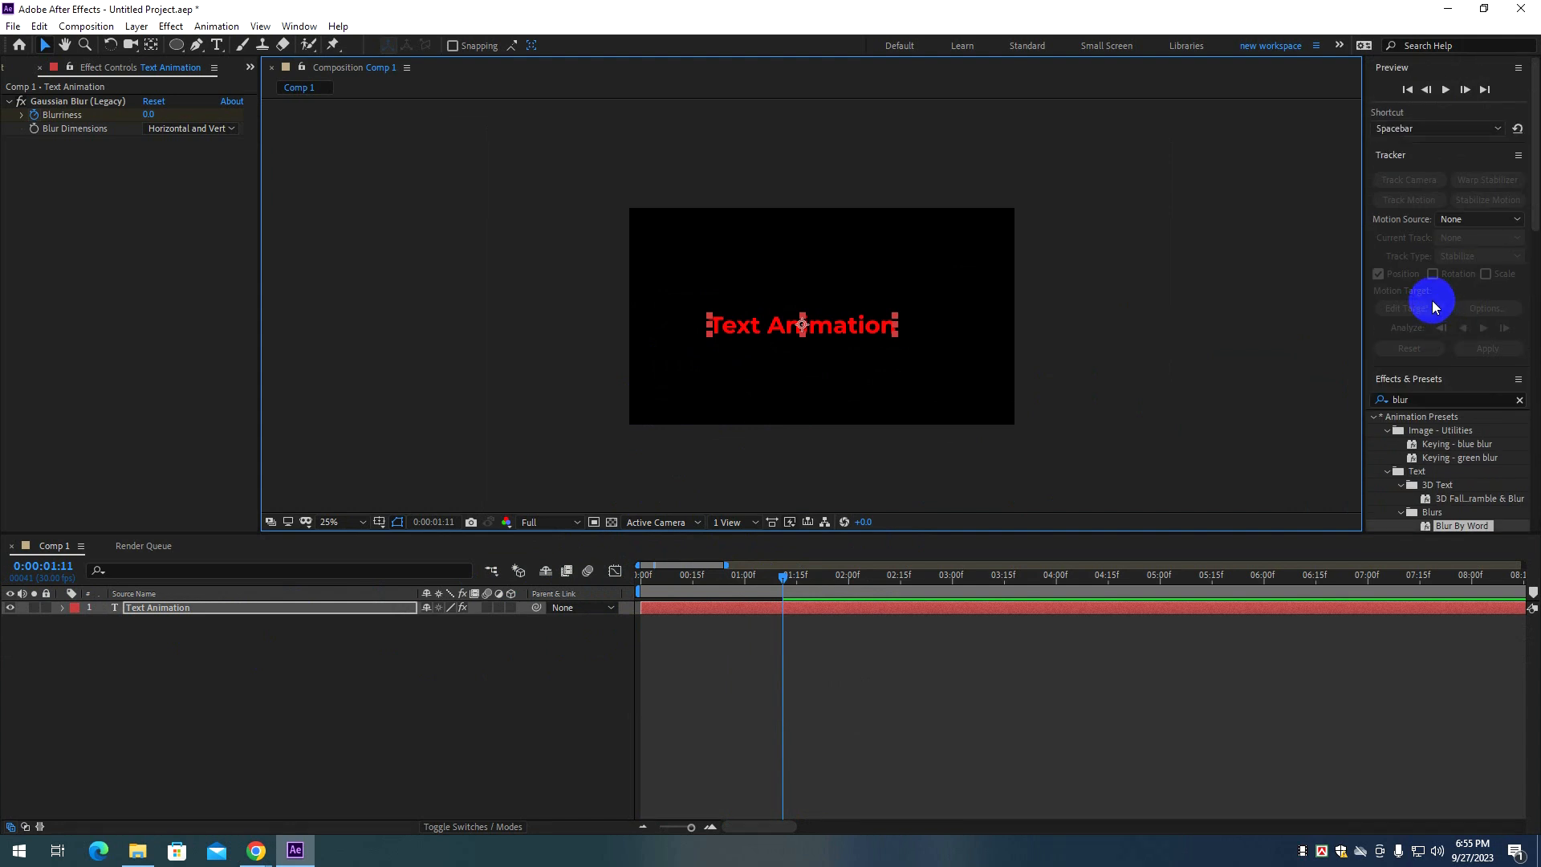
{"action": "left_click", "coordinate": [64, 610]}
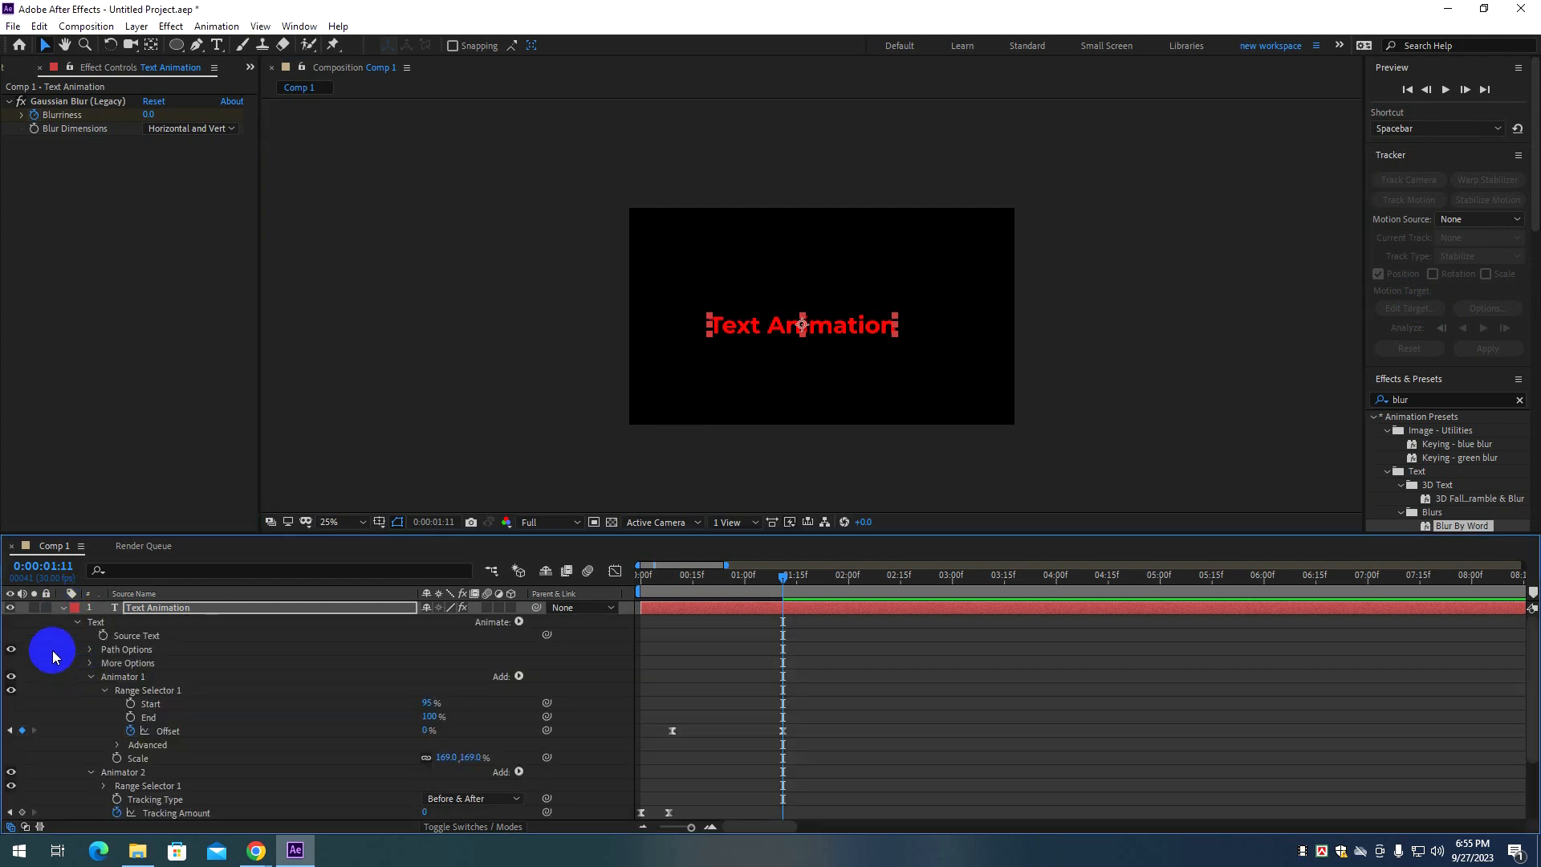
Collapse the Text Animation layer's Text and Effects groups and preview the animation from the first frame.
{"action": "left_click", "coordinate": [75, 623]}
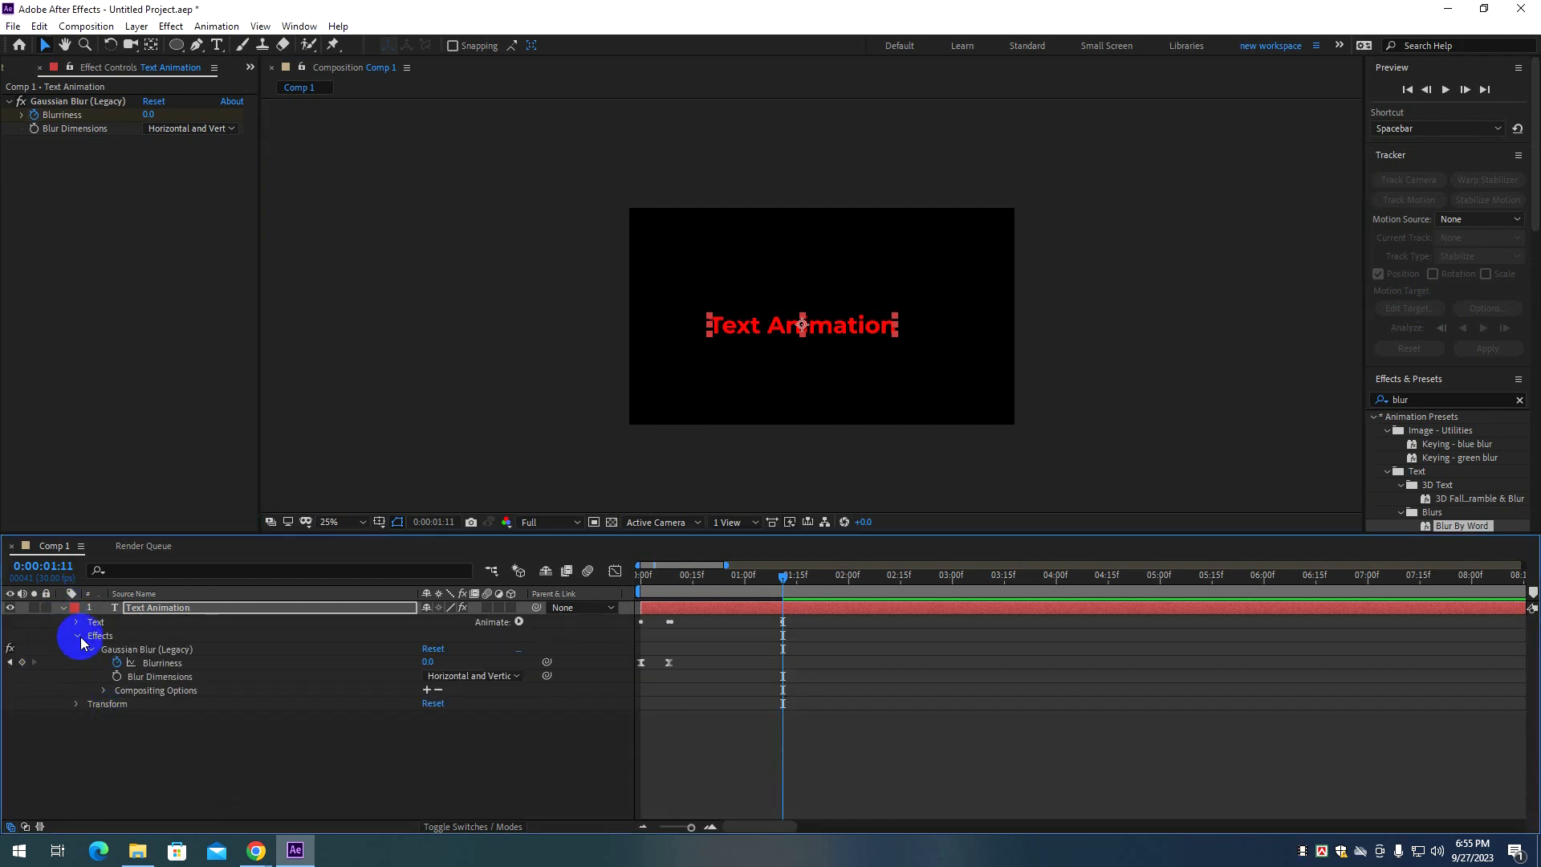
{"action": "left_click", "coordinate": [78, 636]}
{"action": "left_click", "coordinate": [127, 715]}
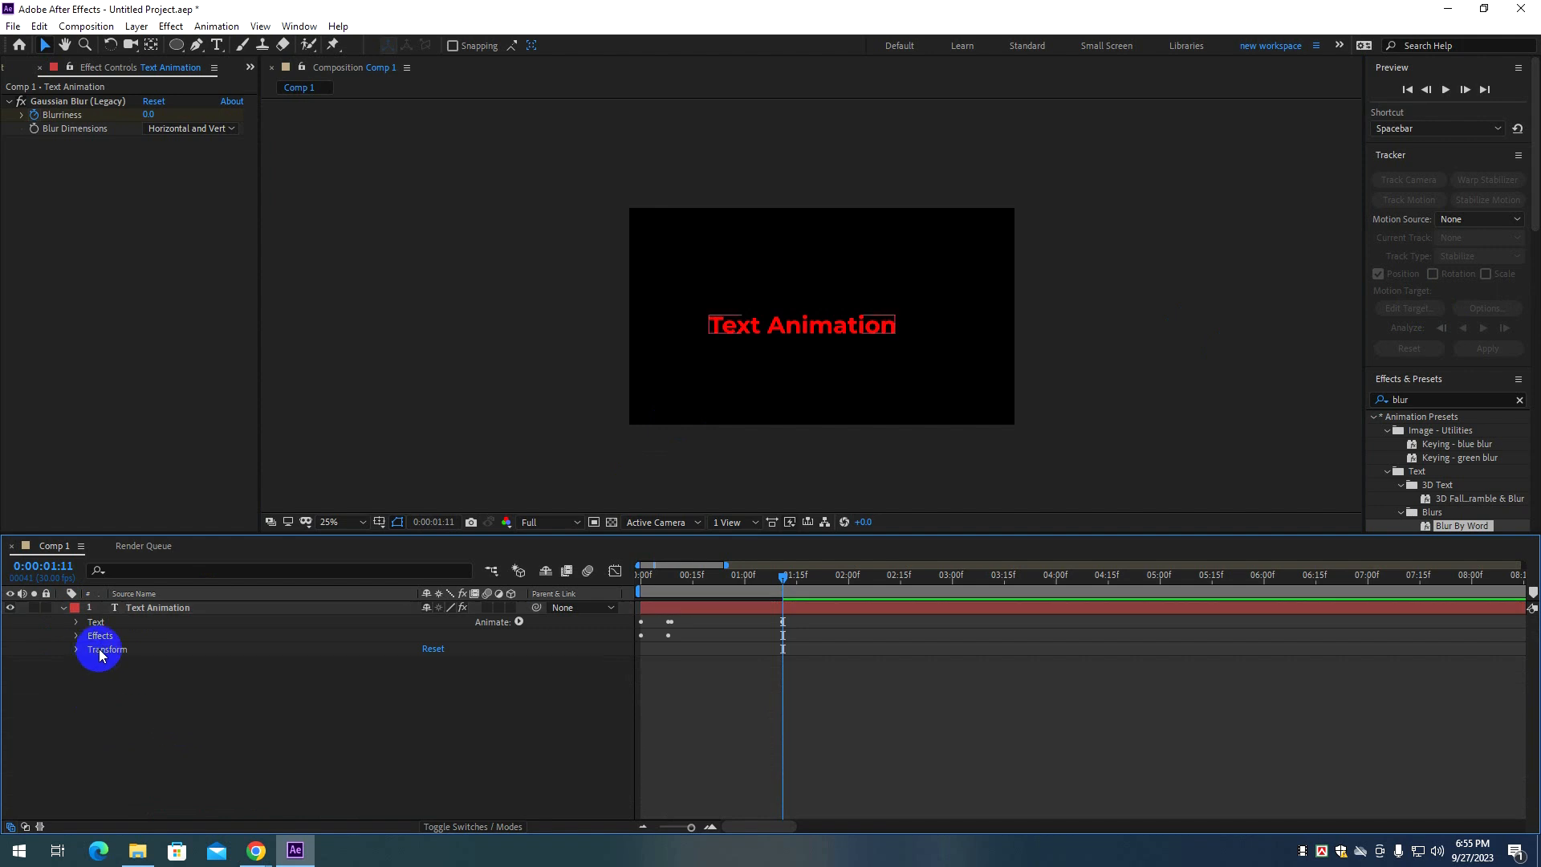
{"action": "left_click", "coordinate": [127, 620]}
{"action": "left_click_drag", "start_coordinate": [685, 577], "coordinate": [564, 578]}
{"action": "key", "text": "space"}
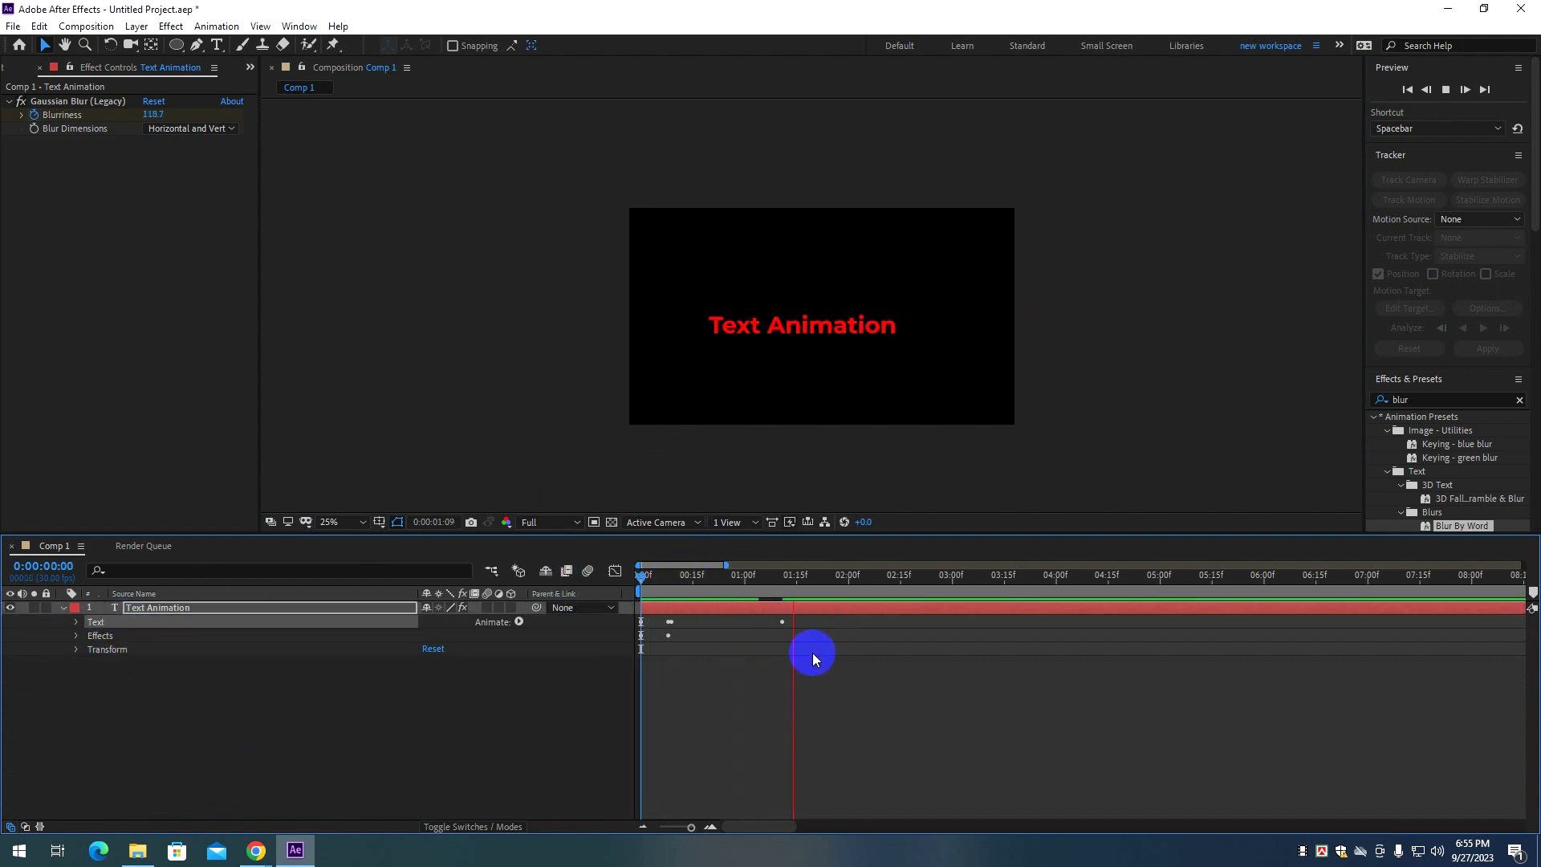
{"action": "left_click", "coordinate": [867, 667]}
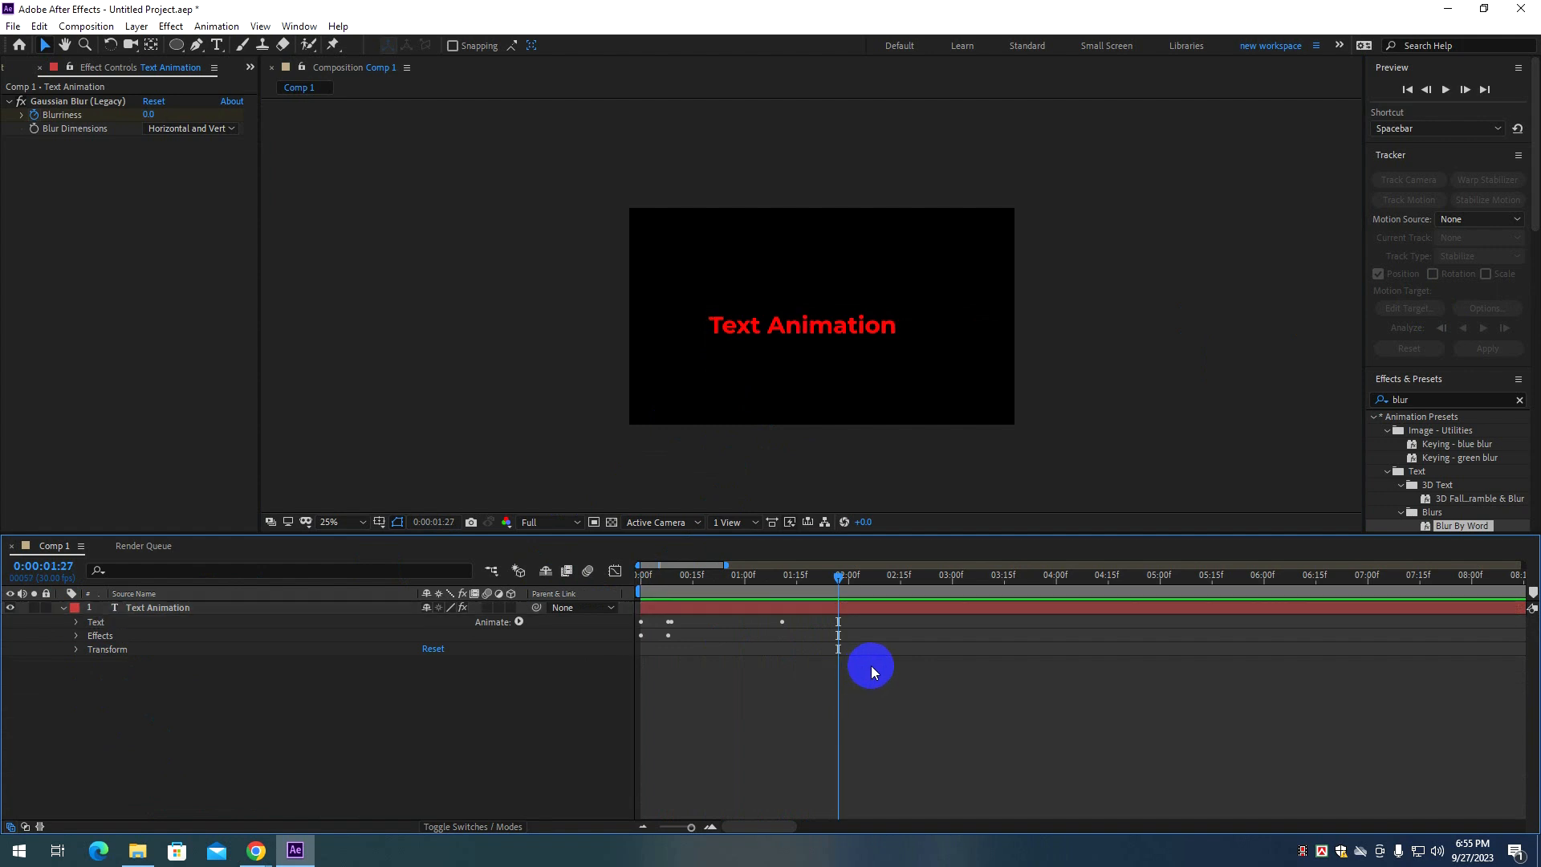
Collapse and hide the Text Animation layer, and create an enlarged new text layer reading "text efects".
{"action": "left_click", "coordinate": [63, 610]}
{"action": "left_click", "coordinate": [10, 608]}
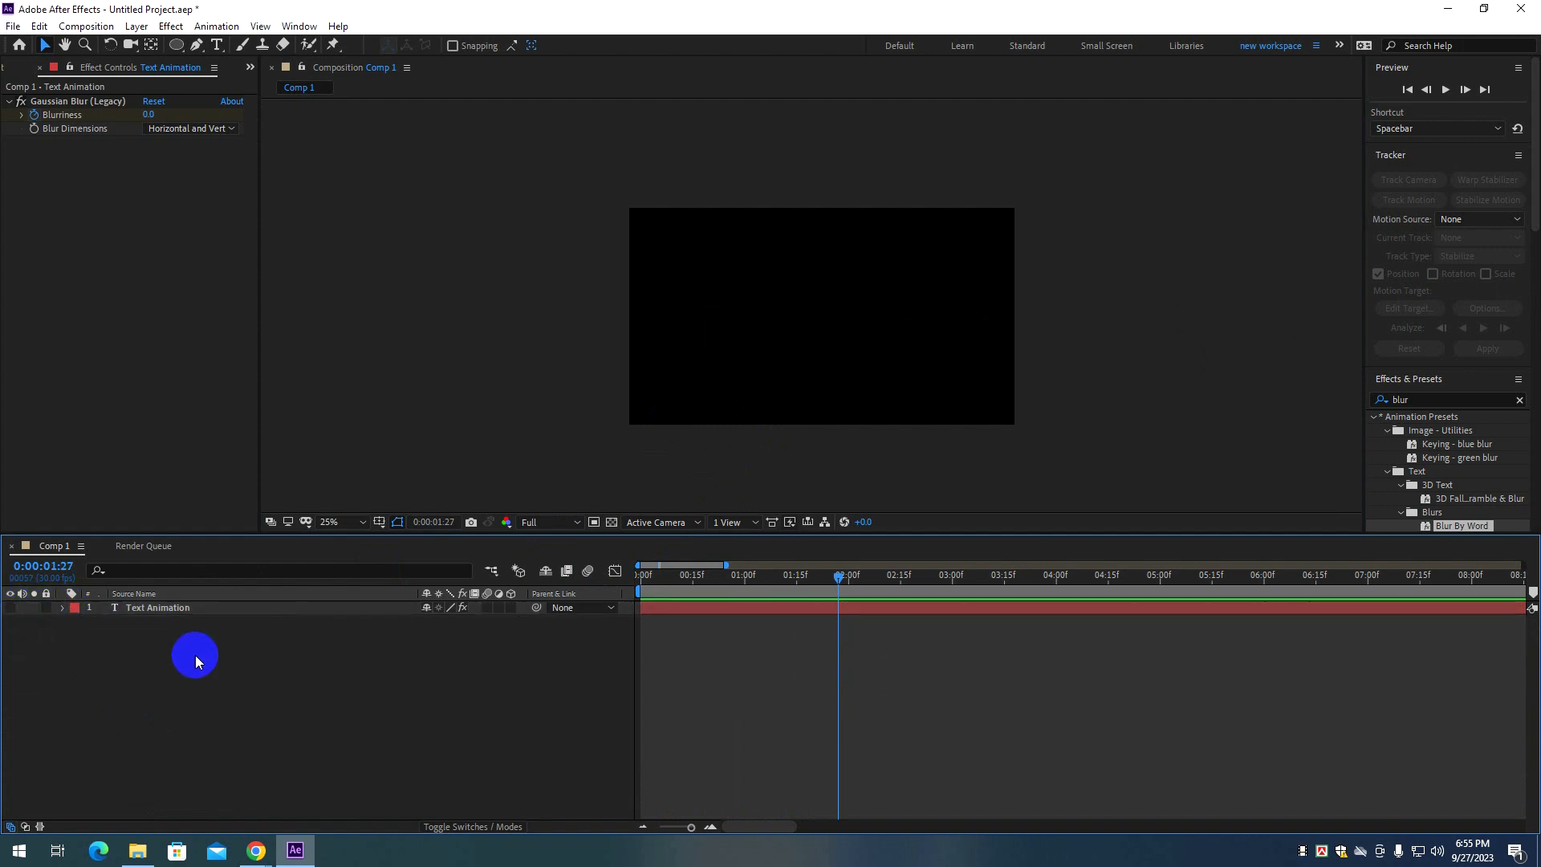
{"action": "key", "text": "ctrl+t"}
{"action": "left_click", "coordinate": [766, 305]}
{"action": "type", "text": "text efects"}
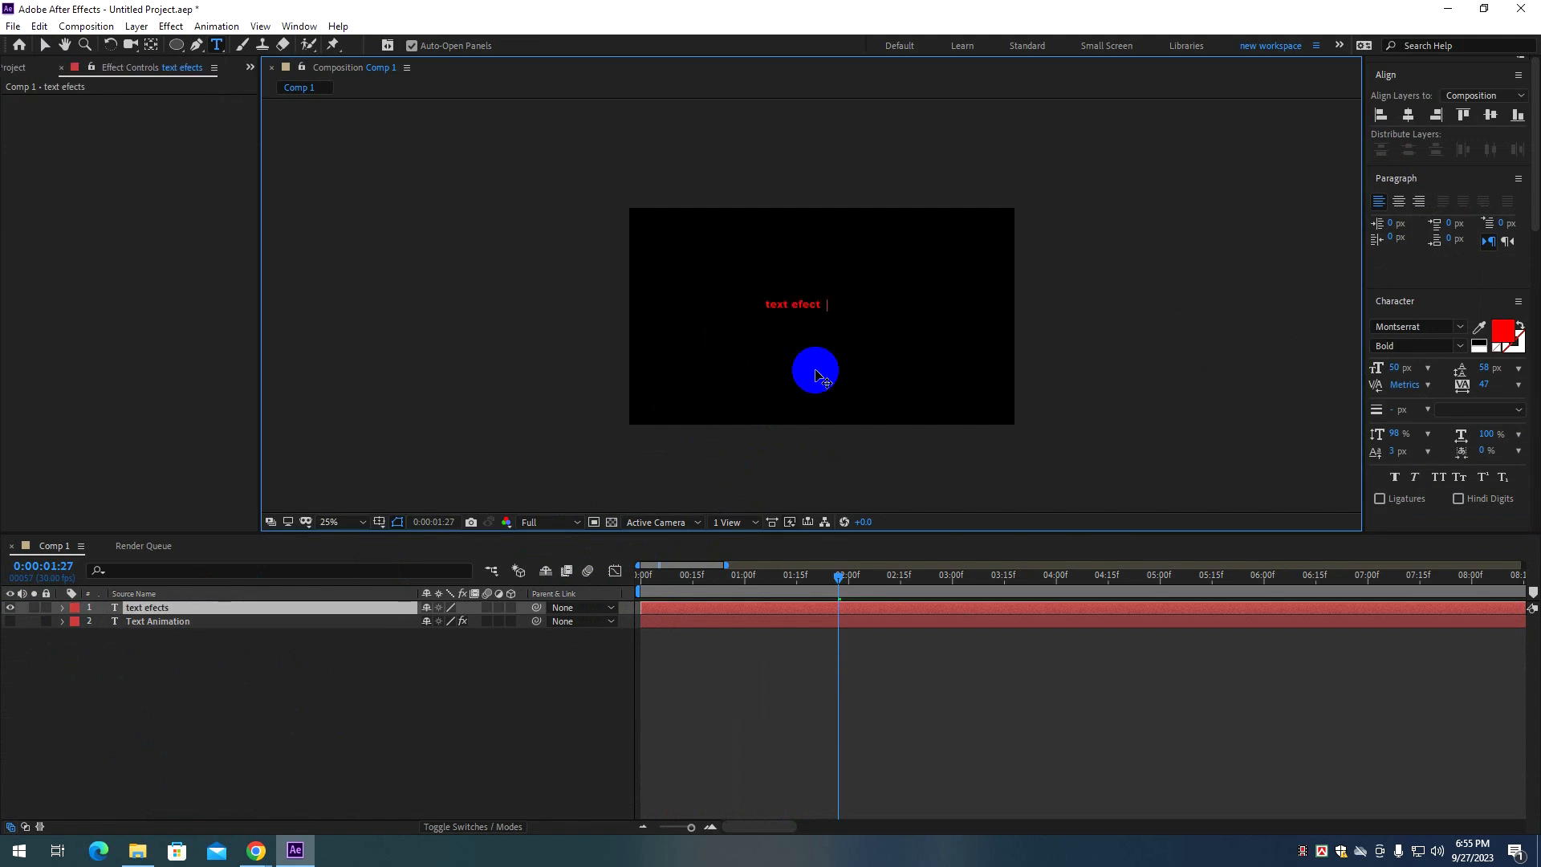
{"action": "left_click", "coordinate": [802, 609]}
{"action": "key", "text": "v"}
{"action": "left_click", "coordinate": [825, 317]}
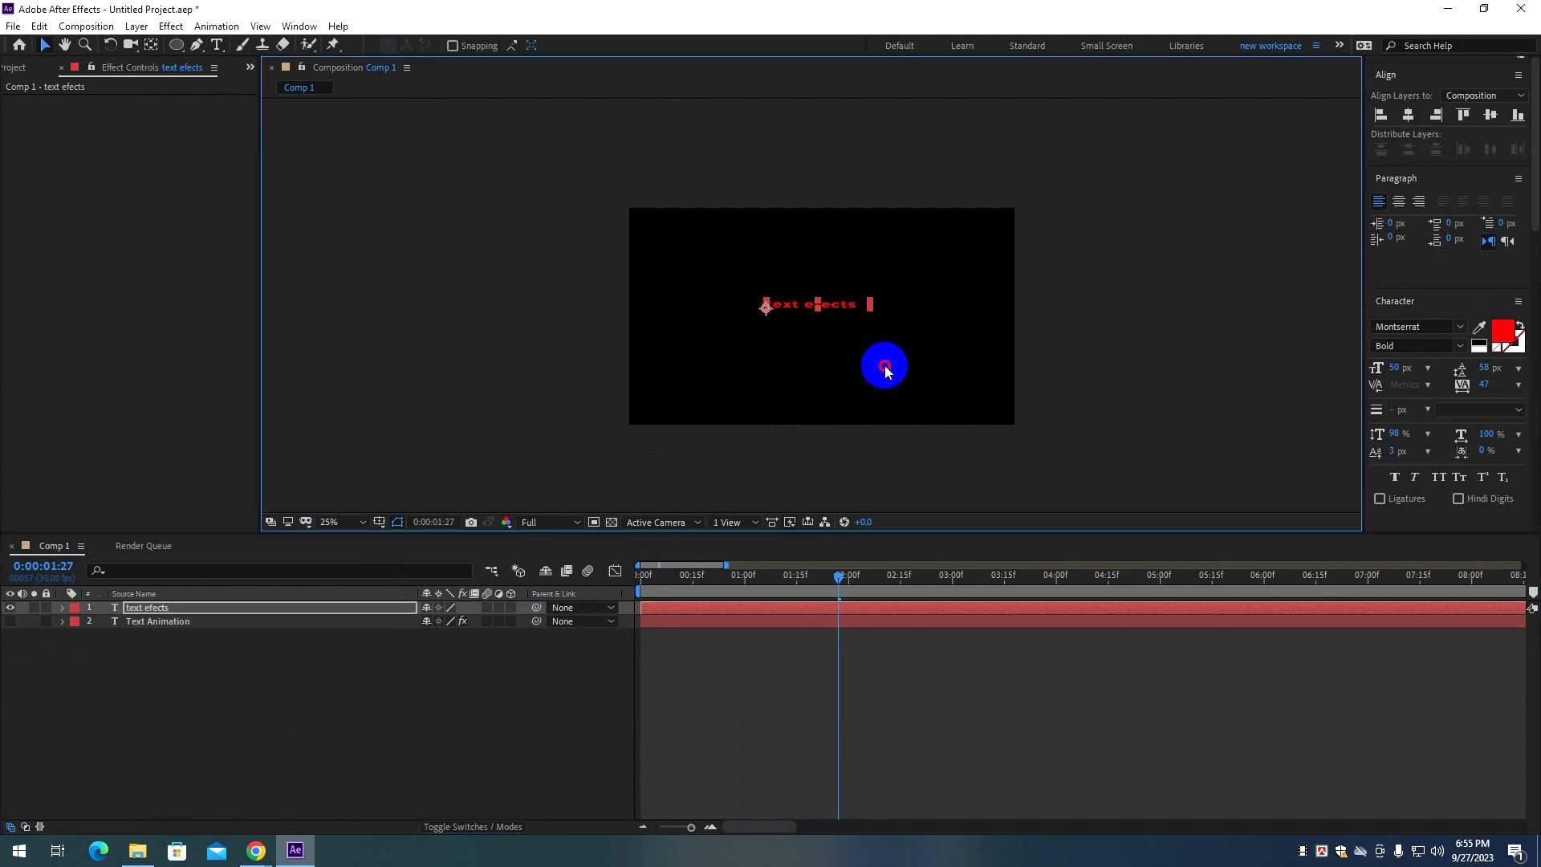
Set the "text efects" layer's fill colour to white and its tracking to 0.
{"action": "left_click", "coordinate": [1502, 331]}
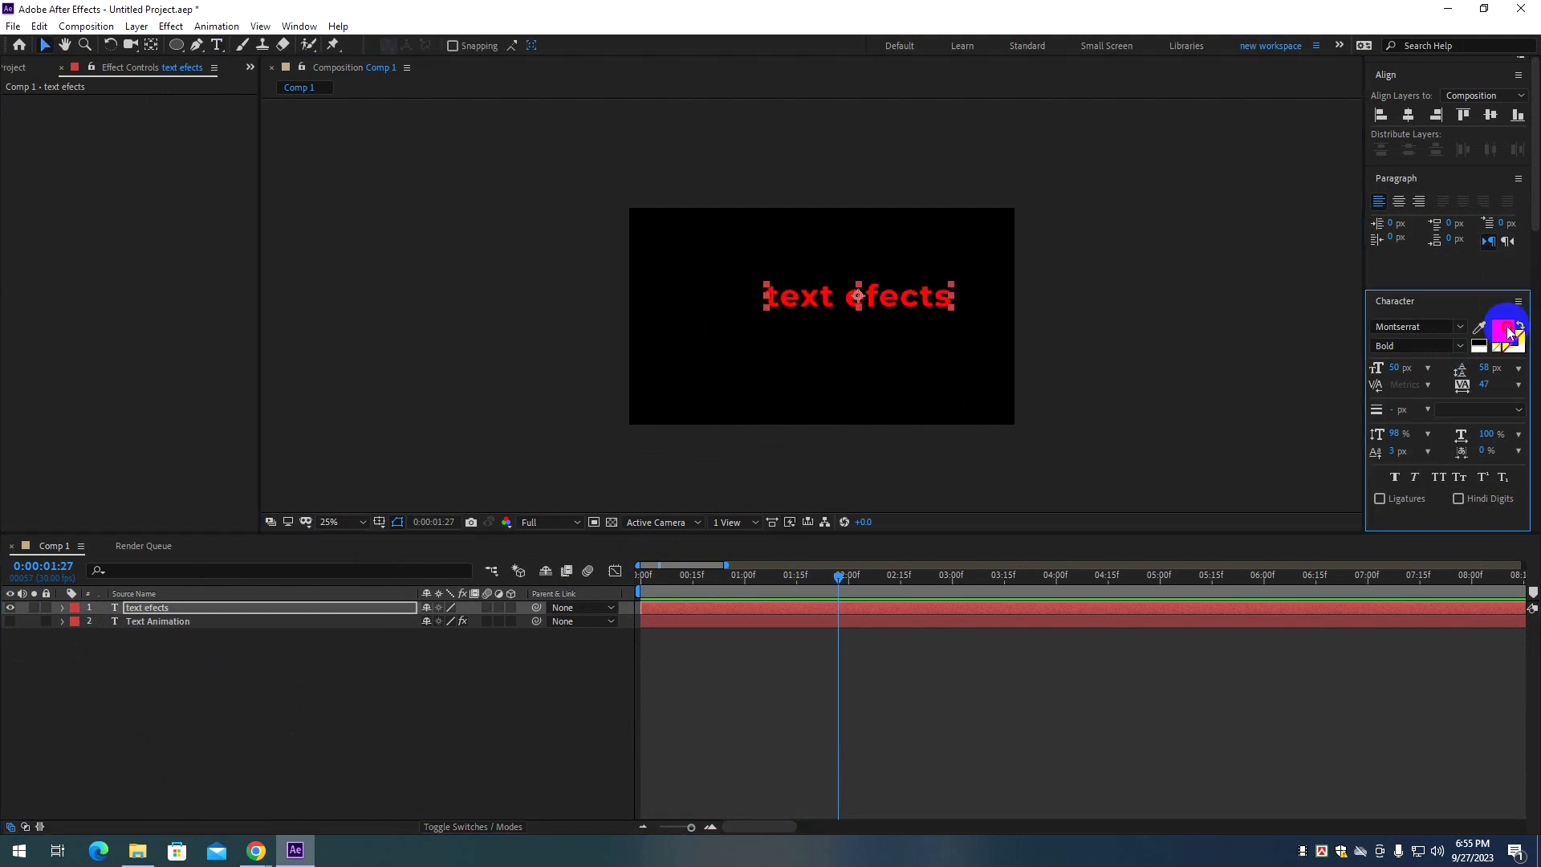
{"action": "left_click_drag", "start_coordinate": [1108, 388], "coordinate": [836, 335]}
{"action": "key", "text": "Return"}
{"action": "left_click", "coordinate": [1519, 386]}
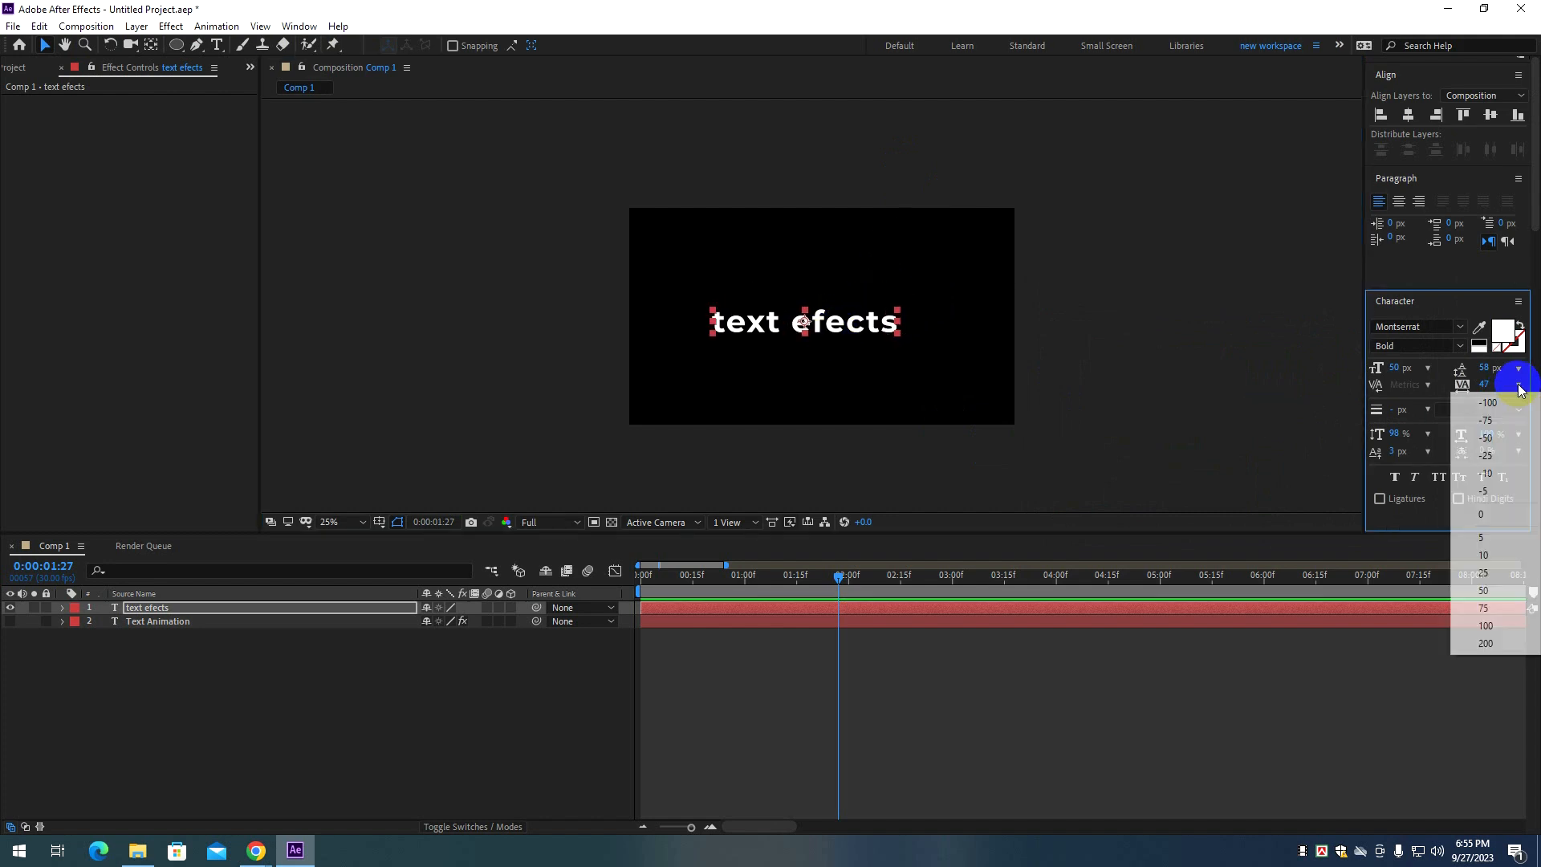
{"action": "left_click", "coordinate": [1482, 514]}
Reposition the "text efects" text near the center of the composition.
{"action": "scroll", "coordinate": [858, 338], "scroll_direction": "up", "scroll_amount": 2}
{"action": "key", "text": "space"}
{"action": "left_click_drag", "start_coordinate": [974, 387], "coordinate": [873, 360]}
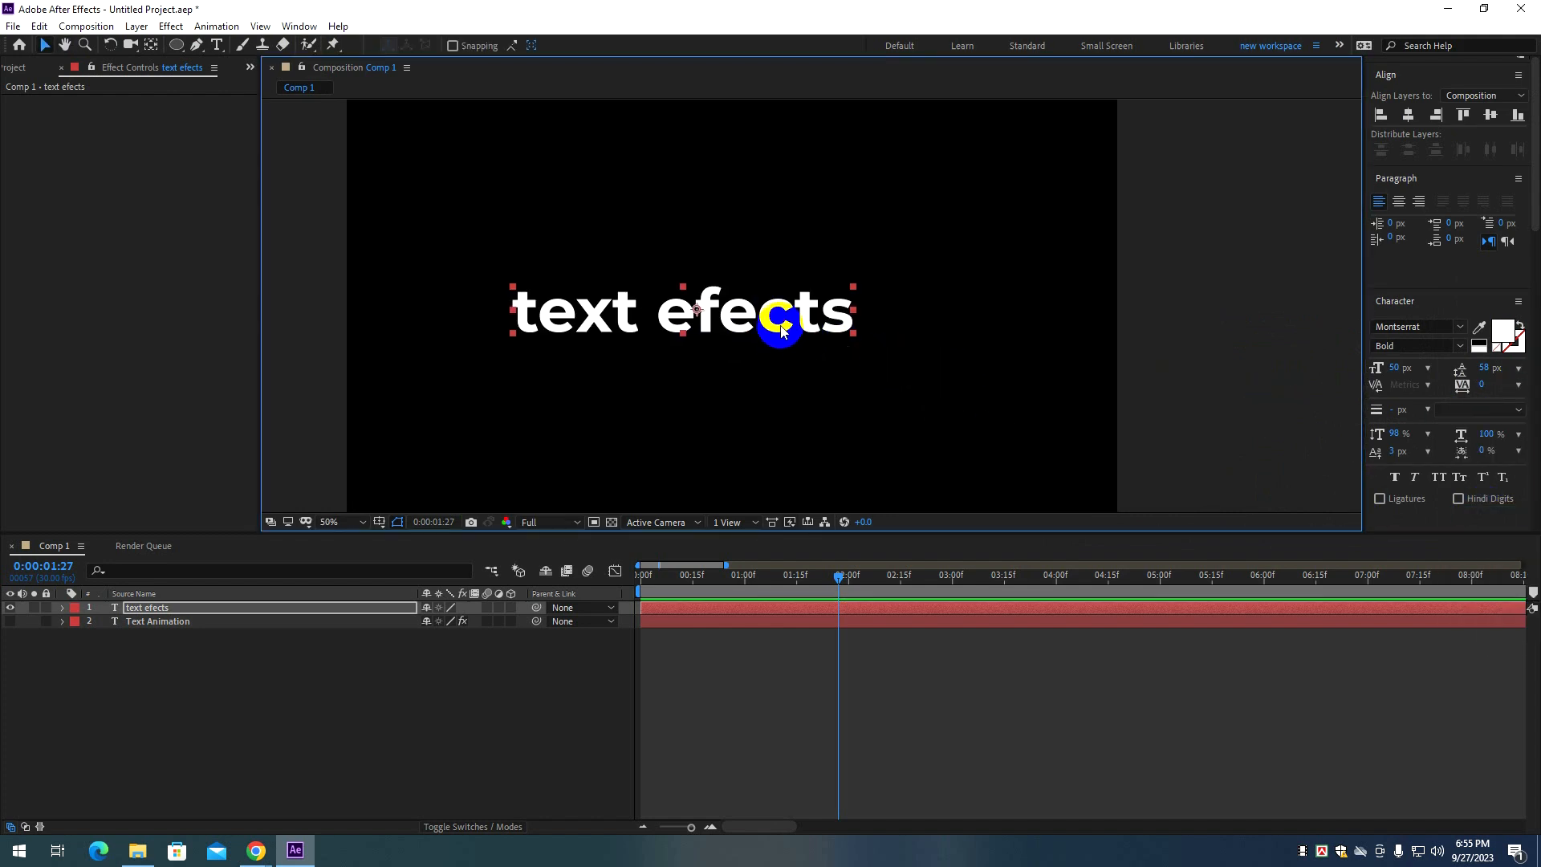
{"action": "left_click_drag", "start_coordinate": [781, 327], "coordinate": [832, 321]}
{"action": "left_click", "coordinate": [1217, 303]}
{"action": "left_click", "coordinate": [770, 318]}
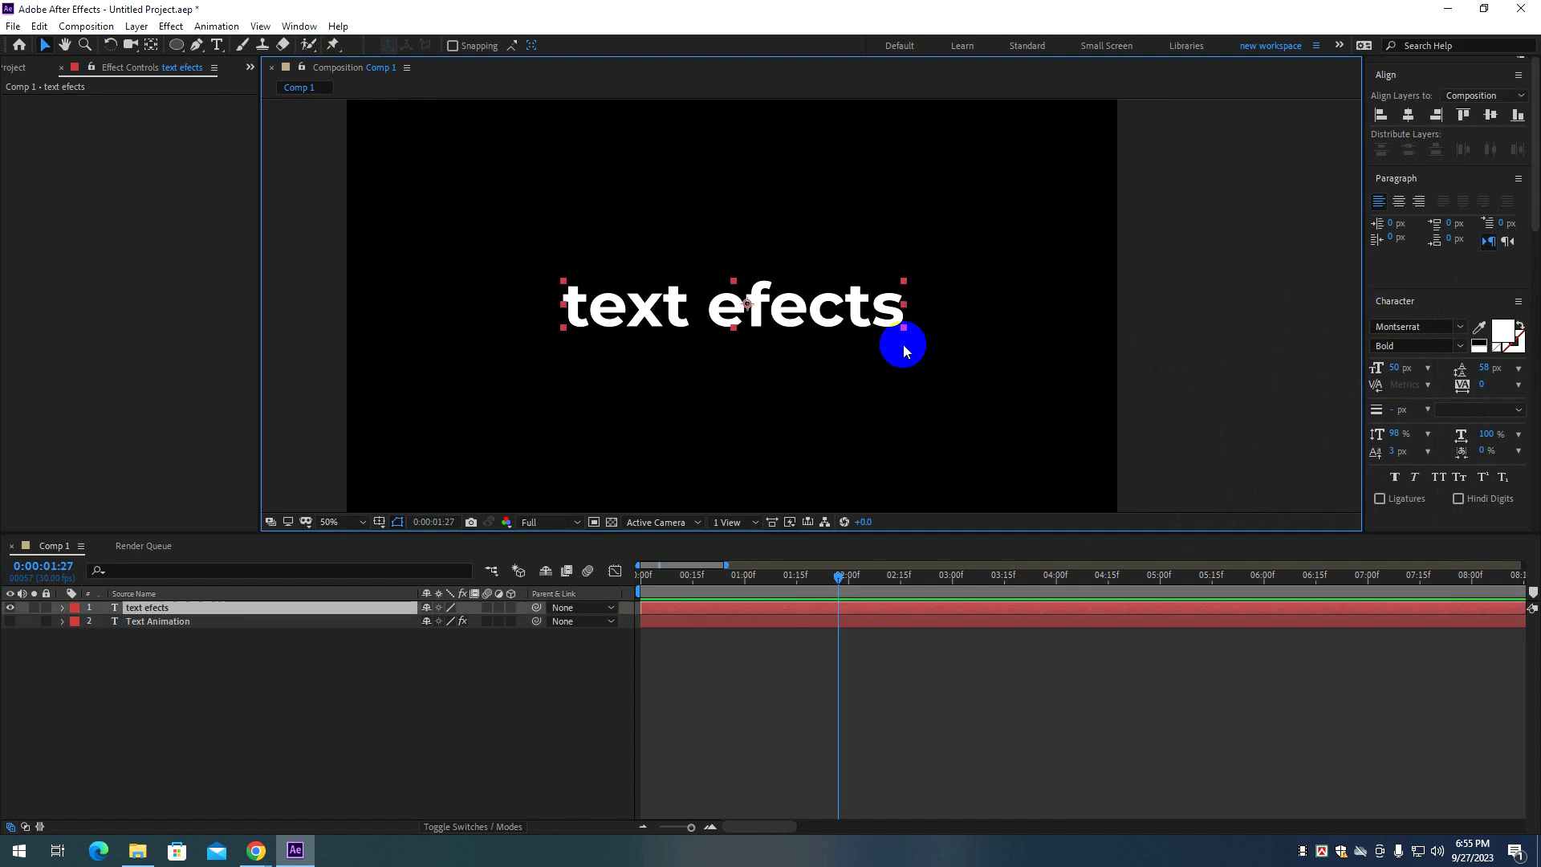
{"action": "left_click", "coordinate": [339, 344]}
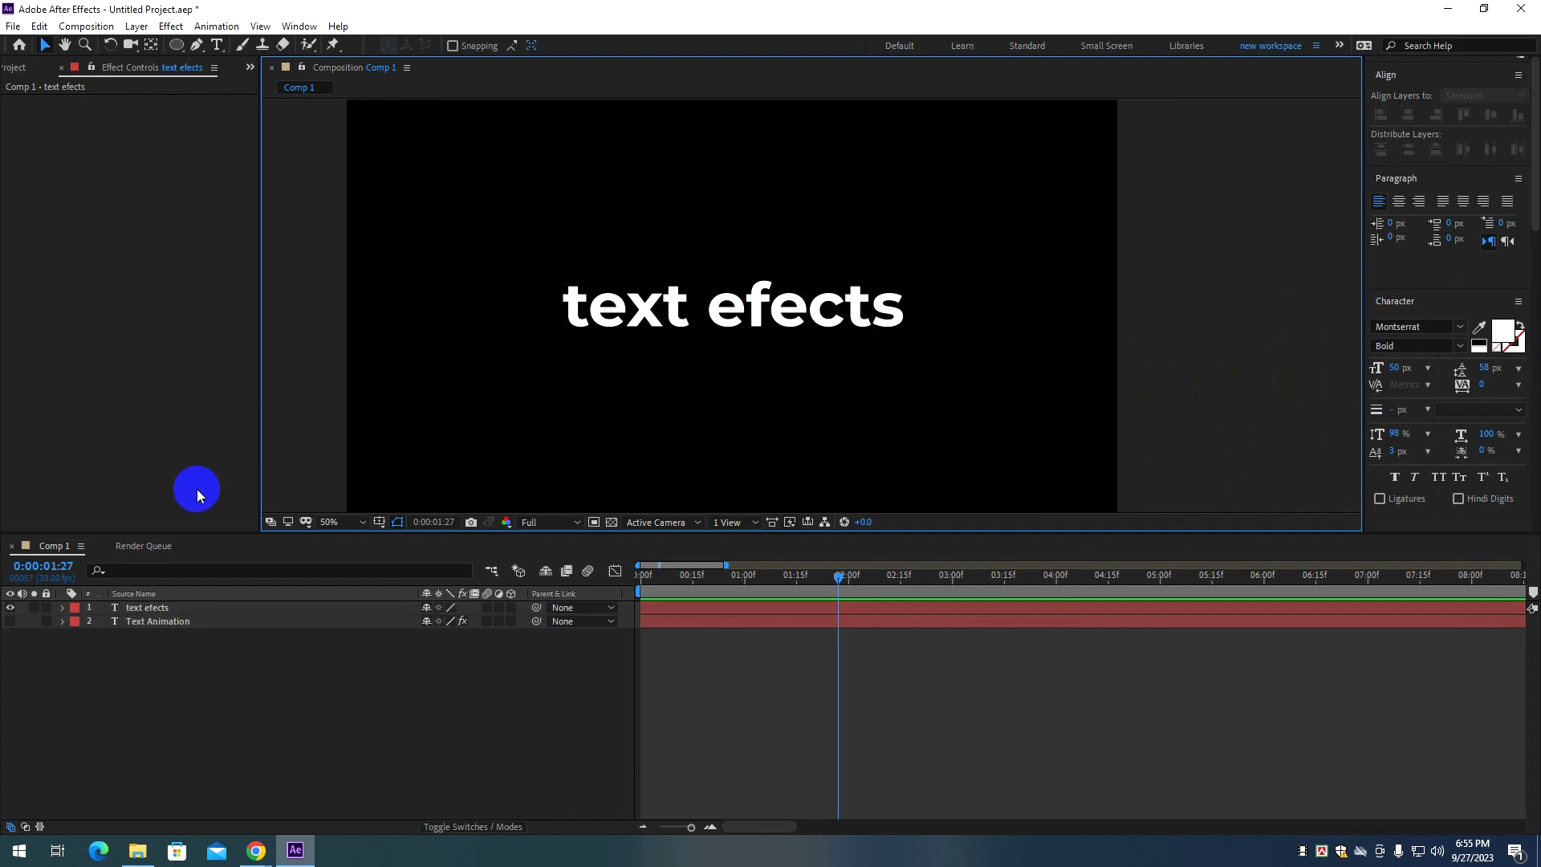
{"action": "left_click", "coordinate": [607, 308]}
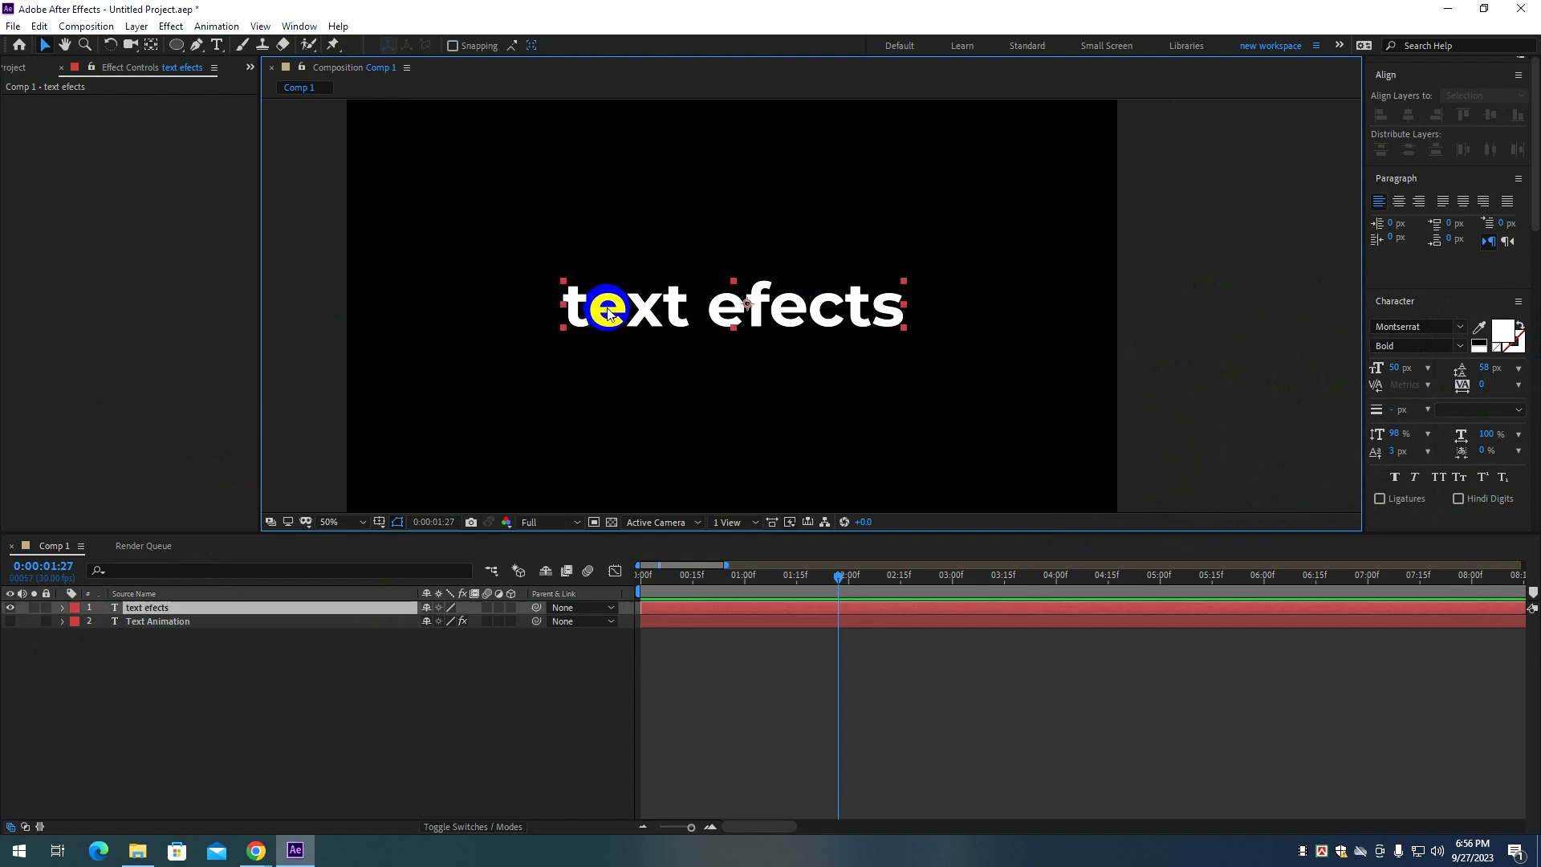
{"action": "mouse_move", "coordinate": [680, 307]}
{"action": "left_mouse_down"}
{"action": "mouse_move", "coordinate": [589, 339]}
{"action": "mouse_move", "coordinate": [656, 311]}
{"action": "left_mouse_up"}
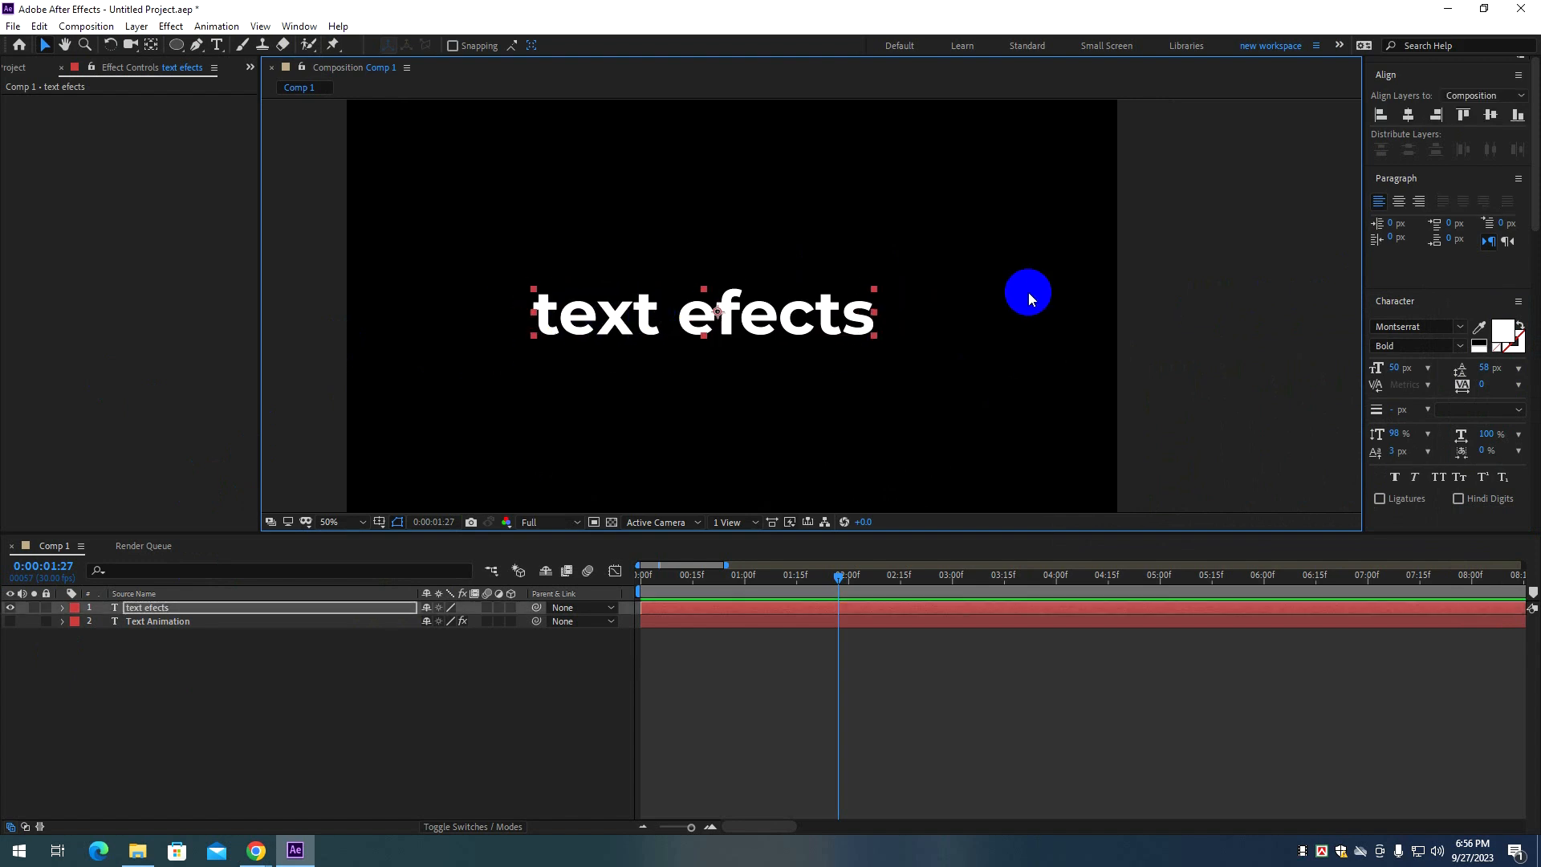
Try the ExtraBold Italic font style on the text and undo it.
{"action": "scroll", "coordinate": [1441, 348], "scroll_direction": "down", "scroll_amount": 3}
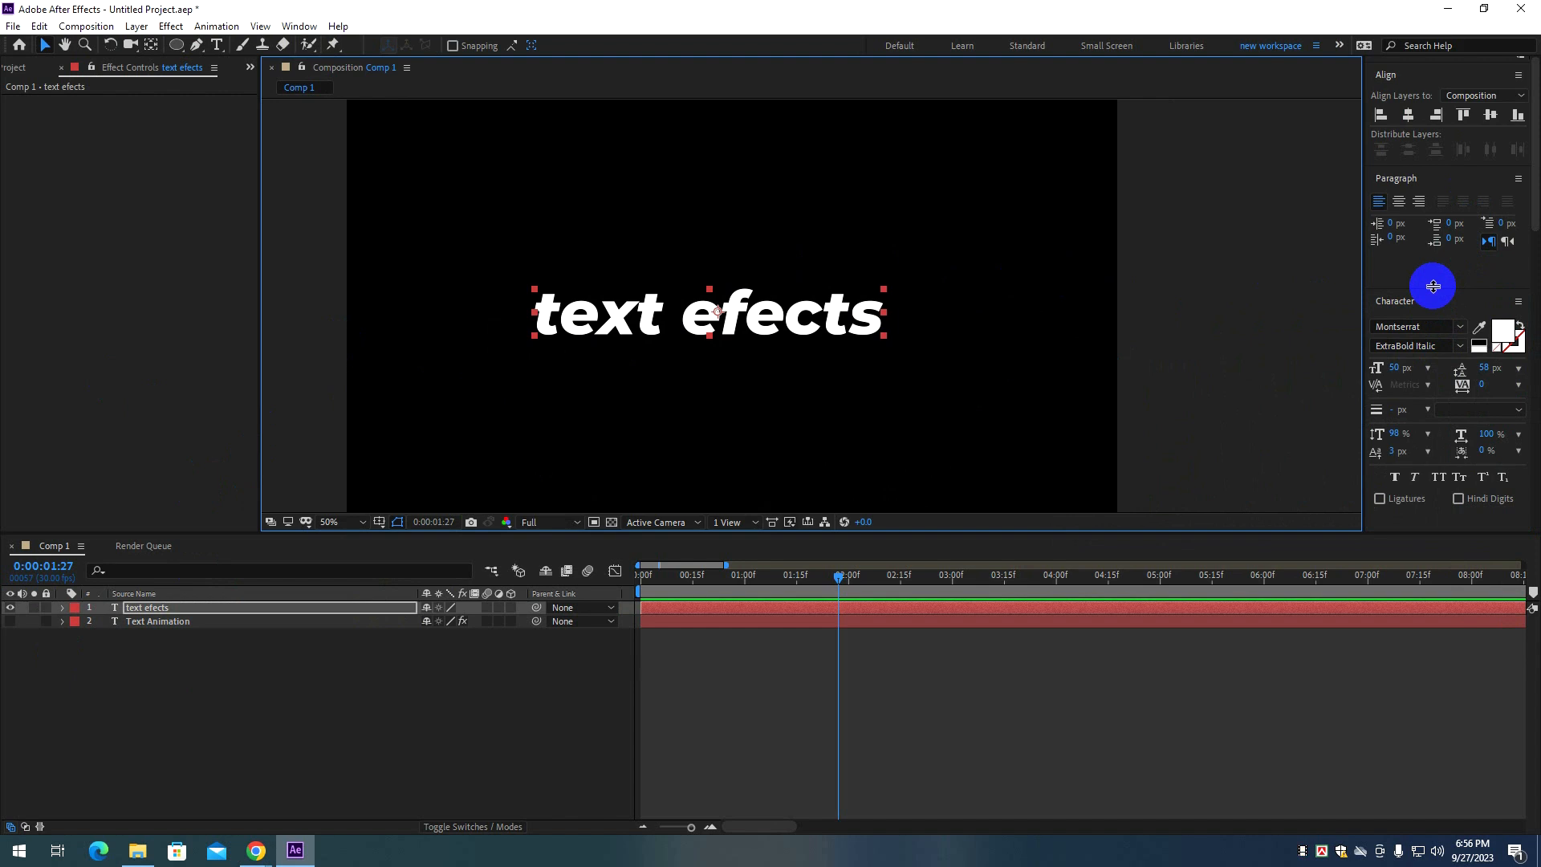
{"action": "key", "text": "ctrl+z"}
Clear the effects search and expand the Text category within the Animation Presets.
{"action": "scroll", "coordinate": [1418, 256], "scroll_direction": "up", "scroll_amount": 5}
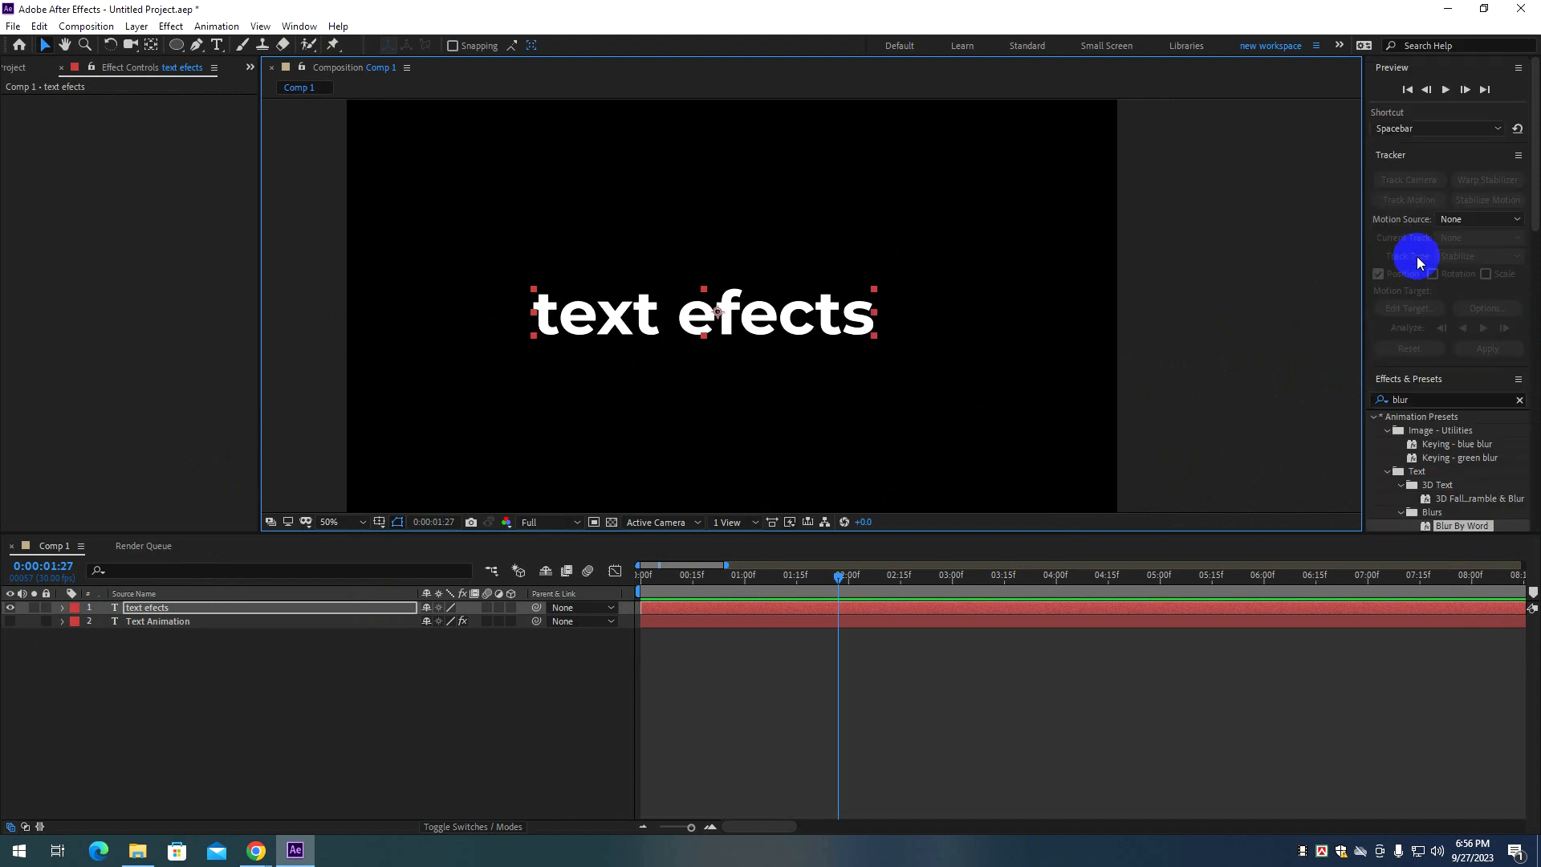
{"action": "left_click", "coordinate": [1519, 400]}
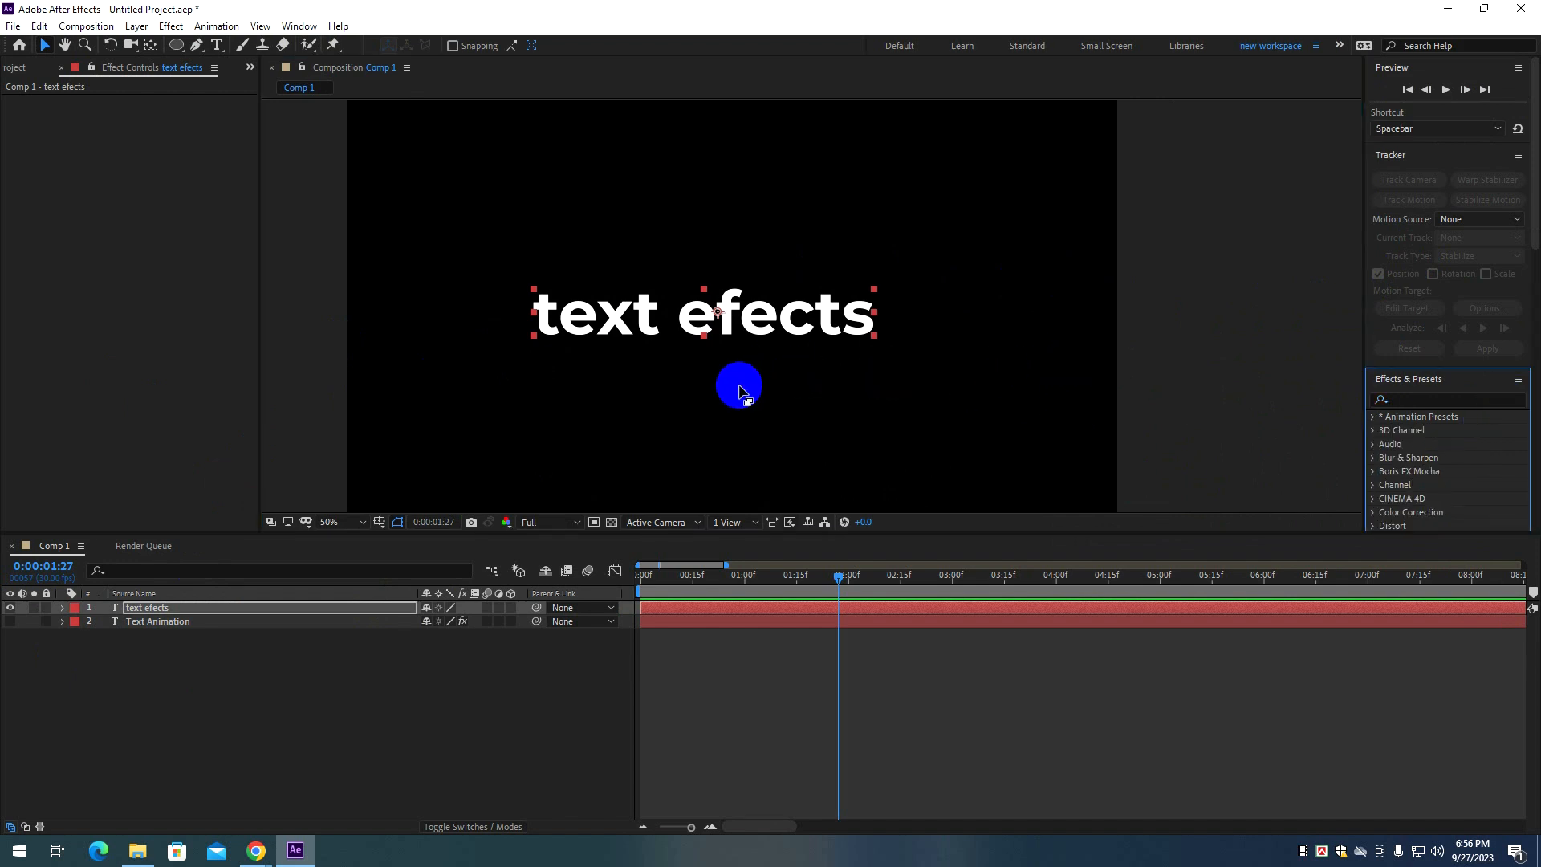
{"action": "scroll", "coordinate": [1460, 442], "scroll_direction": "down", "scroll_amount": 5}
{"action": "scroll", "coordinate": [1460, 443], "scroll_direction": "down", "scroll_amount": 2}
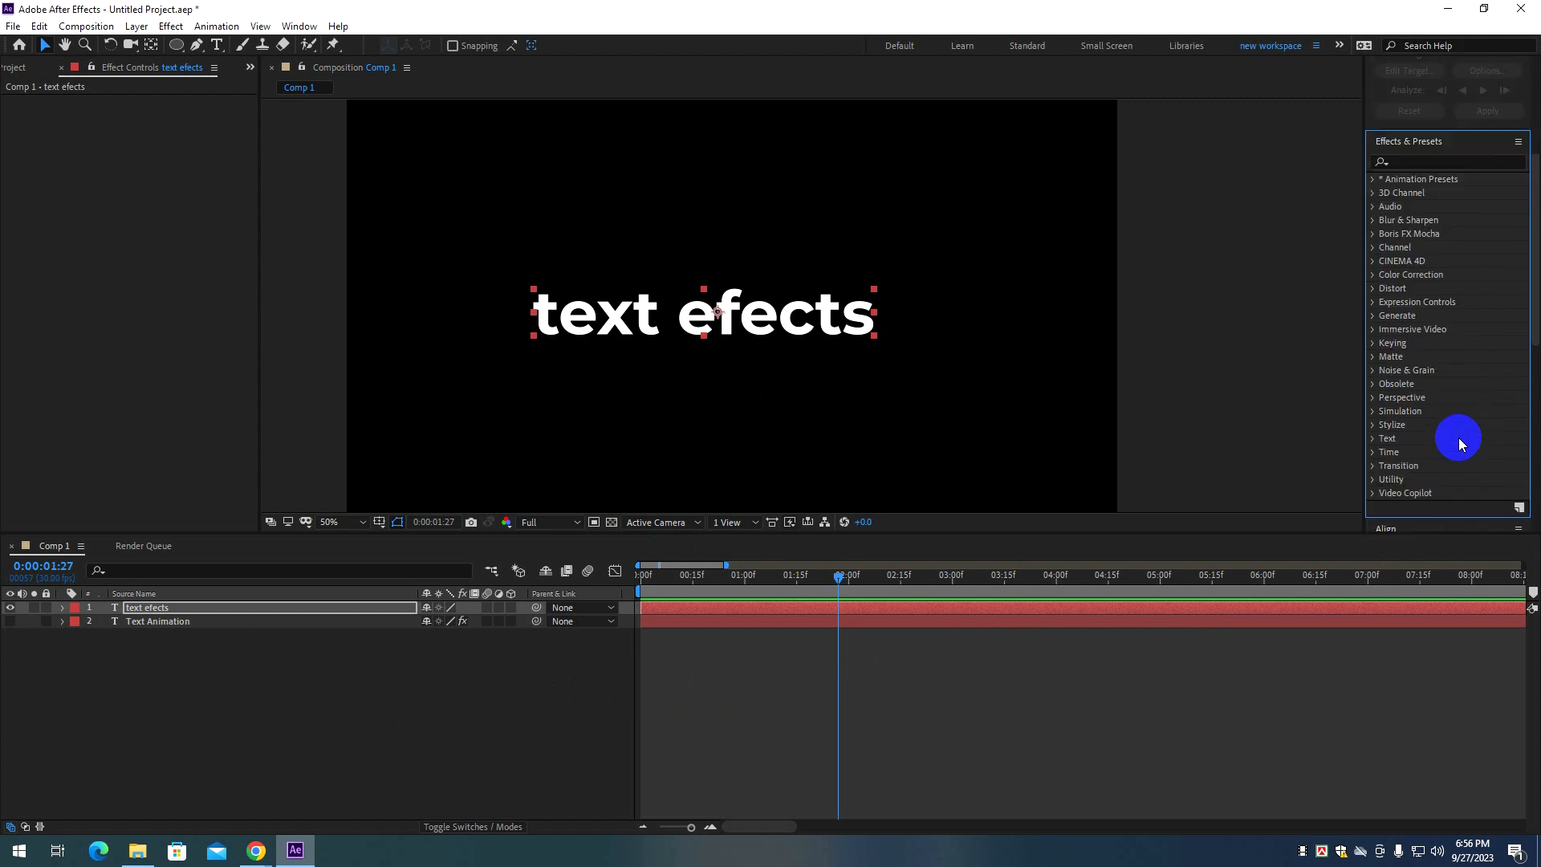
{"action": "scroll", "coordinate": [1462, 446], "scroll_direction": "up", "scroll_amount": 3}
{"action": "left_click", "coordinate": [1403, 245]}
{"action": "left_click", "coordinate": [1403, 241]}
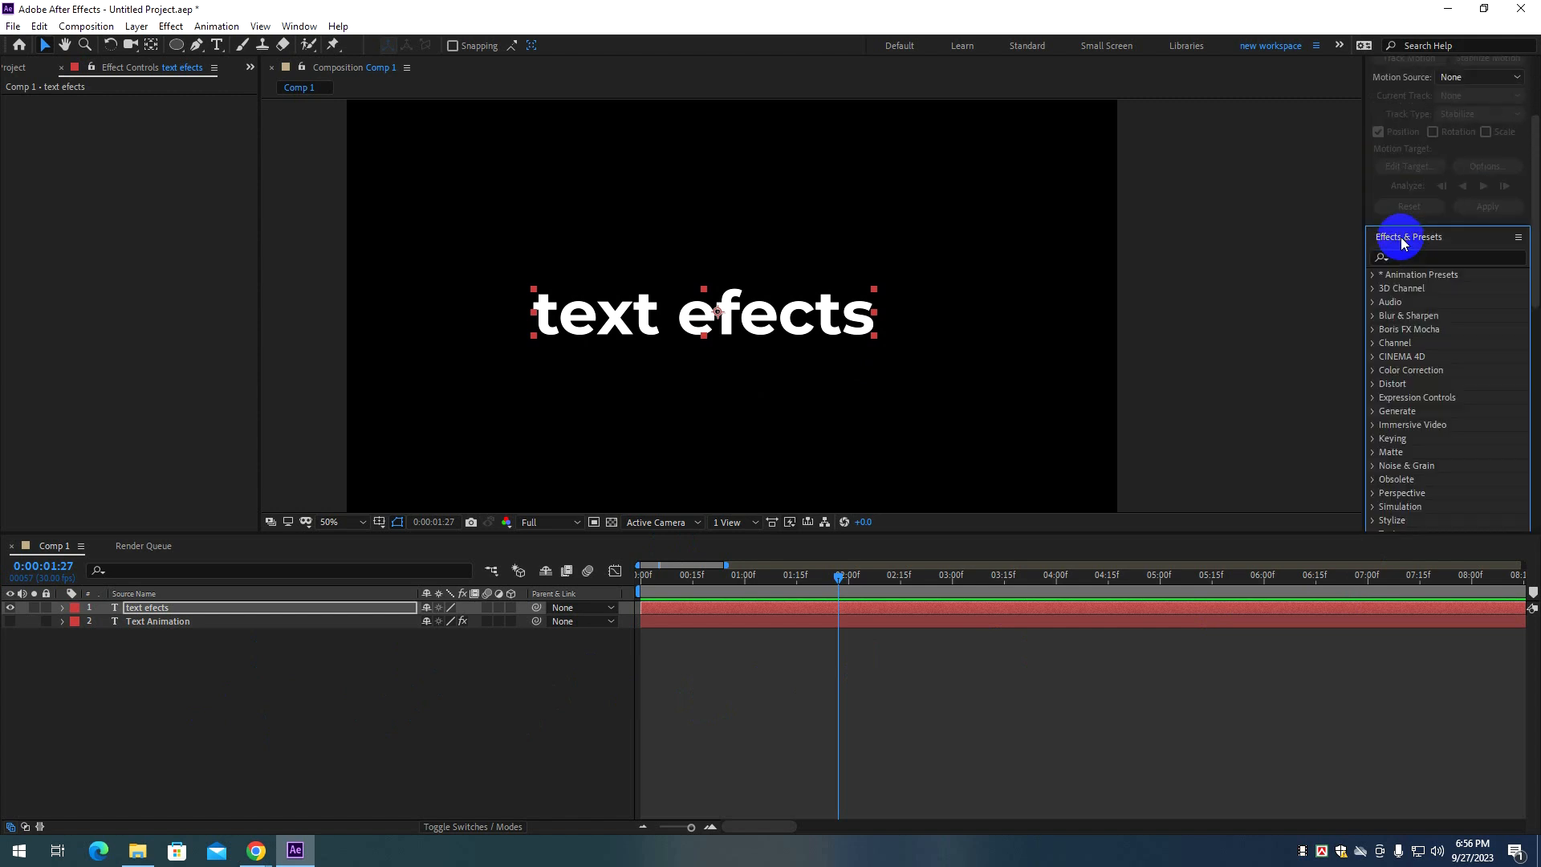
{"action": "left_click", "coordinate": [1373, 275]}
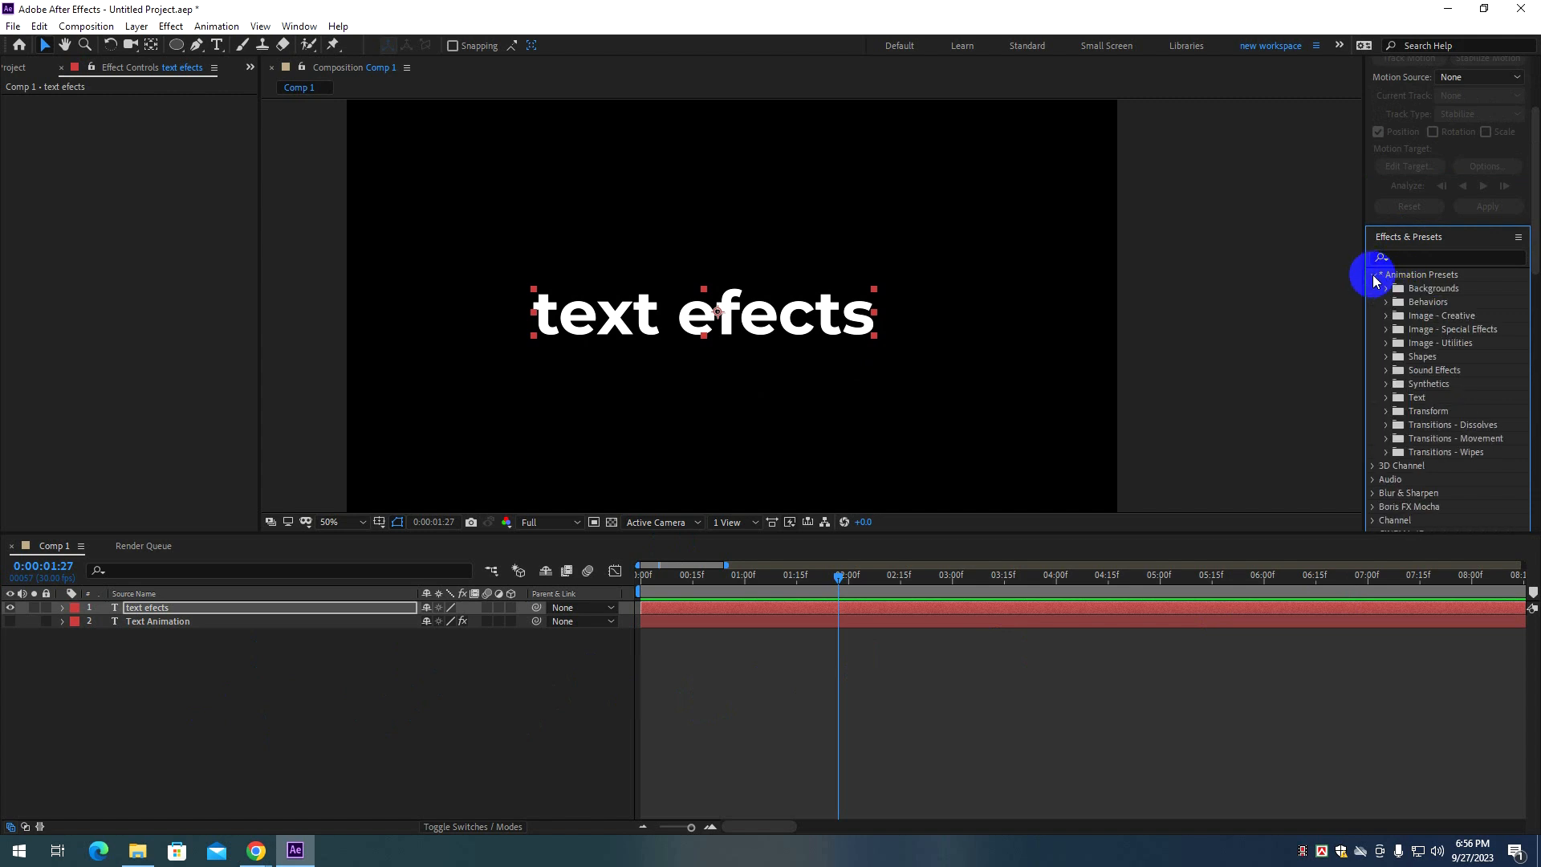
{"action": "left_click", "coordinate": [1385, 397]}
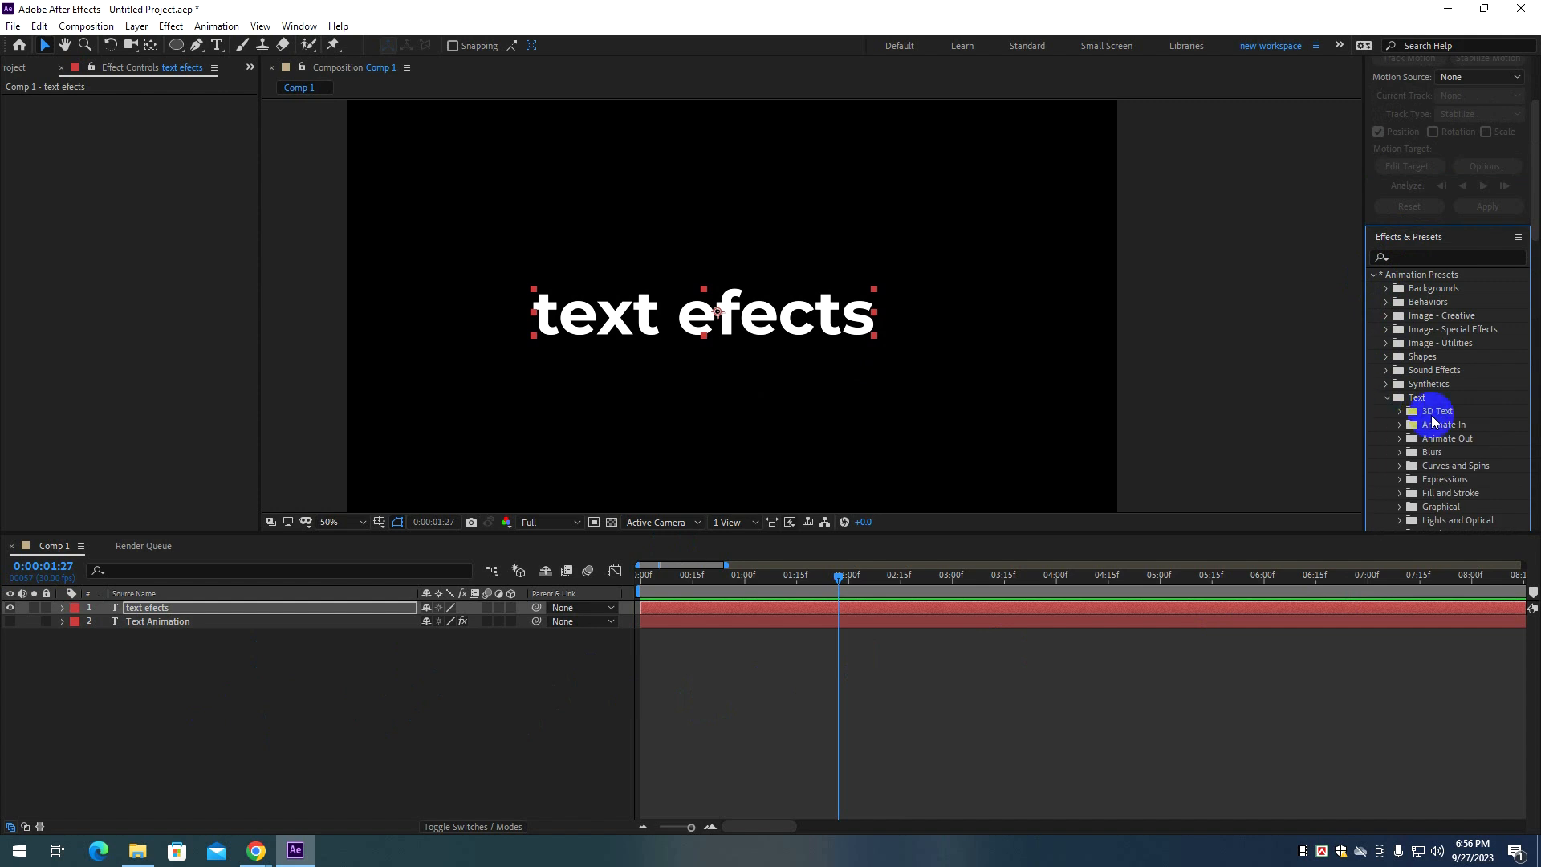
{"action": "scroll", "coordinate": [1437, 422], "scroll_direction": "down", "scroll_amount": 5}
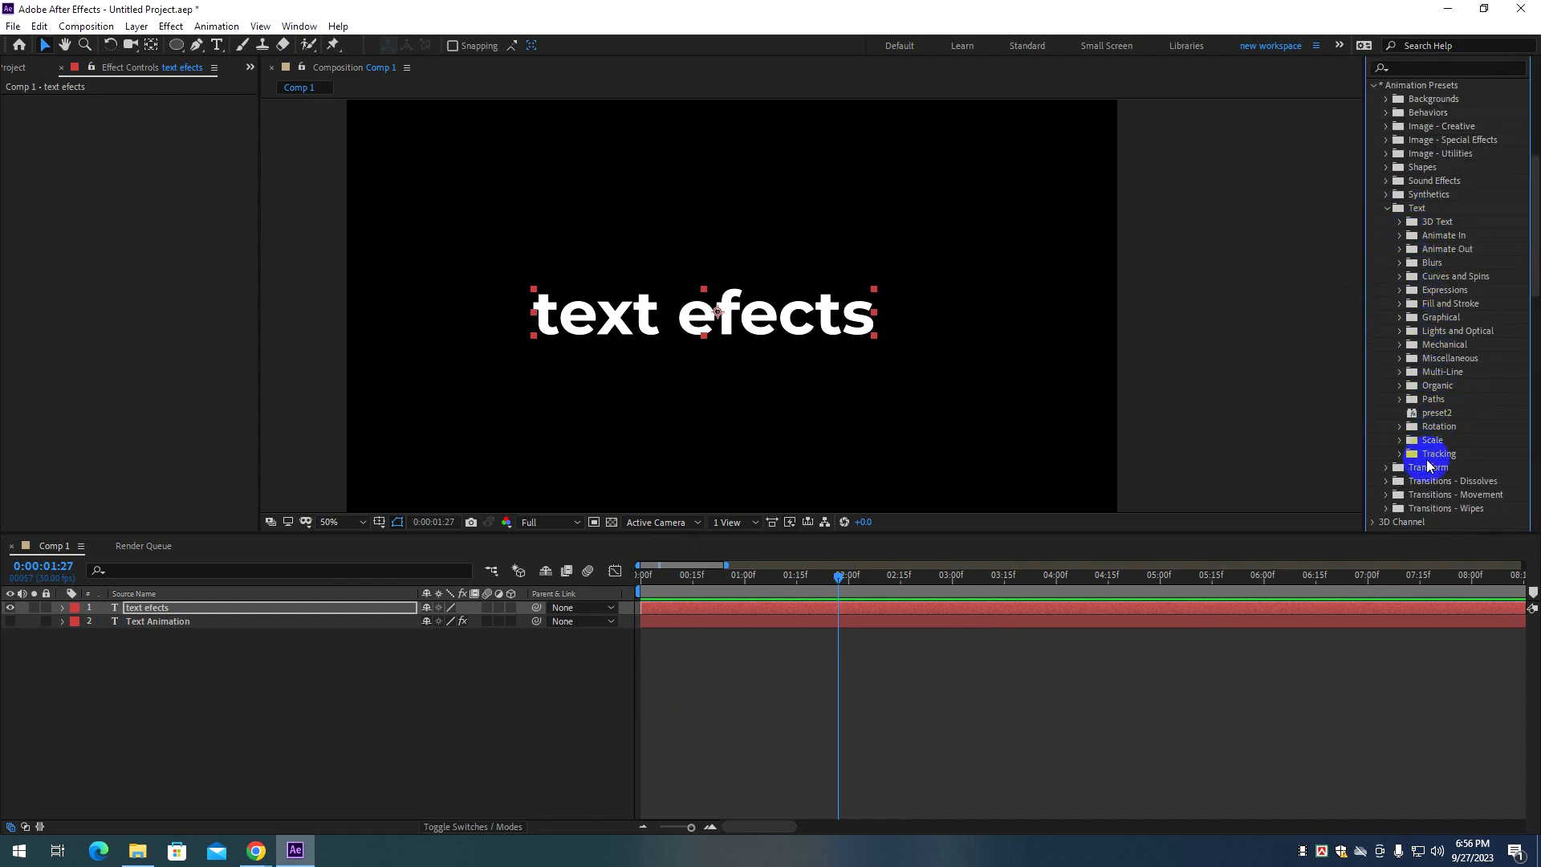
Browse the text presets in the 3D Text and Animate In folders.
{"action": "left_click", "coordinate": [1401, 221]}
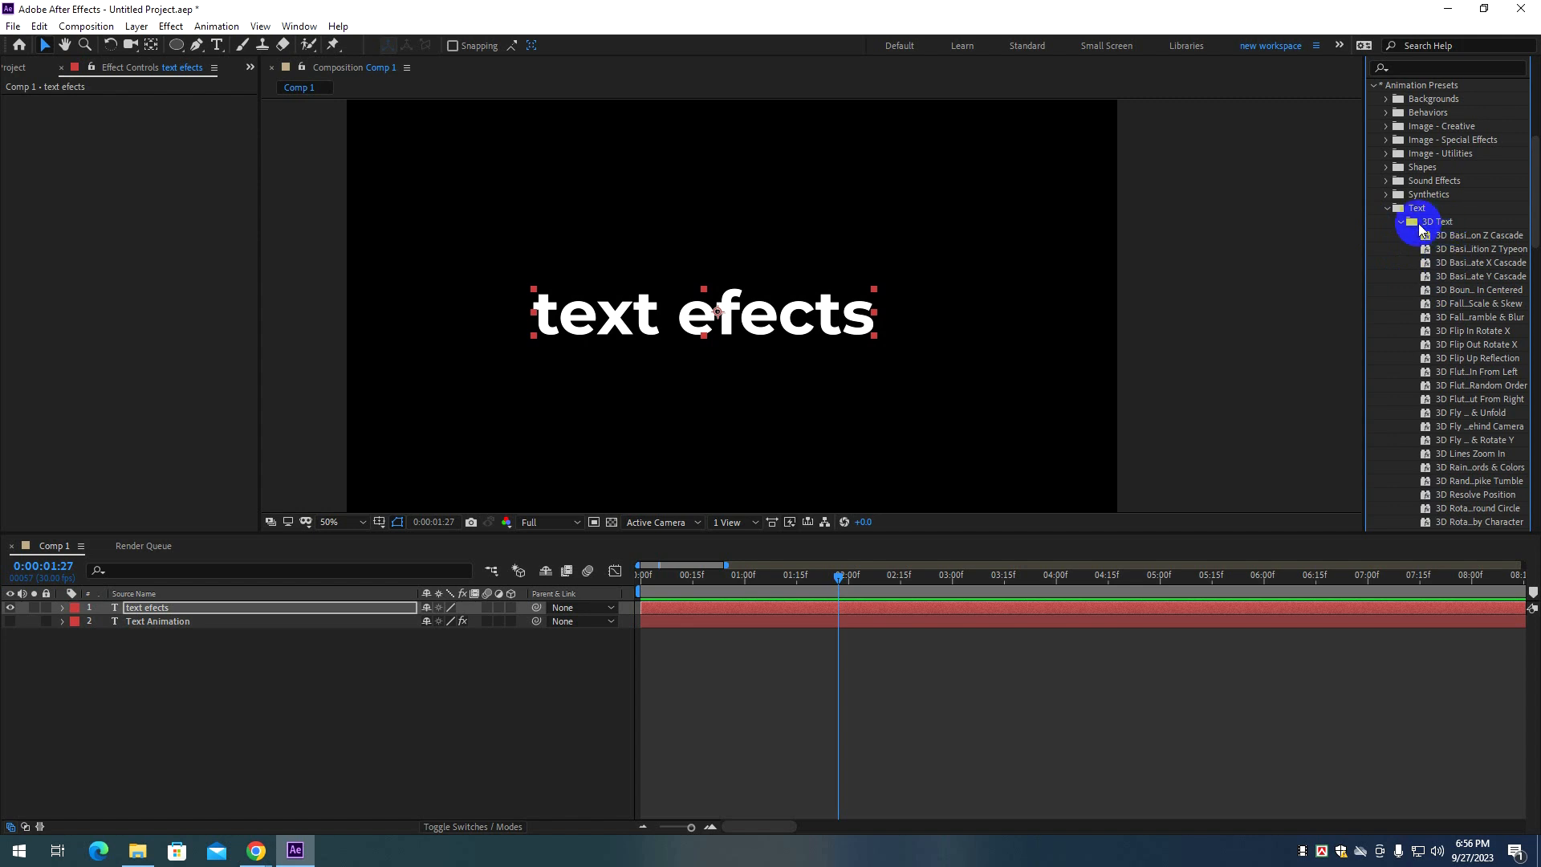
{"action": "scroll", "coordinate": [1448, 401], "scroll_direction": "down", "scroll_amount": 5}
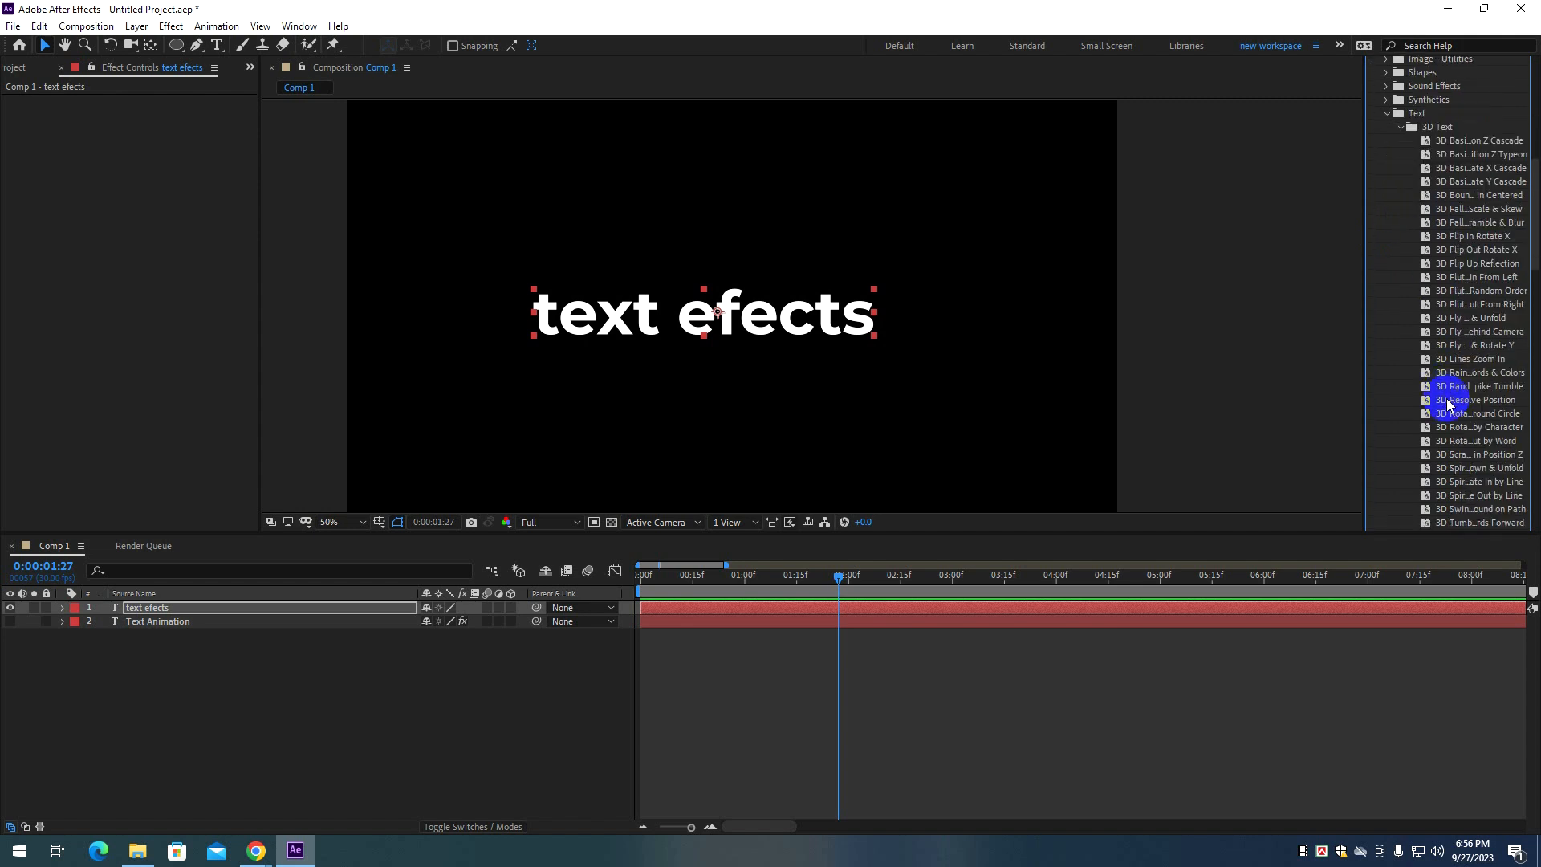
{"action": "scroll", "coordinate": [1448, 405], "scroll_direction": "down", "scroll_amount": 1}
{"action": "scroll", "coordinate": [1447, 405], "scroll_direction": "up", "scroll_amount": 1}
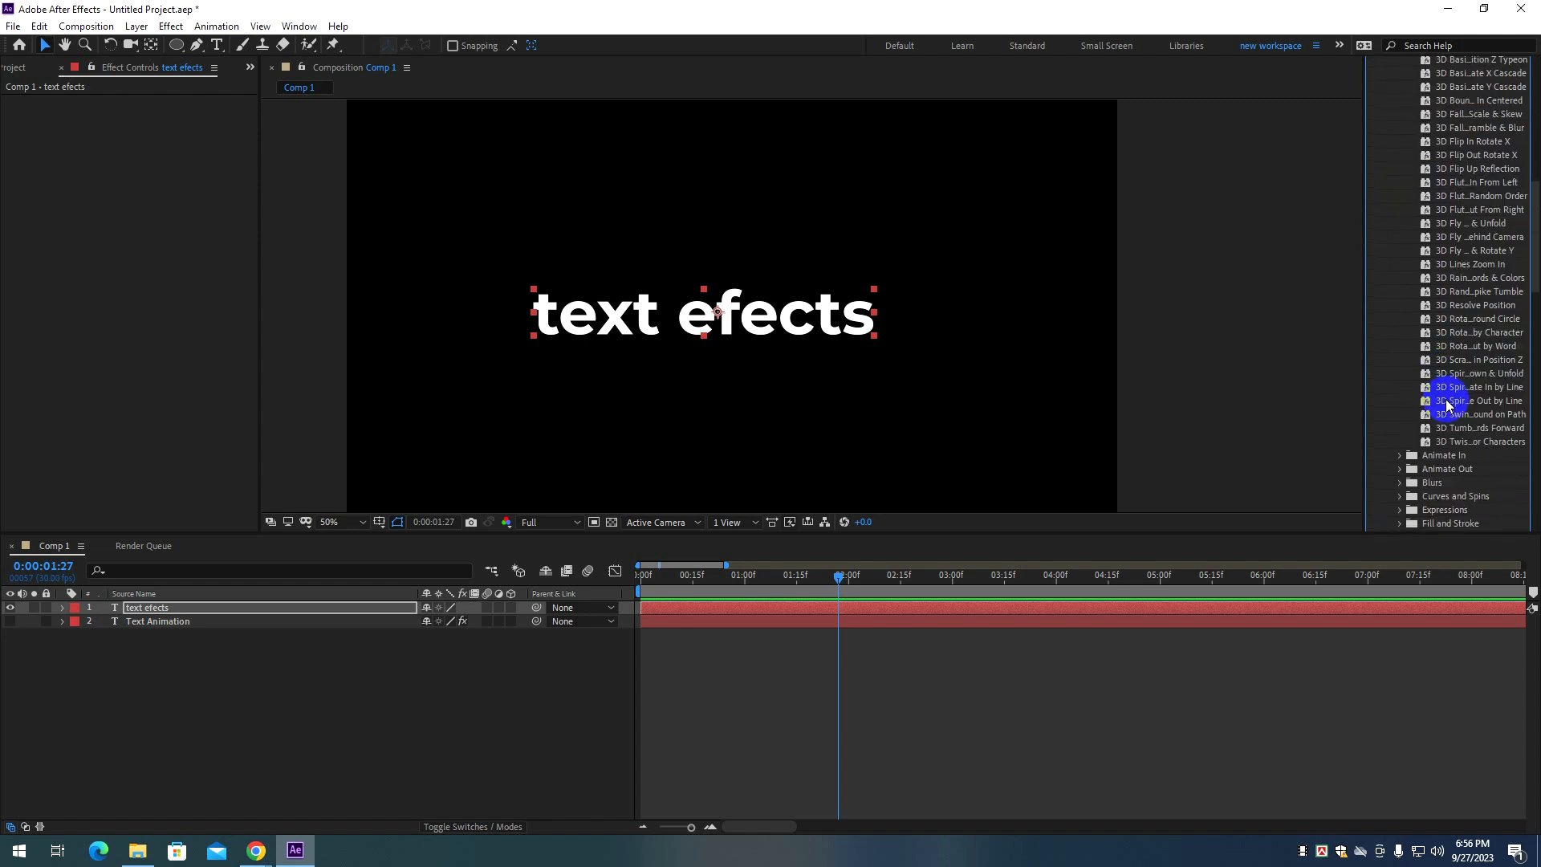
{"action": "scroll", "coordinate": [1460, 428], "scroll_direction": "down", "scroll_amount": 1}
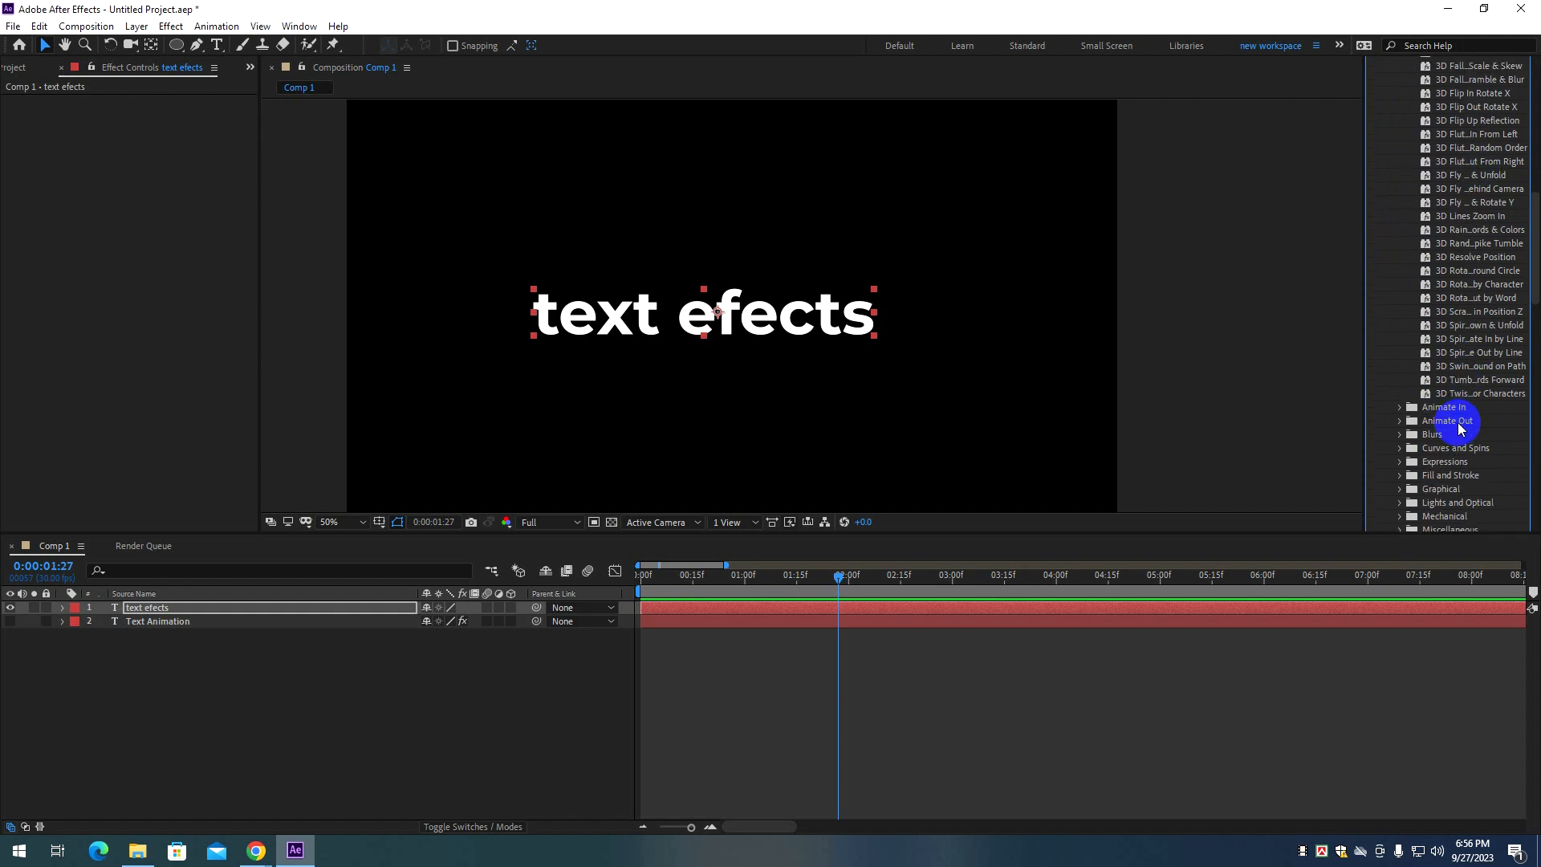
{"action": "left_click", "coordinate": [1399, 408]}
{"action": "scroll", "coordinate": [1418, 401], "scroll_direction": "down", "scroll_amount": 8}
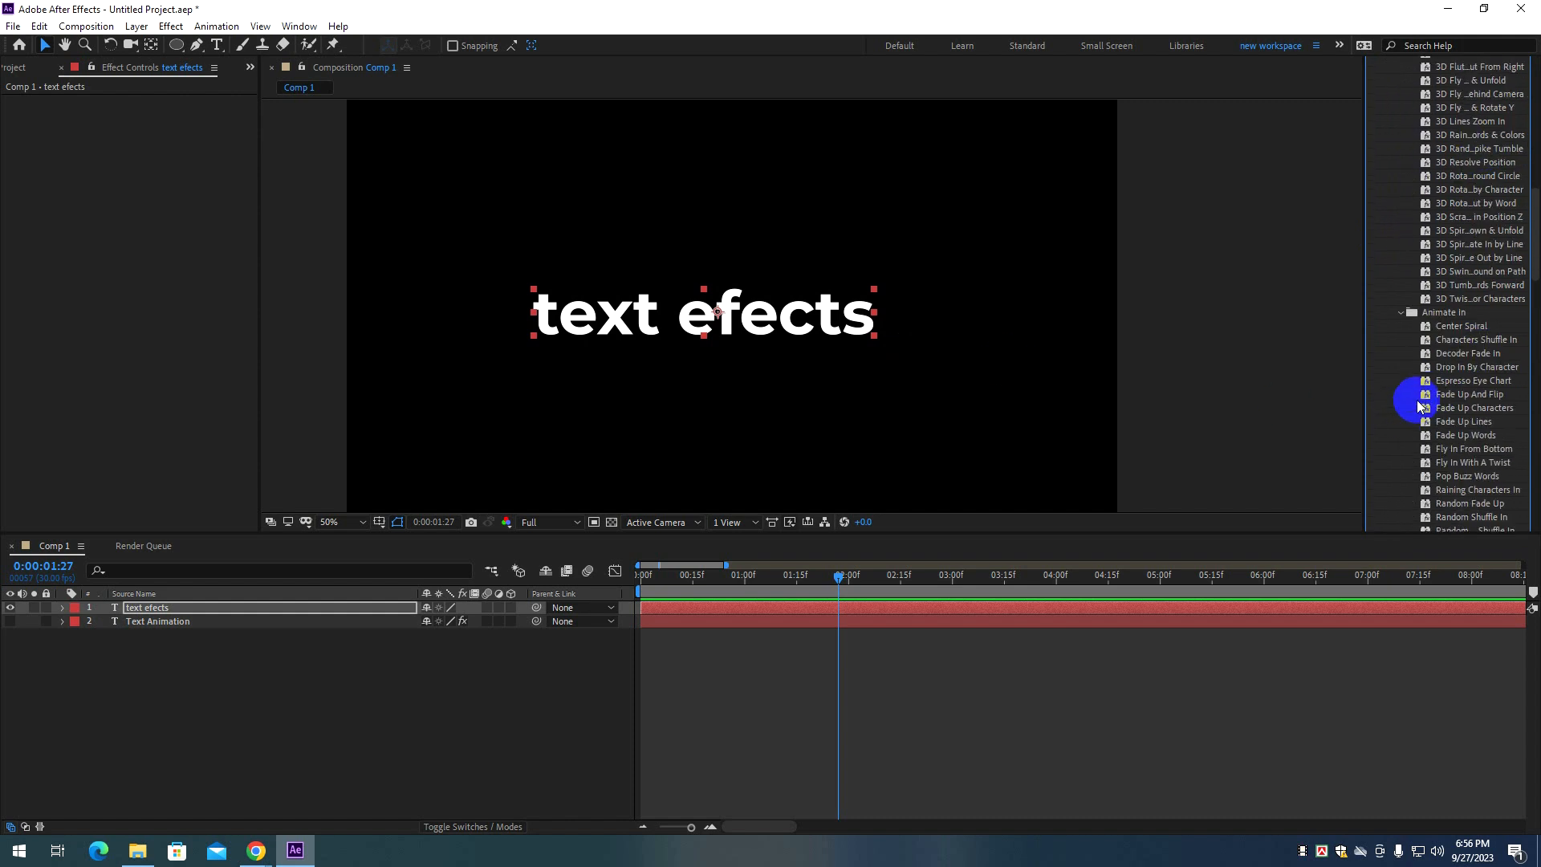
{"action": "scroll", "coordinate": [1420, 399], "scroll_direction": "up", "scroll_amount": 12}
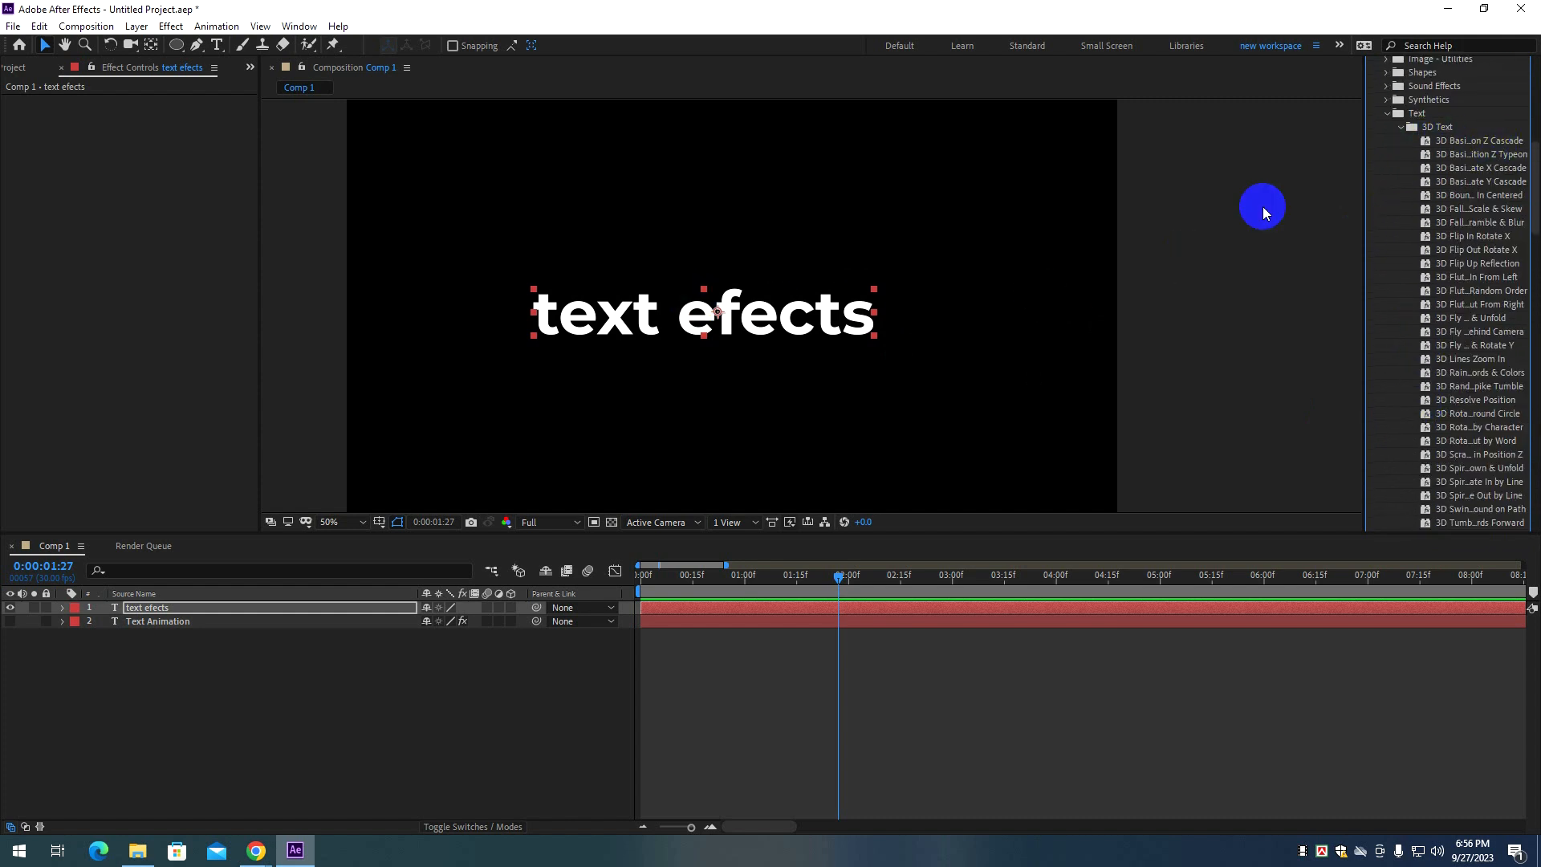
Apply the 3D Basic Position Z Cascade preset to the "text efects" layer and preview it from the first frame.
{"action": "left_click_drag", "start_coordinate": [1481, 142], "coordinate": [674, 313]}
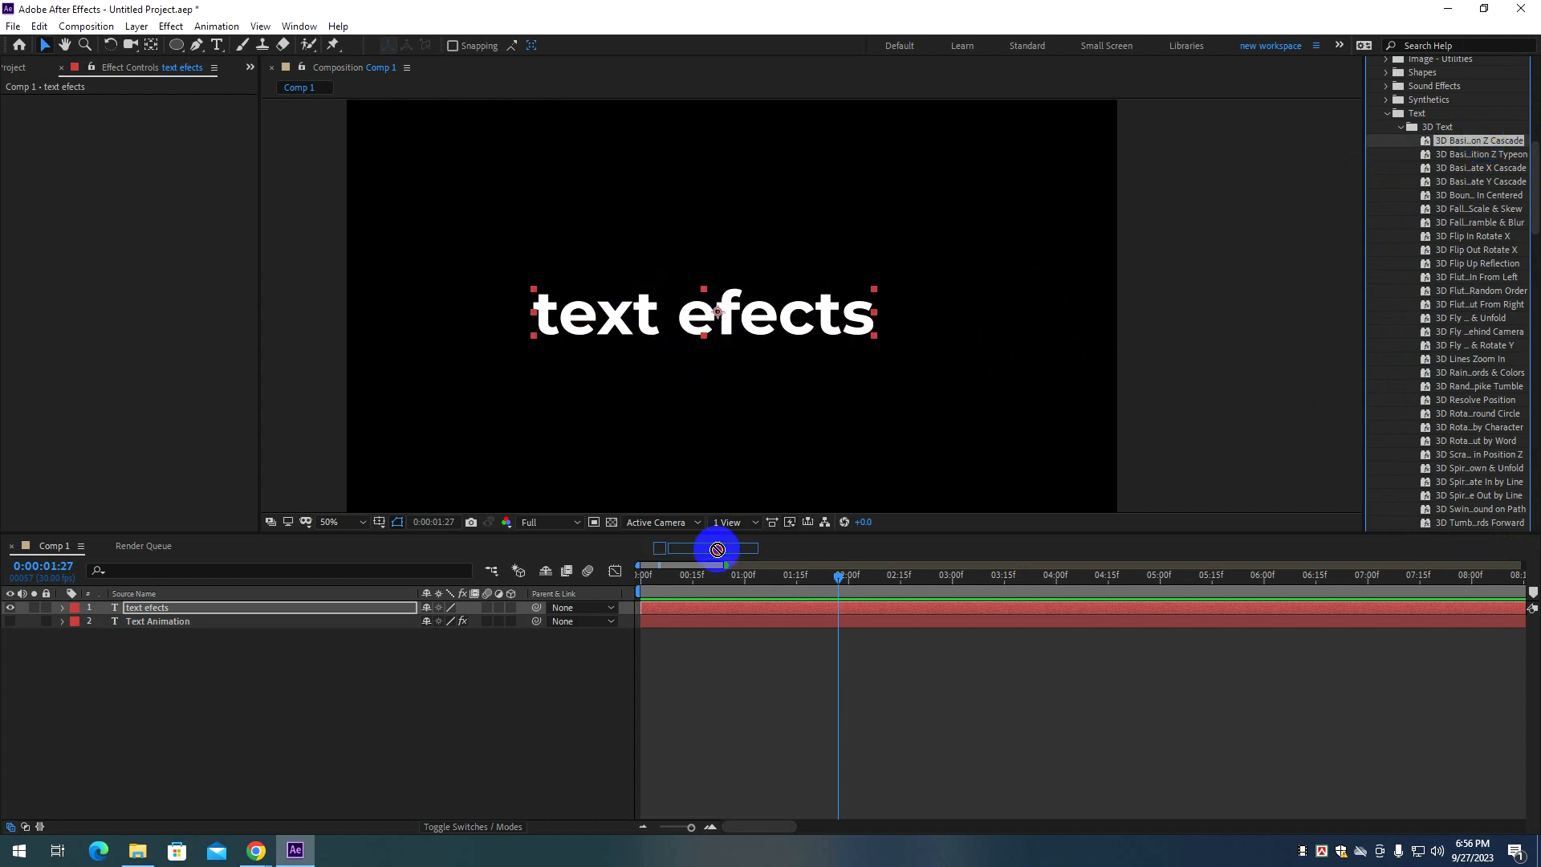
{"action": "left_click", "coordinate": [756, 612]}
{"action": "left_click_drag", "start_coordinate": [839, 576], "coordinate": [637, 576]}
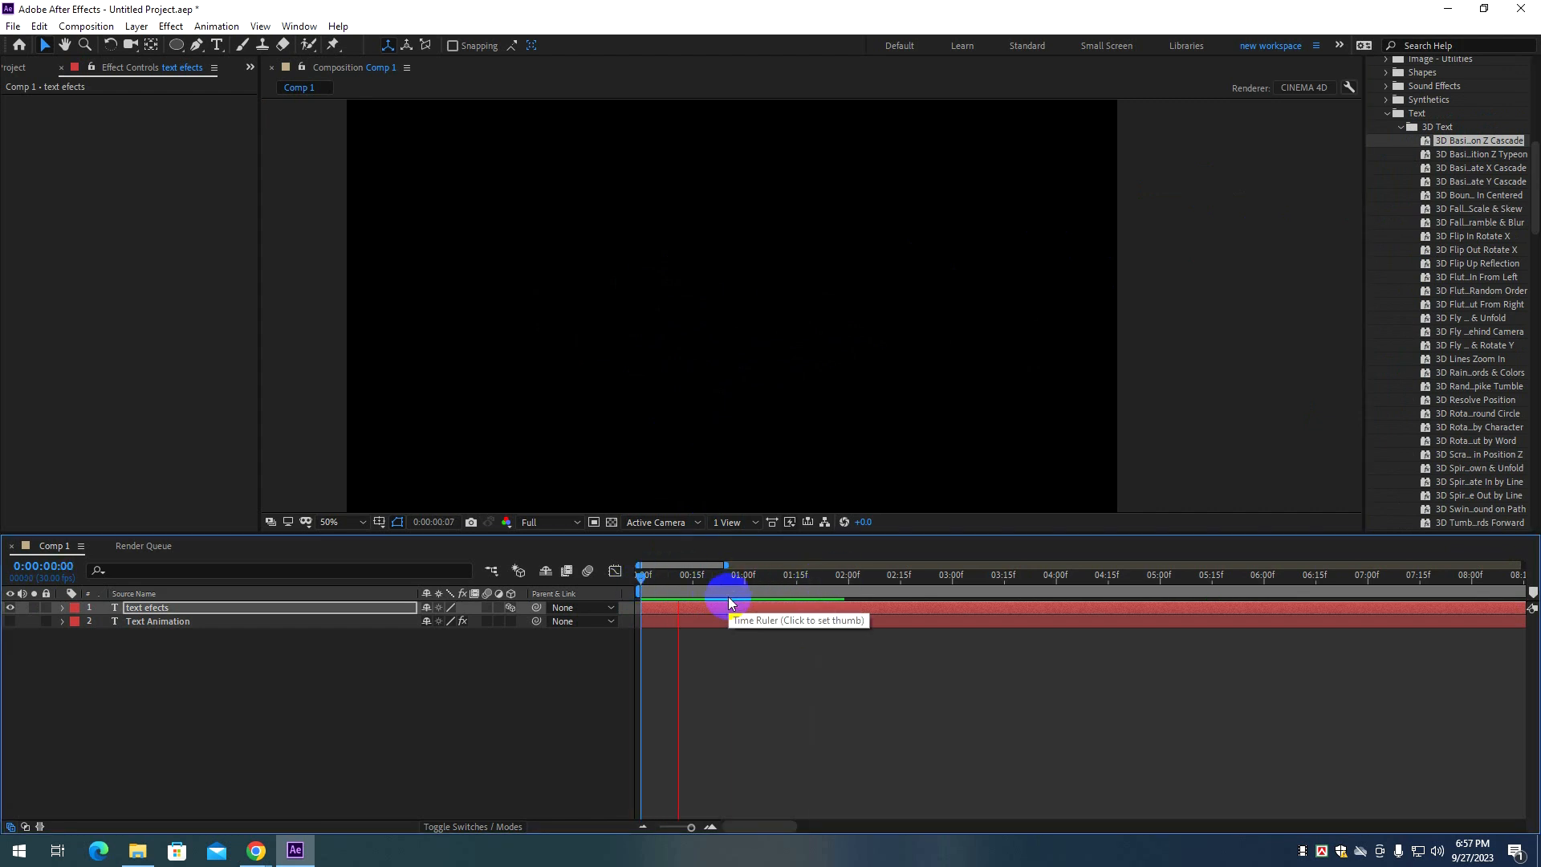
Reveal the "text efects" layer's Offset keyframes and play the animation from about 0:00:01:26.
{"action": "key", "text": "u"}
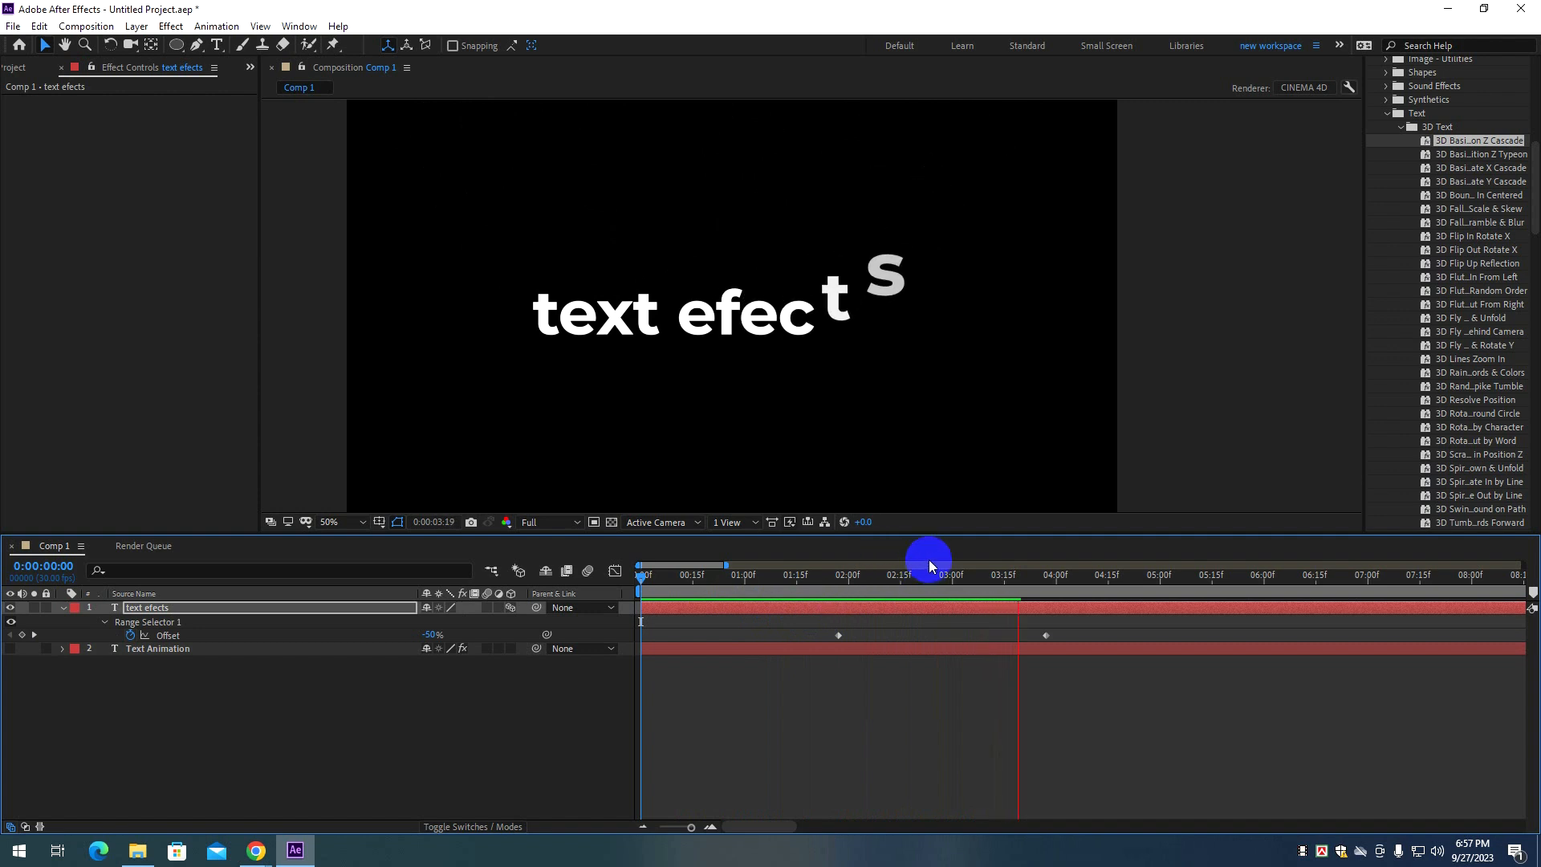
{"action": "left_click", "coordinate": [835, 576]}
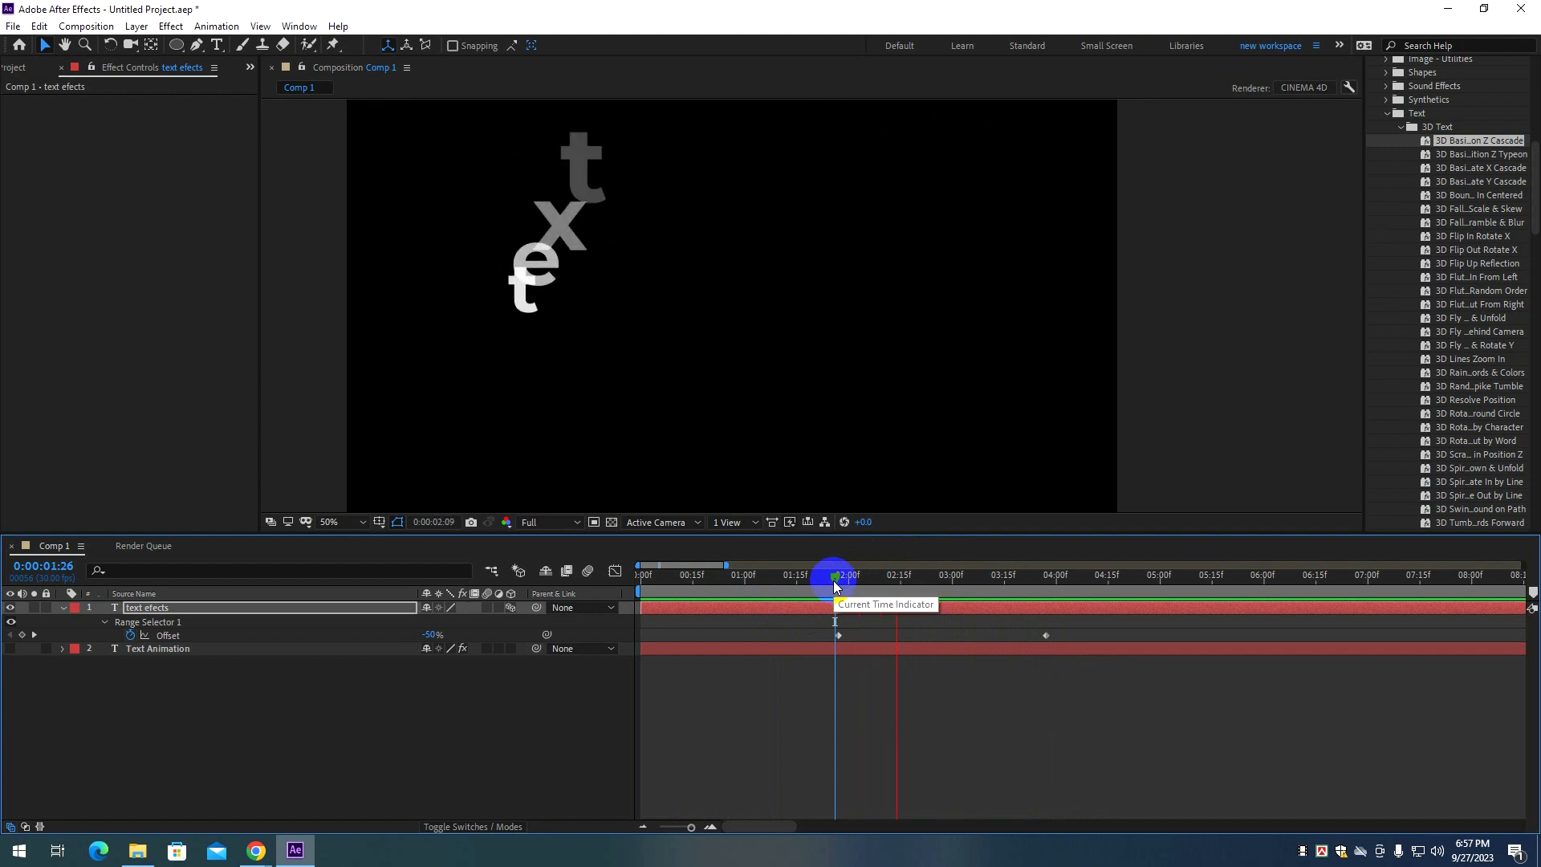
{"action": "key", "text": "space"}
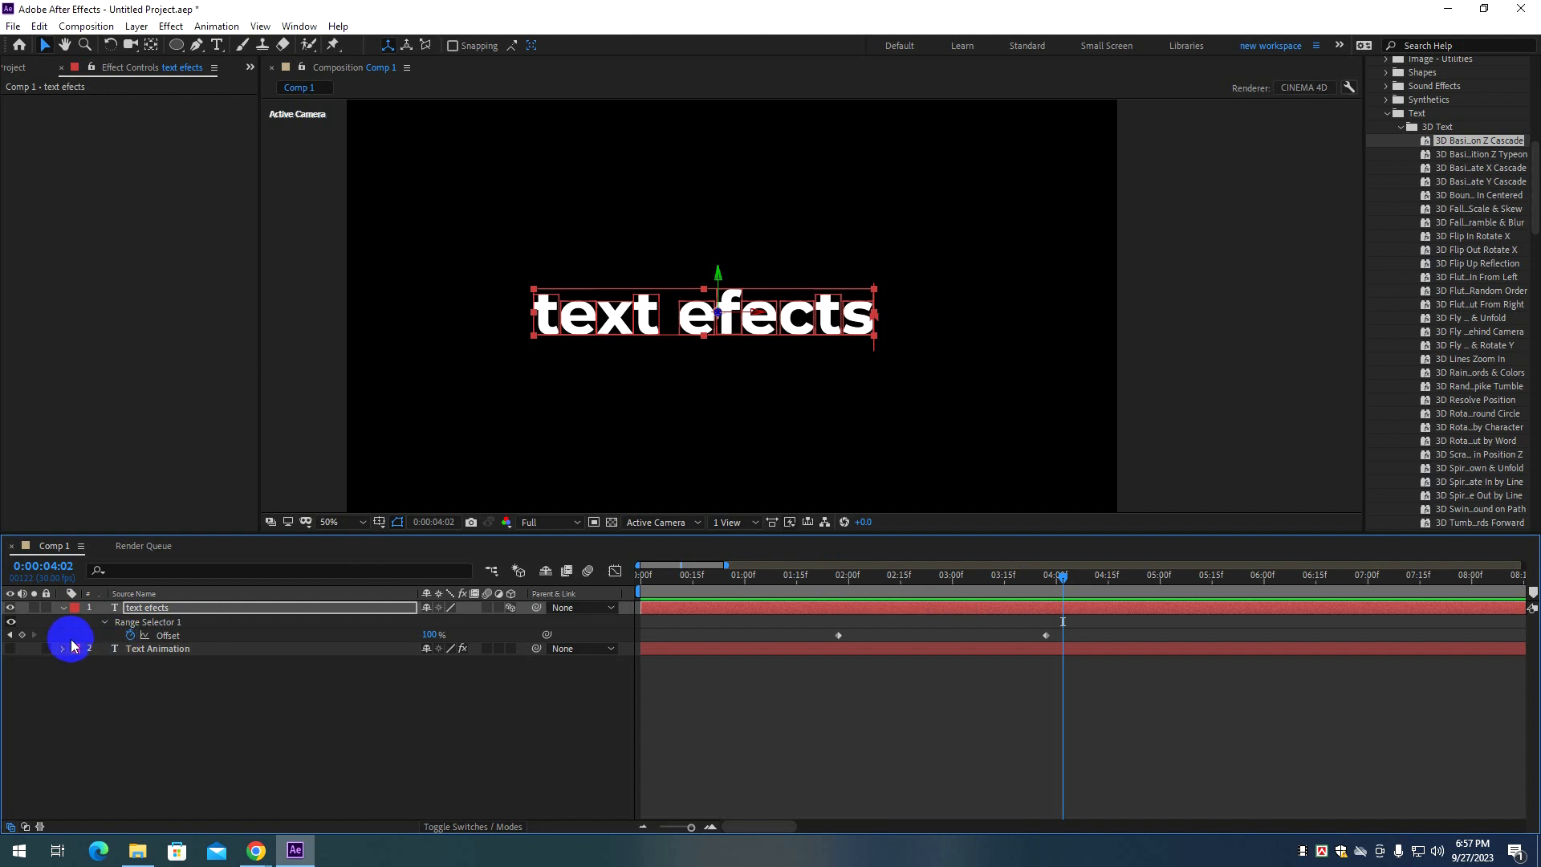
Expand Range Selector 1 of the "text efects" layer to inspect its Start, End and Offset properties.
{"action": "left_click", "coordinate": [106, 622]}
{"action": "left_click", "coordinate": [106, 622]}
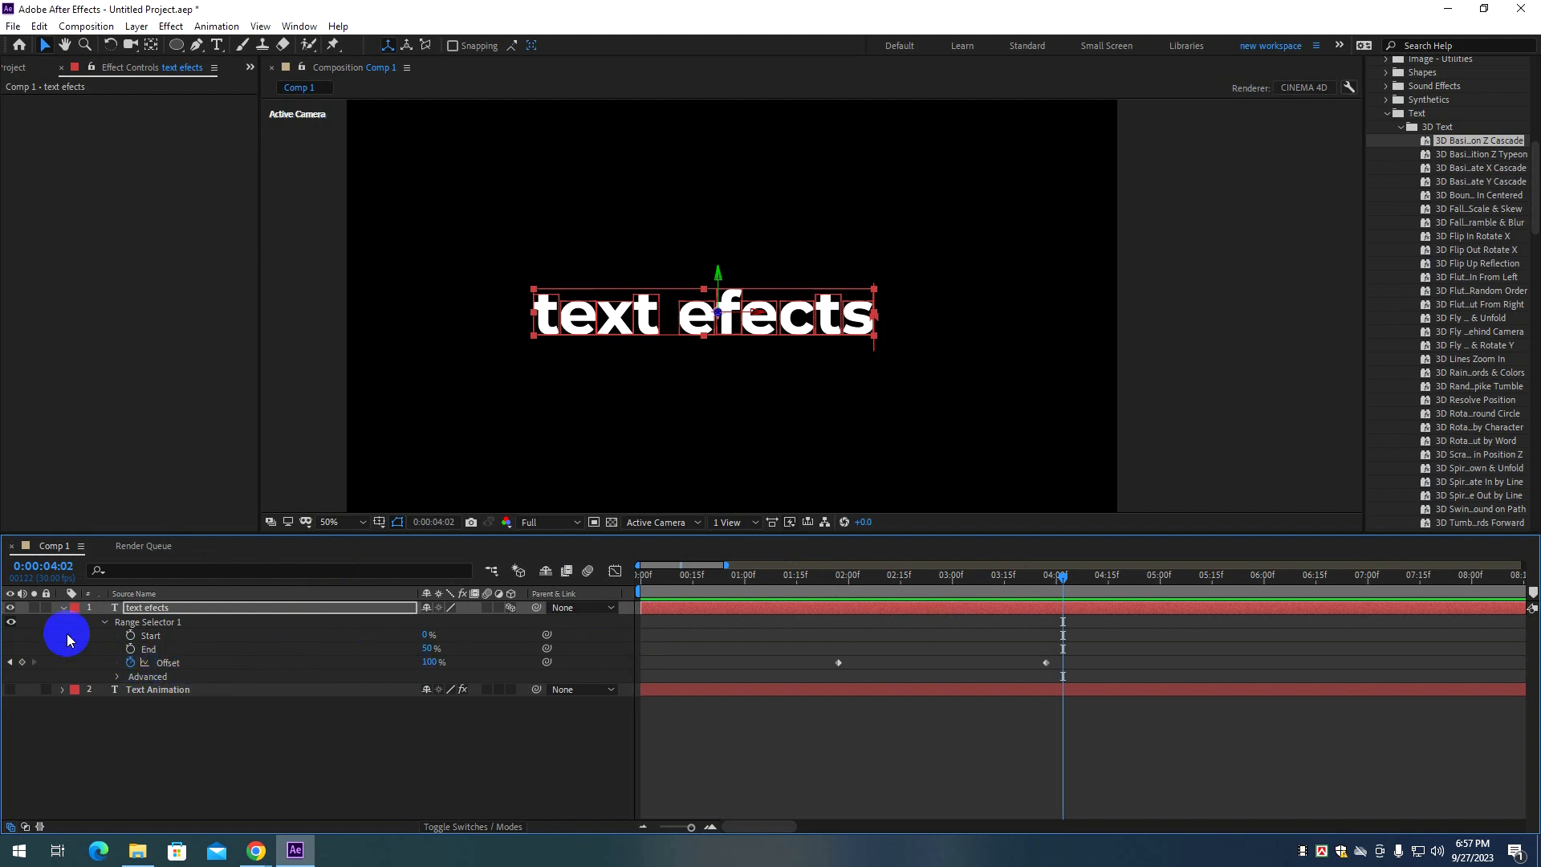
{"action": "left_click", "coordinate": [106, 624]}
{"action": "left_click", "coordinate": [106, 623]}
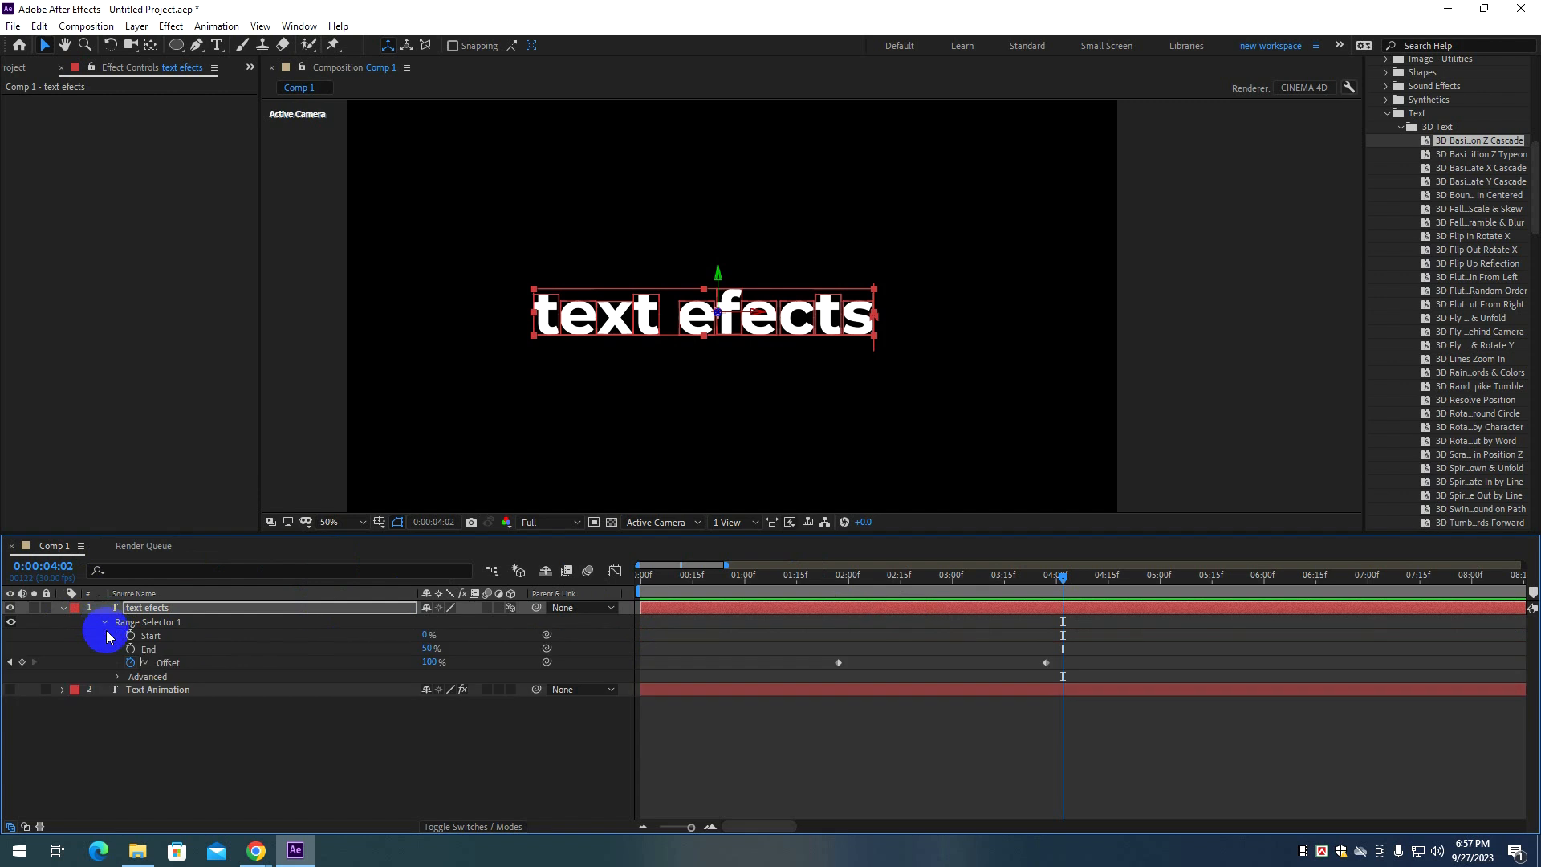
Look through the "text efects" layer's property groups, collapse them and show only its keyframed Offset property.
{"action": "left_click", "coordinate": [64, 610]}
{"action": "left_click", "coordinate": [64, 611]}
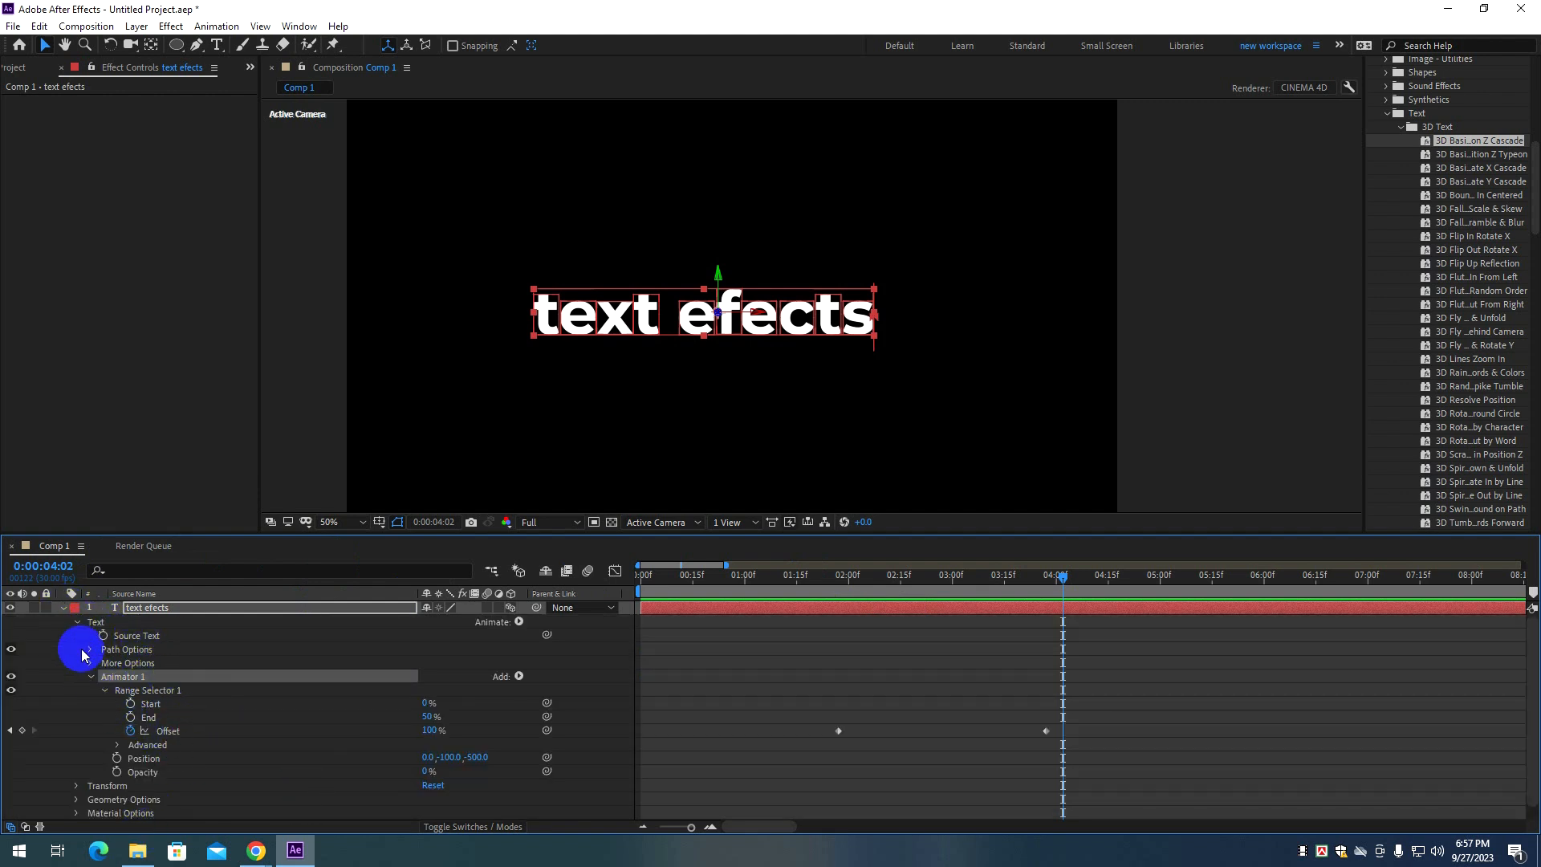
{"action": "left_click", "coordinate": [77, 623]}
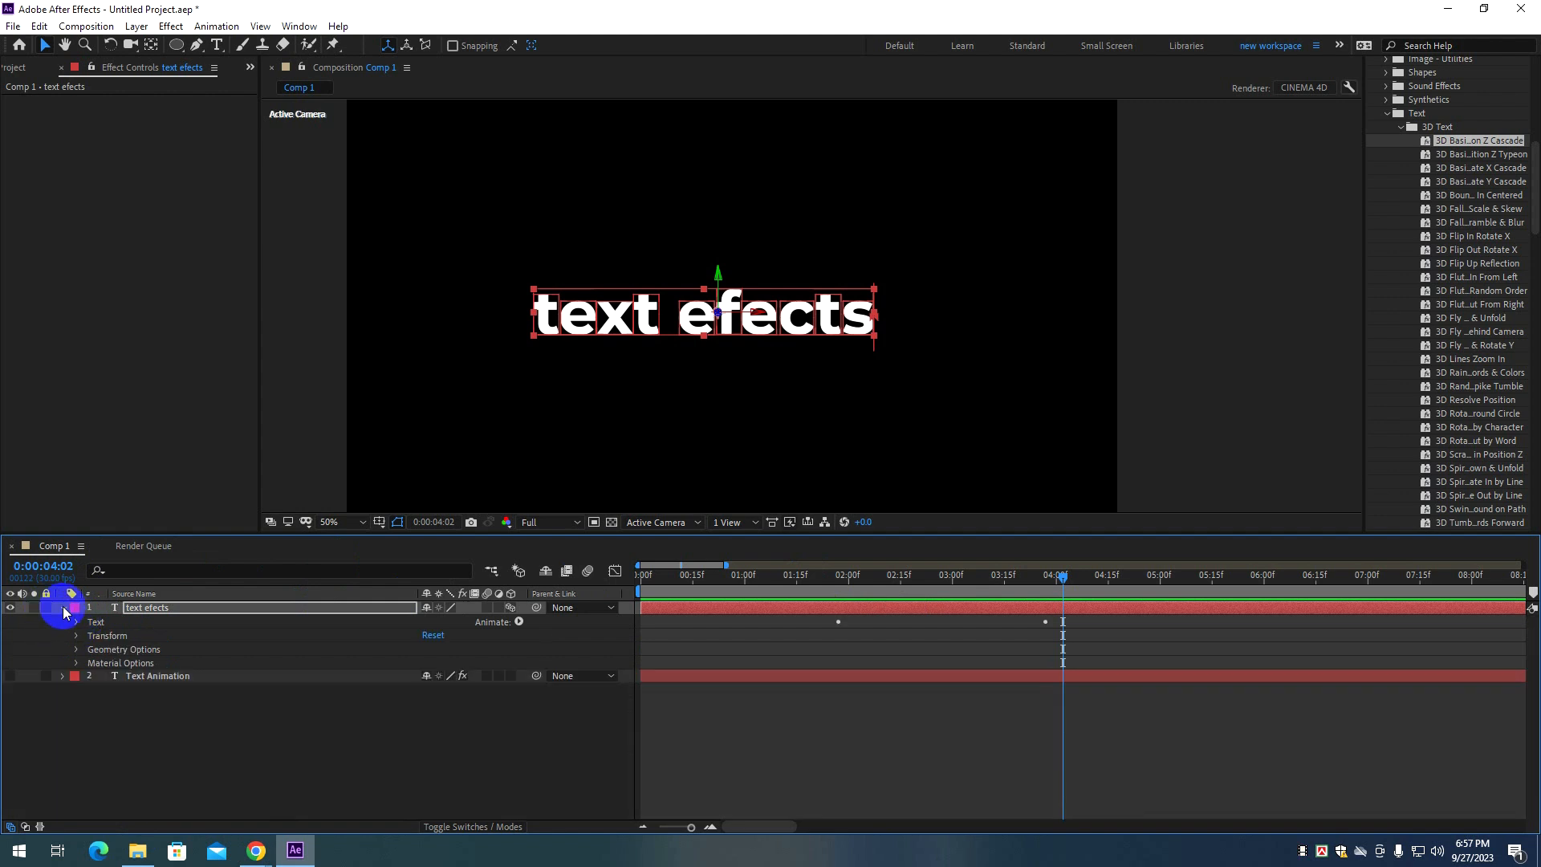
{"action": "left_click", "coordinate": [64, 610]}
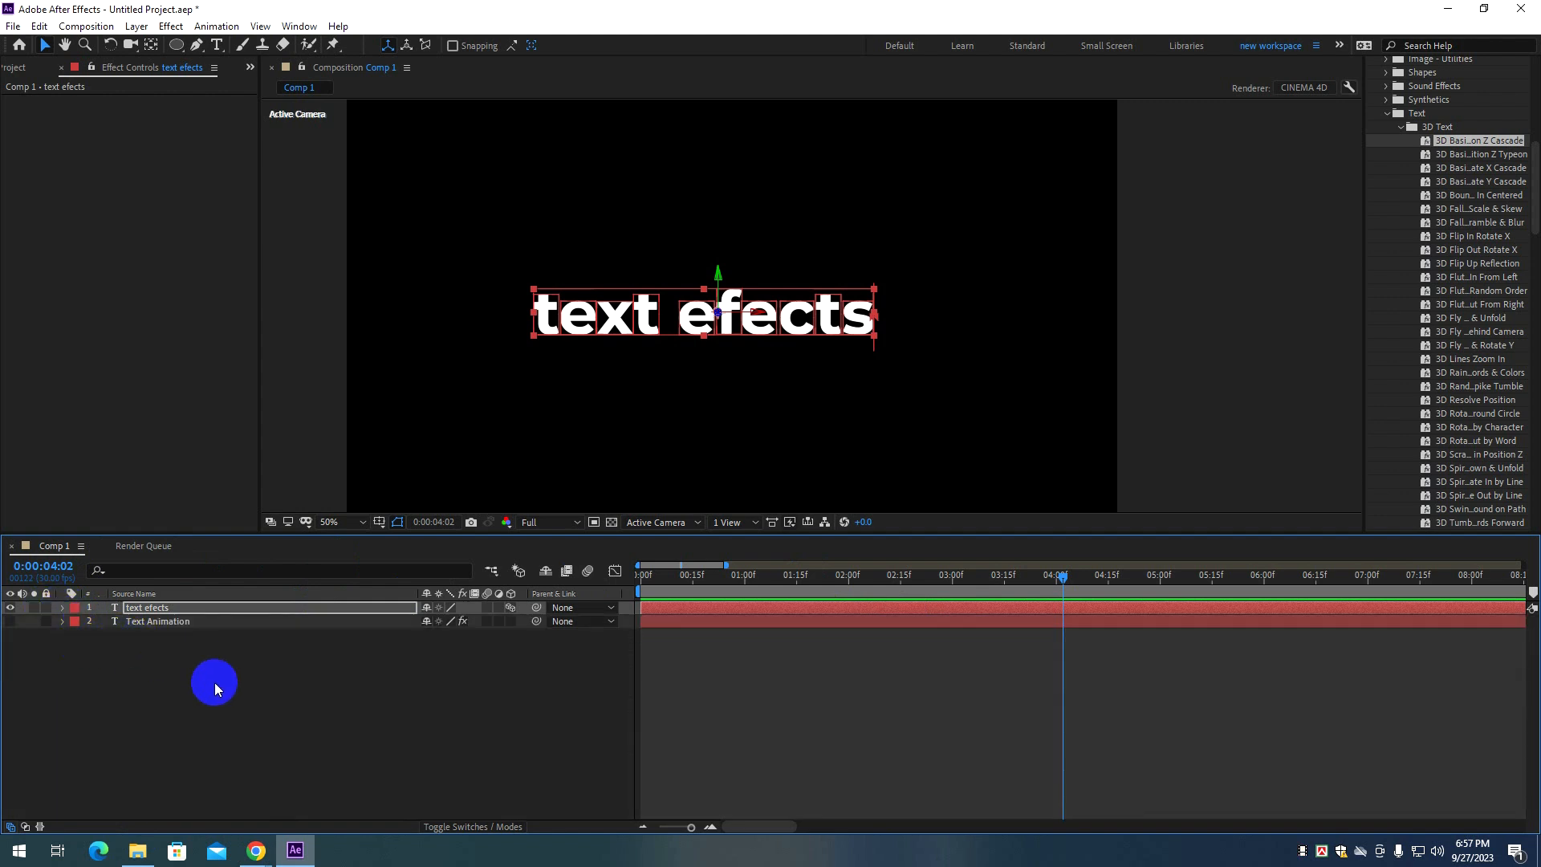
{"action": "key", "text": "u"}
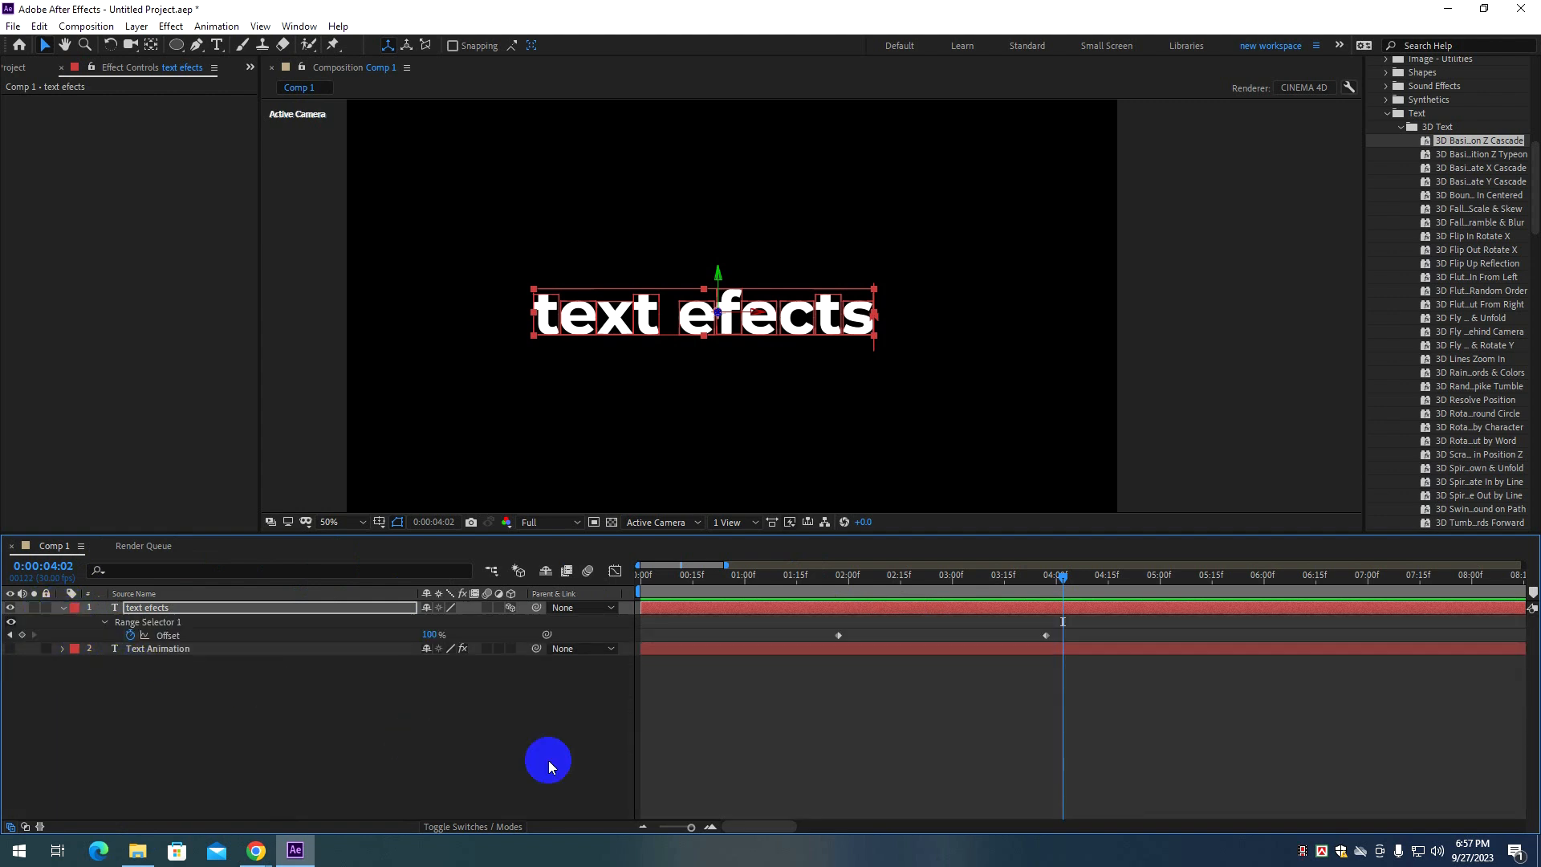
Move the last Offset keyframe to 0:00:03:27, ease both Offset keyframes and check their curve in the Graph Editor.
{"action": "left_click", "coordinate": [1046, 636]}
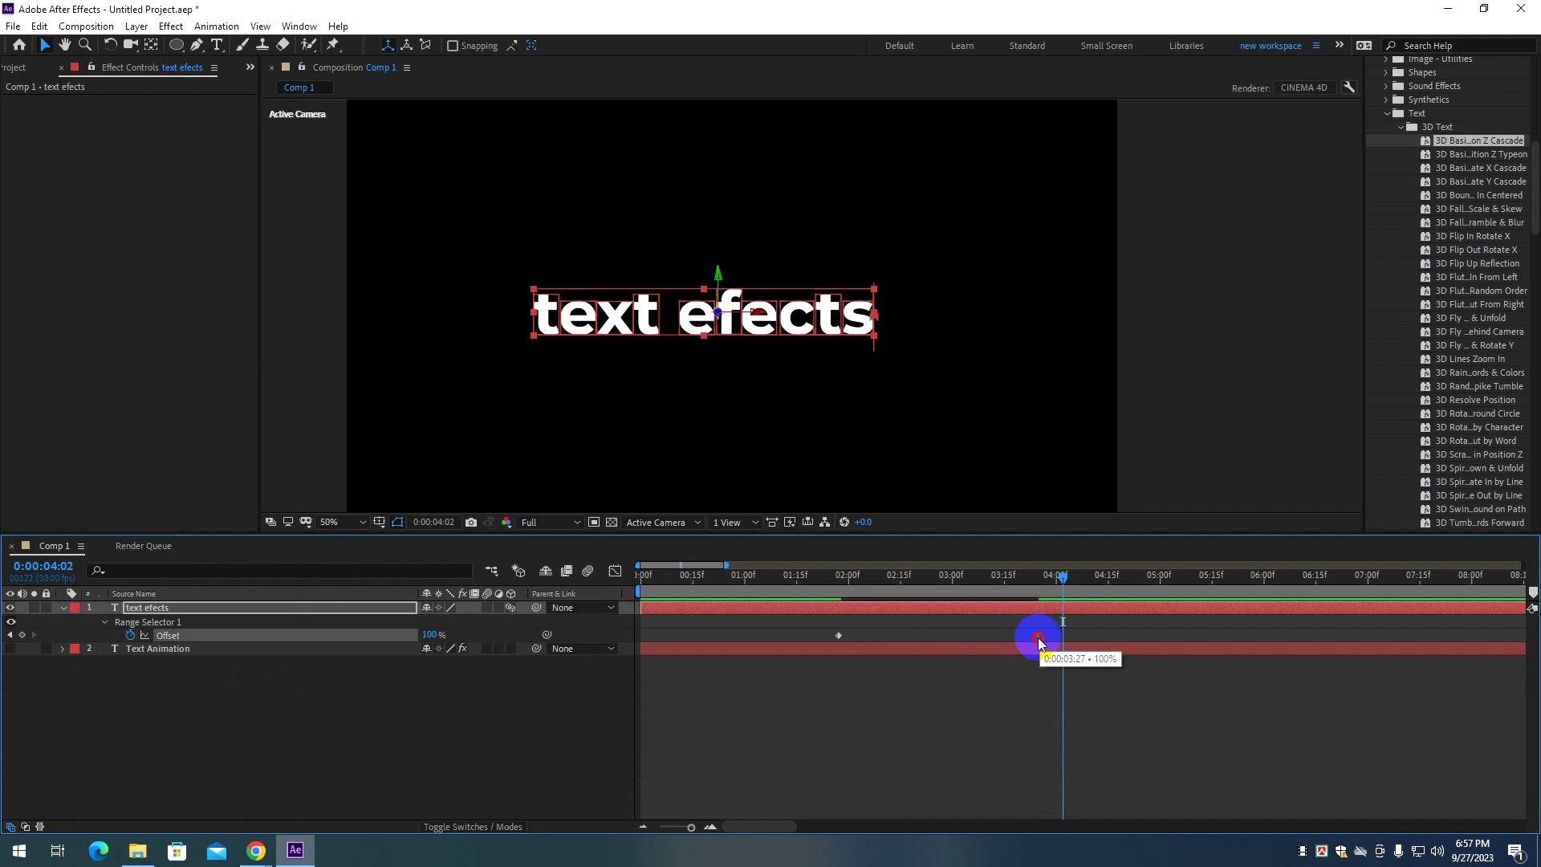
{"action": "left_click_drag", "start_coordinate": [808, 630], "coordinate": [1051, 640]}
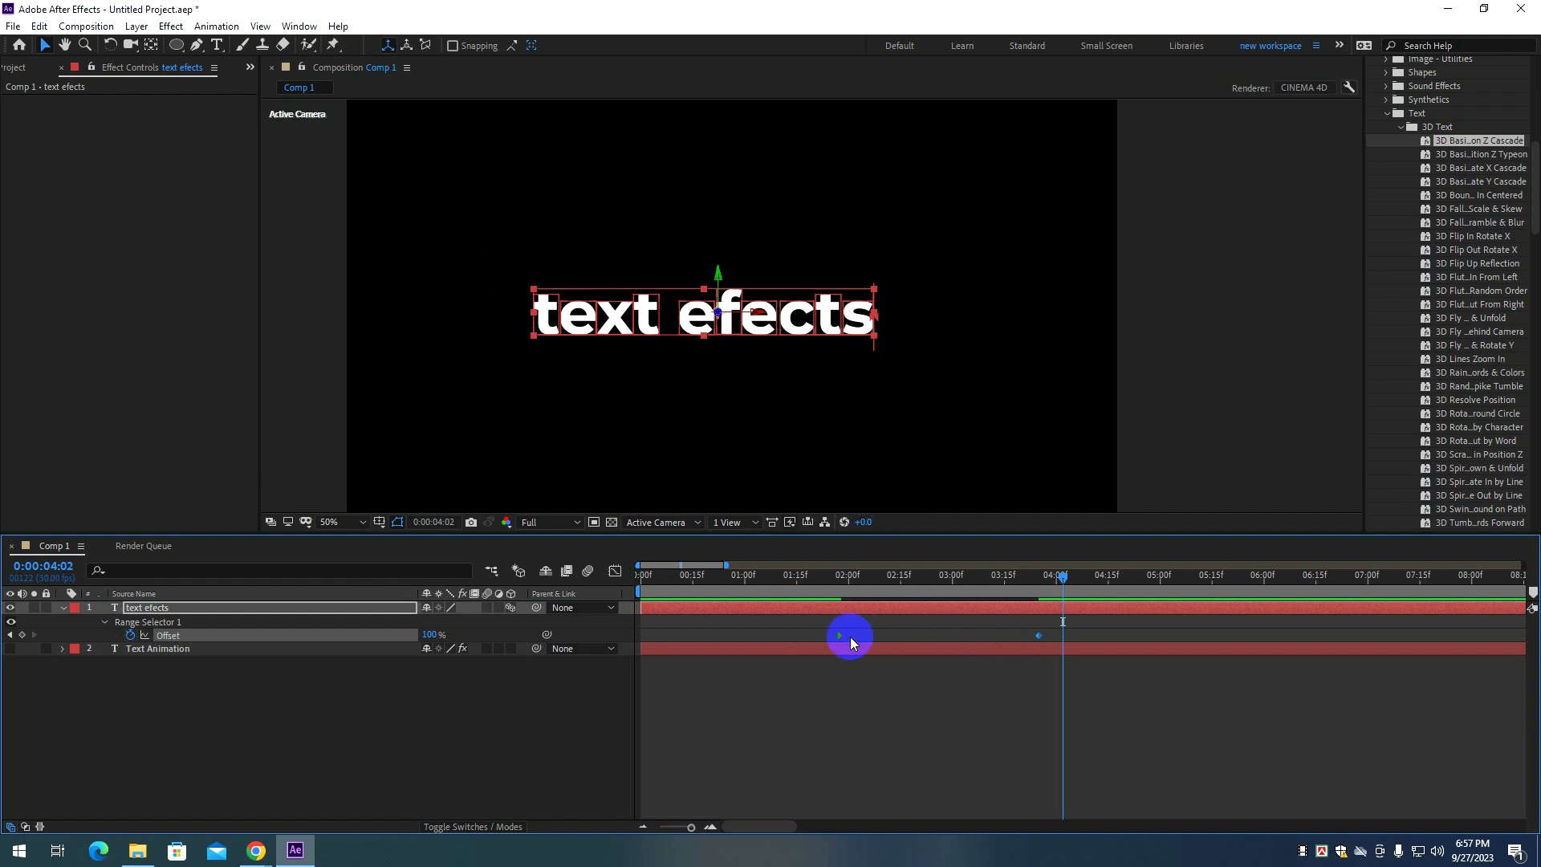
{"action": "left_click", "coordinate": [616, 572]}
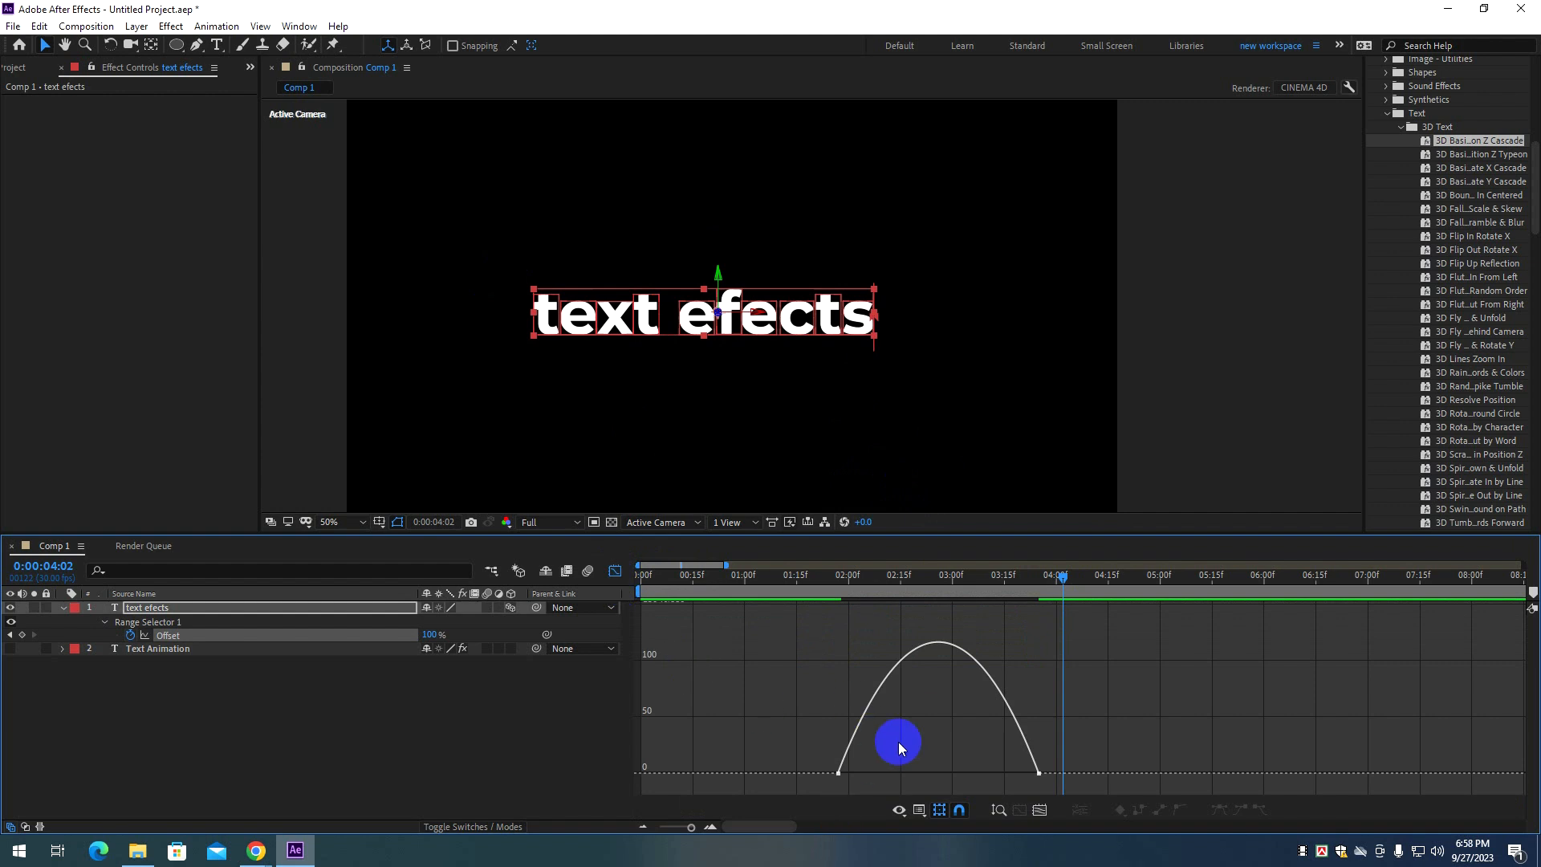
{"action": "left_click", "coordinate": [616, 571]}
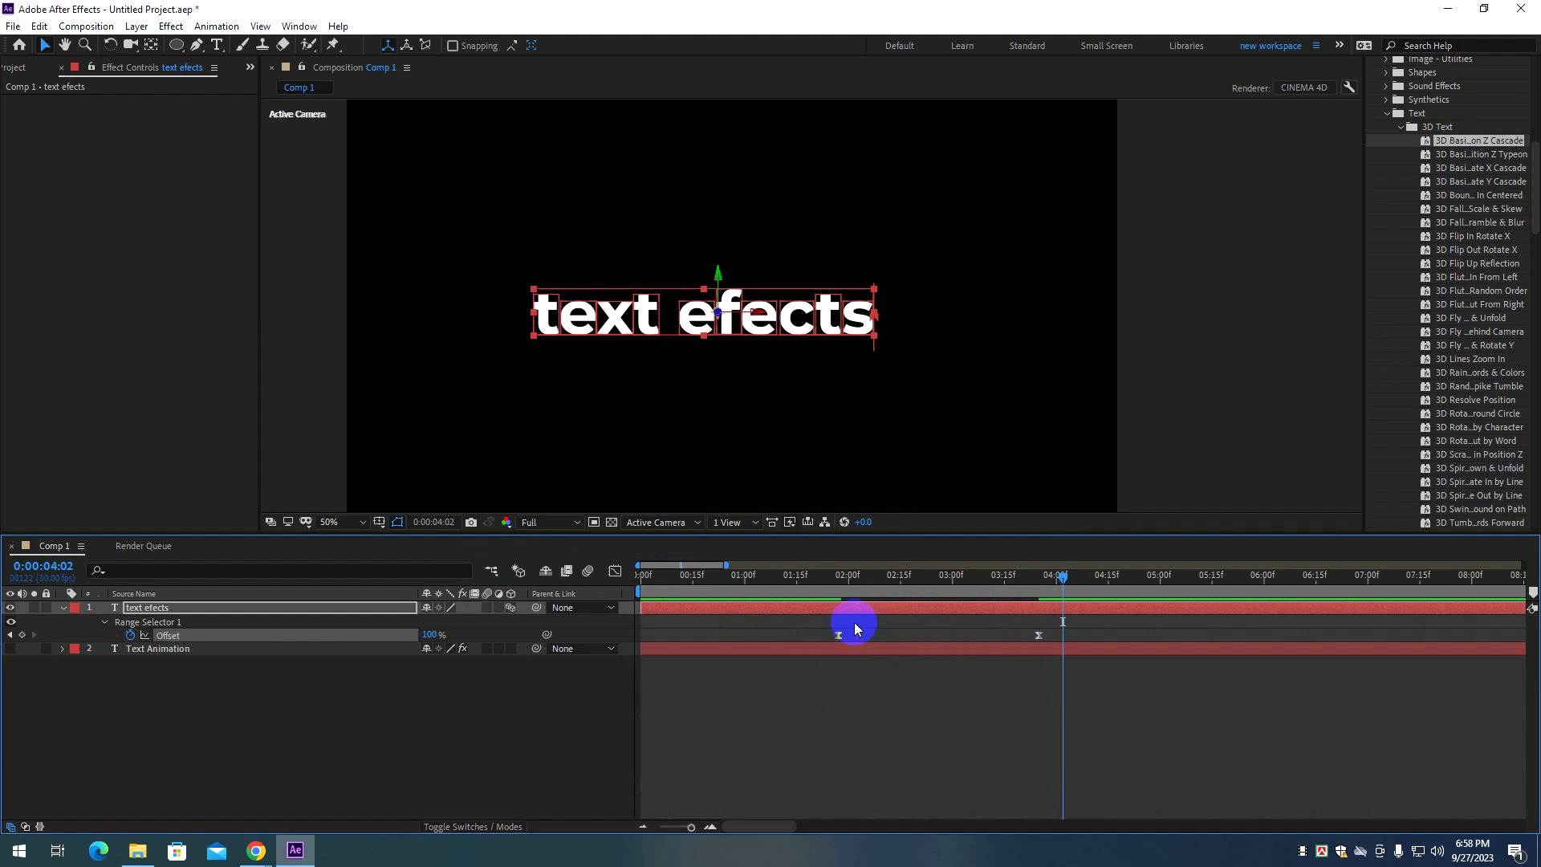
Undo the Offset keyframe easing and move, along with the 3D Basic Position Z Cascade preset on "text efects".
{"action": "key", "text": "ctrl+z"}
{"action": "key", "text": "ctrl+z"}
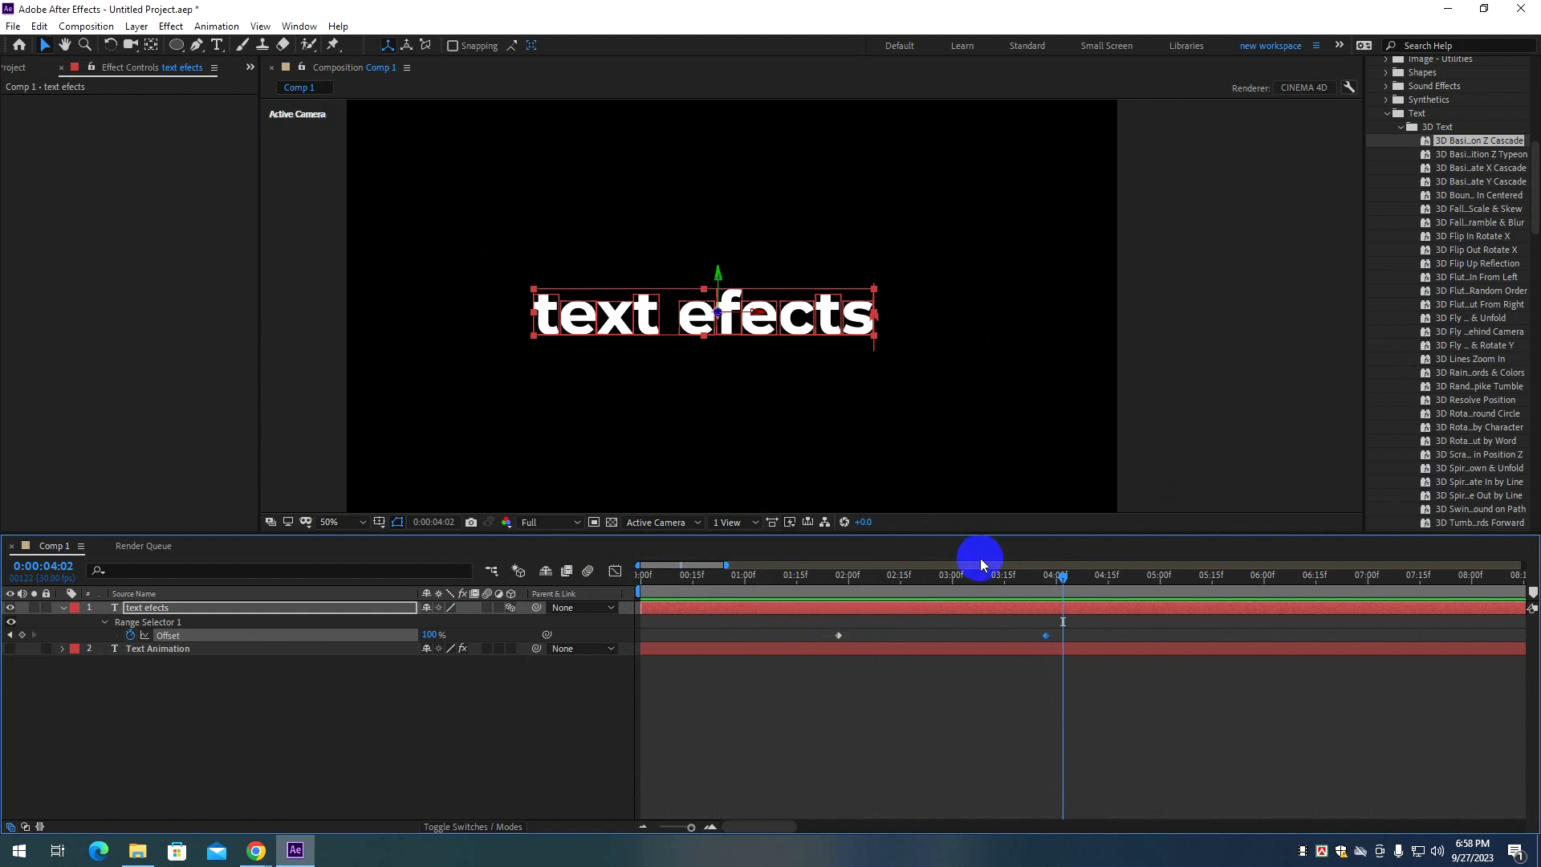
{"action": "key", "text": "ctrl+z"}
{"action": "key", "text": "u"}
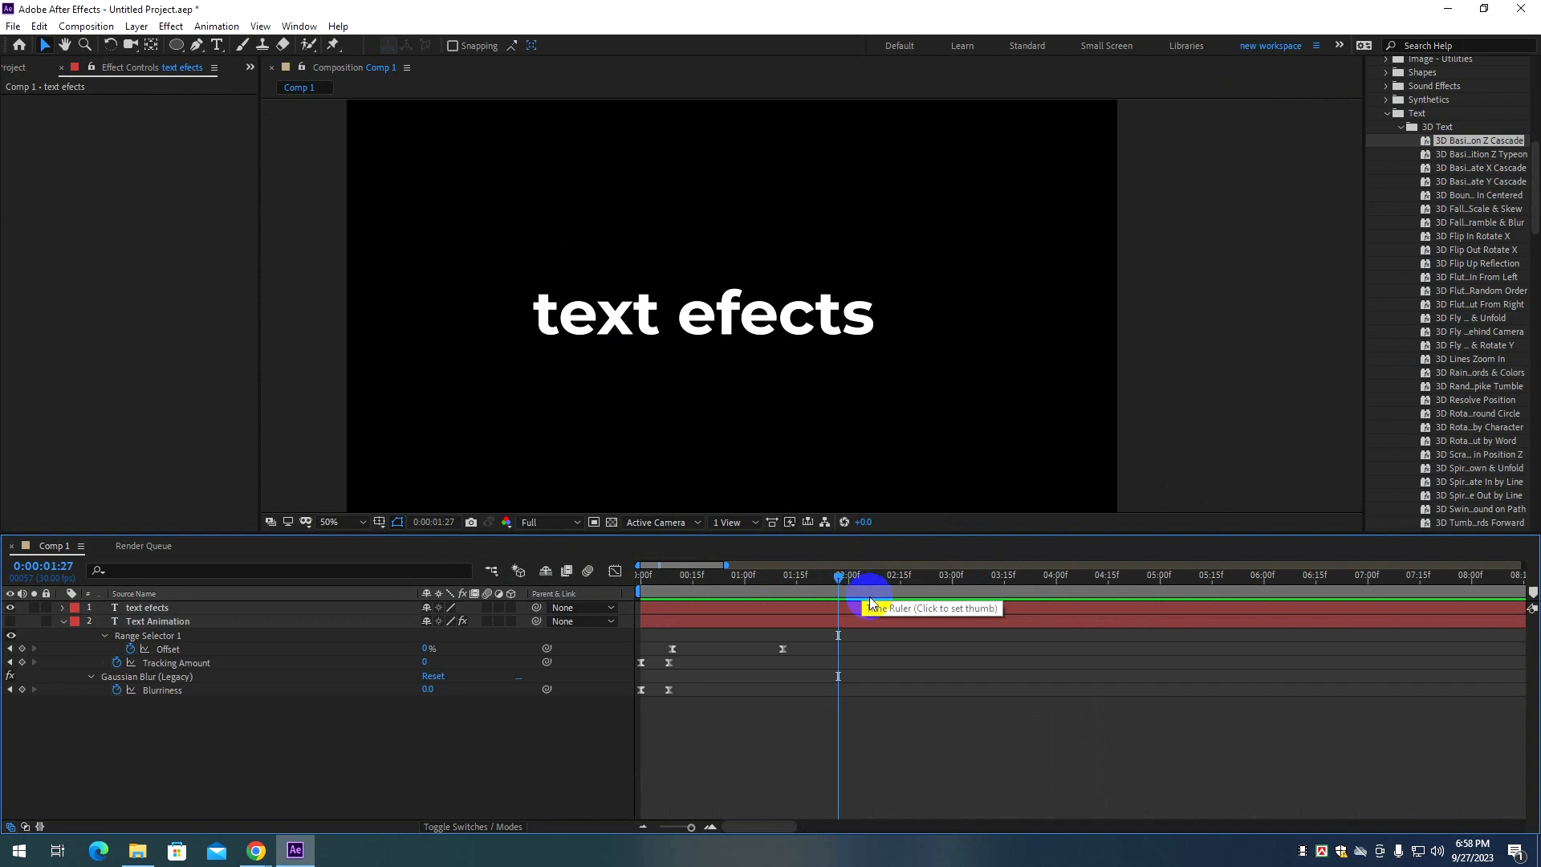
{"action": "left_click_drag", "start_coordinate": [1458, 317], "coordinate": [754, 617]}
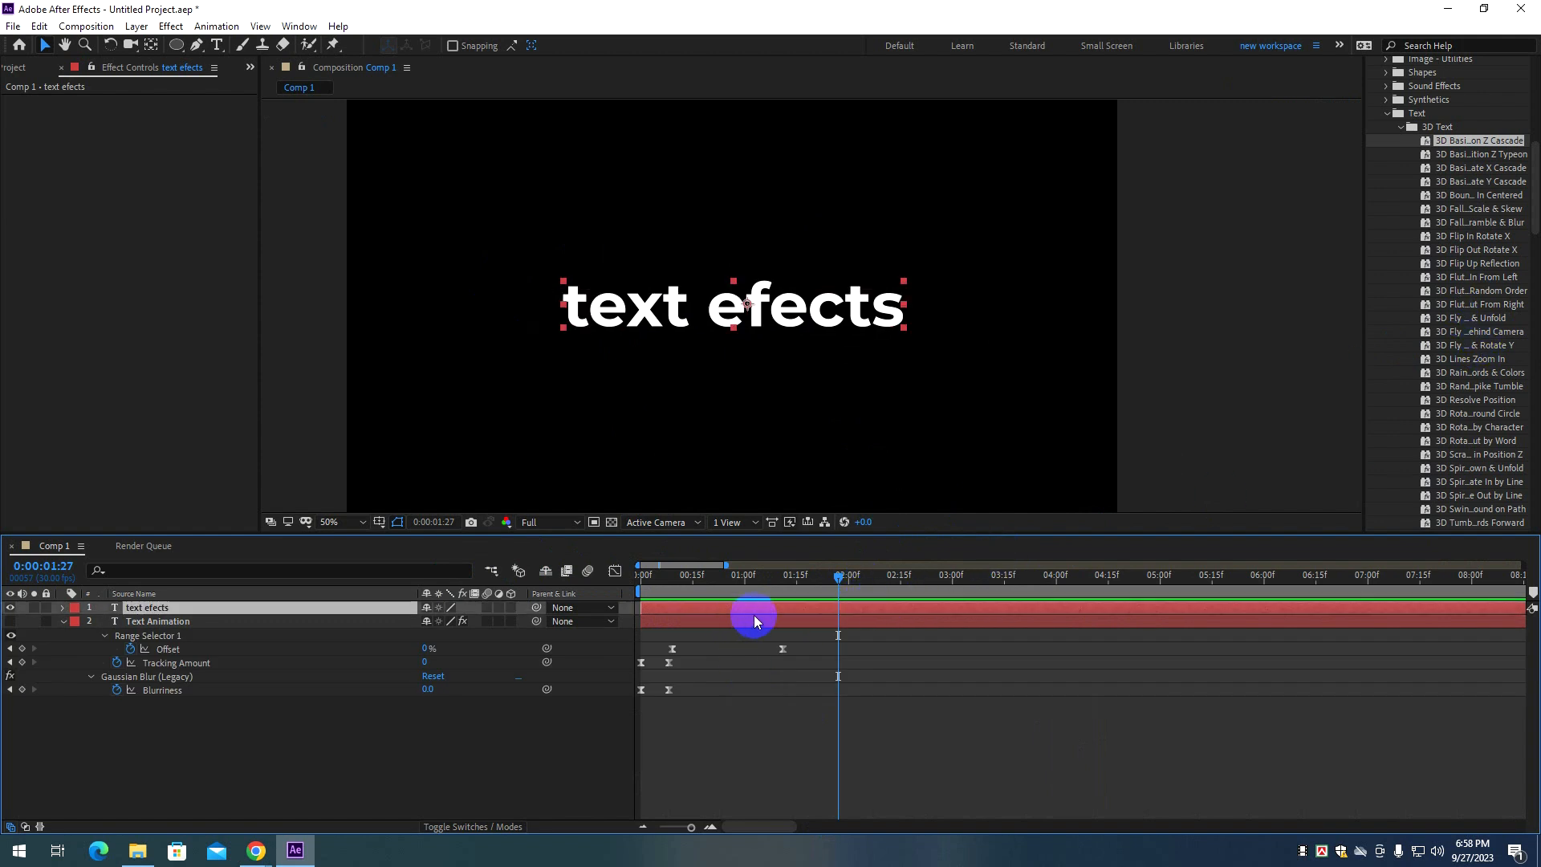
{"action": "key", "text": "ctrl+z"}
{"action": "left_click", "coordinate": [730, 621]}
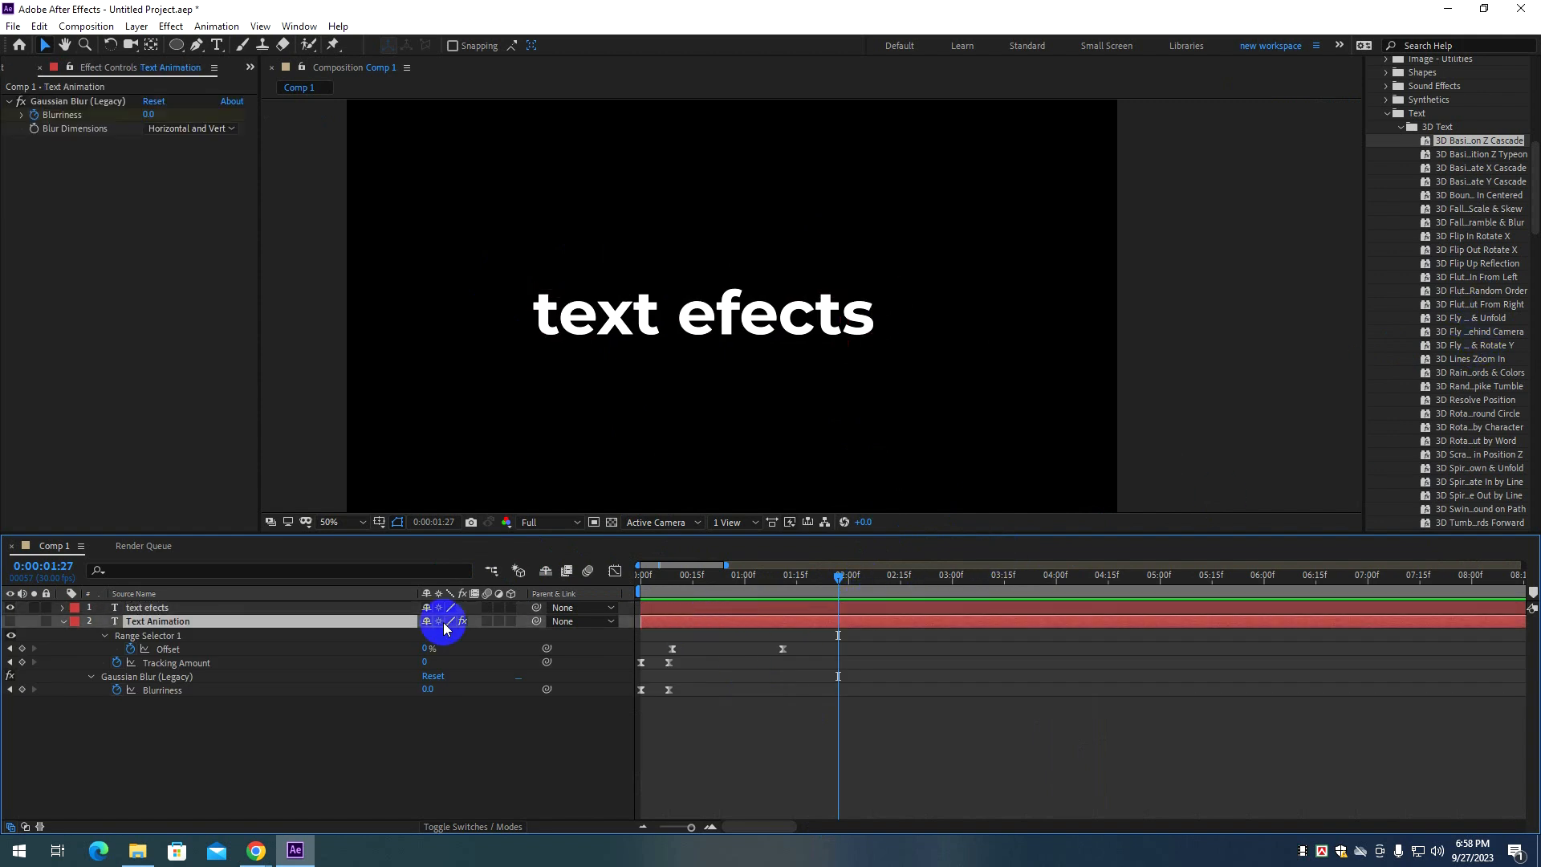
{"action": "left_click", "coordinate": [63, 623]}
Apply the 3D Resolve Position preset to the "text efects" layer at 0:00:00:20 and preview it from 0:00:00:08.
{"action": "left_click", "coordinate": [759, 610]}
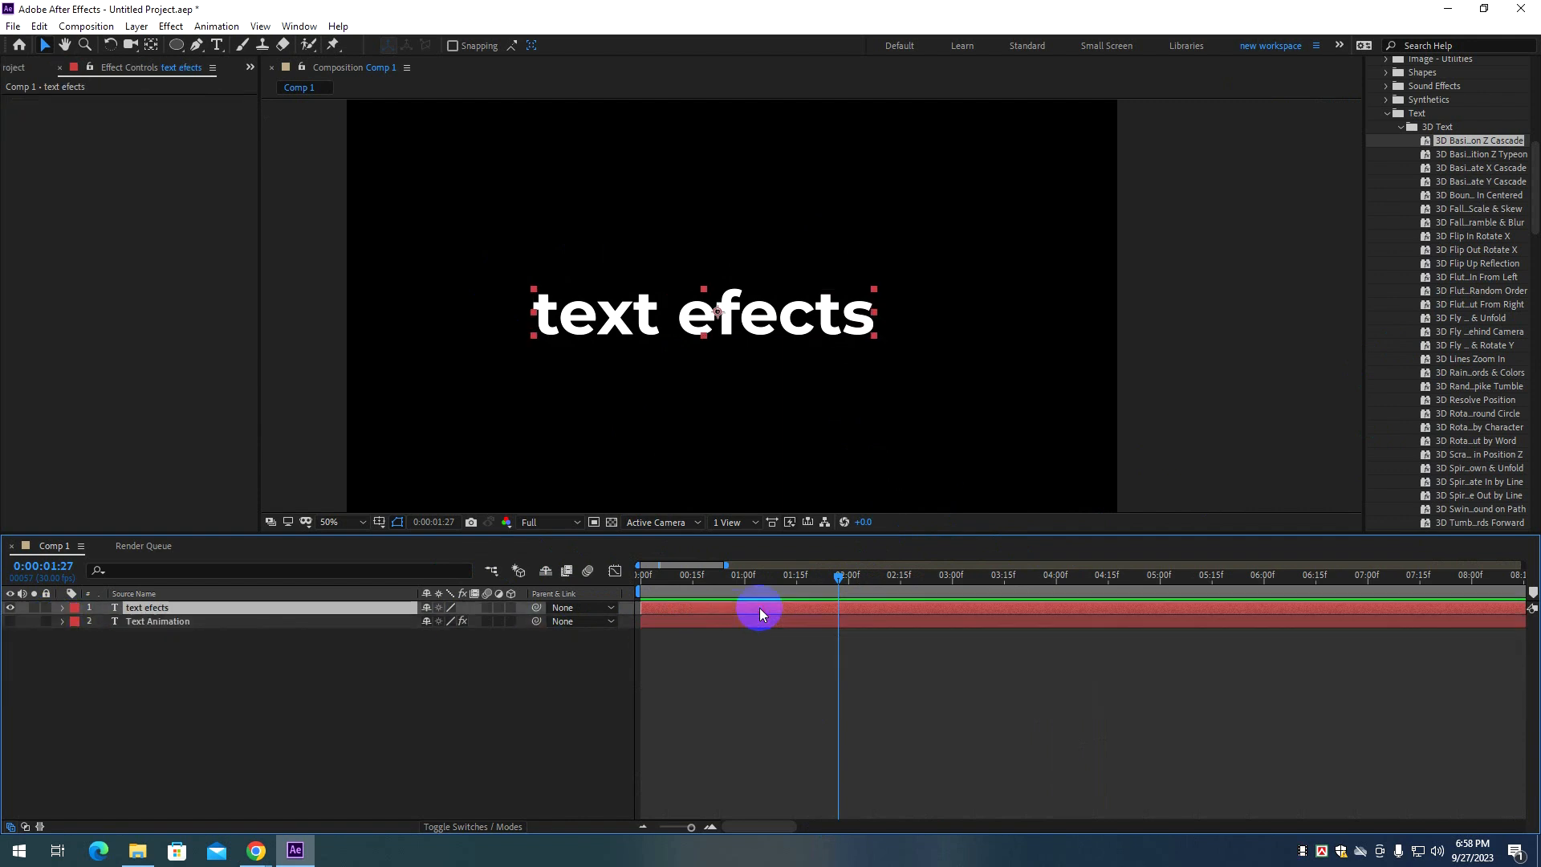
{"action": "left_click_drag", "start_coordinate": [803, 576], "coordinate": [711, 578]}
{"action": "left_click", "coordinate": [1458, 406]}
{"action": "left_click_drag", "start_coordinate": [1458, 410], "coordinate": [634, 322]}
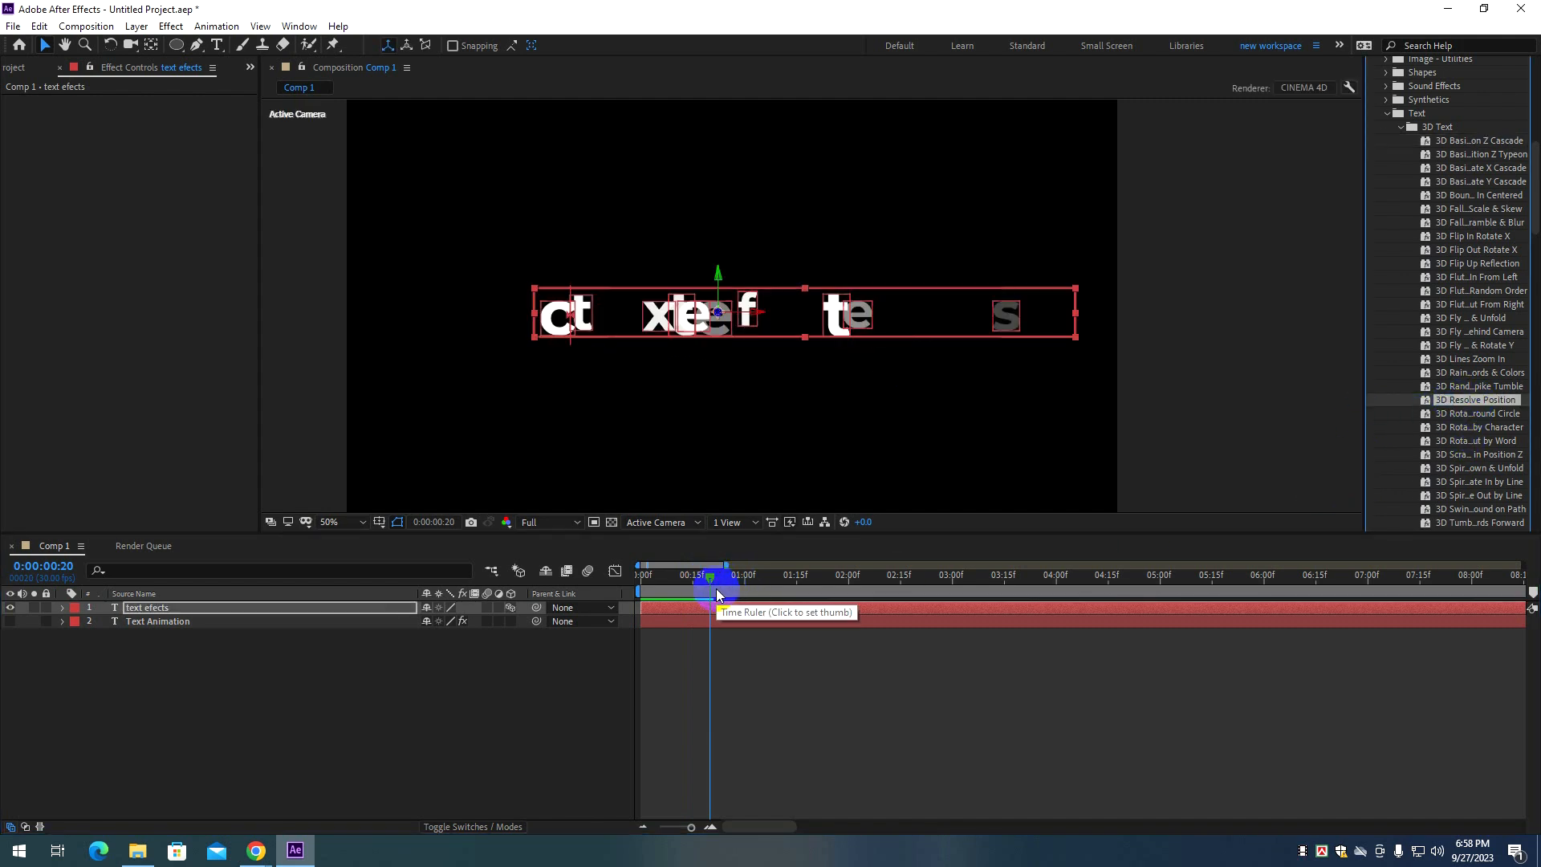
{"action": "left_click_drag", "start_coordinate": [705, 575], "coordinate": [669, 627]}
{"action": "key", "text": "space"}
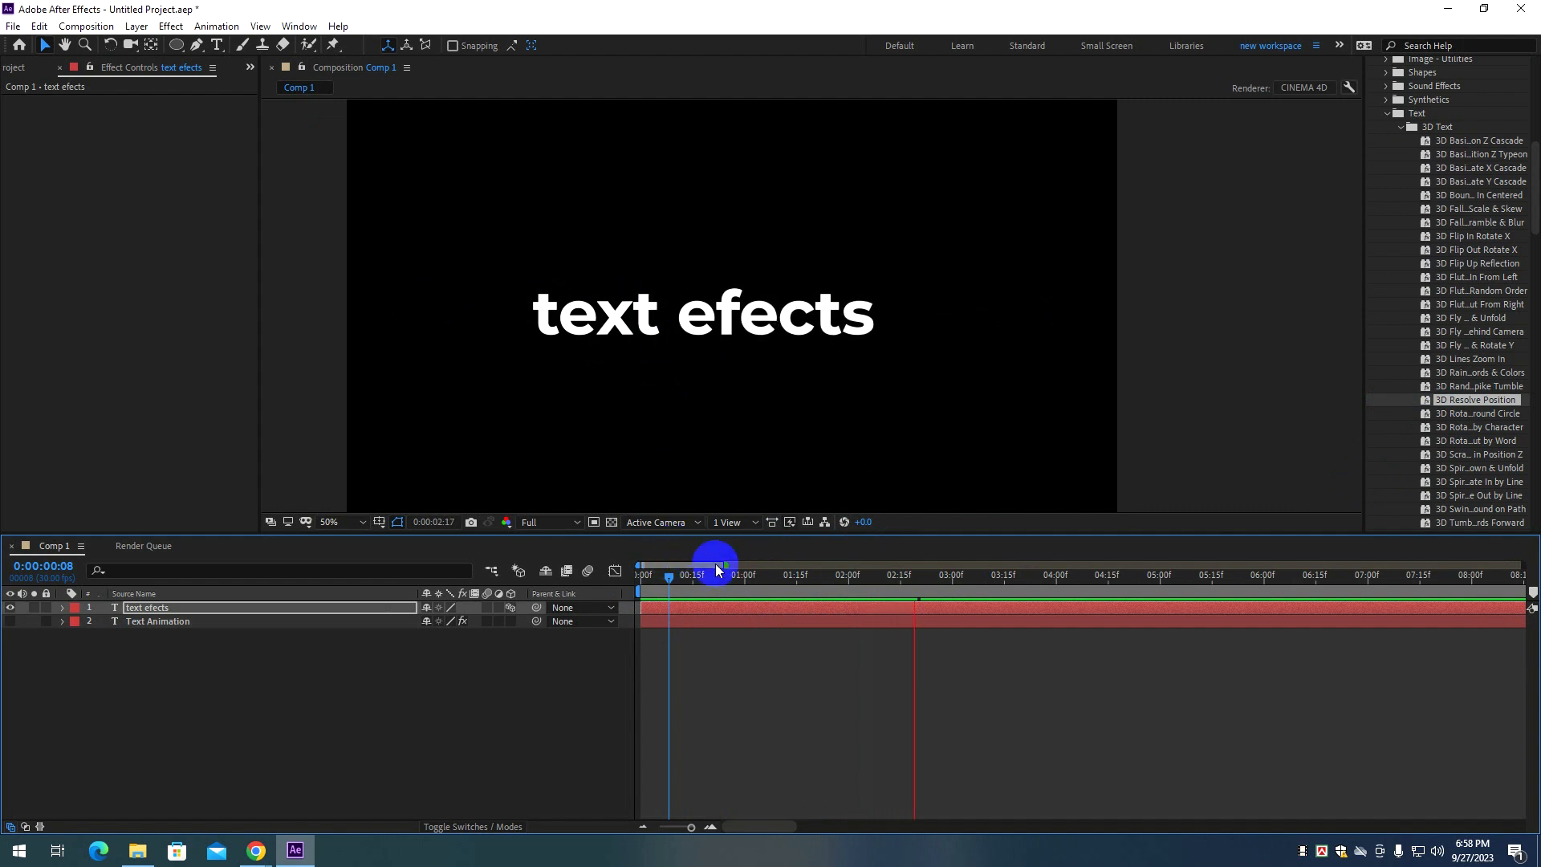
Replay the 3D Resolve Position animation from the first frame.
{"action": "left_click", "coordinate": [647, 586]}
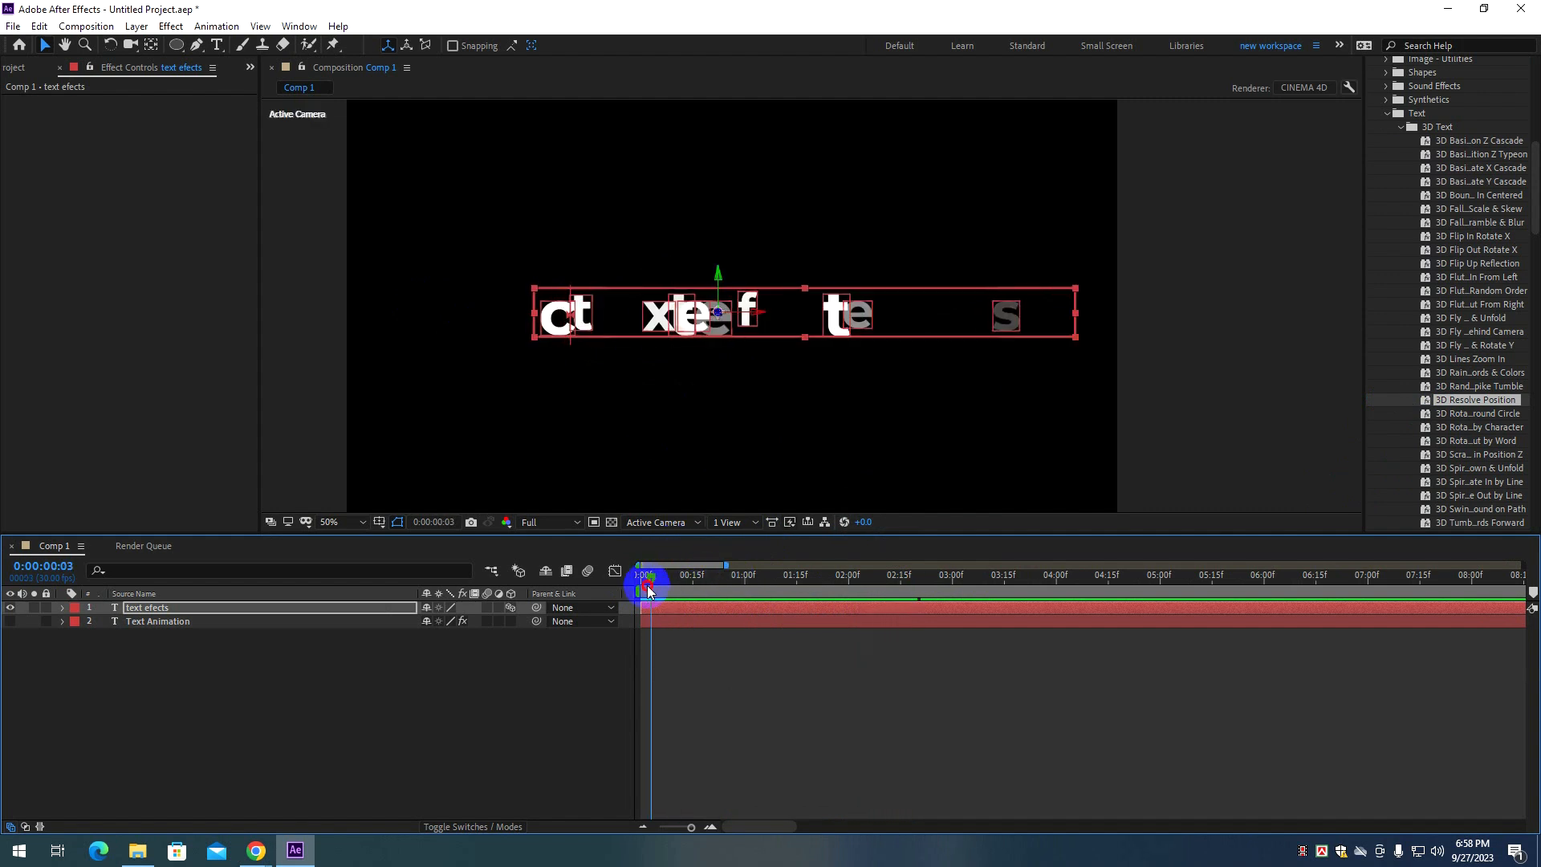
{"action": "left_click", "coordinate": [721, 592]}
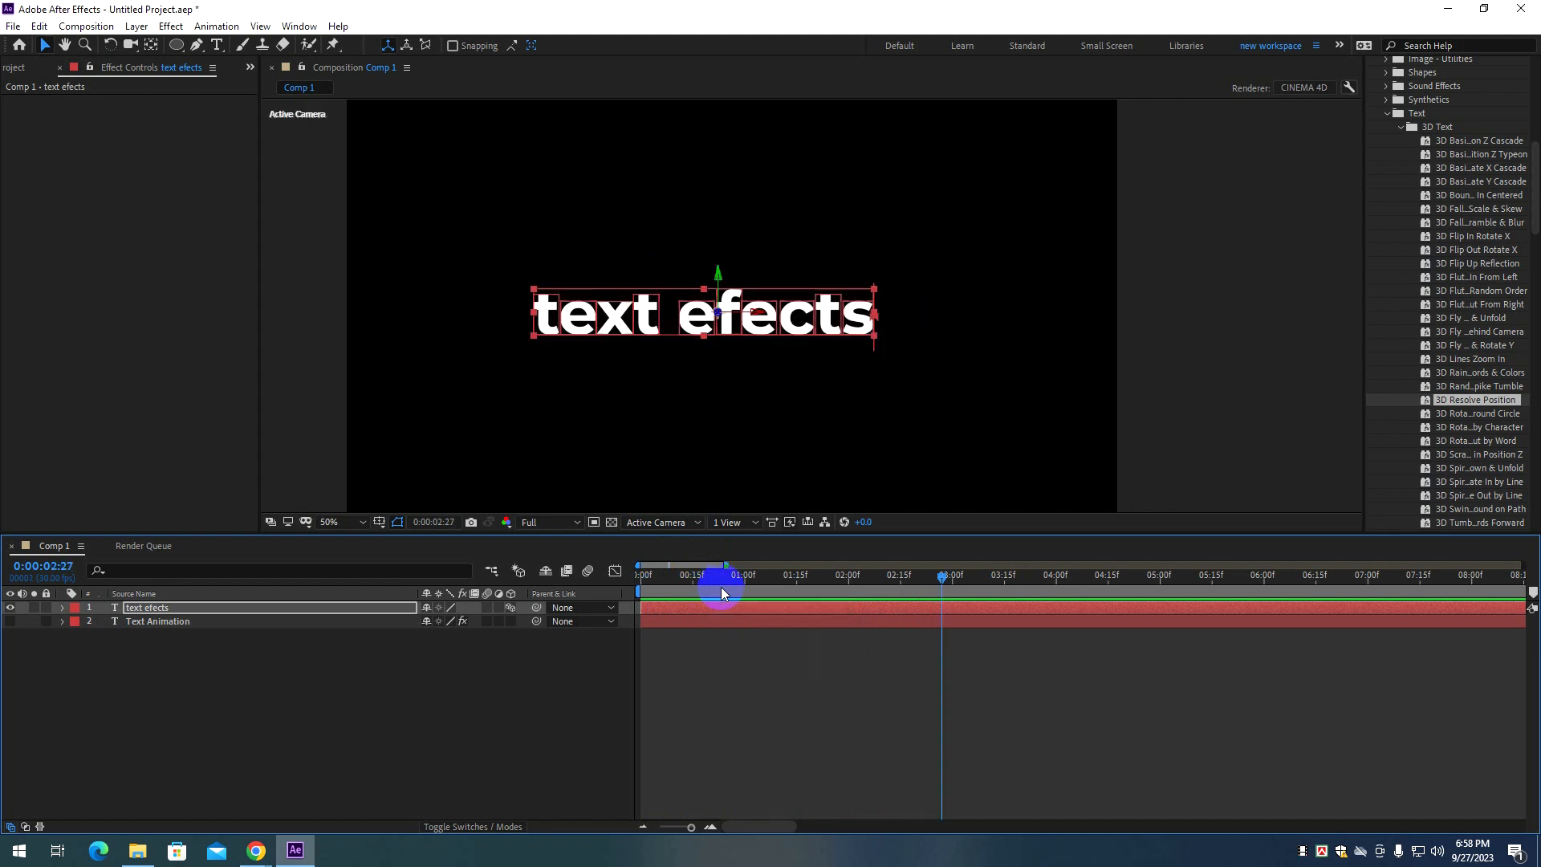
{"action": "left_click", "coordinate": [665, 578]}
{"action": "left_click", "coordinate": [639, 580]}
{"action": "key", "text": "space"}
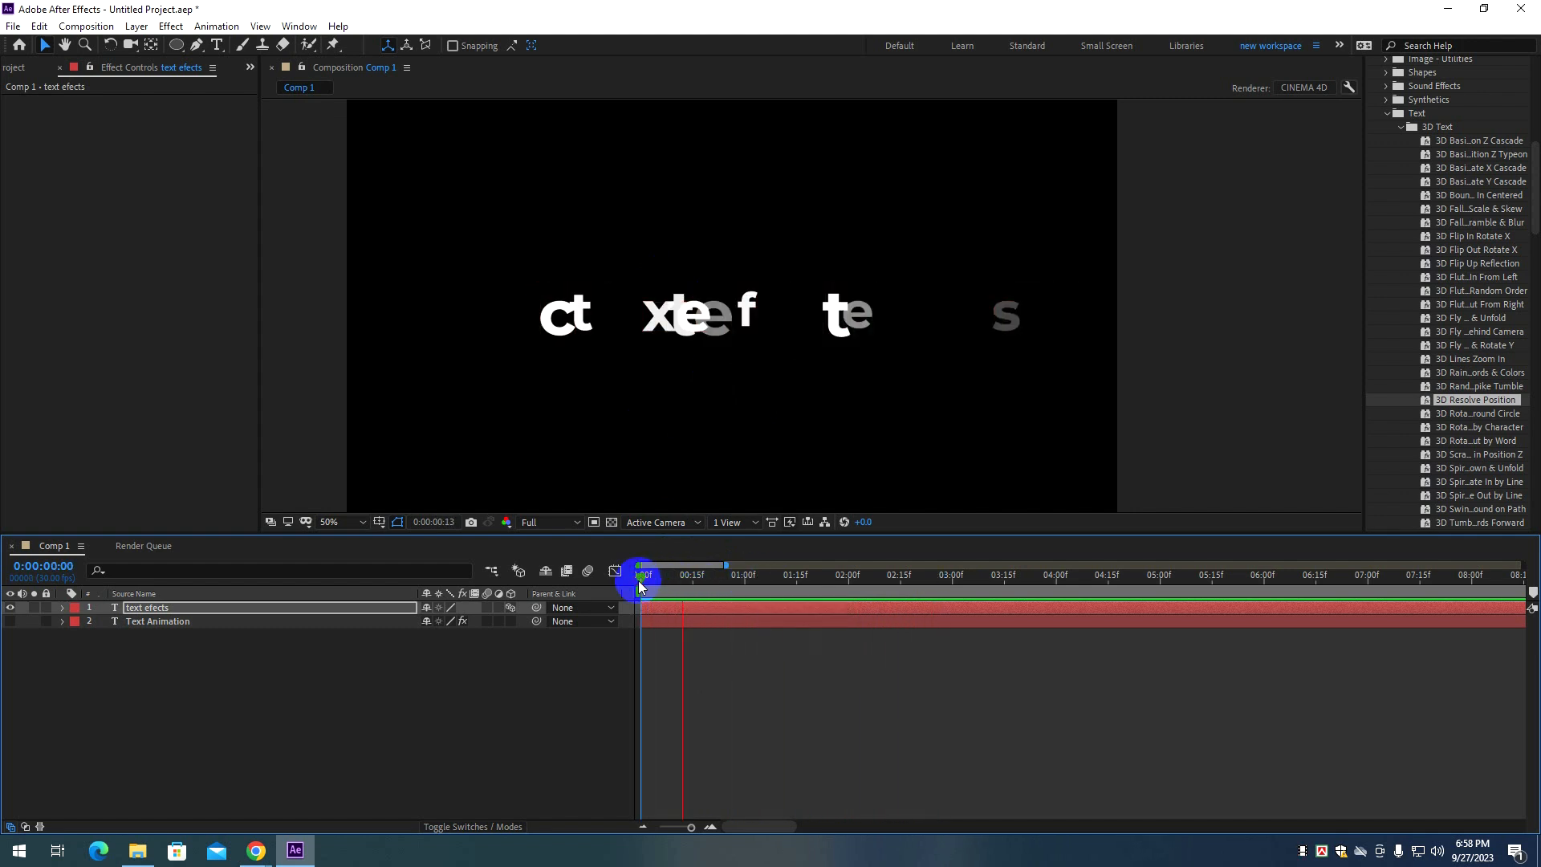
{"action": "key", "text": "space"}
Replace the preset on "text efects" with 3D Flip Up Reflection at 0:00:00:20 and preview it from 0:00:00:08.
{"action": "scroll", "coordinate": [1480, 341], "scroll_direction": "down", "scroll_amount": 4}
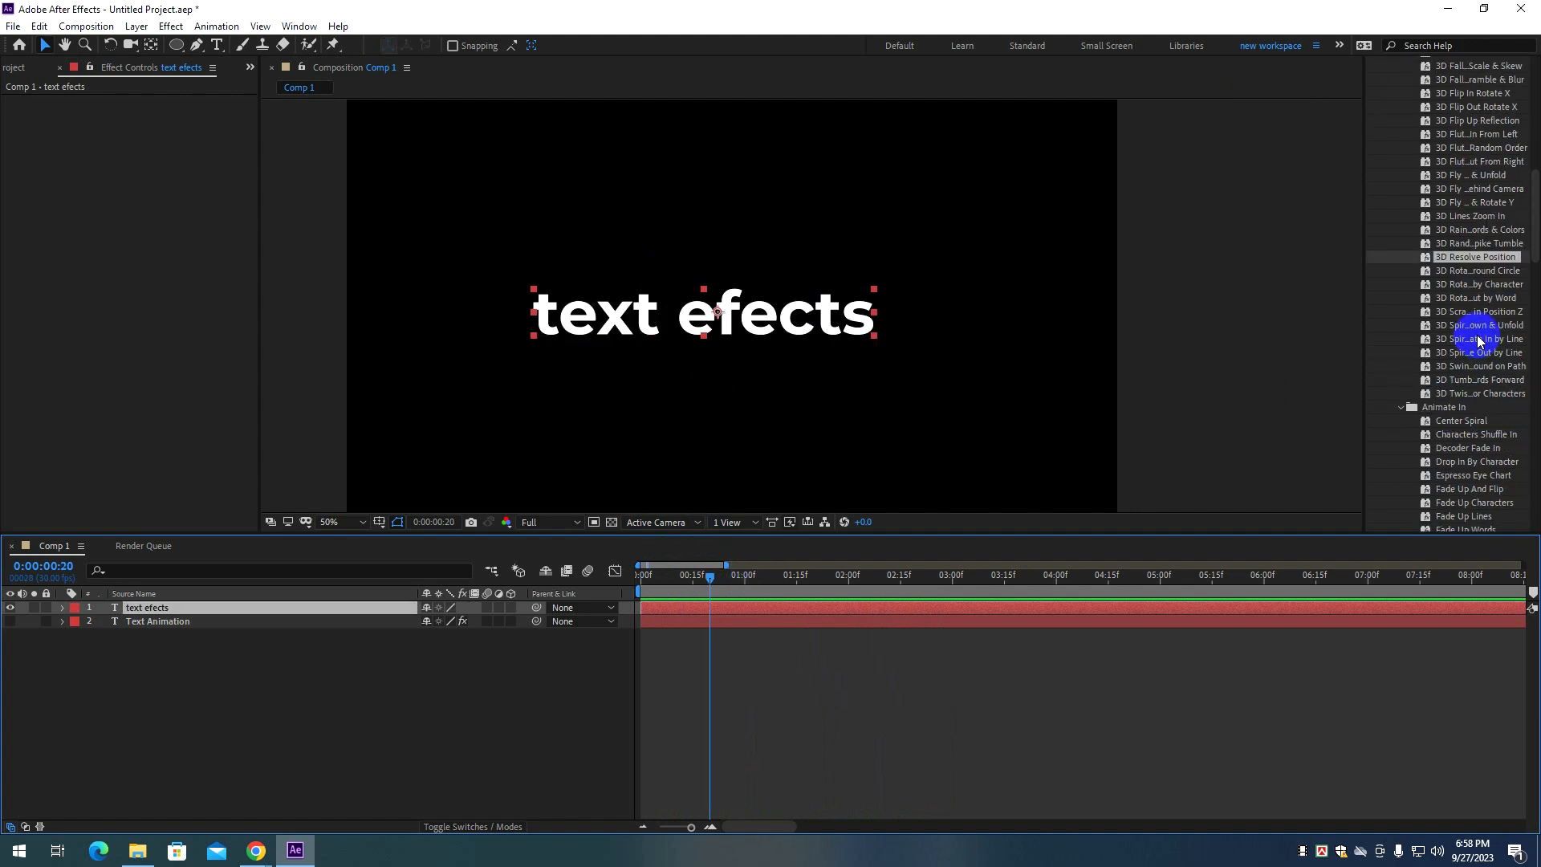
{"action": "scroll", "coordinate": [1462, 316], "scroll_direction": "up", "scroll_amount": 3}
{"action": "left_click_drag", "start_coordinate": [1459, 216], "coordinate": [785, 319]}
{"action": "left_click", "coordinate": [692, 608]}
{"action": "left_click_drag", "start_coordinate": [705, 576], "coordinate": [665, 576]}
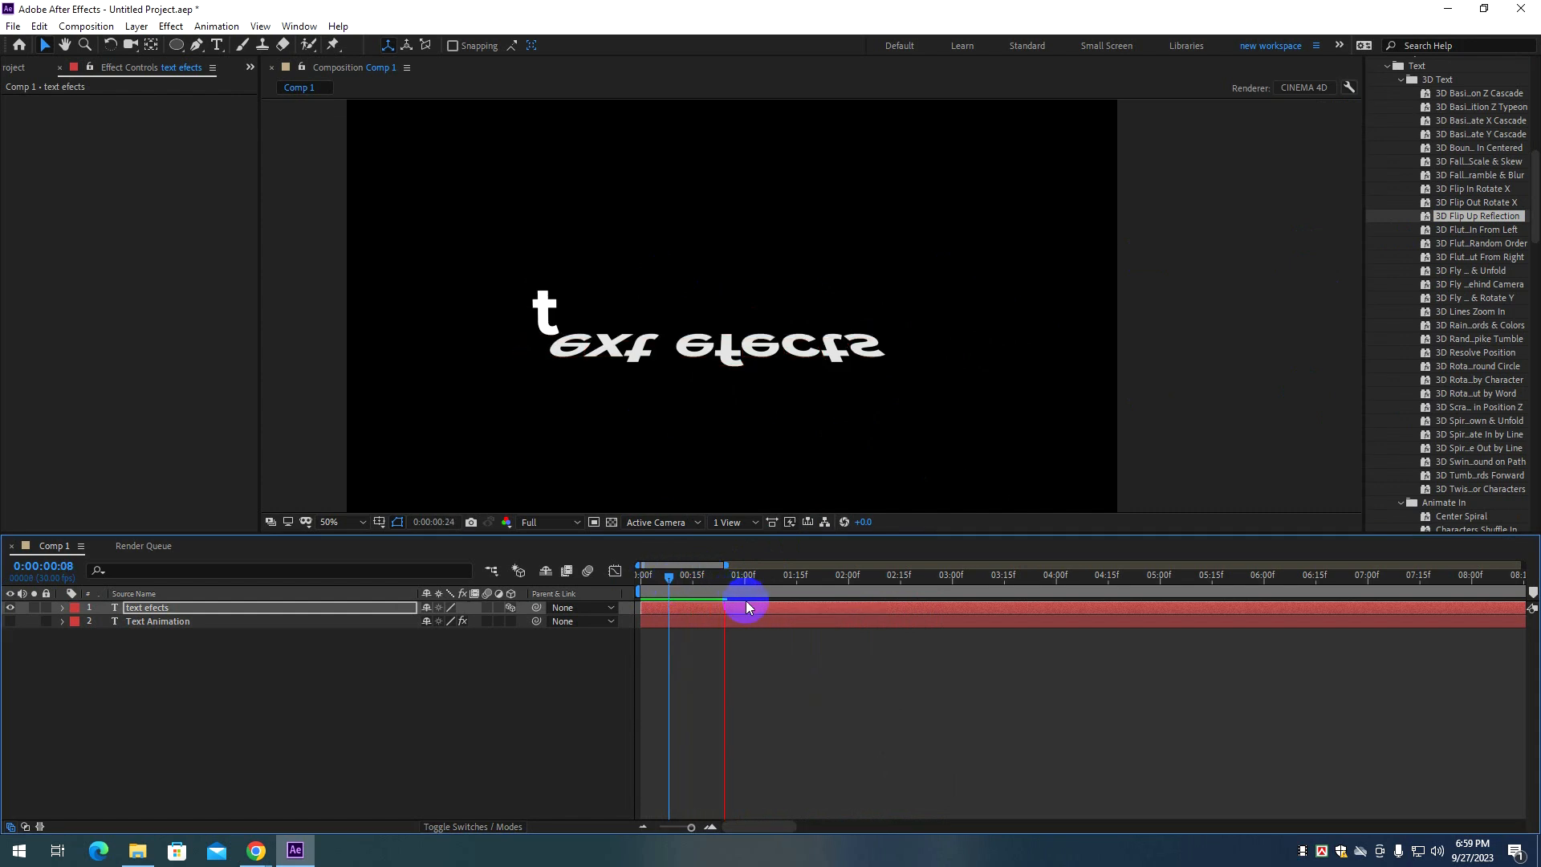
Reveal the "text efects" layer's Start keyframes and replay the flip-up animation several times from about 0:00:00:18.
{"action": "key", "text": "u"}
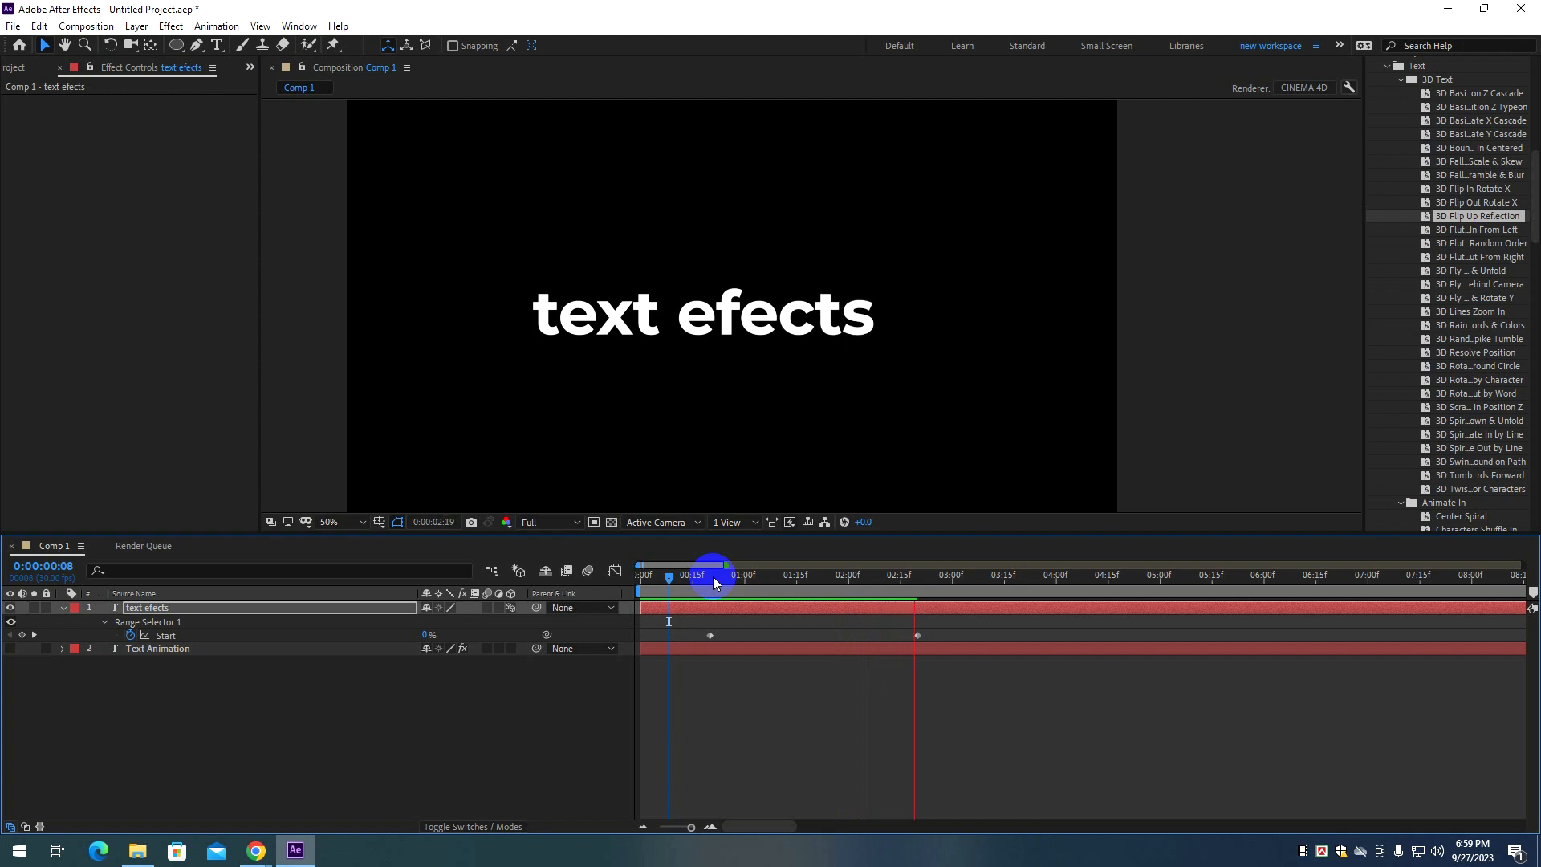
{"action": "key", "text": "space"}
{"action": "left_click", "coordinate": [712, 576]}
{"action": "key", "text": "space"}
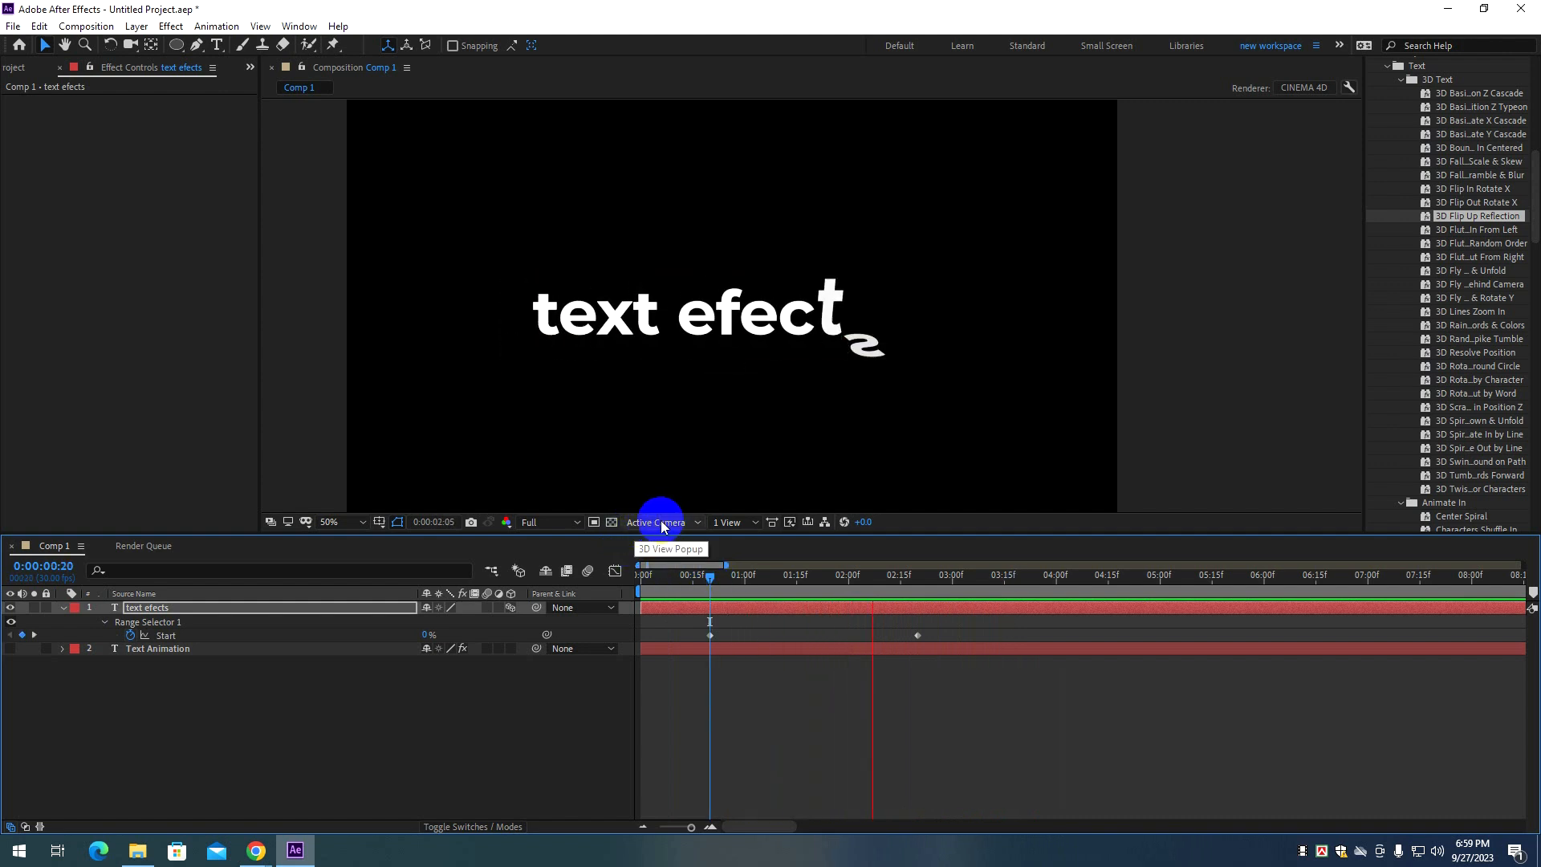
{"action": "left_click", "coordinate": [705, 577]}
{"action": "key", "text": "space"}
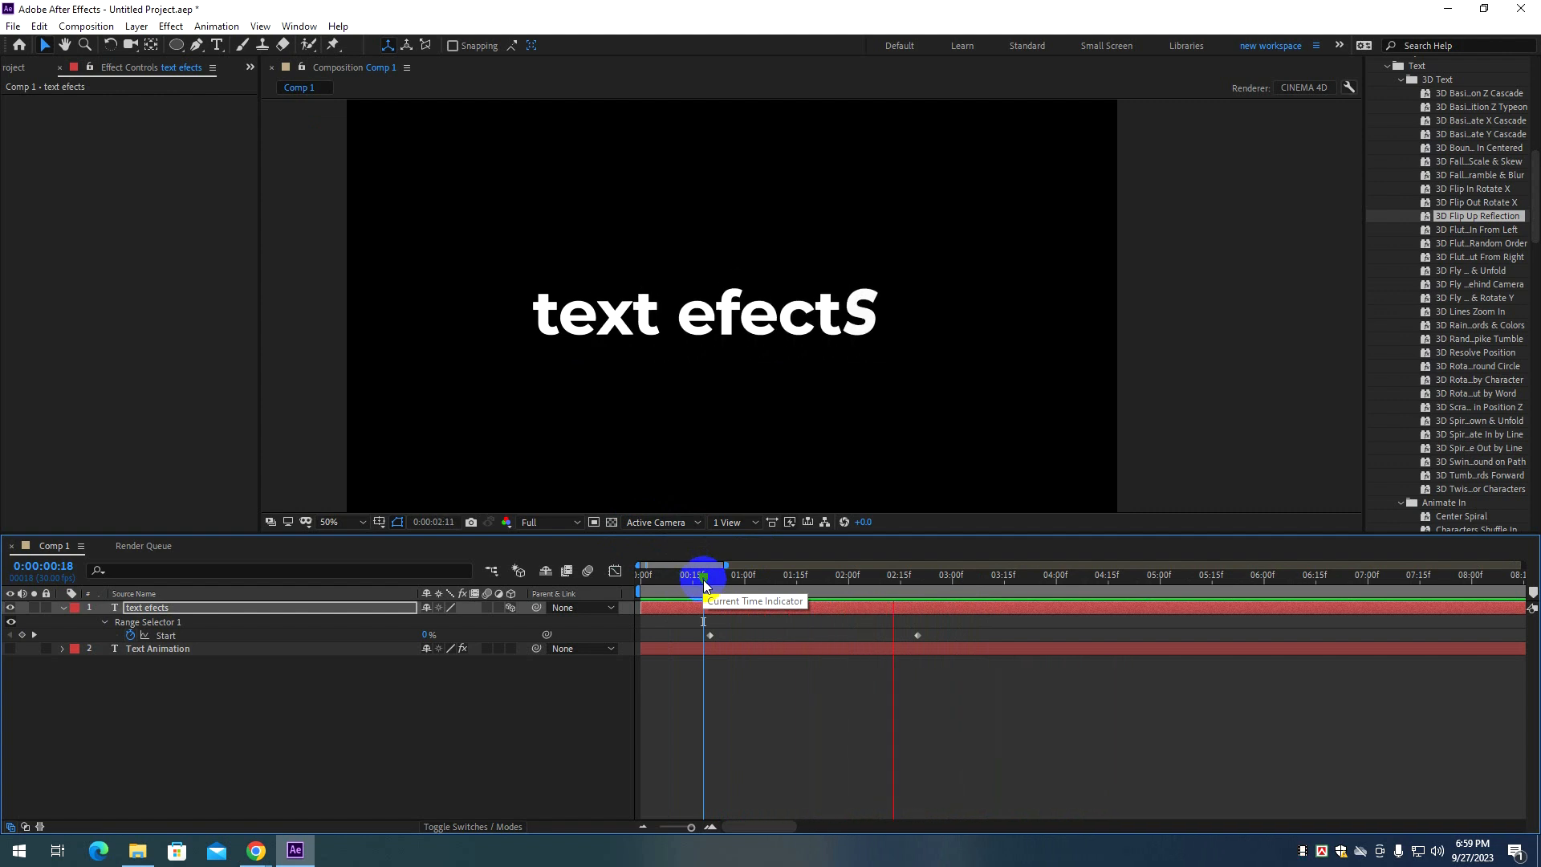
{"action": "left_click", "coordinate": [703, 576]}
{"action": "key", "text": "space"}
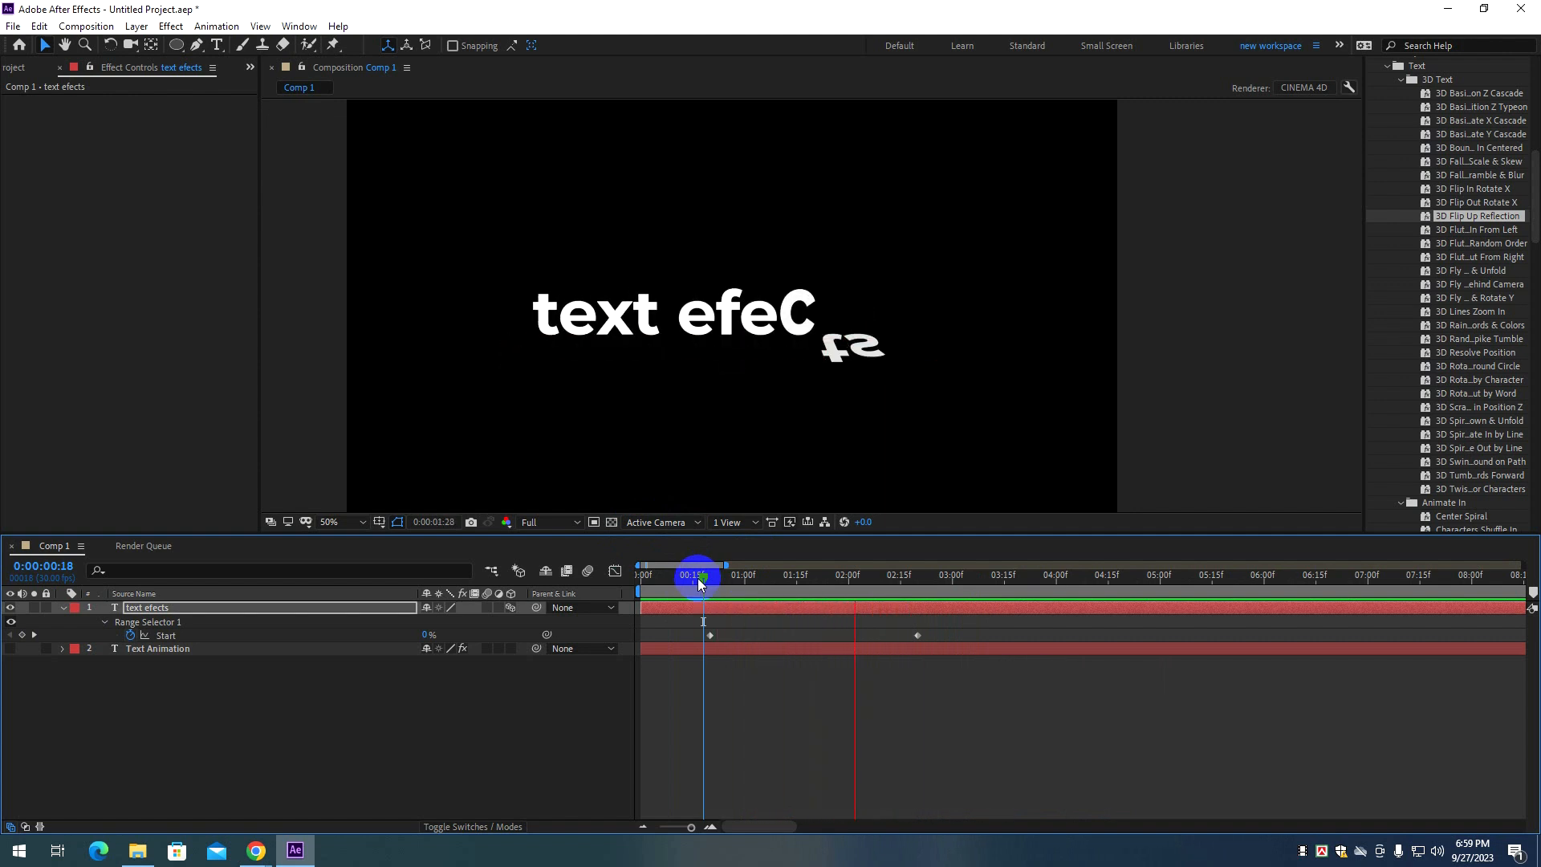
{"action": "left_click", "coordinate": [699, 580]}
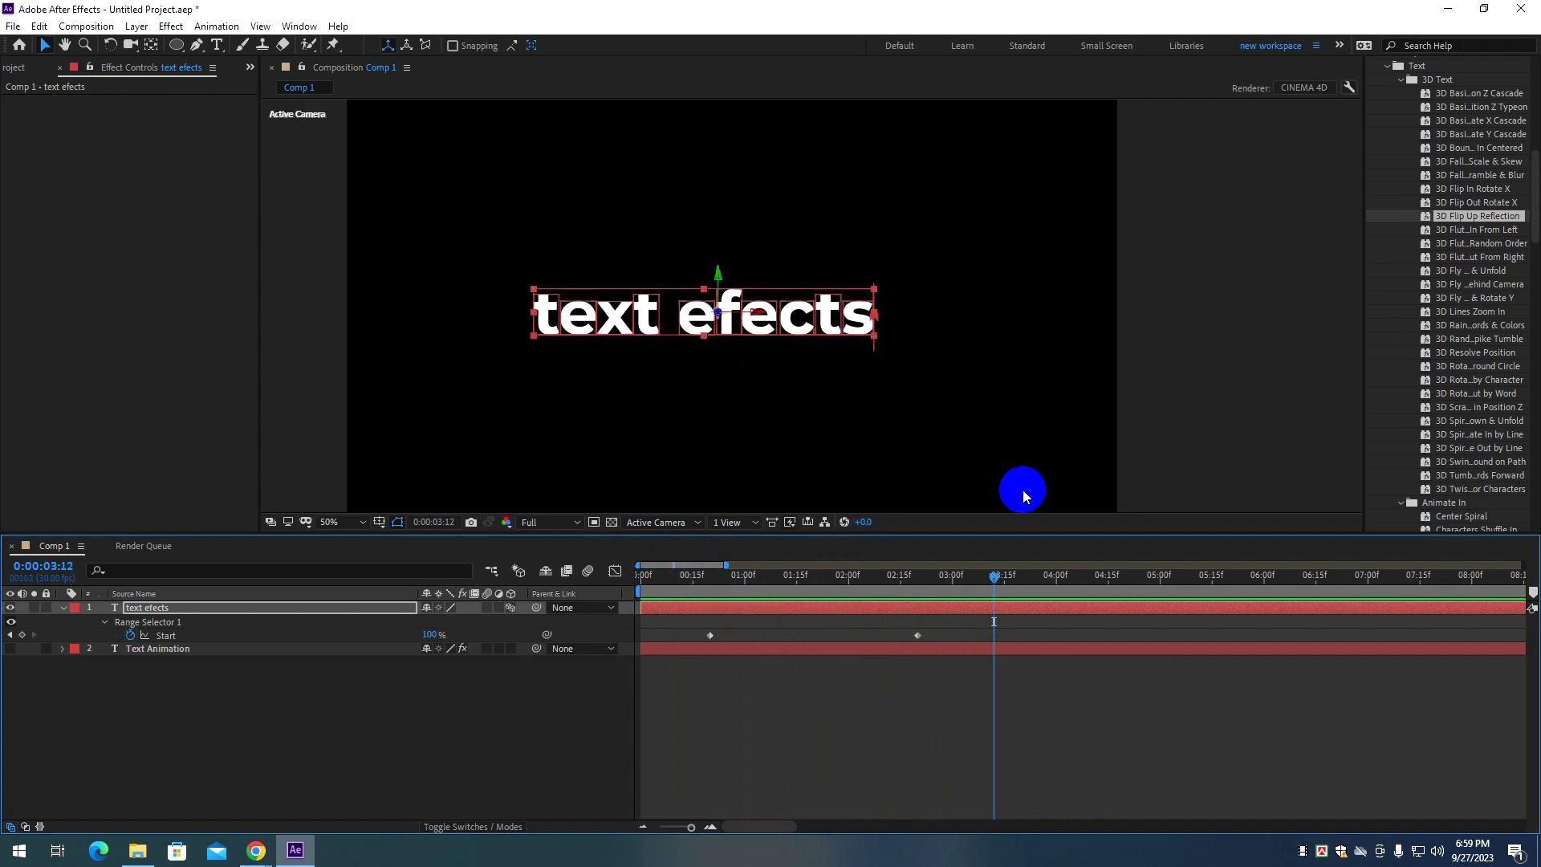
{"action": "key", "text": "u"}
Apply the Espresso Eye Chart preset from Animate In to "text efects" at 0:00:00:20 and preview the animation.
{"action": "scroll", "coordinate": [1459, 399], "scroll_direction": "down", "scroll_amount": 7}
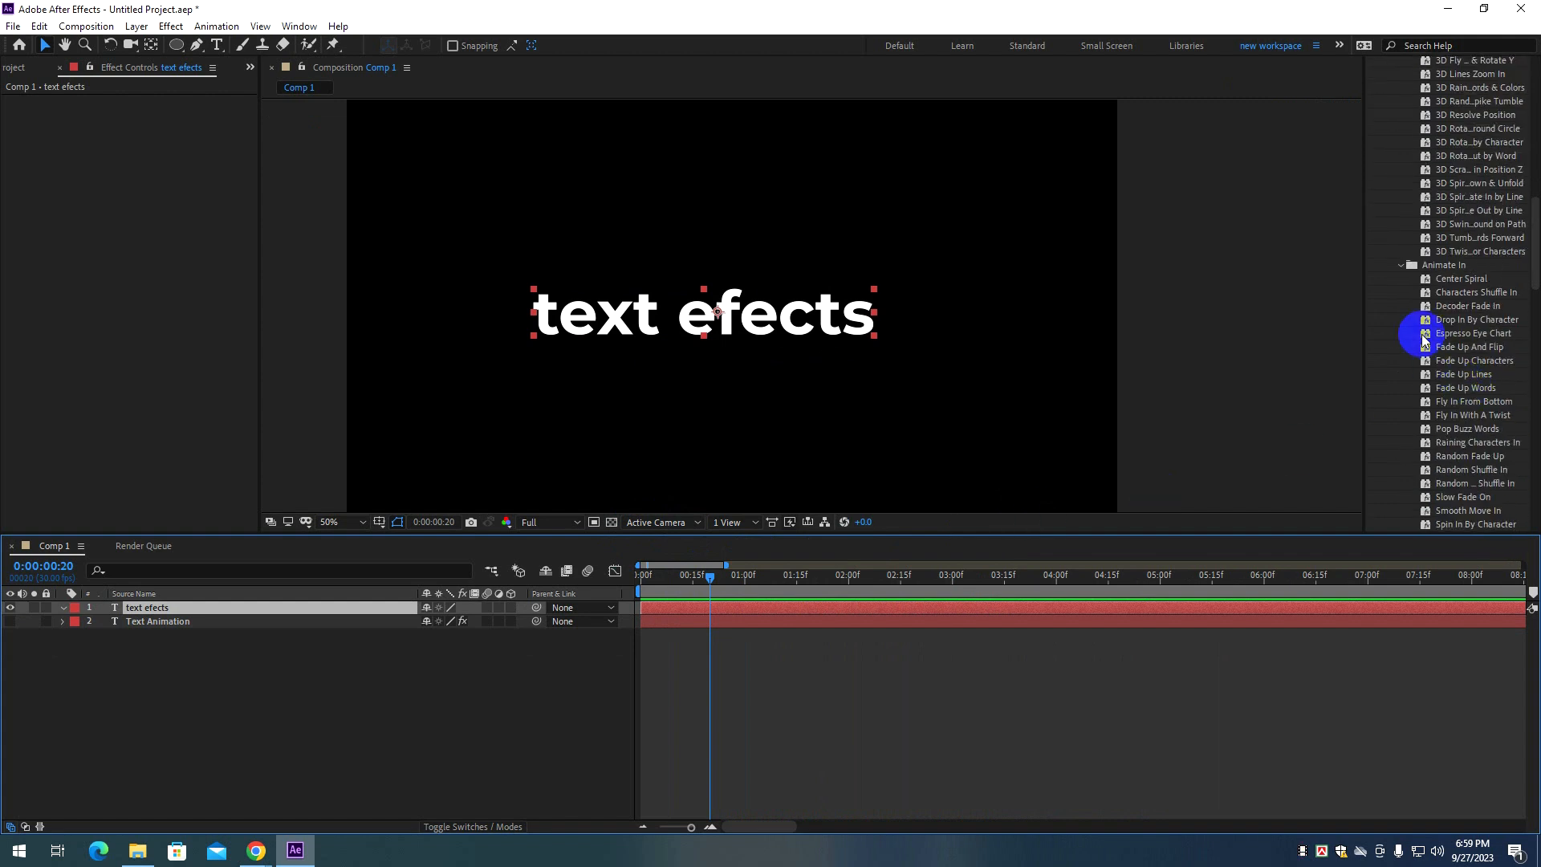
{"action": "scroll", "coordinate": [1437, 301], "scroll_direction": "down", "scroll_amount": 2}
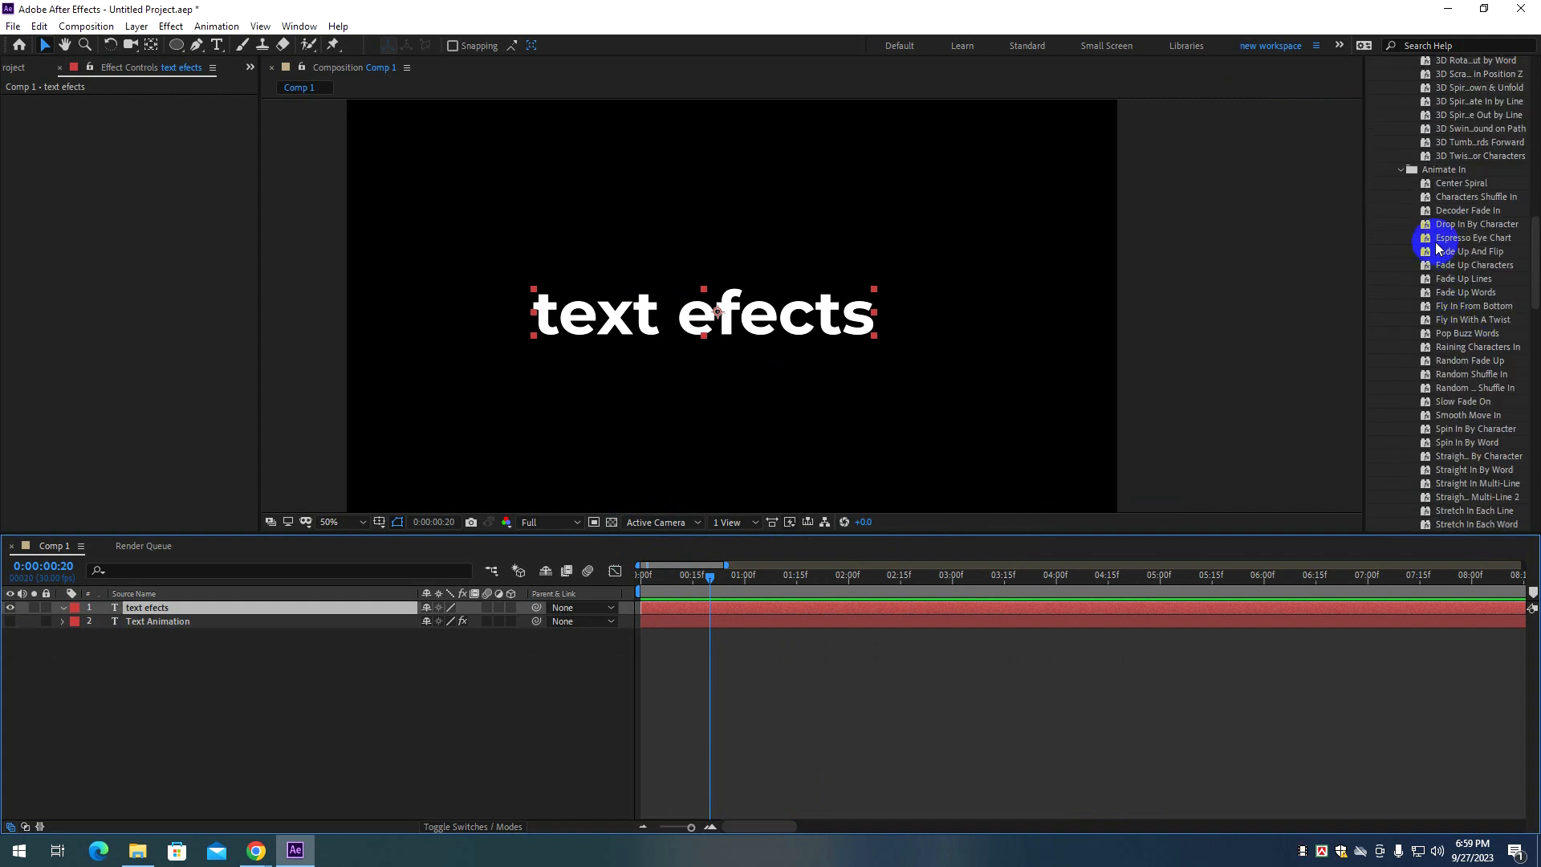
{"action": "left_click_drag", "start_coordinate": [1463, 244], "coordinate": [1441, 249]}
{"action": "left_click_drag", "start_coordinate": [705, 313], "coordinate": [706, 317]}
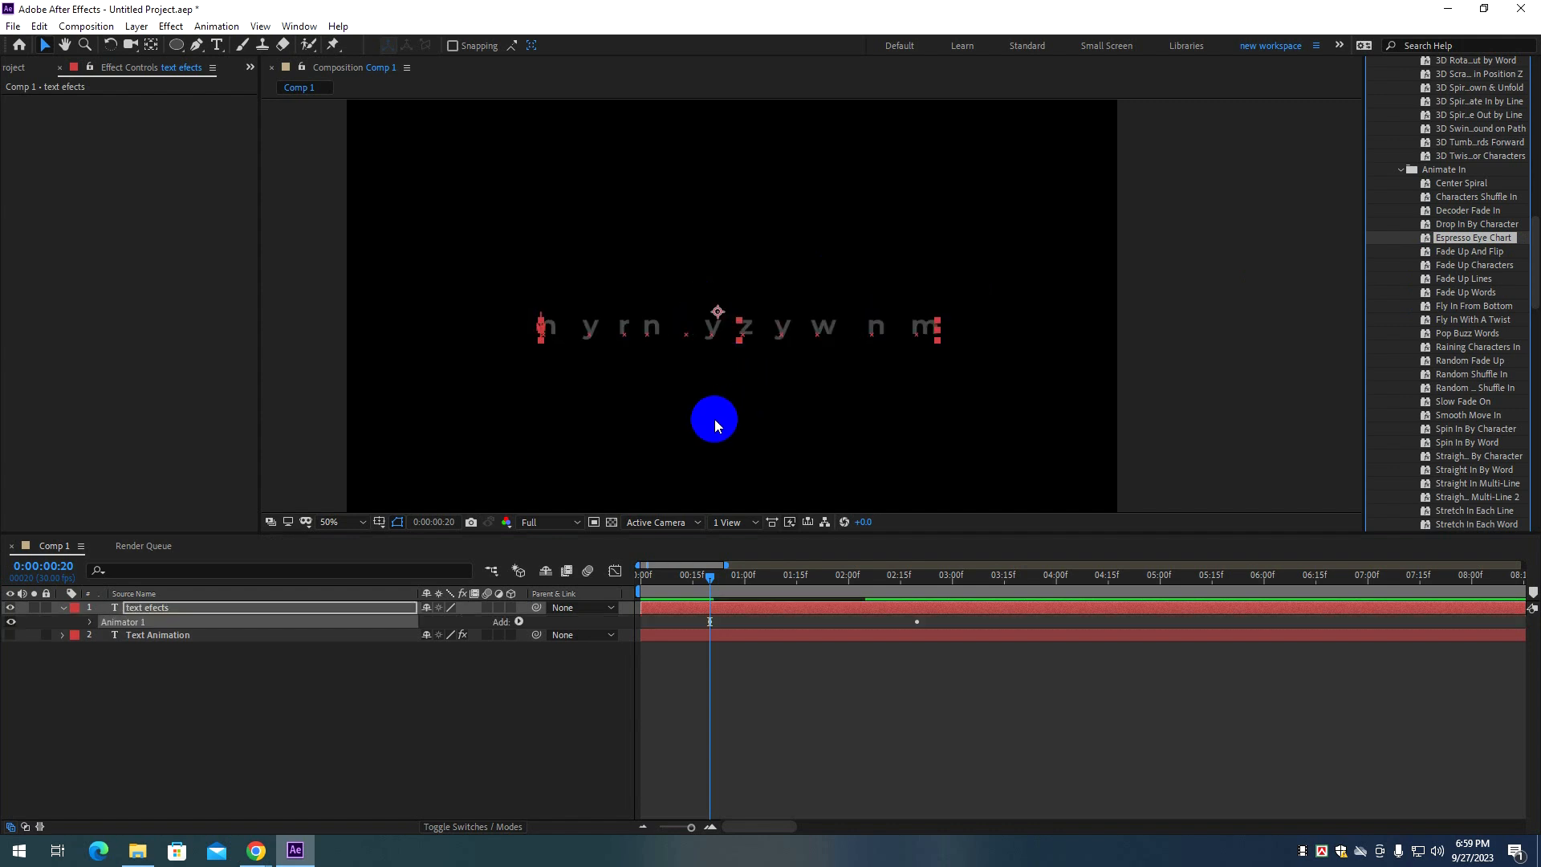
{"action": "left_click_drag", "start_coordinate": [711, 572], "coordinate": [691, 578]}
{"action": "key", "text": "space"}
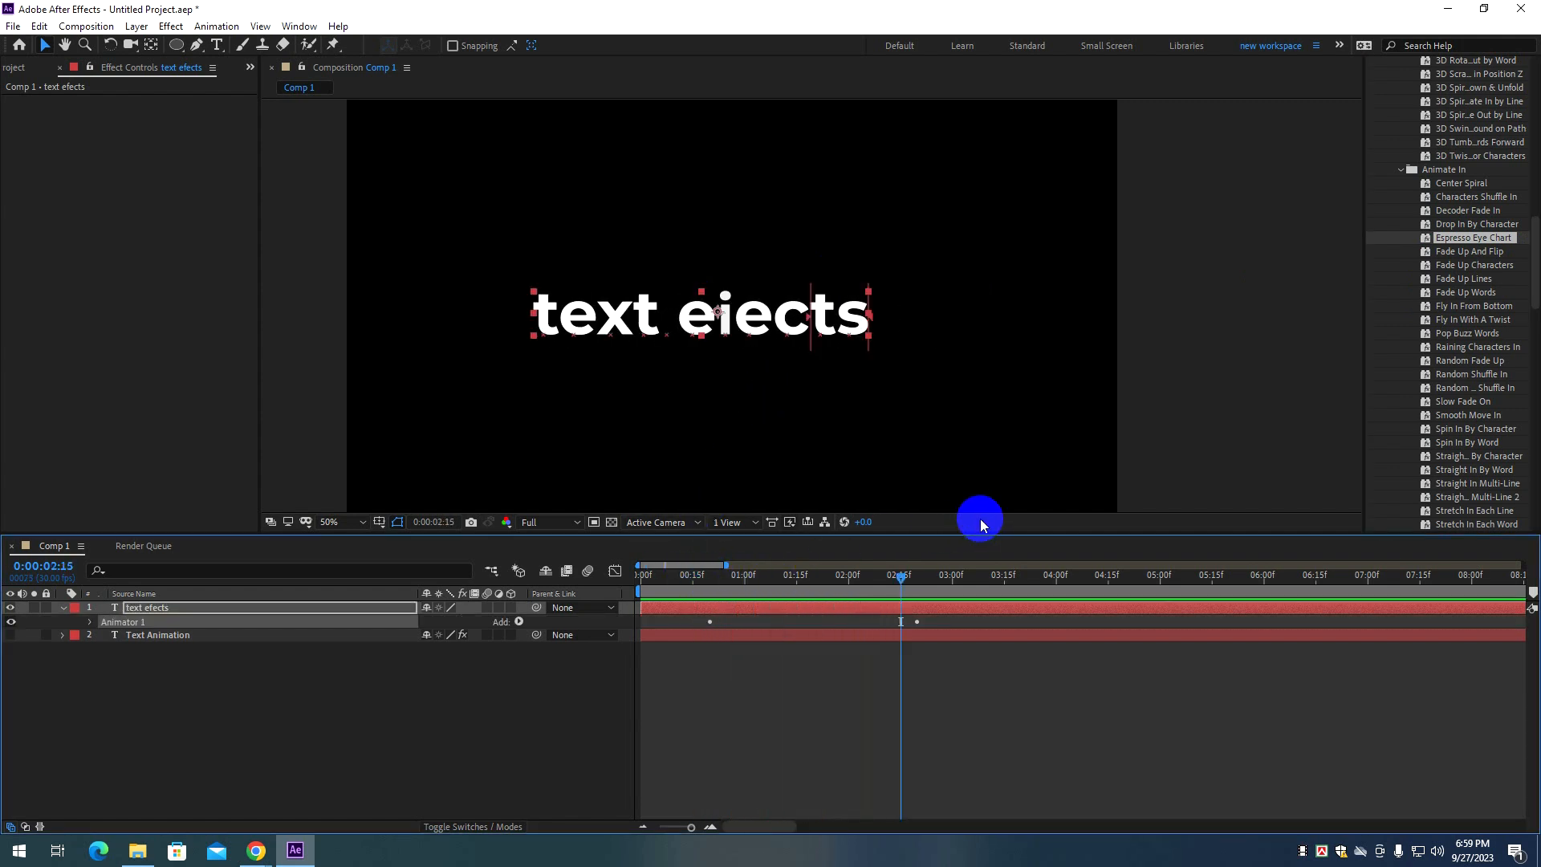
Undo the Espresso Eye Chart preset and try Smooth Move In on "text efects", playing it from 0:00:00:20.
{"action": "key", "text": "ctrl+z"}
{"action": "left_click_drag", "start_coordinate": [1446, 424], "coordinate": [750, 310]}
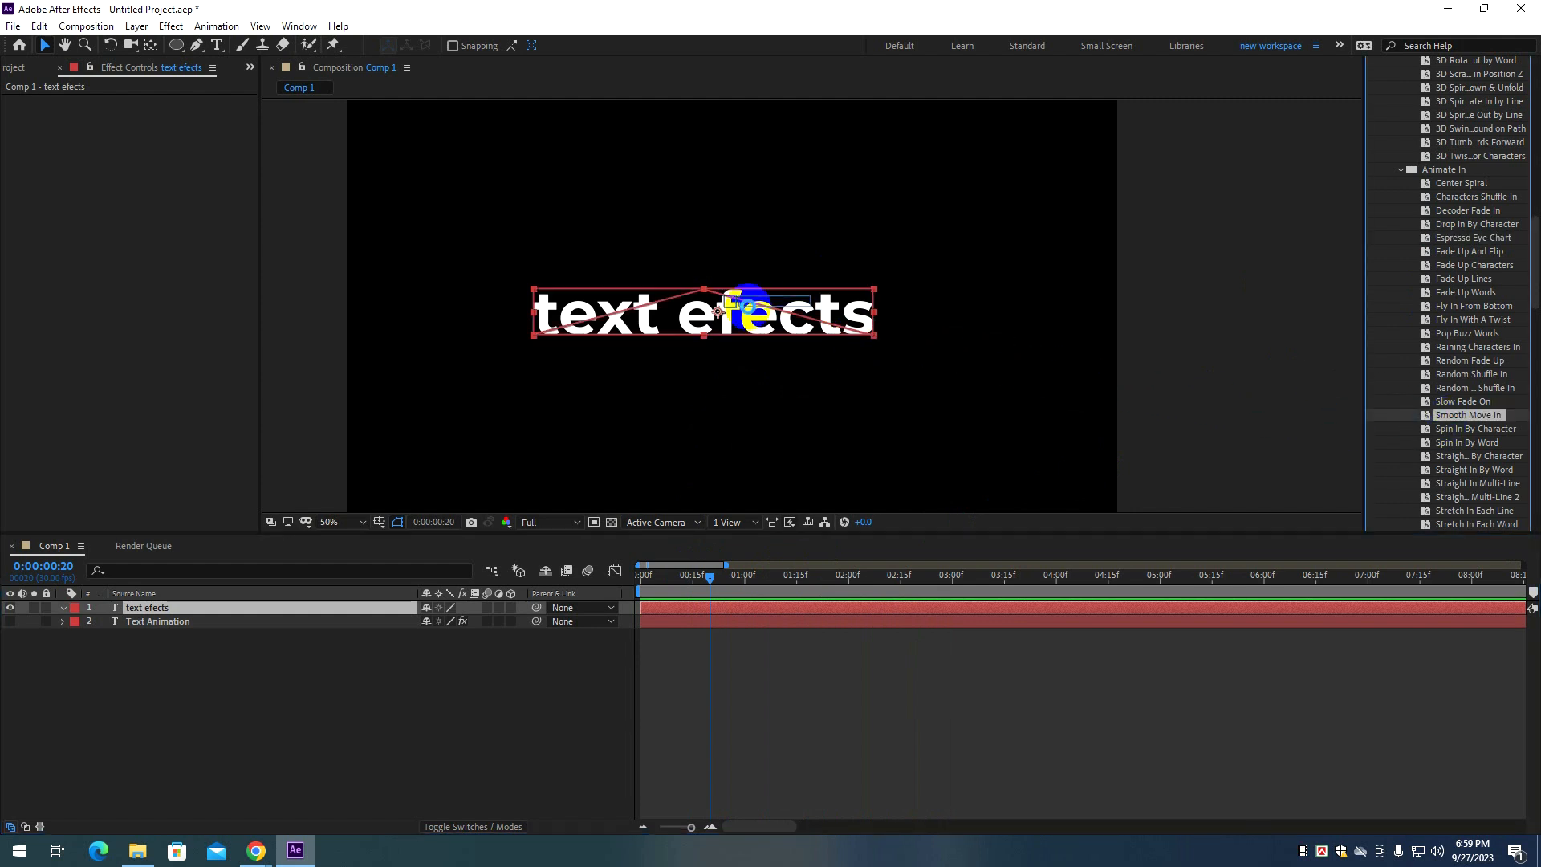
{"action": "key", "text": "space"}
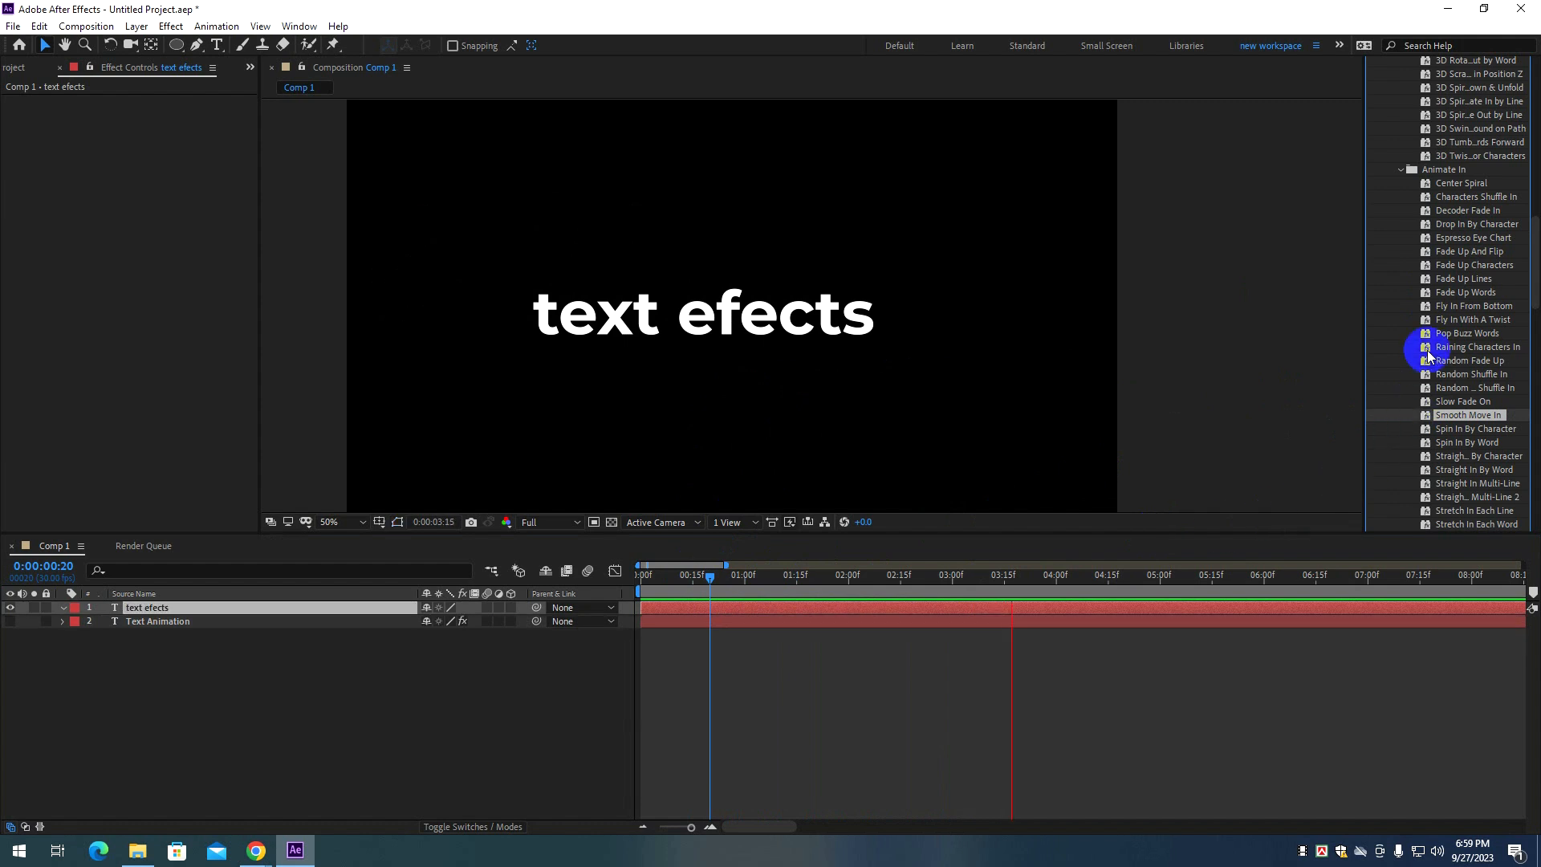
Try the Wipe In To Center preset on the "text efects" layer at 0:00:00:05 and preview it.
{"action": "scroll", "coordinate": [1421, 346], "scroll_direction": "down", "scroll_amount": 3}
{"action": "left_click", "coordinate": [700, 580]}
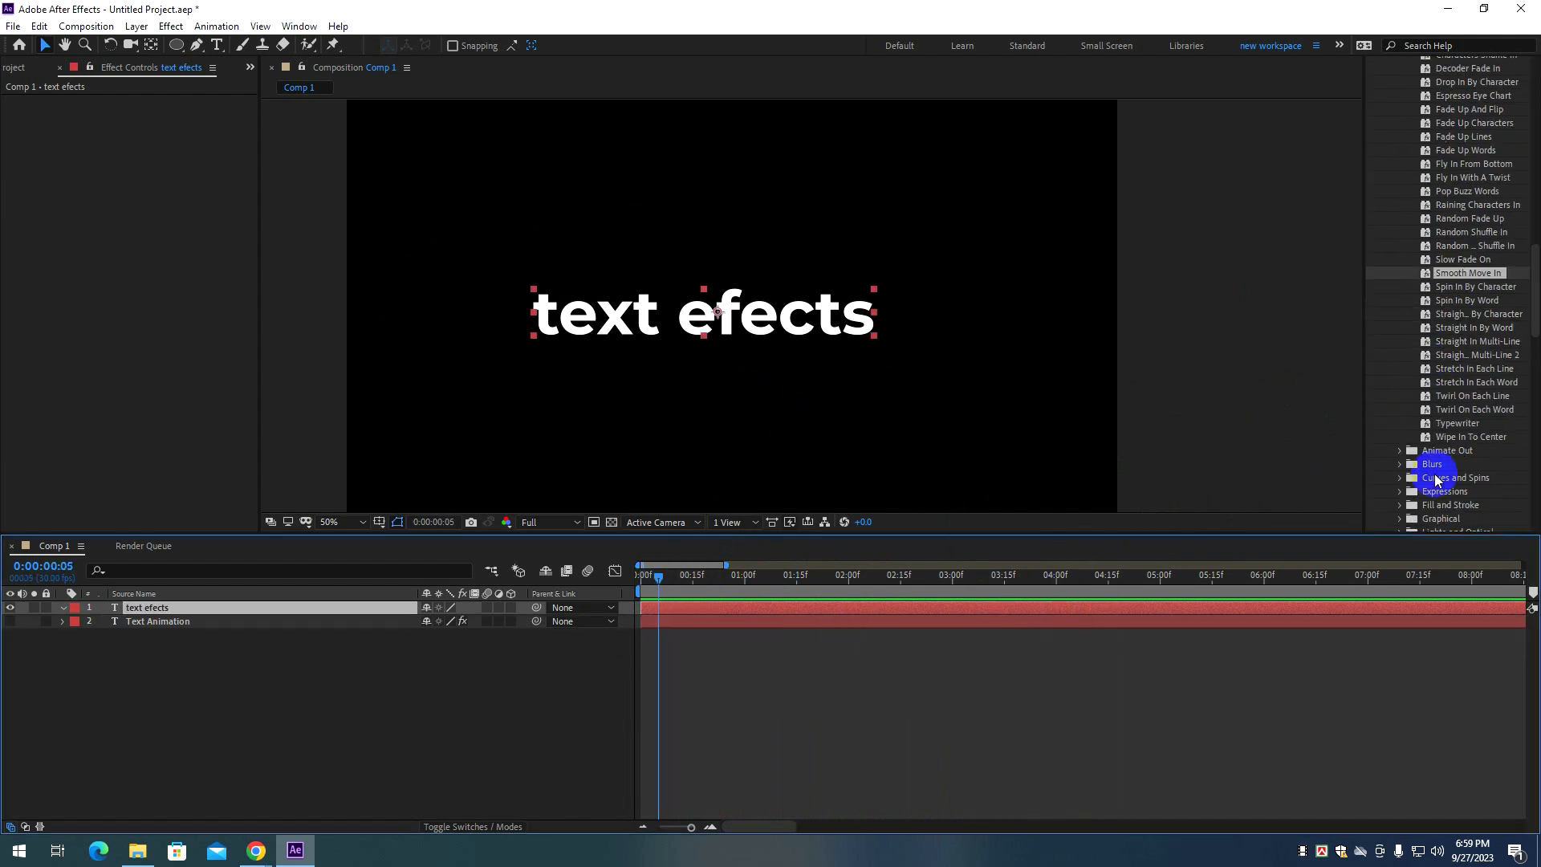
{"action": "left_click_drag", "start_coordinate": [1452, 440], "coordinate": [739, 343]}
{"action": "key", "text": "space"}
{"action": "key", "text": "space"}
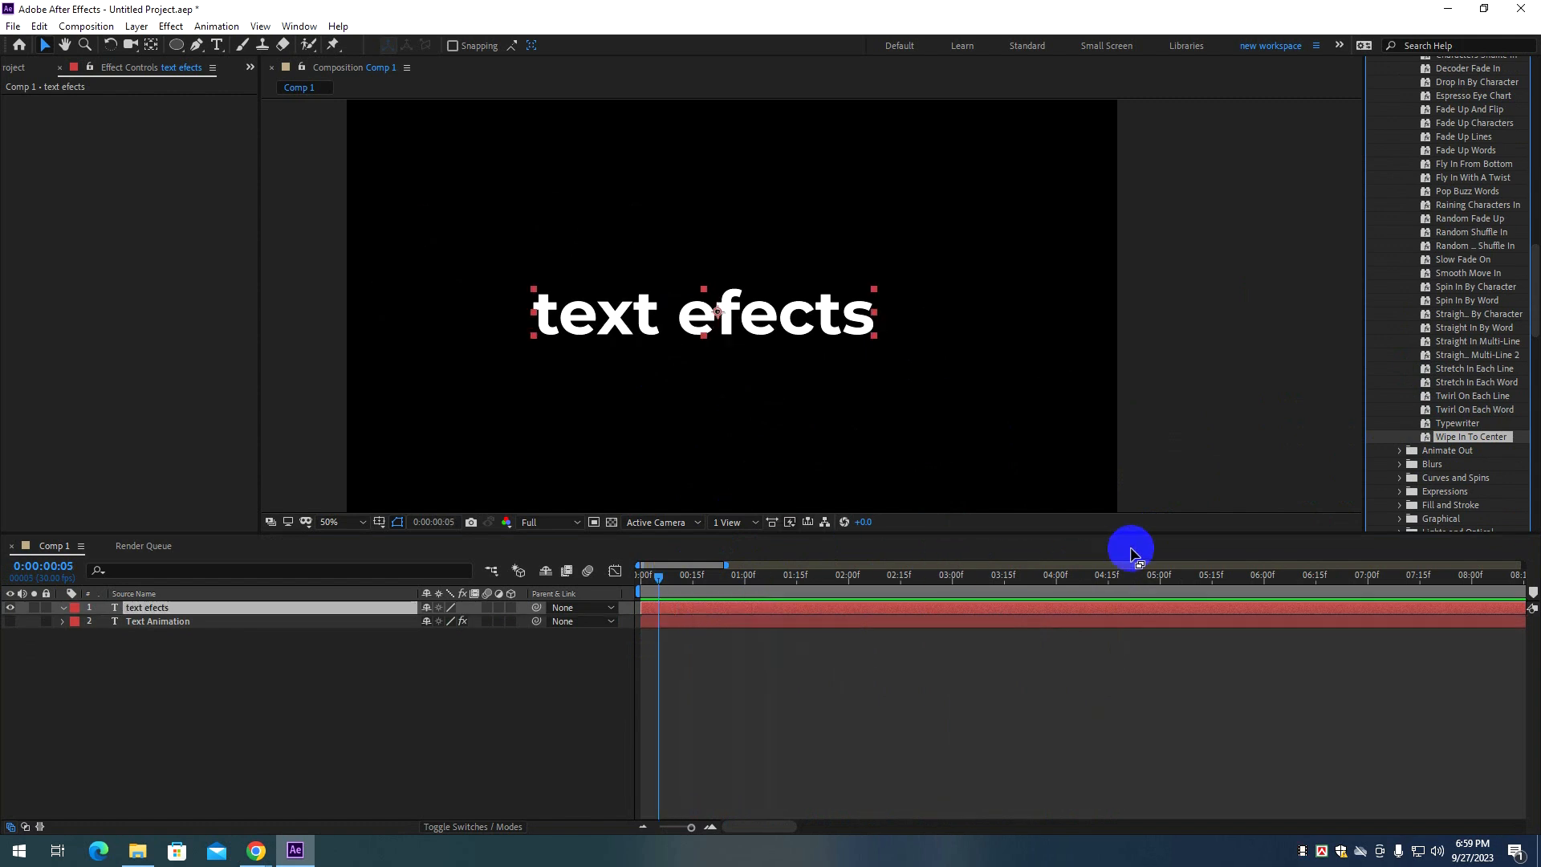
Apply the Random Fly Off preset from the Animate Out folder to "text efects" at 0:00:00:05 and preview it.
{"action": "scroll", "coordinate": [1406, 404], "scroll_direction": "down", "scroll_amount": 3}
{"action": "left_click", "coordinate": [1400, 356]}
{"action": "scroll", "coordinate": [1423, 434], "scroll_direction": "down", "scroll_amount": 3}
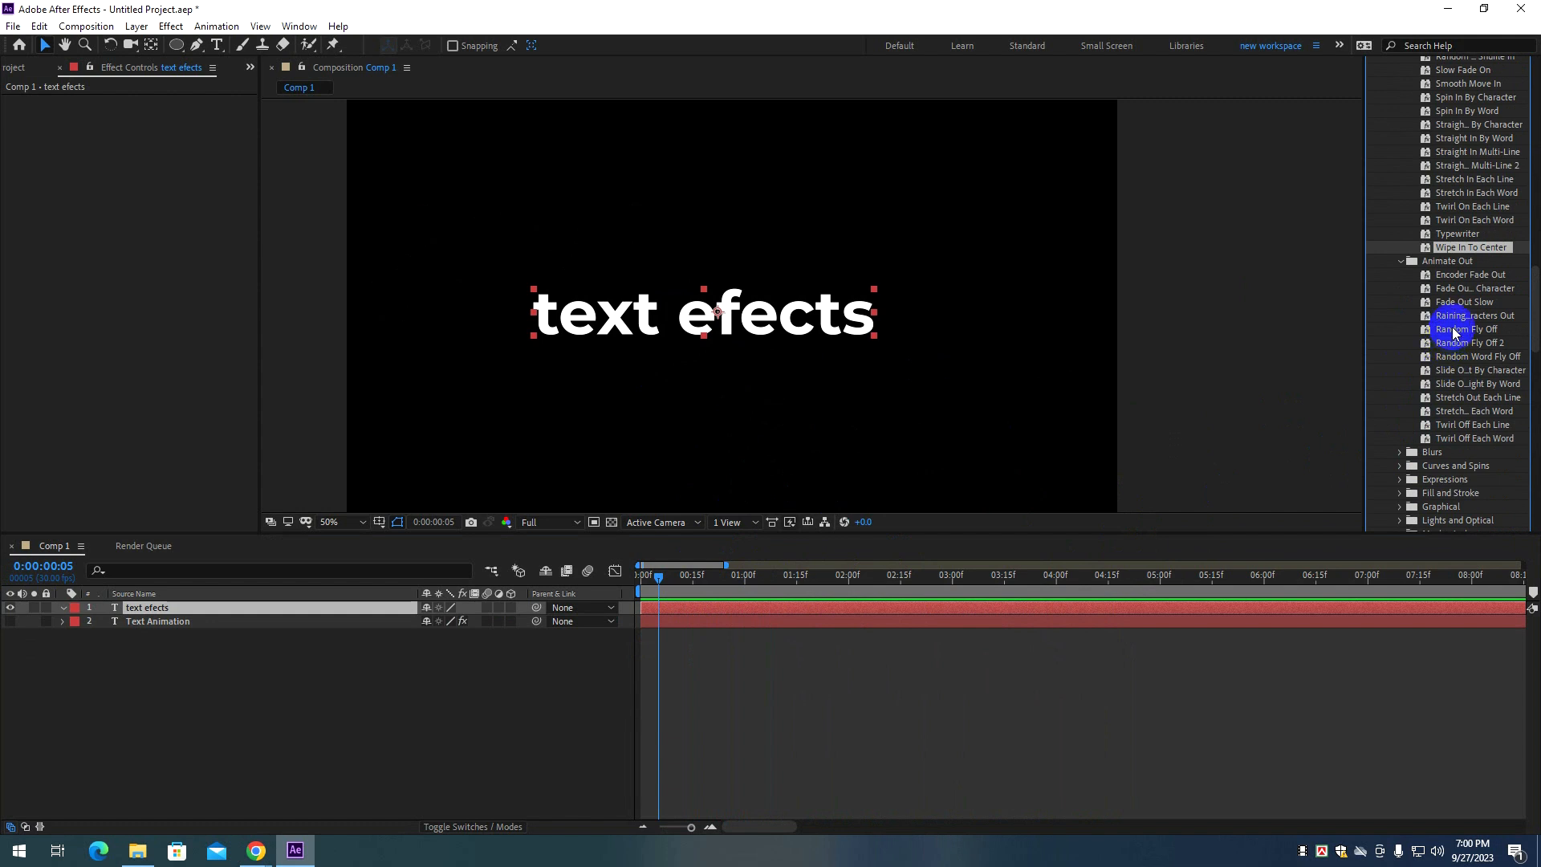
{"action": "left_click_drag", "start_coordinate": [1457, 330], "coordinate": [774, 305]}
{"action": "key", "text": "space"}
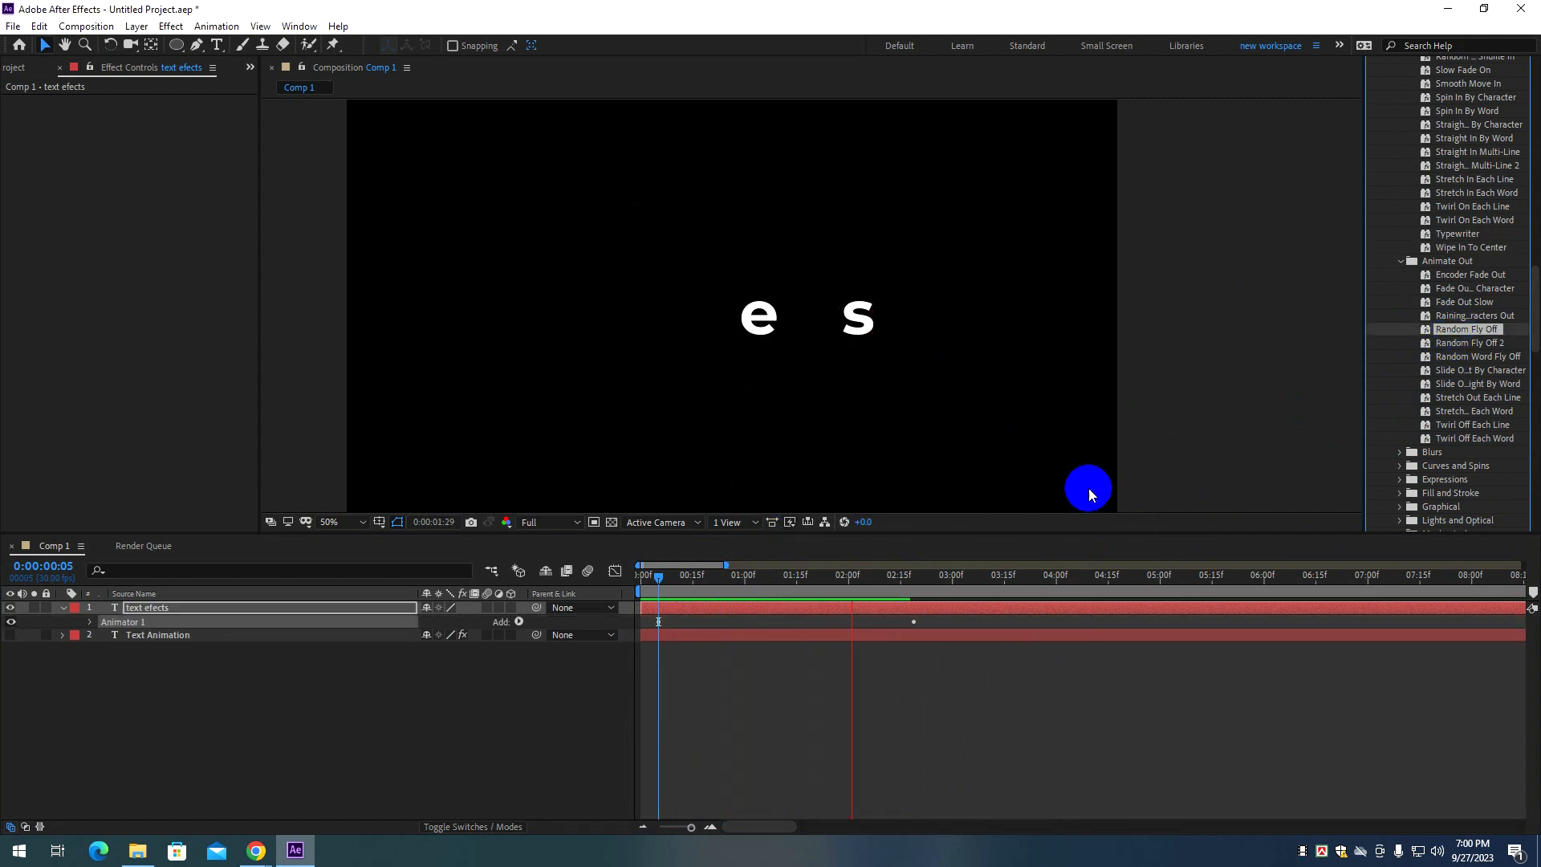
Undo the Random Fly Off preset and try Blur By Word from the Blurs folder on "text efects" at 0:00:00:05.
{"action": "key", "text": "space"}
{"action": "key", "text": "ctrl+z"}
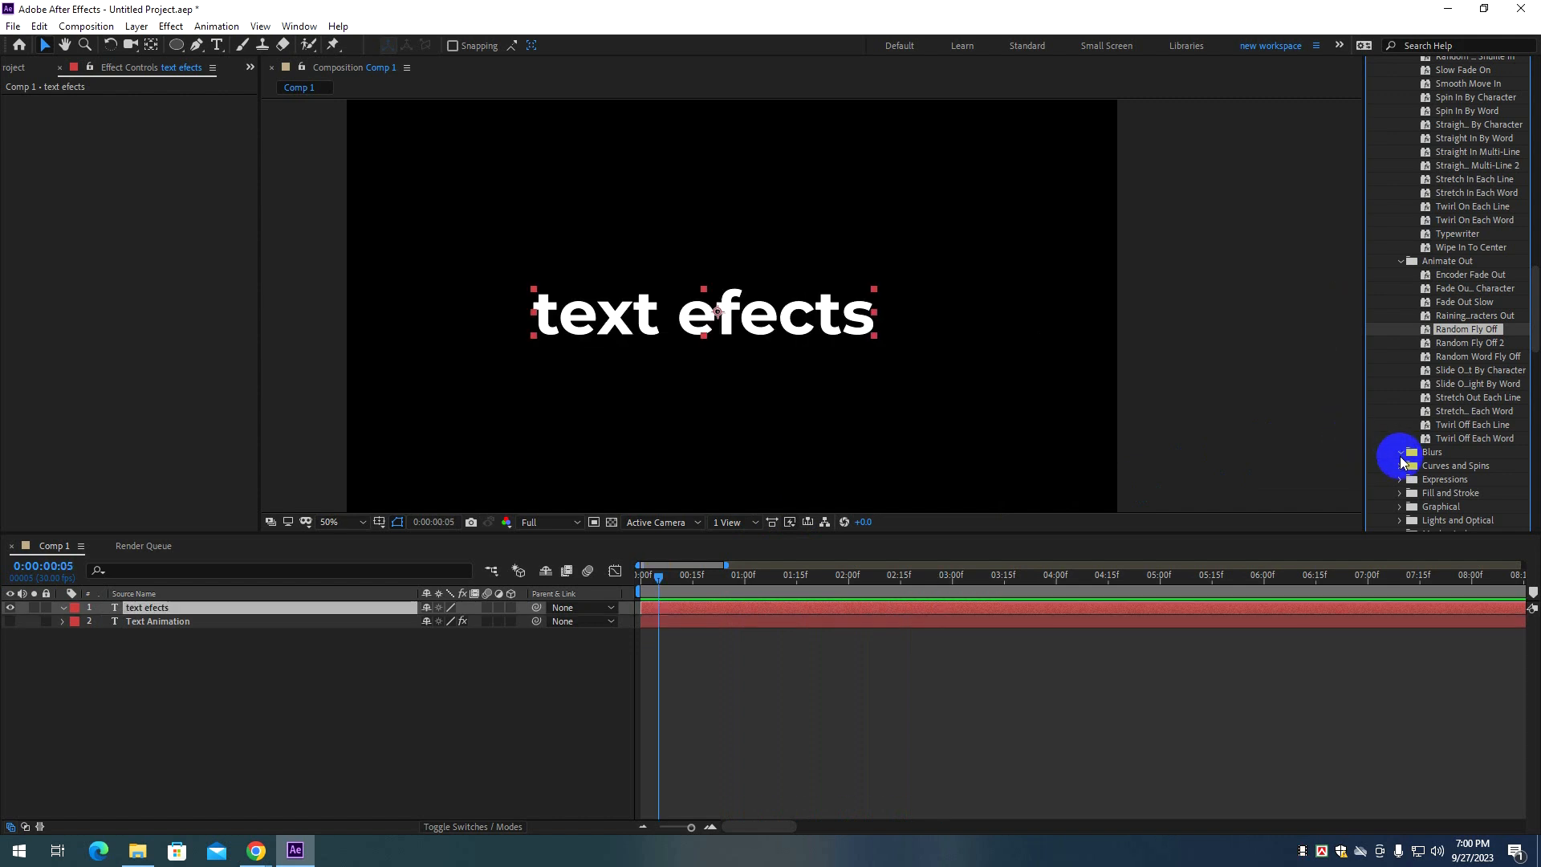
{"action": "left_click", "coordinate": [1401, 452]}
{"action": "left_click_drag", "start_coordinate": [1455, 468], "coordinate": [712, 294]}
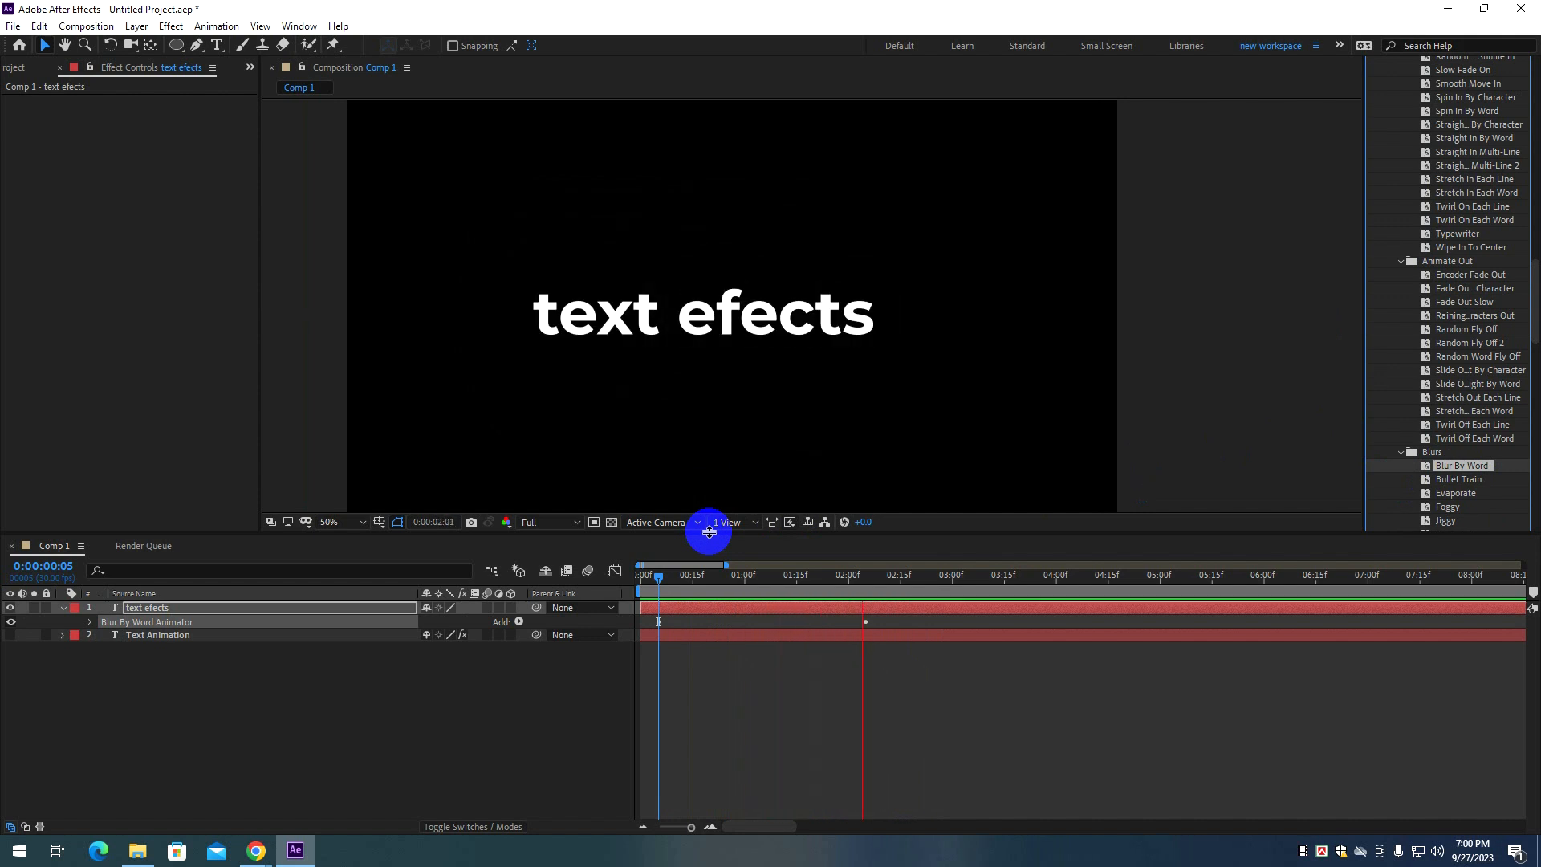
{"action": "key", "text": "space"}
{"action": "key", "text": "ctrl+z"}
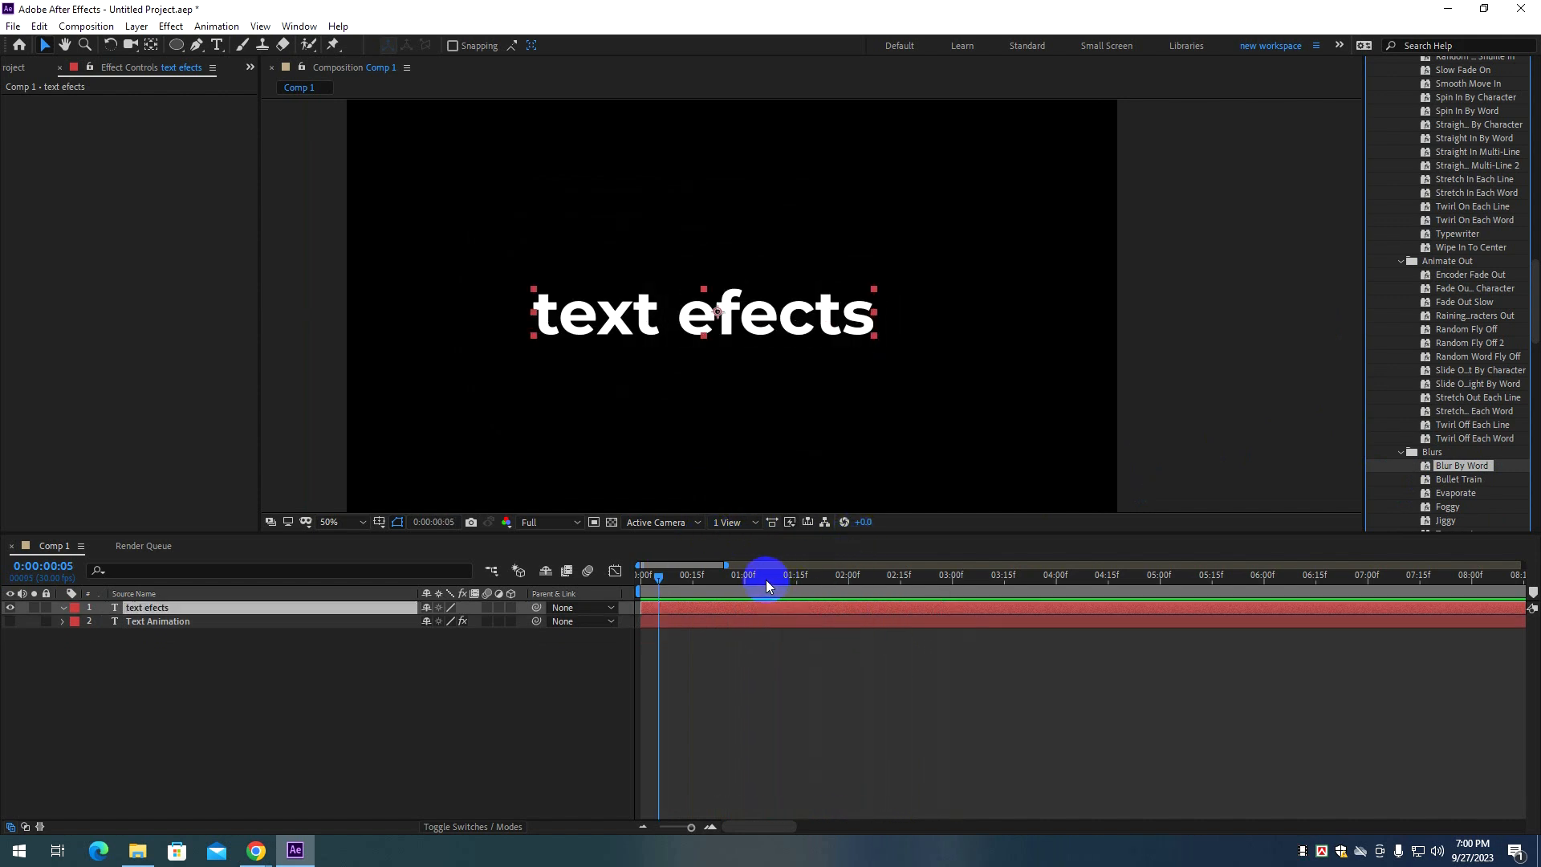
Try the Bullet Train preset on "text efects" at 0:00:00:05, preview it again from 0:00:00:00, and undo it.
{"action": "scroll", "coordinate": [1404, 436], "scroll_direction": "down", "scroll_amount": 1}
{"action": "left_click_drag", "start_coordinate": [1429, 432], "coordinate": [673, 321]}
{"action": "key", "text": "space"}
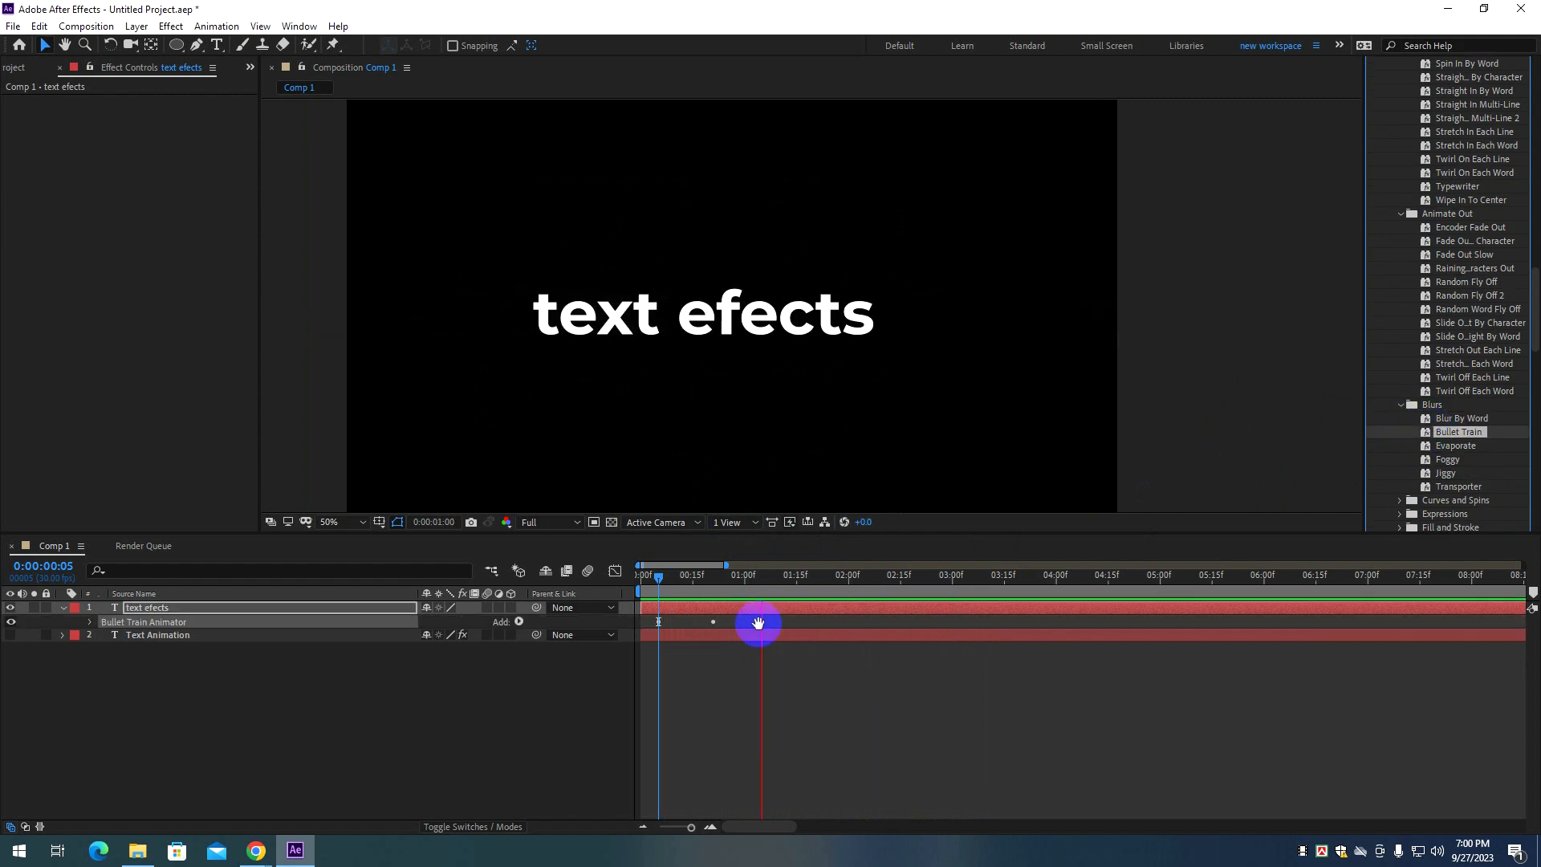
{"action": "left_click_drag", "start_coordinate": [722, 592], "coordinate": [643, 587]}
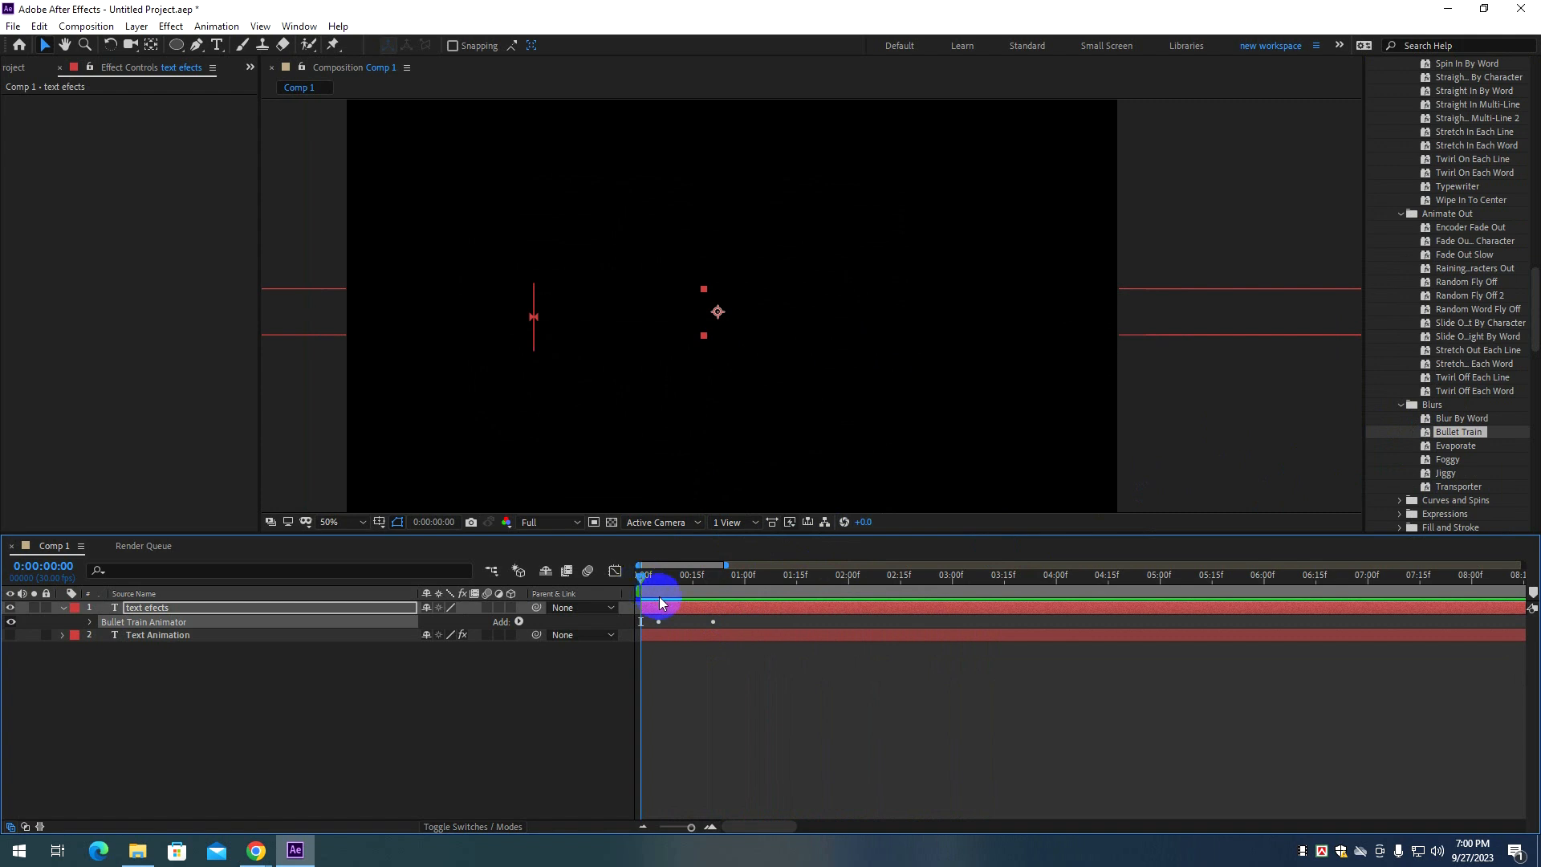
{"action": "key", "text": "space"}
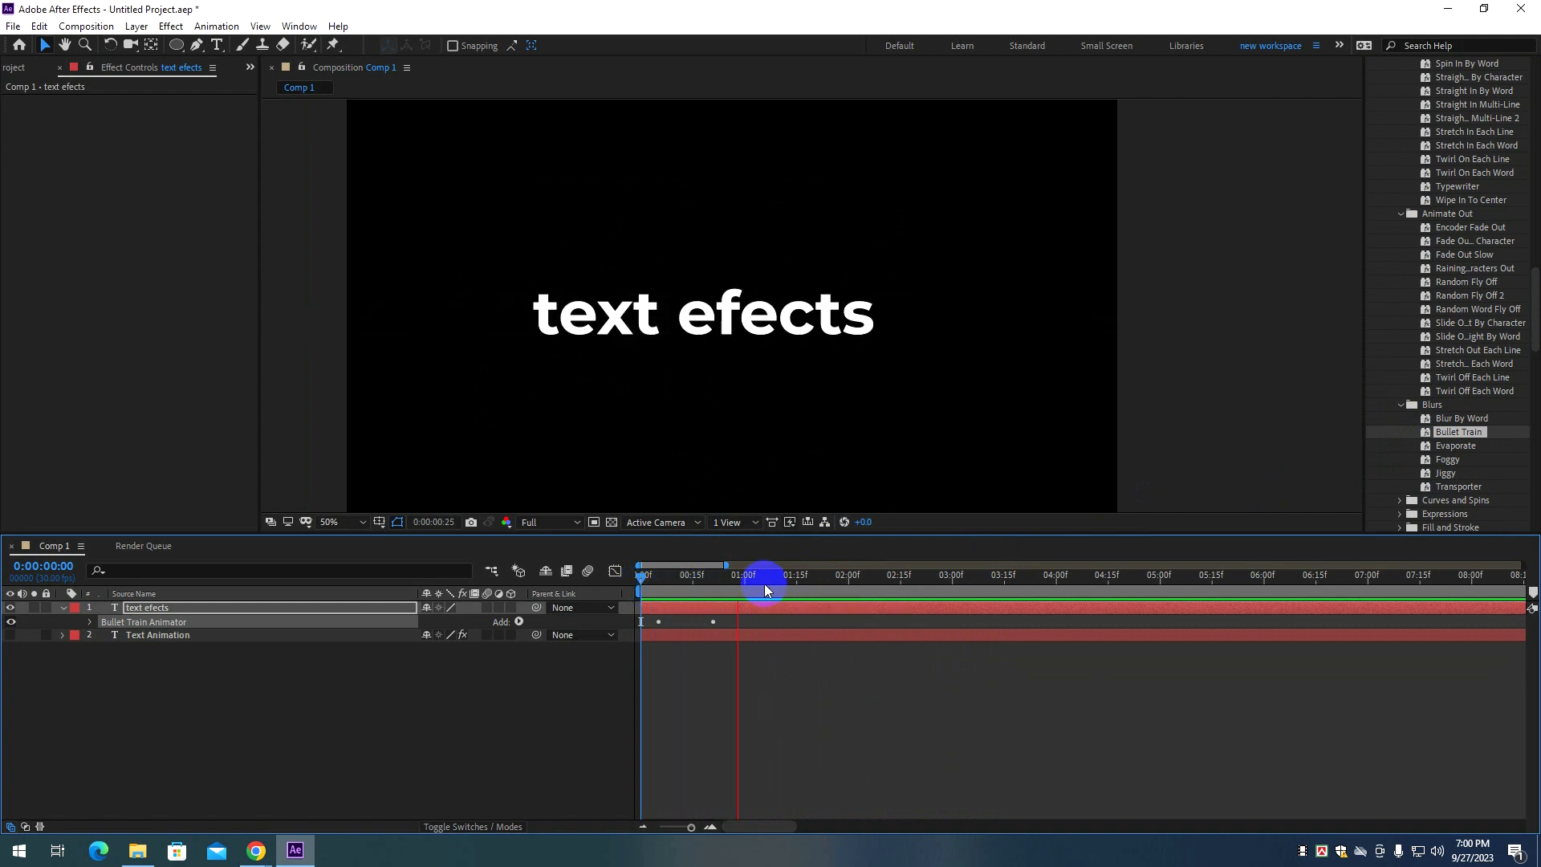
{"action": "key", "text": "ctrl+z"}
Try the Foggy preset on the "text efects" layer at 0:00:00:05 and preview the animation twice.
{"action": "left_click_drag", "start_coordinate": [1448, 459], "coordinate": [737, 363]}
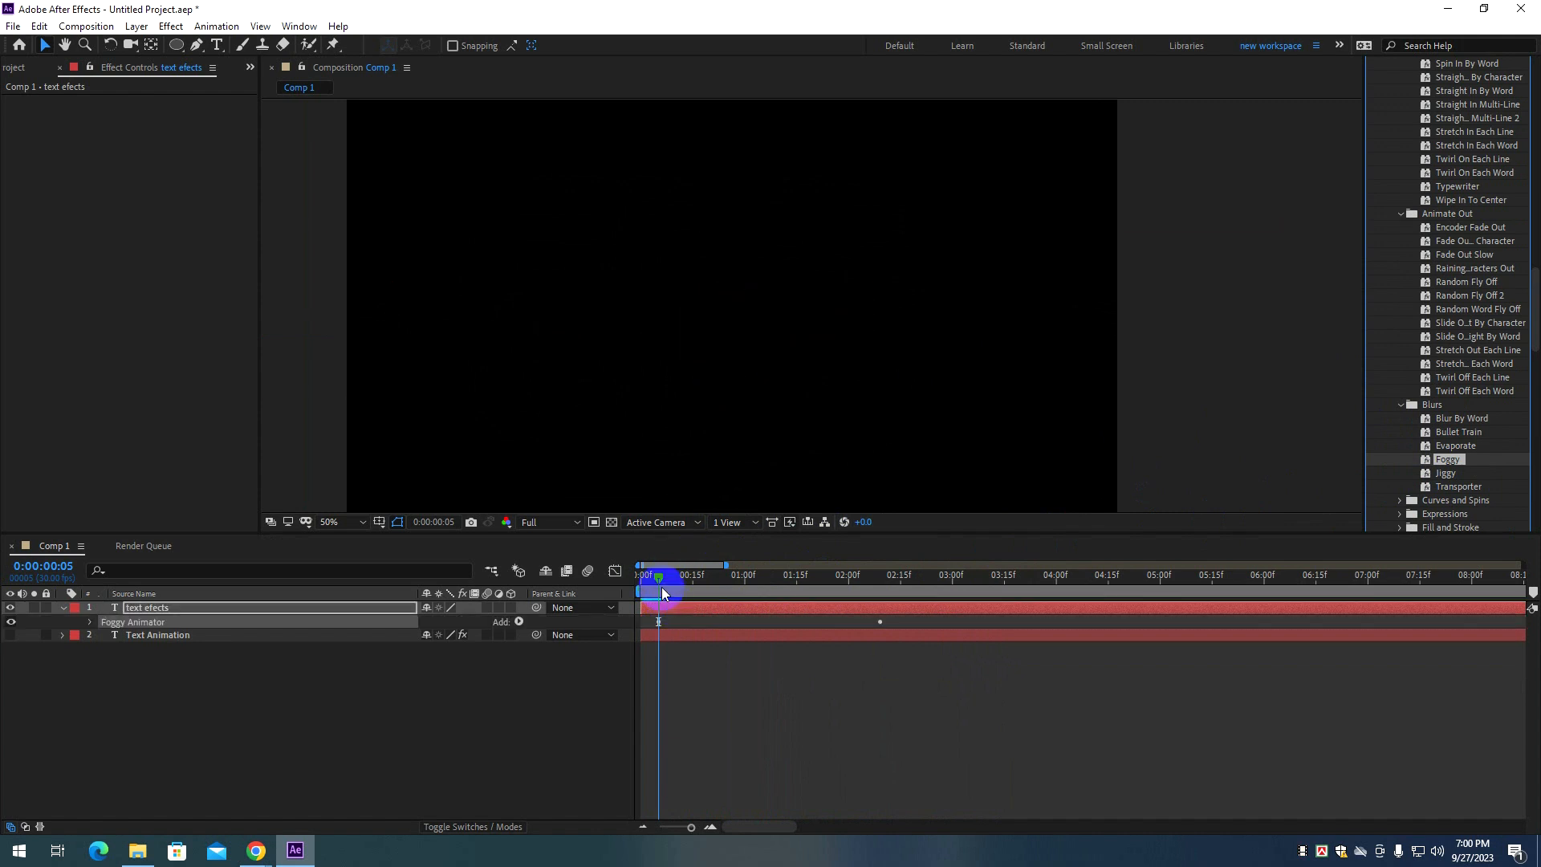
{"action": "key", "text": "space"}
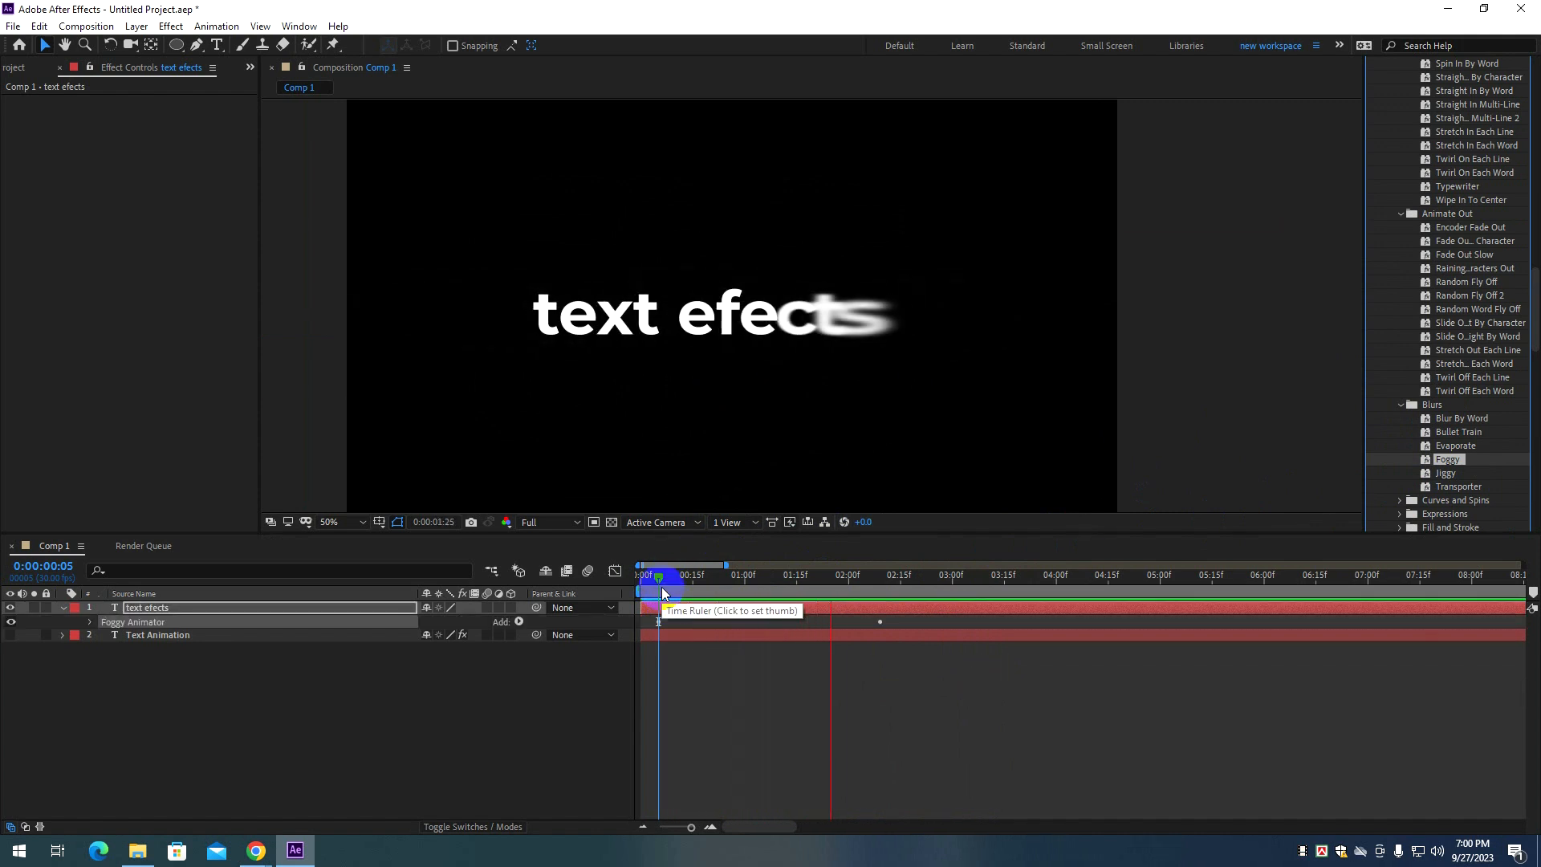
{"action": "key", "text": "space"}
{"action": "left_click_drag", "start_coordinate": [874, 575], "coordinate": [655, 568]}
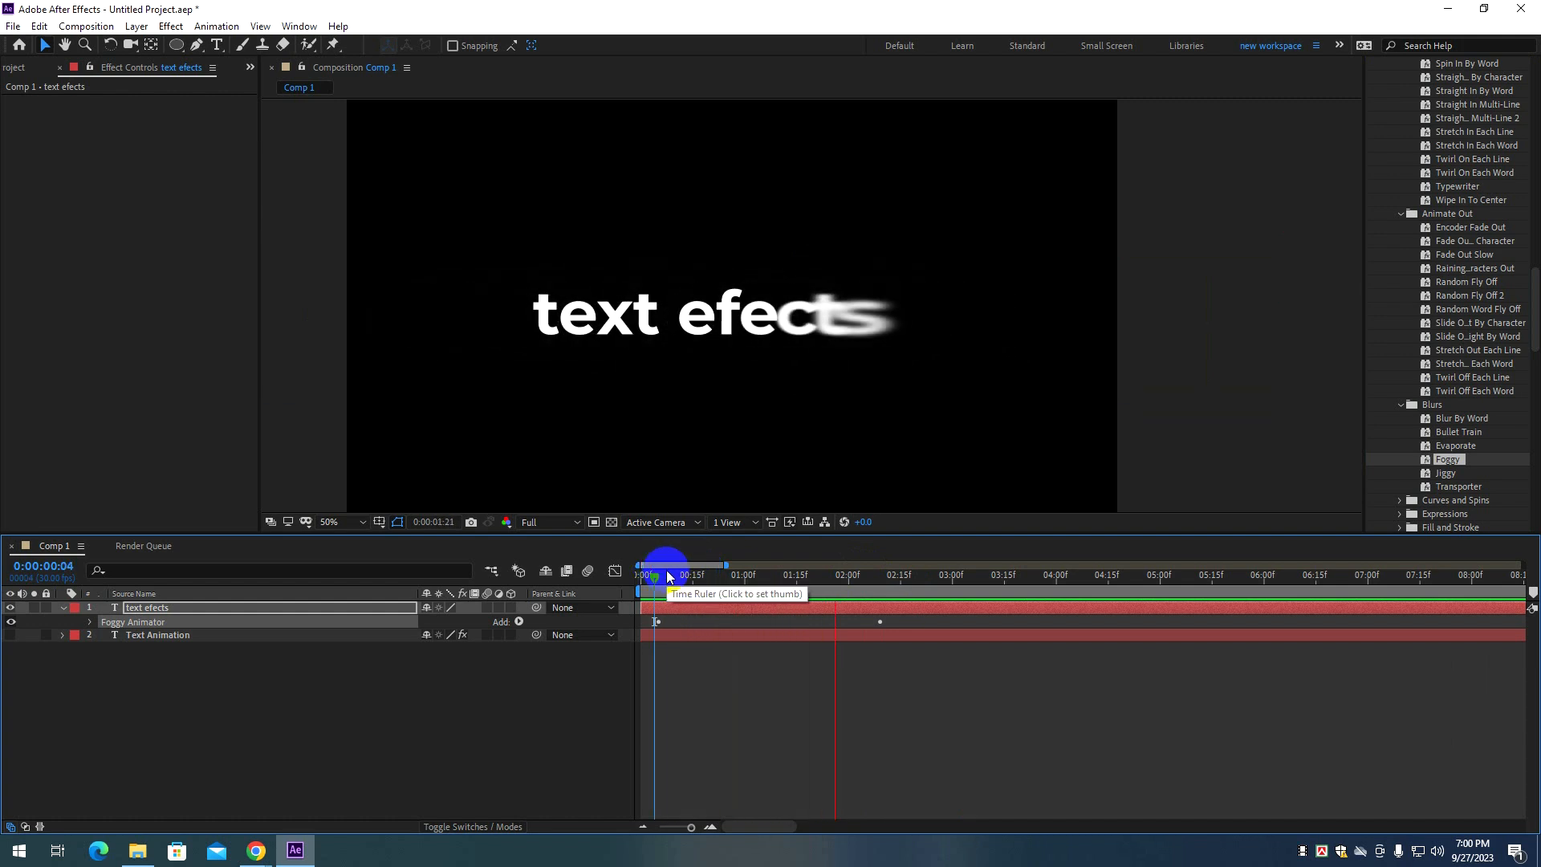
{"action": "key", "text": "space"}
Try the Jiggy and Transporter presets from the Blurs folder on the "text efects" layer at 0:00:00:05.
{"action": "left_click_drag", "start_coordinate": [1446, 473], "coordinate": [851, 353]}
{"action": "key", "text": "space"}
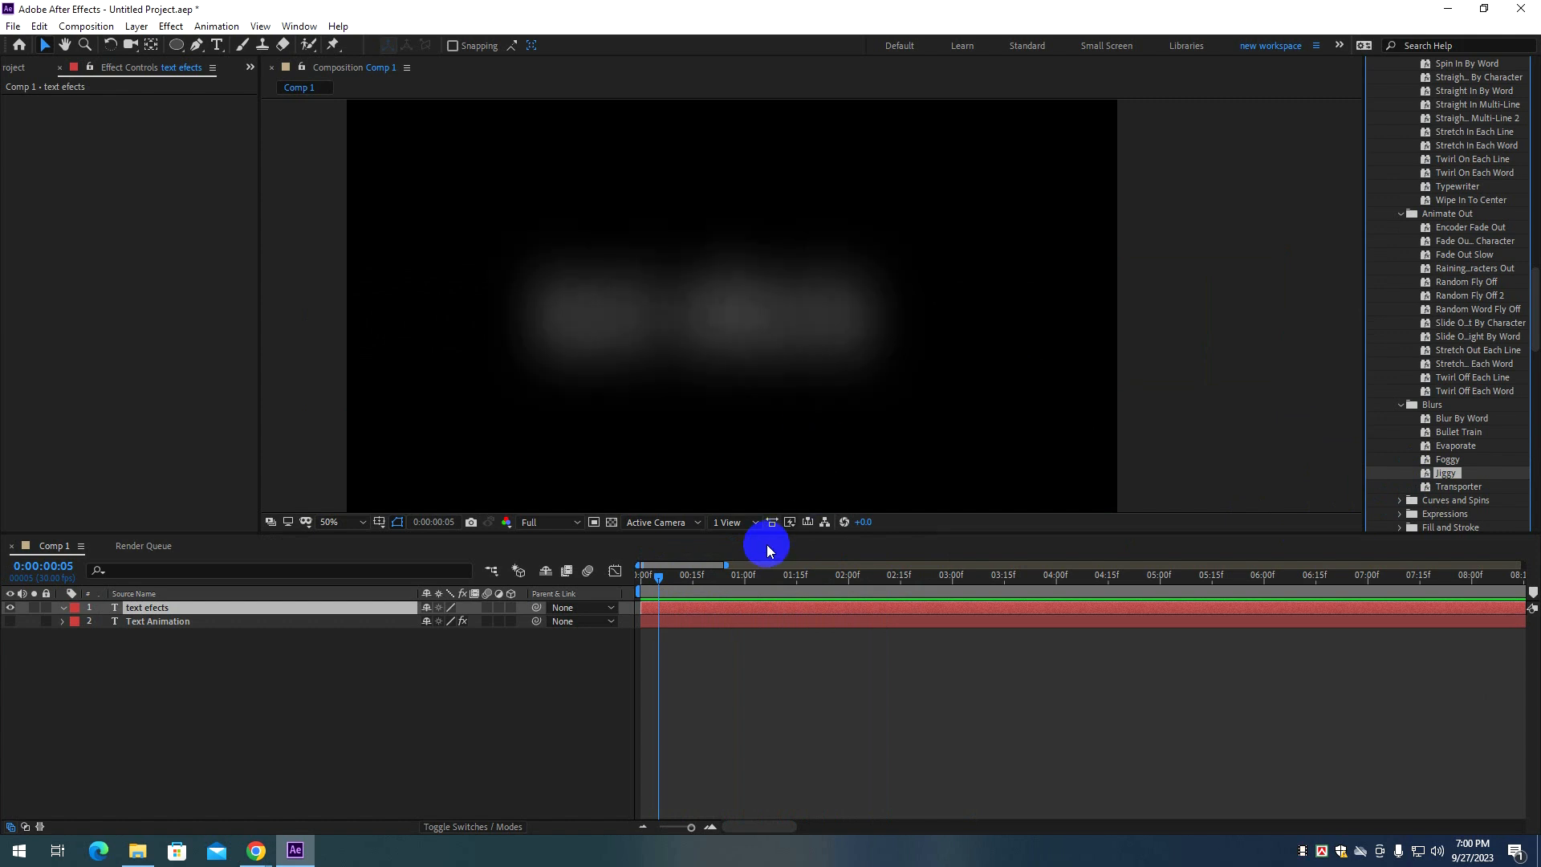
{"action": "key", "text": "space"}
{"action": "left_click_drag", "start_coordinate": [1437, 485], "coordinate": [642, 329]}
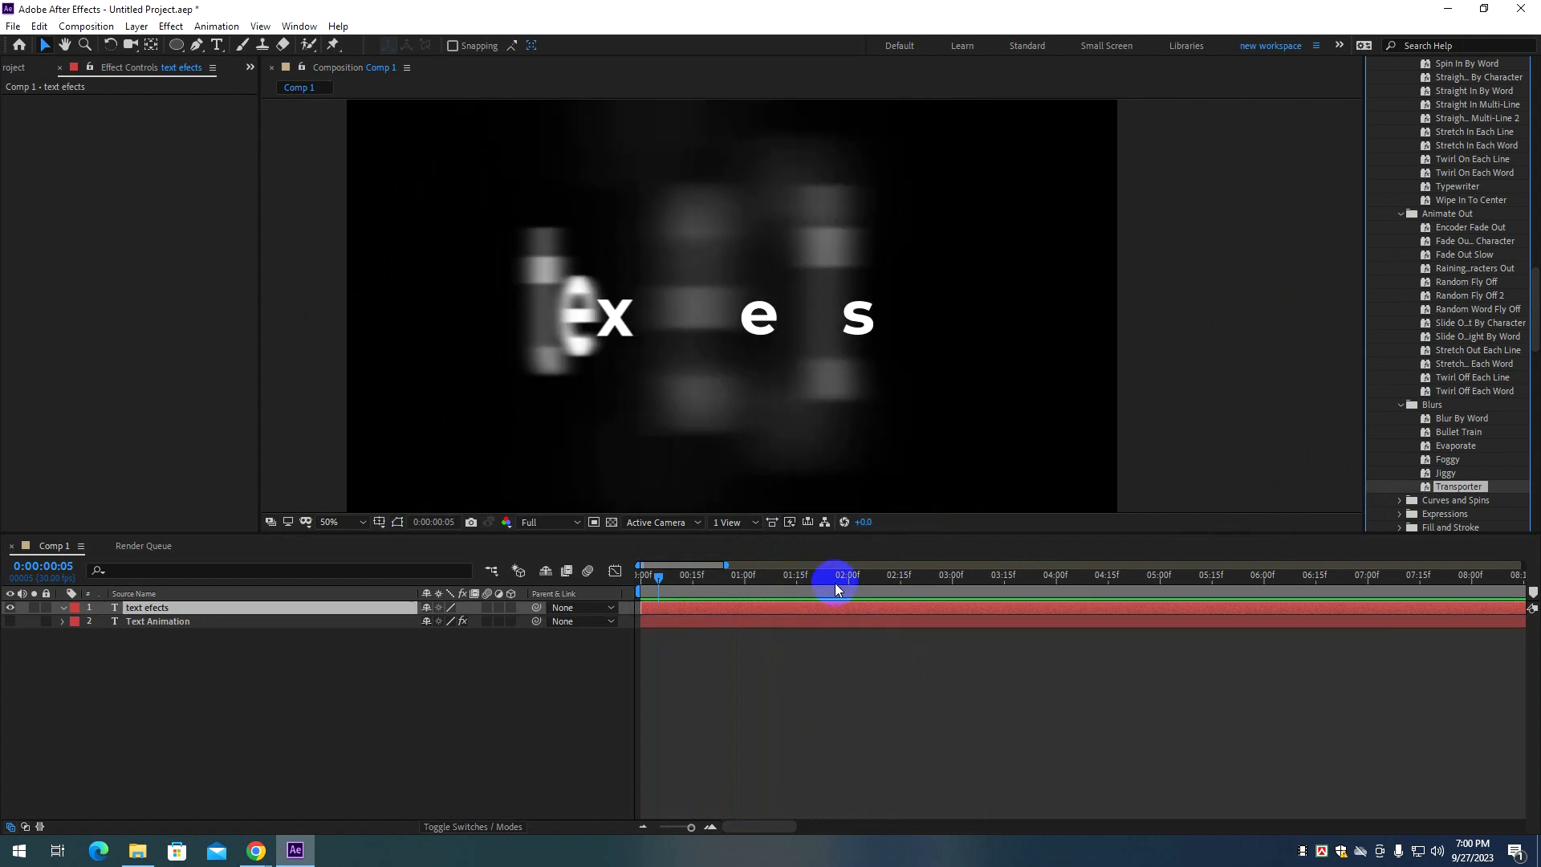
{"action": "left_click_drag", "start_coordinate": [675, 577], "coordinate": [658, 576]}
Try the Counter Rotate preset from the Curves and Spins folder on "text efects" at 0:00:00:05, then undo it.
{"action": "scroll", "coordinate": [1431, 396], "scroll_direction": "down", "scroll_amount": 4}
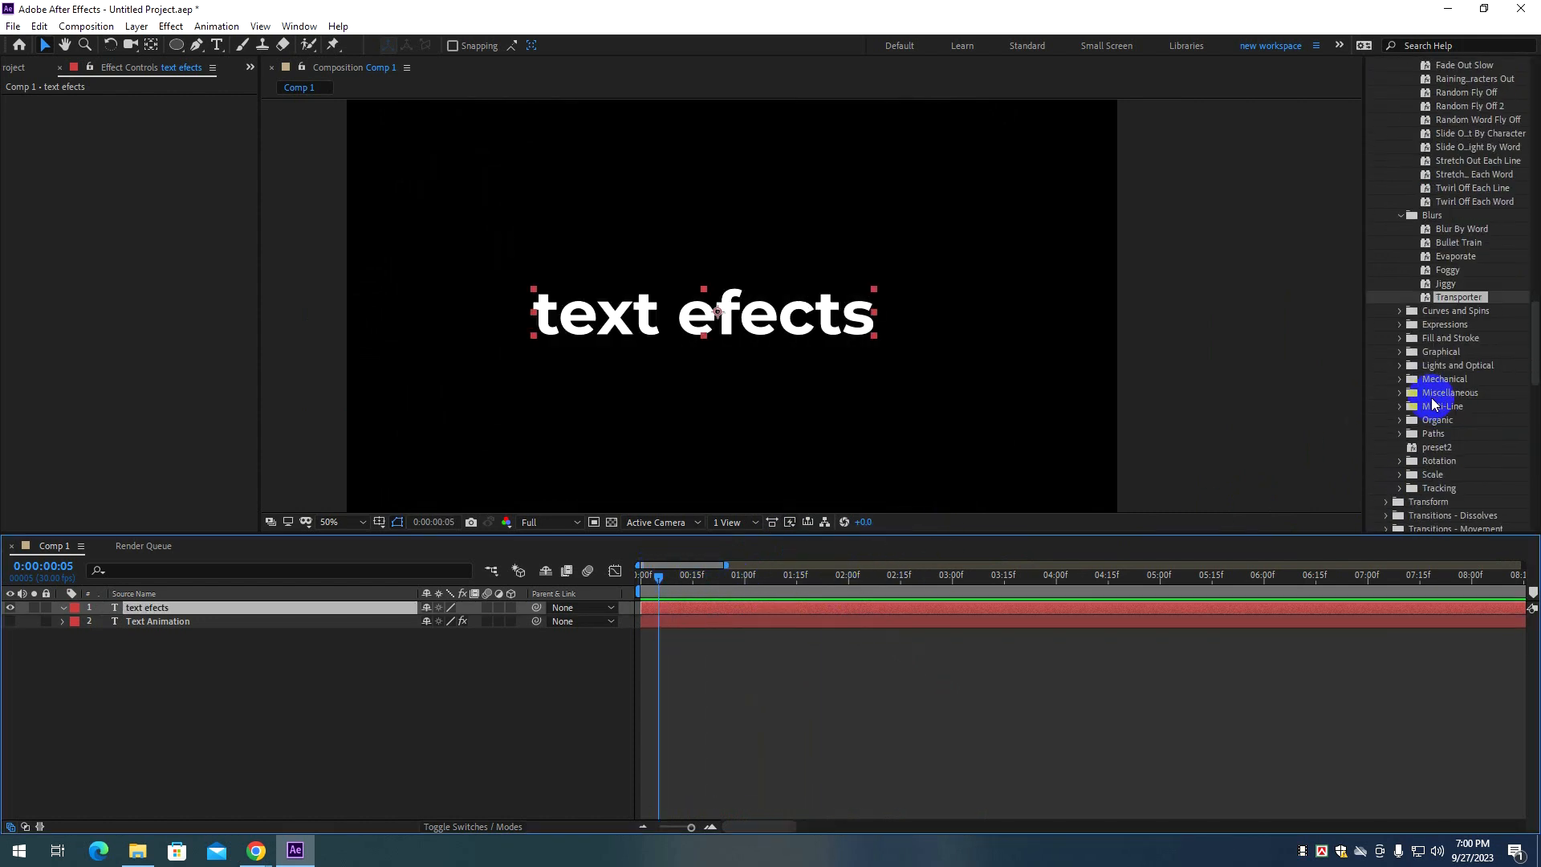
{"action": "left_click", "coordinate": [1402, 313]}
{"action": "left_click_drag", "start_coordinate": [1445, 351], "coordinate": [750, 323]}
{"action": "key", "text": "space"}
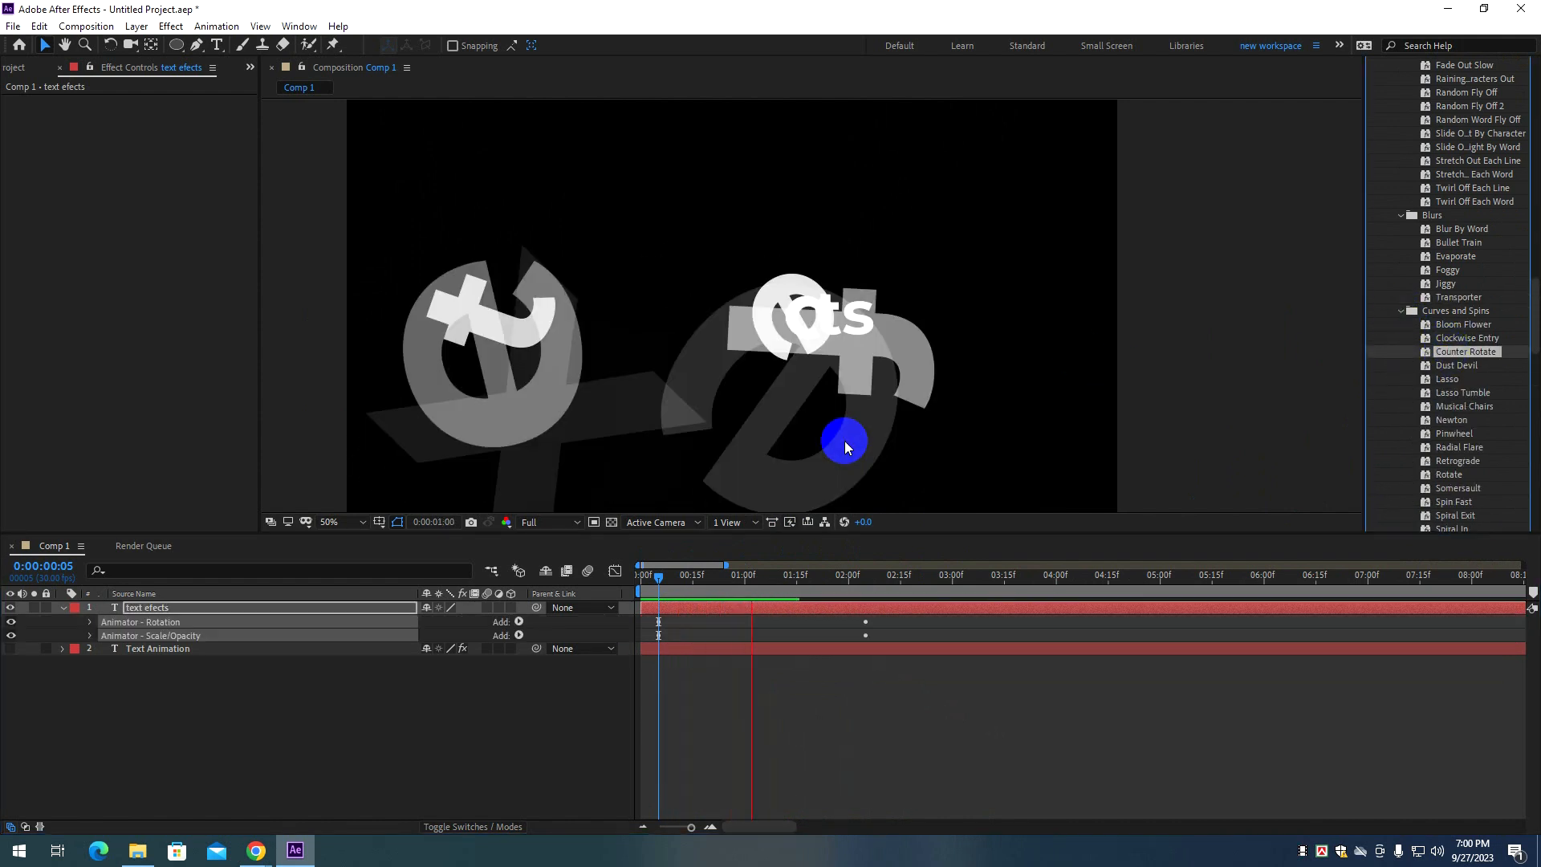
{"action": "key", "text": "ctrl+z"}
Try the Musical Chairs preset on "text efects" at 0:00:00:05, preview it, and undo it.
{"action": "left_click_drag", "start_coordinate": [1426, 406], "coordinate": [675, 440]}
{"action": "key", "text": "space"}
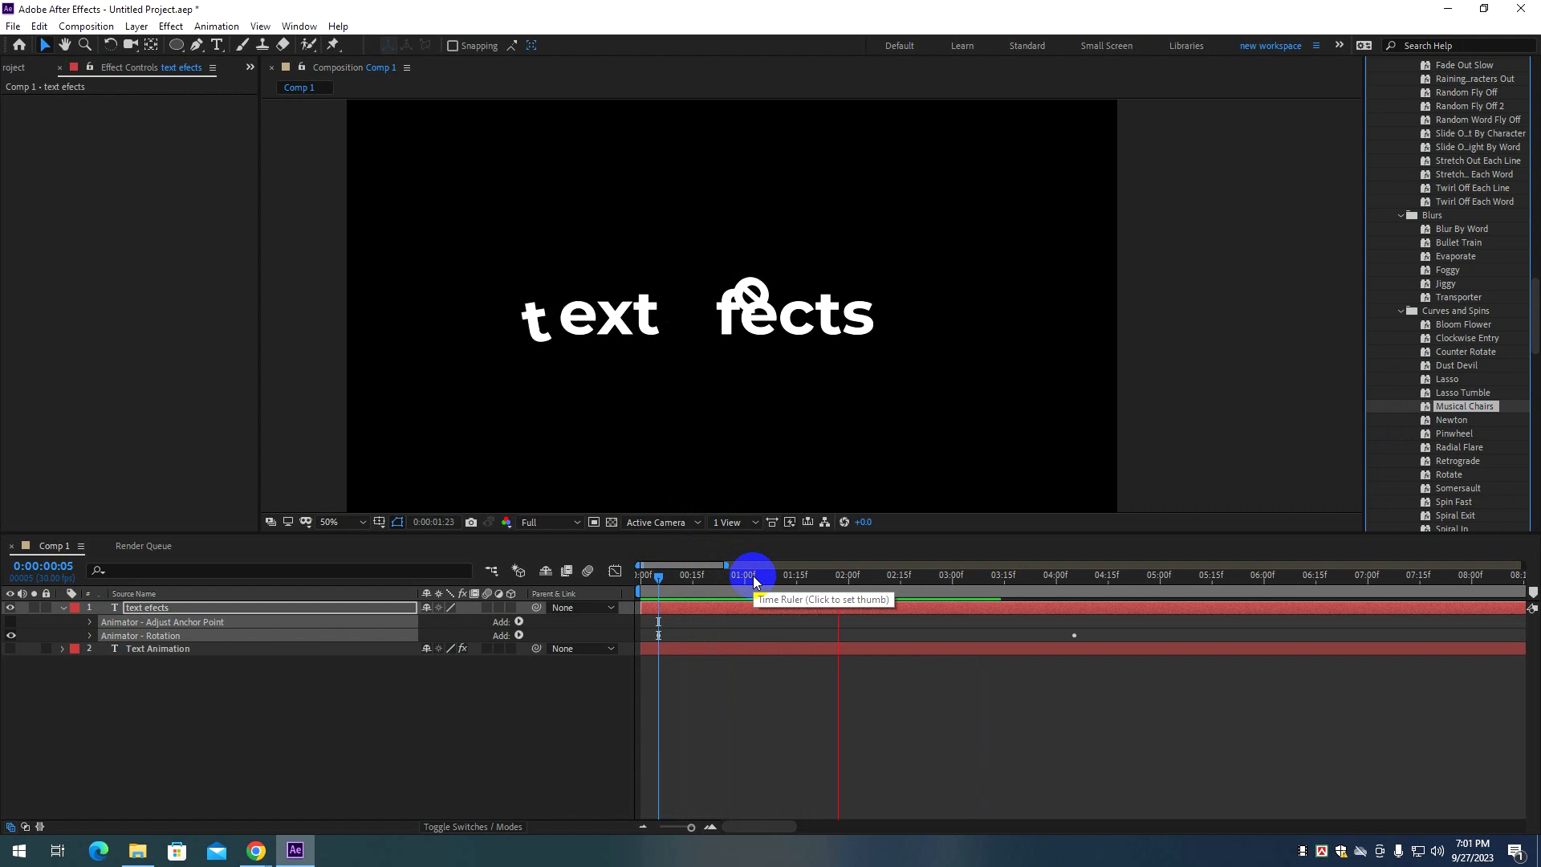
{"action": "key", "text": "ctrl+z"}
Try the Somersault preset on "text efects" at 0:00:00:05, preview it repeatedly from near the start, and undo it.
{"action": "left_click_drag", "start_coordinate": [1449, 496], "coordinate": [851, 403]}
{"action": "key", "text": "space"}
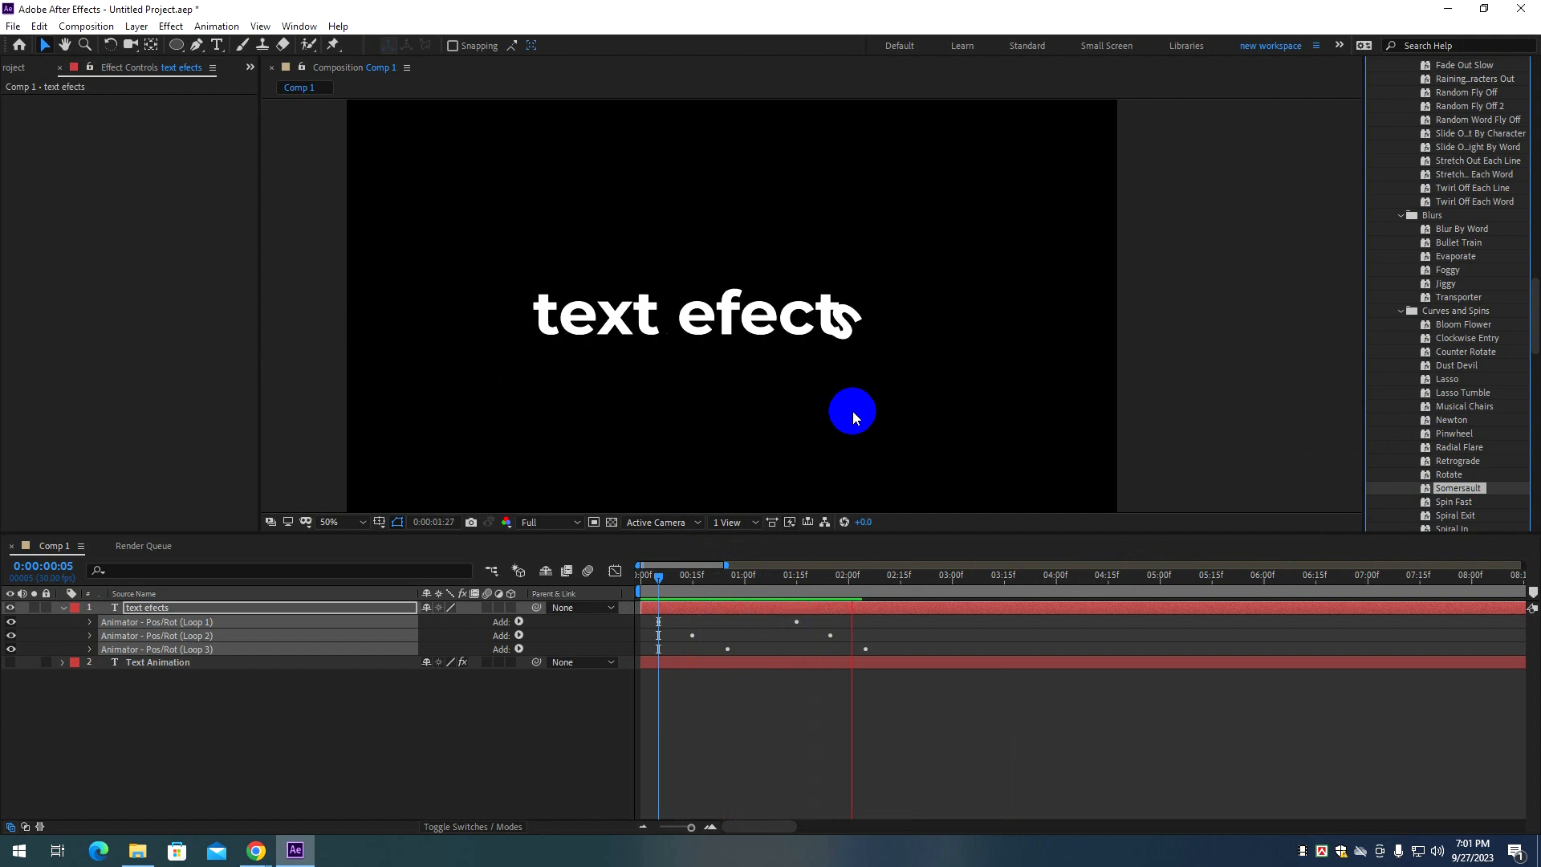
{"action": "key", "text": "space"}
{"action": "left_click_drag", "start_coordinate": [744, 586], "coordinate": [660, 588]}
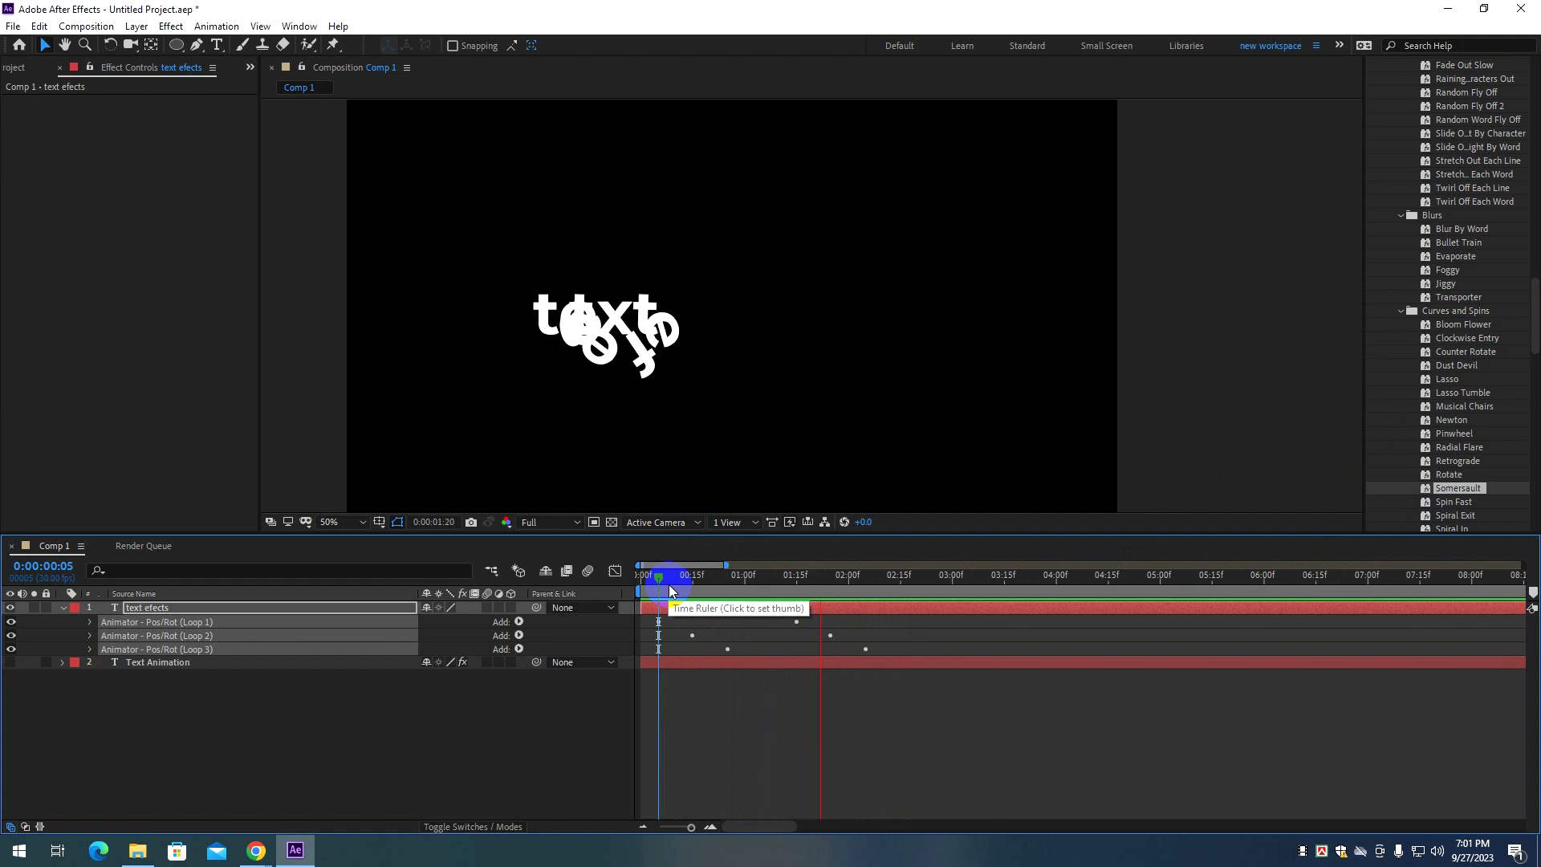
{"action": "key", "text": "space"}
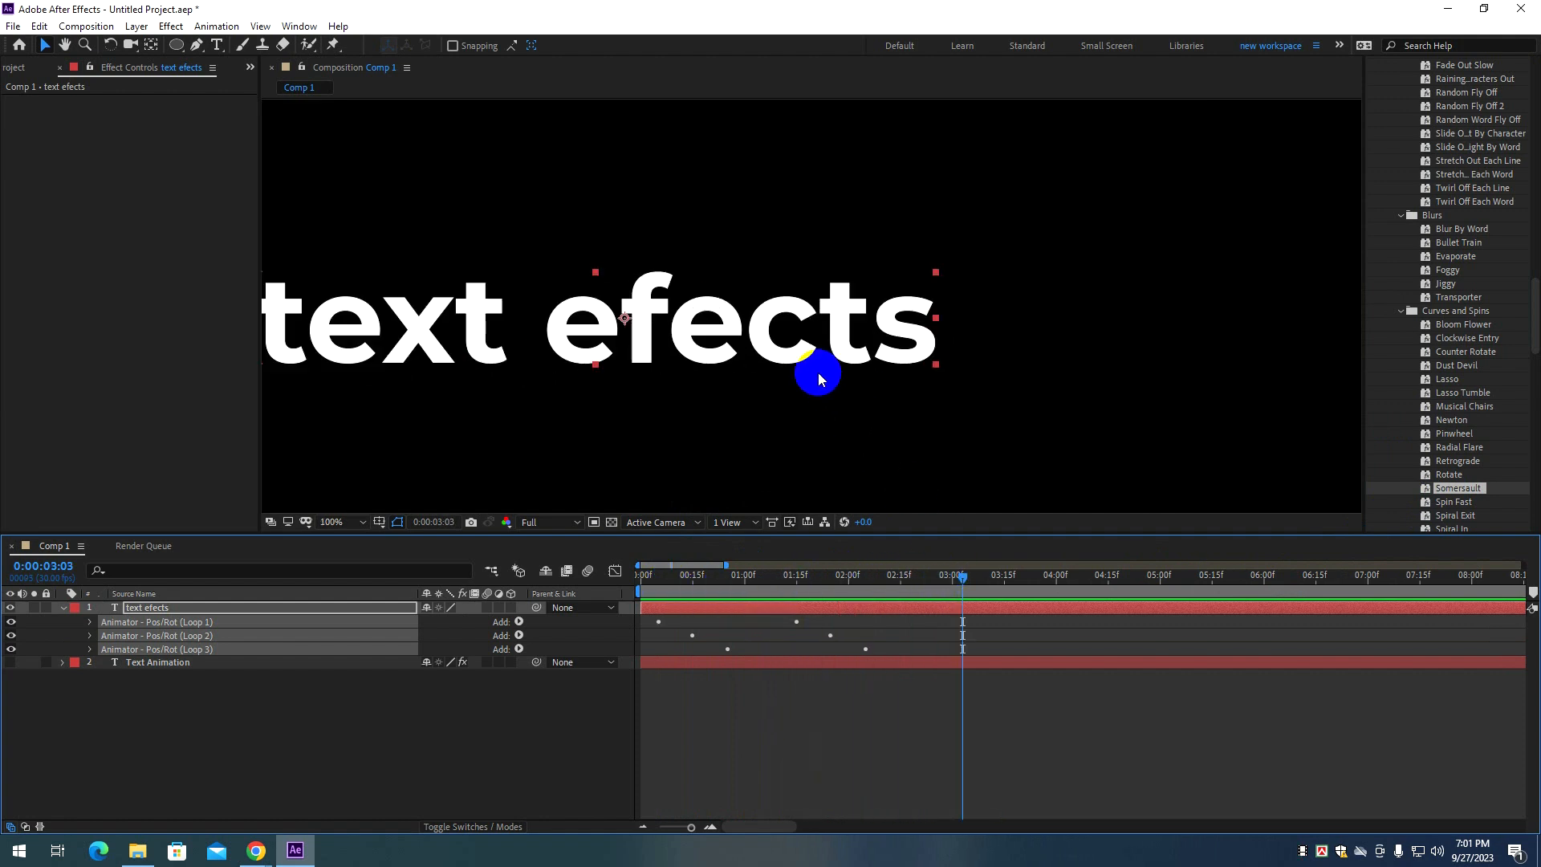
{"action": "scroll", "coordinate": [818, 372], "scroll_direction": "down", "scroll_amount": 4}
{"action": "left_click_drag", "start_coordinate": [684, 576], "coordinate": [655, 586]}
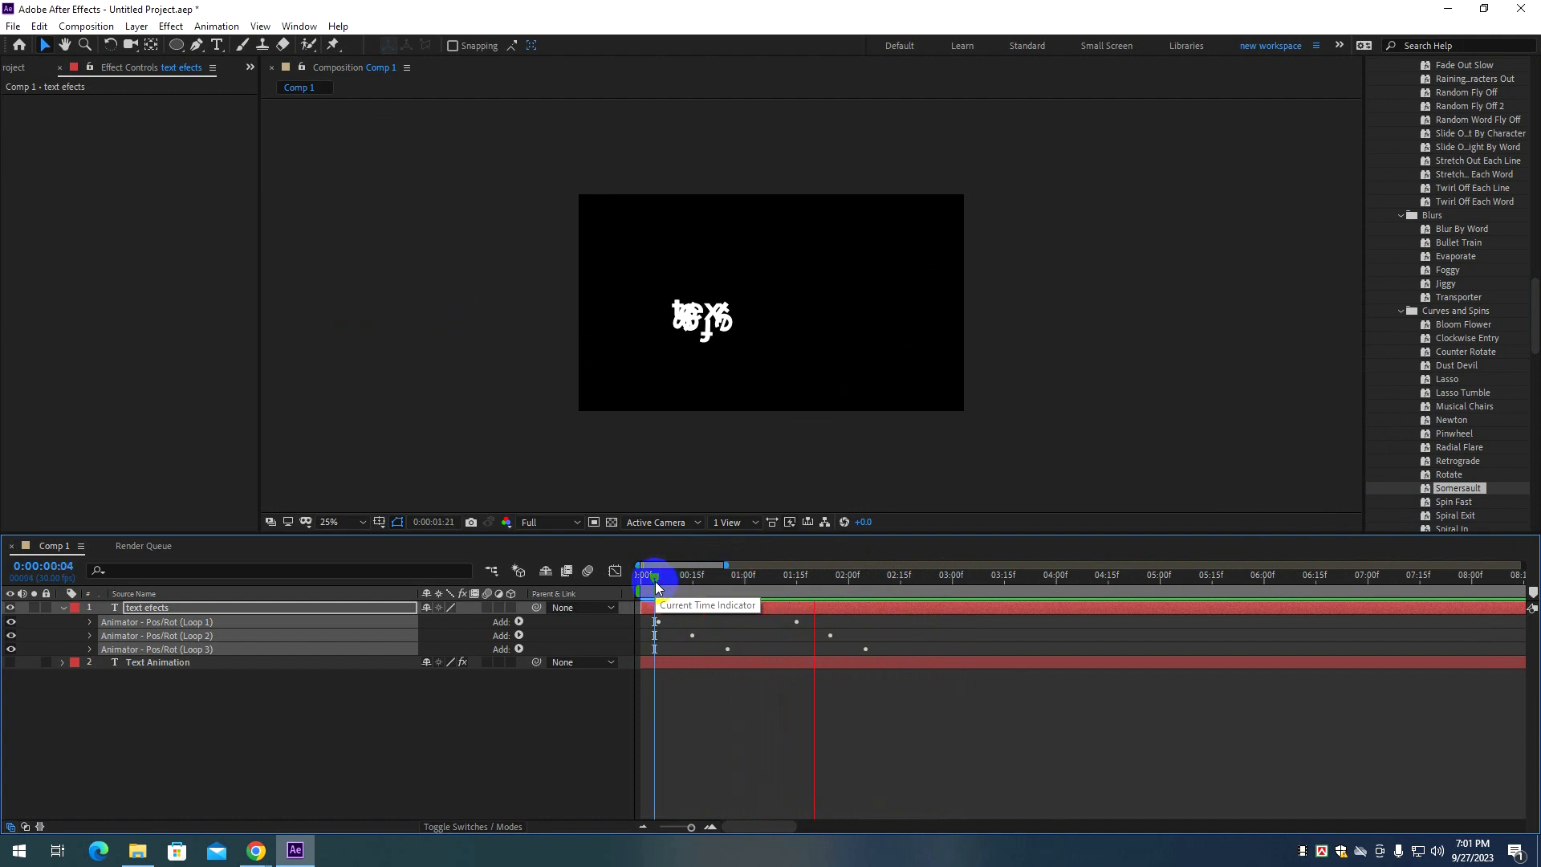
{"action": "key", "text": "space"}
{"action": "key", "text": "ctrl+z"}
Try the Tire Rim preset on "text efects" at 0:00:00:05, preview it, and undo it.
{"action": "scroll", "coordinate": [1457, 373], "scroll_direction": "down", "scroll_amount": 5}
{"action": "left_click_drag", "start_coordinate": [1452, 394], "coordinate": [749, 311]}
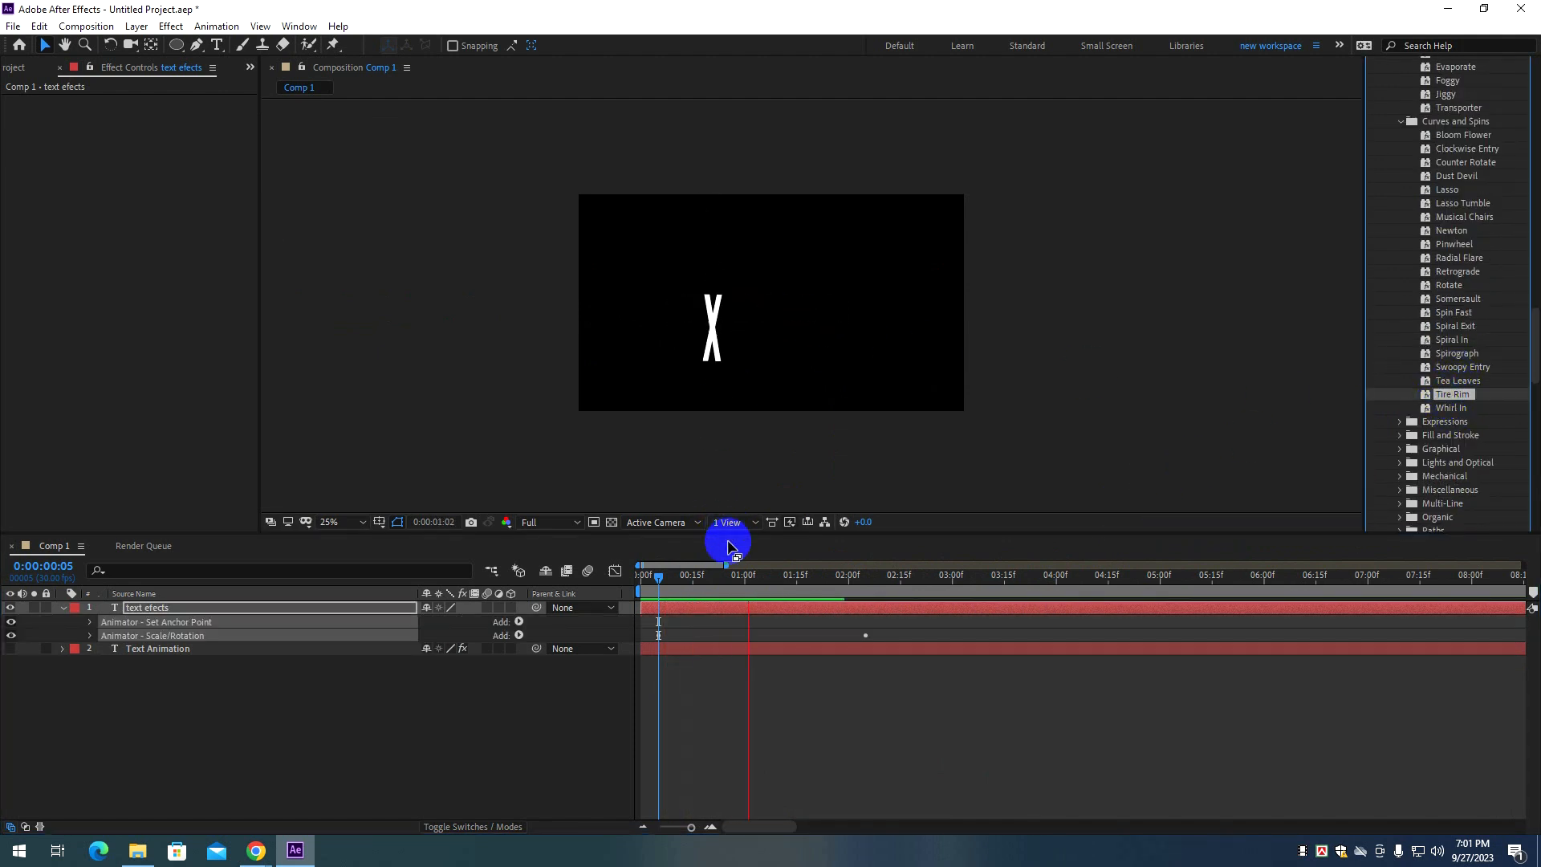
{"action": "key", "text": "space"}
{"action": "key", "text": "ctrl+z"}
Try the Double-Helix preset from the Organic folder on "text efects" at 0:00:00:05 and play it from 0:00:00:00.
{"action": "scroll", "coordinate": [1426, 406], "scroll_direction": "down", "scroll_amount": 3}
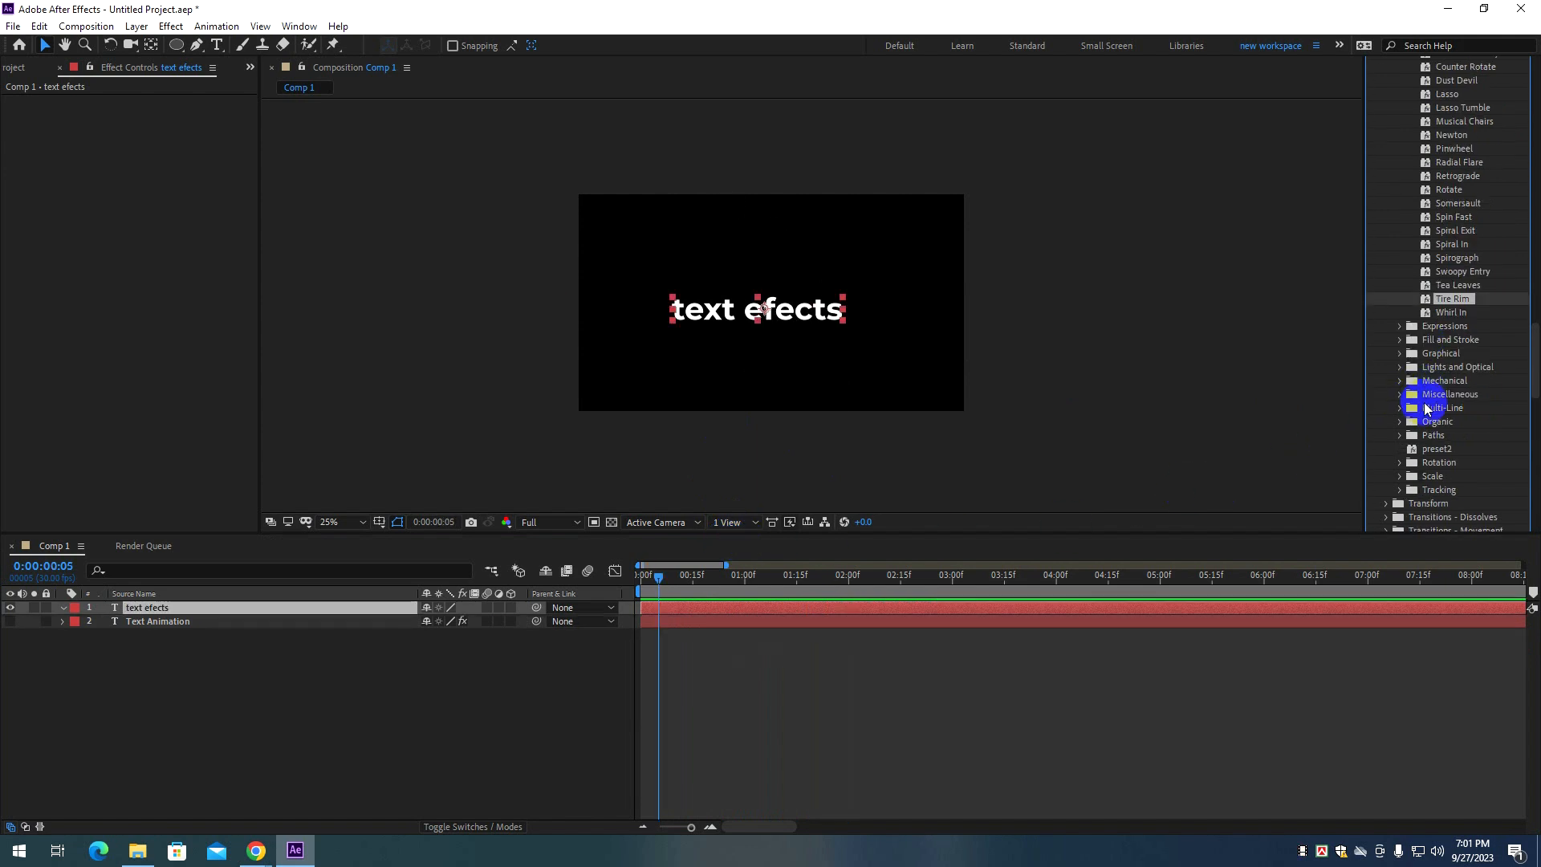
{"action": "left_click", "coordinate": [1403, 422]}
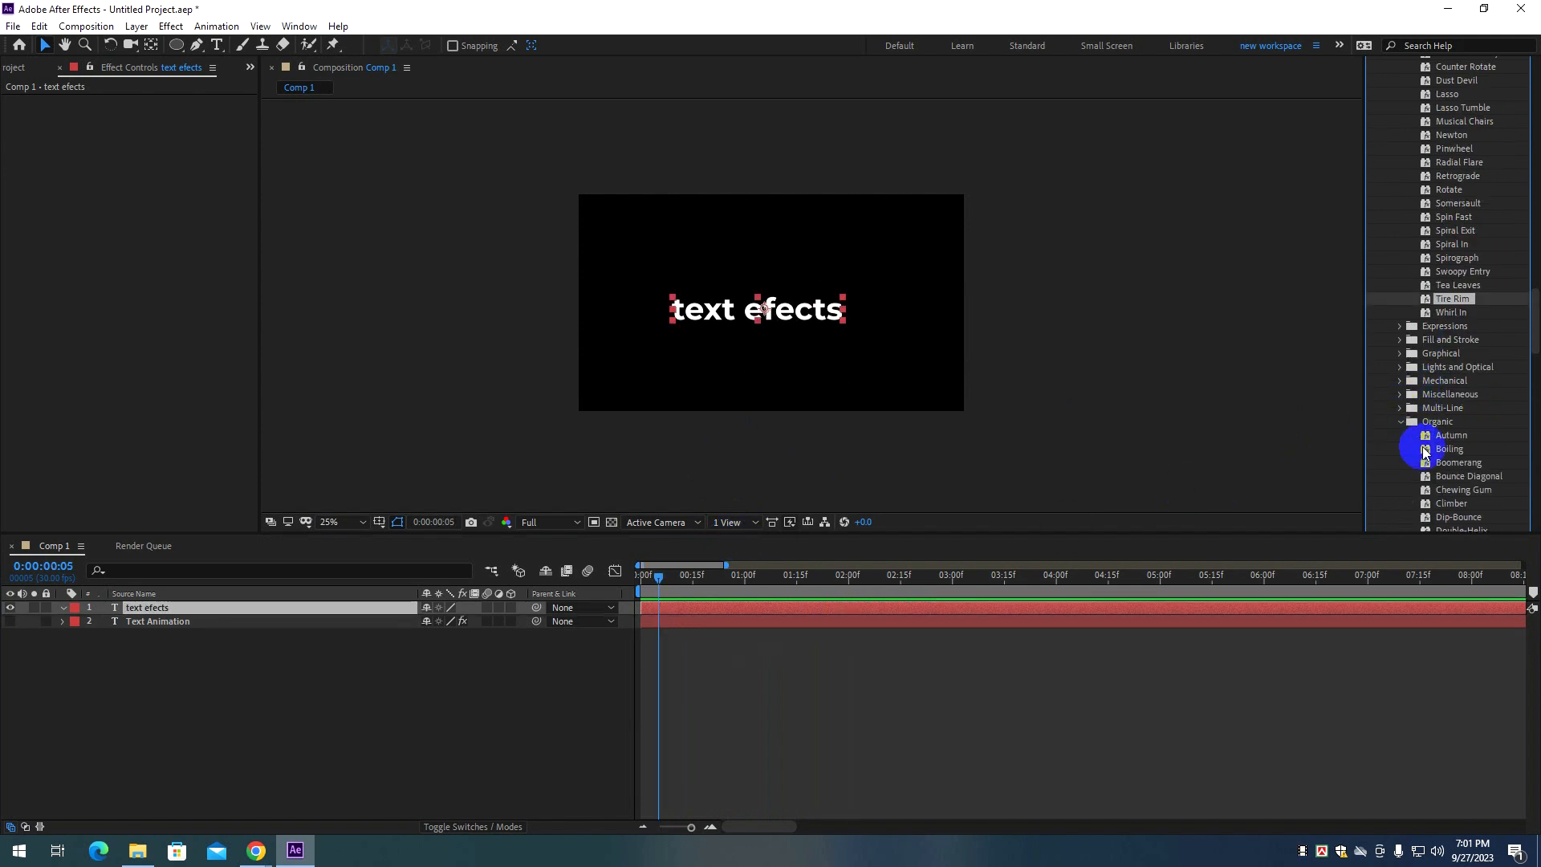
{"action": "scroll", "coordinate": [1417, 430], "scroll_direction": "down", "scroll_amount": 3}
{"action": "left_click_drag", "start_coordinate": [1430, 437], "coordinate": [736, 306]}
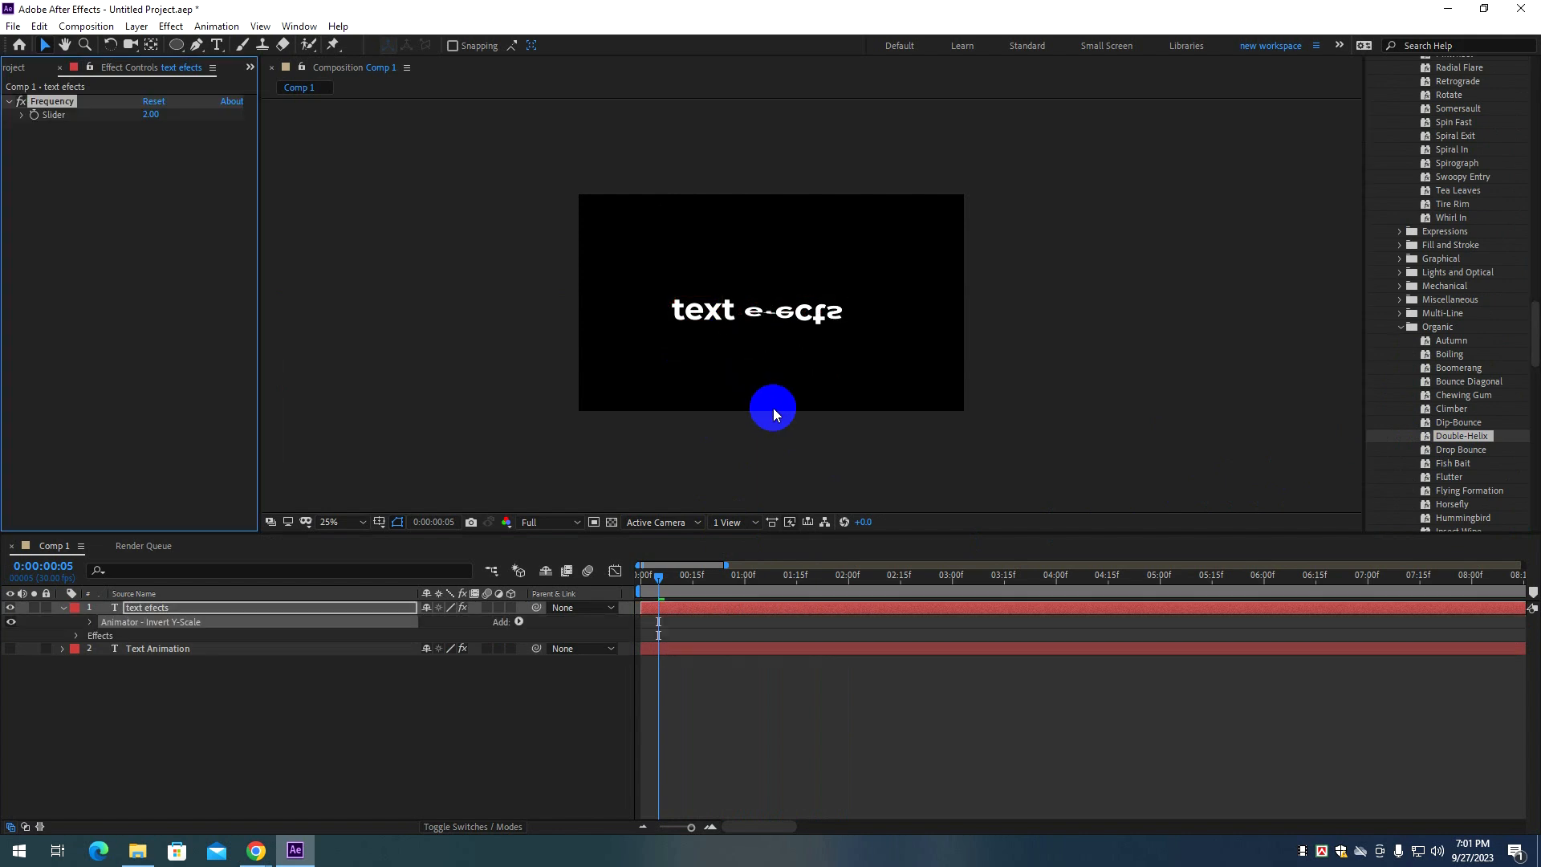
{"action": "key", "text": "space"}
{"action": "left_click", "coordinate": [641, 580]}
{"action": "key", "text": "space"}
{"action": "key", "text": "u"}
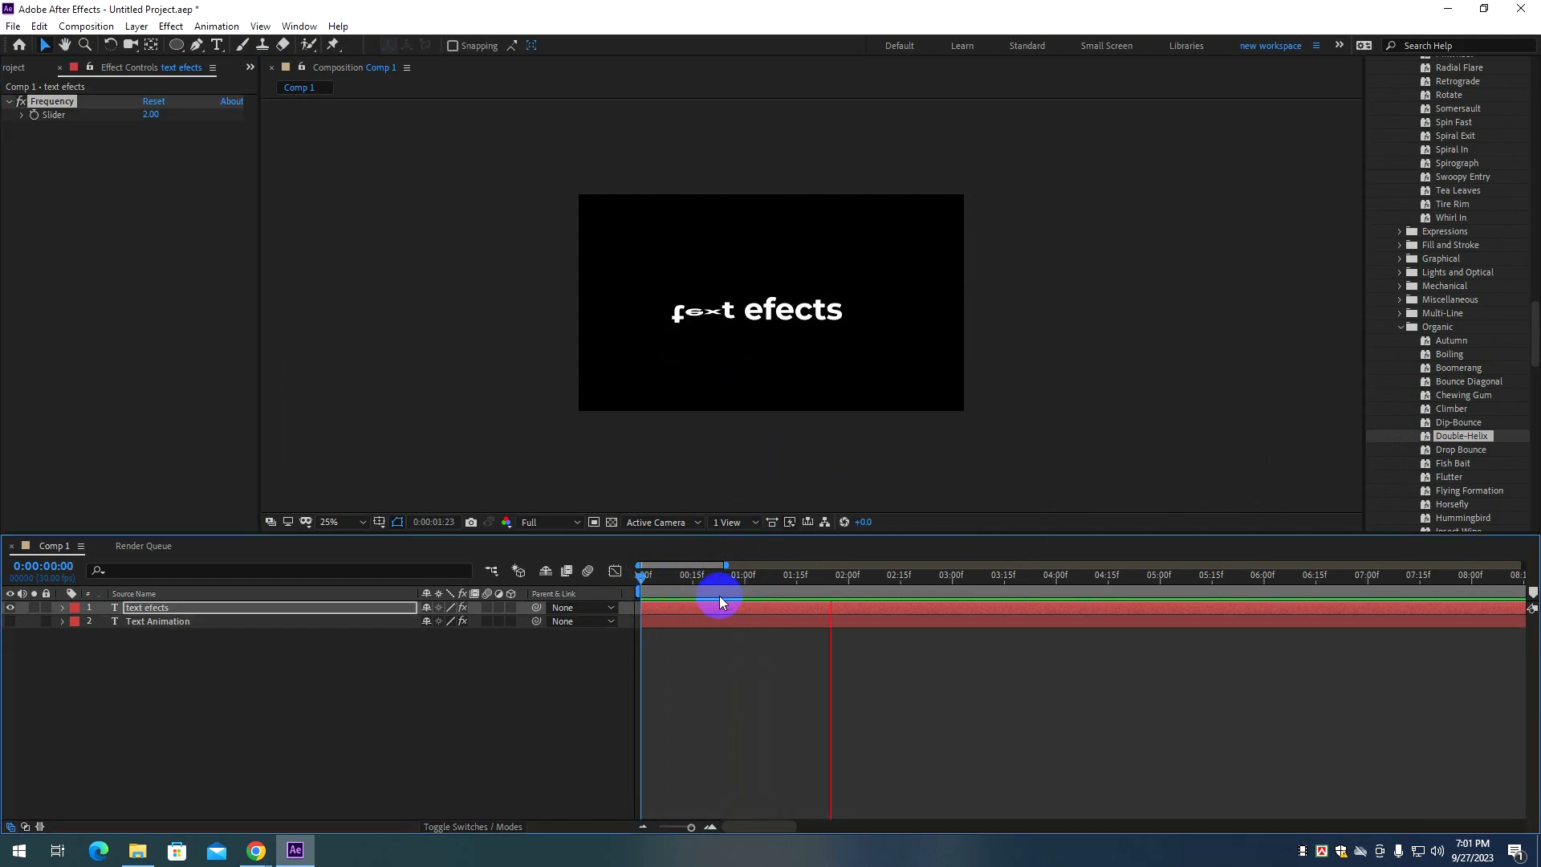
Reveal the modified properties of "text efects" and replay the Double-Helix animation from 0:00:00:00.
{"action": "left_click", "coordinate": [715, 602]}
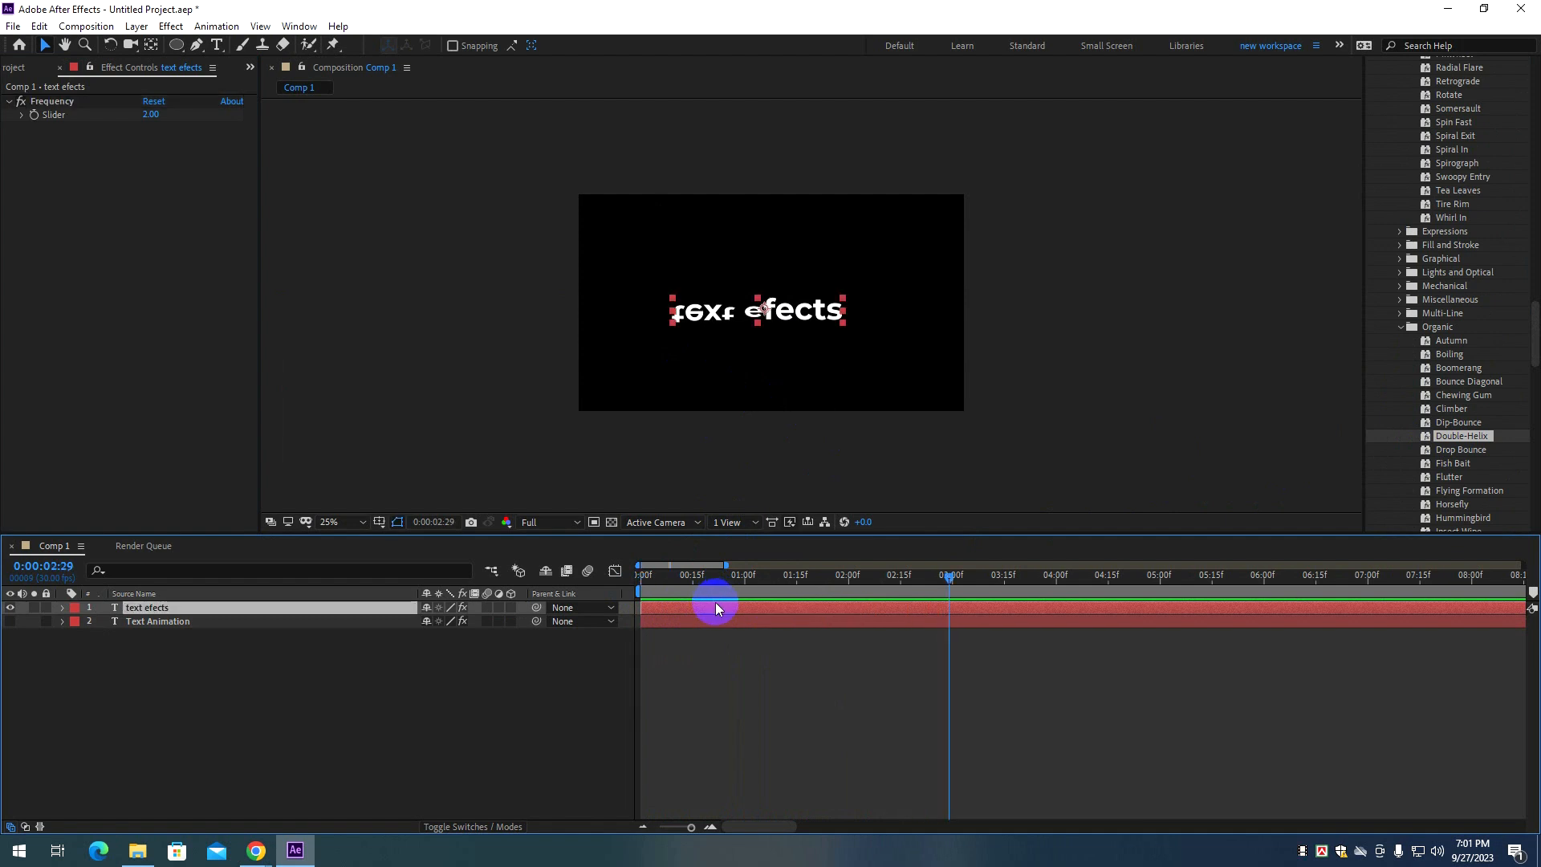
{"action": "left_click", "coordinate": [712, 677]}
{"action": "left_click", "coordinate": [706, 613]}
{"action": "key", "text": "u"}
{"action": "key", "text": "u"}
{"action": "left_click_drag", "start_coordinate": [696, 588], "coordinate": [625, 585]}
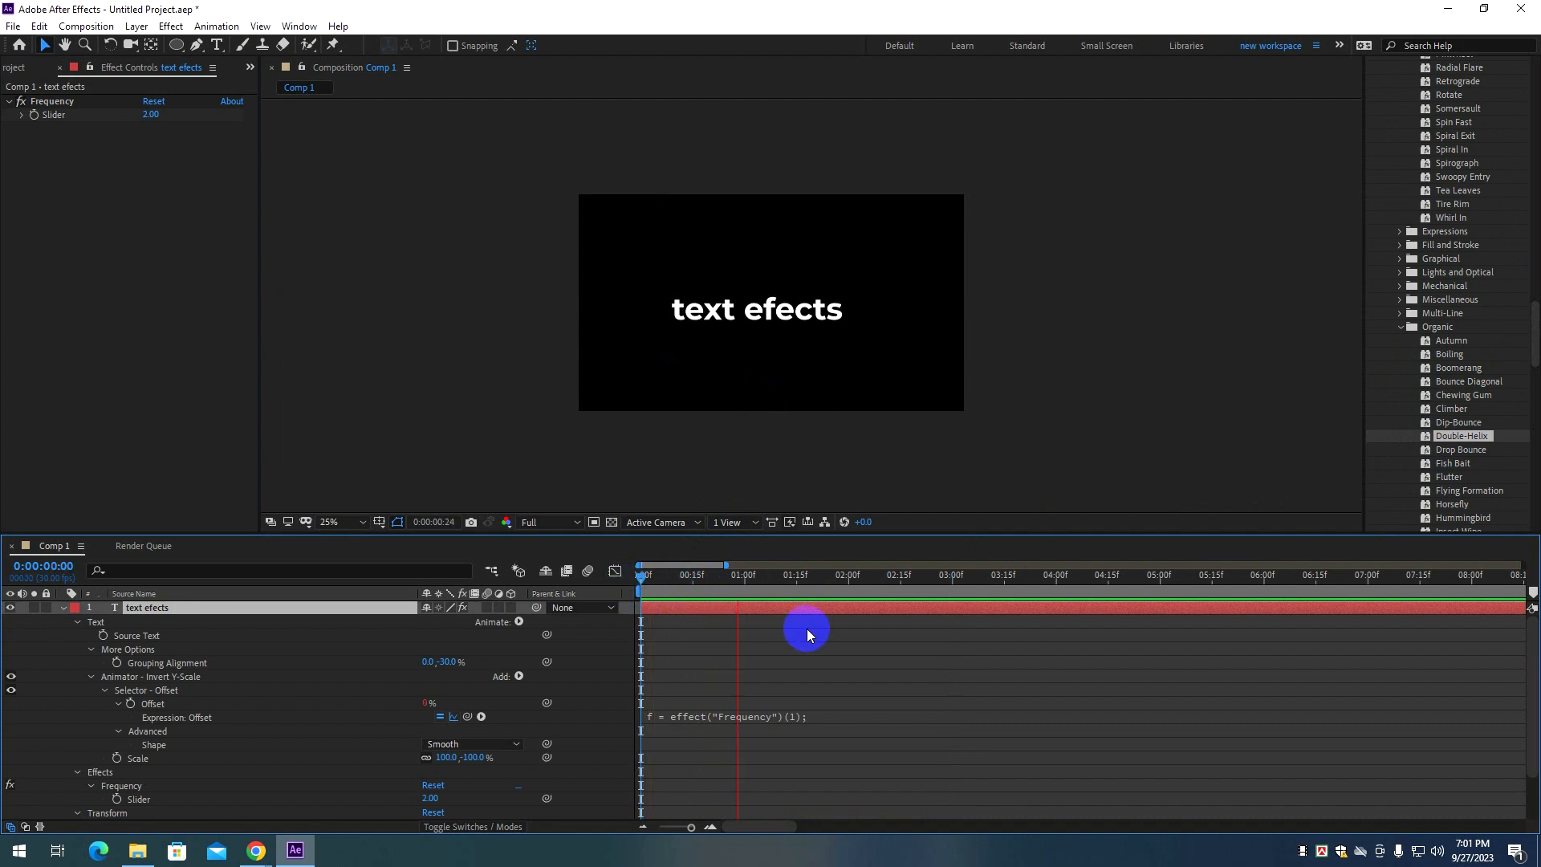
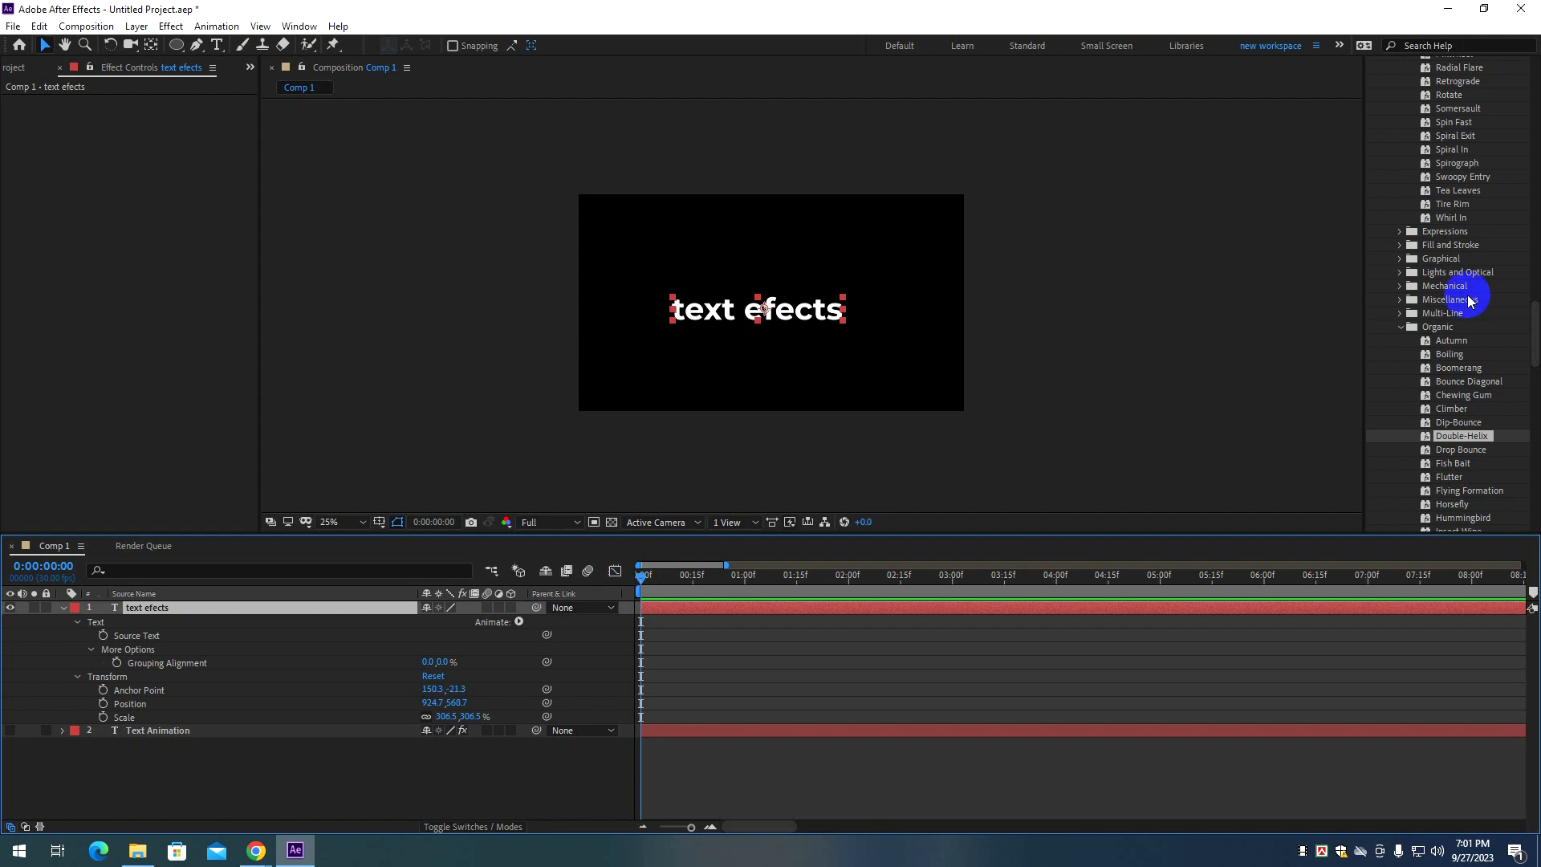
Collapse the Text folder in the animation presets list.
{"action": "scroll", "coordinate": [1466, 302], "scroll_direction": "down", "scroll_amount": 10}
{"action": "scroll", "coordinate": [1459, 253], "scroll_direction": "up", "scroll_amount": 10}
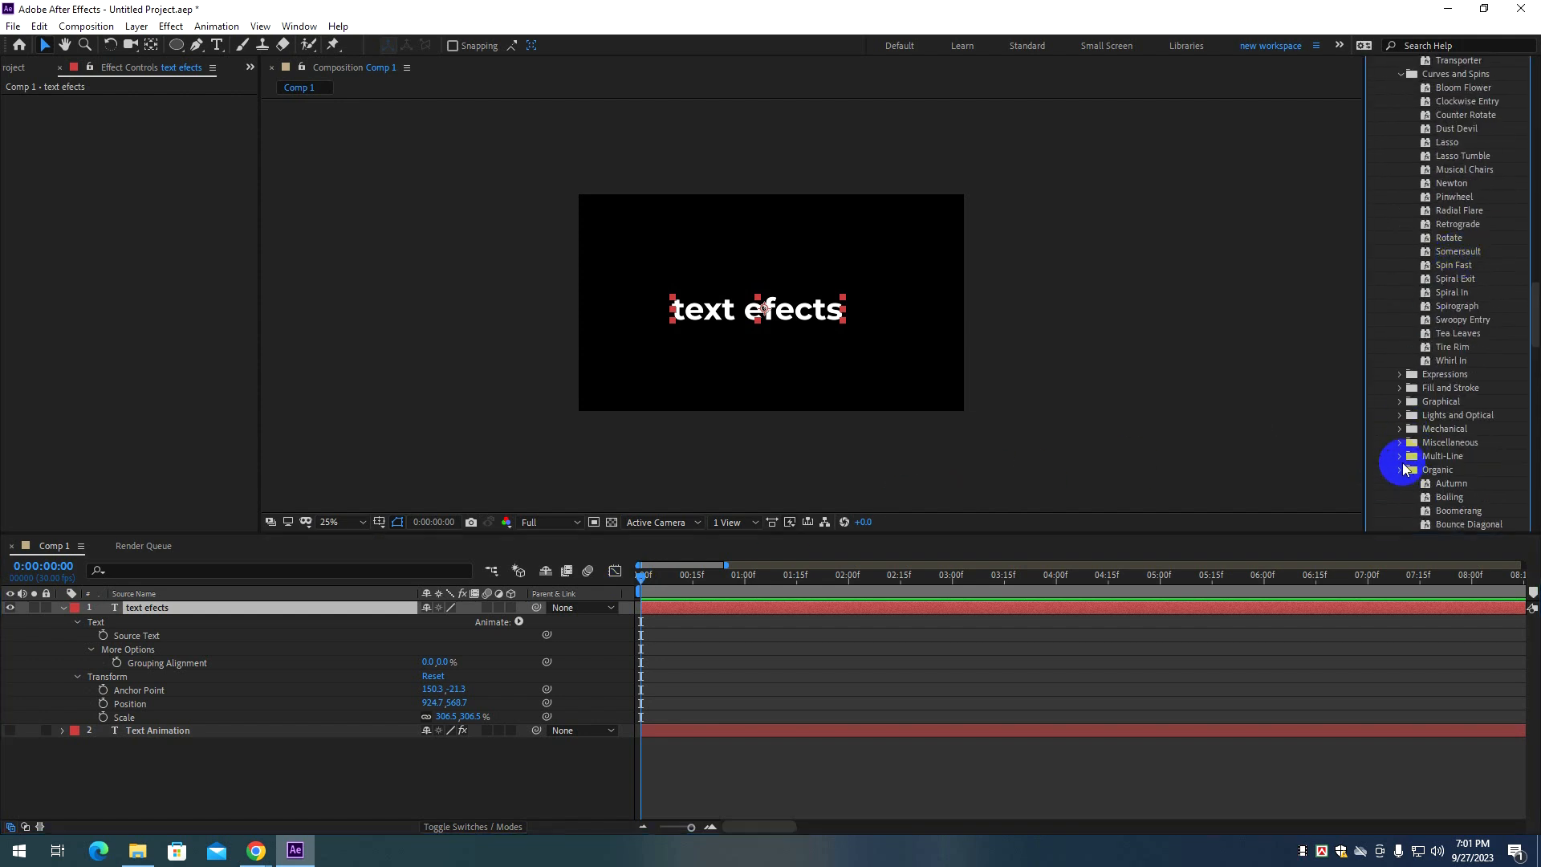
{"action": "scroll", "coordinate": [1432, 303], "scroll_direction": "up", "scroll_amount": 10}
{"action": "scroll", "coordinate": [1425, 304], "scroll_direction": "up", "scroll_amount": 10}
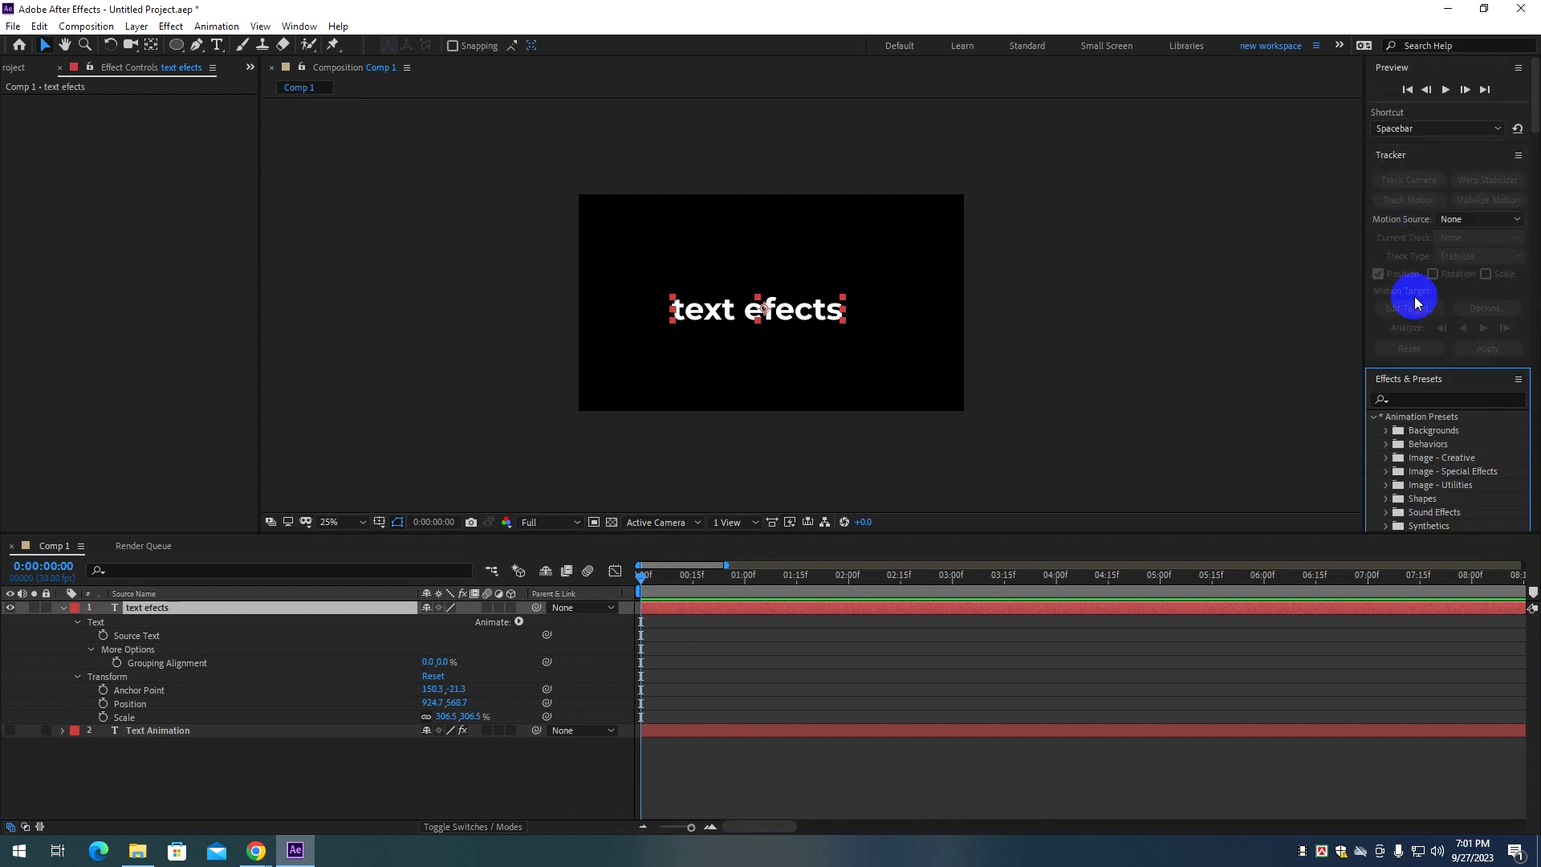
{"action": "scroll", "coordinate": [1405, 313], "scroll_direction": "down", "scroll_amount": 4}
{"action": "left_click", "coordinate": [1387, 254]}
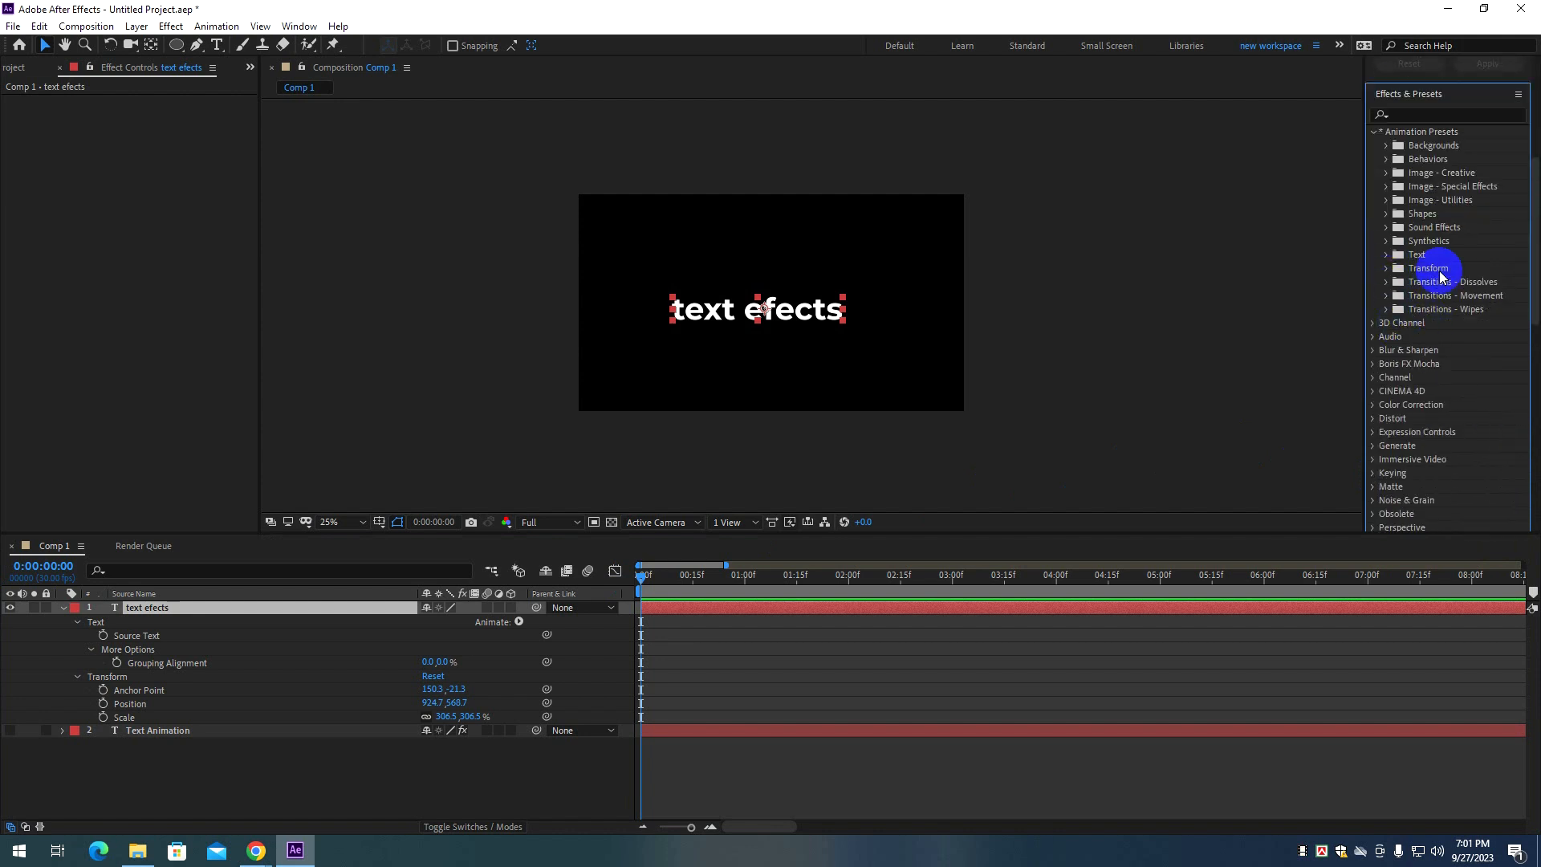
{"action": "scroll", "coordinate": [1413, 275], "scroll_direction": "up", "scroll_amount": 3}
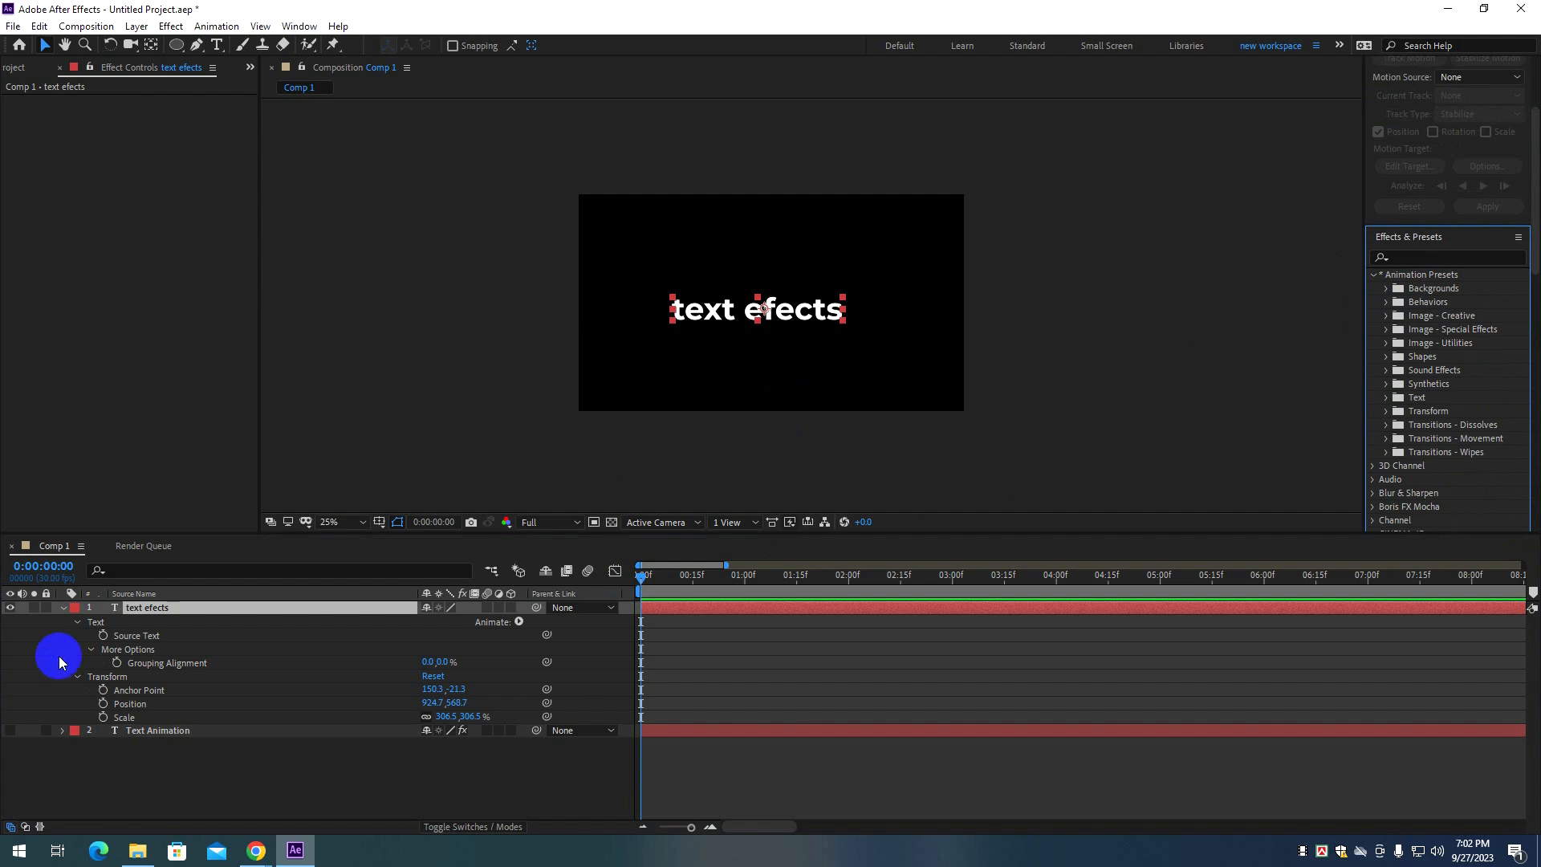
Hide "text efects", show and select the "Text Animation" layer, and preview its animation from 0:00:00:00.
{"action": "left_click", "coordinate": [12, 610]}
{"action": "left_click", "coordinate": [12, 732]}
{"action": "left_click", "coordinate": [172, 730]}
{"action": "key", "text": "space"}
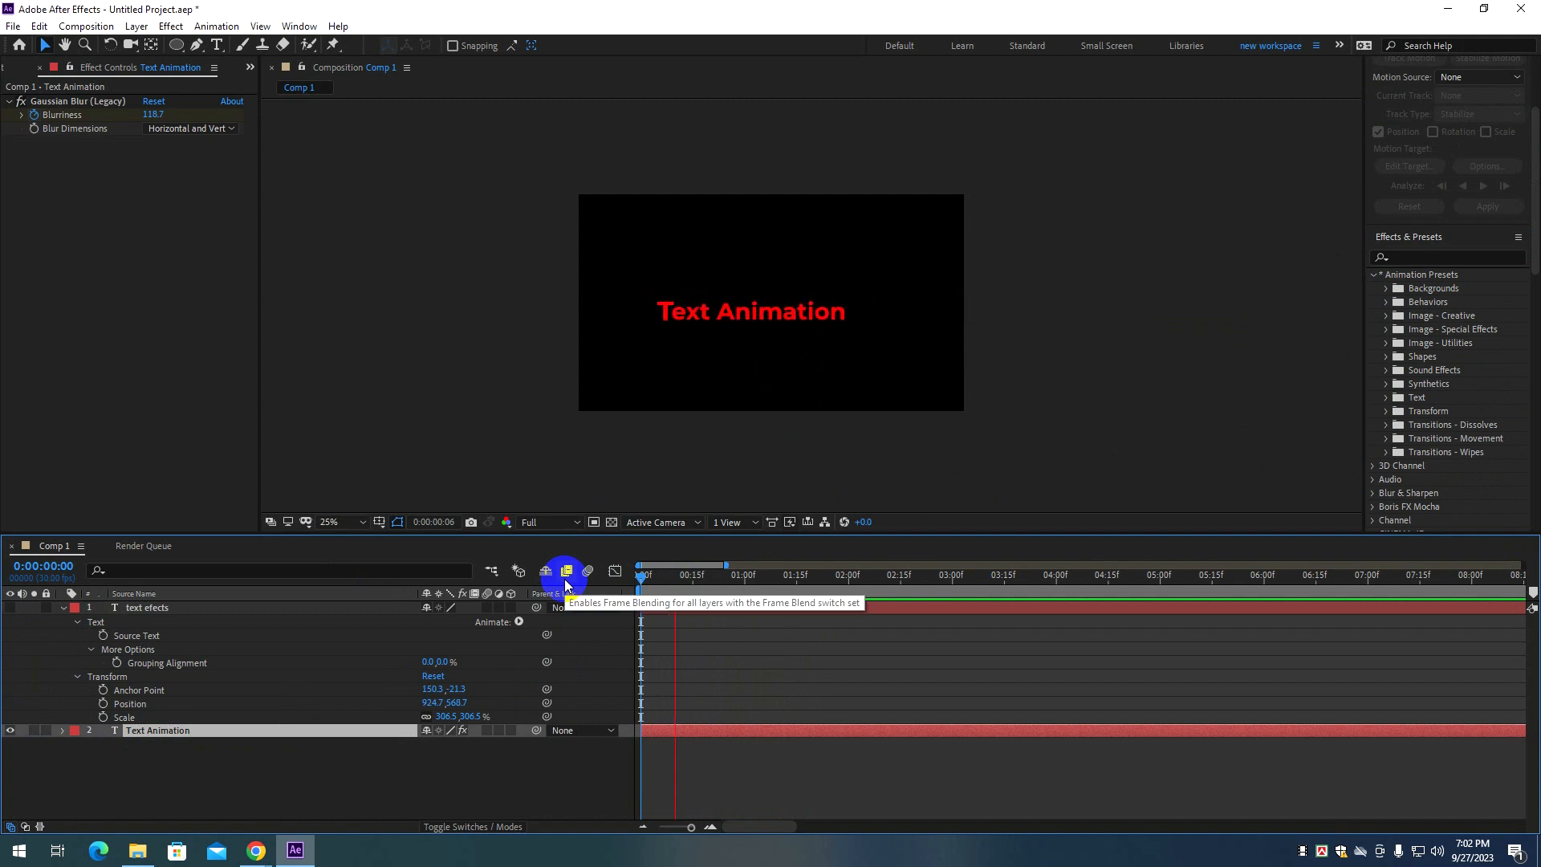
{"action": "key", "text": "space"}
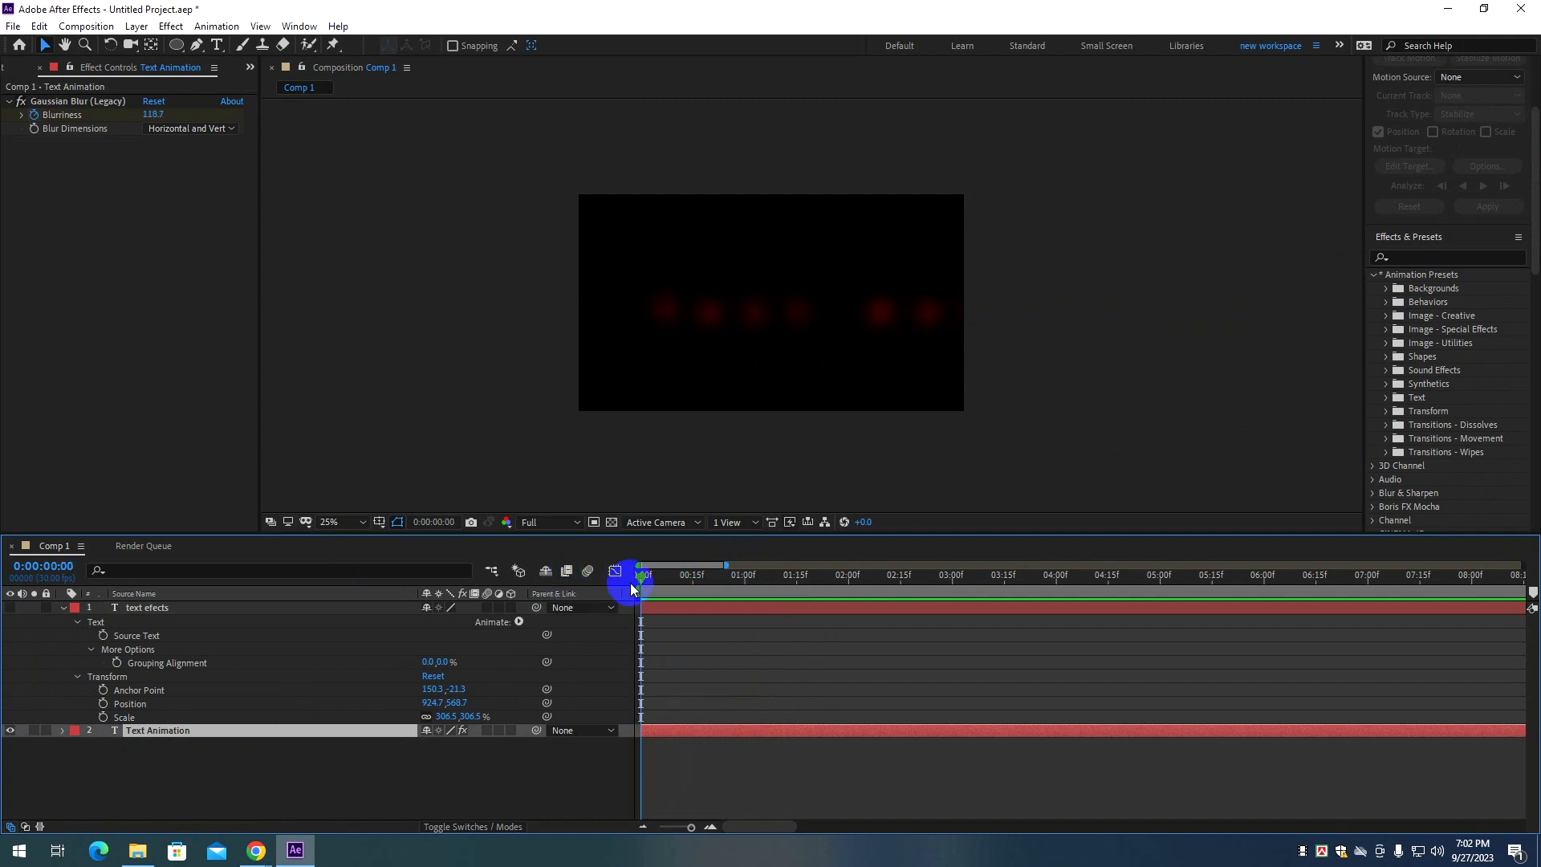
{"action": "key", "text": "space"}
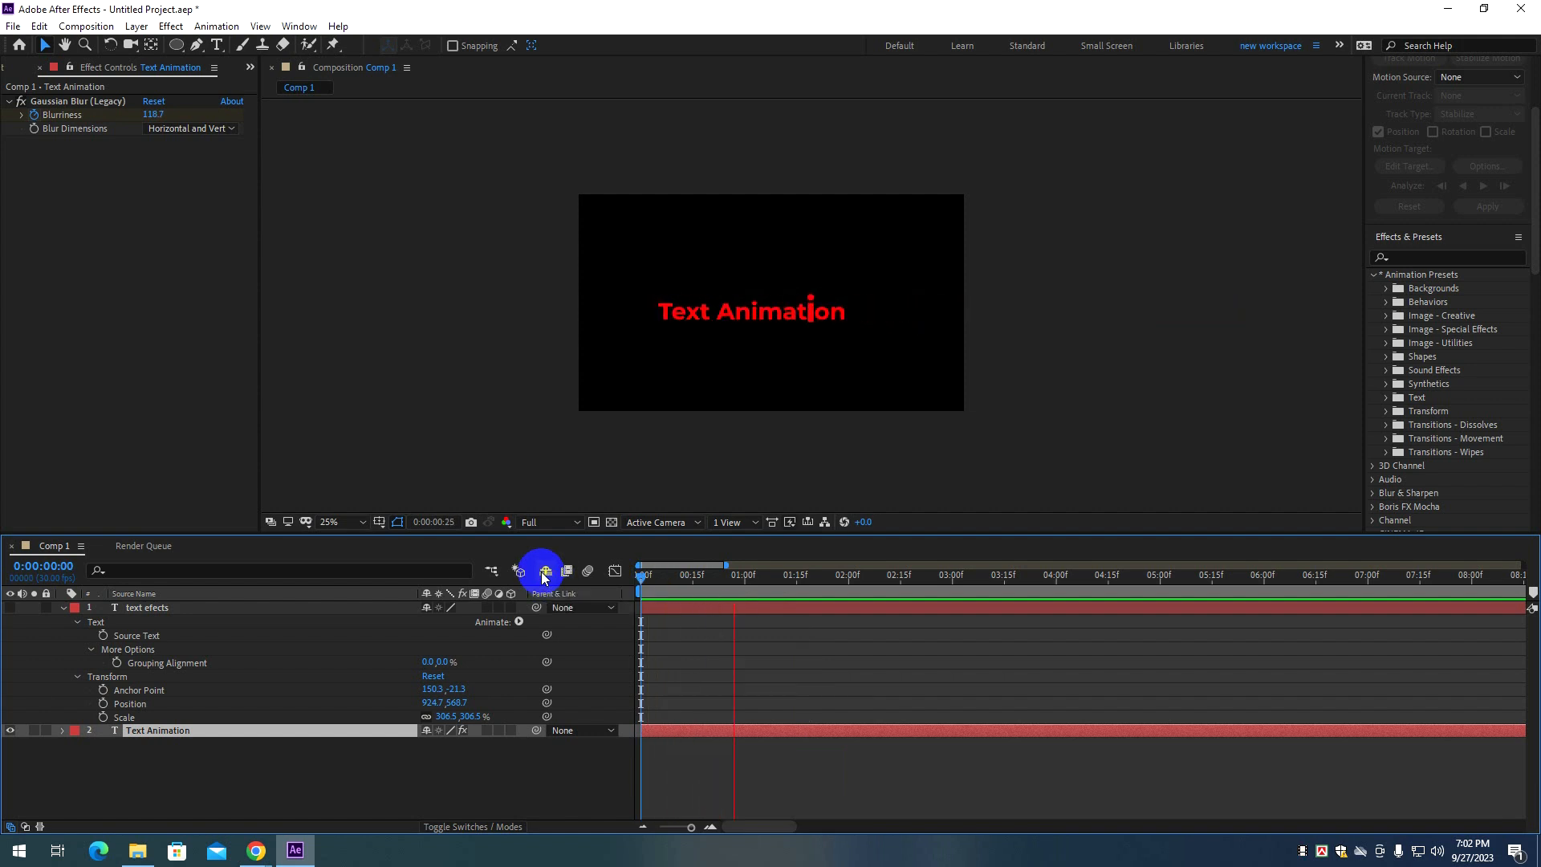
{"action": "key", "text": "space"}
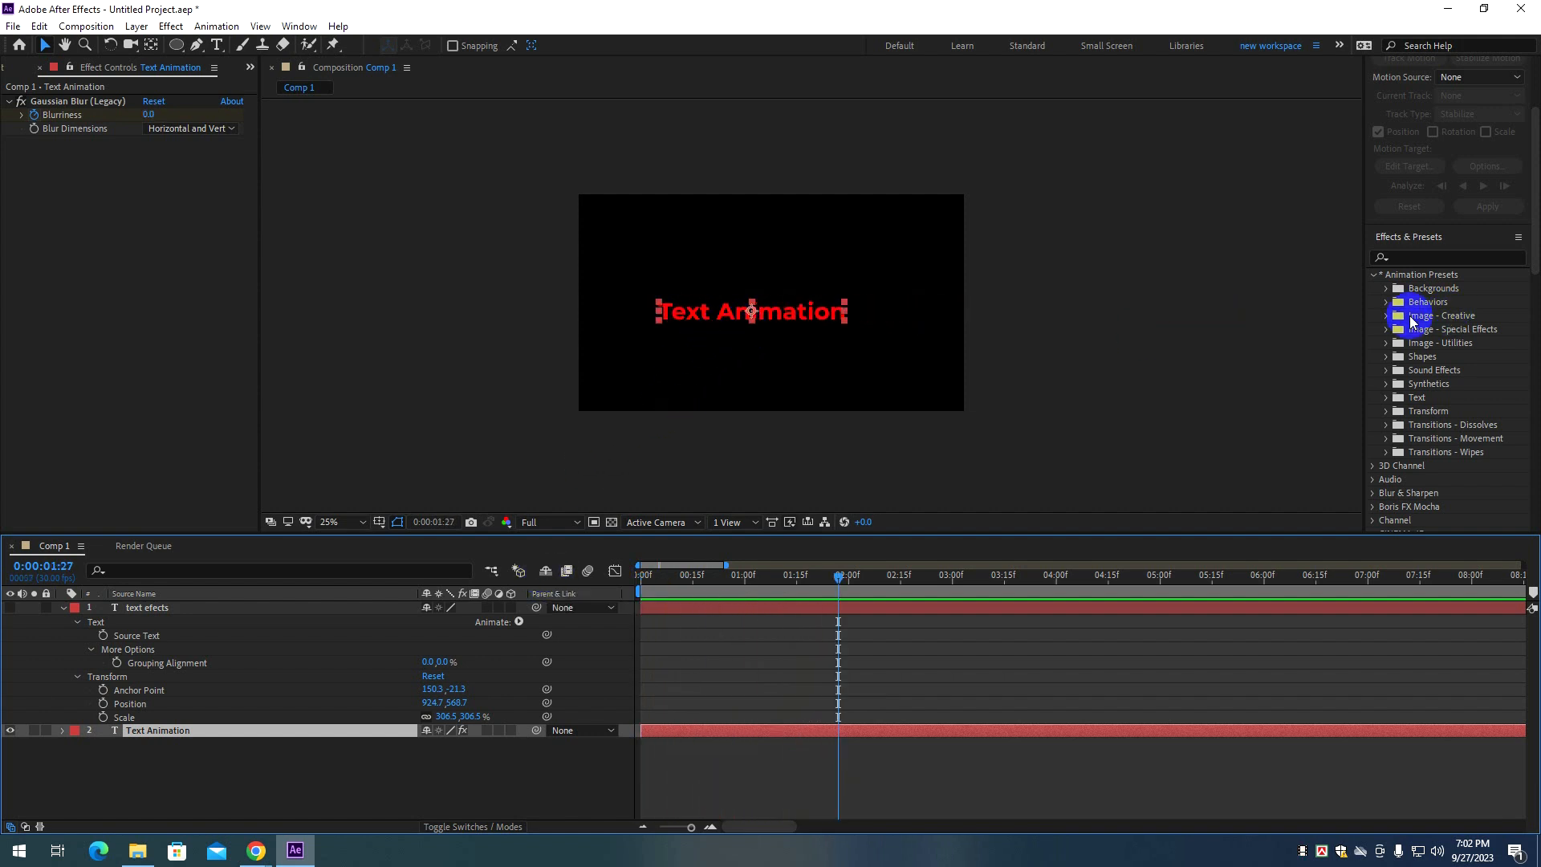
{"action": "scroll", "coordinate": [720, 314], "scroll_direction": "up", "scroll_amount": 1}
{"action": "scroll", "coordinate": [733, 336], "scroll_direction": "down", "scroll_amount": 1}
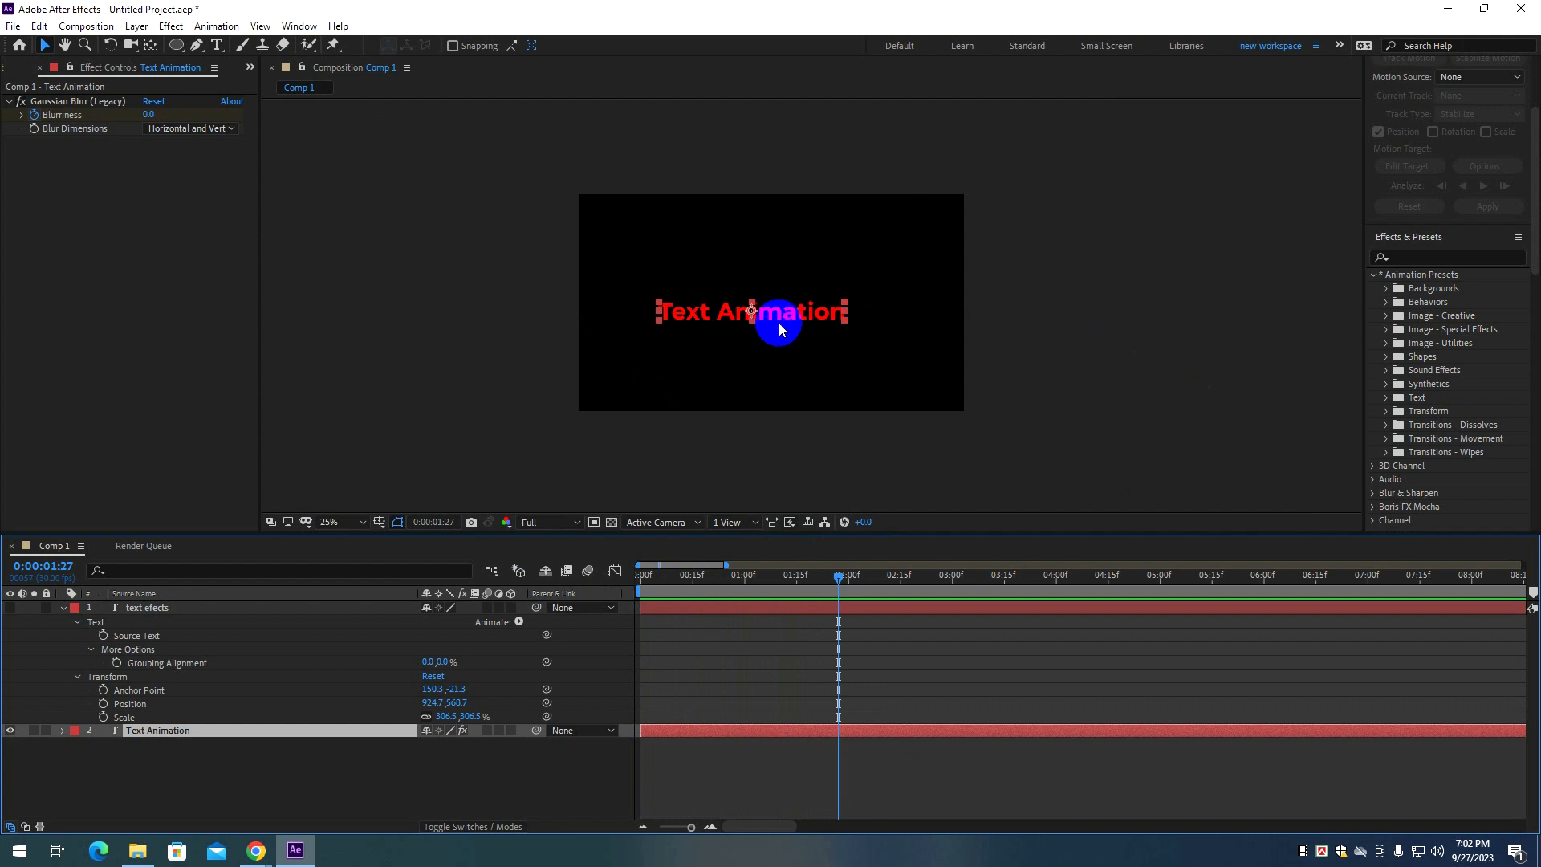
Expand the "Text Animation" layer, collapse its Text and Effects groups, and select the layer.
{"action": "left_click", "coordinate": [64, 731]}
{"action": "scroll", "coordinate": [145, 749], "scroll_direction": "down", "scroll_amount": 3}
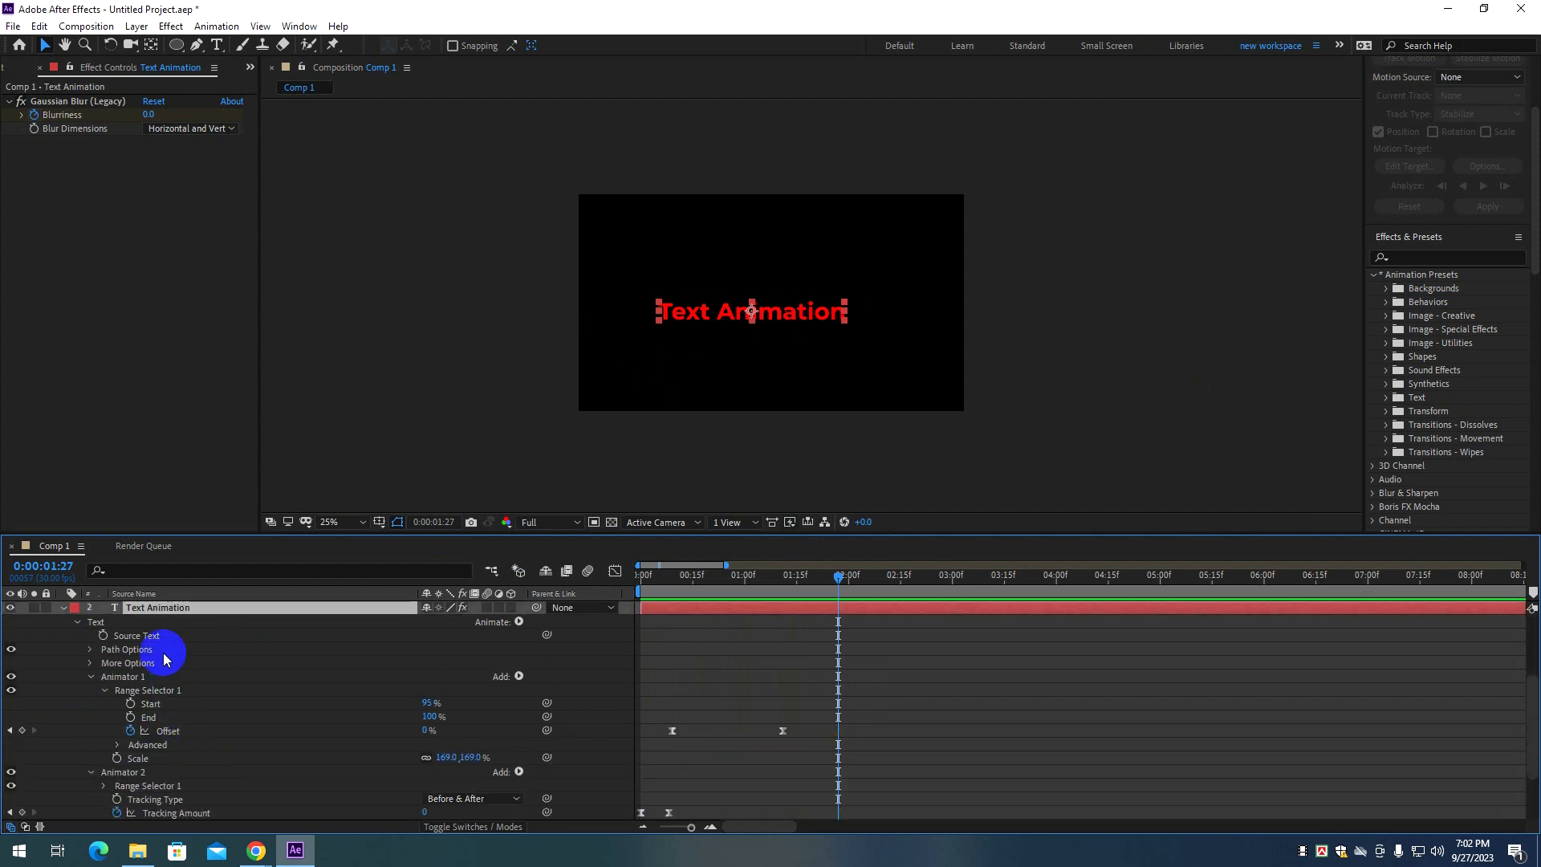
{"action": "left_click", "coordinate": [78, 622]}
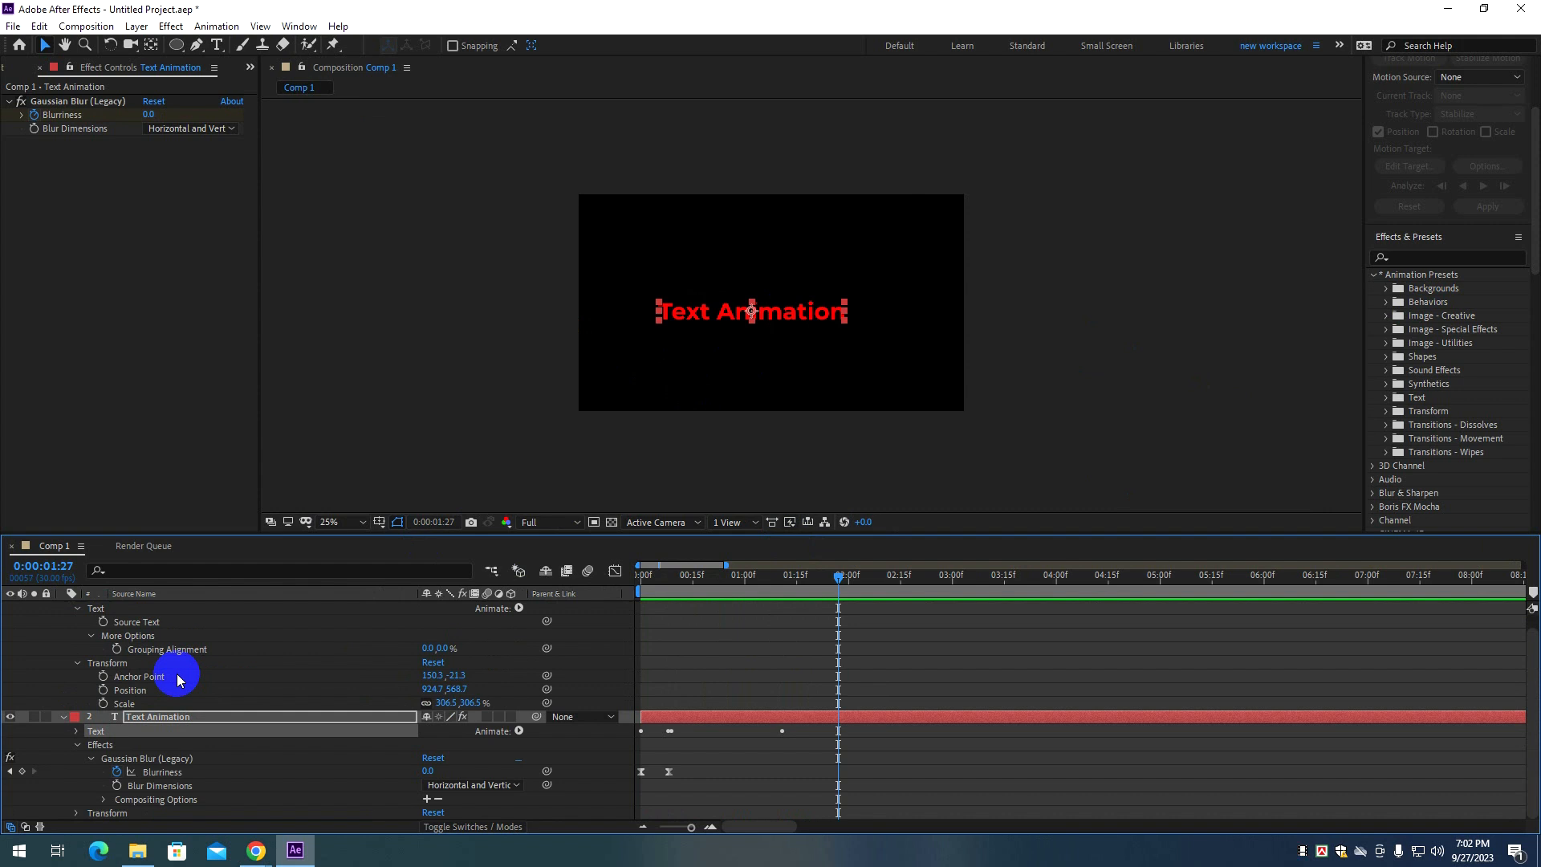
{"action": "left_click", "coordinate": [78, 746]}
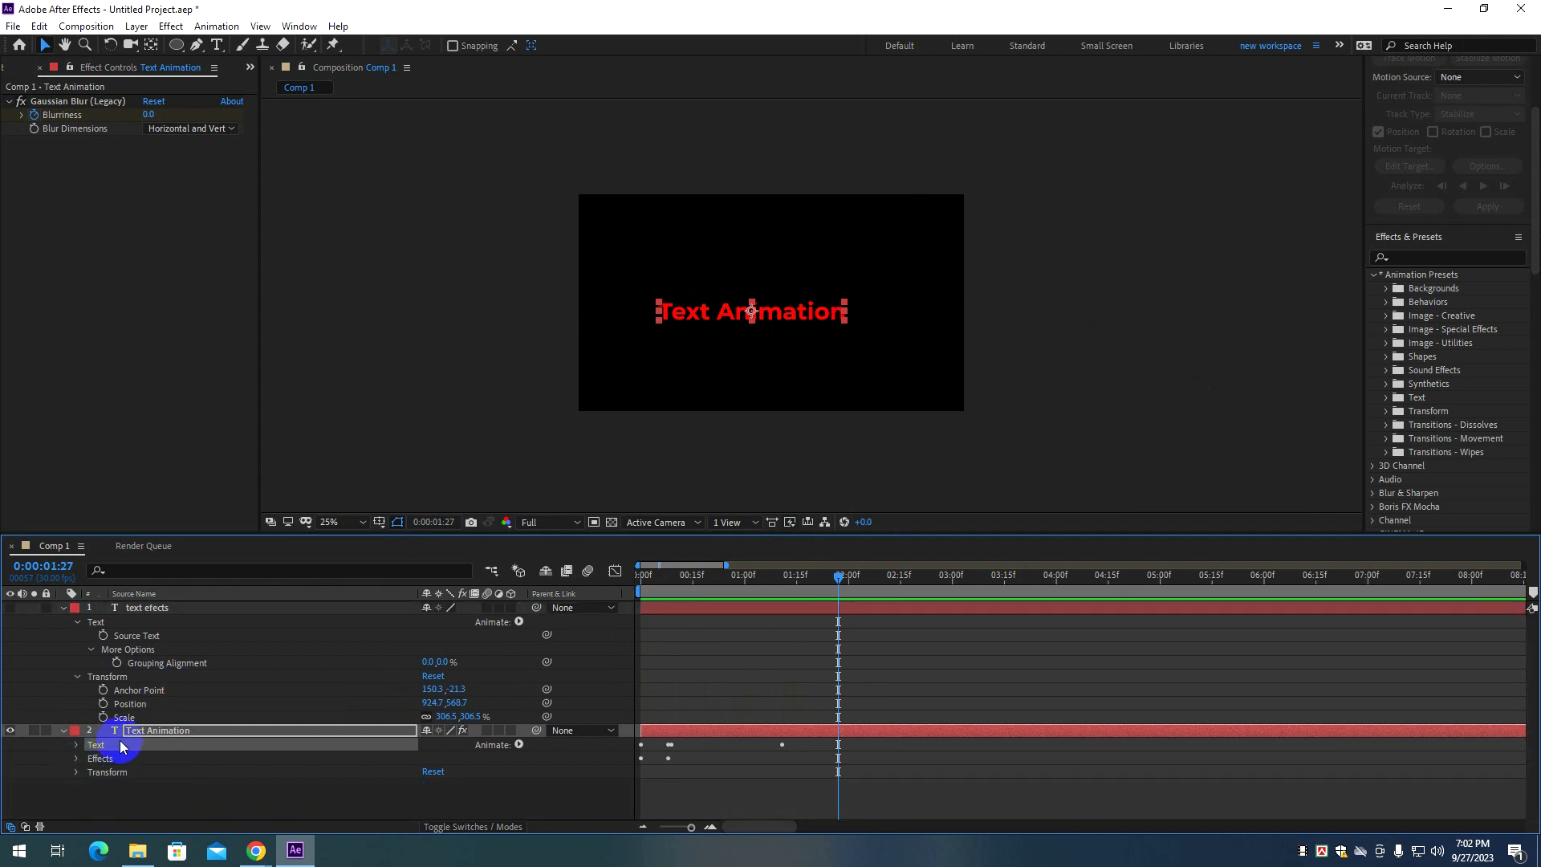
{"action": "left_click", "coordinate": [151, 731]}
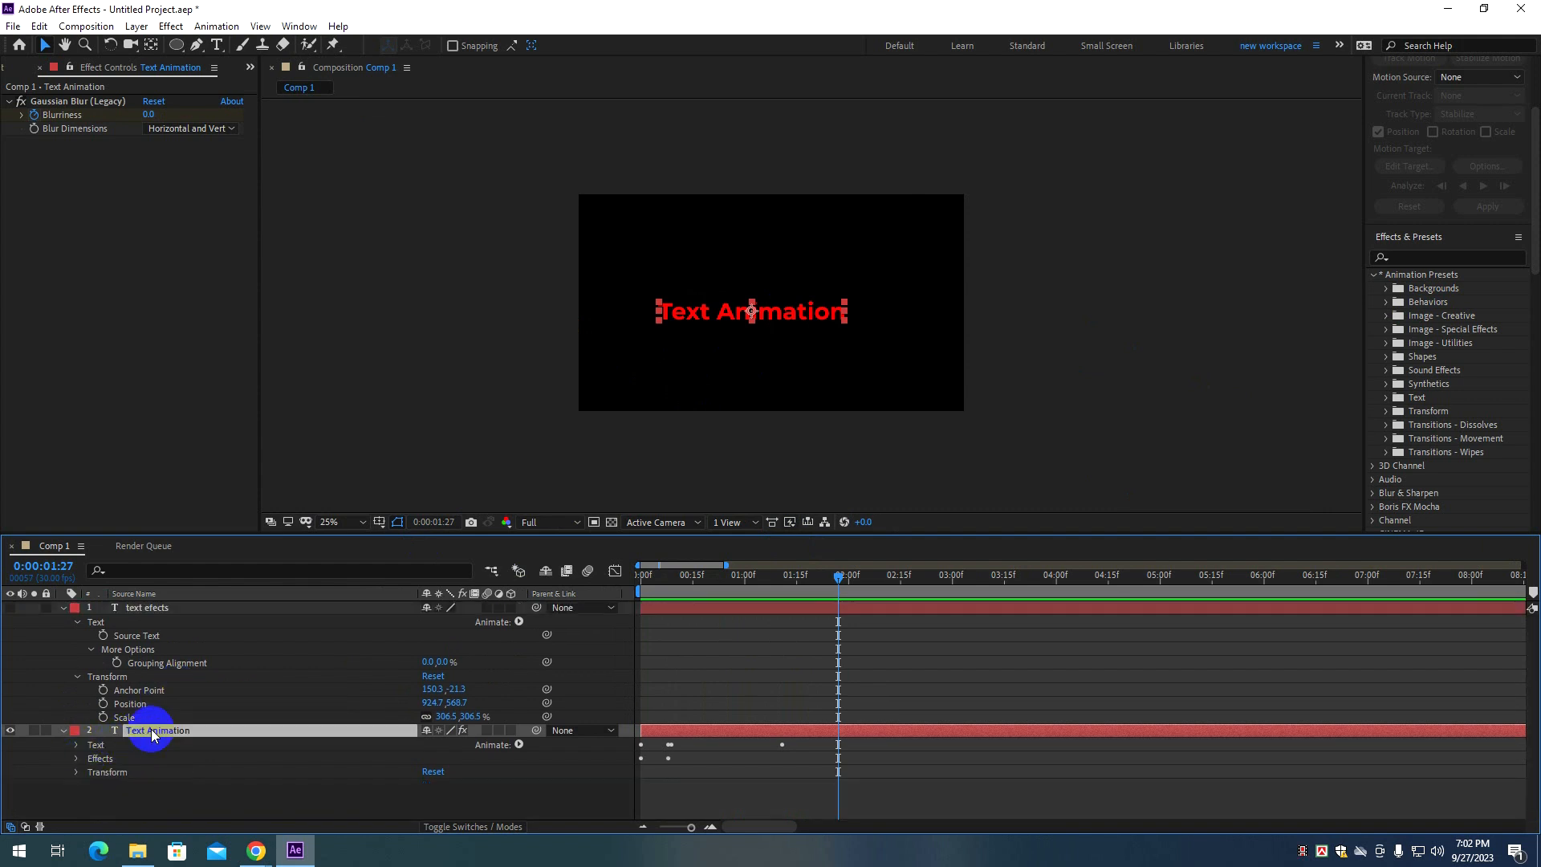
Collapse Animator 1 and Animator 2 within the Text group of "Text Animation", and close the group.
{"action": "left_click", "coordinate": [77, 745]}
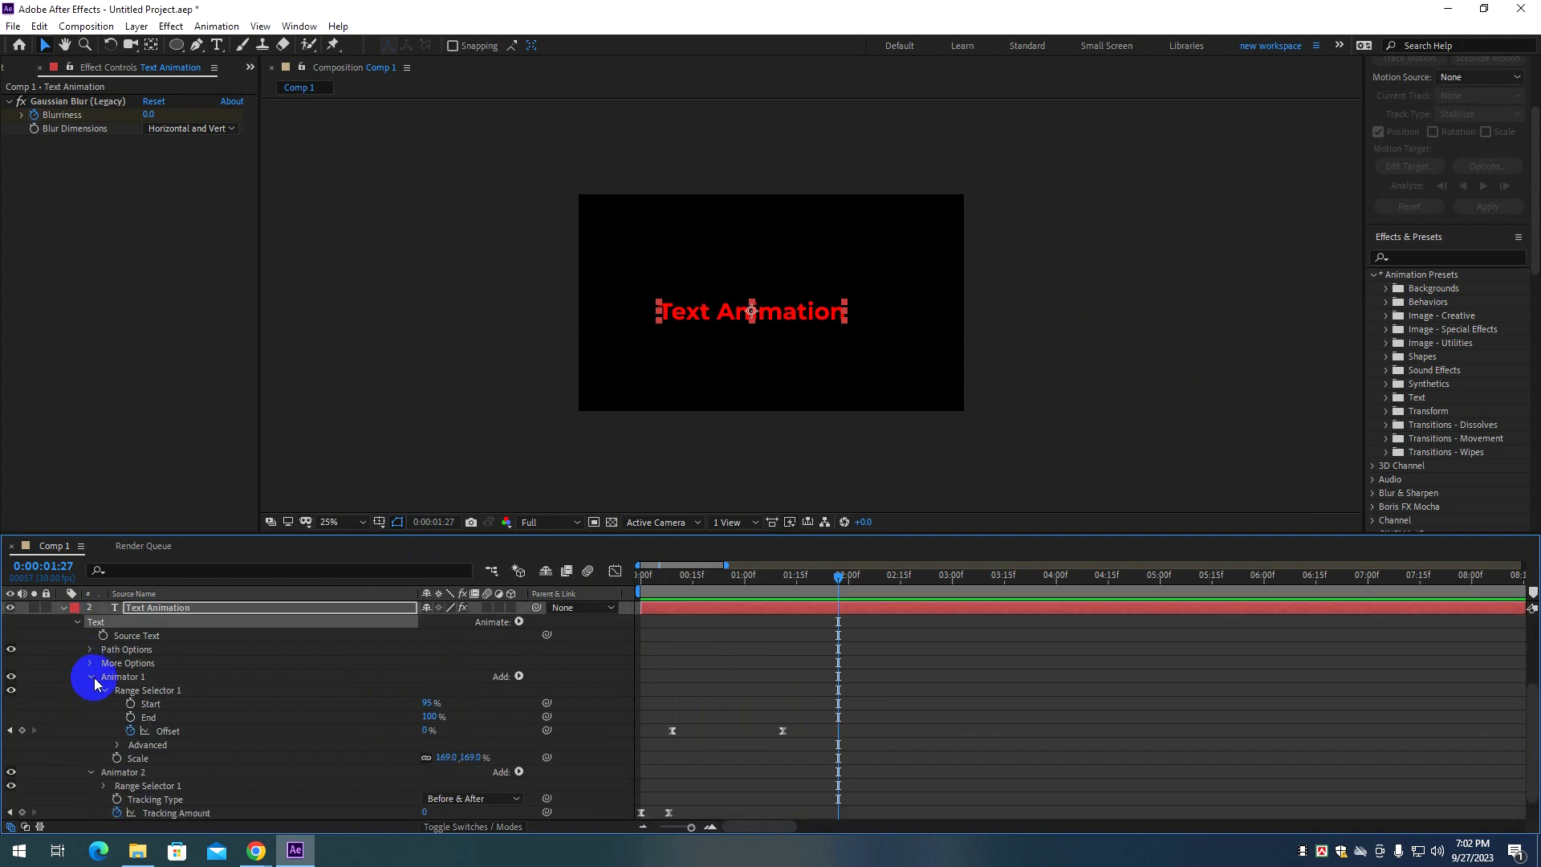
{"action": "left_click", "coordinate": [92, 678]}
{"action": "left_click", "coordinate": [92, 748]}
{"action": "scroll", "coordinate": [94, 753], "scroll_direction": "up", "scroll_amount": 1}
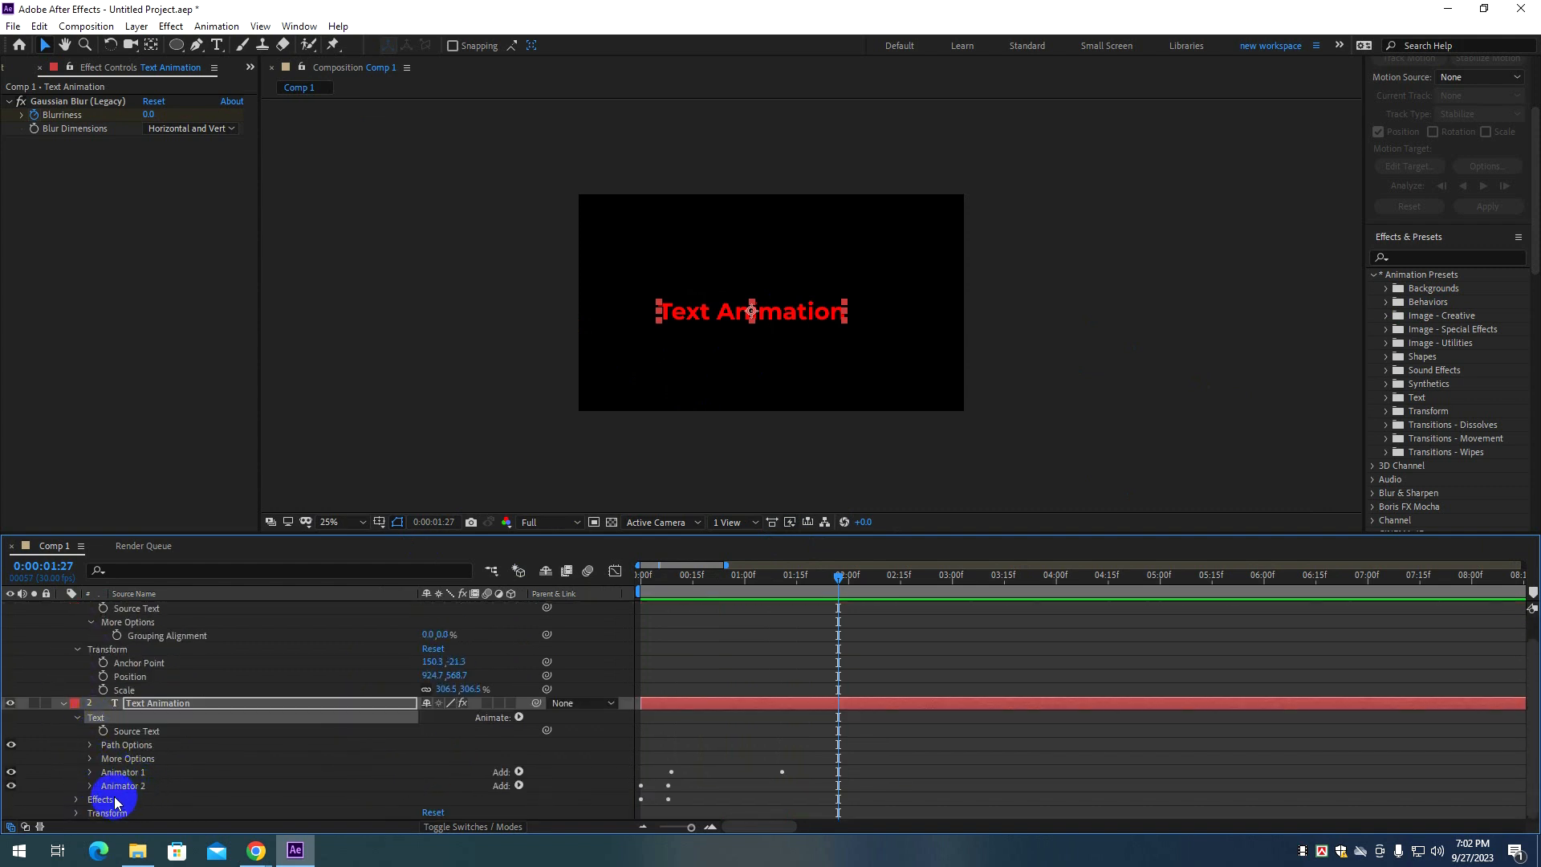
{"action": "left_click", "coordinate": [77, 718]}
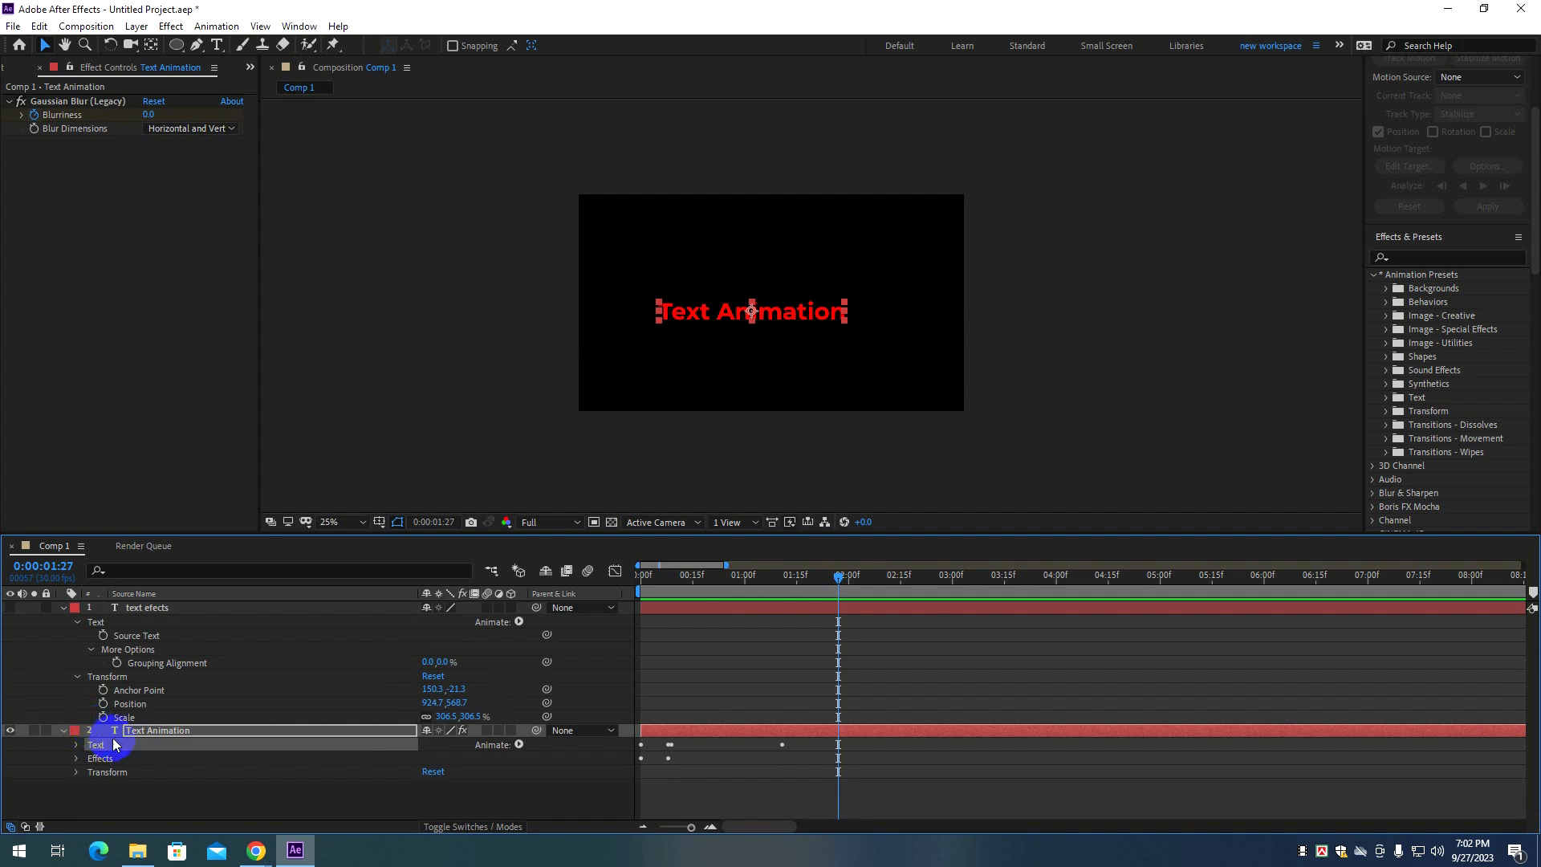
Start saving the Text group of "Text Animation" as an animation preset.
{"action": "left_click", "coordinate": [217, 26]}
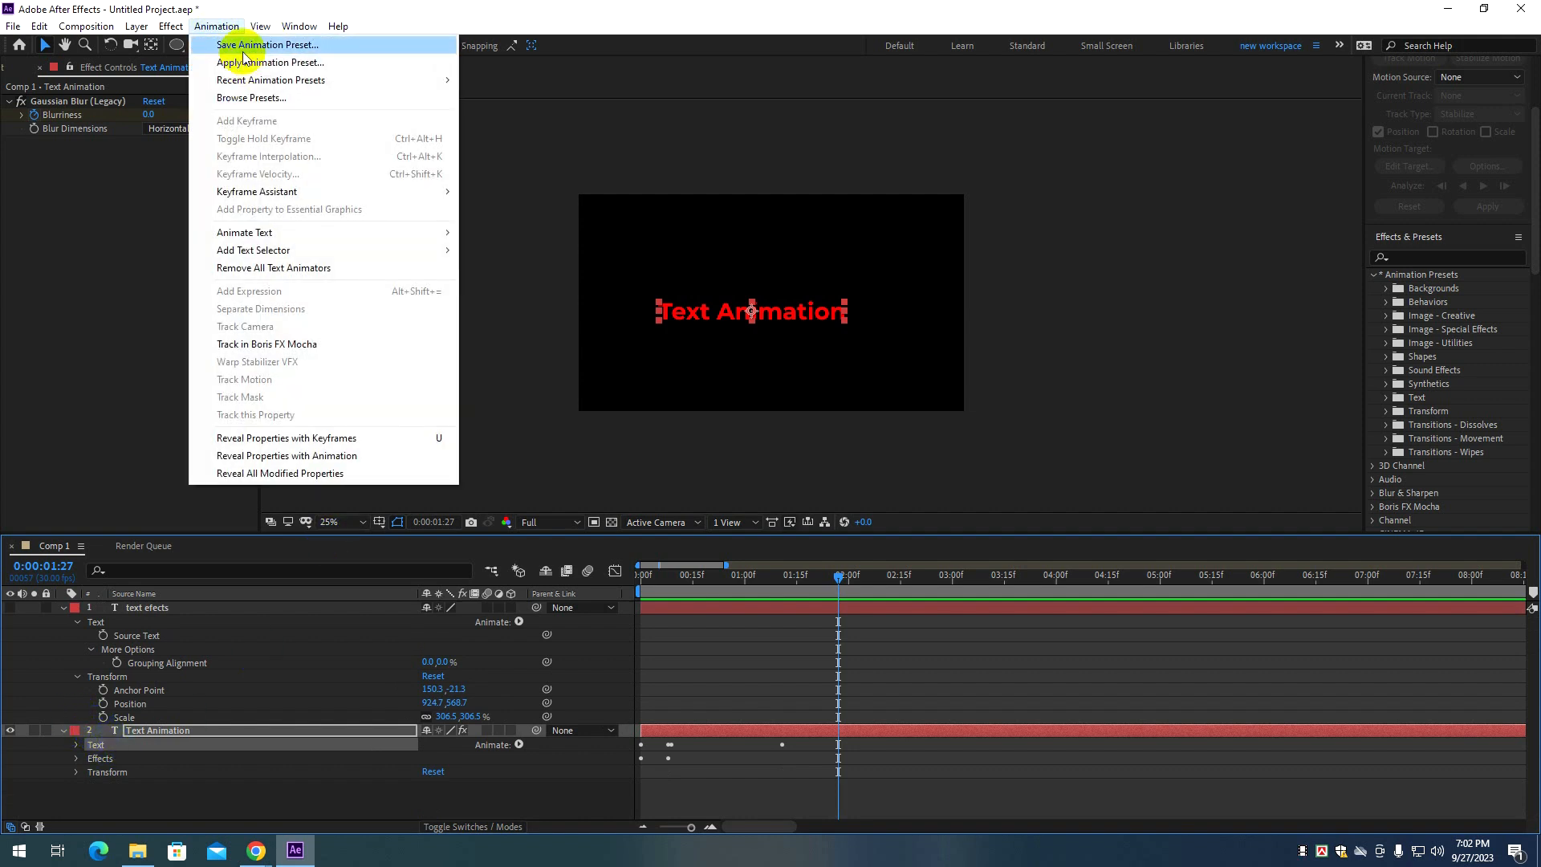
{"action": "left_click", "coordinate": [1518, 241]}
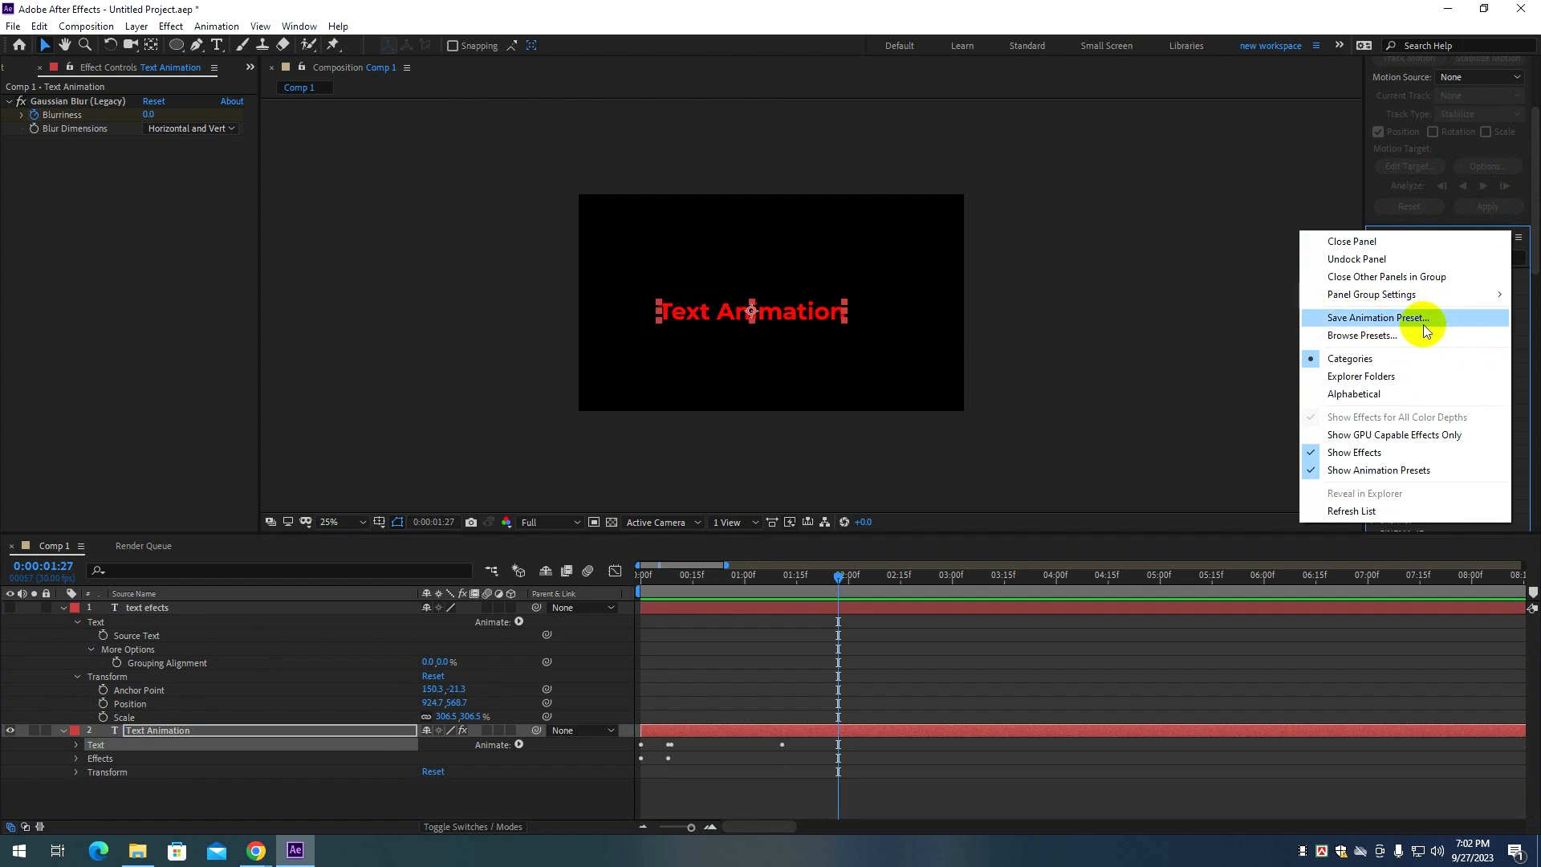
{"action": "left_click", "coordinate": [229, 27]}
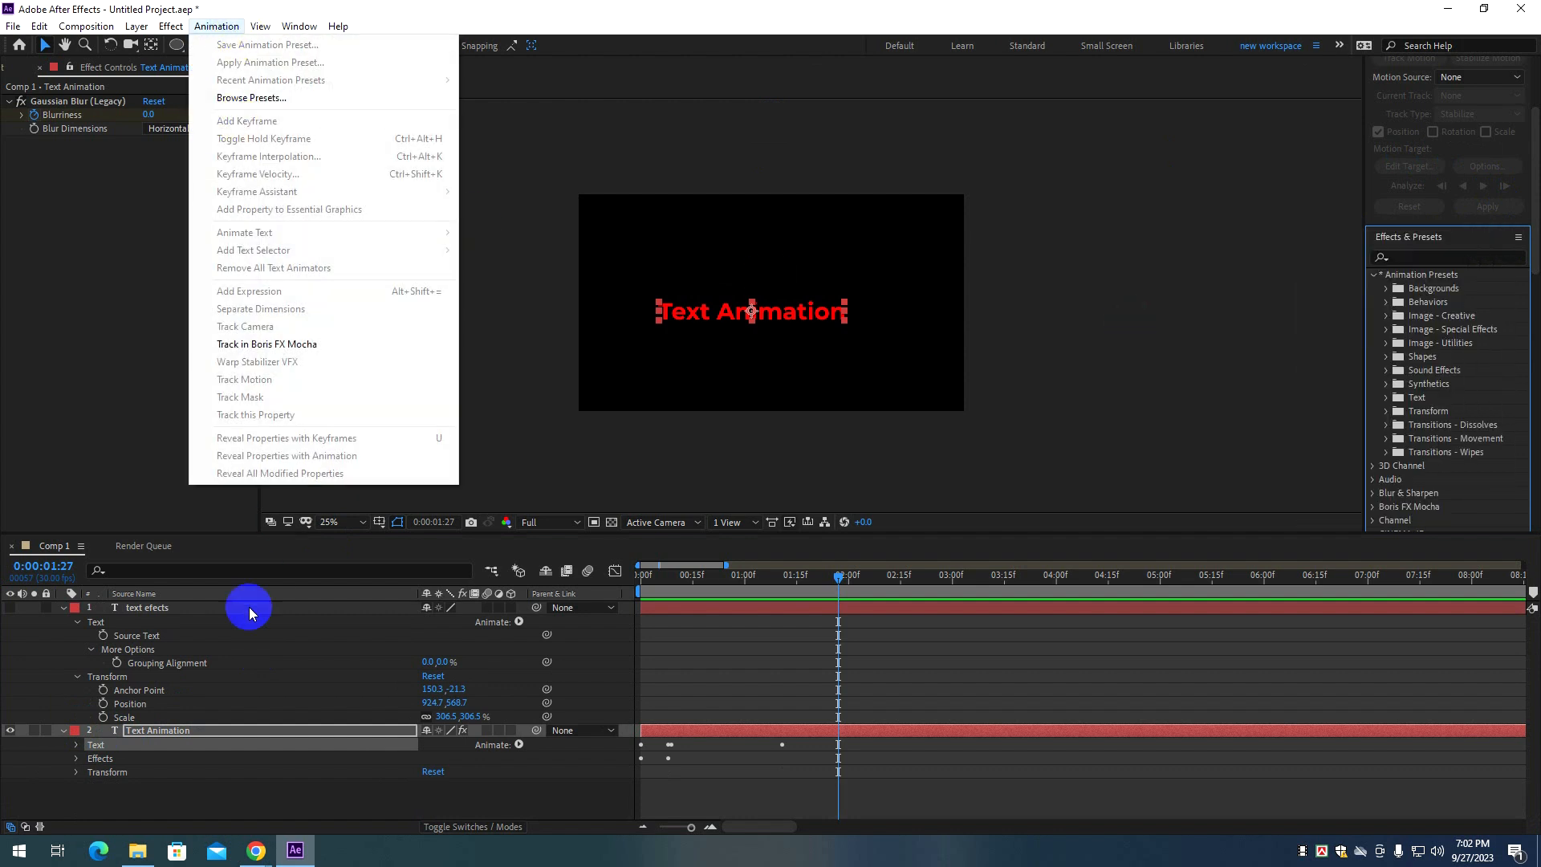
{"action": "left_click", "coordinate": [135, 758]}
{"action": "left_click", "coordinate": [217, 27]}
{"action": "left_click", "coordinate": [227, 45]}
{"action": "left_click_drag", "start_coordinate": [496, 80], "coordinate": [644, 95]}
{"action": "left_click", "coordinate": [467, 592]}
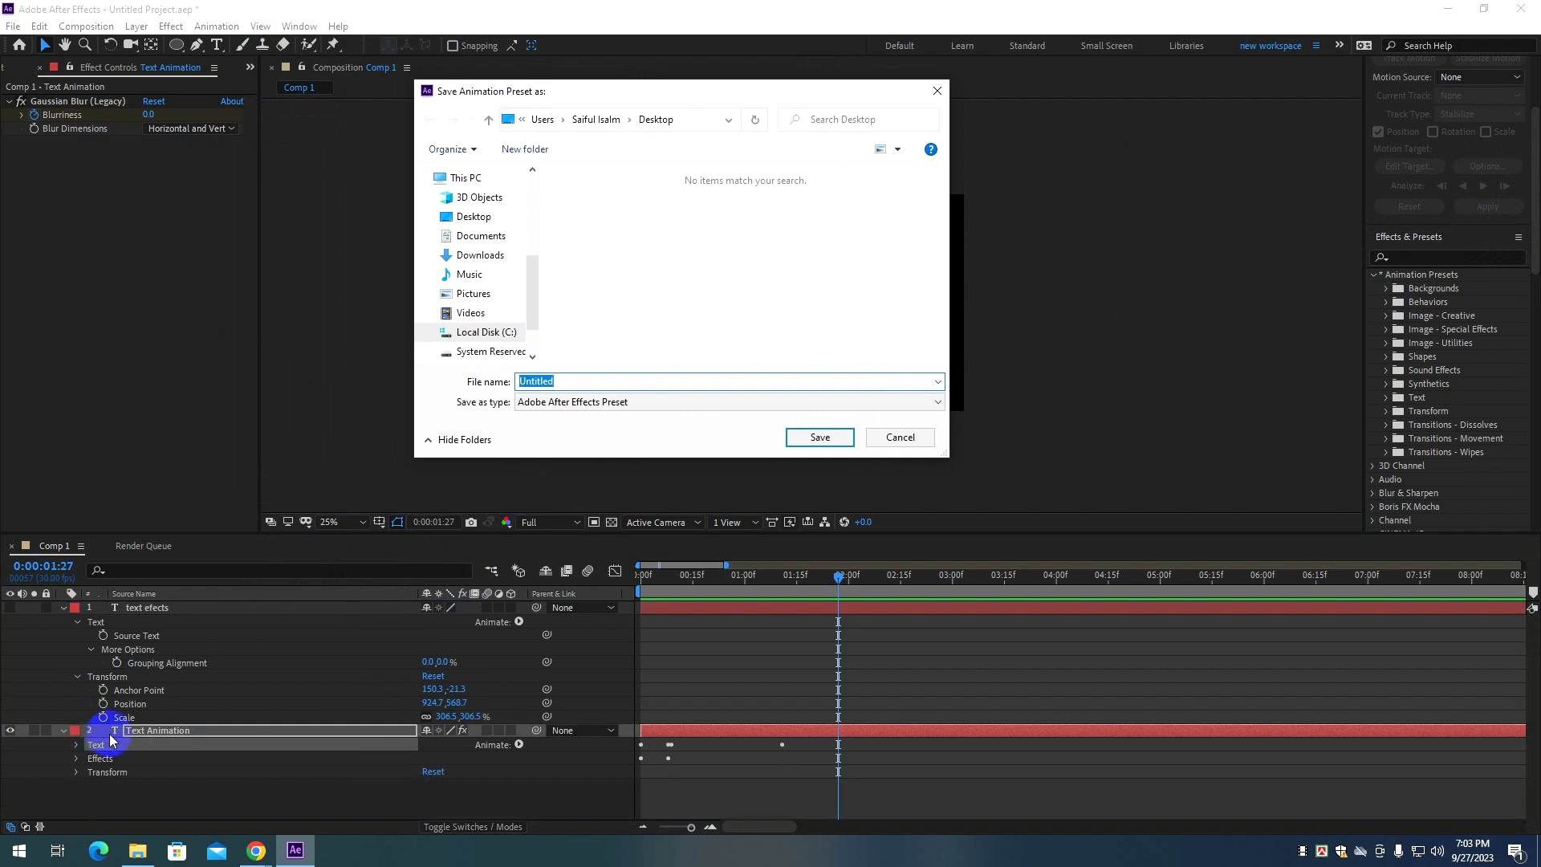
{"action": "left_click_drag", "start_coordinate": [539, 97], "coordinate": [513, 134]}
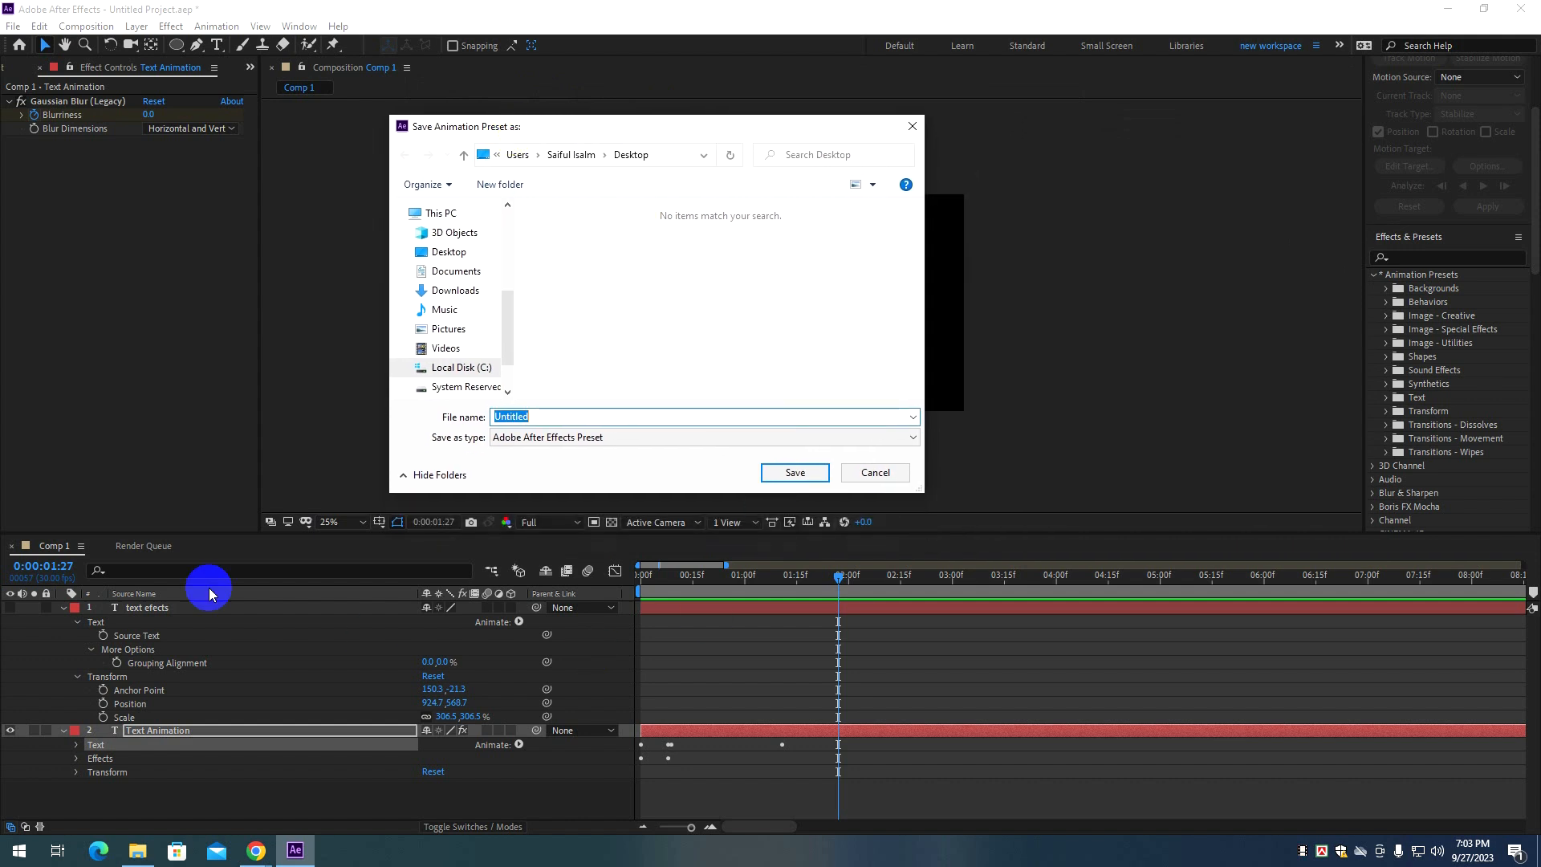
{"action": "left_click_drag", "start_coordinate": [759, 128], "coordinate": [689, 348]}
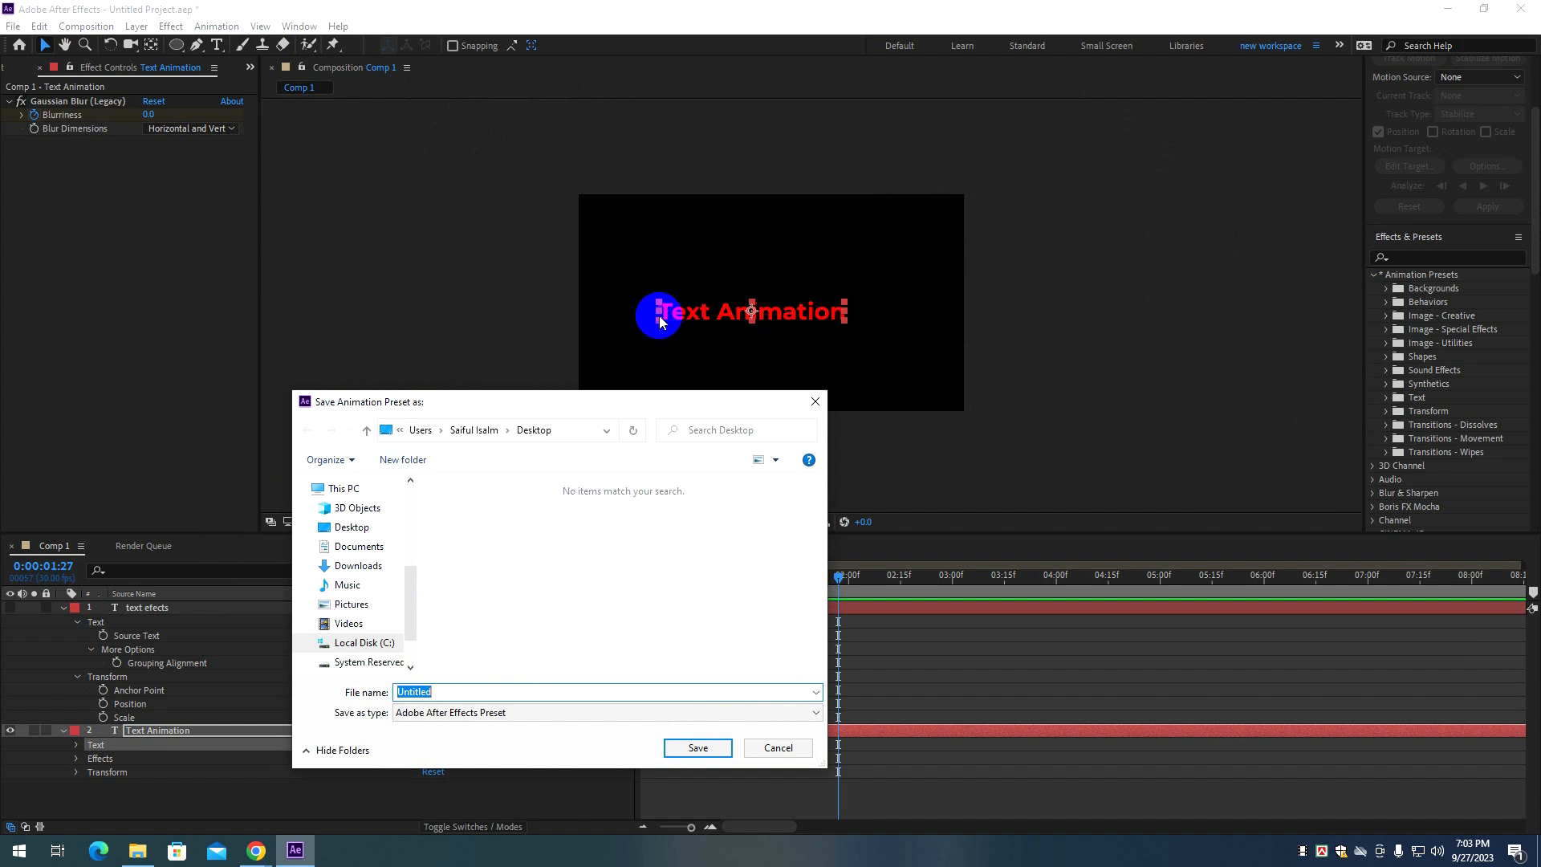
{"action": "left_click_drag", "start_coordinate": [625, 405], "coordinate": [880, 252]}
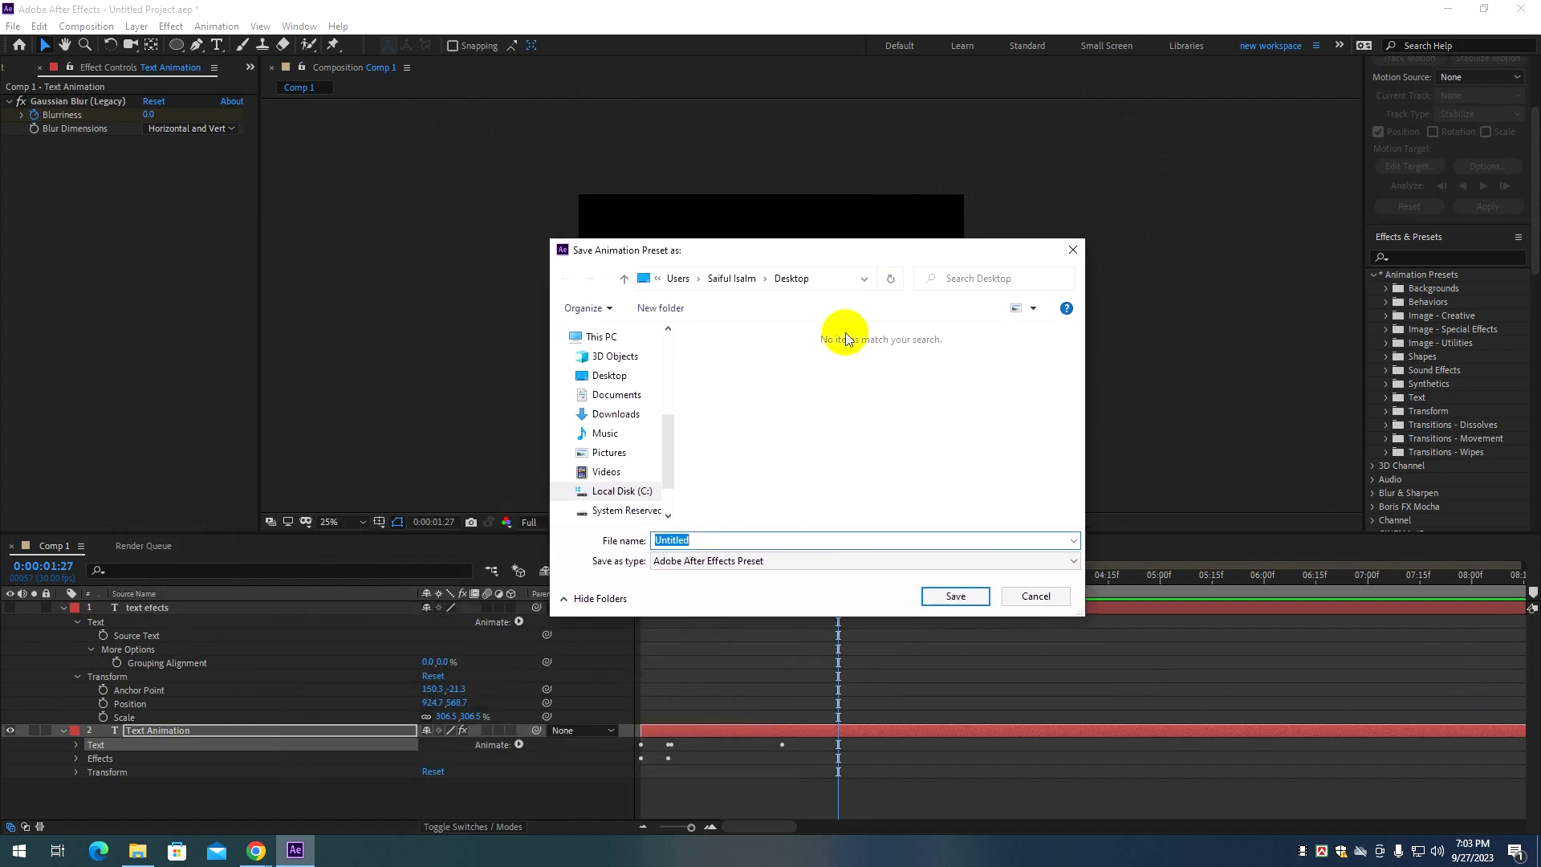
Save the animation preset to the Desktop as "text animation".
{"action": "scroll", "coordinate": [638, 441], "scroll_direction": "up", "scroll_amount": 1}
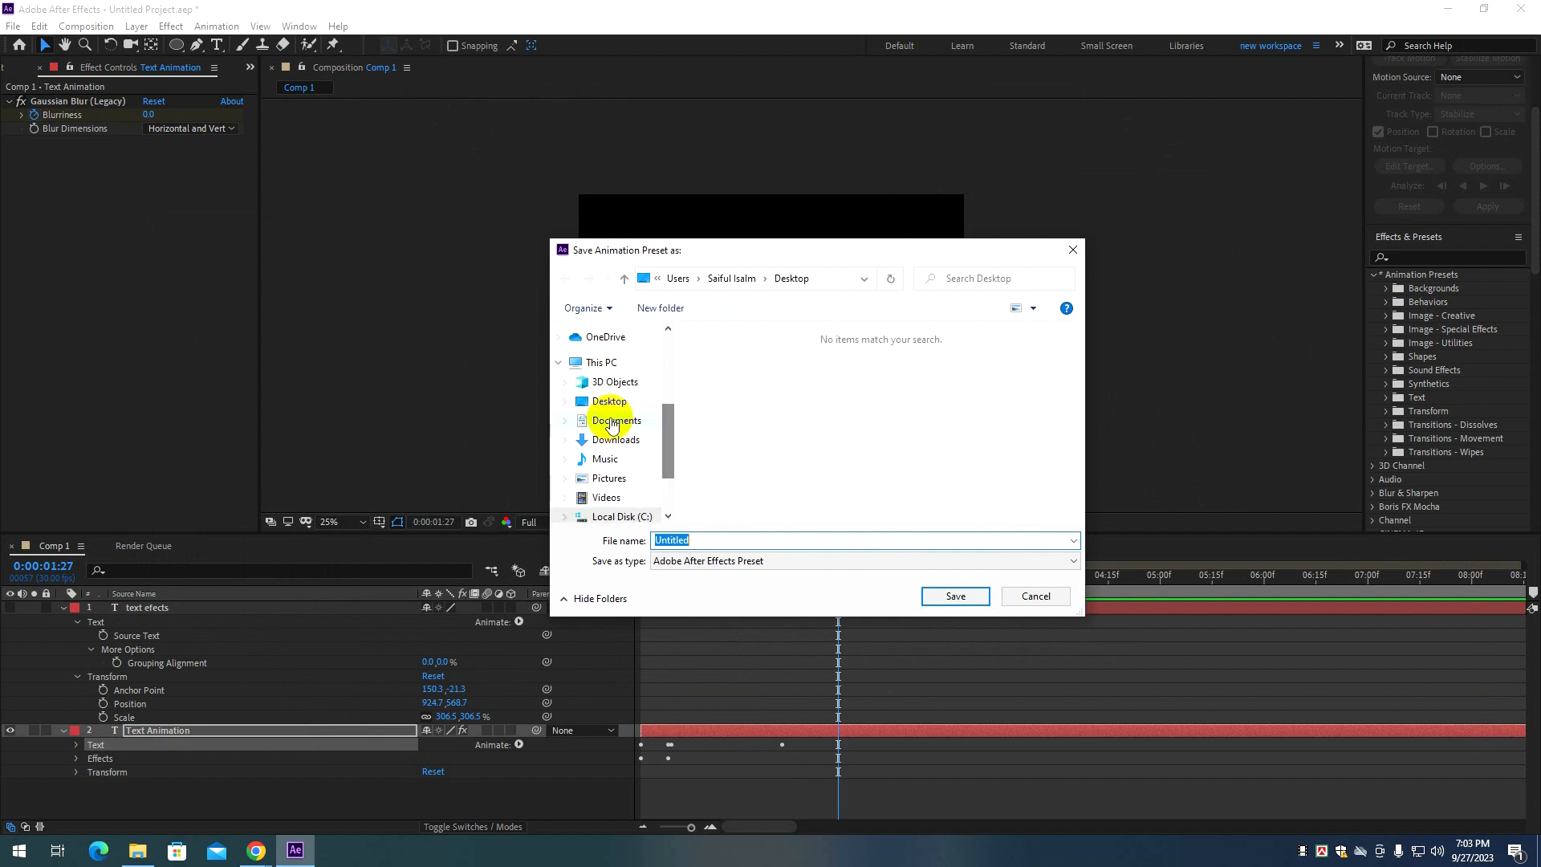
{"action": "left_click", "coordinate": [602, 402]}
{"action": "left_click", "coordinate": [692, 543]}
{"action": "double_click", "coordinate": [694, 541]}
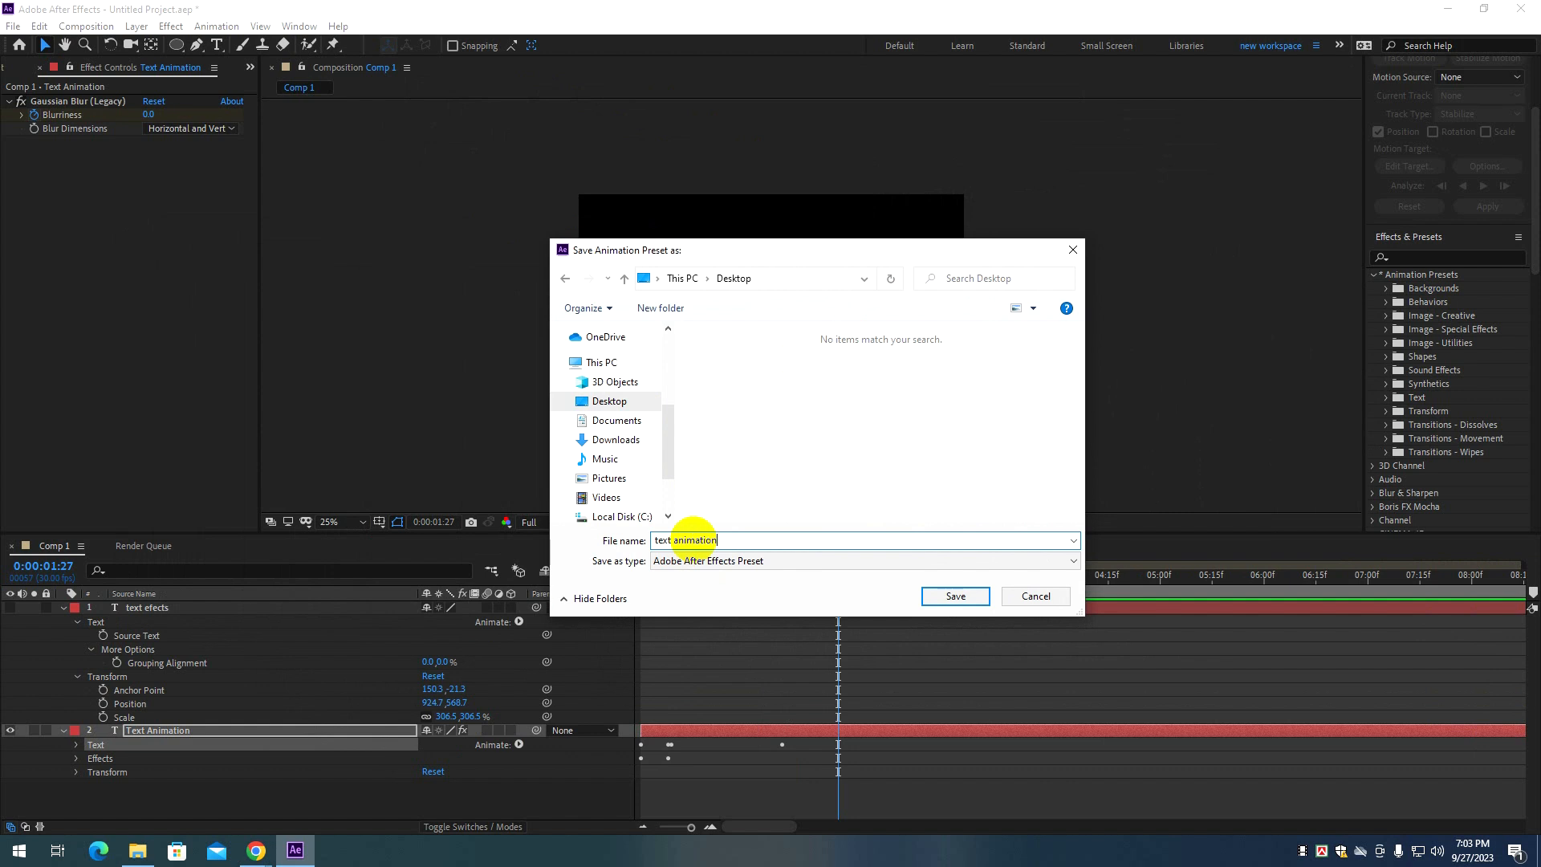
{"action": "left_click", "coordinate": [953, 598]}
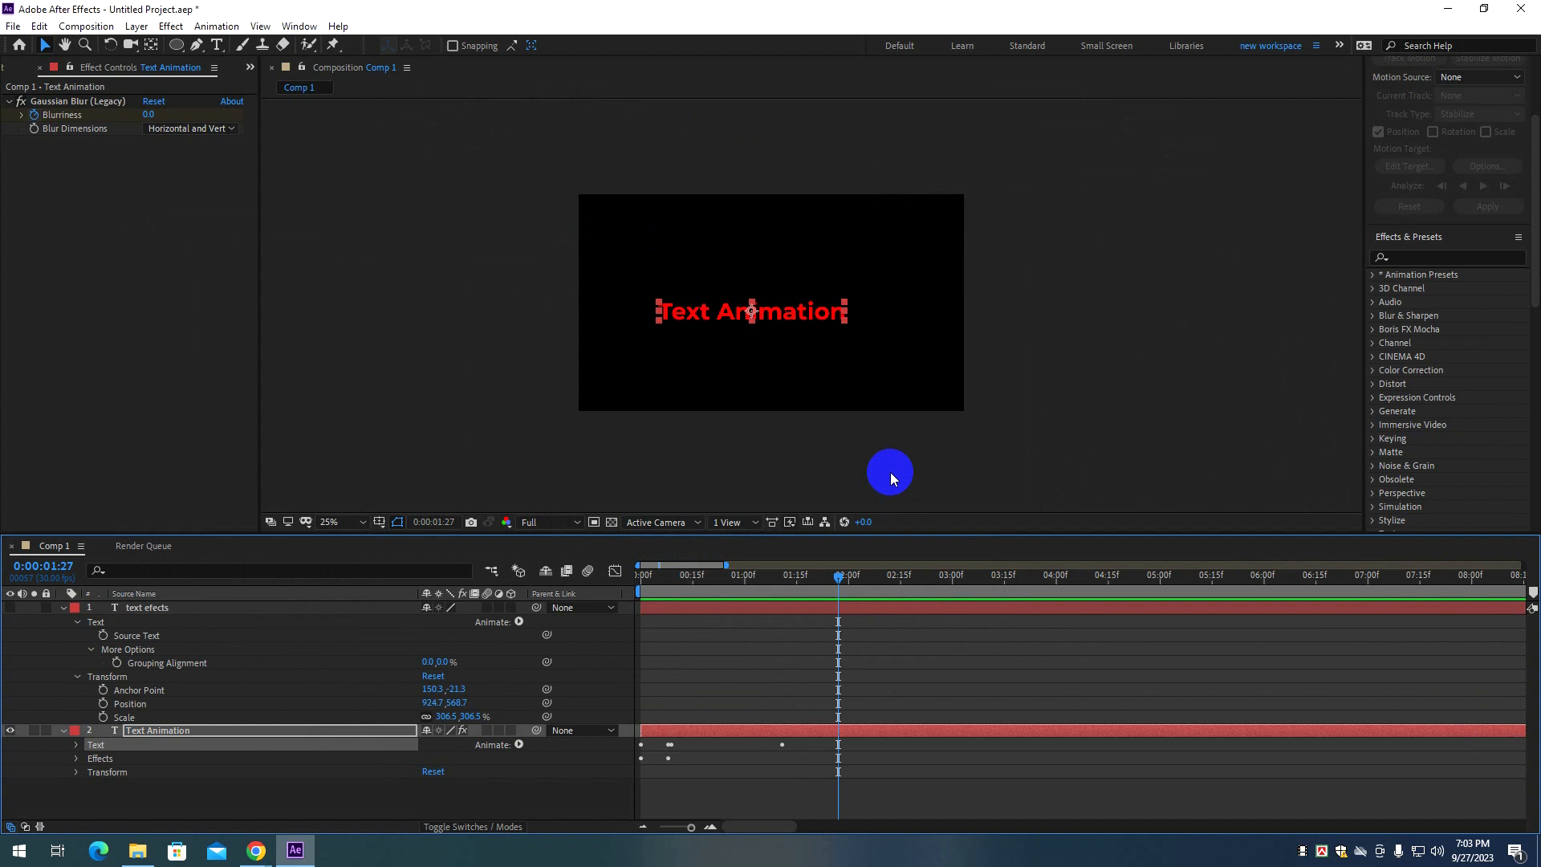
Select "Text Animation", look through the Text folder of the animation presets, and collapse that folder.
{"action": "left_click", "coordinate": [191, 784]}
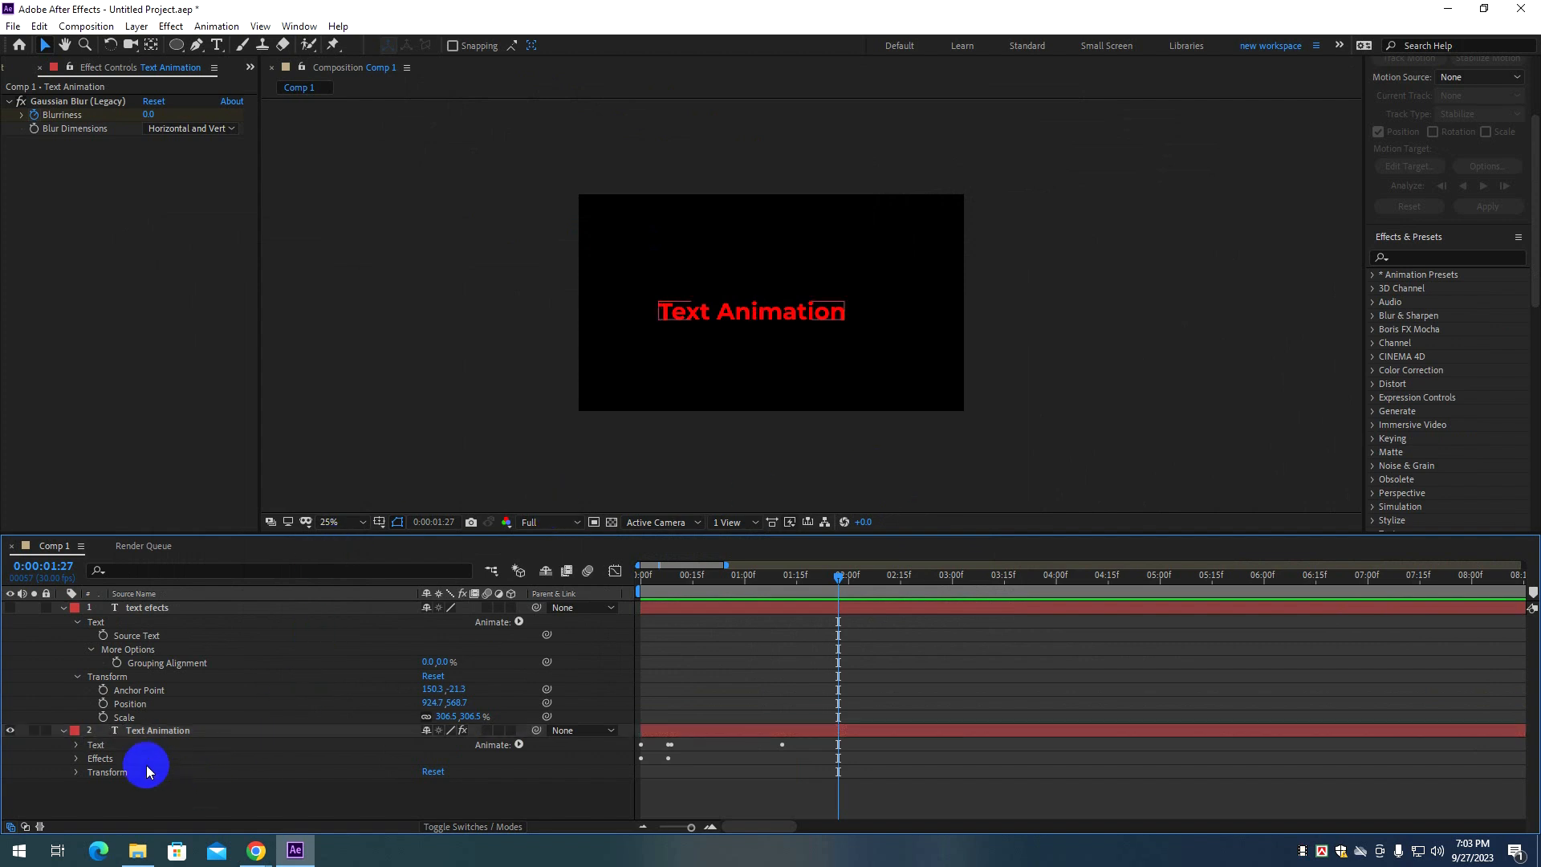
{"action": "left_click", "coordinate": [169, 732]}
{"action": "scroll", "coordinate": [1460, 384], "scroll_direction": "up", "scroll_amount": 2}
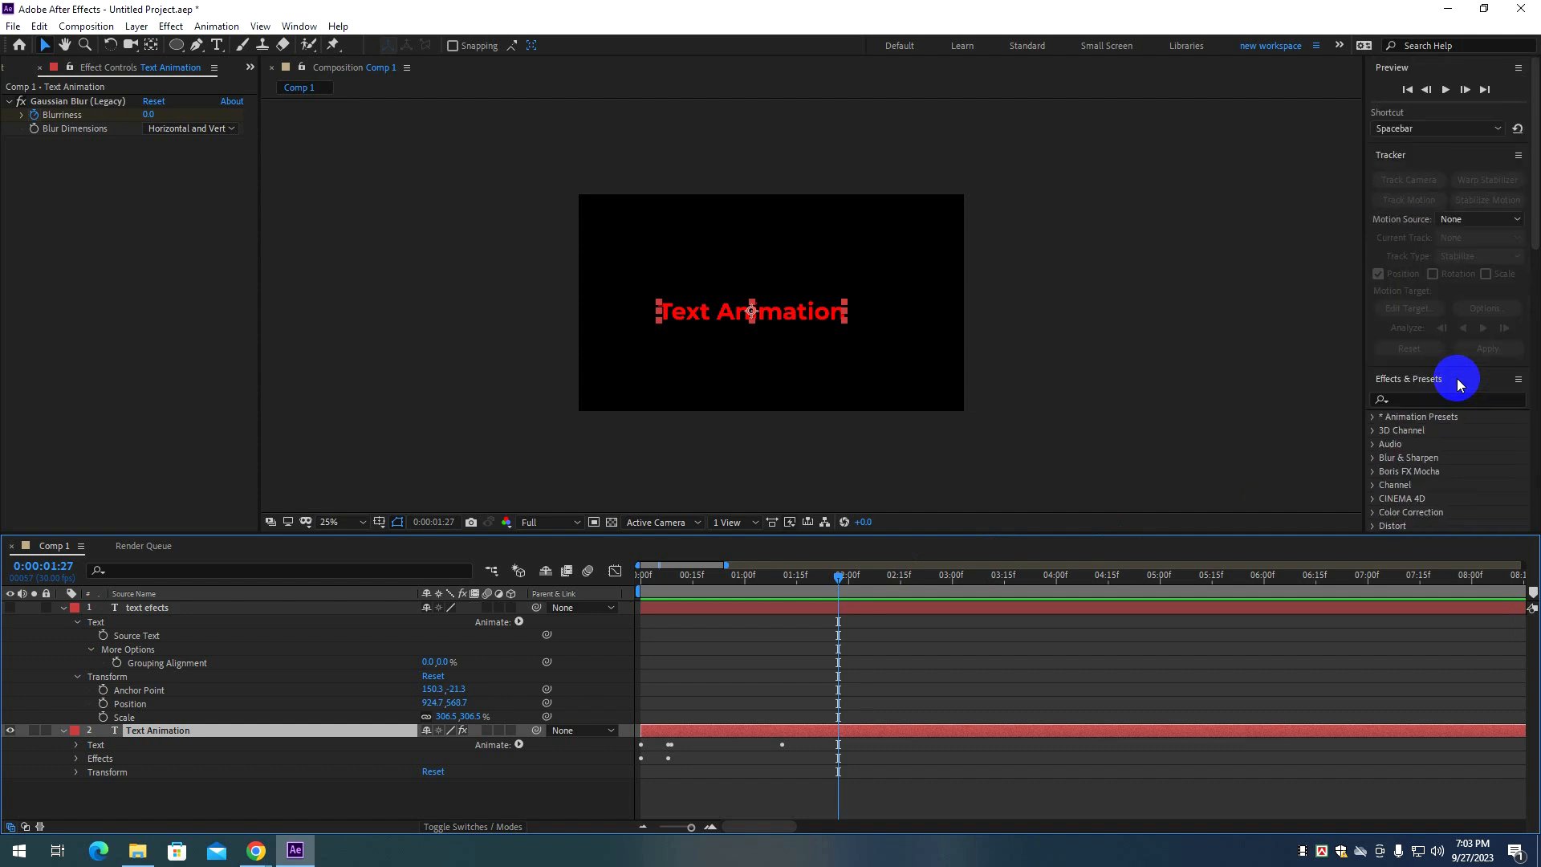
{"action": "scroll", "coordinate": [1460, 384], "scroll_direction": "down", "scroll_amount": 2}
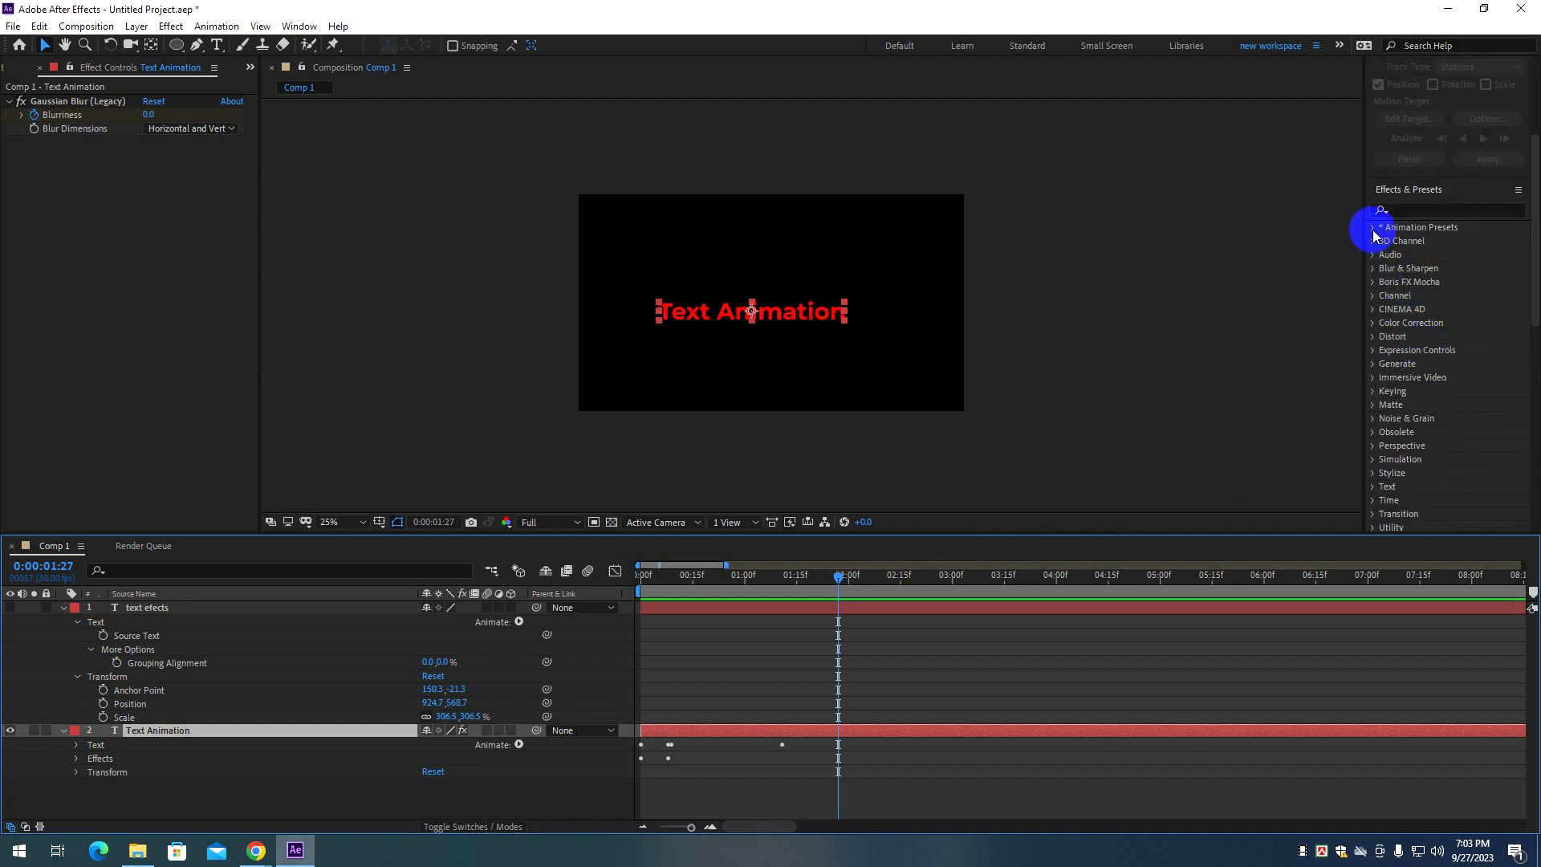
{"action": "left_click", "coordinate": [1374, 230]}
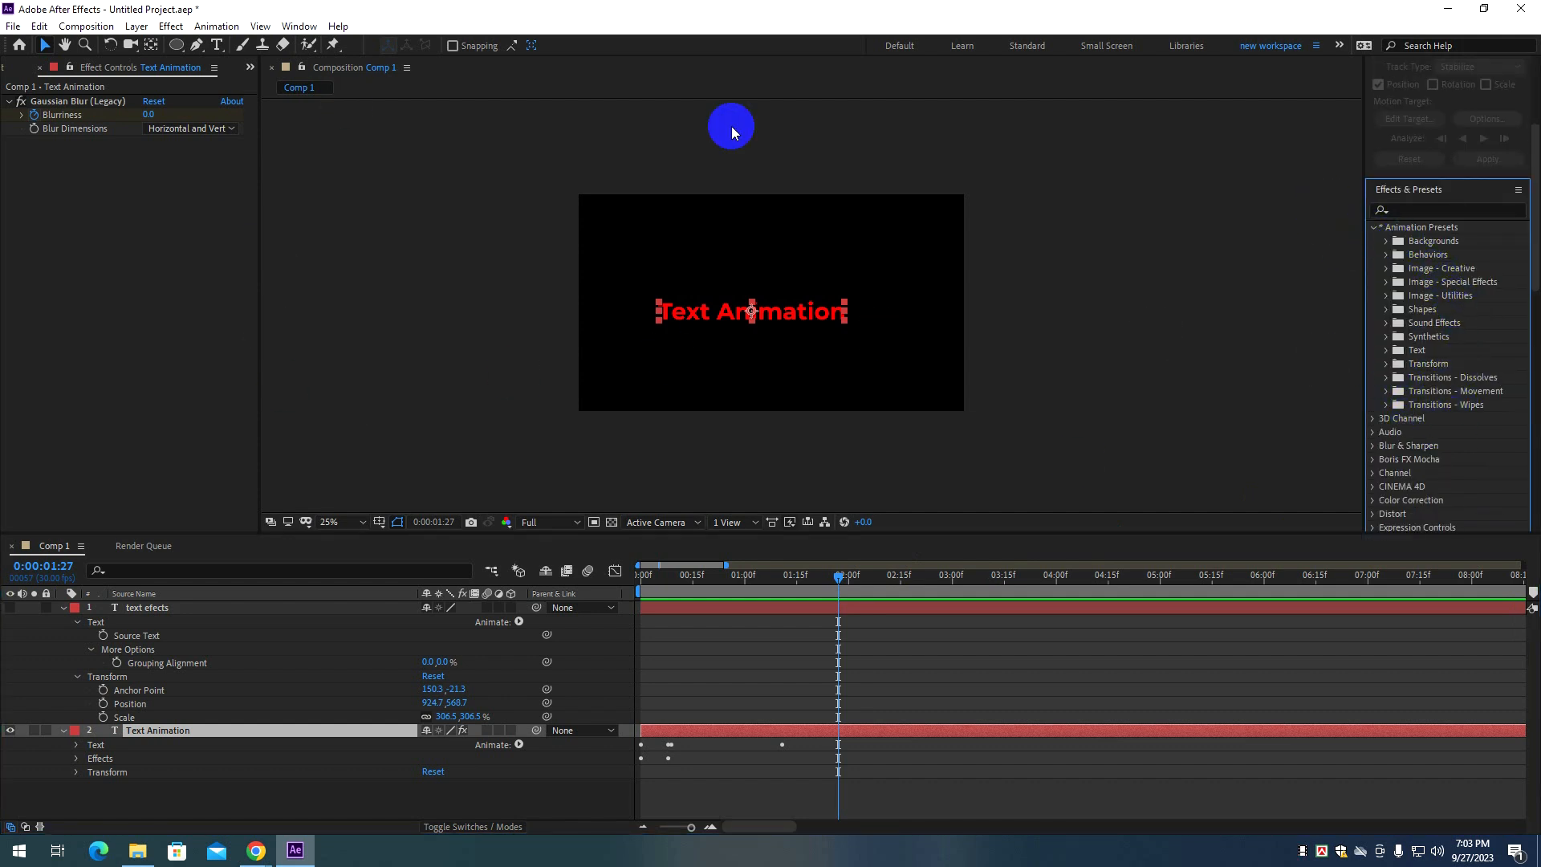
{"action": "left_click", "coordinate": [1387, 351]}
{"action": "scroll", "coordinate": [1441, 293], "scroll_direction": "down", "scroll_amount": 2}
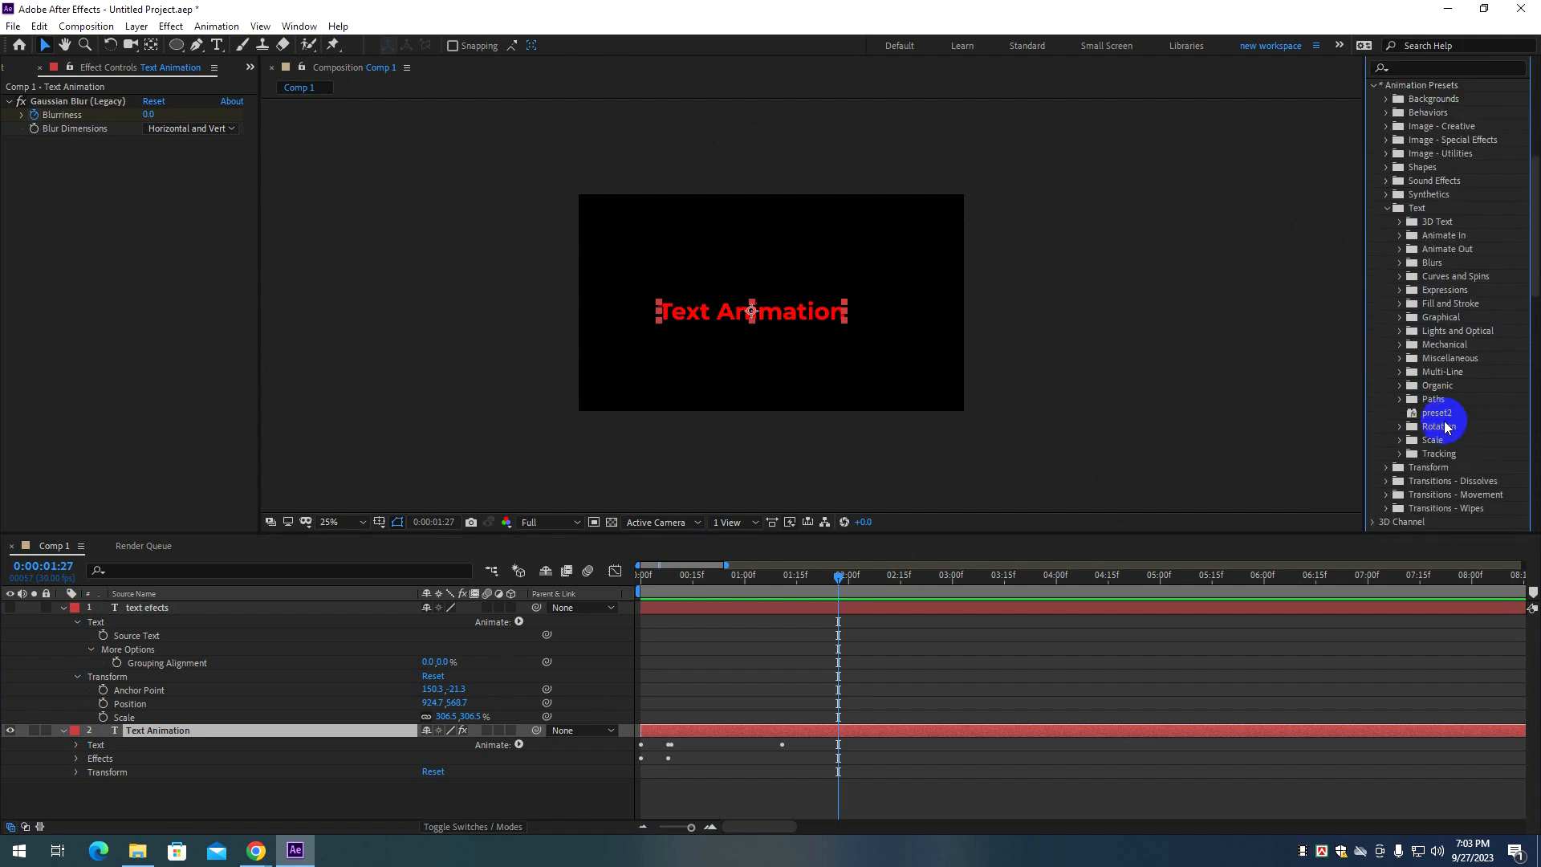
{"action": "scroll", "coordinate": [1443, 423], "scroll_direction": "up", "scroll_amount": 2}
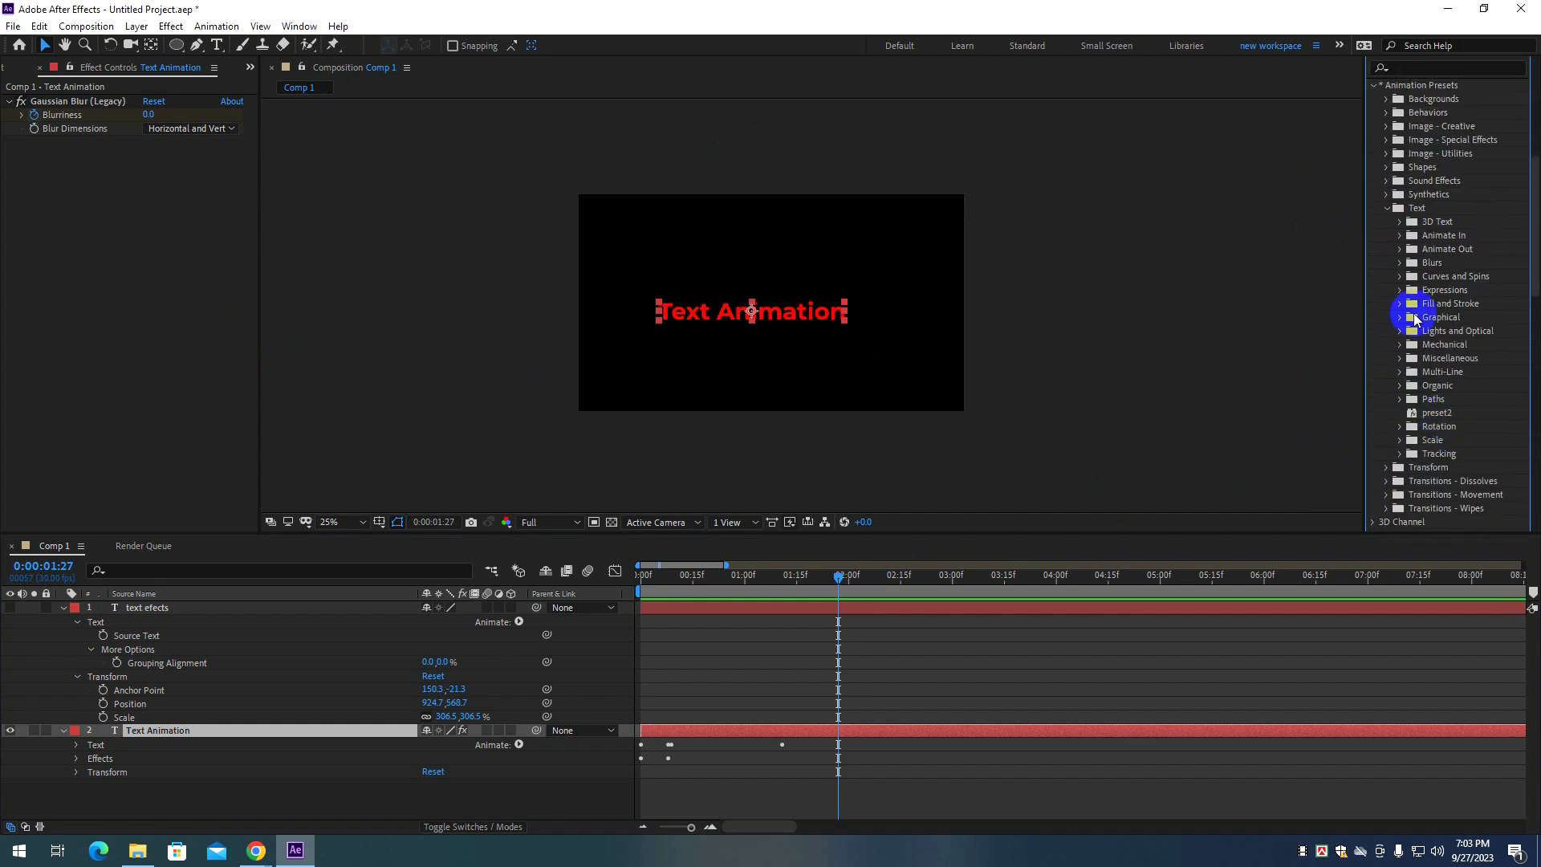
{"action": "left_click", "coordinate": [1386, 210]}
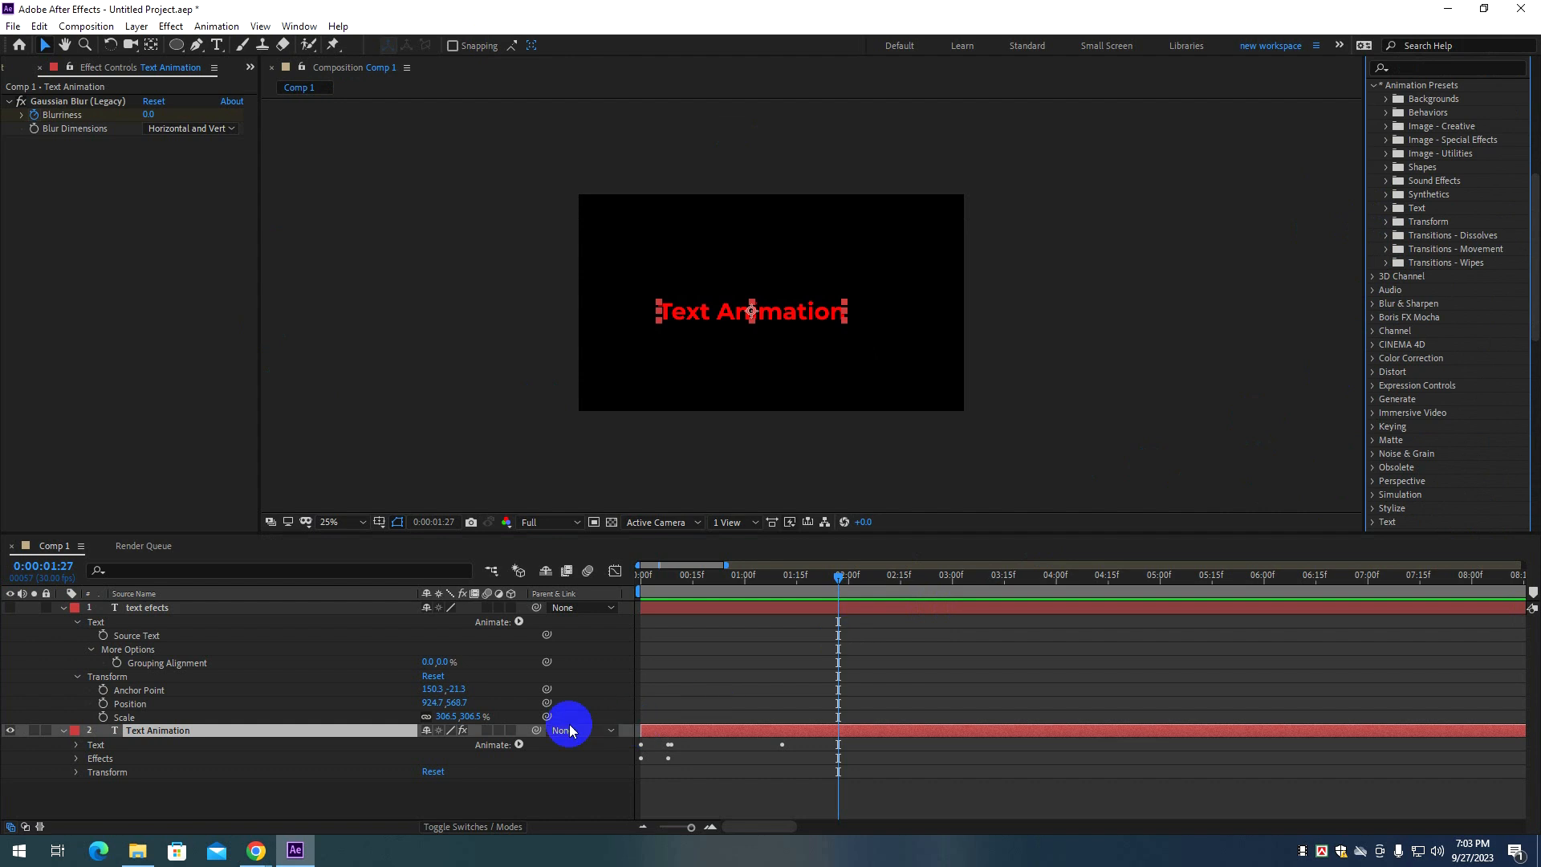
Collapse the properties of the "Text Animation" and "text efects" layers and the Animation Presets category.
{"action": "left_click", "coordinate": [252, 794]}
{"action": "left_click", "coordinate": [63, 730]}
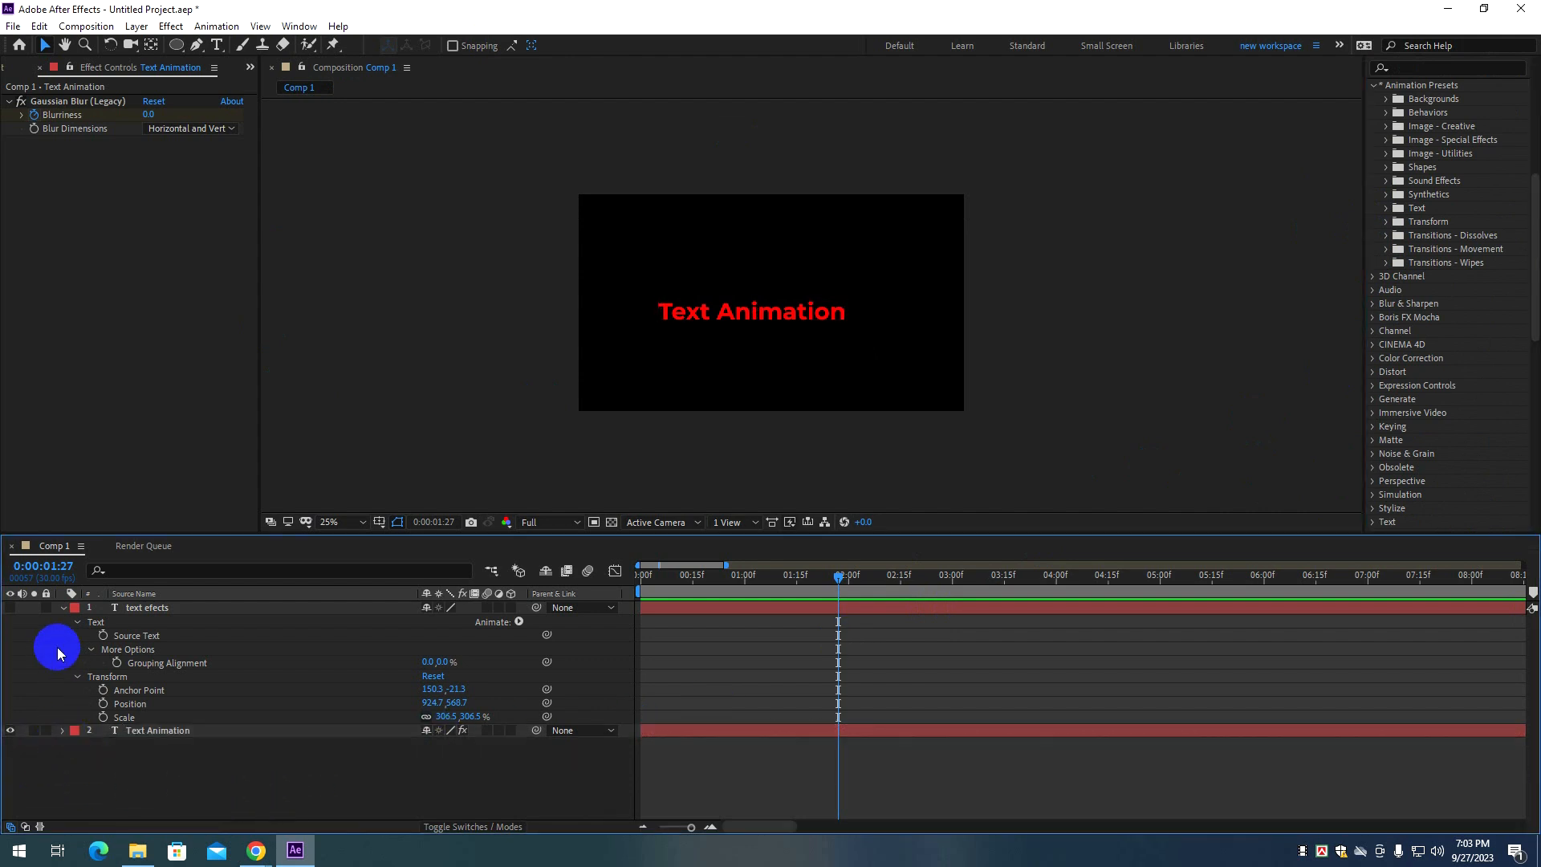
{"action": "left_click", "coordinate": [64, 608]}
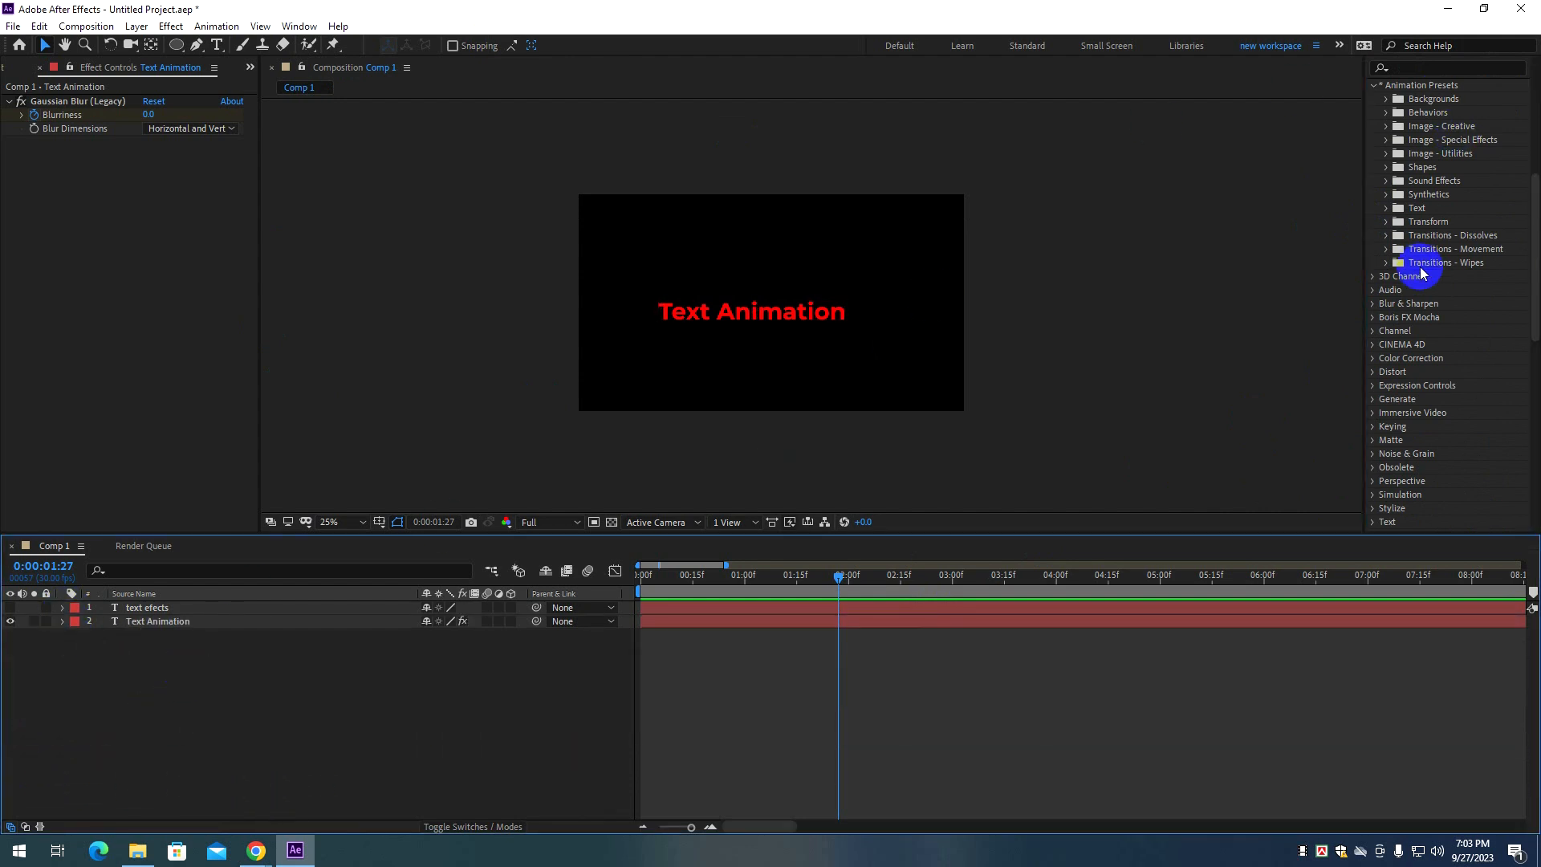
{"action": "scroll", "coordinate": [1436, 282], "scroll_direction": "up", "scroll_amount": 4}
{"action": "scroll", "coordinate": [1425, 282], "scroll_direction": "up", "scroll_amount": 2}
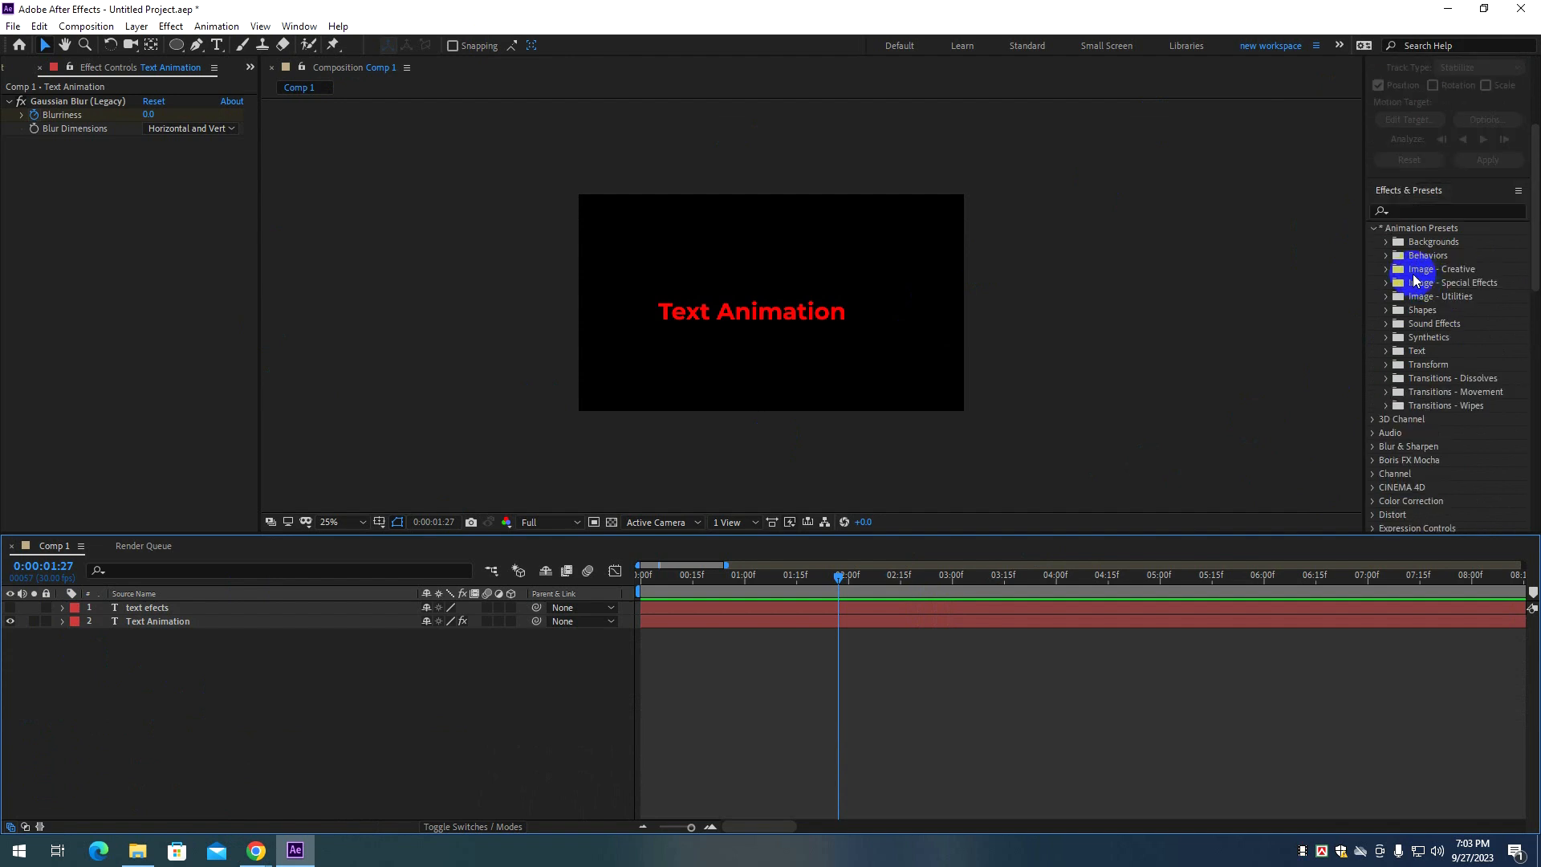
{"action": "left_click", "coordinate": [1373, 228]}
{"action": "left_click", "coordinate": [450, 692]}
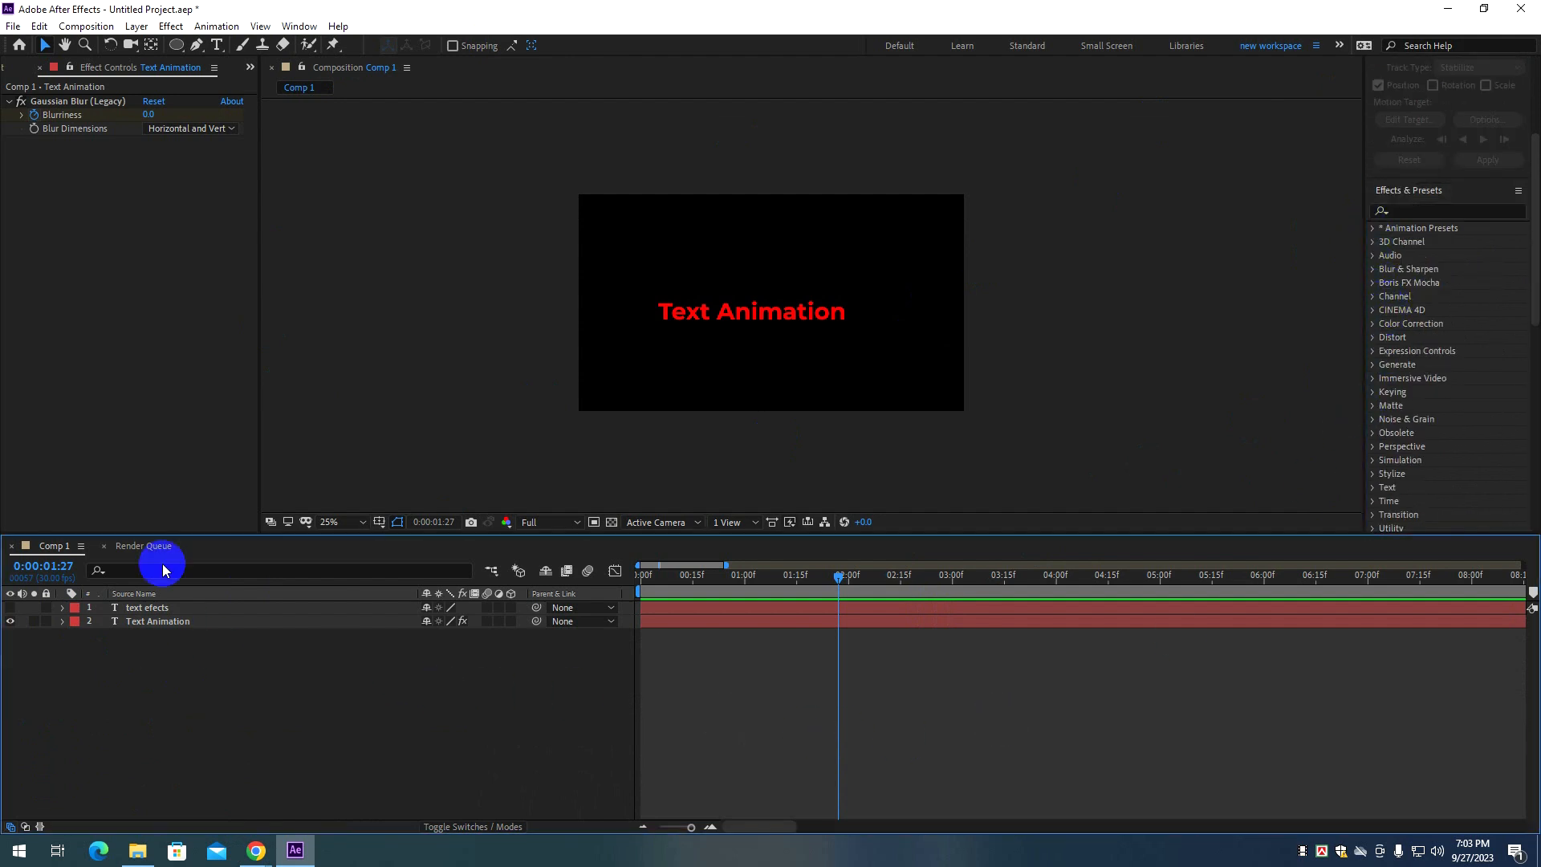
{"action": "left_click", "coordinate": [182, 213]}
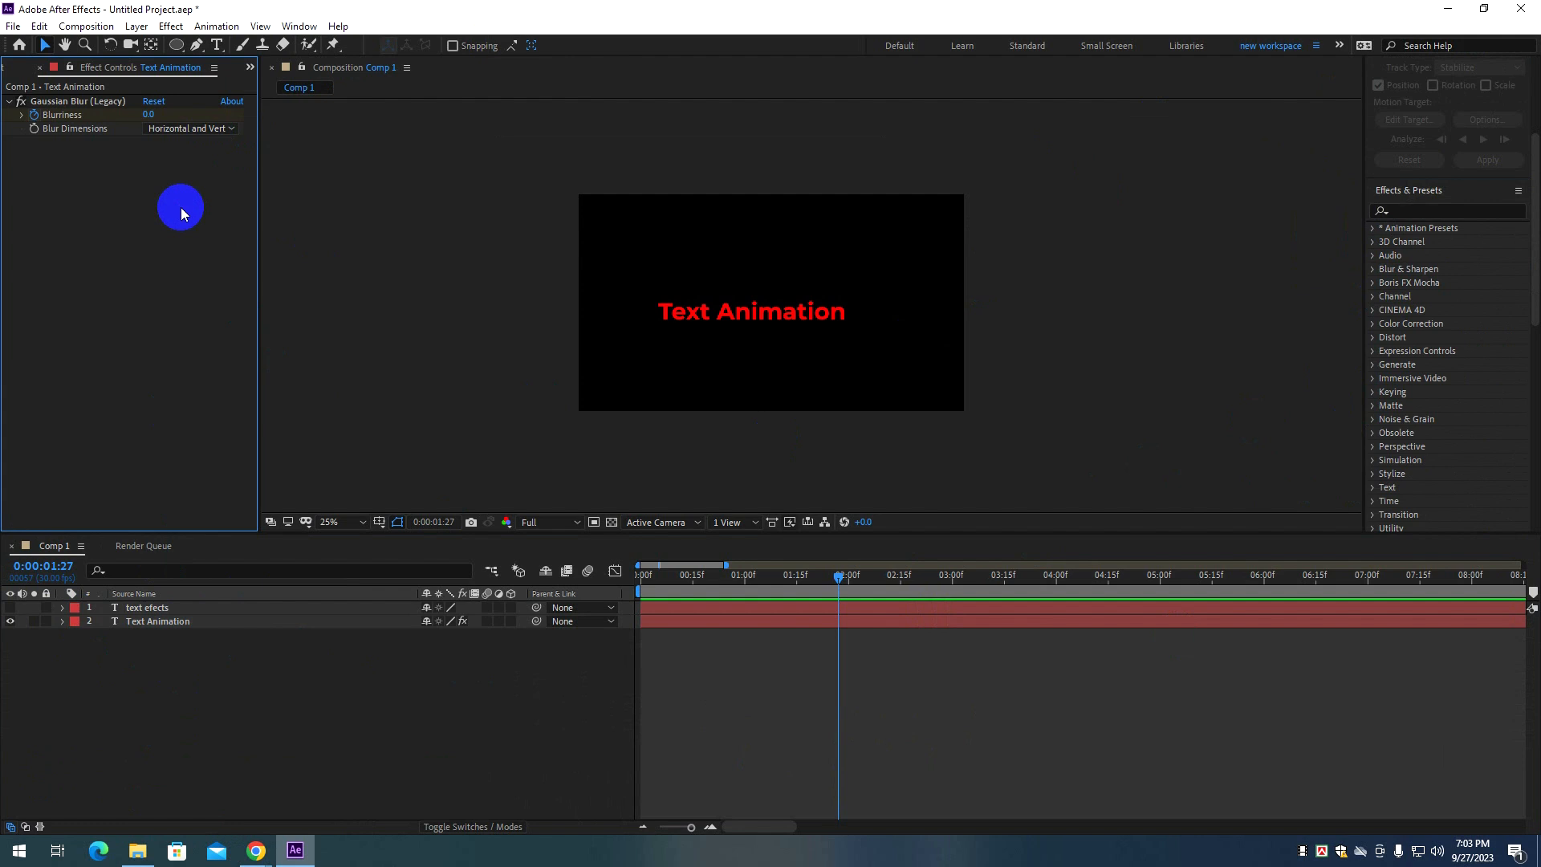
{"action": "left_click", "coordinate": [217, 45]}
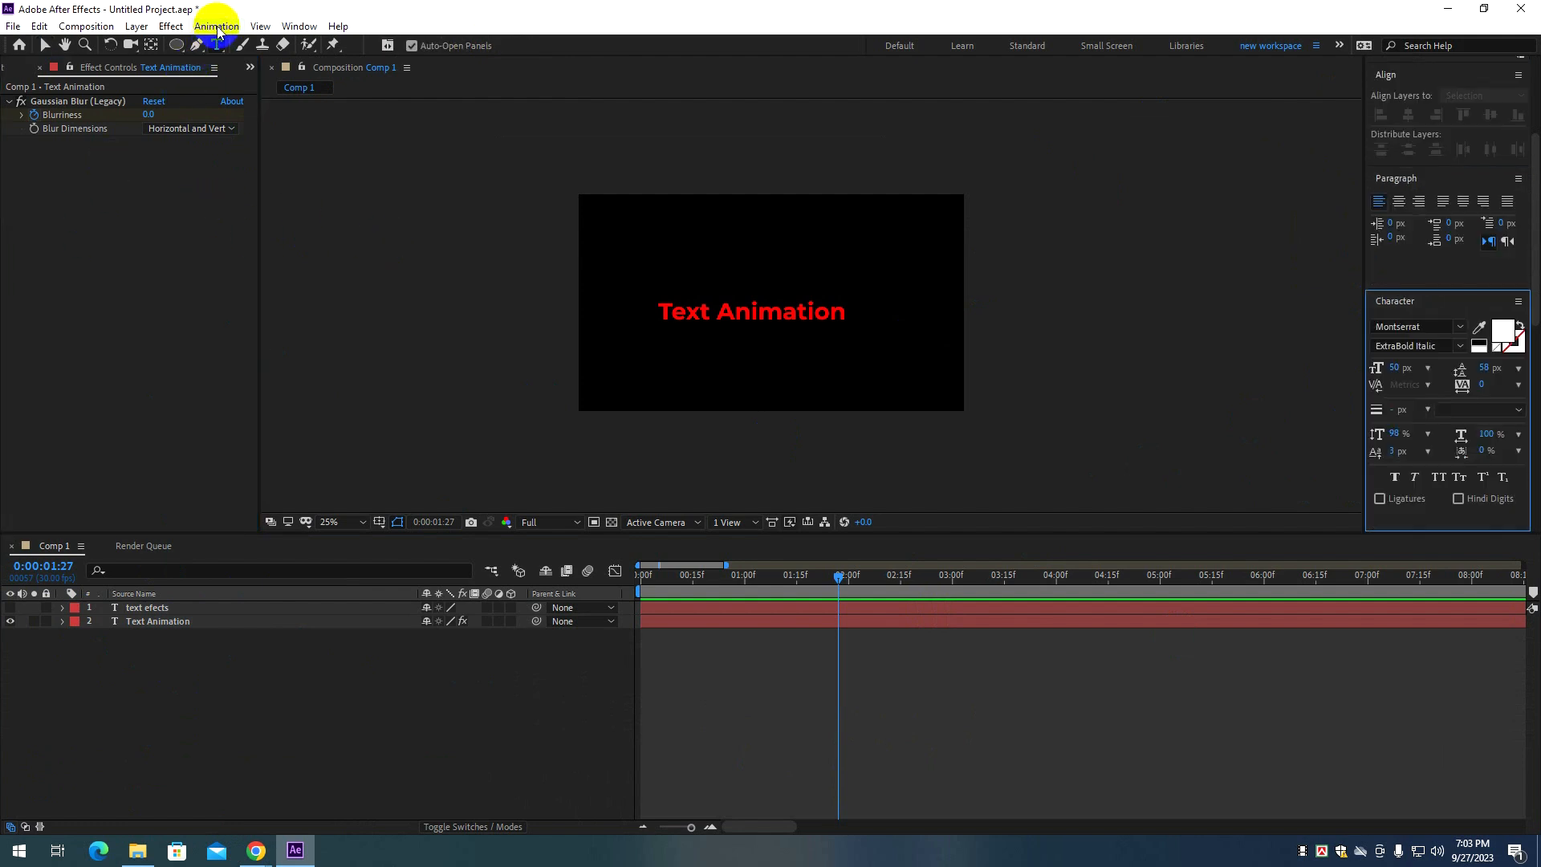
{"action": "left_click", "coordinate": [221, 28]}
{"action": "left_click", "coordinate": [91, 267]}
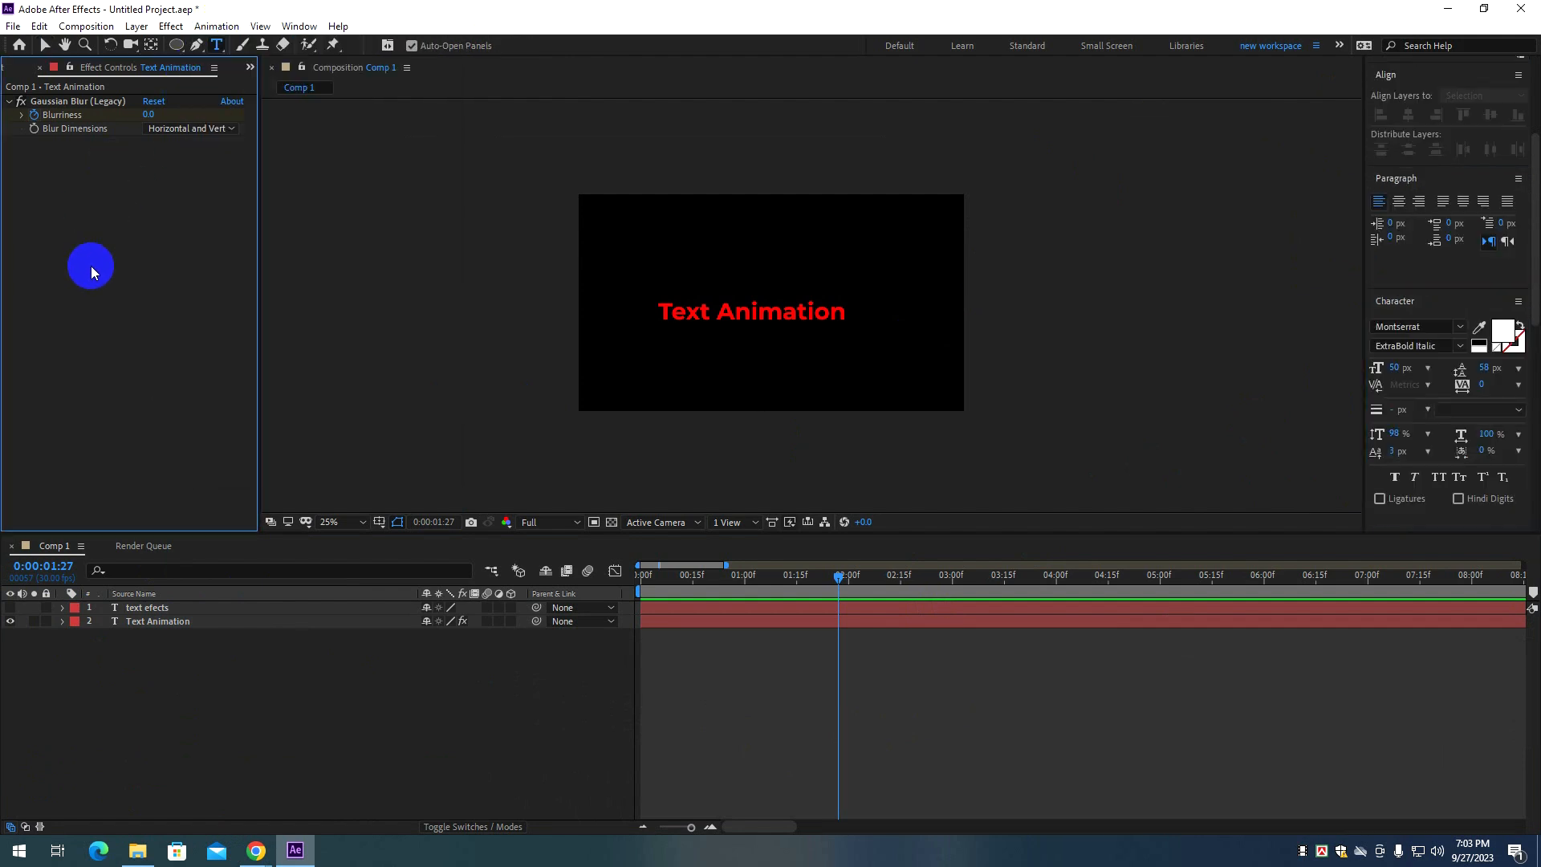
{"action": "left_click", "coordinate": [106, 706]}
{"action": "key", "text": "v"}
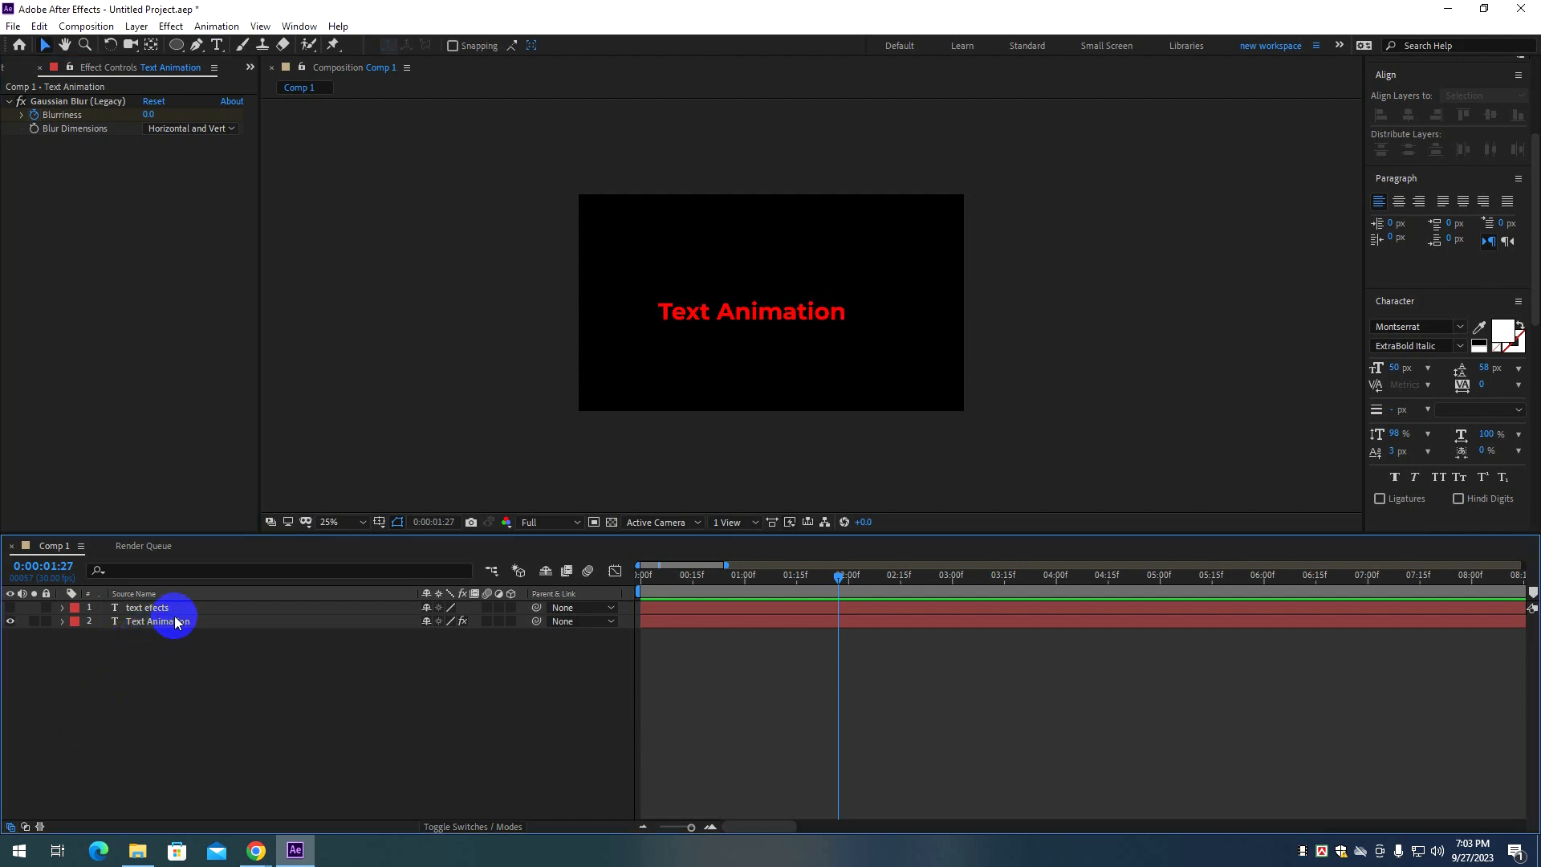
Select the "text efects" layer, browse the animation presets in Adobe Bridge, and close Bridge.
{"action": "left_click", "coordinate": [192, 607]}
{"action": "left_click", "coordinate": [222, 28]}
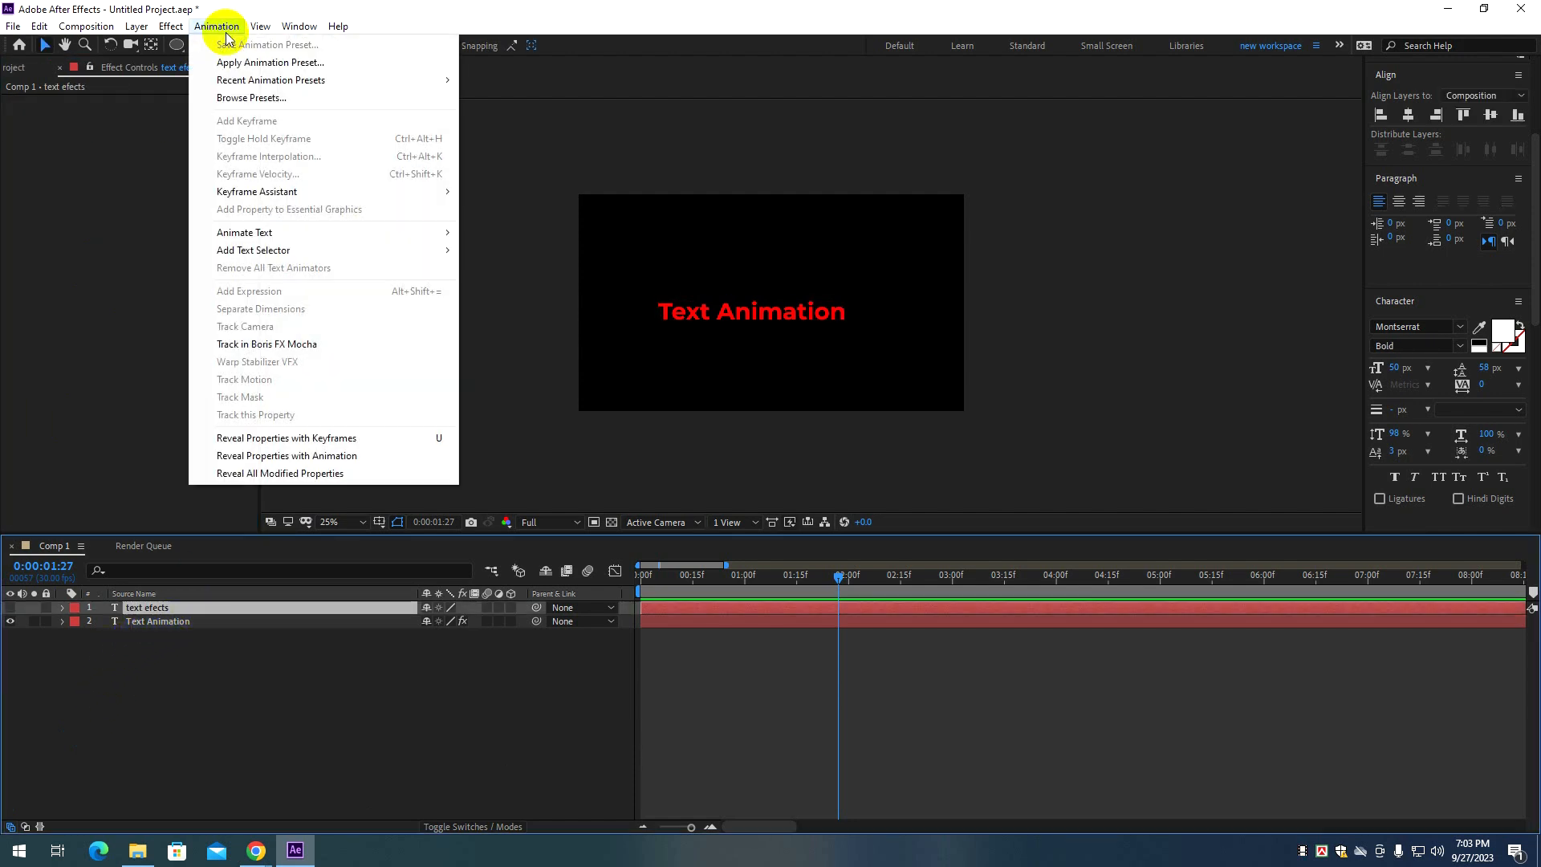
{"action": "left_click", "coordinate": [283, 99]}
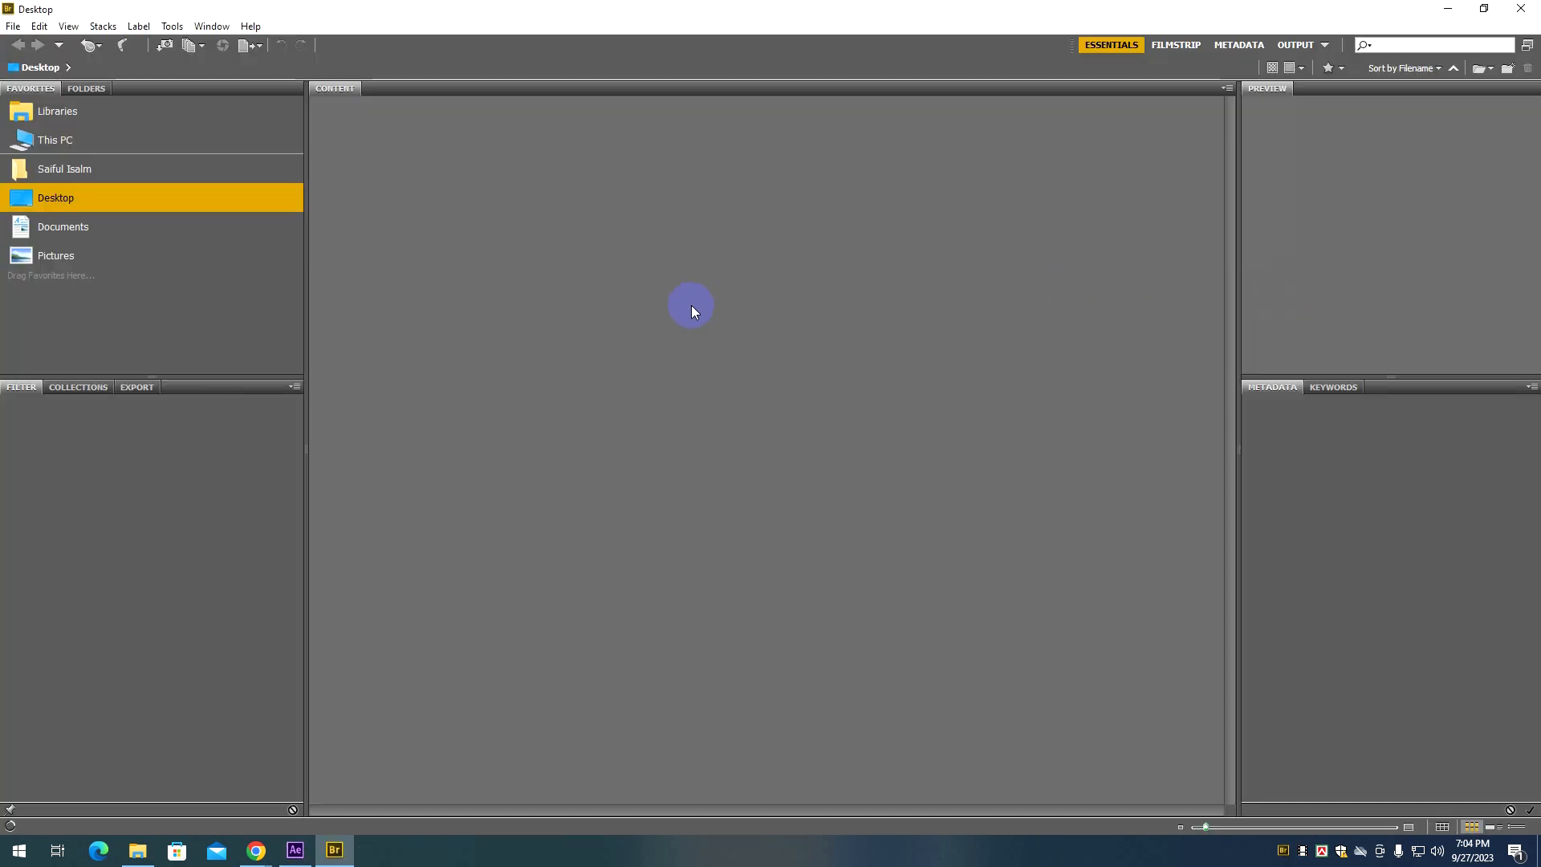
{"action": "left_click", "coordinate": [1520, 10]}
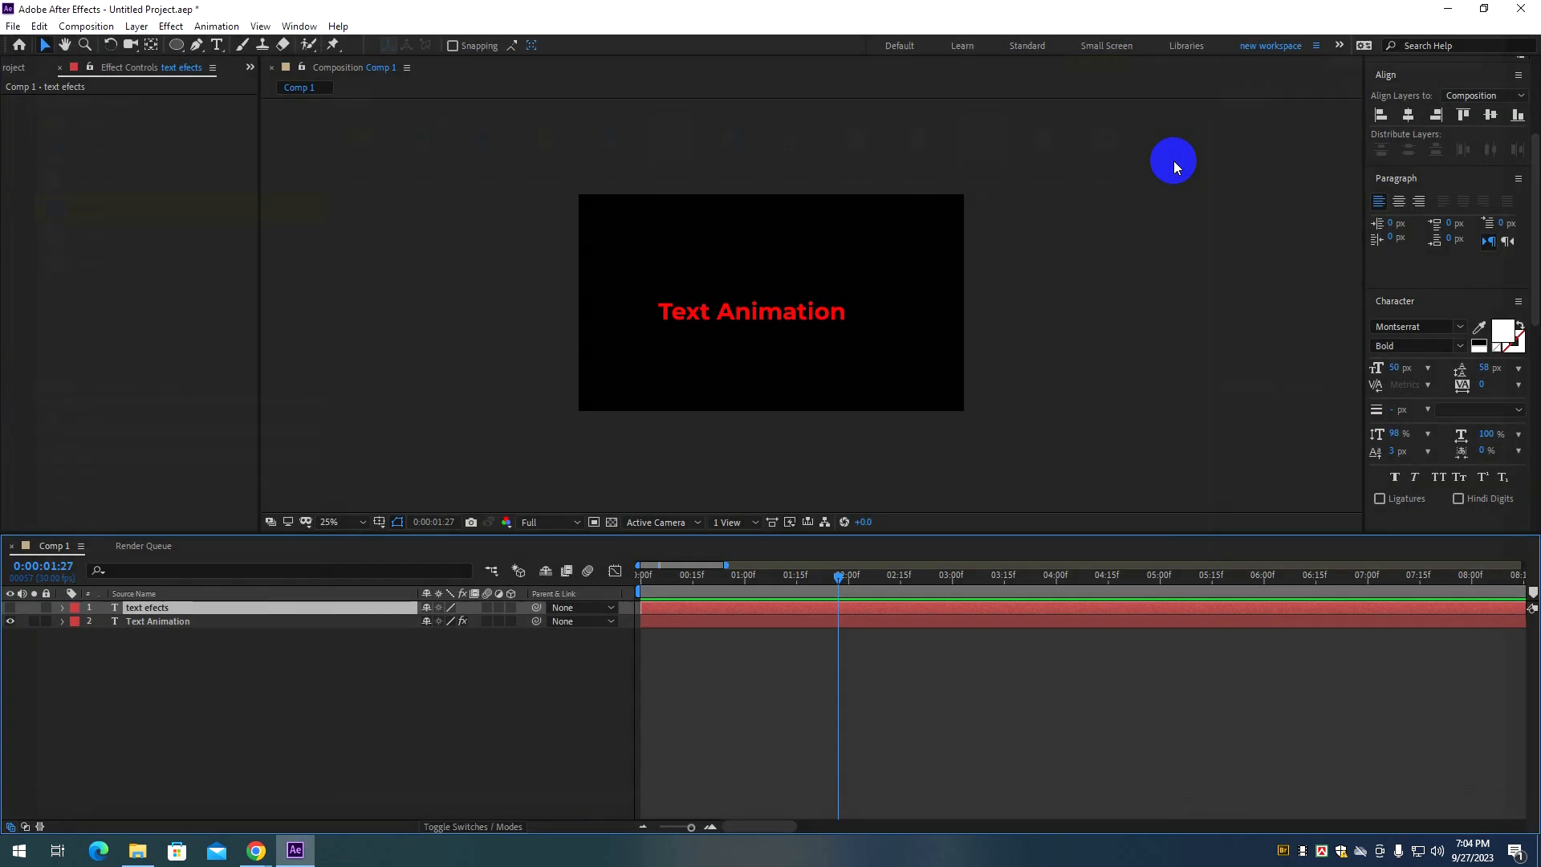
Browse the presets in Adobe Bridge, try to open "text animation.ffx" from the Desktop folder, and dismiss the alert.
{"action": "scroll", "coordinate": [1453, 366], "scroll_direction": "up", "scroll_amount": 3}
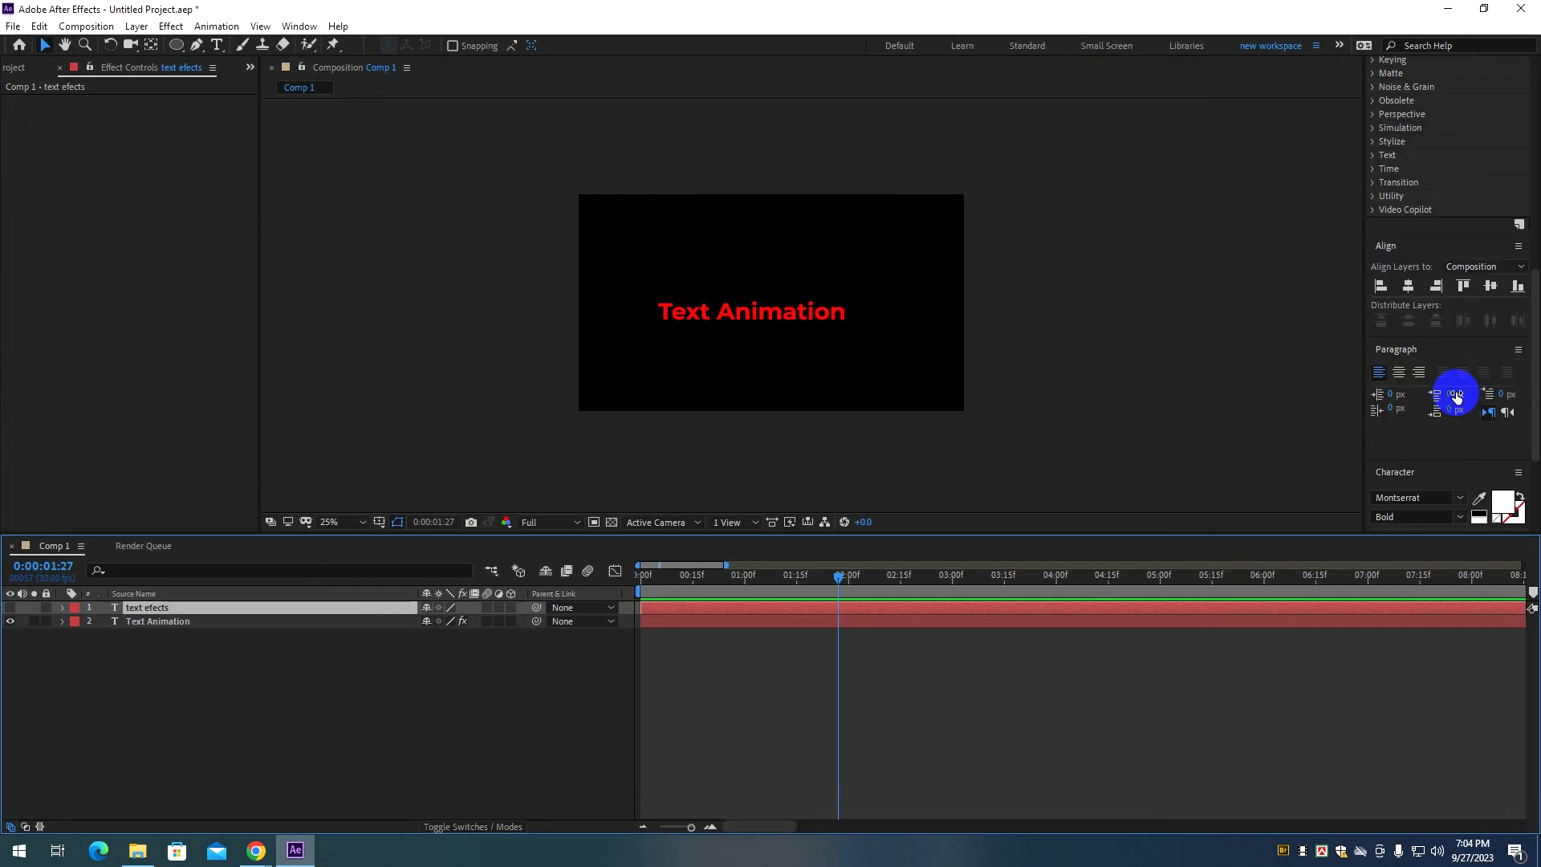
{"action": "scroll", "coordinate": [1457, 396], "scroll_direction": "up", "scroll_amount": 5}
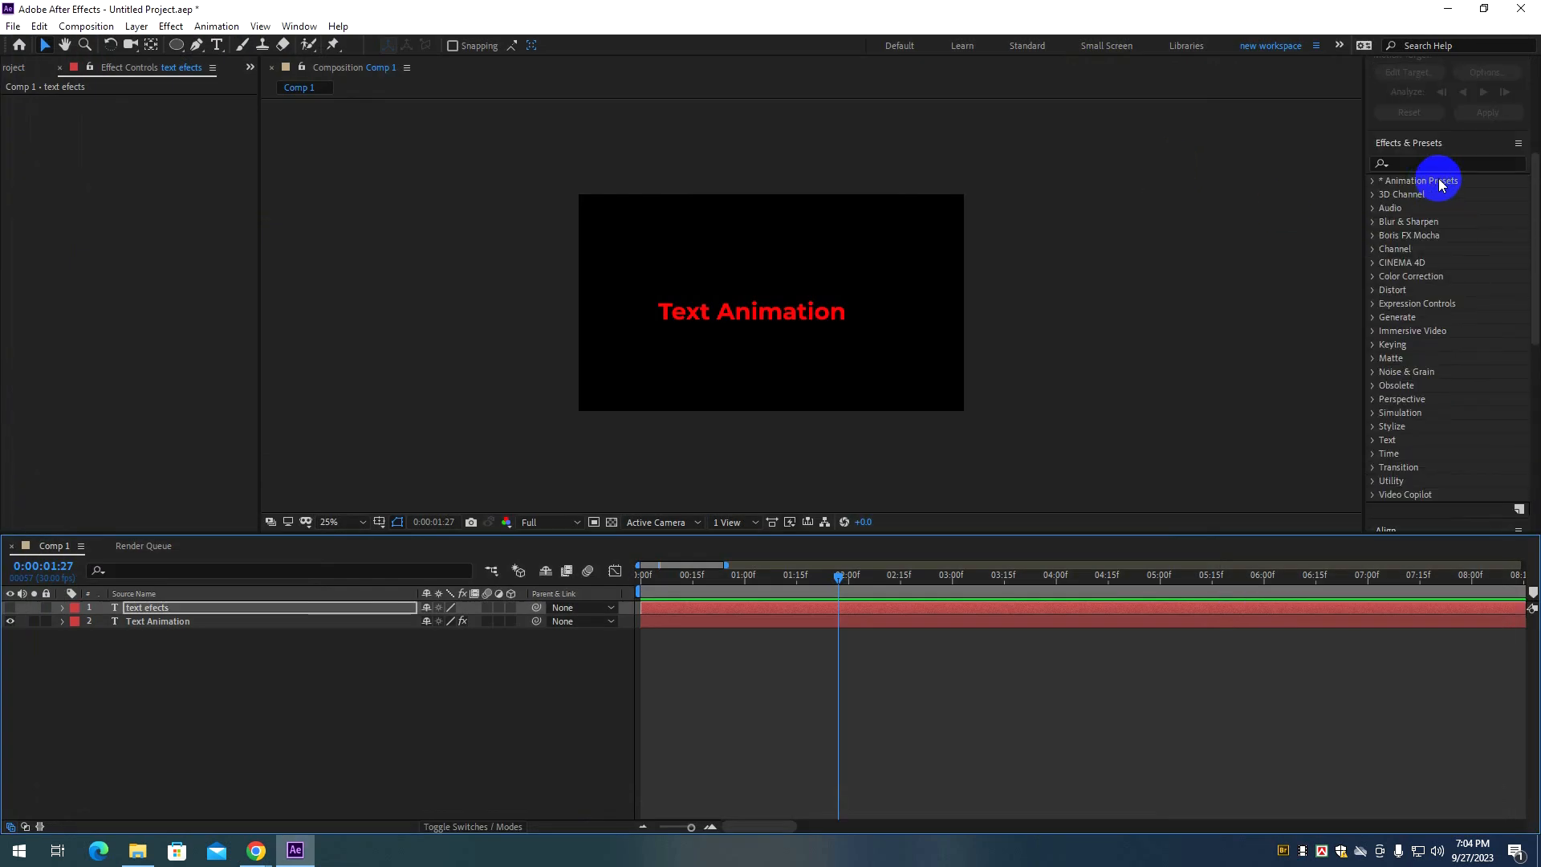
{"action": "left_click", "coordinate": [1518, 143]}
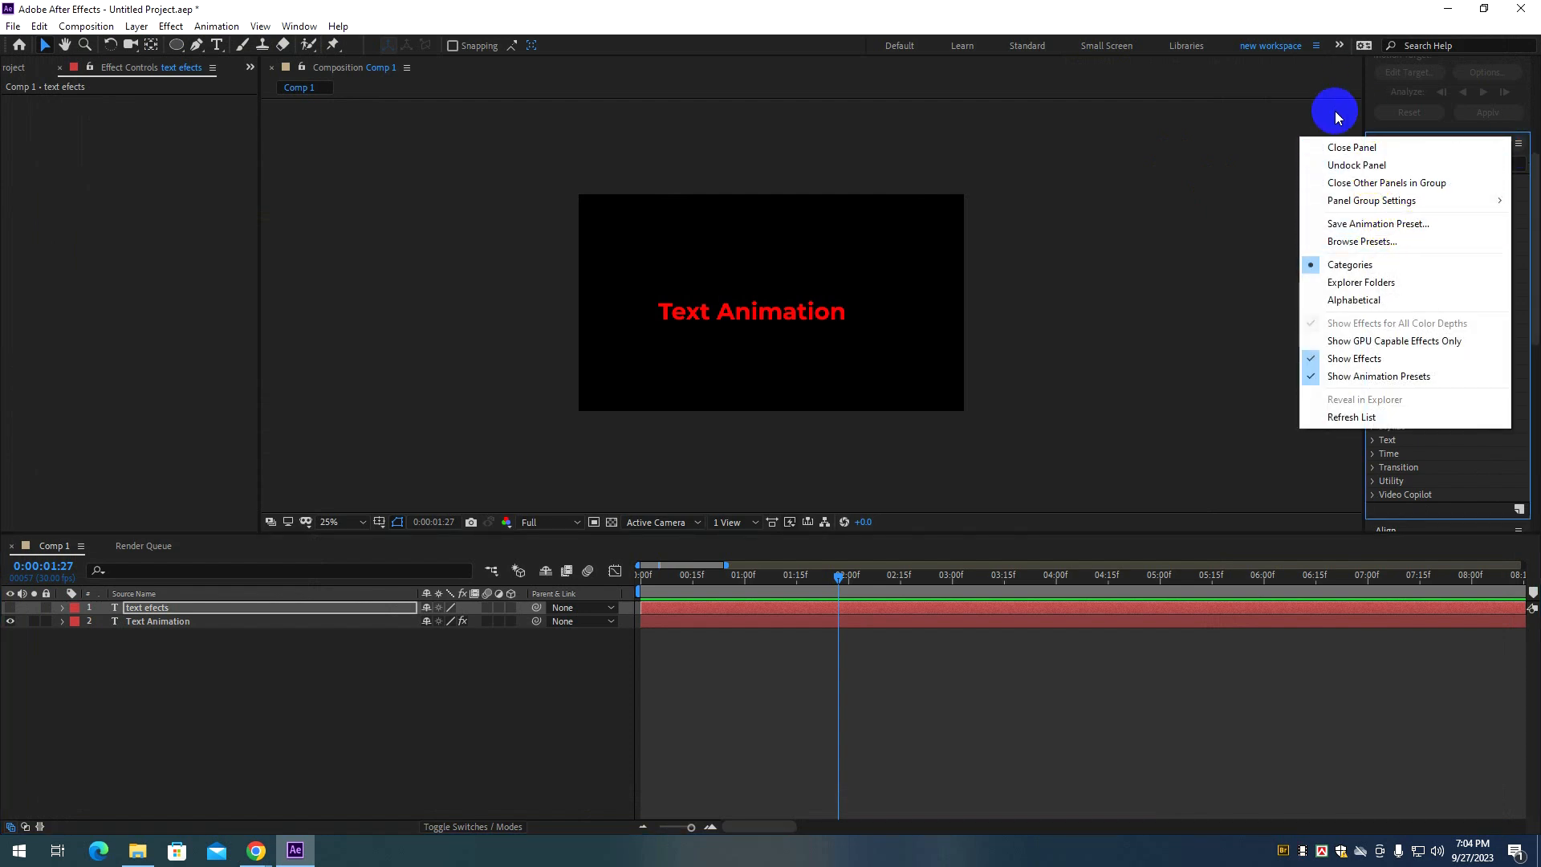
{"action": "left_click", "coordinate": [1392, 252]}
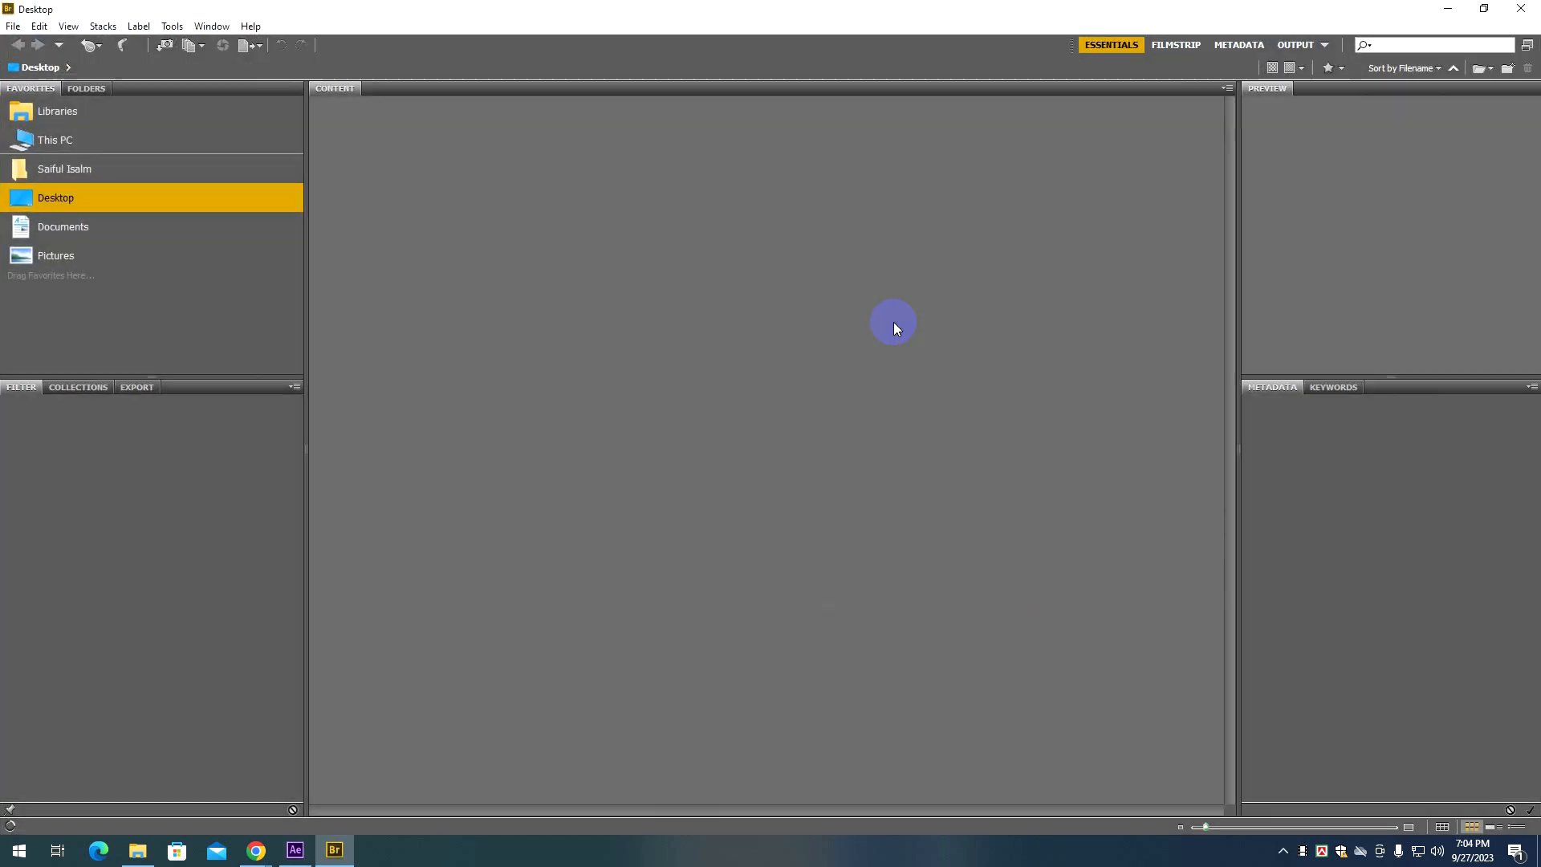
{"action": "left_click", "coordinate": [82, 195]}
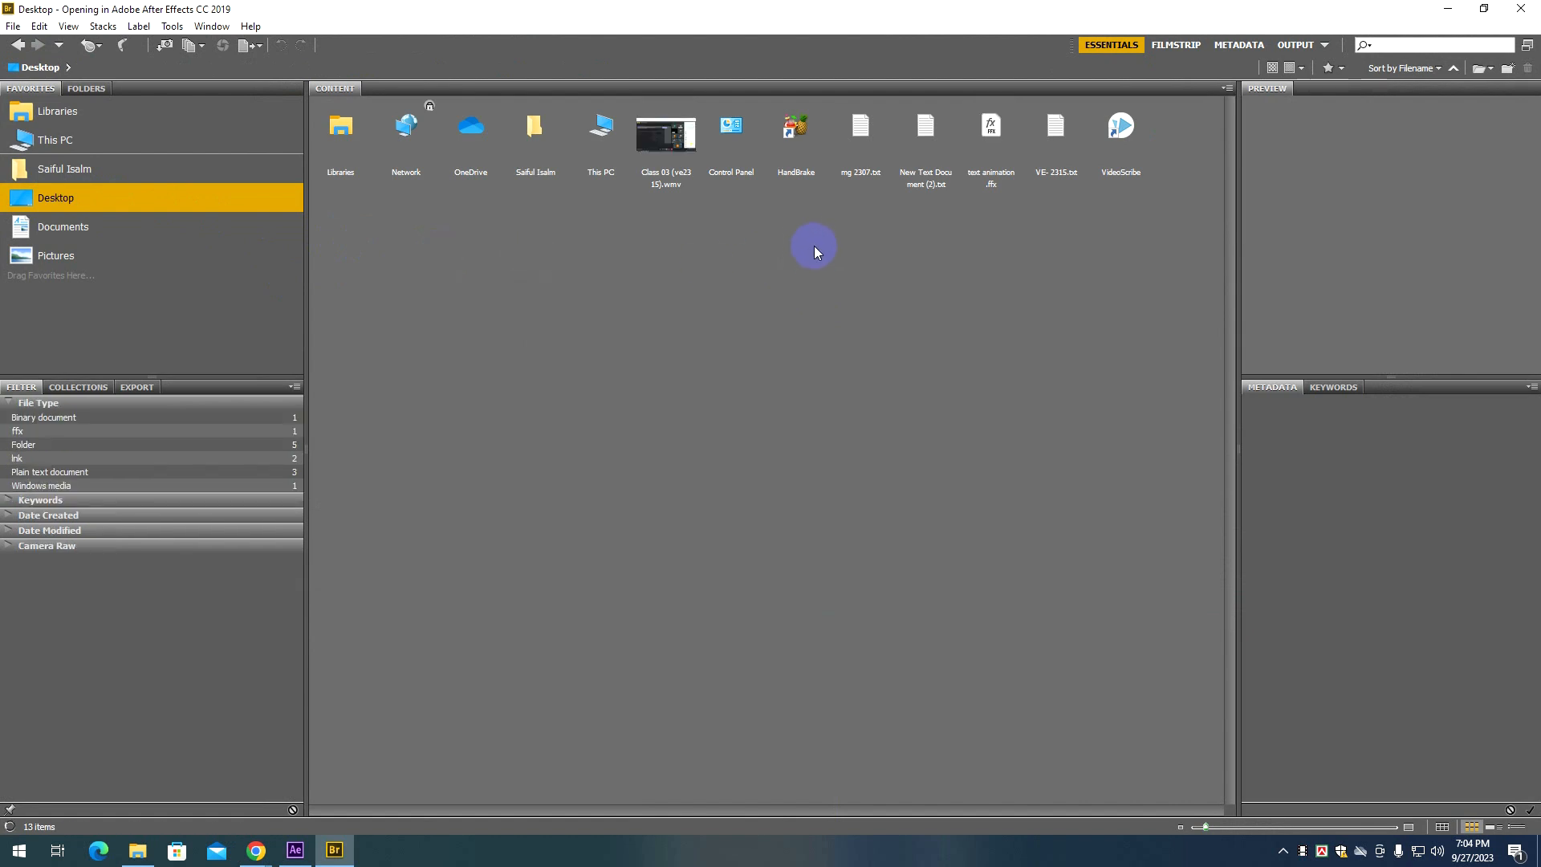
{"action": "left_click", "coordinate": [998, 181]}
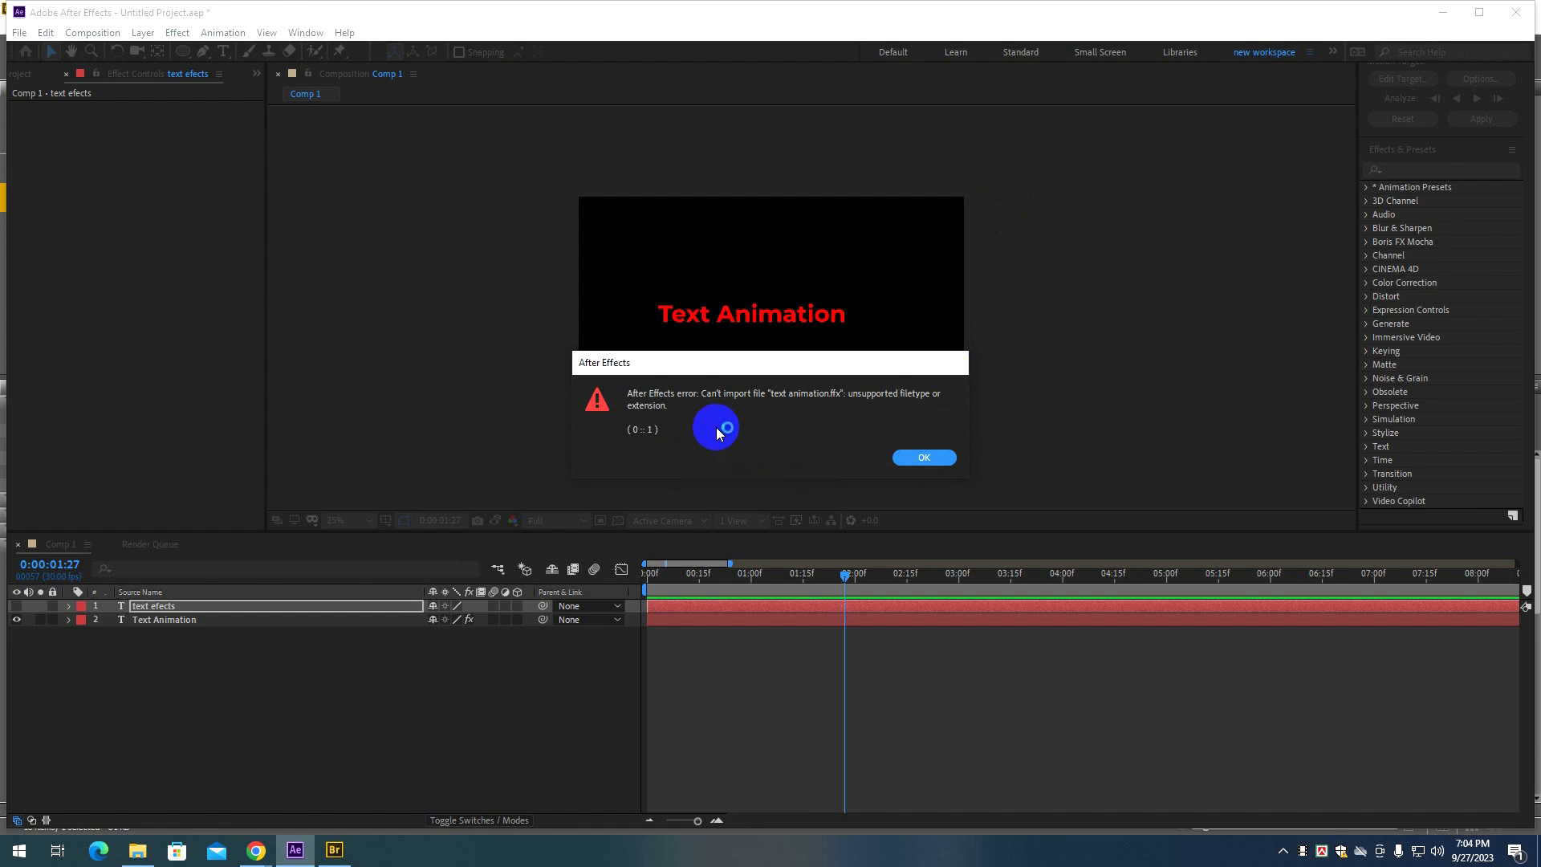
{"action": "left_click", "coordinate": [916, 459]}
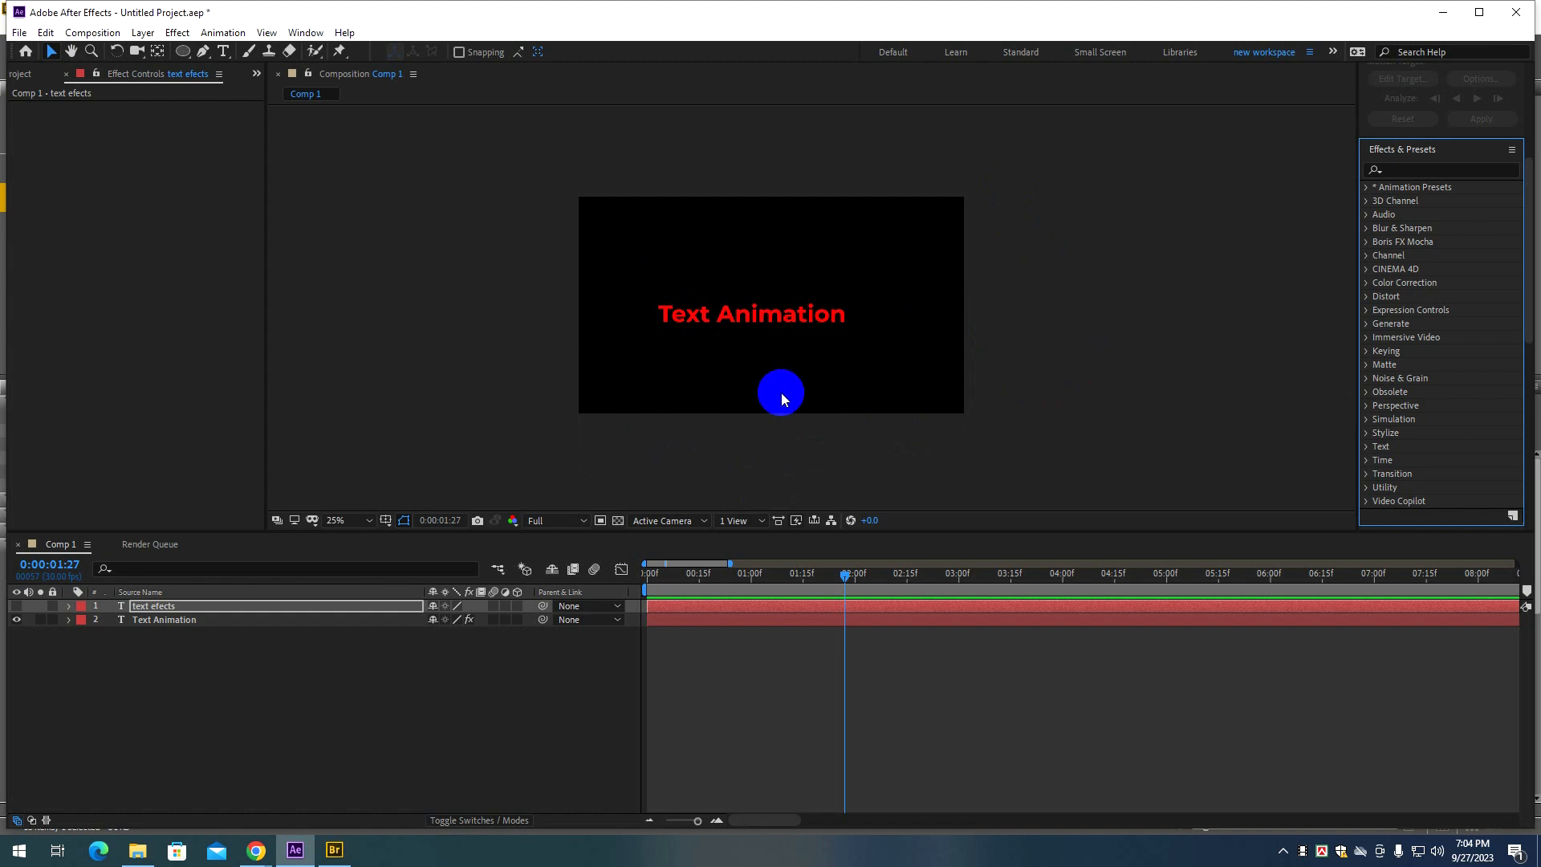
Apply the saved "text animation" preset from the Desktop to the "text efects" layer, then deselect the layer.
{"action": "left_click", "coordinate": [1368, 189]}
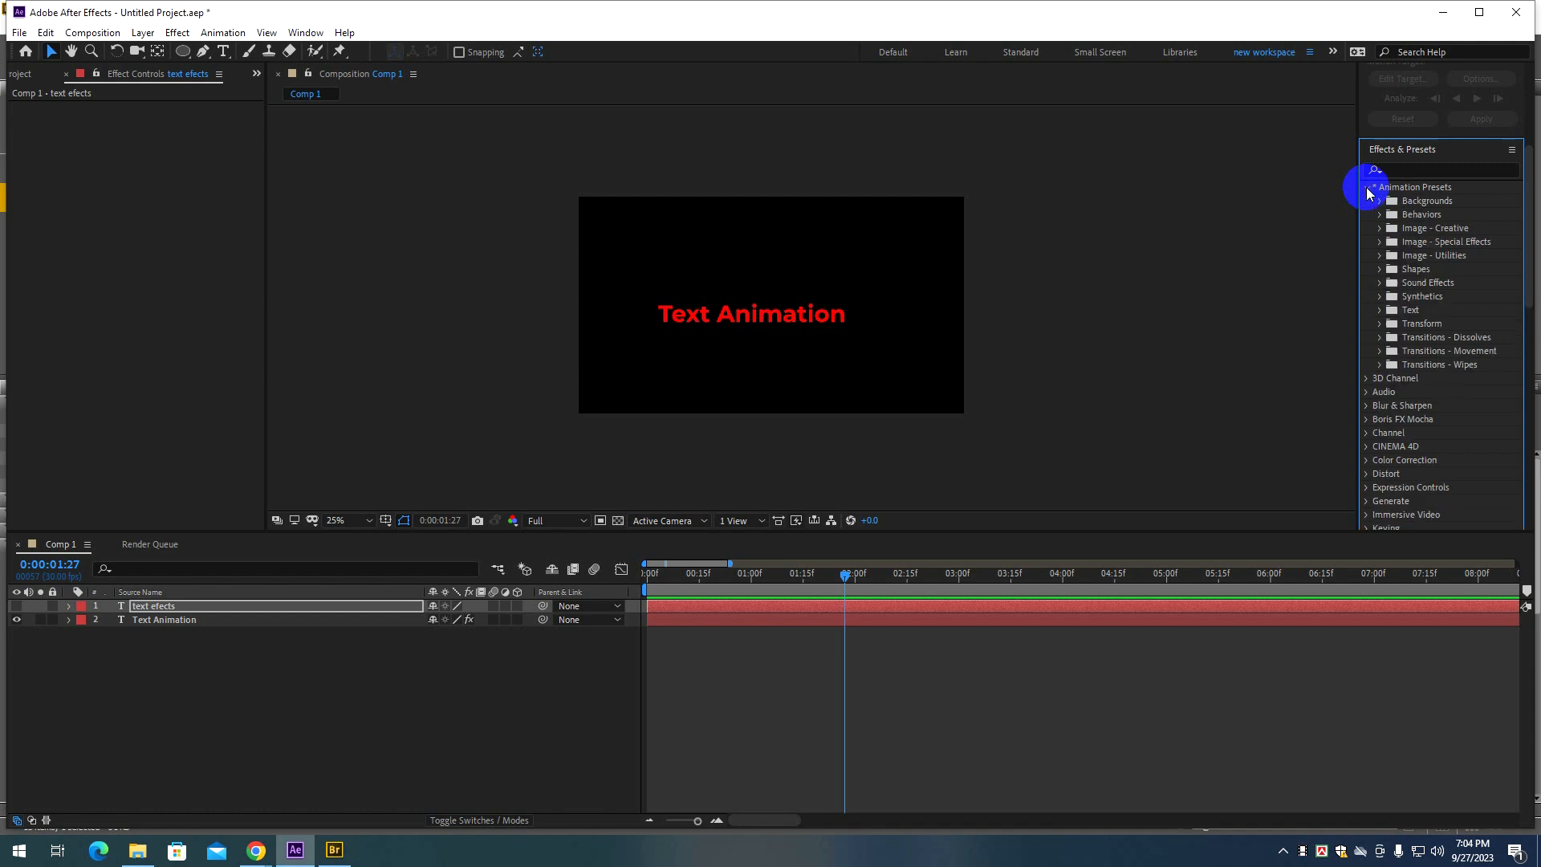
{"action": "left_click", "coordinate": [1367, 189]}
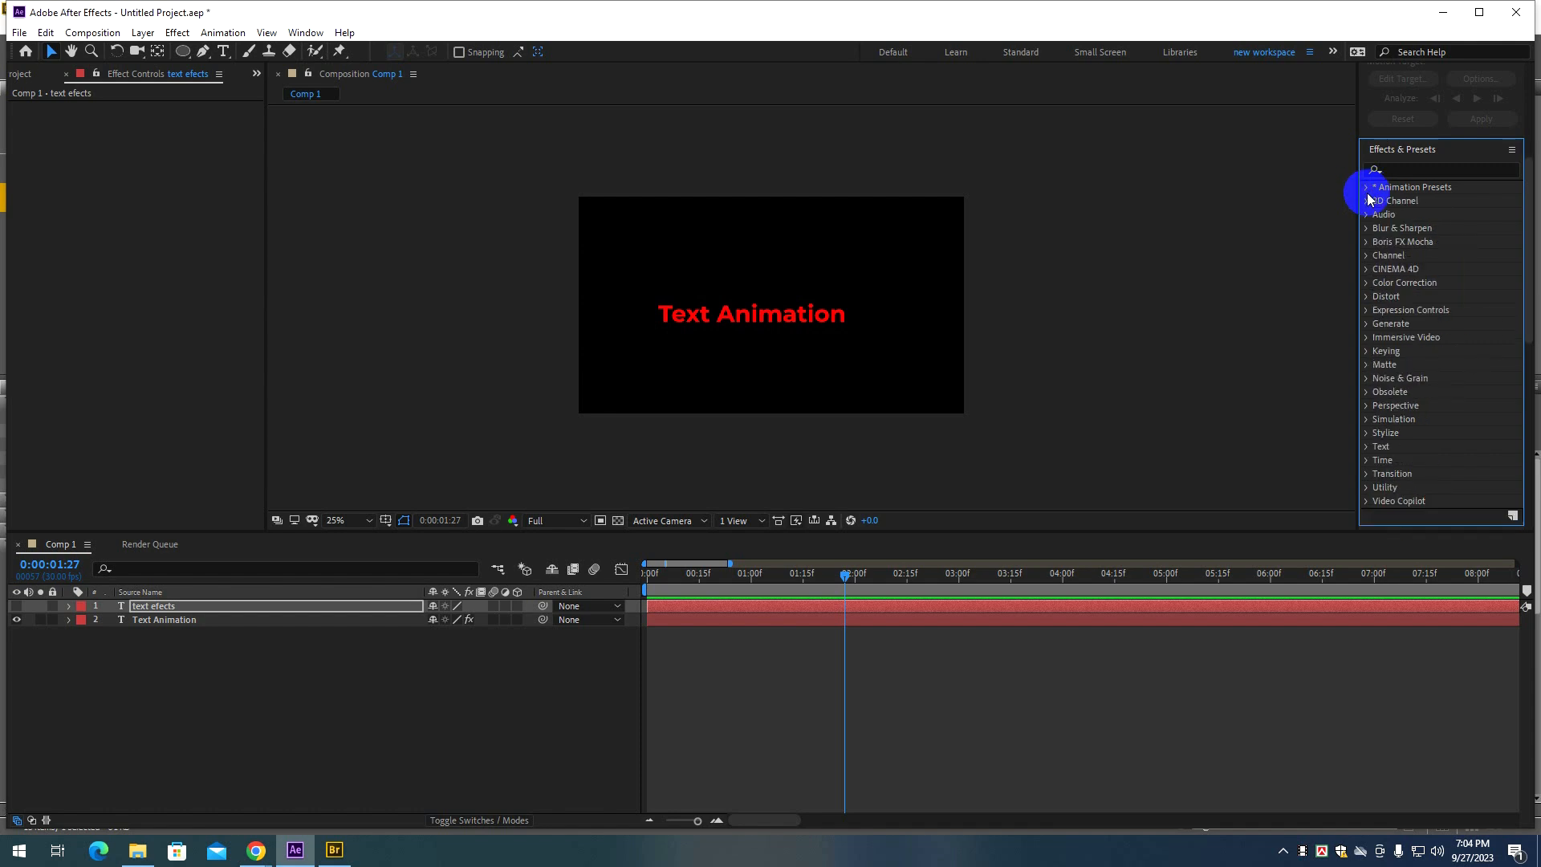
{"action": "left_click", "coordinate": [186, 291]}
{"action": "left_click", "coordinate": [223, 32]}
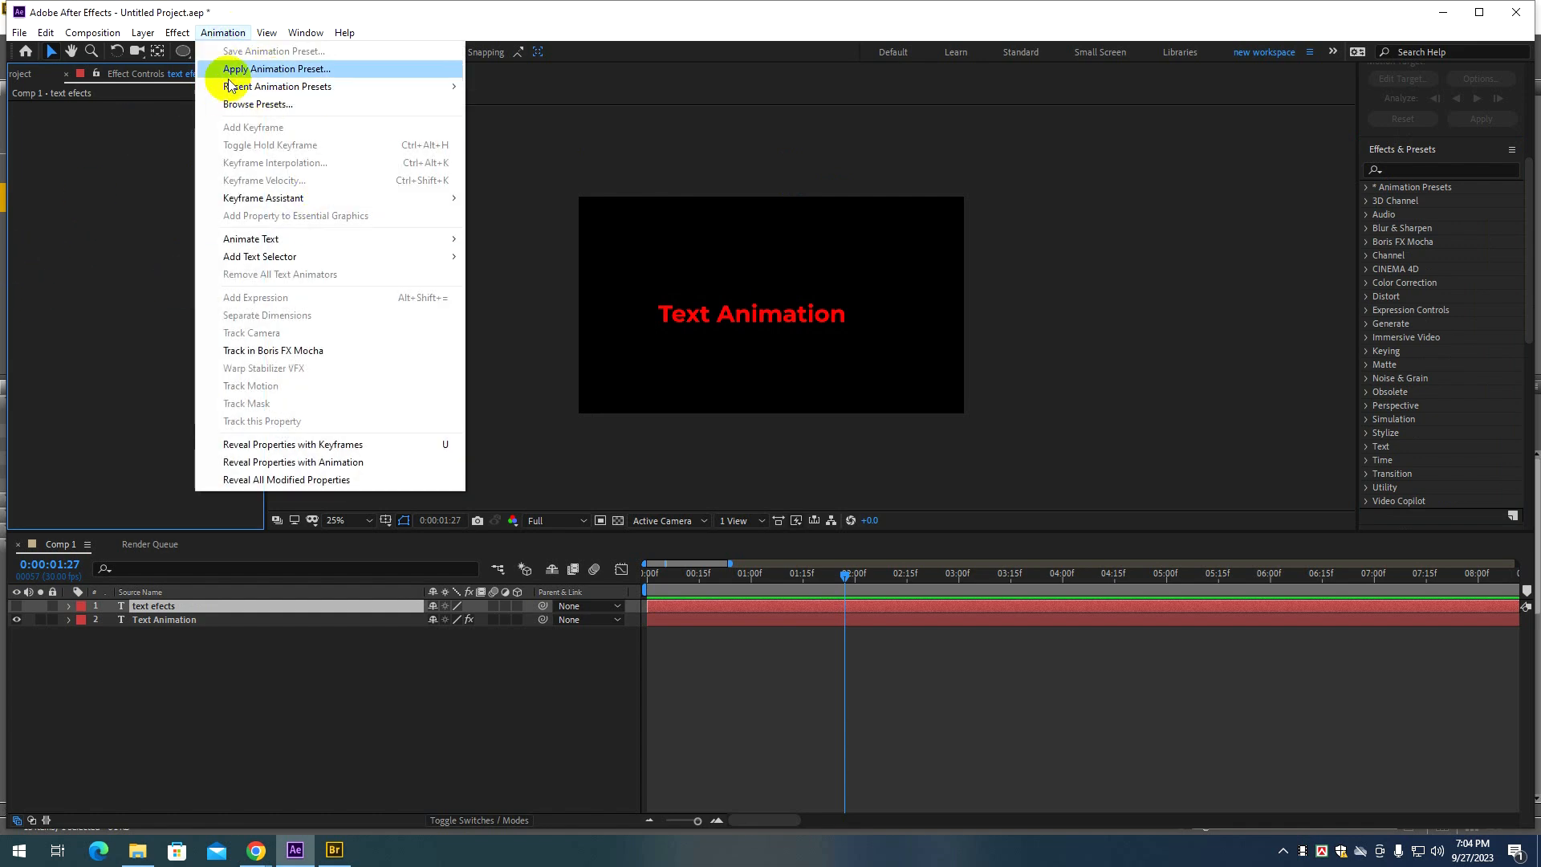
{"action": "left_click", "coordinate": [225, 69]}
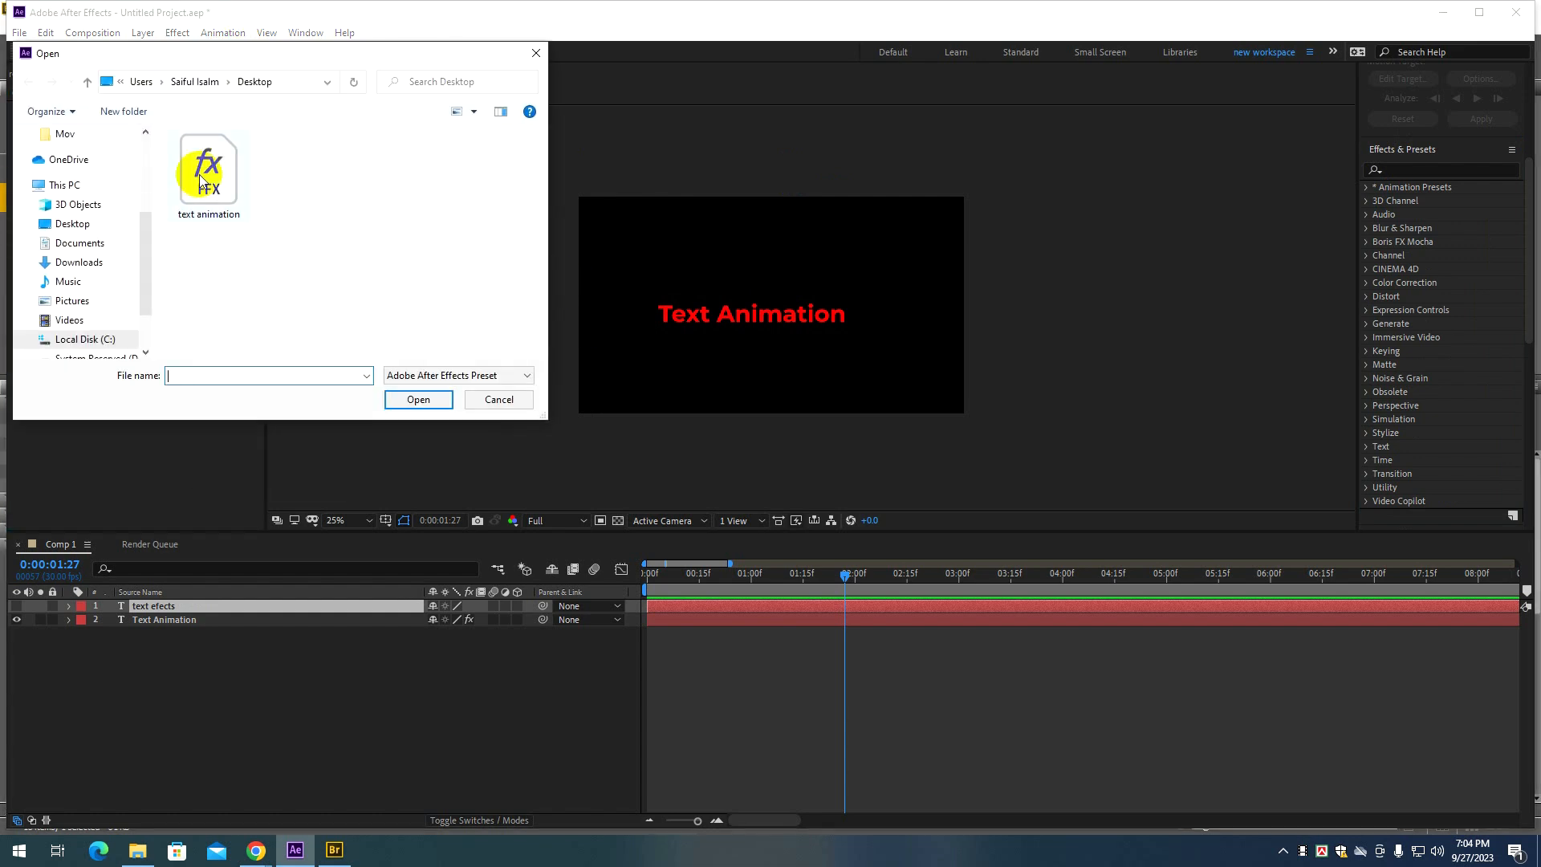
{"action": "left_click", "coordinate": [72, 224]}
{"action": "left_click", "coordinate": [230, 196]}
{"action": "left_click", "coordinate": [442, 399]}
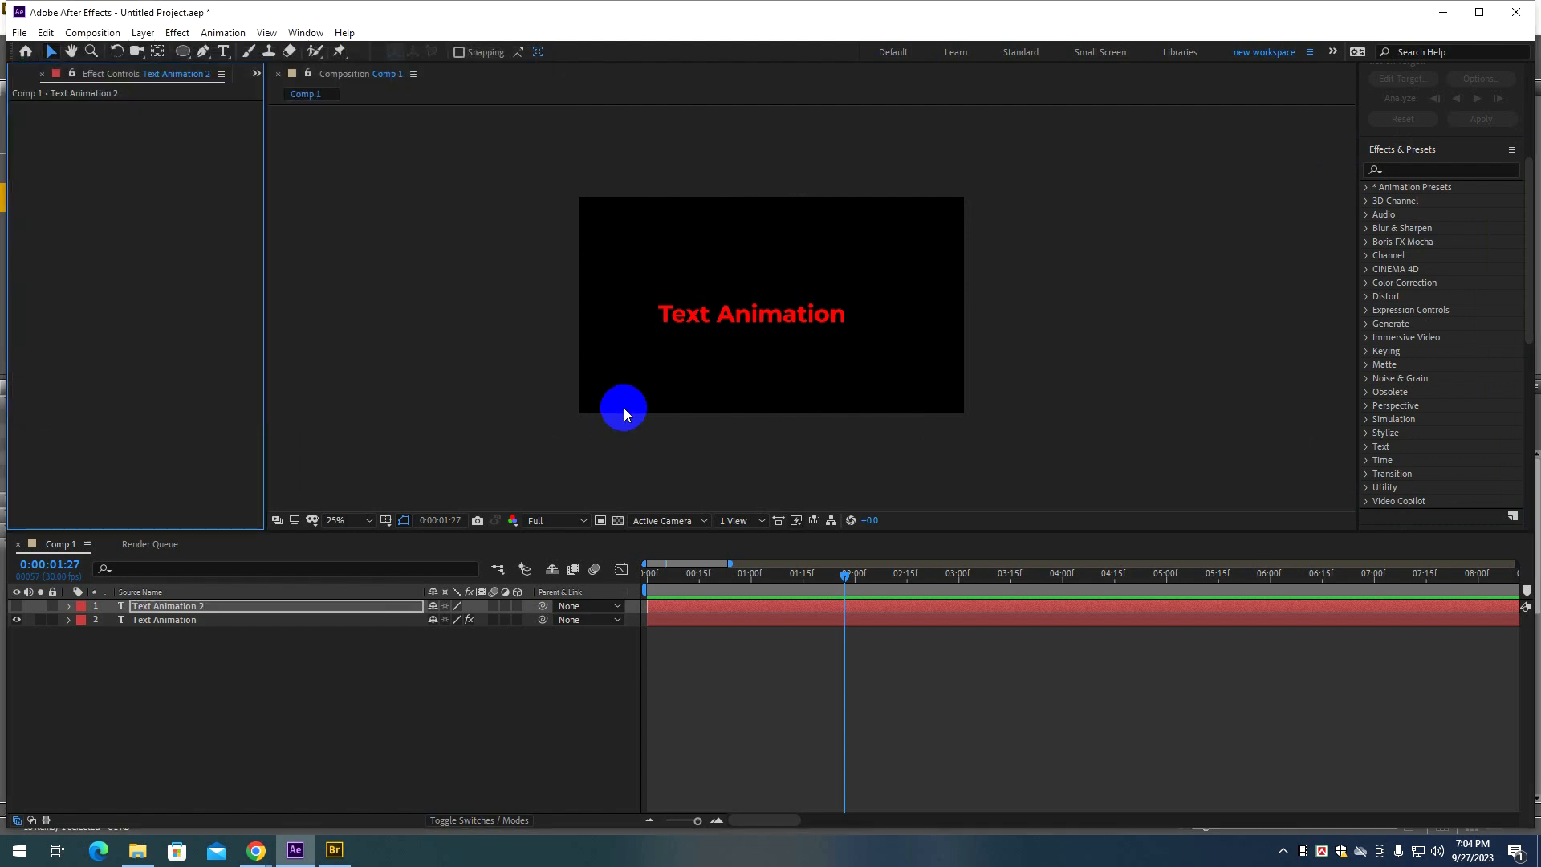
{"action": "scroll", "coordinate": [618, 331], "scroll_direction": "up", "scroll_amount": 4}
{"action": "scroll", "coordinate": [618, 330], "scroll_direction": "down", "scroll_amount": 3}
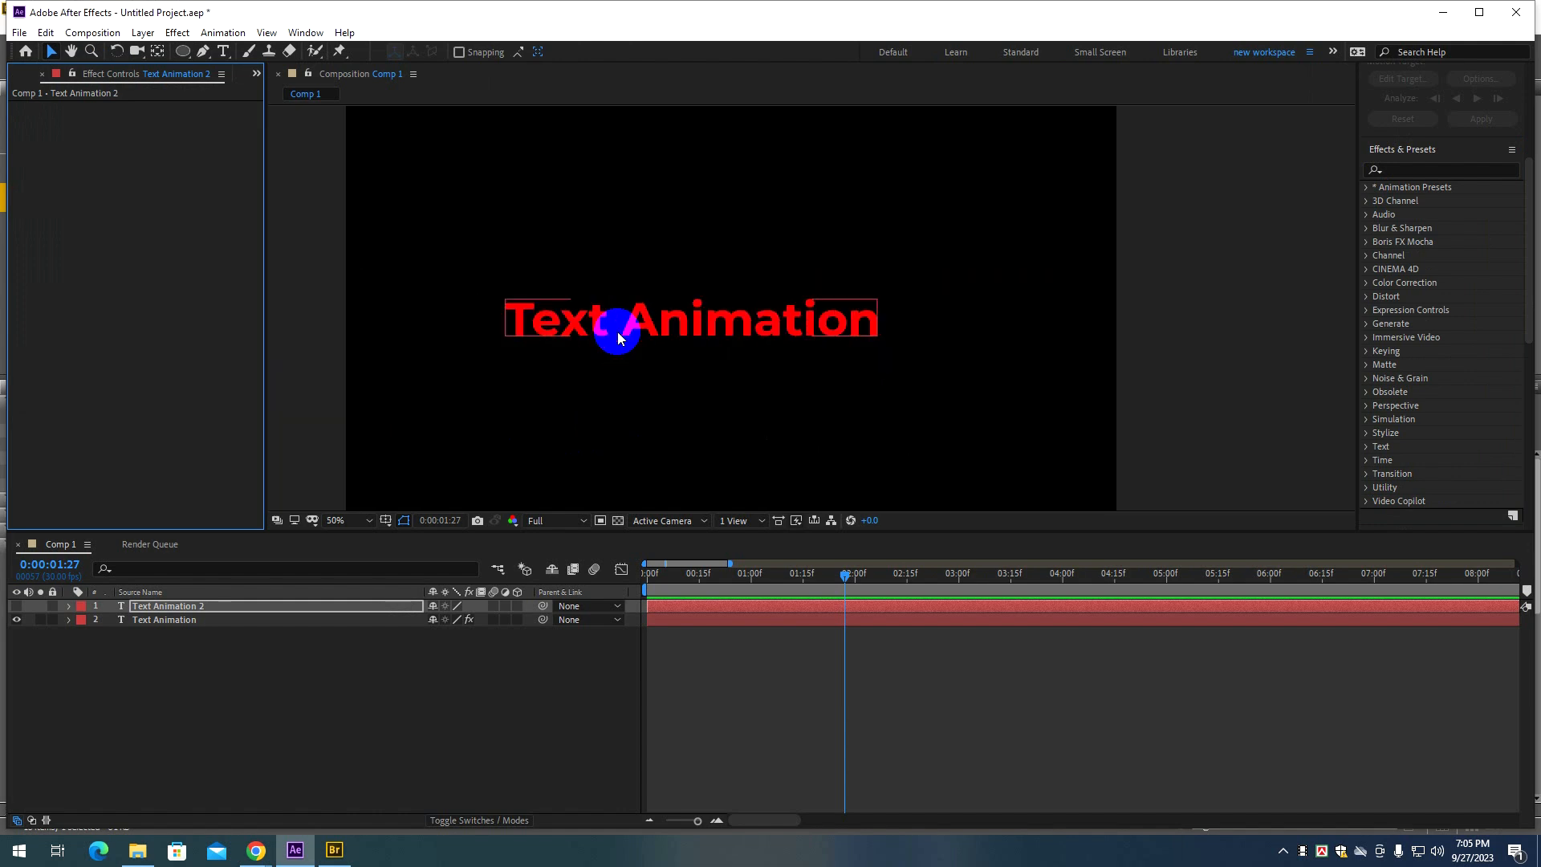
{"action": "left_click", "coordinate": [493, 682]}
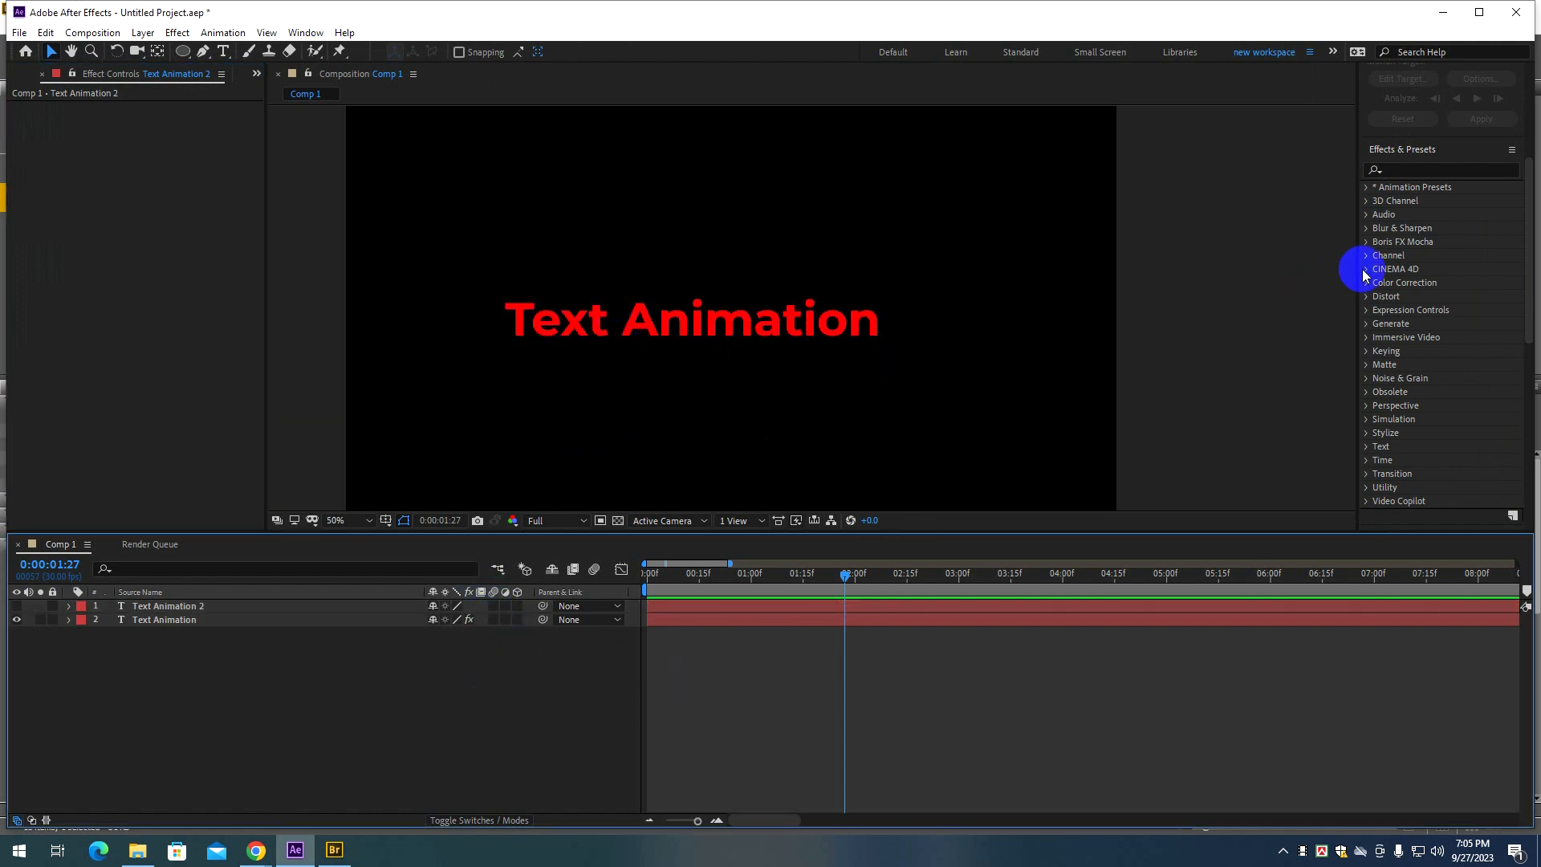
Look through the Text folder of the animation presets and collapse that folder.
{"action": "left_click", "coordinate": [1372, 188]}
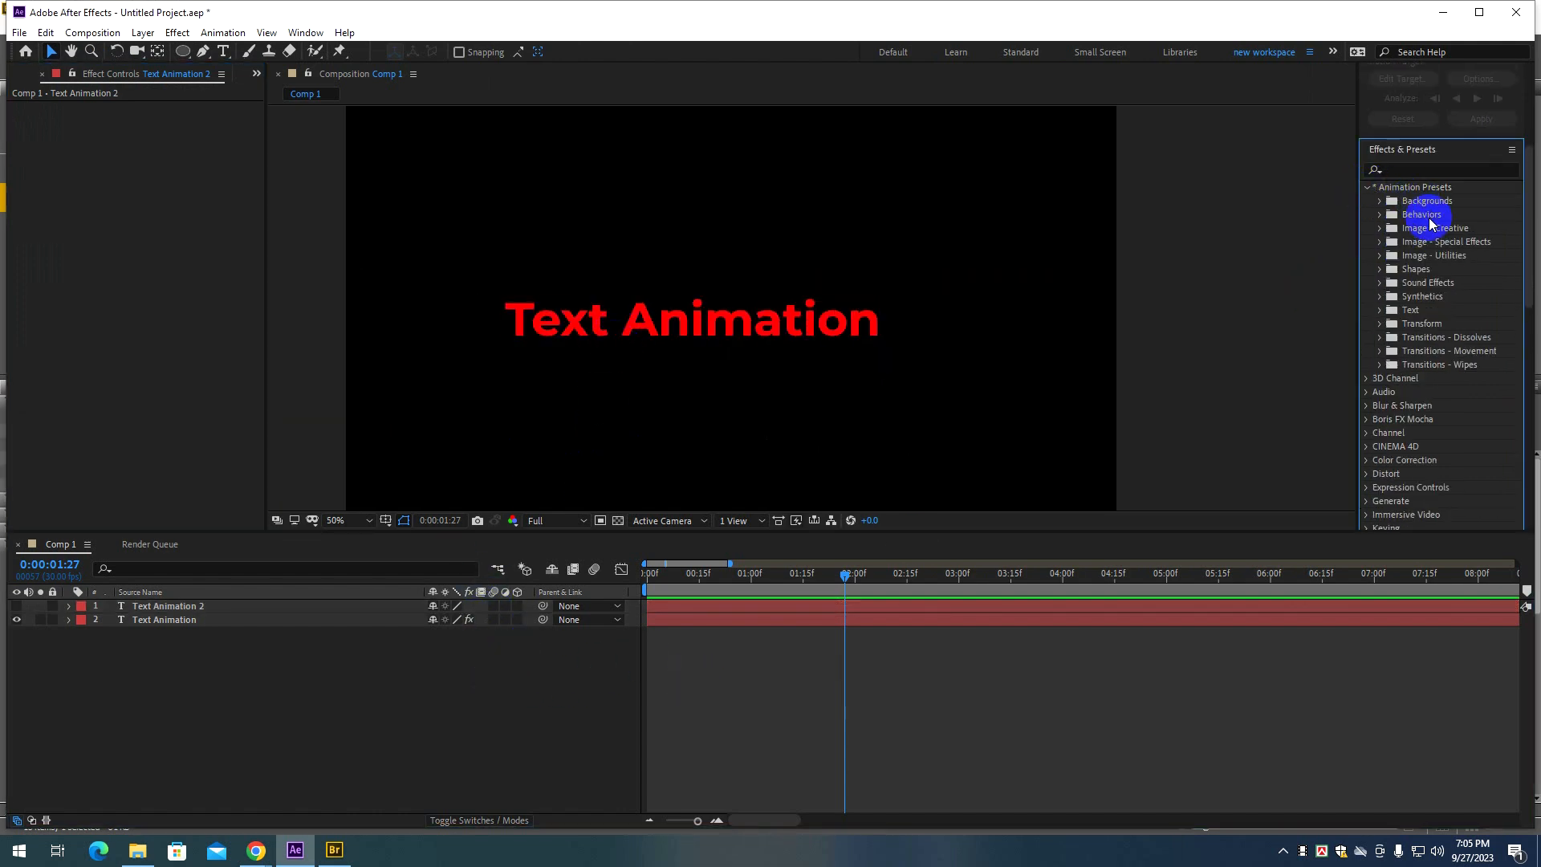
{"action": "left_click", "coordinate": [1382, 310]}
{"action": "scroll", "coordinate": [1449, 341], "scroll_direction": "down", "scroll_amount": 1}
{"action": "scroll", "coordinate": [1455, 347], "scroll_direction": "down", "scroll_amount": 2}
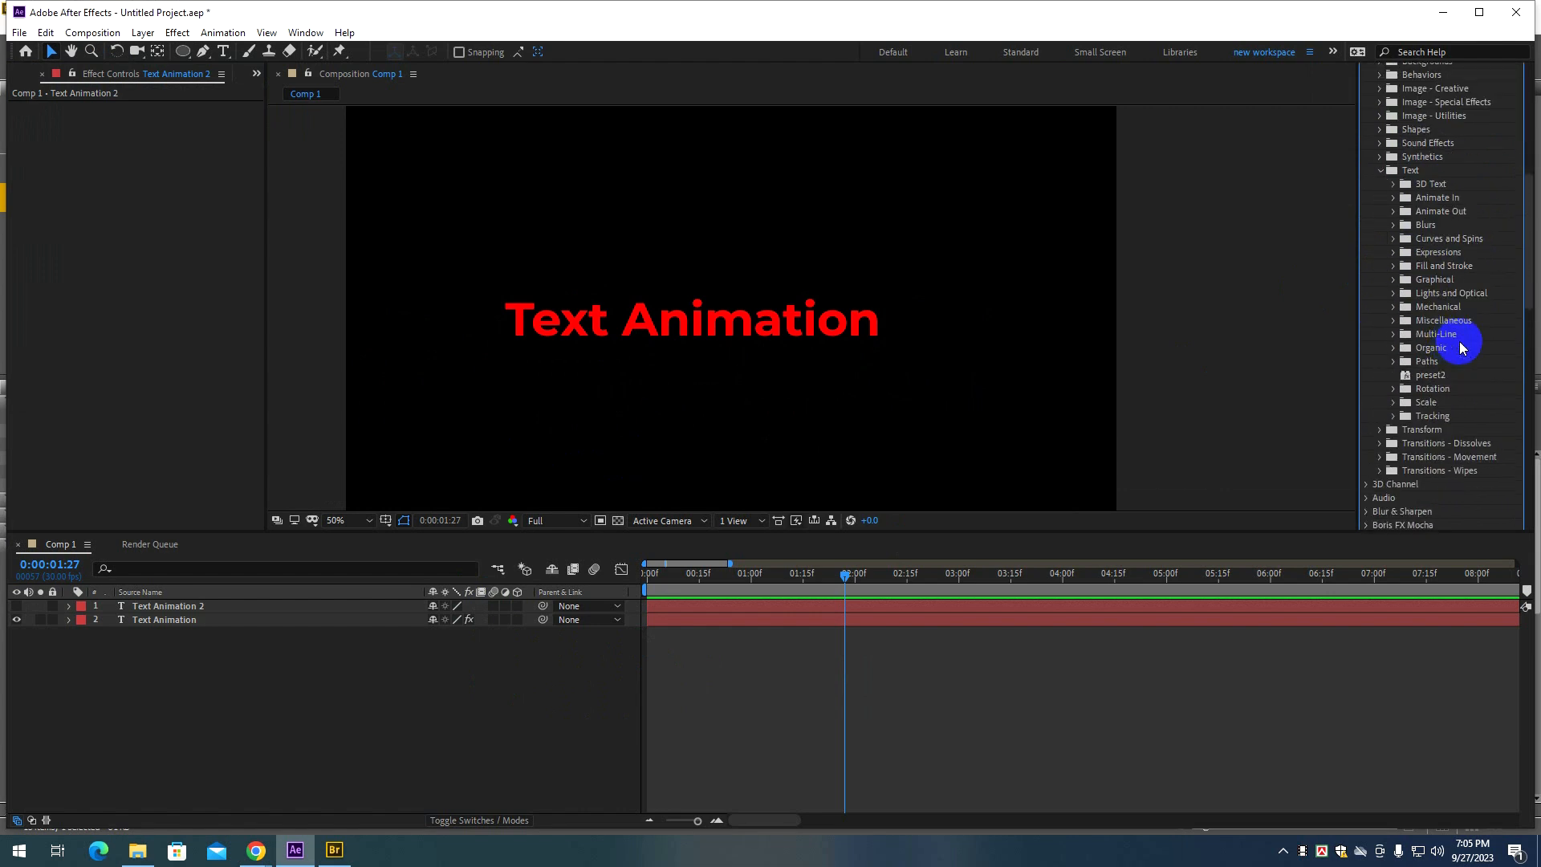
{"action": "scroll", "coordinate": [1459, 347], "scroll_direction": "up", "scroll_amount": 2}
{"action": "left_click", "coordinate": [1381, 264]}
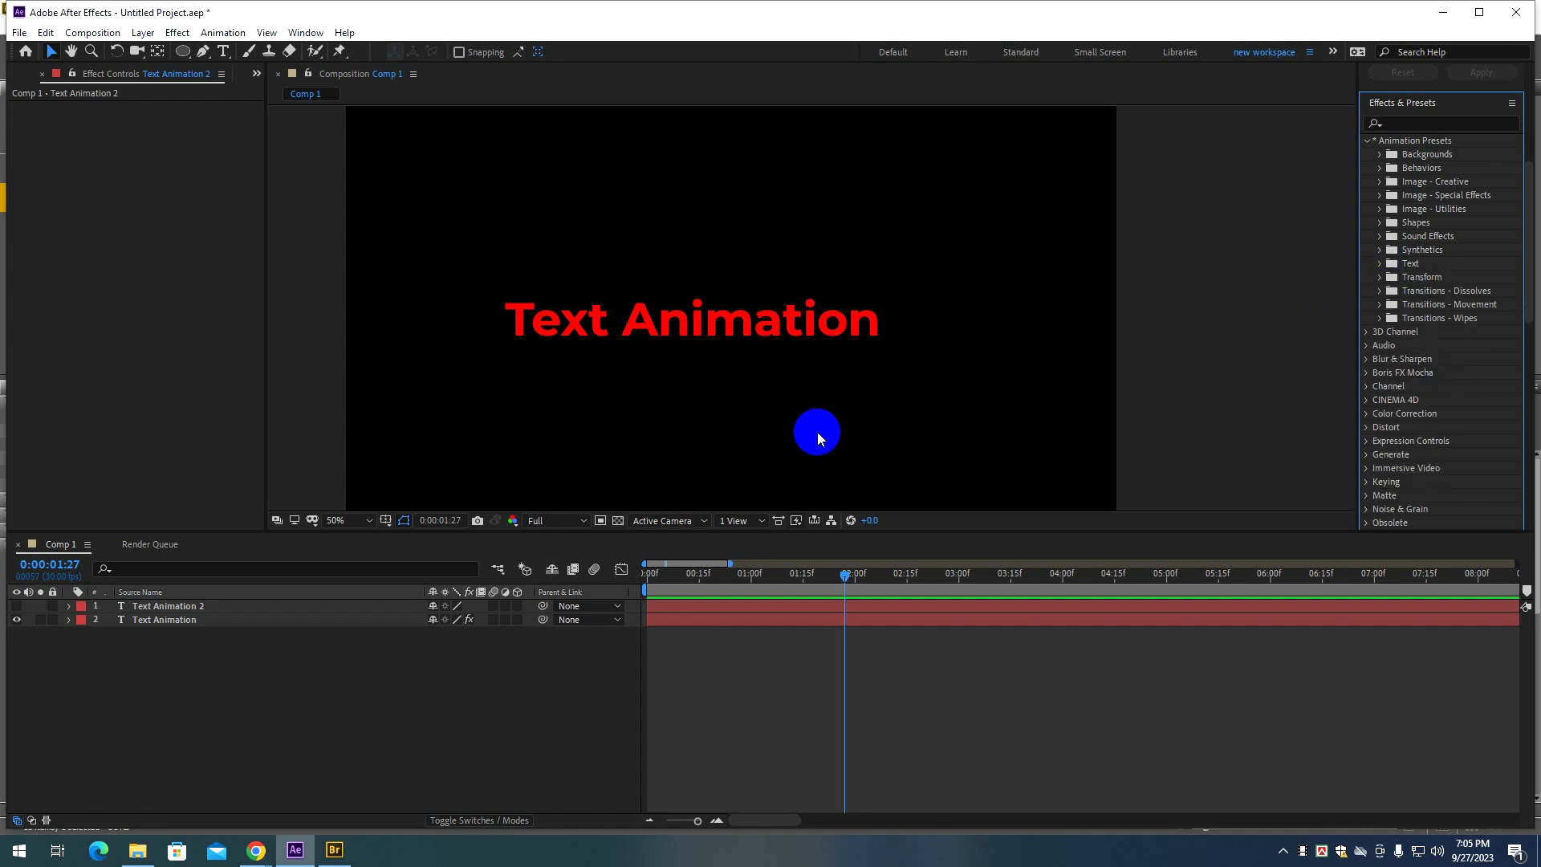
Delete both text layers, "Text Animation 2" and "Text Animation", from Comp 1.
{"action": "left_click", "coordinate": [170, 607]}
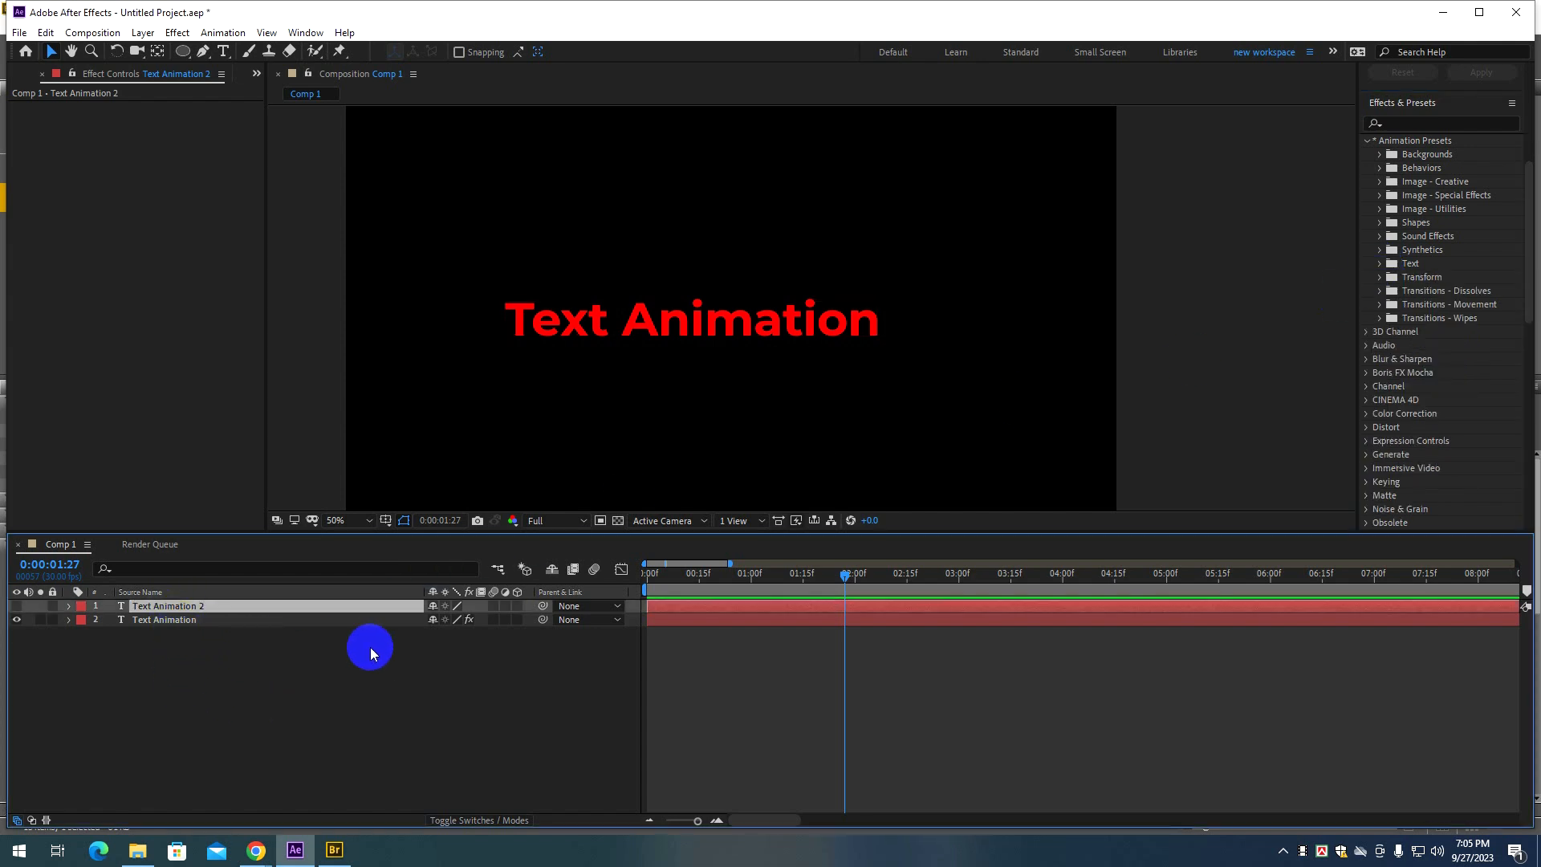
{"action": "mouse_move", "coordinate": [745, 573]}
{"action": "left_mouse_down"}
{"action": "mouse_move", "coordinate": [654, 574]}
{"action": "mouse_move", "coordinate": [777, 575]}
{"action": "mouse_move", "coordinate": [734, 575]}
{"action": "left_mouse_up"}
{"action": "key", "text": "Delete"}
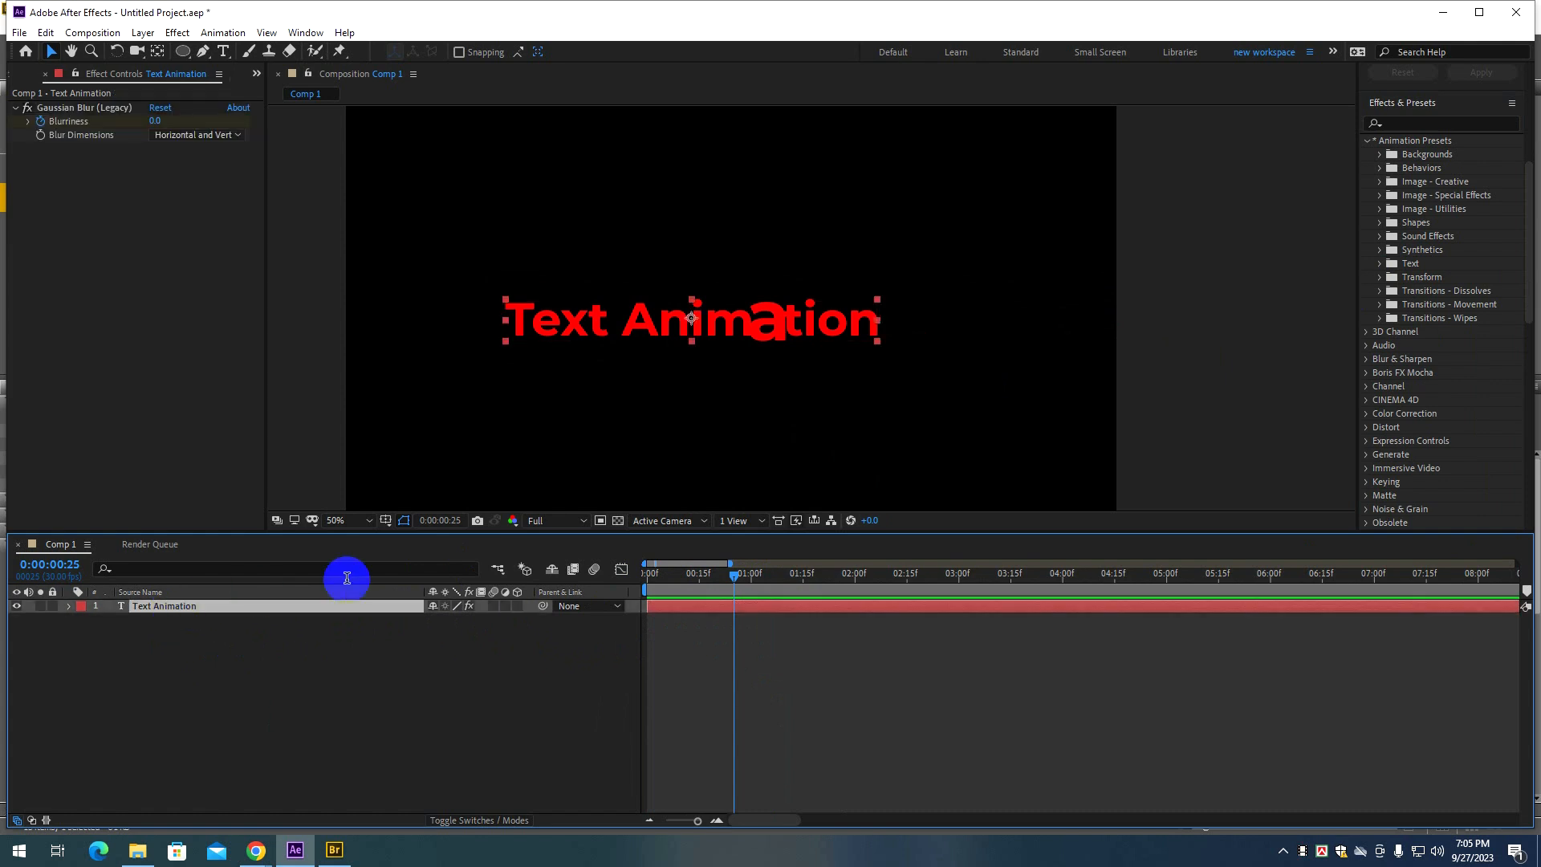
{"action": "key", "text": "Delete"}
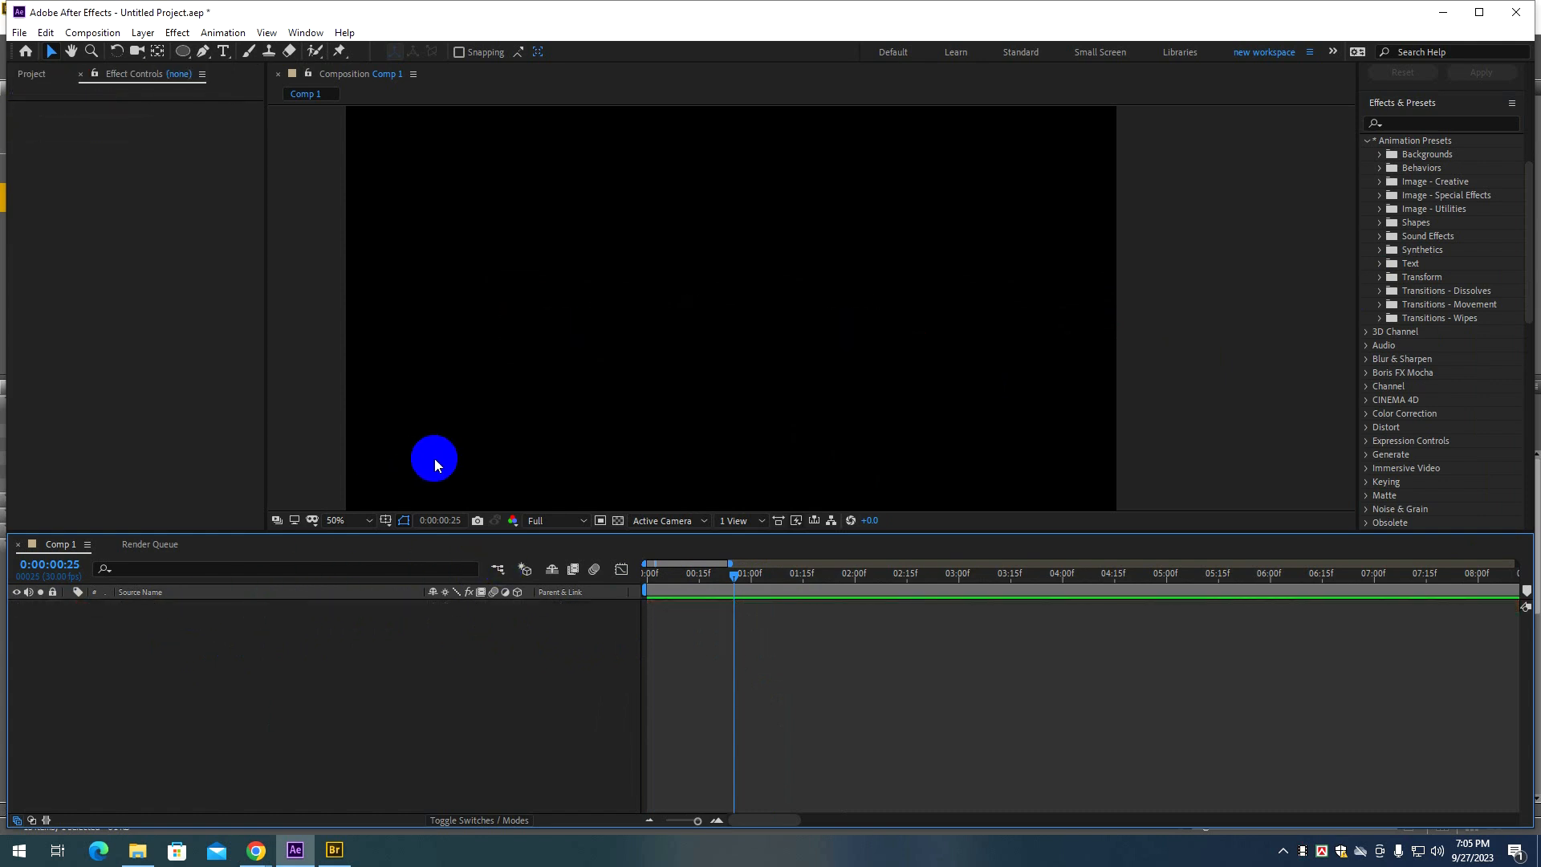
Create a new text layer reading "preset apply" in the composition.
{"action": "key", "text": "ctrl+t"}
{"action": "left_click", "coordinate": [598, 286]}
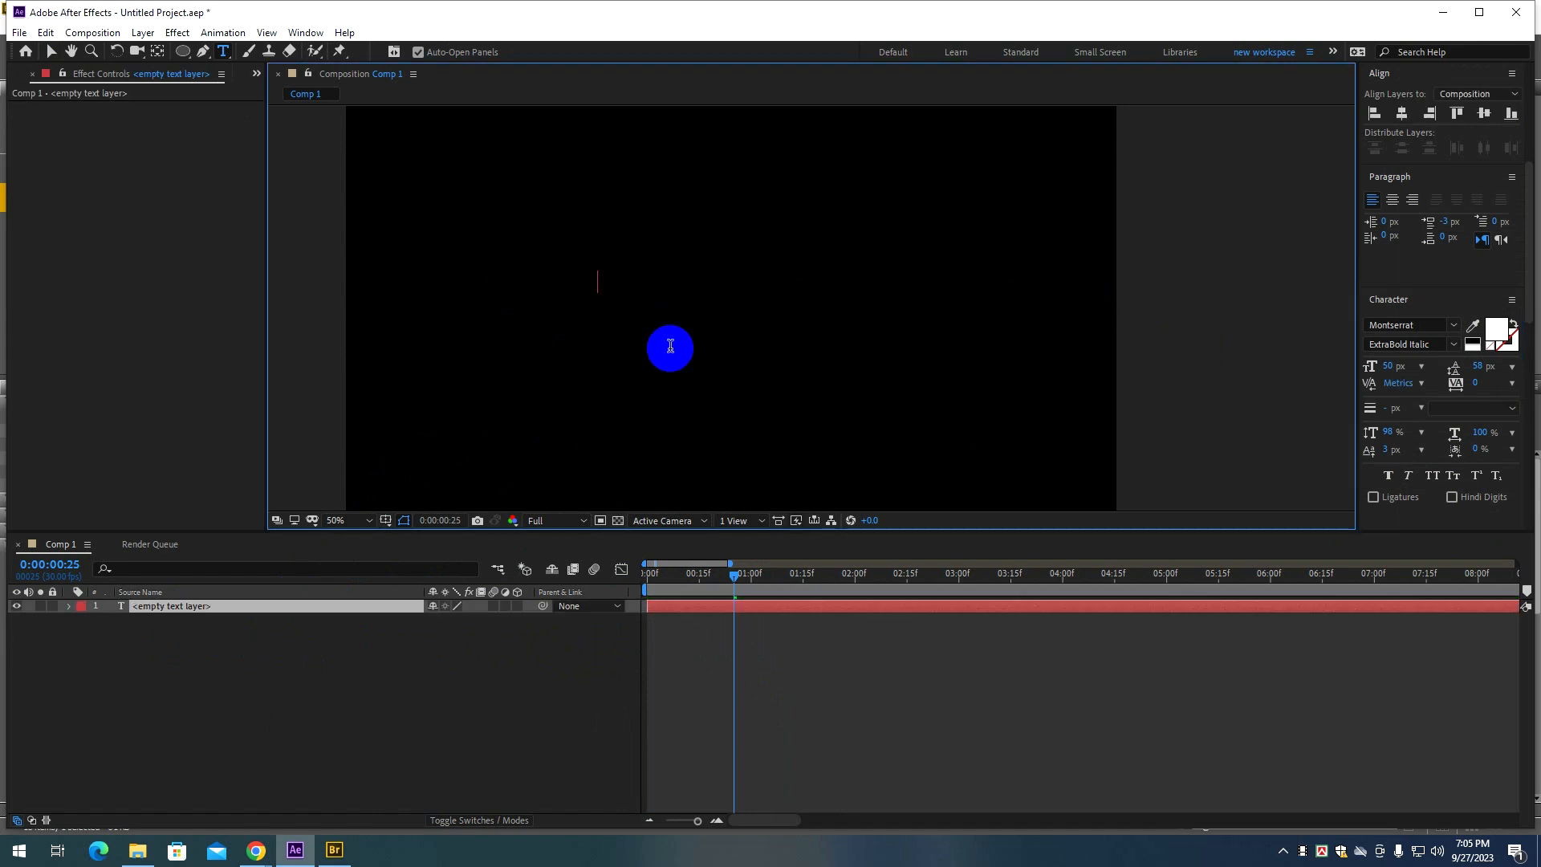
{"action": "type", "text": "preset apply"}
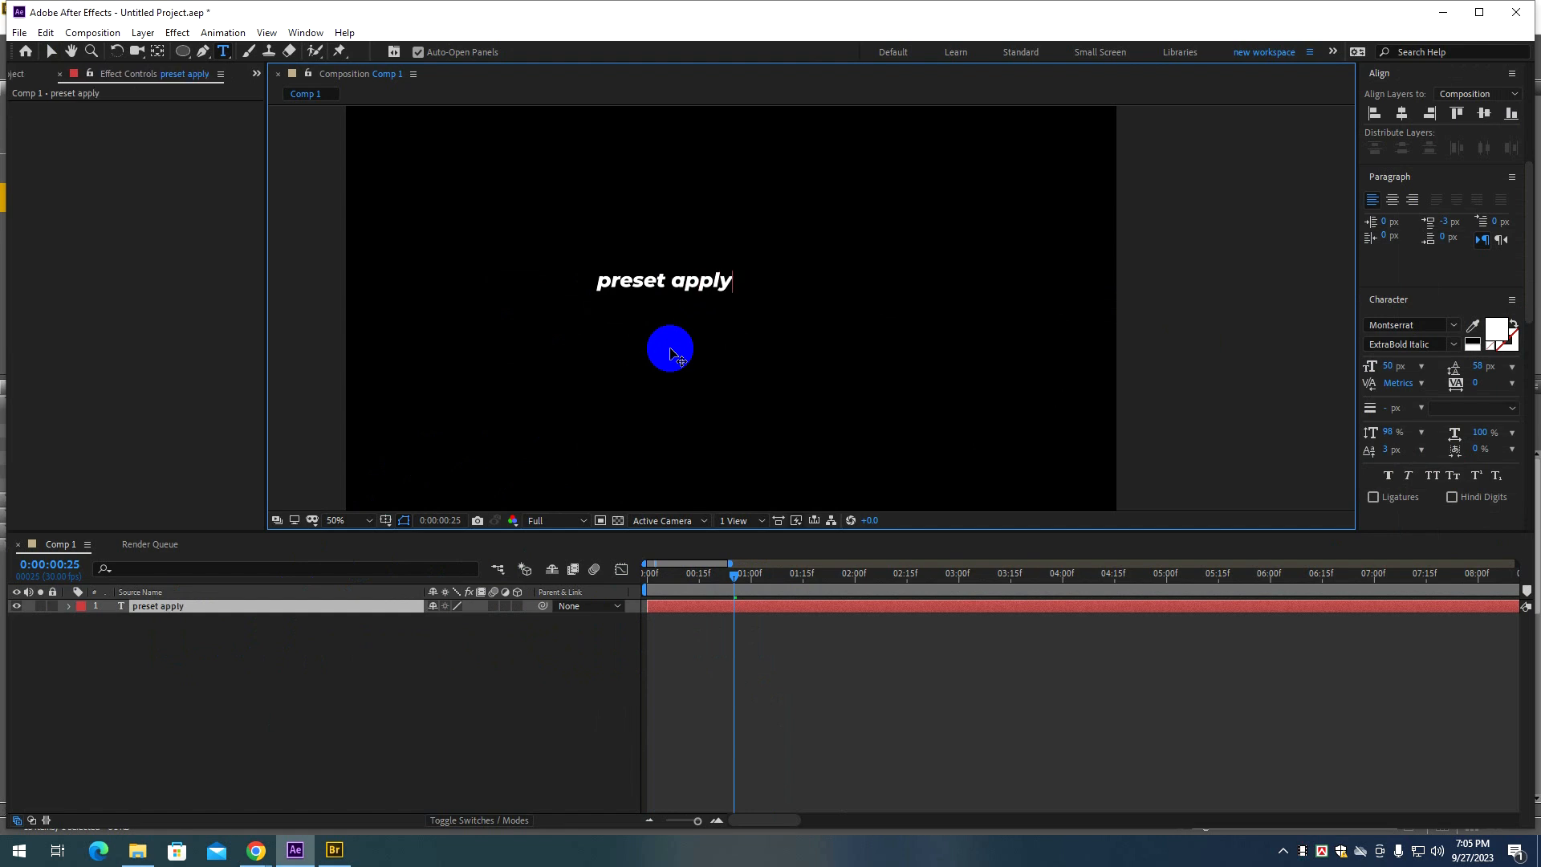
Apply the "text animation" preset from the Desktop to the "preset apply" layer at 0:00:00:00 and preview it.
{"action": "left_click", "coordinate": [745, 595]}
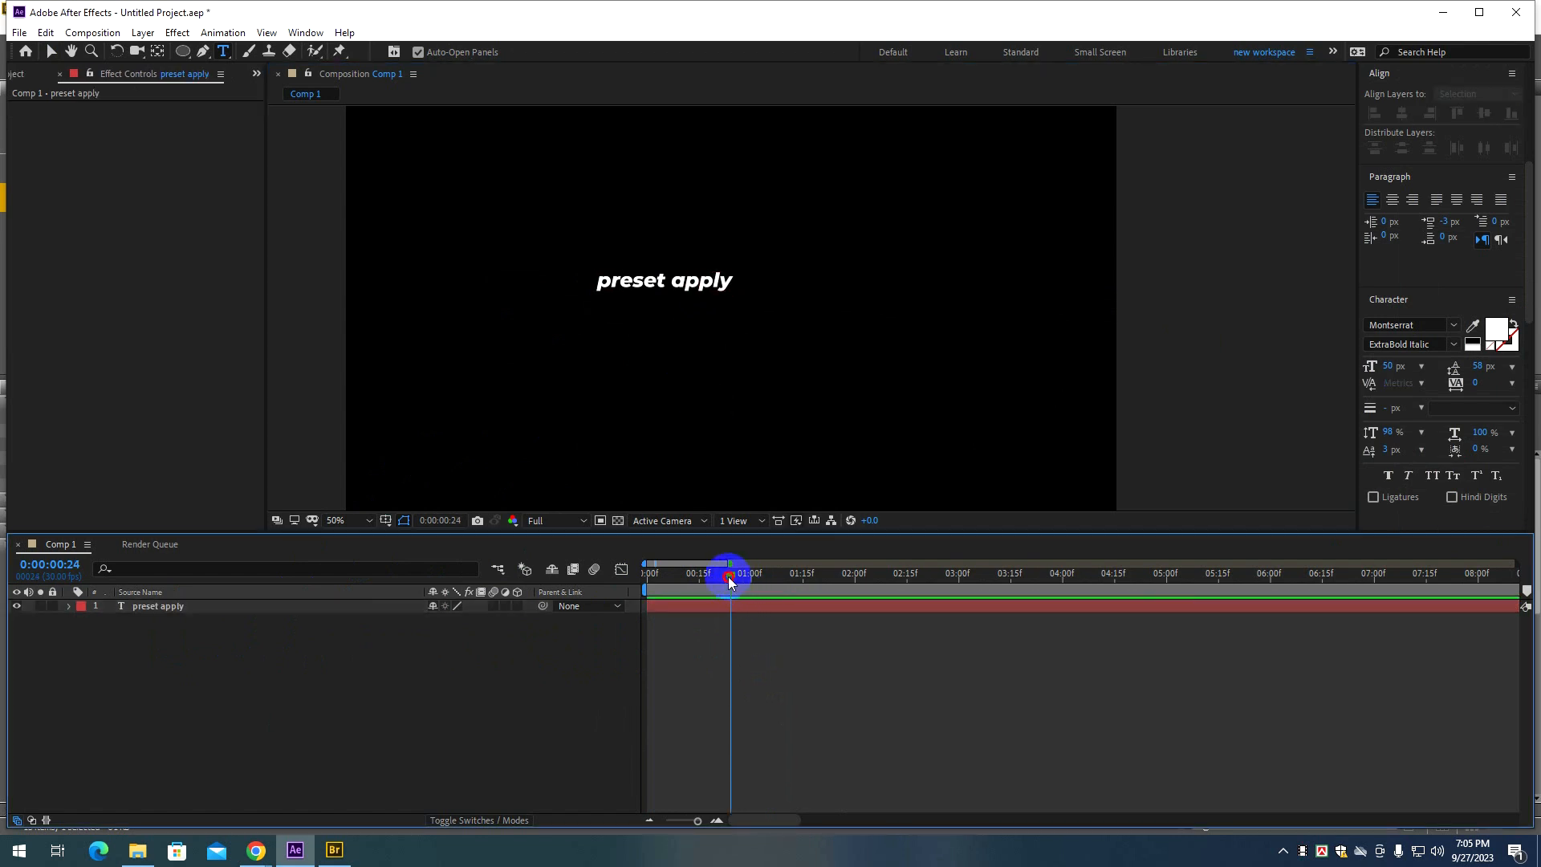
{"action": "left_click", "coordinate": [223, 32]}
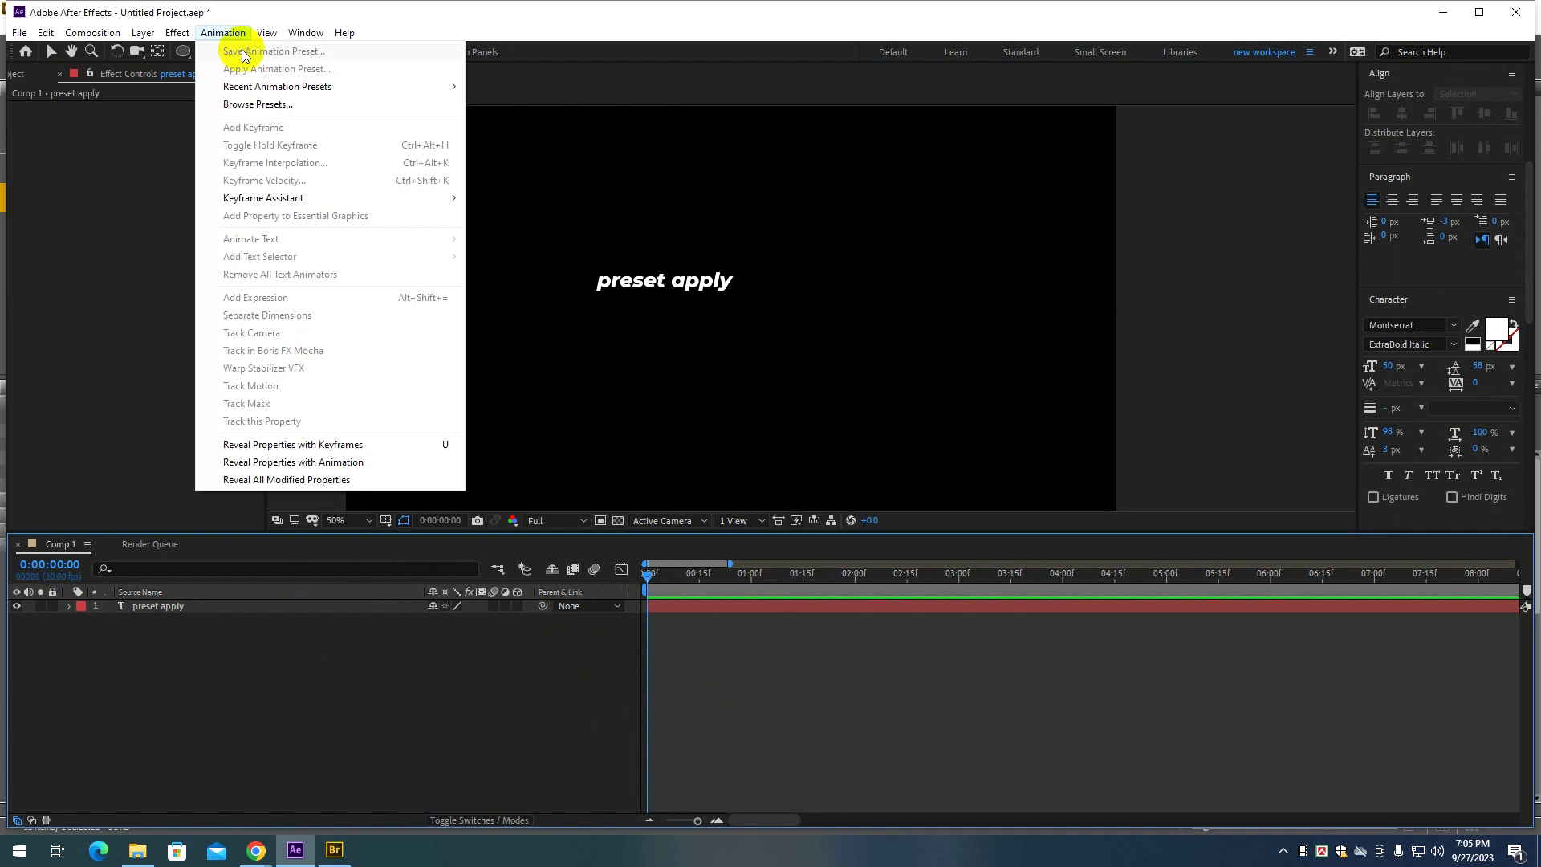
{"action": "left_click", "coordinate": [179, 610]}
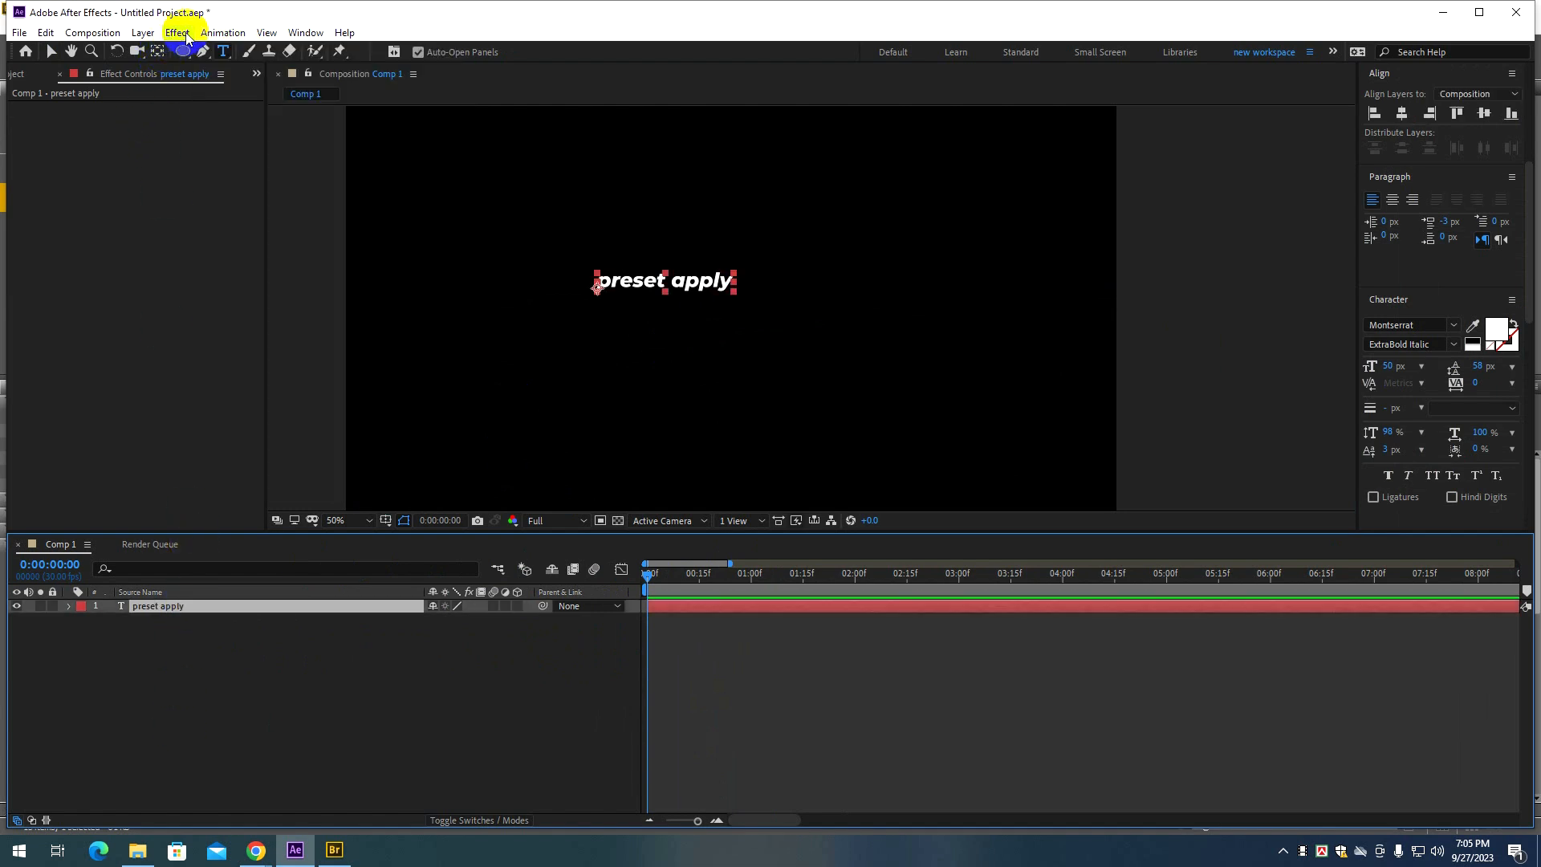
{"action": "left_click", "coordinate": [215, 32]}
{"action": "left_click", "coordinate": [224, 69]}
{"action": "left_click", "coordinate": [245, 201]}
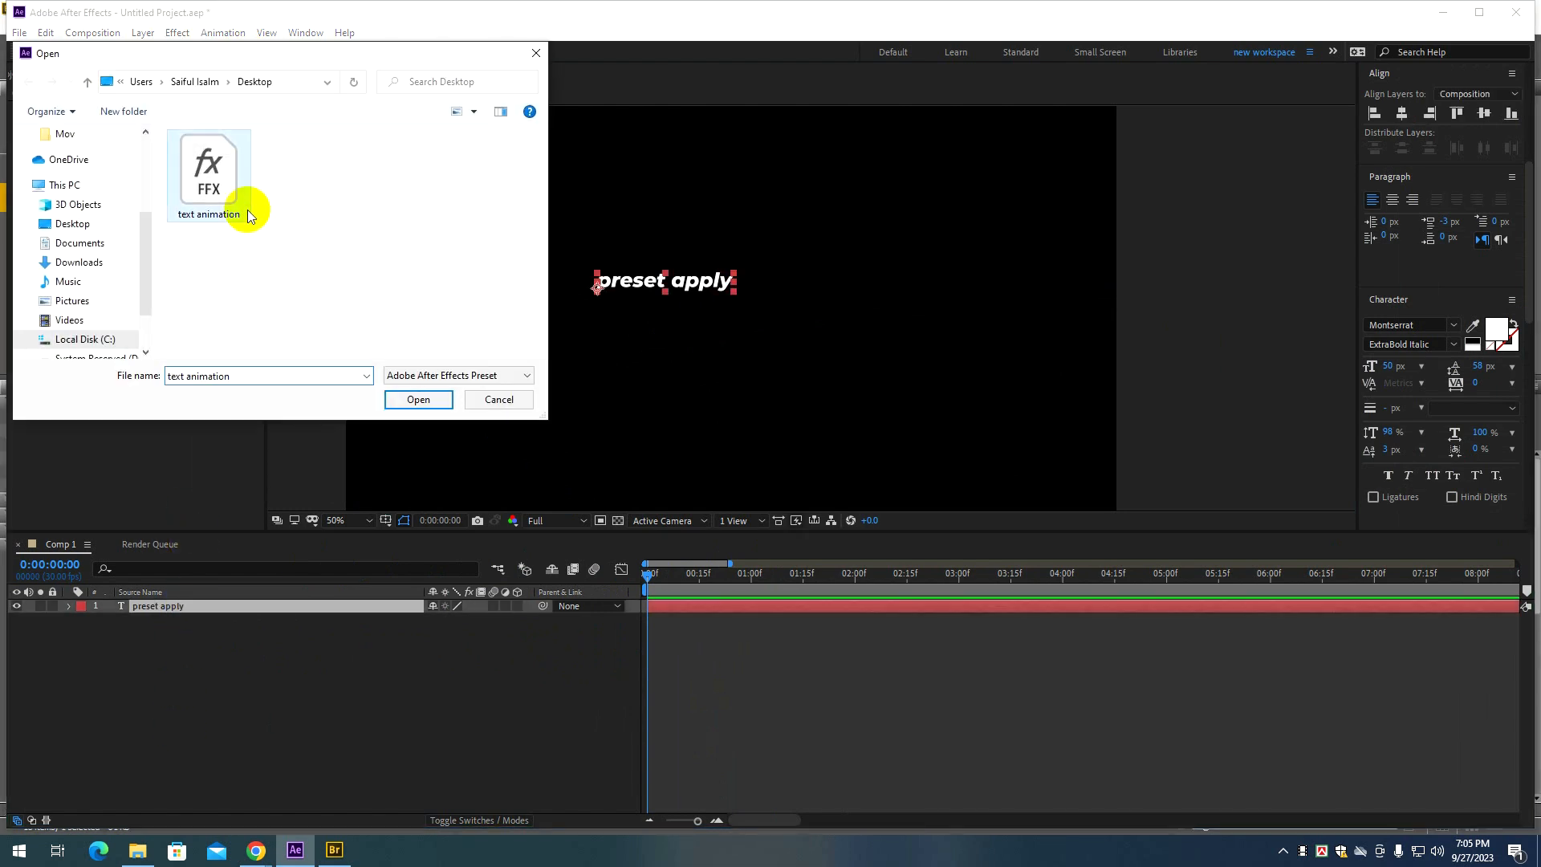
{"action": "left_click", "coordinate": [398, 395]}
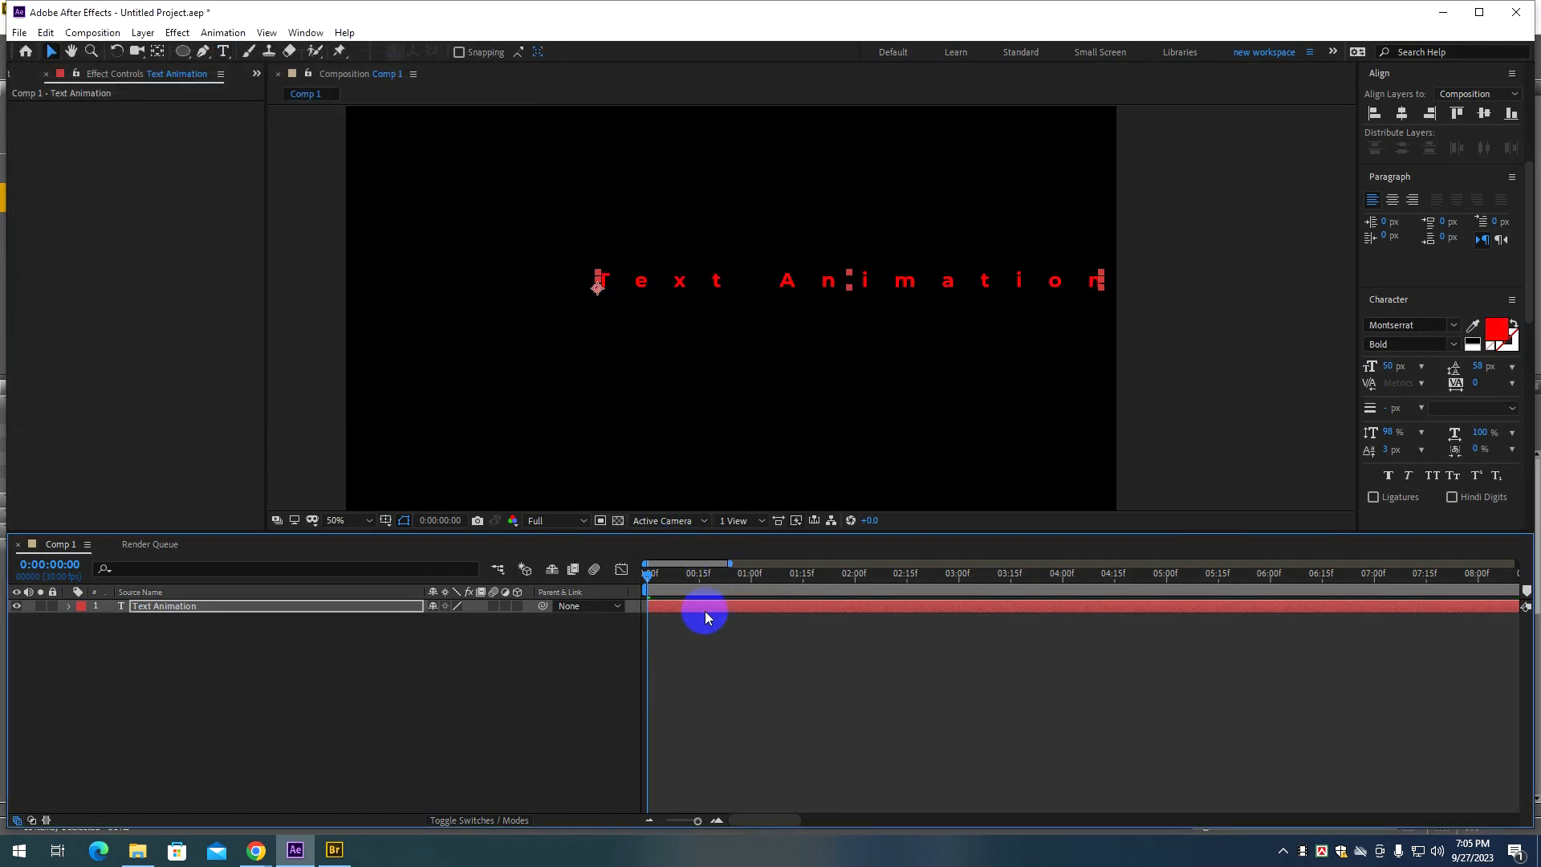
{"action": "key", "text": "space"}
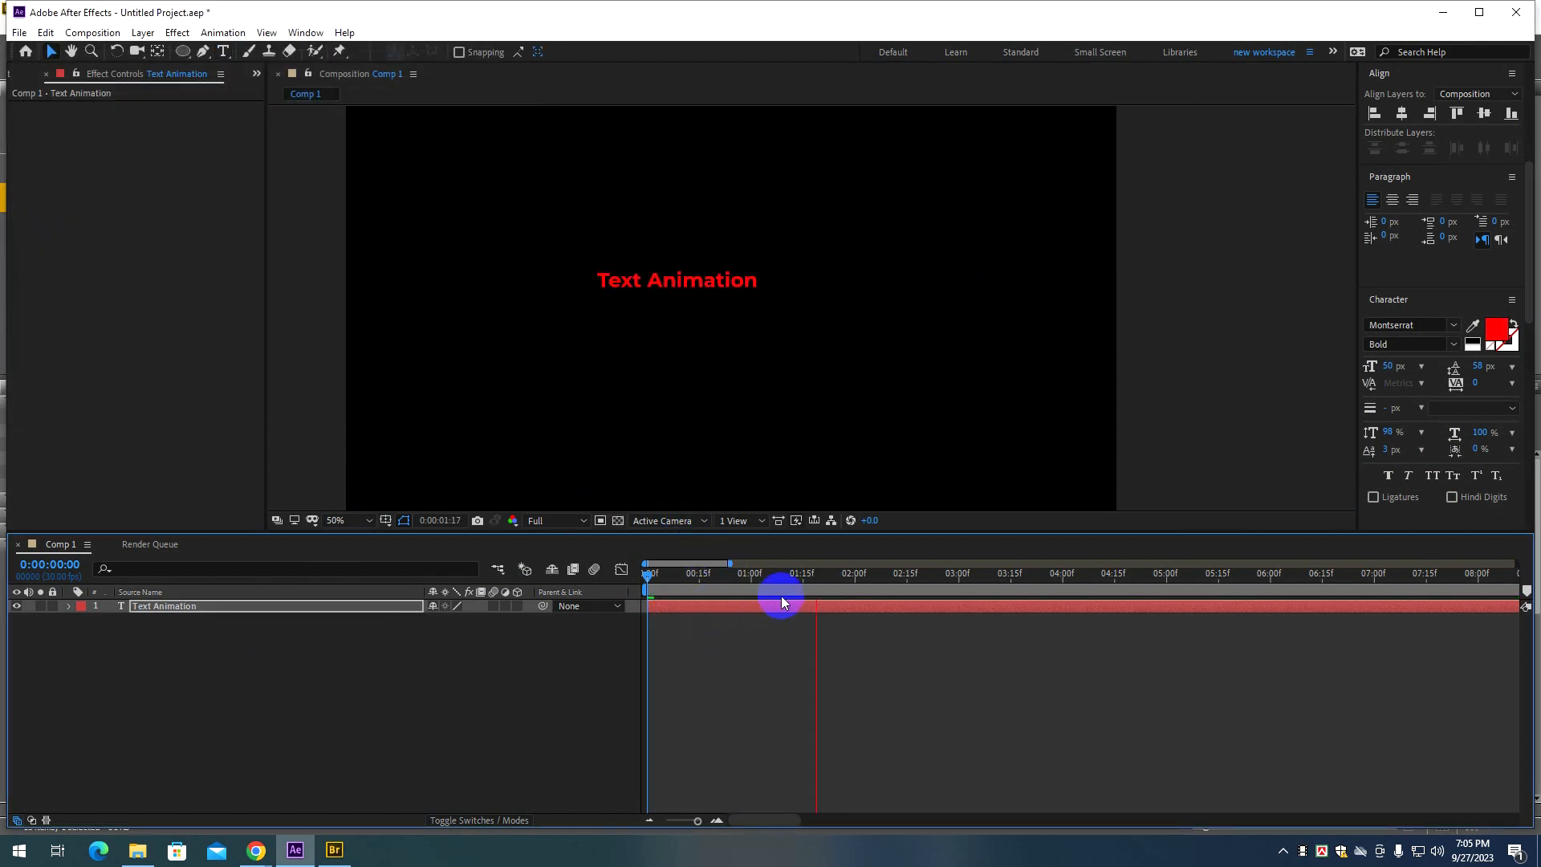
{"action": "key", "text": "space"}
Replace the animated layer's text with "fsfsdfsdffsfd".
{"action": "scroll", "coordinate": [651, 283], "scroll_direction": "up", "scroll_amount": 2}
{"action": "double_click", "coordinate": [650, 285]}
{"action": "type", "text": "fsfsdfsdffsfd"}
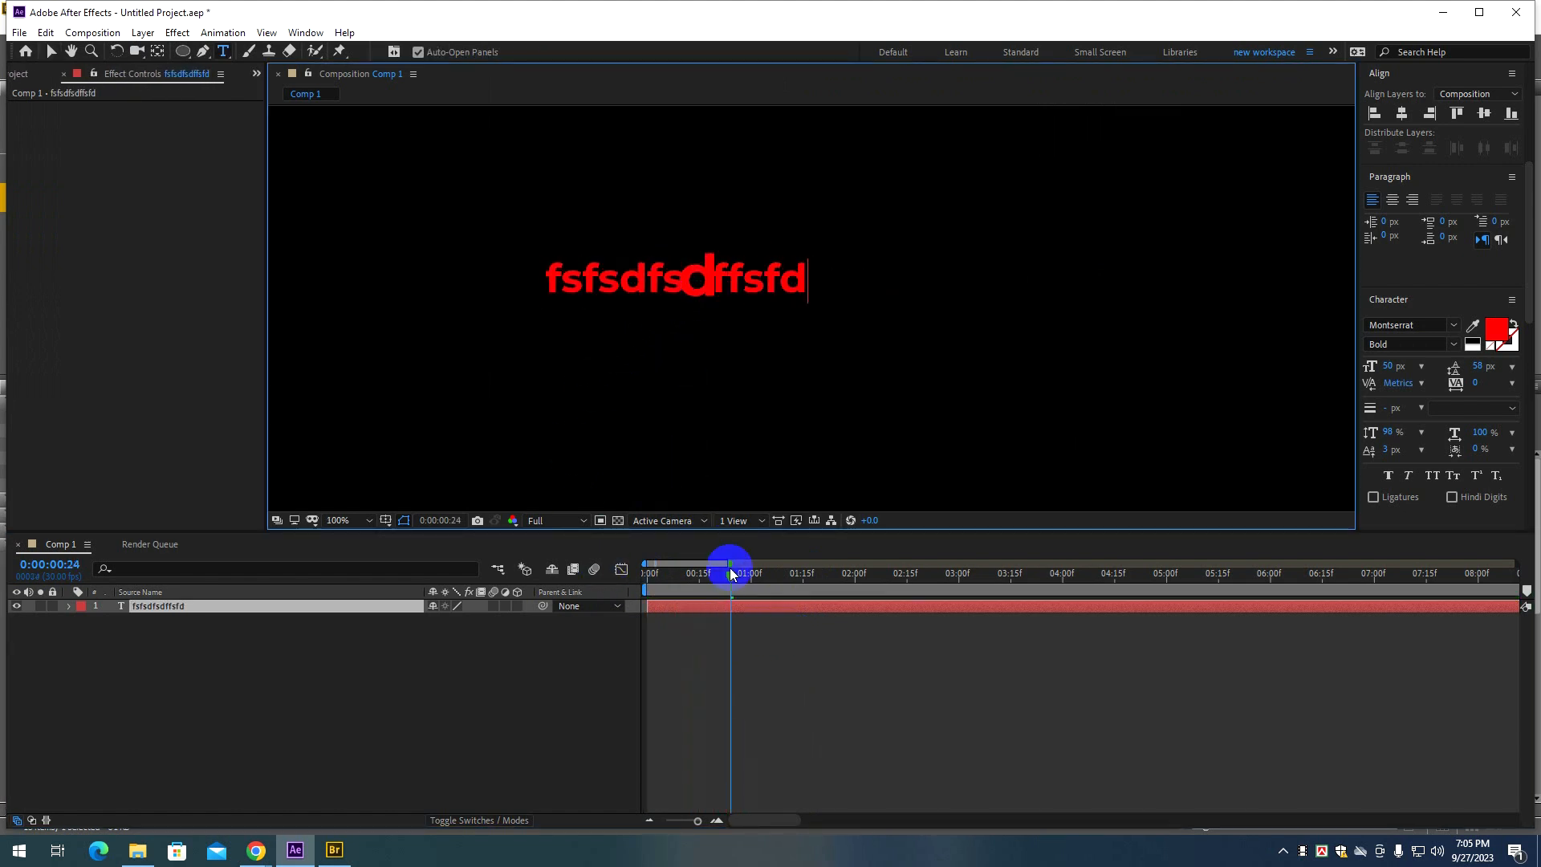
Play the animation on the retyped text from the start of the timeline several times.
{"action": "left_click_drag", "start_coordinate": [730, 572], "coordinate": [618, 592]}
{"action": "key", "text": "space"}
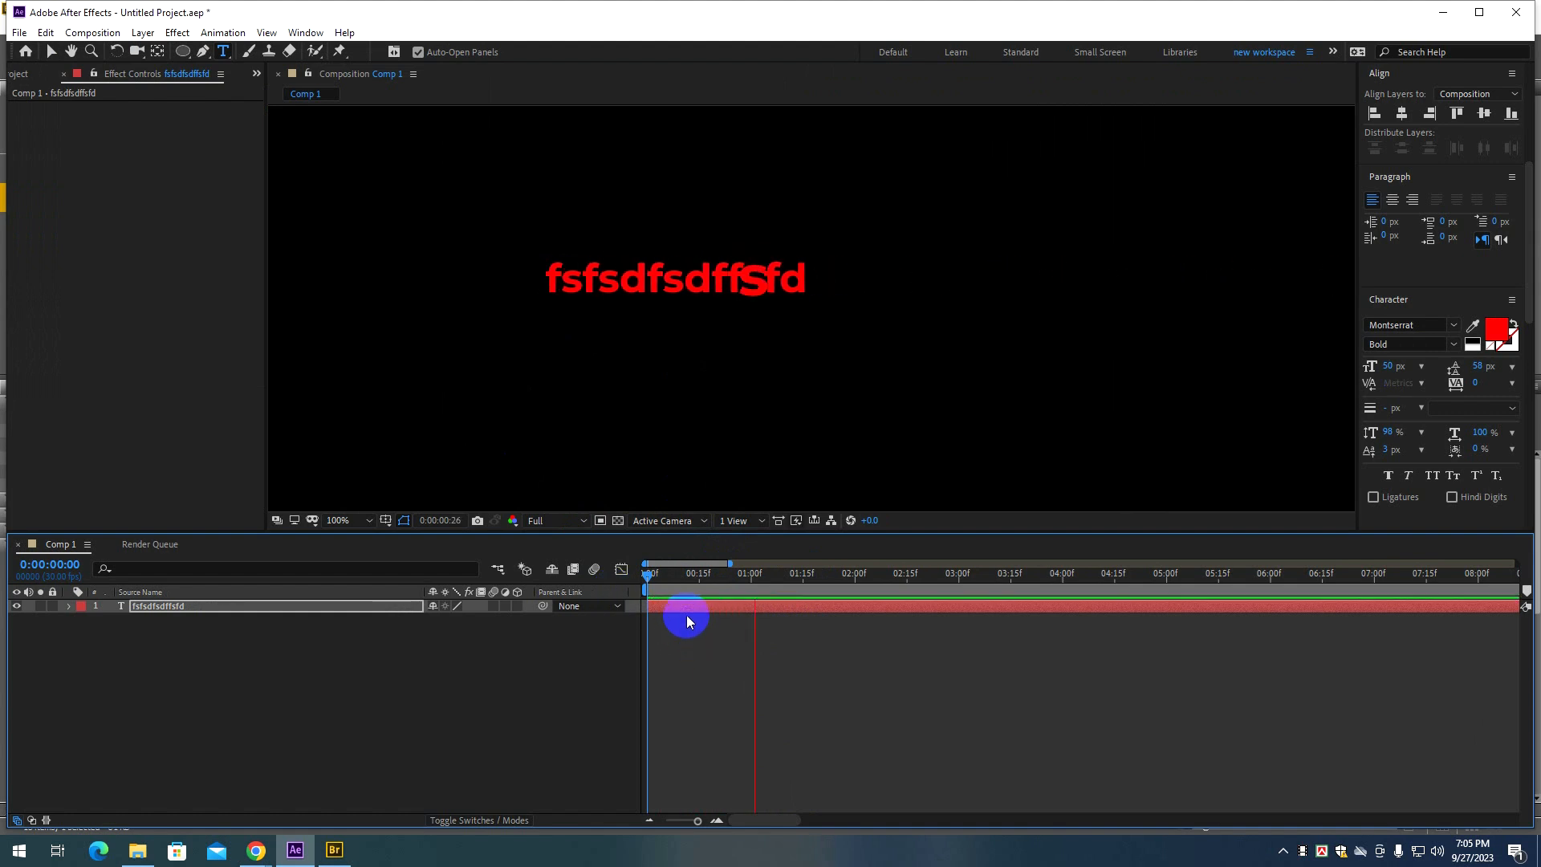
{"action": "key", "text": "space"}
{"action": "key", "text": "space"}
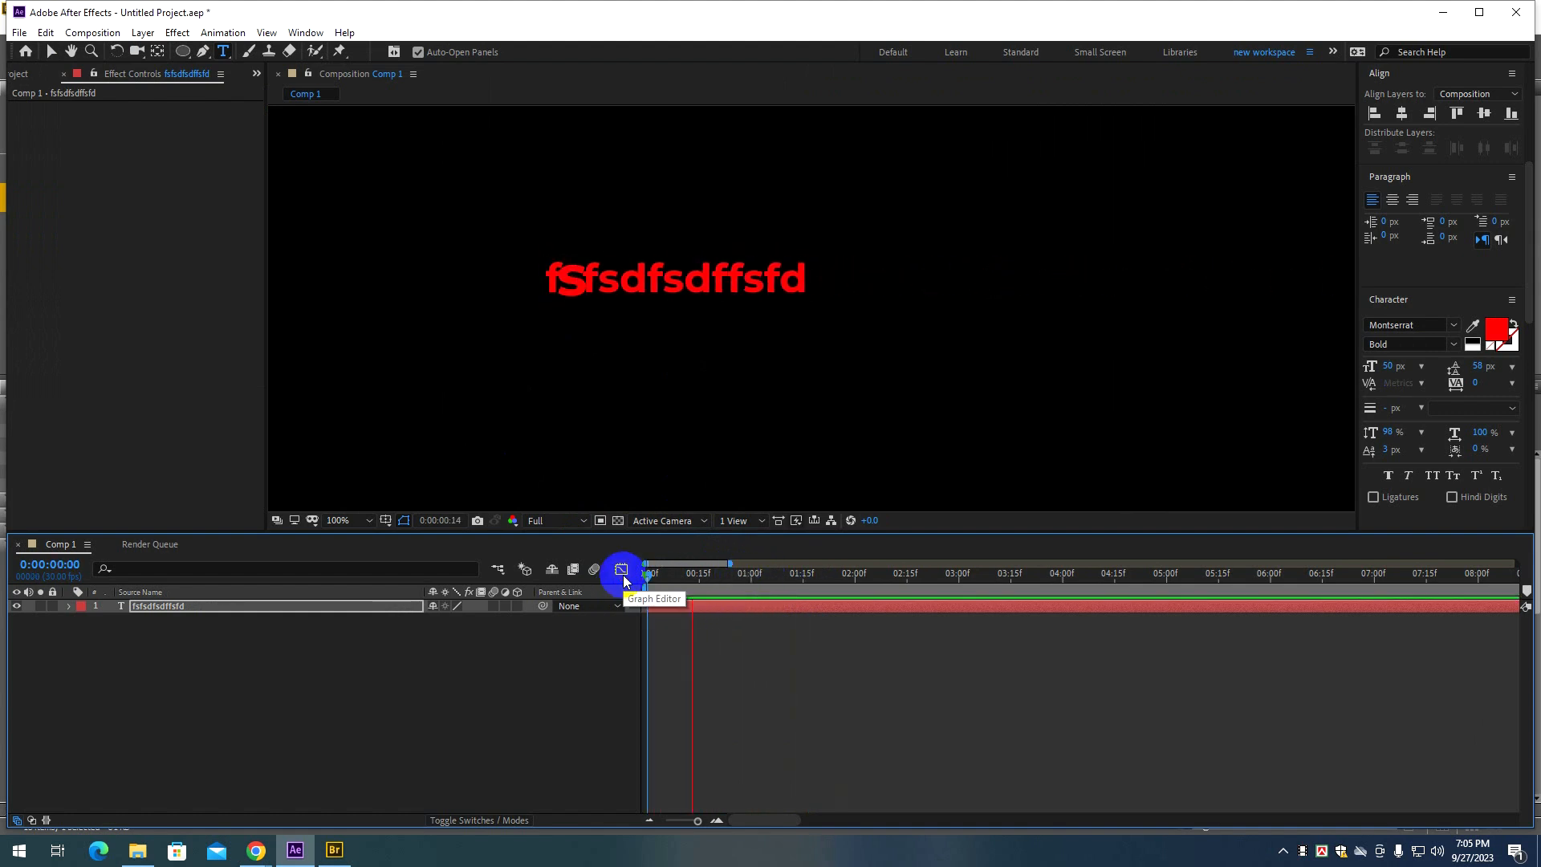
{"action": "key", "text": "space"}
{"action": "left_click_drag", "start_coordinate": [725, 583], "coordinate": [599, 575]}
{"action": "key", "text": "space"}
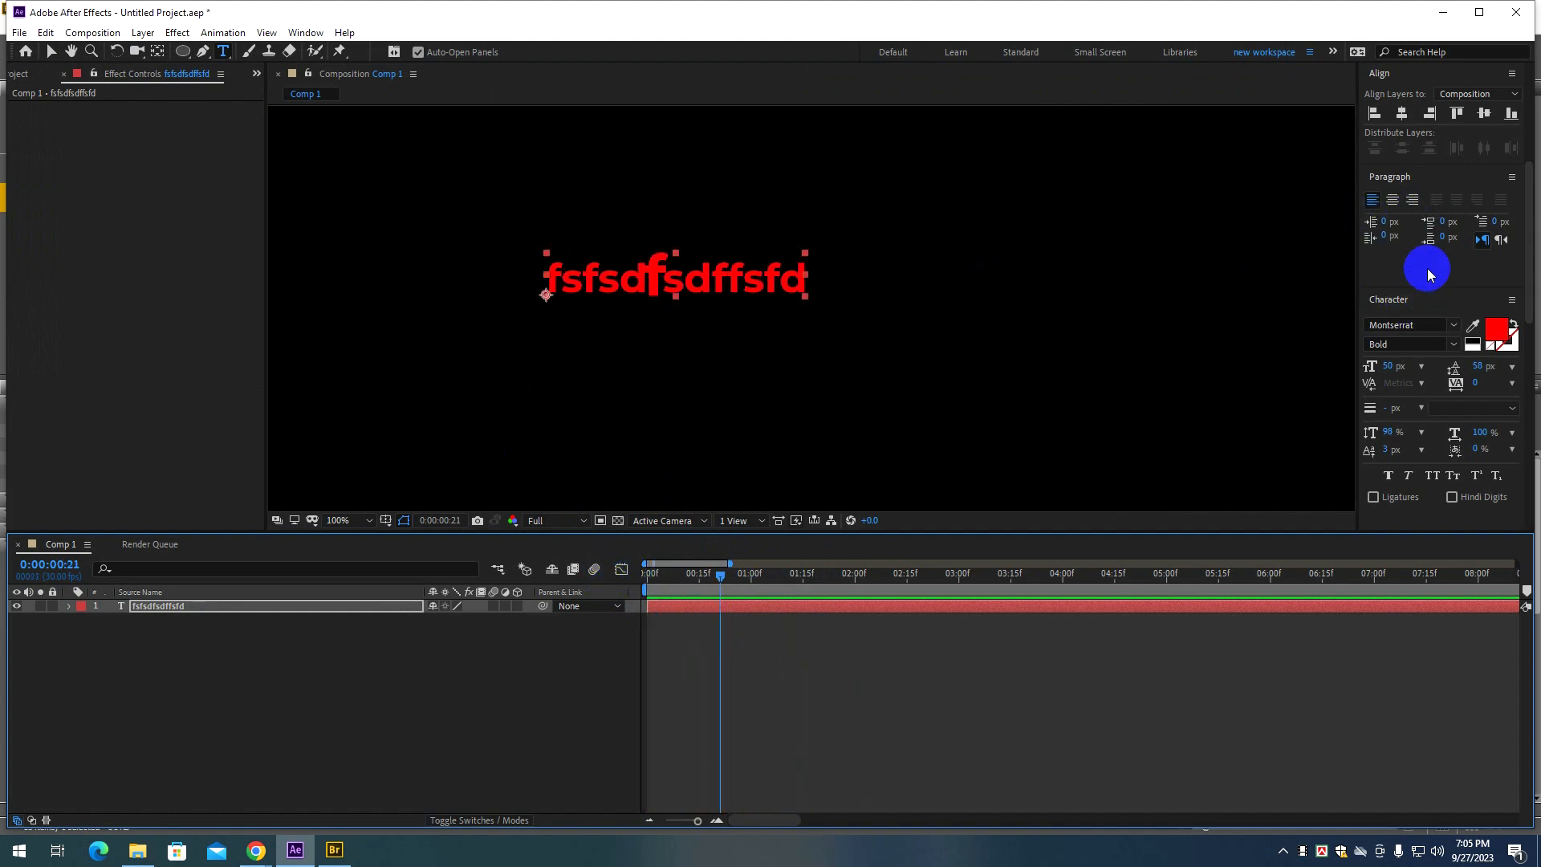
{"action": "scroll", "coordinate": [1430, 273], "scroll_direction": "down", "scroll_amount": 8}
{"action": "scroll", "coordinate": [1430, 272], "scroll_direction": "up", "scroll_amount": 2}
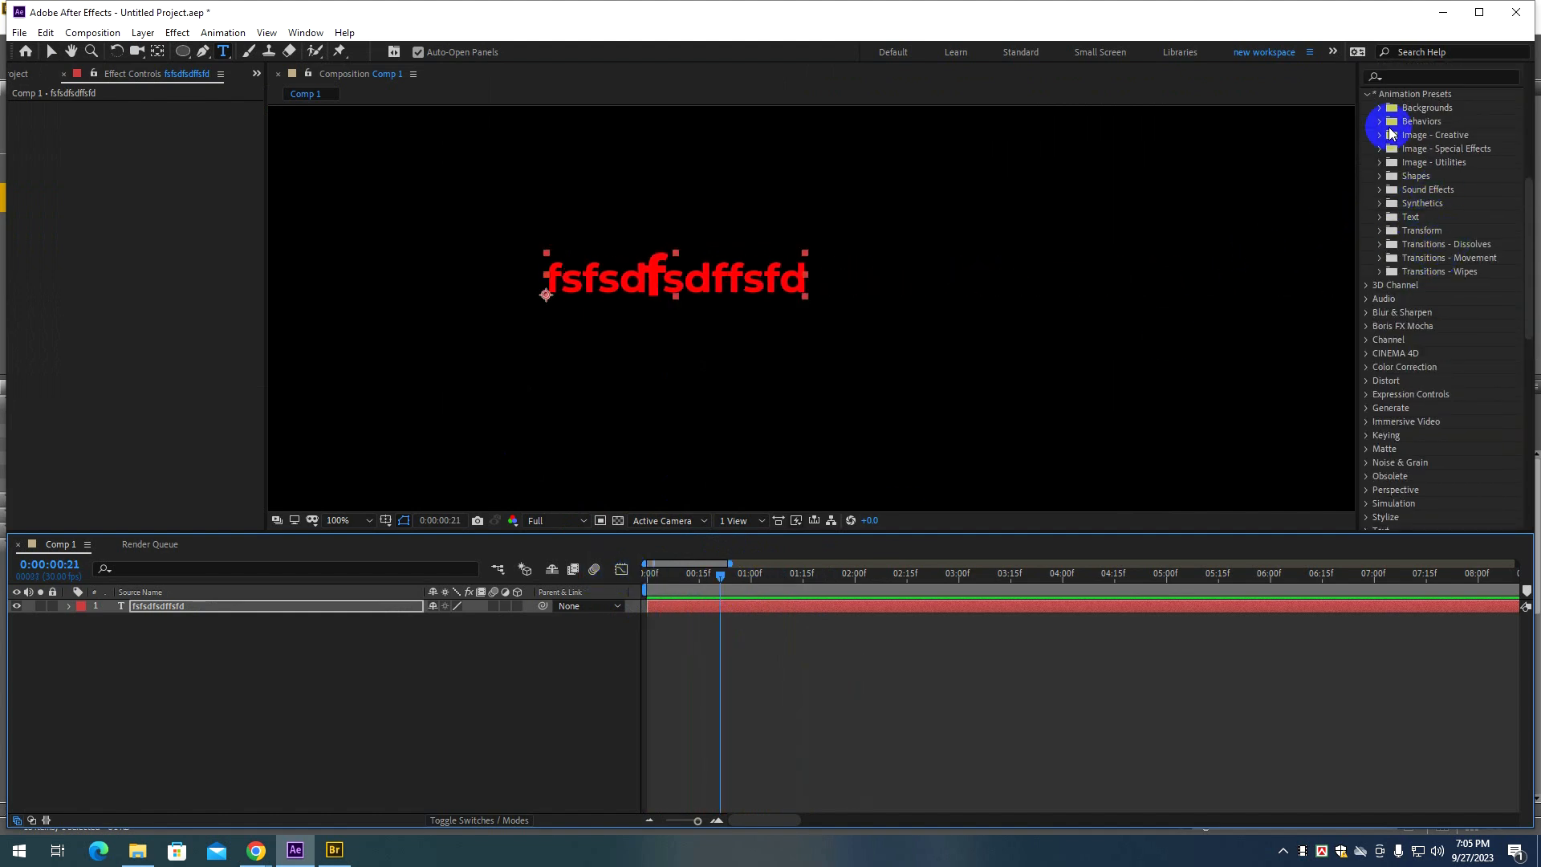
{"action": "scroll", "coordinate": [1413, 219], "scroll_direction": "up", "scroll_amount": 2}
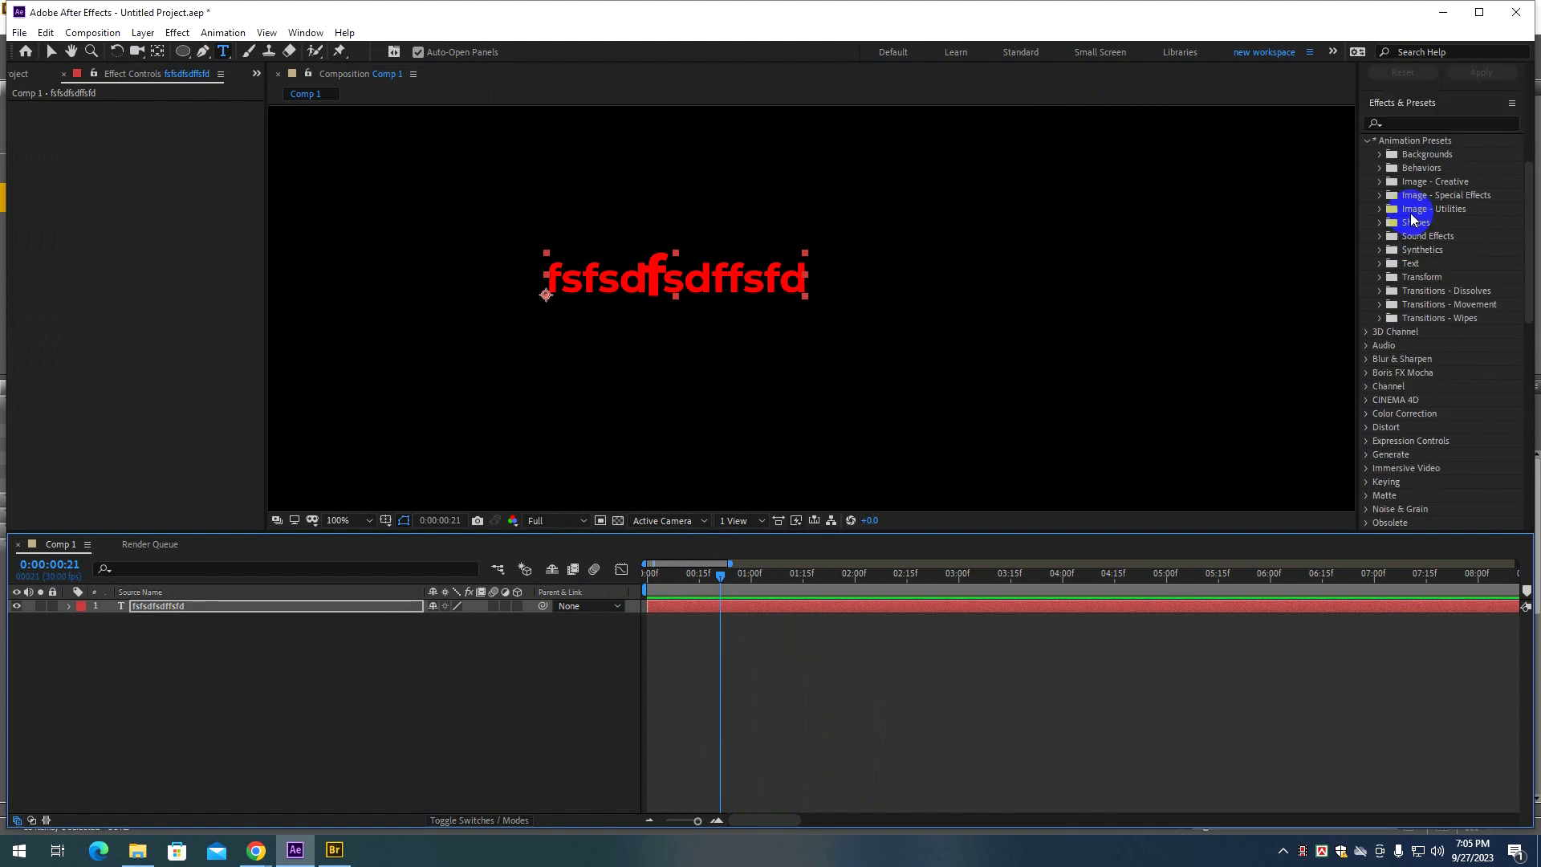
{"action": "left_click", "coordinate": [1367, 141]}
{"action": "left_click", "coordinate": [1366, 141]}
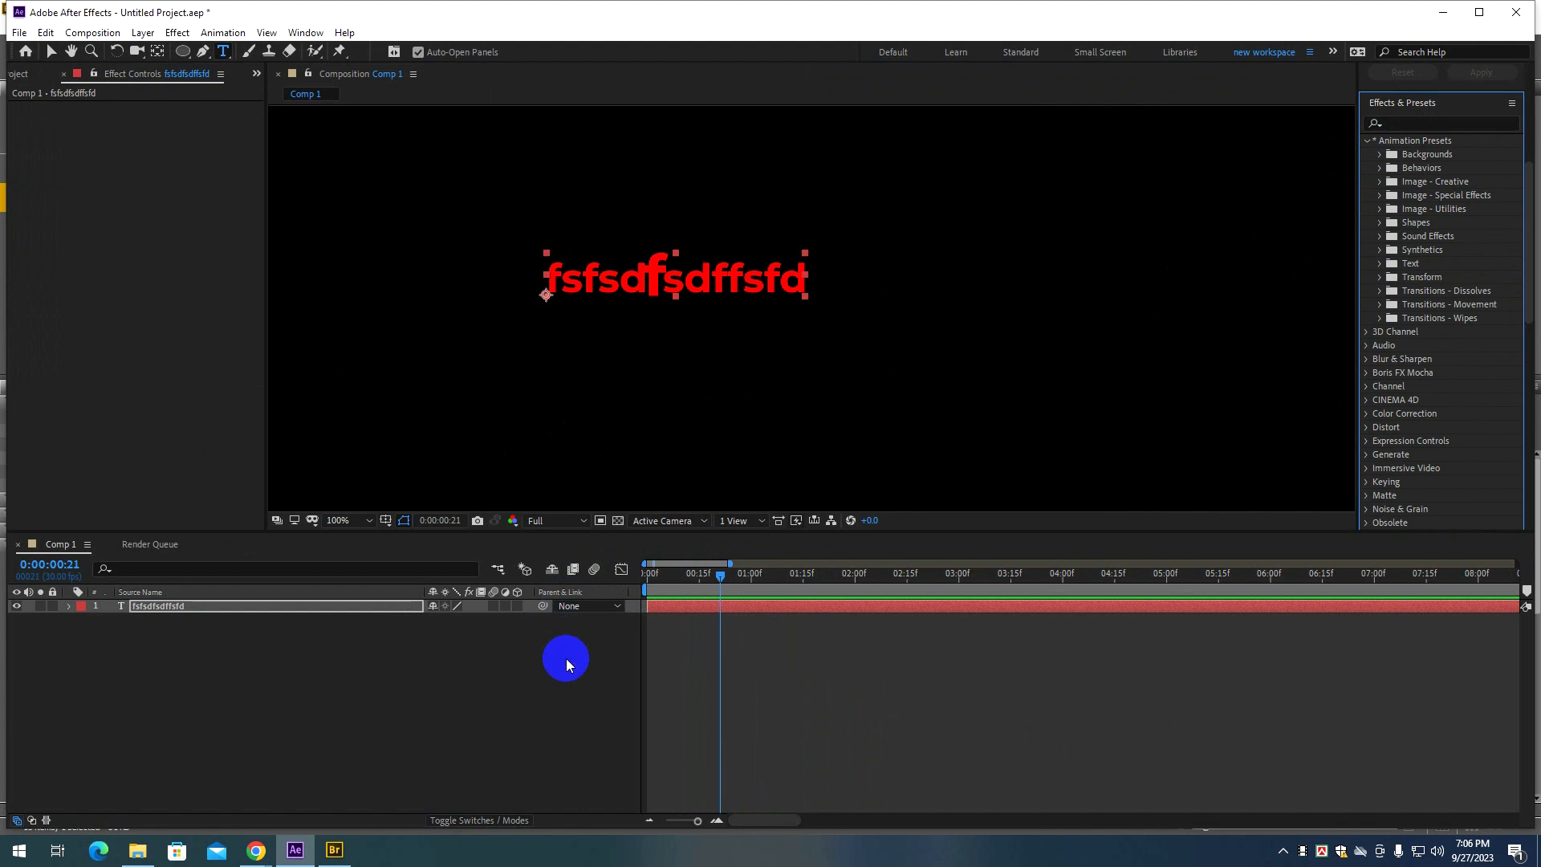
Switch to the Selection tool, deselect the text layer and zoom the composition view out to 50%.
{"action": "key", "text": "v"}
{"action": "left_click", "coordinate": [524, 656]}
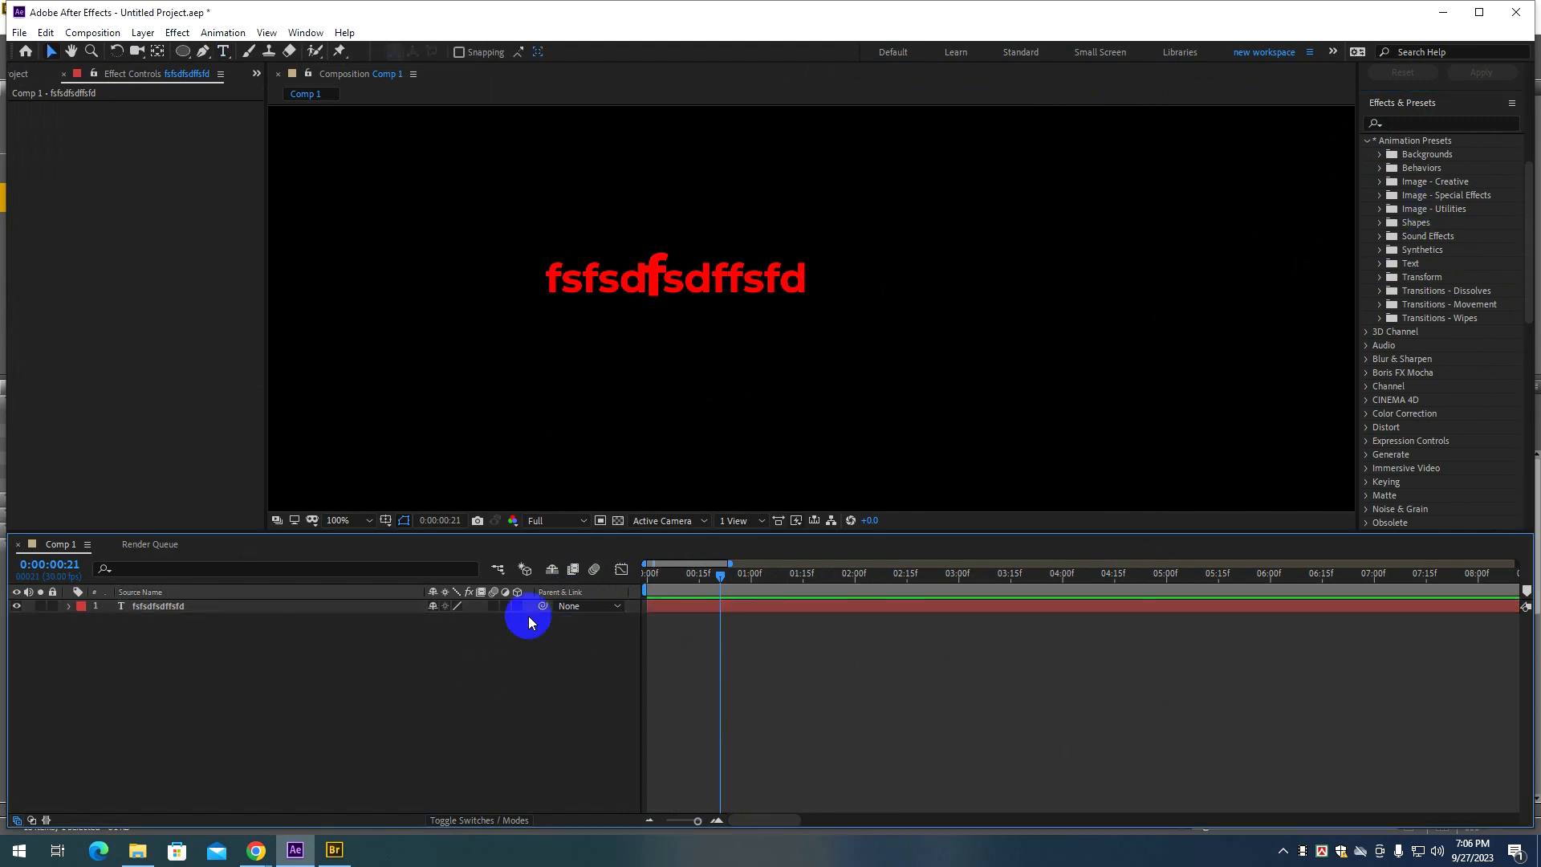
{"action": "left_click", "coordinate": [1512, 103]}
{"action": "left_click", "coordinate": [1137, 395]}
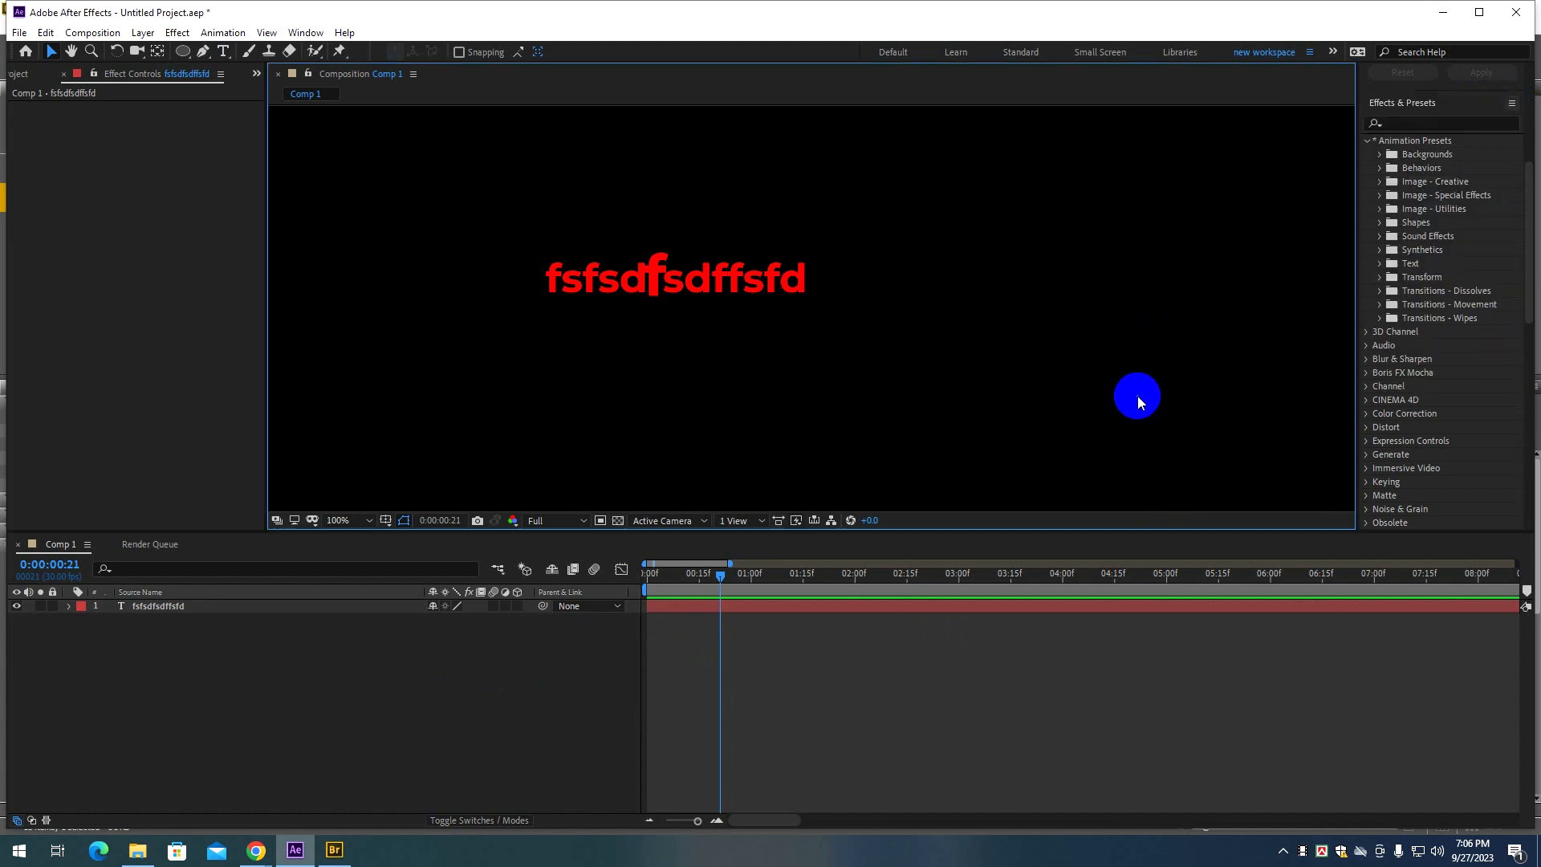
{"action": "scroll", "coordinate": [888, 330], "scroll_direction": "down", "scroll_amount": 1}
Show the desktop and move the "text animation" preset file away from the other icons into open space.
{"action": "left_click", "coordinate": [1443, 12]}
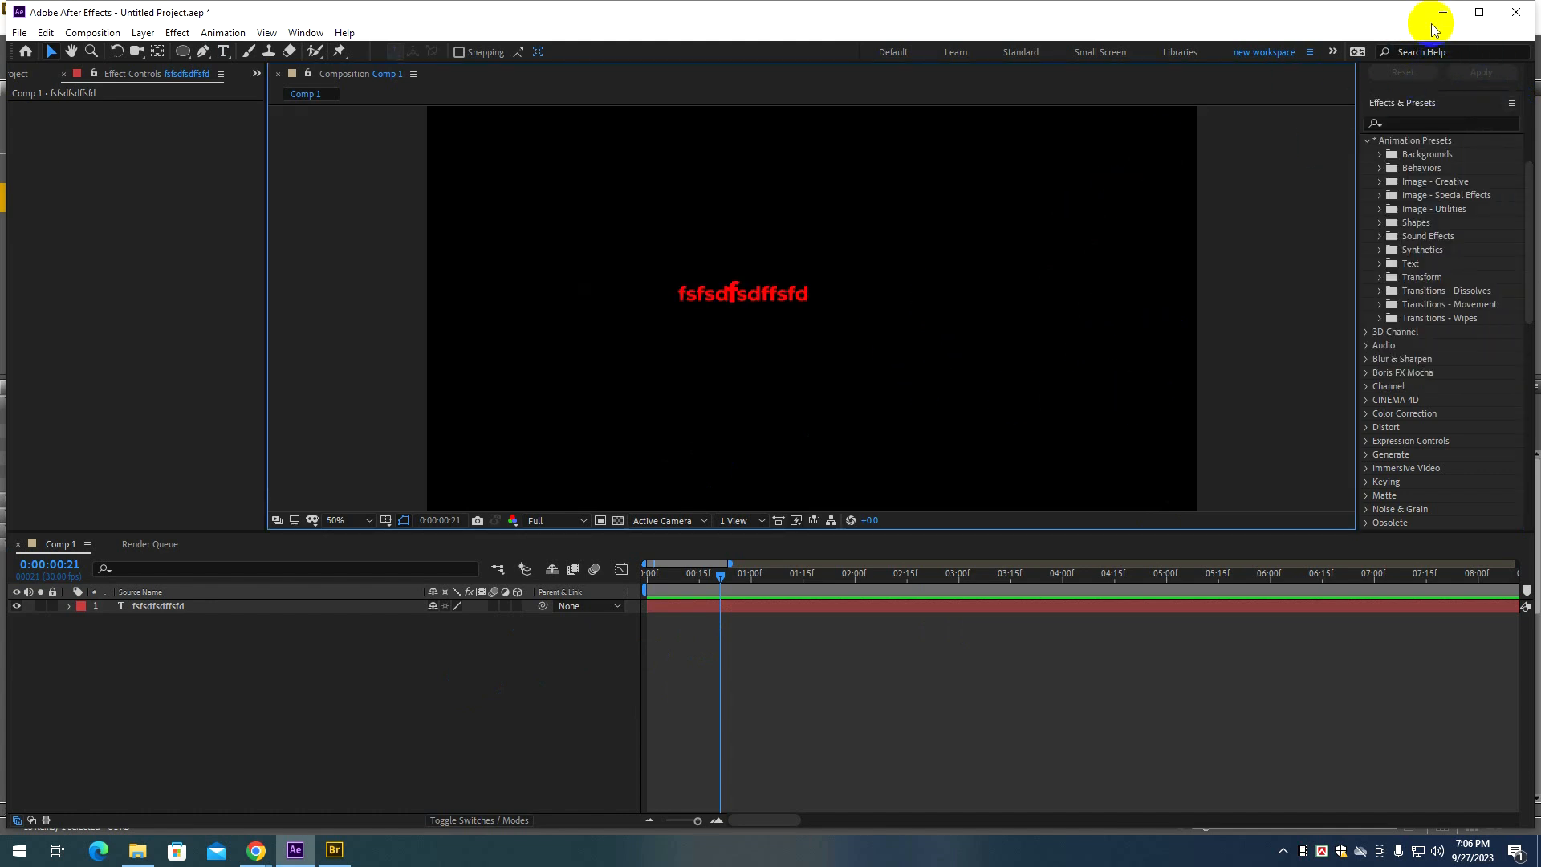
{"action": "key", "text": "super+d"}
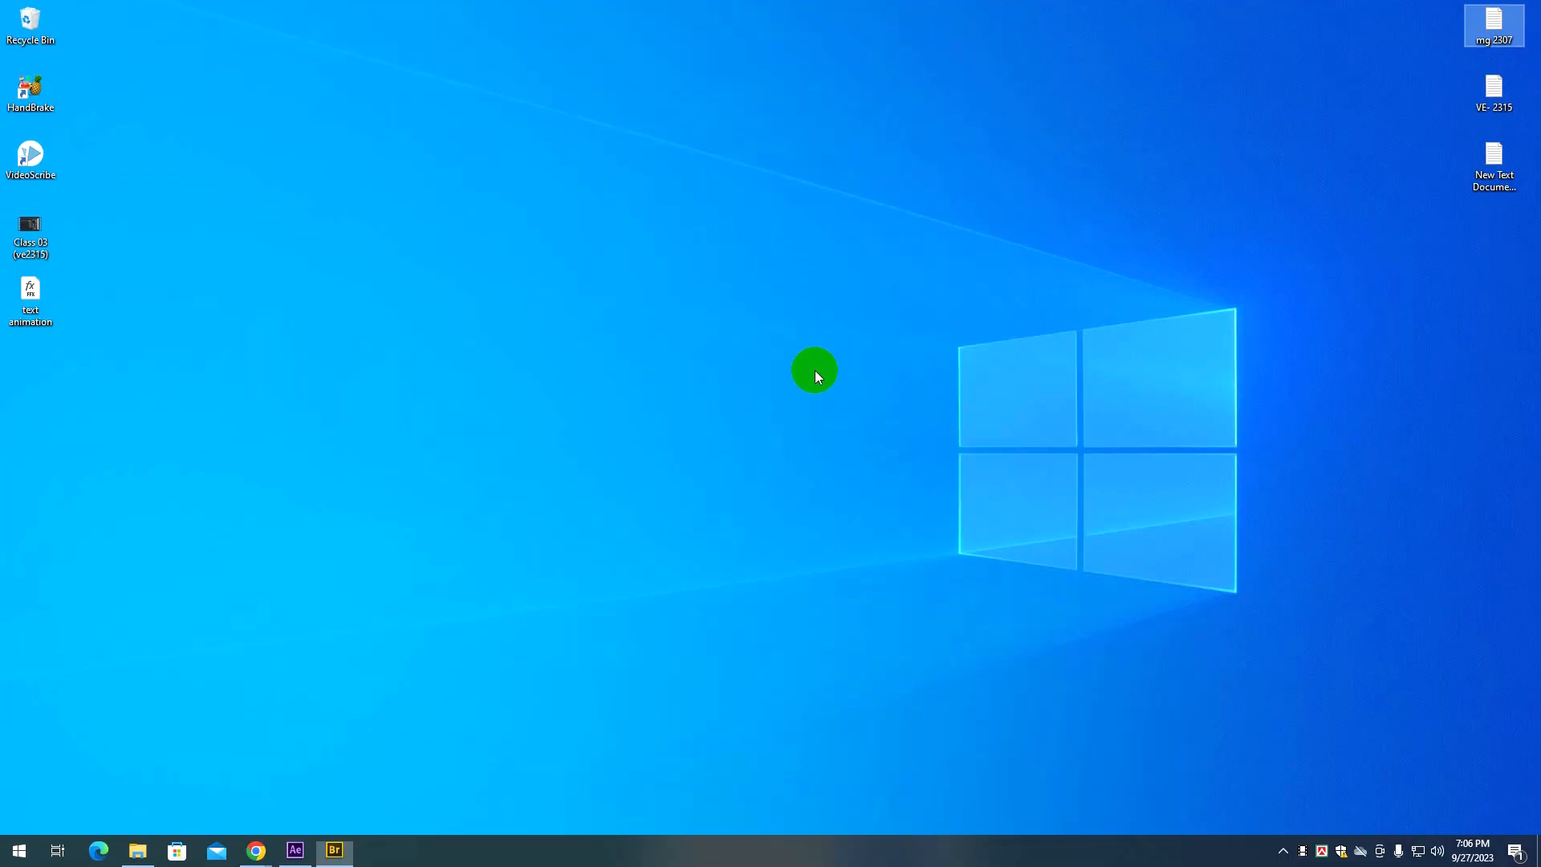
{"action": "left_click_drag", "start_coordinate": [123, 373], "coordinate": [556, 255]}
{"action": "left_click", "coordinate": [526, 311]}
{"action": "left_click_drag", "start_coordinate": [506, 161], "coordinate": [606, 283]}
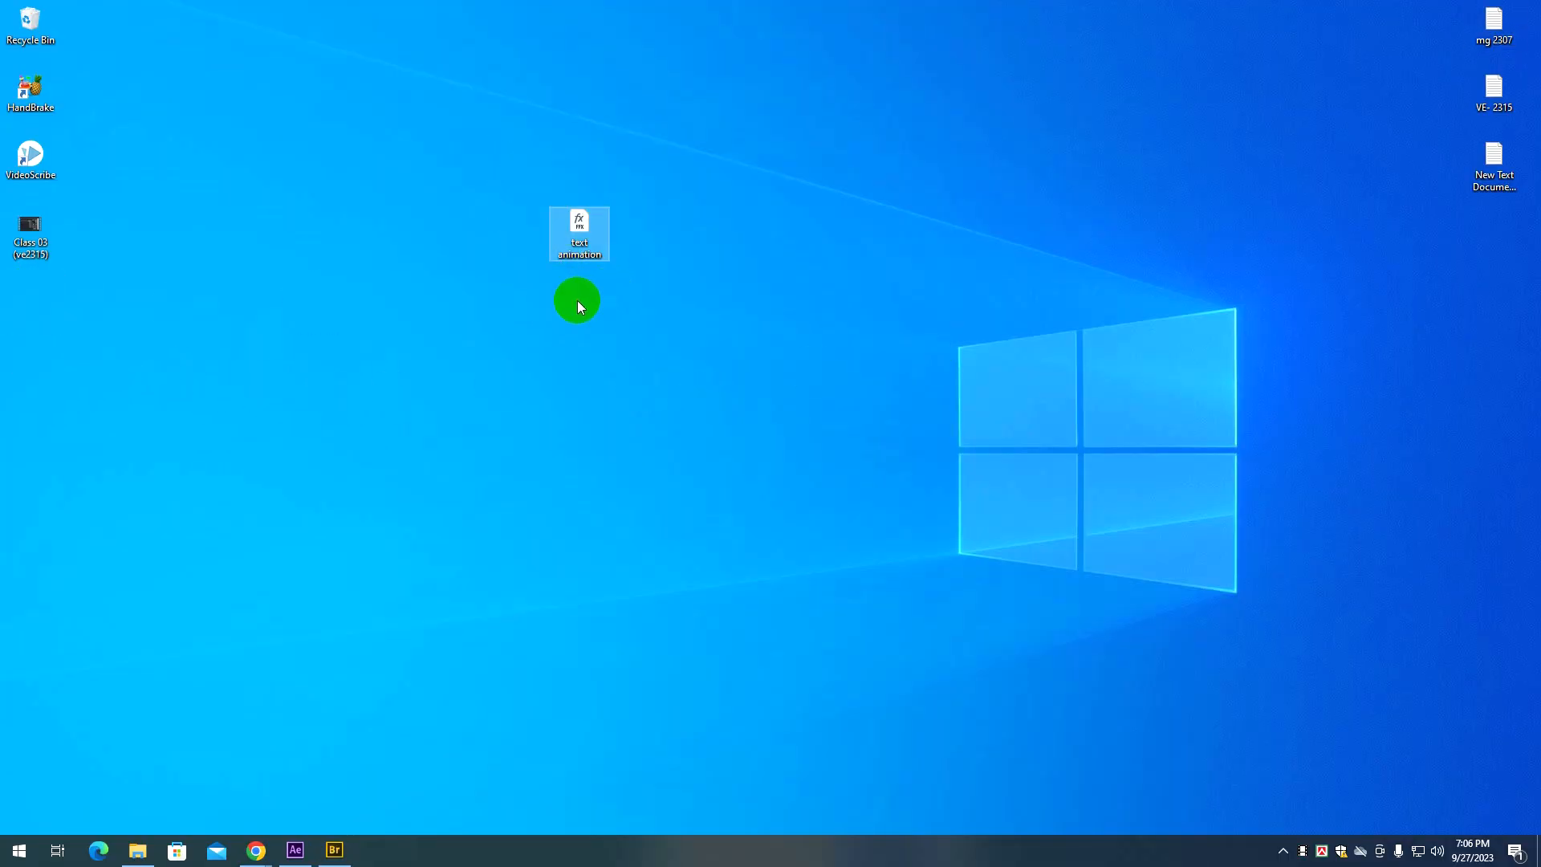
{"action": "left_click", "coordinate": [577, 300]}
In File Explorer, open the Presets folder on Local Disk (C:) under Program Files, Adobe, Adobe After Effects CC 2019, Support Files.
{"action": "key", "text": "super+e"}
{"action": "left_click_drag", "start_coordinate": [517, 237], "coordinate": [835, 155]}
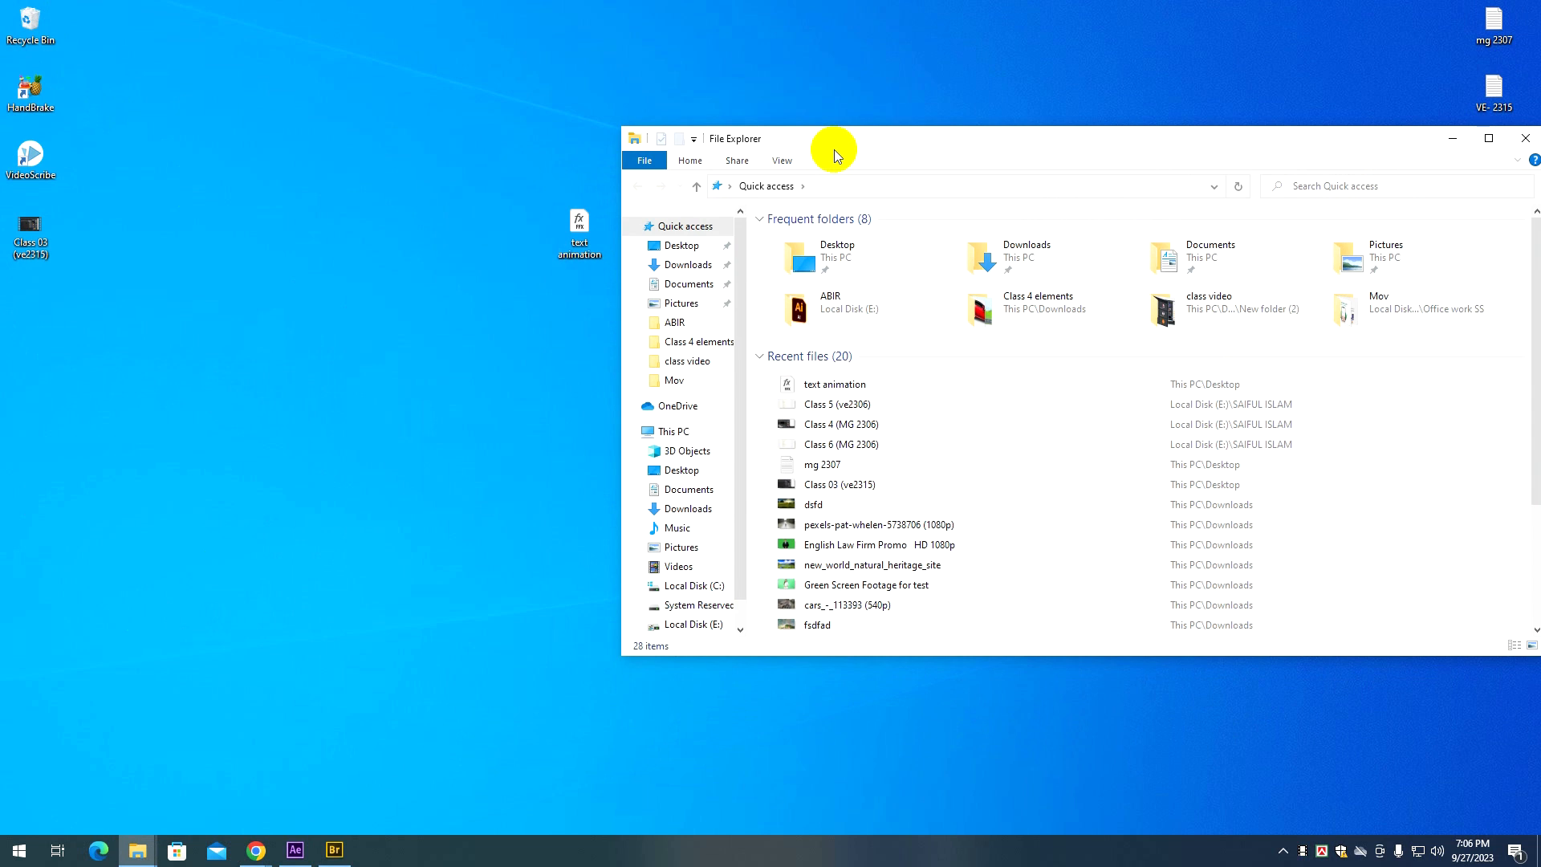
{"action": "left_click", "coordinate": [688, 586]}
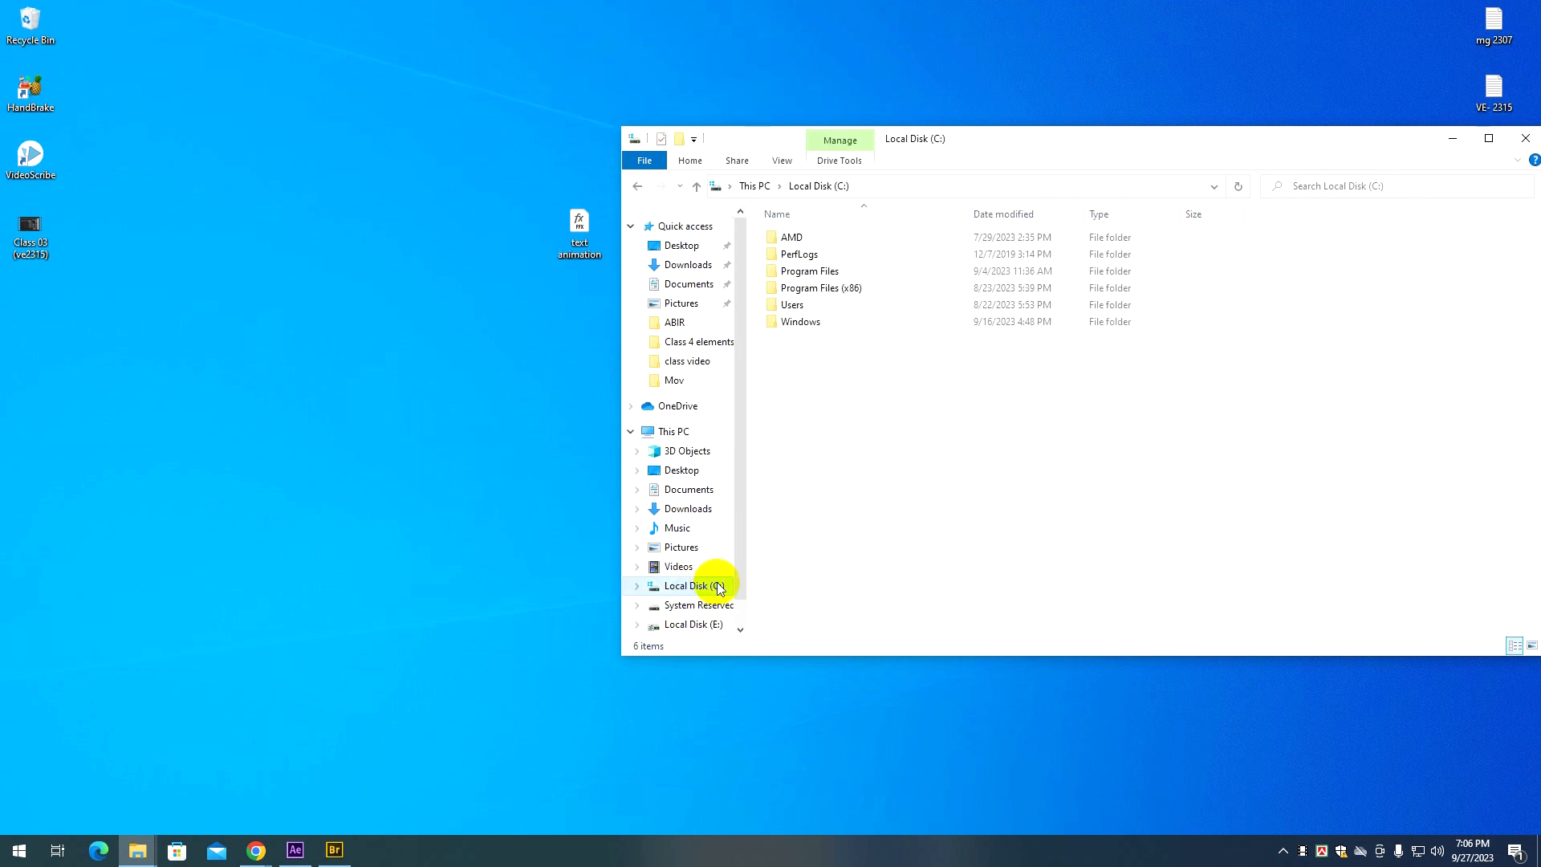
{"action": "left_click_drag", "start_coordinate": [778, 137], "coordinate": [880, 214]}
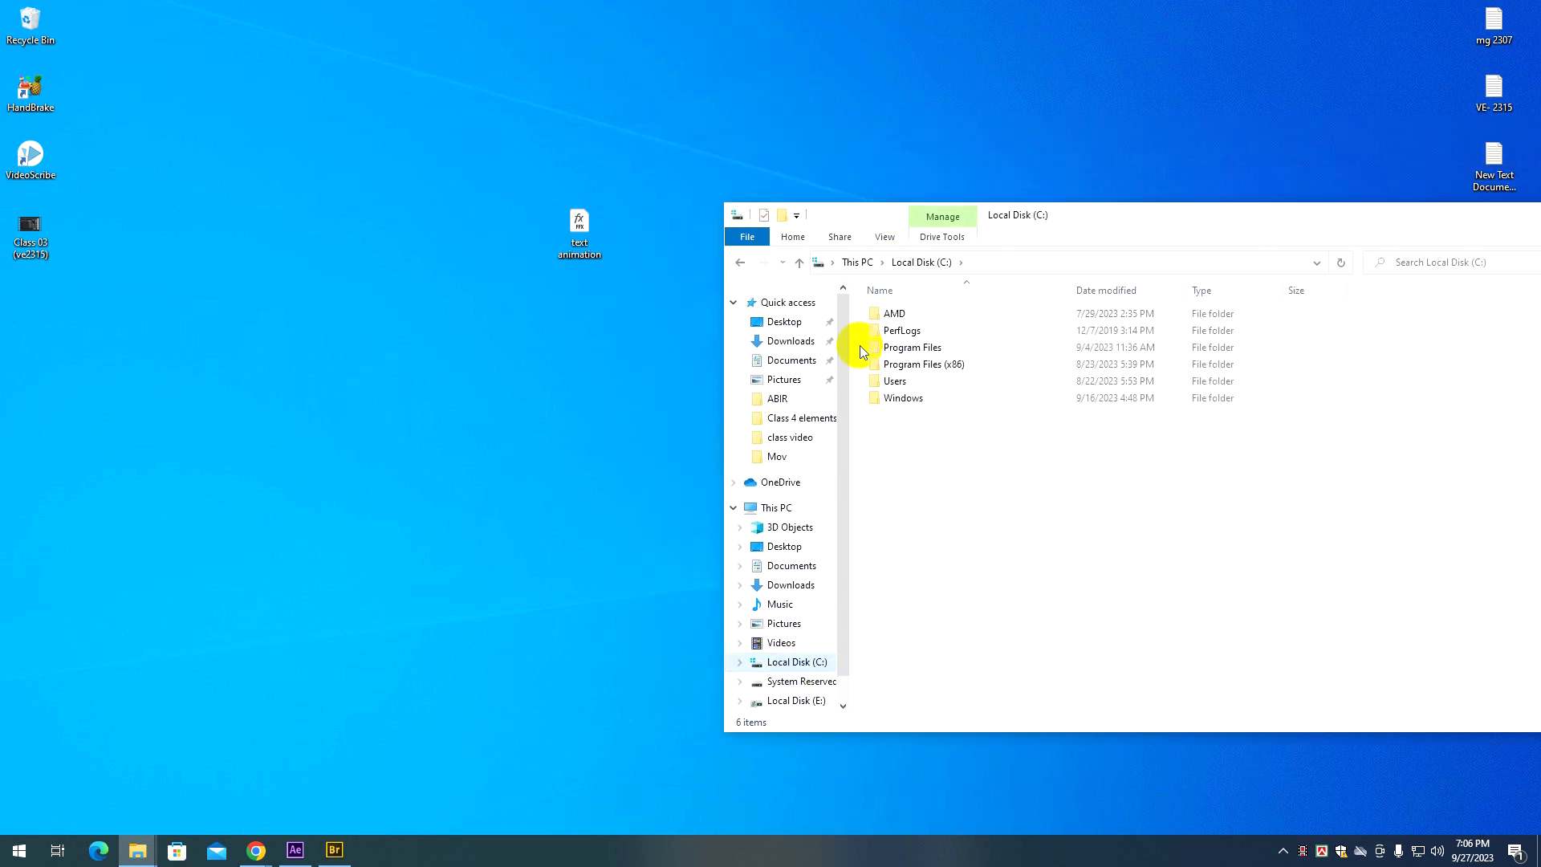
{"action": "double_click", "coordinate": [916, 347]}
{"action": "double_click", "coordinate": [913, 314]}
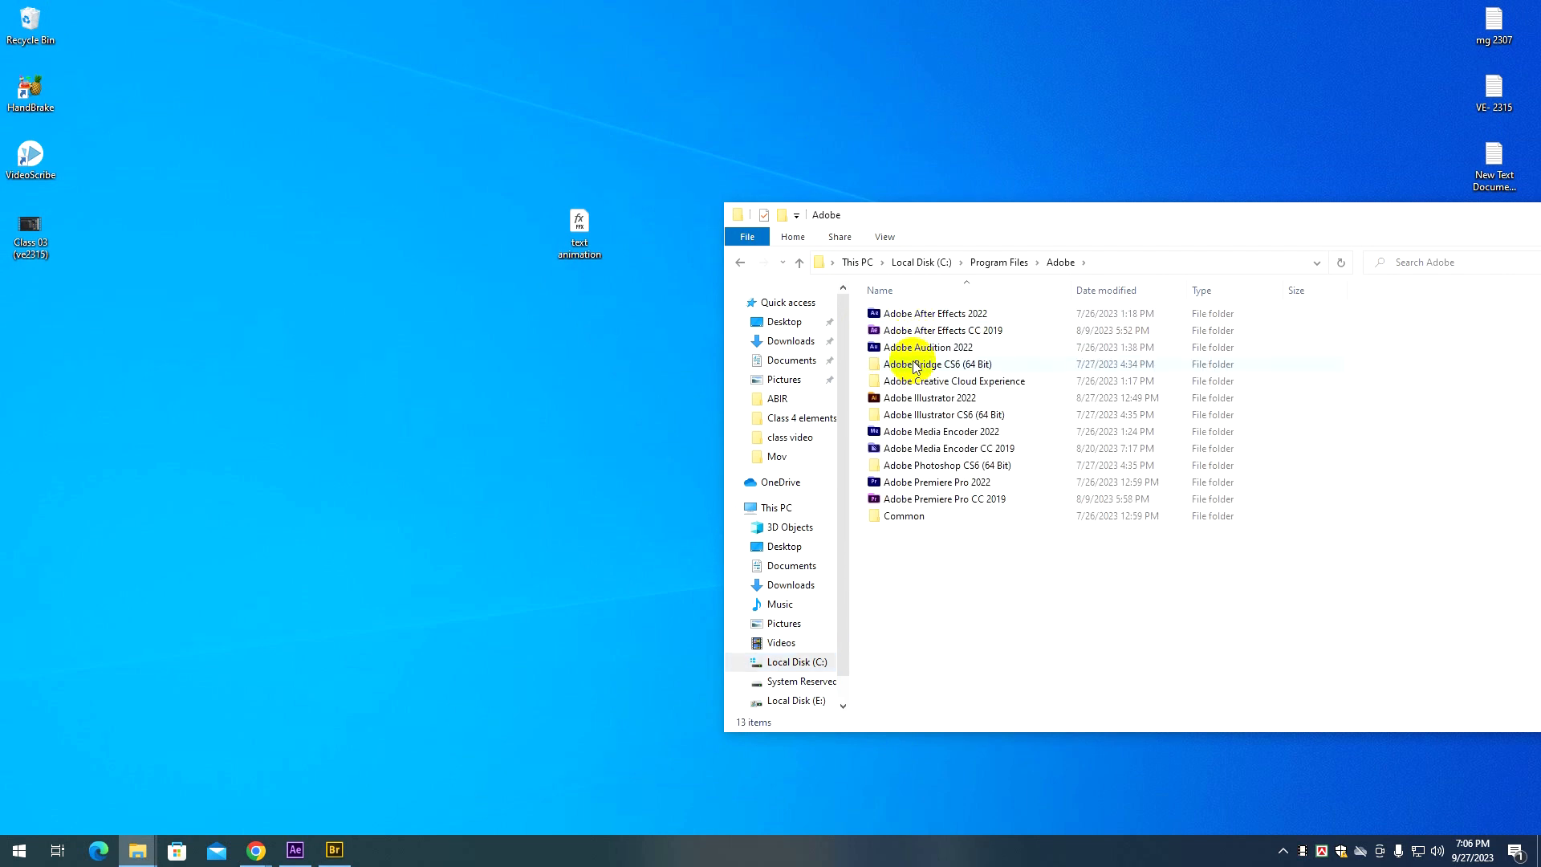
{"action": "double_click", "coordinate": [939, 333]}
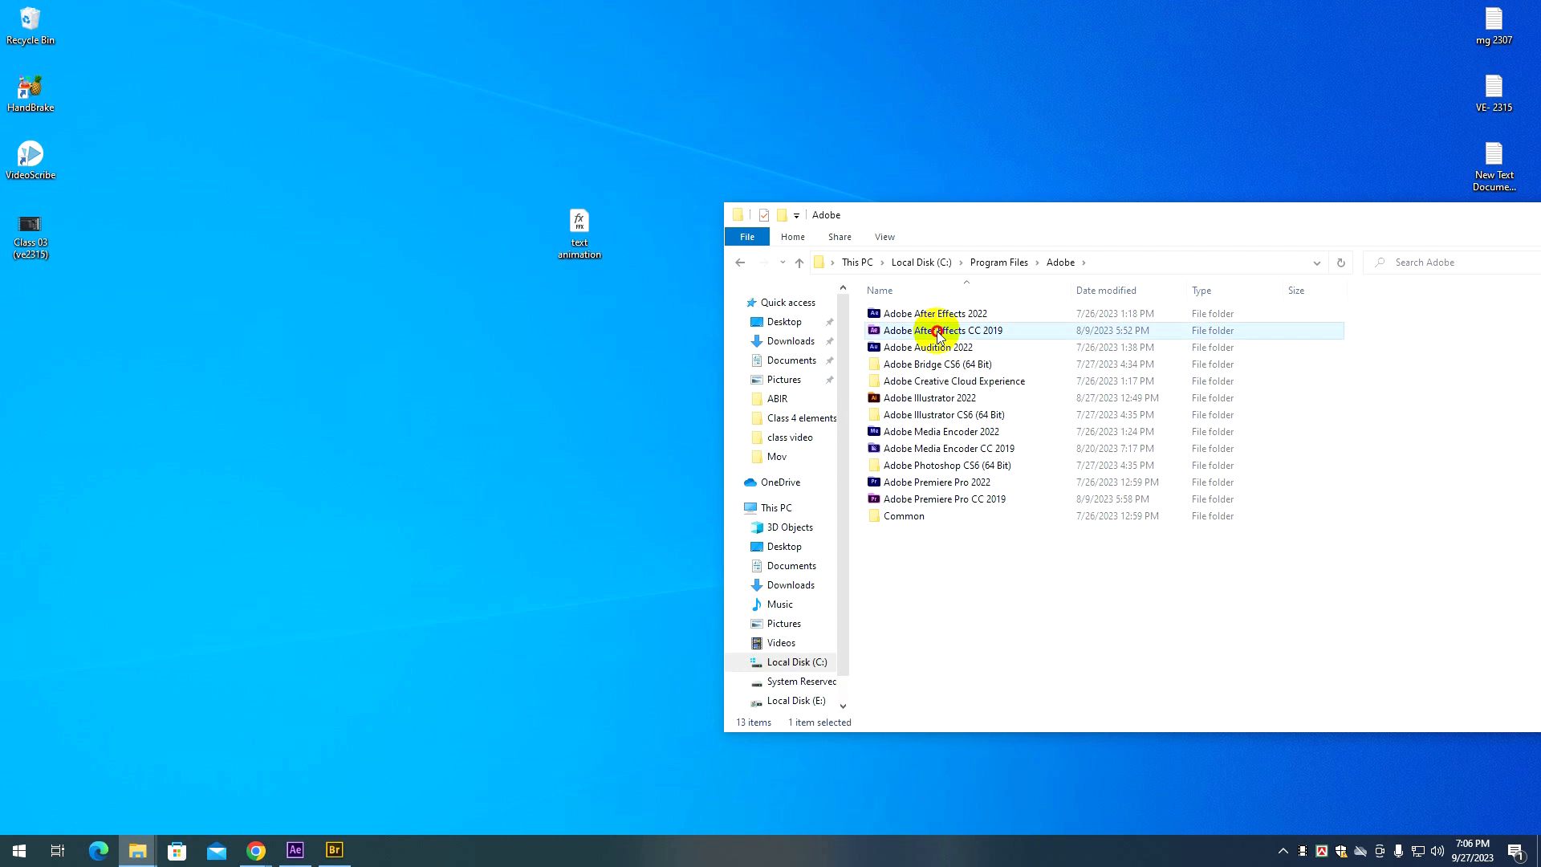
{"action": "double_click", "coordinate": [912, 315]}
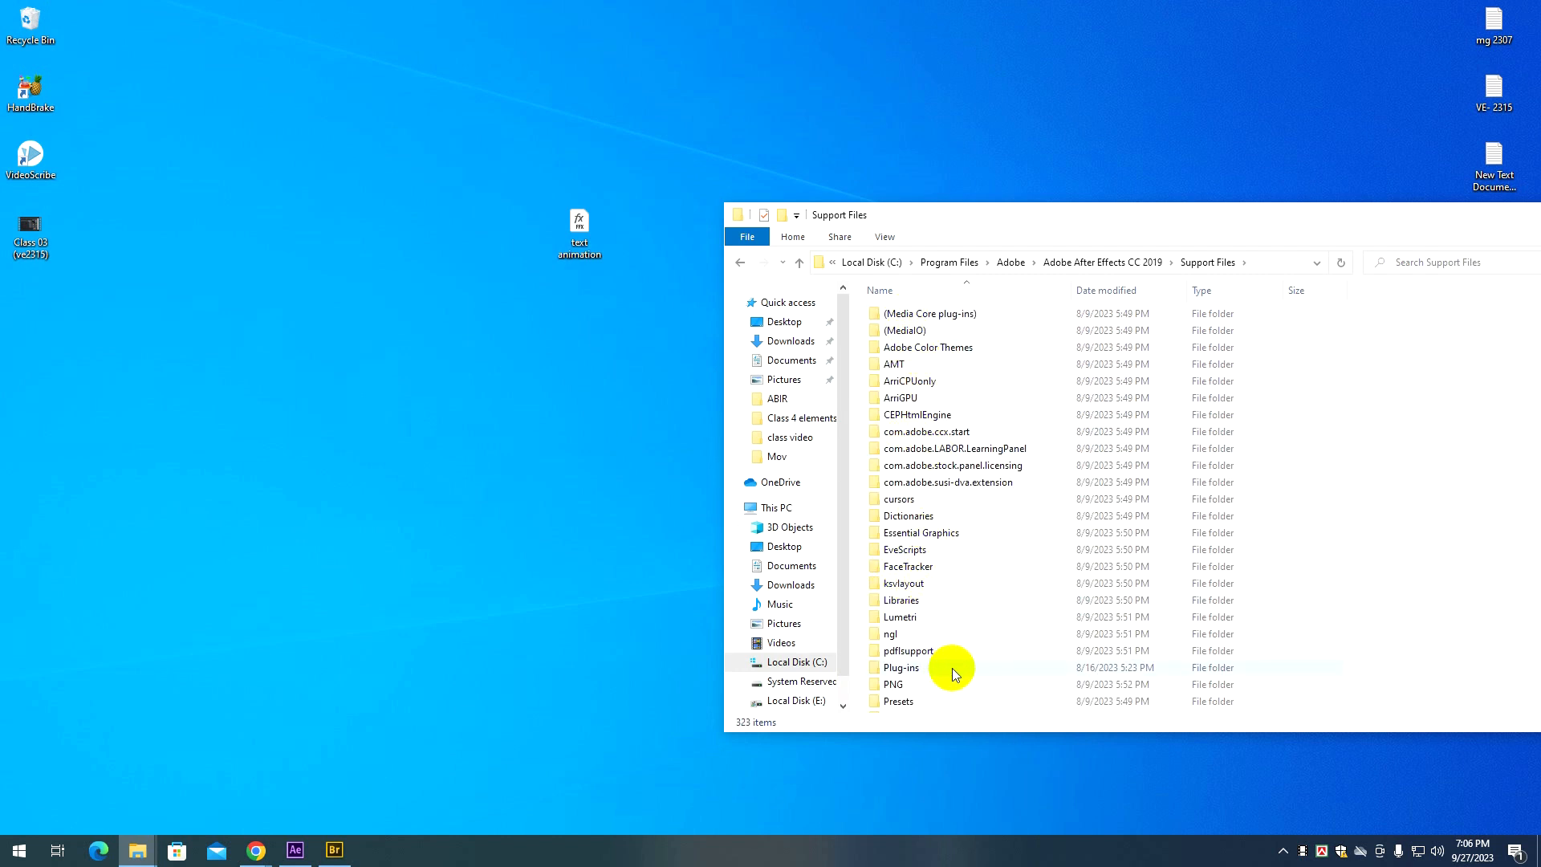
{"action": "scroll", "coordinate": [953, 668], "scroll_direction": "down", "scroll_amount": 1}
{"action": "left_click", "coordinate": [912, 653]}
{"action": "double_click", "coordinate": [912, 654]}
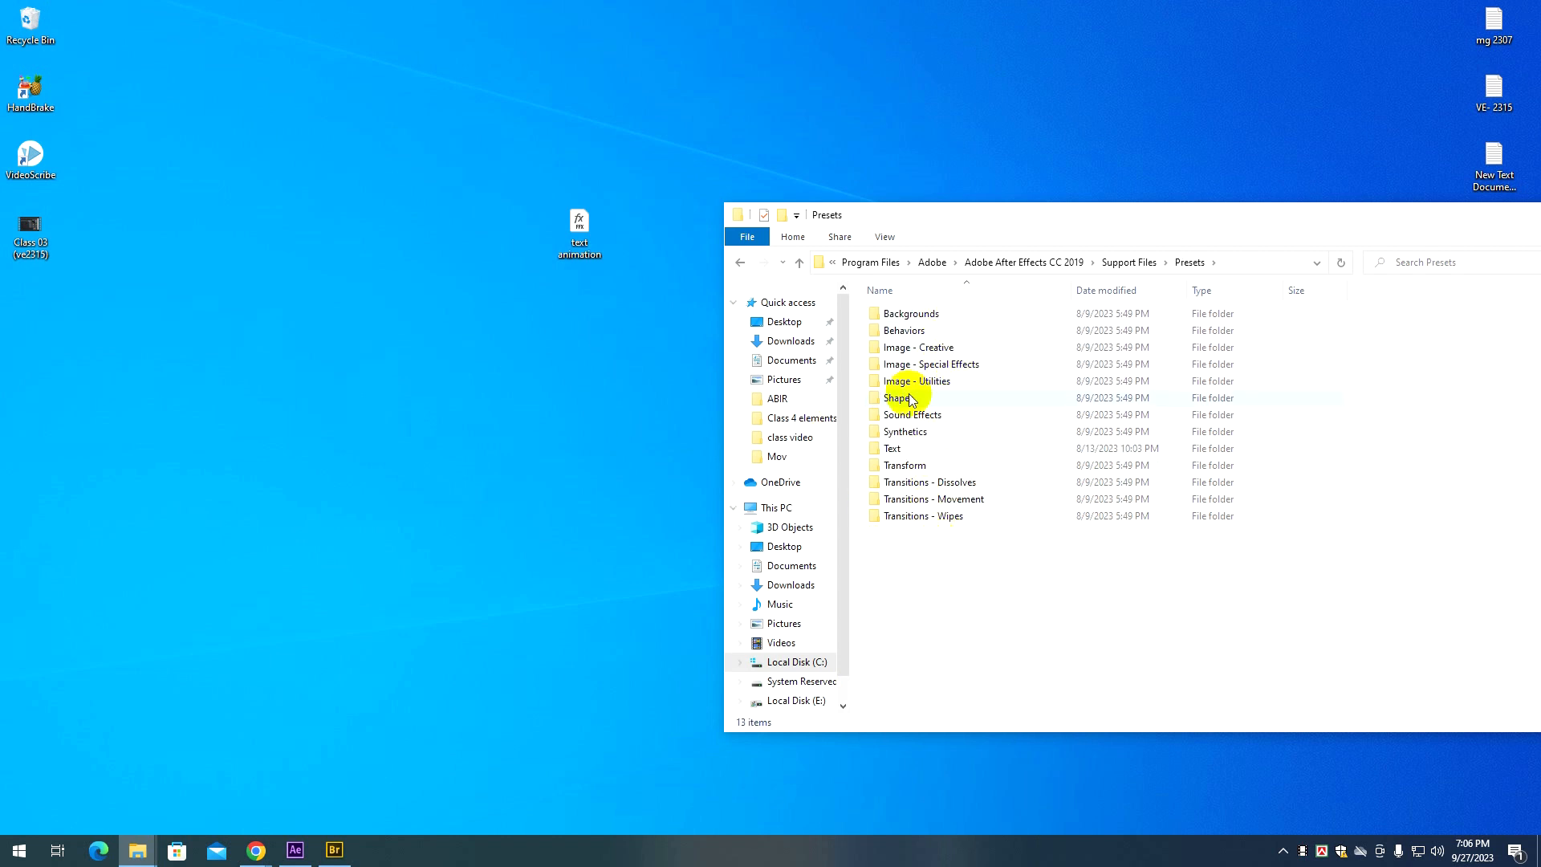
Compare the Presets folders with the After Effects animation preset categories, and inspect the contents of the Synthetics folder.
{"action": "left_click_drag", "start_coordinate": [896, 218], "coordinate": [812, 220]}
{"action": "left_click", "coordinate": [296, 849]}
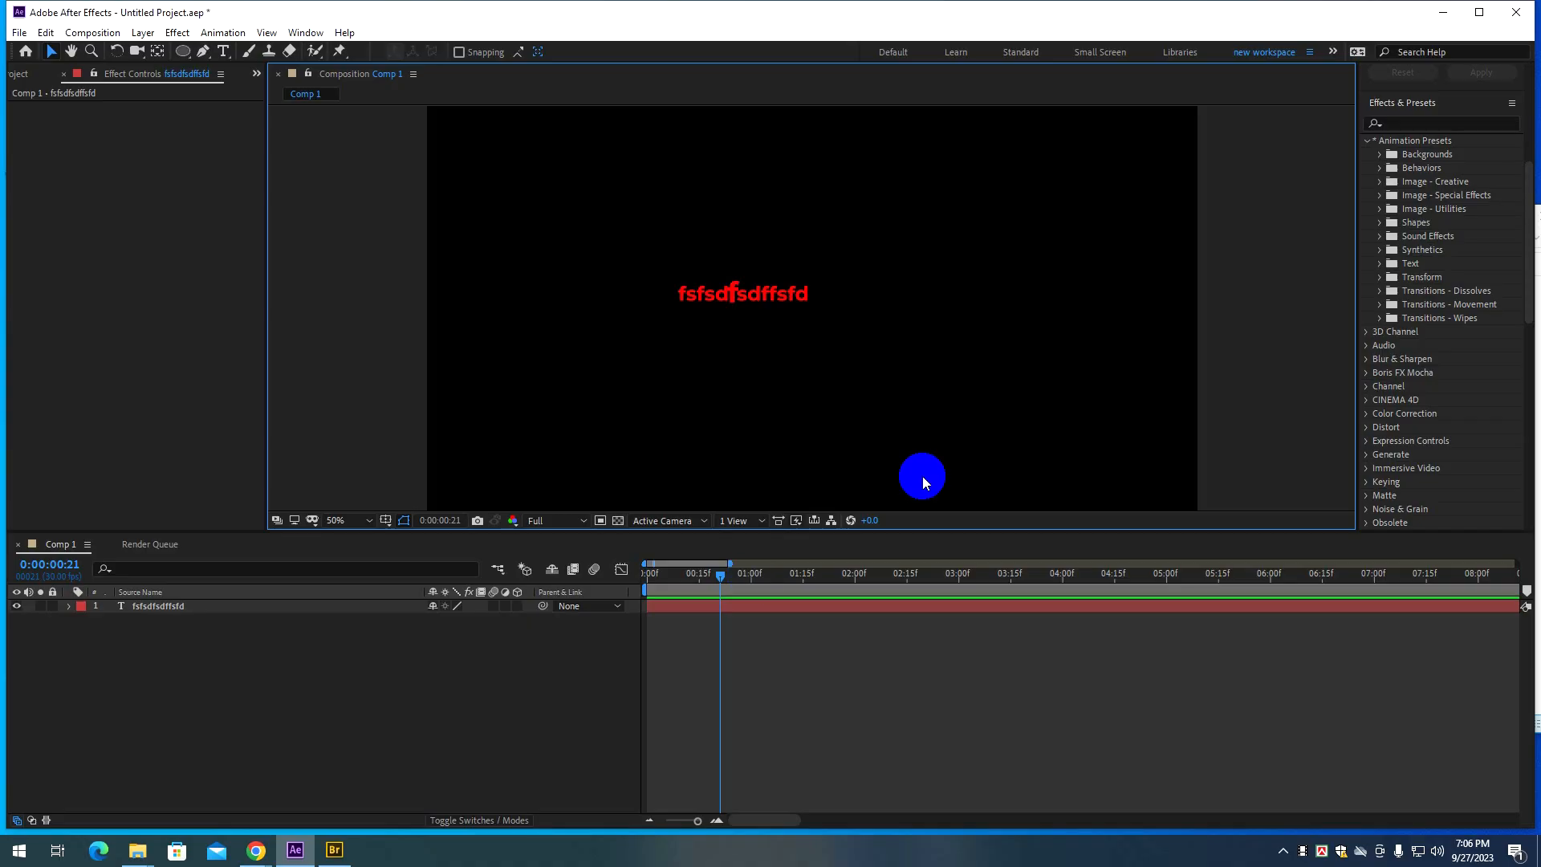
{"action": "key", "text": "alt+Tab"}
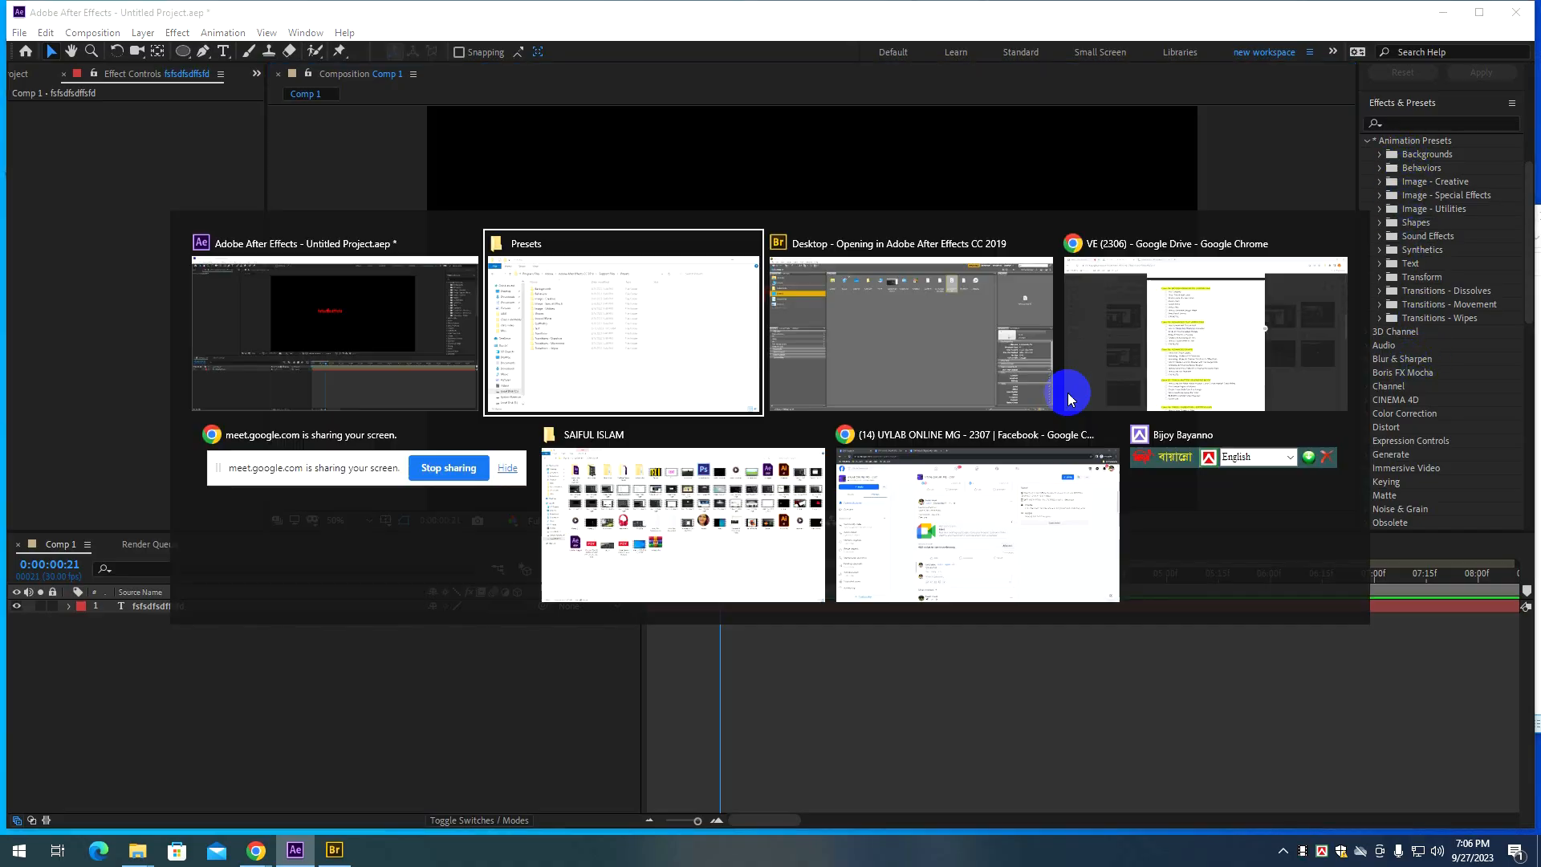
{"action": "left_click", "coordinate": [820, 431]}
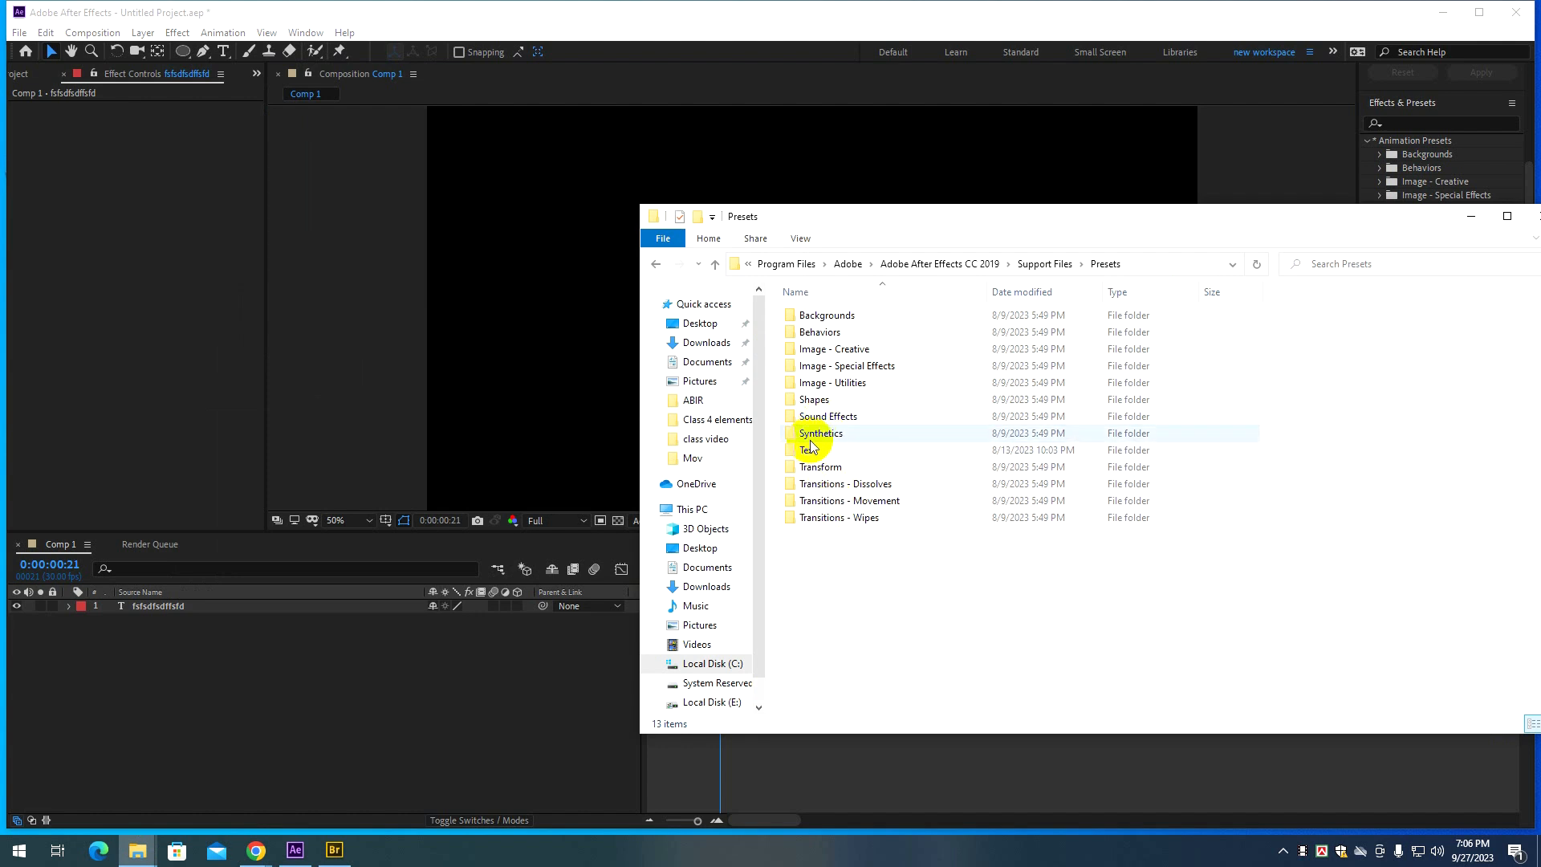
{"action": "double_click", "coordinate": [820, 429]}
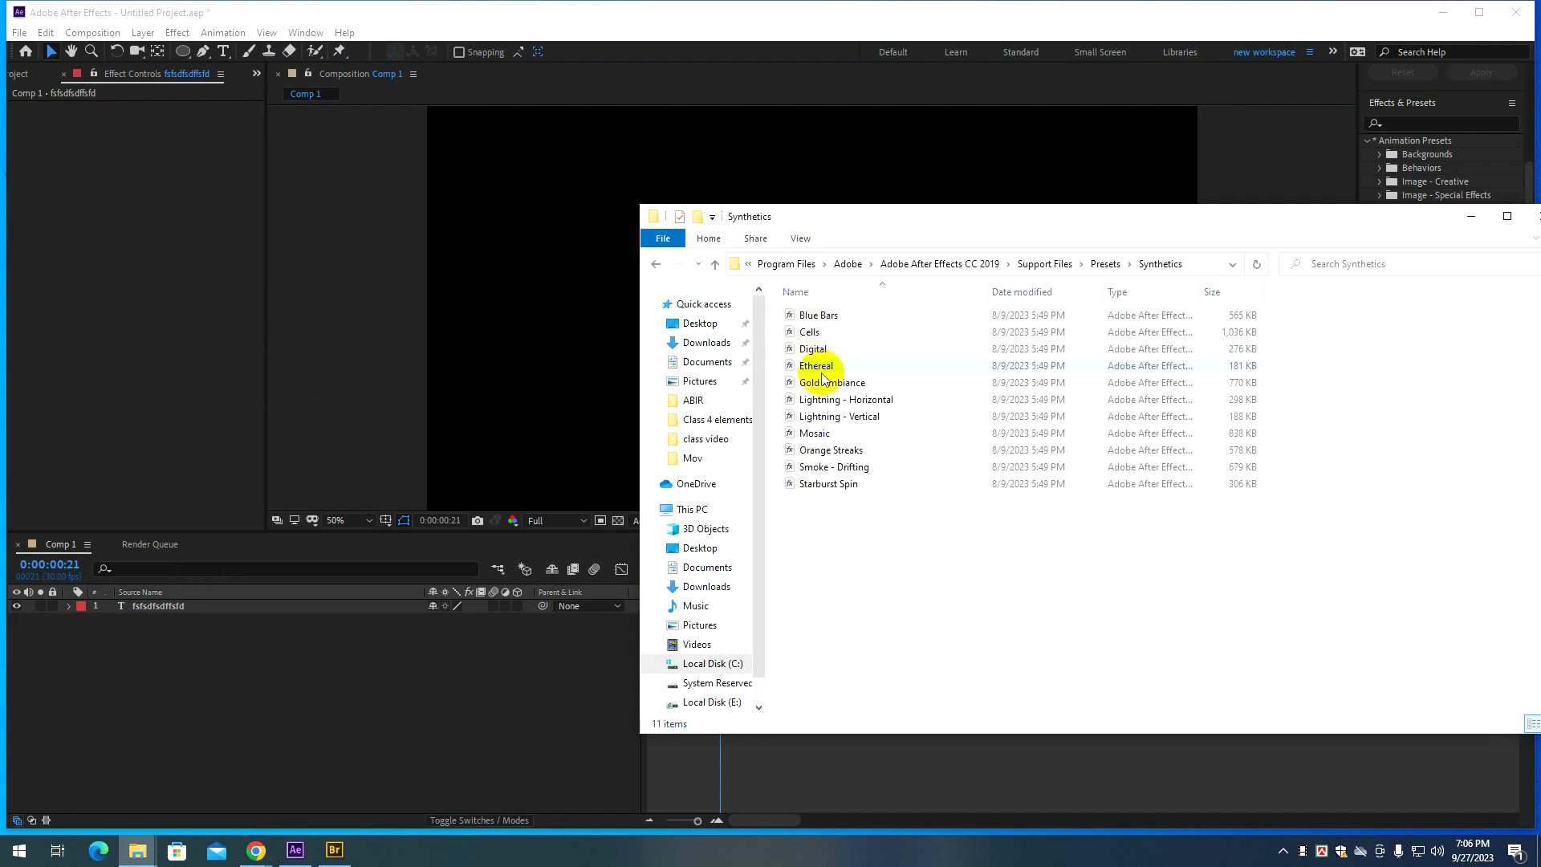
{"action": "left_click", "coordinate": [715, 265]}
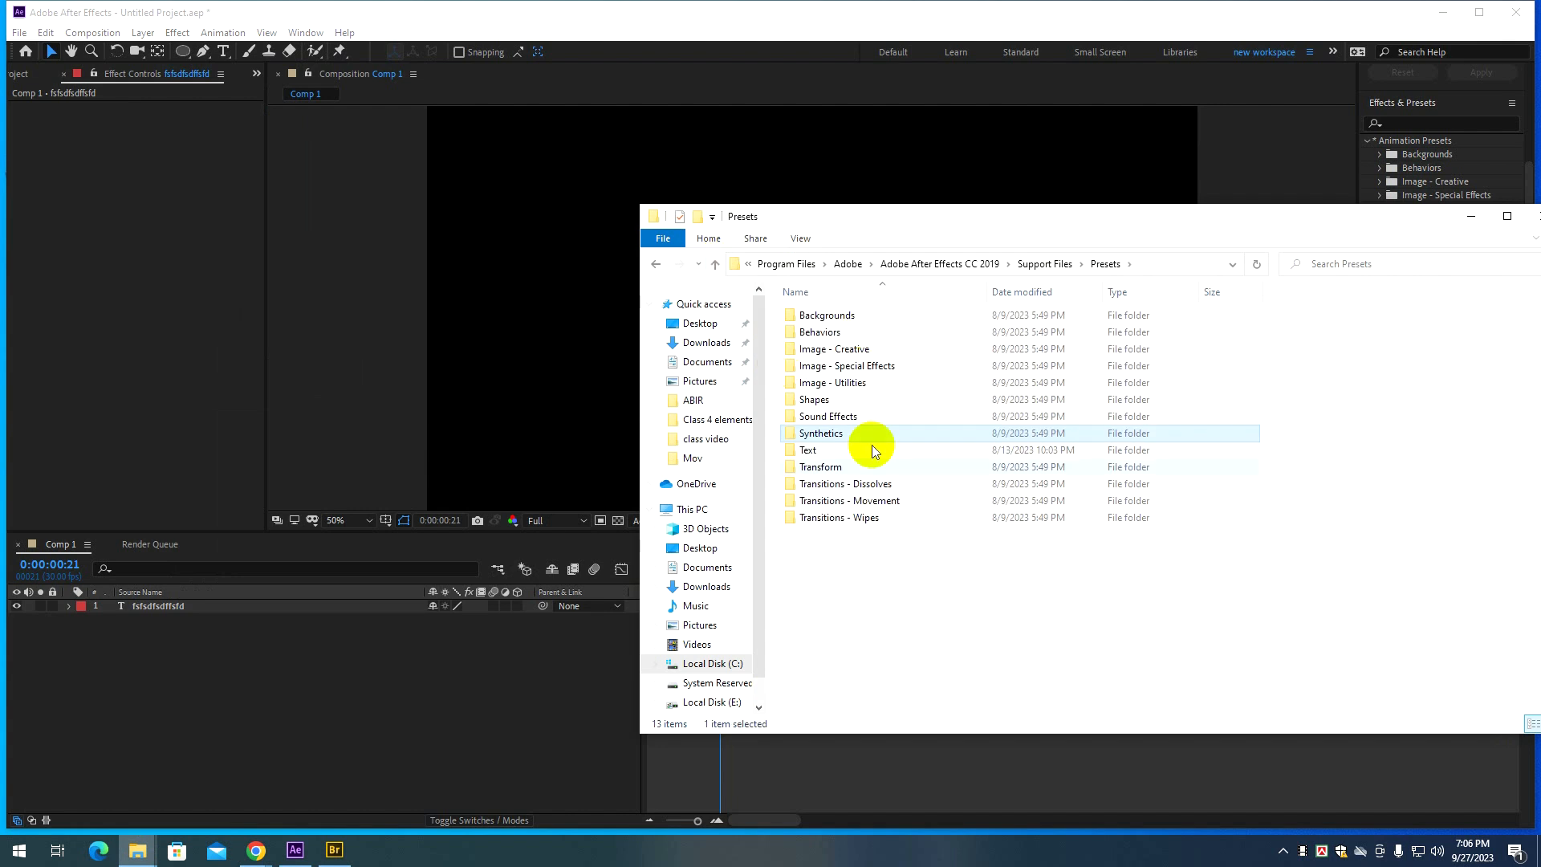
{"action": "left_click", "coordinate": [803, 571]}
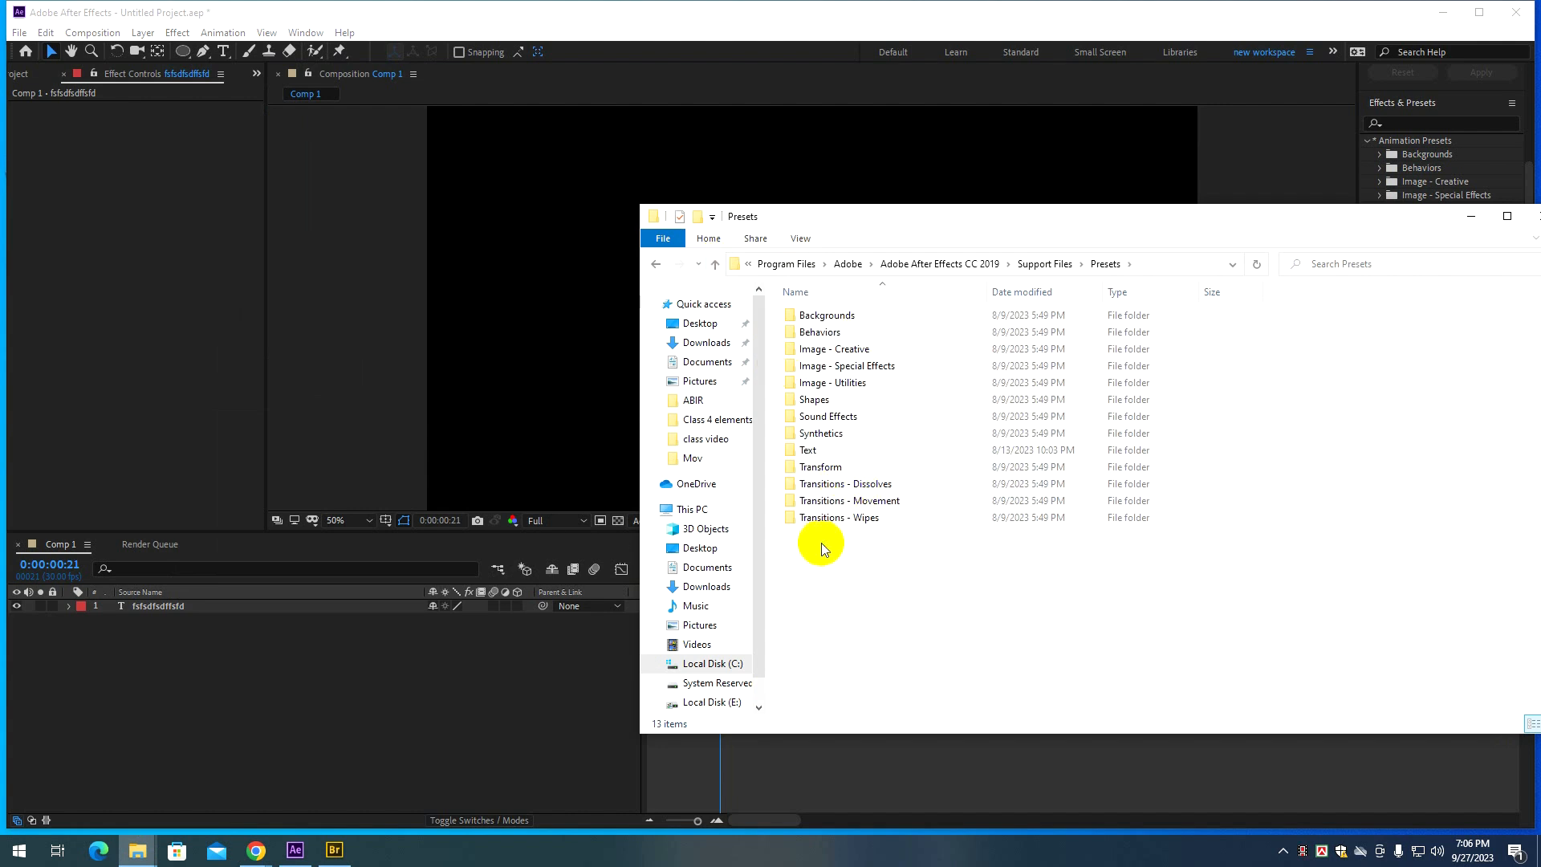
Open the Text presets folder and delete the preset2 file from it, granting administrator permission.
{"action": "left_click", "coordinate": [807, 452]}
{"action": "double_click", "coordinate": [807, 452]}
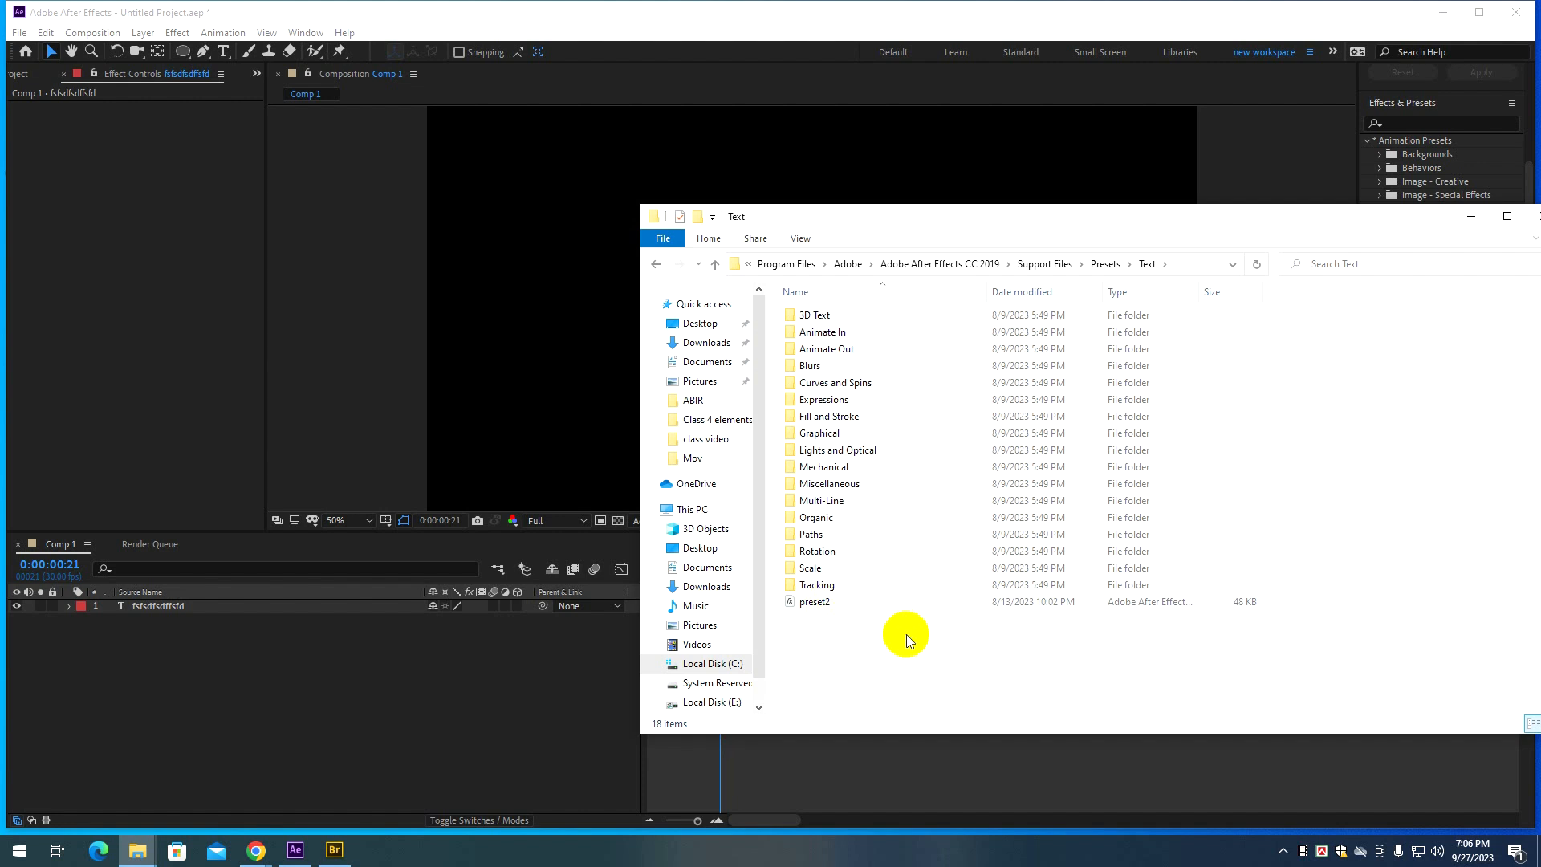
{"action": "left_click", "coordinate": [815, 603]}
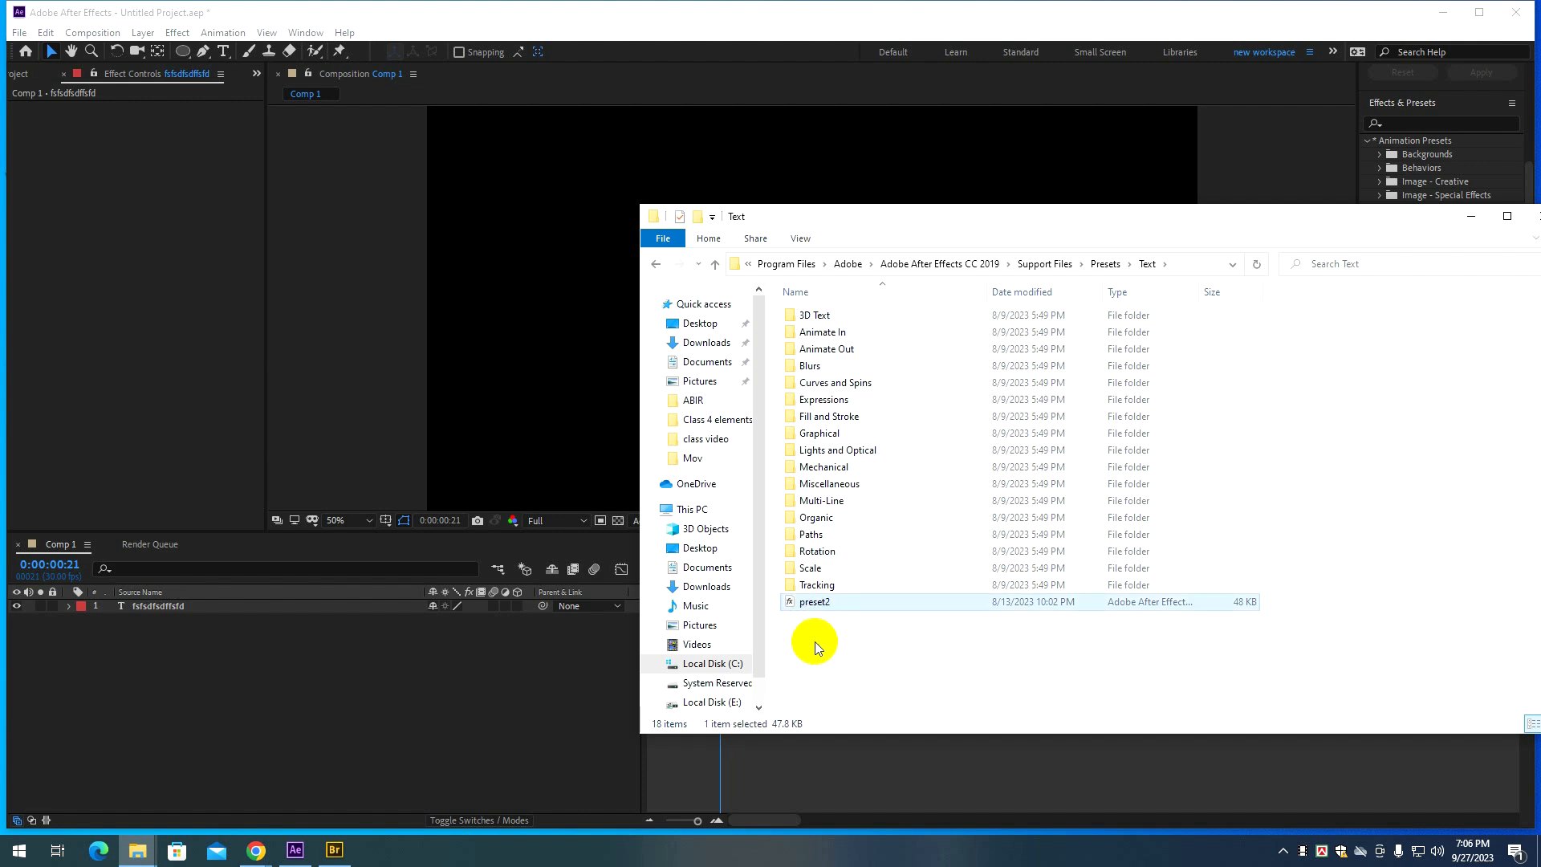
{"action": "key", "text": "Delete"}
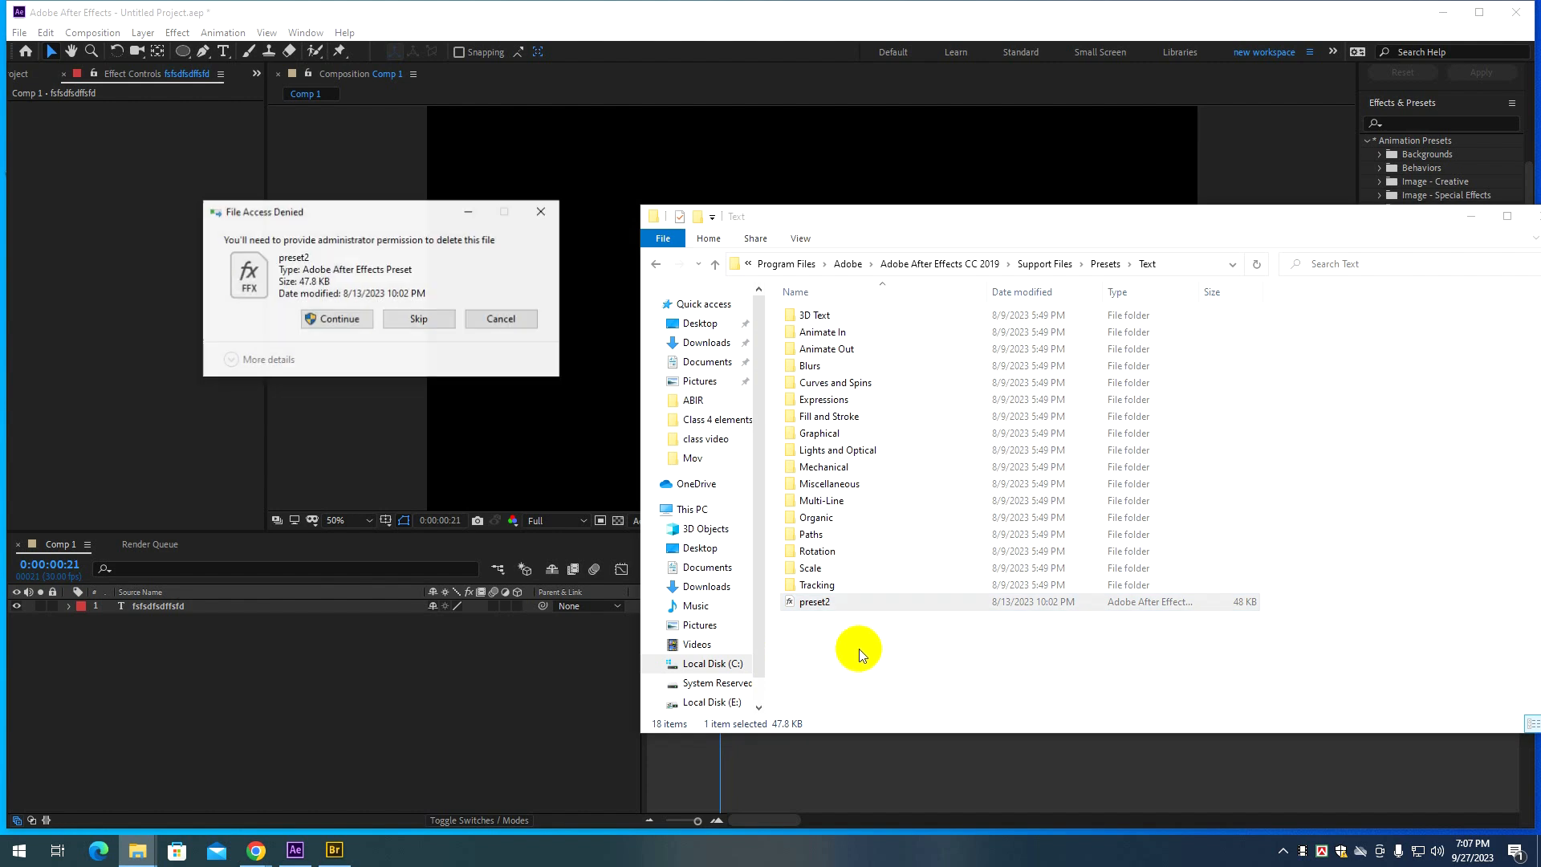
{"action": "left_click", "coordinate": [350, 331]}
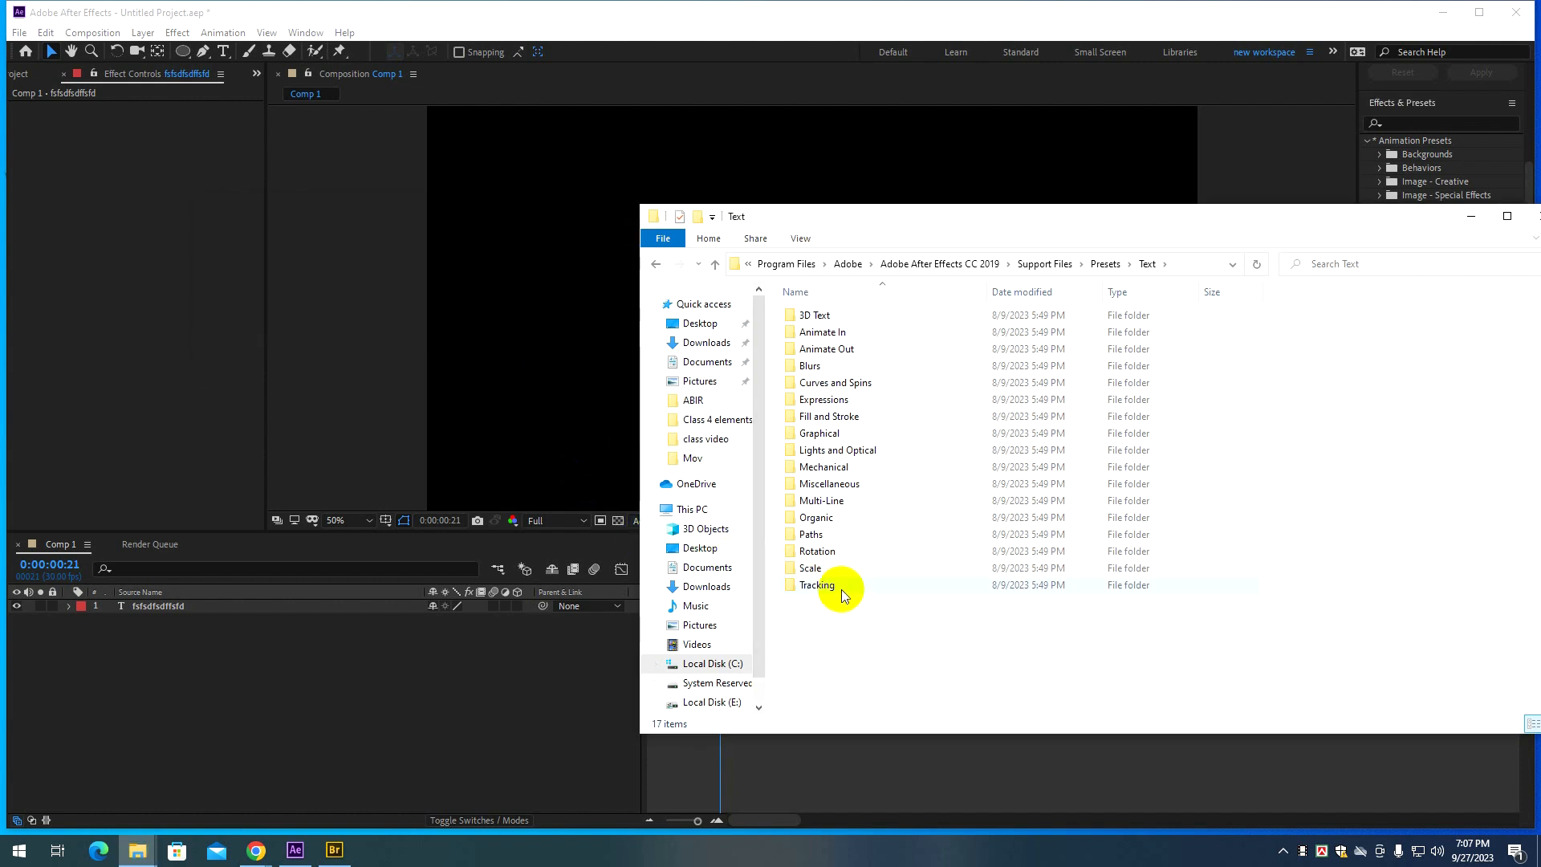
Copy the "text animation" preset from the desktop into the After Effects Text presets folder, granting administrator permission.
{"action": "left_click_drag", "start_coordinate": [780, 223], "coordinate": [722, 224]}
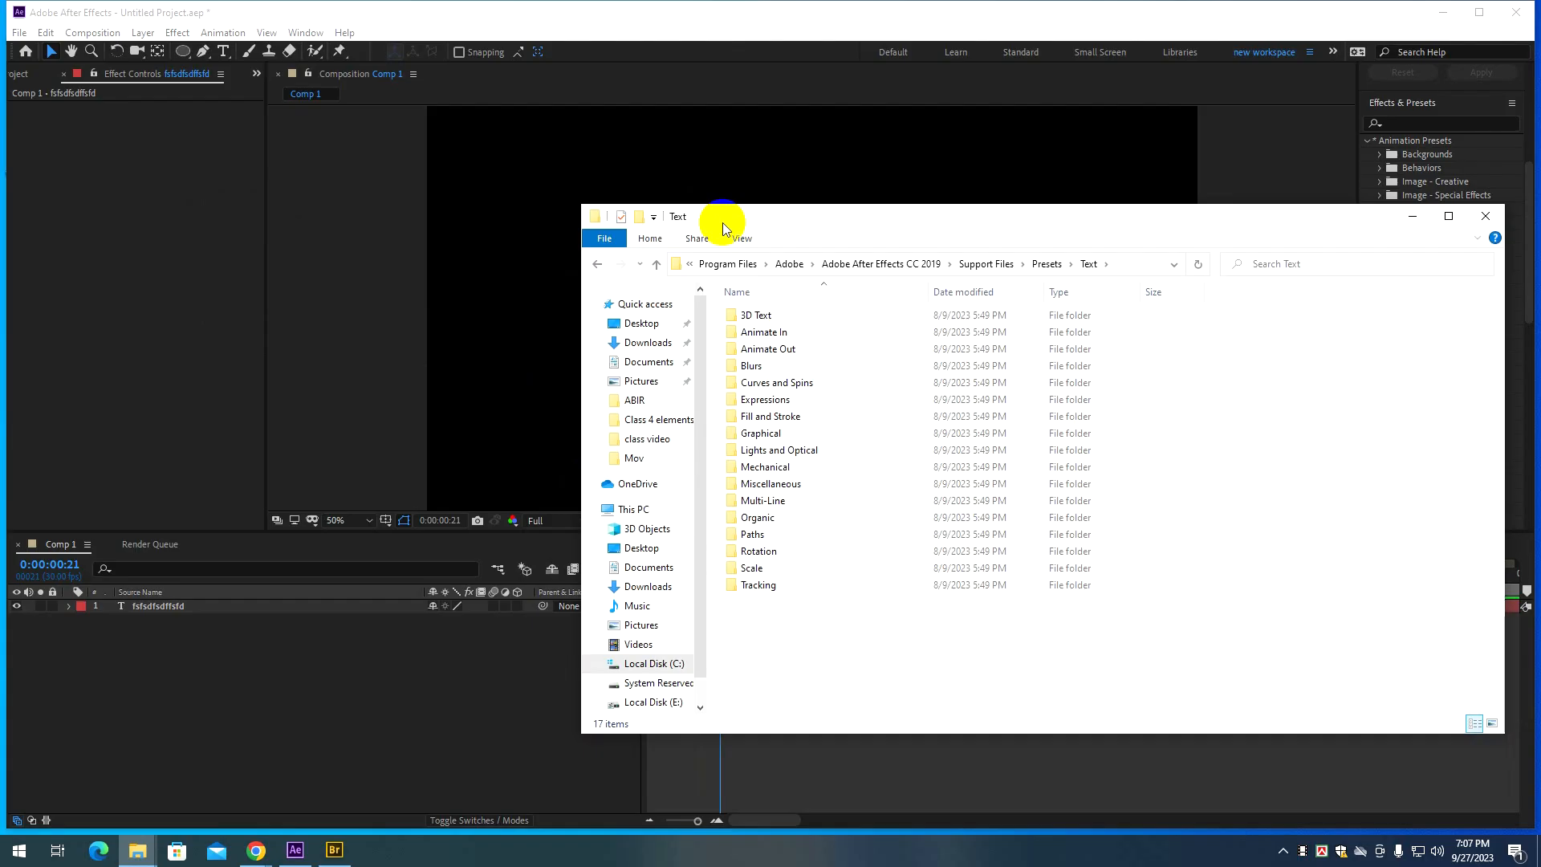
{"action": "key", "text": "super+d"}
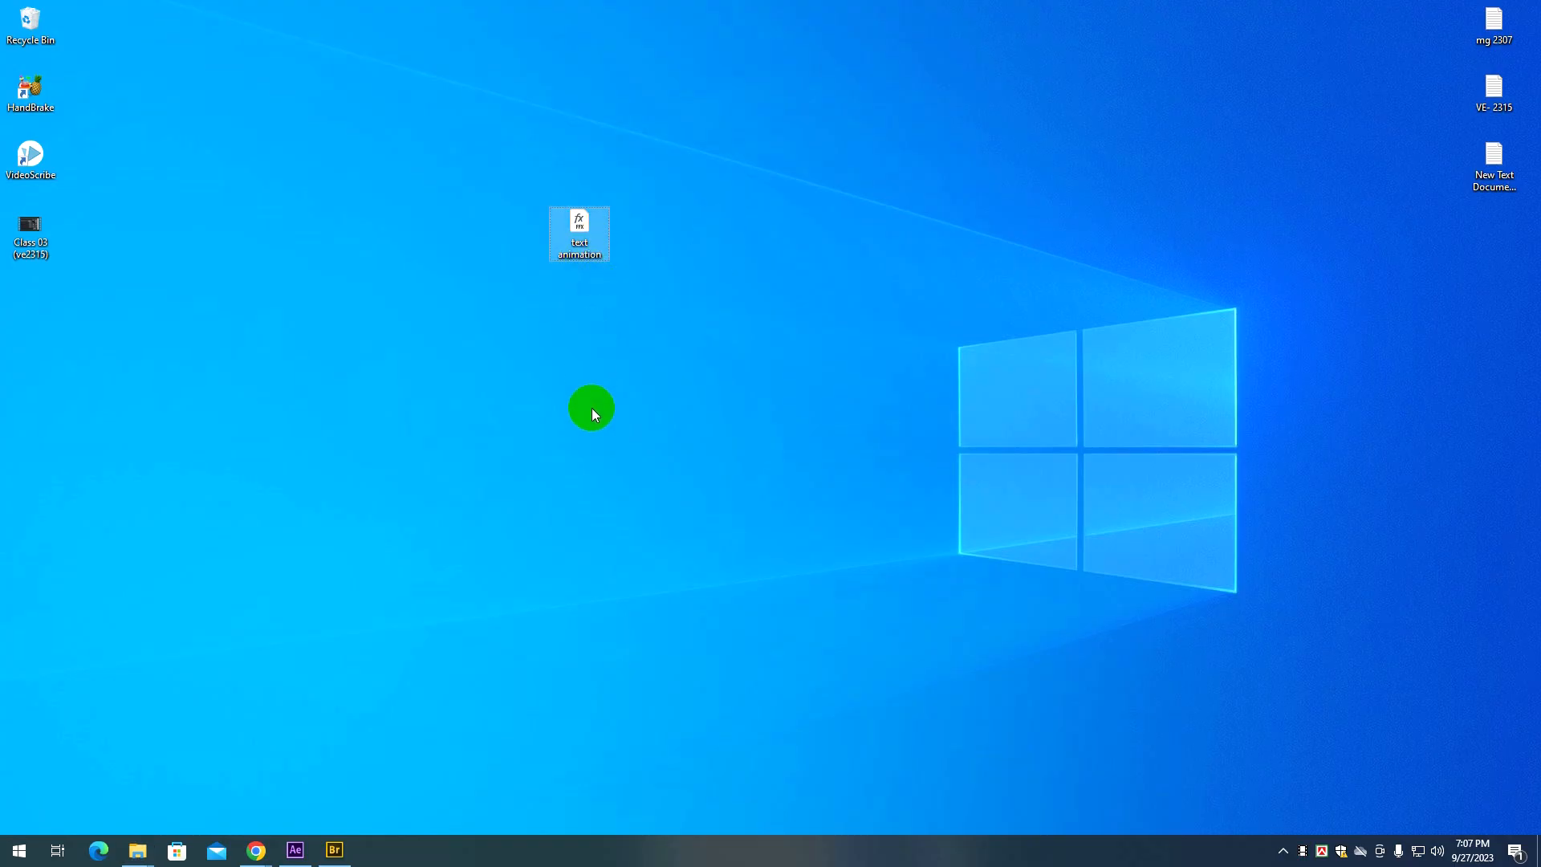
{"action": "mouse_move", "coordinate": [137, 849]}
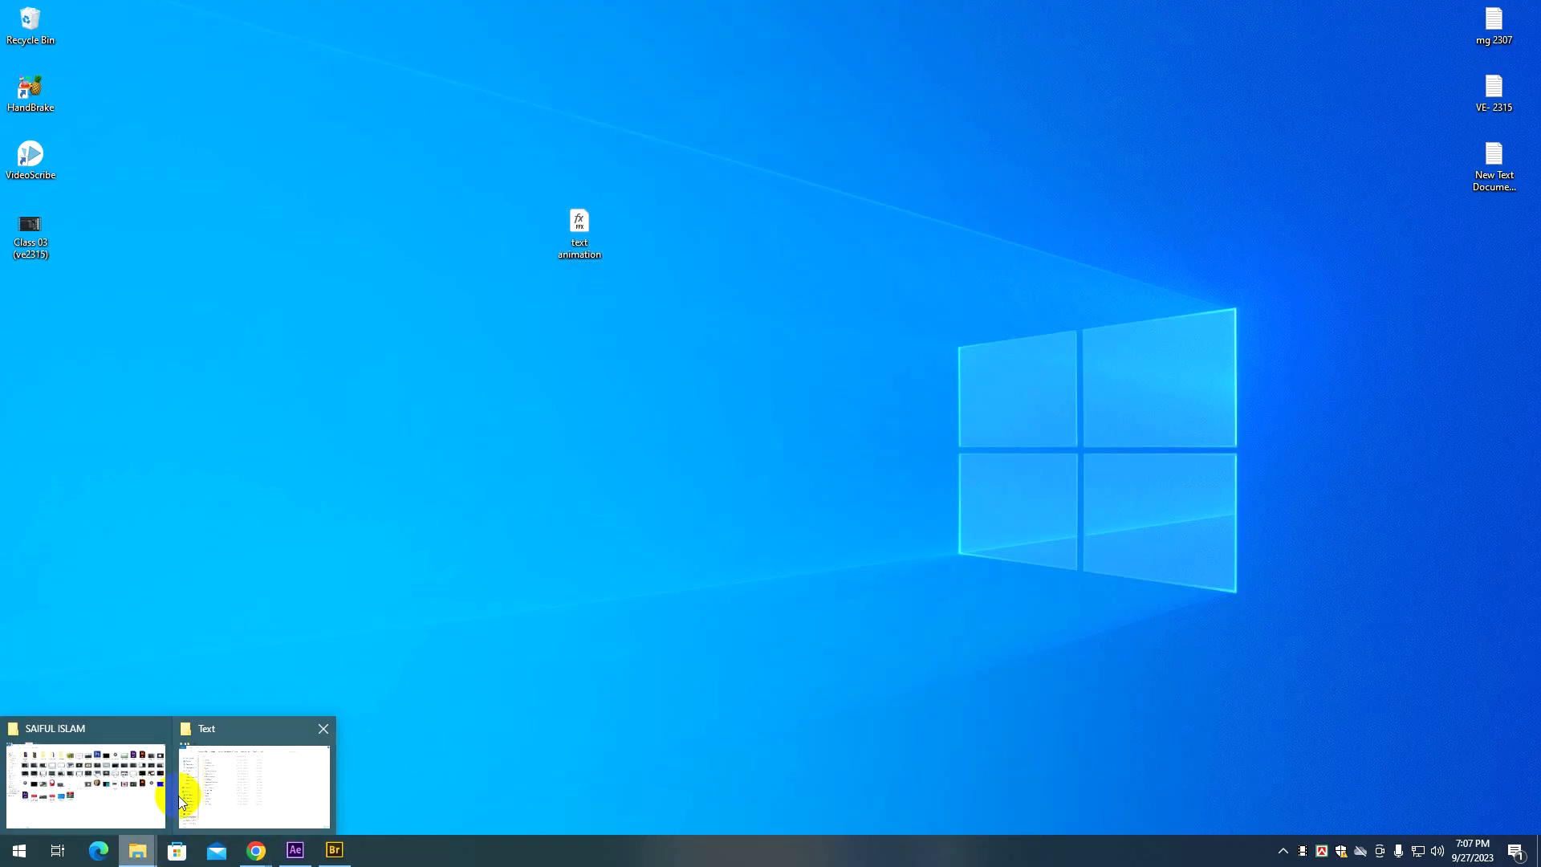
{"action": "left_click", "coordinate": [334, 737]}
{"action": "key", "text": "ctrl+v"}
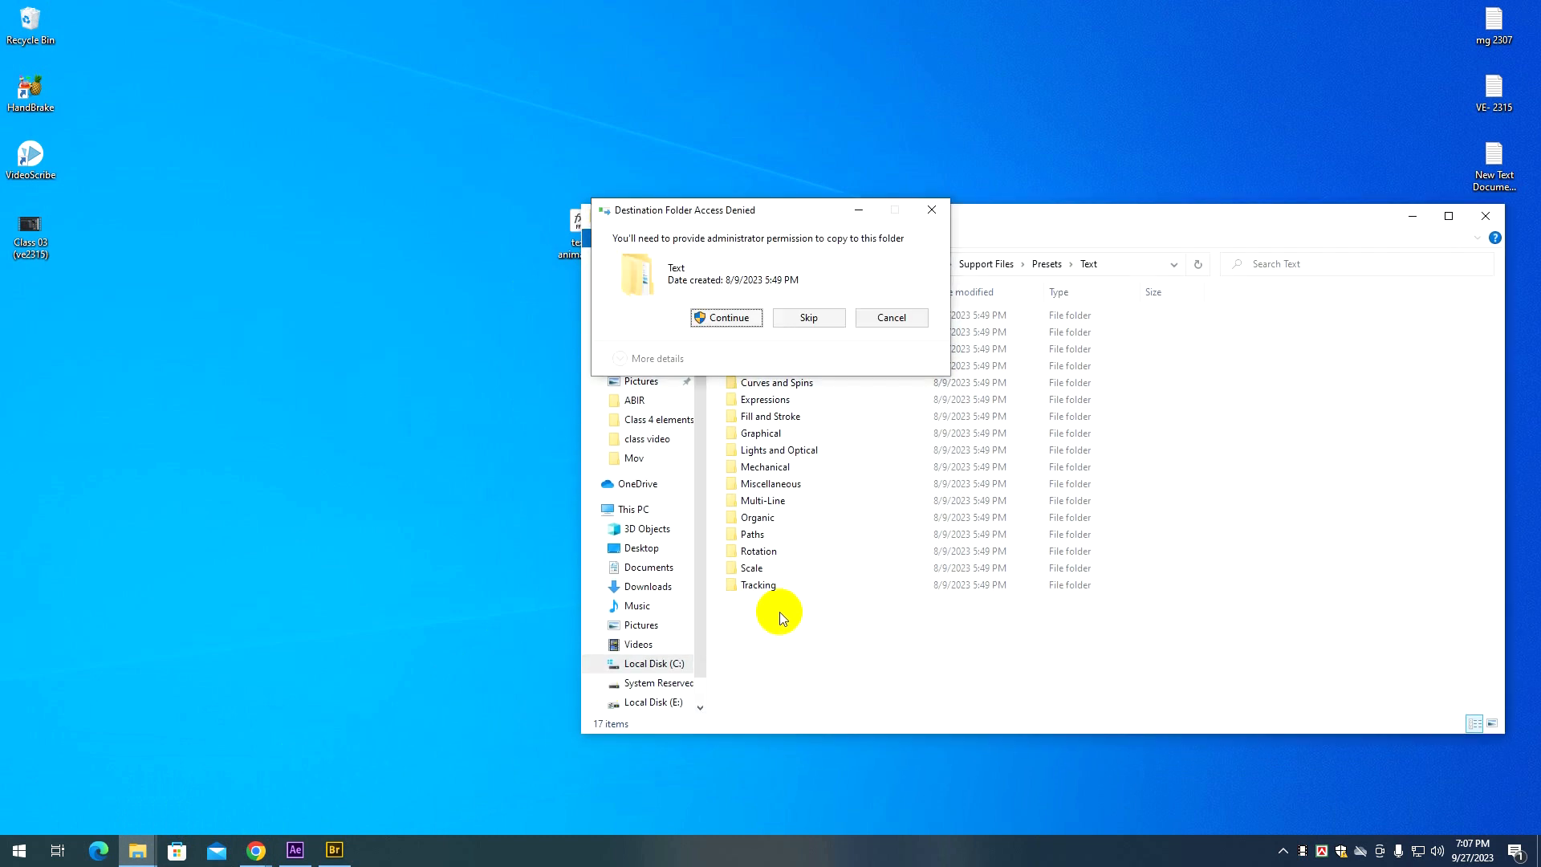
{"action": "key", "text": "Return"}
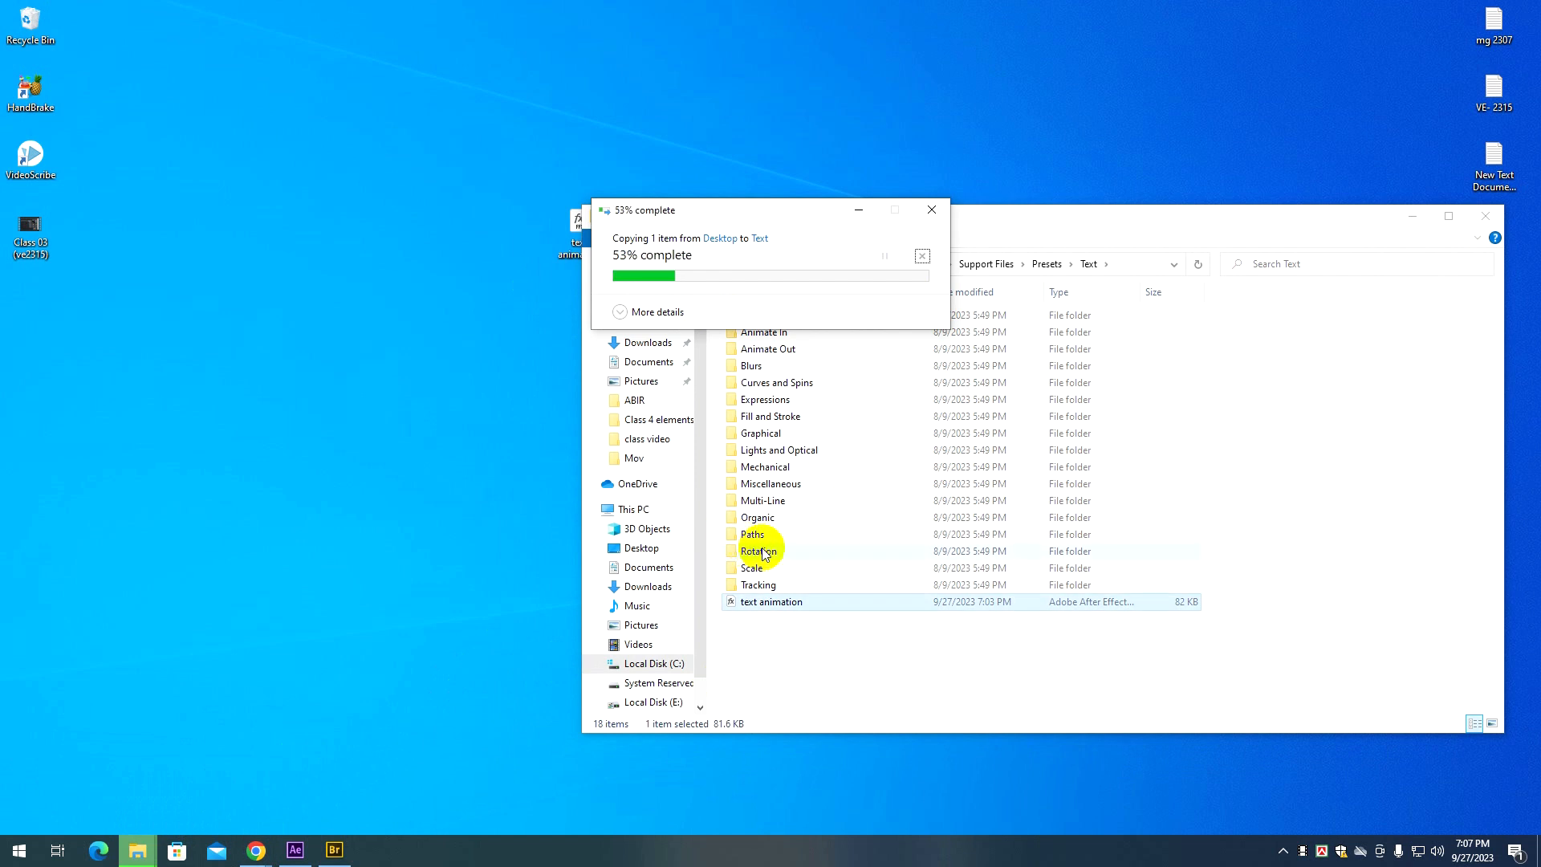
{"action": "left_click", "coordinate": [777, 636]}
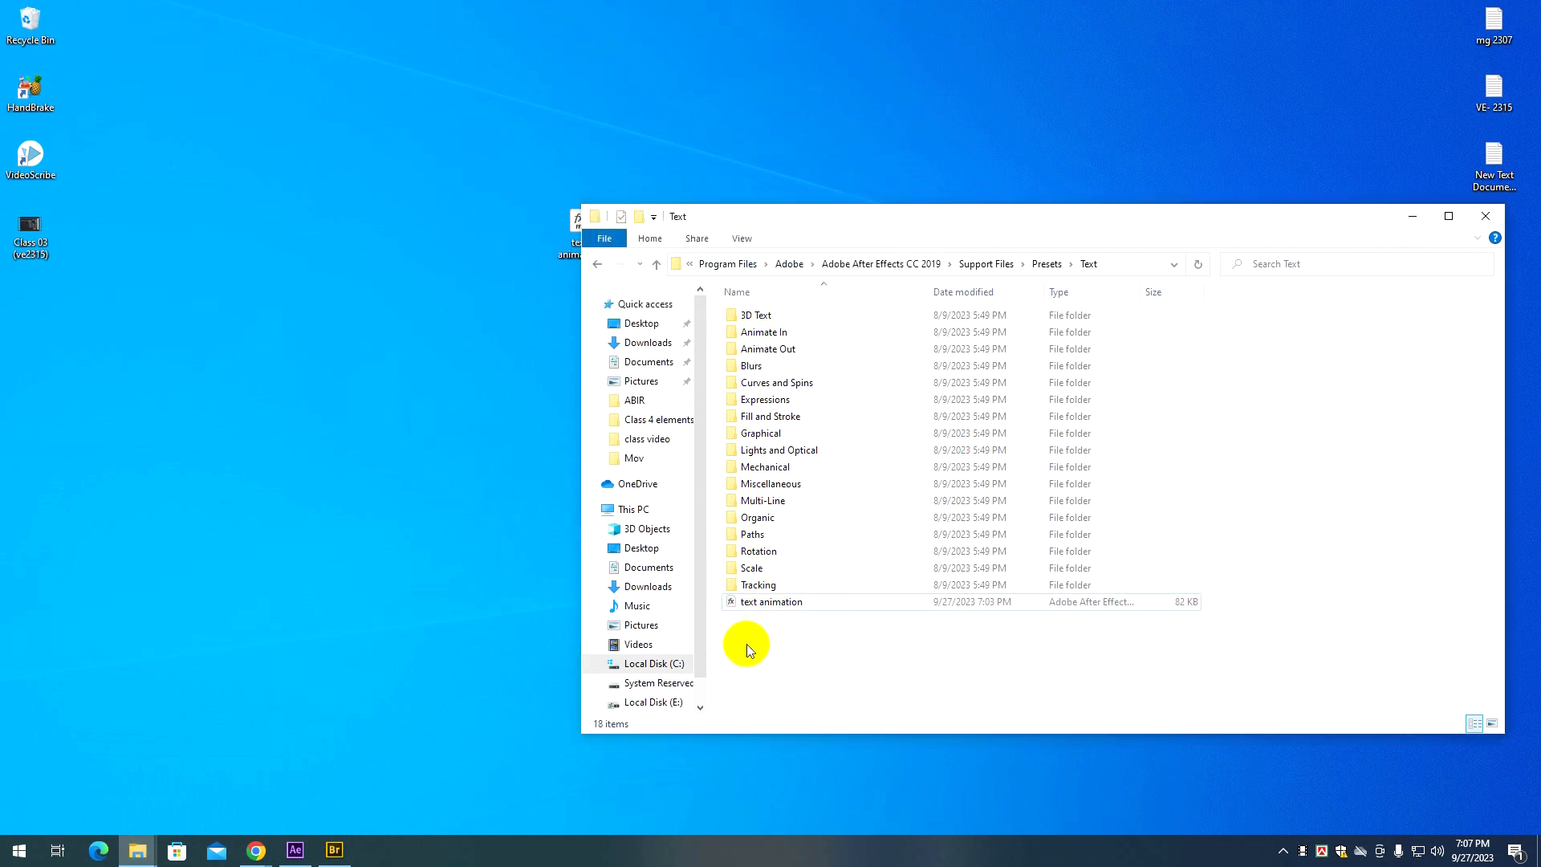
Create a folder named "new text effect" inside the Text presets folder.
{"action": "mouse_move", "coordinate": [859, 595]}
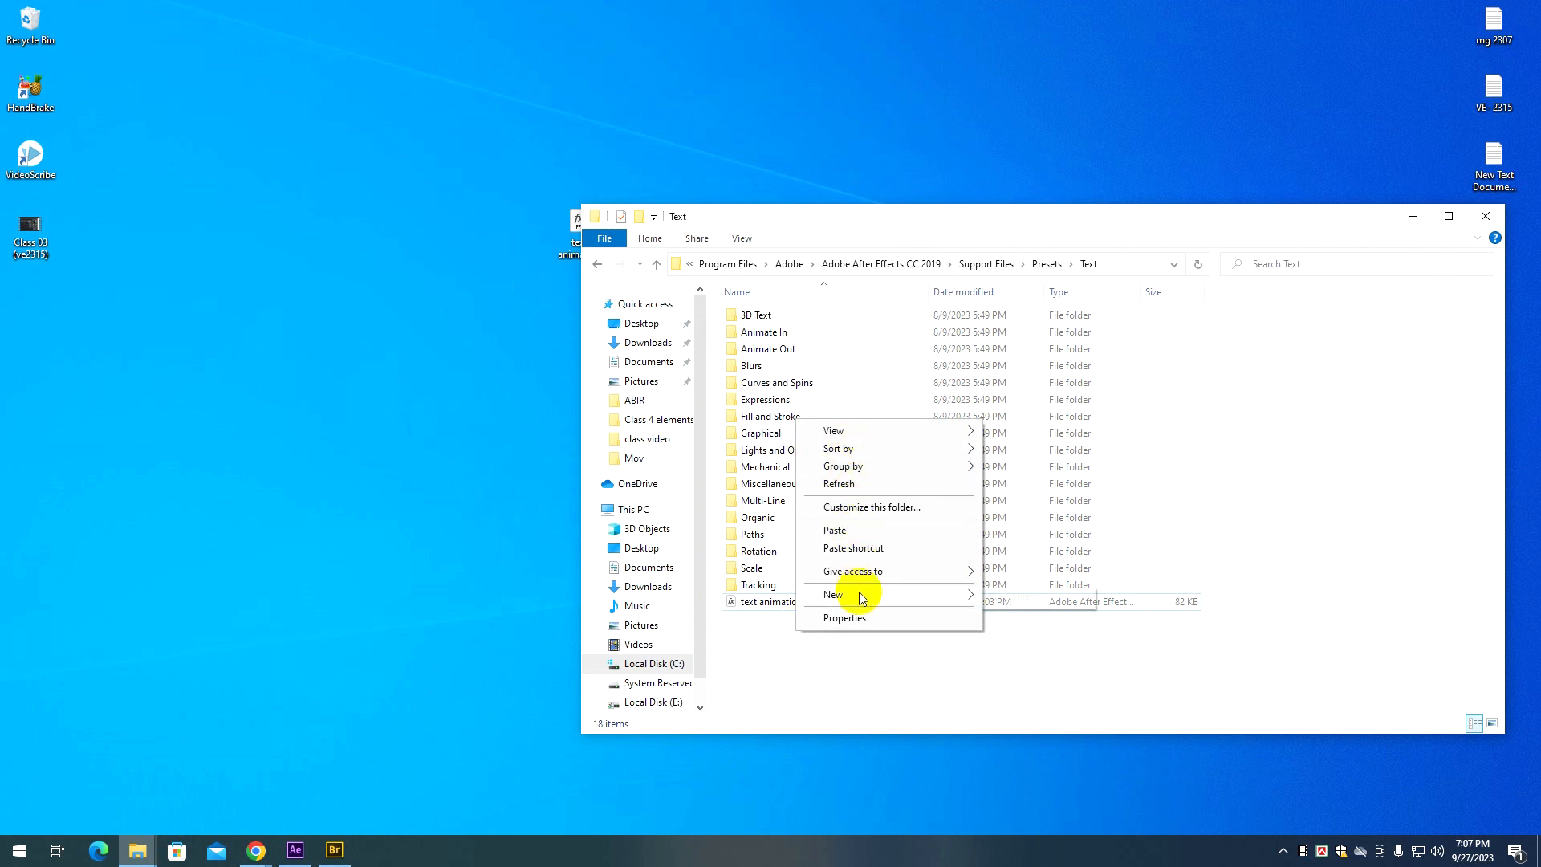
{"action": "left_click", "coordinate": [999, 603]}
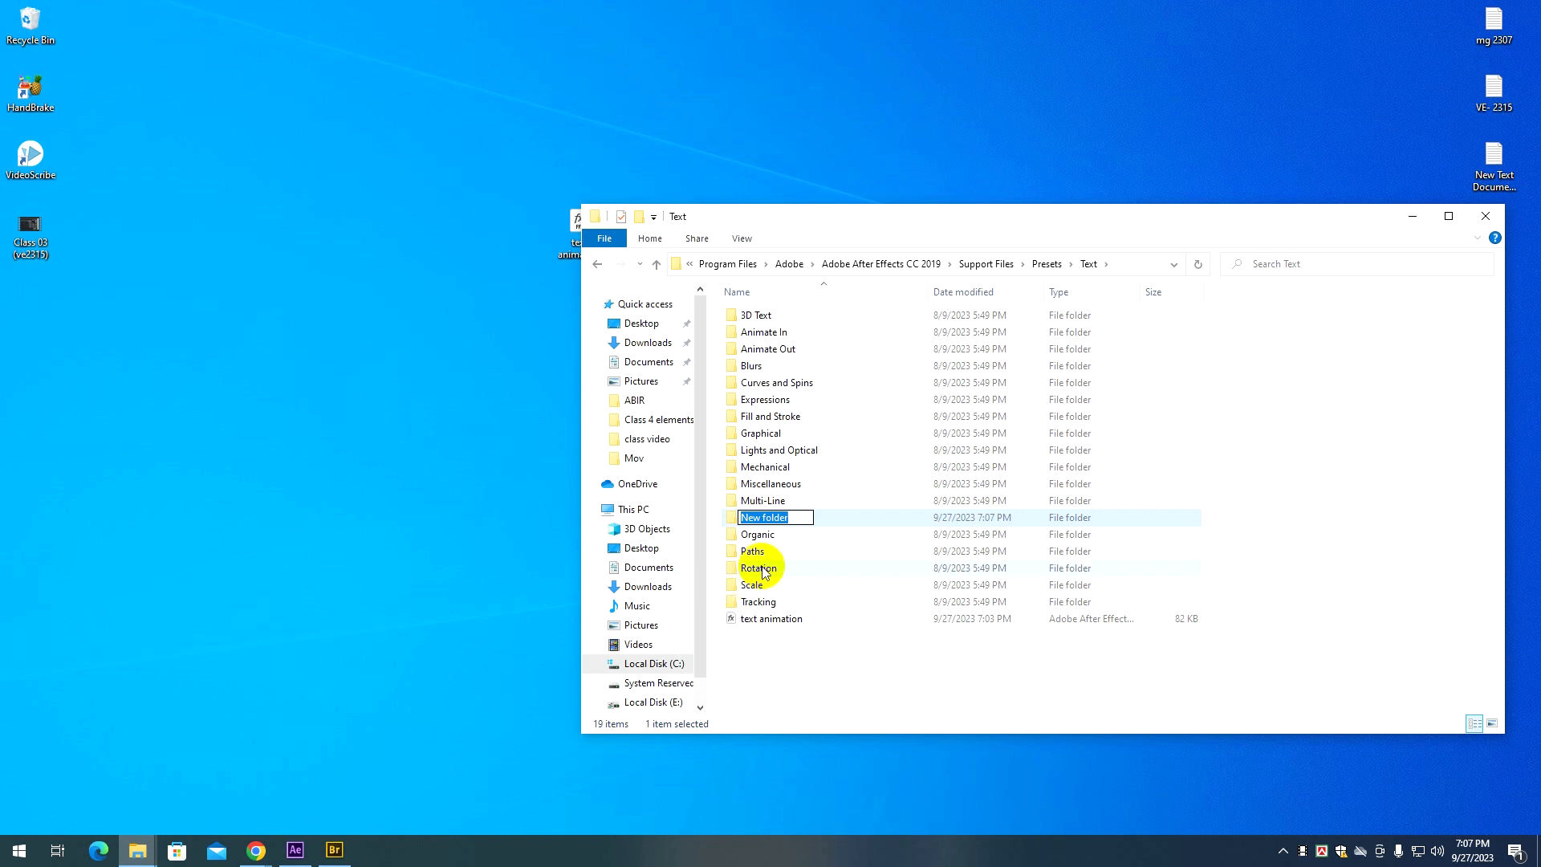
{"action": "type", "text": "new "}
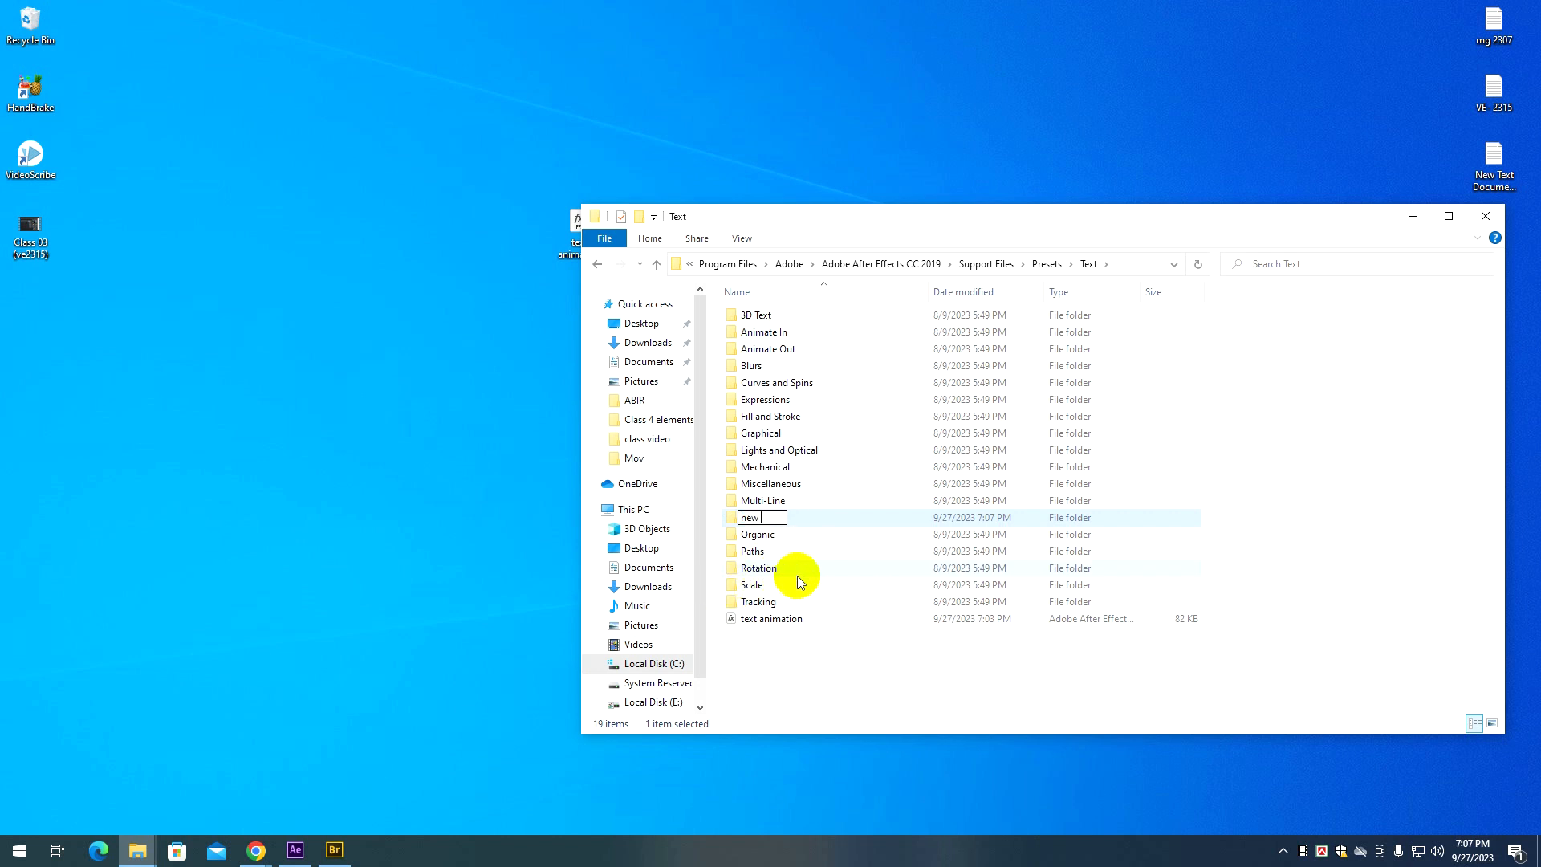
{"action": "type", "text": "text effect"}
{"action": "key", "text": "Return"}
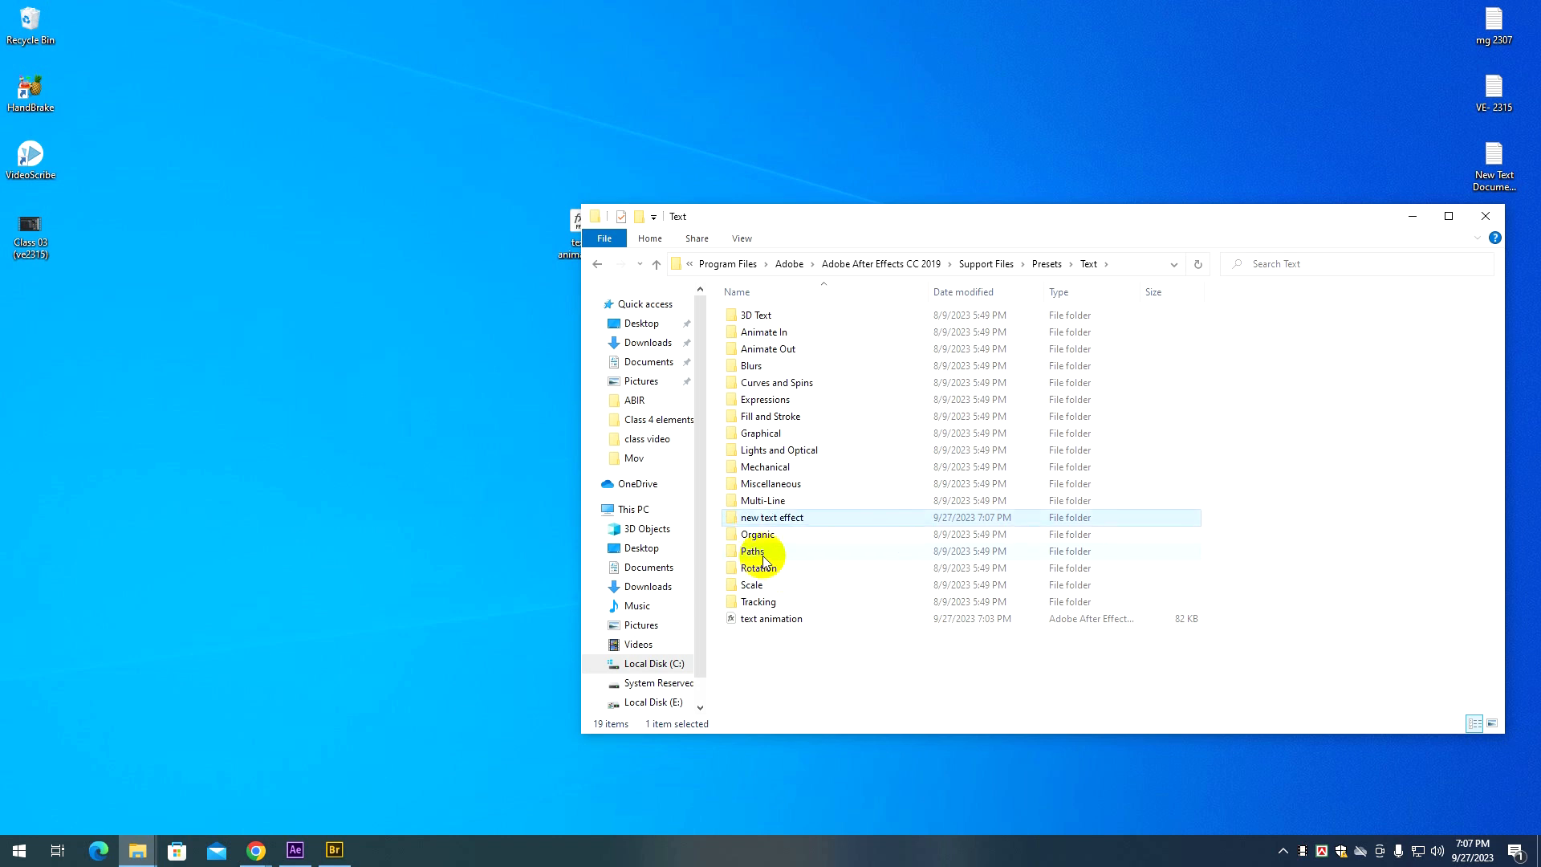
Move the "text animation" preset into the "new text effect" folder with administrator permission, and open that folder.
{"action": "left_click_drag", "start_coordinate": [758, 624], "coordinate": [782, 518]}
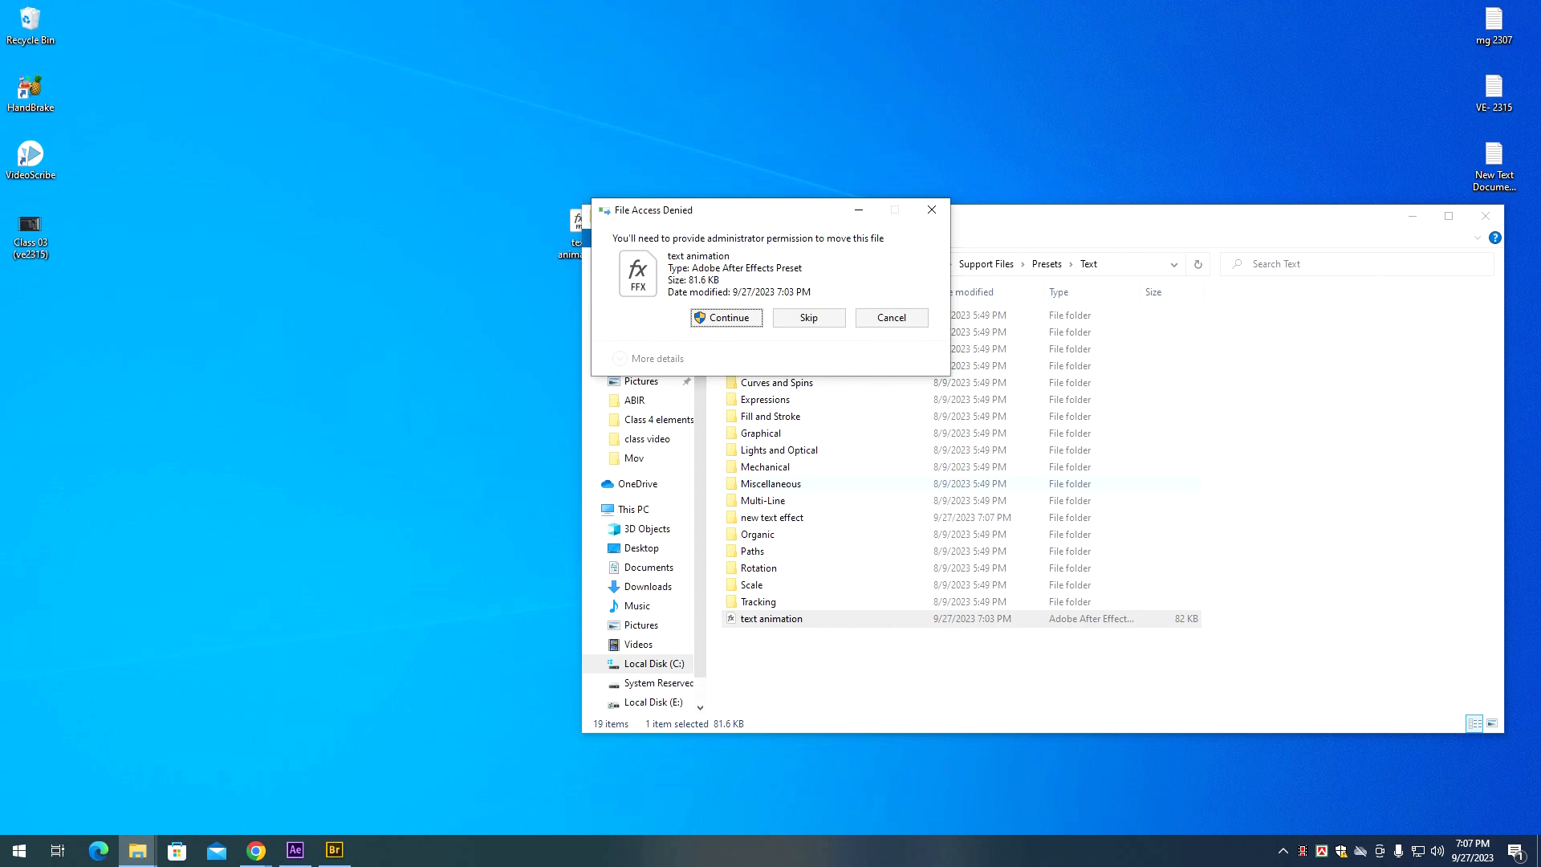
{"action": "key", "text": "Return"}
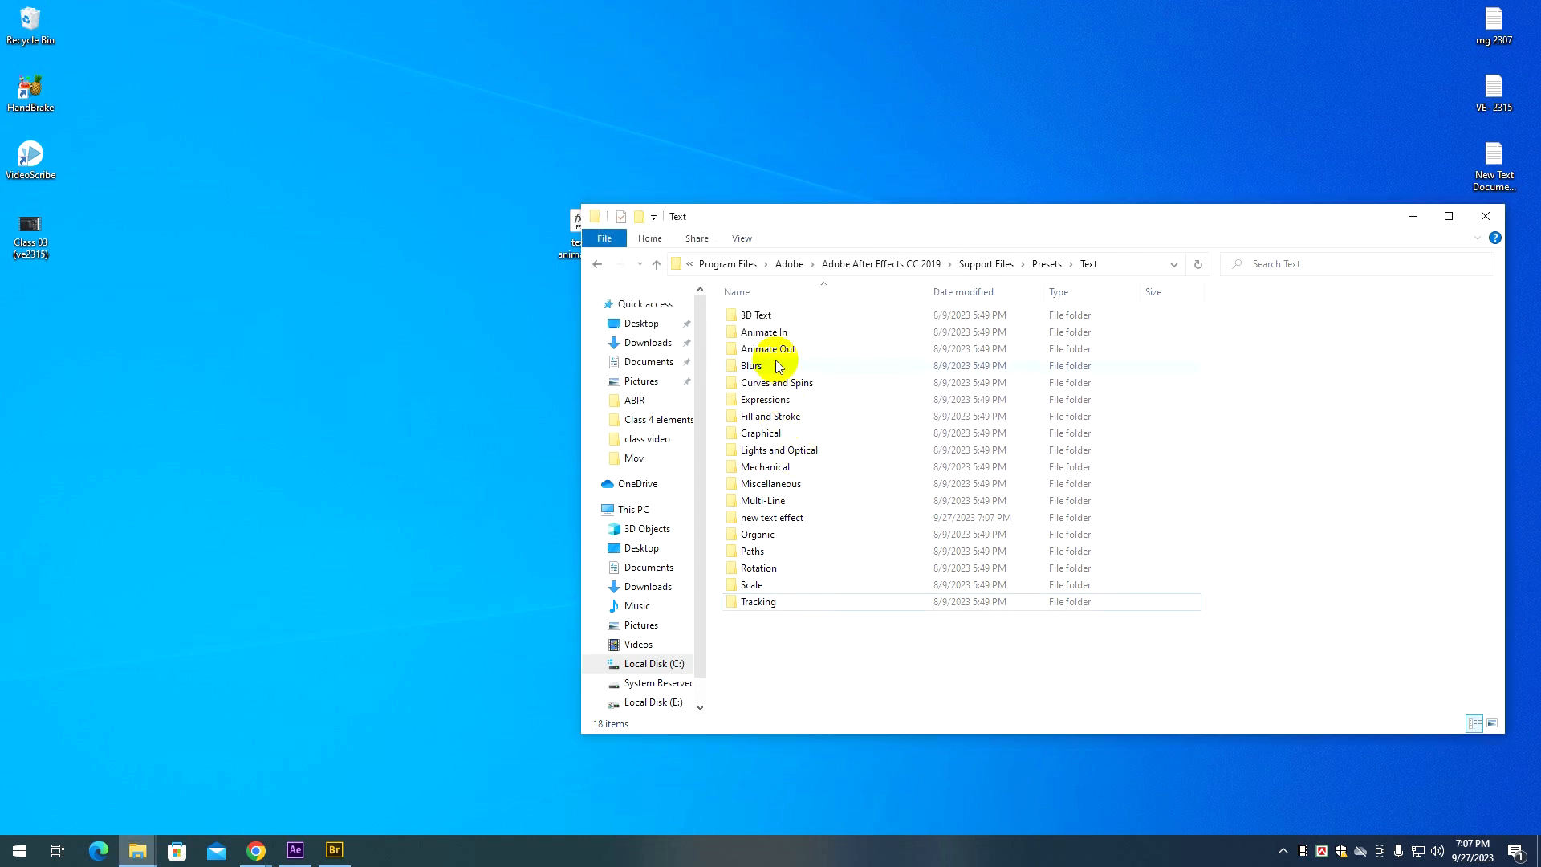
{"action": "double_click", "coordinate": [775, 519]}
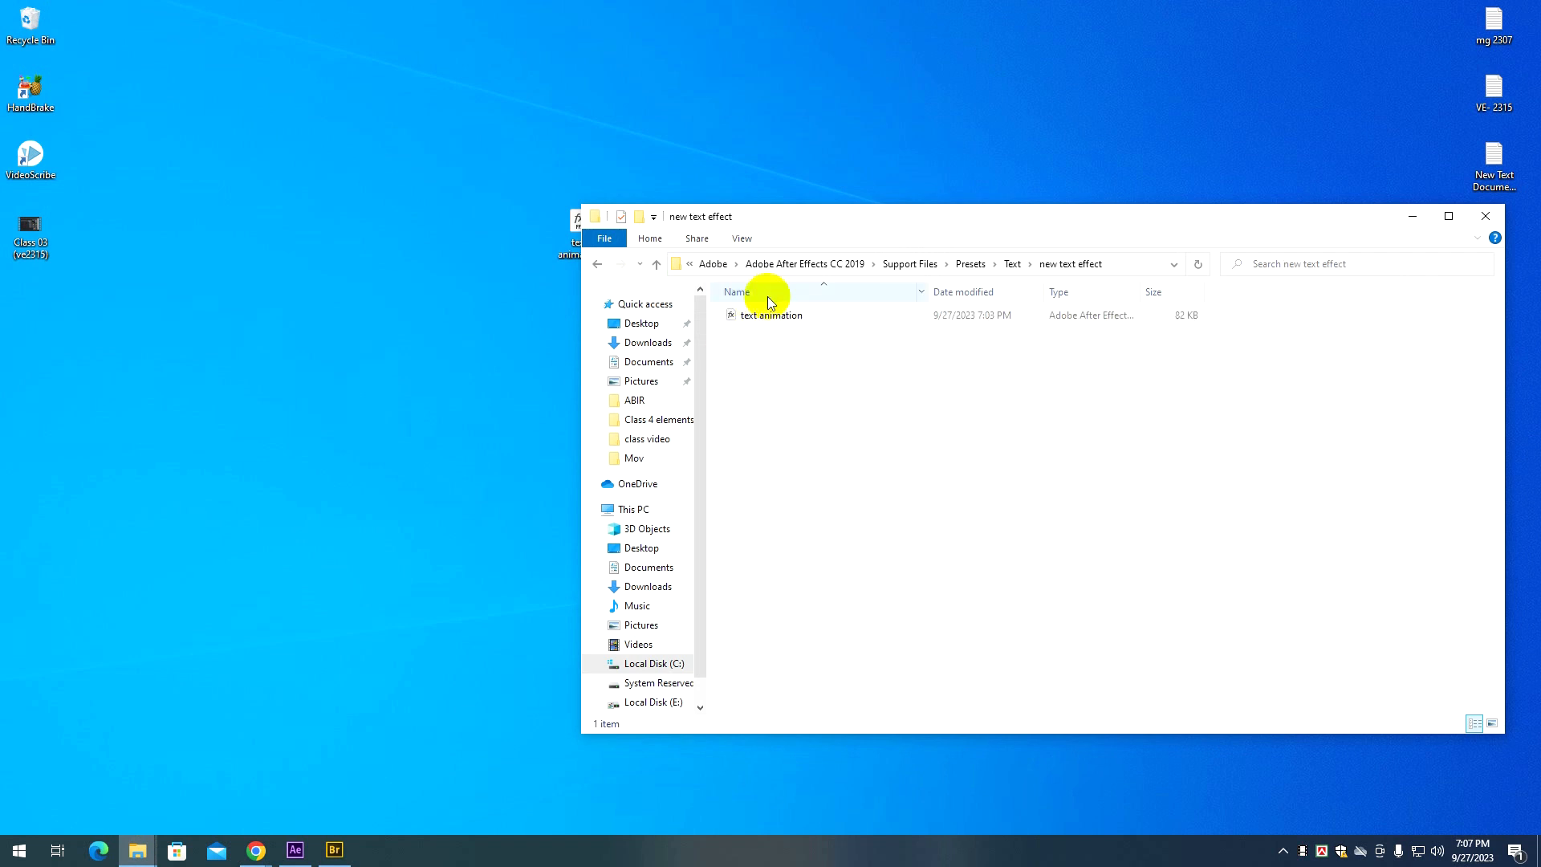
Switch to After Effects and look through the Text folder of the Animation Presets for the "new text effect" folder.
{"action": "left_click", "coordinate": [657, 264]}
{"action": "left_click", "coordinate": [296, 850]}
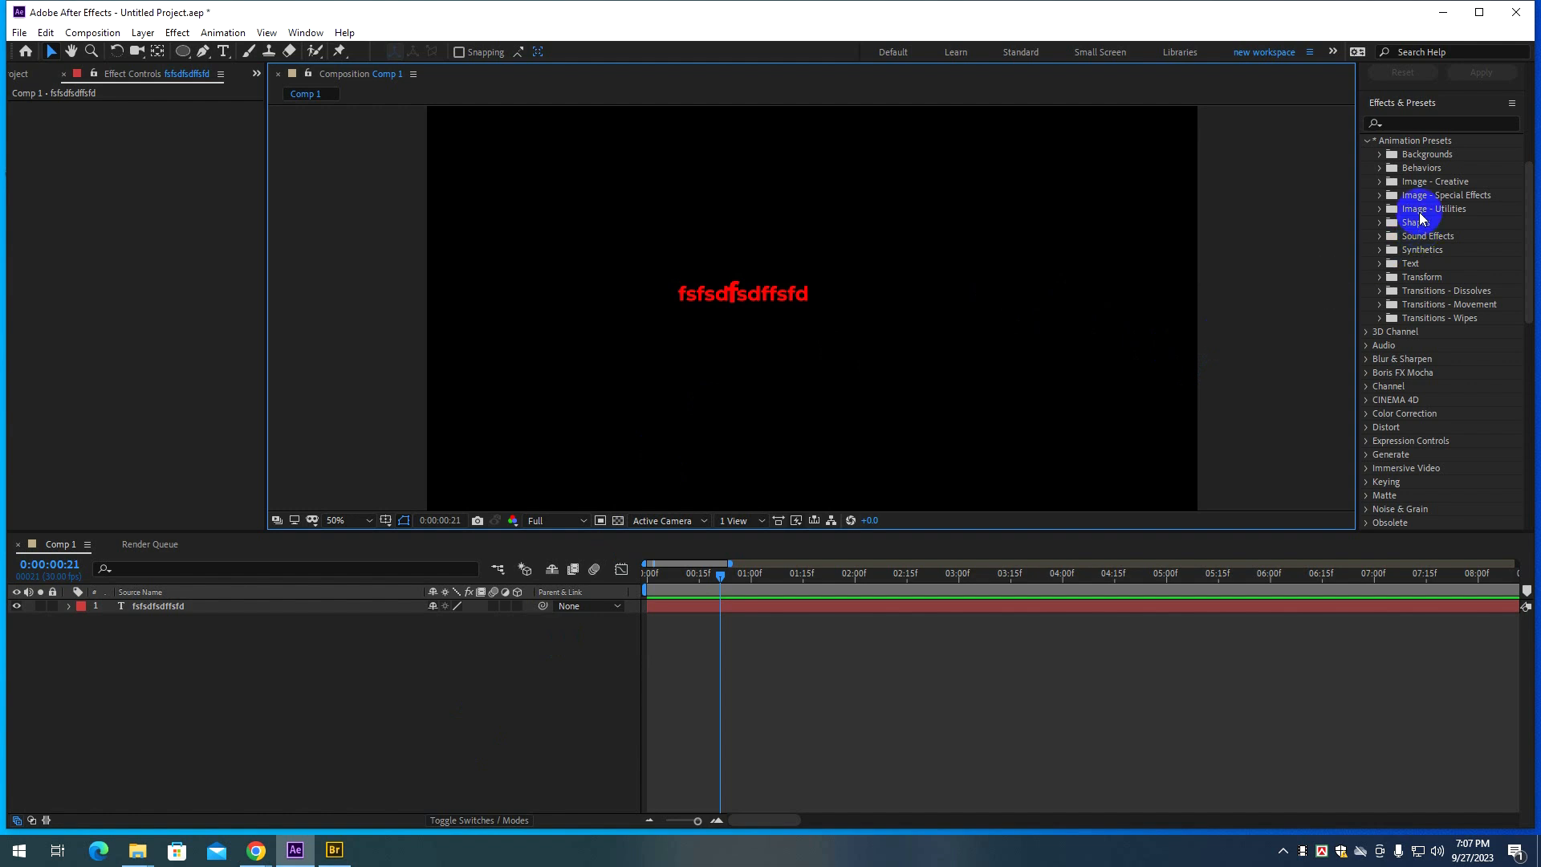
{"action": "scroll", "coordinate": [1452, 227], "scroll_direction": "up", "scroll_amount": 1}
{"action": "left_click", "coordinate": [1379, 310]}
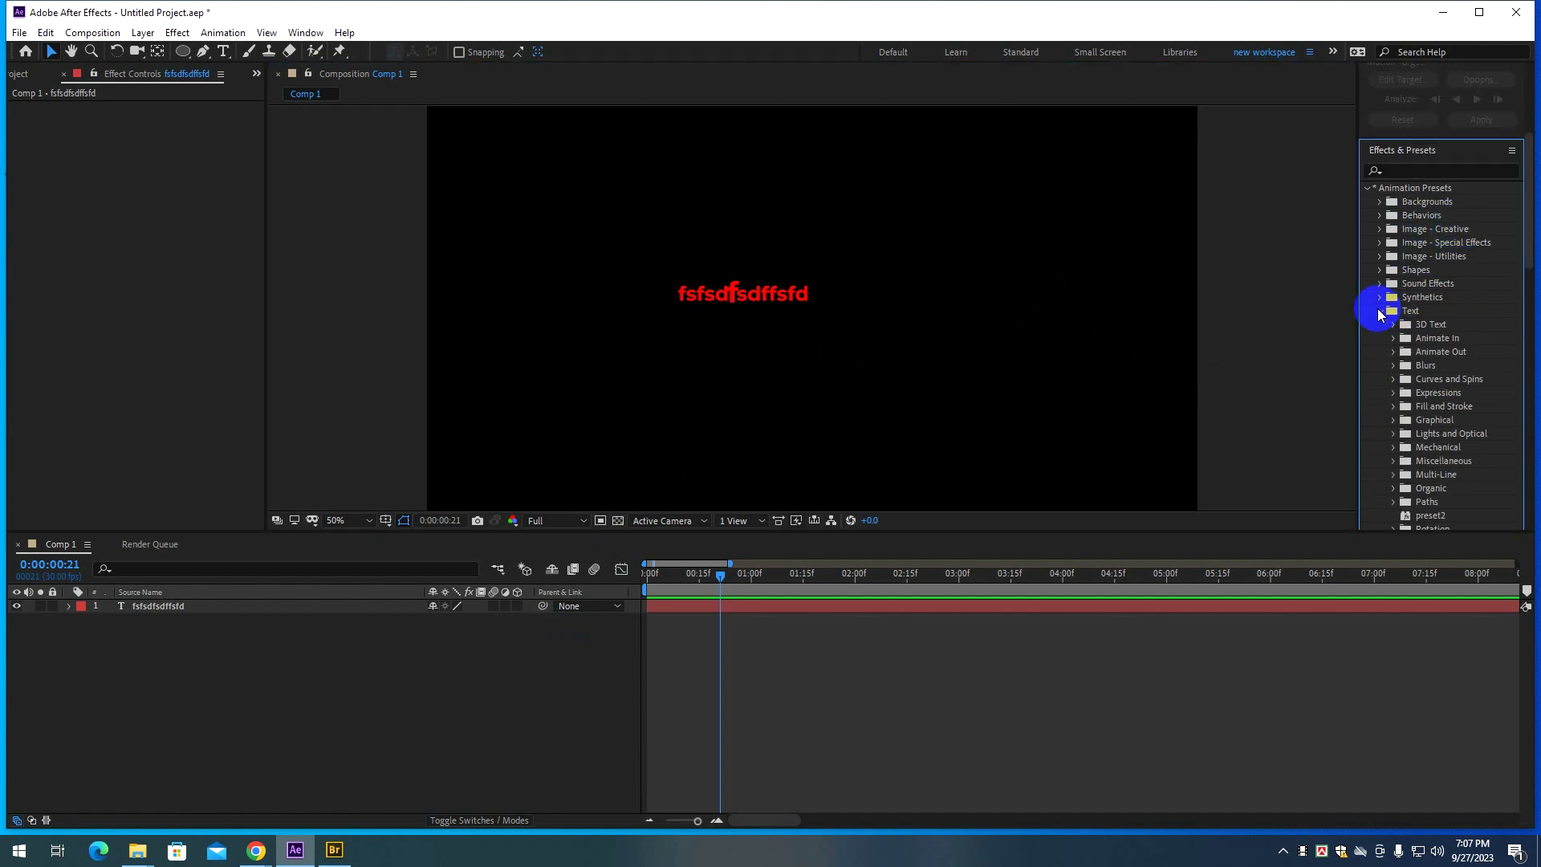
{"action": "scroll", "coordinate": [1392, 364], "scroll_direction": "down", "scroll_amount": 1}
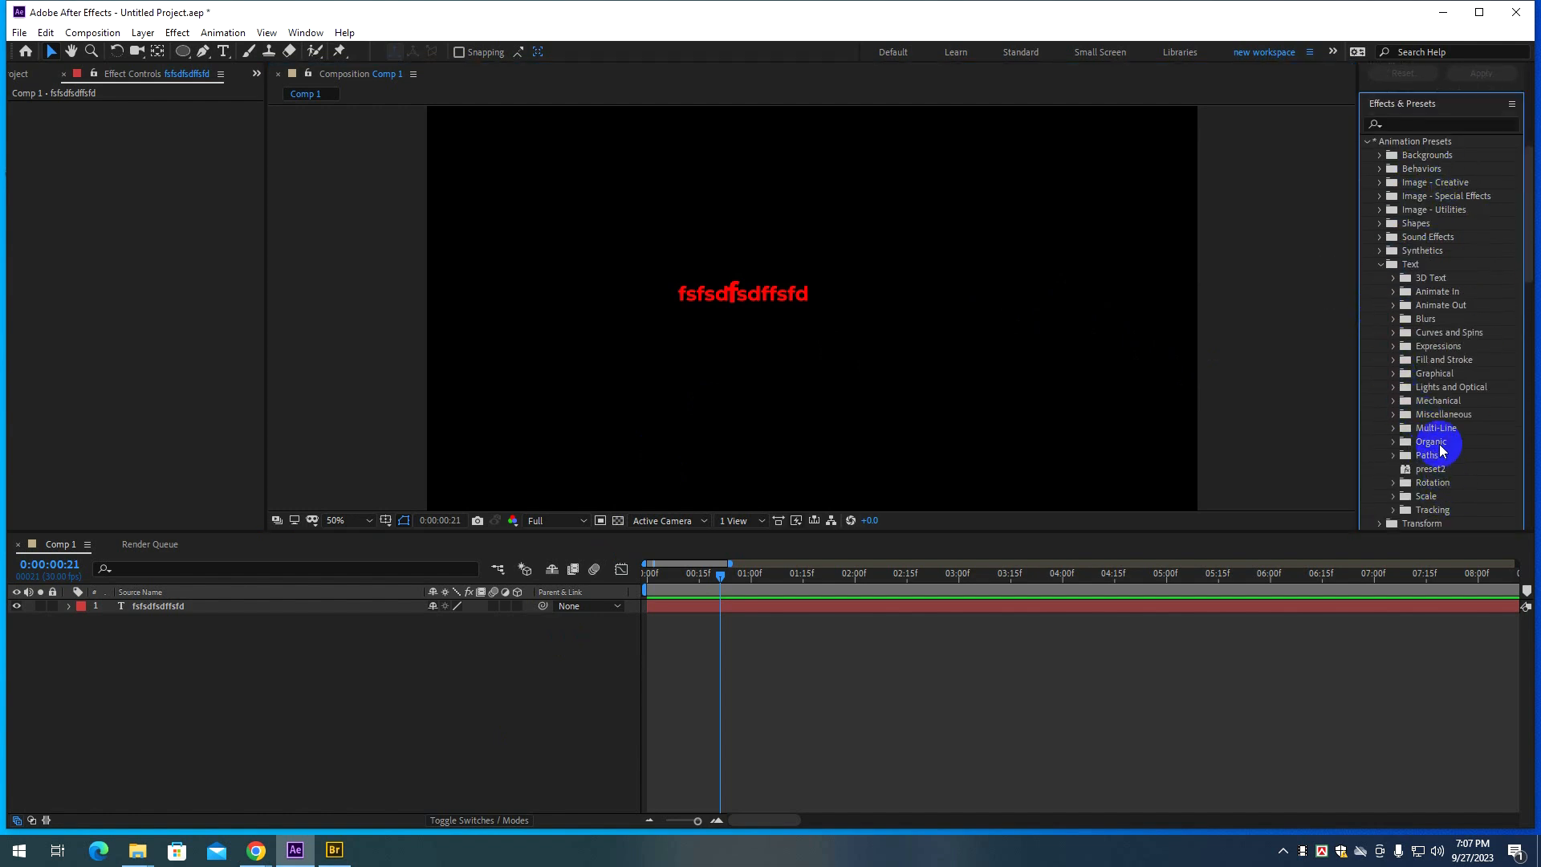
{"action": "scroll", "coordinate": [1437, 467], "scroll_direction": "down", "scroll_amount": 1}
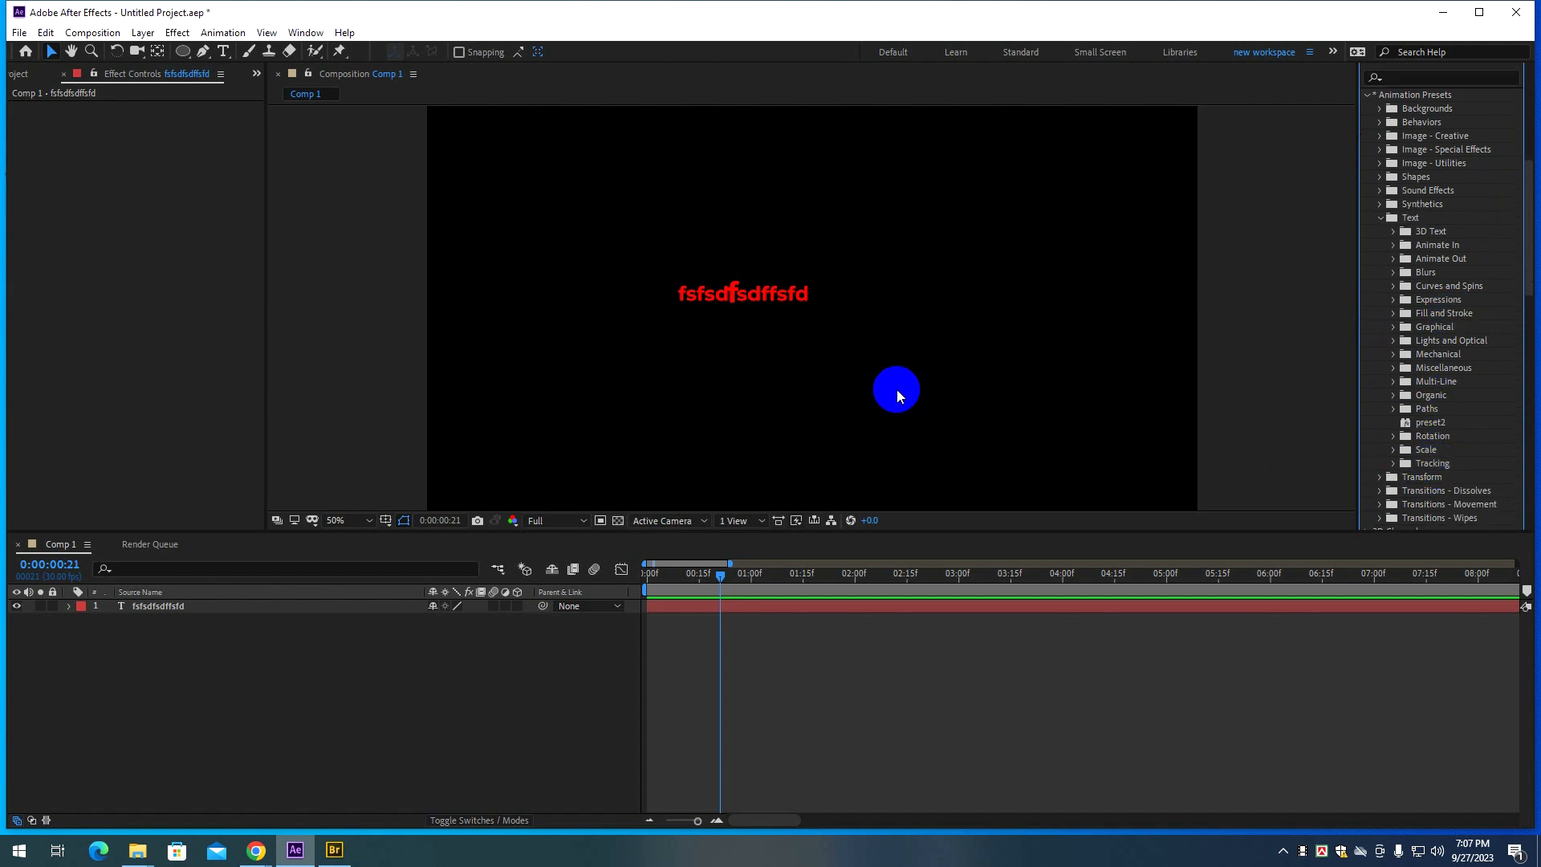
{"action": "scroll", "coordinate": [1436, 369], "scroll_direction": "up", "scroll_amount": 2}
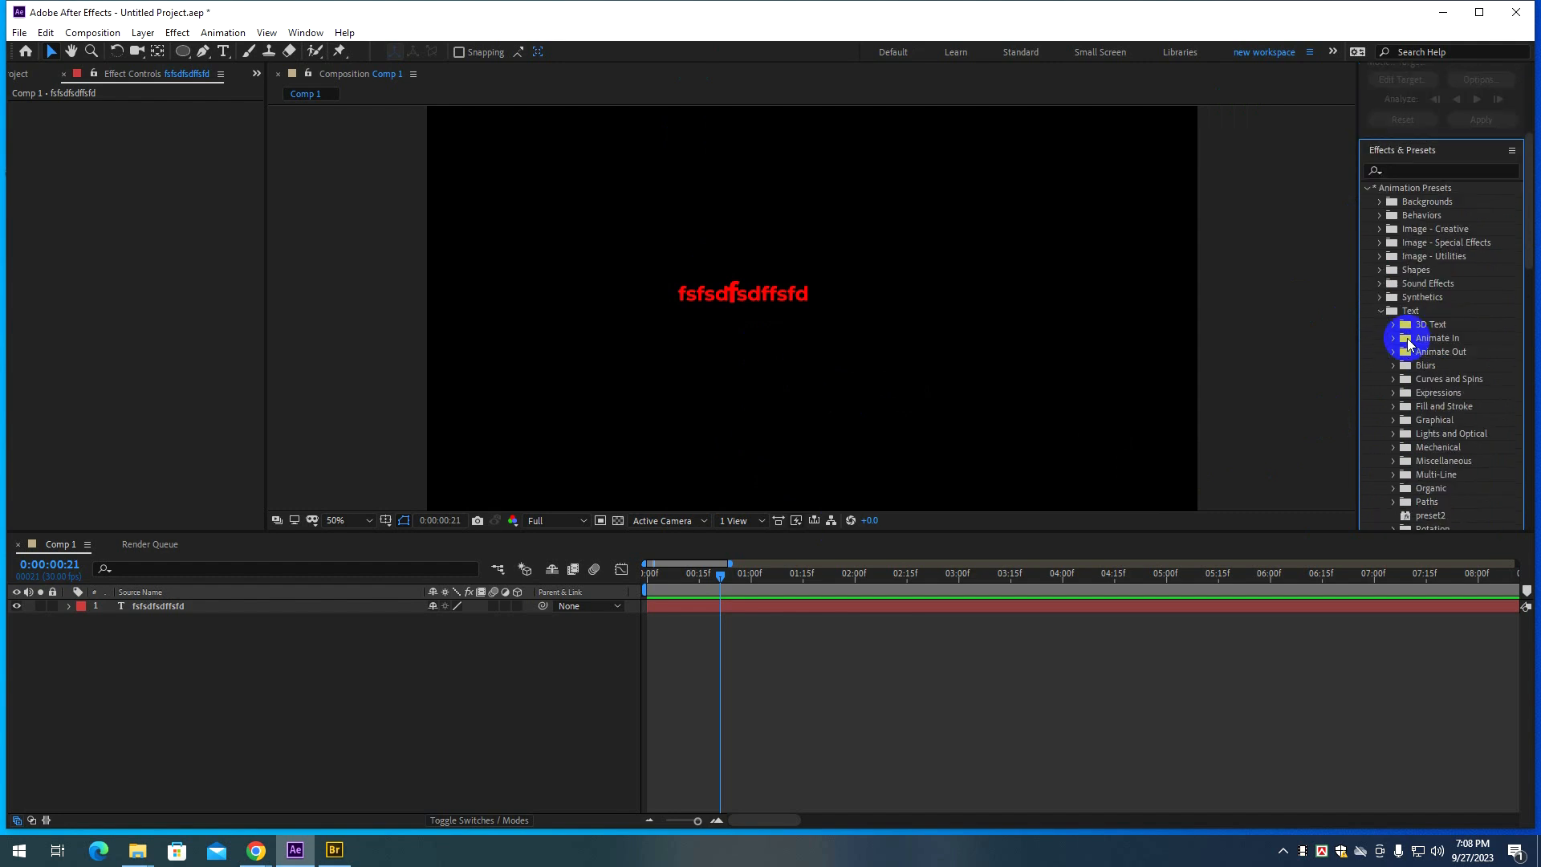
Refresh the Effects & Presets list and expand the Text folder under Animation Presets to show the "new text effect" folder.
{"action": "left_click", "coordinate": [1407, 155]}
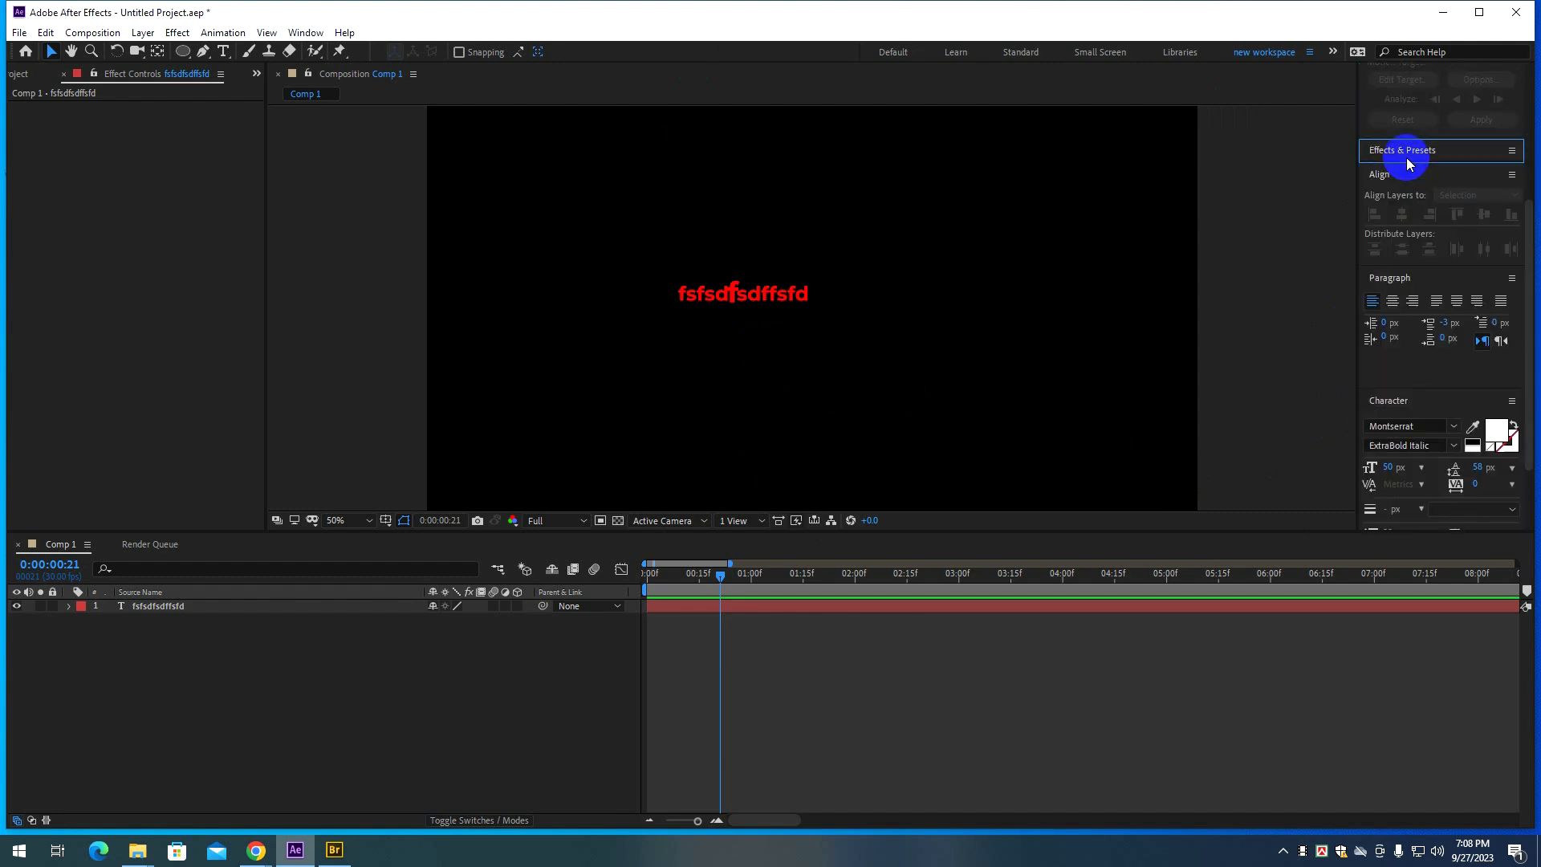
{"action": "left_click", "coordinate": [1513, 152]}
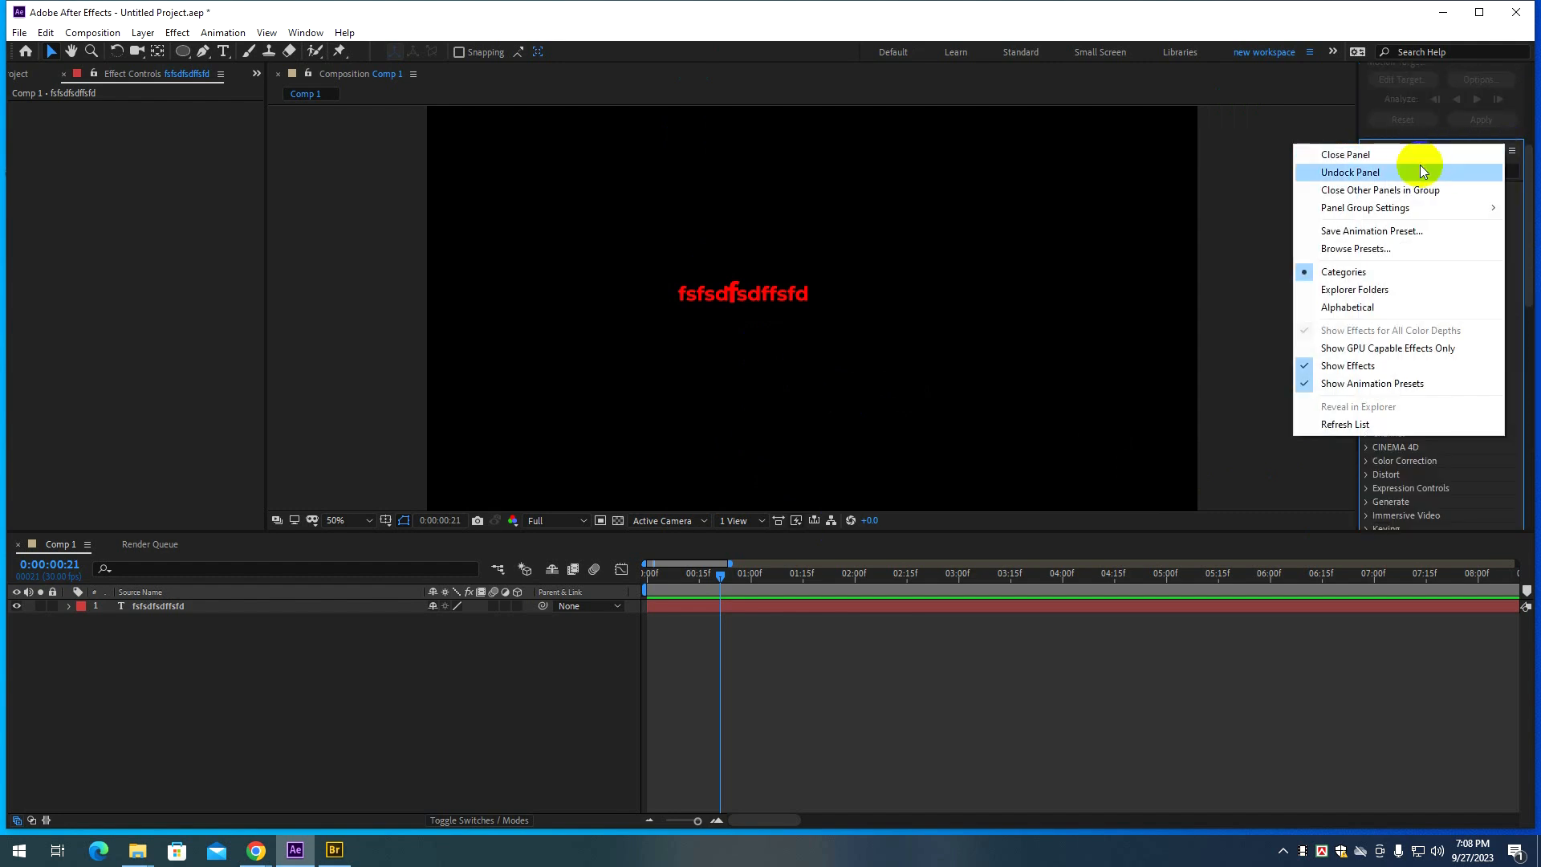
{"action": "left_click", "coordinate": [1394, 423]}
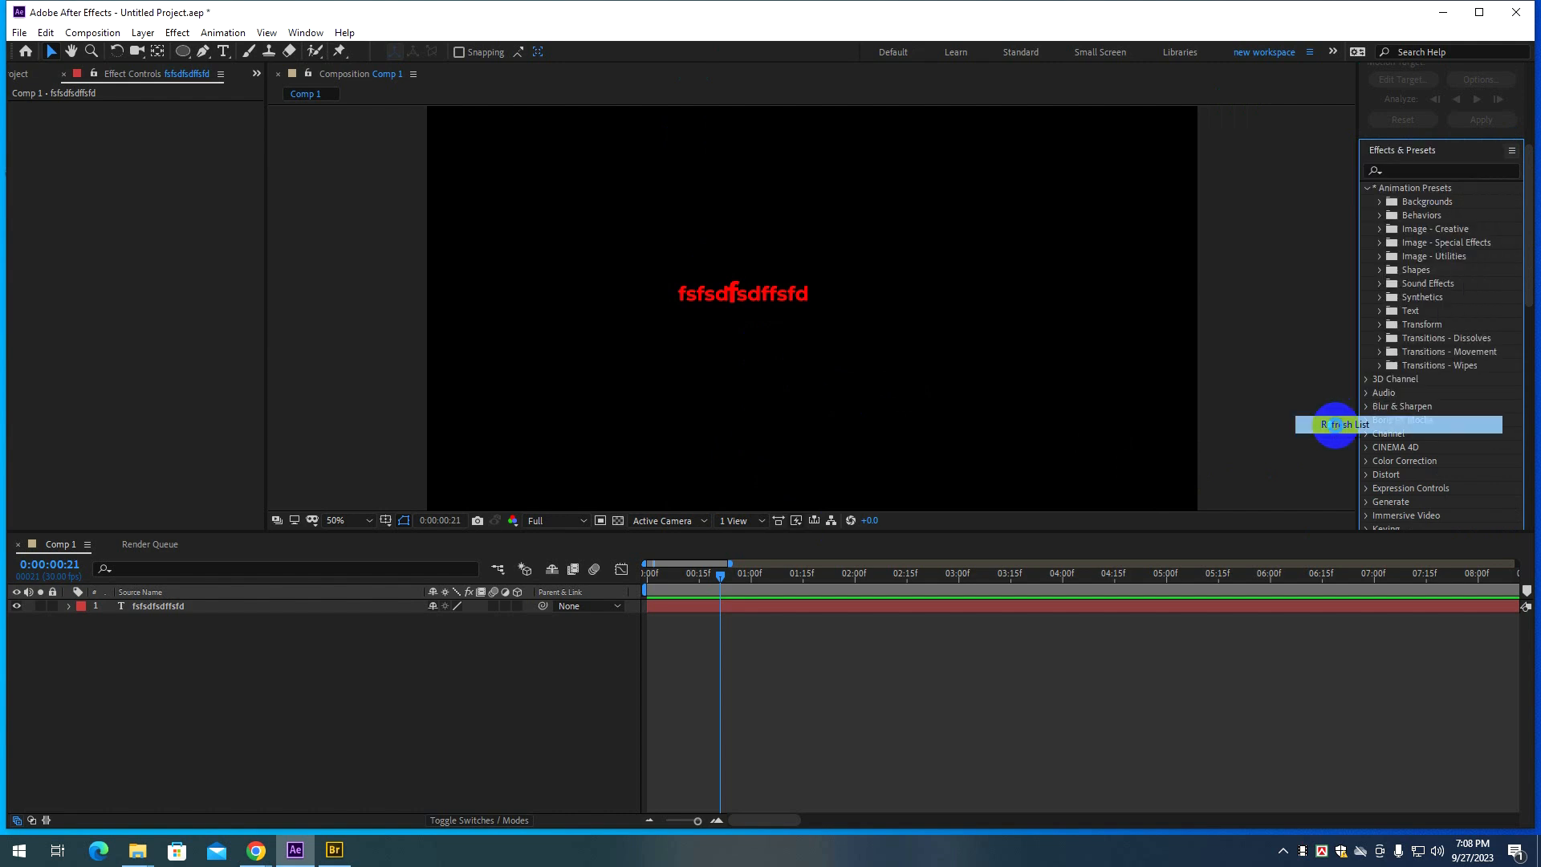
{"action": "left_click", "coordinate": [1367, 189]}
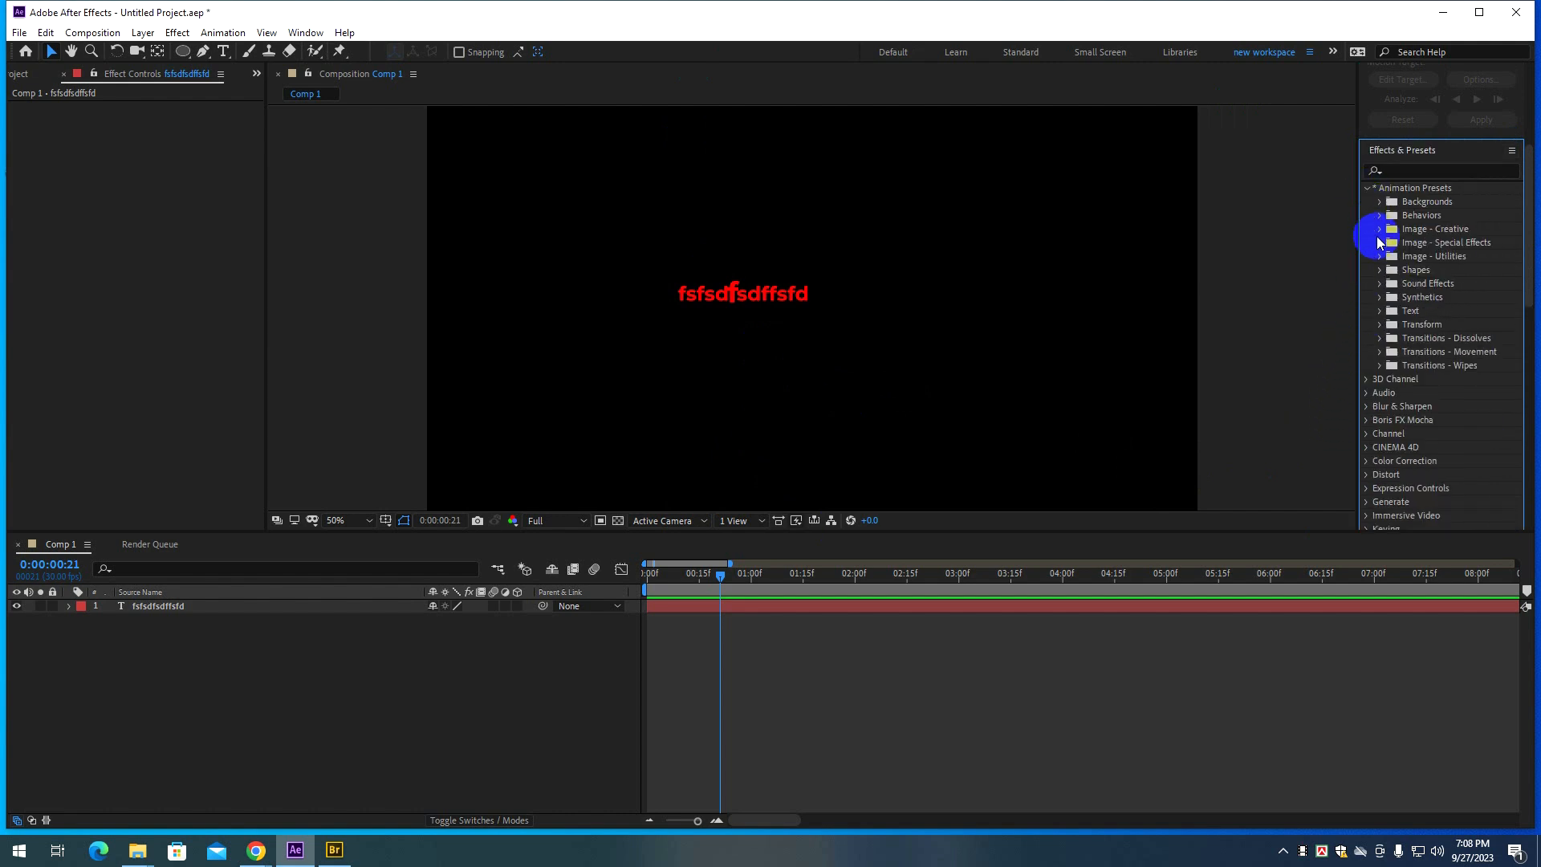
{"action": "left_click", "coordinate": [1380, 311]}
{"action": "scroll", "coordinate": [1424, 311], "scroll_direction": "down", "scroll_amount": 2}
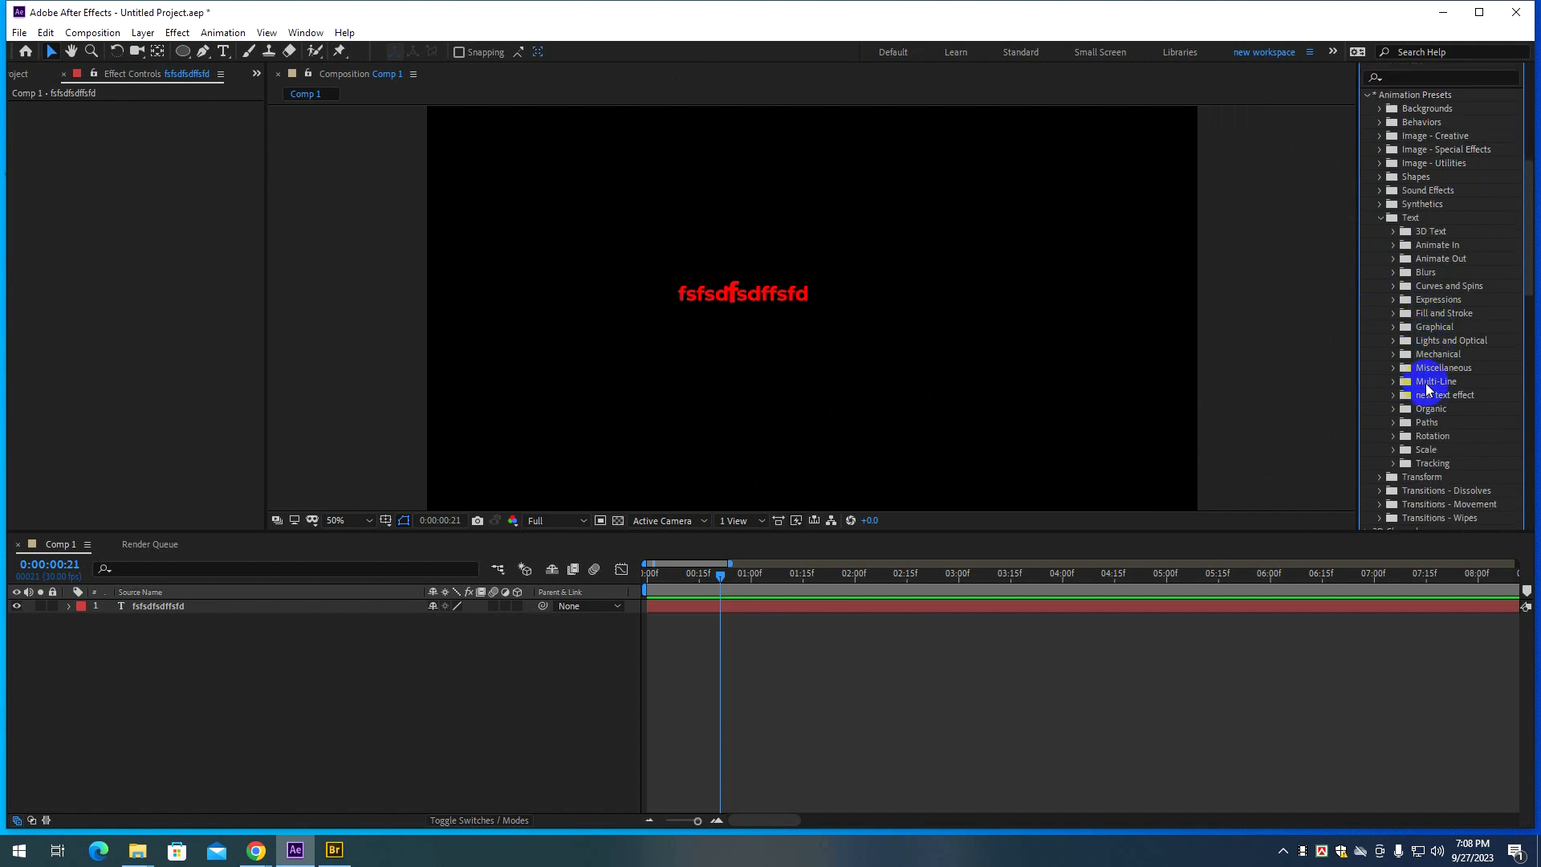
Refresh the Effects & Presets list a second time.
{"action": "left_click", "coordinate": [1512, 153]}
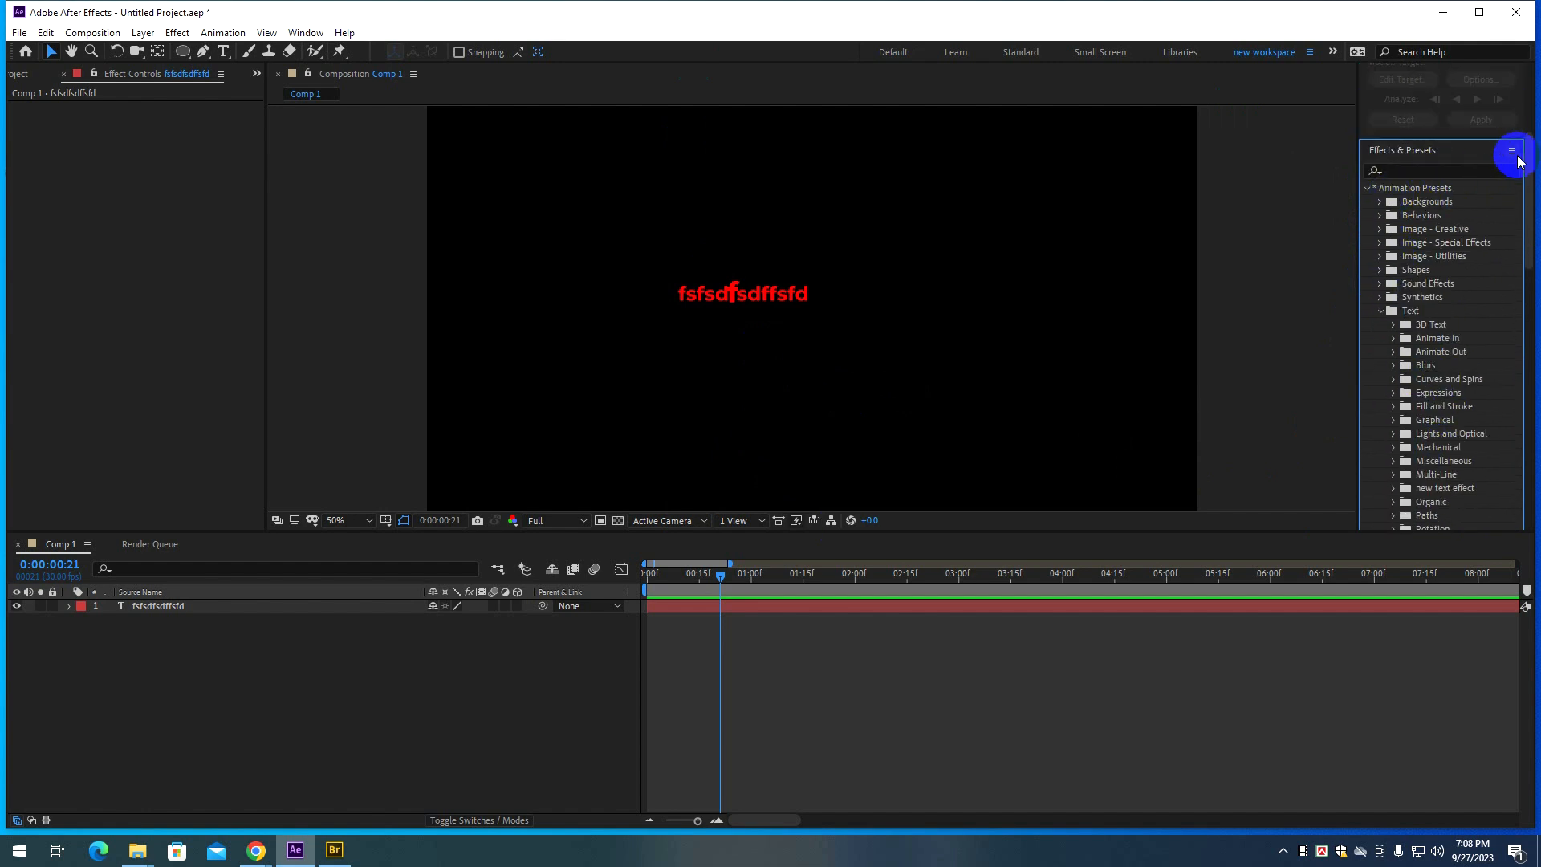
{"action": "left_click", "coordinate": [1350, 426]}
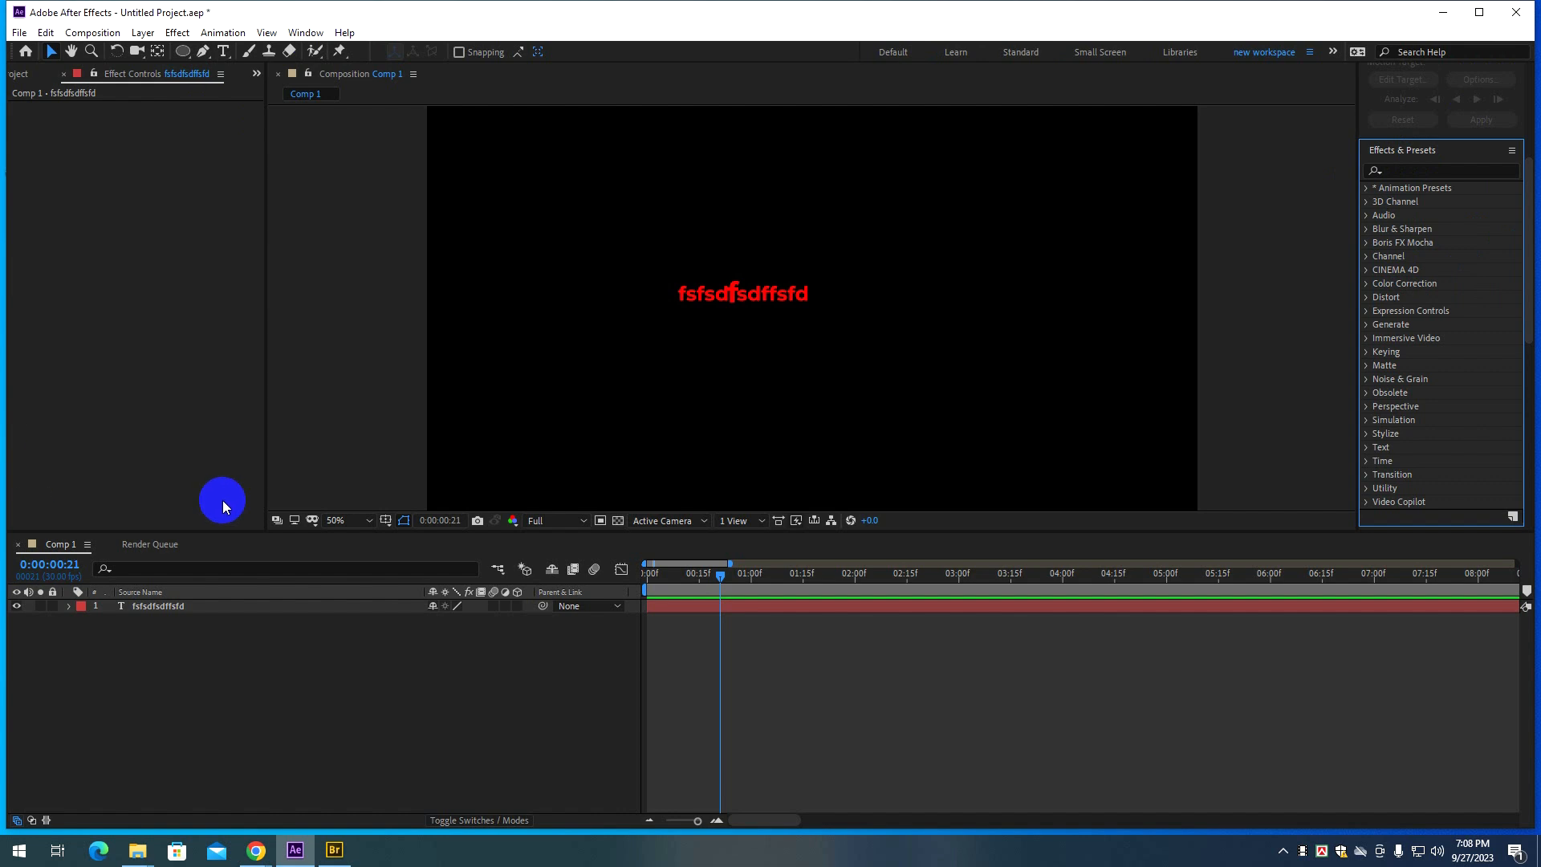
{"action": "scroll", "coordinate": [1481, 504], "scroll_direction": "down", "scroll_amount": 1}
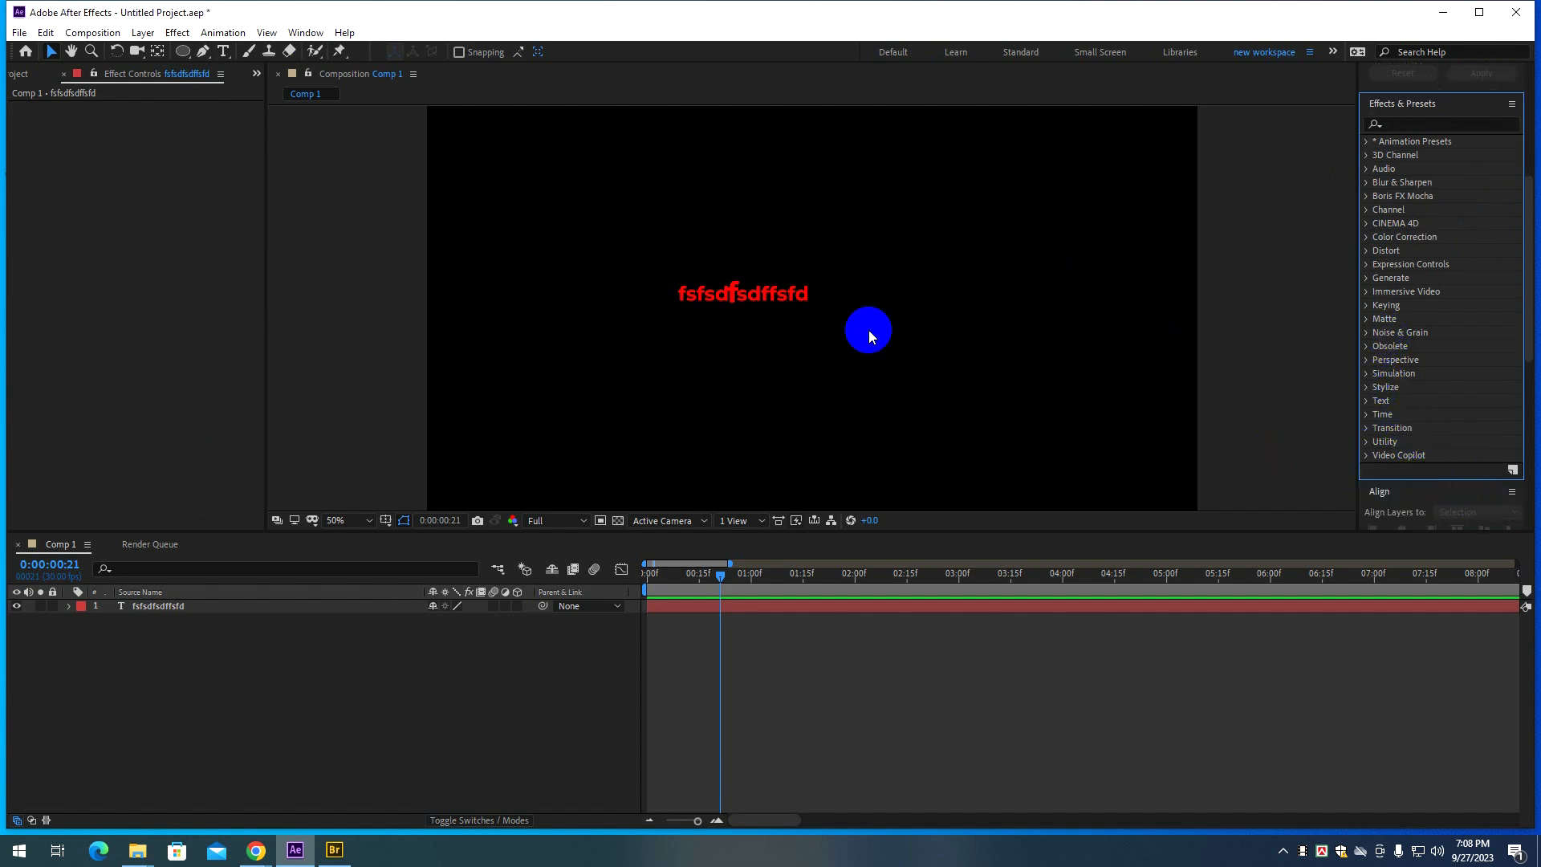
Delete the red "fsfsdfsdffsfd" text layer from Comp 1.
{"action": "left_click", "coordinate": [743, 295]}
{"action": "key", "text": "Delete"}
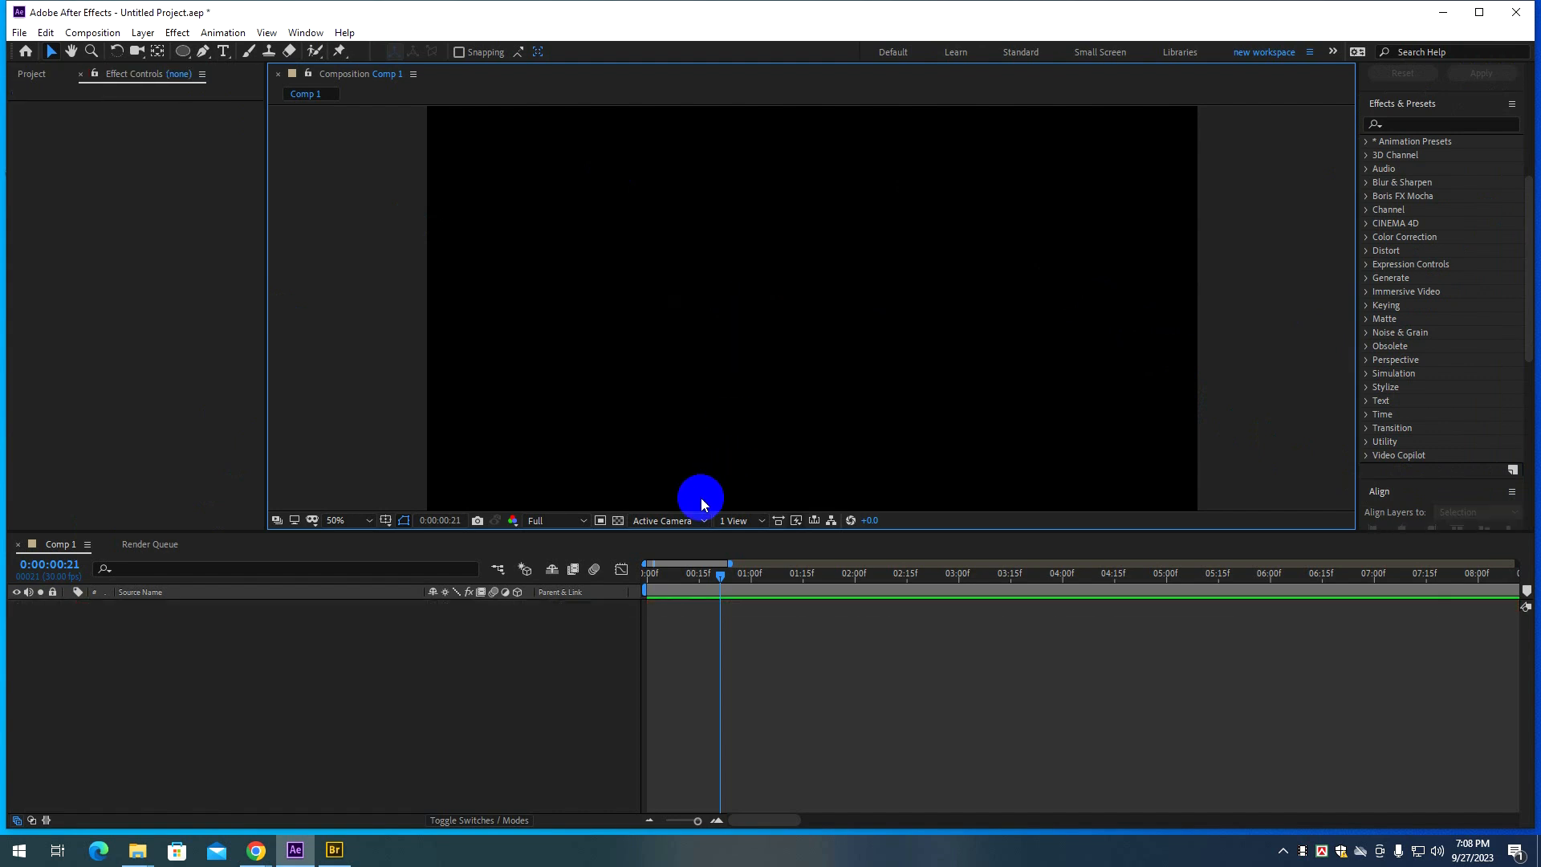
Add a text layer reading "fdsfsafssfsf" and position it near the centre of the composition.
{"action": "left_click", "coordinate": [223, 51]}
{"action": "left_click", "coordinate": [764, 303]}
{"action": "type", "text": "fdsfsafssfsf"}
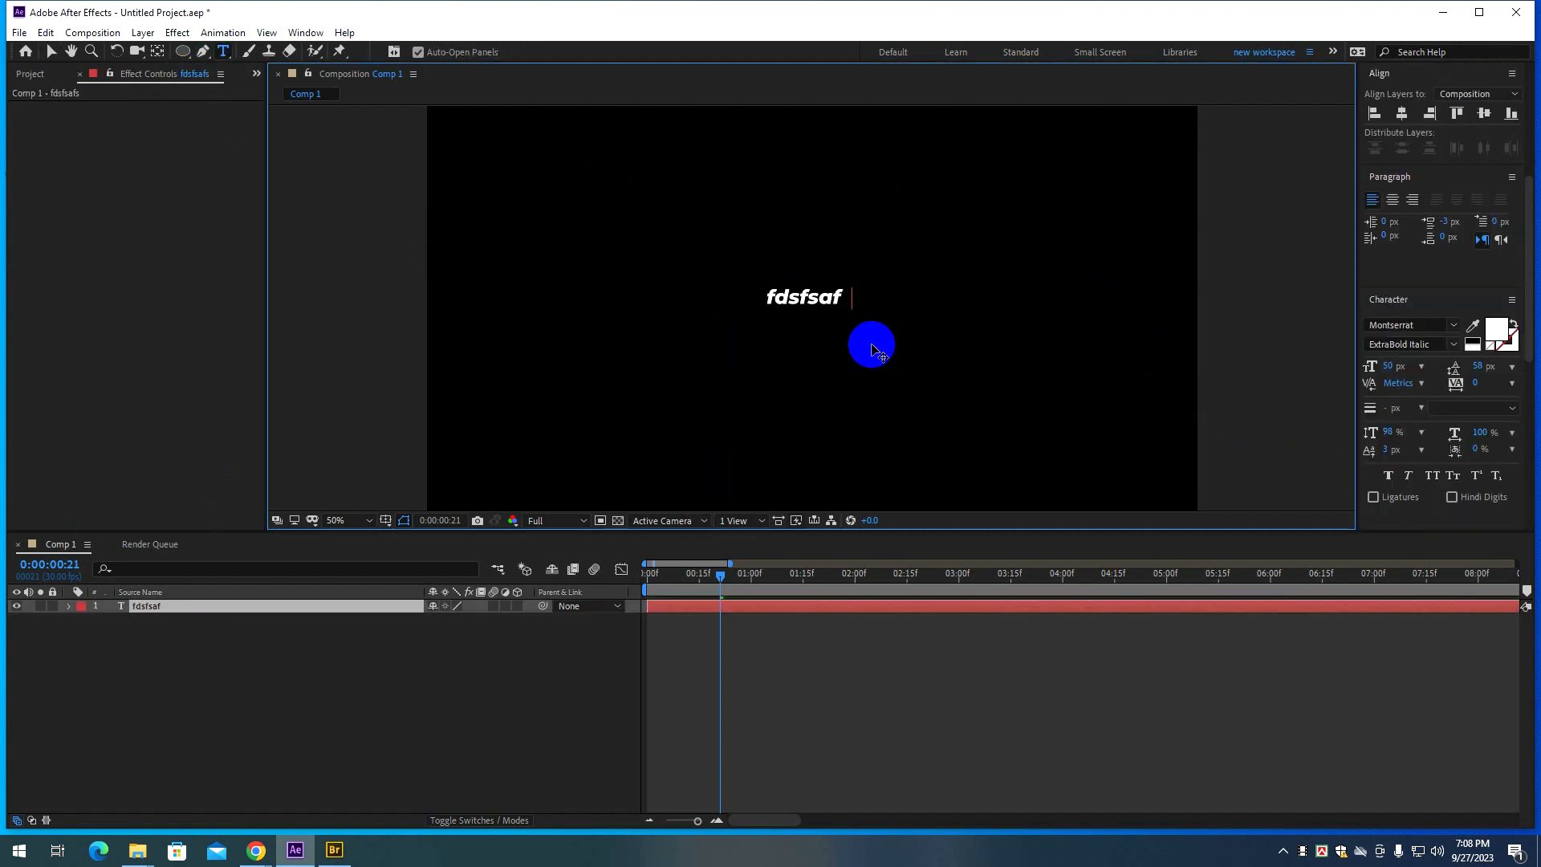
{"action": "left_click", "coordinate": [824, 613]}
{"action": "key", "text": "v"}
{"action": "left_click", "coordinate": [843, 298]}
{"action": "left_click_drag", "start_coordinate": [843, 298], "coordinate": [808, 298]}
Apply the saved "text animation" preset from the "new text effect" text presets to the text layer and preview it.
{"action": "left_click", "coordinate": [1374, 369]}
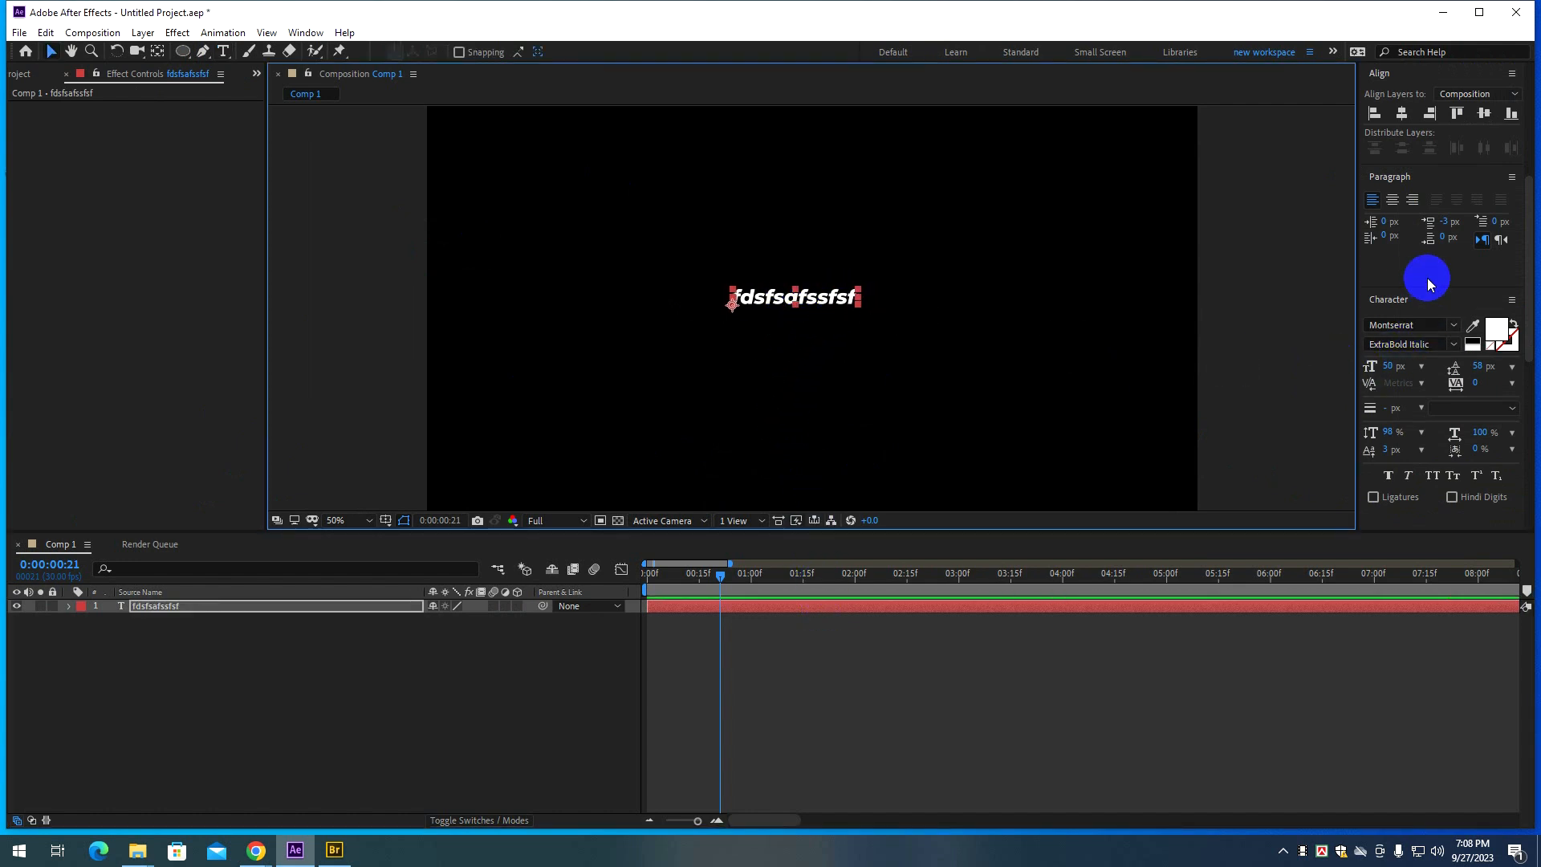
{"action": "scroll", "coordinate": [1441, 297], "scroll_direction": "up", "scroll_amount": 3}
{"action": "scroll", "coordinate": [1438, 248], "scroll_direction": "up", "scroll_amount": 3}
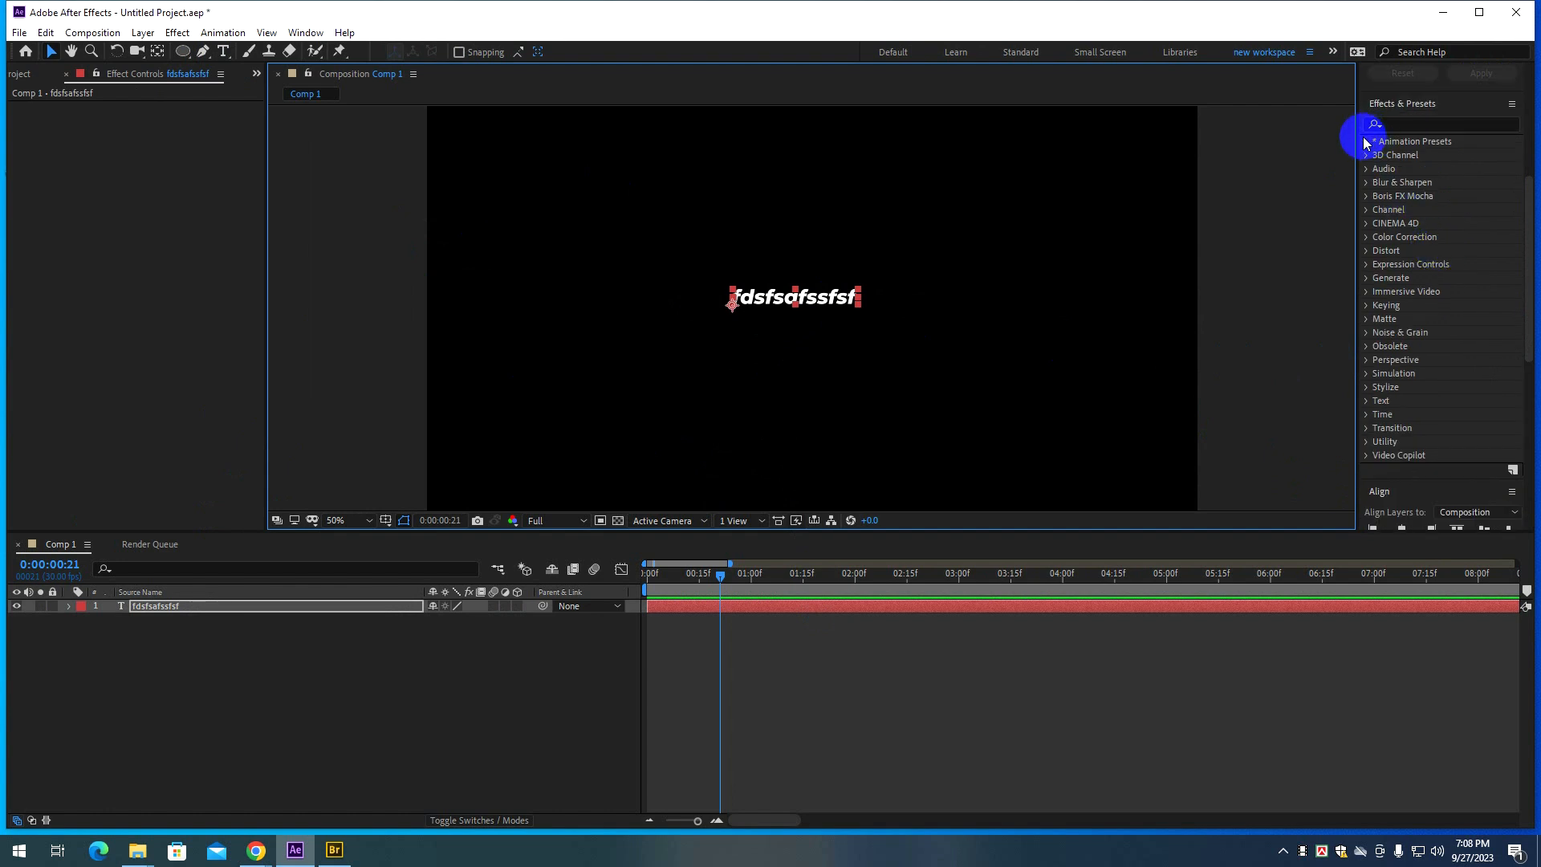
{"action": "left_click", "coordinate": [1368, 142]}
{"action": "left_click", "coordinate": [1381, 264]}
{"action": "scroll", "coordinate": [1457, 293], "scroll_direction": "down", "scroll_amount": 1}
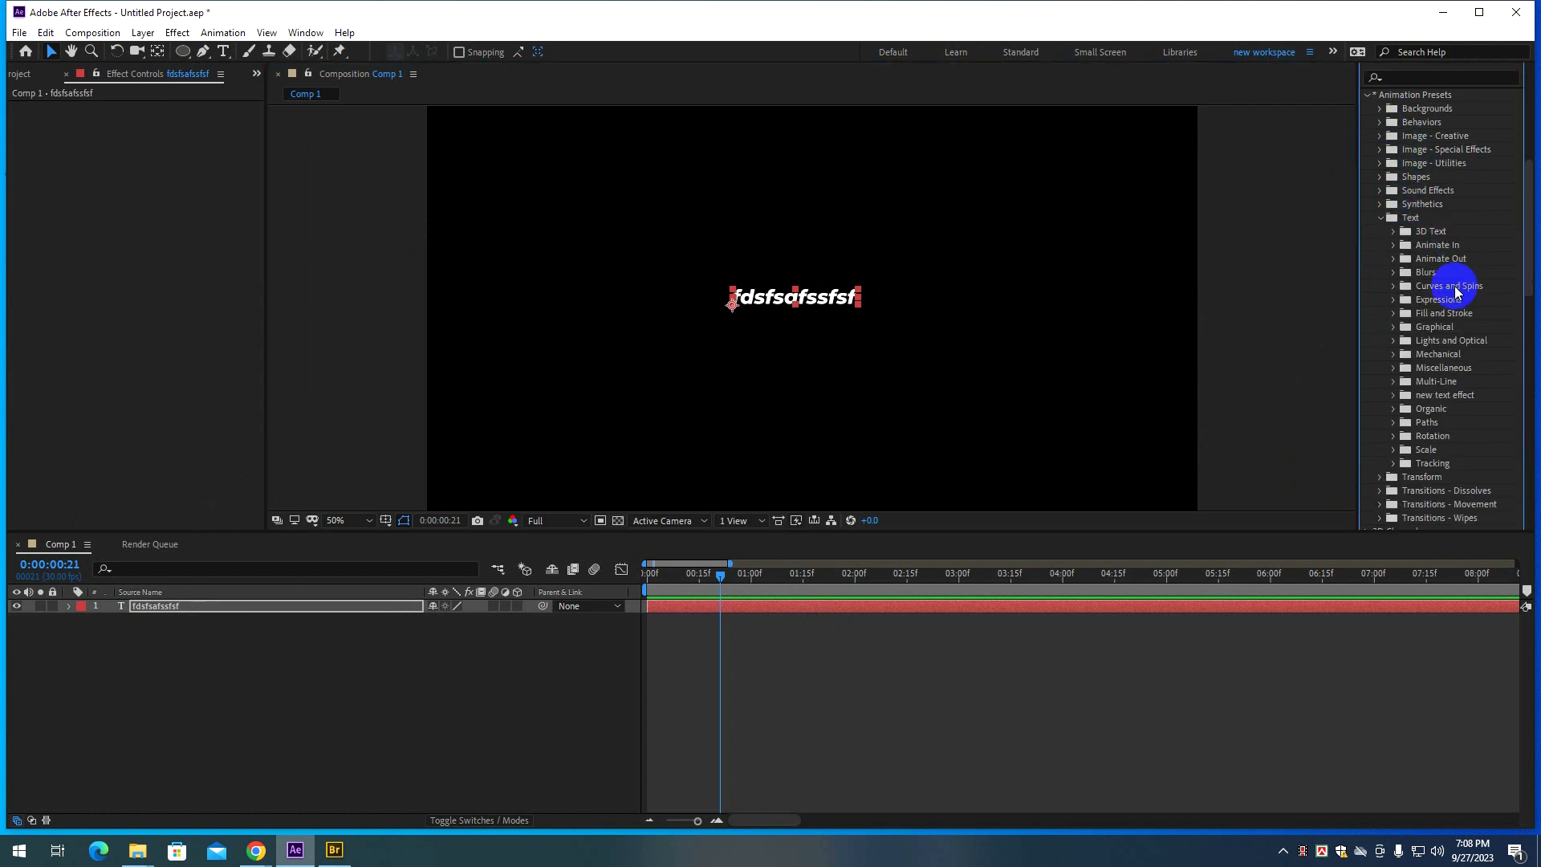
{"action": "left_click", "coordinate": [1394, 396]}
{"action": "left_click", "coordinate": [1449, 411]}
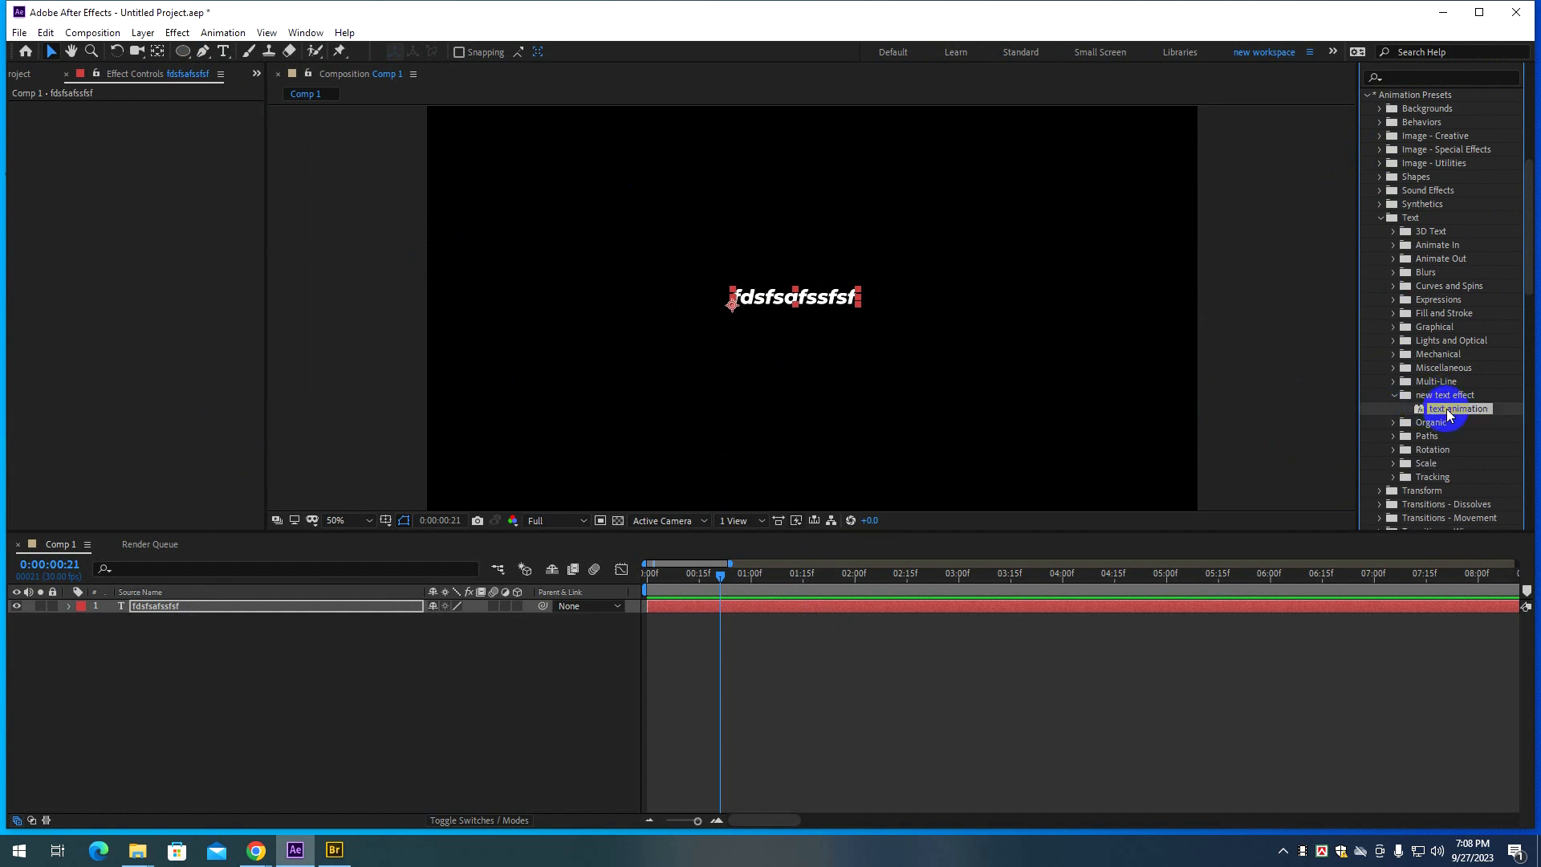
{"action": "left_click_drag", "start_coordinate": [1454, 414], "coordinate": [713, 606]}
{"action": "key", "text": "space"}
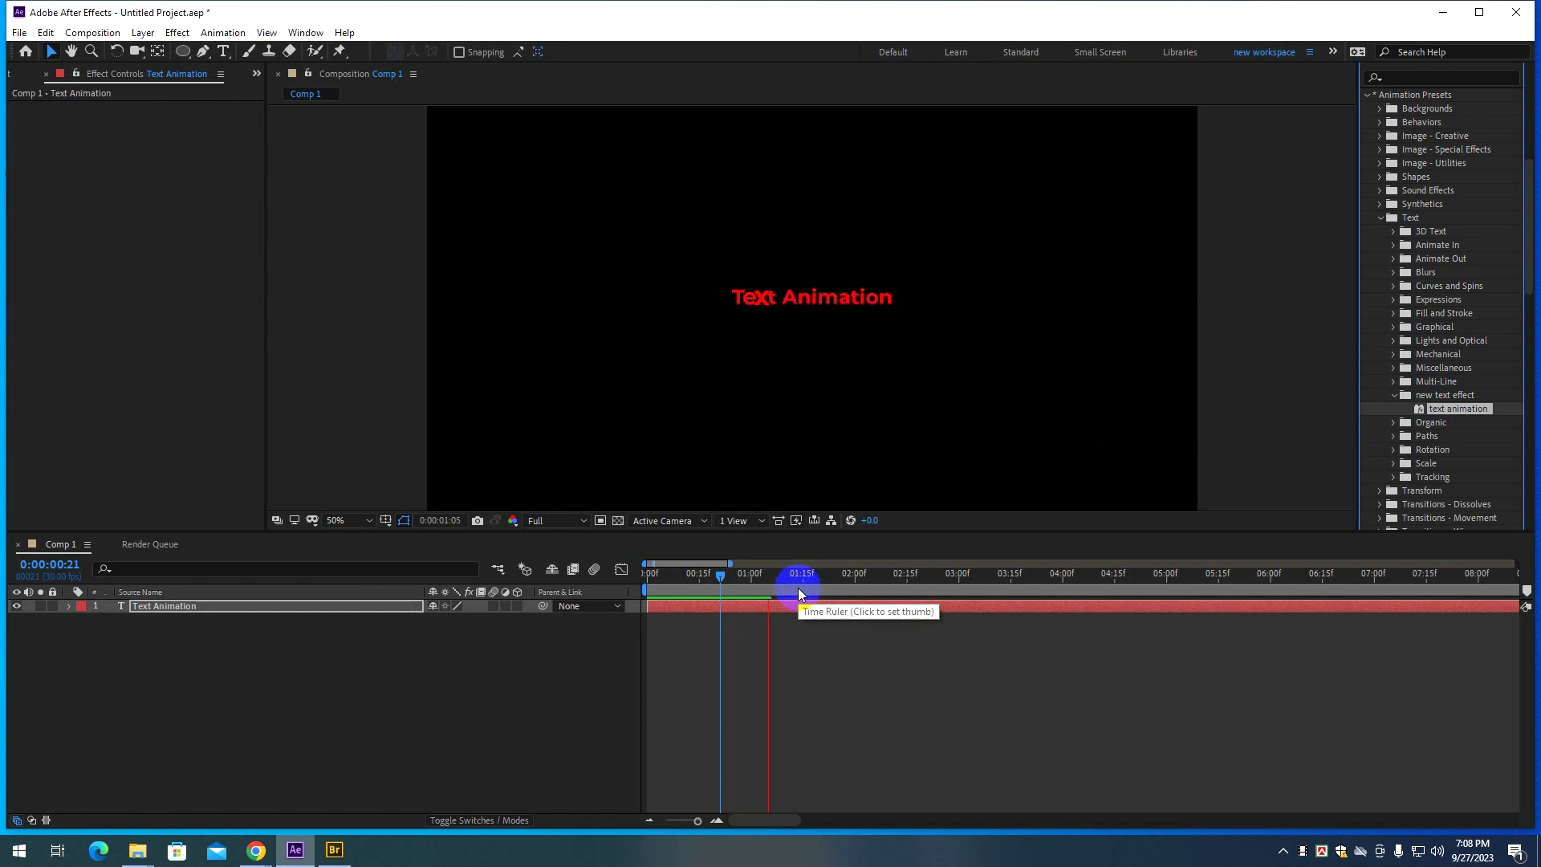
{"action": "left_click", "coordinate": [782, 309]}
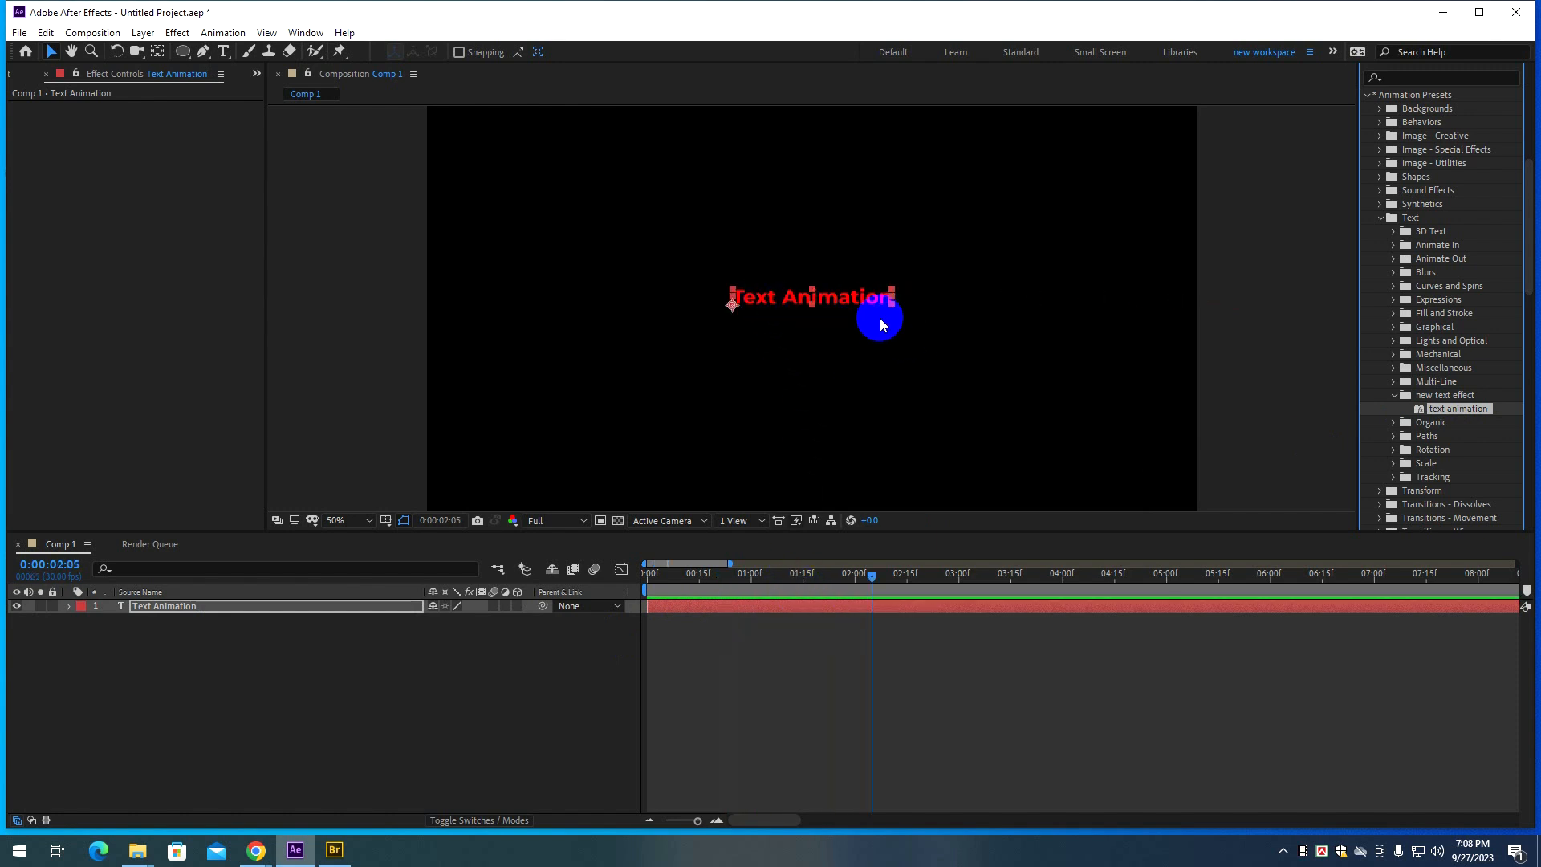
Centre the anchor point of the Text Animation layer and enlarge the text to about three times its size.
{"action": "left_click", "coordinate": [782, 619]}
{"action": "left_click", "coordinate": [788, 610]}
{"action": "key", "text": "ctrl+alt+Home"}
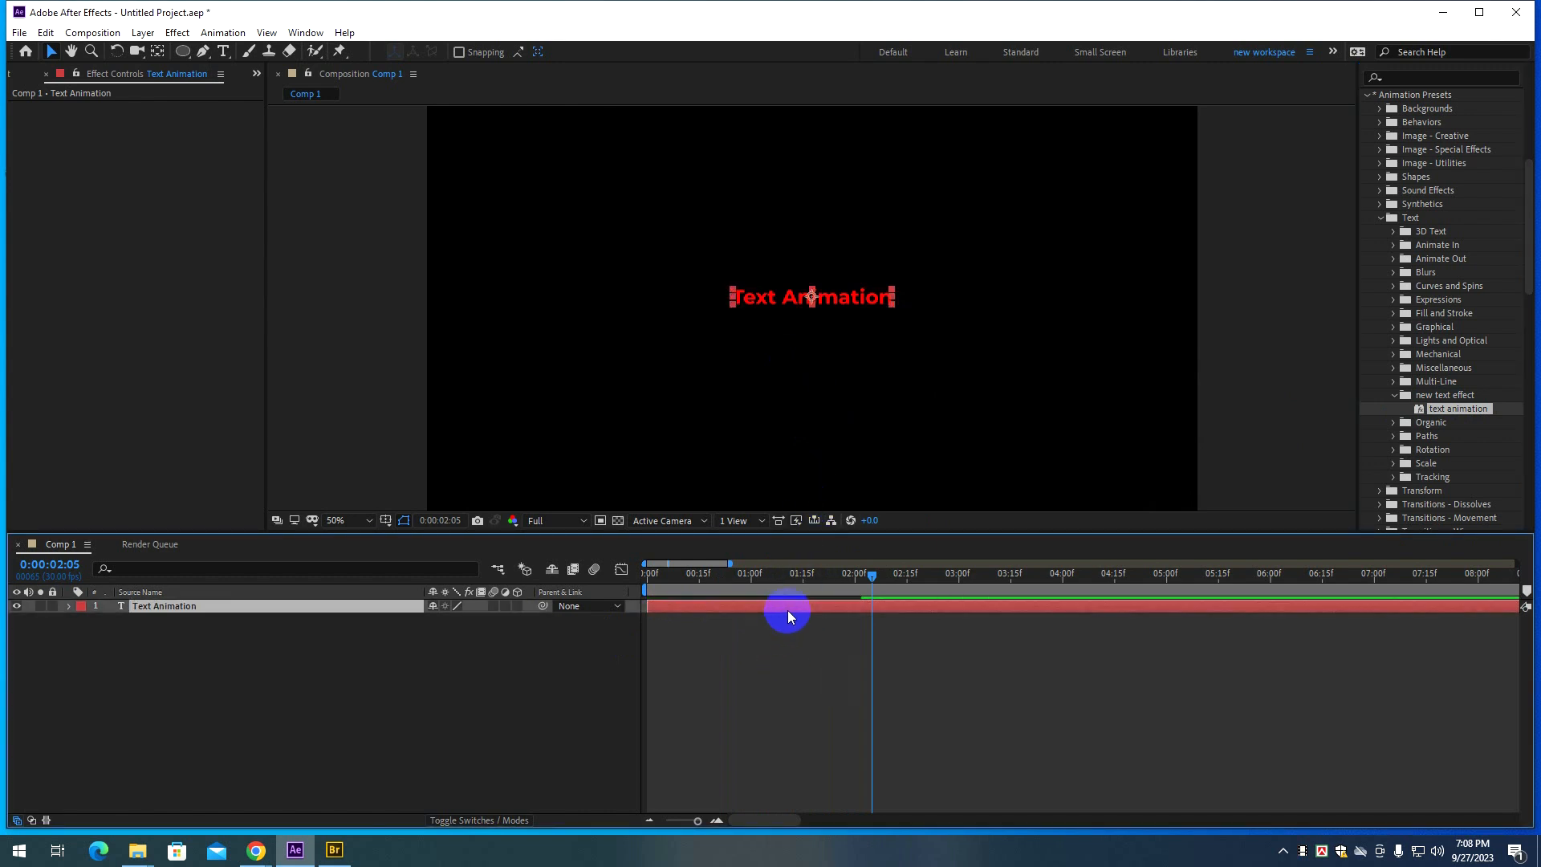
{"action": "left_click_drag", "start_coordinate": [895, 307], "coordinate": [1050, 411]}
Preview the enlarged text animation from the beginning of the composition.
{"action": "key", "text": "Home"}
{"action": "key", "text": "space"}
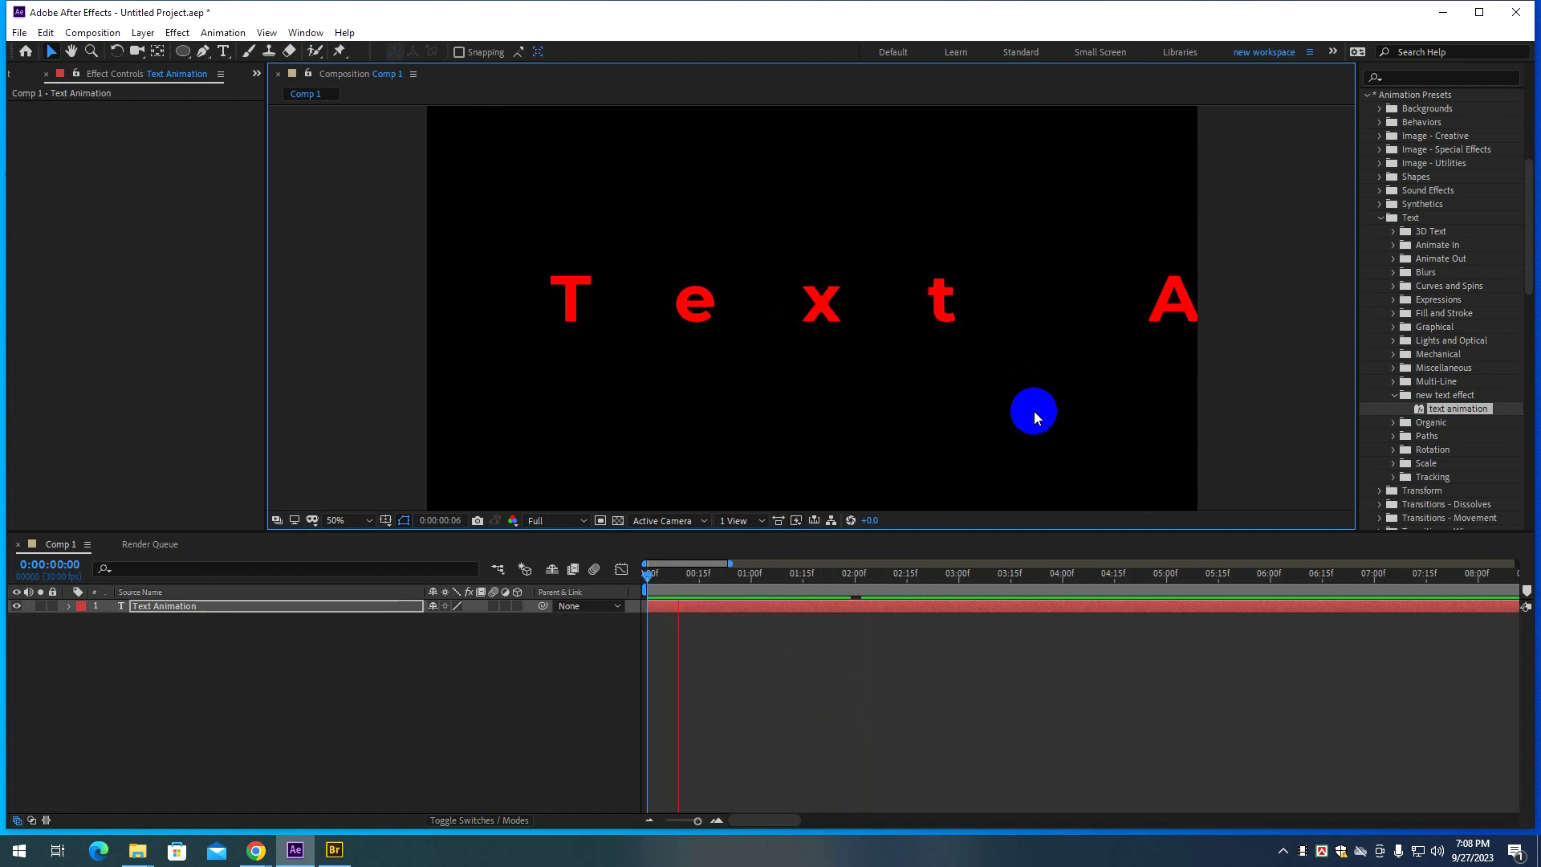
{"action": "left_click", "coordinate": [797, 610]}
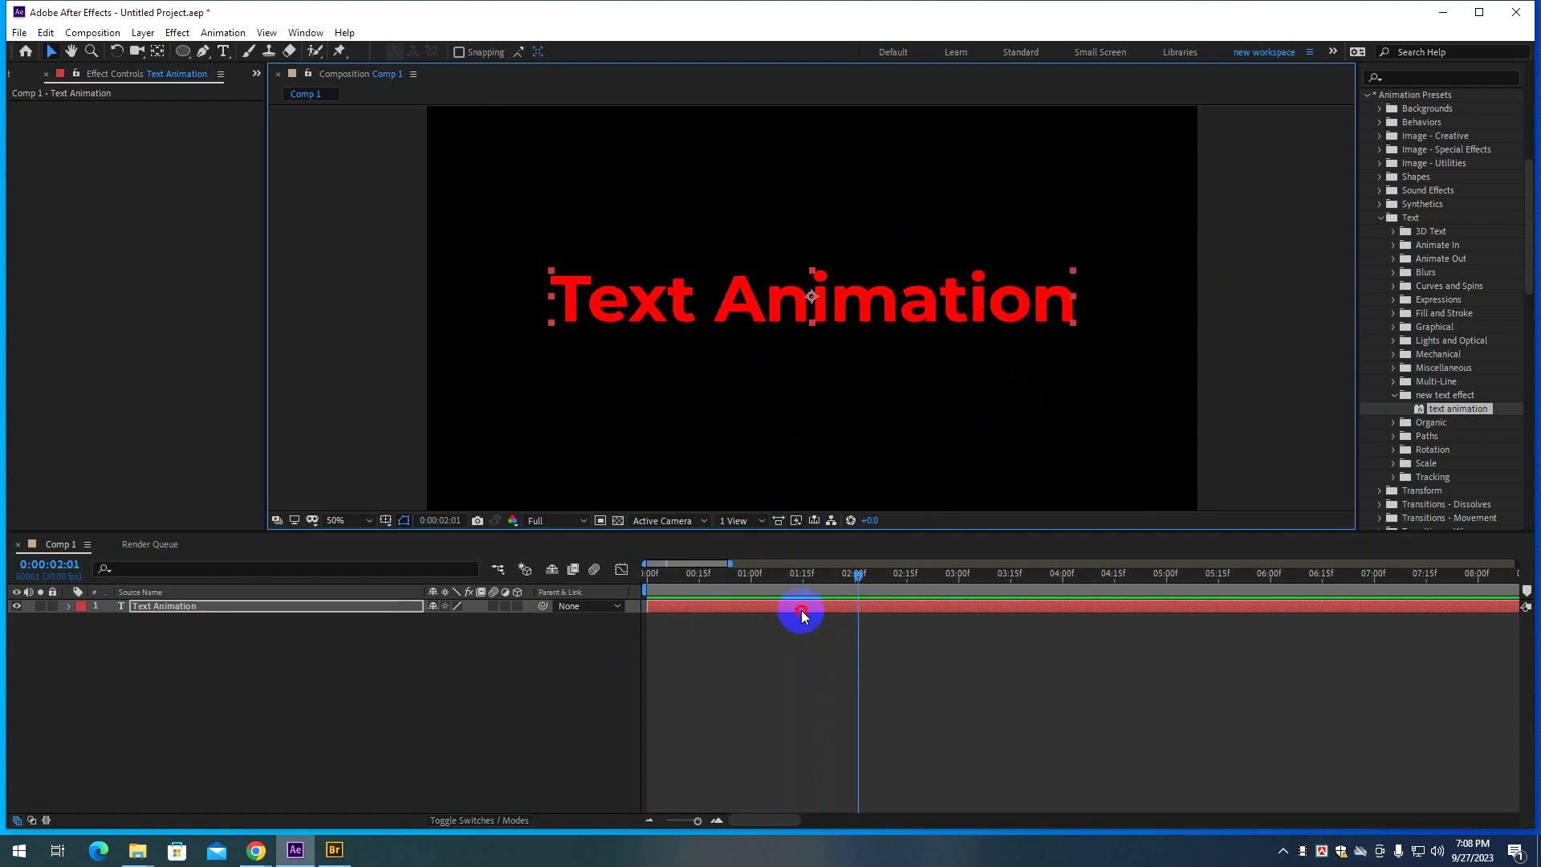
{"action": "key", "text": "Home"}
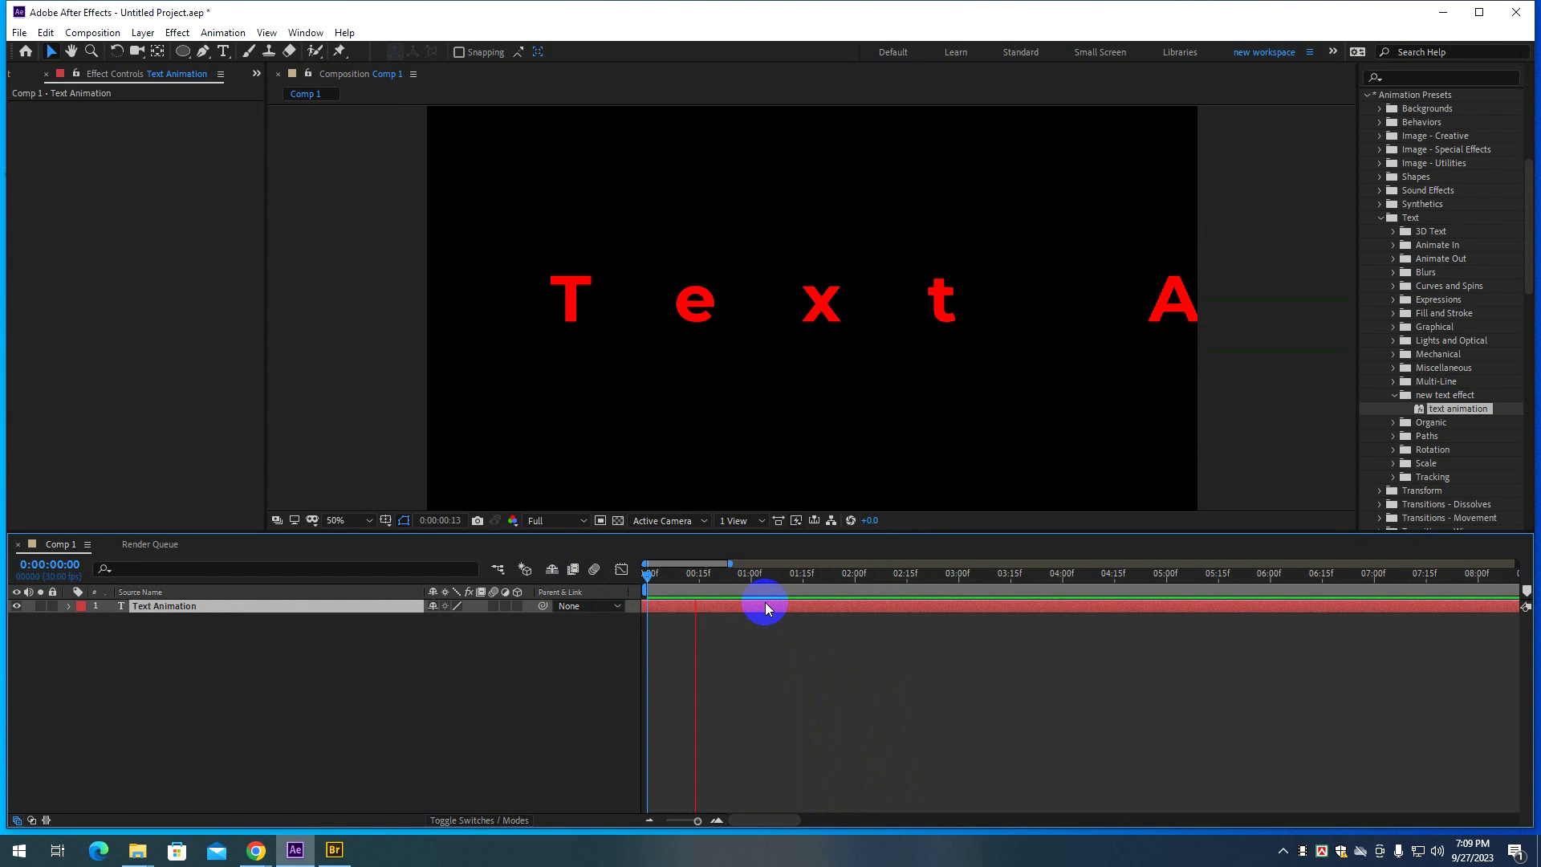
Replace the text layer's wording with "effect presets".
{"action": "double_click", "coordinate": [761, 315]}
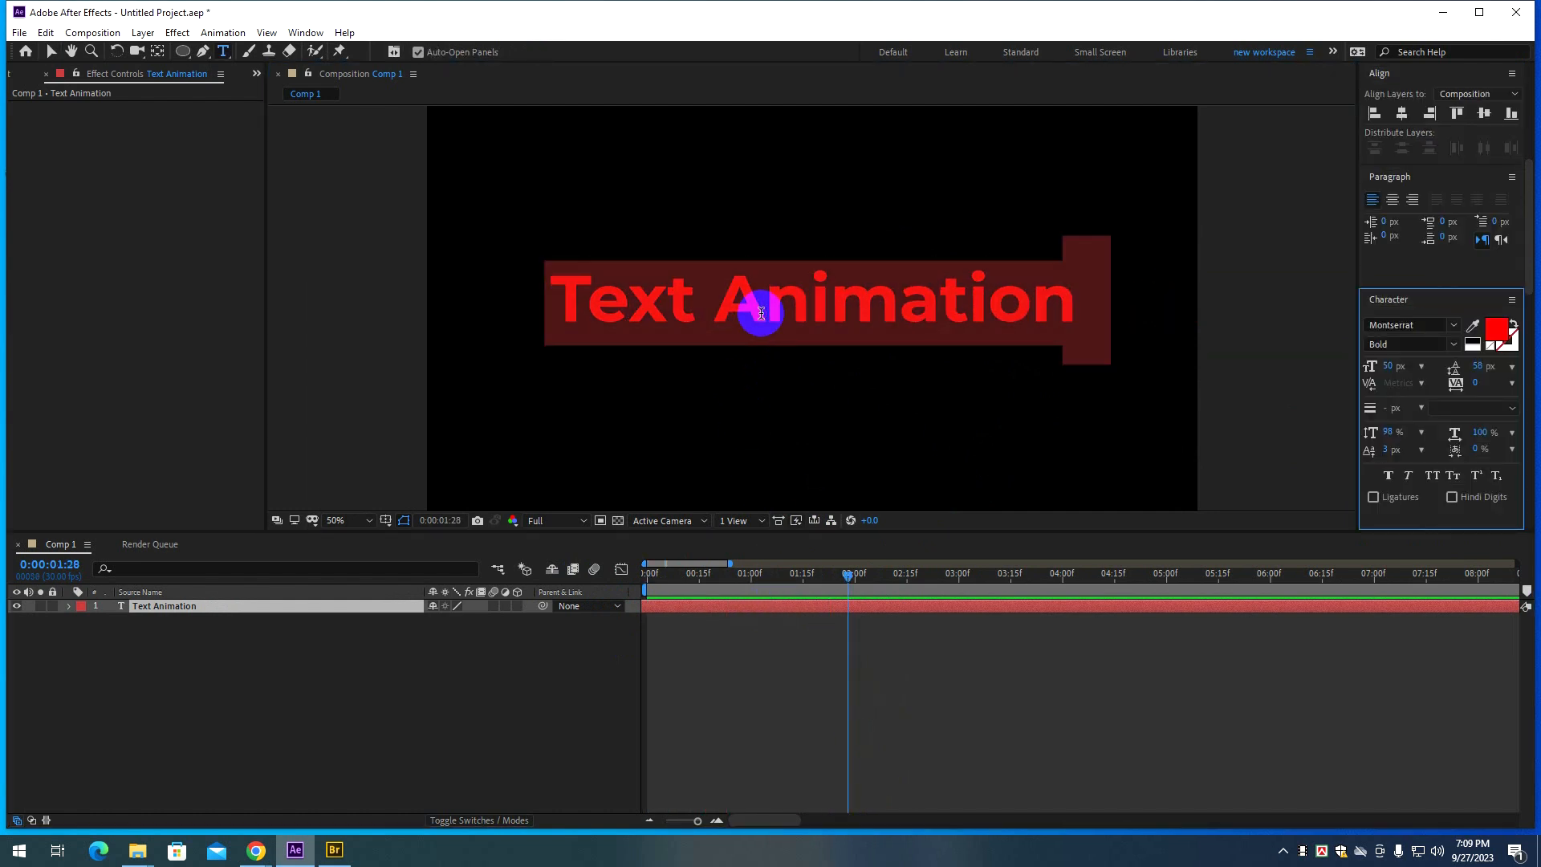
{"action": "type", "text": "effext"}
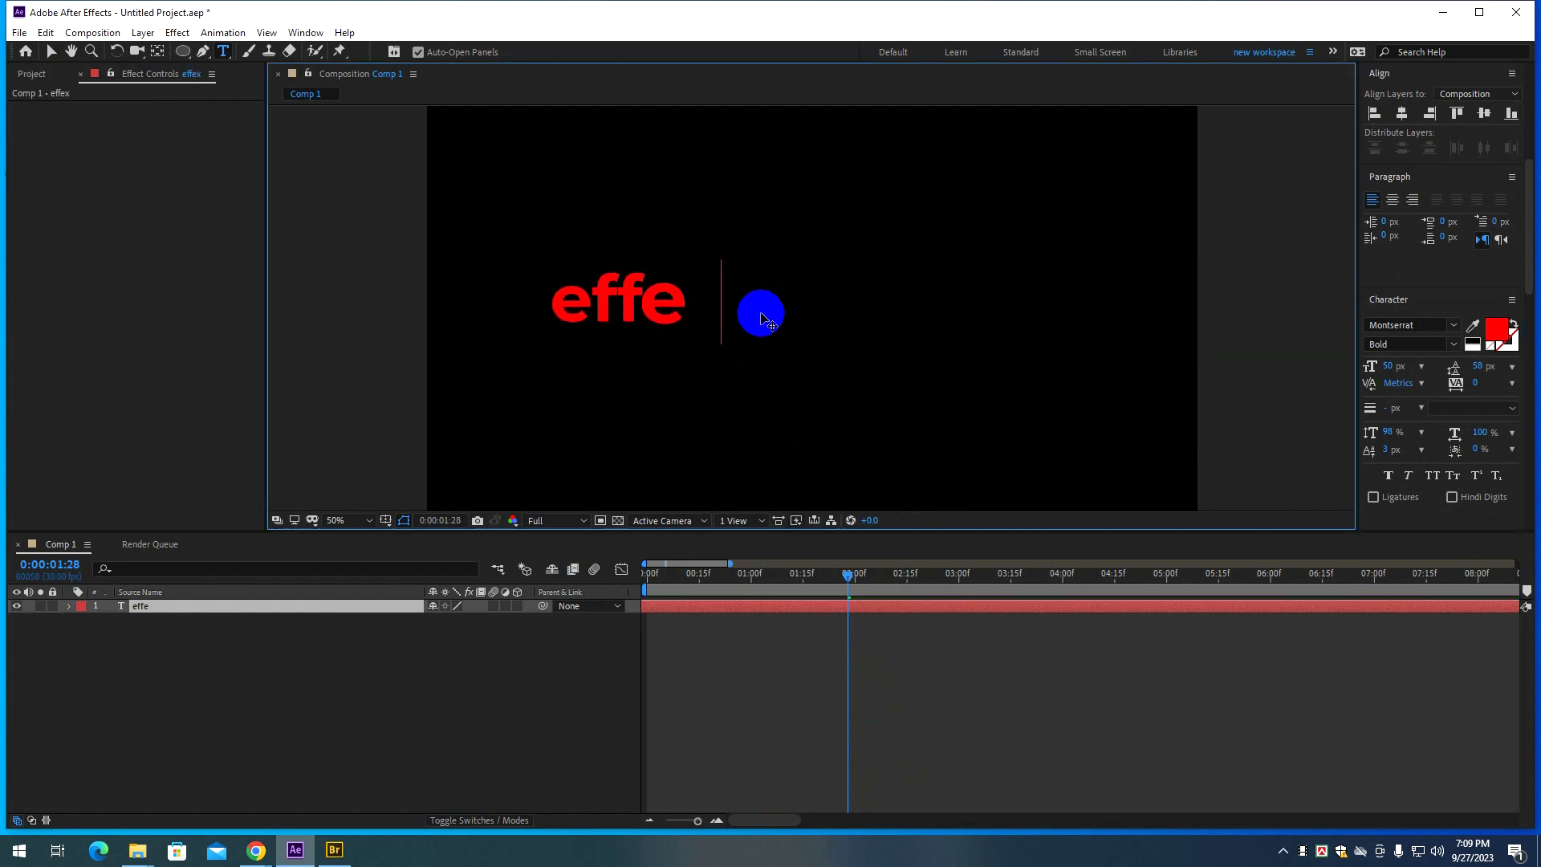
{"action": "key", "text": "BackSpace"}
{"action": "key", "text": "BackSpace"}
{"action": "type", "text": "ct pres"}
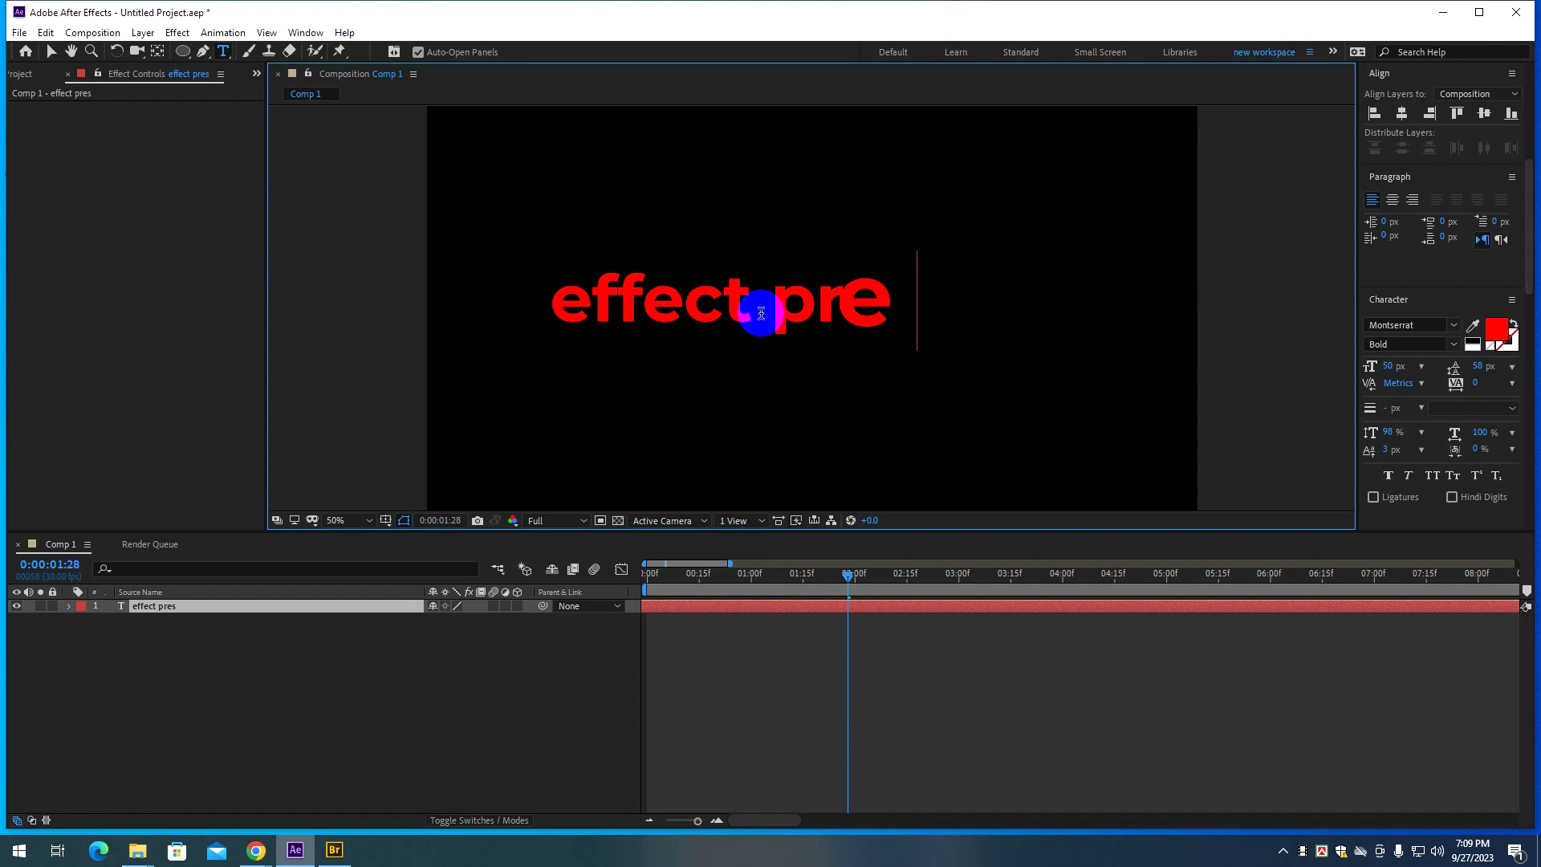
{"action": "type", "text": "ets"}
Play back the "effect presets" text animation several times from near the start to check it on the new wording.
{"action": "left_click_drag", "start_coordinate": [734, 574], "coordinate": [664, 581]}
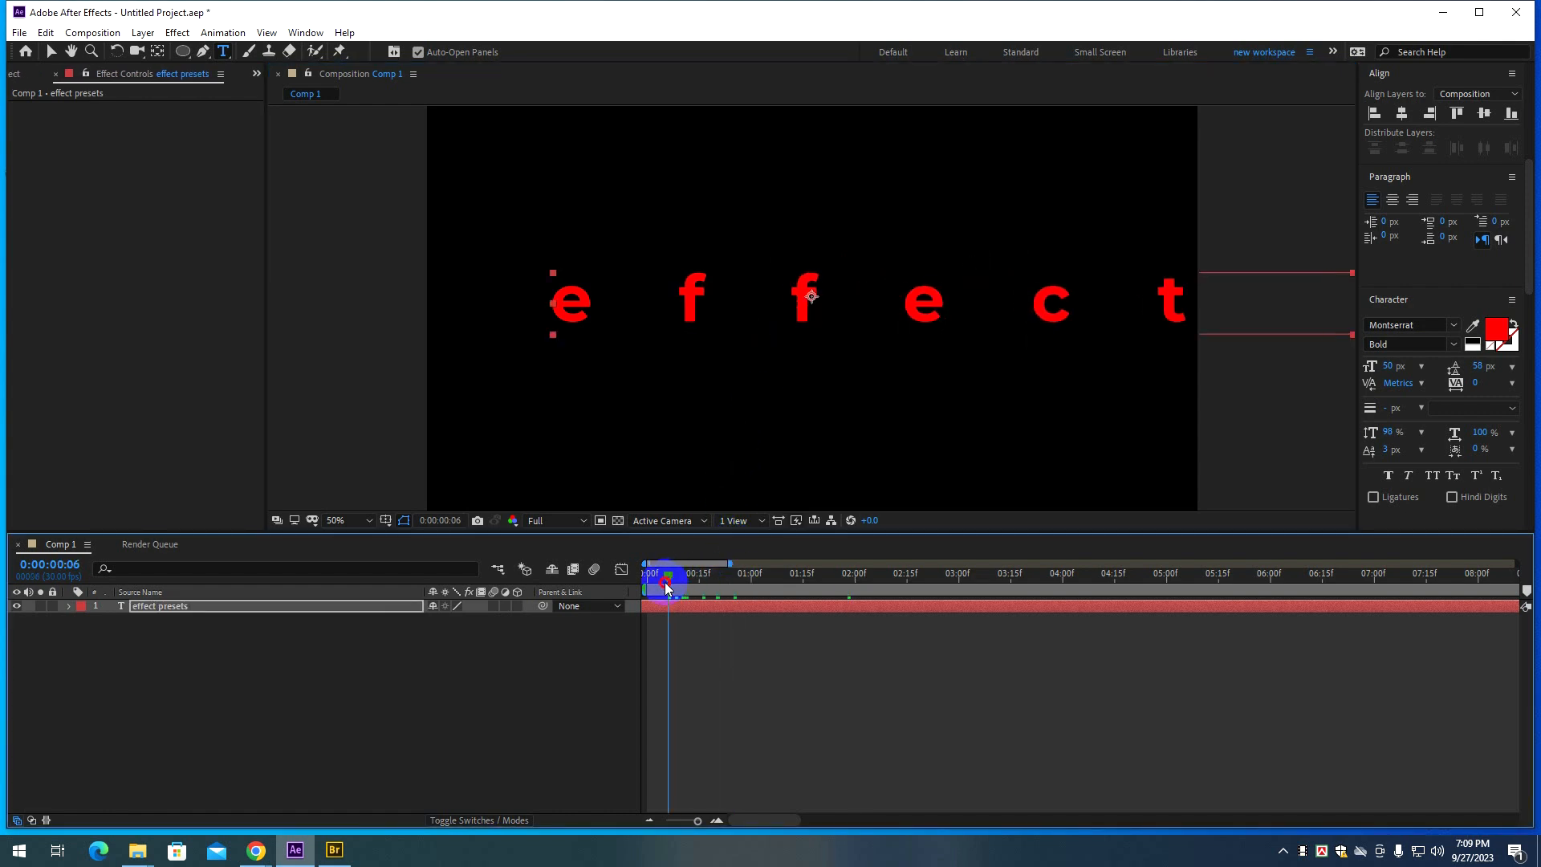
{"action": "key", "text": "space"}
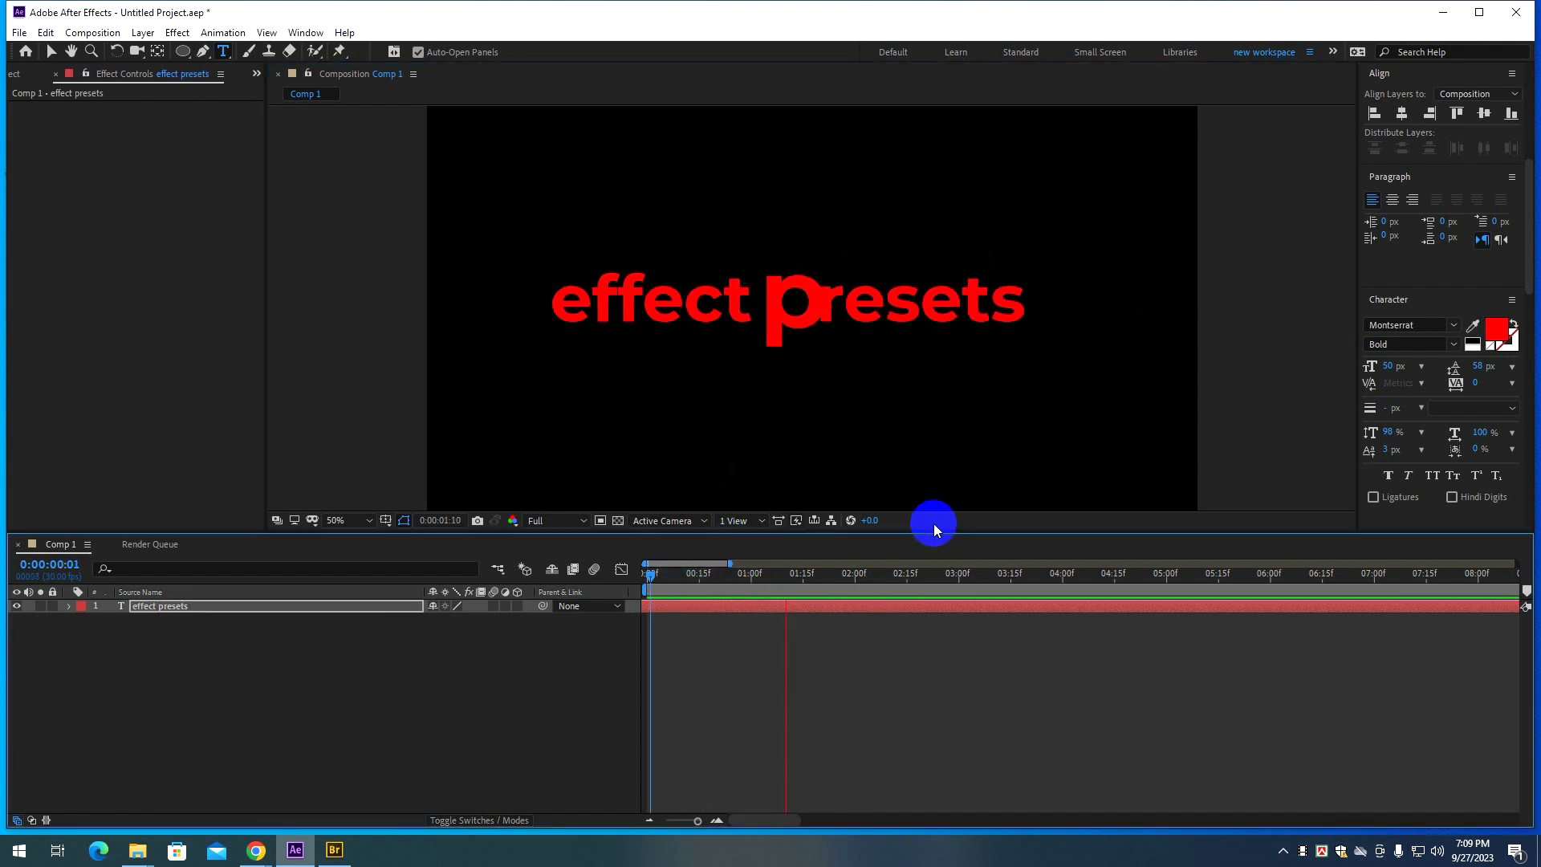
{"action": "key", "text": "space"}
{"action": "left_click_drag", "start_coordinate": [839, 571], "coordinate": [668, 578]}
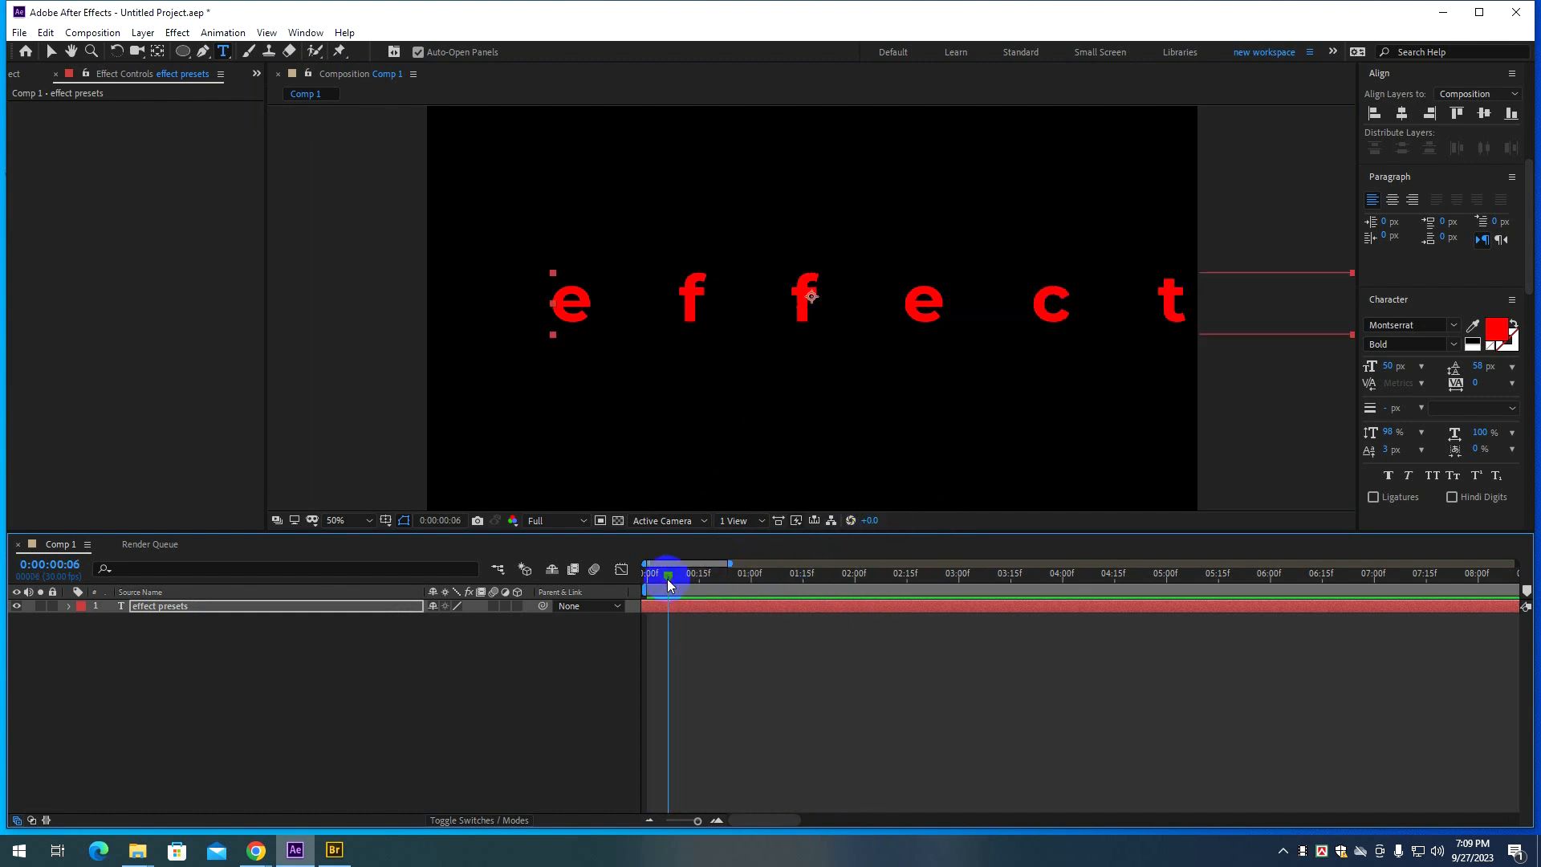
{"action": "key", "text": "space"}
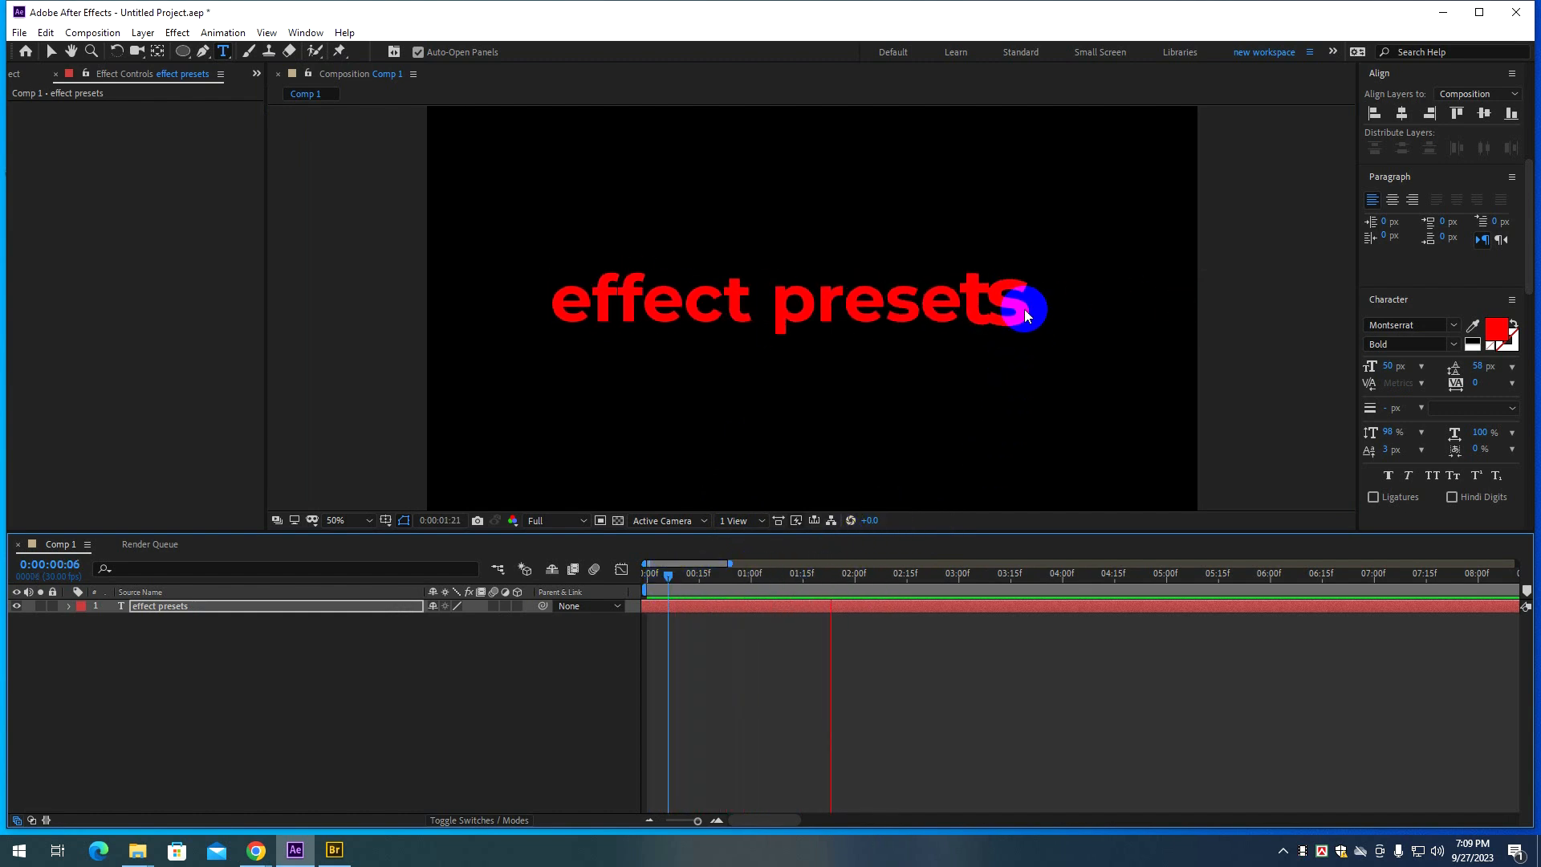
{"action": "left_click", "coordinate": [1024, 305]}
{"action": "double_click", "coordinate": [1025, 306]}
{"action": "left_click", "coordinate": [1020, 310]}
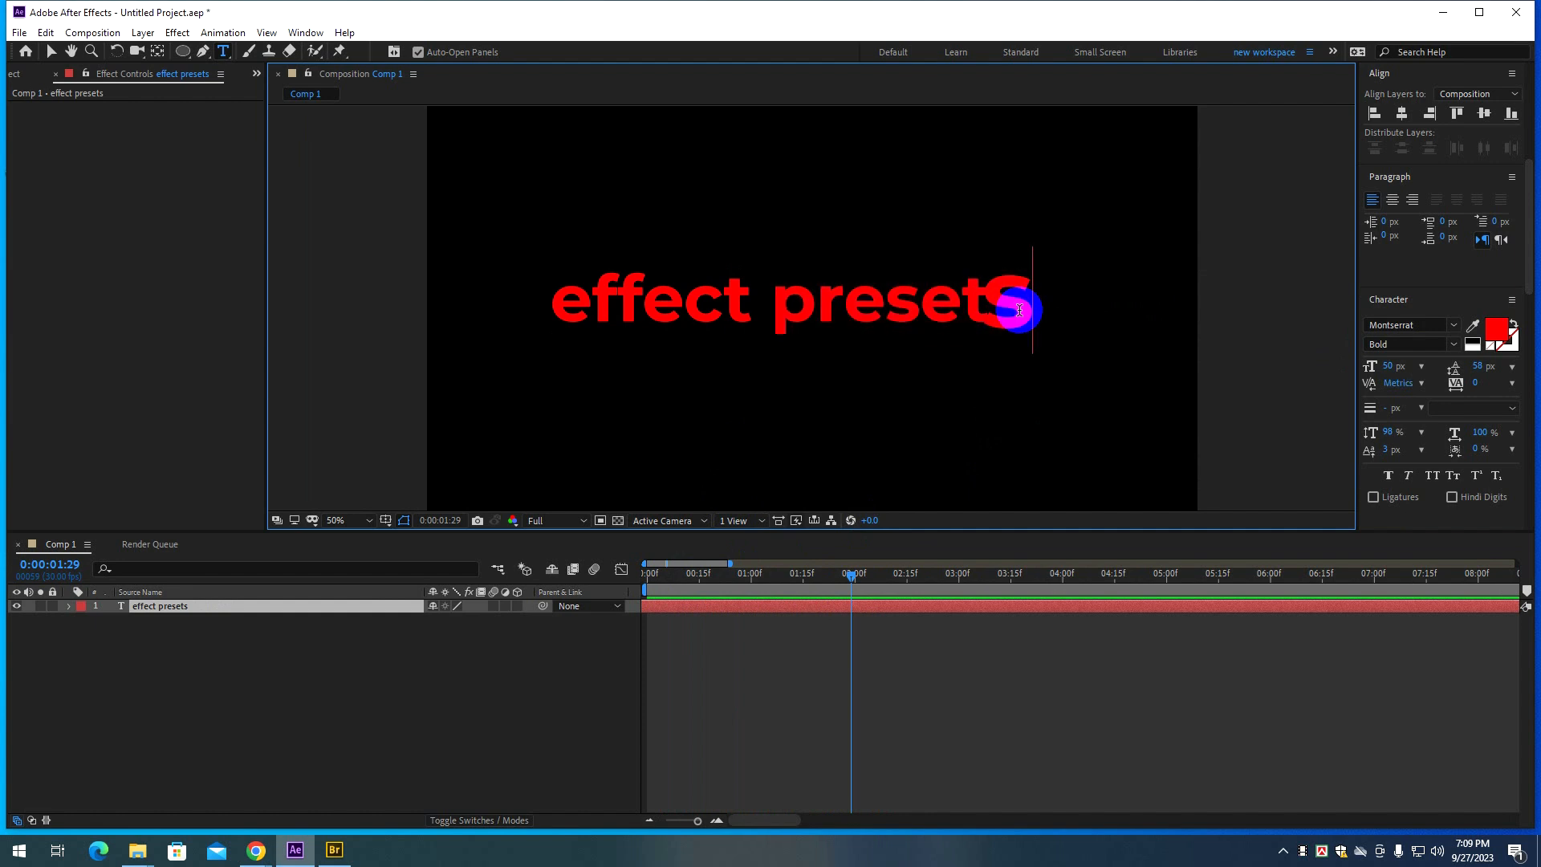
{"action": "left_click_drag", "start_coordinate": [851, 574], "coordinate": [615, 579]}
{"action": "key", "text": "space"}
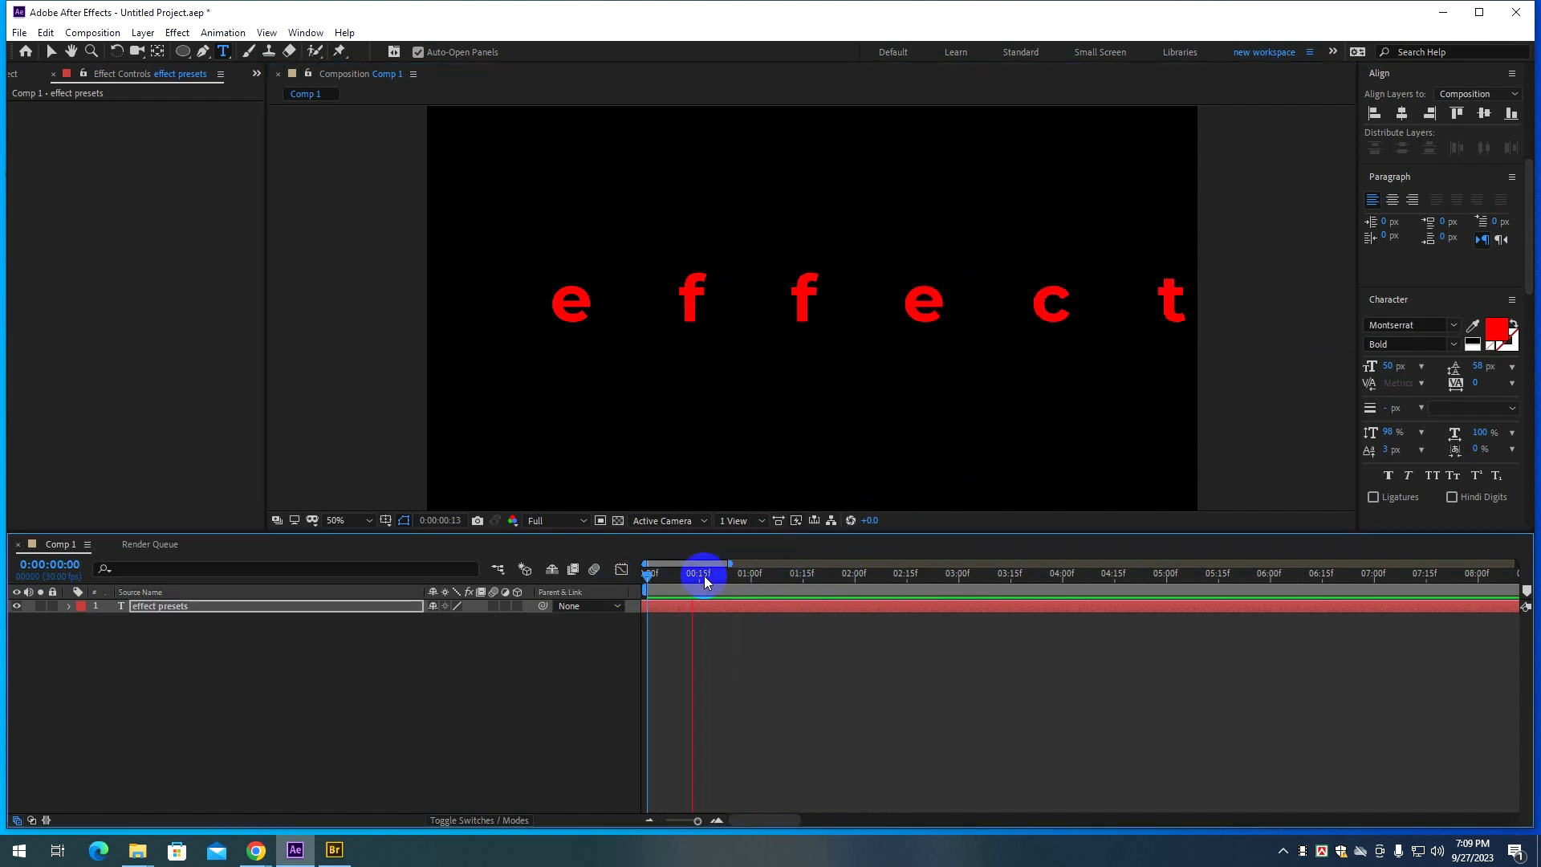
Reveal the "effect presets" layer's keyframed properties and preview the animation against its keyframes.
{"action": "left_click", "coordinate": [721, 604]}
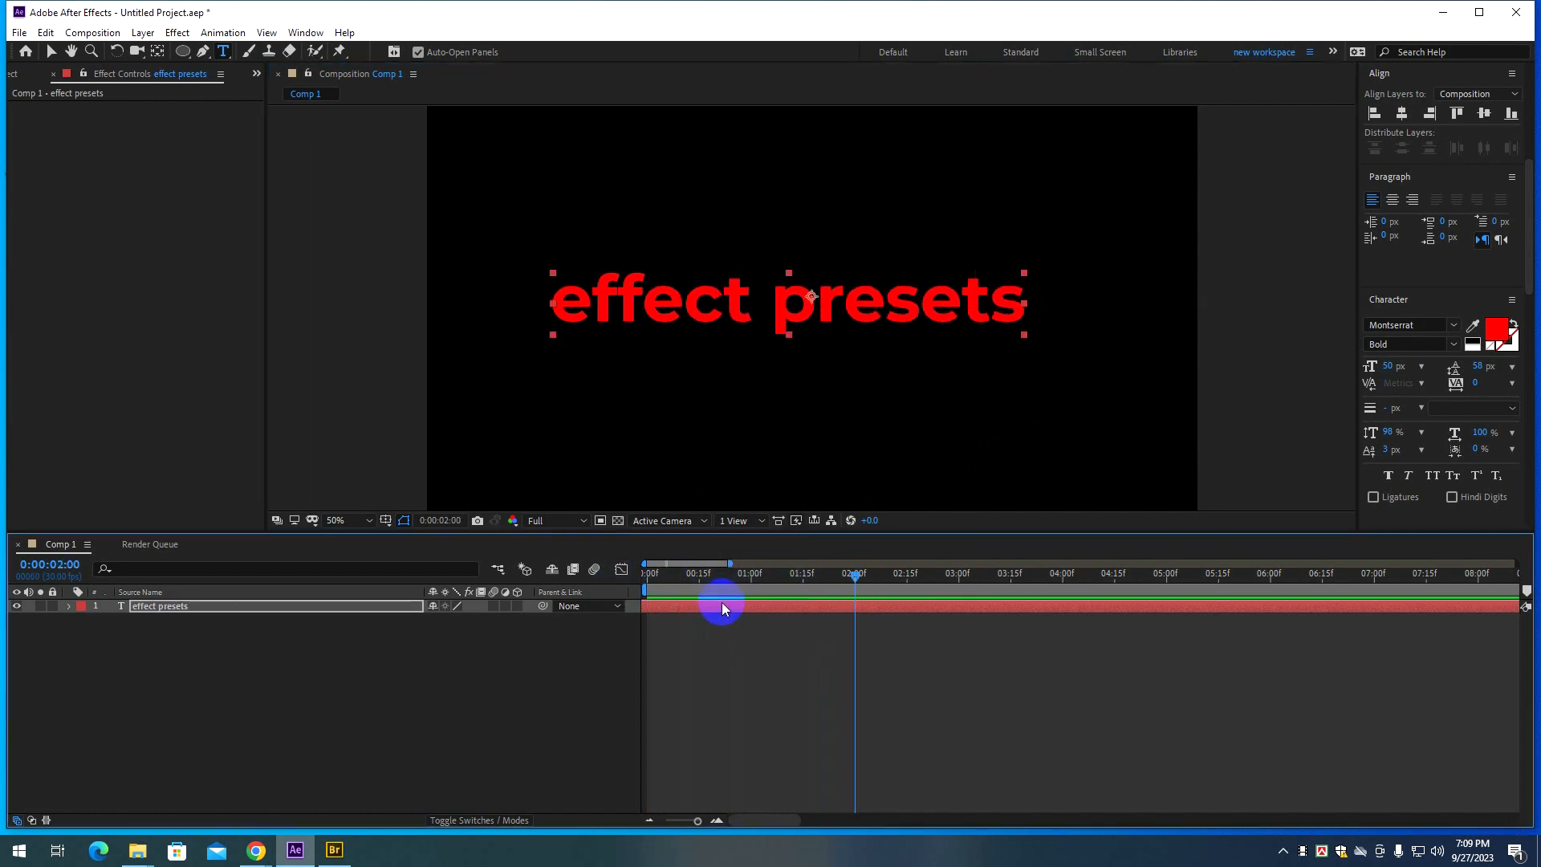
{"action": "key", "text": "u"}
{"action": "left_click_drag", "start_coordinate": [759, 606], "coordinate": [614, 590]}
{"action": "key", "text": "space"}
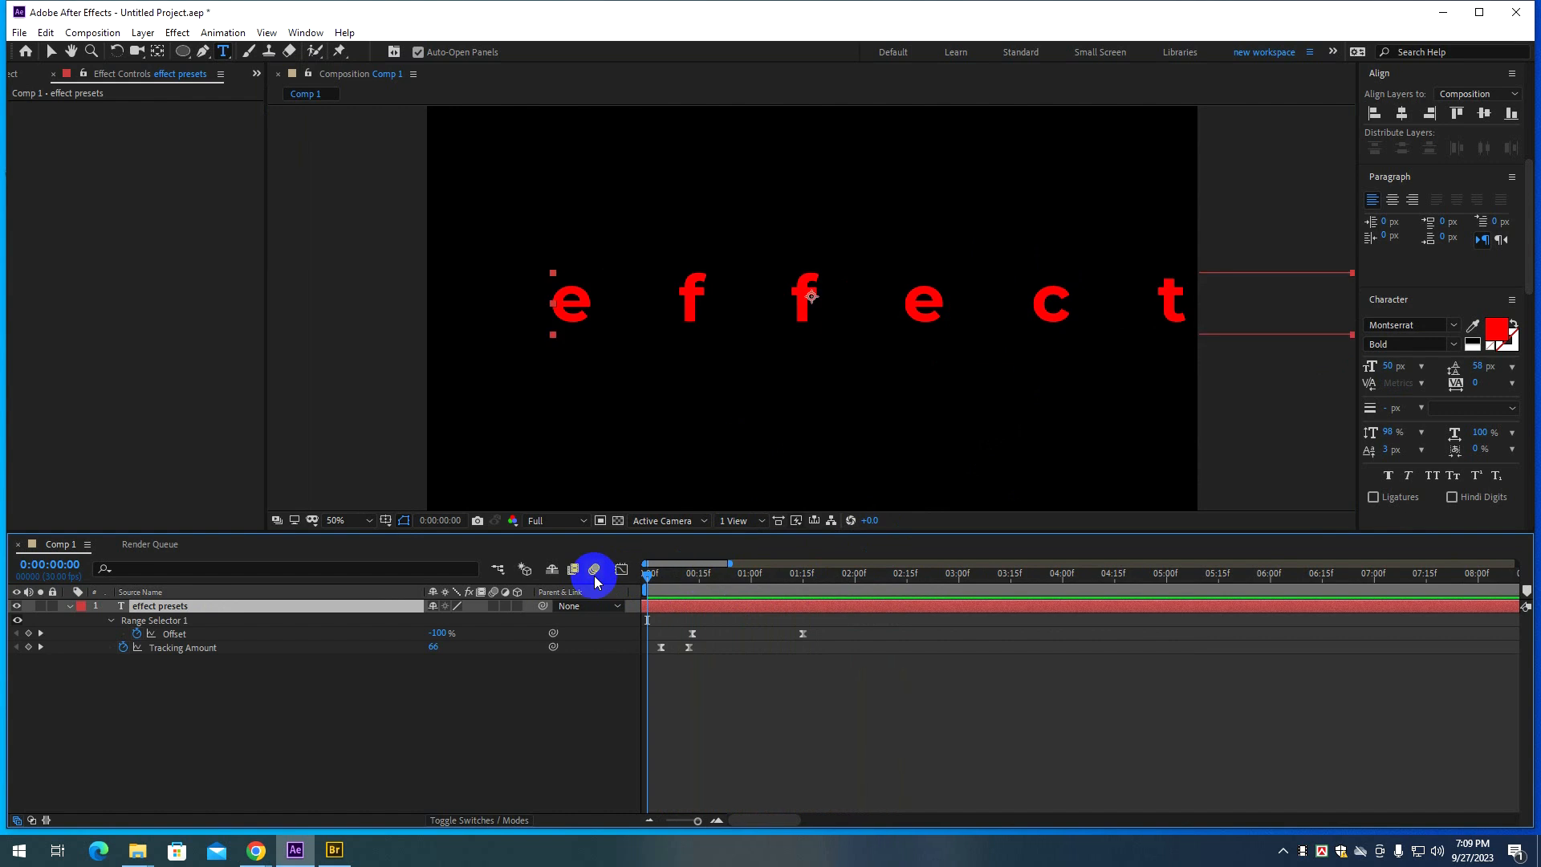
{"action": "key", "text": "space"}
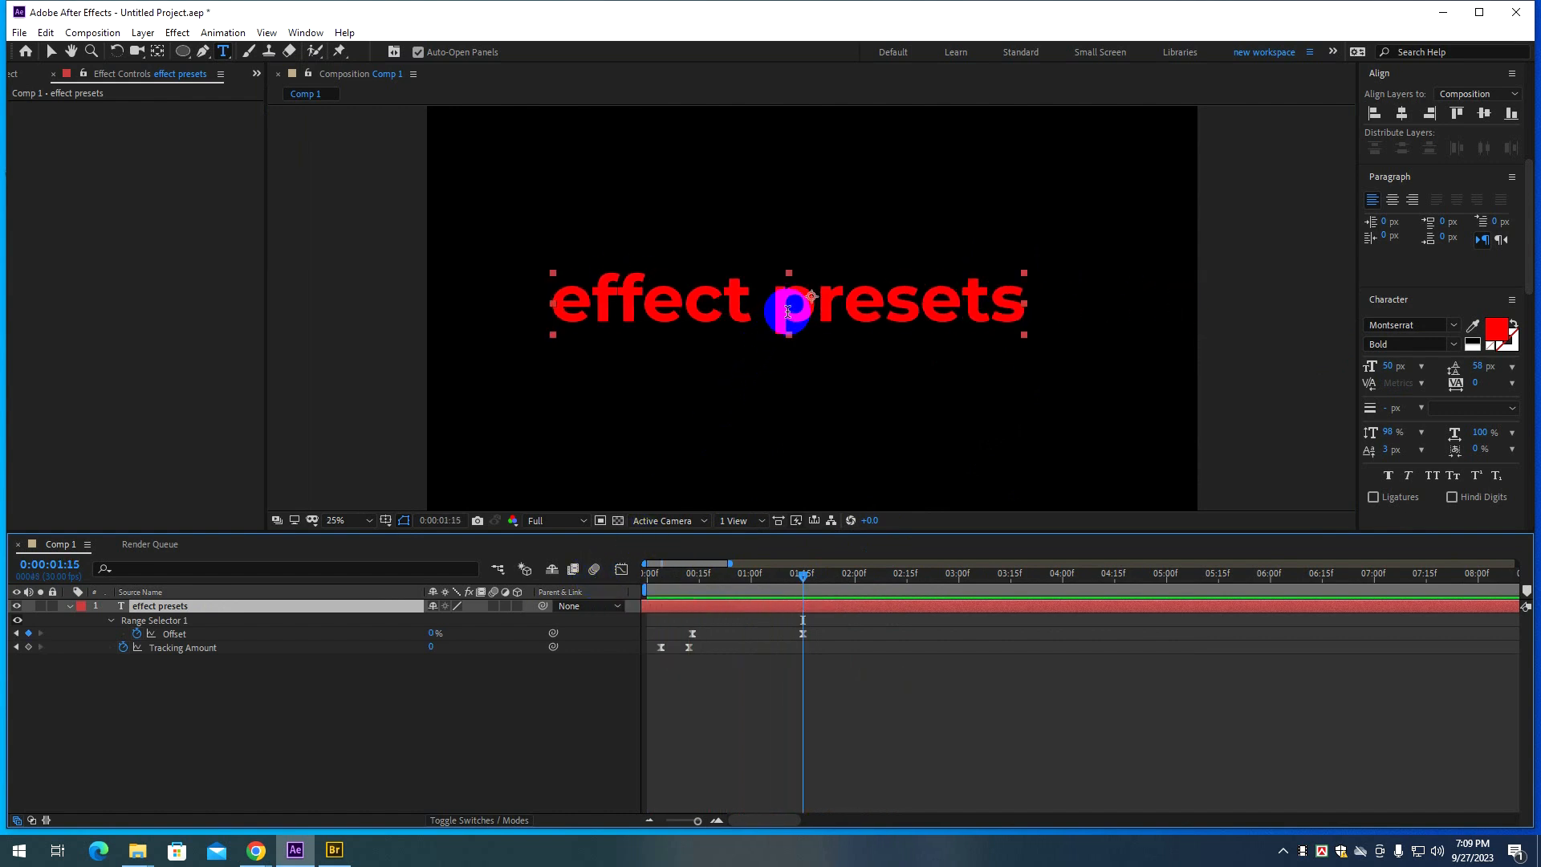
Delete the "effect presets" text layer and return the playhead to the start of the composition.
{"action": "scroll", "coordinate": [784, 310], "scroll_direction": "down", "scroll_amount": 4}
{"action": "scroll", "coordinate": [784, 310], "scroll_direction": "up", "scroll_amount": 2}
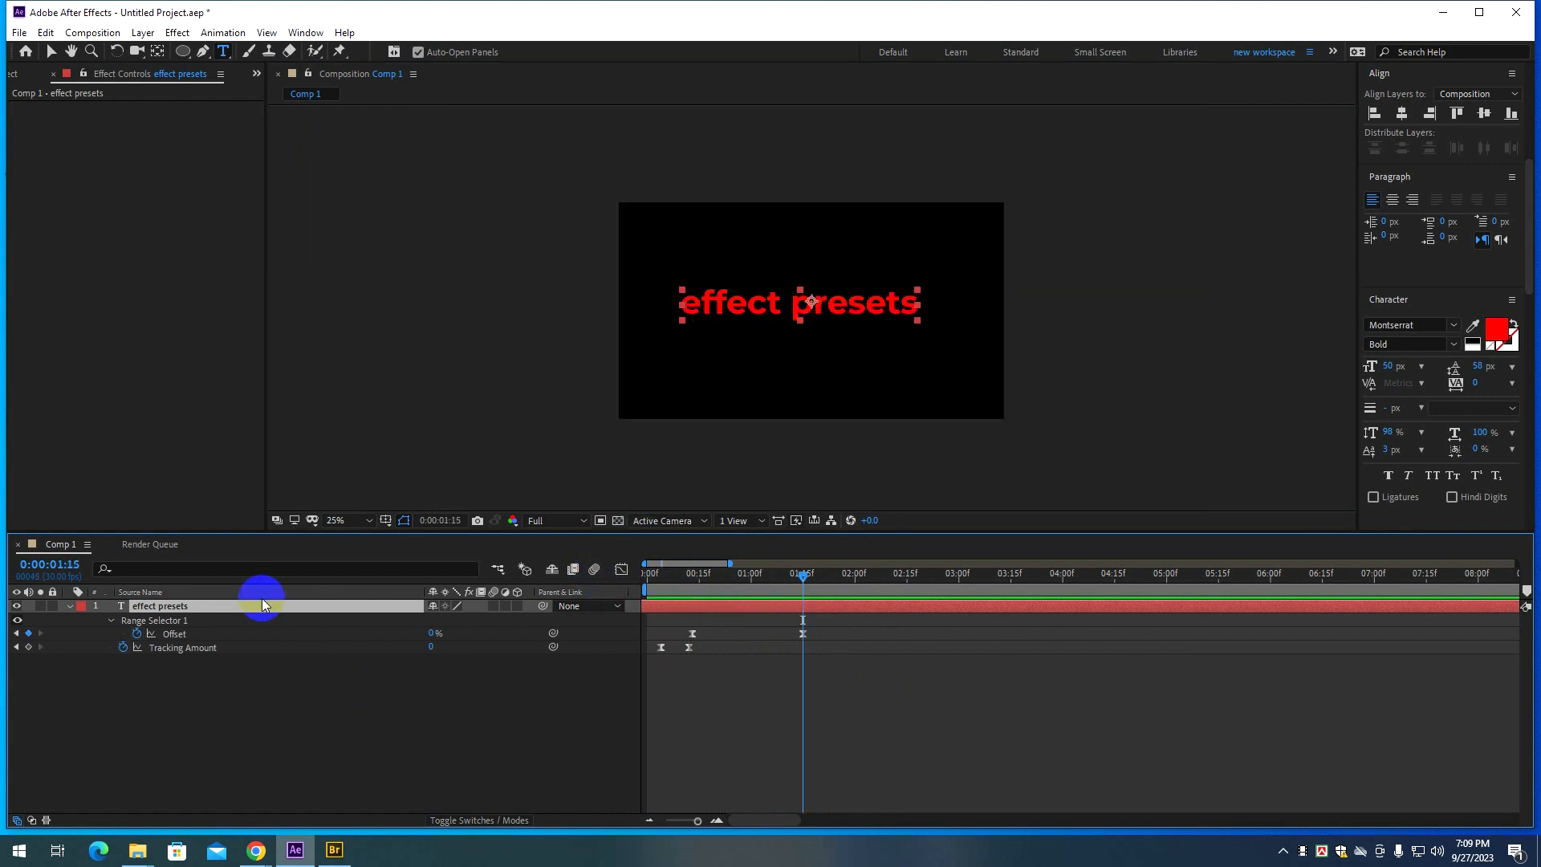
{"action": "key", "text": "Delete"}
{"action": "key", "text": "Home"}
{"action": "scroll", "coordinate": [826, 303], "scroll_direction": "down", "scroll_amount": 2}
{"action": "key", "text": "v"}
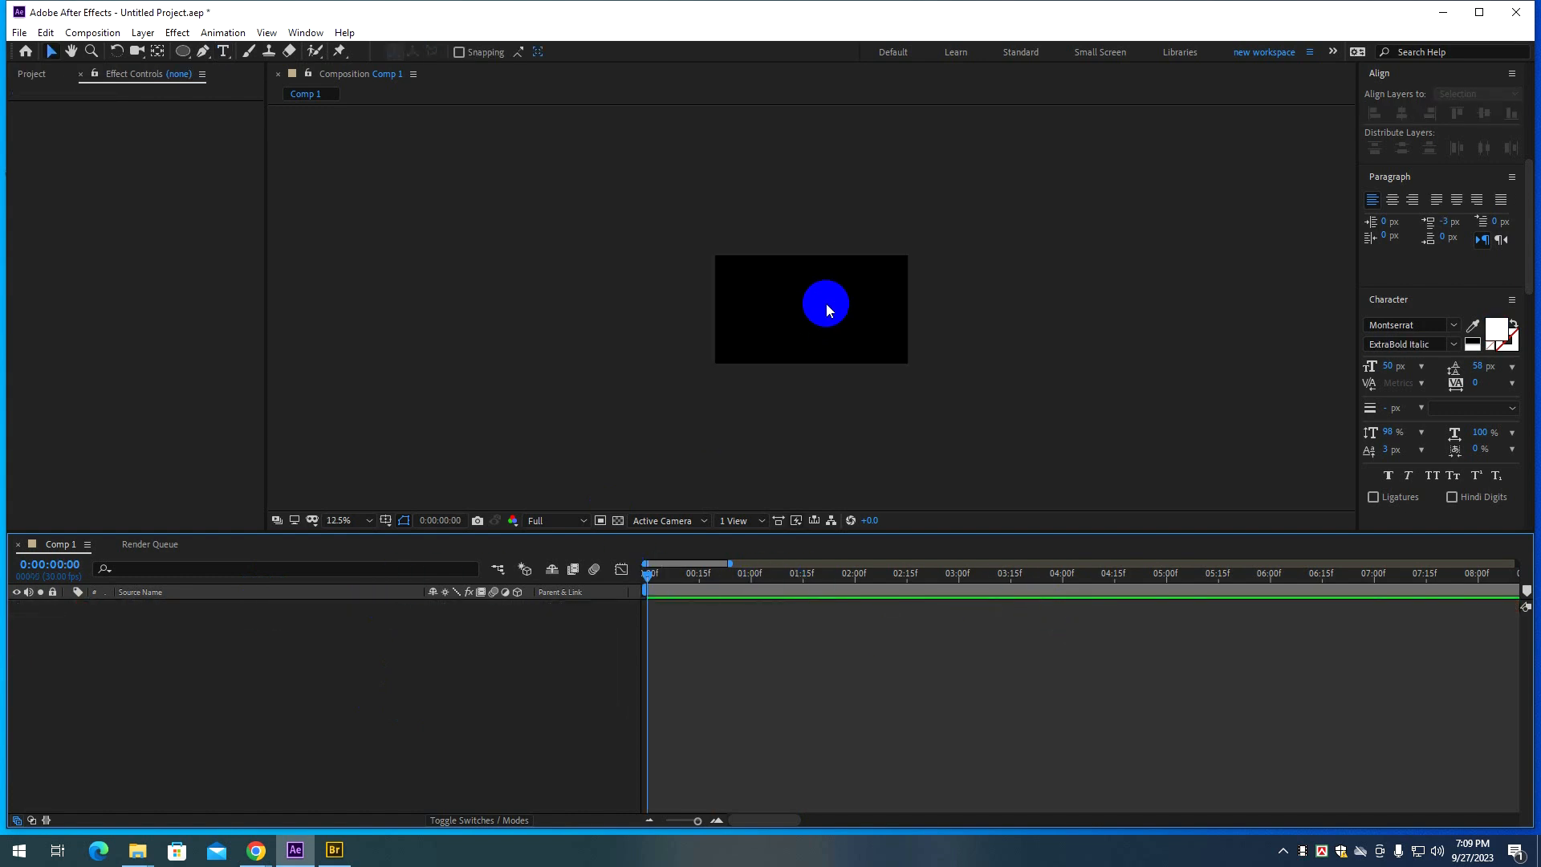
{"action": "scroll", "coordinate": [810, 300], "scroll_direction": "up", "scroll_amount": 2}
{"action": "scroll", "coordinate": [808, 300], "scroll_direction": "up", "scroll_amount": 1}
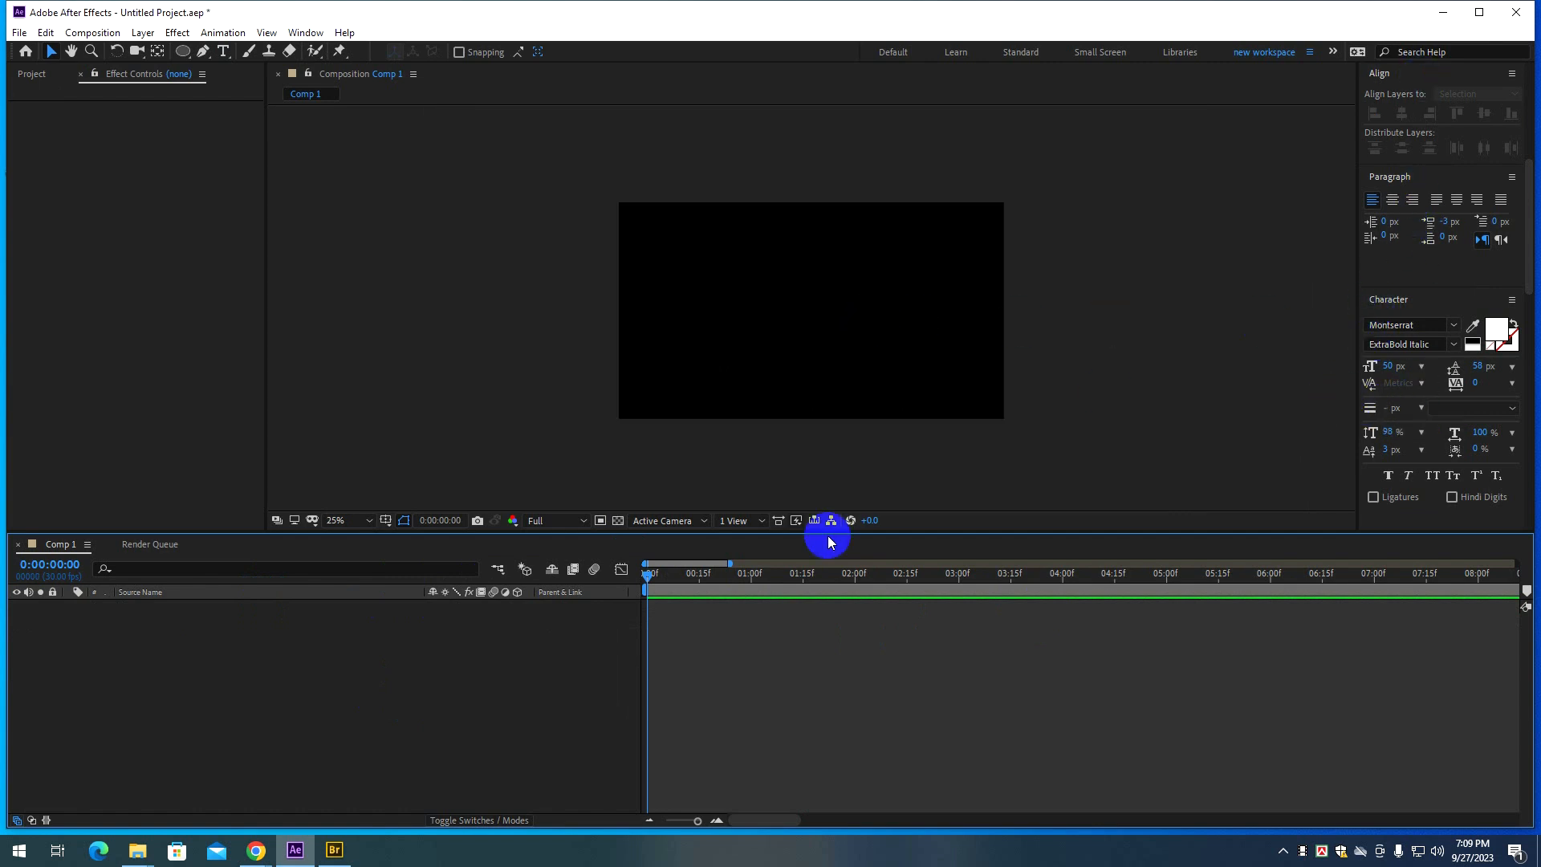
{"action": "scroll", "coordinate": [652, 394], "scroll_direction": "up", "scroll_amount": 2}
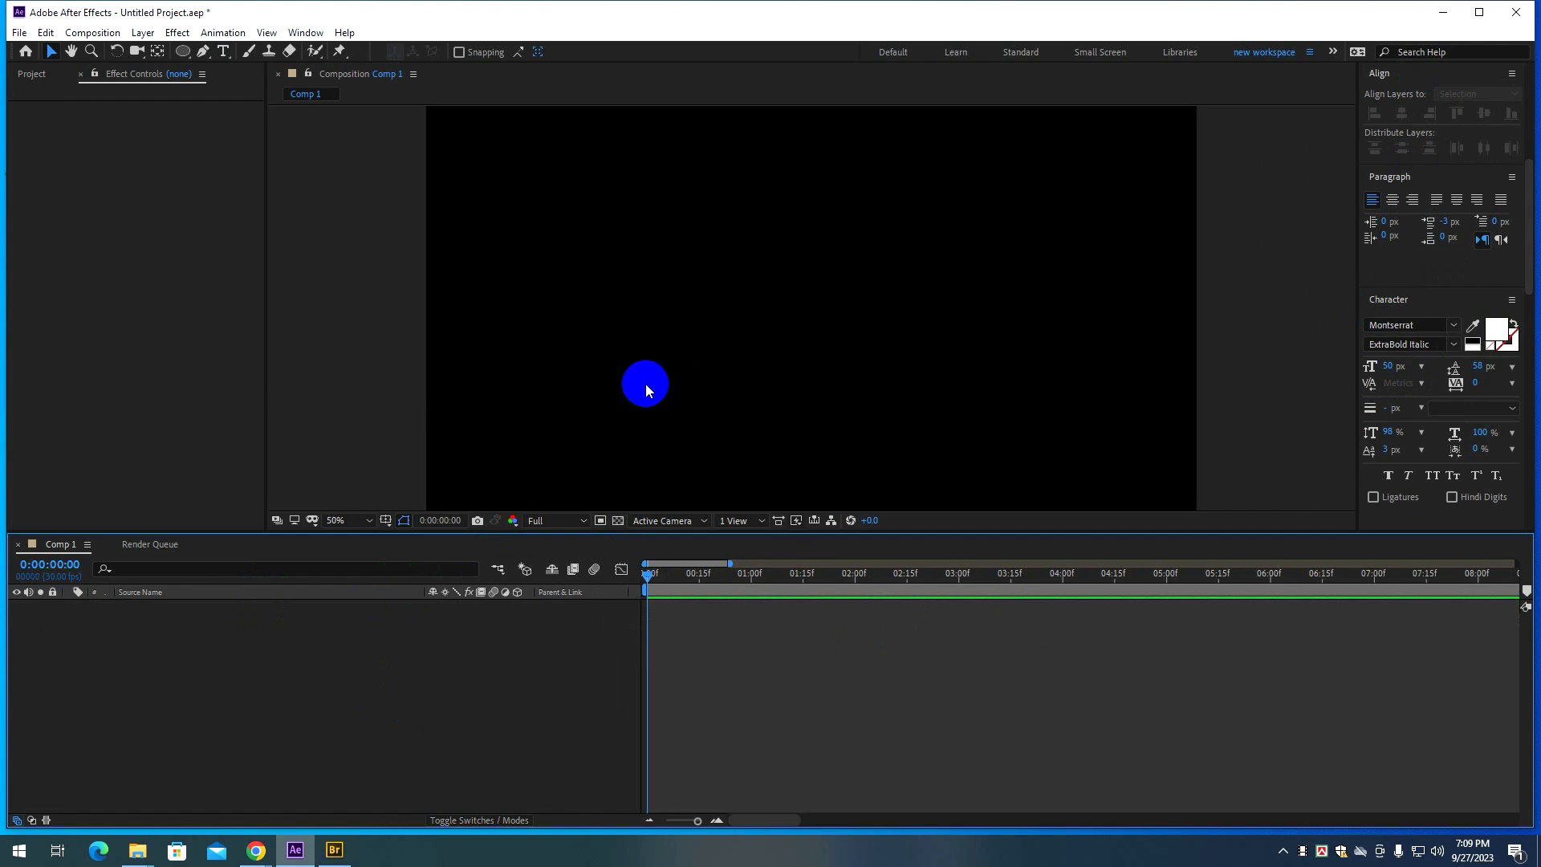
{"action": "scroll", "coordinate": [655, 407], "scroll_direction": "down", "scroll_amount": 2}
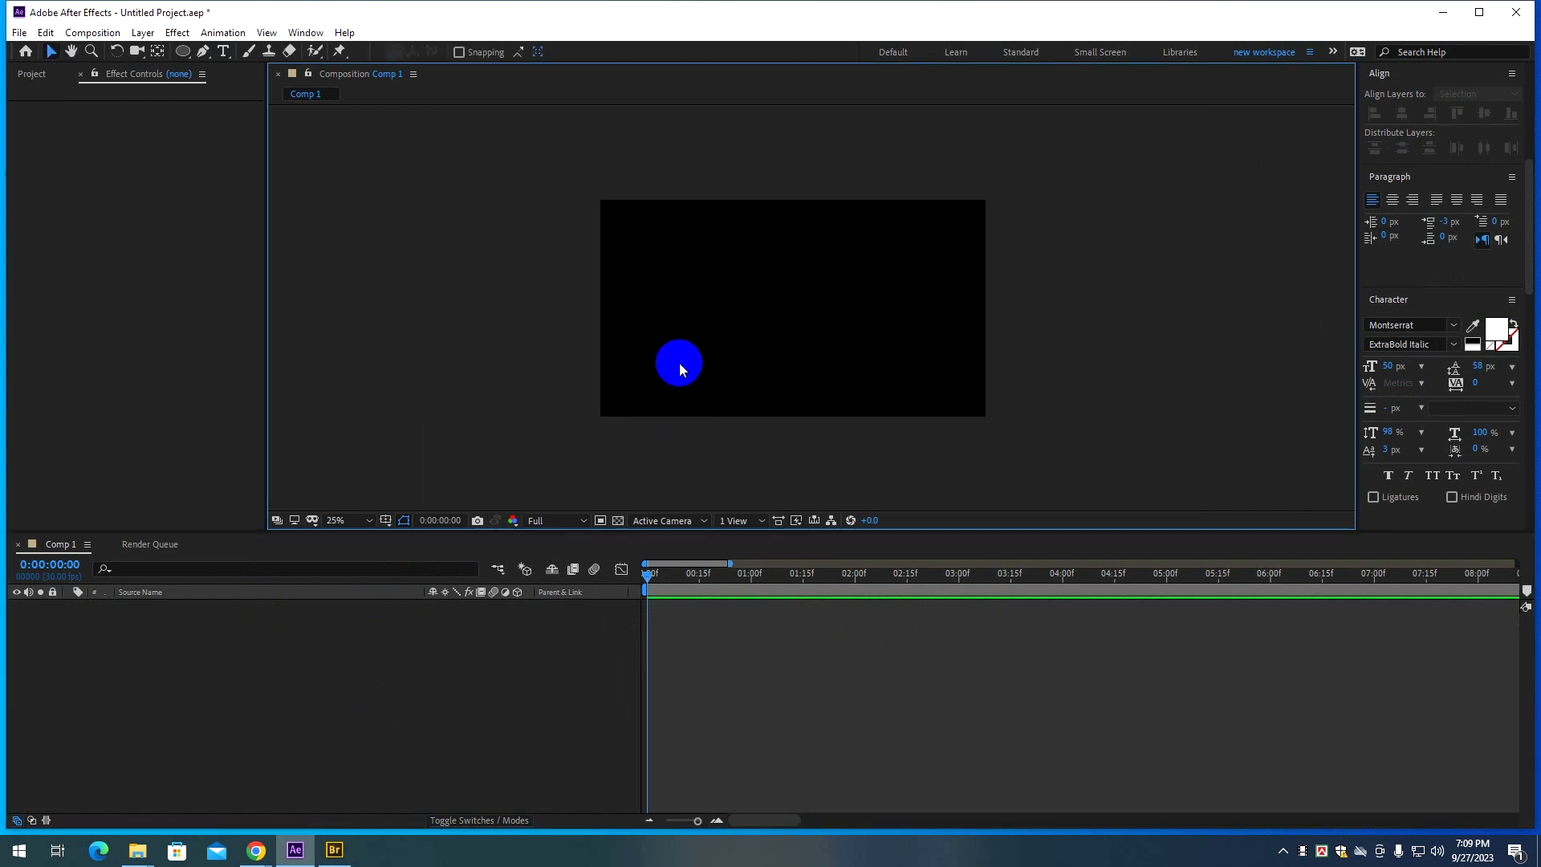
{"action": "scroll", "coordinate": [679, 363], "scroll_direction": "up", "scroll_amount": 2}
{"action": "key", "text": "h"}
{"action": "left_click_drag", "start_coordinate": [679, 363], "coordinate": [757, 341]}
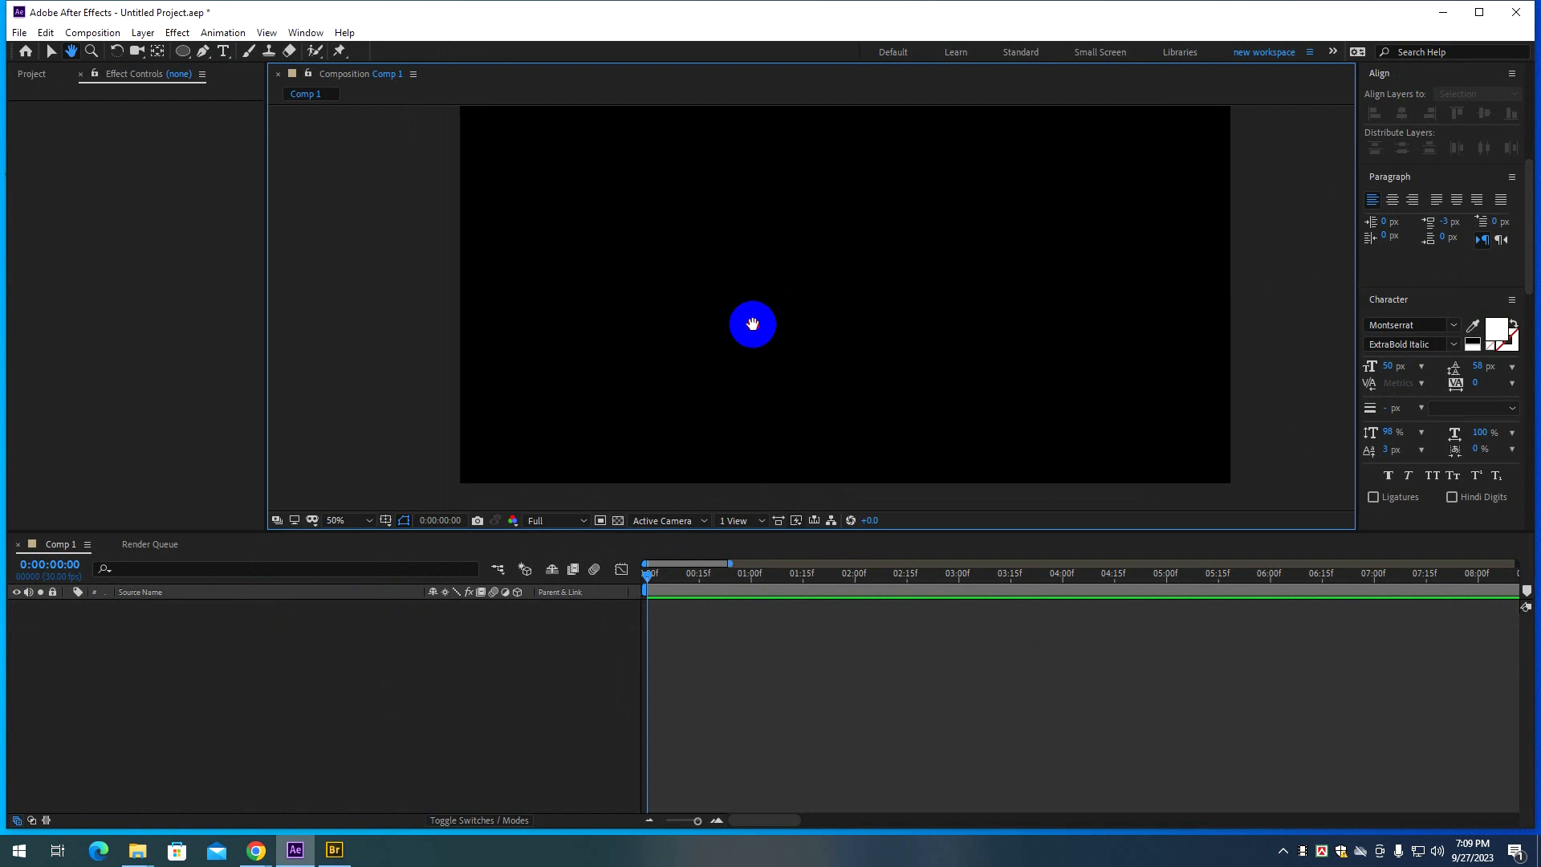
{"action": "key", "text": "v"}
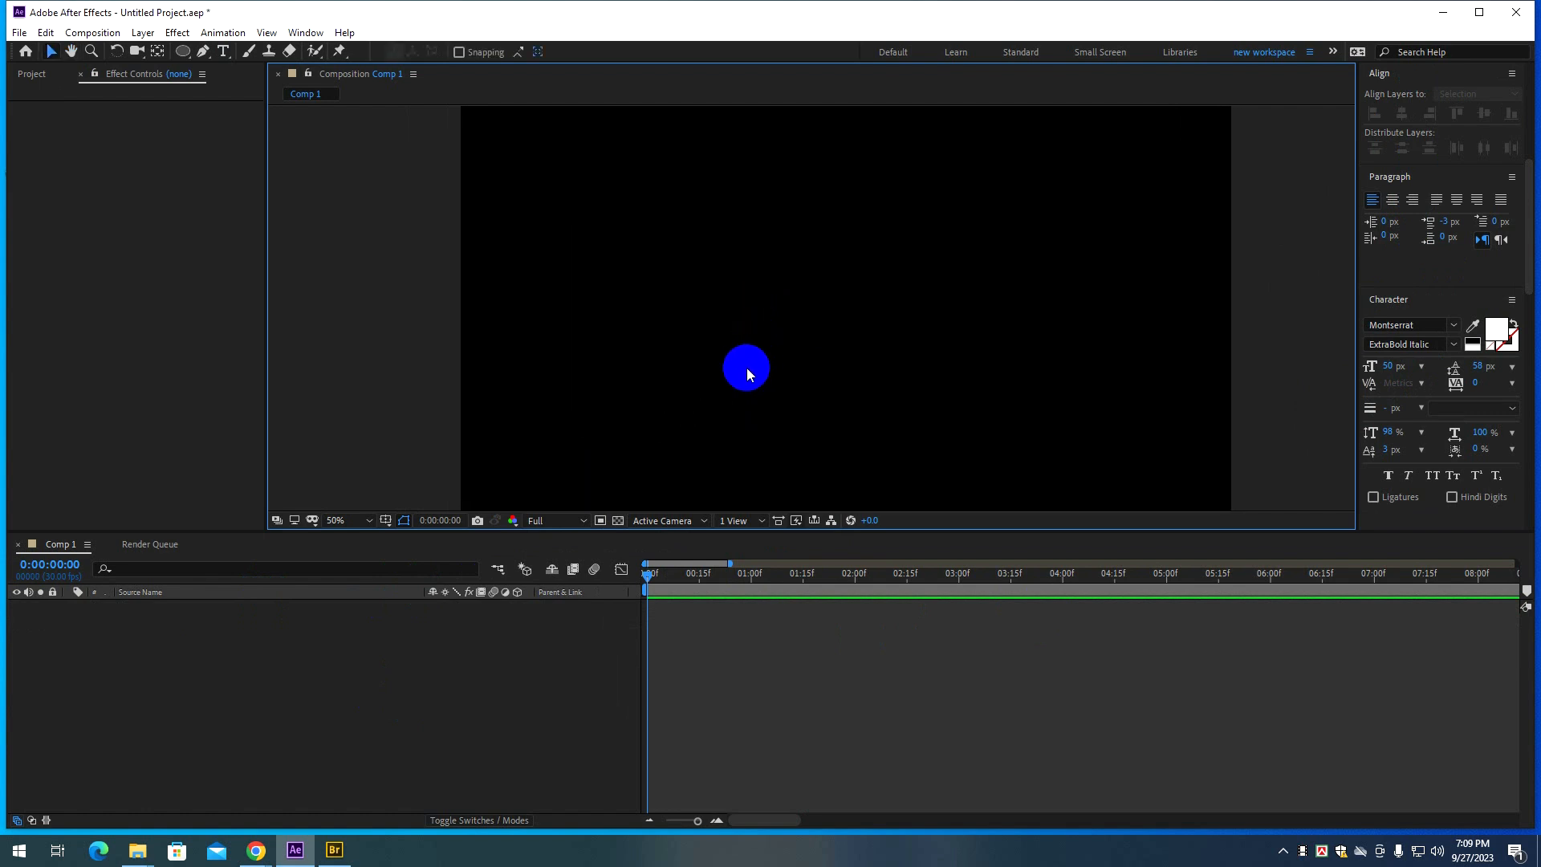
Draw a tall, narrow red rectangle as a new shape layer, slightly left of the composition's centre.
{"action": "left_click_drag", "start_coordinate": [180, 63], "coordinate": [209, 51]}
{"action": "left_click_drag", "start_coordinate": [715, 219], "coordinate": [764, 406]}
{"action": "key", "text": "v"}
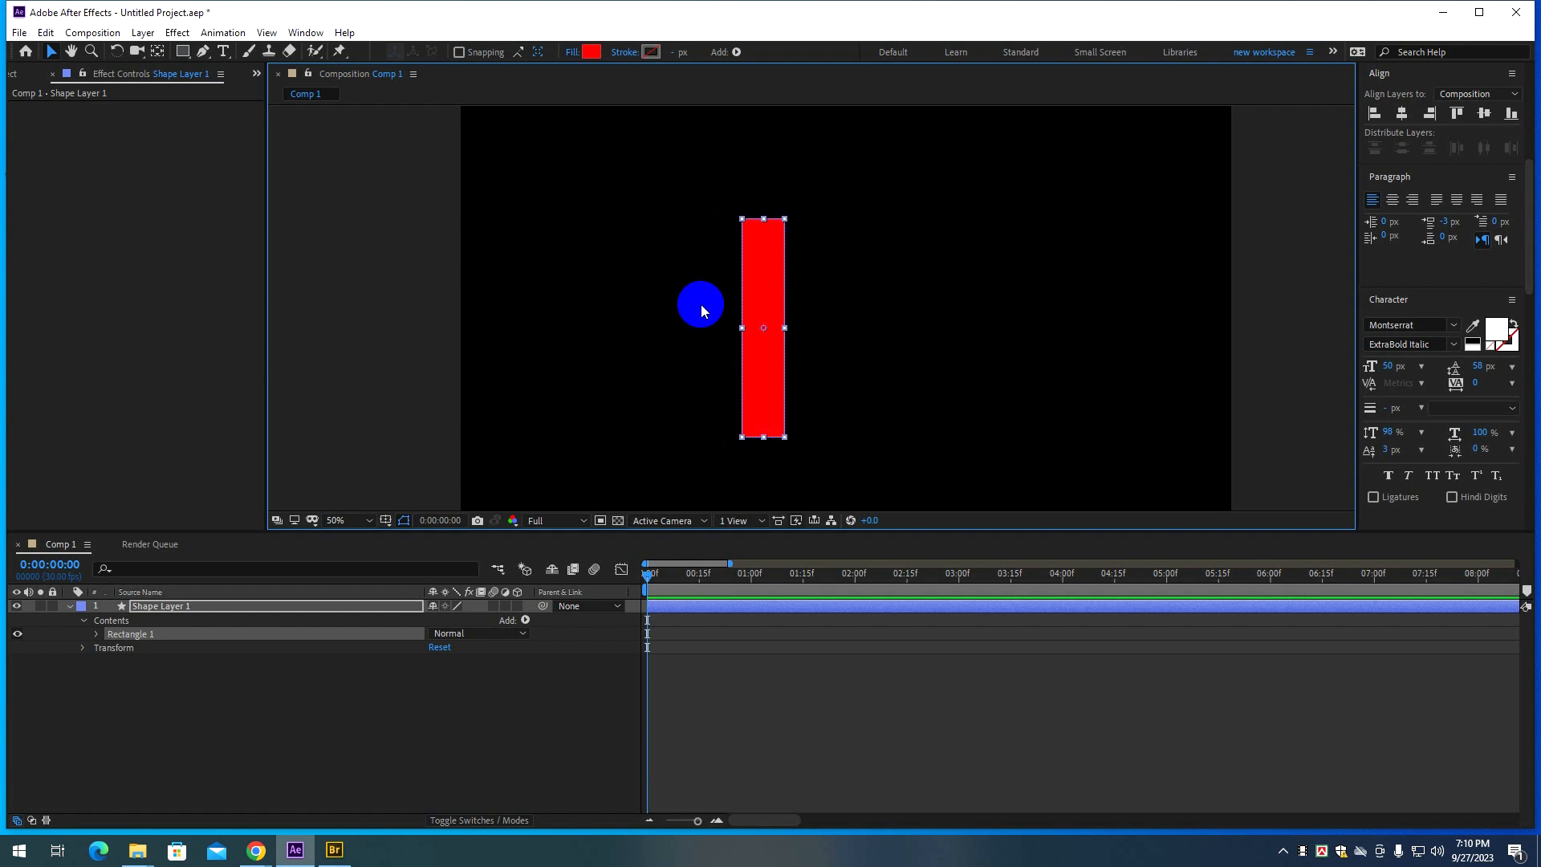
Make the red rectangle narrower and move it closer to the composition's centre.
{"action": "left_click_drag", "start_coordinate": [786, 328], "coordinate": [873, 337]}
{"action": "scroll", "coordinate": [770, 301], "scroll_direction": "up", "scroll_amount": 1}
{"action": "left_click", "coordinate": [855, 340]}
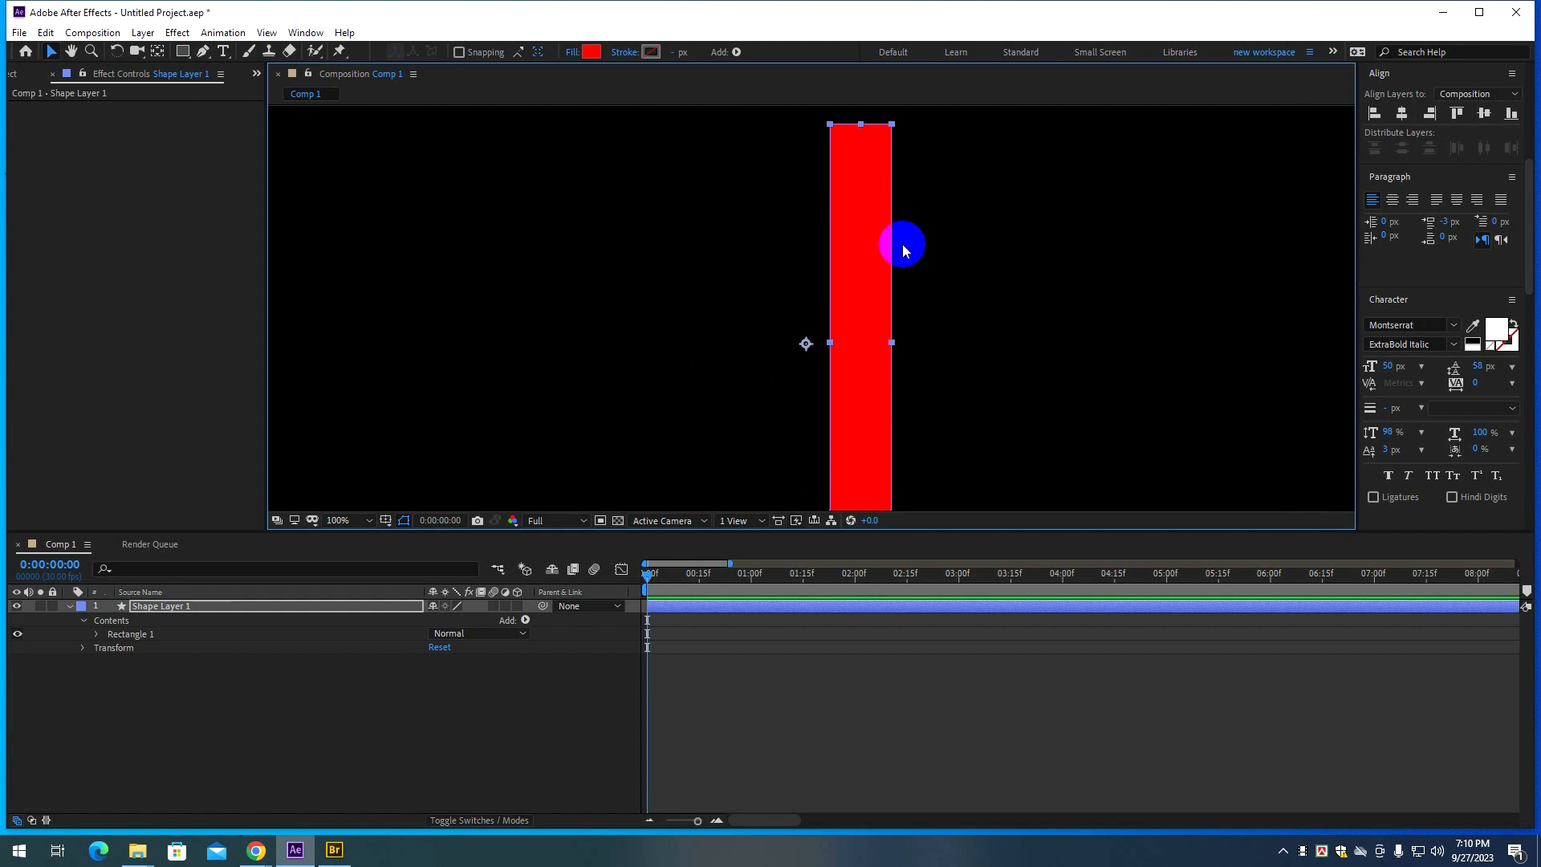
Centre the rectangle layer's anchor point on the shape and move it to the midpoint of the bottom edge.
{"action": "key", "text": "comma"}
{"action": "key", "text": "ctrl+alt+Home"}
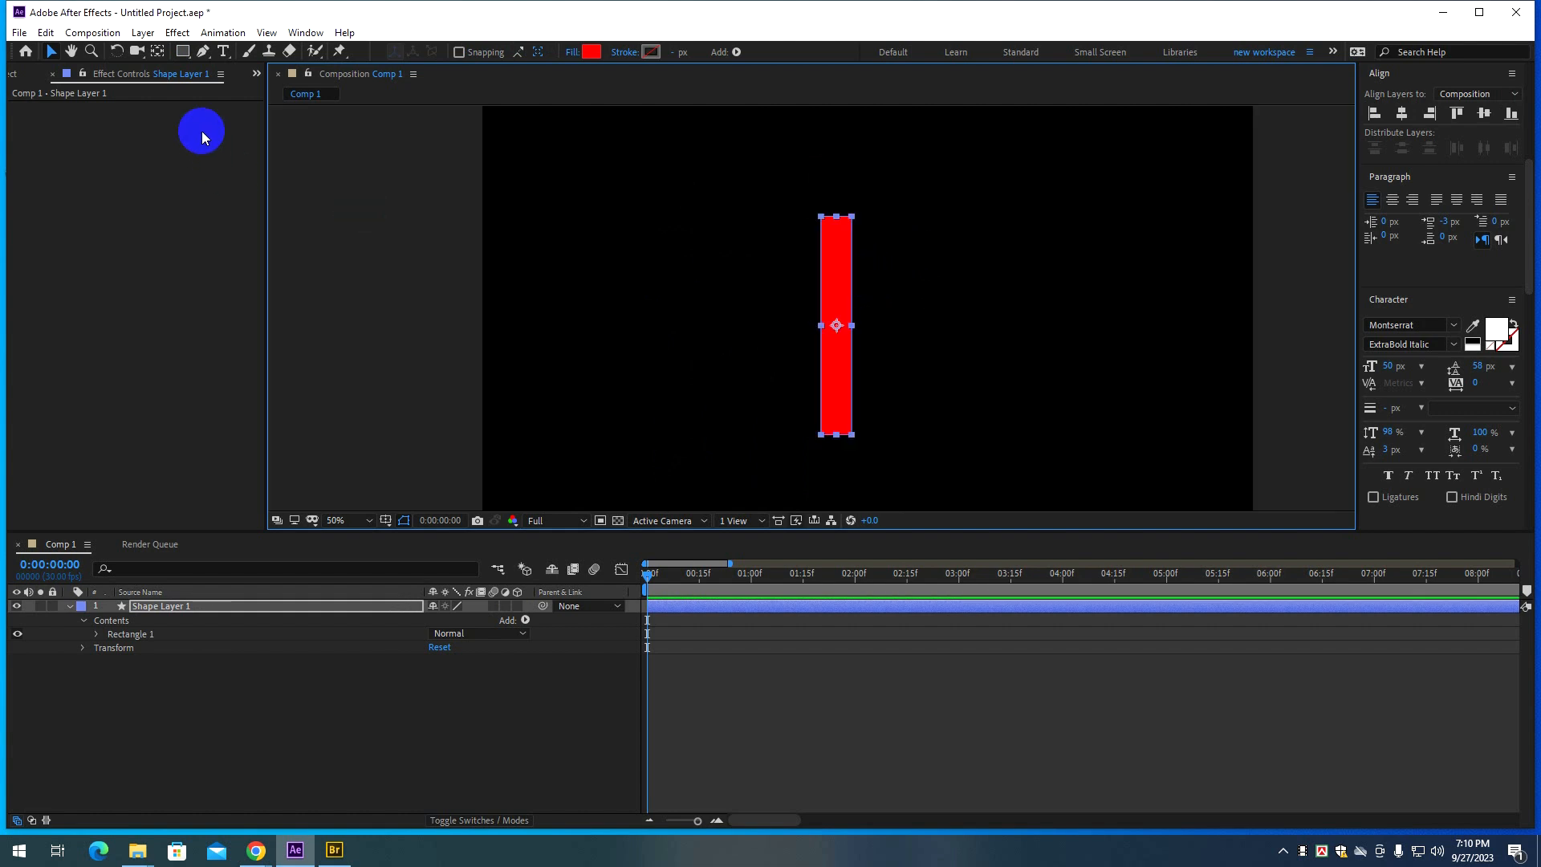
{"action": "key", "text": "y"}
{"action": "left_click_drag", "start_coordinate": [837, 325], "coordinate": [837, 436]}
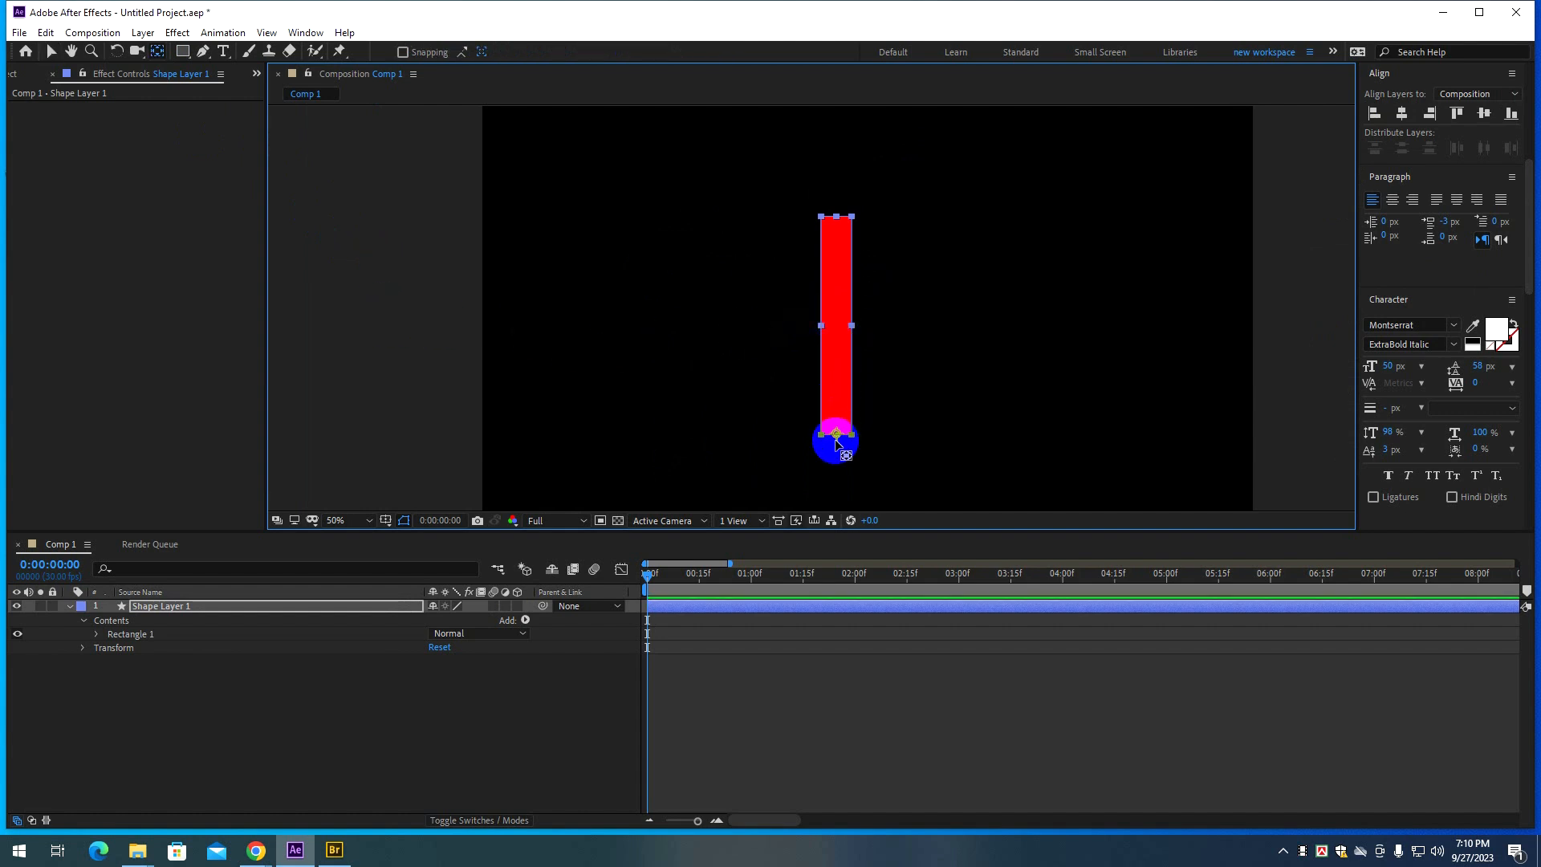
Keyframe the rectangle's vertical scale from 0% at the composition start to 100% at about frame 10, and preview it.
{"action": "key", "text": "s"}
{"action": "left_click", "coordinate": [432, 620]}
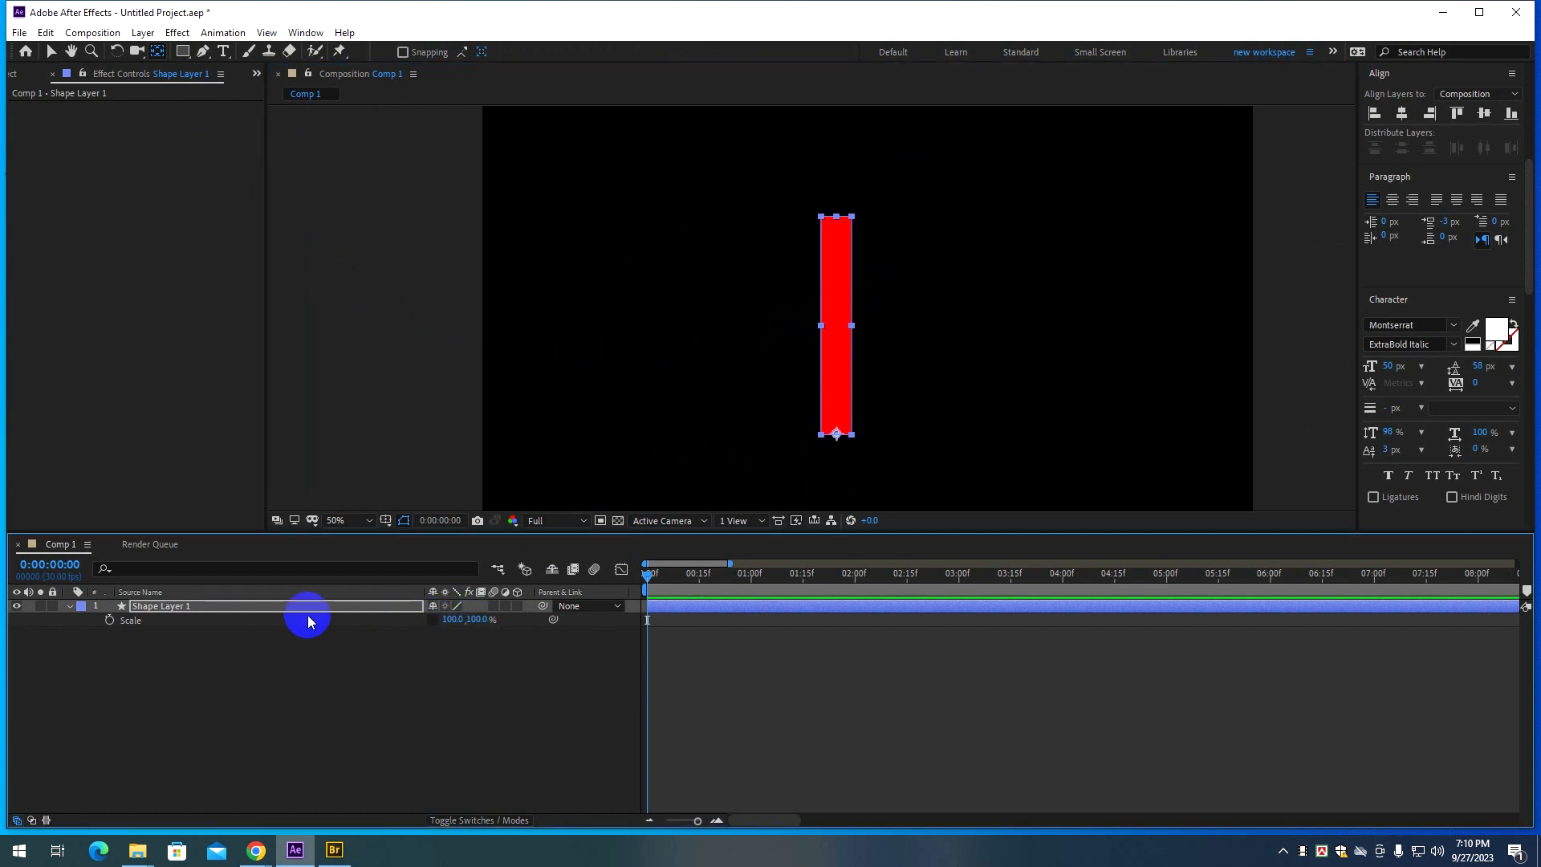
{"action": "left_click", "coordinate": [110, 622]}
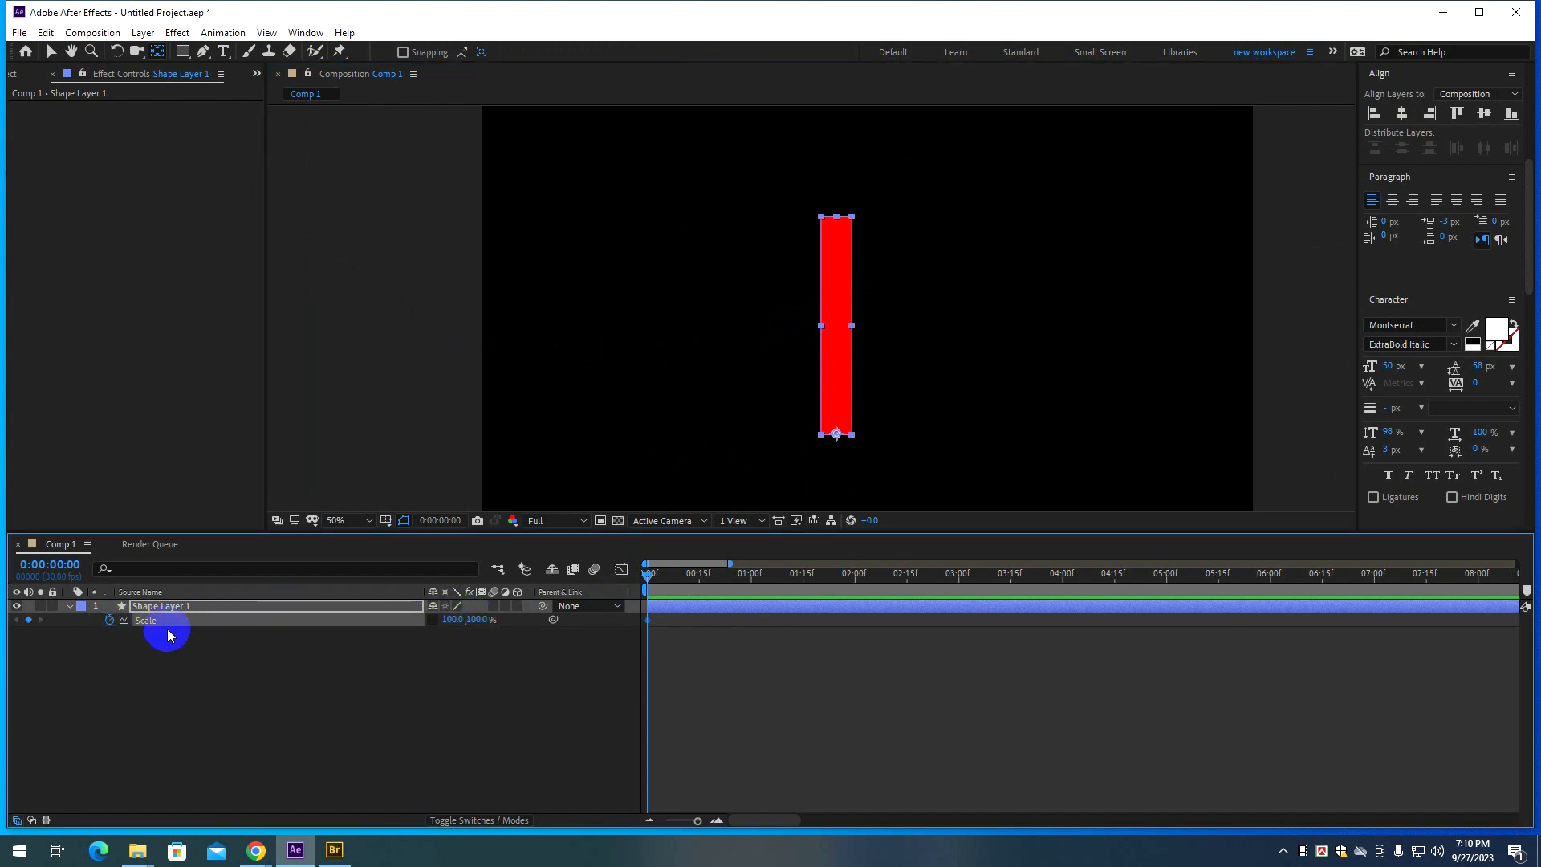
{"action": "left_click_drag", "start_coordinate": [651, 622], "coordinate": [683, 622]}
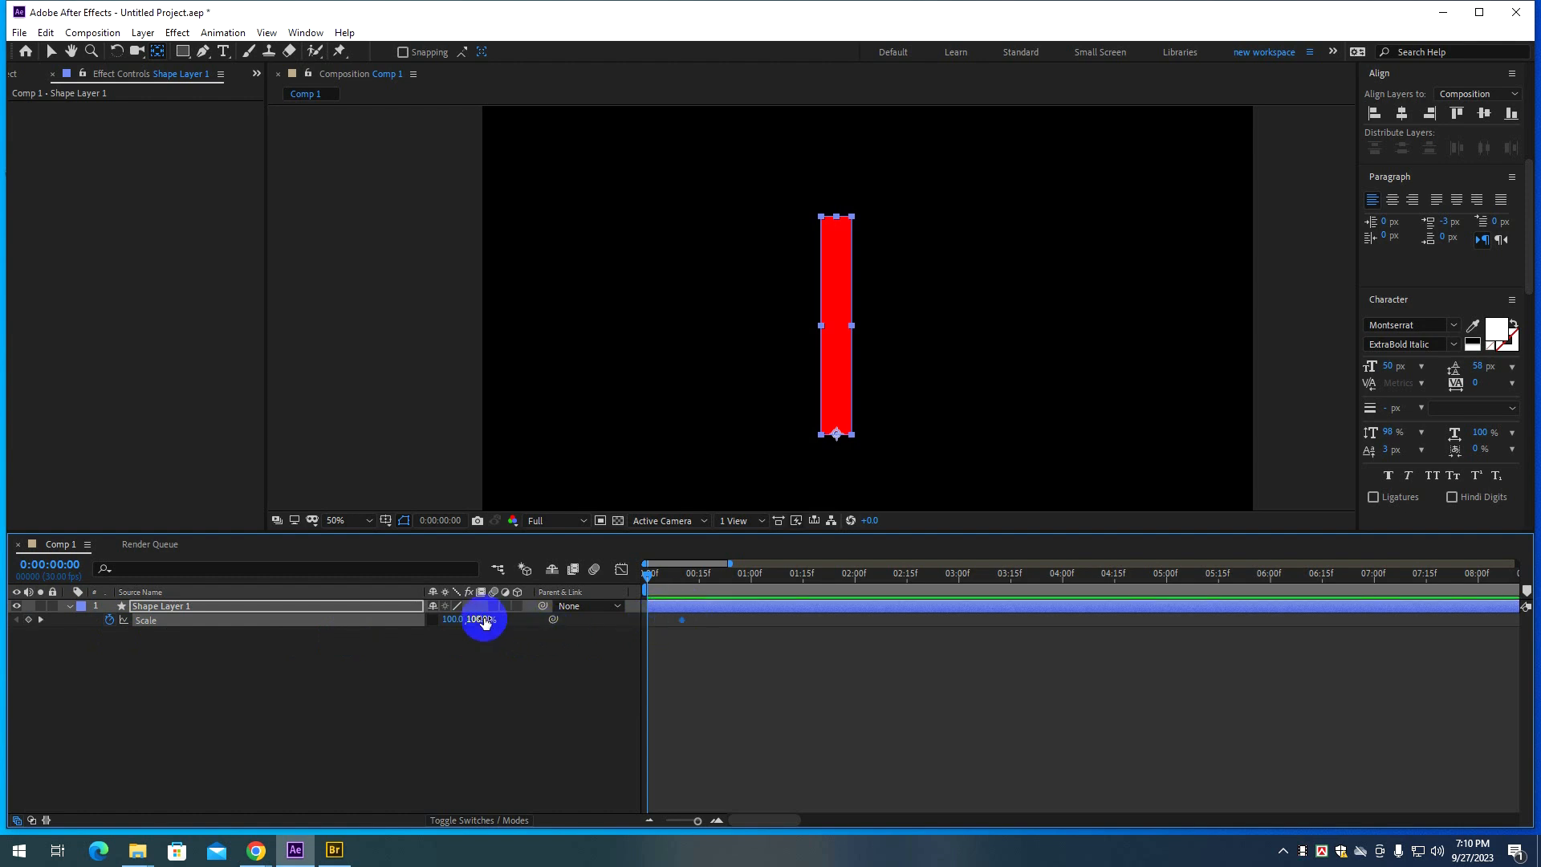
{"action": "type", "text": "0"}
{"action": "key", "text": "Return"}
{"action": "key", "text": "space"}
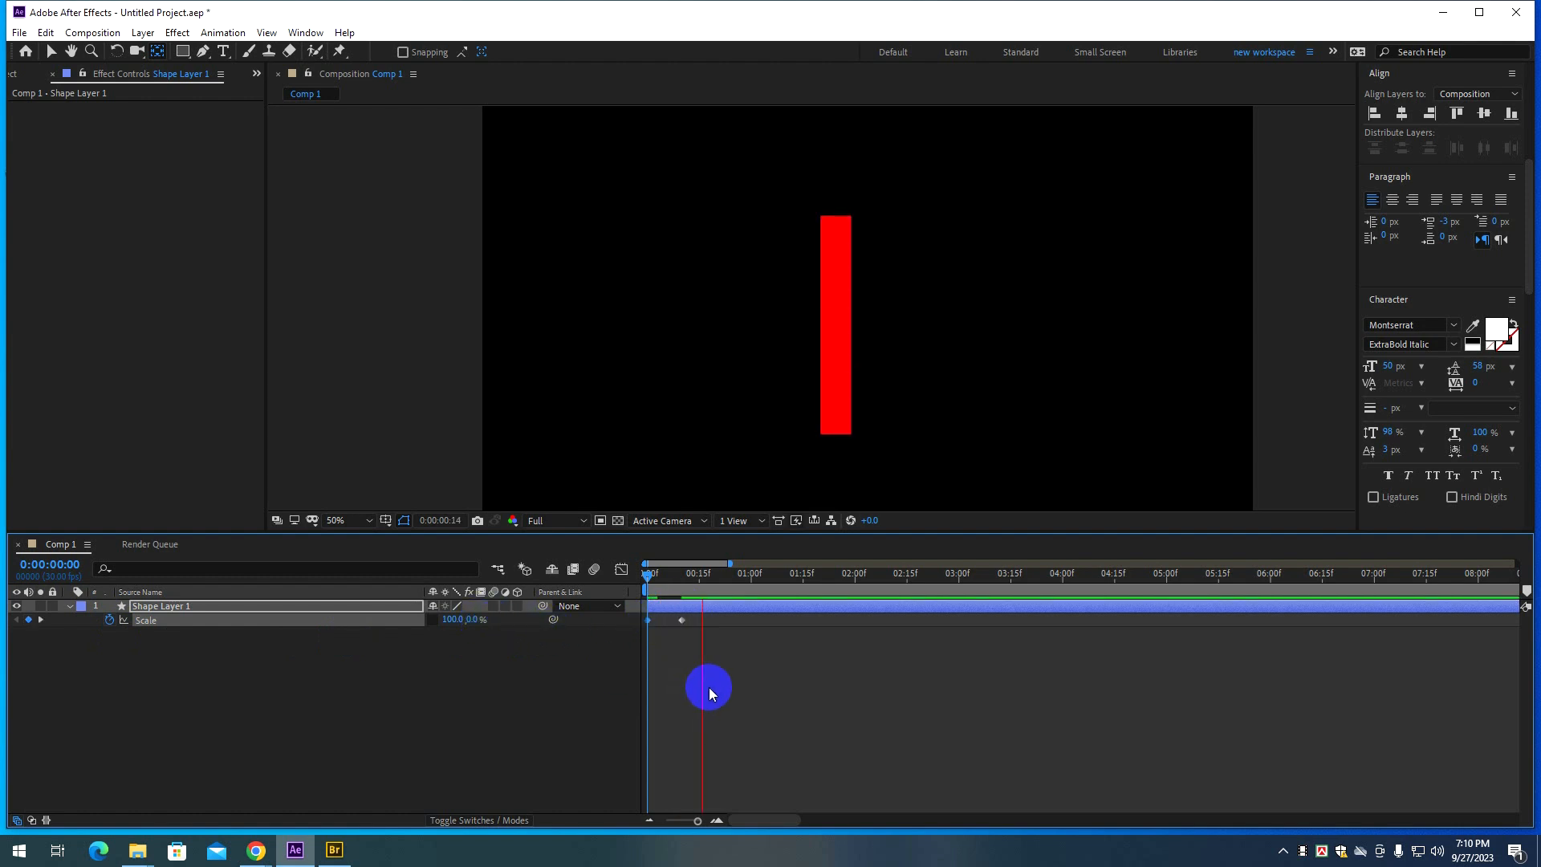
{"action": "key", "text": "space"}
Move the rectangle's 100% Scale keyframe to about frame 22 and apply Easy Ease to both Scale keyframes.
{"action": "left_click_drag", "start_coordinate": [682, 620], "coordinate": [723, 621]}
{"action": "left_click_drag", "start_coordinate": [745, 649], "coordinate": [630, 616]}
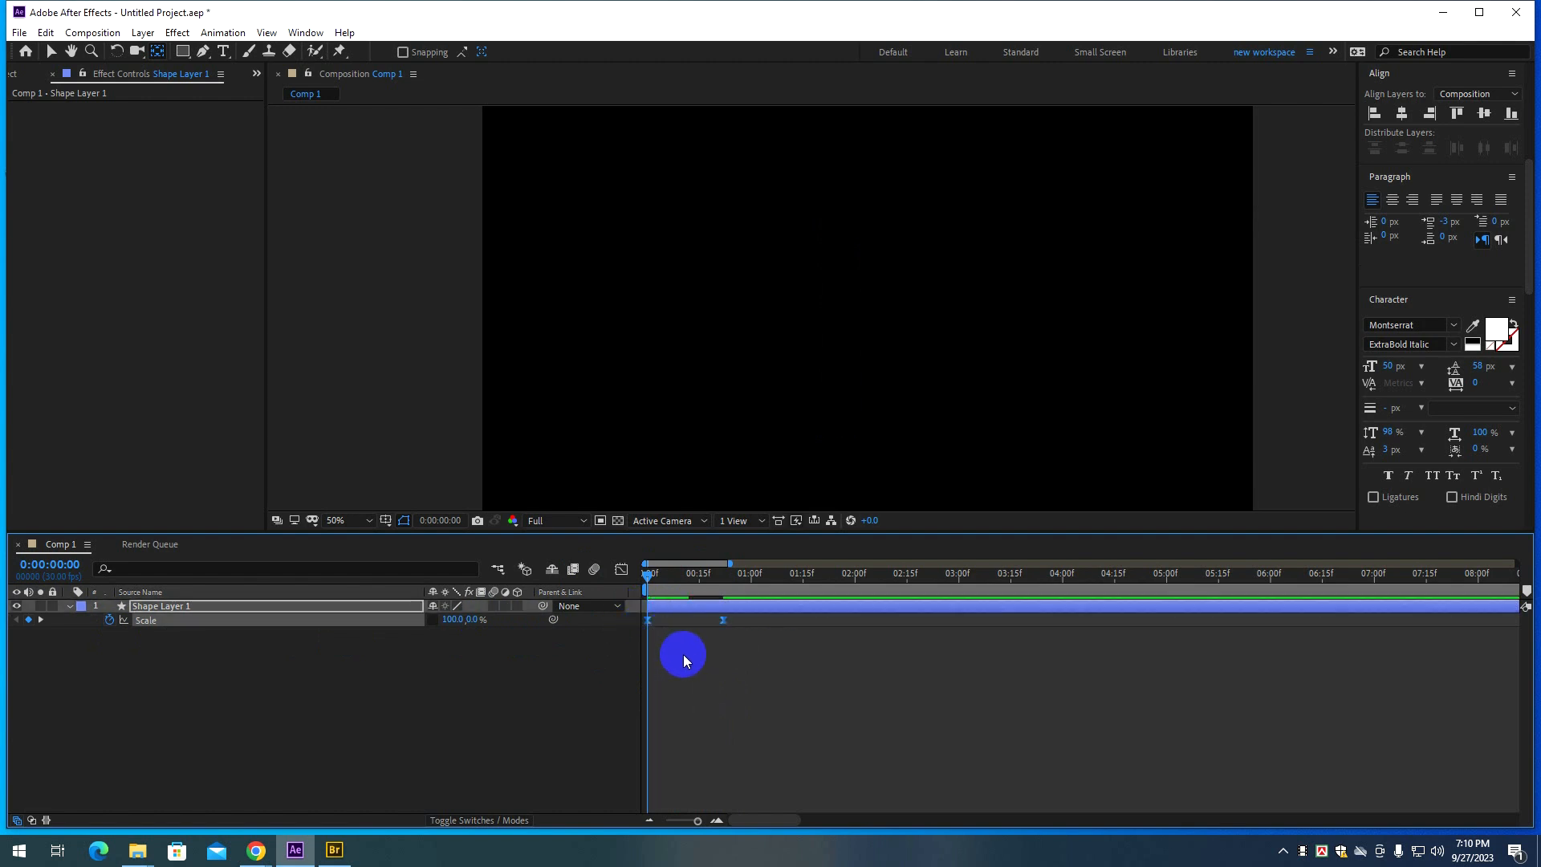
{"action": "key", "text": "space"}
{"action": "left_click_drag", "start_coordinate": [720, 577], "coordinate": [554, 572]}
Preview the red bar's eased growth animation several times from the start of the composition.
{"action": "key", "text": "space"}
{"action": "key", "text": "space"}
{"action": "left_click_drag", "start_coordinate": [763, 576], "coordinate": [647, 575]}
{"action": "key", "text": "space"}
{"action": "key", "text": "space"}
{"action": "left_click", "coordinate": [779, 662]}
{"action": "left_click_drag", "start_coordinate": [753, 574], "coordinate": [565, 613]}
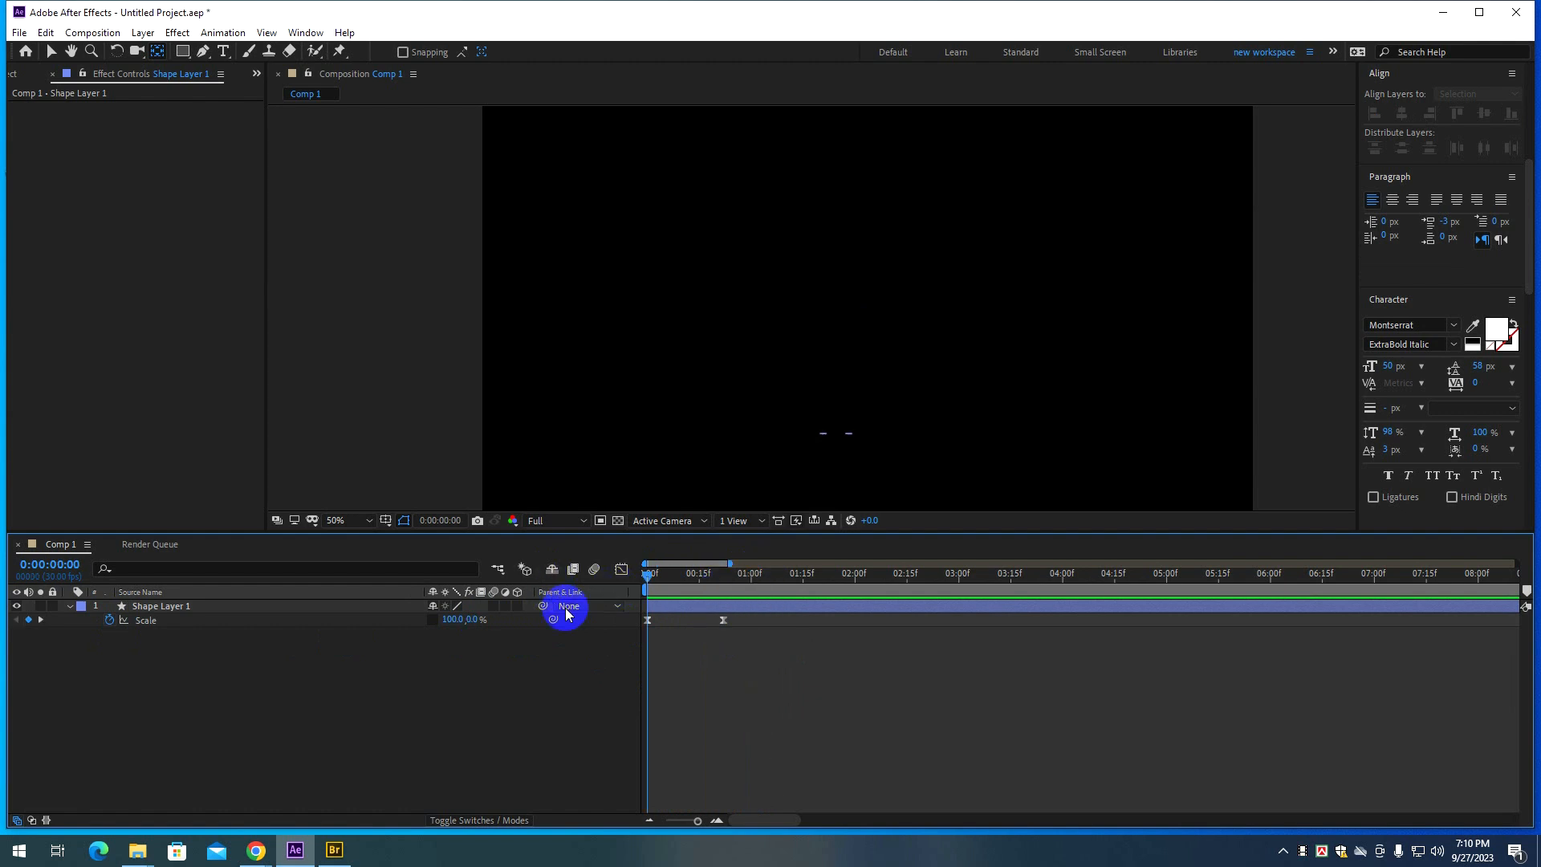
{"action": "key", "text": "space"}
{"action": "key", "text": "space"}
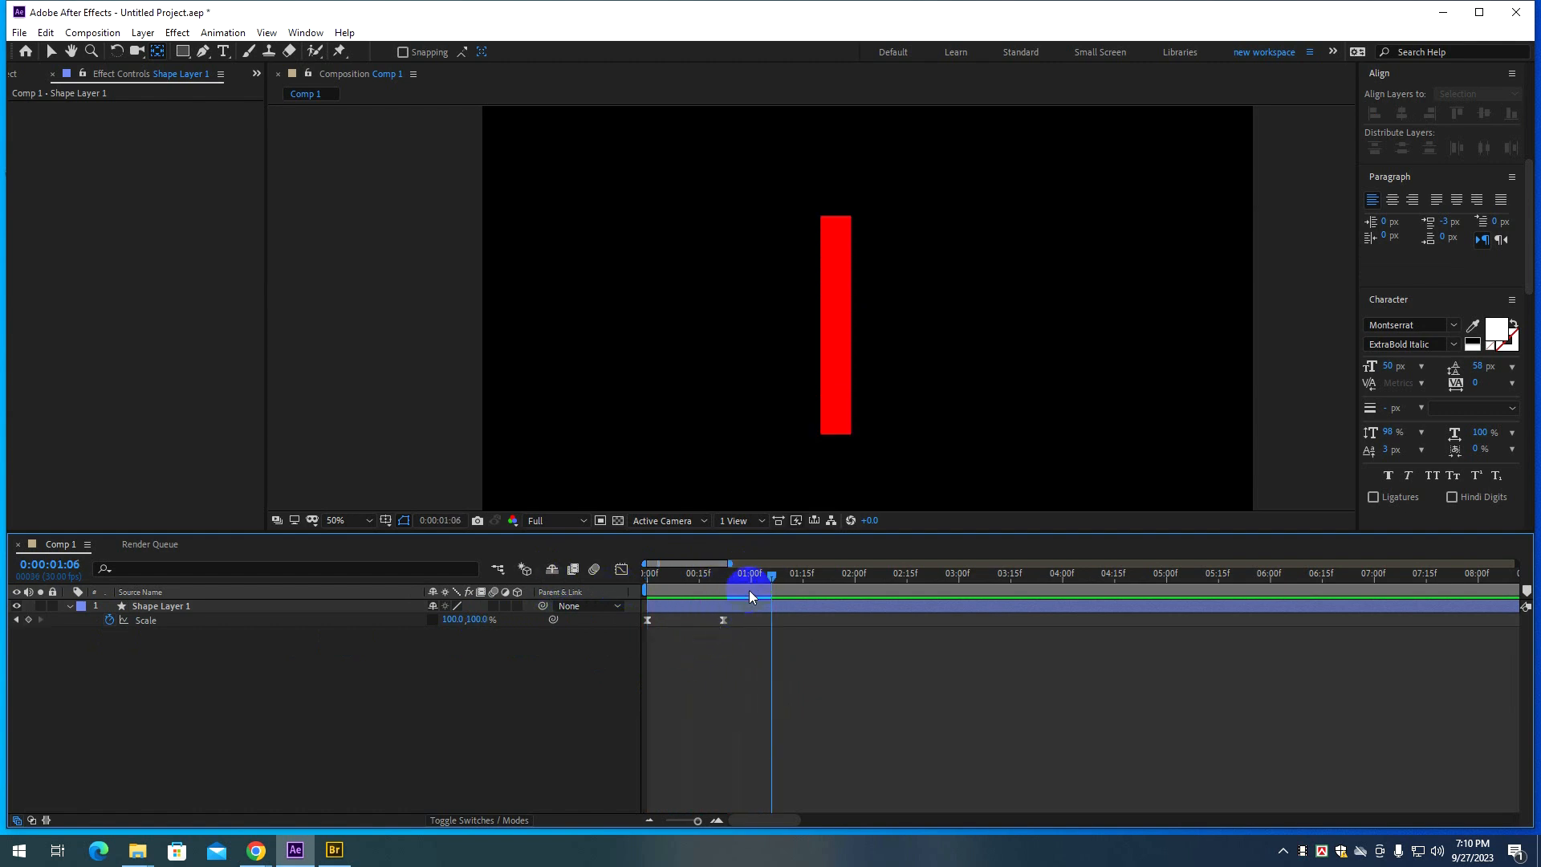
{"action": "left_click_drag", "start_coordinate": [774, 575], "coordinate": [645, 604]}
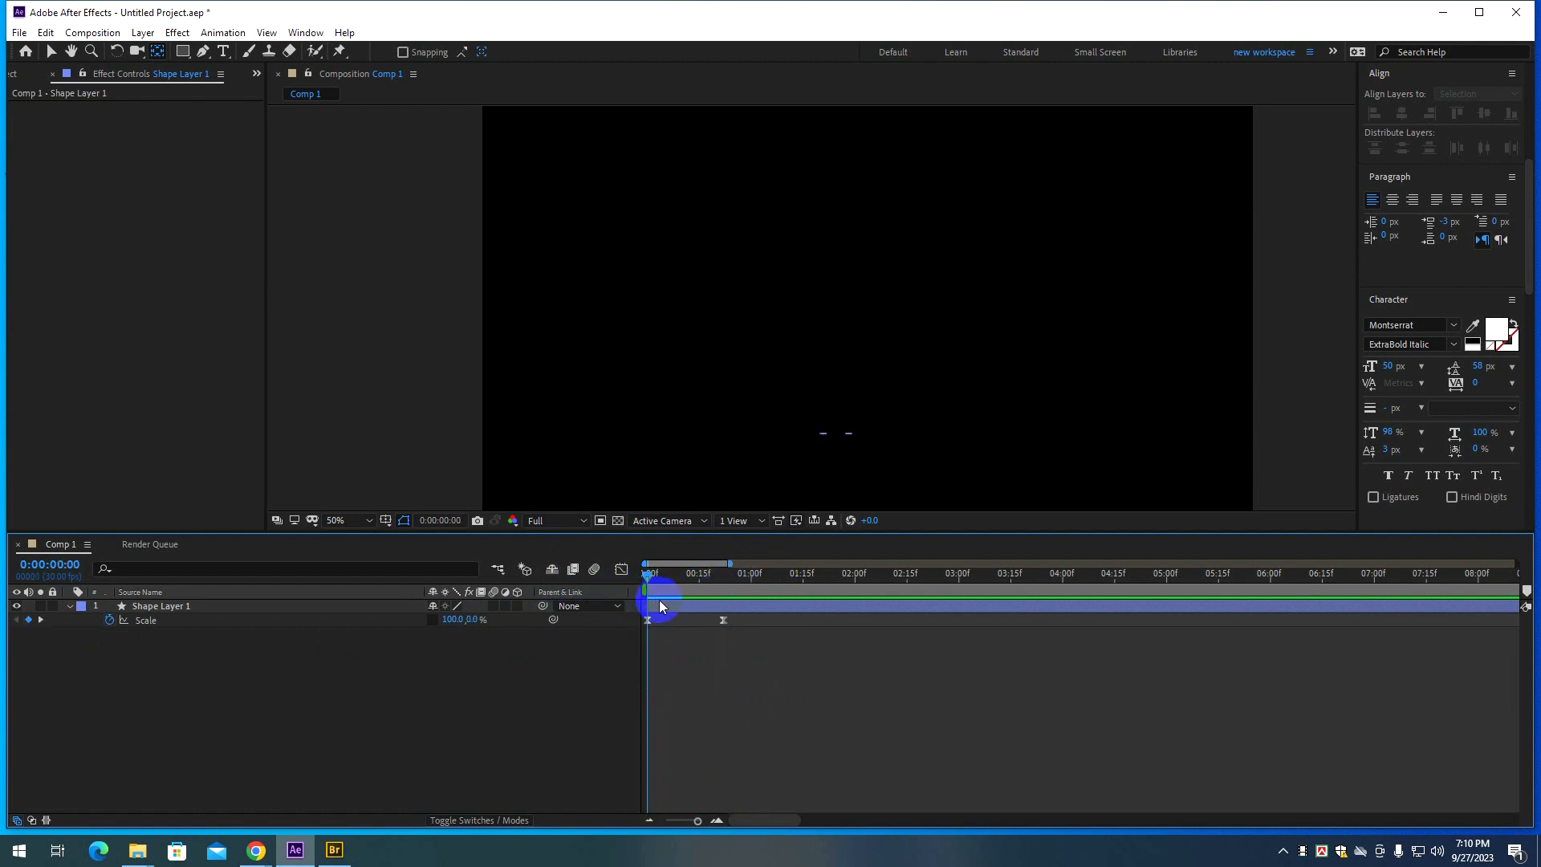
{"action": "key", "text": "space"}
{"action": "key", "text": "space"}
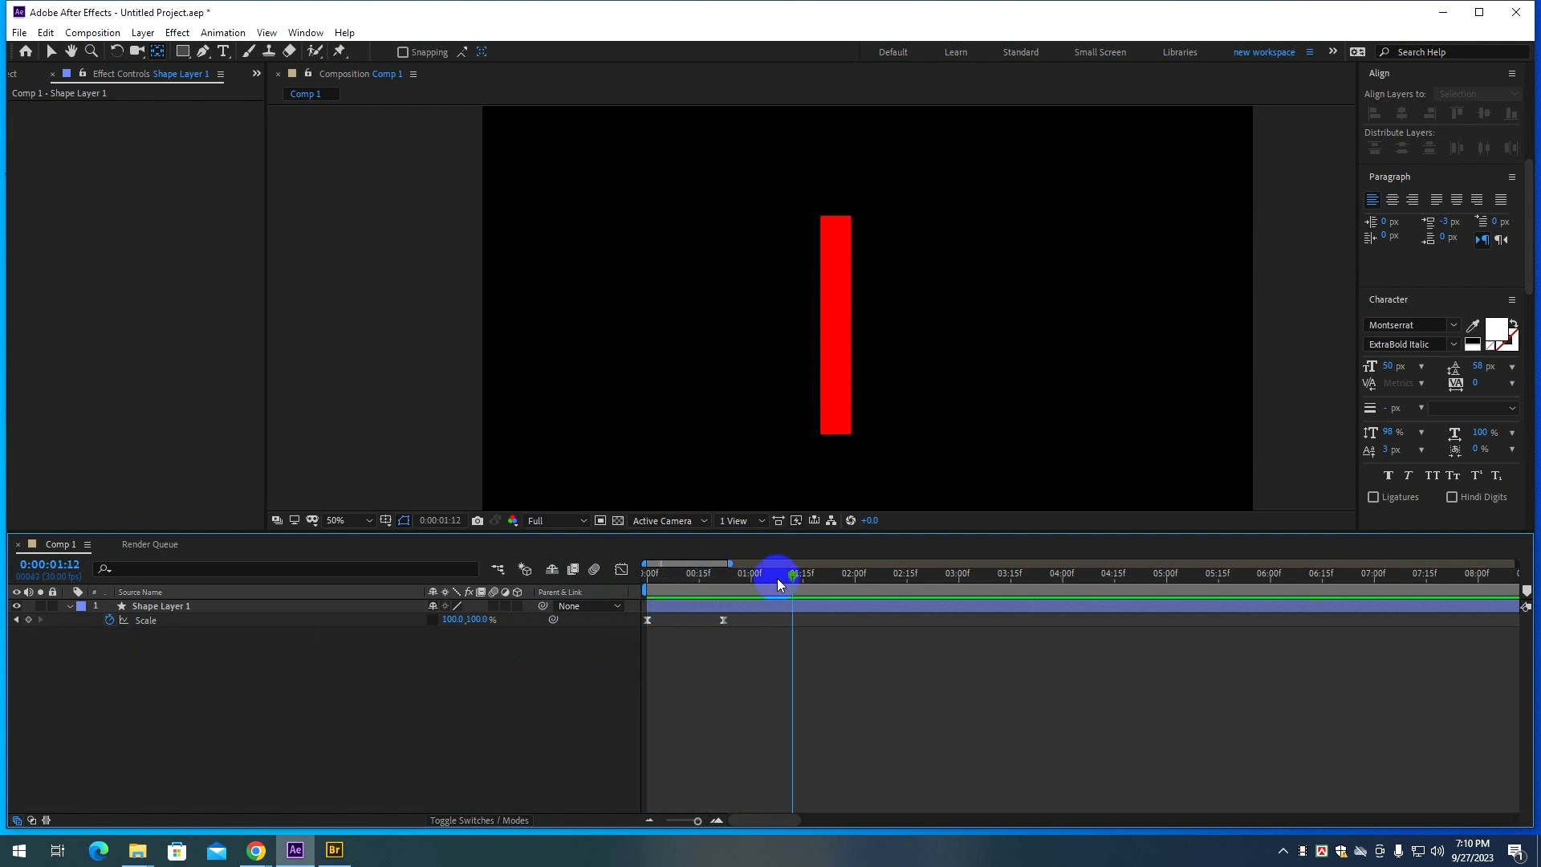
{"action": "left_click_drag", "start_coordinate": [793, 574], "coordinate": [647, 578]}
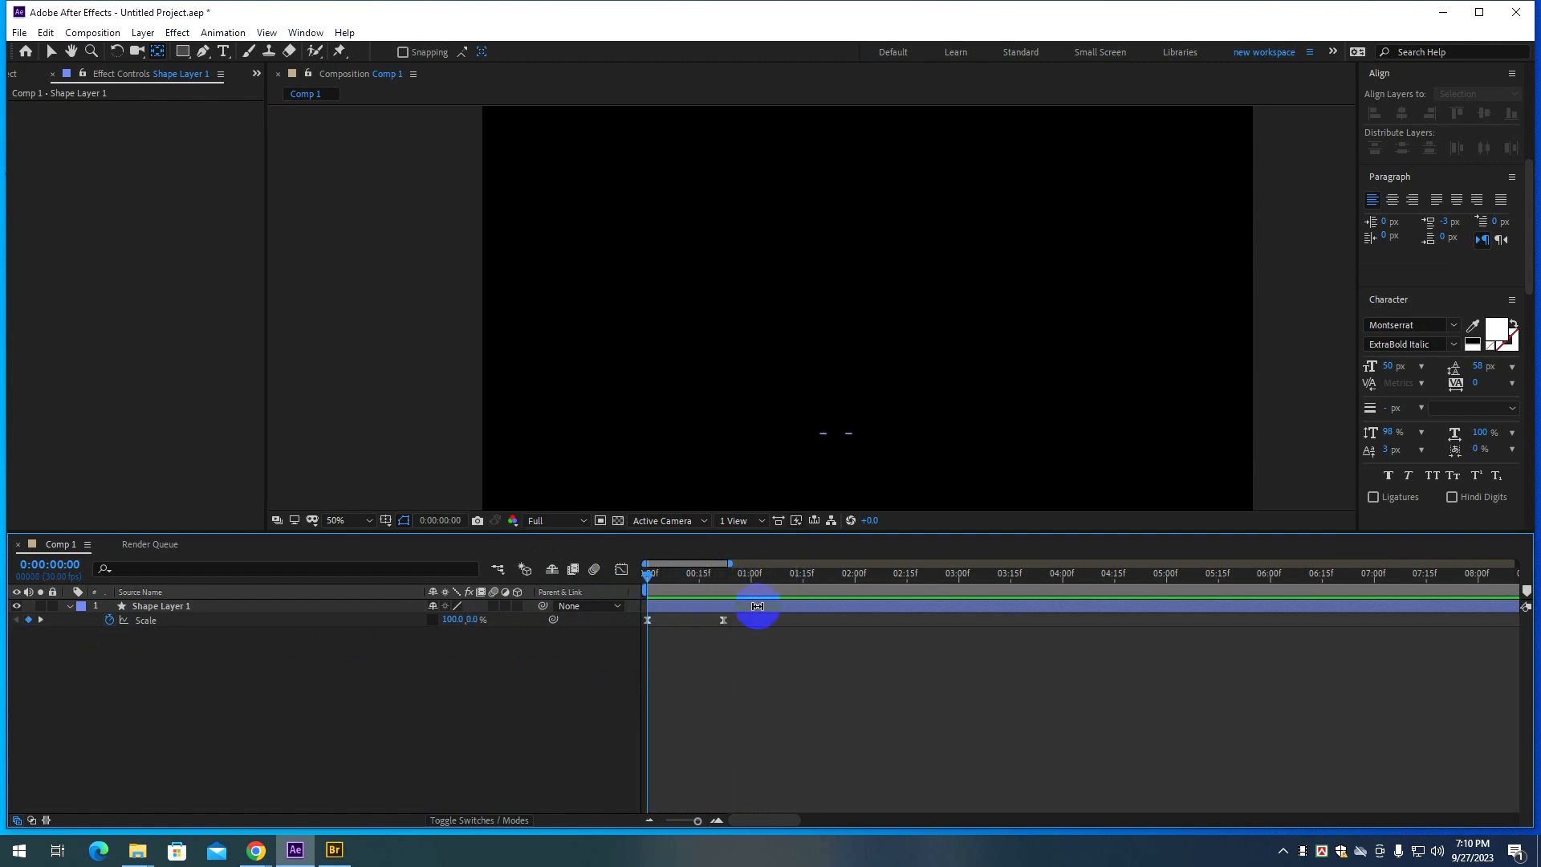
{"action": "key", "text": "space"}
{"action": "key", "text": "space"}
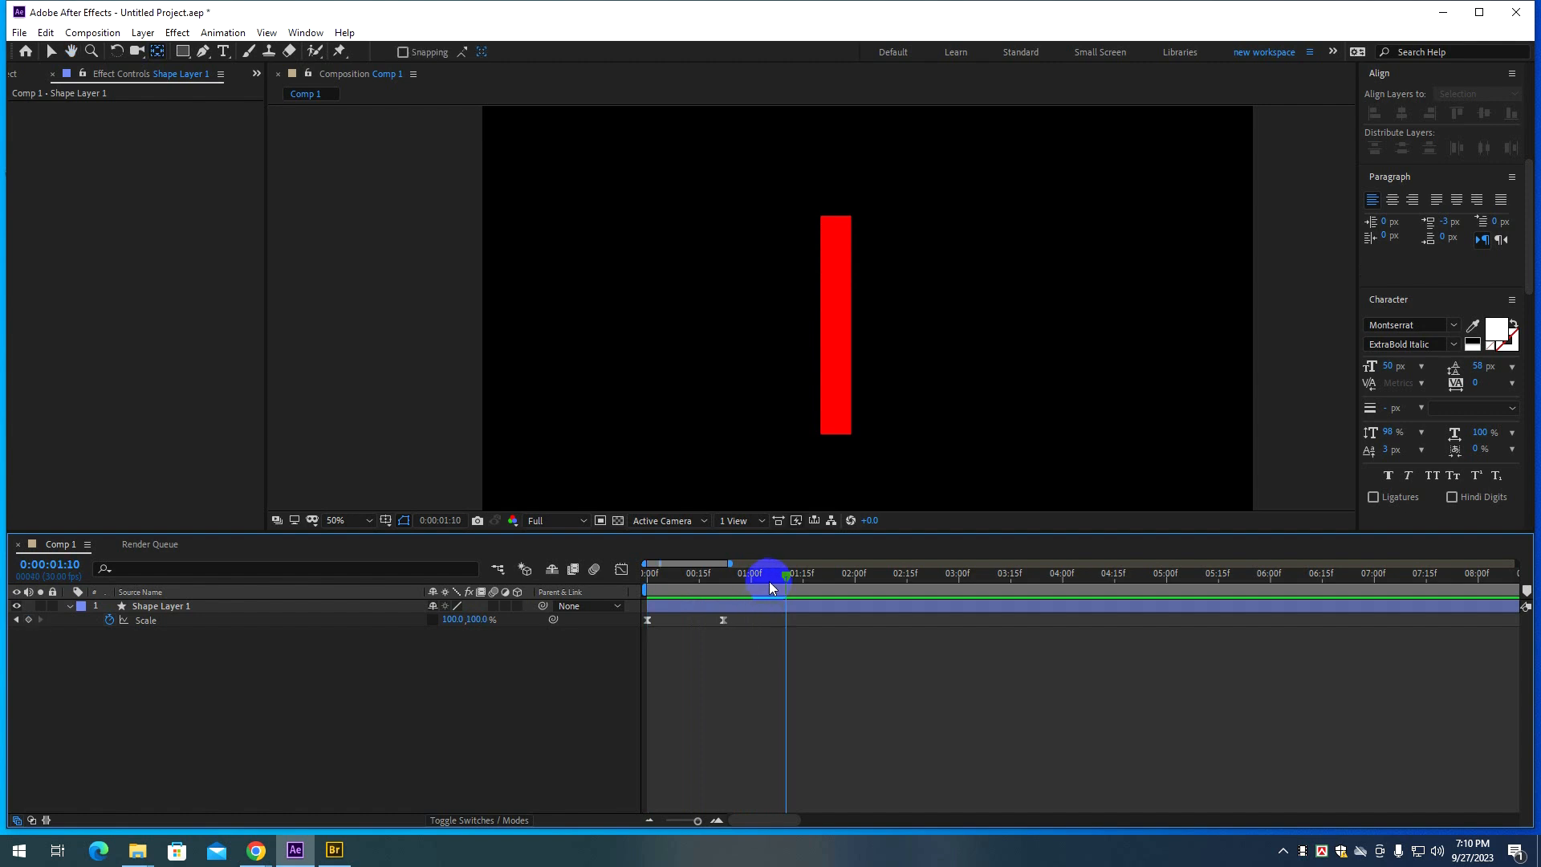
{"action": "left_click_drag", "start_coordinate": [791, 578], "coordinate": [652, 598]}
{"action": "key", "text": "space"}
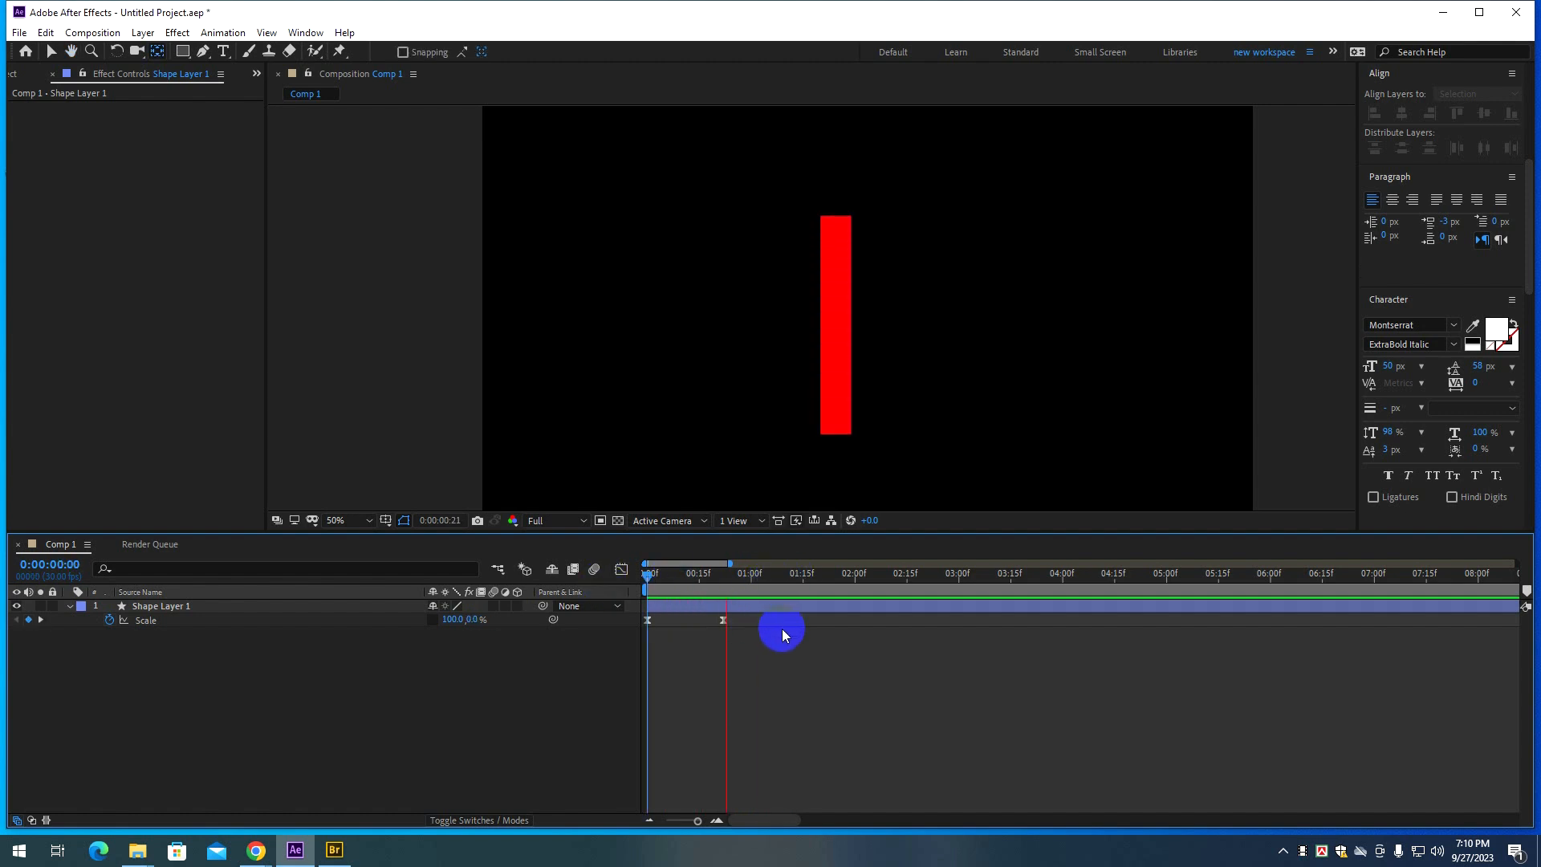
{"action": "left_click", "coordinate": [759, 575]}
{"action": "key", "text": "Home"}
{"action": "key", "text": "space"}
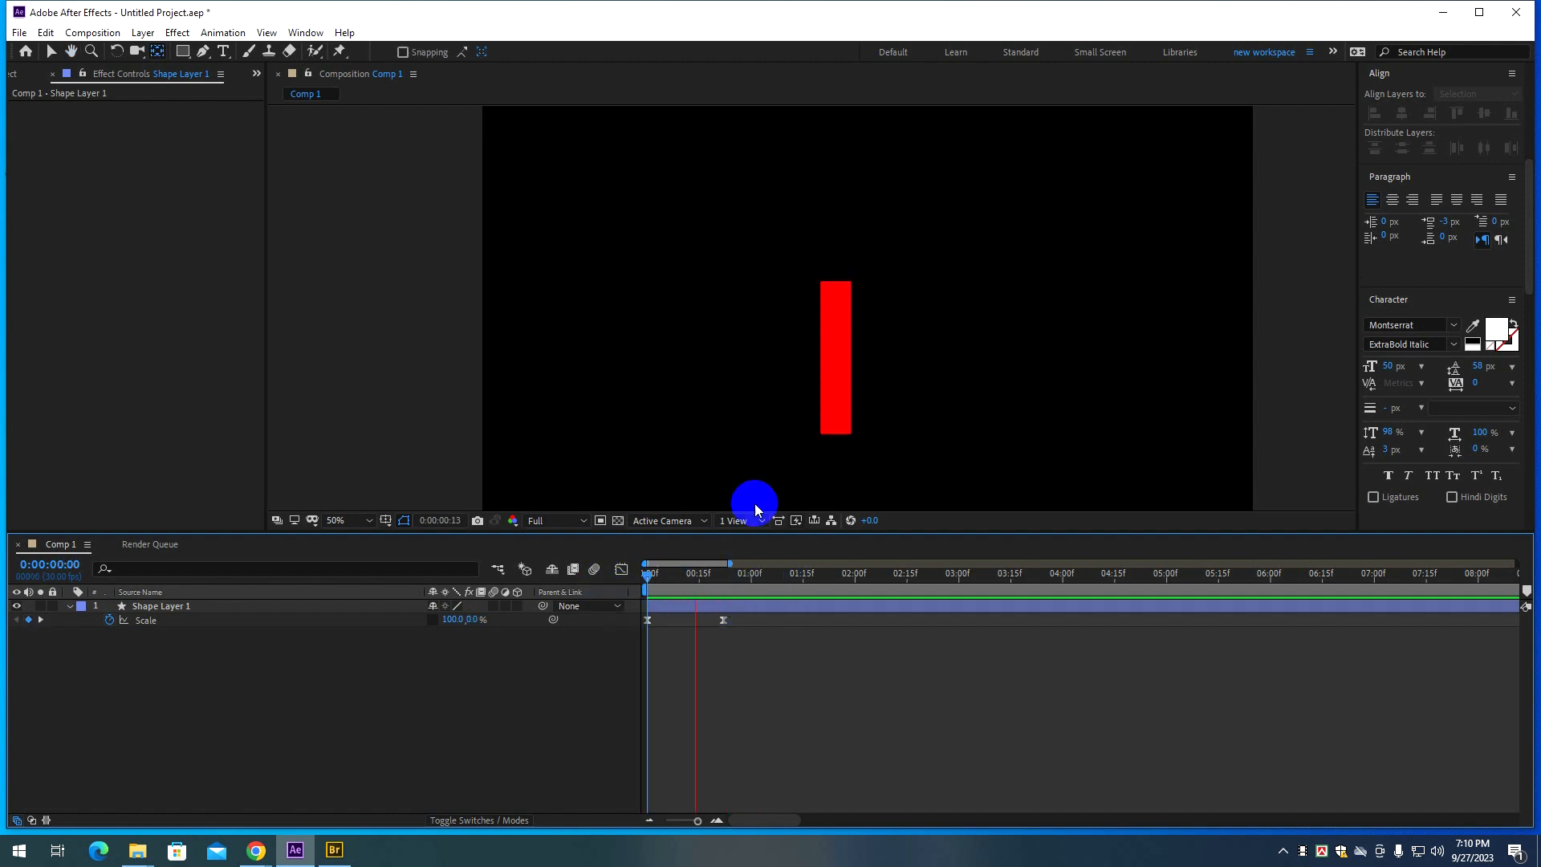
{"action": "left_click", "coordinate": [843, 393]}
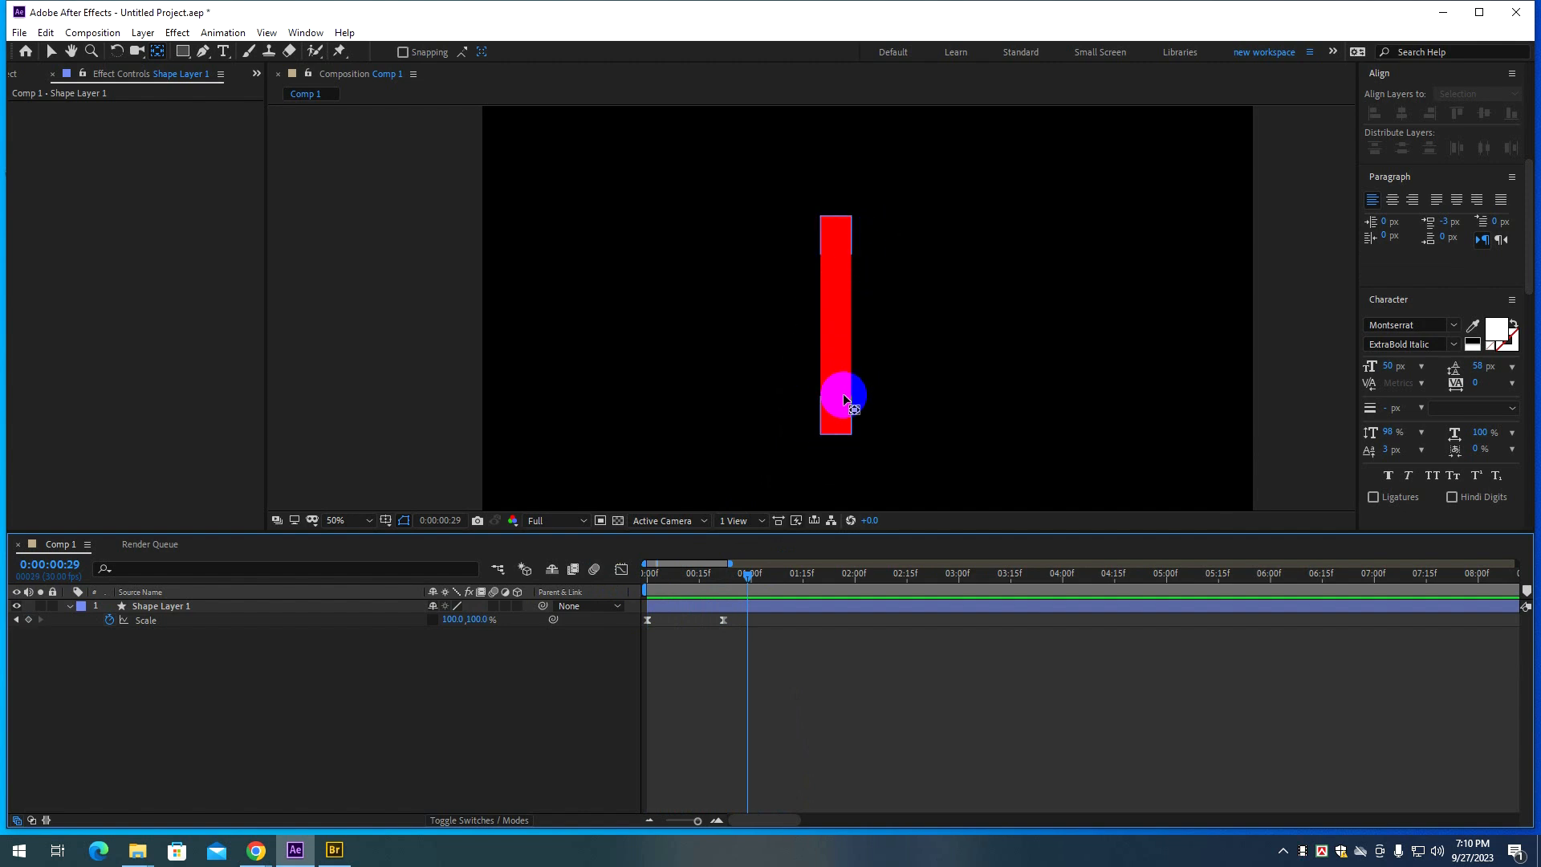
{"action": "left_click_drag", "start_coordinate": [745, 598], "coordinate": [612, 585]}
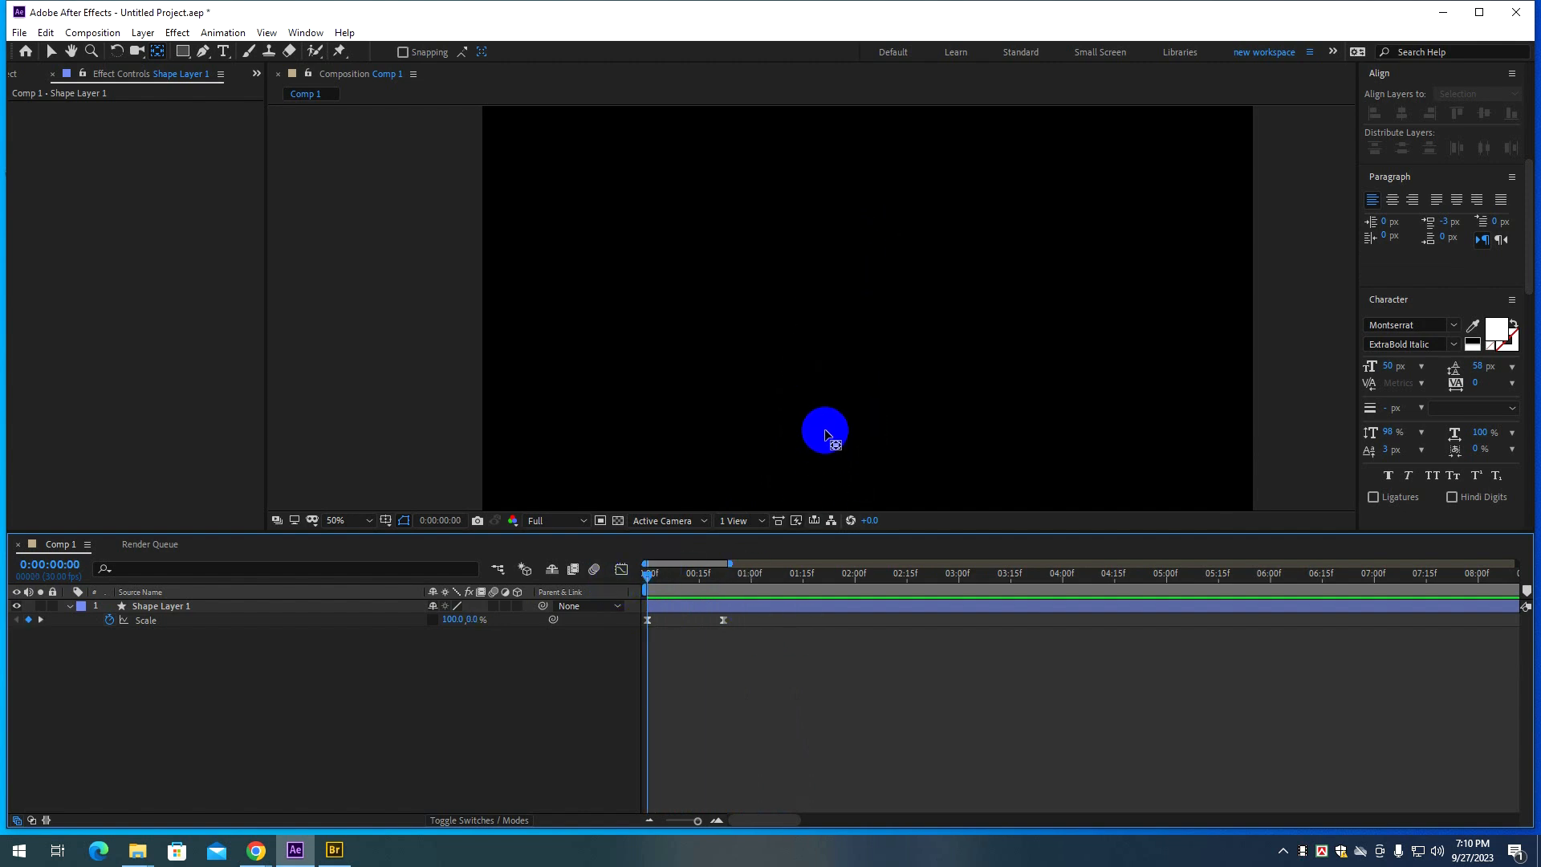
{"action": "key", "text": "space"}
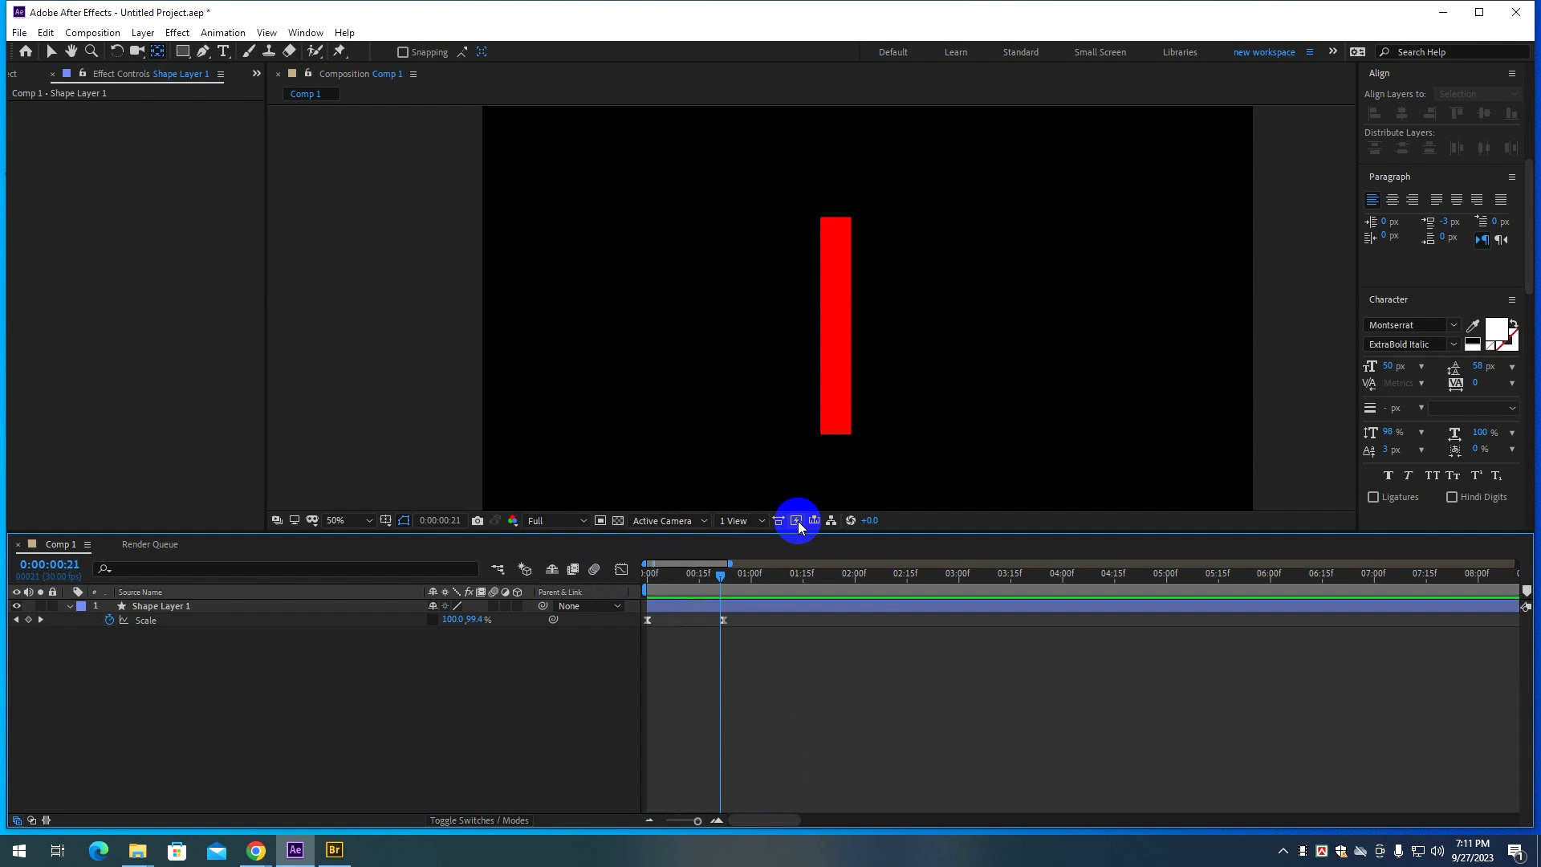
Hide the rectangle layer and add a text layer reading "0" above the composition's centre, starting at 0:00:00:00.
{"action": "left_click", "coordinate": [16, 606]}
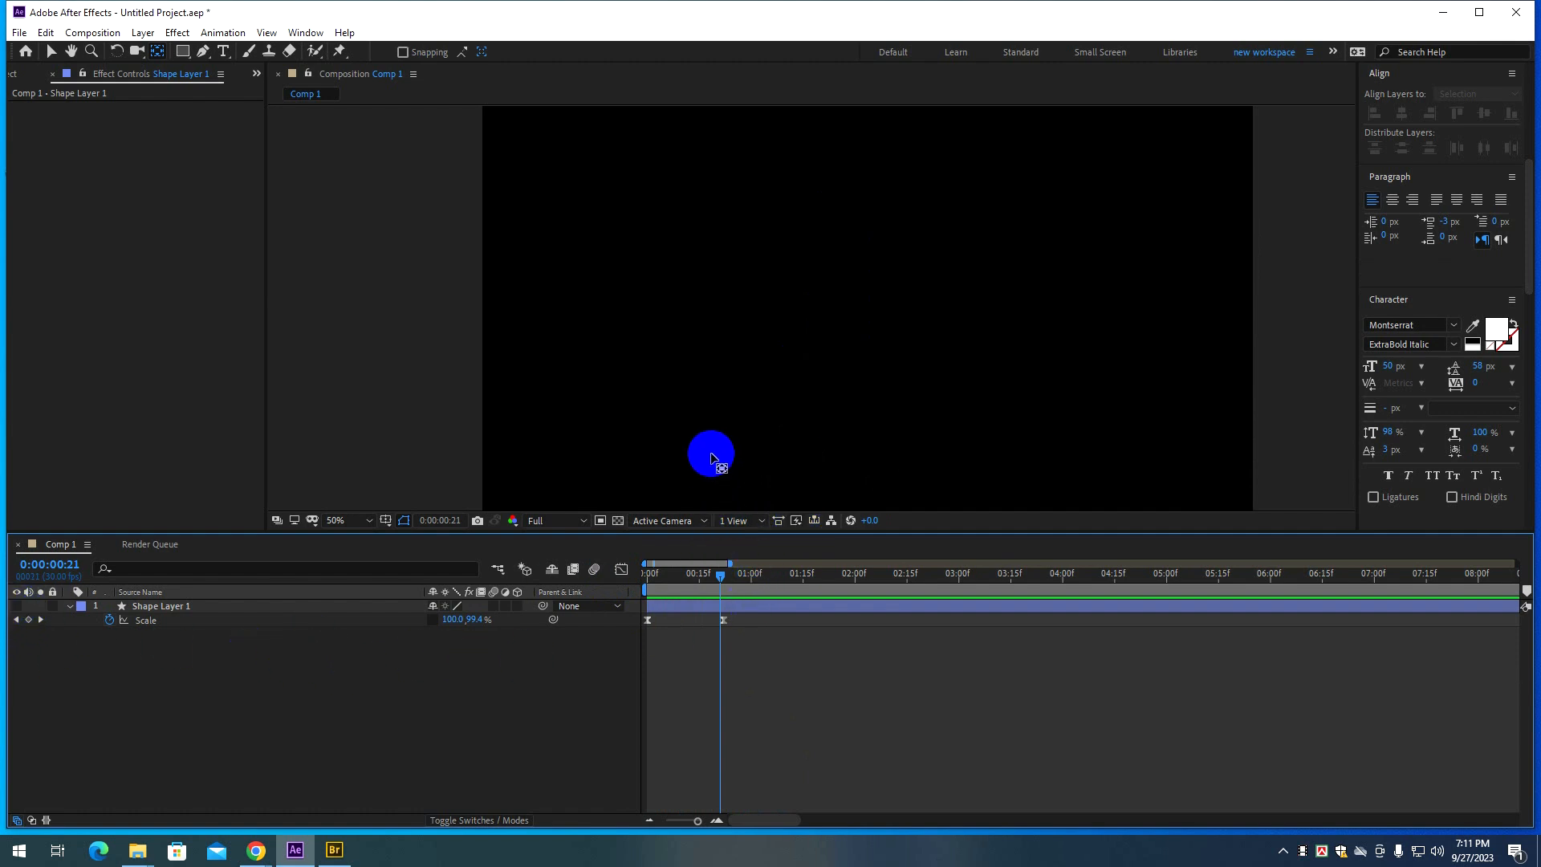
{"action": "left_click_drag", "start_coordinate": [717, 593], "coordinate": [647, 581]}
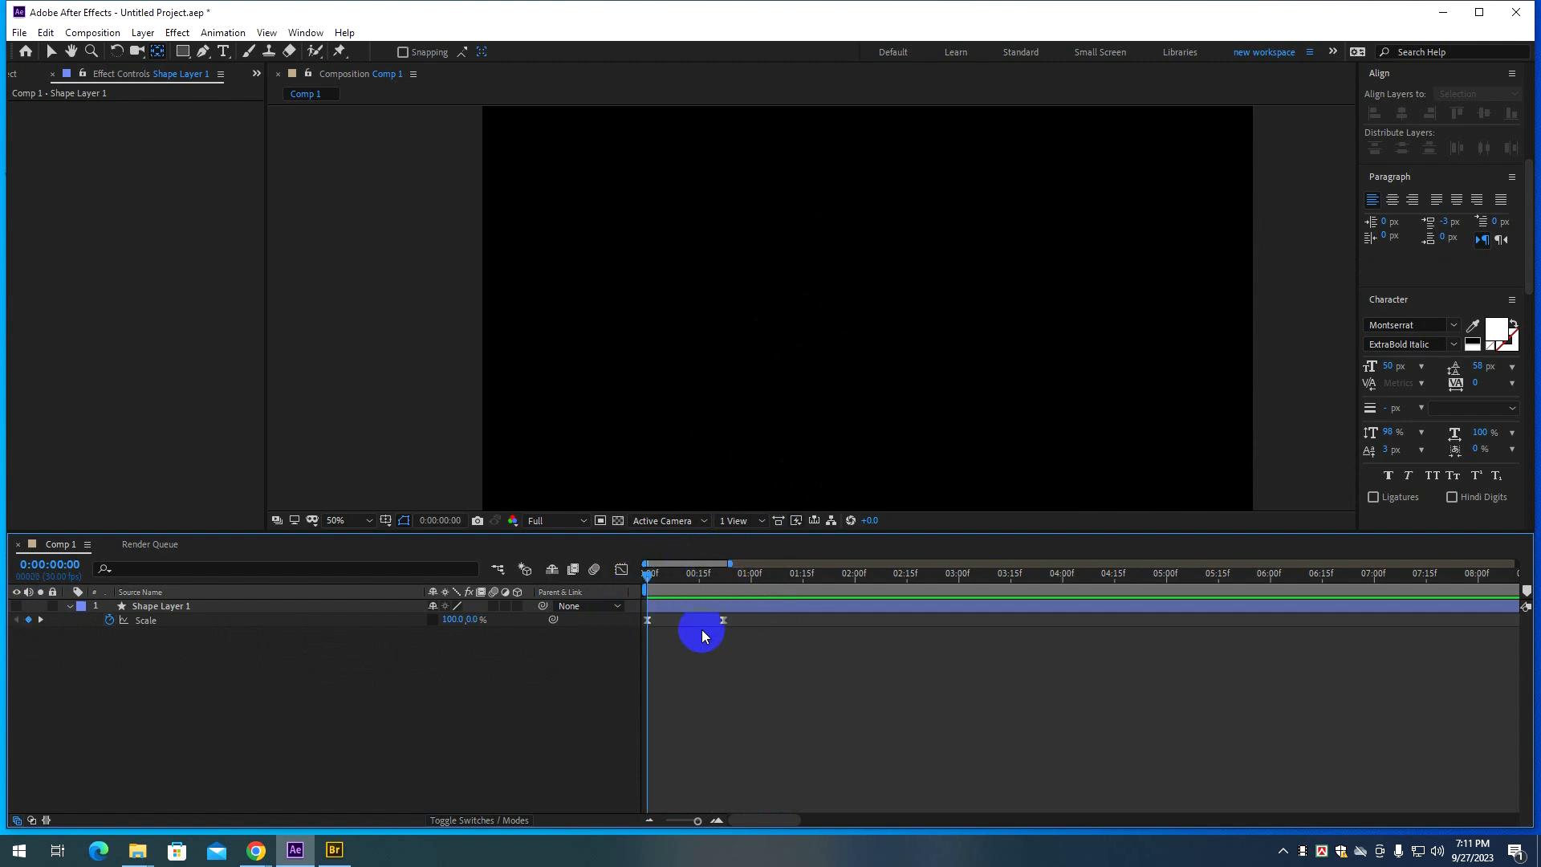
{"action": "key", "text": "ctrl+t"}
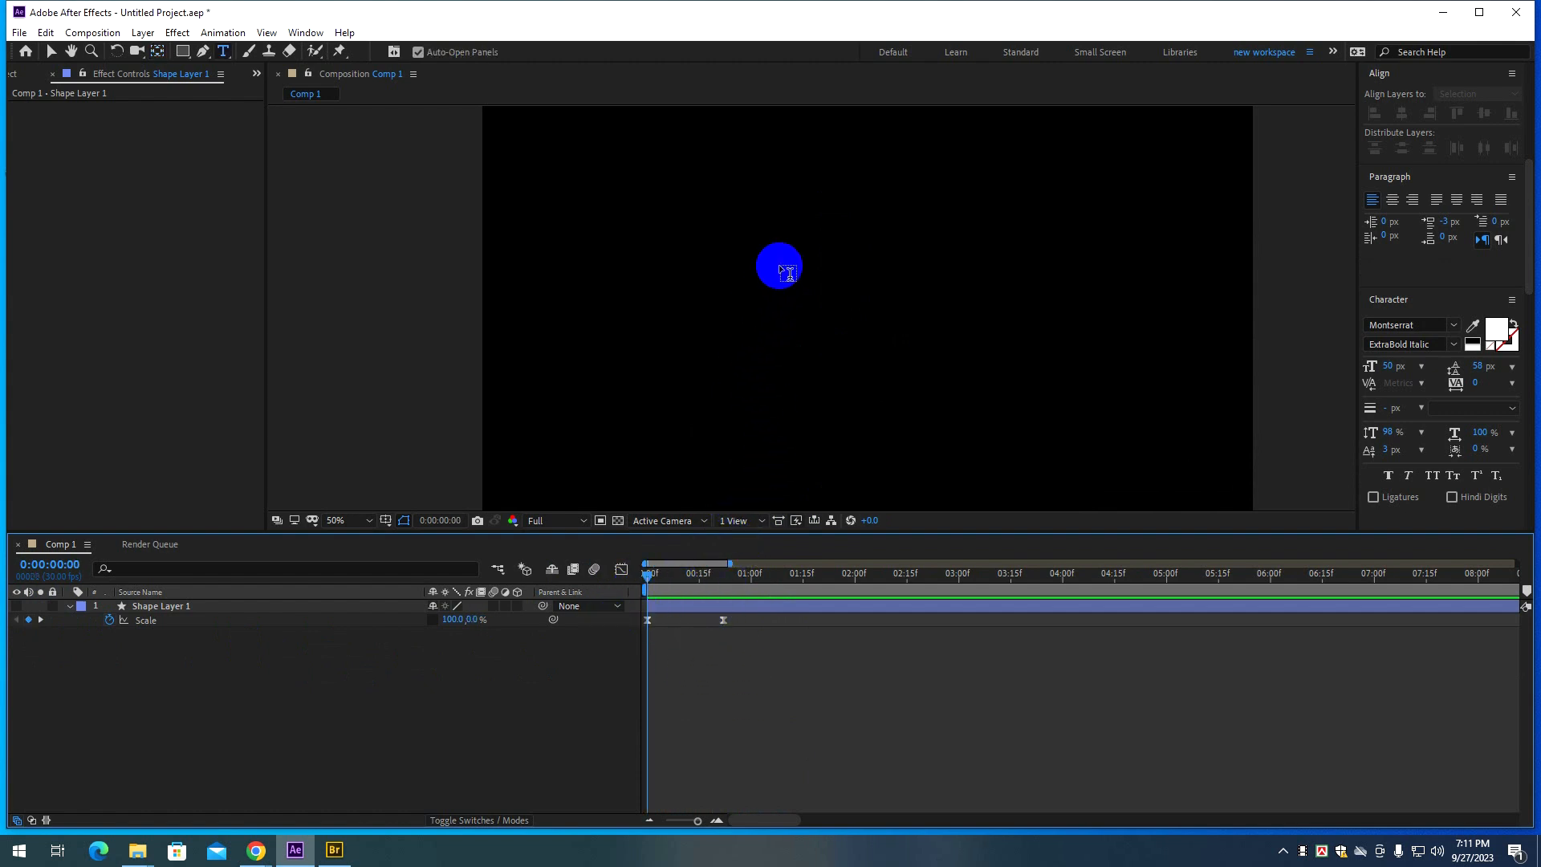
{"action": "left_click", "coordinate": [825, 254]}
{"action": "type", "text": "0"}
{"action": "left_click", "coordinate": [825, 615]}
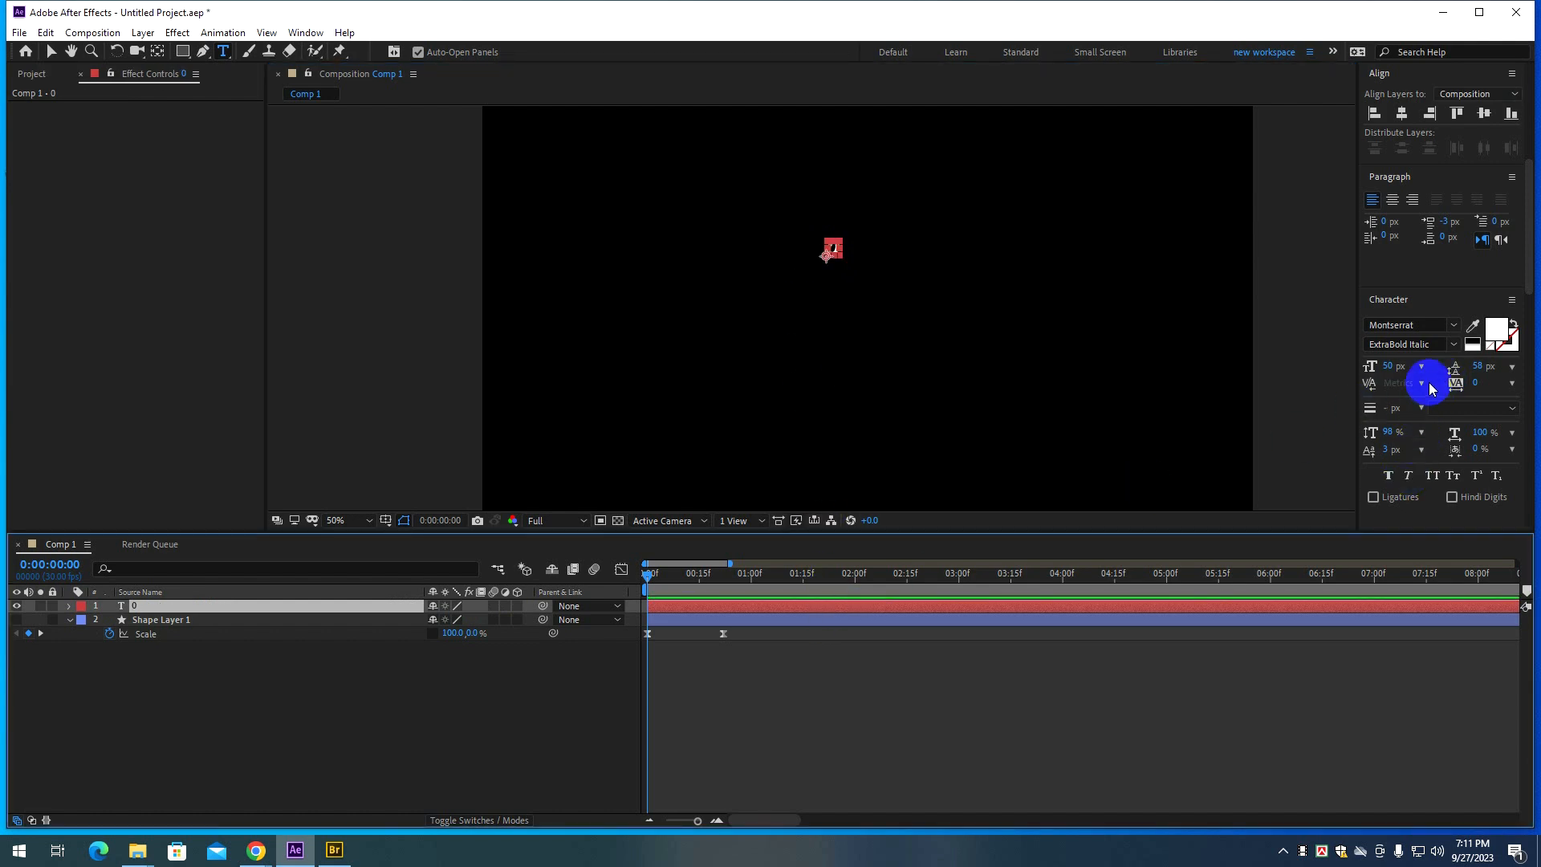
Try the SemiBold and Thin Montserrat styles on the "0" text.
{"action": "left_click", "coordinate": [1453, 344]}
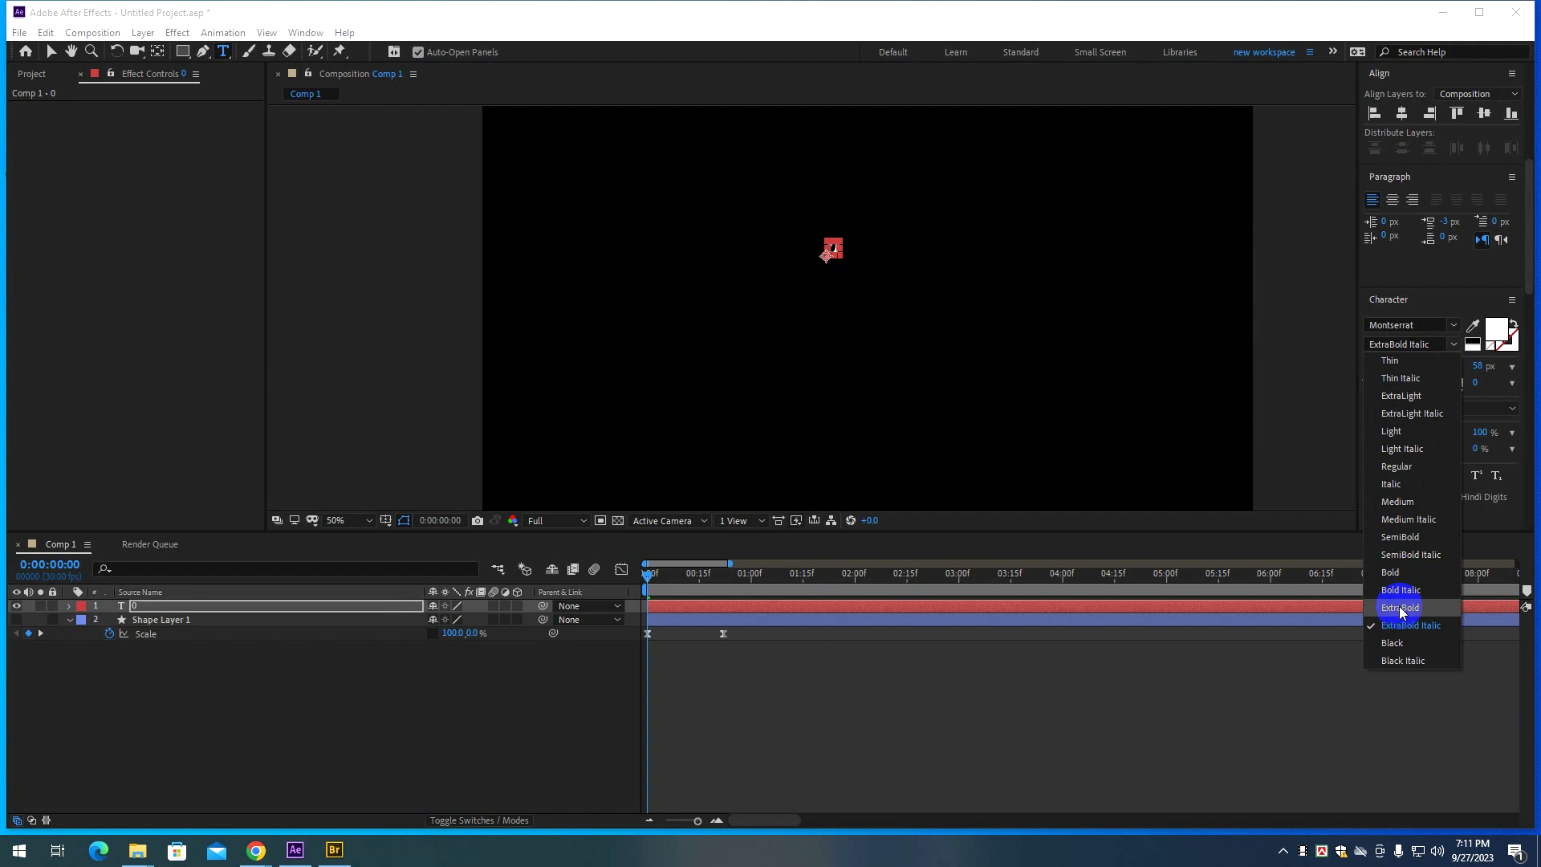
{"action": "left_click", "coordinate": [1400, 538]}
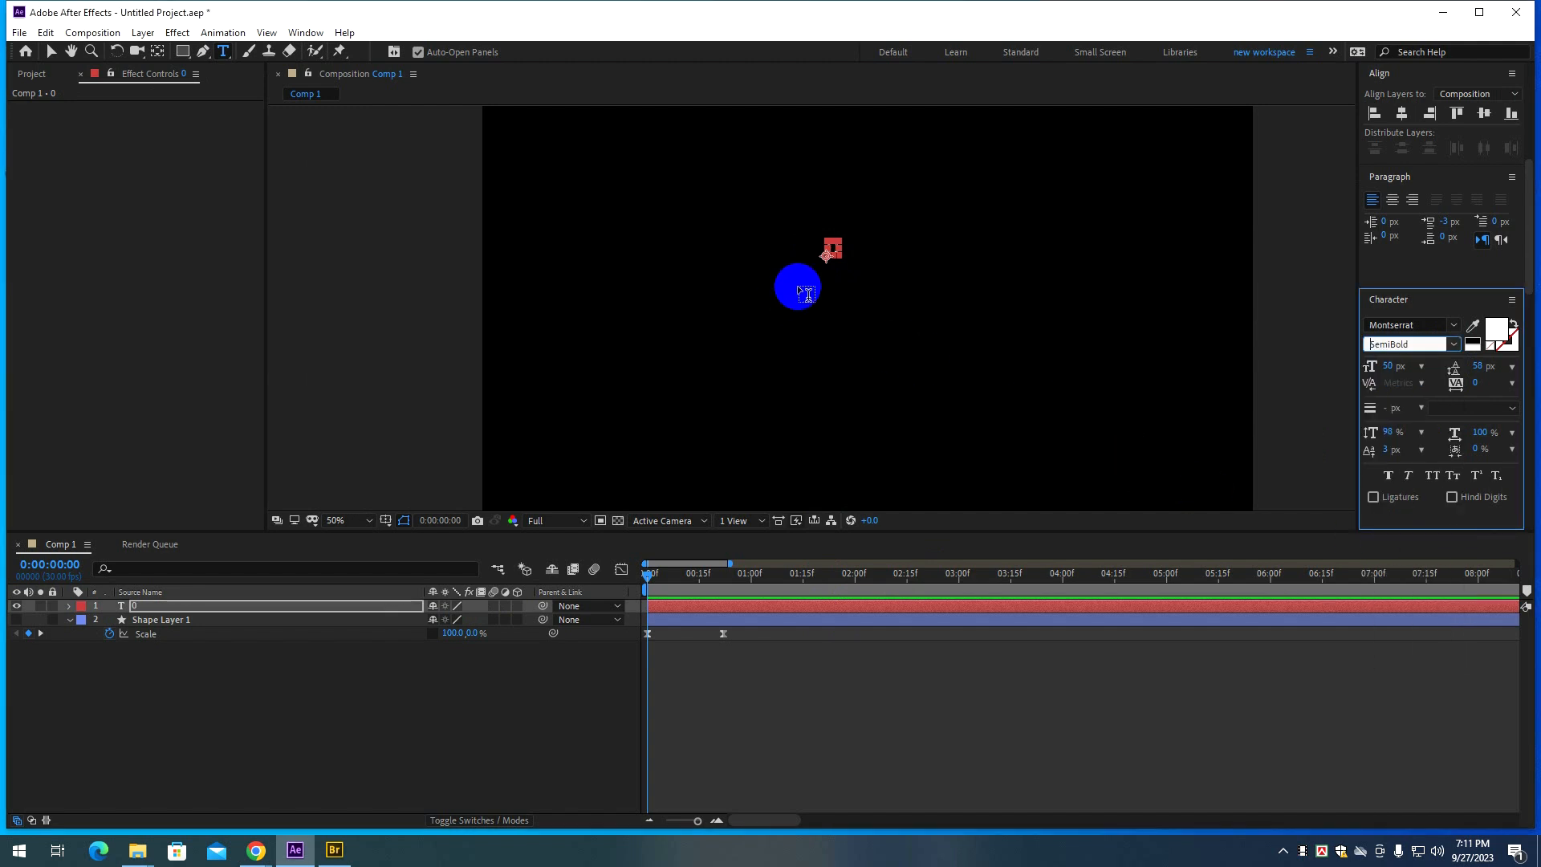
{"action": "key", "text": "ctrl+alt+Home"}
{"action": "key", "text": "v"}
{"action": "left_click", "coordinate": [840, 256]}
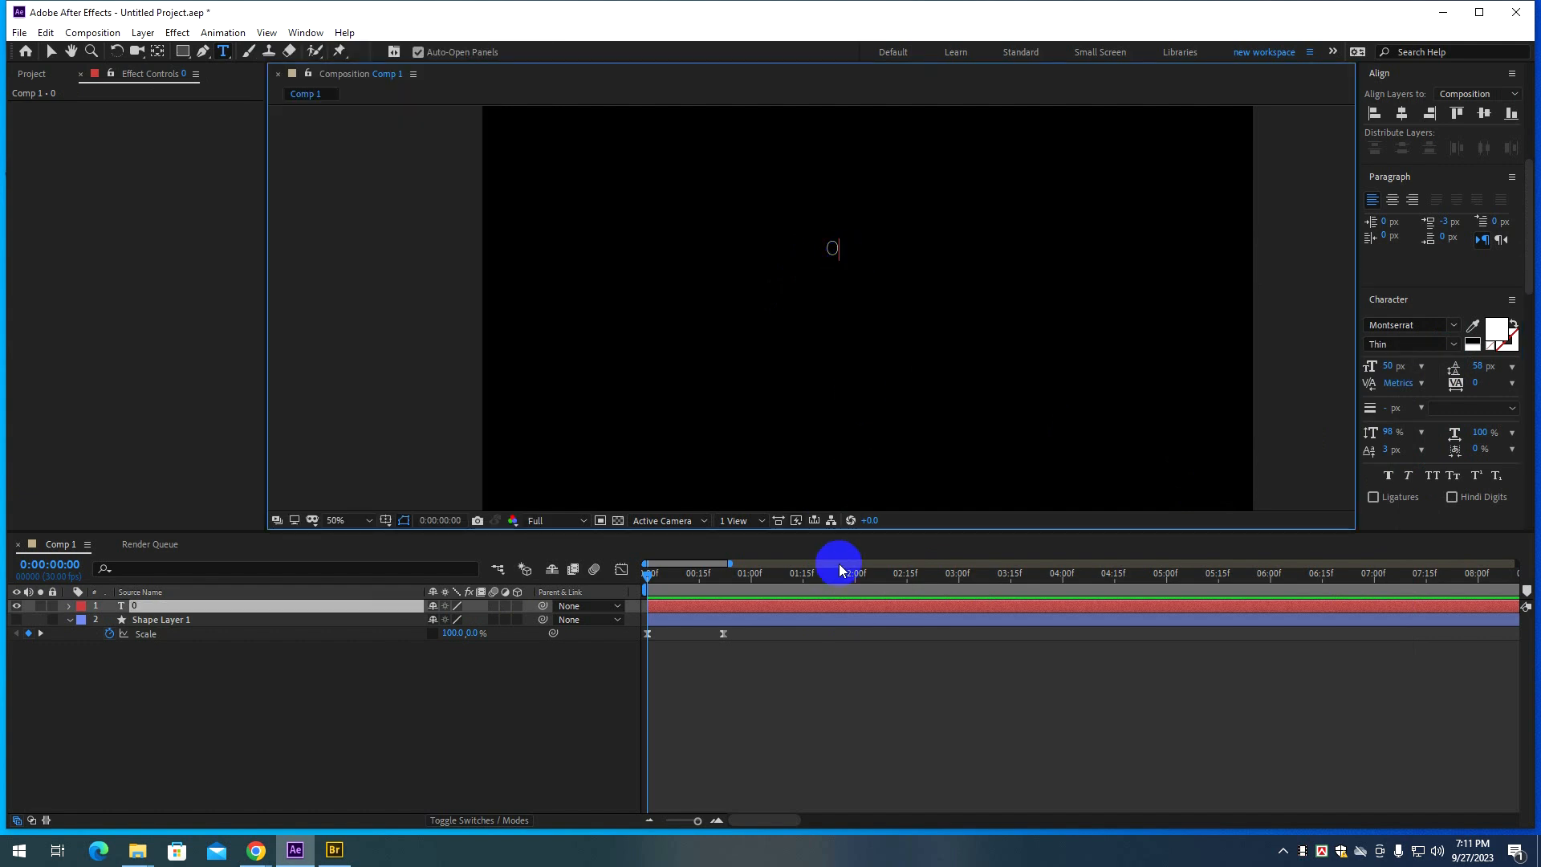
{"action": "left_click", "coordinate": [1411, 344]}
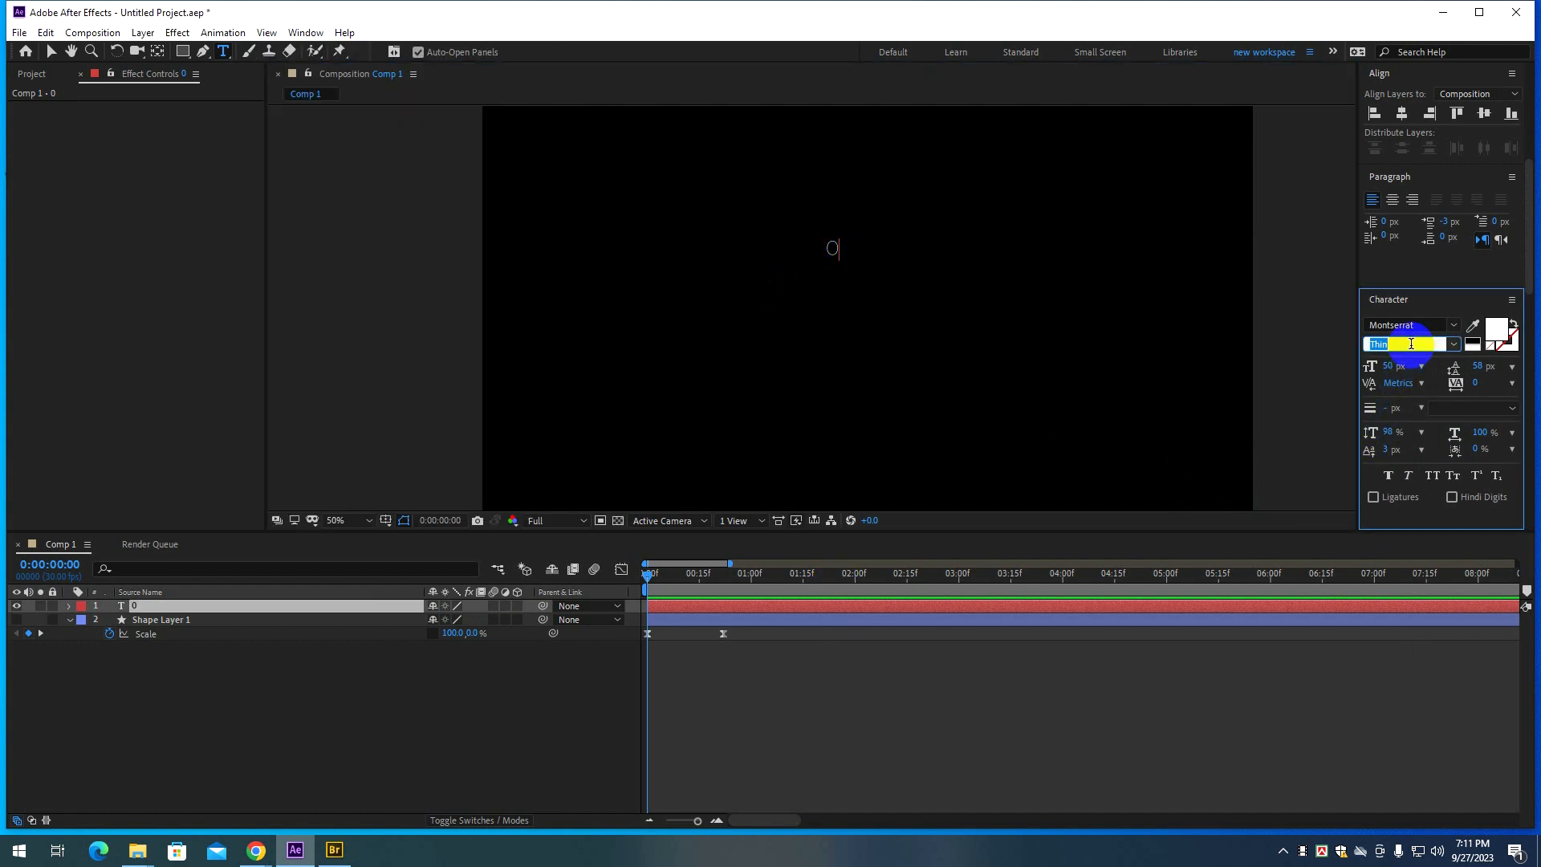
{"action": "key", "text": "Return"}
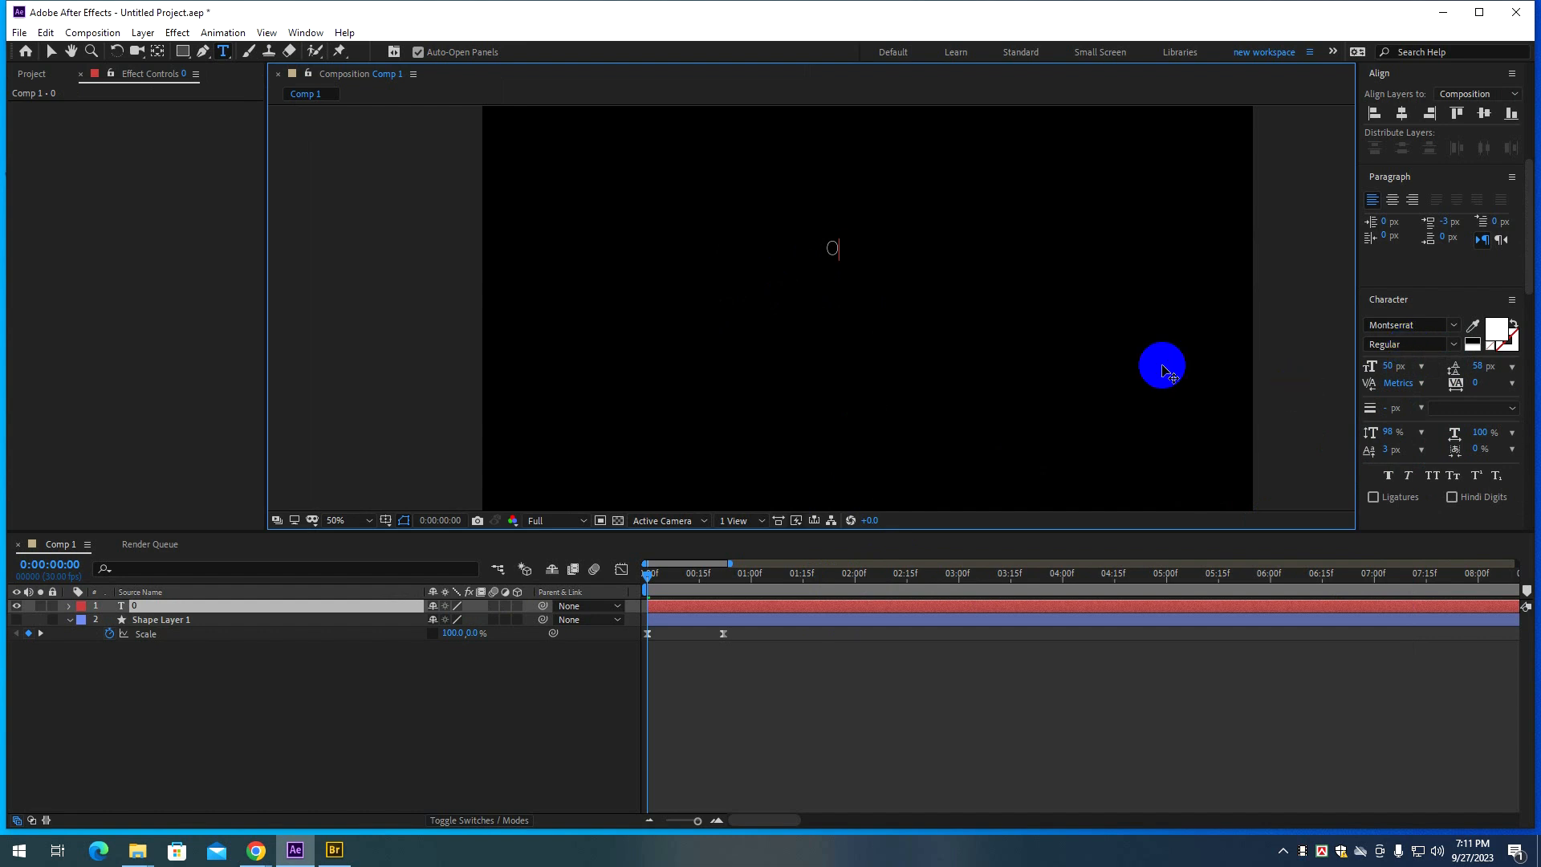
Set the "0" text layer's Montserrat font style to Regular.
{"action": "left_click", "coordinate": [831, 609]}
{"action": "left_click", "coordinate": [1411, 344]}
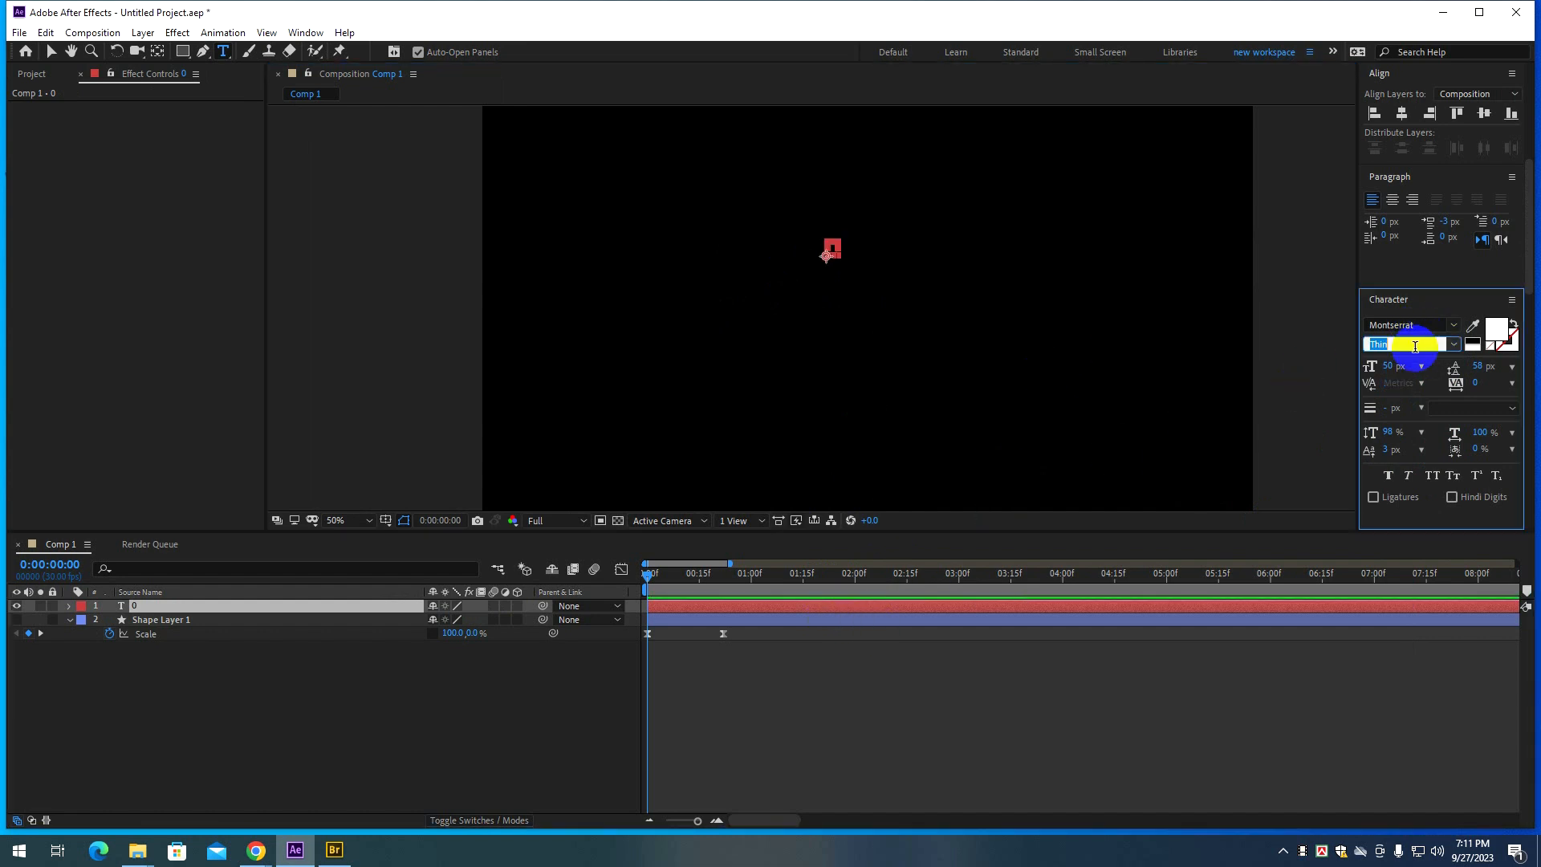
{"action": "type", "text": "Regular"}
{"action": "key", "text": "Return"}
Enlarge the "0" text around its centred anchor point and place it slightly left of the composition's centre.
{"action": "left_click", "coordinate": [51, 51]}
{"action": "left_click_drag", "start_coordinate": [841, 253], "coordinate": [930, 325]}
{"action": "left_click_drag", "start_coordinate": [888, 241], "coordinate": [827, 337]}
{"action": "left_click", "coordinate": [688, 586]}
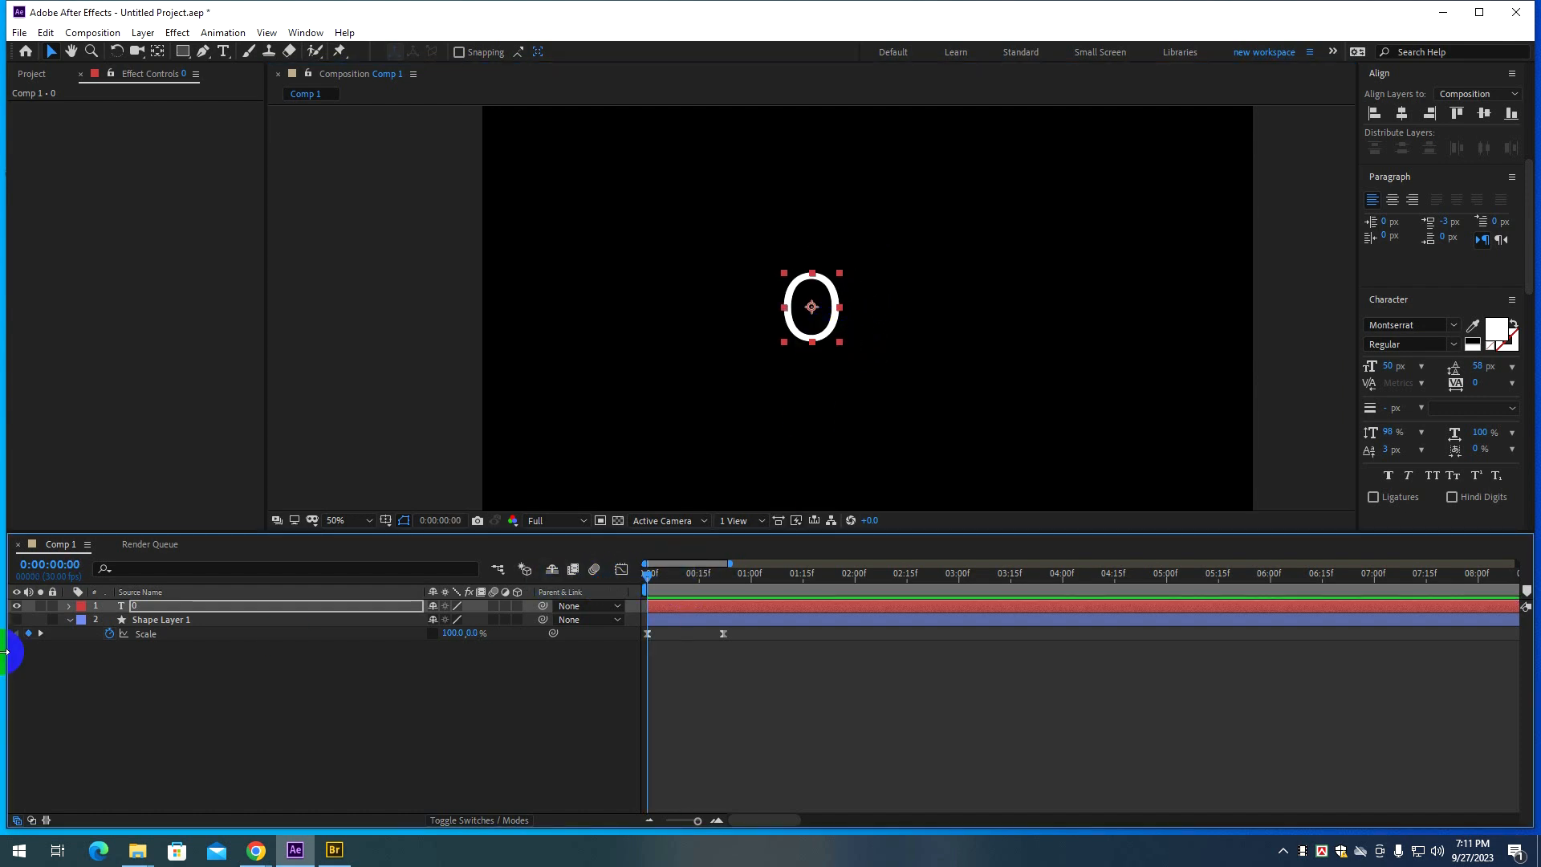
Collapse the rectangle layer's properties, select the "0" text layer and return the playhead to the composition start.
{"action": "left_click", "coordinate": [71, 620]}
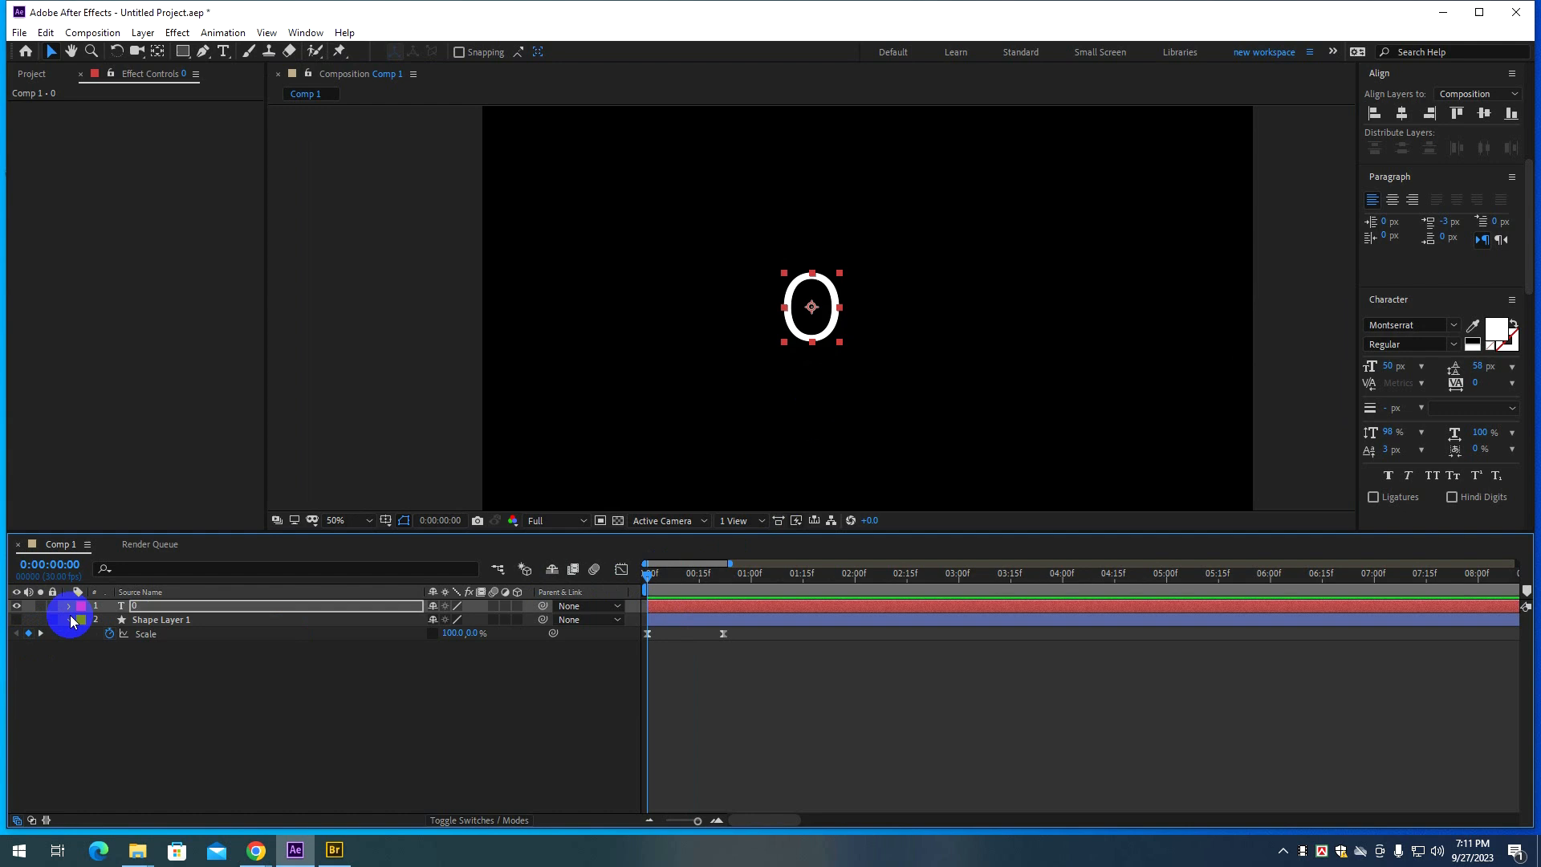
{"action": "left_click", "coordinate": [166, 604]}
{"action": "left_click_drag", "start_coordinate": [771, 575], "coordinate": [604, 573]}
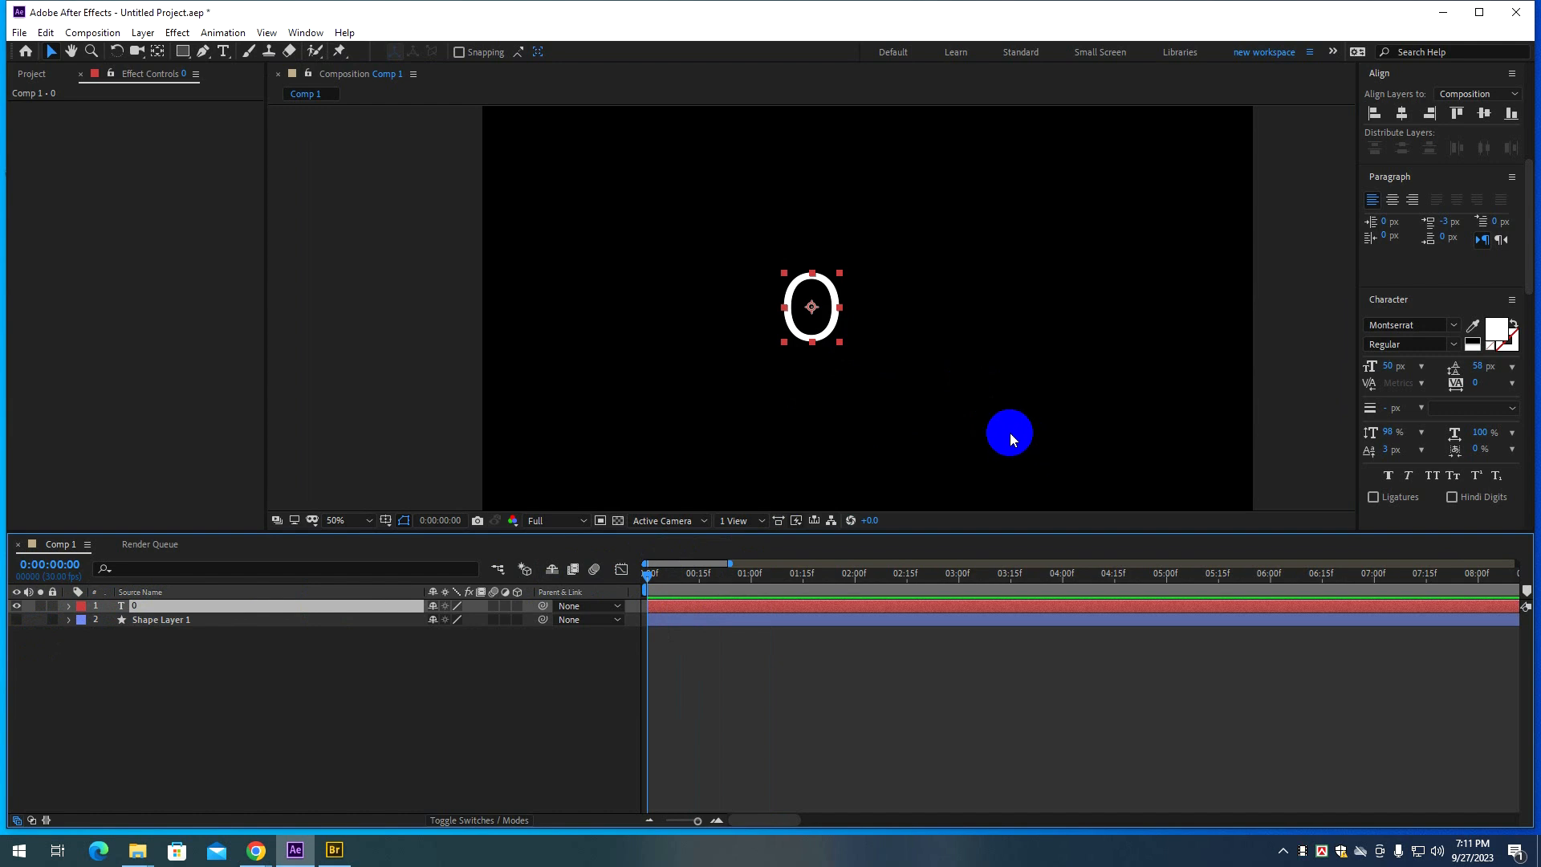
{"action": "key", "text": "space"}
{"action": "key", "text": "space"}
{"action": "key", "text": "Home"}
Search the effects for "slider c" and apply Slider Control to the "0" text layer.
{"action": "scroll", "coordinate": [1393, 301], "scroll_direction": "down", "scroll_amount": 5}
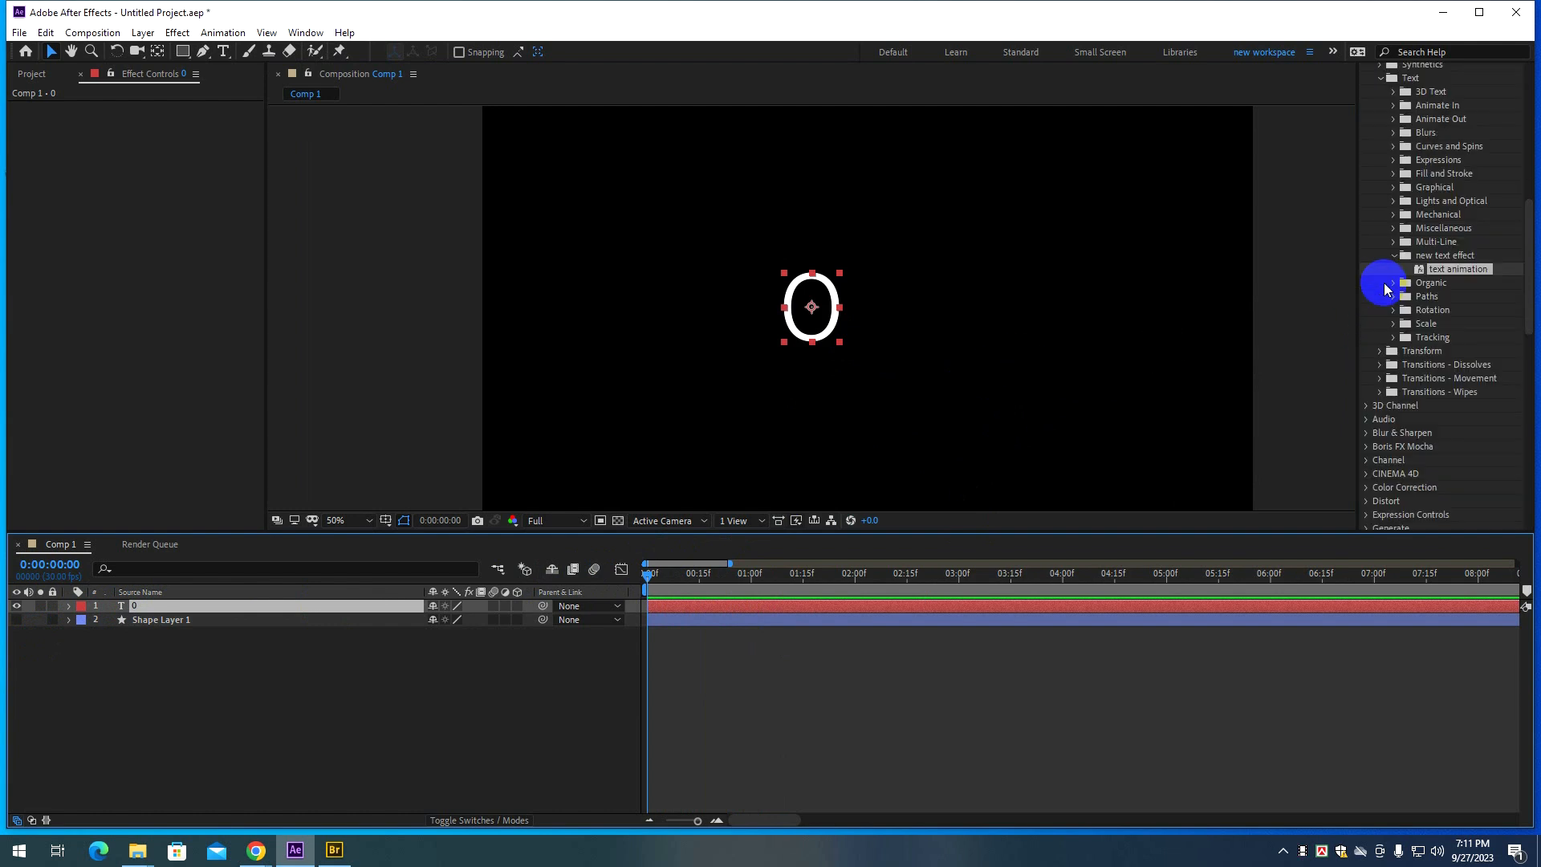
{"action": "scroll", "coordinate": [1388, 303], "scroll_direction": "up", "scroll_amount": 3}
{"action": "scroll", "coordinate": [1343, 297], "scroll_direction": "up", "scroll_amount": 2}
{"action": "scroll", "coordinate": [1433, 297], "scroll_direction": "up", "scroll_amount": 1}
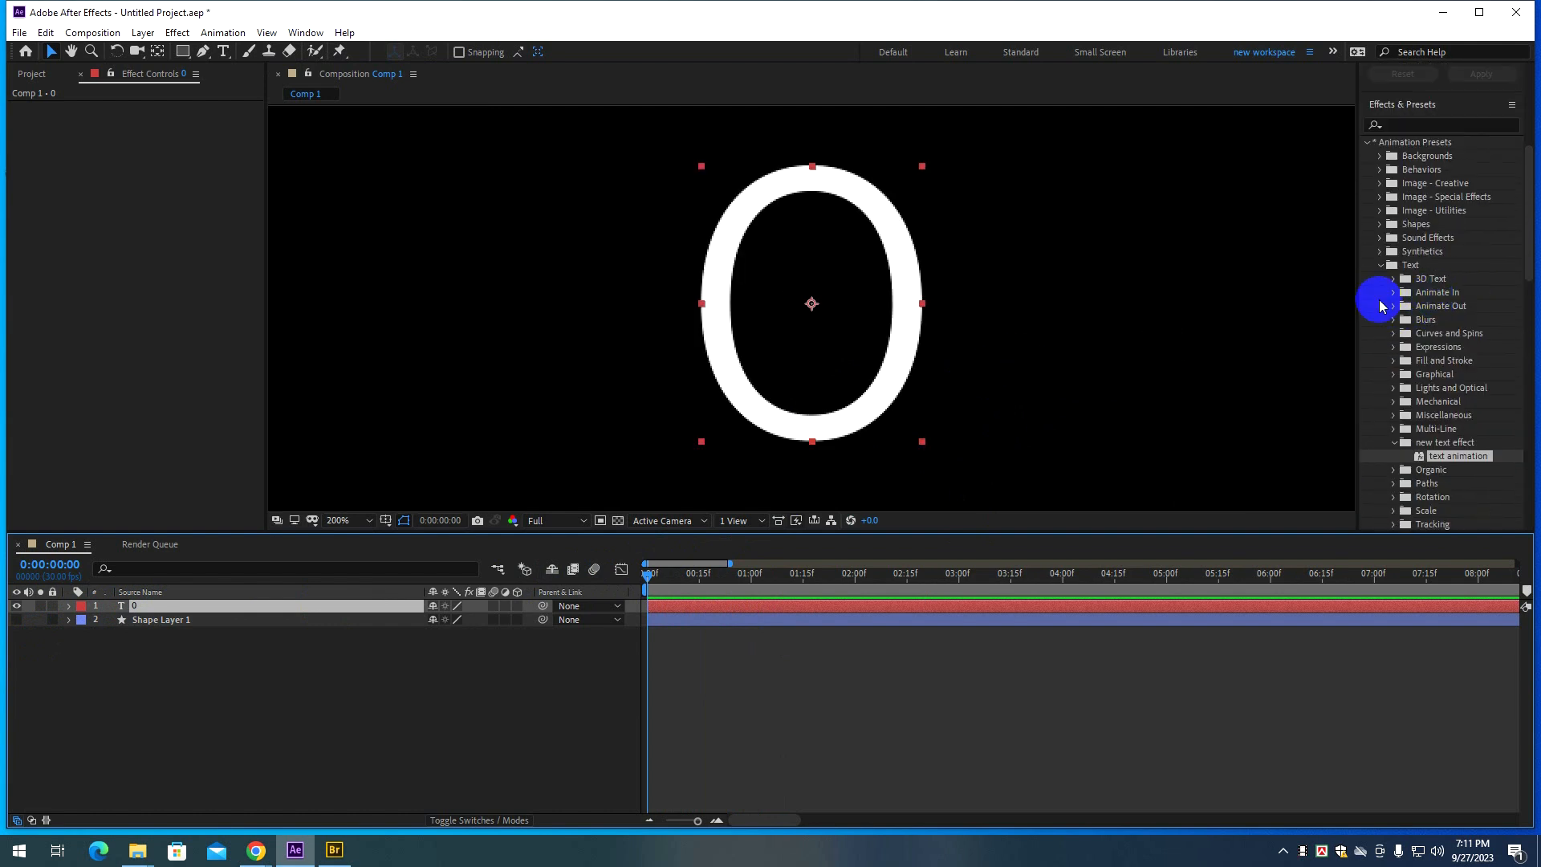
{"action": "scroll", "coordinate": [1077, 310], "scroll_direction": "down", "scroll_amount": 2}
{"action": "left_click", "coordinate": [1455, 128]}
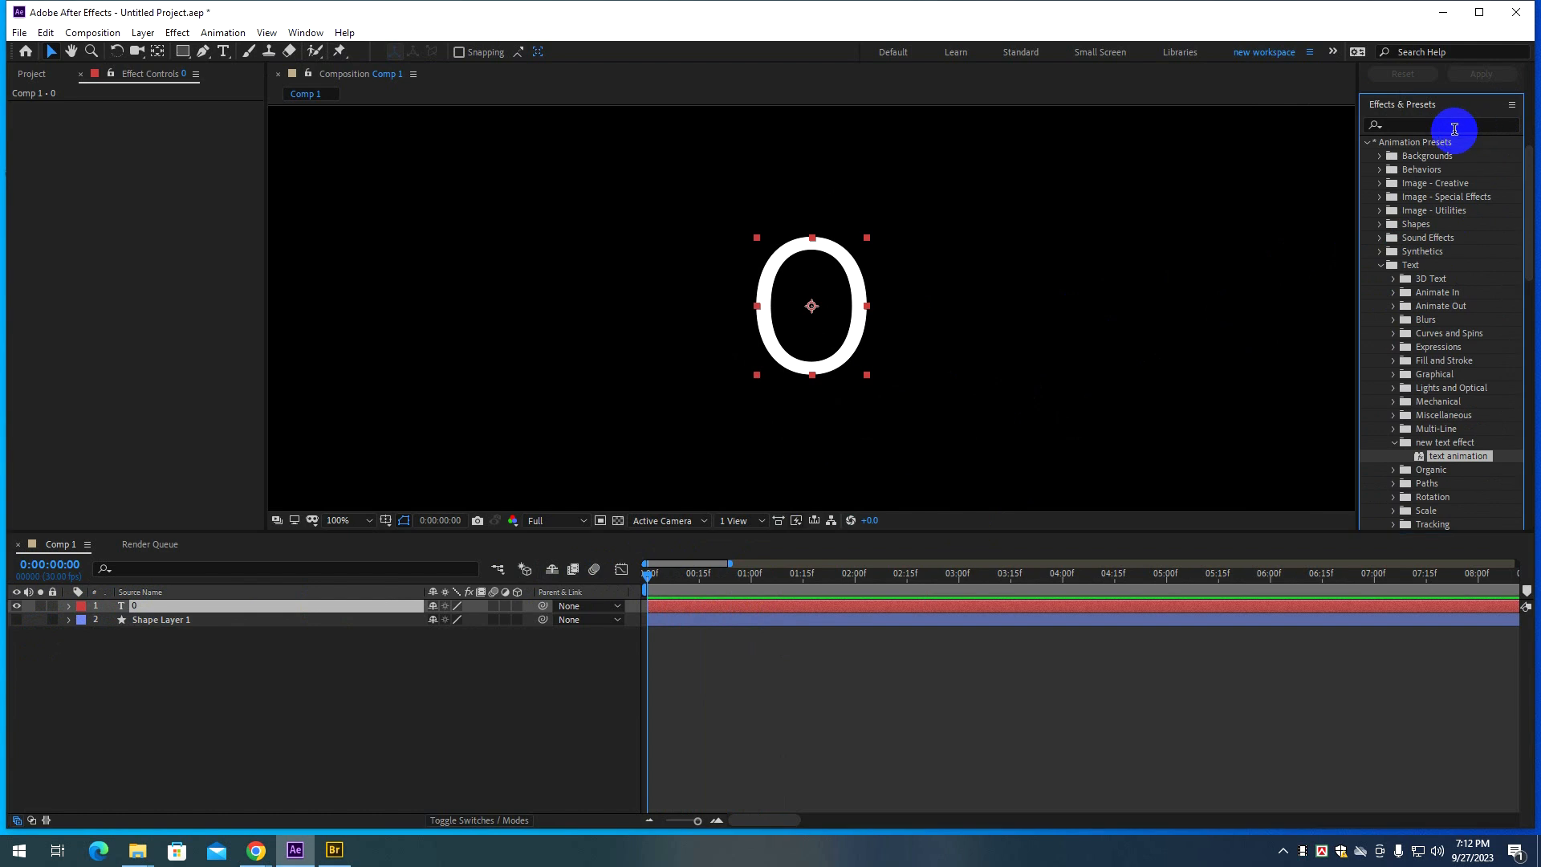
{"action": "left_click", "coordinate": [1441, 125]}
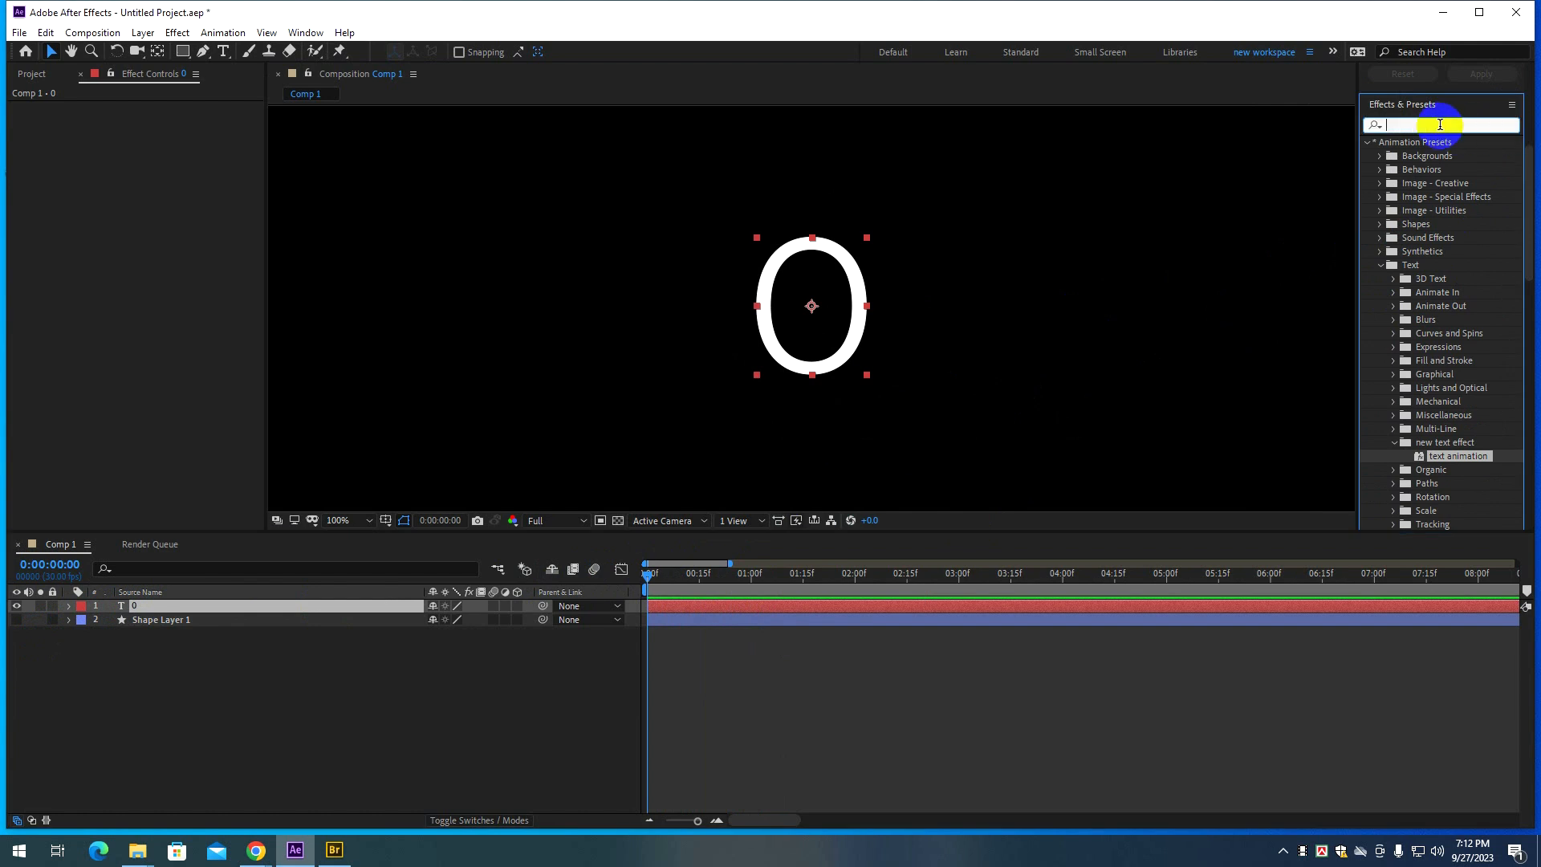
{"action": "type", "text": "slider c"}
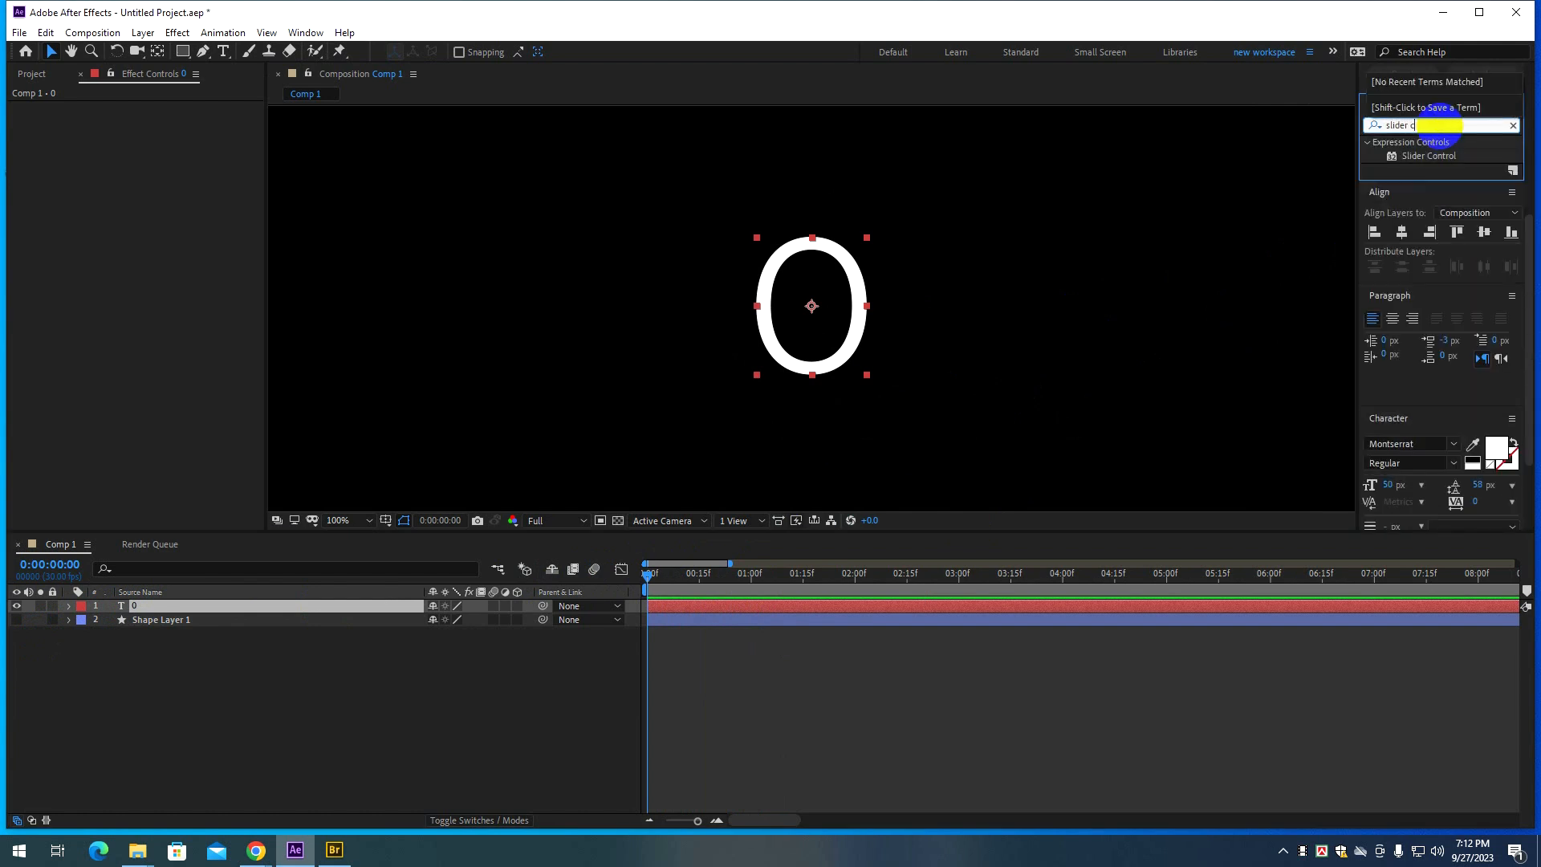
{"action": "left_click_drag", "start_coordinate": [1437, 156], "coordinate": [830, 320]}
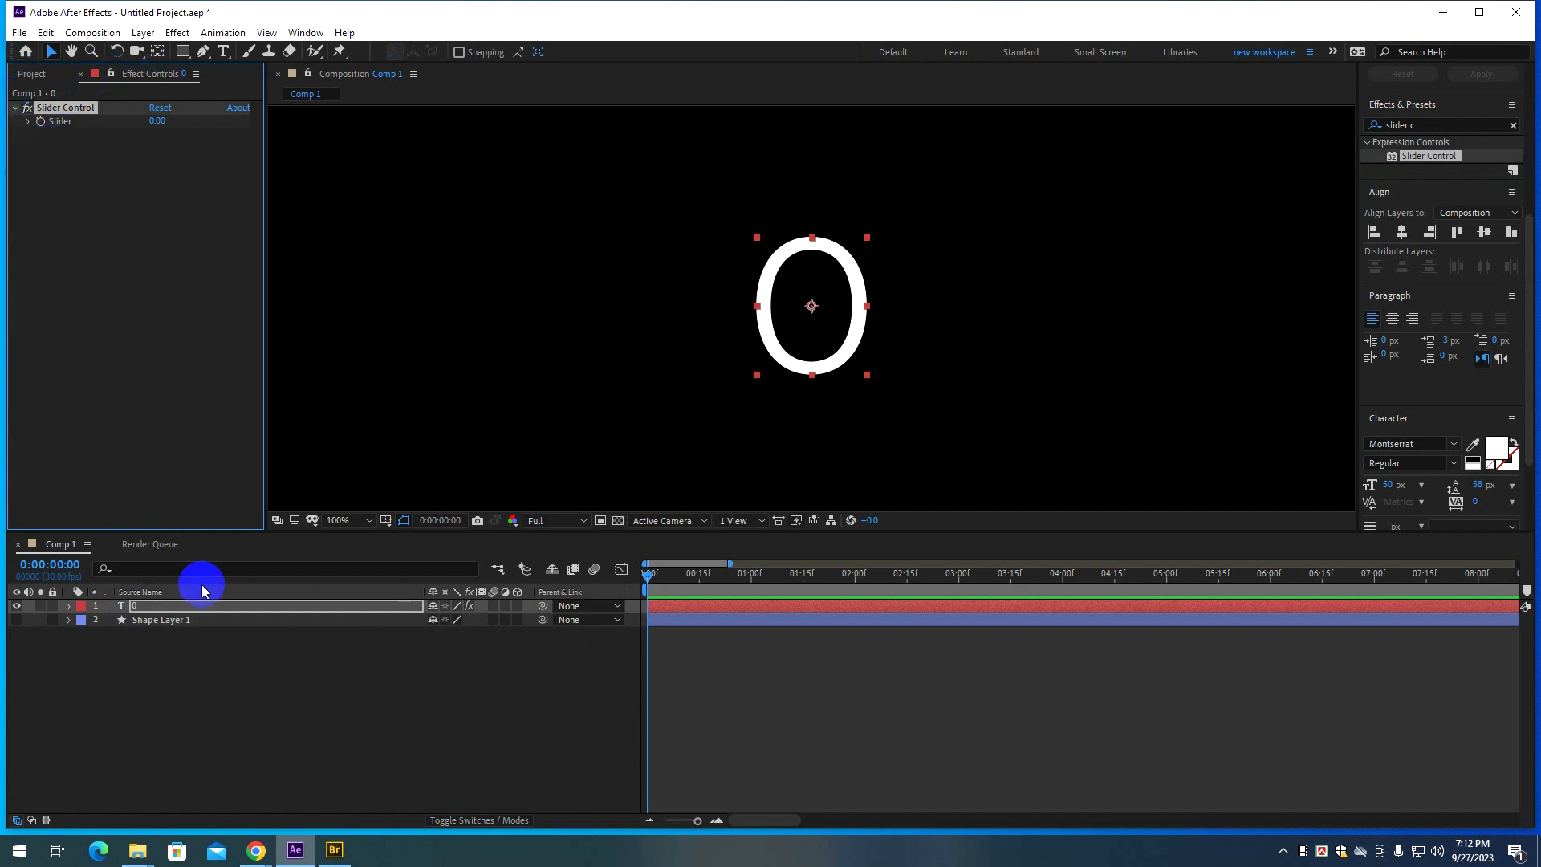
Reveal the "0" layer's text properties and link Source Text to the Slider Control's Slider value.
{"action": "left_click", "coordinate": [69, 607]}
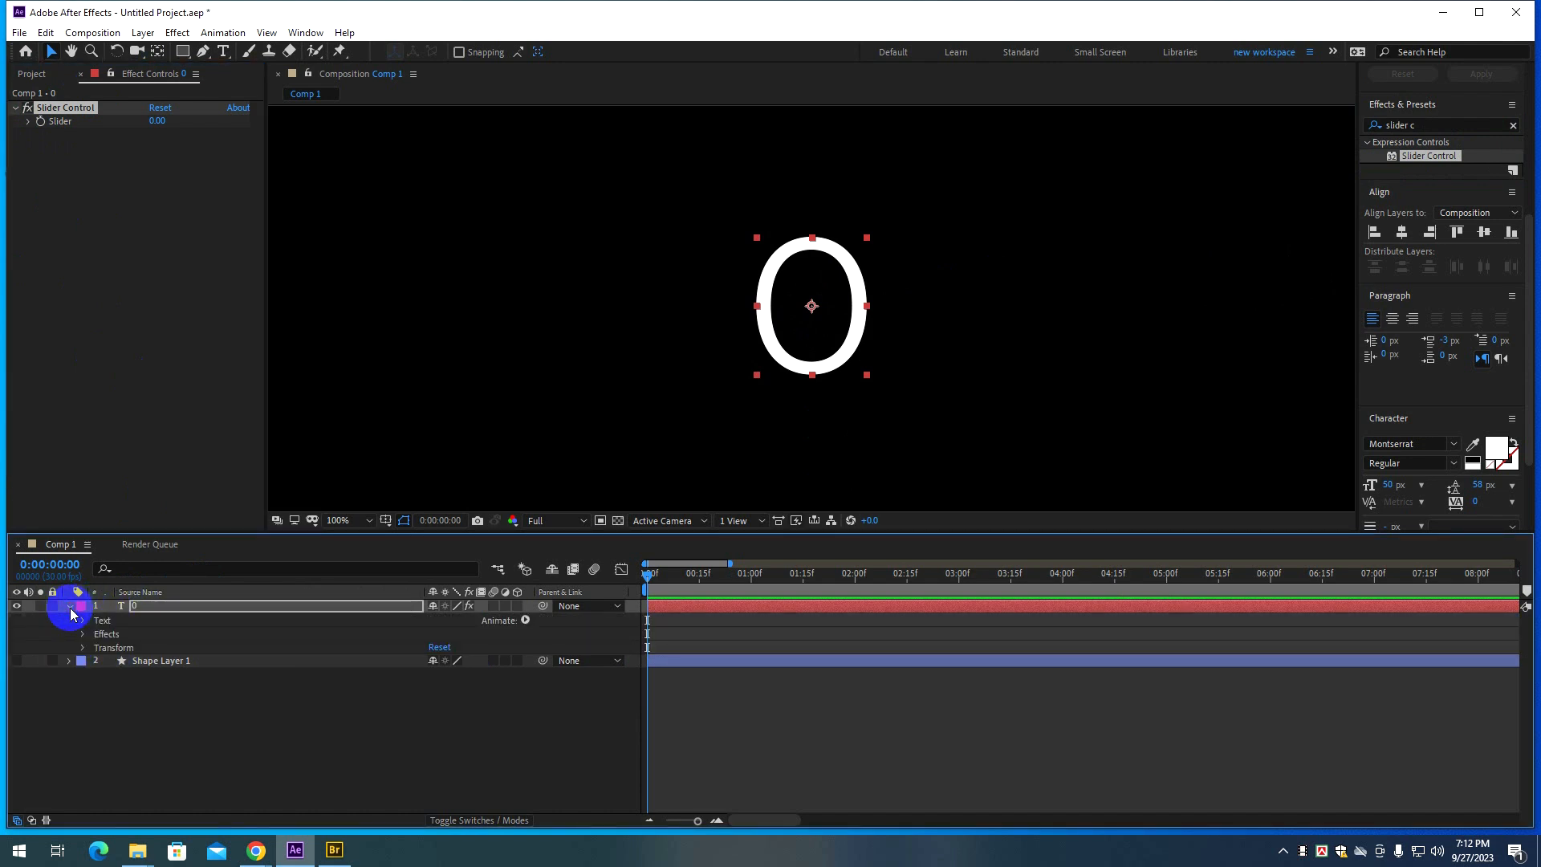
{"action": "left_click", "coordinate": [84, 622]}
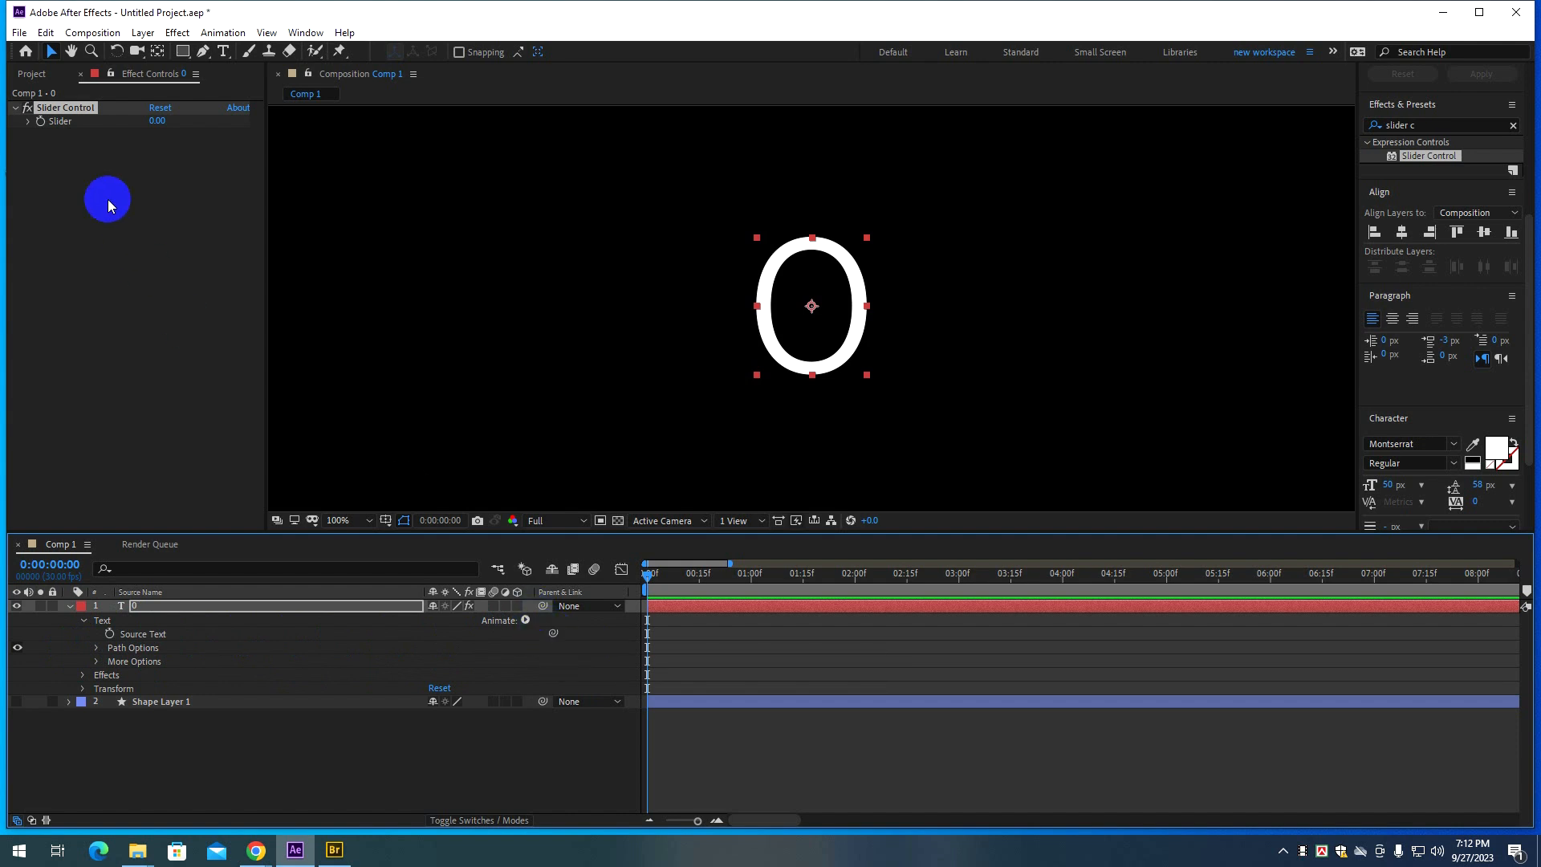
{"action": "left_click_drag", "start_coordinate": [554, 634], "coordinate": [58, 127]}
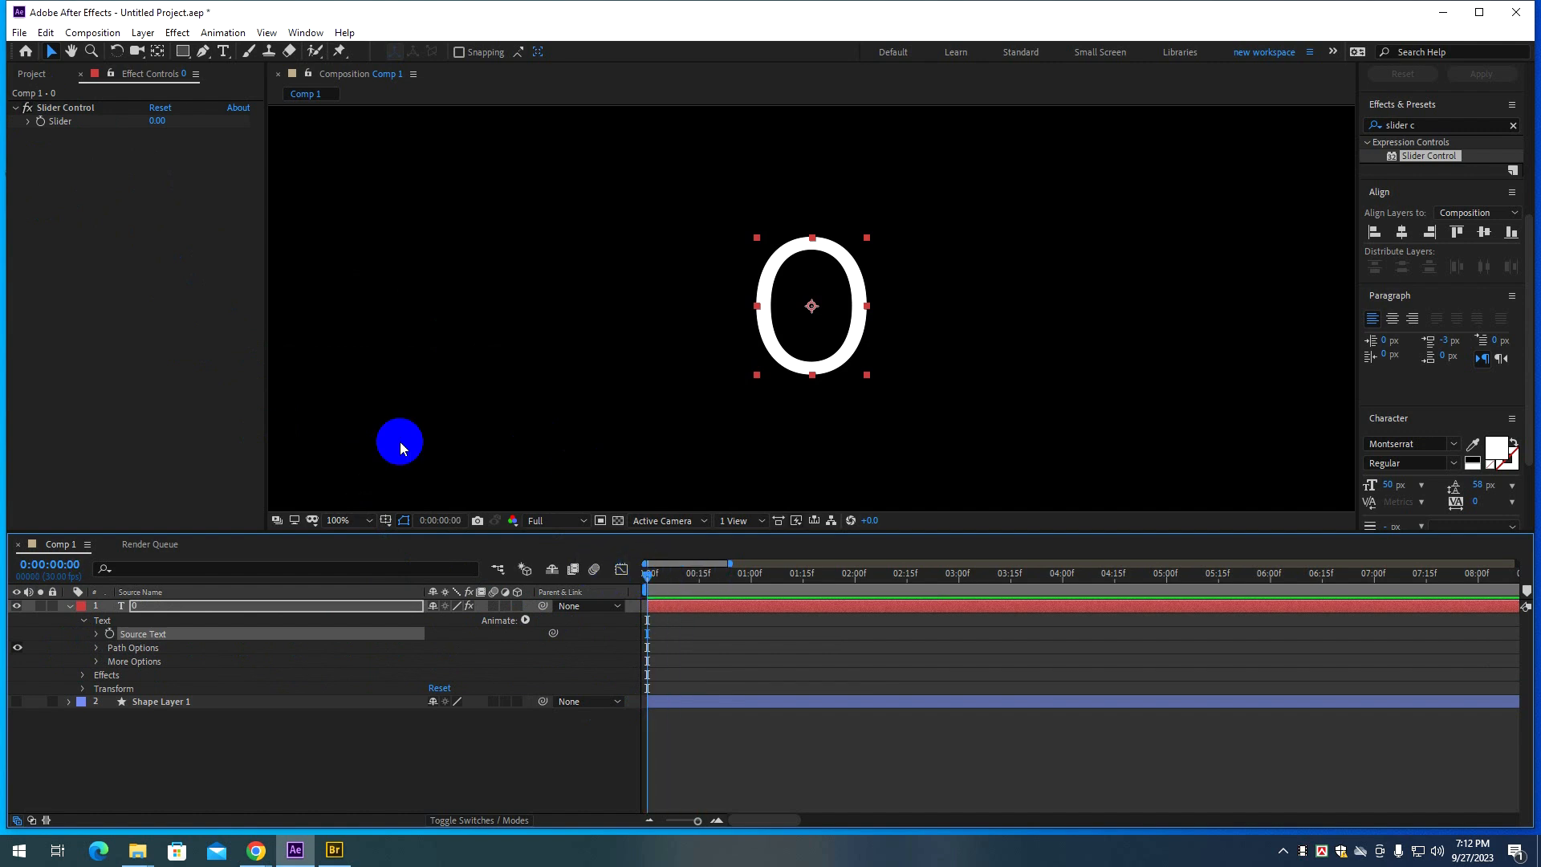
Animate the Slider with a keyframe of 0 at the composition start and 100 at 0:00:01:29.
{"action": "left_click", "coordinate": [40, 121]}
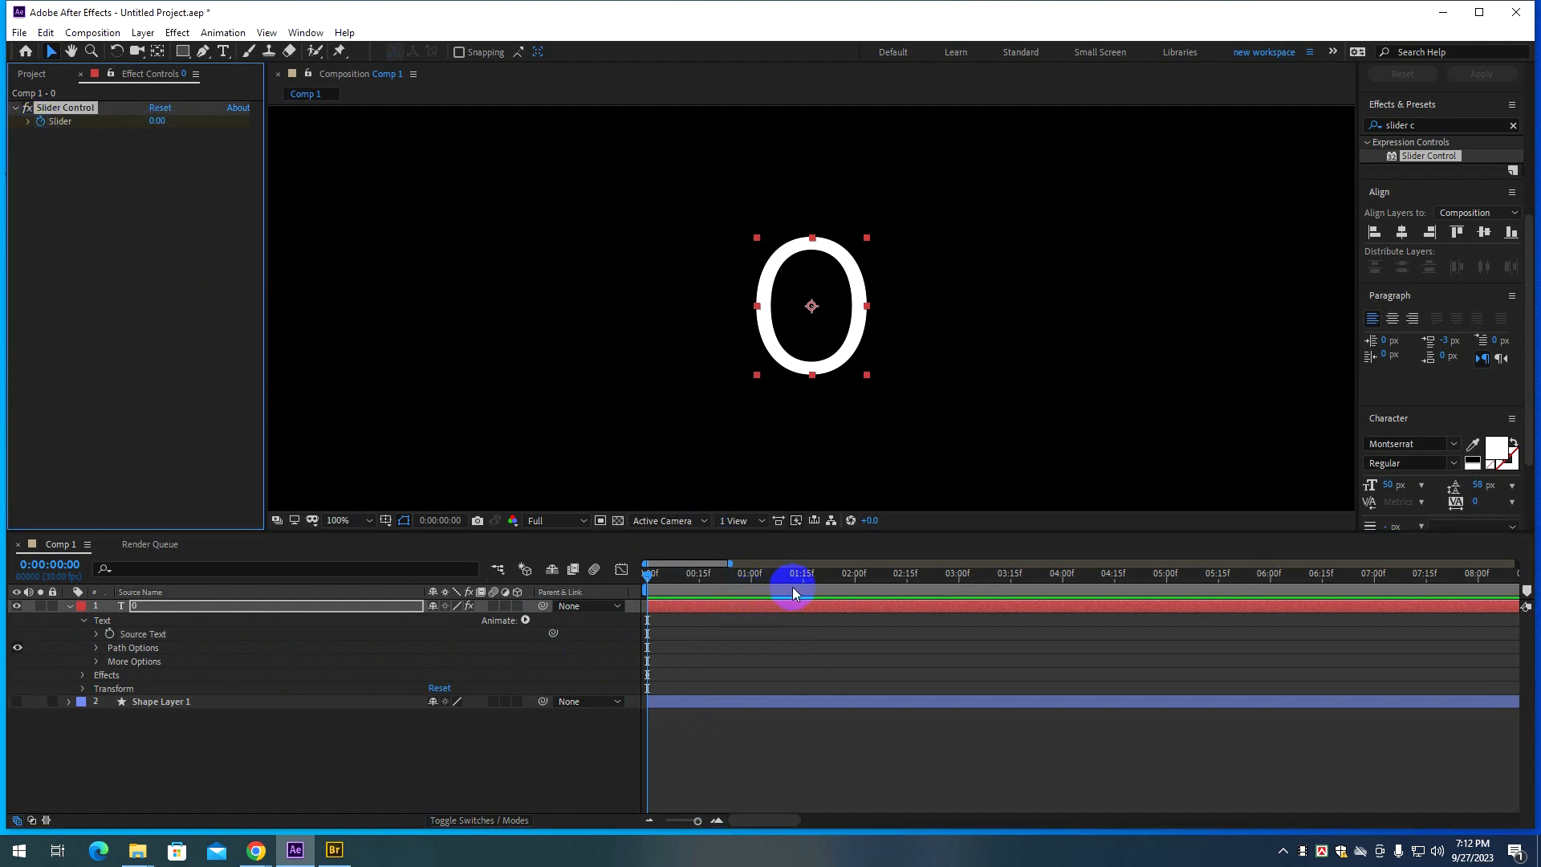
{"action": "scroll", "coordinate": [802, 658], "scroll_direction": "down", "scroll_amount": 4}
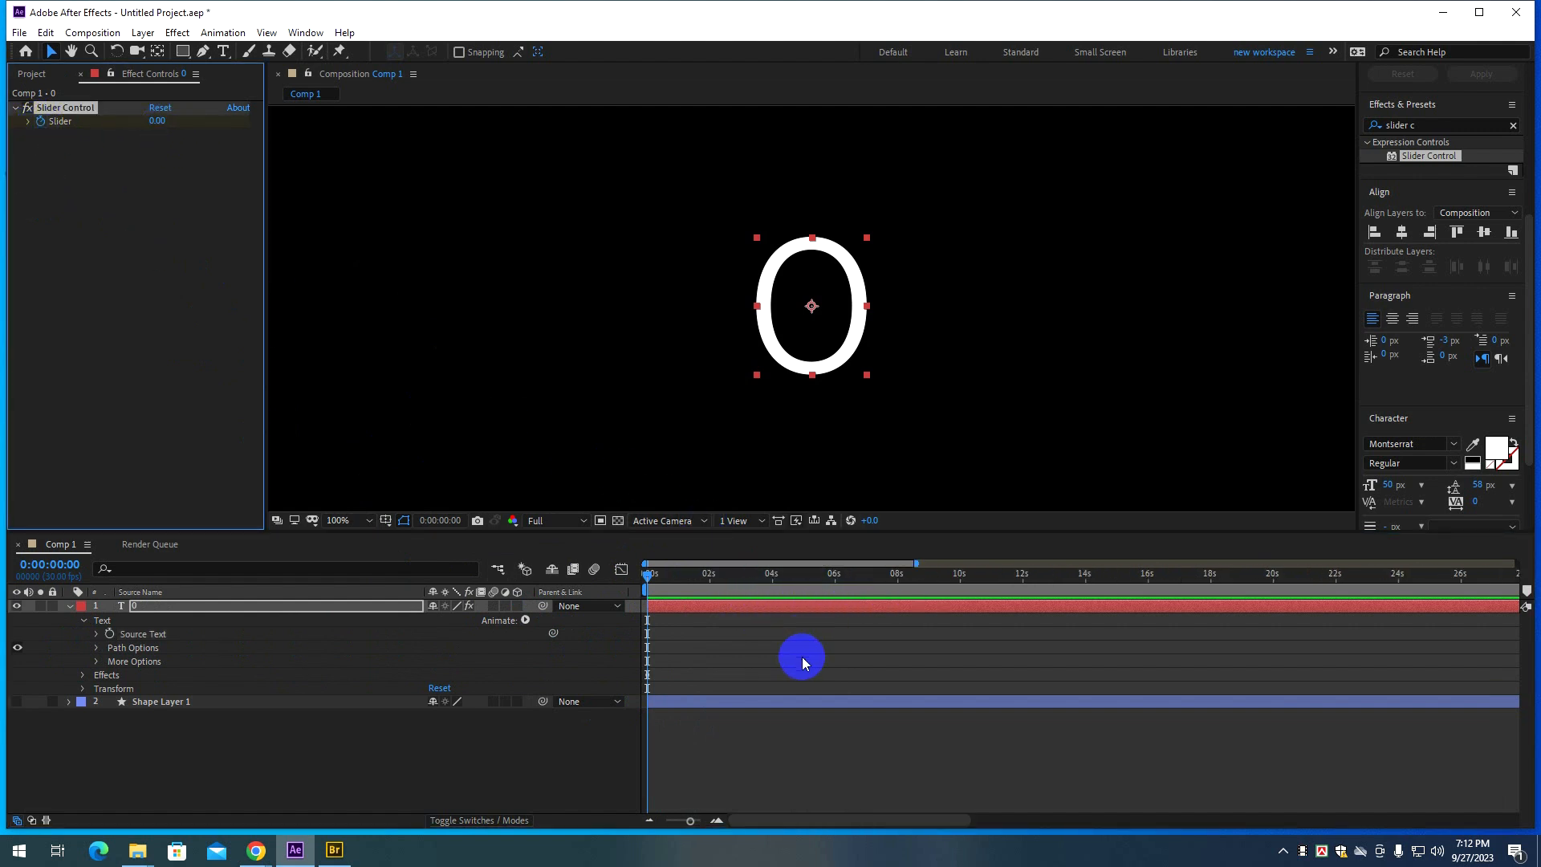
{"action": "left_click_drag", "start_coordinate": [649, 575], "coordinate": [710, 590]}
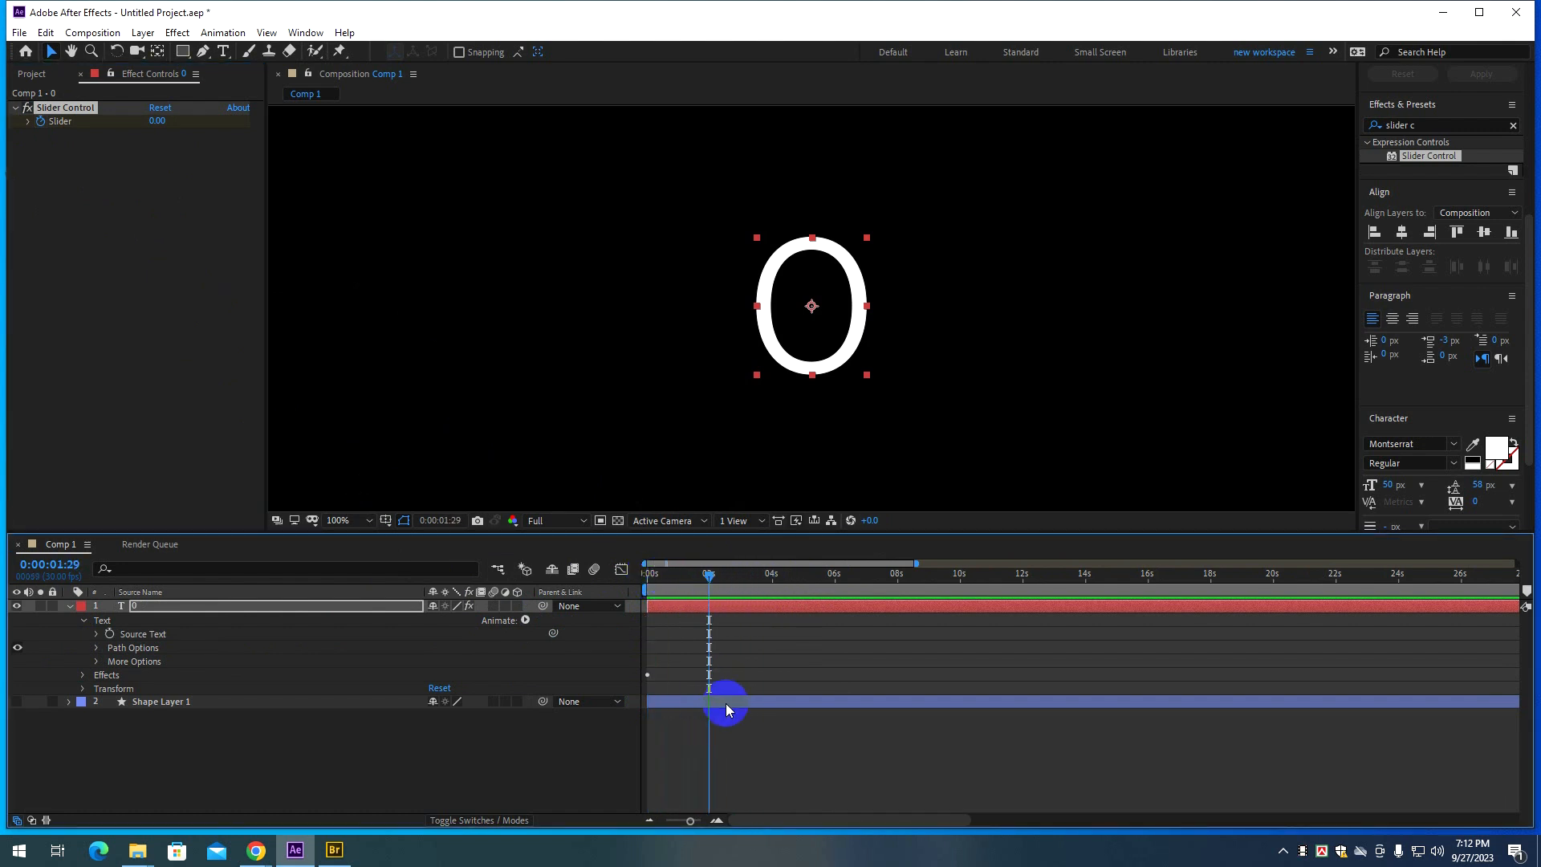
{"action": "left_click", "coordinate": [156, 123]}
{"action": "type", "text": "100"}
{"action": "key", "text": "Return"}
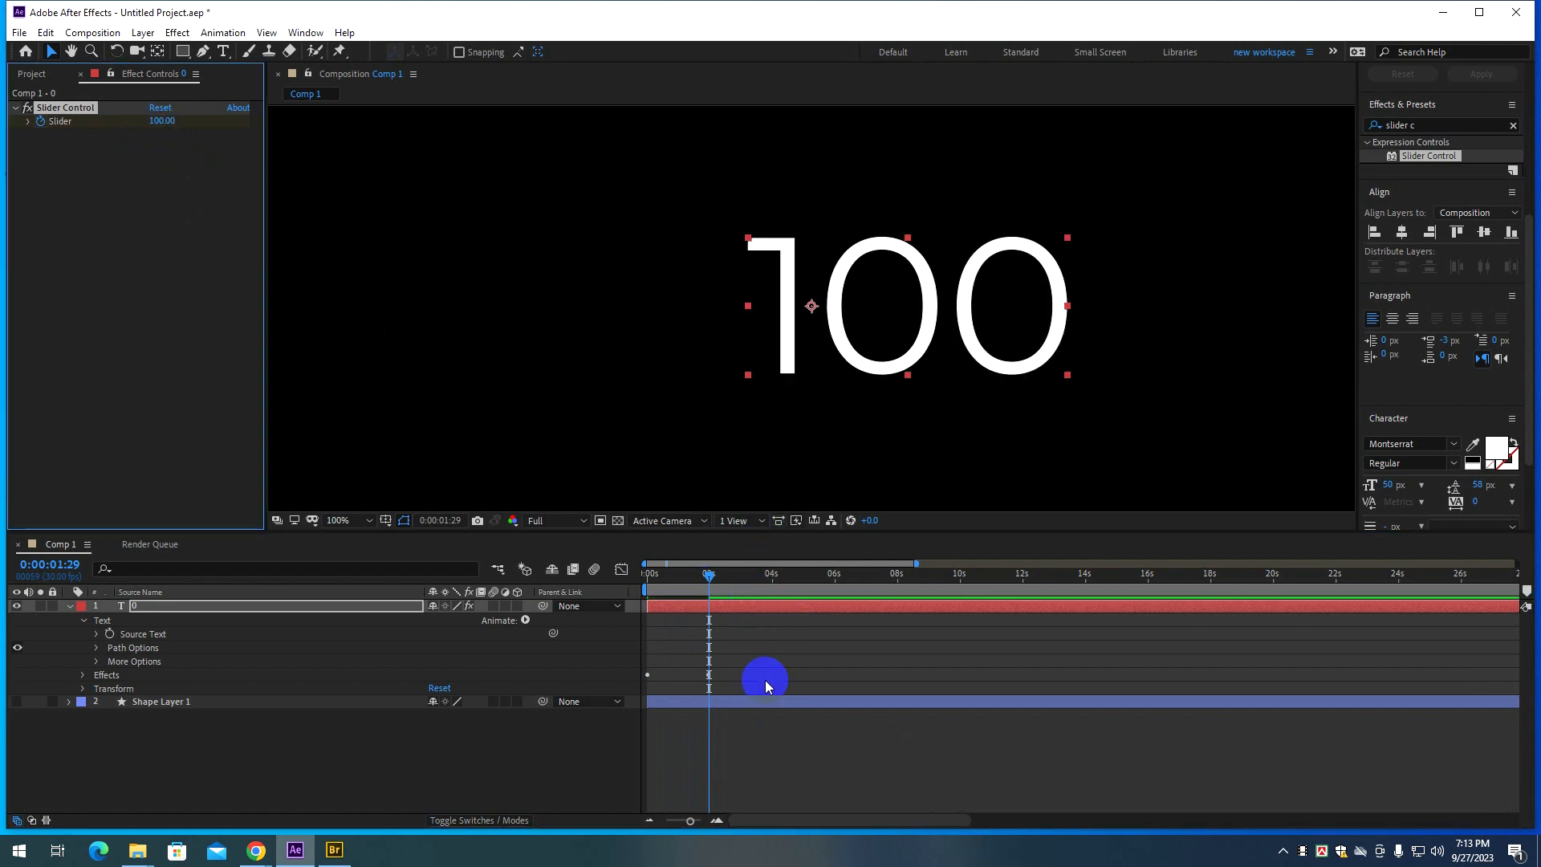
Play the counting text from the composition start several times, checking how the number is displayed, and return the playhead to the start.
{"action": "left_click_drag", "start_coordinate": [715, 586], "coordinate": [647, 580]}
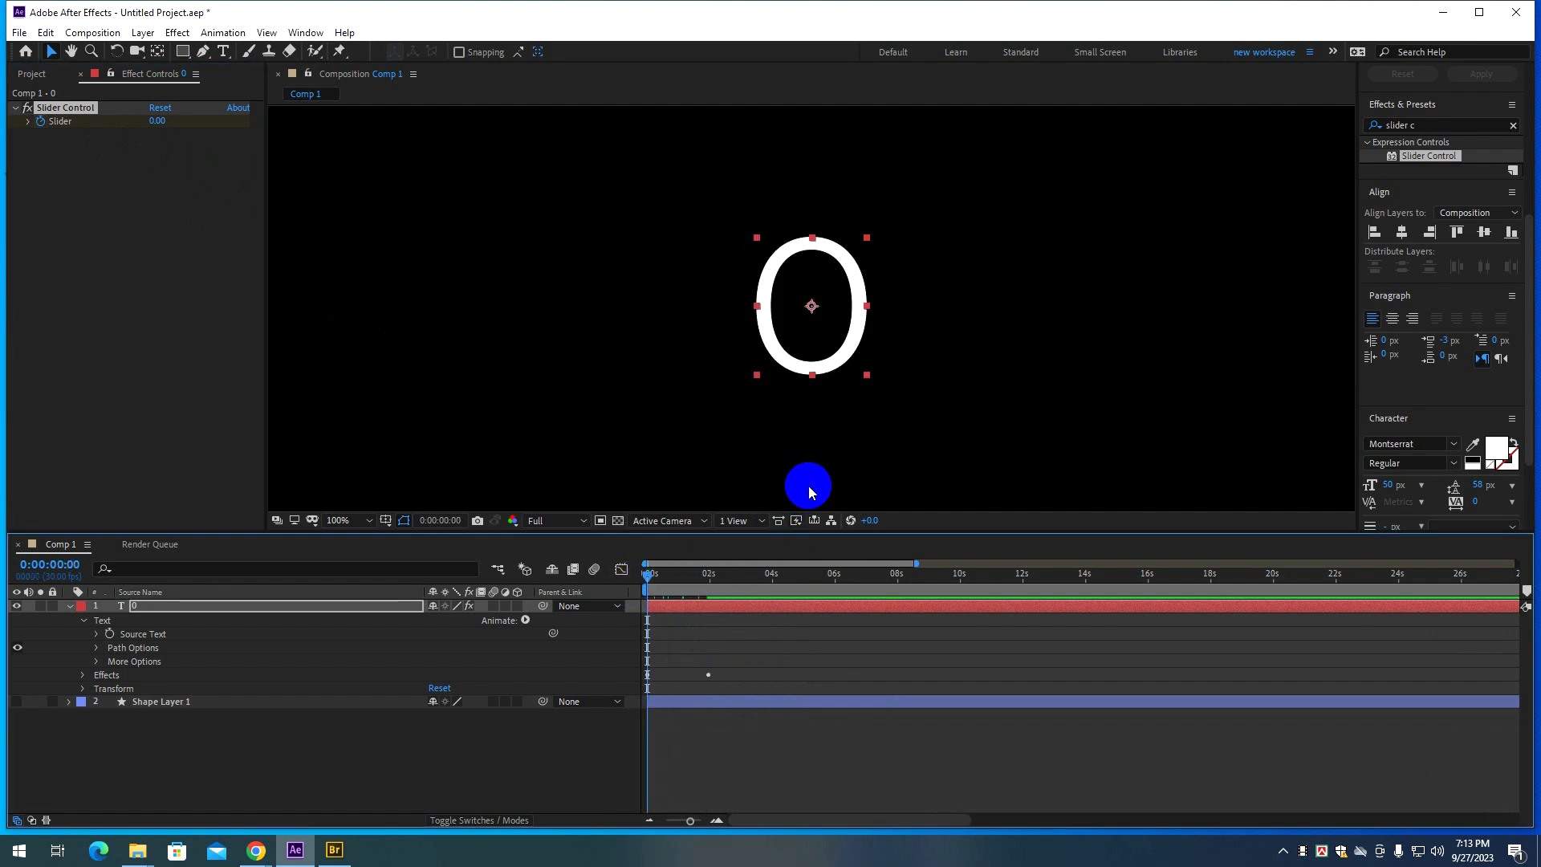
{"action": "scroll", "coordinate": [676, 321], "scroll_direction": "down", "scroll_amount": 2}
{"action": "key", "text": "space"}
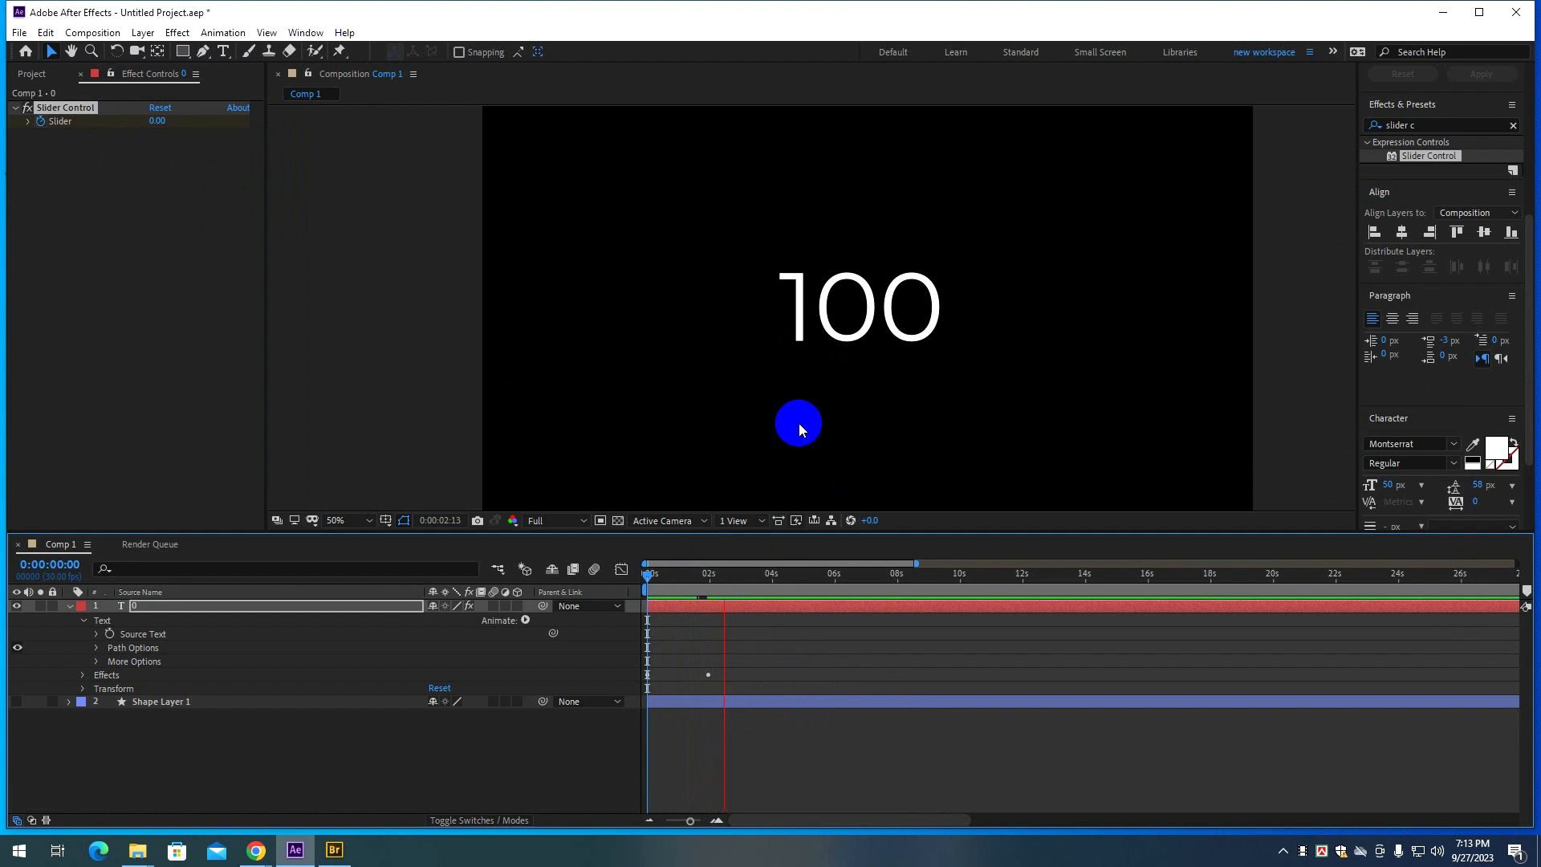
{"action": "key", "text": "space"}
{"action": "key", "text": "space"}
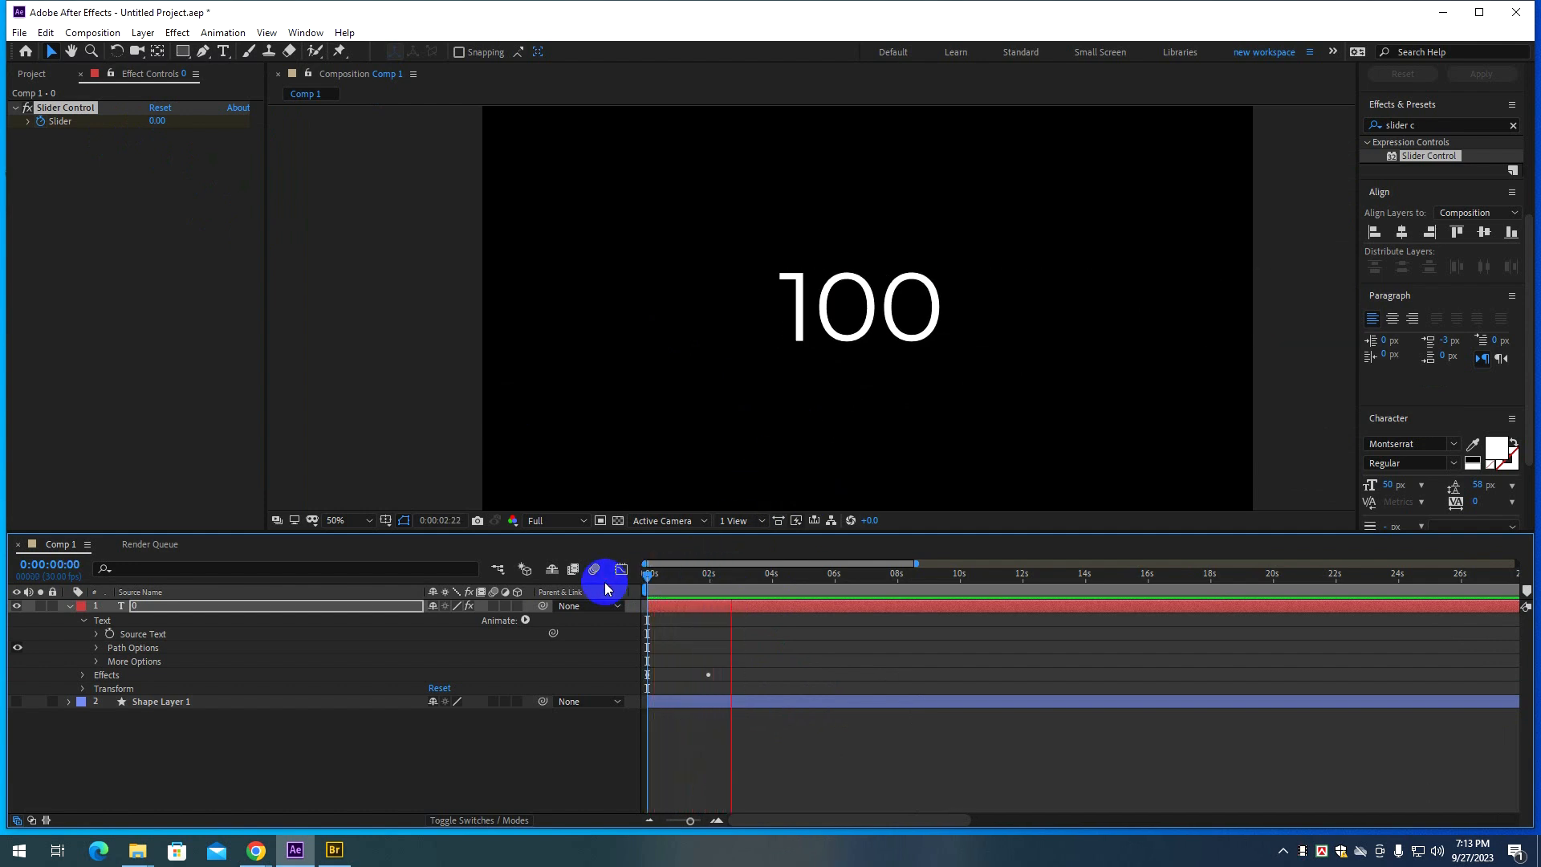
{"action": "left_click_drag", "start_coordinate": [677, 579], "coordinate": [638, 570]}
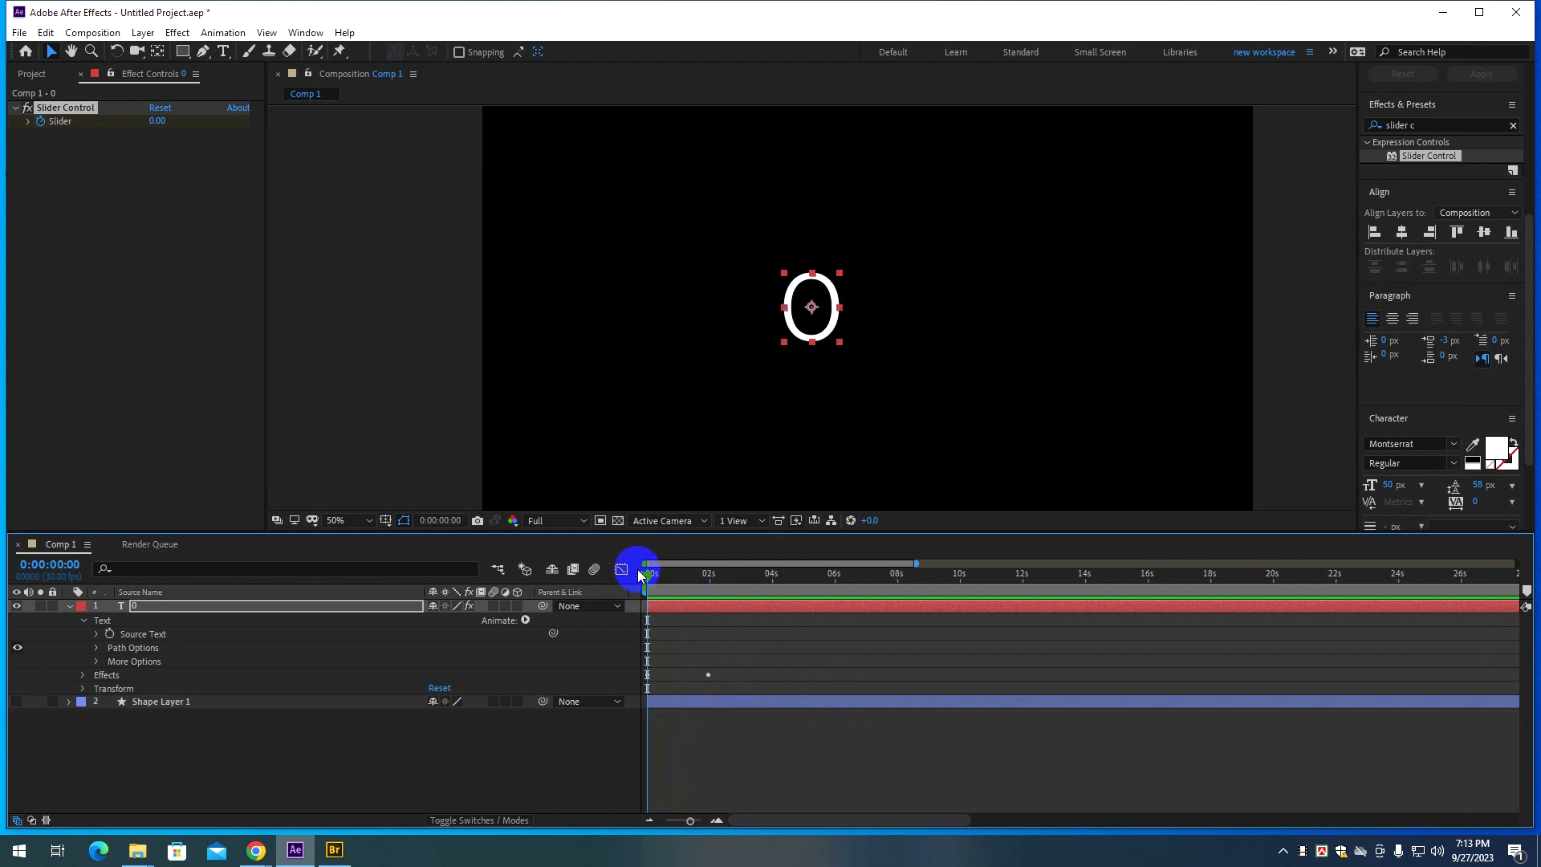
{"action": "key", "text": "space"}
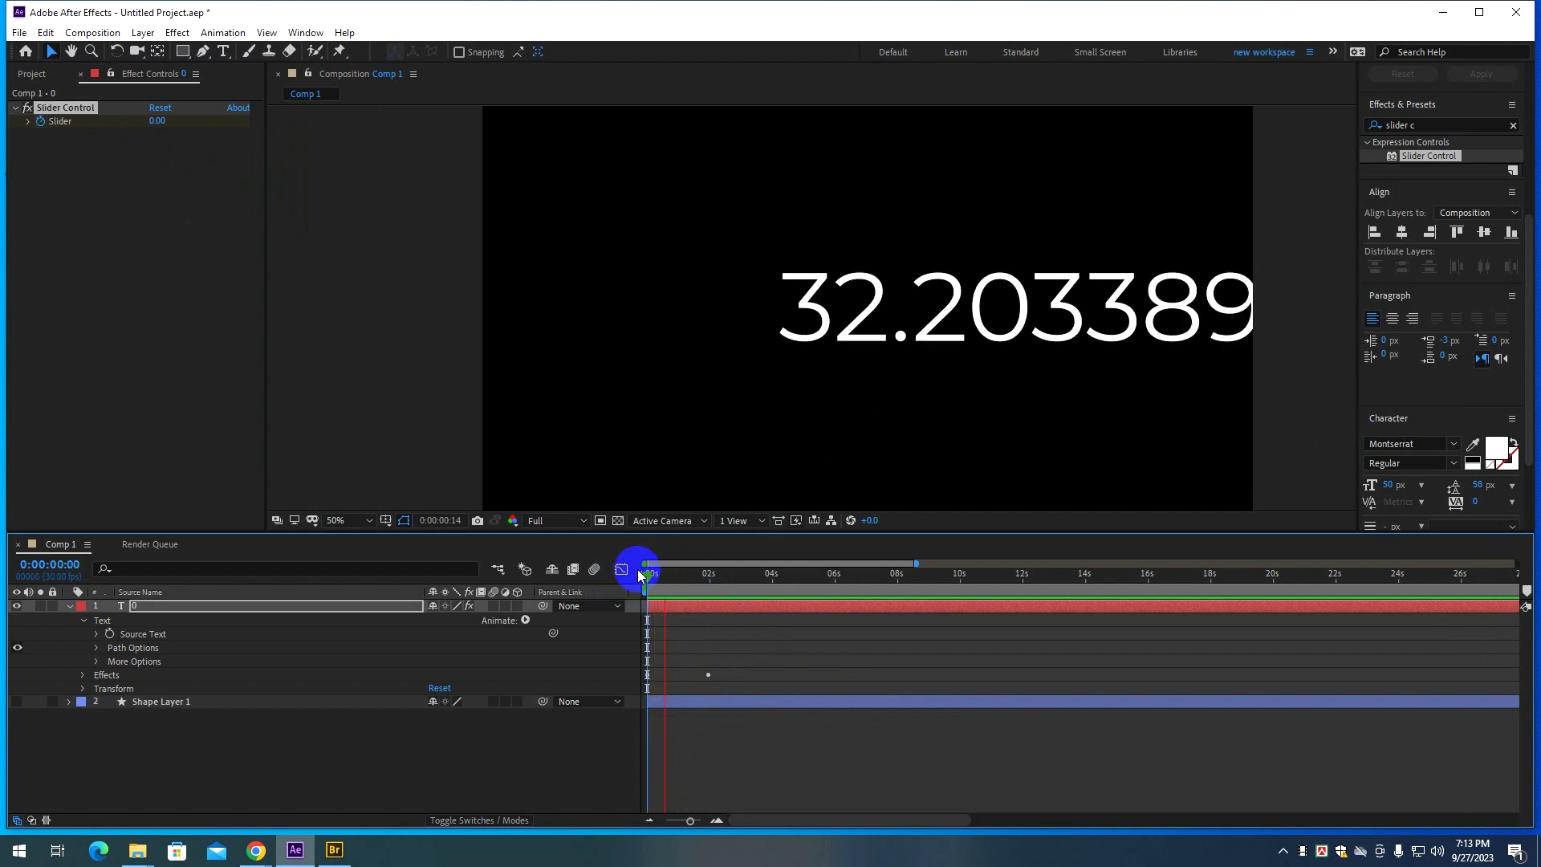
{"action": "key", "text": "space"}
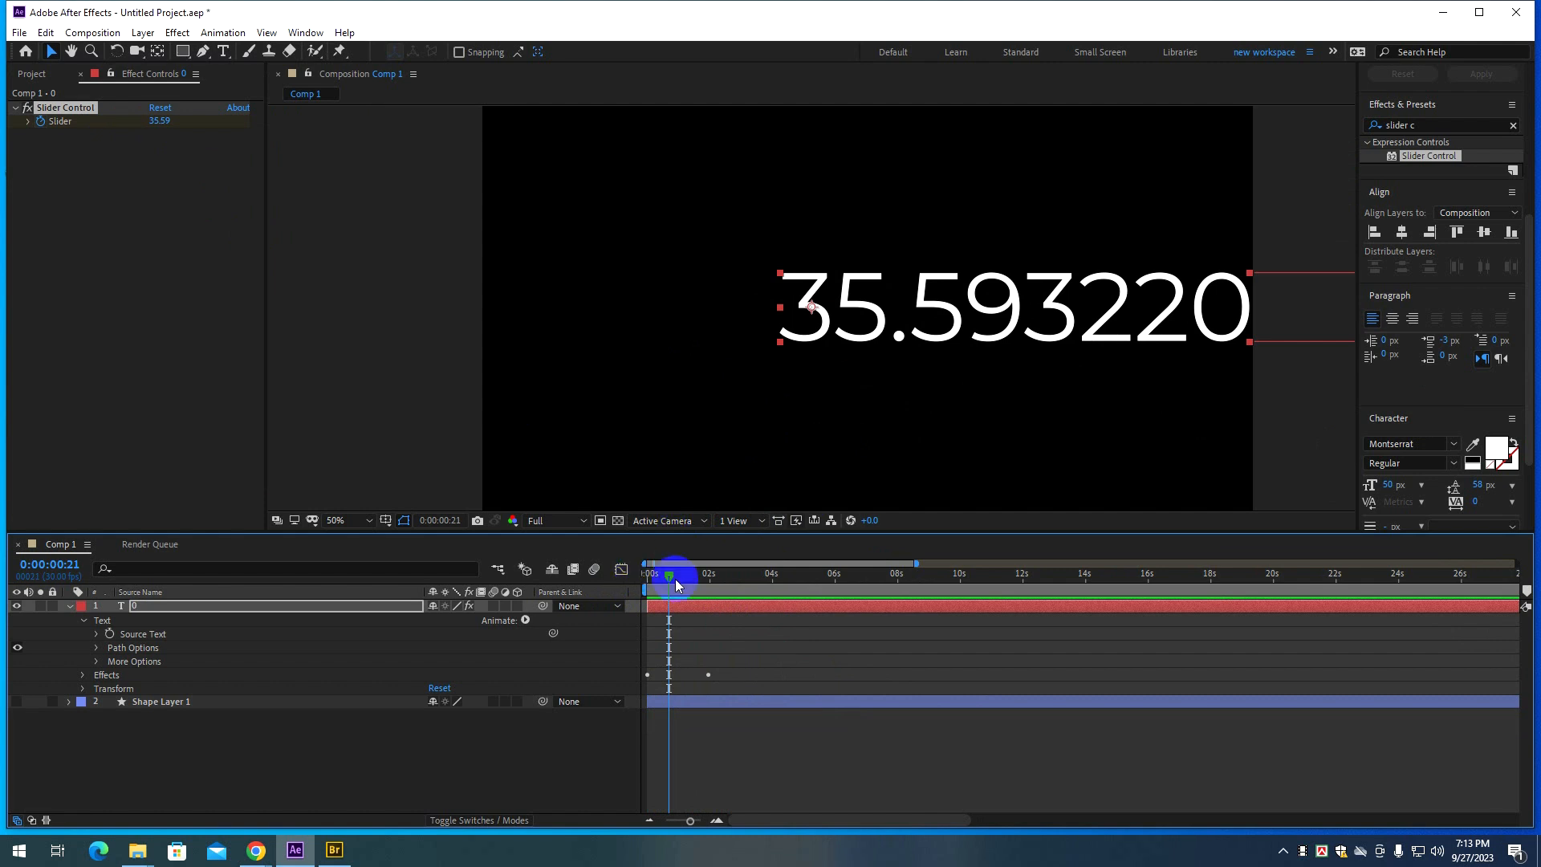
{"action": "left_click_drag", "start_coordinate": [669, 580], "coordinate": [645, 575]}
{"action": "key", "text": "space"}
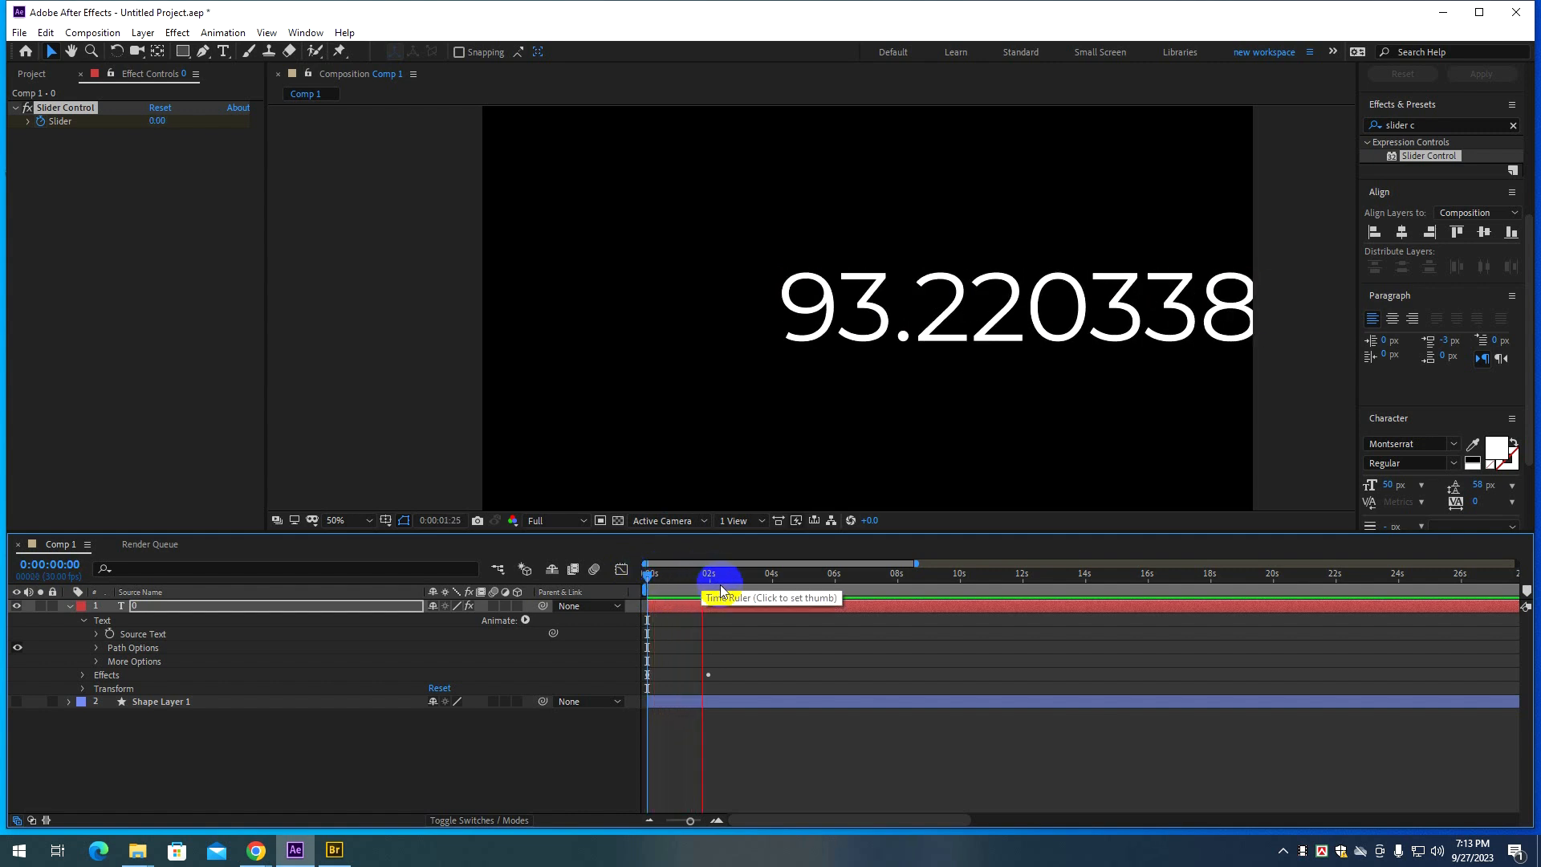
{"action": "key", "text": "space"}
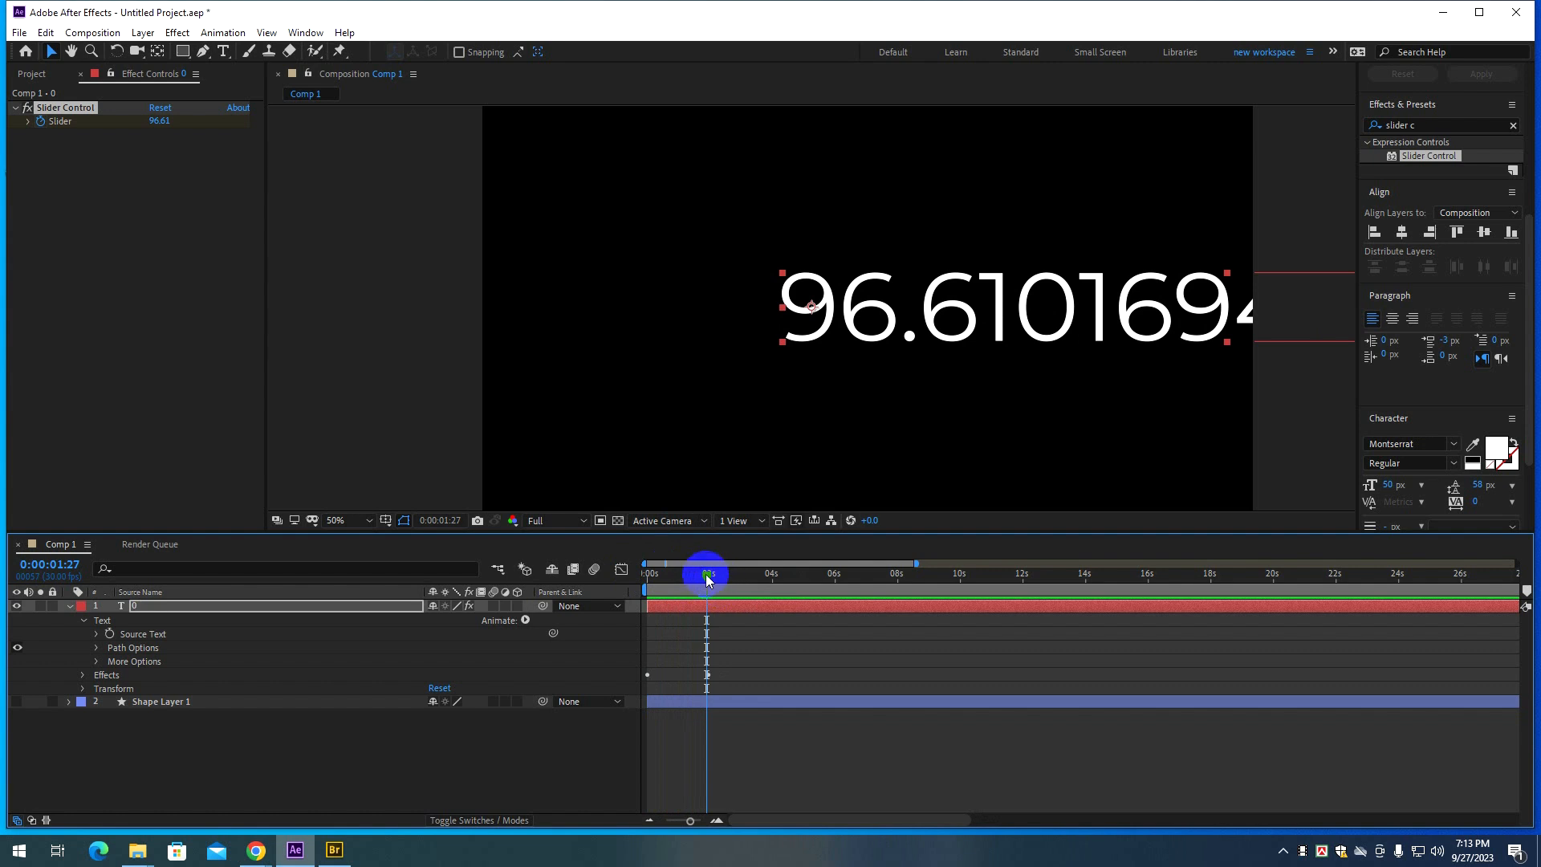
{"action": "left_click_drag", "start_coordinate": [706, 575], "coordinate": [645, 575]}
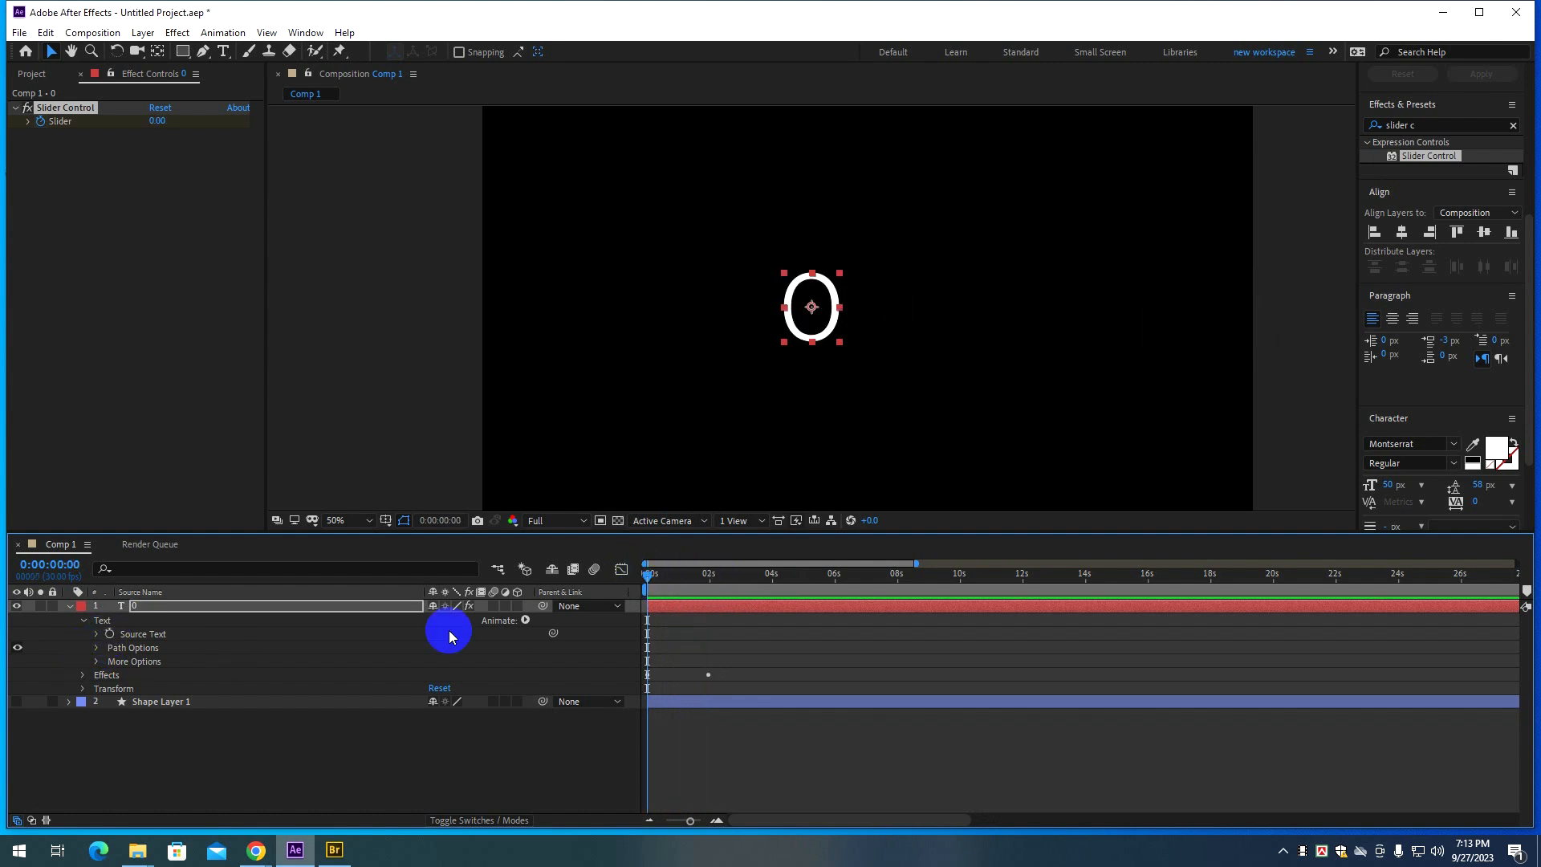
Add an expression to Source Text and link it to the Slider, giving effect("Slider Control")("Slider").
{"action": "left_click", "coordinate": [112, 640]}
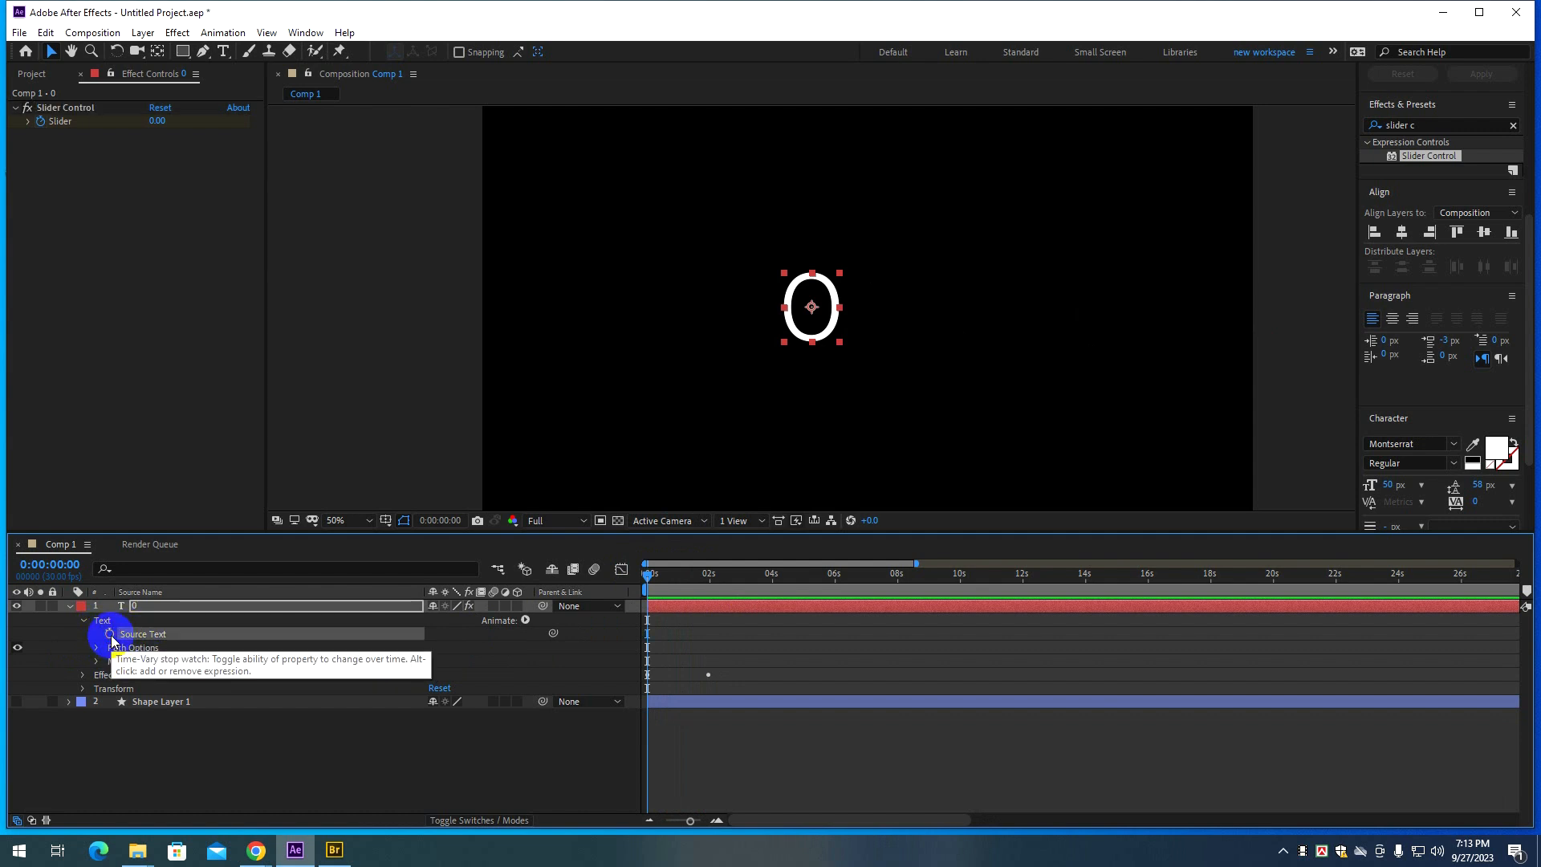
{"action": "left_click", "coordinate": [111, 640], "text": "alt"}
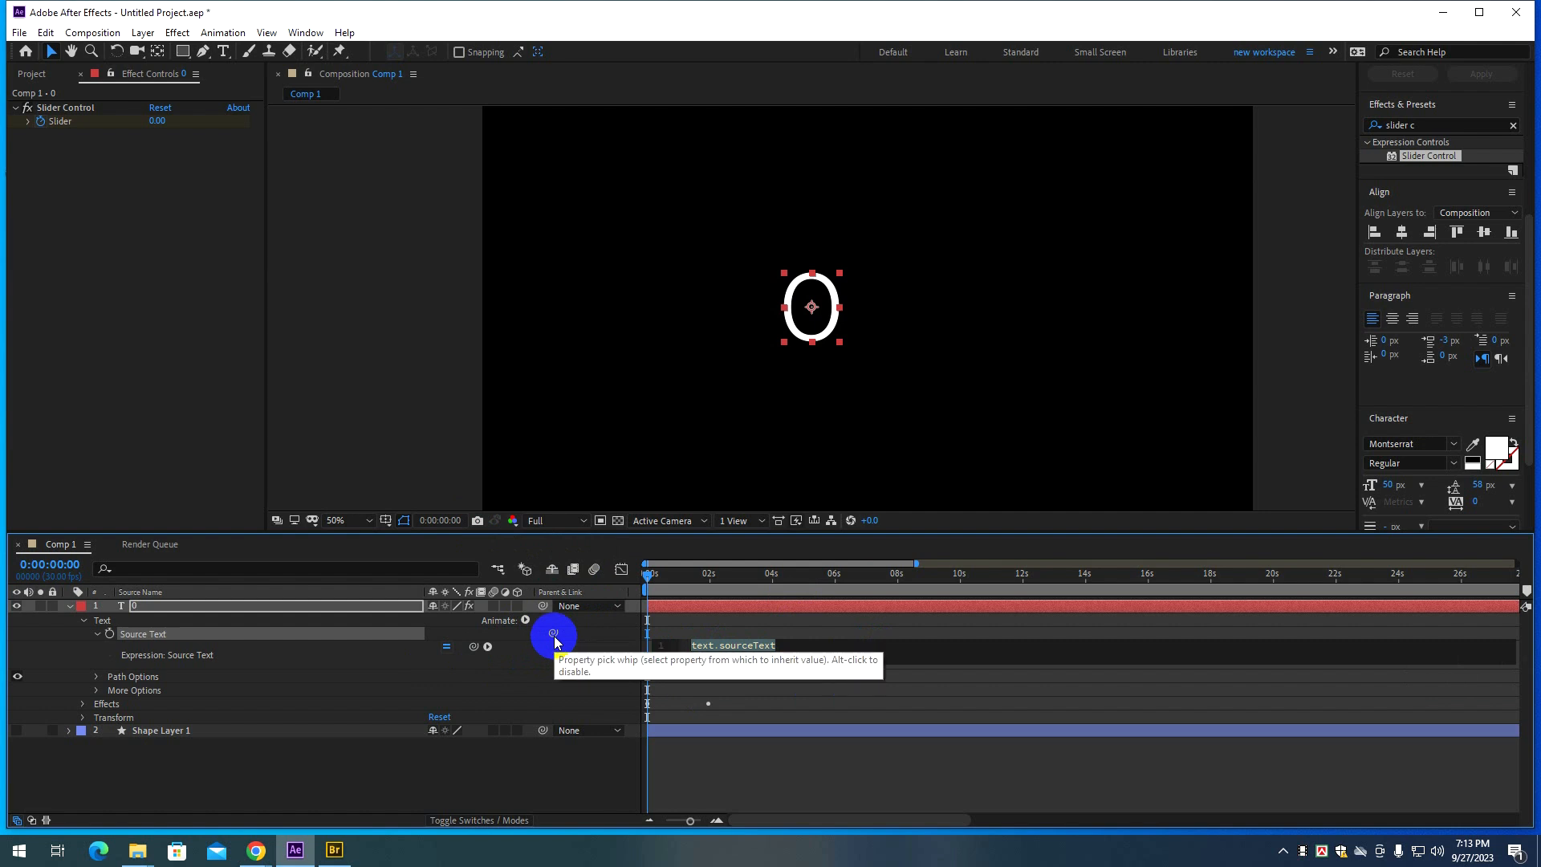
{"action": "left_click_drag", "start_coordinate": [544, 623], "coordinate": [80, 121]}
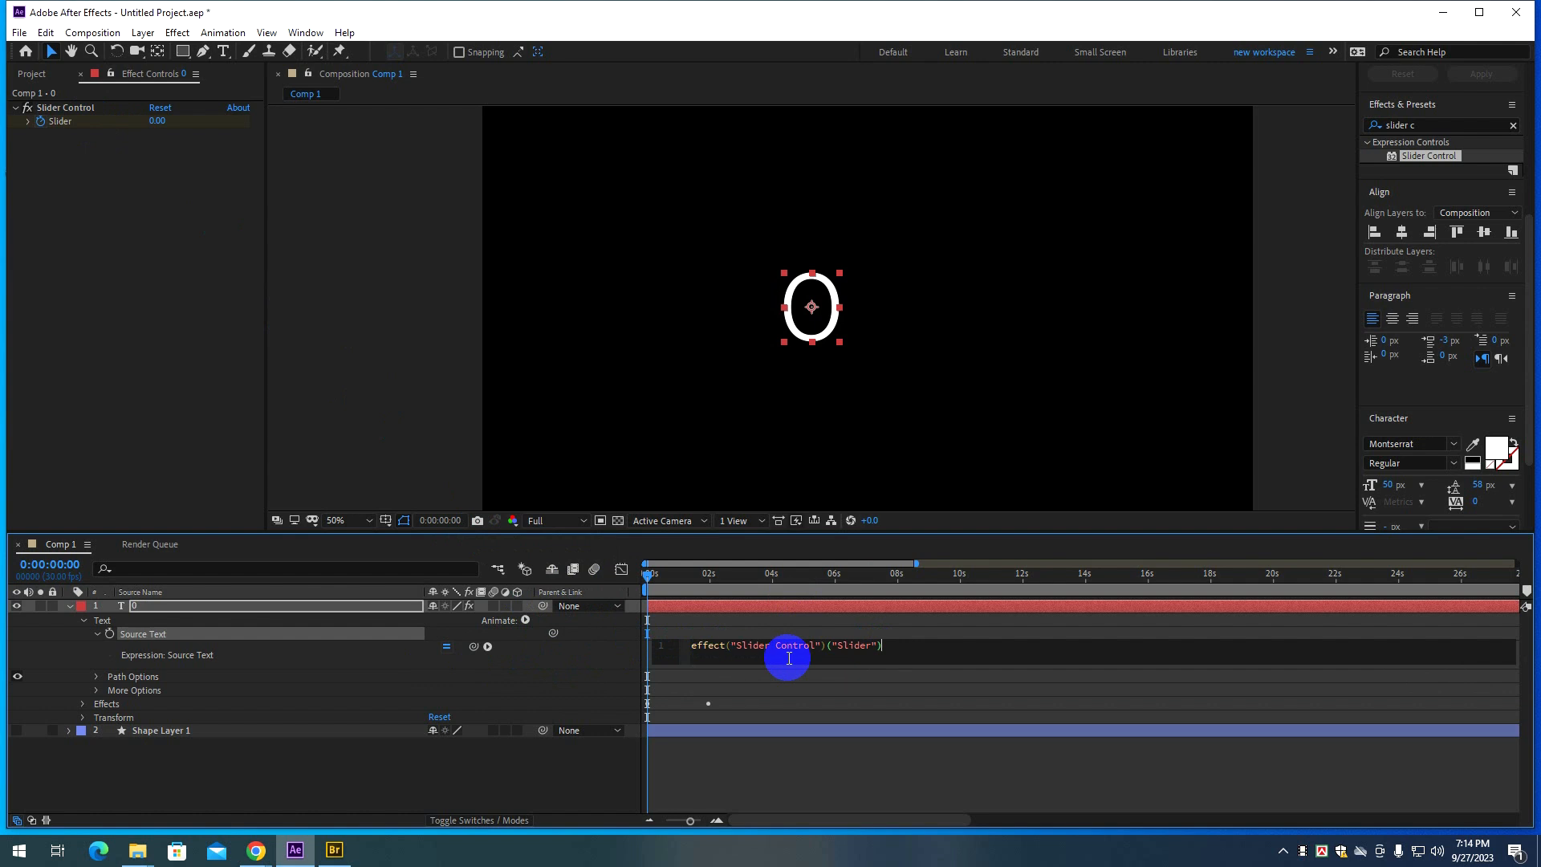
{"action": "left_click_drag", "start_coordinate": [665, 576], "coordinate": [631, 585]}
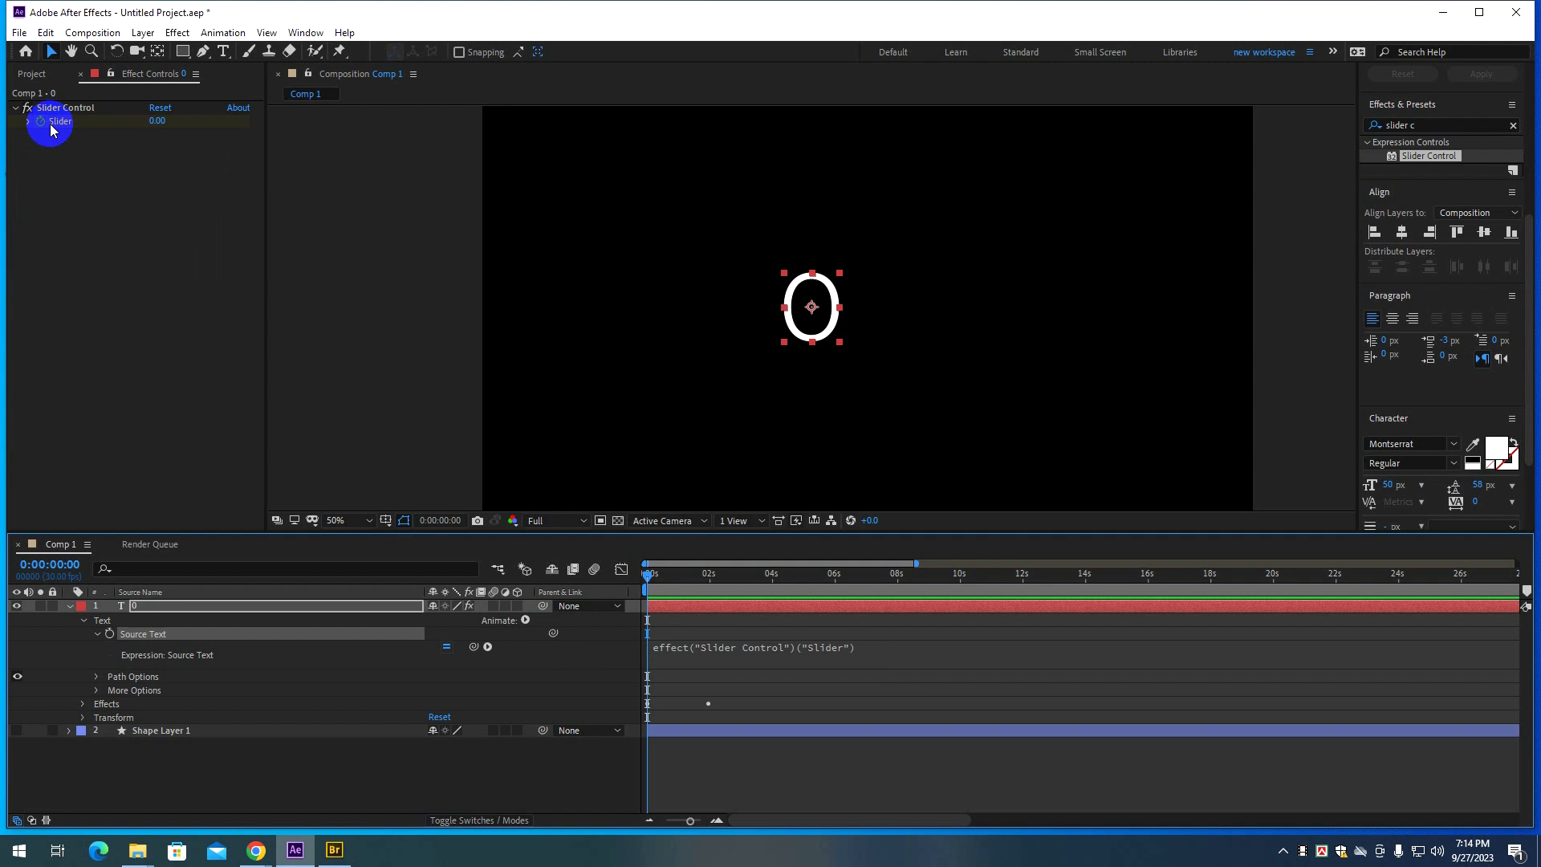
Wrap the Source Text expression as math.round(effect("Slider Control")("Slider")), commit it and play the animation.
{"action": "left_click", "coordinate": [841, 658]}
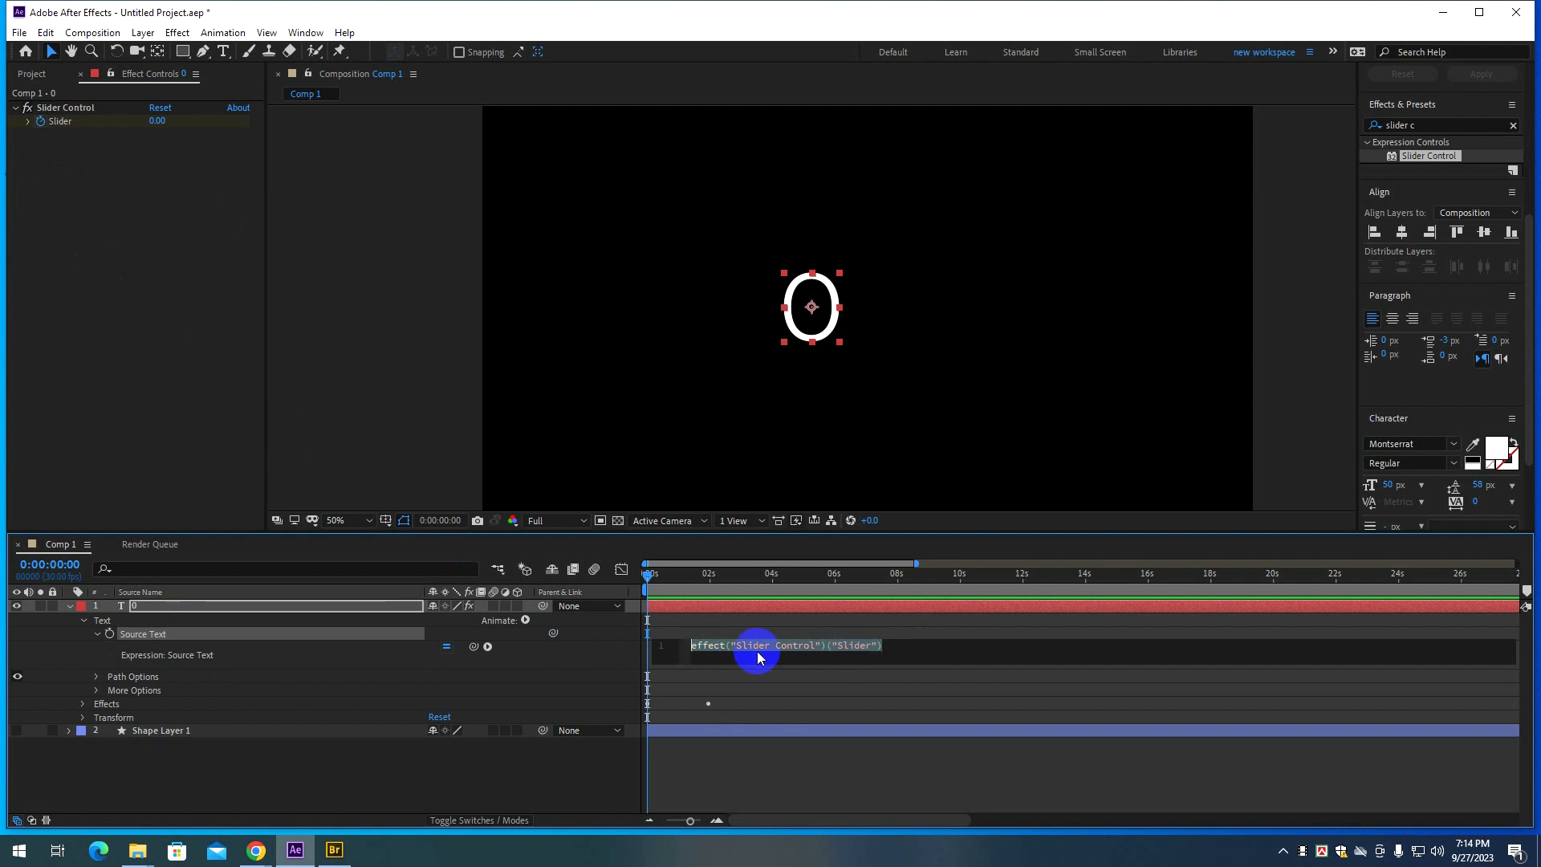
{"action": "left_click", "coordinate": [888, 650]}
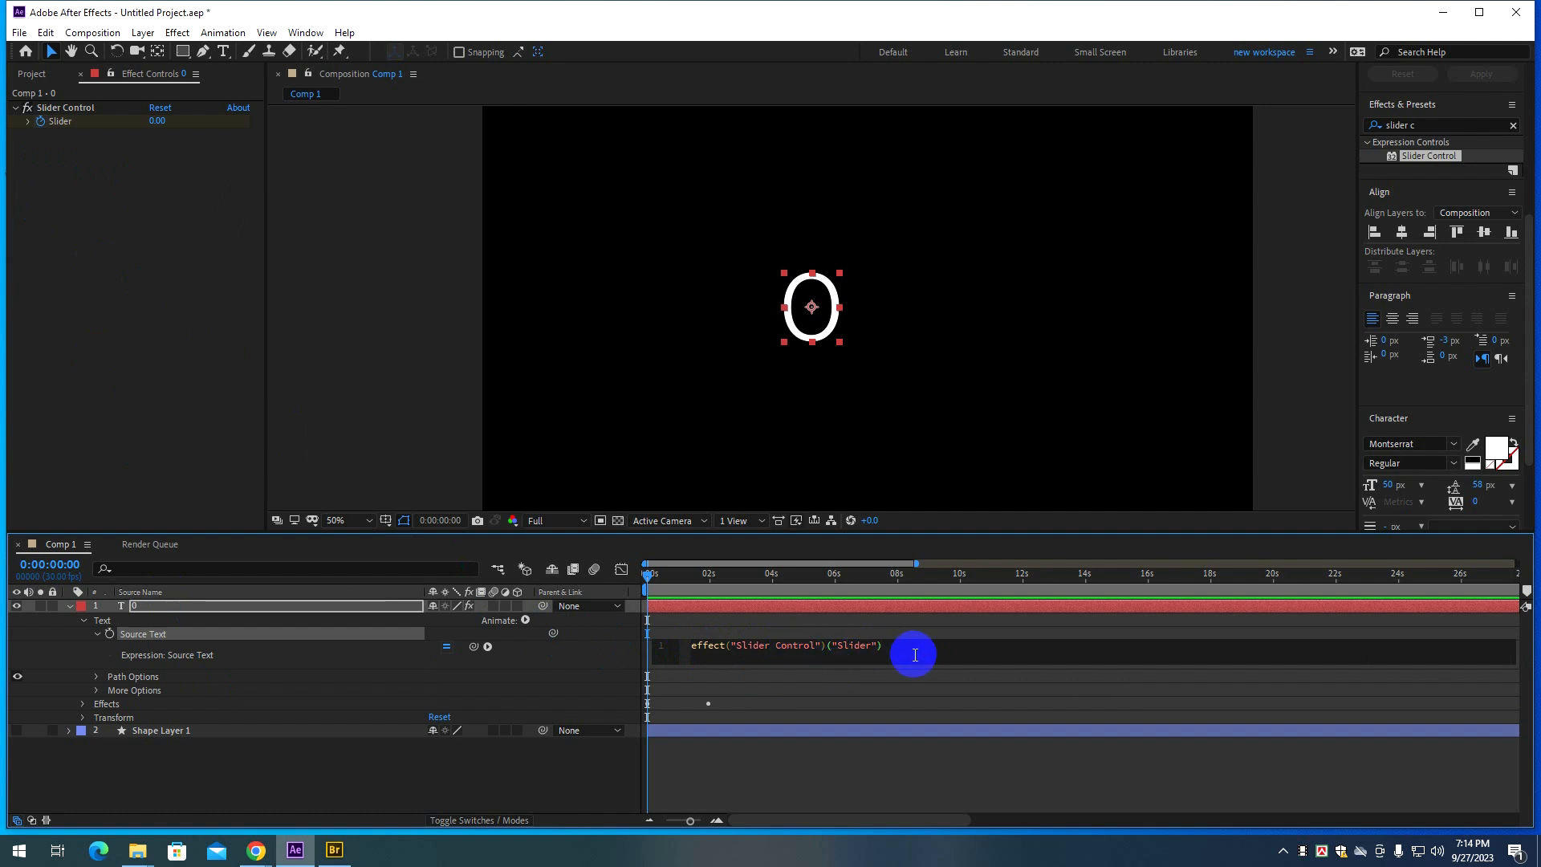
{"action": "left_click", "coordinate": [692, 645]}
{"action": "type", "text": "math"}
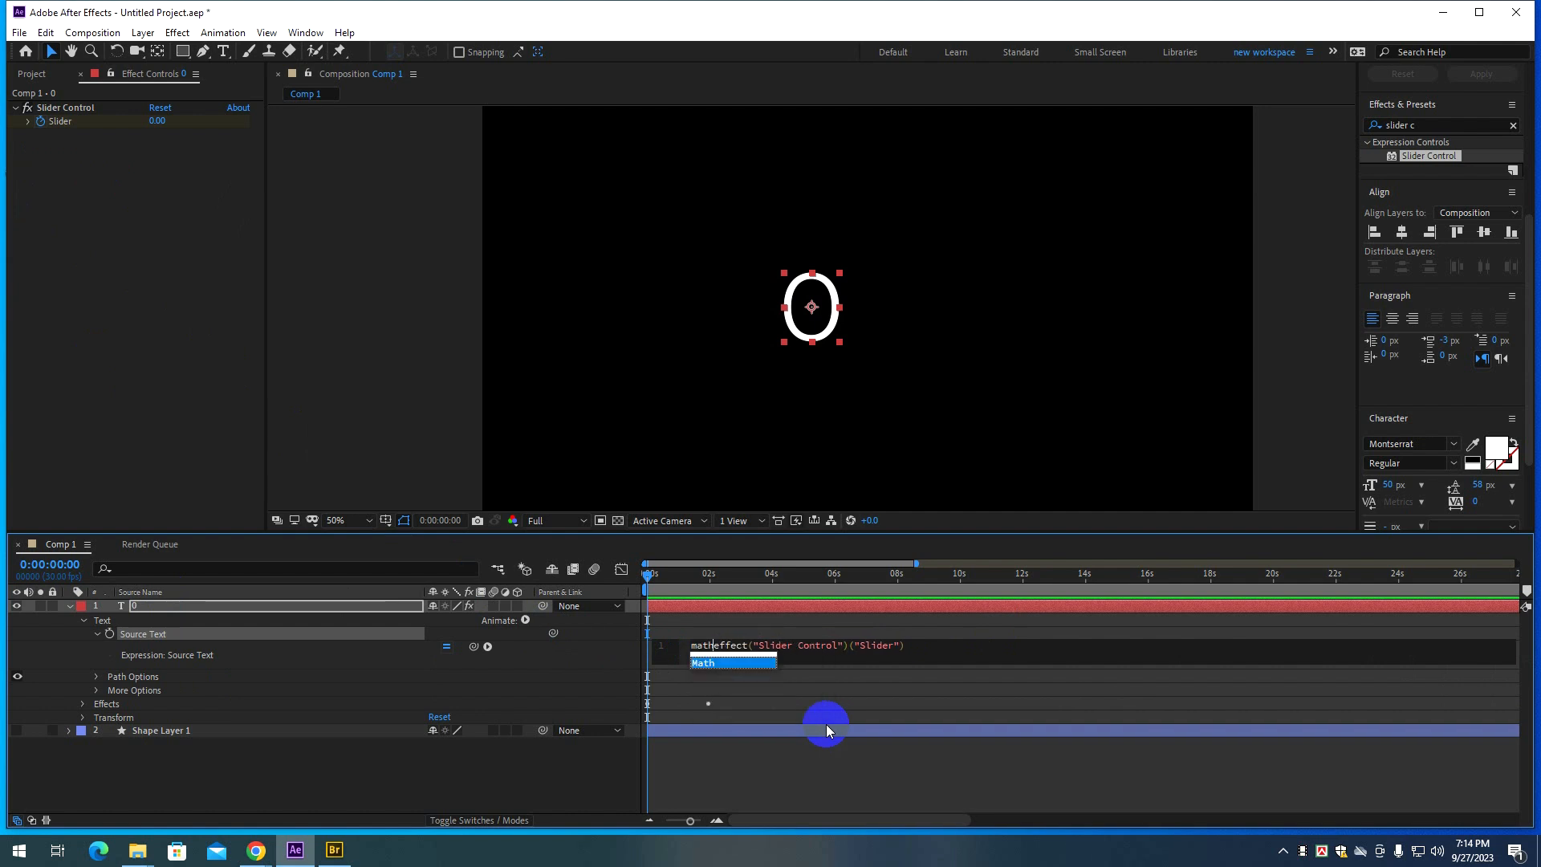
{"action": "type", "text": ".round"}
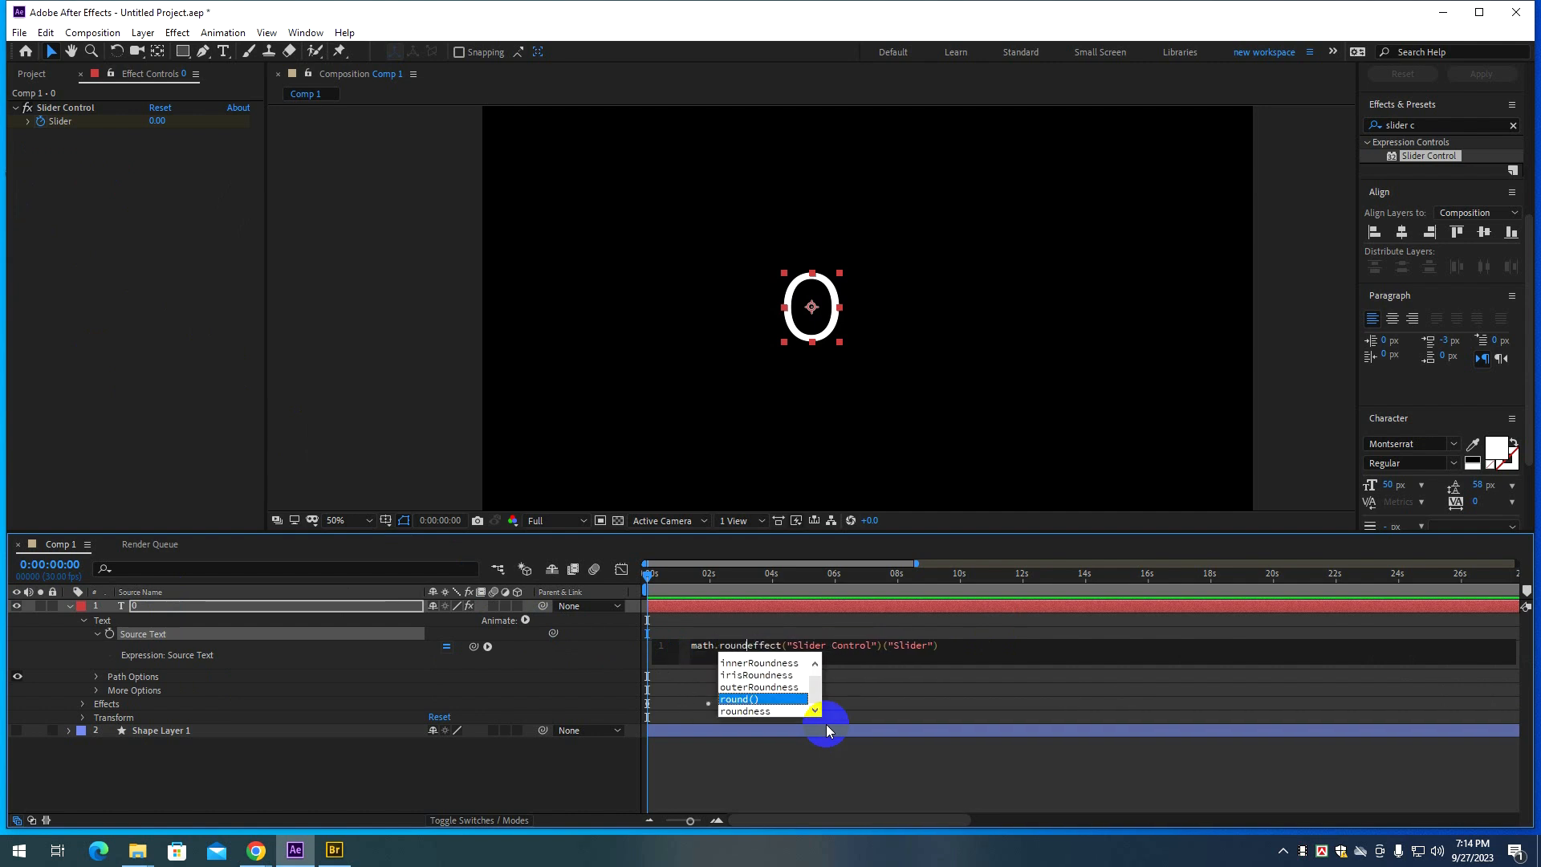
{"action": "key", "text": "Return"}
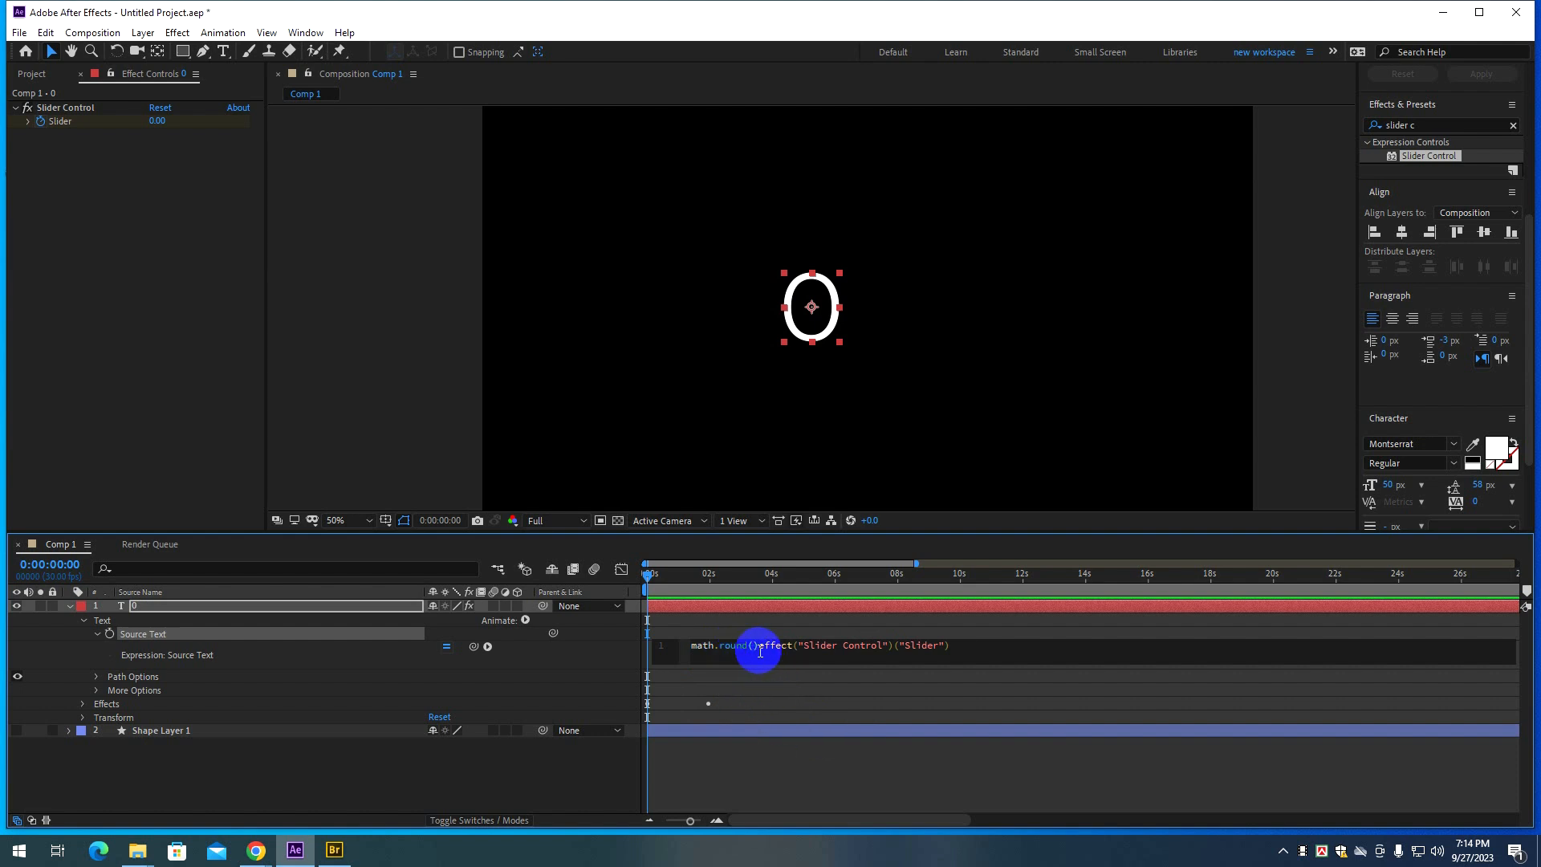
{"action": "key", "text": "Delete"}
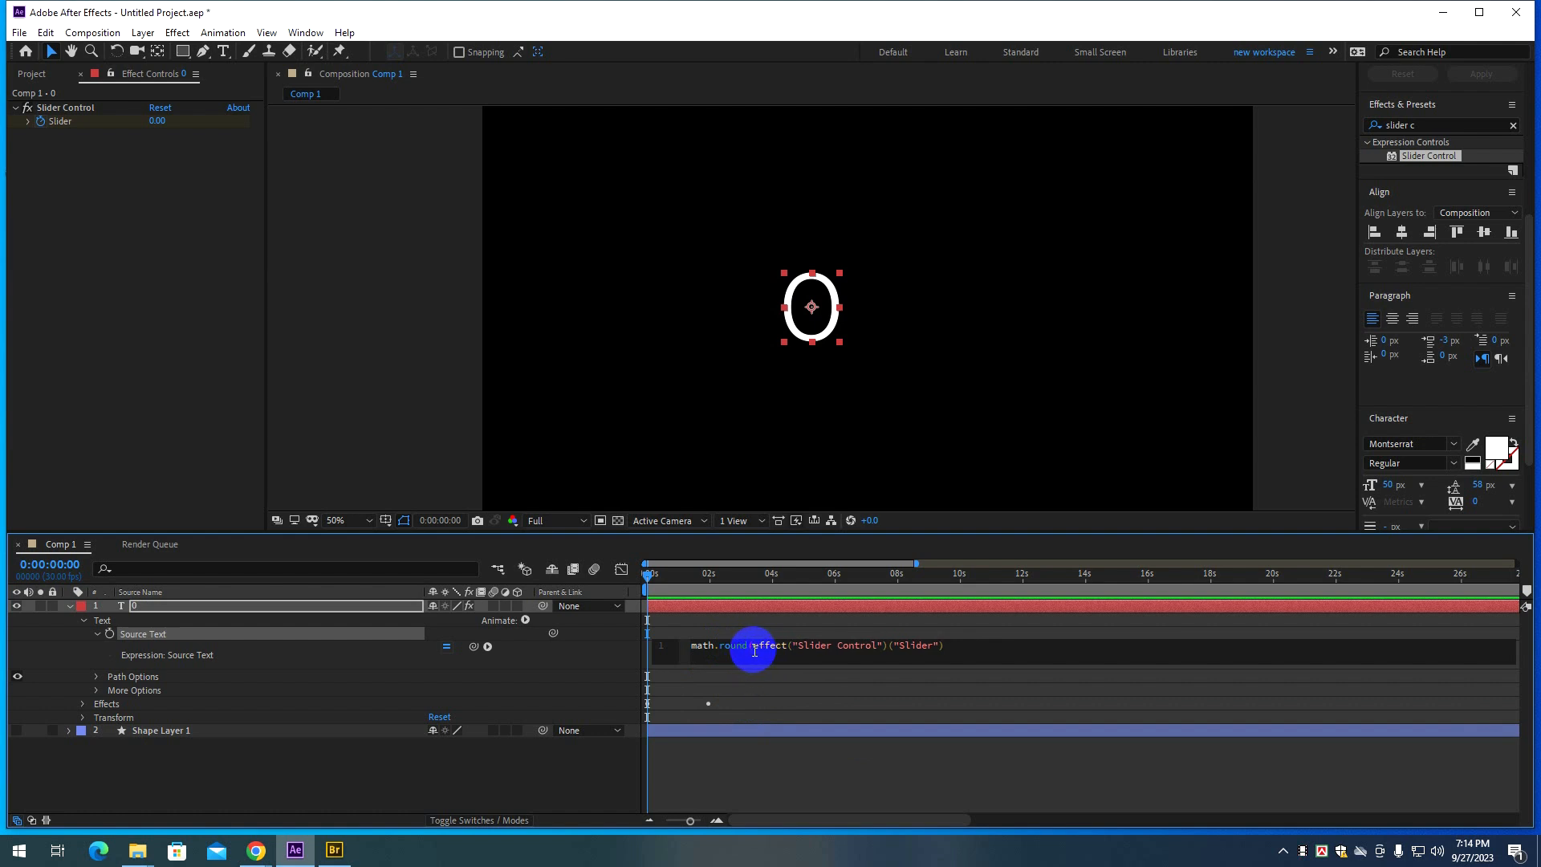
{"action": "left_click", "coordinate": [947, 645]}
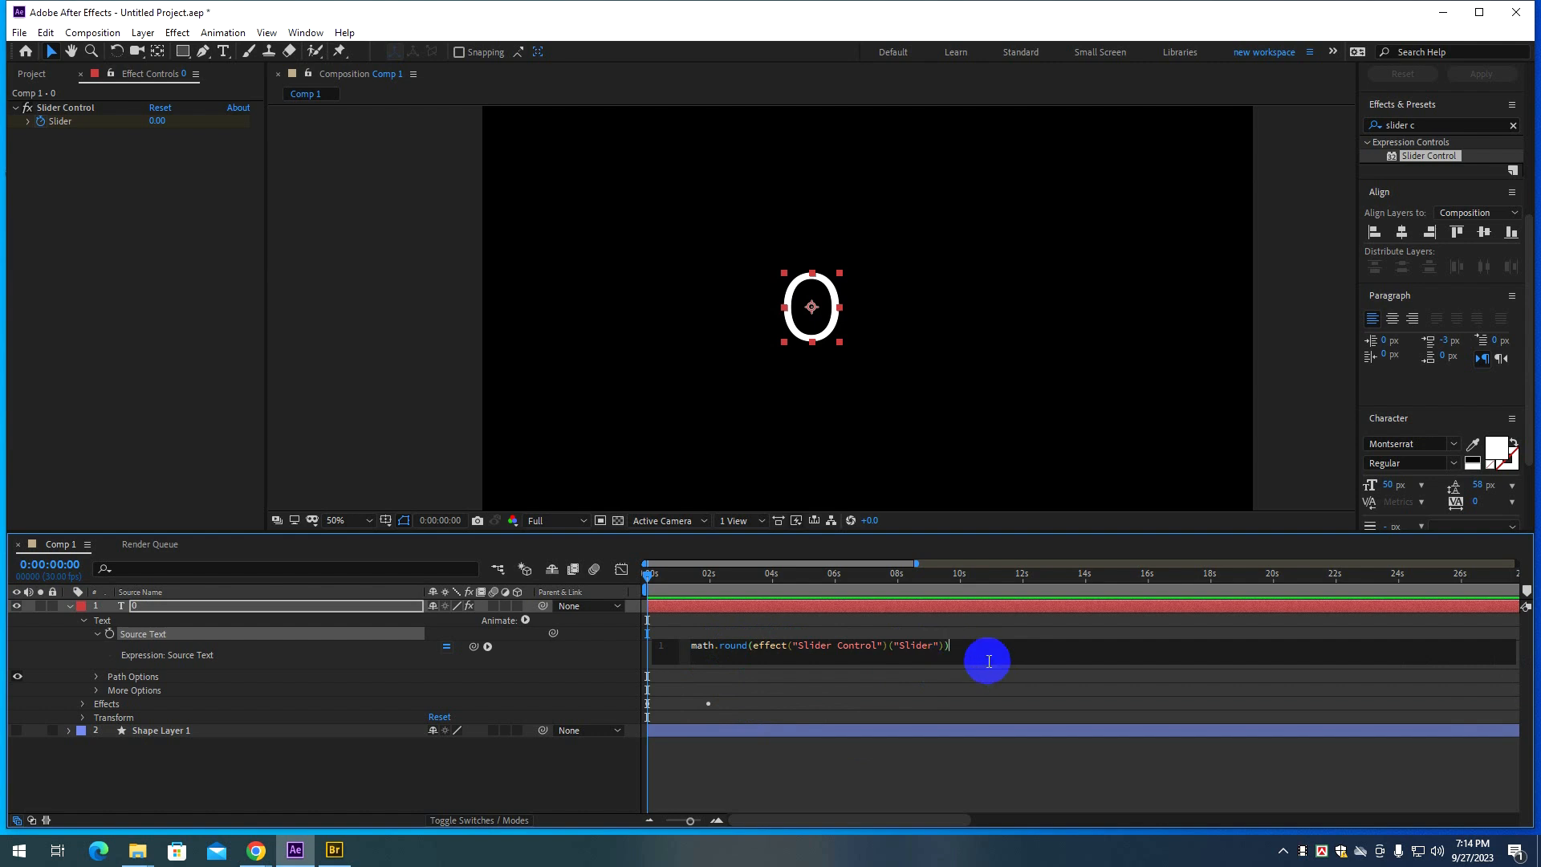
{"action": "left_click", "coordinate": [649, 578]}
{"action": "key", "text": "space"}
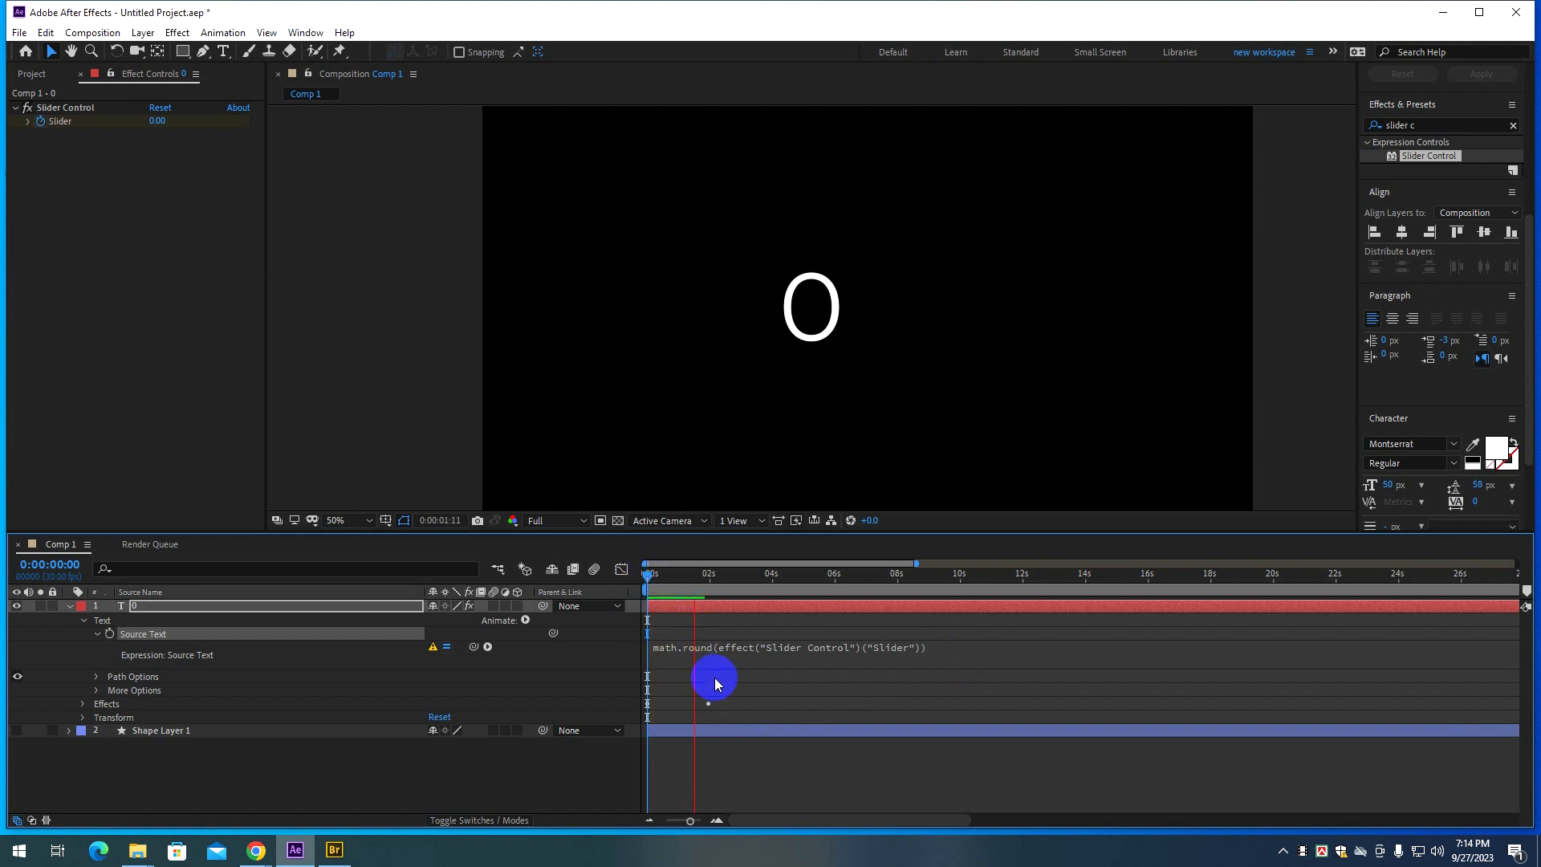
Capitalise the function name in the Source Text expression so it reads Math.round(effect("Slider Control")("Slider")).
{"action": "left_click", "coordinate": [672, 653]}
{"action": "left_click", "coordinate": [654, 657]}
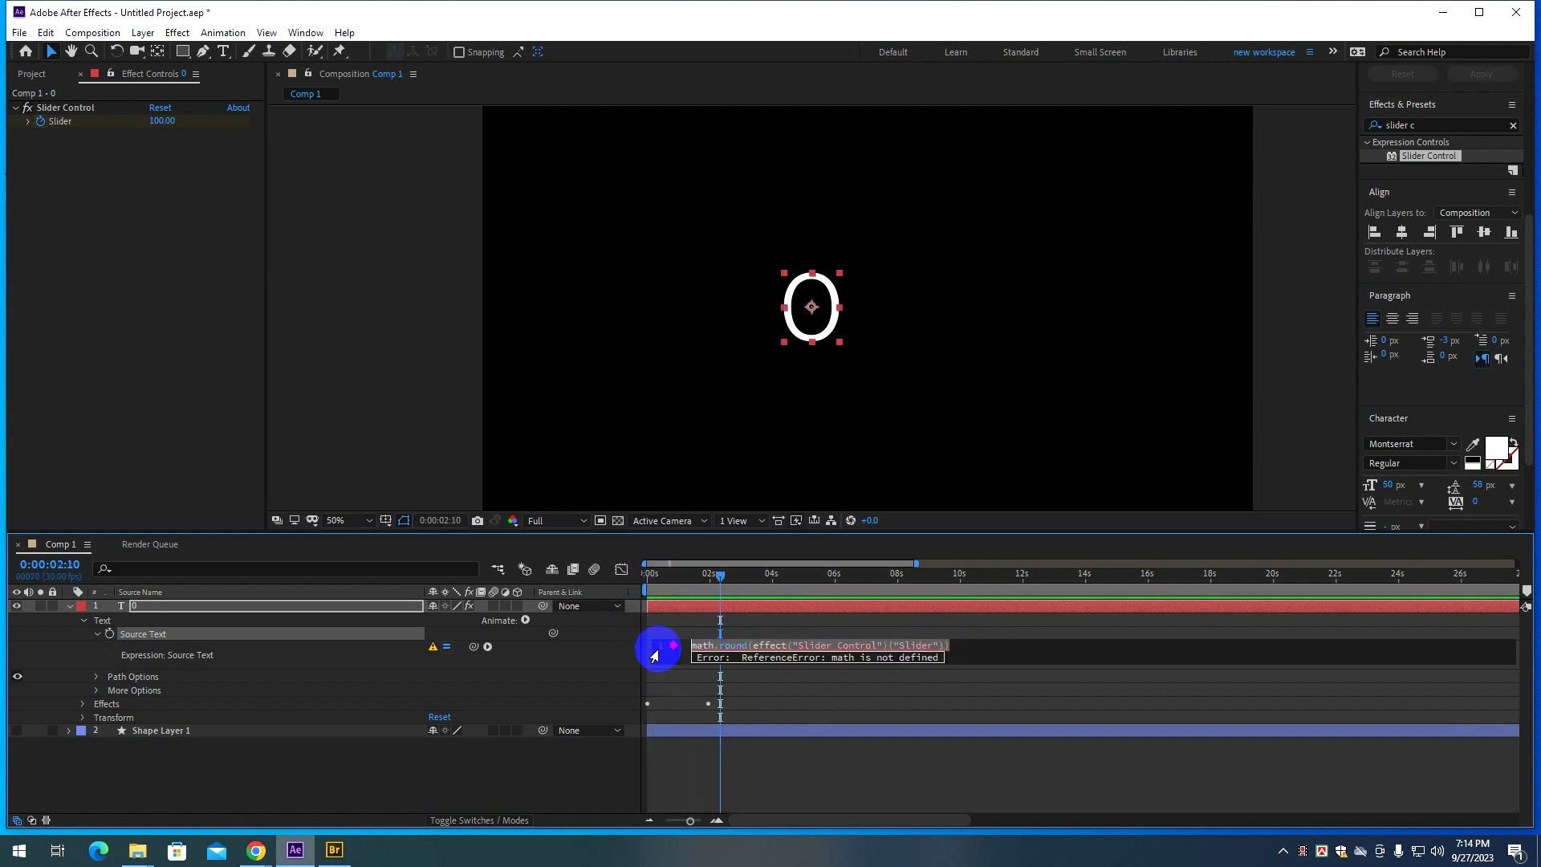
{"action": "left_click", "coordinate": [713, 652]}
{"action": "key", "text": "Delete"}
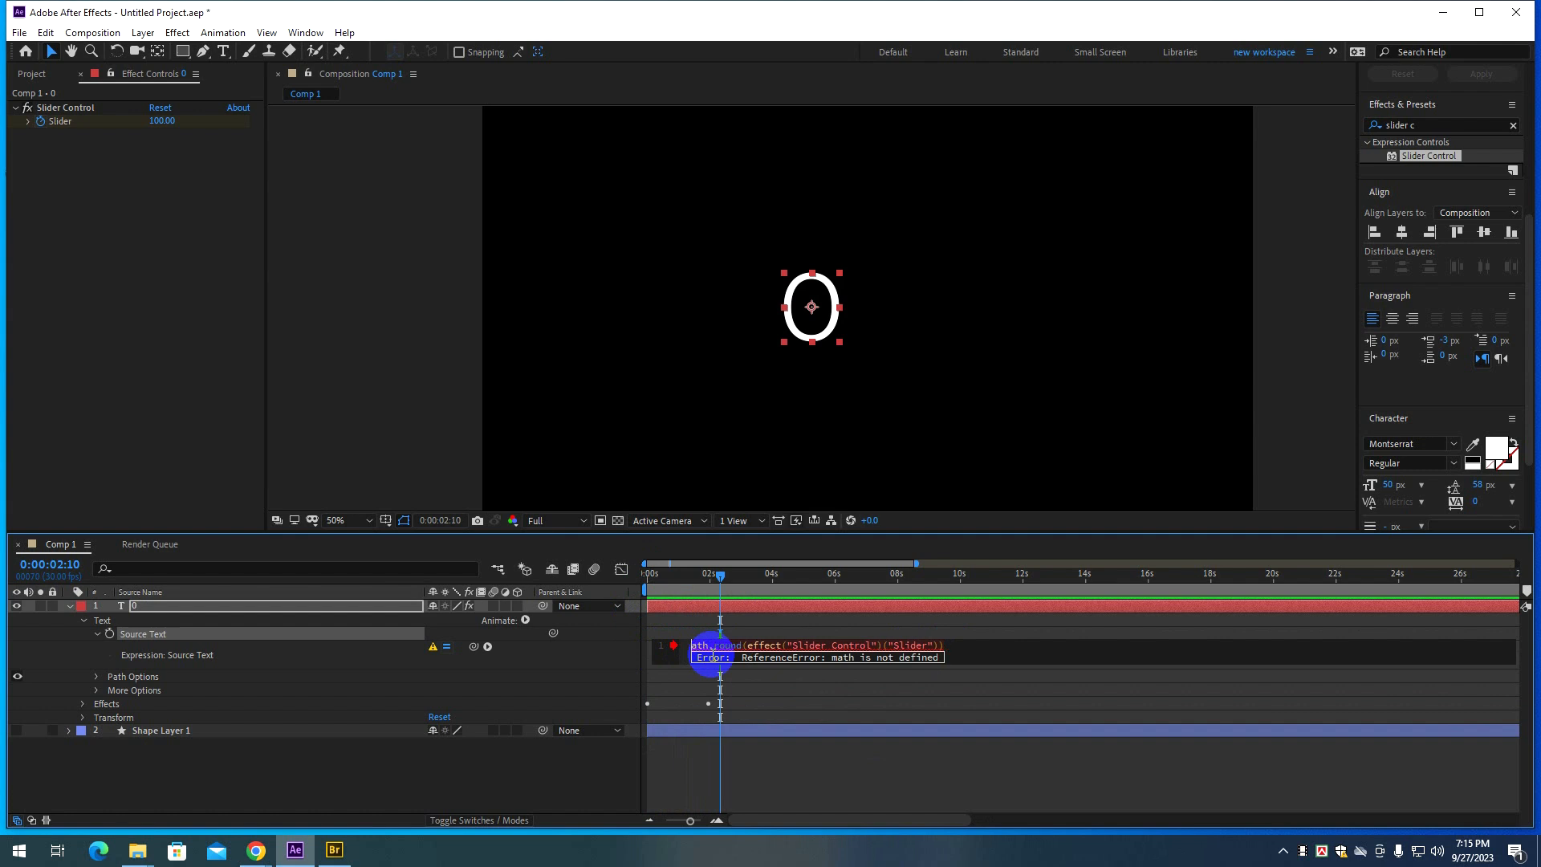
{"action": "type", "text": "M"}
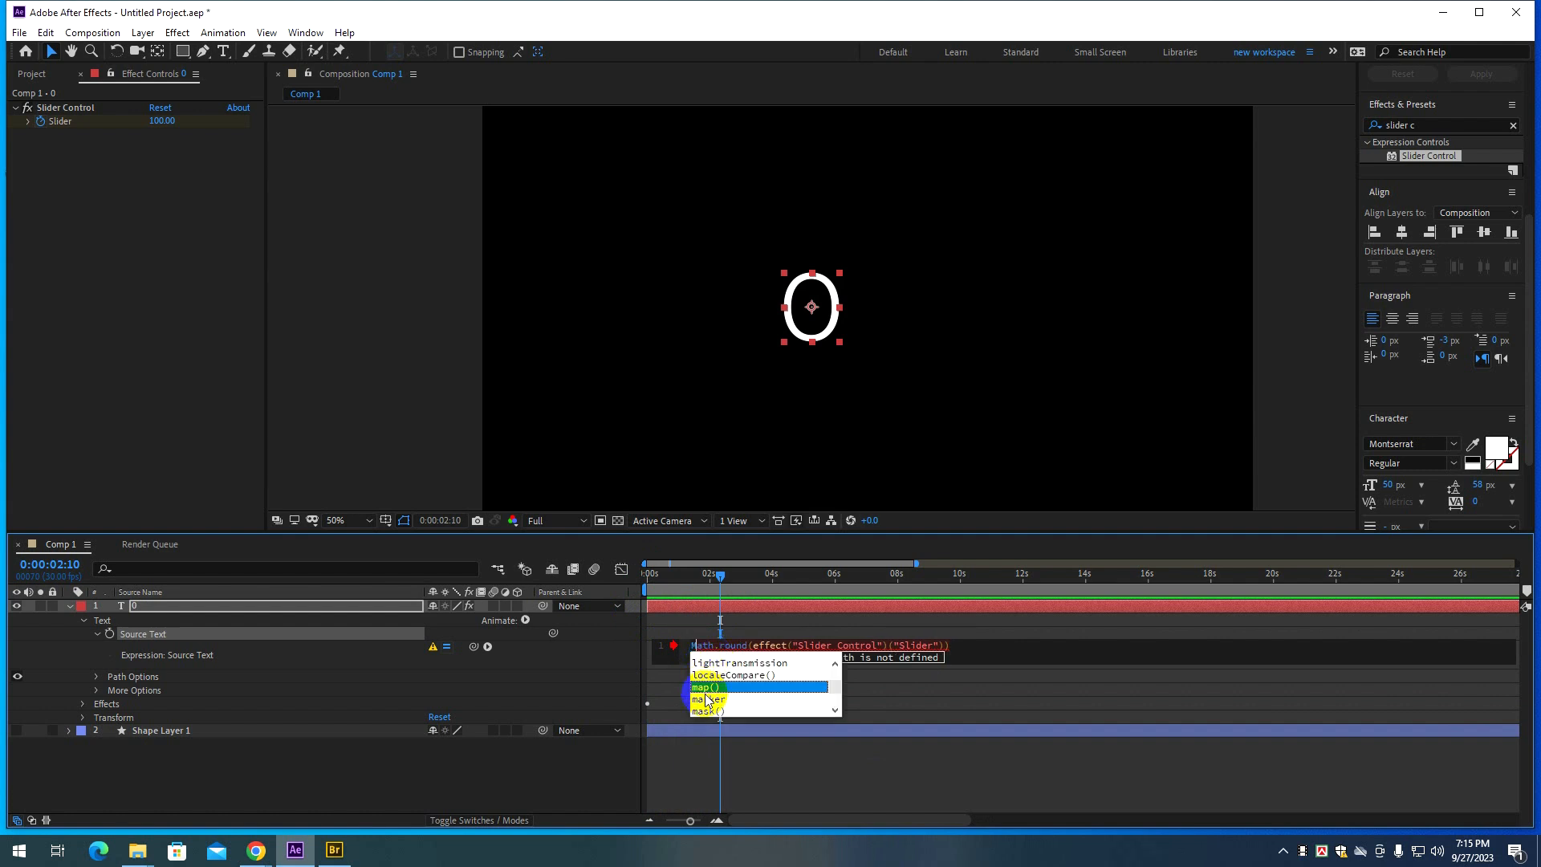
{"action": "left_click", "coordinate": [660, 696]}
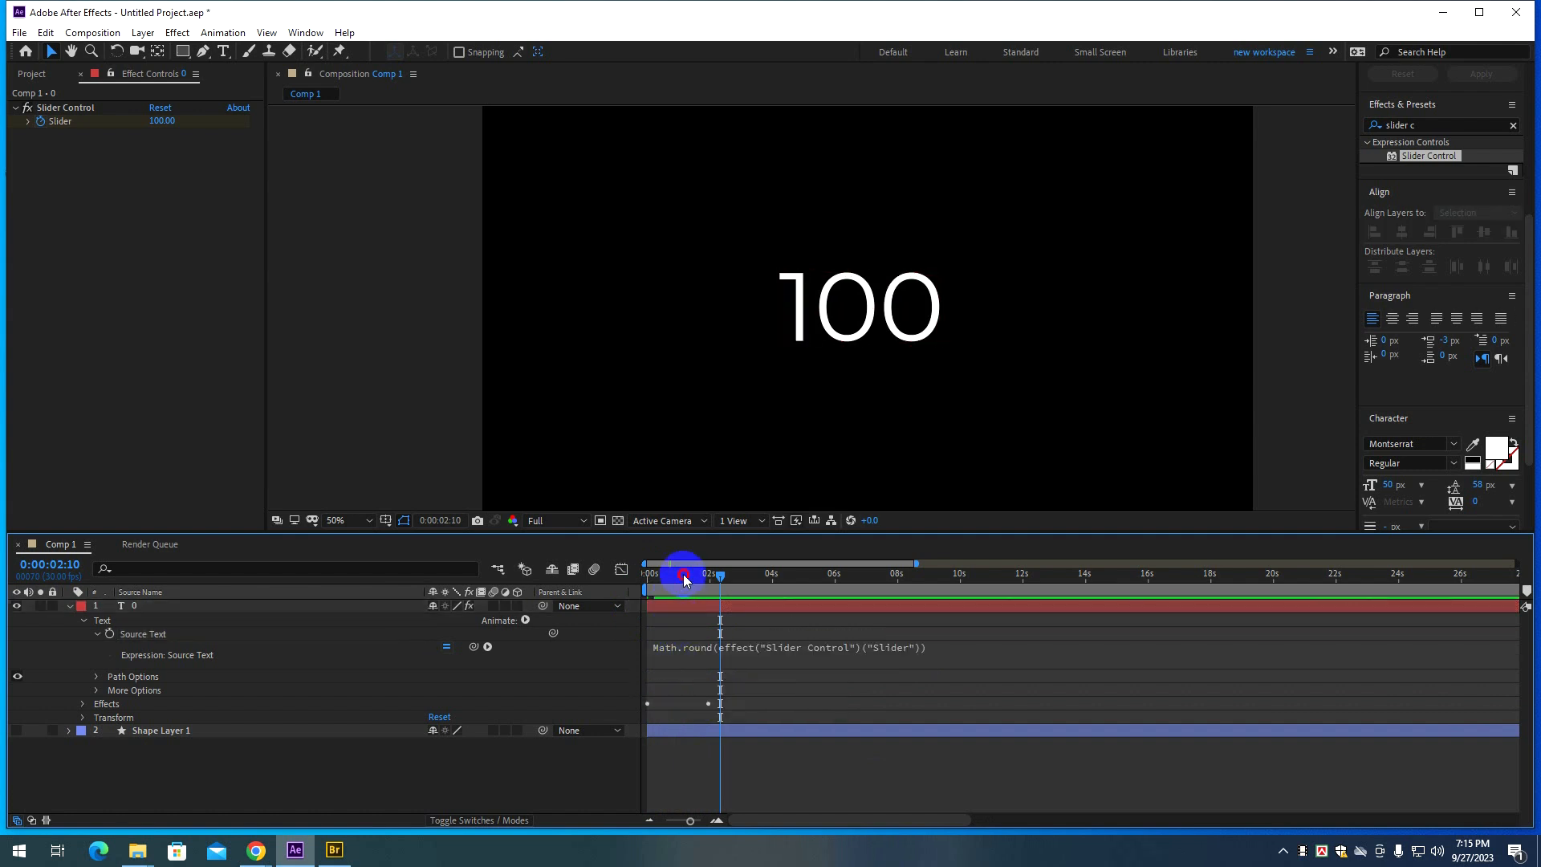
Play the rounded number count from the composition start to check the animation.
{"action": "left_click_drag", "start_coordinate": [682, 575], "coordinate": [624, 580]}
{"action": "key", "text": "space"}
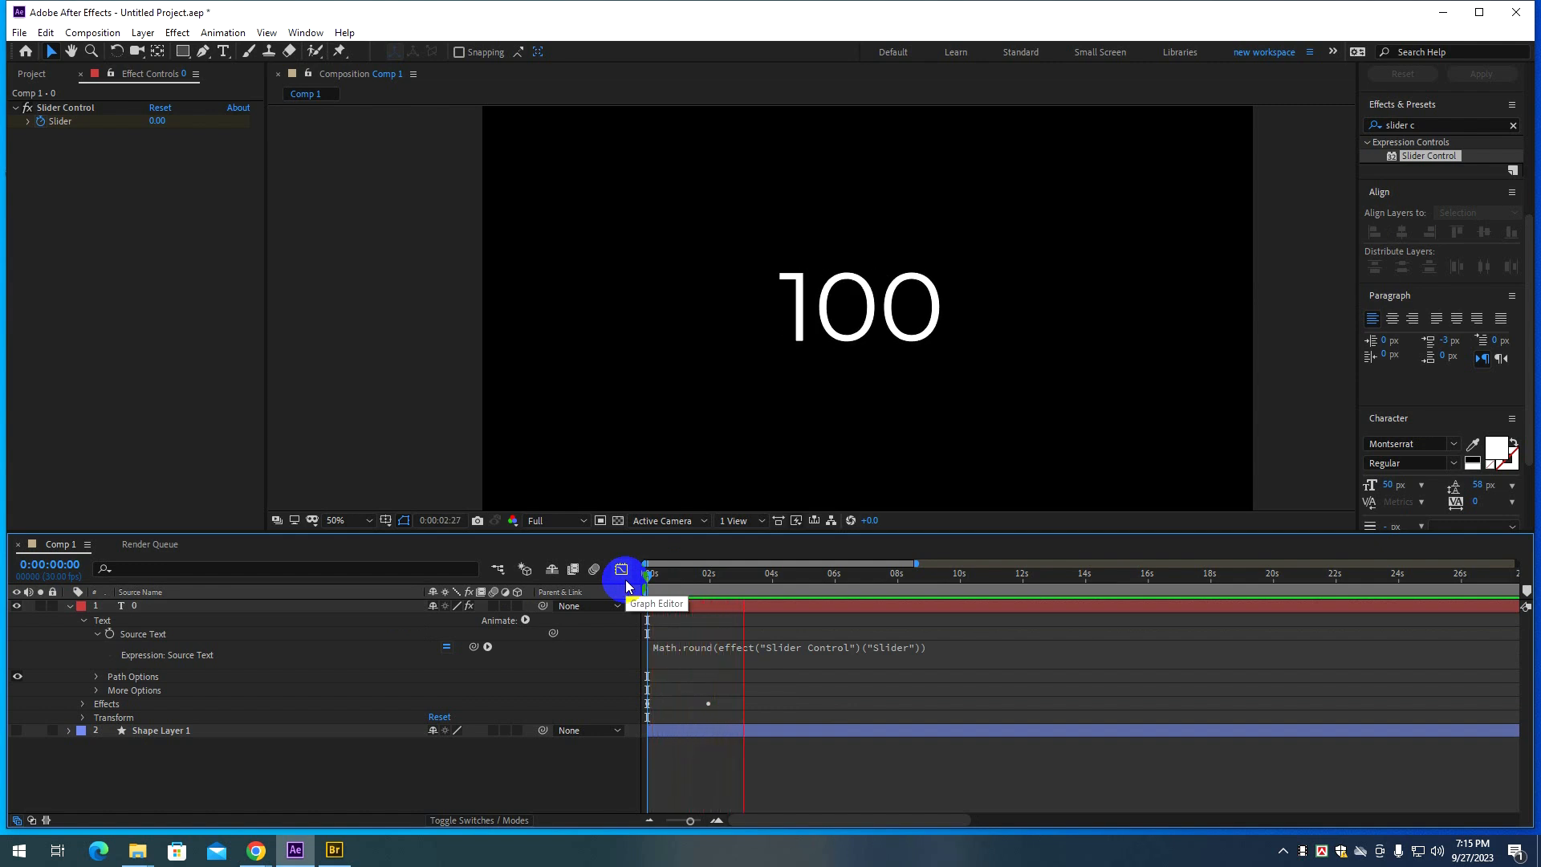
{"action": "key", "text": "space"}
{"action": "key", "text": "space"}
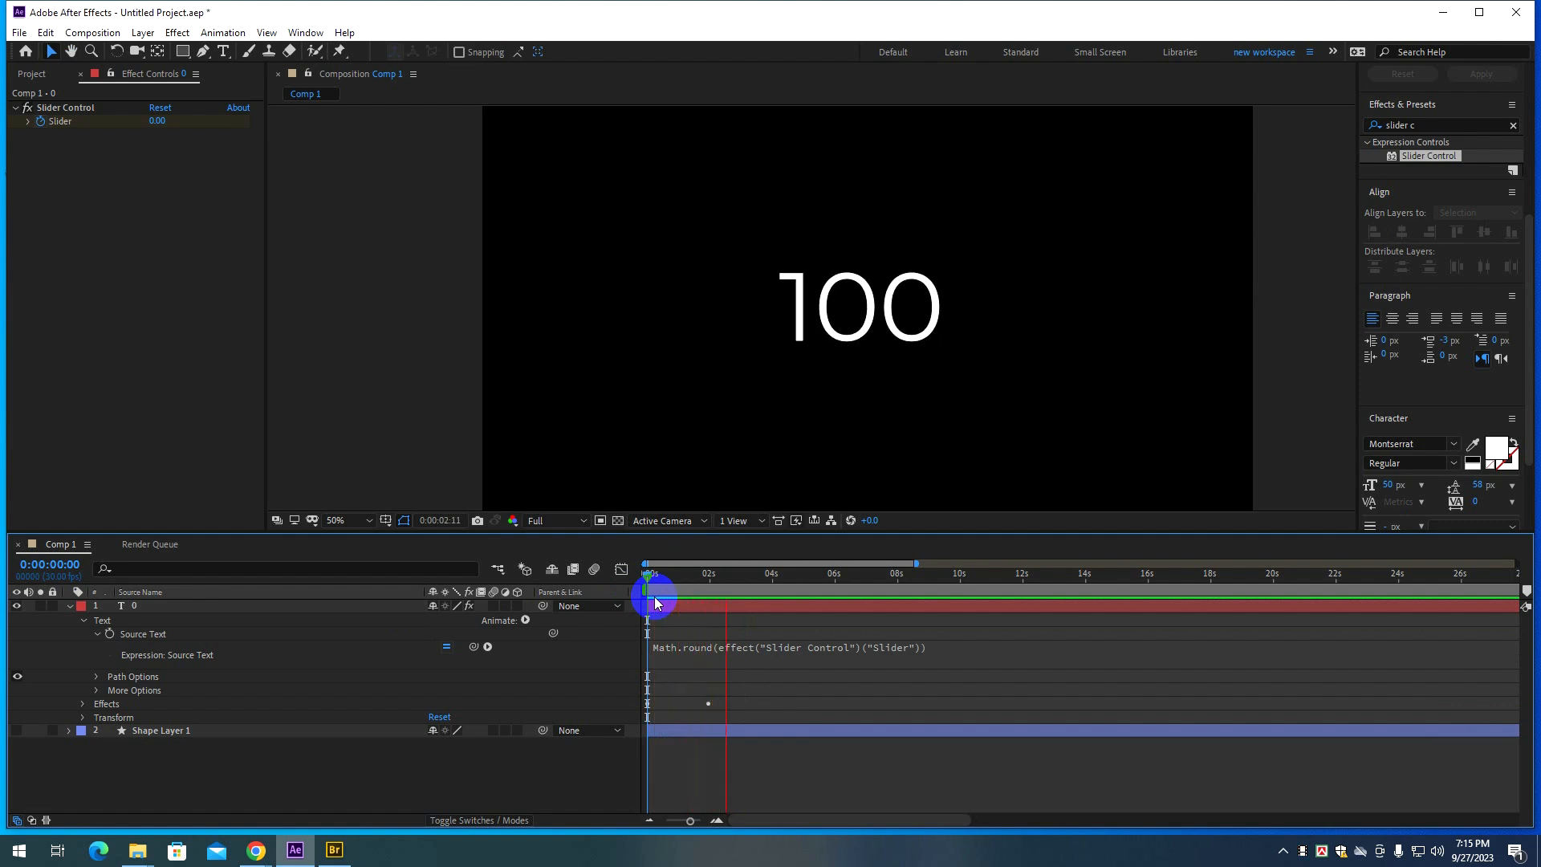
{"action": "key", "text": "space"}
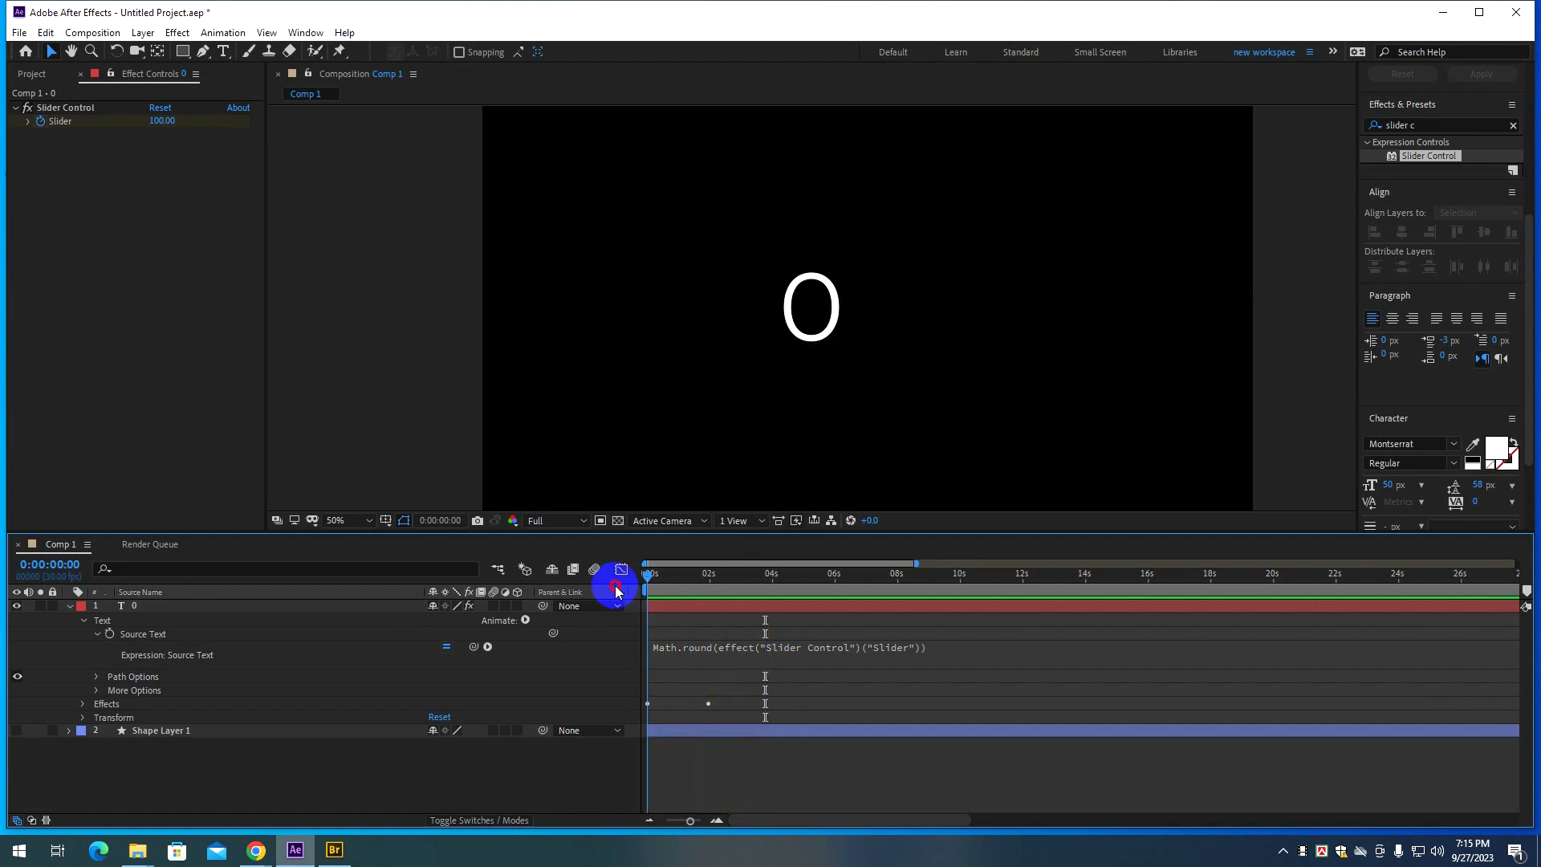
Collapse the layer properties and play the number count again from the composition start.
{"action": "left_click", "coordinate": [723, 672]}
{"action": "key", "text": "u"}
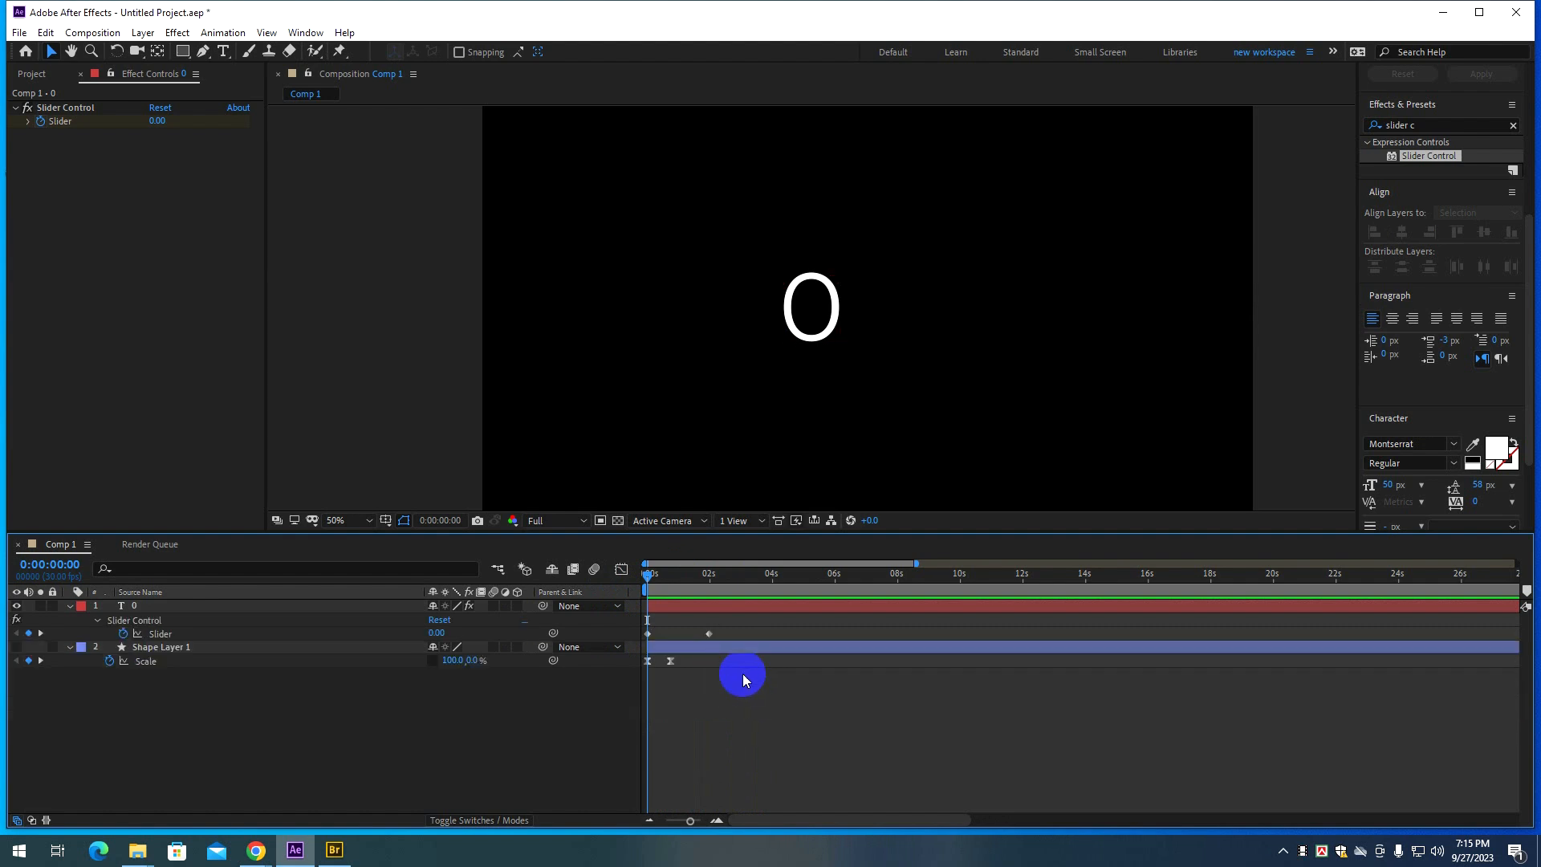
{"action": "key", "text": "u"}
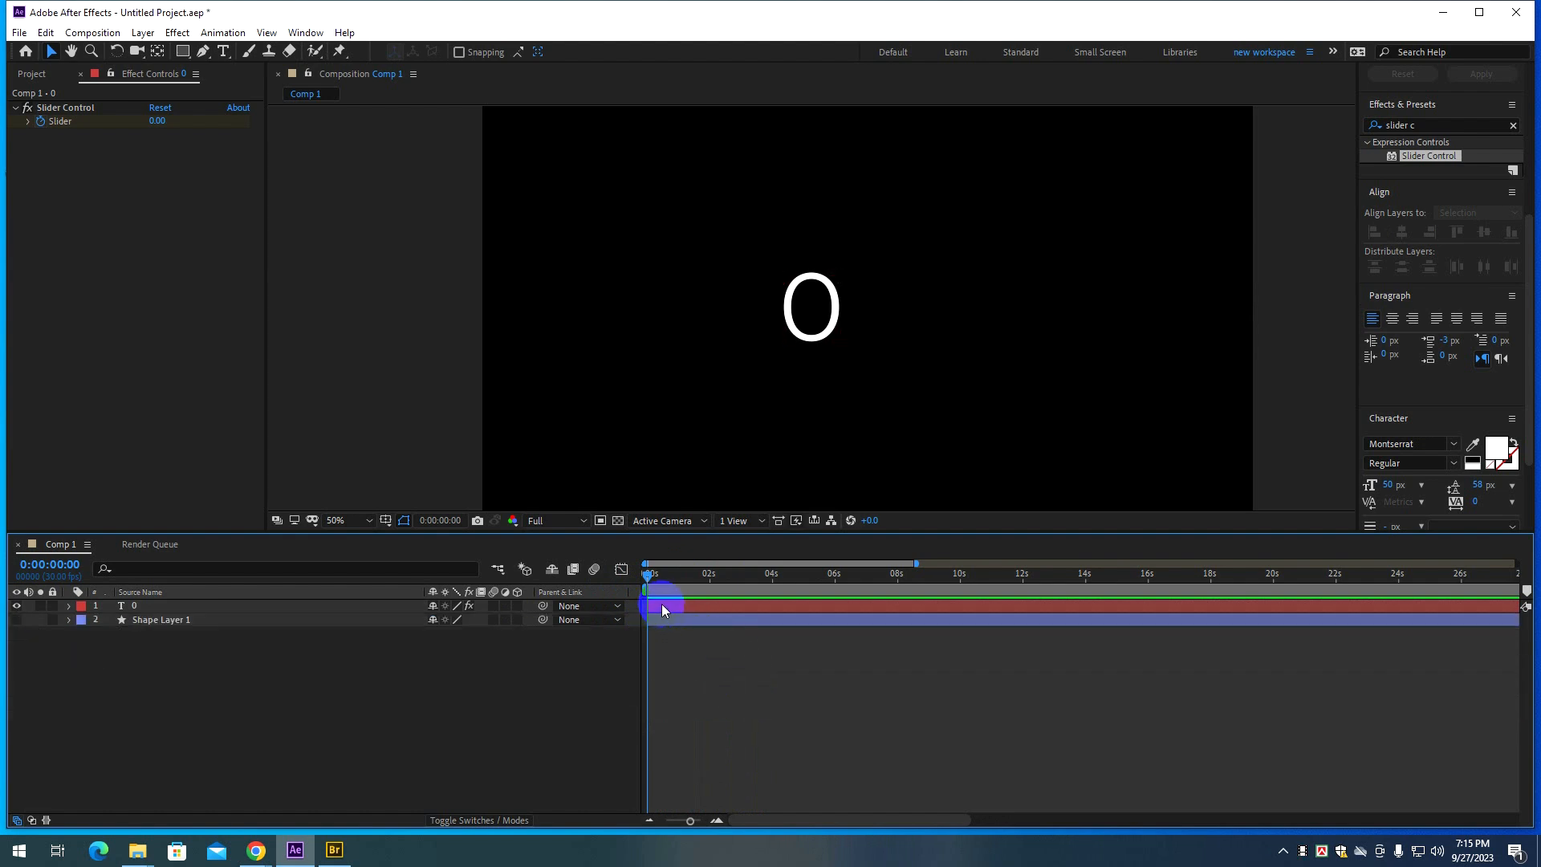
{"action": "key", "text": "space"}
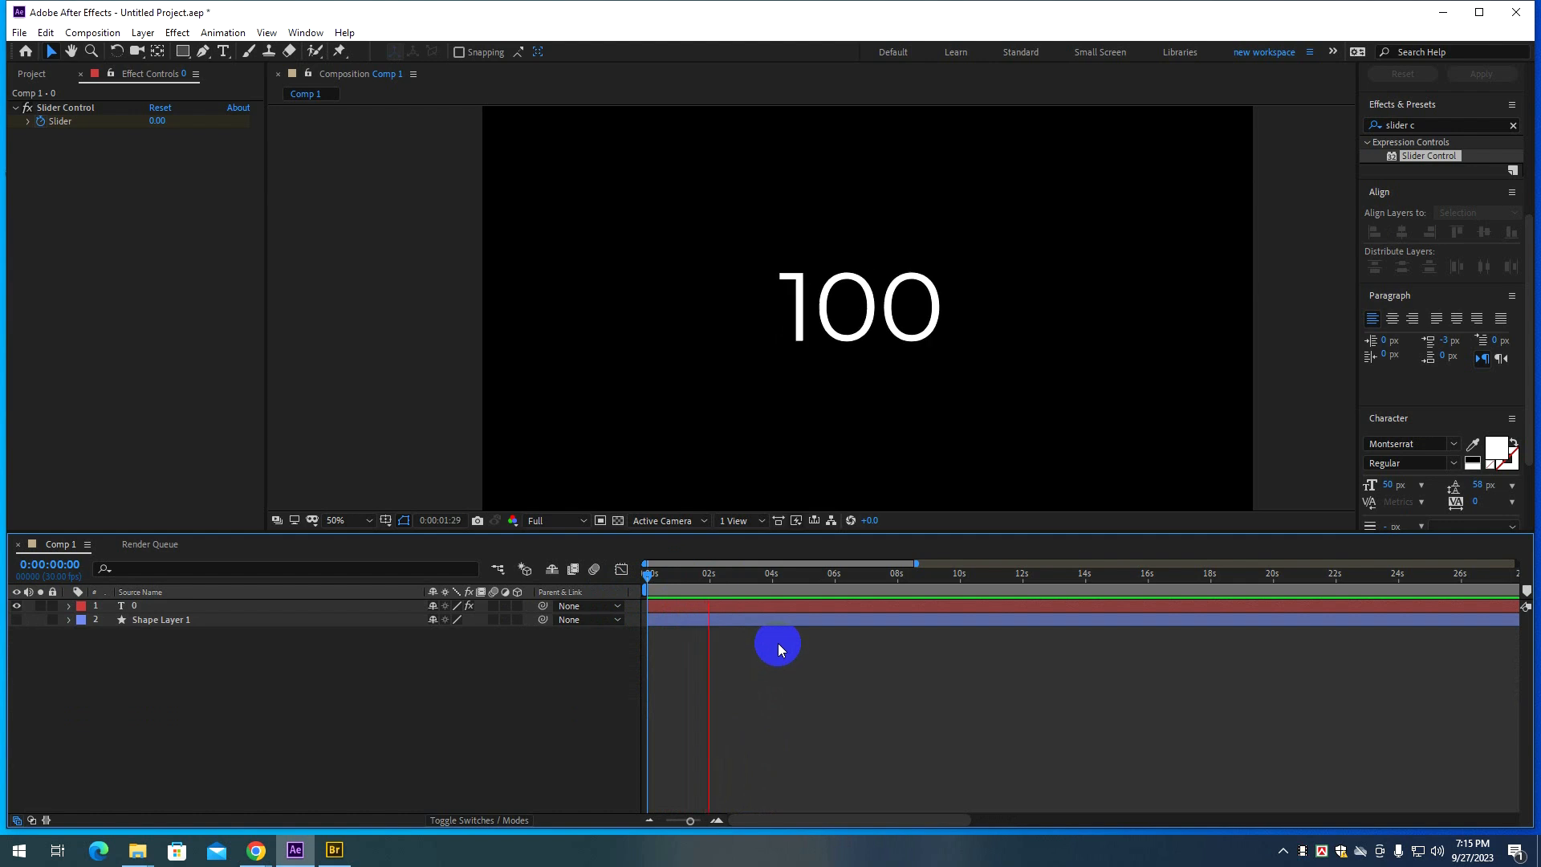
{"action": "left_click_drag", "start_coordinate": [722, 573], "coordinate": [631, 580]}
{"action": "key", "text": "space"}
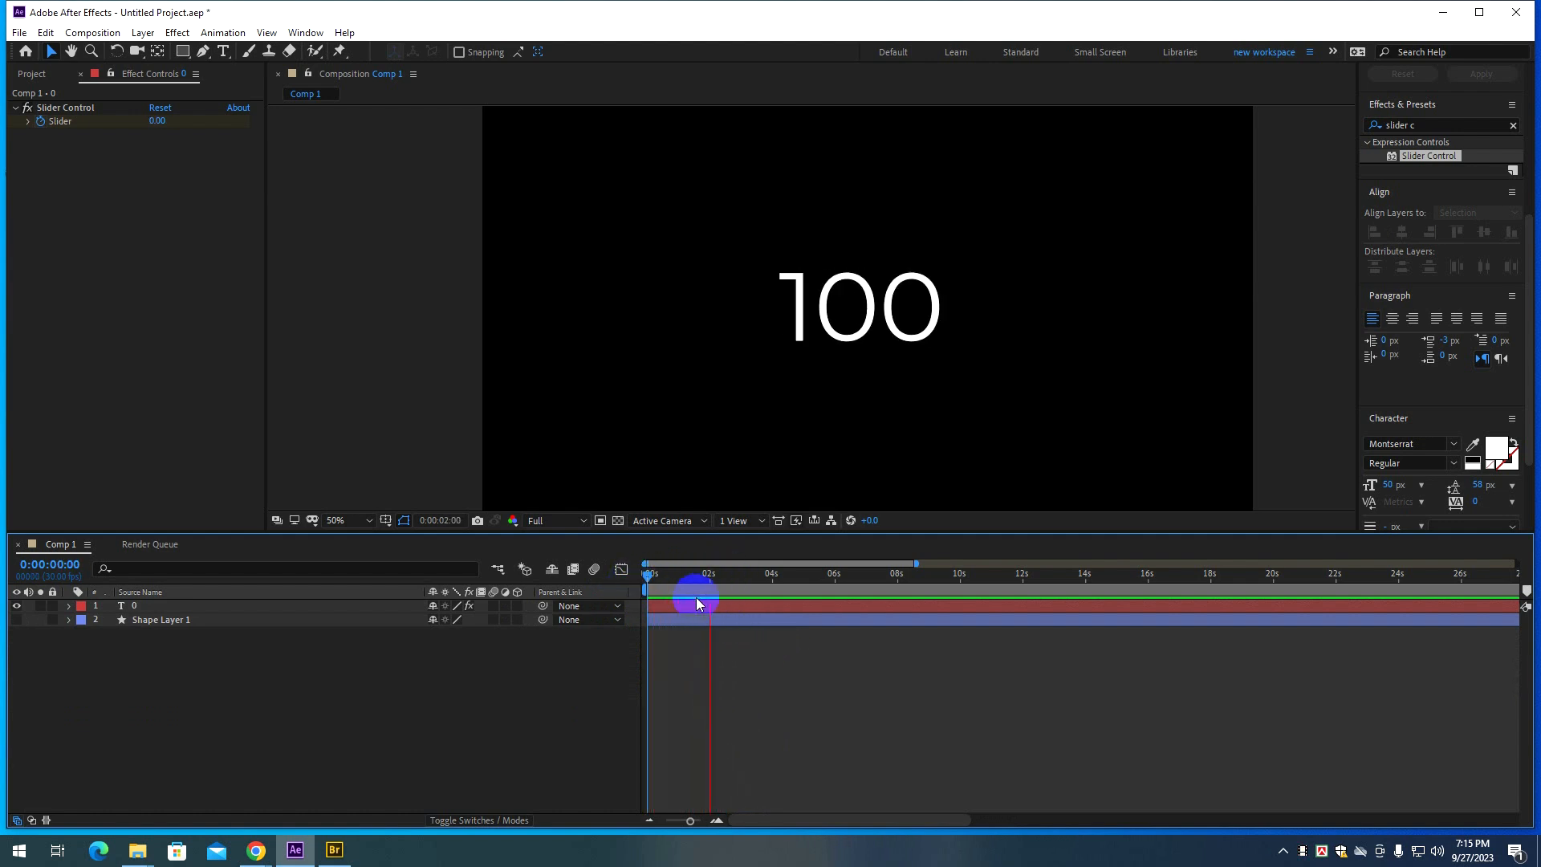
{"action": "left_click_drag", "start_coordinate": [730, 576], "coordinate": [644, 580]}
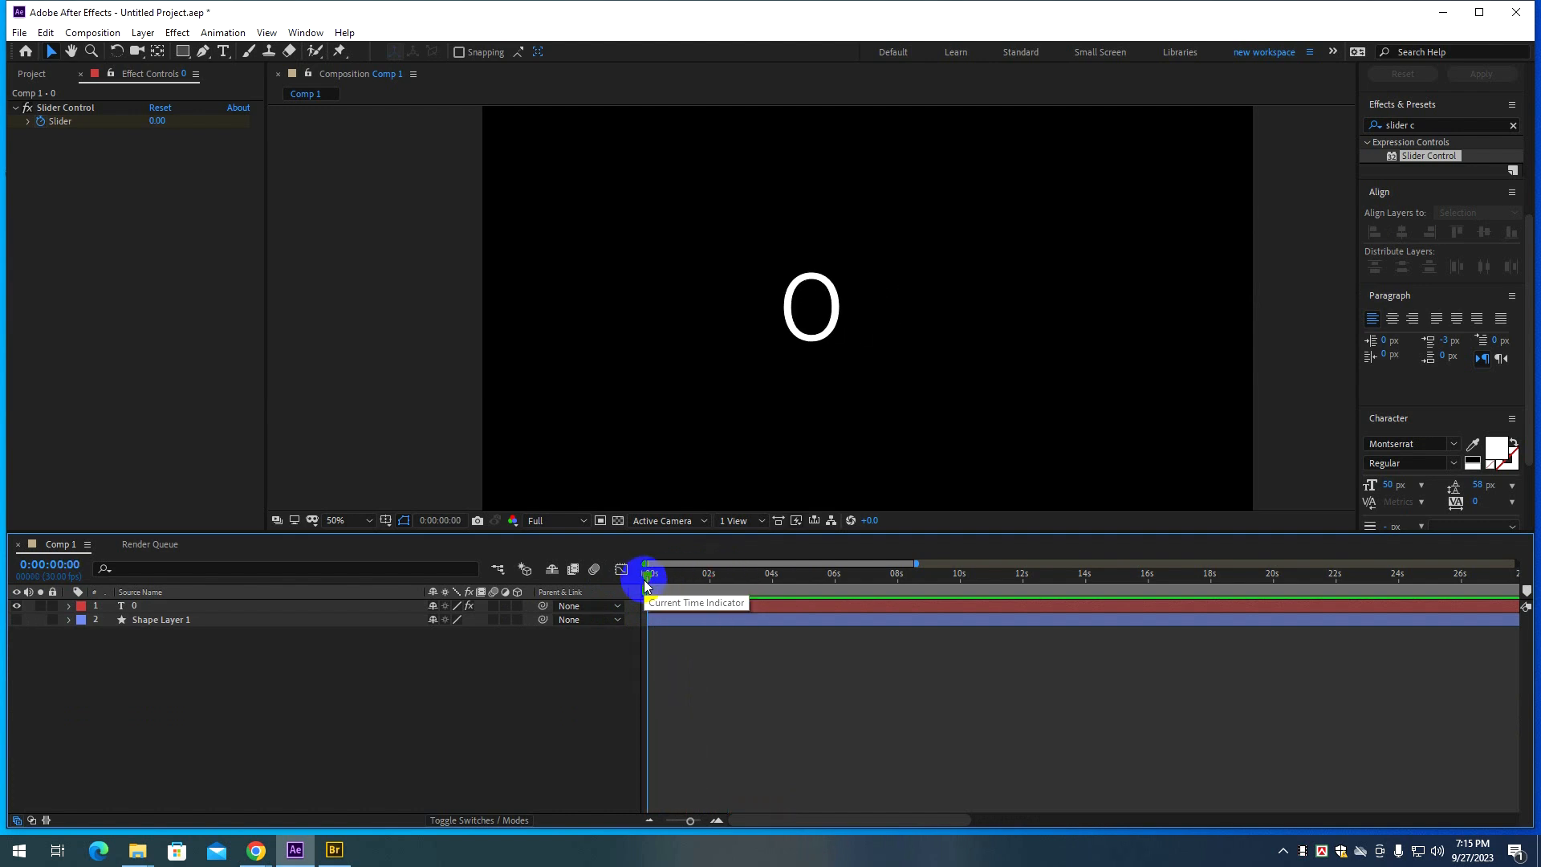
Undo the Source Text expression on the counter layer and play the composition.
{"action": "key", "text": "ctrl+z"}
{"action": "left_click_drag", "start_coordinate": [705, 578], "coordinate": [655, 624]}
{"action": "key", "text": "space"}
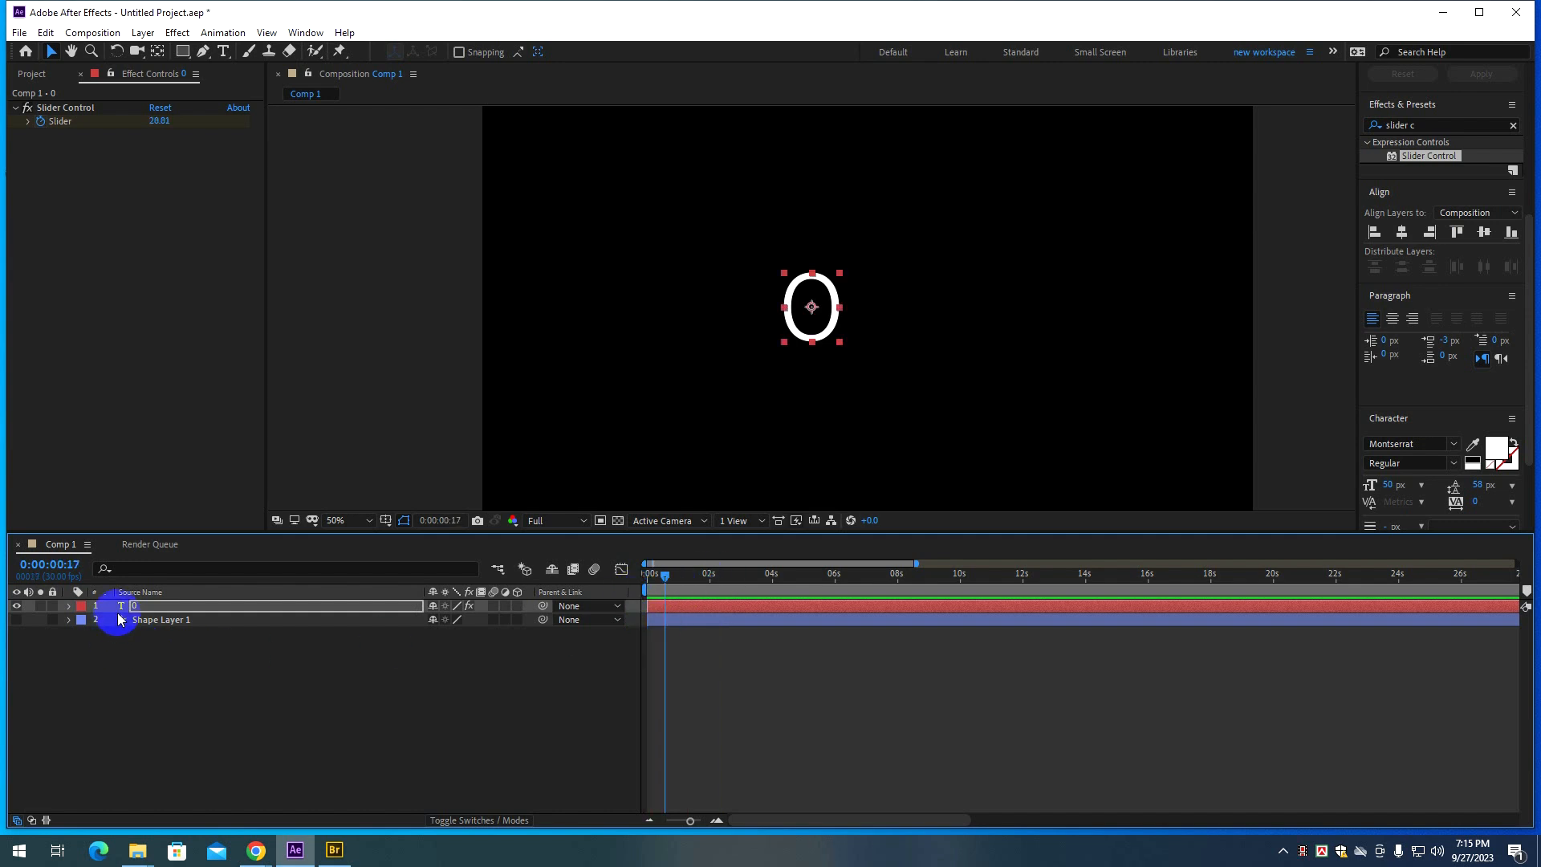
Add an expression to the text layer's Source Text and insert the JavaScript Math function Math.round(value).
{"action": "left_click", "coordinate": [69, 606]}
{"action": "left_click_drag", "start_coordinate": [663, 575], "coordinate": [649, 578]}
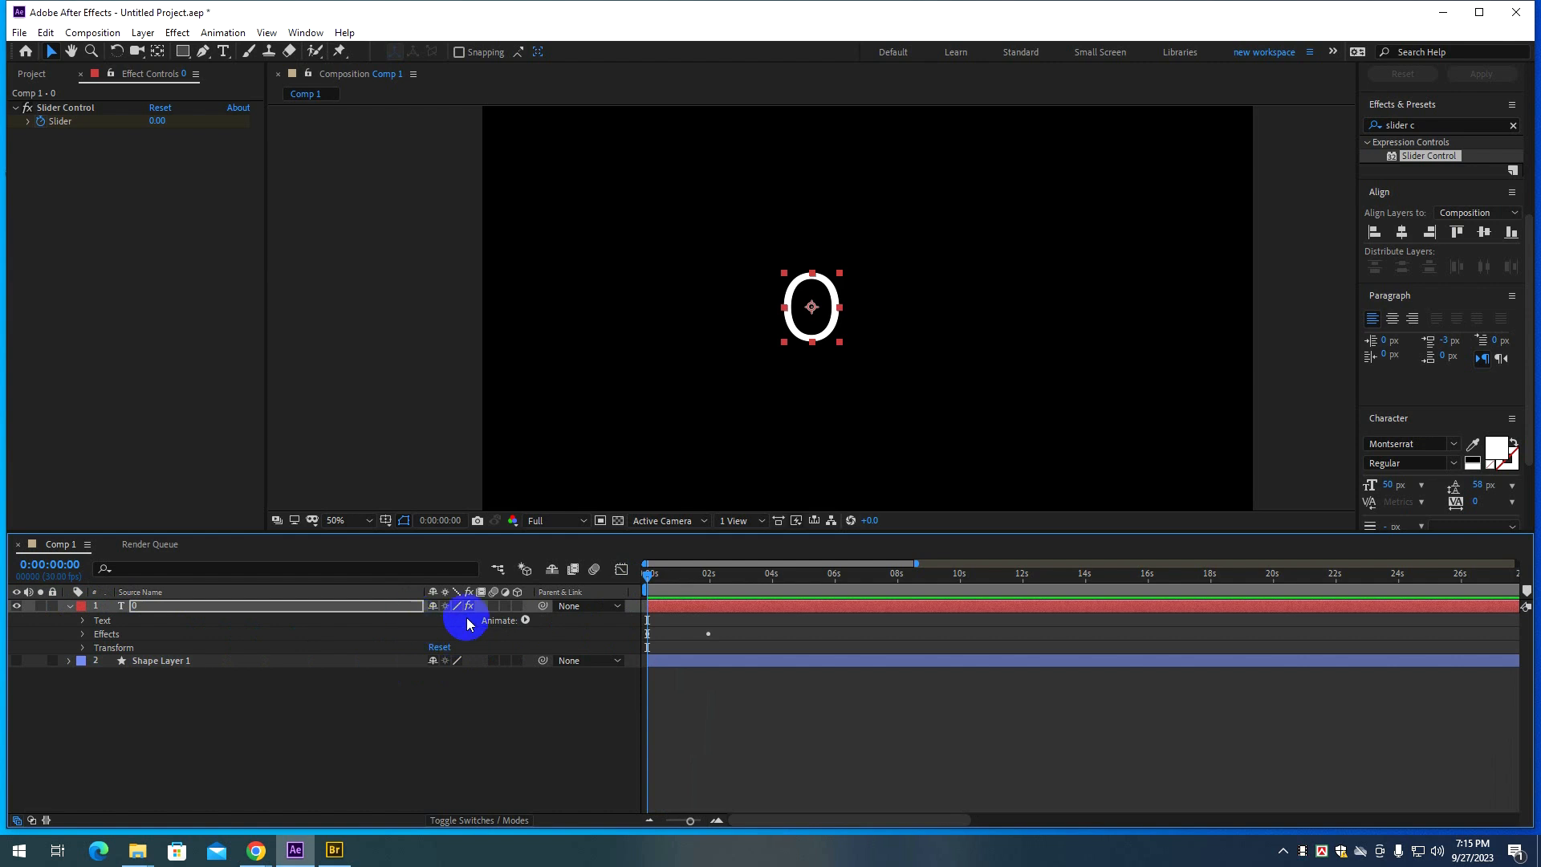
{"action": "left_click", "coordinate": [526, 621]}
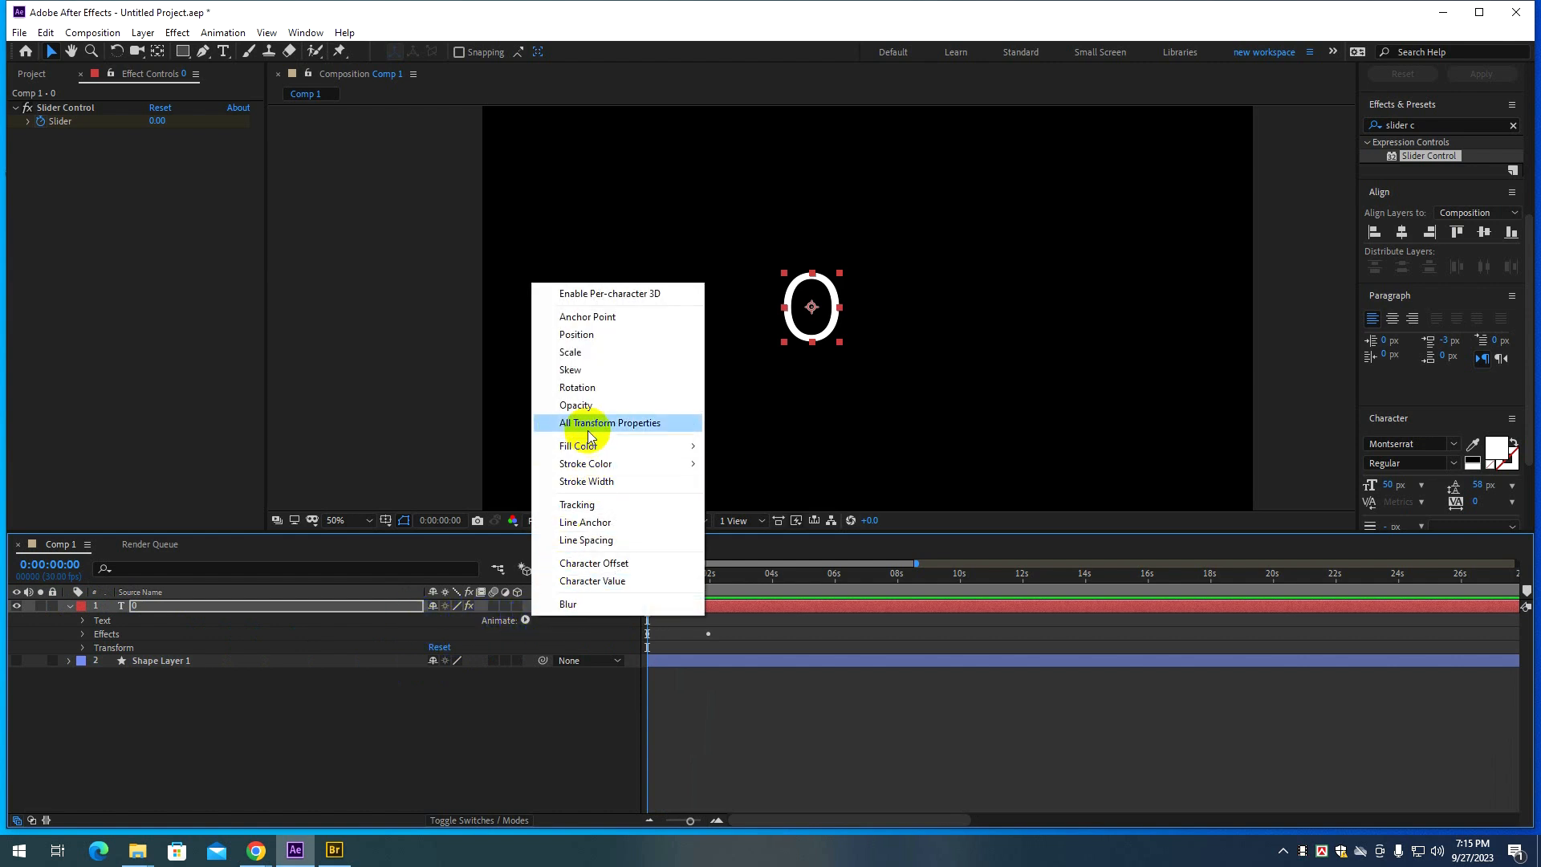
{"action": "left_click", "coordinate": [494, 660]}
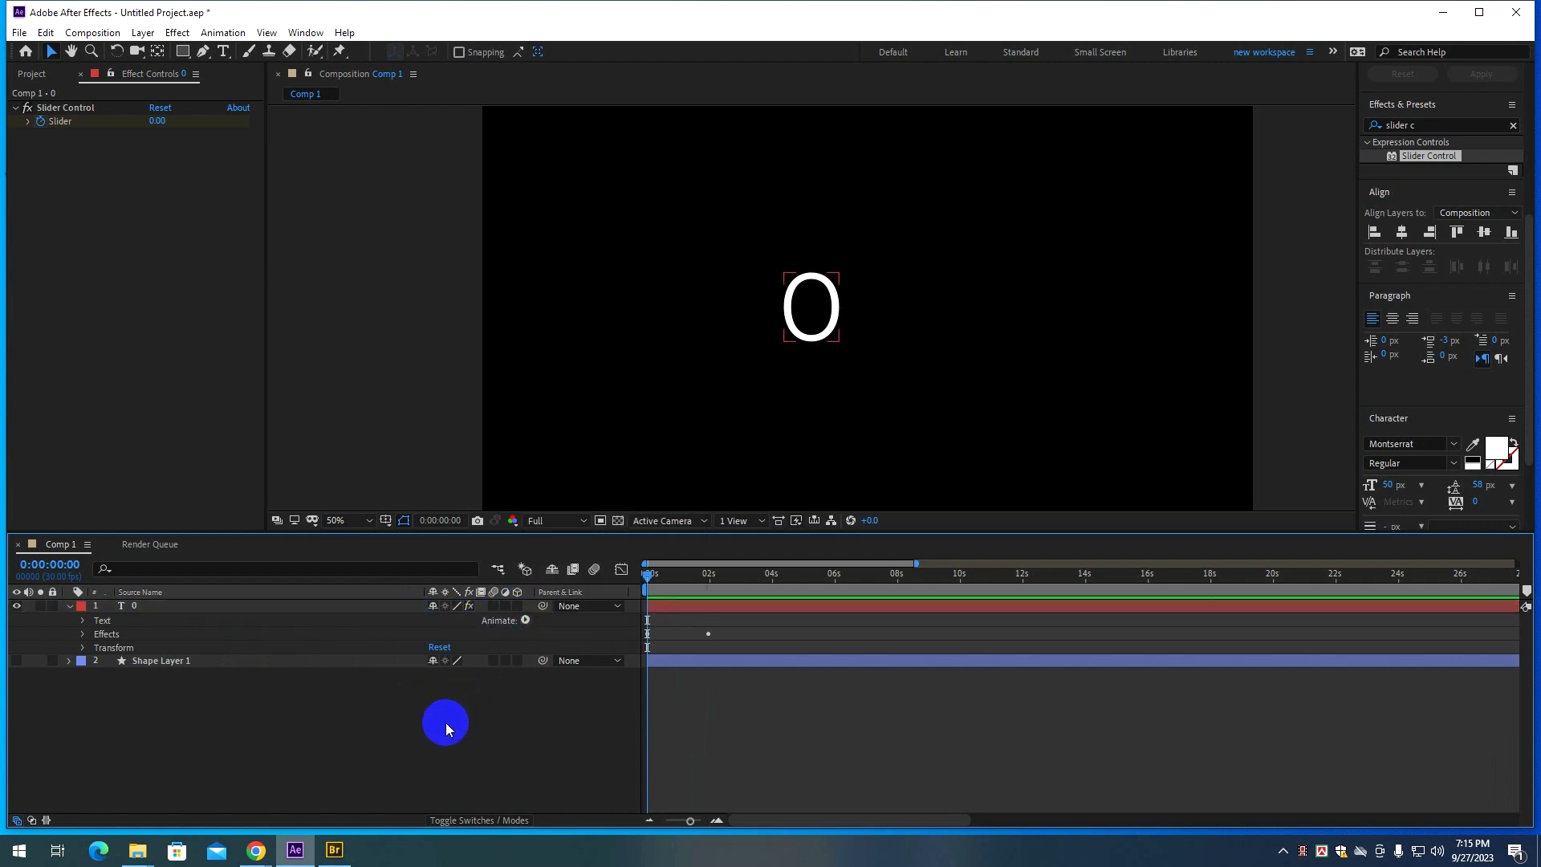
{"action": "left_click", "coordinate": [82, 621]}
{"action": "left_click", "coordinate": [113, 636]}
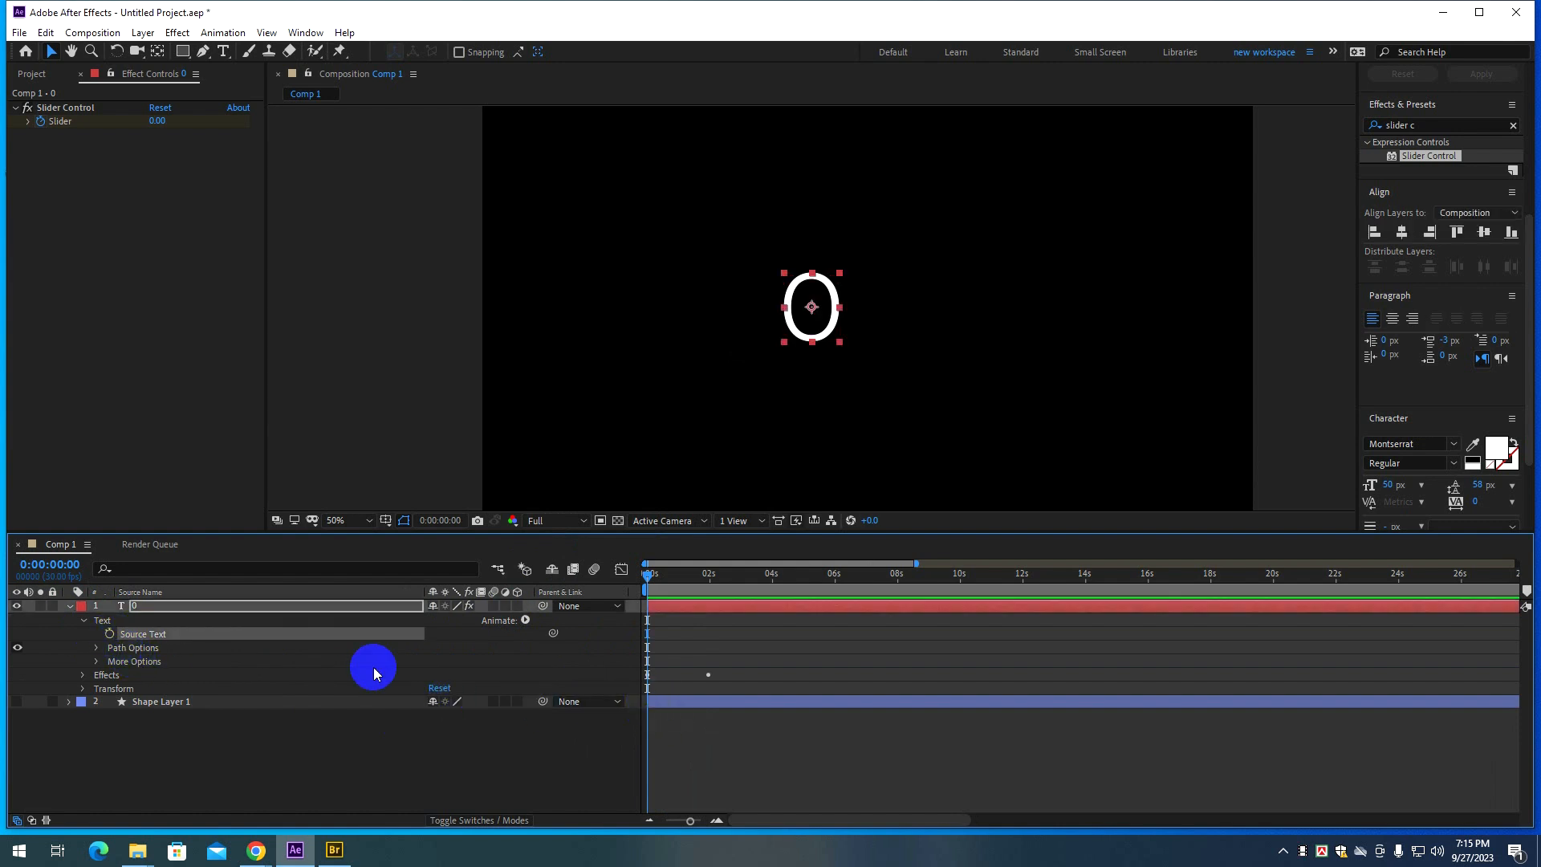
{"action": "left_click", "coordinate": [109, 635], "text": "alt"}
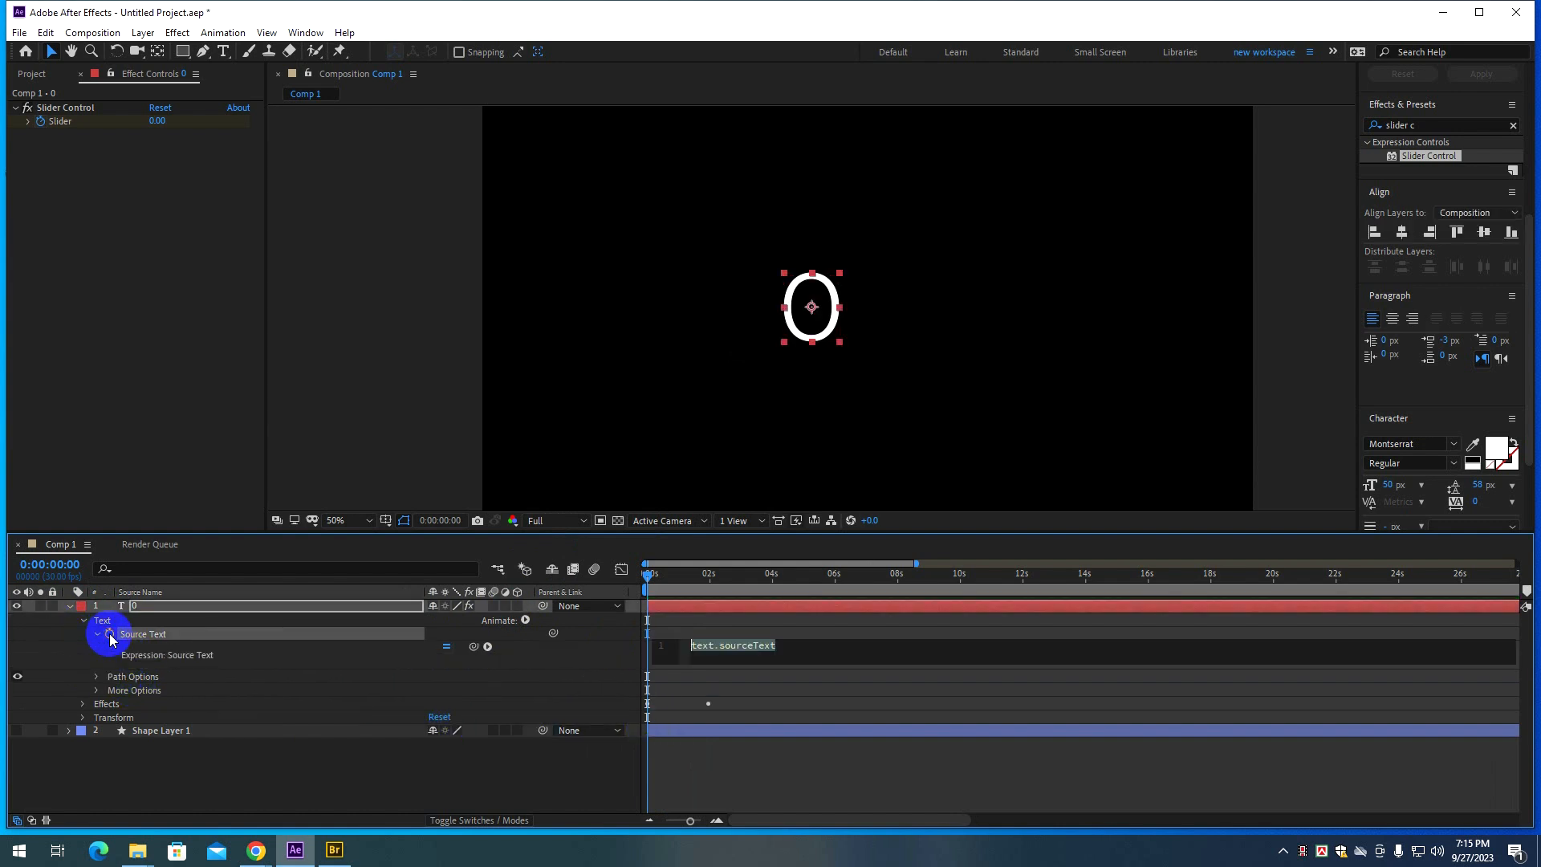
{"action": "left_click", "coordinate": [489, 648]}
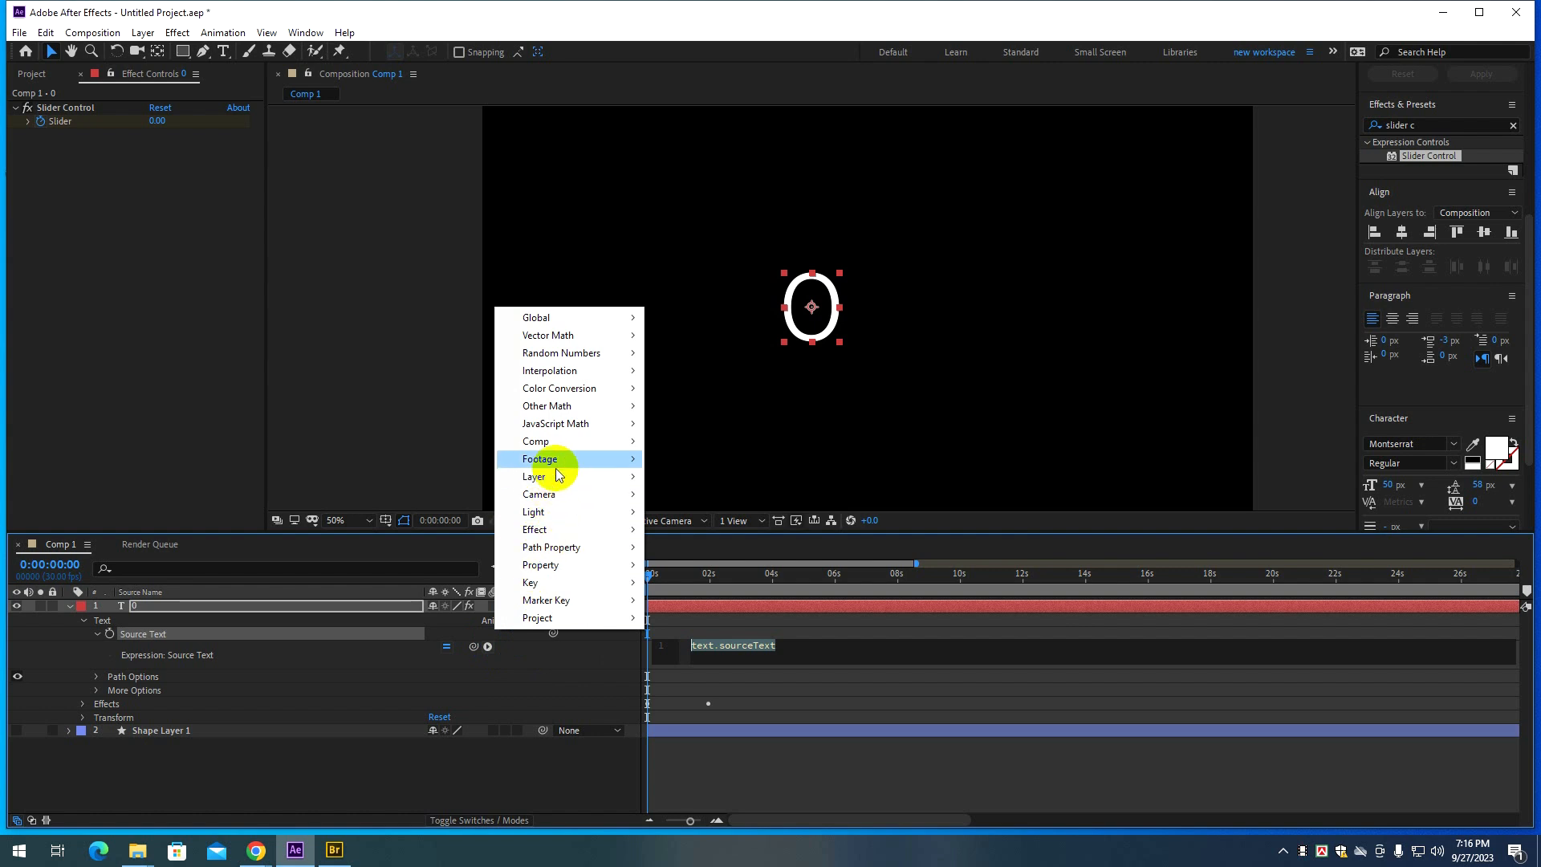
{"action": "mouse_move", "coordinate": [558, 428]}
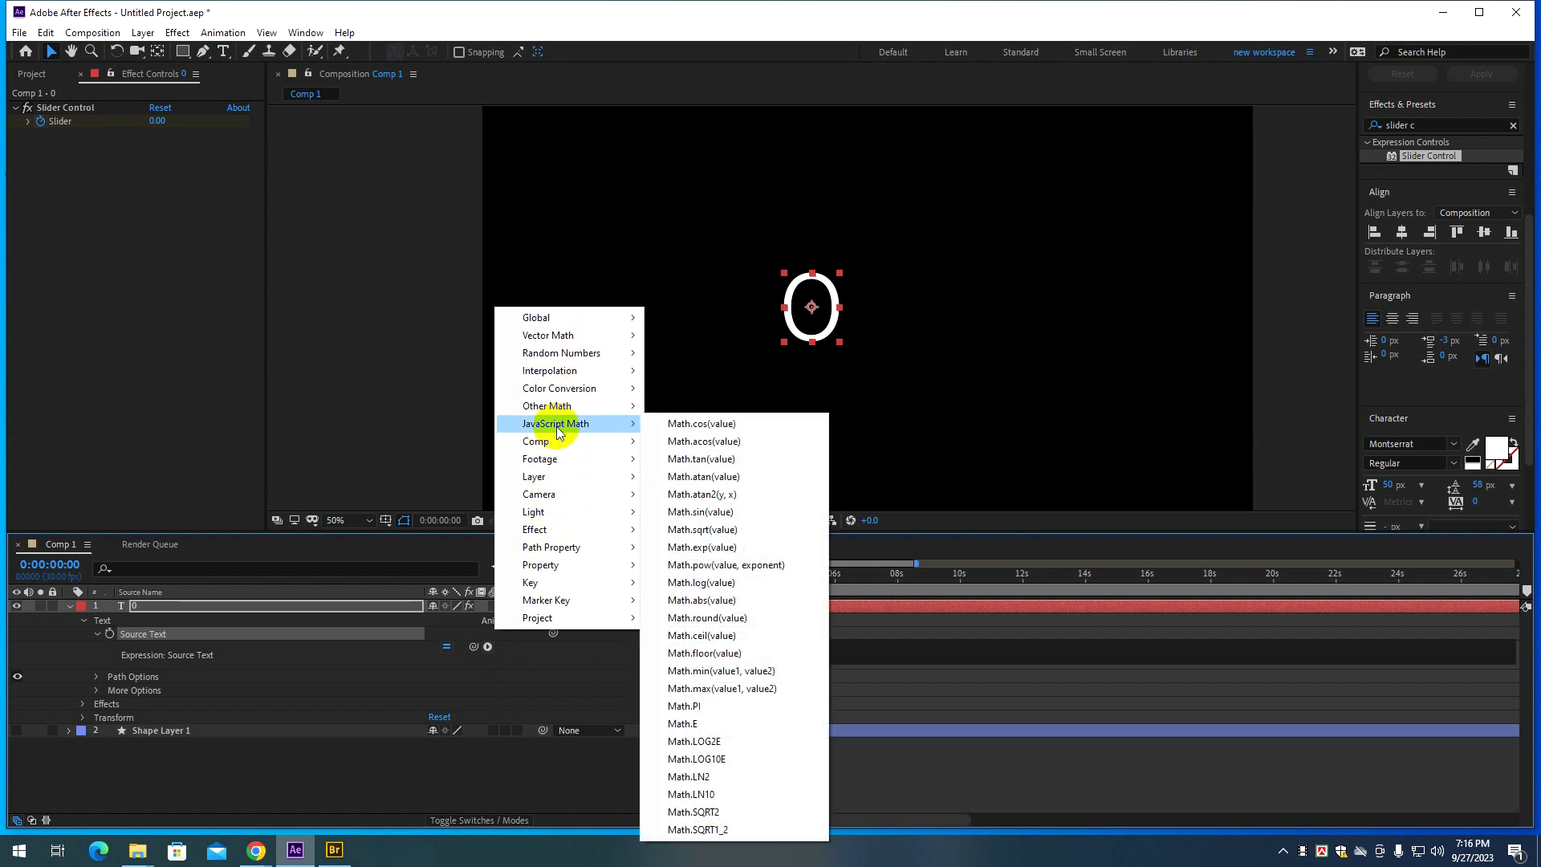
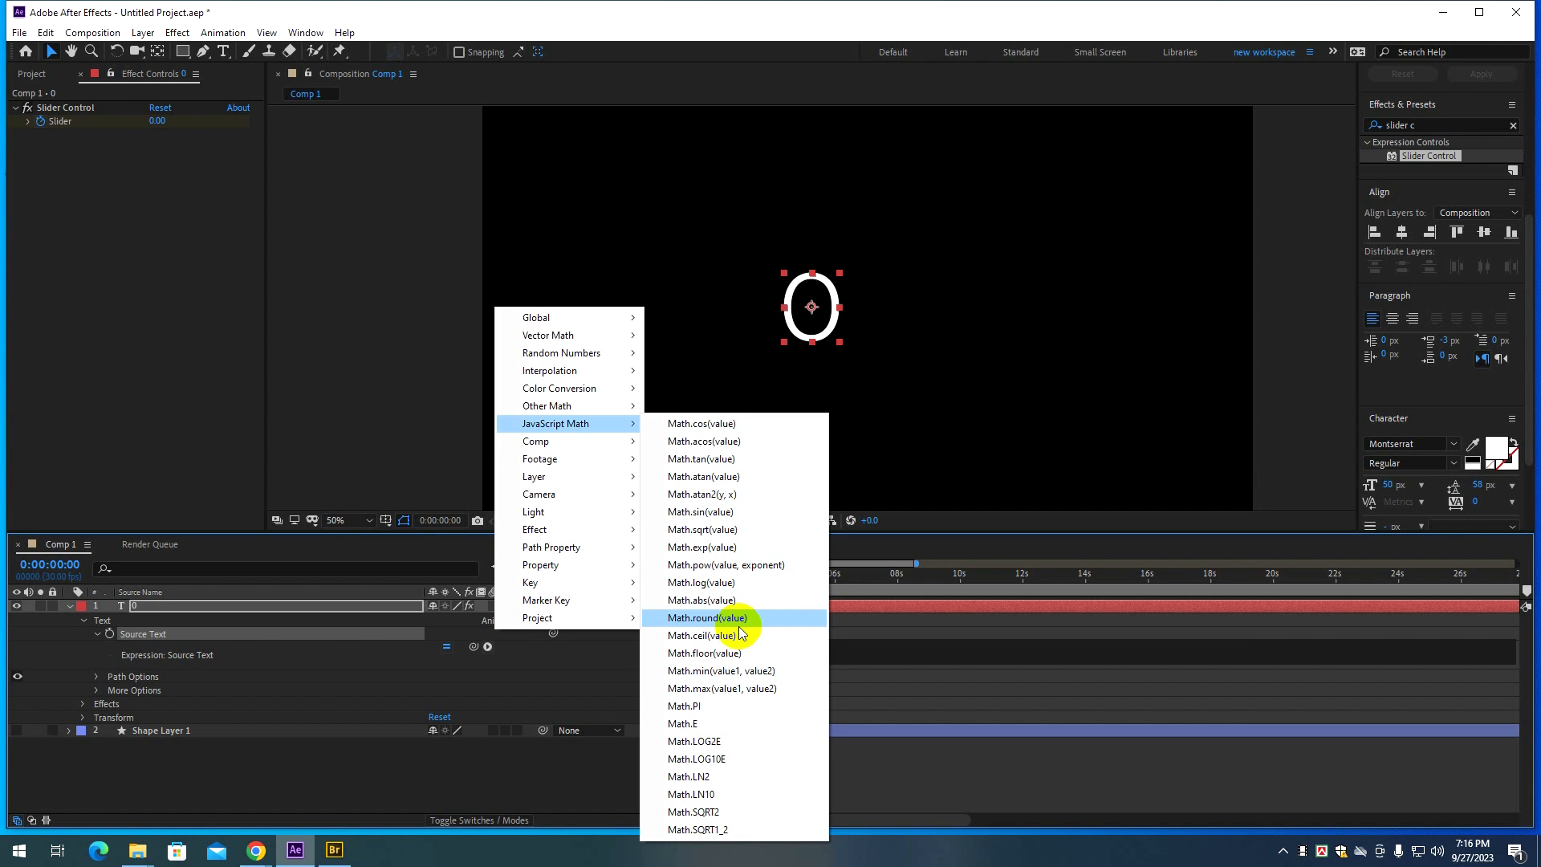
{"action": "left_click", "coordinate": [740, 631]}
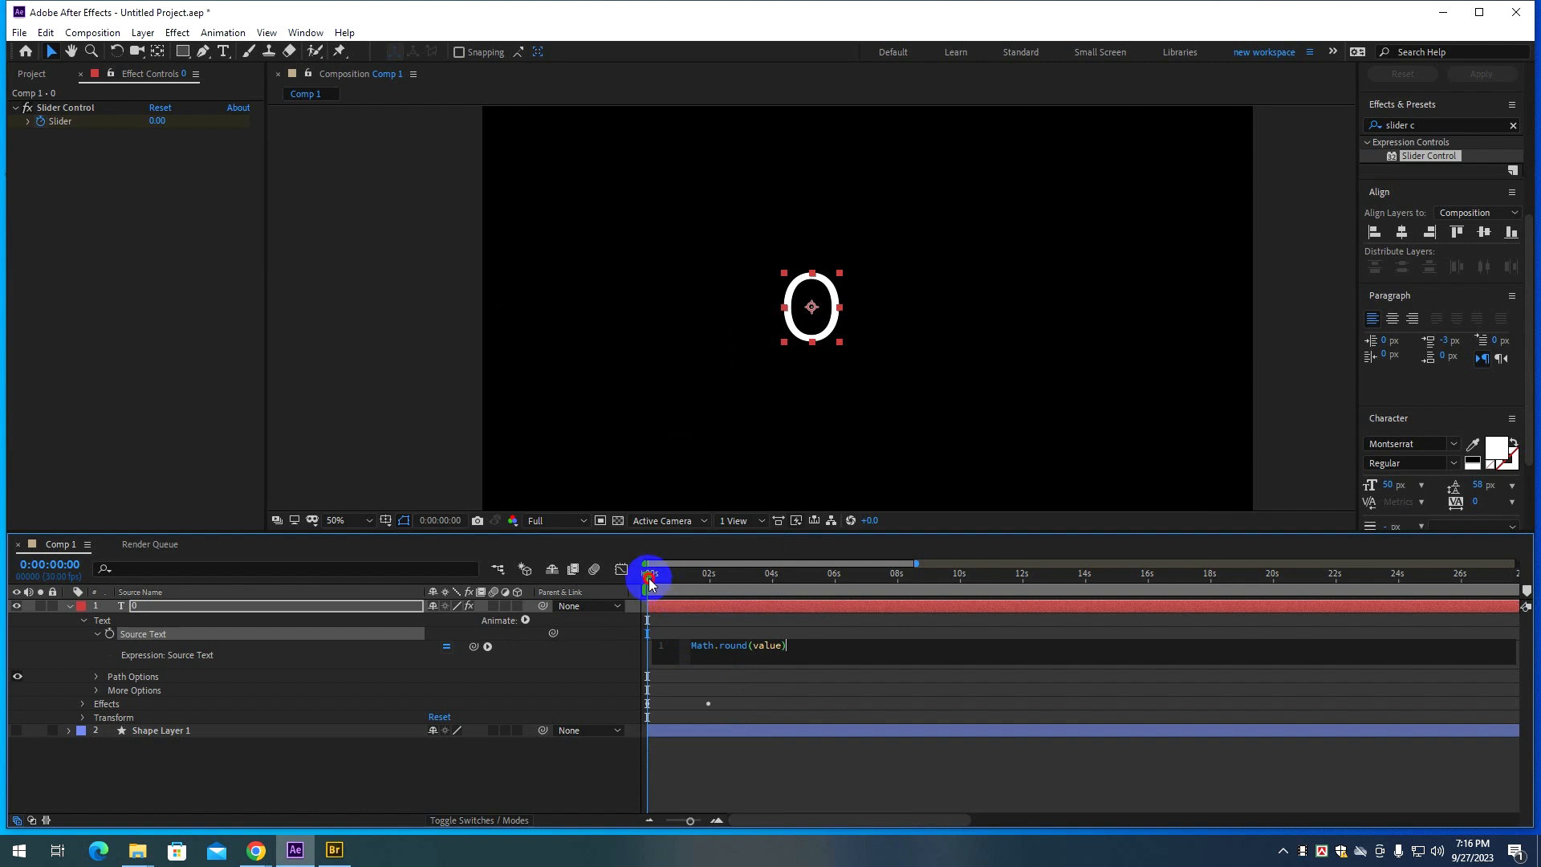
Commit the Math.round(value) expression and play the composition from the start to check the counter.
{"action": "left_click", "coordinate": [650, 580]}
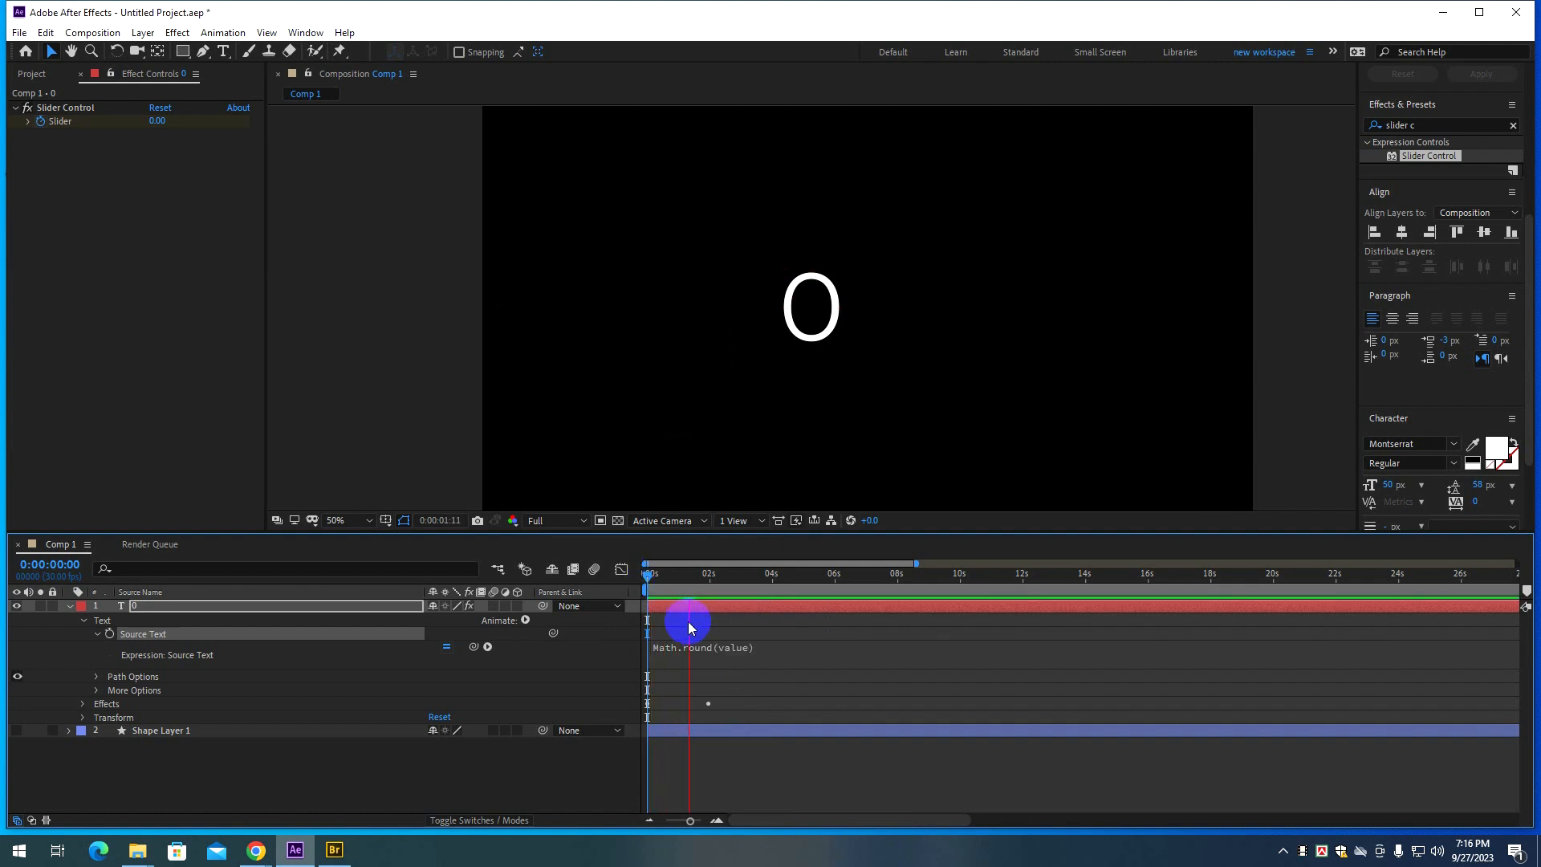
{"action": "key", "text": "space"}
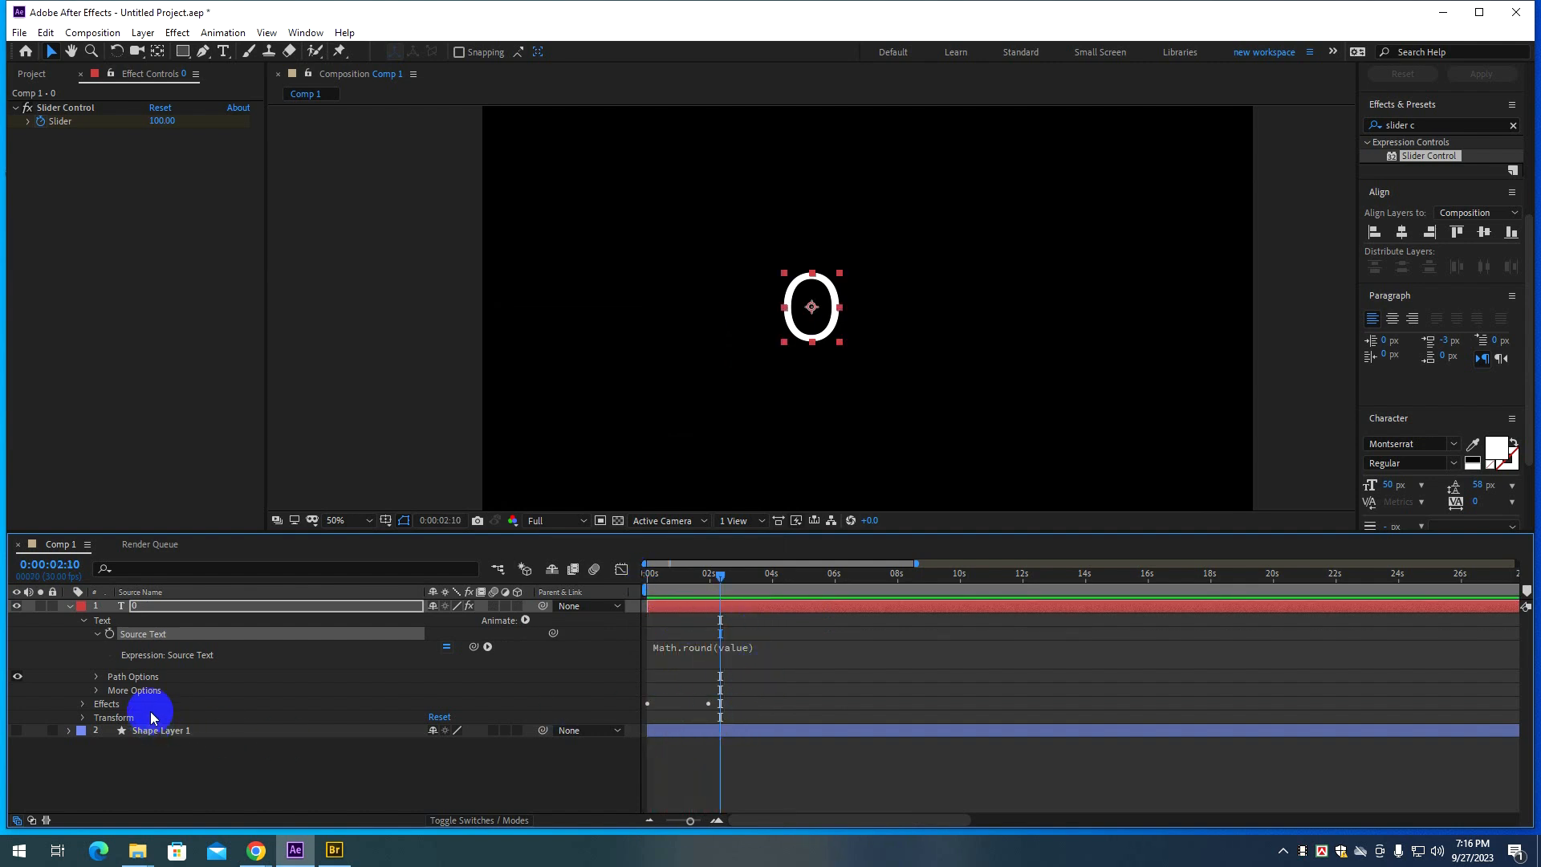
{"action": "left_click_drag", "start_coordinate": [711, 574], "coordinate": [616, 581]}
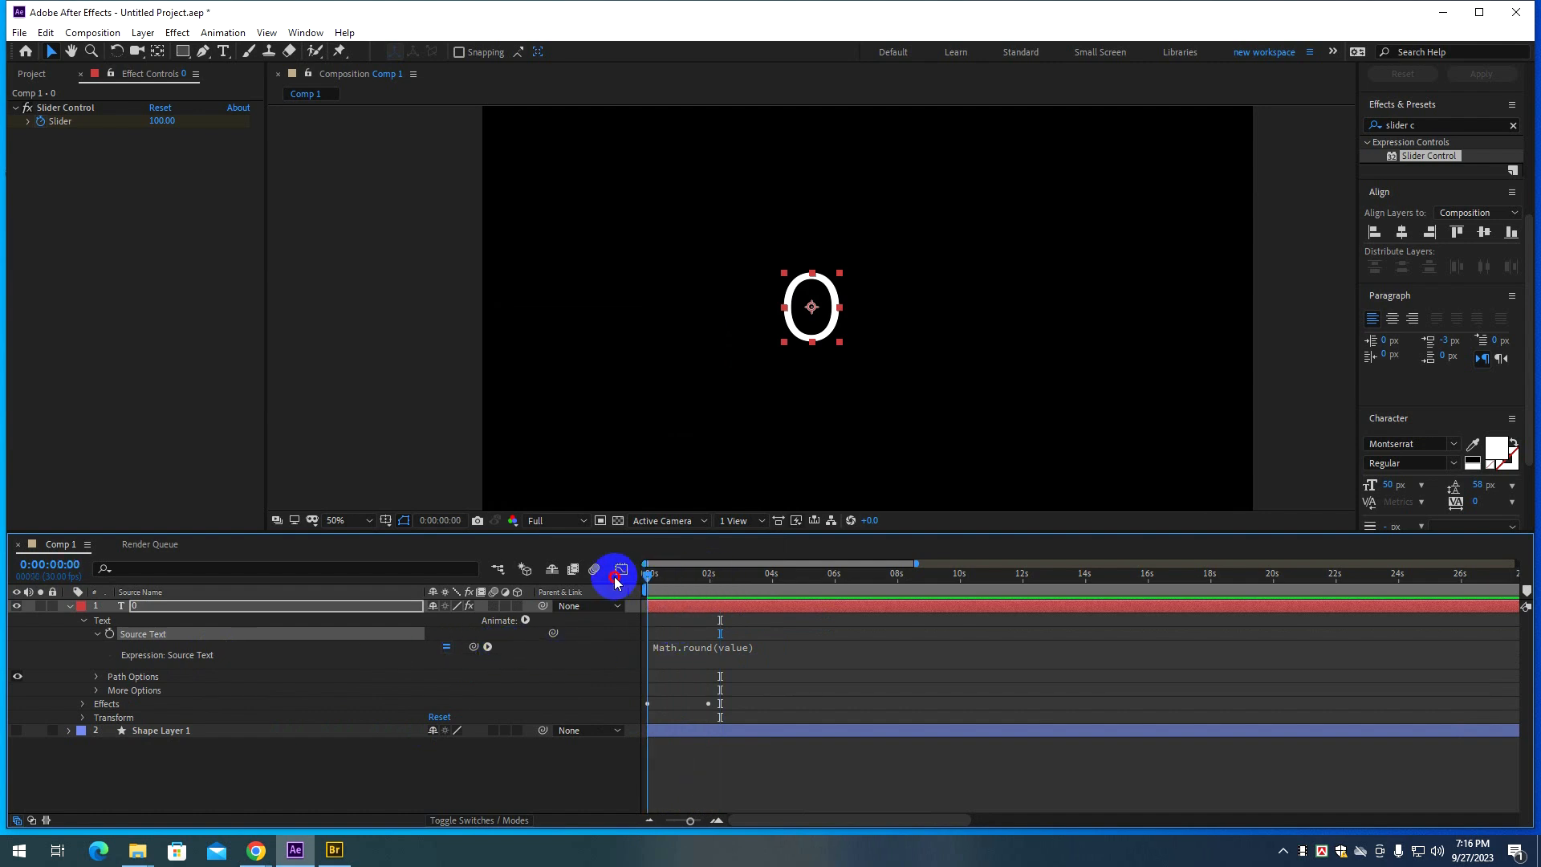
{"action": "key", "text": "space"}
{"action": "key", "text": "space"}
Change the Source Text expression to Math.round(0) and scrub the timeline to test it.
{"action": "left_click", "coordinate": [722, 655]}
{"action": "left_click", "coordinate": [788, 646]}
{"action": "double_click", "coordinate": [769, 646]}
{"action": "type", "text": "0"}
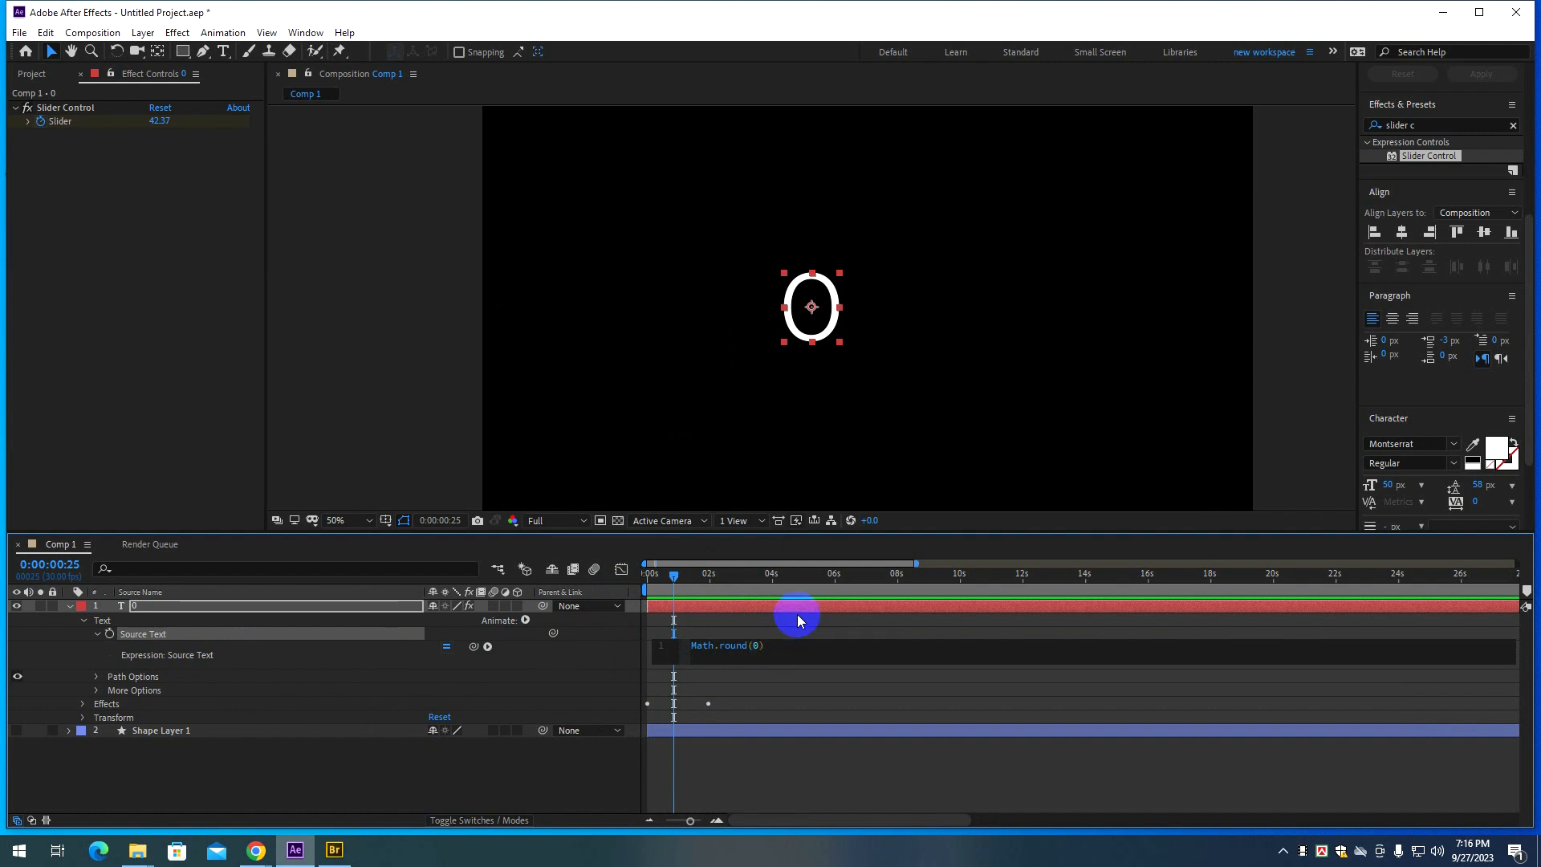
{"action": "mouse_move", "coordinate": [678, 576]}
{"action": "left_mouse_down"}
{"action": "mouse_move", "coordinate": [647, 578]}
{"action": "mouse_move", "coordinate": [746, 582]}
{"action": "mouse_move", "coordinate": [650, 592]}
{"action": "mouse_move", "coordinate": [764, 592]}
{"action": "mouse_move", "coordinate": [671, 592]}
{"action": "mouse_move", "coordinate": [686, 591]}
{"action": "left_mouse_up"}
Delete the counter text layer and create a new text layer reading 0 near the centre of the composition.
{"action": "left_click", "coordinate": [336, 600]}
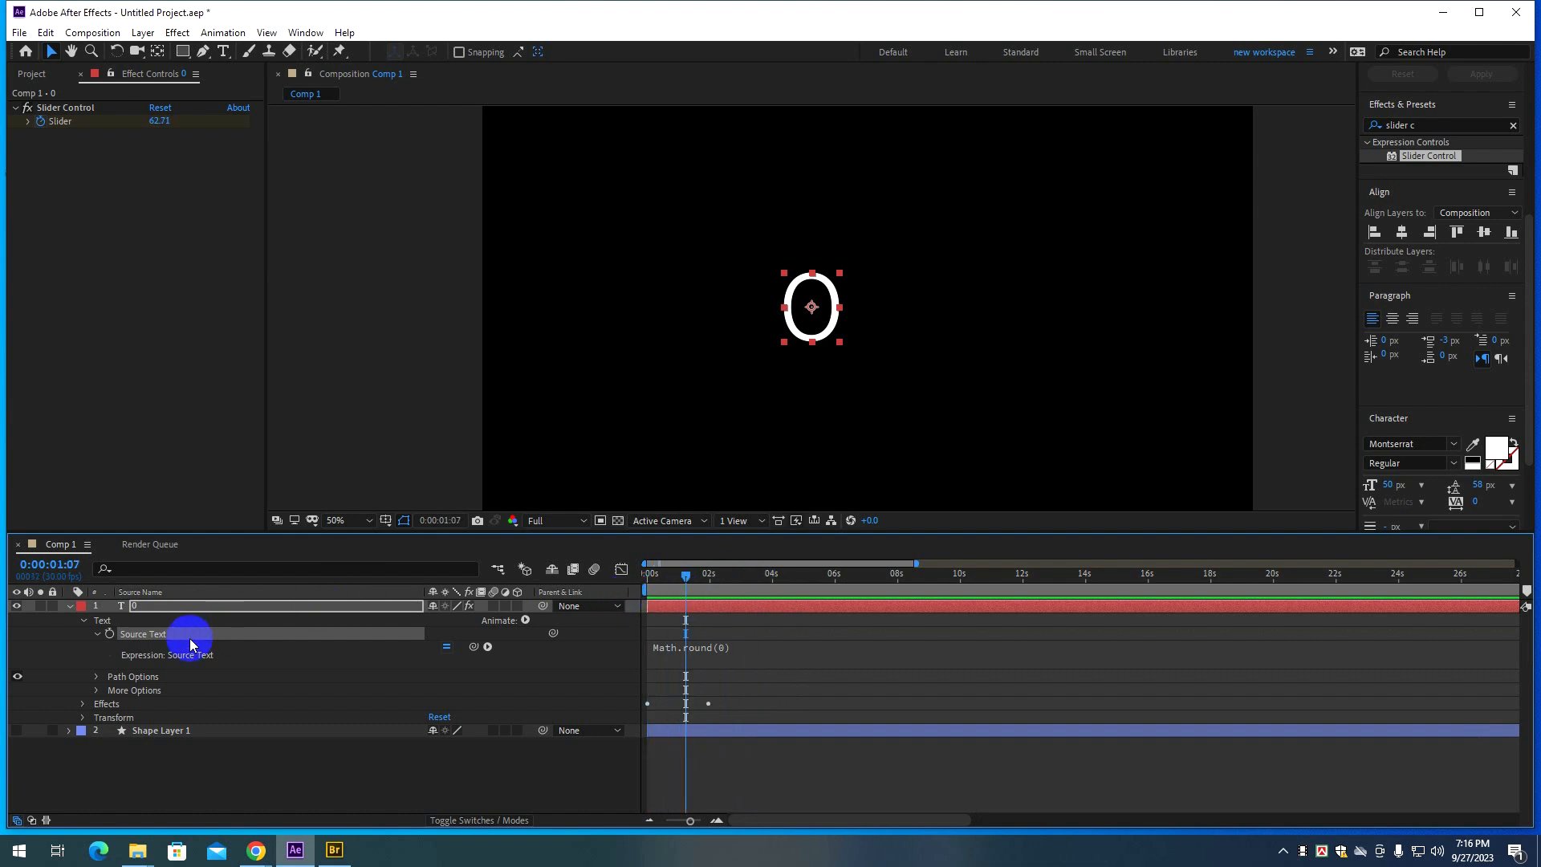
{"action": "left_click", "coordinate": [189, 608]}
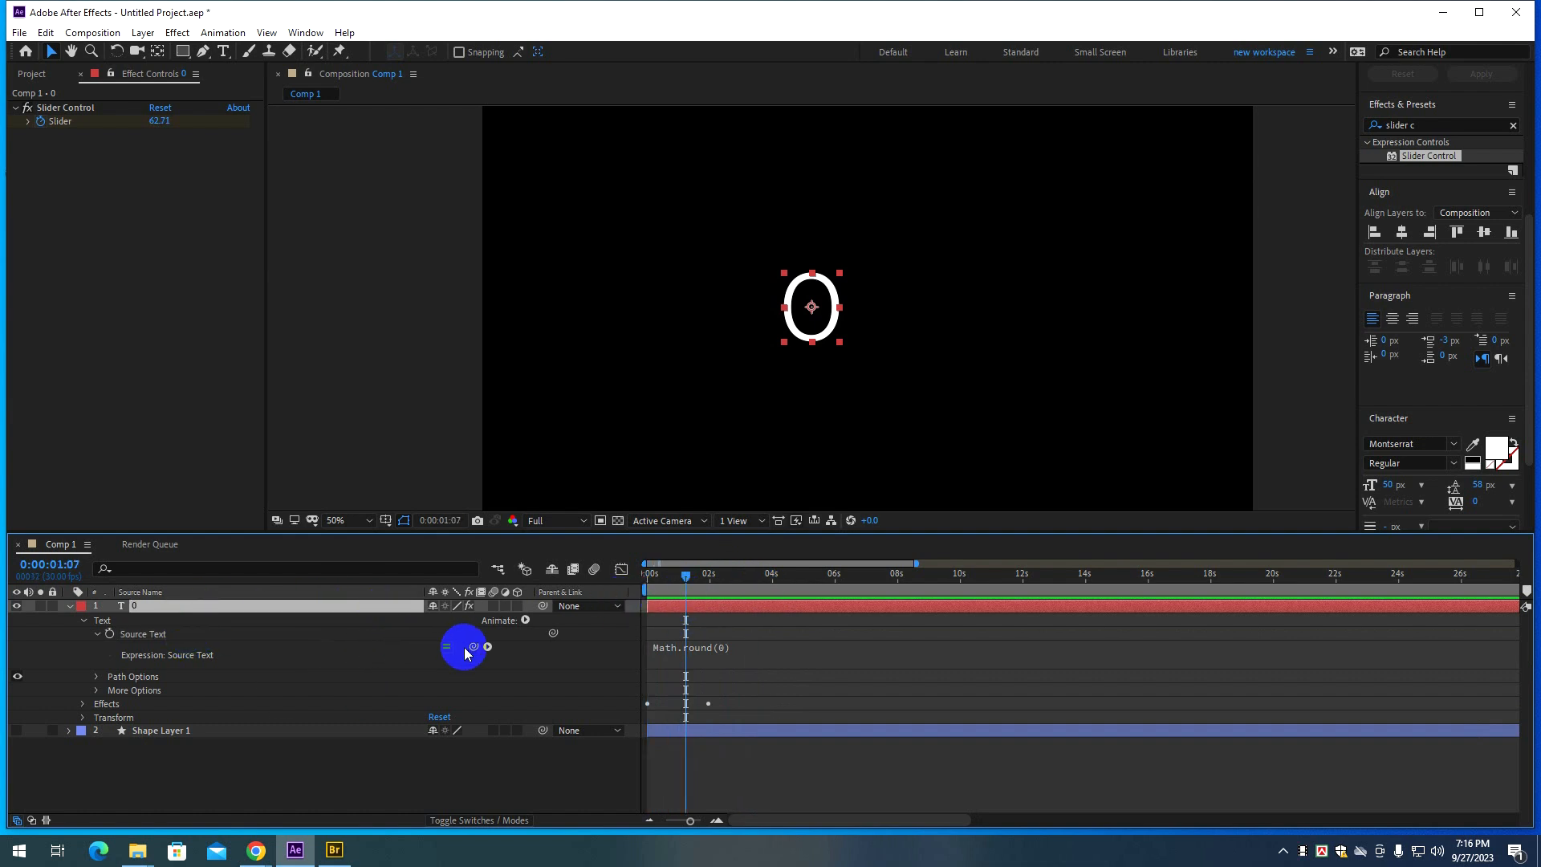
{"action": "key", "text": "Delete"}
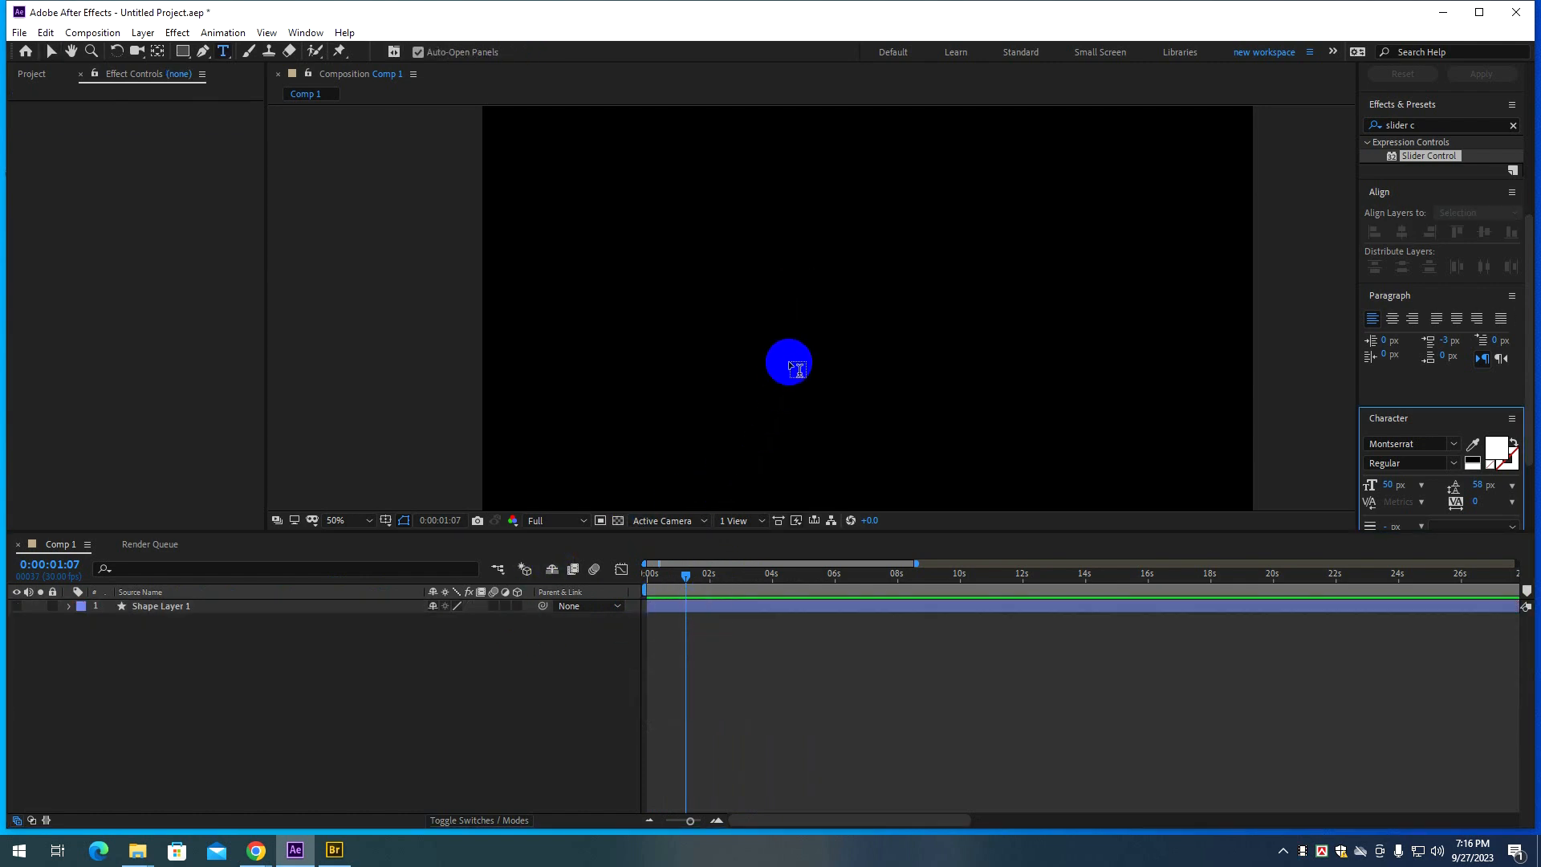
{"action": "key", "text": "ctrl+t"}
{"action": "left_click", "coordinate": [805, 298]}
{"action": "type", "text": "0"}
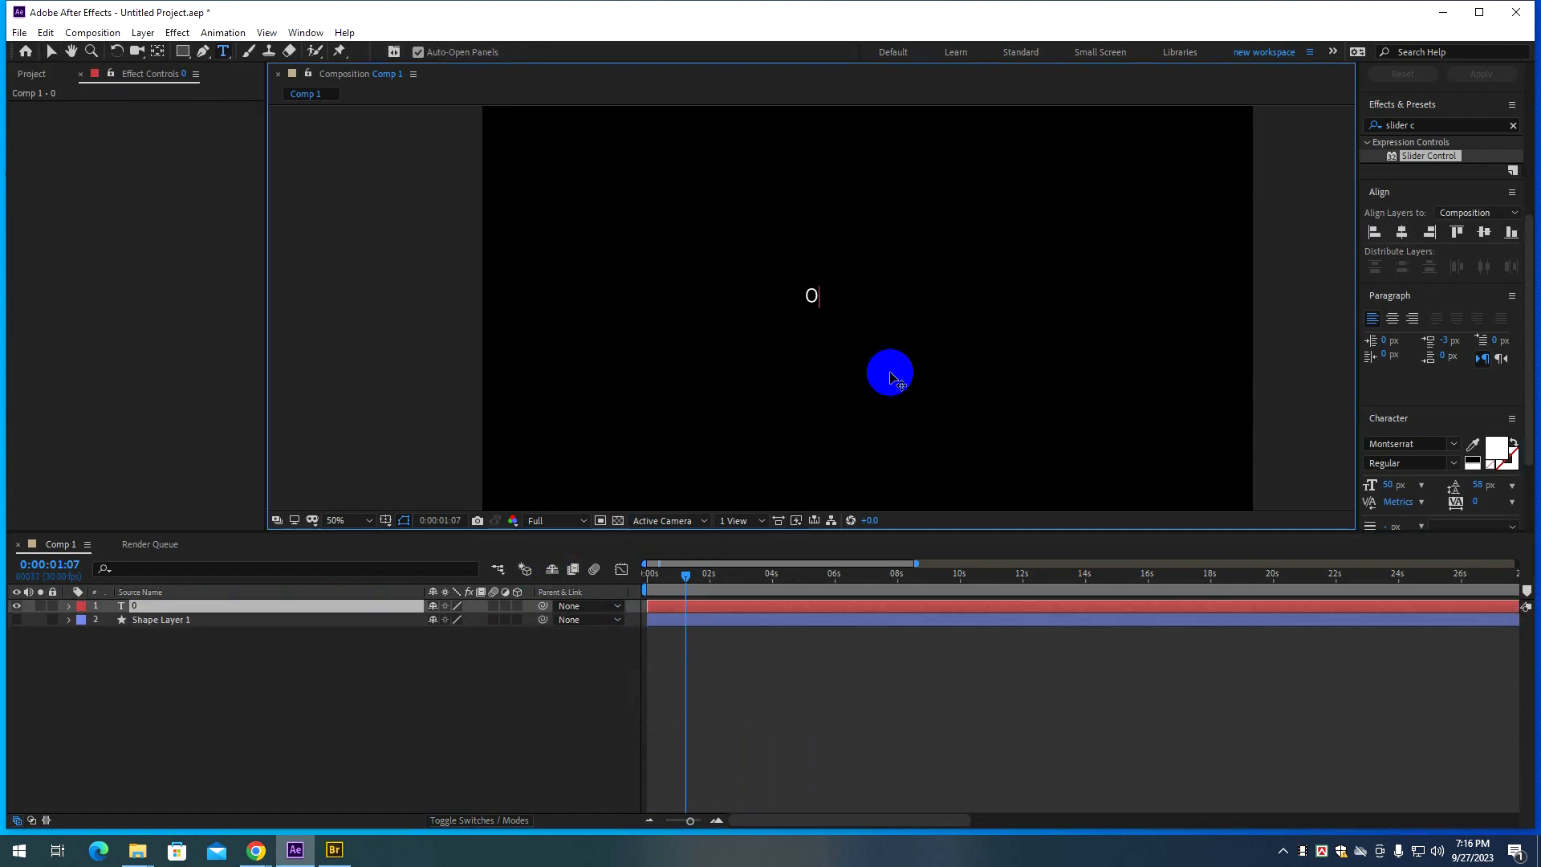
Enlarge the new 0 text, centre its anchor point and reposition it near the middle of the composition.
{"action": "left_click", "coordinate": [724, 602]}
{"action": "left_click", "coordinate": [821, 298]}
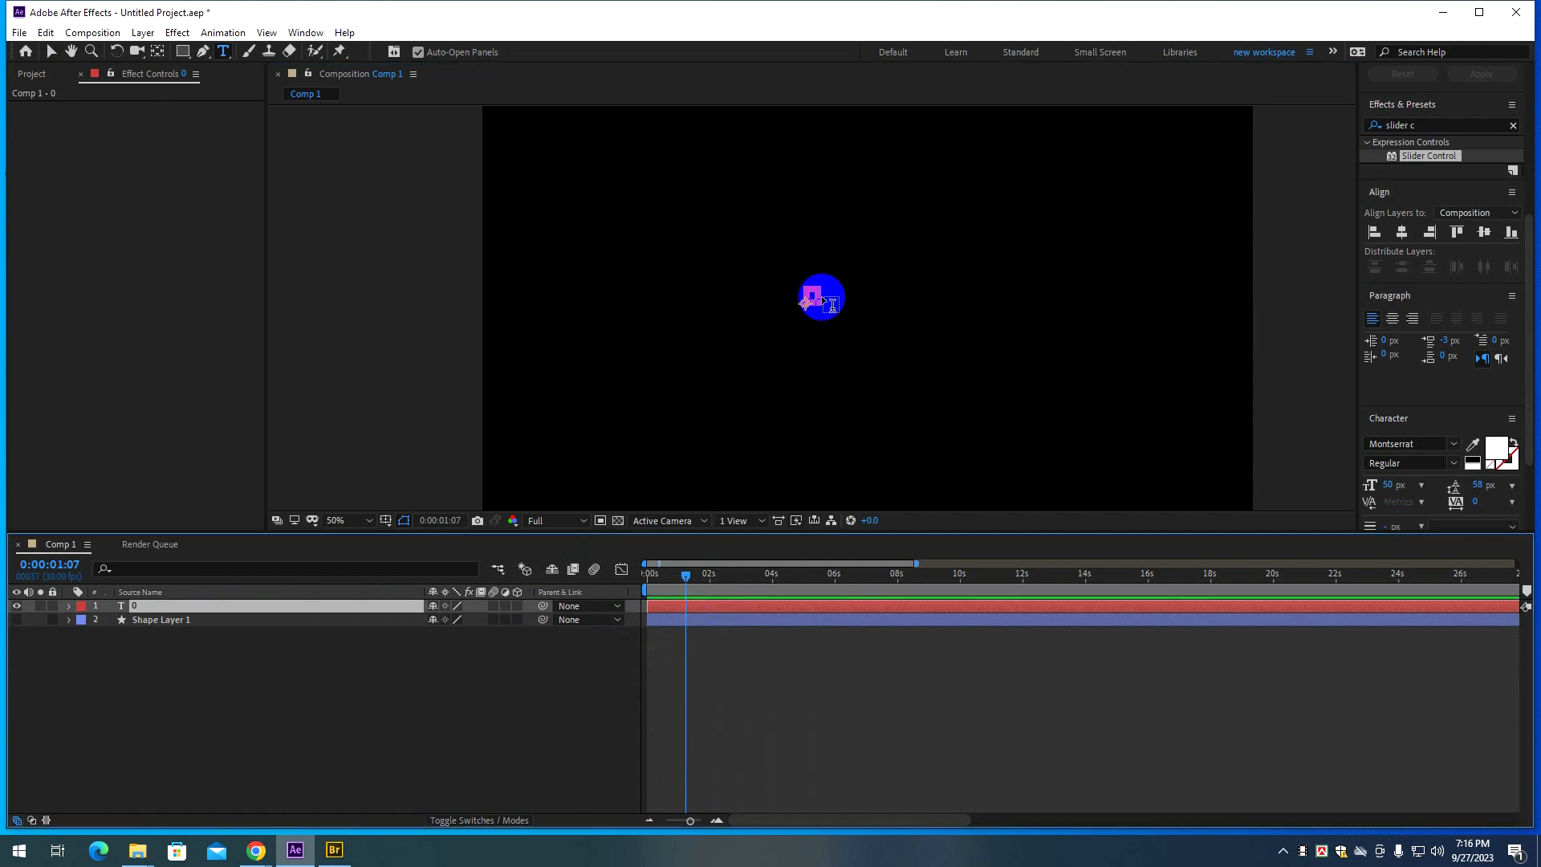
{"action": "key", "text": "v"}
{"action": "left_click_drag", "start_coordinate": [818, 302], "coordinate": [876, 371]}
{"action": "key", "text": "ctrl+alt+Home"}
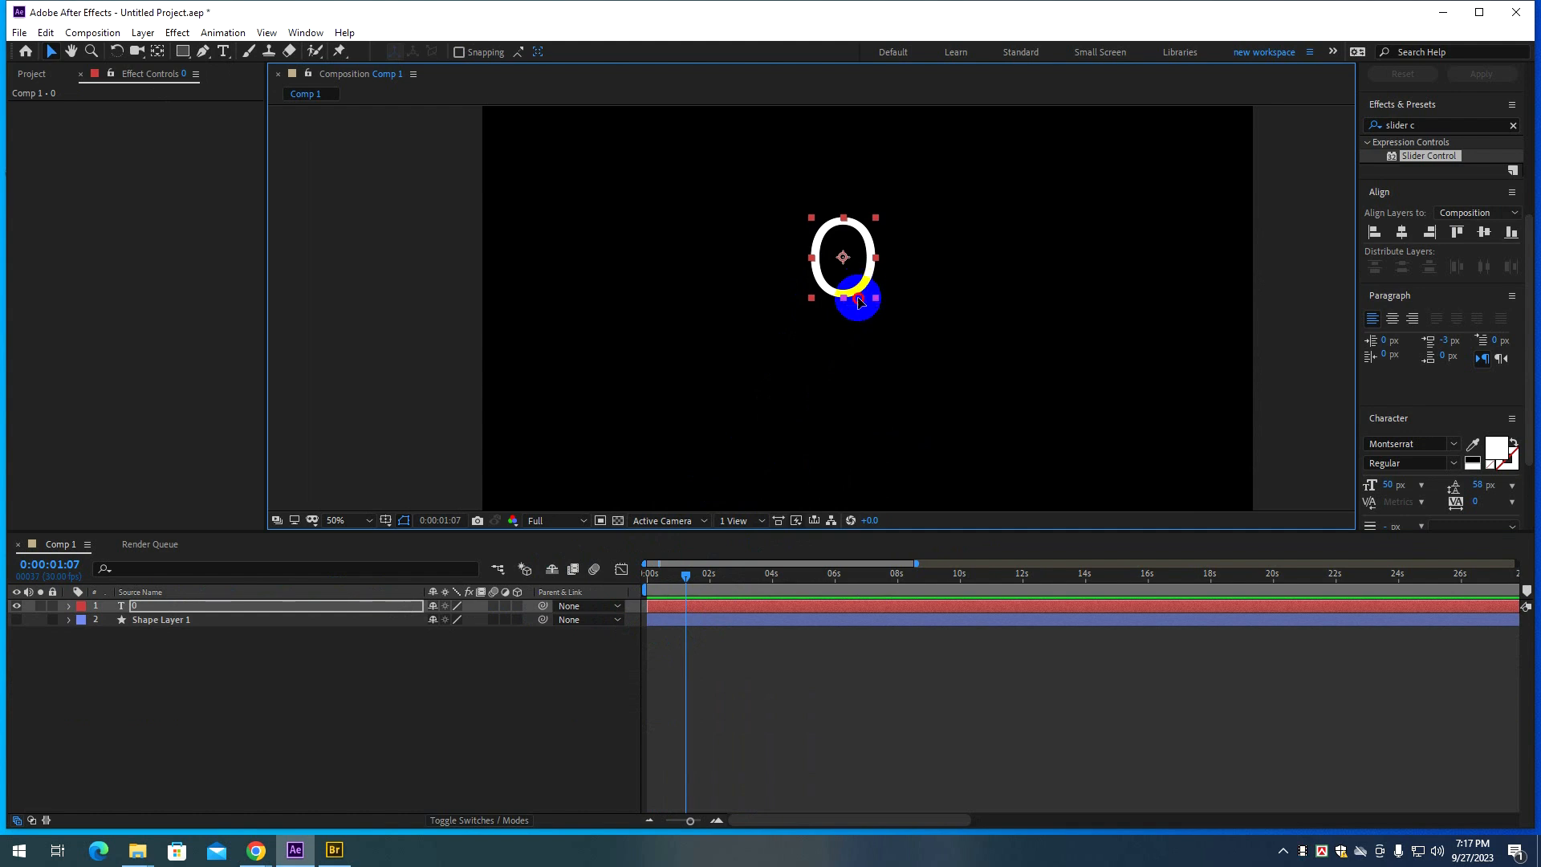
{"action": "left_click_drag", "start_coordinate": [856, 298], "coordinate": [849, 323]}
Apply Slider Control to the text layer and link Source Text to its Slider with effect("Slider Control")("Slider").
{"action": "left_click_drag", "start_coordinate": [1427, 155], "coordinate": [839, 291]}
{"action": "left_click", "coordinate": [69, 606]}
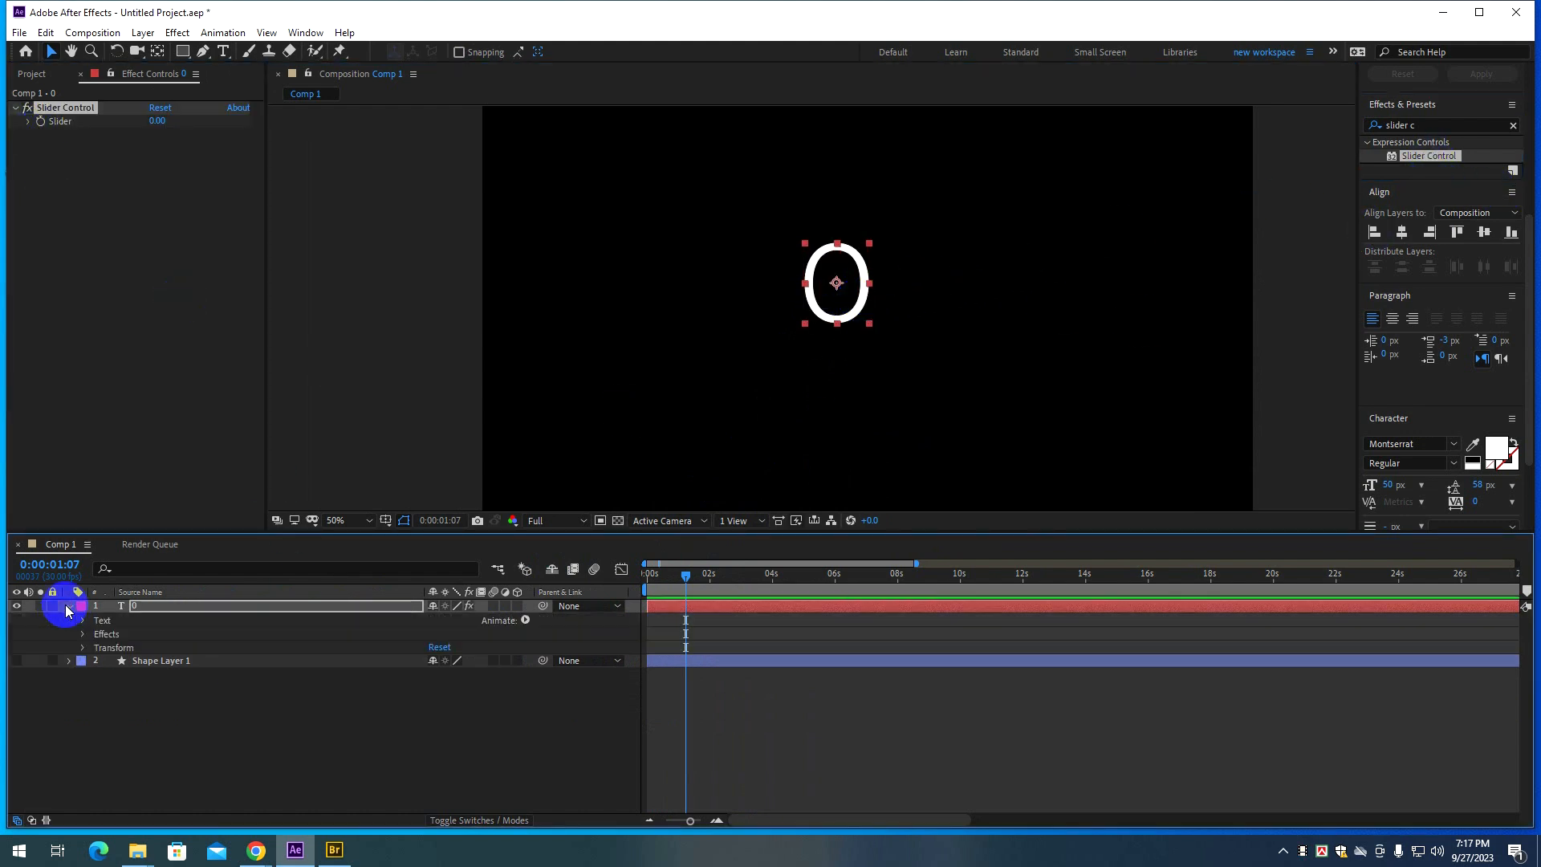
{"action": "left_click", "coordinate": [84, 620]}
{"action": "left_click", "coordinate": [110, 634], "text": "alt"}
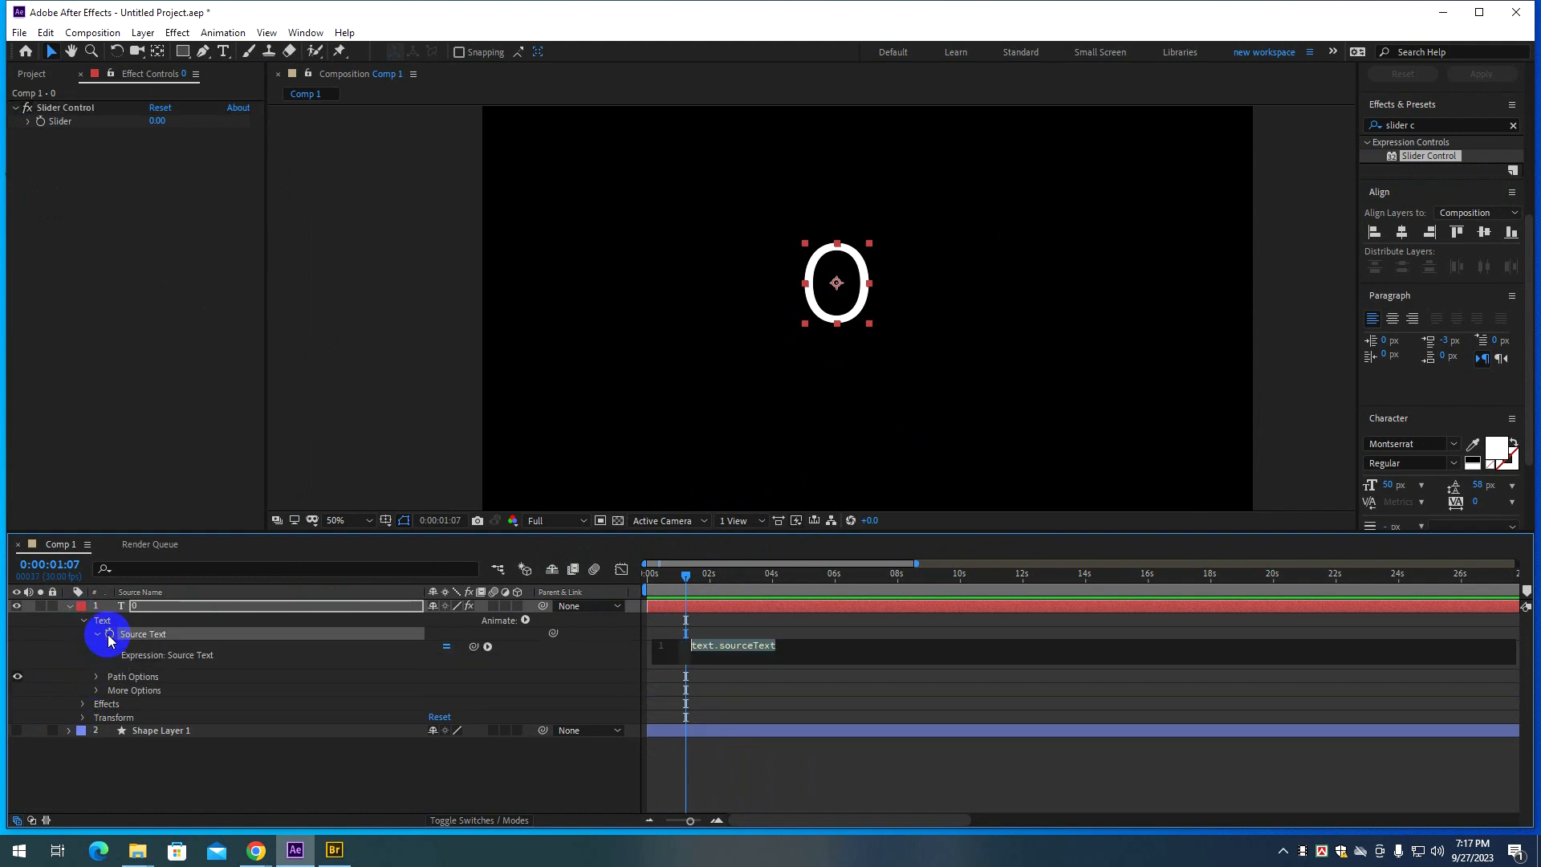
{"action": "left_click_drag", "start_coordinate": [474, 647], "coordinate": [62, 122]}
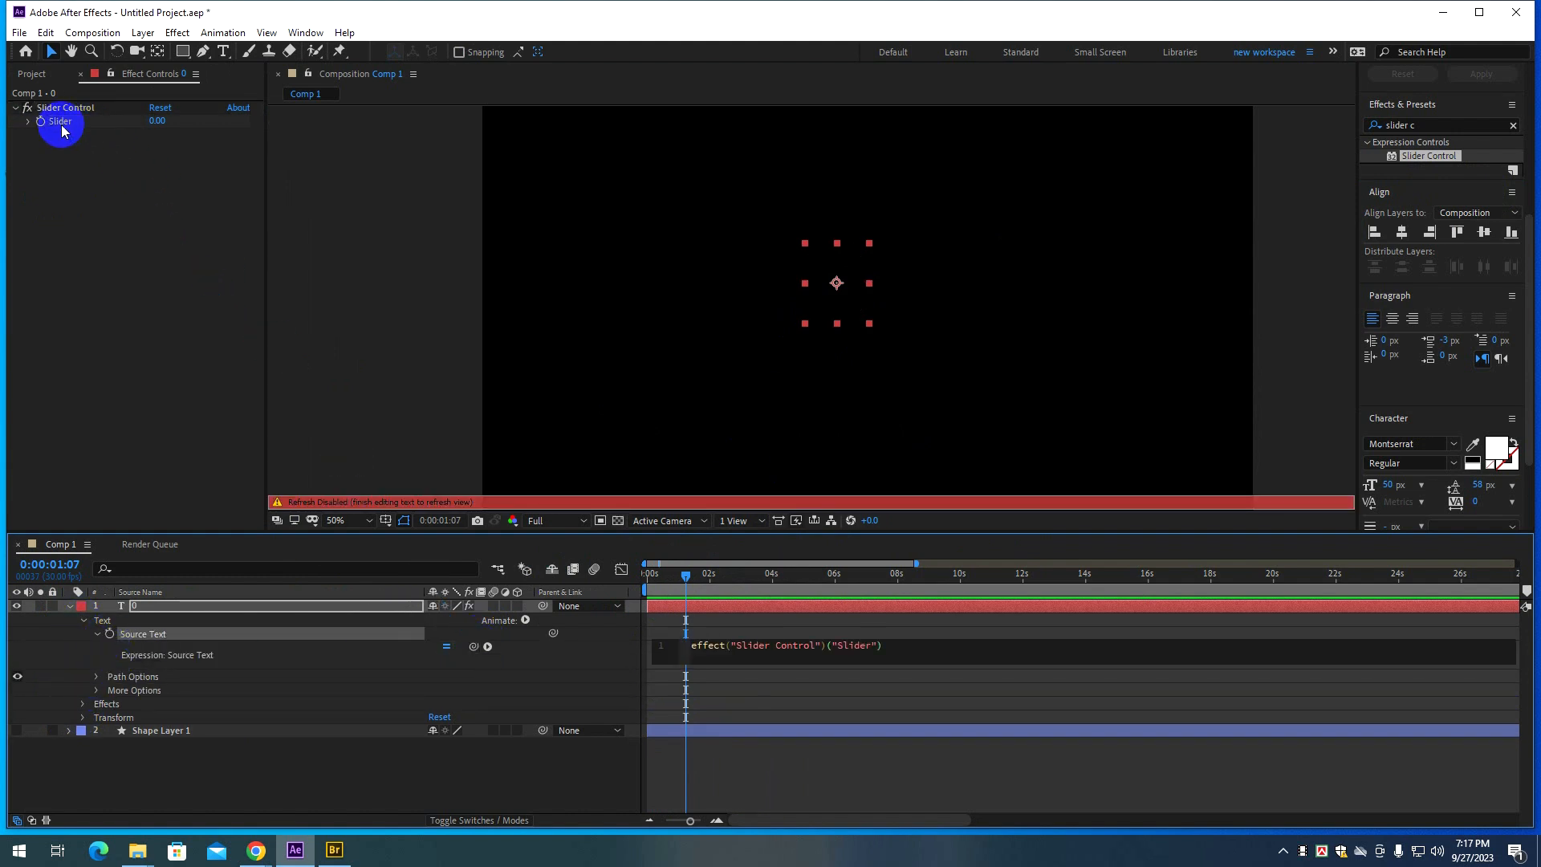
{"action": "left_click", "coordinate": [672, 604]}
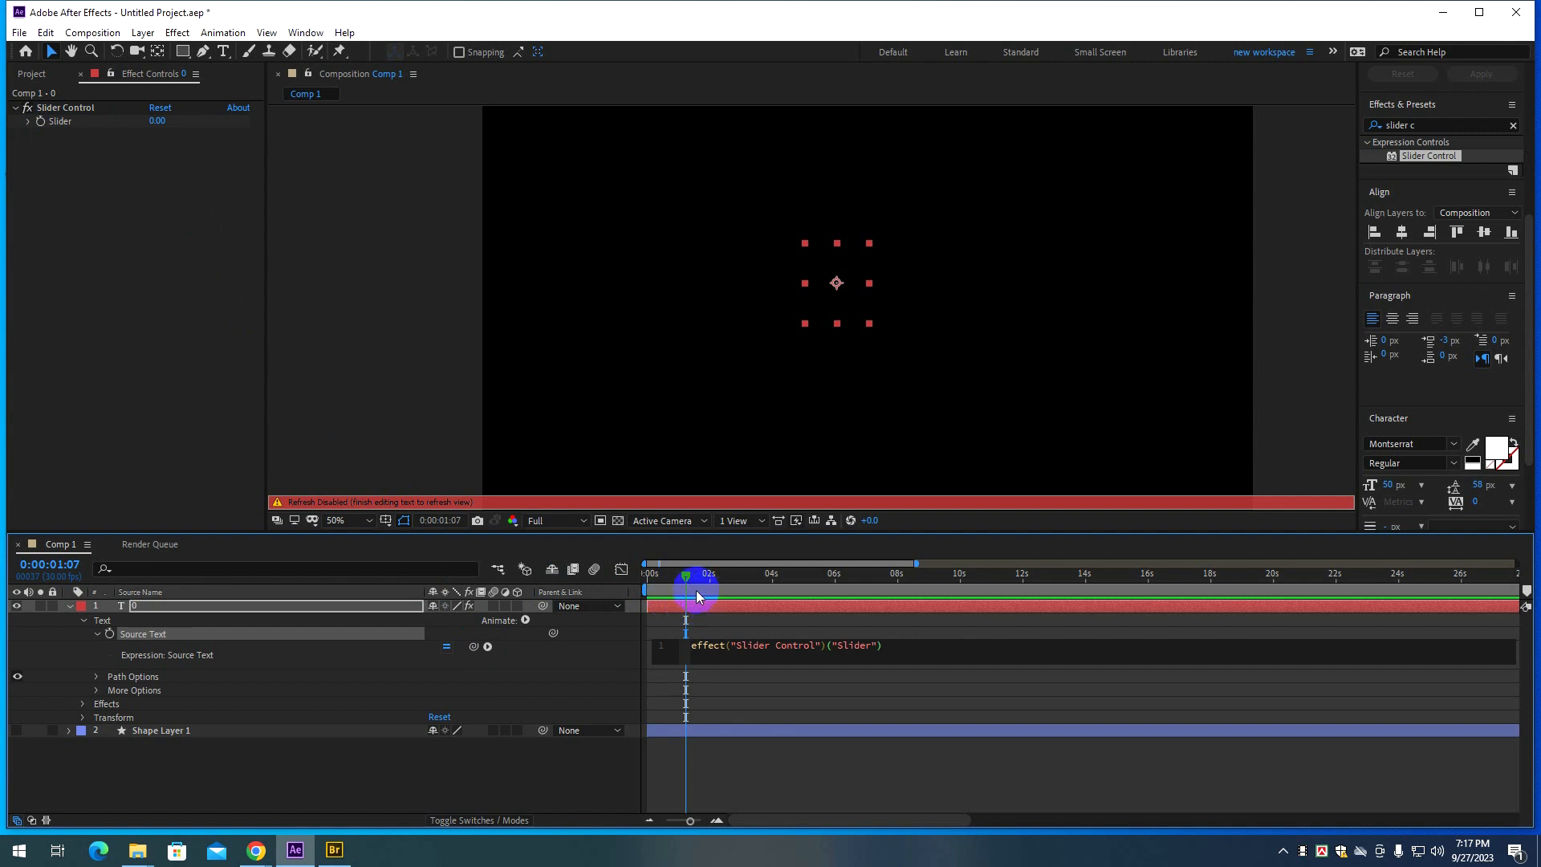
{"action": "left_click", "coordinate": [686, 575]}
Keyframe the Slider at 0 at 0:00:00:19 and at 100 at 0:00:01:24.
{"action": "left_click_drag", "start_coordinate": [686, 576], "coordinate": [668, 580]}
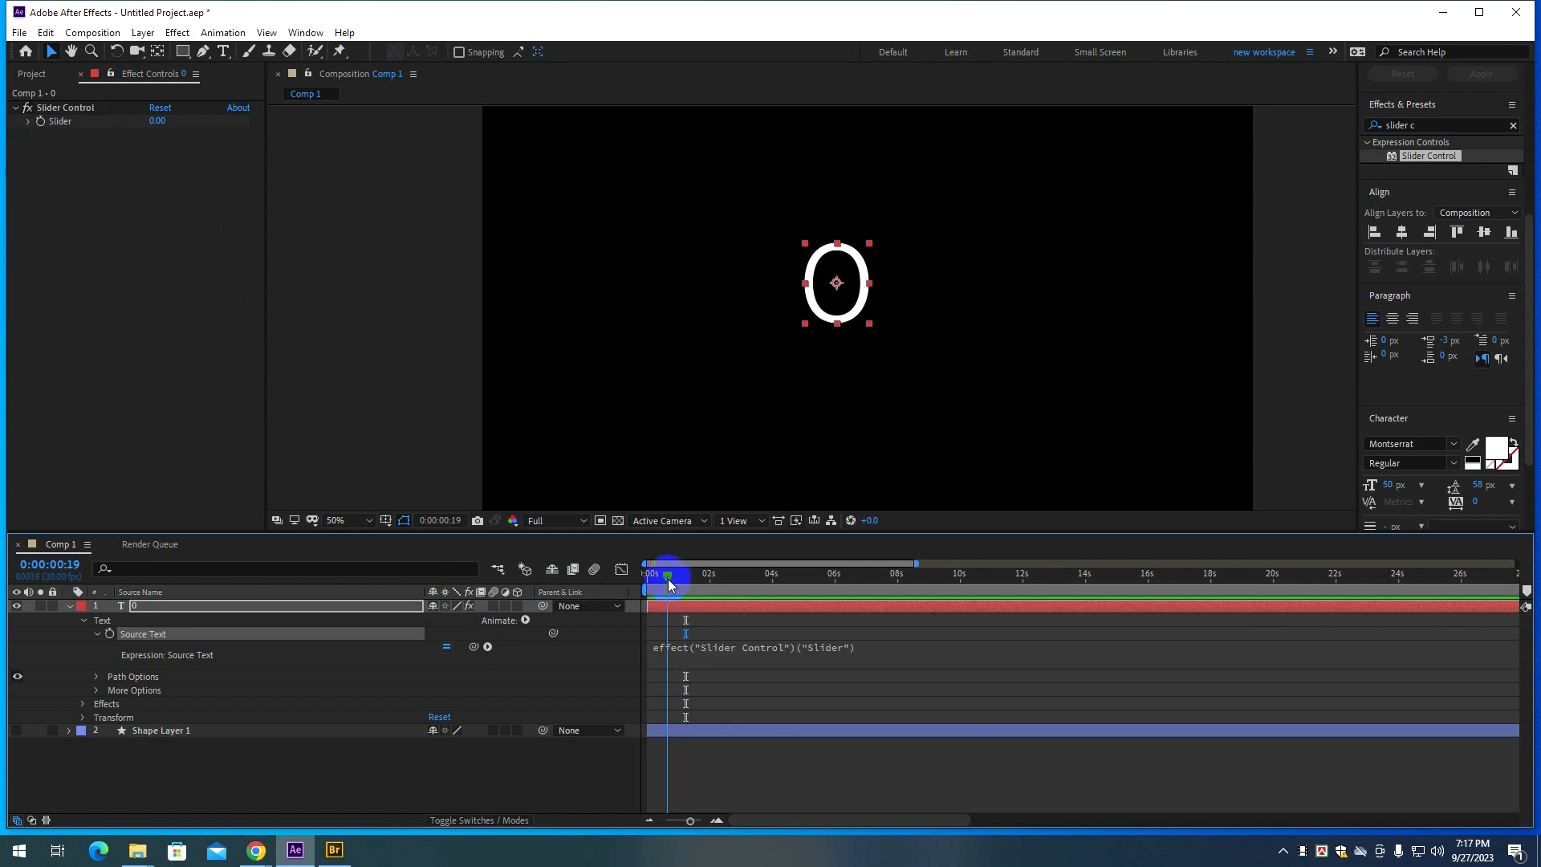
{"action": "left_click", "coordinate": [44, 122]}
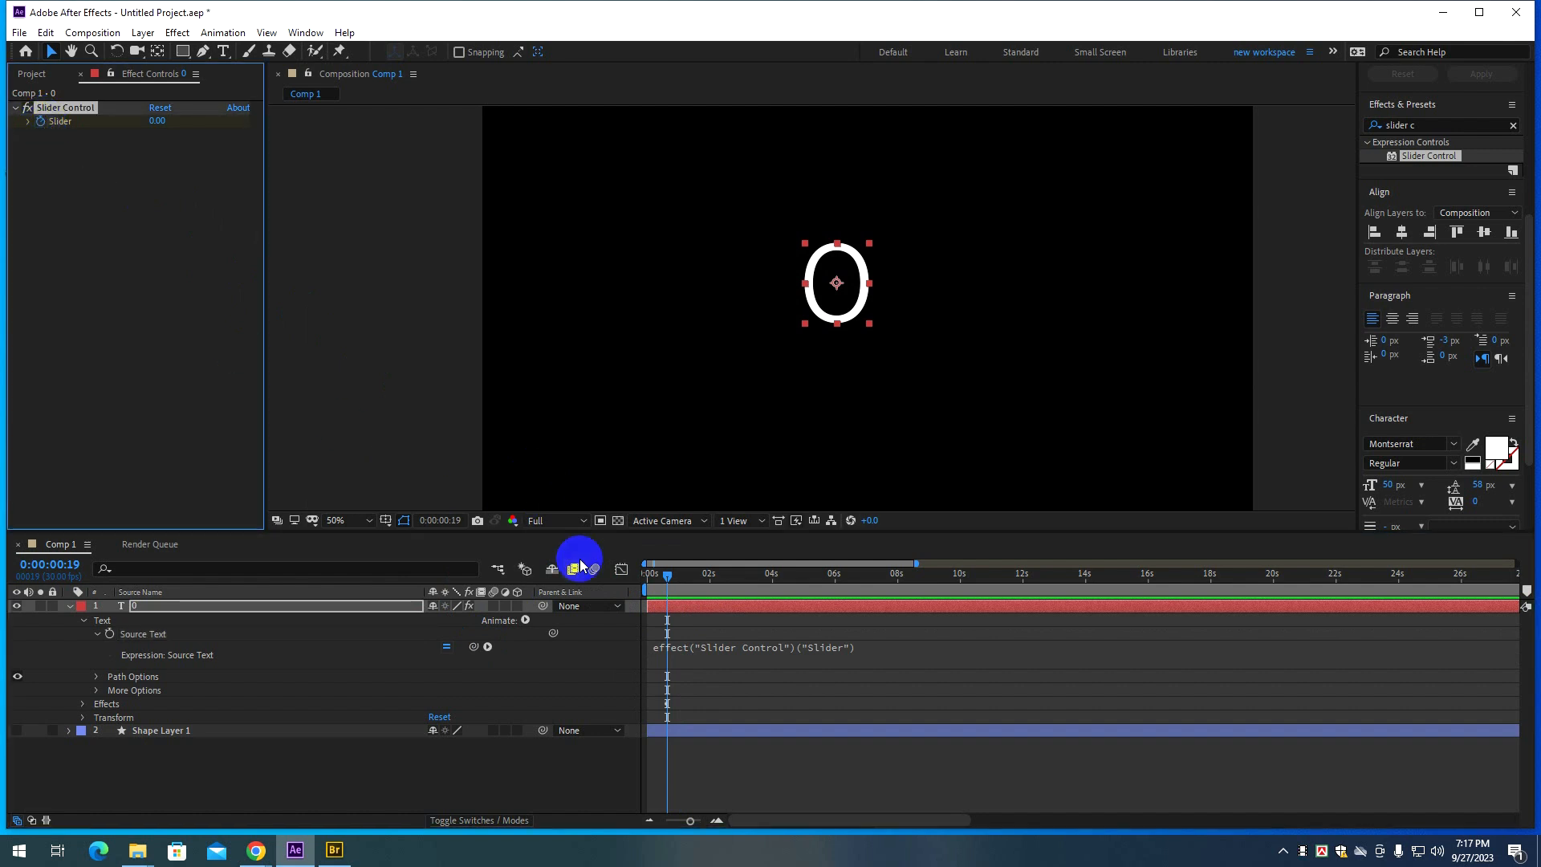
{"action": "left_click_drag", "start_coordinate": [667, 576], "coordinate": [704, 575]}
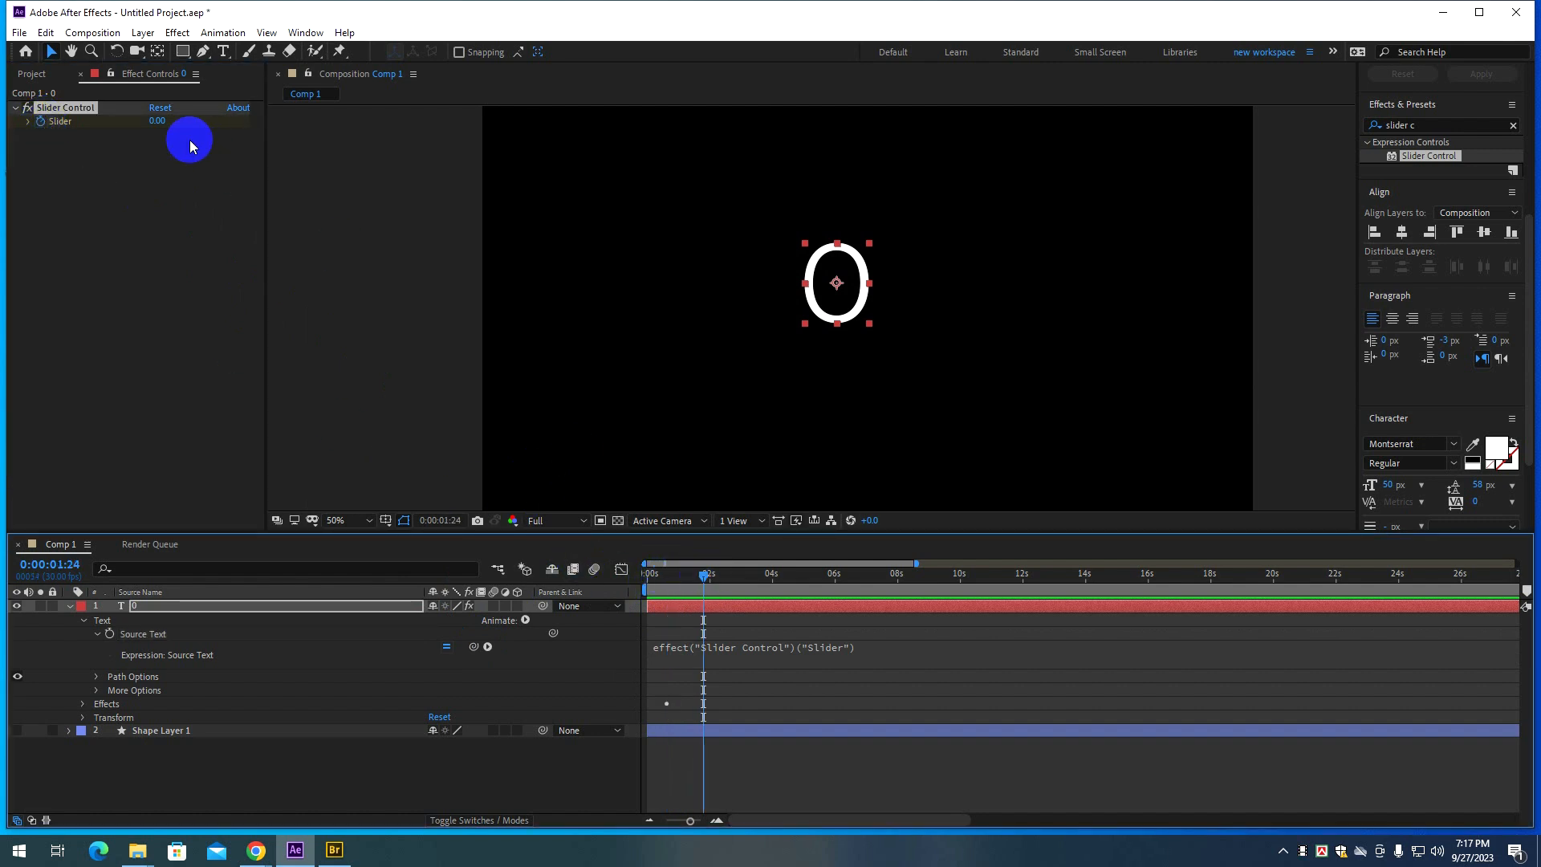
{"action": "left_click", "coordinate": [157, 120]}
{"action": "key", "text": "Return"}
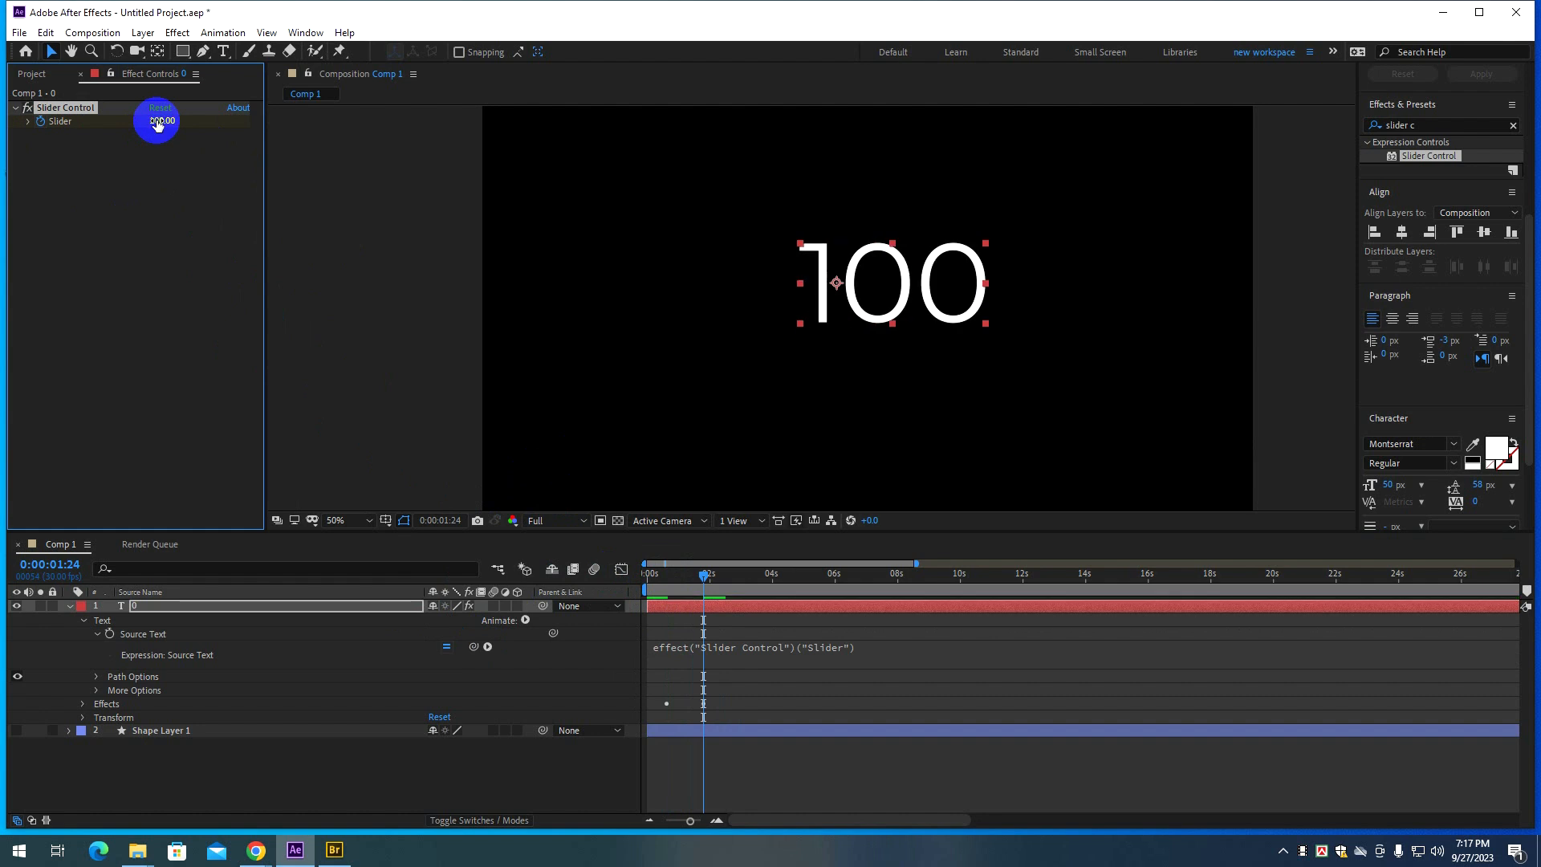
Try replacing the counter's Source Text expression with Math.round(value) and preview the animation.
{"action": "mouse_move", "coordinate": [698, 573]}
{"action": "left_mouse_down"}
{"action": "mouse_move", "coordinate": [664, 580]}
{"action": "mouse_move", "coordinate": [685, 580]}
{"action": "left_mouse_up"}
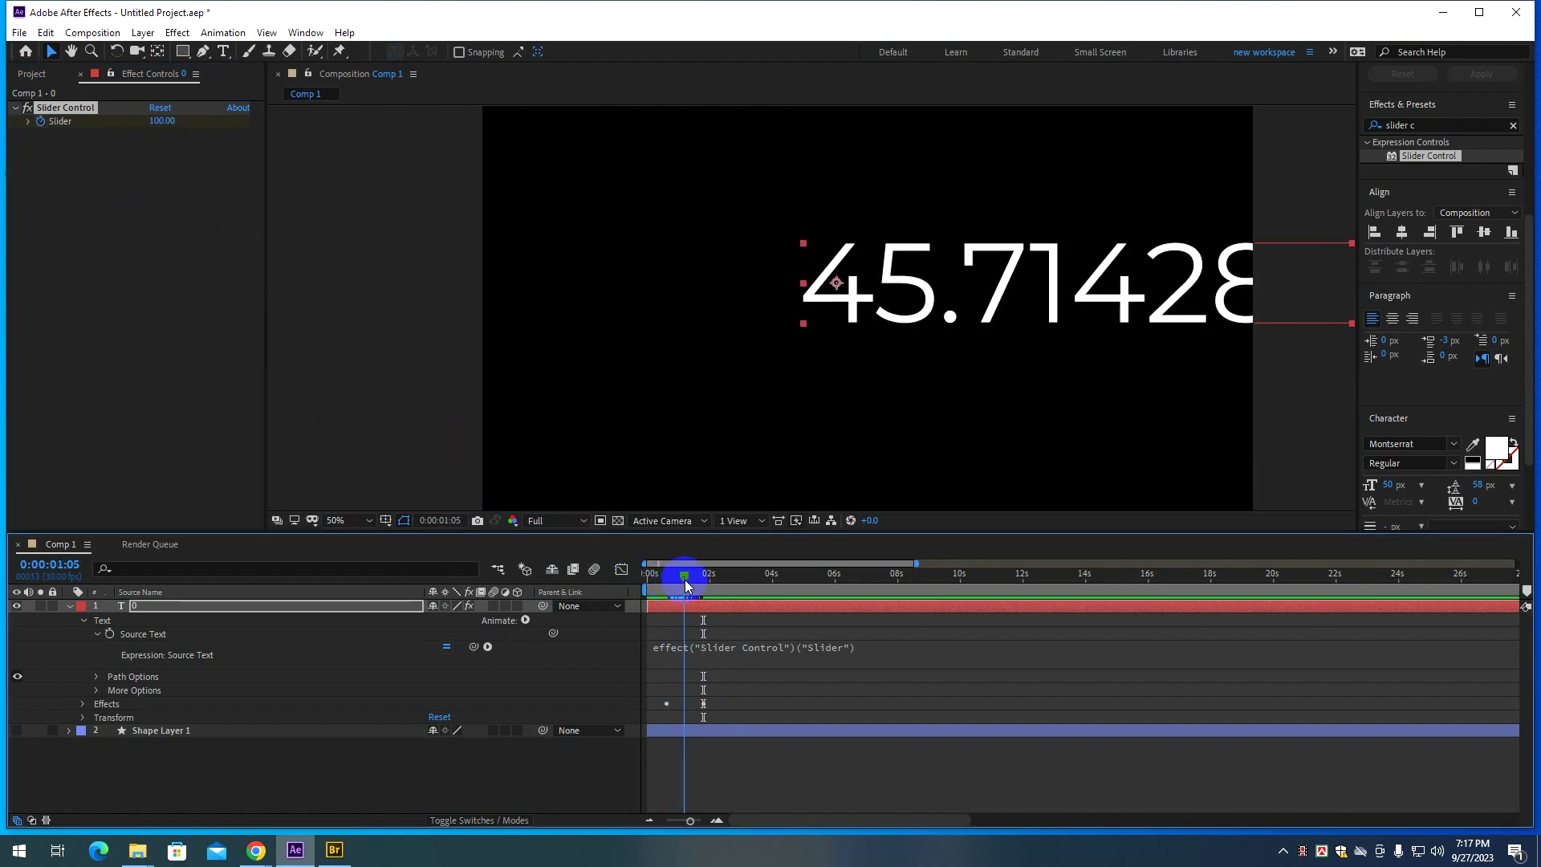
{"action": "left_click", "coordinate": [487, 647]}
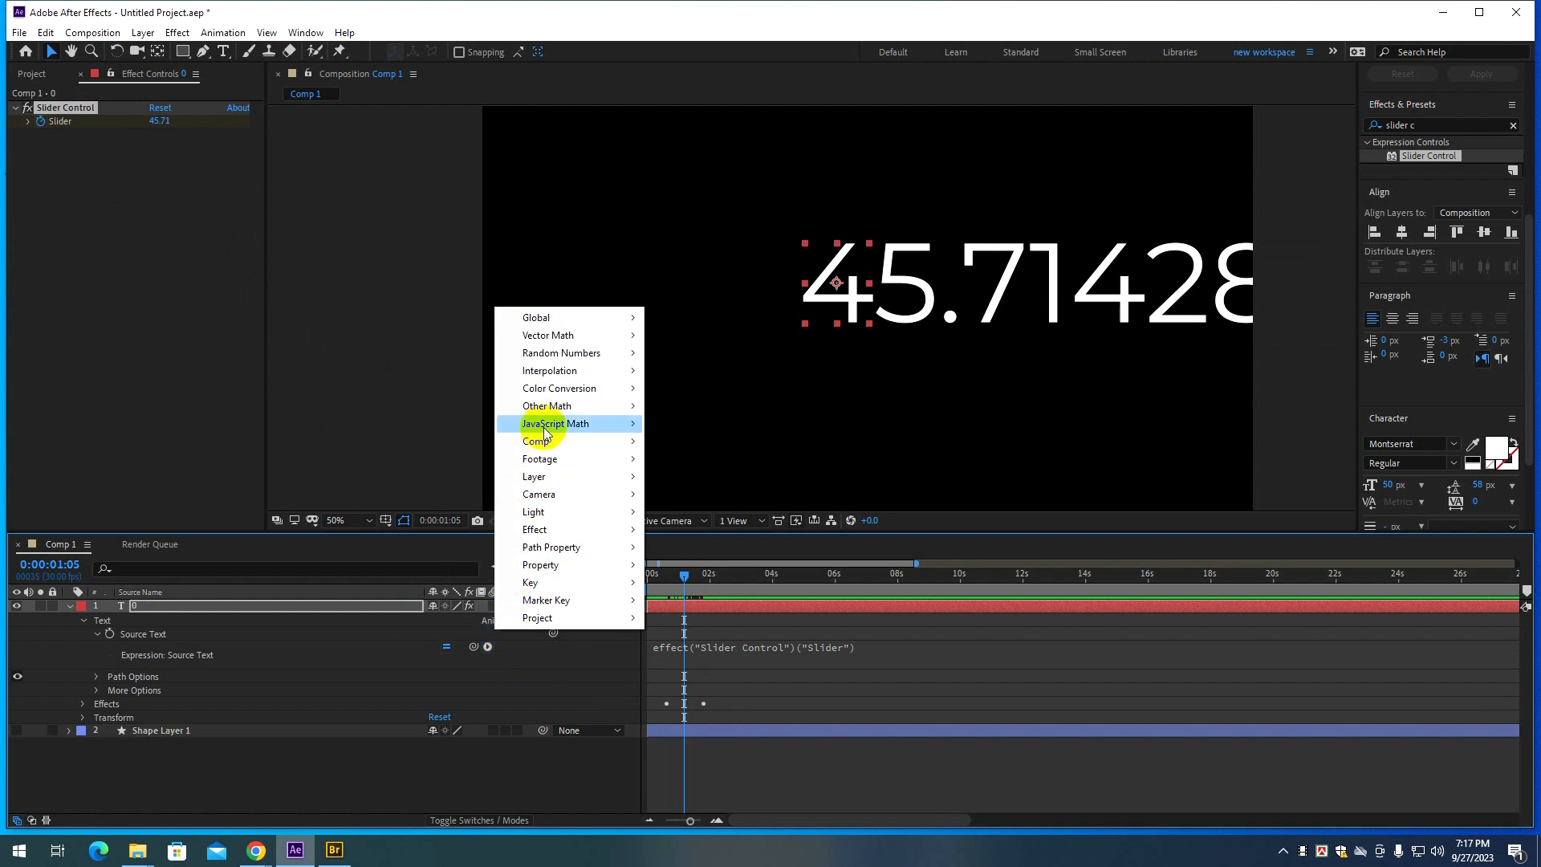
{"action": "mouse_move", "coordinate": [533, 423]}
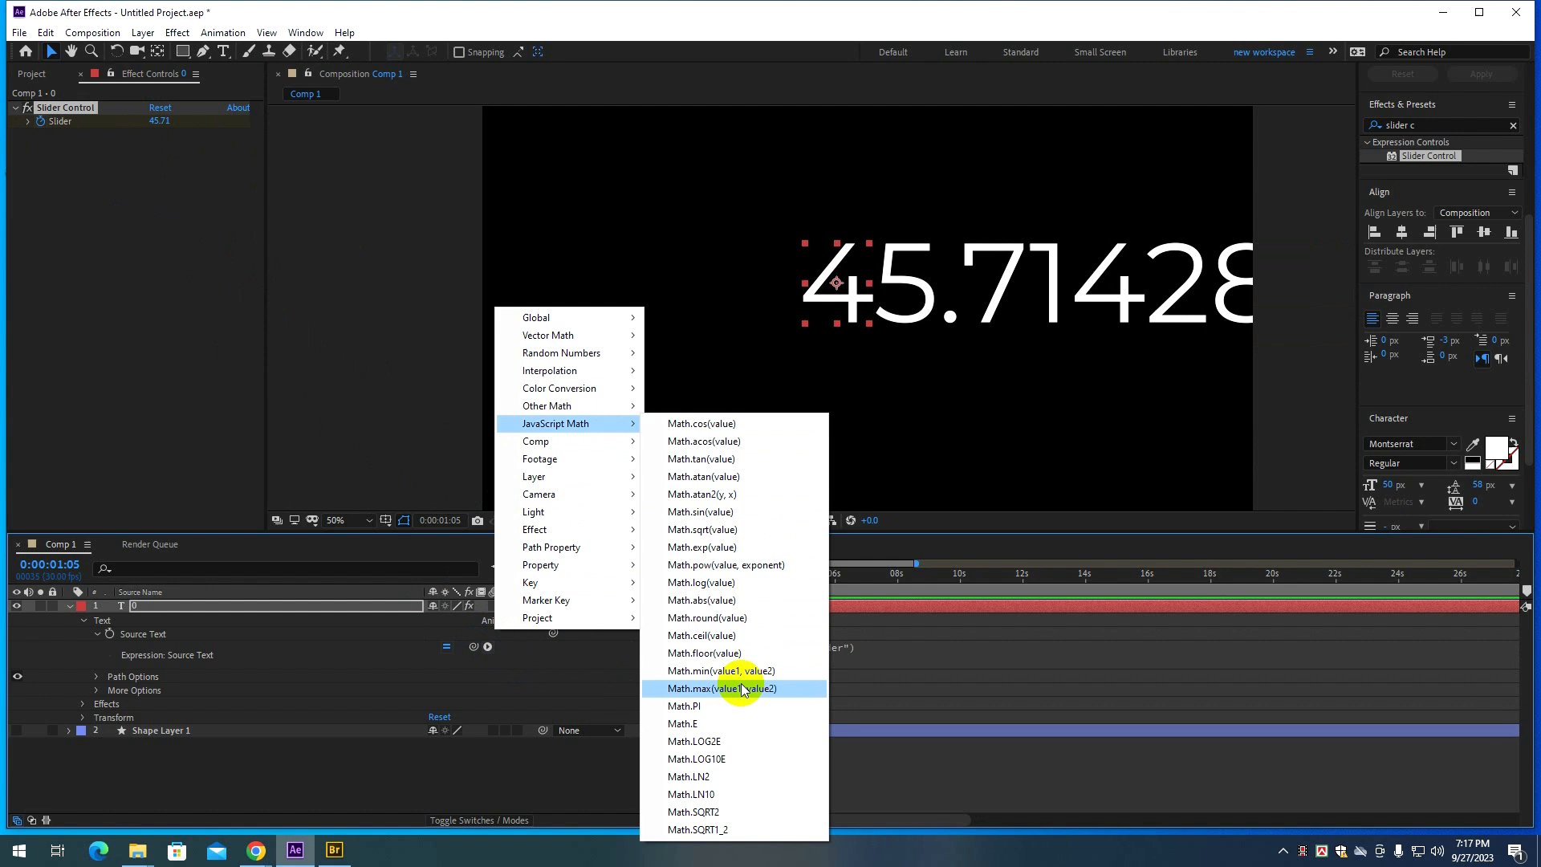
{"action": "left_click", "coordinate": [727, 617]}
{"action": "mouse_move", "coordinate": [683, 573]}
{"action": "left_mouse_down"}
{"action": "mouse_move", "coordinate": [715, 573]}
{"action": "mouse_move", "coordinate": [657, 582]}
{"action": "mouse_move", "coordinate": [673, 598]}
{"action": "mouse_move", "coordinate": [702, 571]}
{"action": "mouse_move", "coordinate": [676, 584]}
{"action": "left_mouse_up"}
{"action": "key", "text": "space"}
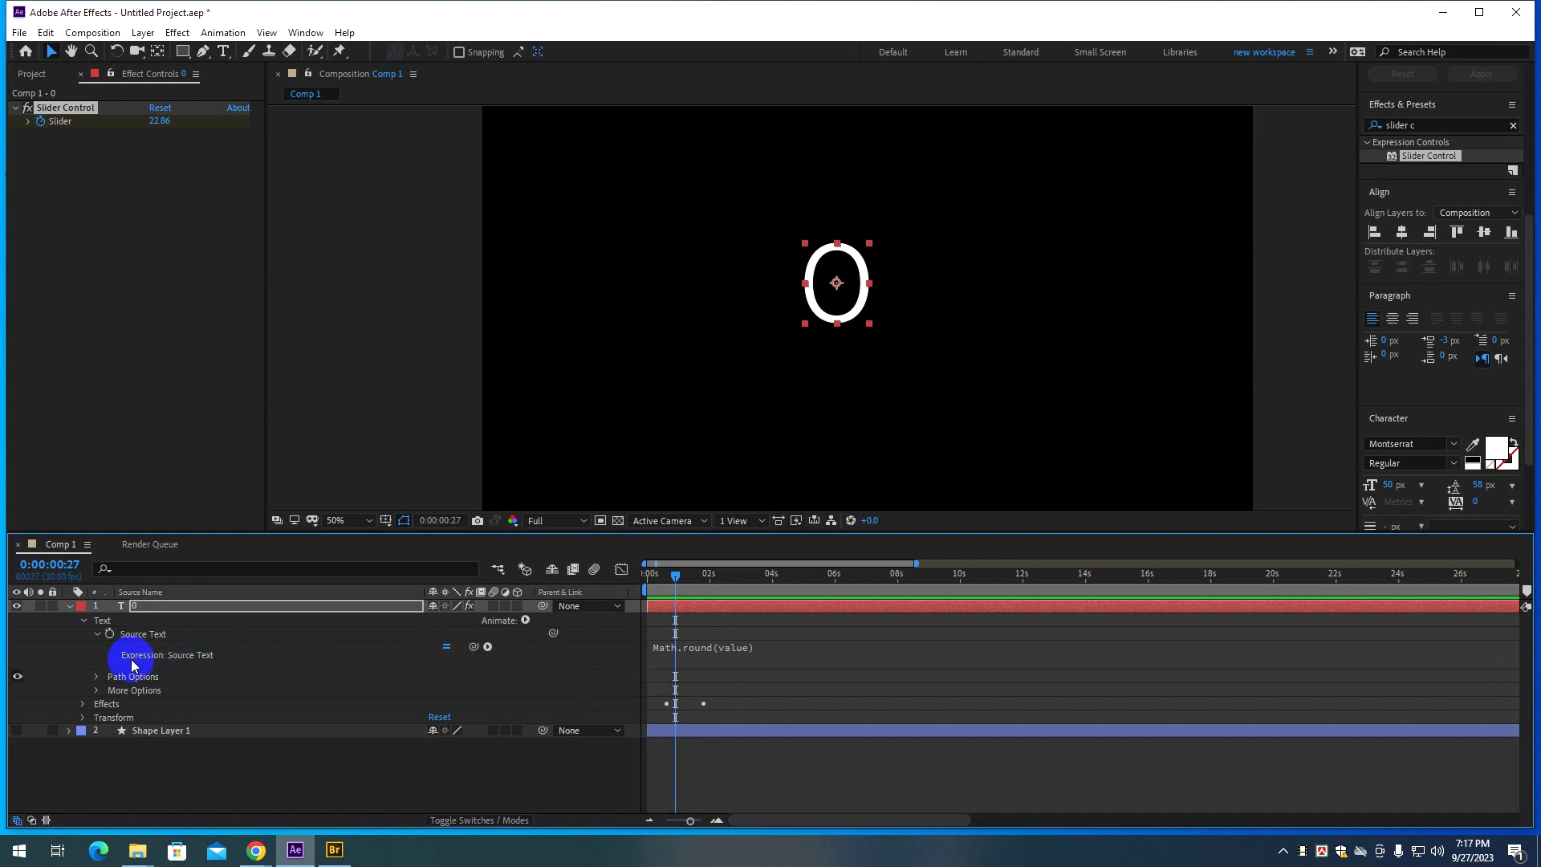
Relink the Source Text expression to effect("Slider Control")("Slider") and preview the counter.
{"action": "left_click_drag", "start_coordinate": [474, 646], "coordinate": [64, 129]}
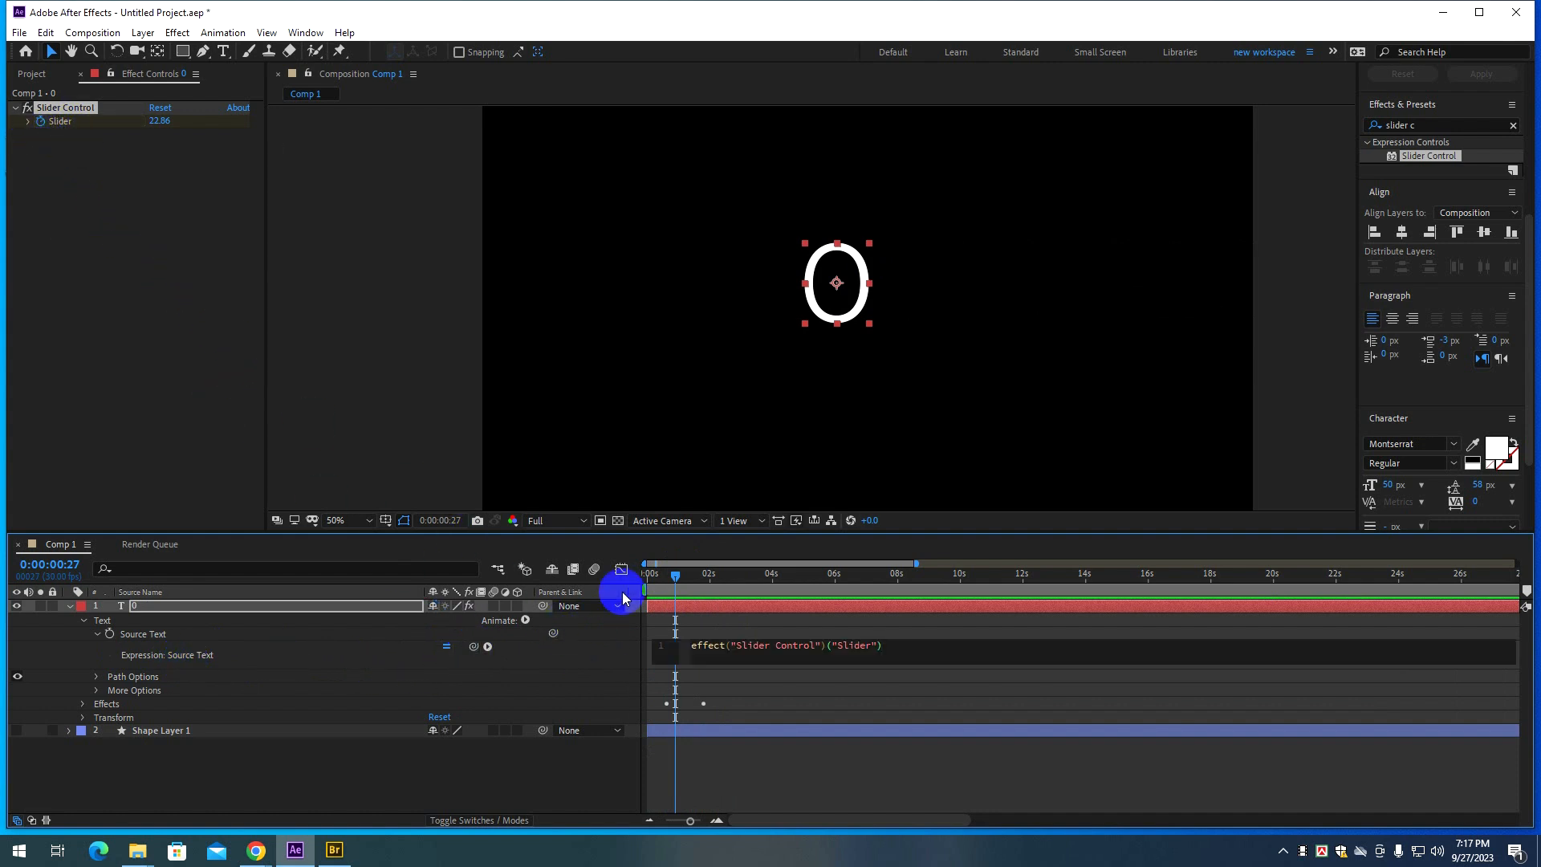
{"action": "mouse_move", "coordinate": [669, 575]}
{"action": "left_mouse_down"}
{"action": "mouse_move", "coordinate": [737, 570]}
{"action": "mouse_move", "coordinate": [668, 577]}
{"action": "left_mouse_up"}
{"action": "key", "text": "space"}
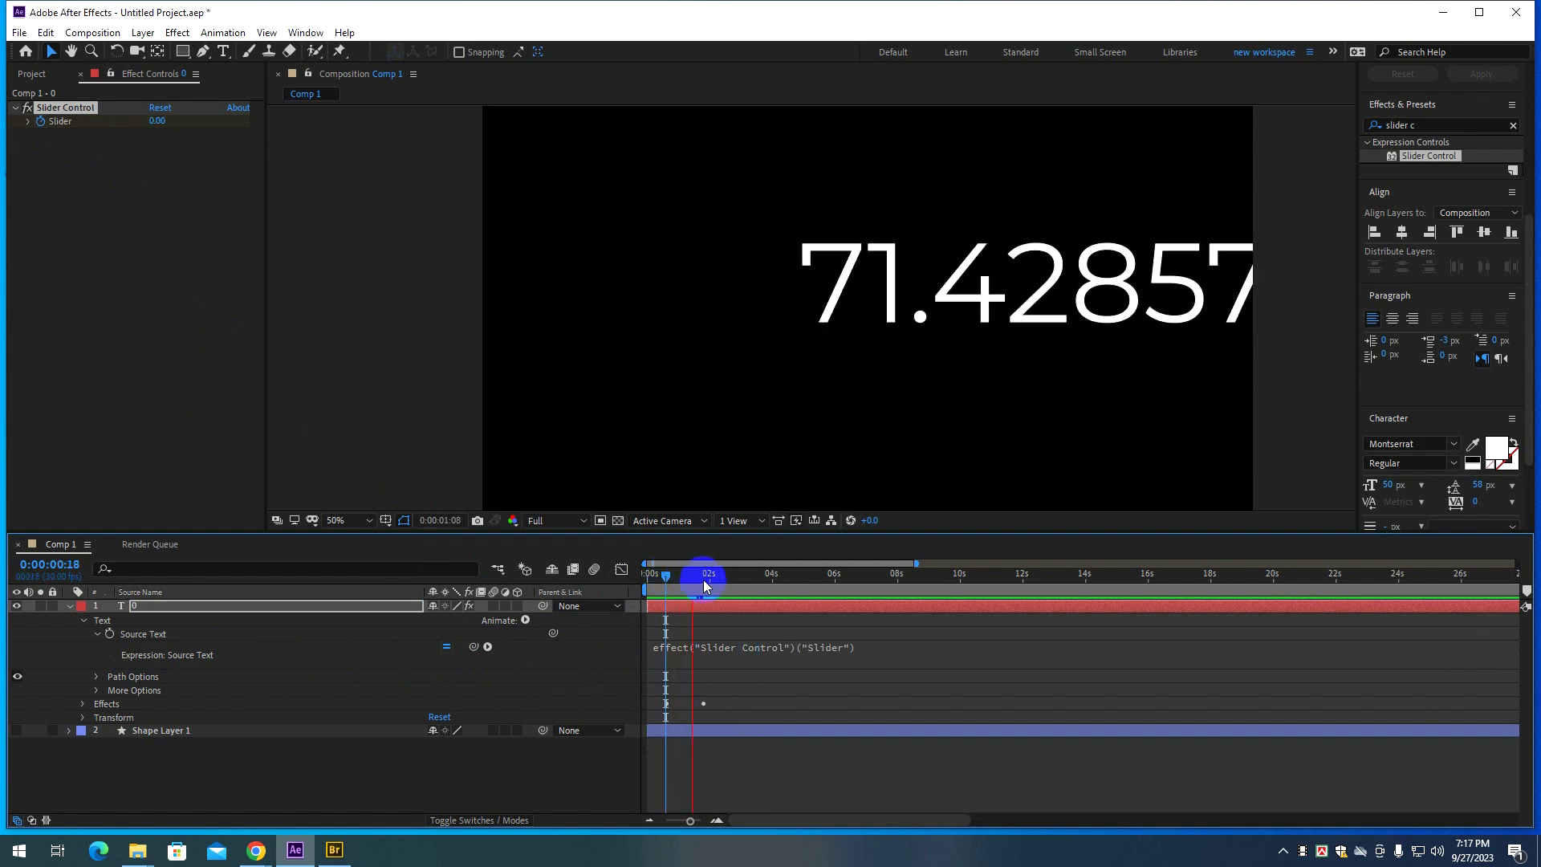
{"action": "key", "text": "space"}
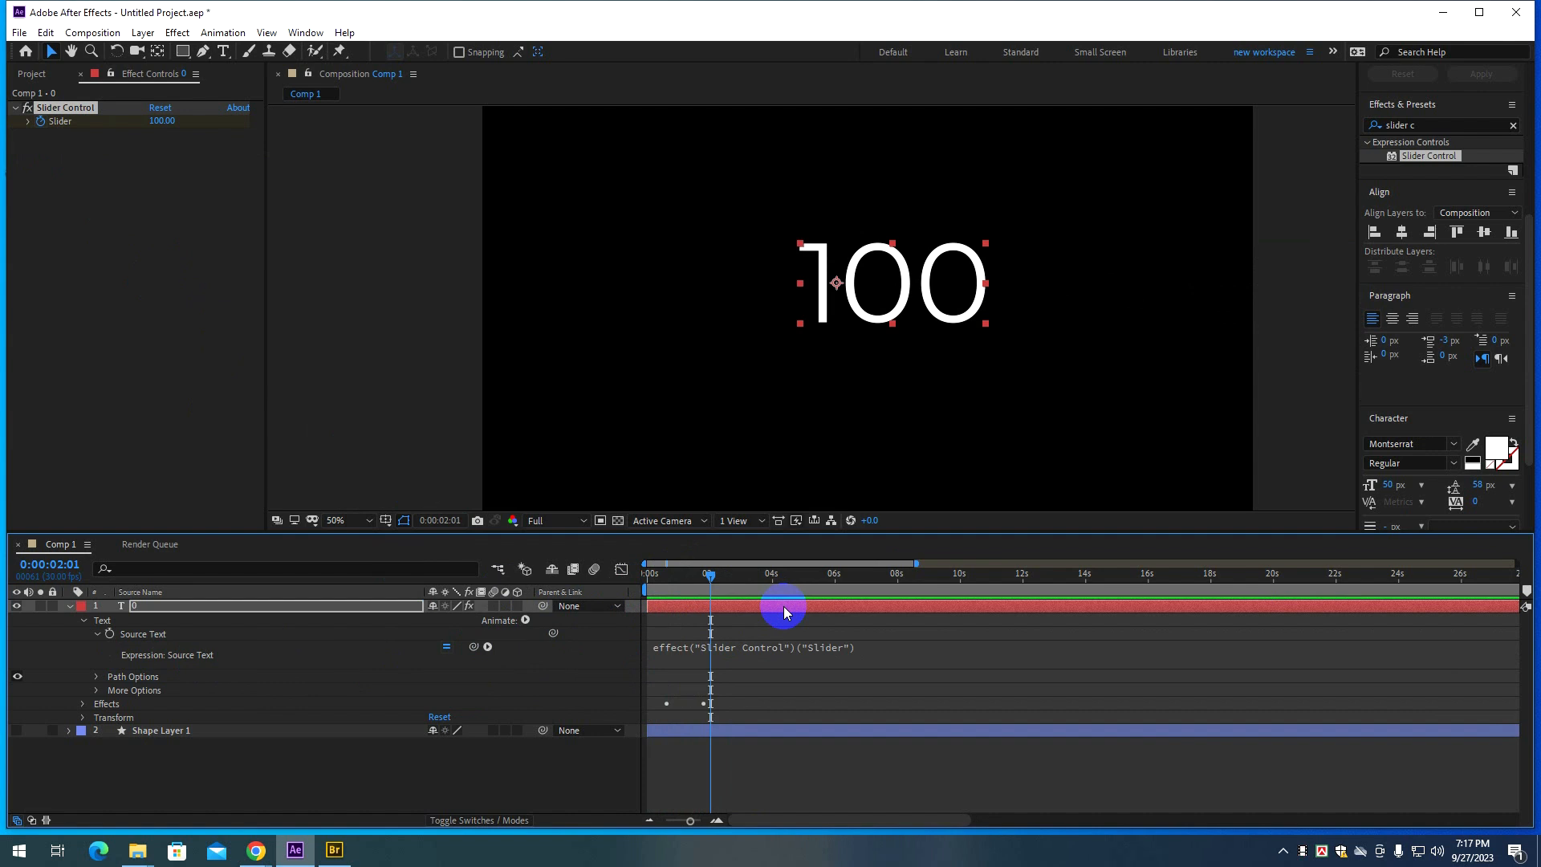
Append .value.toFixed(0) to the Source Text slider expression and preview the counter from the beginning.
{"action": "left_click", "coordinate": [665, 650]}
{"action": "left_click", "coordinate": [710, 652]}
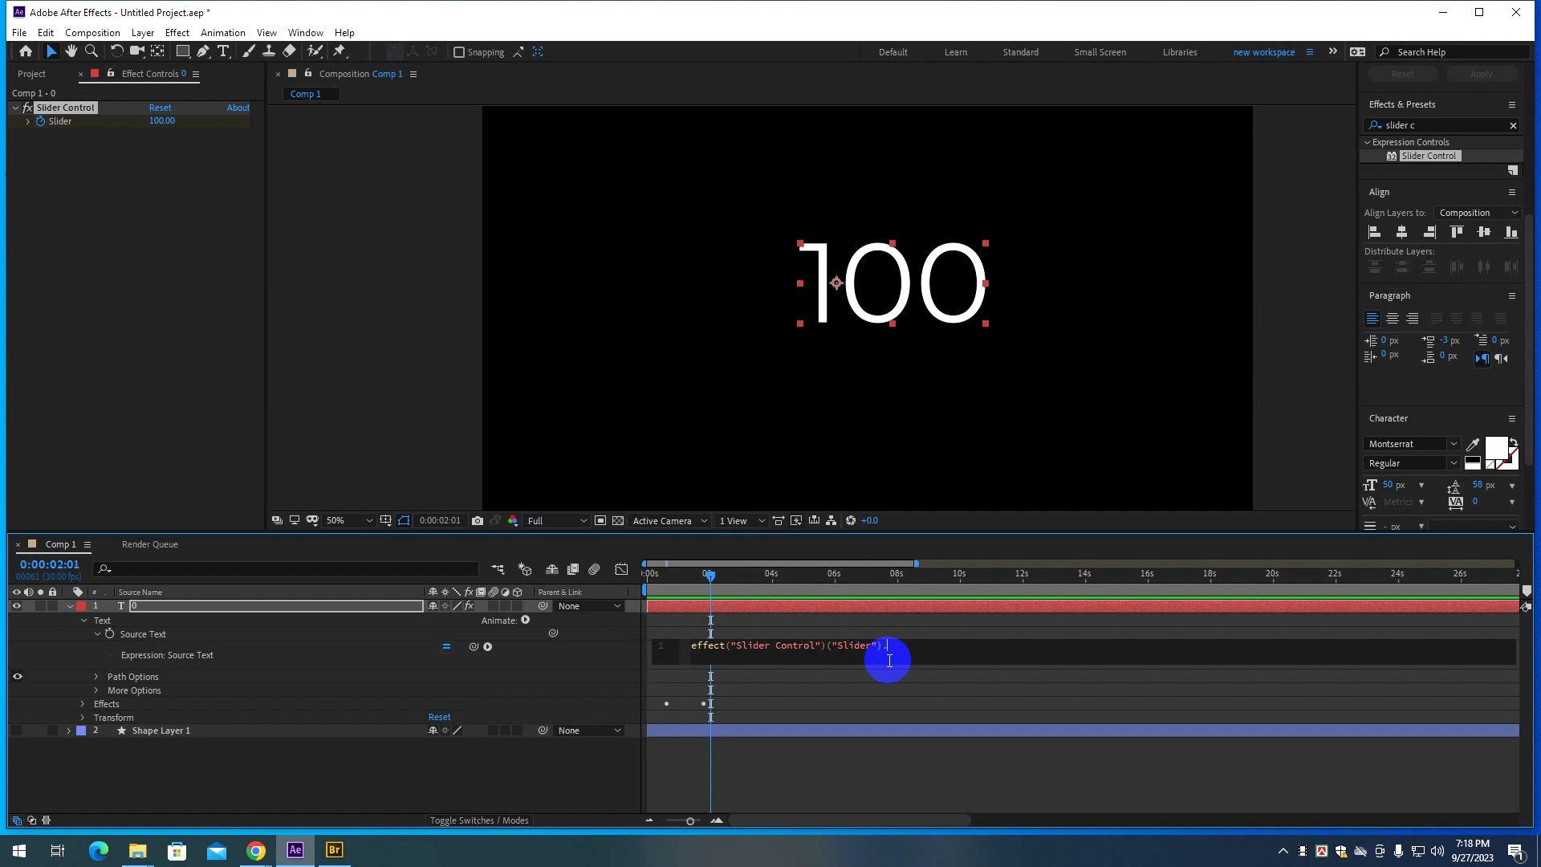
{"action": "type", "text": "value"}
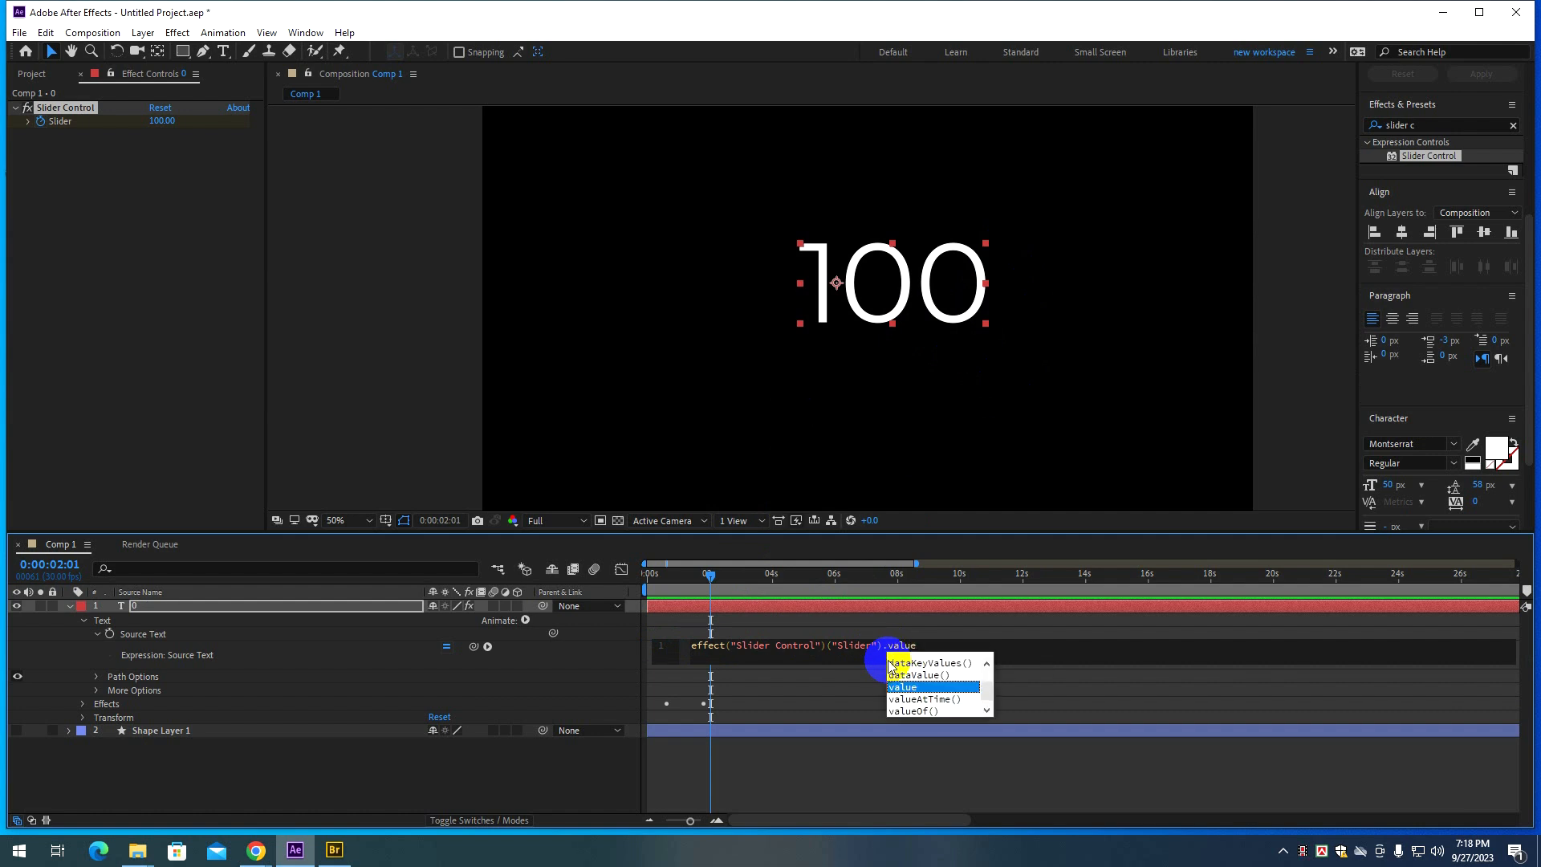
{"action": "key", "text": "Return"}
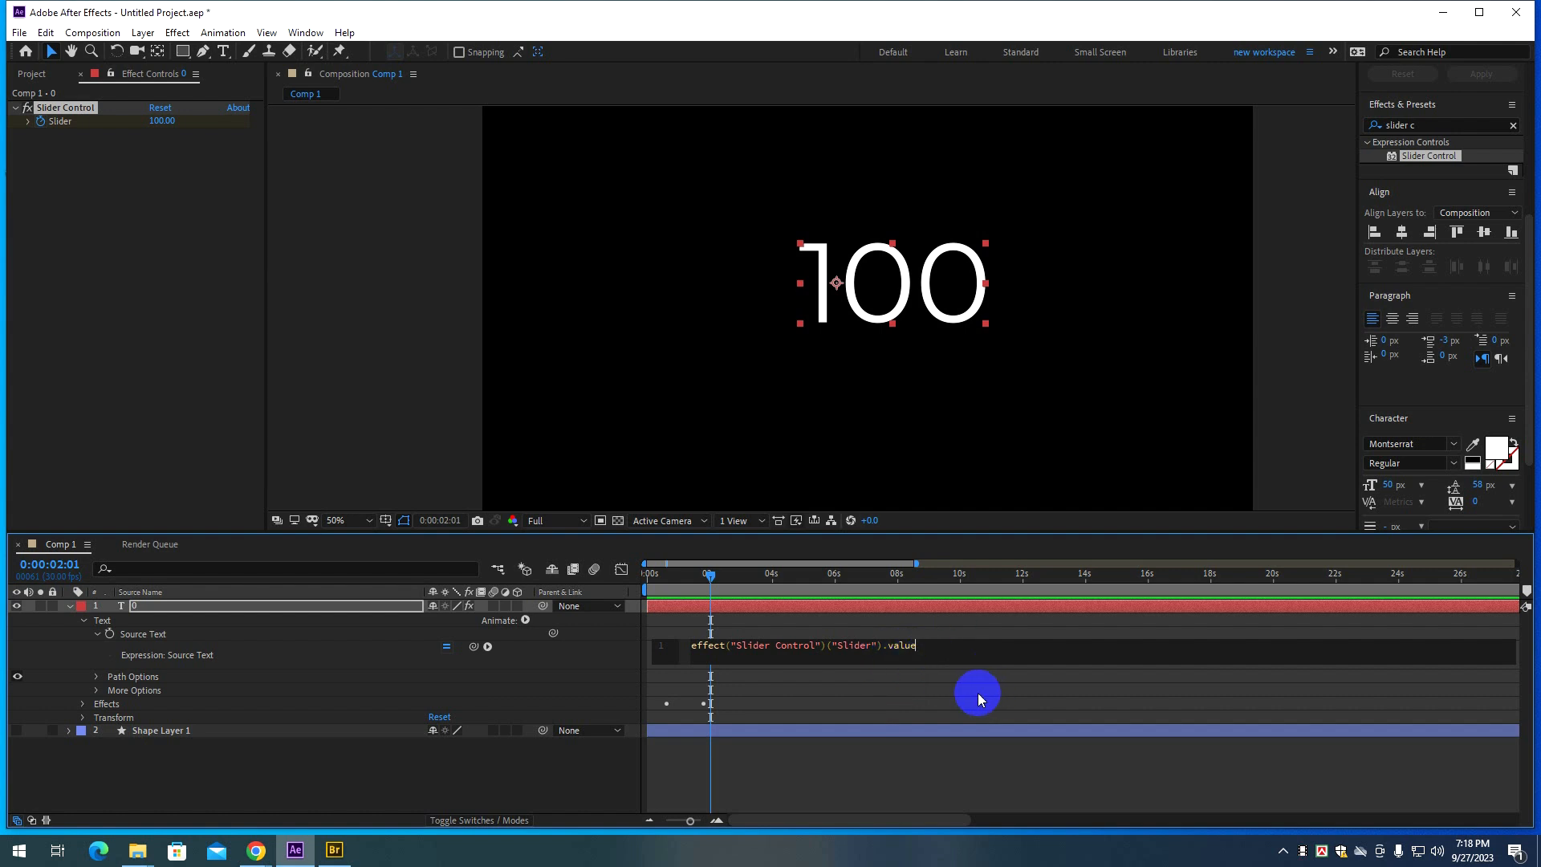
{"action": "type", "text": ".to"}
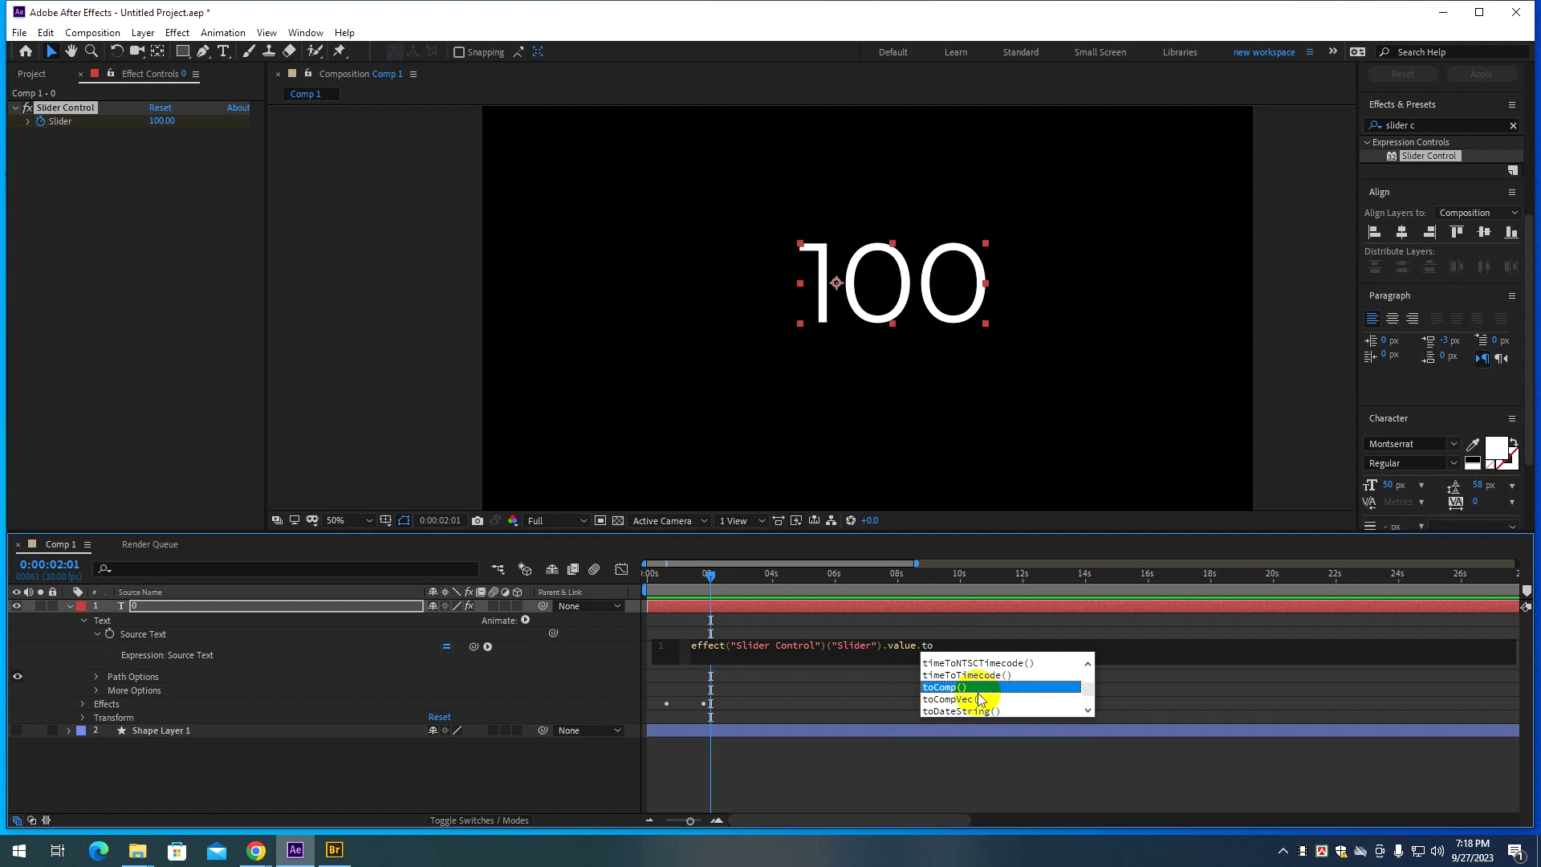
{"action": "type", "text": "f"}
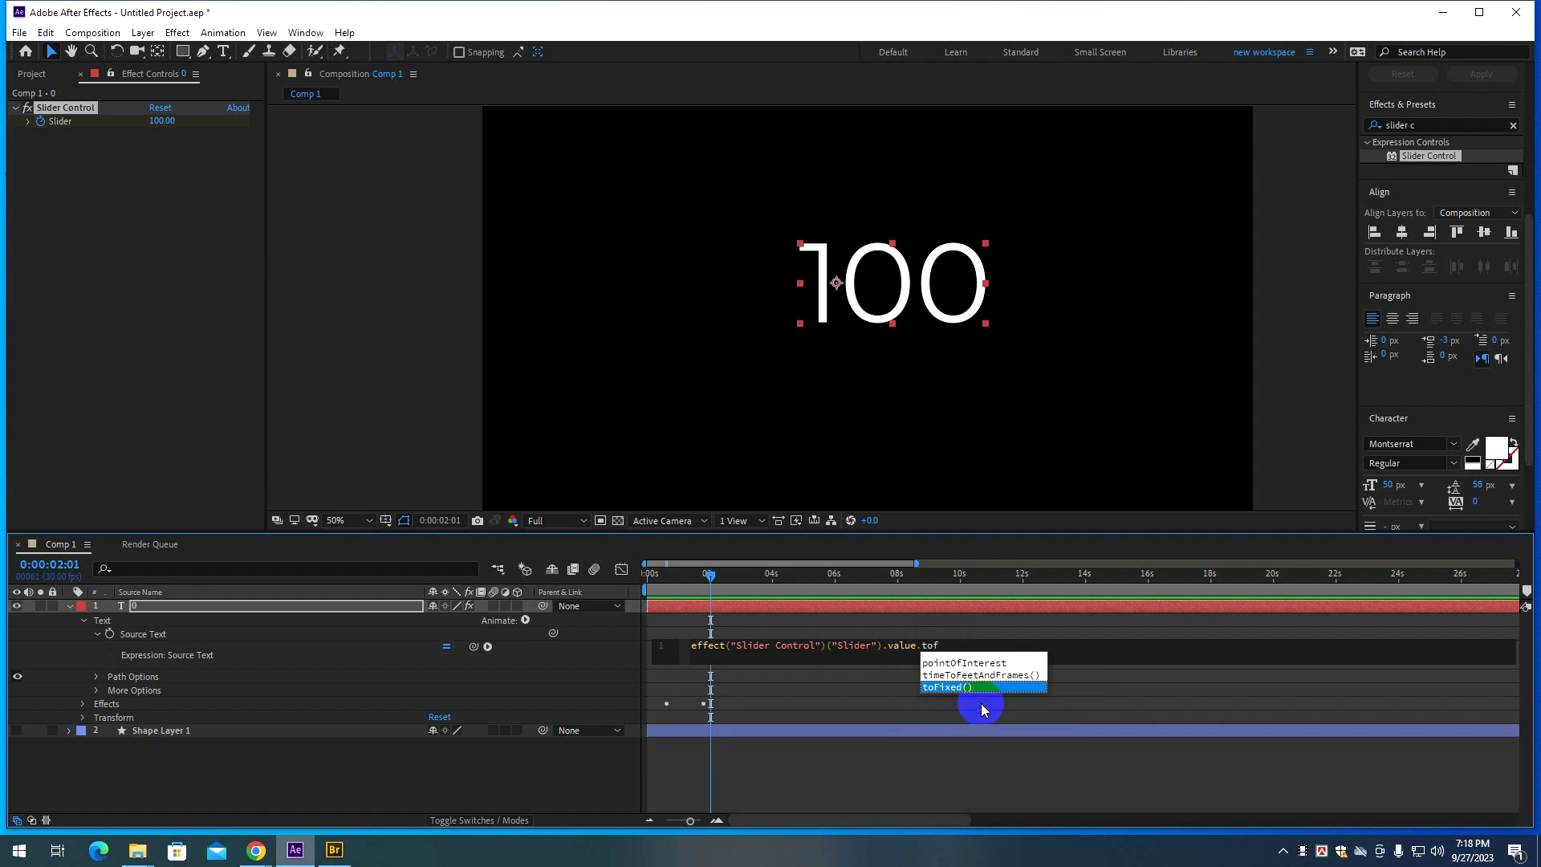
{"action": "key", "text": "Return"}
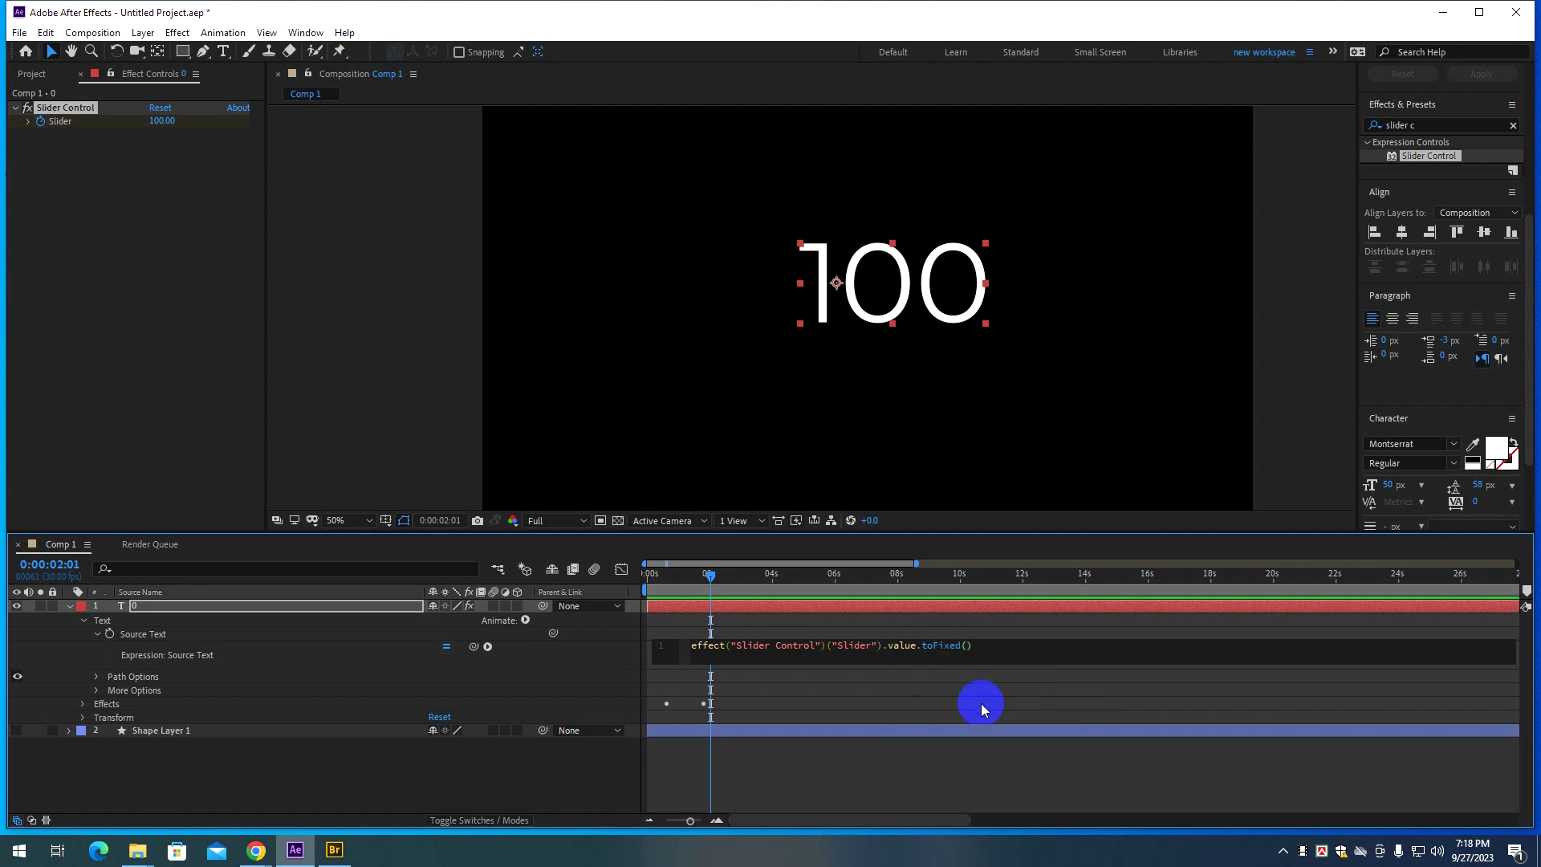
{"action": "type", "text": "0"}
{"action": "key", "text": "Right"}
{"action": "left_click_drag", "start_coordinate": [708, 571], "coordinate": [647, 588]}
{"action": "key", "text": "space"}
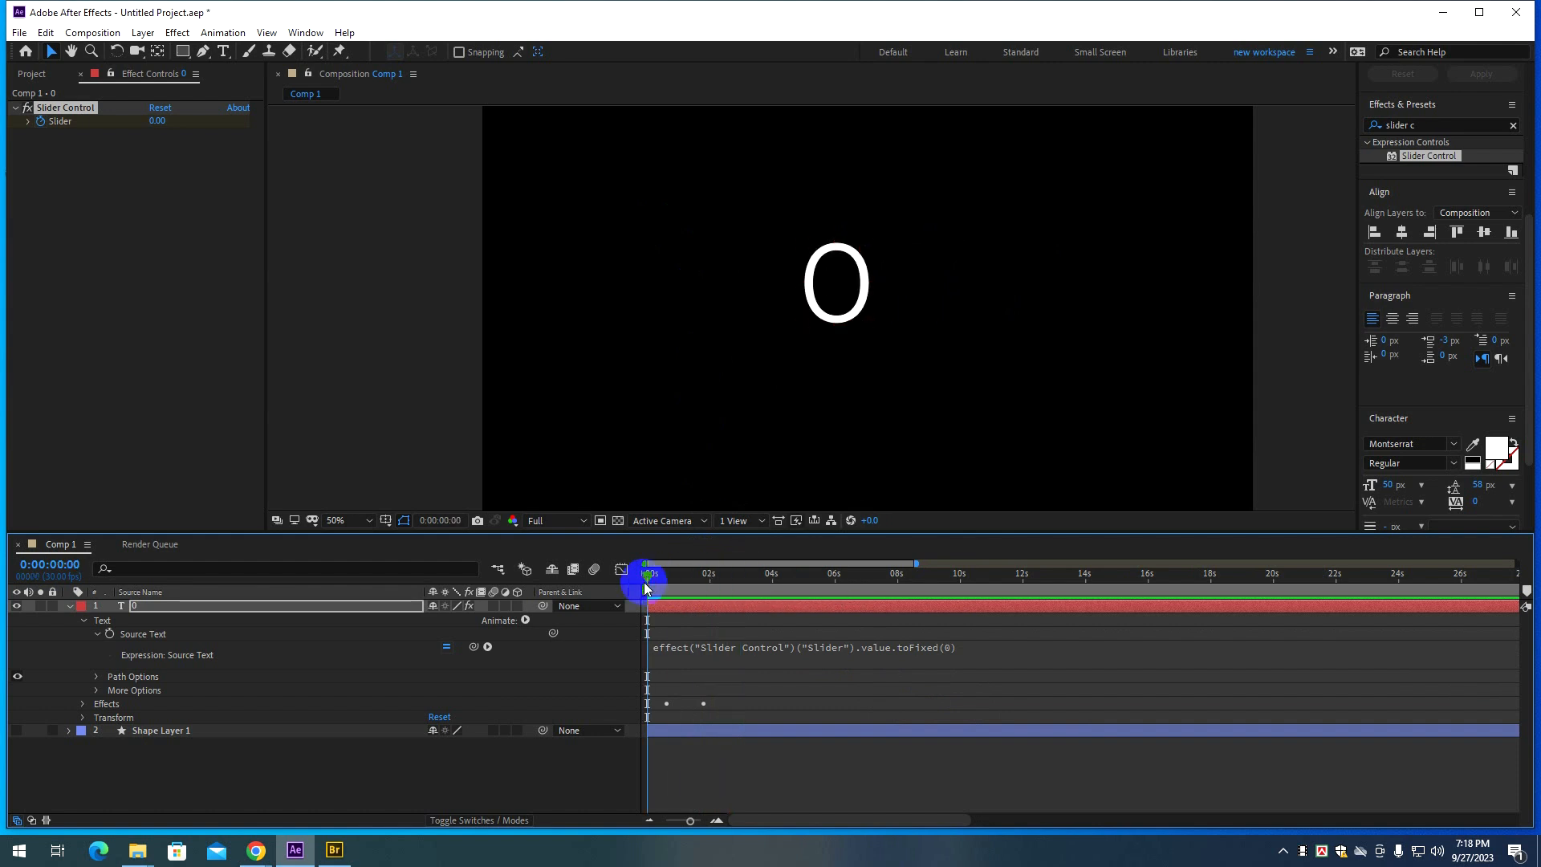
{"action": "key", "text": "space"}
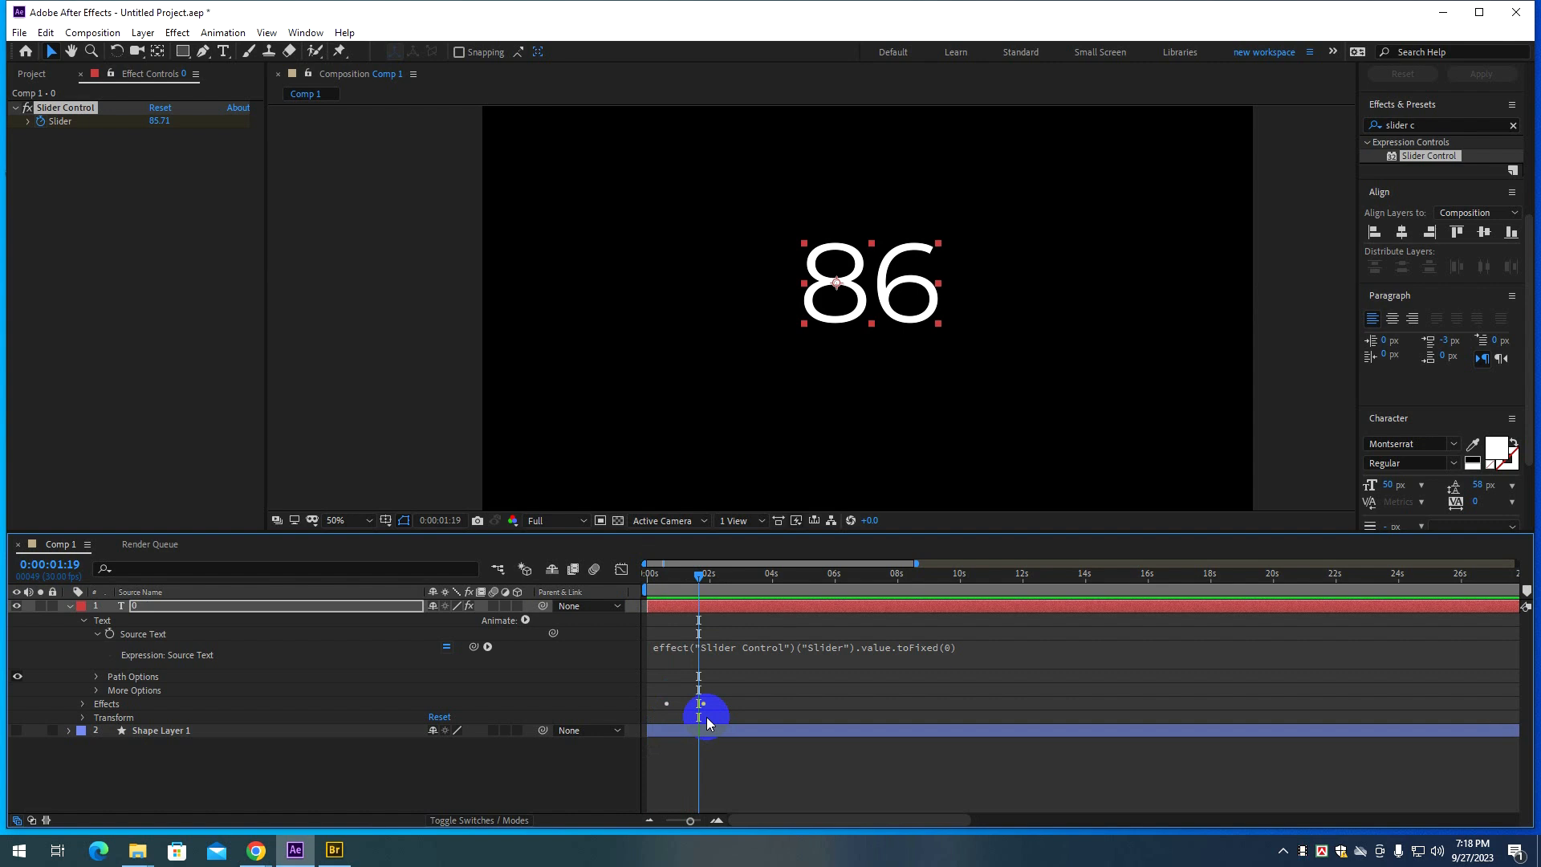
Reveal the Slider keyframes, spread them to near the start and about 4.6 seconds, and preview the slower count.
{"action": "key", "text": "u"}
{"action": "left_click_drag", "start_coordinate": [703, 634], "coordinate": [793, 633]}
{"action": "left_click", "coordinate": [670, 634]}
{"action": "left_click_drag", "start_coordinate": [671, 634], "coordinate": [652, 633]}
{"action": "left_click_drag", "start_coordinate": [688, 578], "coordinate": [647, 578]}
{"action": "key", "text": "space"}
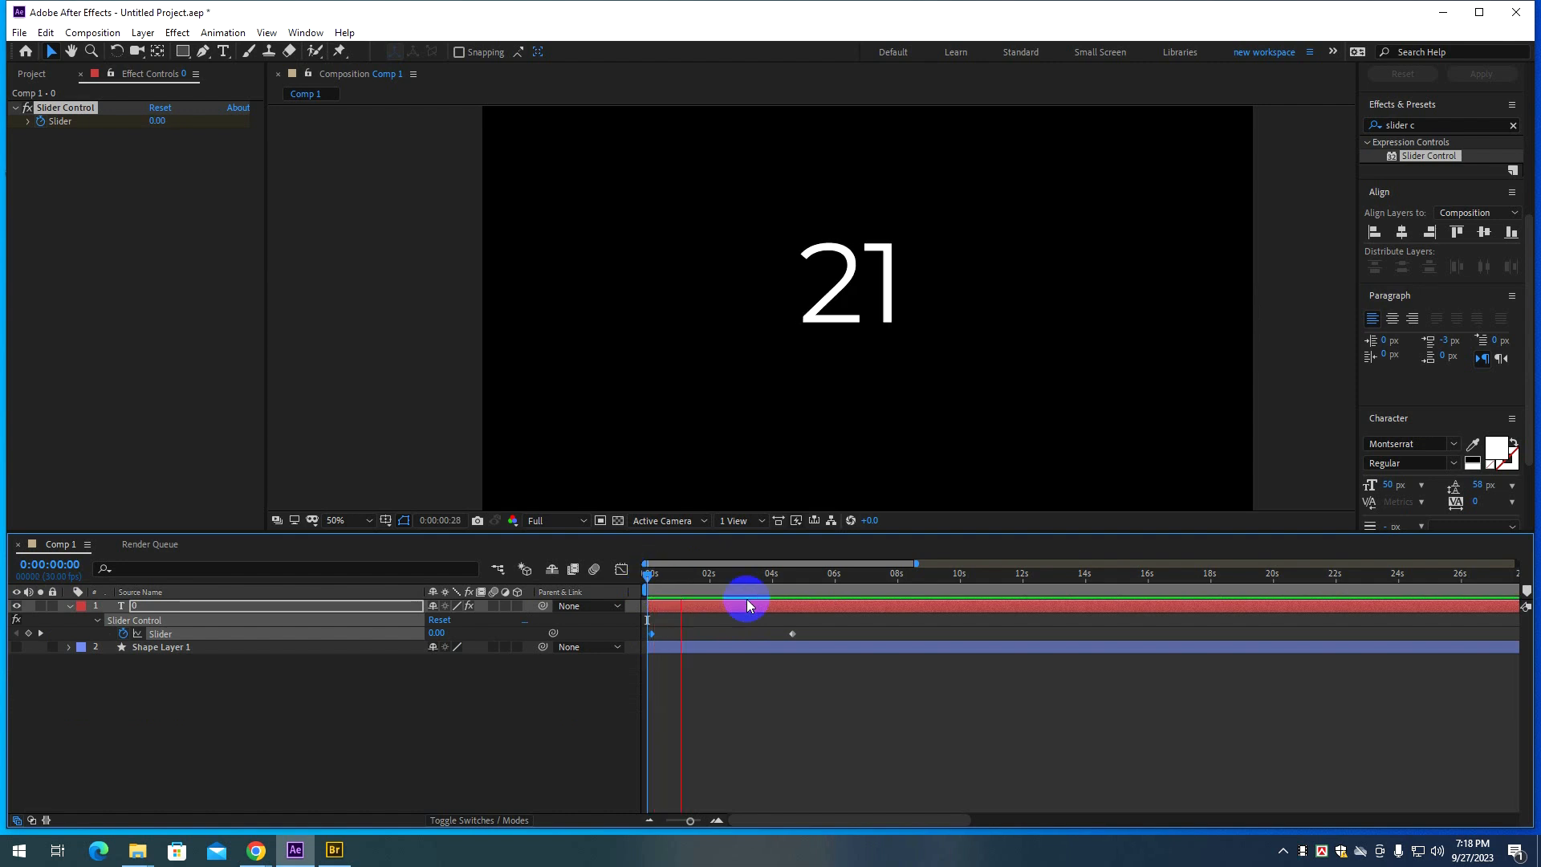
{"action": "key", "text": "space"}
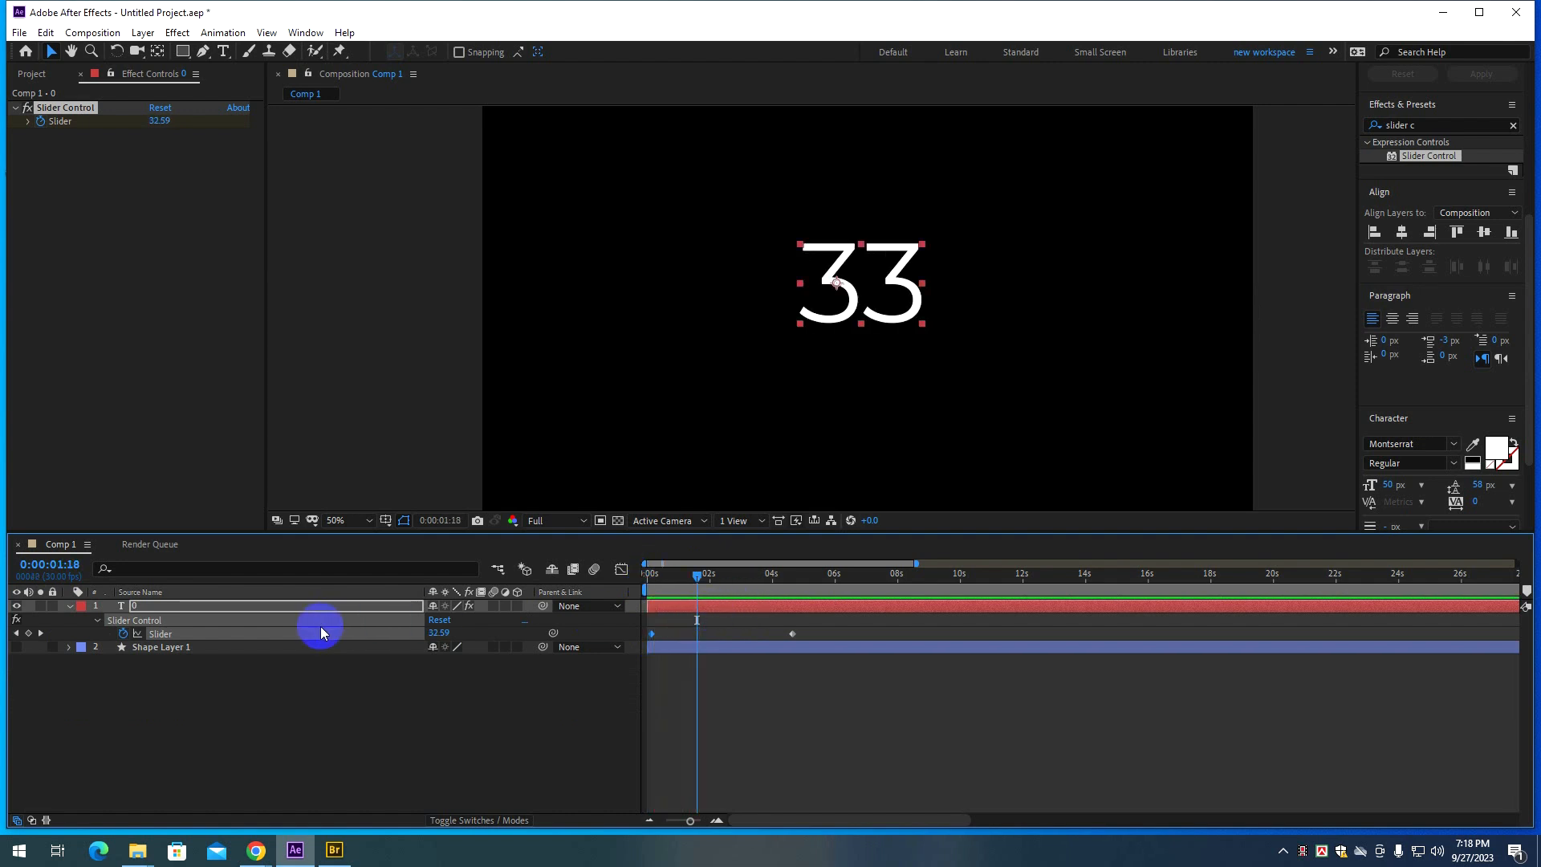
Add an expression to the Slider property, link it to effect("Slider Control")("Slider"), and preview the counter.
{"action": "left_click", "coordinate": [123, 633], "text": "alt"}
{"action": "left_click", "coordinate": [597, 740]}
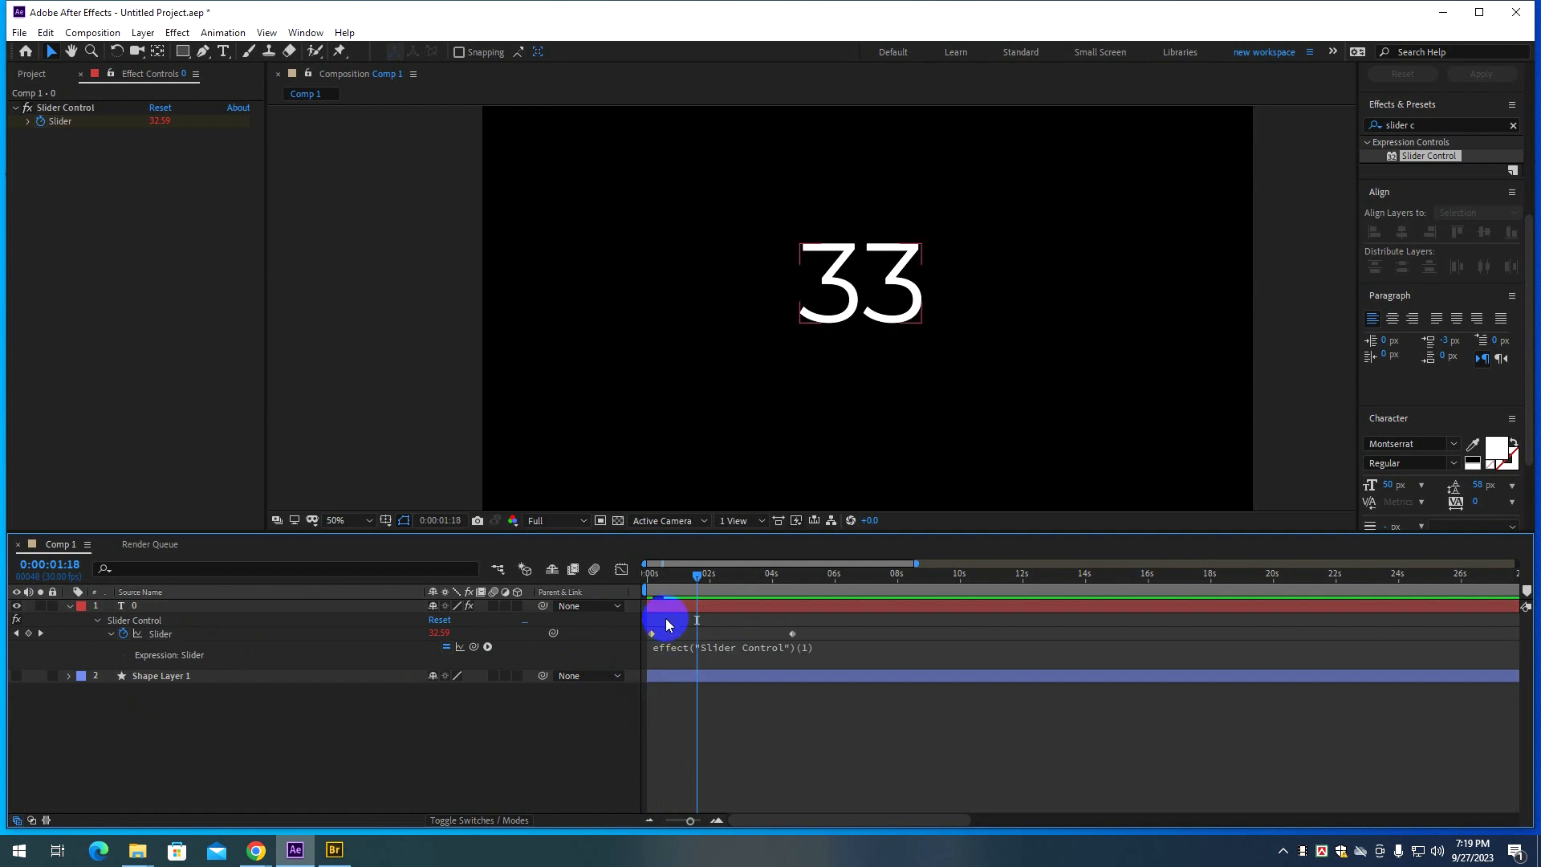
{"action": "left_click_drag", "start_coordinate": [698, 579], "coordinate": [651, 577]}
{"action": "key", "text": "space"}
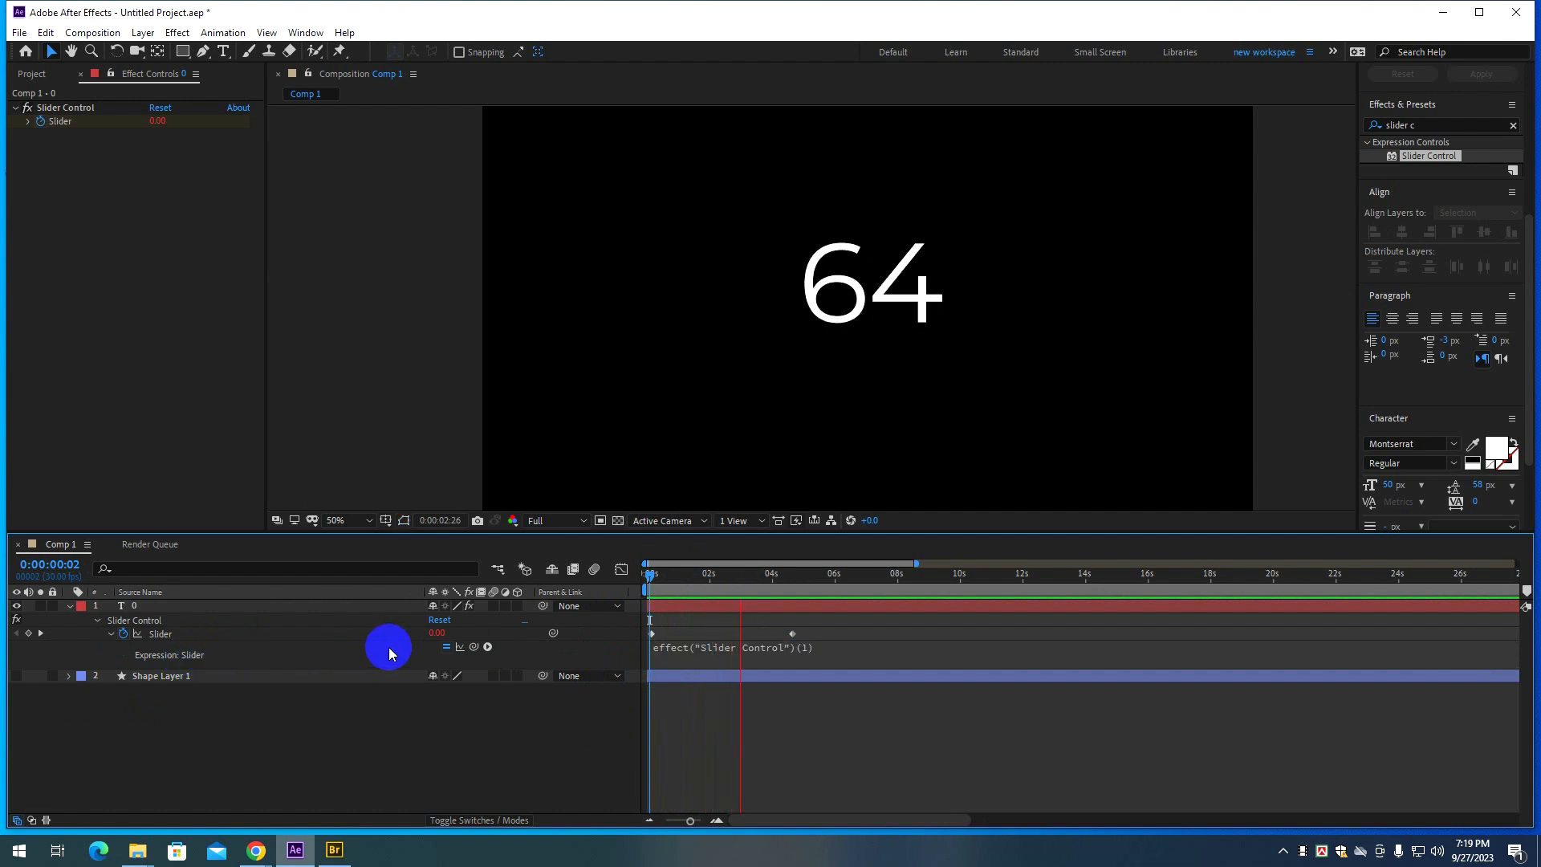
{"action": "key", "text": "space"}
{"action": "left_click_drag", "start_coordinate": [474, 649], "coordinate": [114, 157]}
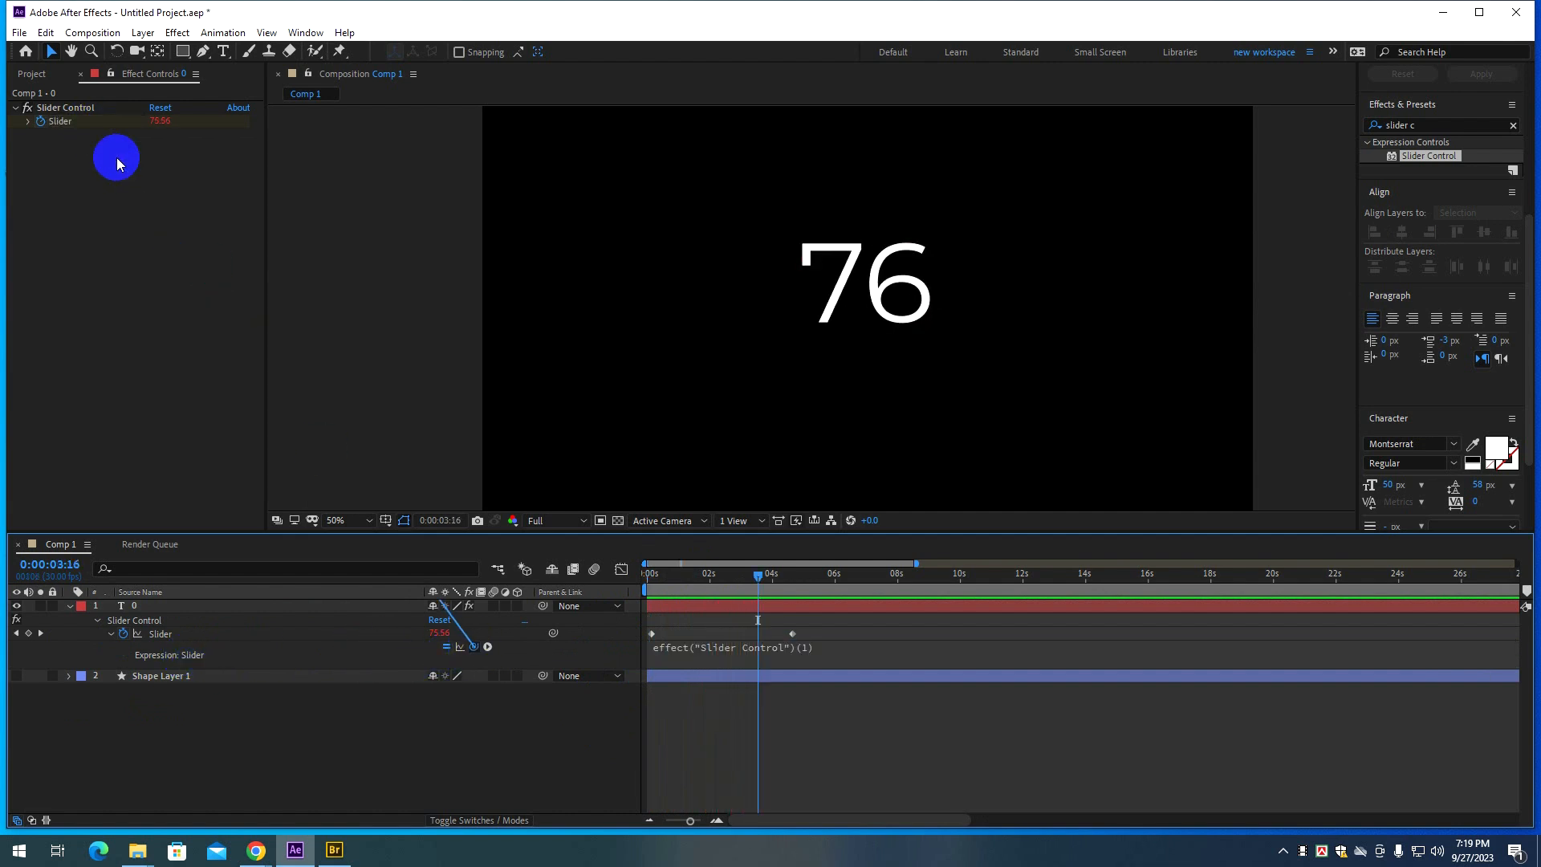
{"action": "key", "text": "KP_Enter"}
{"action": "key", "text": "space"}
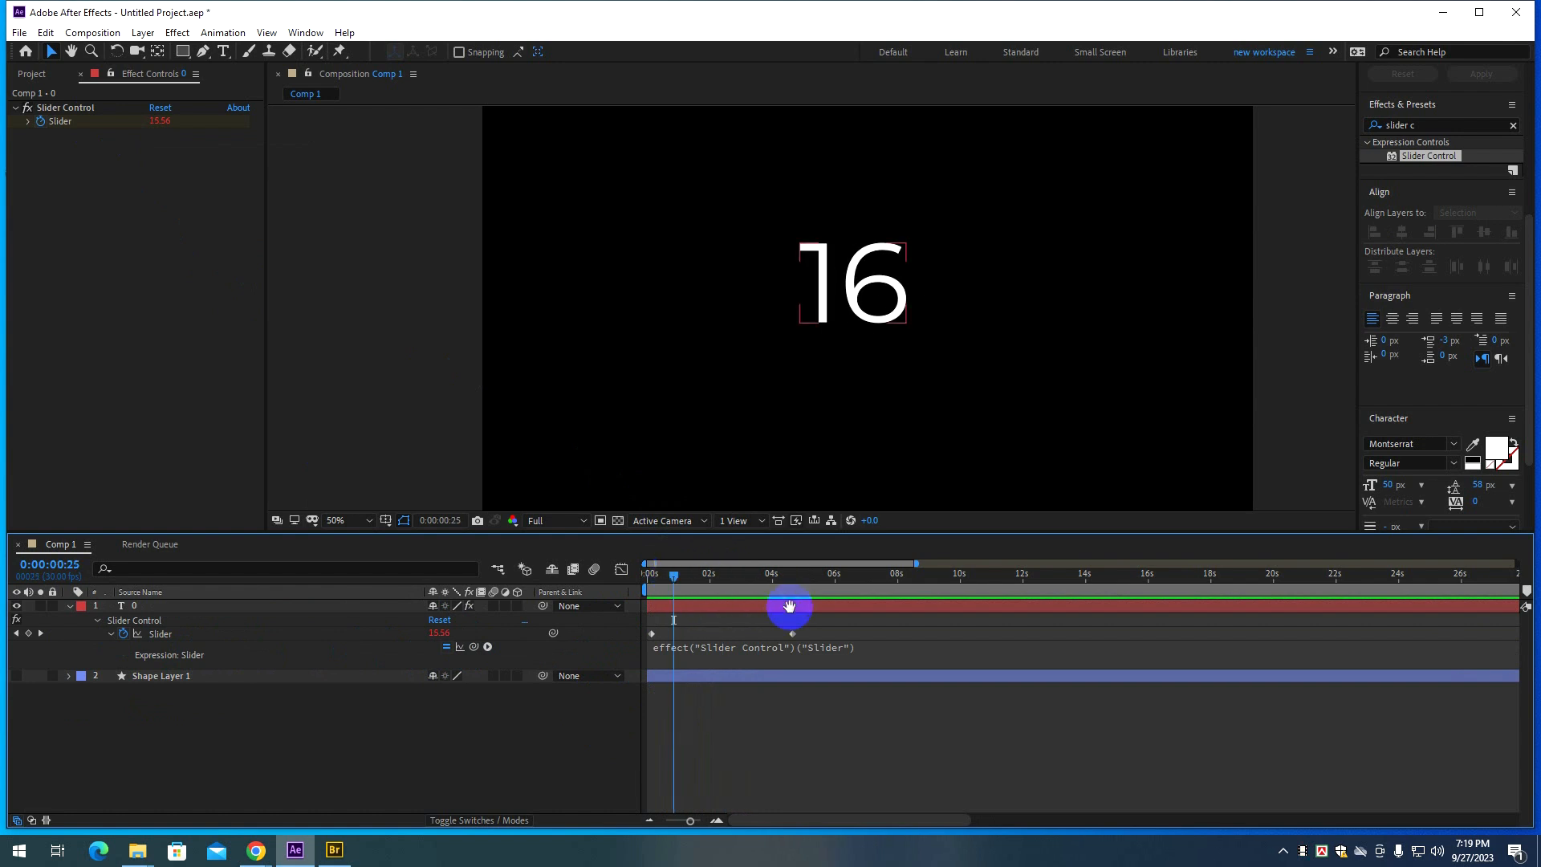
{"action": "key", "text": "space"}
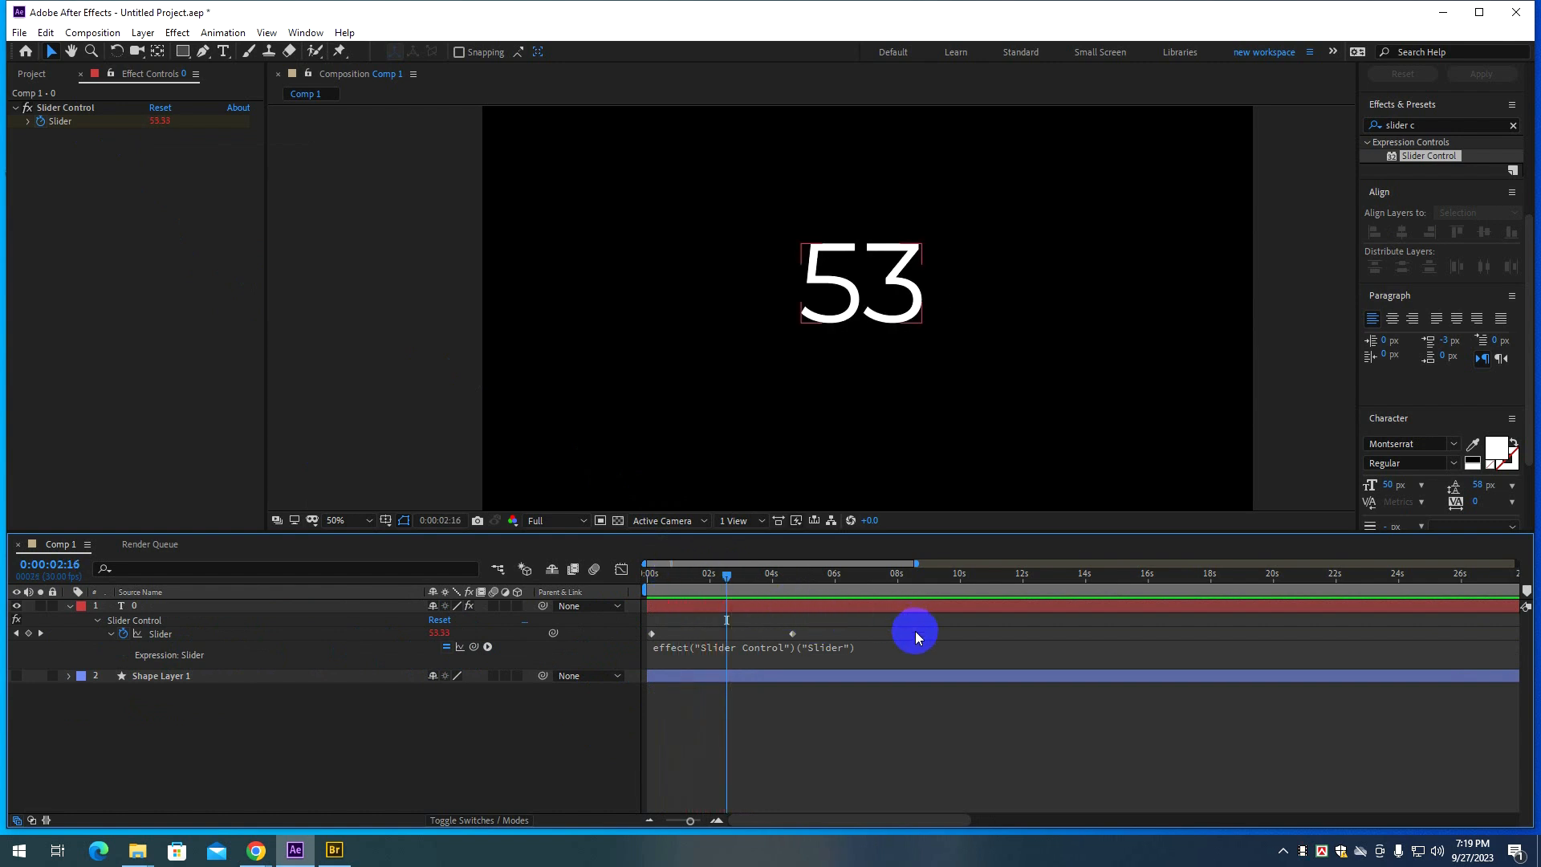
Undo the Slider expression, the keyframe moves and the Source Text expression edits, and scrub the counter.
{"action": "key", "text": "ctrl+z"}
{"action": "key", "text": "ctrl+z"}
{"action": "key", "text": "ctrl+z"}
{"action": "key", "text": "ctrl+z"}
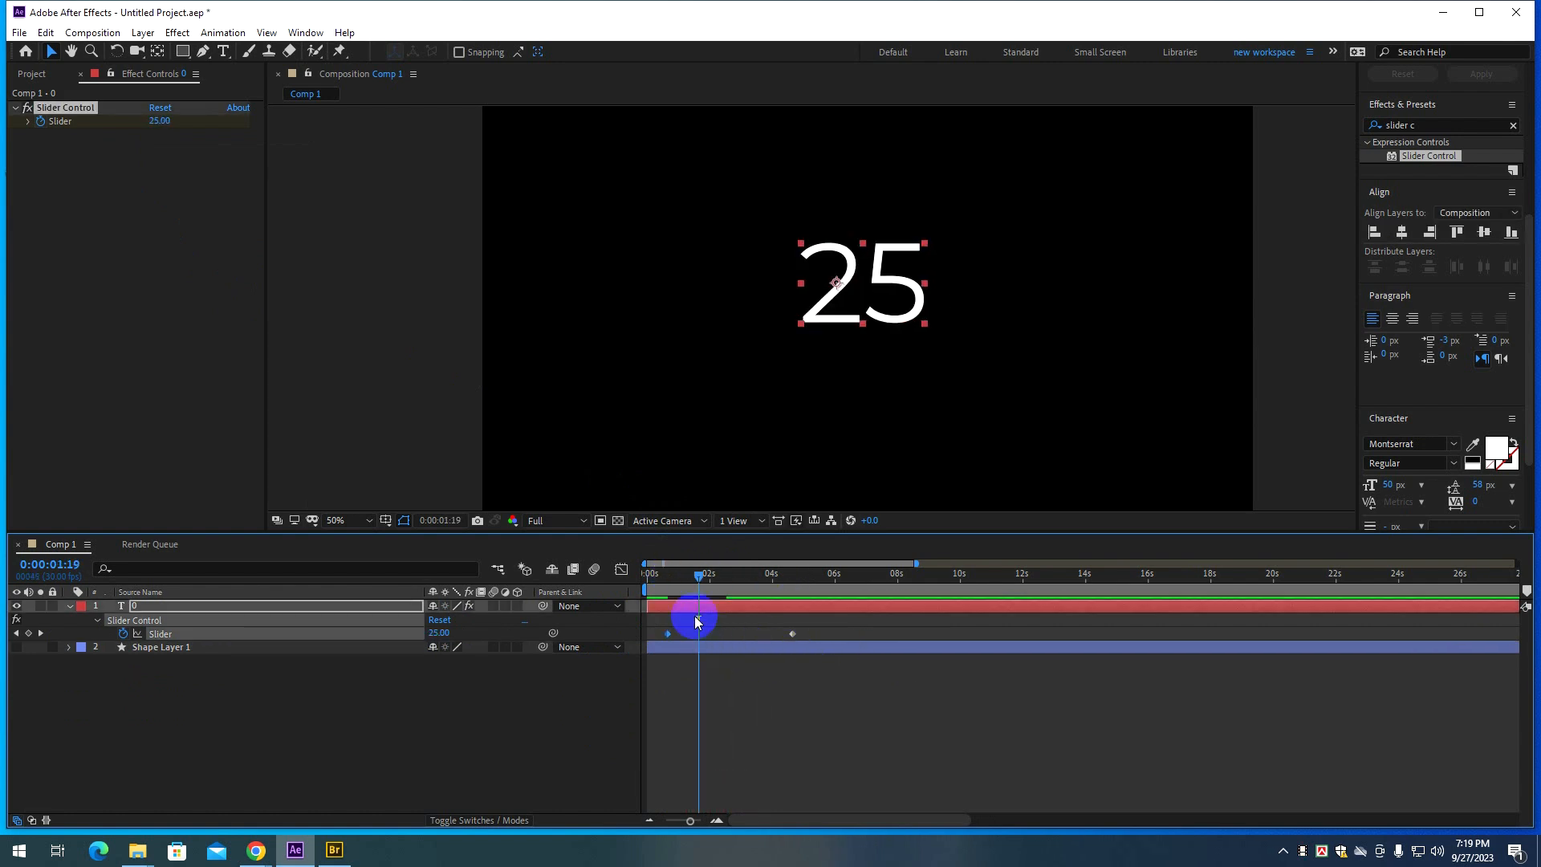
{"action": "mouse_move", "coordinate": [701, 580]}
{"action": "left_mouse_down"}
{"action": "mouse_move", "coordinate": [688, 602]}
{"action": "mouse_move", "coordinate": [678, 585]}
{"action": "mouse_move", "coordinate": [713, 582]}
{"action": "mouse_move", "coordinate": [654, 578]}
{"action": "mouse_move", "coordinate": [695, 586]}
{"action": "mouse_move", "coordinate": [685, 599]}
{"action": "left_mouse_up"}
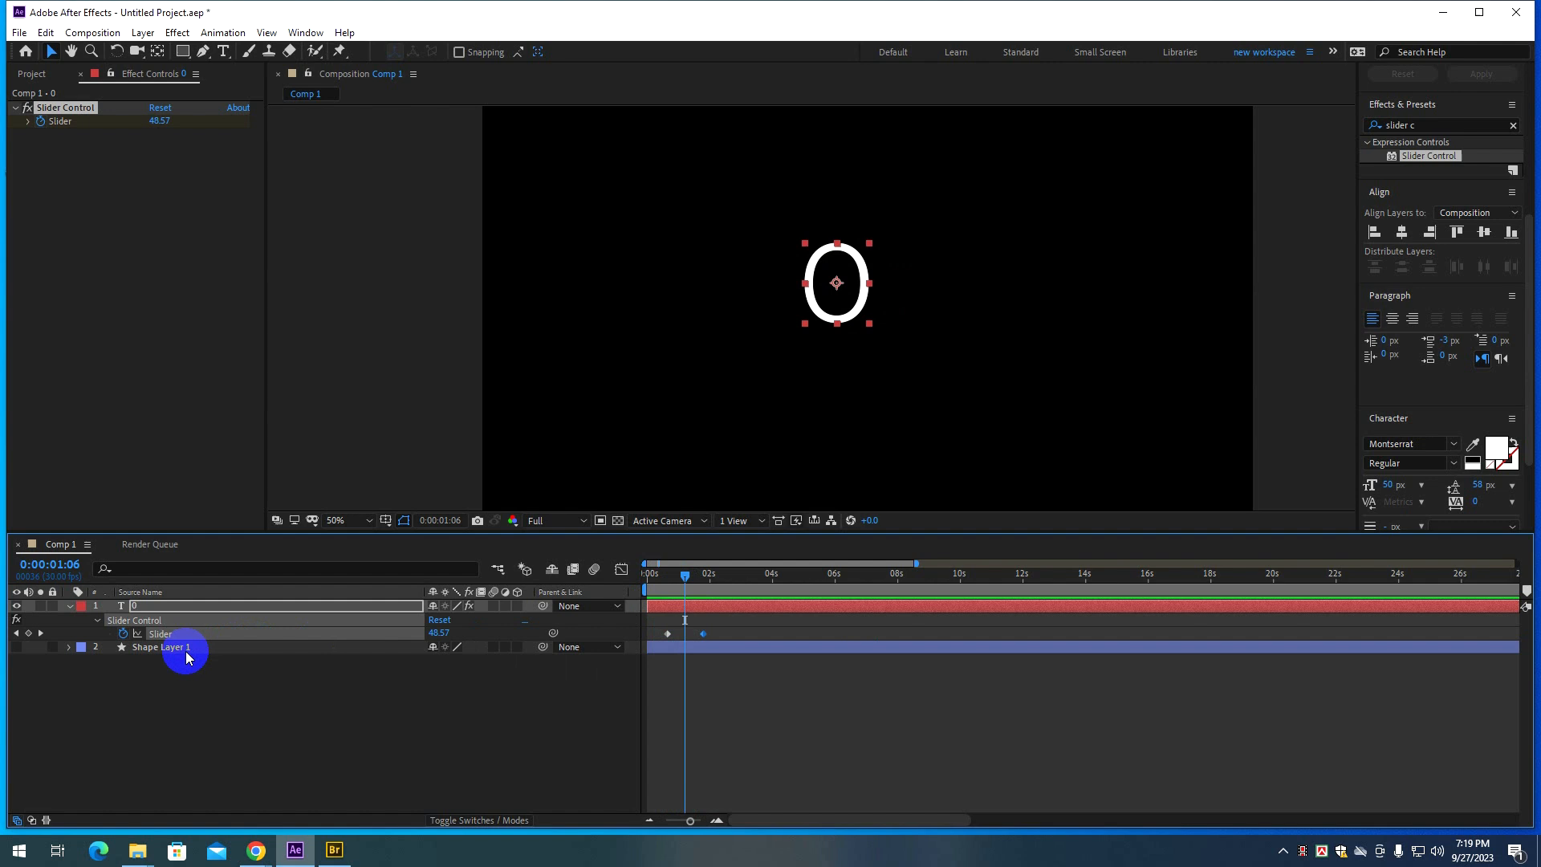
Add an expression to the Slider property again, linking it to effect("Slider Control")("Slider").
{"action": "left_click", "coordinate": [122, 633], "text": "alt"}
{"action": "left_click_drag", "start_coordinate": [474, 647], "coordinate": [60, 121]}
{"action": "left_click", "coordinate": [689, 596]}
{"action": "left_click_drag", "start_coordinate": [666, 573], "coordinate": [716, 570]}
{"action": "left_click", "coordinate": [785, 652]}
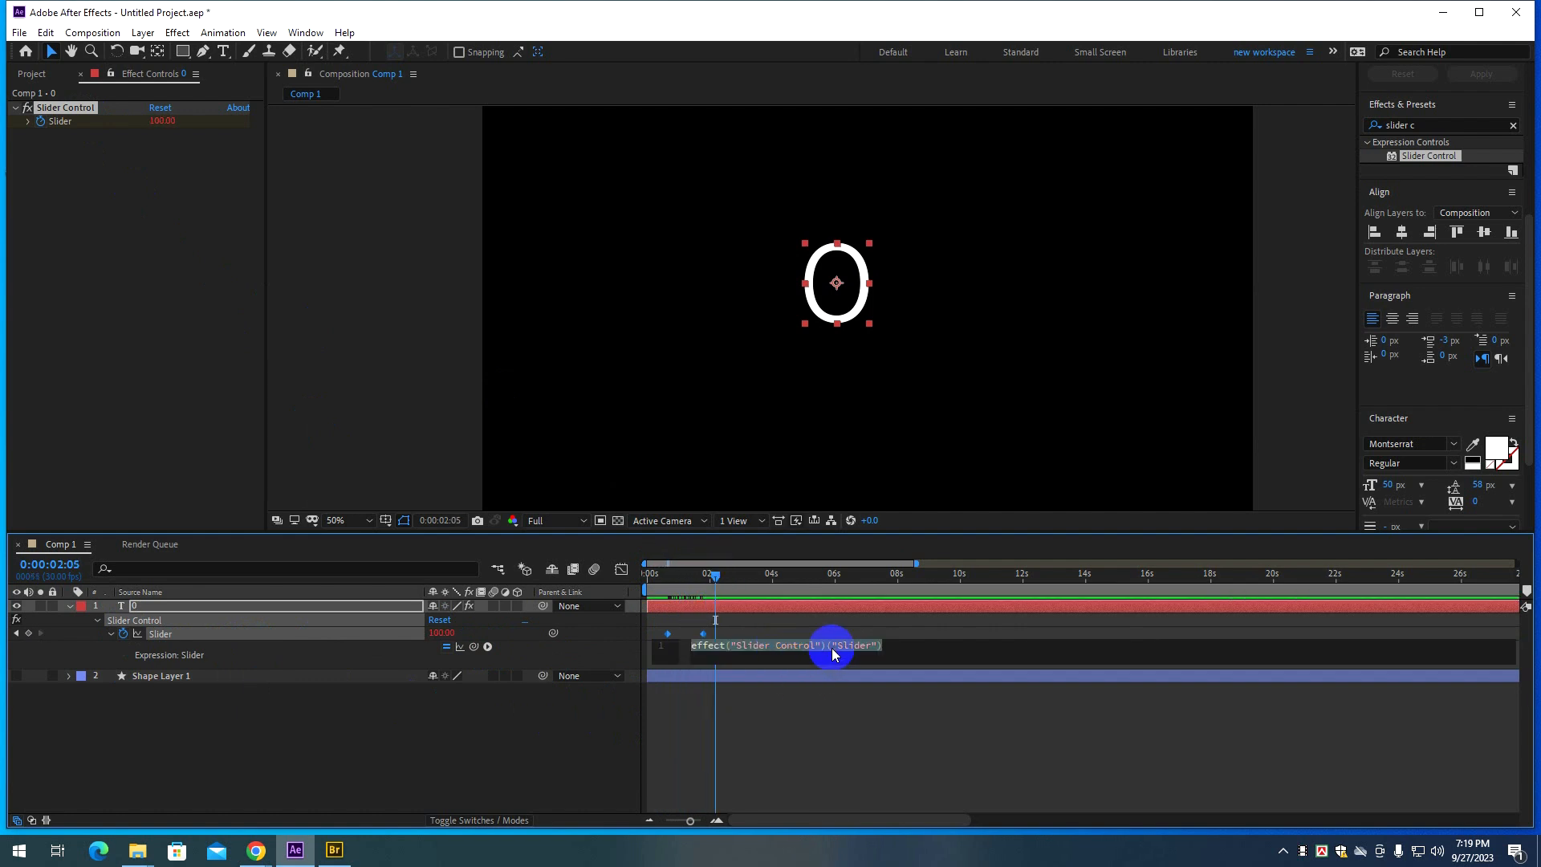
{"action": "left_click", "coordinate": [880, 645]}
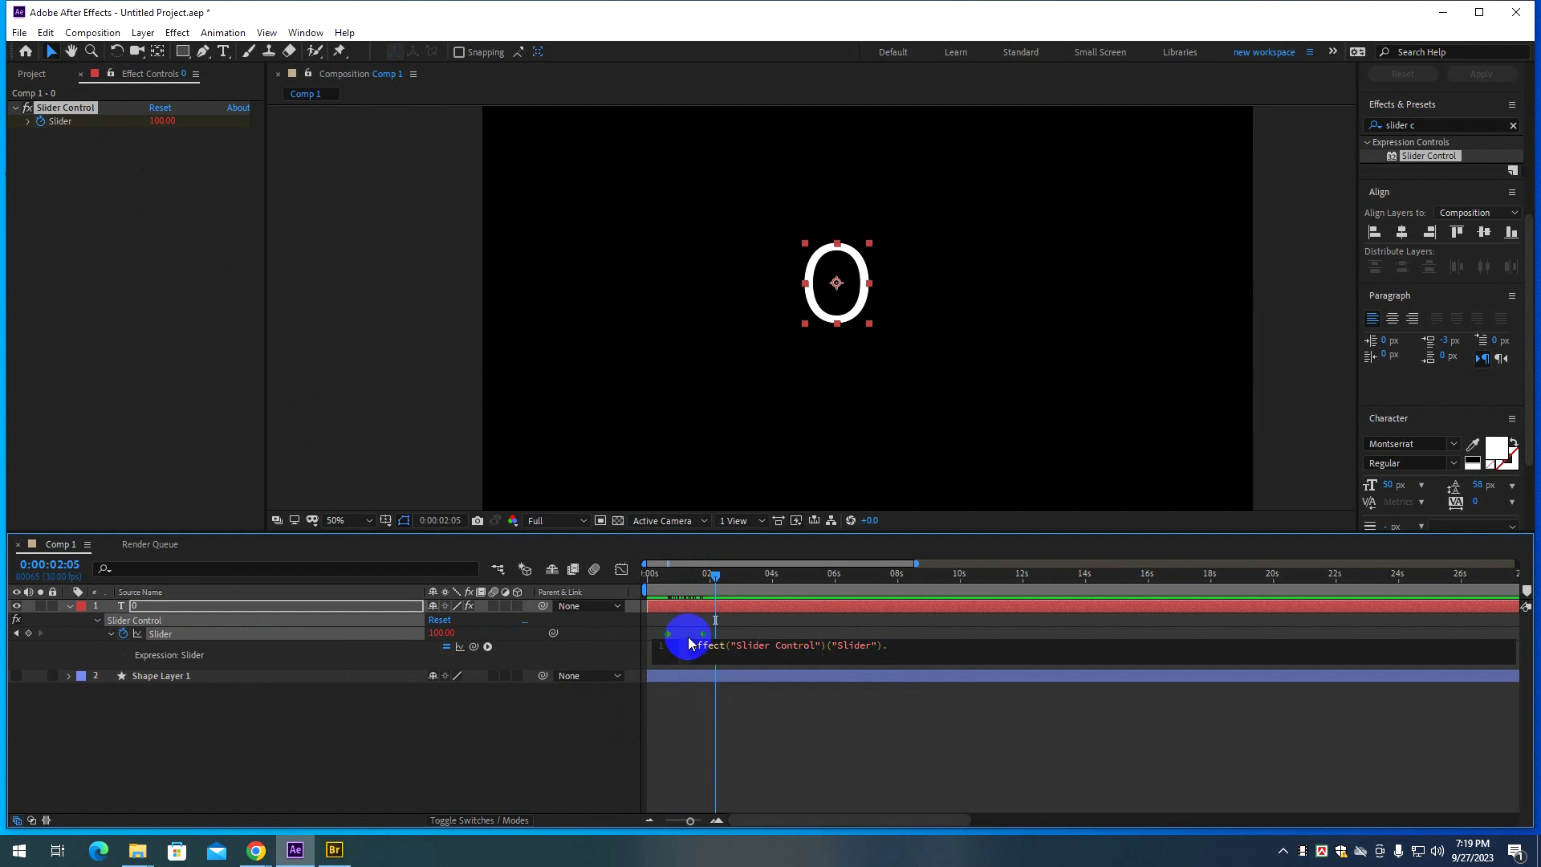
Move the two Slider keyframes to the start of the timeline and to about 5 seconds.
{"action": "left_click", "coordinate": [698, 635]}
{"action": "left_click_drag", "start_coordinate": [695, 632], "coordinate": [813, 637]}
{"action": "left_click", "coordinate": [702, 637]}
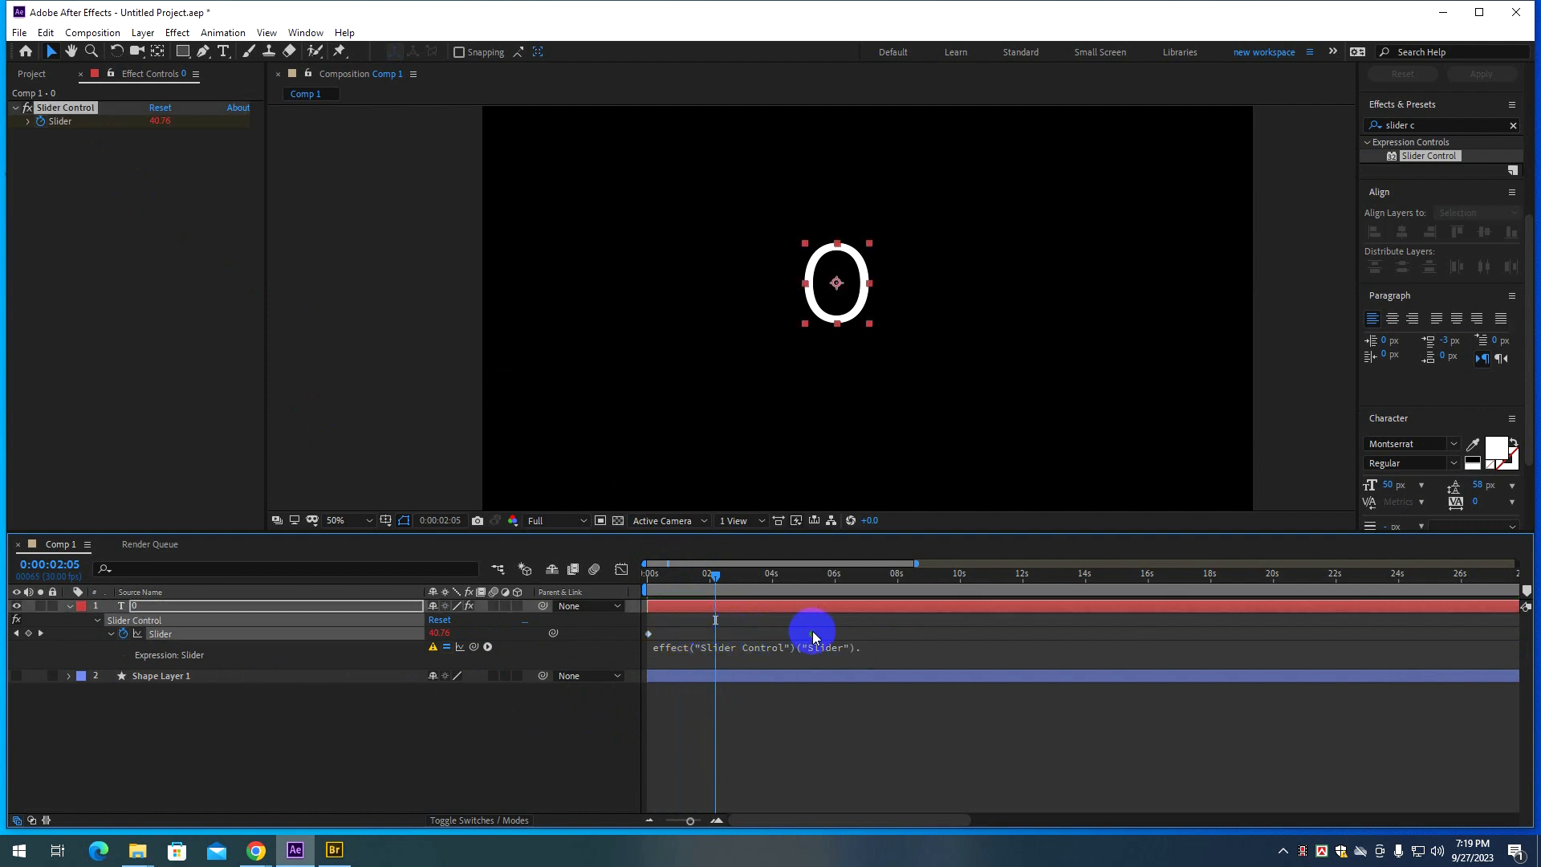
Complete the Slider expression with .value.toFixed(0) and preview the counter from the beginning.
{"action": "left_click", "coordinate": [764, 646]}
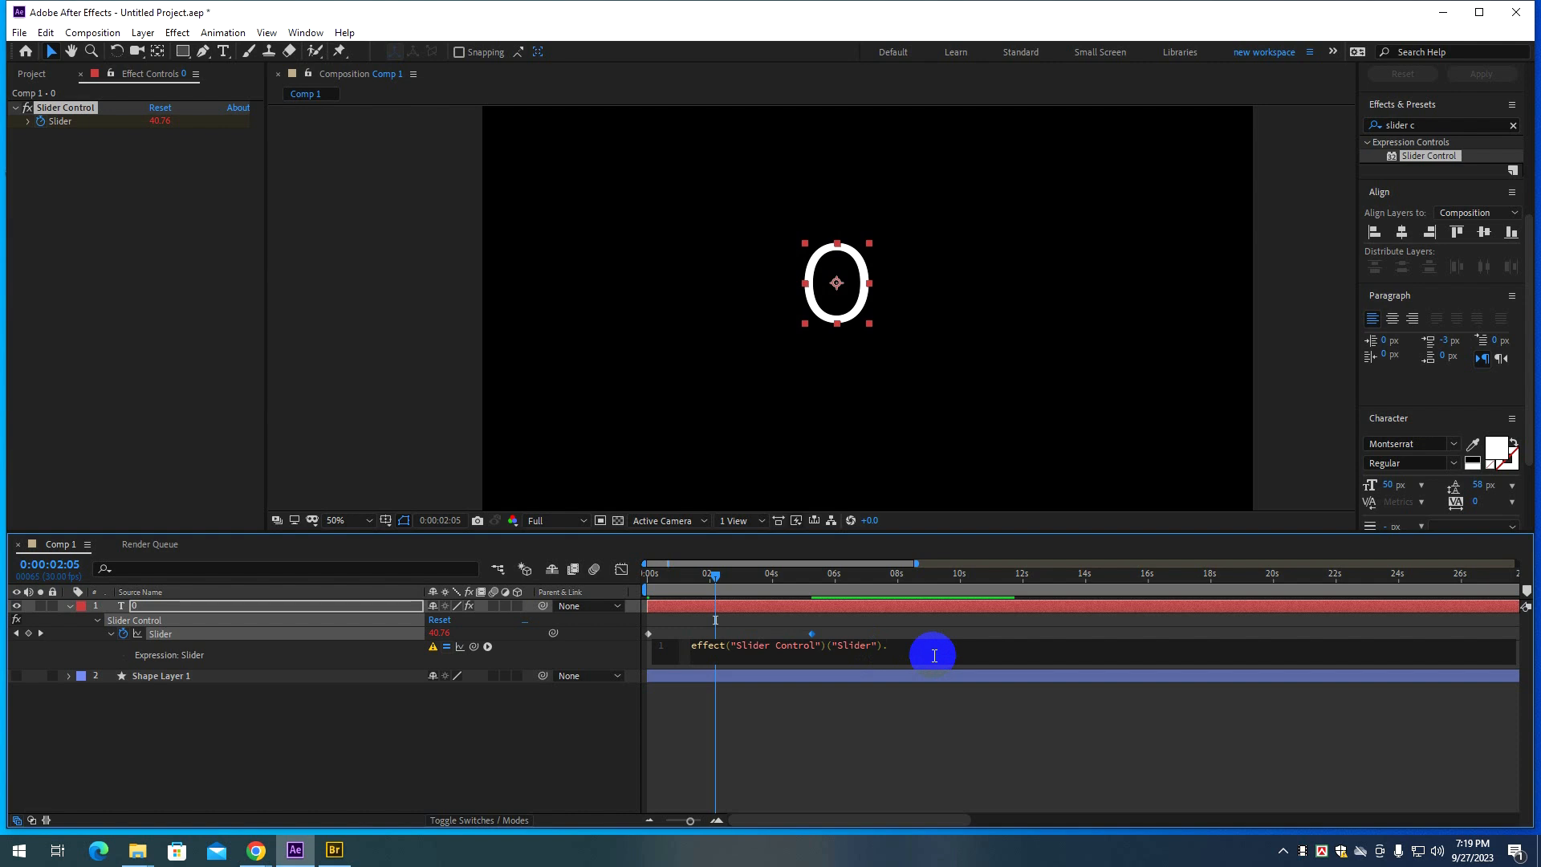
{"action": "type", "text": "lue.toFixed()"}
{"action": "left_click_drag", "start_coordinate": [697, 576], "coordinate": [633, 584]}
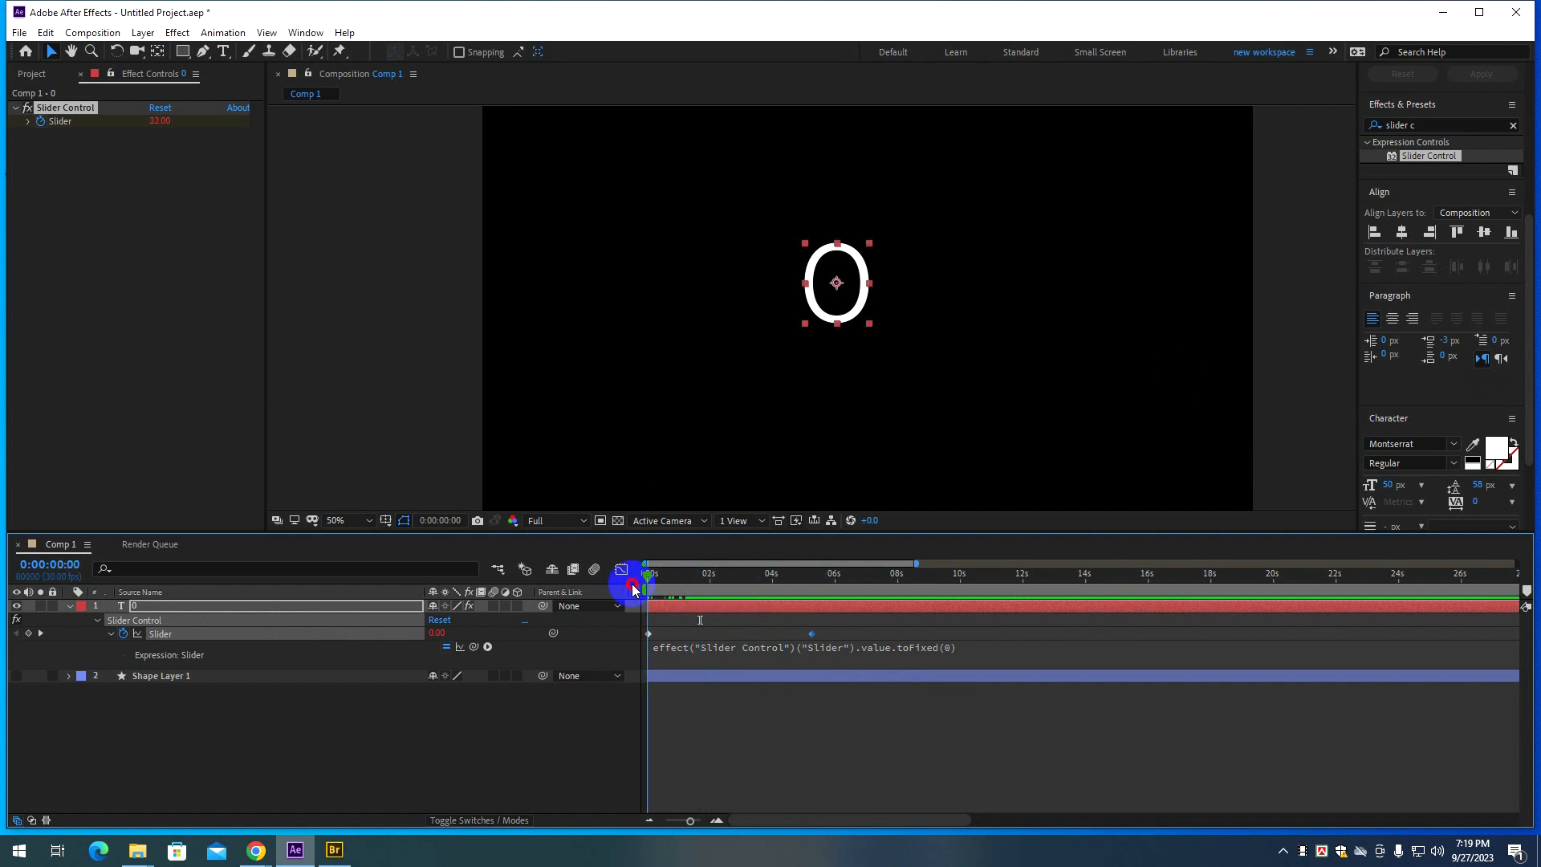
{"action": "key", "text": "space"}
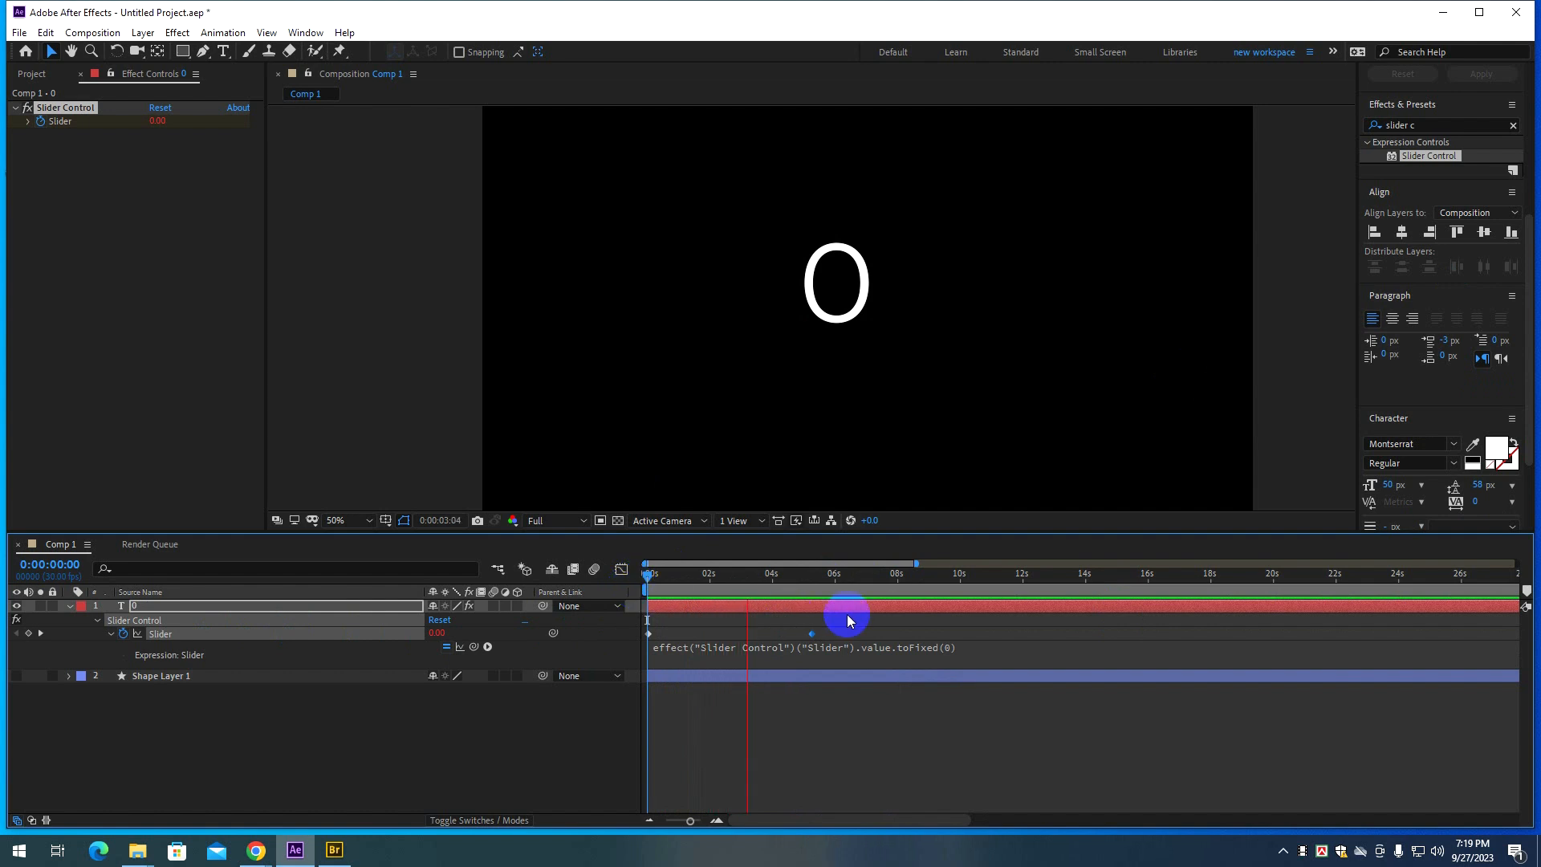
{"action": "key", "text": "space"}
{"action": "left_click_drag", "start_coordinate": [769, 578], "coordinate": [675, 577]}
{"action": "left_click", "coordinate": [664, 694]}
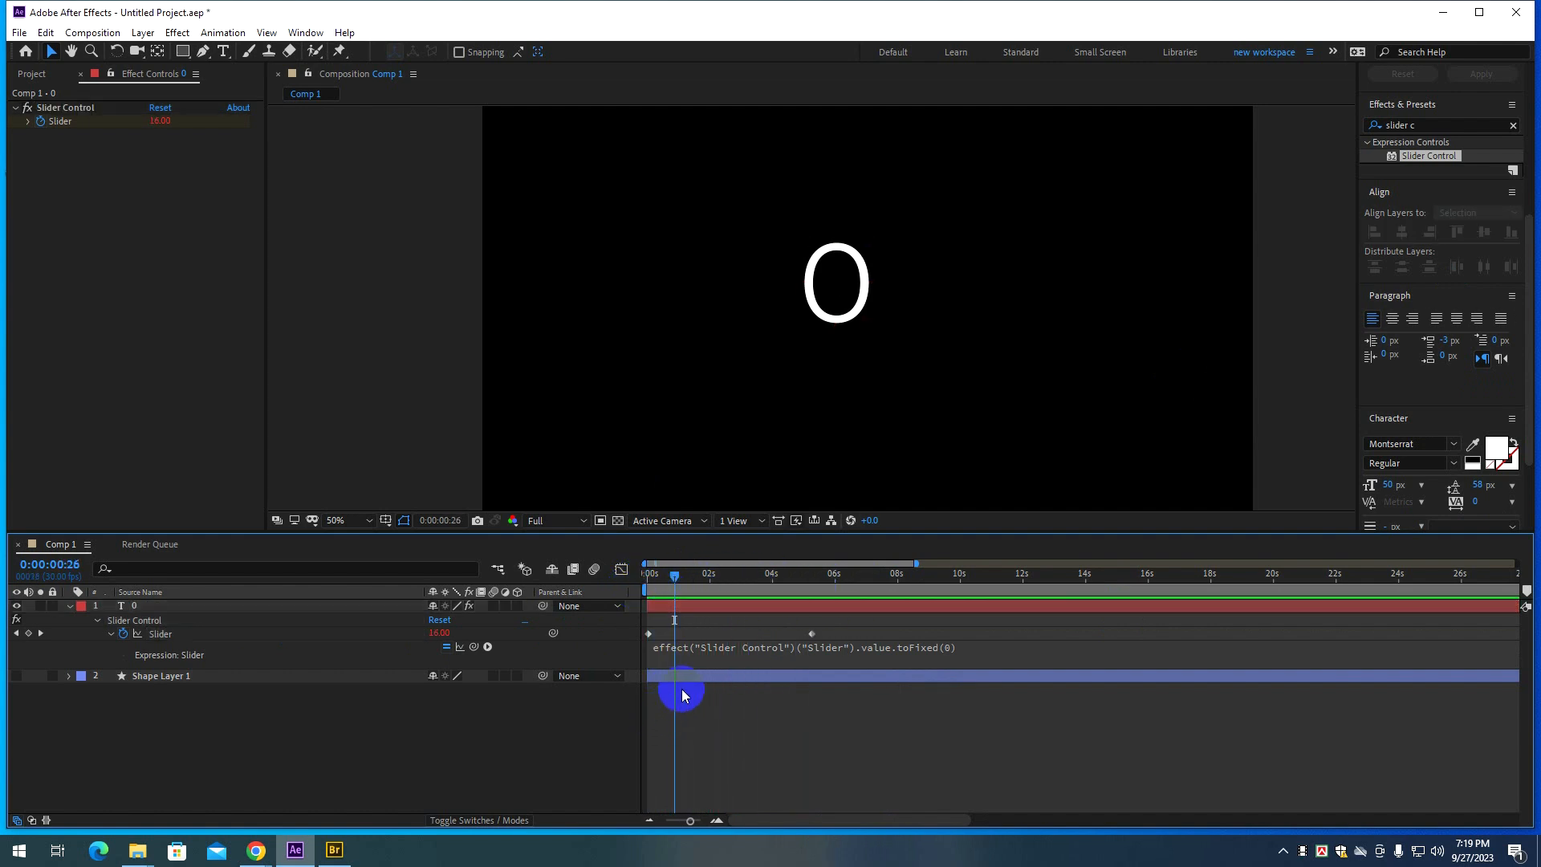
Delete the existing counter text layer and create a fresh text layer reading 0 left of the composition's centre.
{"action": "left_click", "coordinate": [735, 652]}
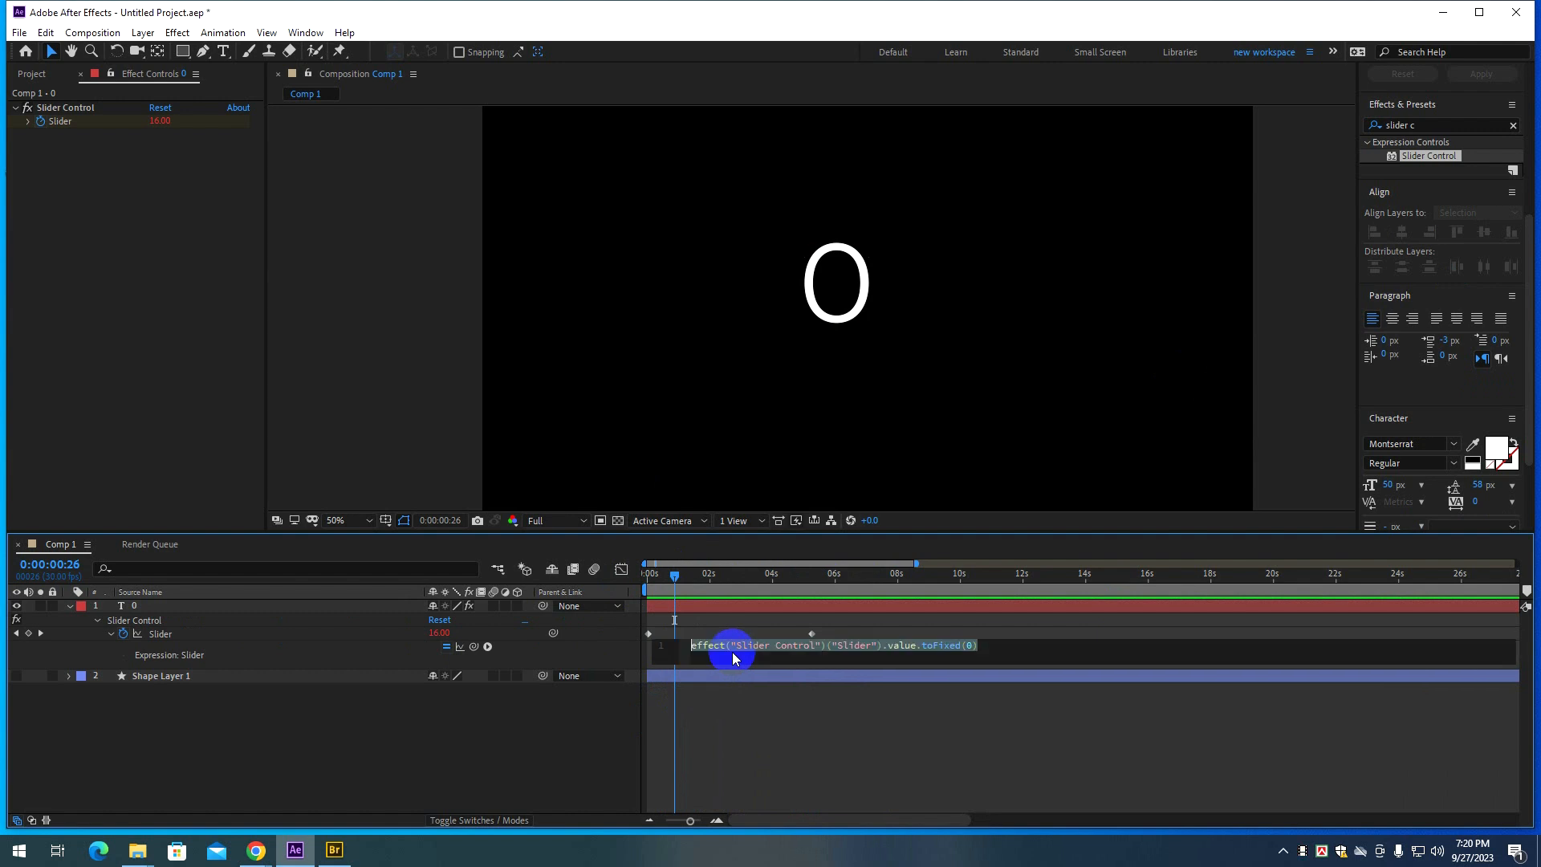
{"action": "left_click", "coordinate": [663, 607]}
{"action": "key", "text": "Delete"}
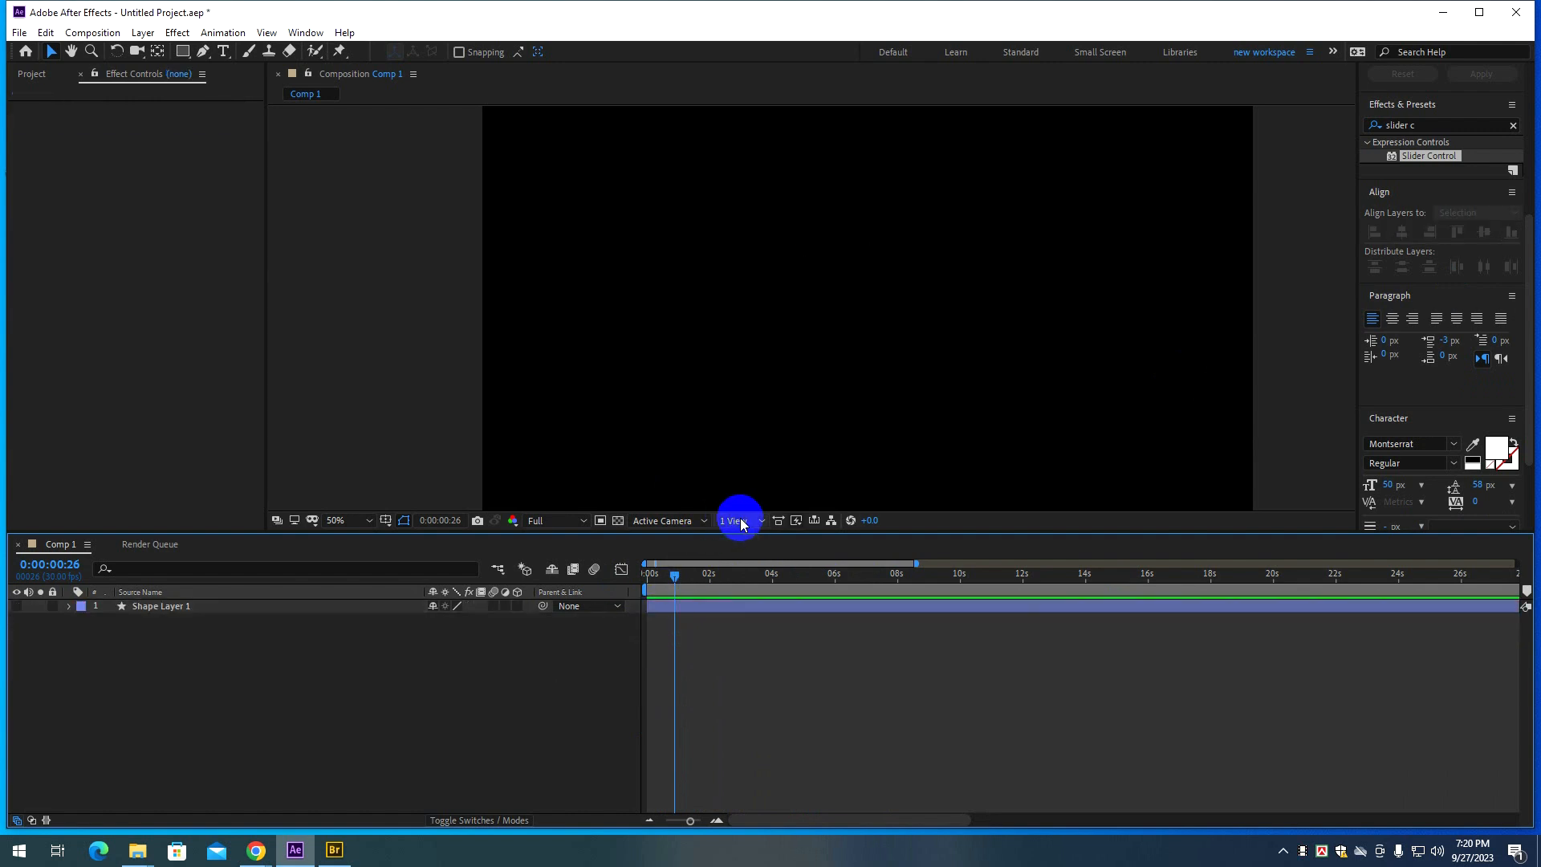
{"action": "key", "text": "ctrl+t"}
{"action": "left_click", "coordinate": [752, 291]}
{"action": "type", "text": "0"}
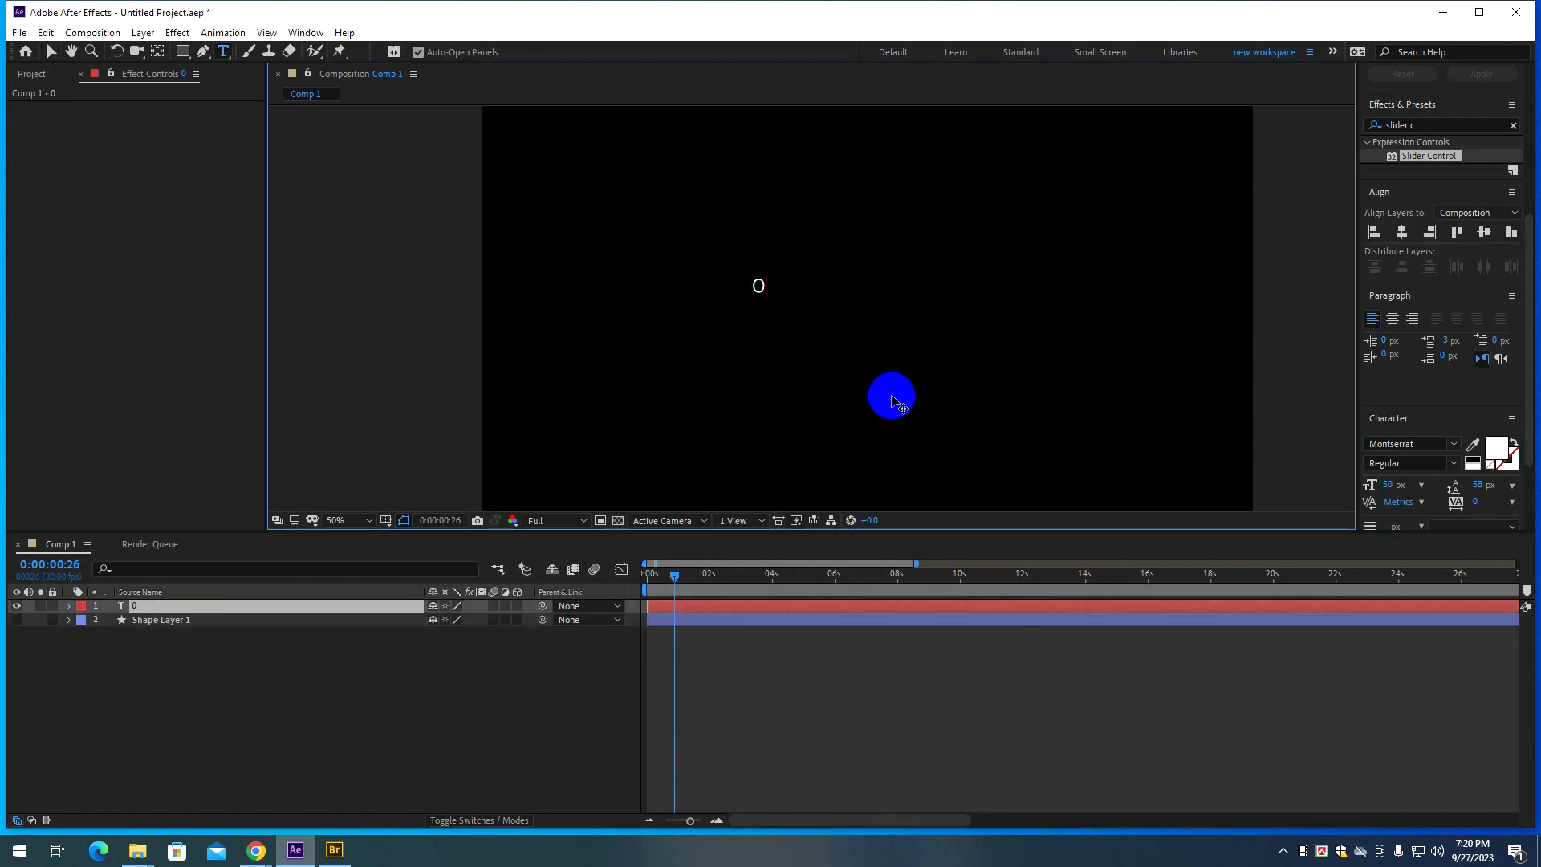
Enlarge the new 0 text in the composition.
{"action": "left_click", "coordinate": [782, 608]}
{"action": "key", "text": "v"}
{"action": "left_click_drag", "start_coordinate": [759, 295], "coordinate": [801, 336]}
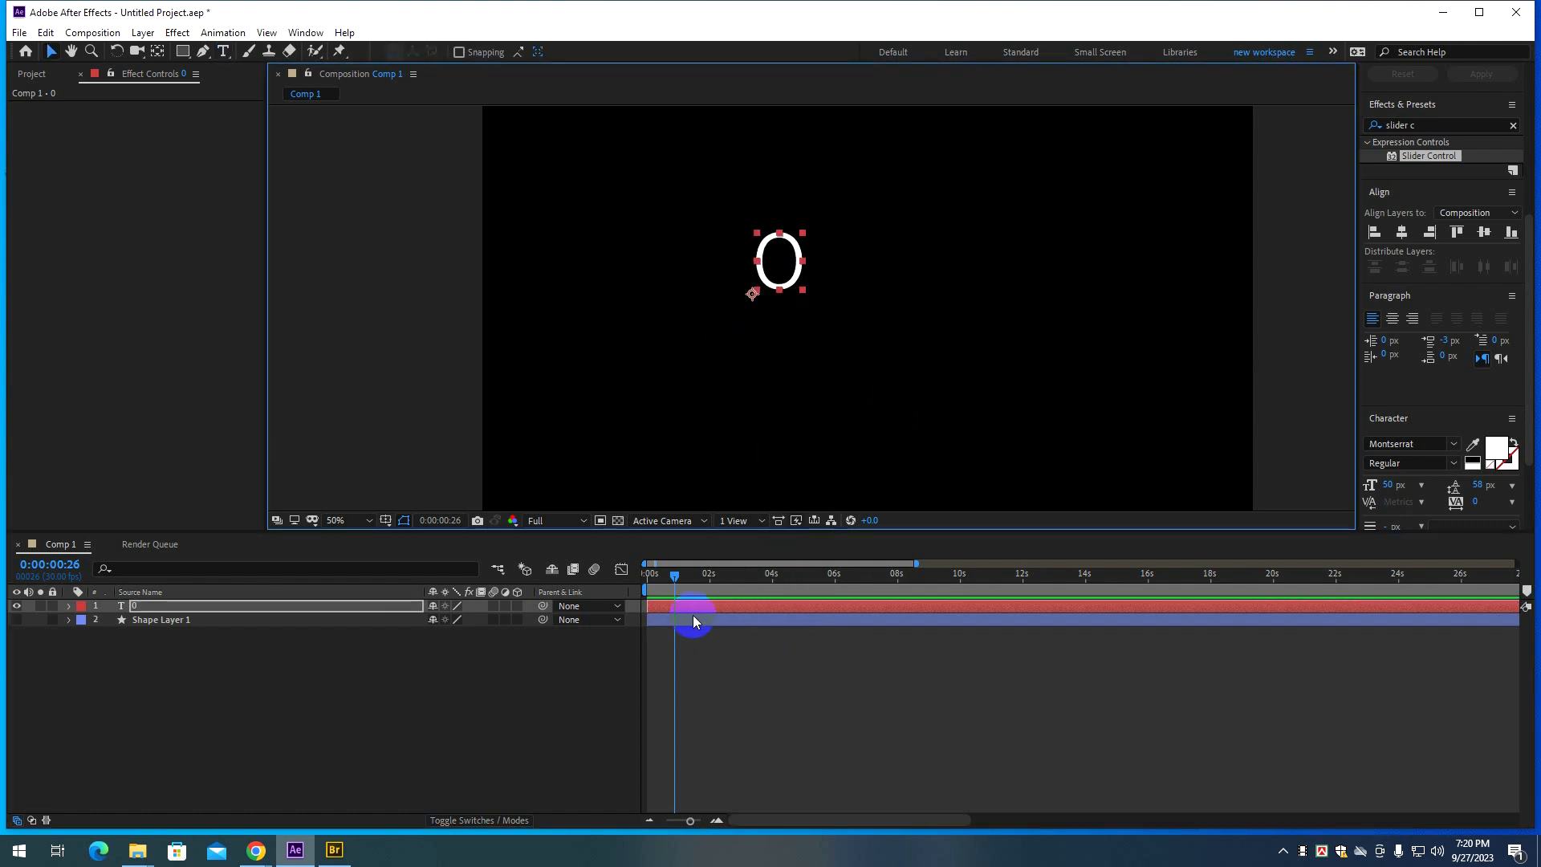
Centre the 0 text layer's anchor point within the text and scale the text up slightly in the composition.
{"action": "key", "text": "ctrl+alt+Home"}
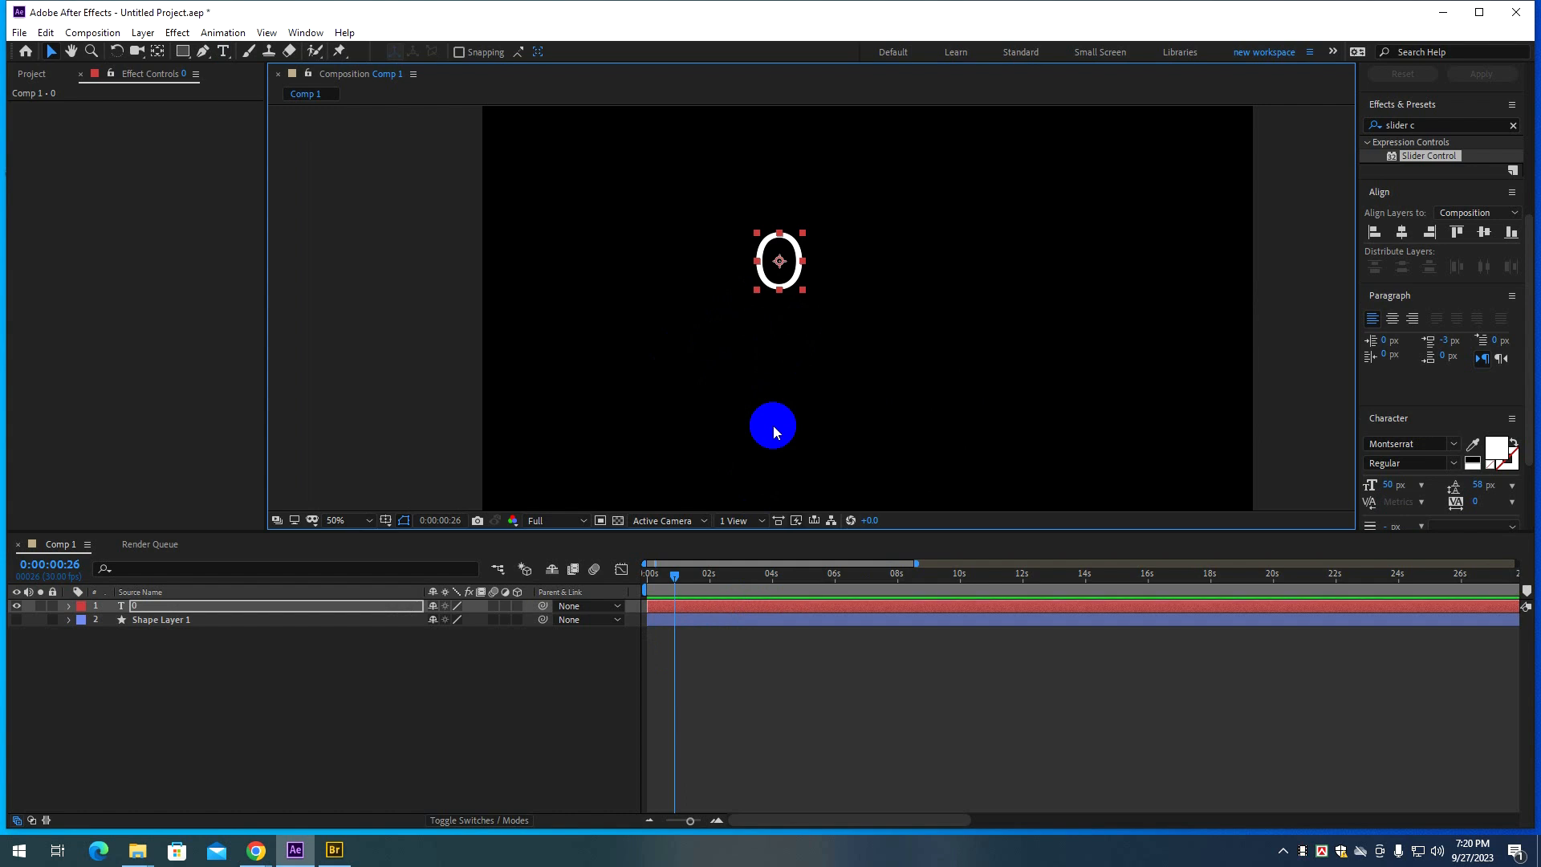
{"action": "left_click_drag", "start_coordinate": [807, 297], "coordinate": [845, 326]}
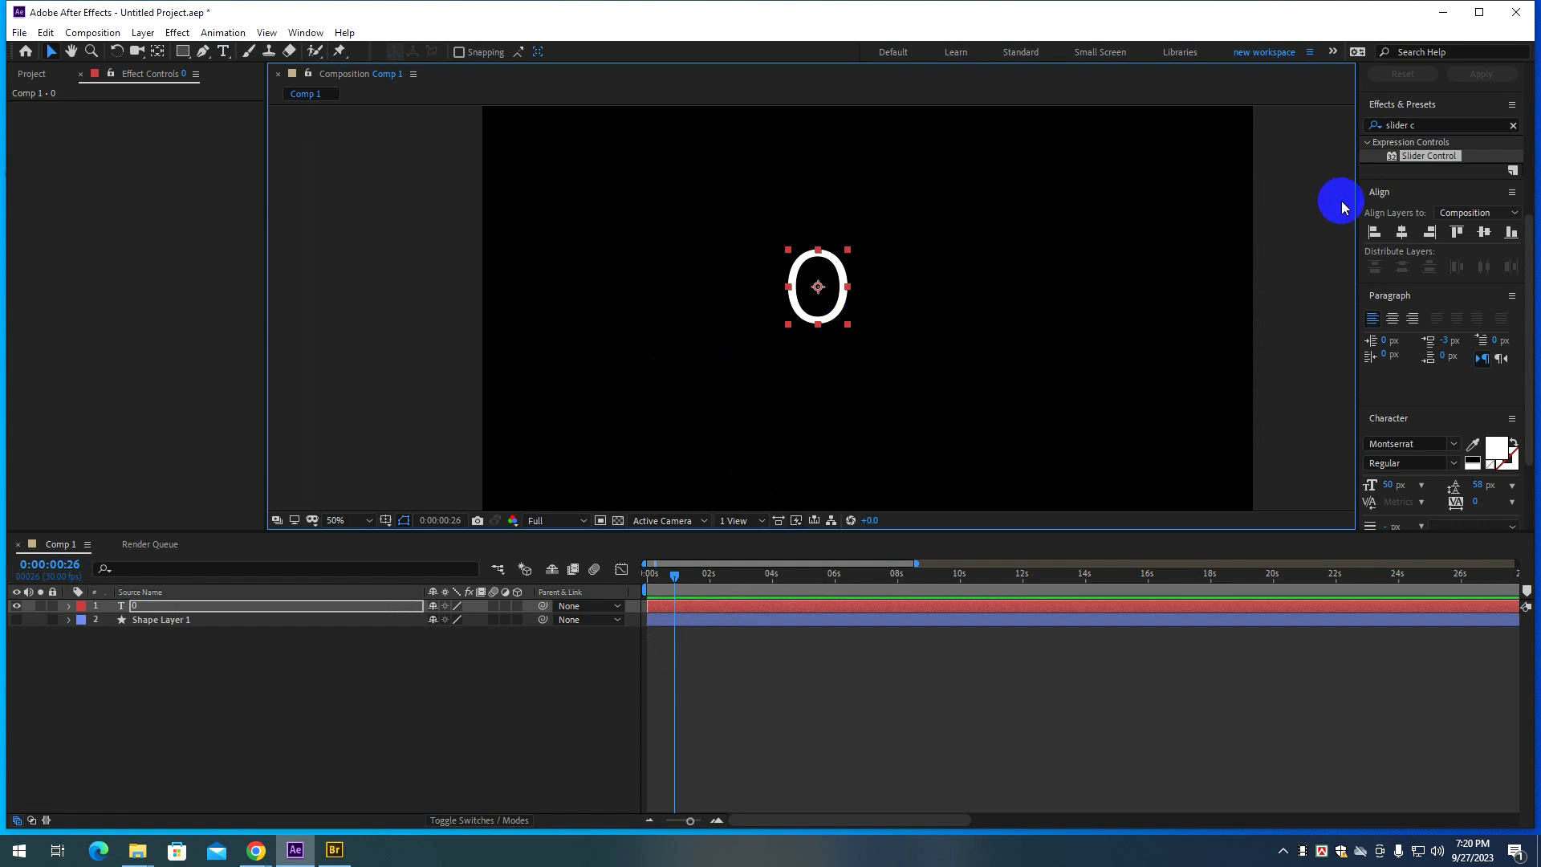
Apply Slider Control to the 0 layer and keyframe Slider from 0 at frame 9 to 100 at about 4.5 seconds.
{"action": "left_click_drag", "start_coordinate": [1427, 154], "coordinate": [851, 277]}
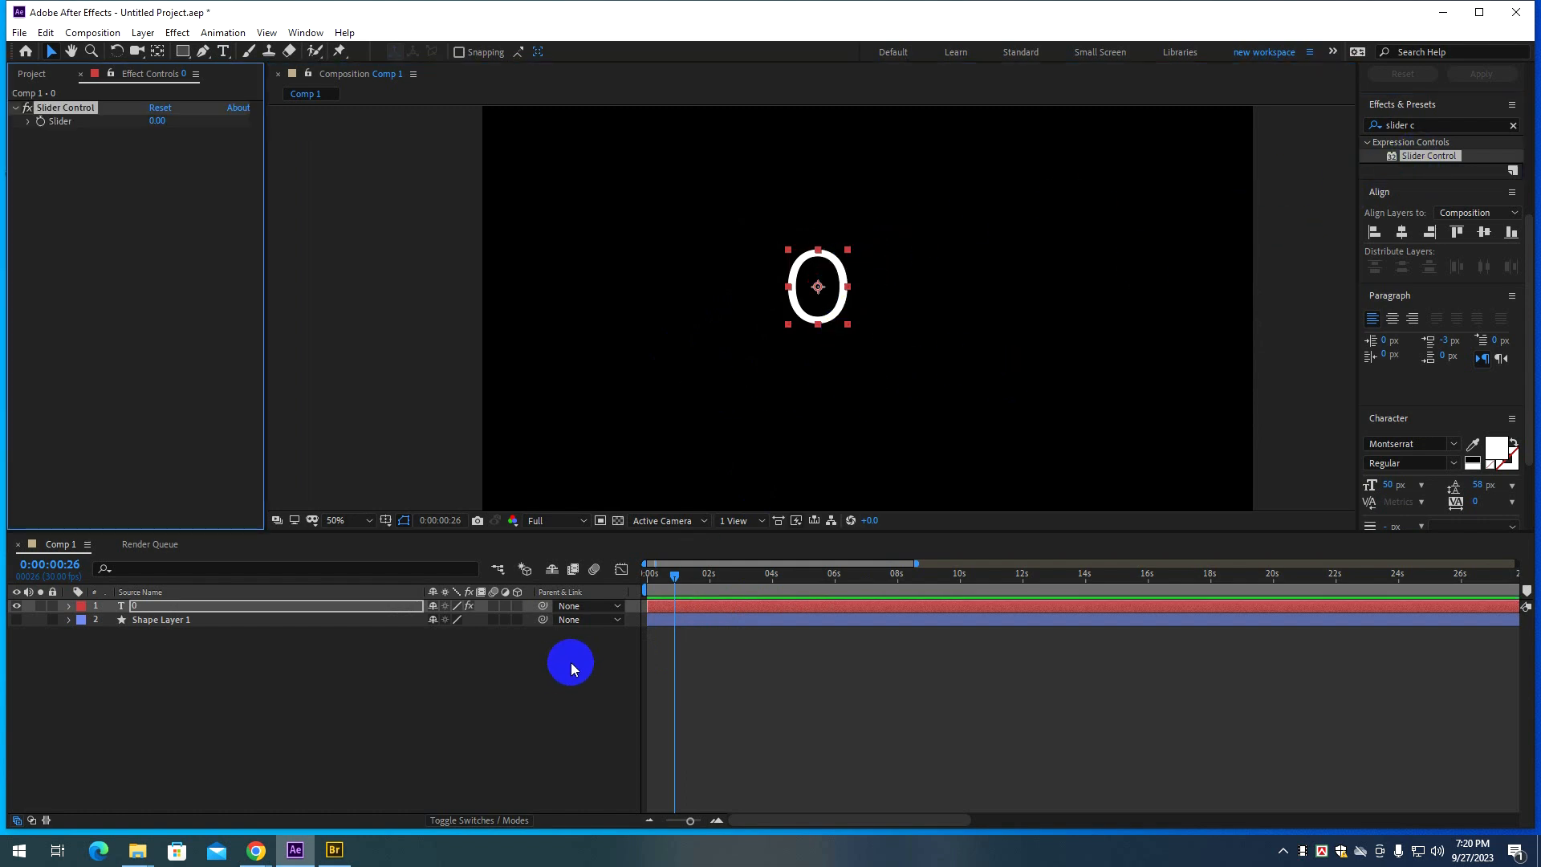
{"action": "left_click_drag", "start_coordinate": [663, 571], "coordinate": [657, 575]}
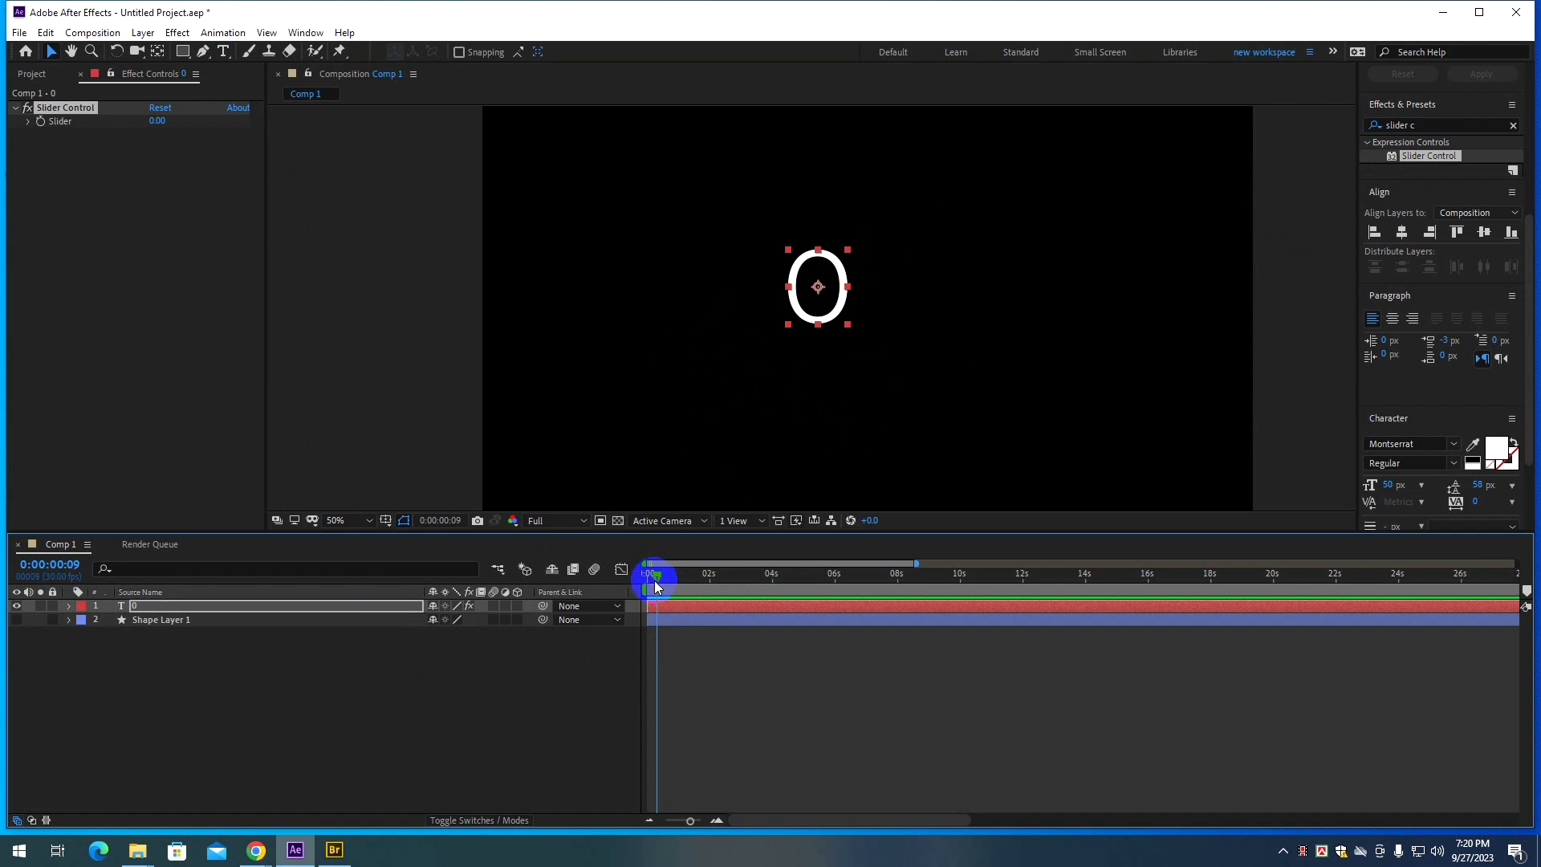
{"action": "left_click", "coordinate": [41, 121]}
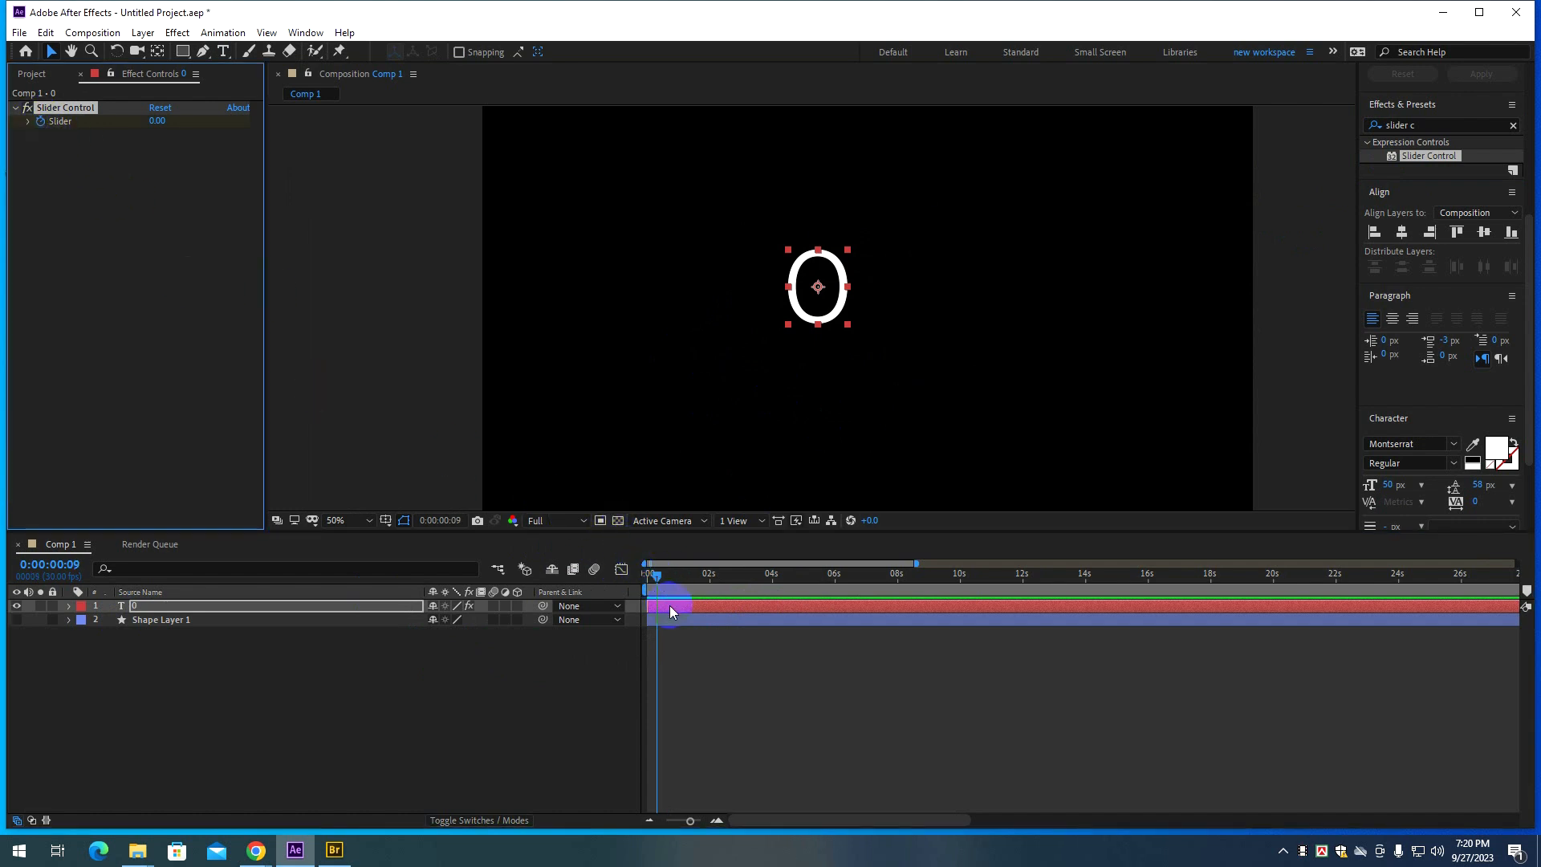
{"action": "left_click_drag", "start_coordinate": [657, 583], "coordinate": [789, 588]}
{"action": "left_click", "coordinate": [159, 122]}
{"action": "type", "text": "100"}
{"action": "key", "text": "Return"}
{"action": "left_click_drag", "start_coordinate": [760, 575], "coordinate": [630, 575]}
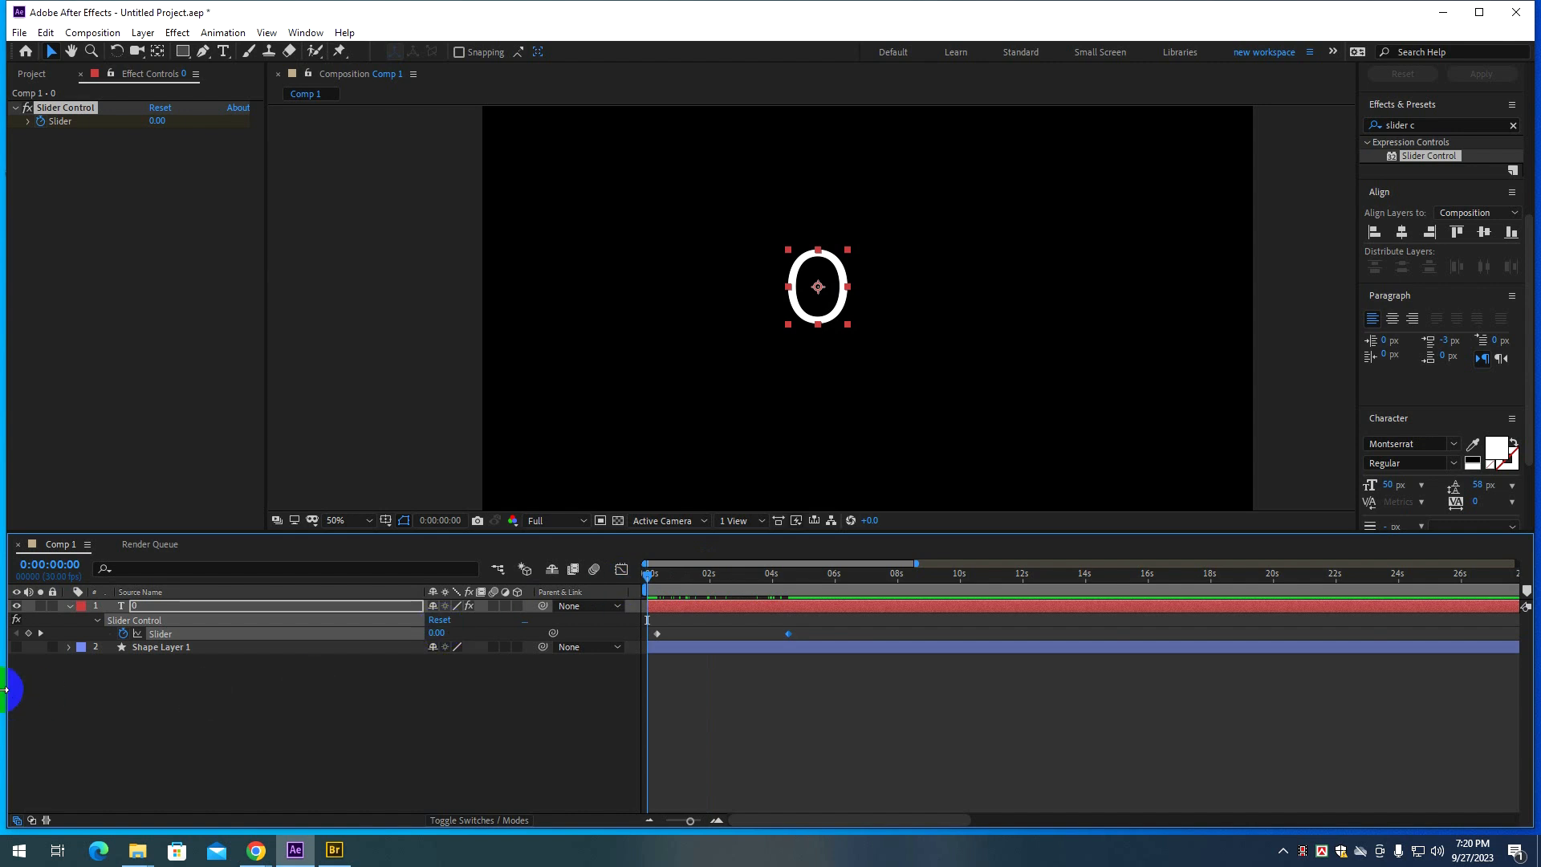
Add an expression to the layer's Source Text that links it to the Slider Control's Slider, and check it at about 5 seconds.
{"action": "left_click", "coordinate": [98, 621]}
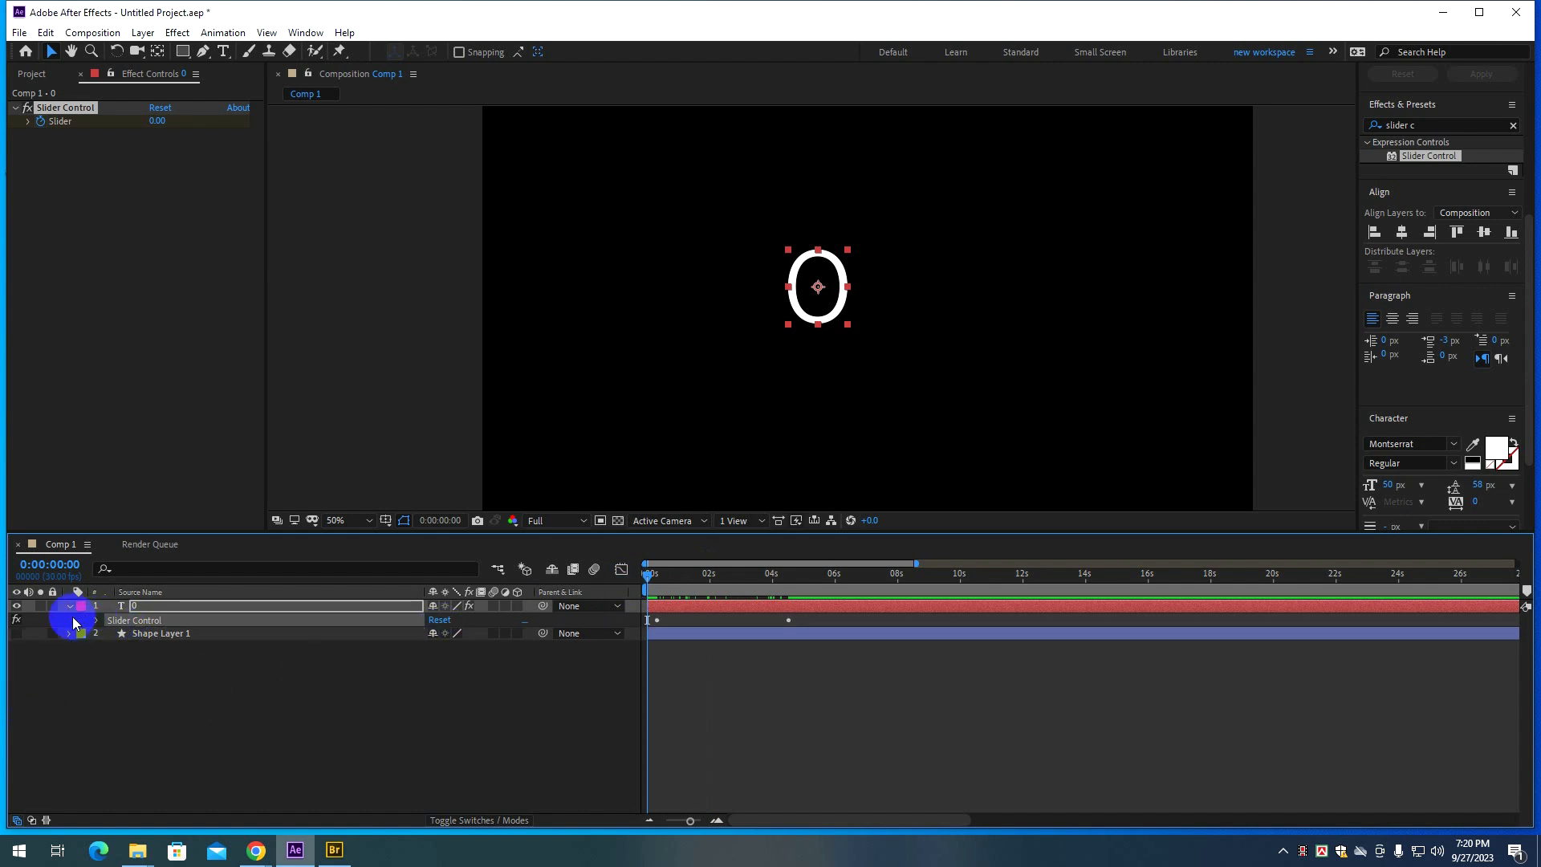
{"action": "left_click", "coordinate": [68, 608]}
{"action": "left_click", "coordinate": [83, 633]}
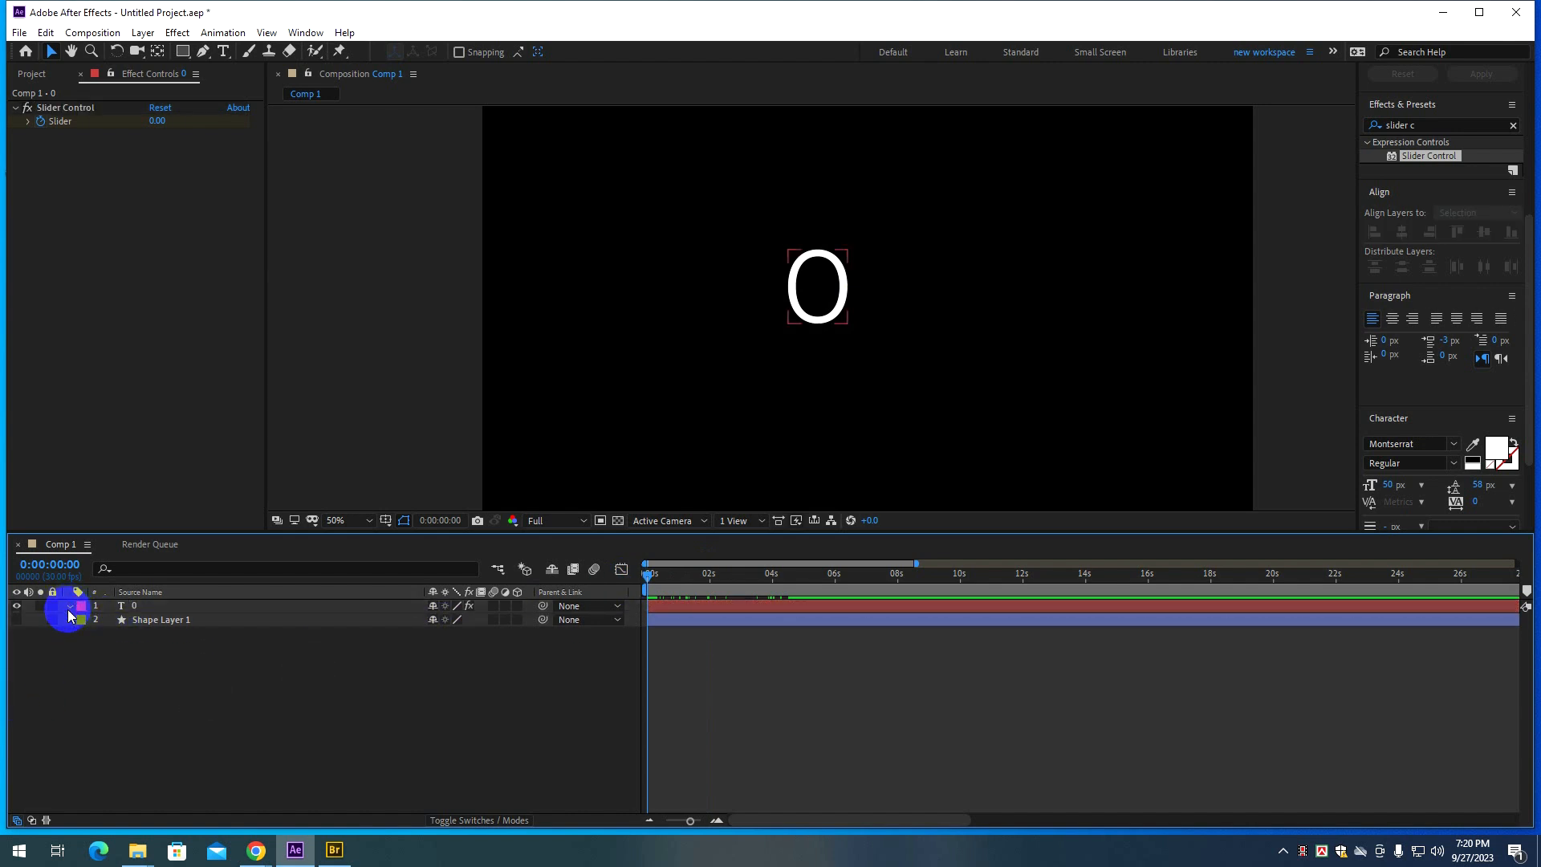
{"action": "left_click", "coordinate": [68, 607]}
{"action": "left_click", "coordinate": [82, 622]}
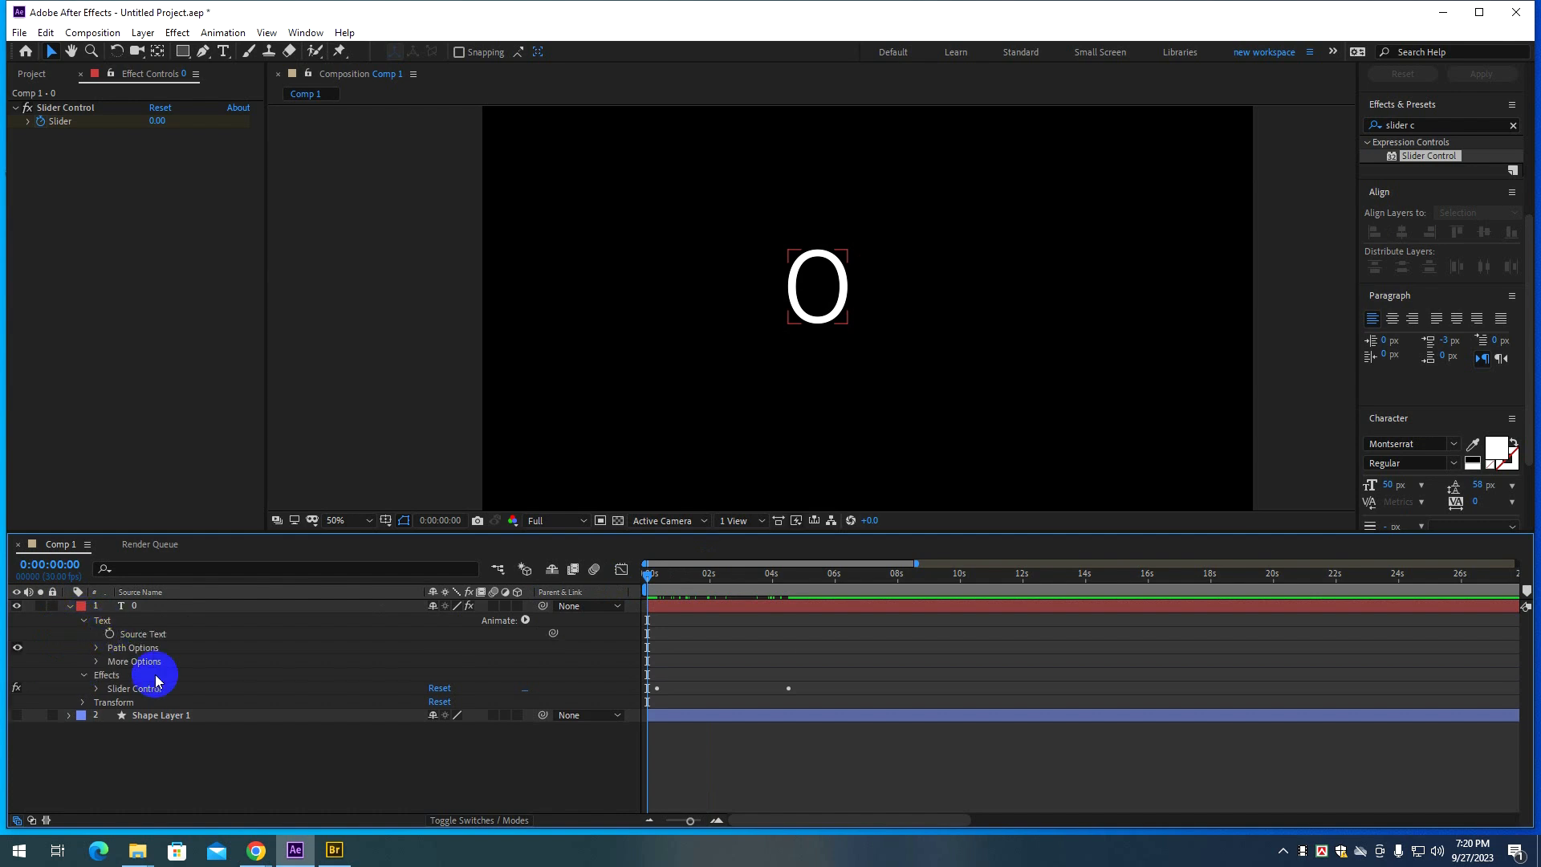
{"action": "left_click", "coordinate": [110, 634], "text": "alt"}
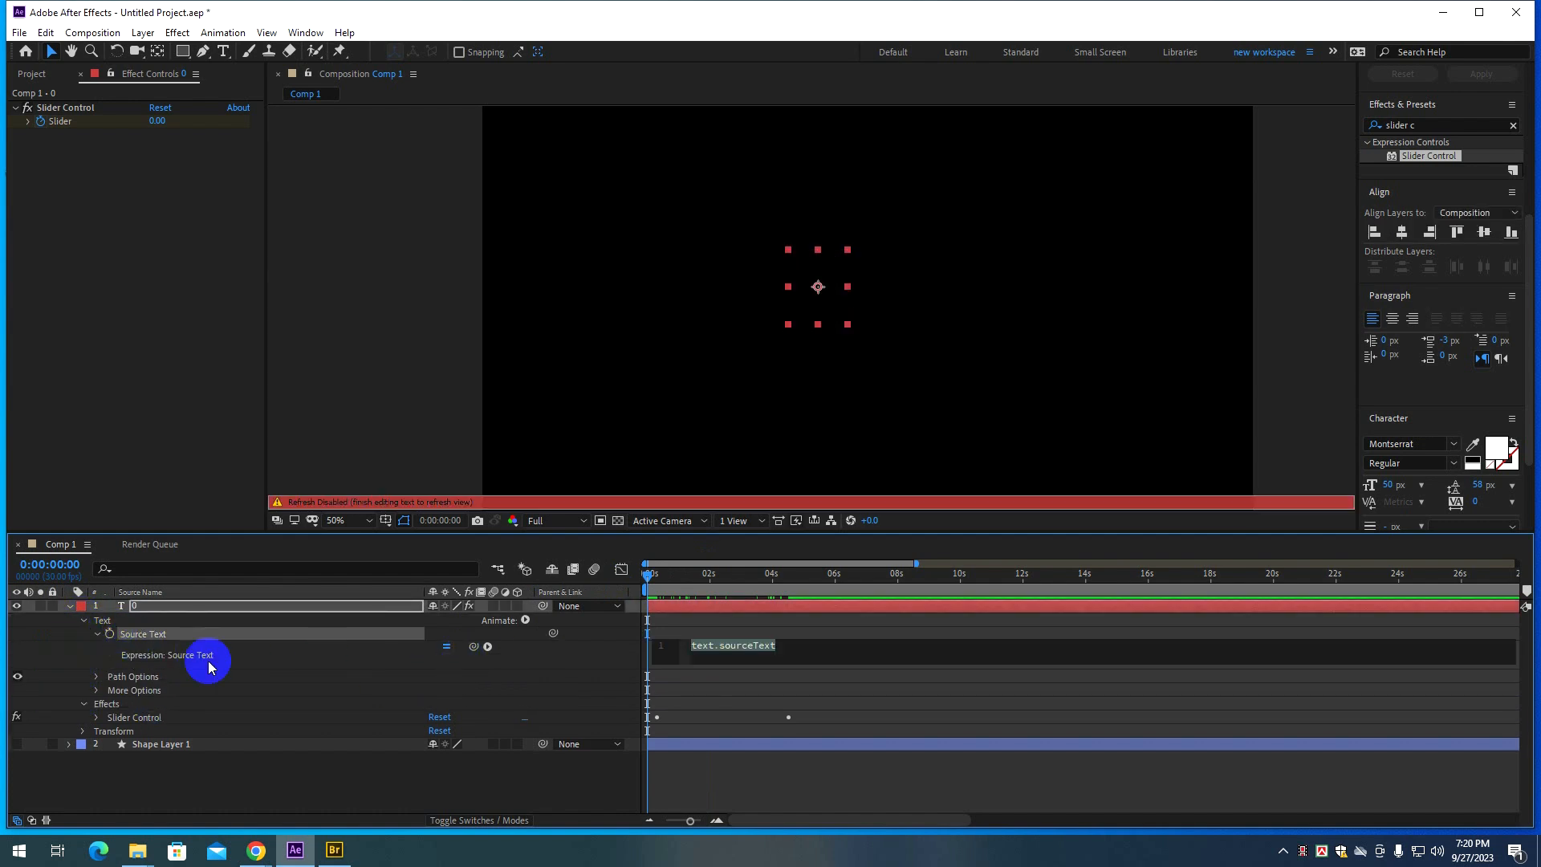
{"action": "left_click_drag", "start_coordinate": [474, 647], "coordinate": [65, 122]}
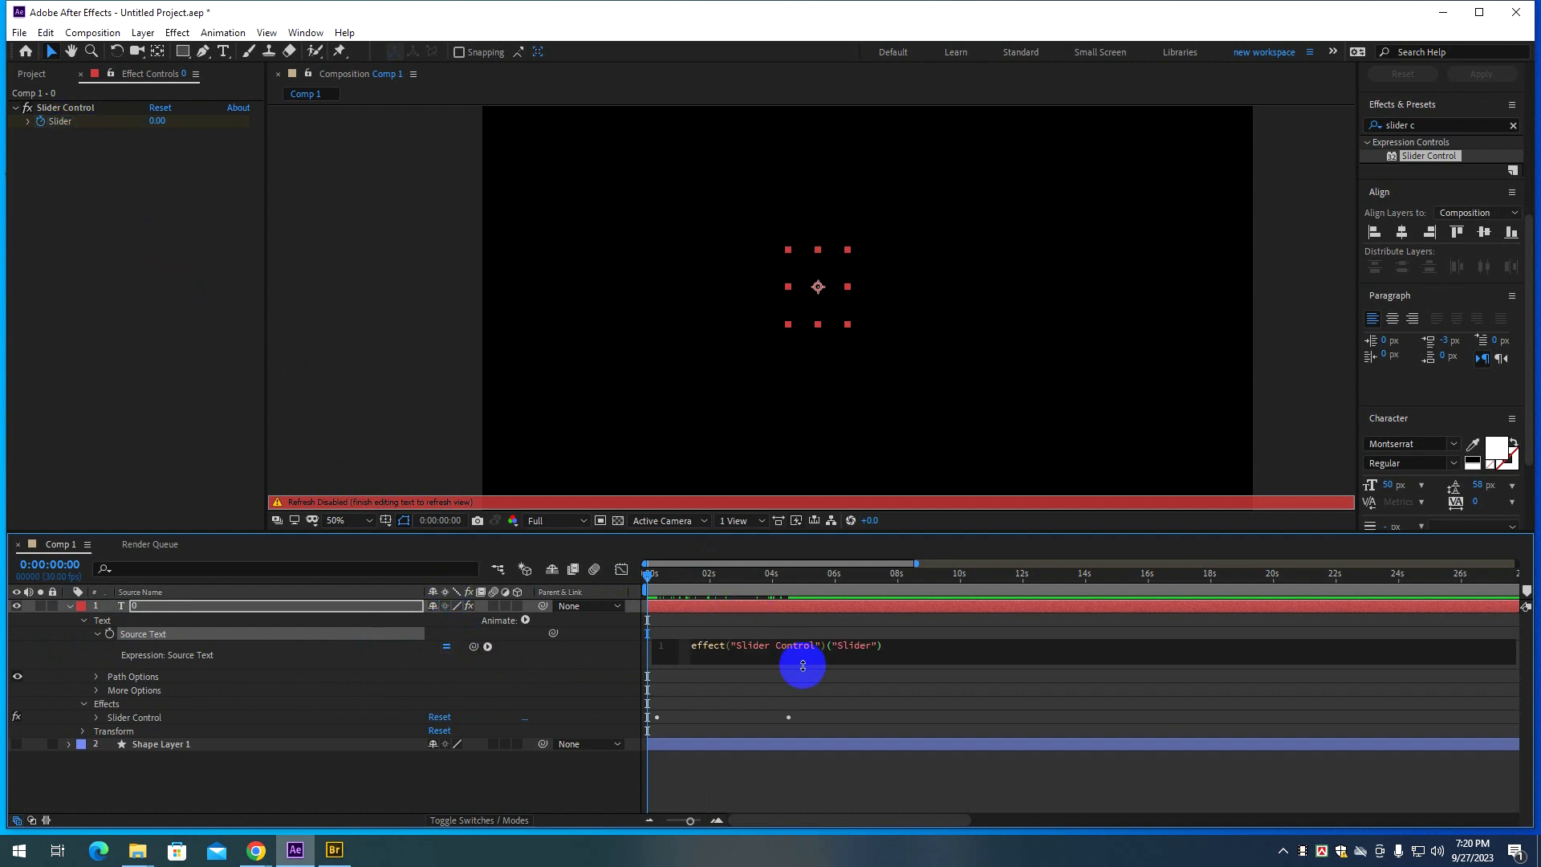
{"action": "left_click_drag", "start_coordinate": [656, 578], "coordinate": [805, 577]}
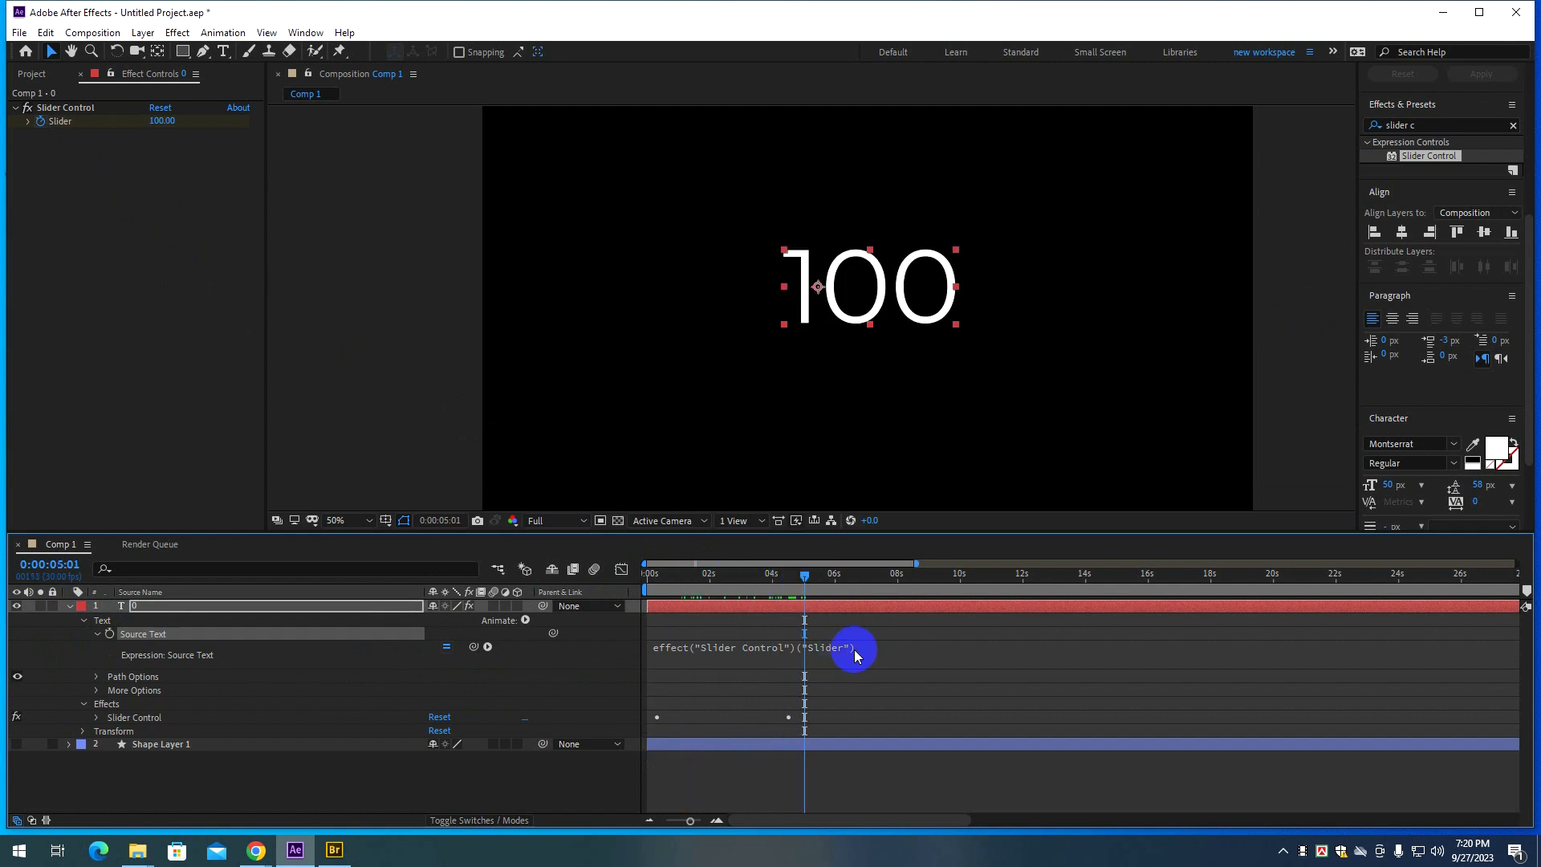
Append .value.toFixed(0) to the Source Text expression and preview the counter from near the start.
{"action": "left_click", "coordinate": [855, 655]}
{"action": "left_click", "coordinate": [890, 650]}
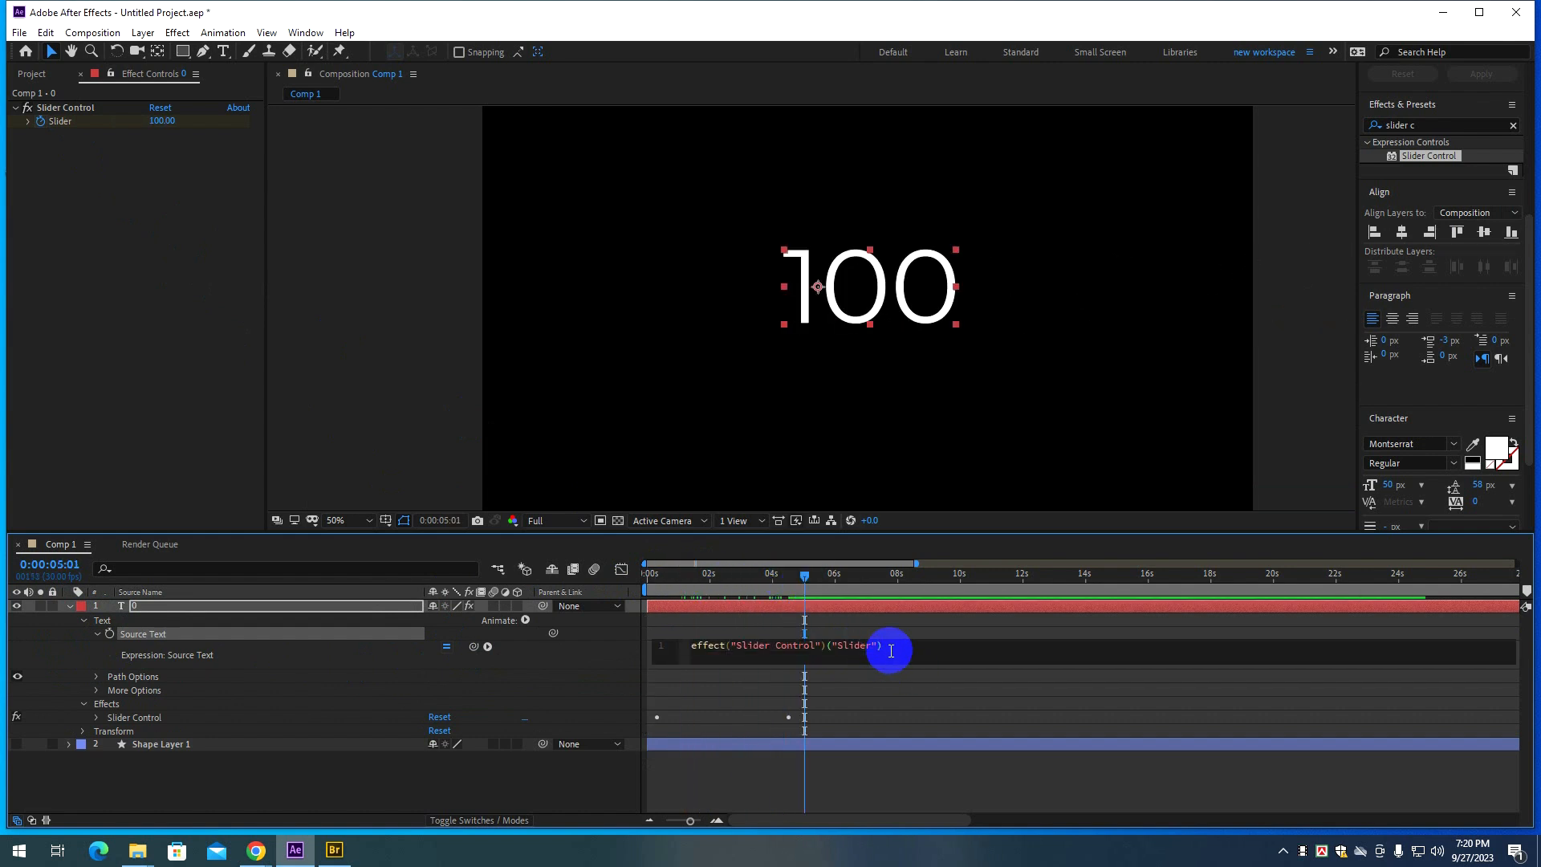
{"action": "type", "text": ".val"}
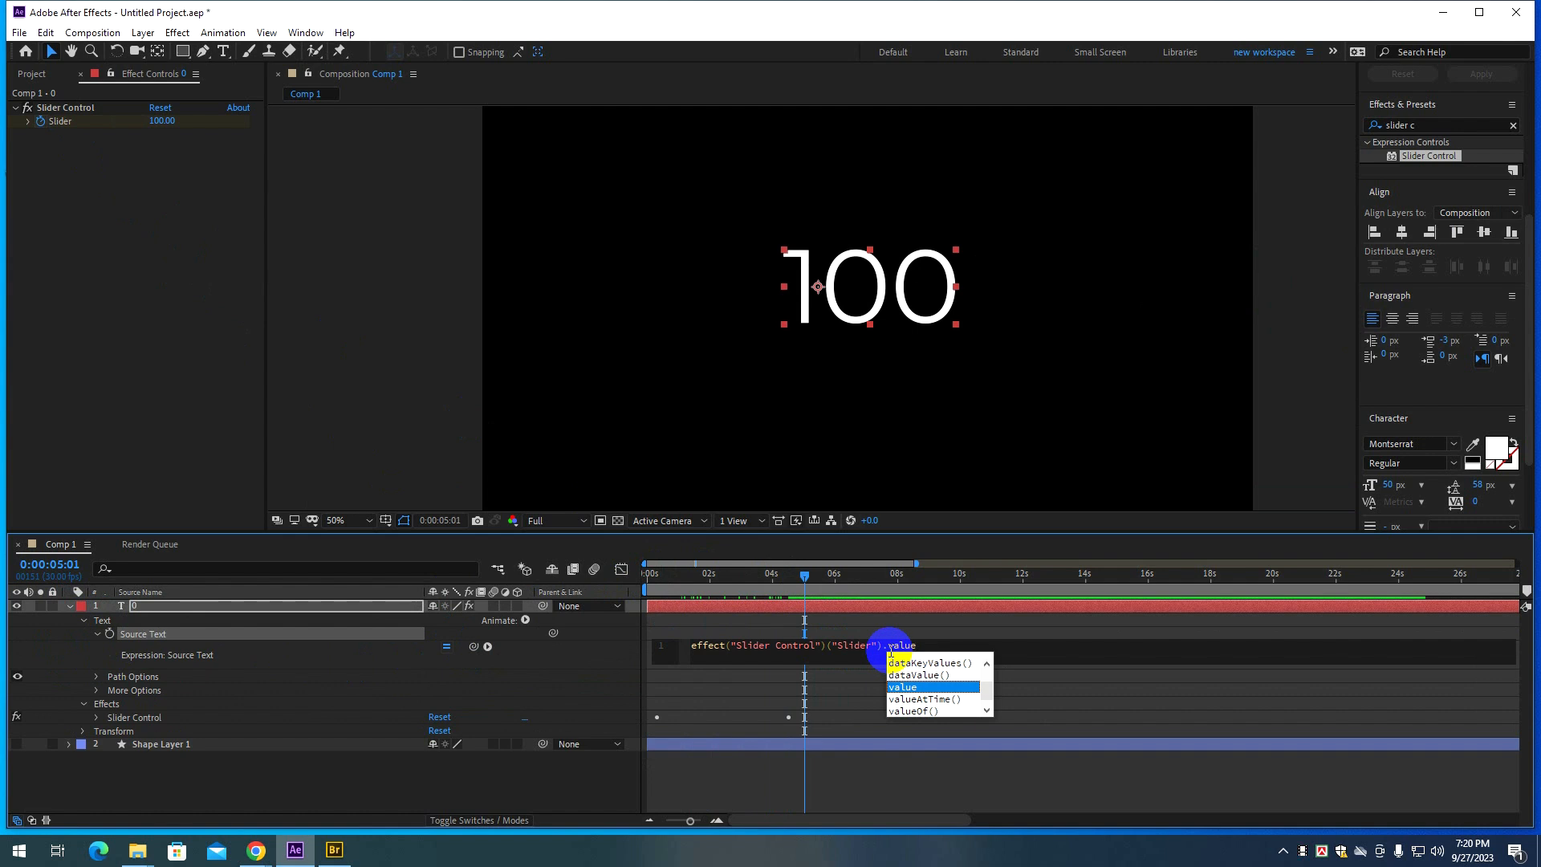
{"action": "type", "text": "ue"}
{"action": "key", "text": "Return"}
{"action": "type", "text": ".toFixed()"}
{"action": "key", "text": "Return"}
{"action": "left_click_drag", "start_coordinate": [807, 573], "coordinate": [665, 584]}
{"action": "key", "text": "space"}
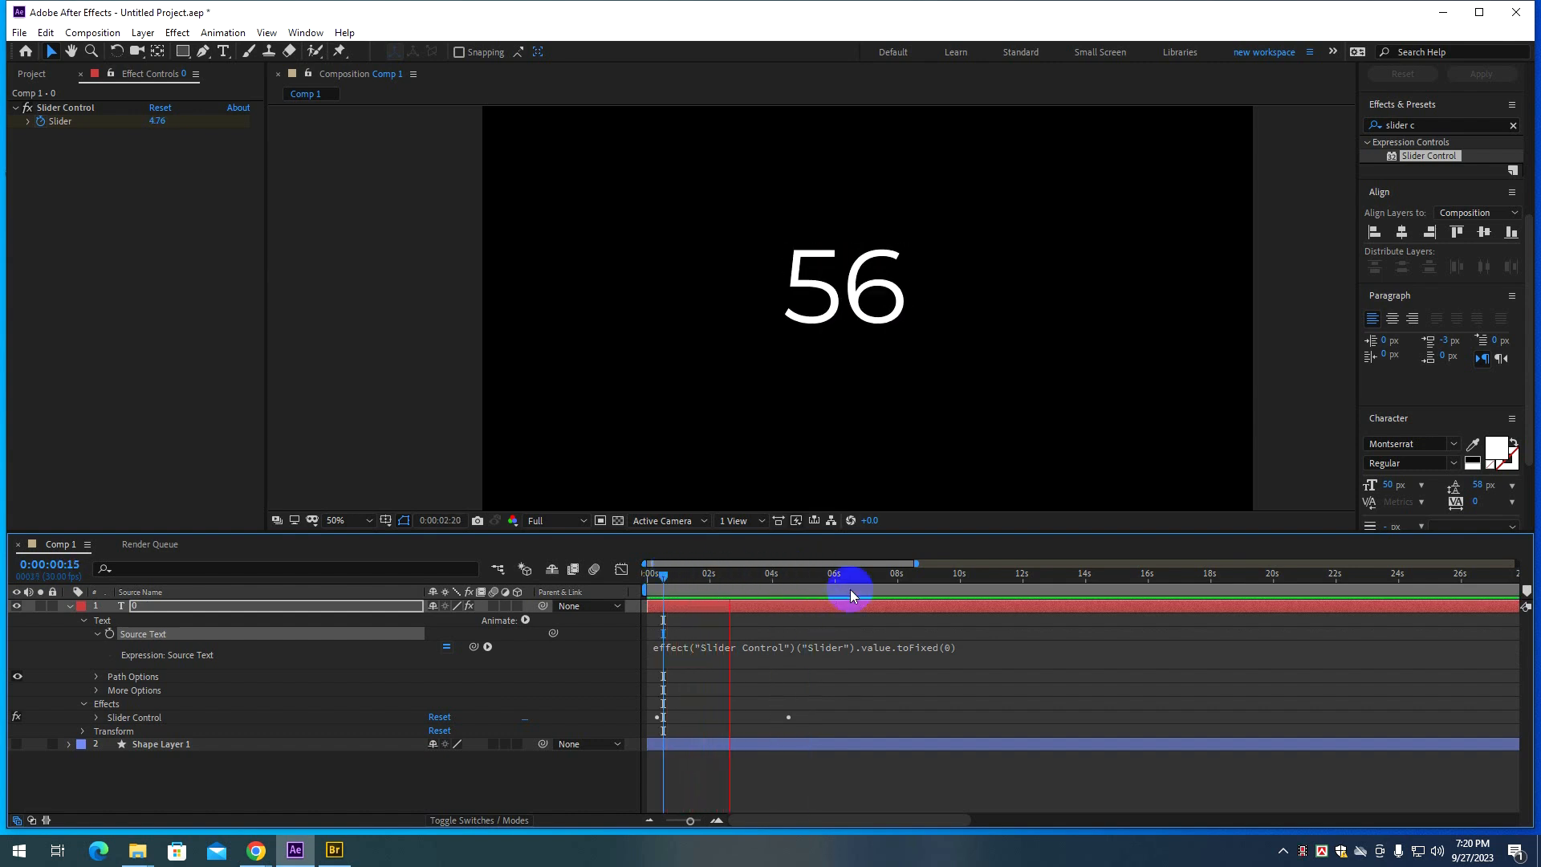
{"action": "key", "text": "space"}
Change the expression's rounding to toFixed(1) and preview the counter with one decimal place.
{"action": "left_click", "coordinate": [950, 650]}
{"action": "left_click", "coordinate": [968, 649]}
{"action": "type", "text": "1"}
{"action": "left_click_drag", "start_coordinate": [801, 577], "coordinate": [663, 575]}
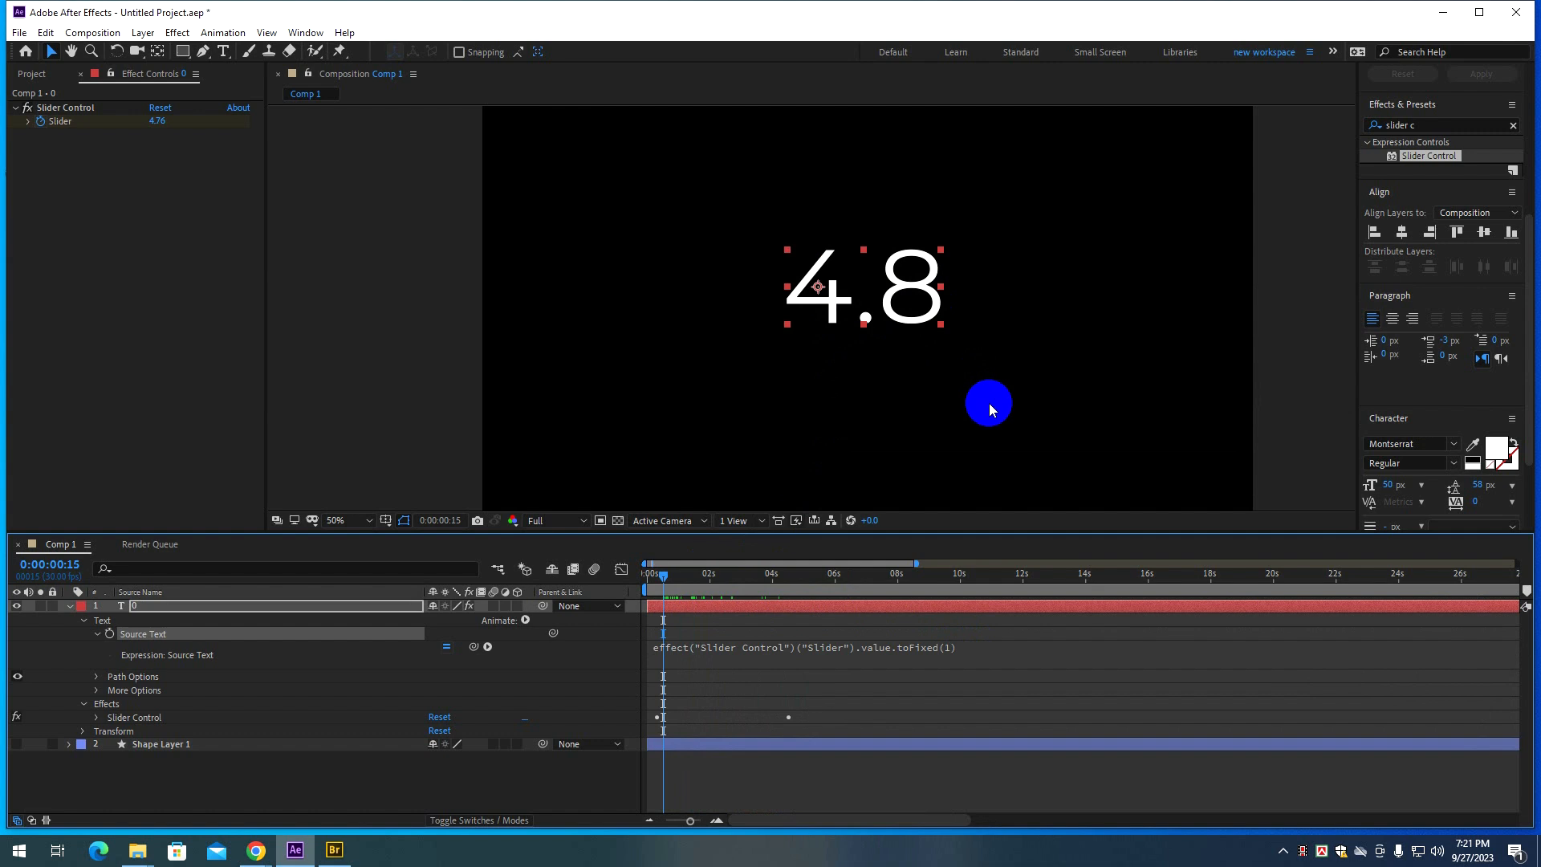
{"action": "left_click", "coordinate": [654, 575]}
{"action": "key", "text": "space"}
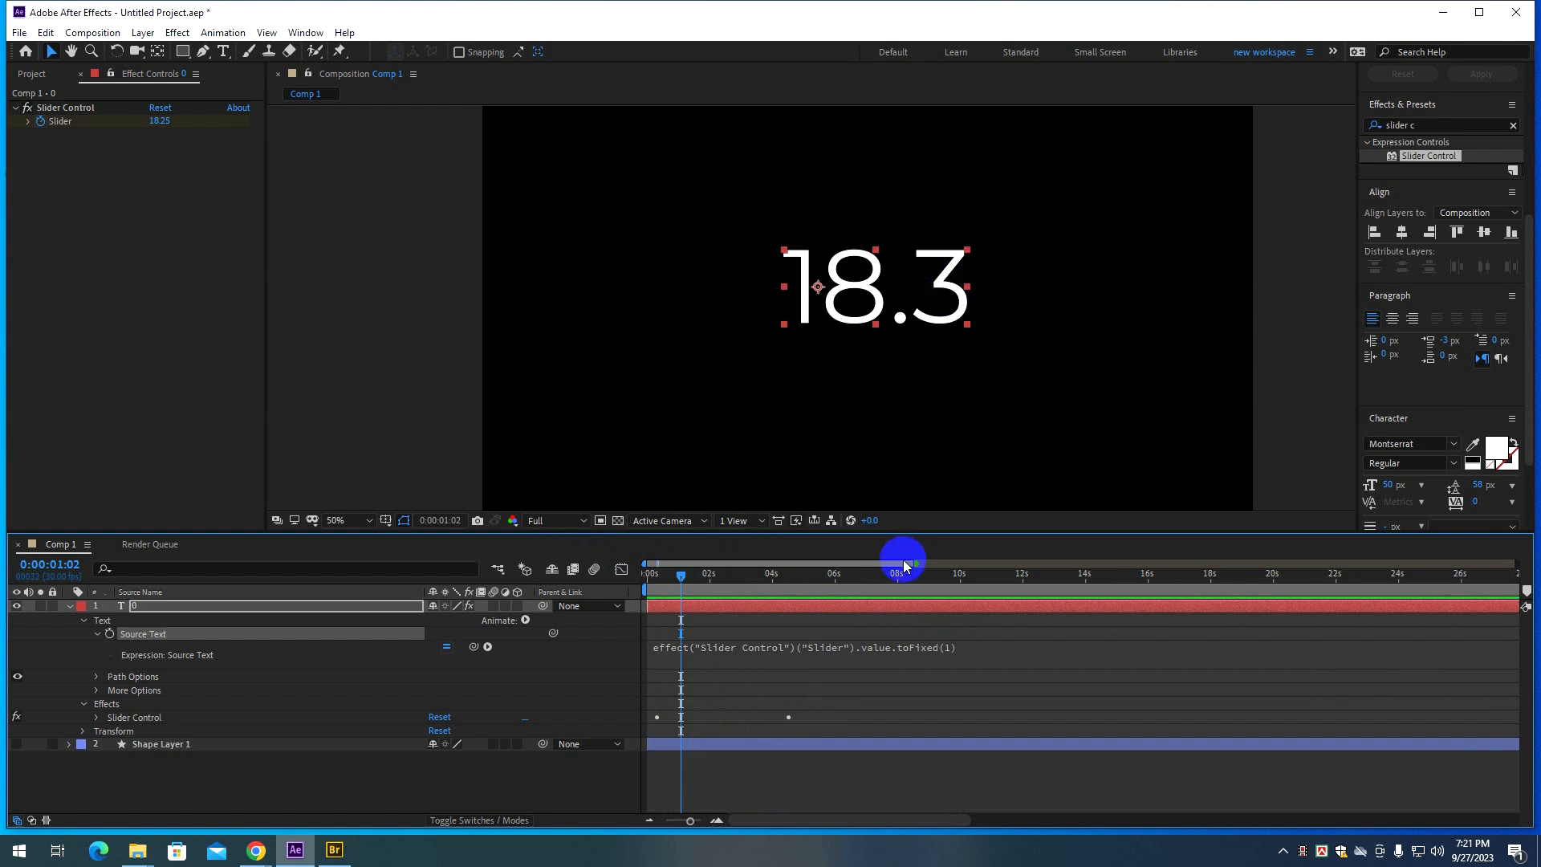
{"action": "left_click_drag", "start_coordinate": [685, 576], "coordinate": [655, 575]}
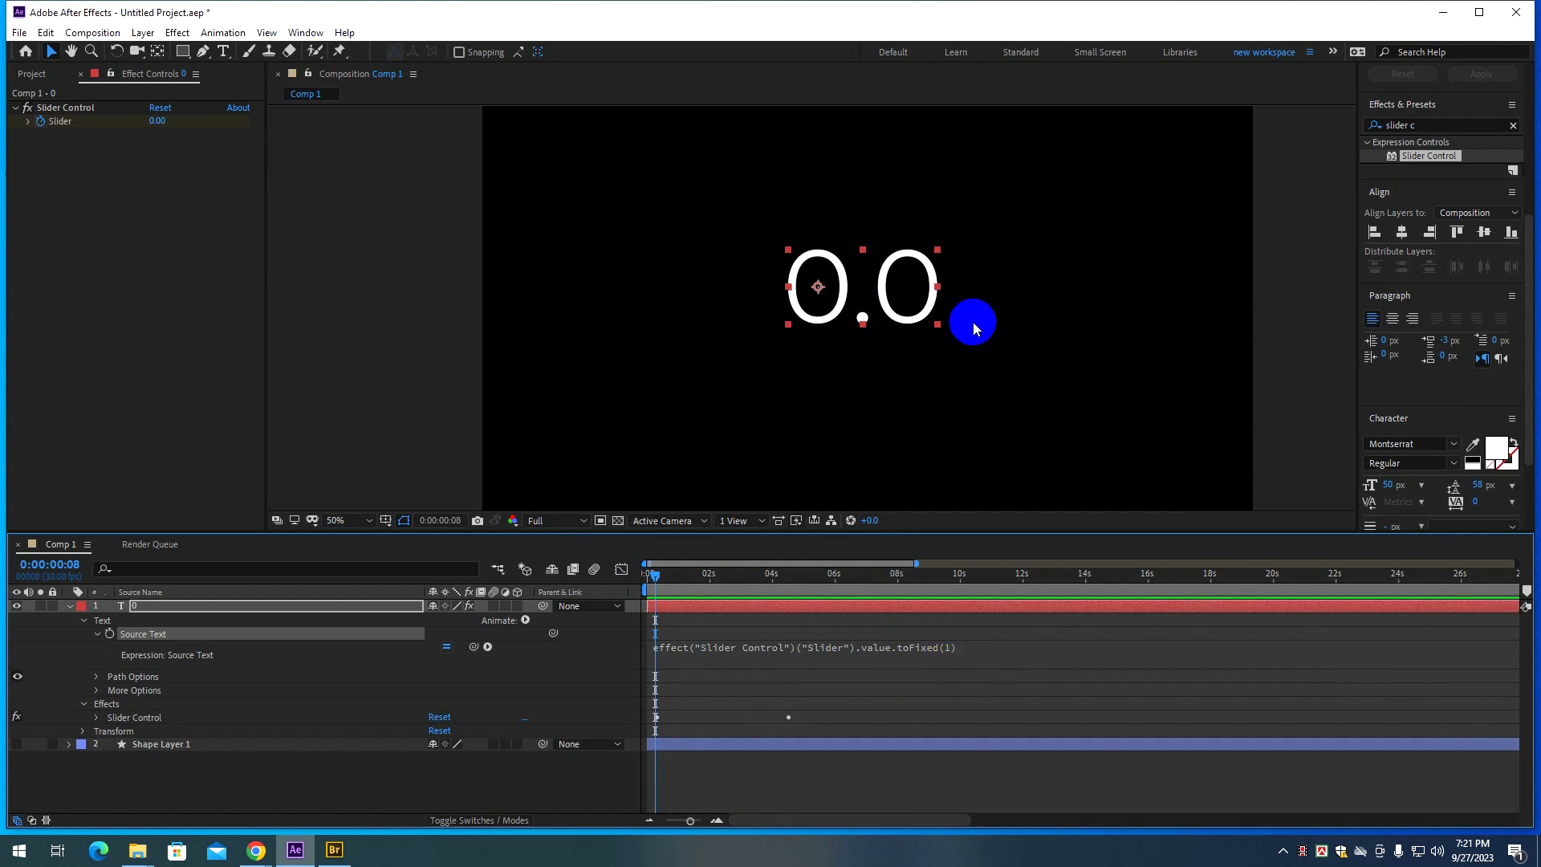
{"action": "key", "text": "space"}
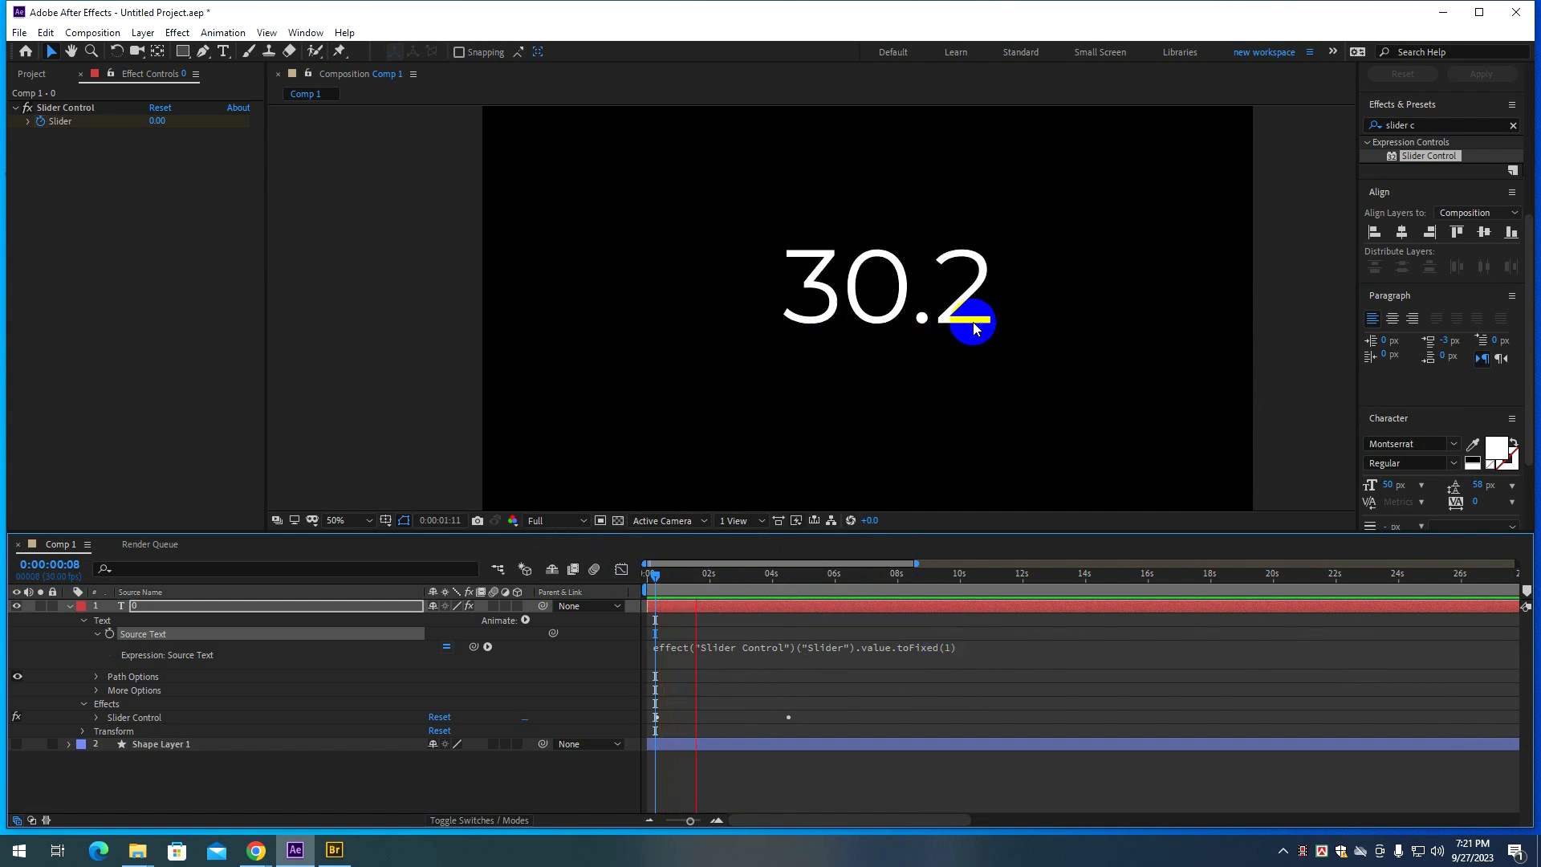
{"action": "key", "text": "space"}
Change the expression's rounding to toFixed(2) and preview the counter with two decimal places.
{"action": "left_click", "coordinate": [951, 654]}
{"action": "left_click", "coordinate": [966, 646]}
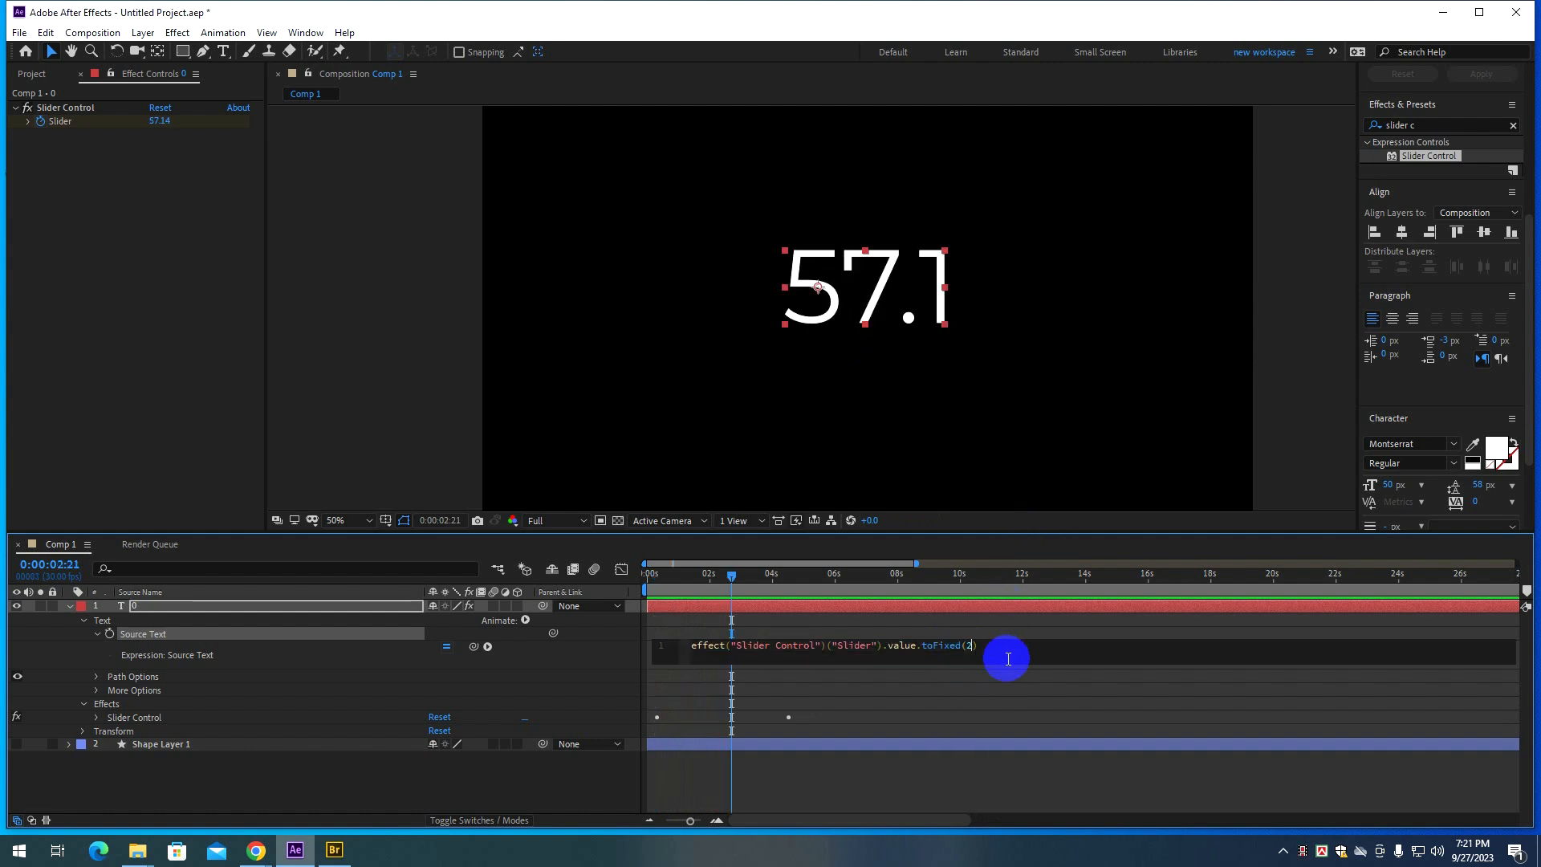
{"action": "mouse_move", "coordinate": [706, 573]}
{"action": "left_mouse_down"}
{"action": "mouse_move", "coordinate": [662, 576]}
{"action": "mouse_move", "coordinate": [718, 584]}
{"action": "mouse_move", "coordinate": [686, 575]}
{"action": "left_mouse_up"}
{"action": "key", "text": "space"}
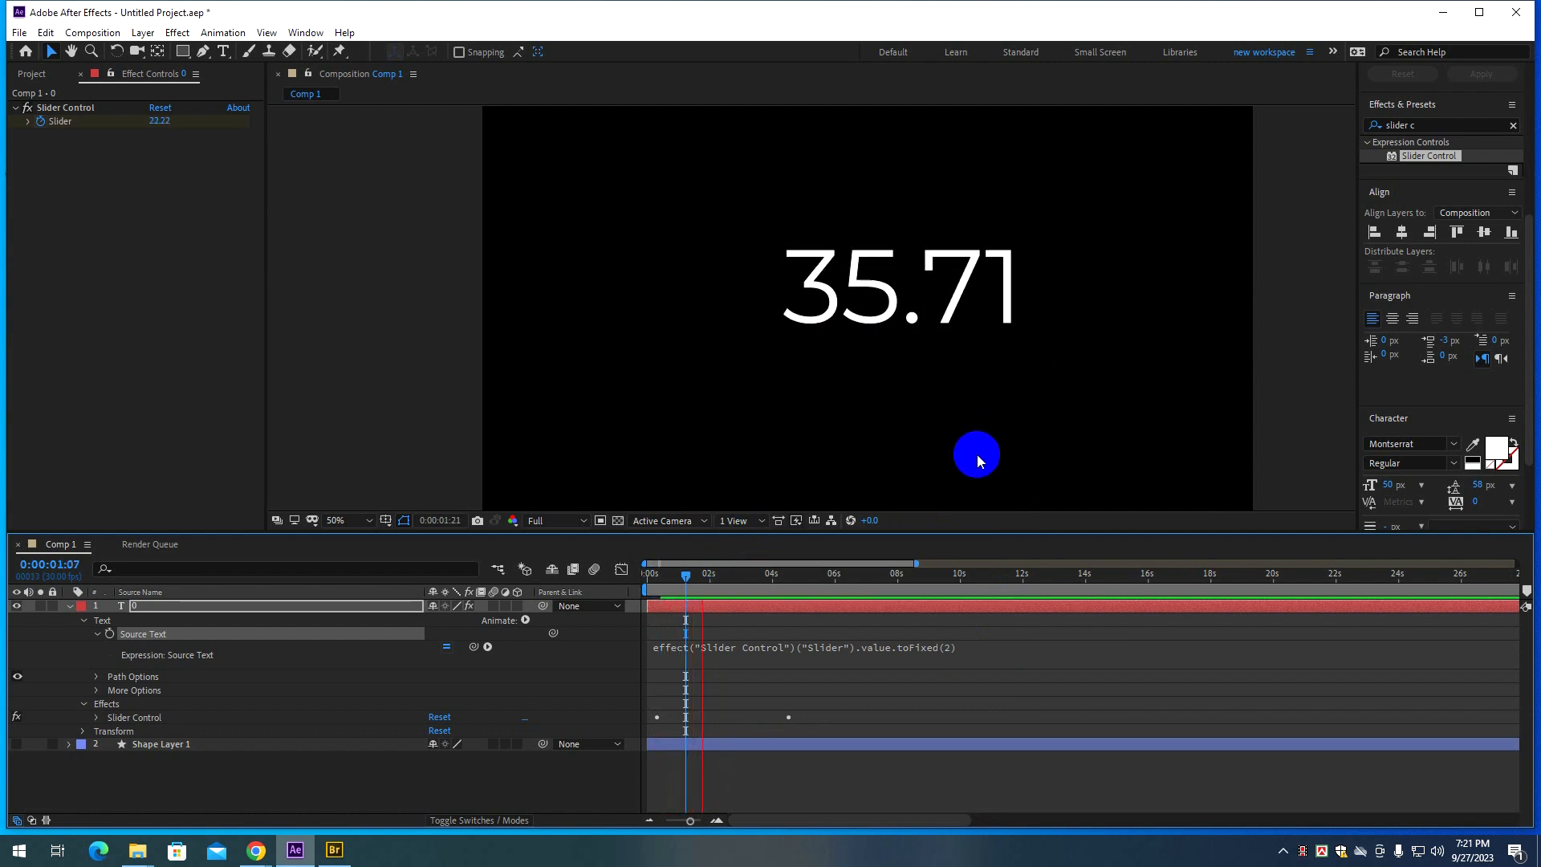
{"action": "key", "text": "space"}
Change the expression's rounding to toFixed(3) and preview the counter with three decimal places.
{"action": "left_click", "coordinate": [947, 654]}
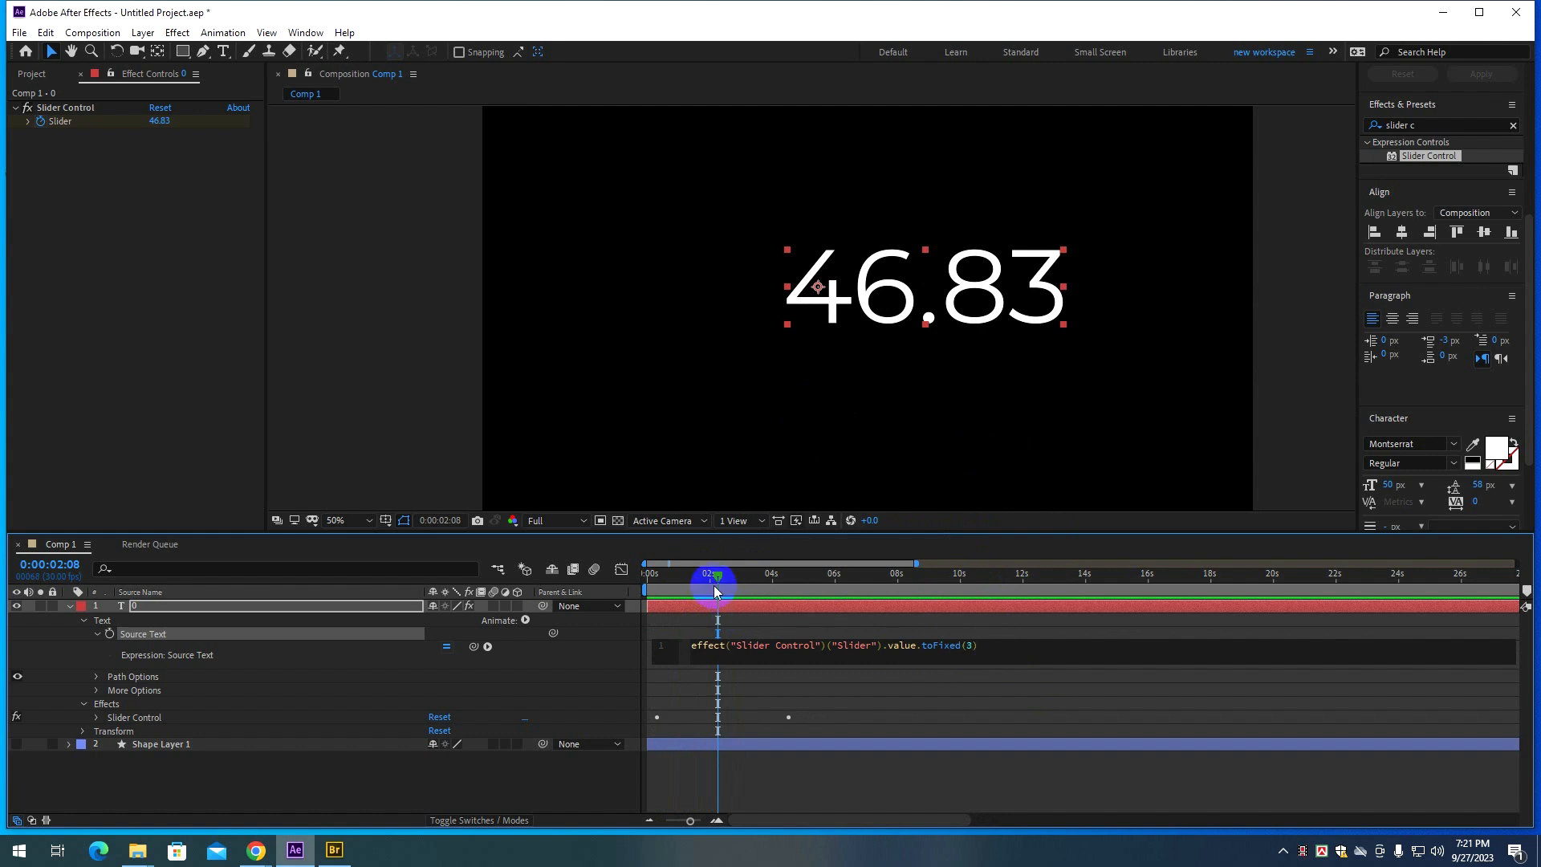
{"action": "left_click", "coordinate": [663, 580]}
{"action": "key", "text": "space"}
{"action": "key", "text": "space"}
Set the expression's rounding back to toFixed(0) and preview the whole-number counter.
{"action": "left_click", "coordinate": [941, 651]}
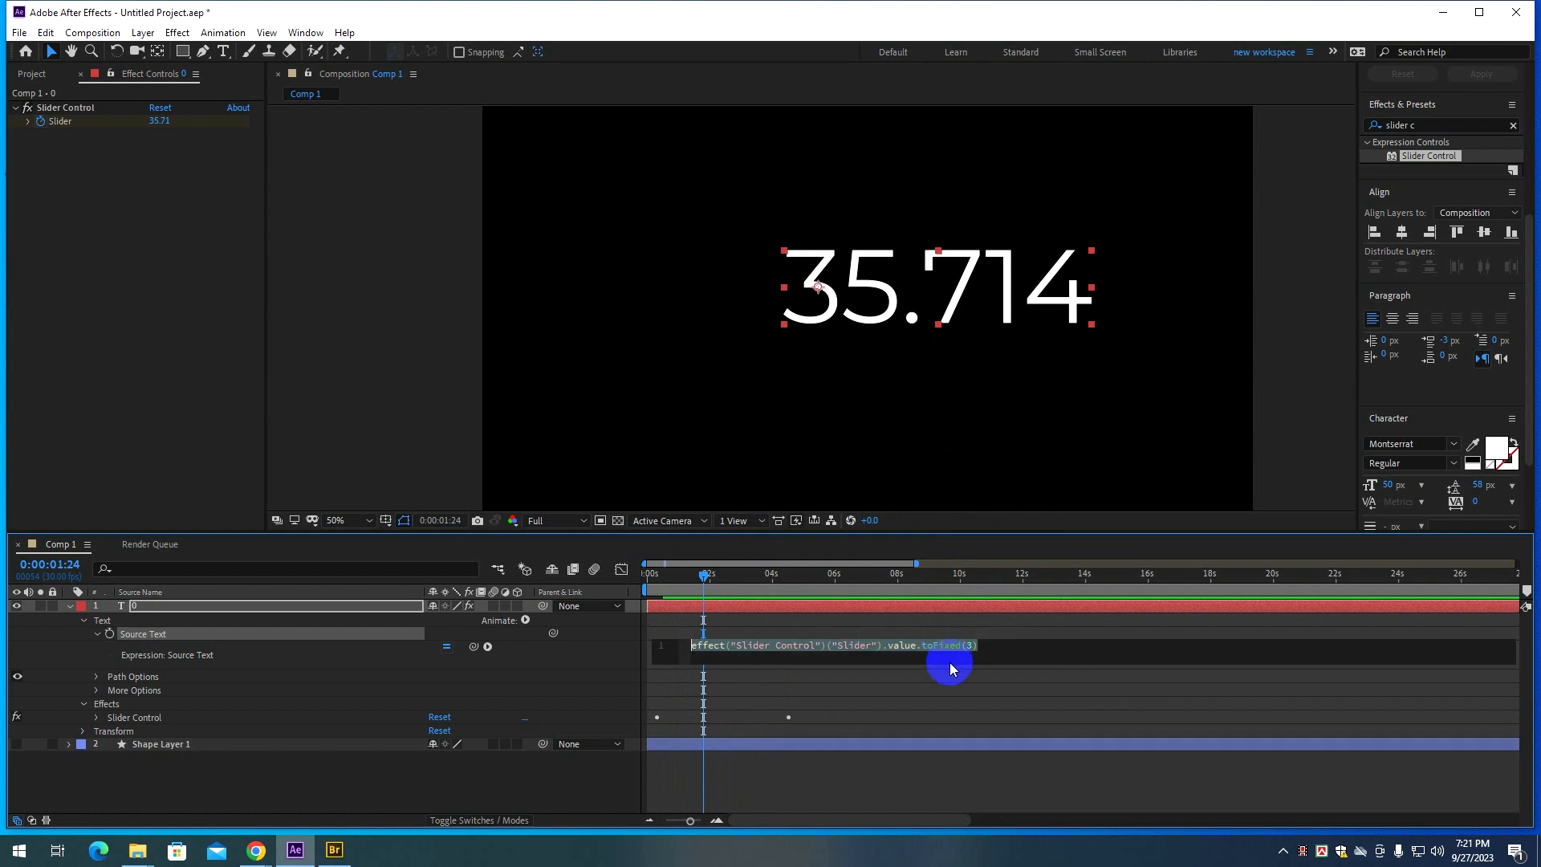
{"action": "left_click", "coordinate": [969, 652]}
{"action": "key", "text": "BackSpace"}
{"action": "type", "text": "0"}
{"action": "left_click", "coordinate": [674, 575]}
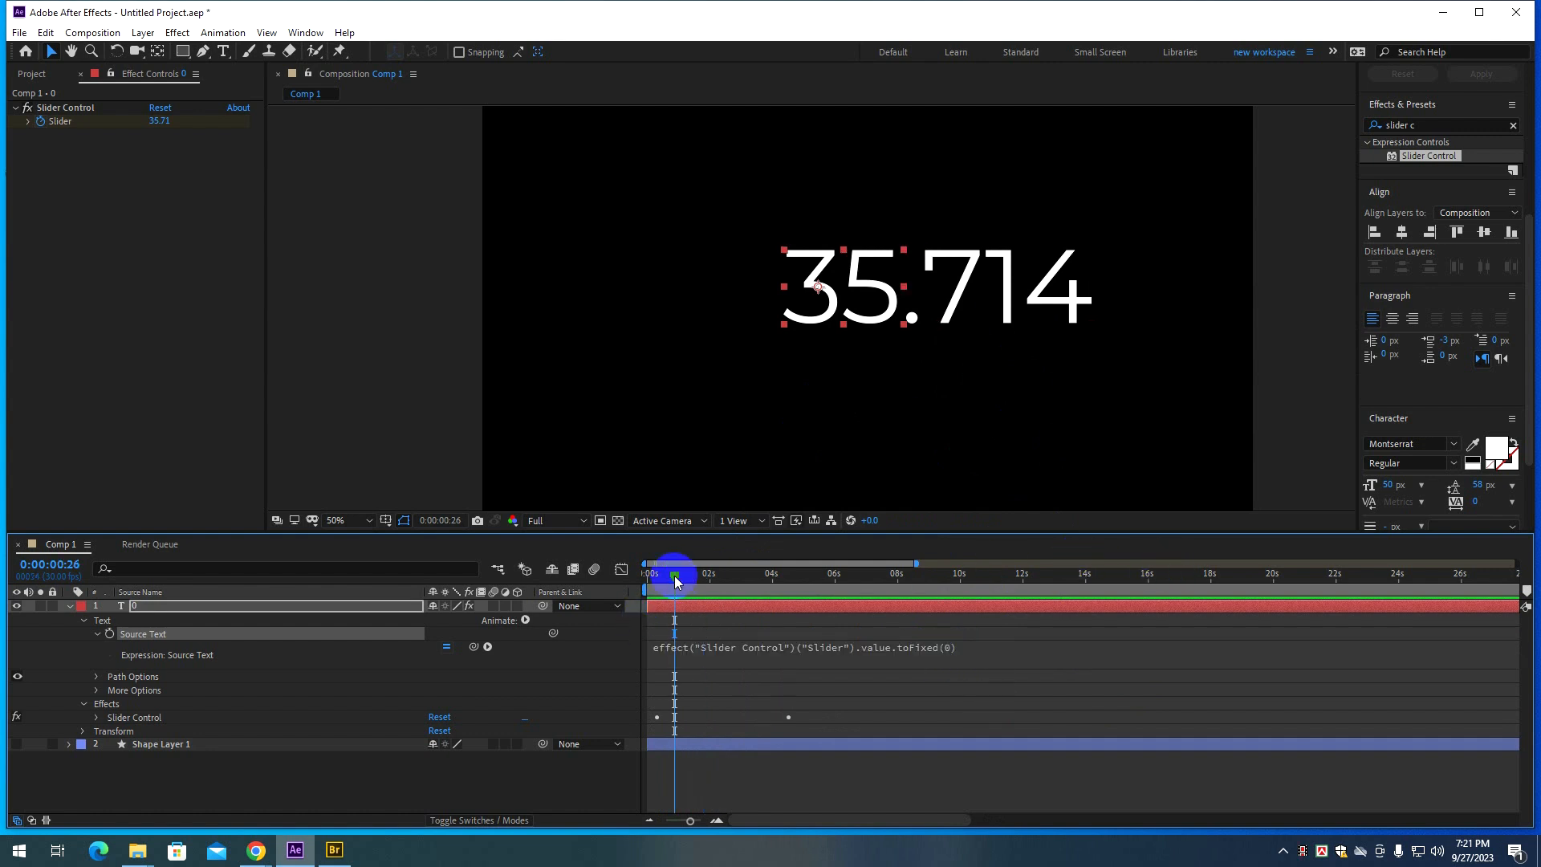
{"action": "key", "text": "space"}
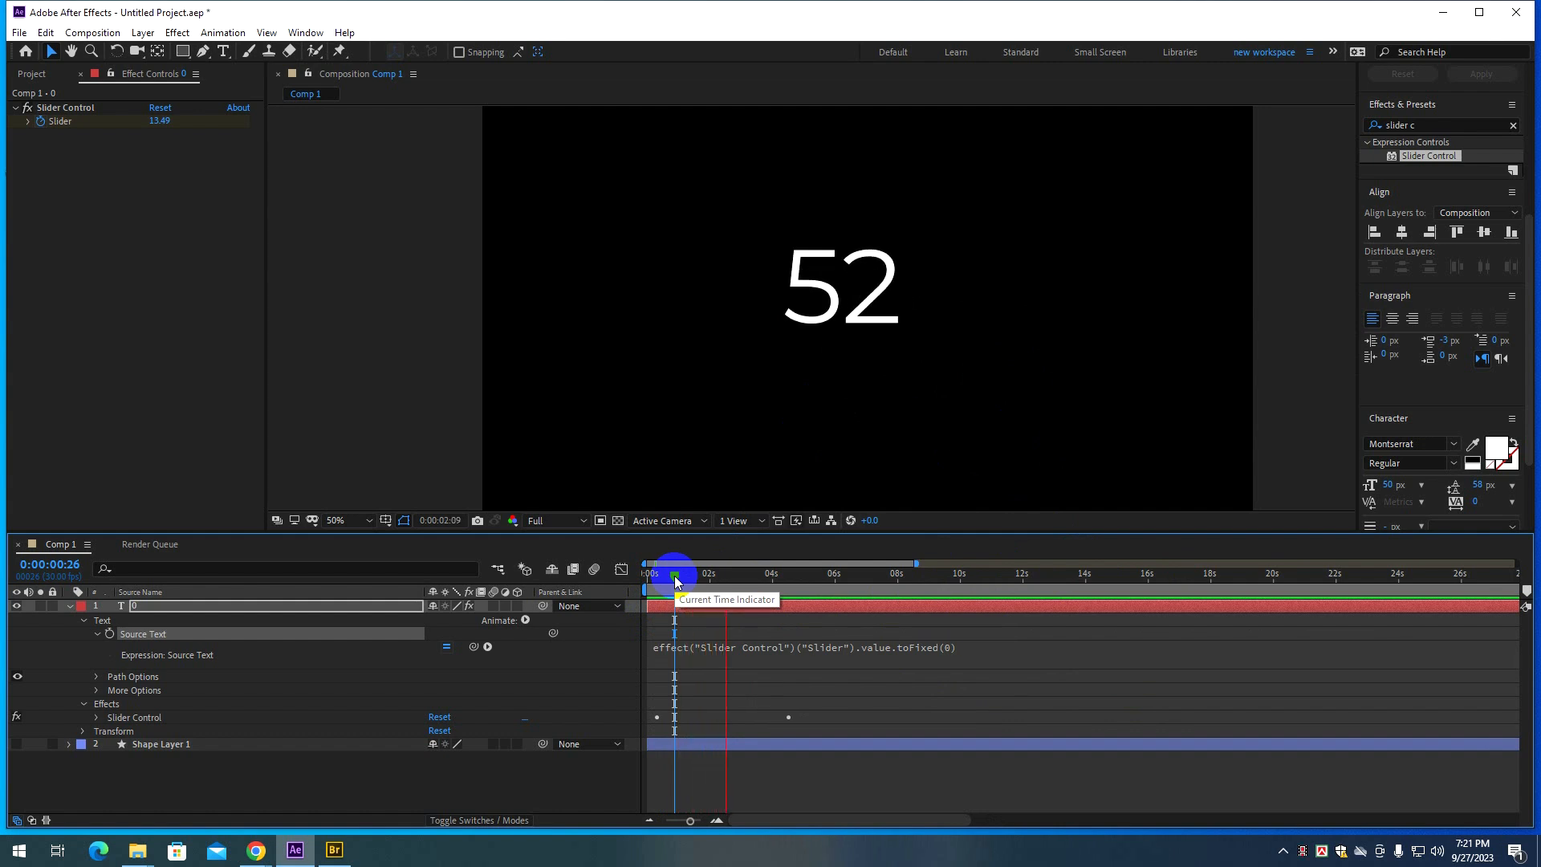
{"action": "key", "text": "space"}
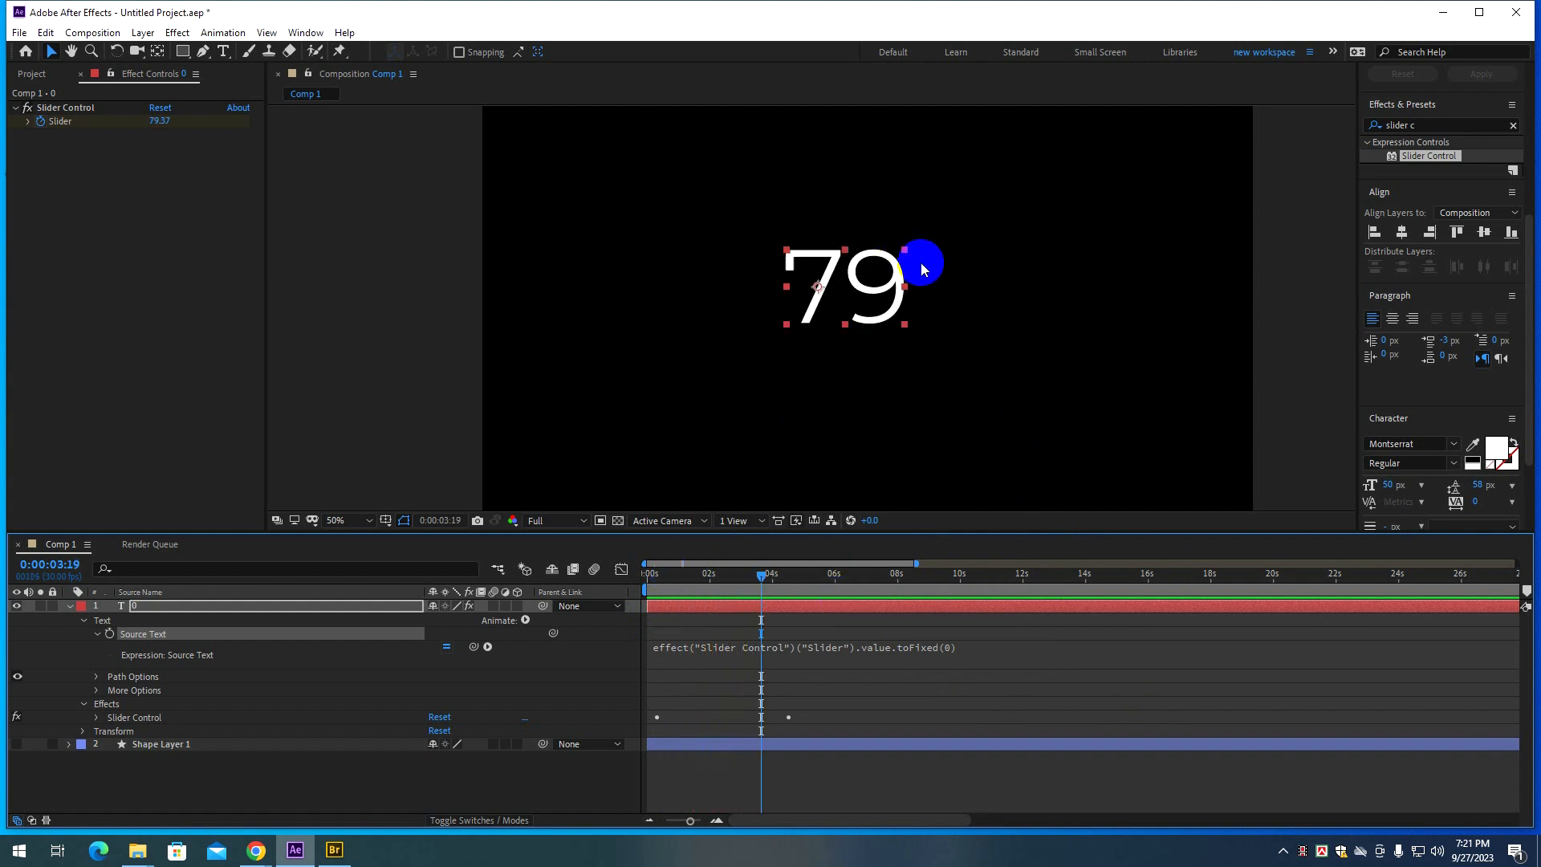
Append +"%" to the end of the Source Text expression and preview the percentage counter from frame 8.
{"action": "left_click", "coordinate": [953, 663]}
{"action": "left_click", "coordinate": [986, 646]}
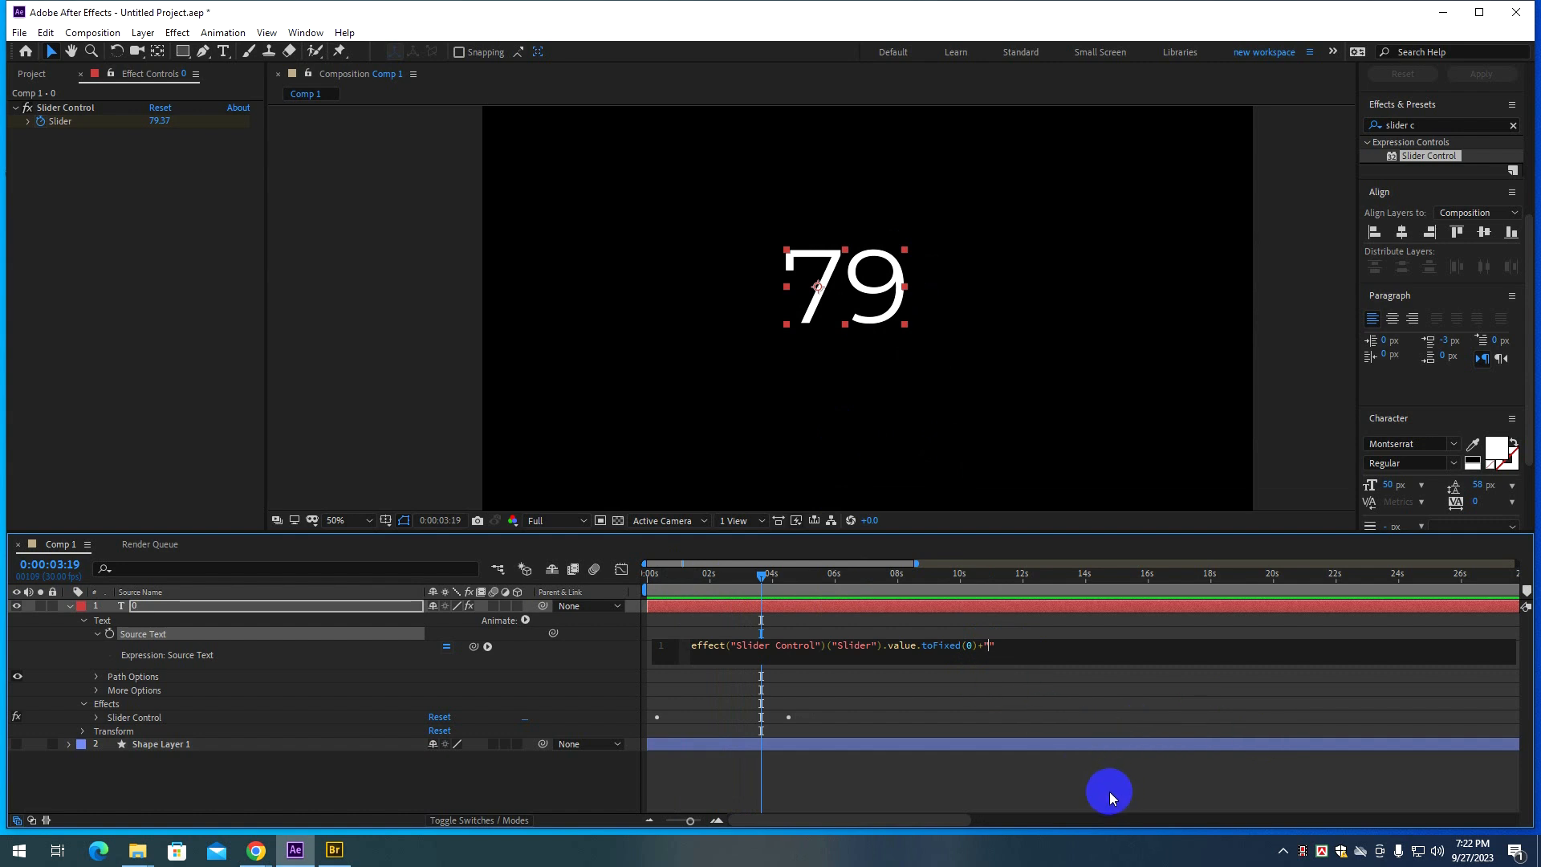
{"action": "type", "text": "%"}
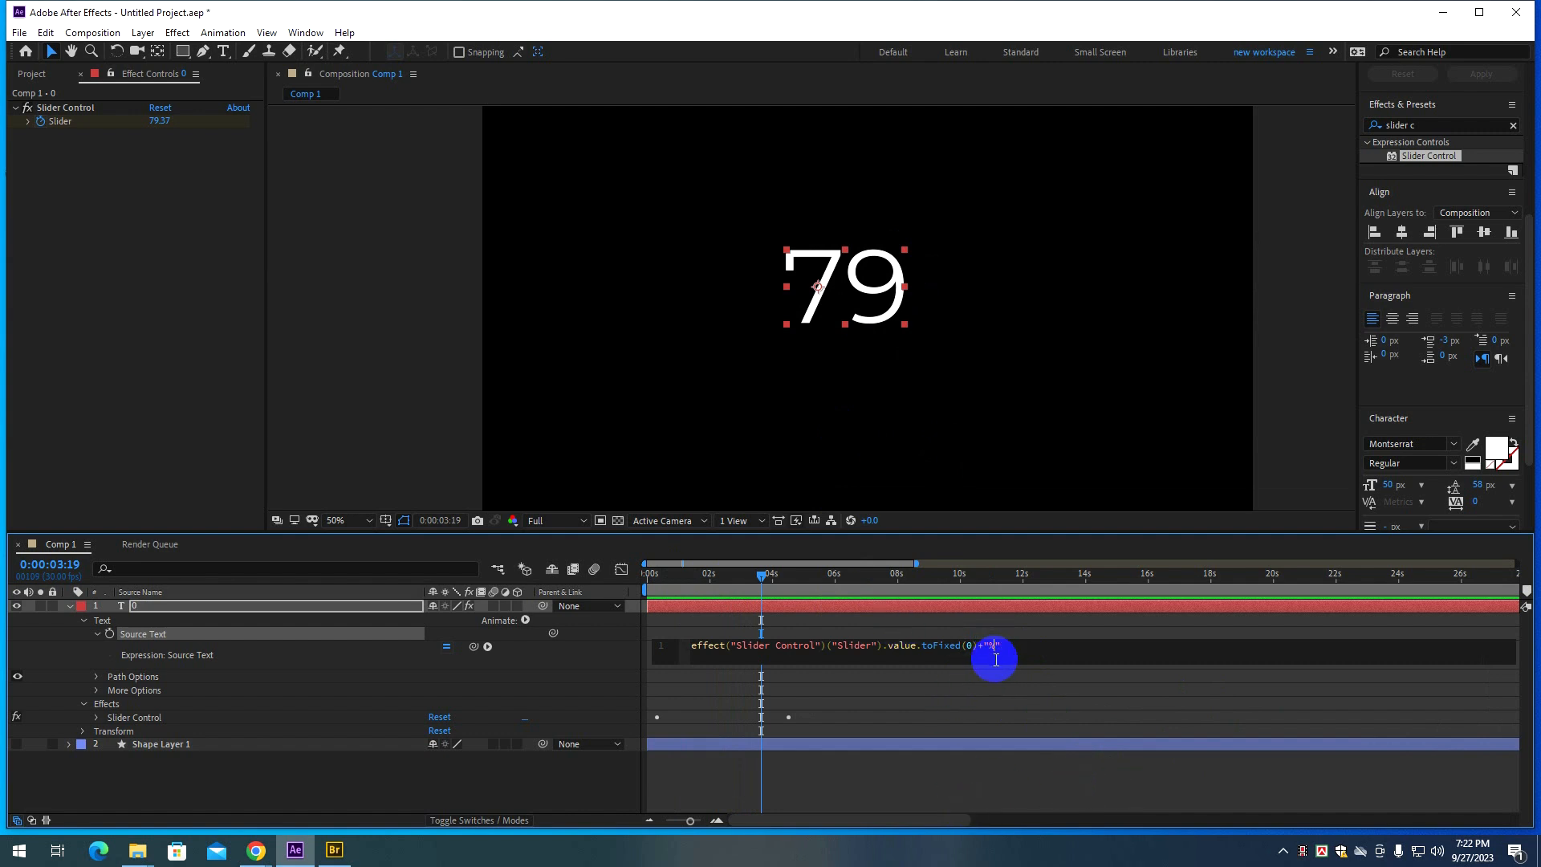
{"action": "left_click_drag", "start_coordinate": [786, 573], "coordinate": [656, 584]}
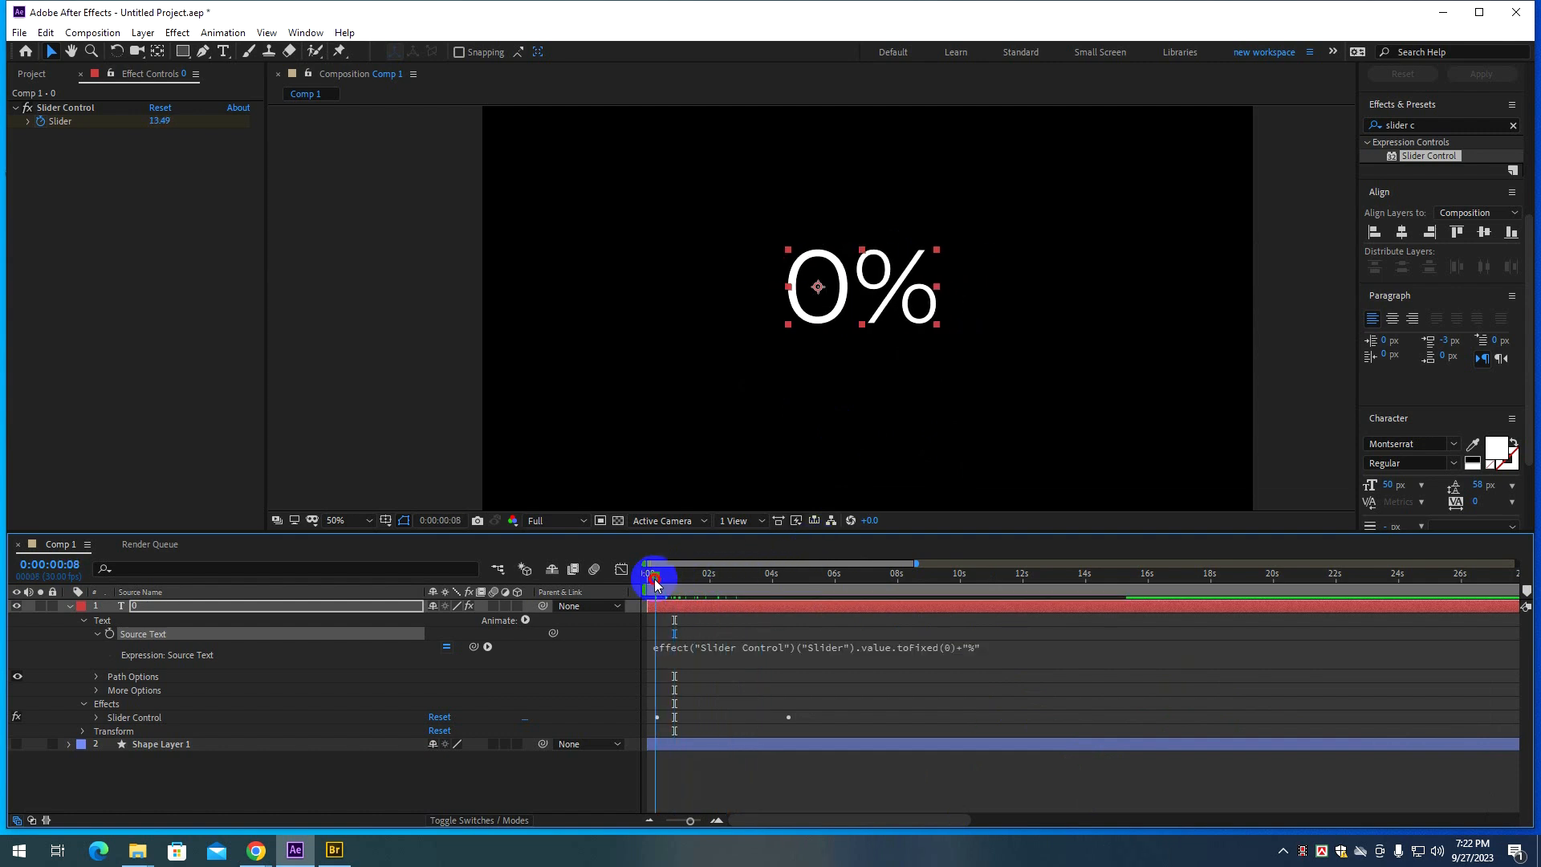
{"action": "key", "text": "space"}
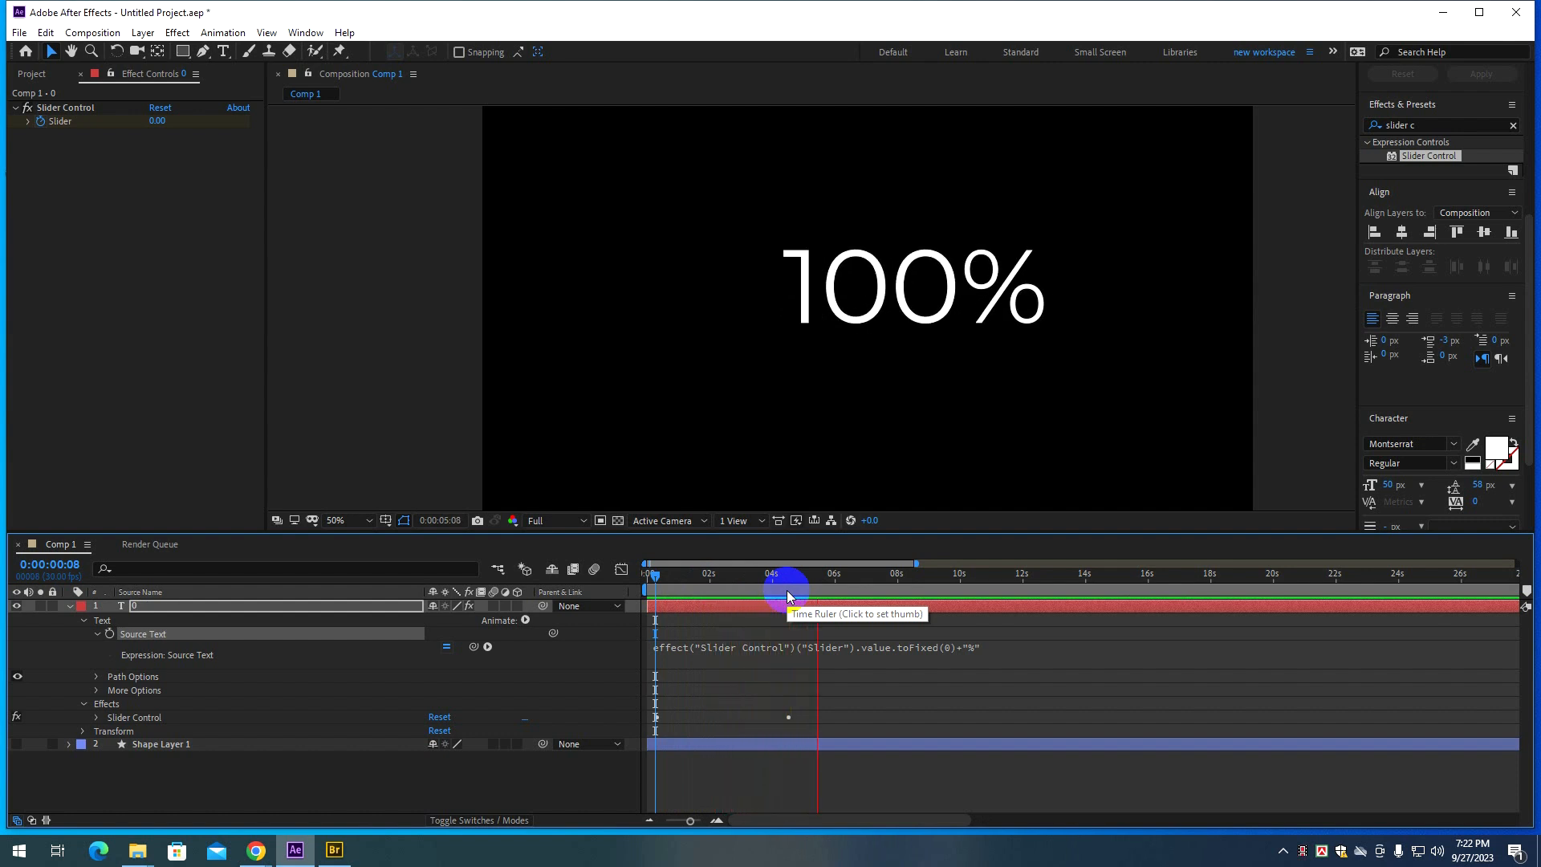
{"action": "key", "text": "space"}
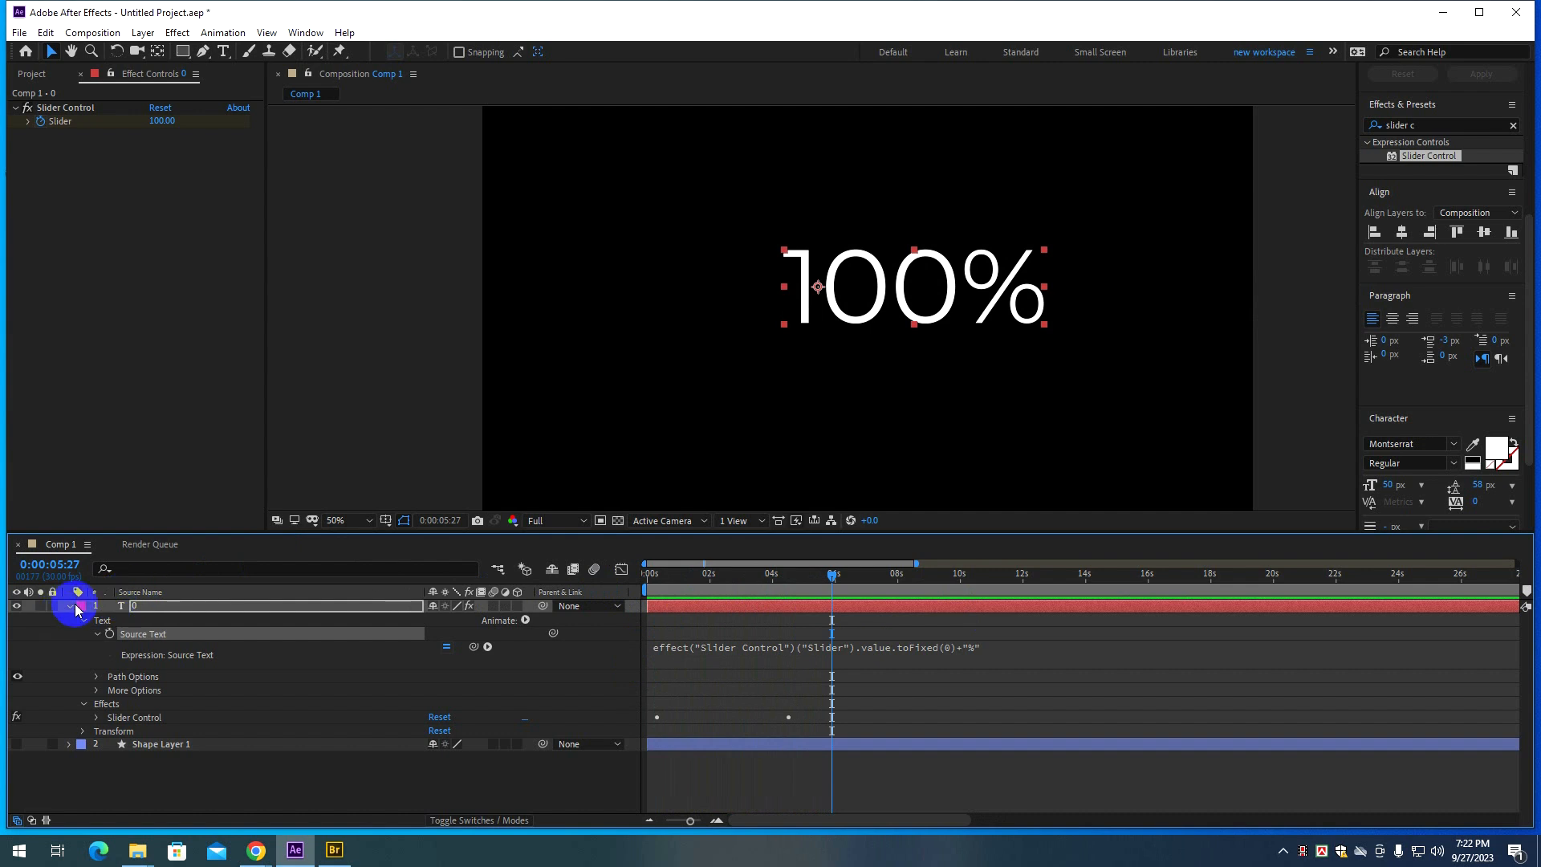
Collapse the counter layer's properties and preview the percentage animation from the beginning of the timeline.
{"action": "left_click", "coordinate": [76, 608]}
{"action": "left_click", "coordinate": [73, 608]}
{"action": "left_click", "coordinate": [382, 707]}
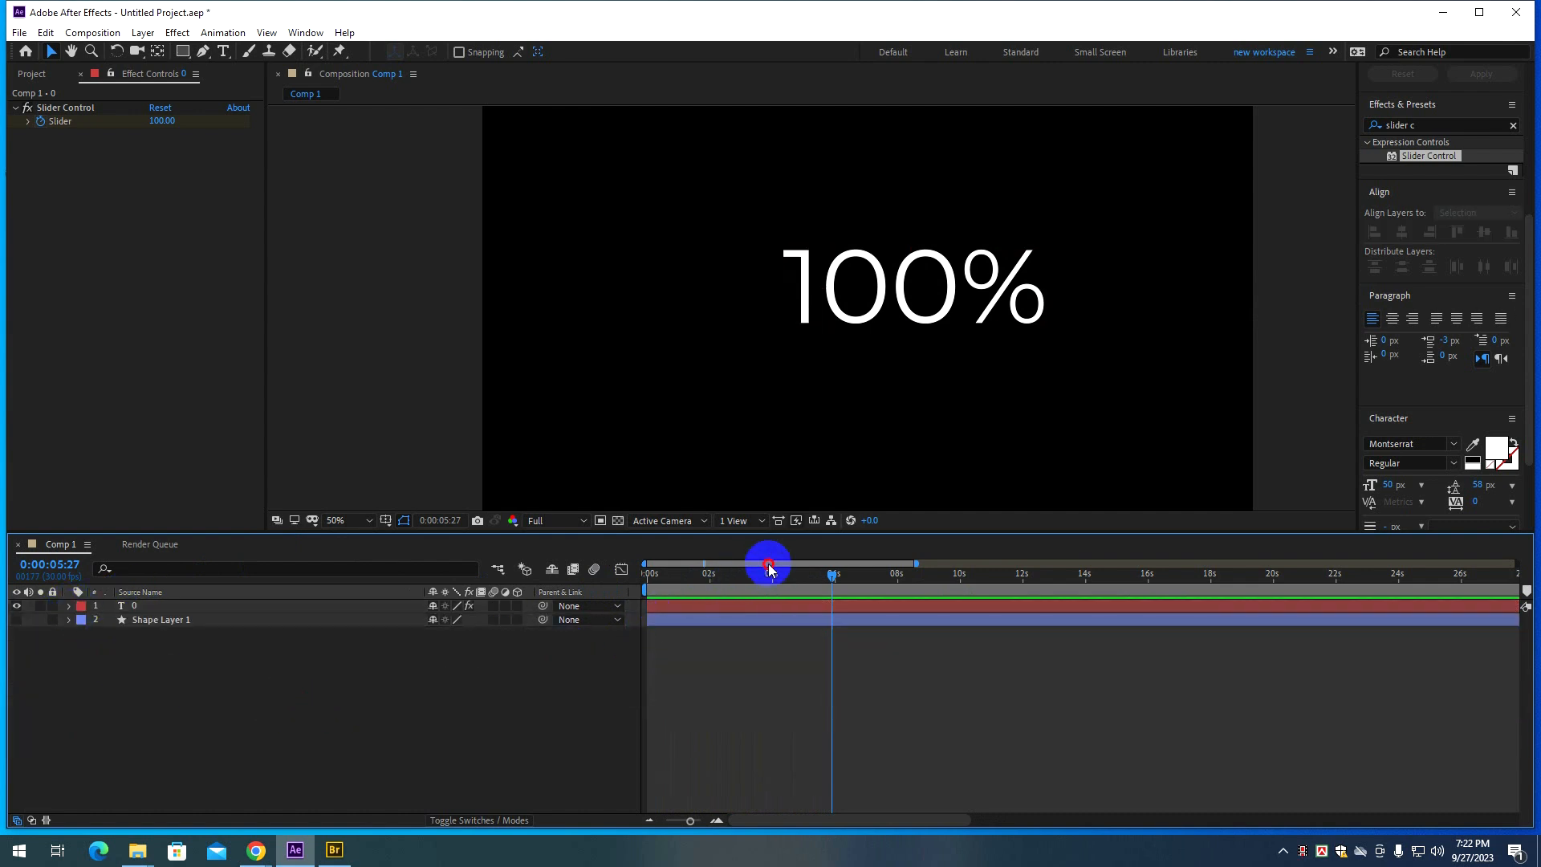
{"action": "left_click_drag", "start_coordinate": [693, 579], "coordinate": [612, 577]}
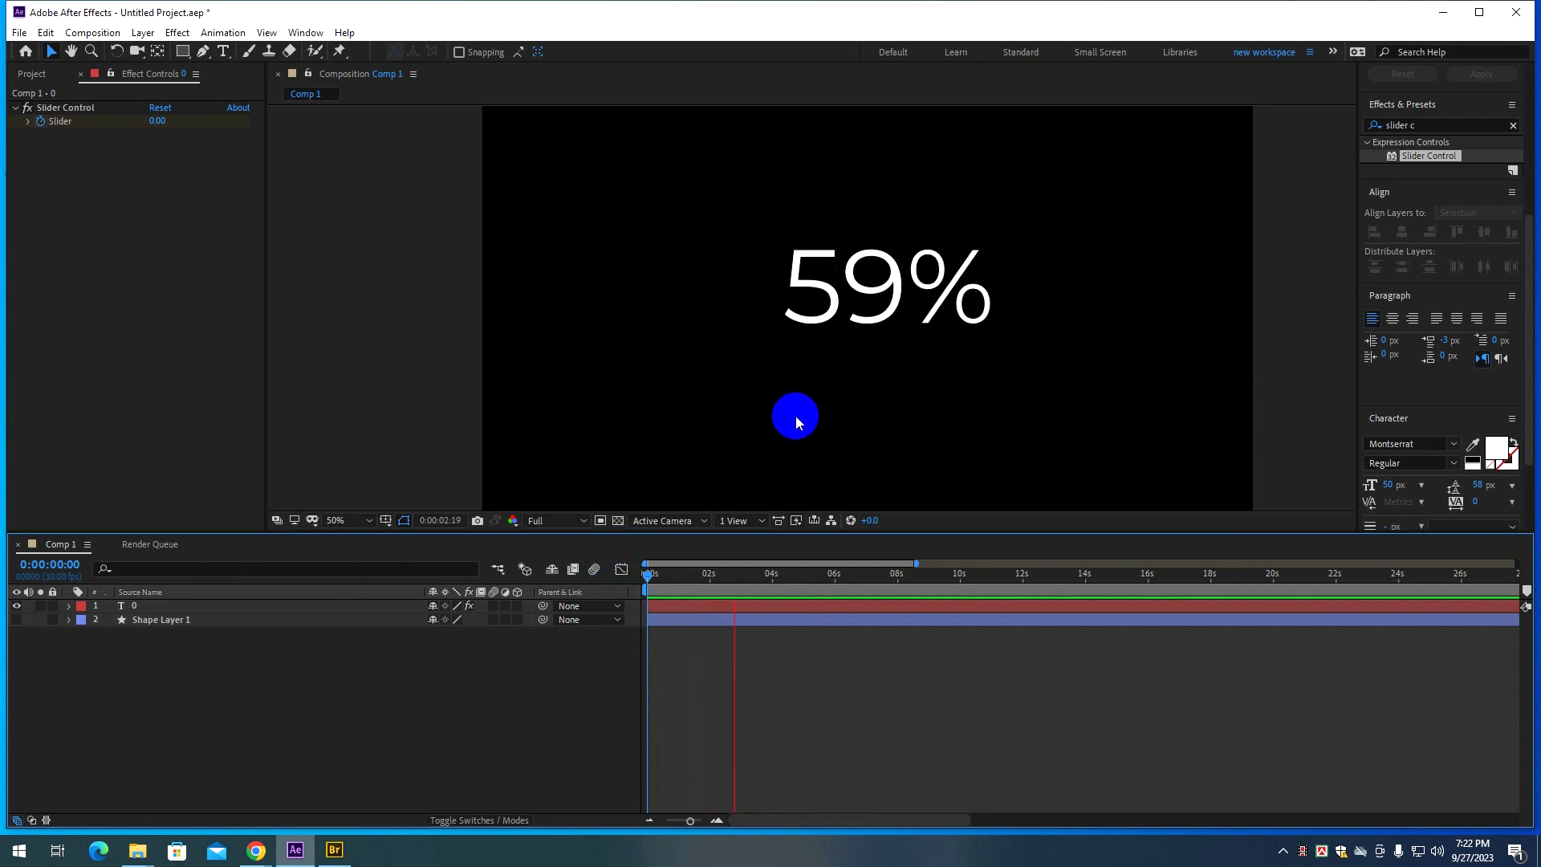
Set the counter text's font style to Montserrat Bold and scale the layer down to roughly half its size.
{"action": "left_click", "coordinate": [779, 606]}
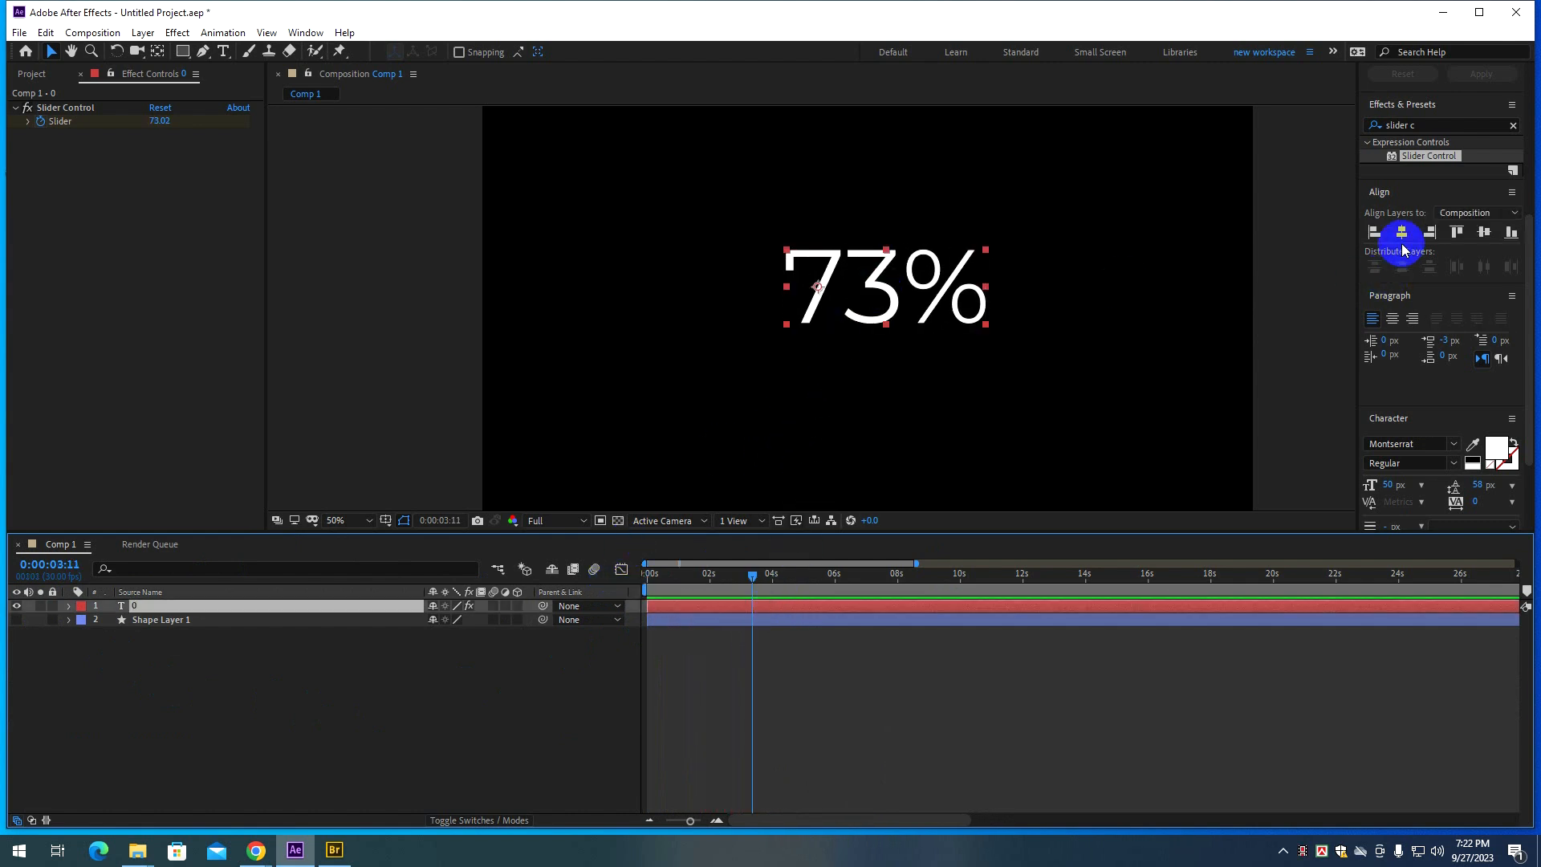
{"action": "scroll", "coordinate": [1431, 420], "scroll_direction": "down", "scroll_amount": 3}
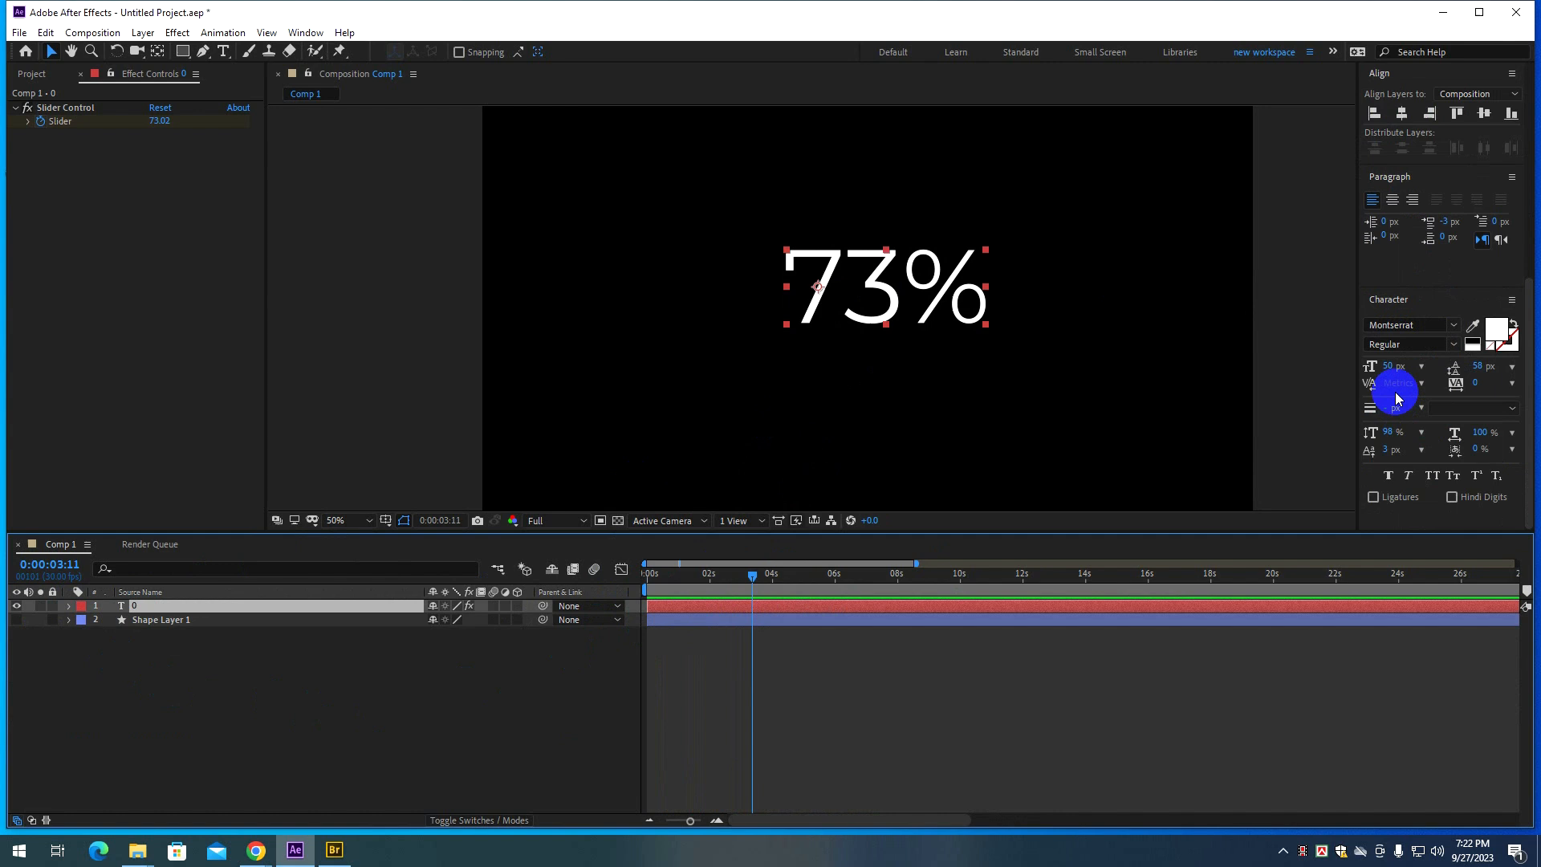
{"action": "left_click", "coordinate": [1454, 345]}
{"action": "left_click", "coordinate": [1405, 580]}
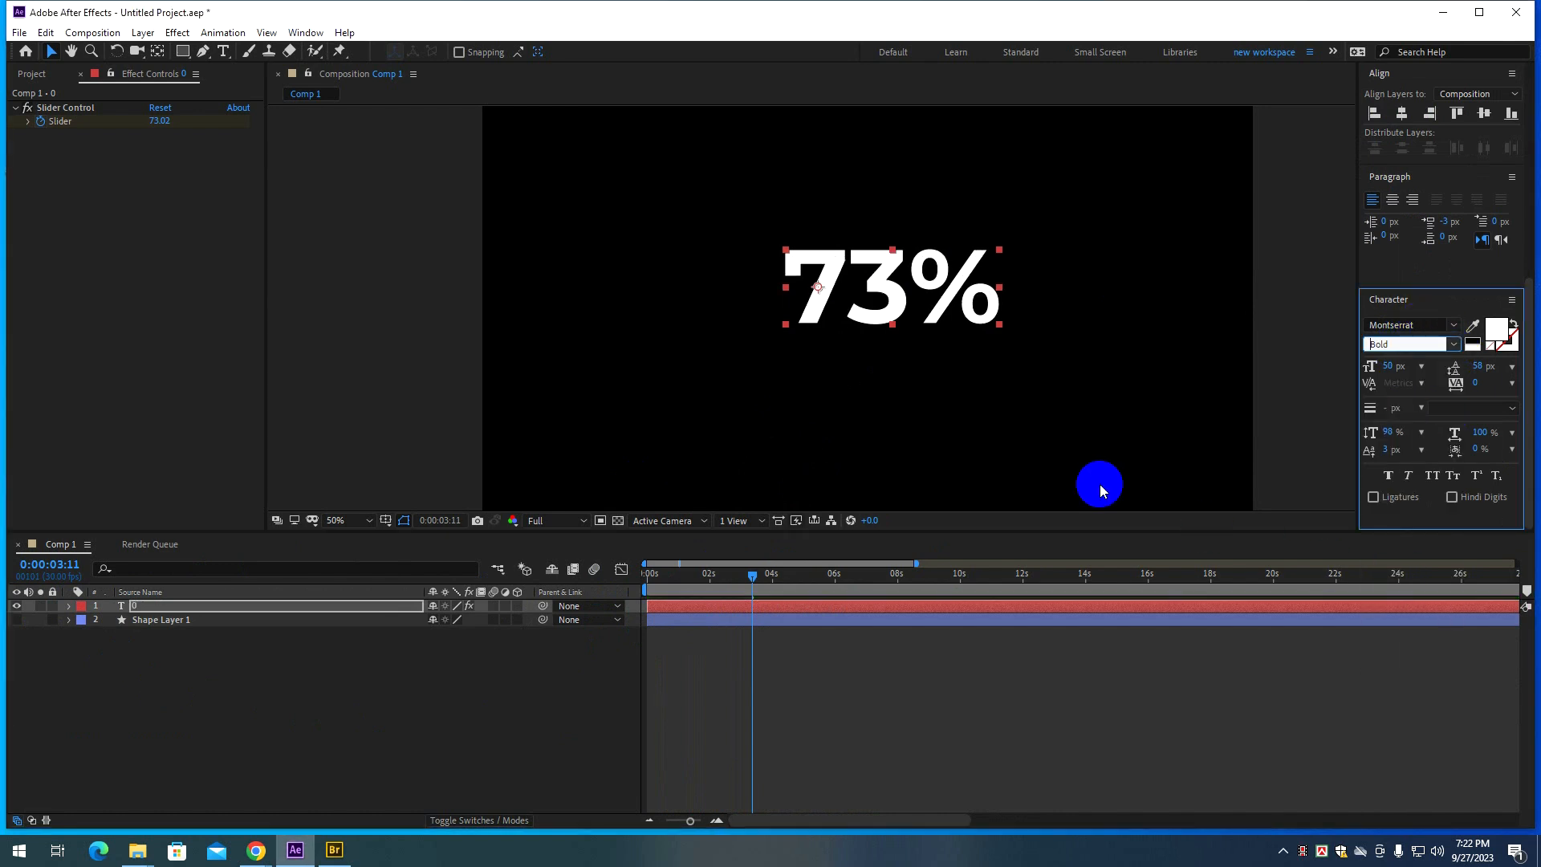
{"action": "left_click_drag", "start_coordinate": [1001, 334], "coordinate": [915, 309]}
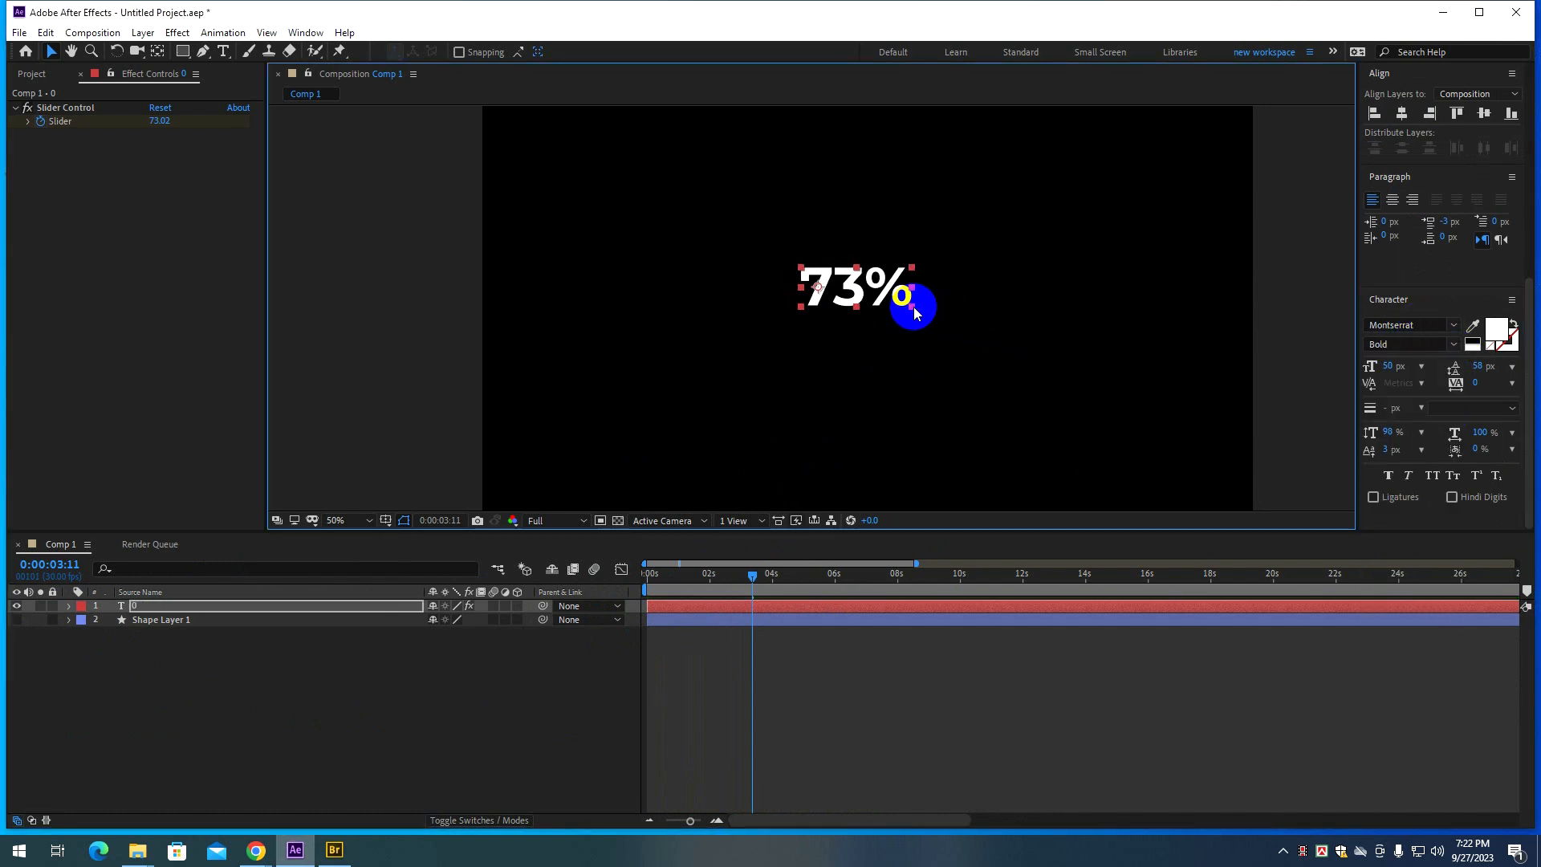
Preview the resized percentage counter from the start of the timeline.
{"action": "left_click_drag", "start_coordinate": [700, 576], "coordinate": [628, 572]}
{"action": "key", "text": "space"}
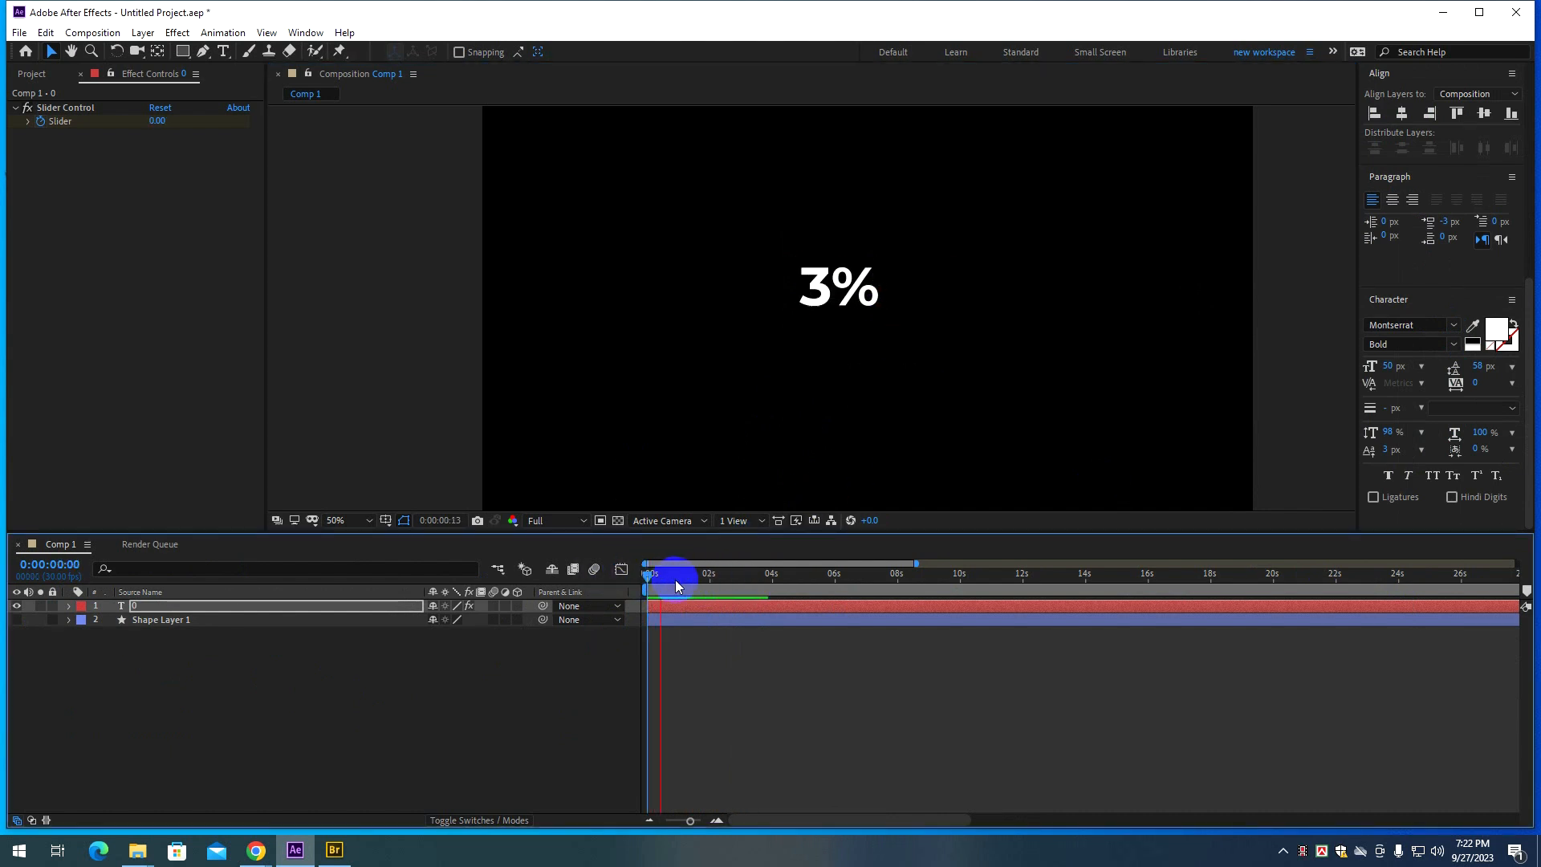
{"action": "key", "text": "space"}
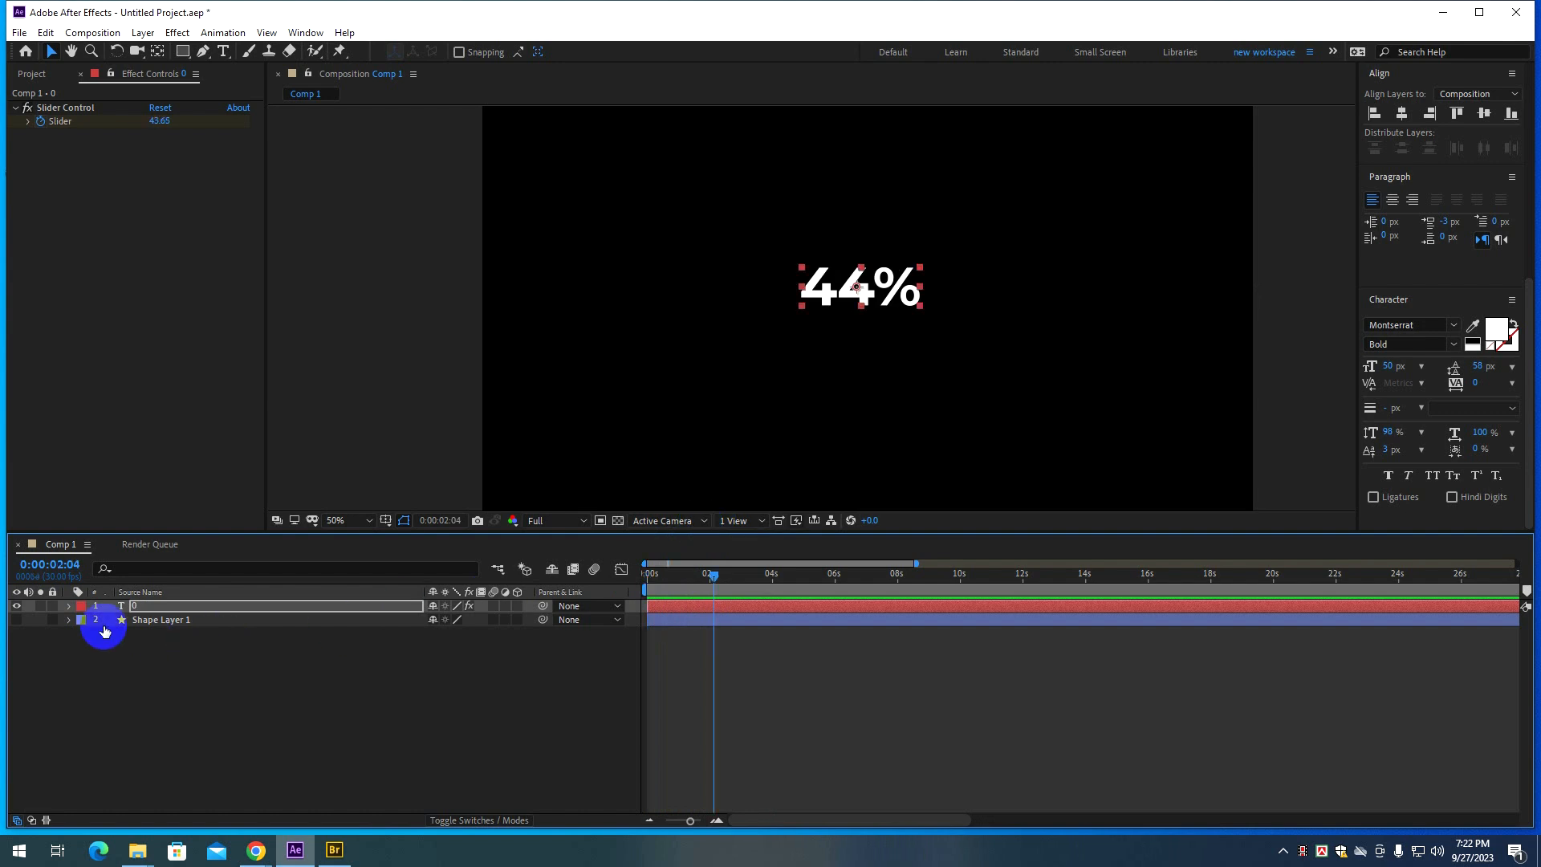
Make the red bar layer visible and scale the counter down until it fits within the bar's width.
{"action": "left_click", "coordinate": [17, 620]}
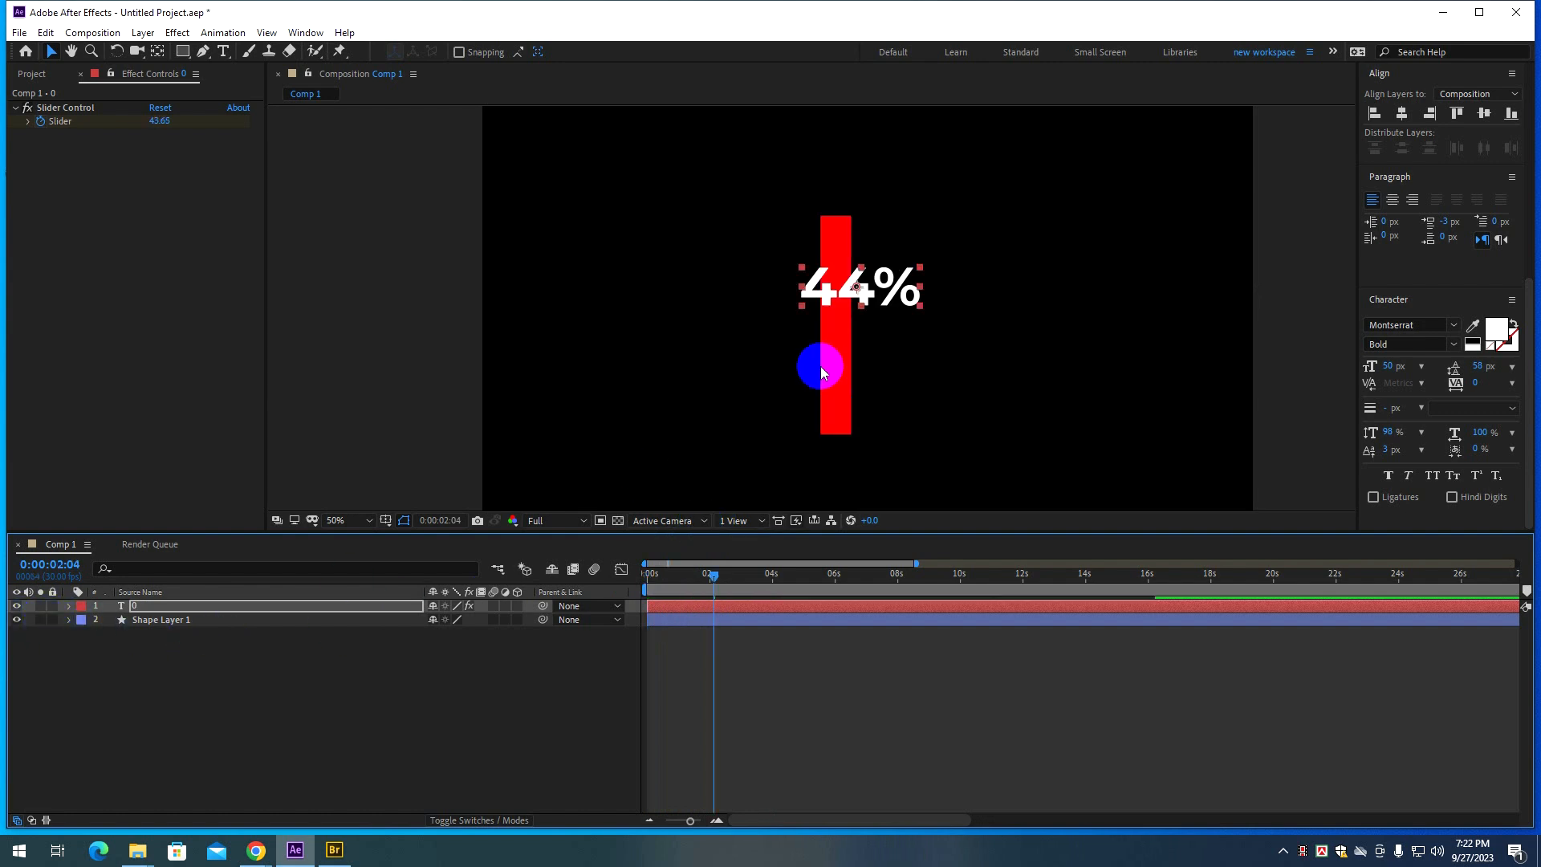
{"action": "left_click_drag", "start_coordinate": [922, 306], "coordinate": [883, 304]}
{"action": "scroll", "coordinate": [915, 257], "scroll_direction": "up", "scroll_amount": 2}
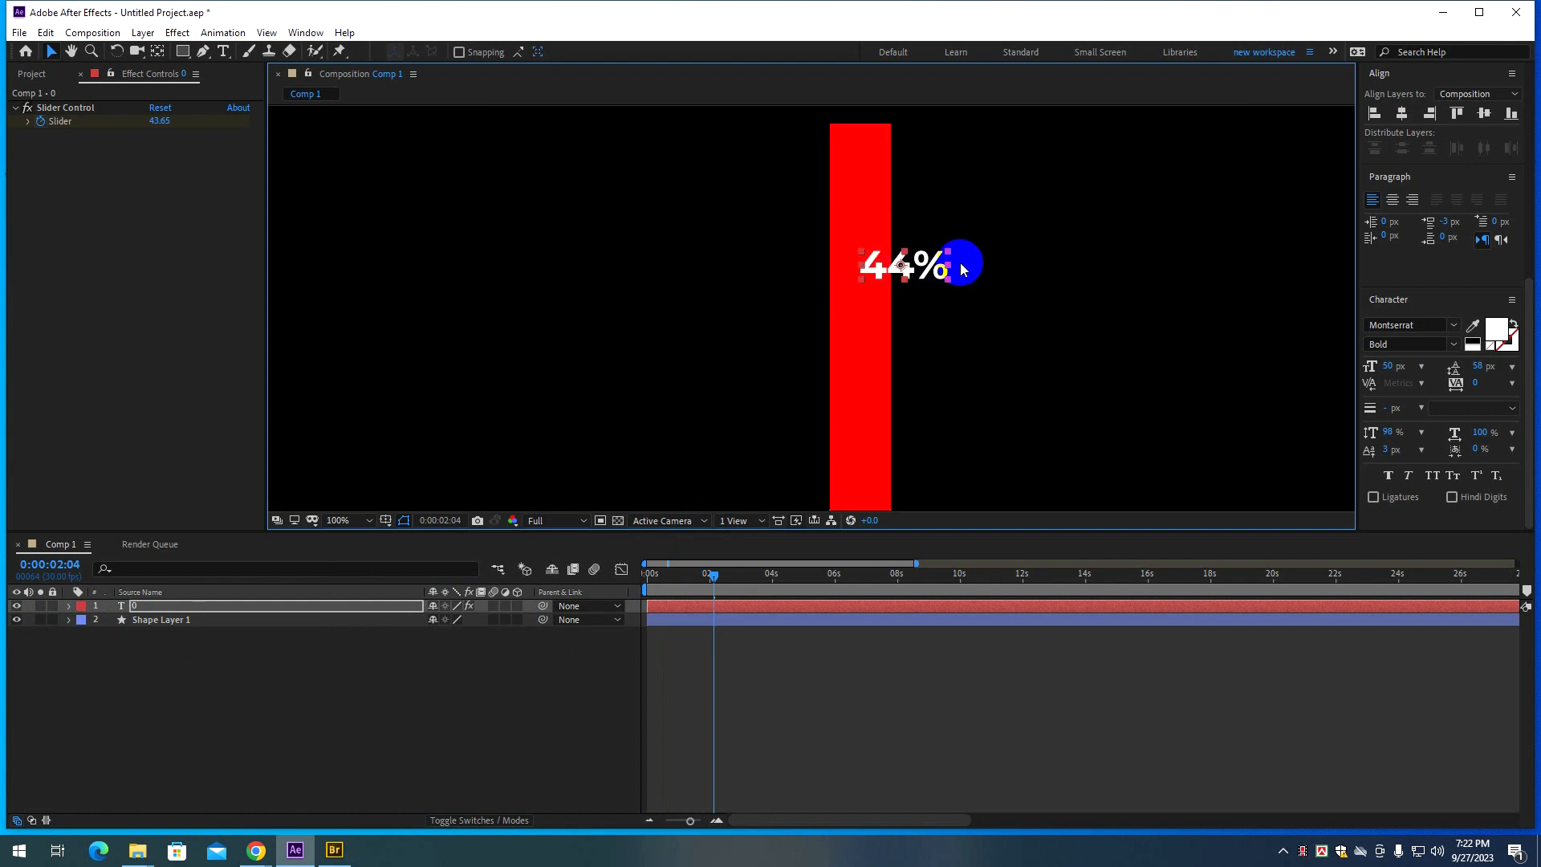
{"action": "left_click_drag", "start_coordinate": [835, 347], "coordinate": [832, 405]}
{"action": "scroll", "coordinate": [785, 230], "scroll_direction": "up", "scroll_amount": 1}
{"action": "left_click_drag", "start_coordinate": [853, 334], "coordinate": [804, 316]}
Move the counter so it sits centred just above the red bar's upper end.
{"action": "left_click", "coordinate": [897, 345]}
{"action": "scroll", "coordinate": [898, 345], "scroll_direction": "down", "scroll_amount": 1}
{"action": "left_click_drag", "start_coordinate": [900, 395], "coordinate": [854, 239]}
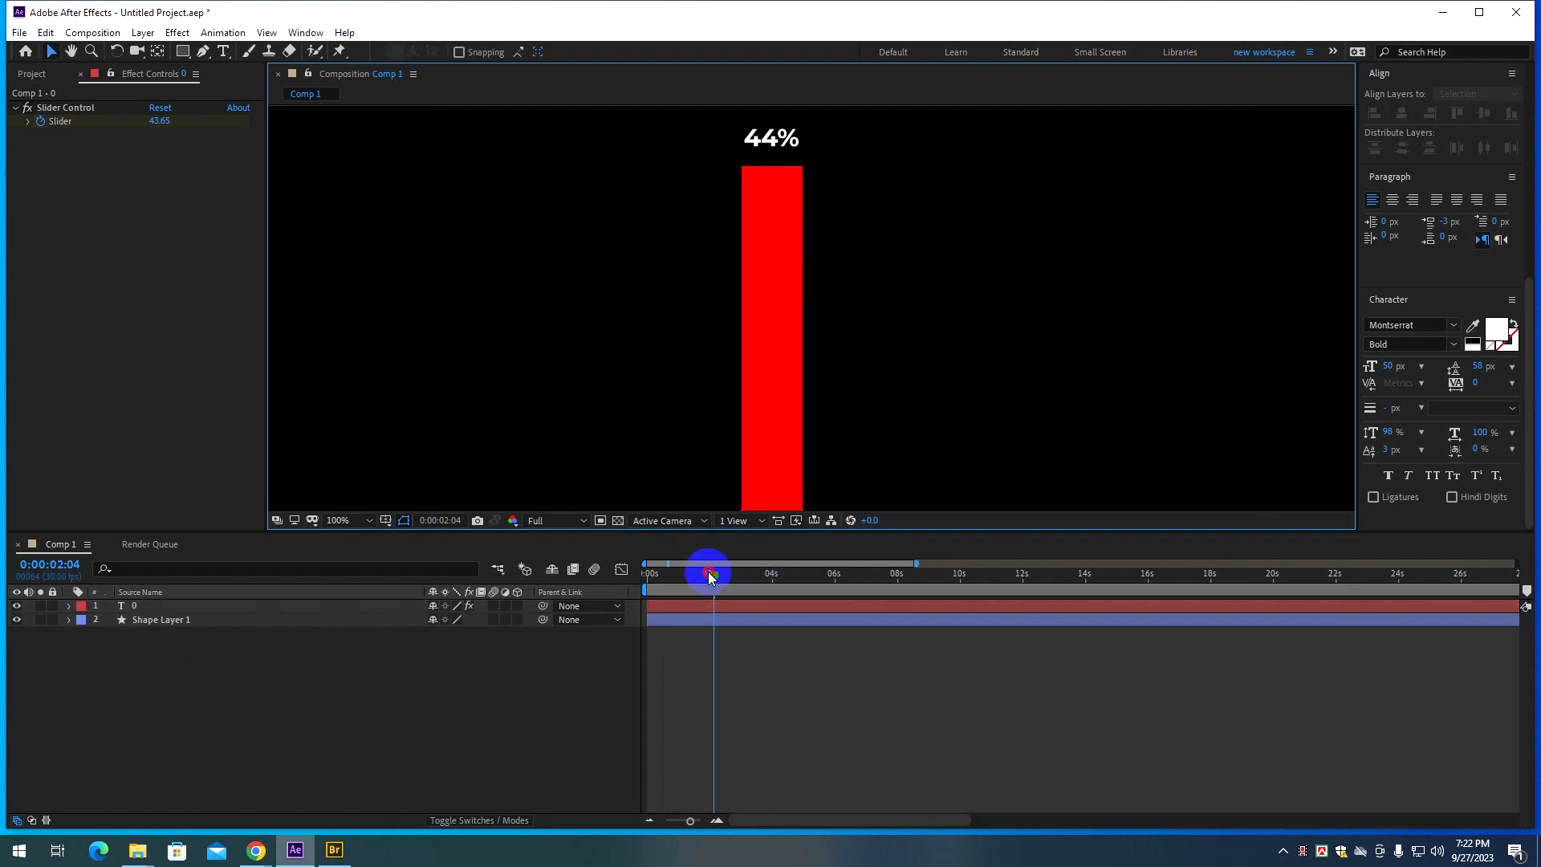
At the first frame, reveal the bar layer's Scale keyframes and move the counter down toward the bar's base.
{"action": "key", "text": "Home"}
{"action": "key", "text": "u"}
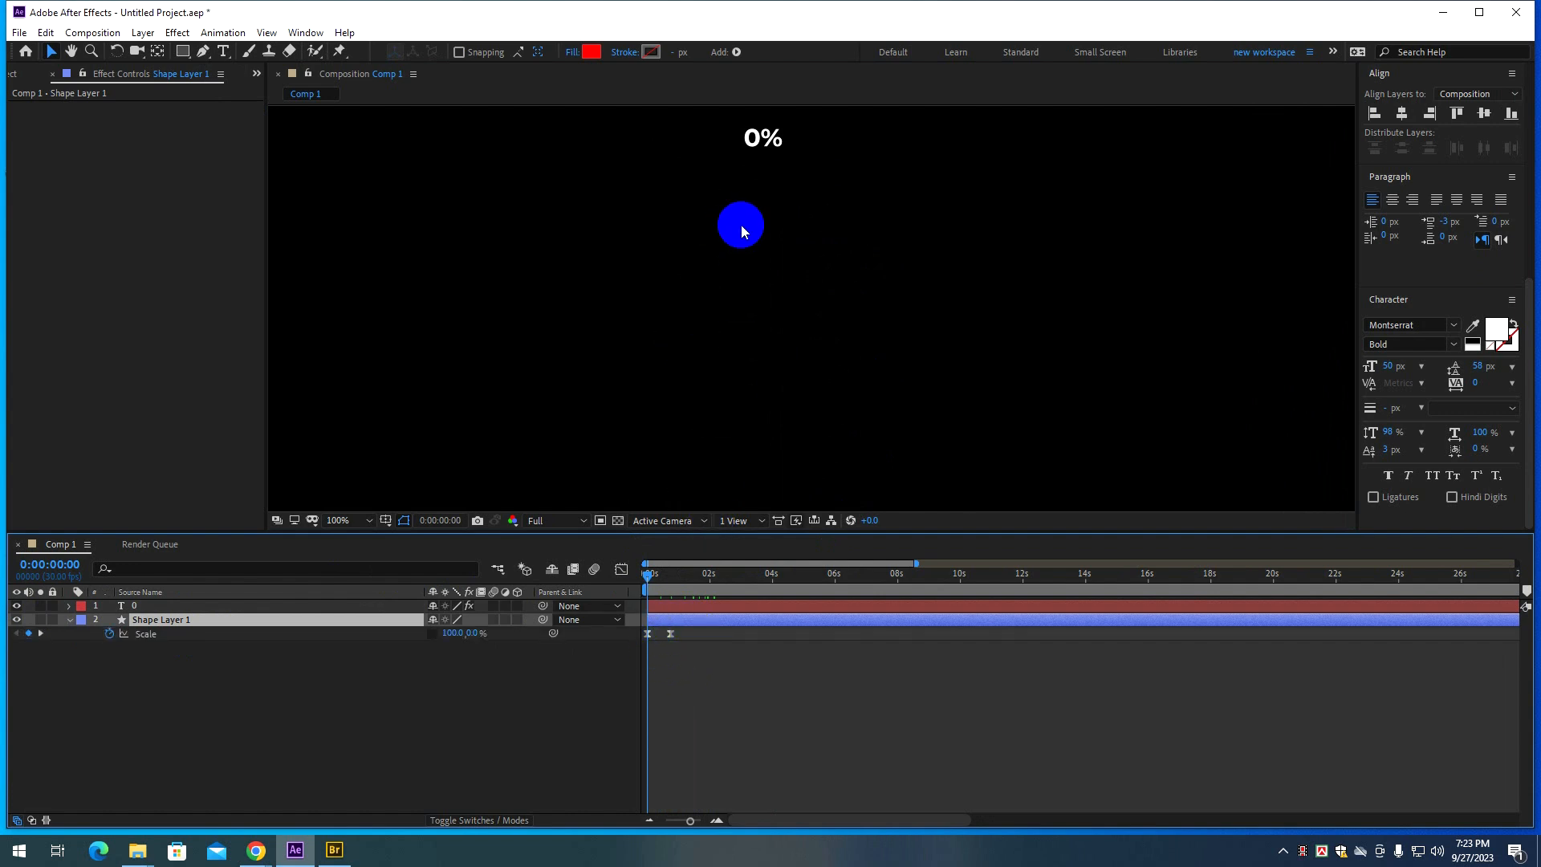
{"action": "scroll", "coordinate": [739, 227], "scroll_direction": "down", "scroll_amount": 1}
{"action": "left_click", "coordinate": [785, 230]}
{"action": "scroll", "coordinate": [785, 230], "scroll_direction": "up", "scroll_amount": 1}
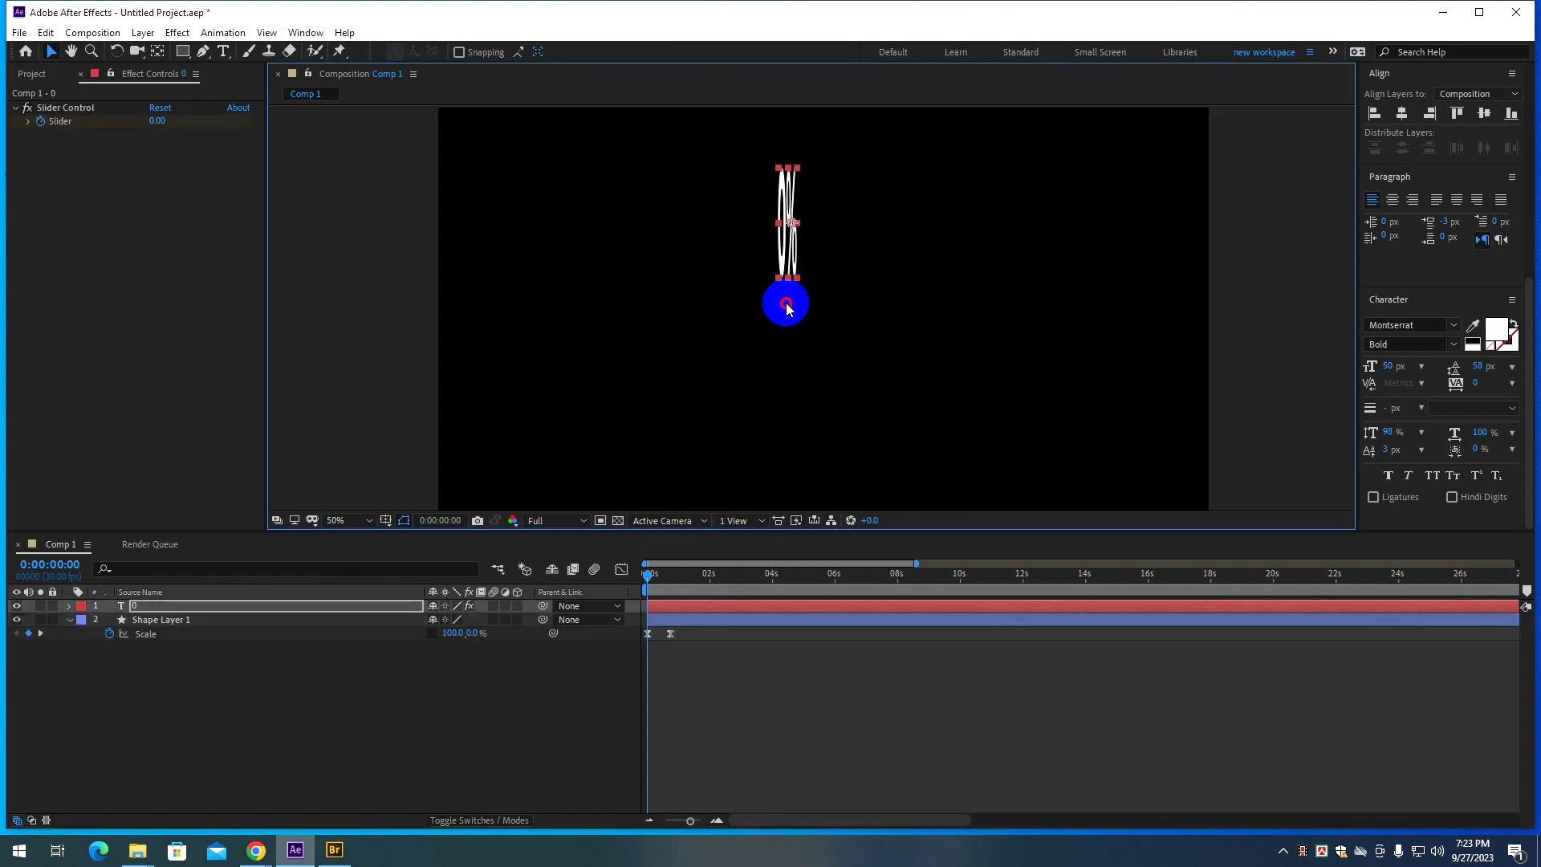
{"action": "left_click_drag", "start_coordinate": [789, 225], "coordinate": [867, 375]}
Place the counter just above the bar's base line at about 894, 843, checking it against the bar layer's outline.
{"action": "key", "text": "space"}
{"action": "left_click", "coordinate": [760, 623]}
{"action": "left_click", "coordinate": [800, 254]}
{"action": "left_click", "coordinate": [776, 618]}
{"action": "scroll", "coordinate": [812, 453], "scroll_direction": "up", "scroll_amount": 1}
{"action": "key", "text": "space"}
{"action": "left_click_drag", "start_coordinate": [782, 348], "coordinate": [779, 350]}
{"action": "left_click", "coordinate": [730, 620]}
{"action": "left_click", "coordinate": [748, 605]}
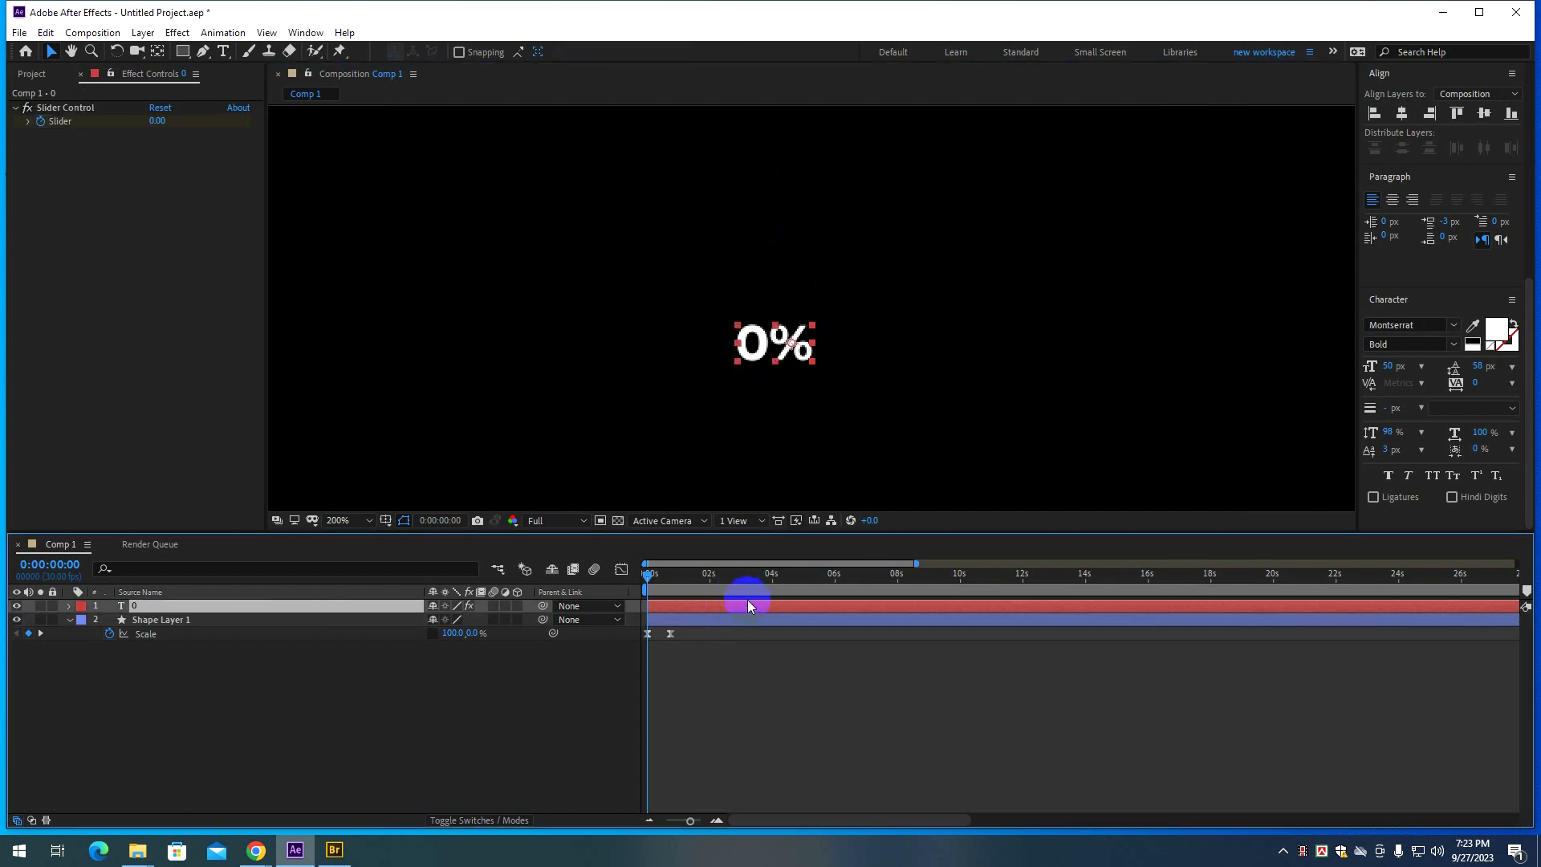
{"action": "left_click", "coordinate": [700, 618], "text": "shift"}
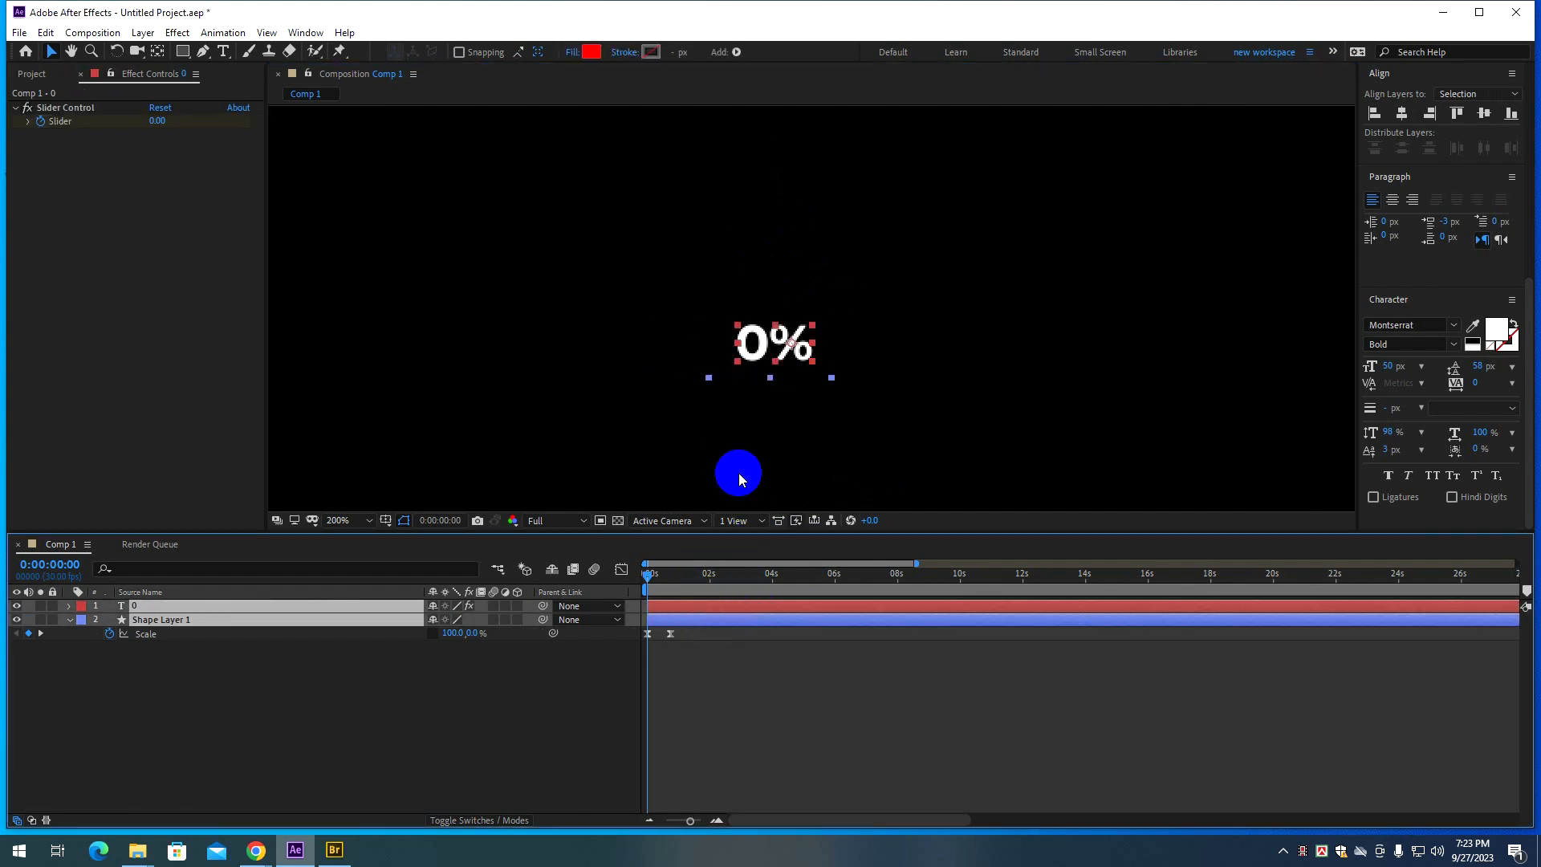
Reveal the Position property of the counter layer.
{"action": "left_click", "coordinate": [724, 690]}
{"action": "left_click", "coordinate": [706, 602]}
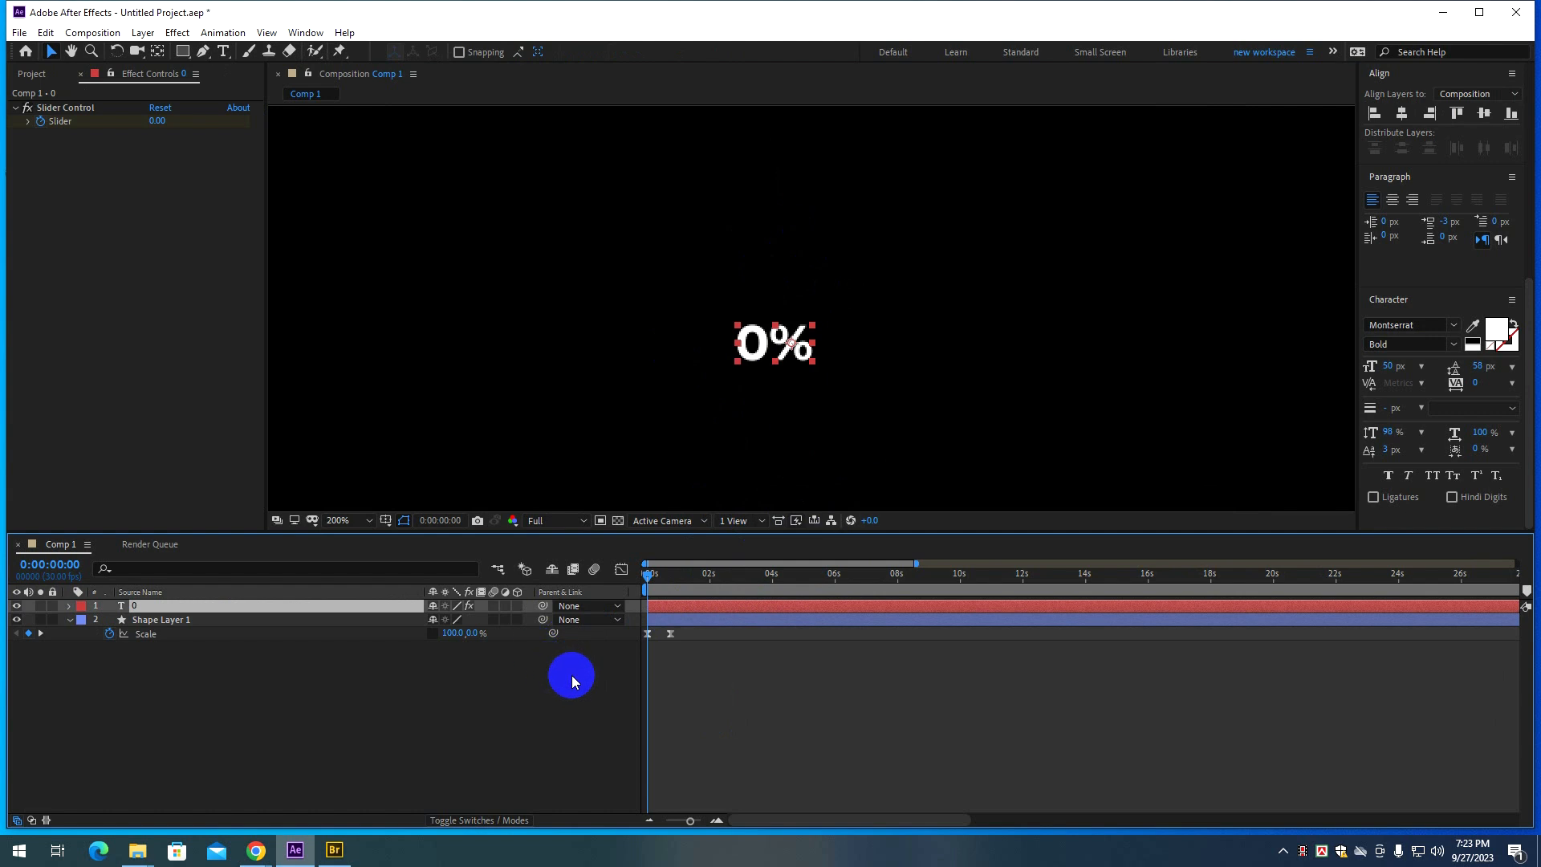
{"action": "key", "text": "p"}
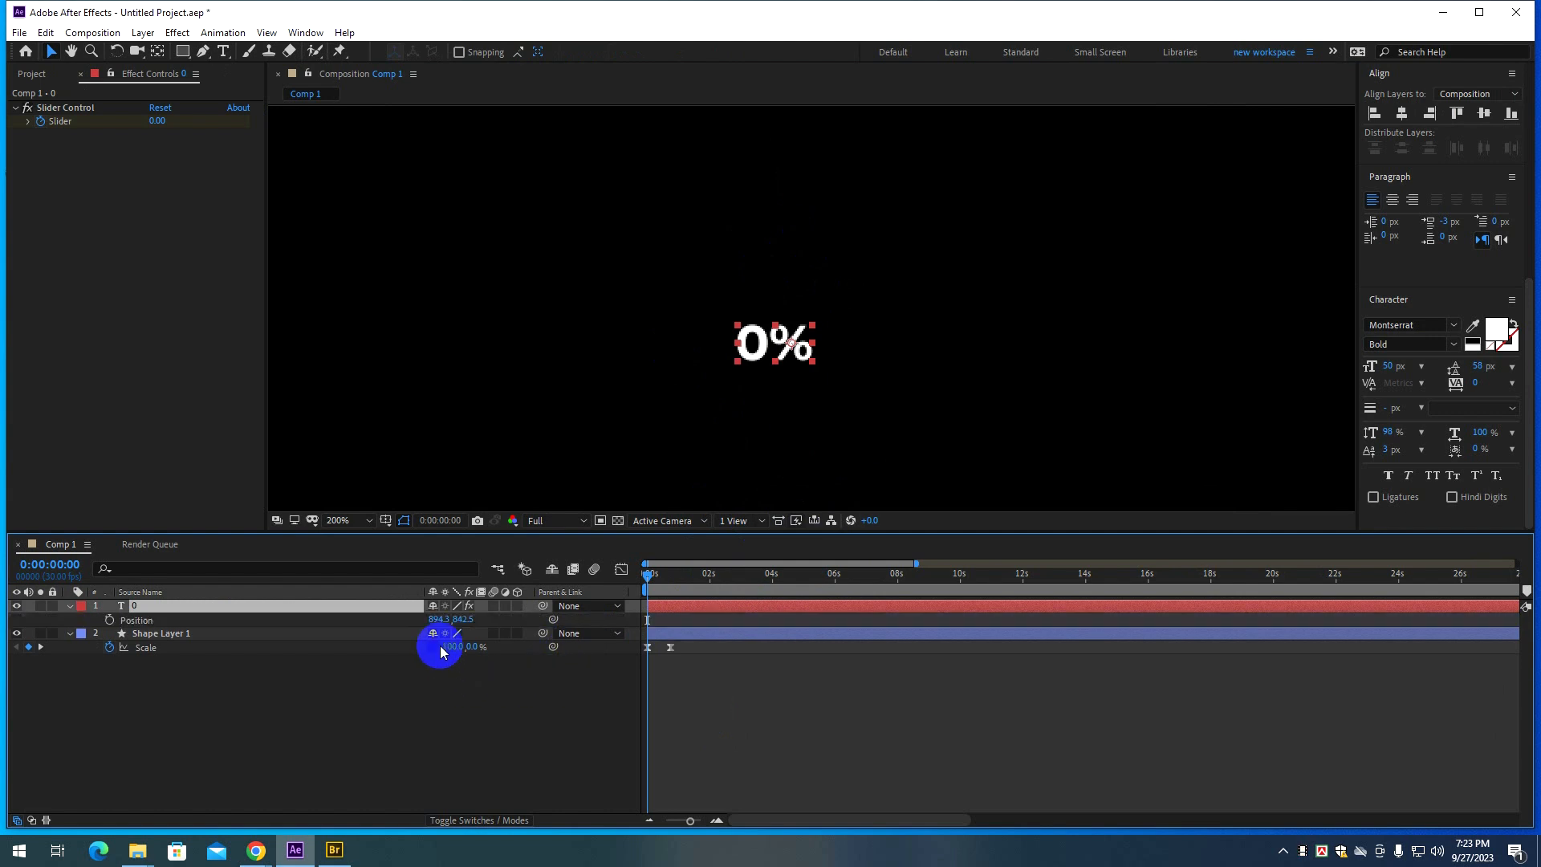
{"action": "left_click", "coordinate": [111, 621]}
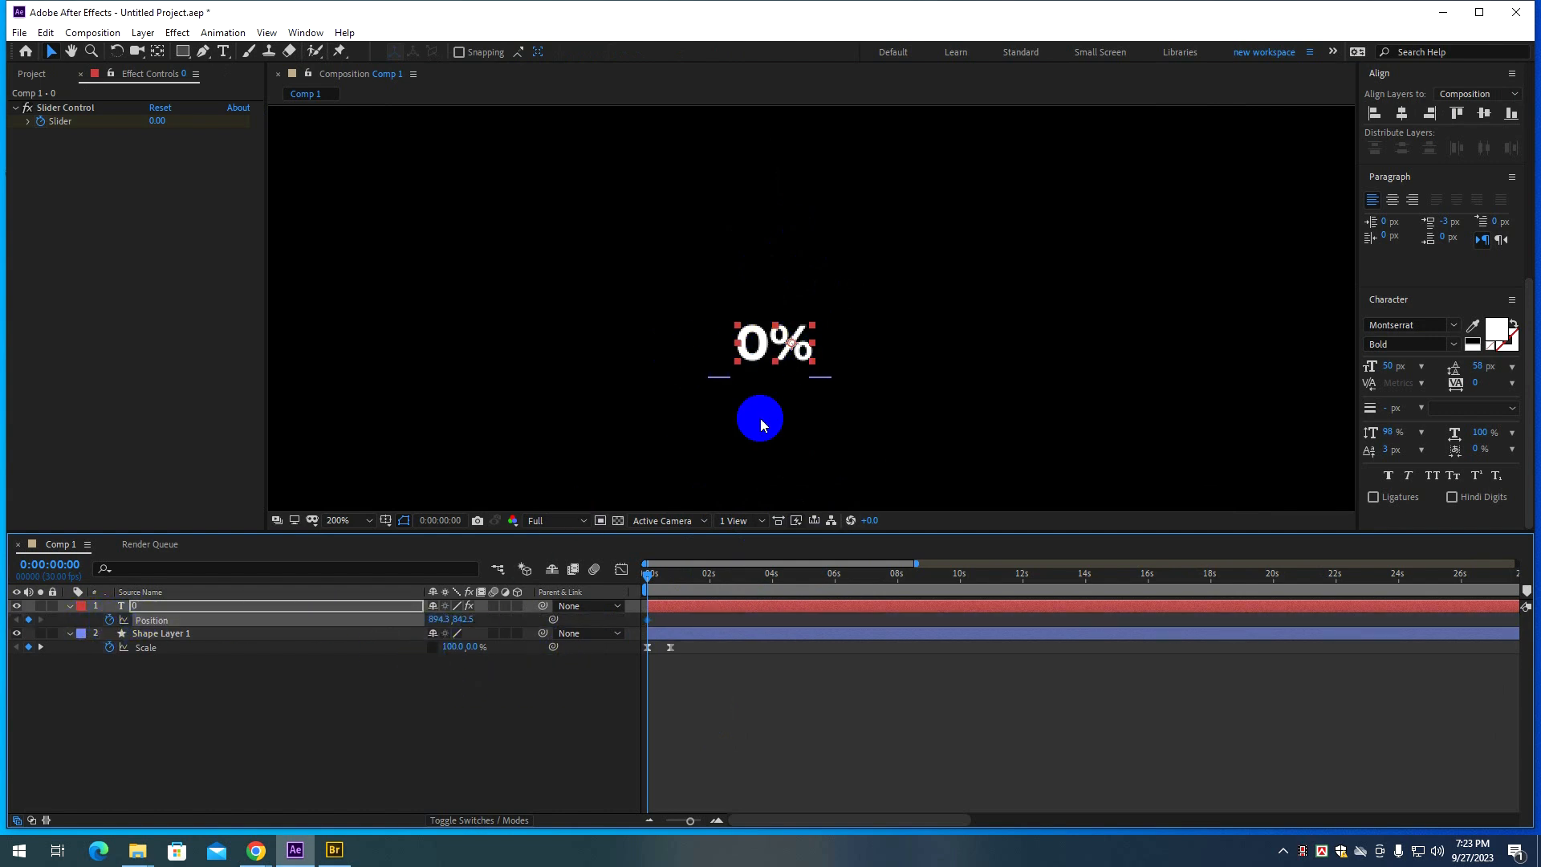
{"action": "left_click_drag", "start_coordinate": [650, 582], "coordinate": [672, 585]}
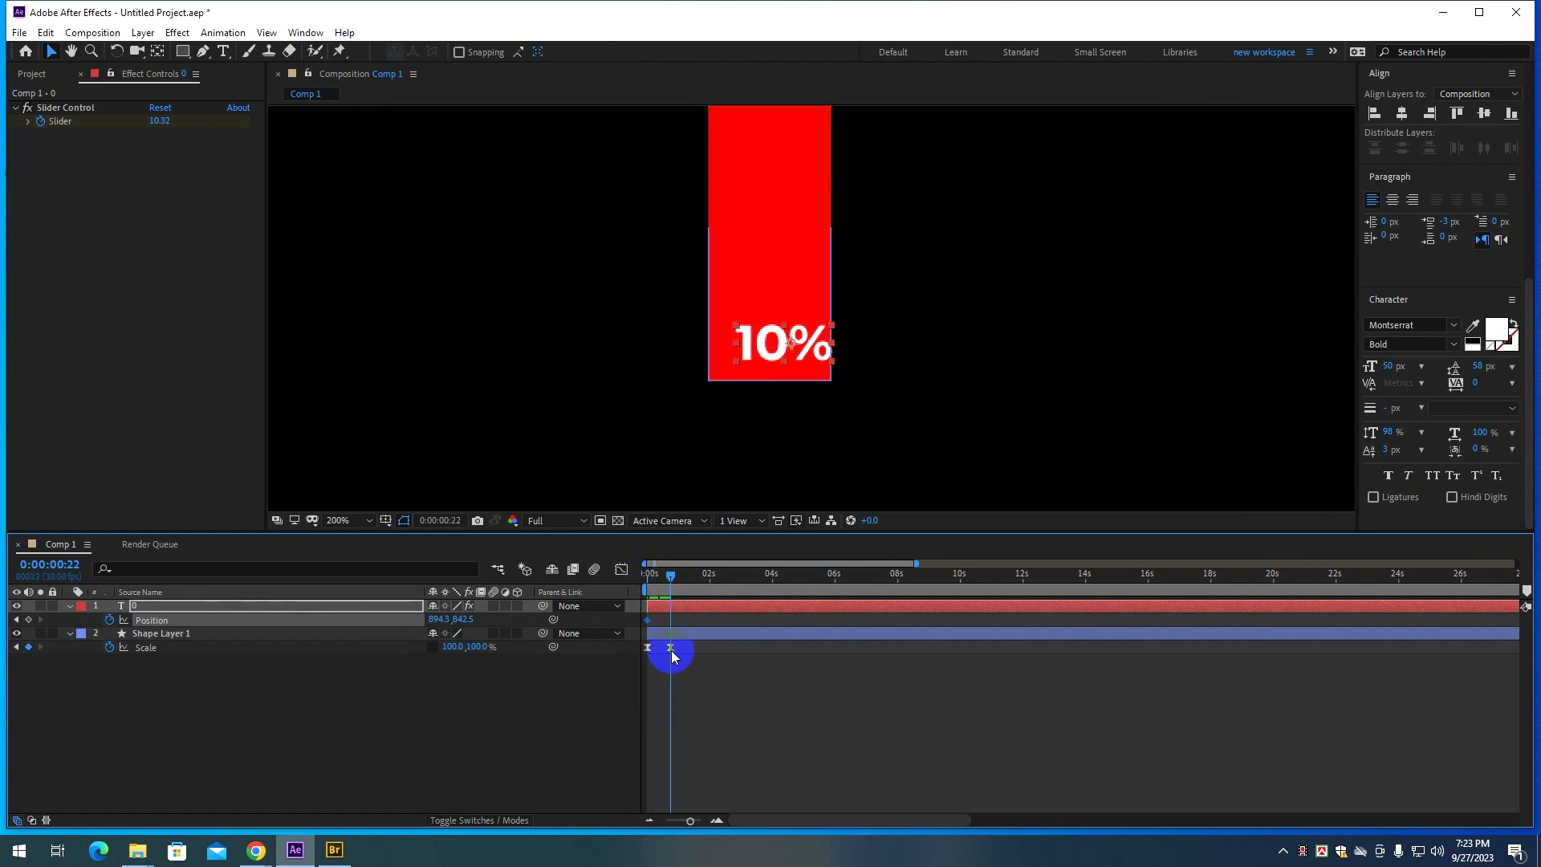
{"action": "left_click", "coordinate": [677, 637]}
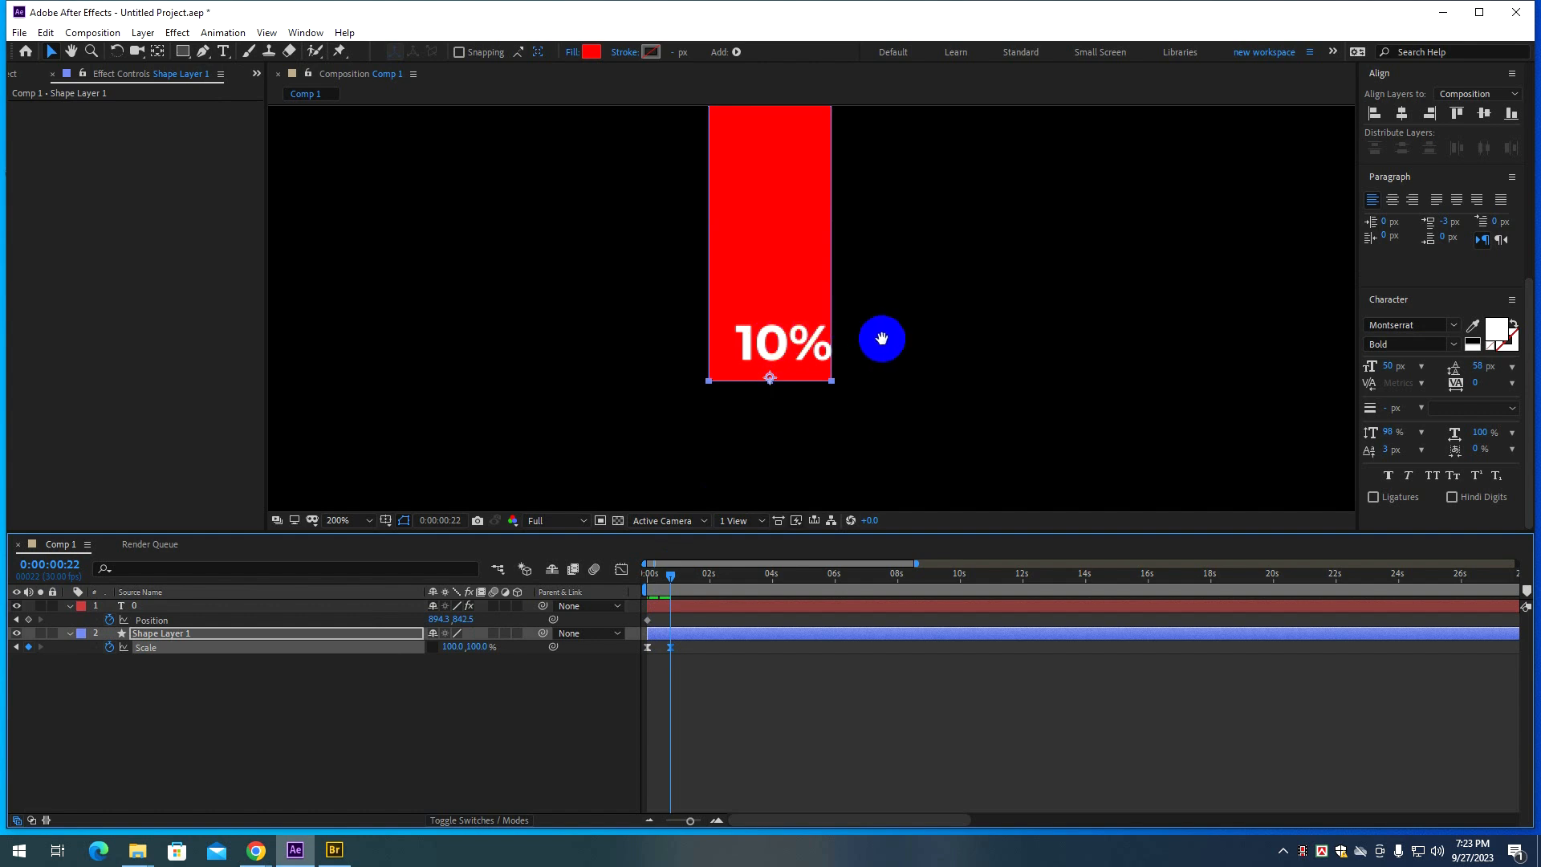
{"action": "left_click_drag", "start_coordinate": [881, 340], "coordinate": [900, 444]}
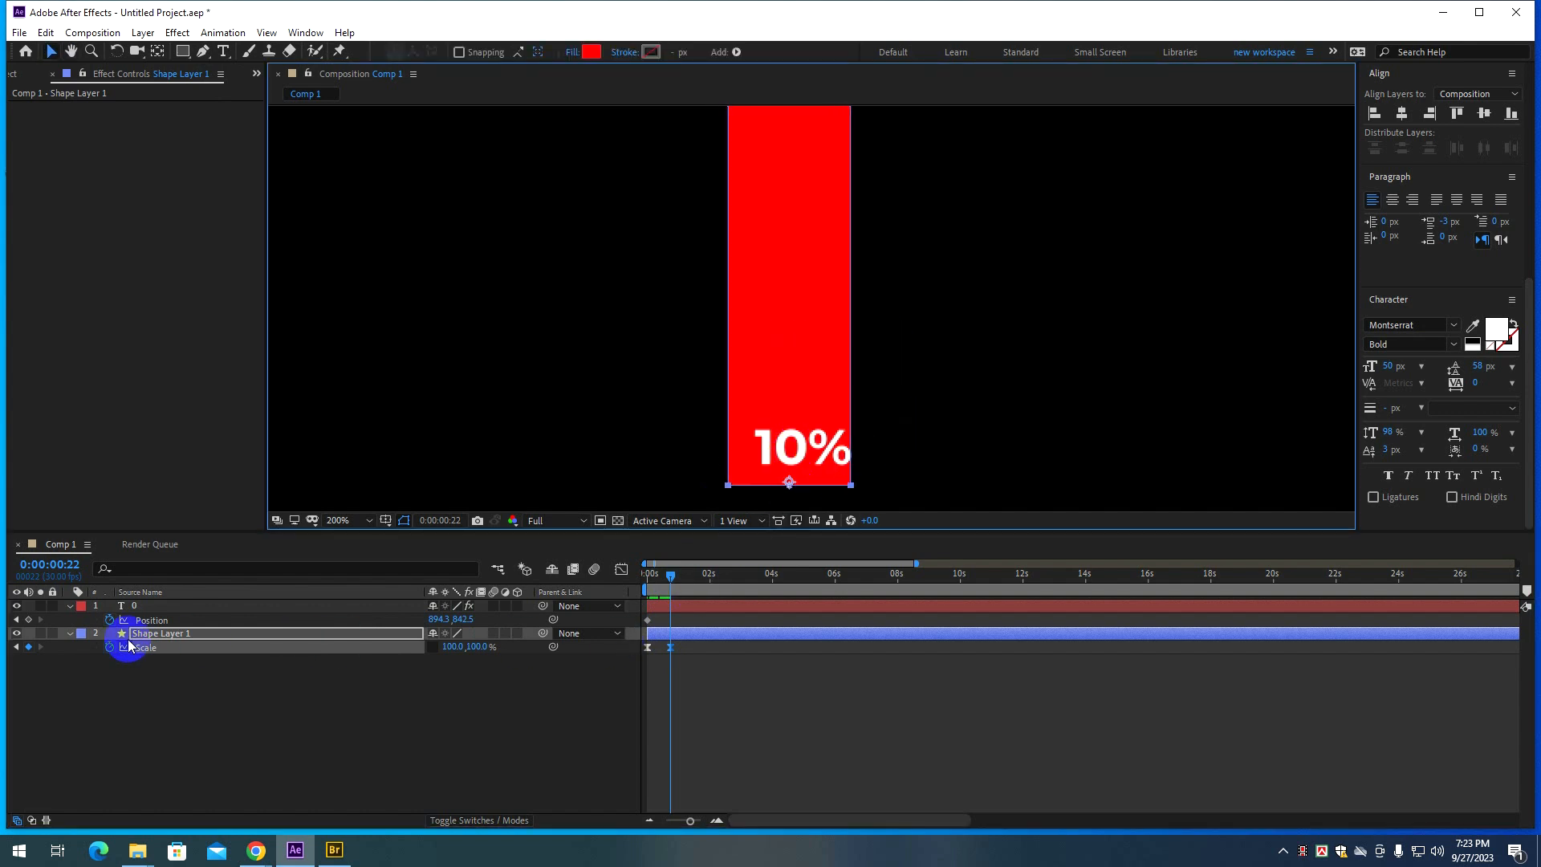
{"action": "left_click_drag", "start_coordinate": [672, 583], "coordinate": [653, 584]}
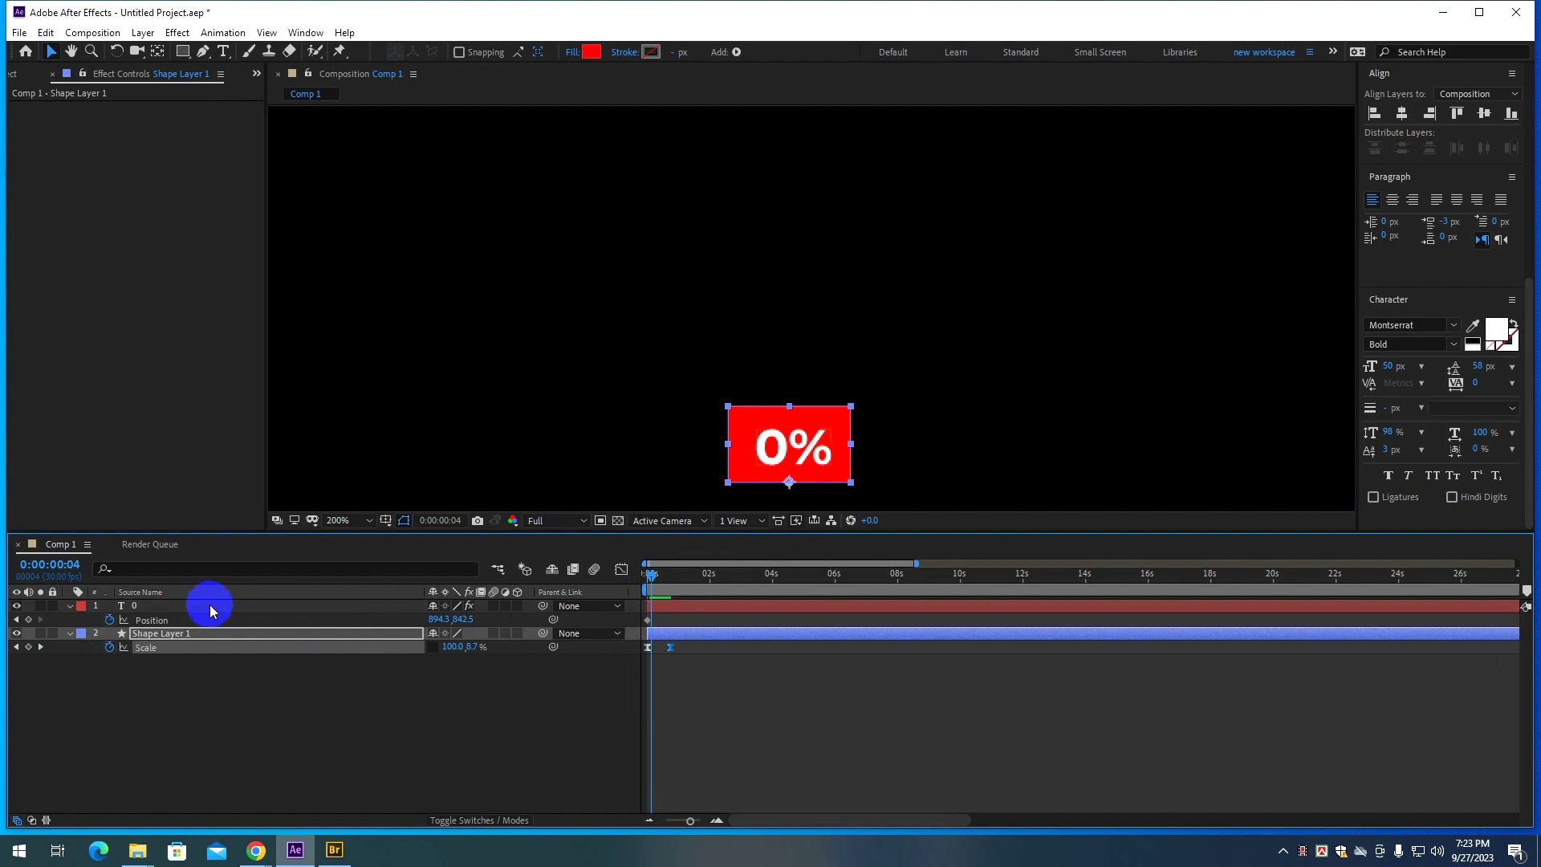
{"action": "left_click", "coordinate": [110, 618]}
Centre the counter above the bar's base at about 892.5, 842.6 and add a Position keyframe at frame 0.
{"action": "scroll", "coordinate": [792, 445], "scroll_direction": "up", "scroll_amount": 3}
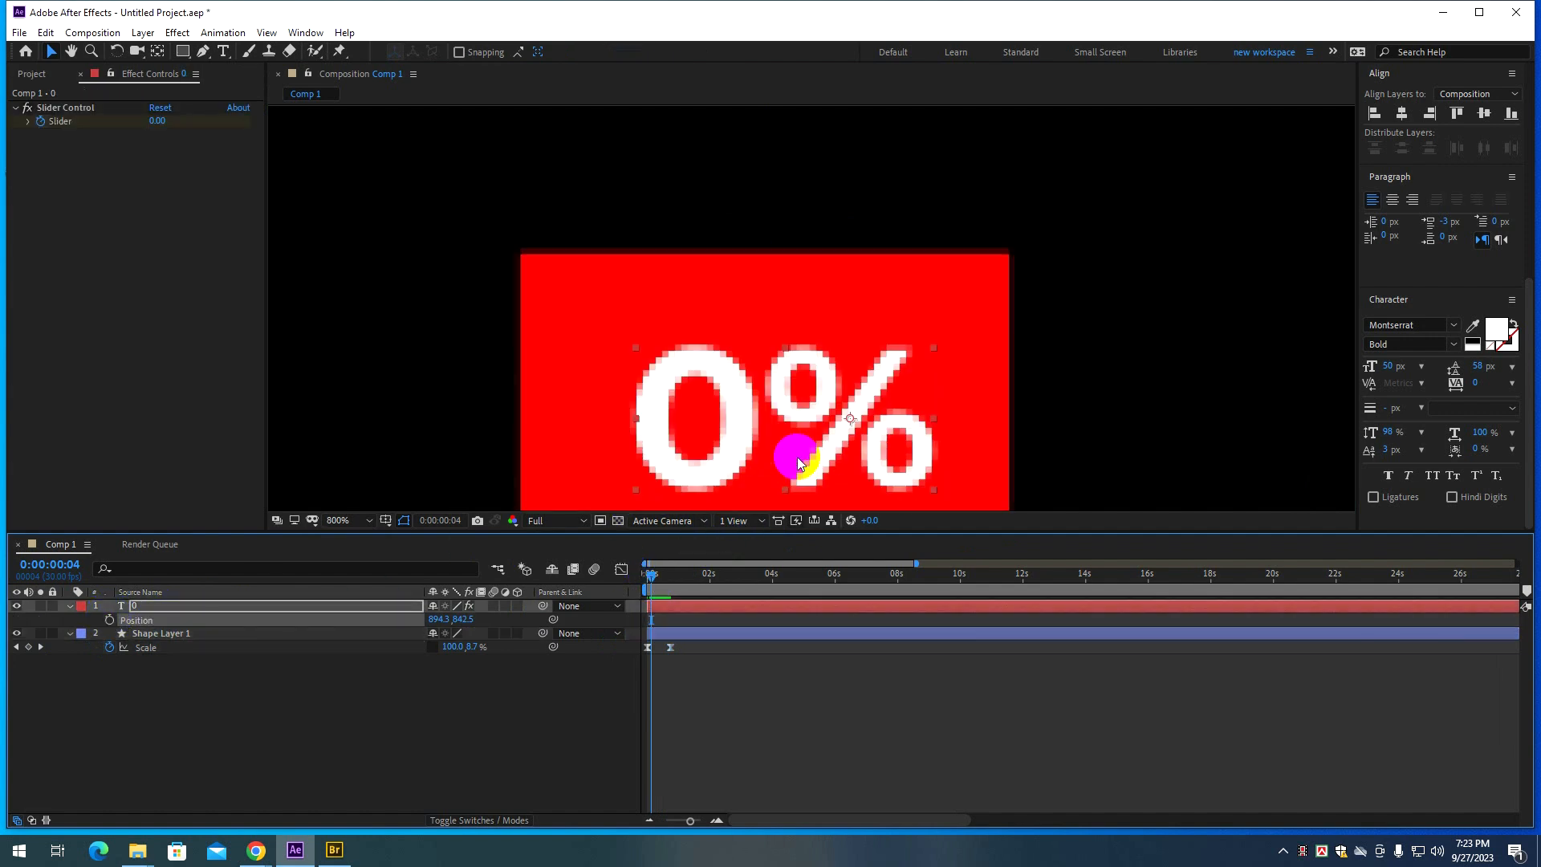
{"action": "left_click_drag", "start_coordinate": [733, 434], "coordinate": [729, 341]}
{"action": "left_click_drag", "start_coordinate": [650, 578], "coordinate": [649, 580]}
{"action": "left_click", "coordinate": [95, 633]}
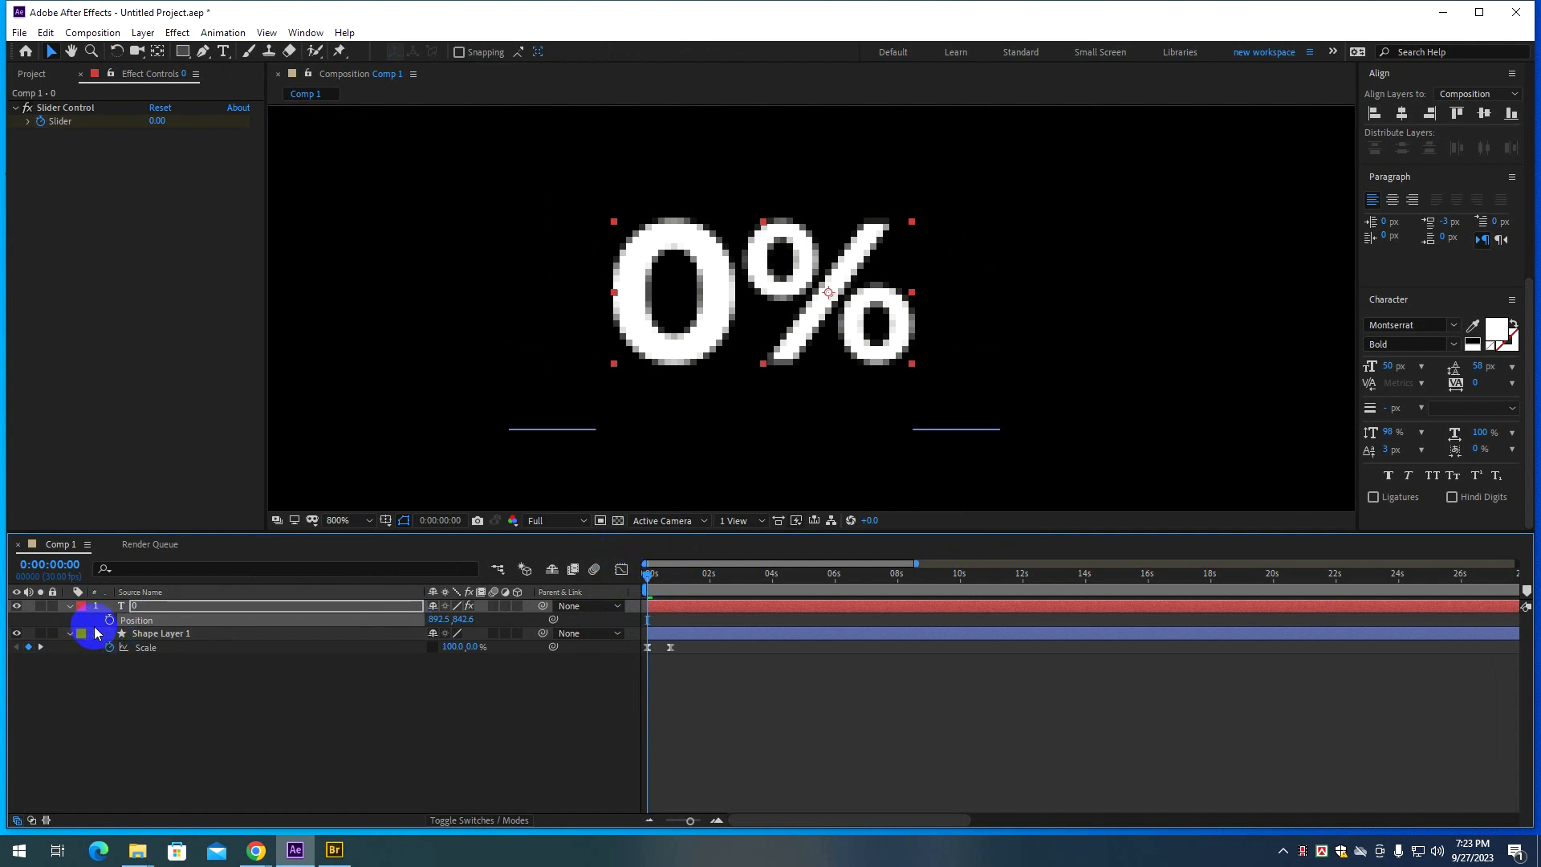
{"action": "left_click", "coordinate": [109, 620]}
At frame 22, move the counter up the bar to about 896.5, 426.6 to keyframe its Position, and preview the motion.
{"action": "left_click_drag", "start_coordinate": [649, 579], "coordinate": [673, 581]}
{"action": "scroll", "coordinate": [654, 499], "scroll_direction": "down", "scroll_amount": 4}
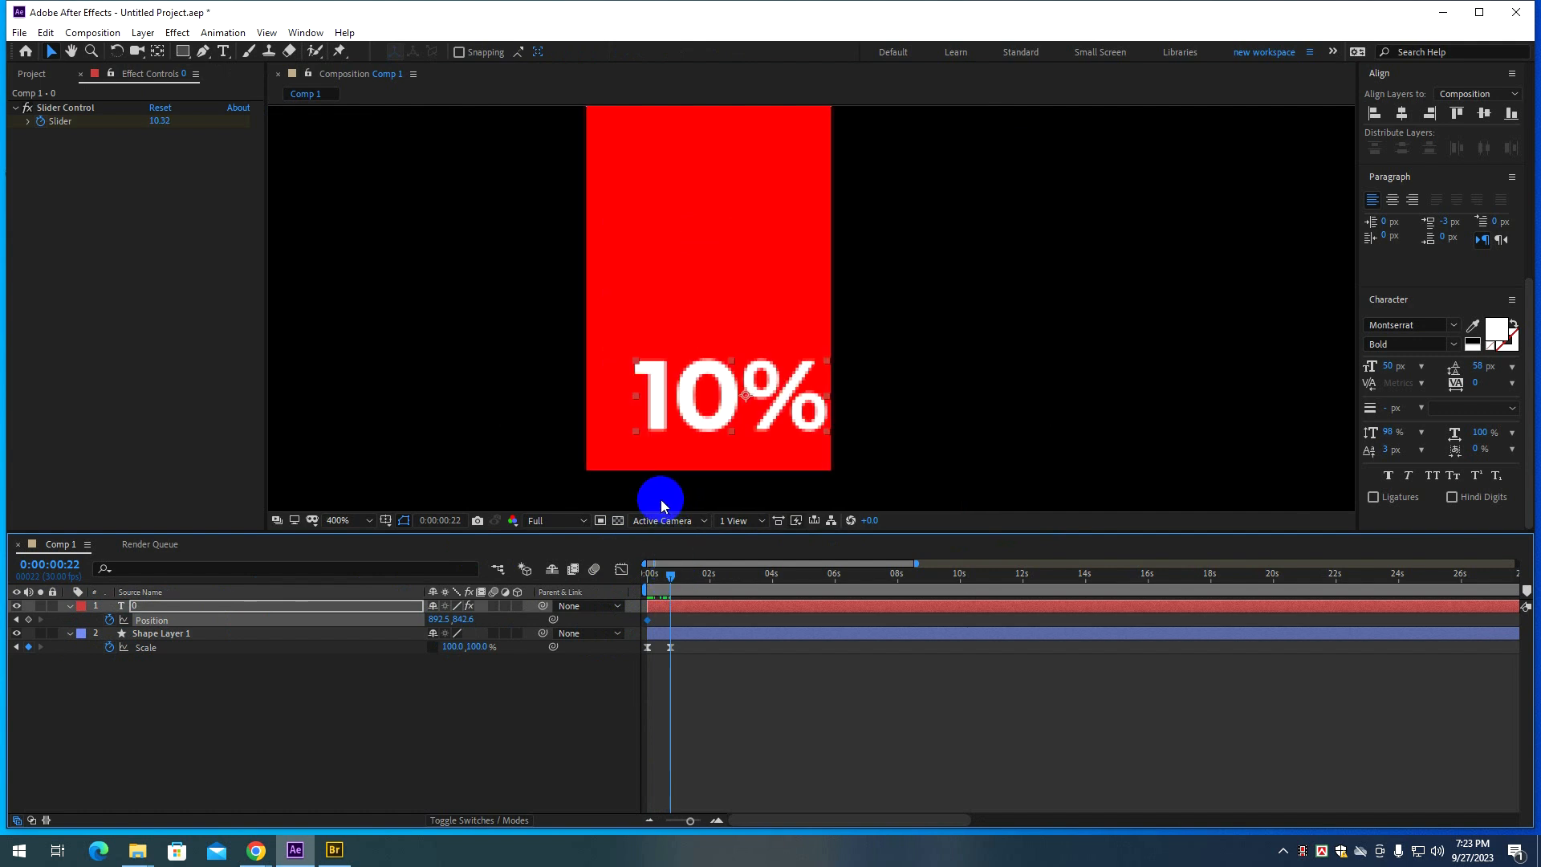
{"action": "scroll", "coordinate": [689, 454], "scroll_direction": "down", "scroll_amount": 1}
{"action": "left_click_drag", "start_coordinate": [697, 446], "coordinate": [700, 113]}
{"action": "left_click", "coordinate": [705, 265]}
{"action": "key", "text": "space"}
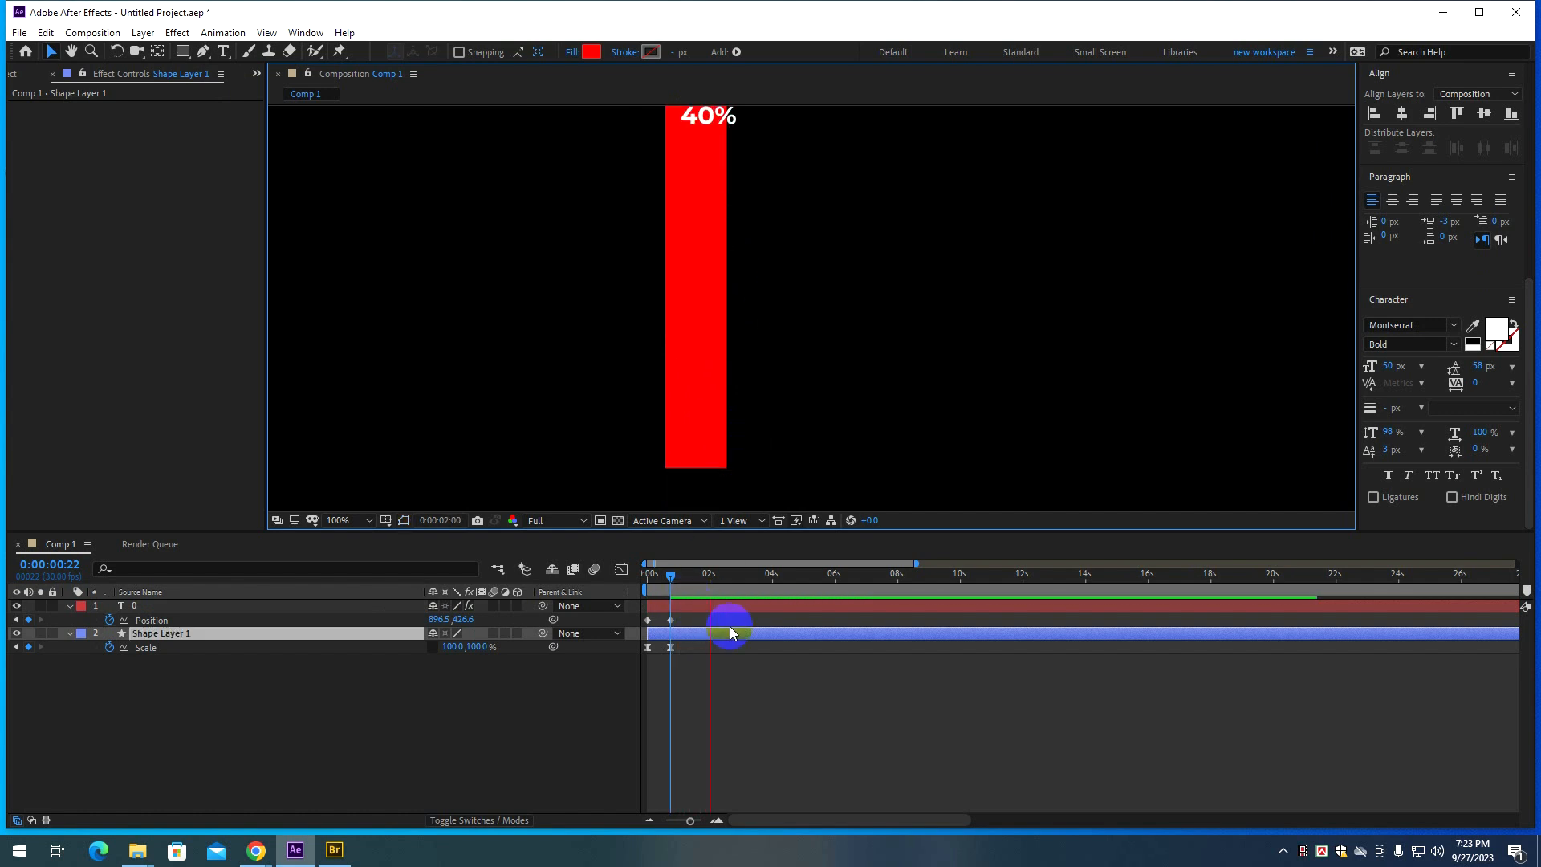
At frame 22, reposition the counter just above the bar's upper end at about 885.5, 291.6.
{"action": "left_click_drag", "start_coordinate": [666, 576], "coordinate": [671, 576]}
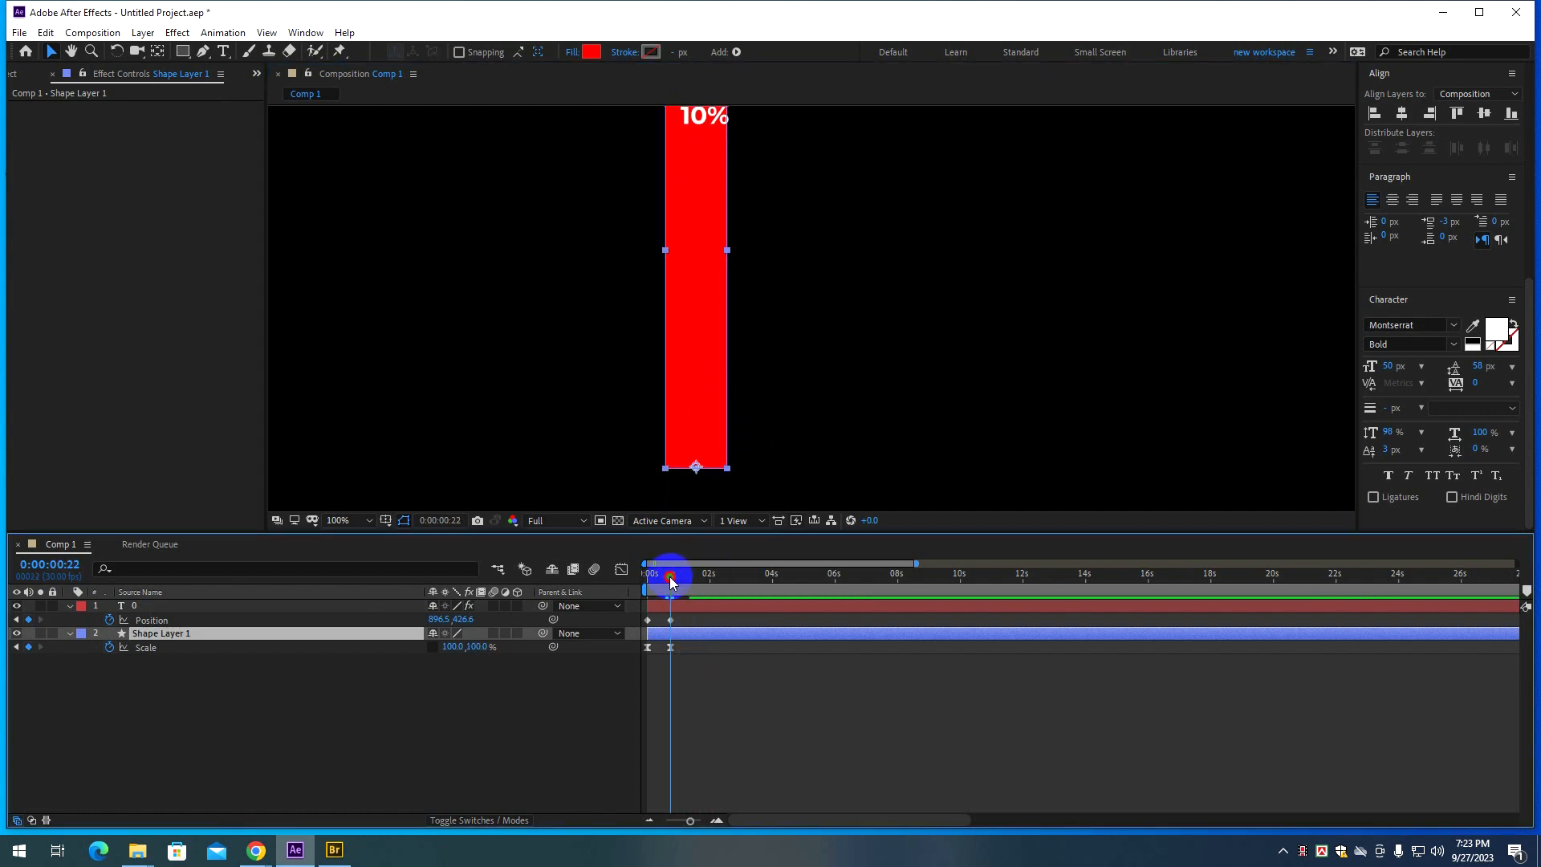
{"action": "left_click_drag", "start_coordinate": [764, 234], "coordinate": [781, 450]}
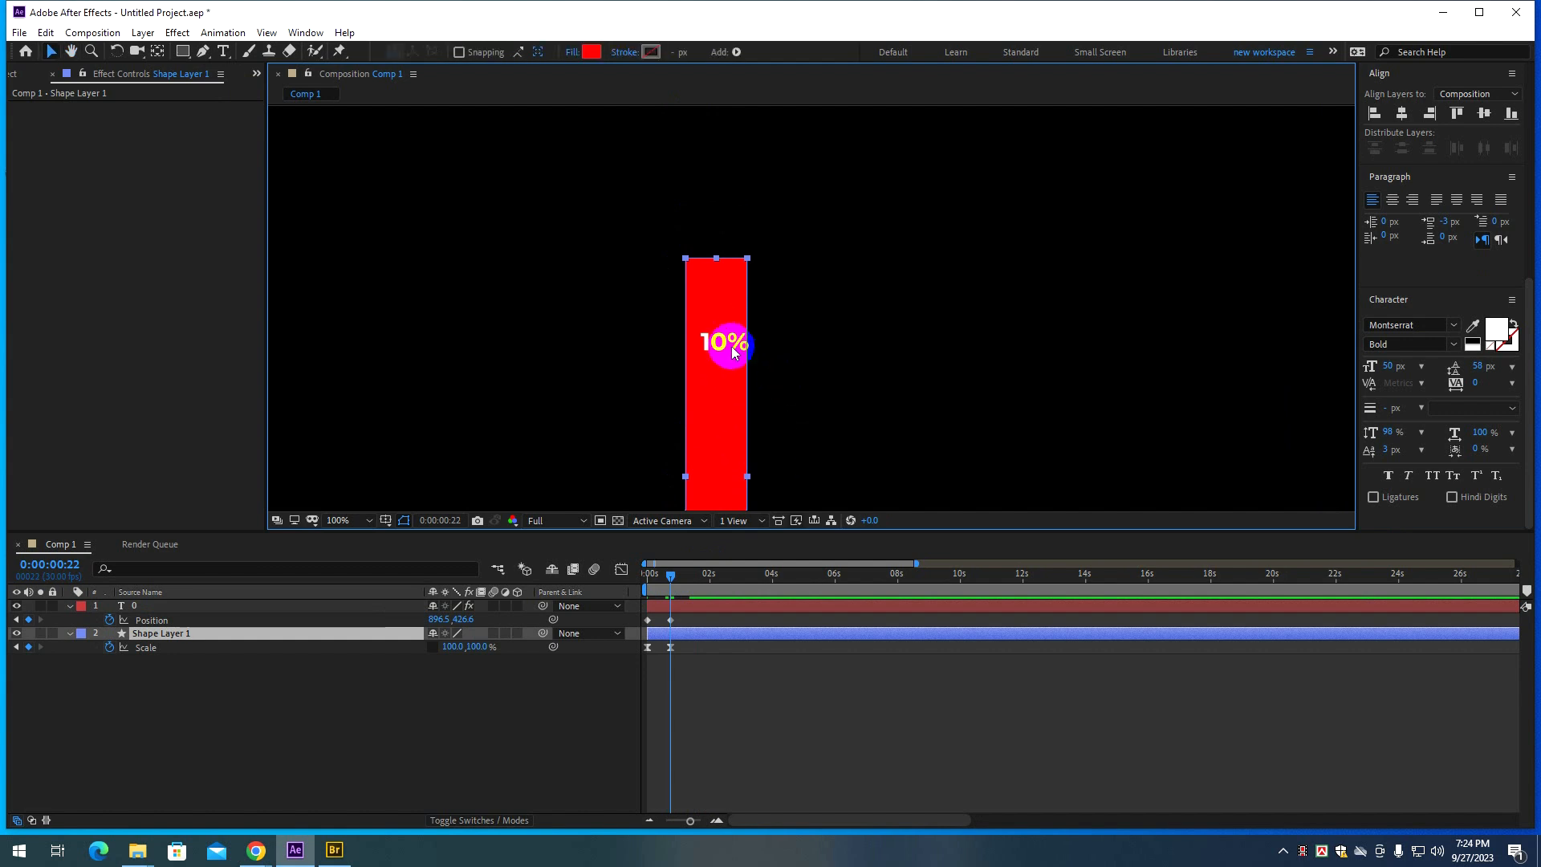
{"action": "left_click", "coordinate": [698, 605]}
{"action": "left_click_drag", "start_coordinate": [722, 341], "coordinate": [712, 235]}
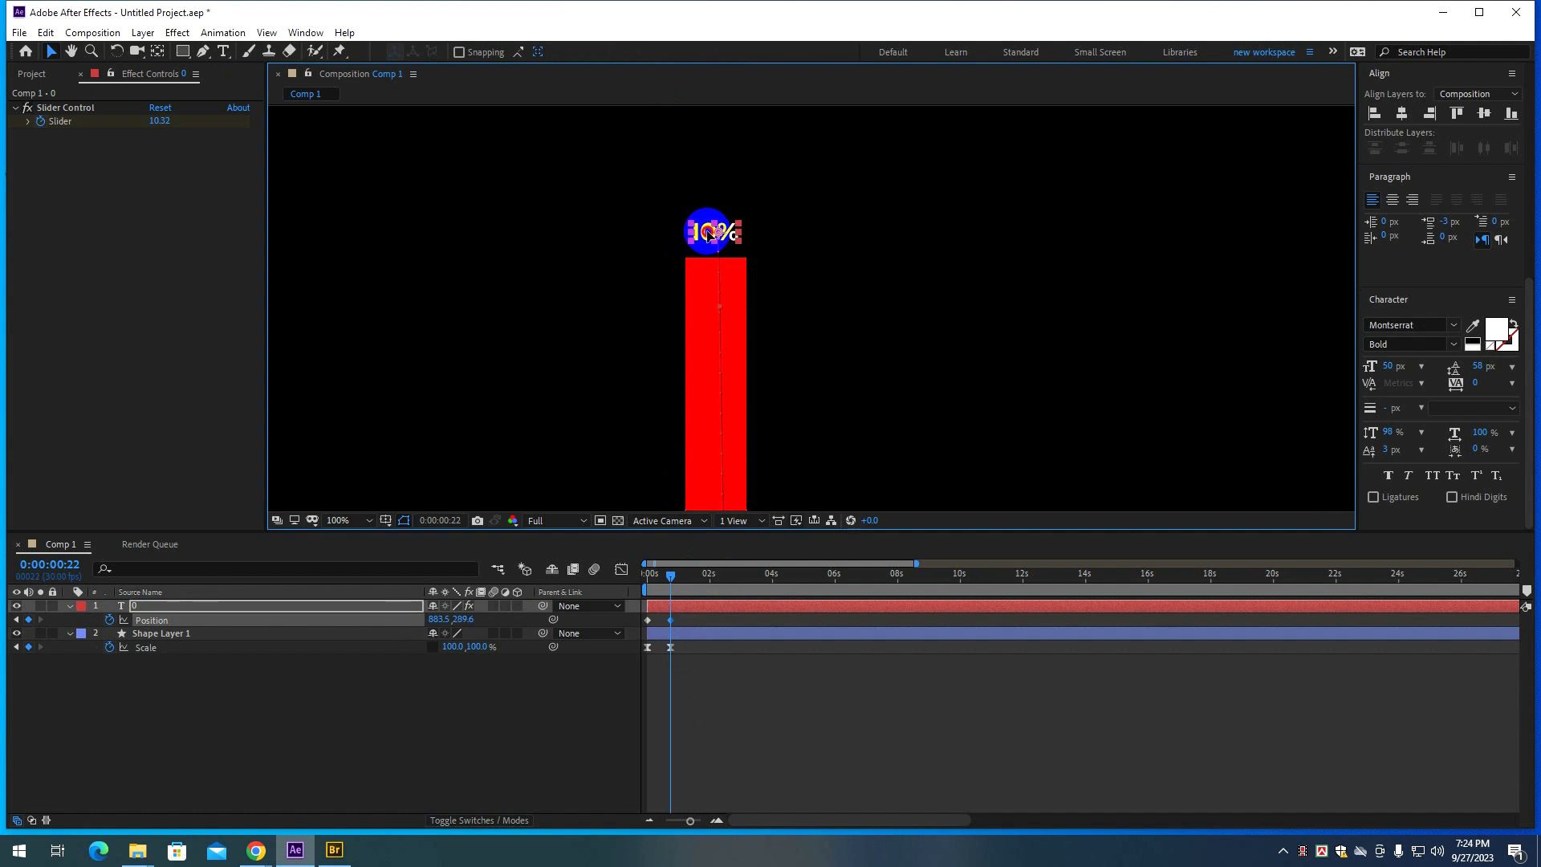
{"action": "scroll", "coordinate": [688, 632], "scroll_direction": "up", "scroll_amount": 1}
Apply Easy Ease to both of the counter's Position keyframes and scrub through the bar animation.
{"action": "left_click_drag", "start_coordinate": [697, 618], "coordinate": [598, 621]}
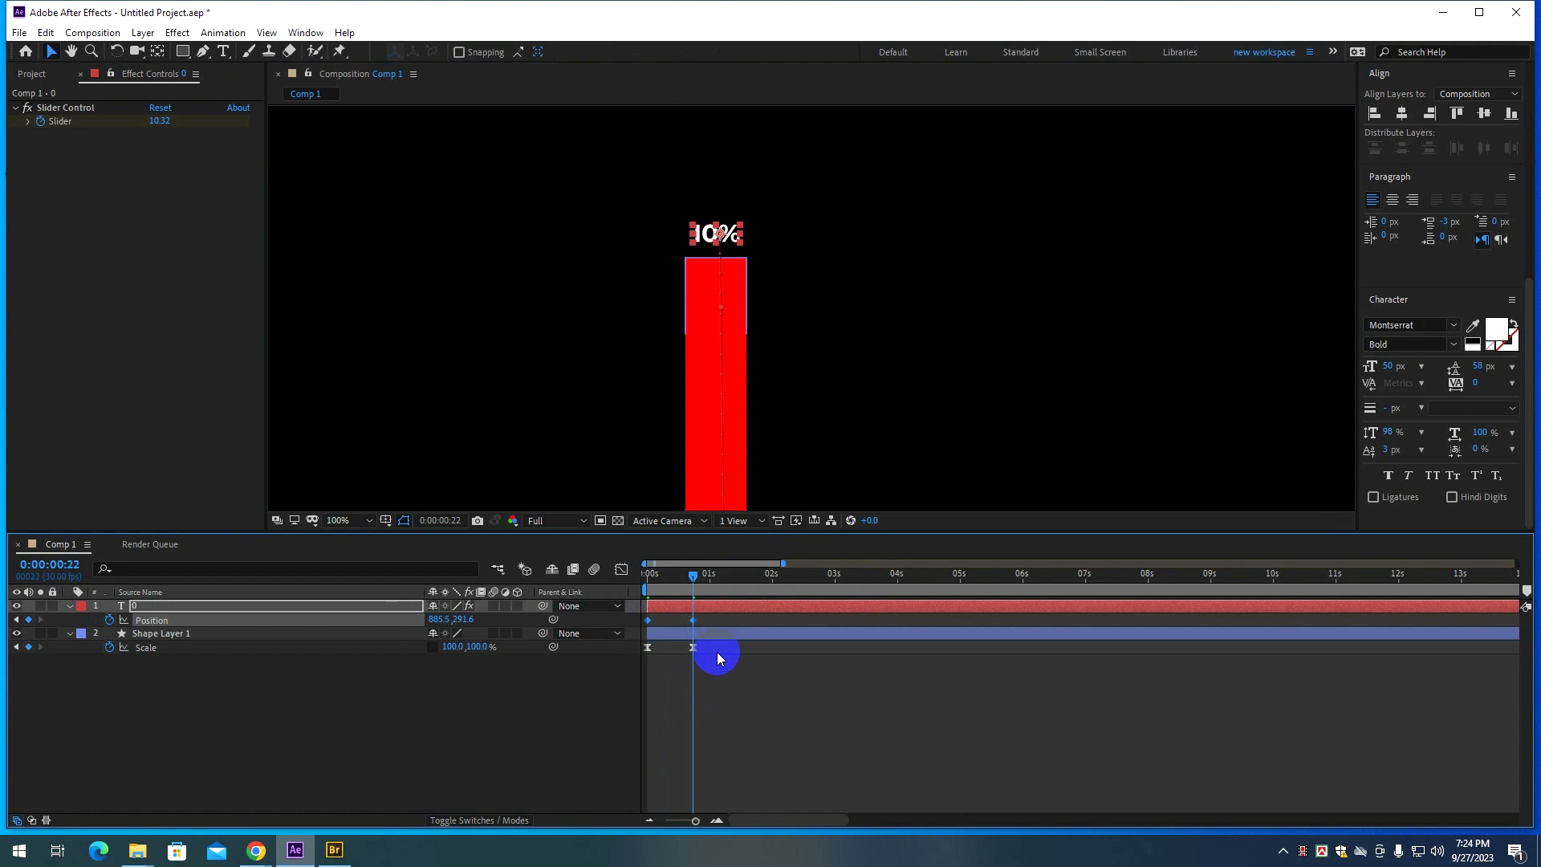
{"action": "left_click", "coordinate": [715, 706]}
{"action": "scroll", "coordinate": [665, 452], "scroll_direction": "down", "scroll_amount": 2}
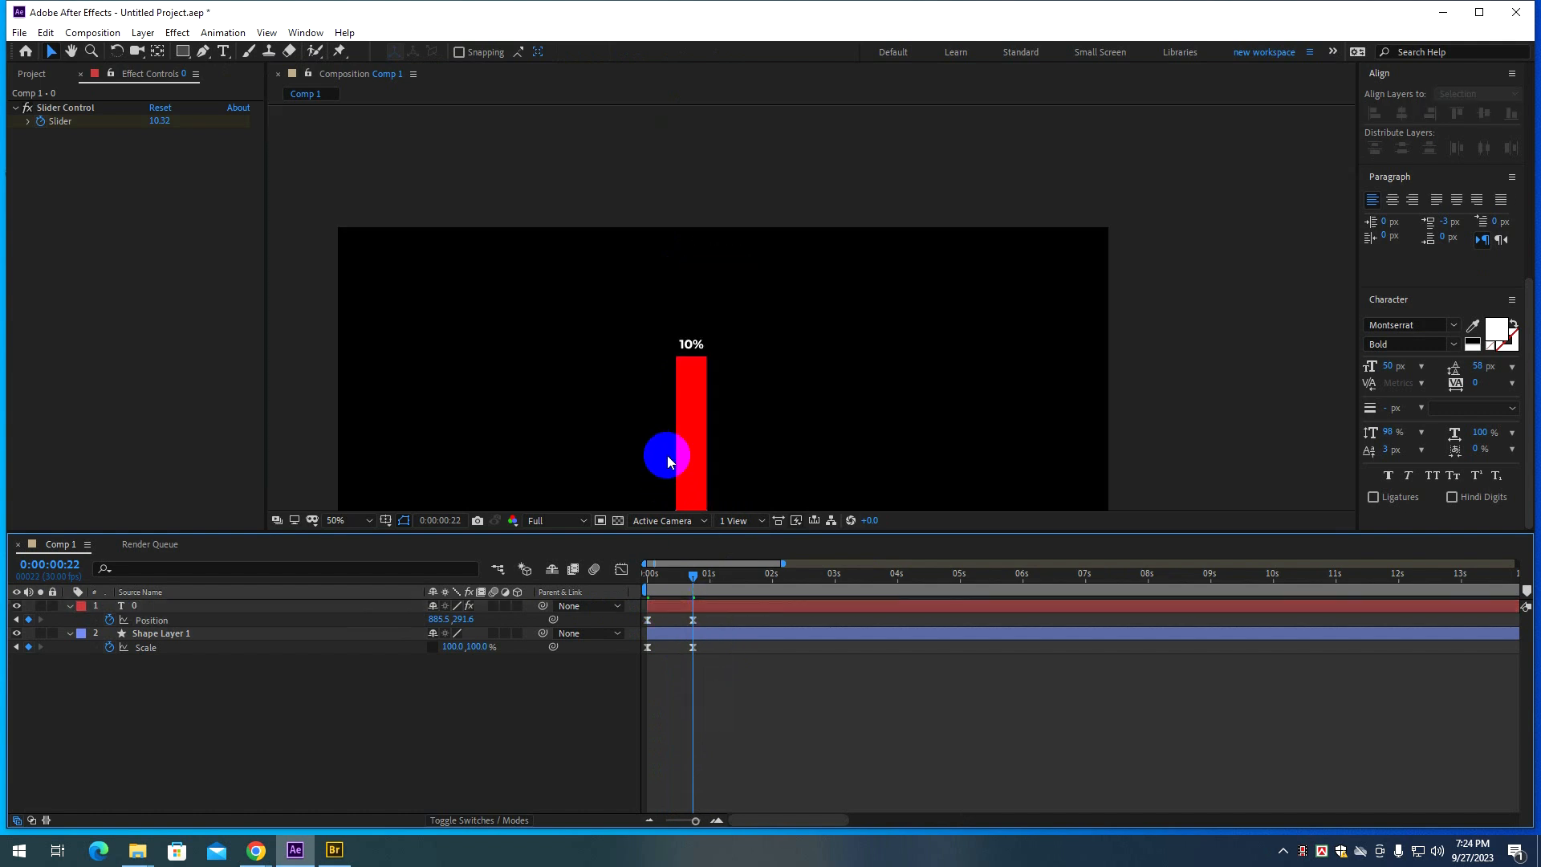
{"action": "left_click_drag", "start_coordinate": [731, 457], "coordinate": [740, 363]}
{"action": "mouse_move", "coordinate": [692, 576]}
{"action": "left_mouse_down"}
{"action": "mouse_move", "coordinate": [647, 576]}
{"action": "mouse_move", "coordinate": [716, 573]}
{"action": "mouse_move", "coordinate": [696, 575]}
{"action": "left_mouse_up"}
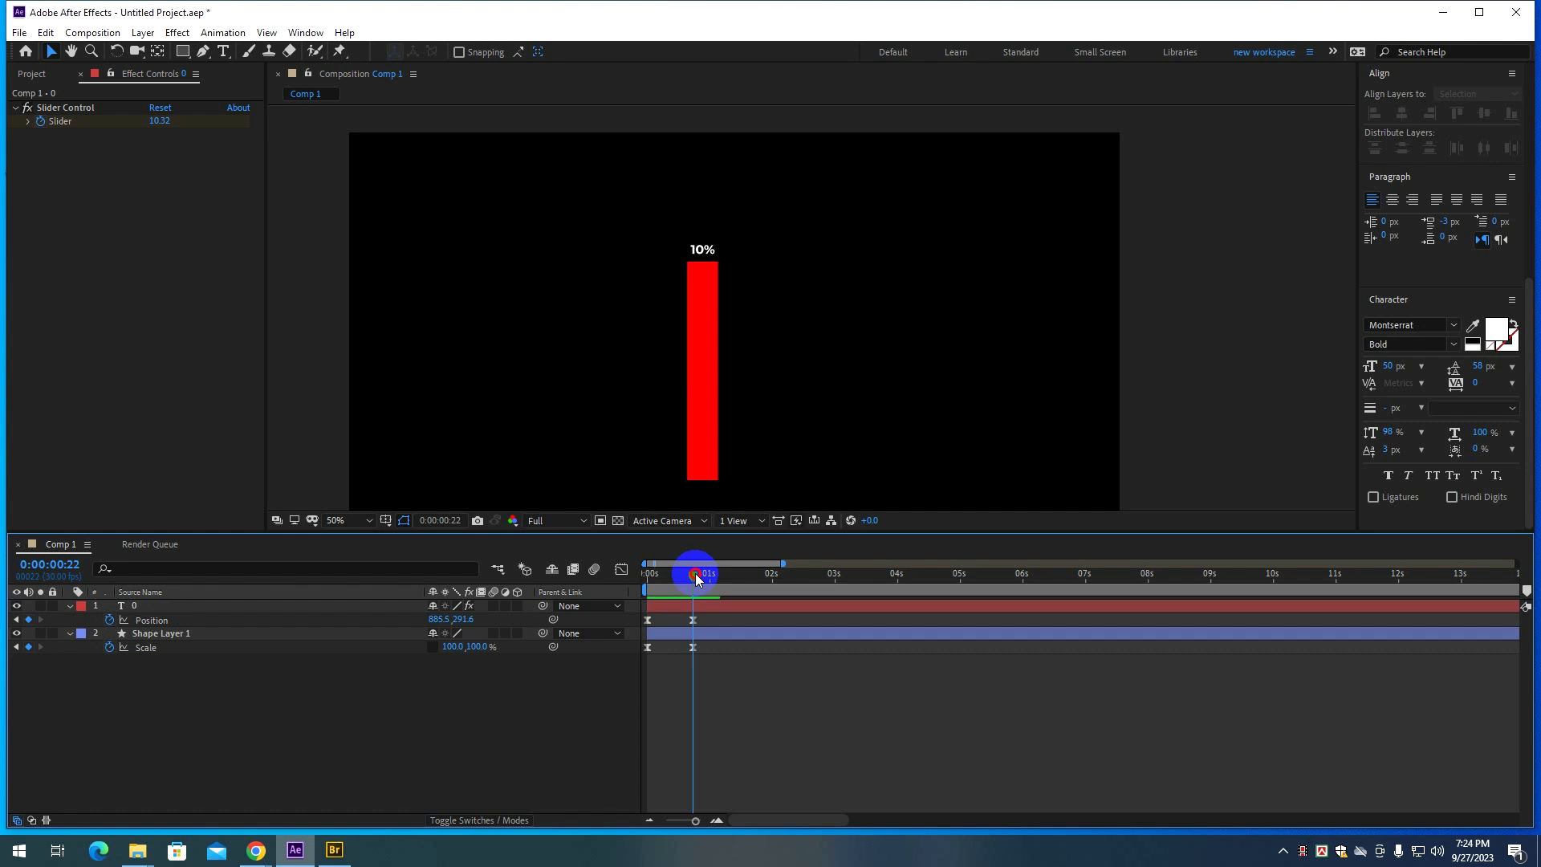
Reveal the counter's keyframes and shift its two Slider keyframes to frames 0 and 22, aligned with the Position and Scale keyframes.
{"action": "left_click", "coordinate": [713, 608]}
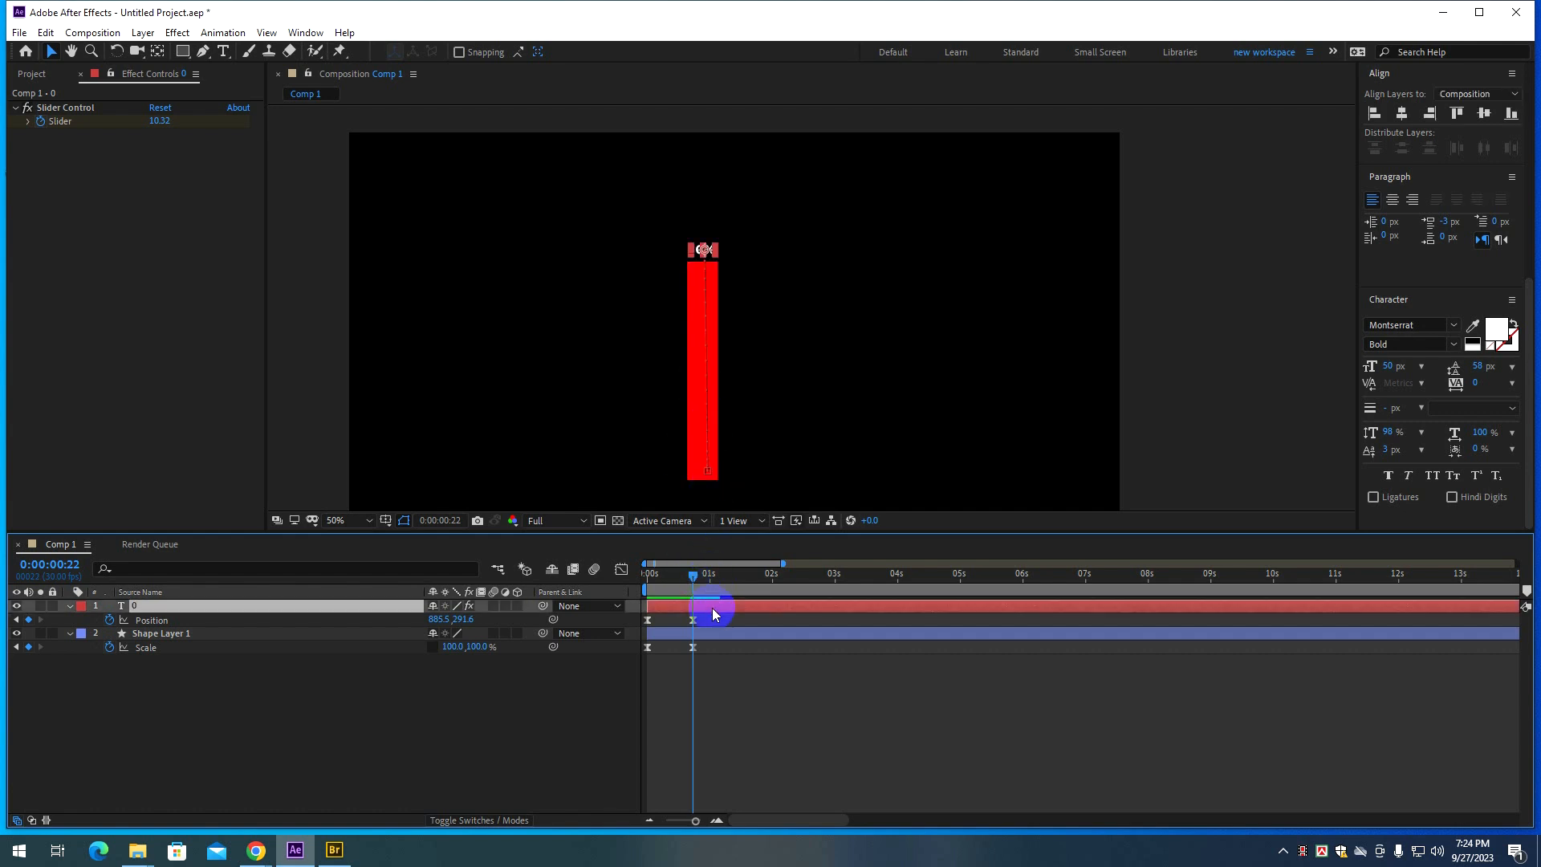
{"action": "key", "text": "u"}
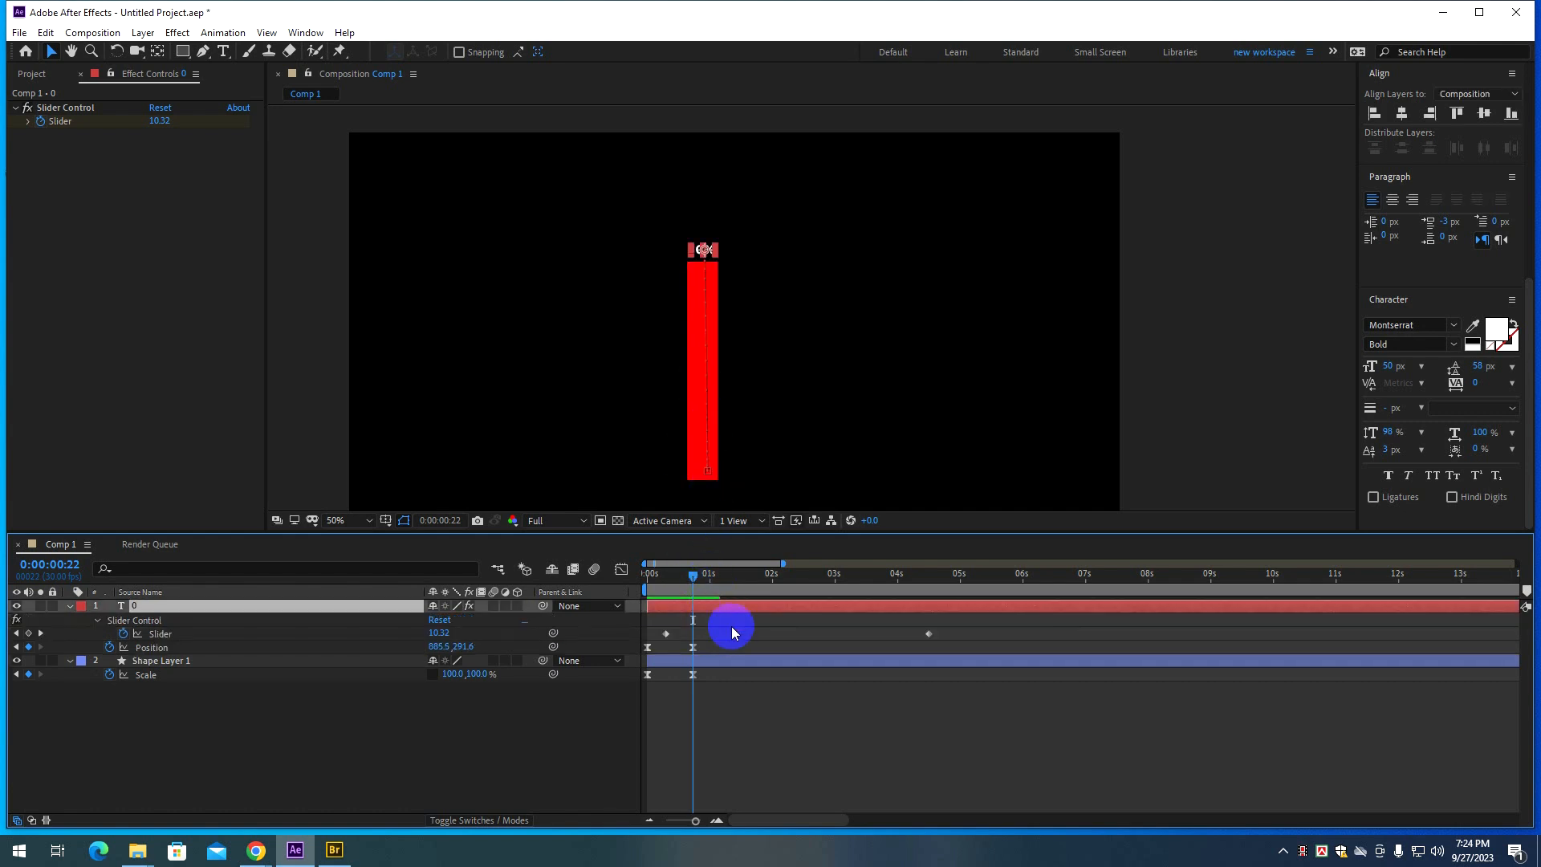
{"action": "left_click_drag", "start_coordinate": [695, 577], "coordinate": [671, 592]}
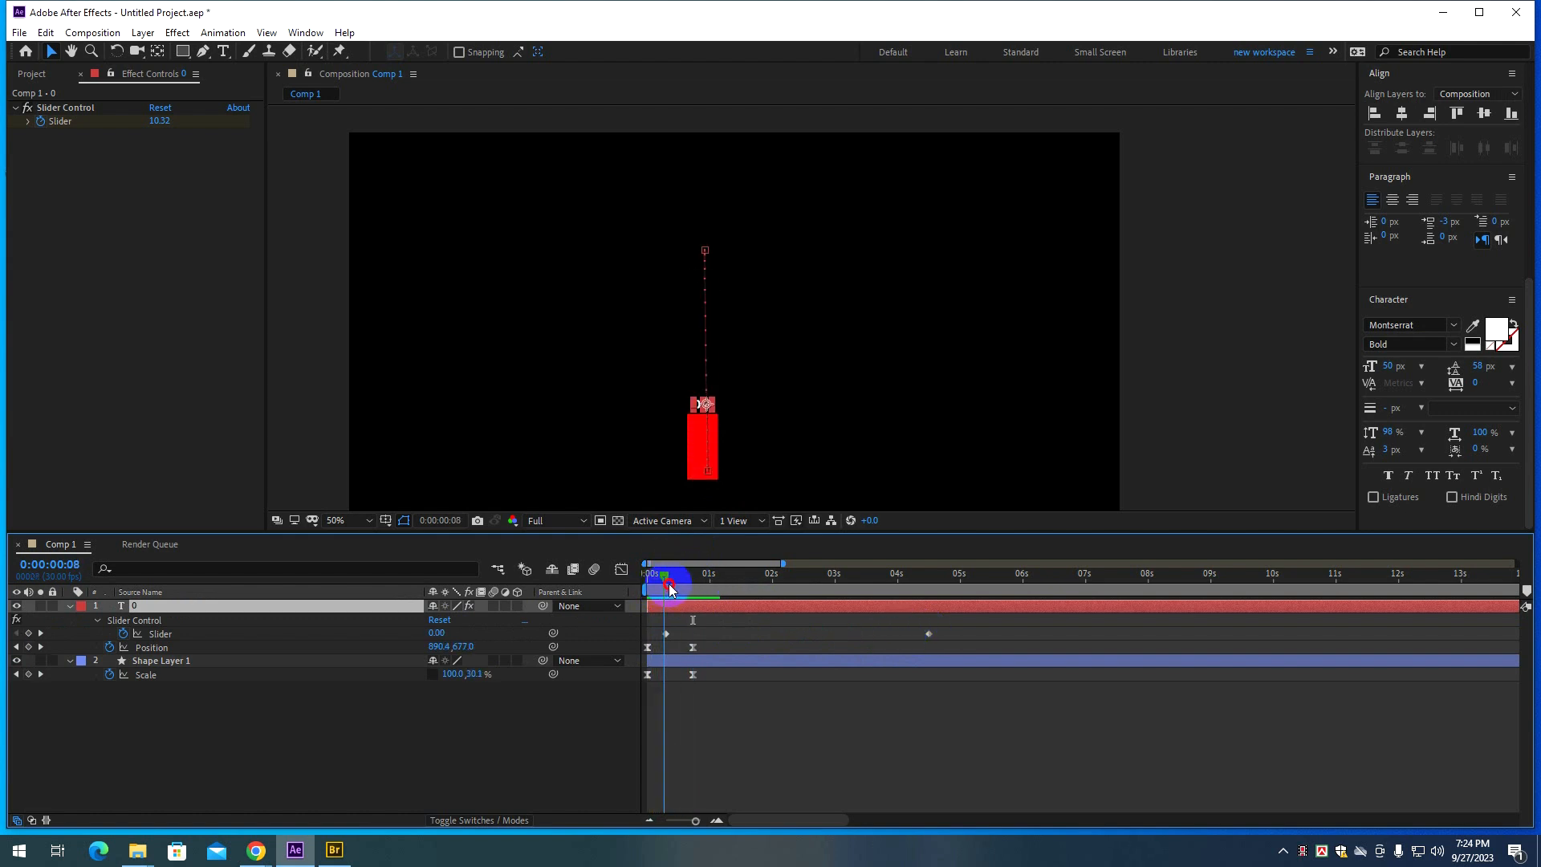
{"action": "left_click_drag", "start_coordinate": [926, 634], "coordinate": [692, 637]}
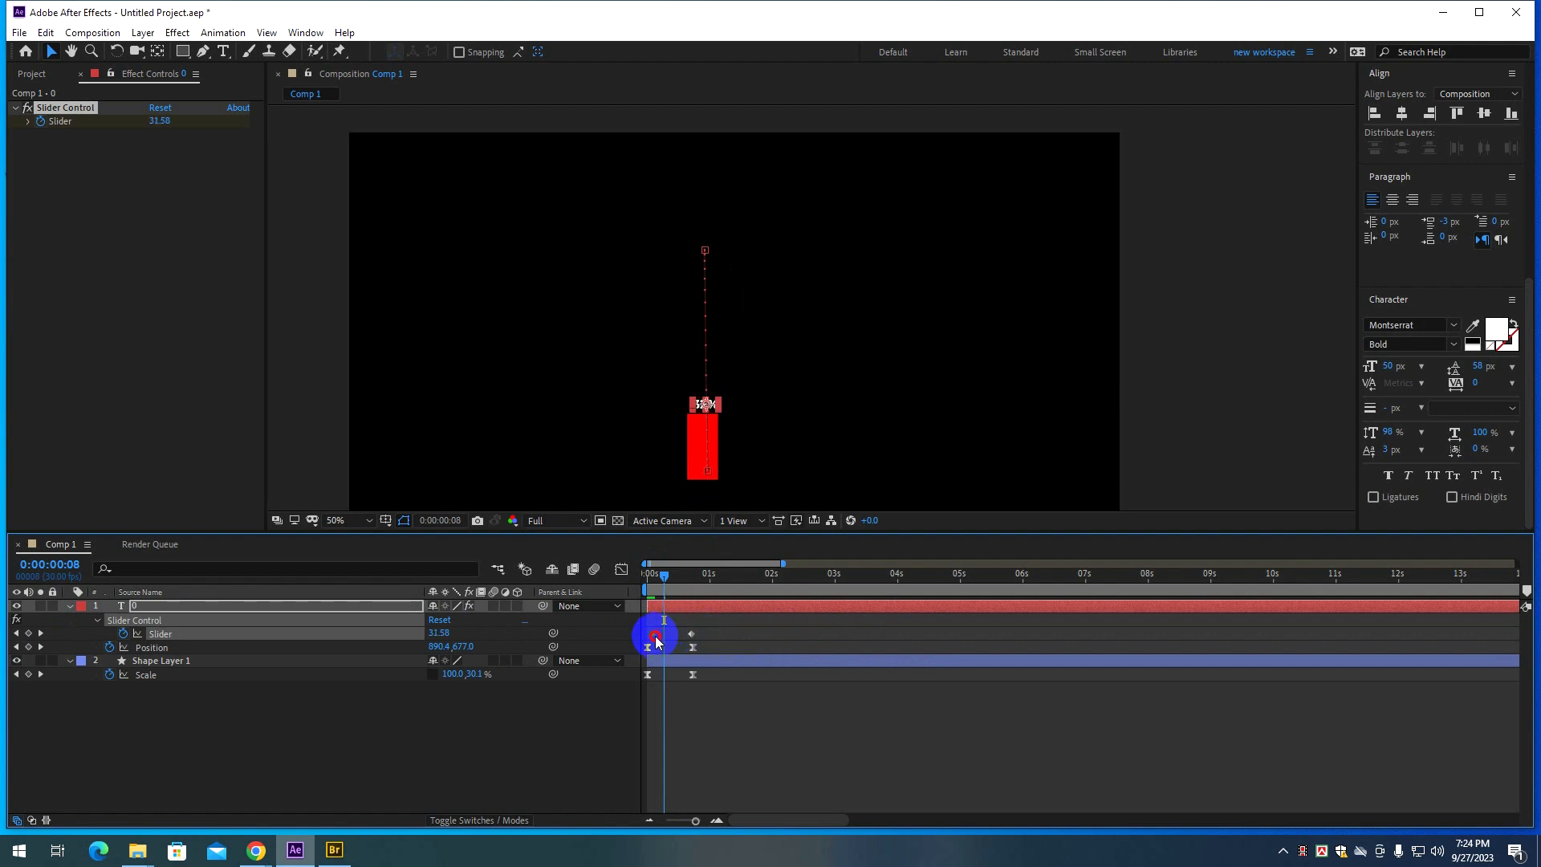
{"action": "left_click_drag", "start_coordinate": [732, 623], "coordinate": [645, 631]}
{"action": "left_click_drag", "start_coordinate": [665, 573], "coordinate": [644, 584]}
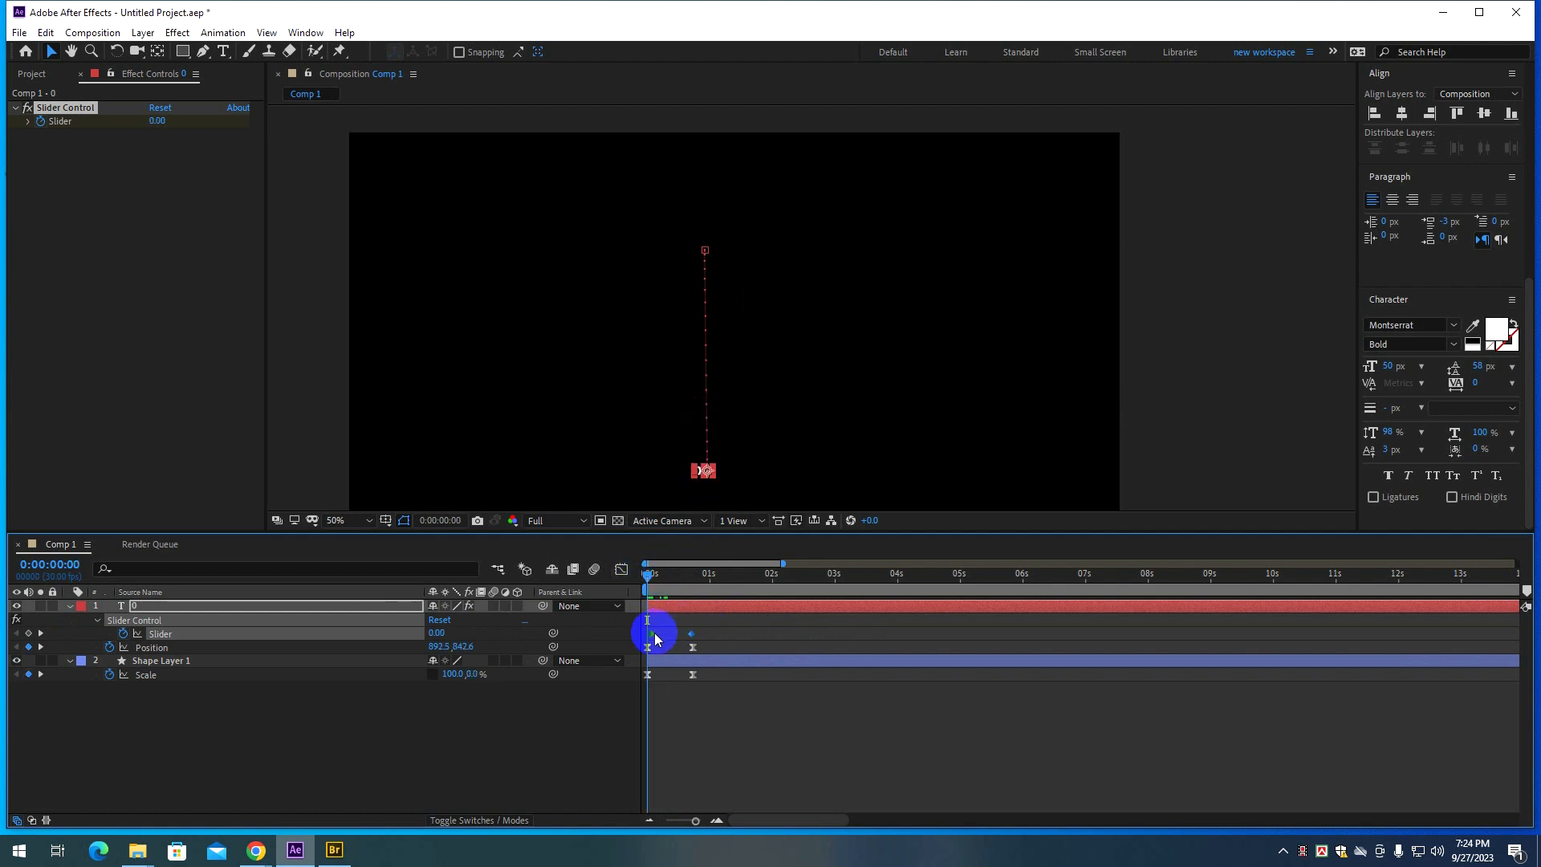
{"action": "left_click", "coordinate": [708, 635]}
{"action": "left_click_drag", "start_coordinate": [686, 634], "coordinate": [692, 638]}
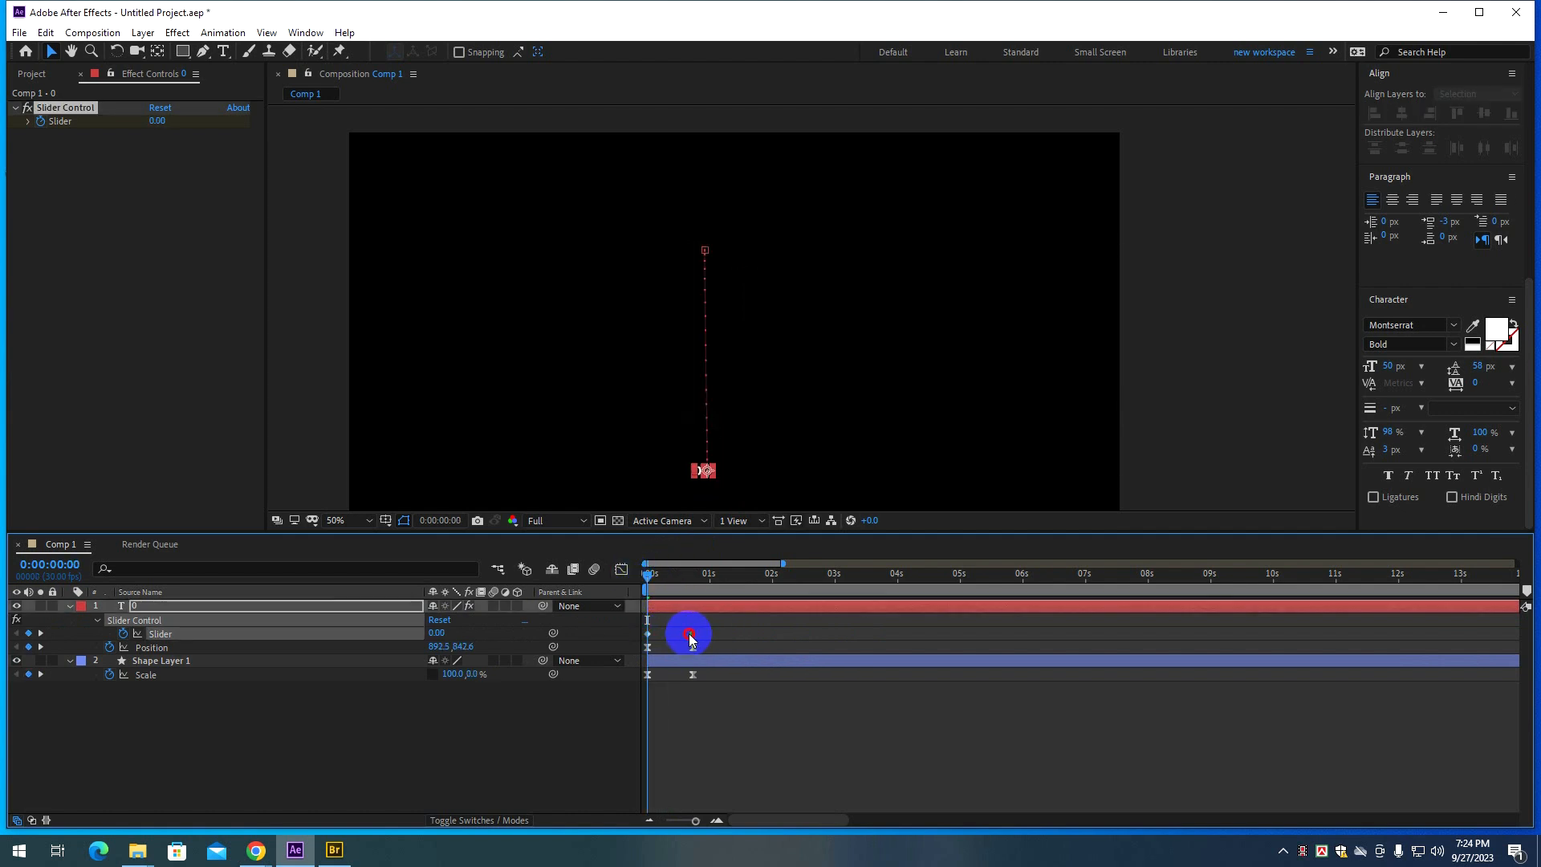
Preview the synced animation, move the Slider, Position and Scale end keyframes to about 2 seconds, and play it again.
{"action": "key", "text": "space"}
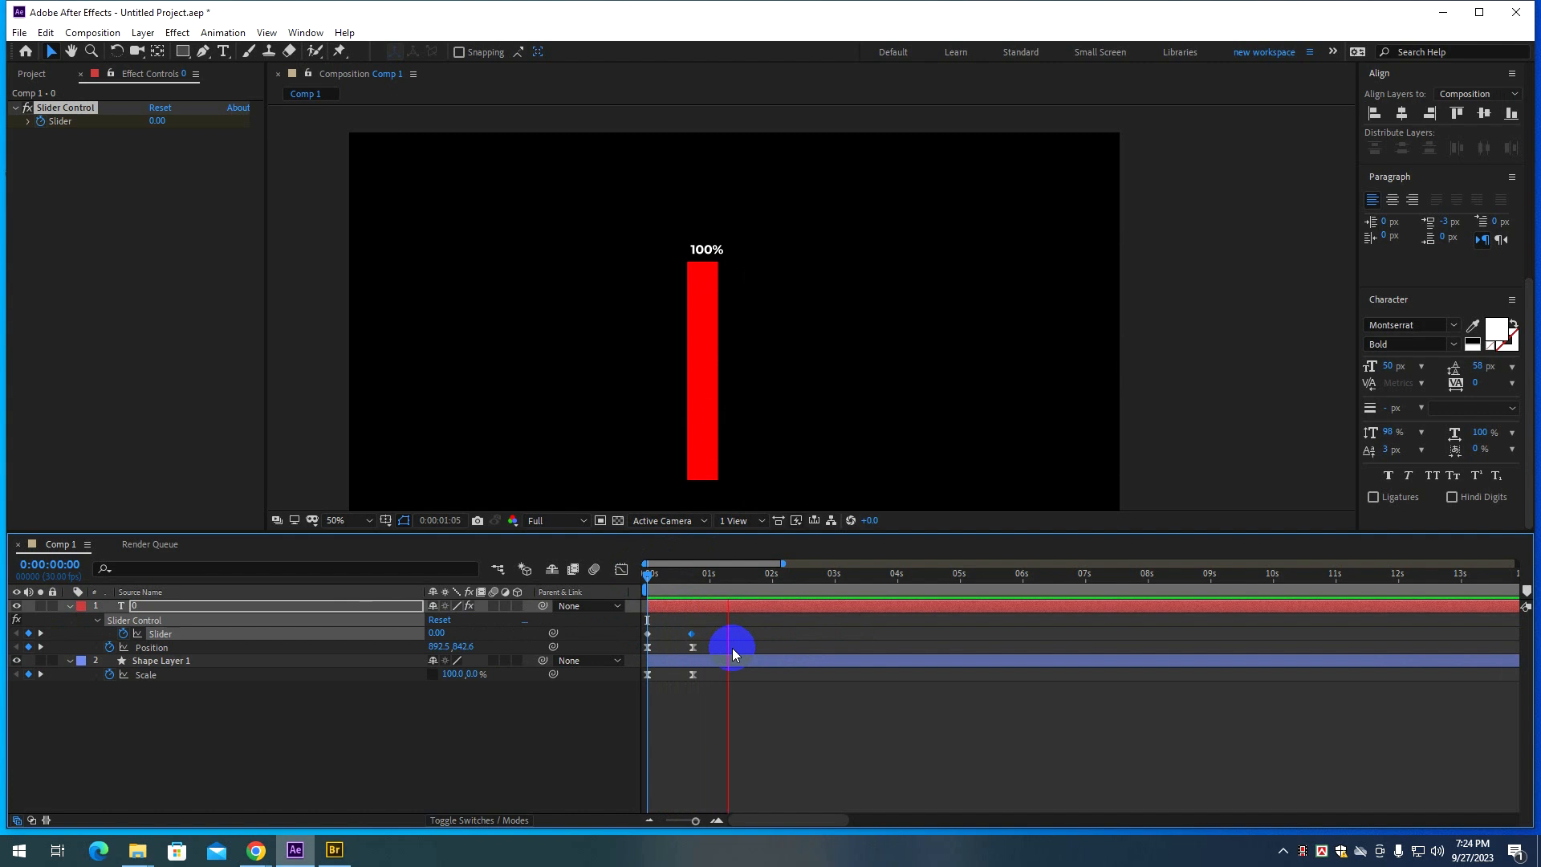
{"action": "left_click_drag", "start_coordinate": [672, 585], "coordinate": [601, 593]}
{"action": "key", "text": "space"}
{"action": "left_click", "coordinate": [671, 584]}
{"action": "left_click_drag", "start_coordinate": [671, 585], "coordinate": [614, 598]}
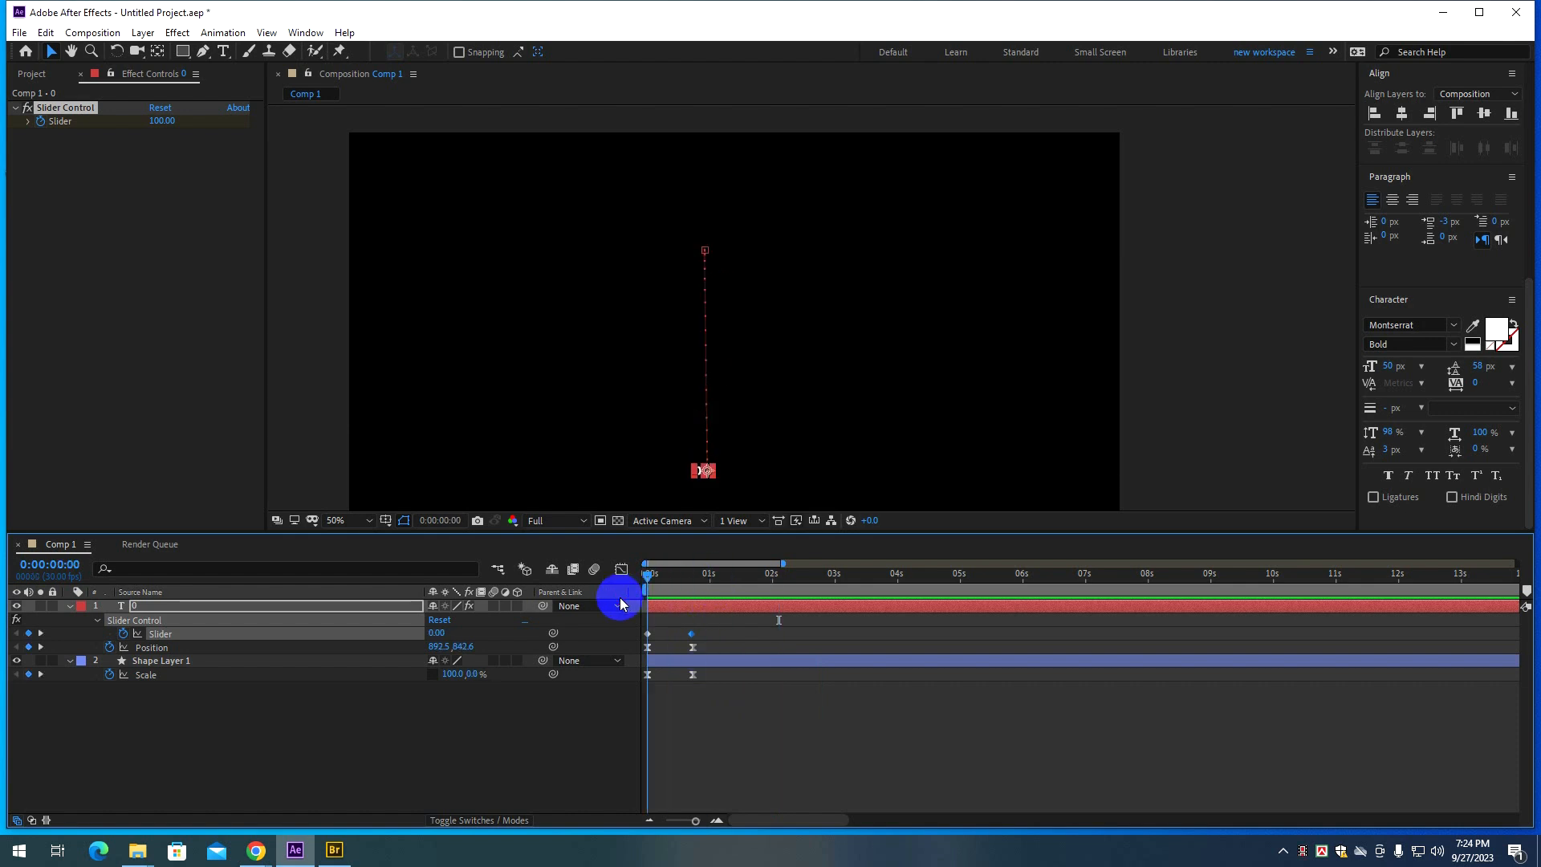
{"action": "left_click", "coordinate": [692, 646]}
{"action": "left_click_drag", "start_coordinate": [695, 676], "coordinate": [766, 647]}
{"action": "left_click", "coordinate": [806, 635]}
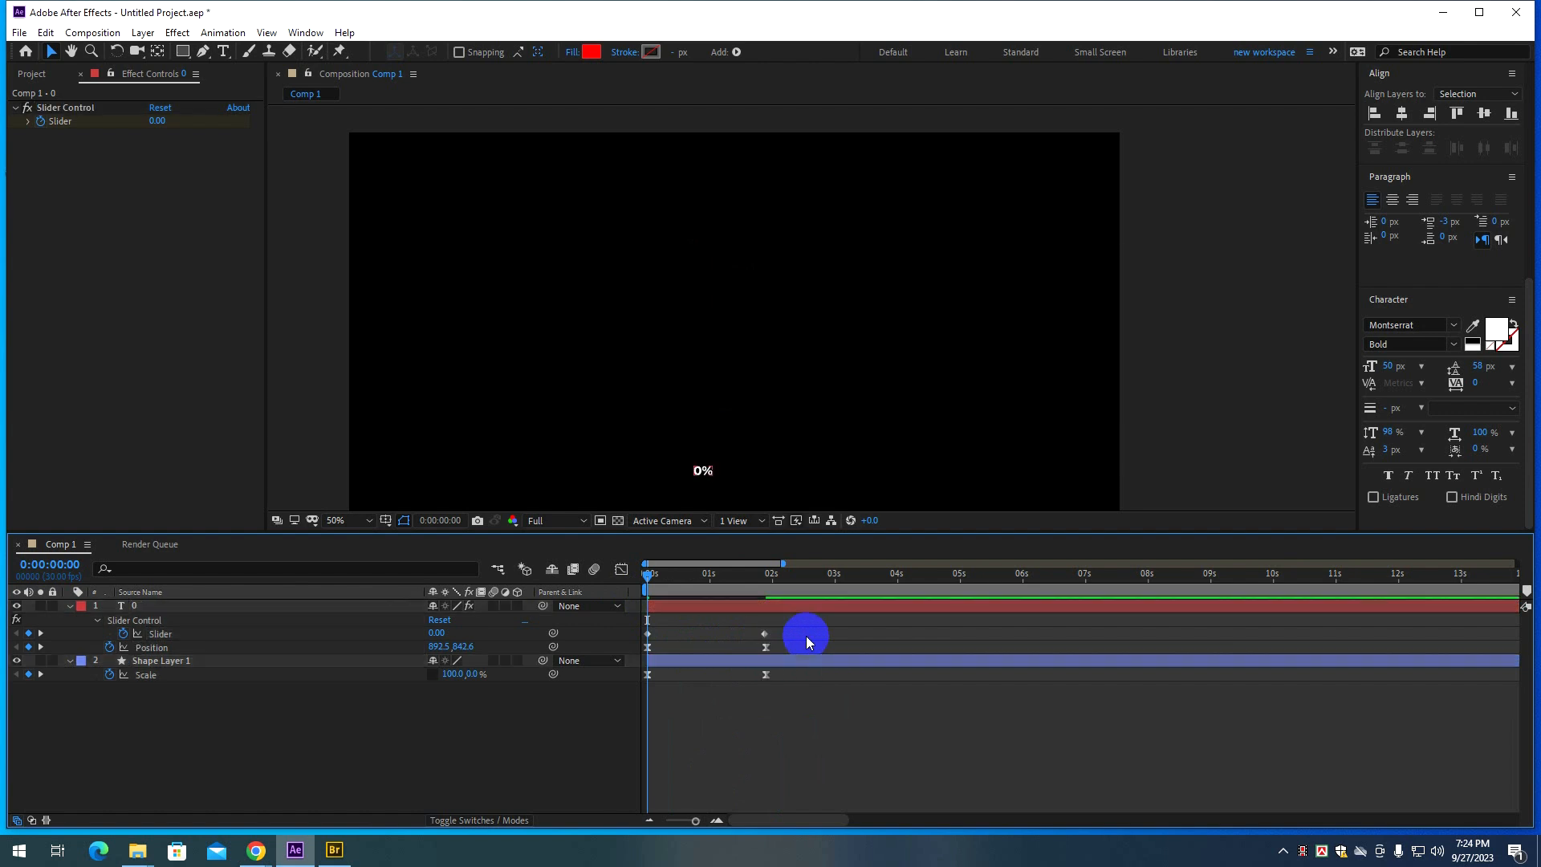
{"action": "key", "text": "space"}
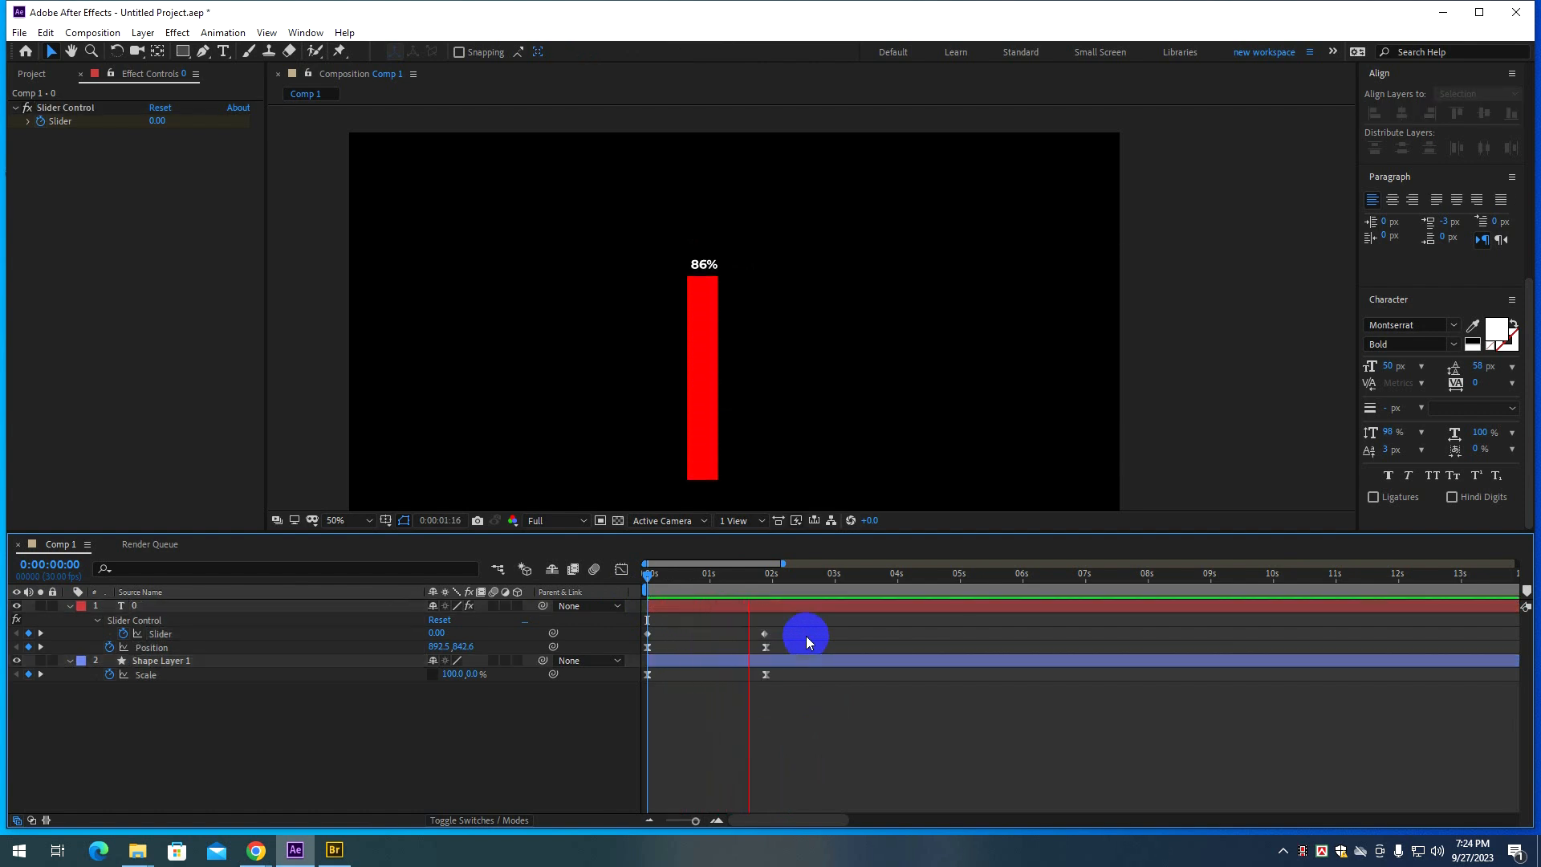
{"action": "key", "text": "space"}
Apply Easy Ease to both of the counter's Slider keyframes.
{"action": "left_click_drag", "start_coordinate": [757, 628], "coordinate": [809, 679]}
{"action": "left_click_drag", "start_coordinate": [835, 619], "coordinate": [638, 639]}
{"action": "key", "text": "F9"}
Move the Slider, Position and Scale end keyframes together to about 3:10 and check their alignment up close.
{"action": "left_click", "coordinate": [687, 643]}
{"action": "left_click_drag", "start_coordinate": [807, 634], "coordinate": [856, 678]}
{"action": "left_click", "coordinate": [808, 647], "text": "shift"}
{"action": "left_click", "coordinate": [810, 676], "text": "shift"}
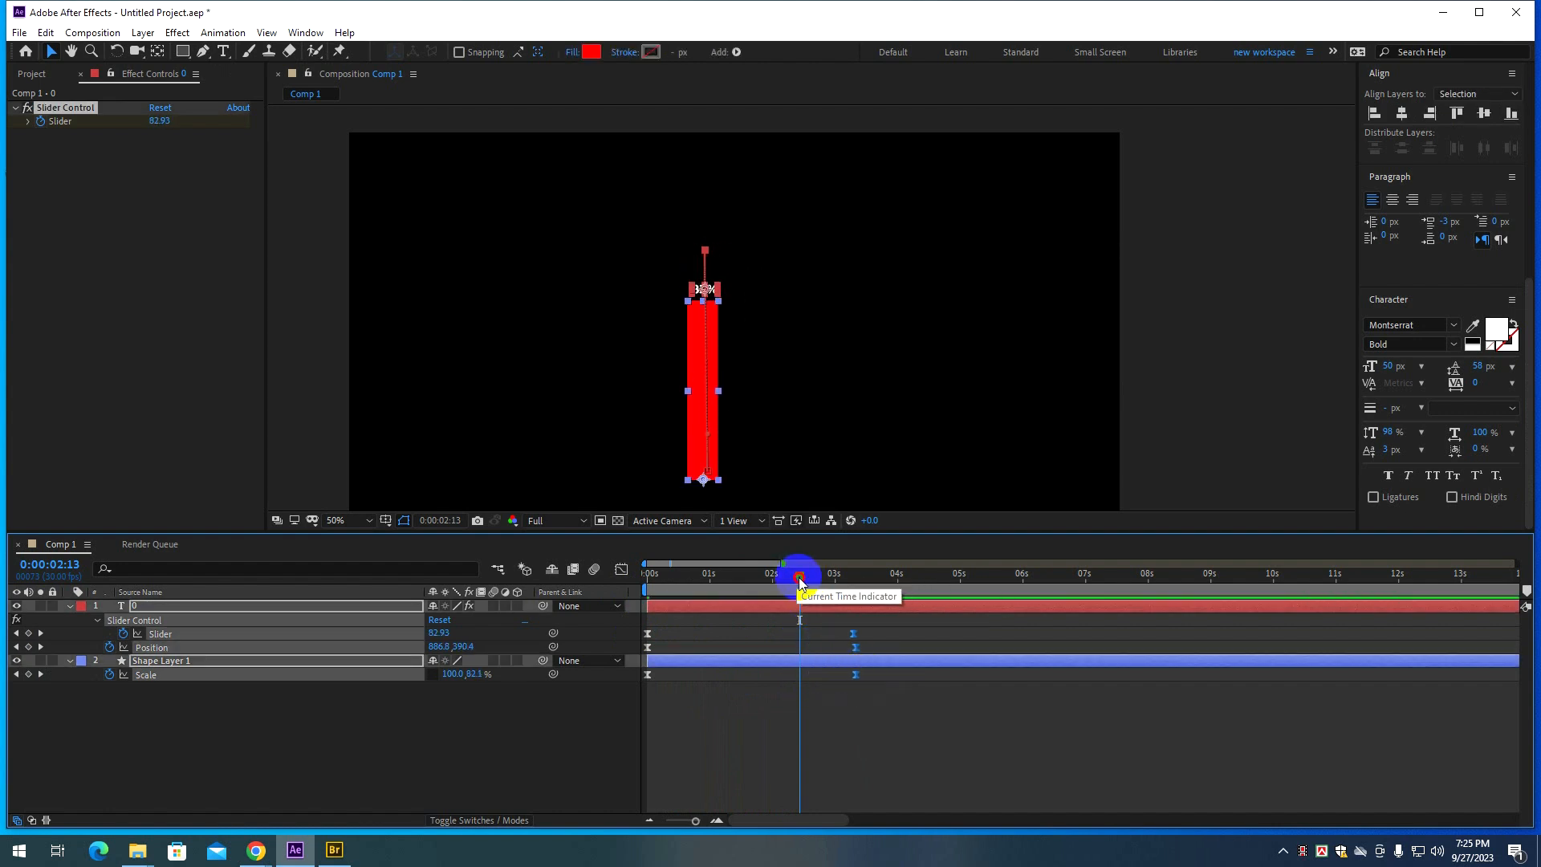
{"action": "key", "text": "Home"}
{"action": "left_click", "coordinate": [925, 639]}
{"action": "scroll", "coordinate": [847, 646], "scroll_direction": "up", "scroll_amount": 3}
{"action": "left_click", "coordinate": [884, 633]}
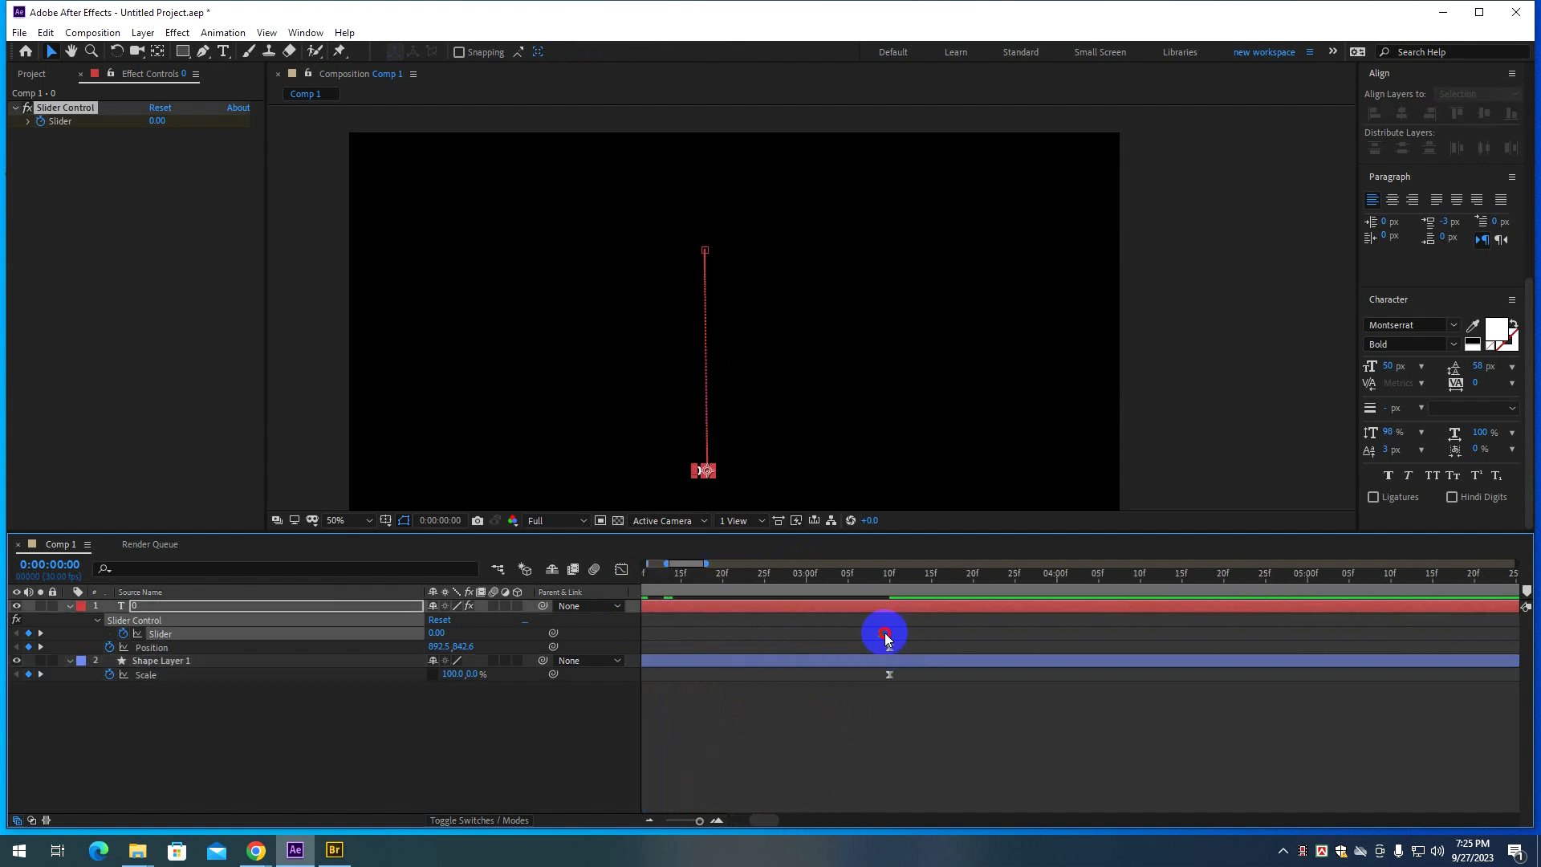
{"action": "scroll", "coordinate": [912, 702], "scroll_direction": "down", "scroll_amount": 4}
Play the retimed bar and counter animation repeatedly from frame 0 to check that both move in sync.
{"action": "key", "text": "space"}
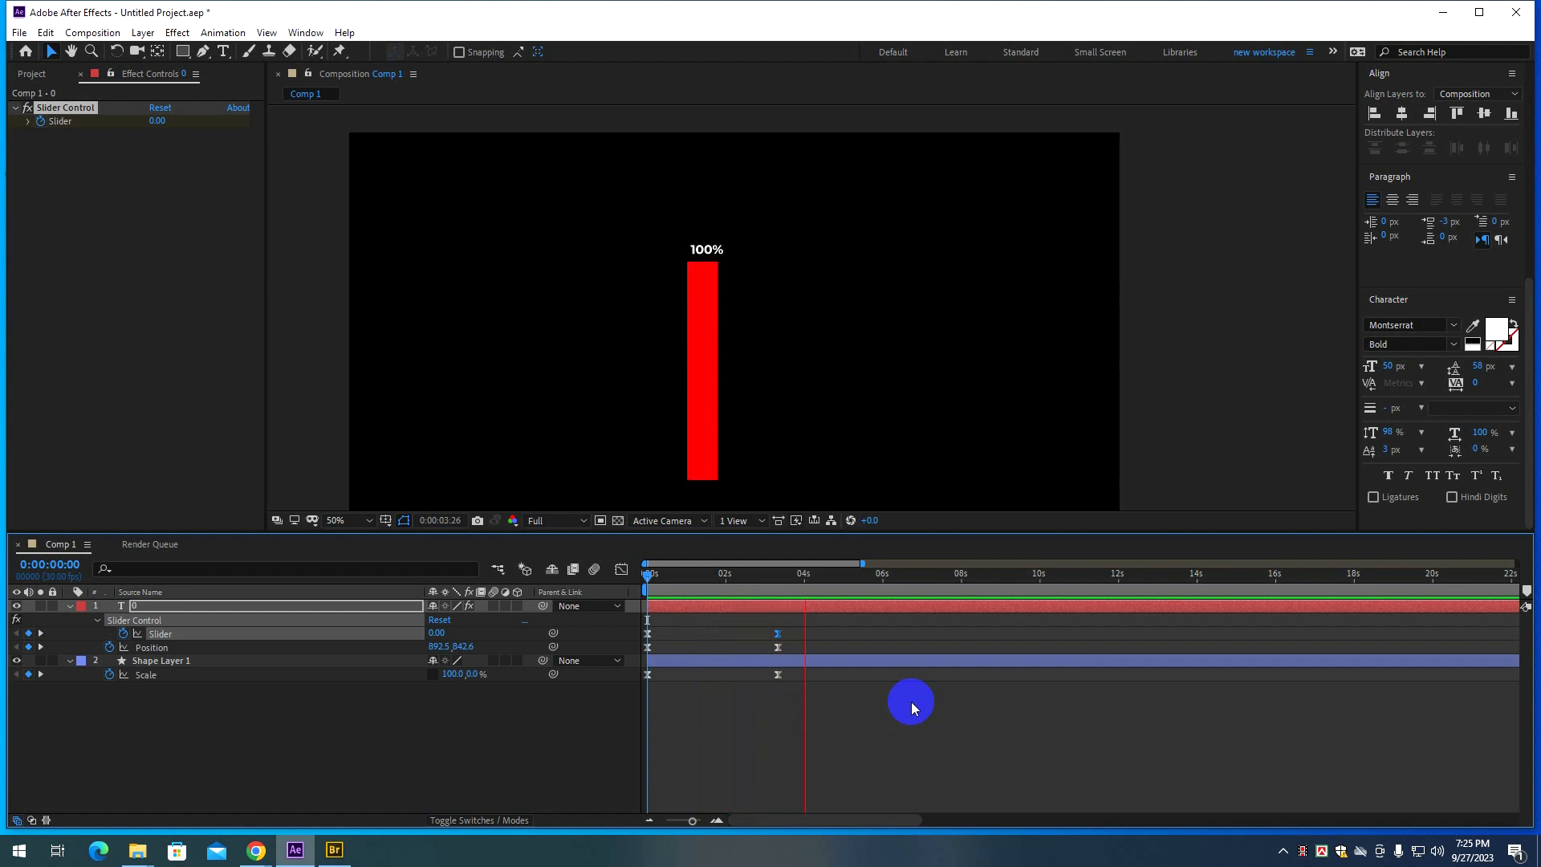
{"action": "key", "text": "space"}
{"action": "key", "text": "space"}
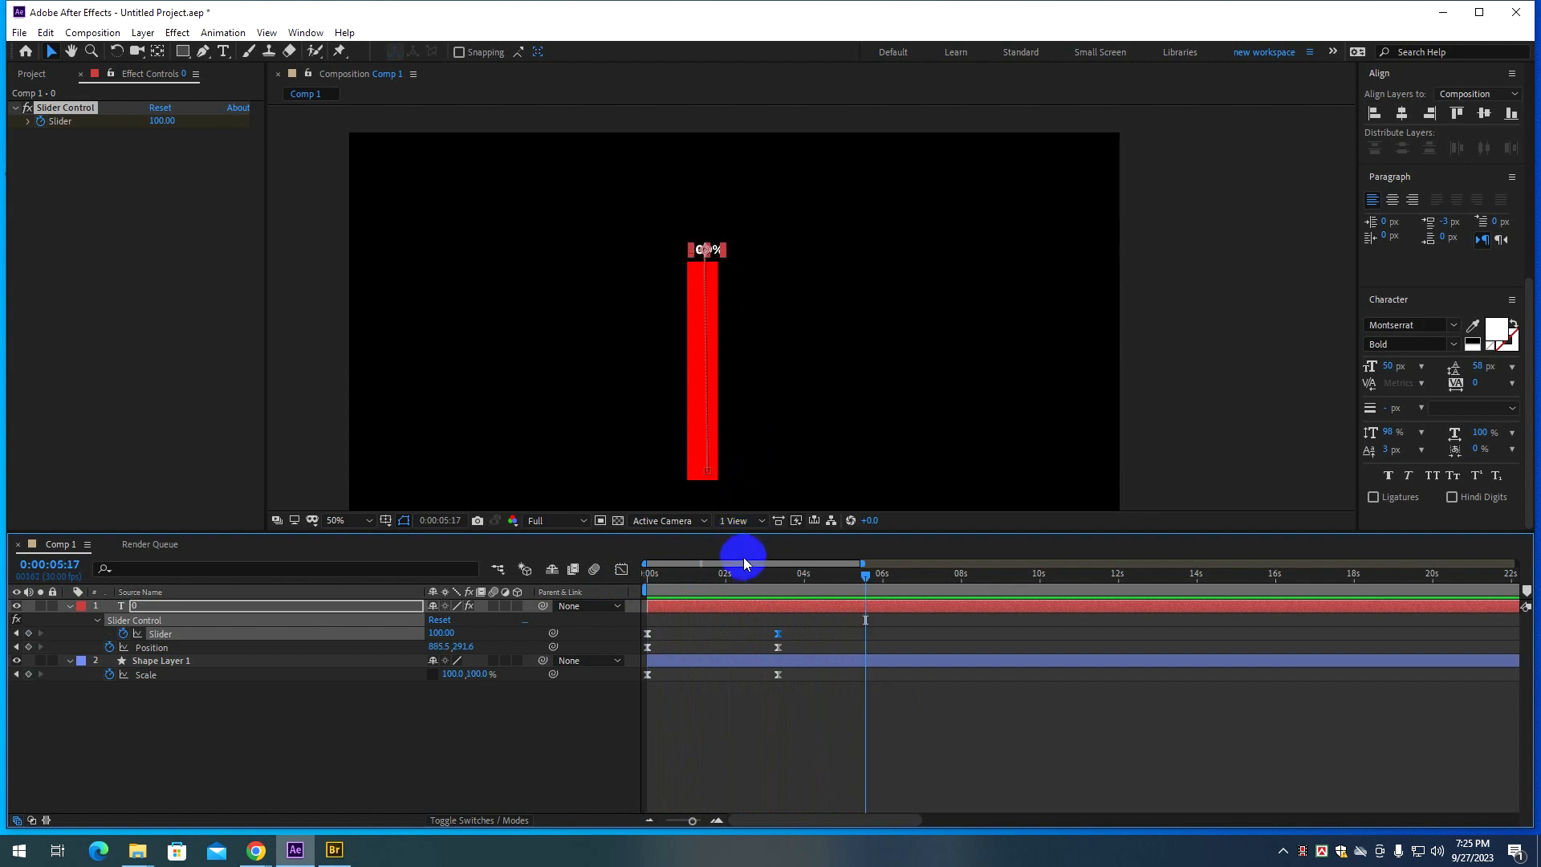
{"action": "key", "text": "space"}
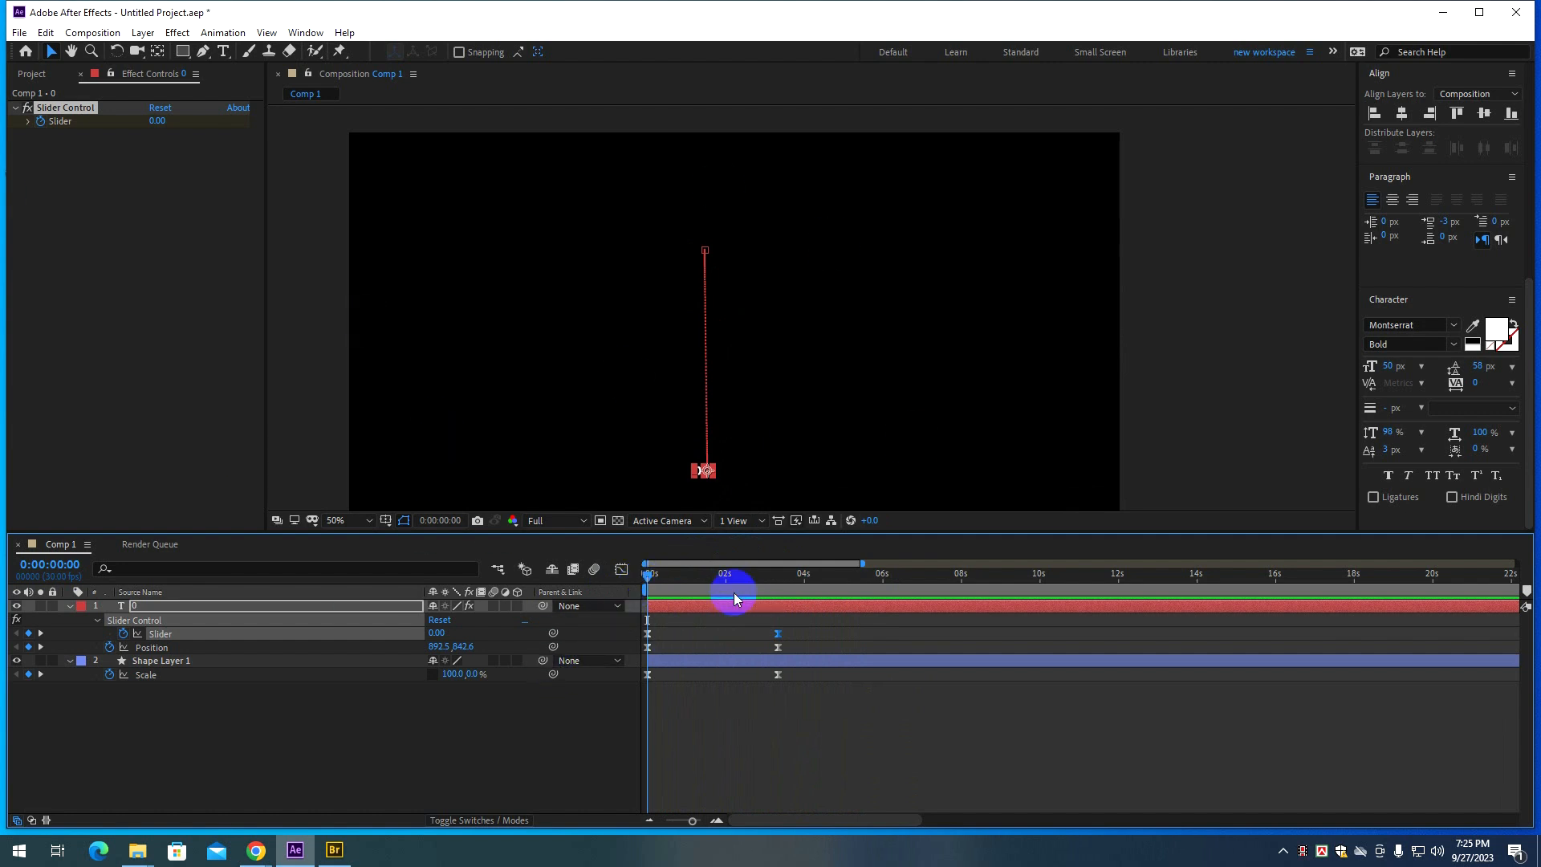
{"action": "key", "text": "space"}
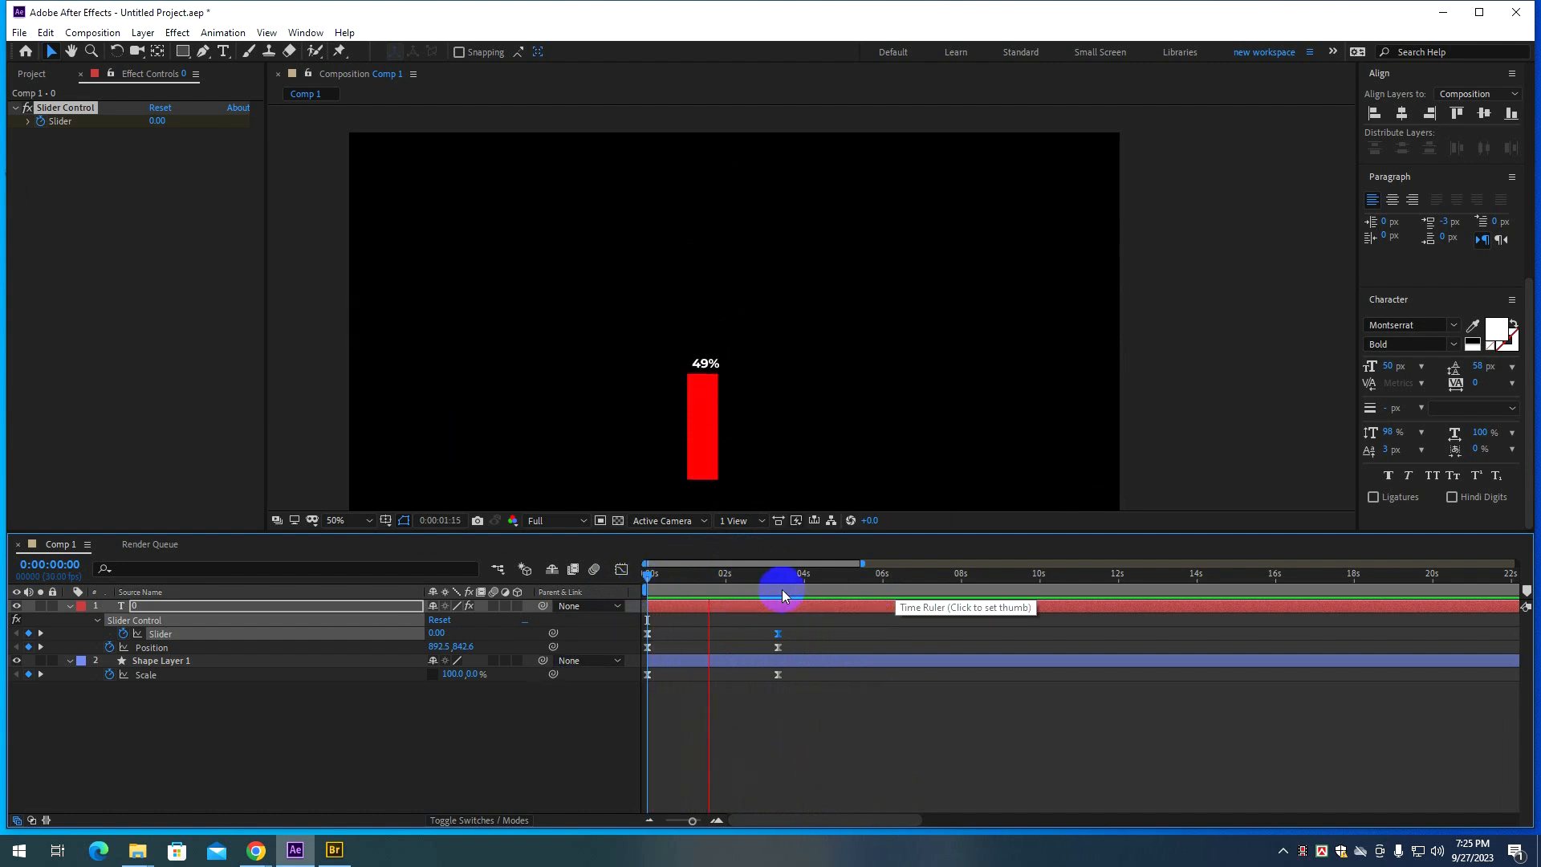
{"action": "key", "text": "space"}
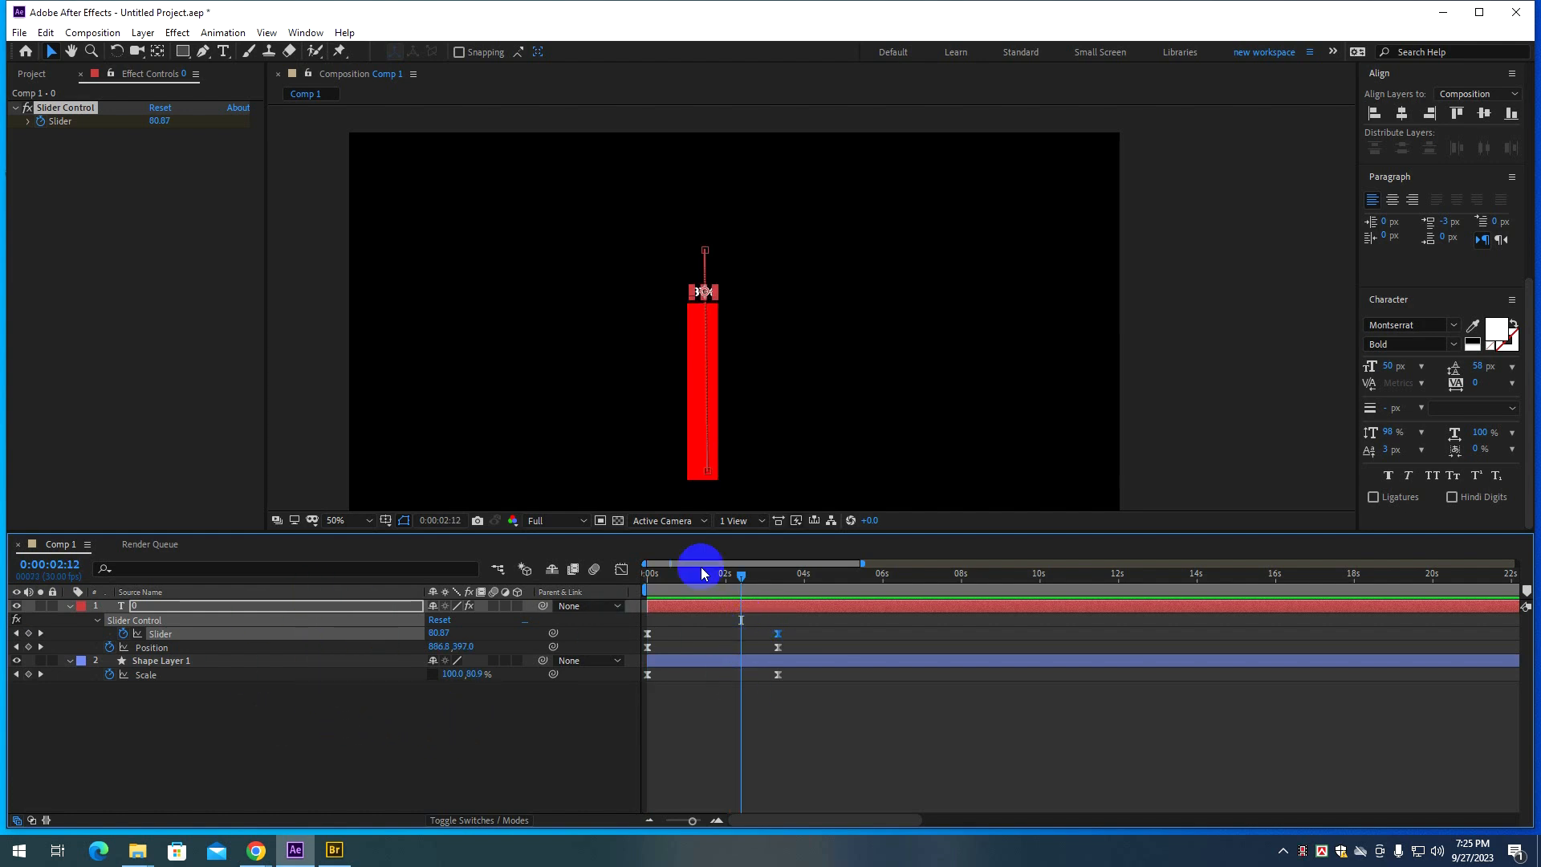
{"action": "left_click_drag", "start_coordinate": [741, 576], "coordinate": [619, 584]}
{"action": "key", "text": "space"}
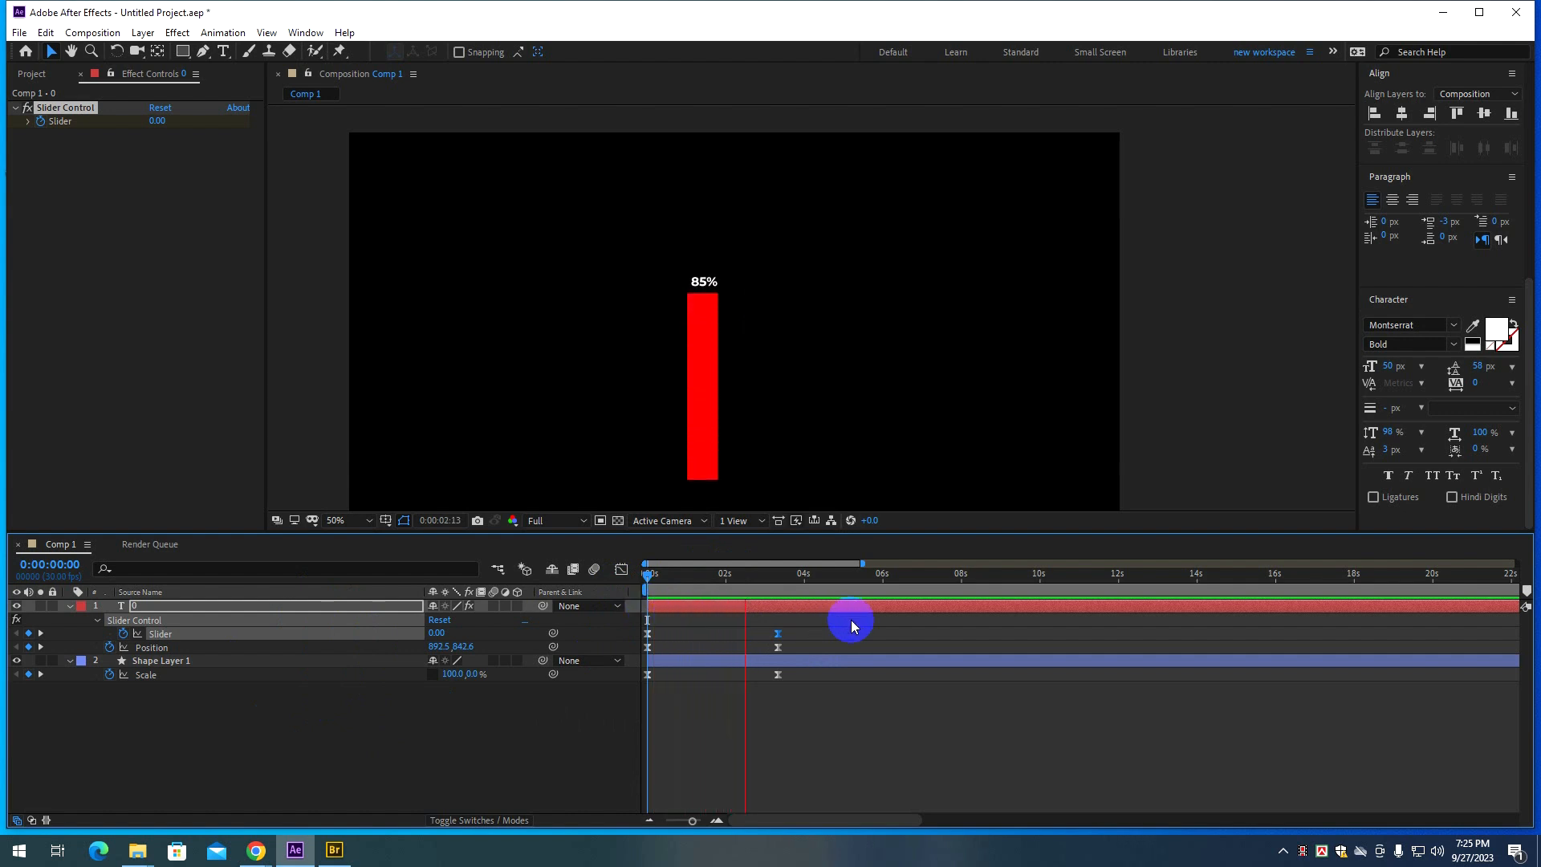
{"action": "left_click", "coordinate": [761, 576]}
{"action": "left_click_drag", "start_coordinate": [688, 586], "coordinate": [306, 715]}
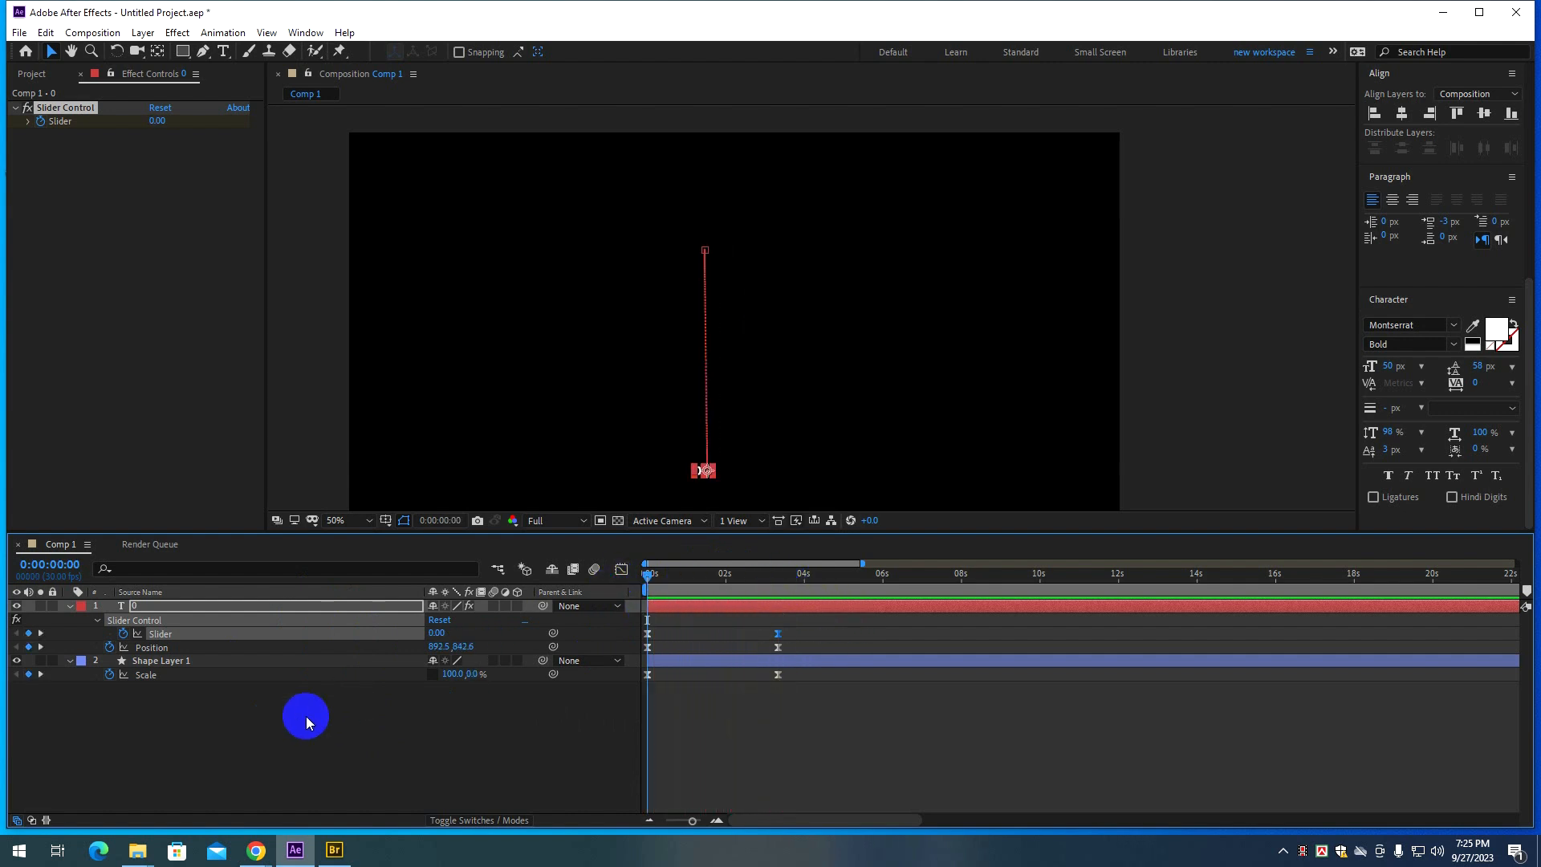
Pre-compose the counter text layer and Shape Layer 1 into Pre-comp 1, moving all attributes into the new composition.
{"action": "left_click", "coordinate": [305, 716]}
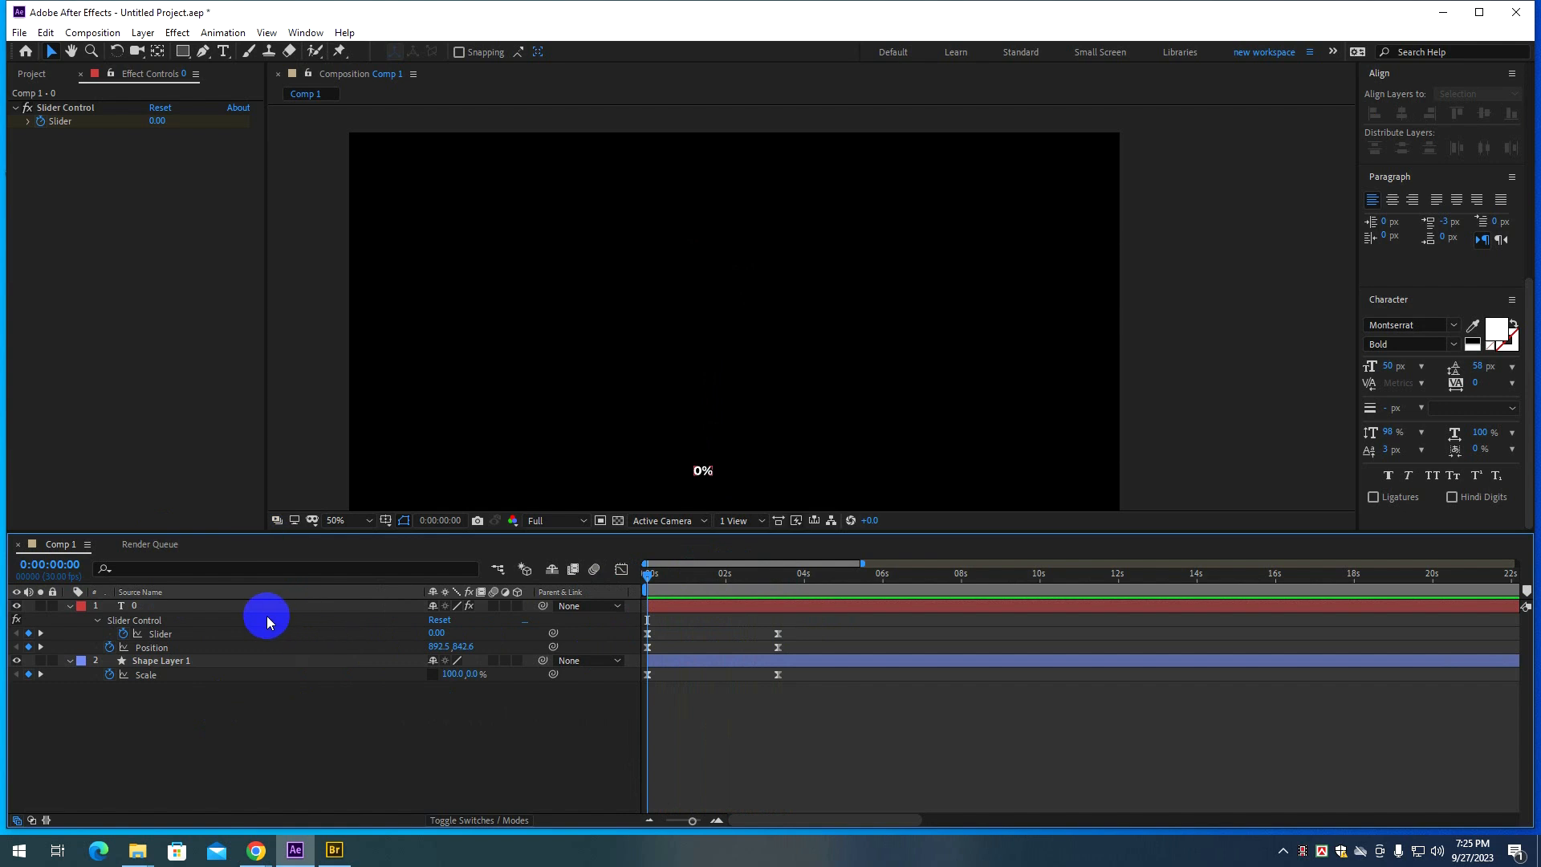
{"action": "left_click", "coordinate": [227, 605]}
{"action": "left_click", "coordinate": [206, 672], "text": "ctrl"}
{"action": "right_click", "coordinate": [226, 606]}
{"action": "left_click", "coordinate": [268, 536]}
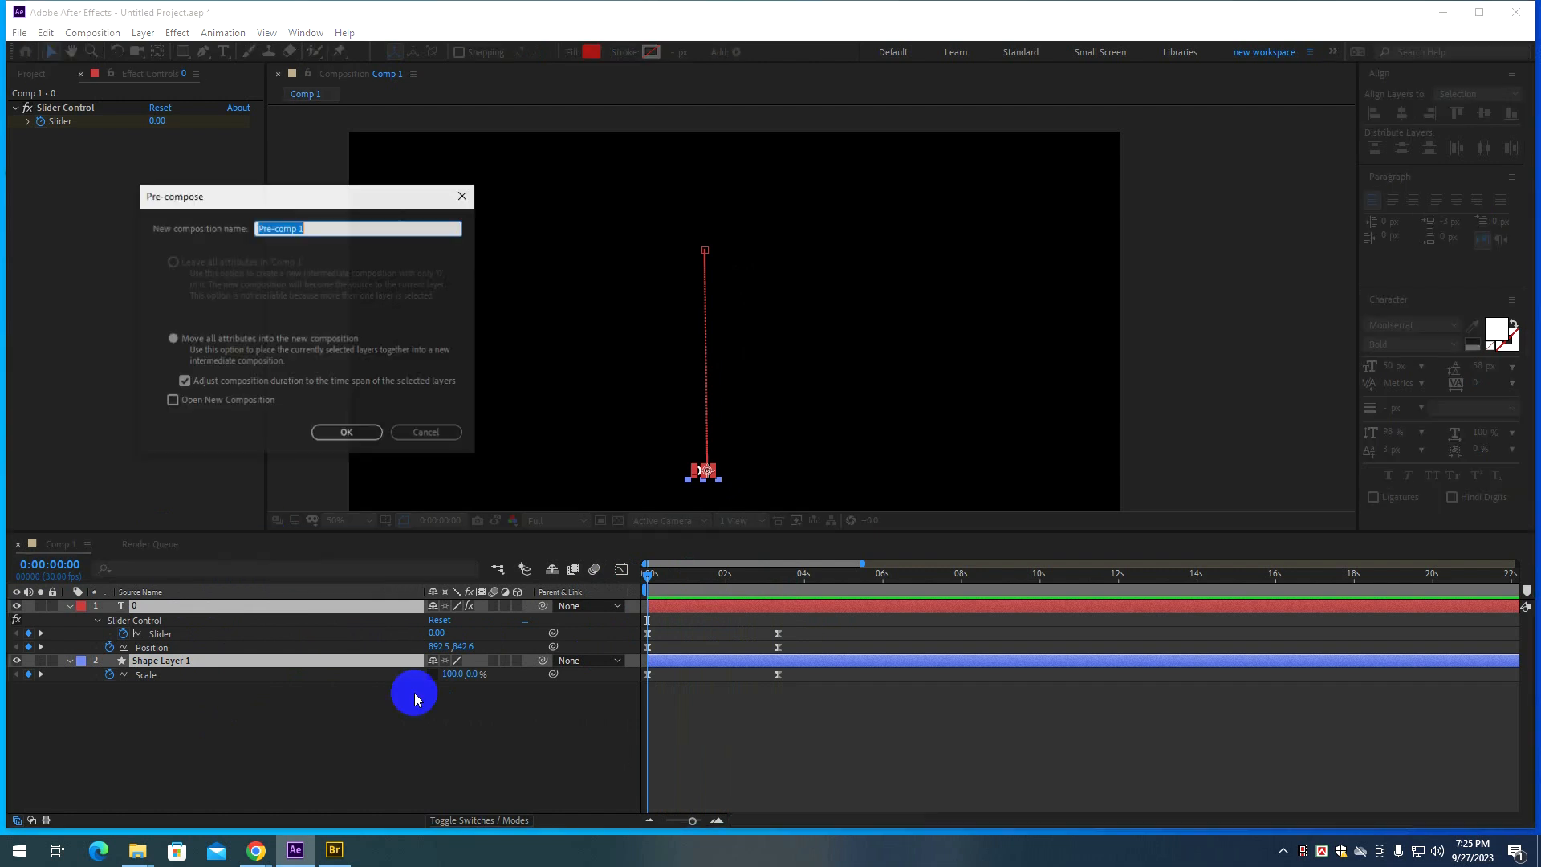
{"action": "left_click", "coordinate": [327, 431]}
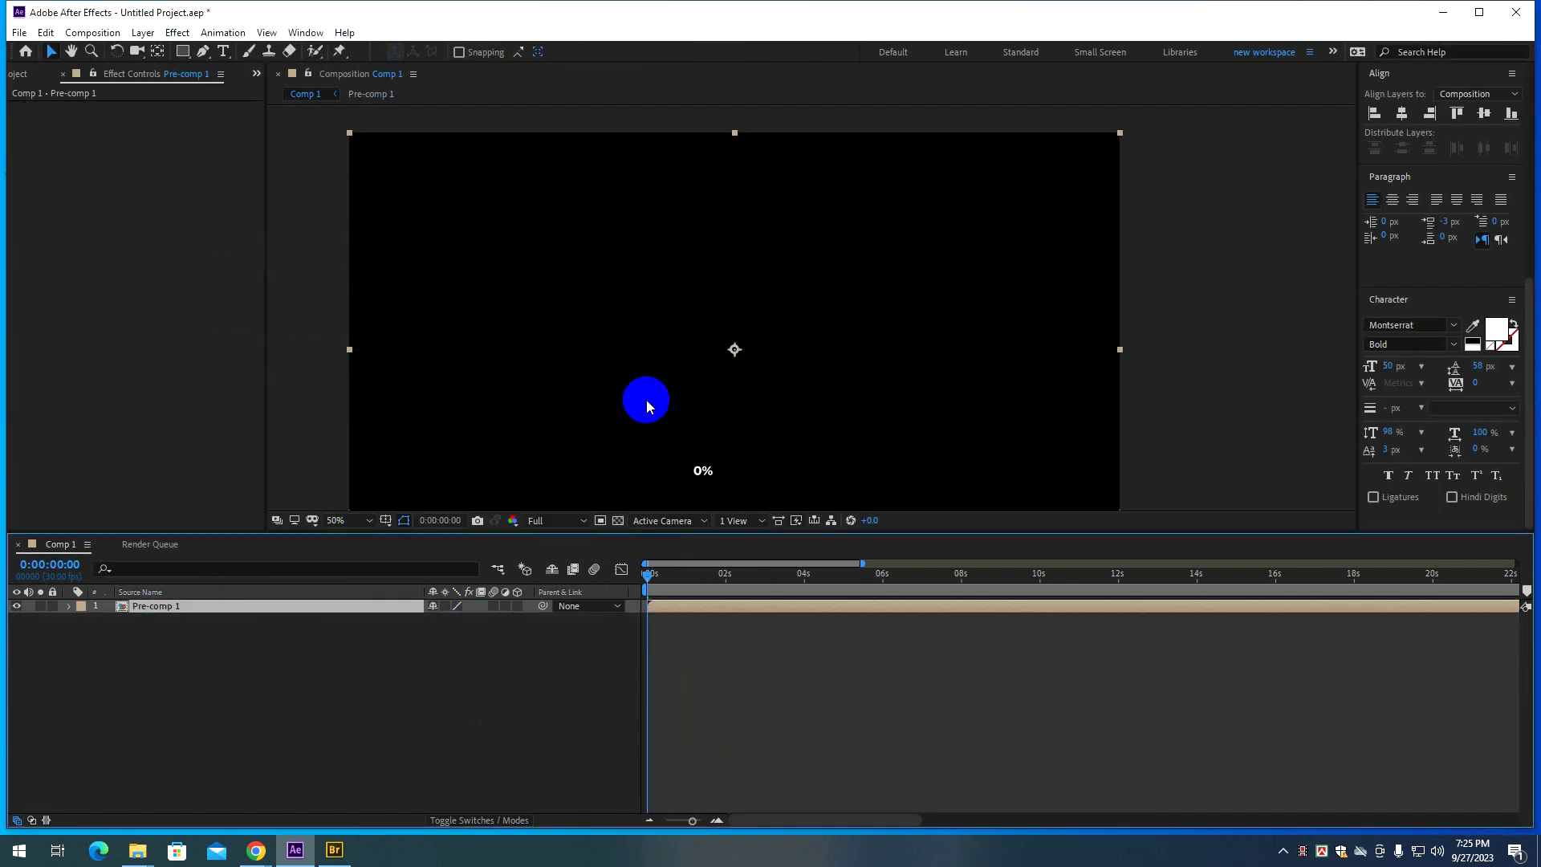
Rename the Pre-comp 1 layer in Comp 1 as "Doubble click to Edit".
{"action": "mouse_move", "coordinate": [649, 578]}
{"action": "left_mouse_down"}
{"action": "mouse_move", "coordinate": [740, 580]}
{"action": "mouse_move", "coordinate": [626, 582]}
{"action": "left_mouse_up"}
{"action": "right_click", "coordinate": [168, 609]}
{"action": "left_click", "coordinate": [177, 590]}
{"action": "type", "text": "Edit here"}
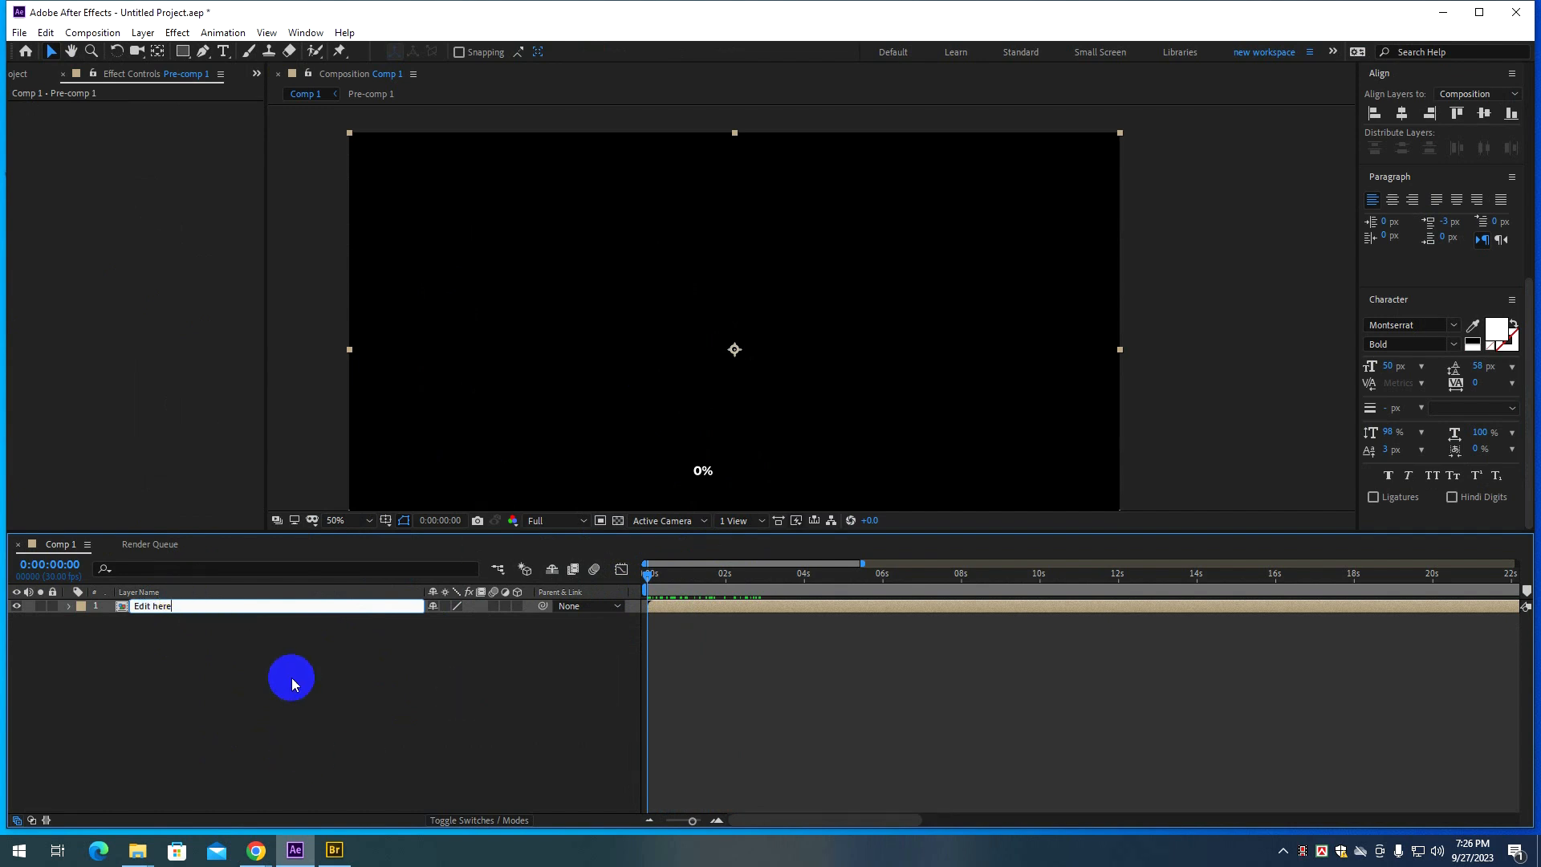
{"action": "left_click", "coordinate": [138, 606]}
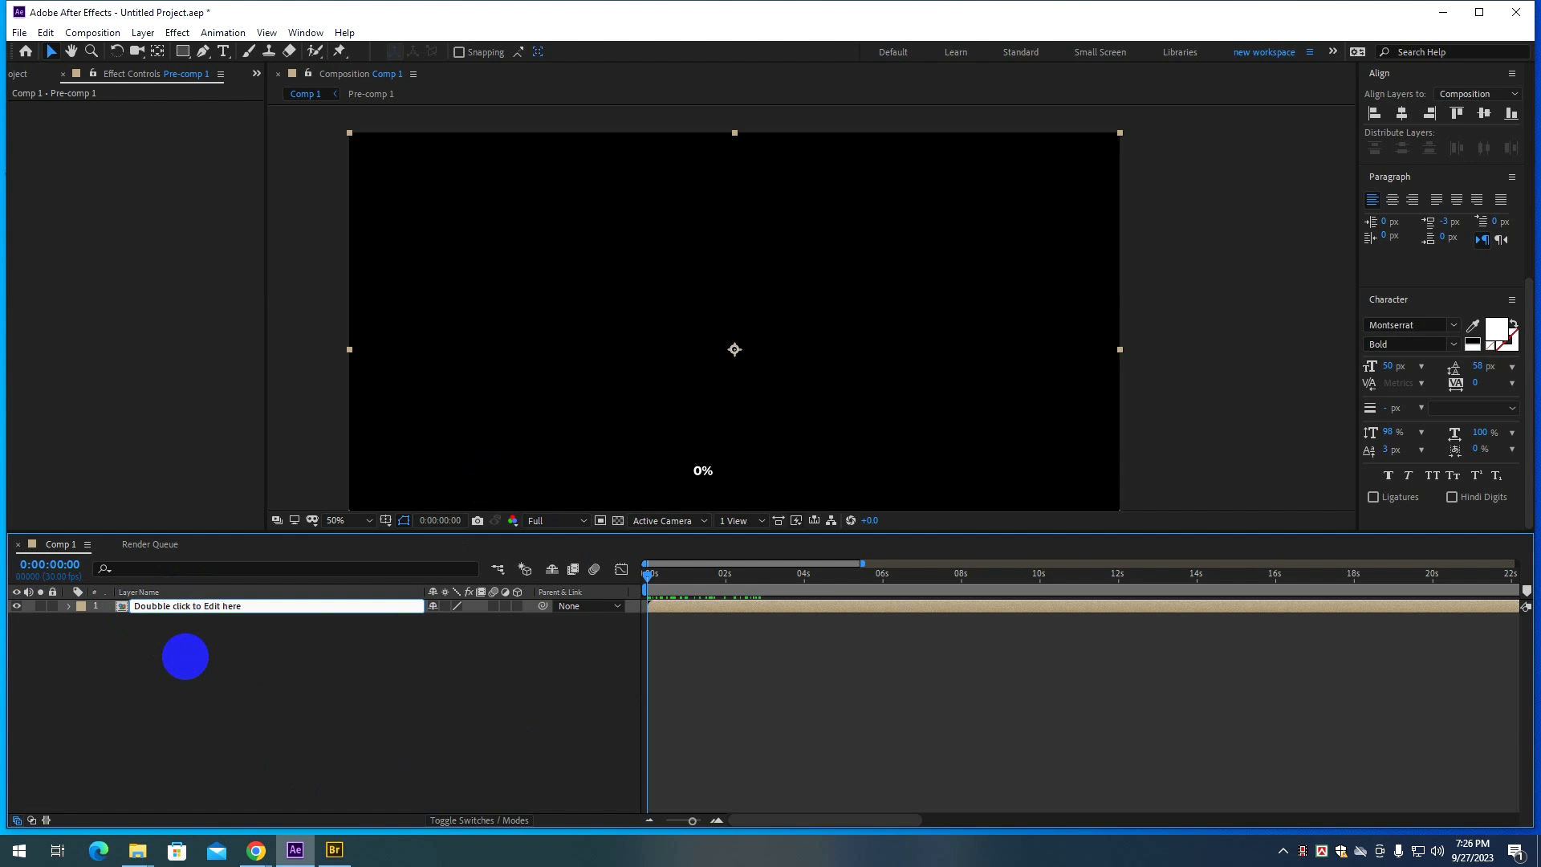
{"action": "key", "text": "shift+End"}
{"action": "key", "text": "BackSpace"}
{"action": "key", "text": "Return"}
Open the renamed pre-comp and look through its counter text layer and Shape Layer 1.
{"action": "double_click", "coordinate": [207, 608]}
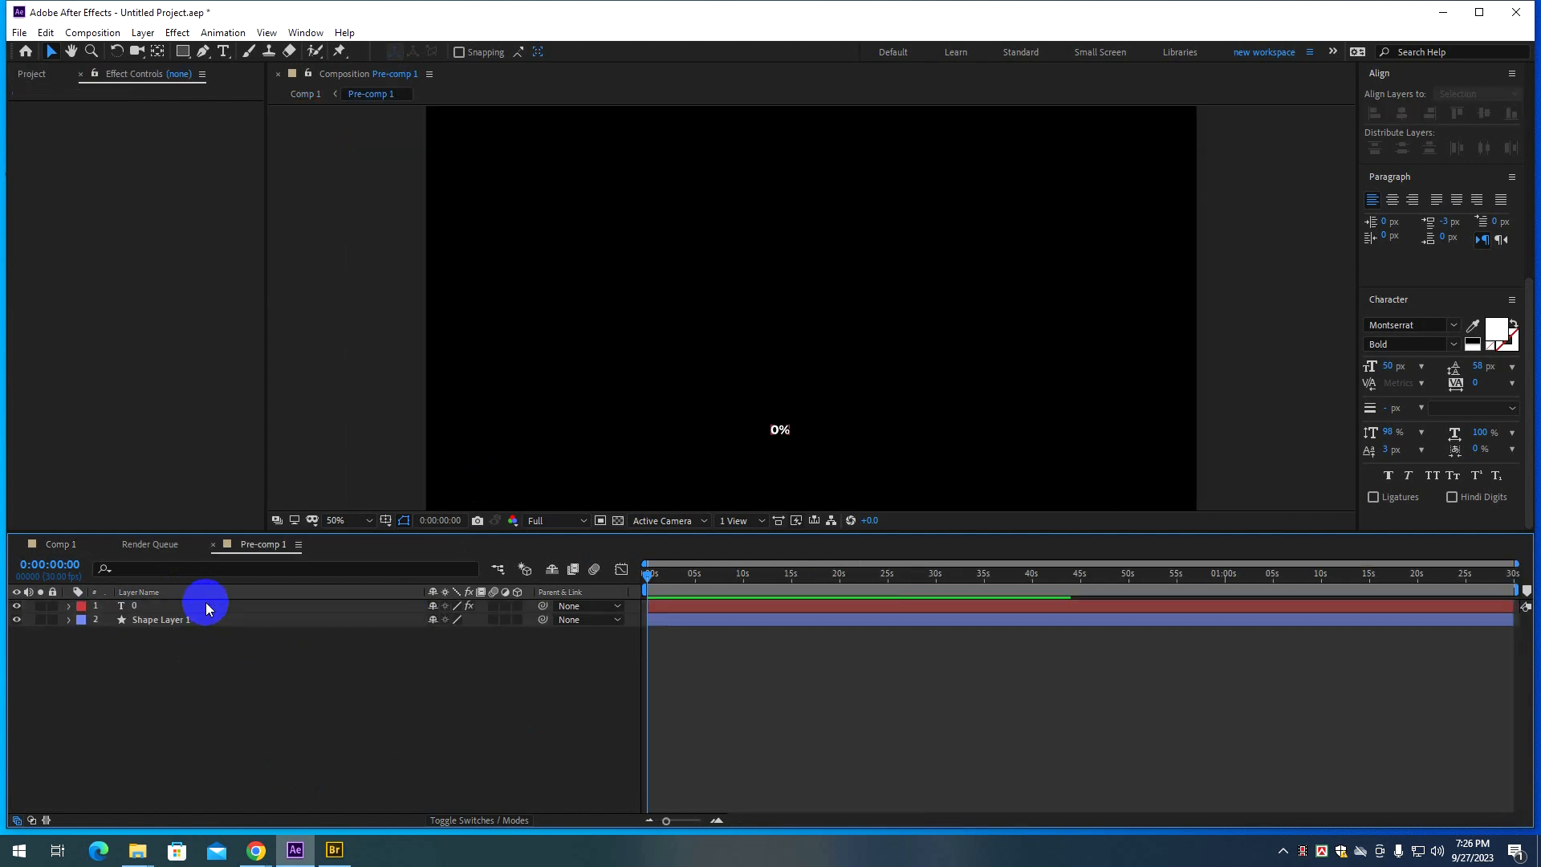
{"action": "left_click", "coordinate": [219, 606]}
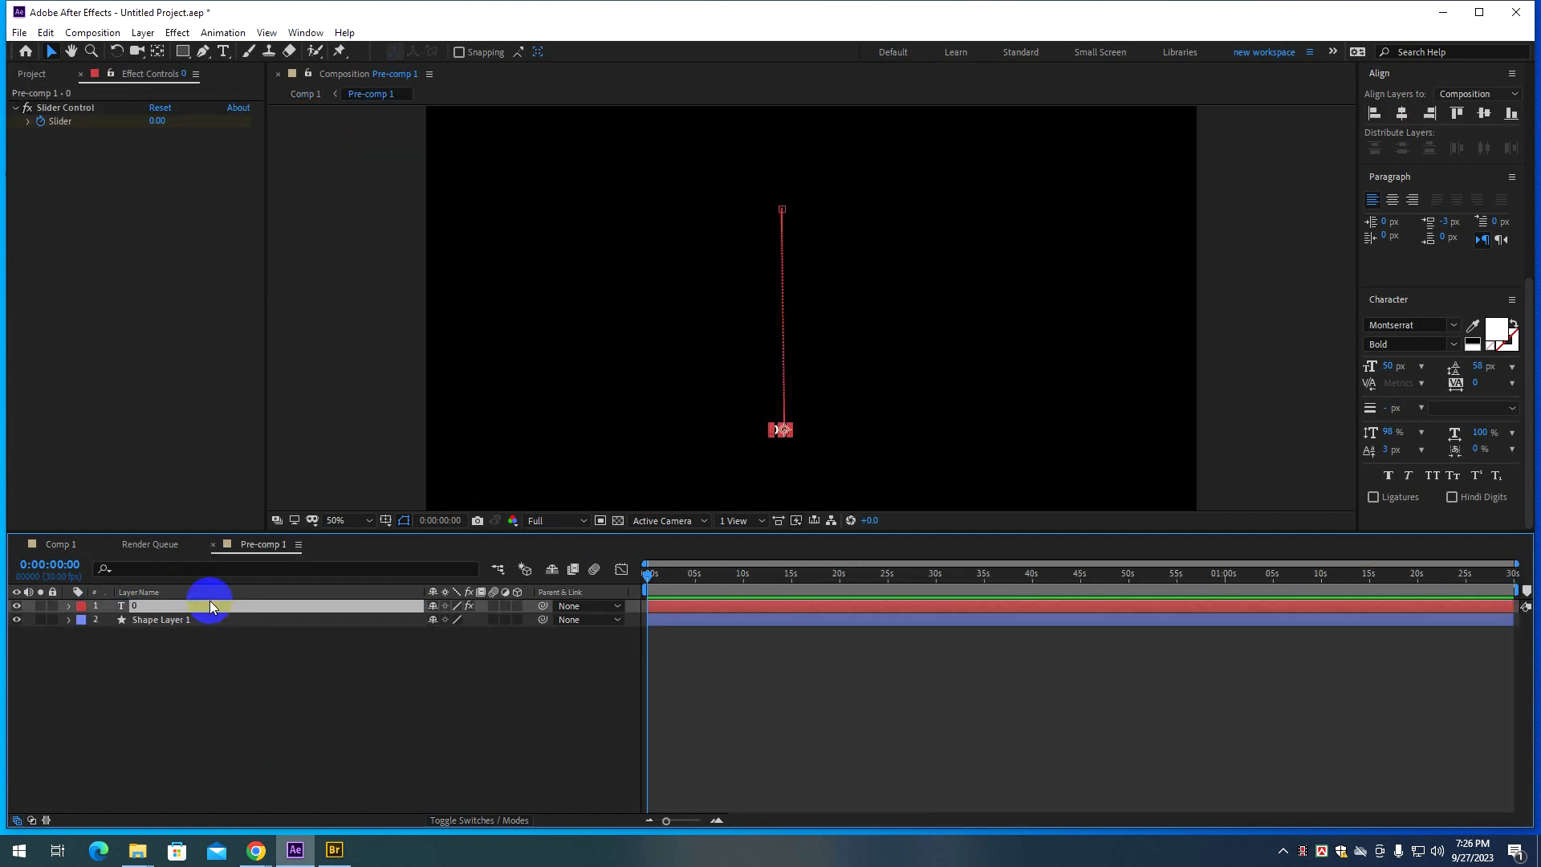
{"action": "right_click", "coordinate": [143, 604]}
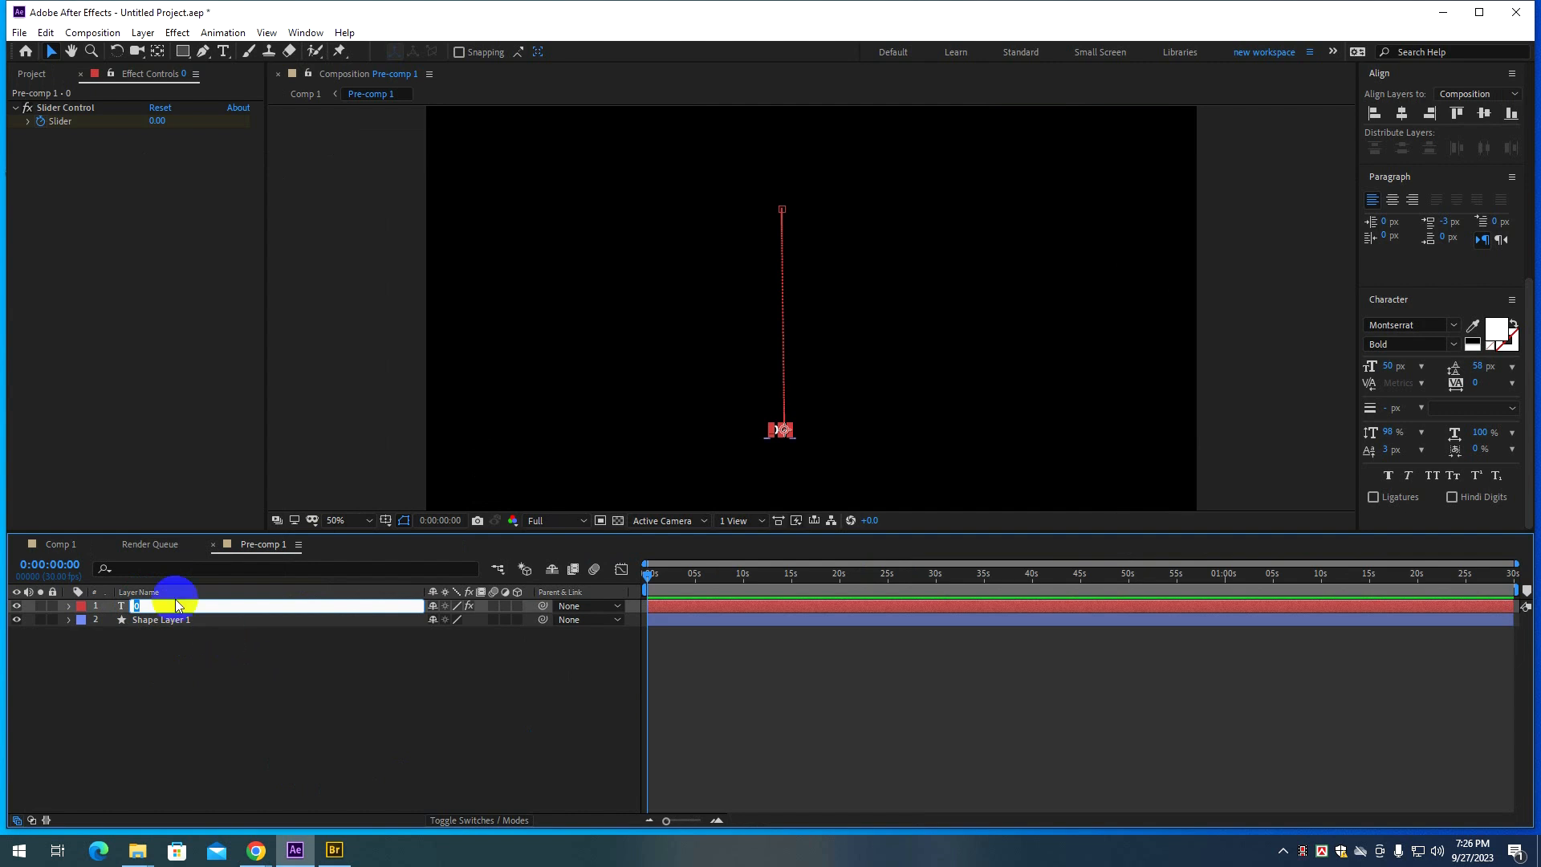
{"action": "left_click", "coordinate": [162, 646]}
{"action": "left_click", "coordinate": [171, 623]}
{"action": "left_click", "coordinate": [157, 606]}
{"action": "left_click", "coordinate": [157, 619]}
{"action": "left_click", "coordinate": [156, 607]}
{"action": "left_click", "coordinate": [161, 620]}
{"action": "left_click", "coordinate": [162, 646]}
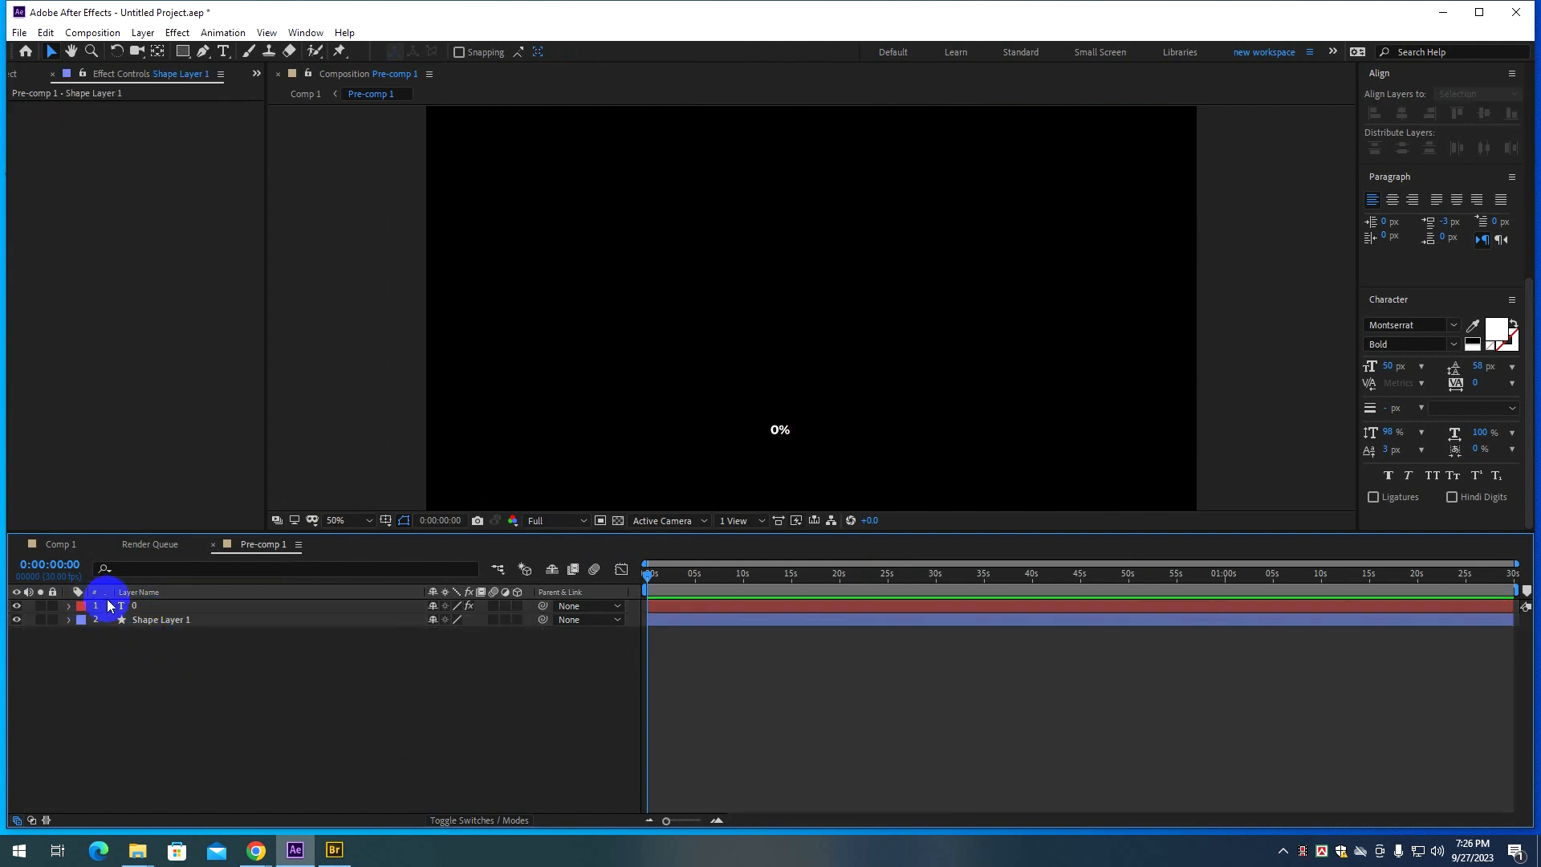
{"action": "left_click", "coordinate": [133, 604]}
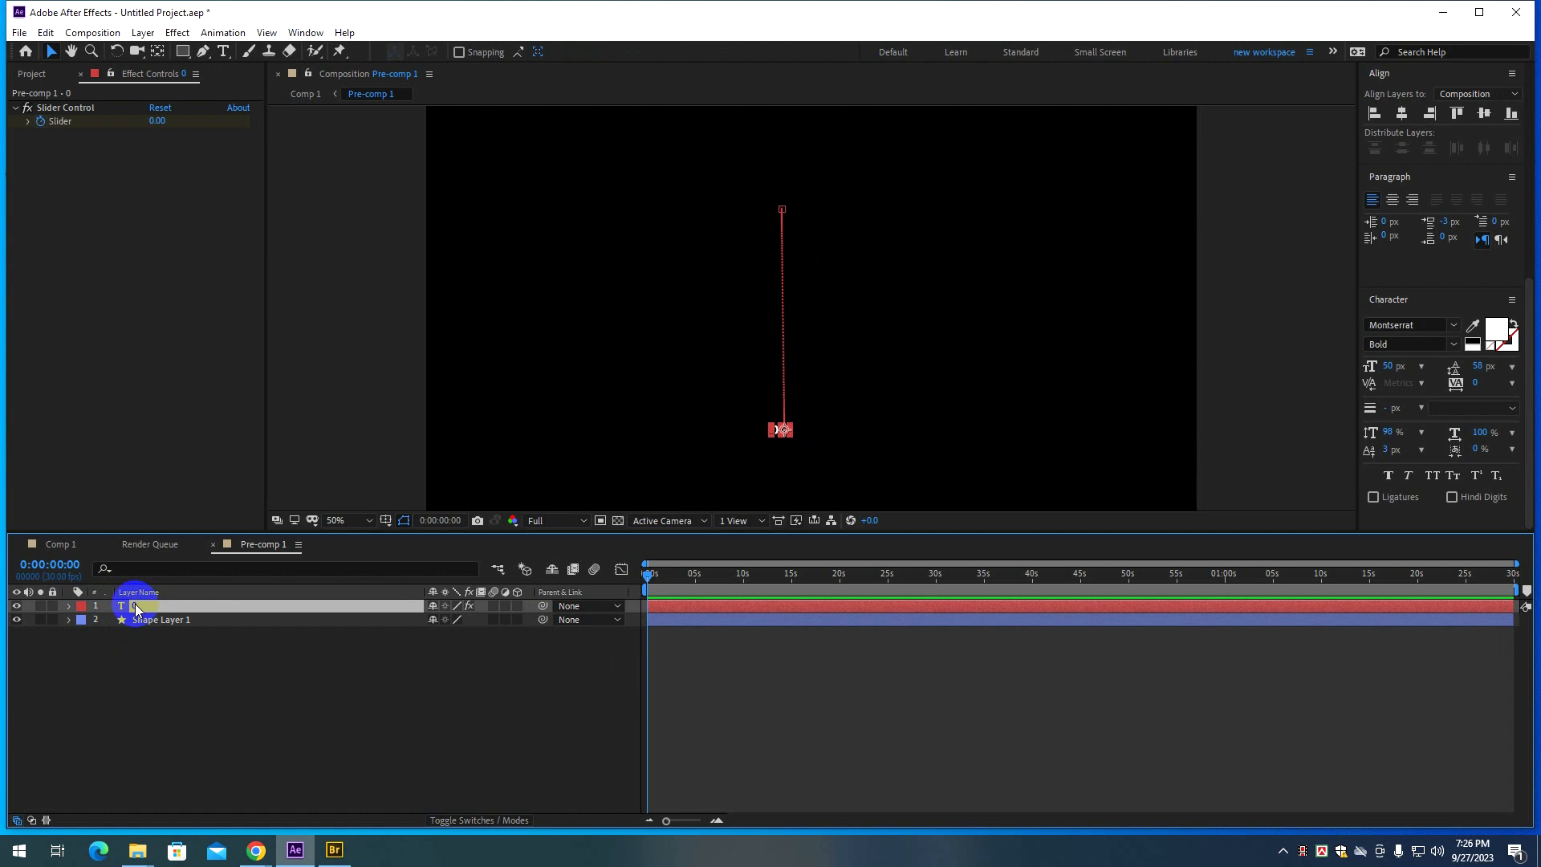
{"action": "right_click", "coordinate": [135, 604]}
{"action": "left_click", "coordinate": [157, 592]}
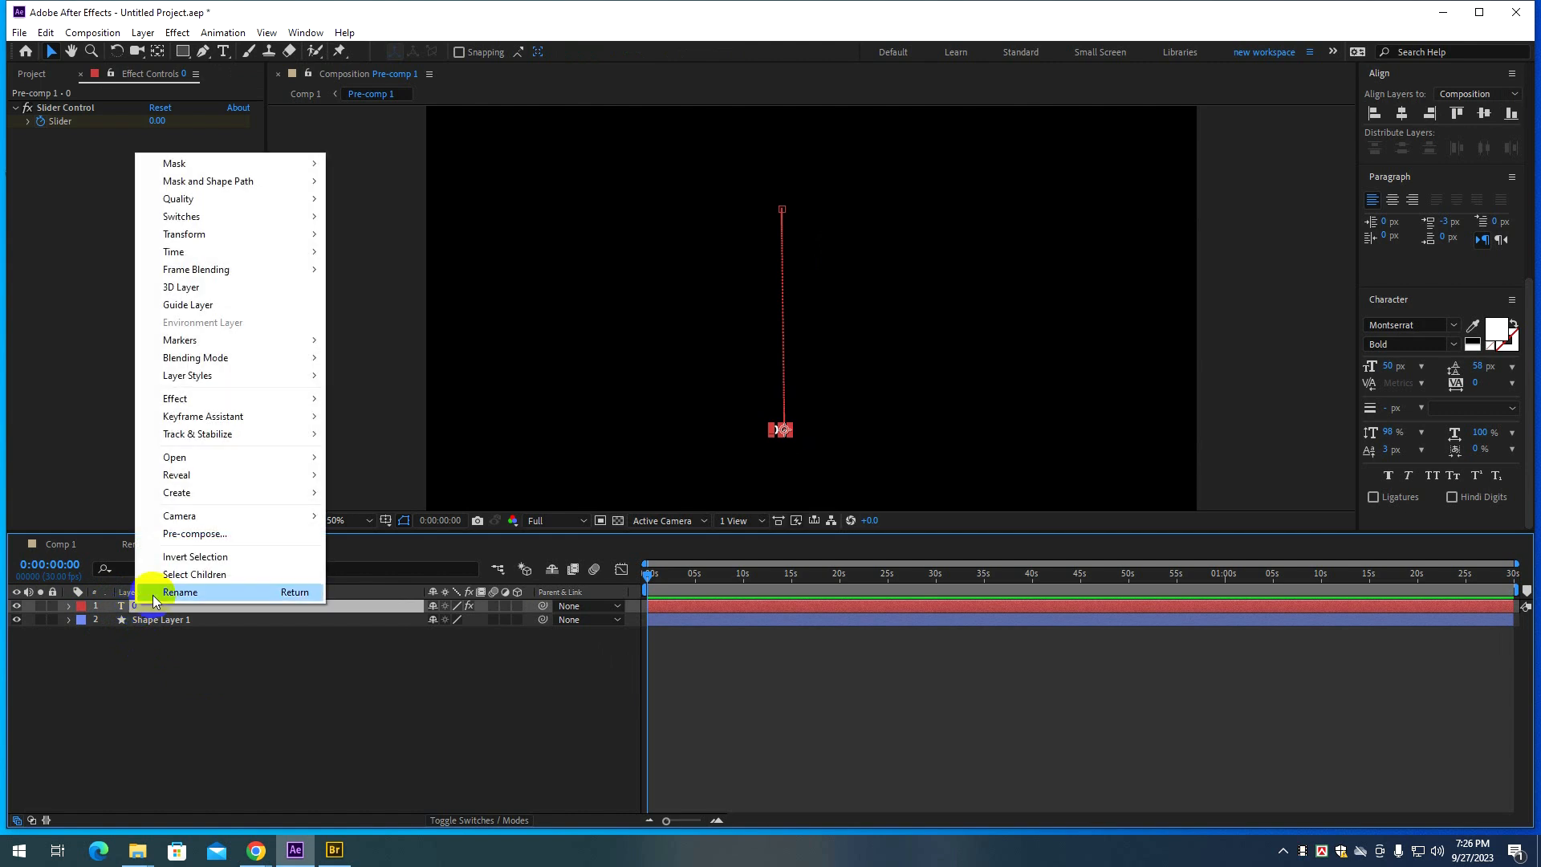
{"action": "left_click", "coordinate": [229, 638]}
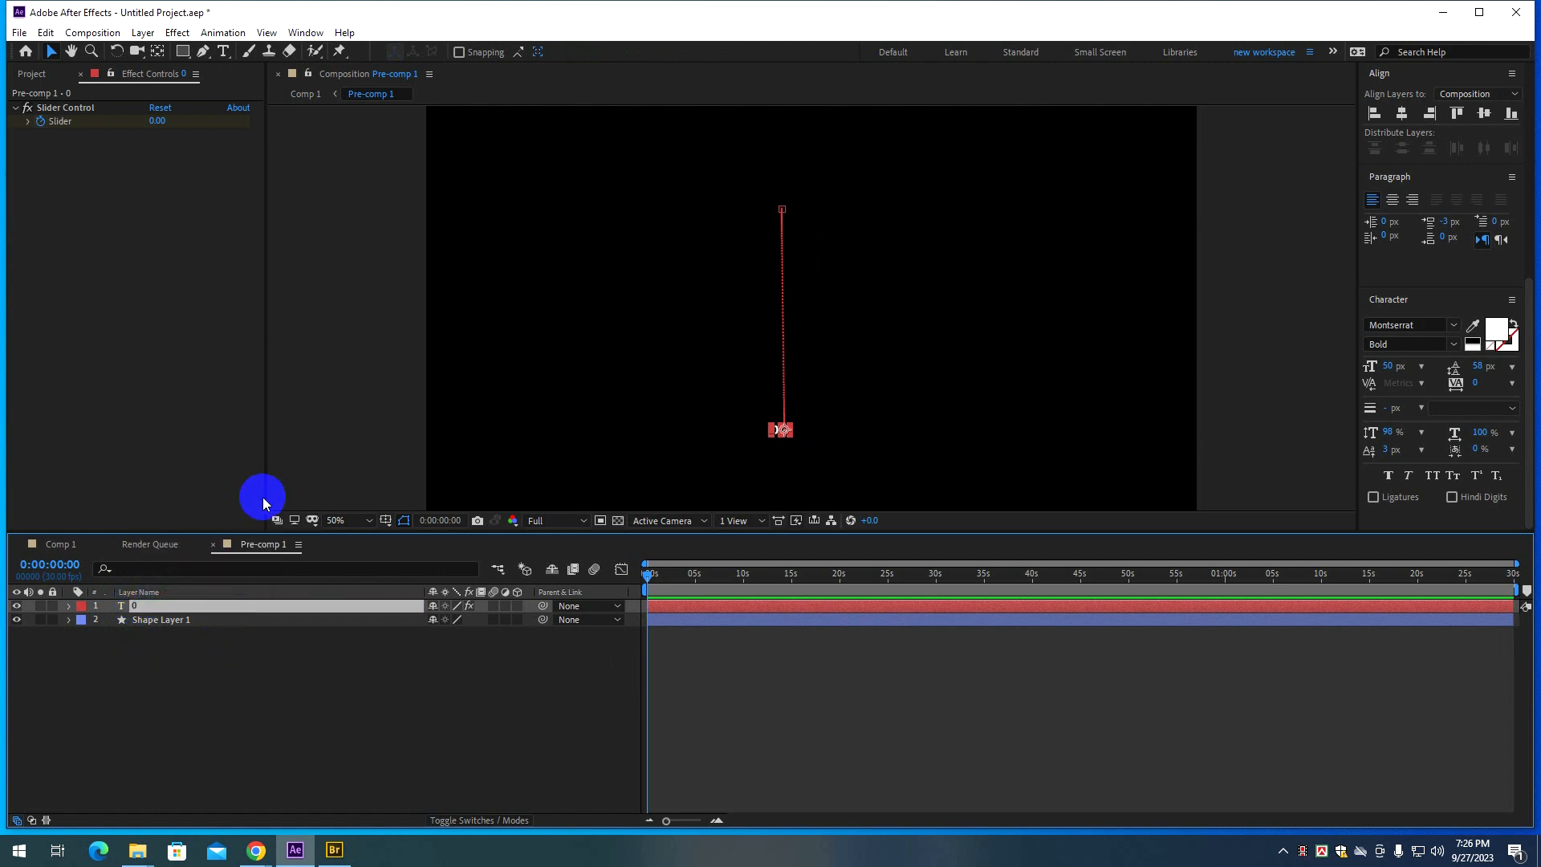
Close the Render Queue, return to Comp 1 and preview the pre-composed bar animation.
{"action": "left_click", "coordinate": [150, 544]}
{"action": "left_click", "coordinate": [68, 551]}
{"action": "left_click", "coordinate": [110, 545]}
{"action": "left_click", "coordinate": [161, 670]}
{"action": "left_click", "coordinate": [144, 608]}
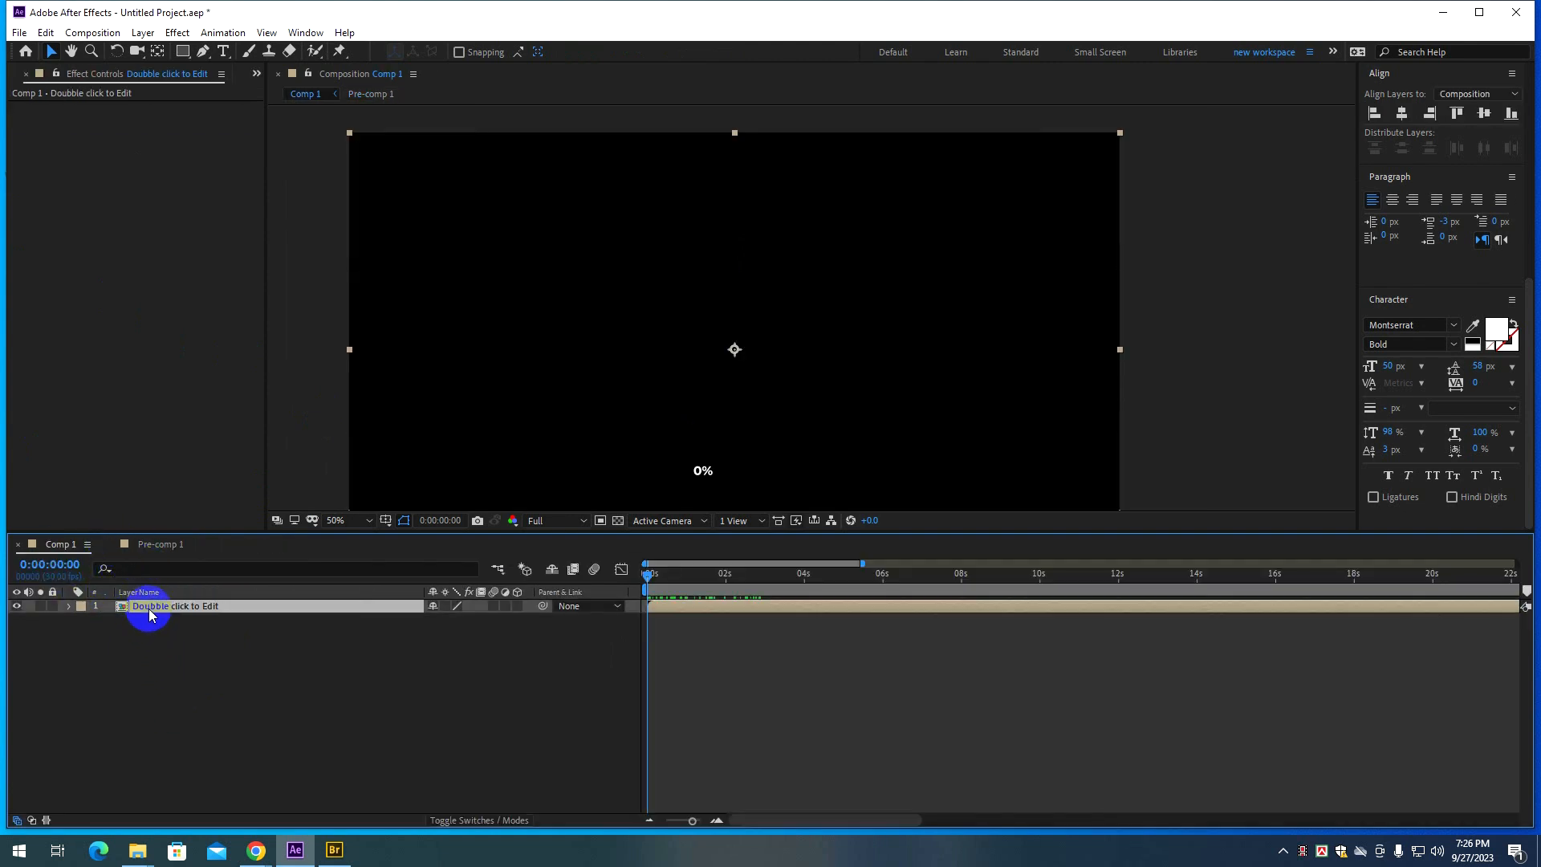
{"action": "key", "text": "space"}
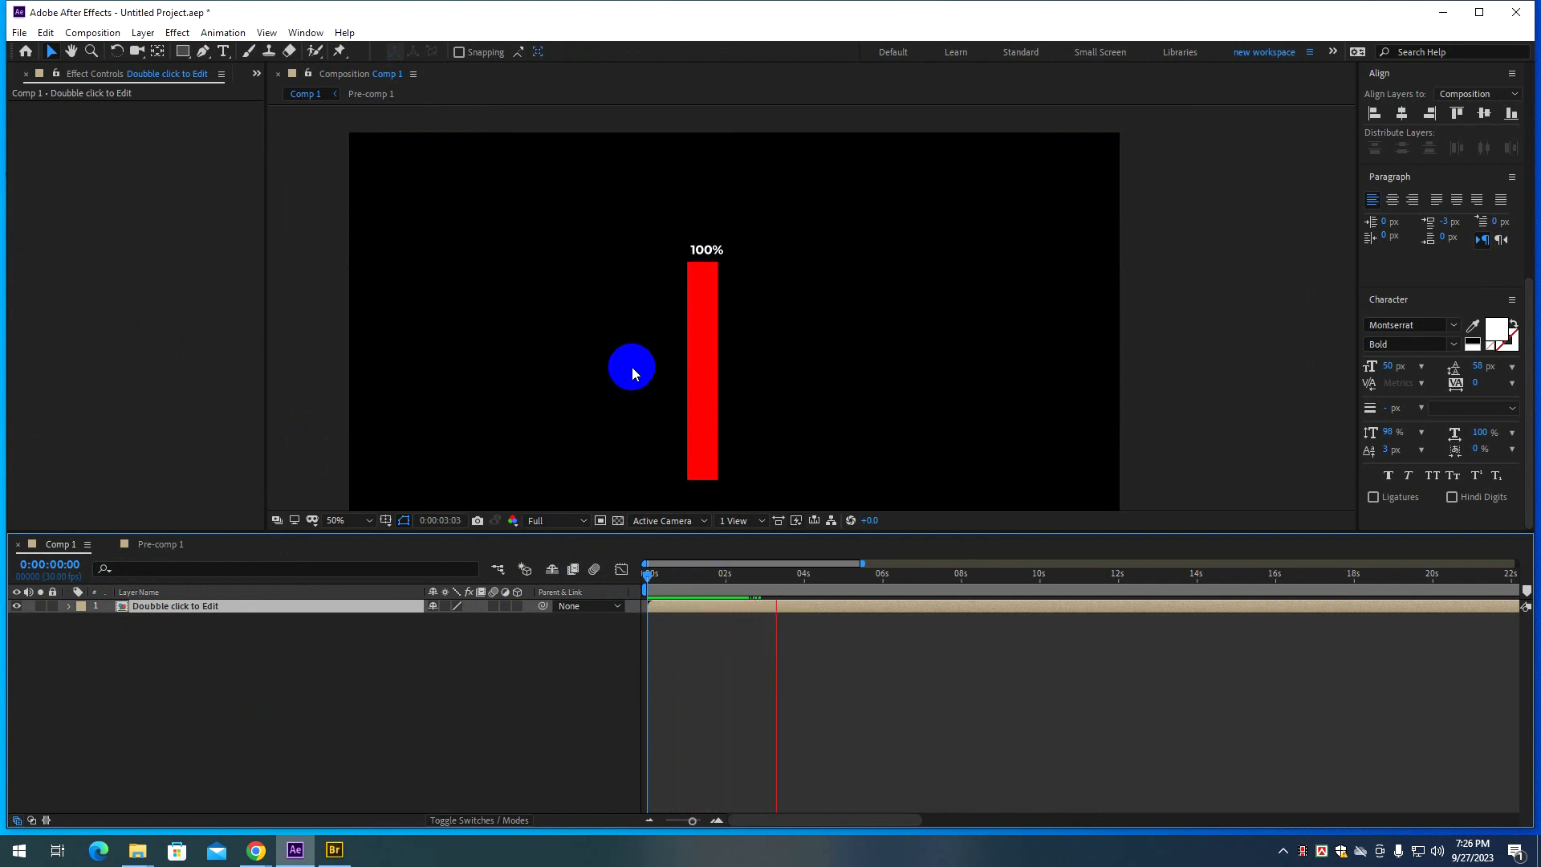
{"action": "key", "text": "space"}
Try moving the pre-composed bar and counter sideways as one unit, and undo the move.
{"action": "left_click", "coordinate": [721, 444]}
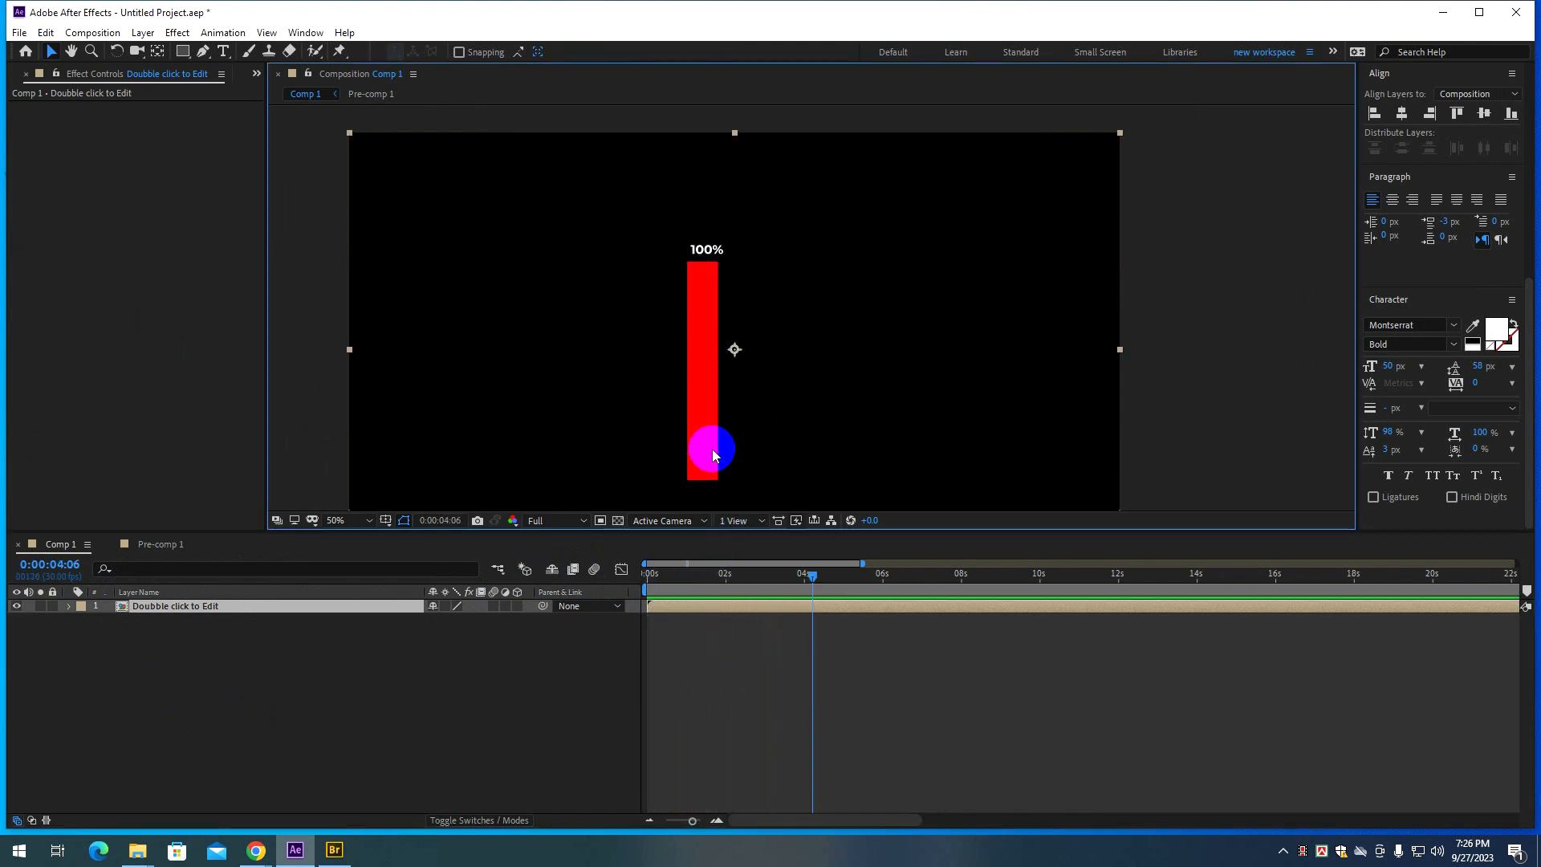
{"action": "left_click", "coordinate": [700, 397]}
{"action": "left_click_drag", "start_coordinate": [717, 418], "coordinate": [818, 420]}
{"action": "key", "text": "ctrl+z"}
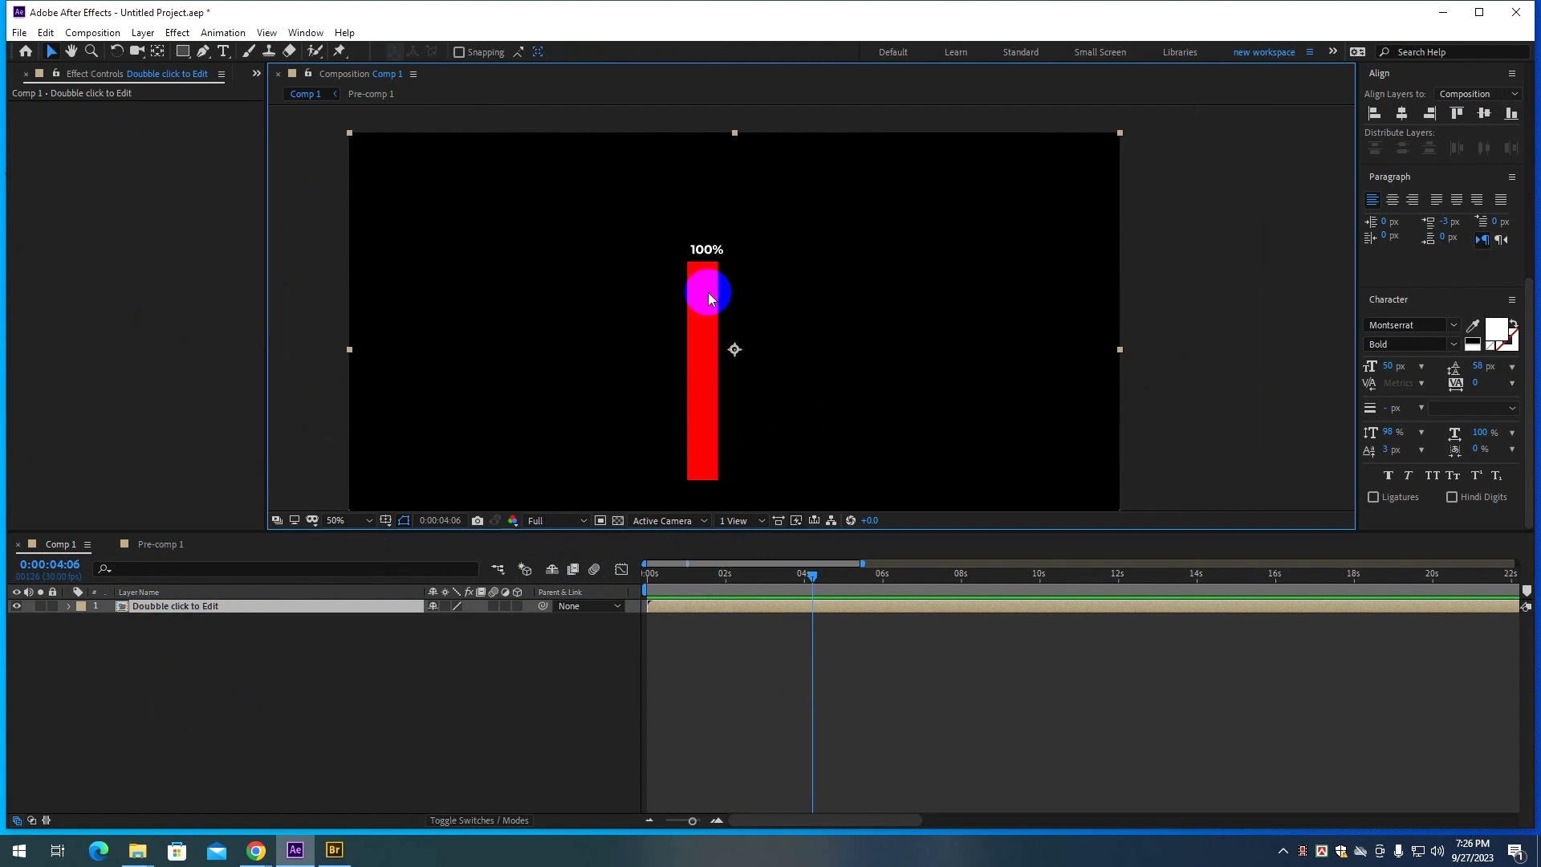
Open Pre-comp 1, reveal the counter text layer's keyframed properties and move the current time to 0:00:03:08.
{"action": "mouse_move", "coordinate": [813, 574]}
{"action": "left_mouse_down"}
{"action": "mouse_move", "coordinate": [754, 575]}
{"action": "mouse_move", "coordinate": [786, 565]}
{"action": "left_mouse_up"}
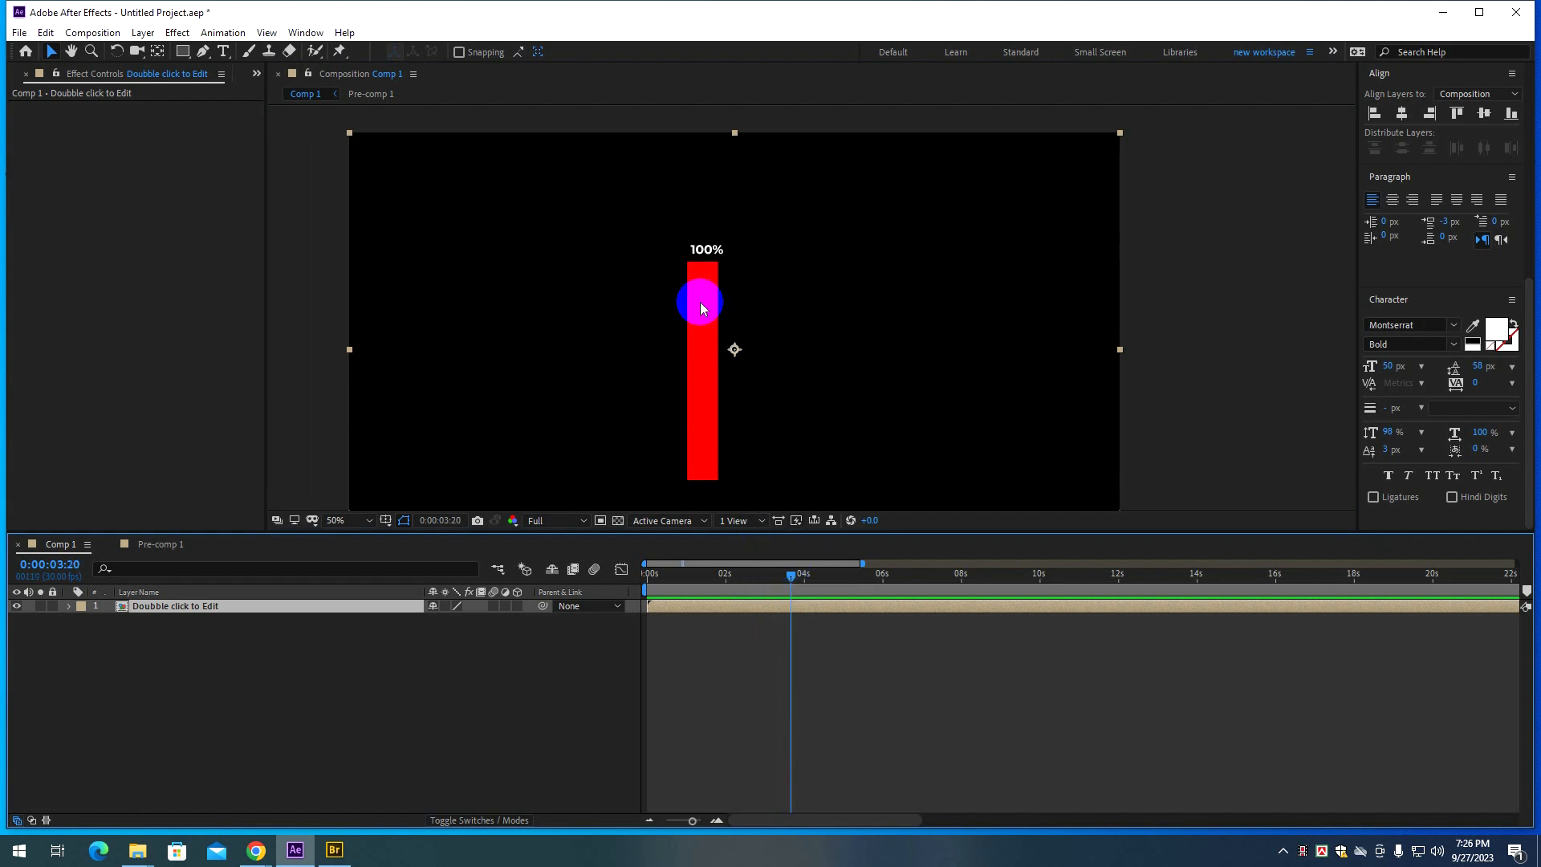
{"action": "left_click", "coordinate": [156, 545]}
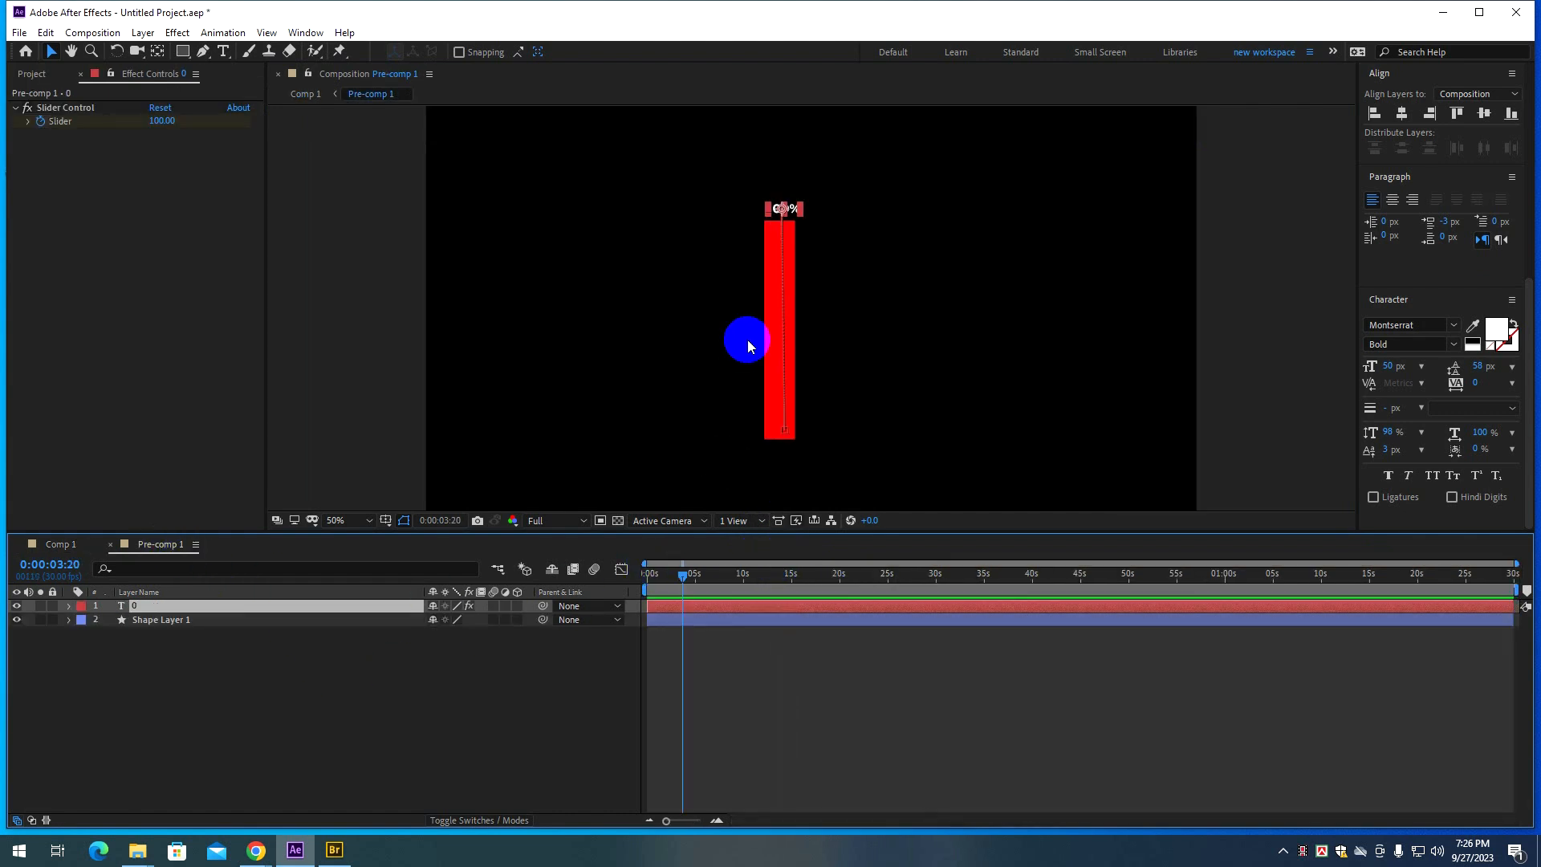
{"action": "left_click", "coordinate": [802, 215]}
{"action": "scroll", "coordinate": [799, 210], "scroll_direction": "up", "scroll_amount": 4}
{"action": "left_click", "coordinate": [755, 241]}
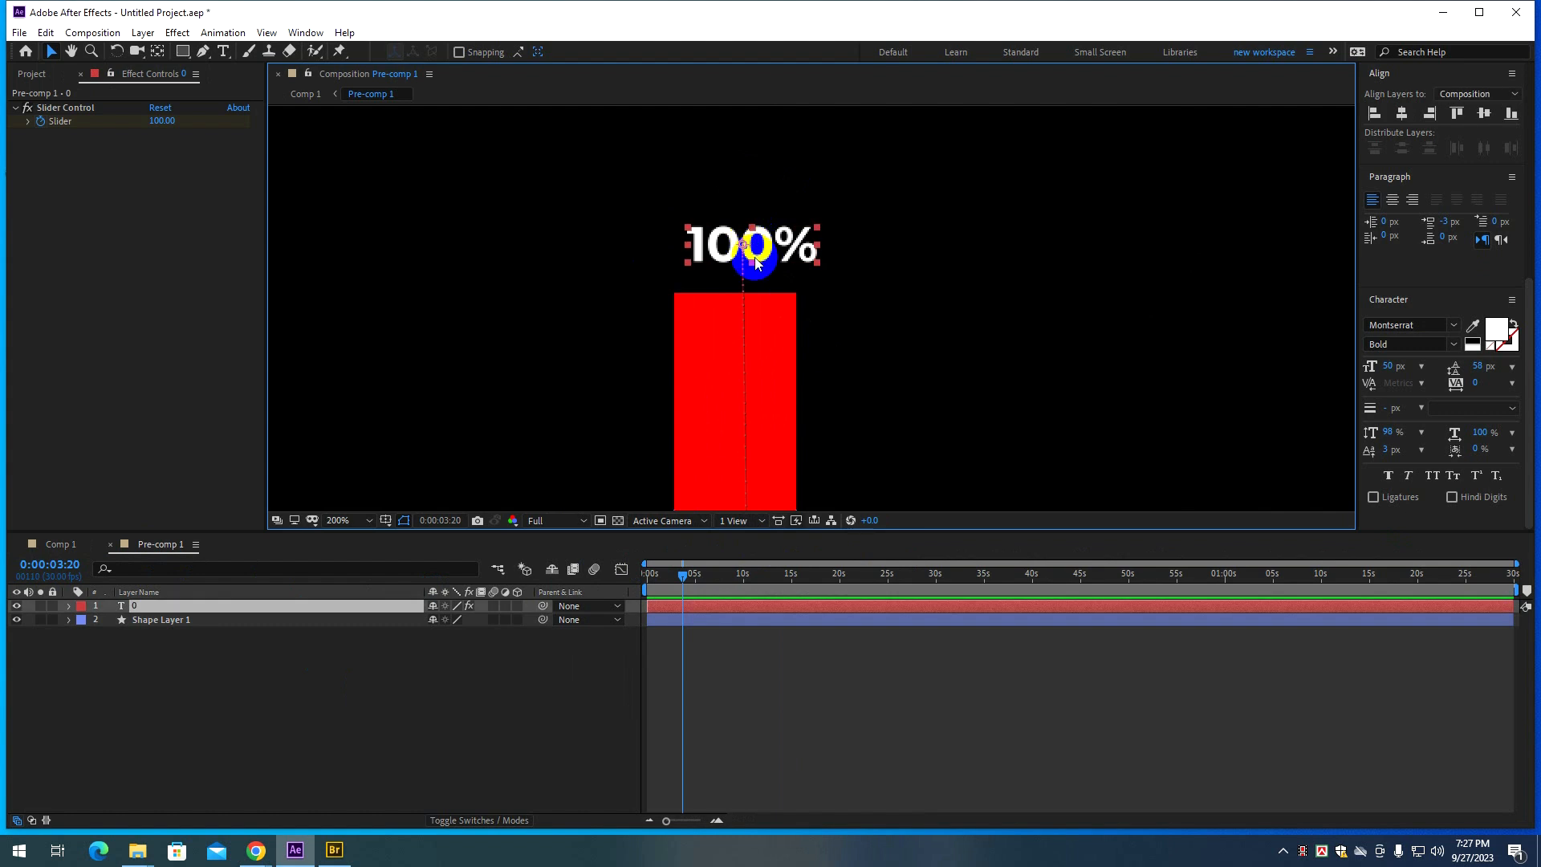
{"action": "scroll", "coordinate": [761, 272], "scroll_direction": "up", "scroll_amount": 2}
{"action": "left_click_drag", "start_coordinate": [761, 272], "coordinate": [797, 269]}
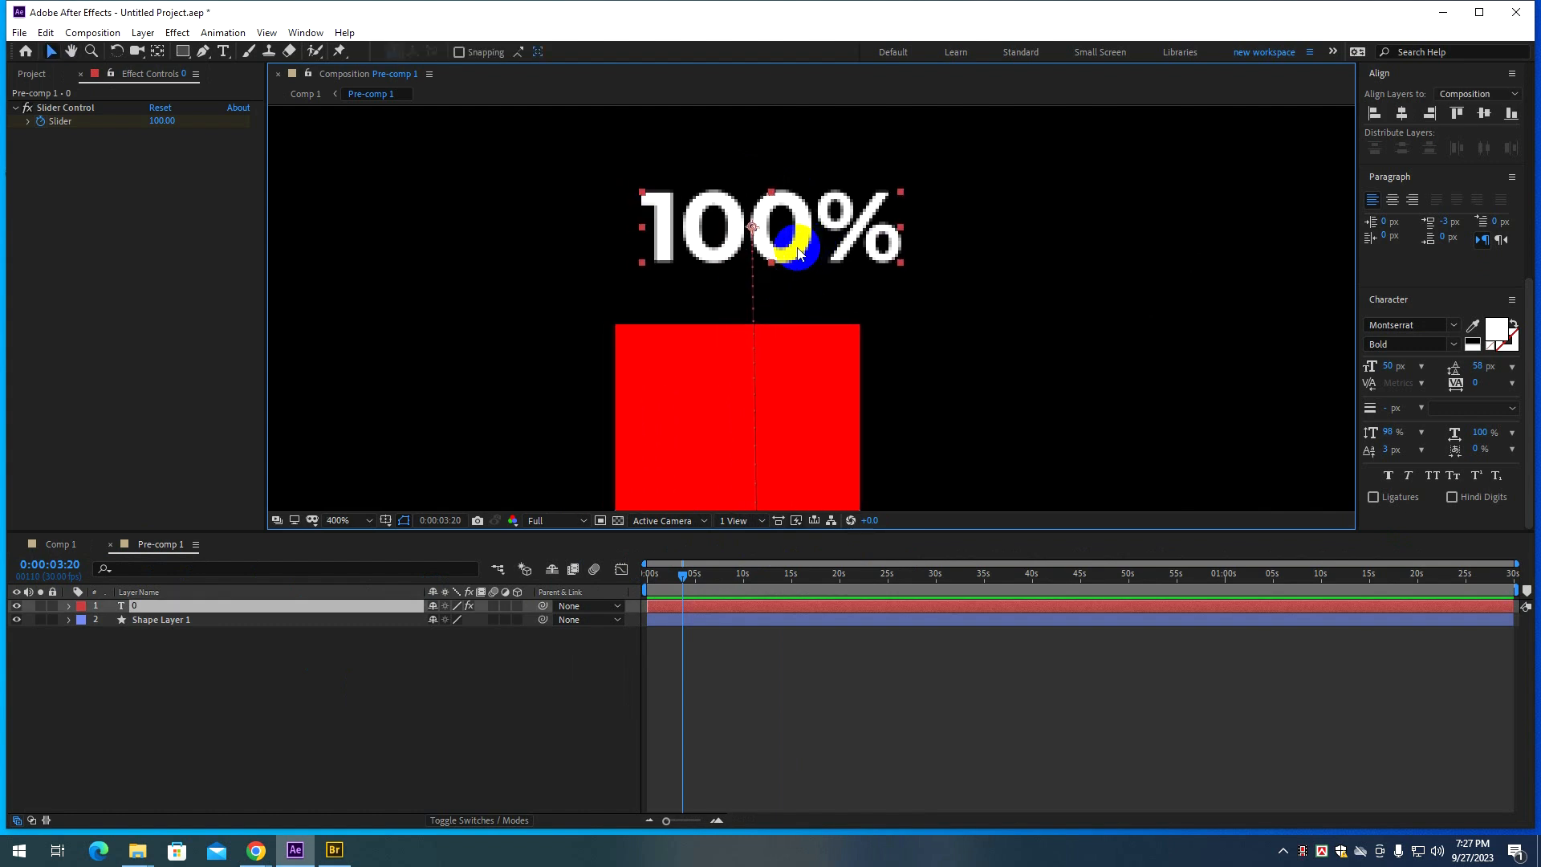
{"action": "key", "text": "u"}
{"action": "left_click_drag", "start_coordinate": [681, 579], "coordinate": [681, 584]}
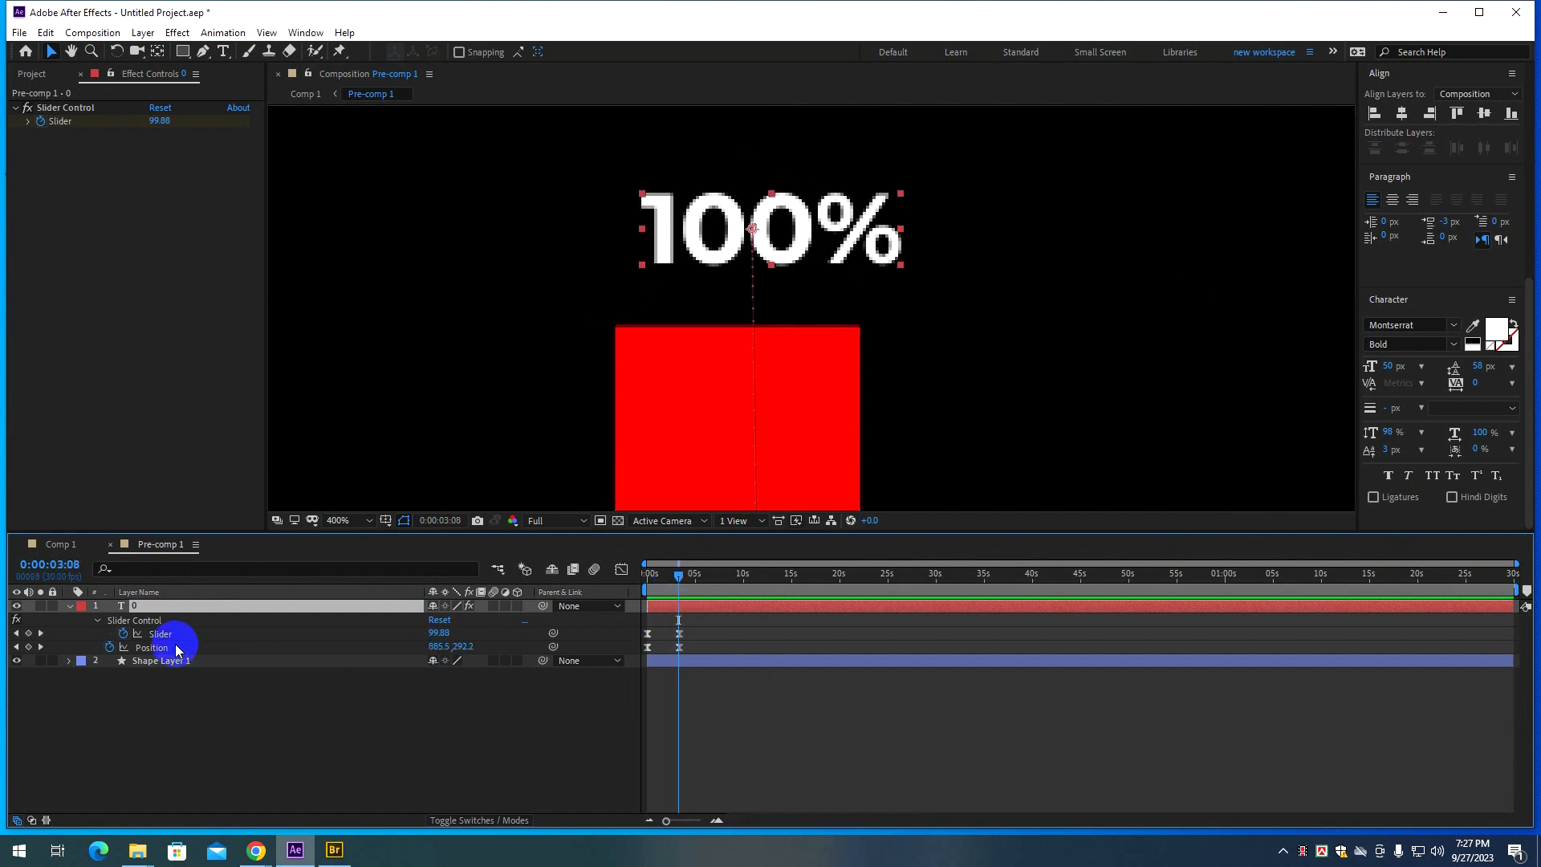
Shift the counter text sideways at 0:00:03:08 to a position of about 875.5, 292.2 so it is centred above the bar.
{"action": "left_click", "coordinate": [152, 647]}
{"action": "left_click_drag", "start_coordinate": [782, 234], "coordinate": [749, 237]}
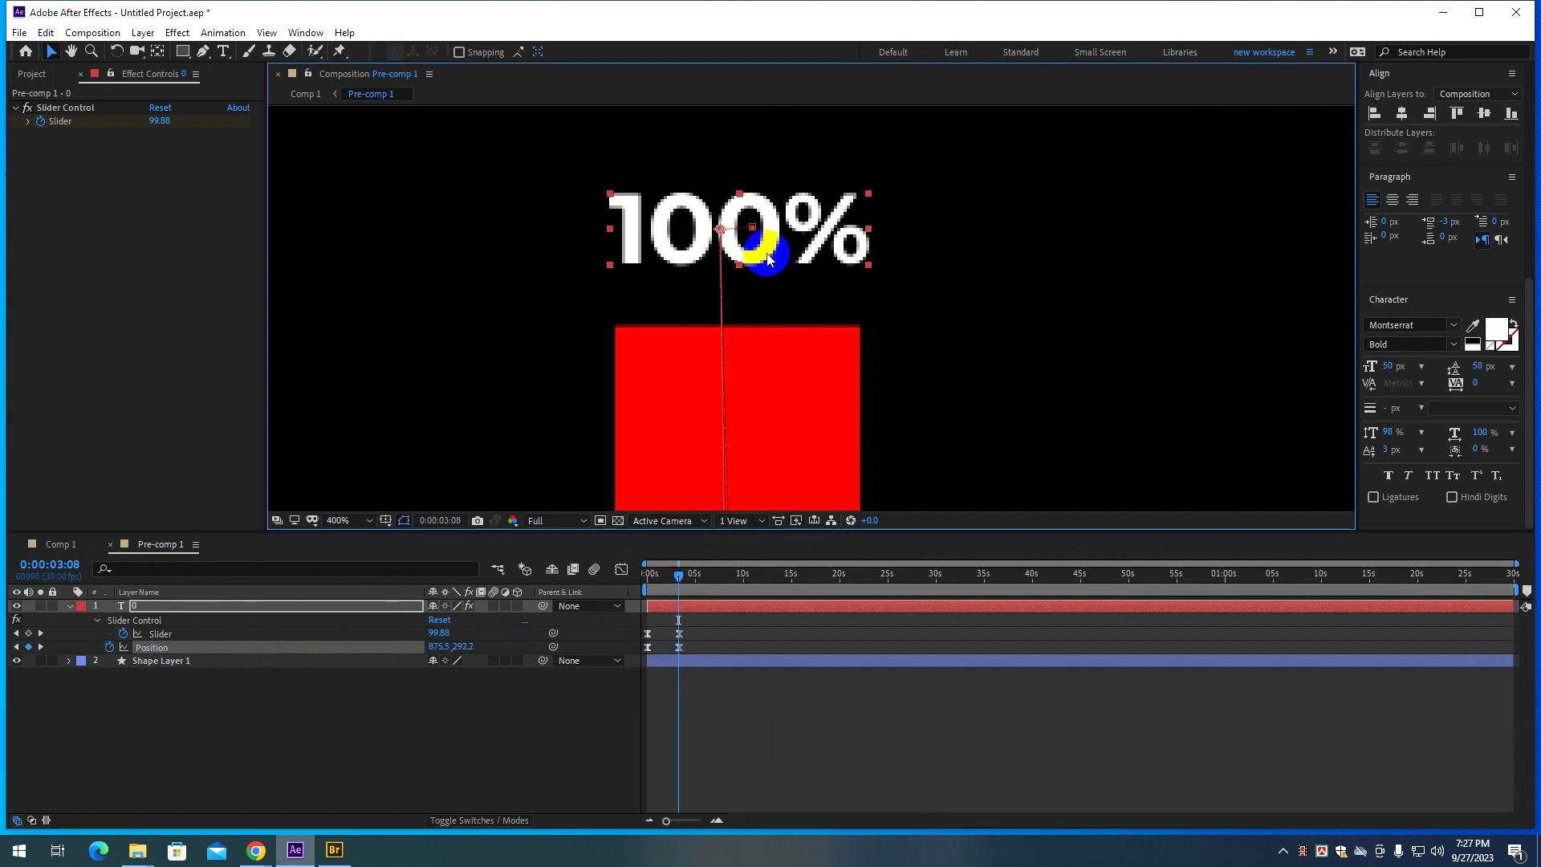
{"action": "scroll", "coordinate": [835, 302], "scroll_direction": "down", "scroll_amount": 4}
{"action": "left_click_drag", "start_coordinate": [864, 467], "coordinate": [784, 406]}
{"action": "scroll", "coordinate": [790, 398], "scroll_direction": "down", "scroll_amount": 1}
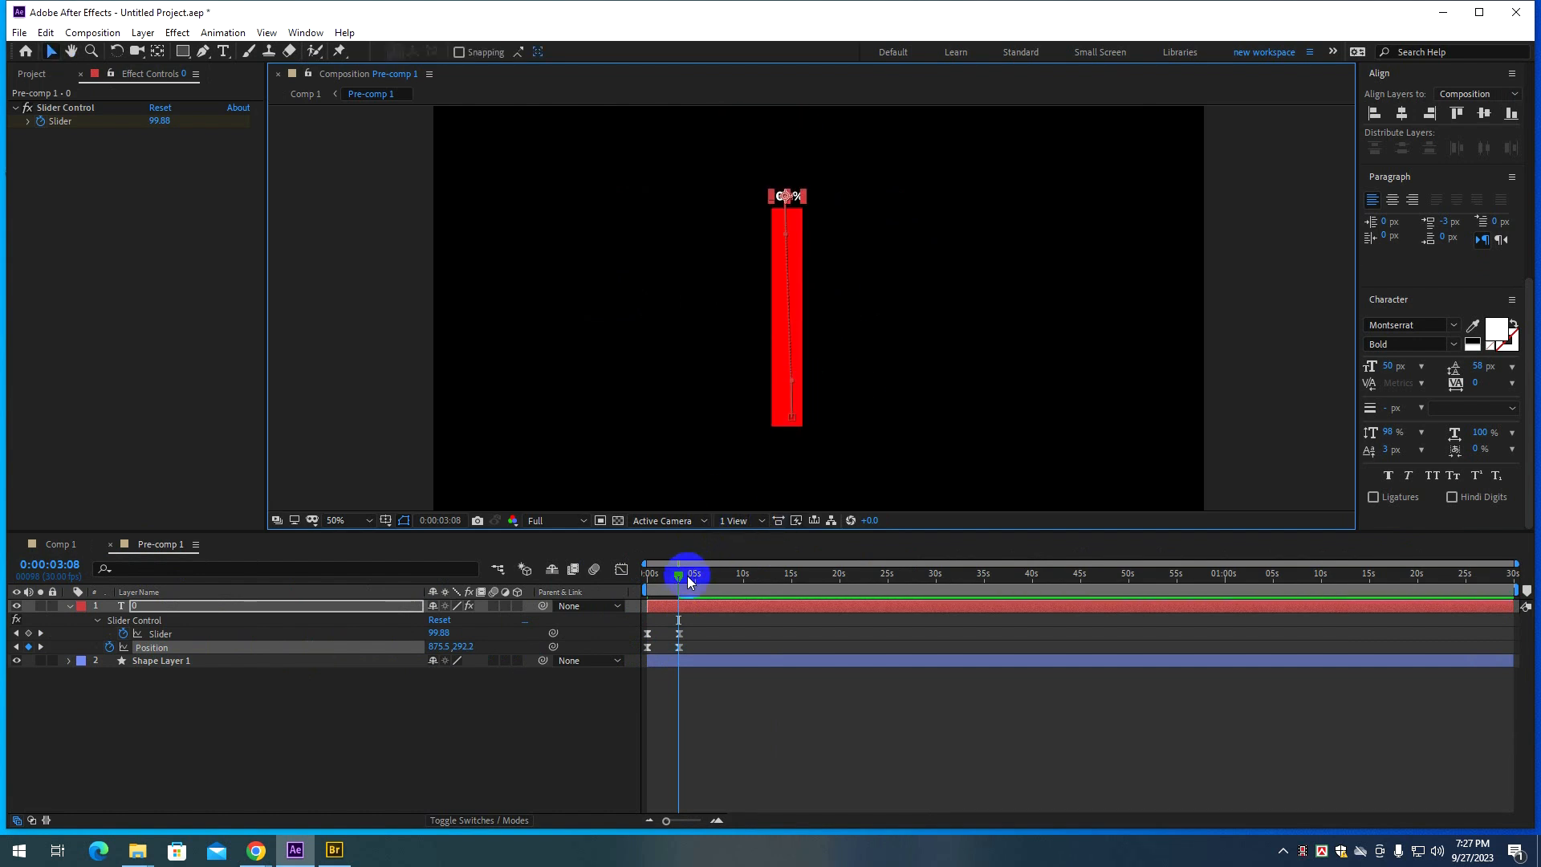
Preview Pre-comp 1 from the start to check the counter's alignment with the bar.
{"action": "key", "text": "Home"}
{"action": "key", "text": "space"}
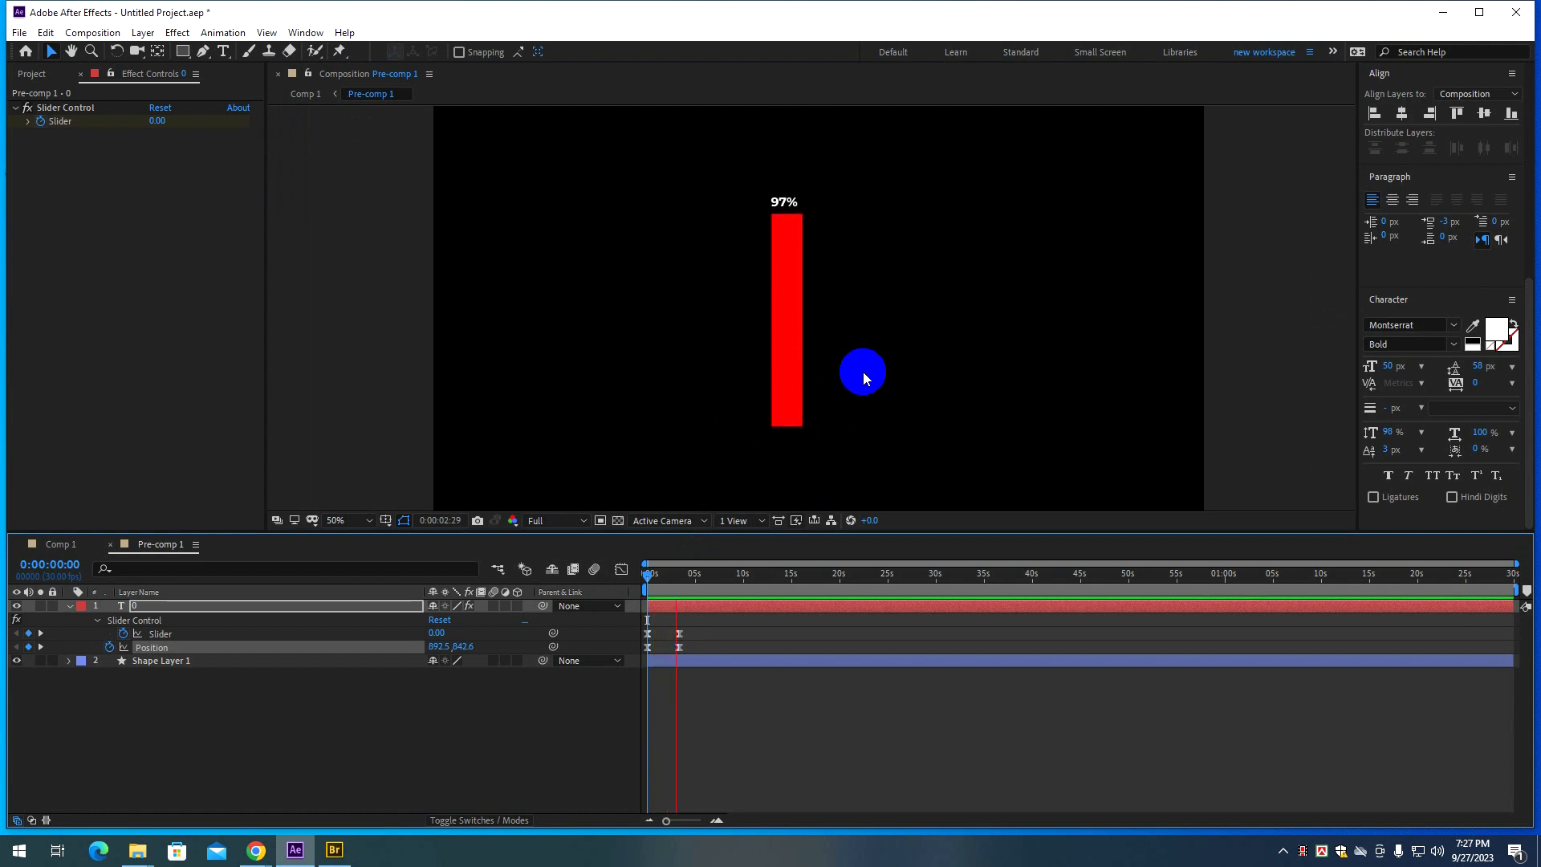
{"action": "key", "text": "space"}
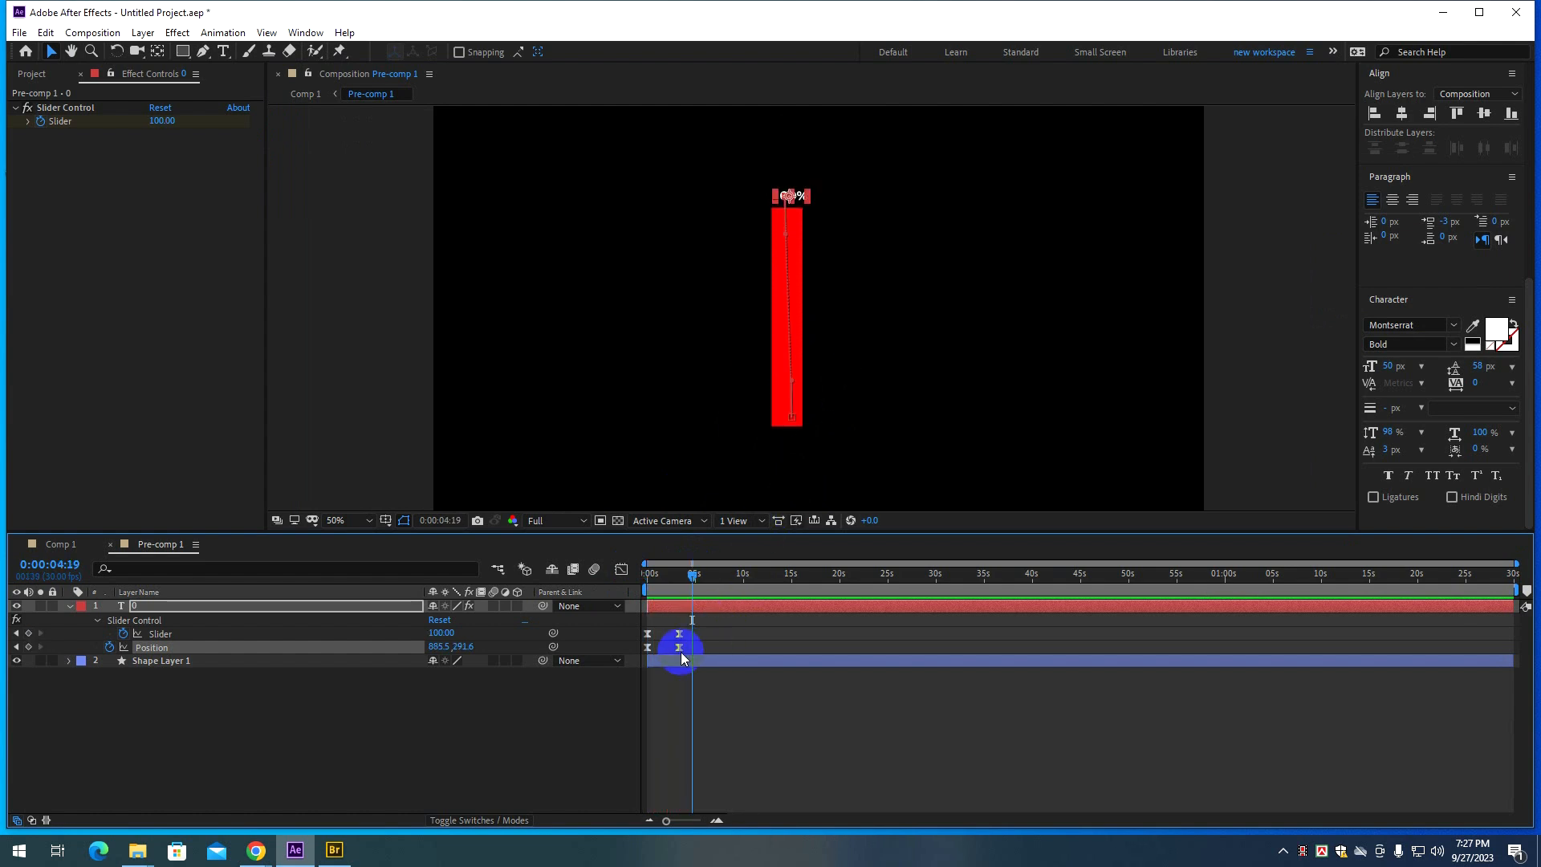
Delete the counter's Position keyframe at 0:00:03:10 and move the 0:00:03:08 Position keyframe into its place, aligned with the last Slider keyframe.
{"action": "key", "text": "equal"}
{"action": "key", "text": "equal"}
{"action": "key", "text": "equal"}
{"action": "key", "text": "equal"}
{"action": "left_click_drag", "start_coordinate": [913, 585], "coordinate": [900, 585]}
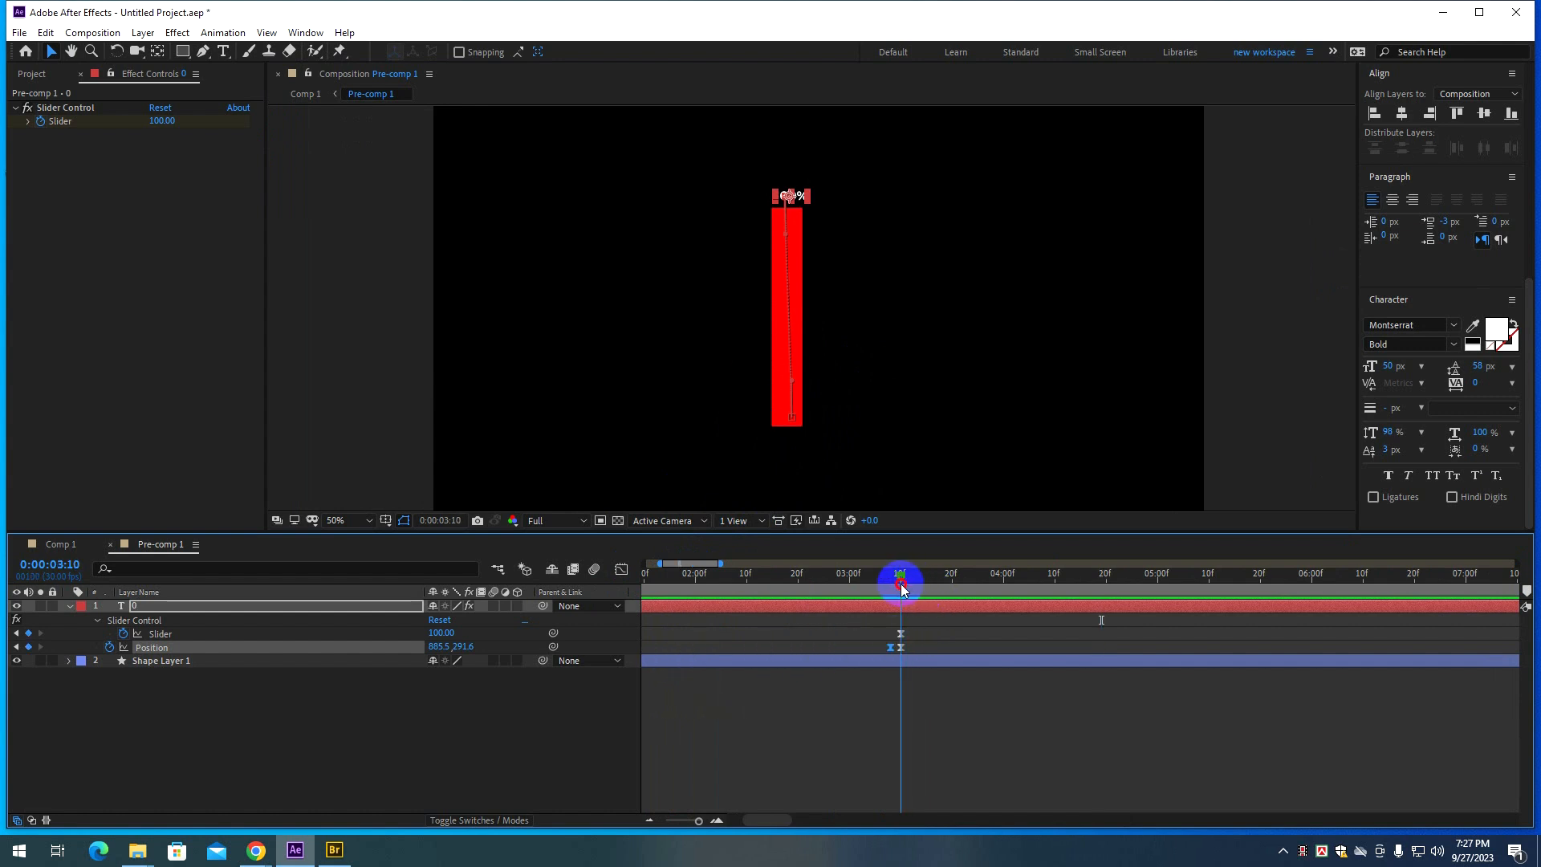
{"action": "left_click", "coordinate": [874, 315]}
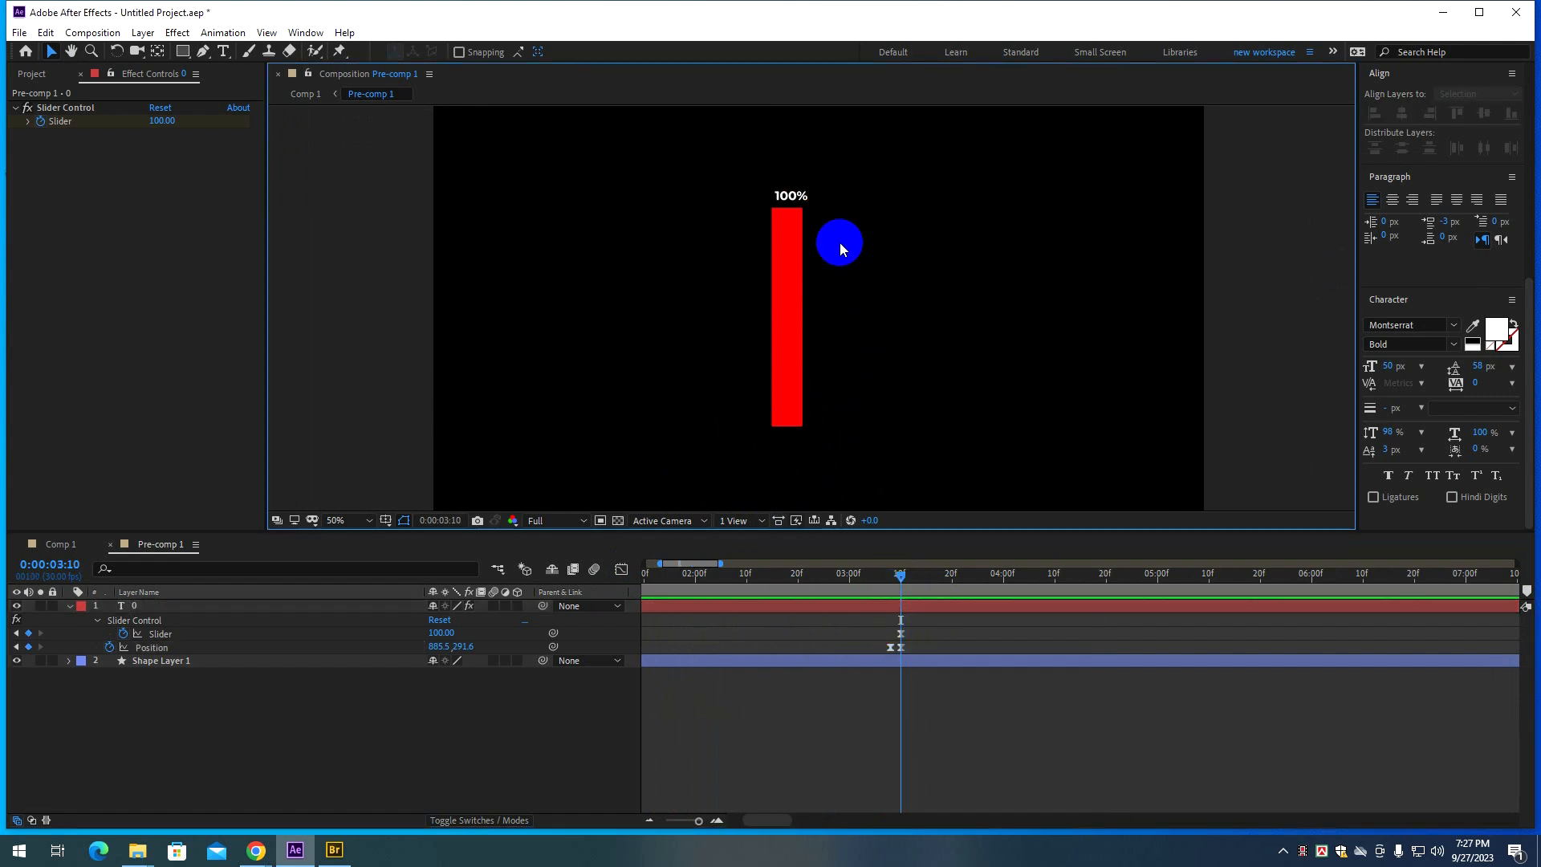
{"action": "left_click_drag", "start_coordinate": [897, 577], "coordinate": [888, 580]}
{"action": "left_click", "coordinate": [901, 648]}
{"action": "key", "text": "Delete"}
{"action": "left_click_drag", "start_coordinate": [890, 647], "coordinate": [901, 648]}
{"action": "scroll", "coordinate": [830, 656], "scroll_direction": "down", "scroll_amount": 1}
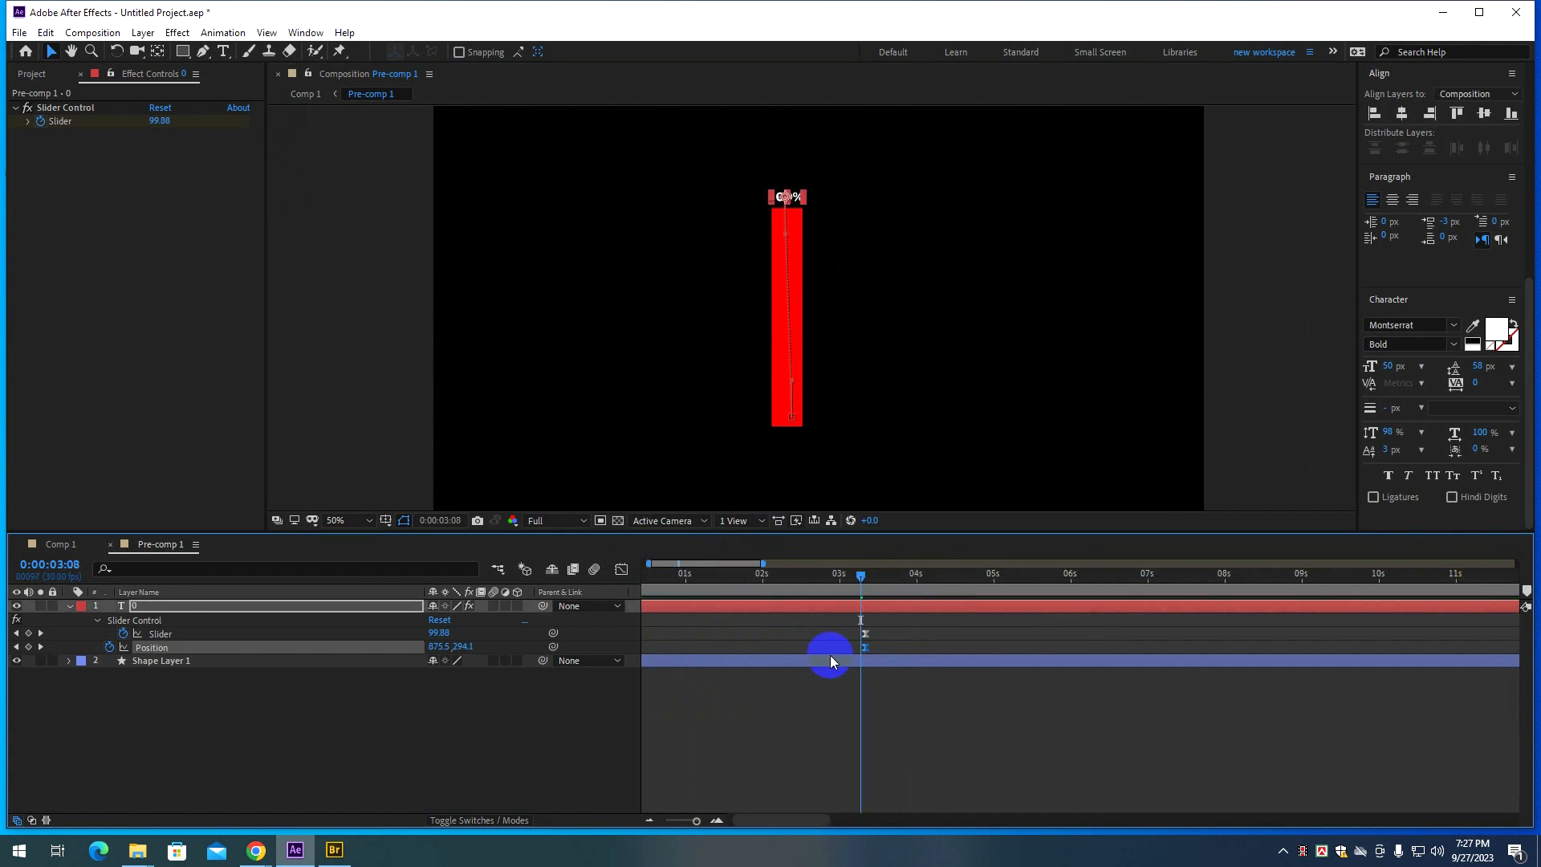
Replay Pre-comp 1 from the start to check the counter's movement, and collapse the counter layer's properties.
{"action": "scroll", "coordinate": [830, 656], "scroll_direction": "down", "scroll_amount": 3}
{"action": "key", "text": "Home"}
{"action": "left_click", "coordinate": [979, 392]}
{"action": "key", "text": "space"}
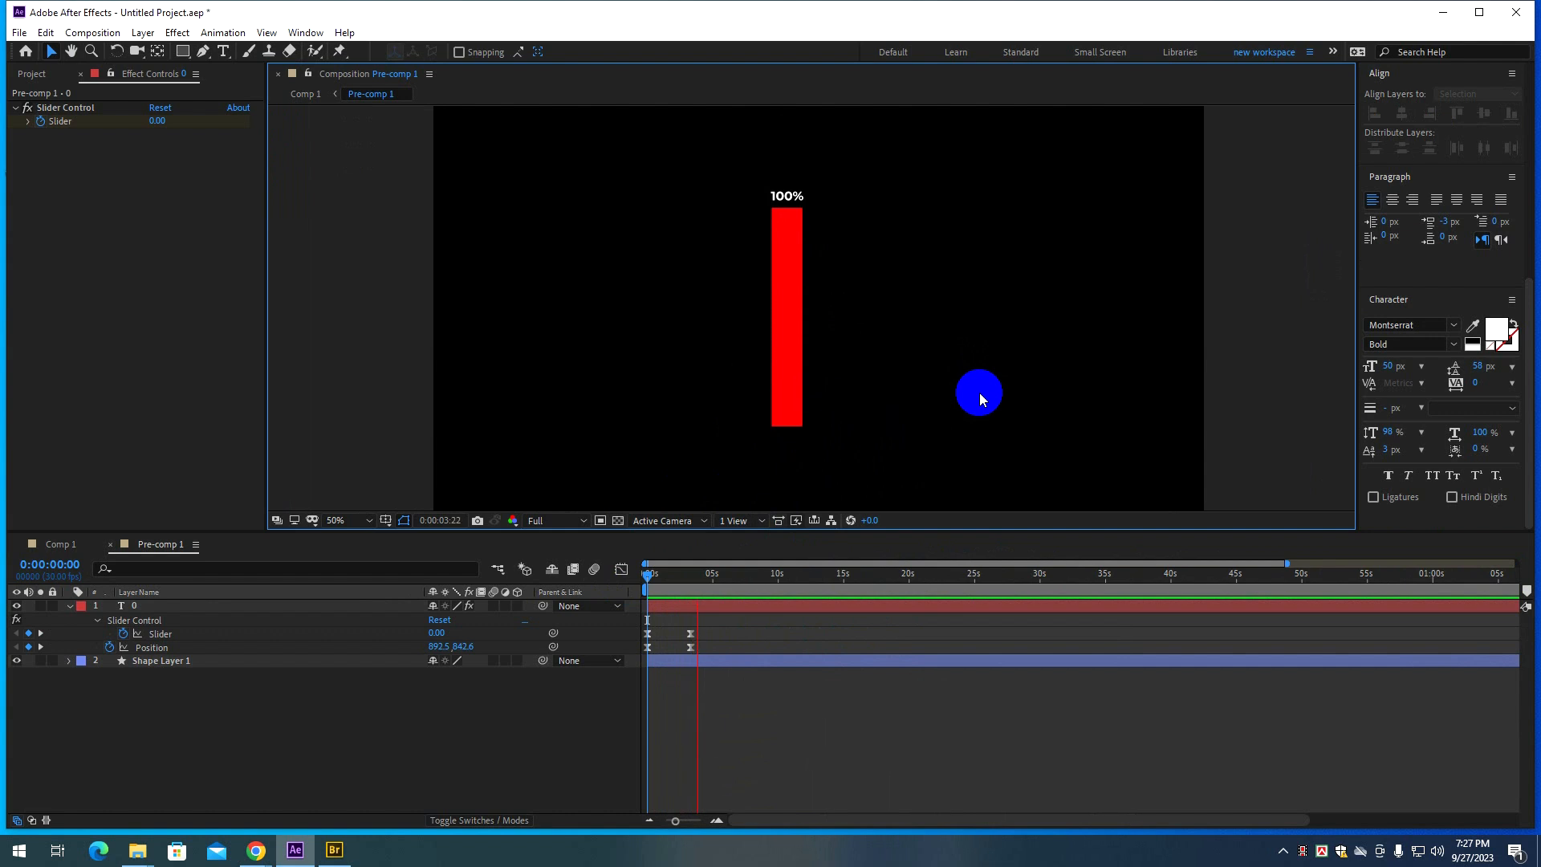
{"action": "key", "text": "space"}
{"action": "left_click_drag", "start_coordinate": [711, 585], "coordinate": [560, 591]}
{"action": "key", "text": "space"}
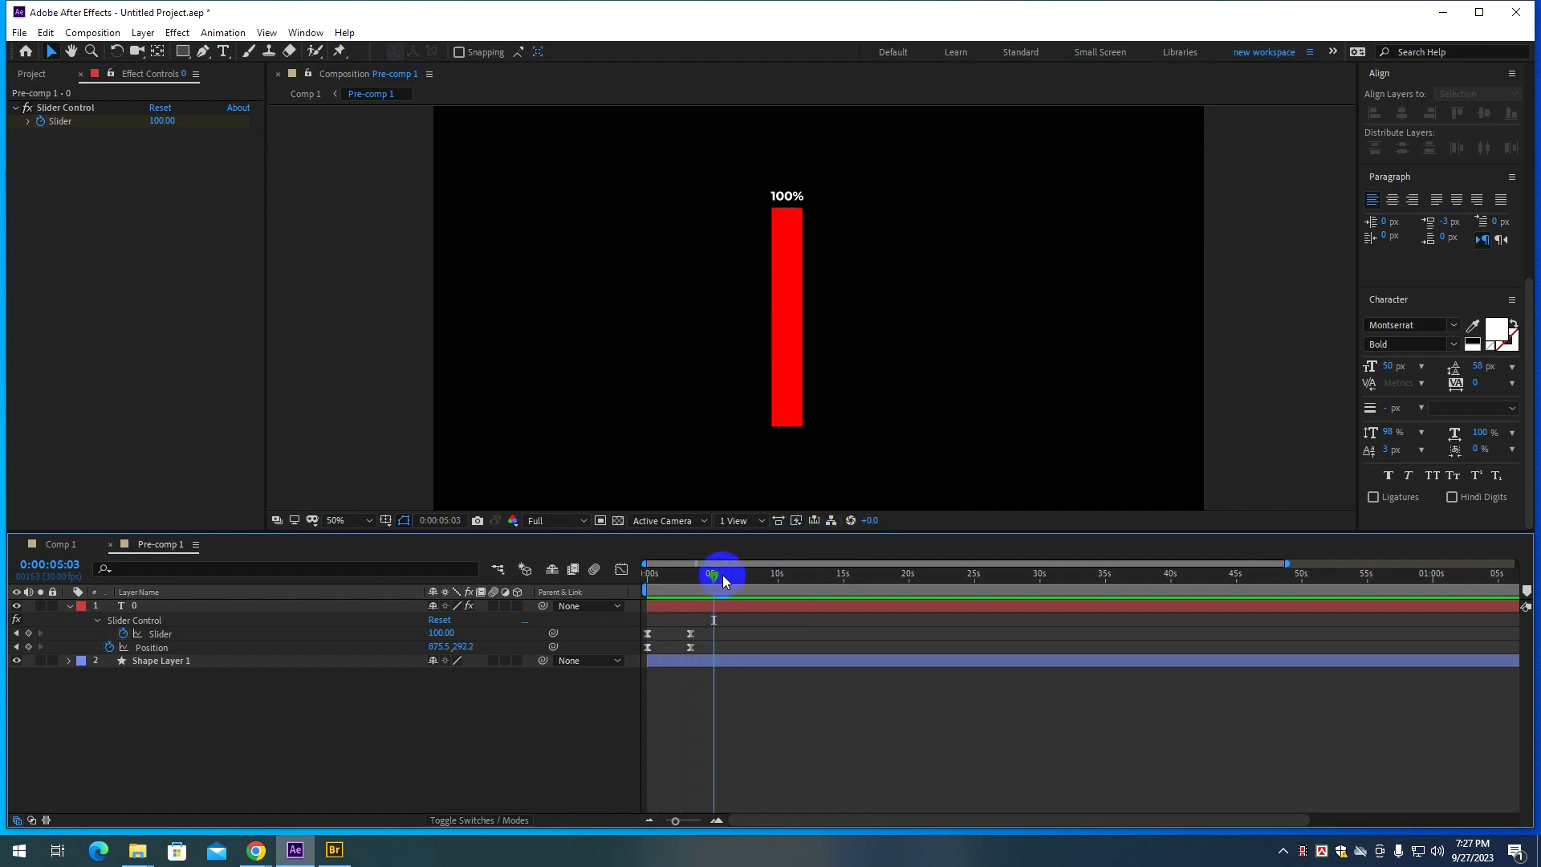
{"action": "left_click_drag", "start_coordinate": [722, 576], "coordinate": [440, 626]}
{"action": "key", "text": "space"}
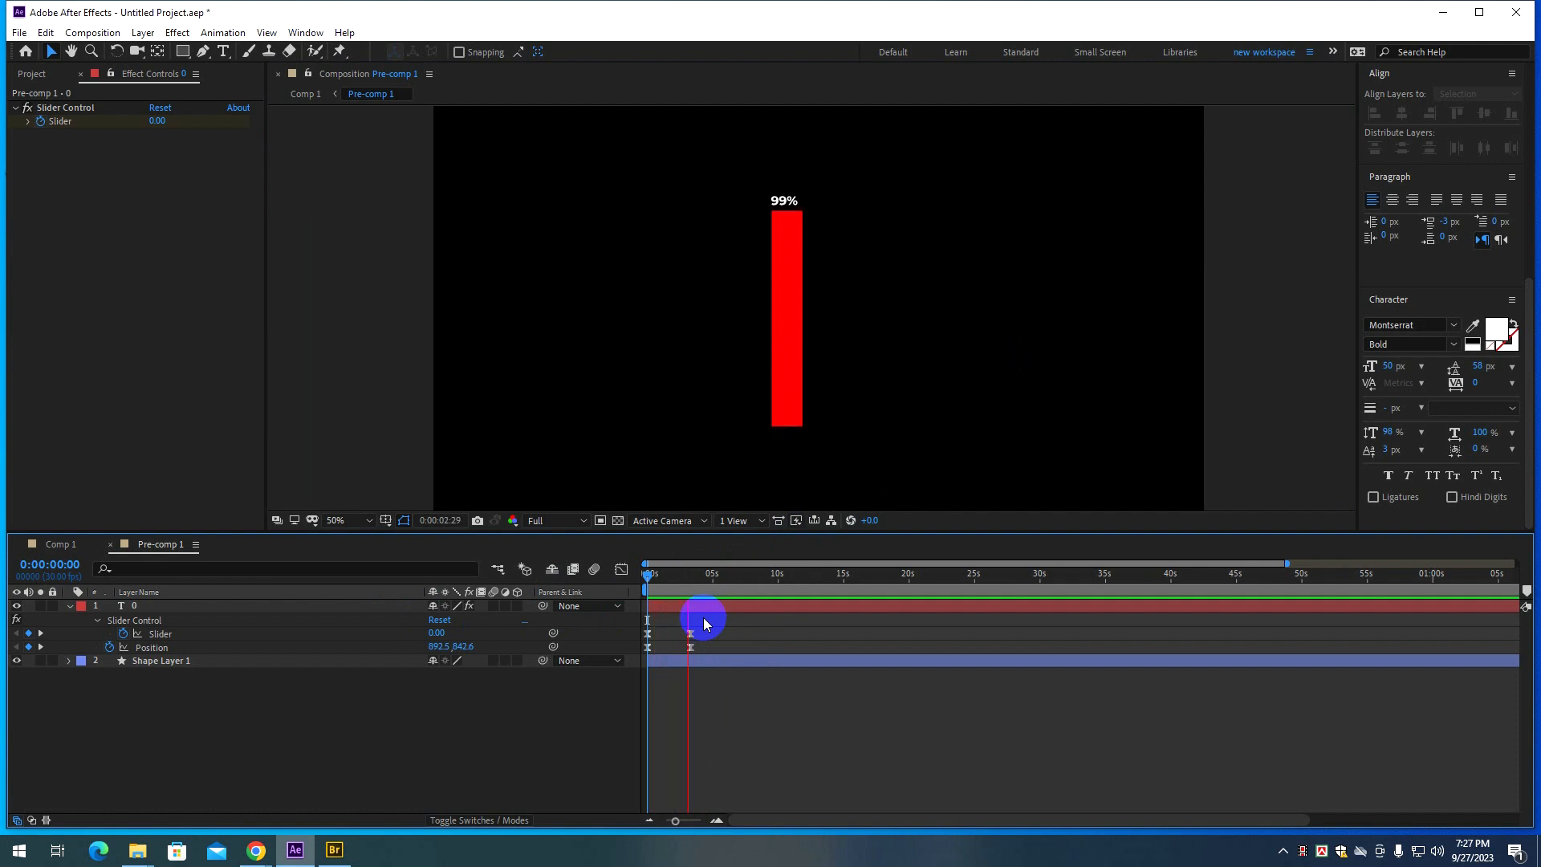
{"action": "mouse_move", "coordinate": [706, 575]}
{"action": "left_mouse_down"}
{"action": "mouse_move", "coordinate": [648, 576]}
{"action": "mouse_move", "coordinate": [709, 575]}
{"action": "left_mouse_up"}
{"action": "left_click", "coordinate": [80, 611]}
{"action": "left_click", "coordinate": [71, 607]}
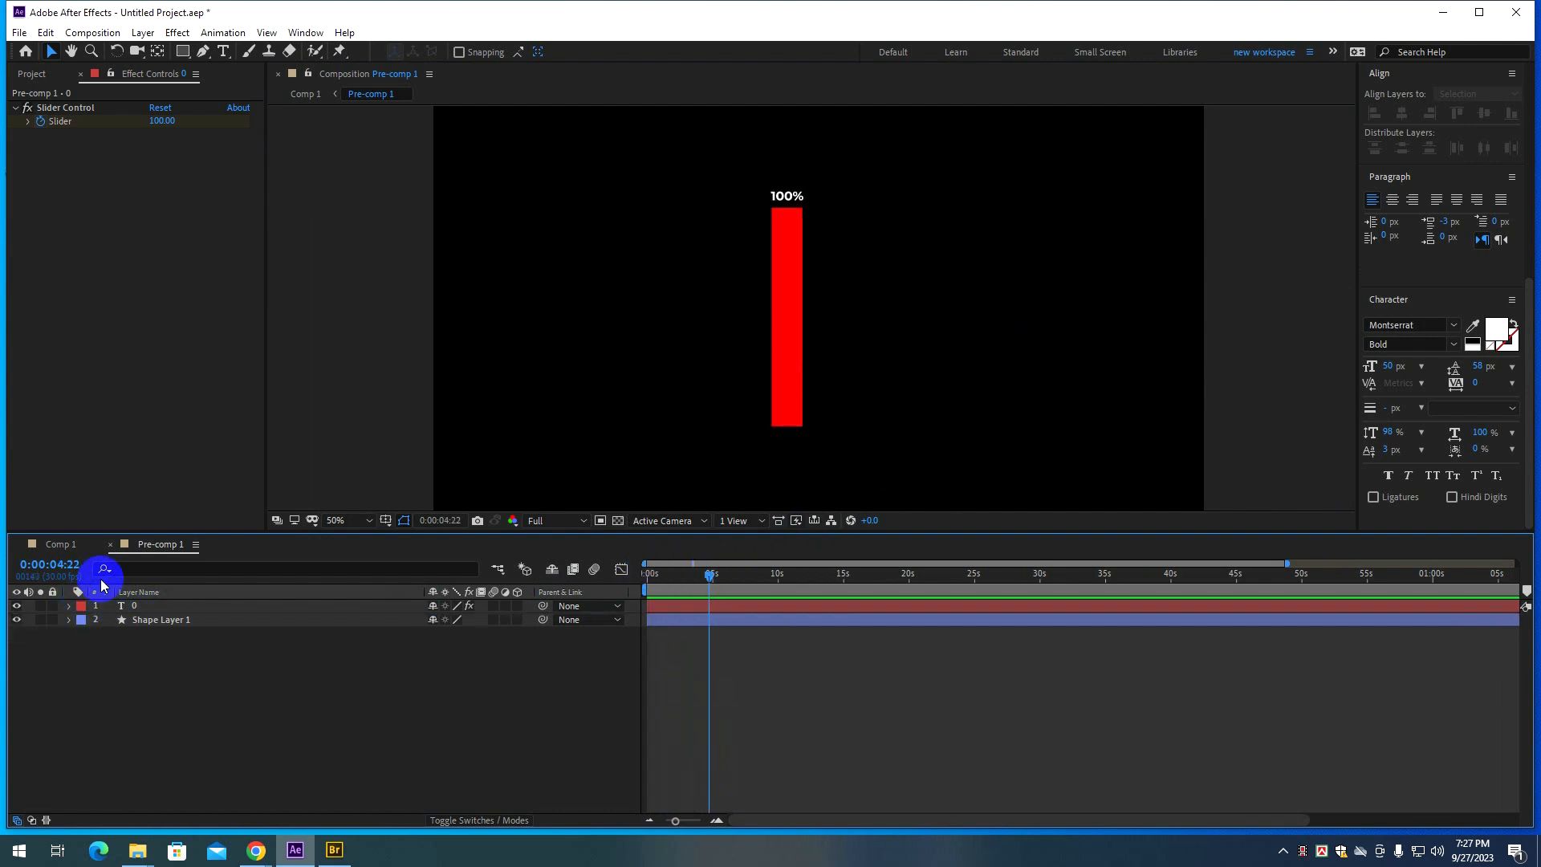
Return to Comp 1 and scrub through the bar animation, examining the pre-comp layer's bounds around the bar.
{"action": "left_click", "coordinate": [58, 549]}
{"action": "left_click", "coordinate": [146, 548]}
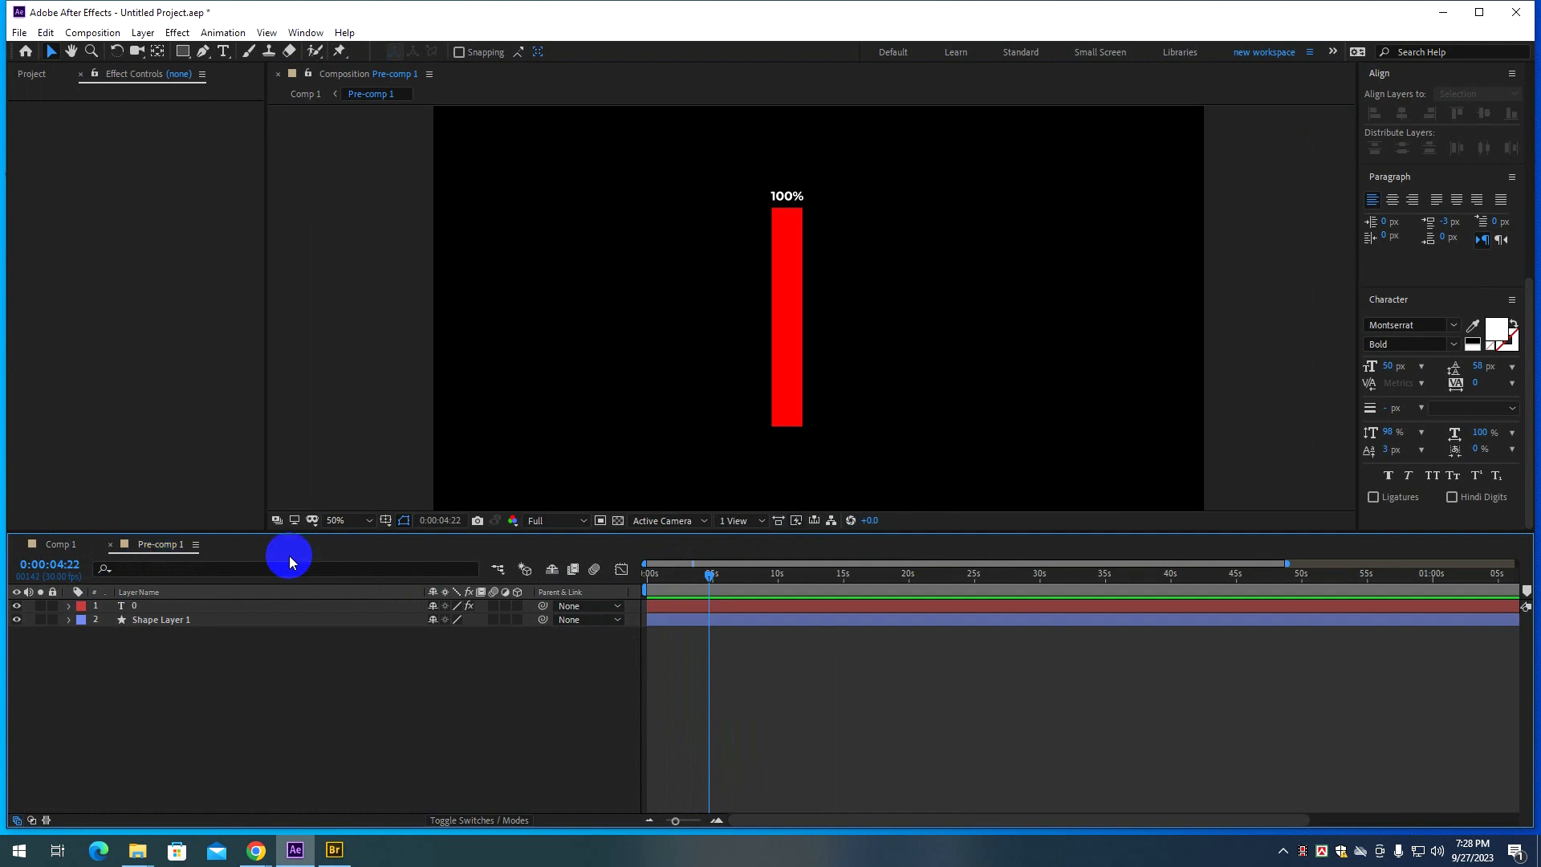
{"action": "left_click", "coordinate": [68, 545]}
{"action": "scroll", "coordinate": [732, 301], "scroll_direction": "down", "scroll_amount": 2}
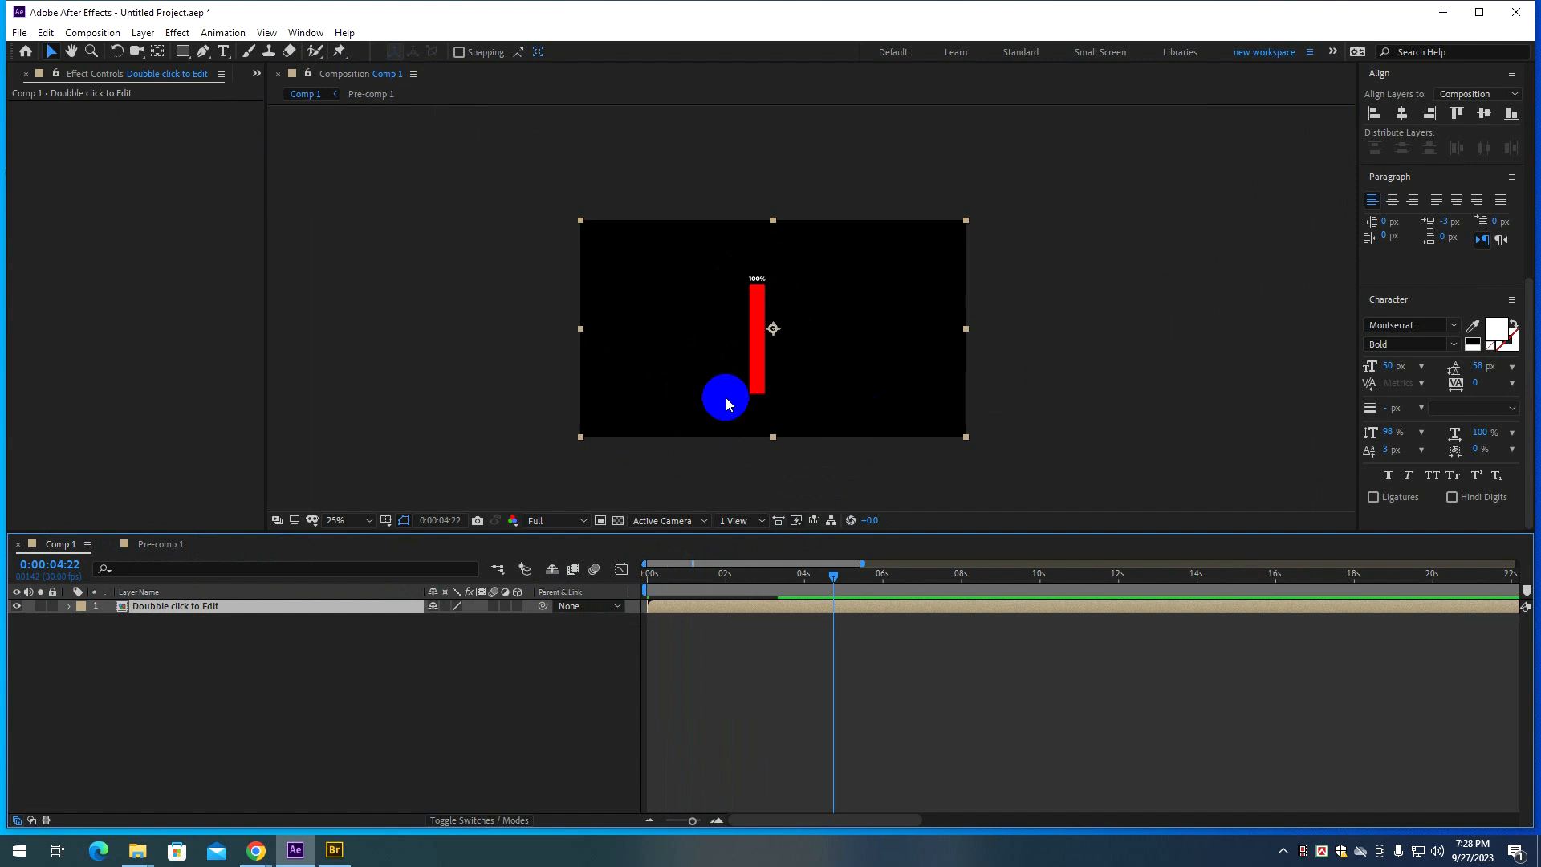
{"action": "left_click_drag", "start_coordinate": [832, 575], "coordinate": [725, 581]}
{"action": "scroll", "coordinate": [743, 383], "scroll_direction": "up", "scroll_amount": 2}
{"action": "scroll", "coordinate": [743, 383], "scroll_direction": "down", "scroll_amount": 2}
{"action": "scroll", "coordinate": [742, 377], "scroll_direction": "up", "scroll_amount": 2}
{"action": "scroll", "coordinate": [741, 377], "scroll_direction": "down", "scroll_amount": 2}
{"action": "mouse_move", "coordinate": [767, 362]}
{"action": "left_mouse_down"}
{"action": "mouse_move", "coordinate": [809, 358]}
{"action": "mouse_move", "coordinate": [784, 334]}
{"action": "mouse_move", "coordinate": [753, 378]}
{"action": "left_mouse_up"}
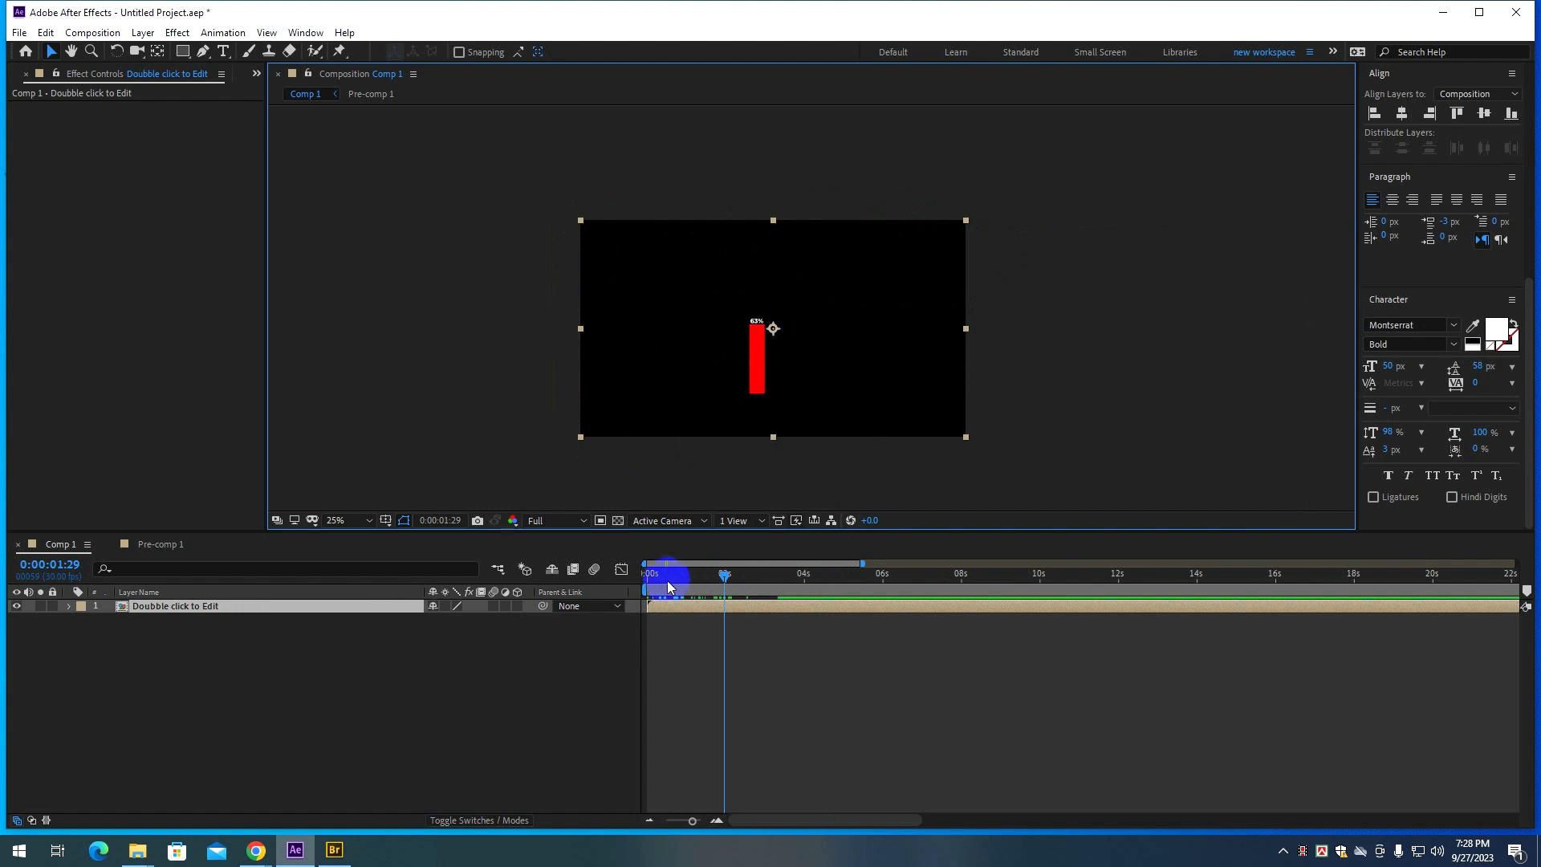
{"action": "left_click_drag", "start_coordinate": [726, 575], "coordinate": [780, 575]}
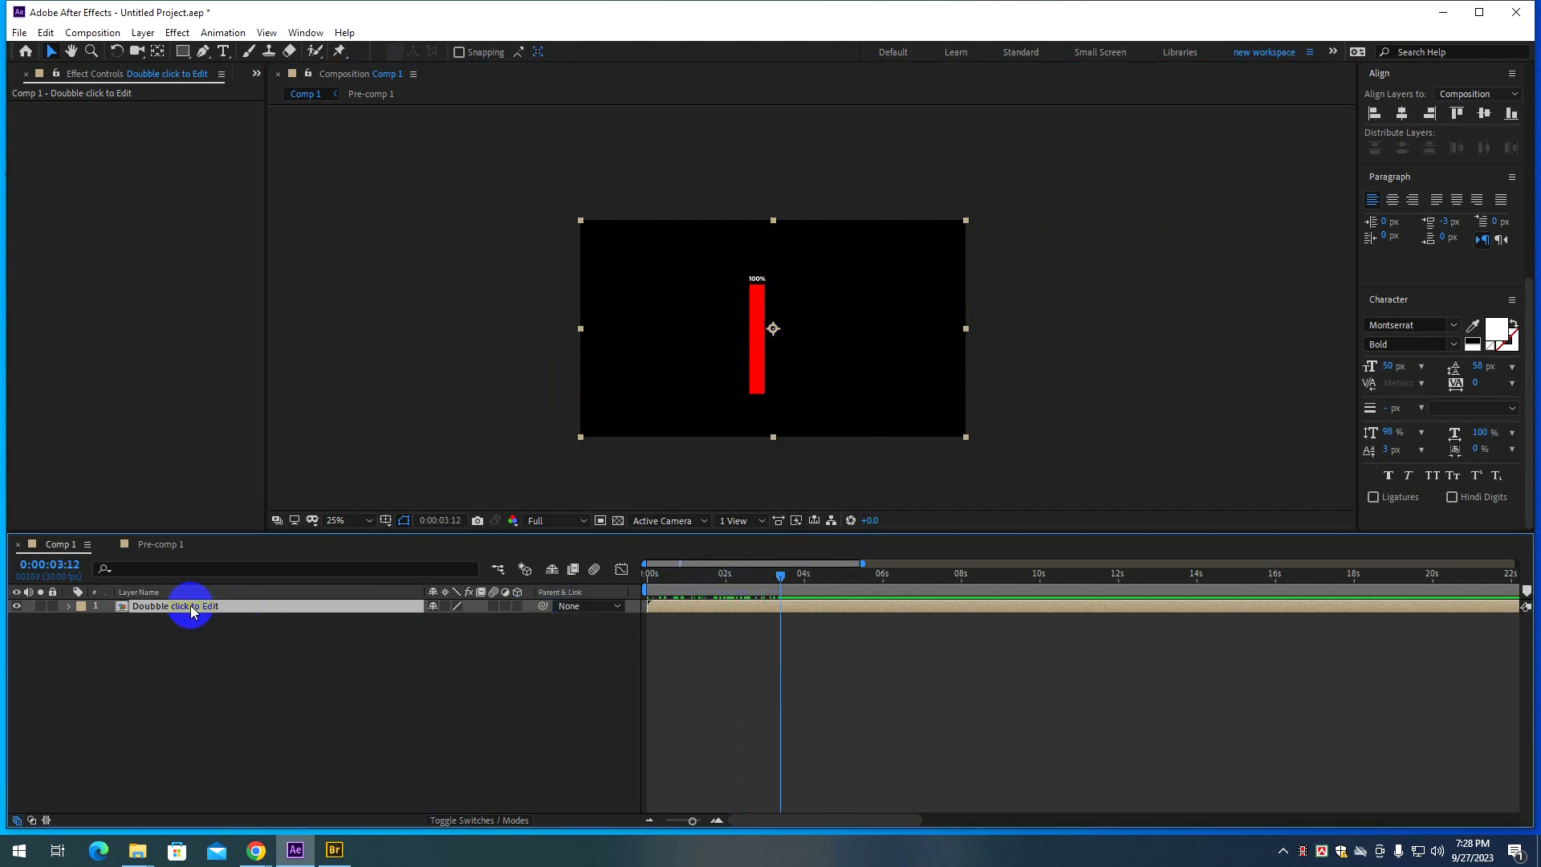
In Pre-comp 1, draw a region of interest closely around the bar and counter and crop the composition to it.
{"action": "left_click", "coordinate": [435, 660]}
{"action": "left_click", "coordinate": [208, 608]}
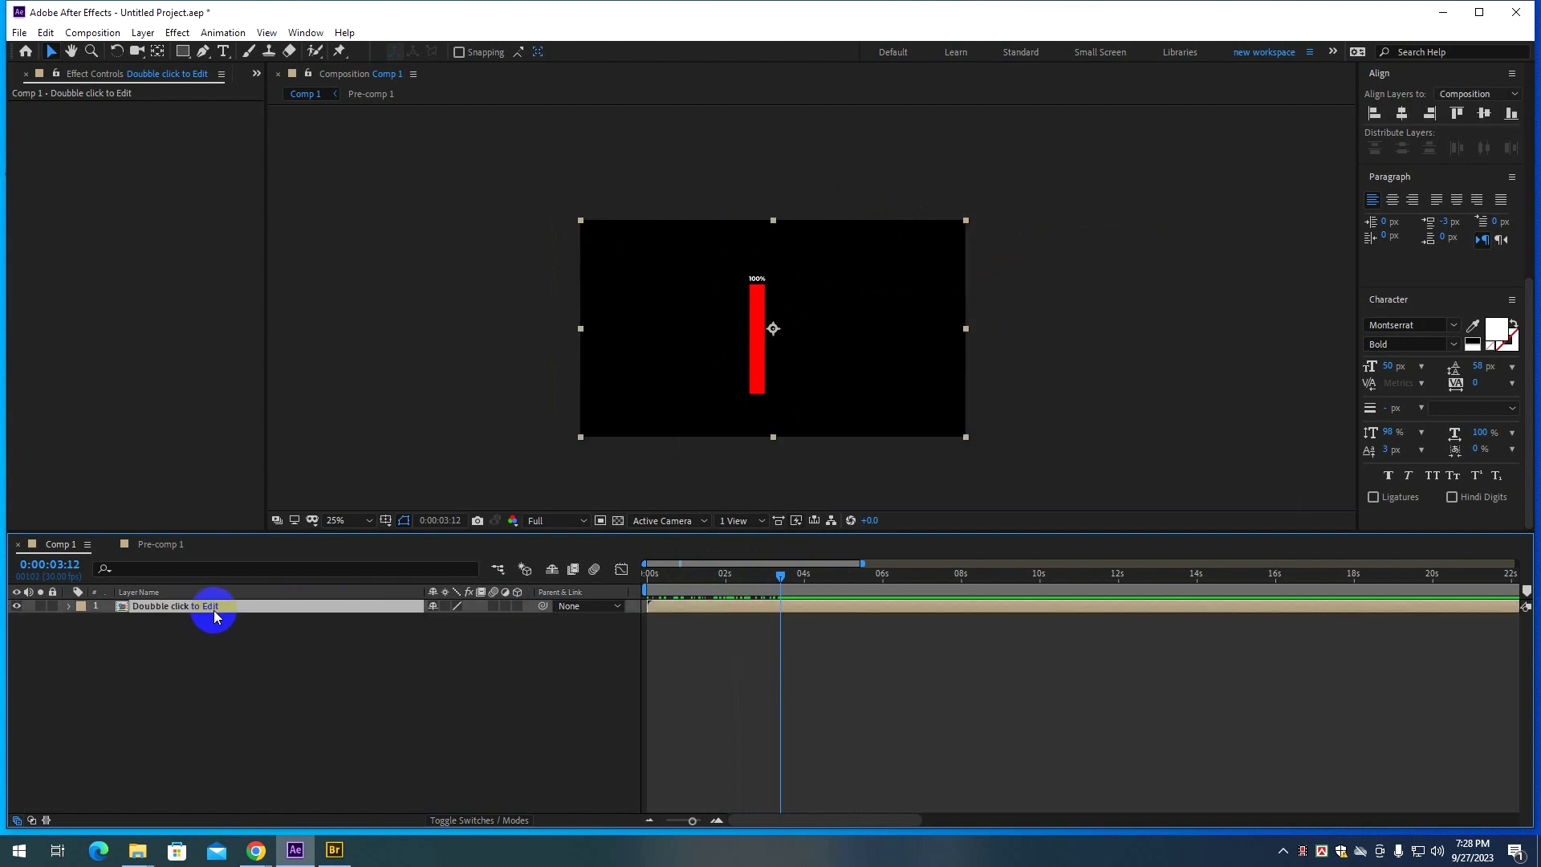
{"action": "left_click", "coordinate": [165, 545]}
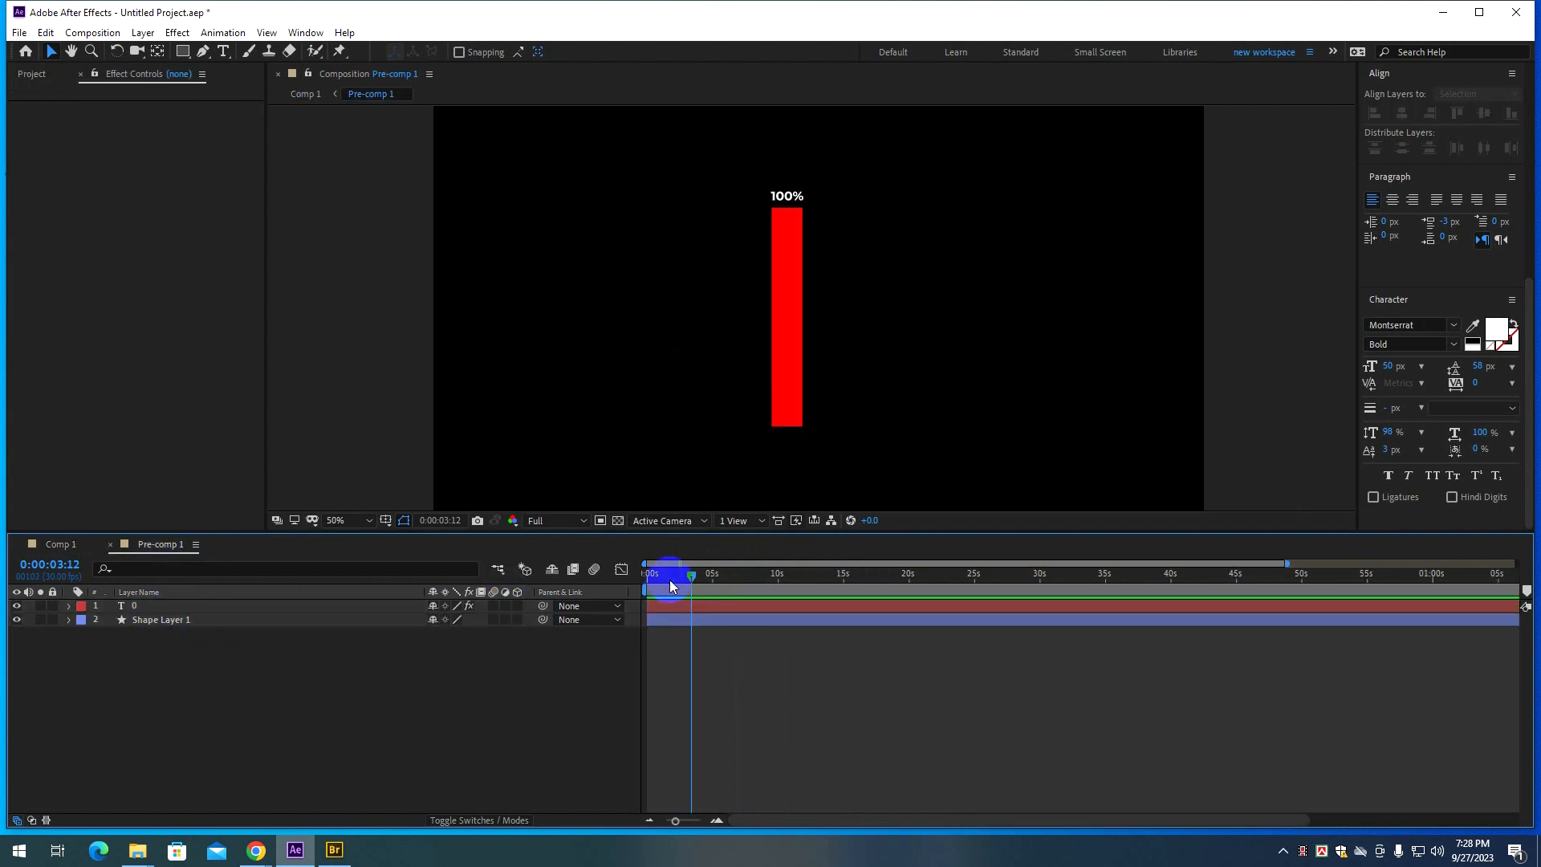
{"action": "left_click", "coordinate": [707, 574]}
{"action": "left_click", "coordinate": [694, 575]}
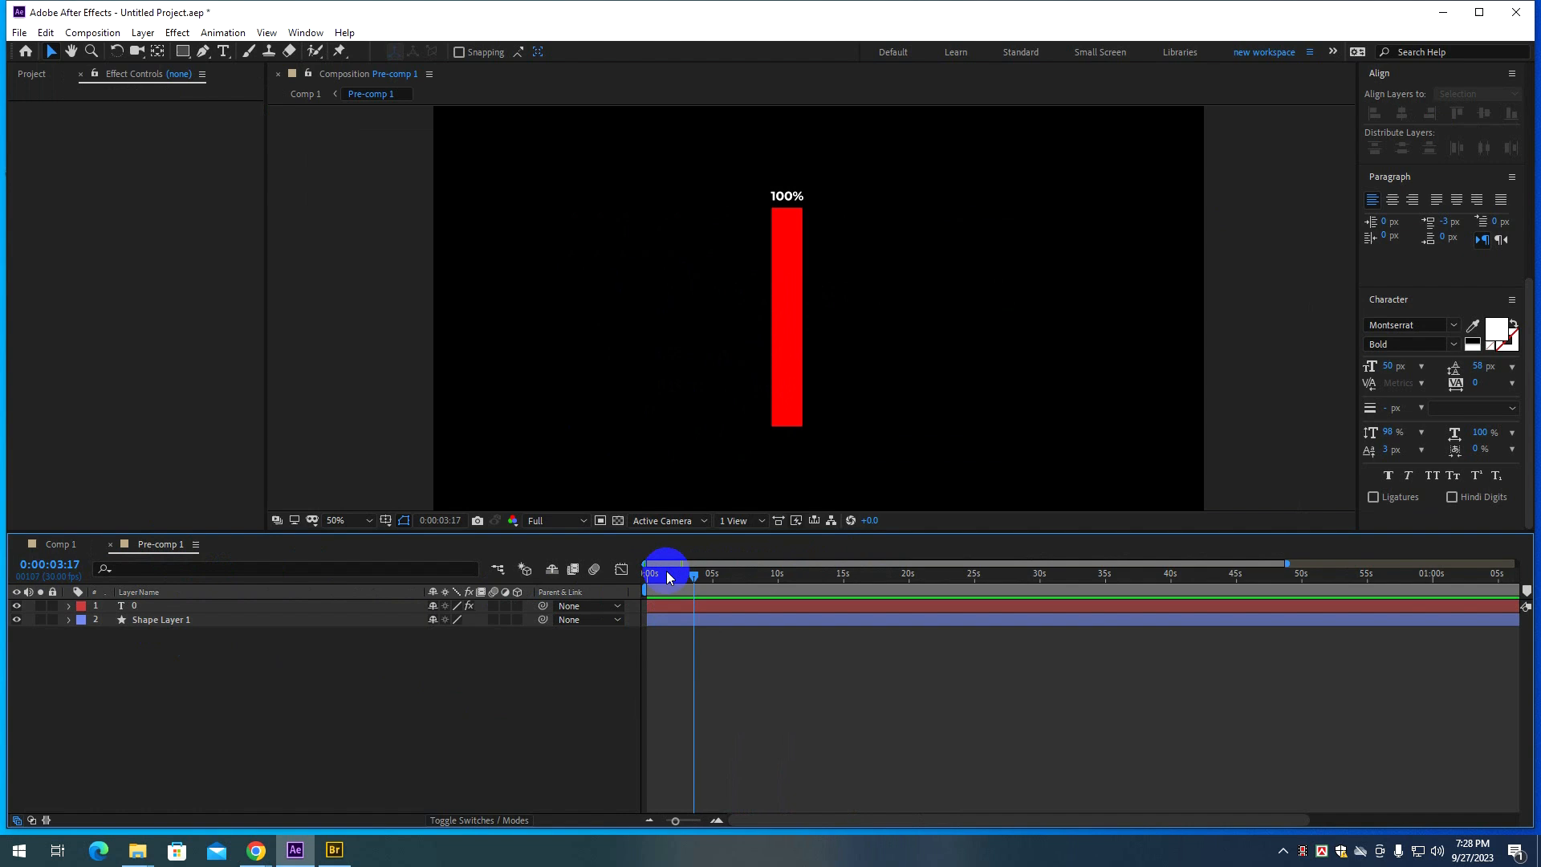
{"action": "left_click", "coordinate": [601, 527]}
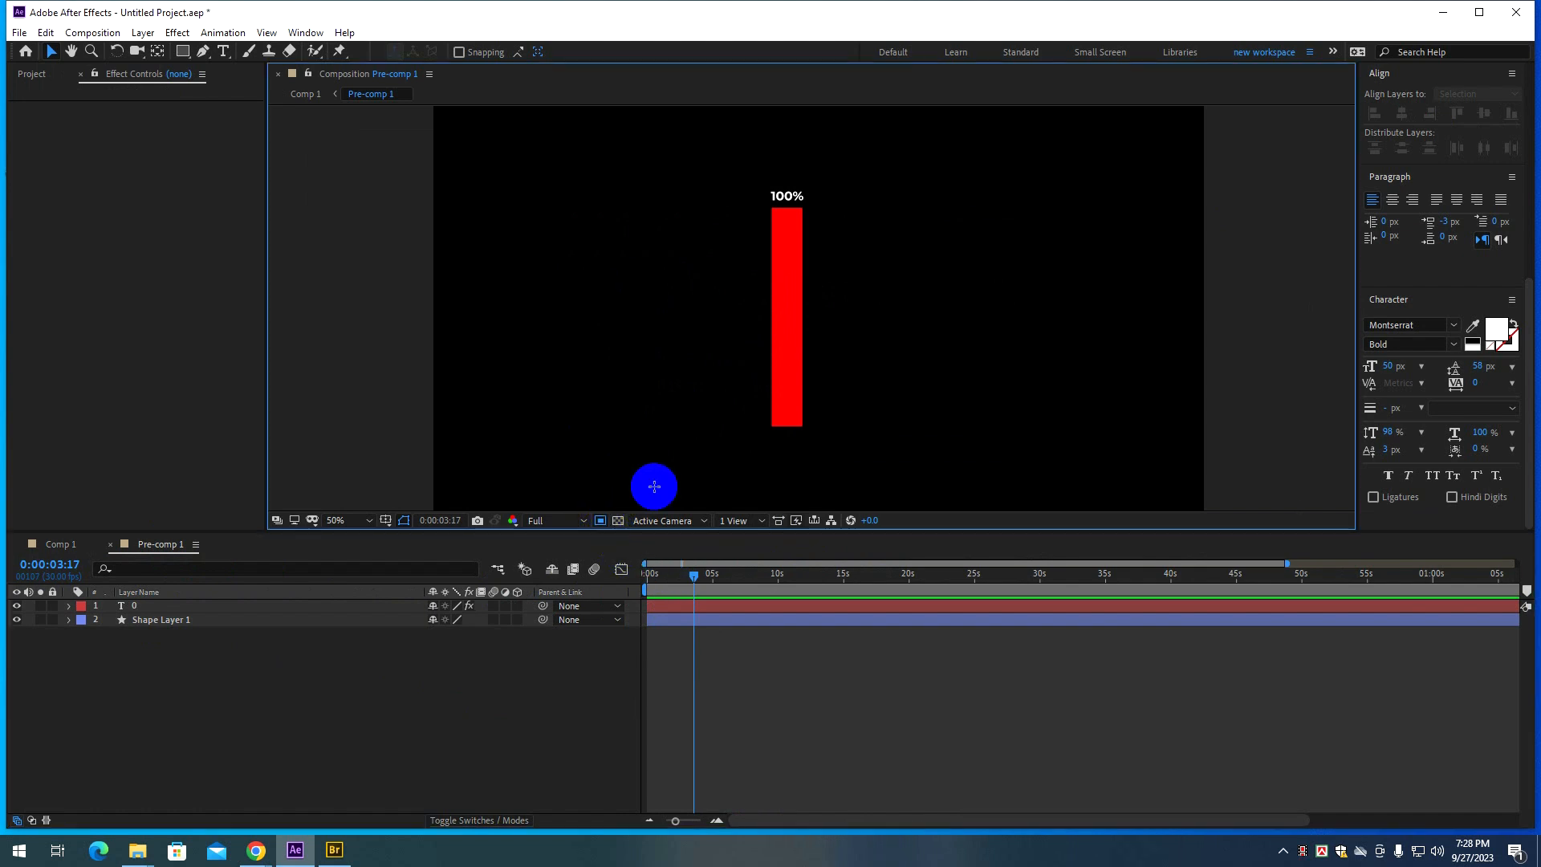
{"action": "mouse_move", "coordinate": [756, 165]}
{"action": "left_mouse_down"}
{"action": "mouse_move", "coordinate": [811, 330]}
{"action": "mouse_move", "coordinate": [817, 449]}
{"action": "left_mouse_up"}
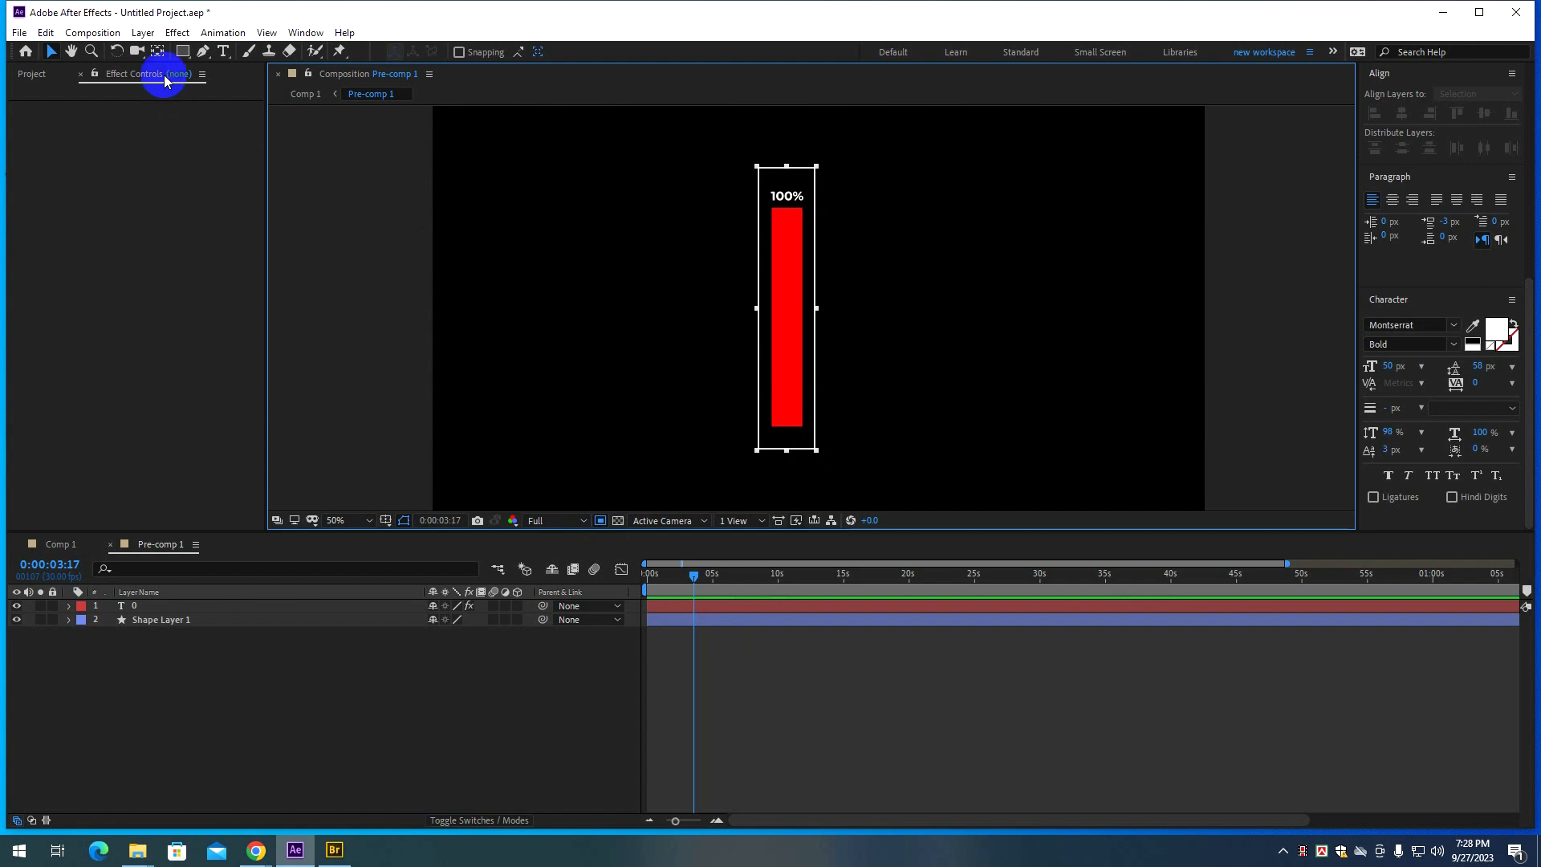
{"action": "left_click", "coordinate": [92, 33]}
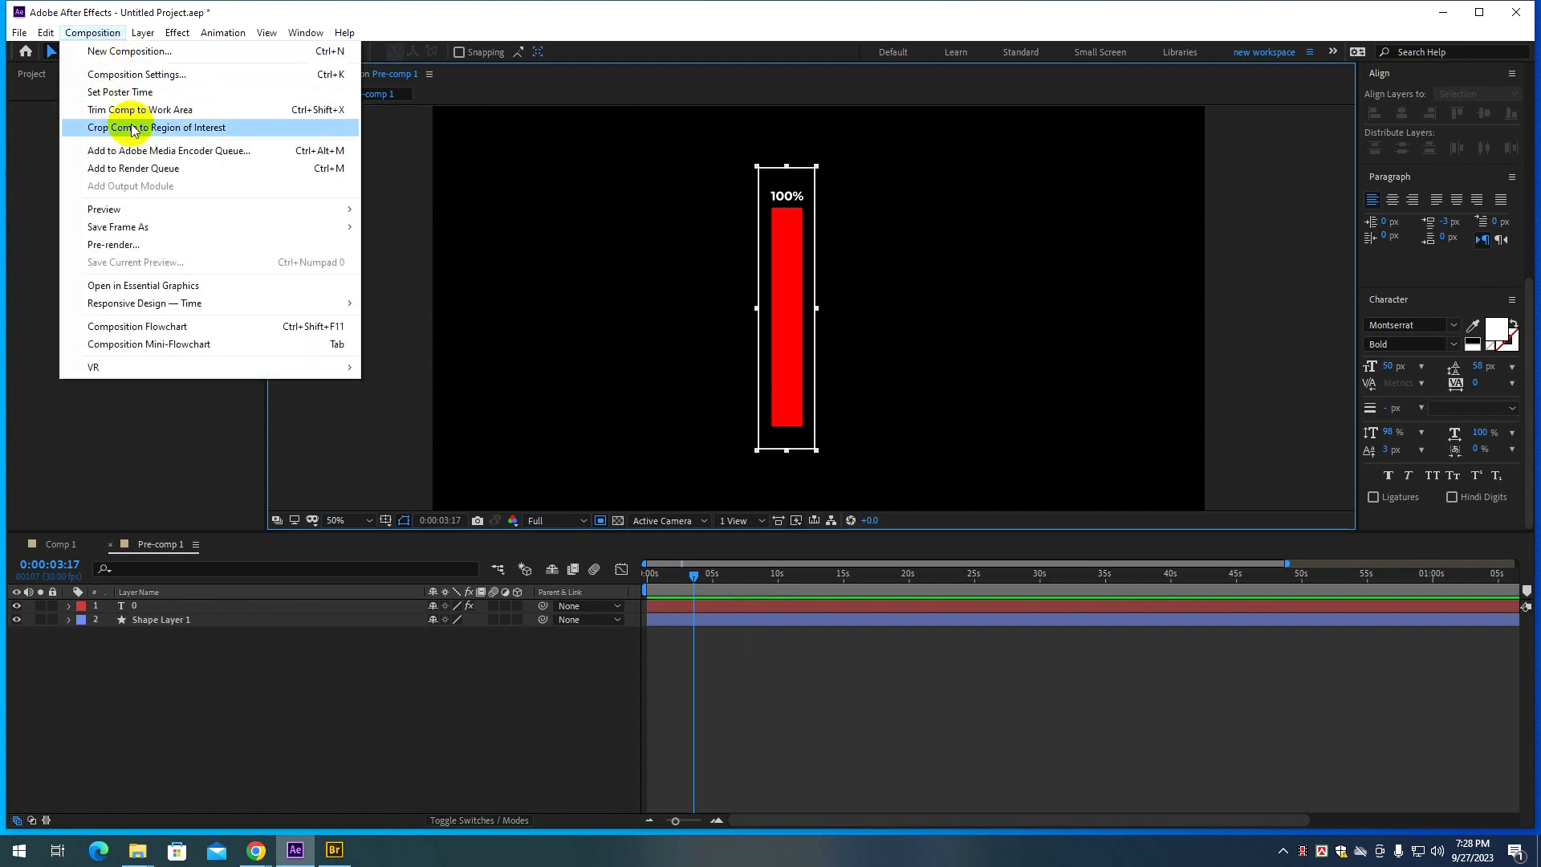
{"action": "left_click", "coordinate": [235, 135]}
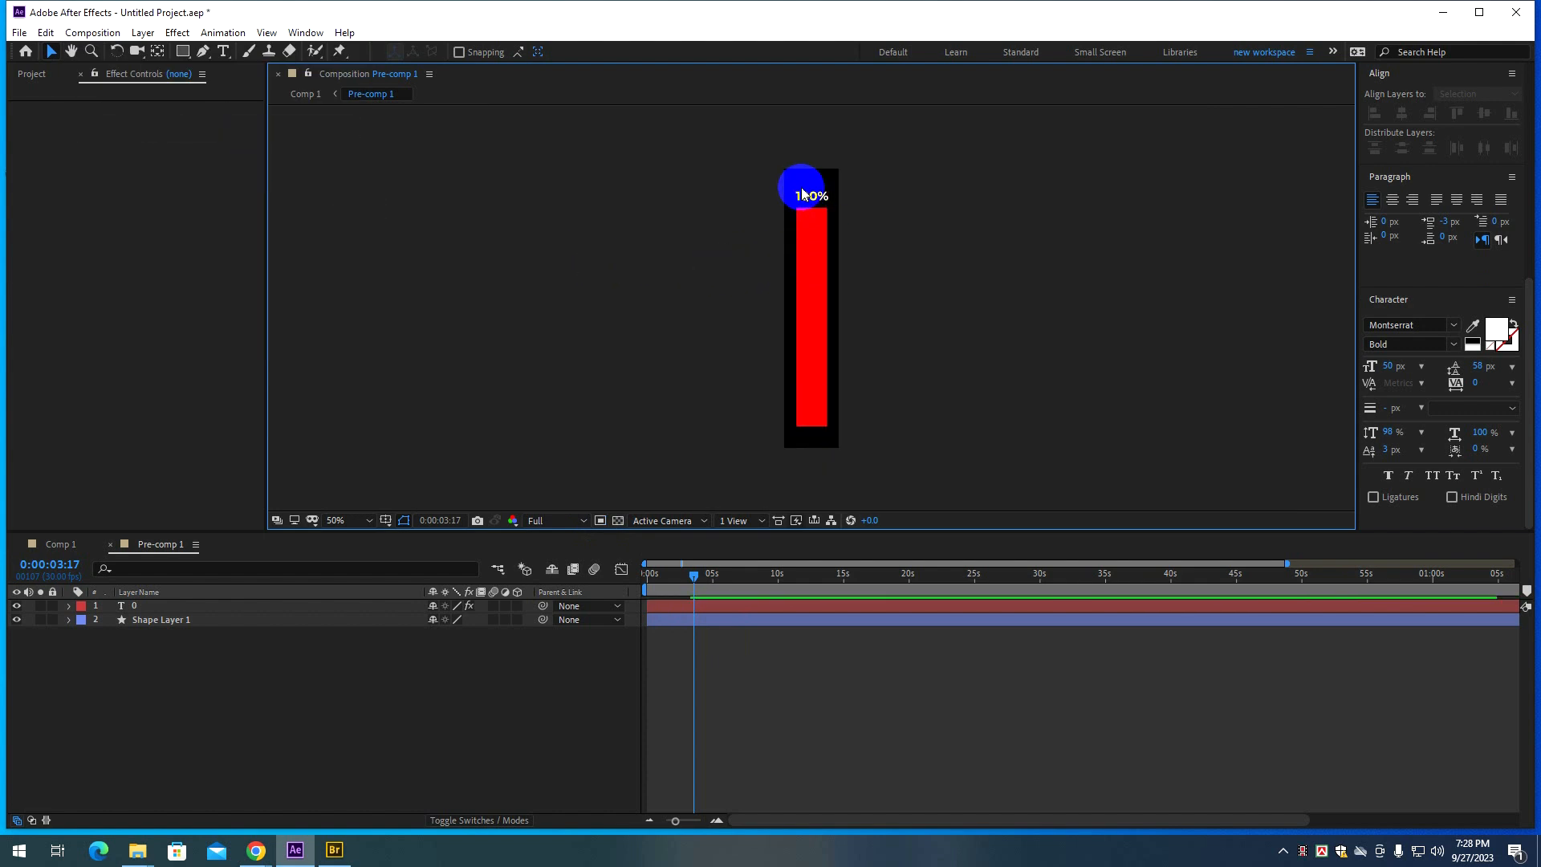
Return to Comp 1 and preview the cropped bar animation from the start.
{"action": "left_click", "coordinate": [44, 544]}
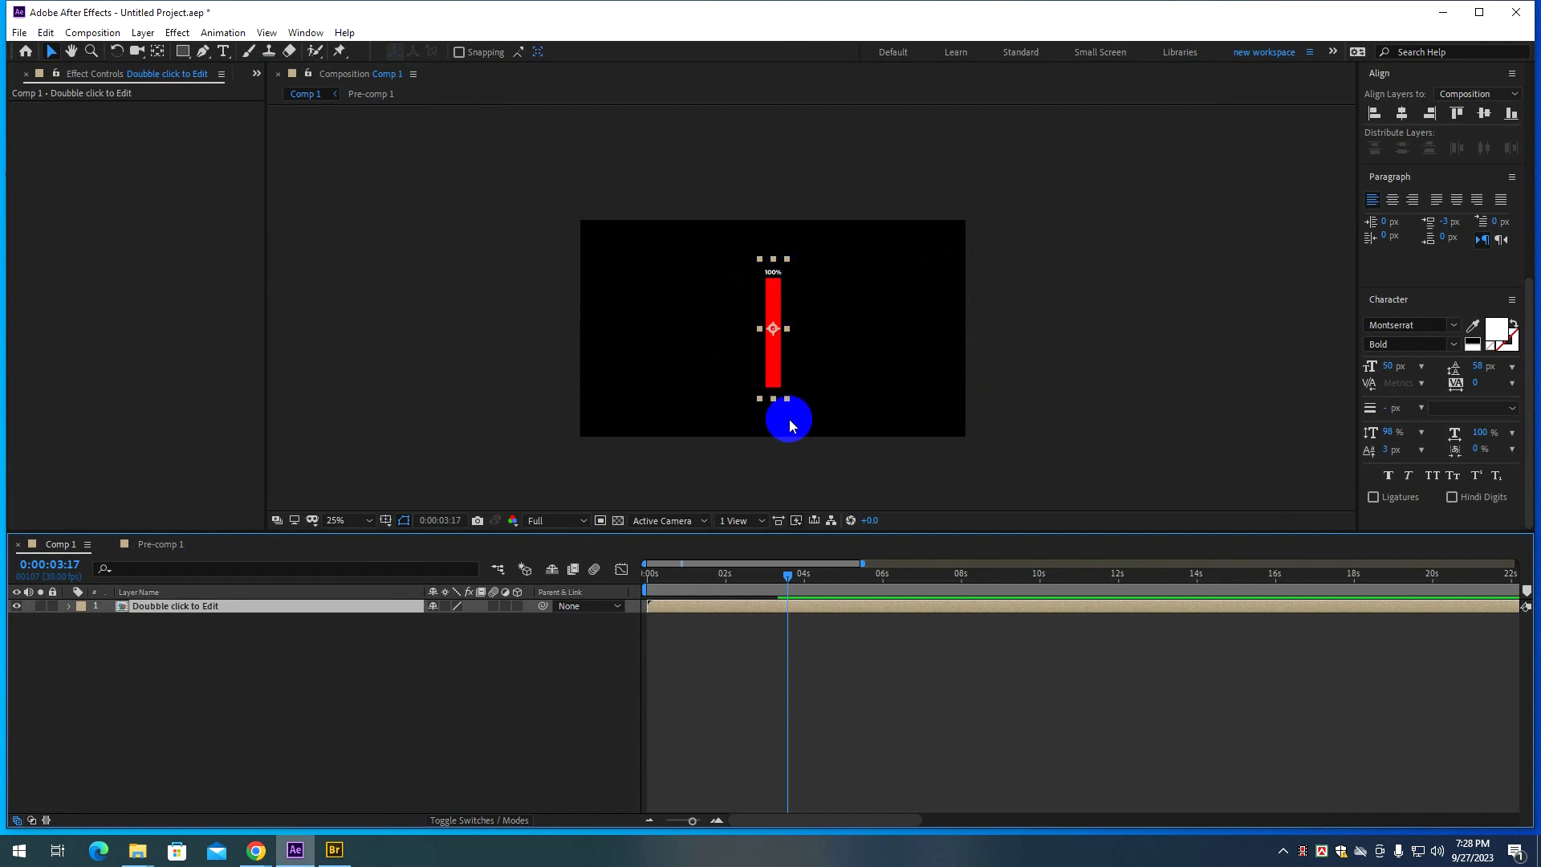
{"action": "left_click_drag", "start_coordinate": [789, 567], "coordinate": [646, 574]}
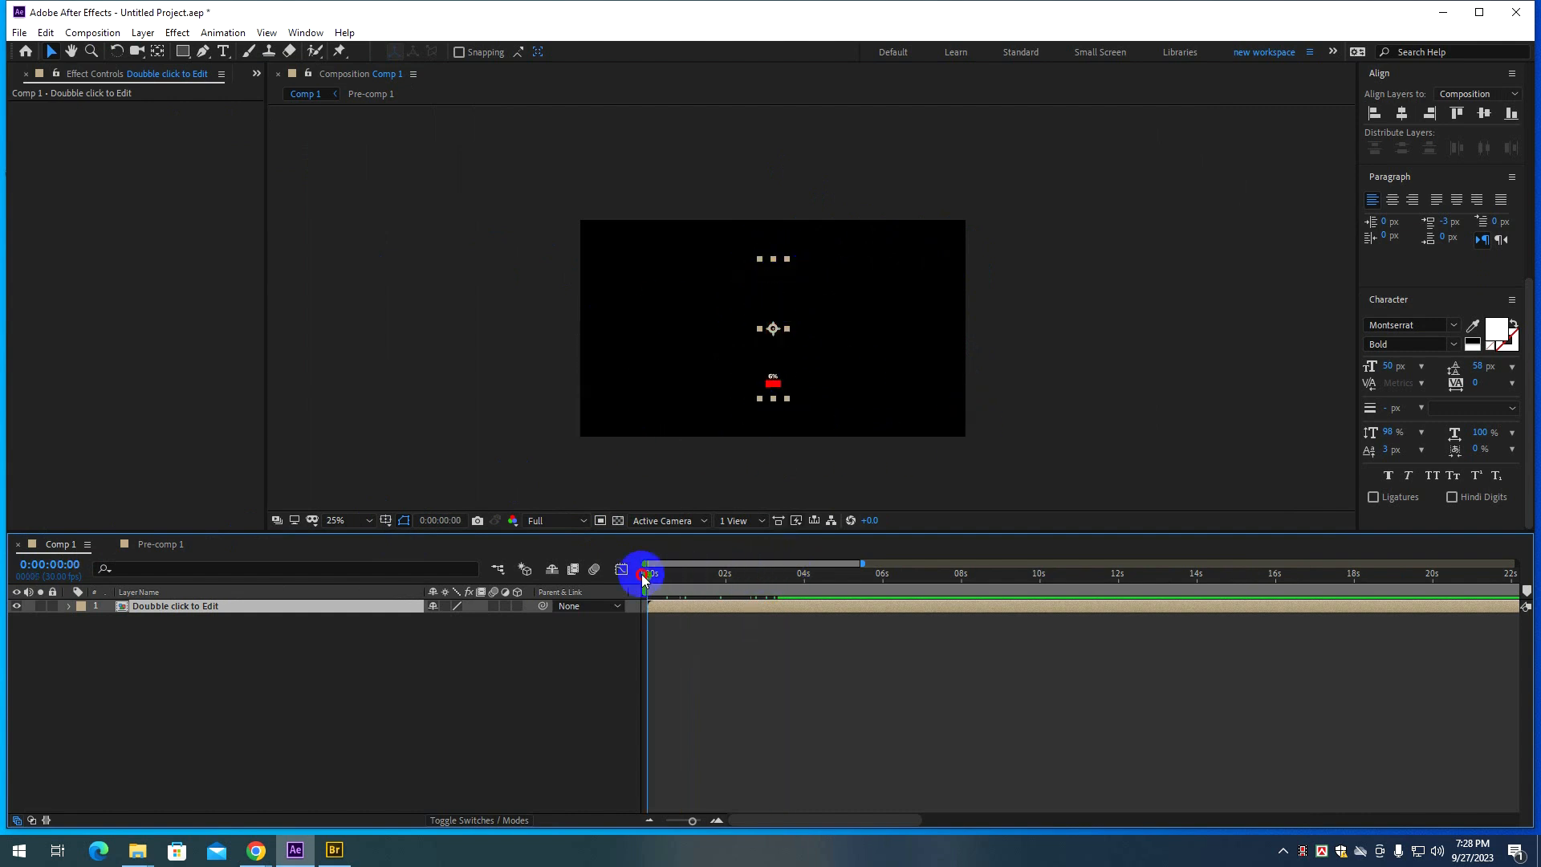
{"action": "key", "text": "space"}
{"action": "scroll", "coordinate": [832, 356], "scroll_direction": "up", "scroll_amount": 2}
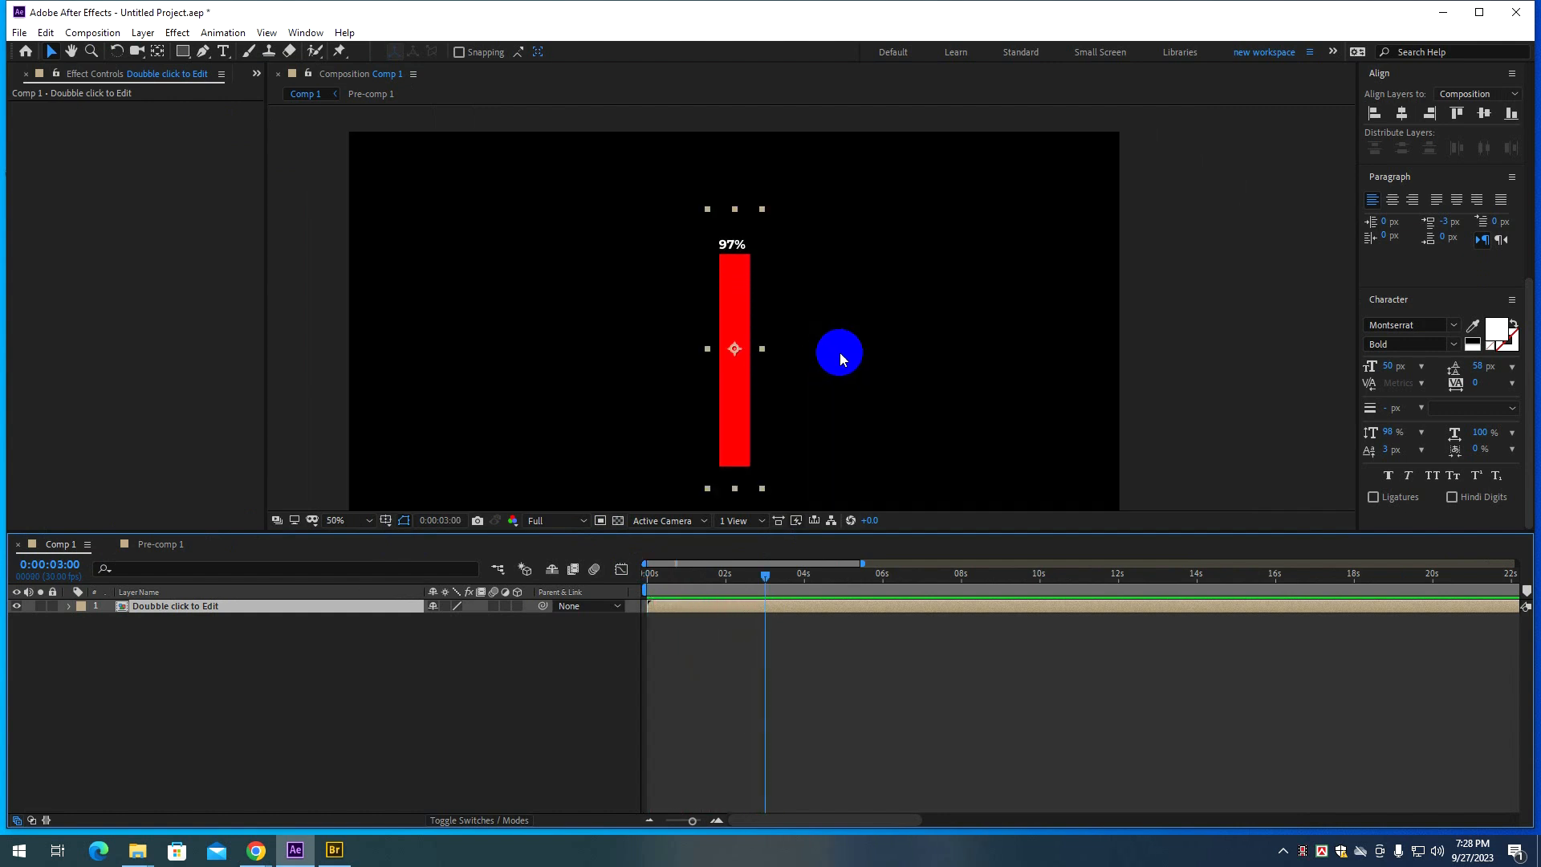
{"action": "left_click", "coordinate": [860, 405]}
{"action": "left_click_drag", "start_coordinate": [860, 405], "coordinate": [883, 382]}
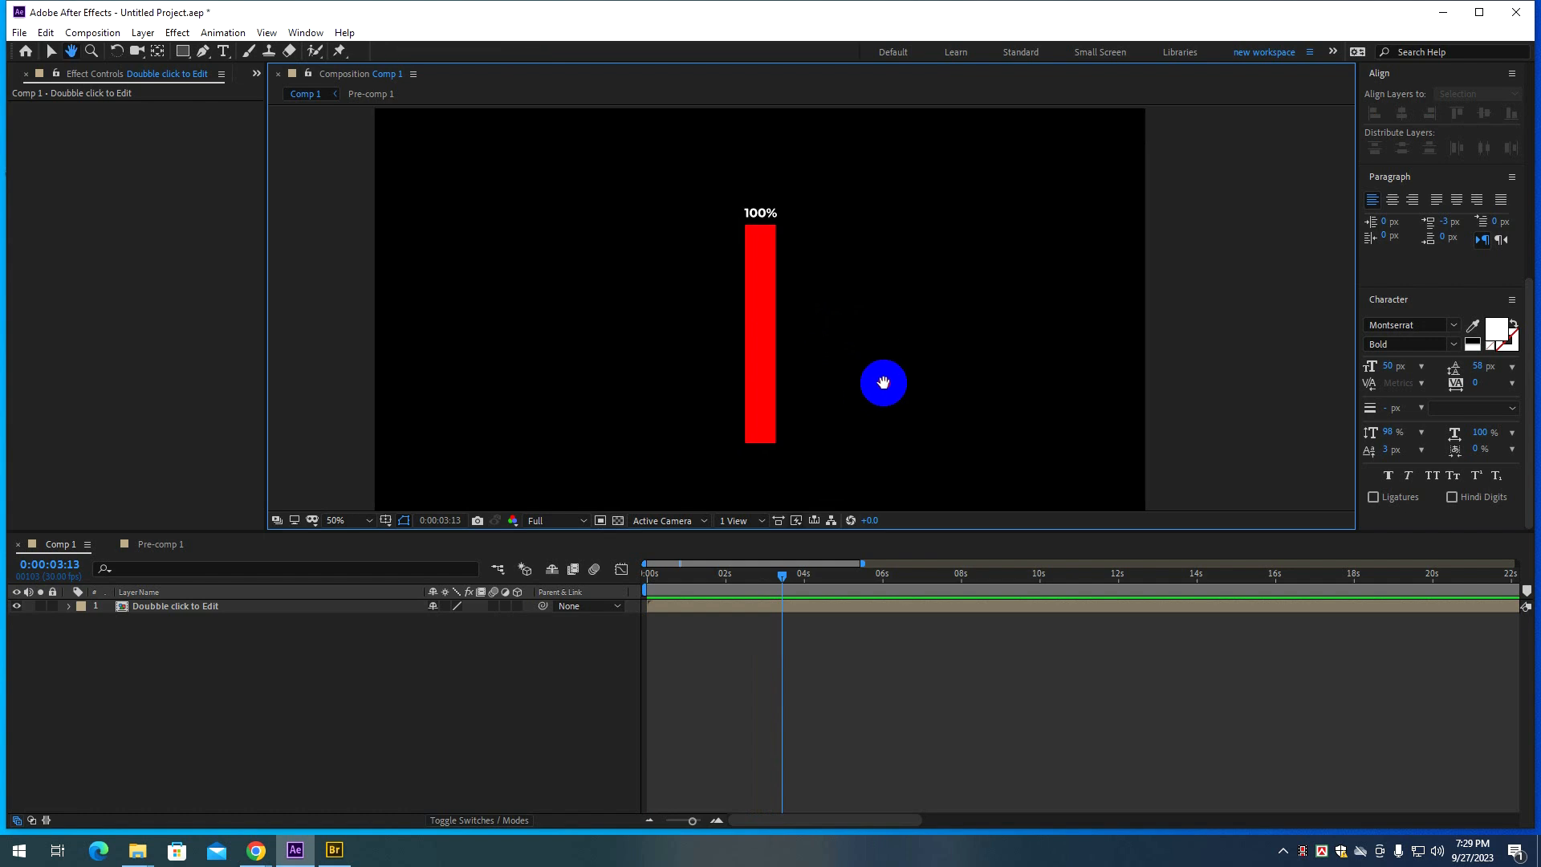
Duplicate the "Doubble click to Edit" layer and place the copy beside the original bar on its right.
{"action": "left_click", "coordinate": [247, 608]}
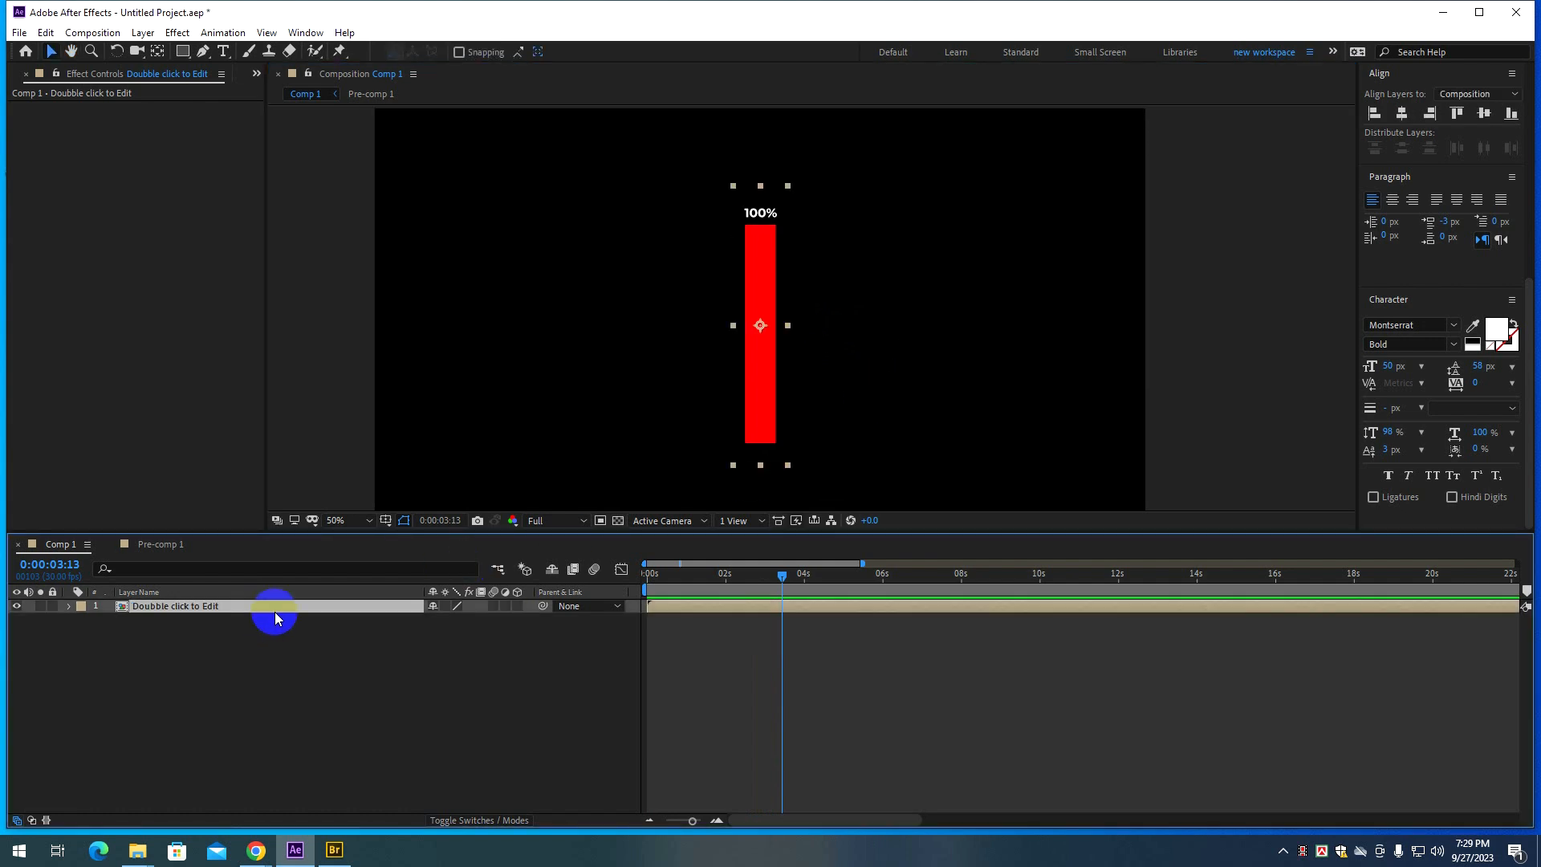
{"action": "key", "text": "ctrl+d"}
{"action": "left_click_drag", "start_coordinate": [762, 421], "coordinate": [864, 432]}
{"action": "key", "text": "h"}
{"action": "key", "text": "v"}
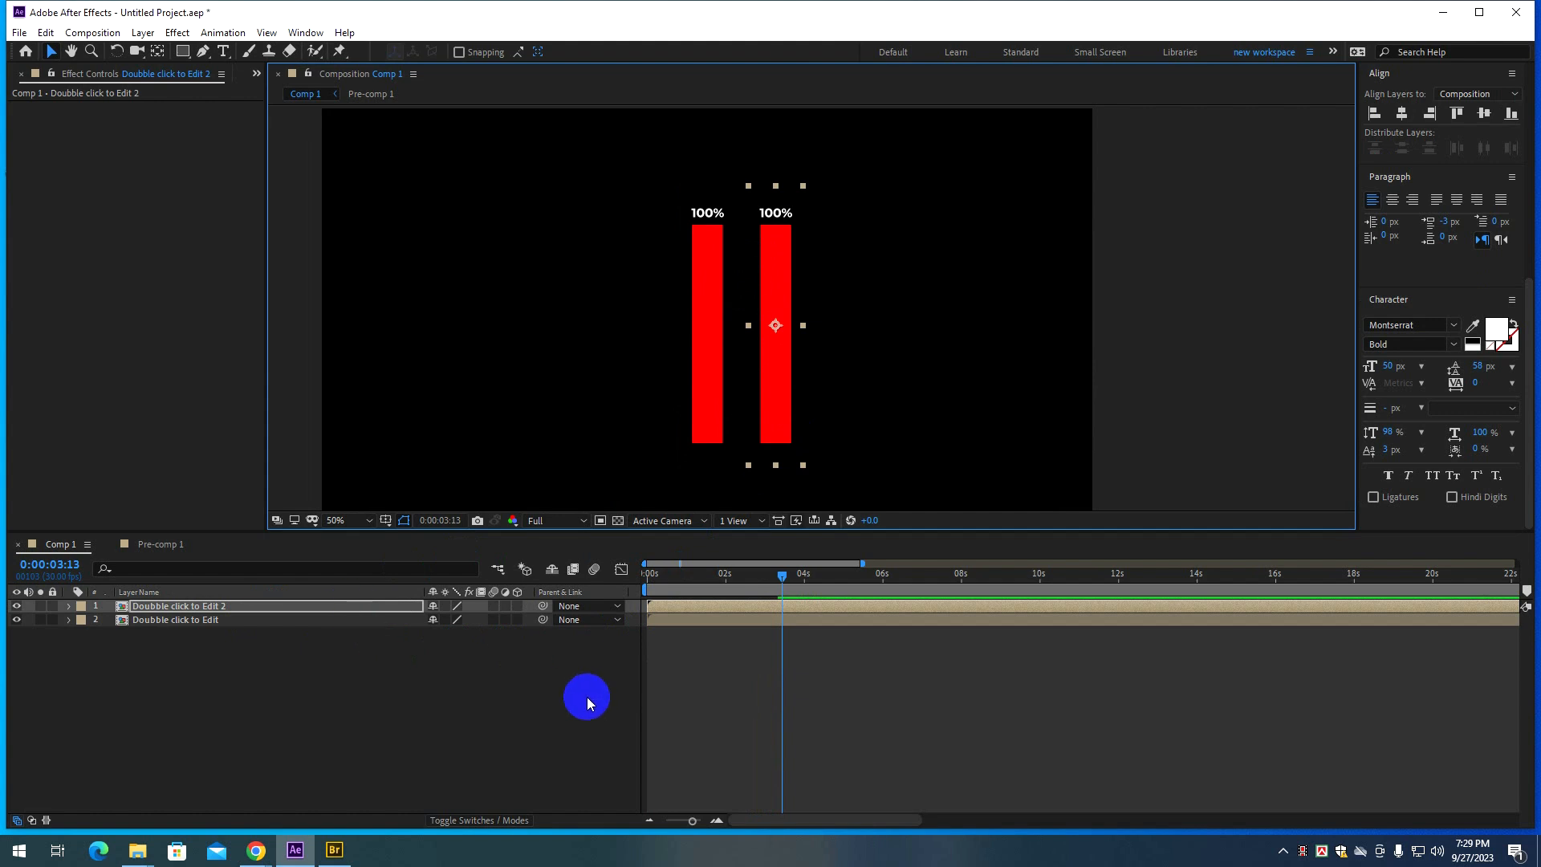
Open the duplicated layer's pre-comp and scale Shape Layer 1 down from its upper edge to about three quarters of its height.
{"action": "double_click", "coordinate": [687, 607]}
{"action": "left_click", "coordinate": [802, 251]}
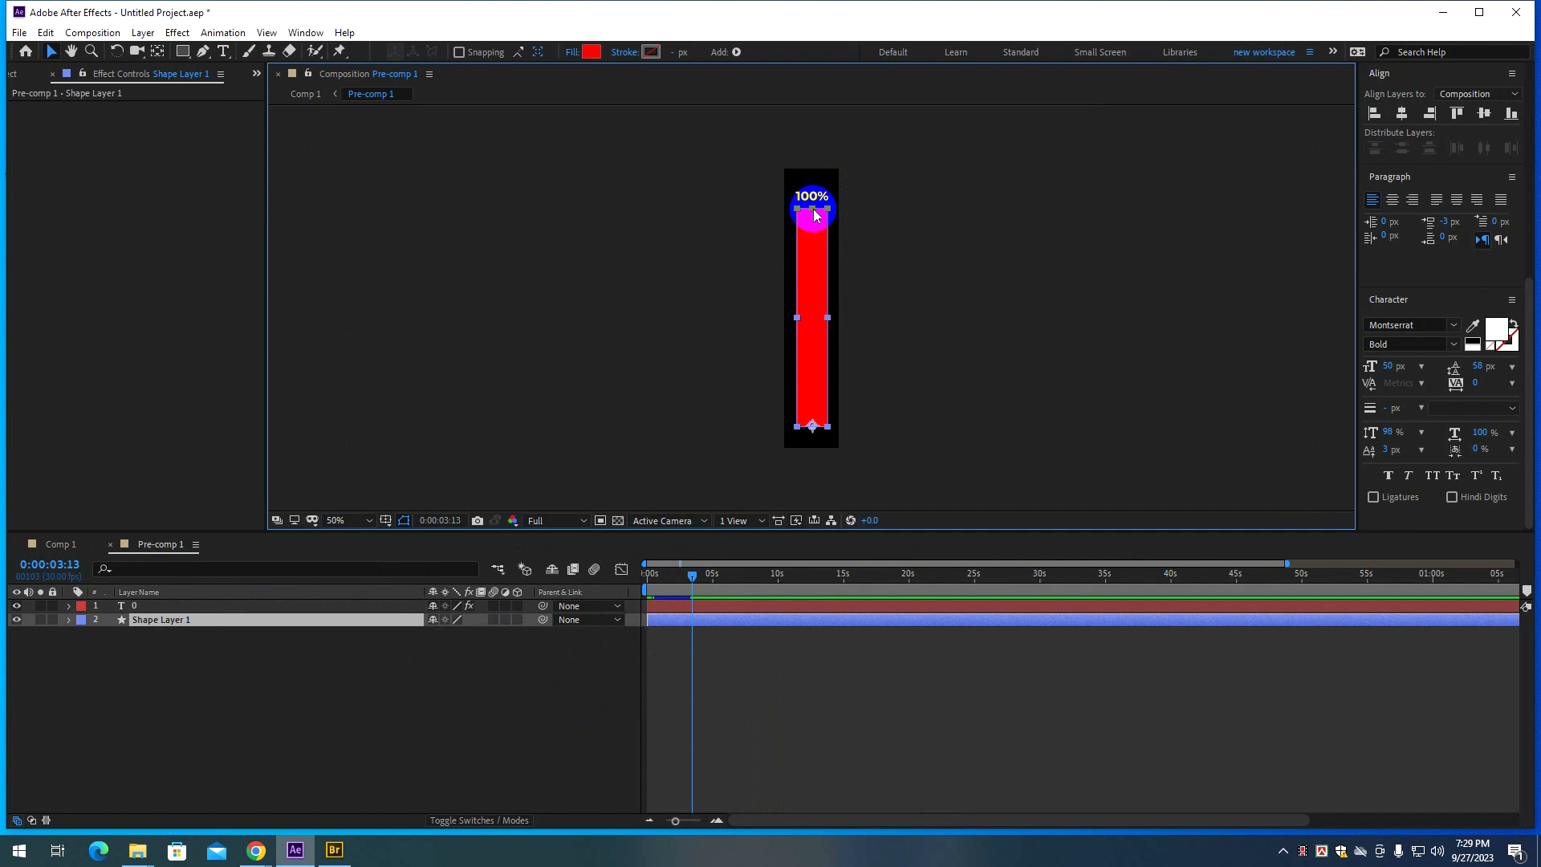
{"action": "left_click_drag", "start_coordinate": [813, 210], "coordinate": [813, 264]}
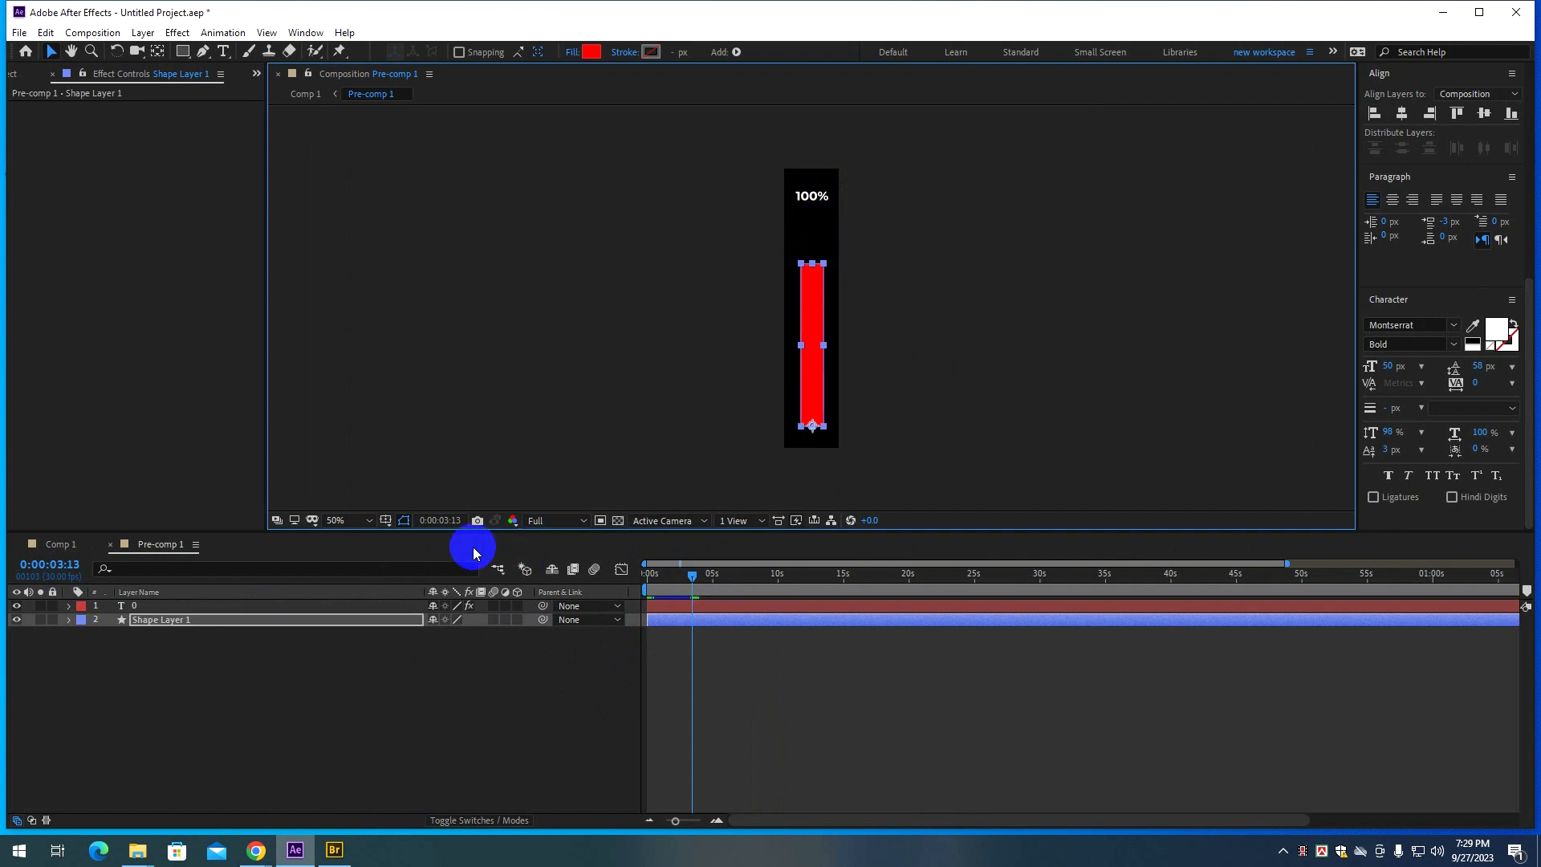
Return to Comp 1 and scrub the timeline back to about 0:00:02:07 to compare the two bars and counters.
{"action": "left_click", "coordinate": [83, 551]}
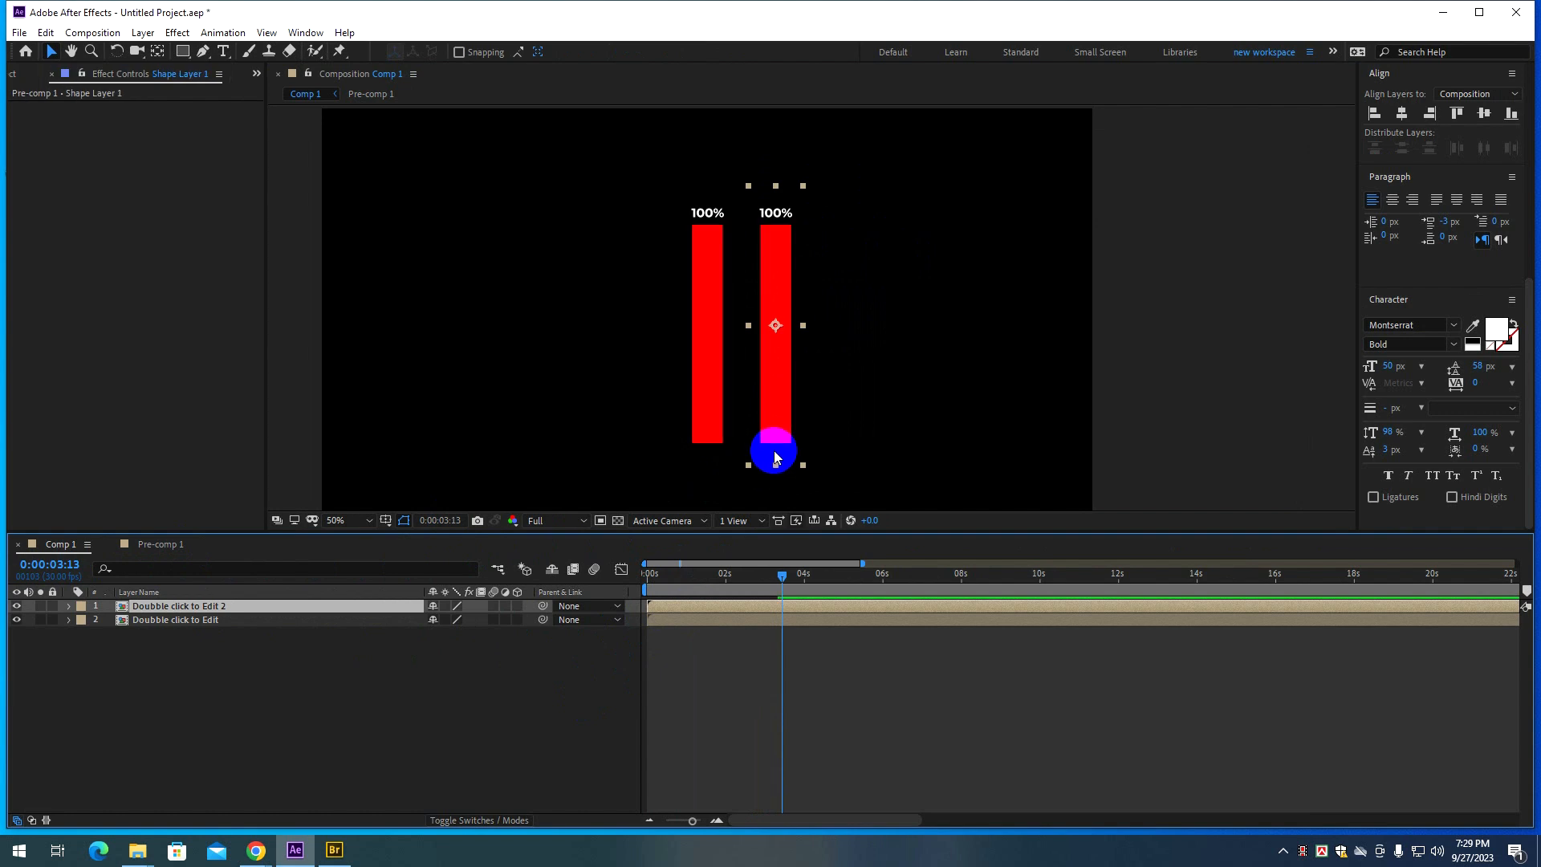
{"action": "left_click", "coordinate": [406, 682]}
{"action": "left_click", "coordinate": [230, 609]}
{"action": "left_click", "coordinate": [325, 642]}
{"action": "left_click", "coordinate": [681, 604]}
{"action": "left_click_drag", "start_coordinate": [782, 572], "coordinate": [736, 583]}
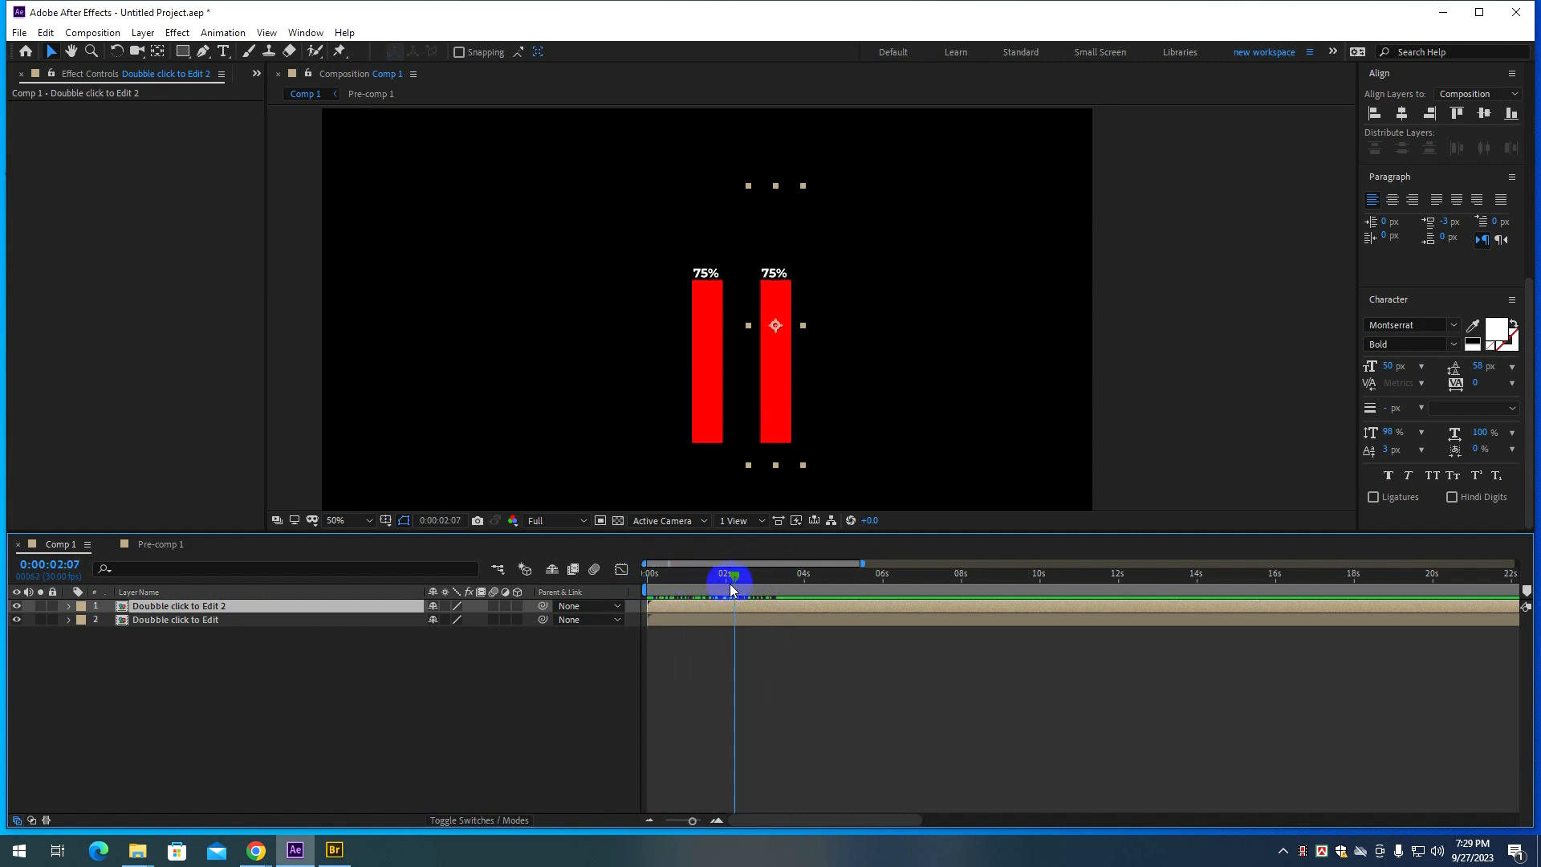
{"action": "left_click", "coordinate": [161, 545]}
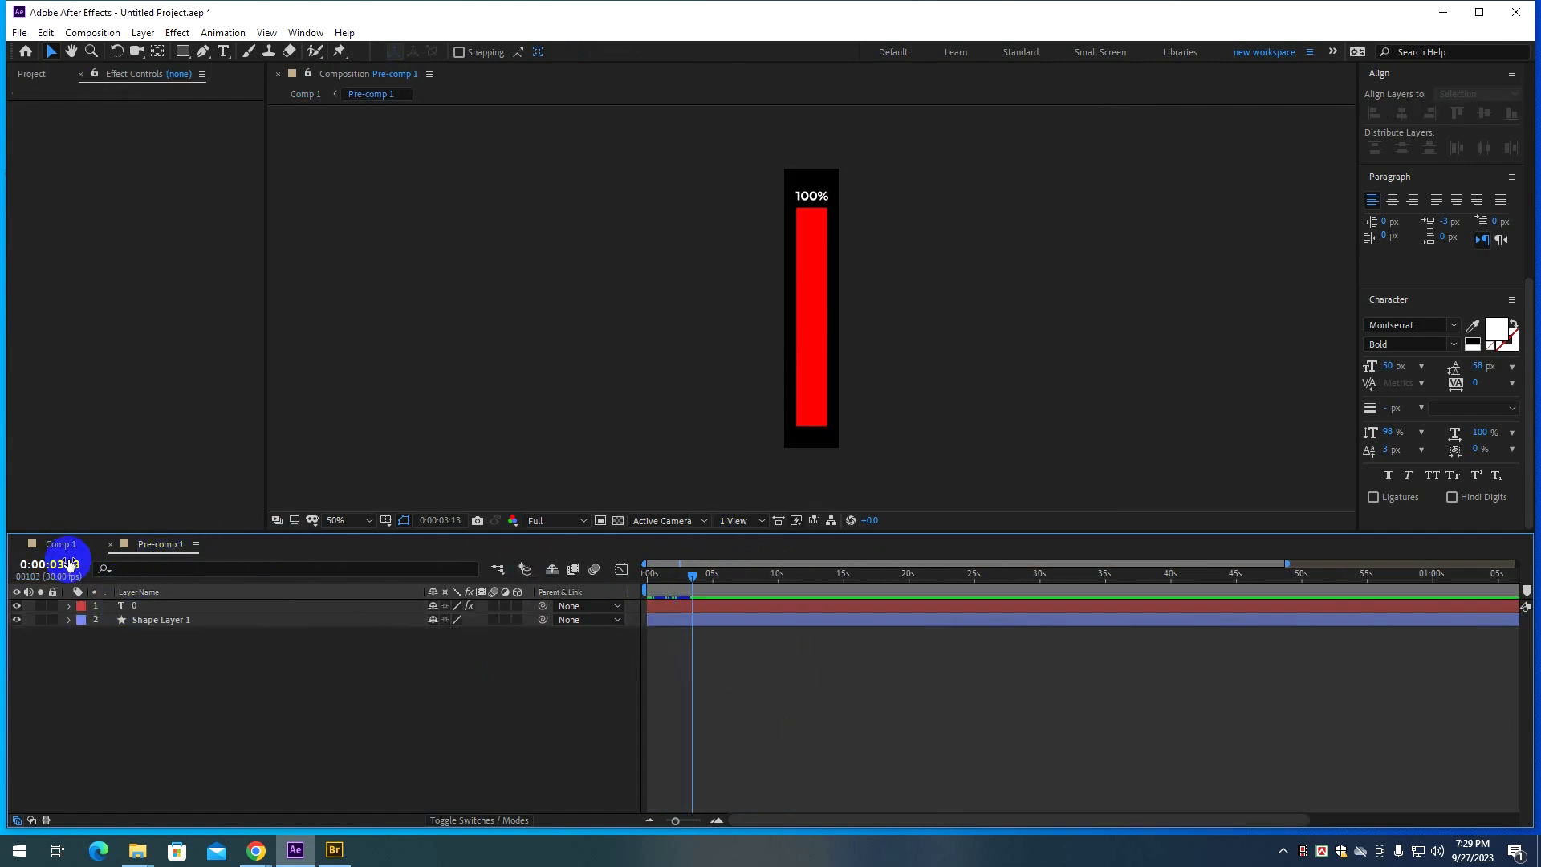
{"action": "left_click", "coordinate": [60, 545]}
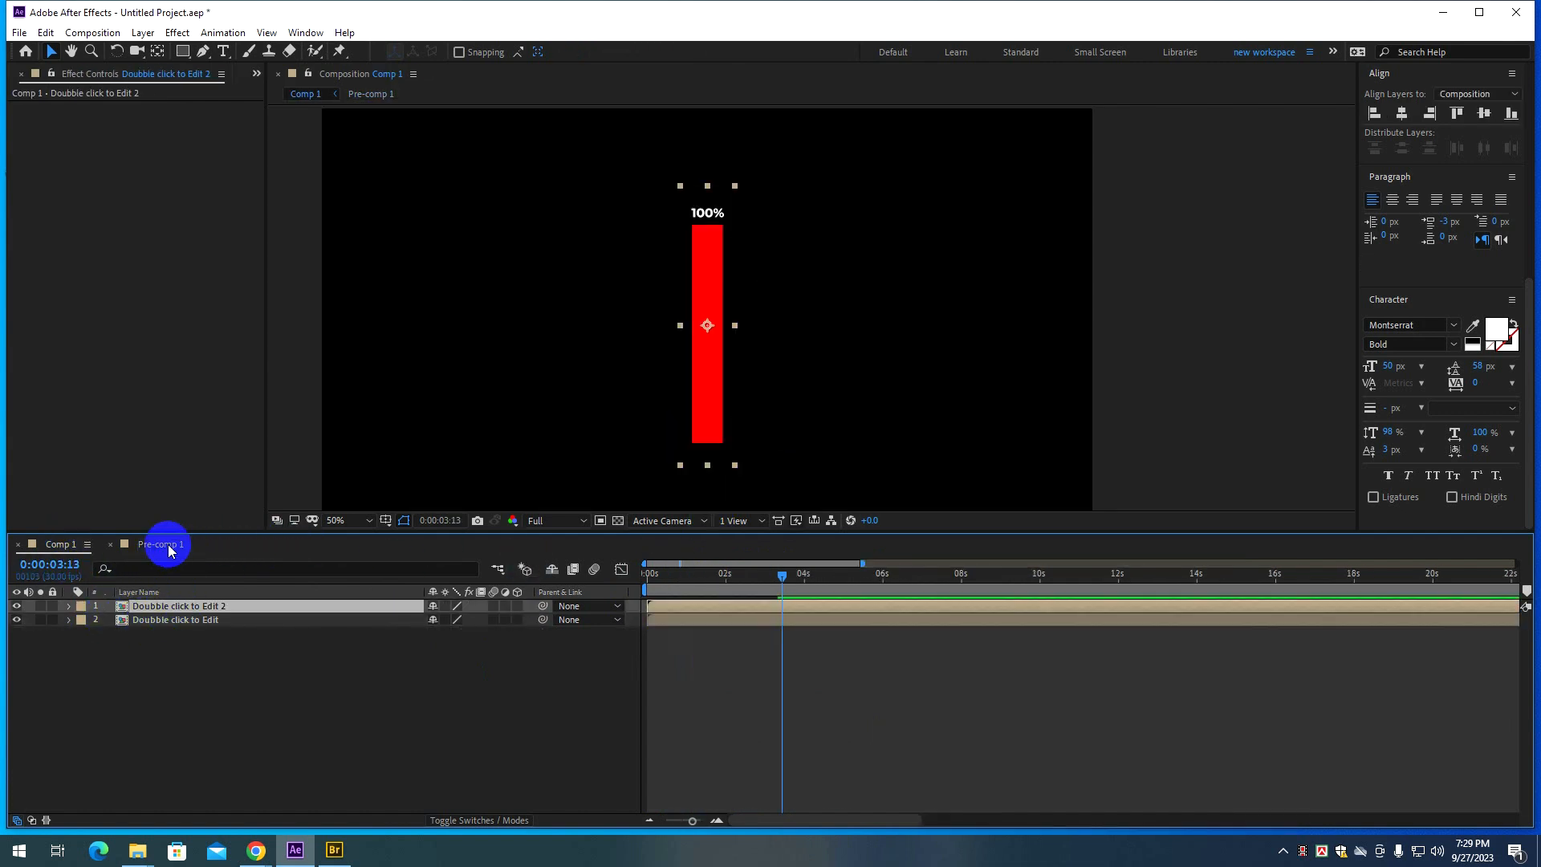
{"action": "left_click", "coordinate": [163, 544]}
{"action": "left_click", "coordinate": [112, 548]}
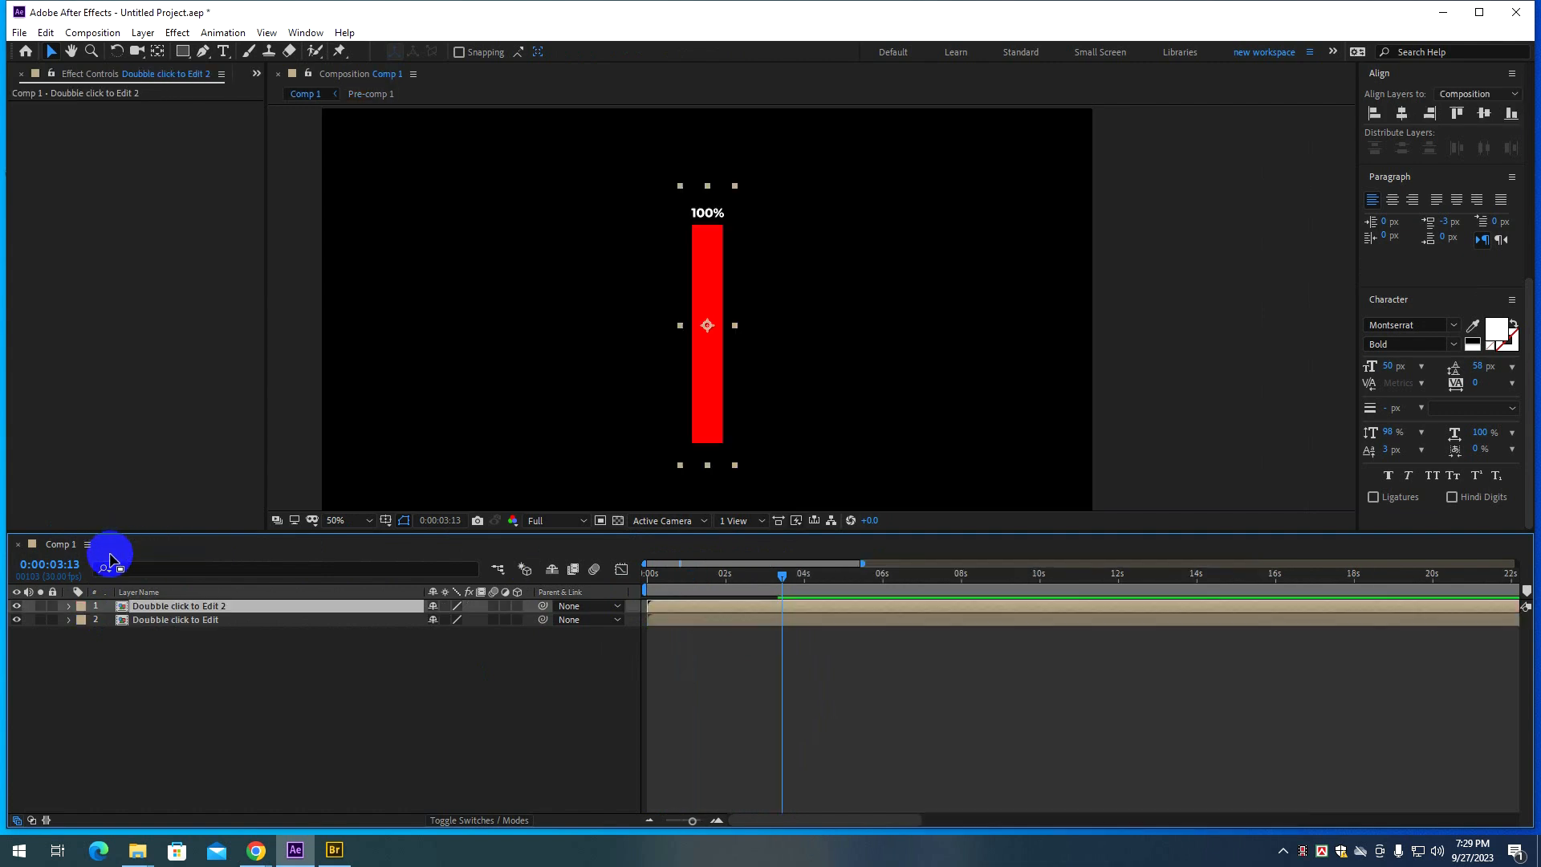
Copy the counter text and Shape Layer 1 from the duplicated layer's pre-comp into Comp 1, replacing the duplicated layer.
{"action": "left_click", "coordinate": [158, 608]}
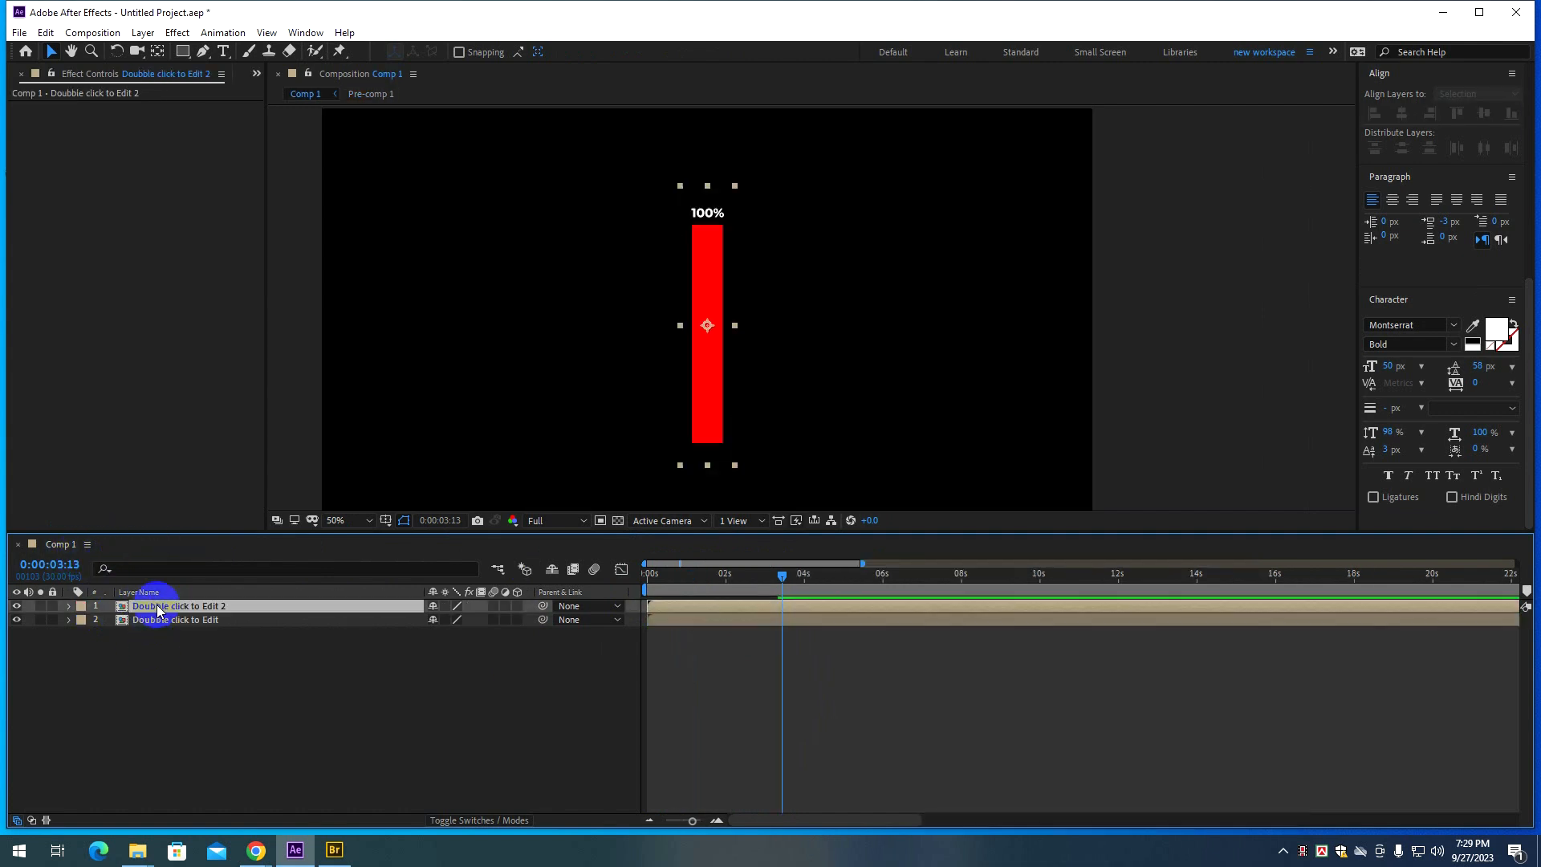
{"action": "double_click", "coordinate": [157, 608]}
{"action": "left_click_drag", "start_coordinate": [204, 666], "coordinate": [150, 600]}
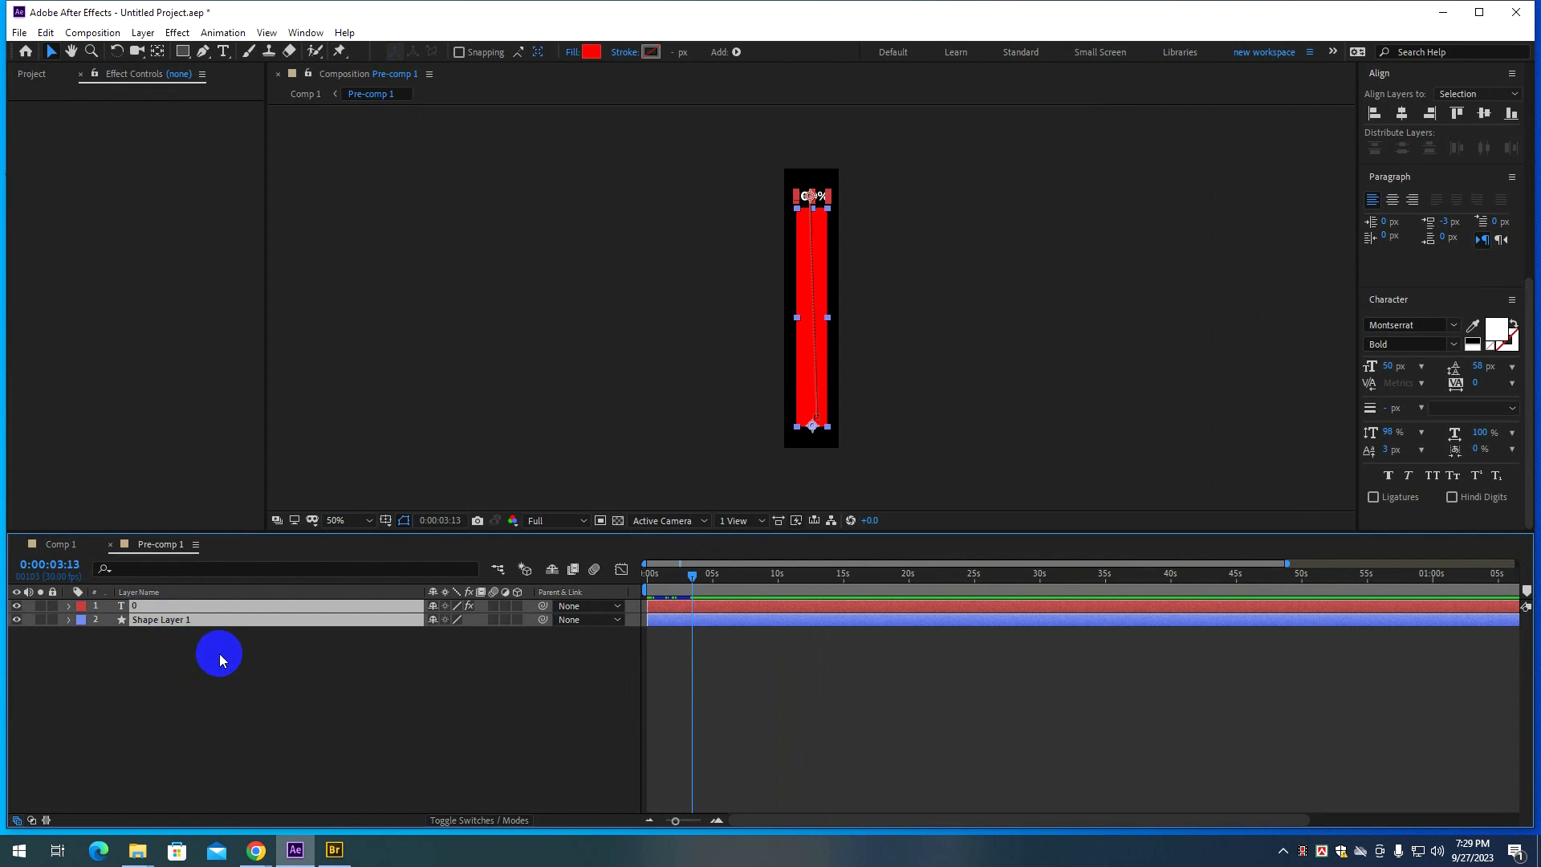
{"action": "left_click", "coordinate": [61, 544]}
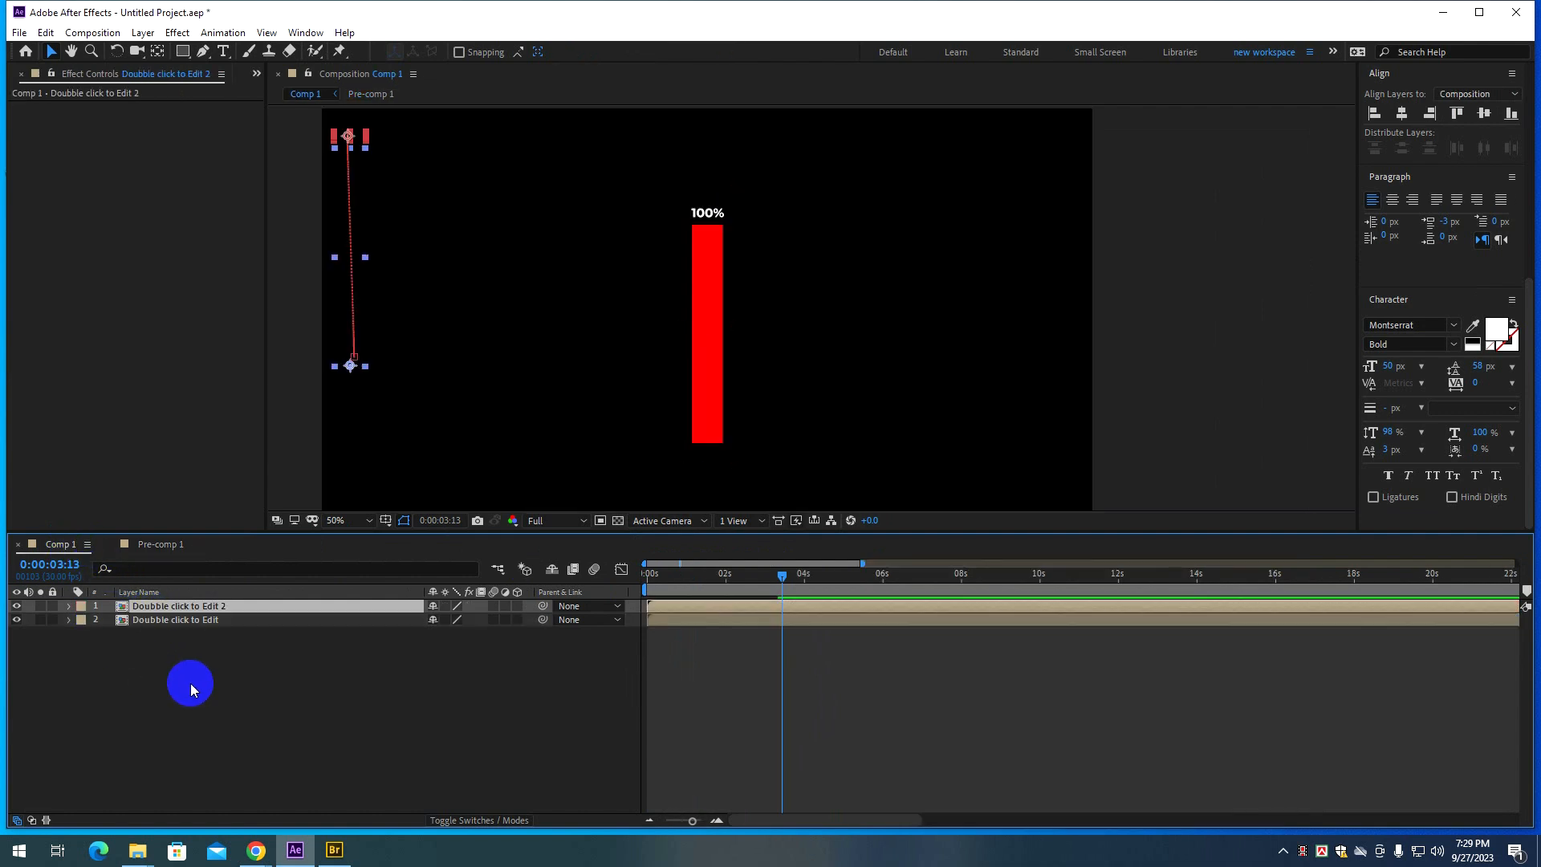
{"action": "left_click", "coordinate": [155, 636]}
{"action": "key", "text": "Delete"}
{"action": "left_click", "coordinate": [440, 417]}
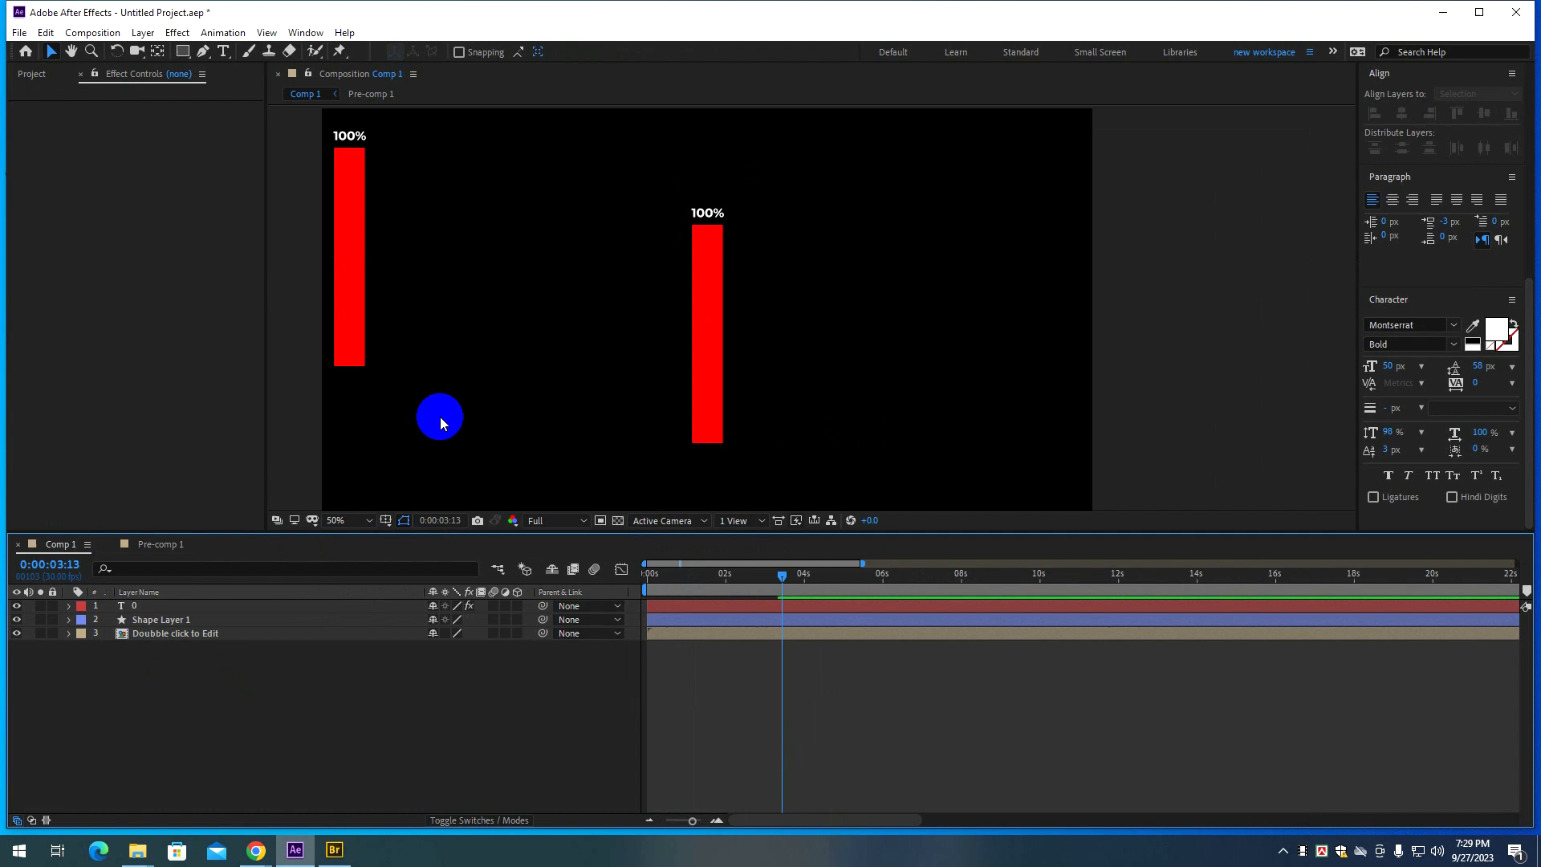
Try to move the pasted counter and Shape Layer 1 together to the right of the original bar.
{"action": "left_click", "coordinate": [200, 619]}
{"action": "left_click", "coordinate": [202, 607], "text": "ctrl"}
{"action": "left_click_drag", "start_coordinate": [351, 353], "coordinate": [785, 406]}
{"action": "right_click", "coordinate": [317, 607]}
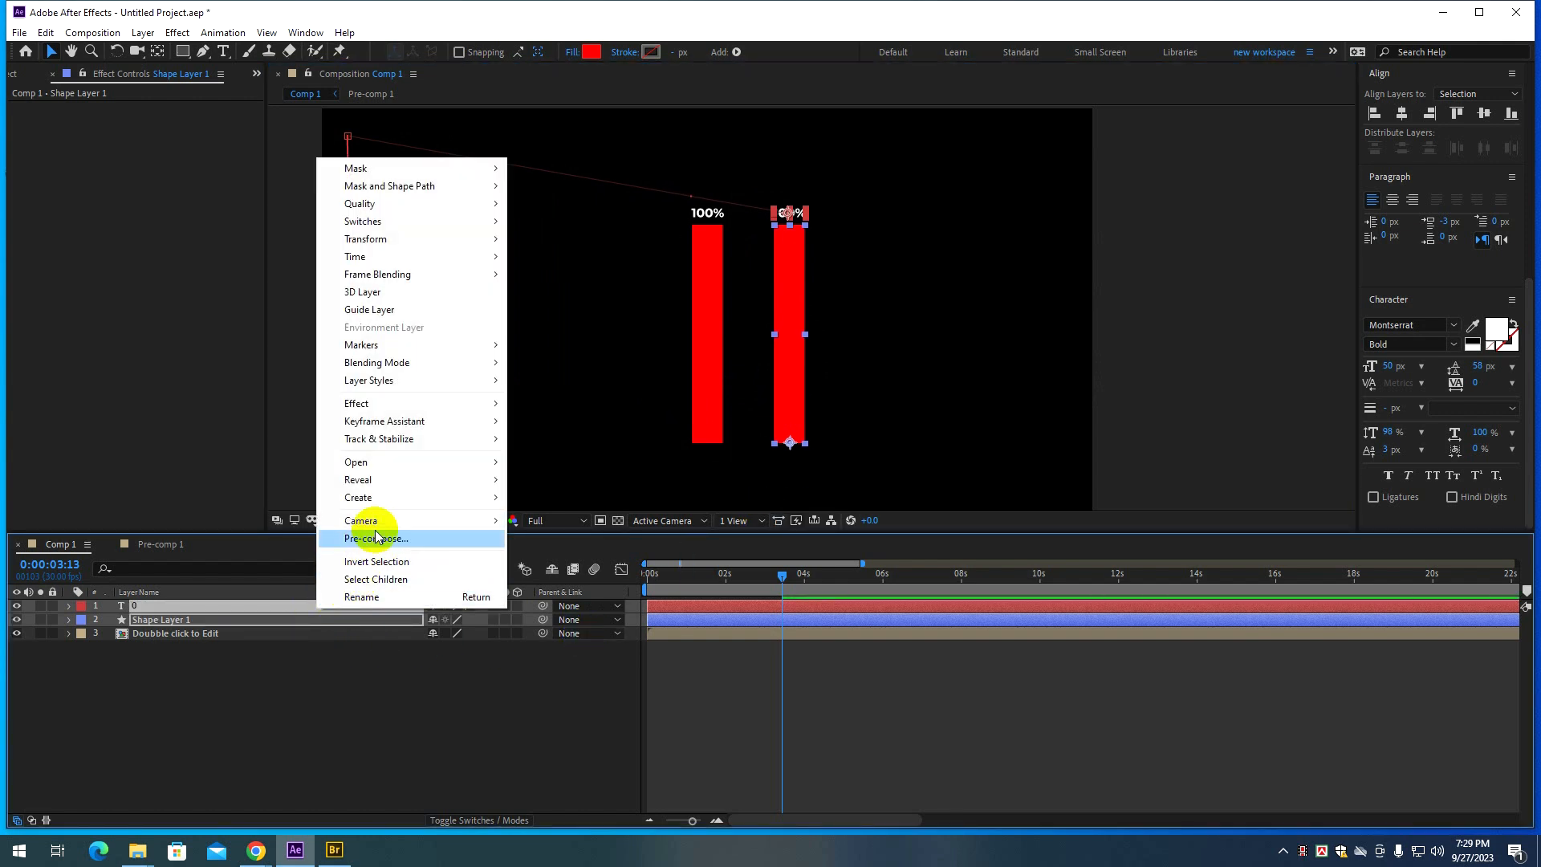
{"action": "left_click", "coordinate": [443, 694]}
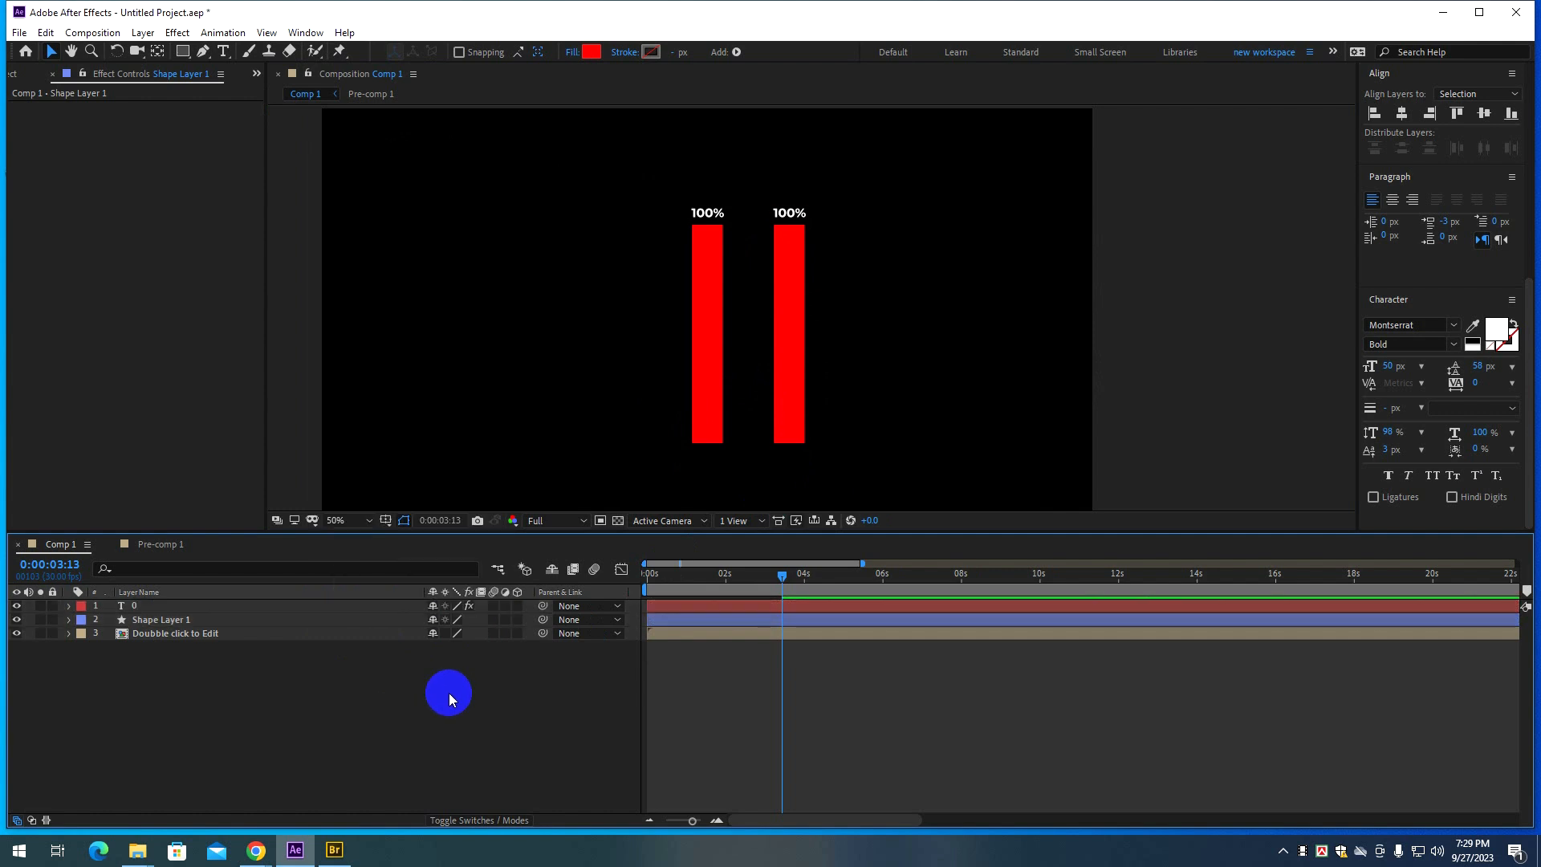
Try scaling Shape Layer 1 down from its upper edge to about three quarters of its height, and undo it.
{"action": "left_click", "coordinate": [802, 316]}
{"action": "scroll", "coordinate": [790, 249], "scroll_direction": "up", "scroll_amount": 2}
{"action": "left_click_drag", "start_coordinate": [778, 239], "coordinate": [785, 357]}
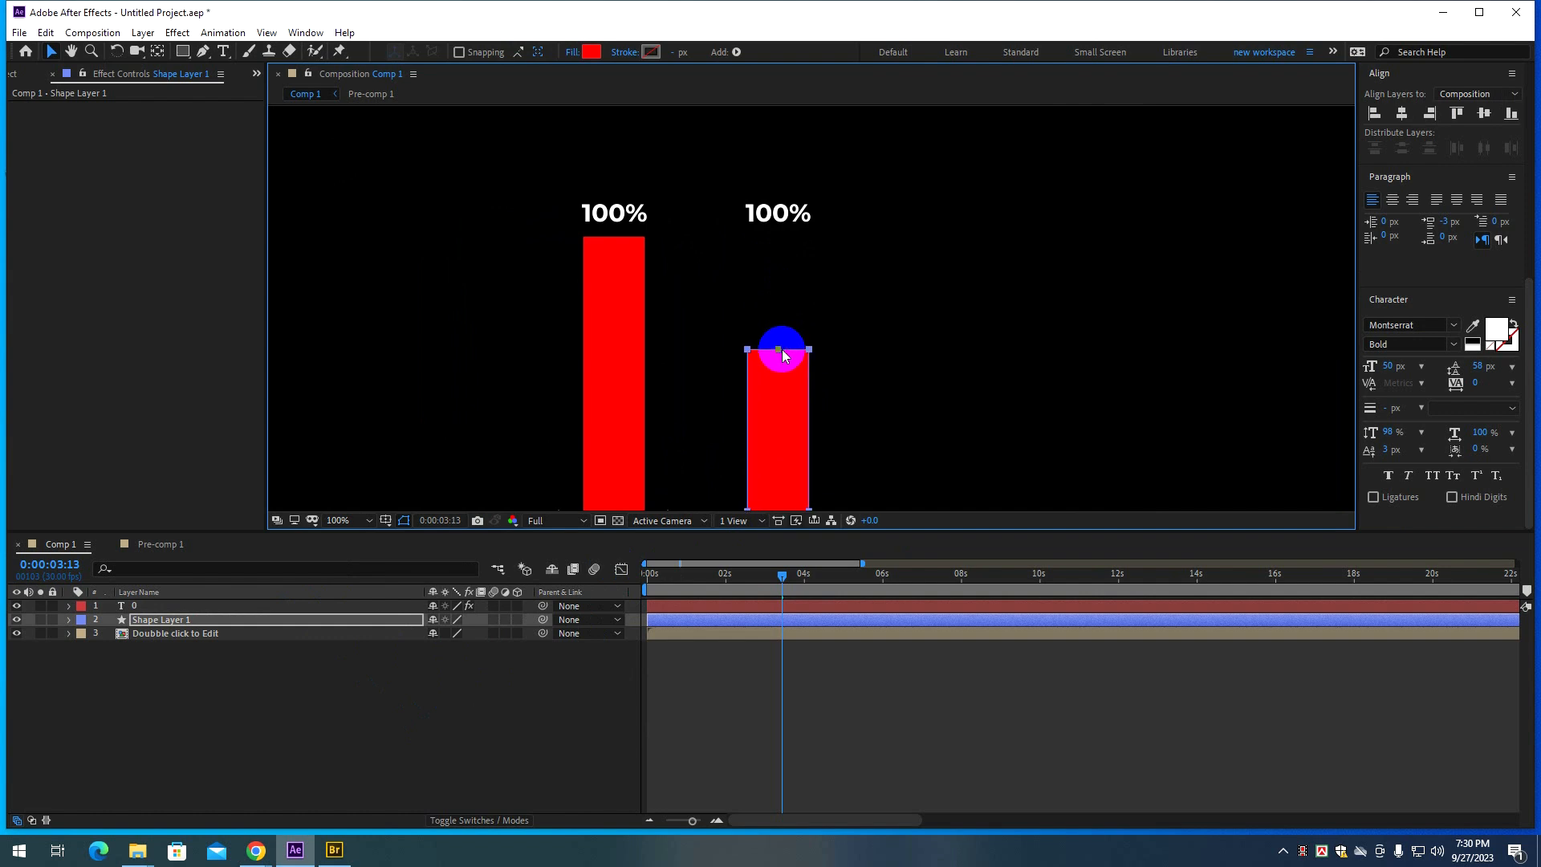
{"action": "key", "text": "ctrl+z"}
Reveal Shape Layer 1's Scale keyframes and scrub back to 0:00:01:26 to compare the bar with its counter.
{"action": "left_click_drag", "start_coordinate": [856, 431], "coordinate": [837, 303]}
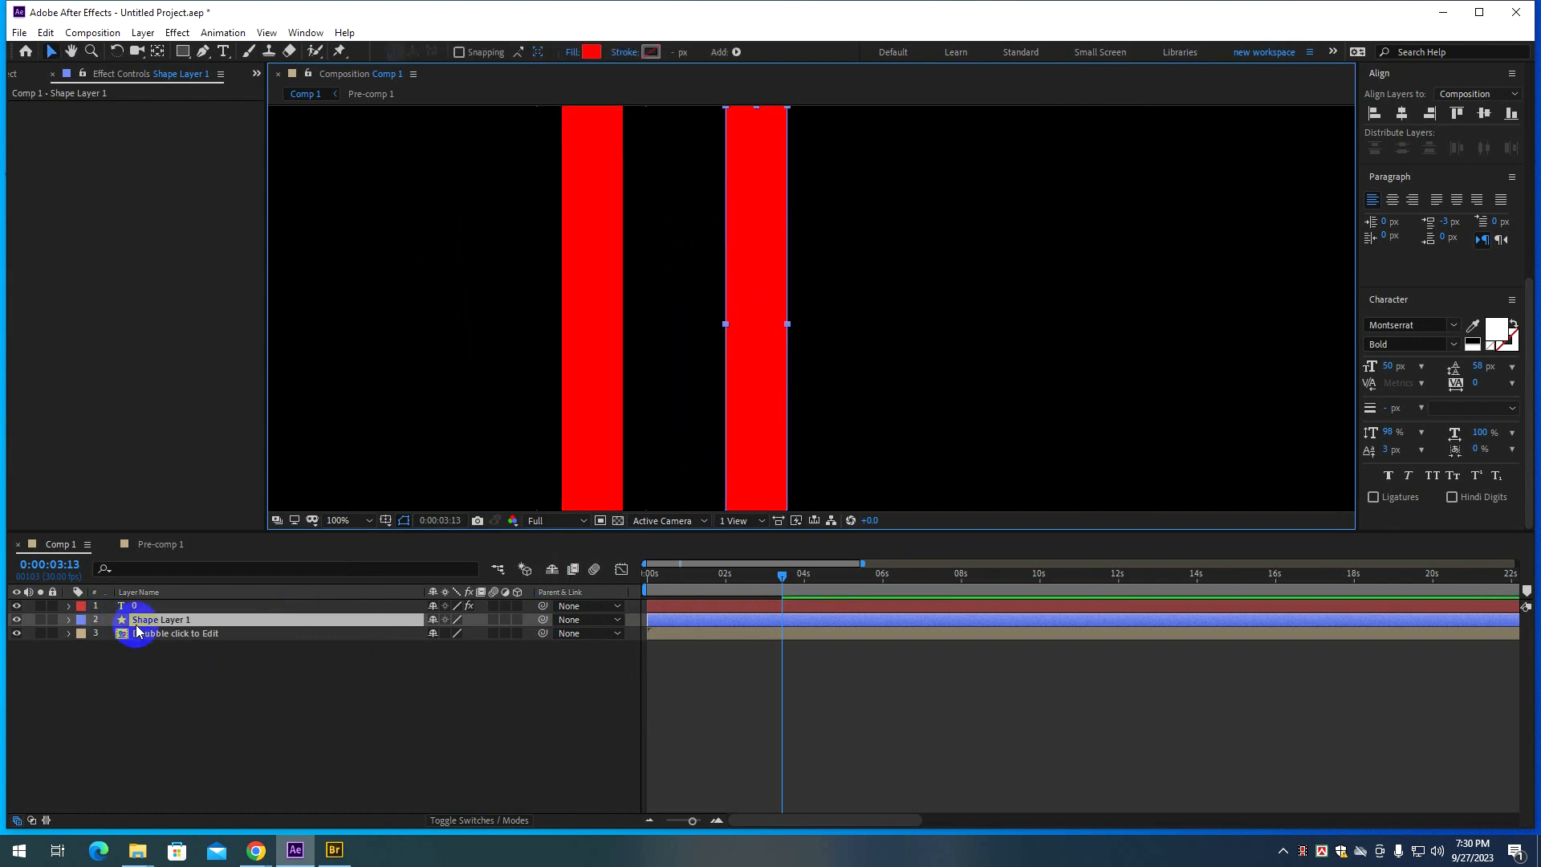
{"action": "key", "text": "s"}
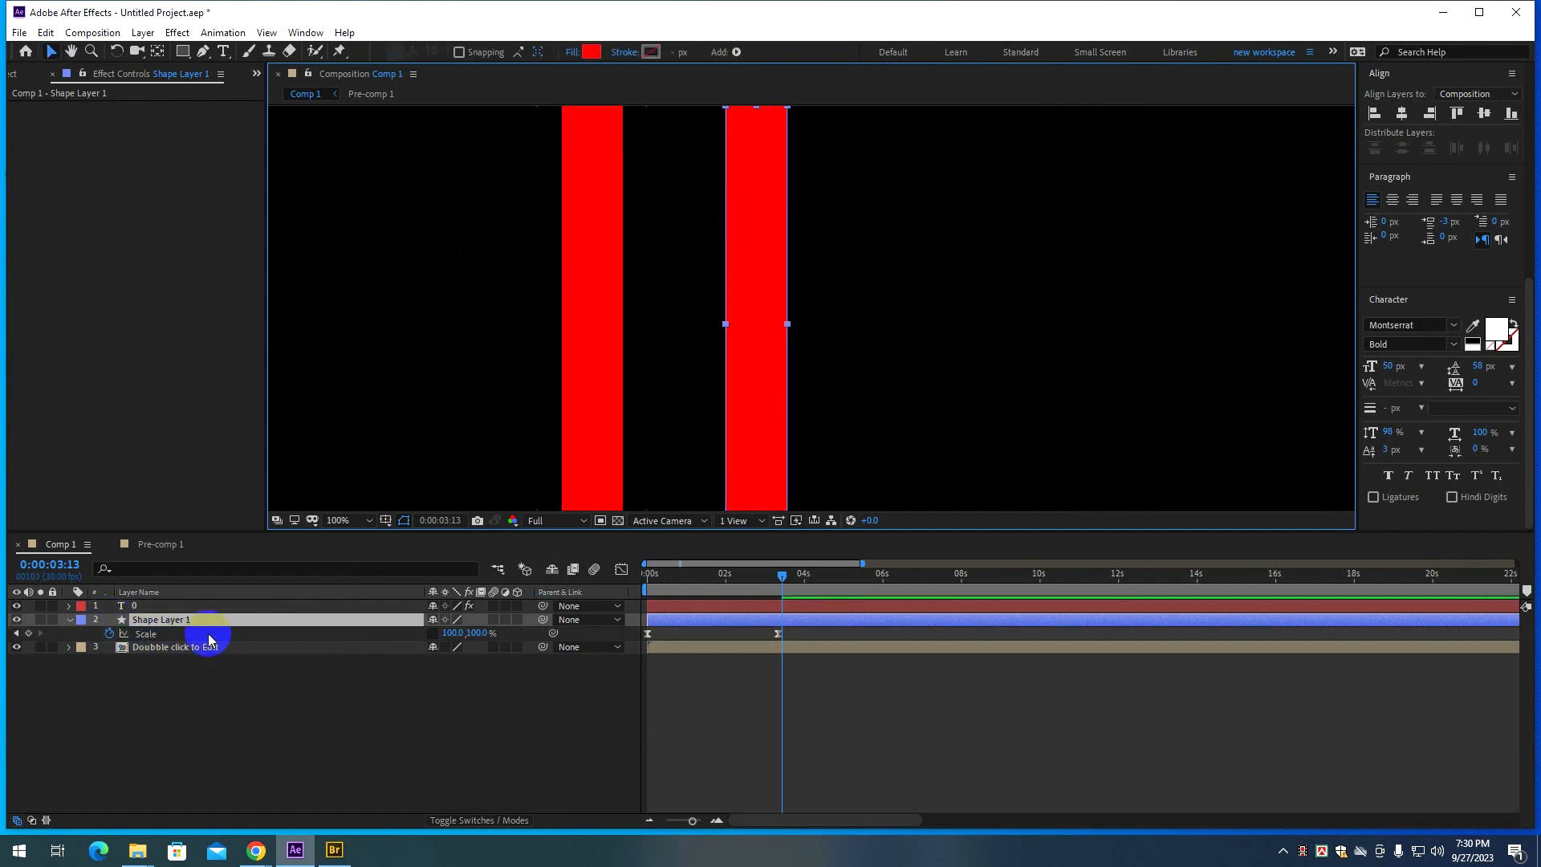
{"action": "key", "text": "comma"}
{"action": "left_click_drag", "start_coordinate": [777, 576], "coordinate": [721, 586]}
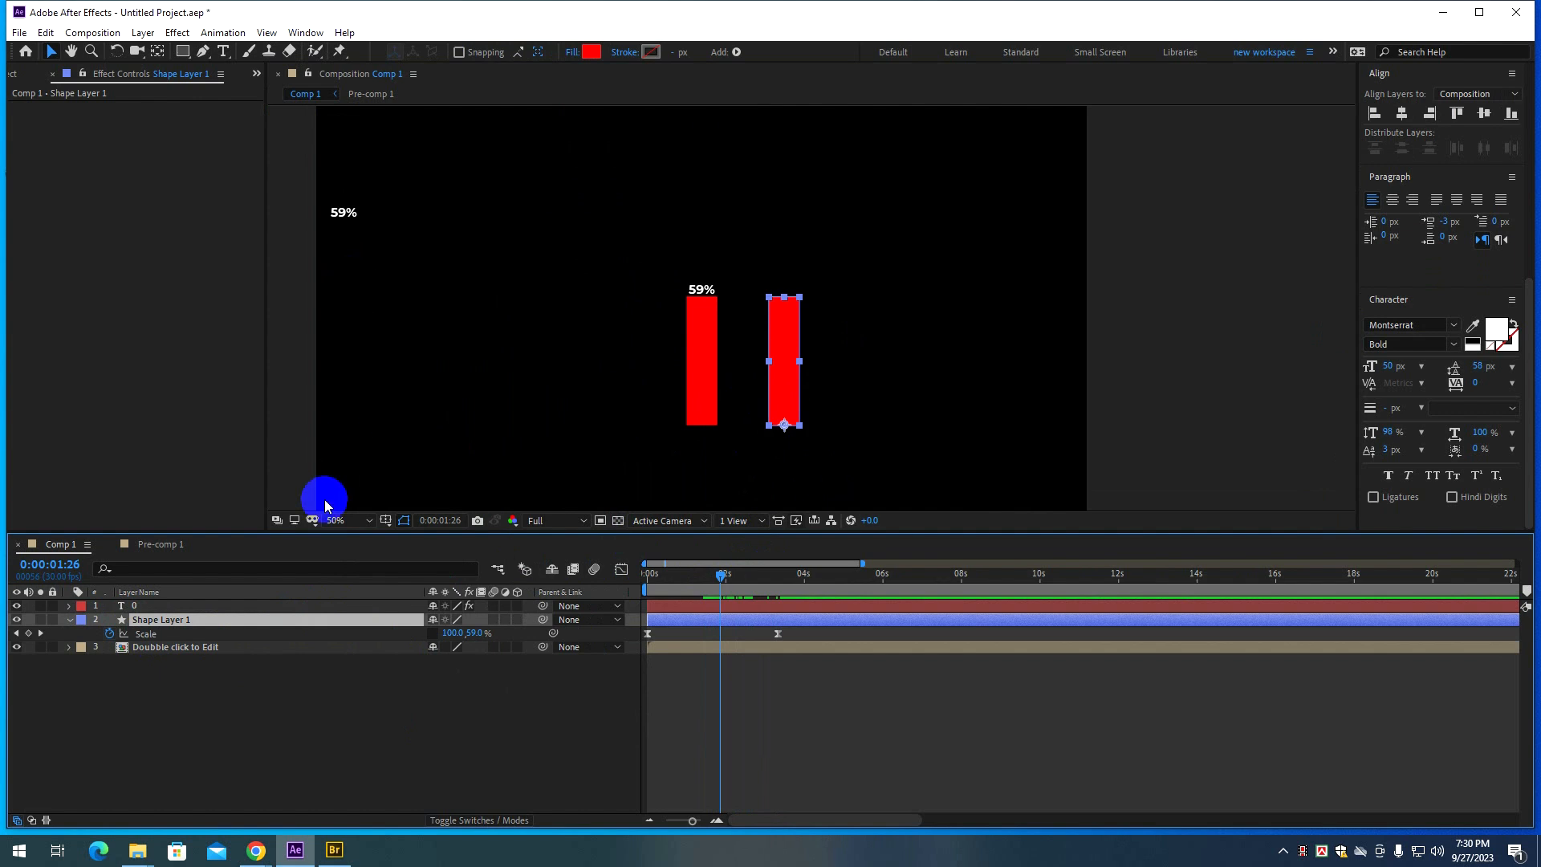
Undo the move of the pasted counter and bar, and select Shape Layer 1.
{"action": "left_click", "coordinate": [164, 606], "text": "ctrl"}
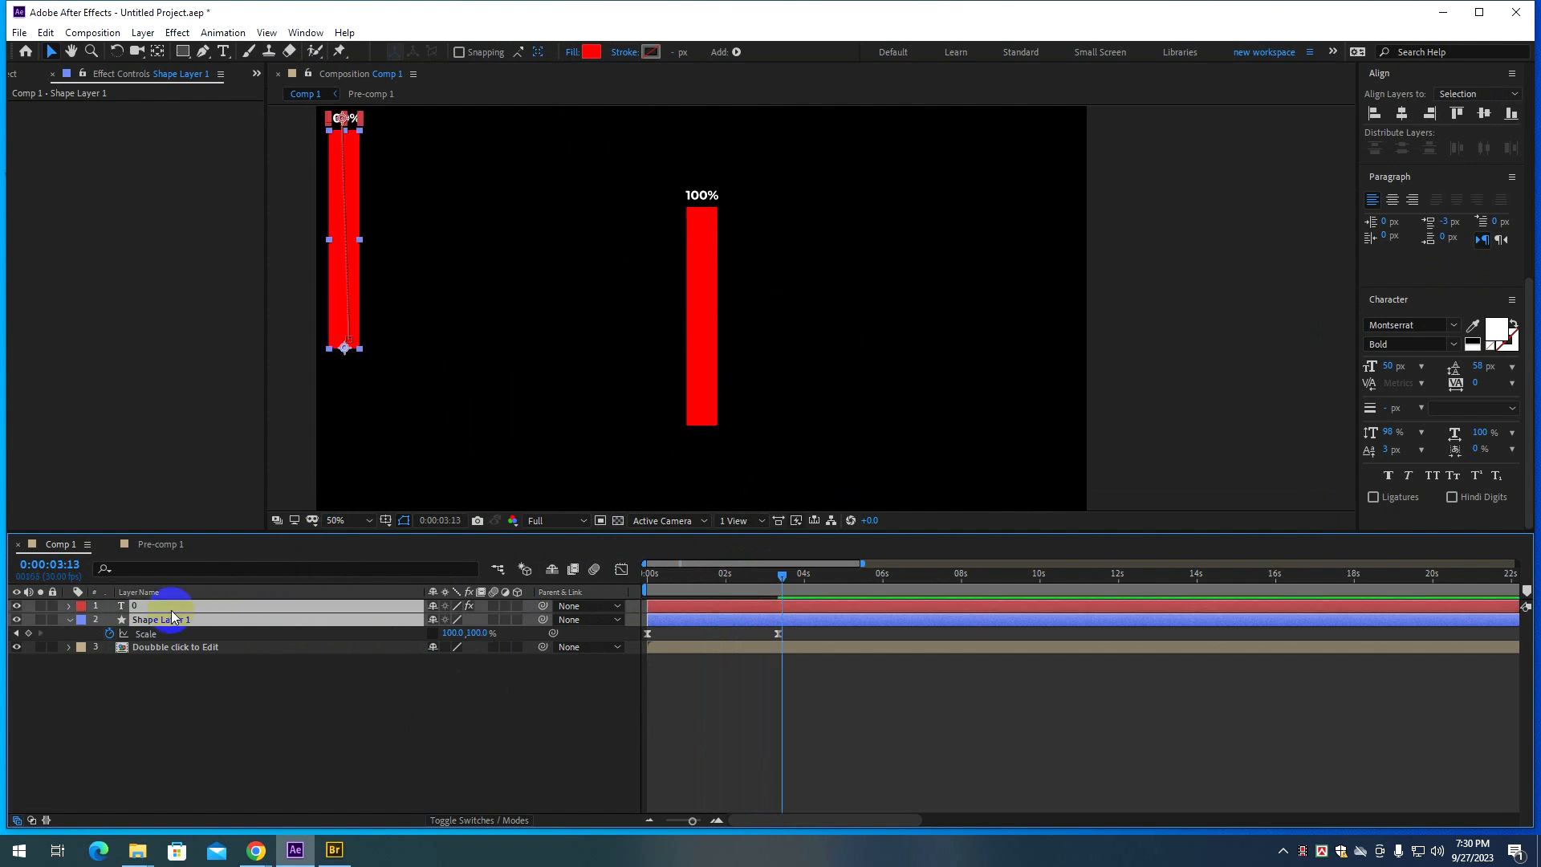
{"action": "left_click", "coordinate": [180, 698]}
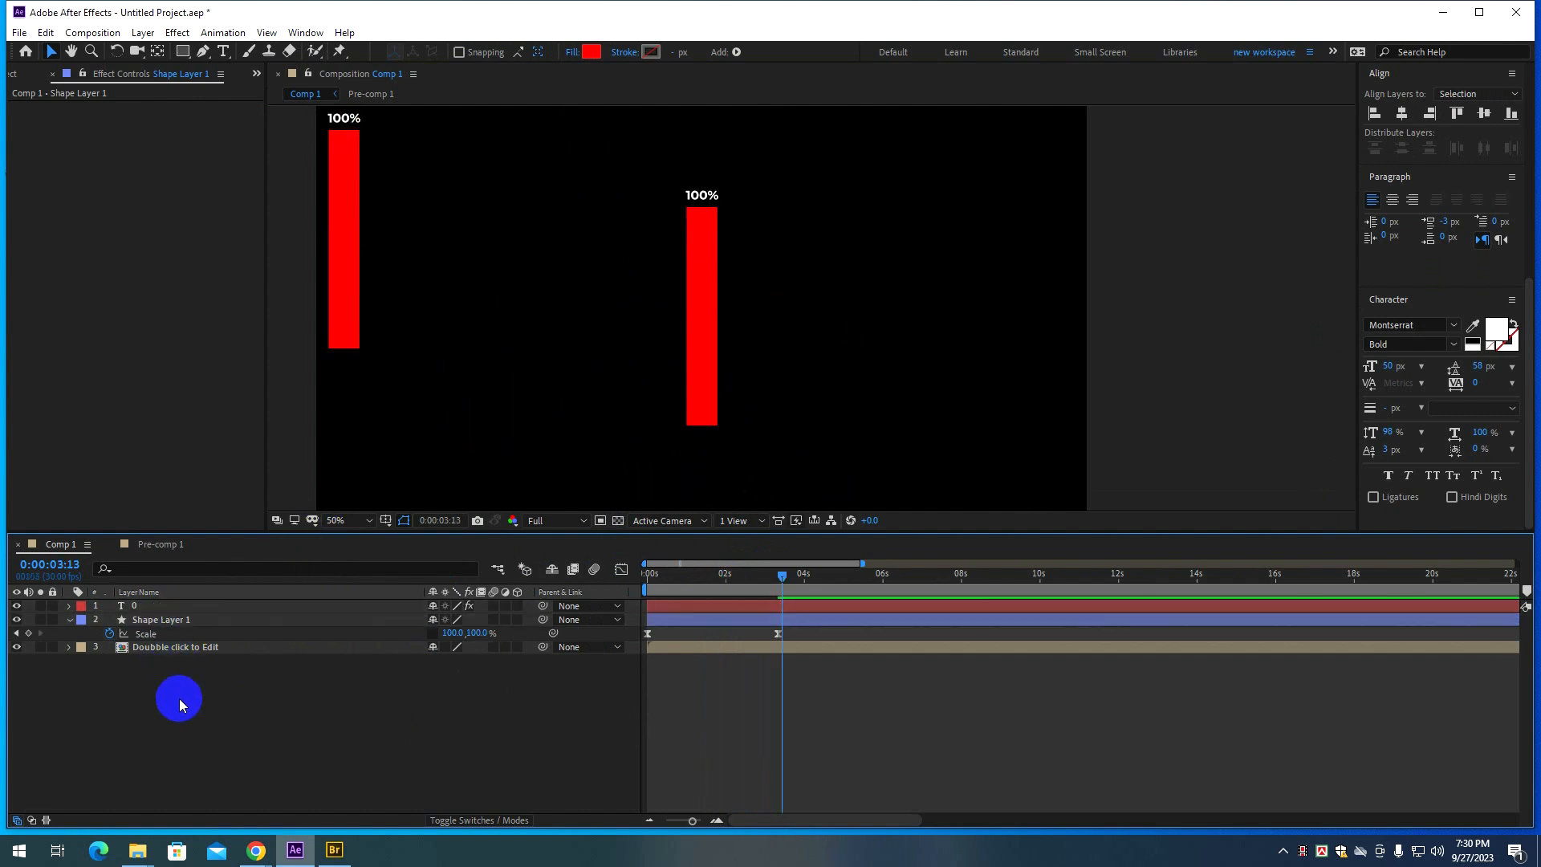
{"action": "left_click", "coordinate": [172, 620]}
{"action": "left_click", "coordinate": [172, 606], "text": "ctrl"}
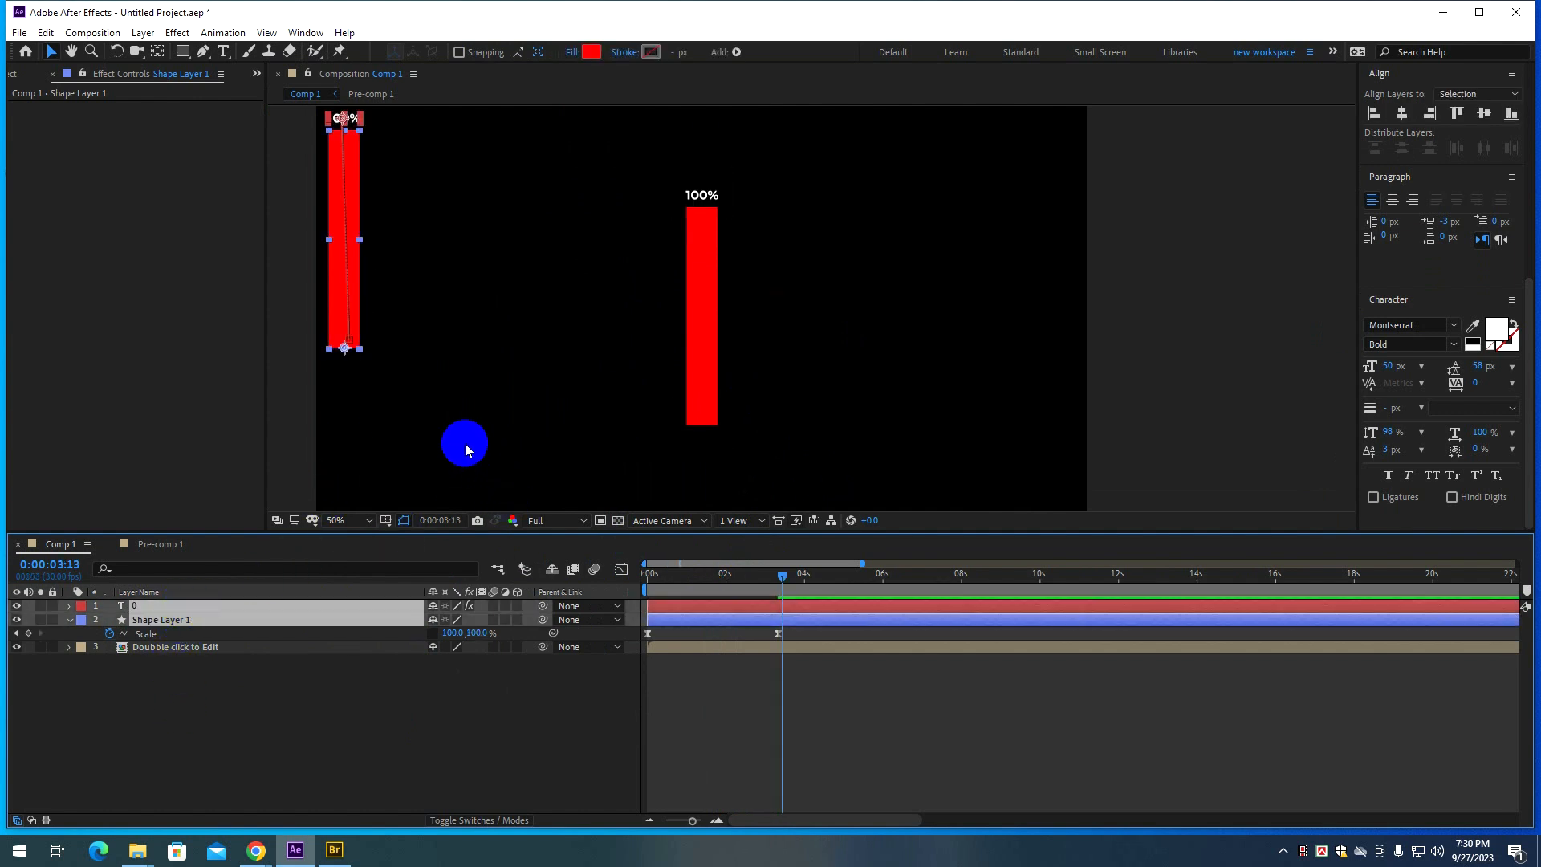
{"action": "left_click_drag", "start_coordinate": [350, 258], "coordinate": [538, 370]}
{"action": "left_click", "coordinate": [585, 349]}
{"action": "left_click", "coordinate": [533, 301]}
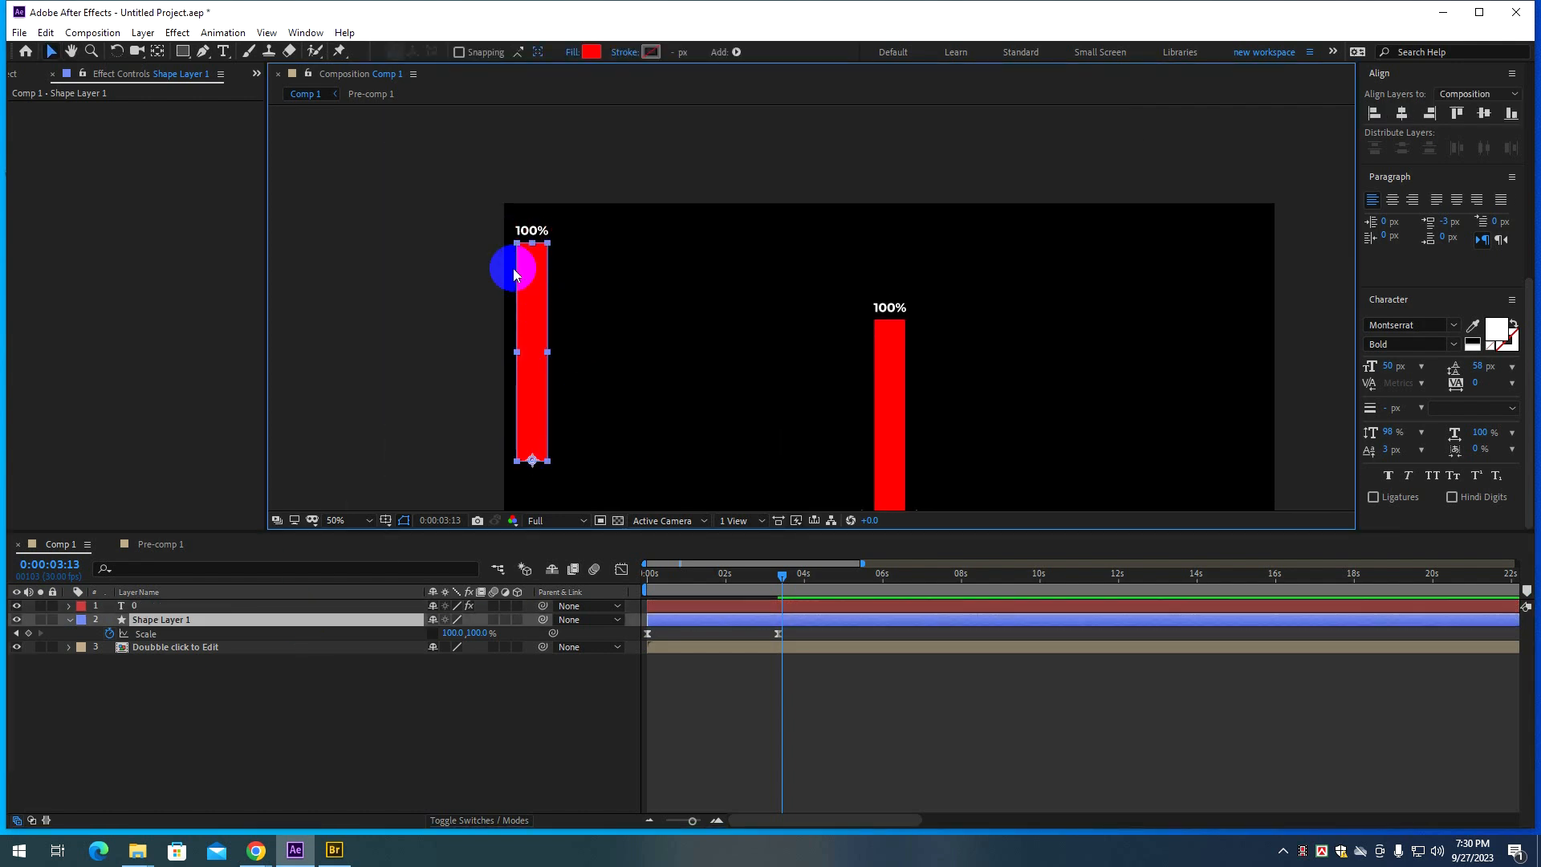
Go to Shape Layer 1's last Scale keyframe at 0:00:03:10 and open its vertical scale value for editing.
{"action": "scroll", "coordinate": [578, 320], "scroll_direction": "up", "scroll_amount": 2}
{"action": "key", "text": "space"}
{"action": "key", "text": "space"}
{"action": "left_click_drag", "start_coordinate": [794, 584], "coordinate": [778, 577]}
{"action": "left_click", "coordinate": [297, 272]}
{"action": "left_click", "coordinate": [474, 258]}
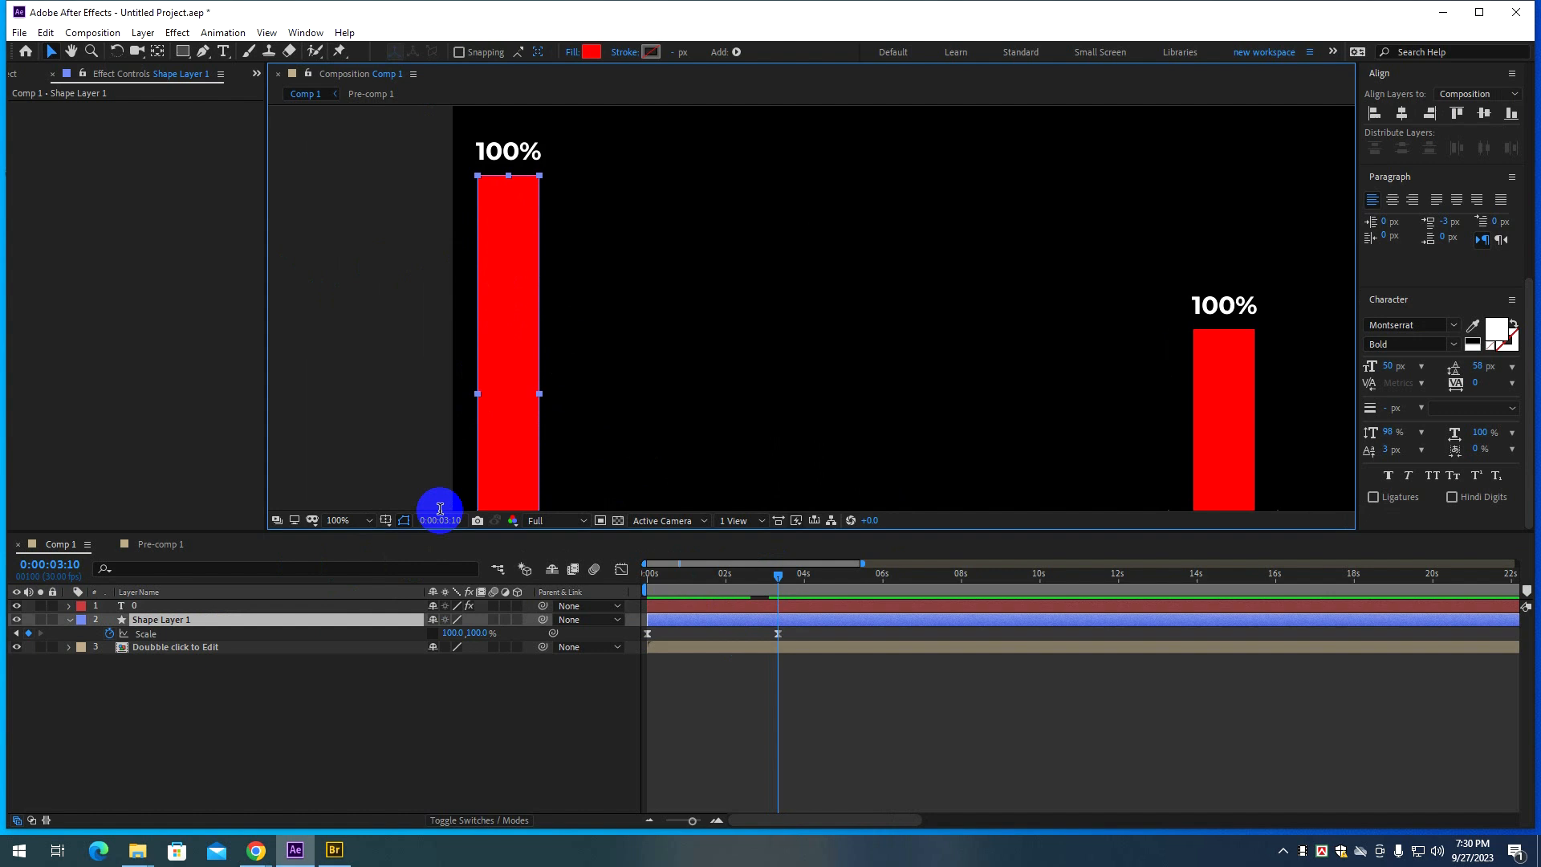
{"action": "left_click", "coordinate": [476, 633]}
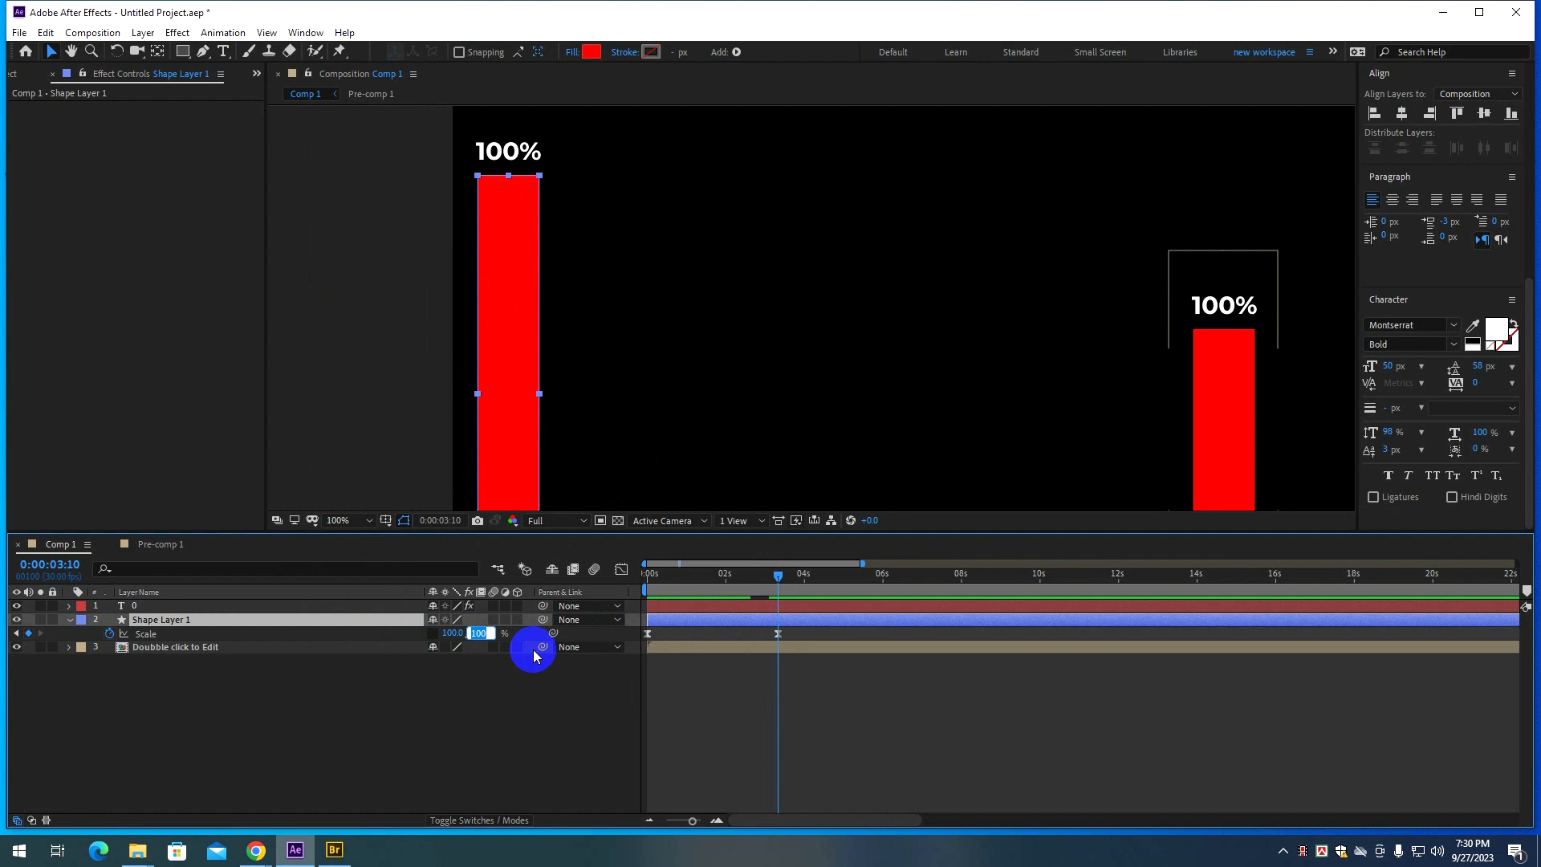
Set the left bar's vertical scale to 70% at the 0:00:03:10 keyframe and preview the animation.
{"action": "type", "text": "70"}
{"action": "key", "text": "Return"}
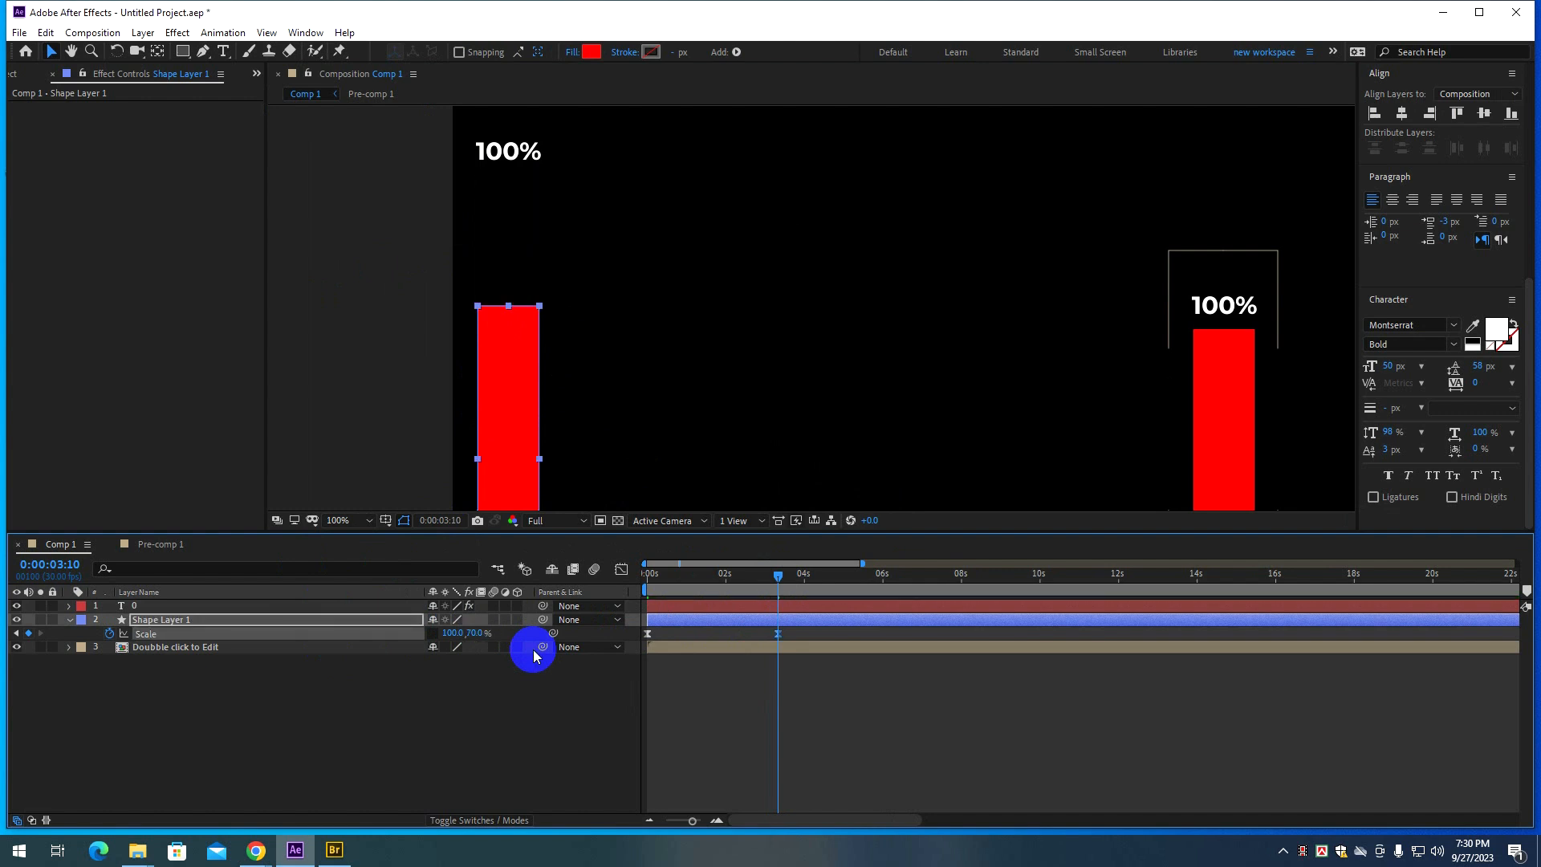
{"action": "mouse_move", "coordinate": [650, 570]}
{"action": "left_mouse_down"}
{"action": "mouse_move", "coordinate": [692, 582]}
{"action": "mouse_move", "coordinate": [623, 580]}
{"action": "left_mouse_up"}
{"action": "key", "text": "space"}
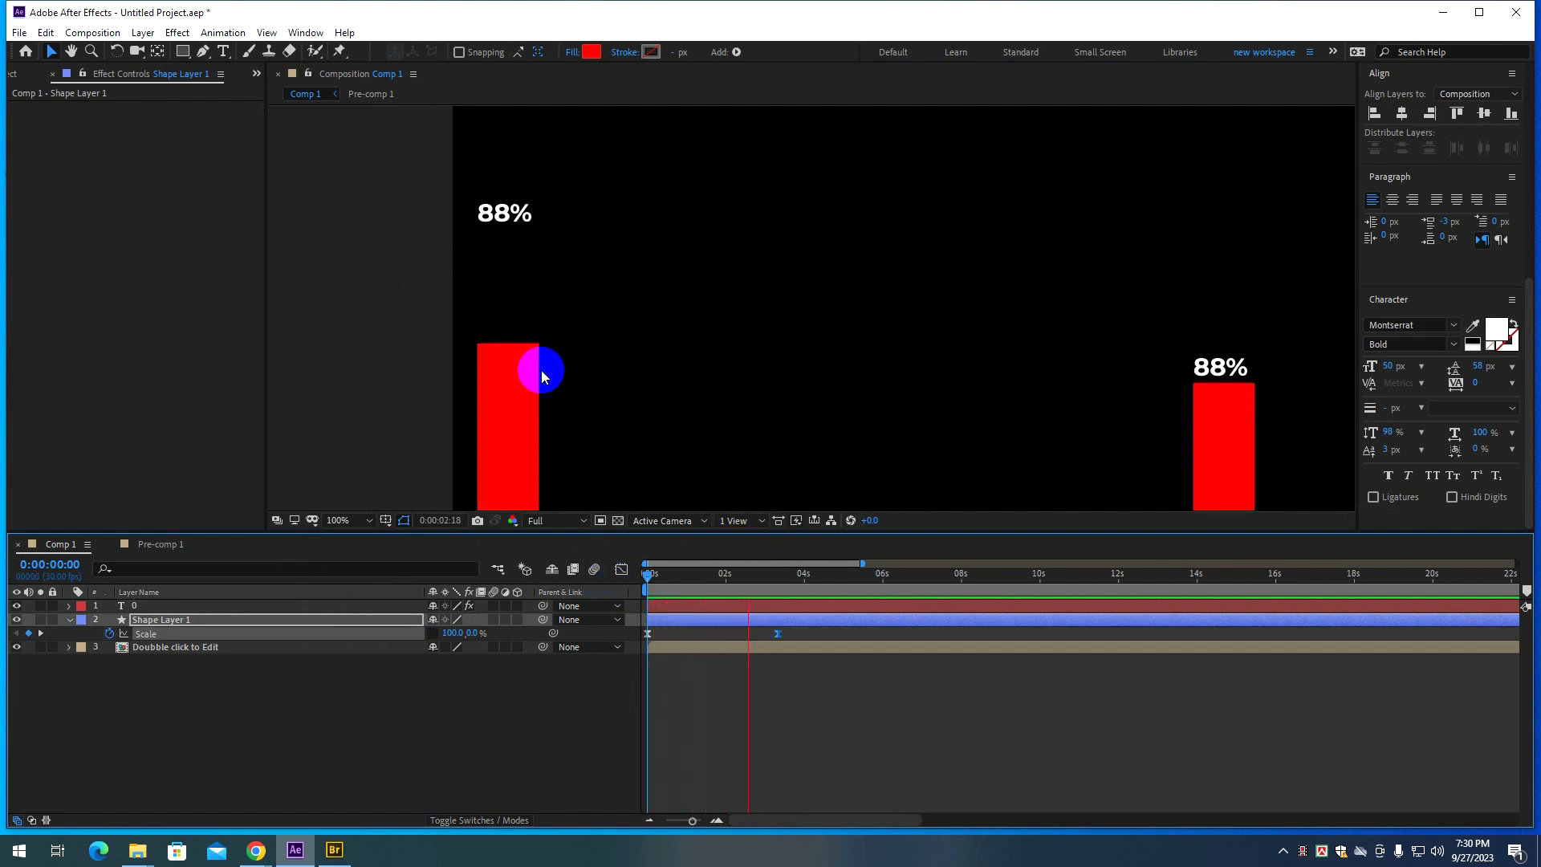
At the 0:00:03:10 position keyframe, move the left bar's percentage text down to just above the shortened bar, at about 63.5, 237.2.
{"action": "left_click", "coordinate": [770, 634]}
{"action": "left_click_drag", "start_coordinate": [782, 579], "coordinate": [777, 575]}
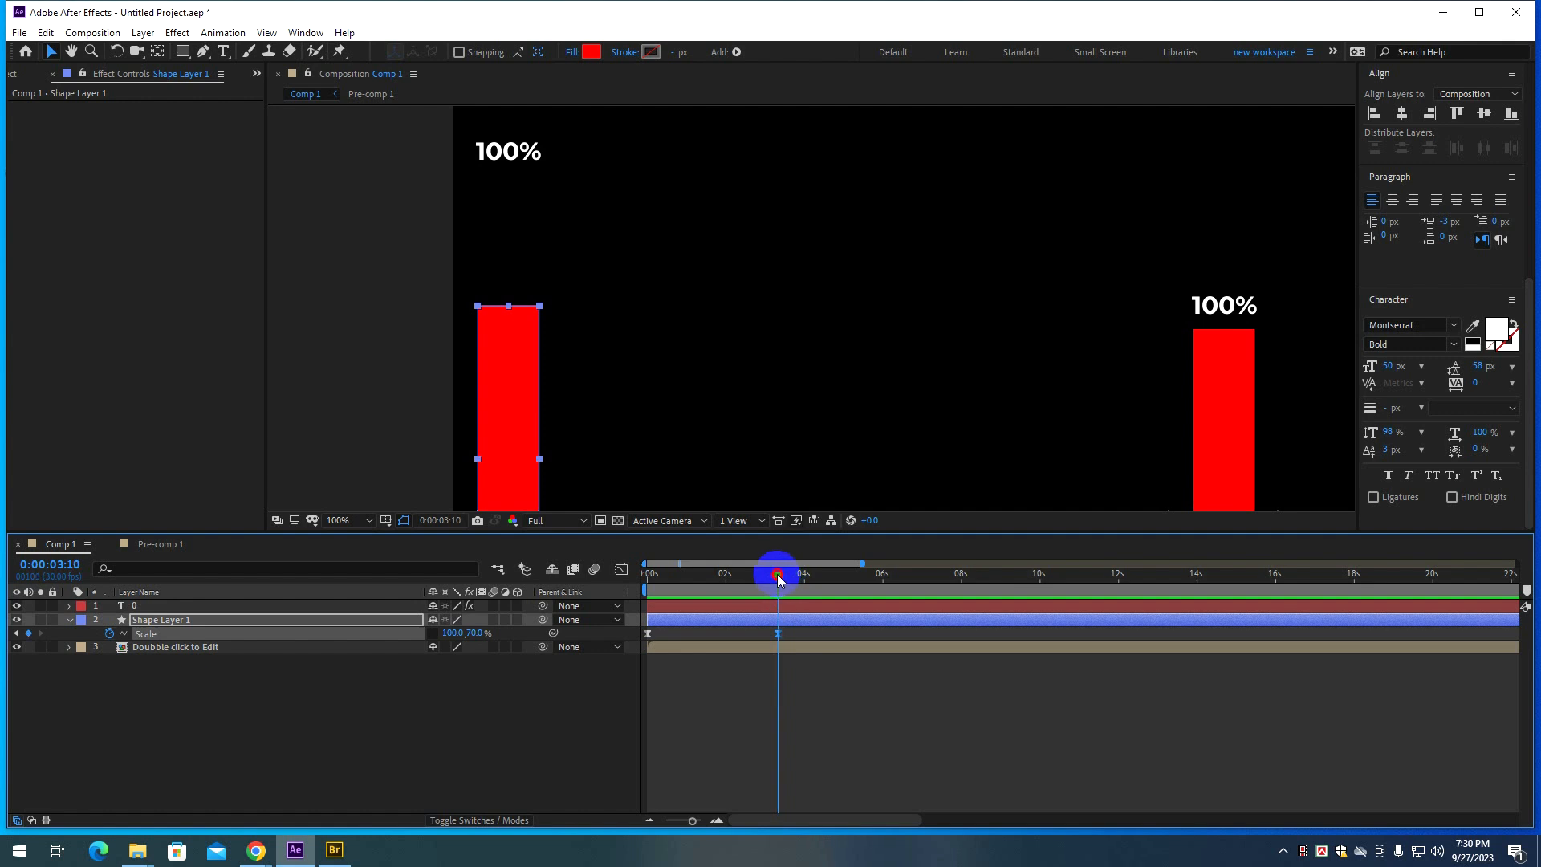
{"action": "left_click", "coordinate": [122, 607]}
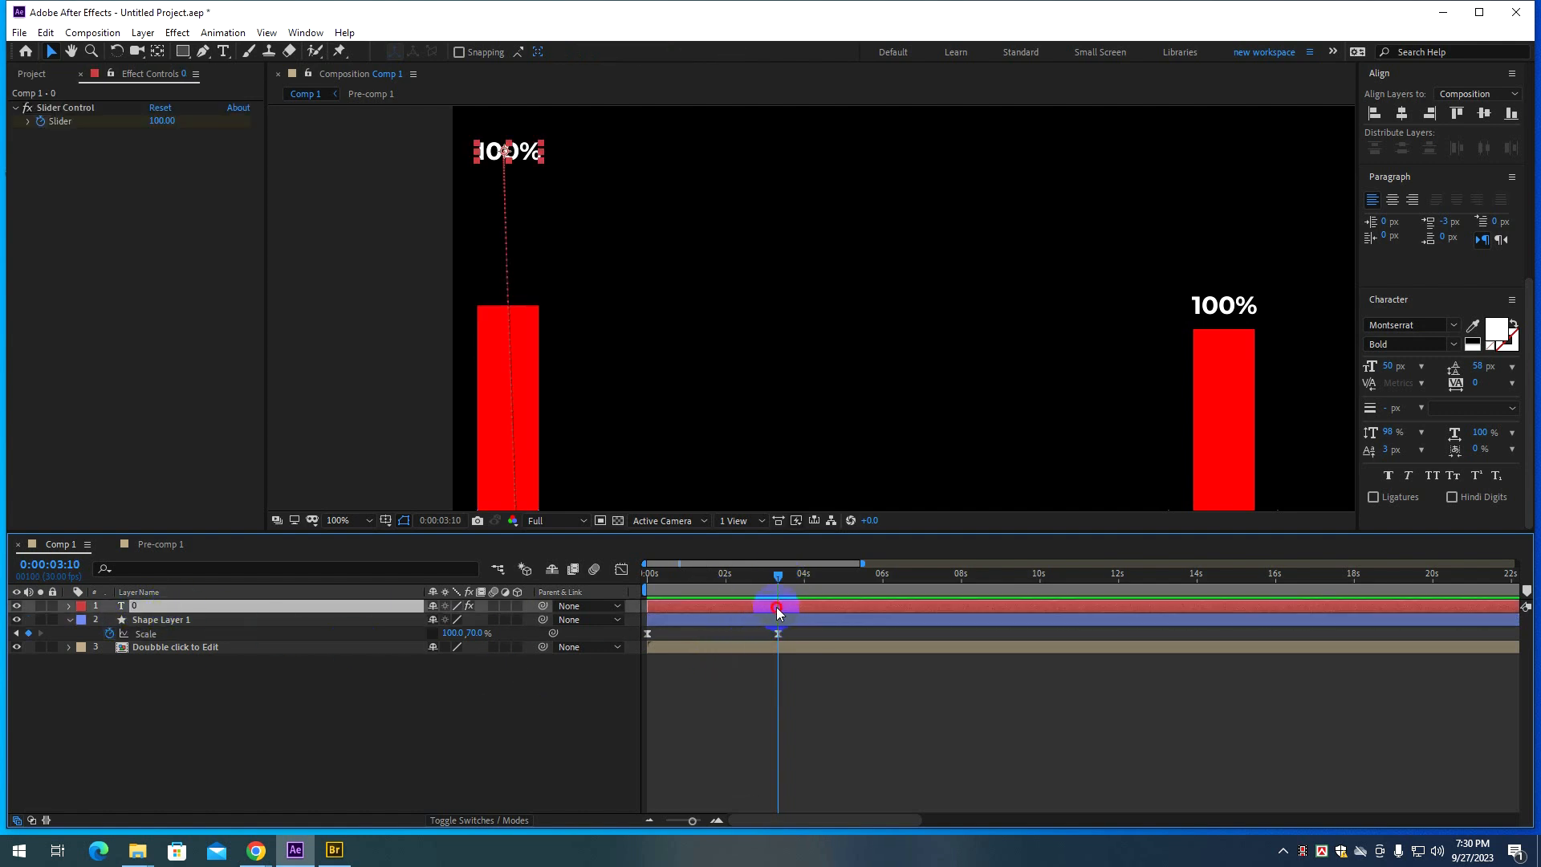
{"action": "key", "text": "p"}
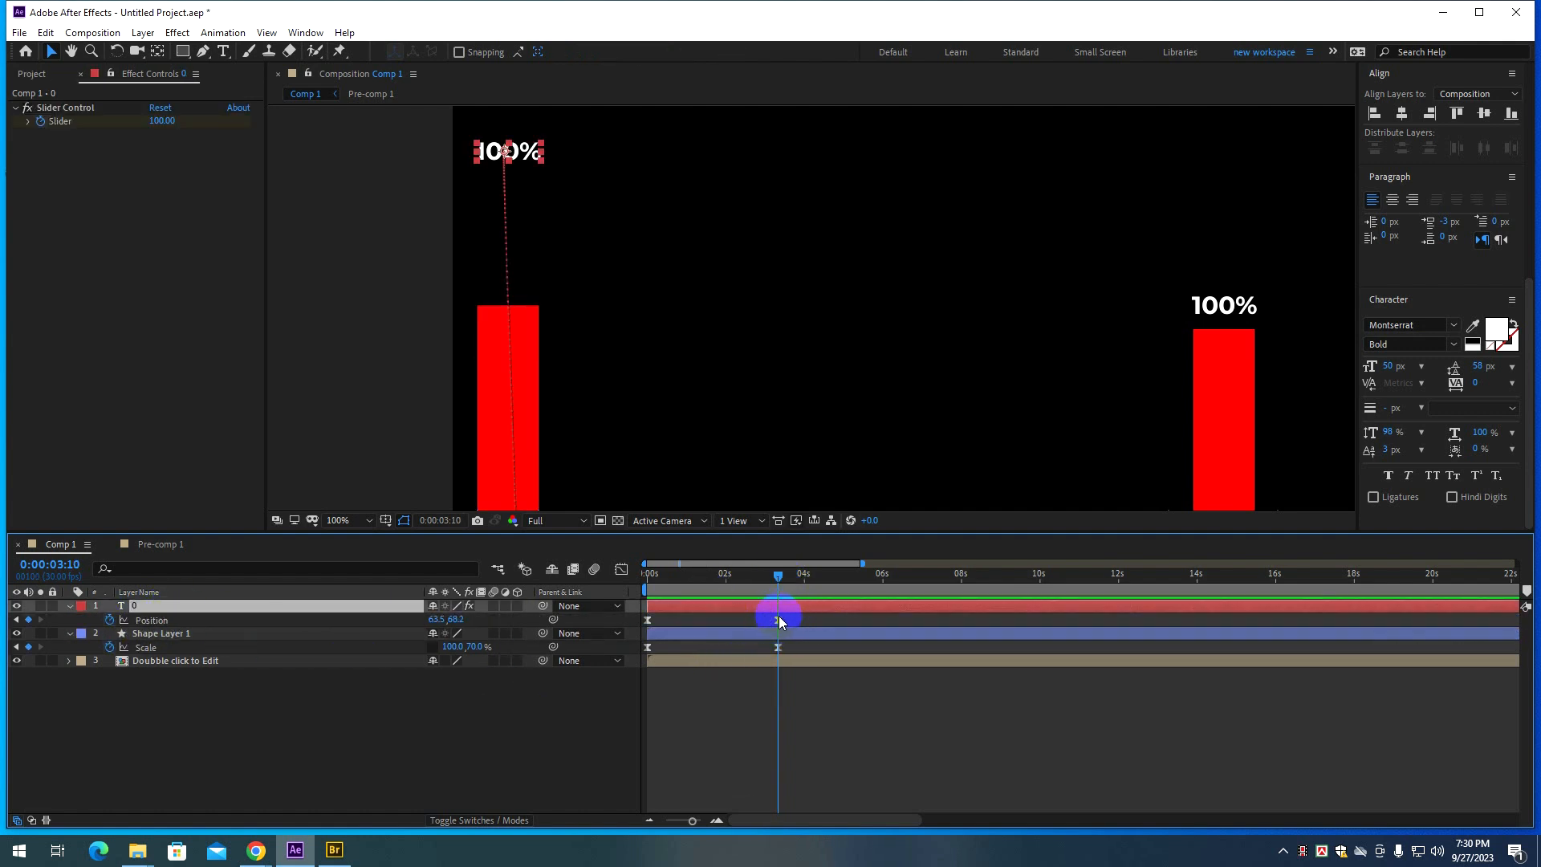
{"action": "left_click", "coordinate": [778, 620]}
{"action": "left_click_drag", "start_coordinate": [530, 151], "coordinate": [535, 291]}
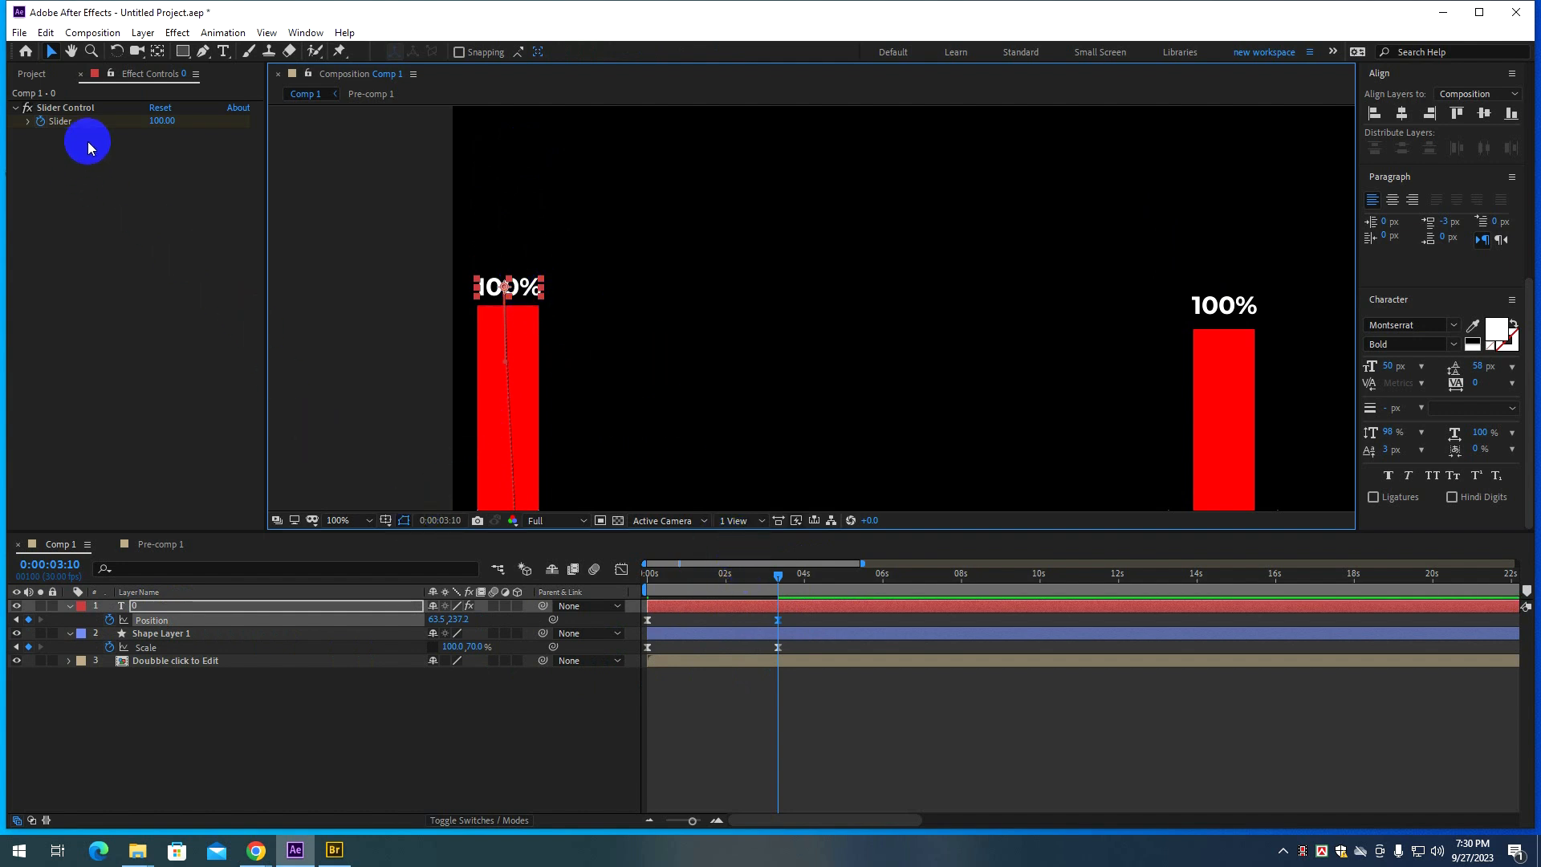
Set the percentage text's Slider to 70 at 0:00:03:10 and preview the animation from the start.
{"action": "left_click", "coordinate": [156, 126]}
{"action": "type", "text": "75"}
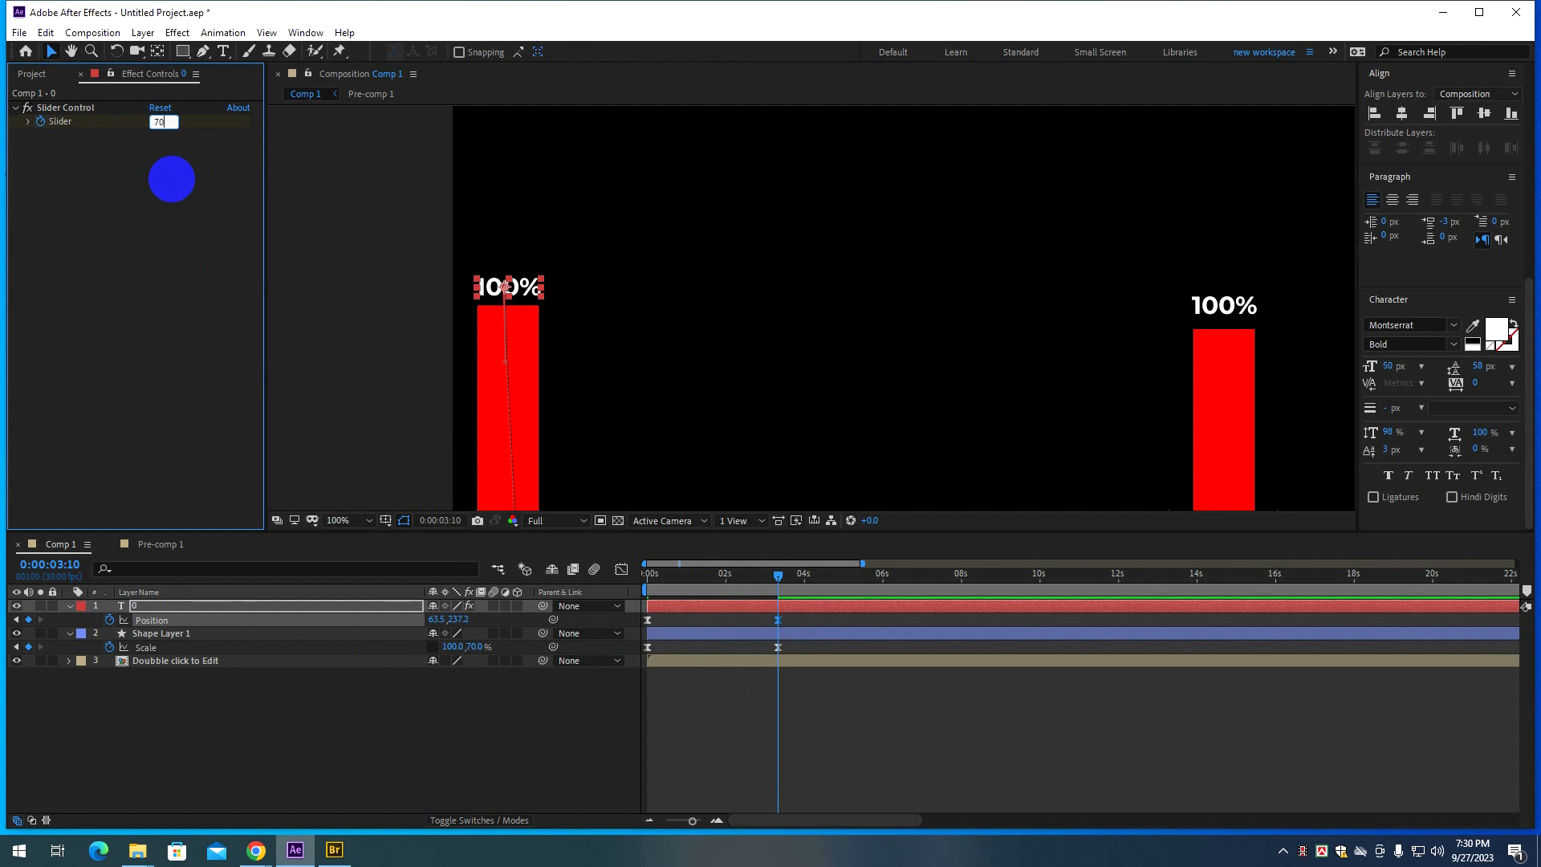
{"action": "left_click", "coordinate": [171, 184]}
{"action": "left_click_drag", "start_coordinate": [788, 565], "coordinate": [629, 590]}
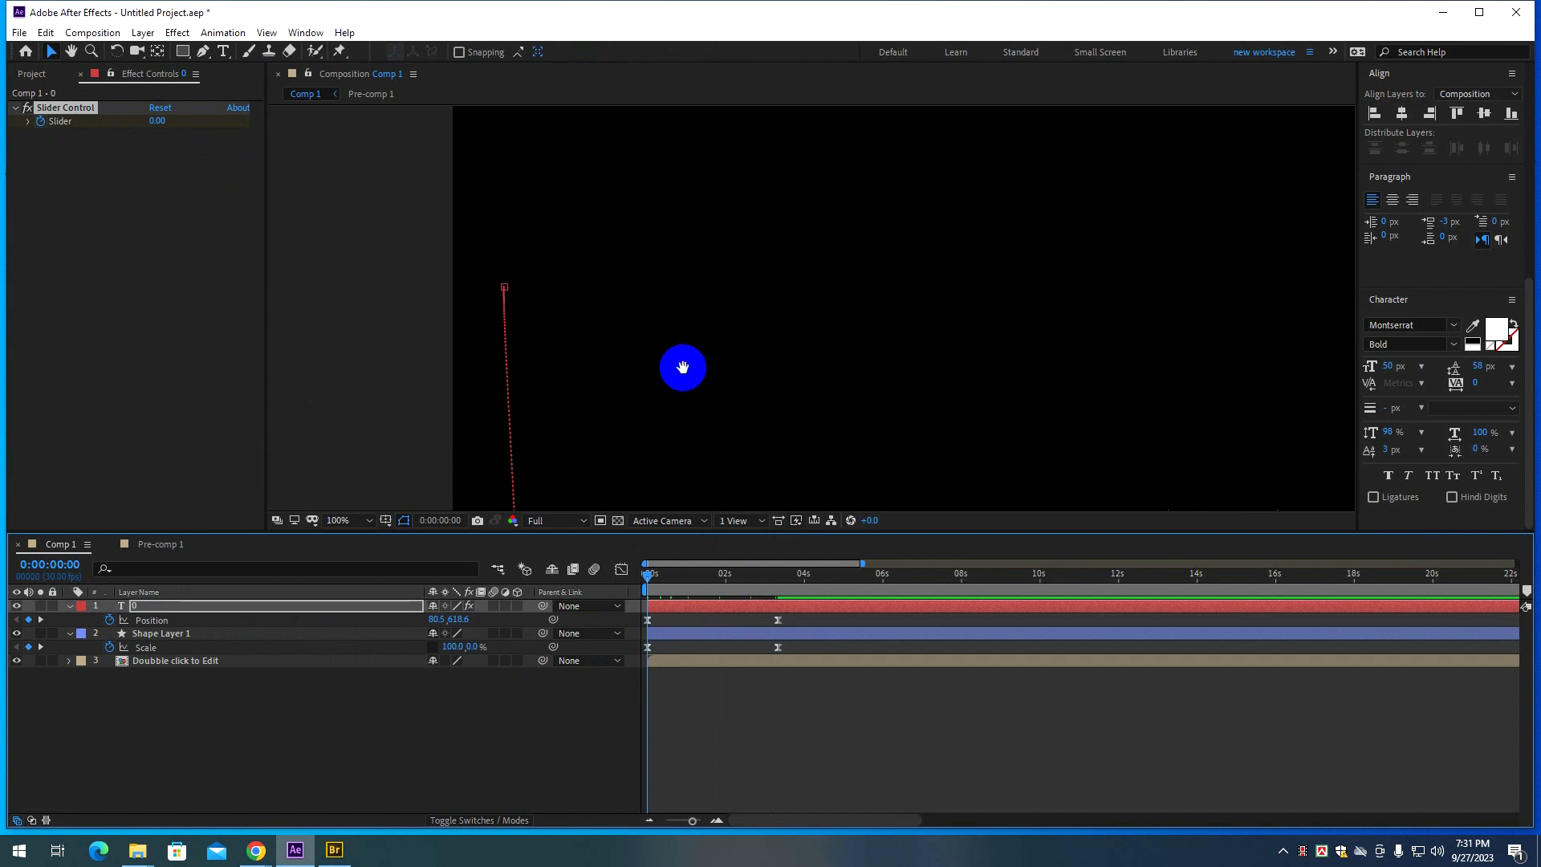
{"action": "key", "text": "space"}
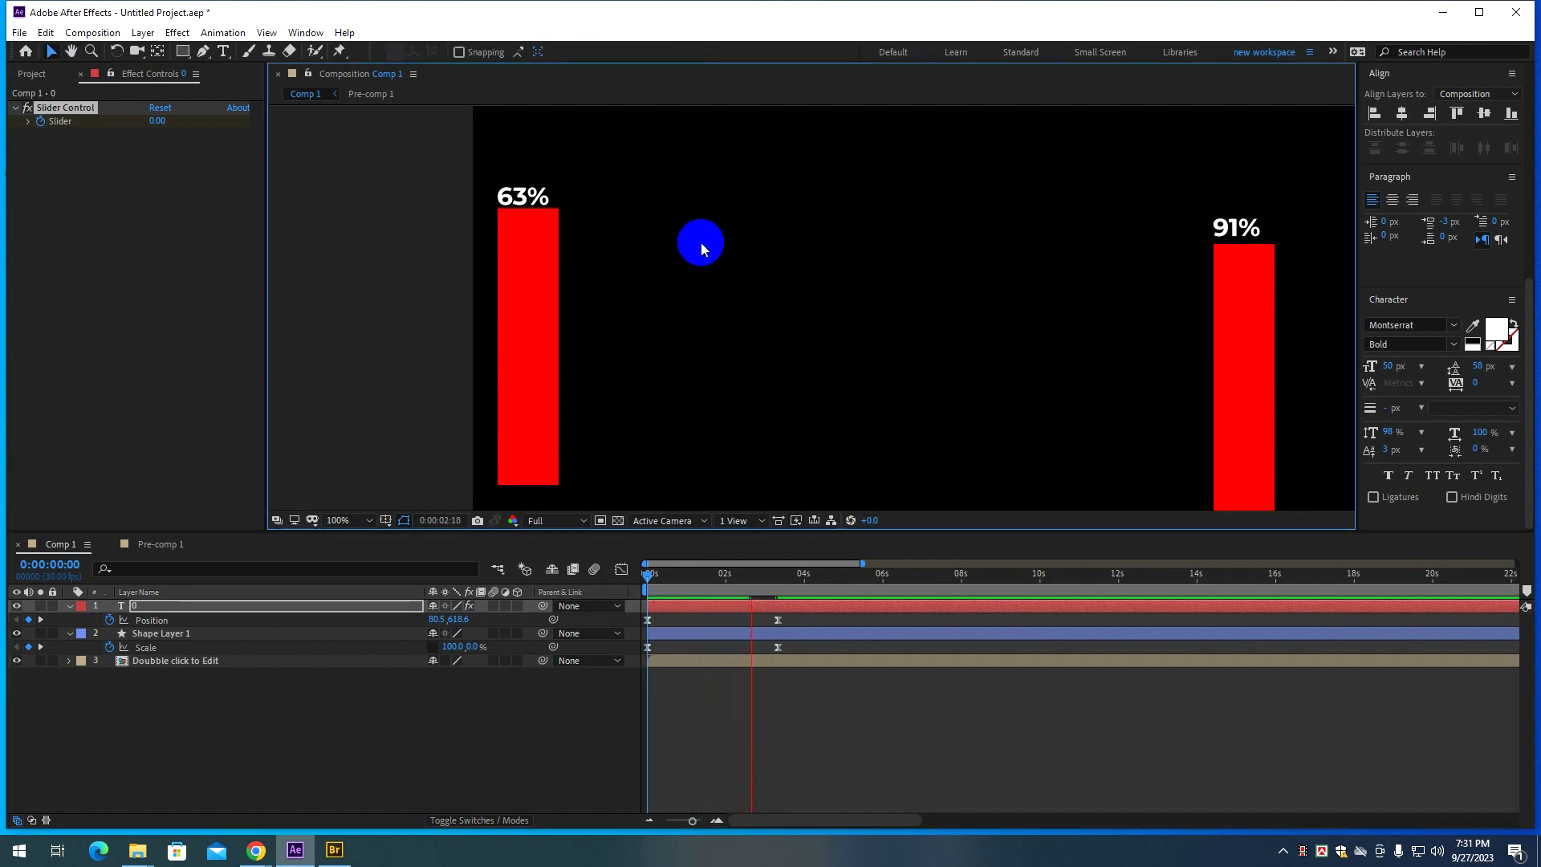
{"action": "key", "text": "space"}
Pre-compose the percentage text layer and Shape Layer 1 together, moving all attributes into the new composition Pre-comp 2.
{"action": "left_click", "coordinate": [70, 606]}
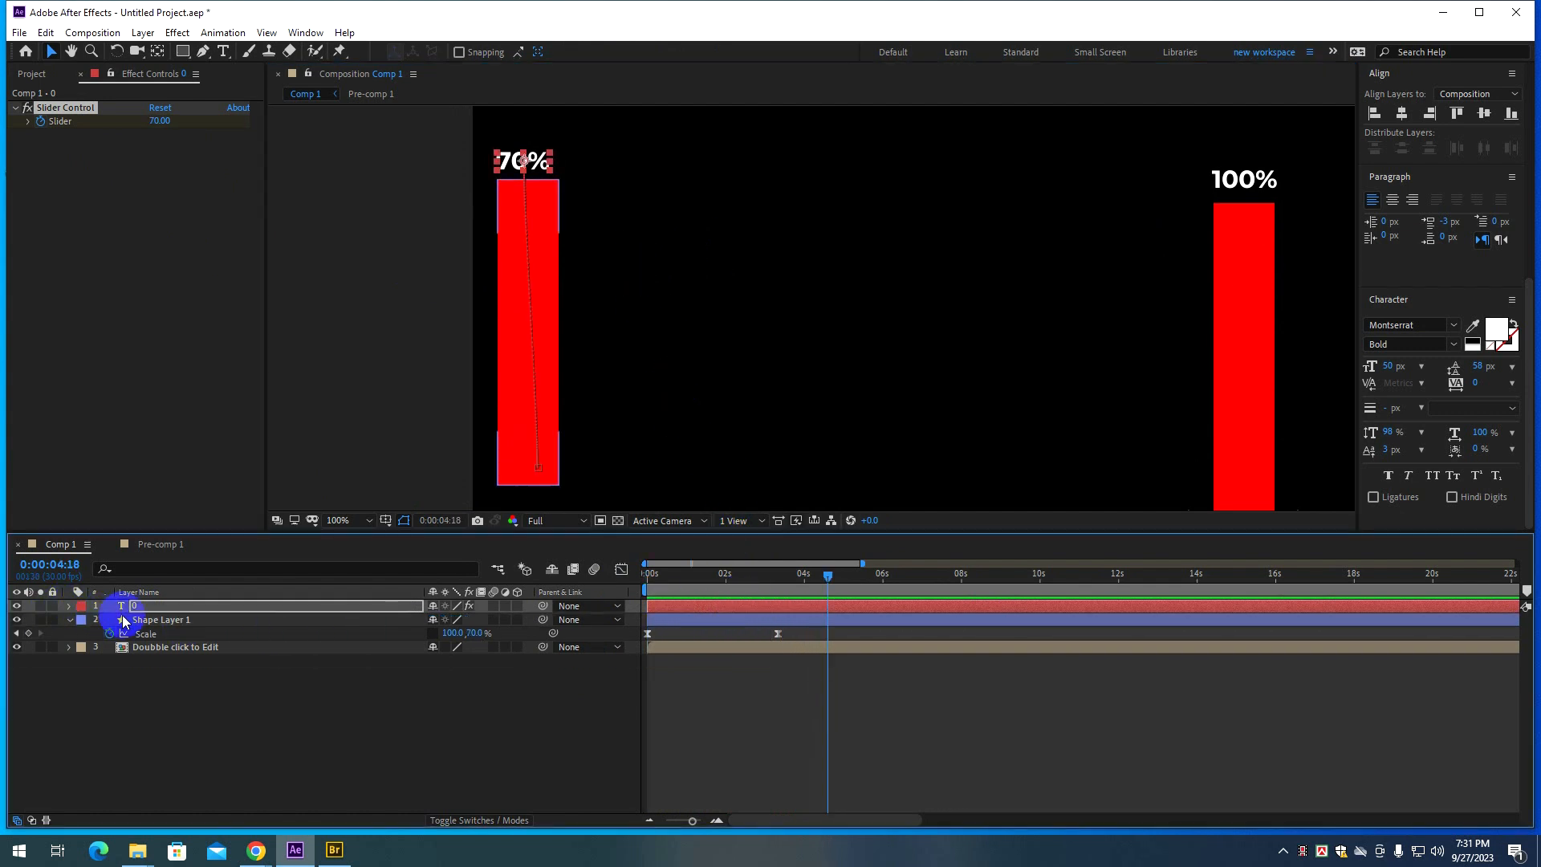
{"action": "left_click", "coordinate": [70, 620]}
{"action": "left_click", "coordinate": [165, 620]}
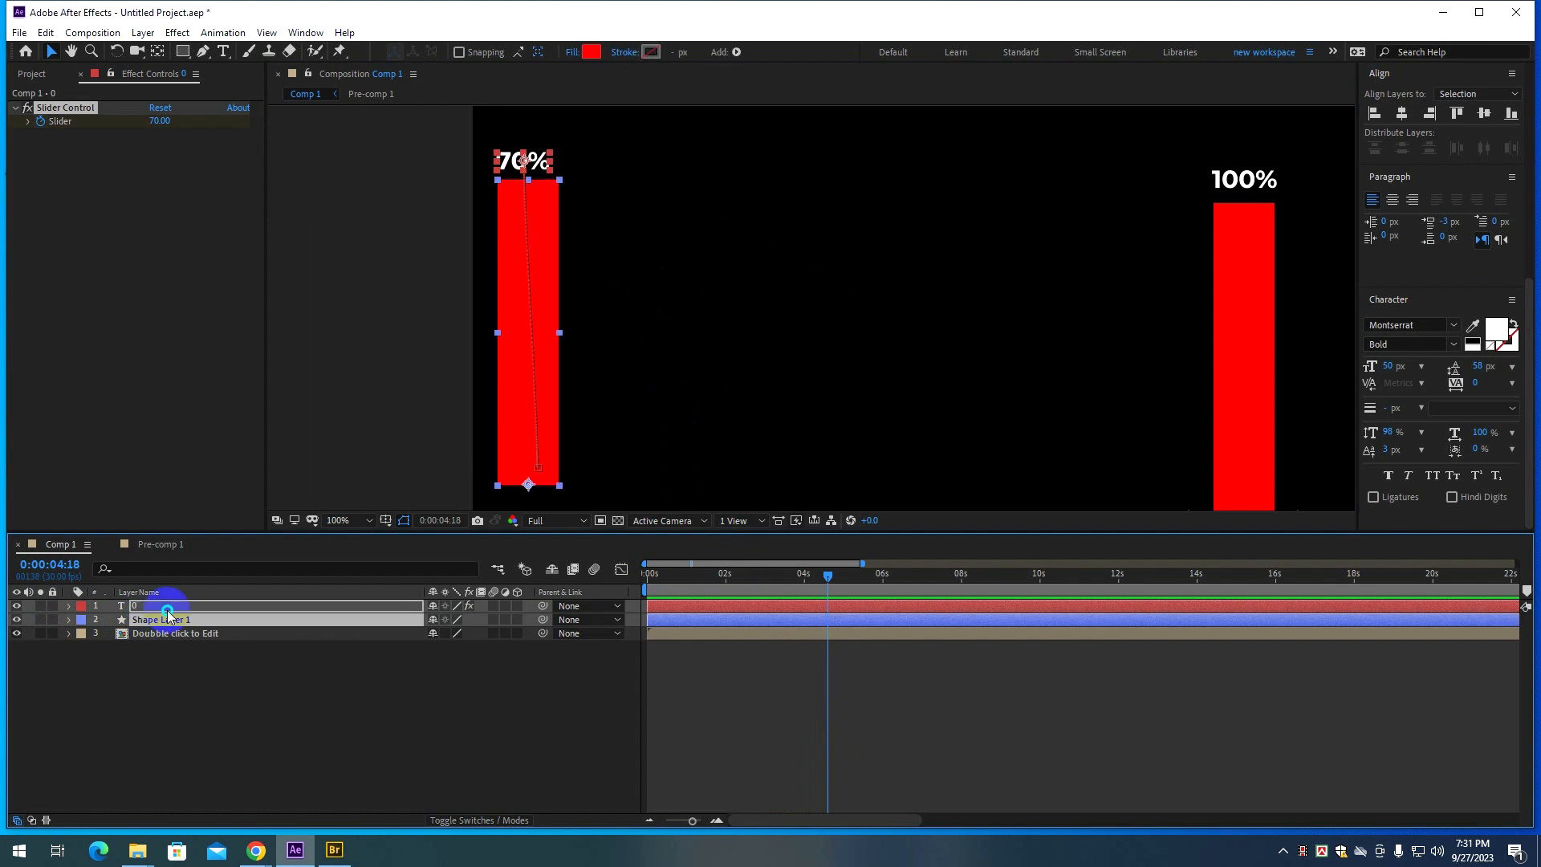
{"action": "right_click", "coordinate": [166, 617]}
{"action": "left_click", "coordinate": [228, 552]}
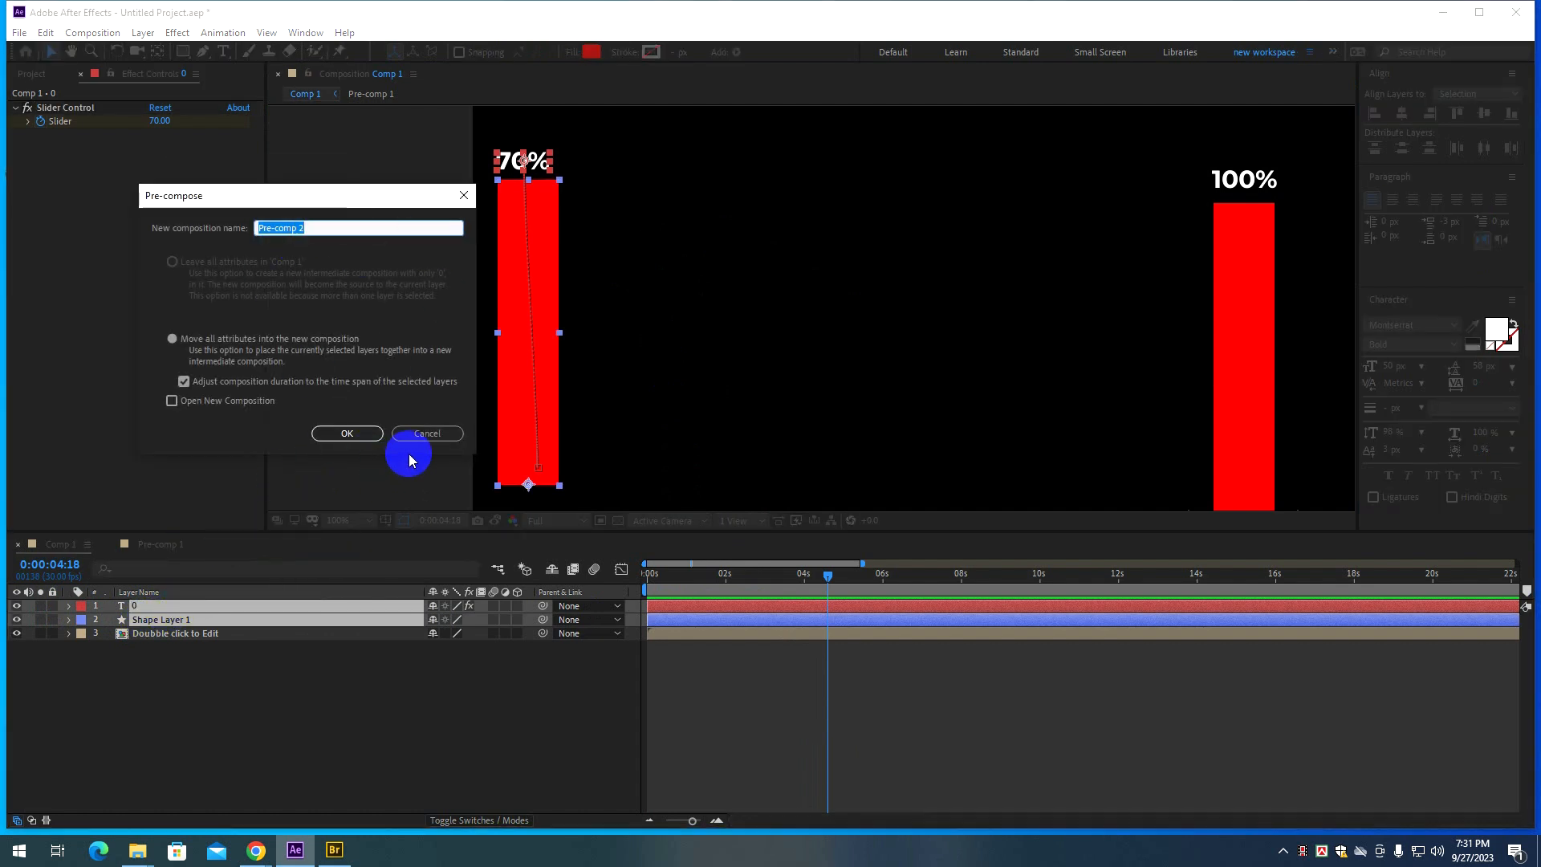
{"action": "left_click", "coordinate": [362, 434]}
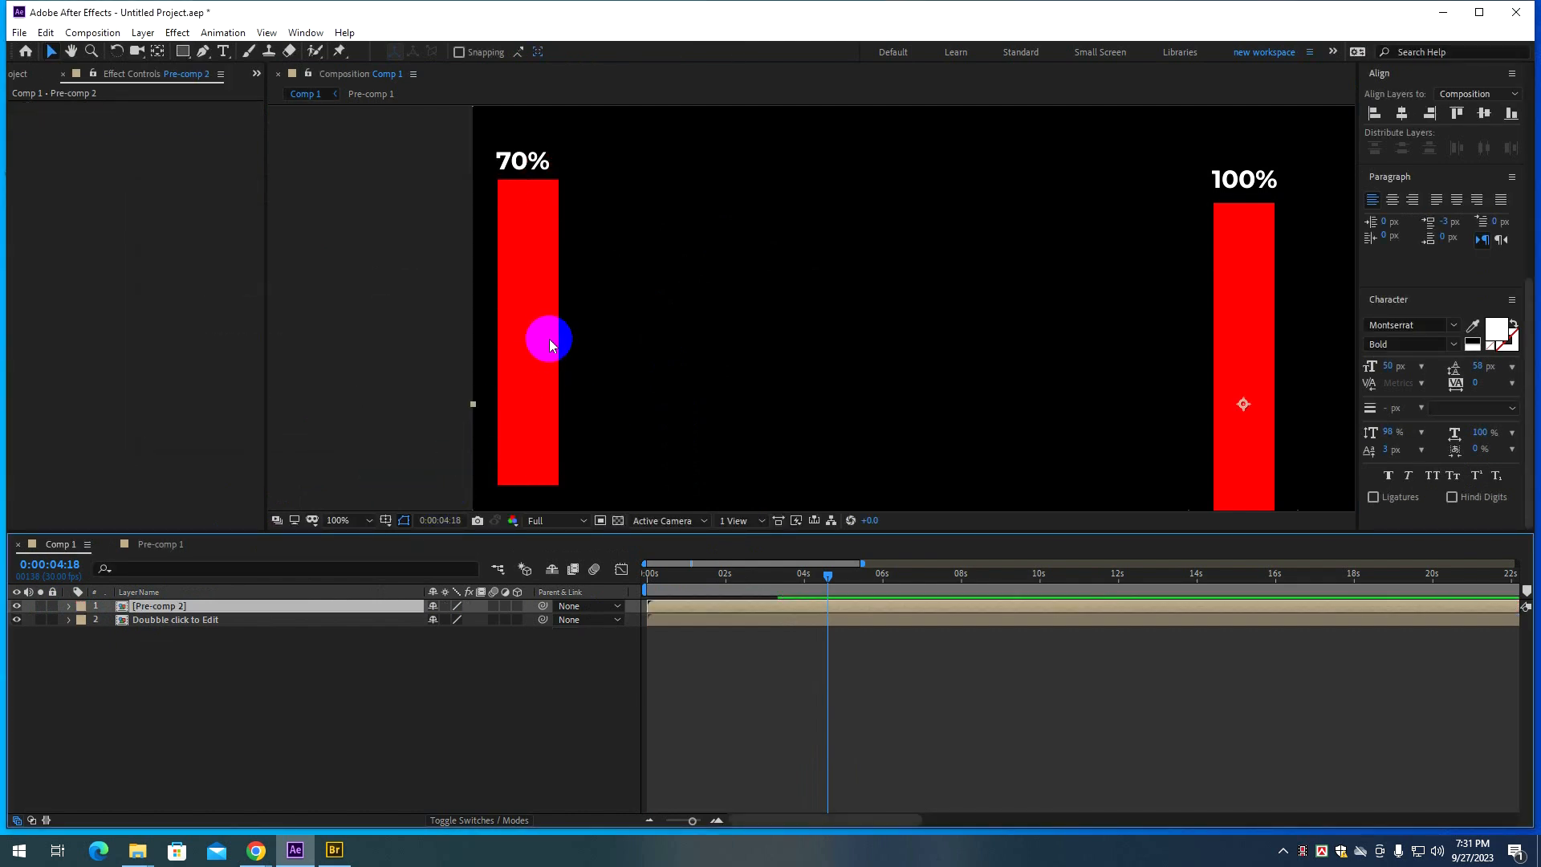
Crop Pre-comp 2 to a region of interest drawn tightly around the 70% bar and its label.
{"action": "scroll", "coordinate": [550, 340], "scroll_direction": "down", "scroll_amount": 1}
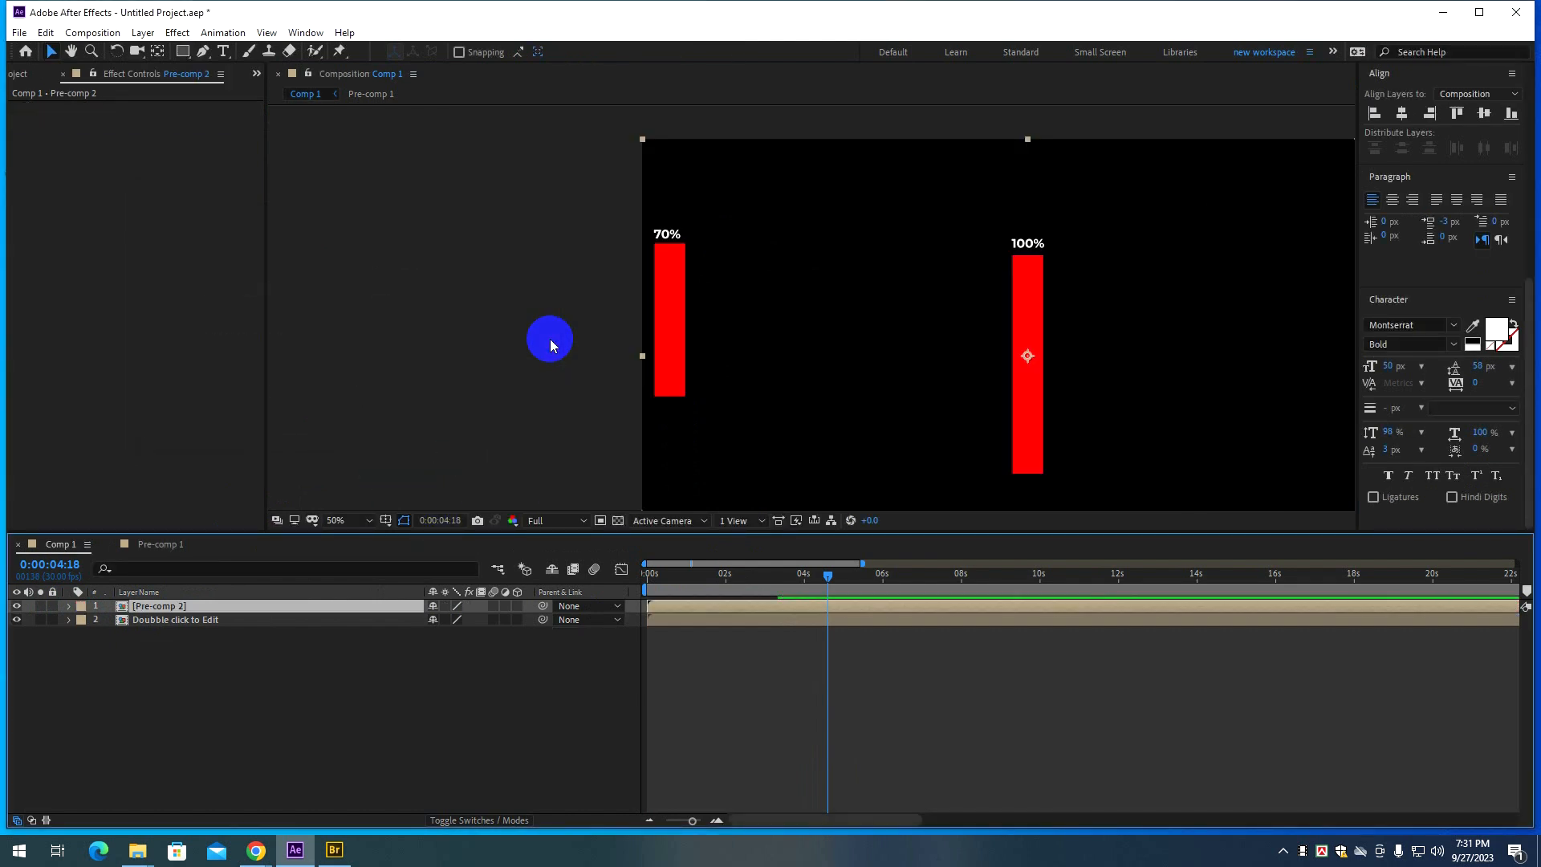
{"action": "double_click", "coordinate": [222, 606]}
{"action": "left_click", "coordinate": [599, 521]}
{"action": "left_click_drag", "start_coordinate": [425, 159], "coordinate": [485, 368]}
{"action": "left_click", "coordinate": [92, 32]}
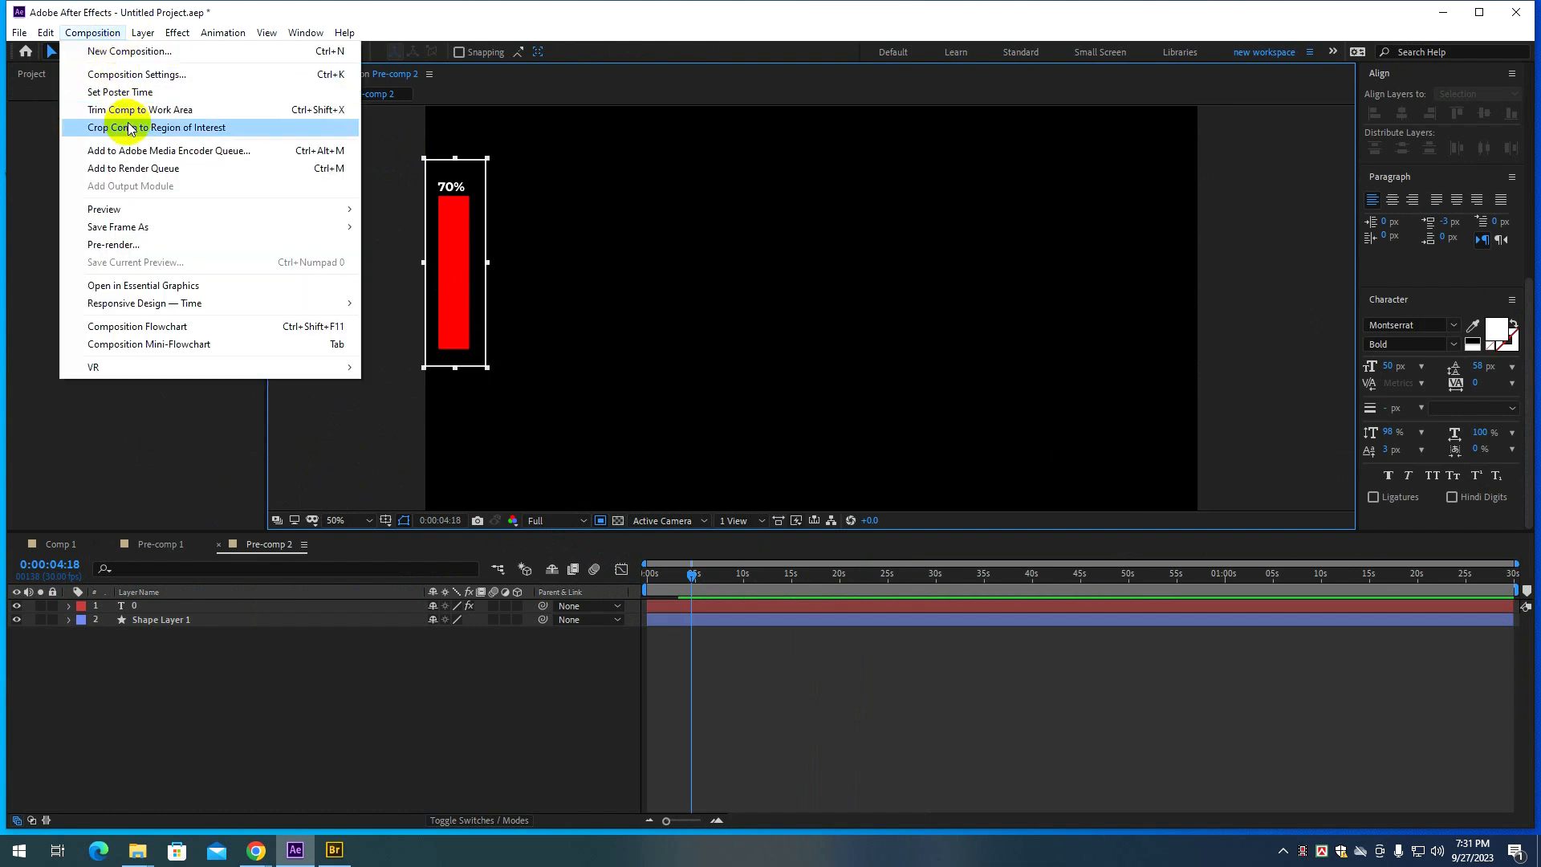
{"action": "left_click", "coordinate": [129, 127]}
In Comp 1, place the cropped 70% bar beside the 100% bar, to its right, with their bases aligned.
{"action": "left_click", "coordinate": [61, 544]}
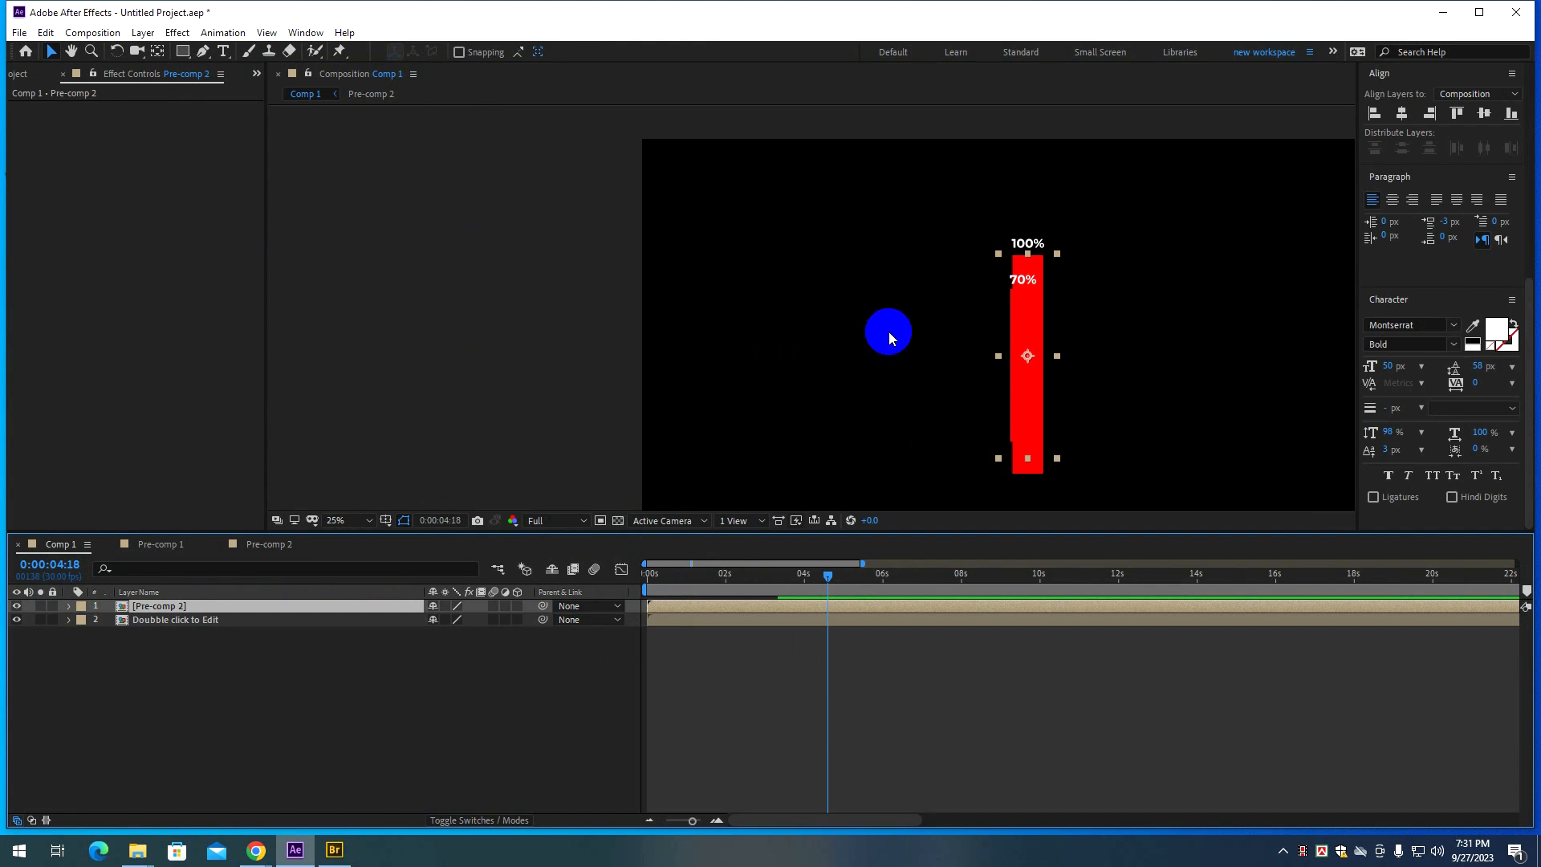
{"action": "scroll", "coordinate": [889, 333], "scroll_direction": "up", "scroll_amount": 1}
{"action": "left_click", "coordinate": [145, 543]}
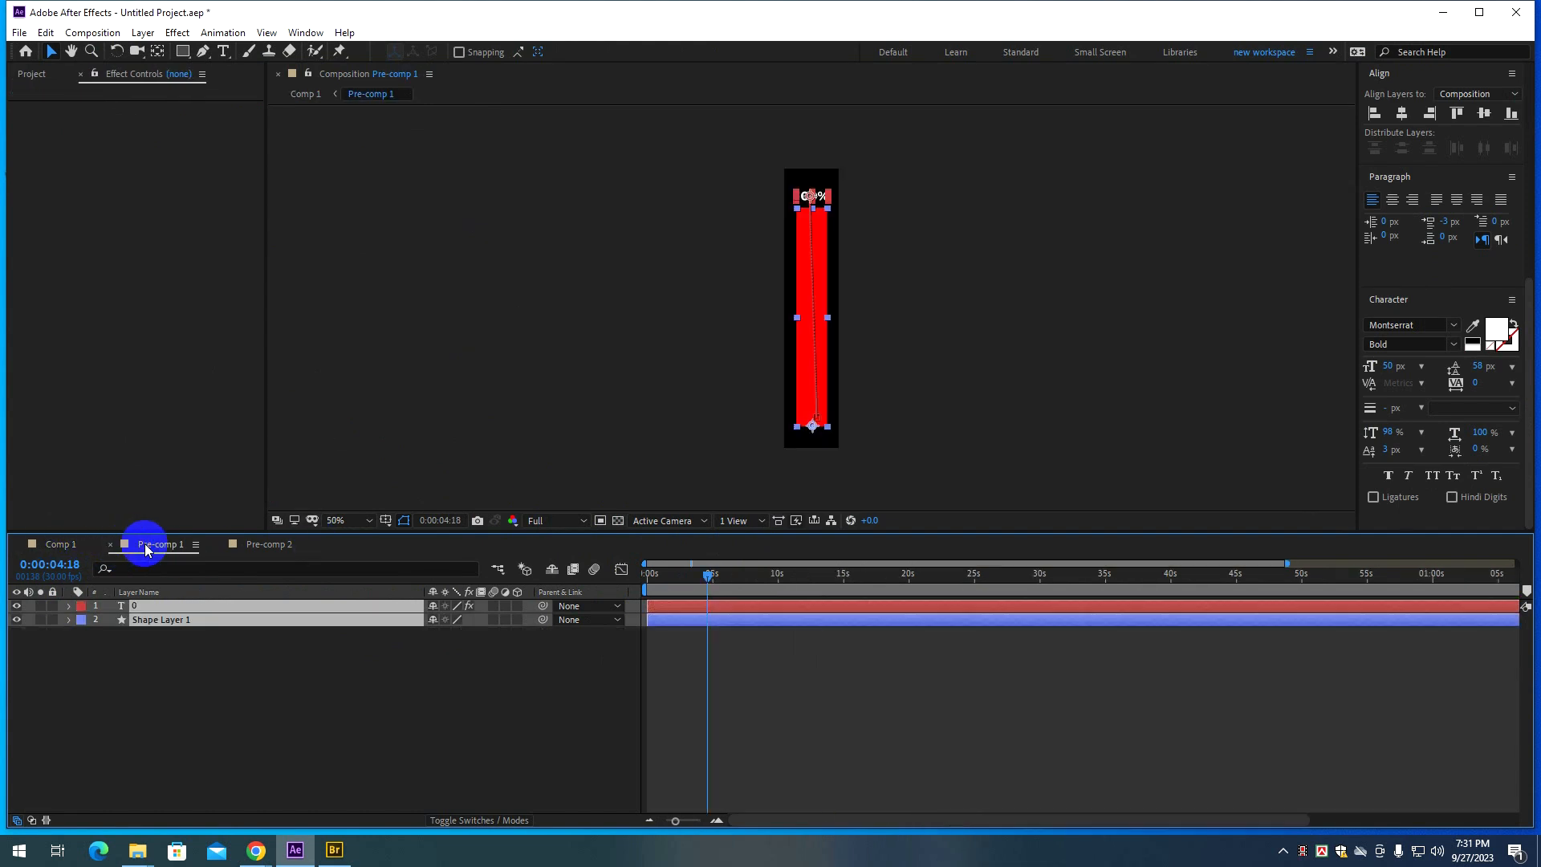
{"action": "left_click", "coordinate": [250, 548]}
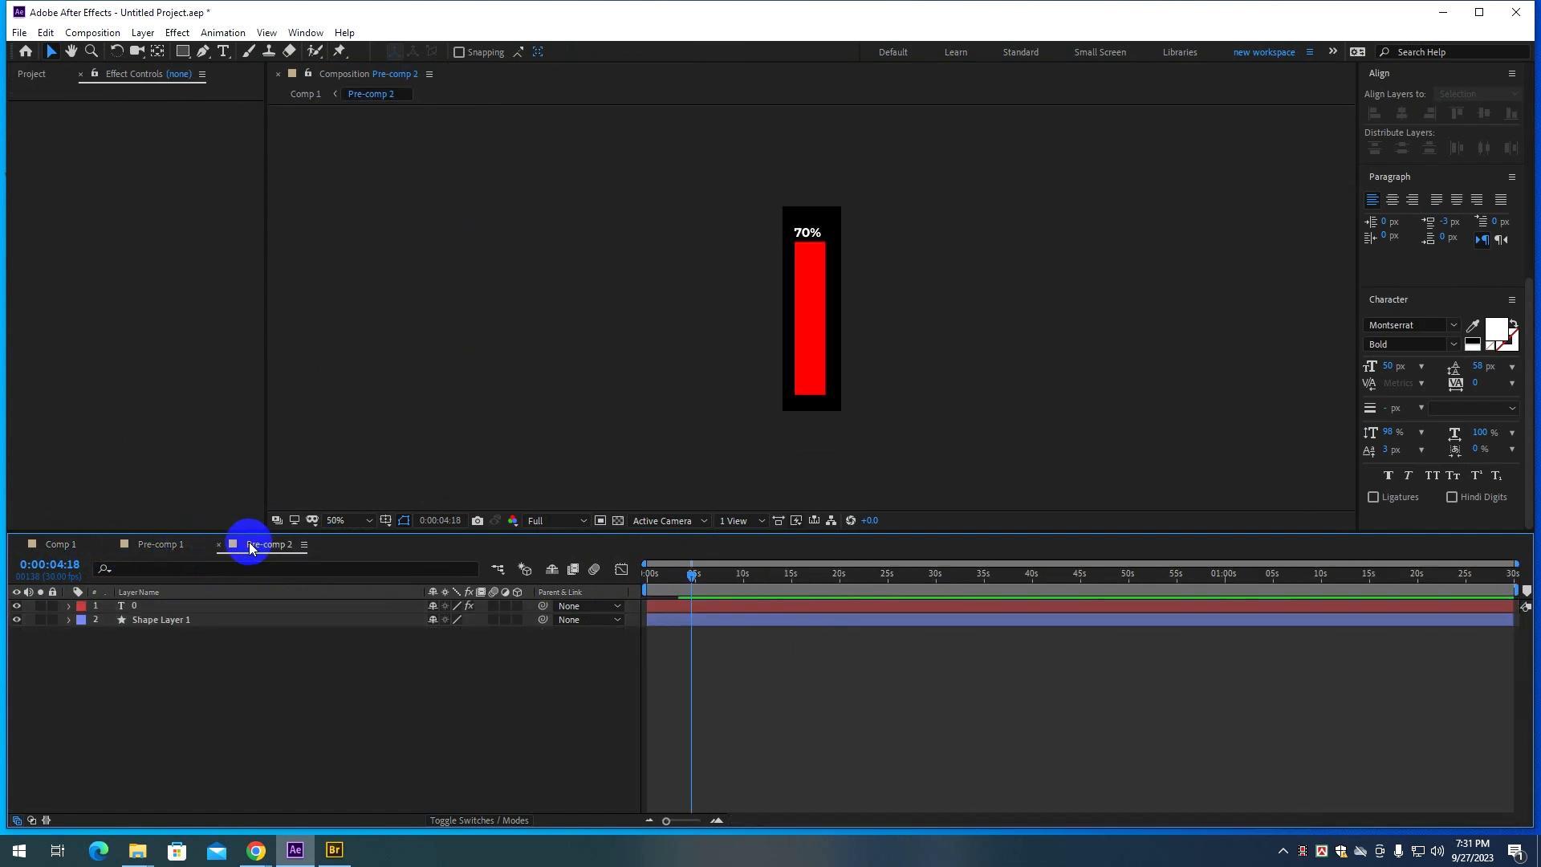
{"action": "left_click", "coordinate": [61, 544]}
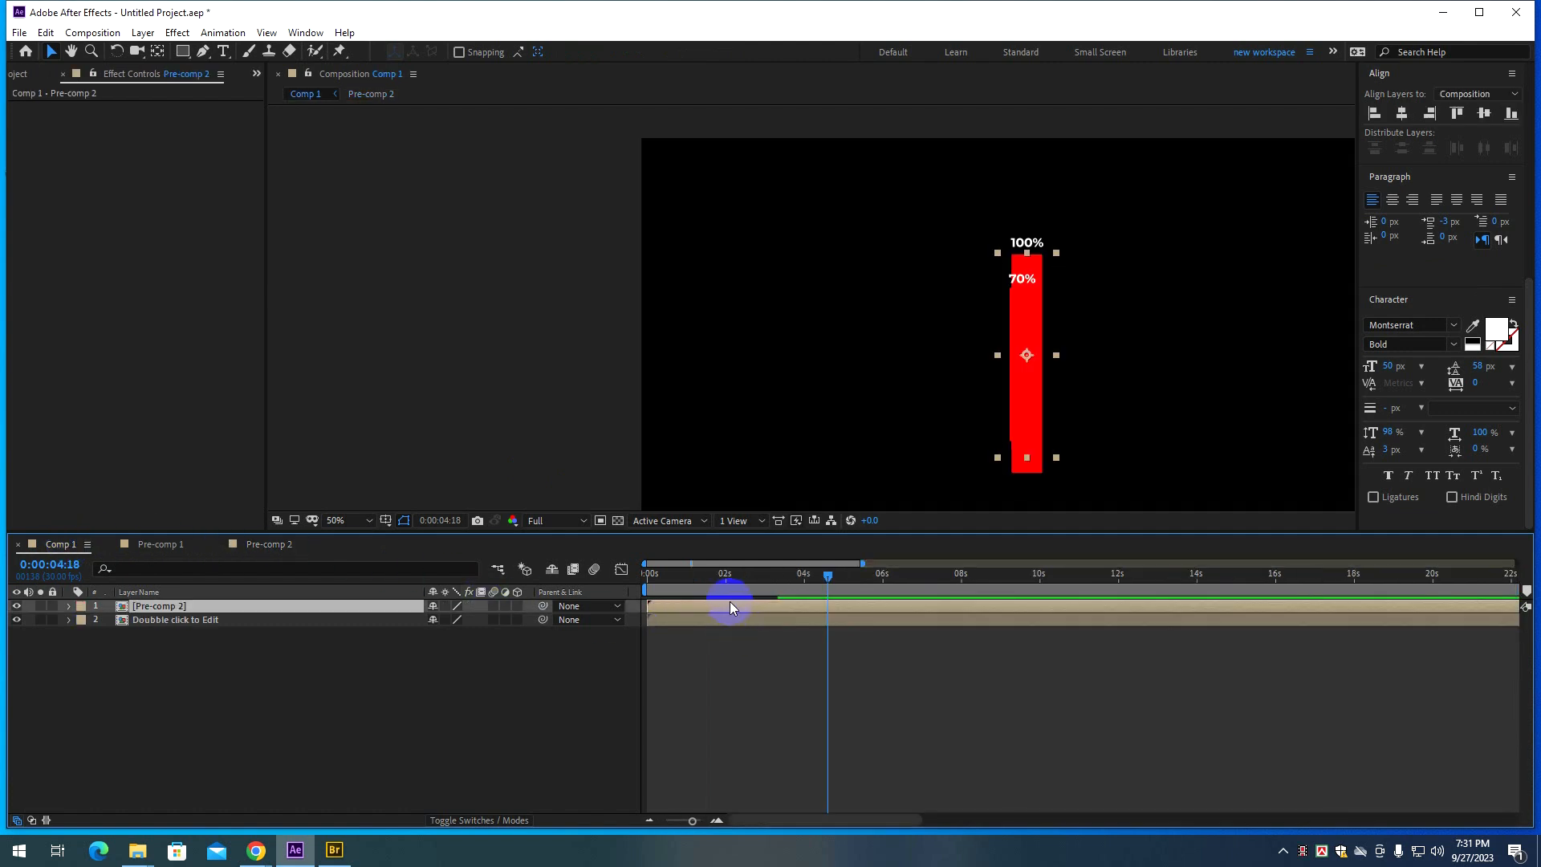
{"action": "left_click_drag", "start_coordinate": [1055, 386], "coordinate": [991, 389]}
Change the fill colour of Shape Layer 1 in Pre-comp 2 to cyan.
{"action": "left_click", "coordinate": [250, 545]}
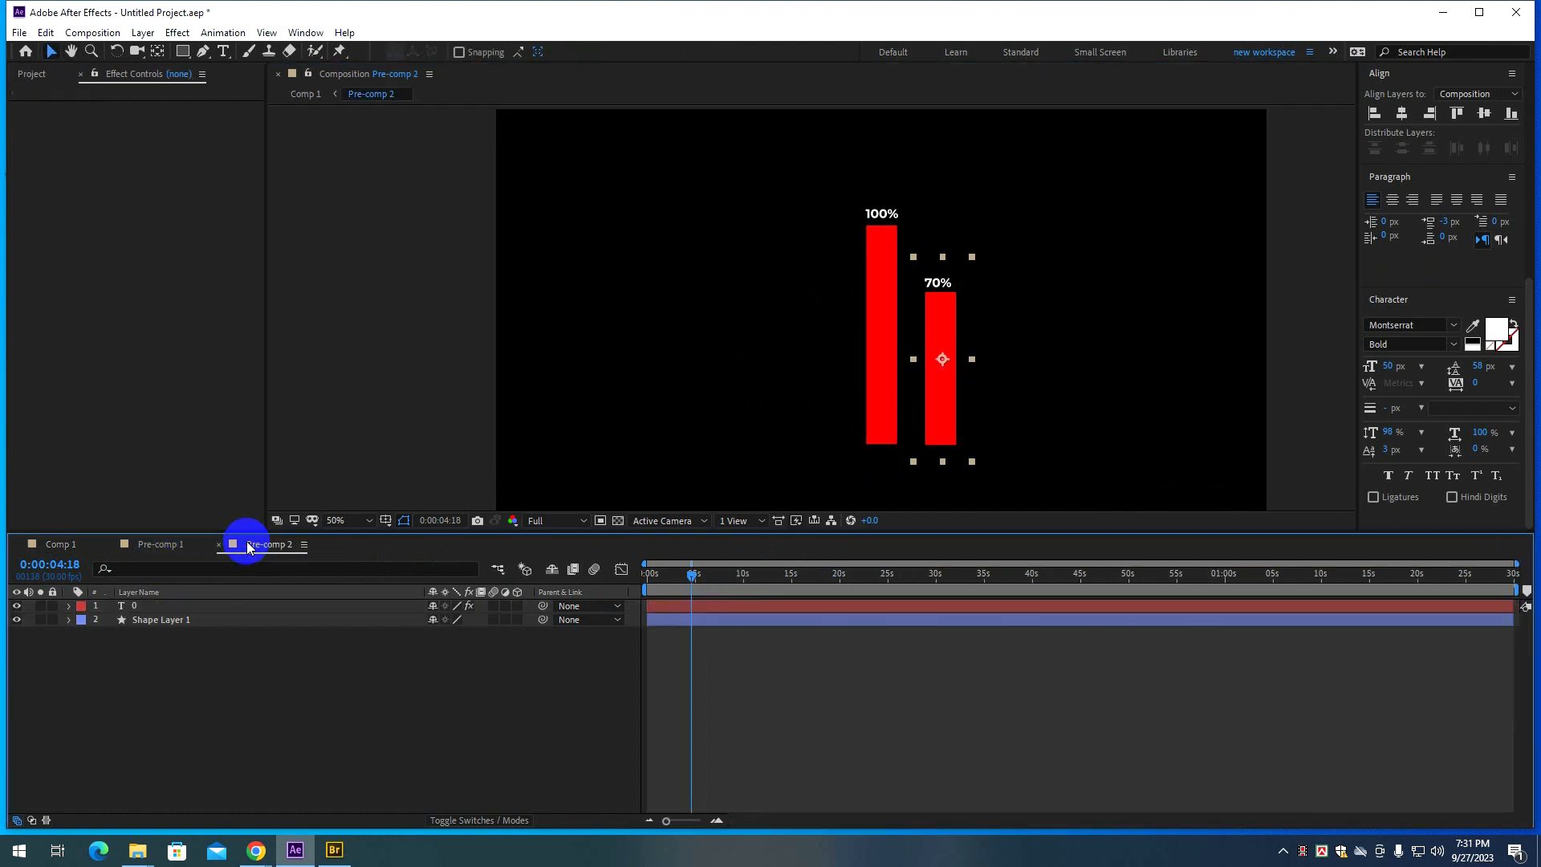
{"action": "left_click", "coordinate": [157, 619]}
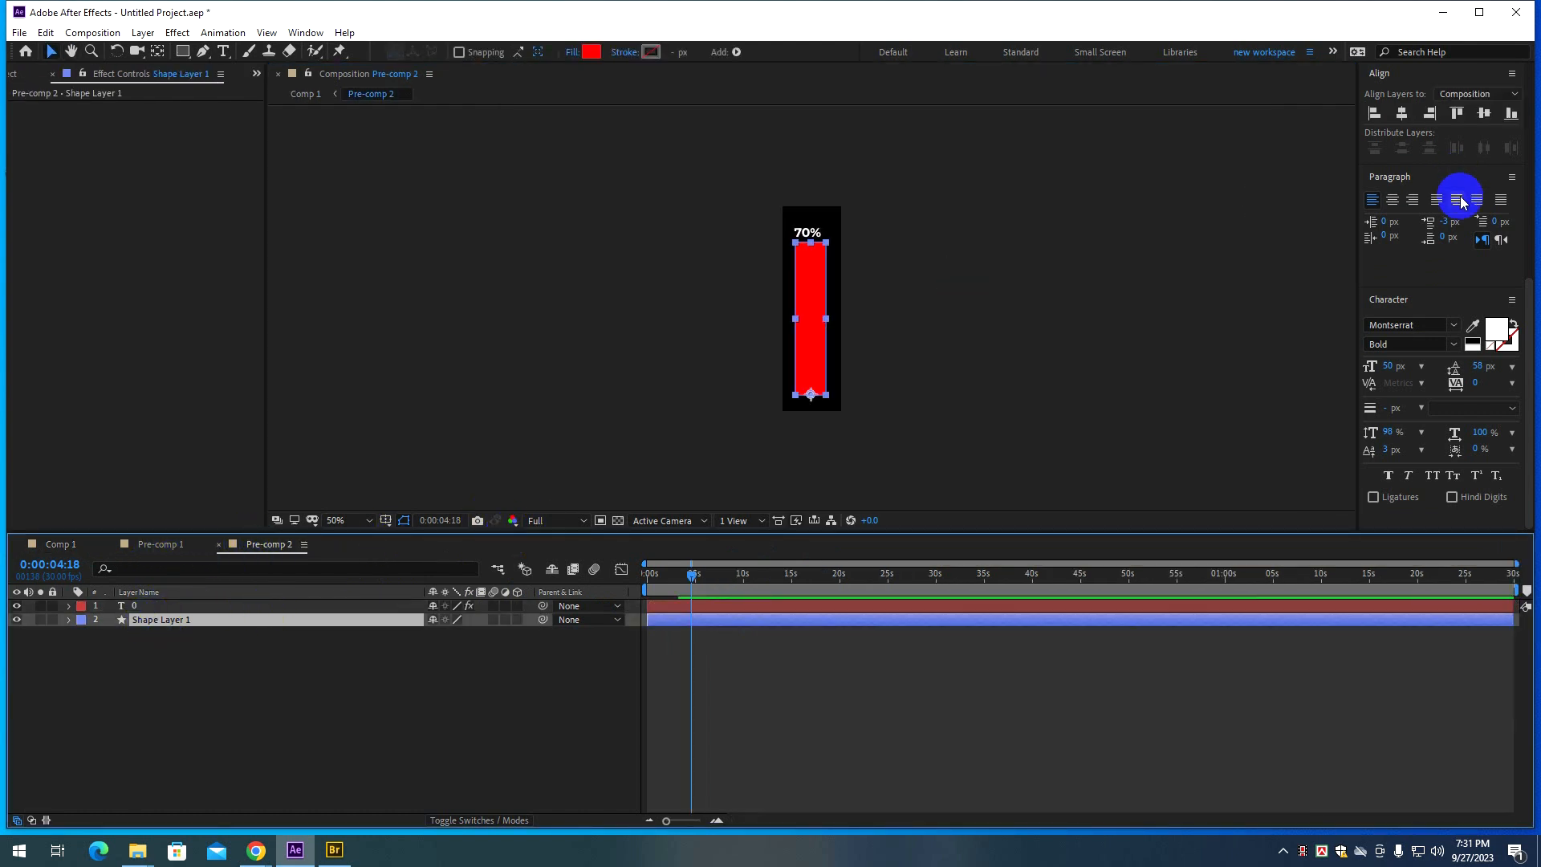
{"action": "left_click", "coordinate": [591, 51]}
{"action": "left_click_drag", "start_coordinate": [1275, 404], "coordinate": [1274, 423]}
{"action": "key", "text": "Return"}
{"action": "left_click", "coordinate": [215, 565]}
Return to Comp 1 and preview the red and cyan bars' animation from the start.
{"action": "left_click", "coordinate": [57, 544]}
{"action": "key", "text": "h"}
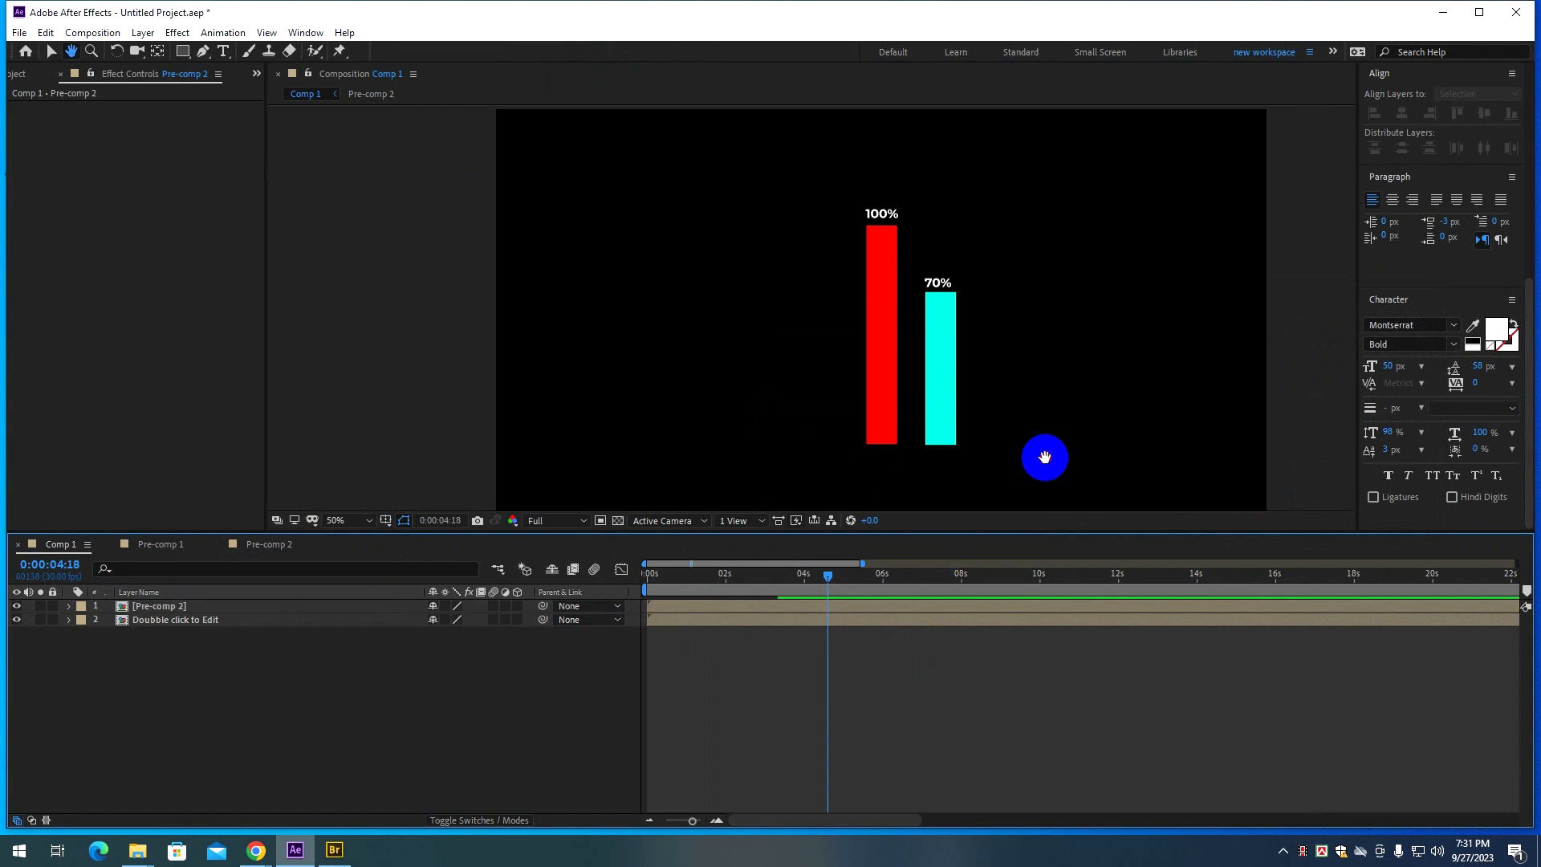
{"action": "left_click_drag", "start_coordinate": [1045, 457], "coordinate": [874, 464]}
{"action": "left_click_drag", "start_coordinate": [779, 576], "coordinate": [640, 575]}
{"action": "key", "text": "space"}
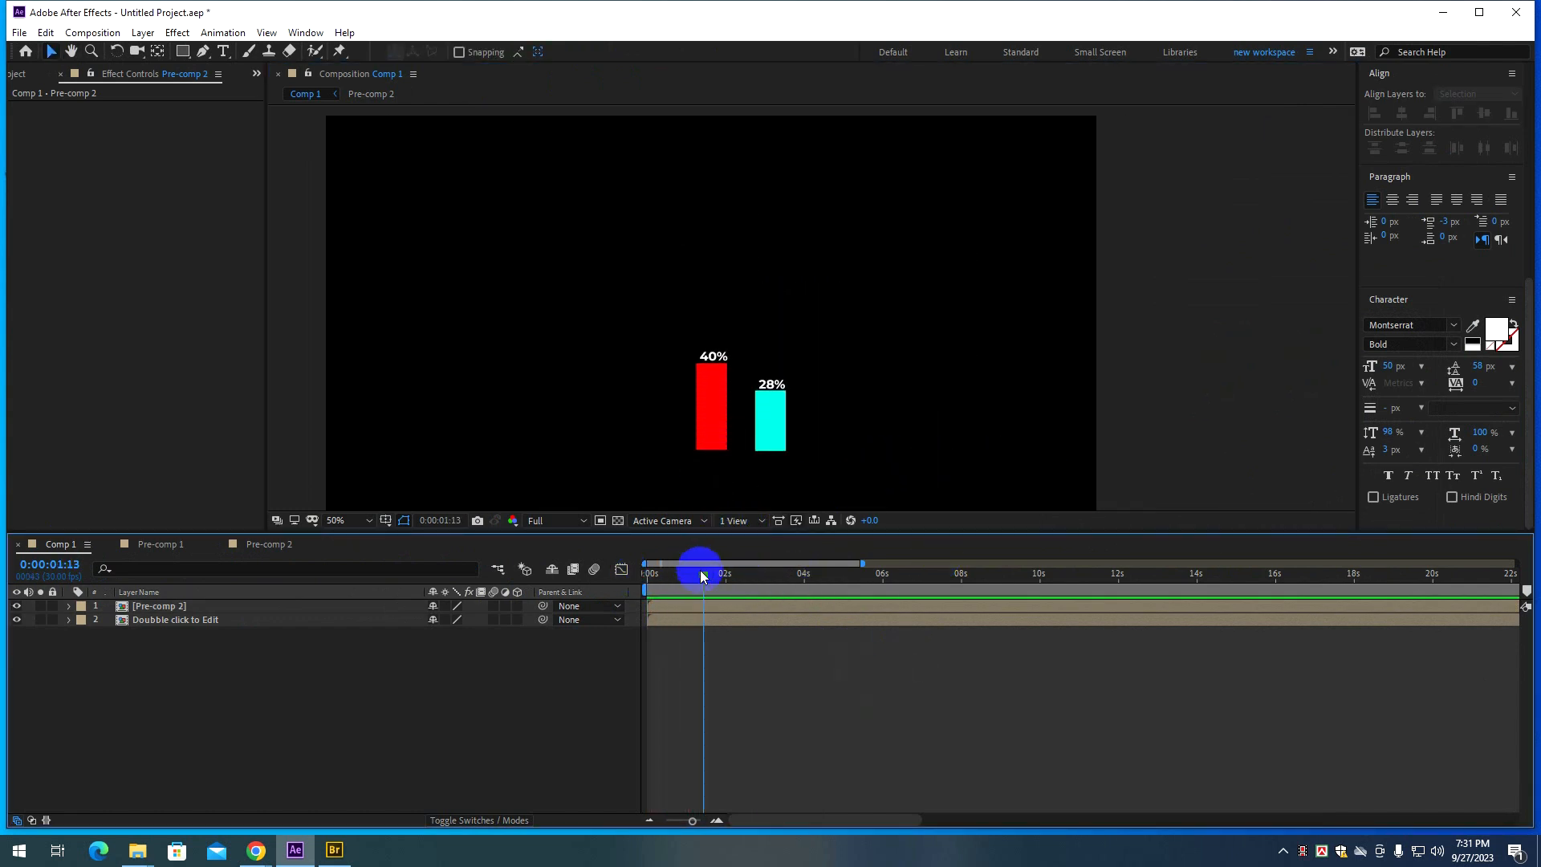
Delay the cyan bar's layer to start about 3 seconds in and preview the sequence from the start.
{"action": "left_click_drag", "start_coordinate": [702, 576], "coordinate": [552, 575]}
{"action": "key", "text": "space"}
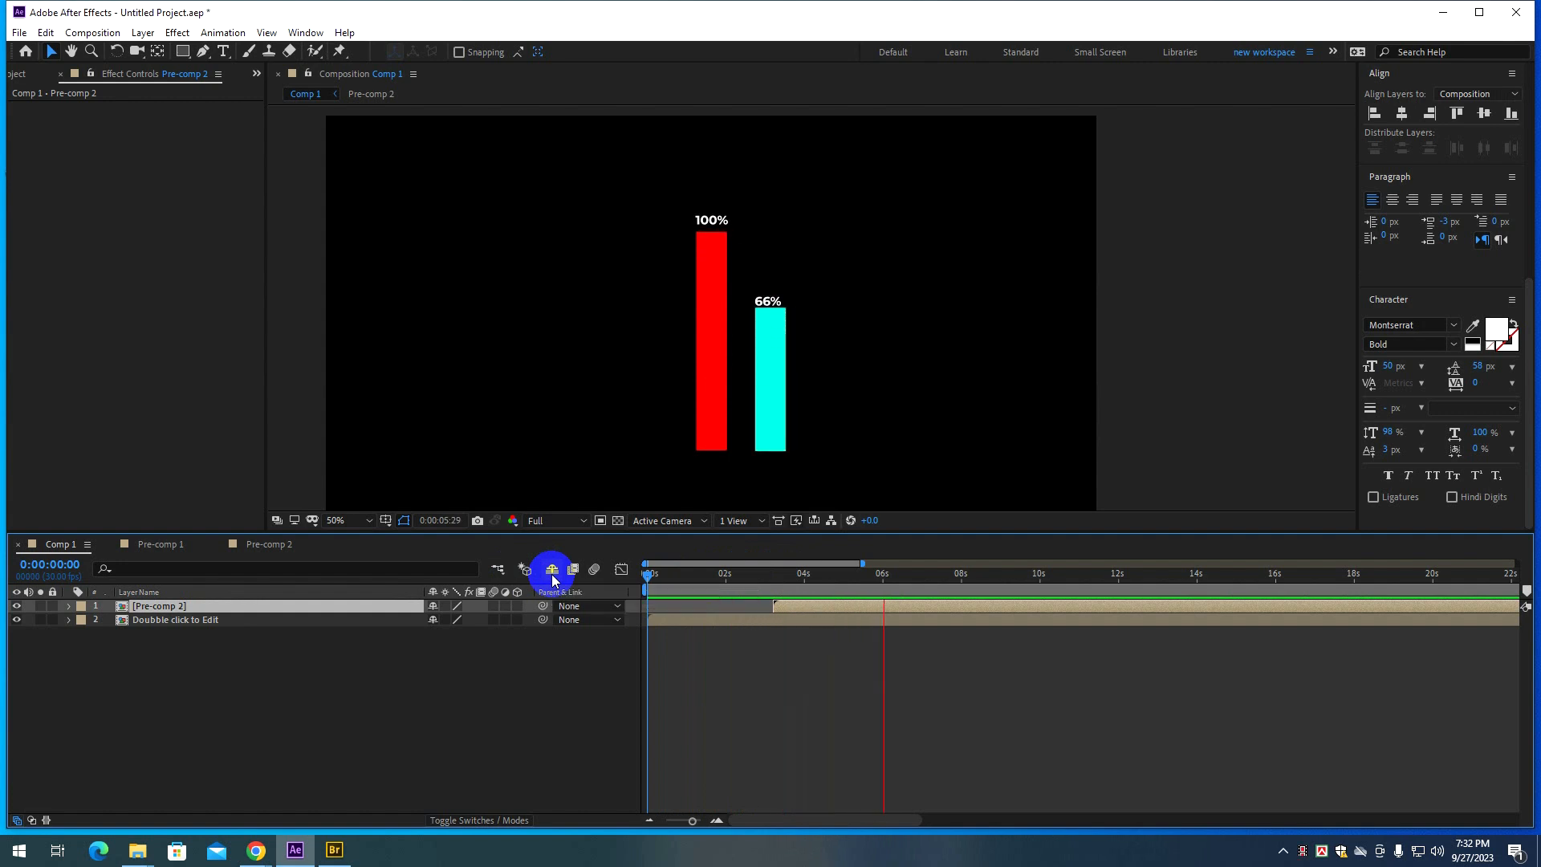
{"action": "key", "text": "space"}
Delete both bar layers from Comp 1 and close the two pre-composition timelines.
{"action": "left_click", "coordinate": [129, 620], "text": "shift"}
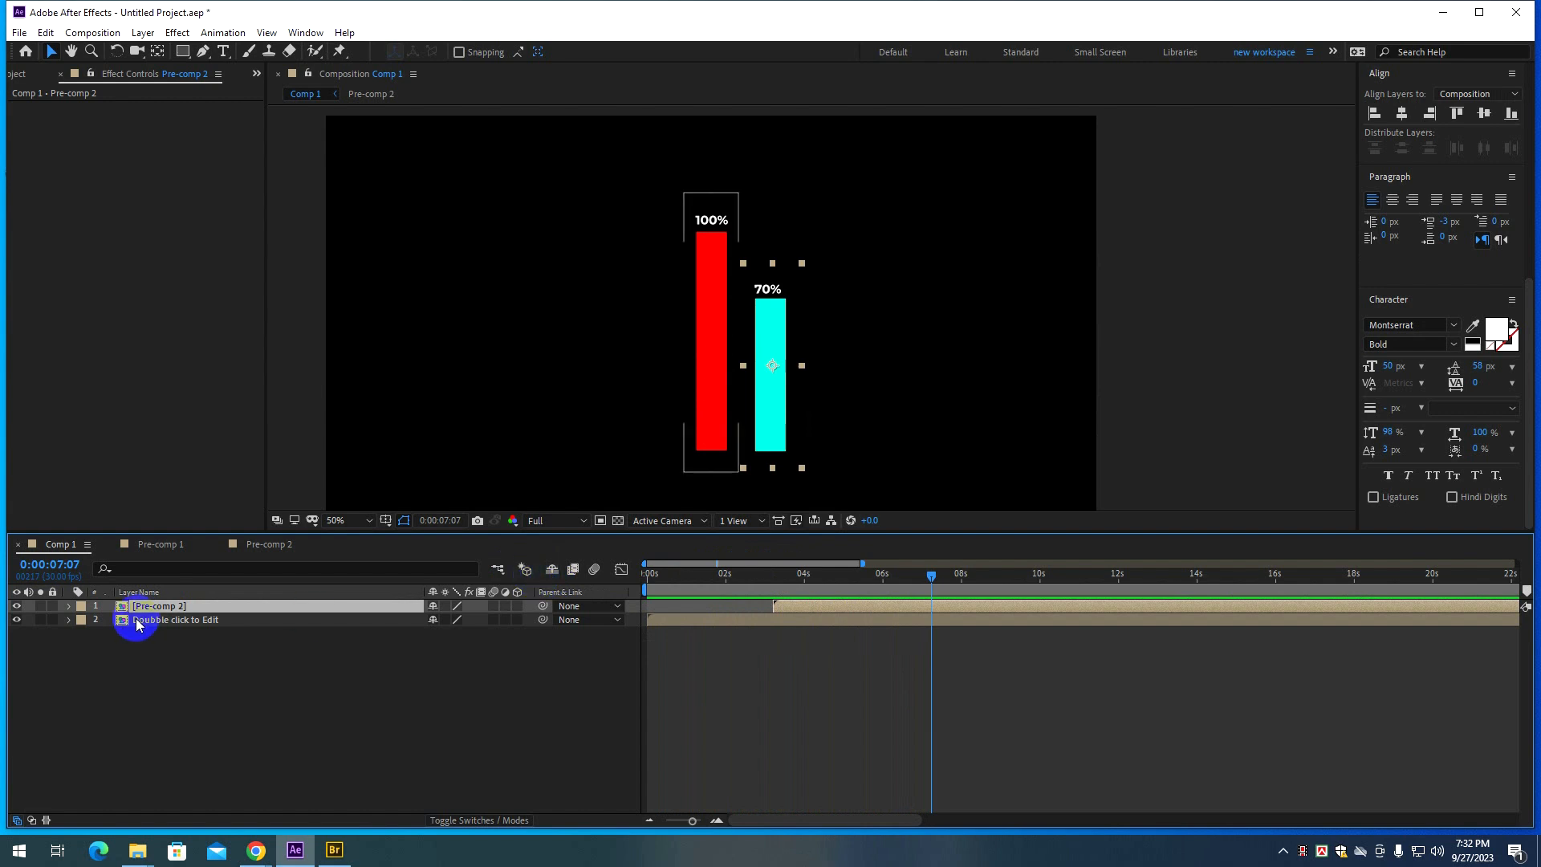
{"action": "key", "text": "Delete"}
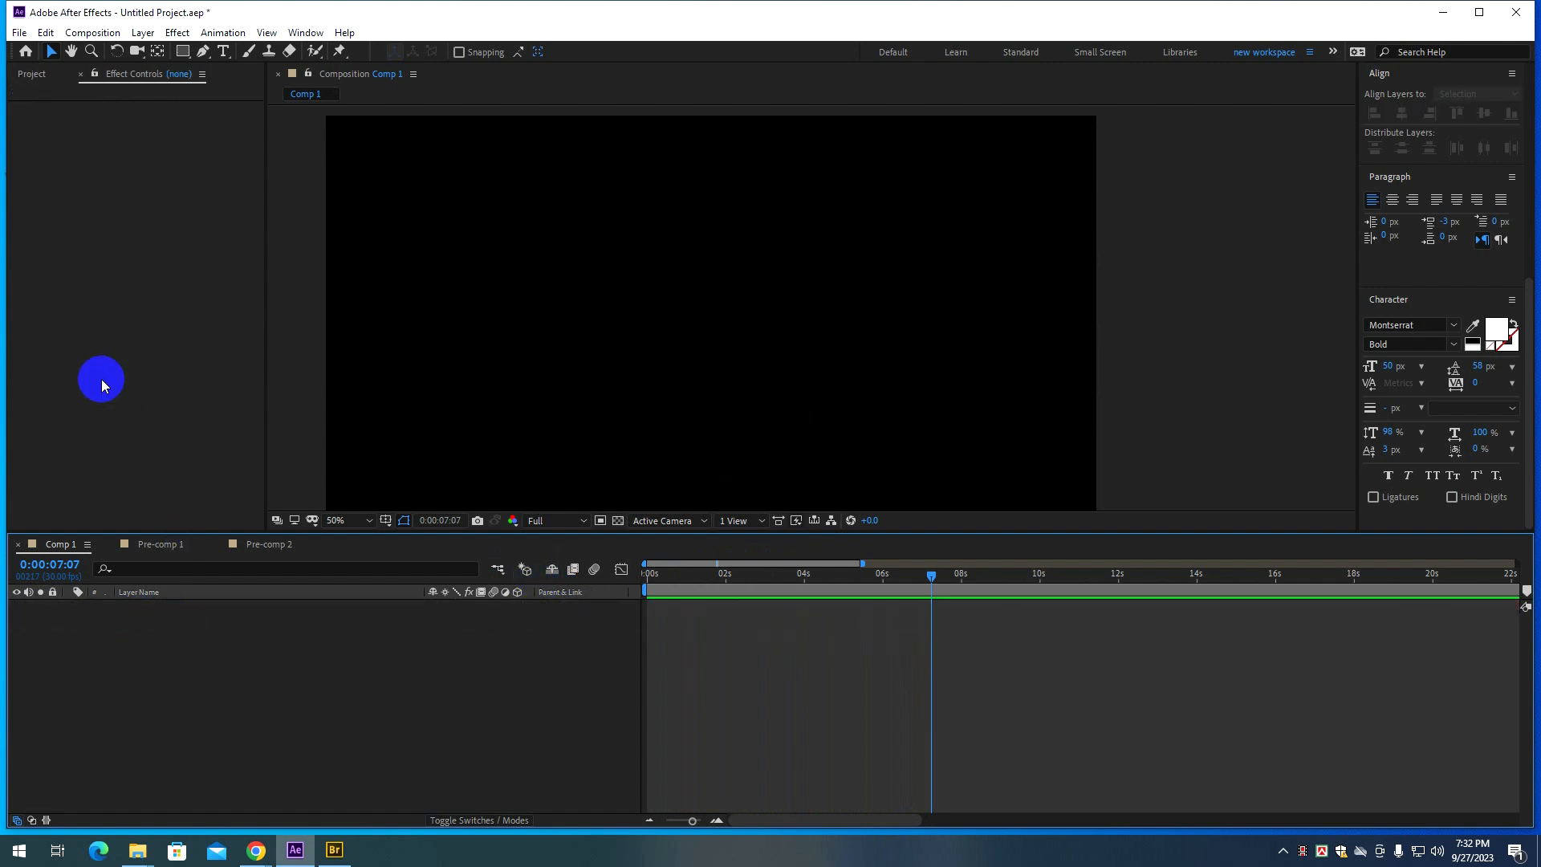
{"action": "left_click", "coordinate": [113, 542]}
{"action": "left_click", "coordinate": [112, 542]}
{"action": "scroll", "coordinate": [647, 287], "scroll_direction": "down", "scroll_amount": 2}
{"action": "scroll", "coordinate": [686, 310], "scroll_direction": "up", "scroll_amount": 2}
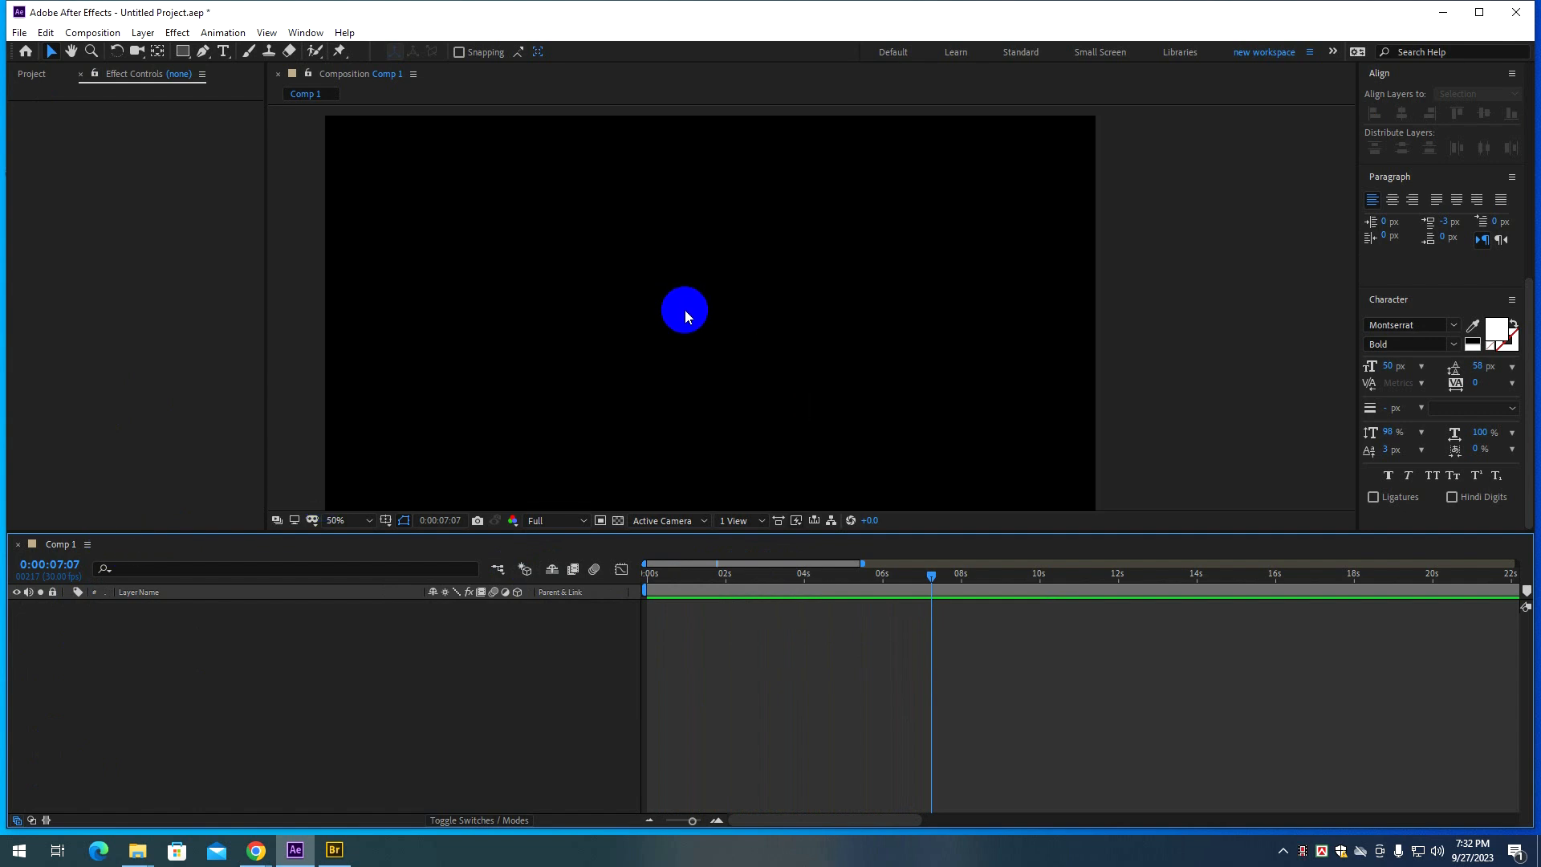
{"action": "scroll", "coordinate": [706, 350], "scroll_direction": "down", "scroll_amount": 2}
{"action": "scroll", "coordinate": [714, 347], "scroll_direction": "up", "scroll_amount": 2}
{"action": "left_click_drag", "start_coordinate": [671, 378], "coordinate": [757, 334]}
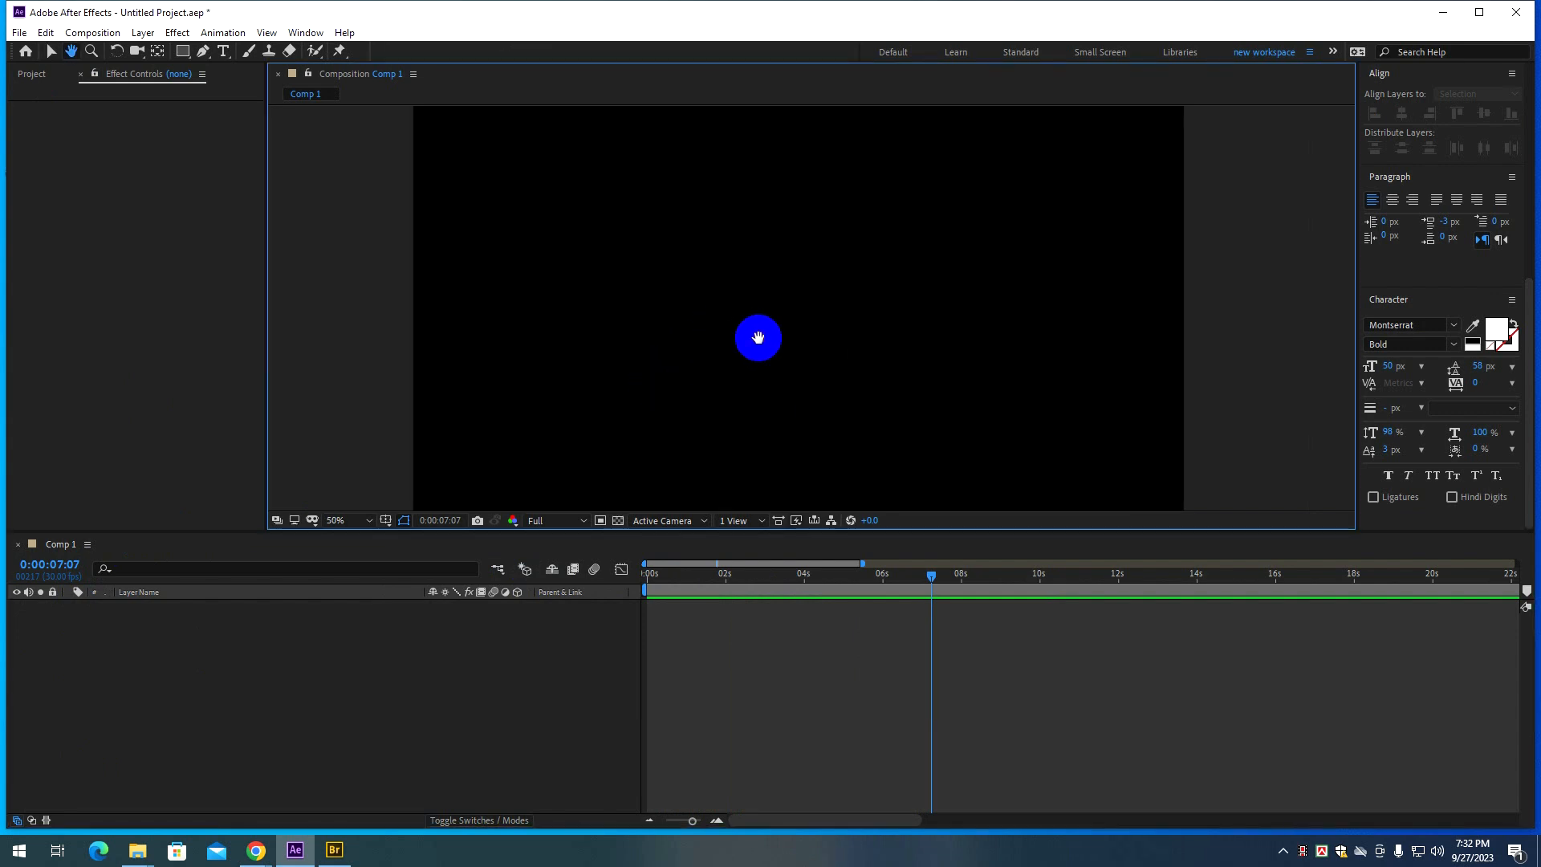
{"action": "left_click", "coordinate": [229, 662]}
Undo the deletion of the two bar layers in Comp 1 and deselect them.
{"action": "left_click", "coordinate": [184, 52]}
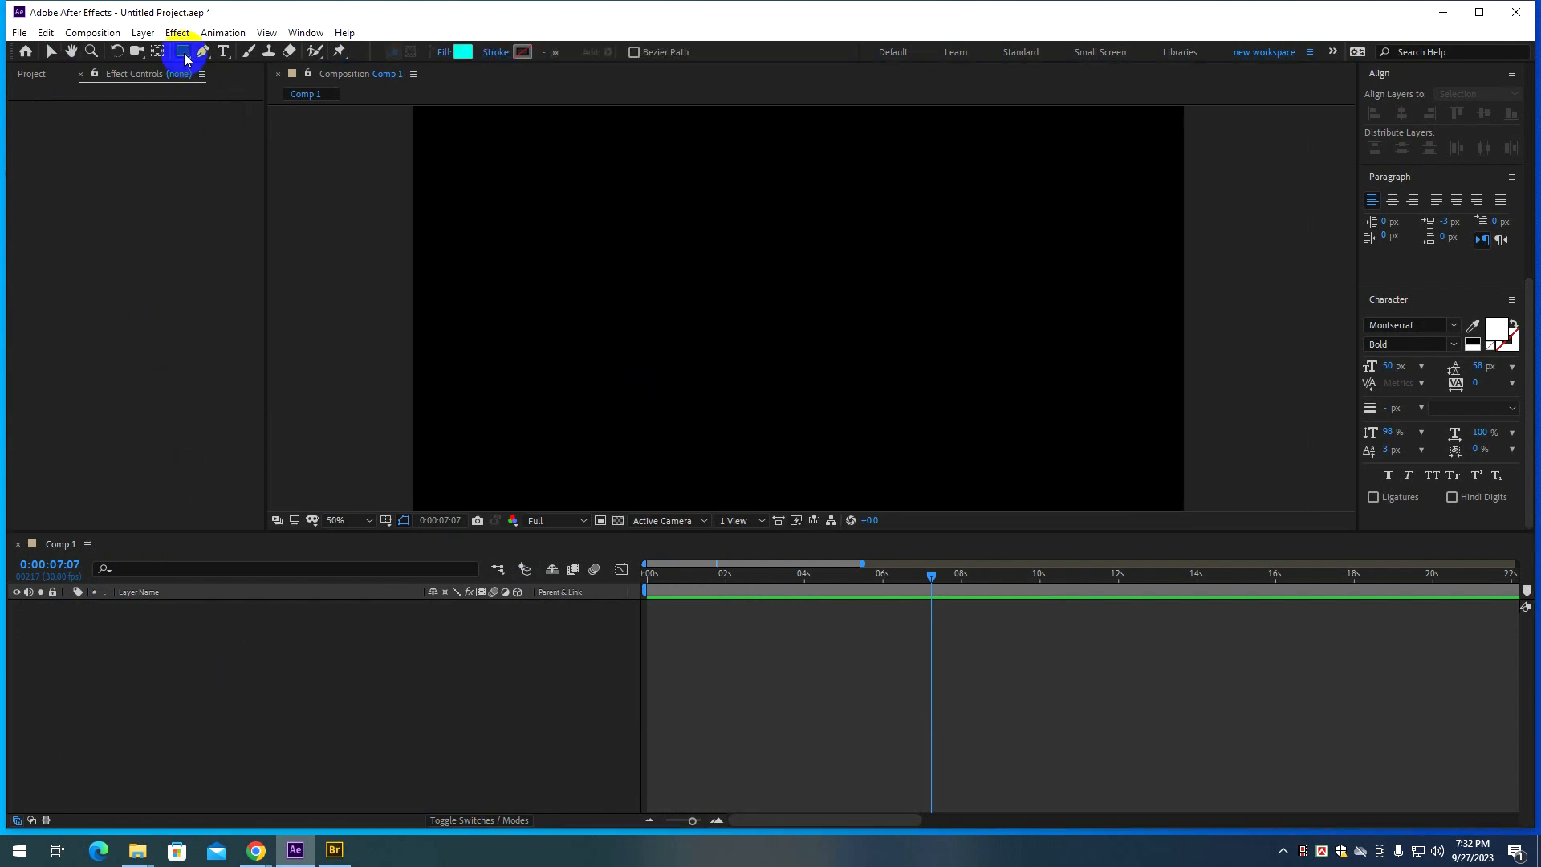
{"action": "key", "text": "ctrl+z"}
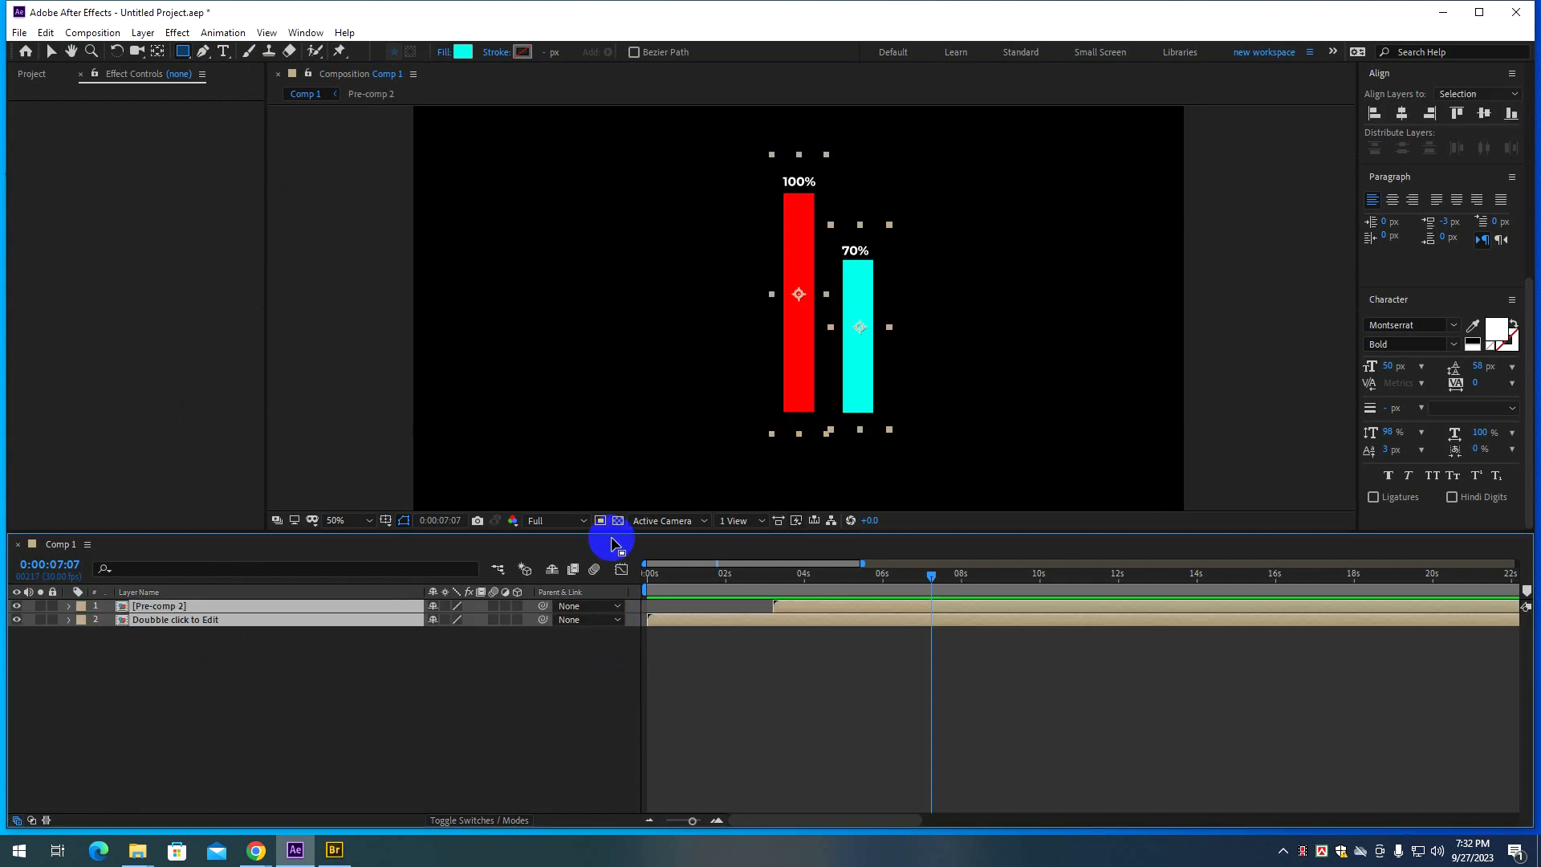
{"action": "key", "text": "v"}
{"action": "left_click", "coordinate": [200, 640]}
Open Pre-comp 2 and inspect its percentage text layer.
{"action": "left_click", "coordinate": [167, 605]}
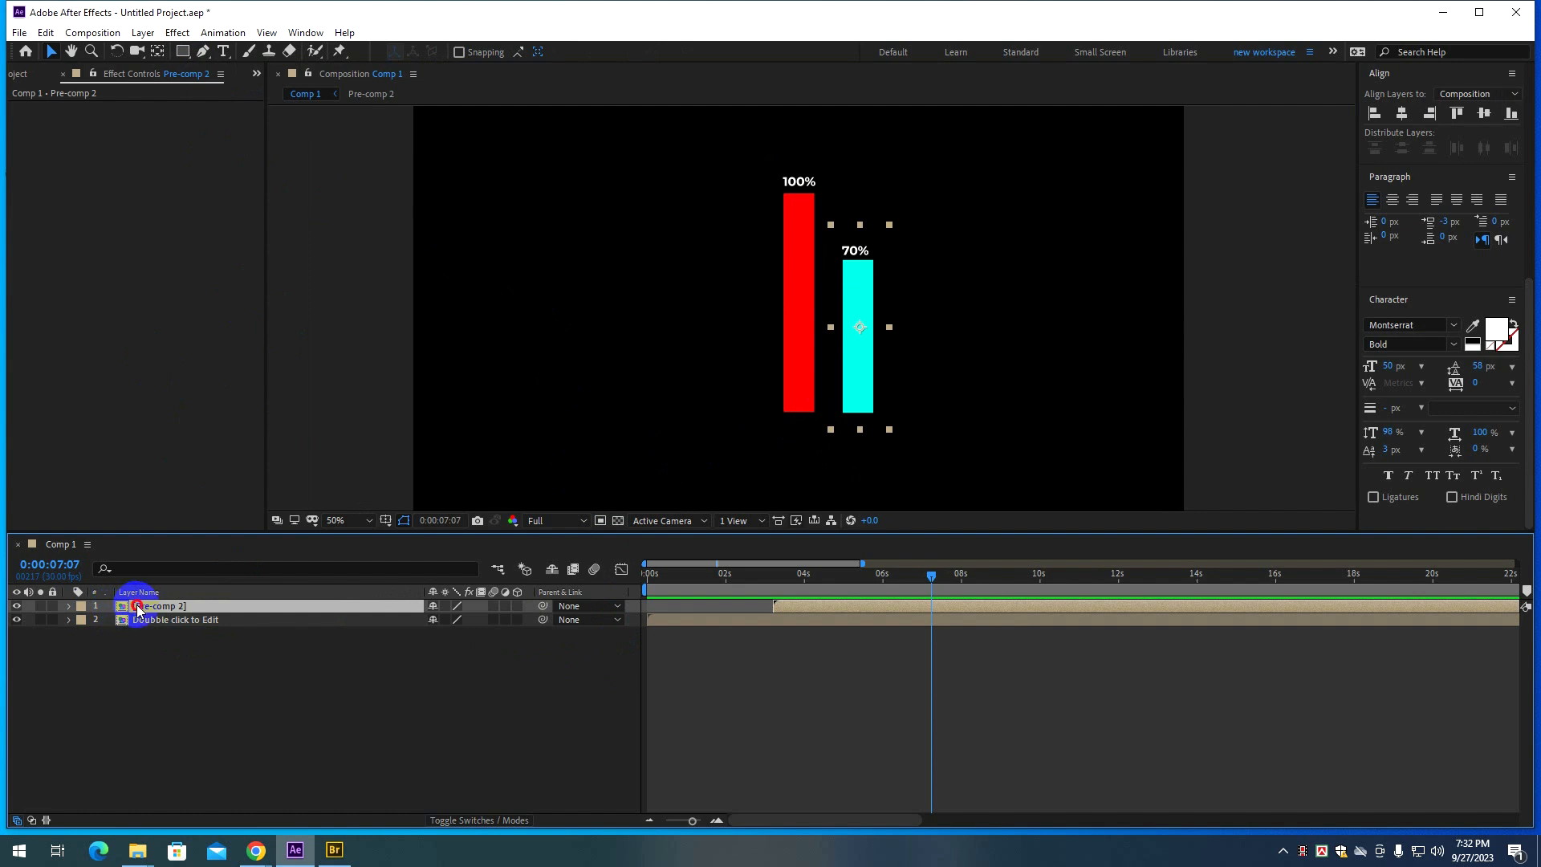
{"action": "double_click", "coordinate": [138, 608]}
{"action": "left_click", "coordinate": [138, 606]}
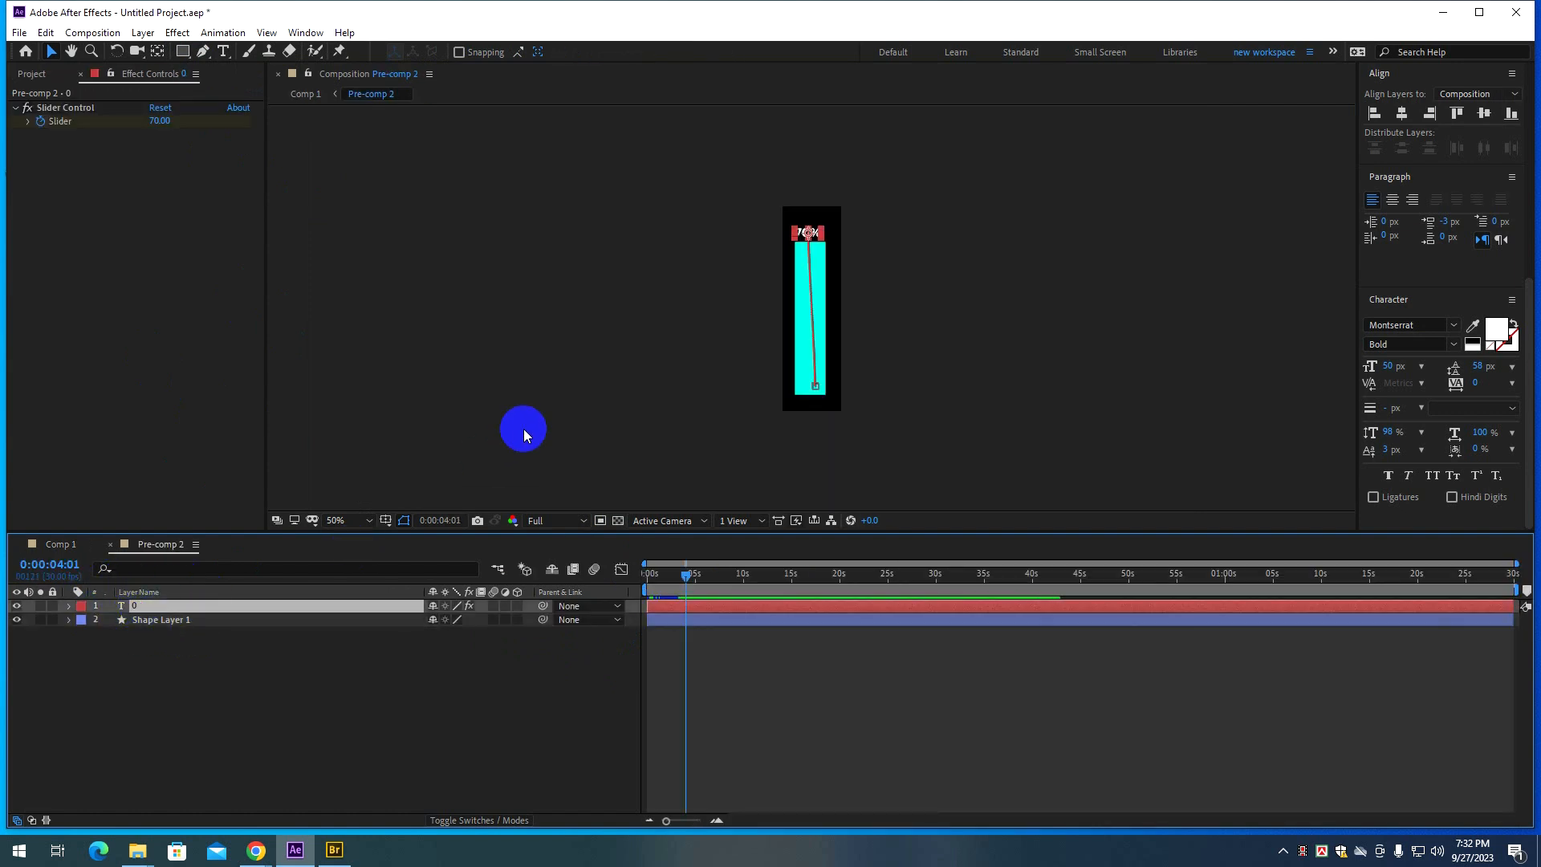
{"action": "left_click", "coordinate": [129, 631]}
Select both bar layers in Comp 1 and delete them.
{"action": "left_click", "coordinate": [53, 546]}
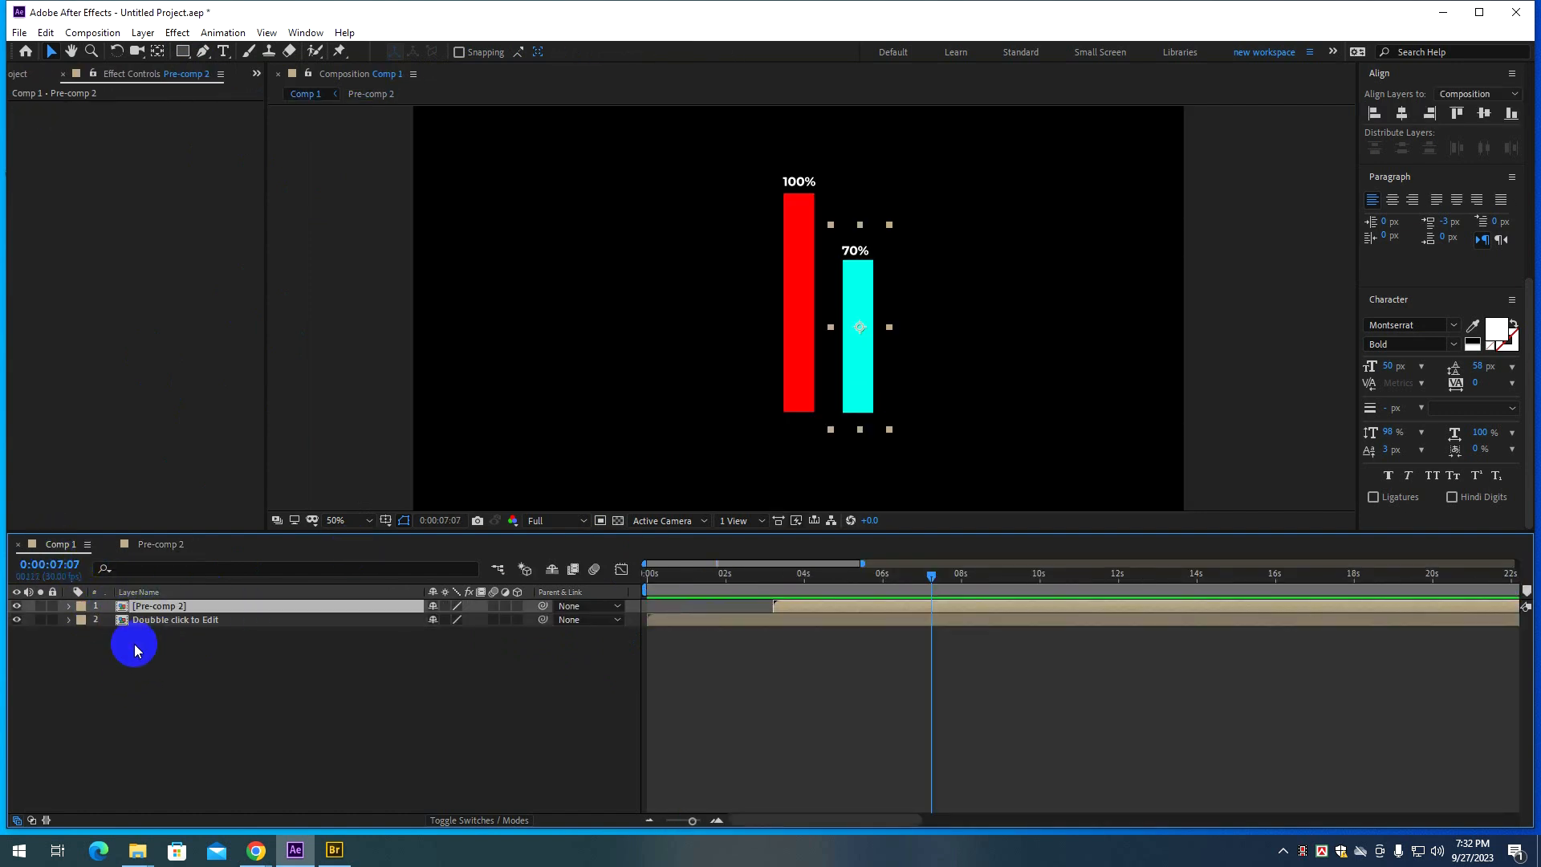
{"action": "left_click_drag", "start_coordinate": [210, 649], "coordinate": [194, 602]}
{"action": "double_click", "coordinate": [194, 602]}
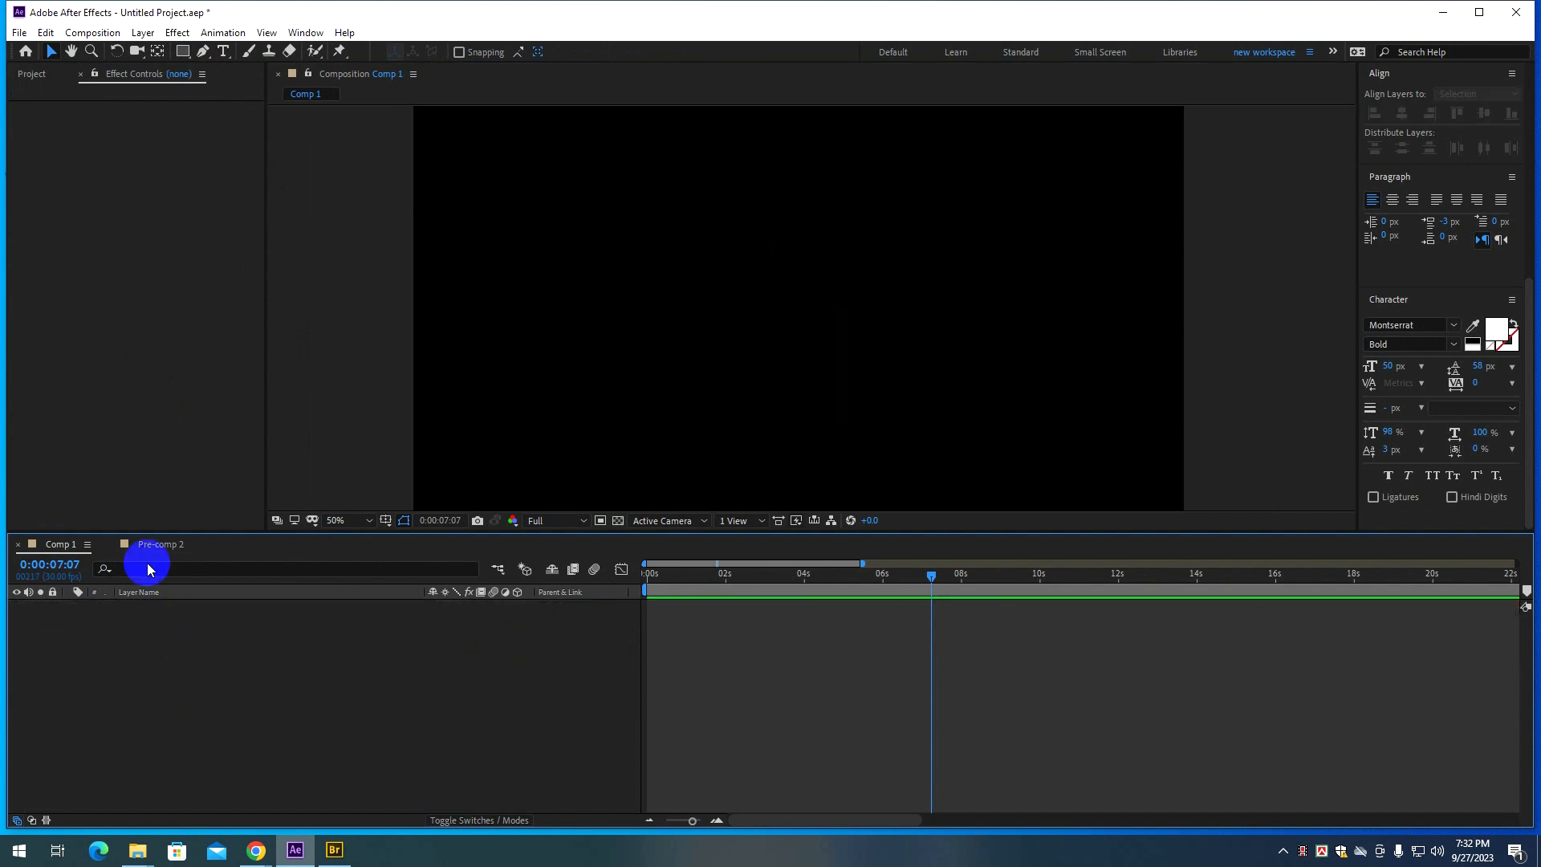
Check the percentage text layer in Pre-comp 2, then return to Comp 1 with the playhead at the start.
{"action": "left_click", "coordinate": [806, 231]}
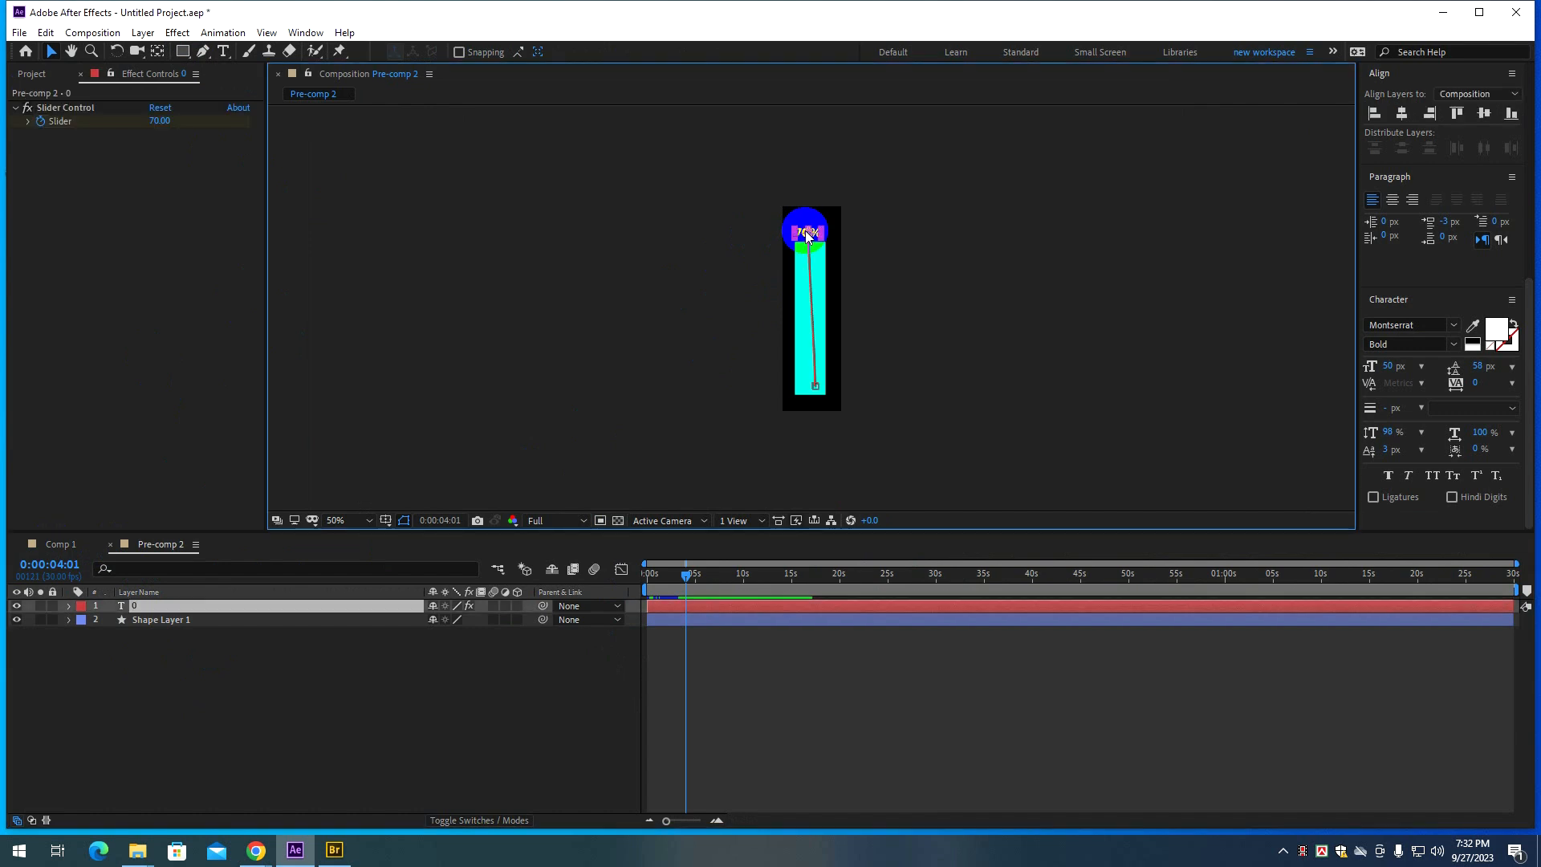
{"action": "left_click", "coordinate": [62, 544]}
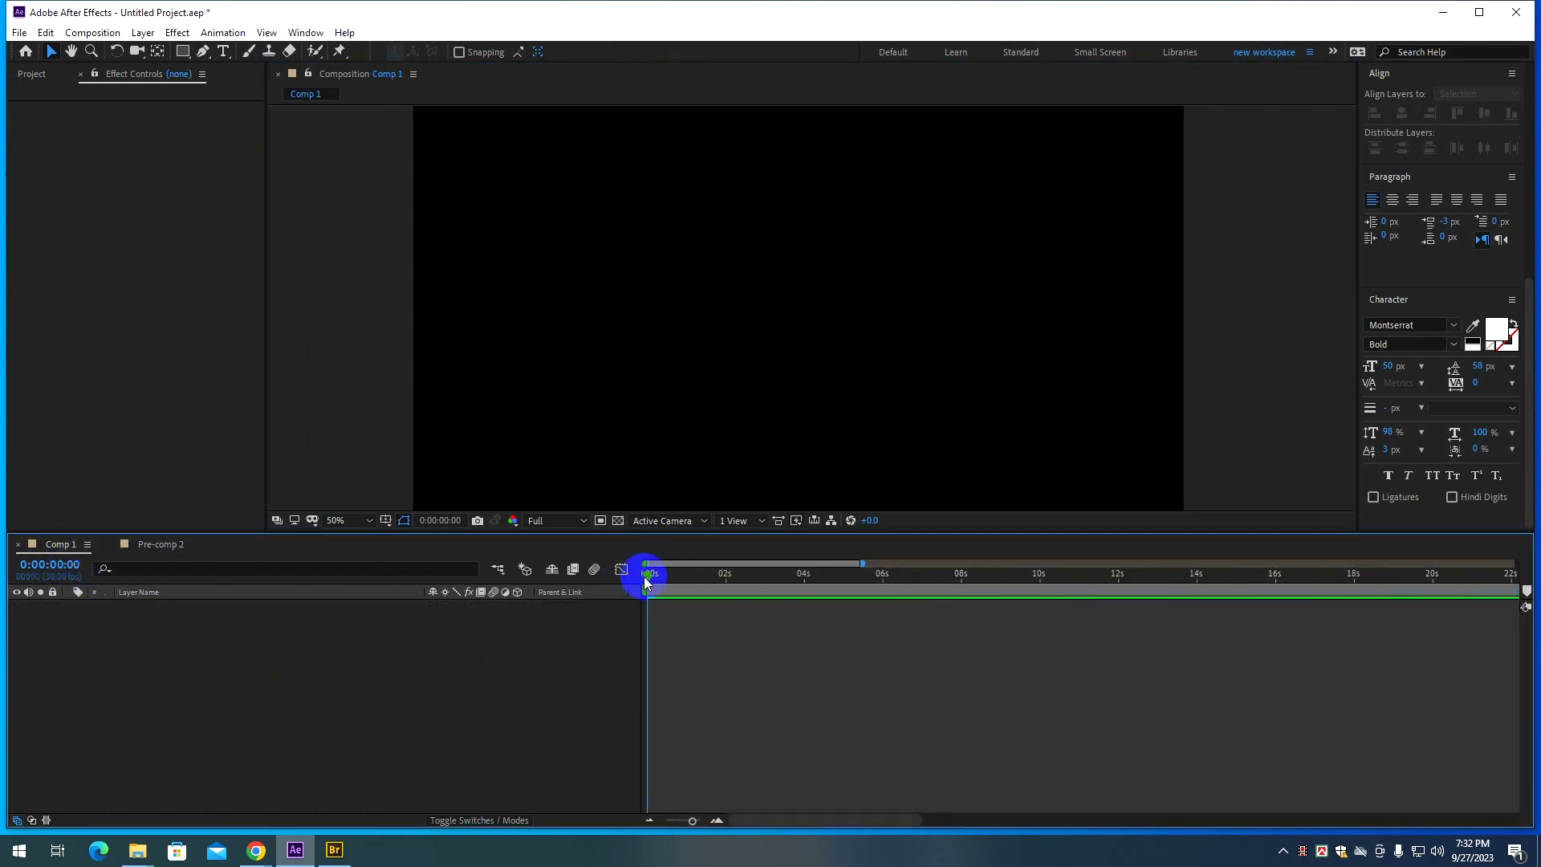
{"action": "left_click", "coordinate": [154, 544]}
{"action": "left_click", "coordinate": [66, 546]}
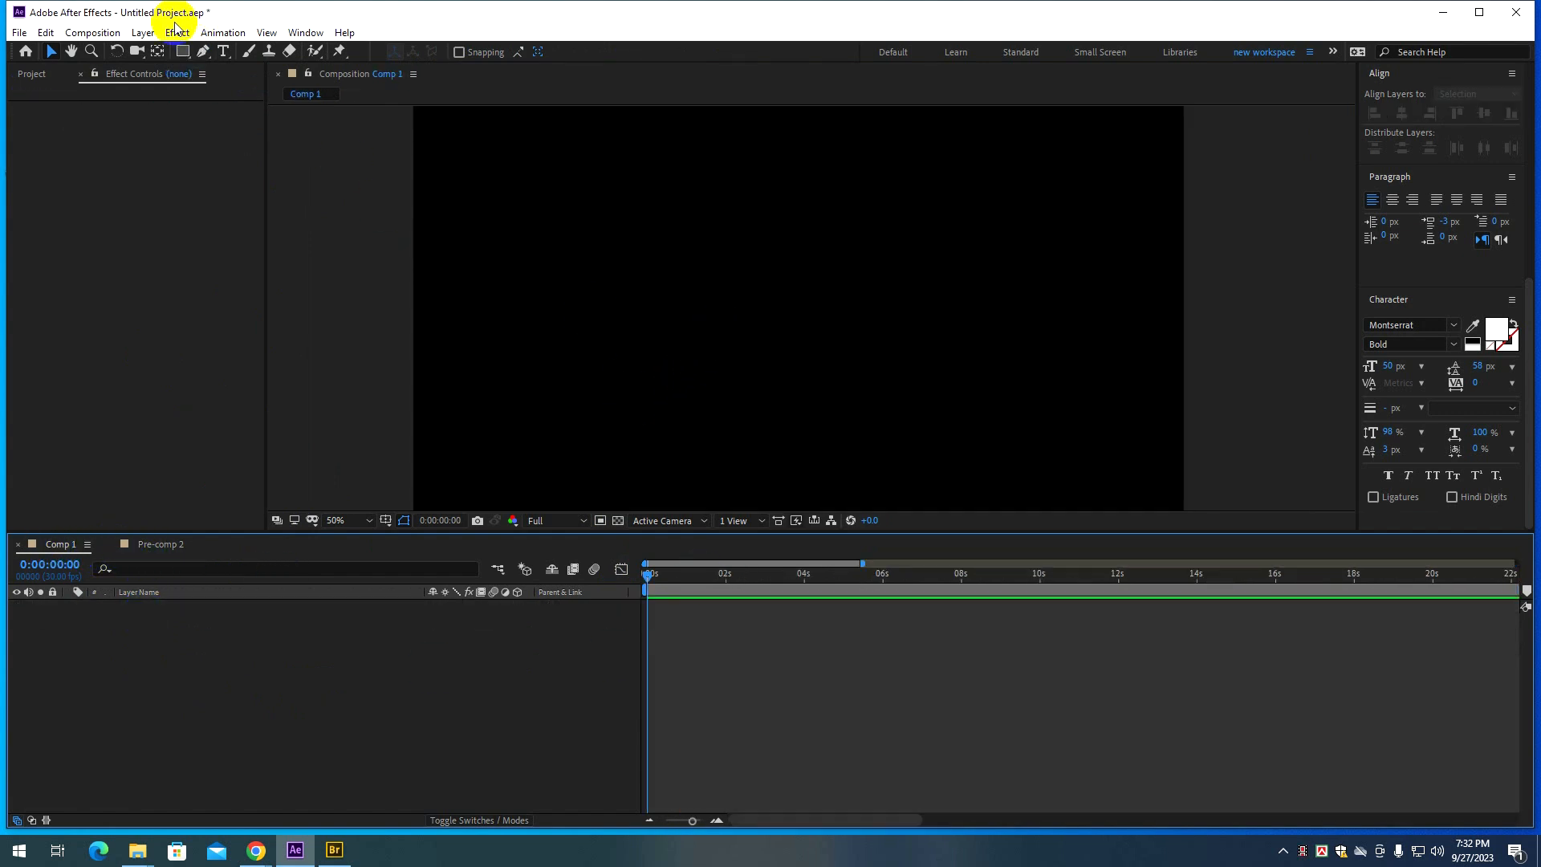
{"action": "left_click", "coordinate": [183, 51]}
{"action": "left_click_drag", "start_coordinate": [653, 299], "coordinate": [982, 362]}
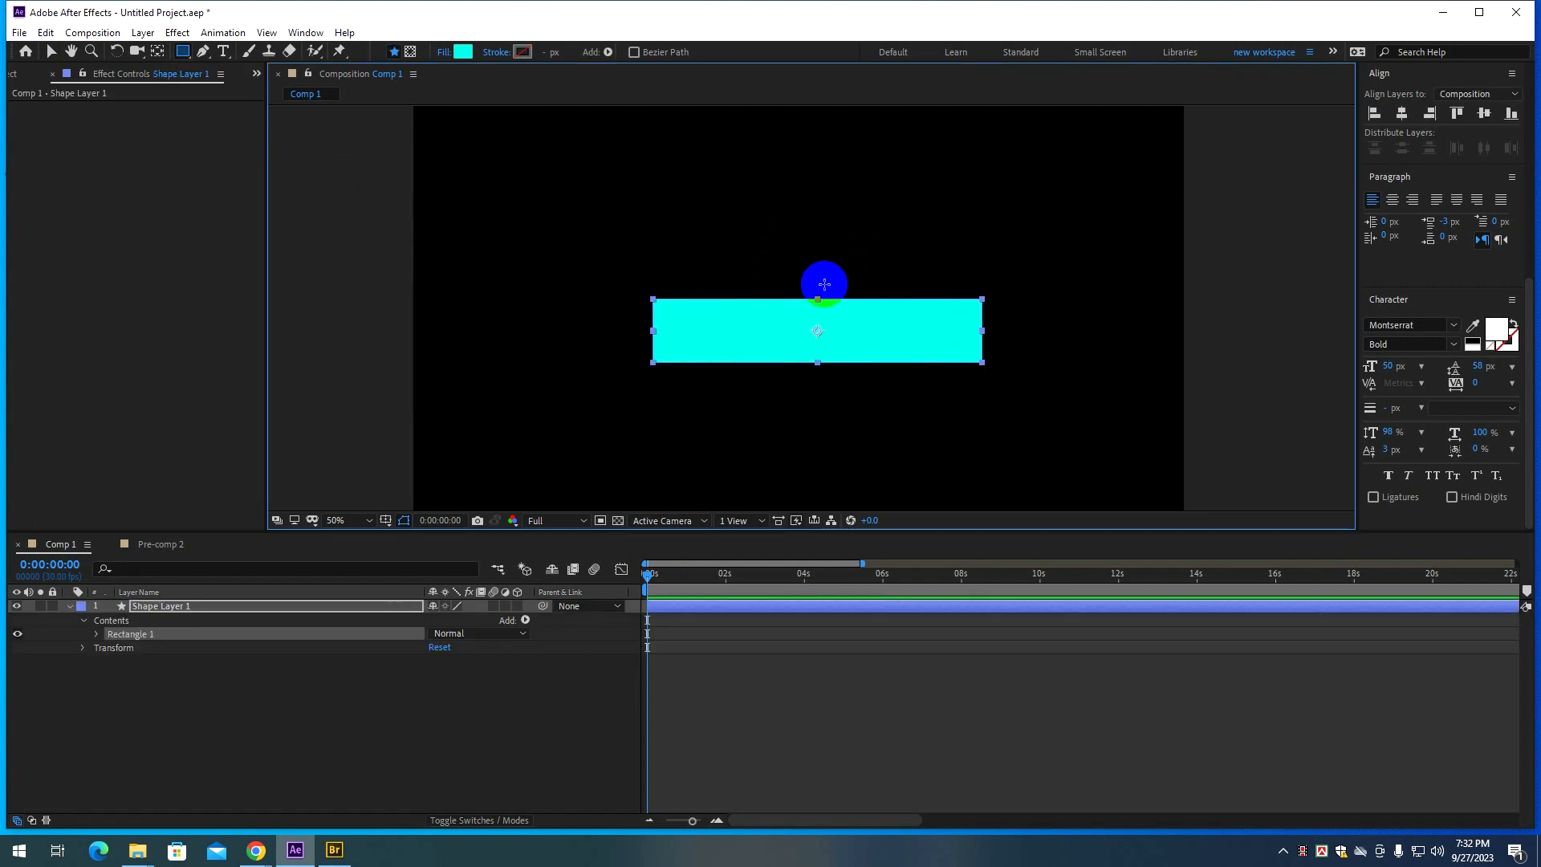
{"action": "scroll", "coordinate": [825, 290], "scroll_direction": "up", "scroll_amount": 2}
{"action": "key", "text": "v"}
{"action": "left_click_drag", "start_coordinate": [807, 432], "coordinate": [783, 407]}
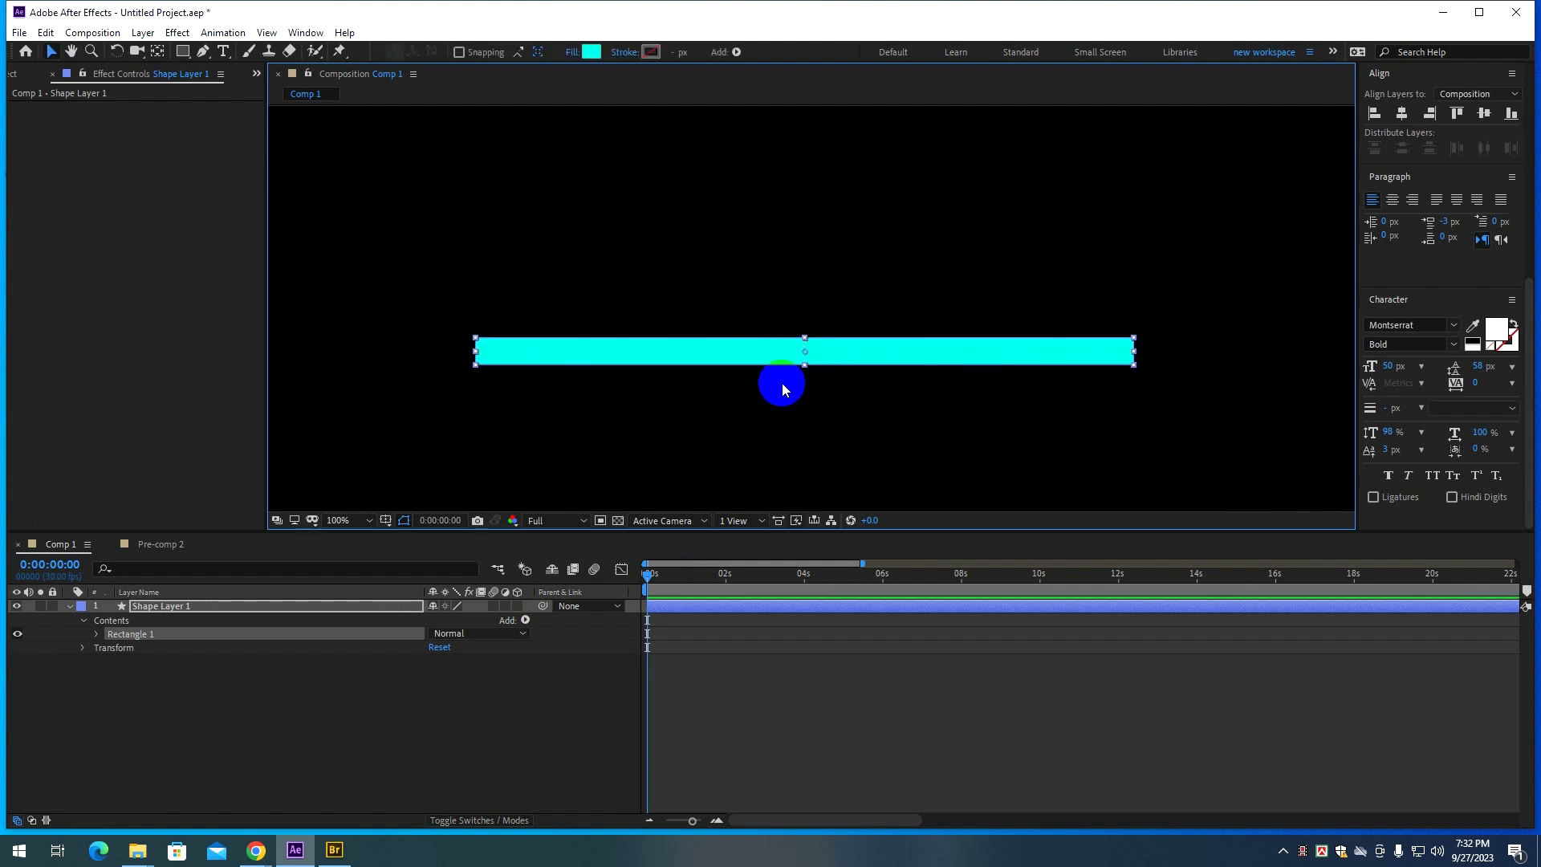
{"action": "left_click", "coordinate": [96, 634]}
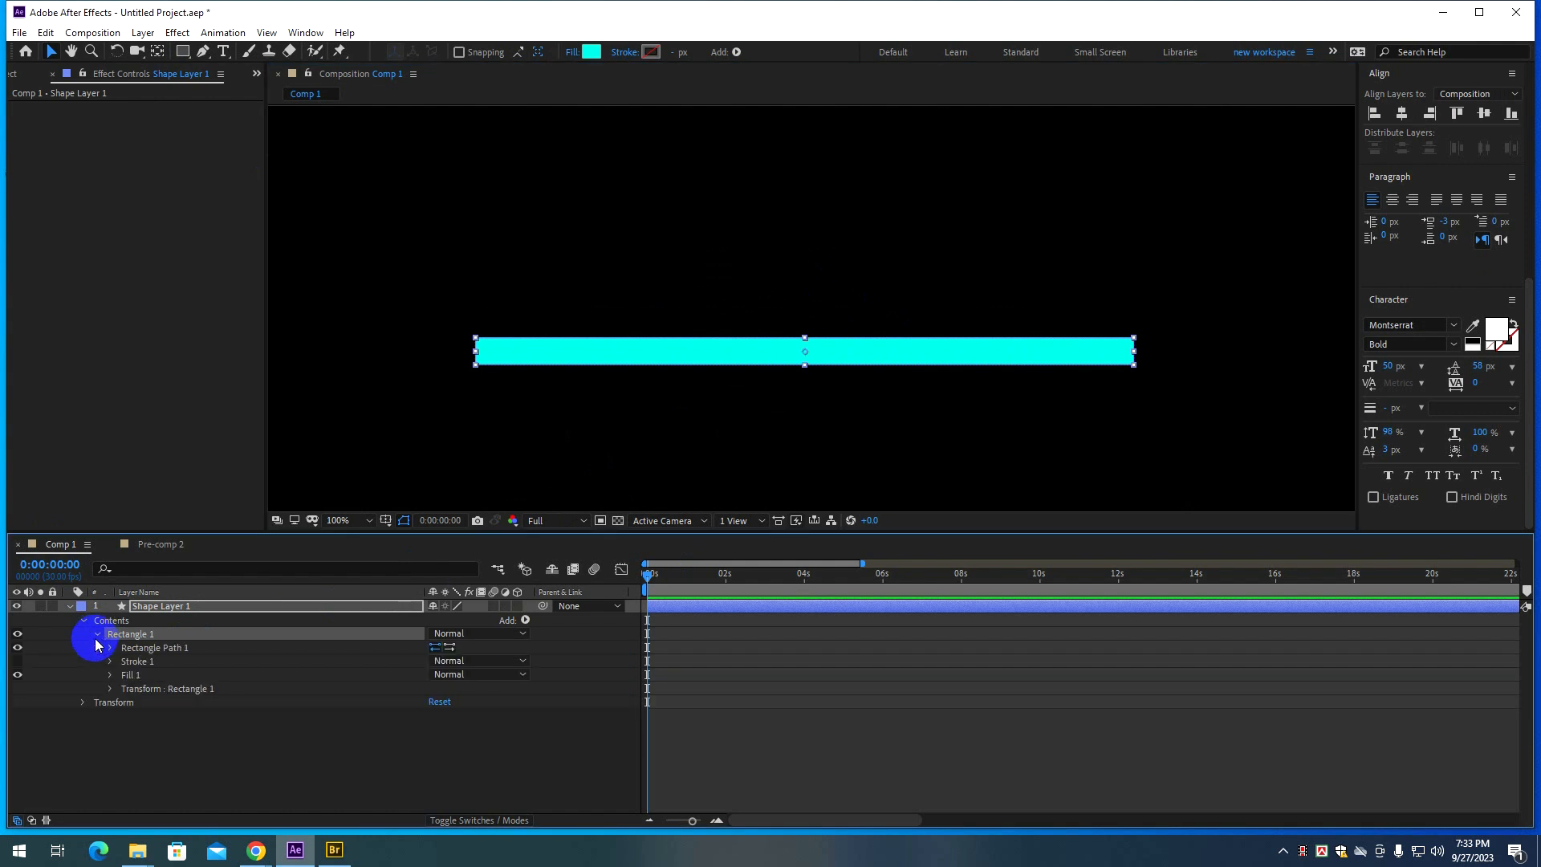
{"action": "left_click", "coordinate": [110, 648]}
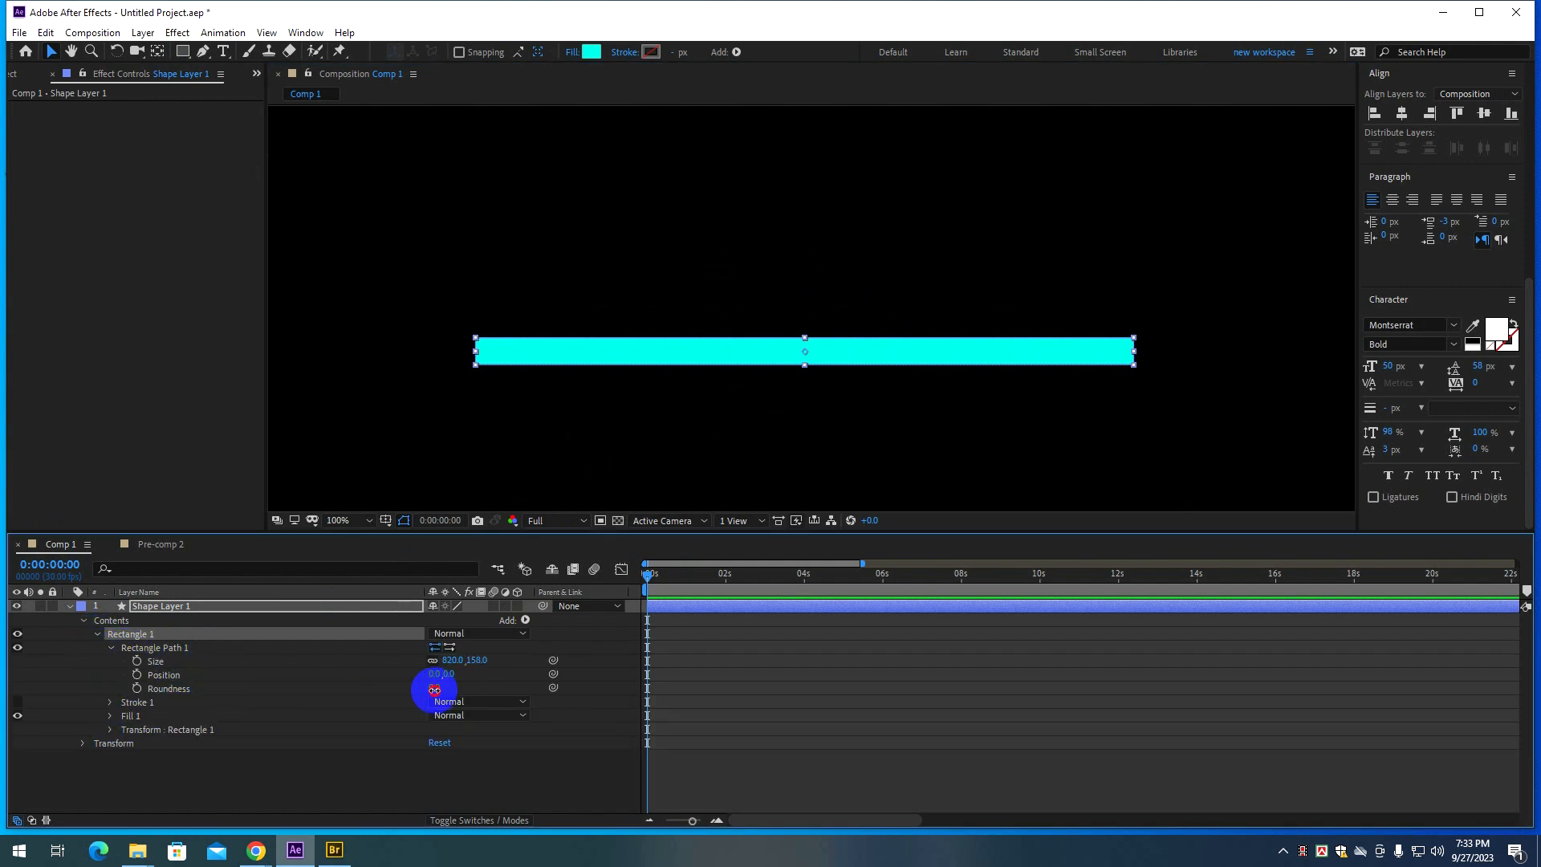
{"action": "left_click_drag", "start_coordinate": [434, 689], "coordinate": [964, 649]}
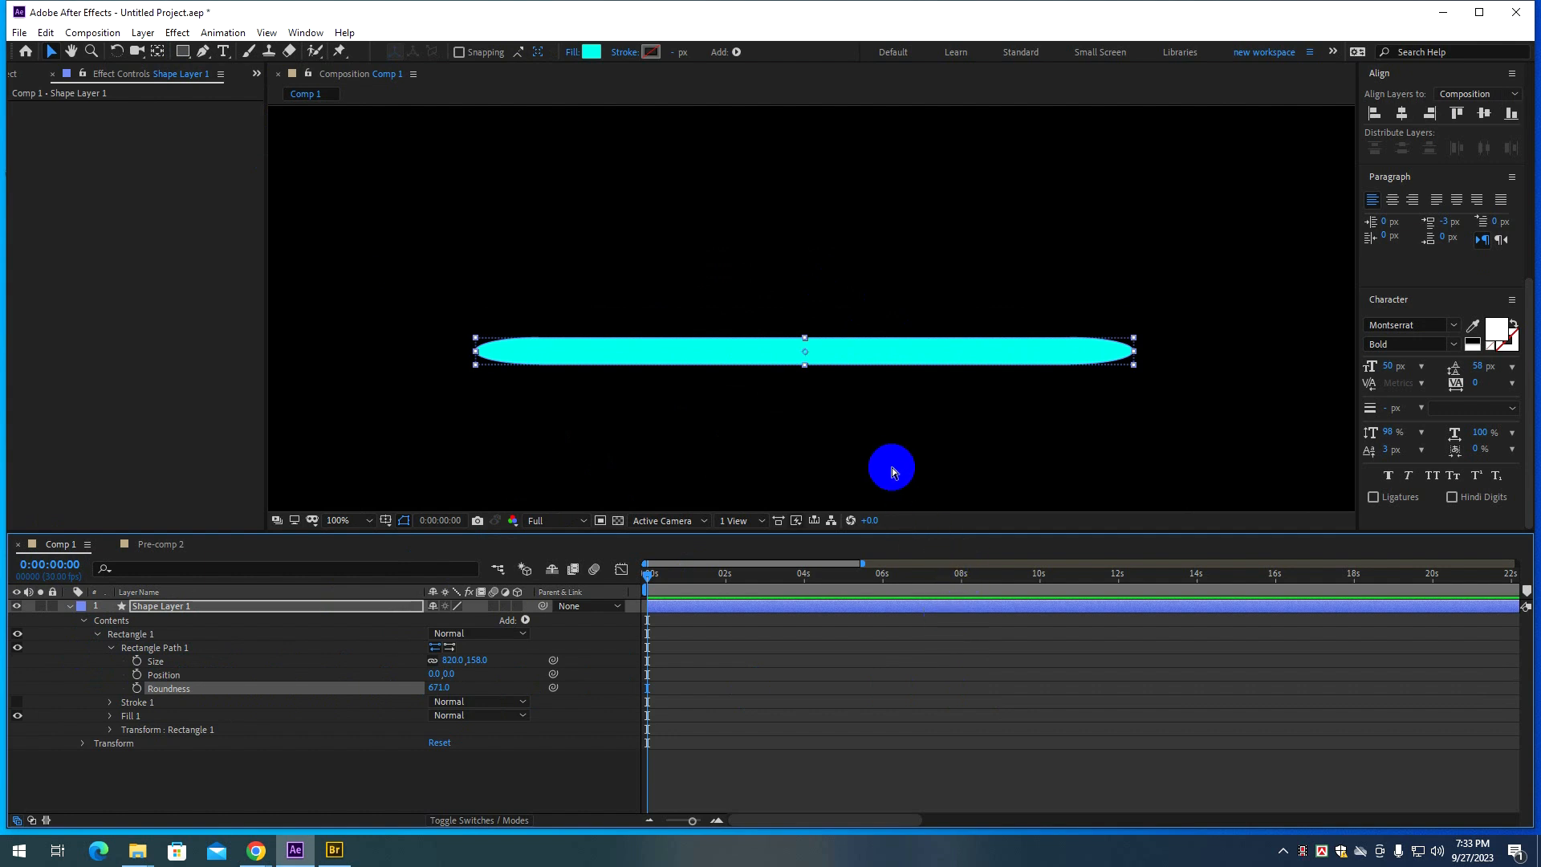
{"action": "key", "text": "ctrl+z"}
{"action": "left_click", "coordinate": [820, 359]}
{"action": "key", "text": "Delete"}
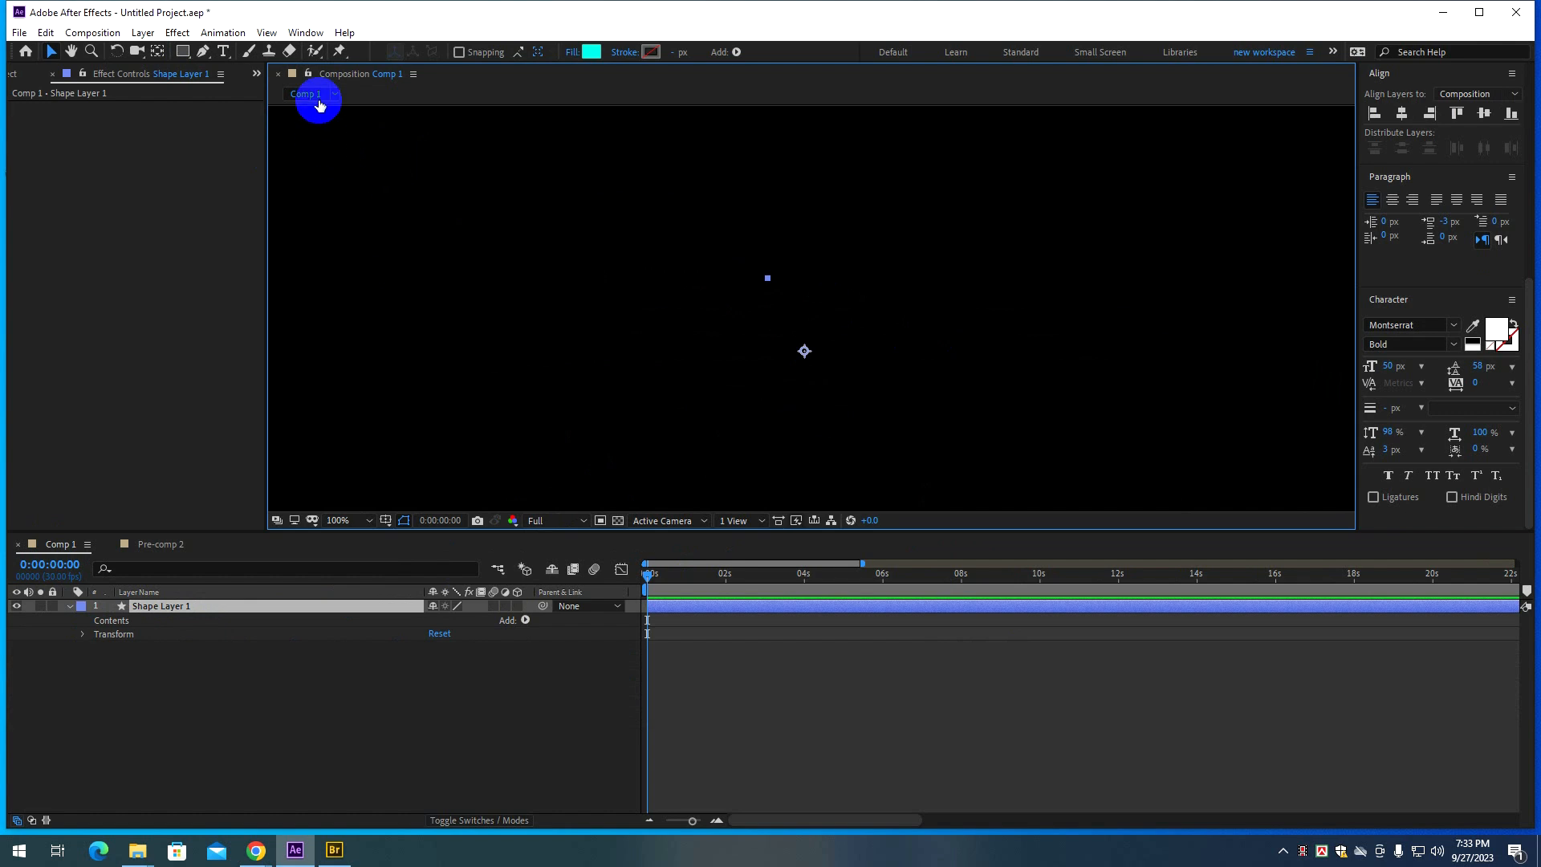
Draw a thin horizontal rounded rectangle of about 590 by 26 px in Shape Layer 1.
{"action": "left_click", "coordinate": [187, 55]}
{"action": "left_click", "coordinate": [241, 69]}
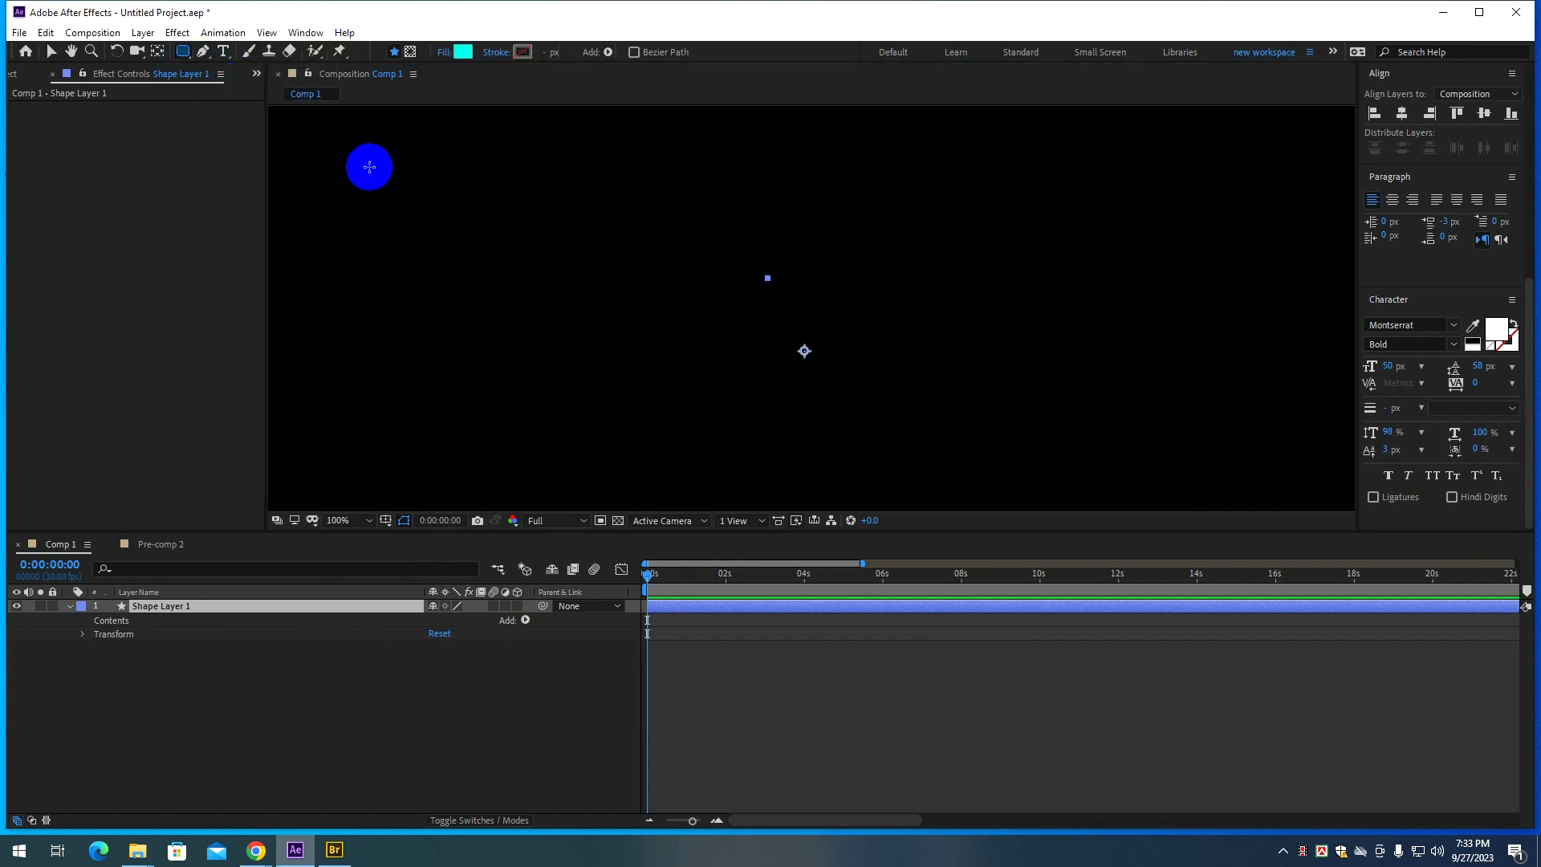
{"action": "left_click_drag", "start_coordinate": [624, 302], "coordinate": [1066, 325]}
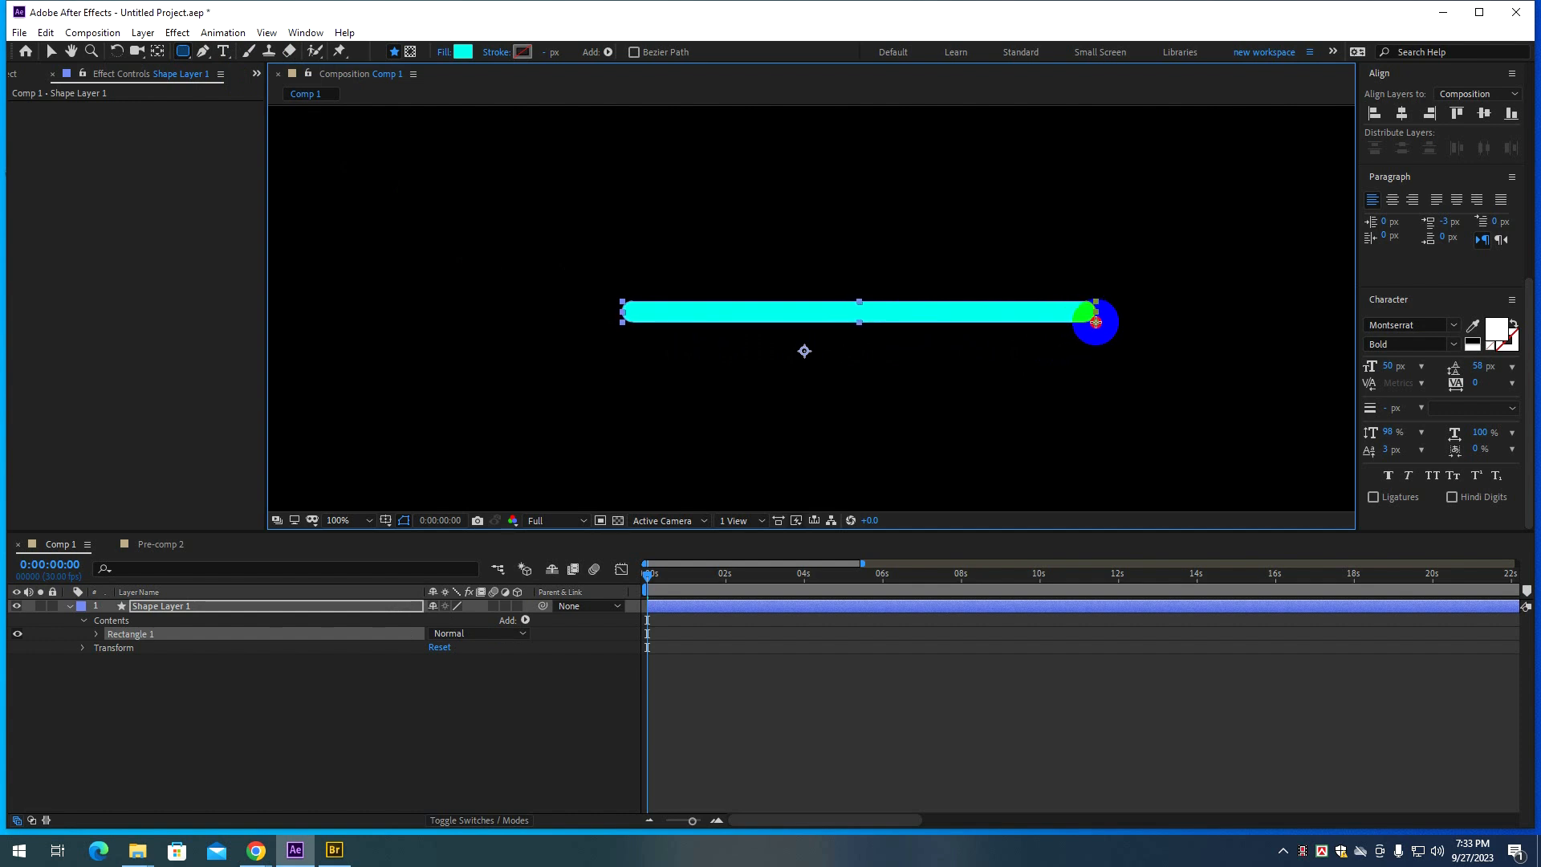
{"action": "key", "text": "v"}
Set the rounded rectangle's path roundness to 492 and shift the bar slightly left and down in the composition.
{"action": "left_click", "coordinate": [96, 634]}
{"action": "left_click", "coordinate": [110, 648]}
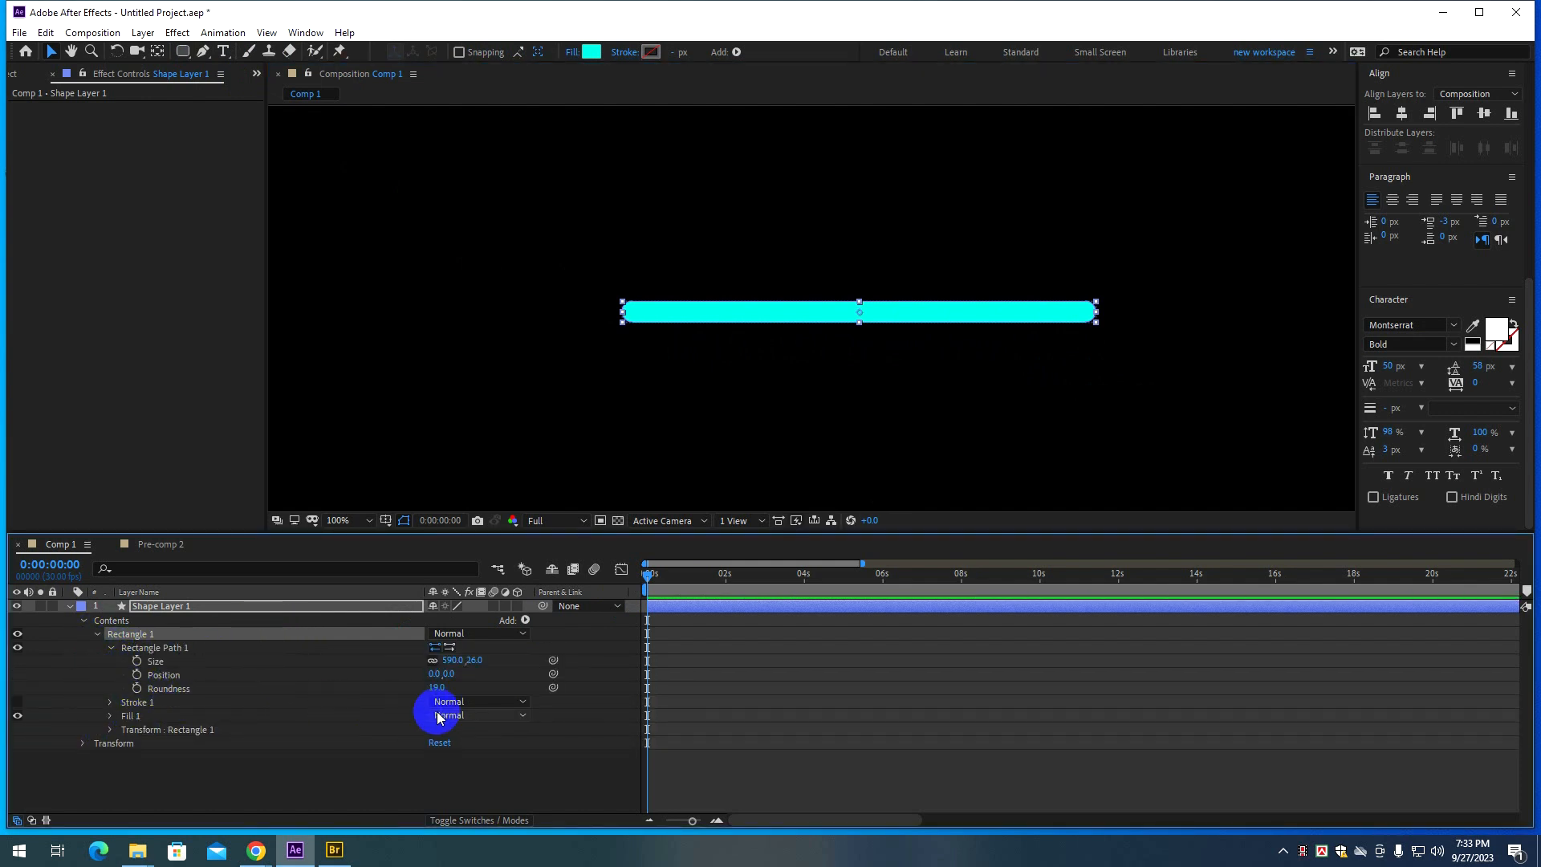
{"action": "left_click_drag", "start_coordinate": [440, 686], "coordinate": [788, 560]}
{"action": "left_click", "coordinate": [705, 416]}
{"action": "left_click_drag", "start_coordinate": [787, 312], "coordinate": [759, 323]}
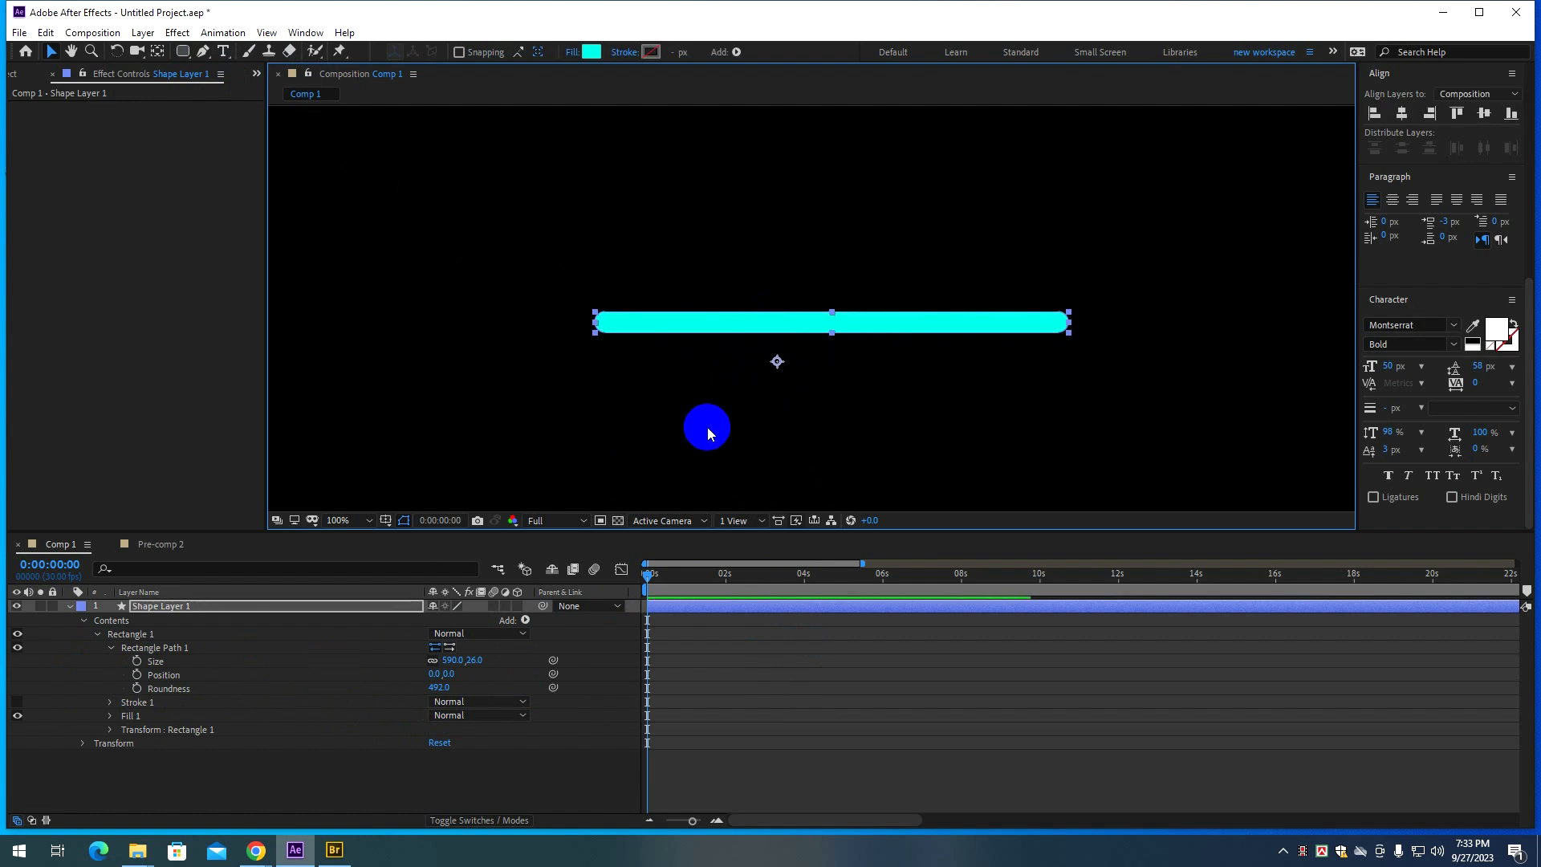
Duplicate the bar layer twice, then hide Shape Layer 2 and Shape Layer 1, keeping only Shape Layer 3 visible.
{"action": "left_click", "coordinate": [69, 606]}
{"action": "key", "text": "ctrl+d"}
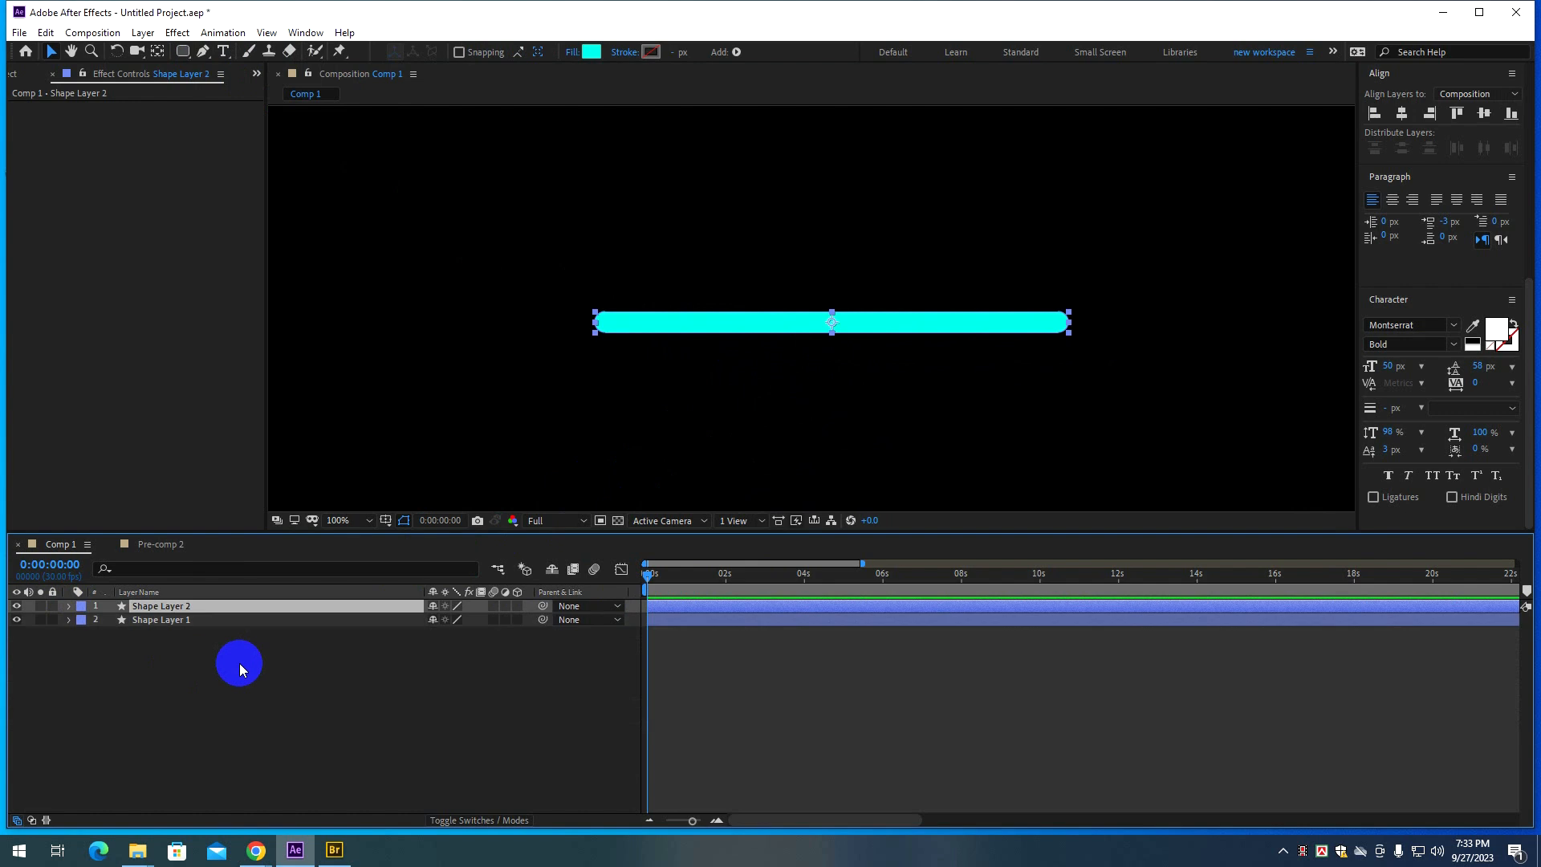
{"action": "key", "text": "ctrl+d"}
{"action": "left_click", "coordinate": [141, 623]}
{"action": "left_click", "coordinate": [17, 619]}
{"action": "left_click", "coordinate": [161, 606]}
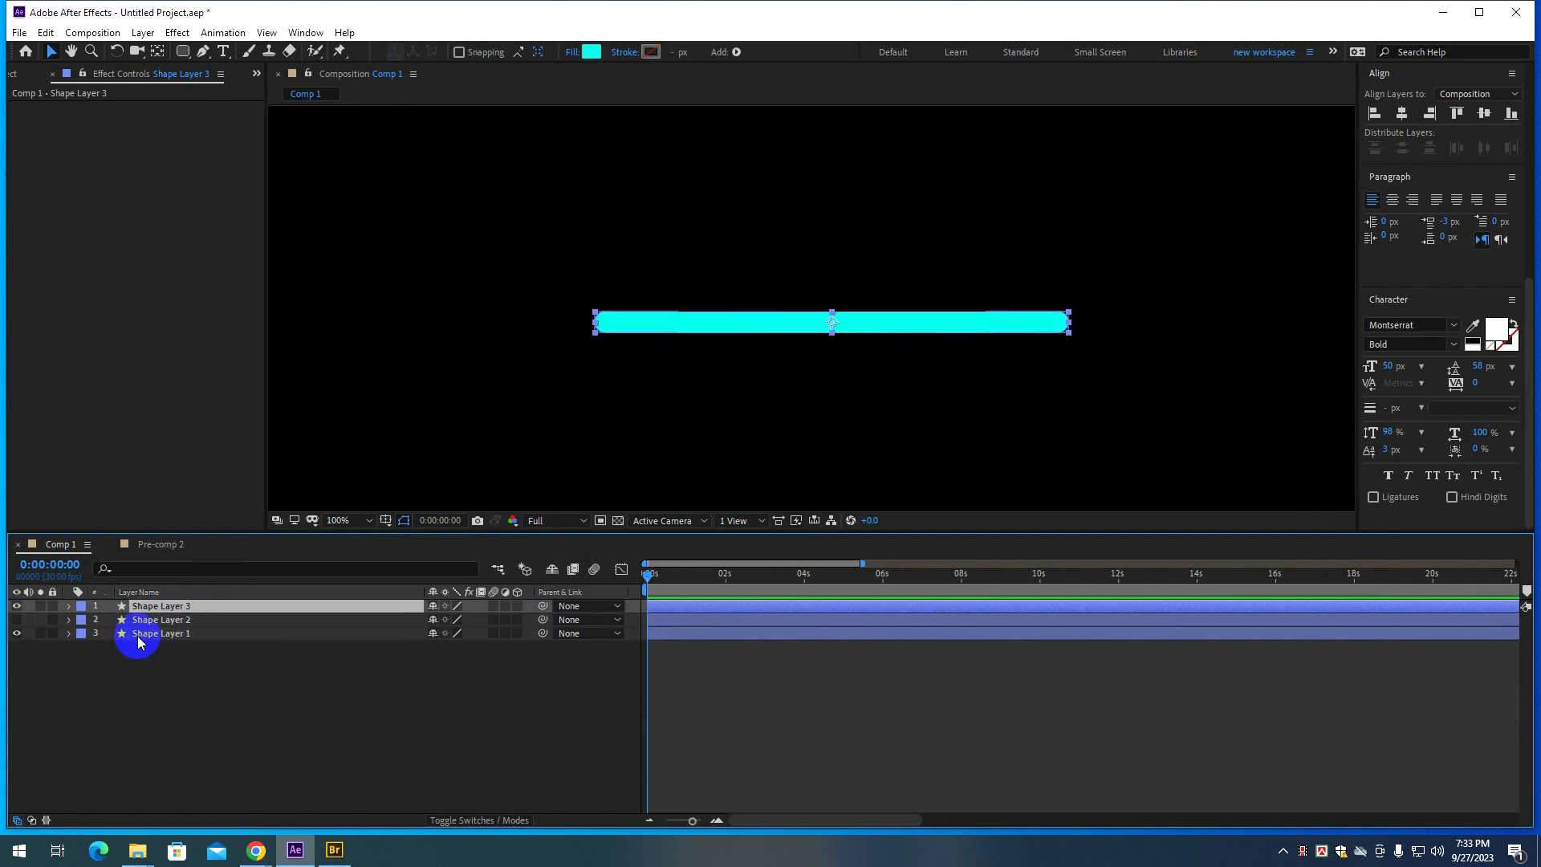
{"action": "left_click", "coordinate": [142, 635]}
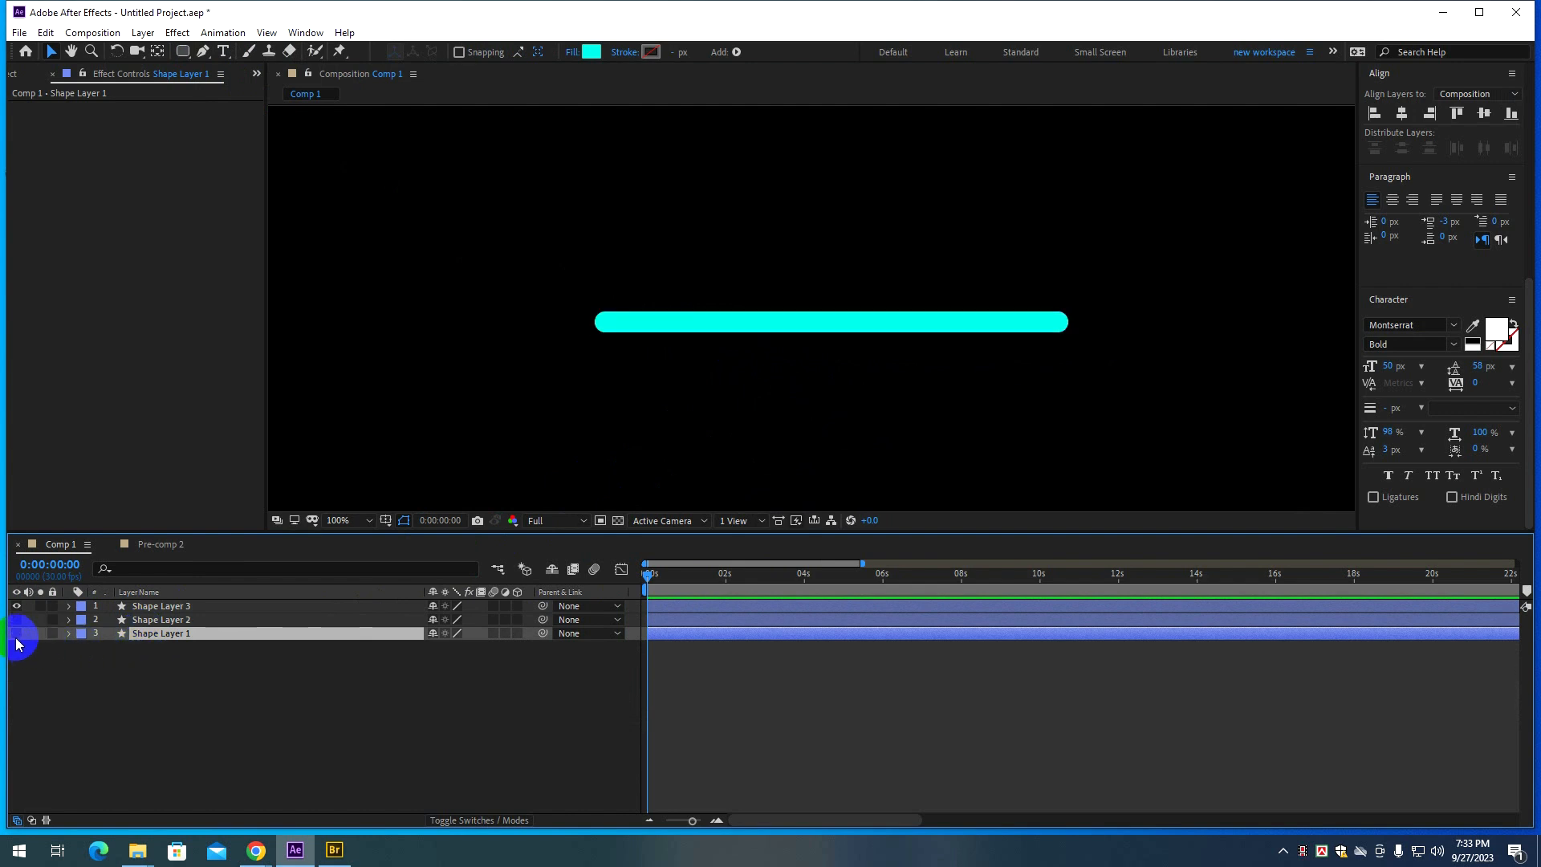
{"action": "left_click", "coordinate": [162, 624]}
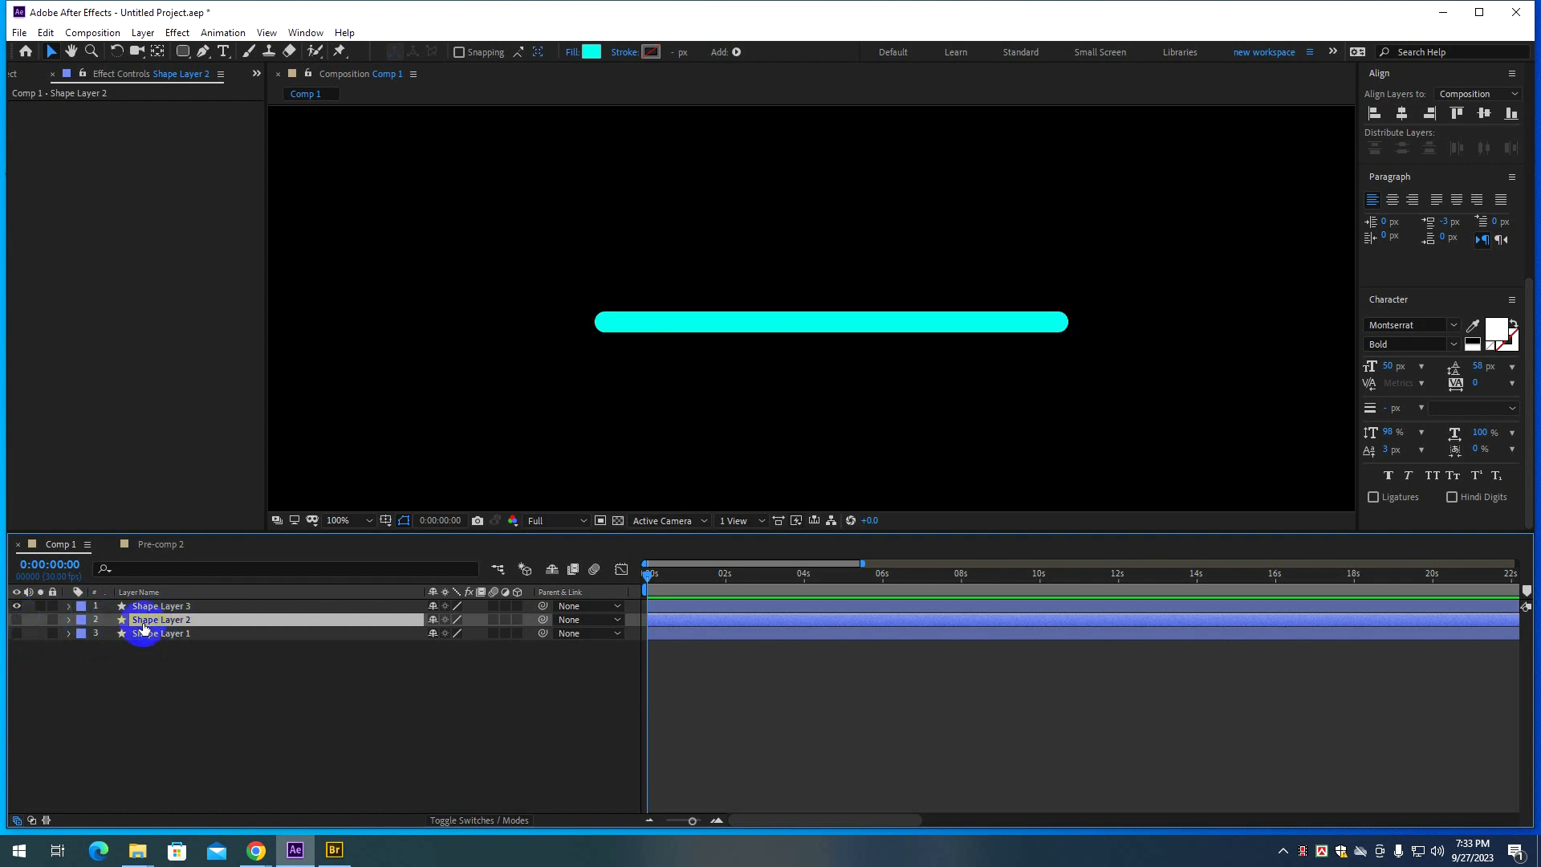
{"action": "left_click", "coordinate": [185, 610]}
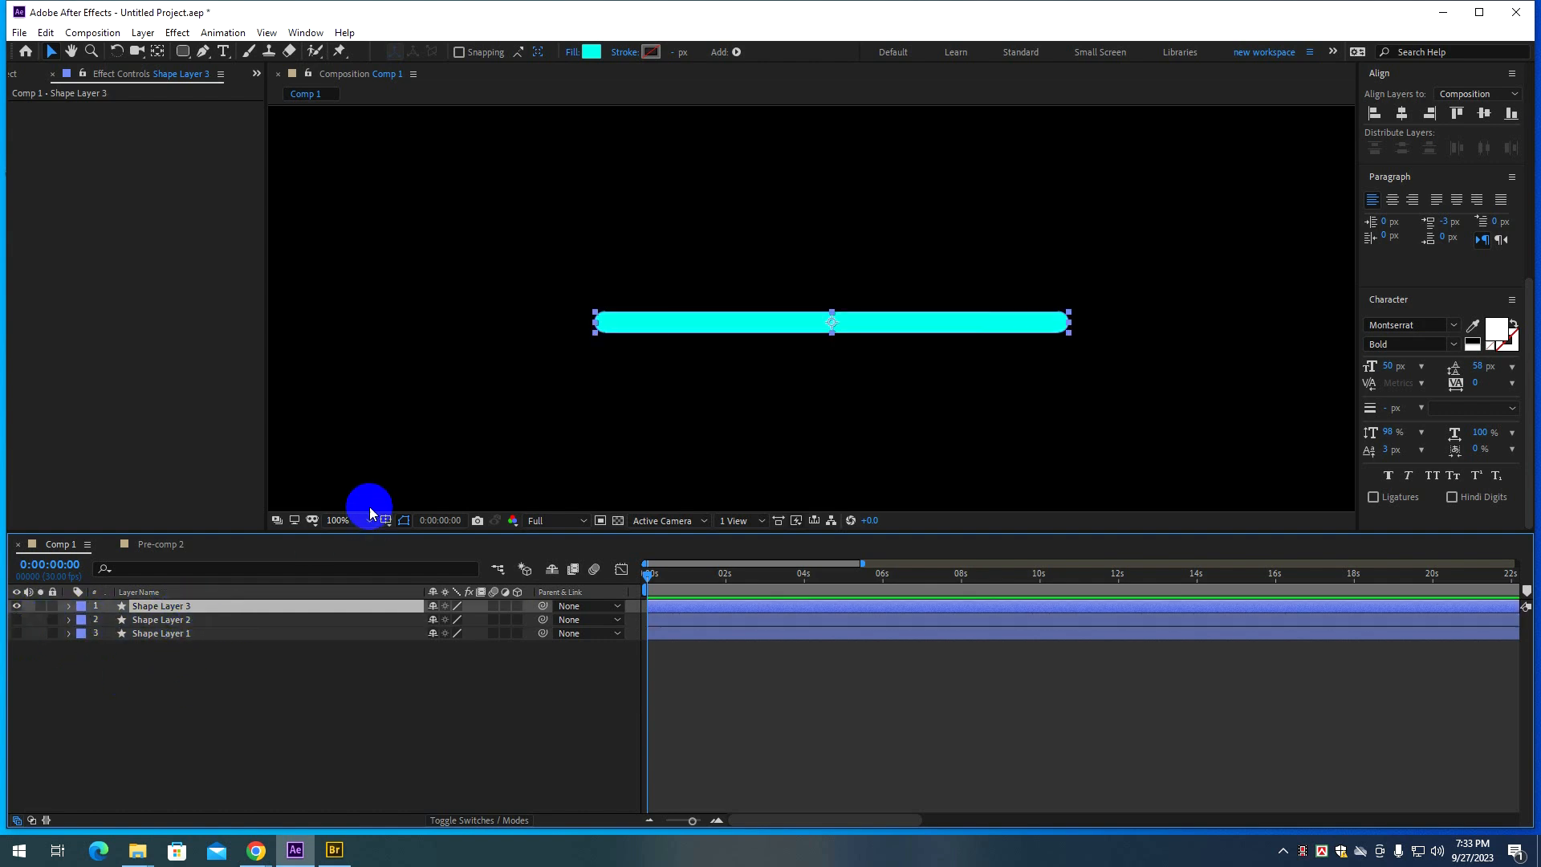
Draw a larger rectangle covering the bar on a new shape layer and change its fill to blue.
{"action": "left_click", "coordinate": [447, 359]}
{"action": "left_click_drag", "start_coordinate": [190, 55], "coordinate": [237, 55]}
{"action": "left_click_drag", "start_coordinate": [551, 271], "coordinate": [1089, 380]}
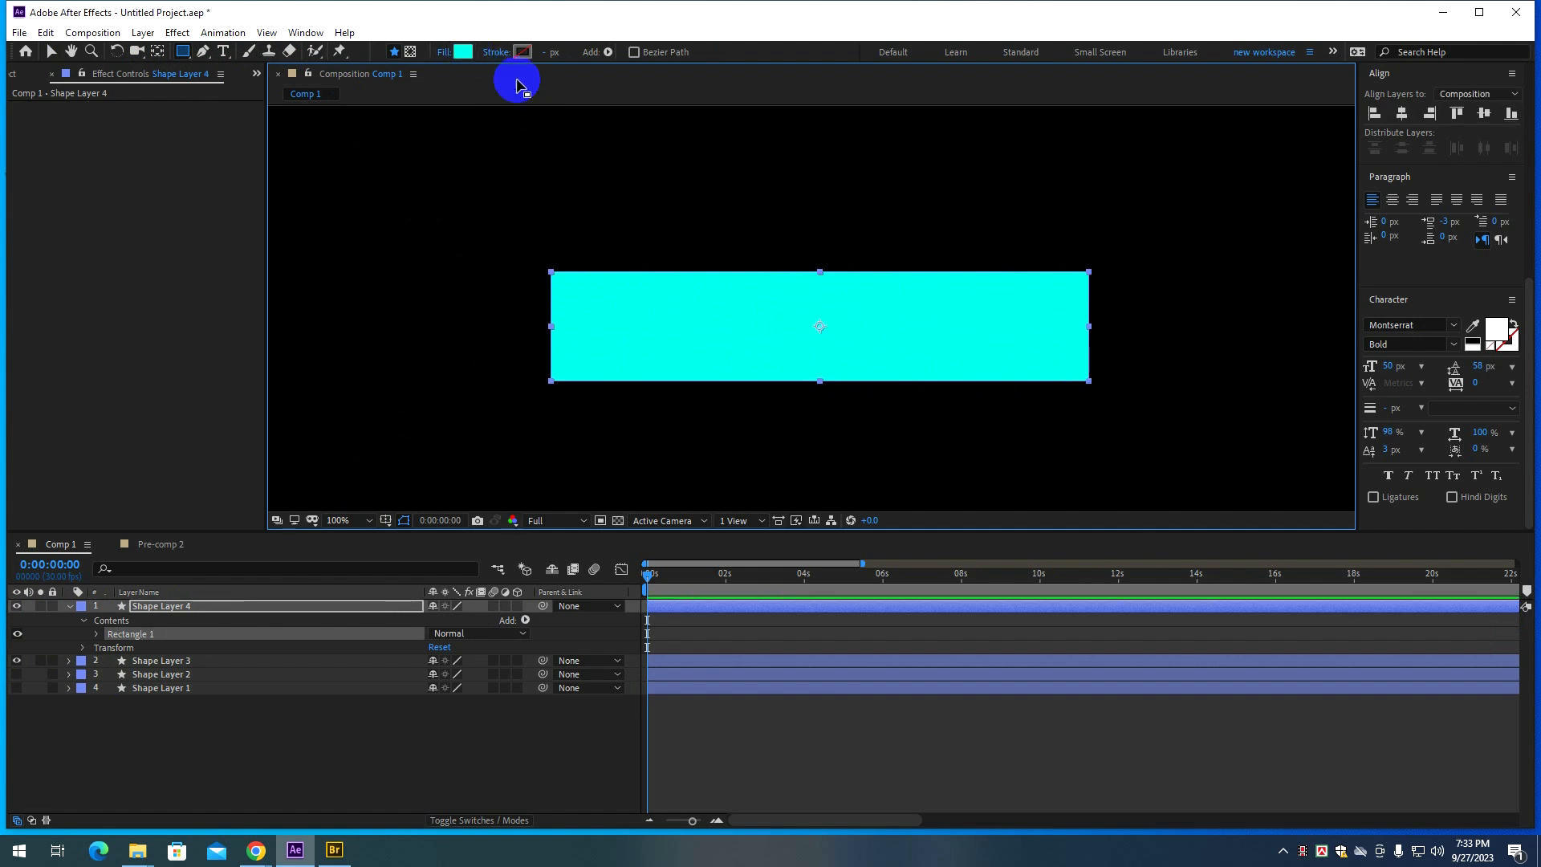
{"action": "left_click", "coordinate": [463, 51]}
{"action": "left_click_drag", "start_coordinate": [1274, 399], "coordinate": [1269, 393]}
{"action": "left_click", "coordinate": [1398, 321]}
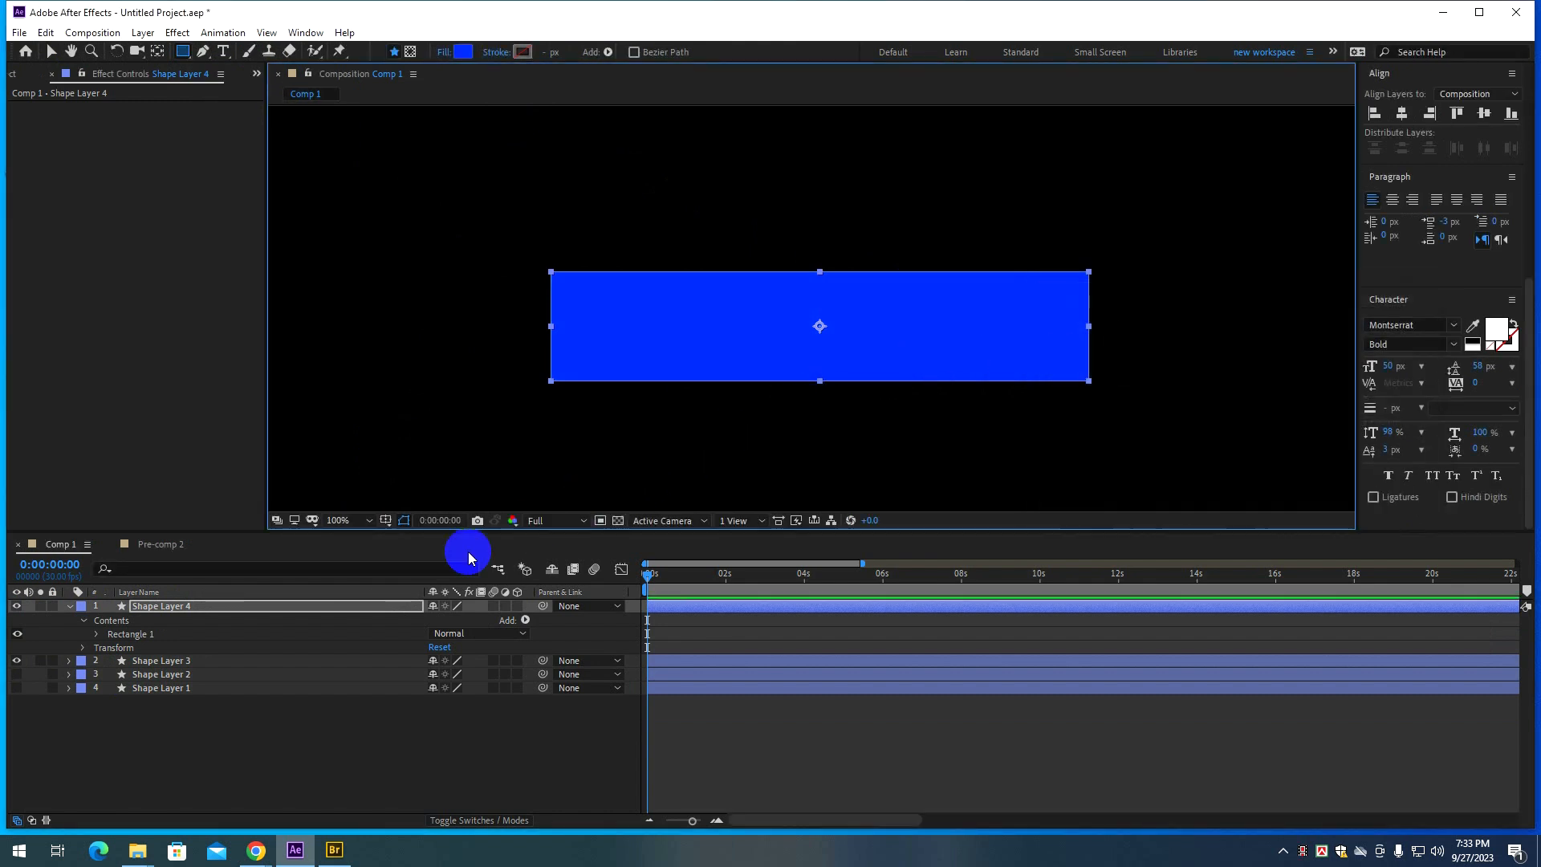
{"action": "key", "text": "v"}
{"action": "left_click", "coordinate": [70, 607]}
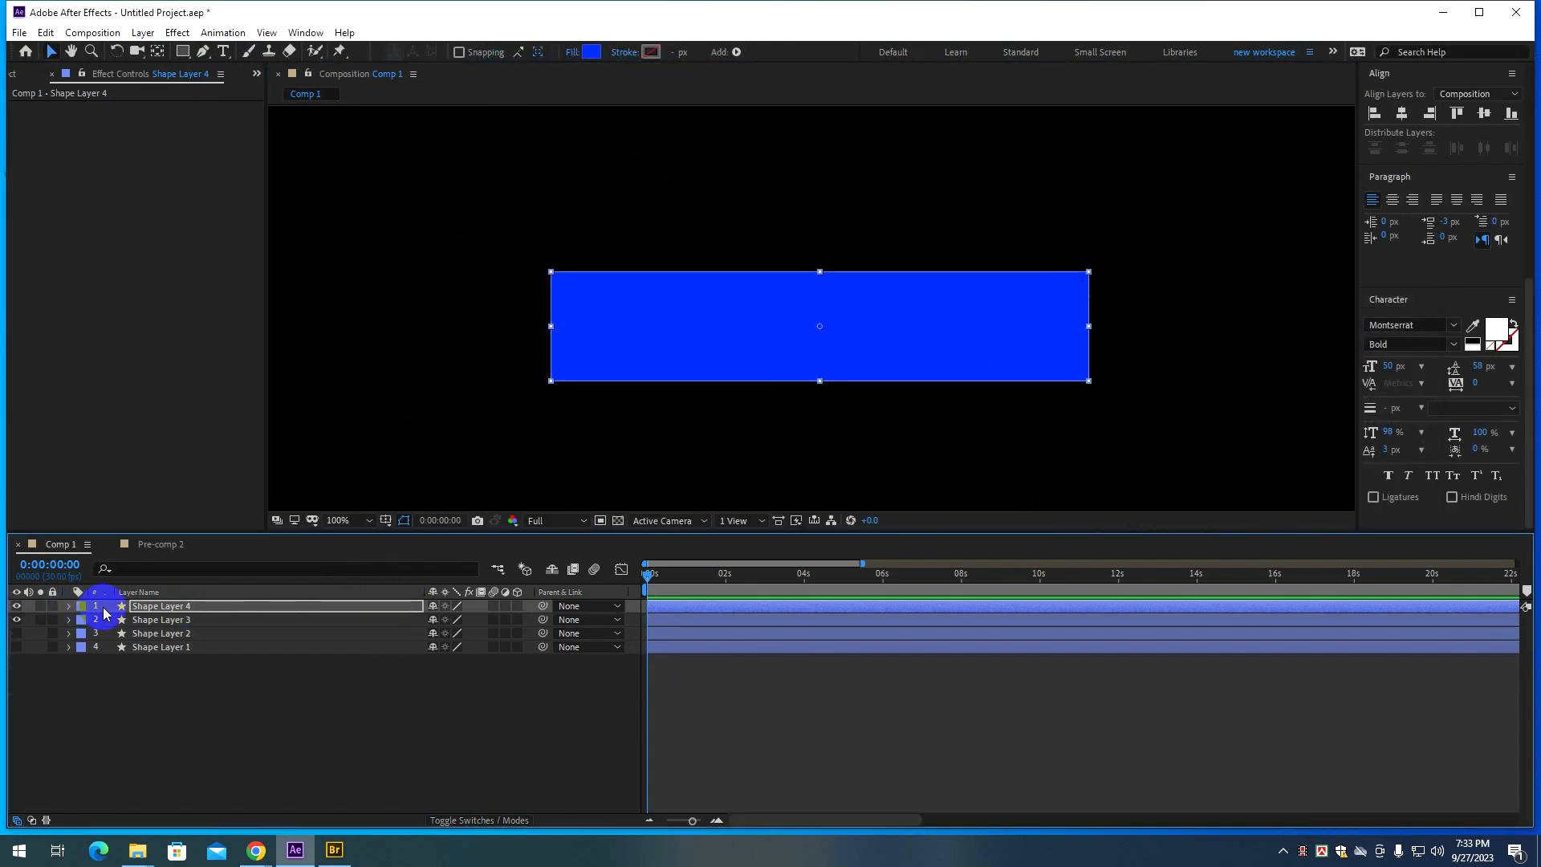
Try using Shape Layer 4 as the alpha matte of Shape Layer 3 and move the matte over the bar.
{"action": "left_click", "coordinate": [268, 605]}
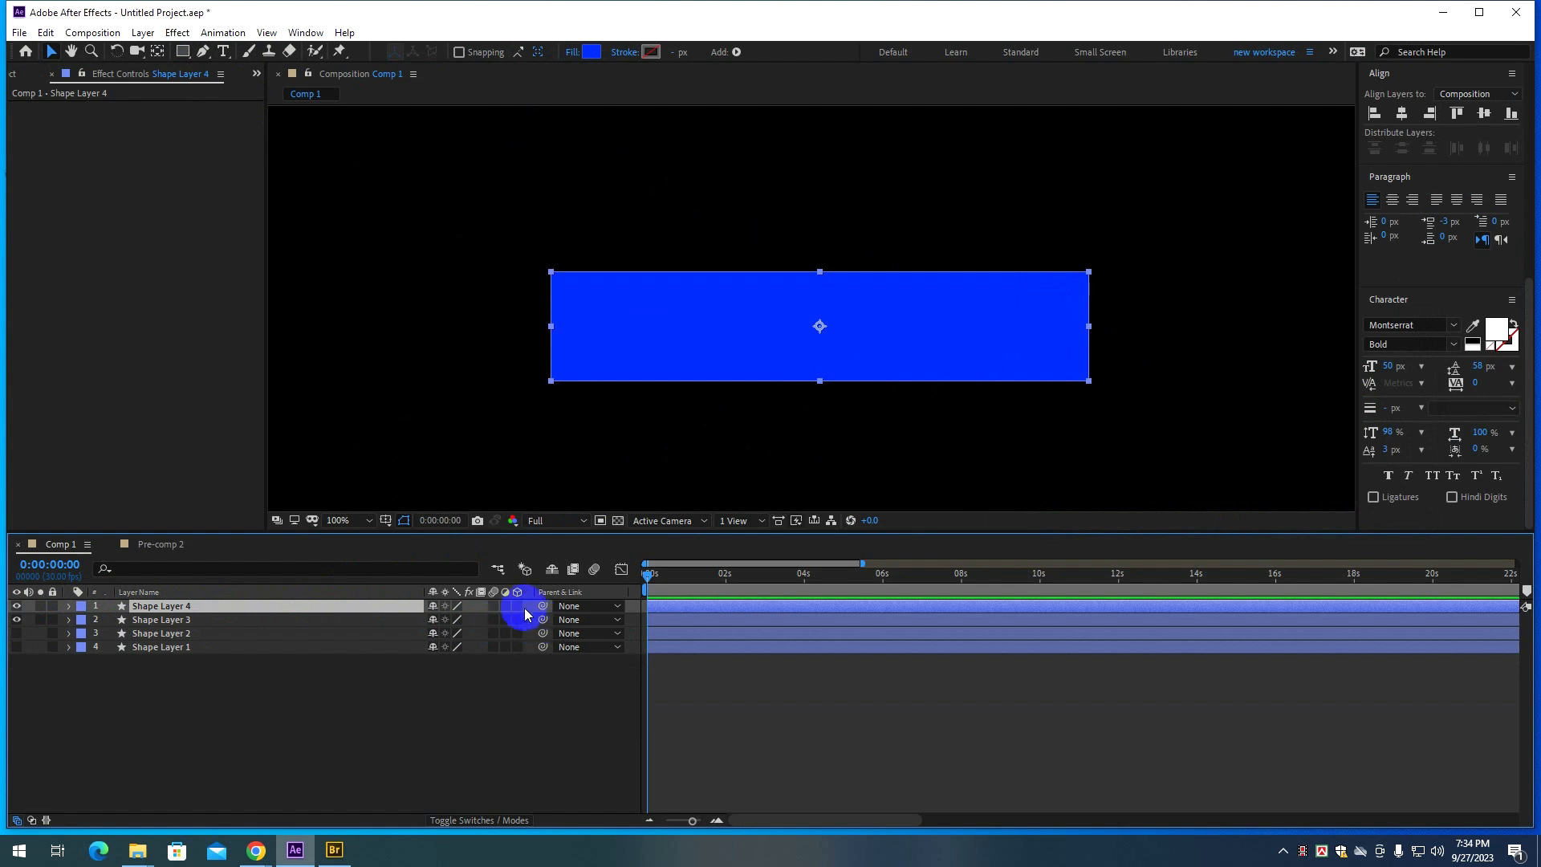
{"action": "left_click", "coordinate": [447, 817]}
{"action": "left_click", "coordinate": [518, 620]}
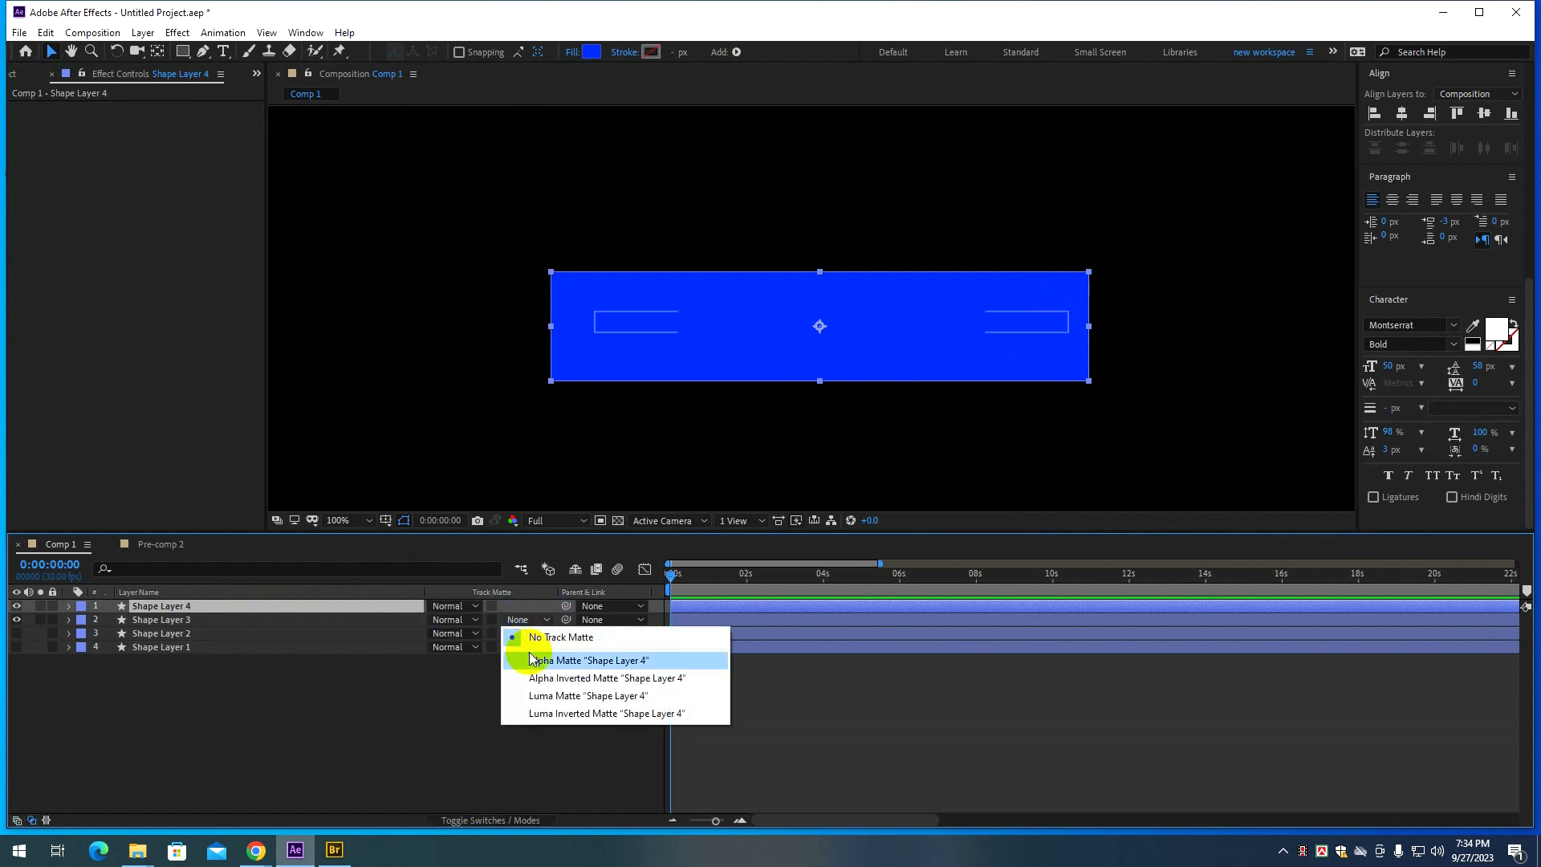
{"action": "left_click", "coordinate": [531, 659]}
{"action": "left_click_drag", "start_coordinate": [980, 334], "coordinate": [900, 338]}
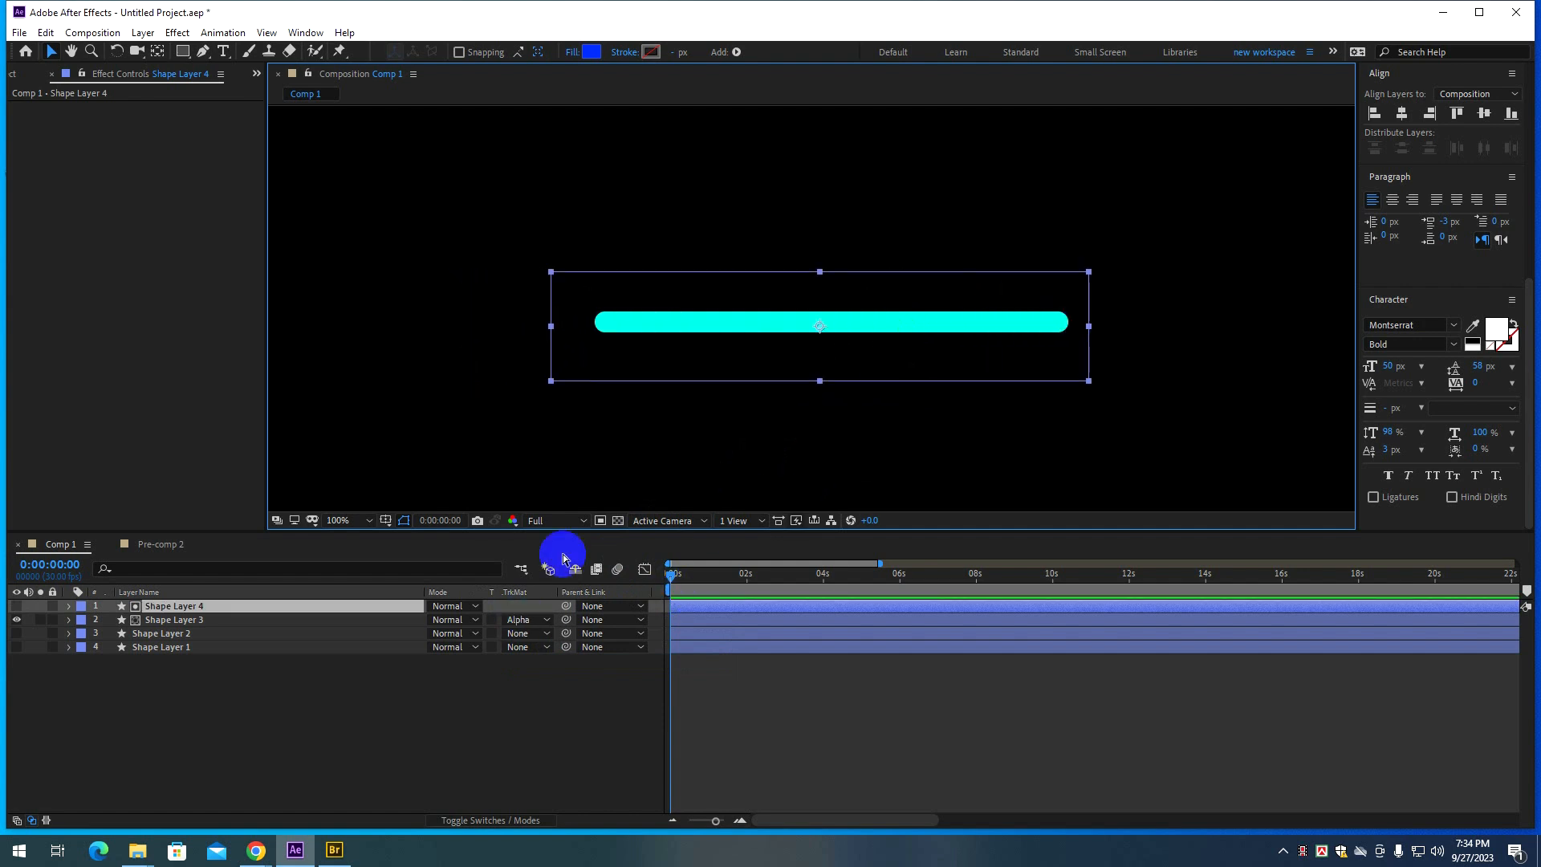
{"action": "mouse_move", "coordinate": [871, 341]}
{"action": "left_mouse_down"}
{"action": "mouse_move", "coordinate": [363, 344]}
{"action": "mouse_move", "coordinate": [942, 337]}
{"action": "mouse_move", "coordinate": [378, 327]}
{"action": "mouse_move", "coordinate": [977, 334]}
{"action": "mouse_move", "coordinate": [870, 333]}
{"action": "mouse_move", "coordinate": [884, 334]}
{"action": "left_mouse_up"}
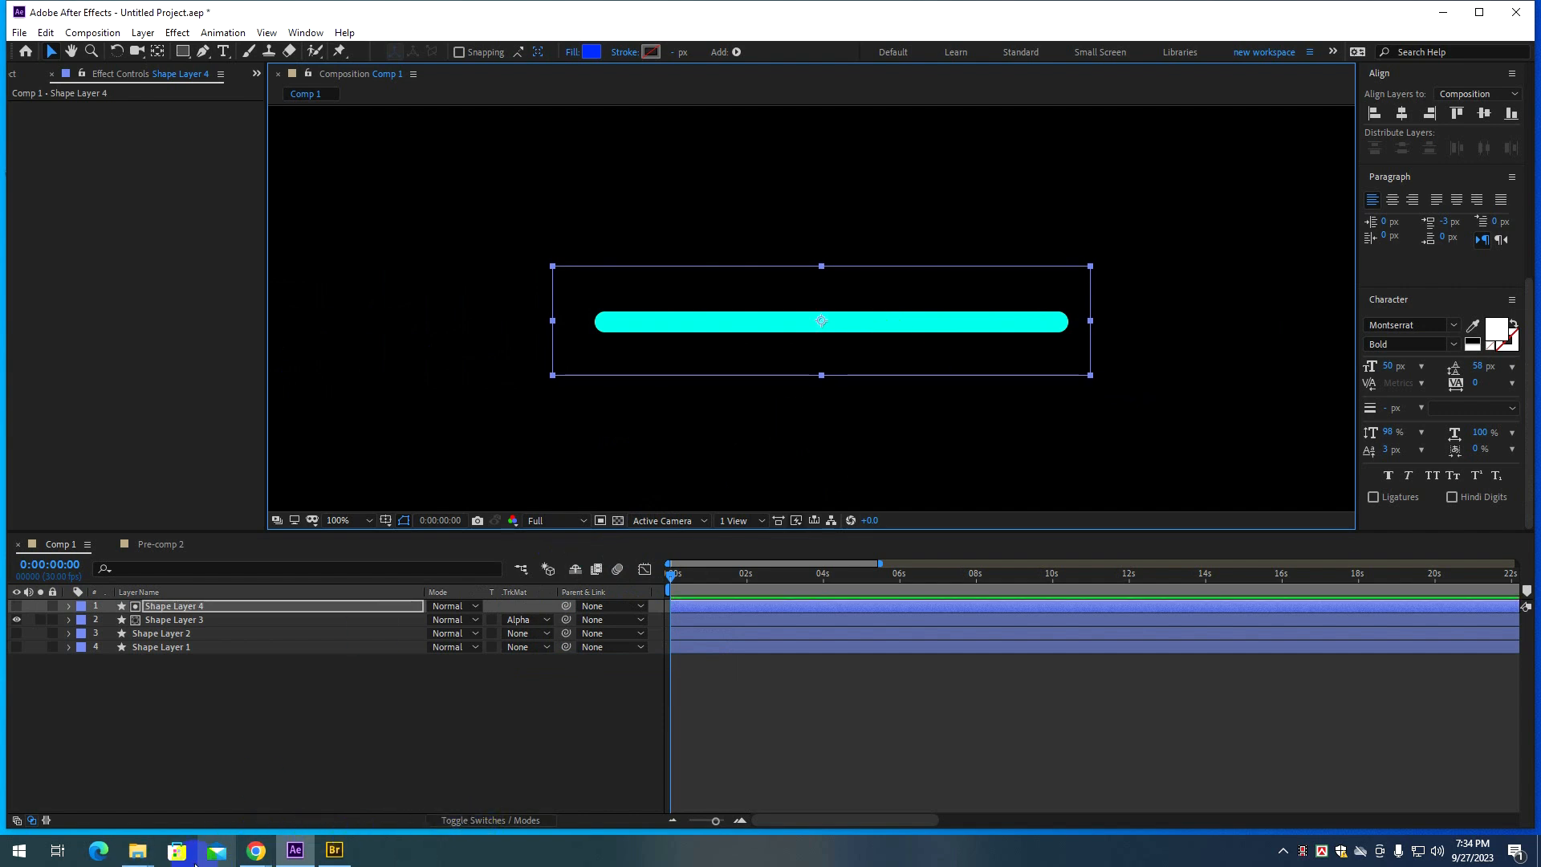
Switch to Chrome, review the class topics in the course module PDF, including track mattes, and return to After Effects.
{"action": "mouse_move", "coordinate": [259, 855]}
{"action": "left_click", "coordinate": [155, 784]}
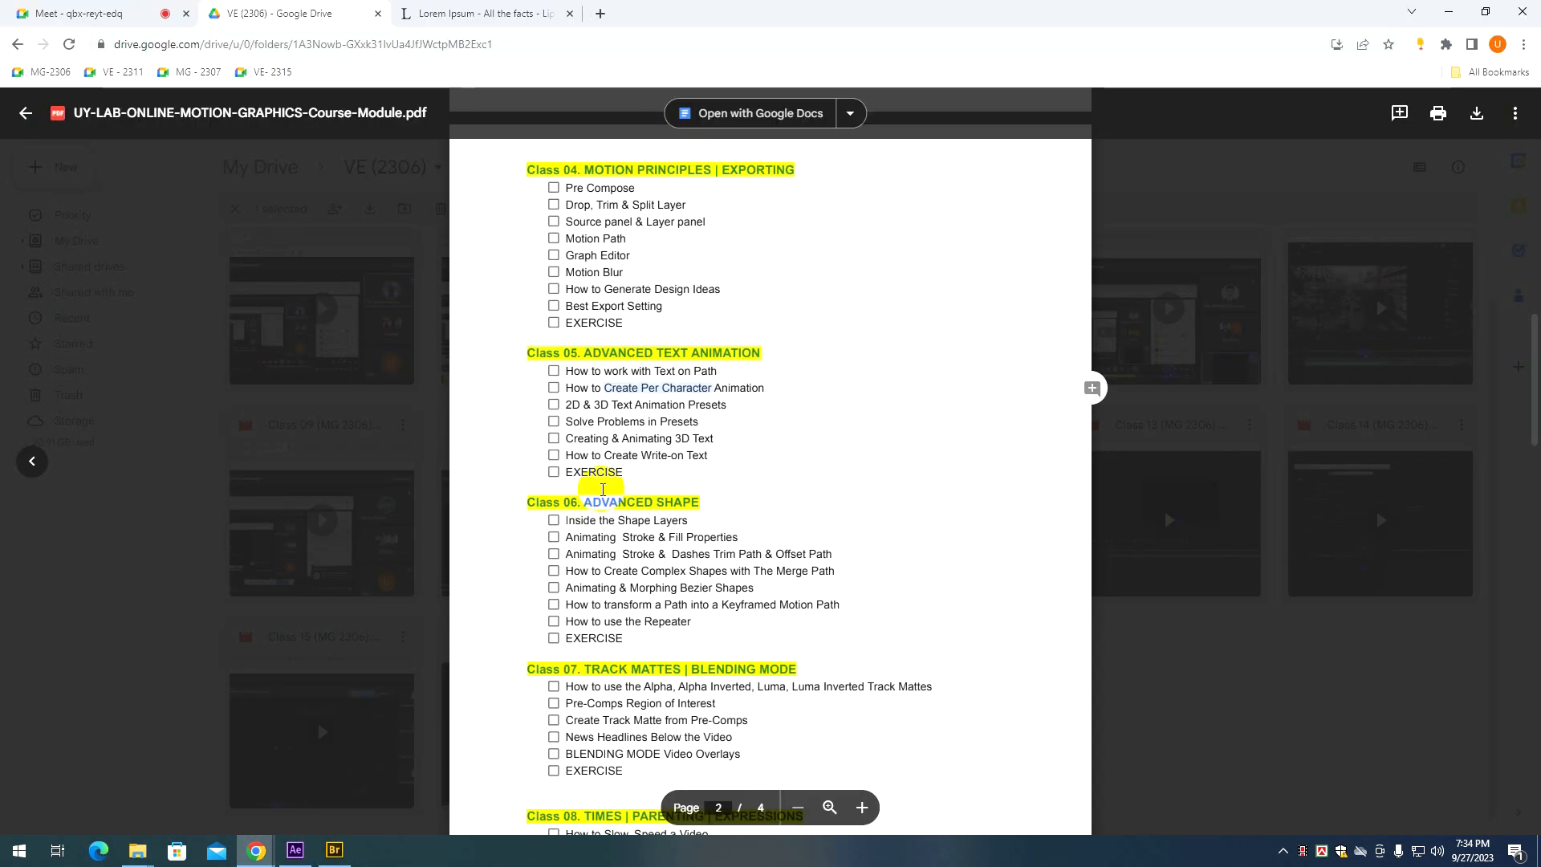
{"action": "scroll", "coordinate": [657, 422], "scroll_direction": "up", "scroll_amount": 2}
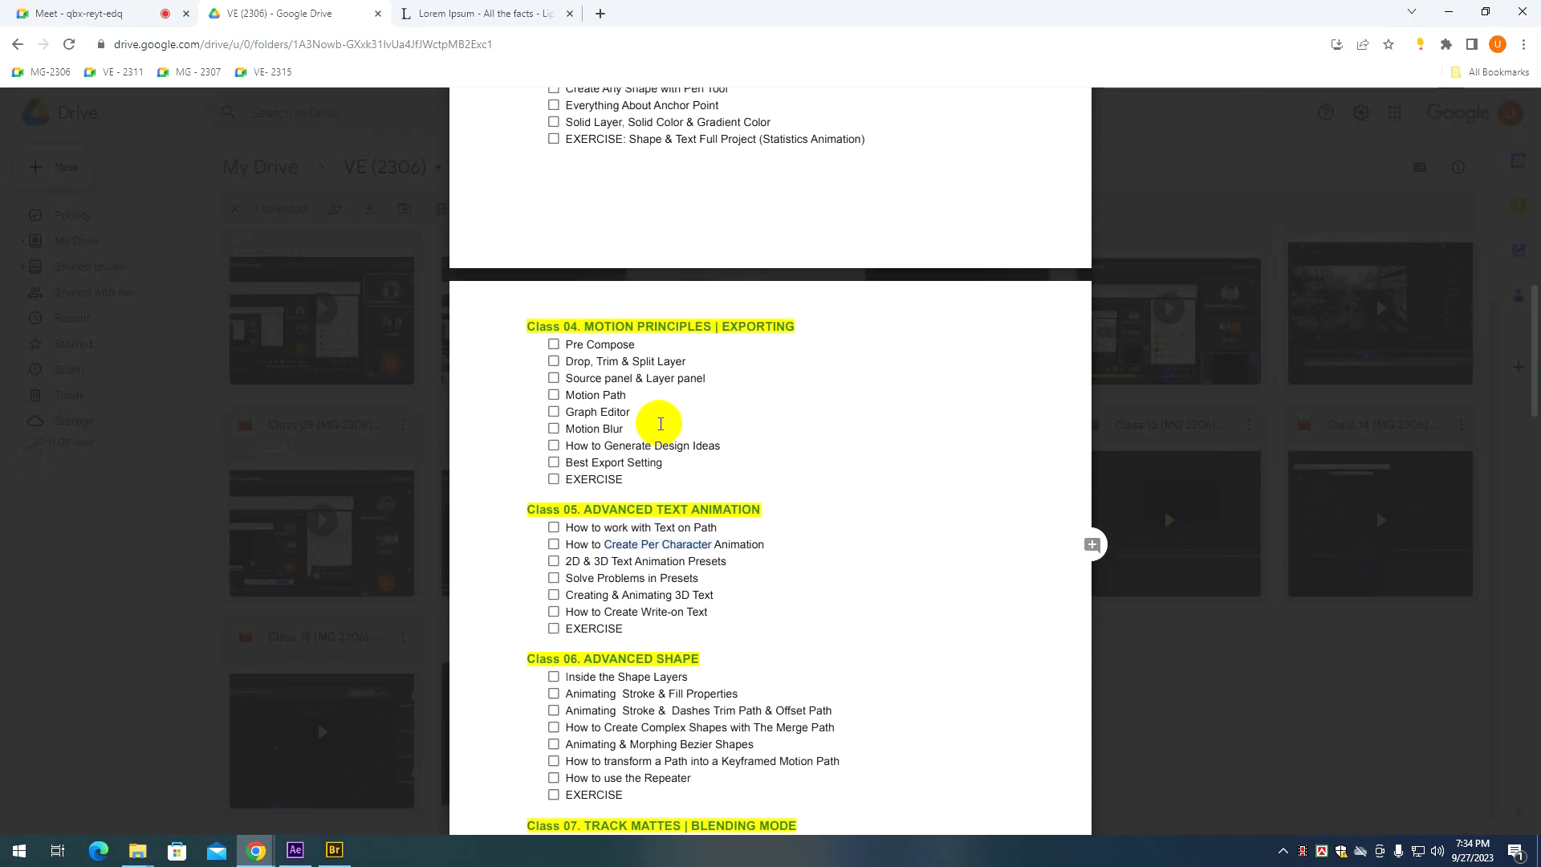
{"action": "scroll", "coordinate": [661, 423], "scroll_direction": "up", "scroll_amount": 4}
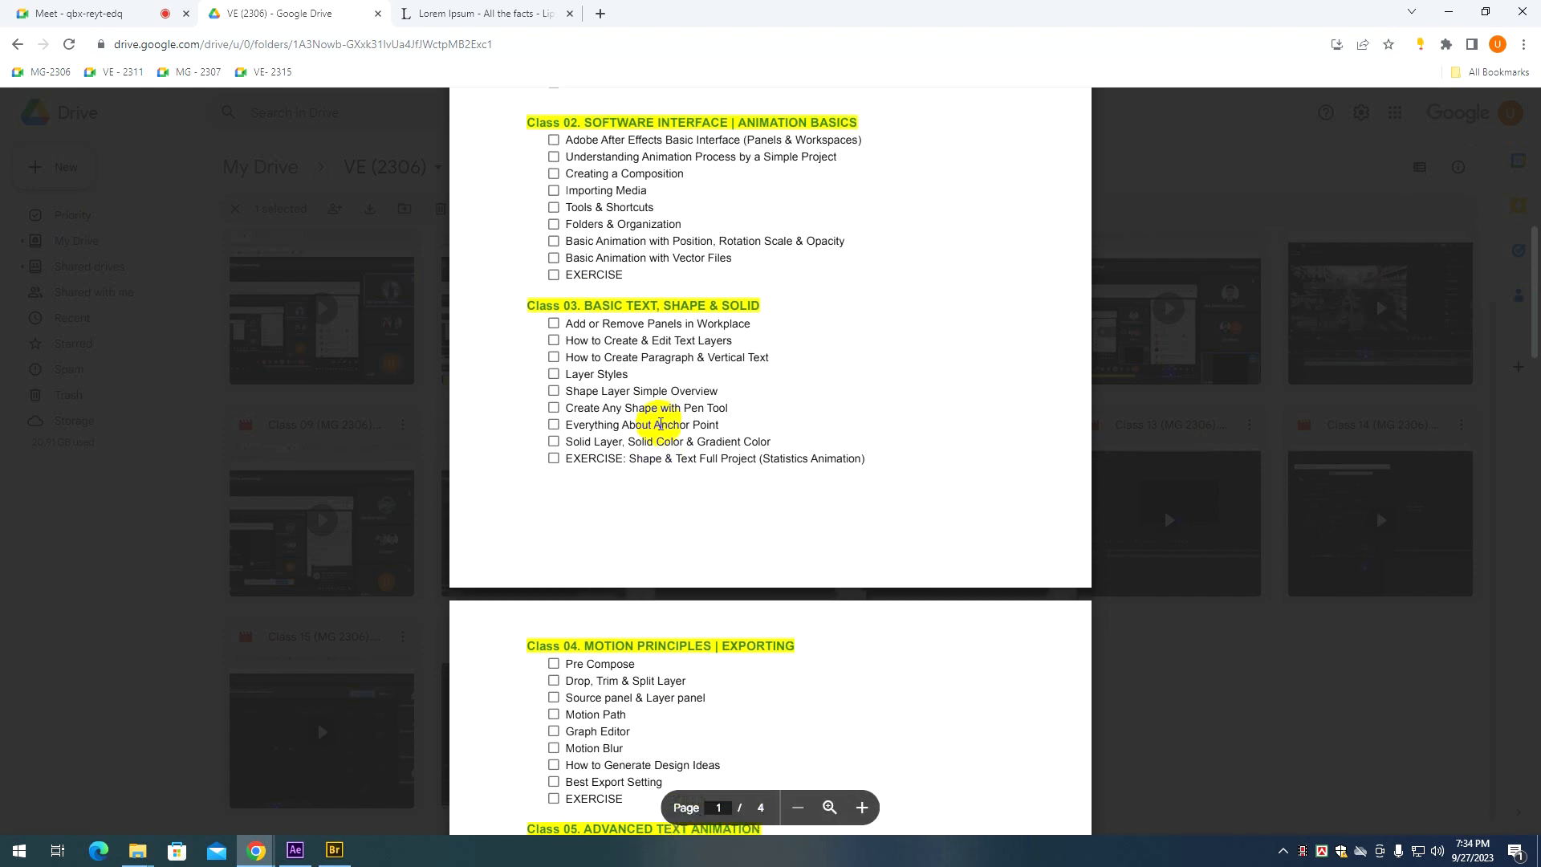
{"action": "scroll", "coordinate": [663, 277], "scroll_direction": "up", "scroll_amount": 2}
{"action": "scroll", "coordinate": [666, 277], "scroll_direction": "down", "scroll_amount": 5}
{"action": "scroll", "coordinate": [673, 358], "scroll_direction": "down", "scroll_amount": 3}
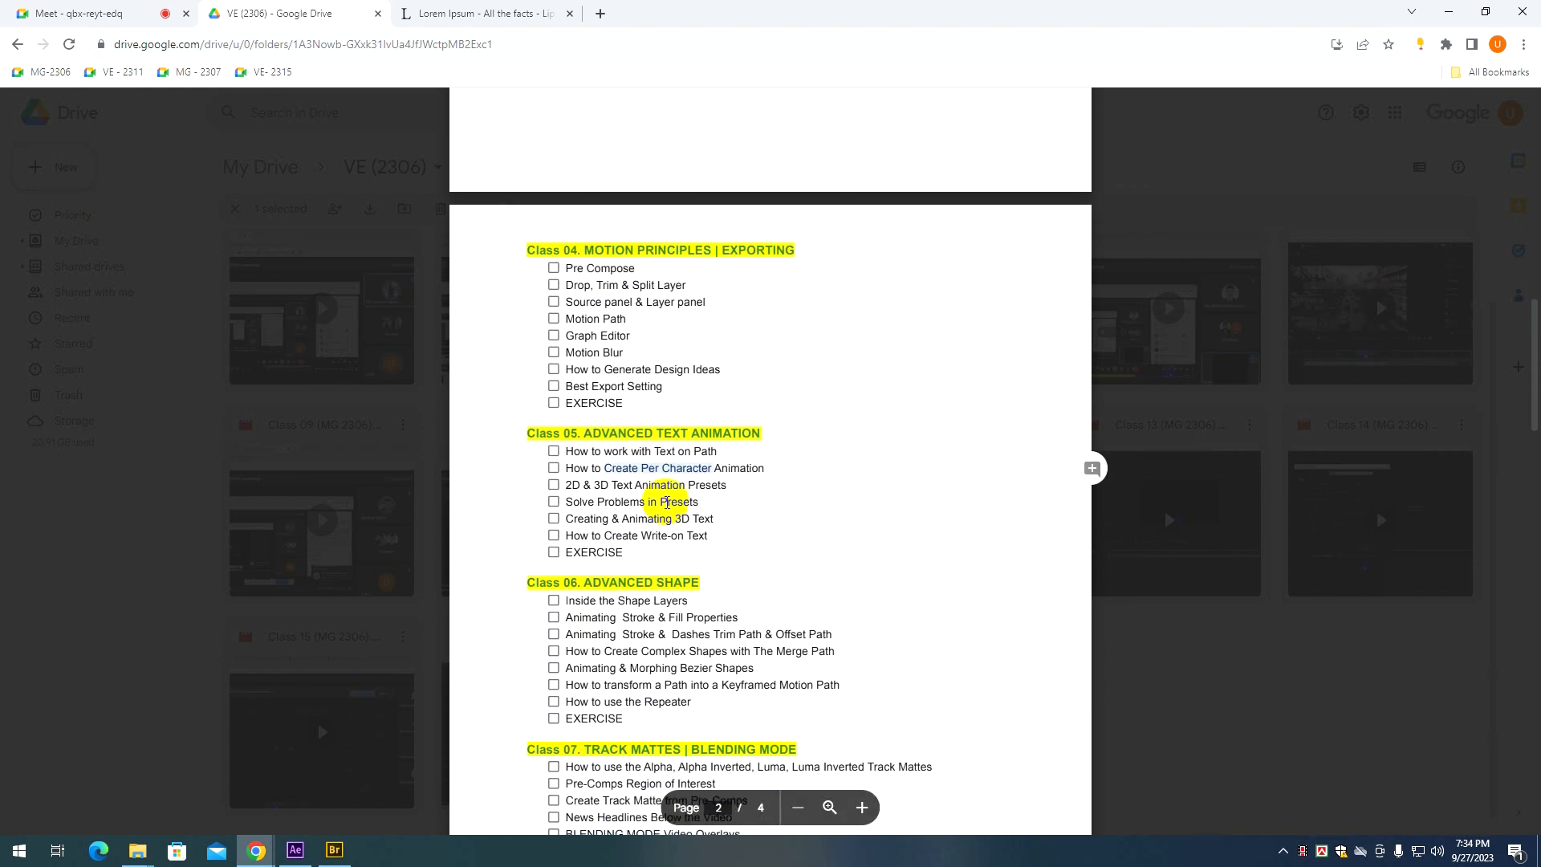
{"action": "scroll", "coordinate": [671, 537], "scroll_direction": "down", "scroll_amount": 2}
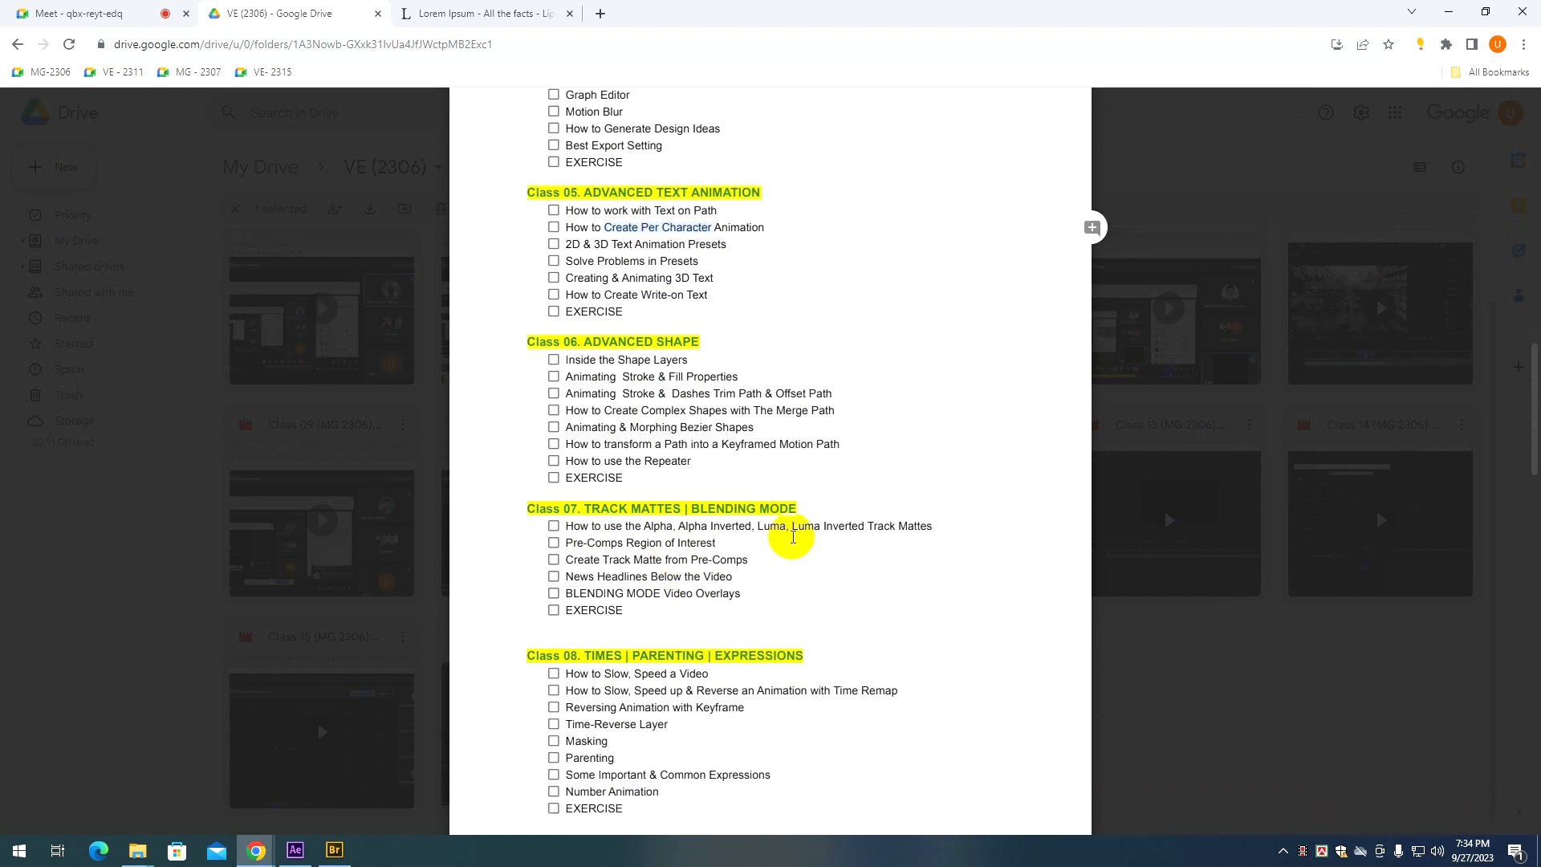
{"action": "scroll", "coordinate": [700, 444], "scroll_direction": "up", "scroll_amount": 3}
{"action": "key", "text": "alt+Tab"}
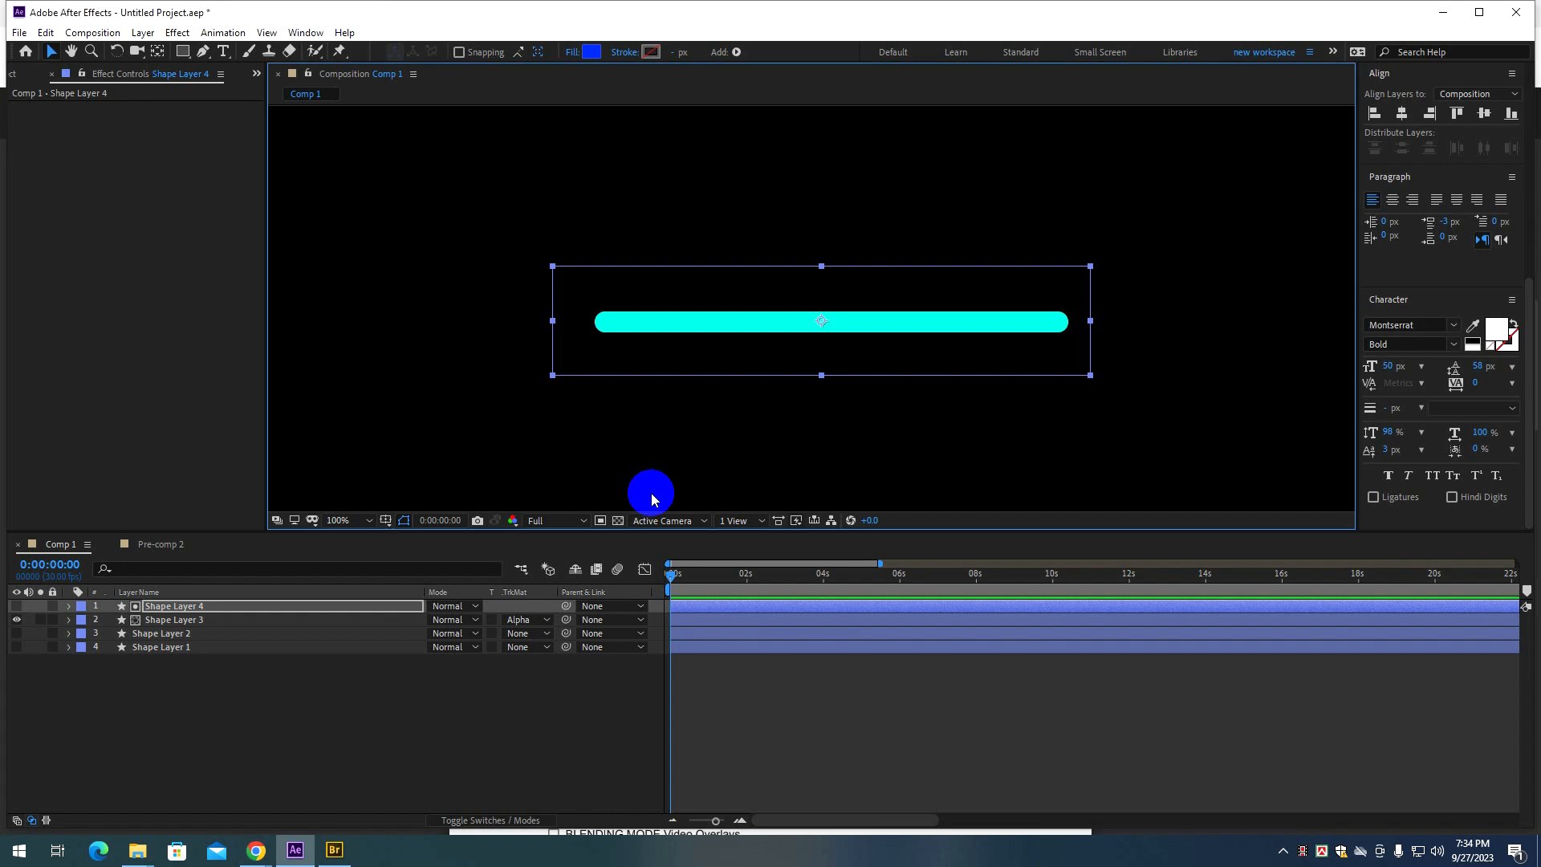
Undo the matte move and the alpha track matte applied to Shape Layer 3.
{"action": "left_click_drag", "start_coordinate": [937, 325], "coordinate": [939, 329]}
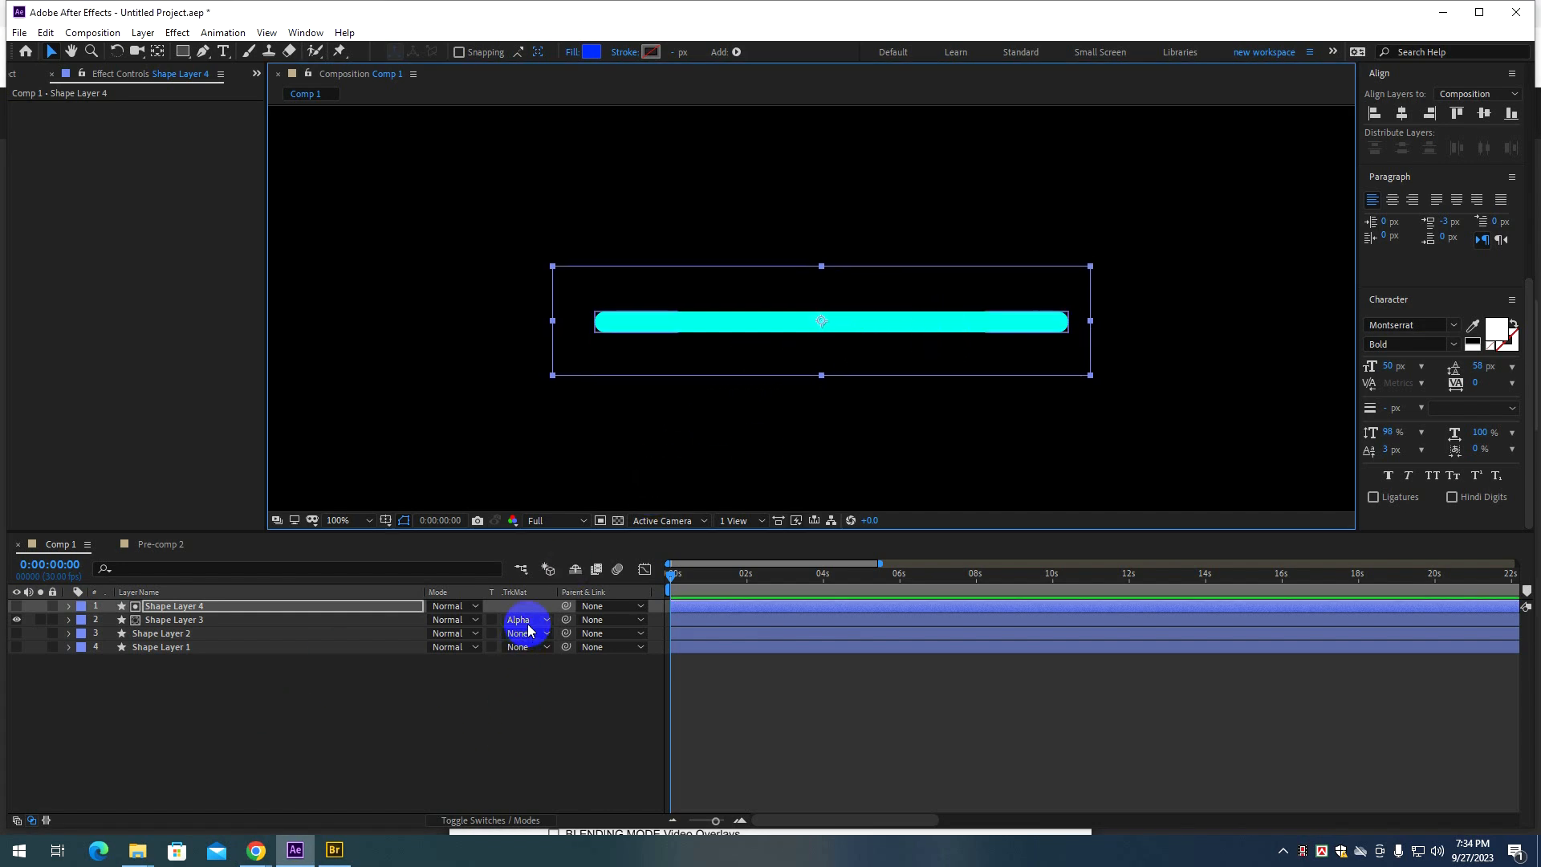
{"action": "key", "text": "ctrl+z"}
{"action": "key", "text": "ctrl+z"}
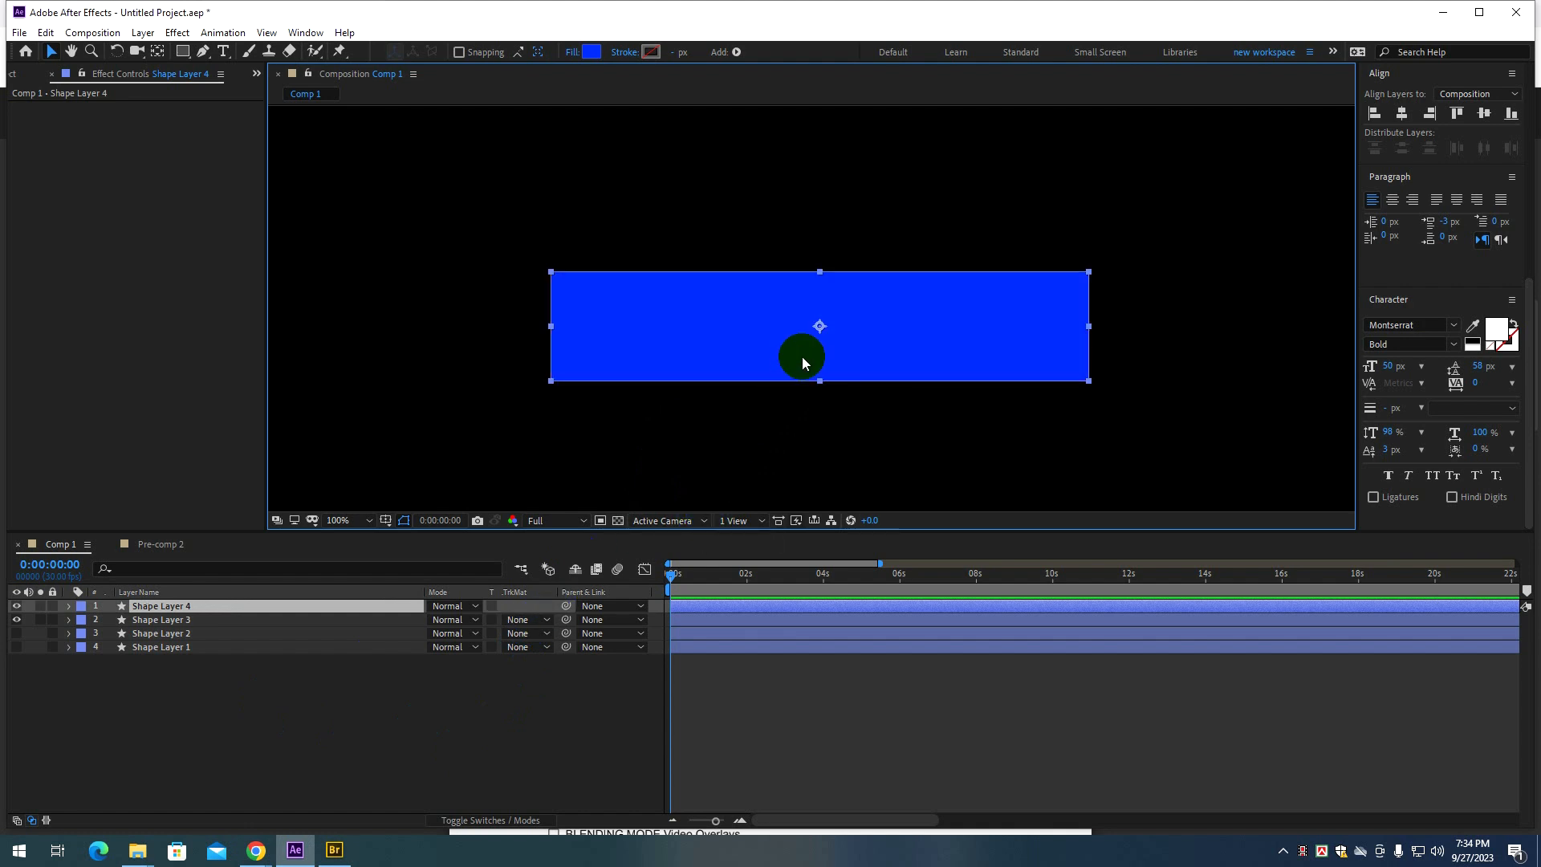
Place Shape Layer 4 below Shape Layer 3, set its track matte to Alpha Matte "Shape Layer 3", and nudge the blue rectangle.
{"action": "left_click", "coordinate": [310, 701]}
{"action": "left_click_drag", "start_coordinate": [189, 606], "coordinate": [310, 634]}
{"action": "left_click", "coordinate": [520, 622]}
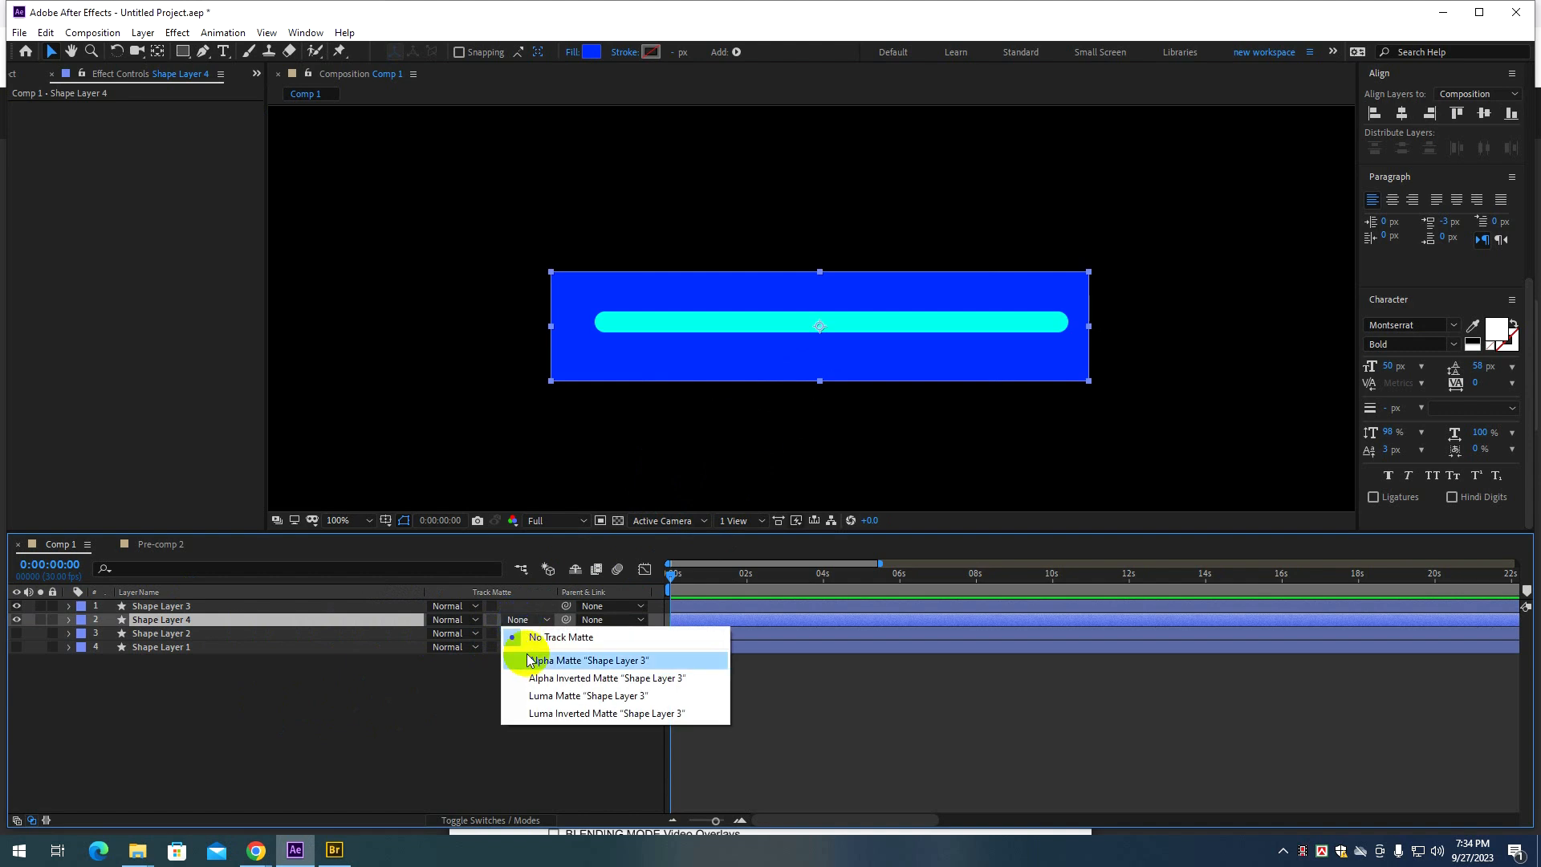
{"action": "left_click", "coordinate": [531, 655]}
{"action": "mouse_move", "coordinate": [928, 328]}
{"action": "left_mouse_down"}
{"action": "mouse_move", "coordinate": [706, 320]}
{"action": "mouse_move", "coordinate": [750, 334]}
{"action": "mouse_move", "coordinate": [847, 322]}
{"action": "left_mouse_up"}
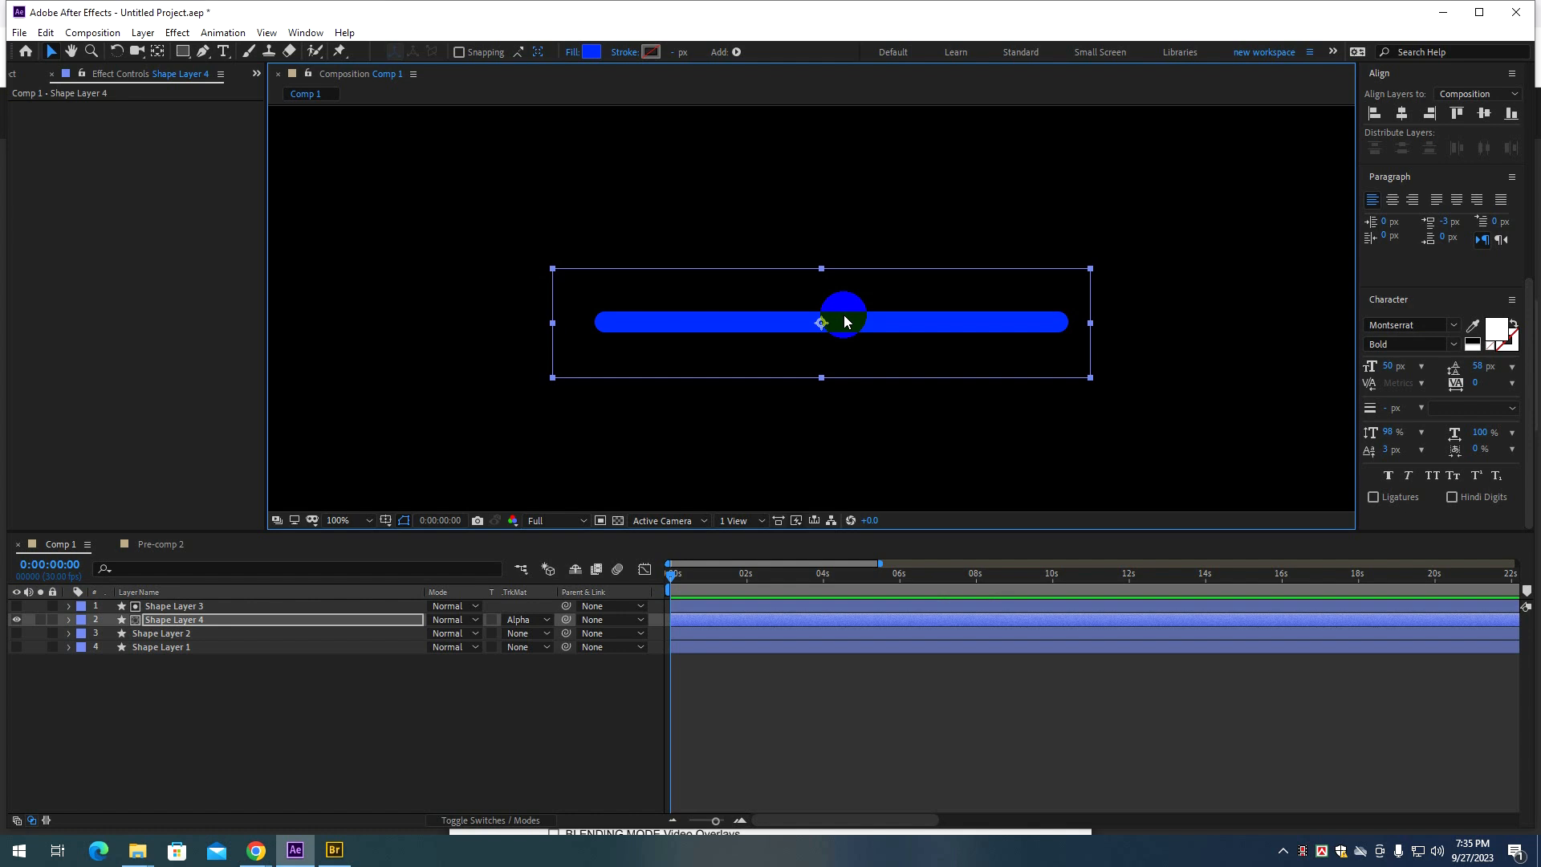
Nudge Shape Layer 4's blue rectangle slightly to the right over the rounded bar.
{"action": "left_click", "coordinate": [366, 740]}
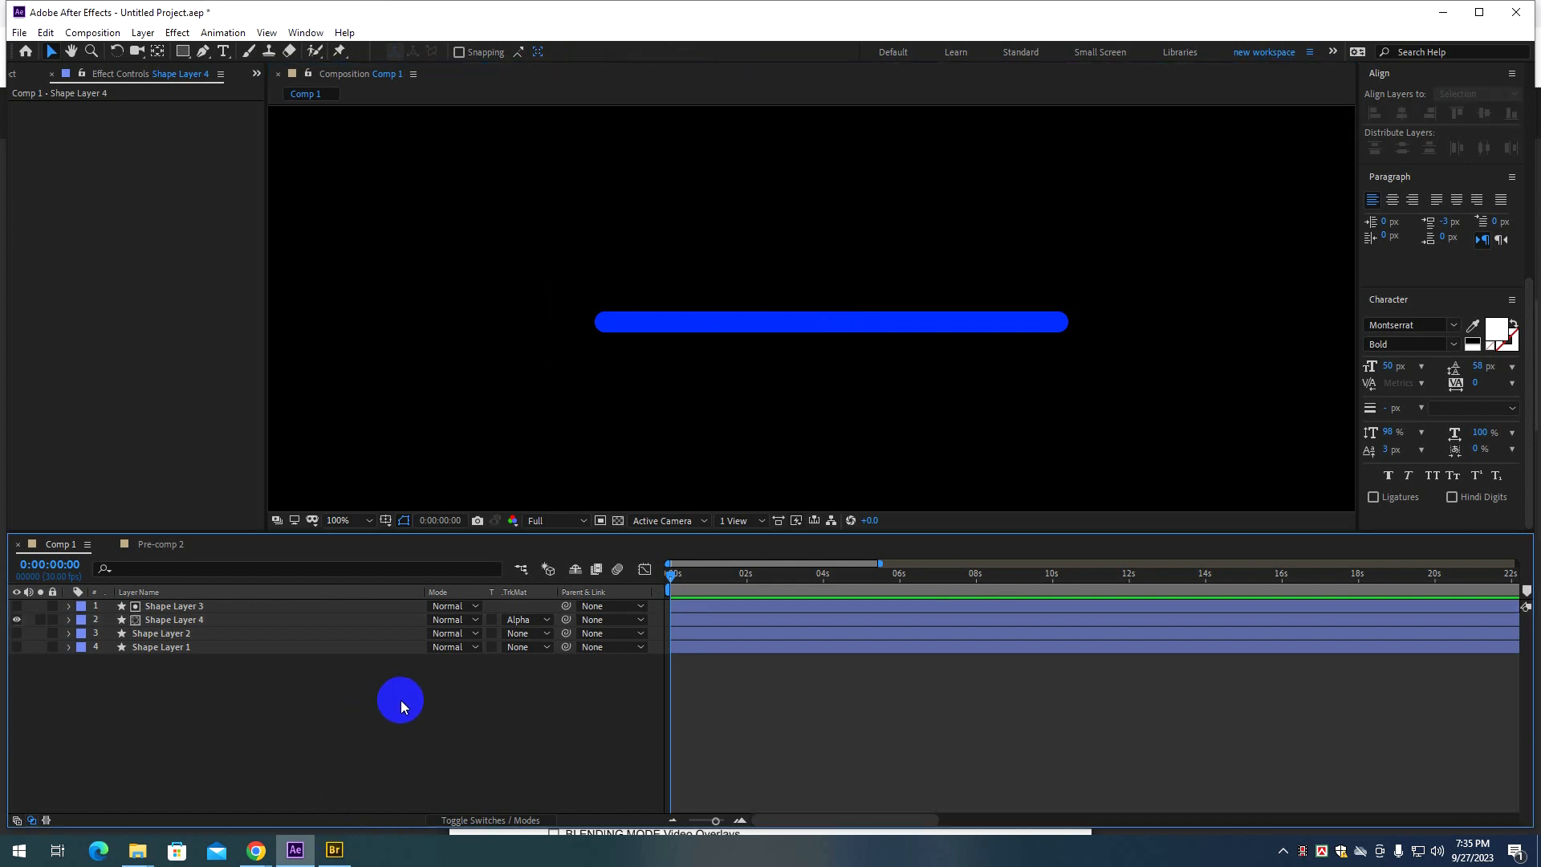
{"action": "left_click", "coordinate": [233, 622]}
{"action": "left_click", "coordinate": [240, 608]}
{"action": "left_click", "coordinate": [241, 621]}
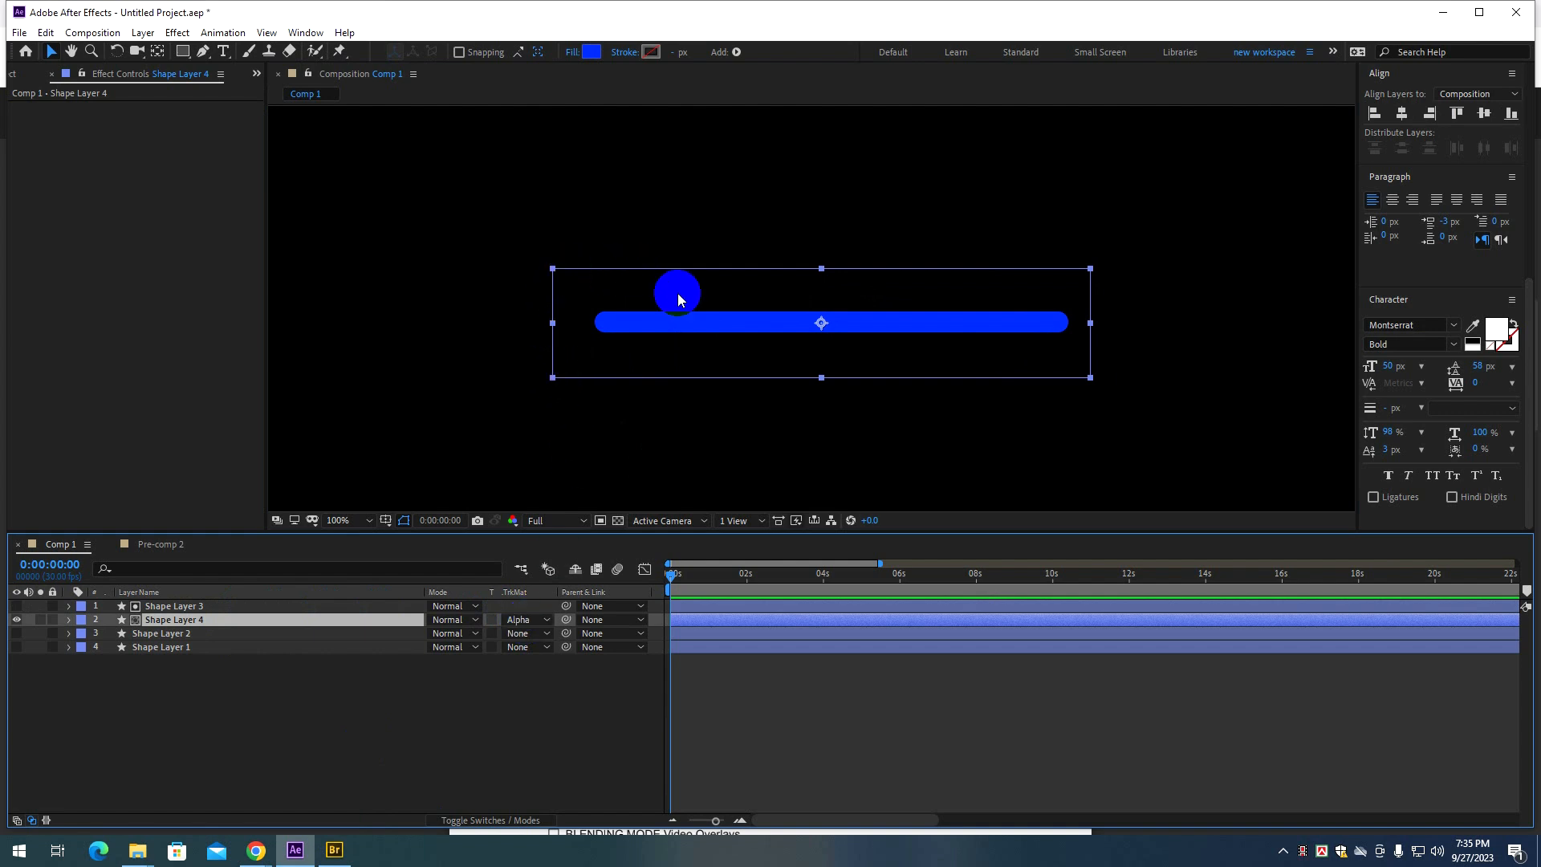
{"action": "left_click", "coordinate": [1024, 397]}
{"action": "left_click", "coordinate": [1013, 330]}
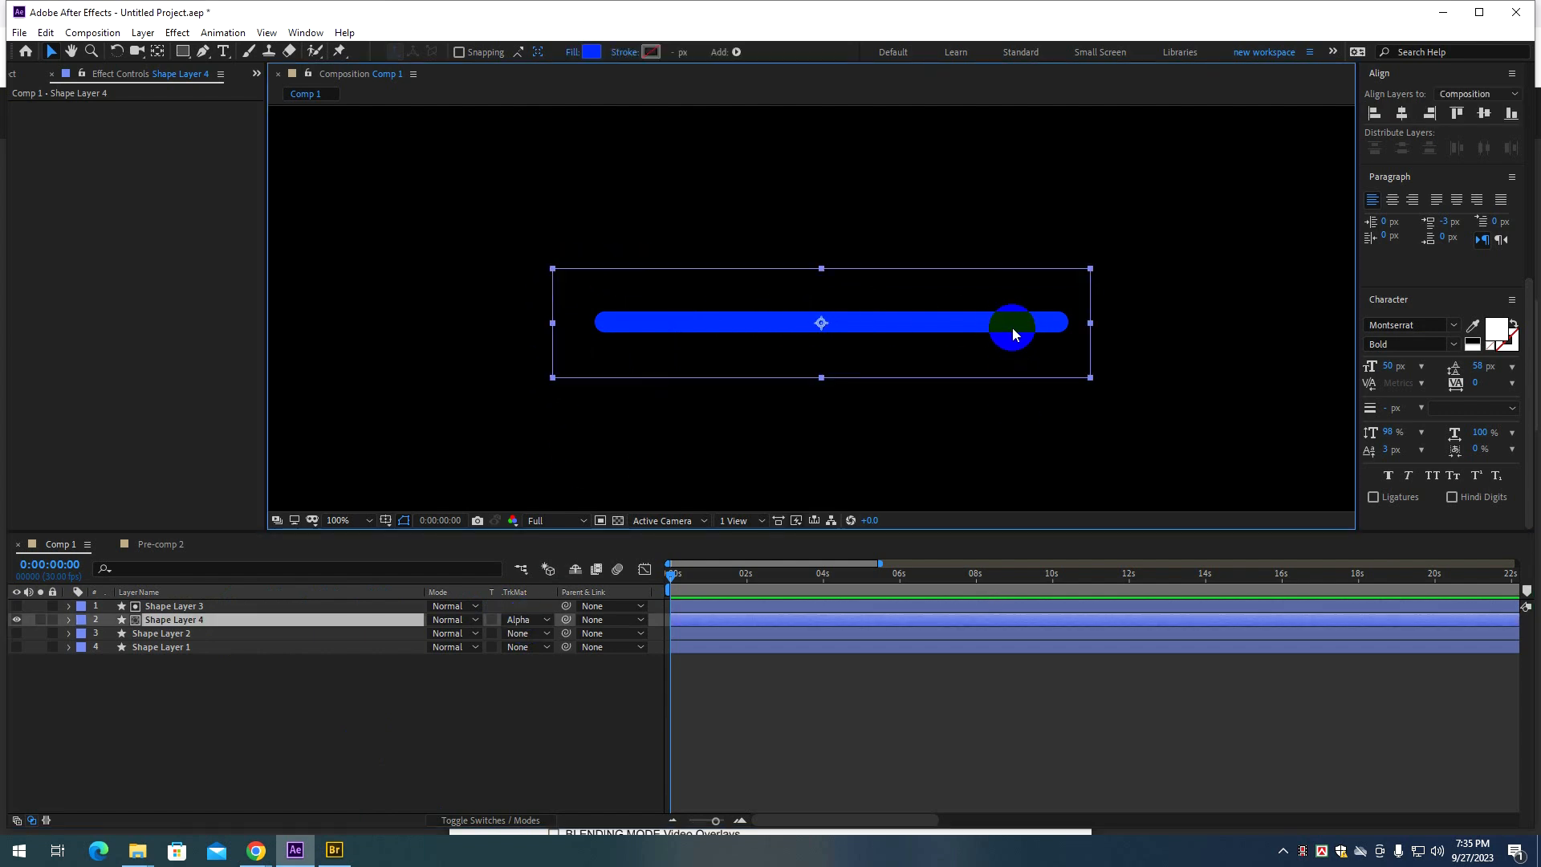
{"action": "left_click_drag", "start_coordinate": [1016, 327], "coordinate": [1026, 326]}
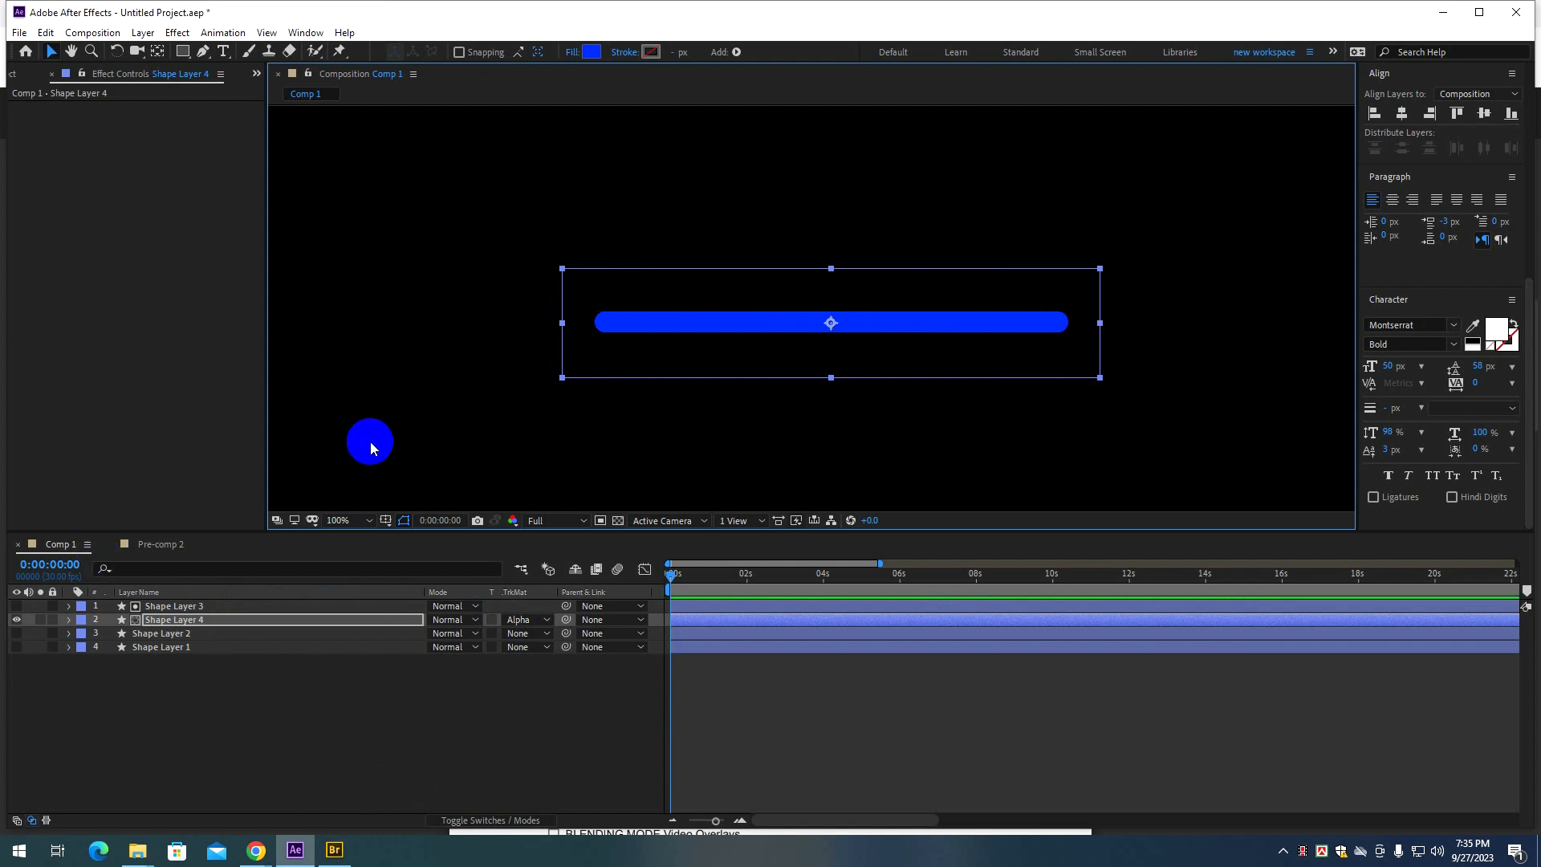
Nudge the blue rectangle slightly up and to the left, keeping the playhead at the start of Comp 1.
{"action": "left_click", "coordinate": [368, 702]}
{"action": "left_click", "coordinate": [690, 325]}
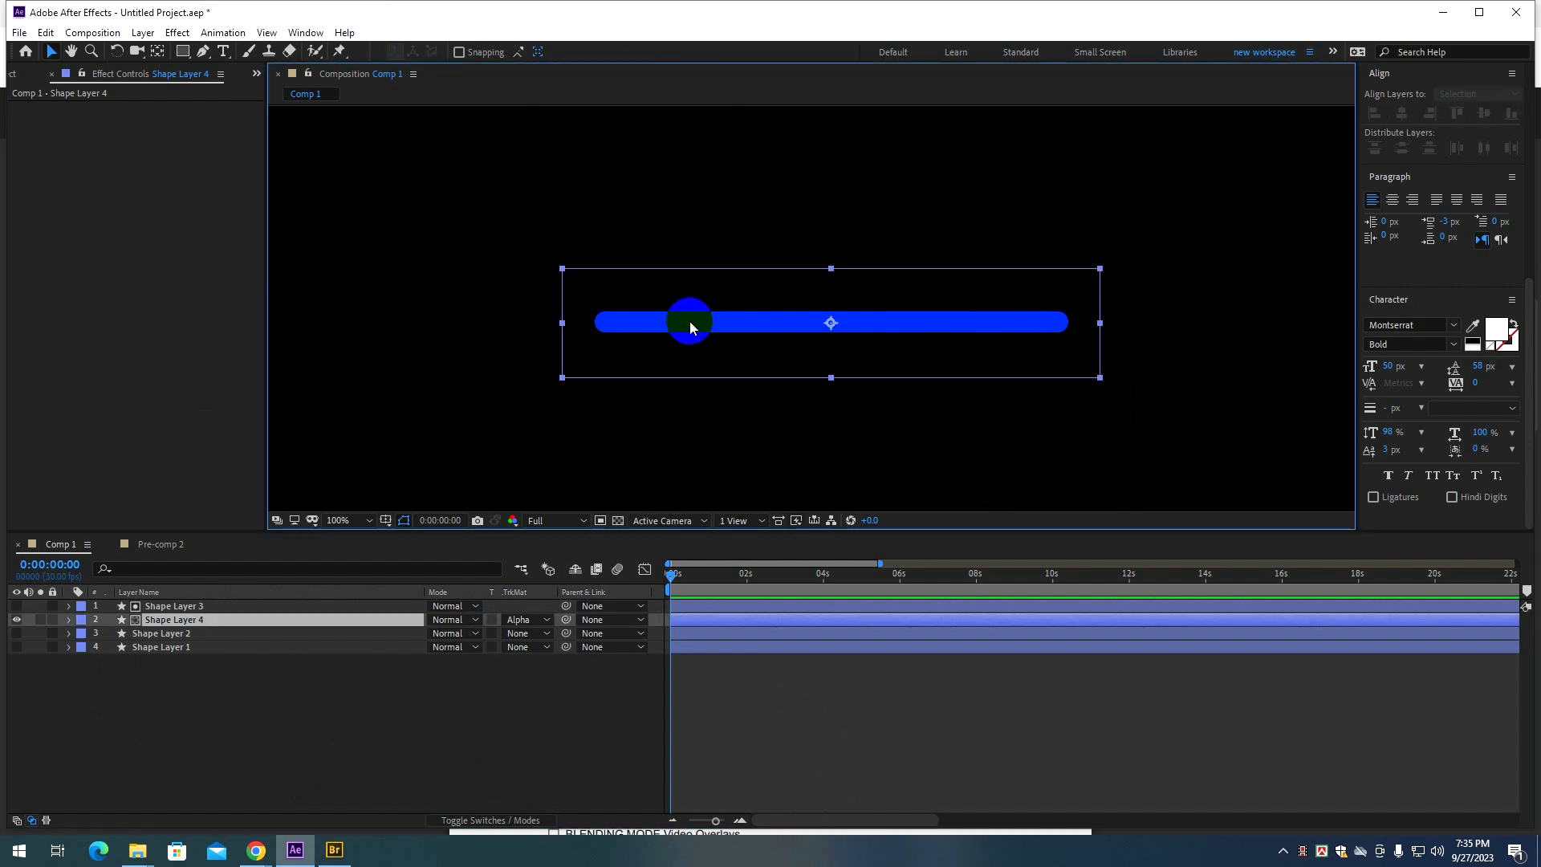
{"action": "left_click", "coordinate": [802, 321]}
{"action": "left_click_drag", "start_coordinate": [801, 321], "coordinate": [801, 326]}
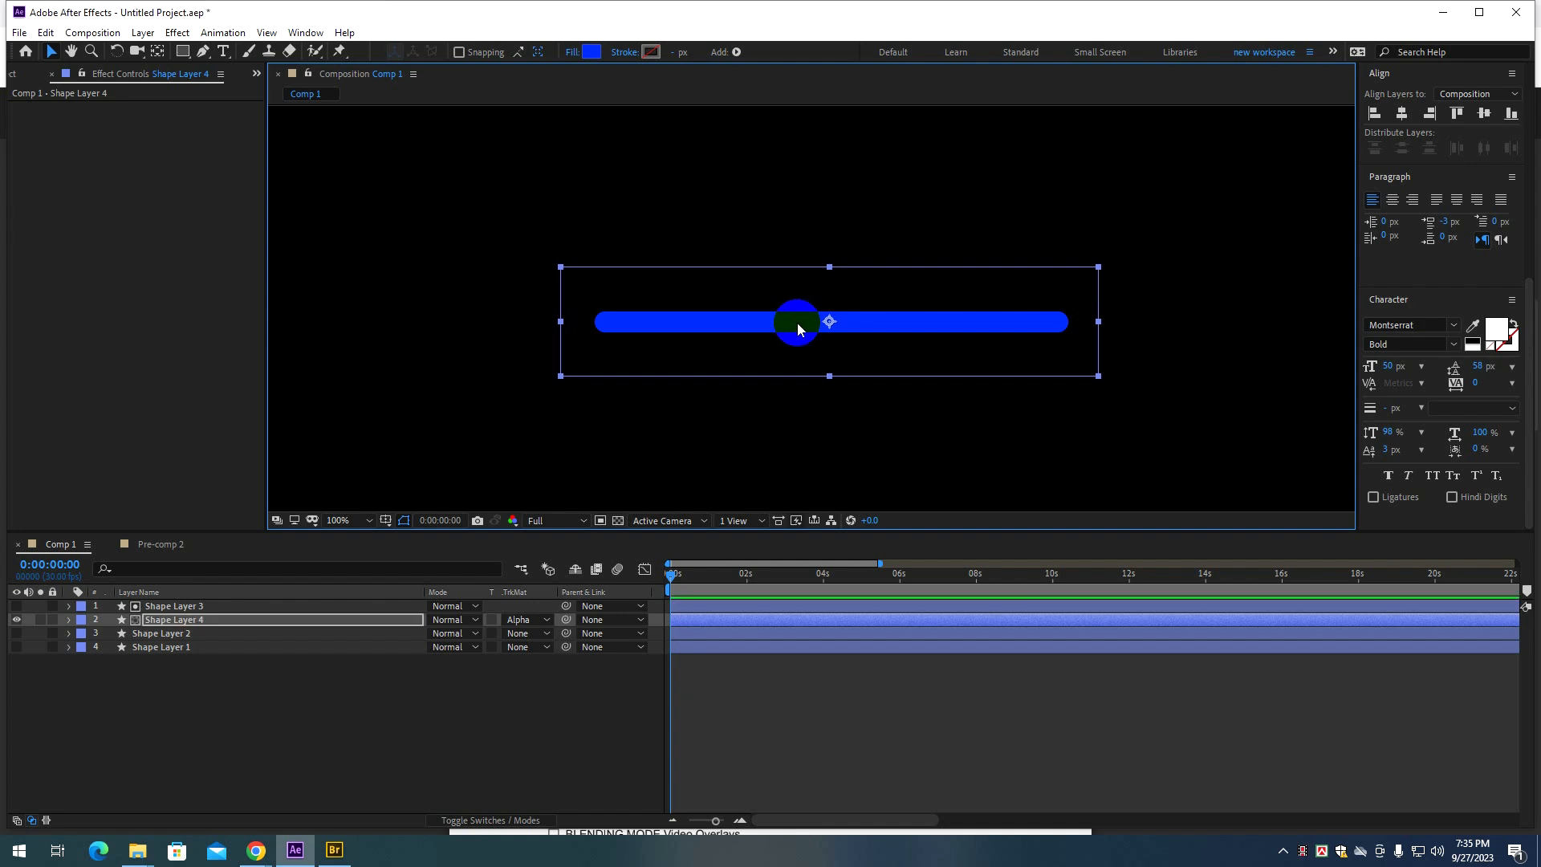
{"action": "left_click", "coordinate": [440, 681]}
{"action": "left_click", "coordinate": [514, 634]}
{"action": "left_click", "coordinate": [374, 696]}
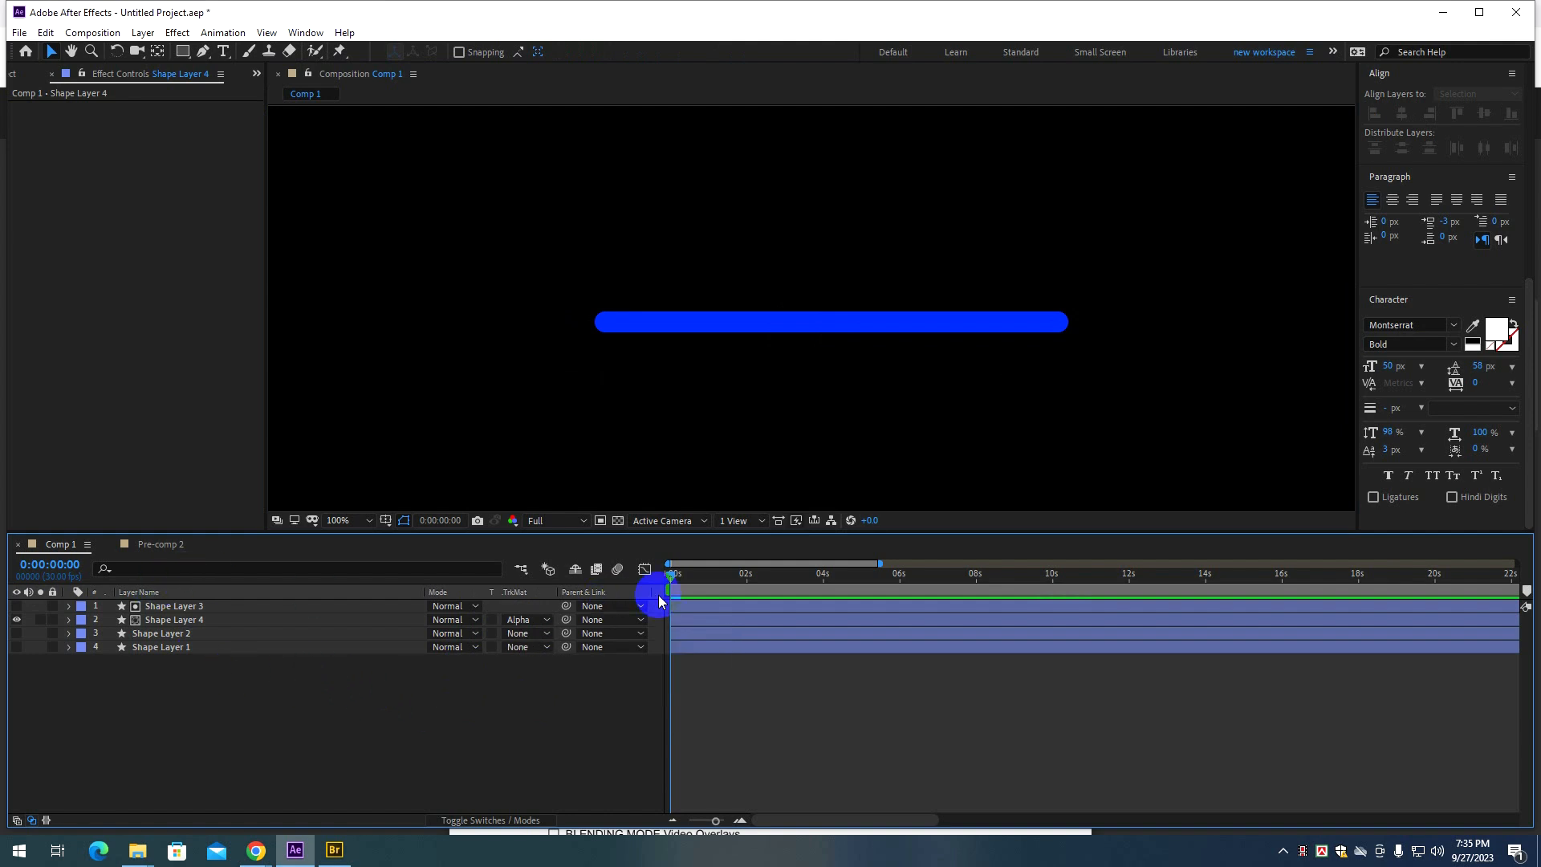
{"action": "mouse_move", "coordinate": [671, 577]}
{"action": "left_mouse_down"}
{"action": "mouse_move", "coordinate": [742, 577]}
{"action": "mouse_move", "coordinate": [661, 579]}
{"action": "left_mouse_up"}
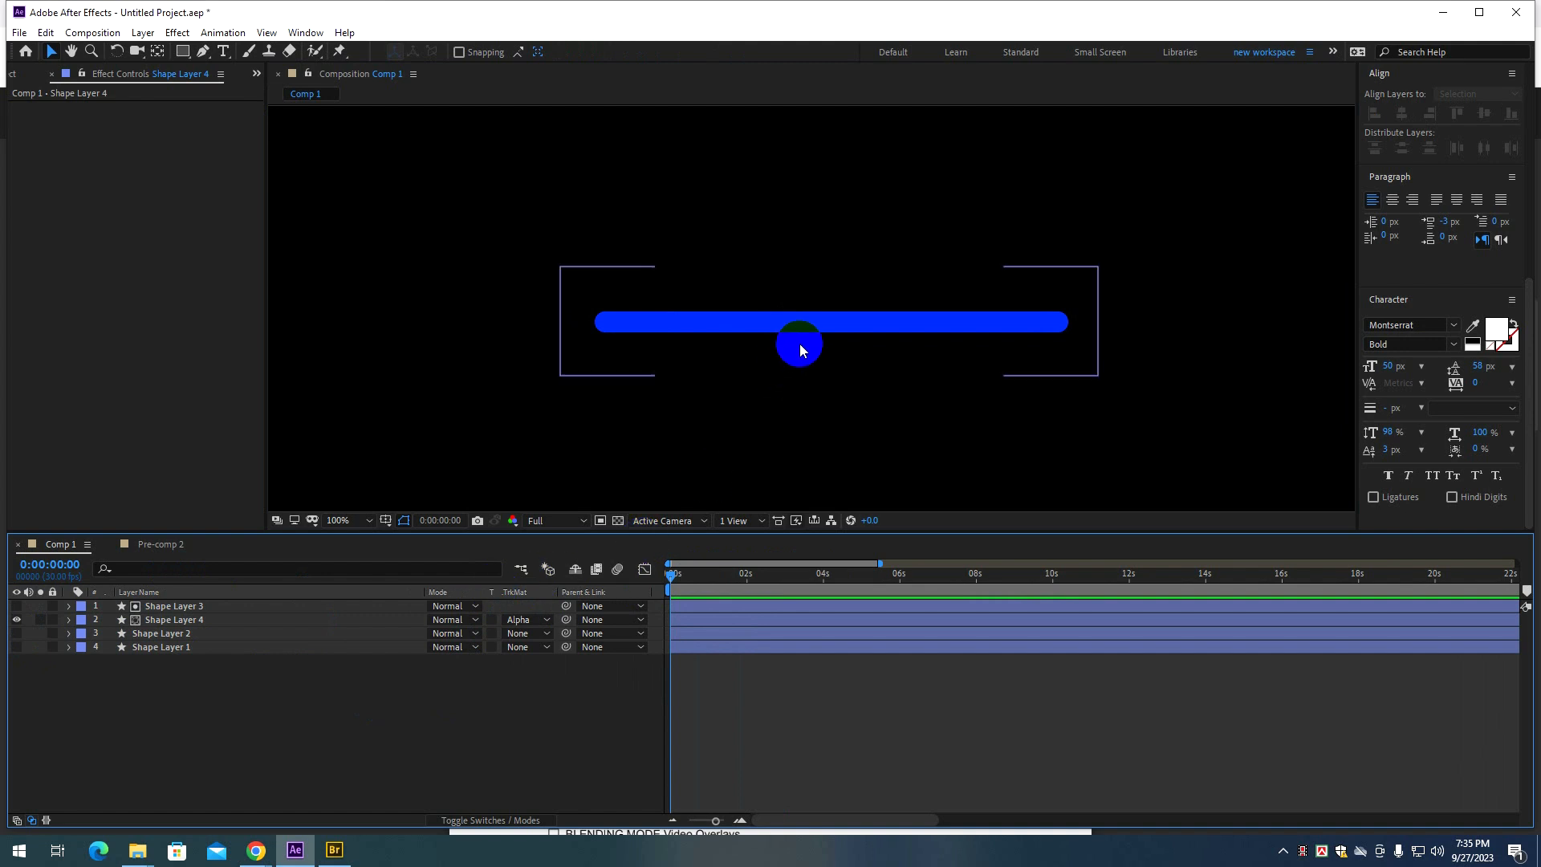
Show the cyan Shape Layer 2 and slide Shape Layer 4 left to expose the bar's right part.
{"action": "left_click", "coordinate": [819, 328]}
{"action": "left_click_drag", "start_coordinate": [819, 329], "coordinate": [681, 326]}
{"action": "key", "text": "ctrl+z"}
{"action": "left_click", "coordinate": [17, 633]}
{"action": "left_click_drag", "start_coordinate": [910, 320], "coordinate": [712, 326]}
{"action": "left_click", "coordinate": [45, 695]}
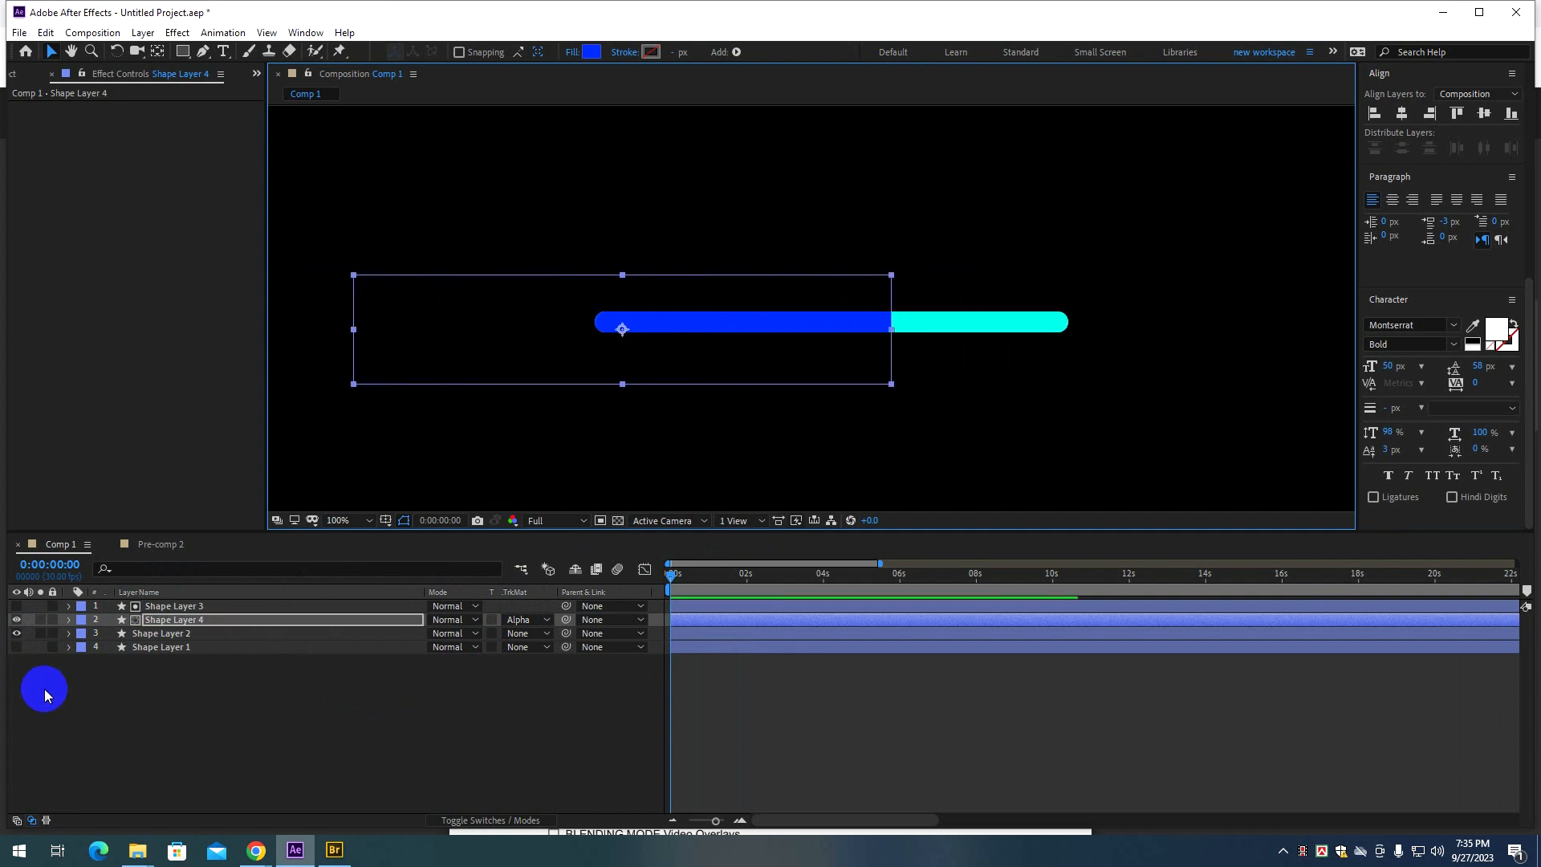
Delete Shape Layer 1 from Comp 1.
{"action": "left_click", "coordinate": [148, 648]}
{"action": "key", "text": "Delete"}
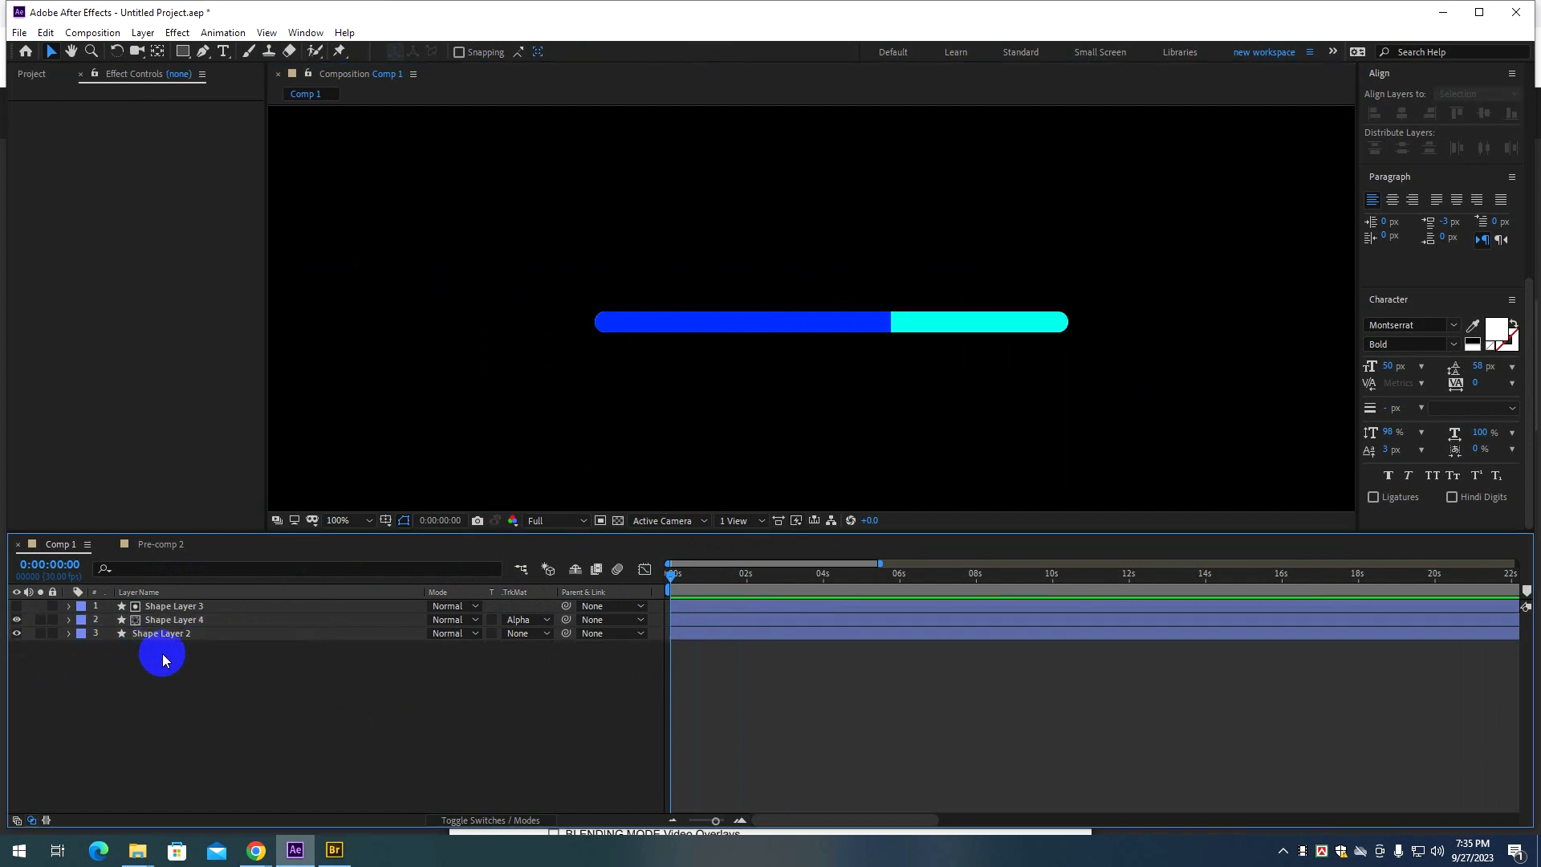
{"action": "left_click", "coordinate": [166, 610]}
{"action": "left_click", "coordinate": [188, 634]}
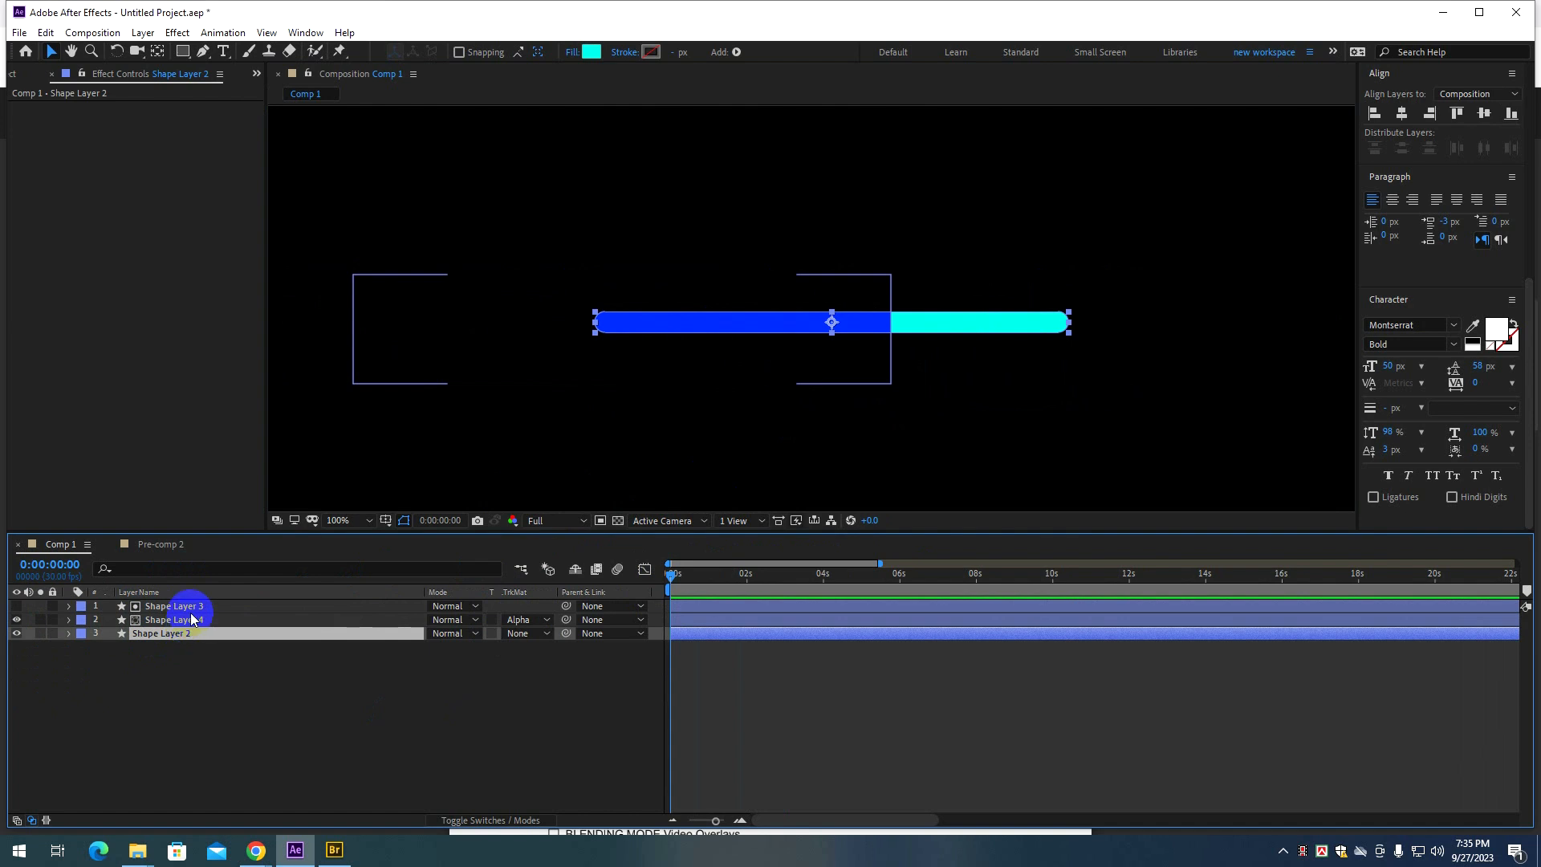
Try moving the Shape Layer 3 matte to the right along the bar and undo the move.
{"action": "left_click", "coordinate": [193, 608]}
{"action": "left_click_drag", "start_coordinate": [745, 327], "coordinate": [860, 330]}
{"action": "key", "text": "ctrl+z"}
{"action": "left_click", "coordinate": [199, 683]}
{"action": "left_click", "coordinate": [178, 608]}
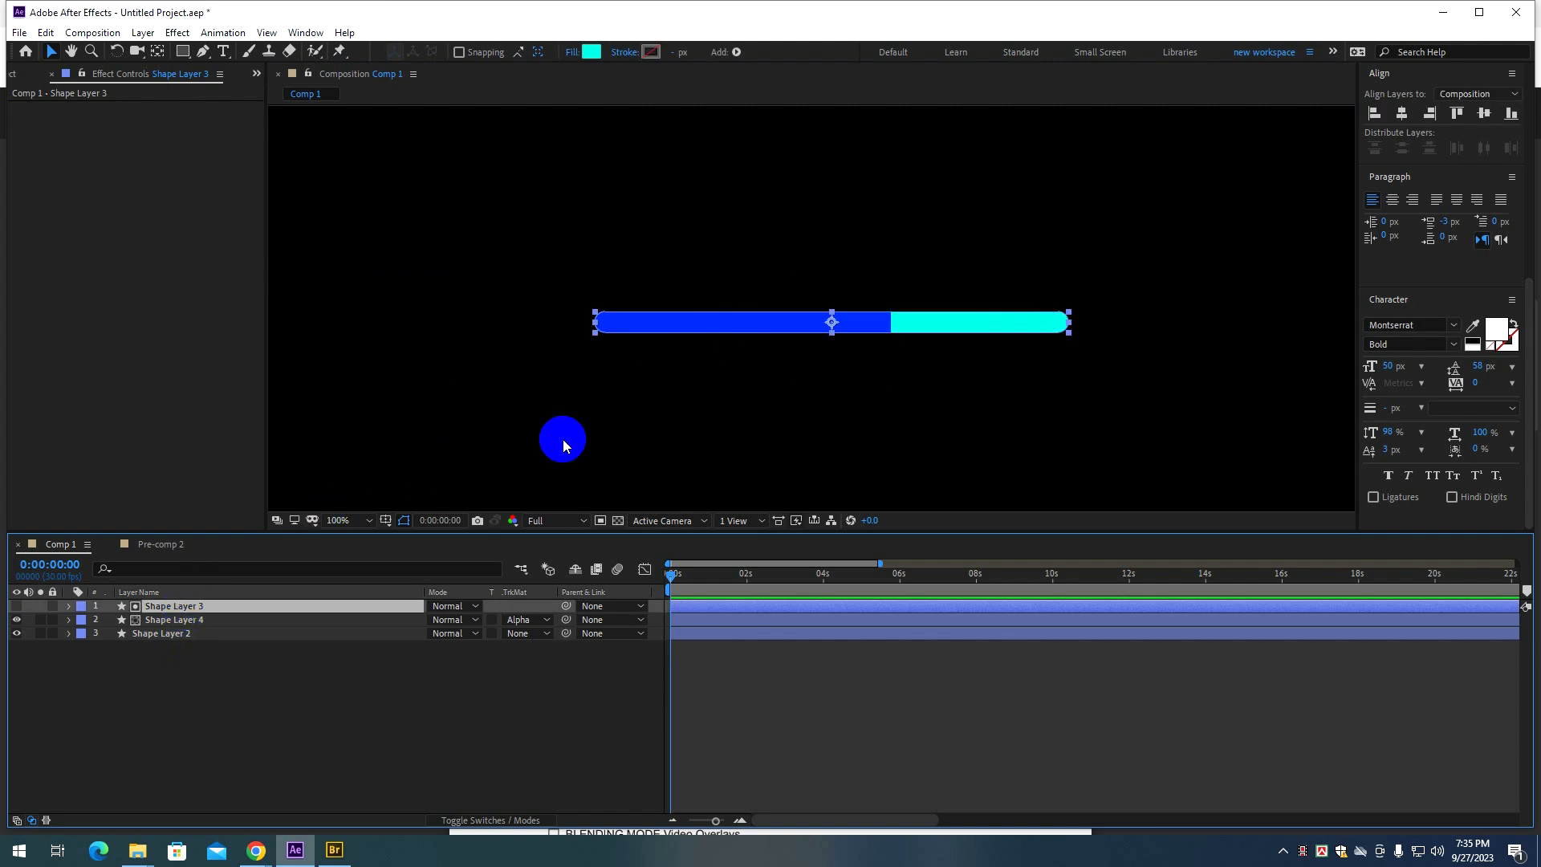
Slide Shape Layer 4's rectangle right and slightly back to vary how much of the bar is blue.
{"action": "left_click", "coordinate": [201, 620]}
{"action": "left_click_drag", "start_coordinate": [755, 324], "coordinate": [1000, 329]}
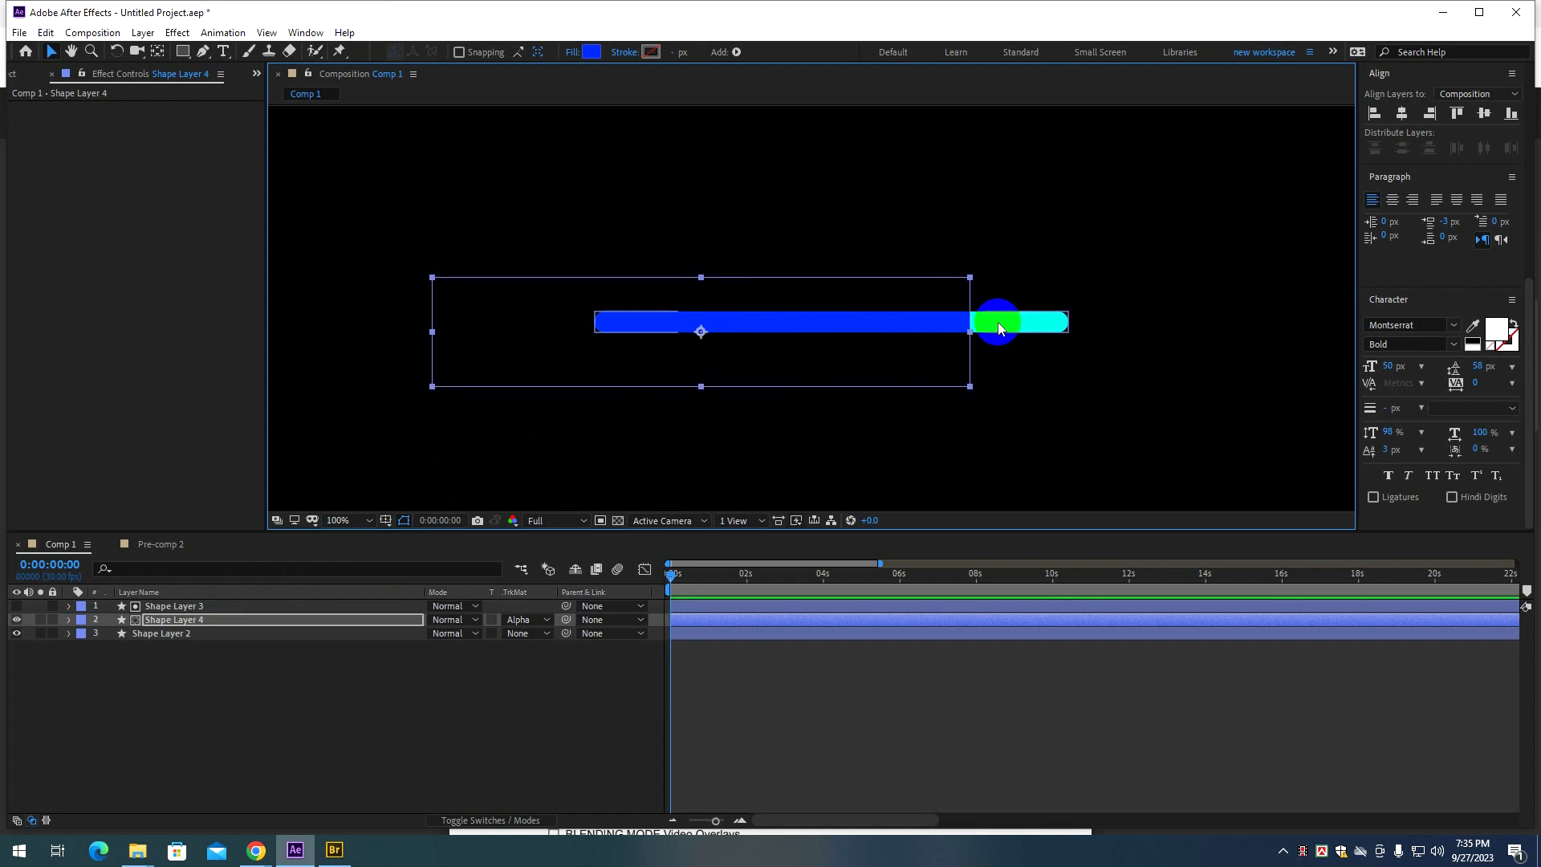
{"action": "left_click", "coordinate": [1037, 333]}
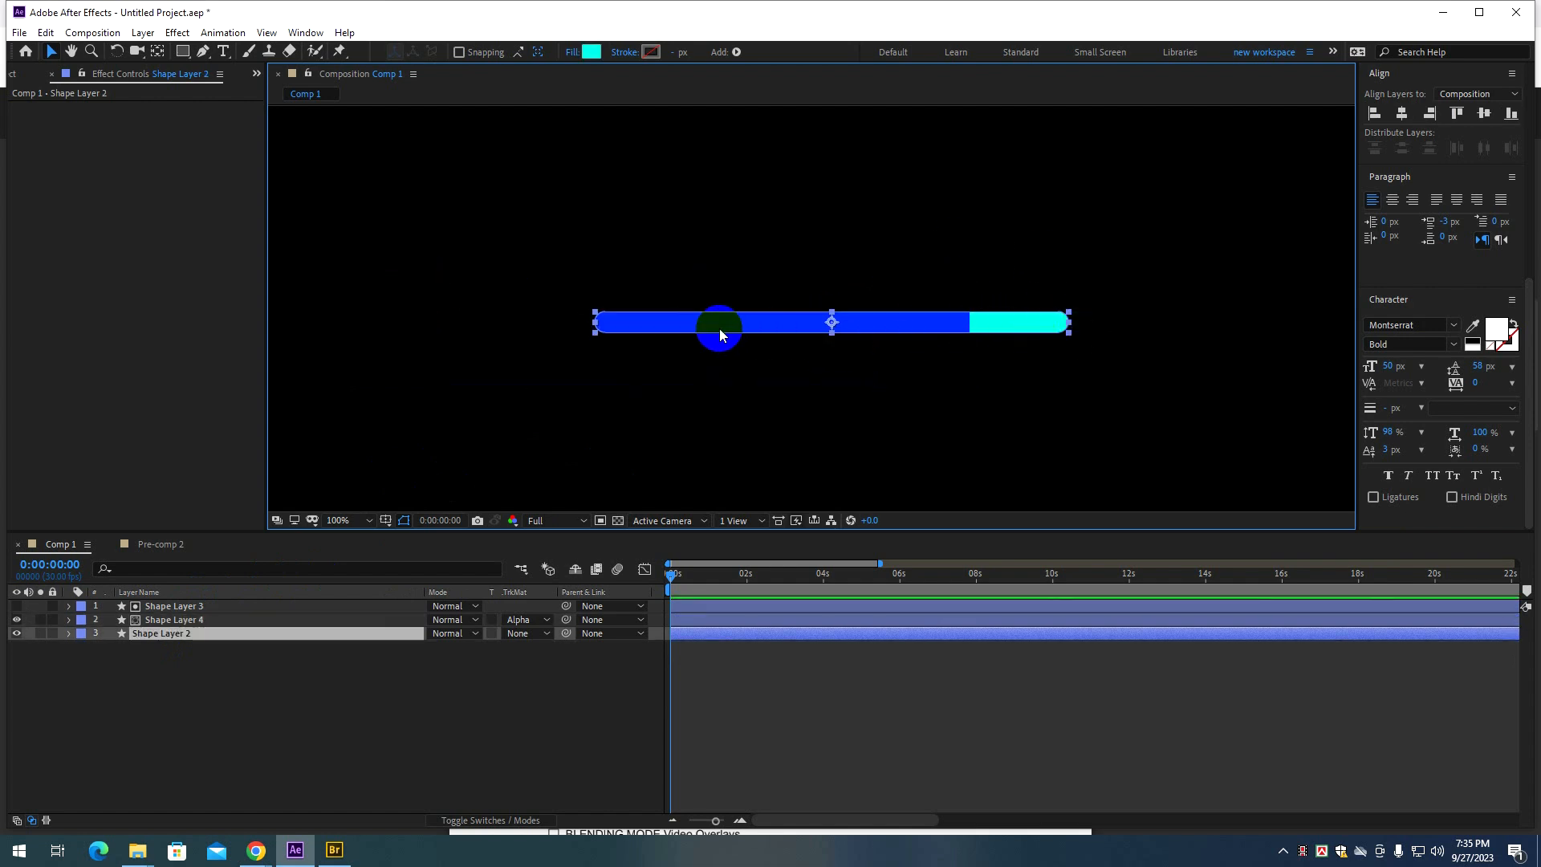
{"action": "left_click", "coordinate": [672, 343]}
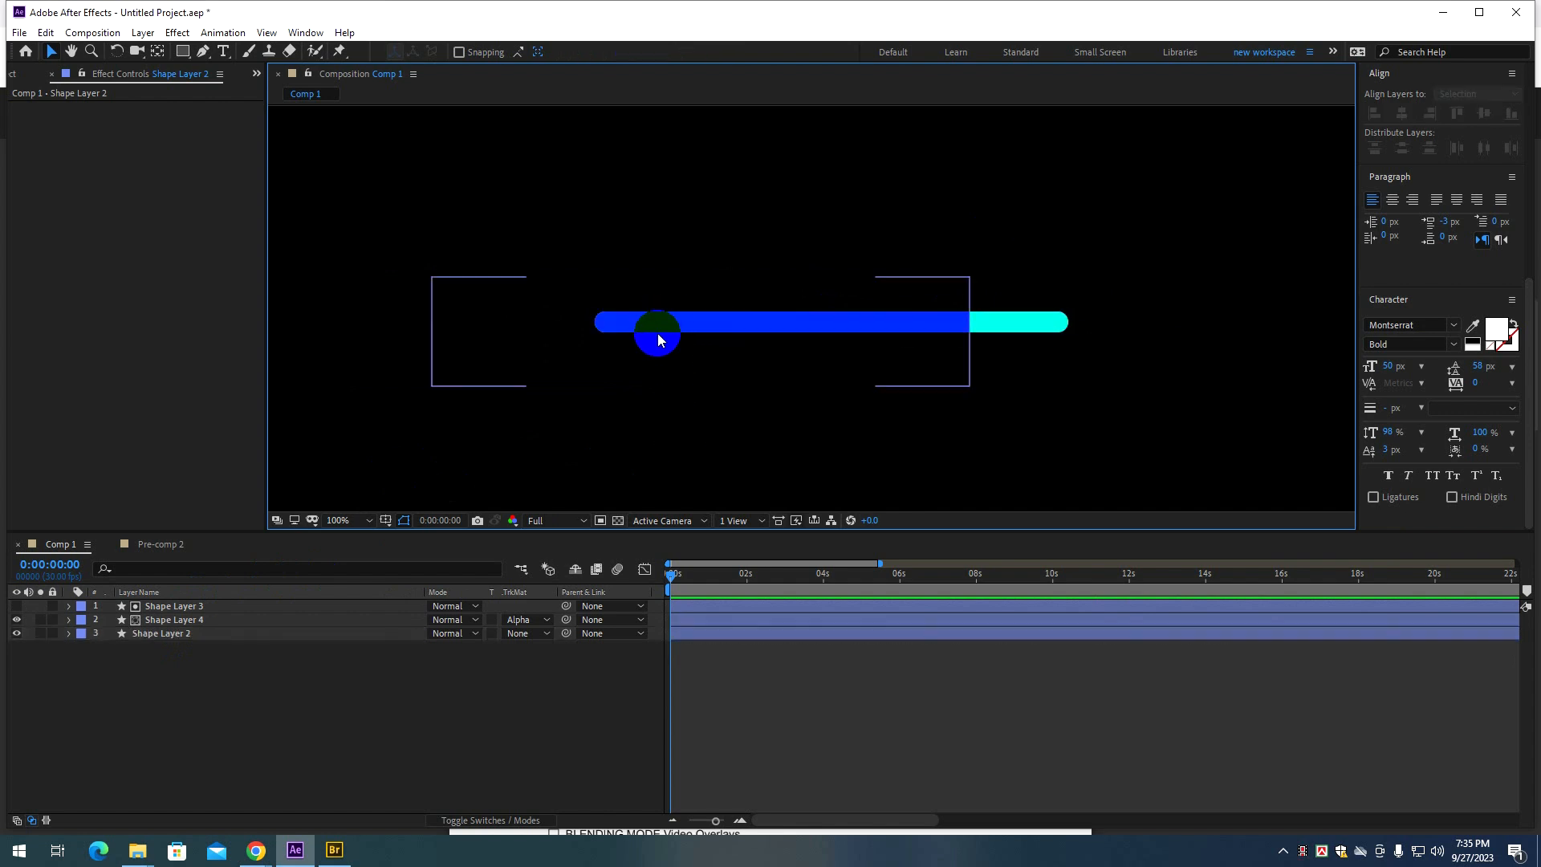
{"action": "left_click", "coordinate": [659, 341]}
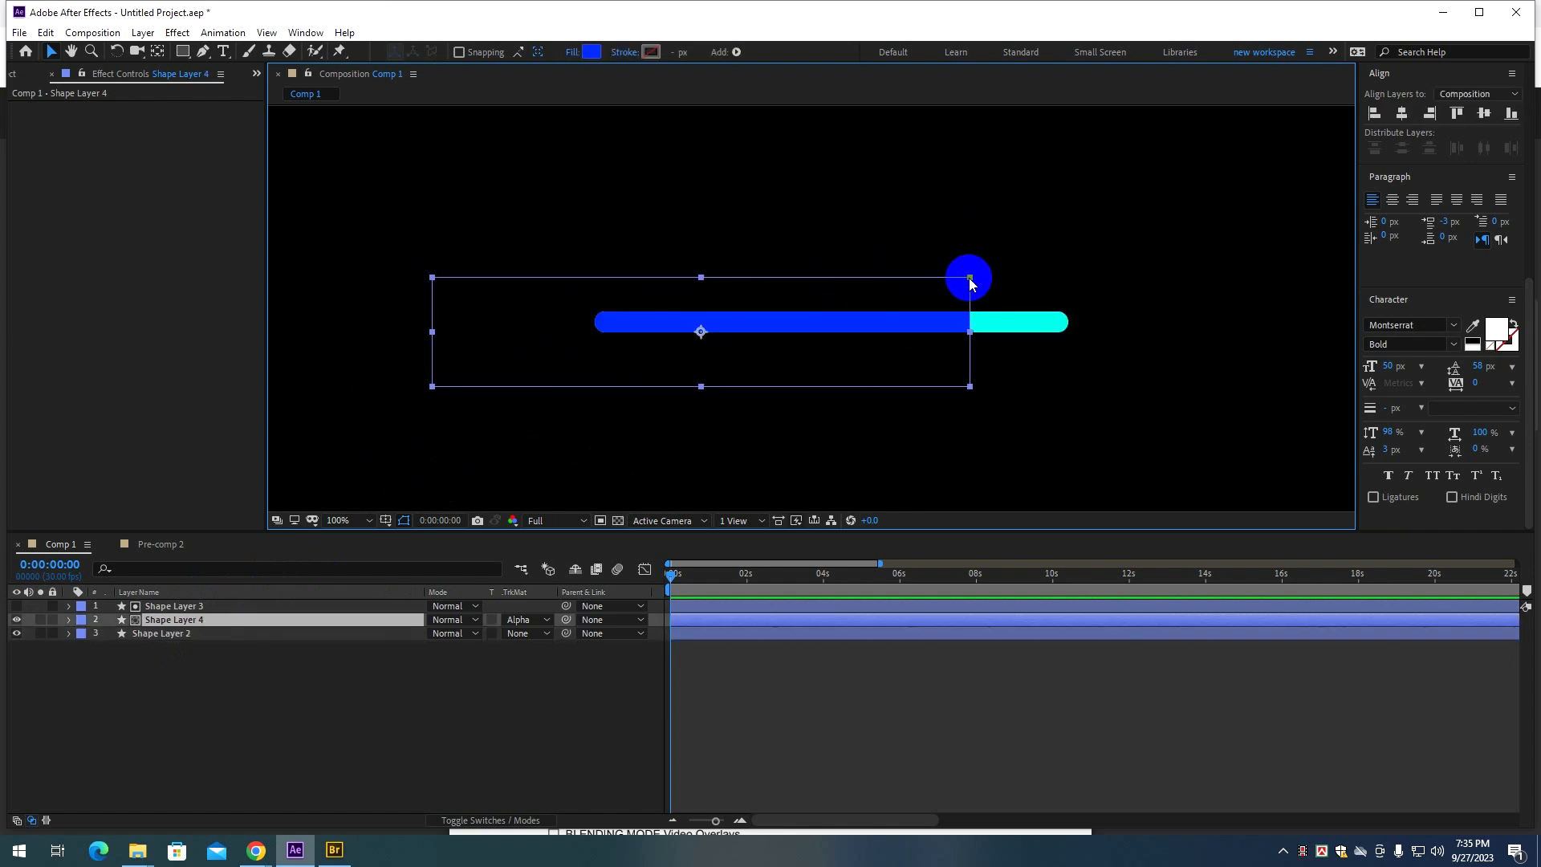
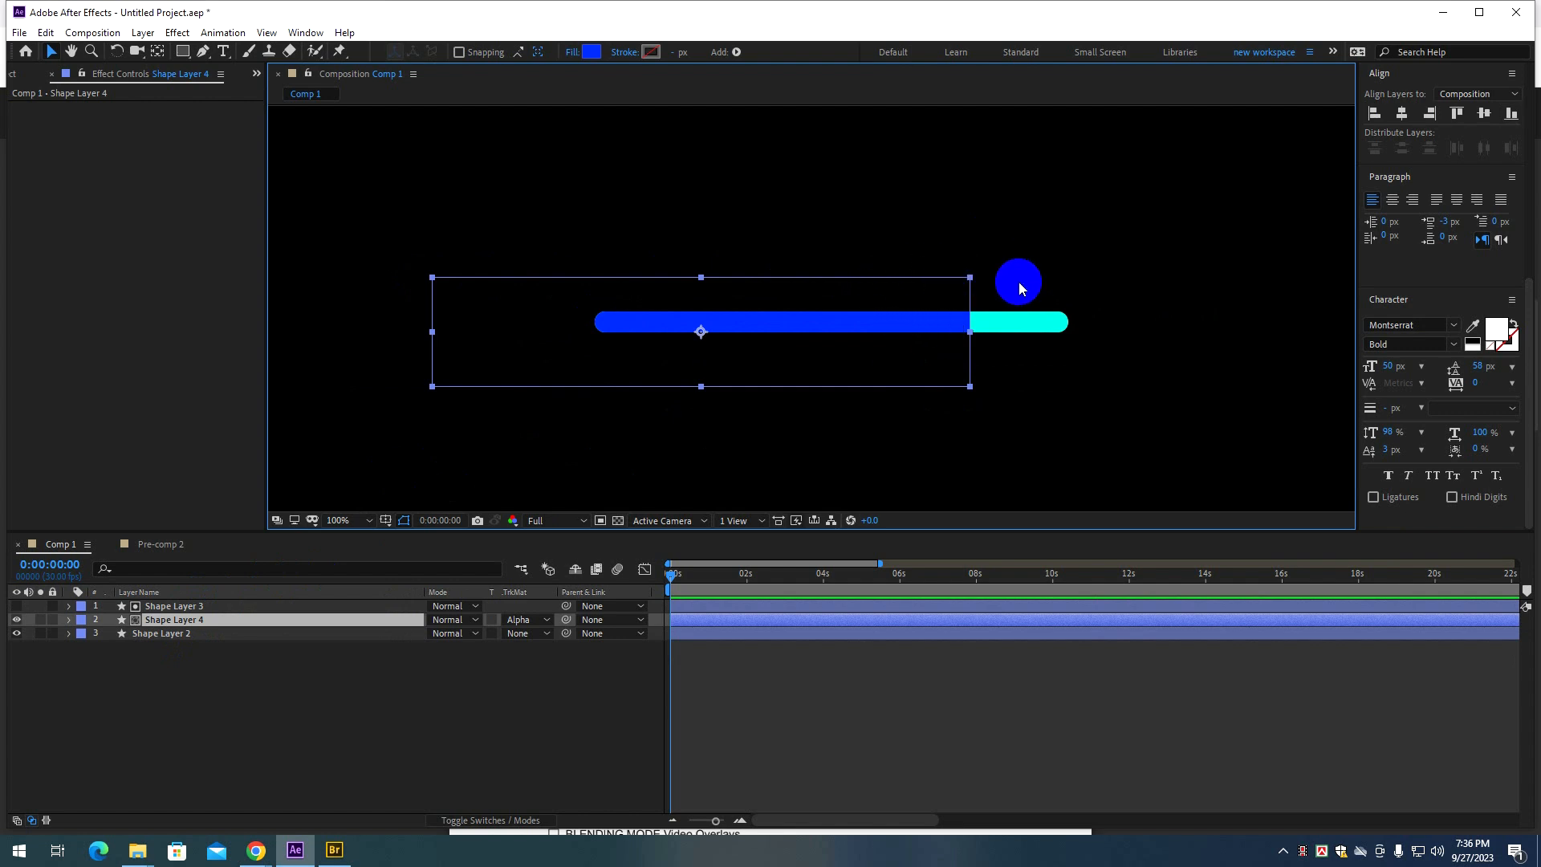
{"action": "left_click_drag", "start_coordinate": [912, 333], "coordinate": [877, 327]}
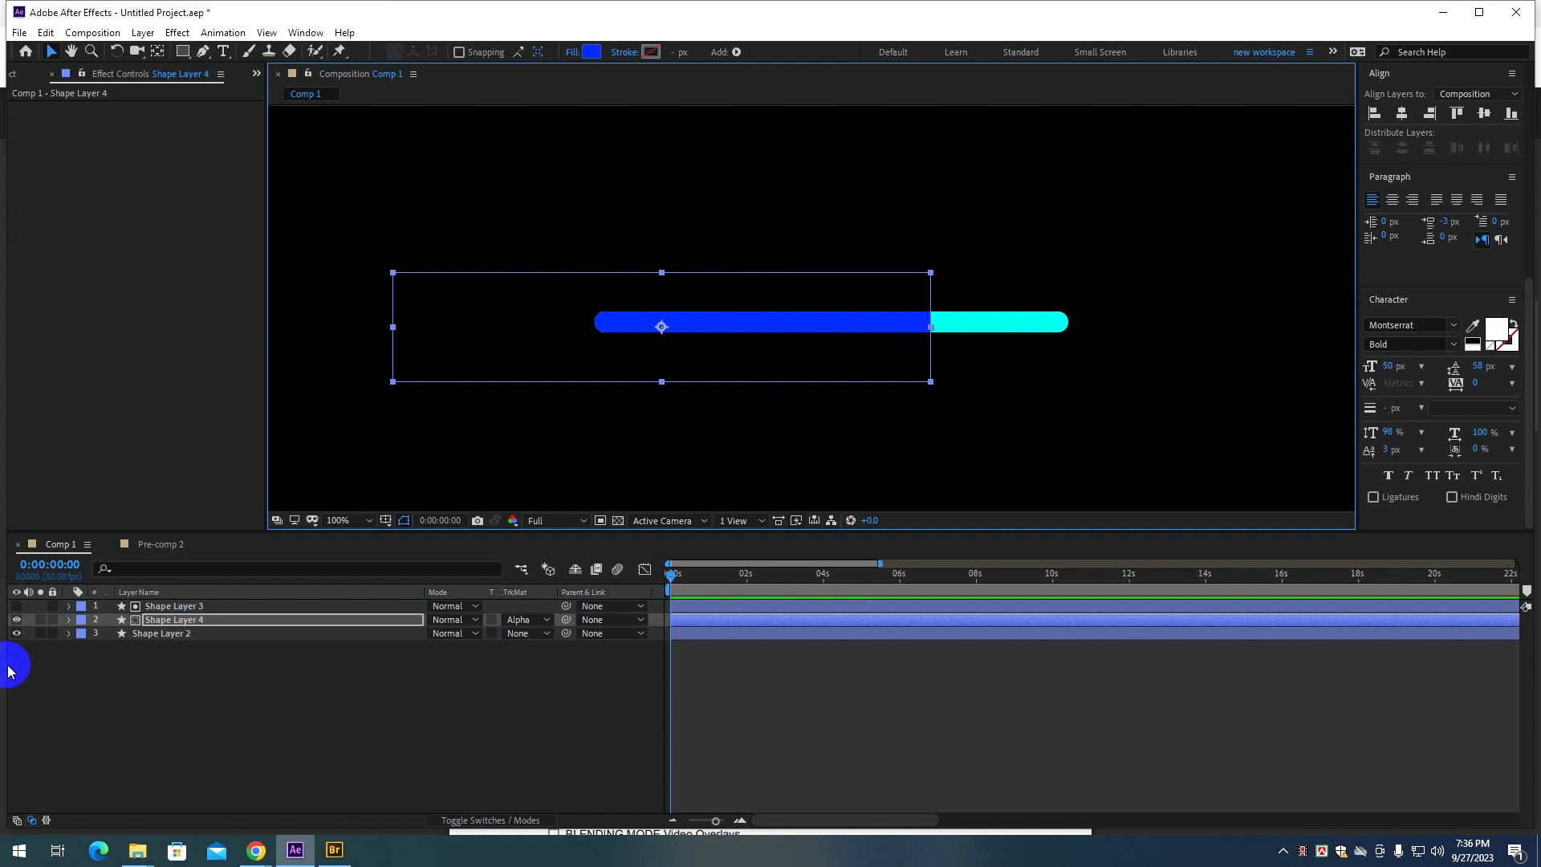
Slide Shape Layer 4 left to shorten the blue fill, toggling Shape Layer 2's visibility to compare with and without the background bar.
{"action": "left_click", "coordinate": [16, 634]}
{"action": "left_click_drag", "start_coordinate": [783, 334], "coordinate": [741, 323]}
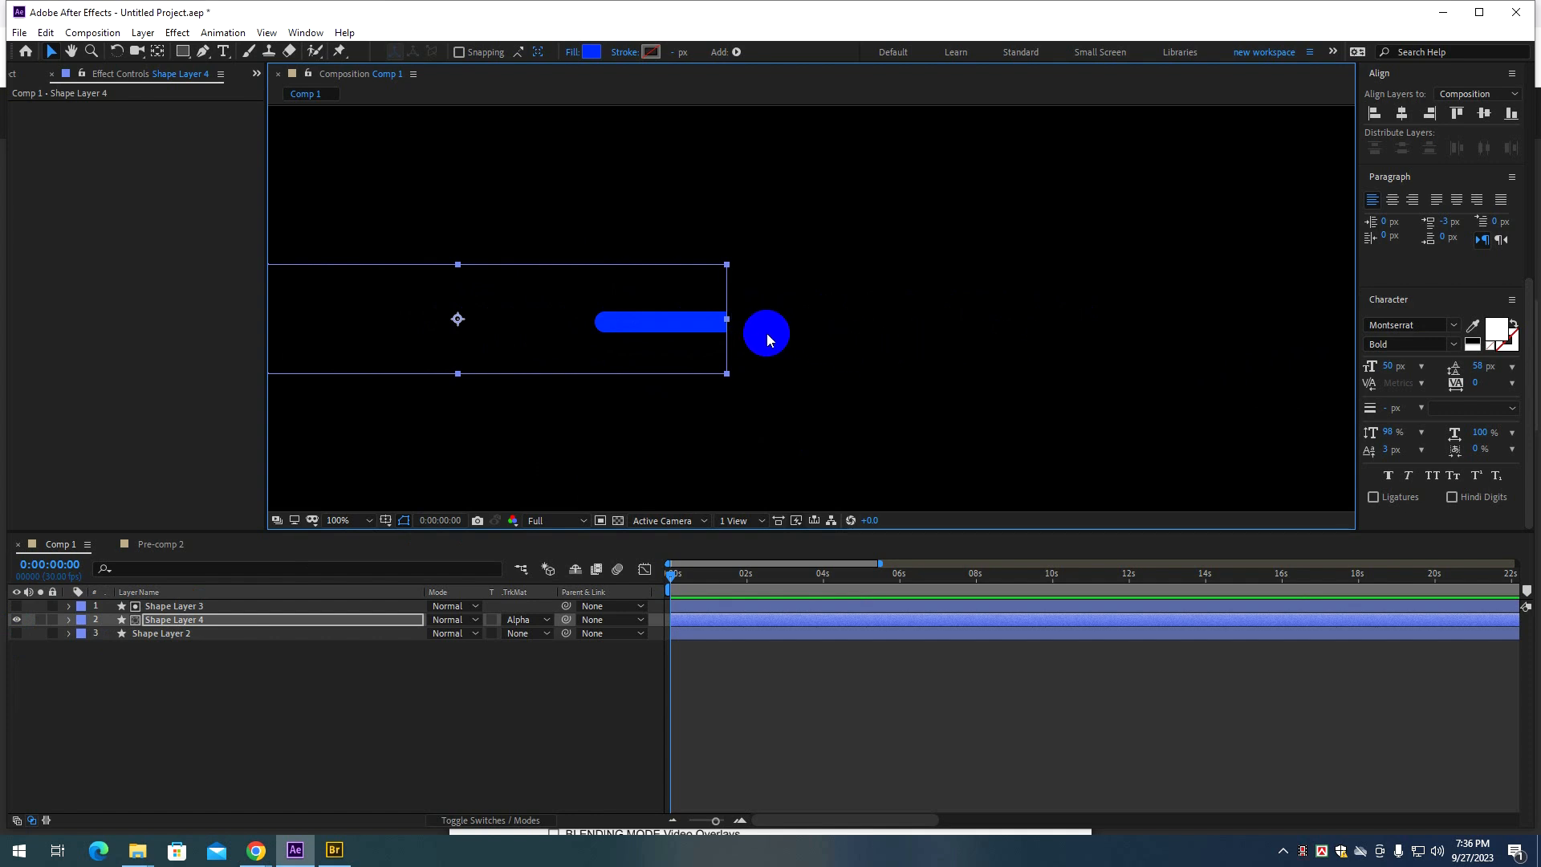
{"action": "left_click", "coordinate": [16, 633]}
{"action": "left_click", "coordinate": [16, 634]}
{"action": "left_click", "coordinate": [16, 633]}
{"action": "left_click", "coordinate": [16, 634]}
{"action": "left_click", "coordinate": [17, 633]}
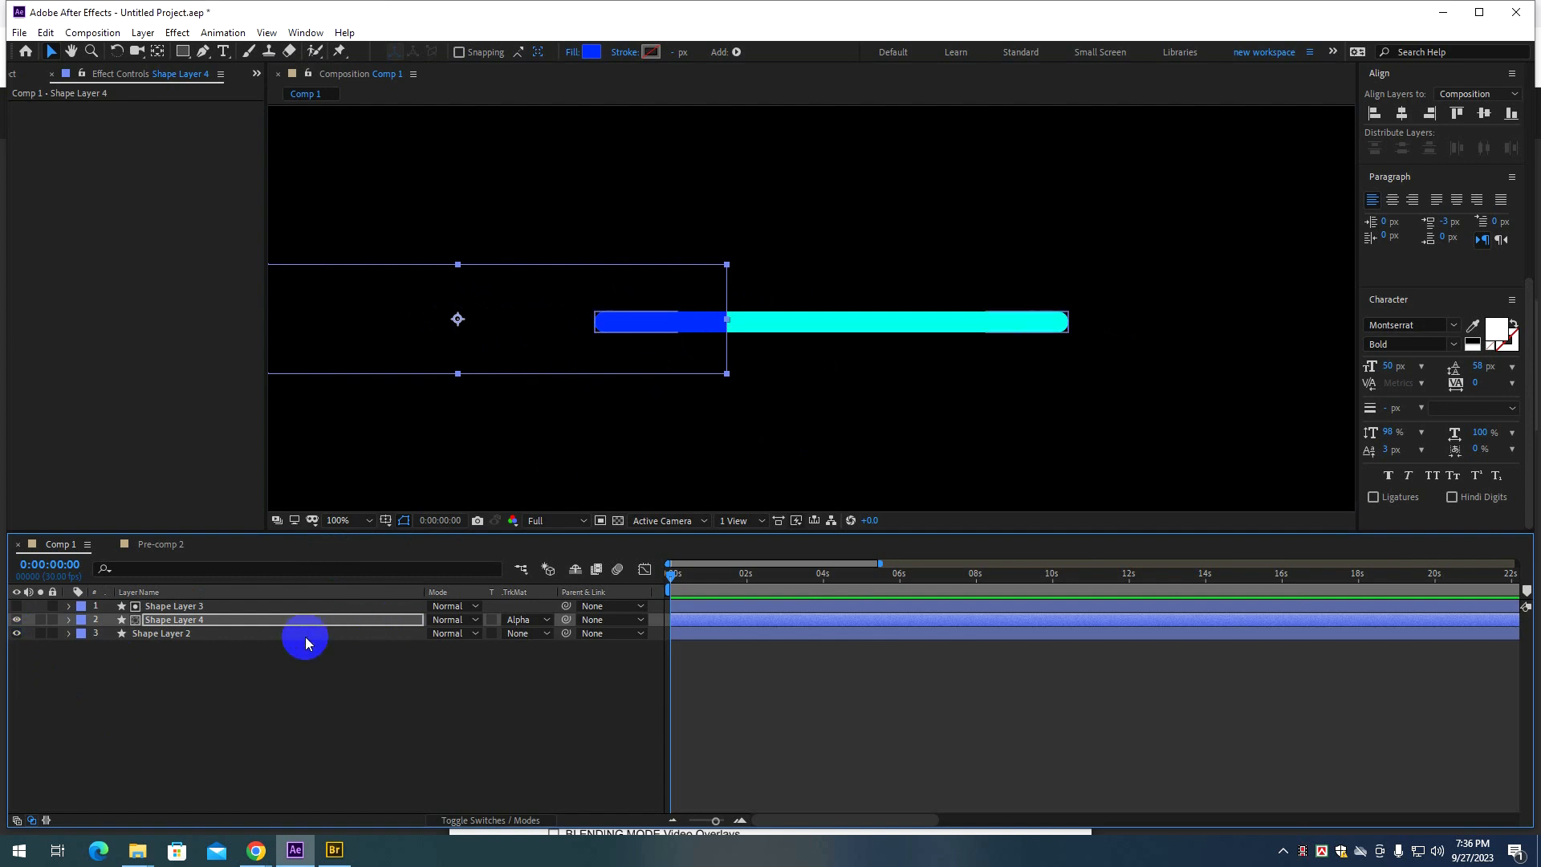
{"action": "left_click", "coordinate": [215, 634]}
{"action": "left_click", "coordinate": [16, 634]}
{"action": "left_click", "coordinate": [16, 633]}
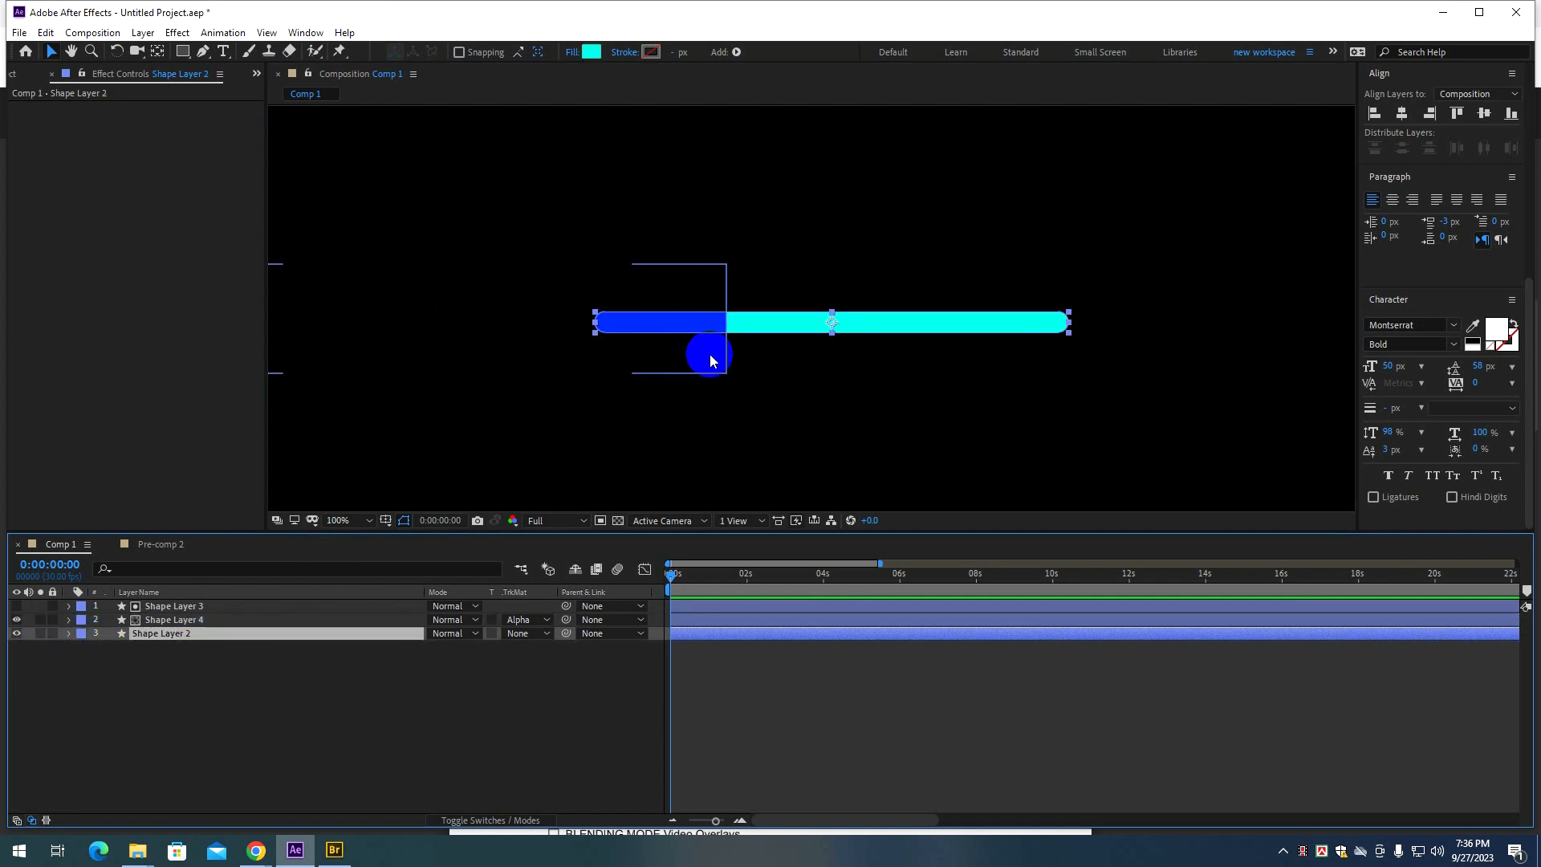
Change the fill colour of the background bar, Shape Layer 2, to grey 9E9E9E.
{"action": "left_click", "coordinate": [956, 321]}
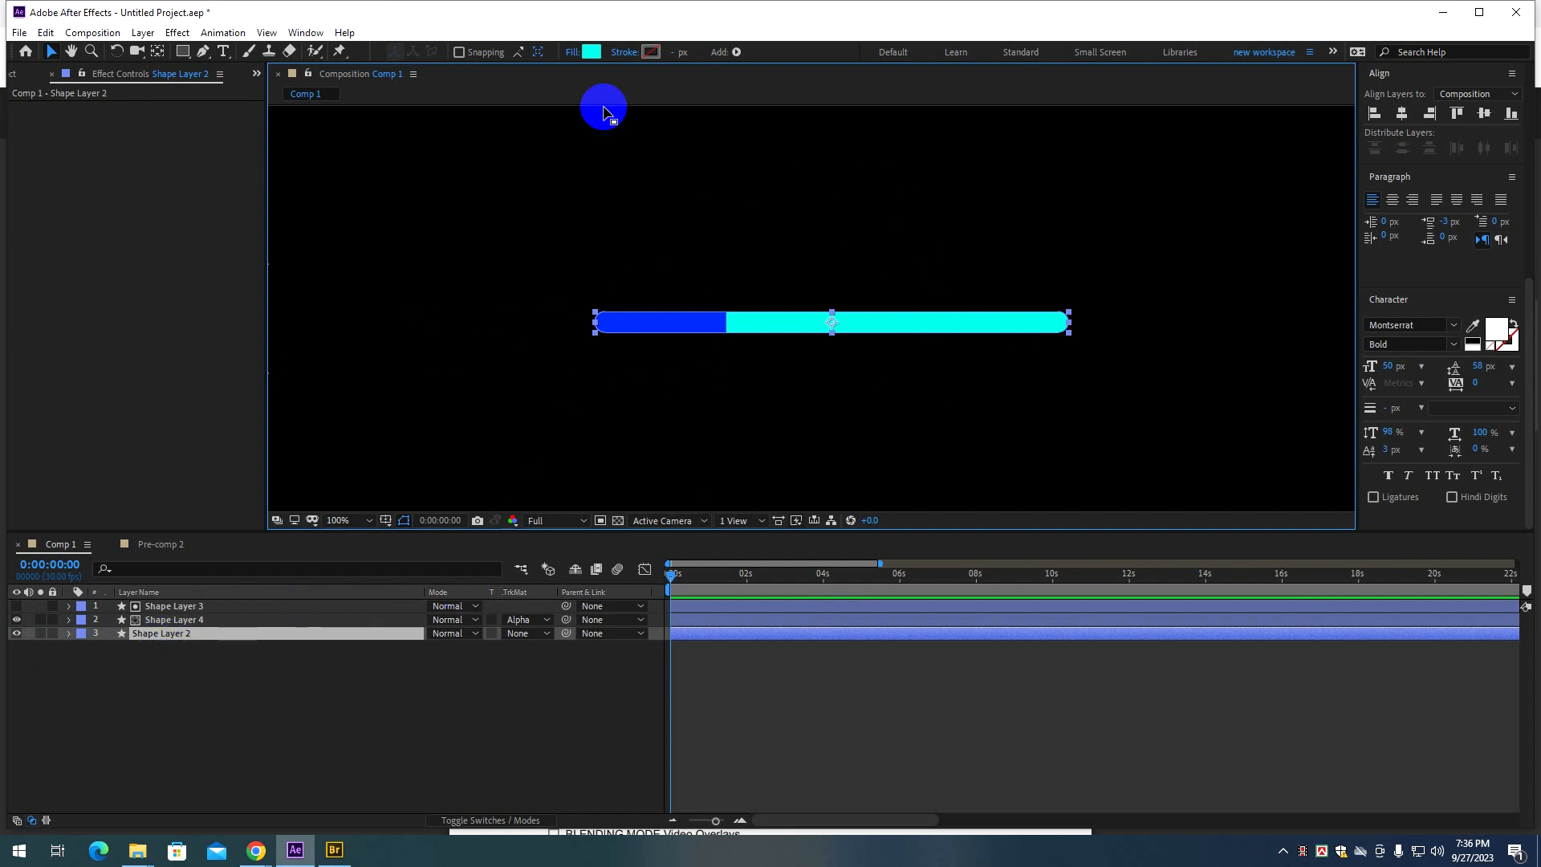
{"action": "left_click", "coordinate": [592, 52]}
{"action": "left_click_drag", "start_coordinate": [1055, 402], "coordinate": [1006, 396]}
{"action": "left_click", "coordinate": [1424, 331]}
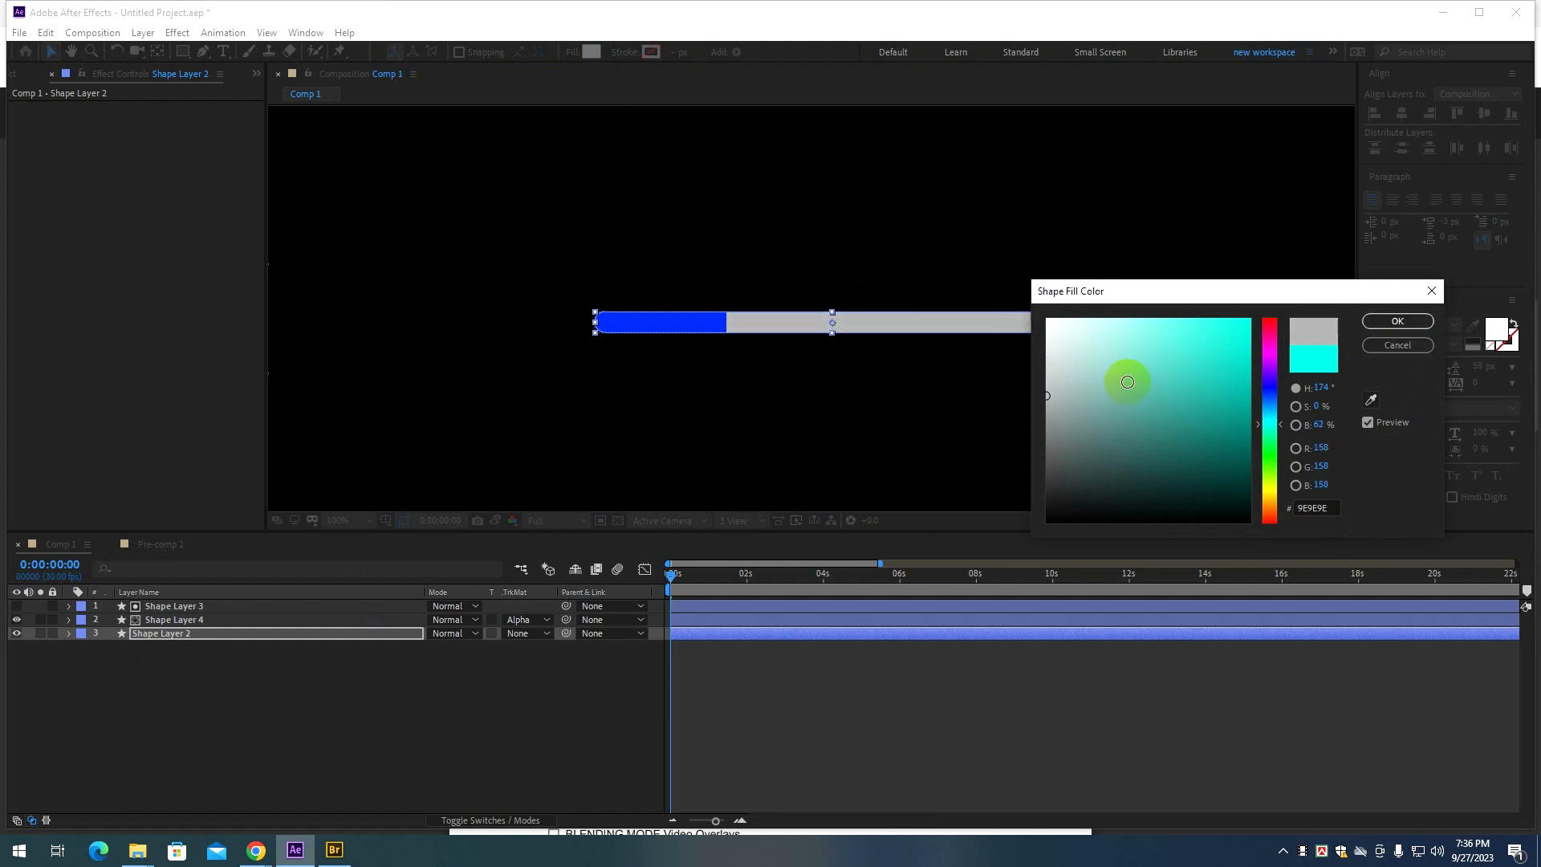
{"action": "left_click", "coordinate": [1397, 321]}
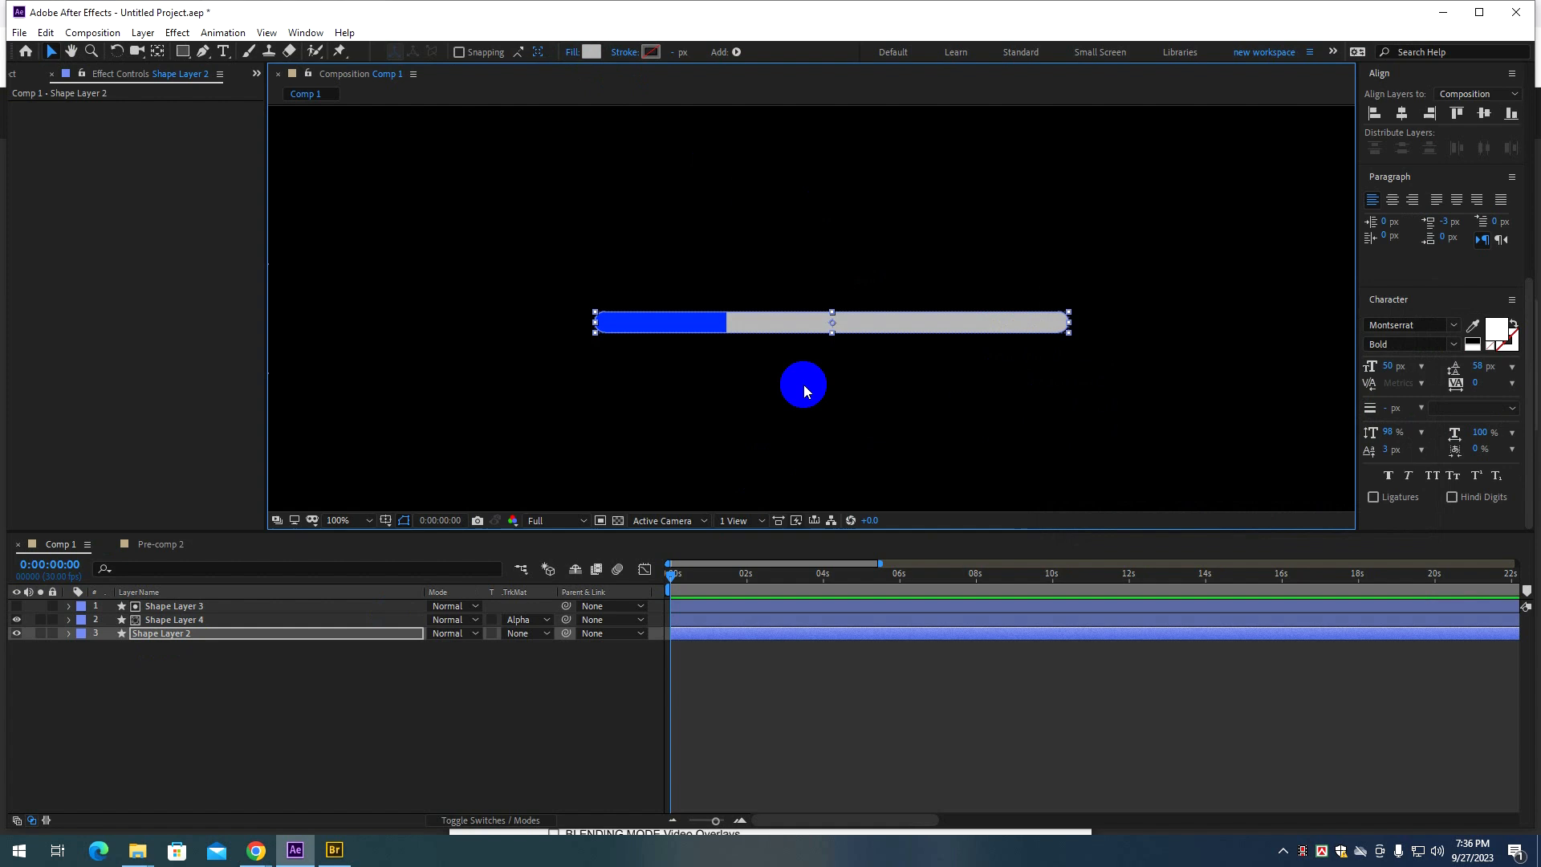
Slide Shape Layer 4 left past the bar's left end and add a Position keyframe at 0 seconds.
{"action": "left_click", "coordinate": [172, 607]}
{"action": "left_click", "coordinate": [172, 619]}
{"action": "left_click_drag", "start_coordinate": [672, 313], "coordinate": [523, 336]}
{"action": "key", "text": "p"}
{"action": "left_click", "coordinate": [110, 635]}
At about 2 seconds, move Shape Layer 4 right to cover the whole bar, then play the animation from the start.
{"action": "left_click", "coordinate": [742, 573]}
{"action": "left_click_drag", "start_coordinate": [445, 341], "coordinate": [926, 329]}
{"action": "left_click", "coordinate": [742, 575]}
{"action": "left_click_drag", "start_coordinate": [743, 575], "coordinate": [643, 586]}
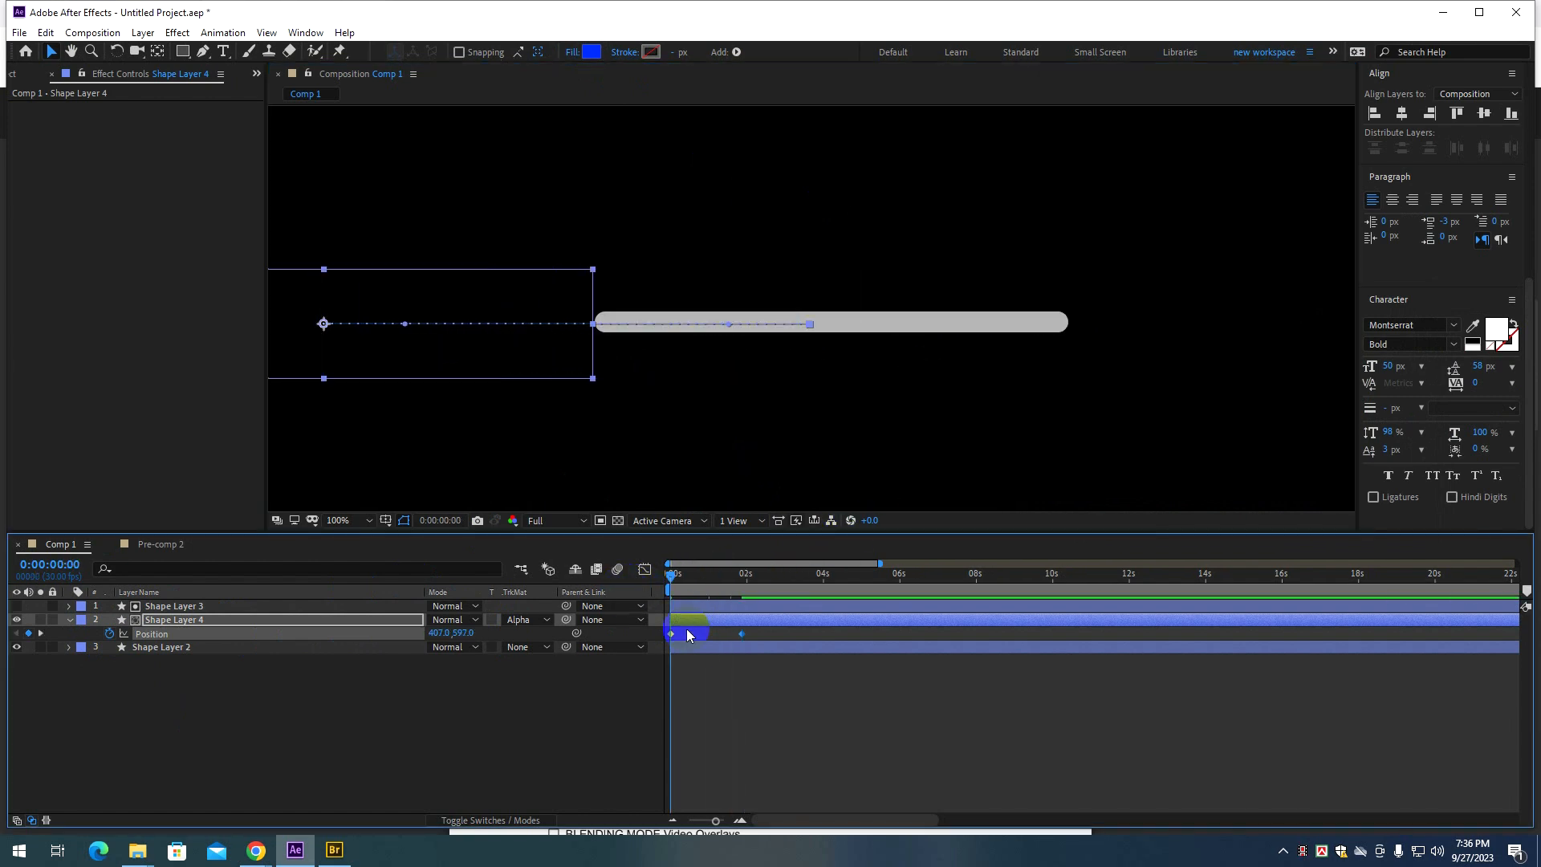
{"action": "key", "text": "space"}
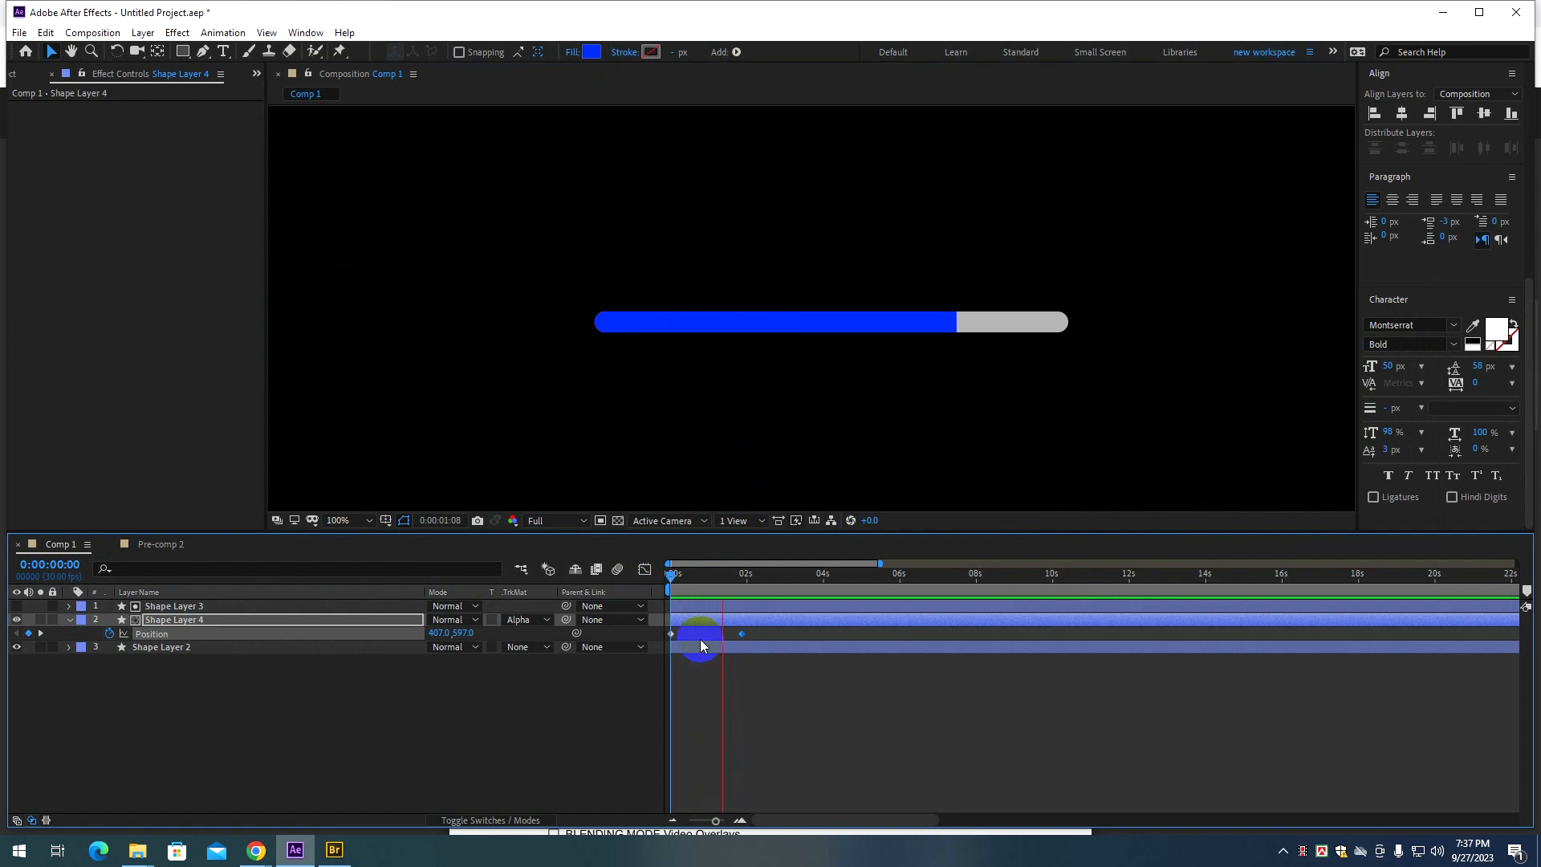
{"action": "key", "text": "space"}
Slow the fill by moving Shape Layer 4's second Position keyframe to about 3.6 seconds, previewing the timing from the start.
{"action": "left_click_drag", "start_coordinate": [742, 633], "coordinate": [817, 634]}
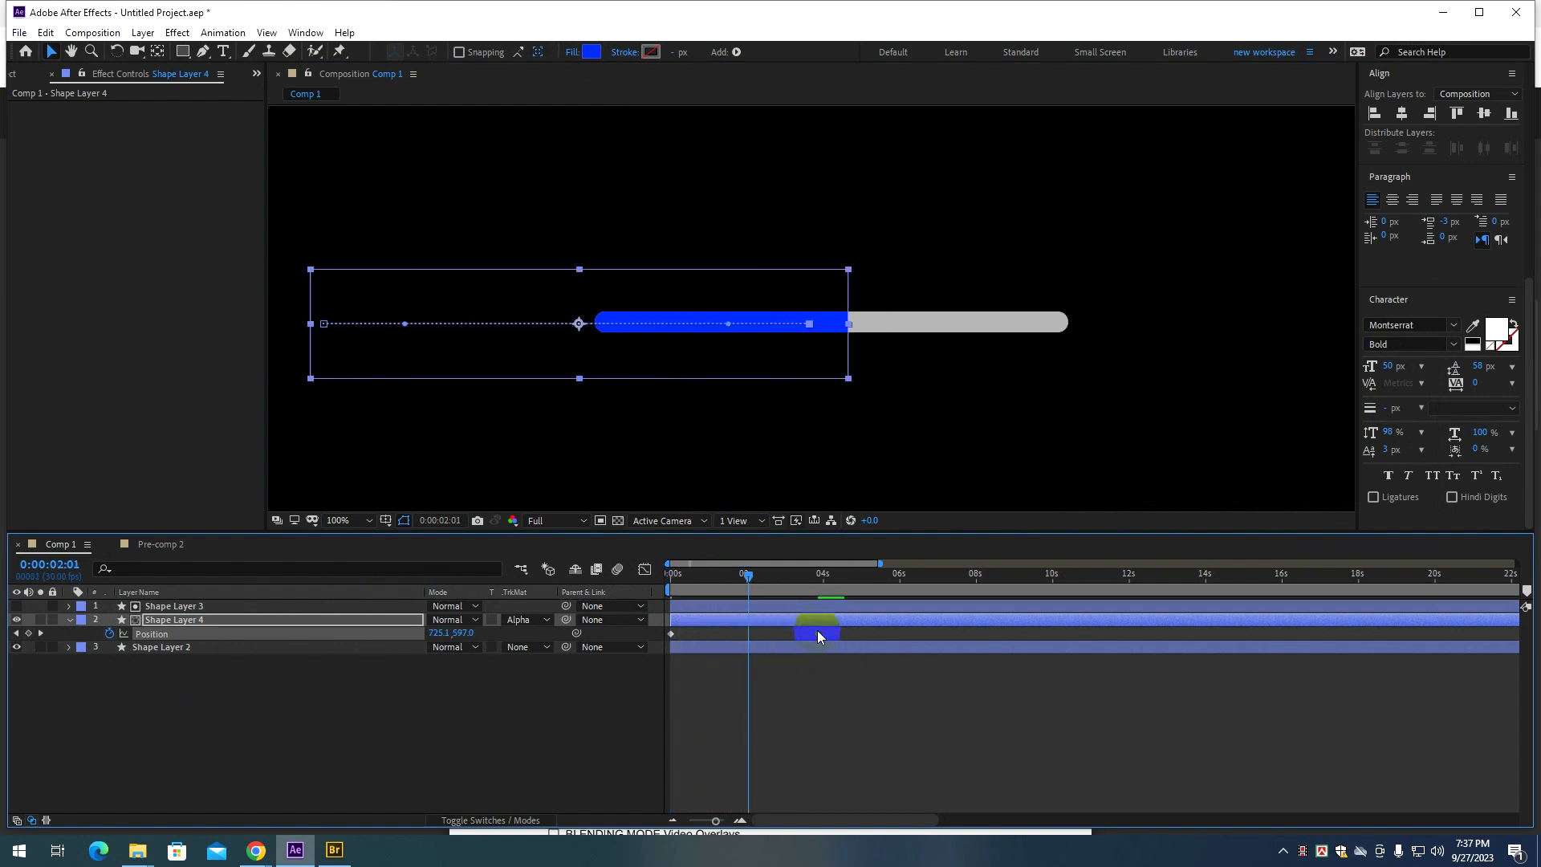
{"action": "left_click_drag", "start_coordinate": [748, 575], "coordinate": [643, 578]}
{"action": "key", "text": "space"}
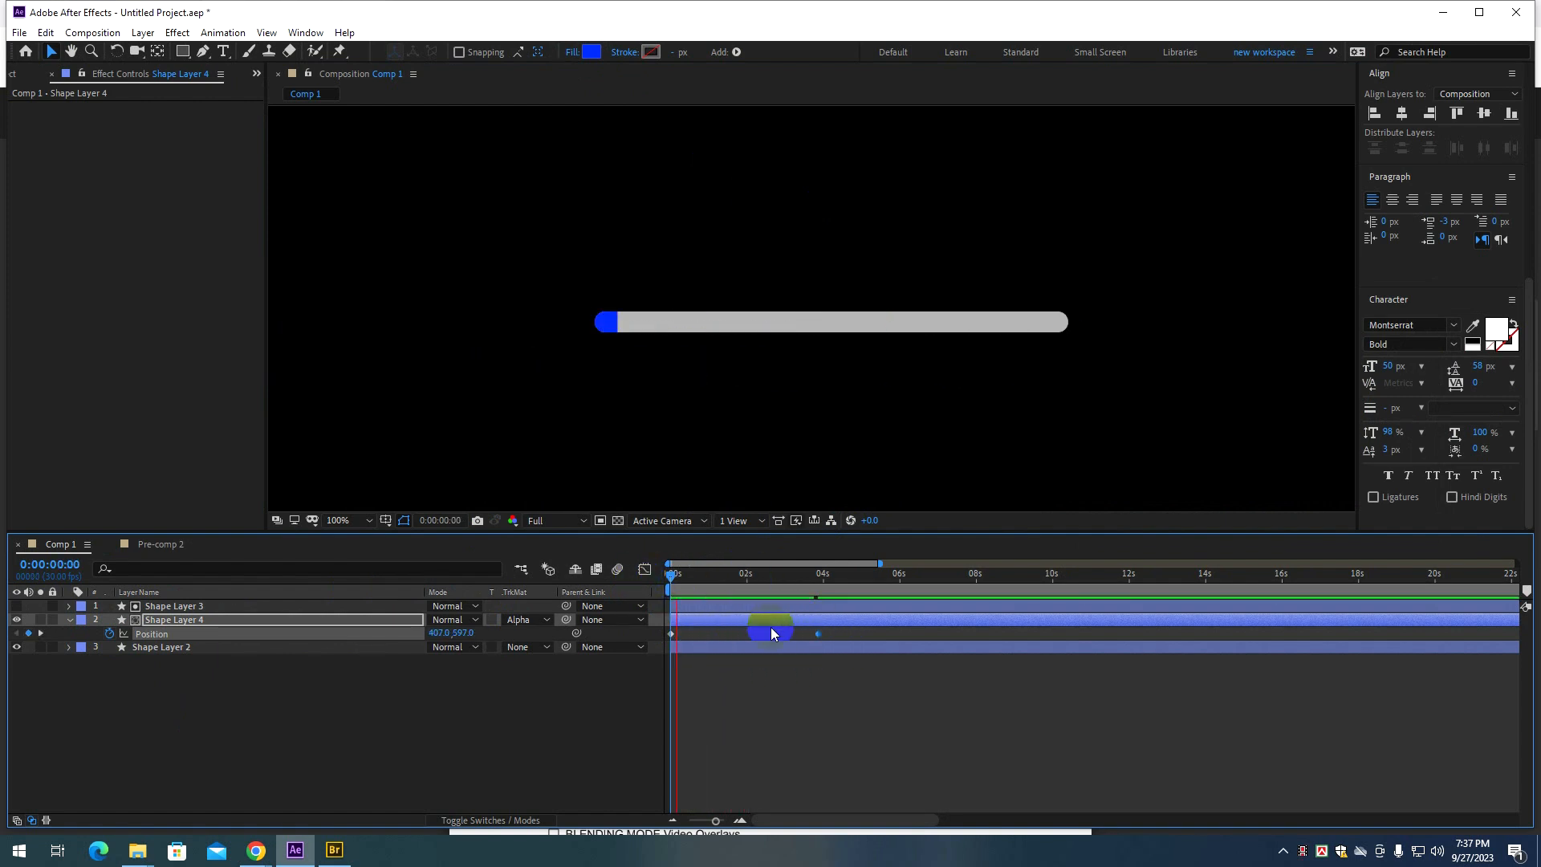
{"action": "key", "text": "space"}
{"action": "left_click_drag", "start_coordinate": [817, 634], "coordinate": [807, 634]}
{"action": "left_click_drag", "start_coordinate": [757, 578], "coordinate": [629, 589]}
{"action": "key", "text": "space"}
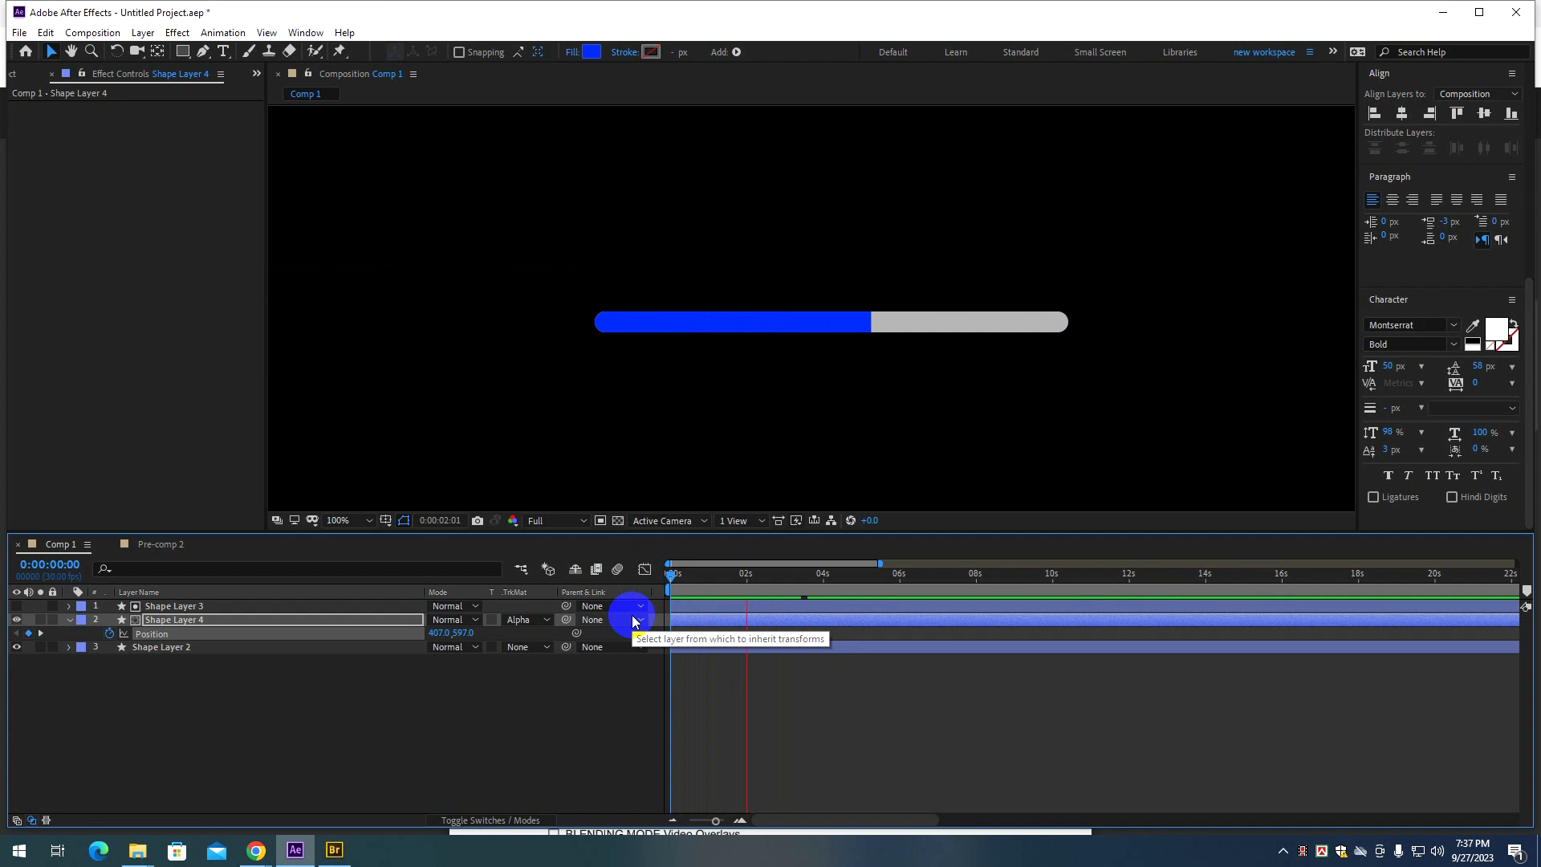
{"action": "key", "text": "space"}
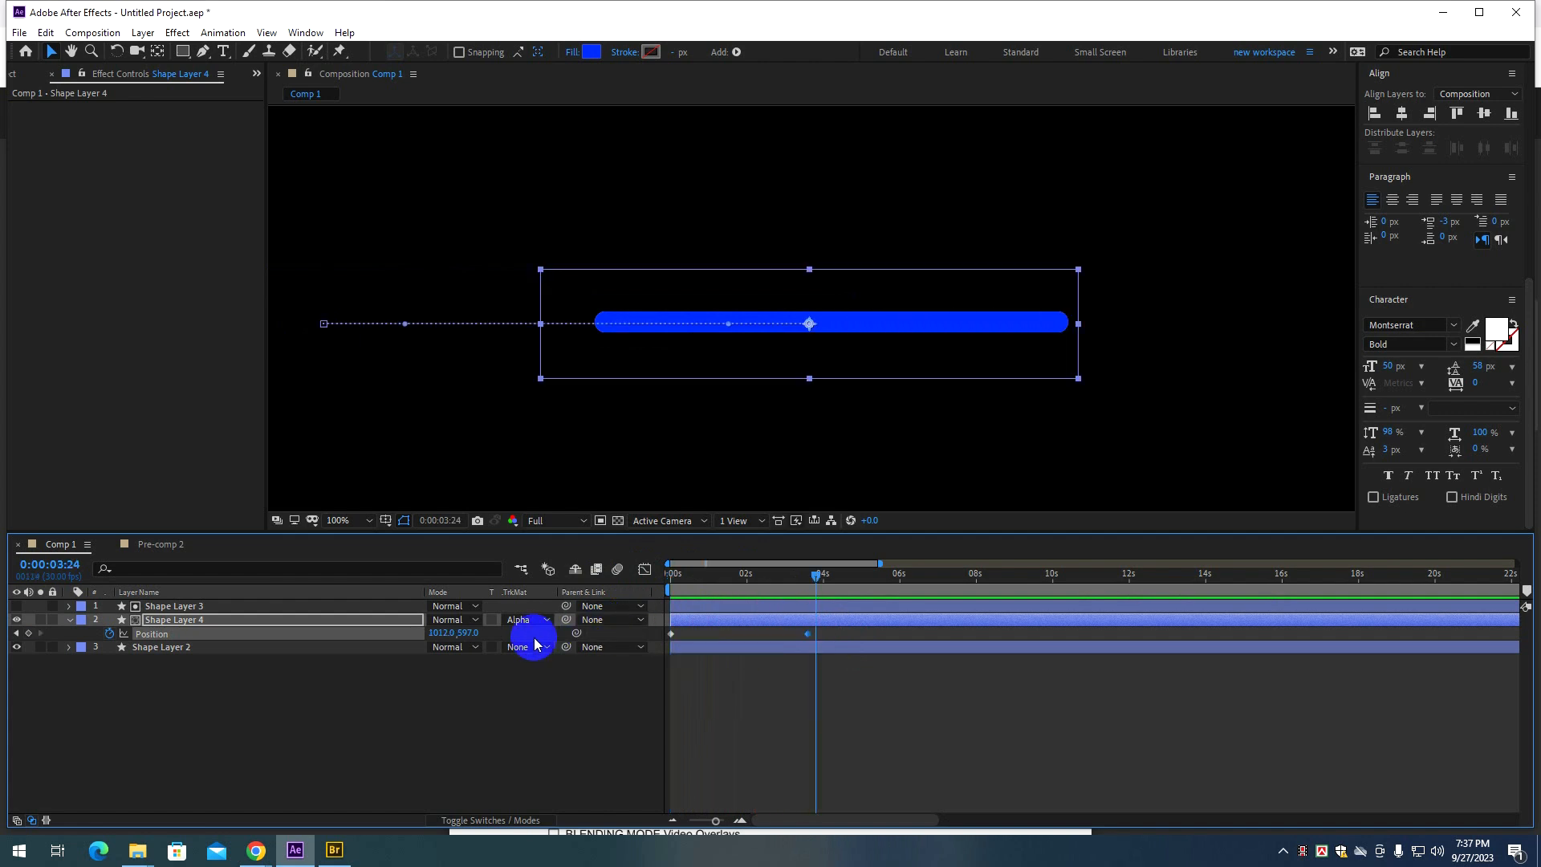
In Pre-comp 2, remove the Position keyframes from the percentage text layer 0.
{"action": "left_click", "coordinate": [161, 544]}
{"action": "left_click", "coordinate": [137, 606]}
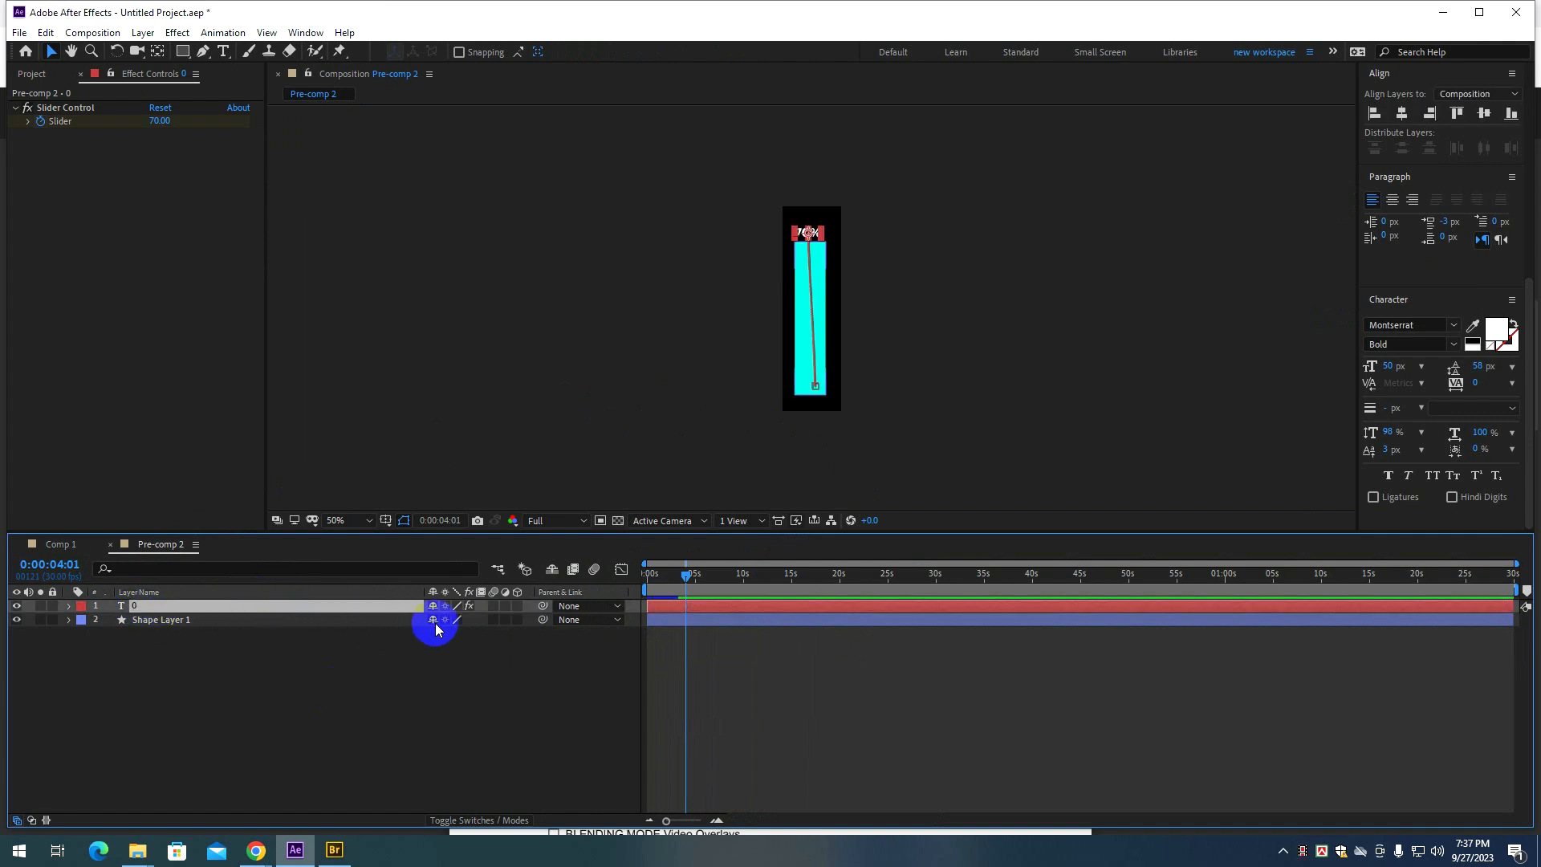
{"action": "key", "text": "p"}
{"action": "left_click", "coordinate": [105, 620]}
{"action": "left_click", "coordinate": [566, 486]}
{"action": "left_click", "coordinate": [811, 232]}
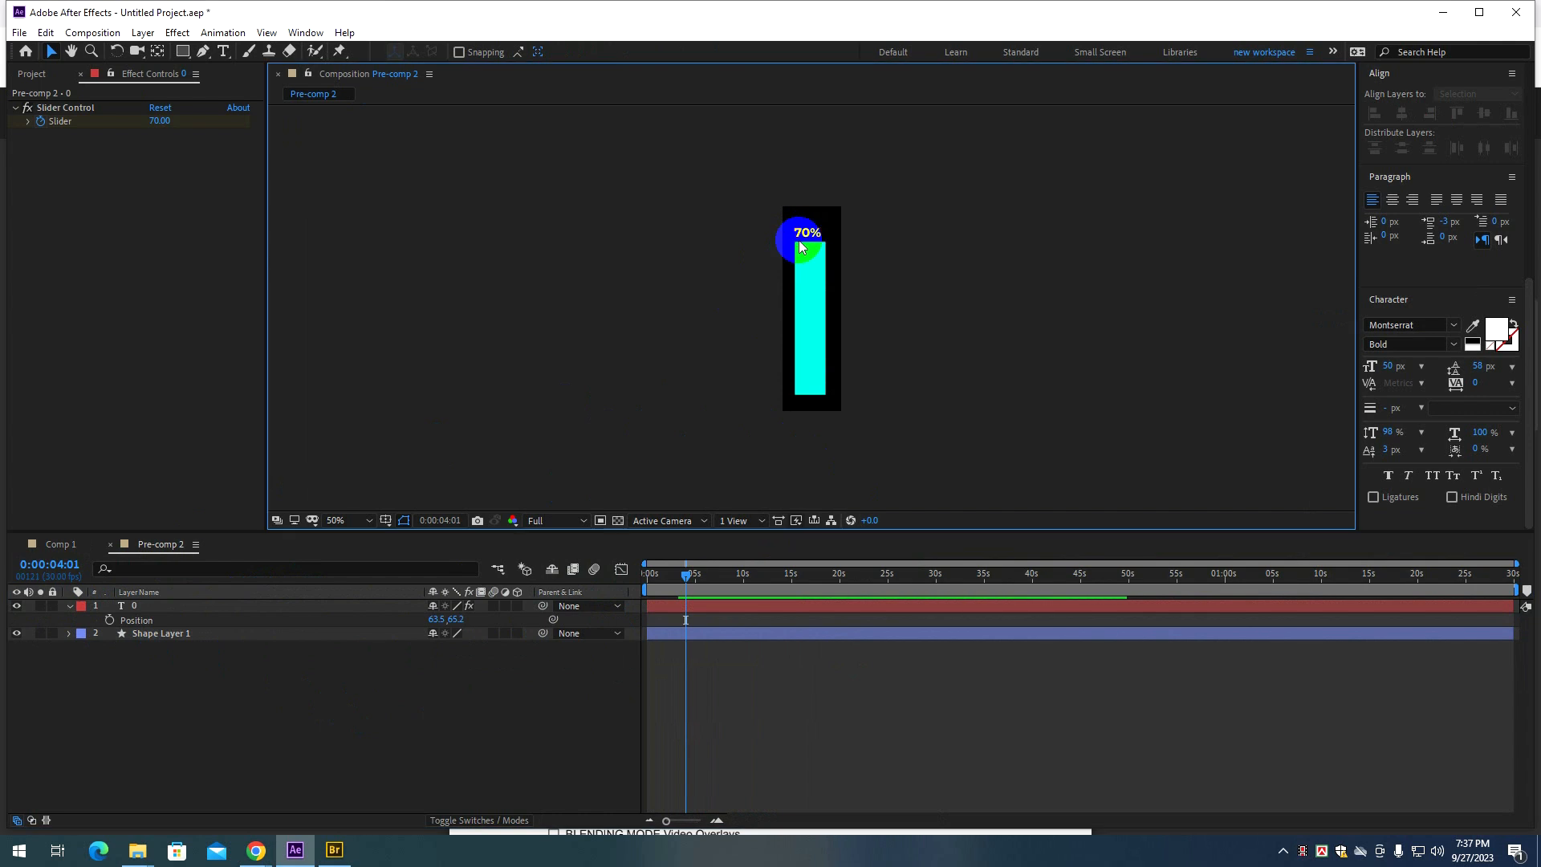
Copy the percentage text layer 0 into Comp 1 and place it above Shape Layer 3 in the layer stack.
{"action": "left_click", "coordinate": [225, 605]}
{"action": "key", "text": "ctrl+c"}
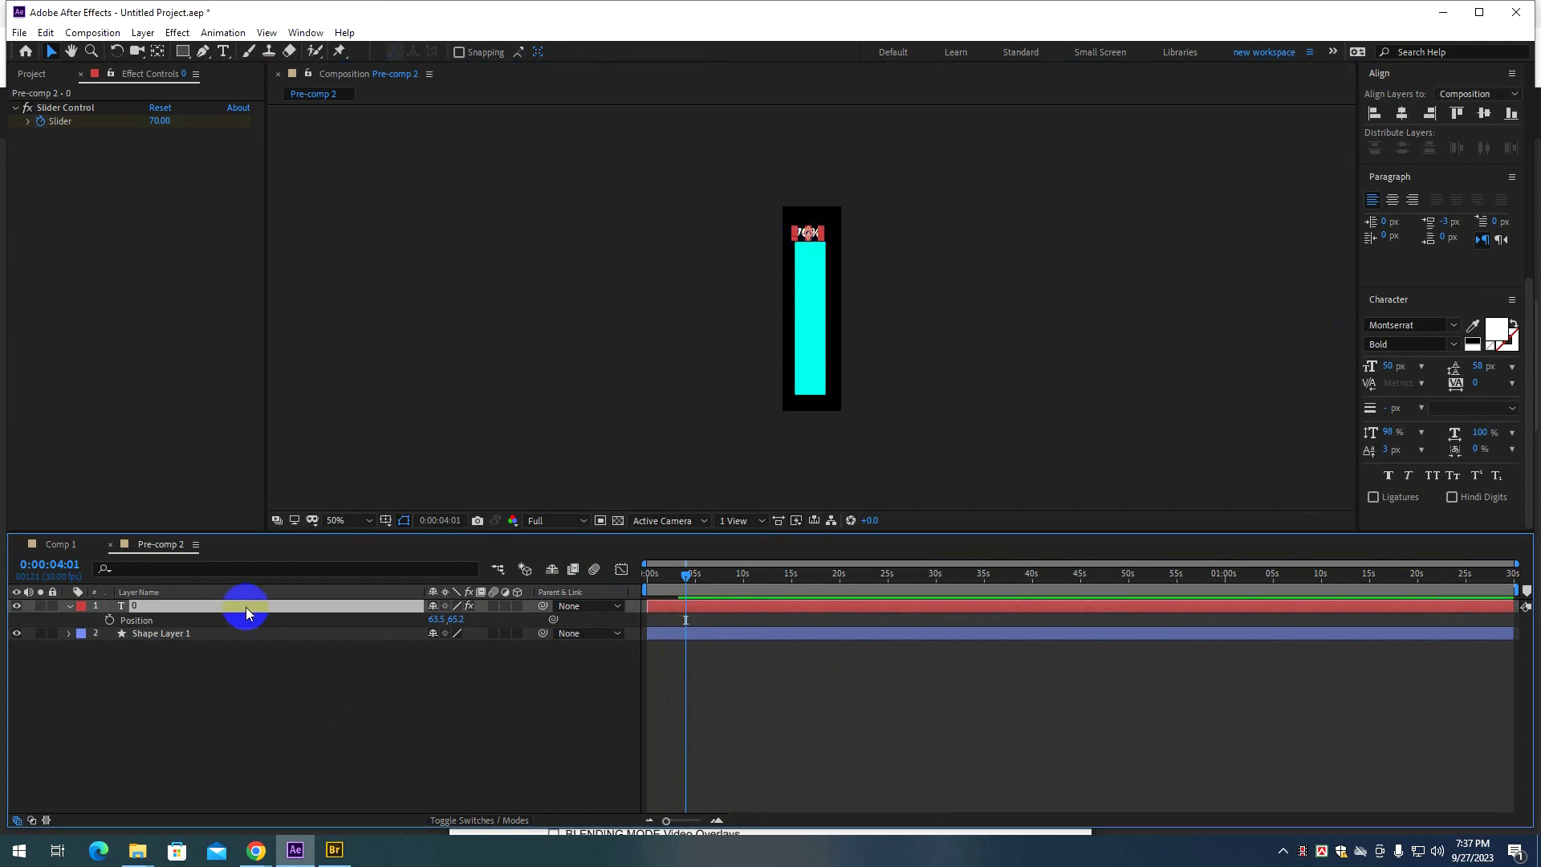
{"action": "left_click", "coordinate": [73, 546]}
{"action": "key", "text": "ctrl+v"}
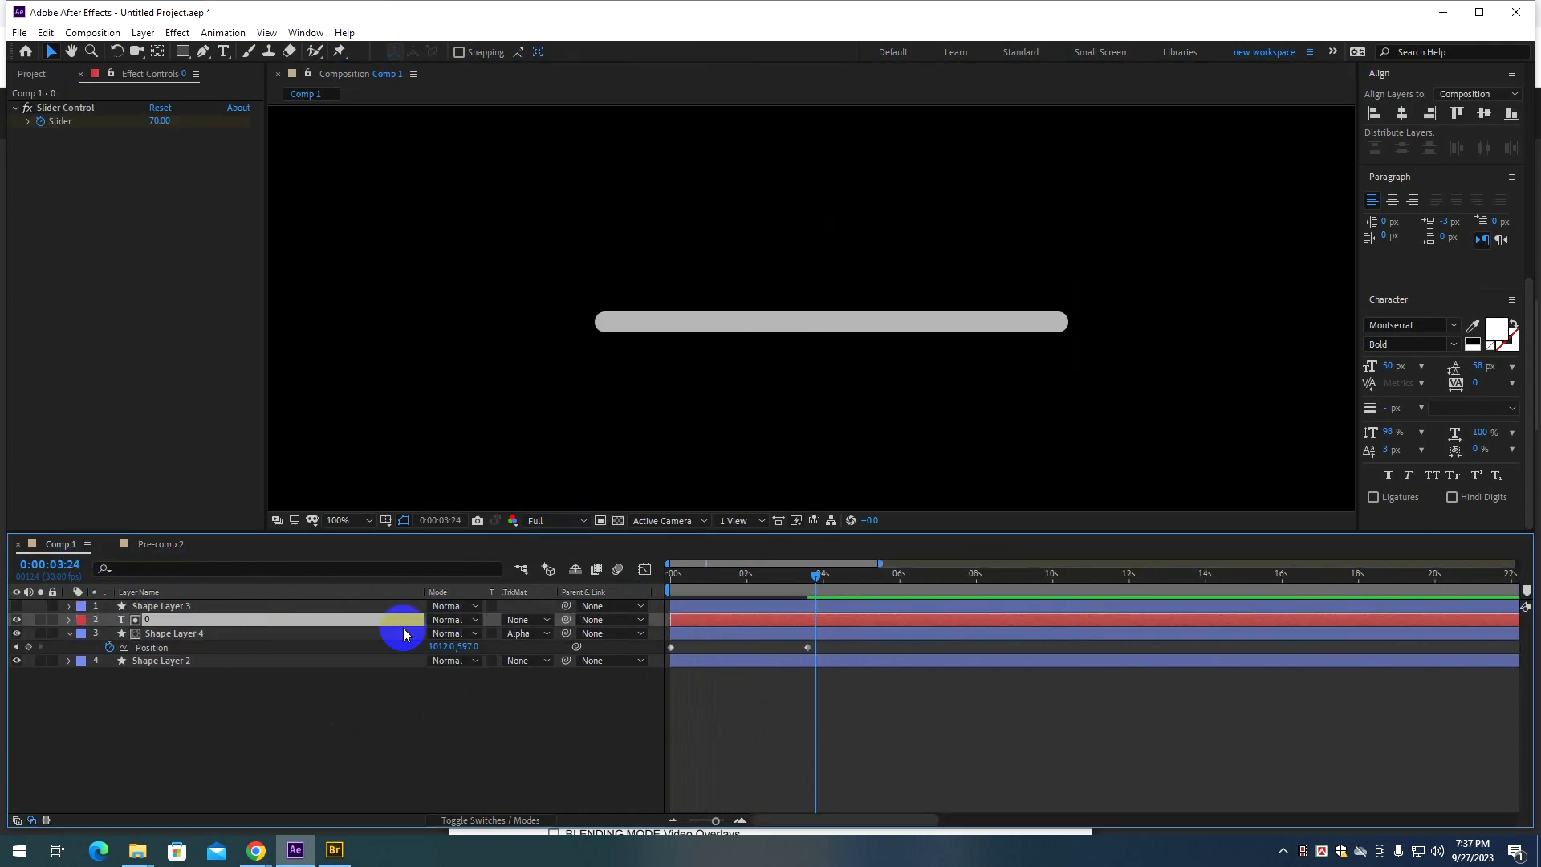
{"action": "left_click_drag", "start_coordinate": [198, 624], "coordinate": [202, 607]}
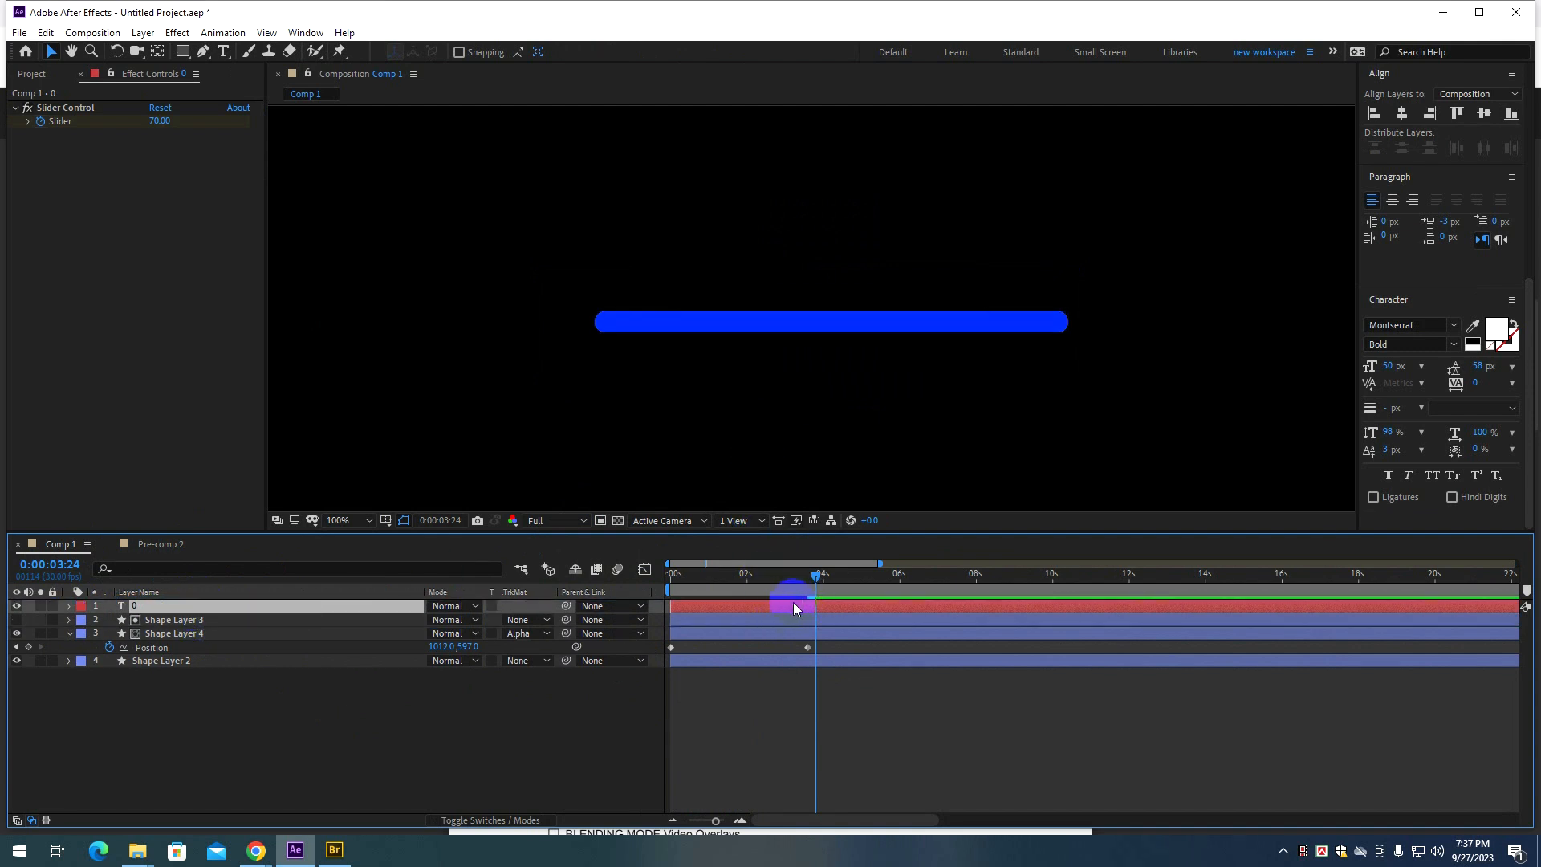
At about 3 seconds, move the percentage text layer 0 from the composition's corner to just above the middle of the progress bar.
{"action": "mouse_move", "coordinate": [814, 580]}
{"action": "left_mouse_down"}
{"action": "mouse_move", "coordinate": [661, 573]}
{"action": "mouse_move", "coordinate": [919, 571]}
{"action": "mouse_move", "coordinate": [790, 575]}
{"action": "left_mouse_up"}
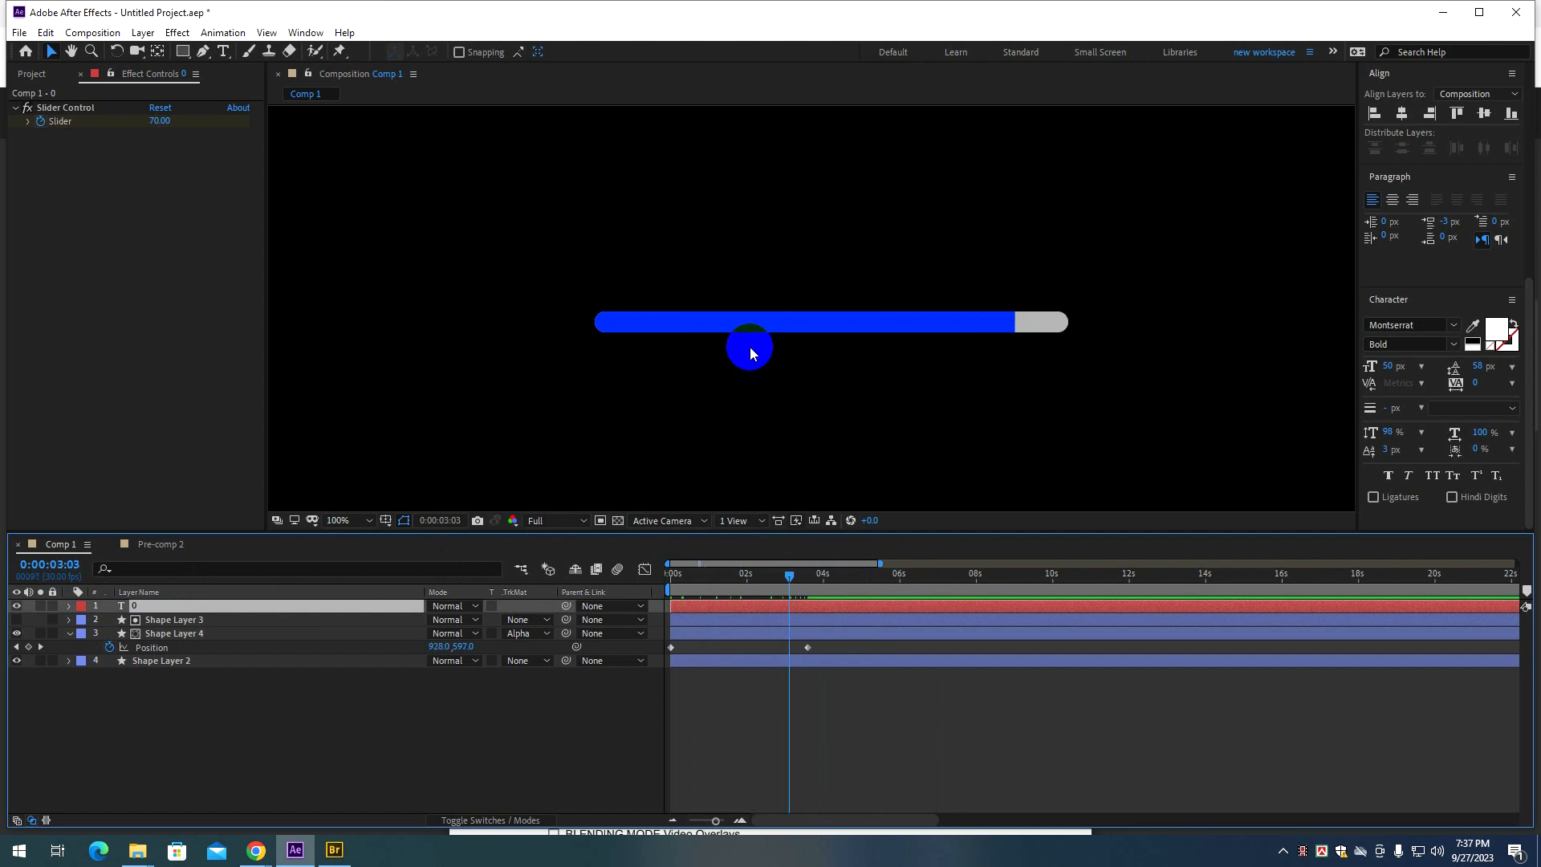
{"action": "scroll", "coordinate": [738, 305], "scroll_direction": "down", "scroll_amount": 1}
{"action": "key", "text": "comma"}
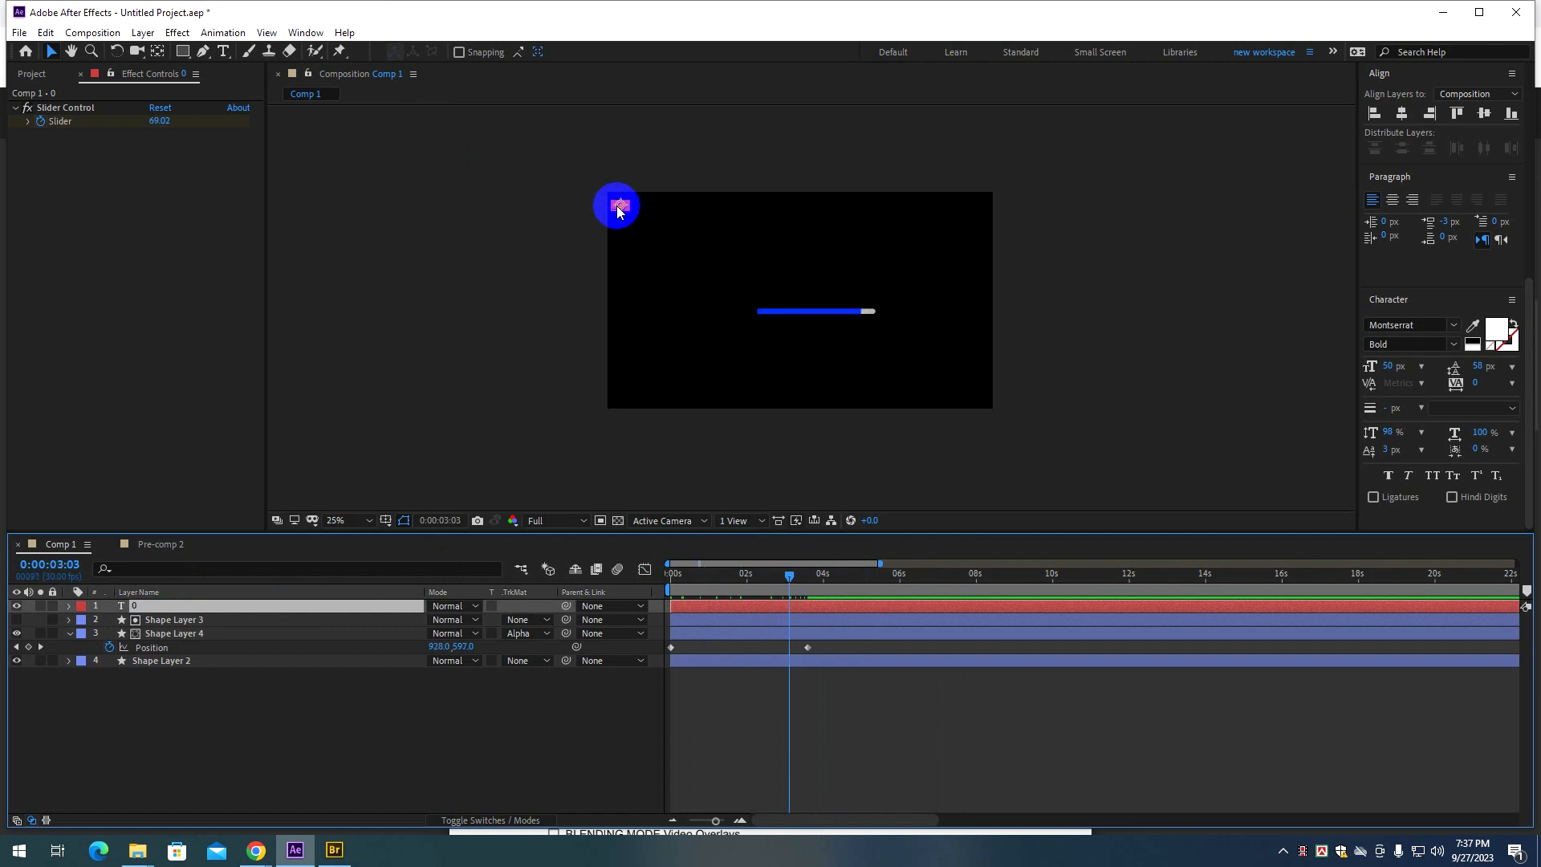
{"action": "scroll", "coordinate": [621, 211], "scroll_direction": "up", "scroll_amount": 1}
{"action": "scroll", "coordinate": [630, 209], "scroll_direction": "up", "scroll_amount": 2}
{"action": "left_click_drag", "start_coordinate": [613, 199], "coordinate": [1052, 370]}
{"action": "left_click_drag", "start_coordinate": [1009, 489], "coordinate": [768, 411]}
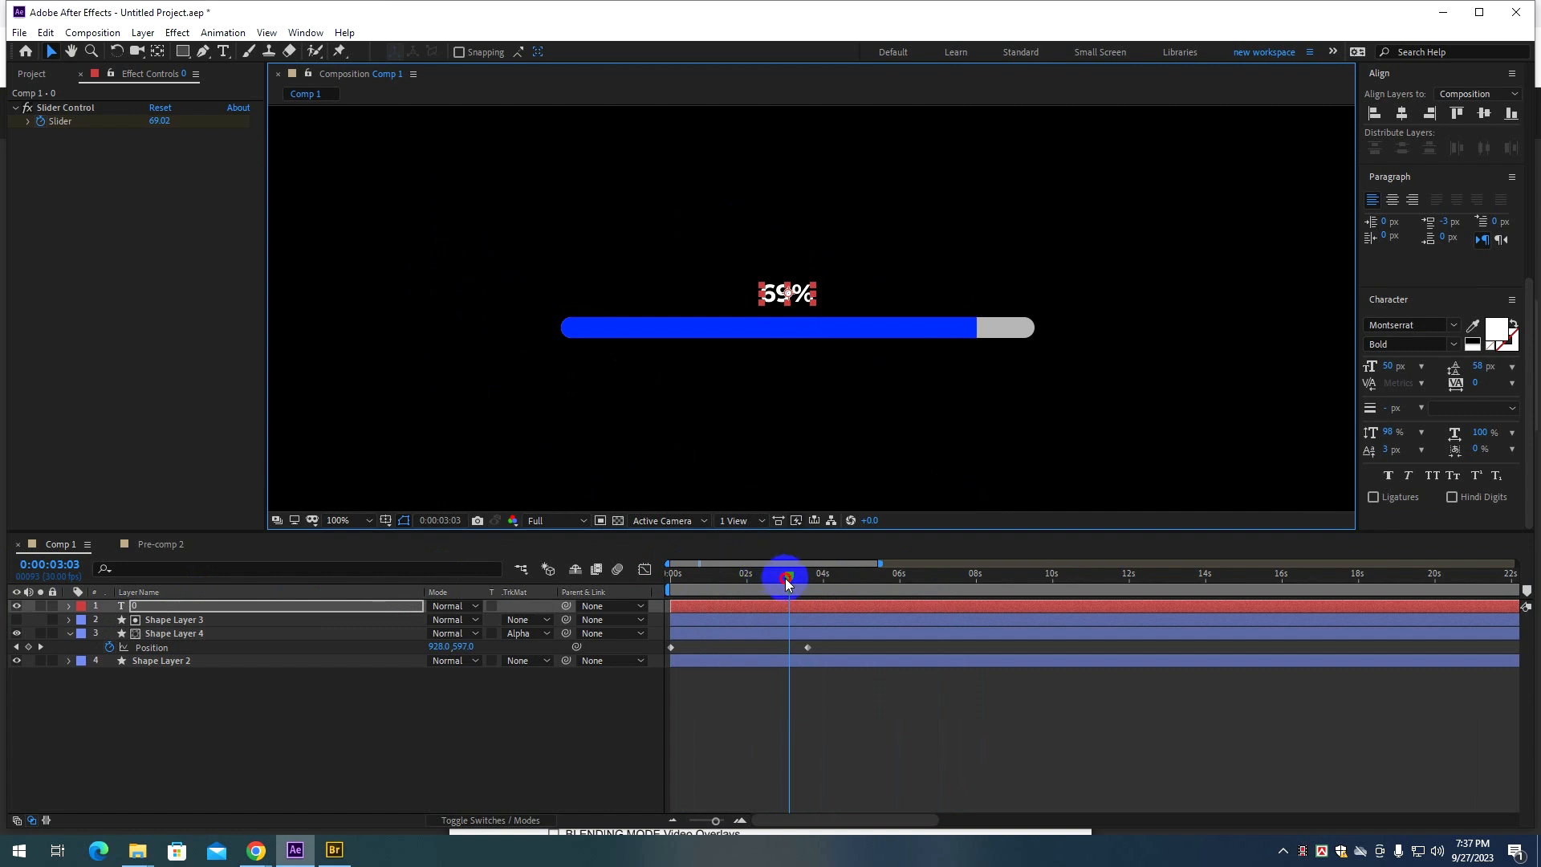
Align Shape Layer 4's second Position keyframe with the text's second Slider keyframe and apply Easy Ease to both Position keyframes, previewing from the start.
{"action": "left_click_drag", "start_coordinate": [787, 577], "coordinate": [713, 592]}
{"action": "key", "text": "u"}
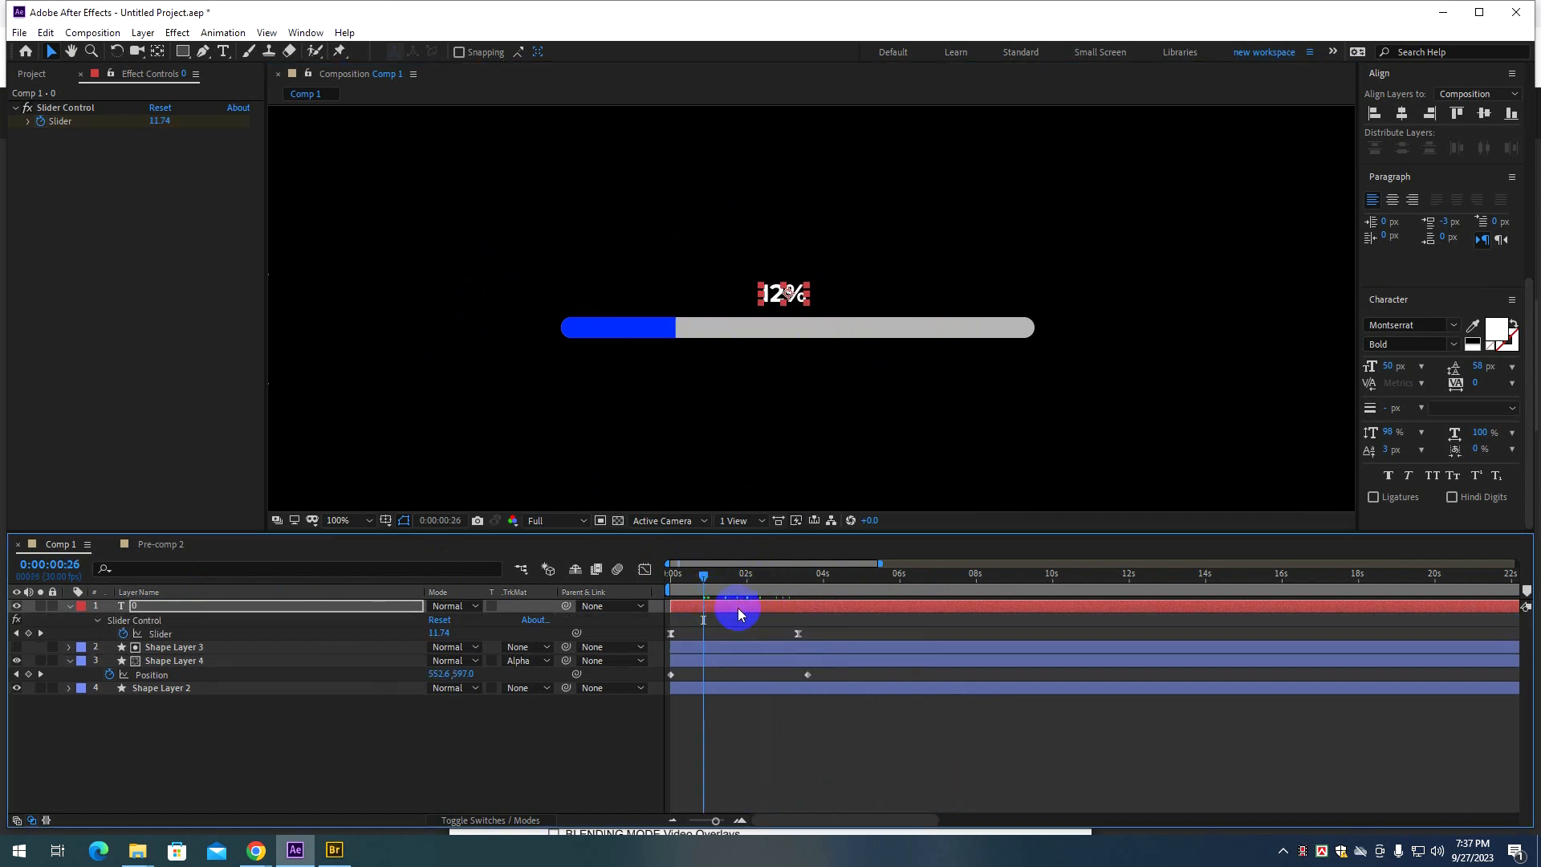
{"action": "left_click_drag", "start_coordinate": [807, 676], "coordinate": [801, 682]}
{"action": "left_click_drag", "start_coordinate": [703, 576], "coordinate": [654, 583]}
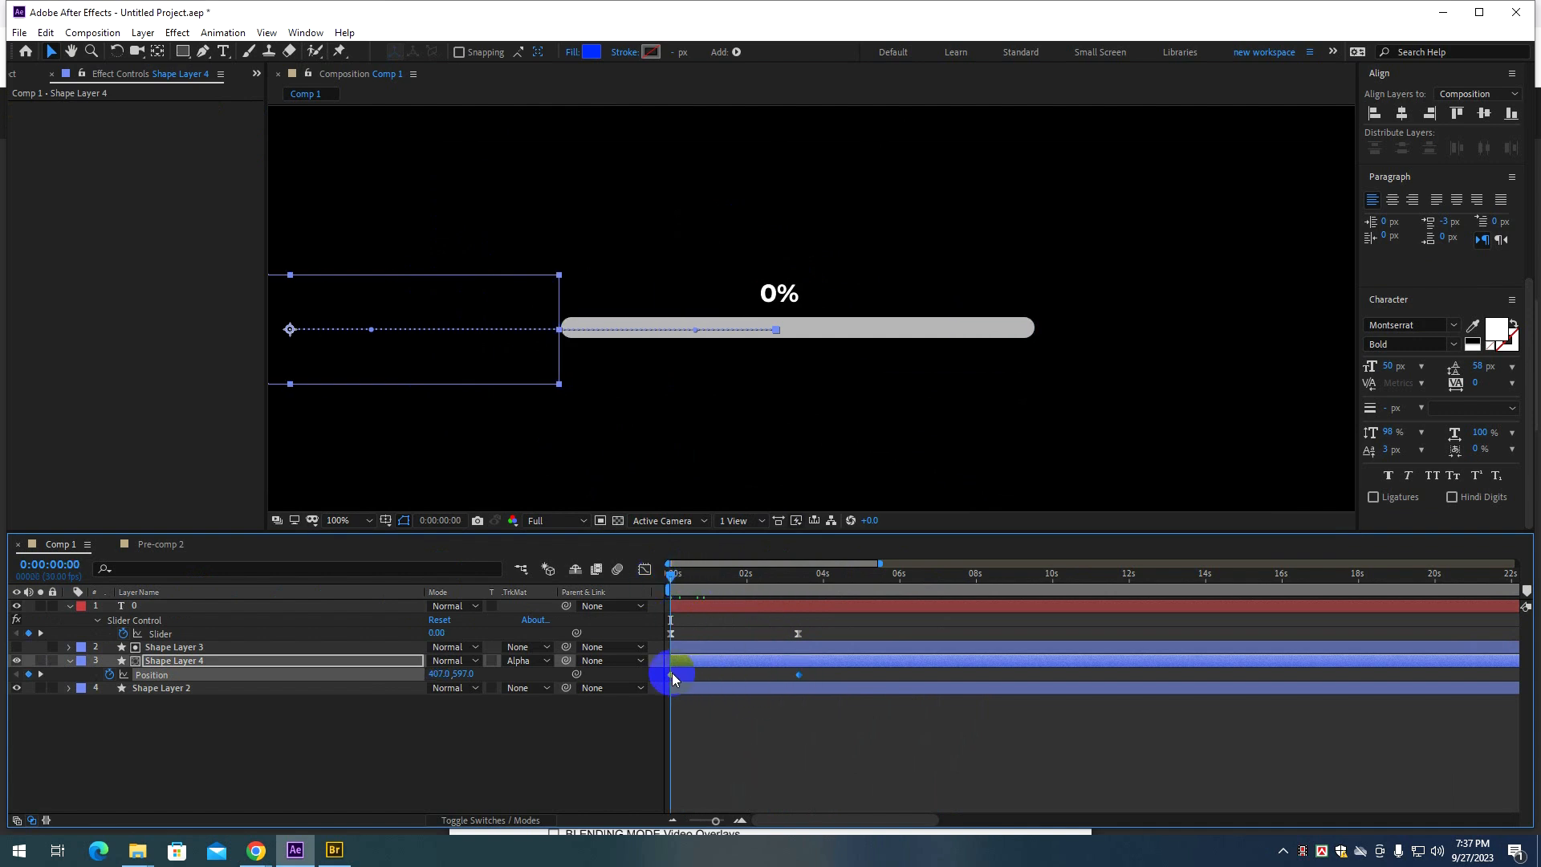
{"action": "key", "text": "space"}
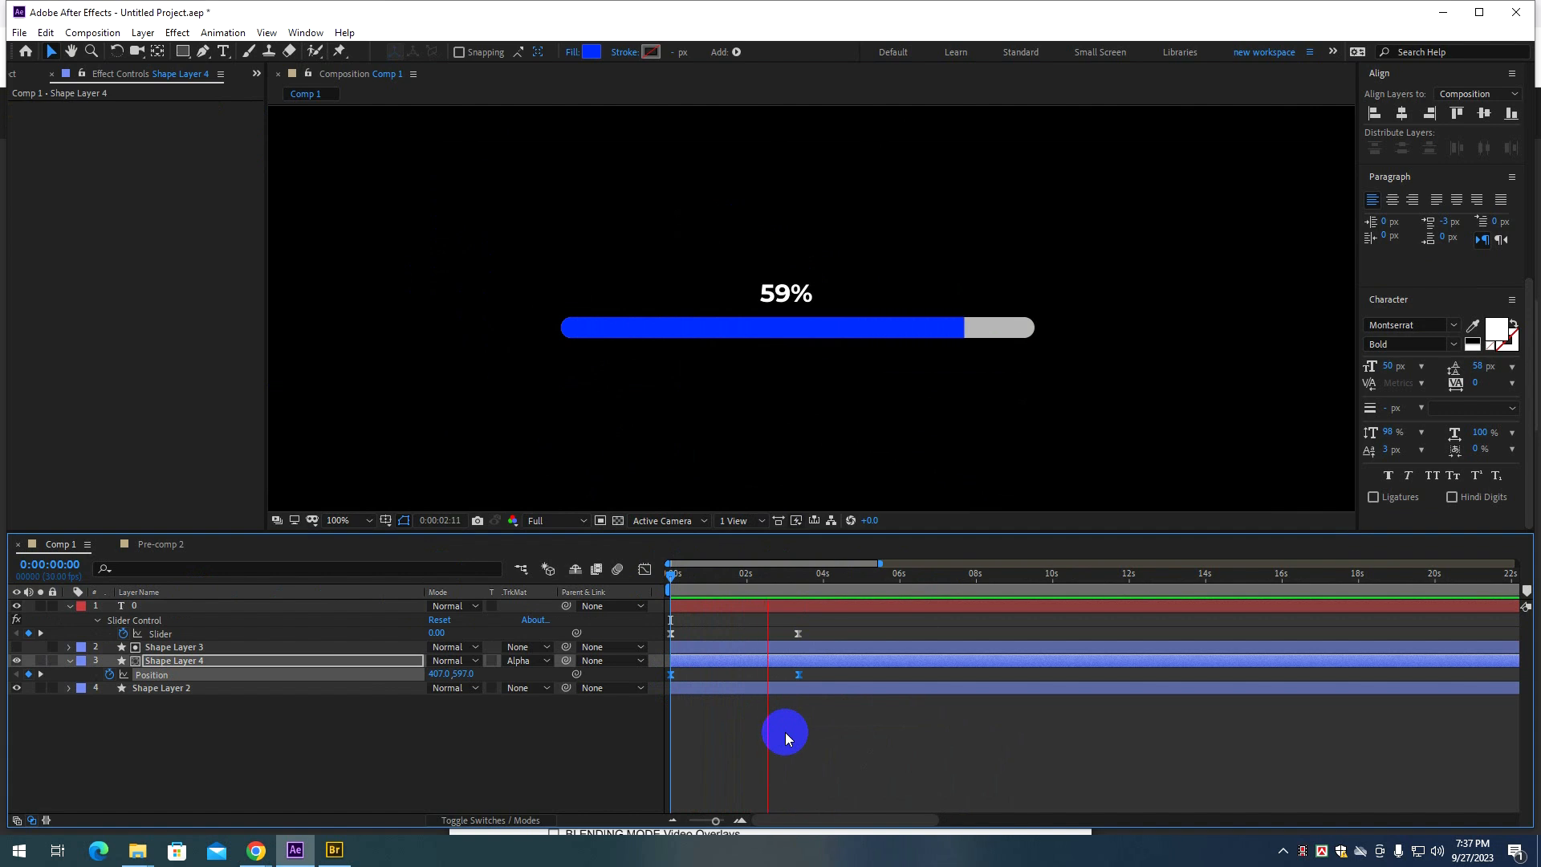
{"action": "key", "text": "space"}
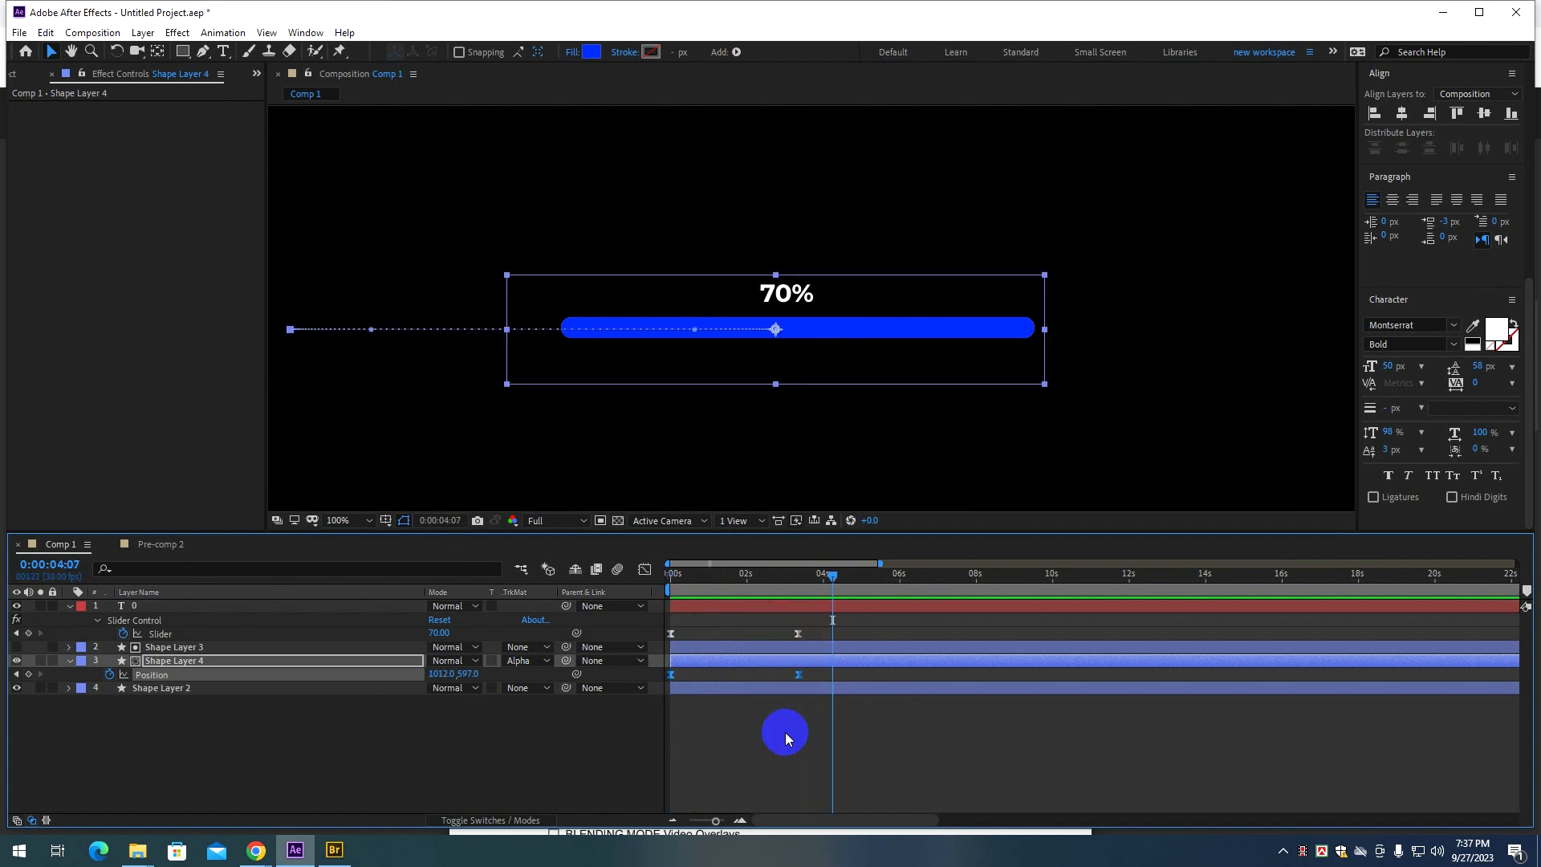
Set the percentage text's Slider to 100 at its second keyframe, then preview the count with the bar fill from the start.
{"action": "left_click", "coordinate": [797, 634]}
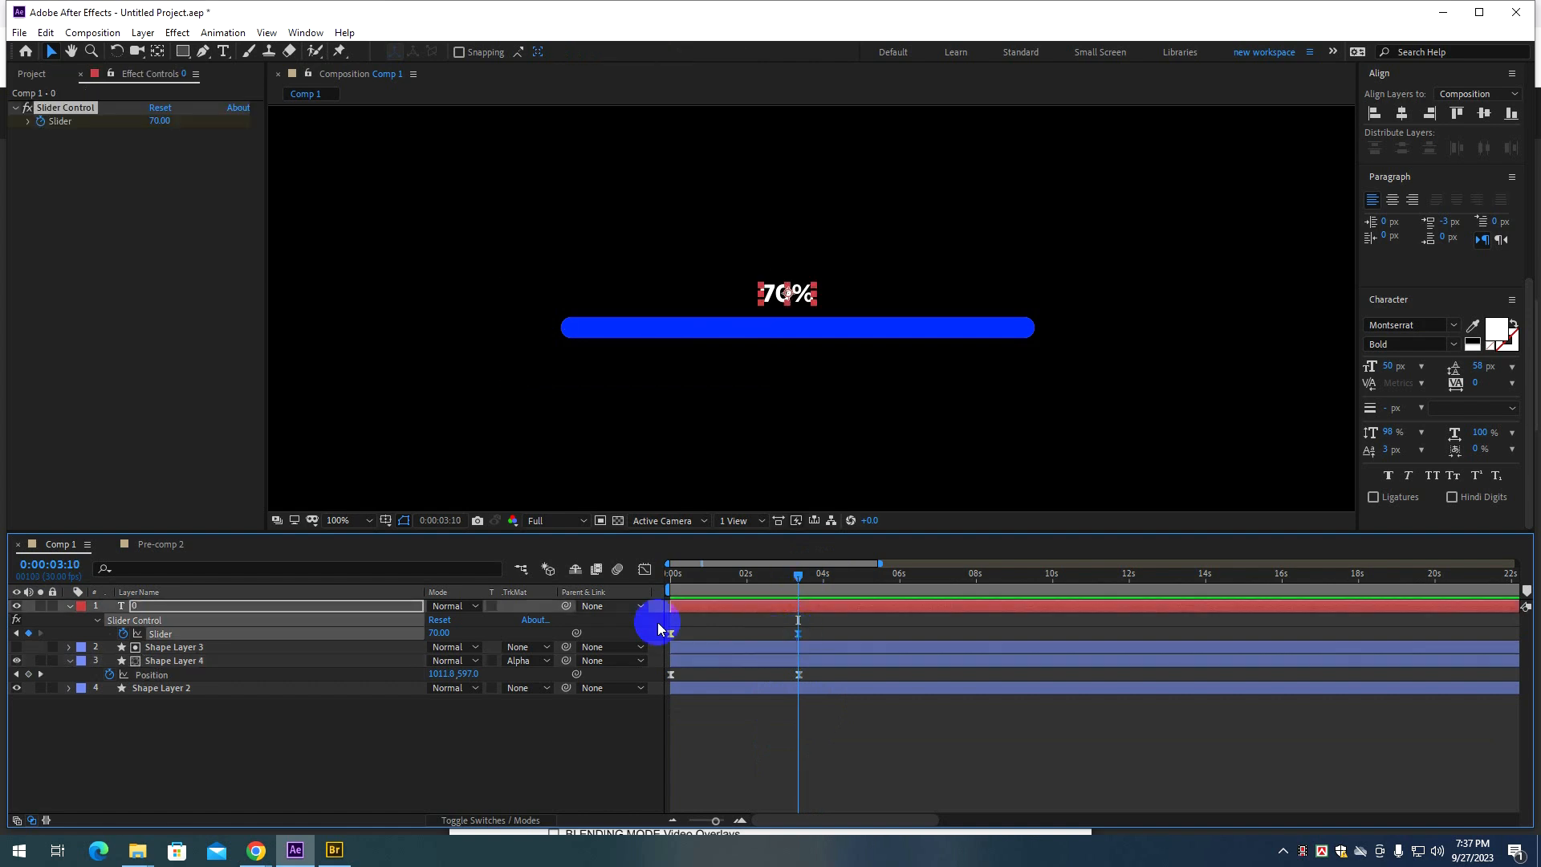
{"action": "left_click", "coordinate": [157, 121]}
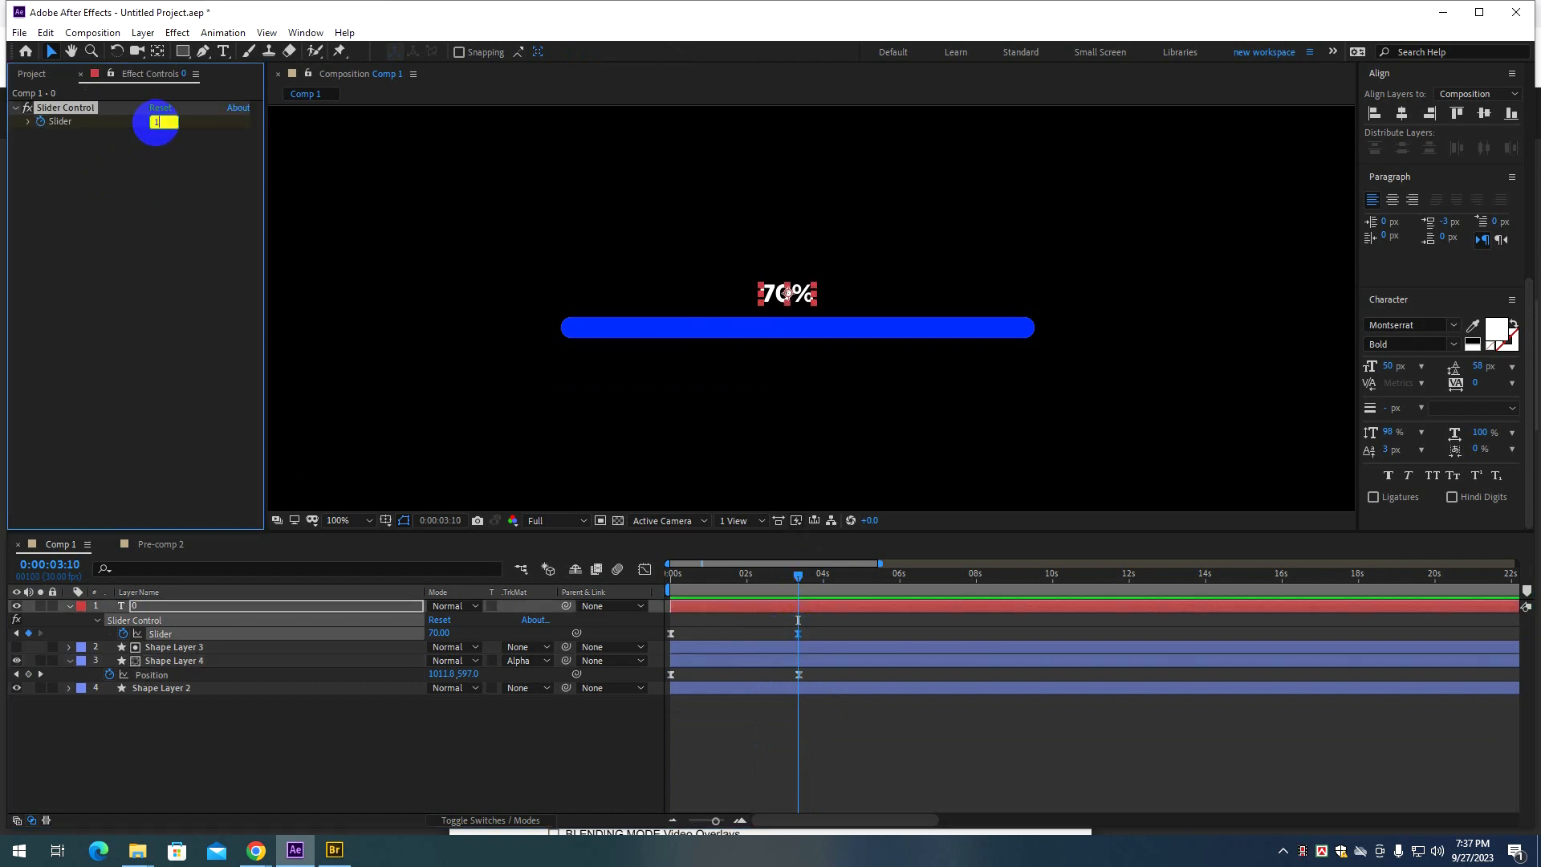
{"action": "left_click", "coordinate": [819, 295]}
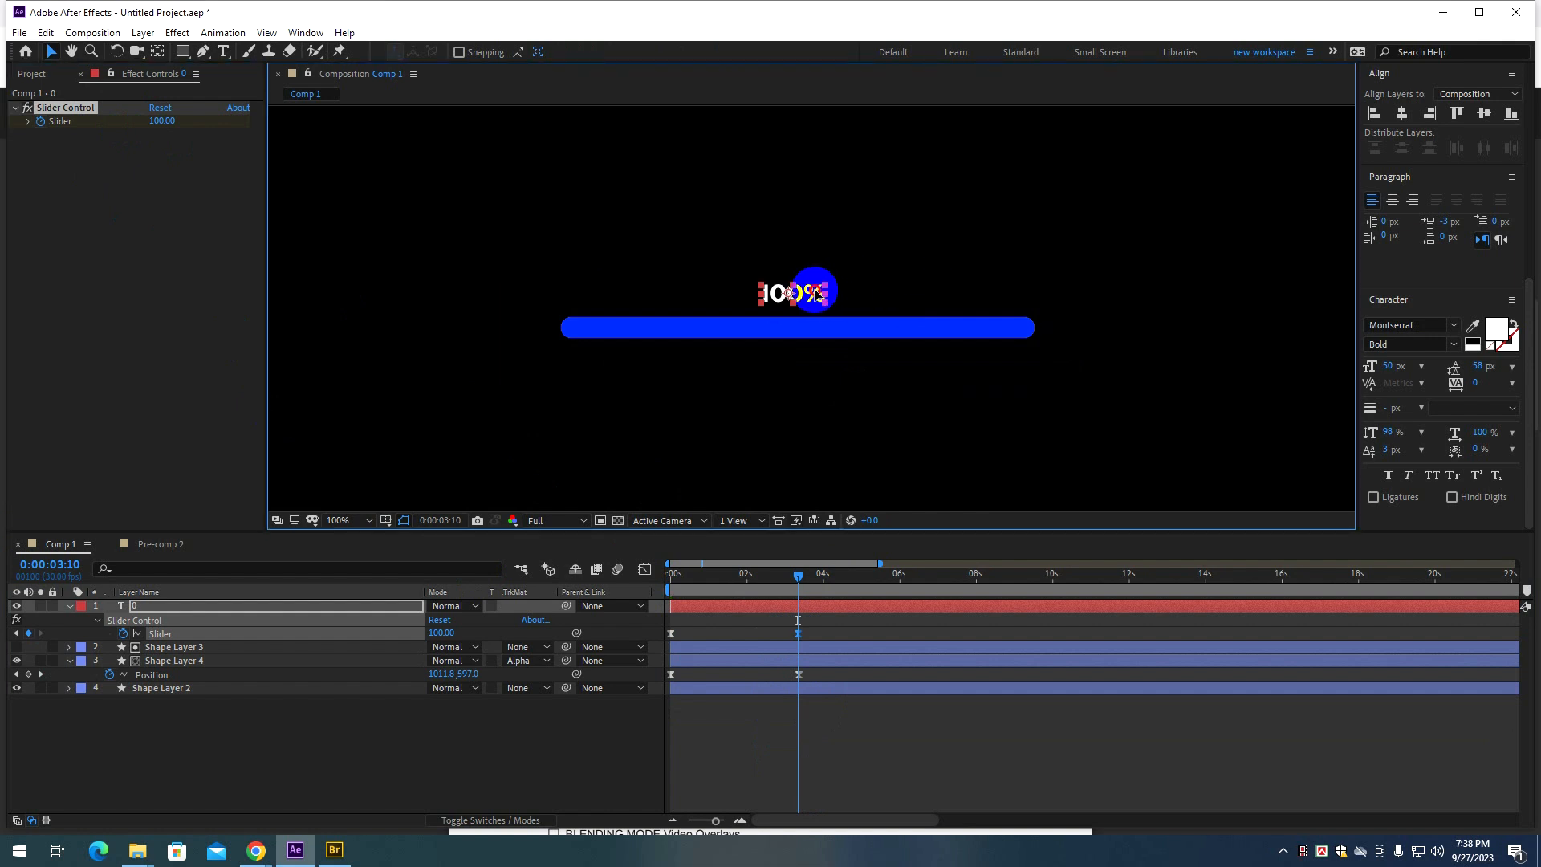
{"action": "left_click_drag", "start_coordinate": [802, 574], "coordinate": [620, 592]}
{"action": "key", "text": "space"}
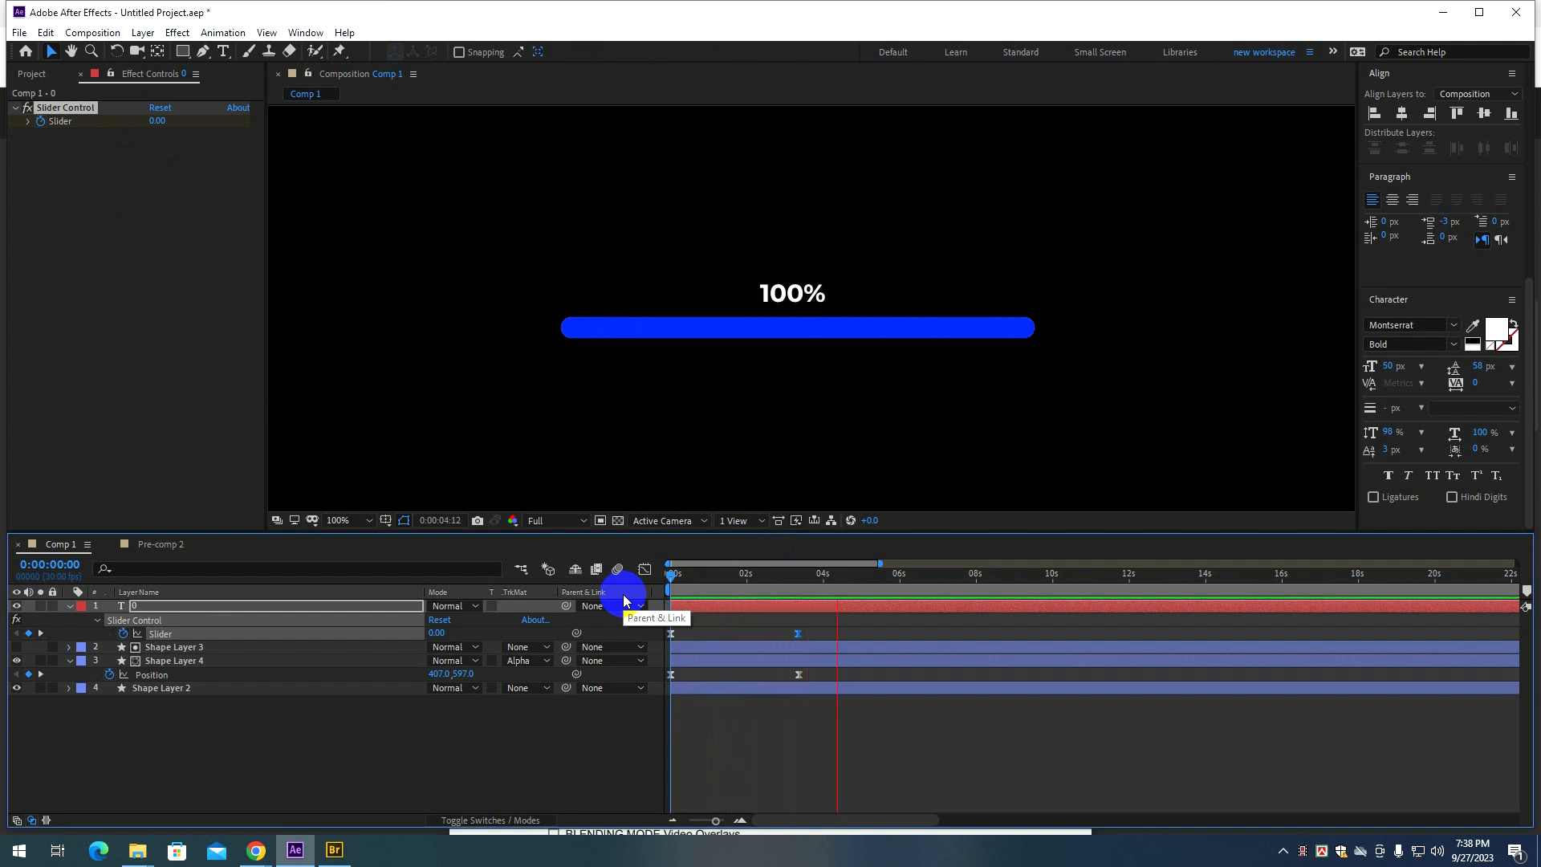
{"action": "key", "text": "space"}
{"action": "left_click_drag", "start_coordinate": [704, 579], "coordinate": [597, 600]}
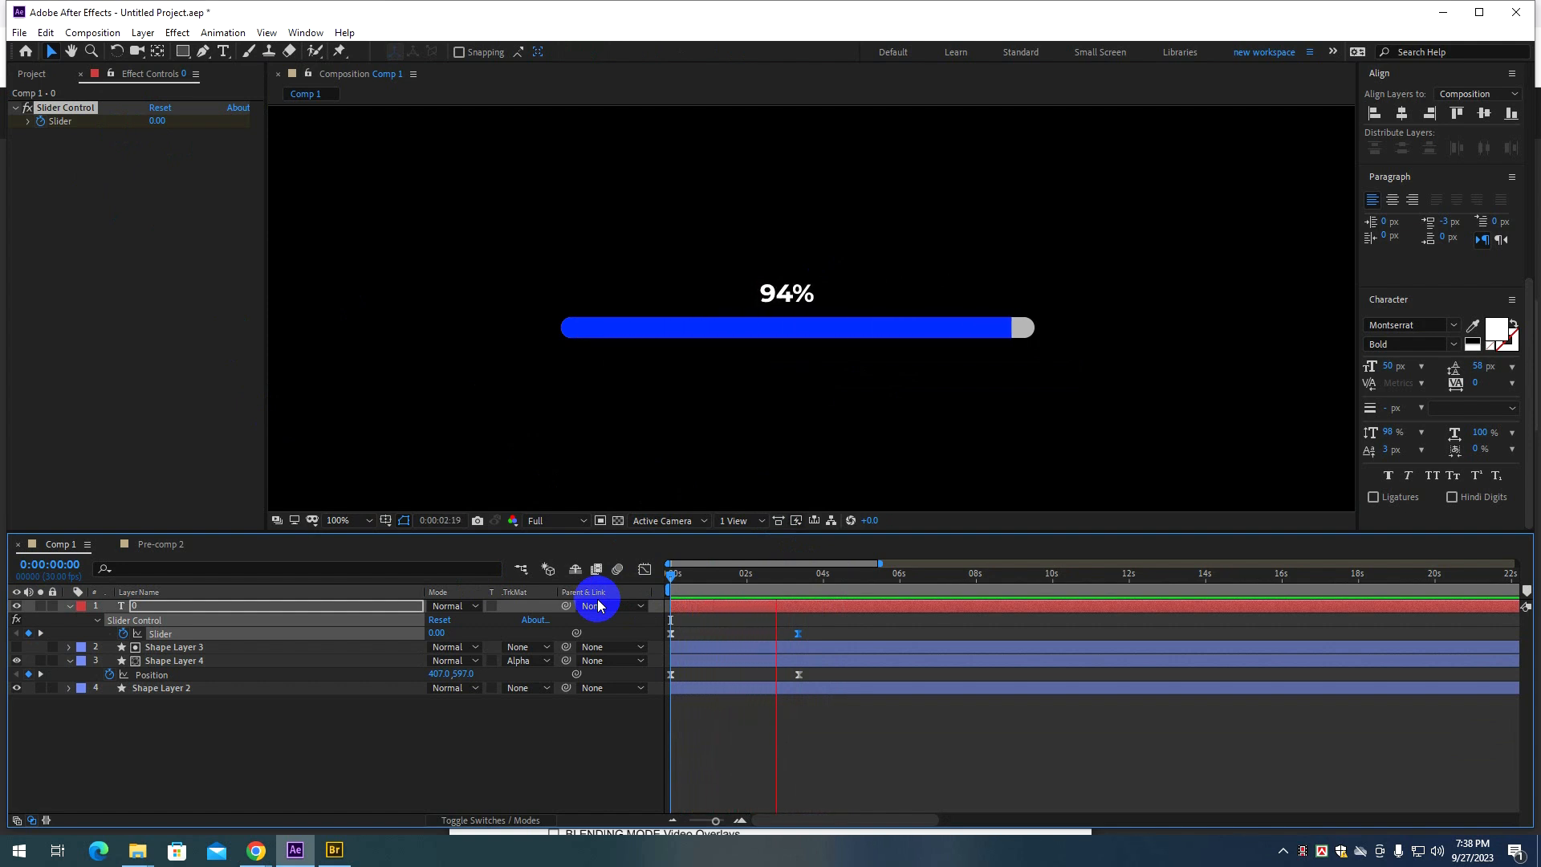
{"action": "key", "text": "space"}
Move the second Slider keyframe to 3 seconds 11 frames, exactly in line with Shape Layer 4's second Position keyframe, and preview.
{"action": "scroll", "coordinate": [801, 629], "scroll_direction": "up", "scroll_amount": 10}
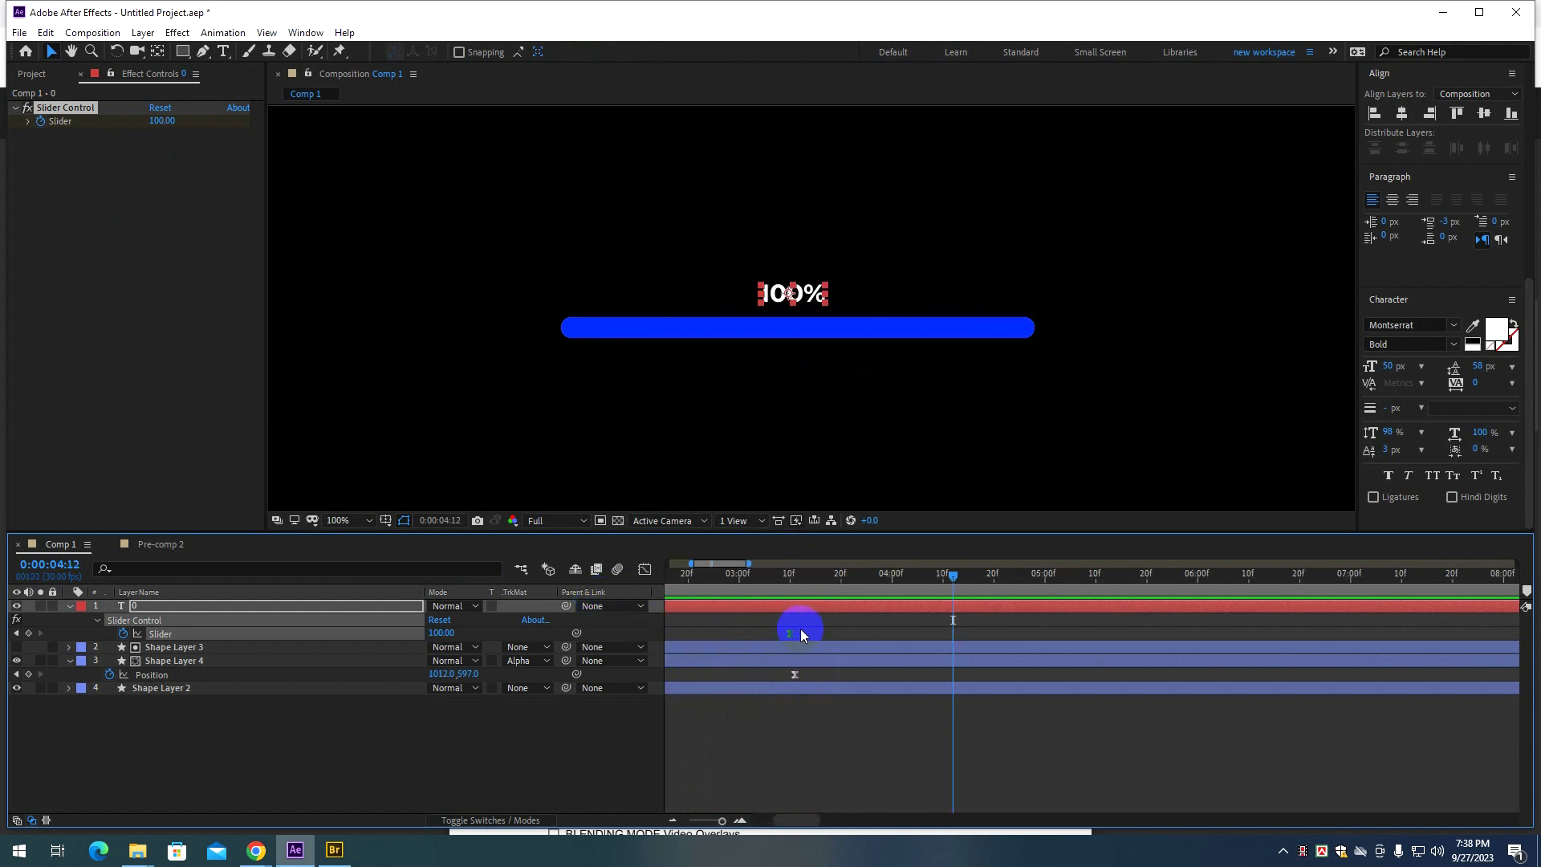
{"action": "left_click", "coordinate": [798, 633]}
{"action": "left_click_drag", "start_coordinate": [797, 634], "coordinate": [829, 634]}
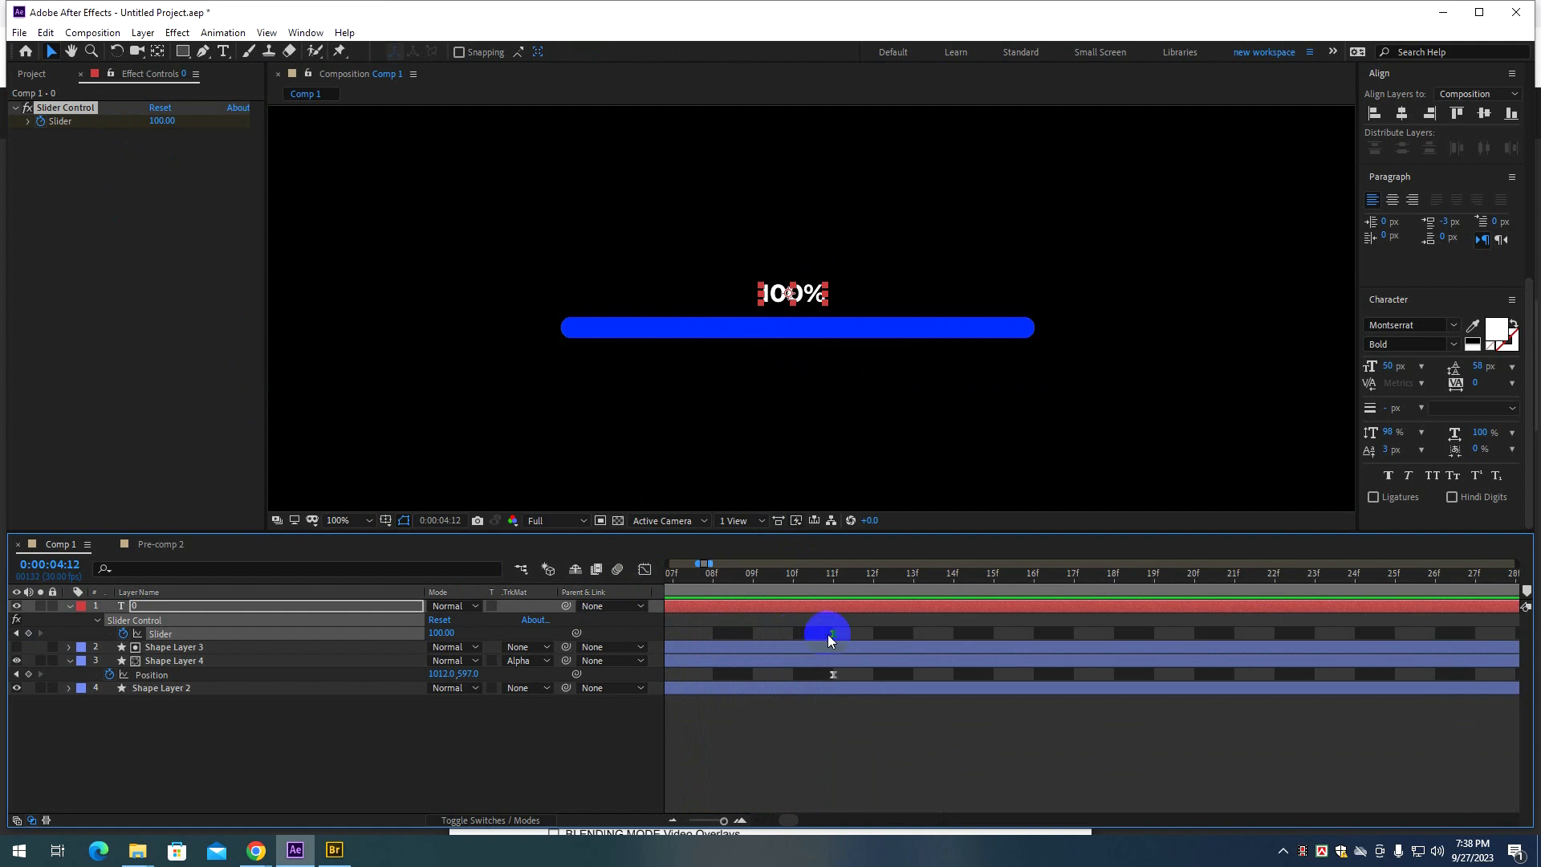
{"action": "scroll", "coordinate": [897, 647], "scroll_direction": "down", "scroll_amount": 10}
{"action": "left_click_drag", "start_coordinate": [710, 576], "coordinate": [602, 576]}
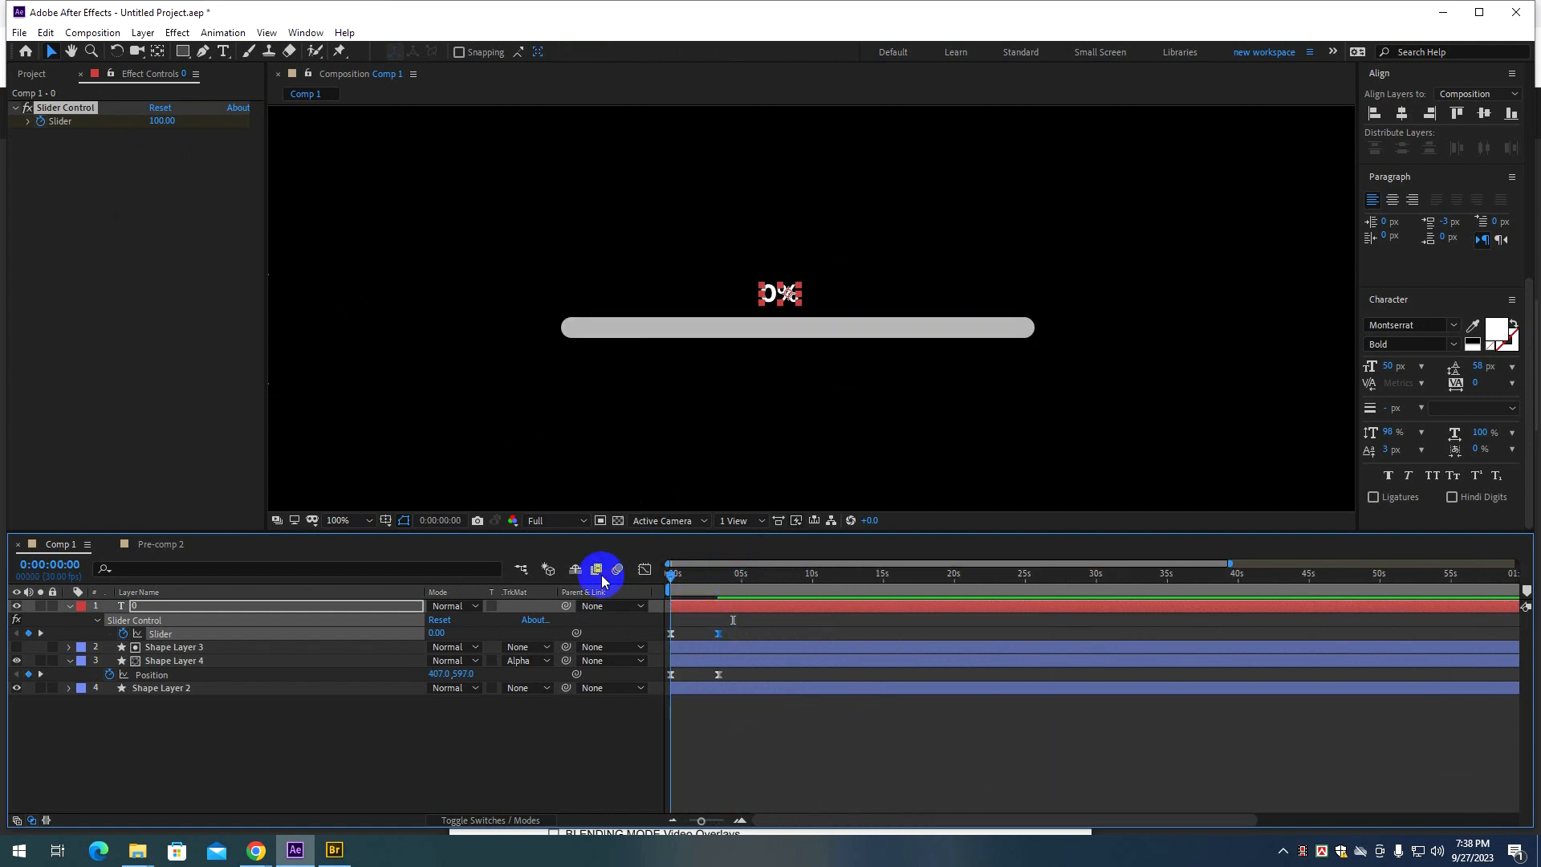
{"action": "key", "text": "space"}
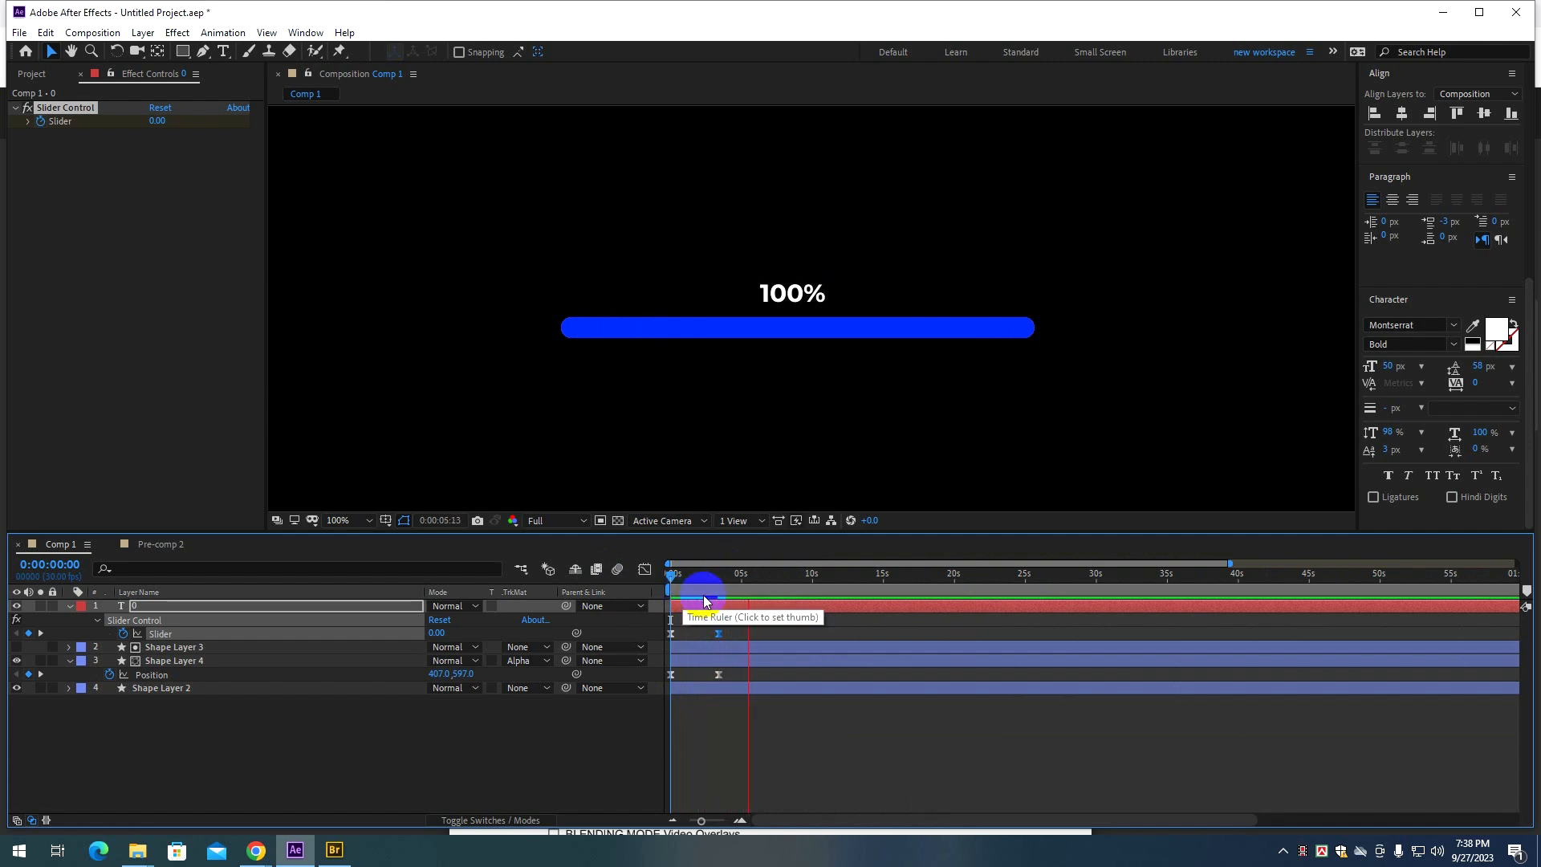
{"action": "key", "text": "space"}
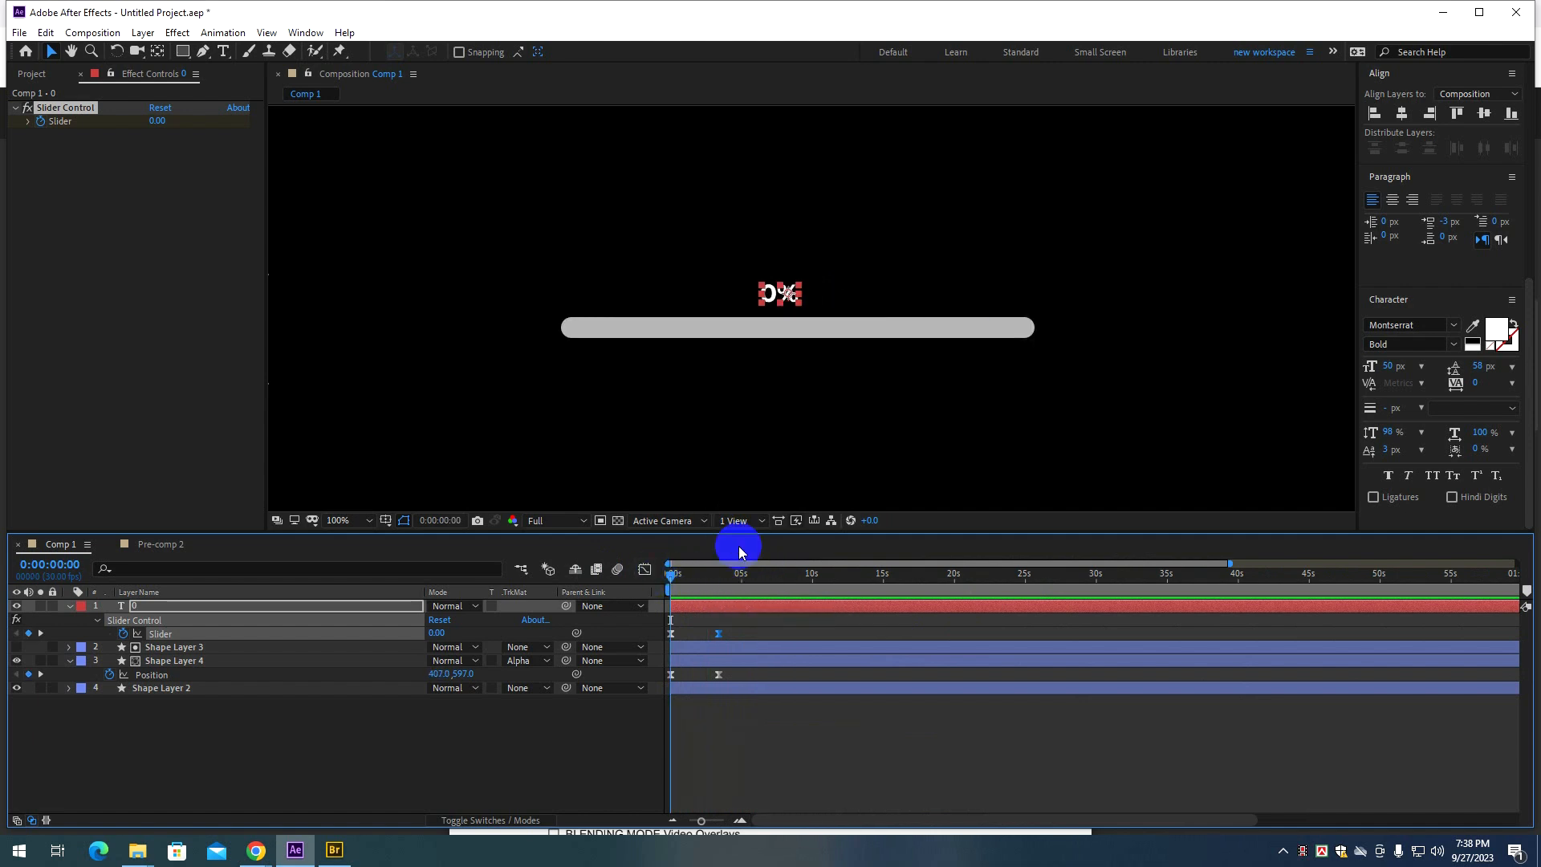
Turn Shape Layer 2's grey background bar into an outline with no fill and a white 1 px stroke, then preview it.
{"action": "left_click", "coordinate": [949, 323]}
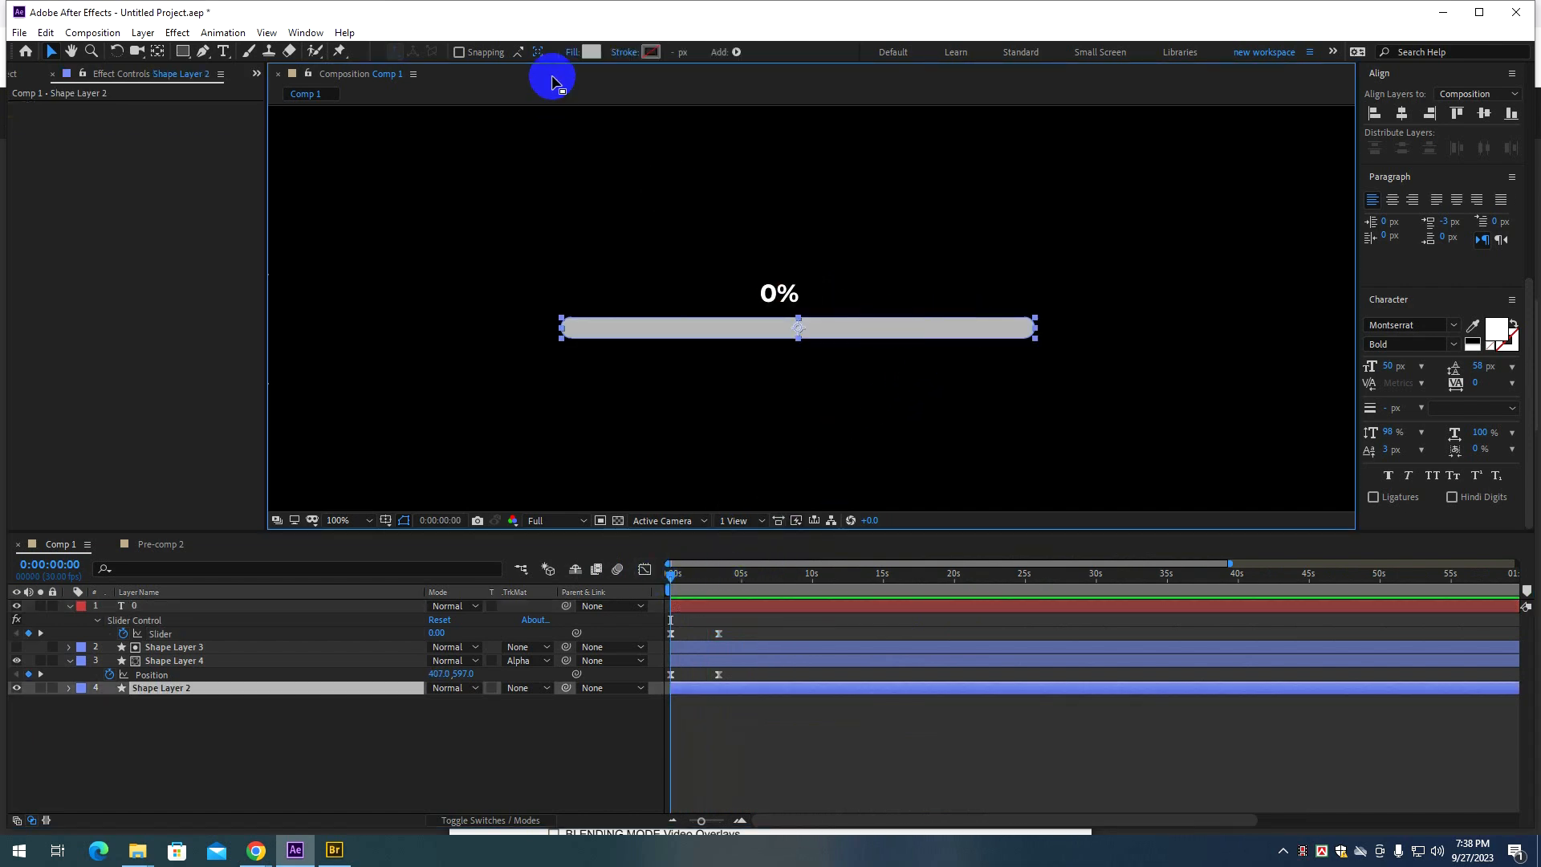
{"action": "left_click", "coordinate": [587, 55]}
{"action": "left_click", "coordinate": [967, 181]}
{"action": "left_click", "coordinate": [1027, 275]}
{"action": "left_click_drag", "start_coordinate": [678, 53], "coordinate": [676, 57]}
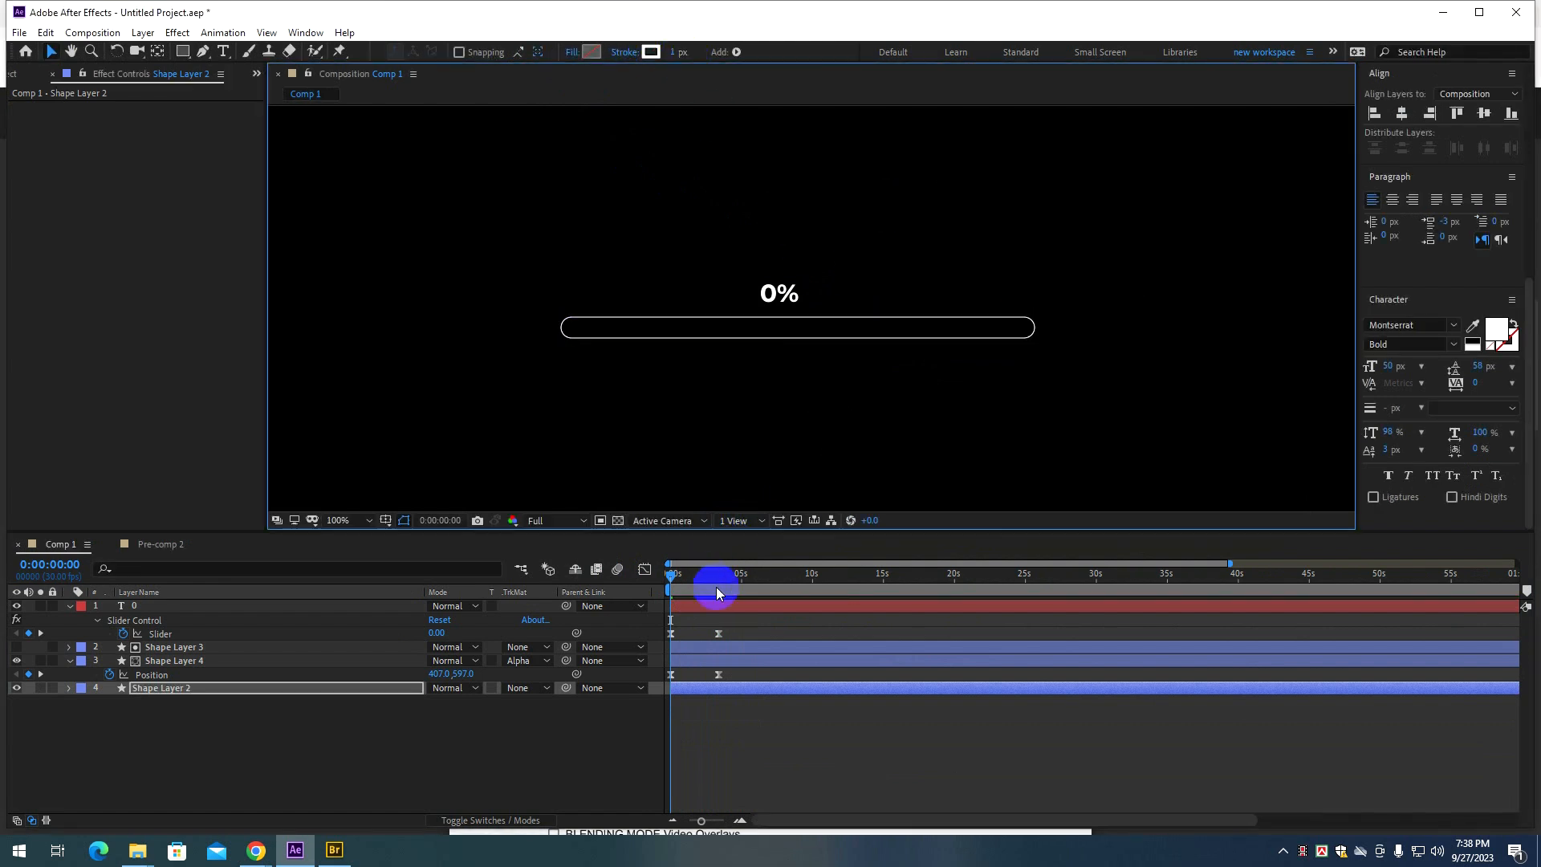
{"action": "key", "text": "space"}
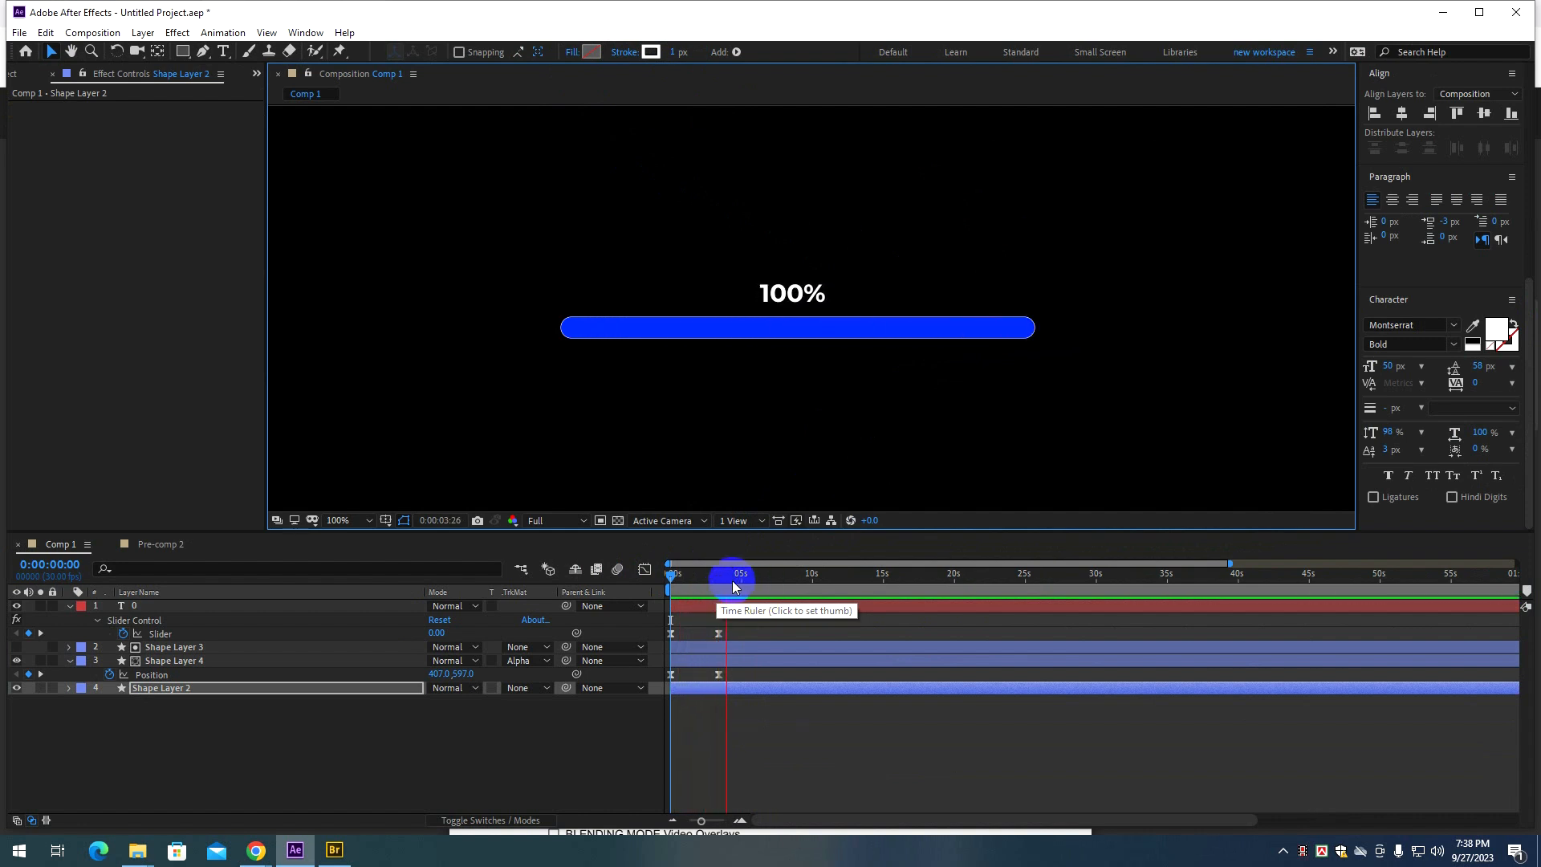
Bring Shape Layer 2 to the front of the layer stack so its outline lies over the fill, and preview the animation.
{"action": "left_click", "coordinate": [676, 580]}
{"action": "left_click_drag", "start_coordinate": [676, 580], "coordinate": [674, 579]}
{"action": "left_click", "coordinate": [180, 692]}
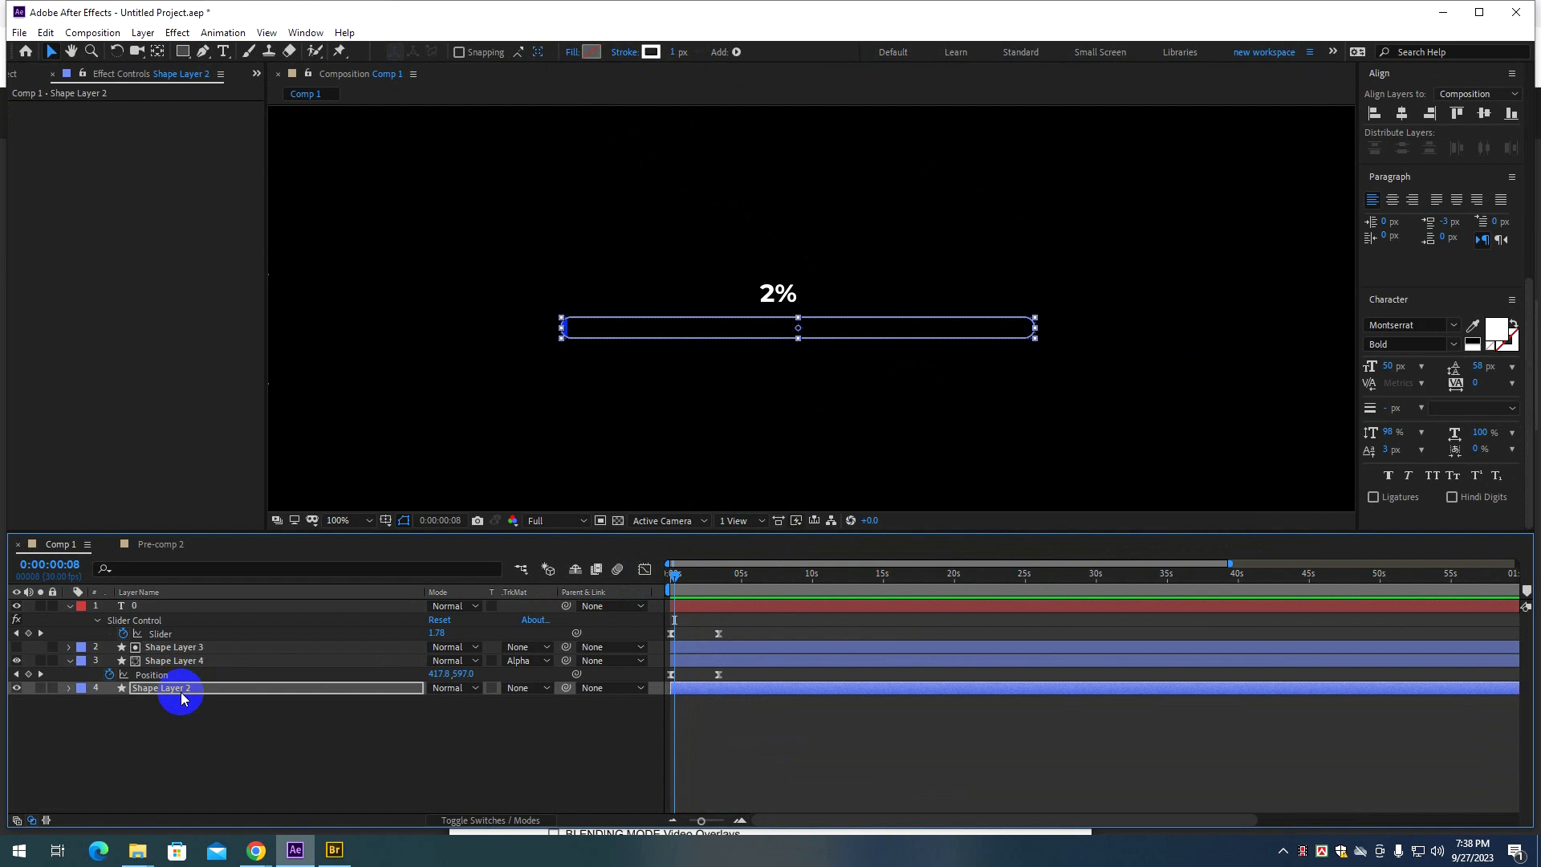
{"action": "key", "text": "ctrl+shift+bracketright"}
{"action": "key", "text": "space"}
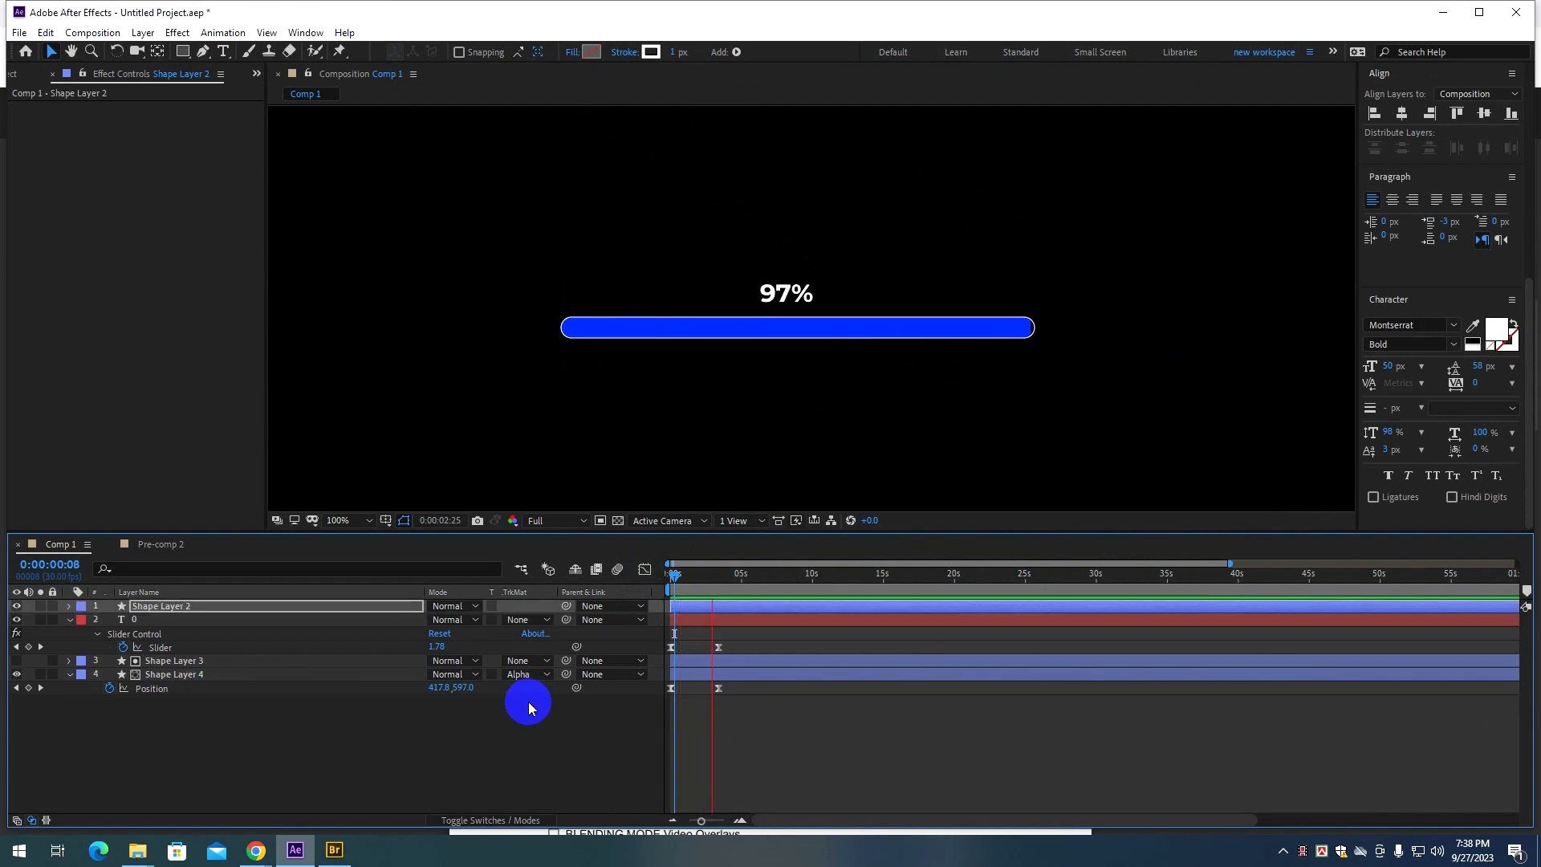
{"action": "mouse_move", "coordinate": [740, 574]}
{"action": "left_mouse_down"}
{"action": "mouse_move", "coordinate": [667, 575]}
{"action": "mouse_move", "coordinate": [823, 579]}
{"action": "mouse_move", "coordinate": [731, 576]}
{"action": "left_mouse_up"}
{"action": "key", "text": "space"}
{"action": "key", "text": "space"}
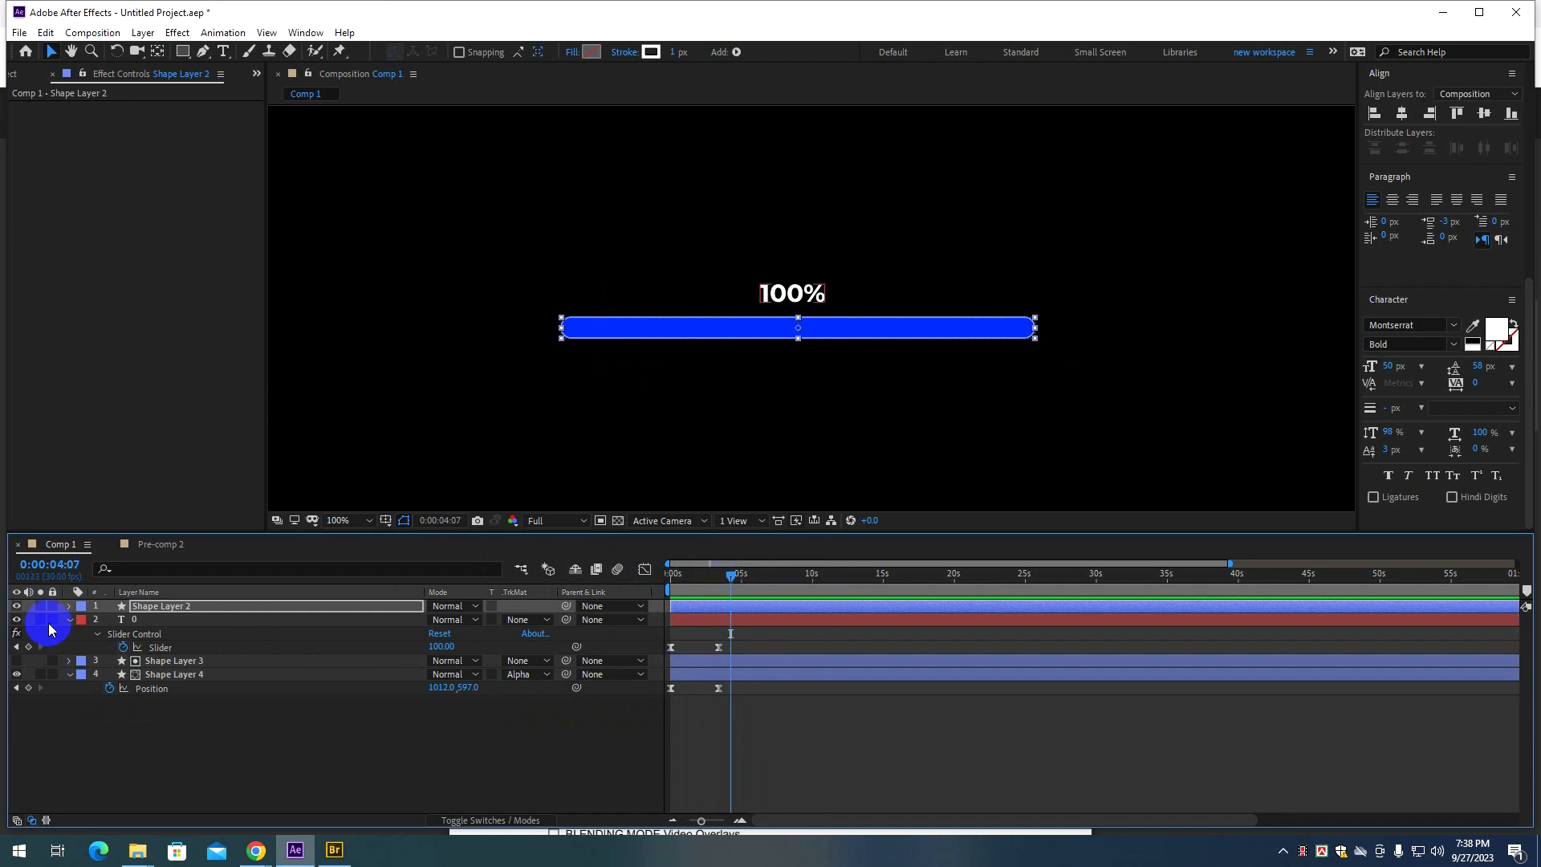
Change Shape Layer 4's fill type from solid colour to a linear gradient.
{"action": "left_click", "coordinate": [157, 661]}
{"action": "left_click", "coordinate": [171, 676]}
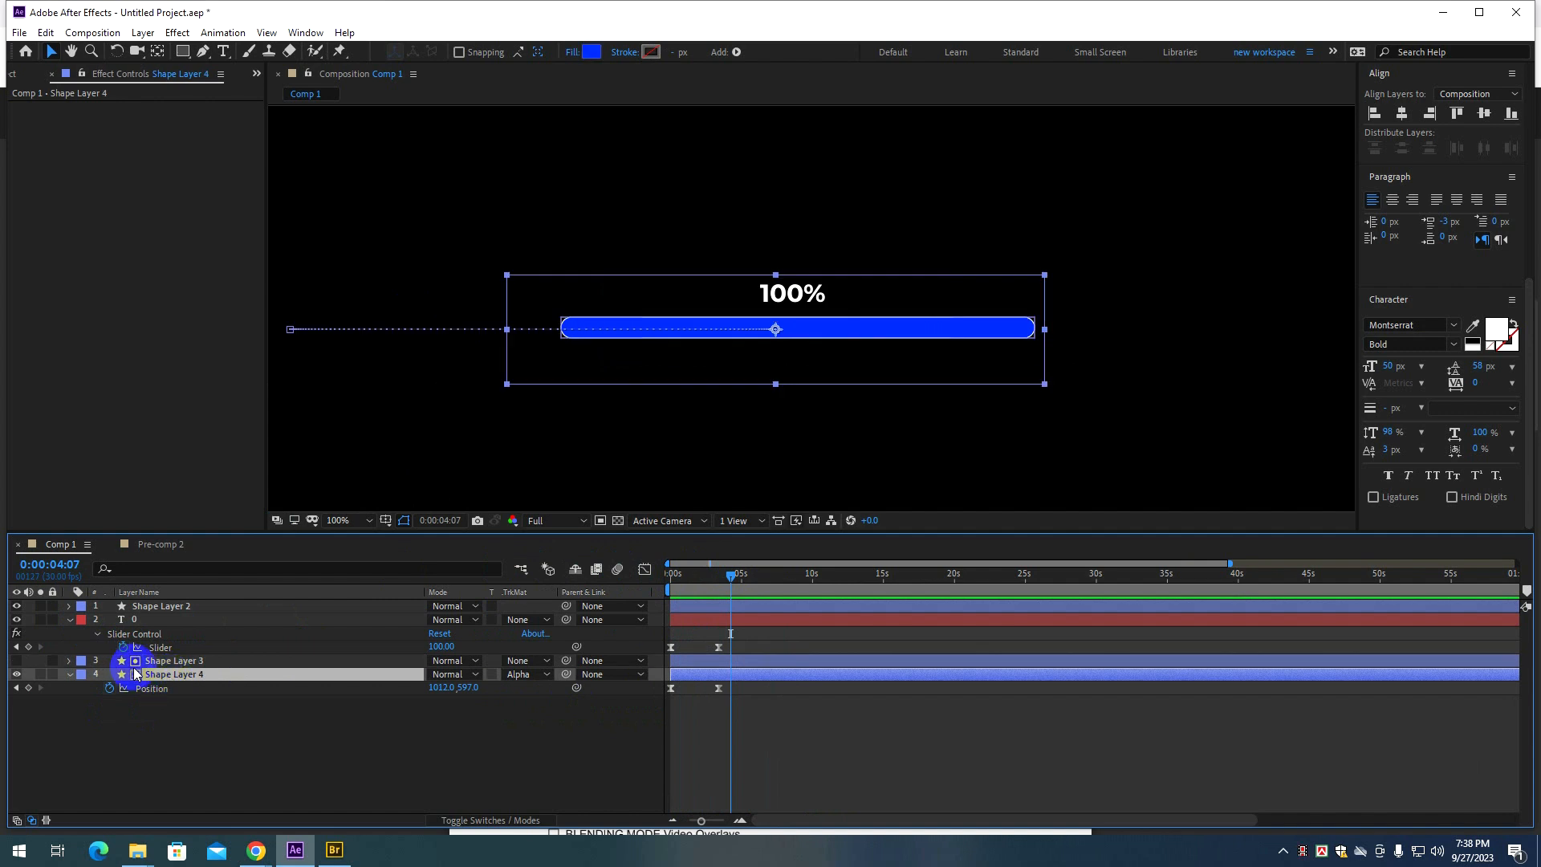
{"action": "left_click", "coordinate": [16, 675]}
{"action": "left_click", "coordinate": [17, 676]}
{"action": "left_click", "coordinate": [572, 51]}
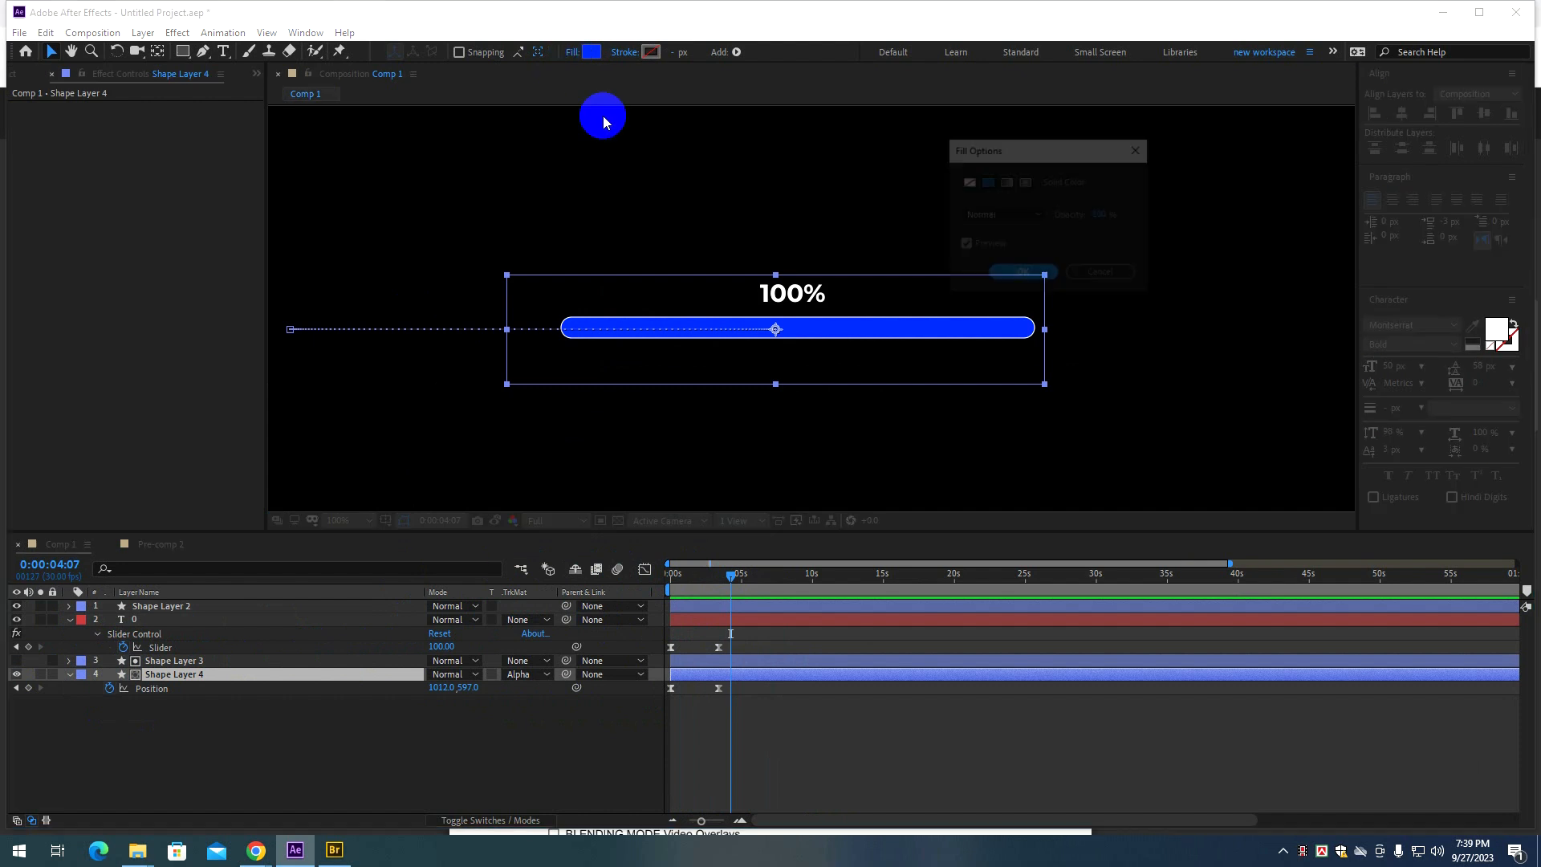
{"action": "left_click", "coordinate": [1006, 183]}
{"action": "left_click", "coordinate": [1016, 271]}
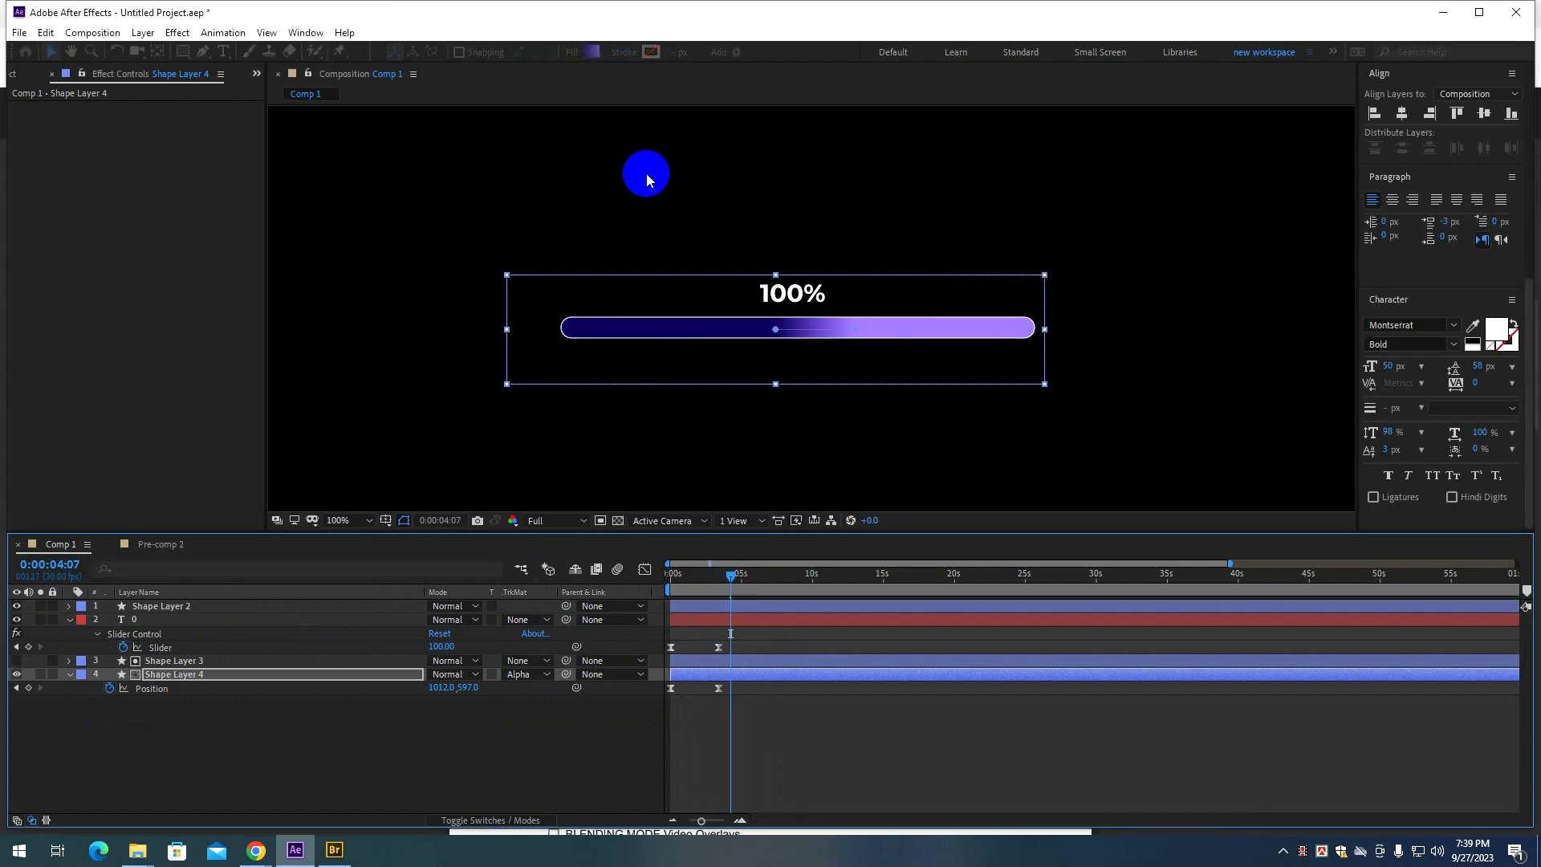
Colour Shape Layer 4's gradient from bright green at the first stop to dark green 1BA300 at the last stop.
{"action": "left_click", "coordinate": [591, 52]}
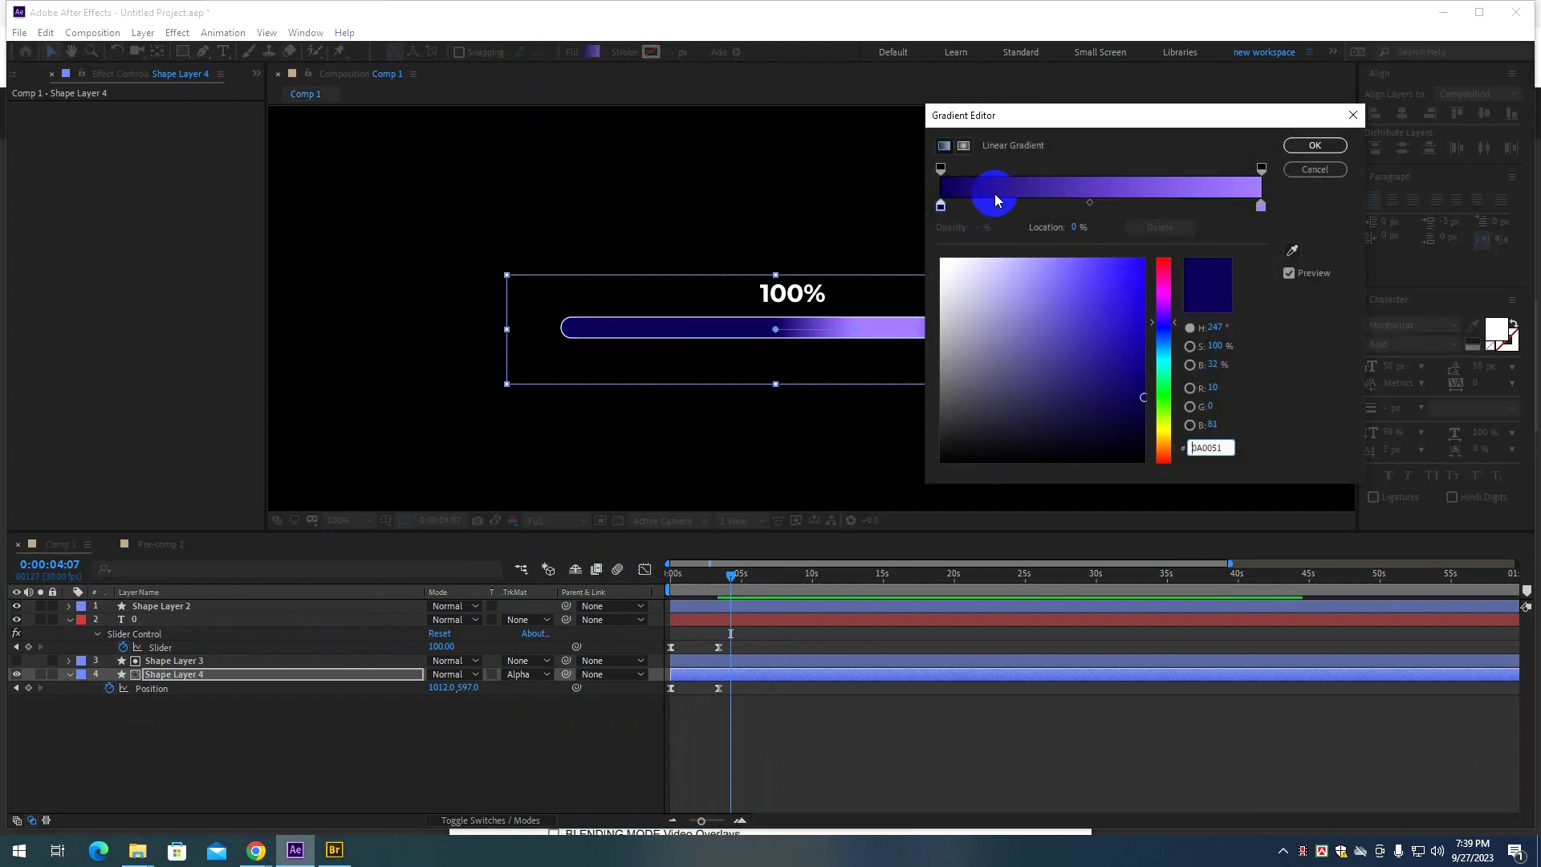
{"action": "left_click", "coordinate": [942, 207]}
{"action": "mouse_move", "coordinate": [1163, 310]}
{"action": "left_mouse_down"}
{"action": "mouse_move", "coordinate": [1155, 254]}
{"action": "mouse_move", "coordinate": [1159, 399]}
{"action": "left_mouse_up"}
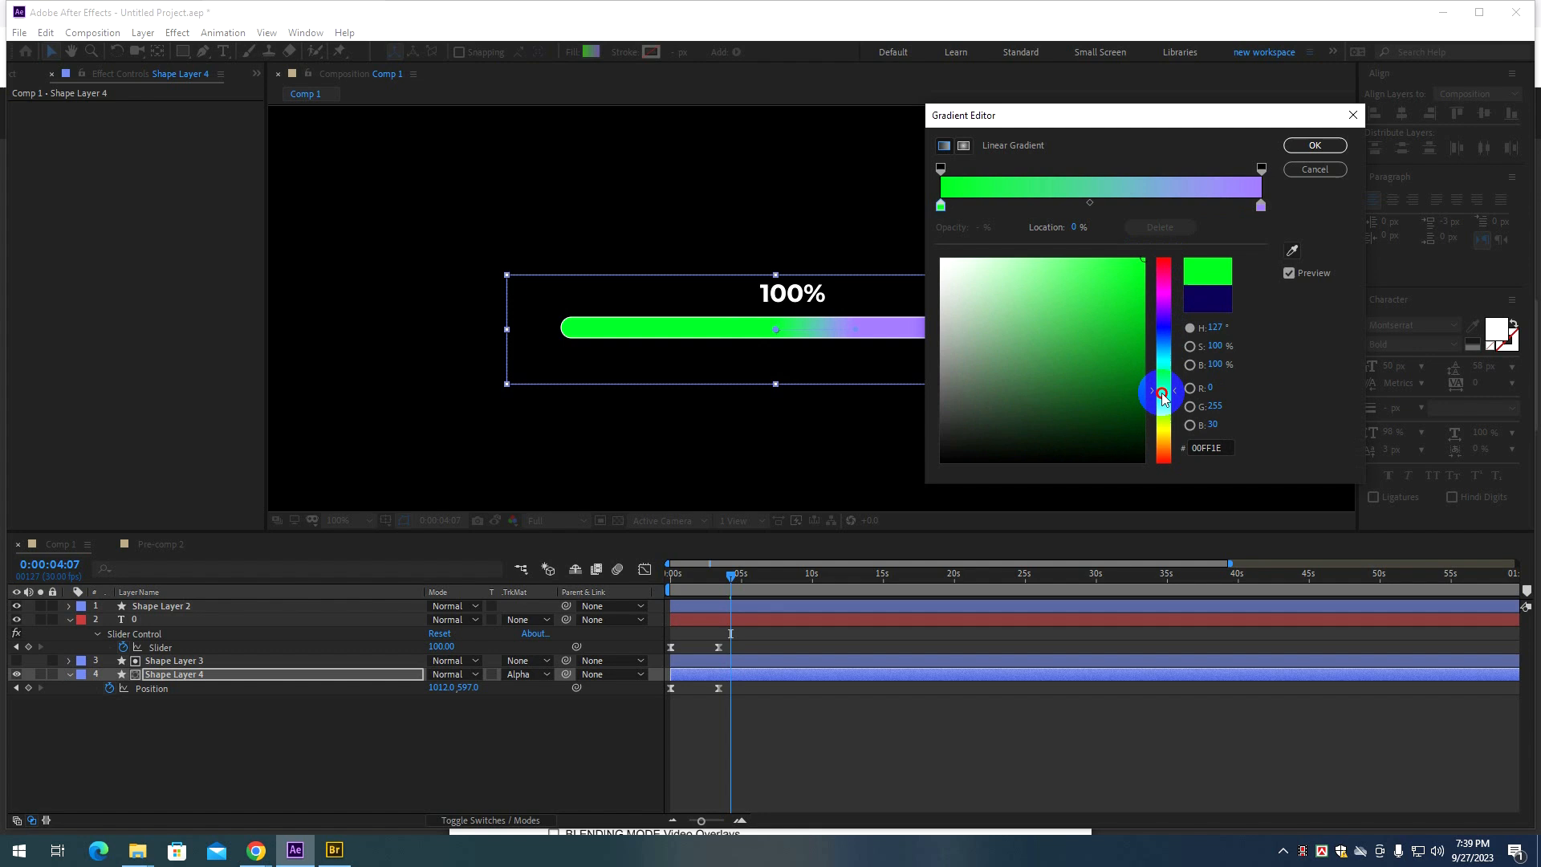
{"action": "left_click", "coordinate": [1261, 206]}
{"action": "left_click", "coordinate": [1161, 401]}
{"action": "left_click", "coordinate": [1136, 316]}
{"action": "mouse_move", "coordinate": [1136, 316]}
{"action": "left_mouse_down"}
{"action": "mouse_move", "coordinate": [1148, 347]}
{"action": "mouse_move", "coordinate": [1146, 302]}
{"action": "mouse_move", "coordinate": [1154, 331]}
{"action": "left_mouse_up"}
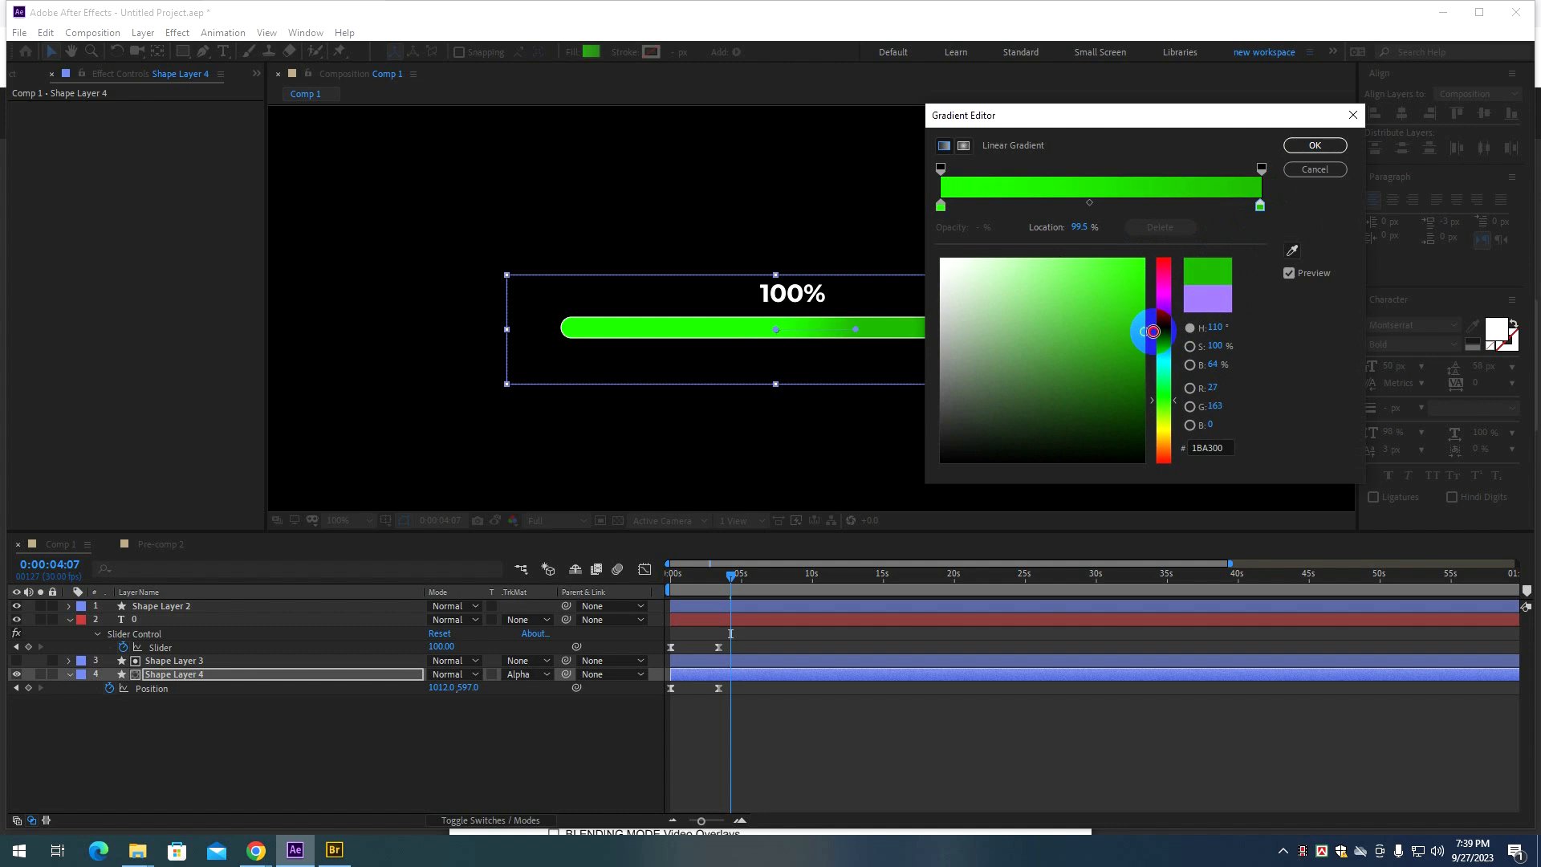
{"action": "left_click", "coordinate": [1315, 146]}
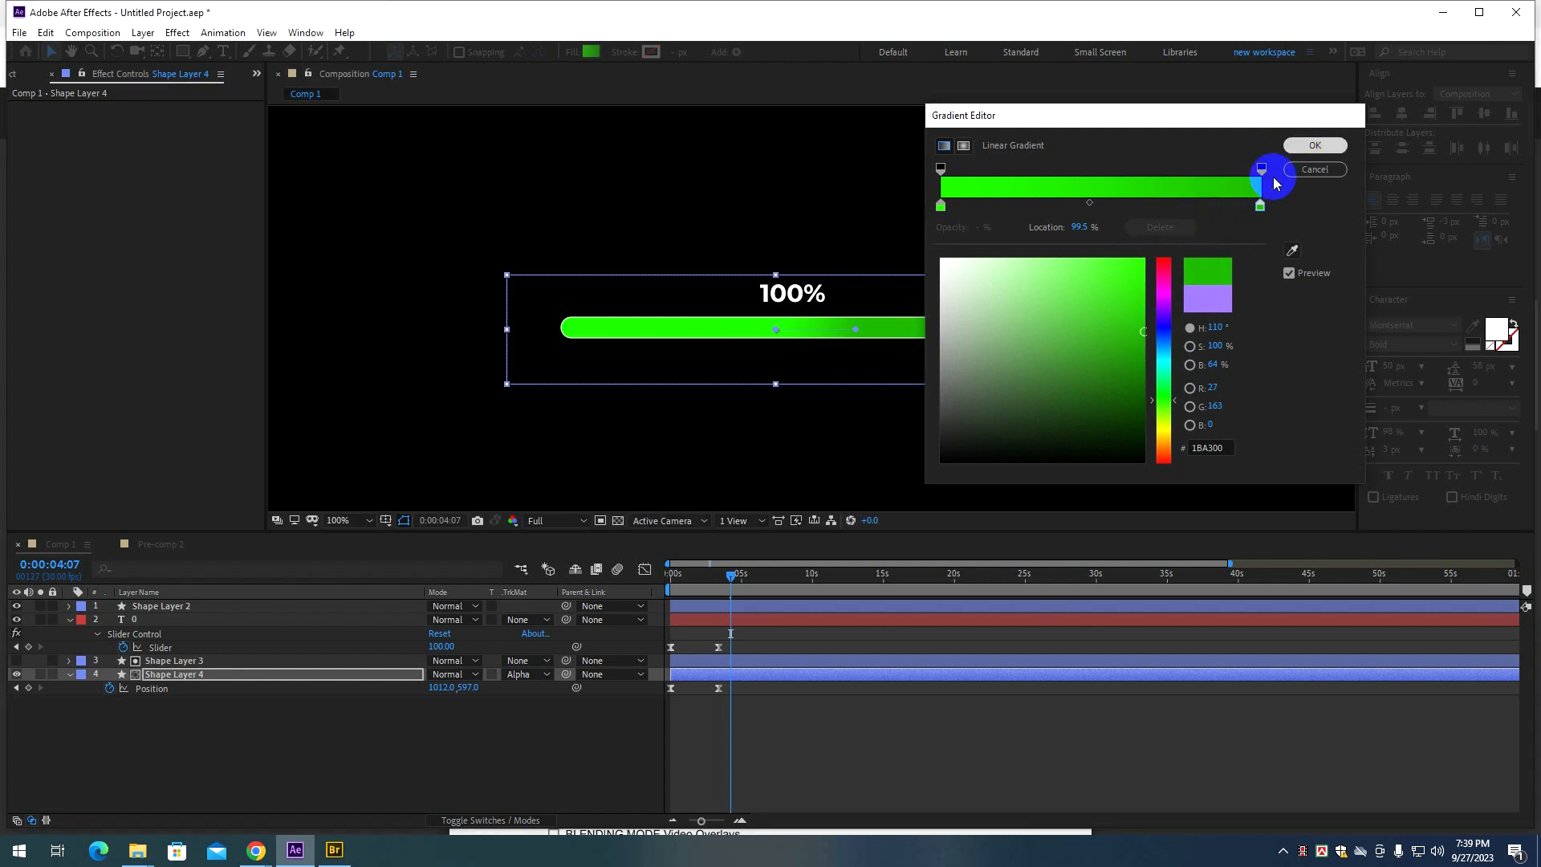
Reorient Shape Layer 4's gradient vertically across the bar, with bright green at the upper edge and dark green at the lower edge.
{"action": "scroll", "coordinate": [815, 347], "scroll_direction": "up", "scroll_amount": 1}
{"action": "mouse_move", "coordinate": [900, 351]}
{"action": "left_mouse_down"}
{"action": "mouse_move", "coordinate": [738, 325]}
{"action": "mouse_move", "coordinate": [746, 382]}
{"action": "mouse_move", "coordinate": [729, 392]}
{"action": "mouse_move", "coordinate": [744, 396]}
{"action": "left_mouse_up"}
{"action": "left_click_drag", "start_coordinate": [745, 371], "coordinate": [743, 338]}
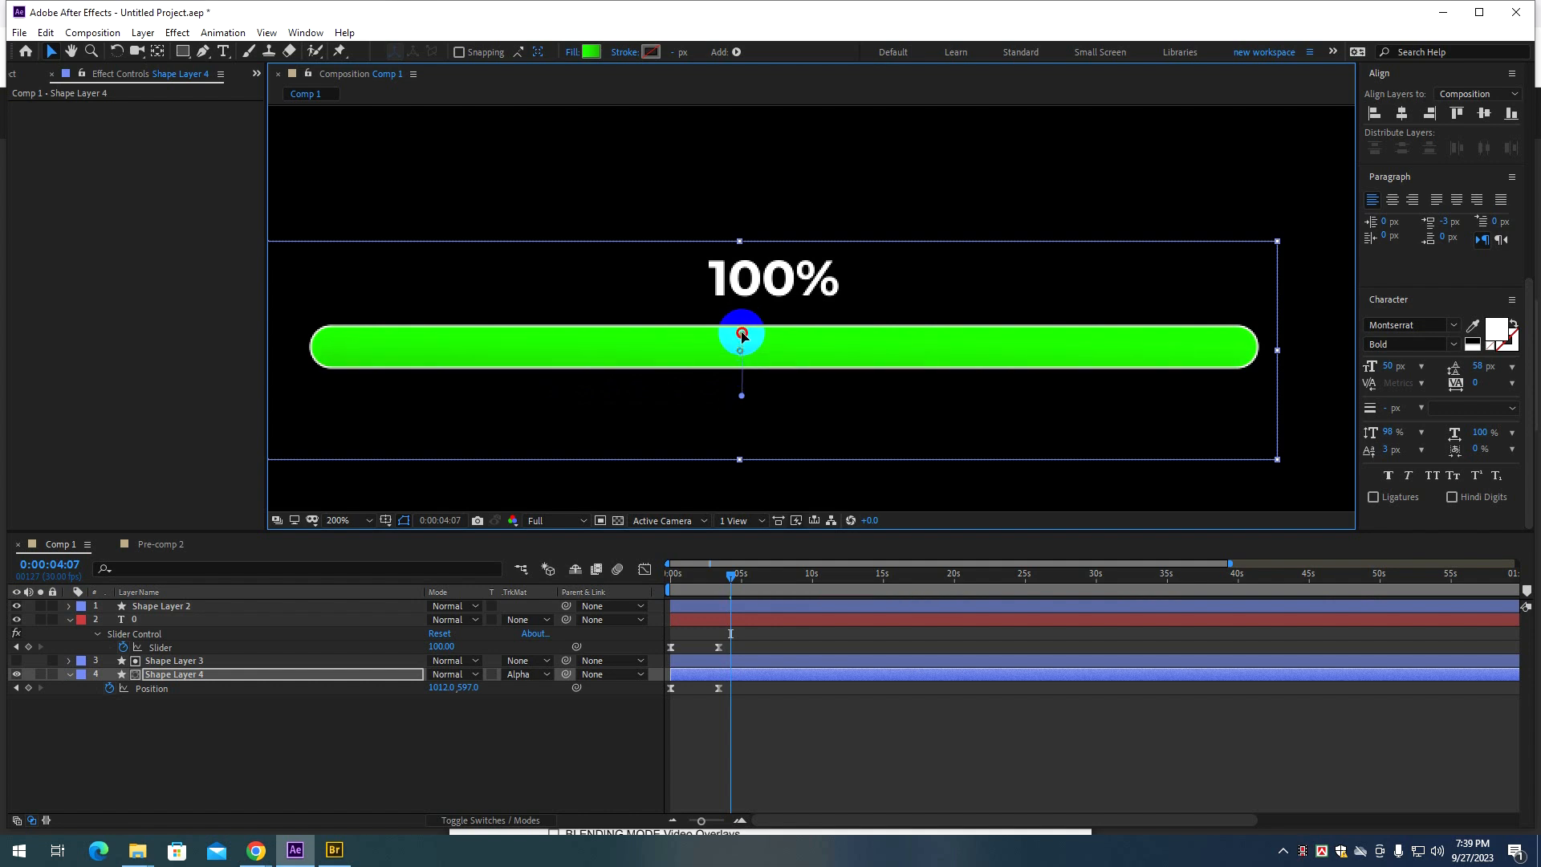
{"action": "left_click_drag", "start_coordinate": [742, 393], "coordinate": [741, 325]}
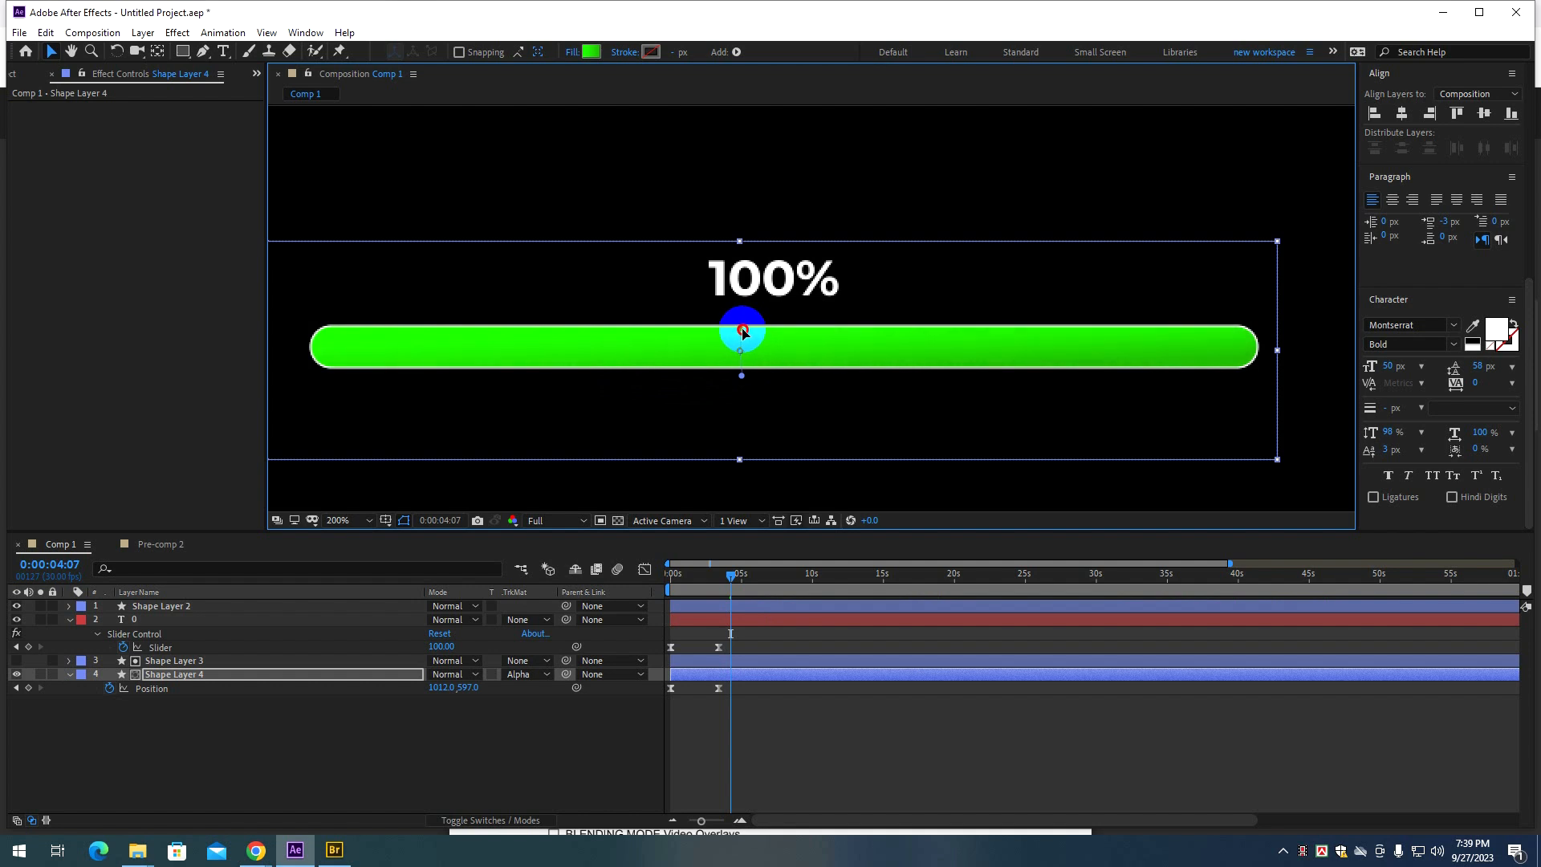
{"action": "left_click_drag", "start_coordinate": [741, 328], "coordinate": [742, 328]}
{"action": "left_click_drag", "start_coordinate": [740, 328], "coordinate": [737, 366]}
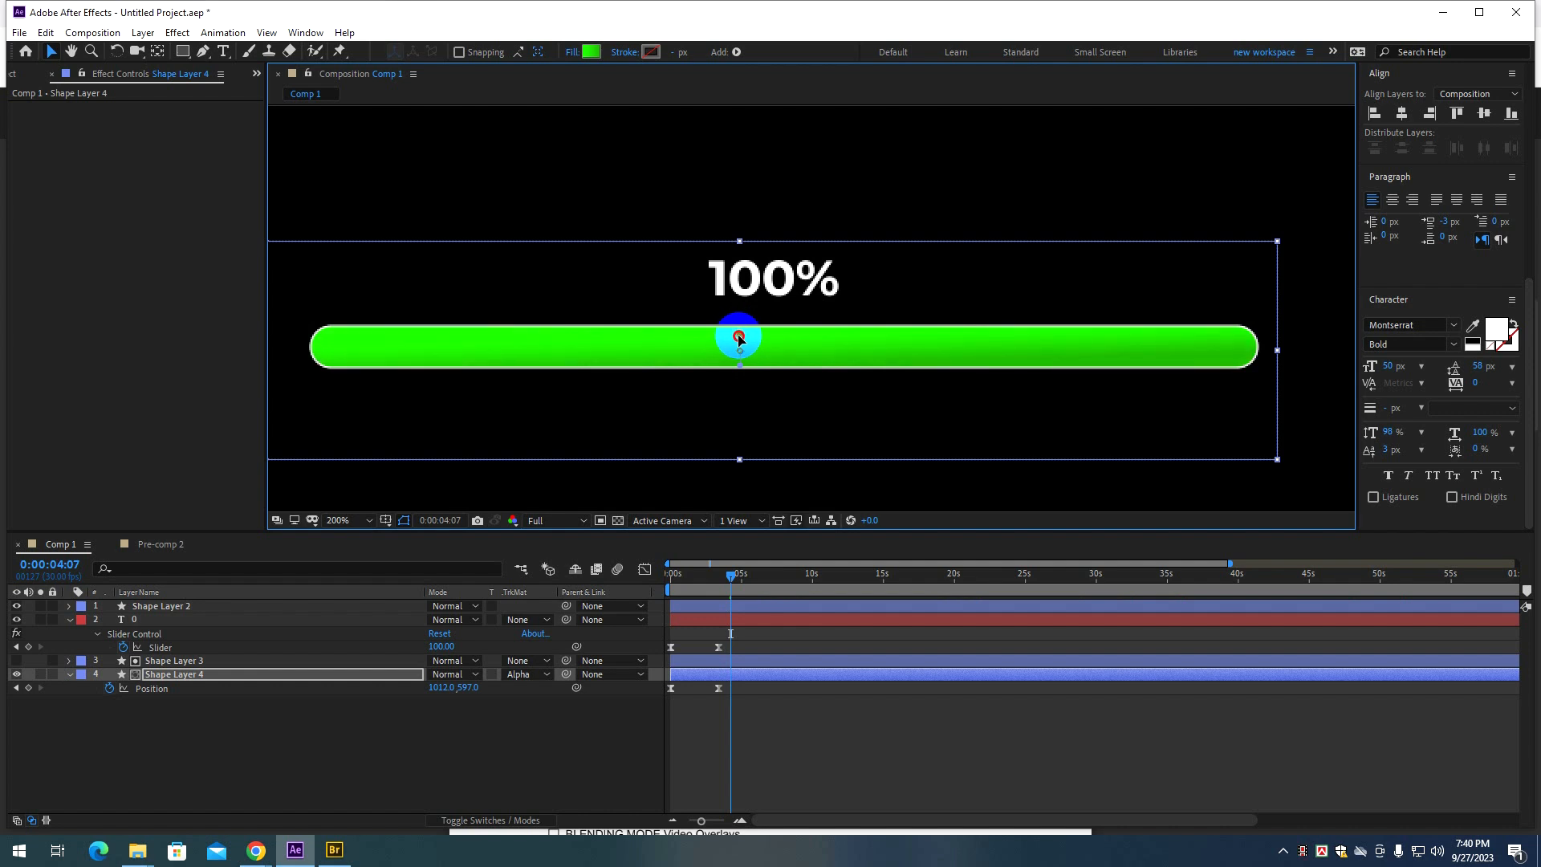
Fine-tune the gradient's start point so it sits just inside the bar's upper edge, directly above its end point.
{"action": "scroll", "coordinate": [773, 363], "scroll_direction": "down", "scroll_amount": 4}
{"action": "scroll", "coordinate": [772, 365], "scroll_direction": "up", "scroll_amount": 4}
{"action": "scroll", "coordinate": [771, 366], "scroll_direction": "down", "scroll_amount": 2}
{"action": "scroll", "coordinate": [769, 367], "scroll_direction": "up", "scroll_amount": 2}
{"action": "scroll", "coordinate": [769, 366], "scroll_direction": "up", "scroll_amount": 4}
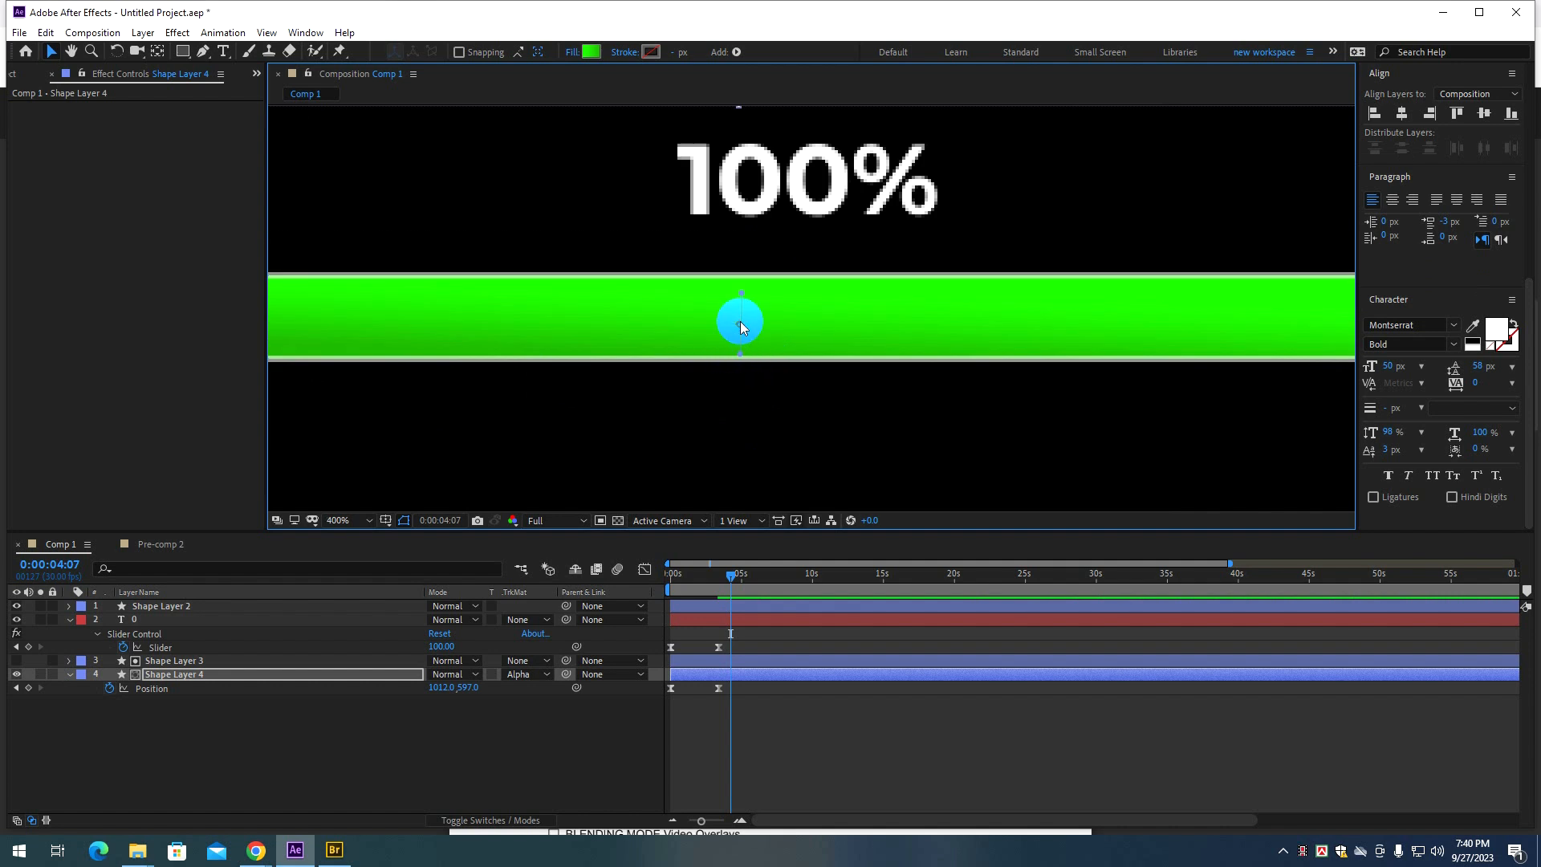
{"action": "scroll", "coordinate": [737, 283], "scroll_direction": "up", "scroll_amount": 1}
{"action": "left_click_drag", "start_coordinate": [734, 280], "coordinate": [728, 285]}
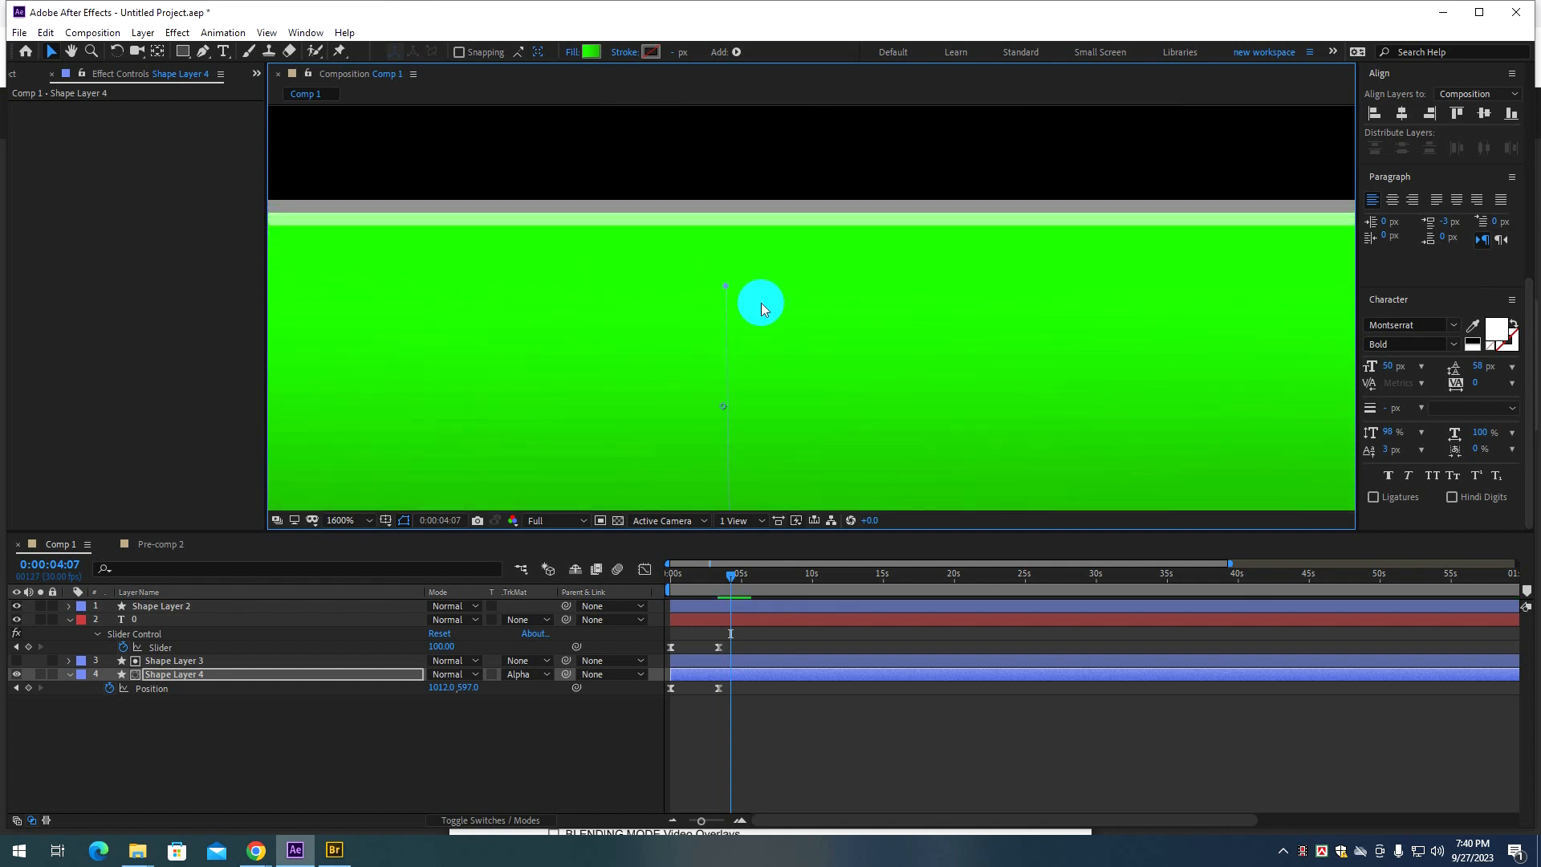
Preview the gradient-filled progress bar's animation from the first frame several times.
{"action": "scroll", "coordinate": [761, 302], "scroll_direction": "down", "scroll_amount": 4}
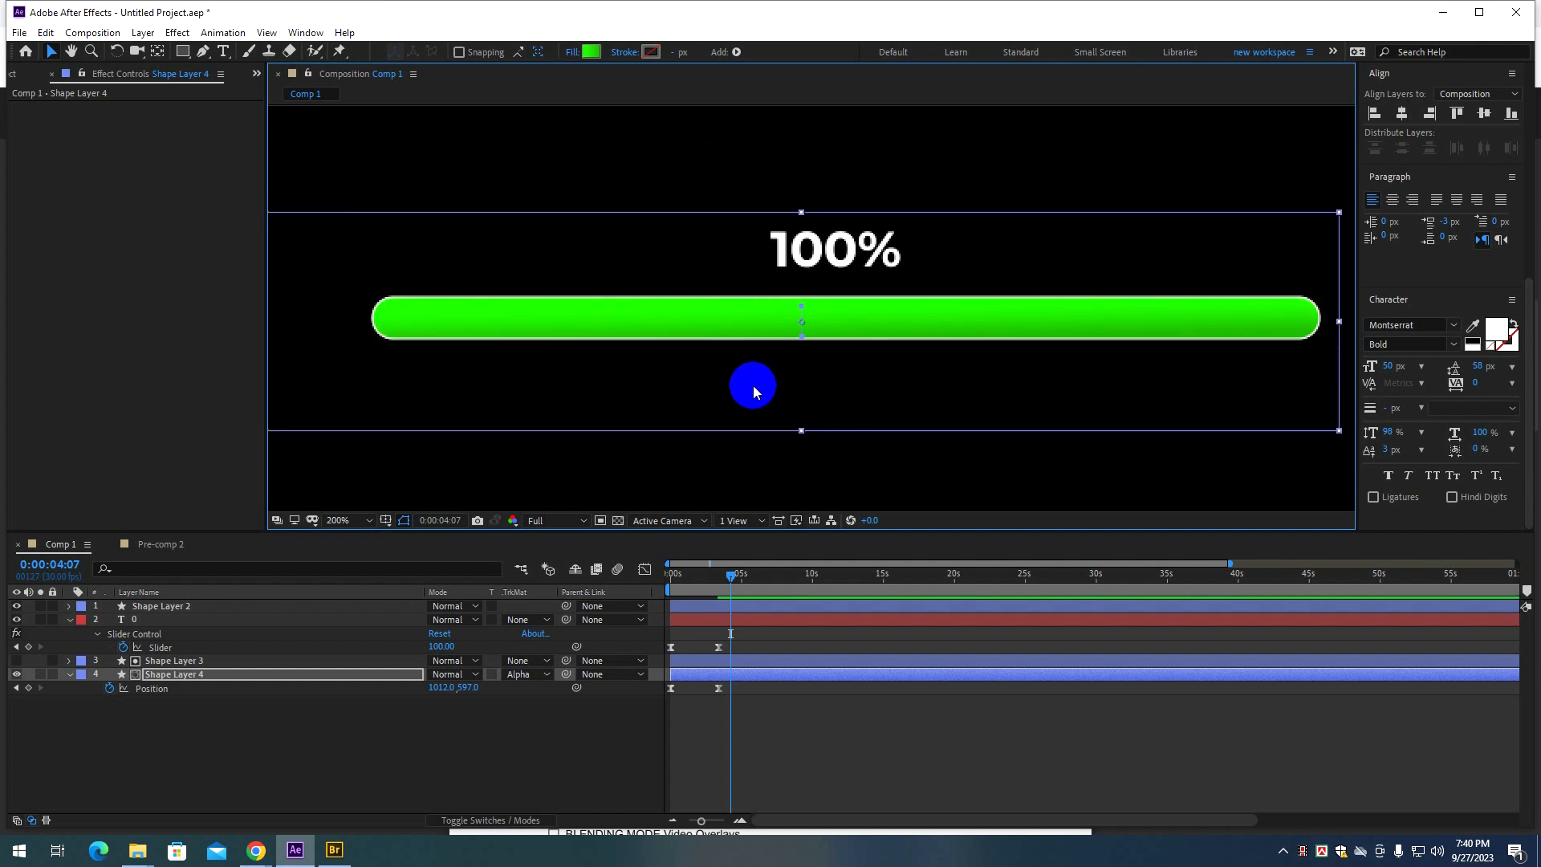
{"action": "scroll", "coordinate": [766, 398], "scroll_direction": "down", "scroll_amount": 1}
{"action": "left_click_drag", "start_coordinate": [729, 576], "coordinate": [617, 570]}
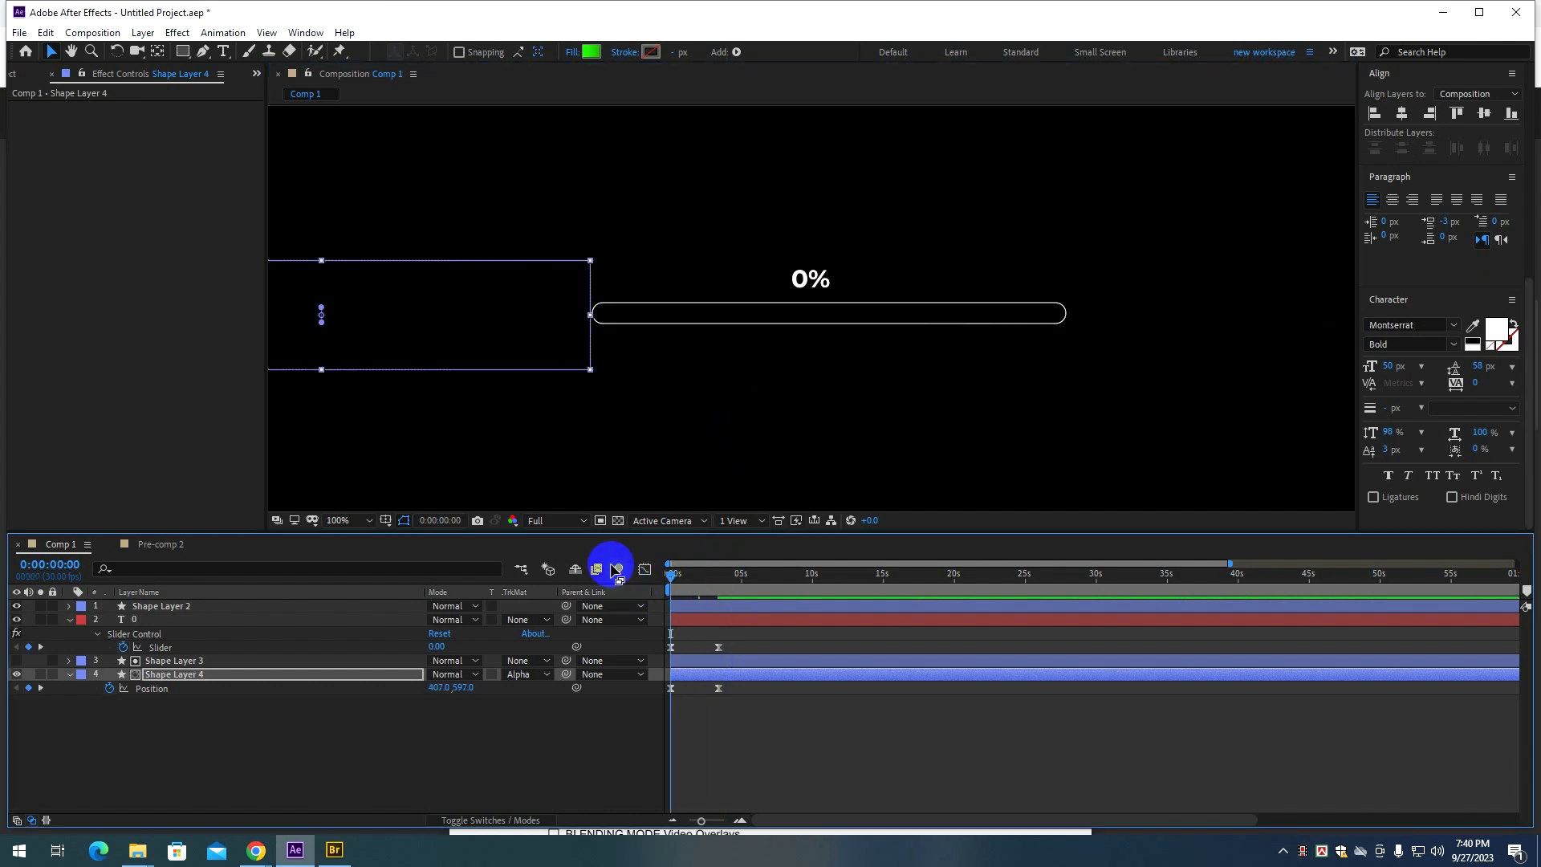
{"action": "key", "text": "space"}
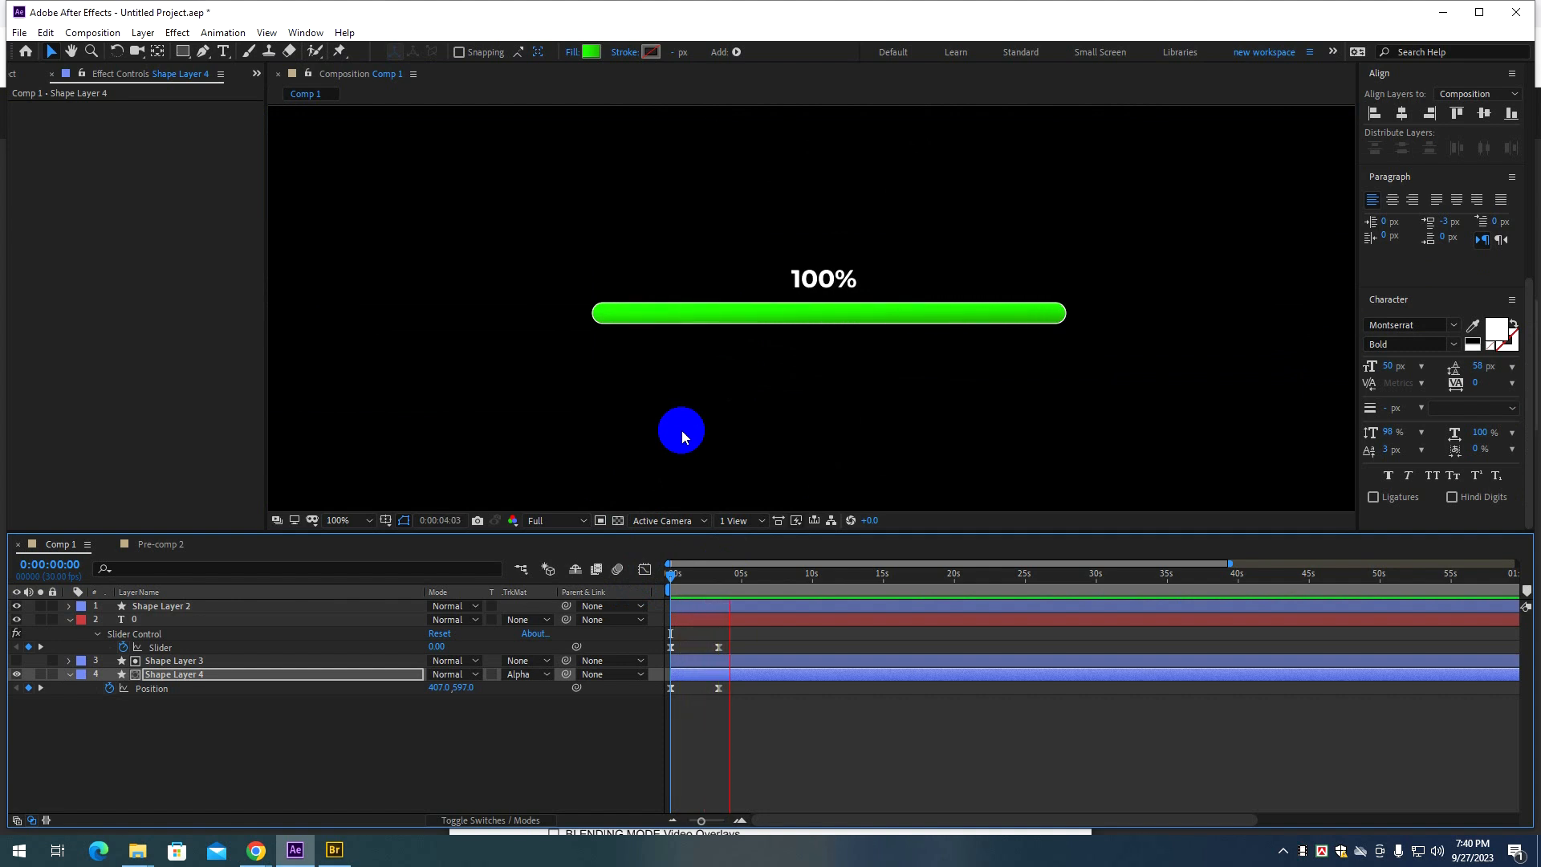
{"action": "left_click_drag", "start_coordinate": [681, 576], "coordinate": [635, 588]}
{"action": "key", "text": "space"}
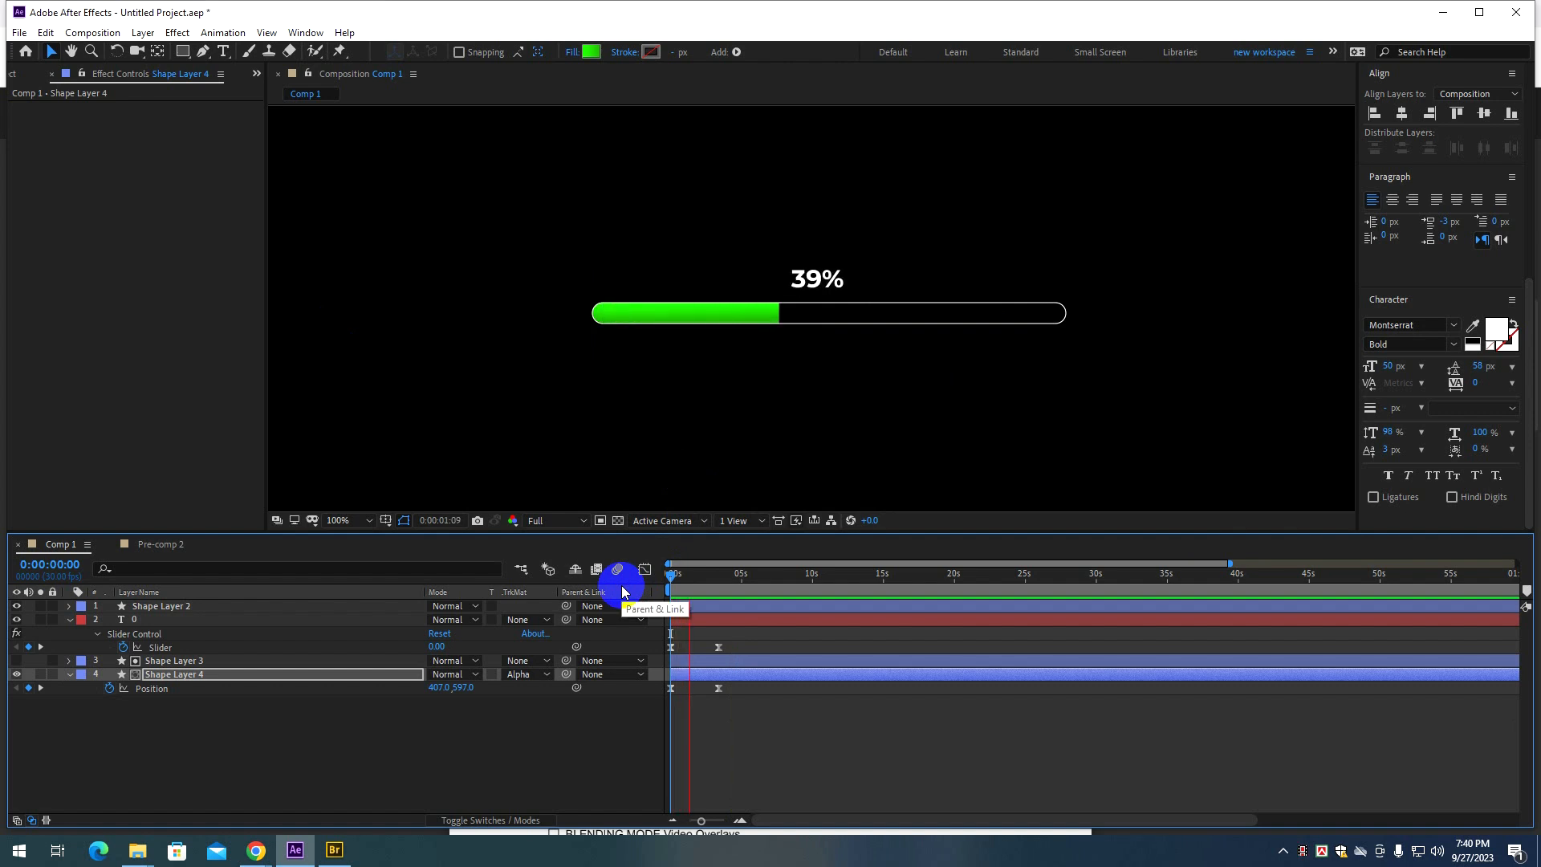
{"action": "key", "text": "space"}
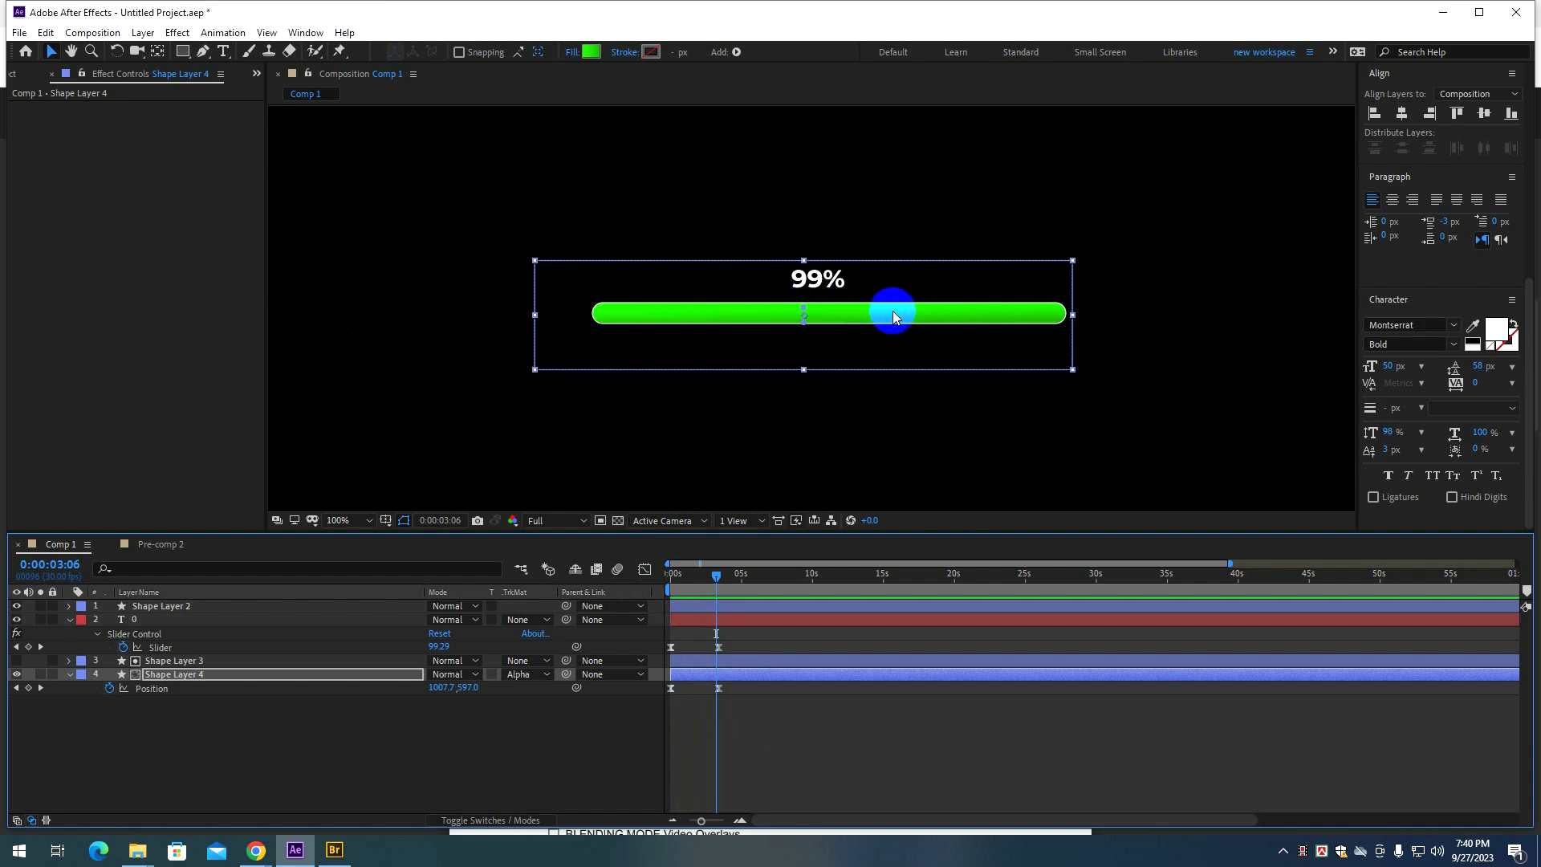
{"action": "left_click_drag", "start_coordinate": [720, 575], "coordinate": [626, 575]}
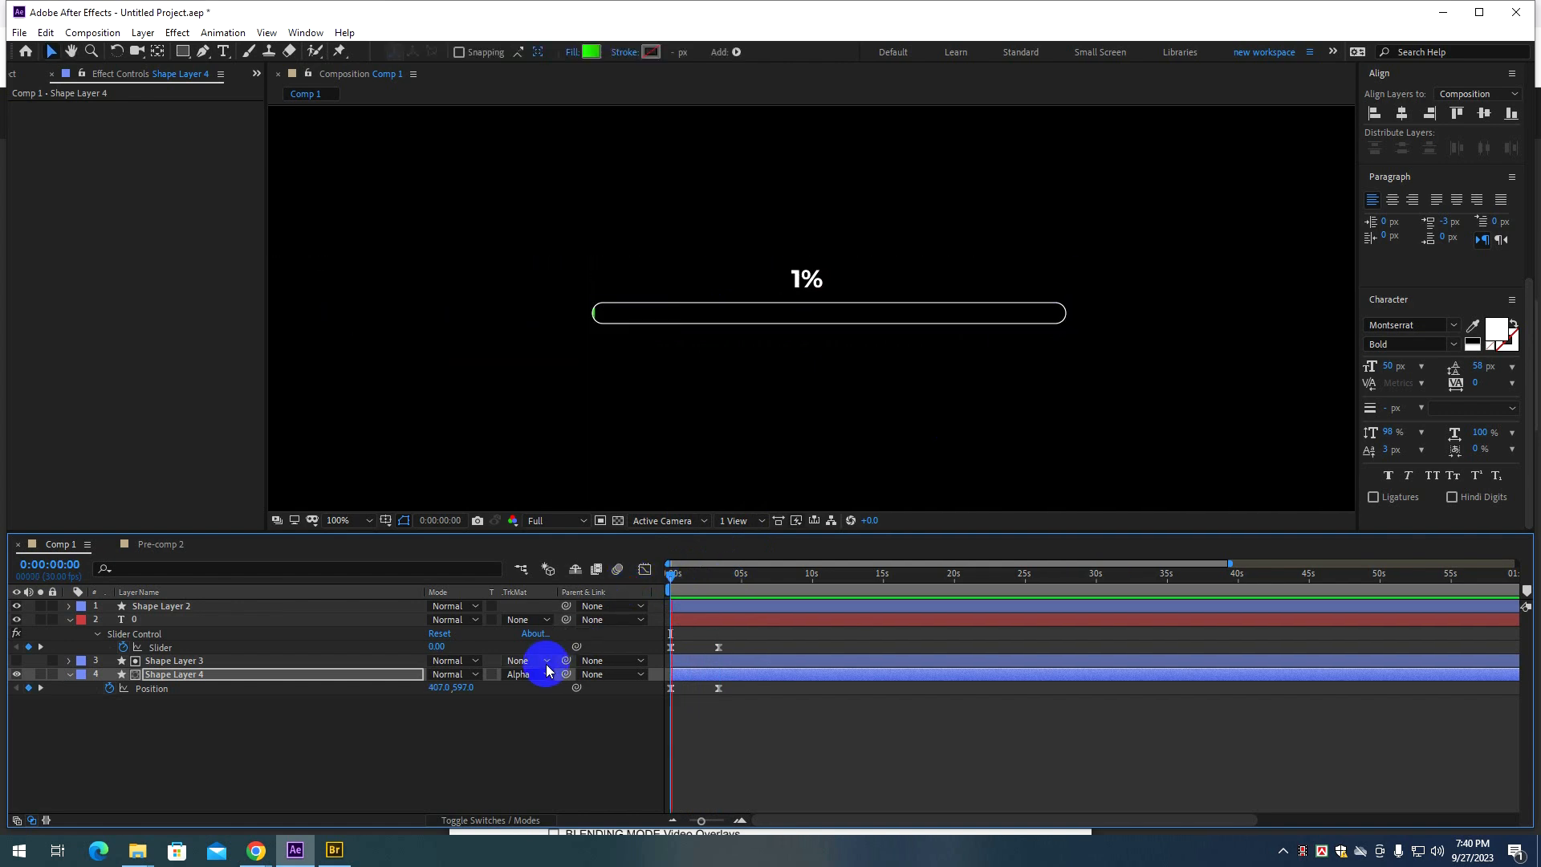
{"action": "key", "text": "space"}
Expand Shape Layer 4's Gradient Fill 1 properties and enable keyframing for its Colors at 0:00:01:11.
{"action": "left_click", "coordinate": [204, 677]}
{"action": "left_click", "coordinate": [69, 674]}
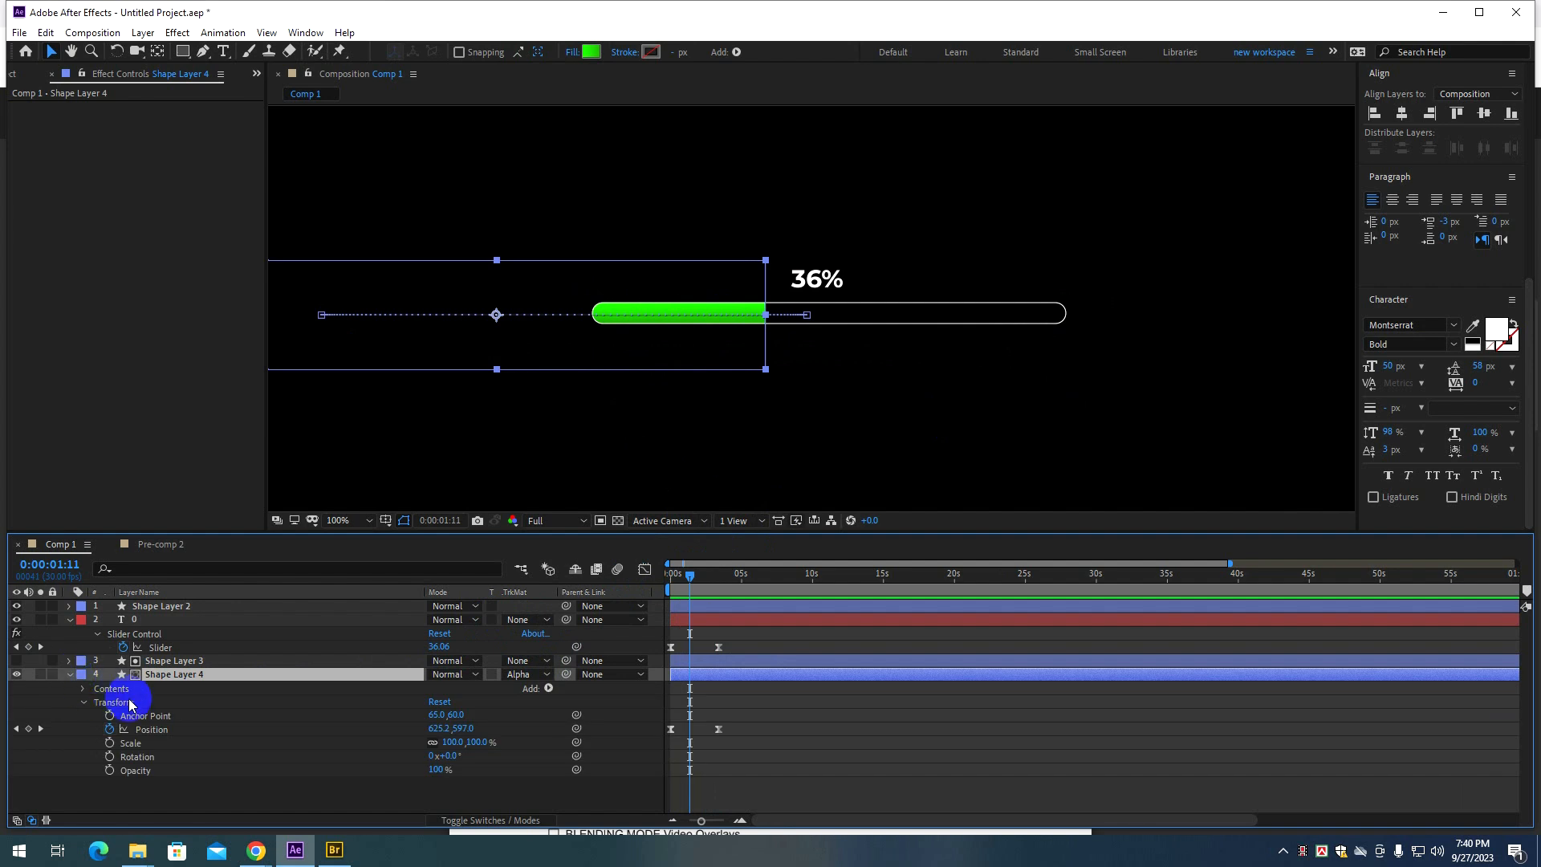
{"action": "left_click", "coordinate": [85, 689]}
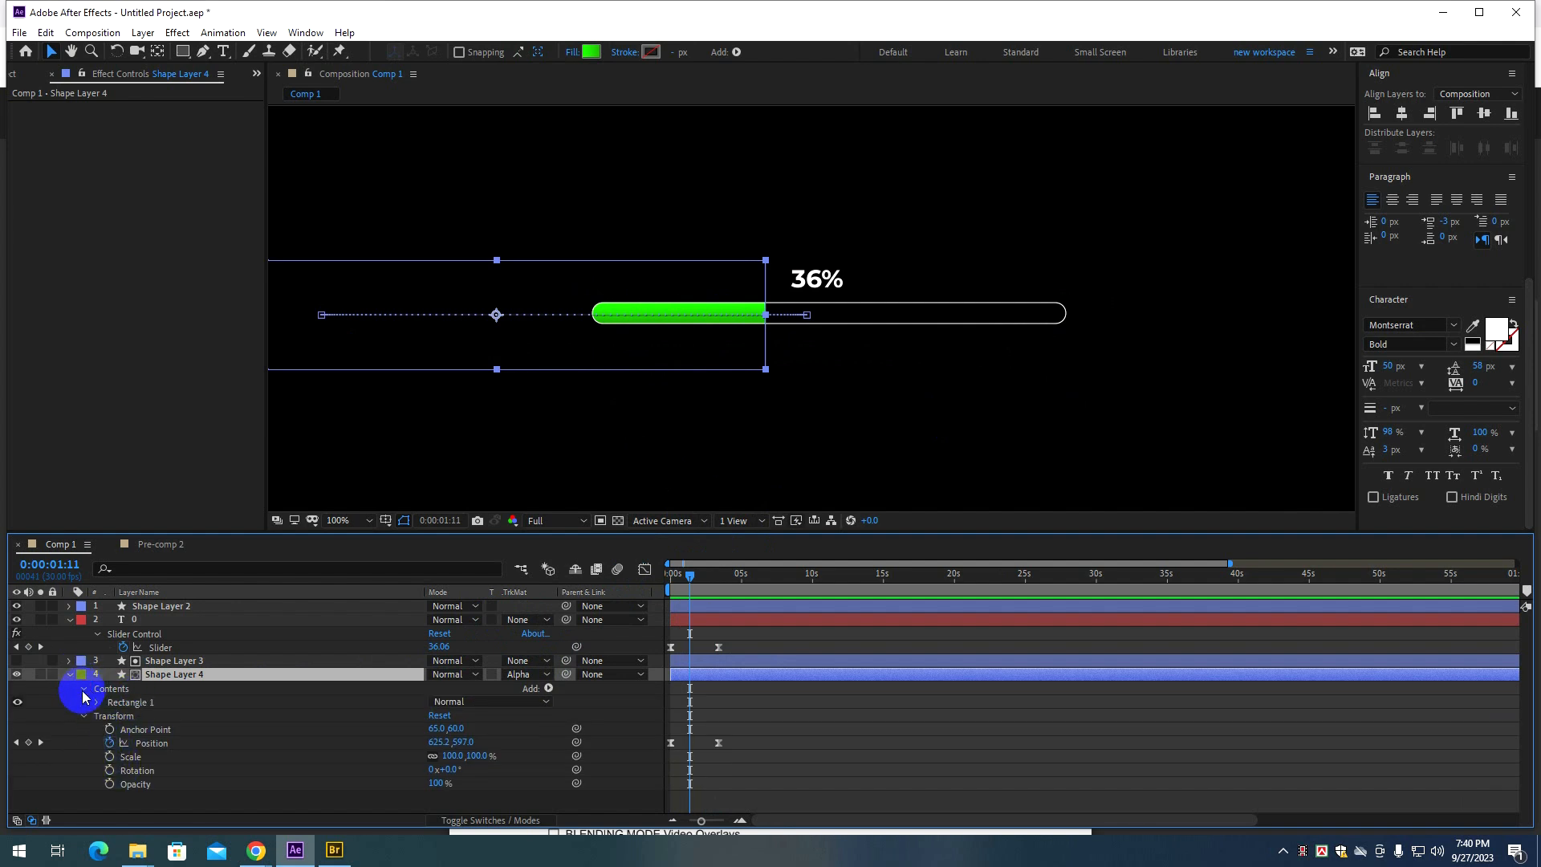
{"action": "left_click", "coordinate": [98, 703]}
{"action": "left_click", "coordinate": [111, 716]}
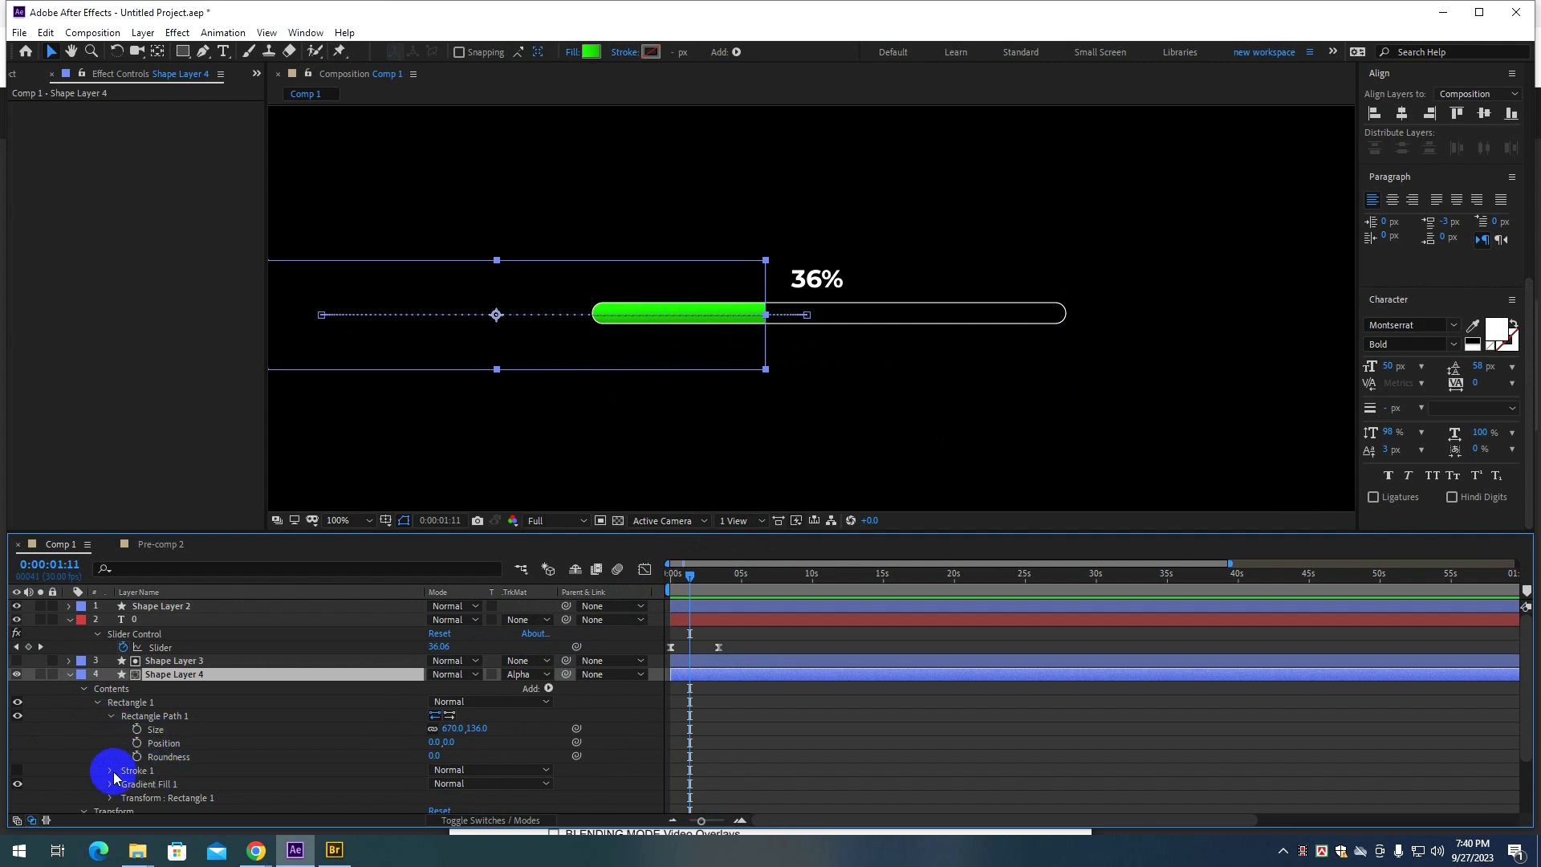
{"action": "scroll", "coordinate": [113, 776], "scroll_direction": "down", "scroll_amount": 1}
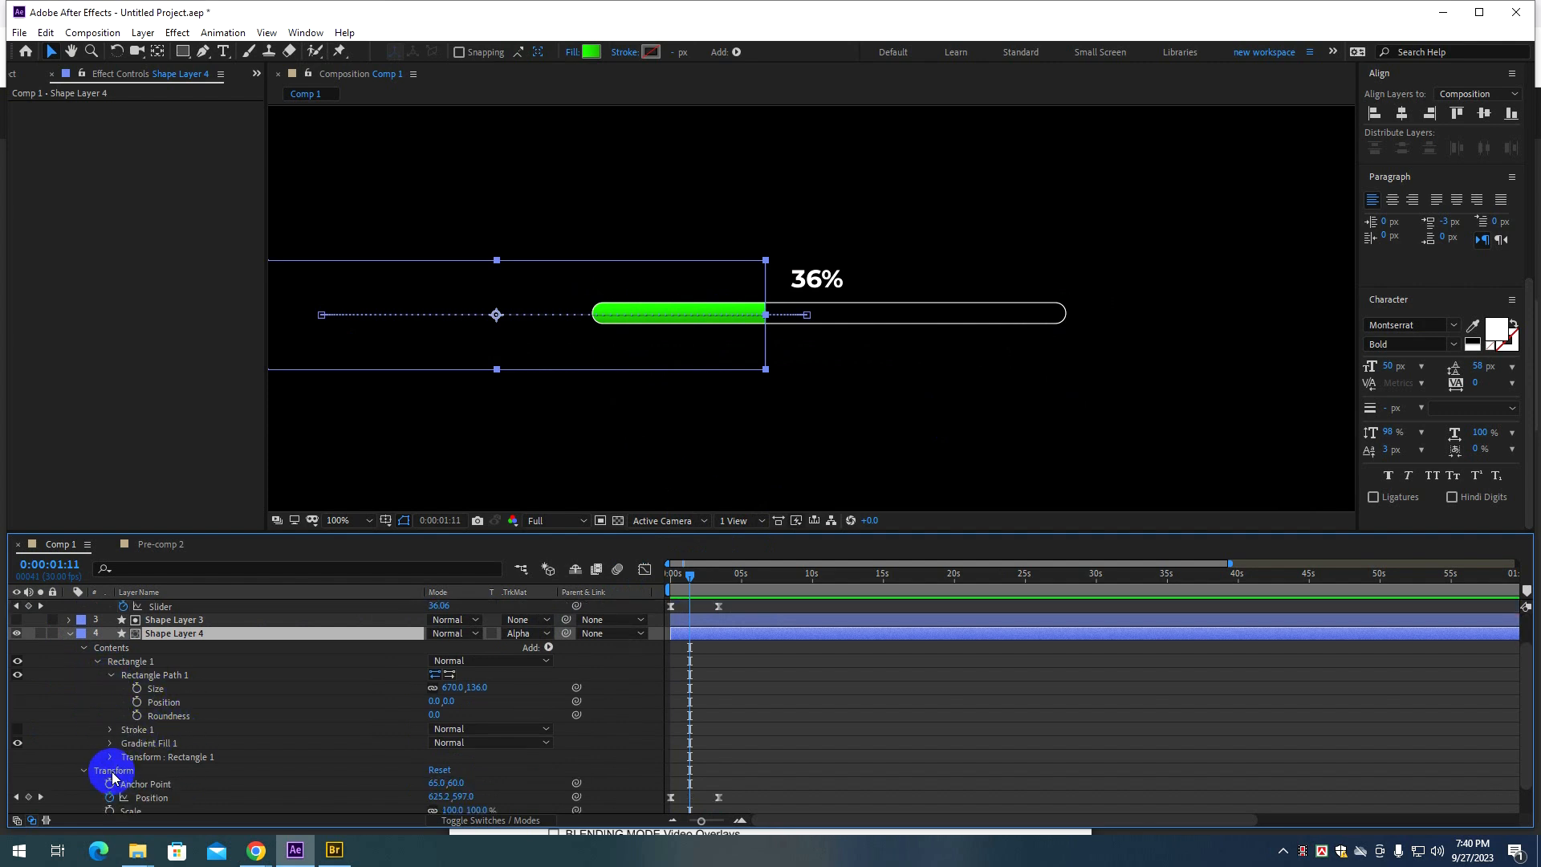
{"action": "left_click", "coordinate": [111, 677]}
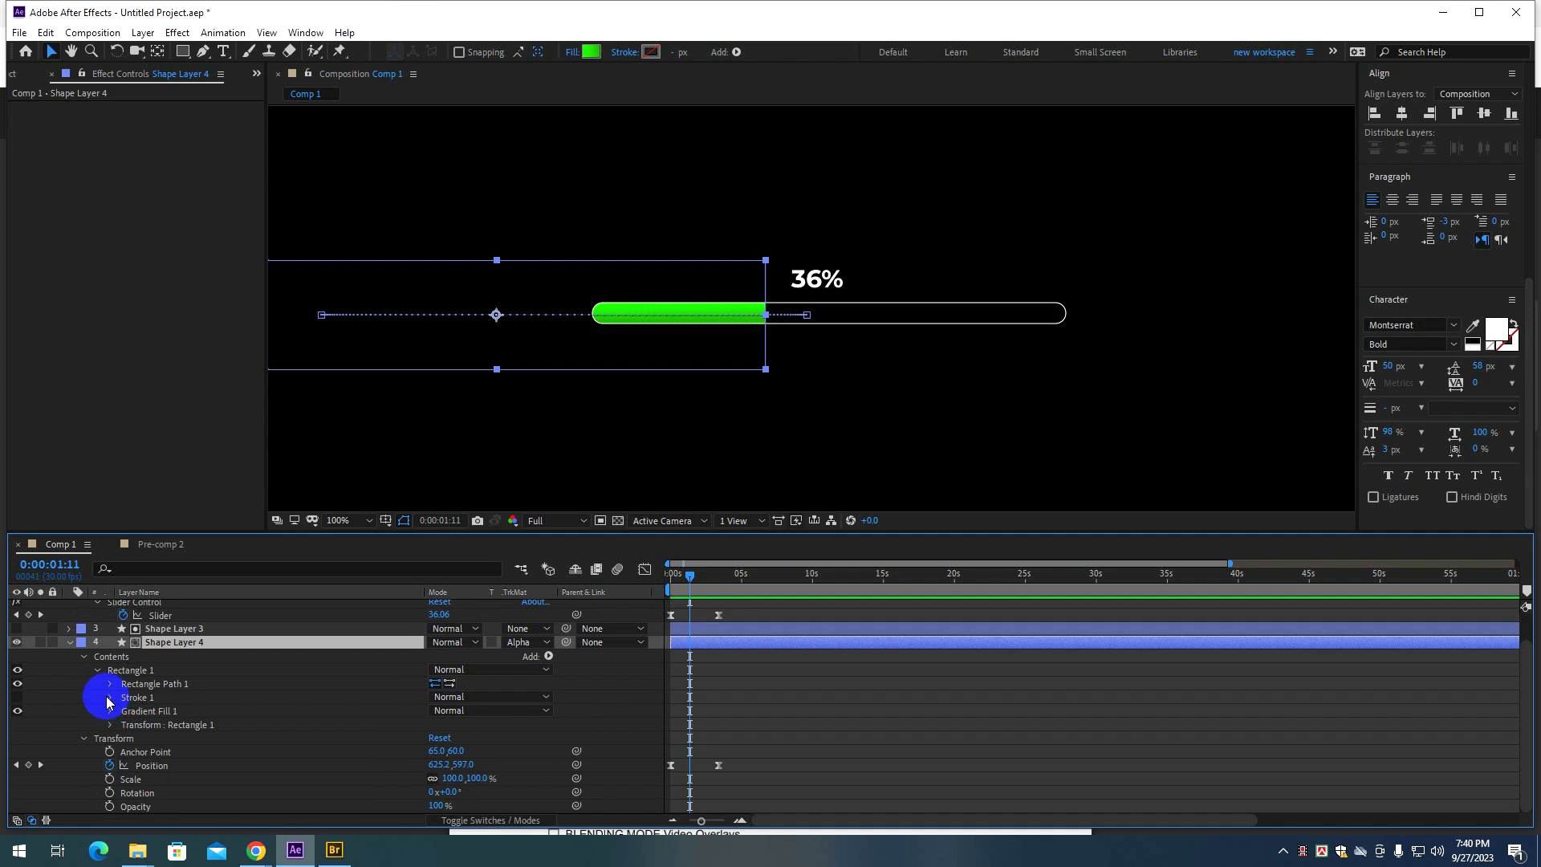
{"action": "left_click", "coordinate": [111, 712]}
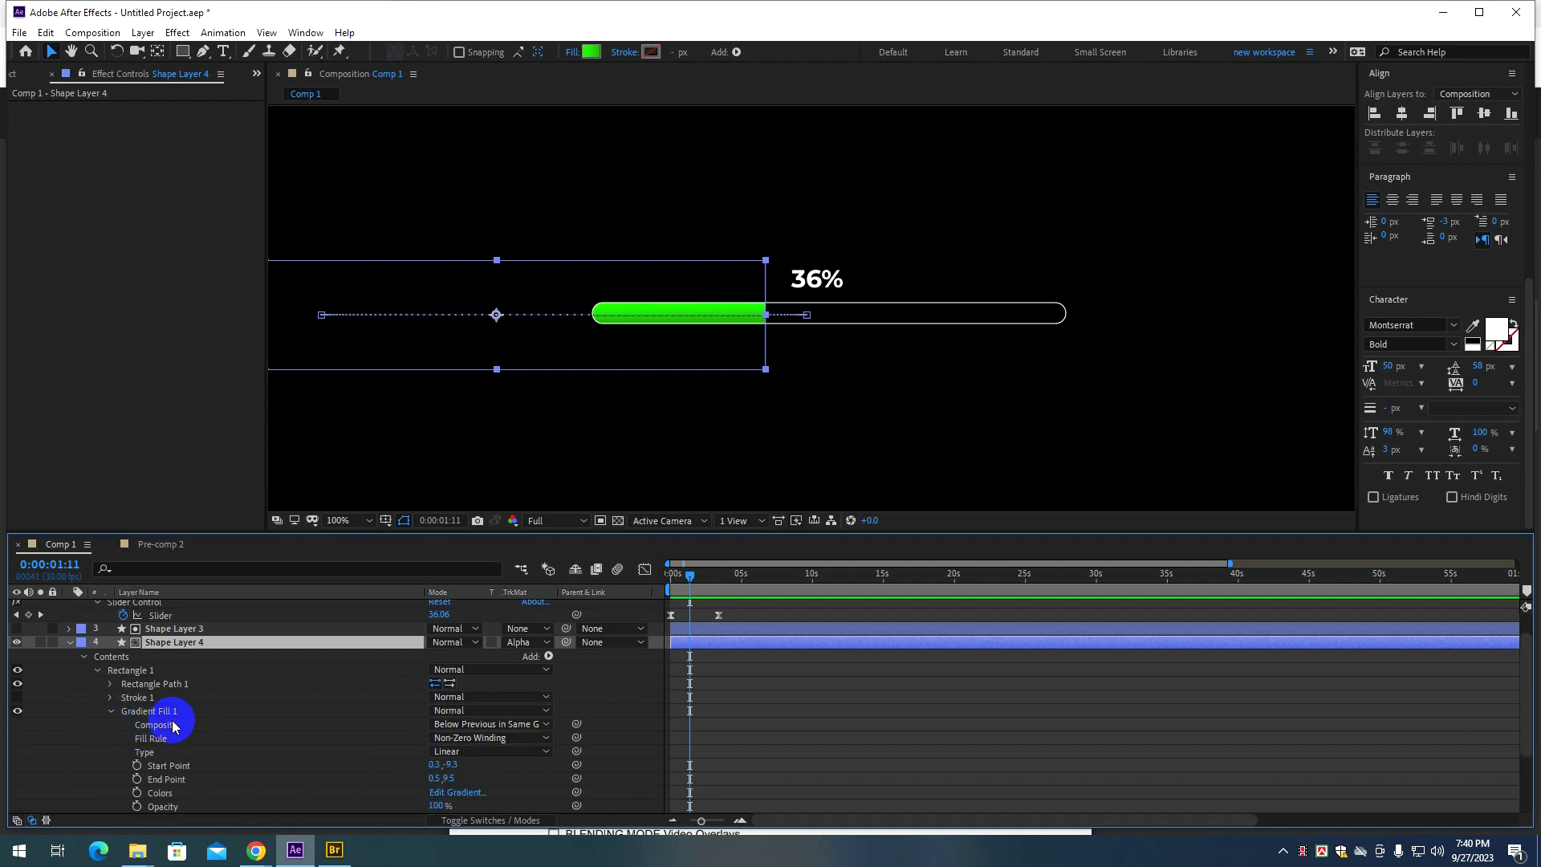
{"action": "scroll", "coordinate": [293, 733], "scroll_direction": "down", "scroll_amount": 1}
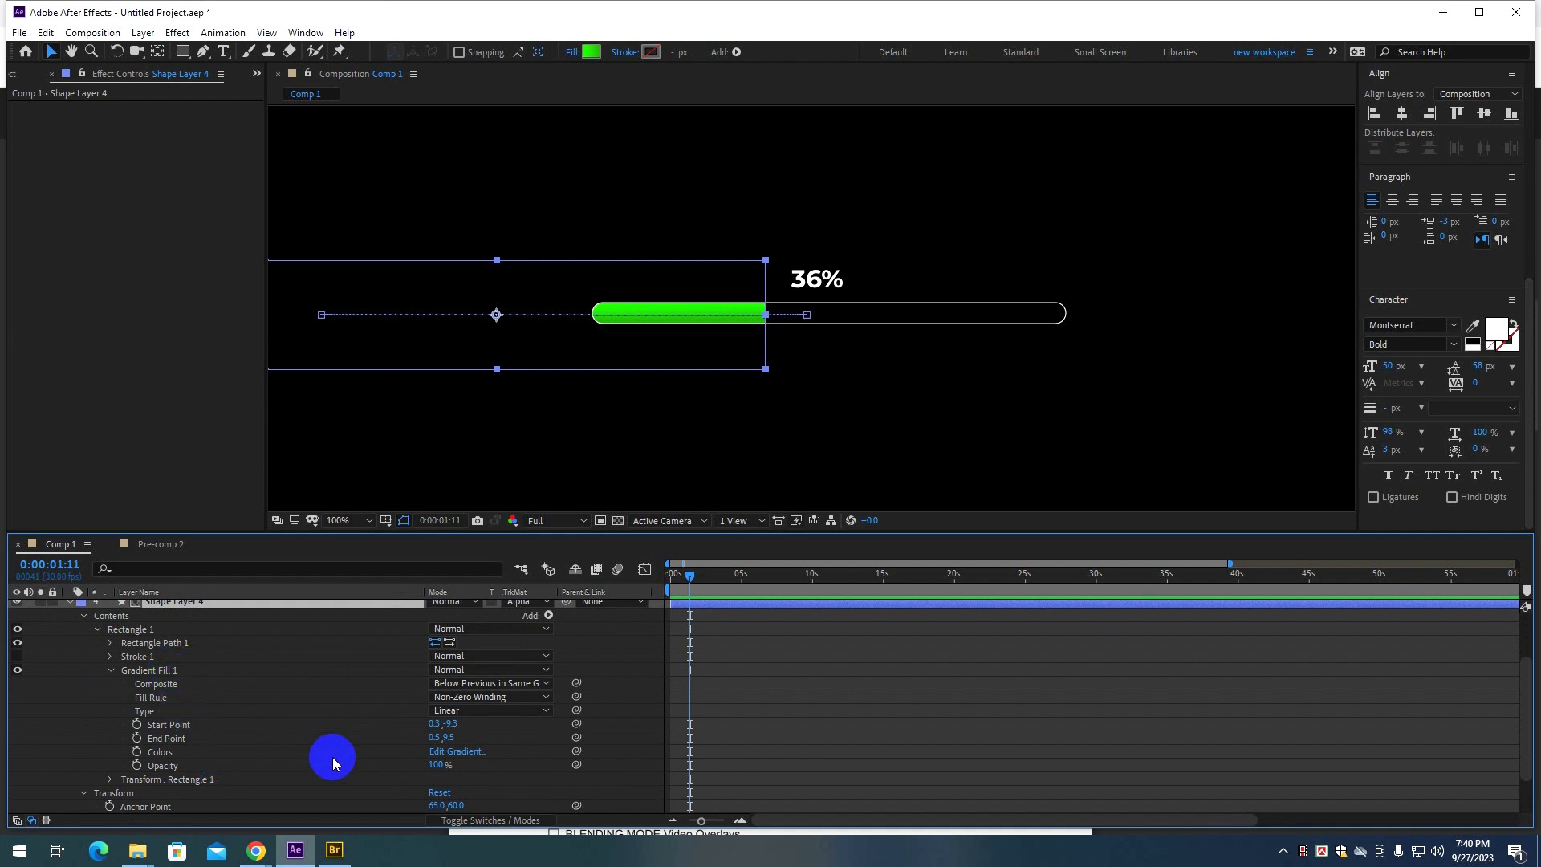
{"action": "scroll", "coordinate": [373, 734], "scroll_direction": "down", "scroll_amount": 1}
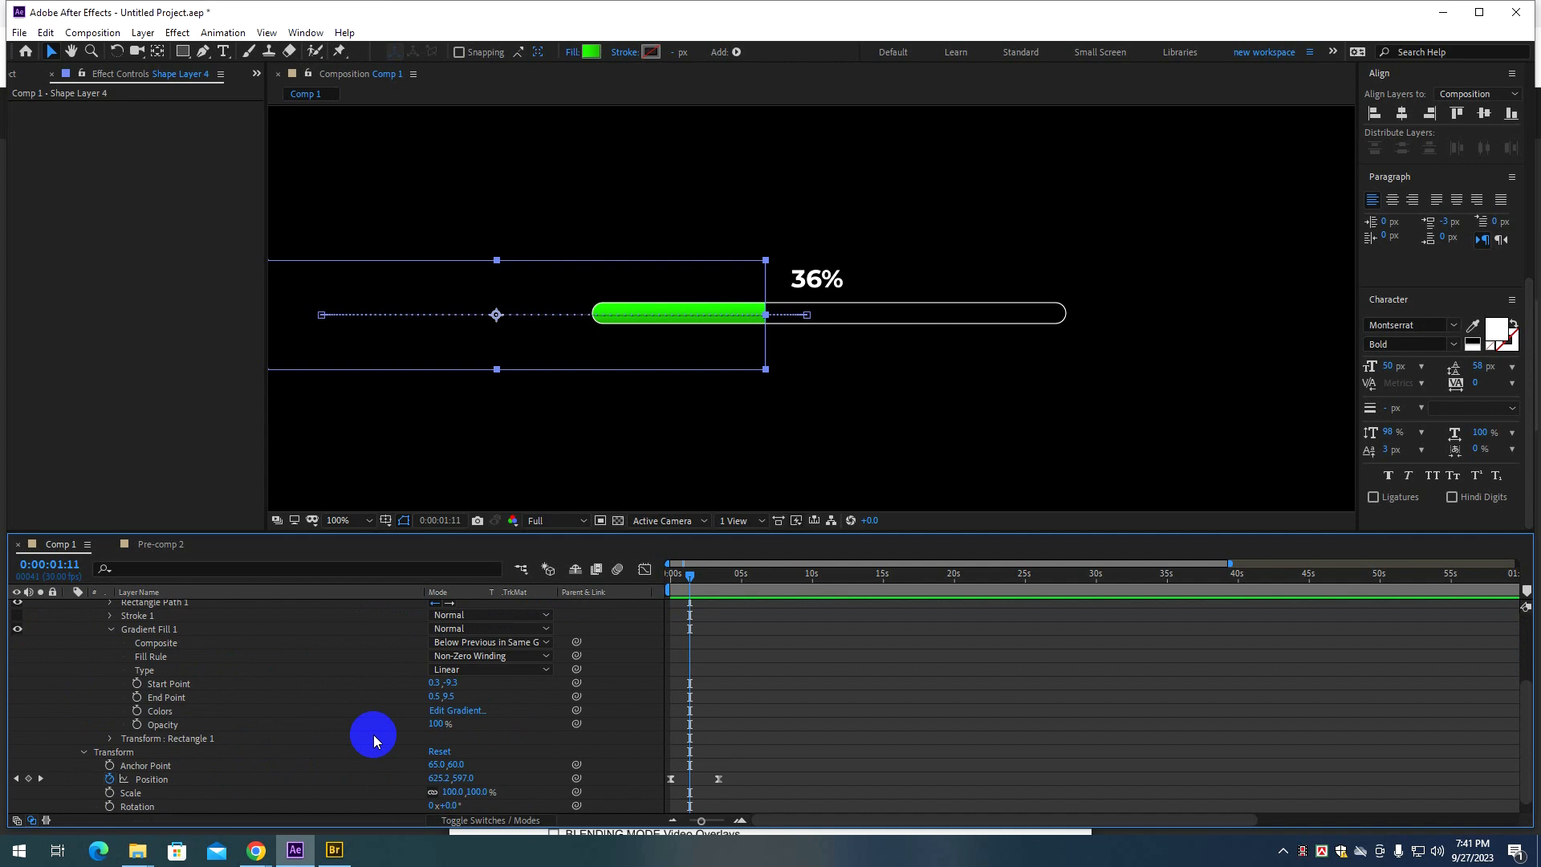
{"action": "scroll", "coordinate": [373, 734], "scroll_direction": "up", "scroll_amount": 1}
{"action": "left_click", "coordinate": [110, 672]}
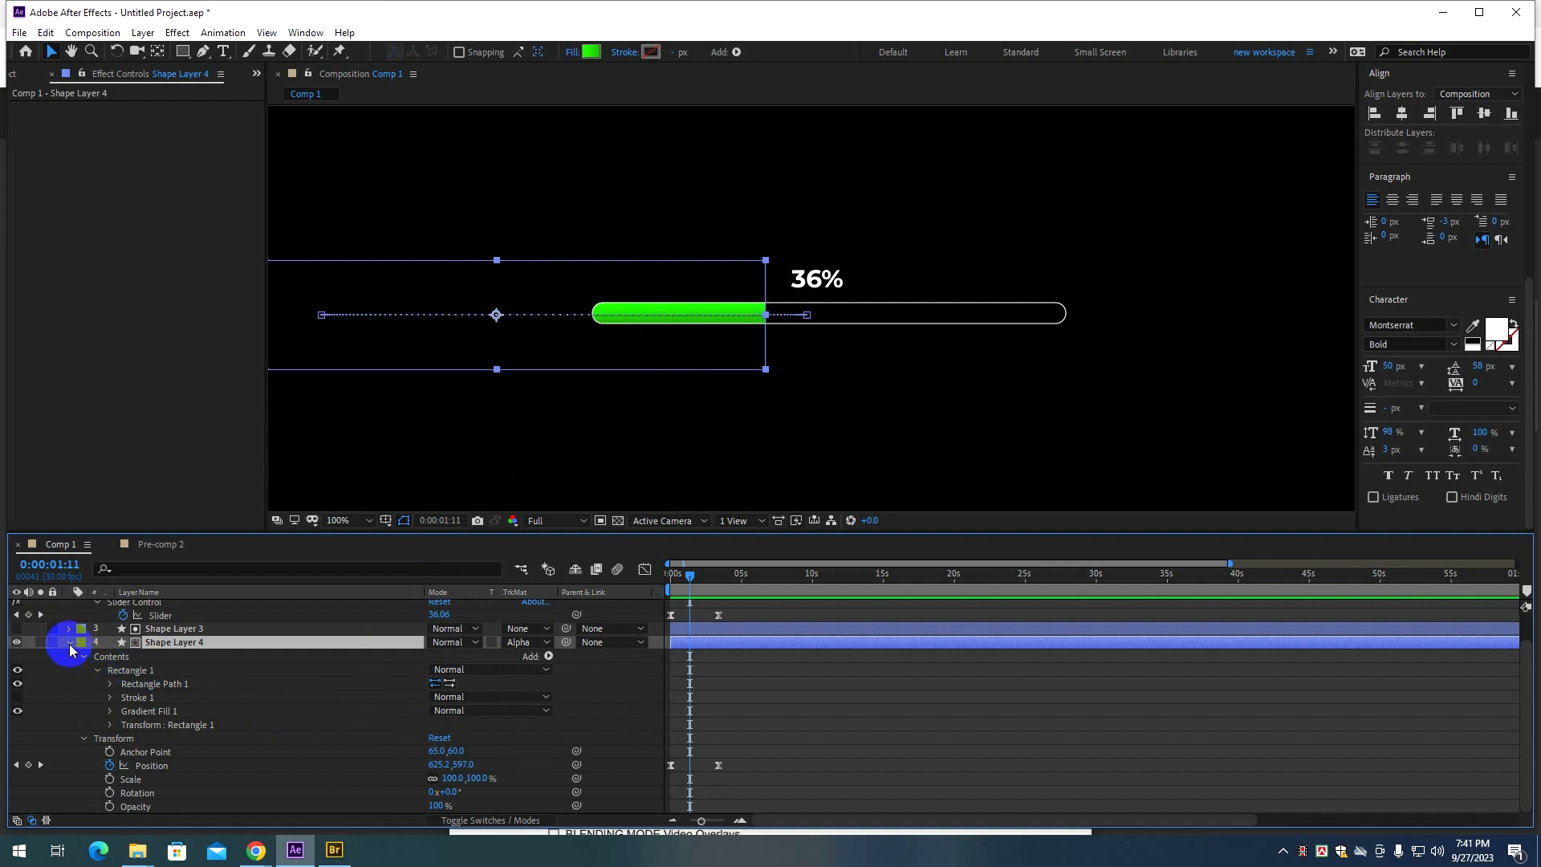
{"action": "left_click", "coordinate": [111, 711]}
{"action": "scroll", "coordinate": [238, 716], "scroll_direction": "down", "scroll_amount": 1}
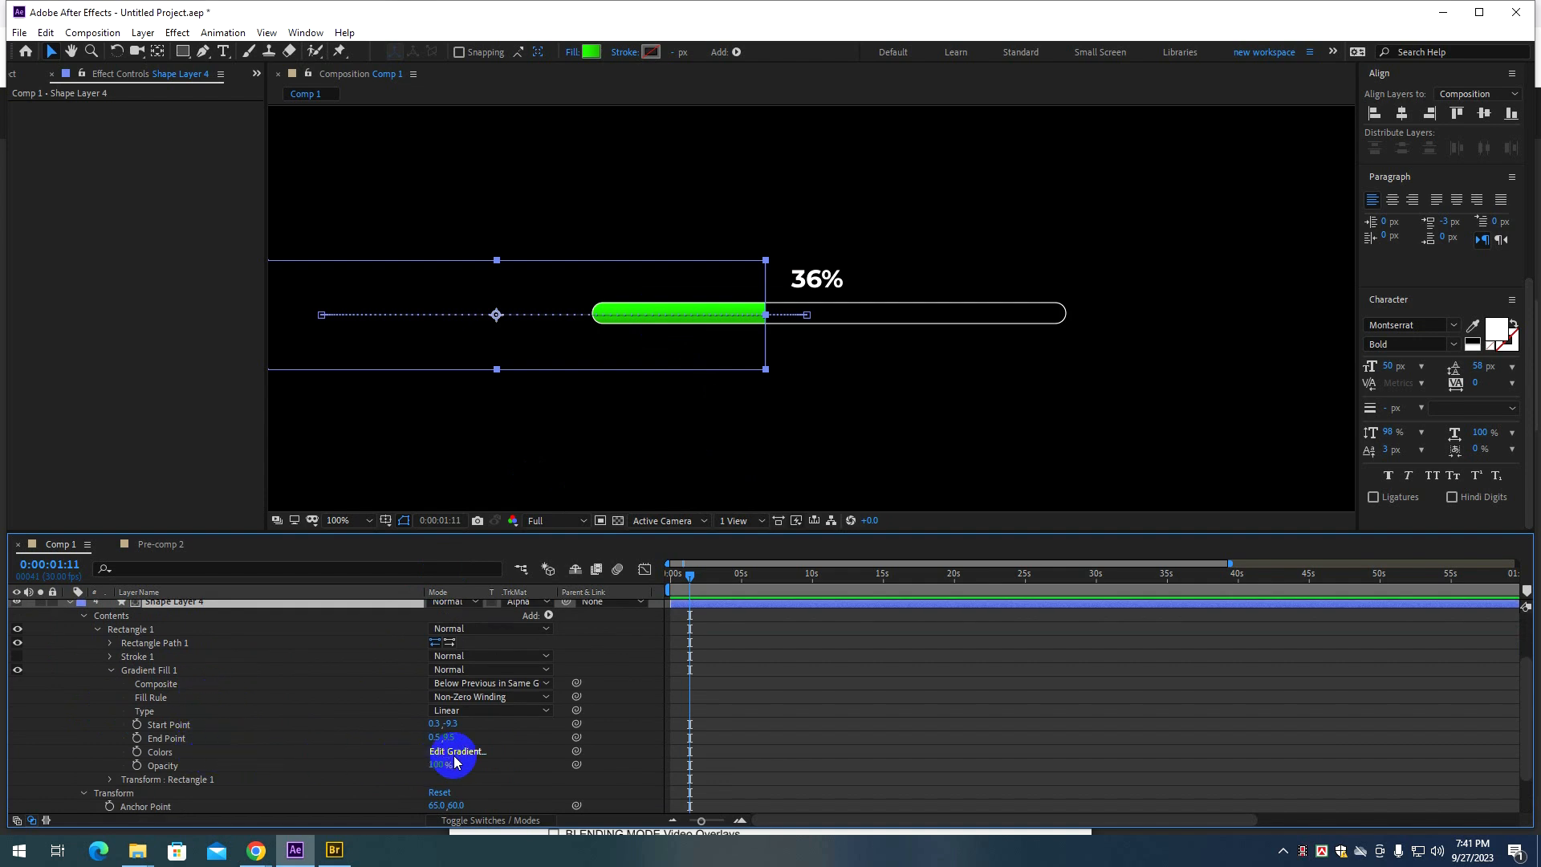
{"action": "left_click", "coordinate": [137, 752]}
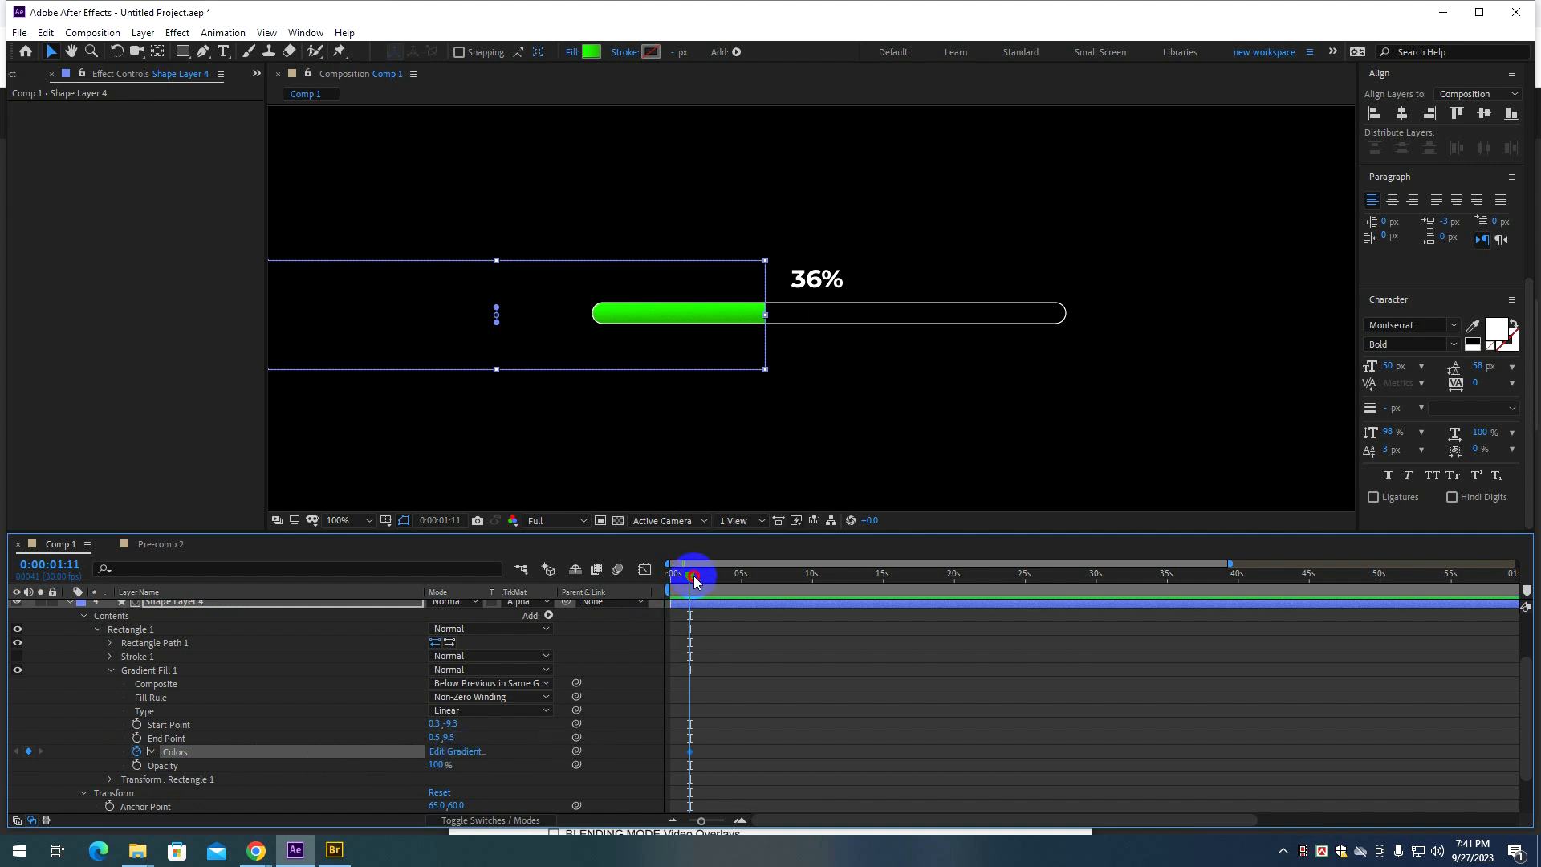
Move the green Colors keyframe to about 0:00:03:10, in line with the end of the bar's position animation.
{"action": "left_click_drag", "start_coordinate": [691, 576], "coordinate": [671, 576]}
{"action": "left_click_drag", "start_coordinate": [693, 753], "coordinate": [673, 752]}
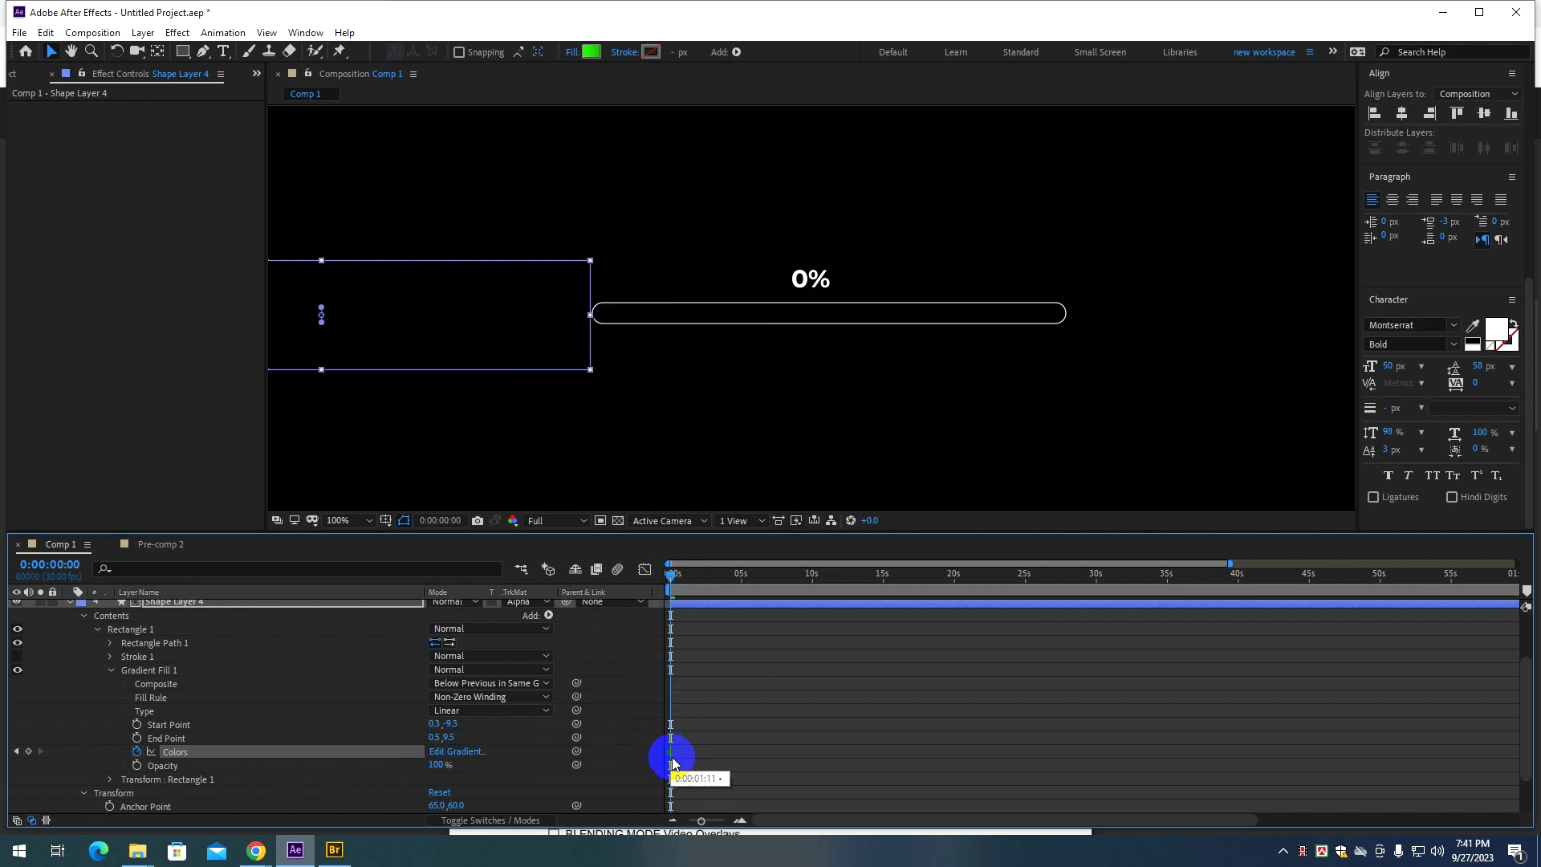
{"action": "left_click_drag", "start_coordinate": [671, 753], "coordinate": [791, 758]}
{"action": "scroll", "coordinate": [778, 696], "scroll_direction": "up", "scroll_amount": 3}
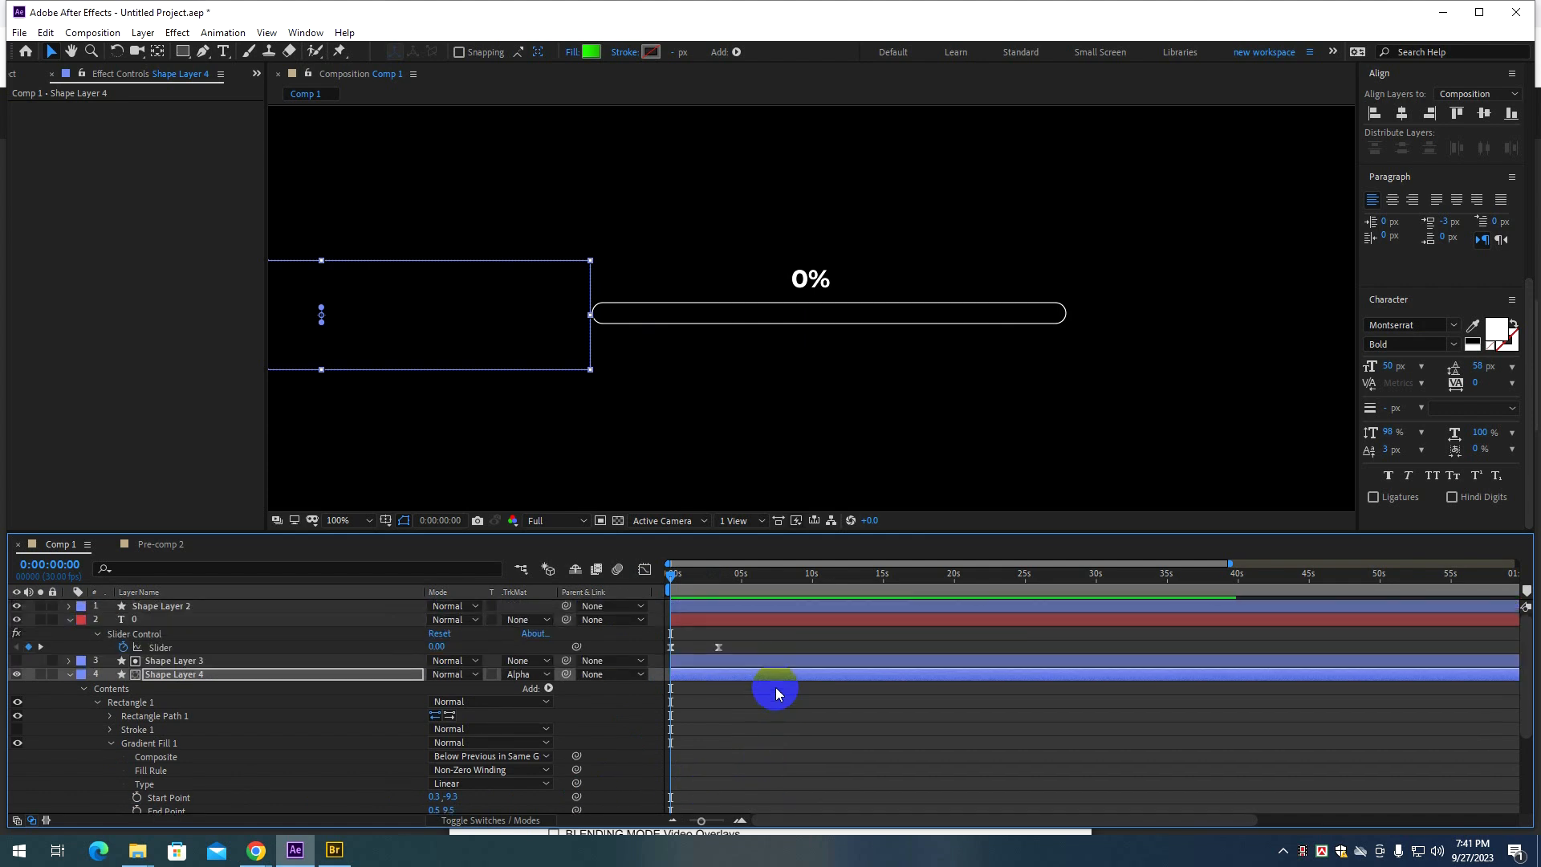
{"action": "left_click", "coordinate": [719, 575]}
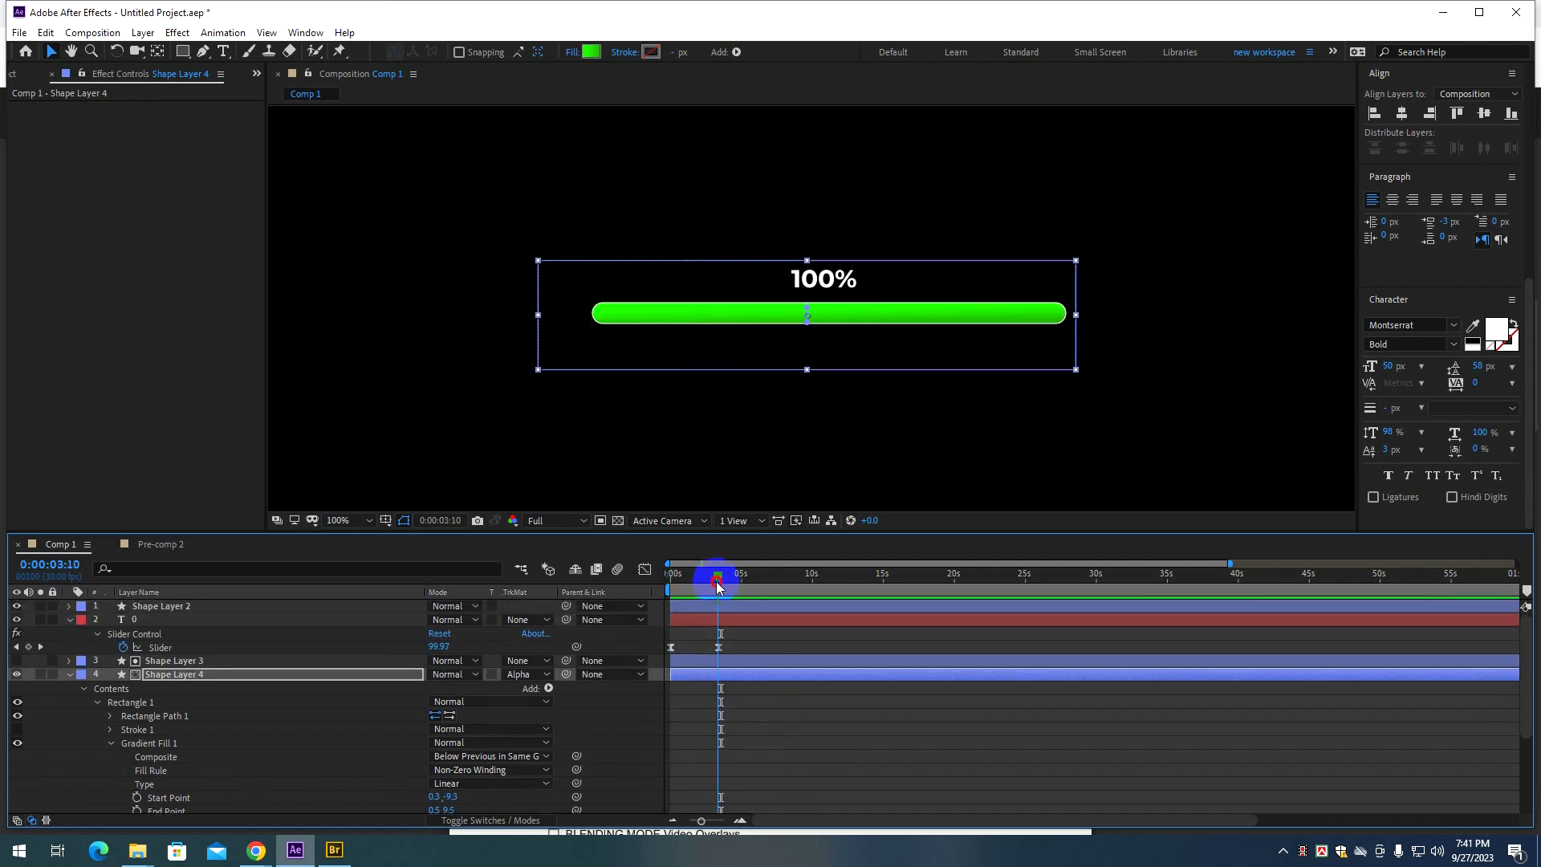
{"action": "scroll", "coordinate": [722, 674], "scroll_direction": "down", "scroll_amount": 3}
{"action": "left_click_drag", "start_coordinate": [793, 745], "coordinate": [724, 743]}
At the first frame, recolour the gradient's first stop to bright red and its last stop to dark red.
{"action": "left_click_drag", "start_coordinate": [714, 575], "coordinate": [386, 769]}
{"action": "left_click", "coordinate": [443, 743]}
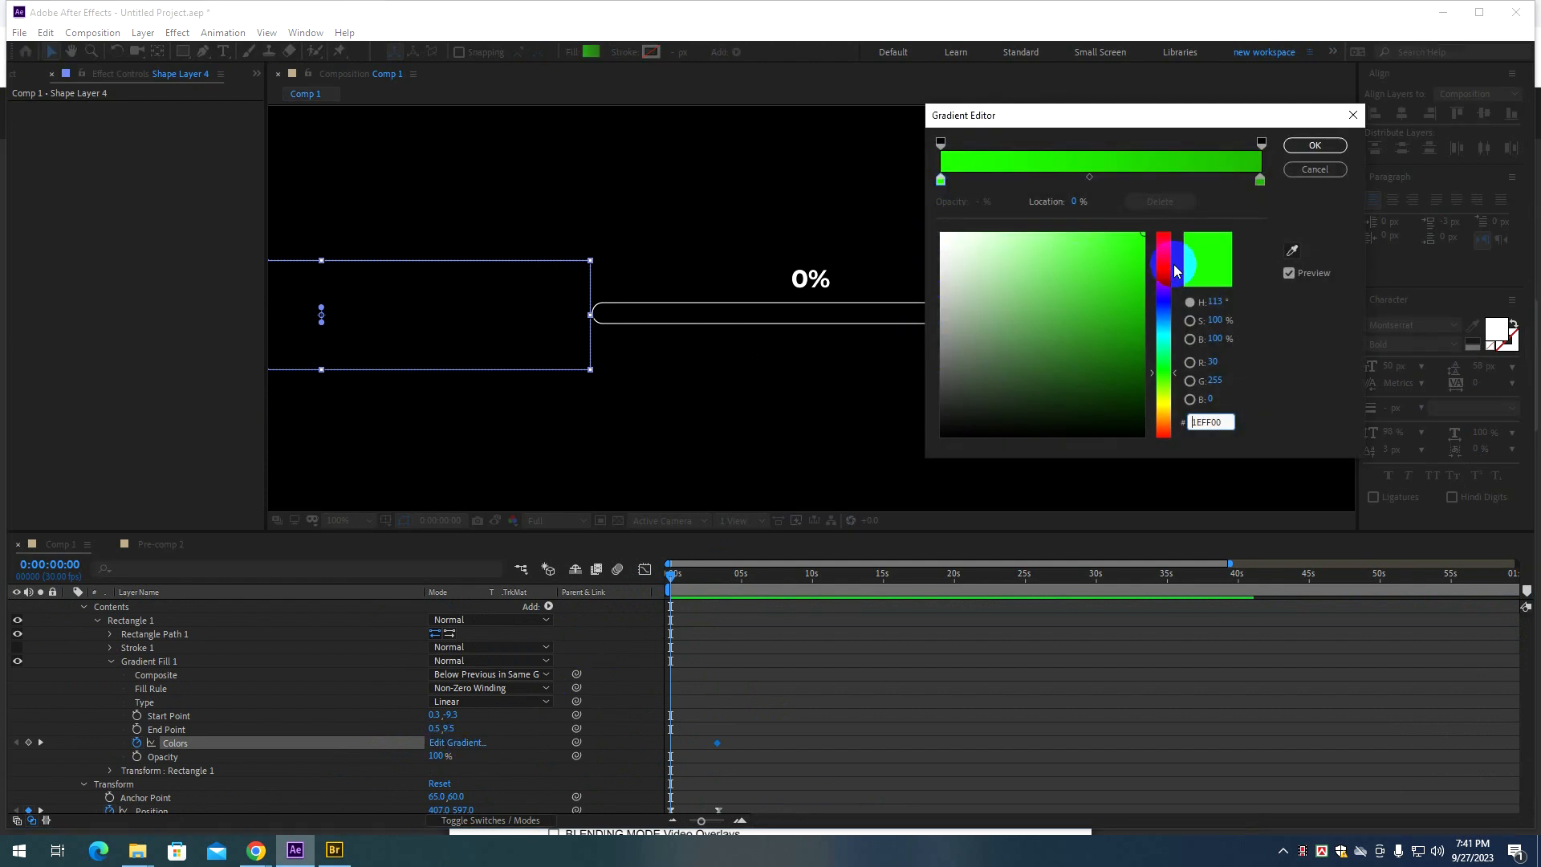
{"action": "left_click_drag", "start_coordinate": [1165, 257], "coordinate": [1159, 190]}
{"action": "left_click", "coordinate": [1260, 179]}
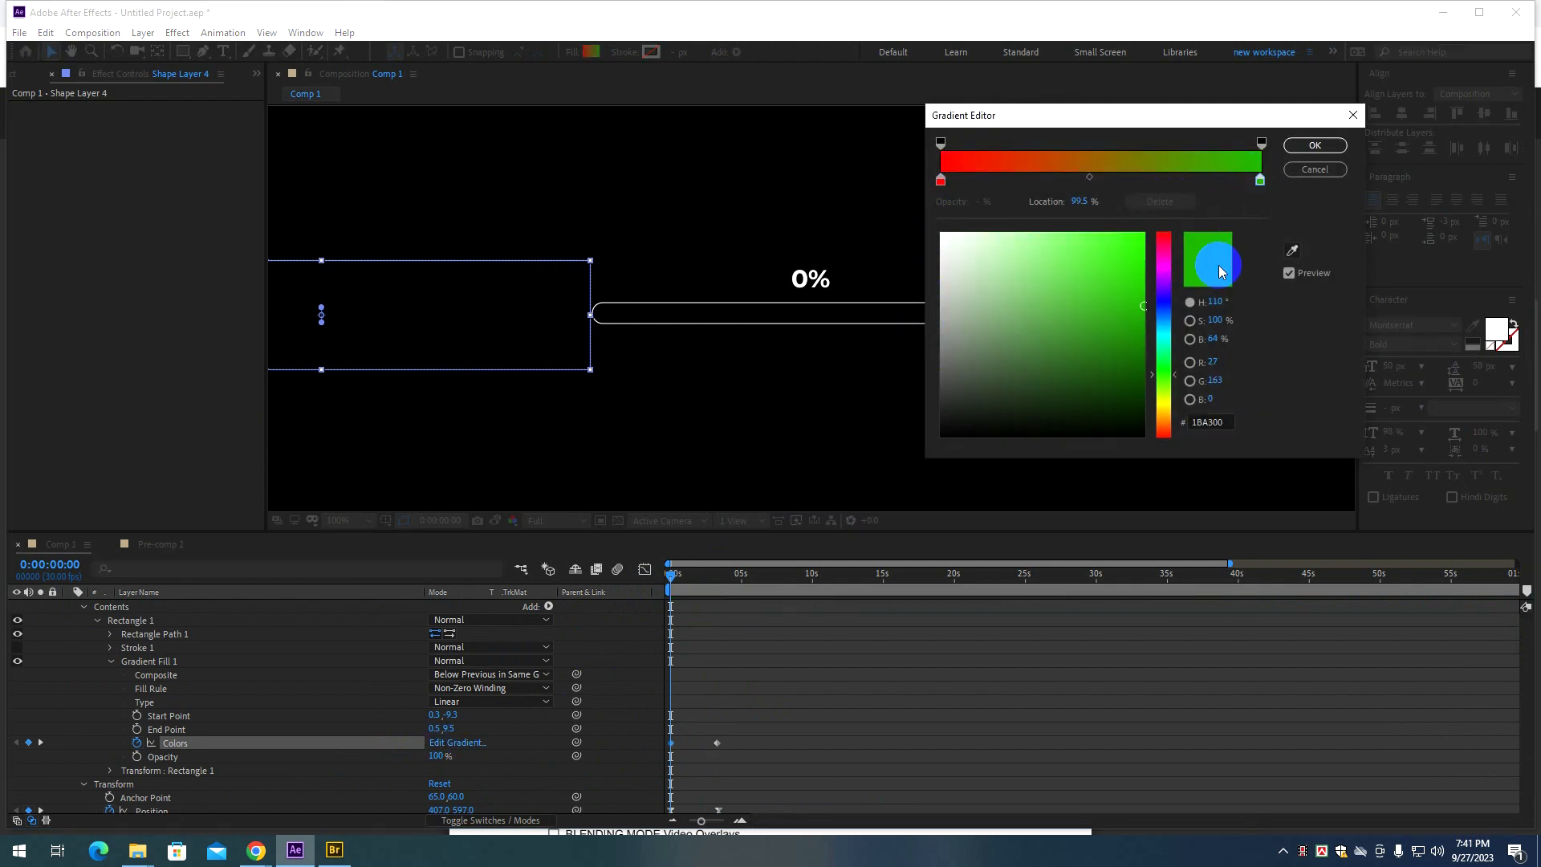
{"action": "left_click", "coordinate": [1165, 260]}
{"action": "left_click_drag", "start_coordinate": [1164, 260], "coordinate": [1153, 179]}
{"action": "left_click", "coordinate": [1315, 146]}
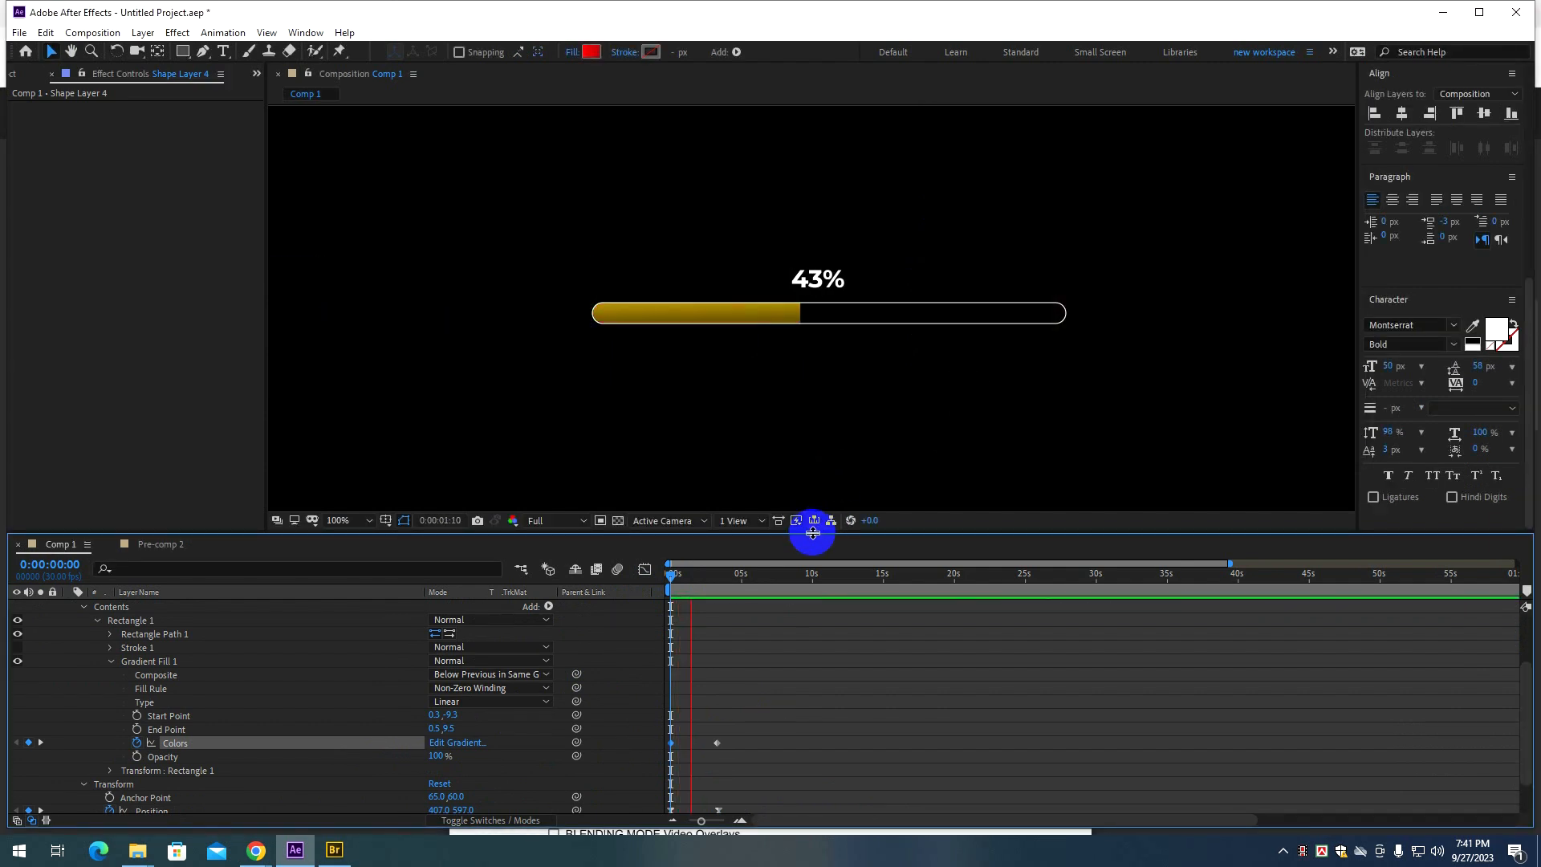
Apply Easy Ease to both Colors keyframes and play the red-to-green transition from the first frame.
{"action": "left_click_drag", "start_coordinate": [732, 575], "coordinate": [557, 589]}
{"action": "left_click_drag", "start_coordinate": [757, 765], "coordinate": [614, 720]}
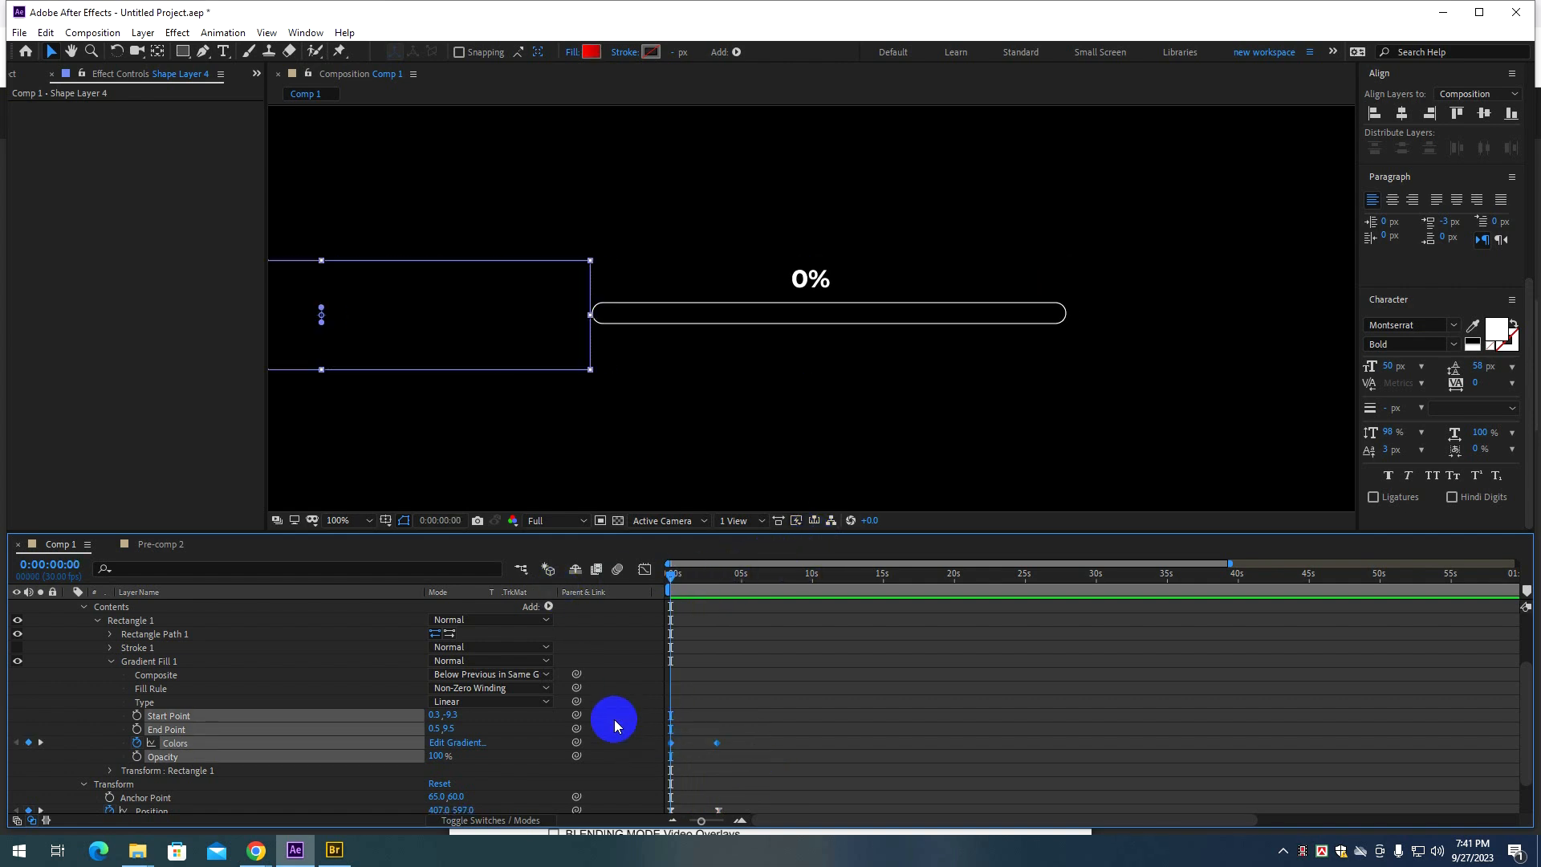
{"action": "key", "text": "space"}
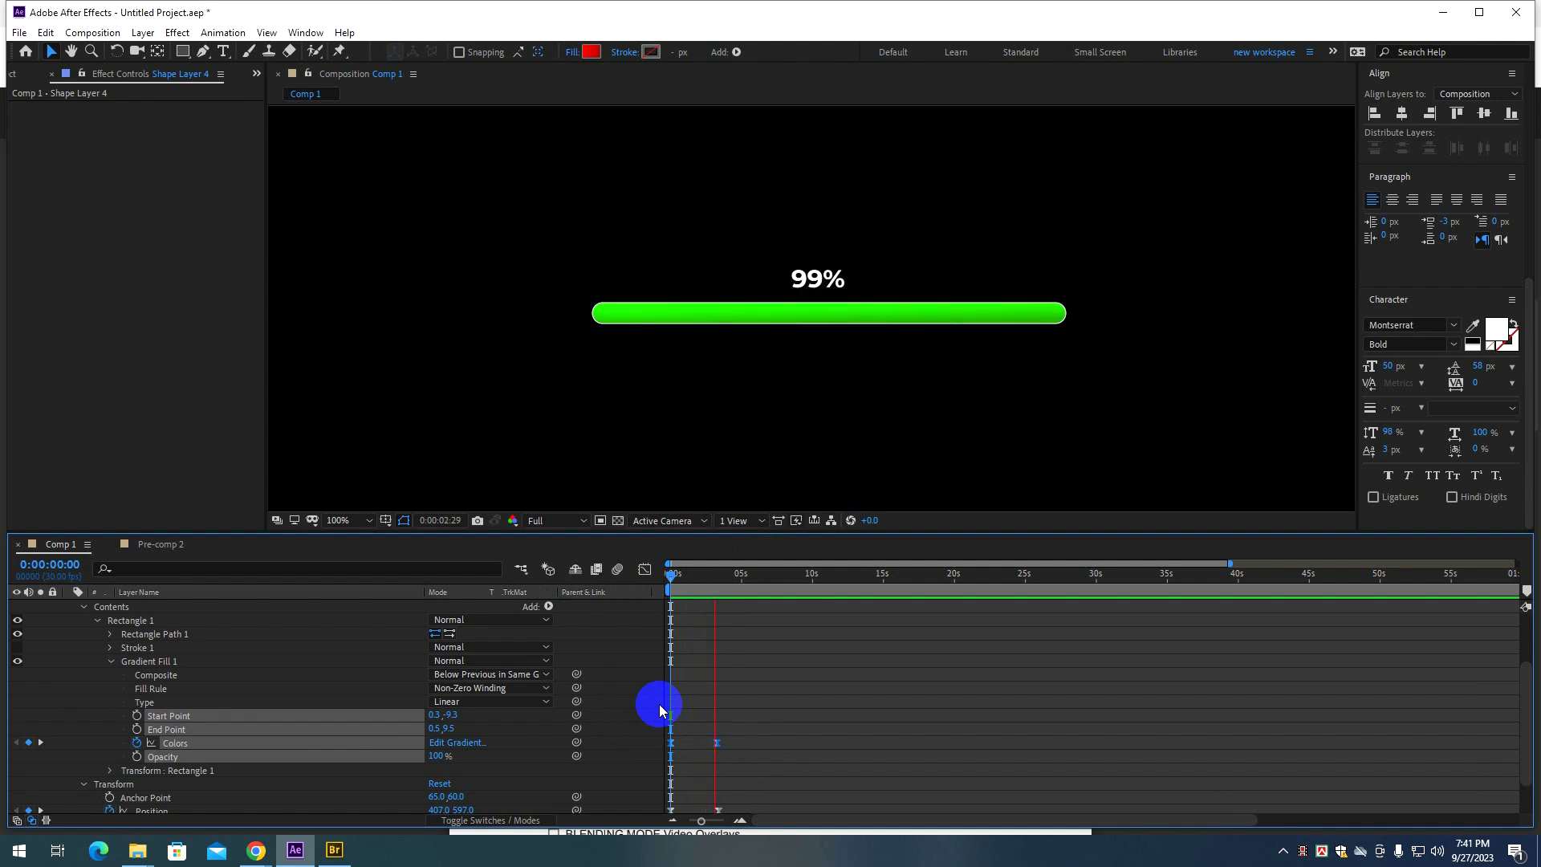
{"action": "key", "text": "space"}
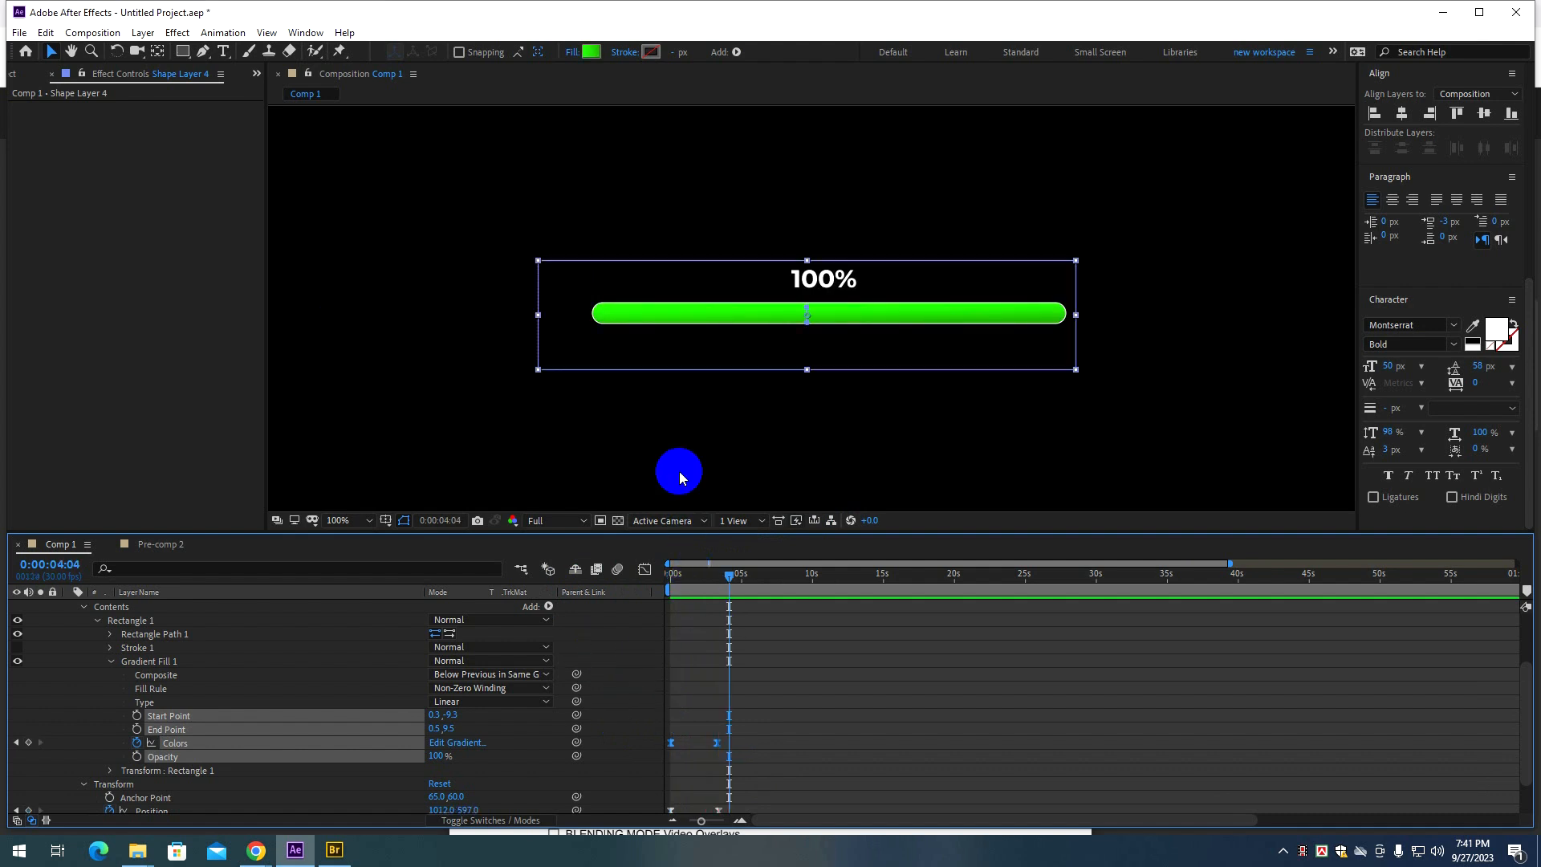
Review the whole composition's colour-changing progress bar and counter in playback, at both full-frame and closer zoom.
{"action": "scroll", "coordinate": [680, 472], "scroll_direction": "down", "scroll_amount": 1}
{"action": "left_click", "coordinate": [791, 652]}
{"action": "left_click_drag", "start_coordinate": [712, 580], "coordinate": [608, 591]}
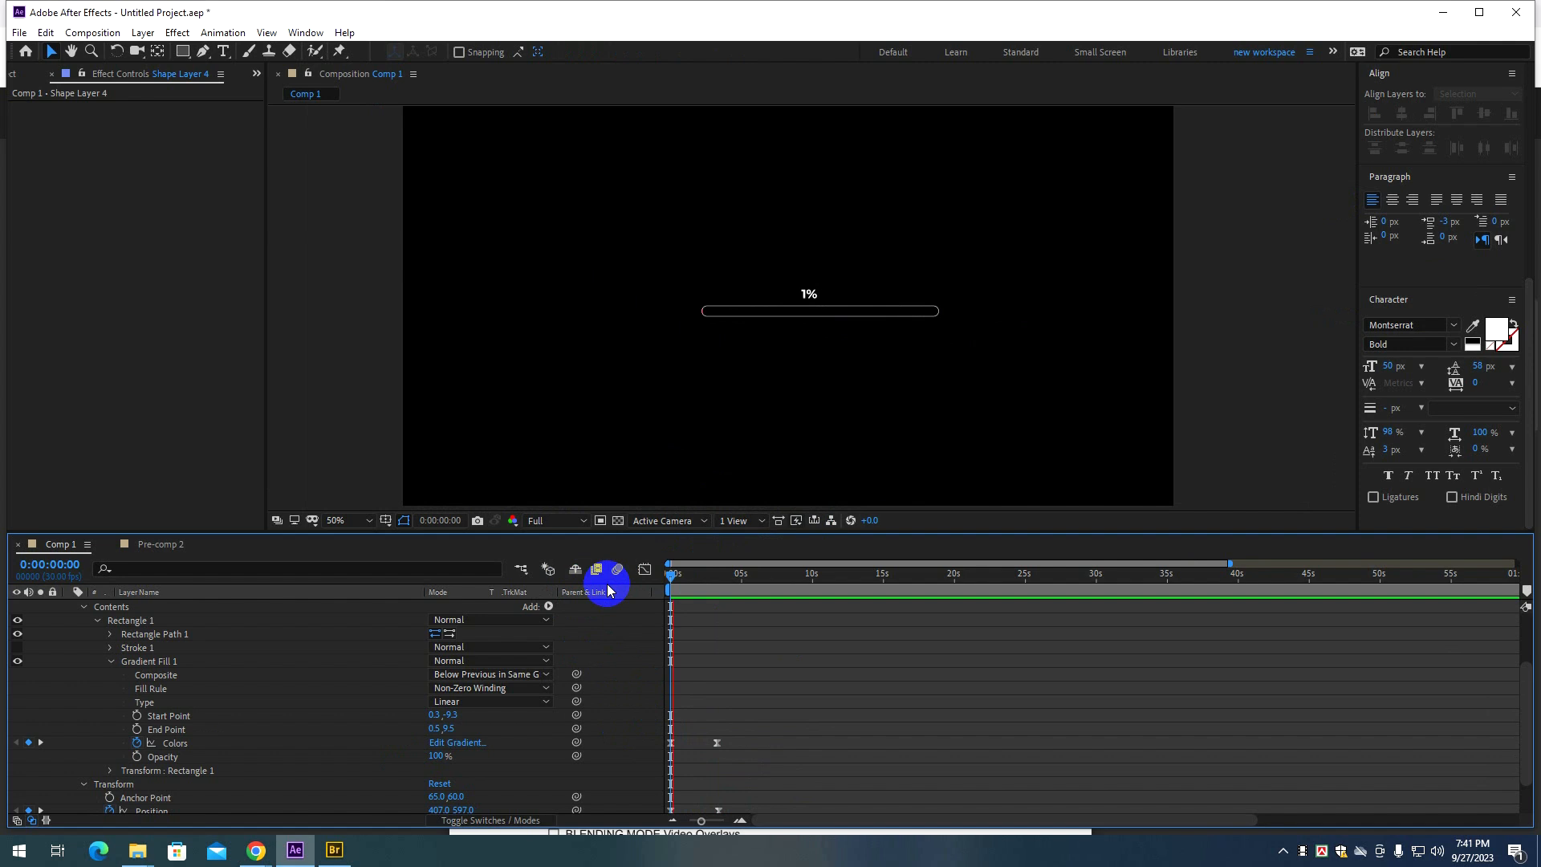
{"action": "key", "text": "space"}
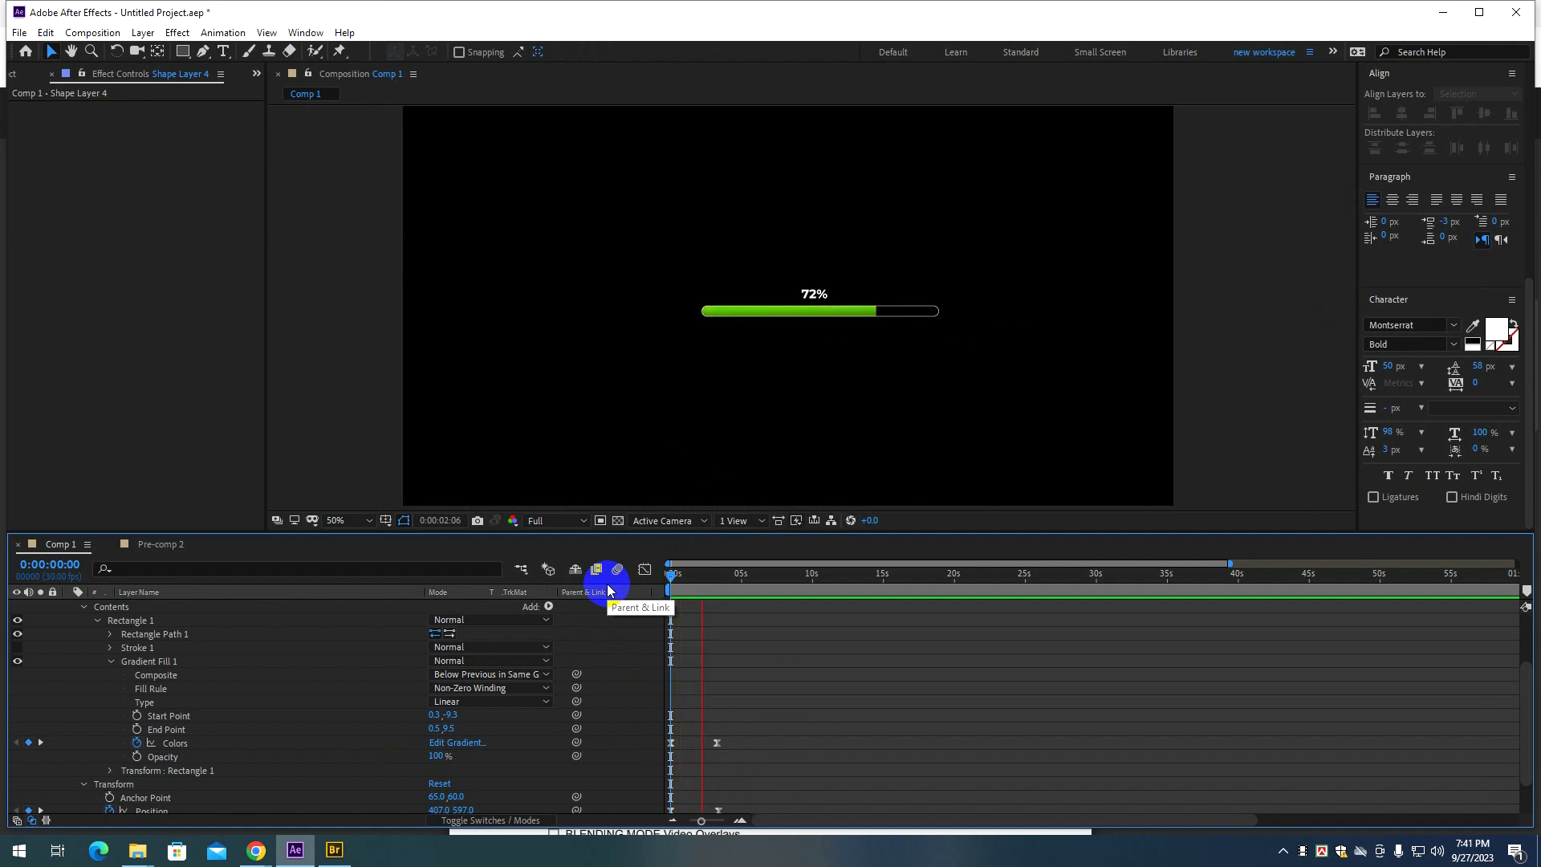
{"action": "key", "text": "space"}
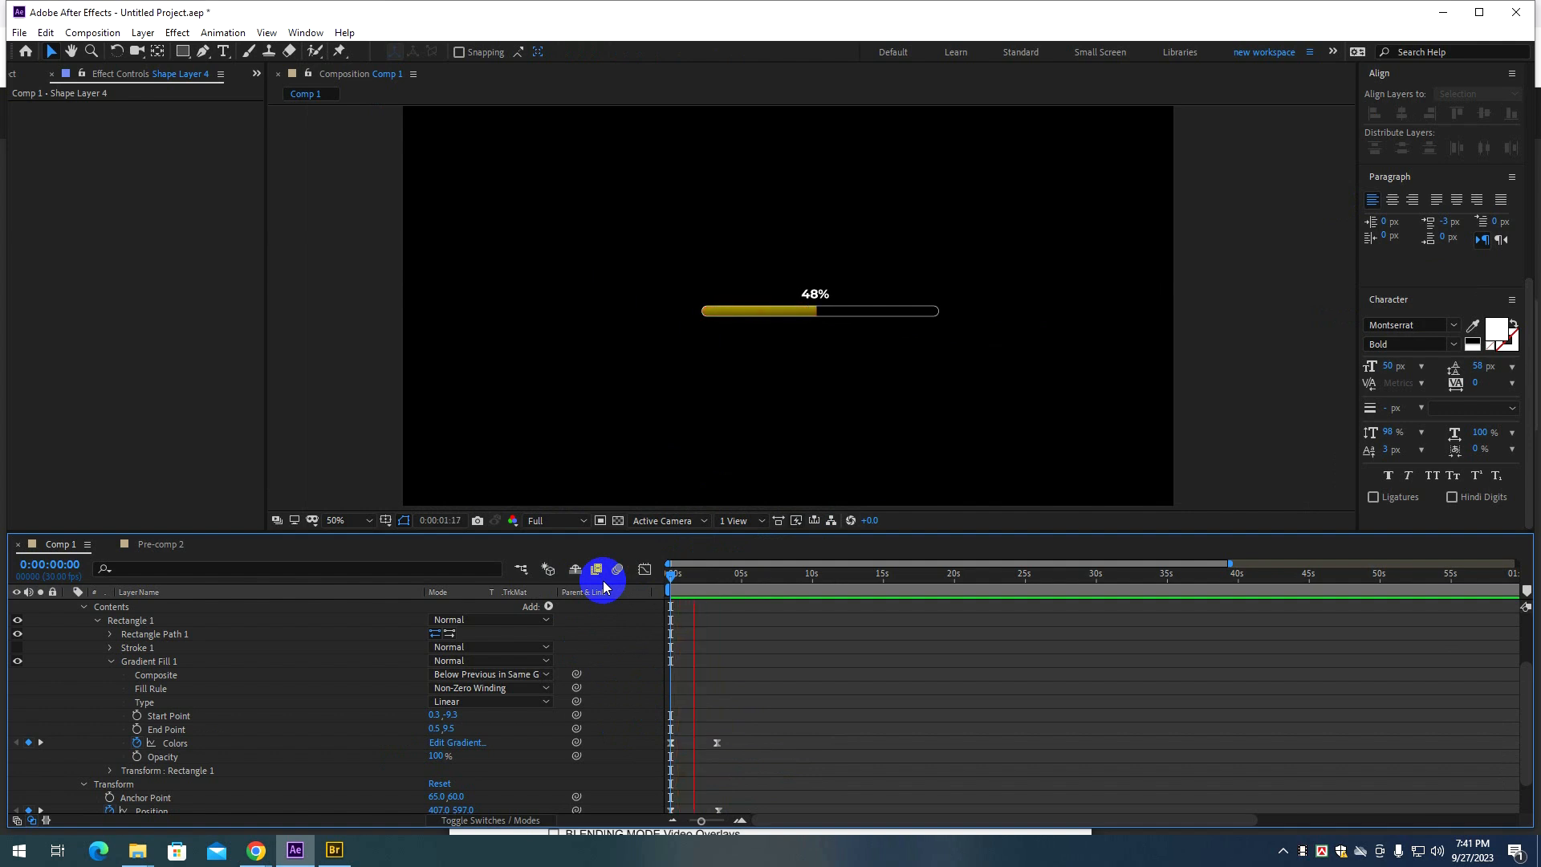
{"action": "key", "text": "space"}
{"action": "scroll", "coordinate": [773, 341], "scroll_direction": "up", "scroll_amount": 2}
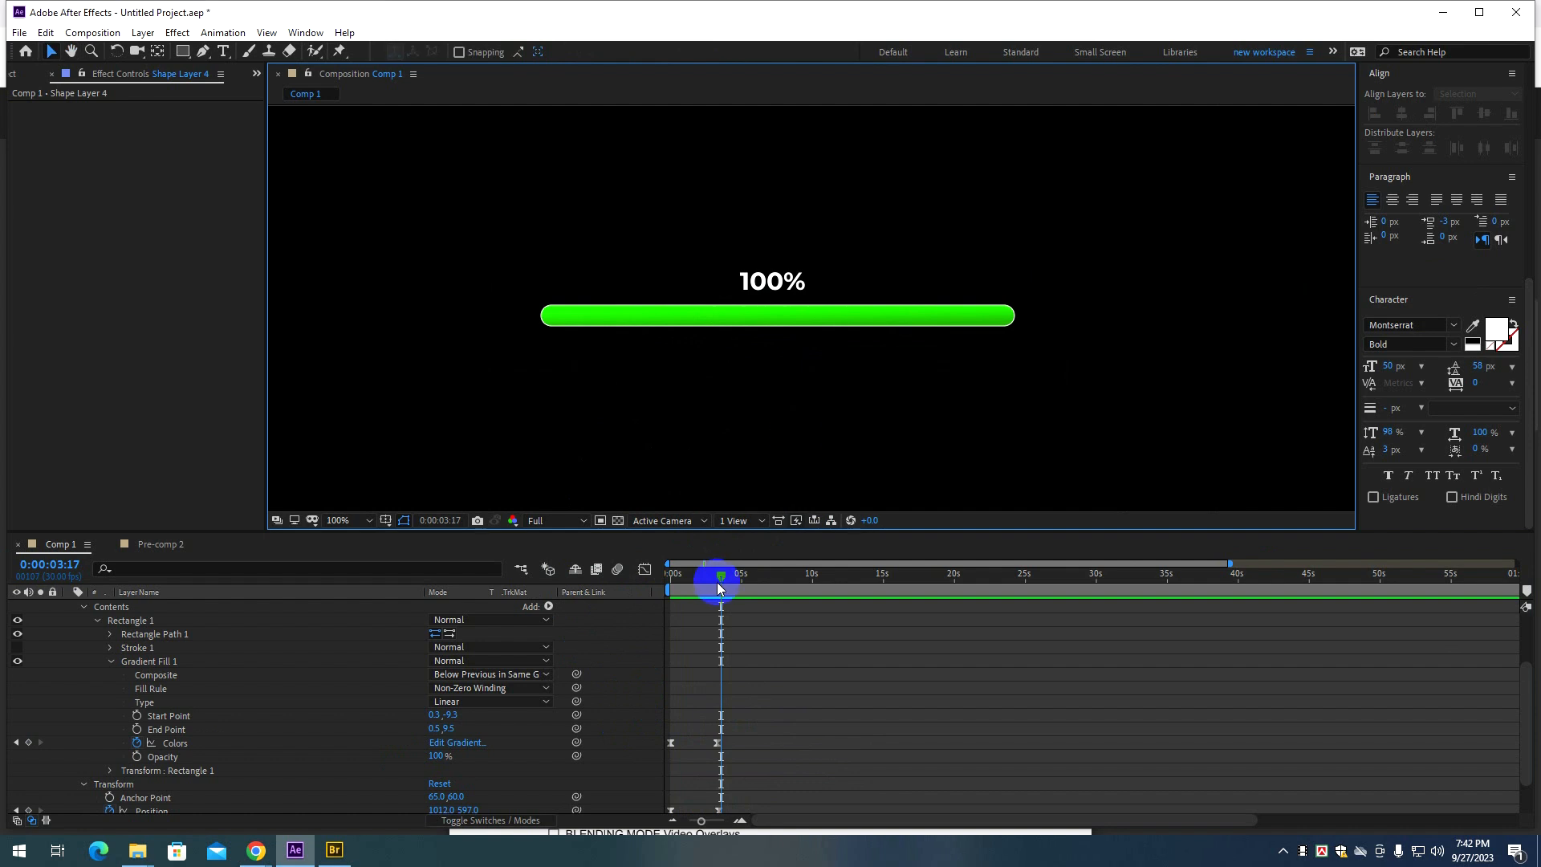
{"action": "left_click_drag", "start_coordinate": [717, 578], "coordinate": [651, 581]}
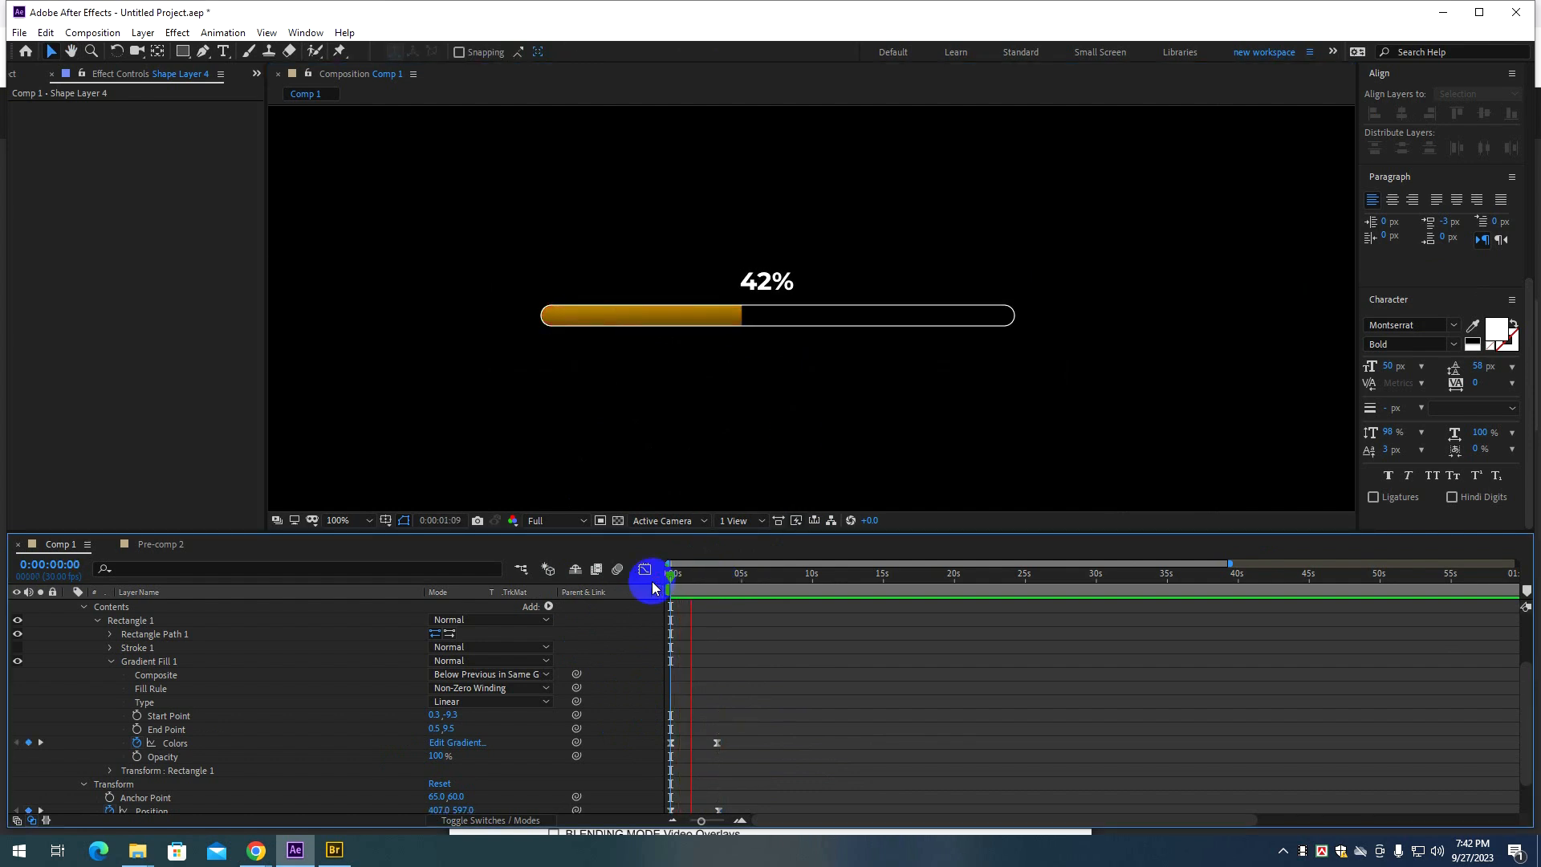
{"action": "key", "text": "space"}
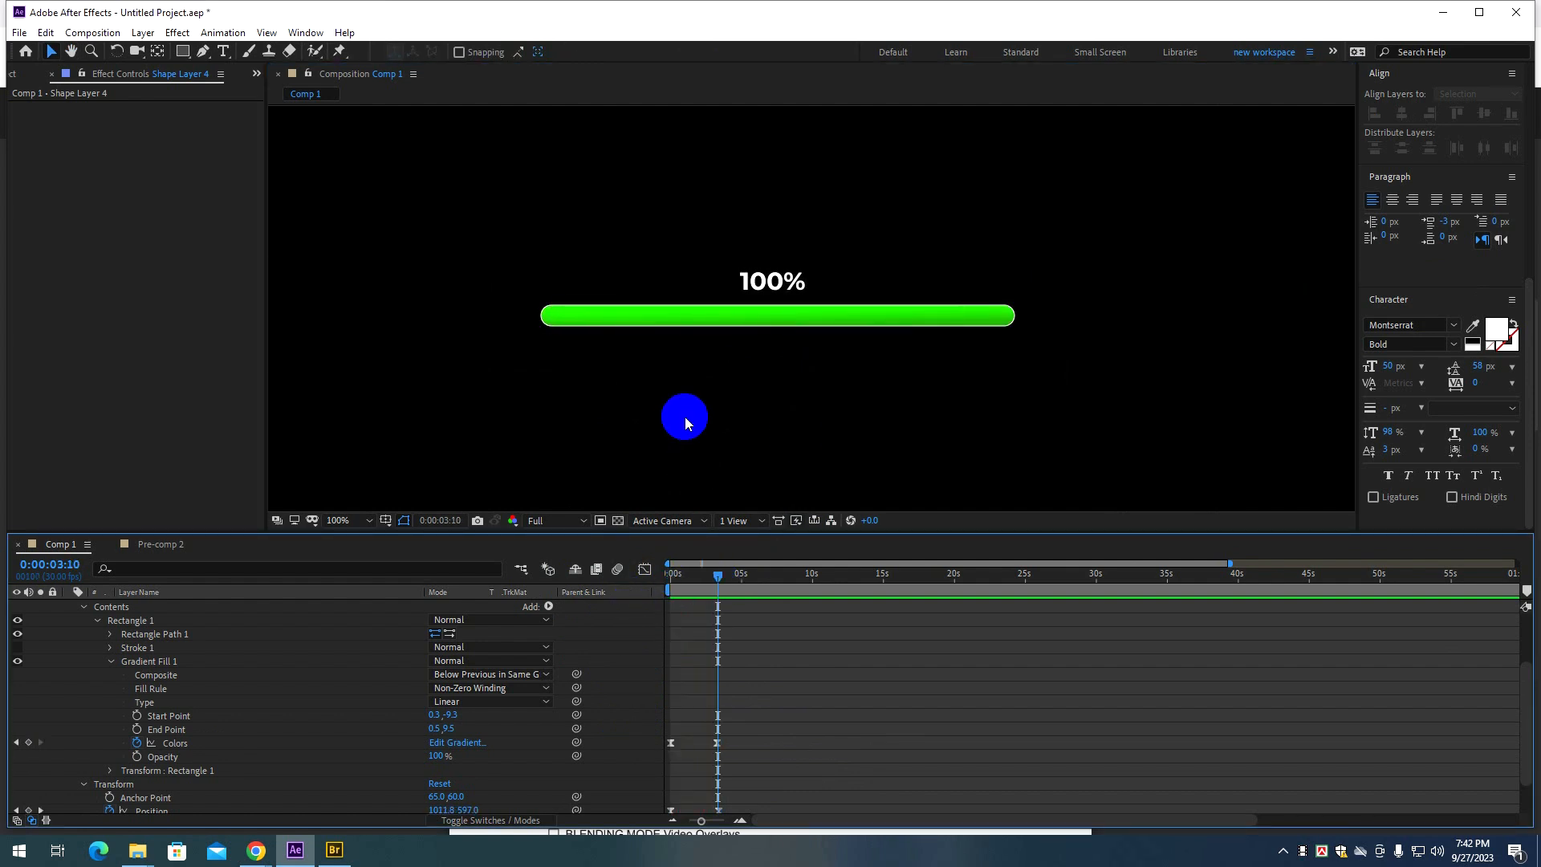
Move the percentage text just beyond the bar's right end, vertically centred on it, and preview the animation from the first frame.
{"action": "left_click", "coordinate": [775, 282]}
{"action": "left_click_drag", "start_coordinate": [763, 283], "coordinate": [1046, 317]}
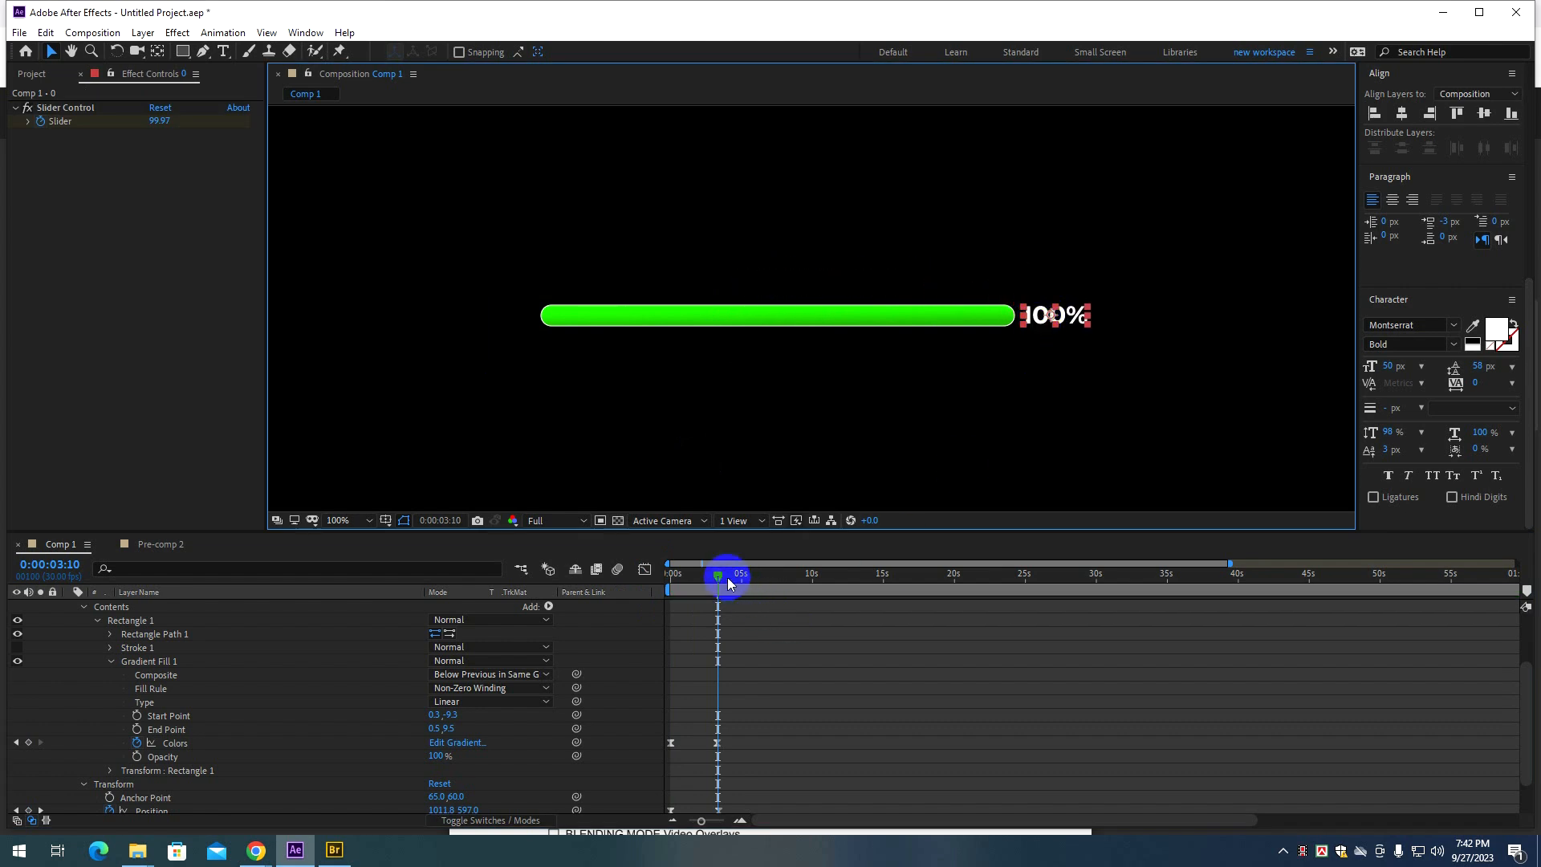
{"action": "left_click_drag", "start_coordinate": [719, 575], "coordinate": [618, 578]}
{"action": "key", "text": "space"}
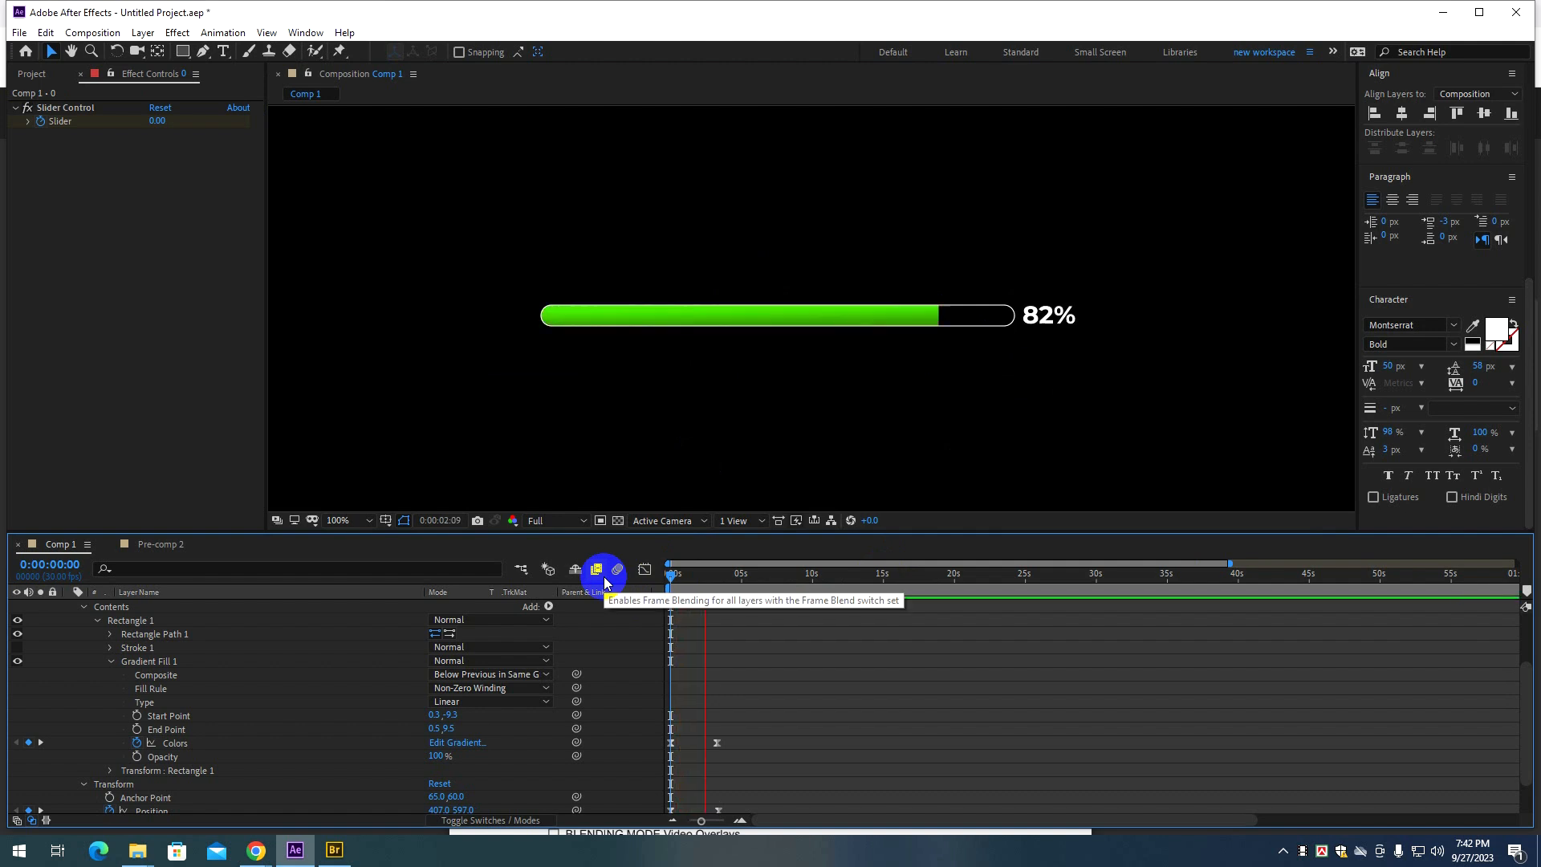
{"action": "key", "text": "space"}
{"action": "left_click_drag", "start_coordinate": [742, 575], "coordinate": [580, 595]}
{"action": "key", "text": "space"}
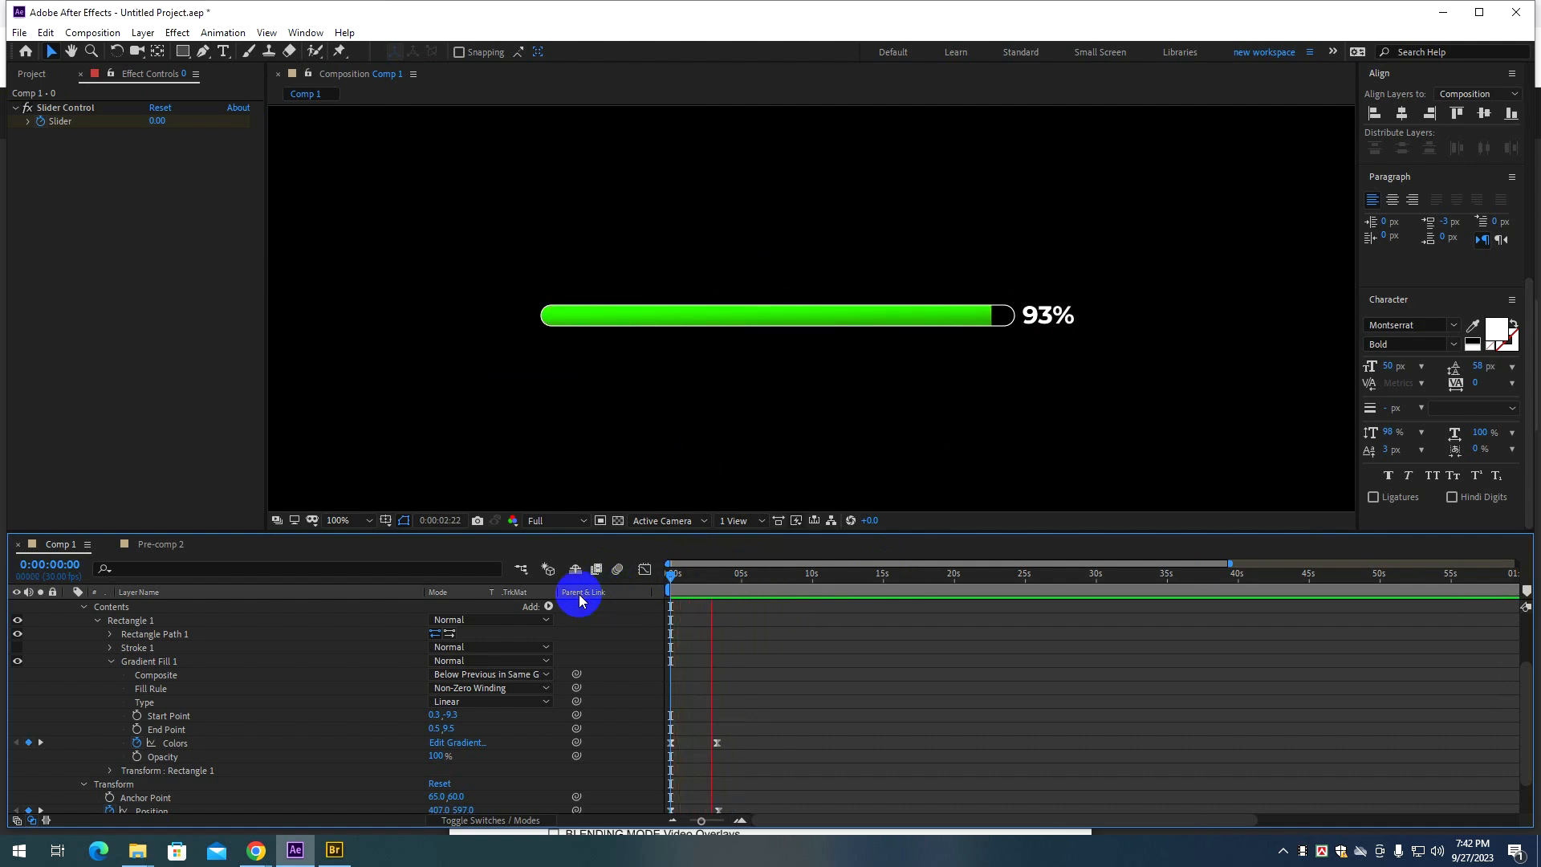
Check the end Colors keyframe's timing against the end Position keyframe, around 0:00:03:10.
{"action": "key", "text": "space"}
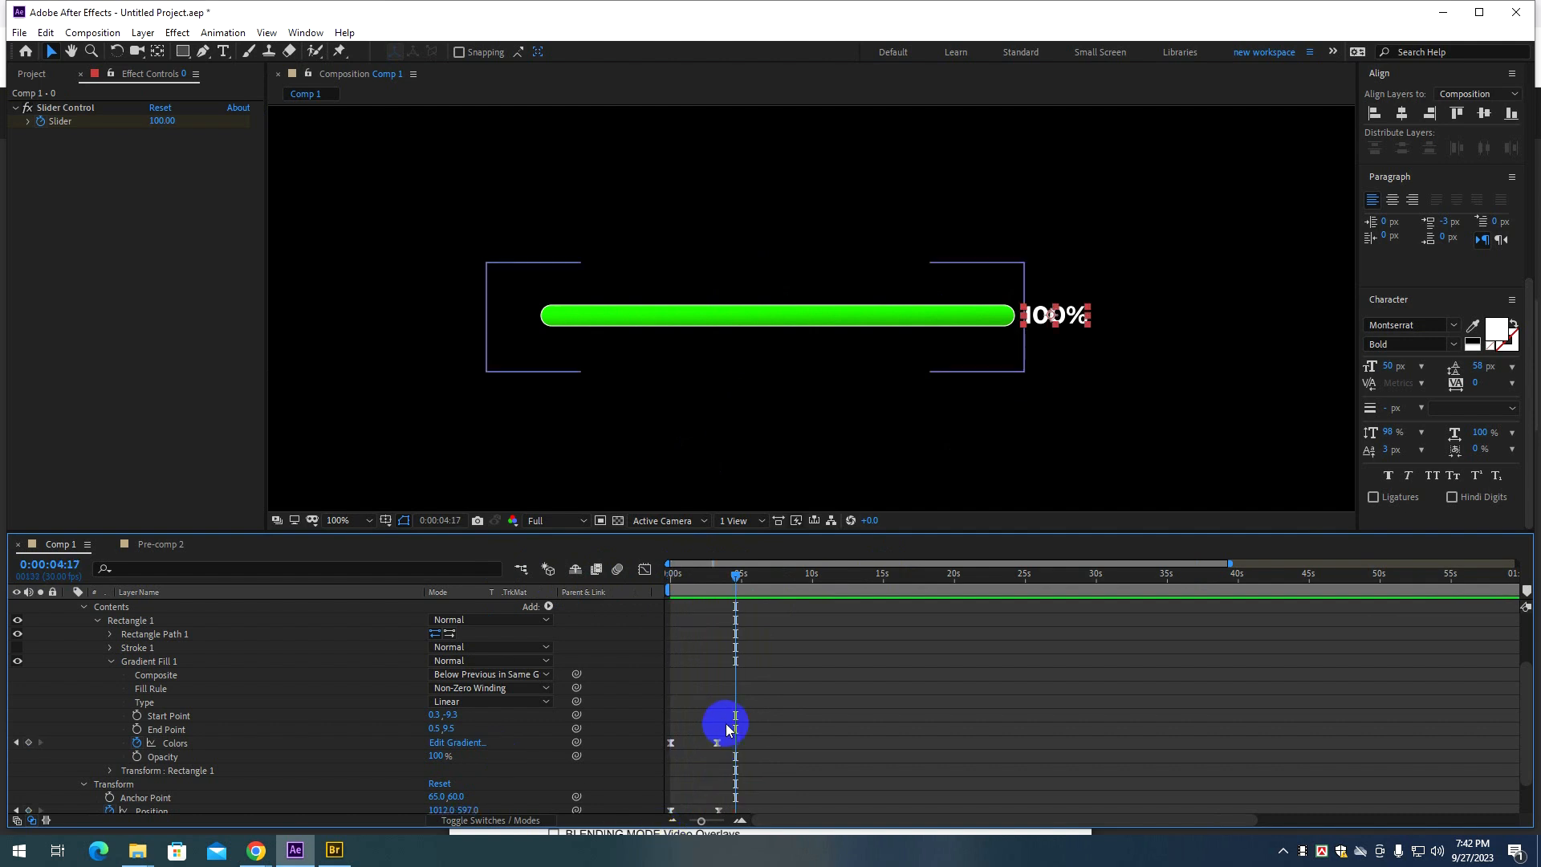
{"action": "scroll", "coordinate": [728, 727], "scroll_direction": "down", "scroll_amount": 1}
{"action": "left_click_drag", "start_coordinate": [726, 575], "coordinate": [718, 576]}
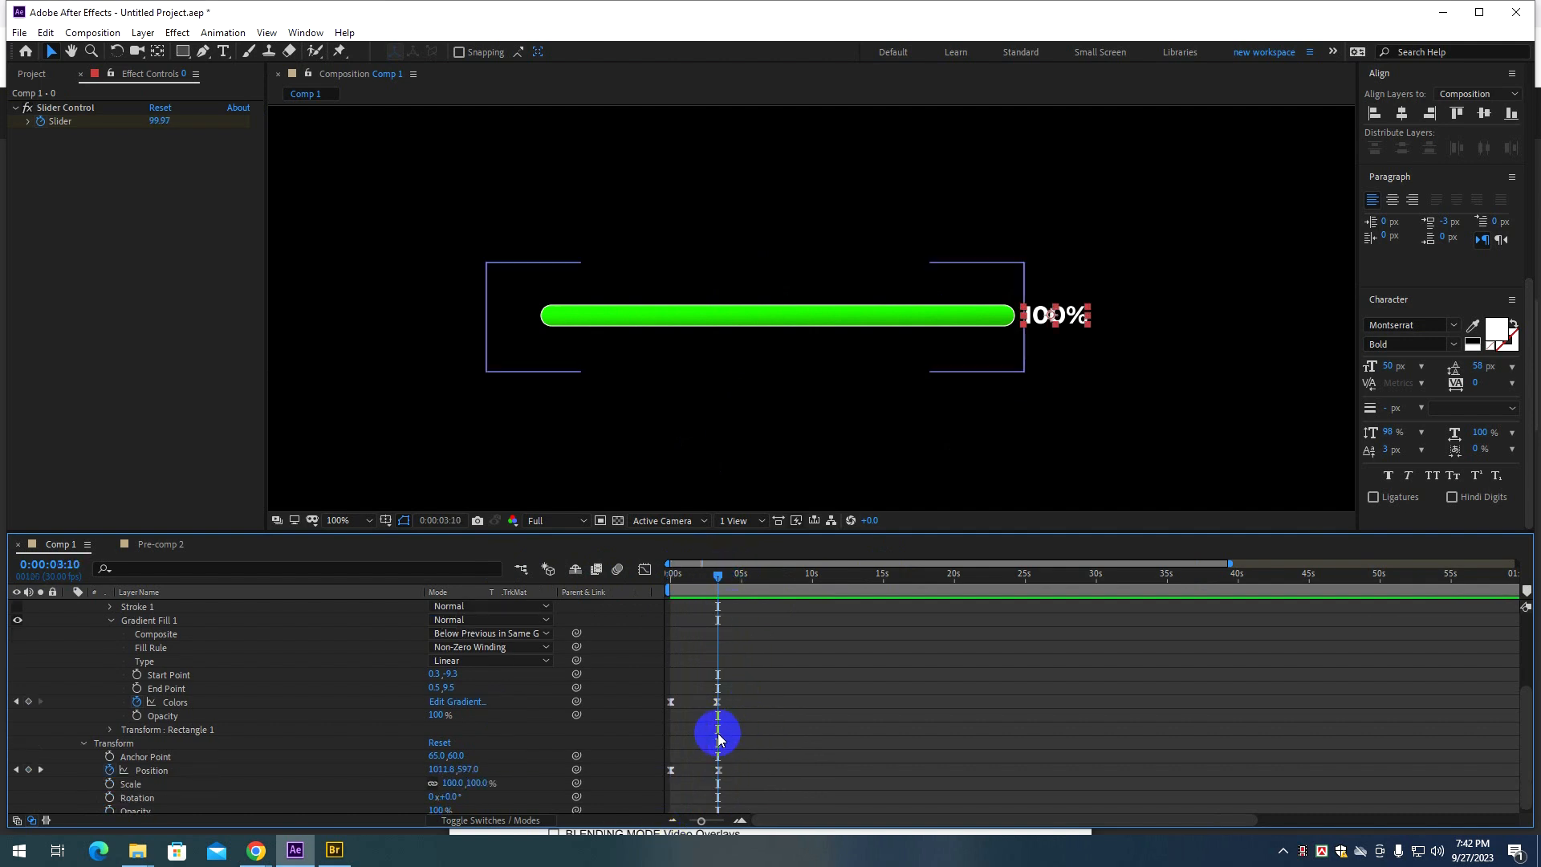
{"action": "key", "text": "="}
{"action": "key", "text": "="}
{"action": "left_click", "coordinate": [714, 704]}
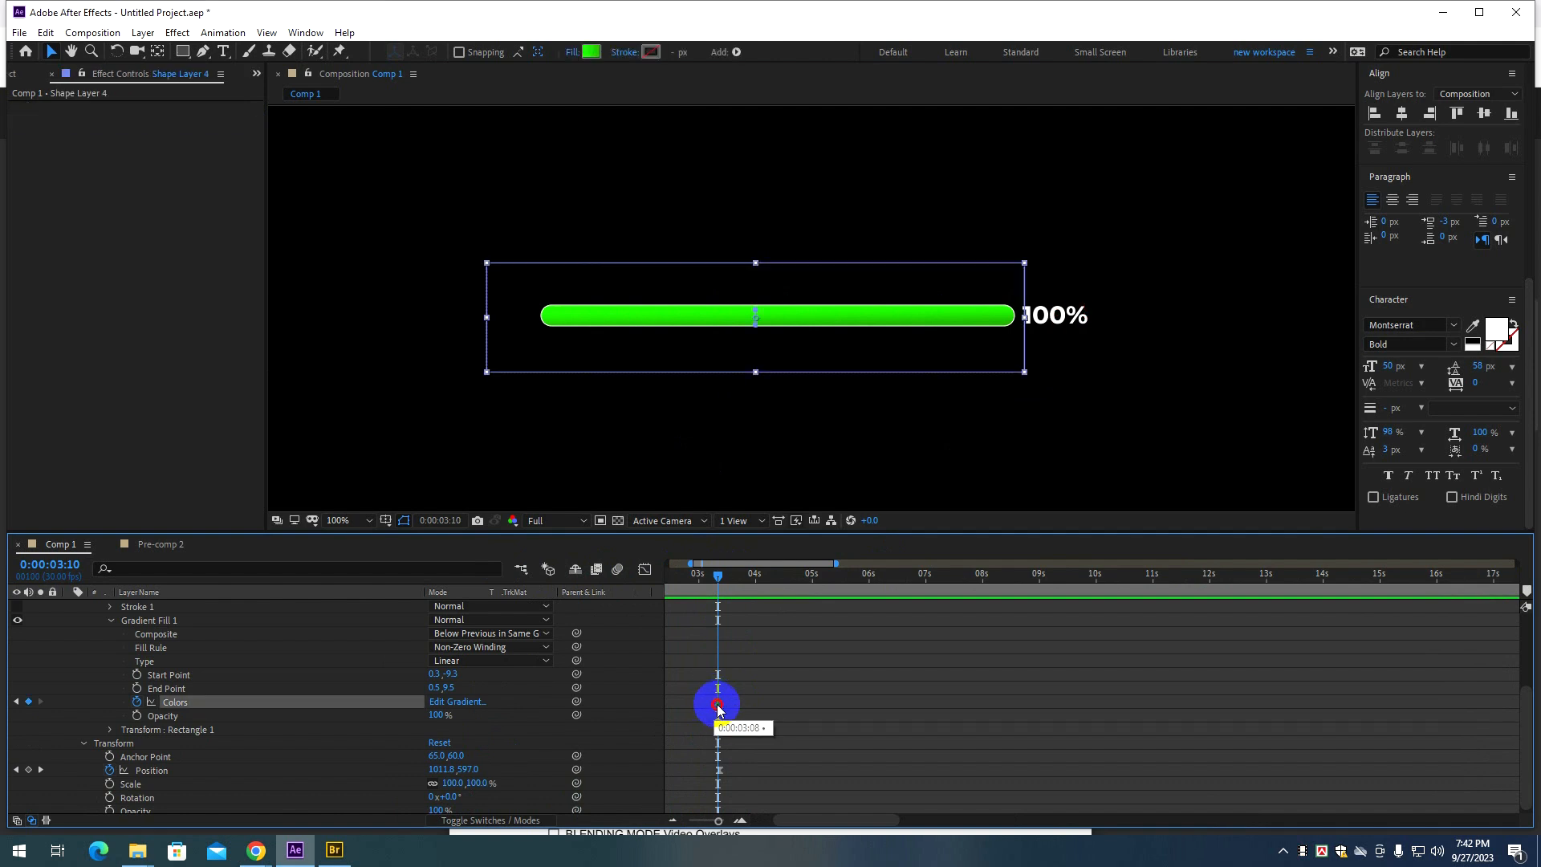
{"action": "left_click_drag", "start_coordinate": [718, 577], "coordinate": [642, 588]}
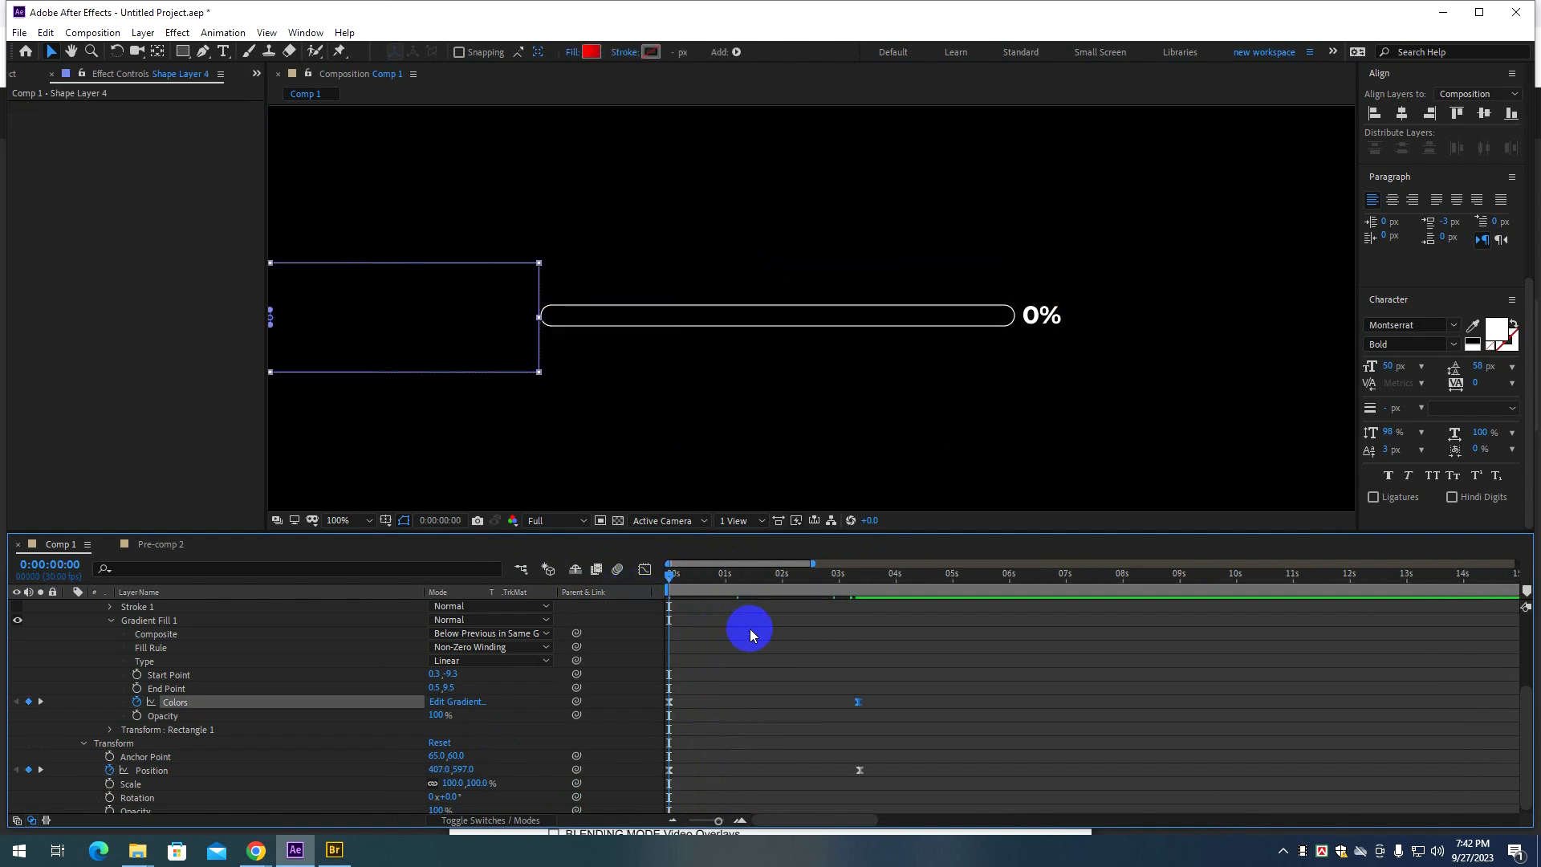
{"action": "key", "text": "minus"}
{"action": "key", "text": "minus"}
{"action": "key", "text": "minus"}
Play the progress bar animation repeatedly from the first frame.
{"action": "left_click", "coordinate": [670, 577]}
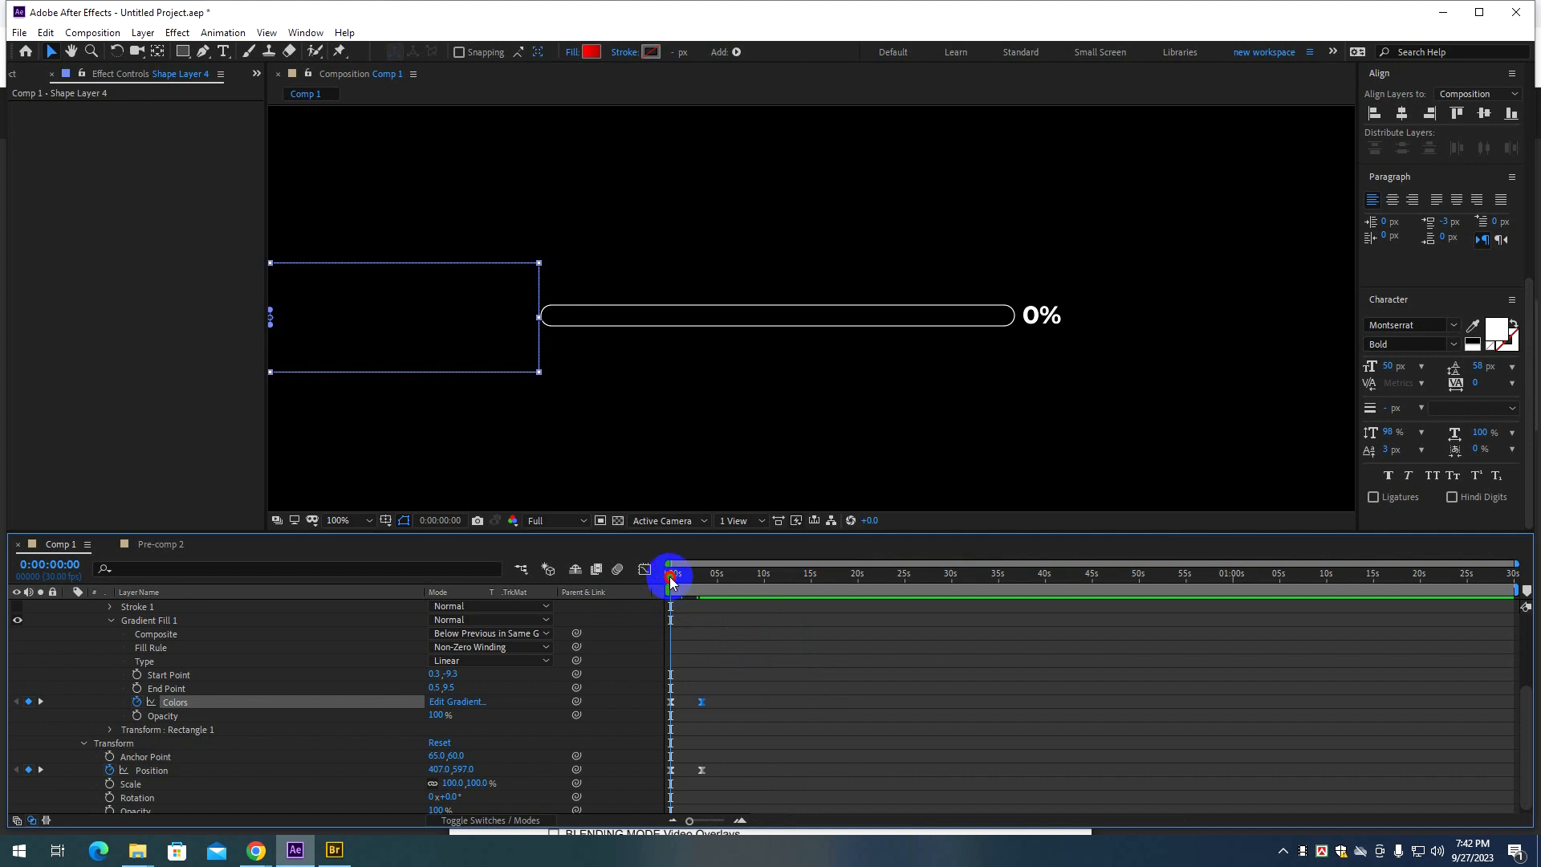
{"action": "key", "text": "space"}
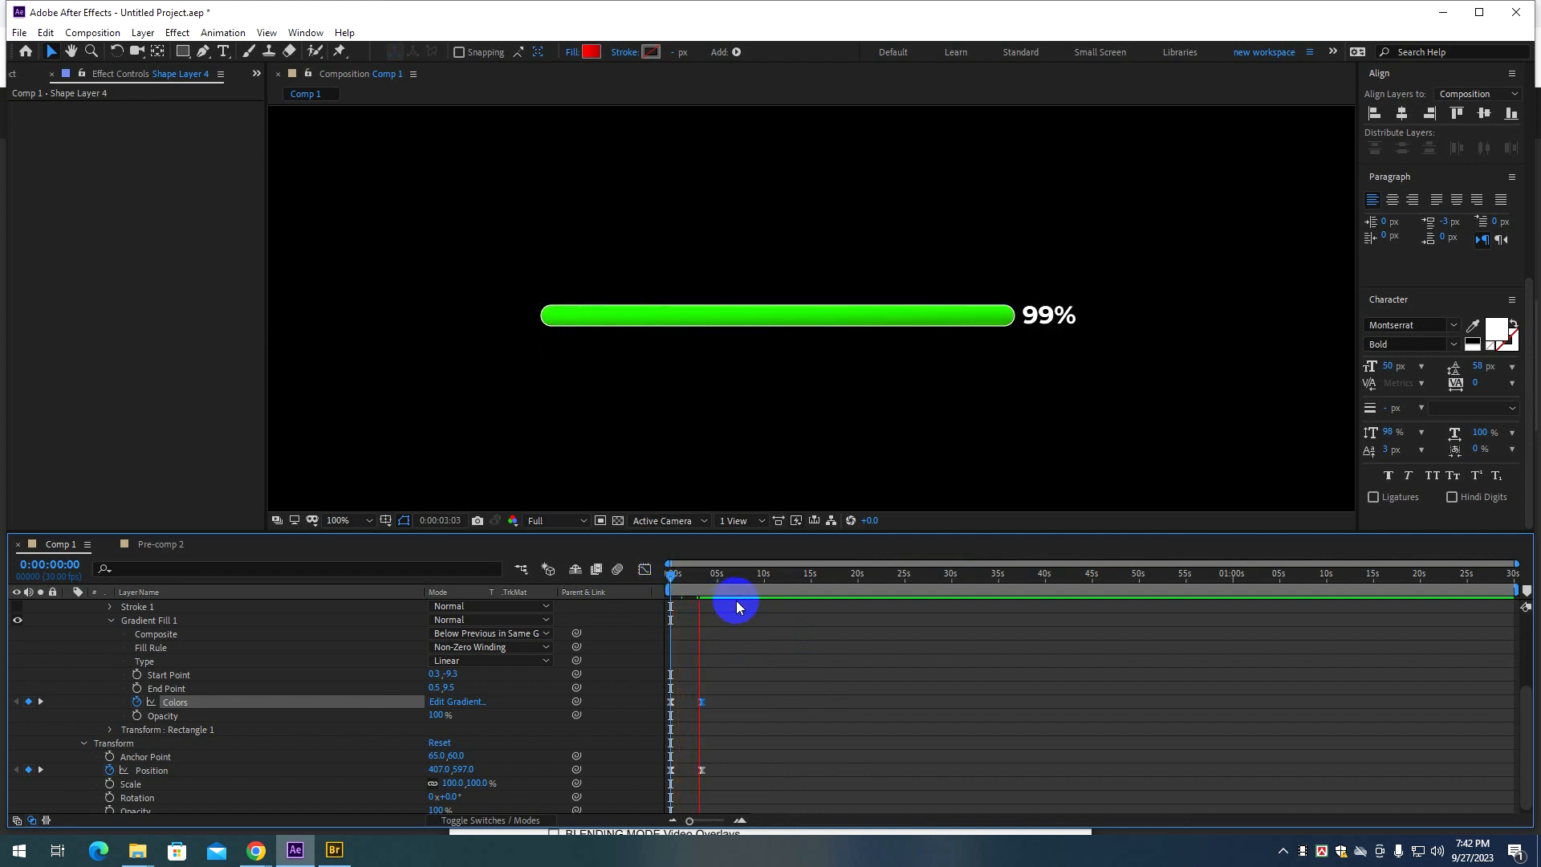
{"action": "left_click_drag", "start_coordinate": [709, 575], "coordinate": [623, 591]}
{"action": "key", "text": "space"}
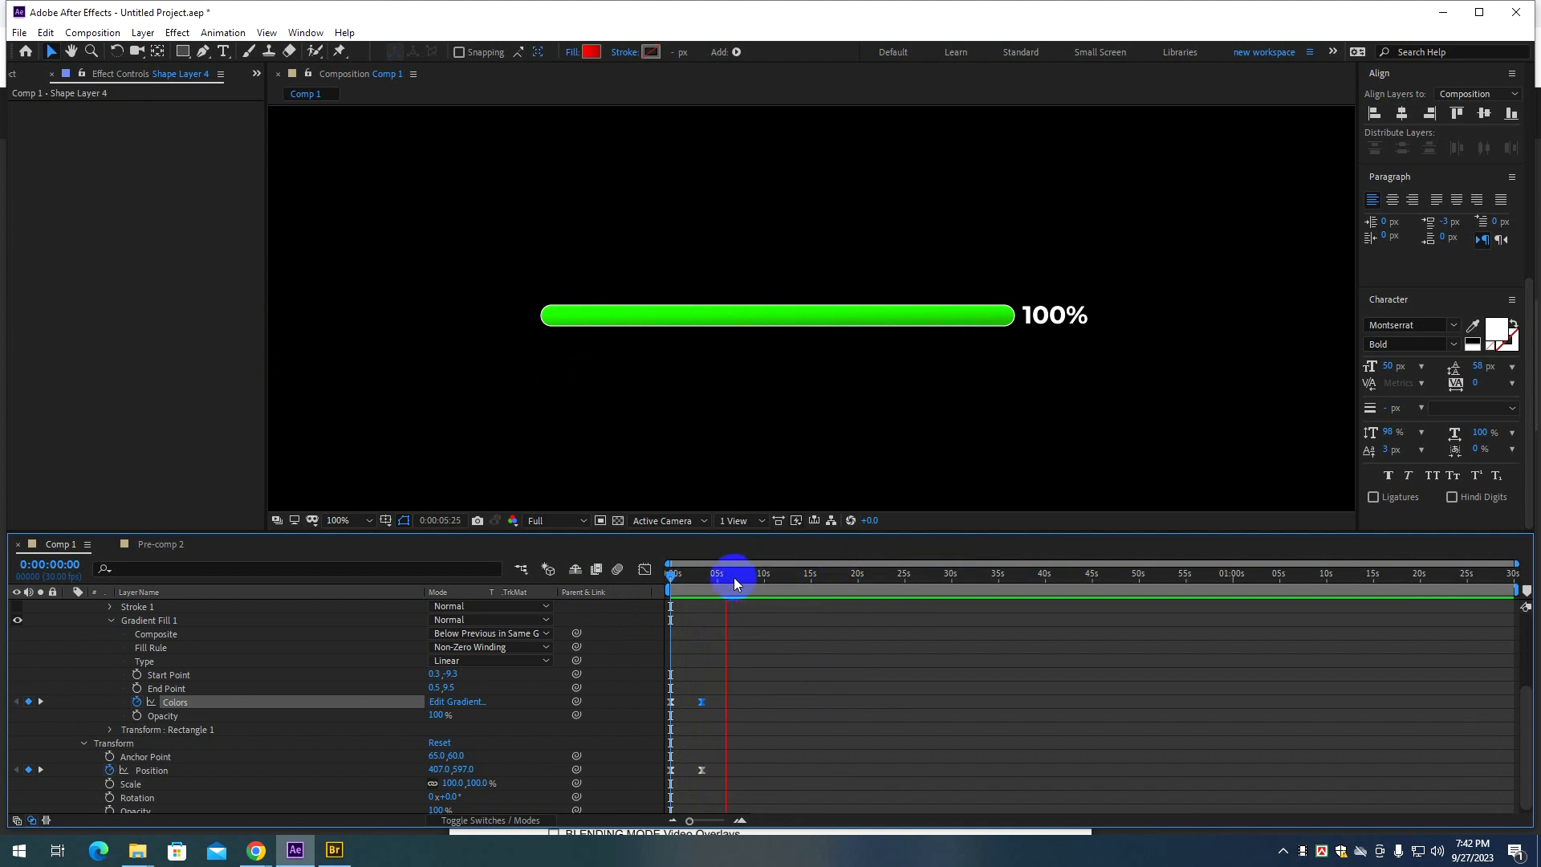
{"action": "left_click_drag", "start_coordinate": [717, 574], "coordinate": [637, 584]}
Move the percentage text above the middle of the bar and set its font style to Regular.
{"action": "left_click", "coordinate": [1042, 317]}
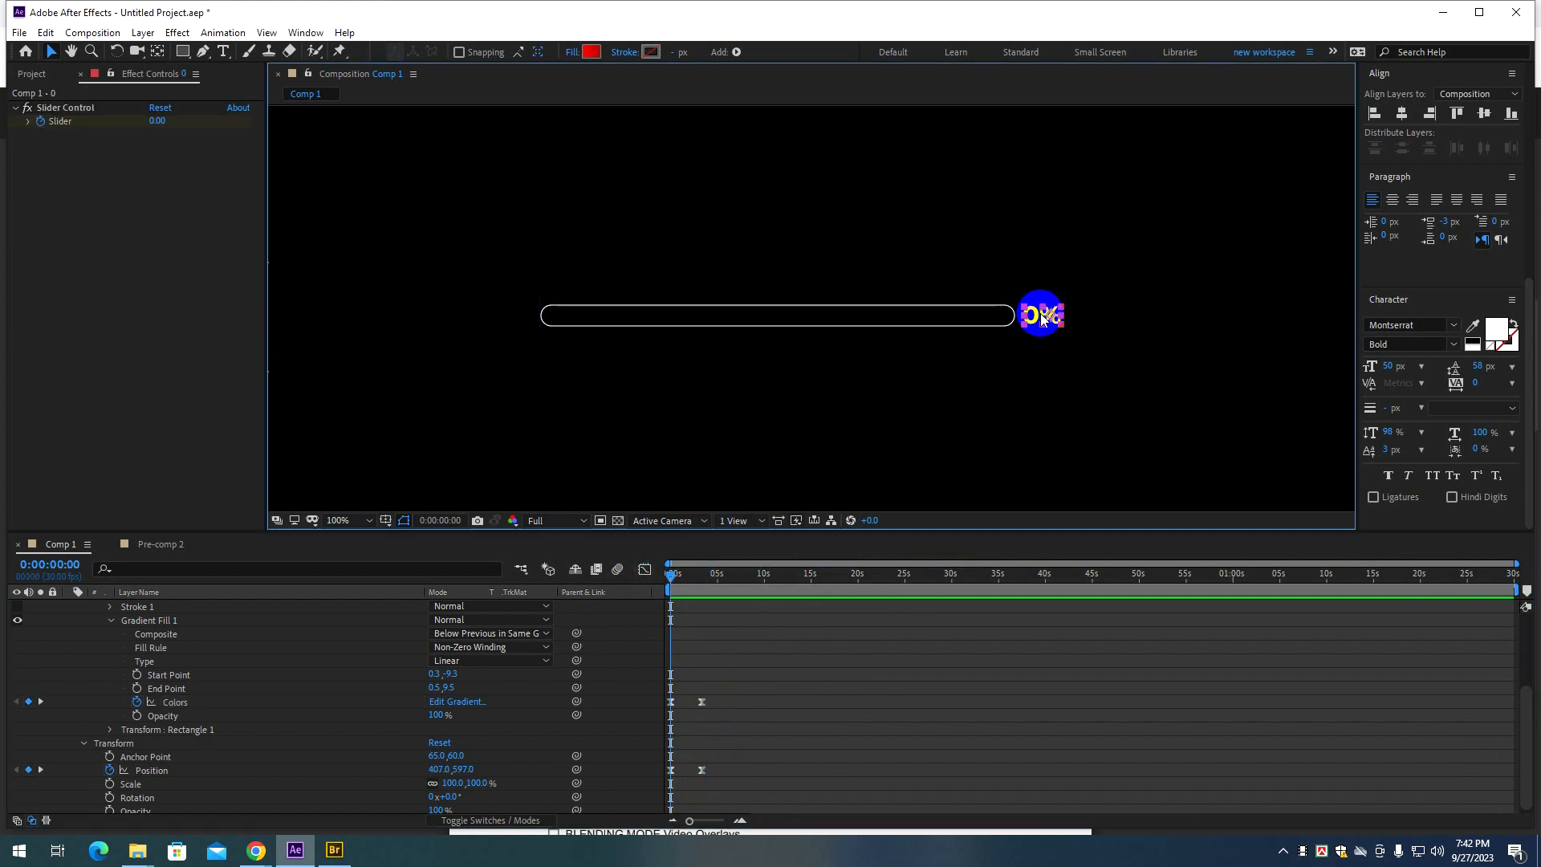
{"action": "scroll", "coordinate": [1042, 317], "scroll_direction": "up", "scroll_amount": 1}
{"action": "left_click_drag", "start_coordinate": [1040, 315], "coordinate": [521, 263]}
{"action": "scroll", "coordinate": [997, 365], "scroll_direction": "down", "scroll_amount": 1}
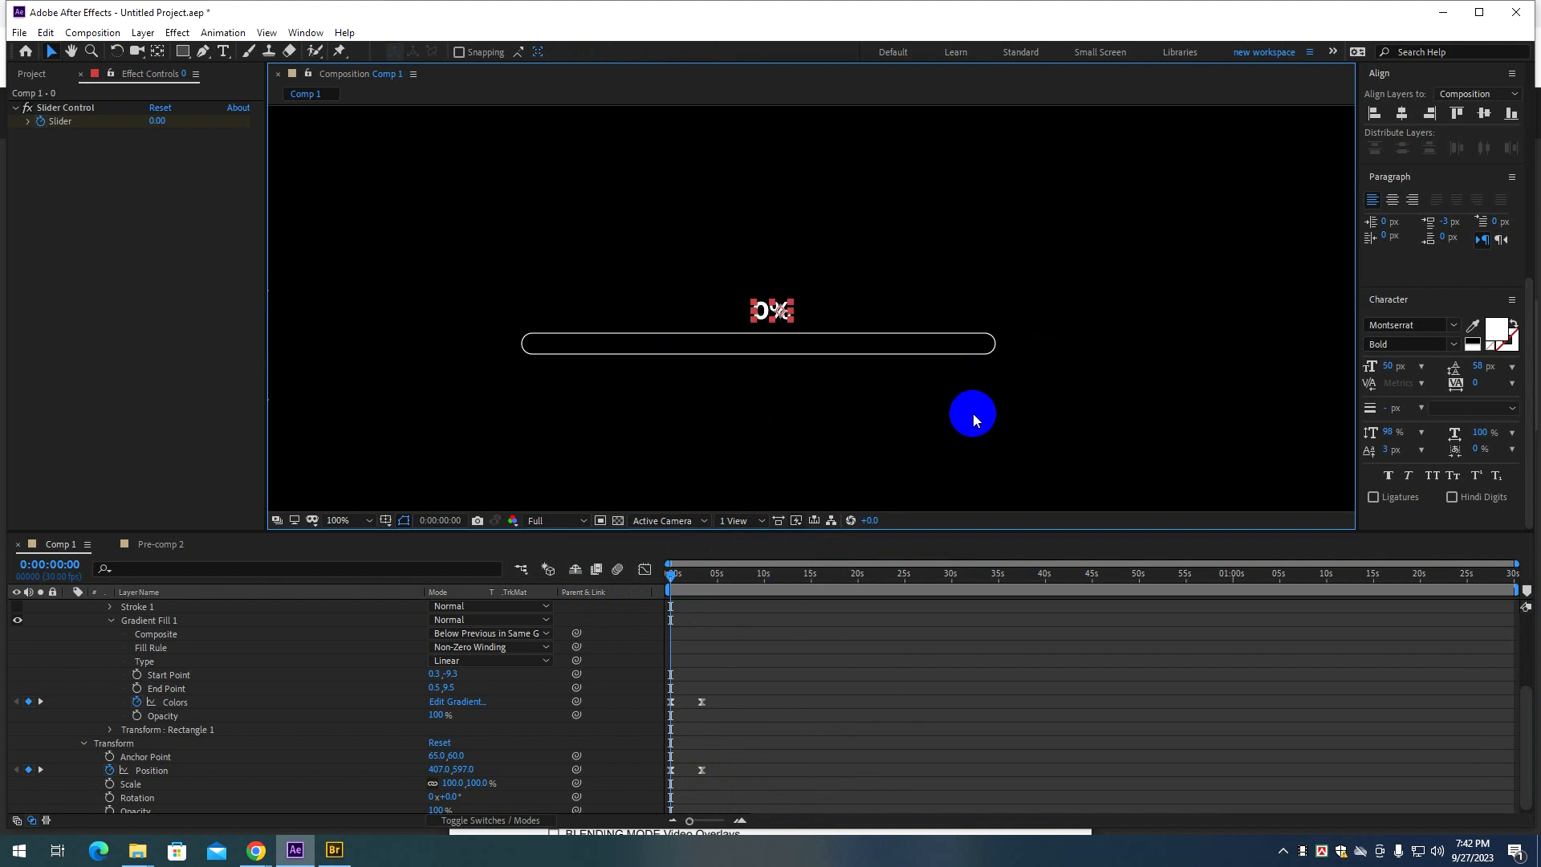
{"action": "scroll", "coordinate": [746, 334], "scroll_direction": "up", "scroll_amount": 1}
{"action": "left_click_drag", "start_coordinate": [774, 303], "coordinate": [738, 295]}
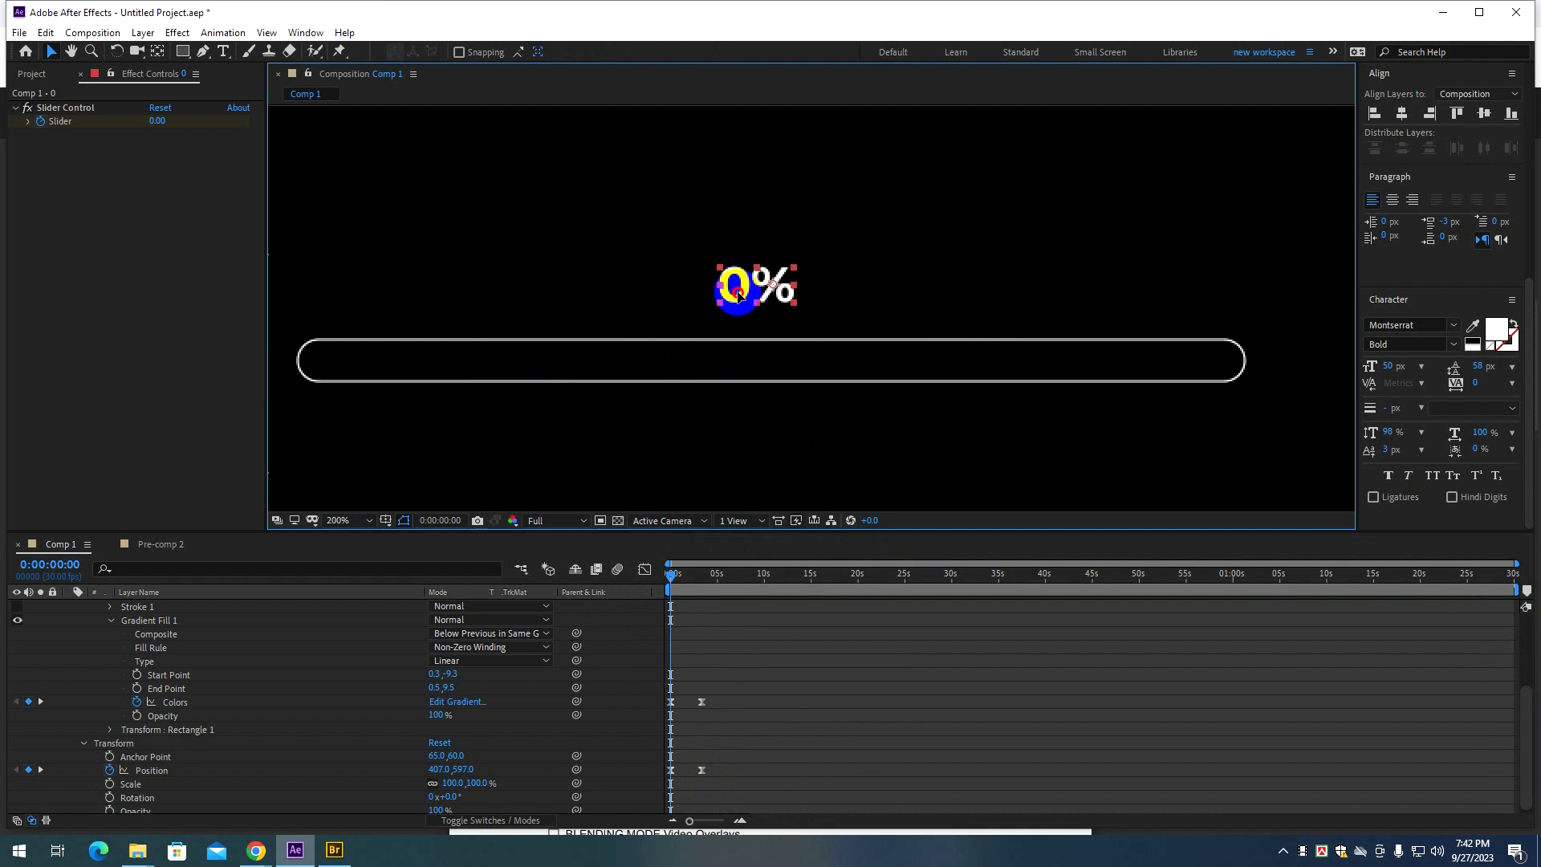
{"action": "left_click", "coordinate": [1405, 345]}
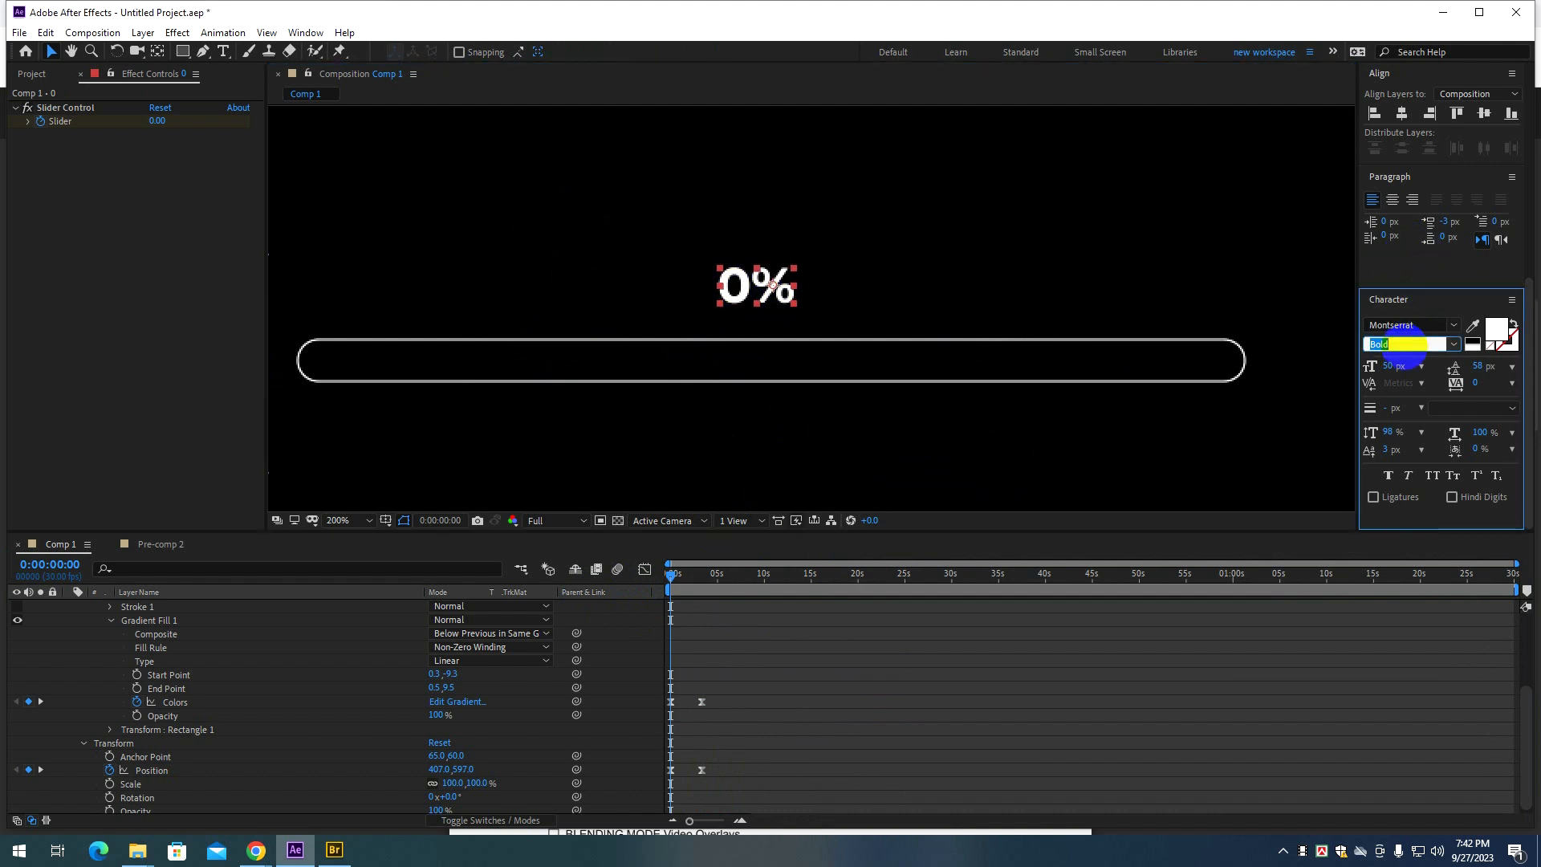
{"action": "type", "text": "Regular"}
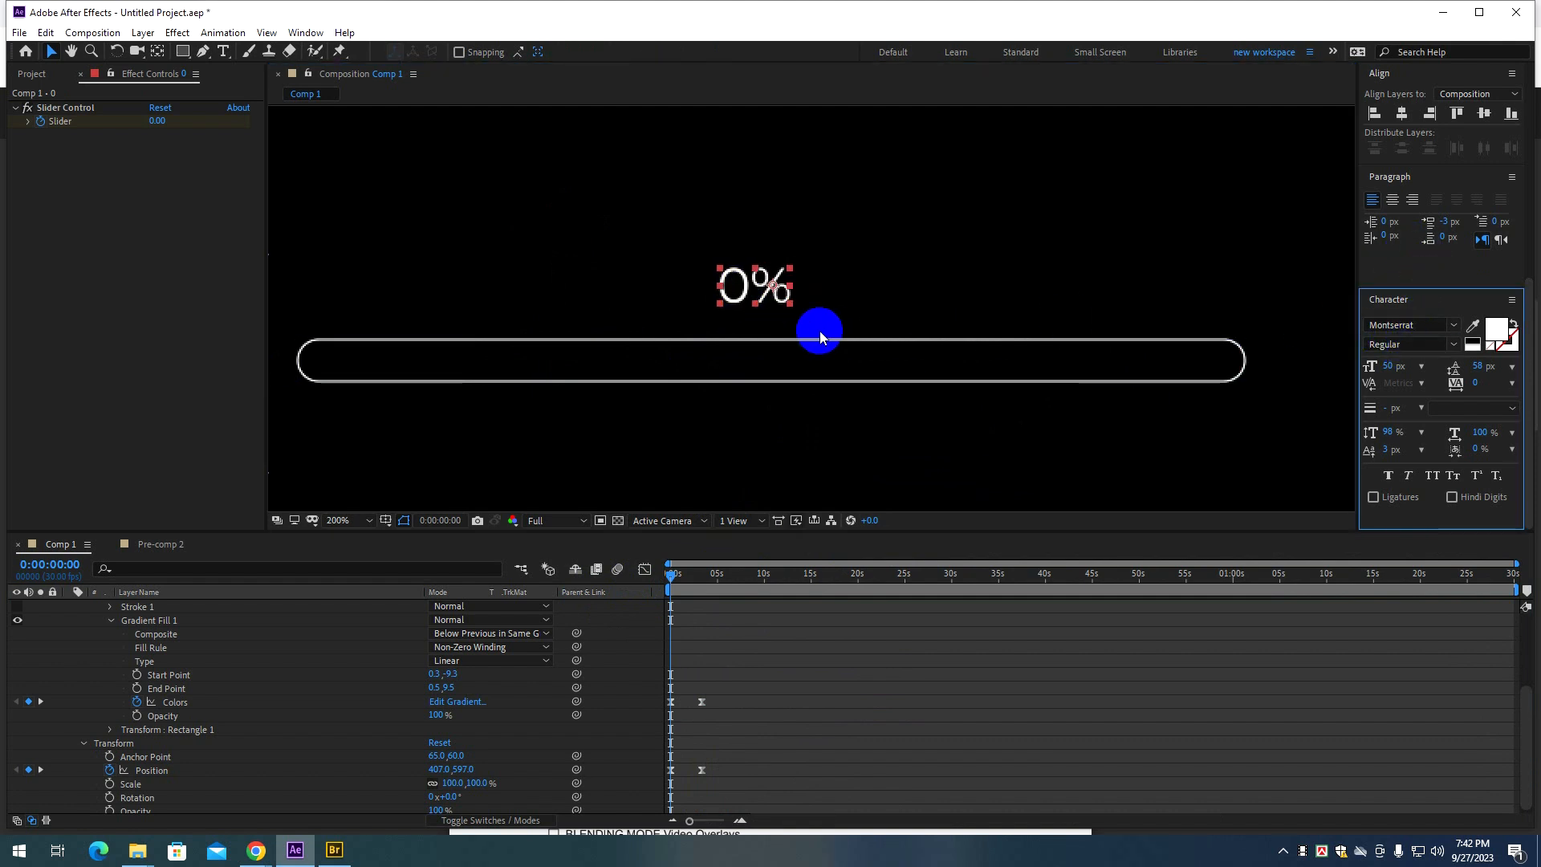
Shrink the percentage text to fit inside the bar, place it at the bar's centre and preview the animation.
{"action": "left_click_drag", "start_coordinate": [746, 298], "coordinate": [788, 382]}
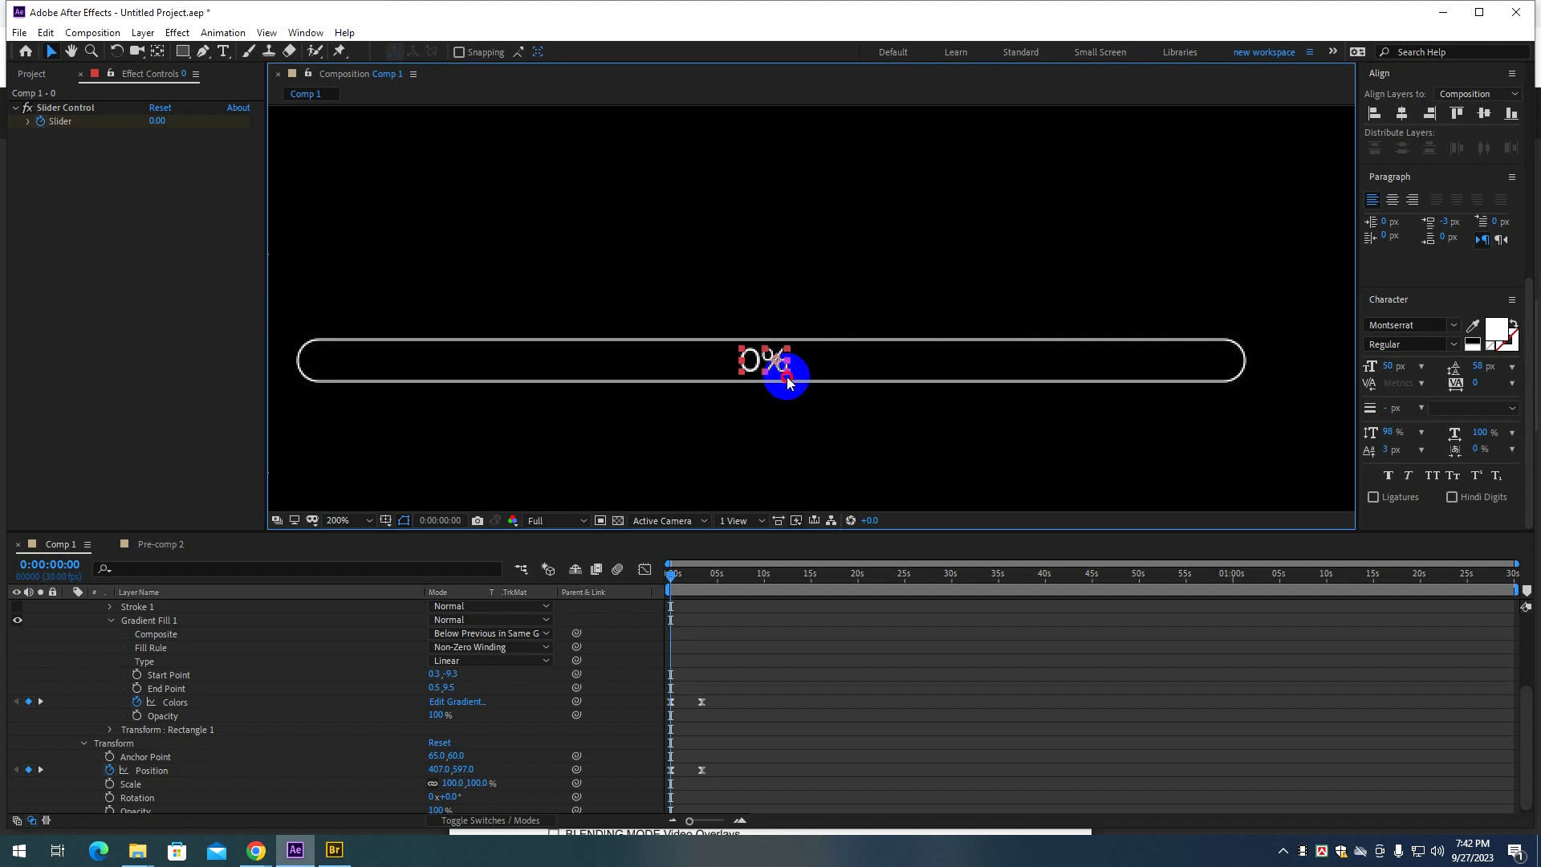
{"action": "scroll", "coordinate": [750, 368], "scroll_direction": "up", "scroll_amount": 2}
{"action": "left_click_drag", "start_coordinate": [722, 427], "coordinate": [897, 354]}
{"action": "scroll", "coordinate": [825, 353], "scroll_direction": "down", "scroll_amount": 1}
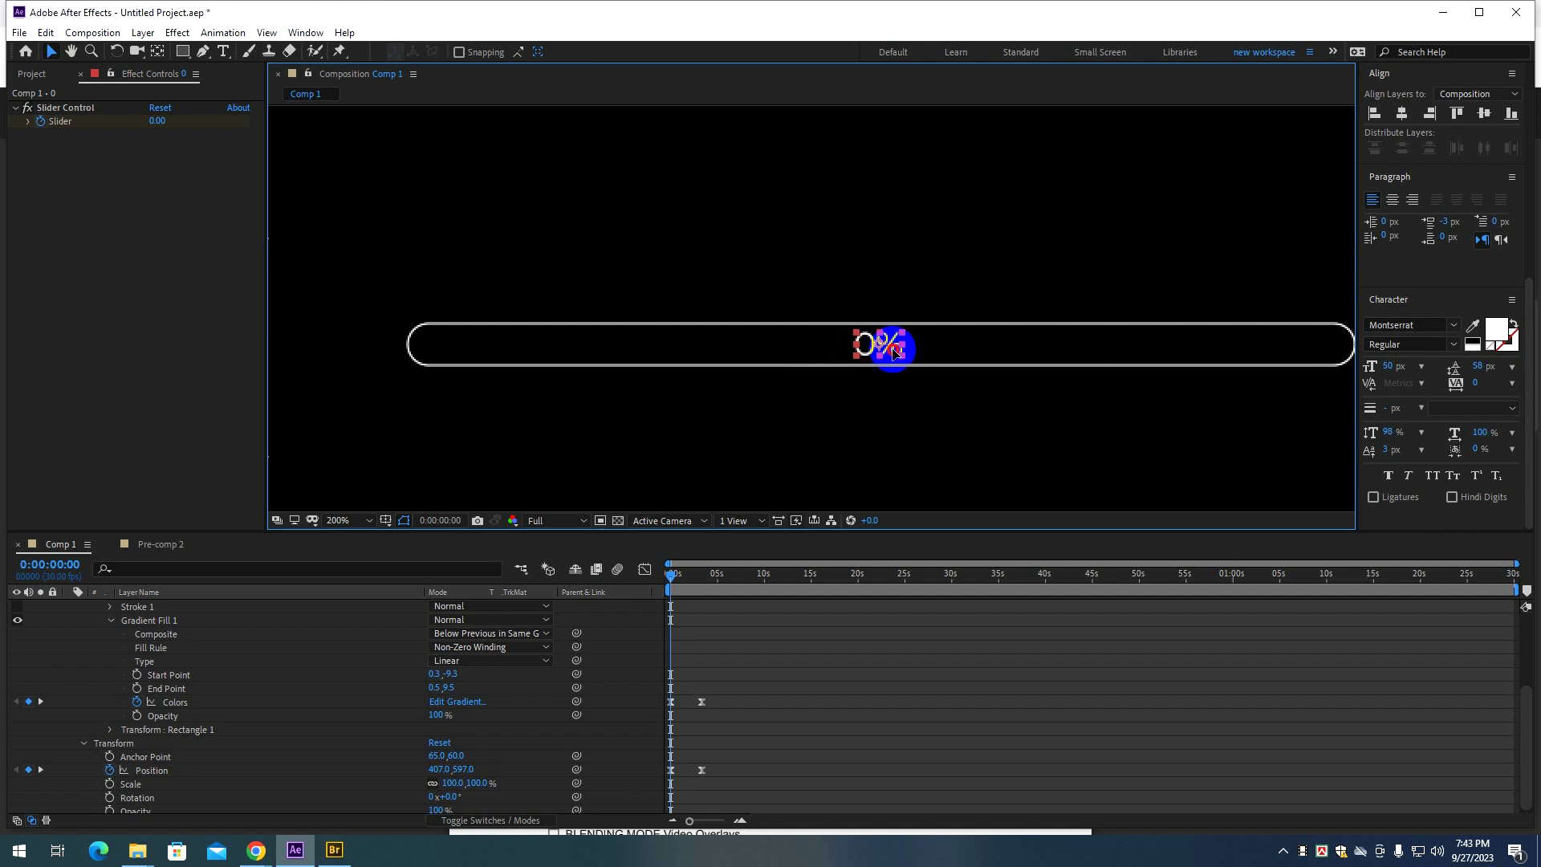
{"action": "left_click_drag", "start_coordinate": [959, 416], "coordinate": [885, 377]}
{"action": "key", "text": "space"}
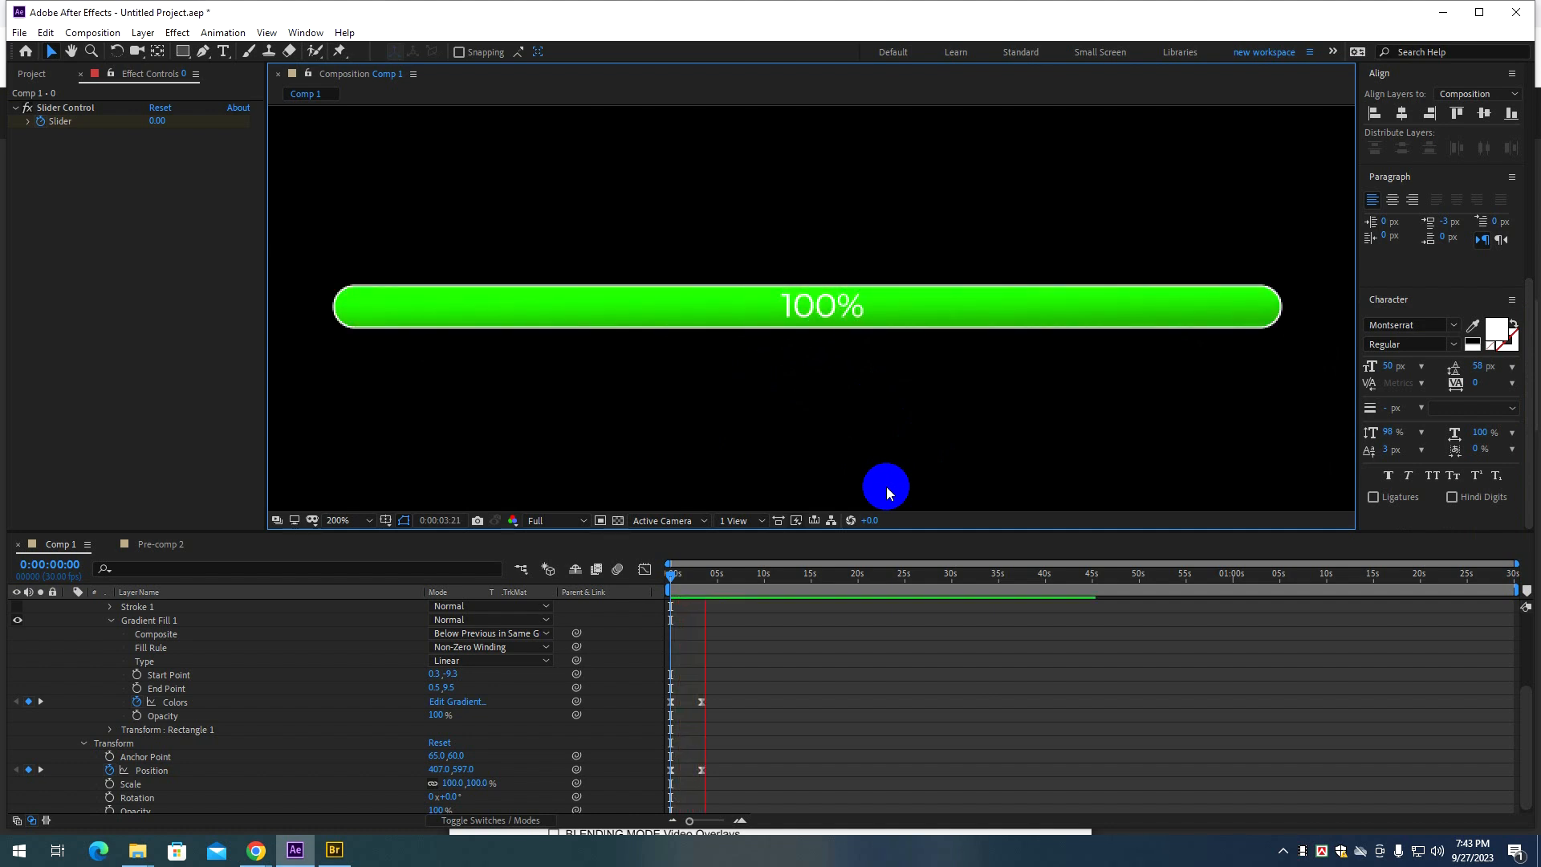
Set the percentage text's font style to Bold and preview the animation from the first frame.
{"action": "left_click", "coordinate": [822, 322]}
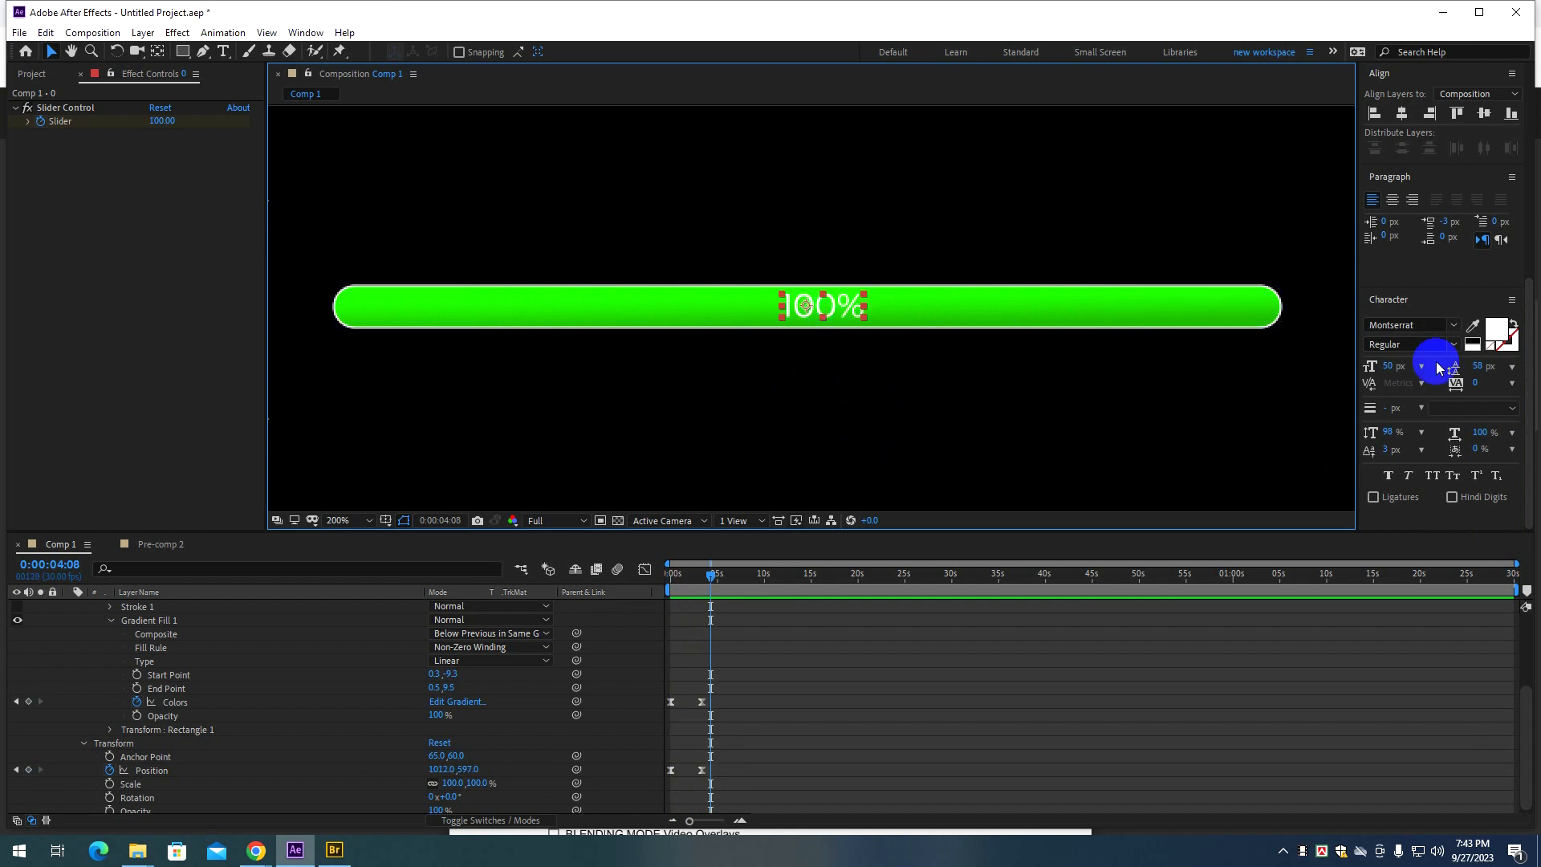
{"action": "left_click", "coordinate": [1389, 345]}
{"action": "type", "text": "Bold"}
{"action": "key", "text": "Return"}
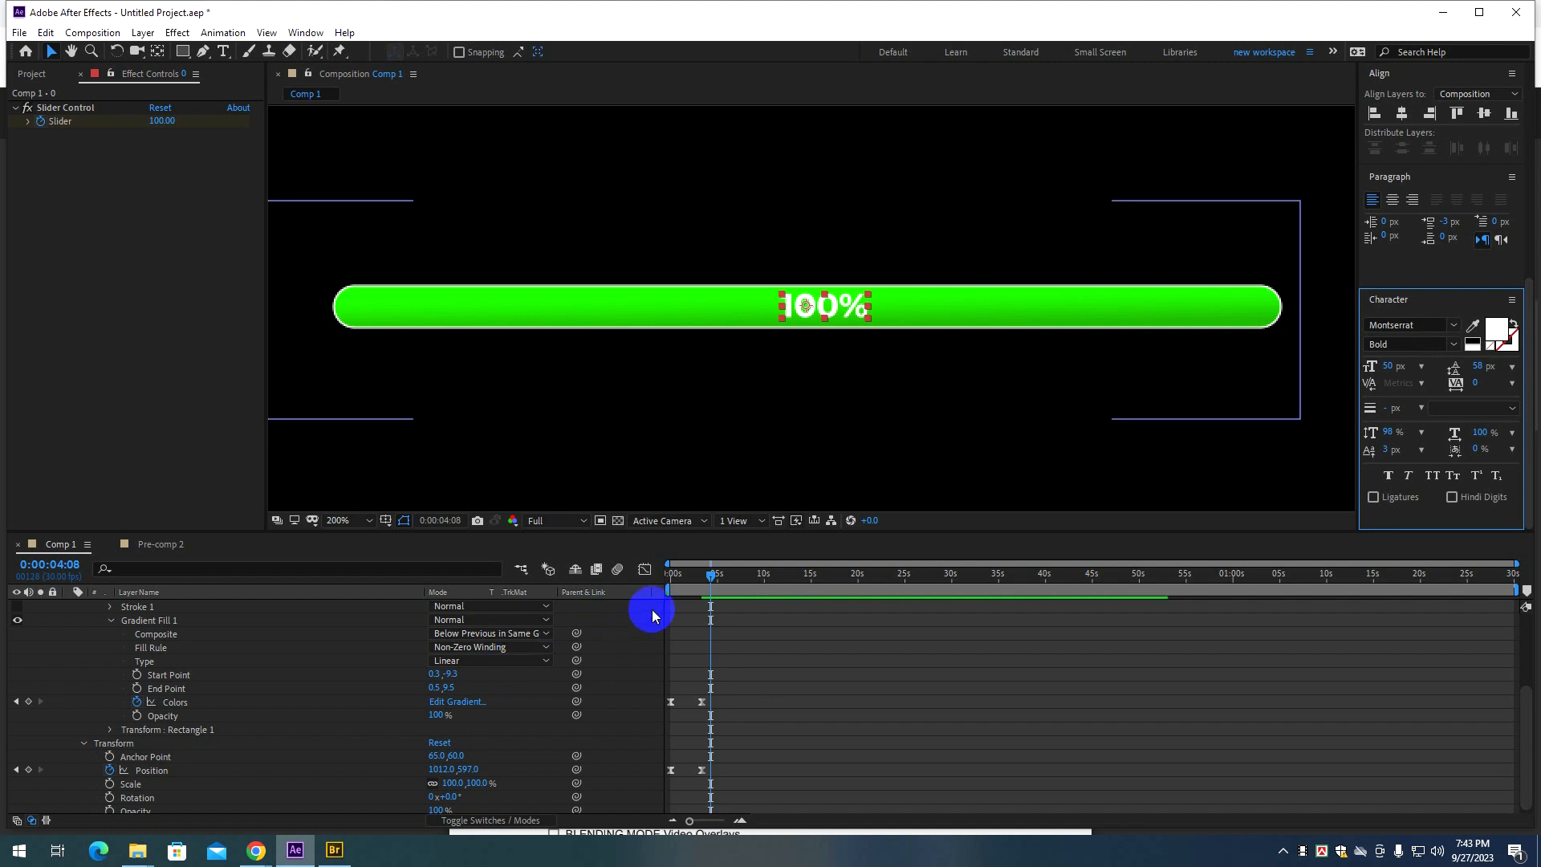
{"action": "left_click_drag", "start_coordinate": [710, 575], "coordinate": [671, 574]}
{"action": "key", "text": "space"}
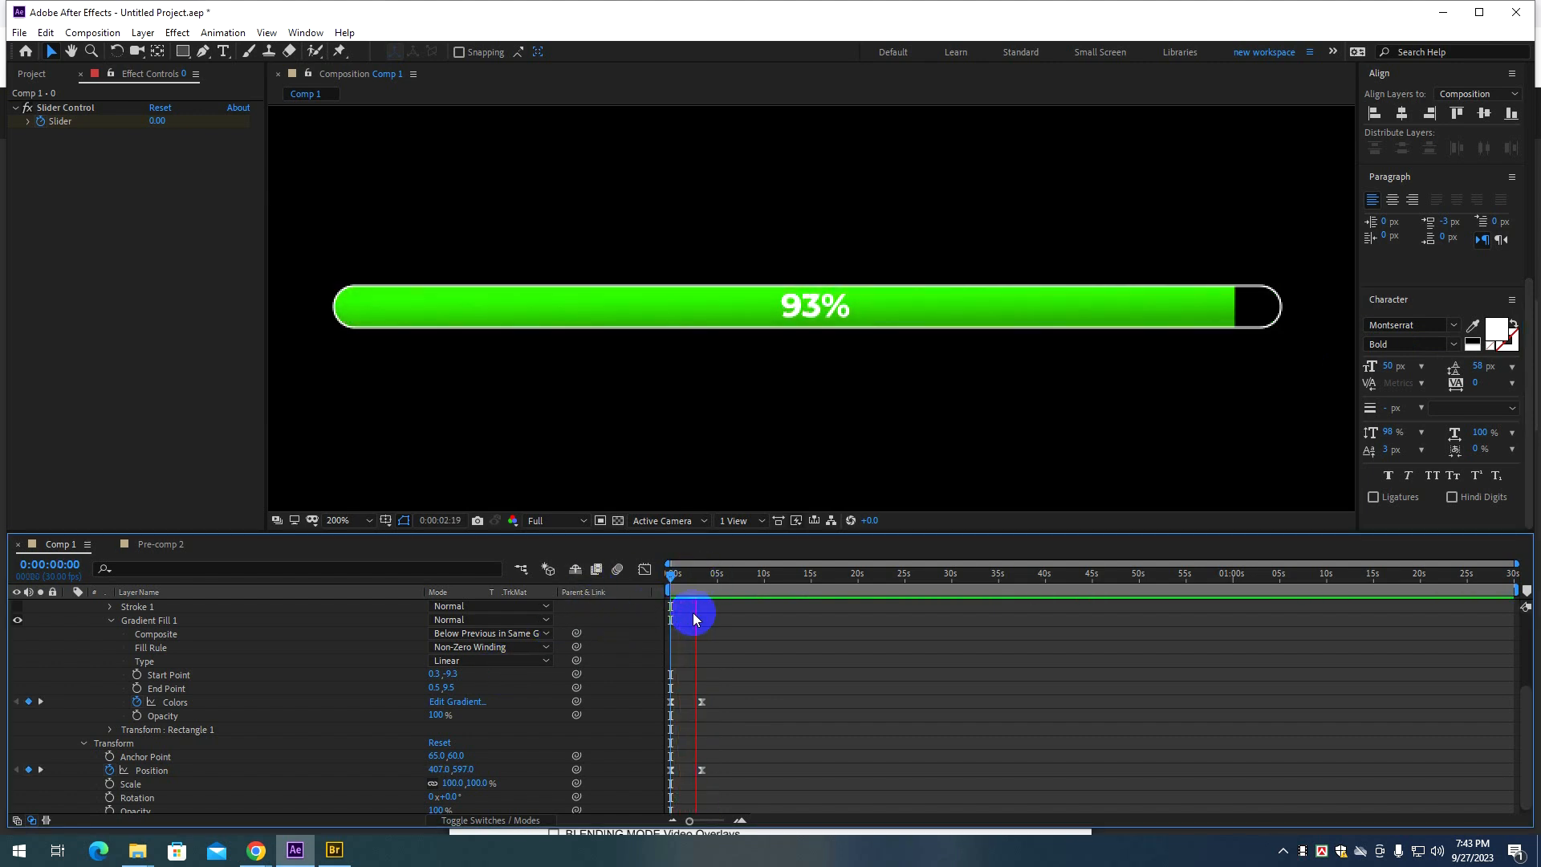
{"action": "key", "text": "space"}
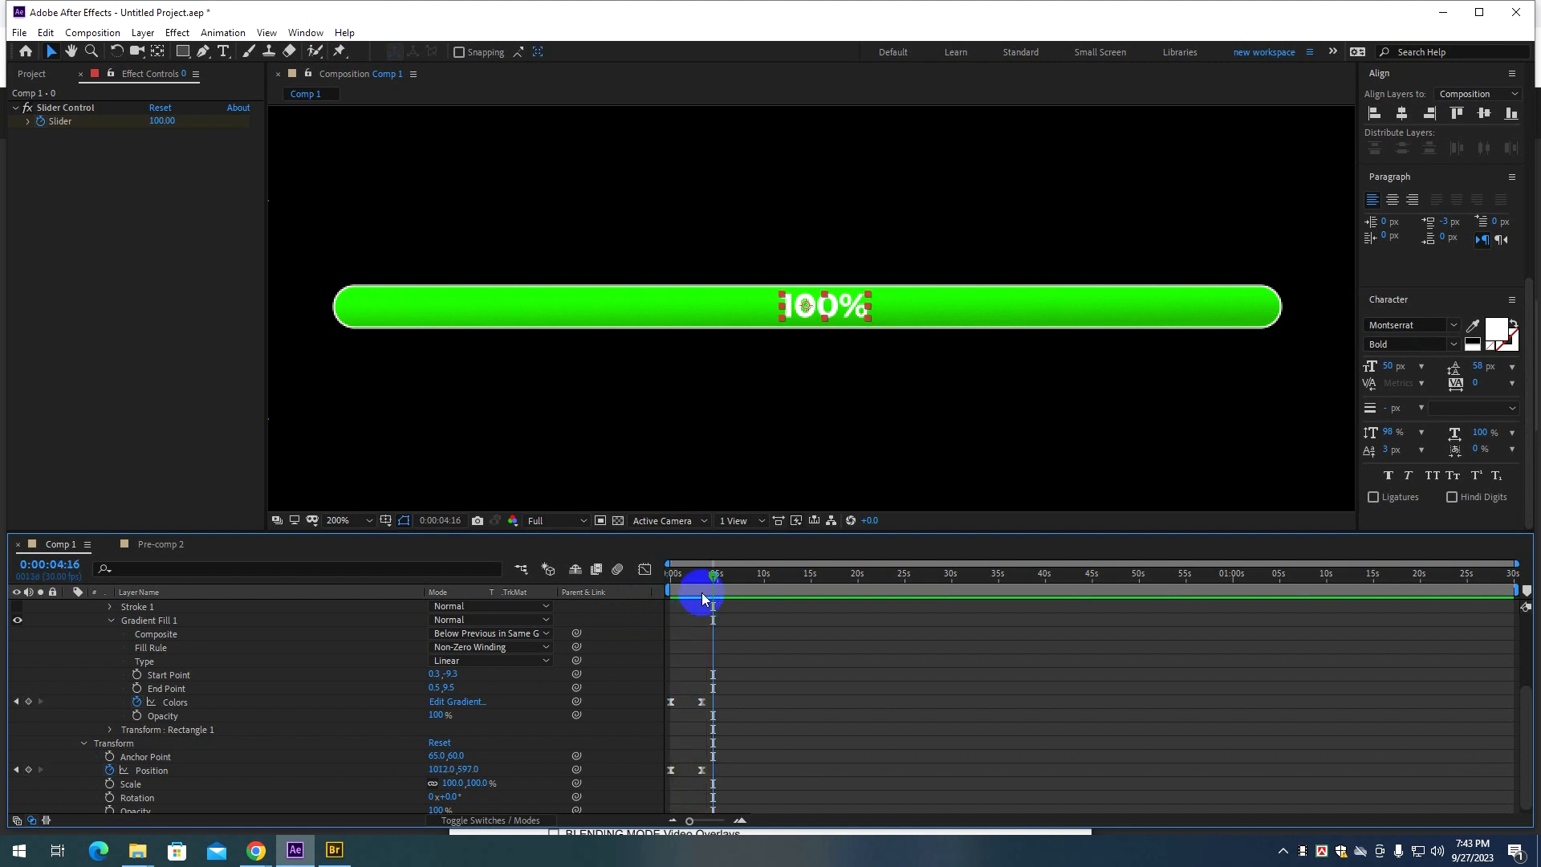
Replay the filling bar with its centred bold counter several times from the first frame.
{"action": "left_click_drag", "start_coordinate": [713, 580], "coordinate": [619, 581]}
{"action": "key", "text": "space"}
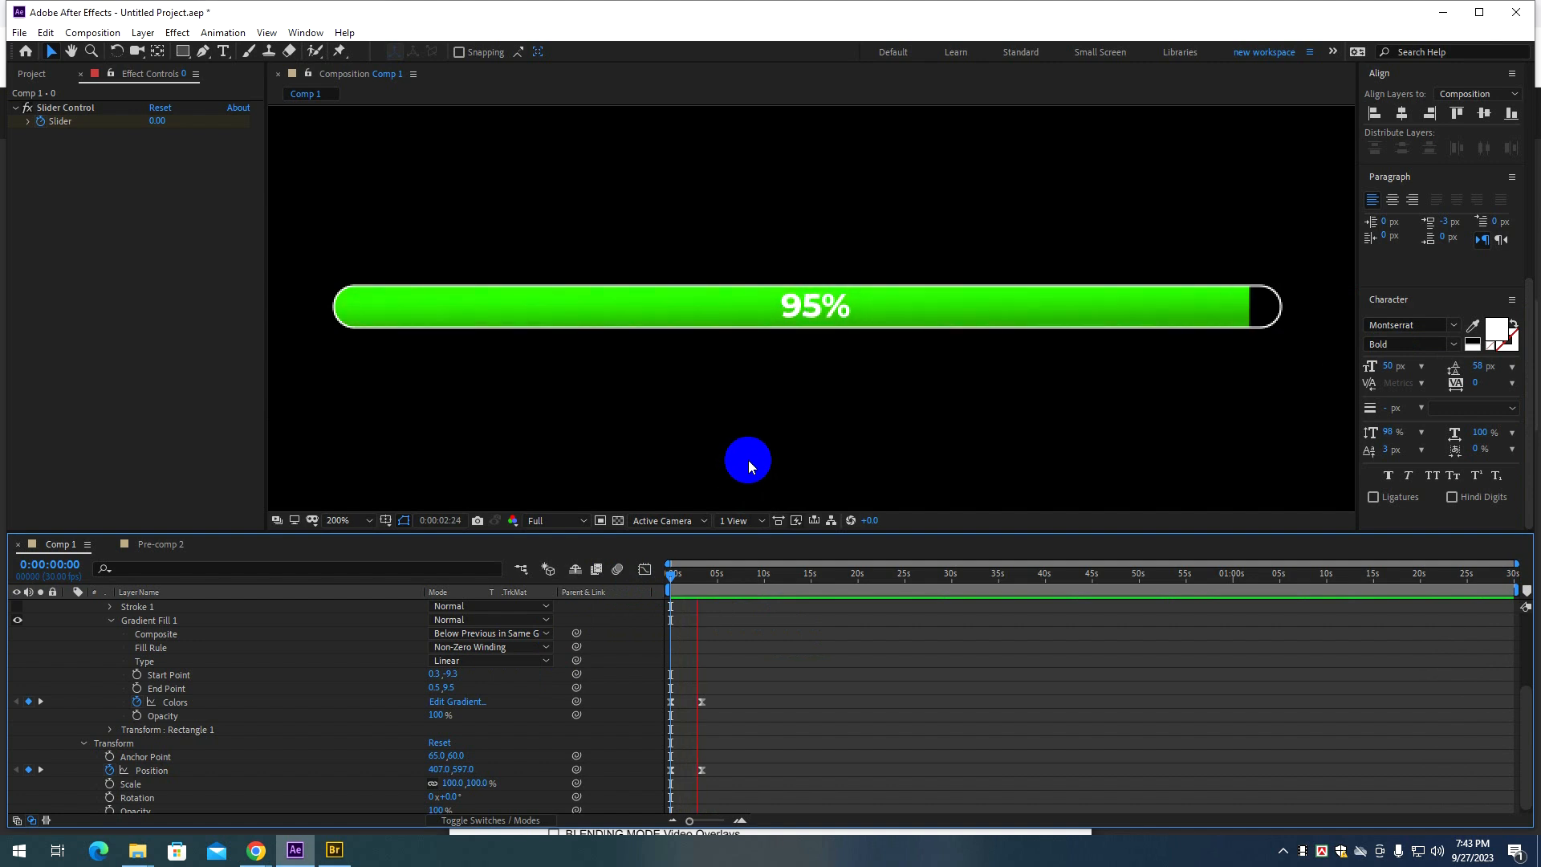
{"action": "key", "text": "space"}
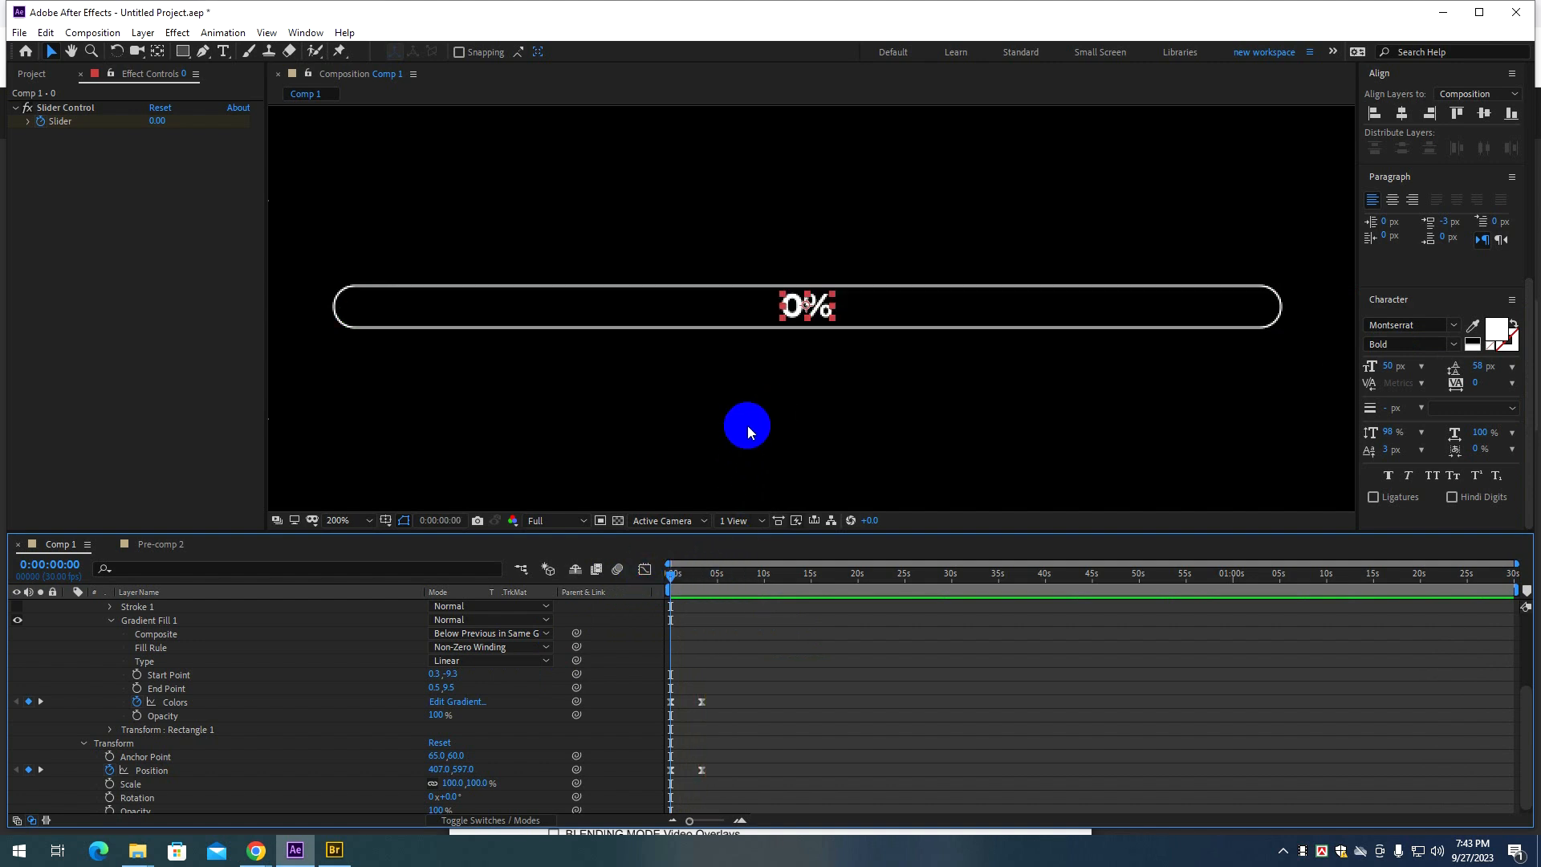
{"action": "key", "text": "space"}
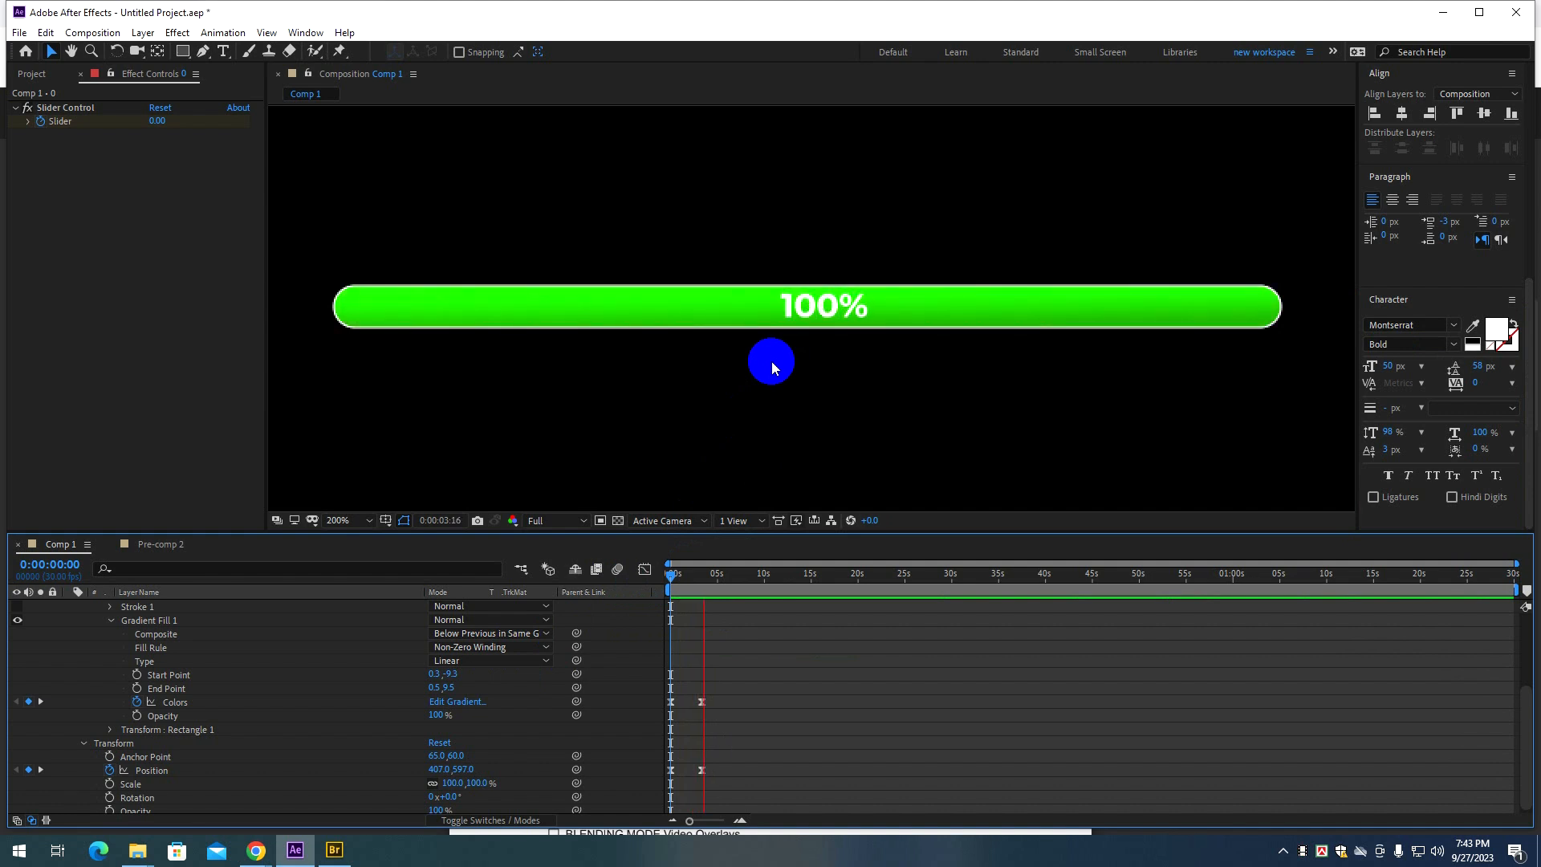
{"action": "key", "text": "space"}
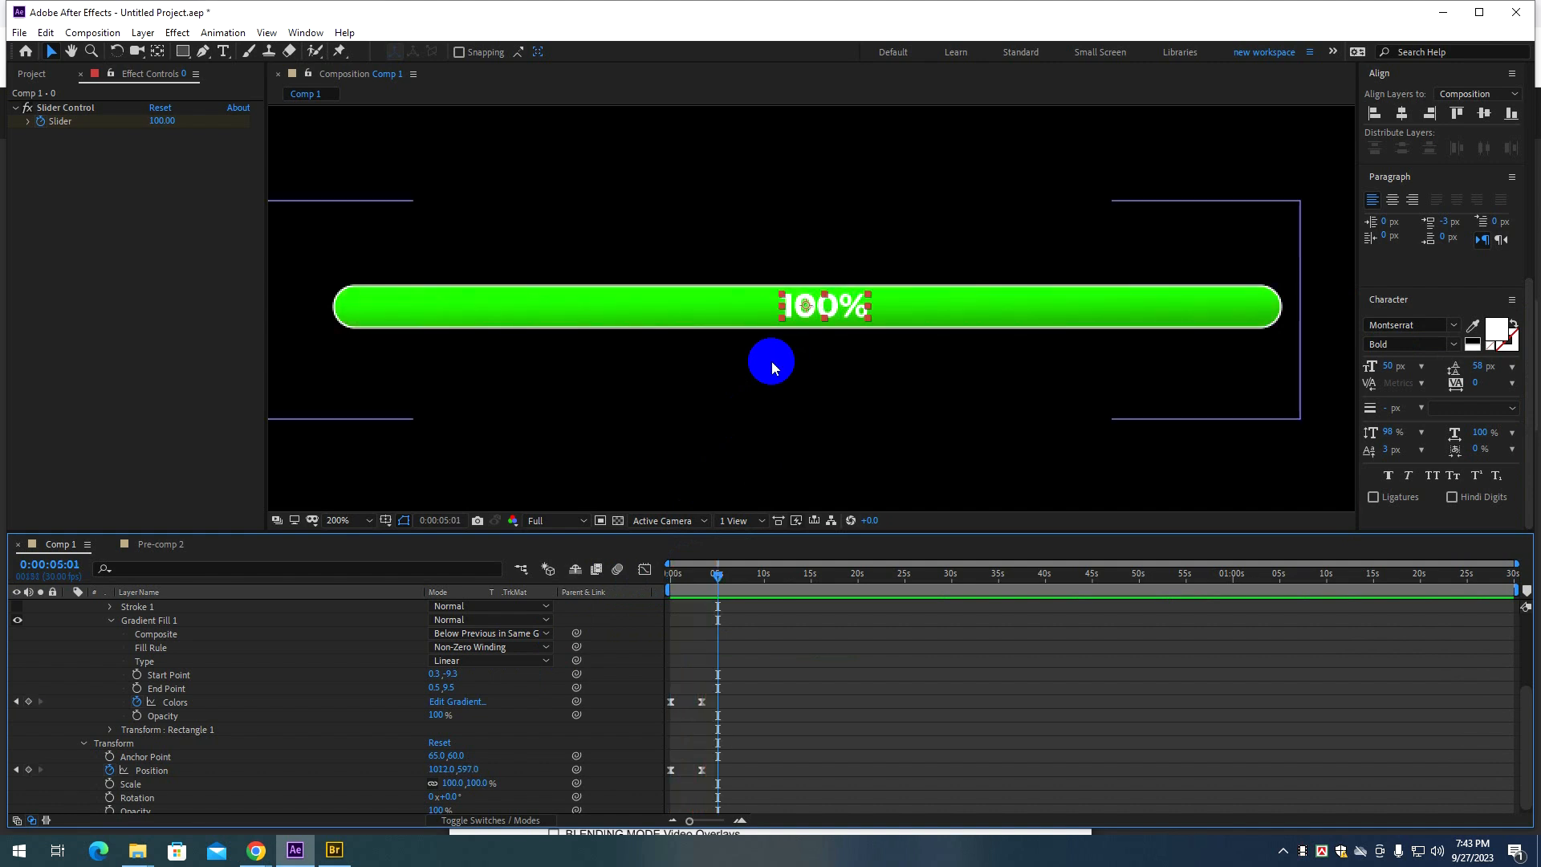
{"action": "left_click_drag", "start_coordinate": [715, 576], "coordinate": [657, 579]}
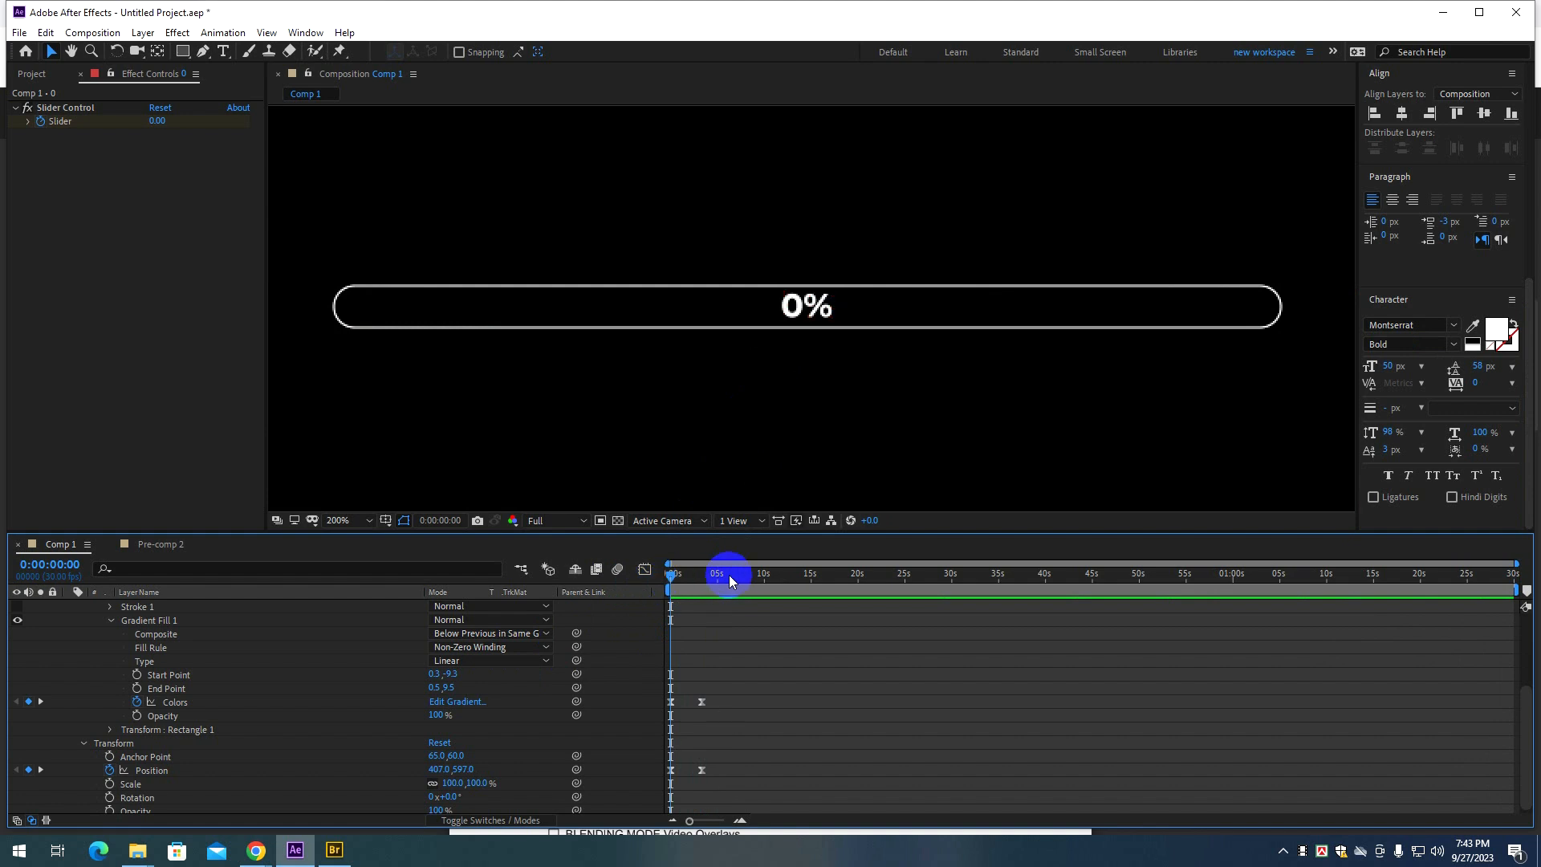
{"action": "key", "text": "space"}
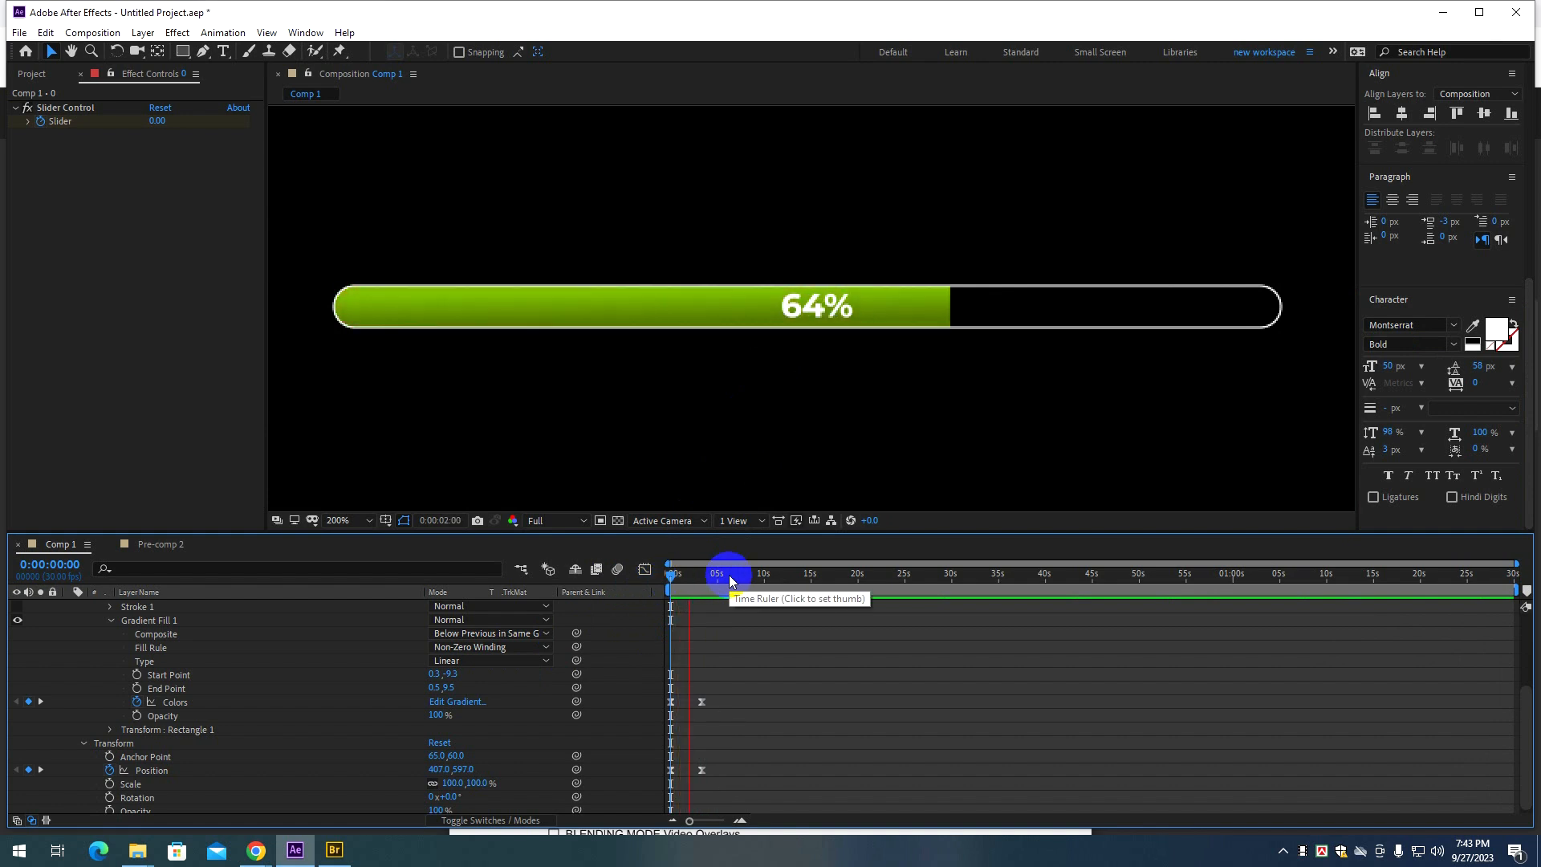
Swap the percentage text's fill and stroke so it has a white outline and no fill.
{"action": "left_click", "coordinate": [819, 321]}
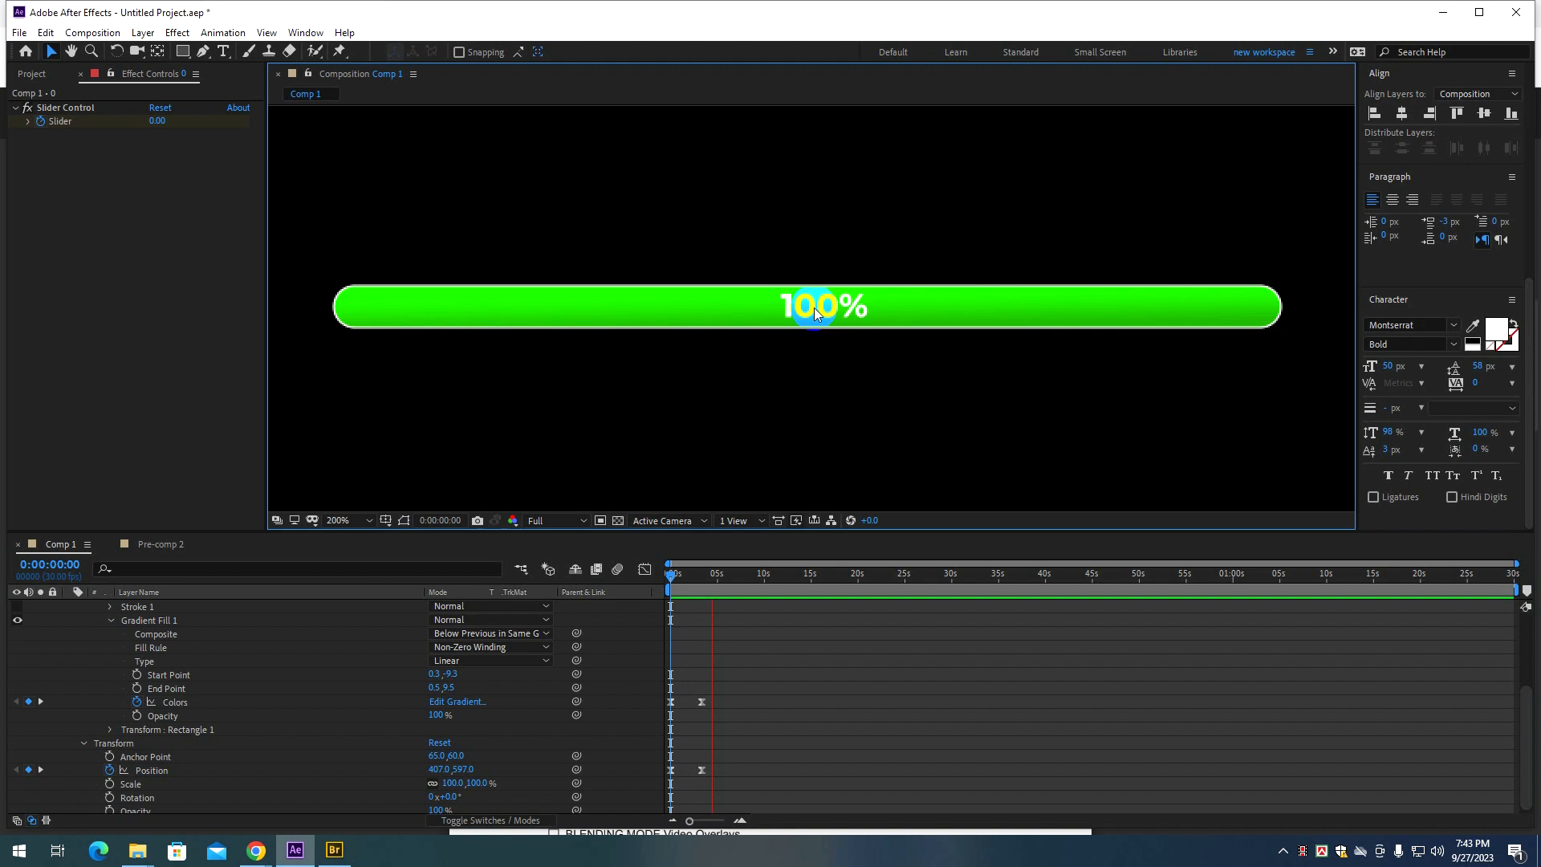
{"action": "left_click", "coordinate": [1513, 325]}
{"action": "scroll", "coordinate": [832, 307], "scroll_direction": "up", "scroll_amount": 2}
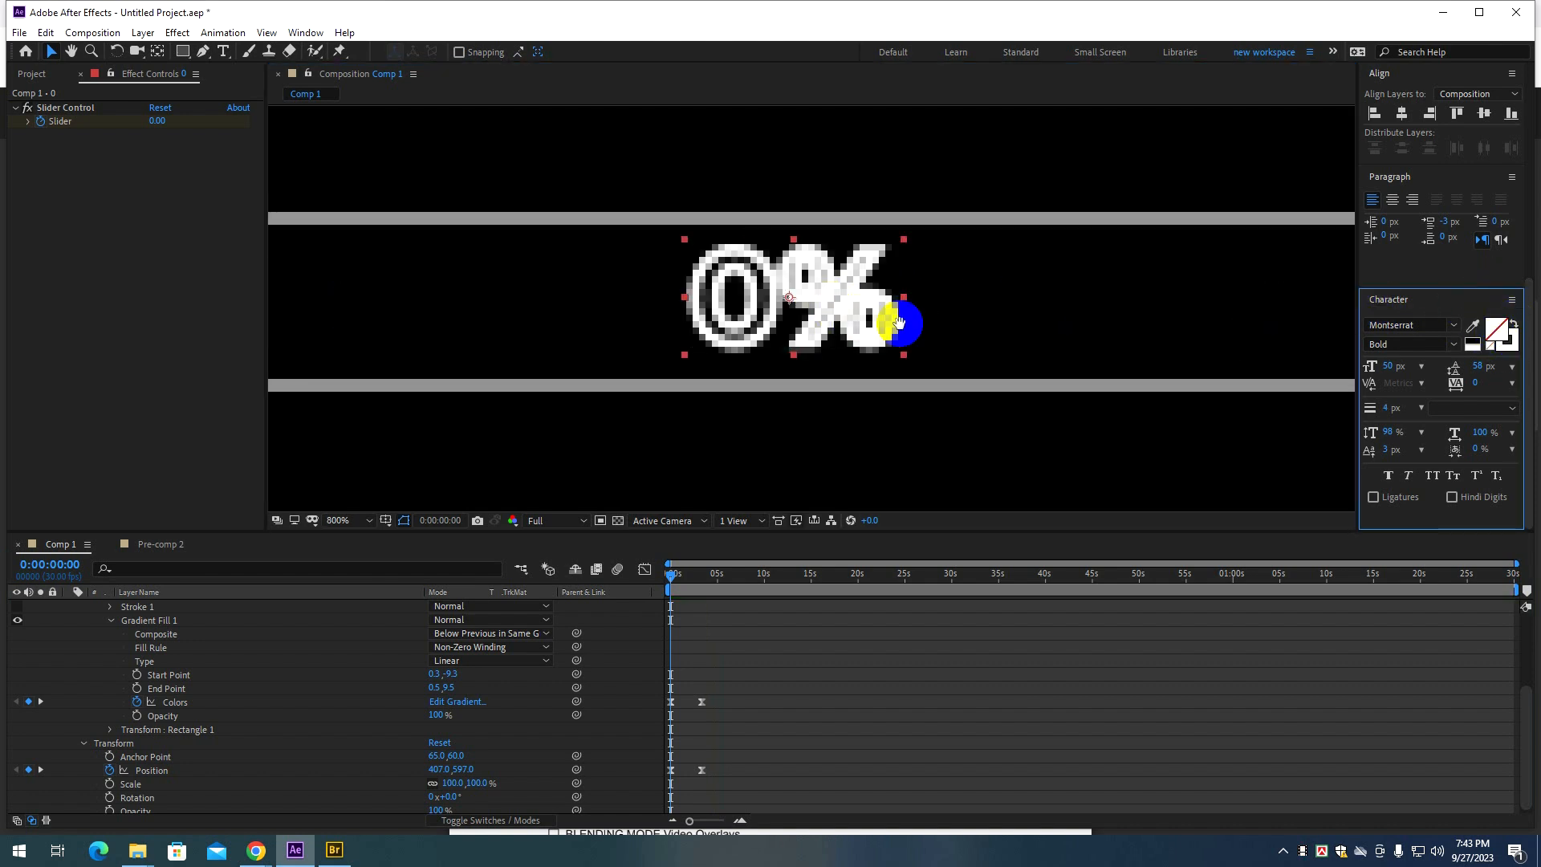
{"action": "left_click_drag", "start_coordinate": [900, 321], "coordinate": [775, 325]}
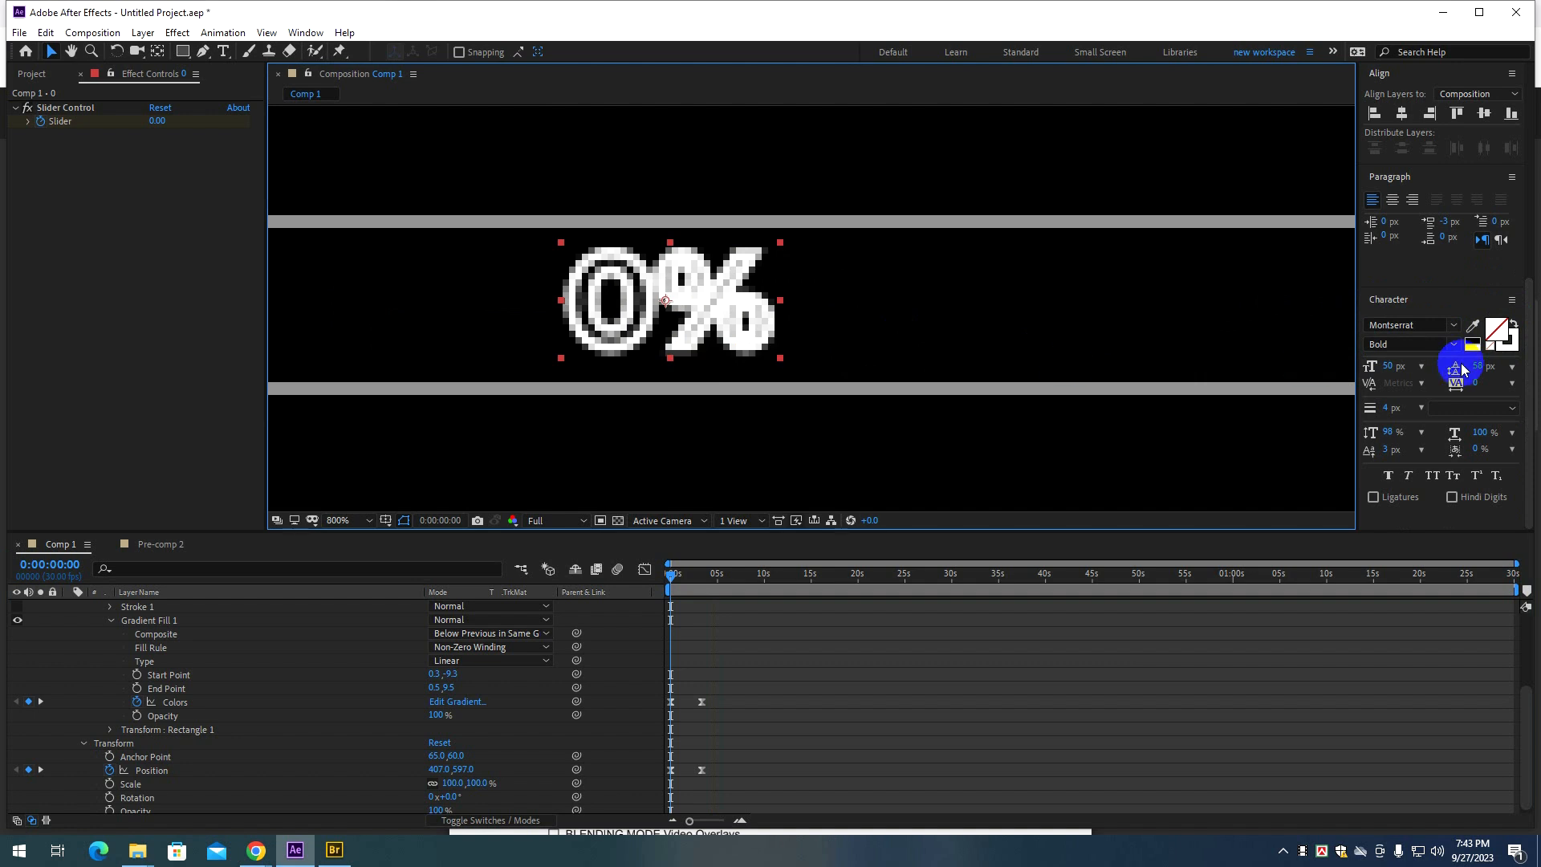
Try thinner outline widths on the percentage text, including 1 px, and settle on 2 px.
{"action": "left_click", "coordinate": [1393, 410]}
{"action": "type", "text": "0.01"}
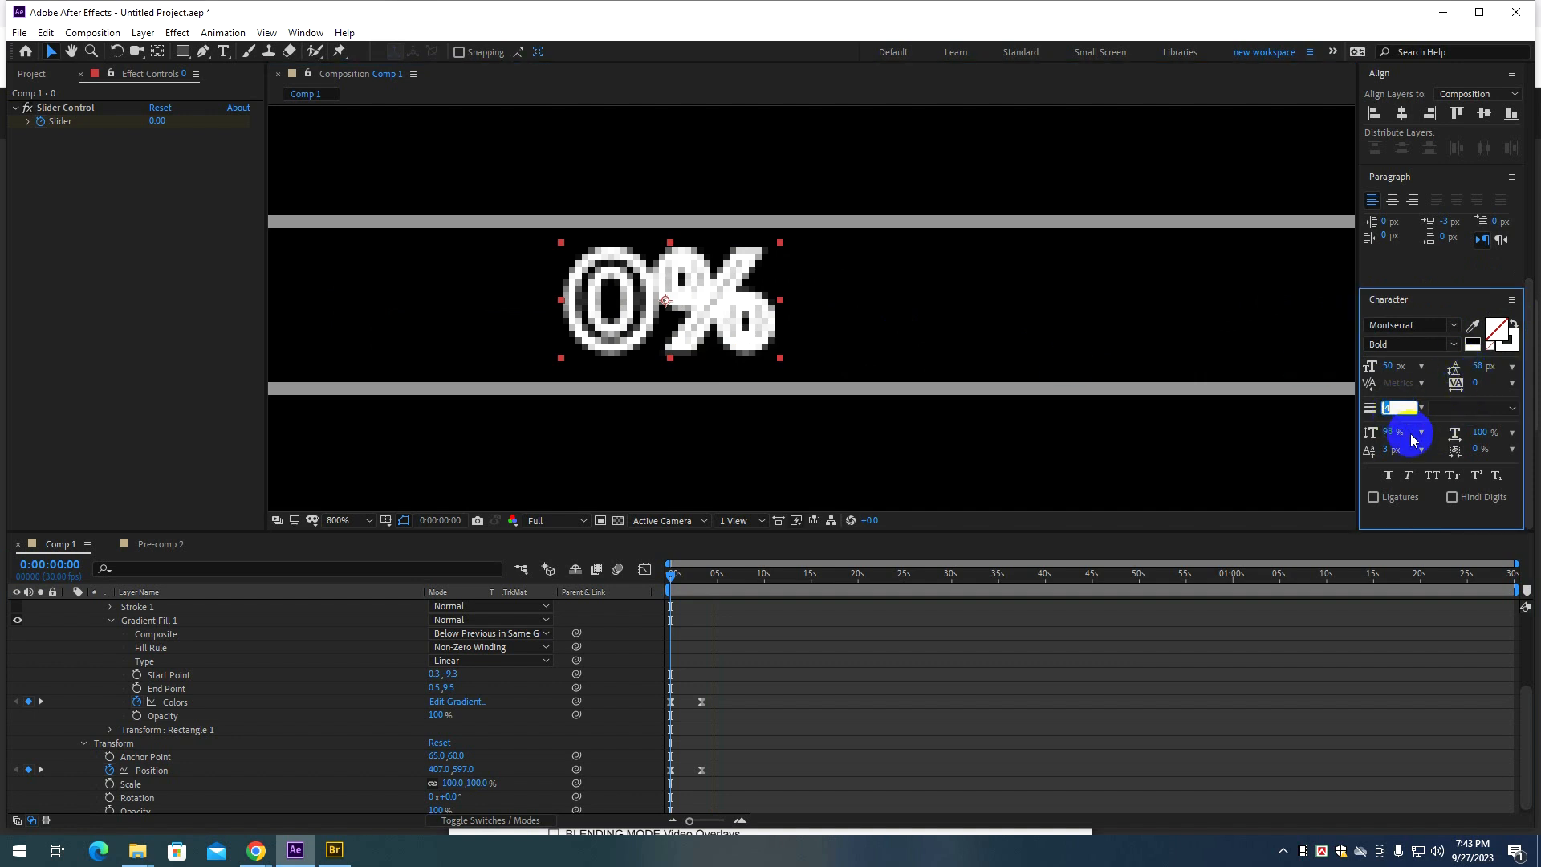
{"action": "key", "text": "Return"}
{"action": "left_click", "coordinate": [1389, 408]}
{"action": "type", "text": "1"}
{"action": "key", "text": "Return"}
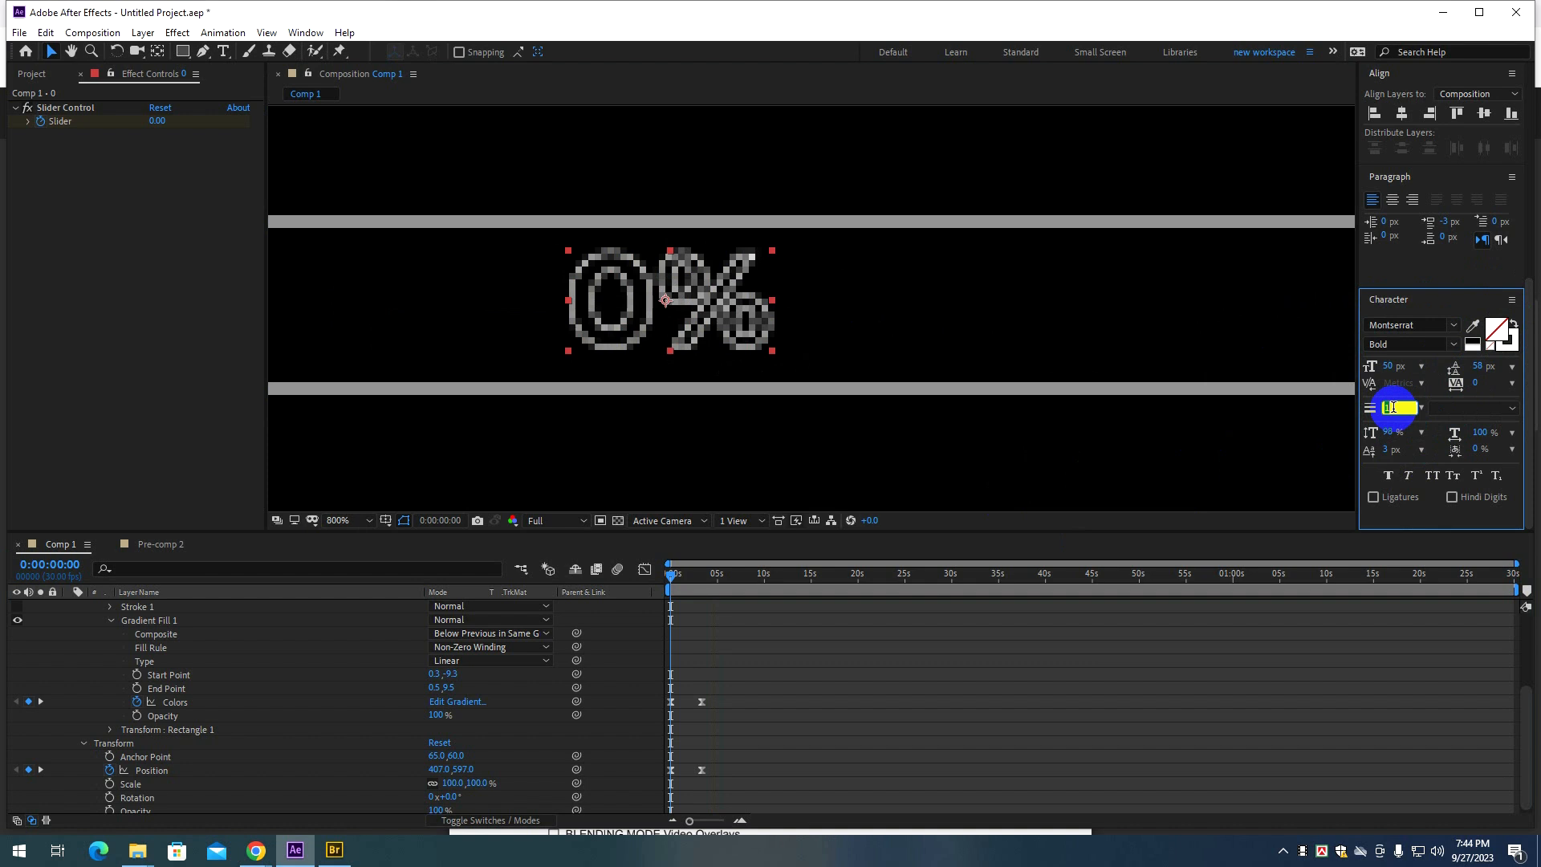
{"action": "type", "text": "2"}
{"action": "key", "text": "Return"}
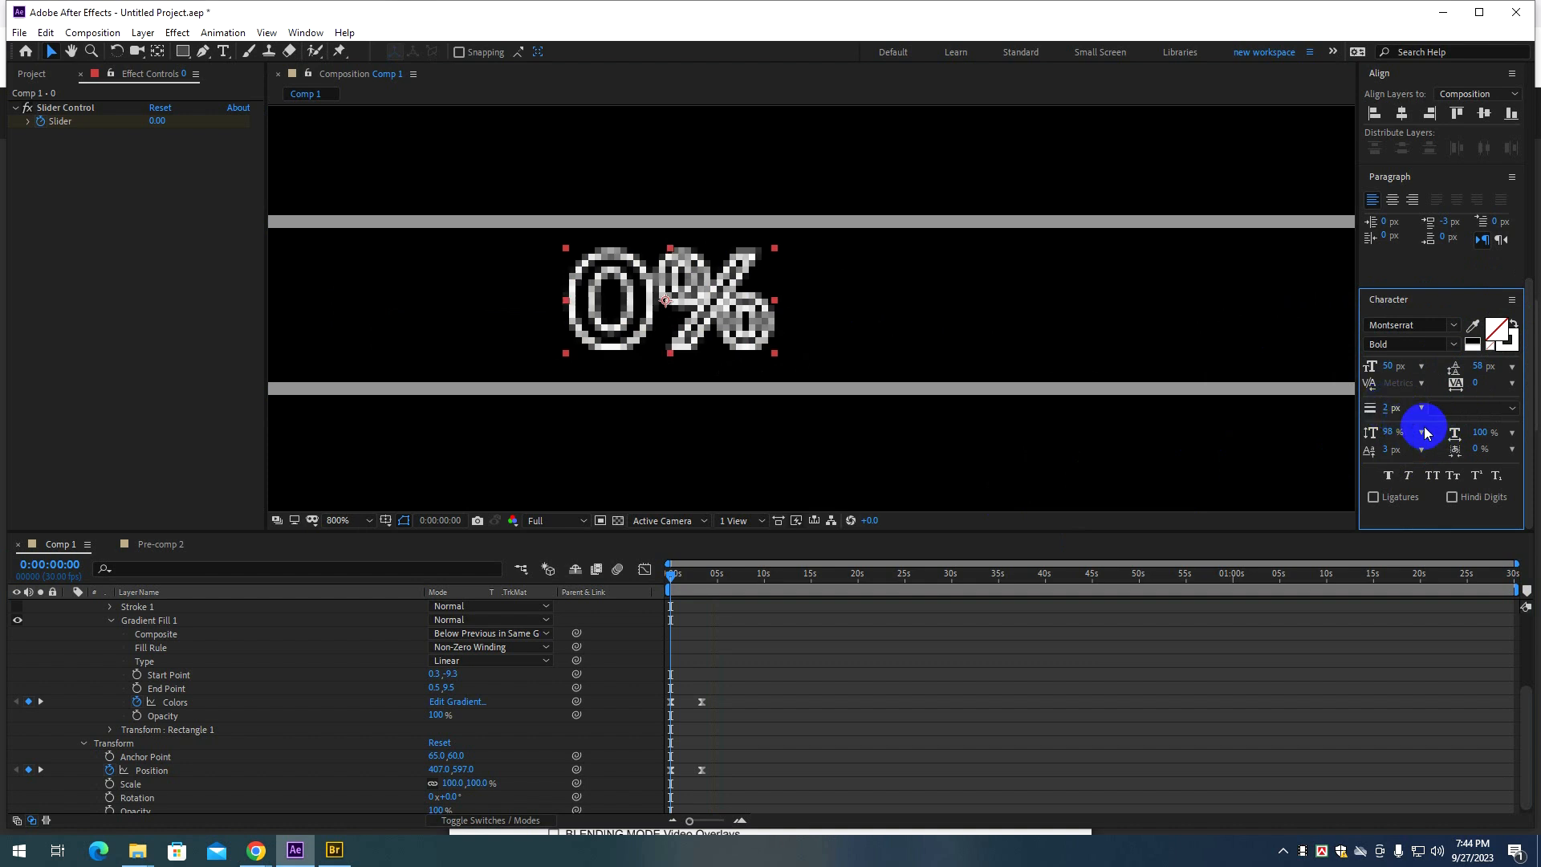
Preview the bar with the outlined percentage counter from the first frame, at both closer and wider zoom.
{"action": "scroll", "coordinate": [1037, 416], "scroll_direction": "down", "scroll_amount": 2}
{"action": "left_click", "coordinate": [928, 390]}
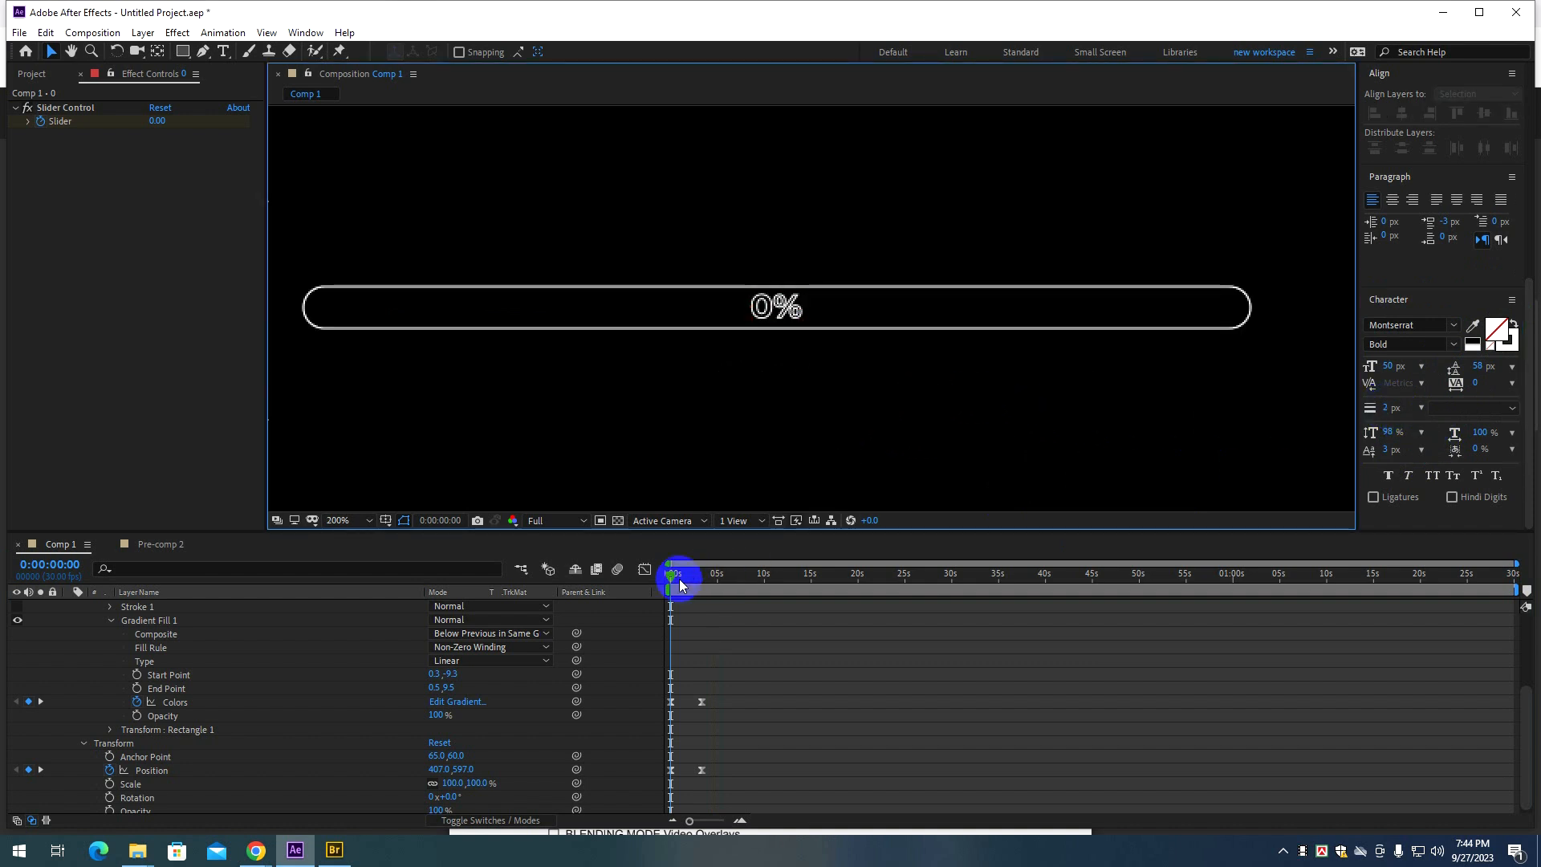
{"action": "scroll", "coordinate": [791, 399], "scroll_direction": "down", "scroll_amount": 2}
{"action": "left_click", "coordinate": [657, 584]}
{"action": "key", "text": "space"}
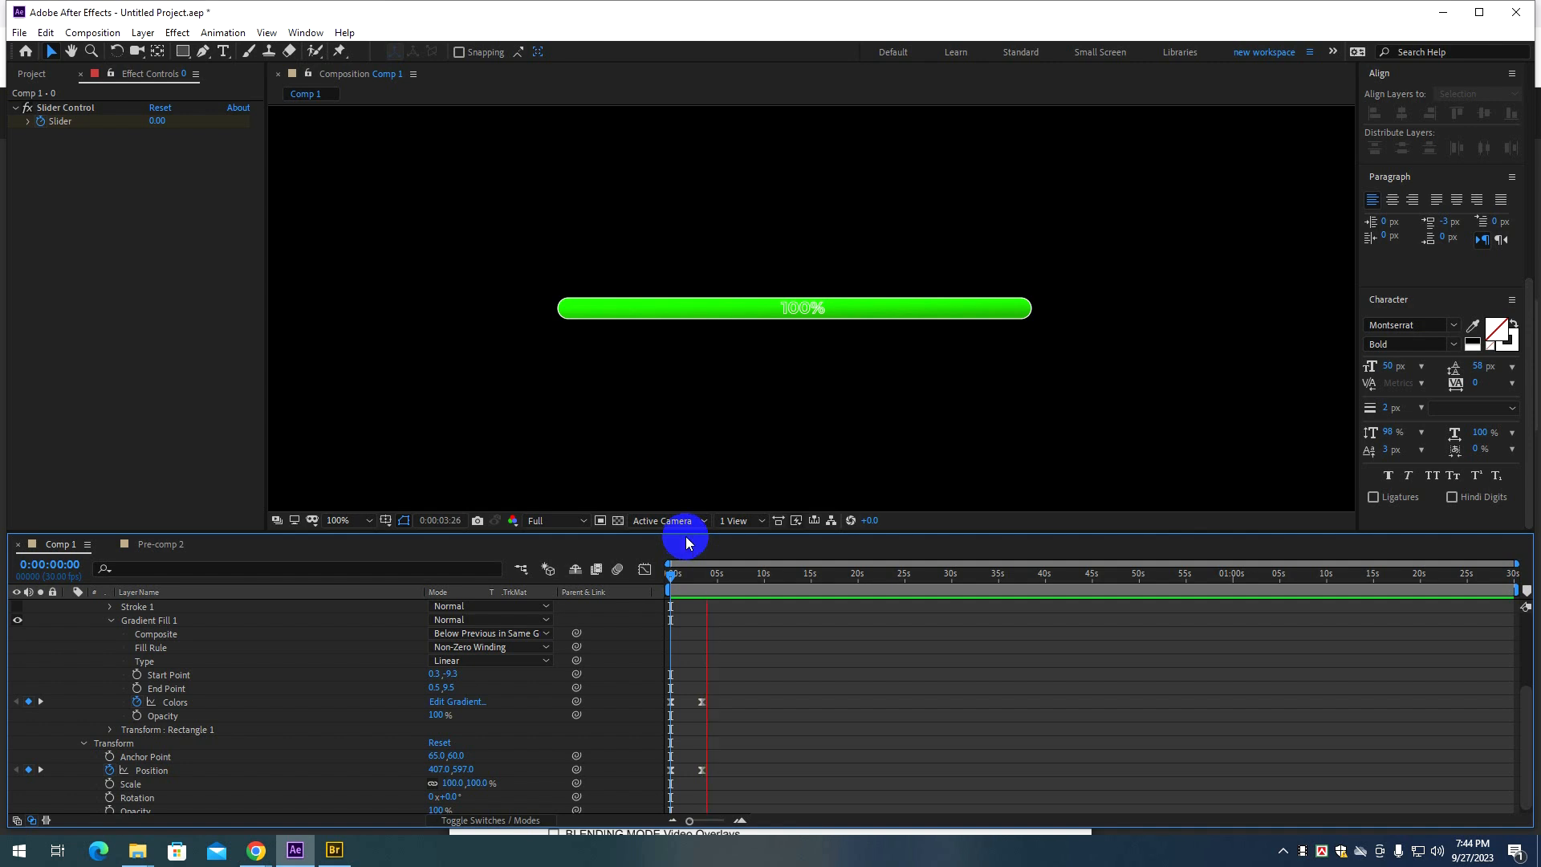
{"action": "scroll", "coordinate": [775, 331], "scroll_direction": "up", "scroll_amount": 2}
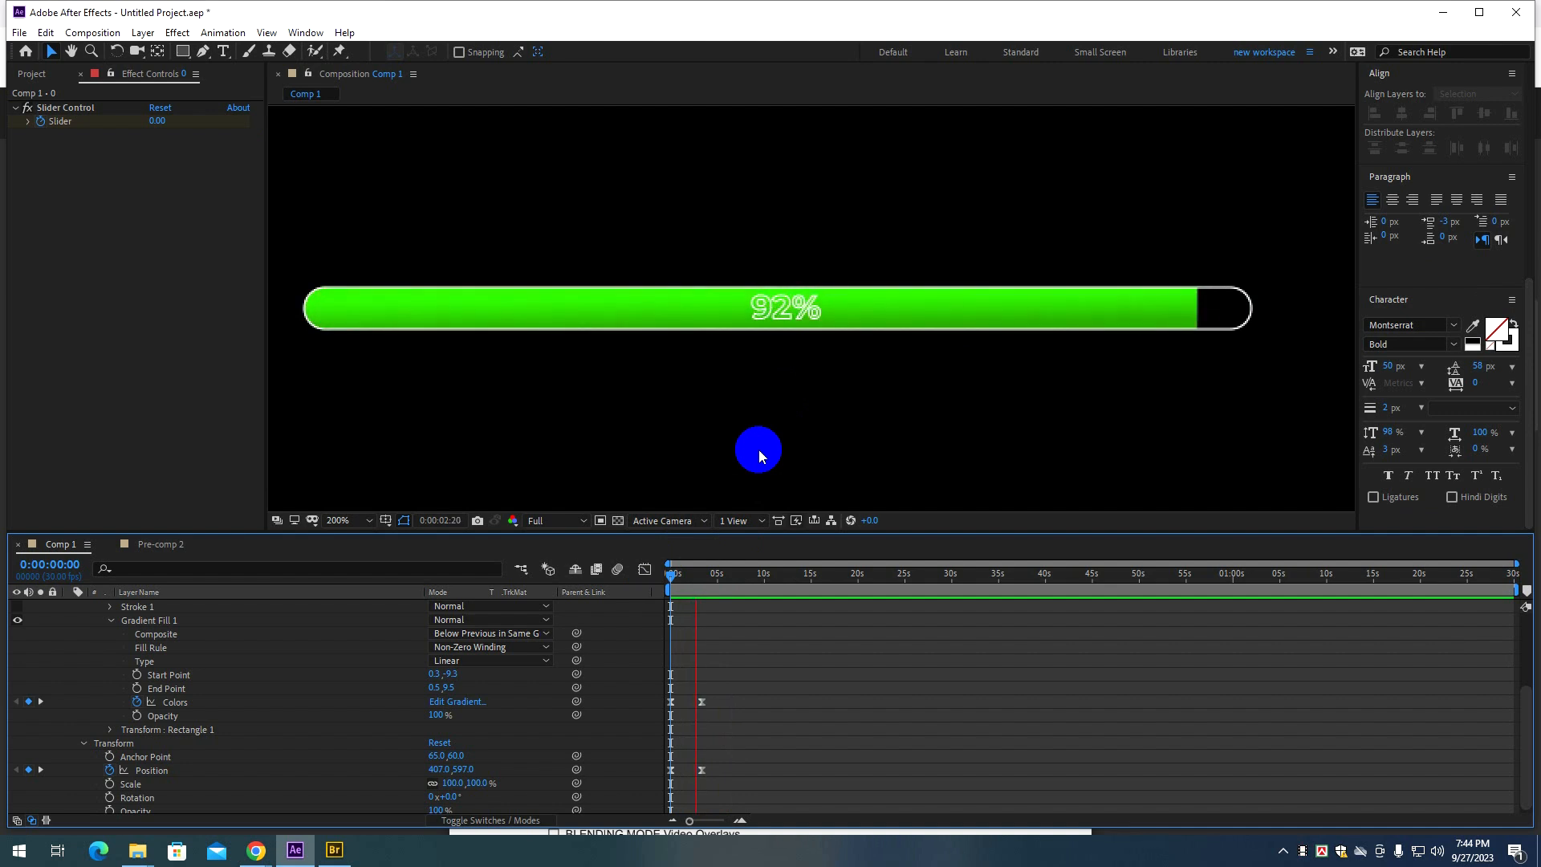
{"action": "scroll", "coordinate": [770, 407], "scroll_direction": "down", "scroll_amount": 3}
{"action": "scroll", "coordinate": [784, 371], "scroll_direction": "up", "scroll_amount": 1}
{"action": "left_click", "coordinate": [600, 295]}
{"action": "left_click", "coordinate": [431, 239]}
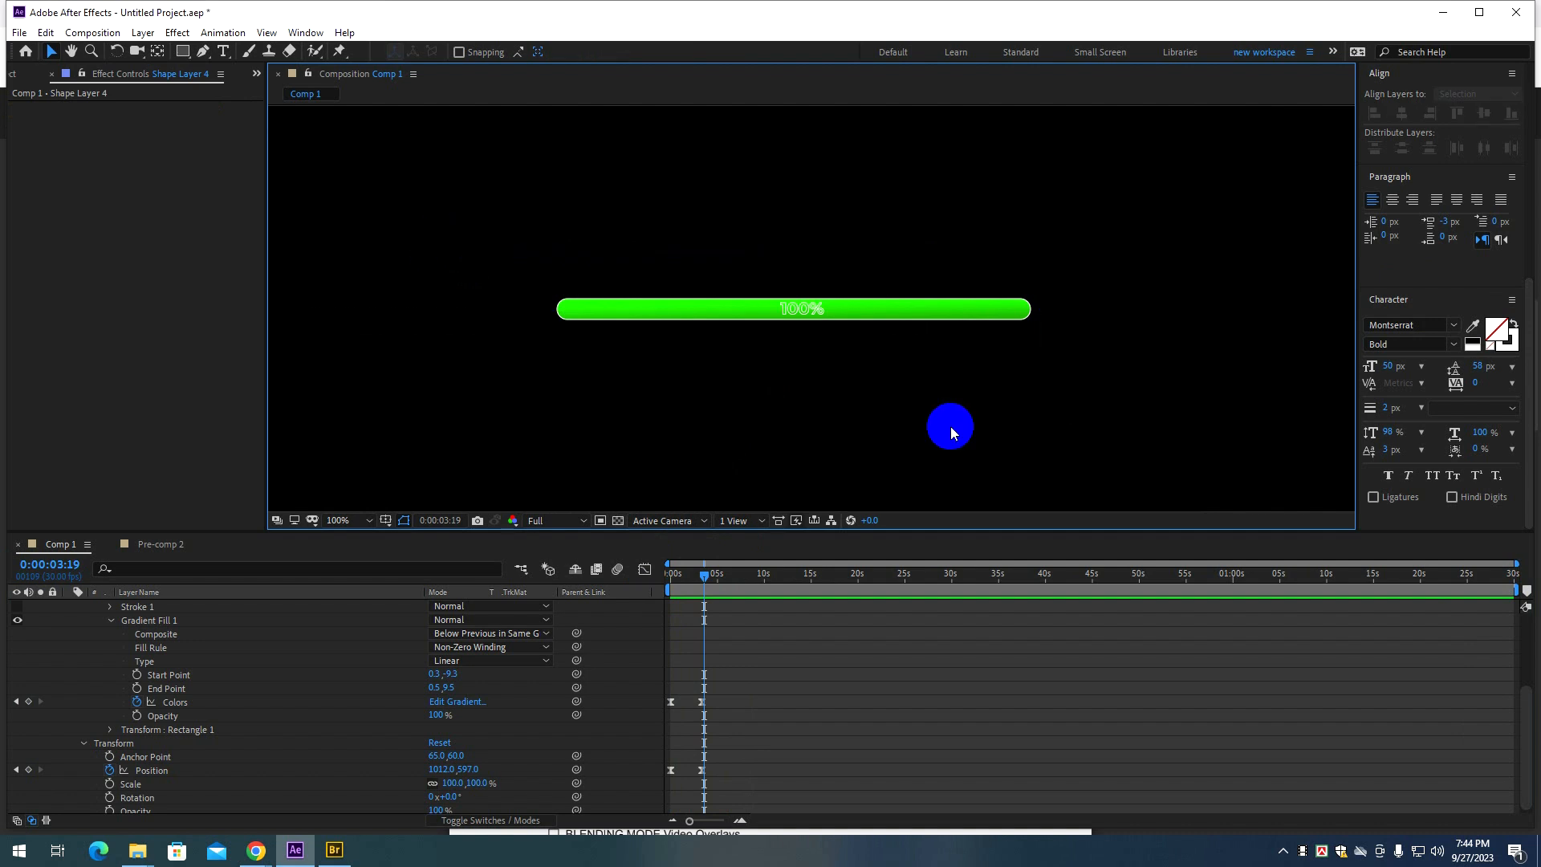
Collapse Shape Layer 4's properties and turn off the visibility of all four layers in Comp 1.
{"action": "scroll", "coordinate": [782, 456], "scroll_direction": "down", "scroll_amount": 2}
{"action": "scroll", "coordinate": [782, 456], "scroll_direction": "up", "scroll_amount": 2}
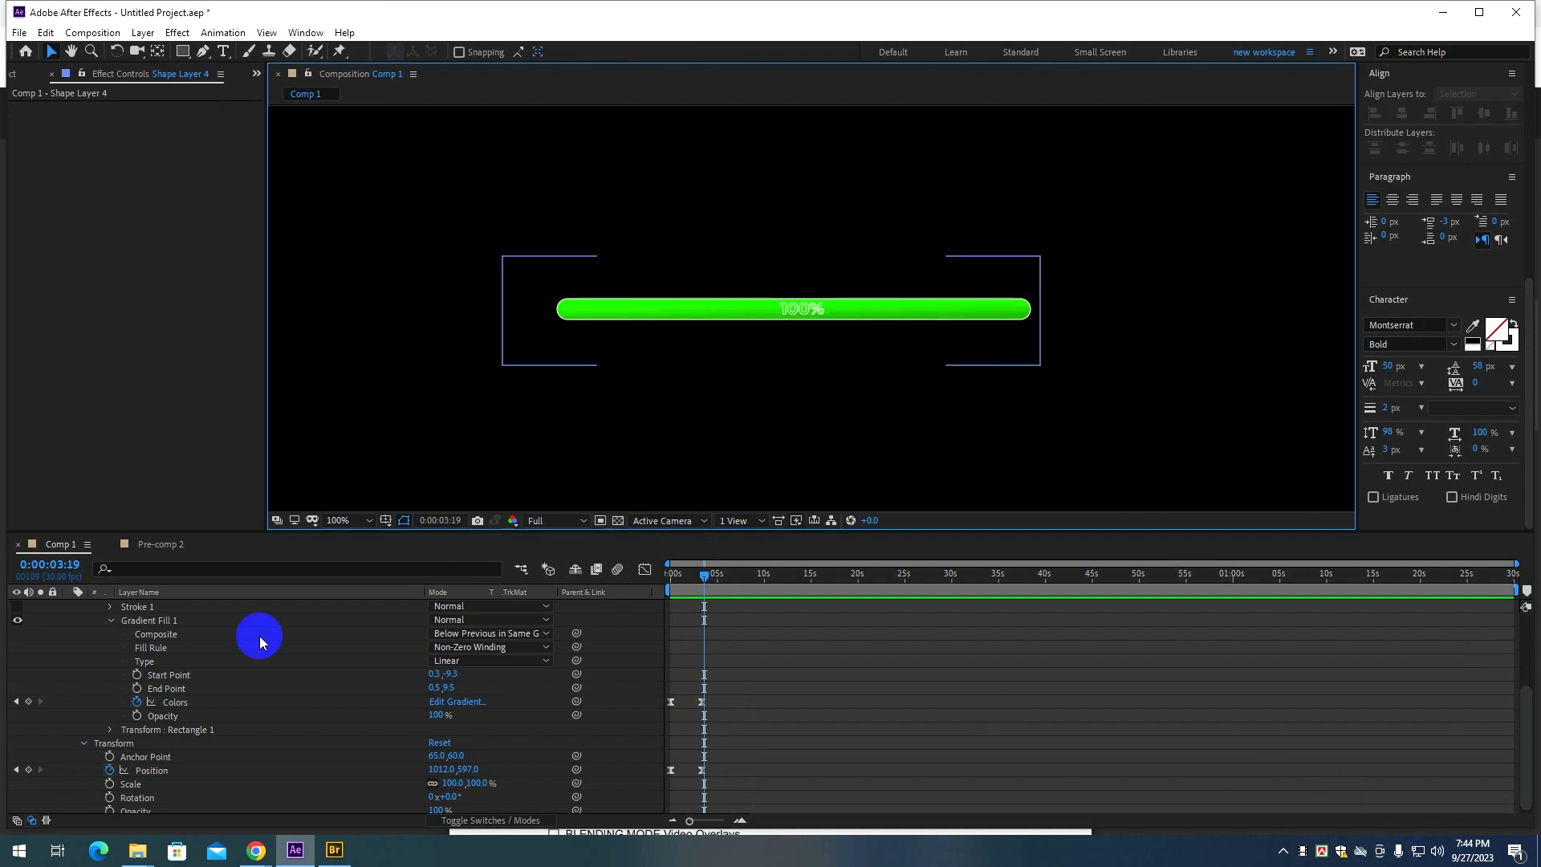
{"action": "scroll", "coordinate": [31, 626], "scroll_direction": "up", "scroll_amount": 5}
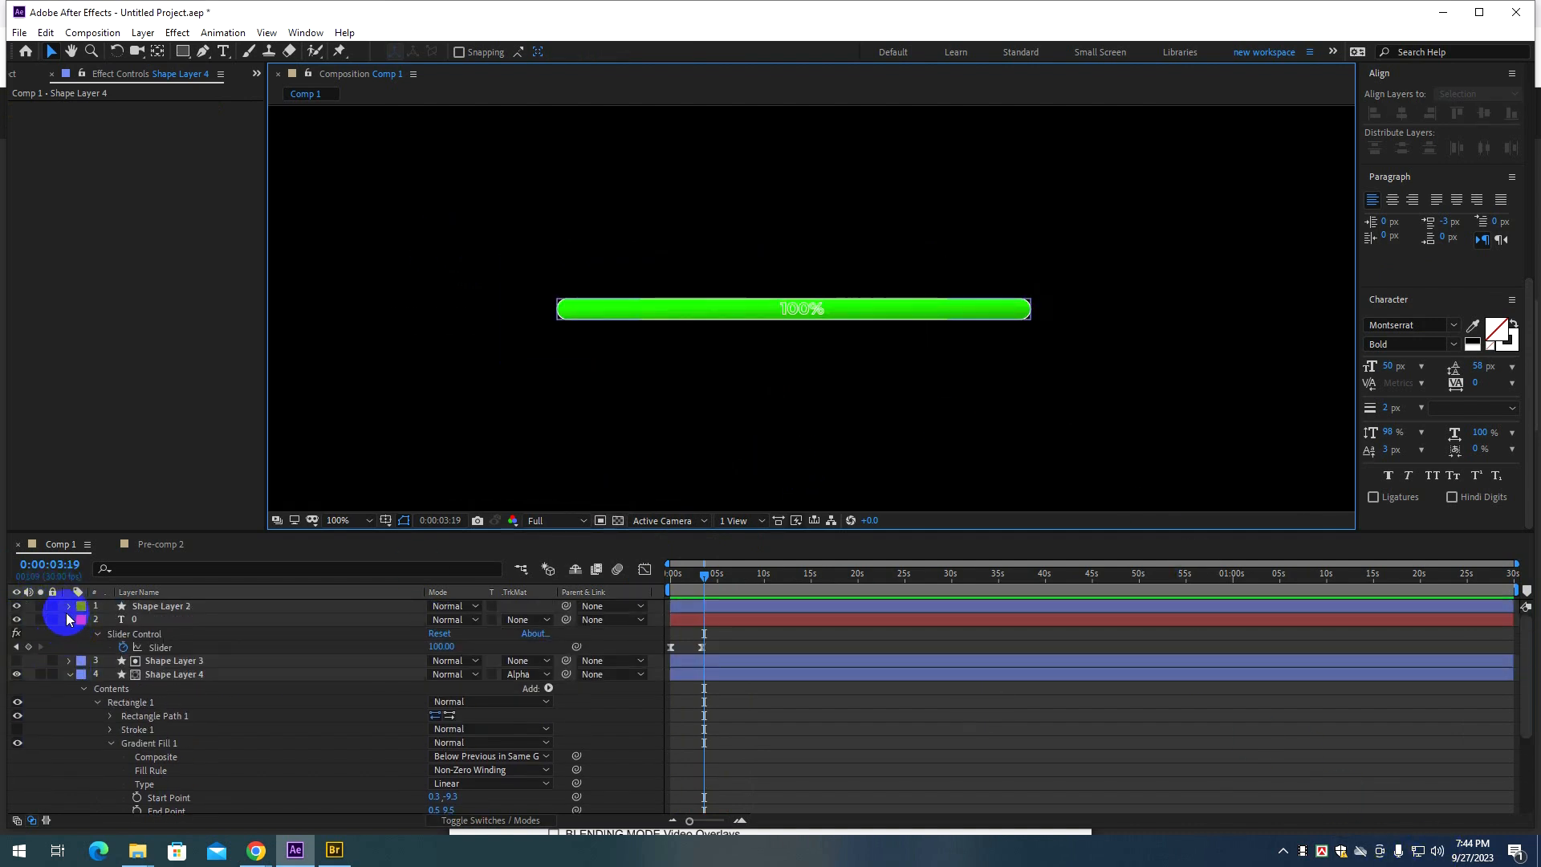
{"action": "left_click", "coordinate": [70, 674]}
{"action": "left_click_drag", "start_coordinate": [17, 601], "coordinate": [16, 690]}
{"action": "left_click", "coordinate": [16, 692]}
{"action": "left_click", "coordinate": [16, 606]}
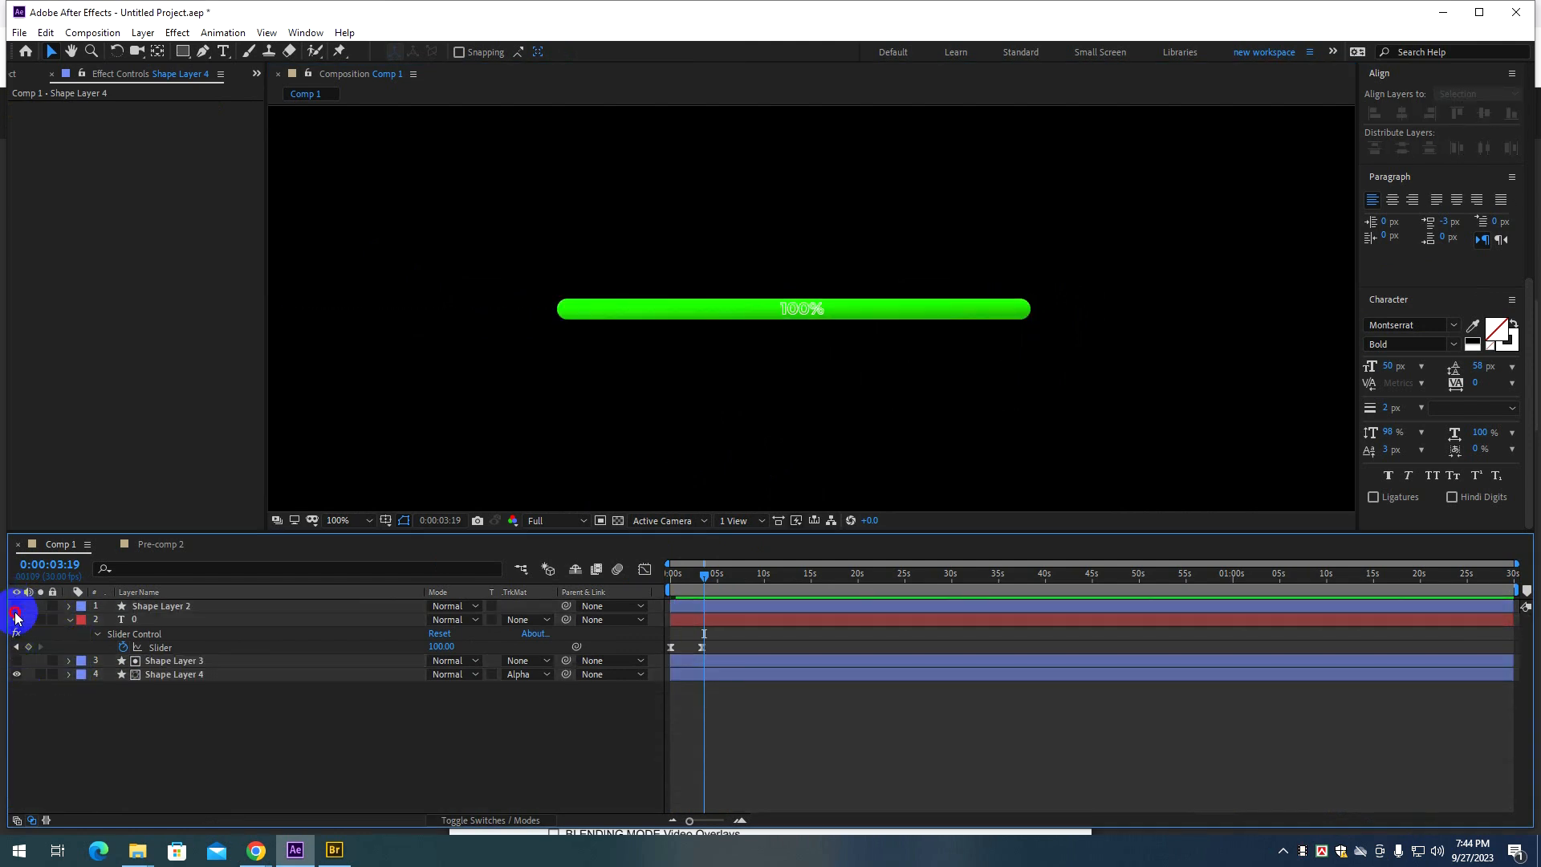
{"action": "left_click_drag", "start_coordinate": [15, 614], "coordinate": [16, 650]}
{"action": "left_click", "coordinate": [16, 675]}
{"action": "left_click", "coordinate": [16, 620]}
{"action": "left_click", "coordinate": [49, 722]}
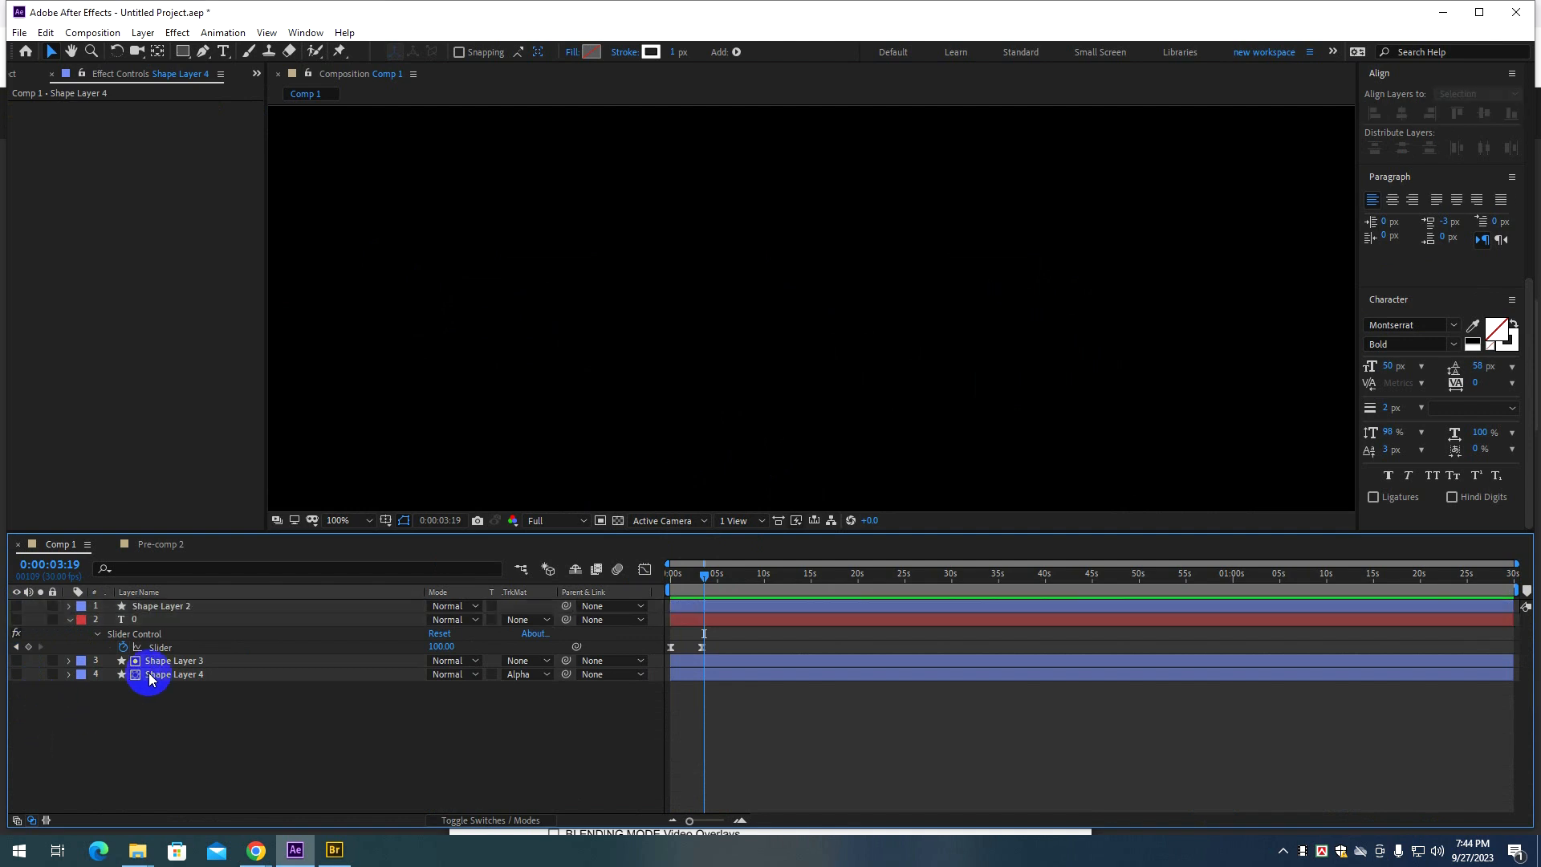
Delete all the progress bar shape layers and the counter text layer from Comp 1.
{"action": "left_click", "coordinate": [70, 622]}
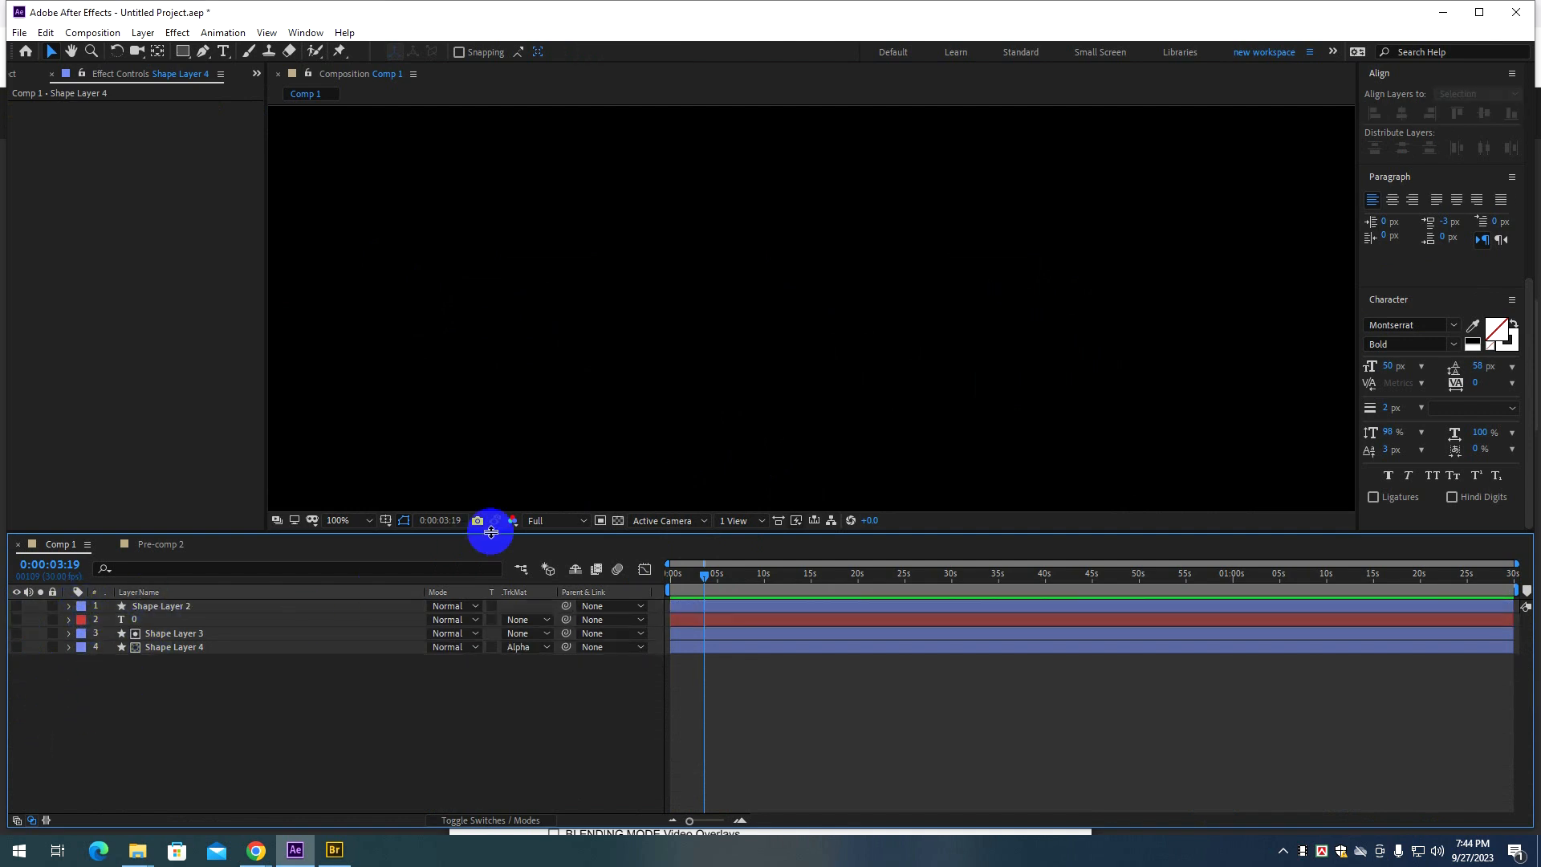
{"action": "left_click_drag", "start_coordinate": [268, 706], "coordinate": [168, 610]}
{"action": "key", "text": "Delete"}
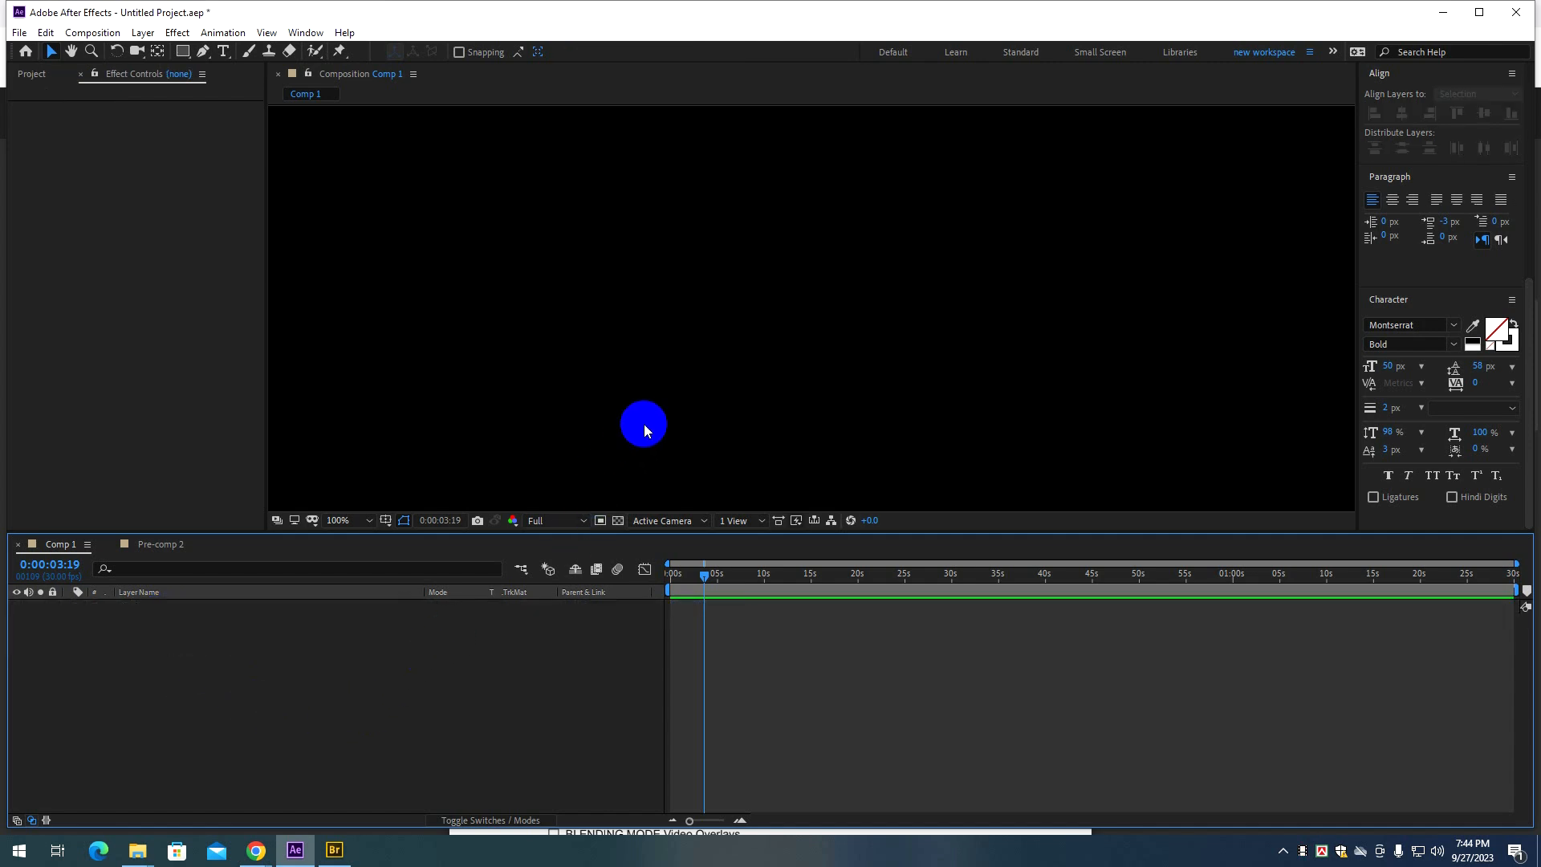
{"action": "key", "text": "ctrl+t"}
{"action": "left_click", "coordinate": [646, 281]}
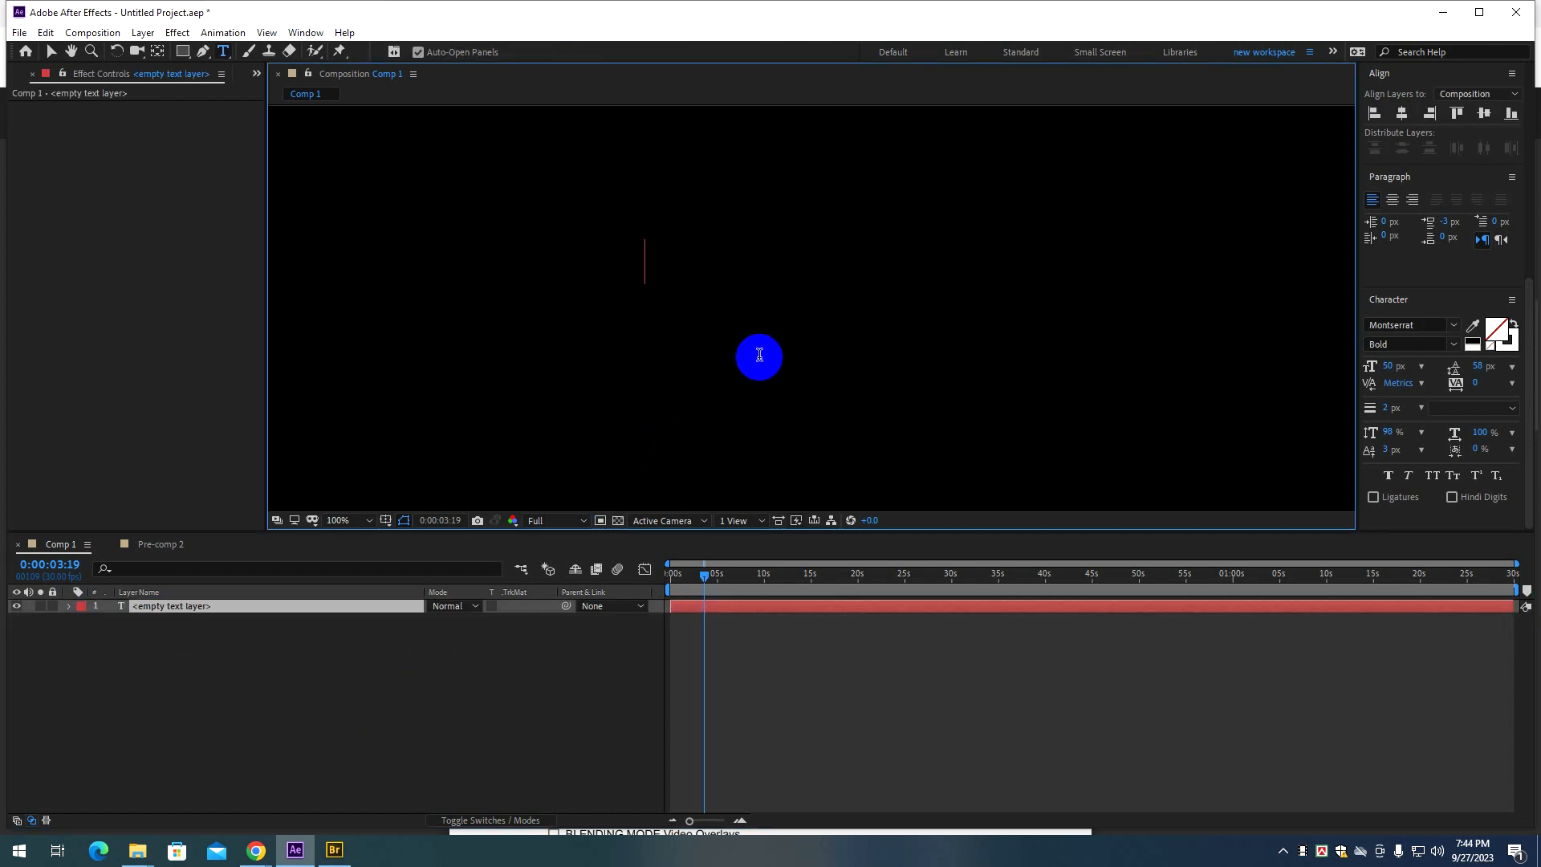
{"action": "type", "text": "t"}
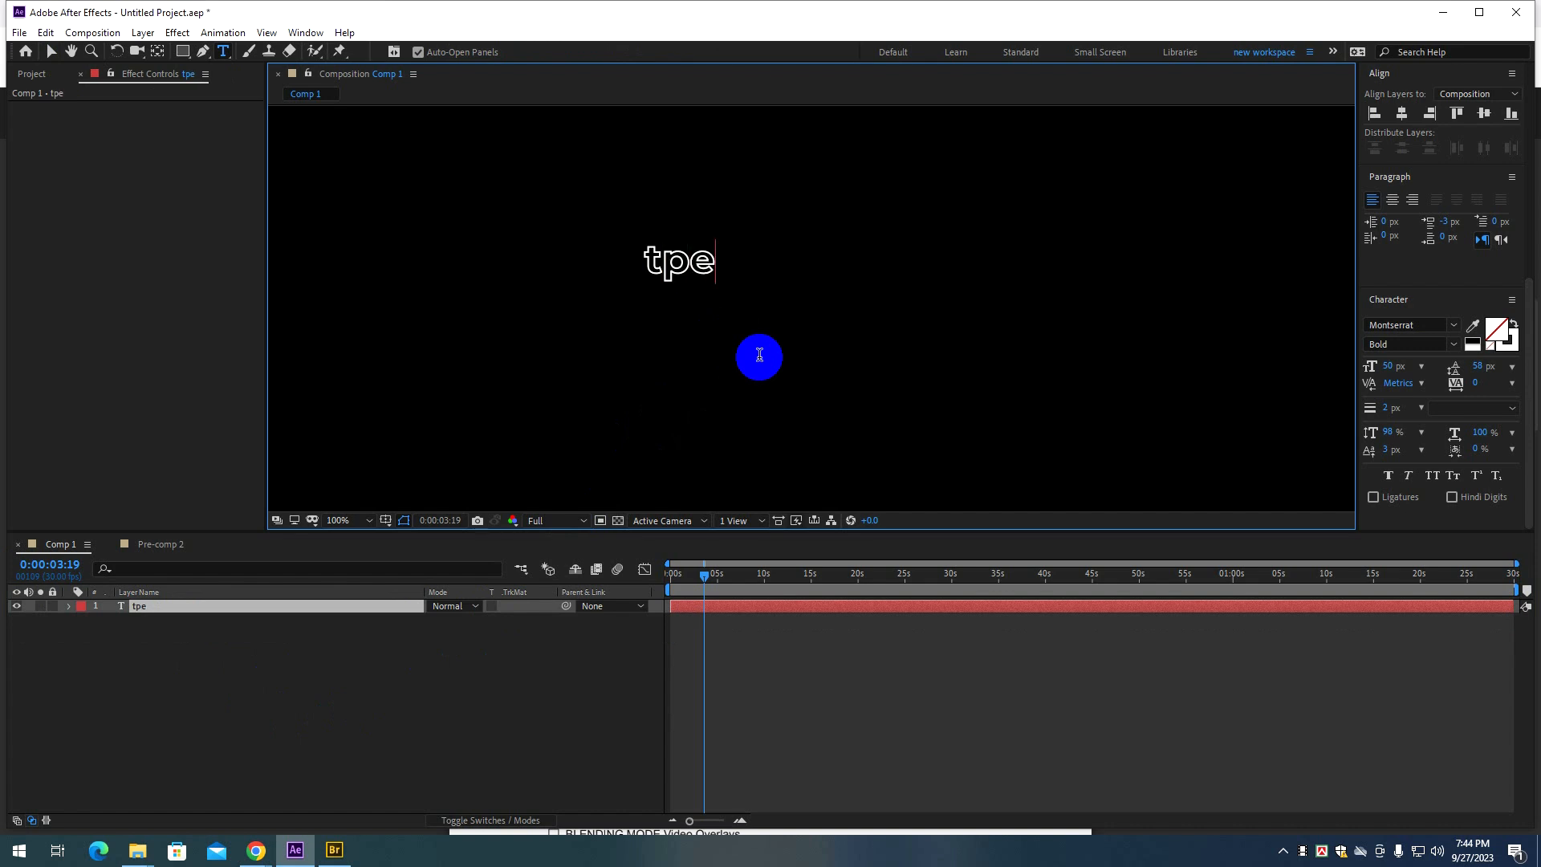
{"action": "type", "text": "ype w"}
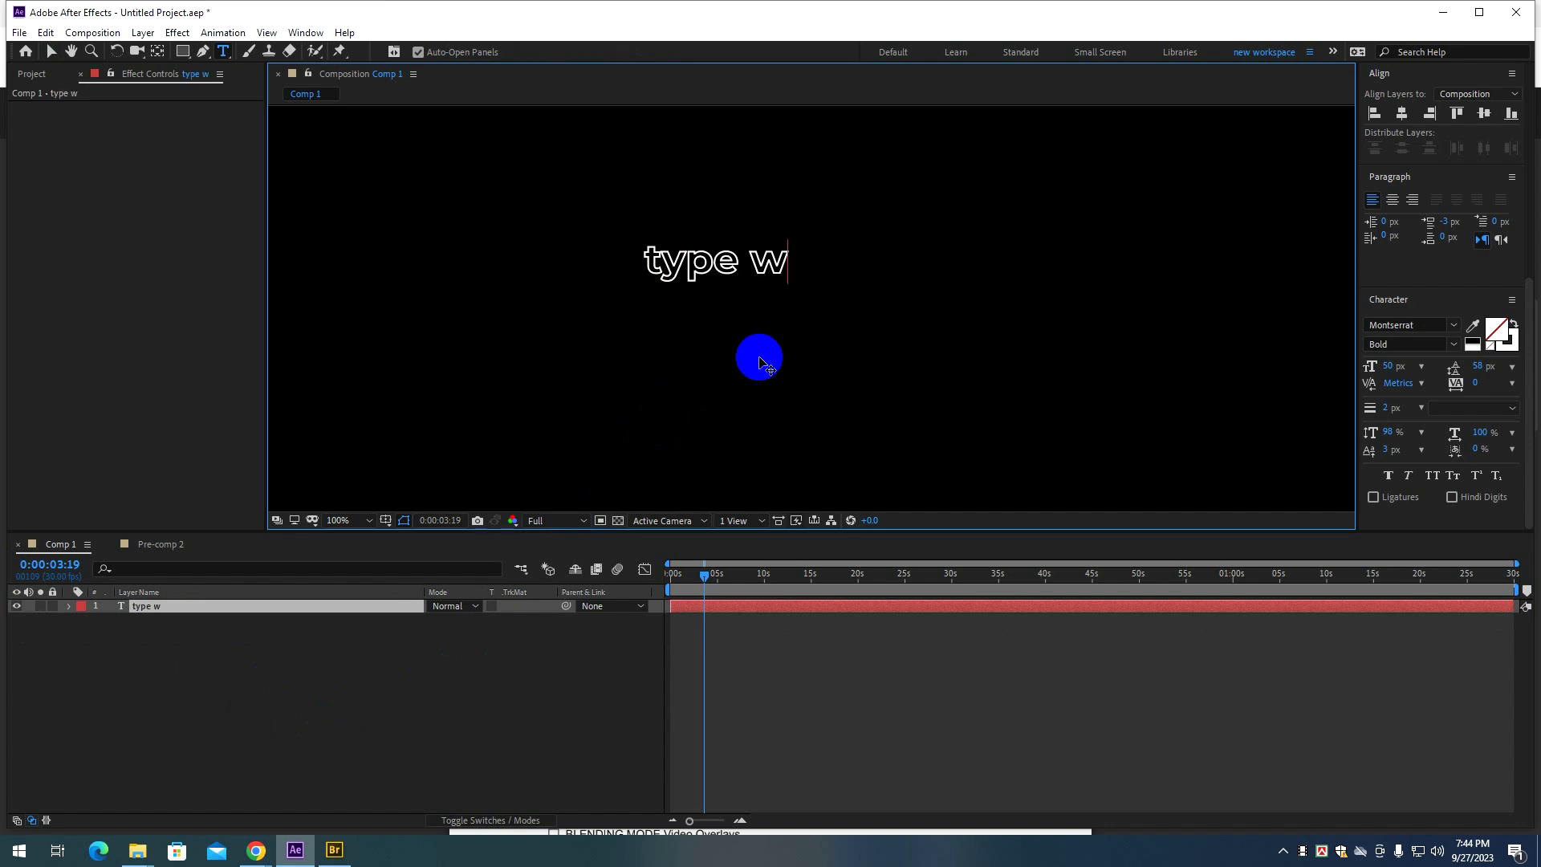
{"action": "type", "text": "riter efexts"}
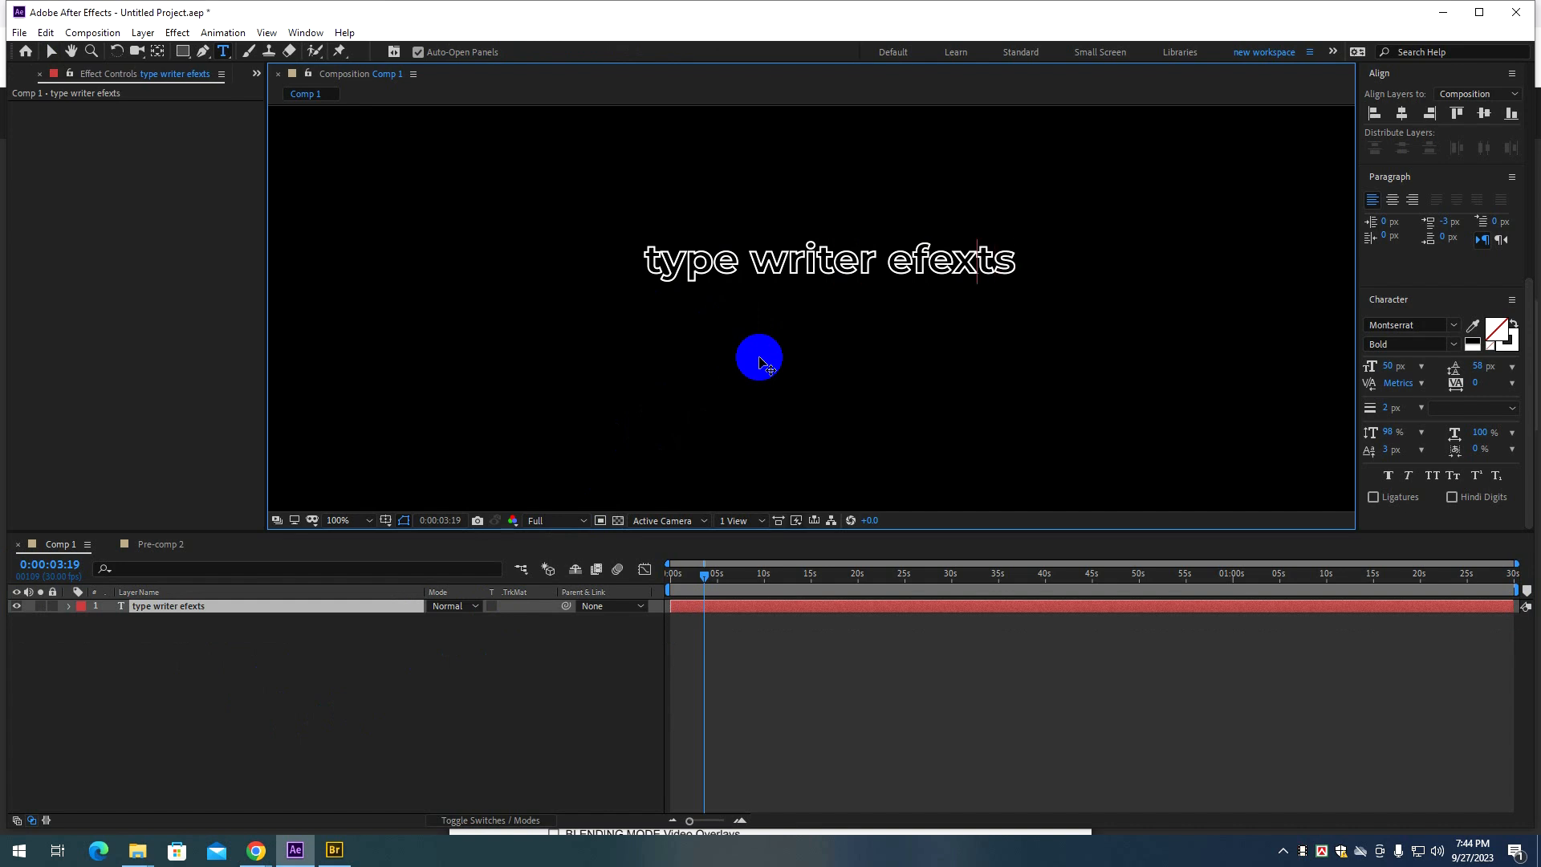
{"action": "key", "text": "BackSpace"}
{"action": "type", "text": "cts"}
{"action": "key", "text": "Escape"}
{"action": "key", "text": "Delete"}
Add a text layer reading "Type writer effects" near the middle of the composition.
{"action": "left_click", "coordinate": [687, 321]}
{"action": "type", "text": "Ty"}
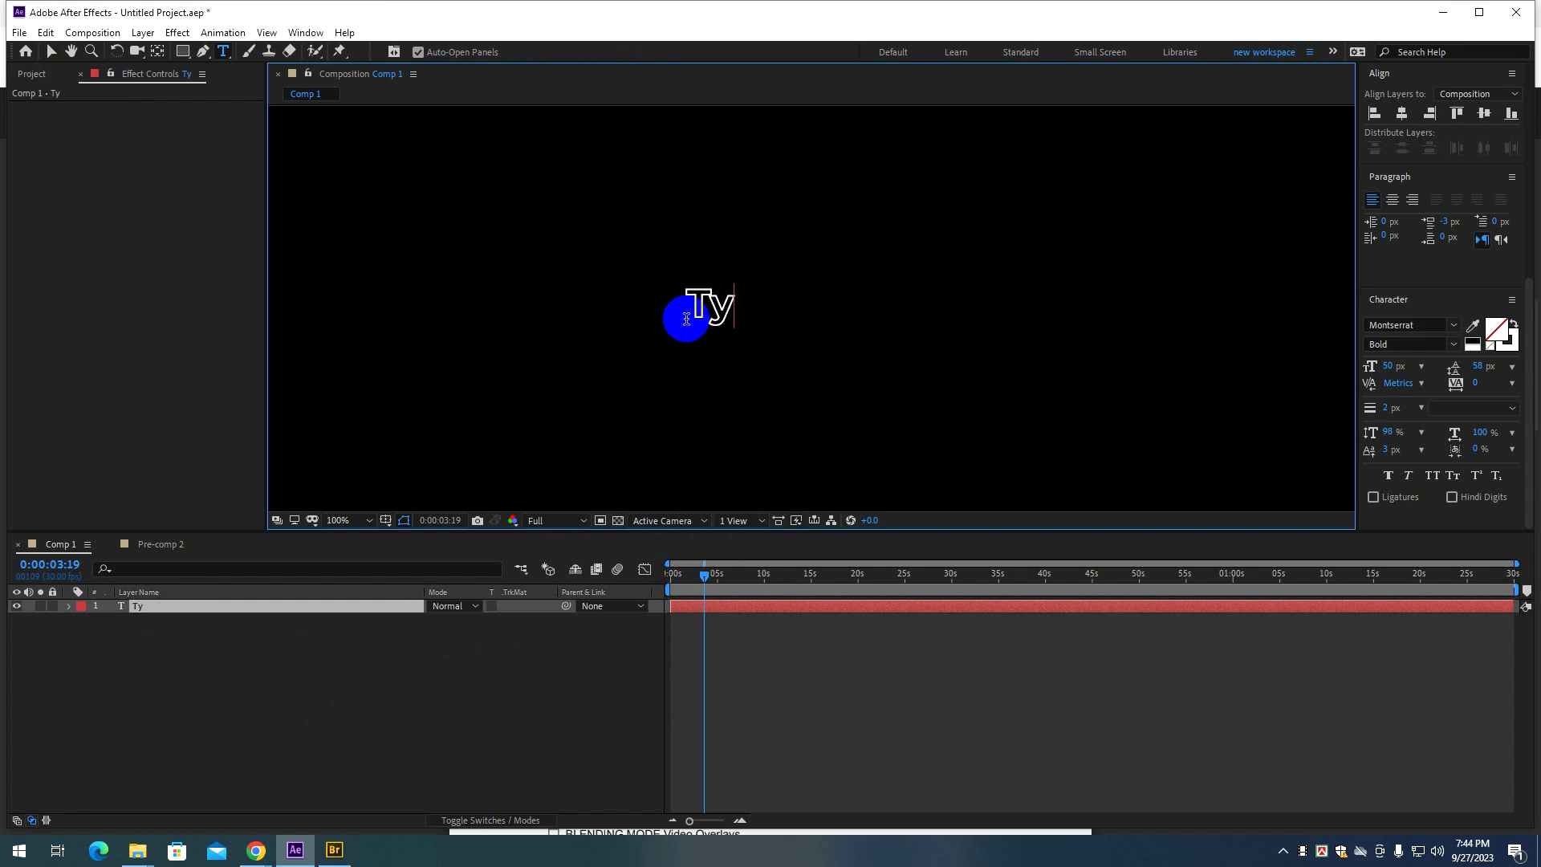
{"action": "type", "text": "pe writer"}
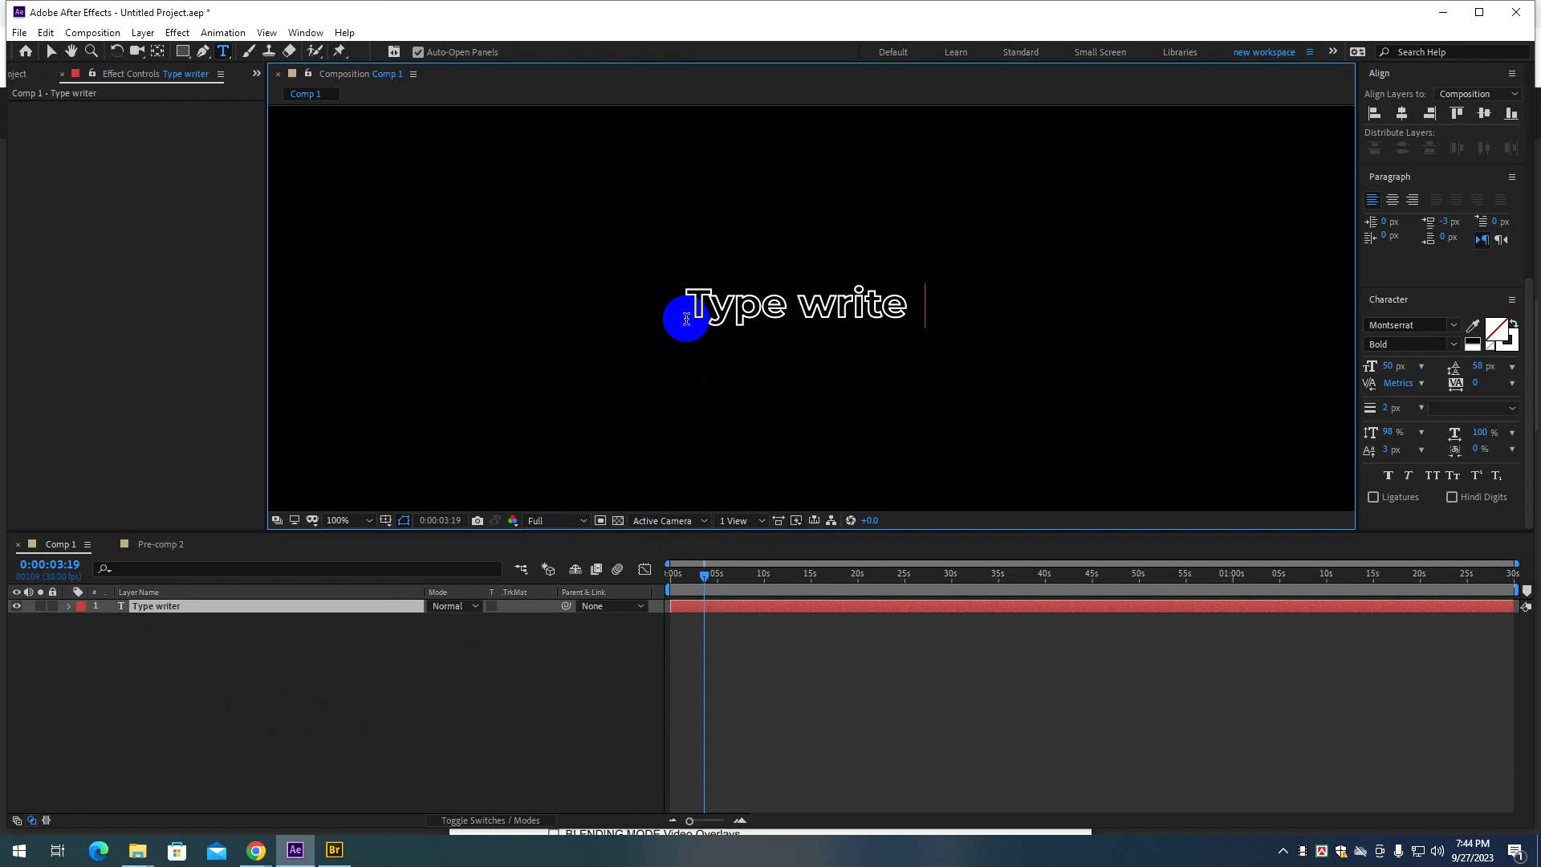
{"action": "type", "text": " e"}
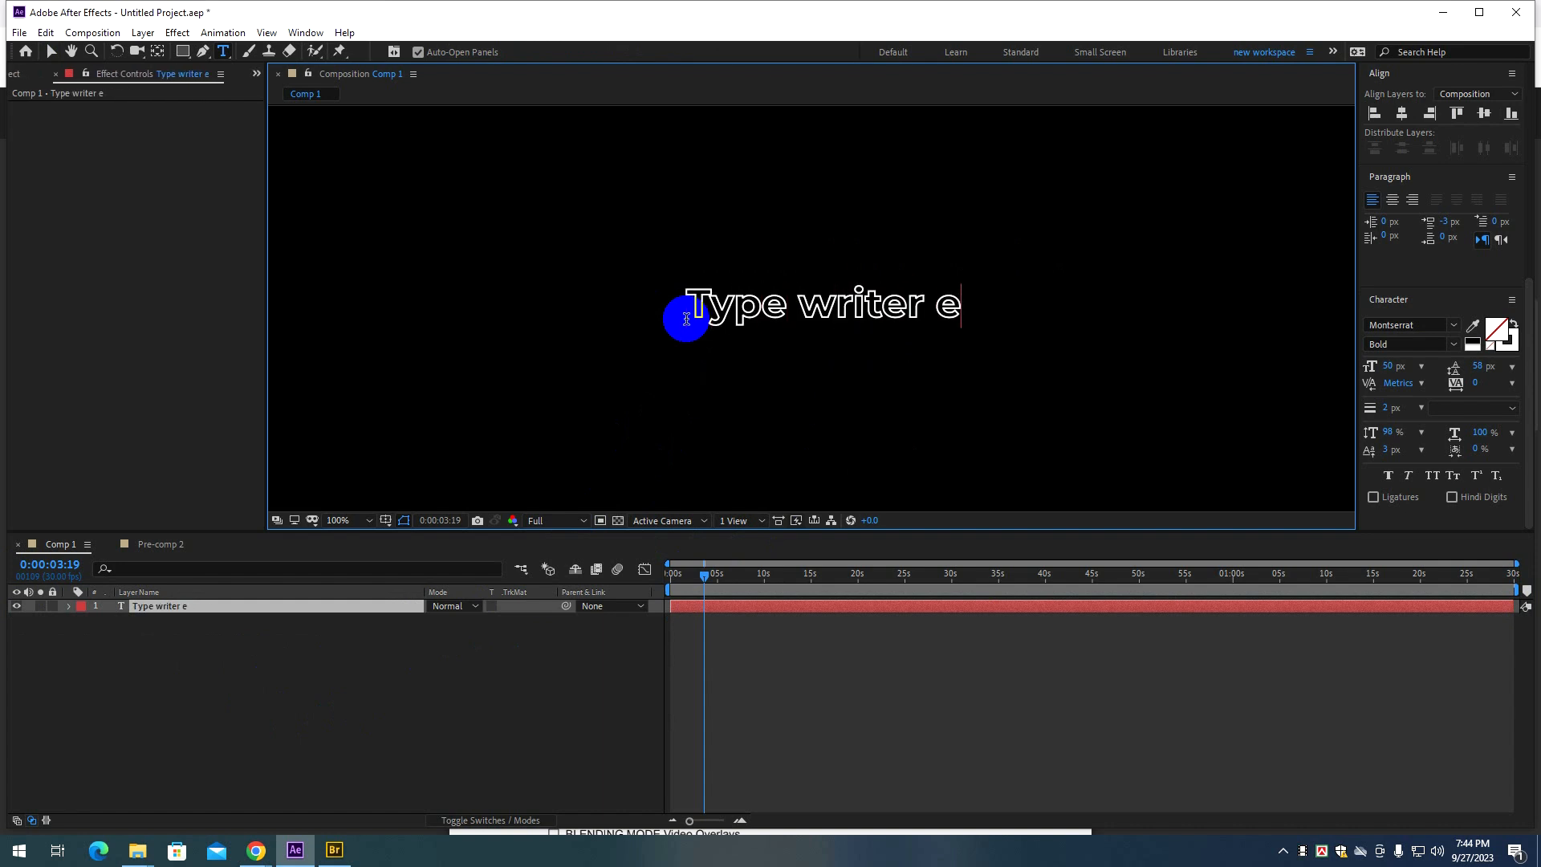
{"action": "type", "text": "ffext"}
{"action": "key", "text": "BackSpace"}
{"action": "key", "text": "BackSpace"}
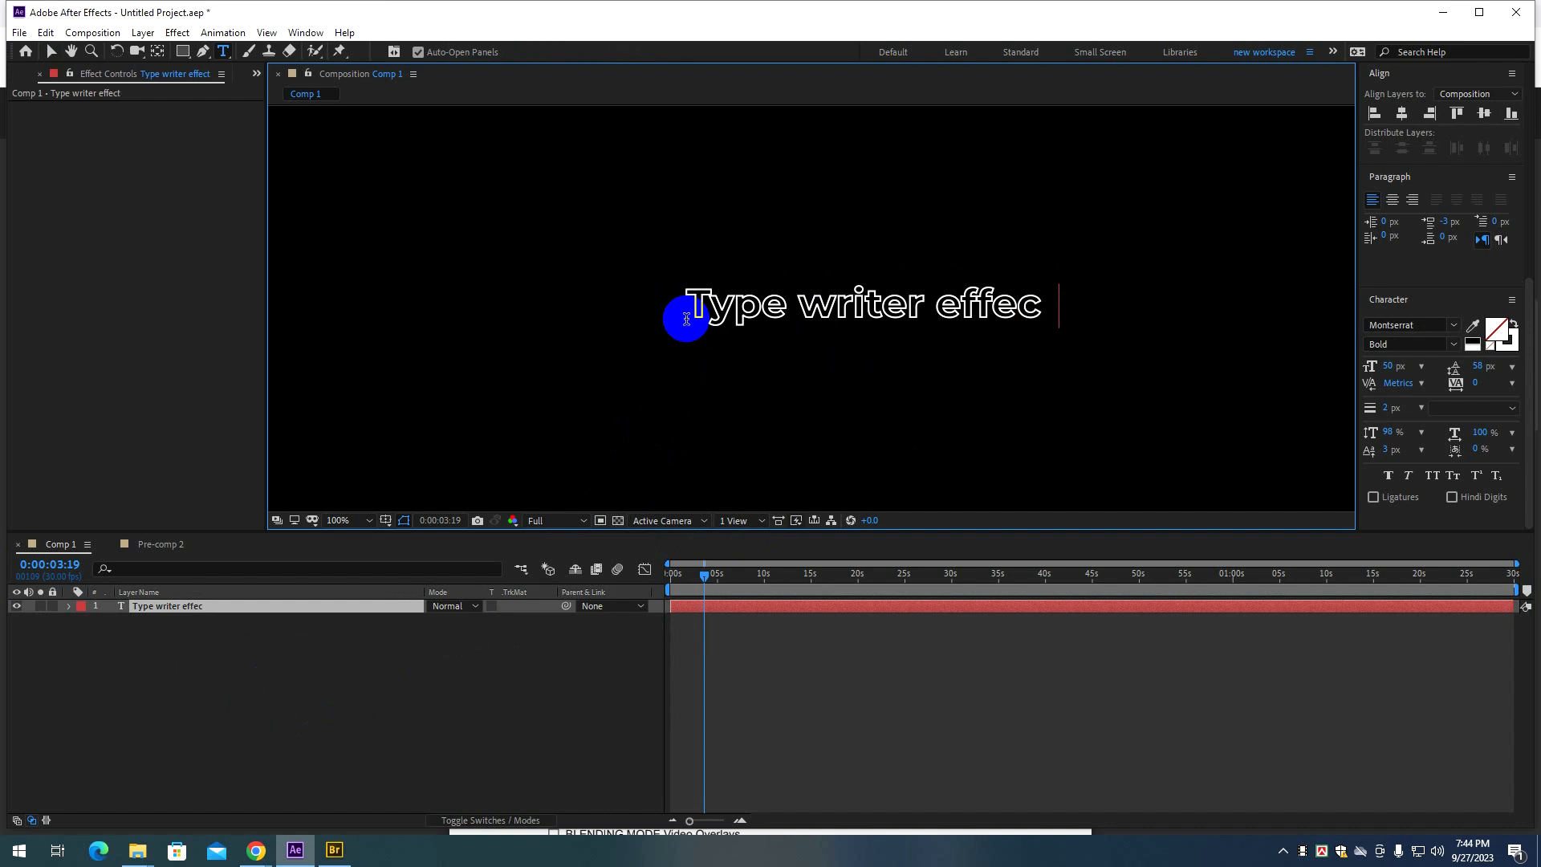
{"action": "type", "text": "ts"}
{"action": "left_click", "coordinate": [765, 606]}
{"action": "key", "text": "v"}
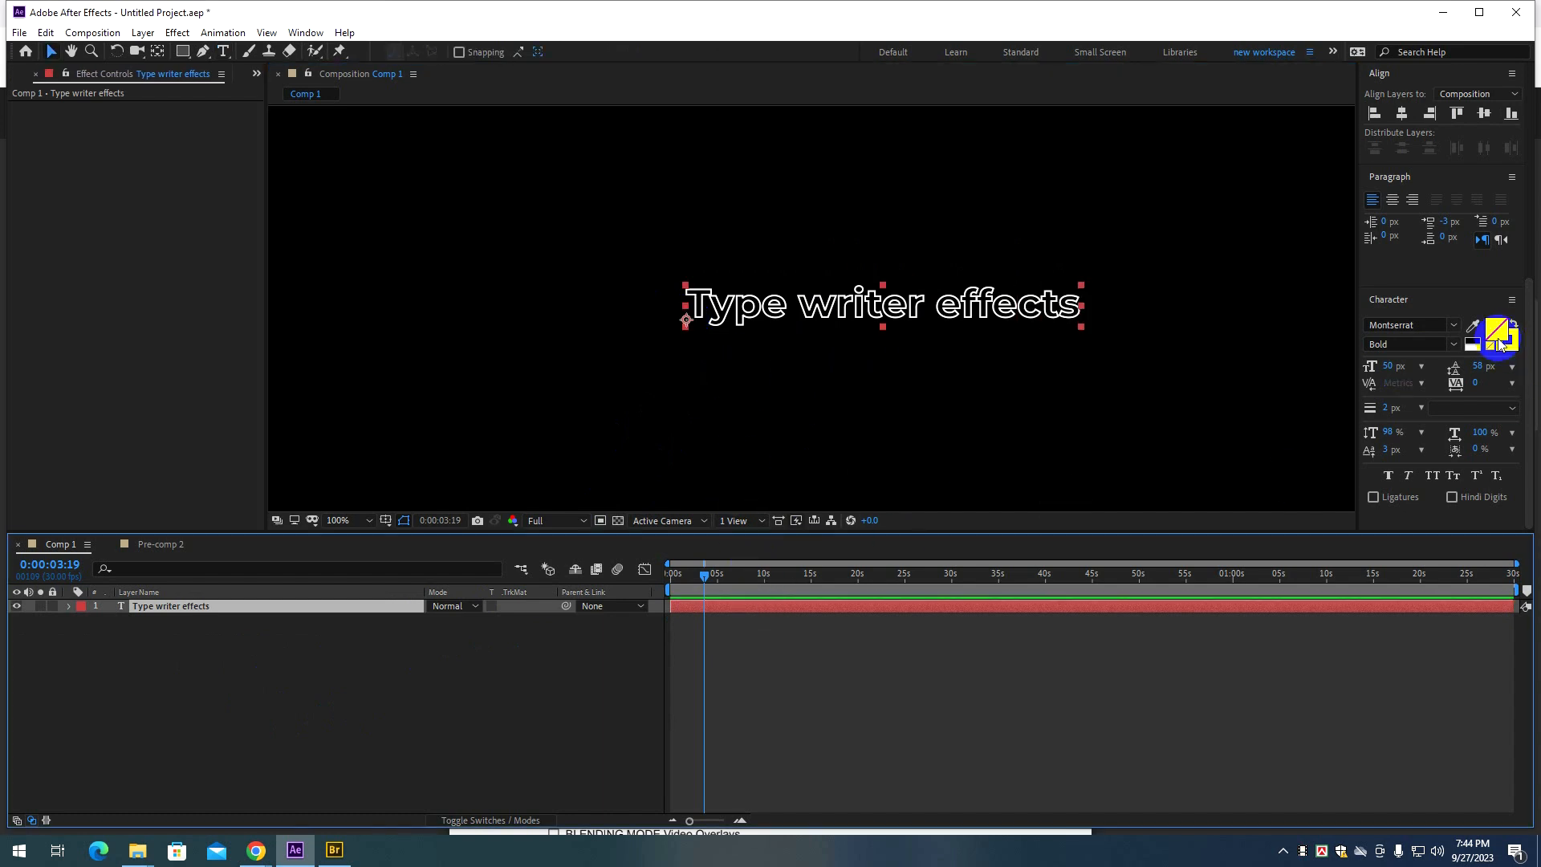
Swap the text's fill and stroke to give it a solid white fill, and reposition it near the frame's centre.
{"action": "left_click", "coordinate": [1514, 326]}
{"action": "mouse_move", "coordinate": [970, 309]}
{"action": "left_mouse_down"}
{"action": "mouse_move", "coordinate": [920, 302]}
{"action": "mouse_move", "coordinate": [887, 319]}
{"action": "mouse_move", "coordinate": [887, 299]}
{"action": "mouse_move", "coordinate": [832, 297]}
{"action": "mouse_move", "coordinate": [843, 329]}
{"action": "left_mouse_up"}
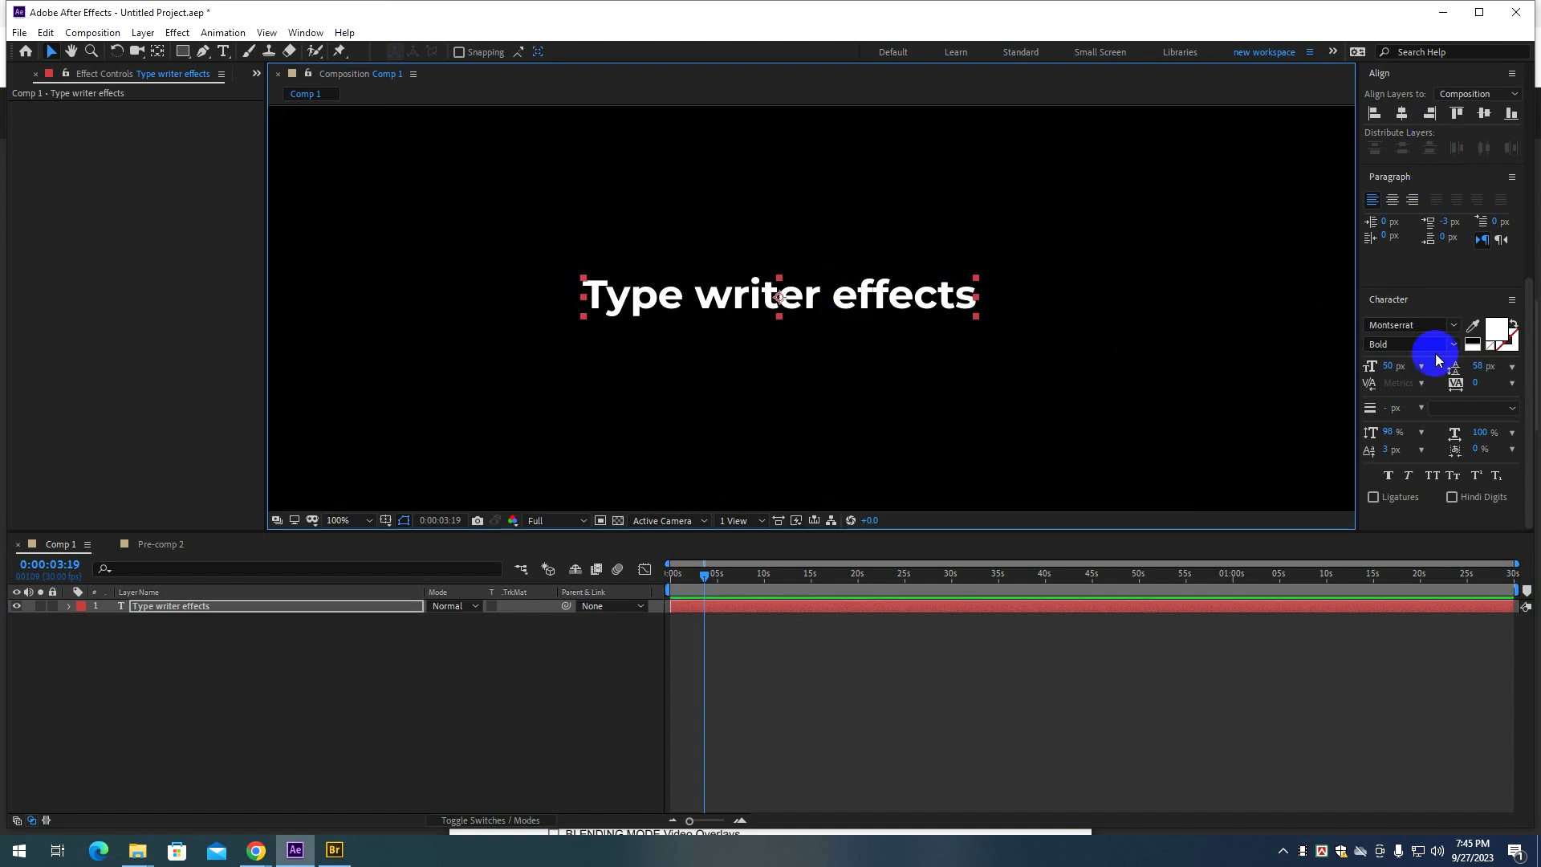
{"action": "left_click_drag", "start_coordinate": [883, 295], "coordinate": [899, 308]}
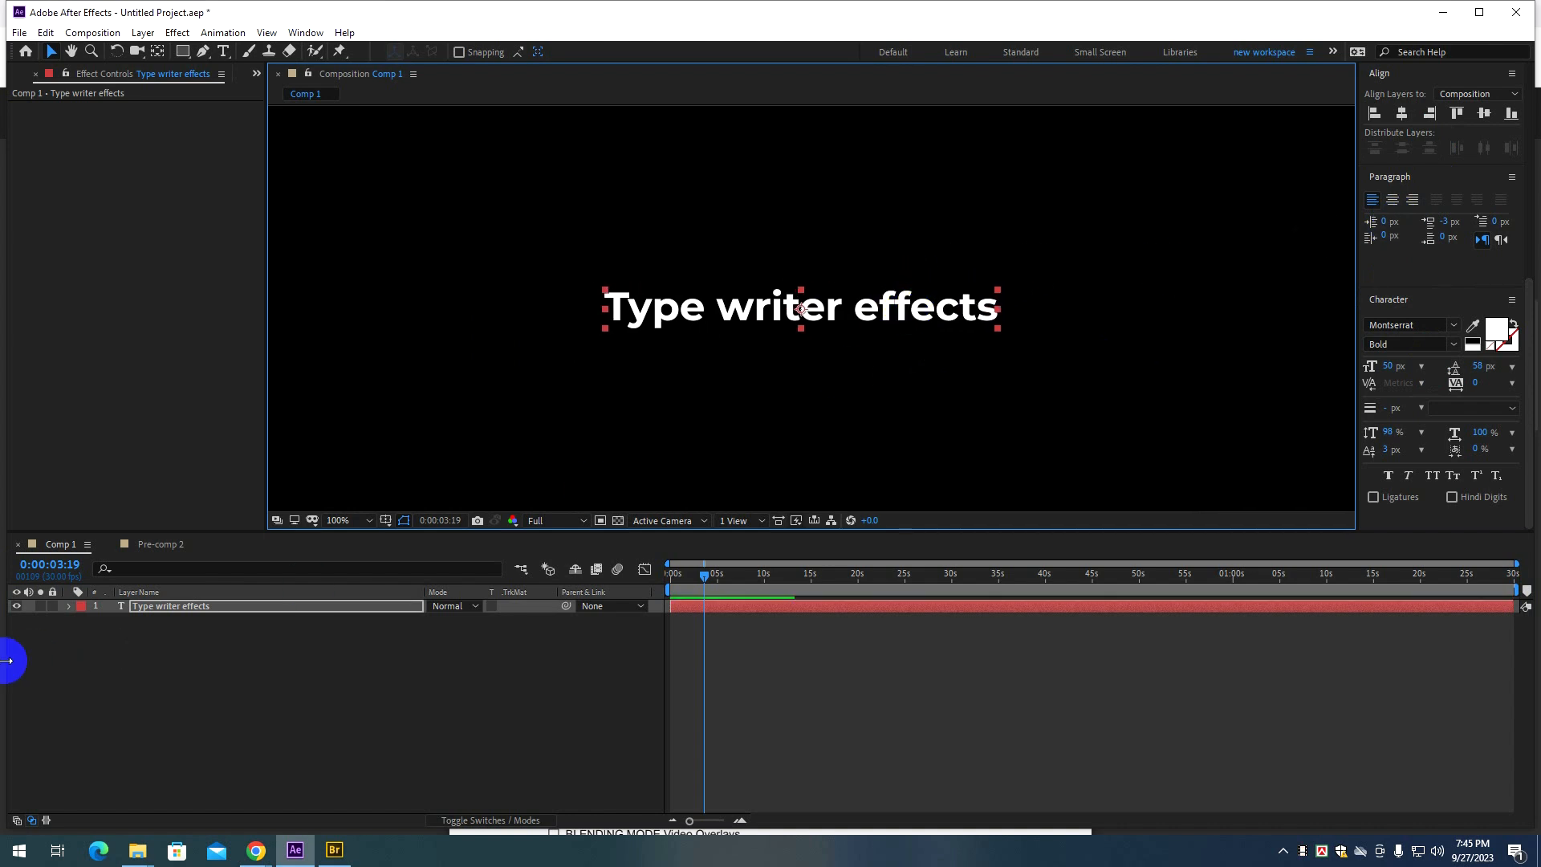
Add an Opacity animator to the text layer and expand its Range Selector at the first frame.
{"action": "left_click", "coordinate": [68, 606]}
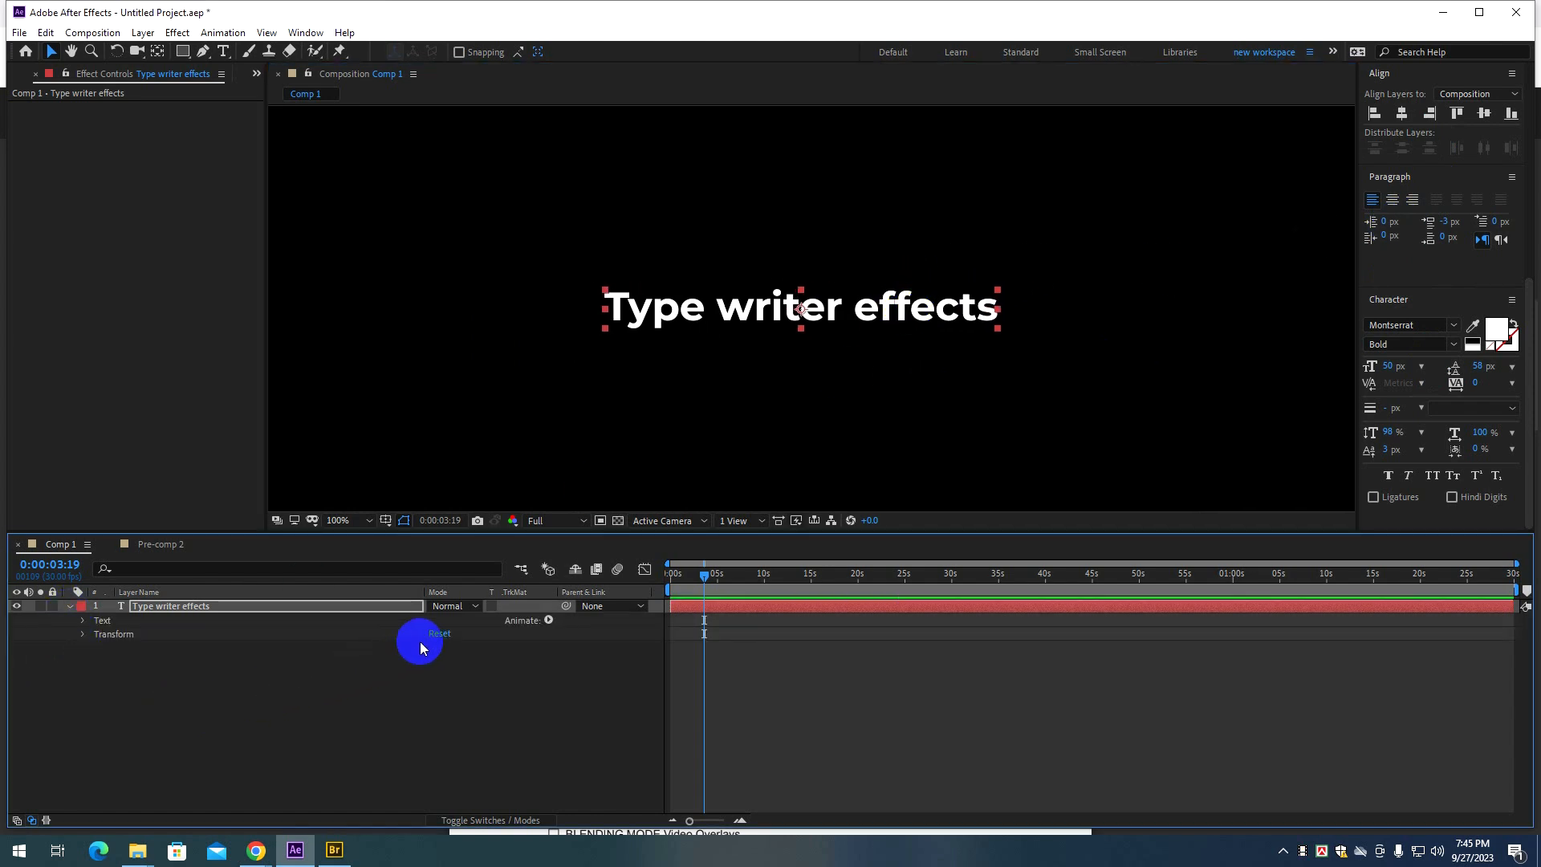
{"action": "left_click", "coordinate": [546, 622]}
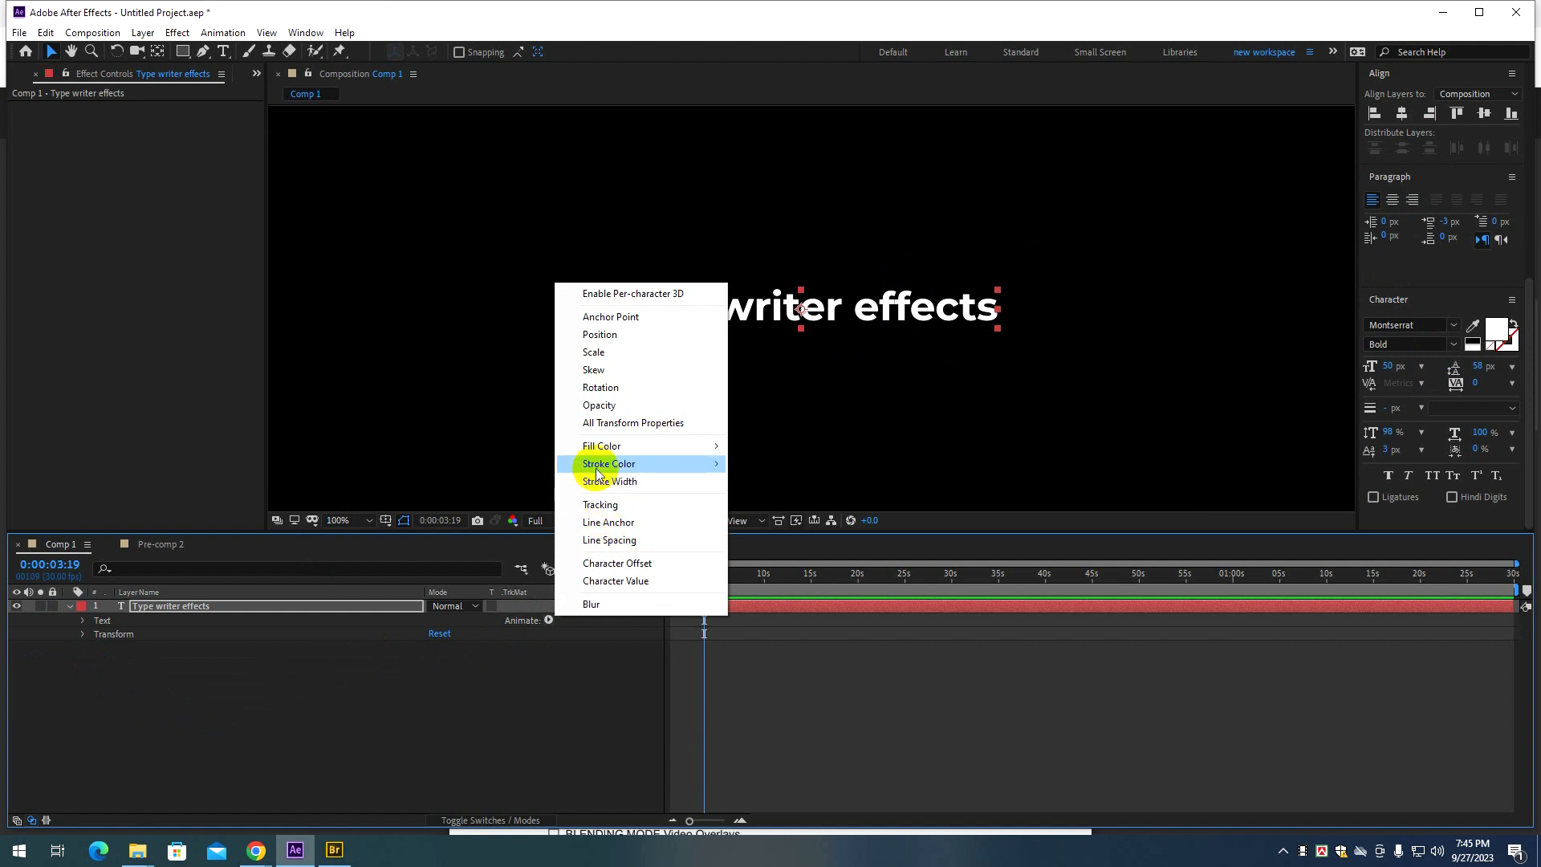
{"action": "left_click", "coordinate": [604, 406]}
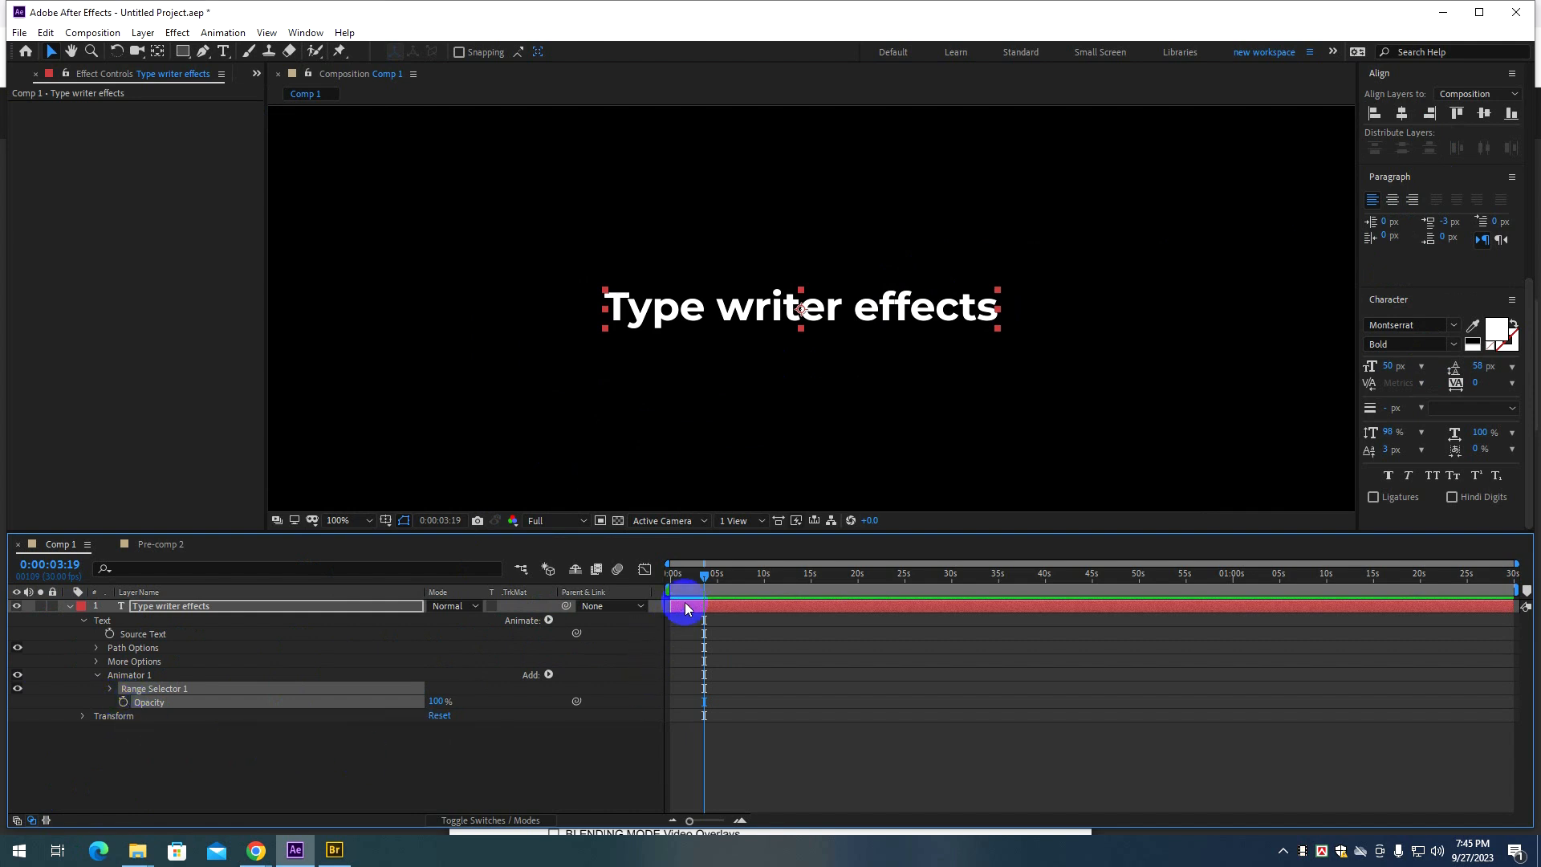
{"action": "left_click", "coordinate": [119, 738]}
{"action": "left_click", "coordinate": [138, 688]}
{"action": "left_click", "coordinate": [112, 689]}
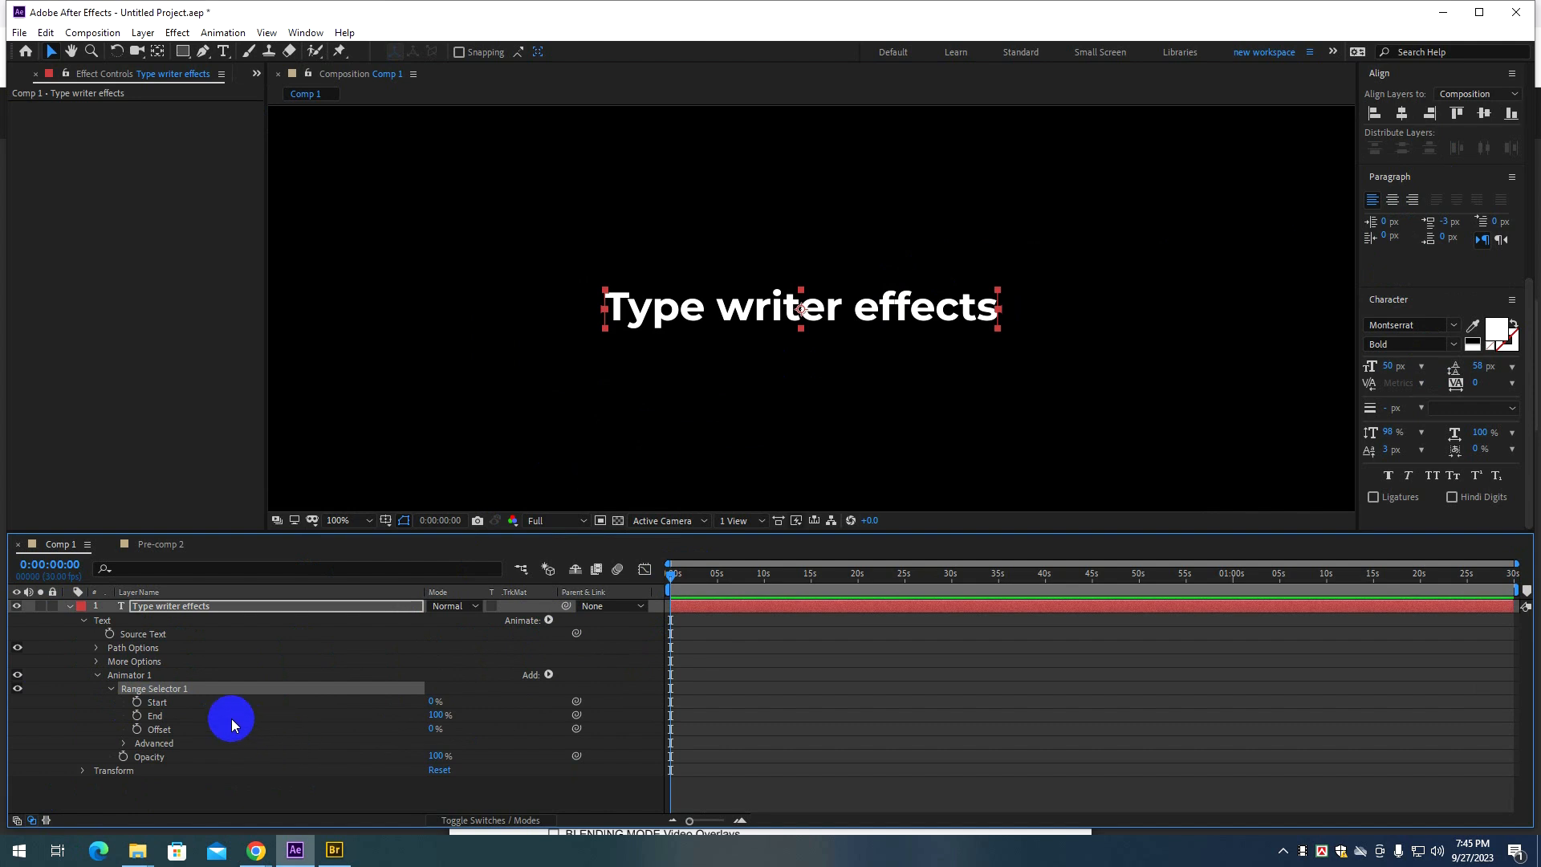
Try Range Selector values of Start 46%, End 87% and Offset 64% with Opacity at 0%, and shift the text.
{"action": "left_click_drag", "start_coordinate": [431, 703], "coordinate": [146, 750]}
{"action": "key", "text": "ctrl+z"}
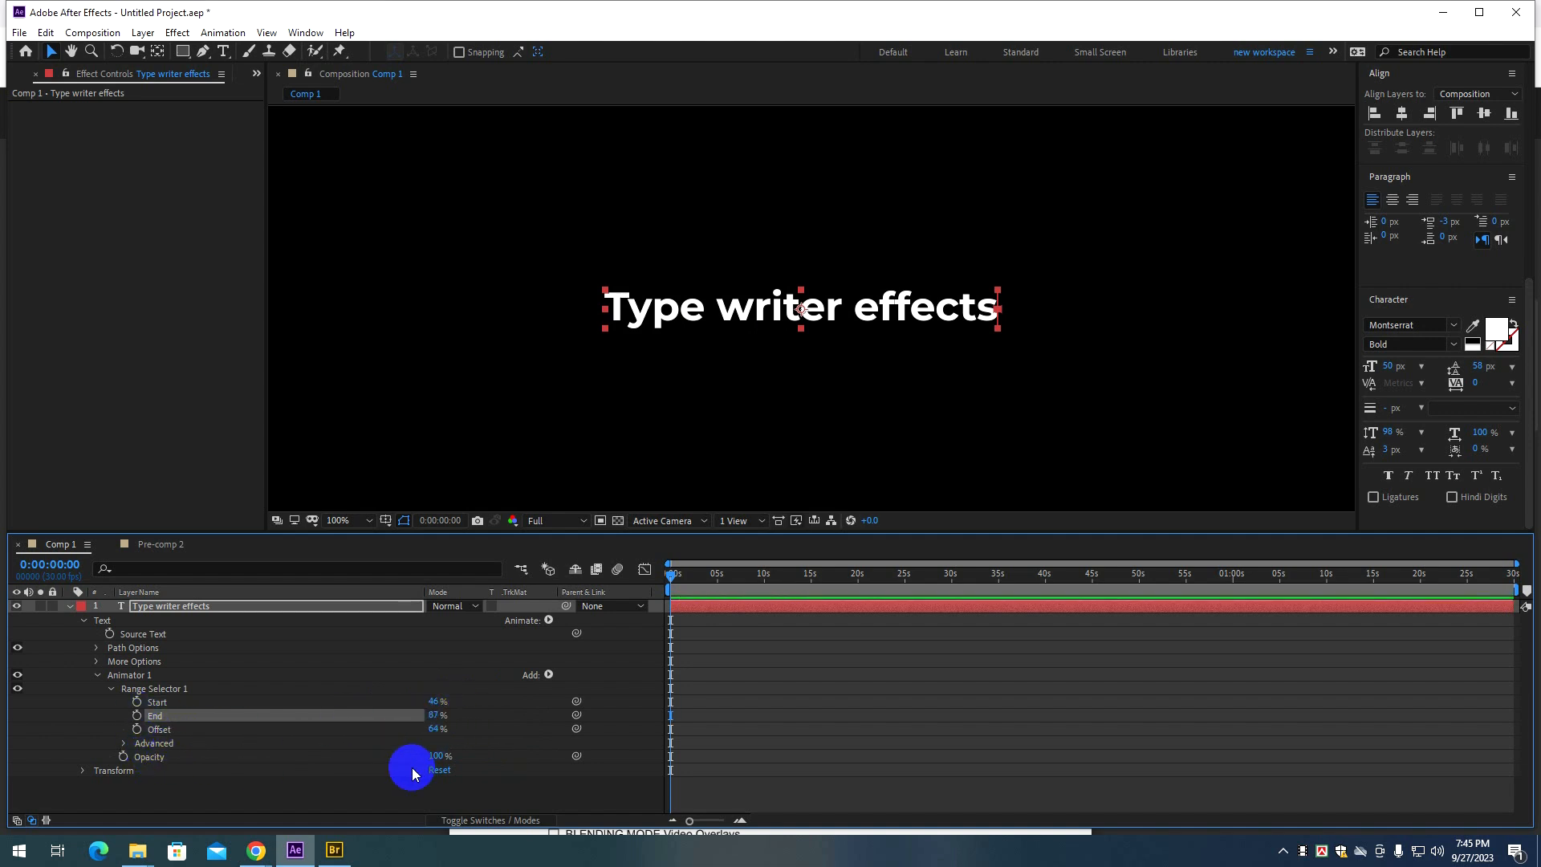
{"action": "left_click_drag", "start_coordinate": [436, 754], "coordinate": [155, 740]}
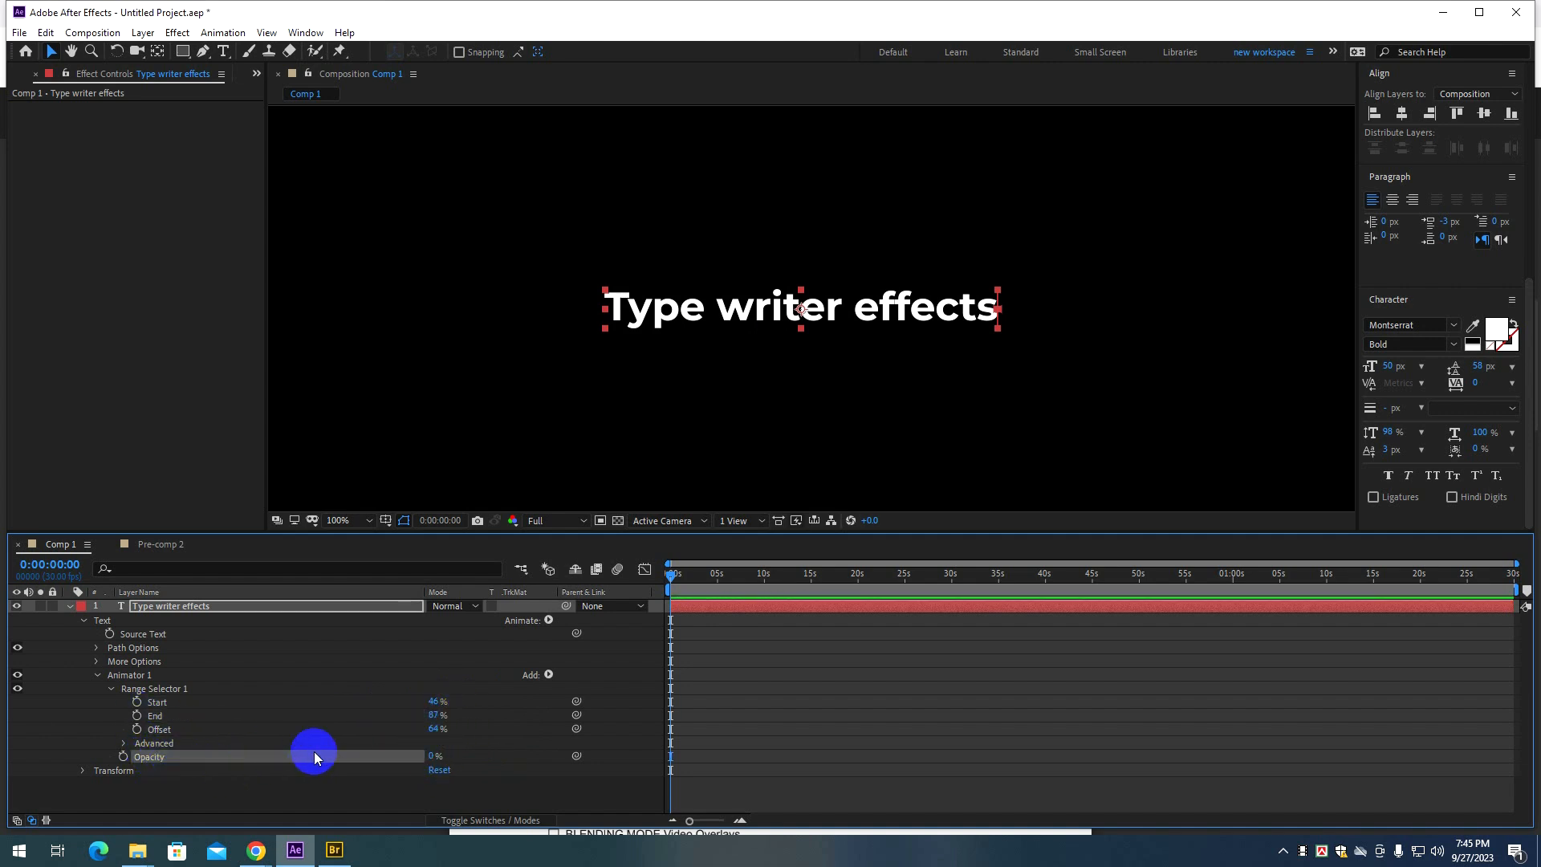
{"action": "left_click", "coordinate": [263, 786]}
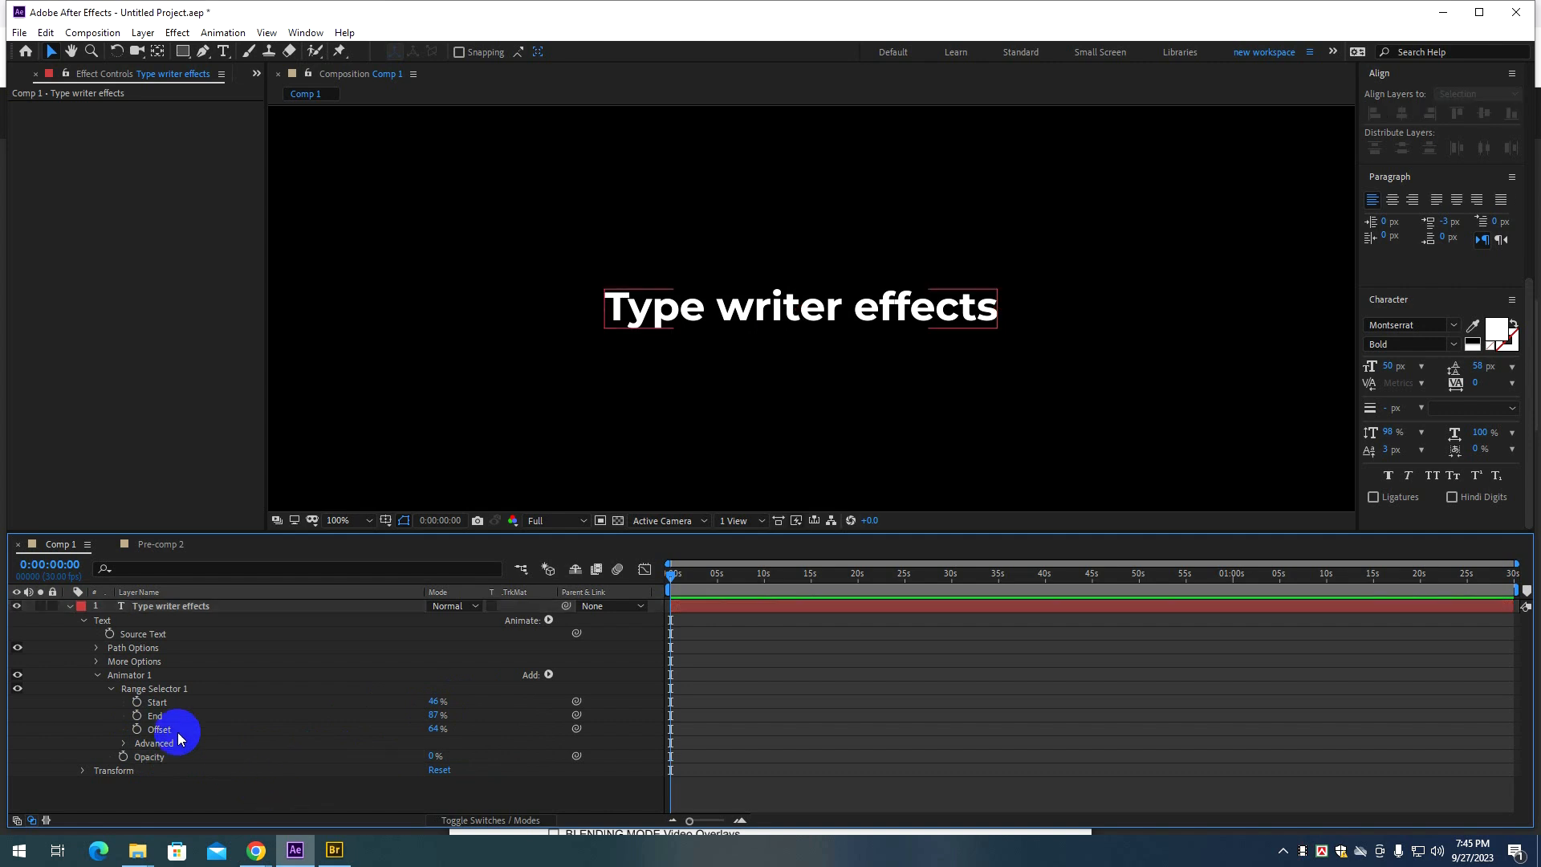
{"action": "left_click", "coordinate": [128, 676]}
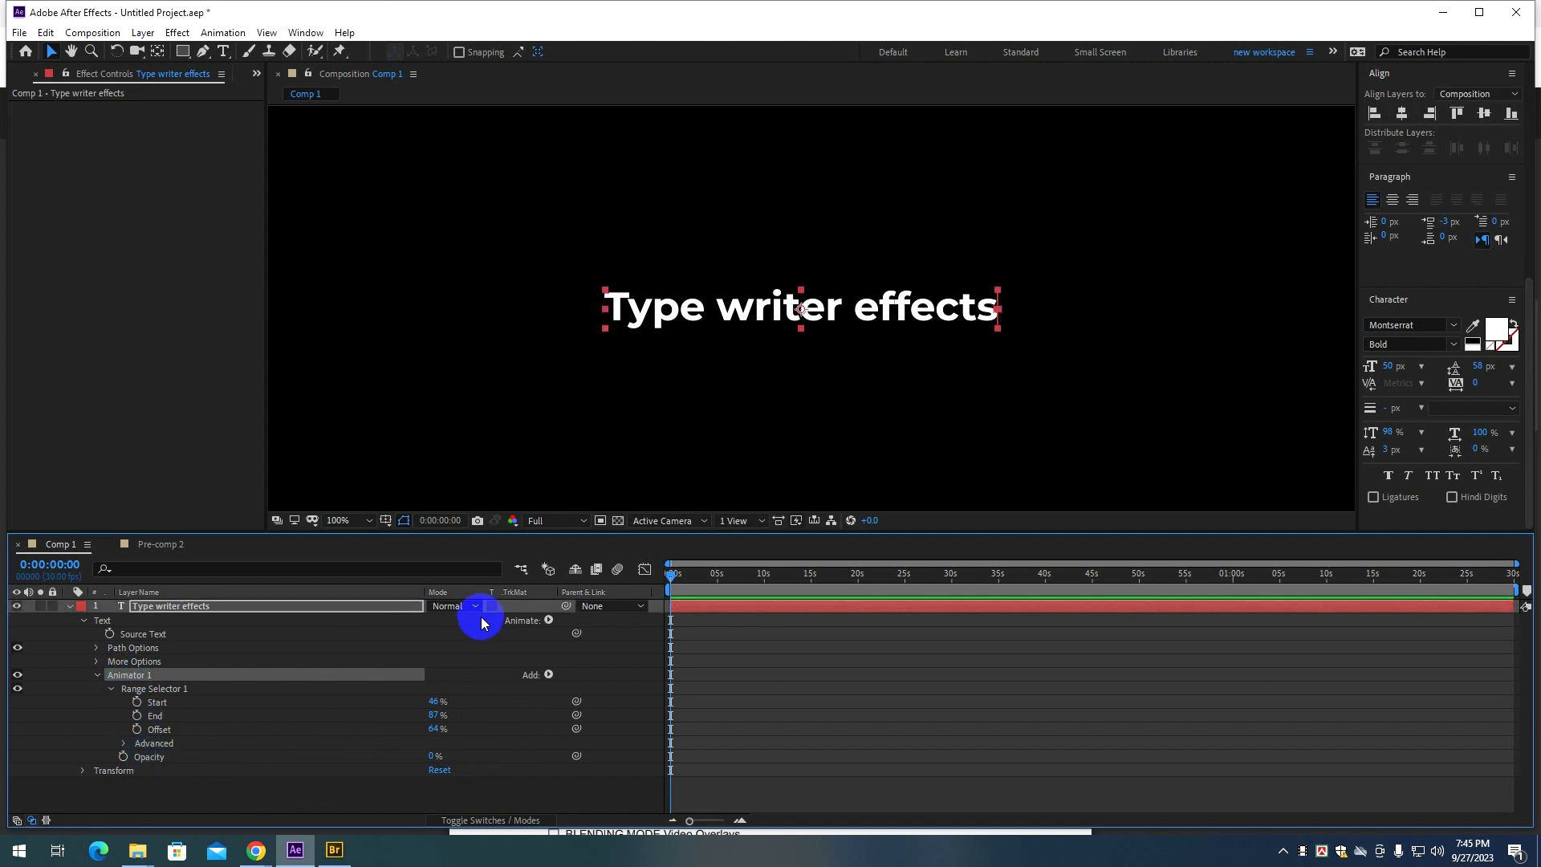
{"action": "left_click_drag", "start_coordinate": [829, 319], "coordinate": [867, 316]}
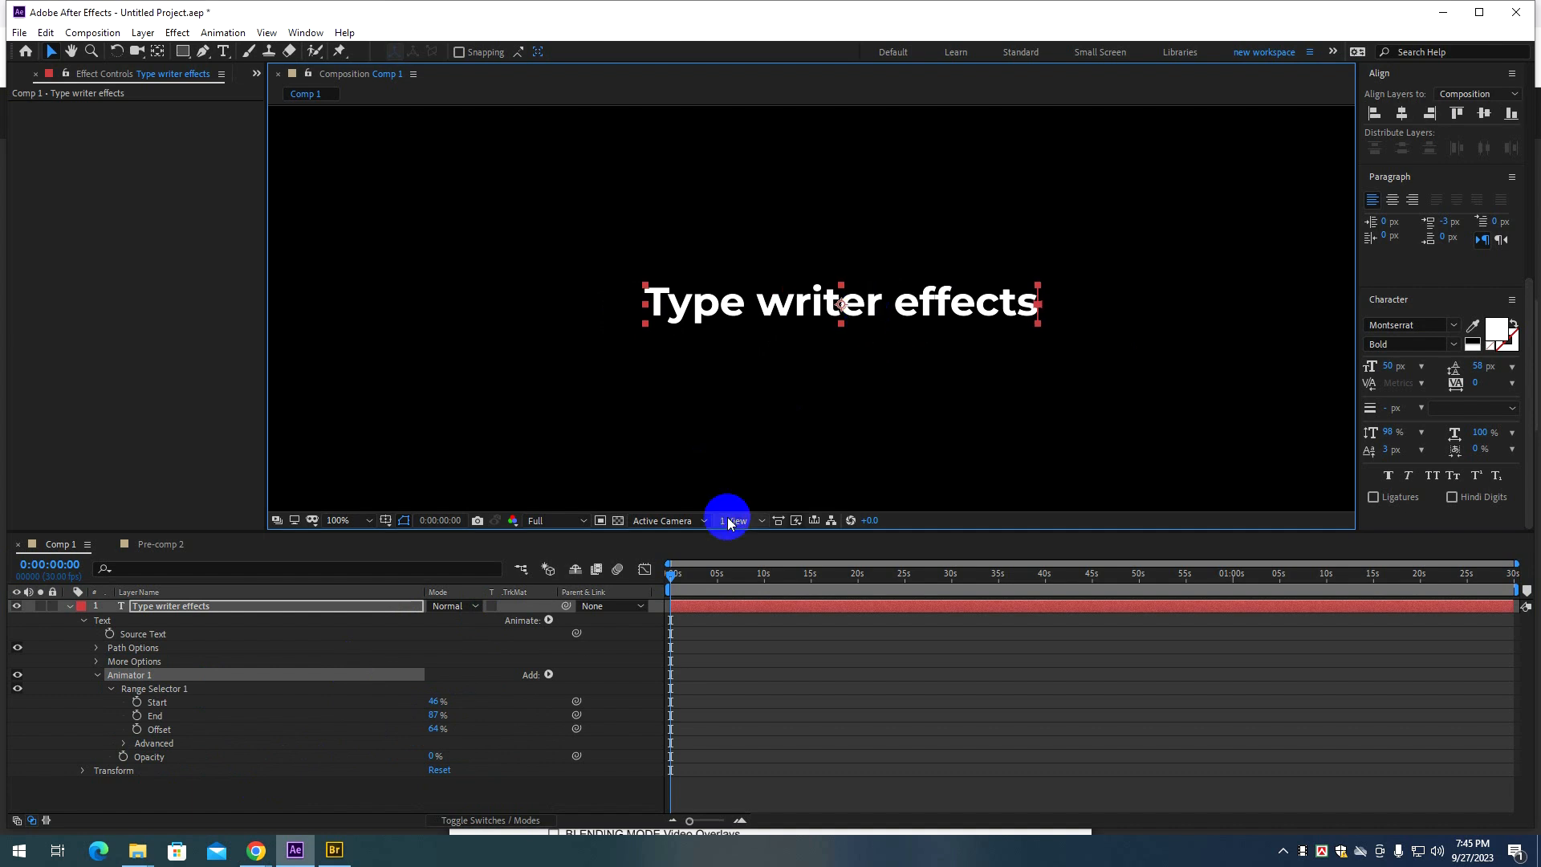
Undo the text moves, the Range Selector and Opacity changes, and the addition of the Opacity animator.
{"action": "left_click", "coordinate": [164, 815]}
{"action": "left_click", "coordinate": [131, 677]}
{"action": "key", "text": "ctrl+z"}
{"action": "key", "text": "ctrl+z"}
{"action": "left_click", "coordinate": [186, 714]}
{"action": "key", "text": "ctrl+z"}
{"action": "key", "text": "ctrl+z"}
{"action": "key", "text": "ctrl+z"}
{"action": "key", "text": "ctrl+z"}
{"action": "key", "text": "ctrl+z"}
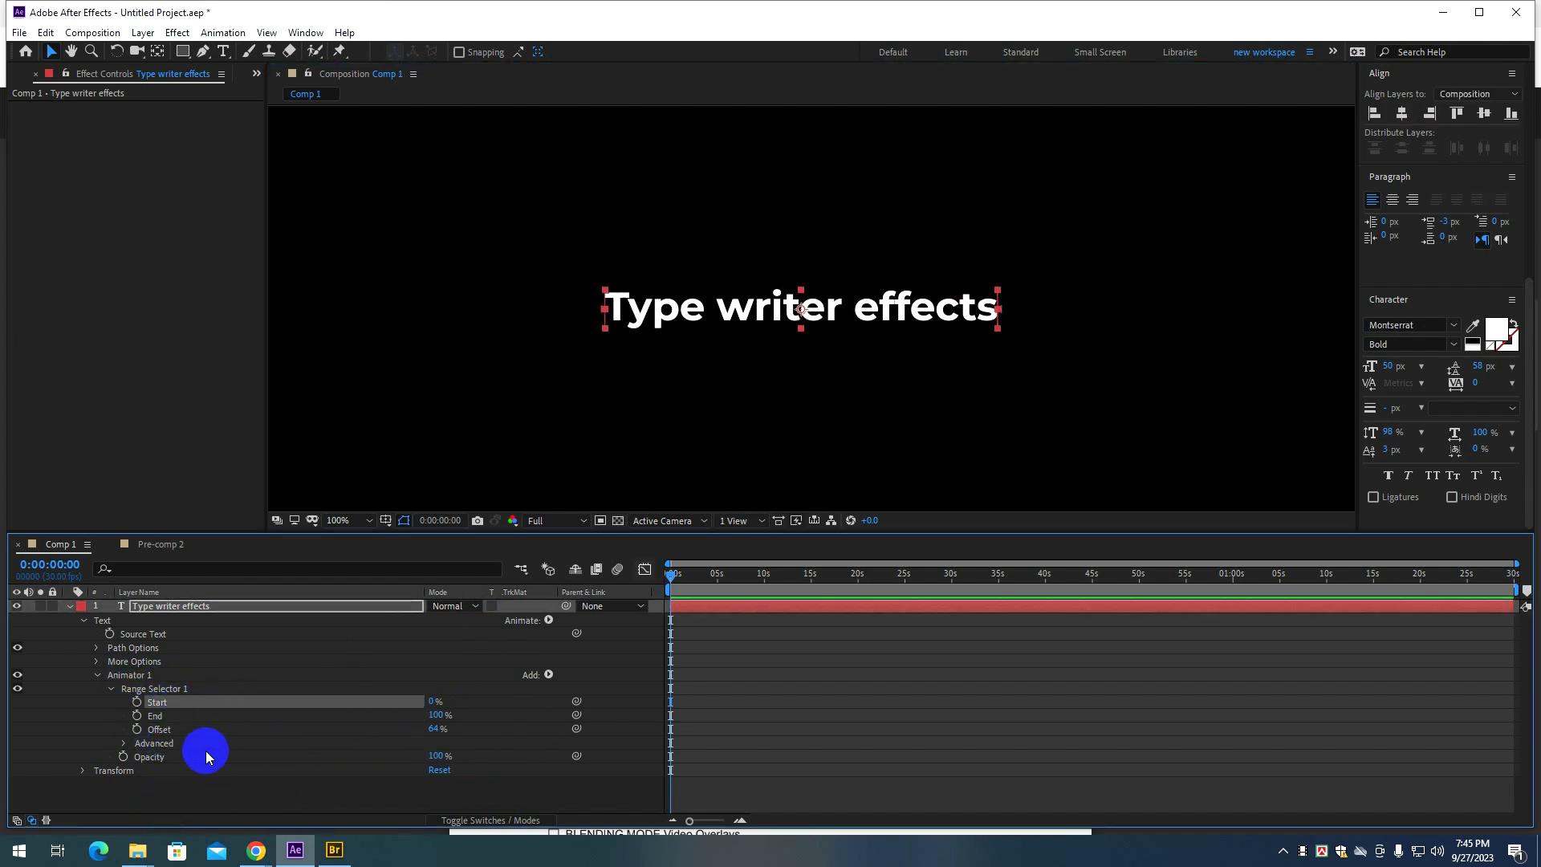
{"action": "left_click", "coordinate": [201, 749]}
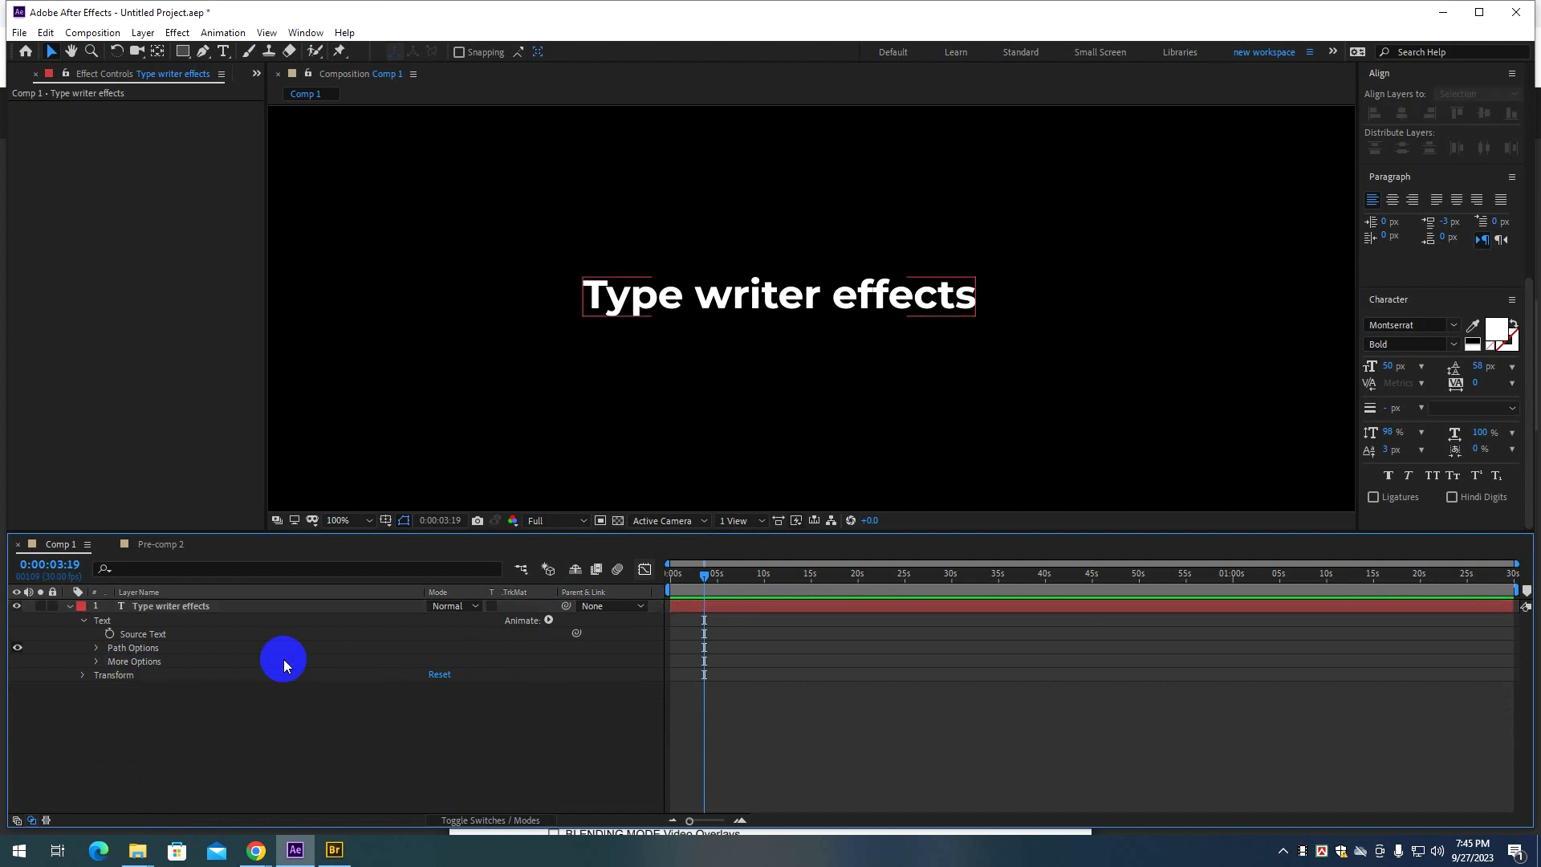
Add an Opacity animator to the "Type writer effects" text and set its Opacity to 0%.
{"action": "left_click", "coordinate": [549, 620]}
{"action": "left_click", "coordinate": [596, 404]}
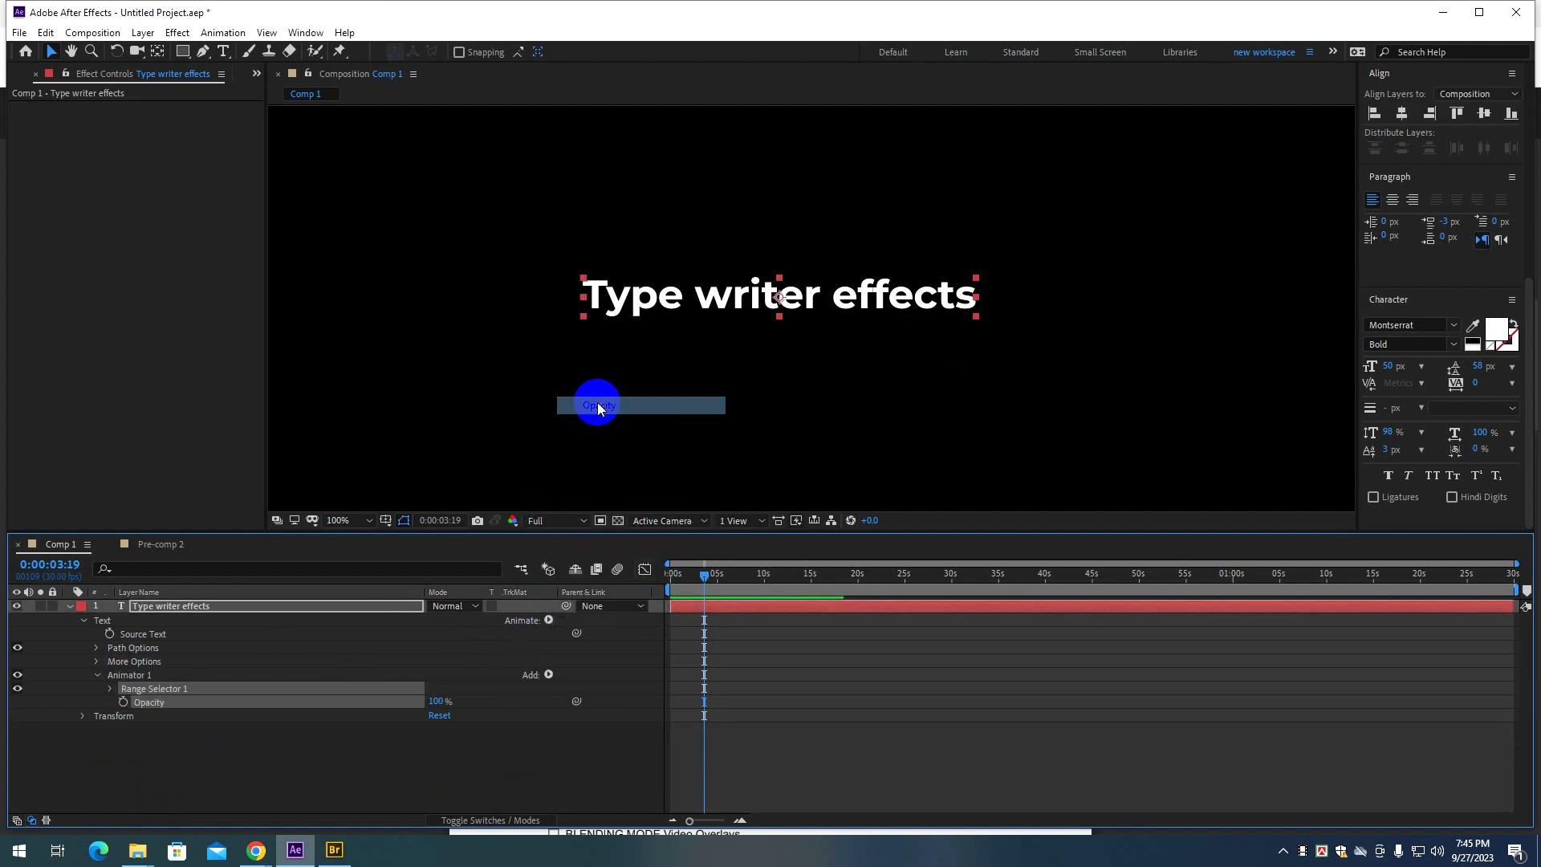
{"action": "left_click", "coordinate": [360, 738]}
{"action": "left_click_drag", "start_coordinate": [433, 704], "coordinate": [96, 692]}
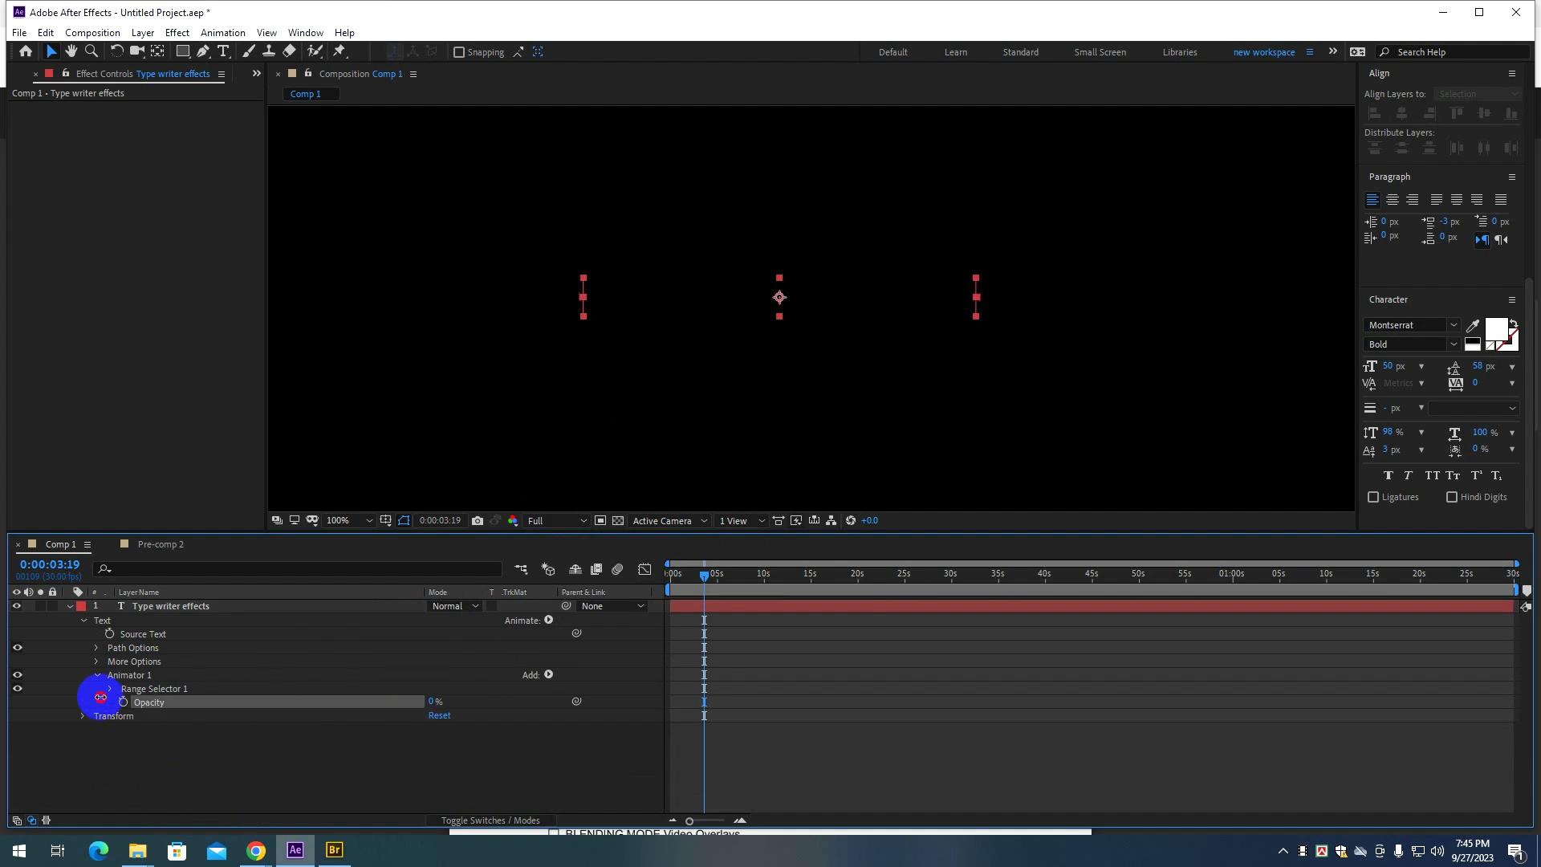
Keyframe the Range Selector's Start from 0% at the first frame to 100% at 0:00:05:25 and preview the text reveal.
{"action": "left_click", "coordinate": [111, 691]}
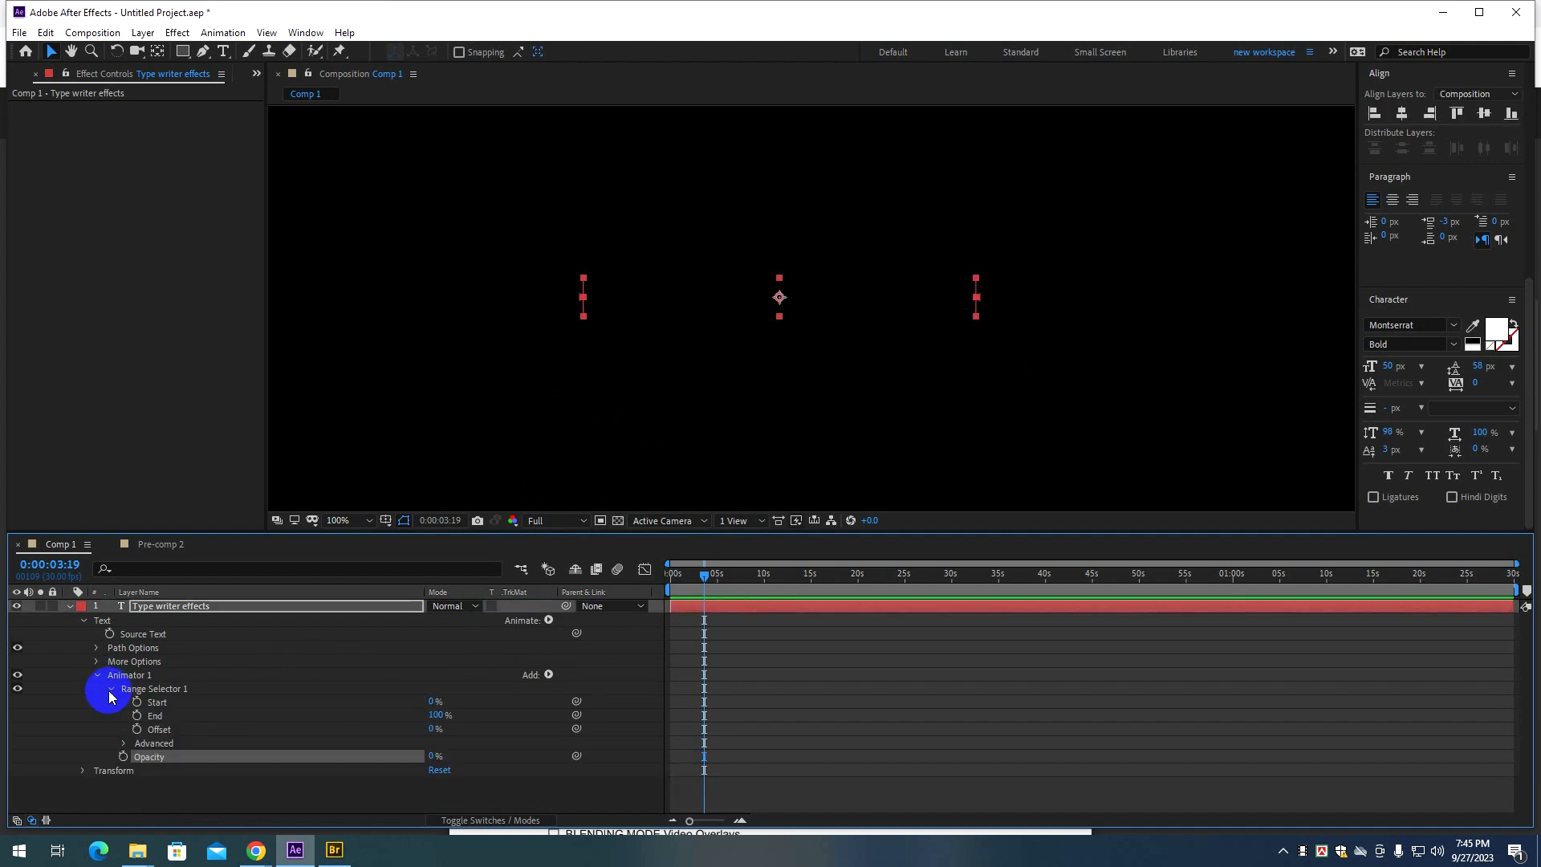
{"action": "left_click", "coordinate": [221, 772]}
{"action": "mouse_move", "coordinate": [432, 698]}
{"action": "left_mouse_down"}
{"action": "mouse_move", "coordinate": [505, 695]}
{"action": "mouse_move", "coordinate": [413, 695]}
{"action": "left_mouse_up"}
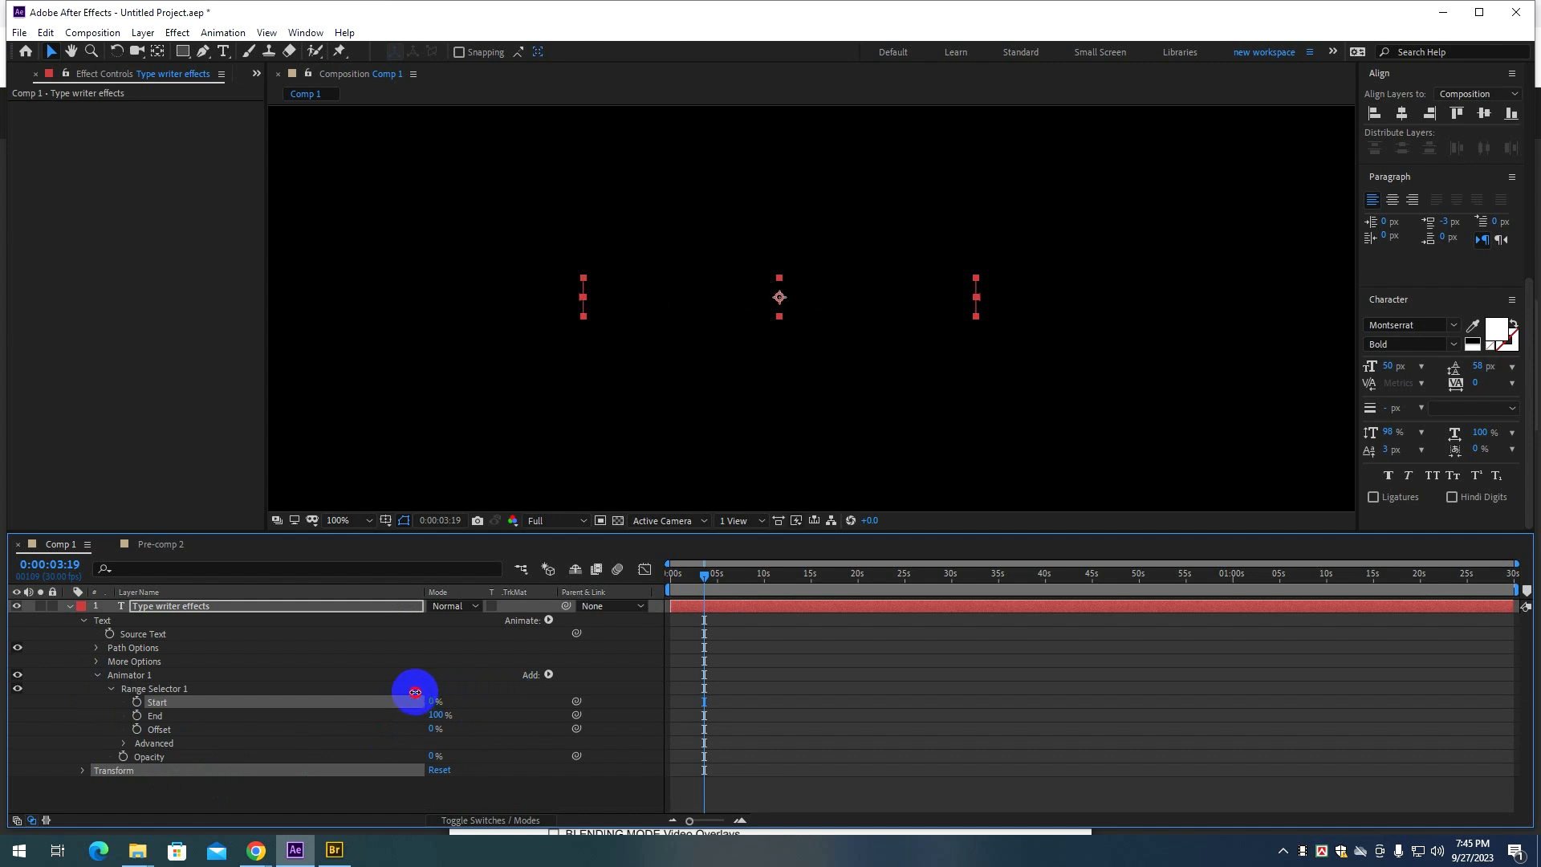
{"action": "left_click", "coordinate": [701, 610]}
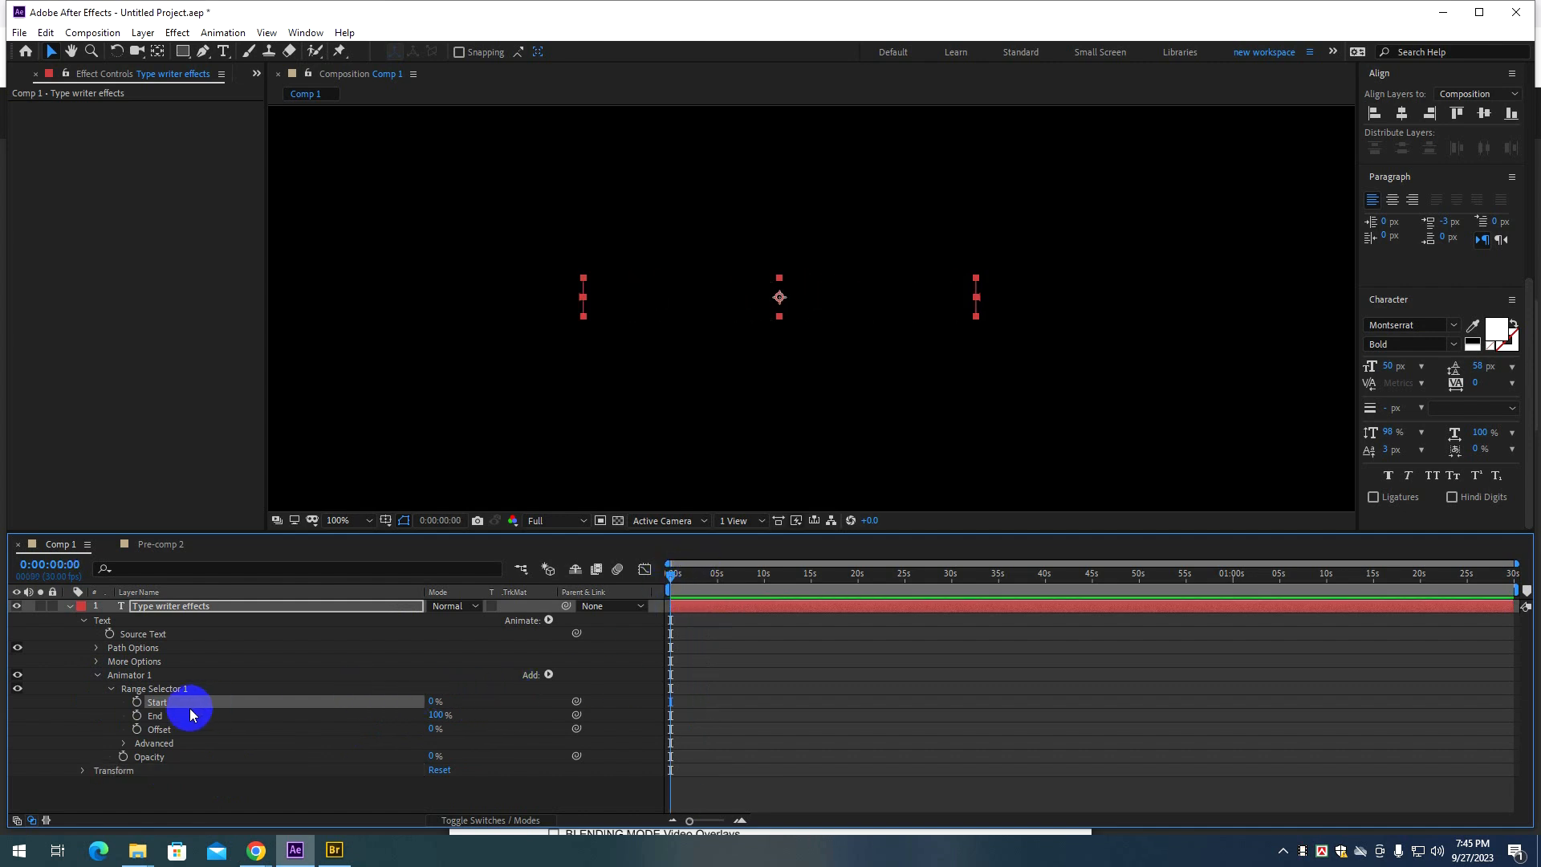
{"action": "left_click", "coordinate": [138, 702]}
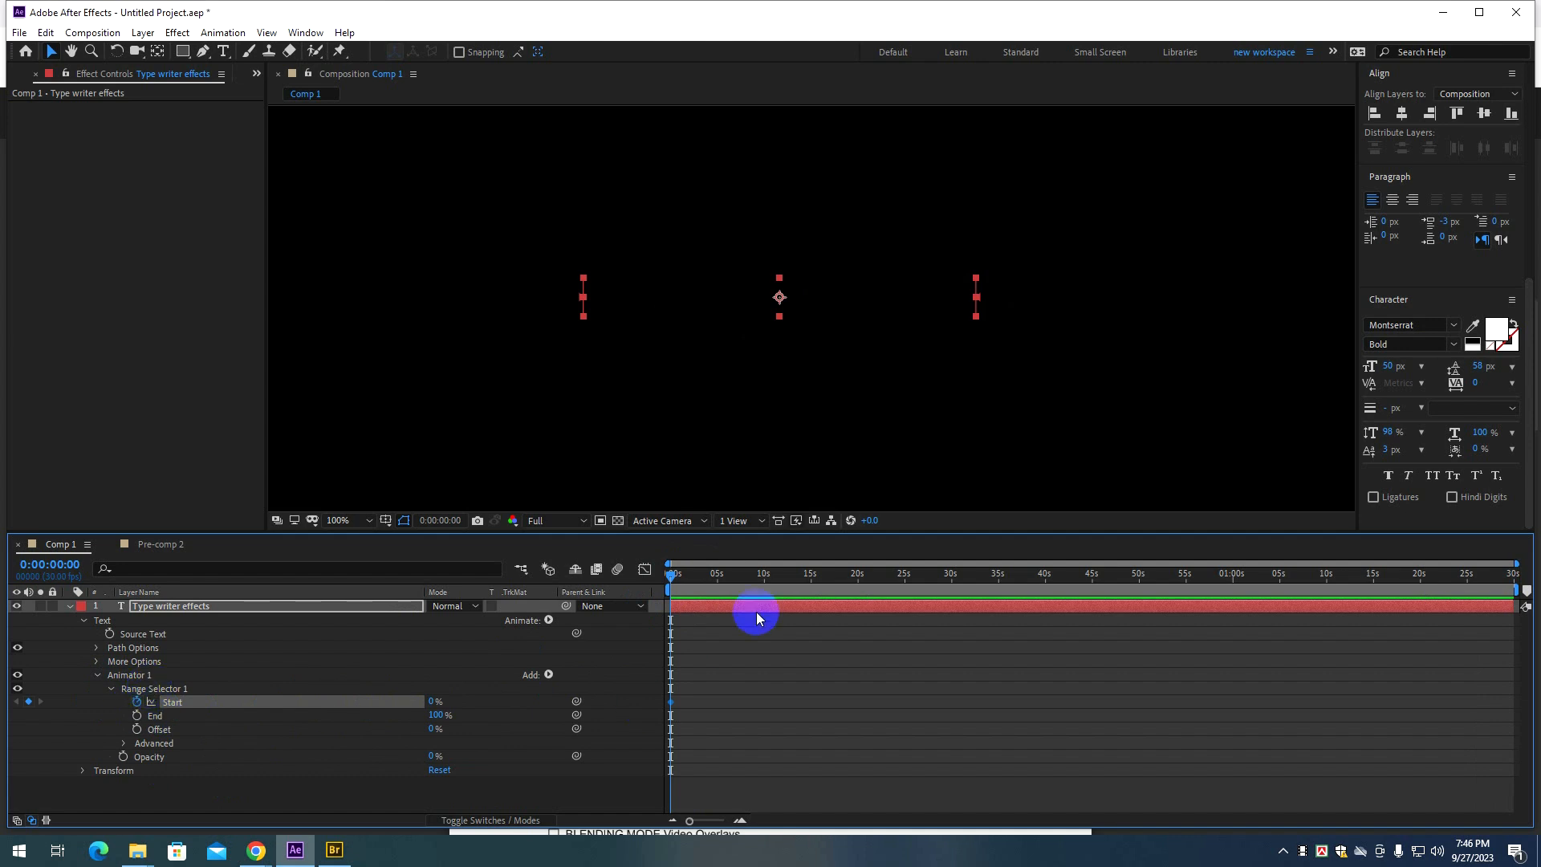
{"action": "left_click_drag", "start_coordinate": [735, 580], "coordinate": [726, 575]}
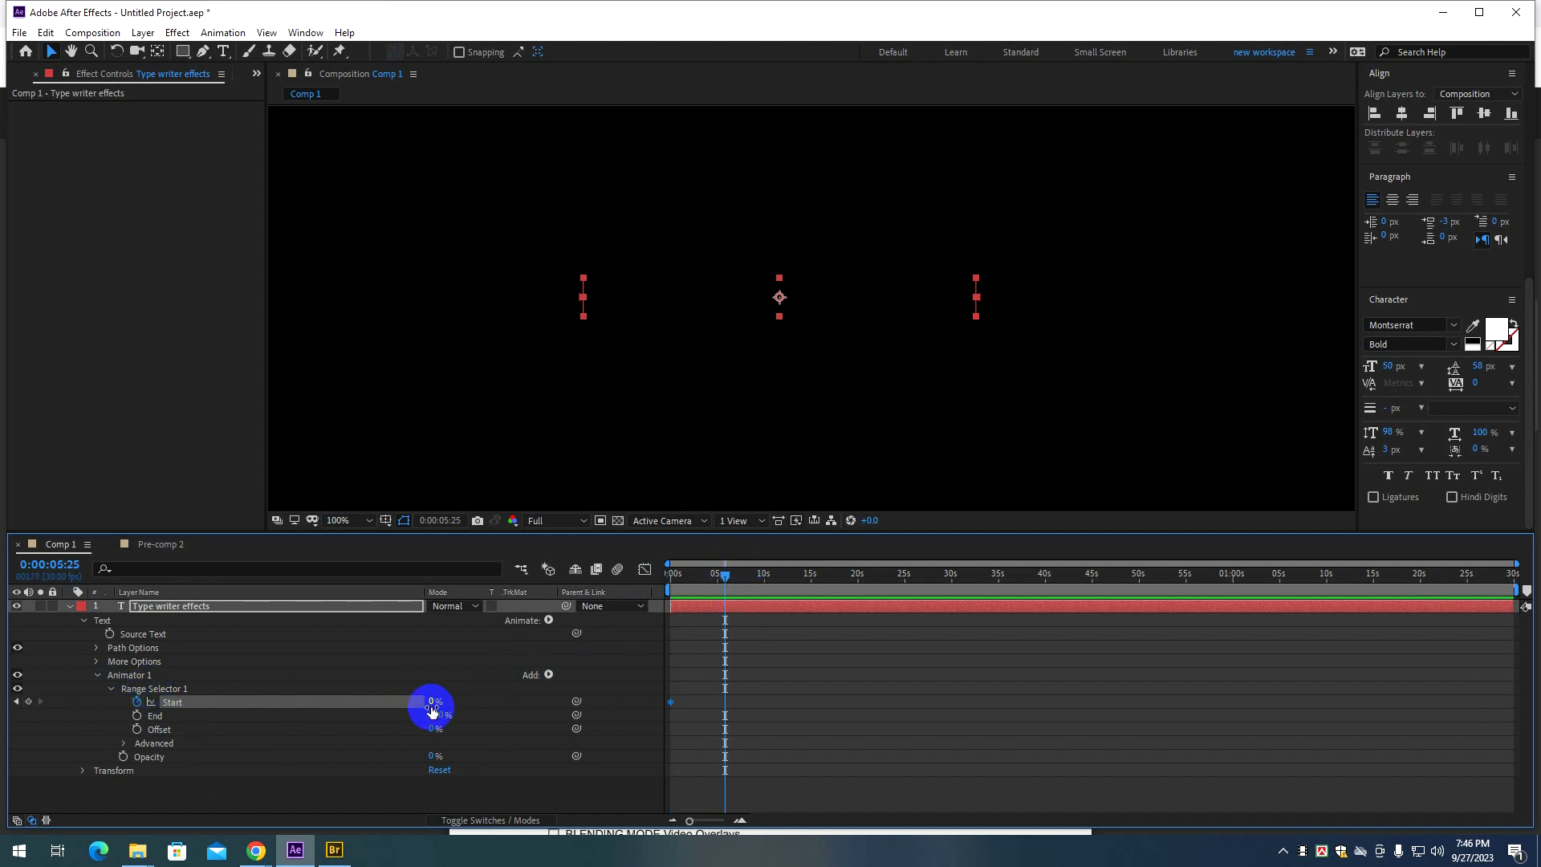
{"action": "left_click_drag", "start_coordinate": [431, 703], "coordinate": [819, 740]}
{"action": "left_click_drag", "start_coordinate": [724, 583], "coordinate": [617, 590]}
{"action": "key", "text": "space"}
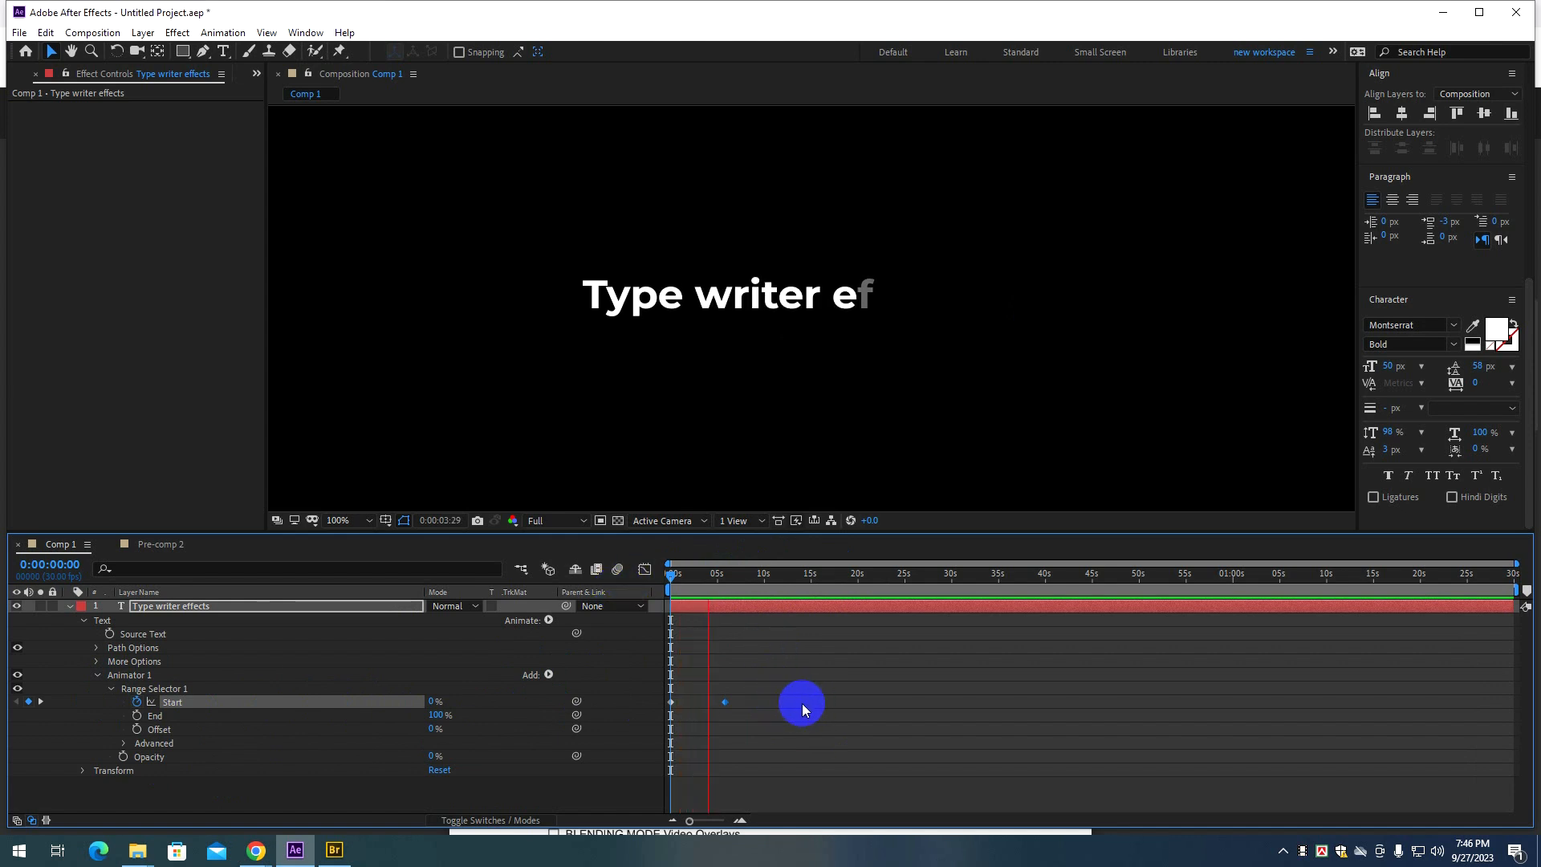
{"action": "key", "text": "space"}
Bring the ending Start keyframe earlier, apply Easy Ease to both Start keyframes, and preview the animation from the beginning.
{"action": "left_click", "coordinate": [764, 706]}
{"action": "left_click_drag", "start_coordinate": [725, 702], "coordinate": [634, 707]}
{"action": "key", "text": "F9"}
{"action": "left_click", "coordinate": [753, 711]}
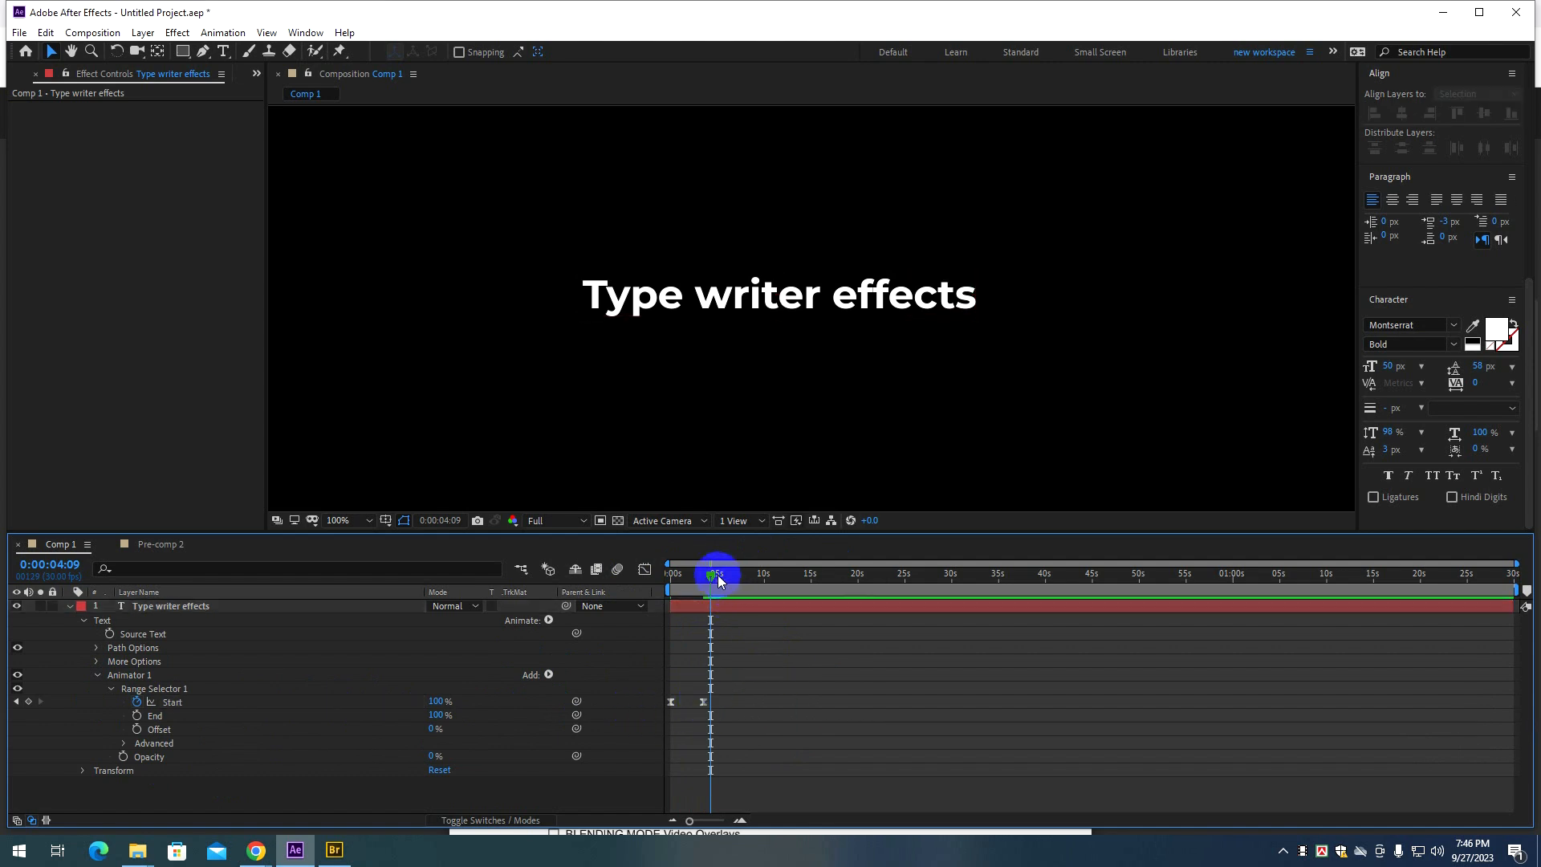
{"action": "left_click_drag", "start_coordinate": [712, 575], "coordinate": [625, 591]}
{"action": "key", "text": "space"}
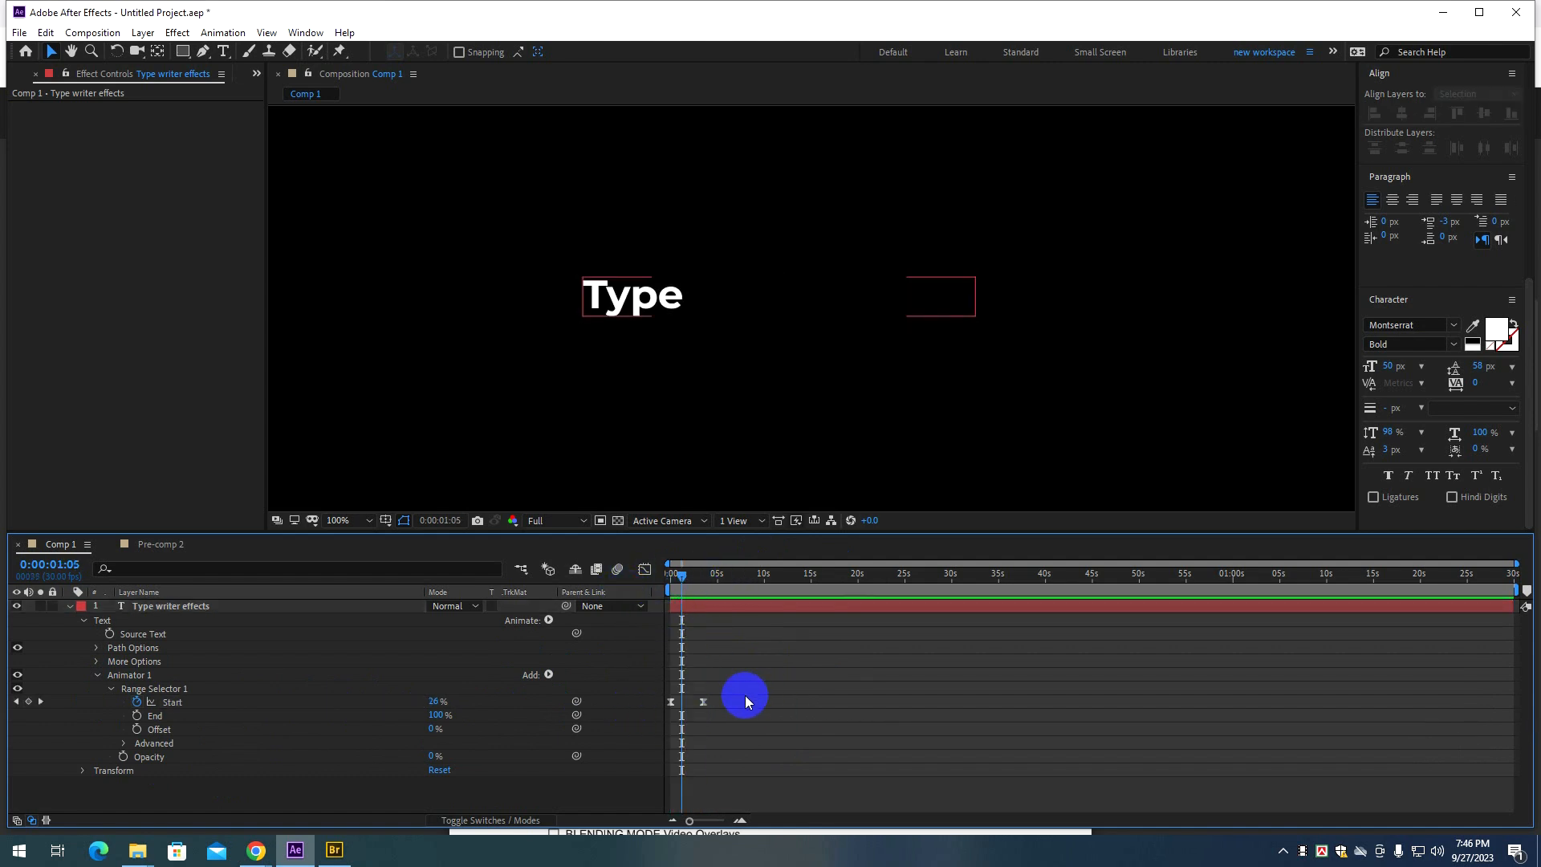
Speed up the reveal by moving the ending Start keyframe to about two and a half seconds, and preview the timing.
{"action": "left_click", "coordinate": [701, 704]}
{"action": "left_click_drag", "start_coordinate": [682, 578], "coordinate": [641, 580]}
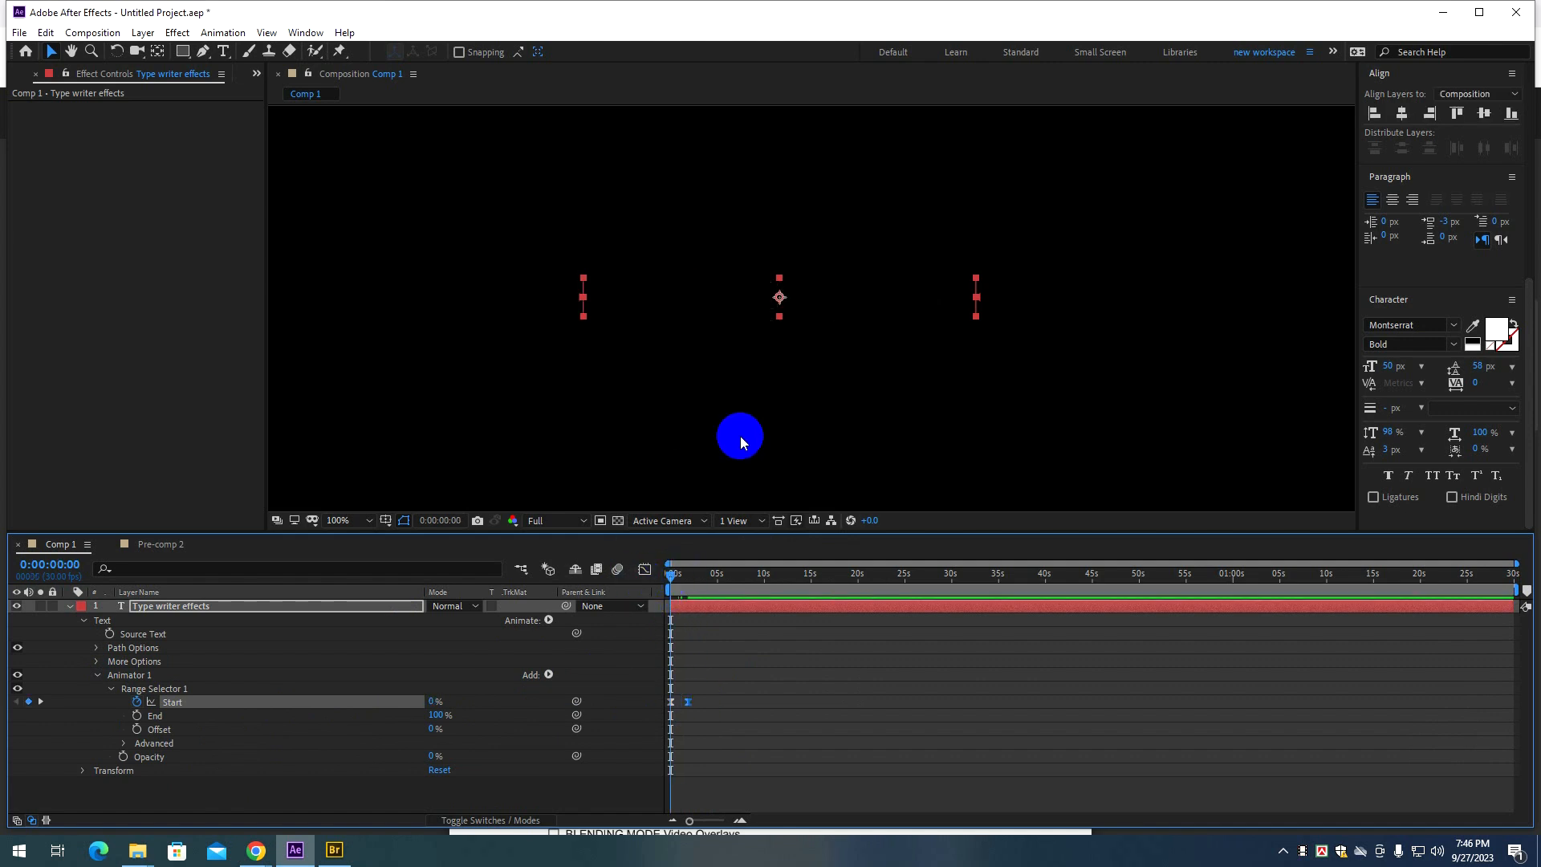
{"action": "left_click_drag", "start_coordinate": [690, 704], "coordinate": [686, 708]}
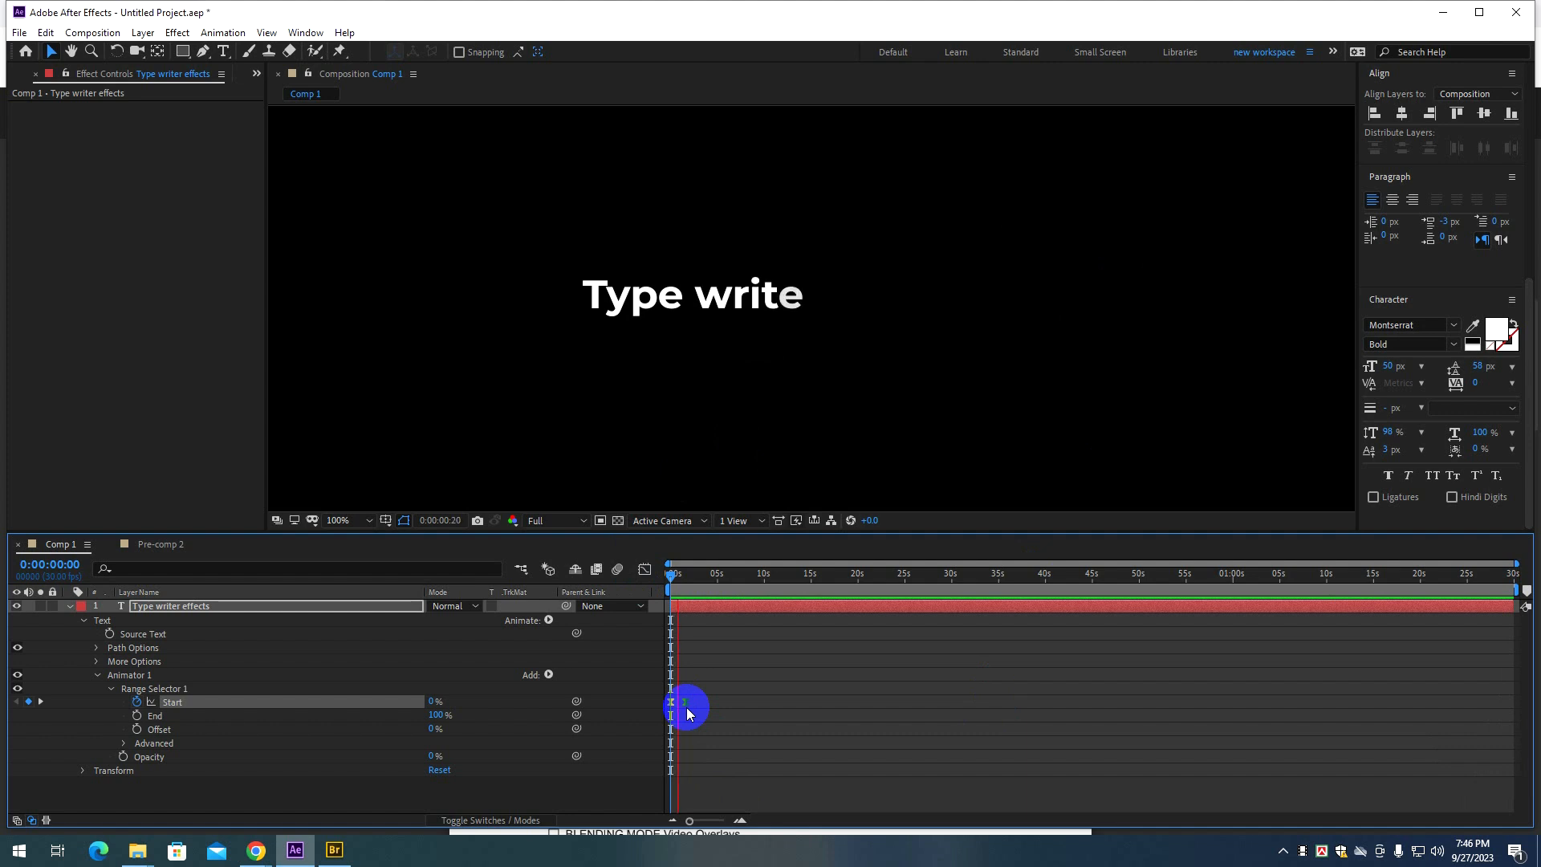
{"action": "key", "text": "space"}
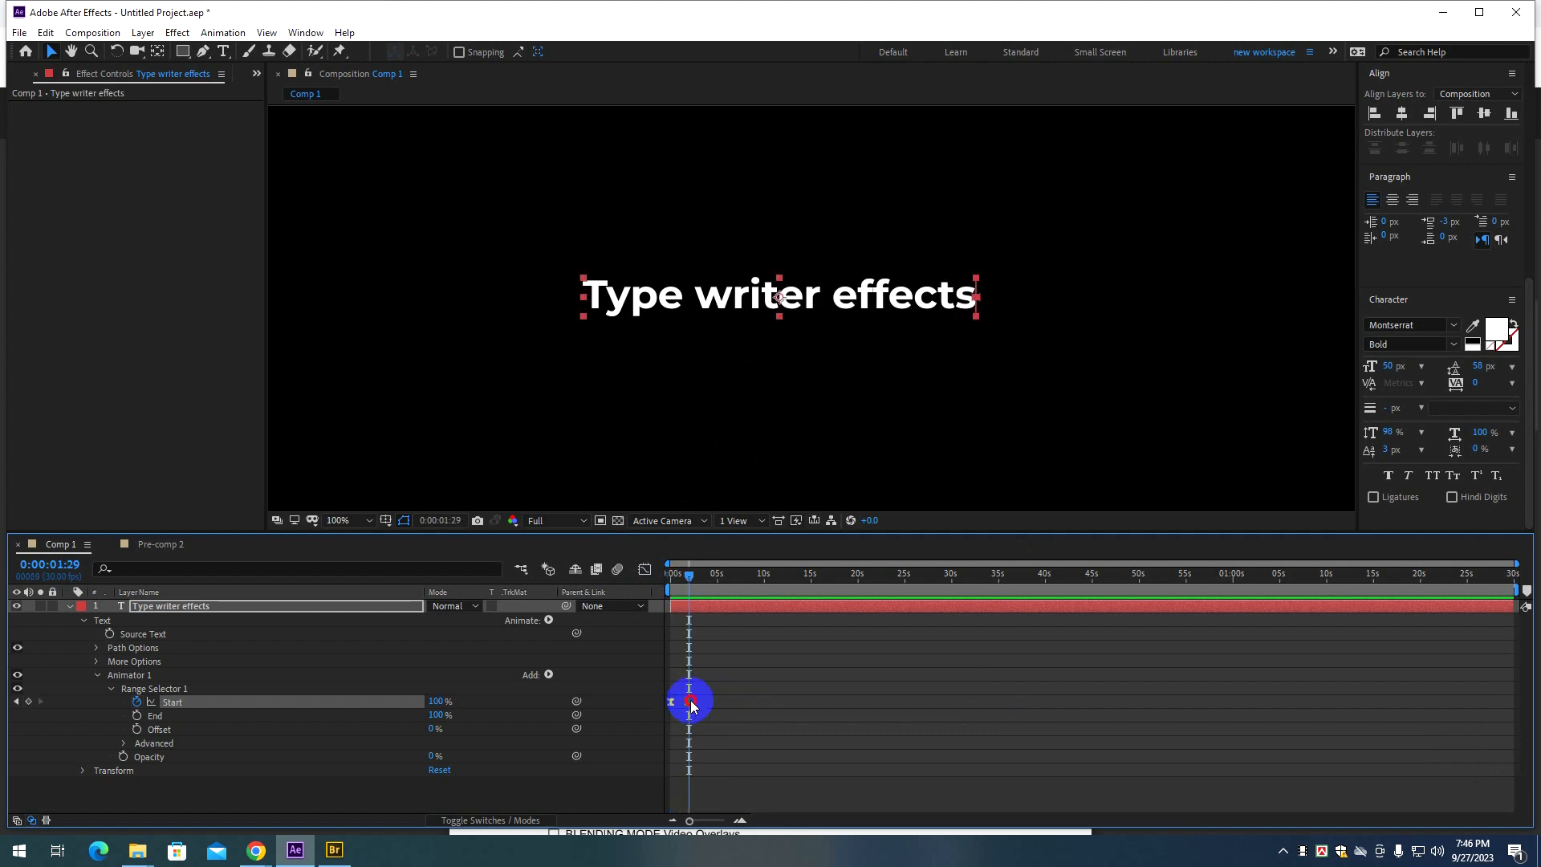
{"action": "left_click_drag", "start_coordinate": [690, 701], "coordinate": [693, 702]}
{"action": "left_click_drag", "start_coordinate": [688, 575], "coordinate": [613, 580]}
{"action": "key", "text": "space"}
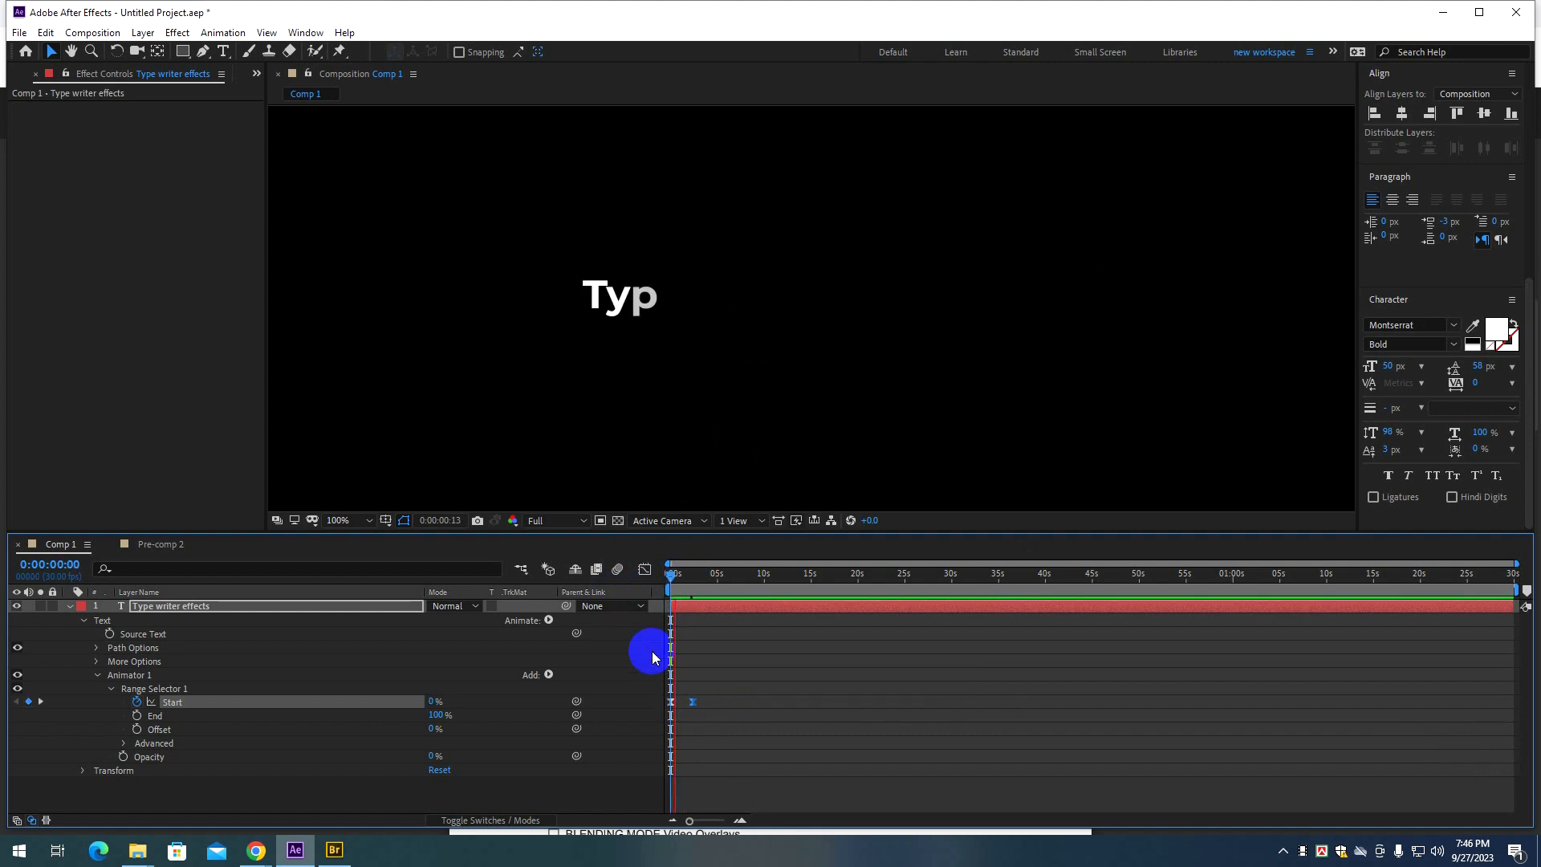
{"action": "key", "text": "space"}
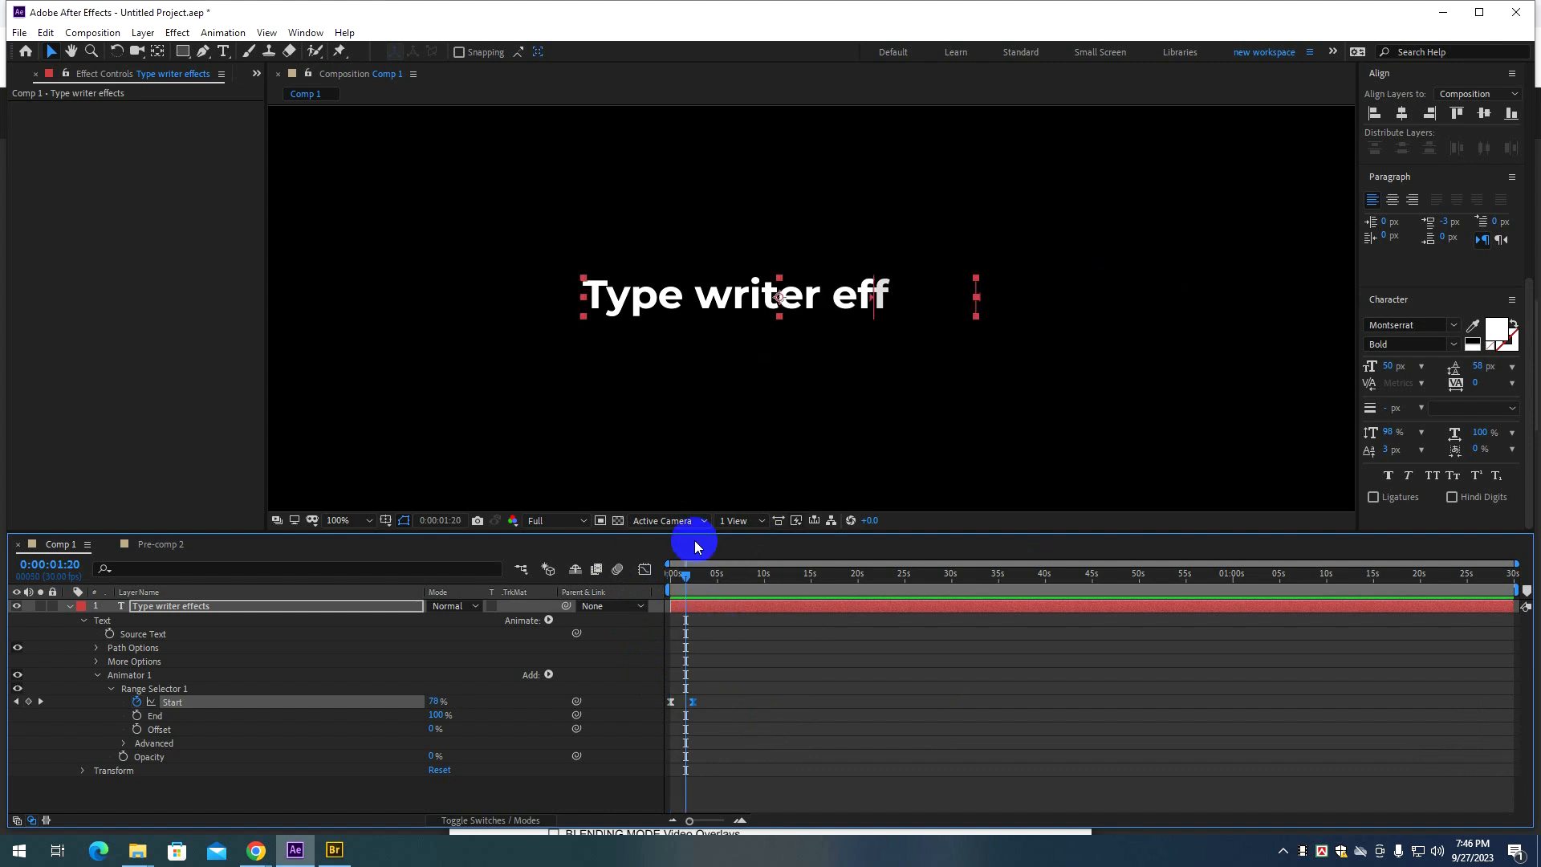
Set the Range Selector's advanced Smoothness to 0% and preview the letter-by-letter reveal from the first frame.
{"action": "key", "text": "period"}
{"action": "left_click_drag", "start_coordinate": [686, 584], "coordinate": [683, 586]}
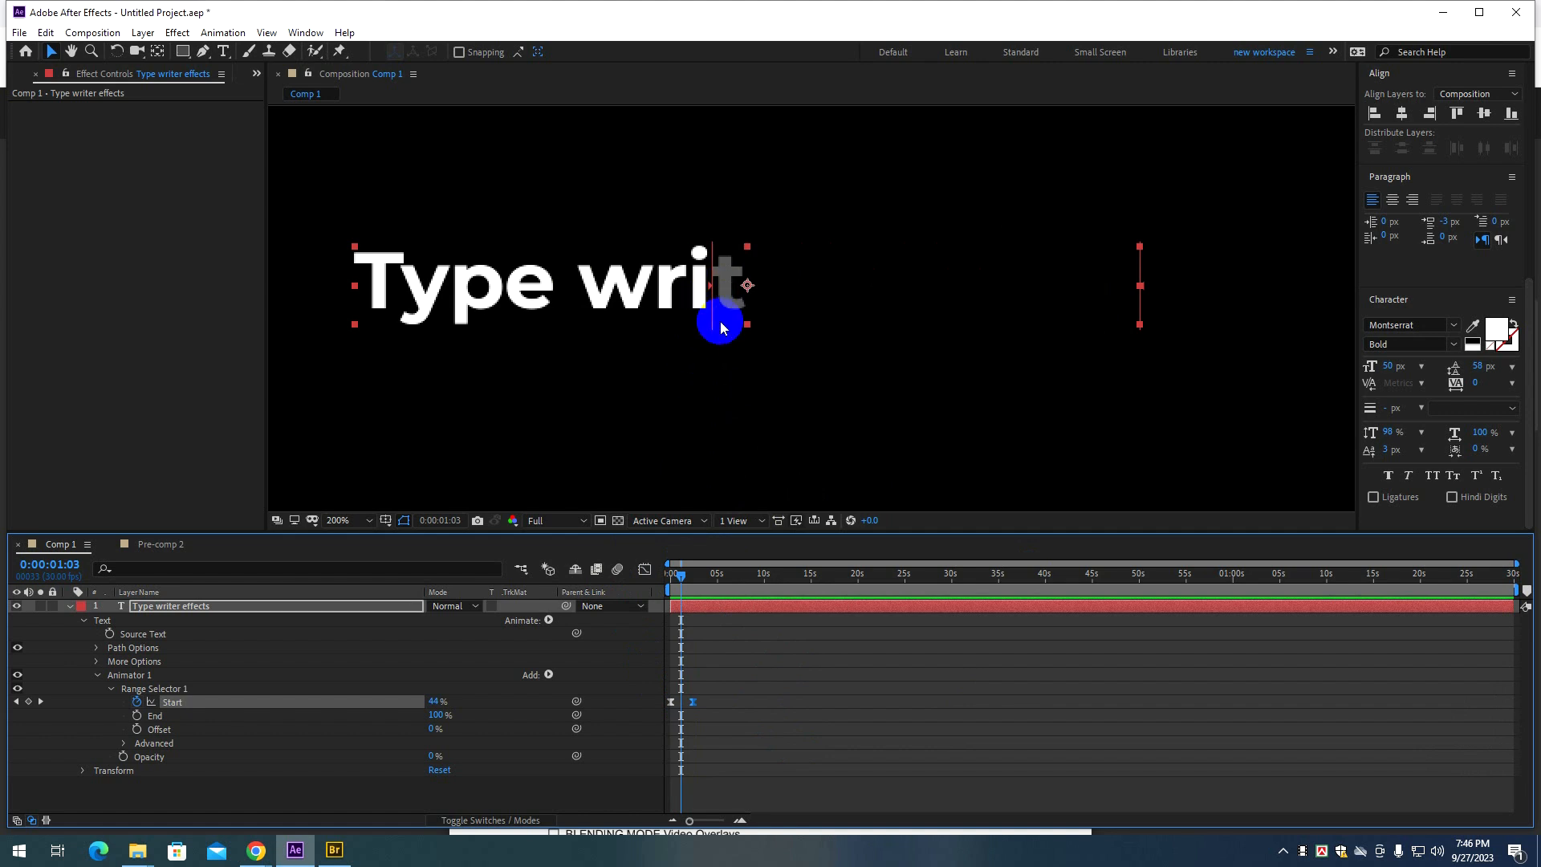
{"action": "left_click", "coordinate": [124, 745]}
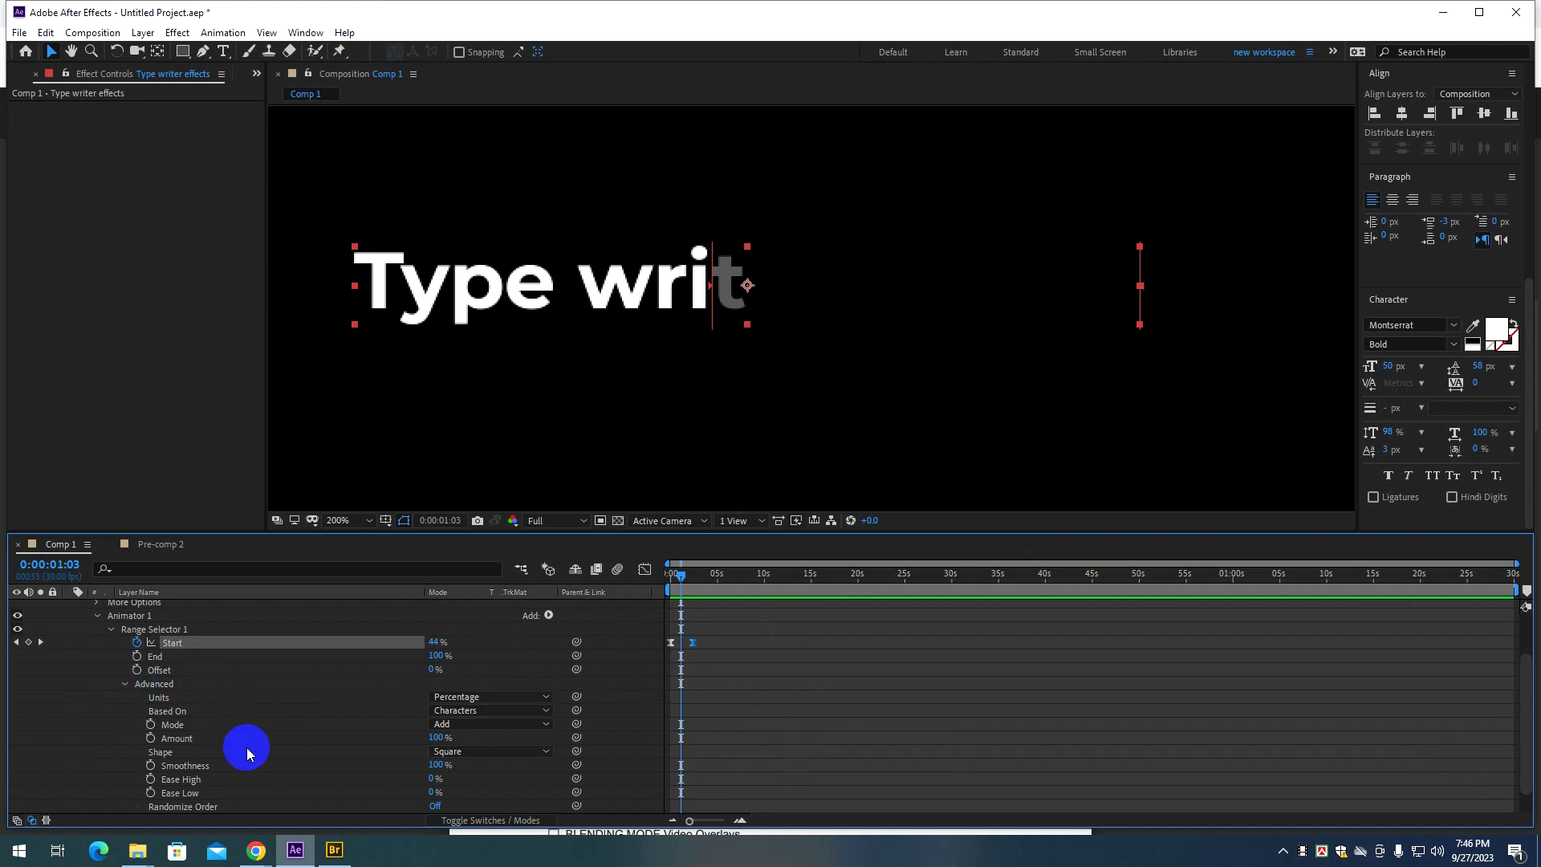
{"action": "scroll", "coordinate": [252, 788], "scroll_direction": "down", "scroll_amount": 1}
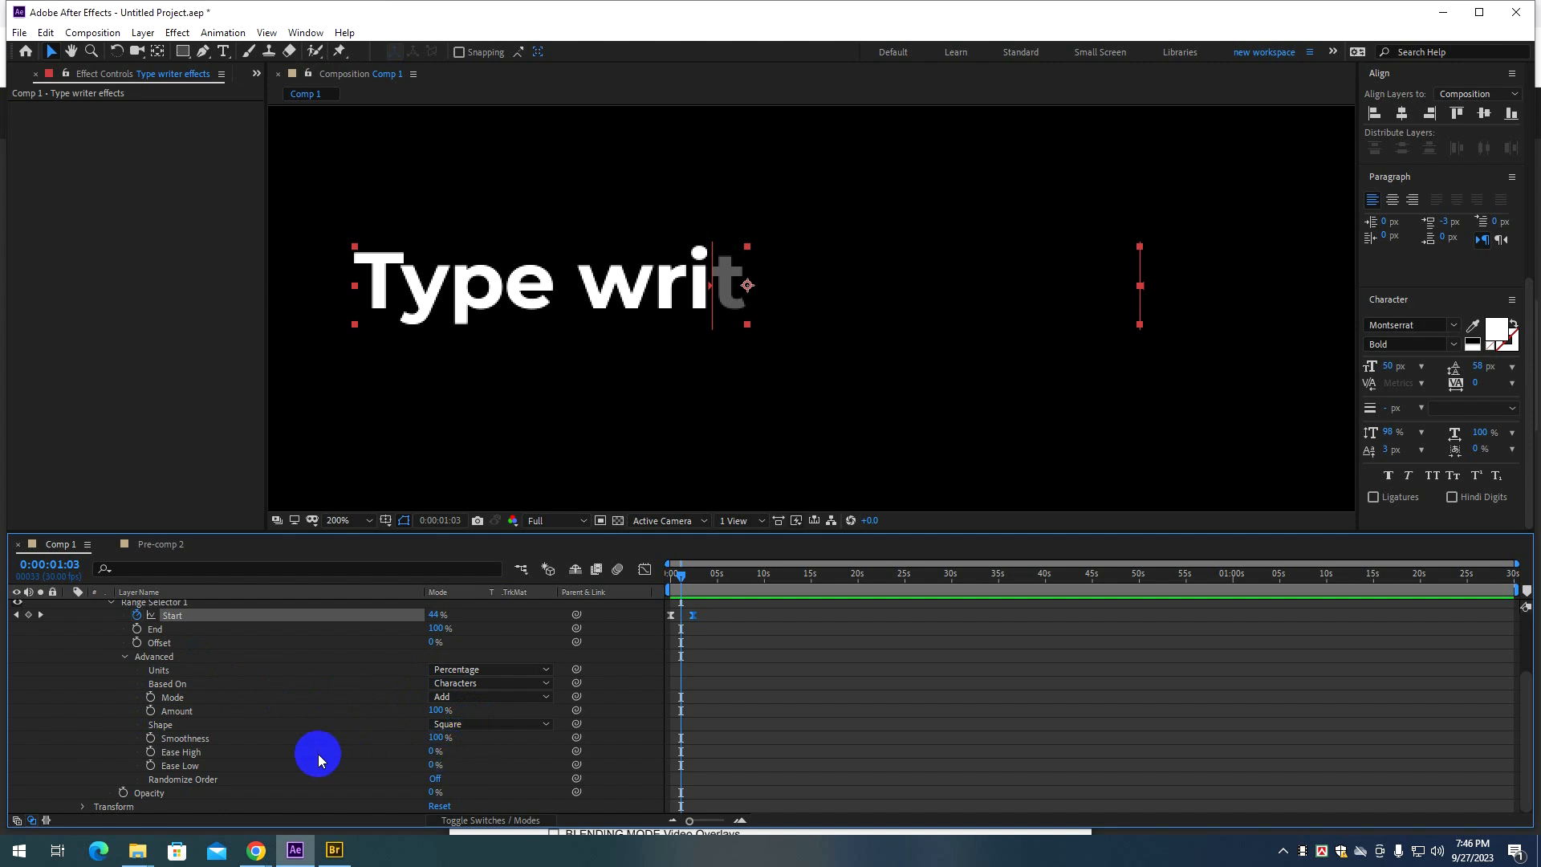
{"action": "left_click", "coordinate": [203, 737]}
{"action": "left_click_drag", "start_coordinate": [436, 736], "coordinate": [179, 733]}
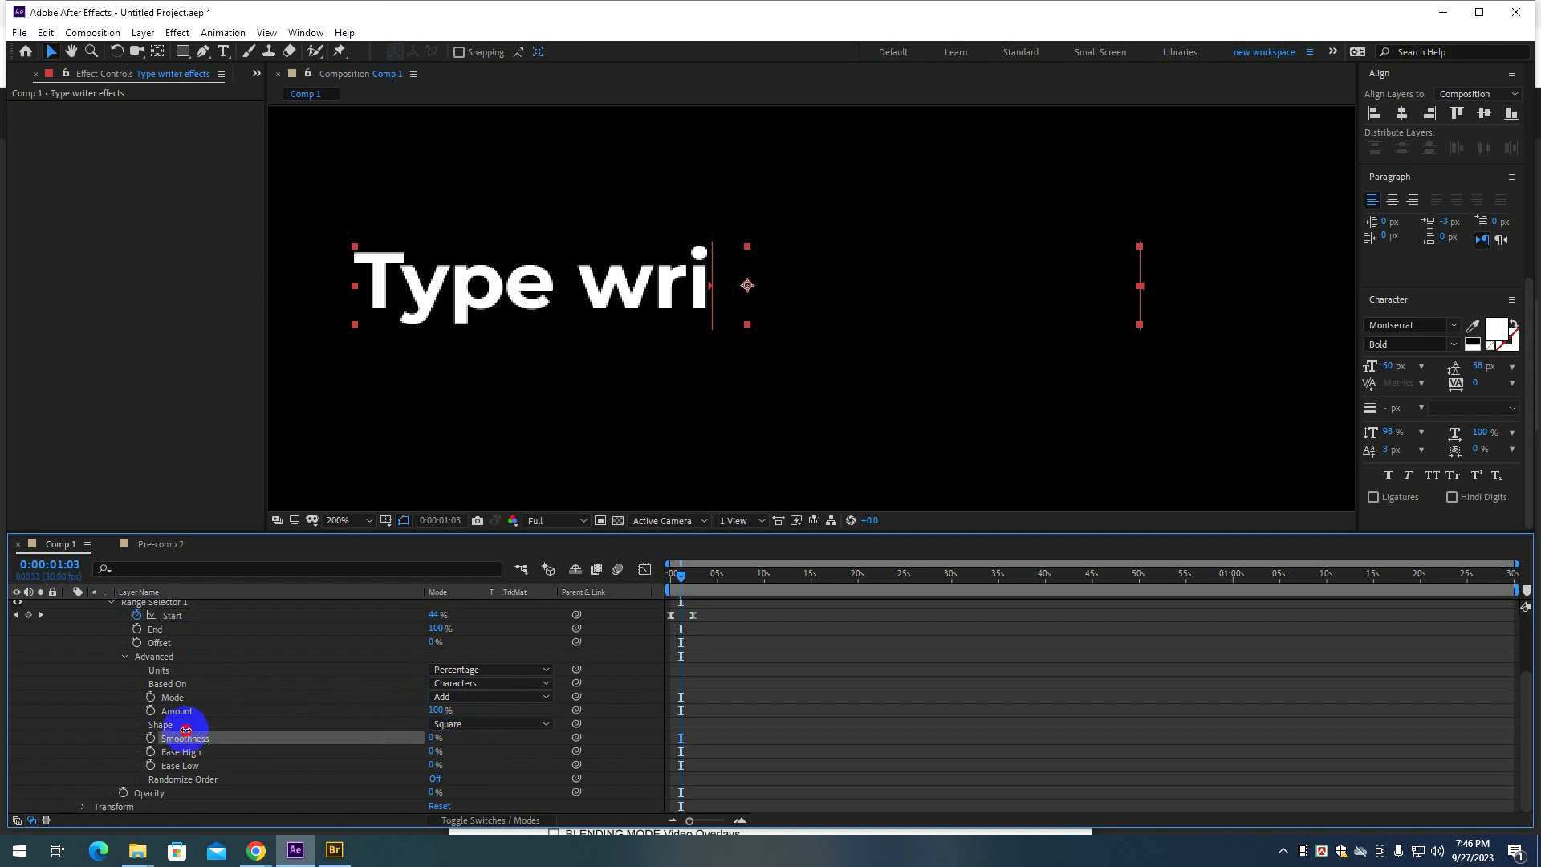
{"action": "left_click", "coordinate": [124, 657]}
{"action": "left_click_drag", "start_coordinate": [684, 576], "coordinate": [670, 577]}
{"action": "key", "text": "space"}
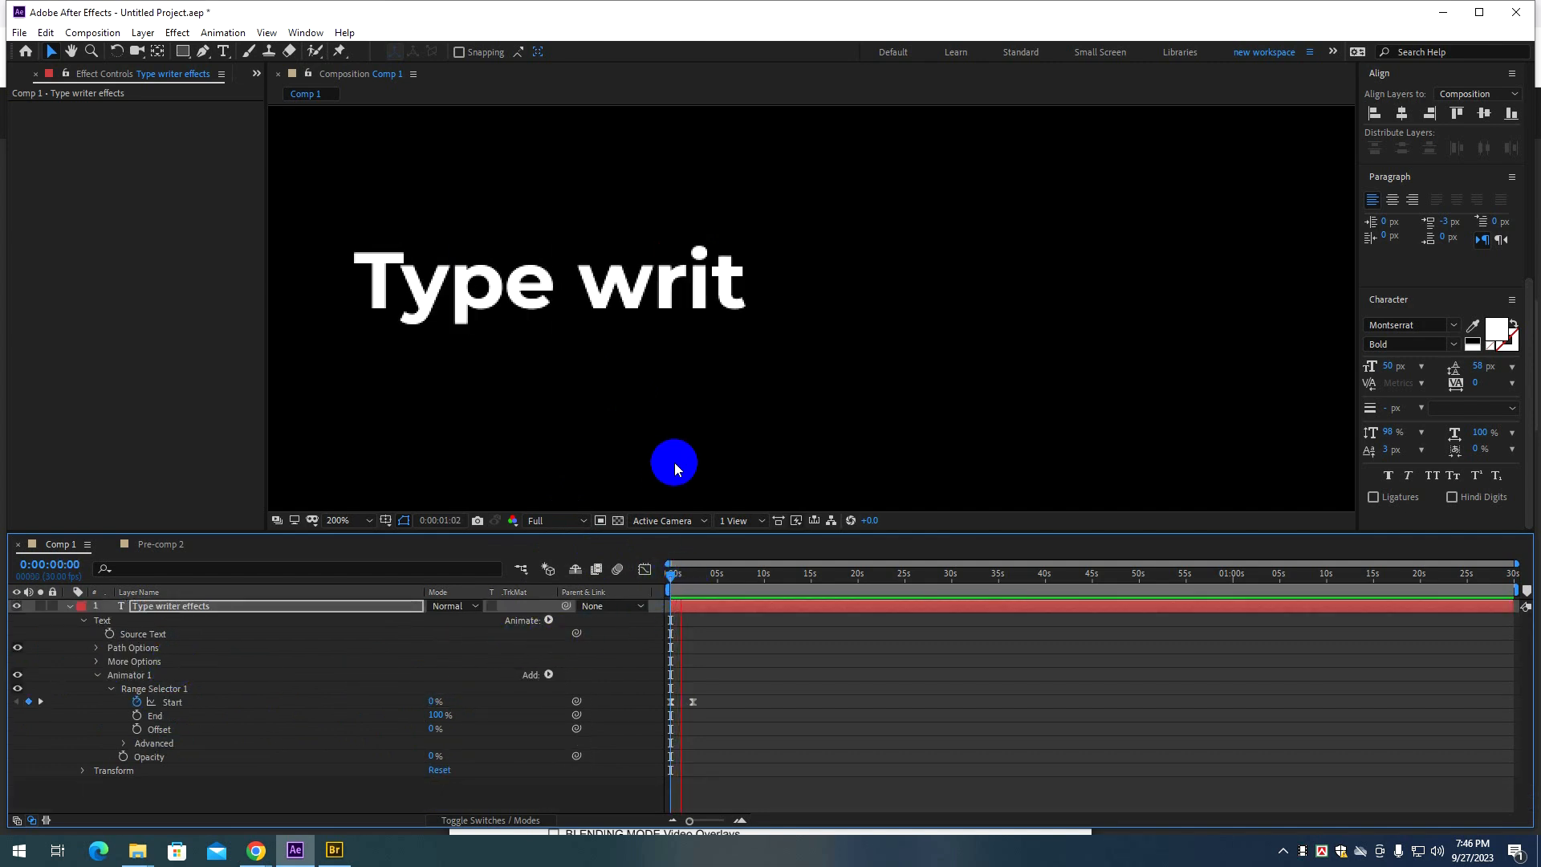
{"action": "key", "text": "space"}
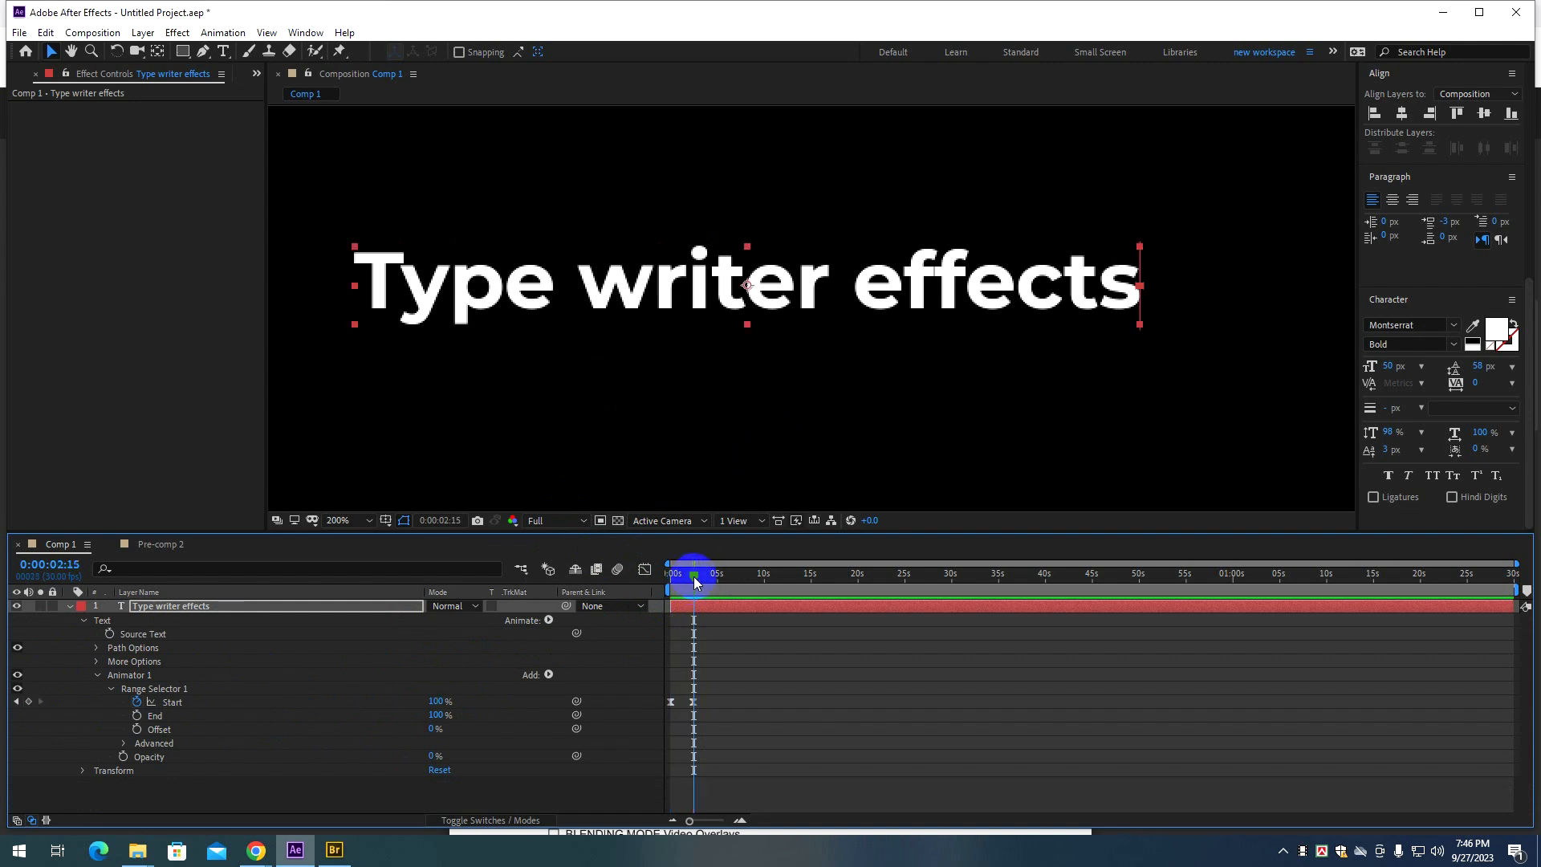
Move the ending Start keyframe slightly later, preview the slower reveal, and return to the first frame.
{"action": "left_click_drag", "start_coordinate": [693, 576], "coordinate": [654, 591]}
{"action": "left_click_drag", "start_coordinate": [694, 702], "coordinate": [697, 702]}
{"action": "key", "text": "space"}
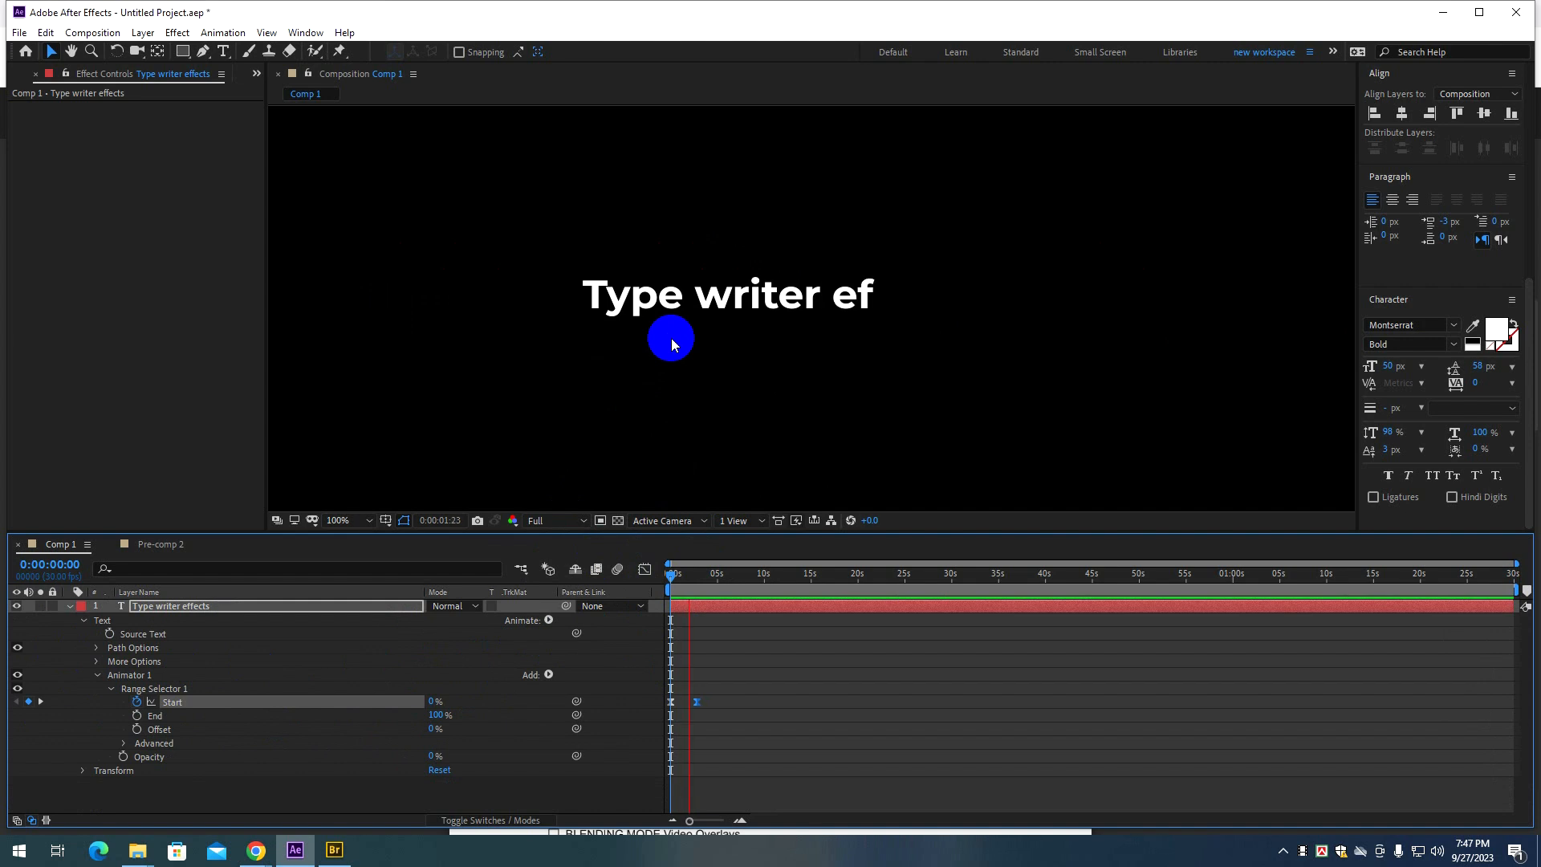
{"action": "left_click_drag", "start_coordinate": [716, 590], "coordinate": [654, 585]}
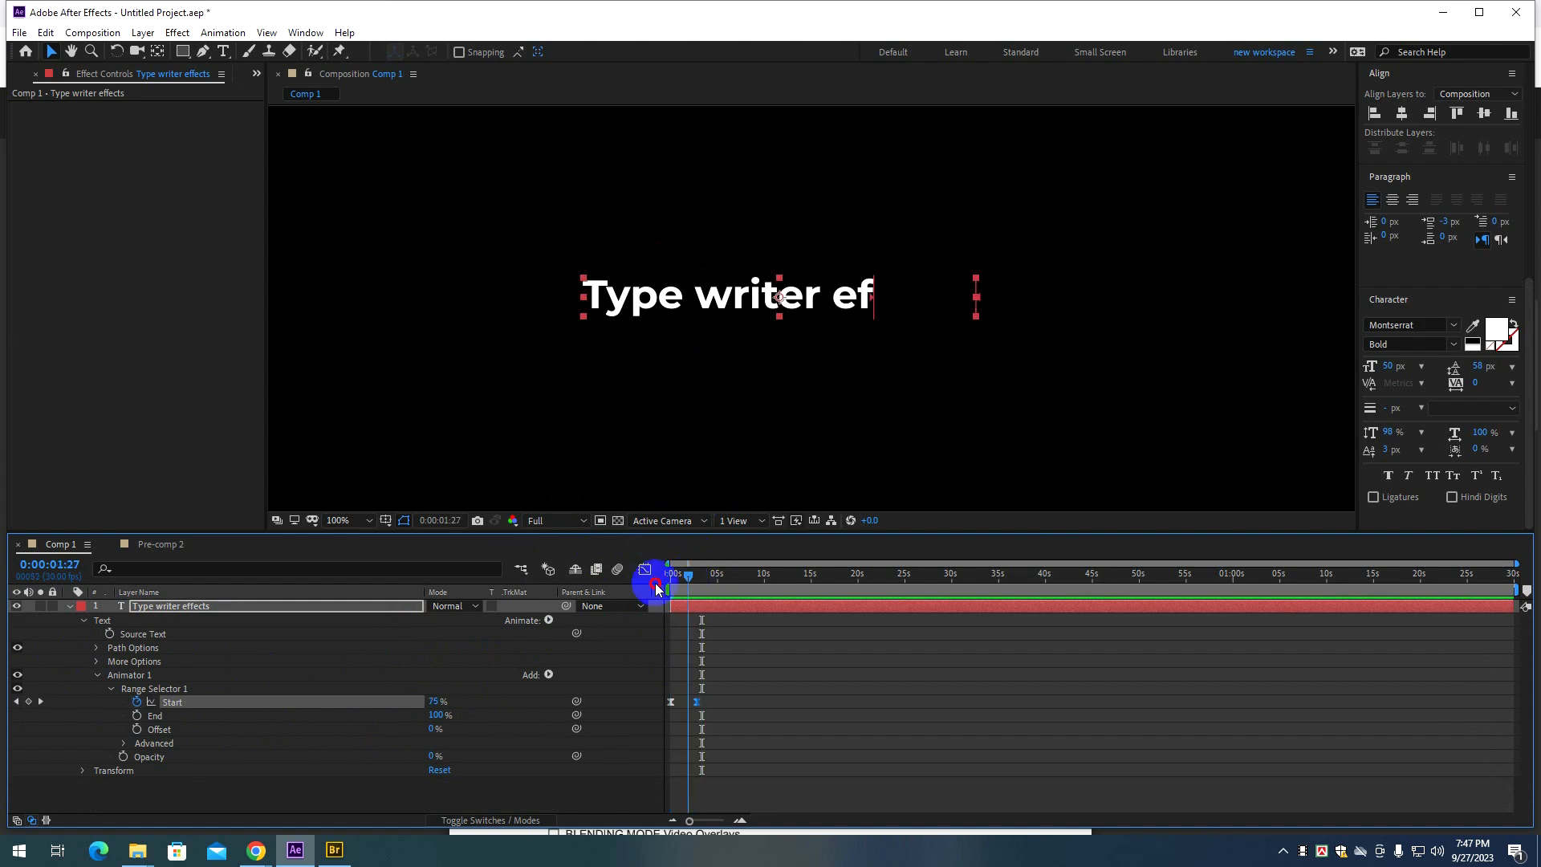
{"action": "left_click", "coordinate": [723, 720]}
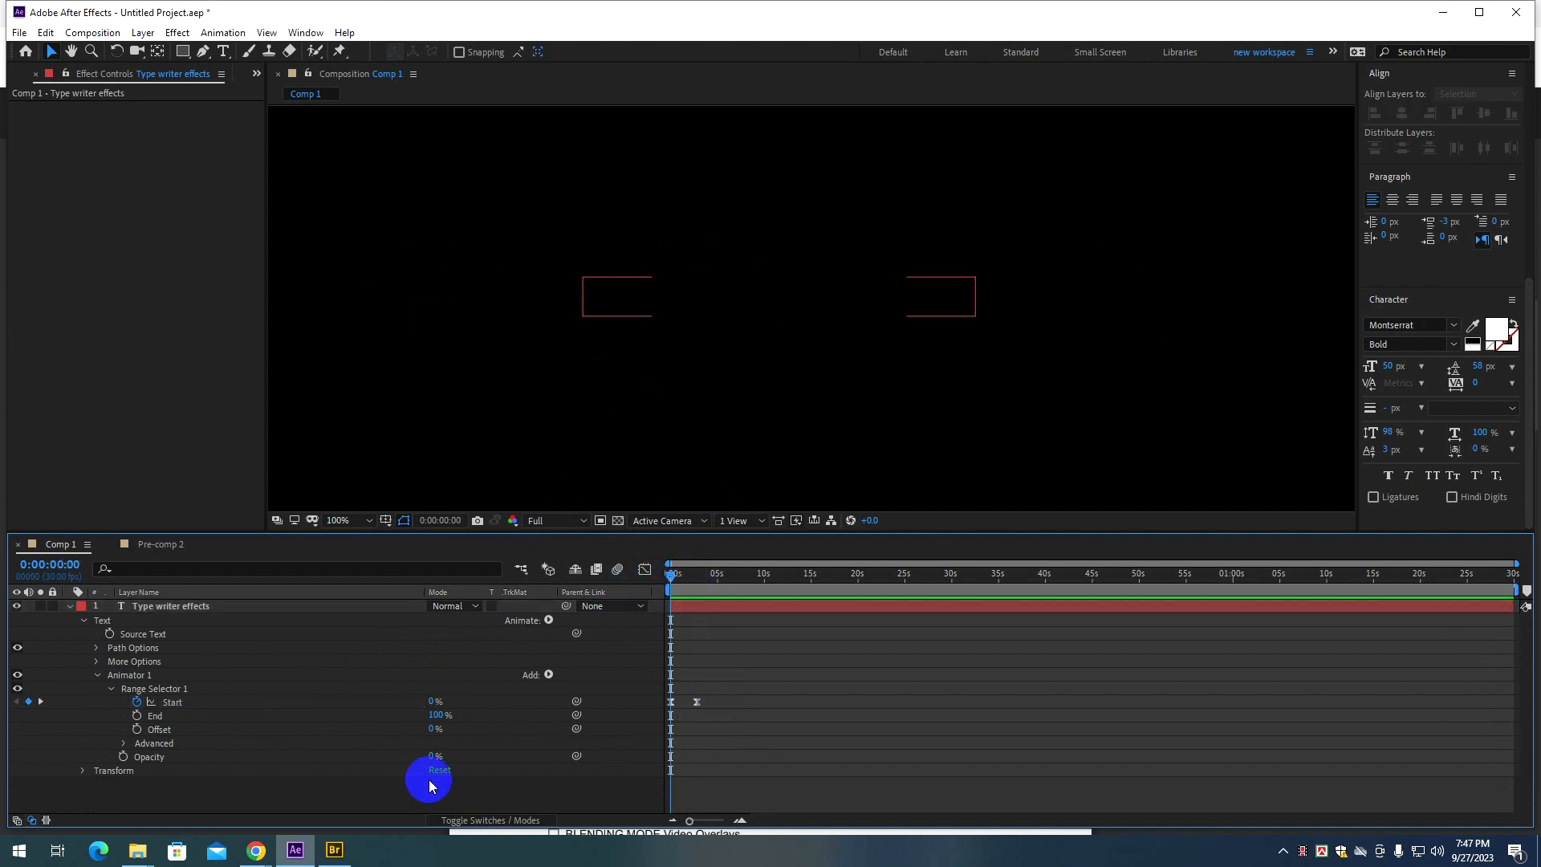
Switch to Chrome and open youtube.com in a new tab.
{"action": "left_click", "coordinate": [256, 850]}
{"action": "left_click", "coordinate": [96, 785]}
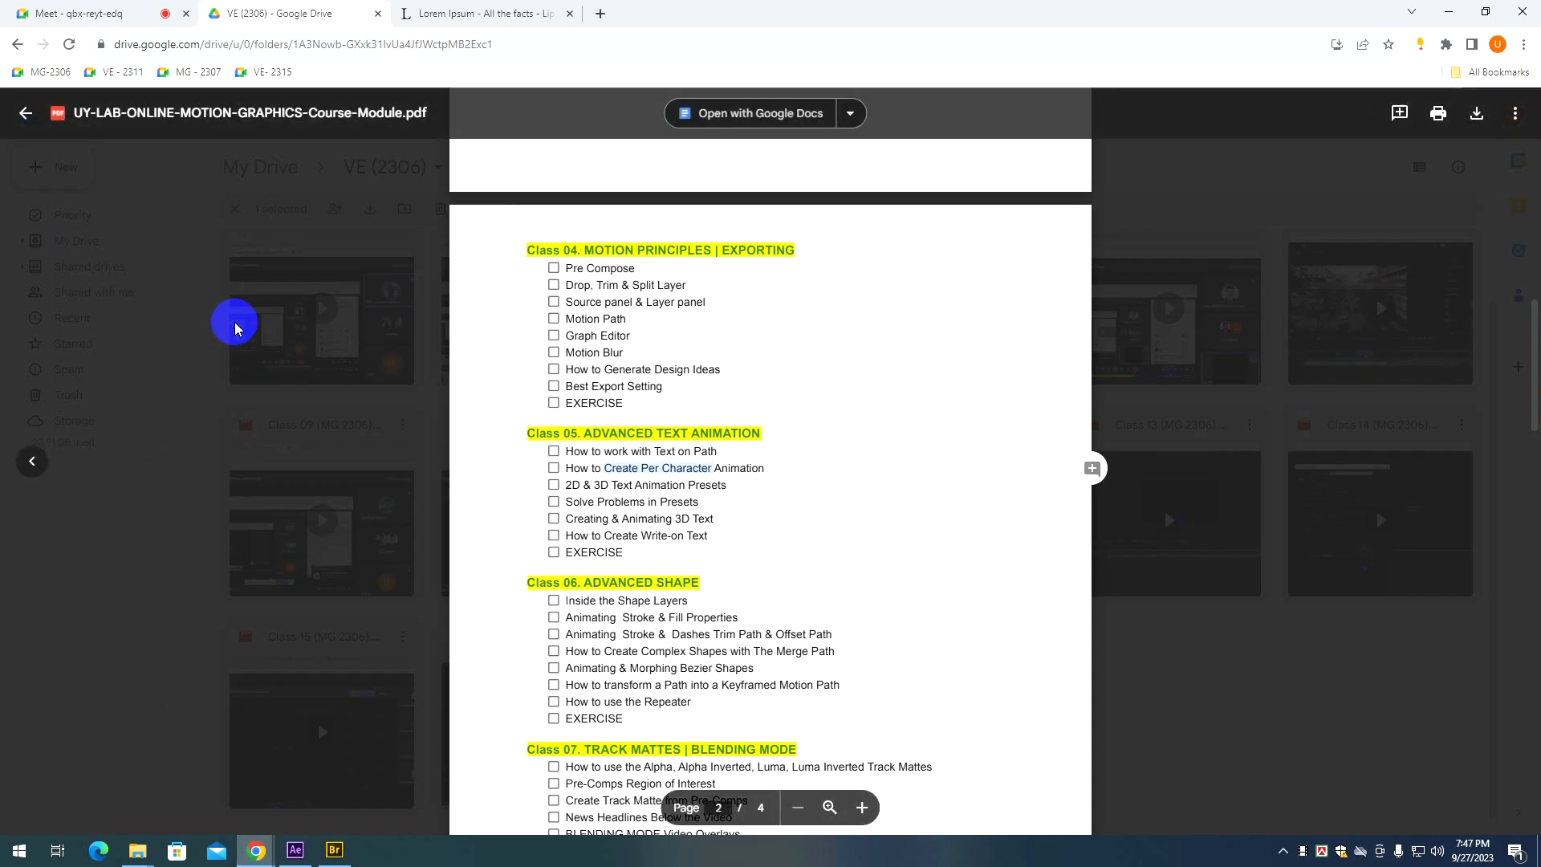
{"action": "left_click", "coordinate": [482, 13]}
{"action": "key", "text": "ctrl+t"}
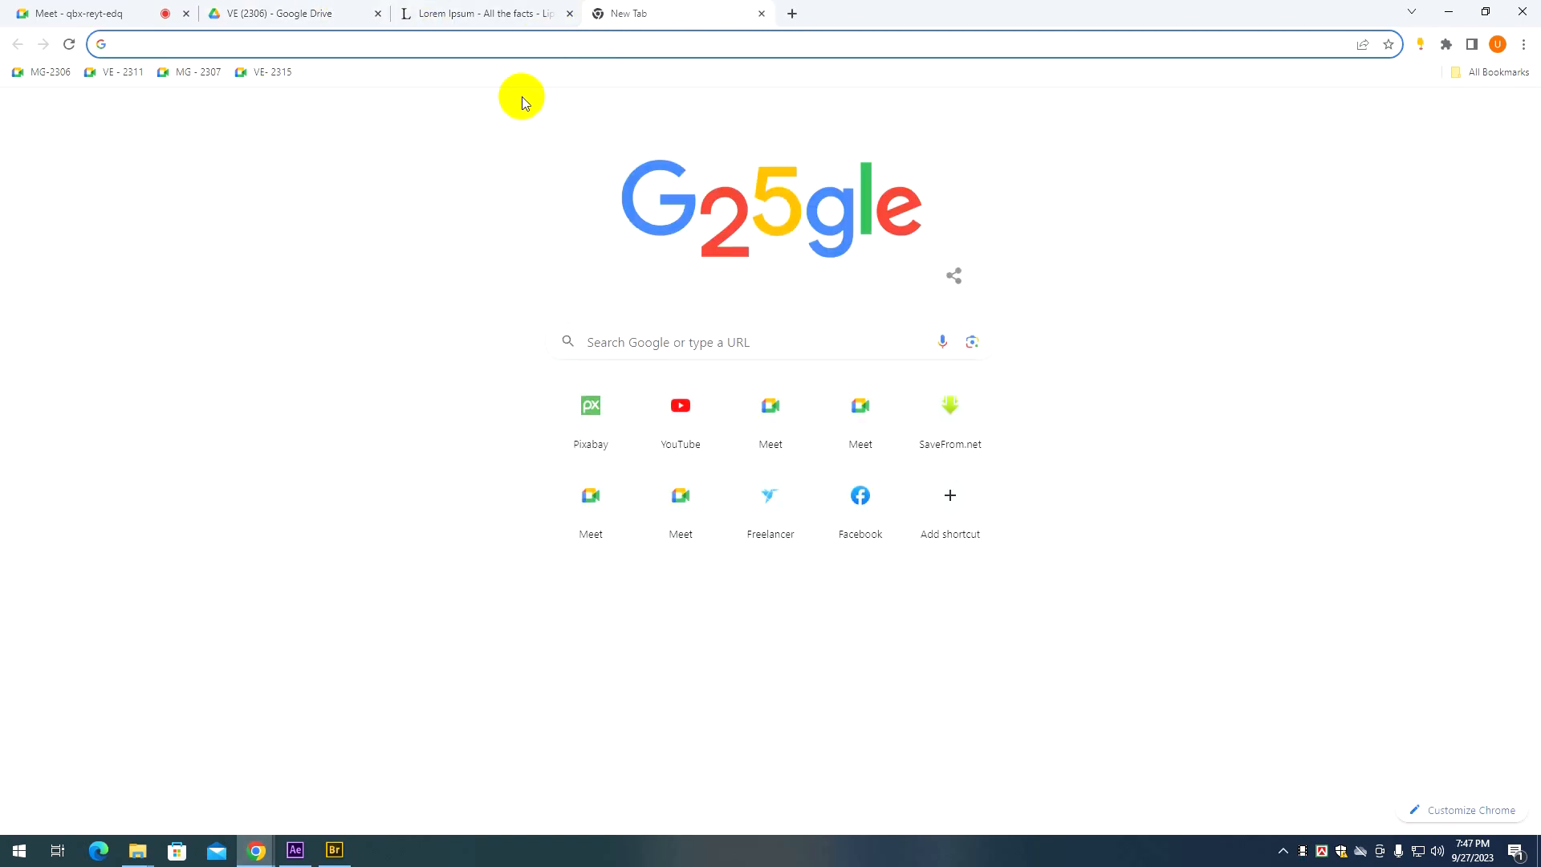
{"action": "type", "text": "youtube.com"}
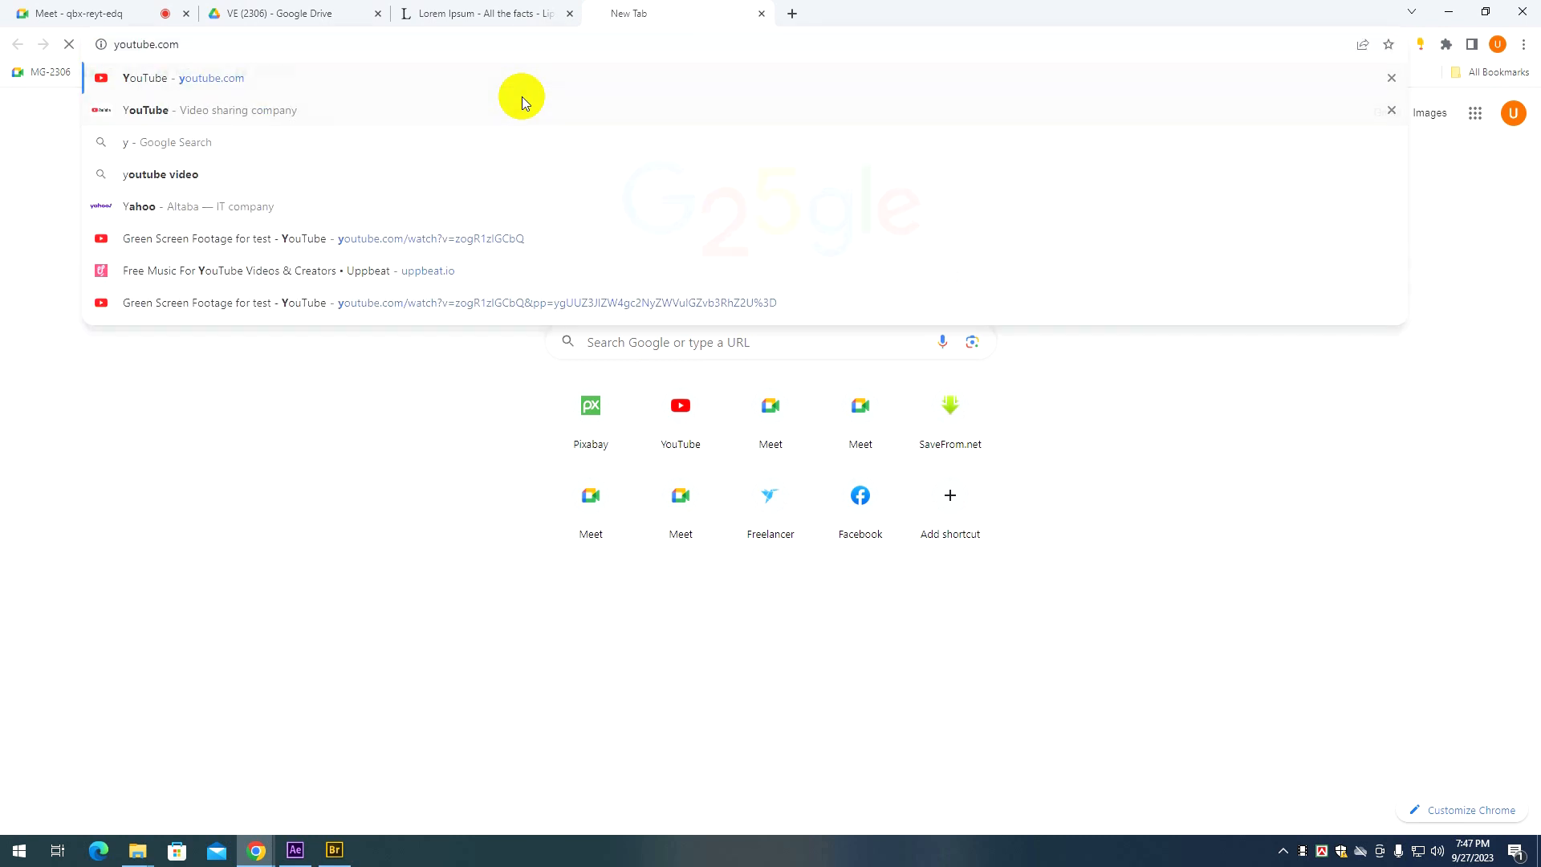
{"action": "key", "text": "Return"}
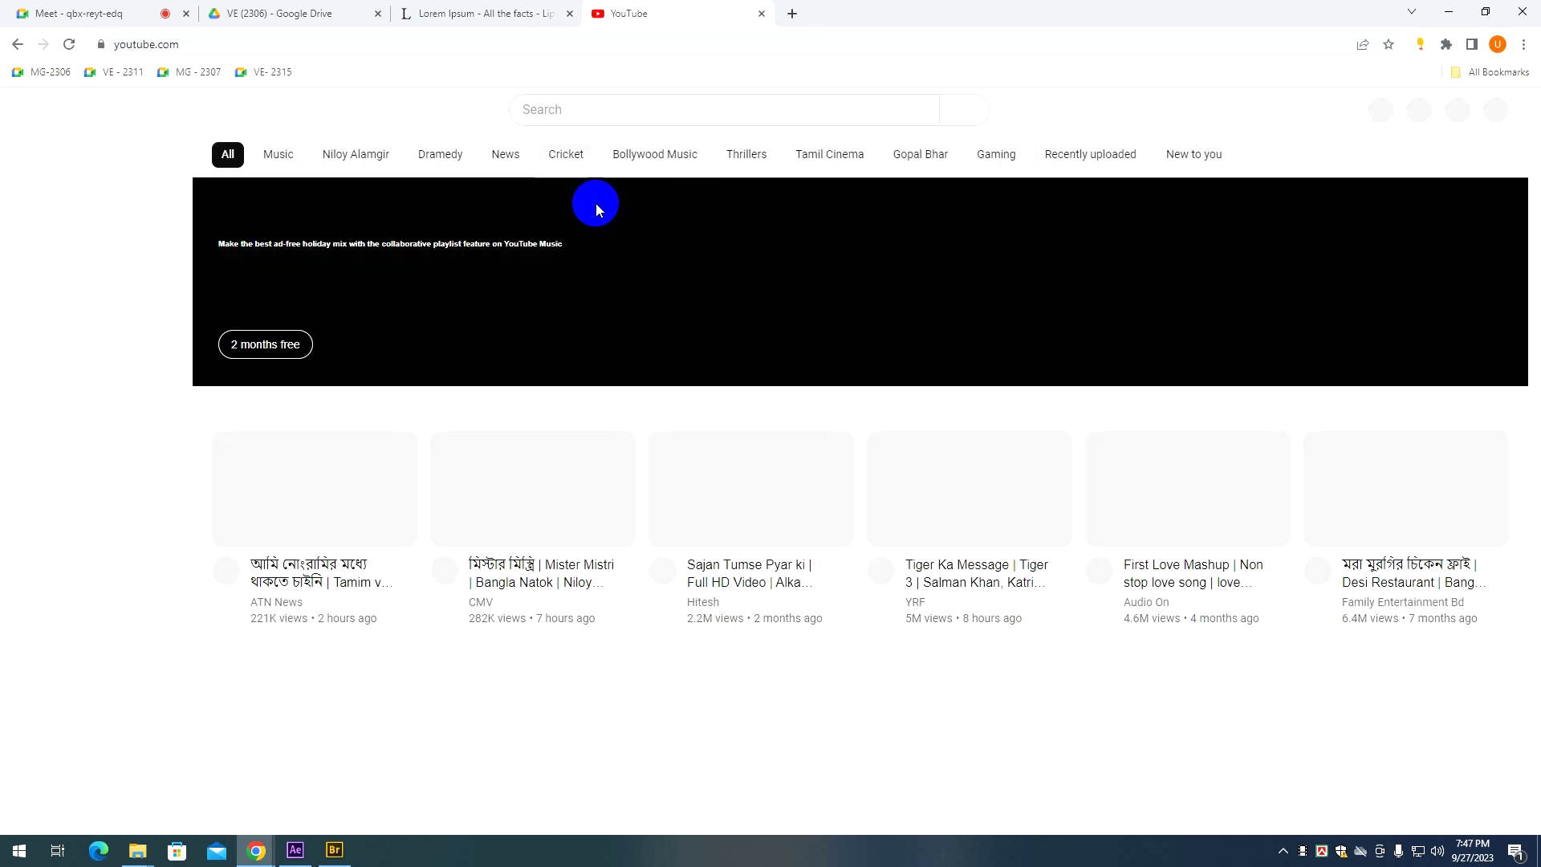
Search YouTube for "typewriter sound effect".
{"action": "left_click", "coordinate": [550, 108]}
{"action": "type", "text": "type beat"}
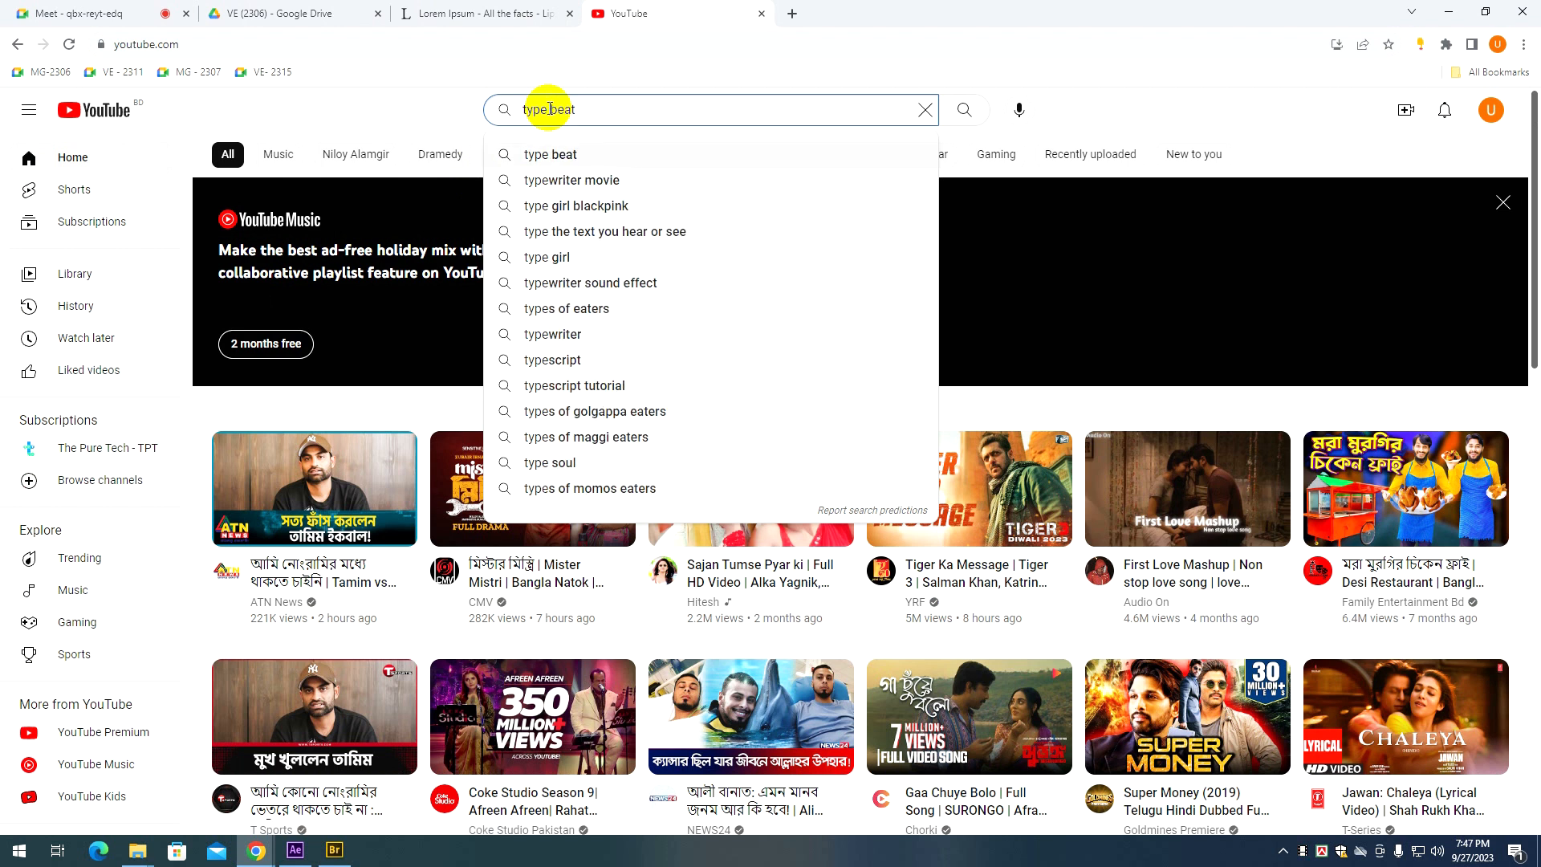
{"action": "key", "text": "Down"}
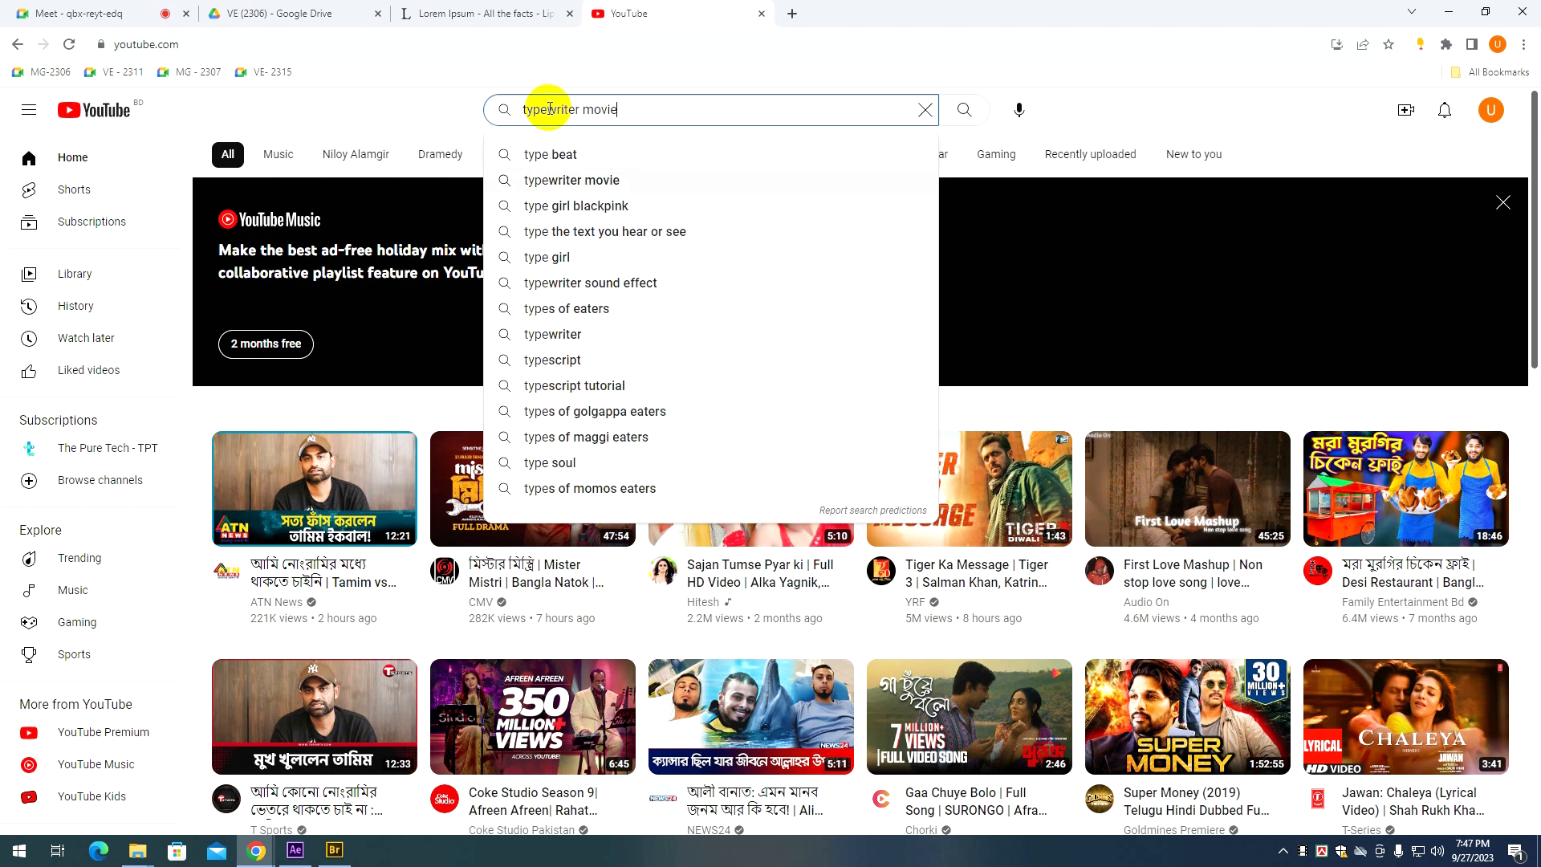
{"action": "left_click_drag", "start_coordinate": [584, 110], "coordinate": [647, 110]}
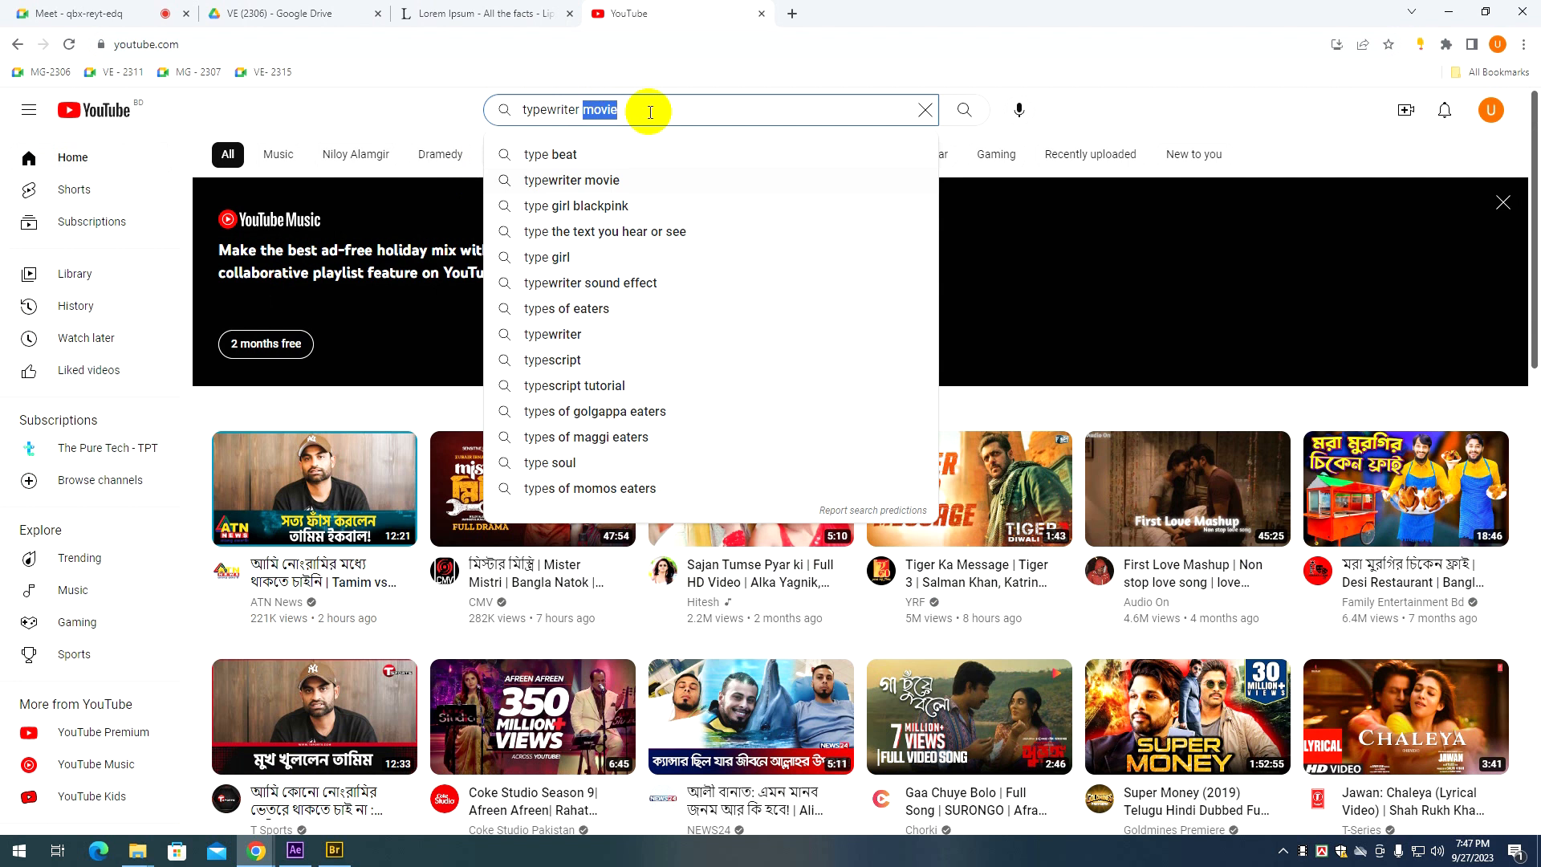
{"action": "key", "text": "BackSpace"}
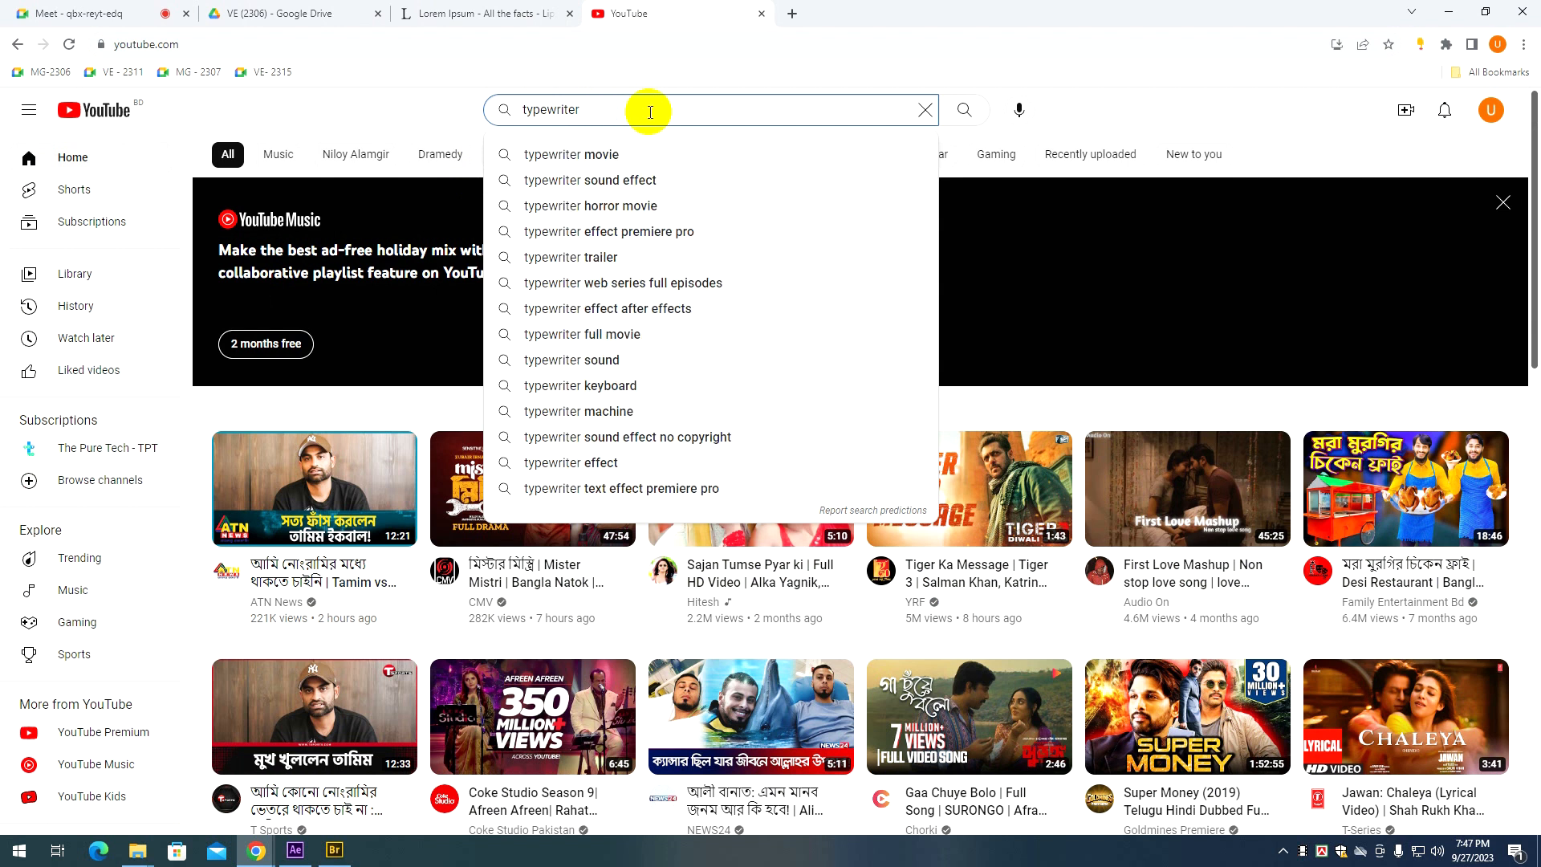
{"action": "key", "text": "Down"}
{"action": "key", "text": "Return"}
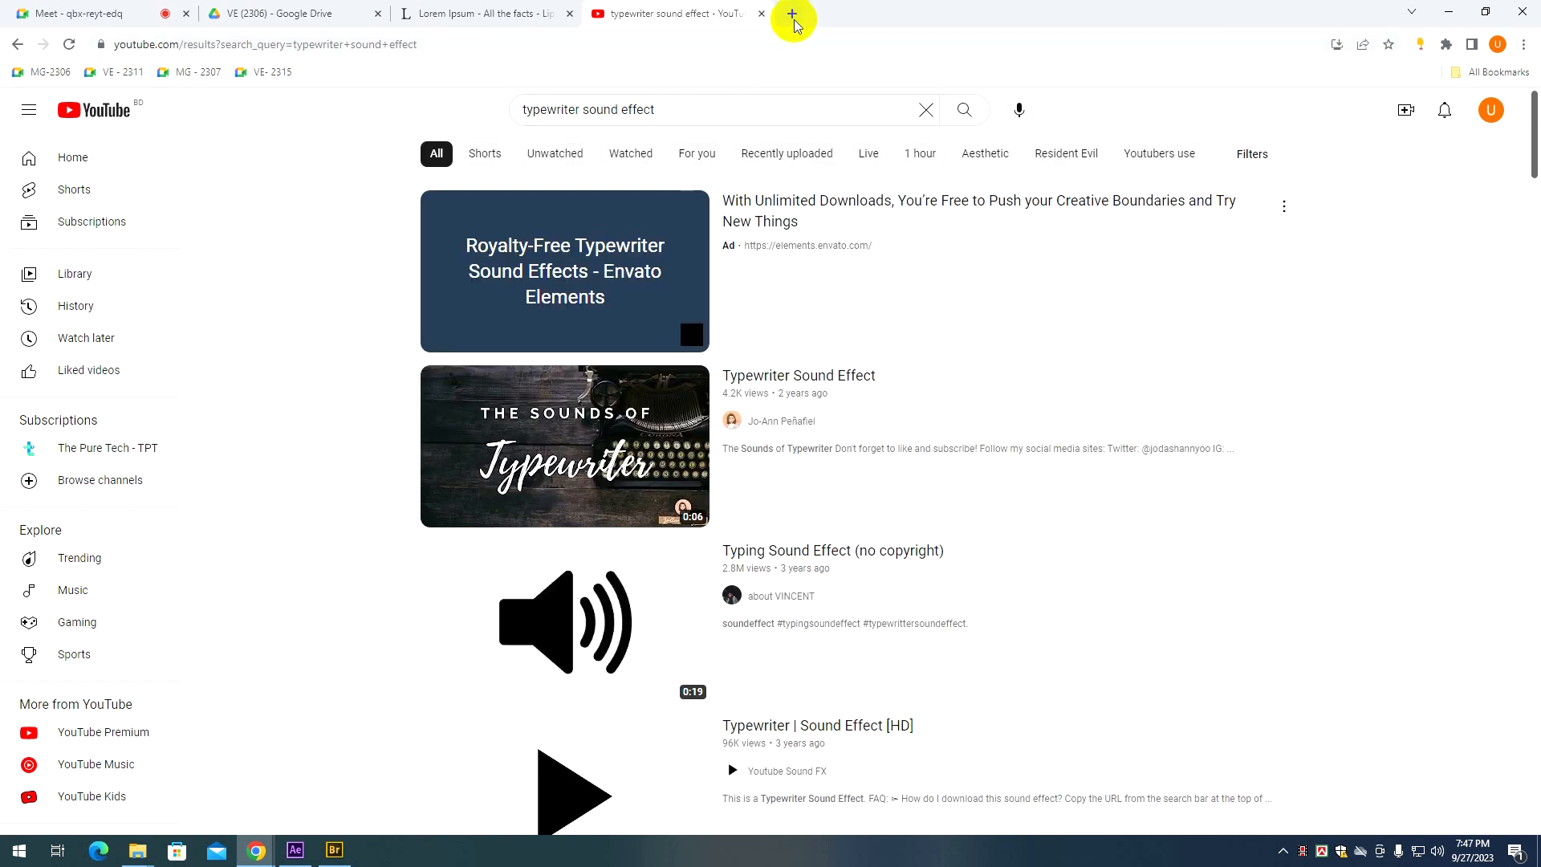
Open pixabay.com in another new tab and go to its sound effects page.
{"action": "left_click", "coordinate": [792, 14]}
{"action": "type", "text": "b"}
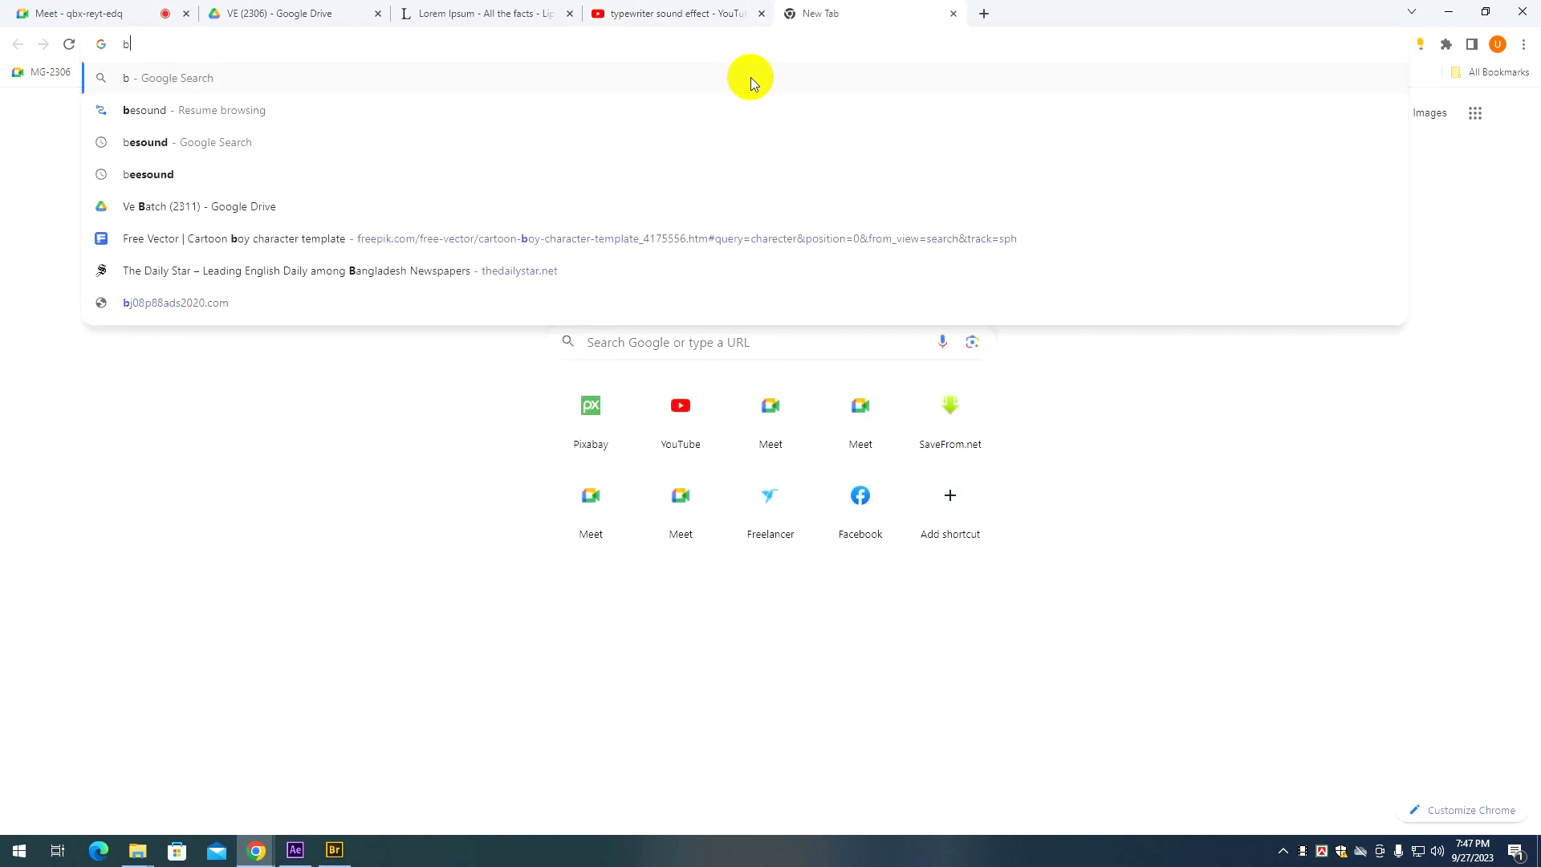
{"action": "key", "text": "BackSpace"}
{"action": "type", "text": "pixabay.com"}
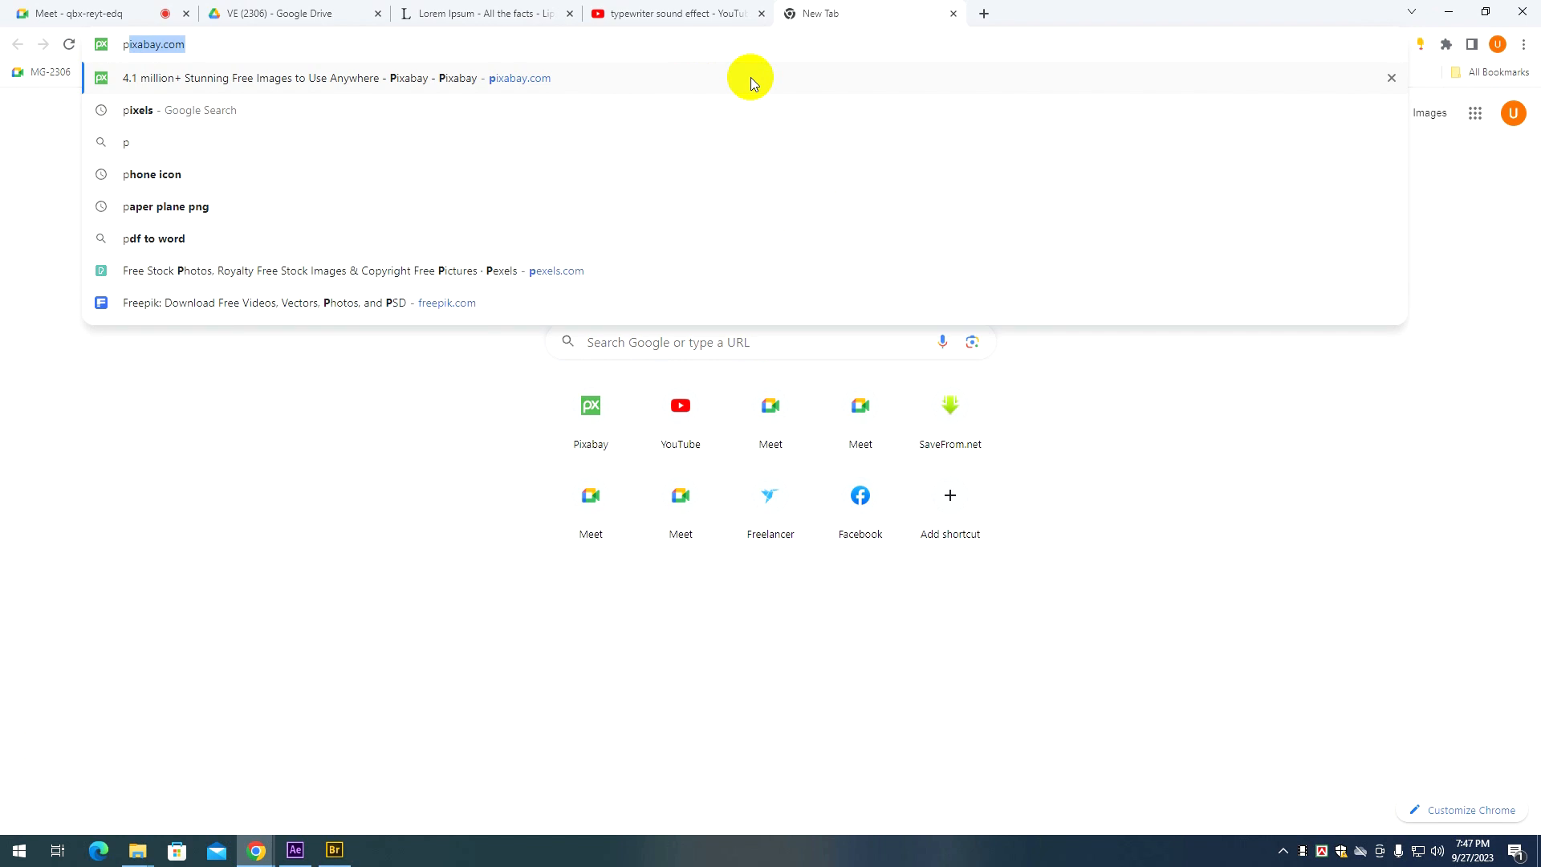
{"action": "key", "text": "Return"}
{"action": "left_click", "coordinate": [991, 491]}
Copy the search phrase from the YouTube tab and search Pixabay's sound effects for "typewriter sound effect".
{"action": "left_click", "coordinate": [697, 13]}
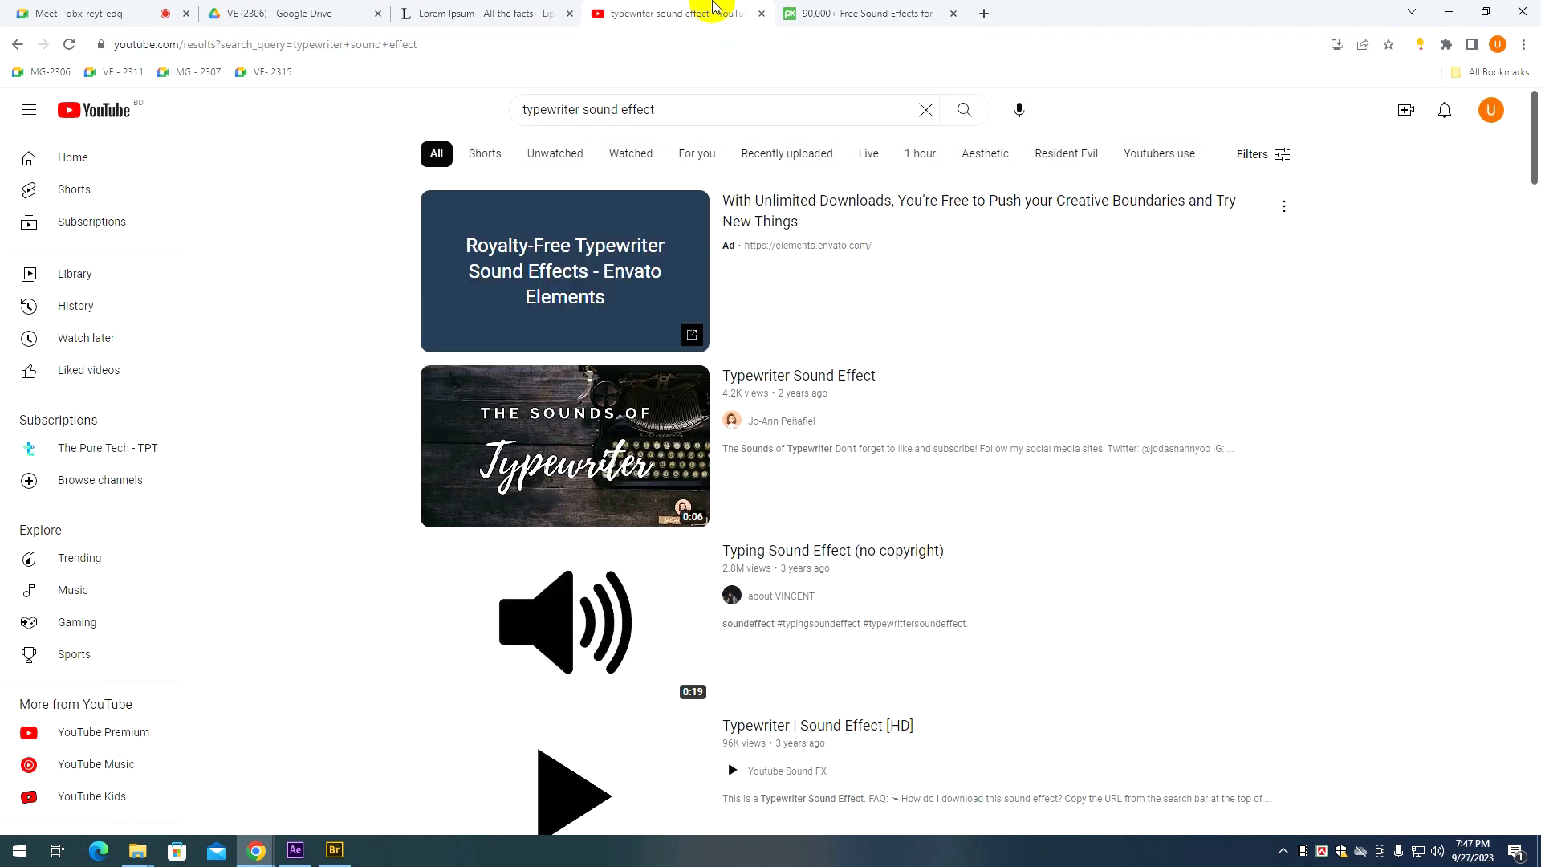
{"action": "double_click", "coordinate": [633, 112]}
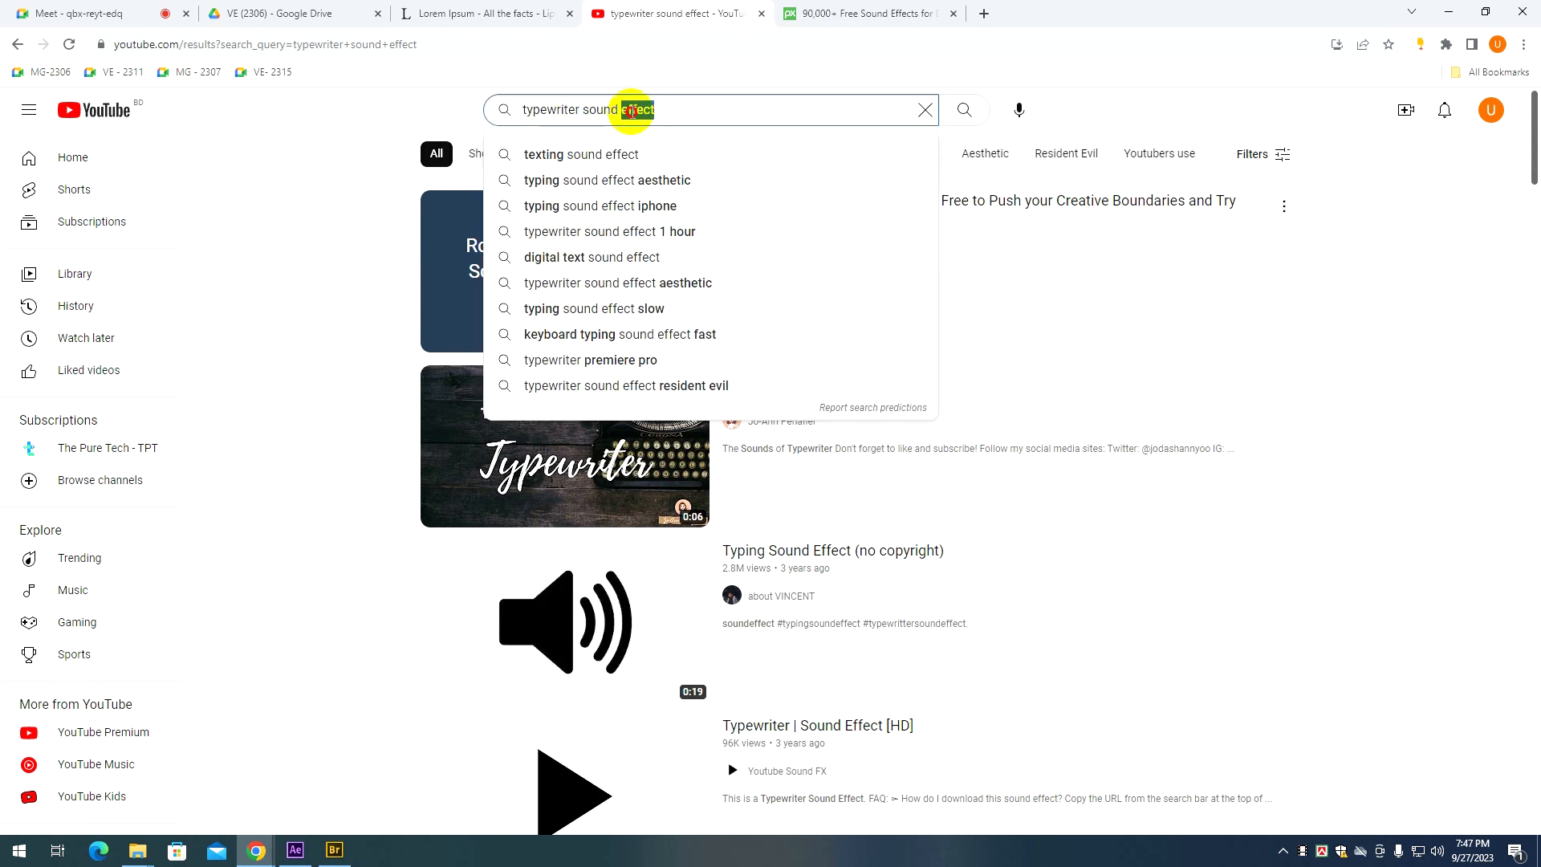
{"action": "triple_click", "coordinate": [633, 110]}
{"action": "key", "text": "ctrl+c"}
{"action": "left_click", "coordinate": [831, 13]}
{"action": "left_click", "coordinate": [626, 297]}
{"action": "key", "text": "ctrl+v"}
{"action": "key", "text": "Return"}
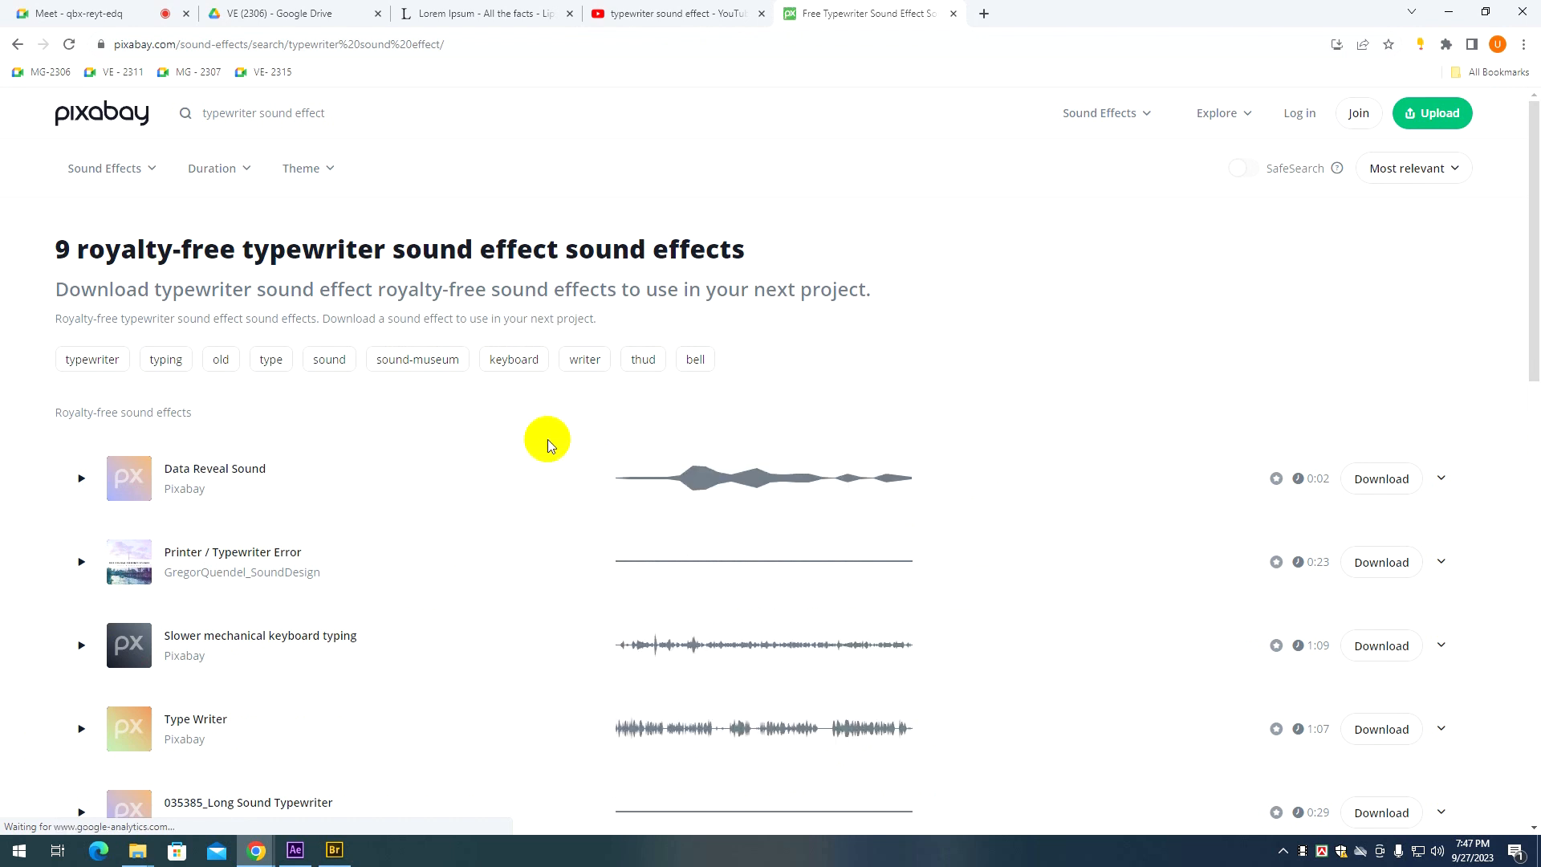
Listen to several of the Pixabay typewriter results, including Printer / Typewriter Error, Type Writer and Slower mechanical keyboard typing, to compare their sounds.
{"action": "left_click", "coordinate": [78, 478]}
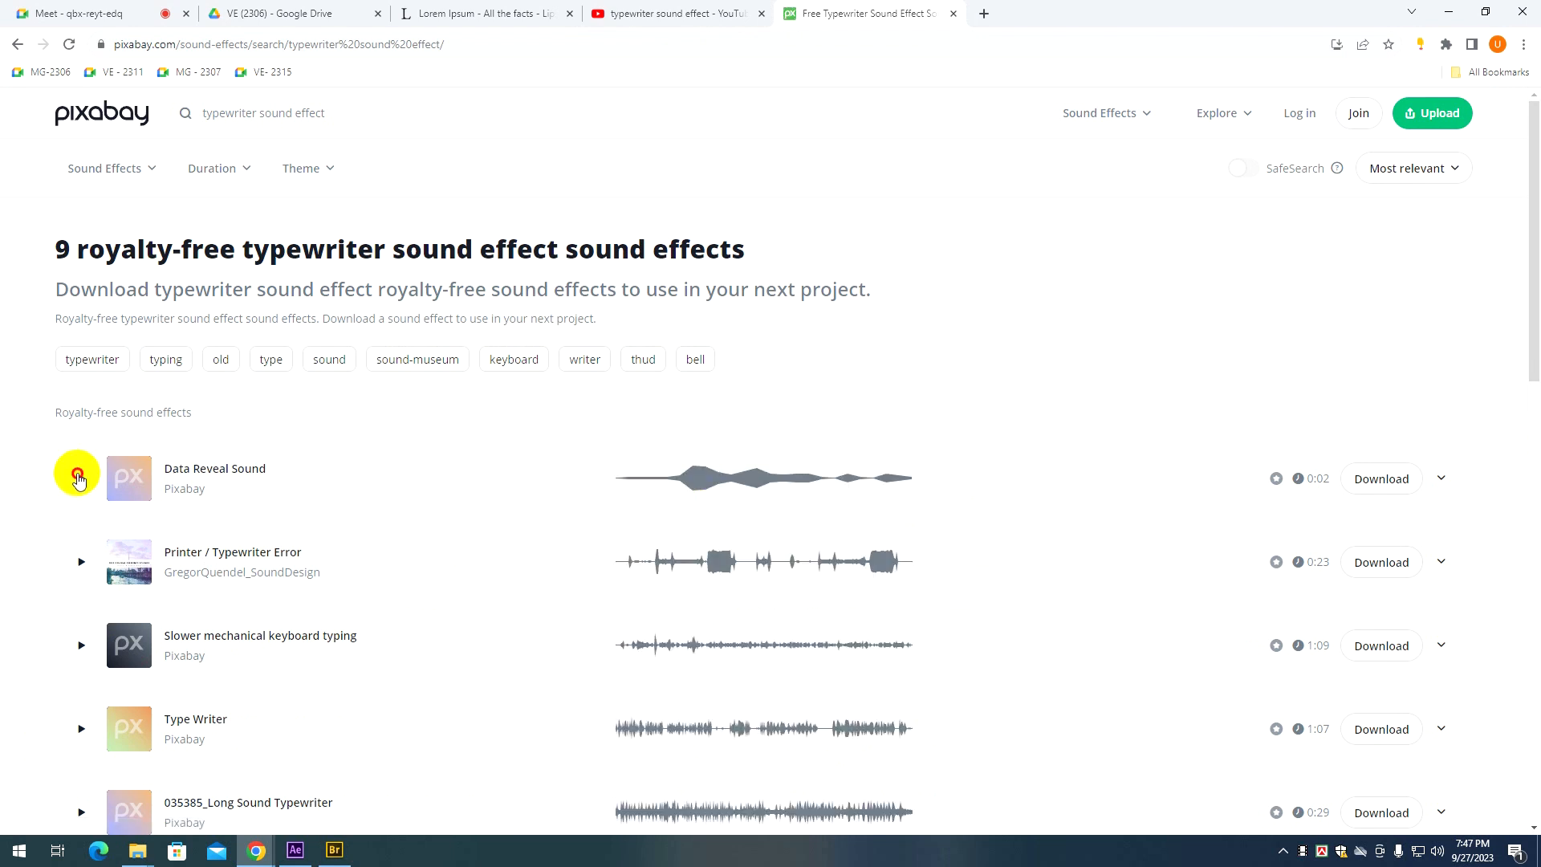
{"action": "left_click", "coordinate": [80, 562]}
{"action": "scroll", "coordinate": [3, 437], "scroll_direction": "down", "scroll_amount": 1}
{"action": "scroll", "coordinate": [3, 438], "scroll_direction": "down", "scroll_amount": 2}
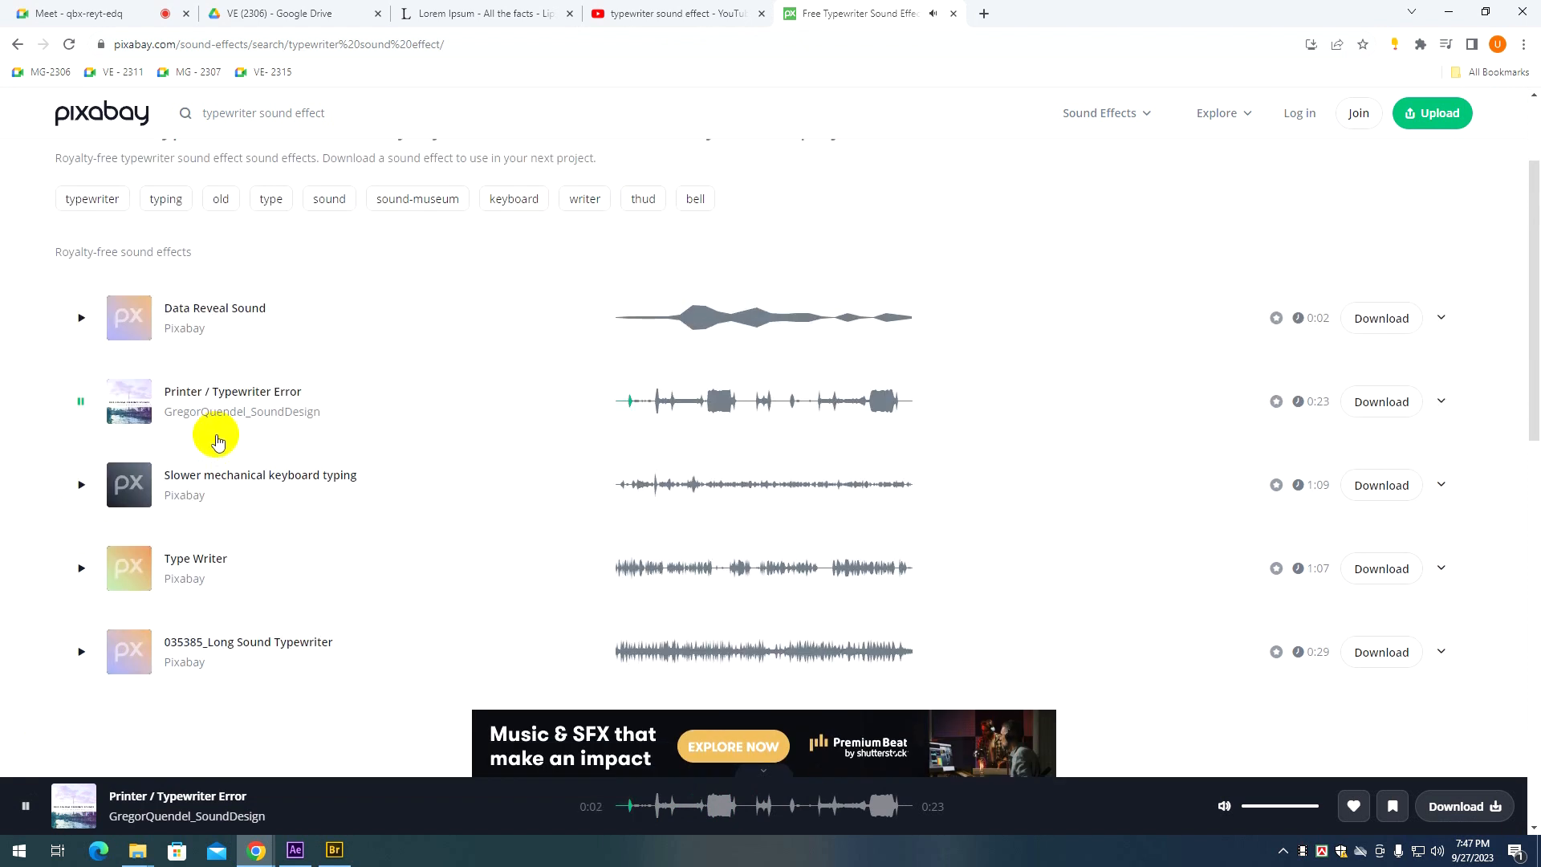
{"action": "left_click", "coordinate": [79, 485]}
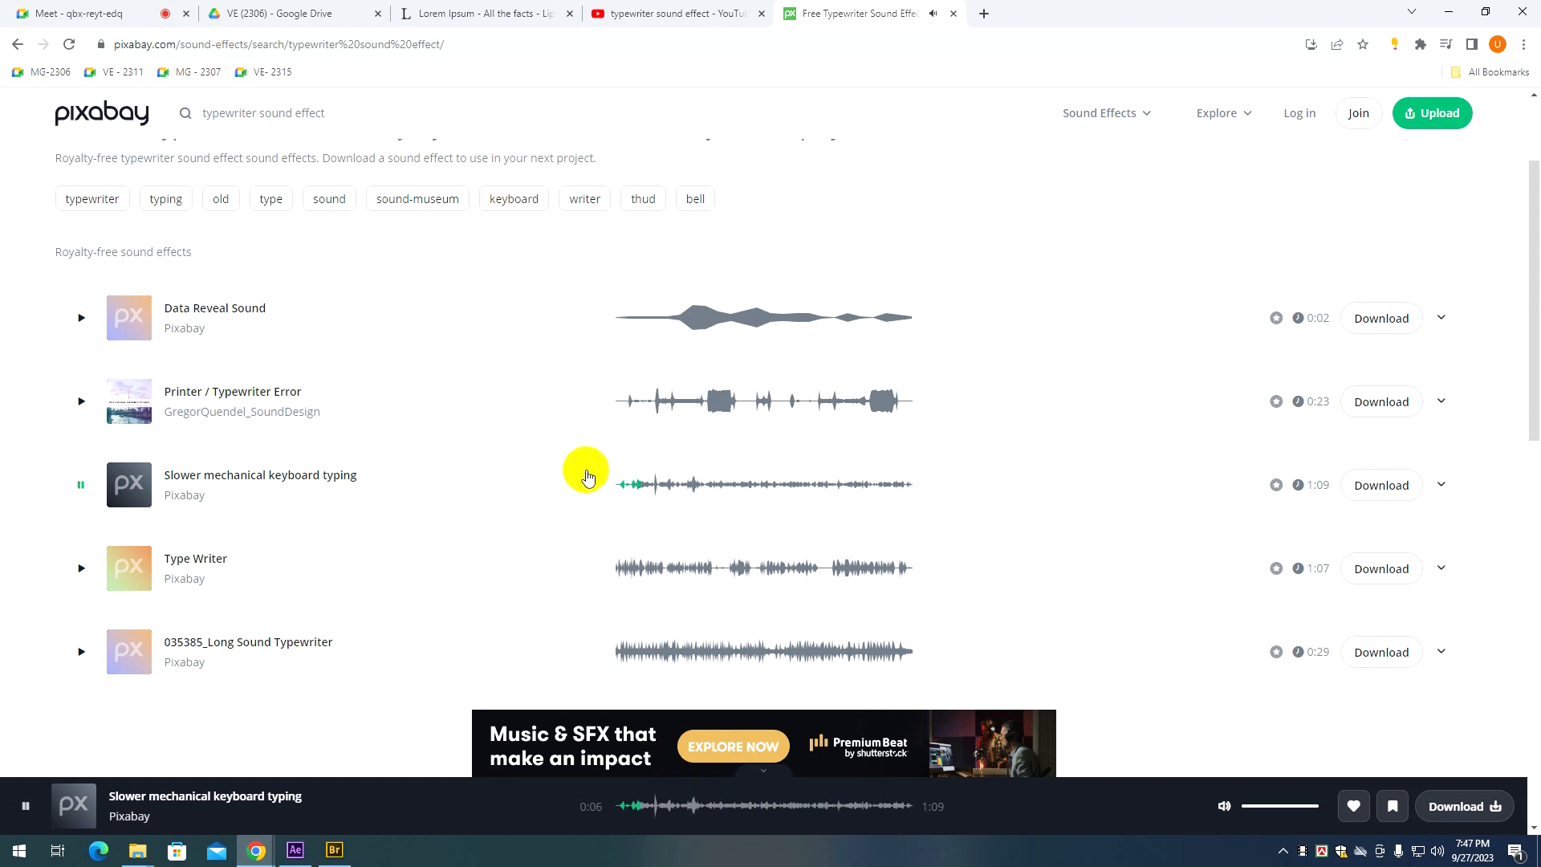
{"action": "left_click", "coordinate": [636, 570]}
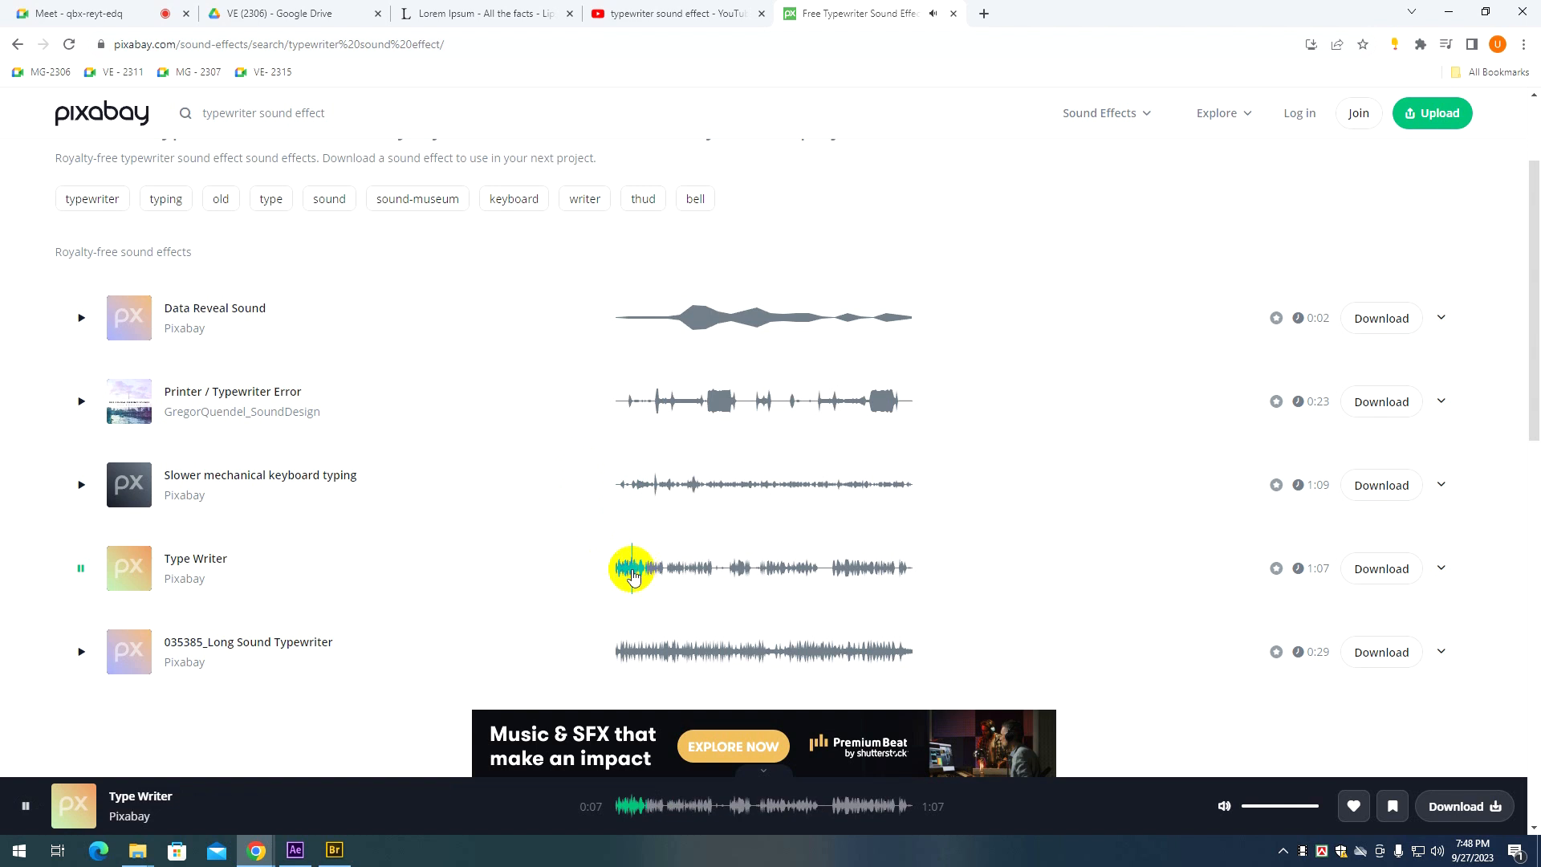
{"action": "scroll", "coordinate": [594, 586], "scroll_direction": "down", "scroll_amount": 5}
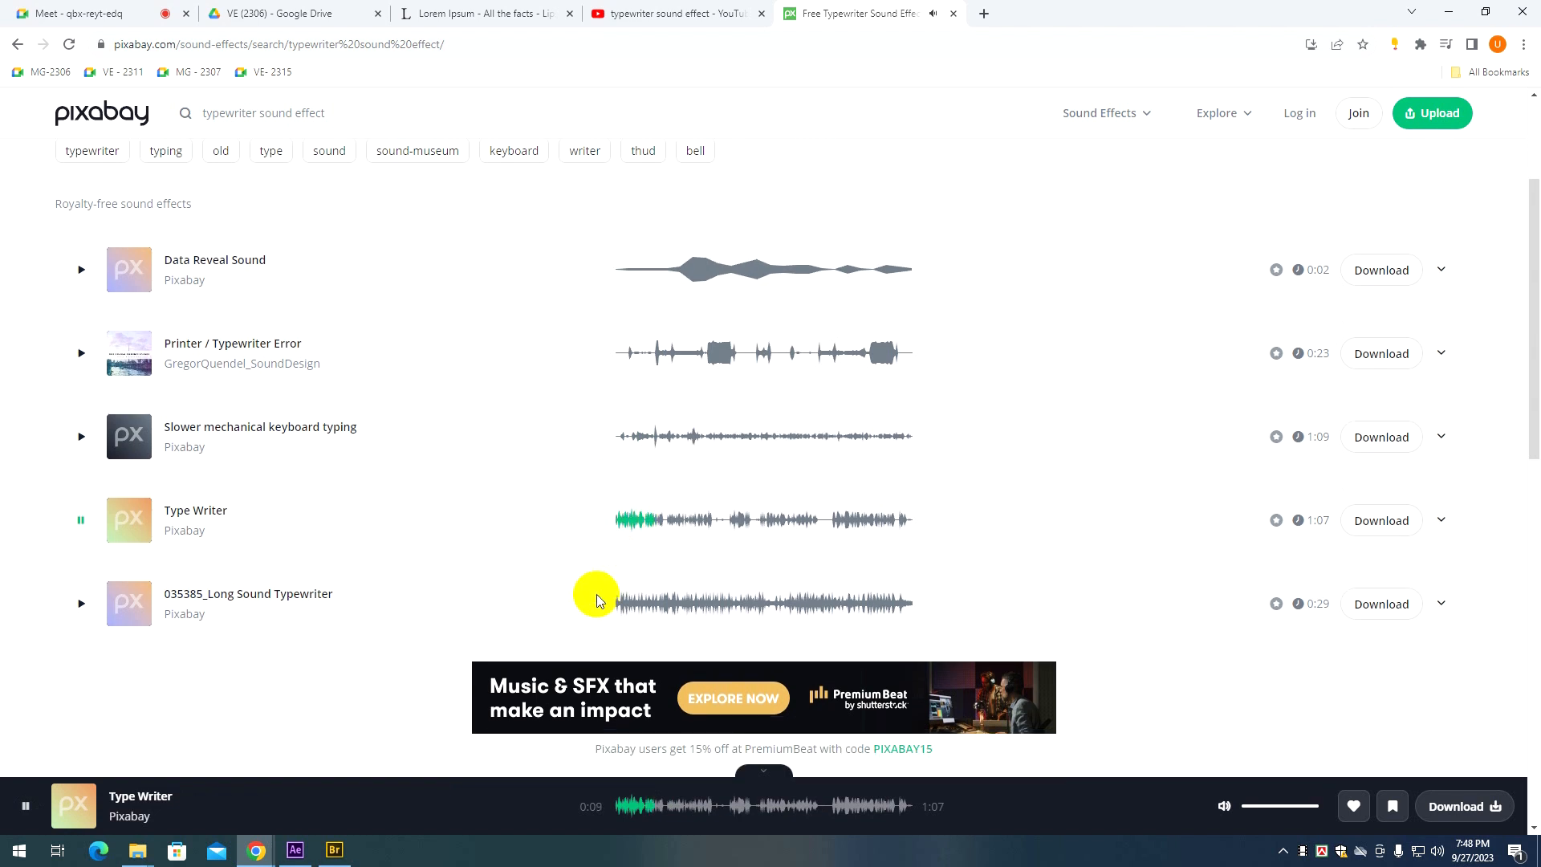
{"action": "scroll", "coordinate": [630, 560], "scroll_direction": "down", "scroll_amount": 1}
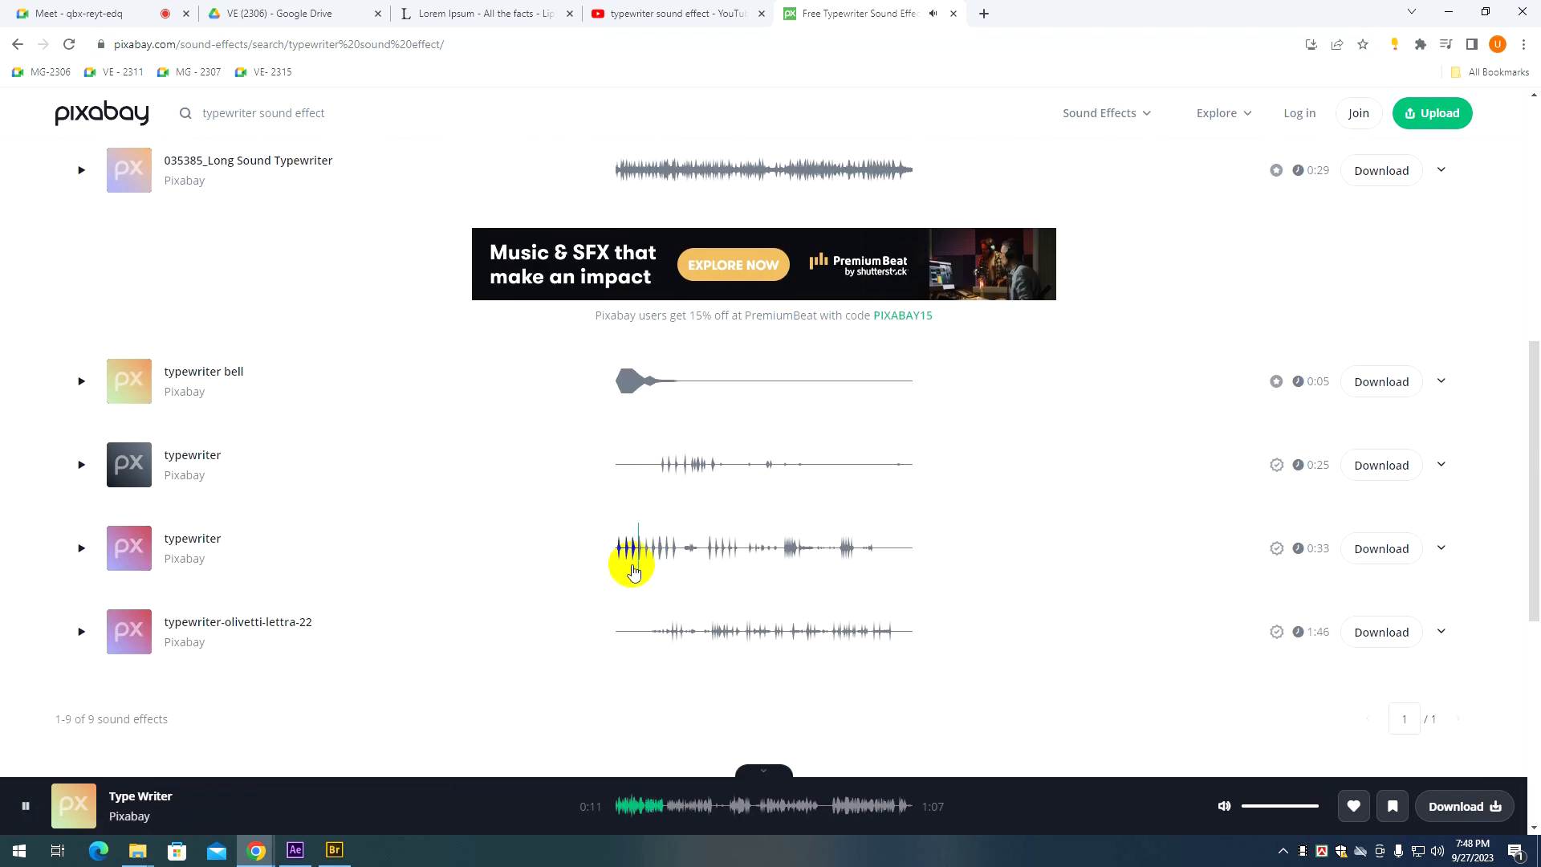
{"action": "scroll", "coordinate": [592, 593], "scroll_direction": "down", "scroll_amount": 3}
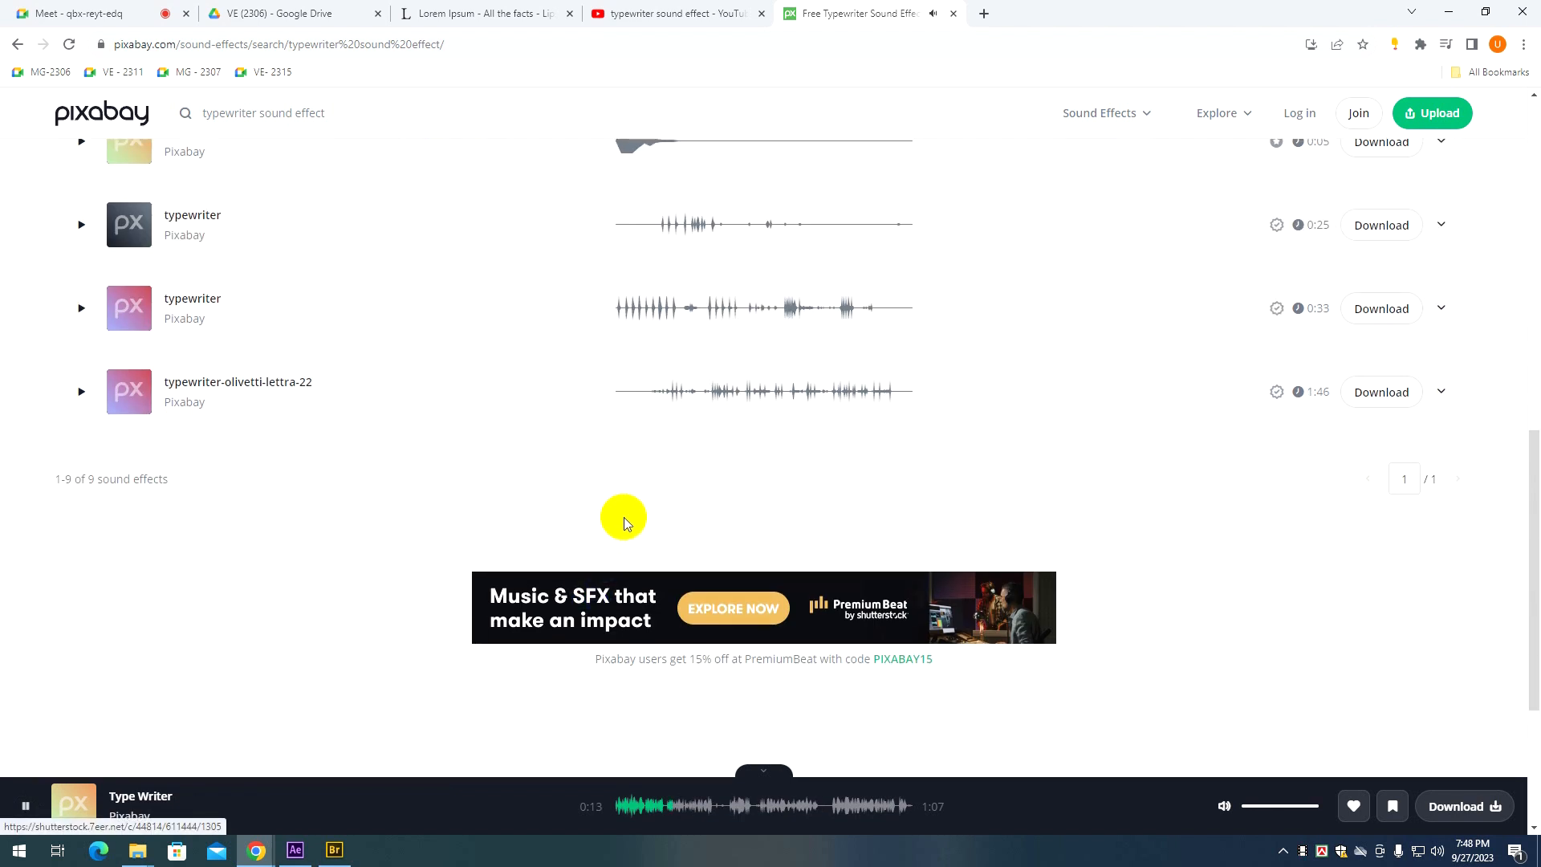
{"action": "scroll", "coordinate": [620, 518], "scroll_direction": "up", "scroll_amount": 9}
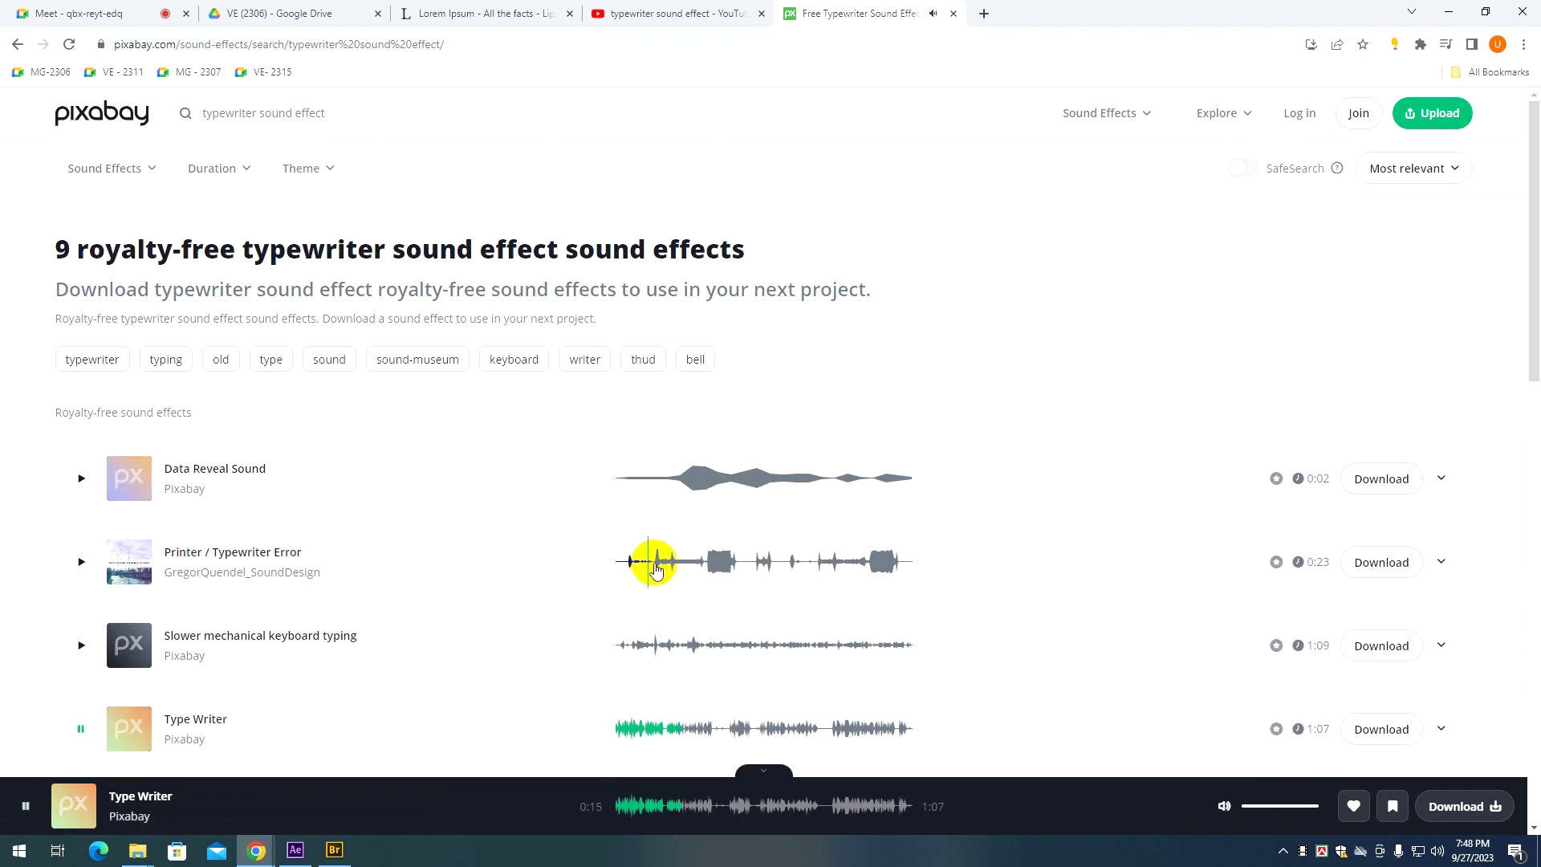
{"action": "scroll", "coordinate": [619, 575], "scroll_direction": "down", "scroll_amount": 2}
{"action": "left_click", "coordinate": [630, 488]}
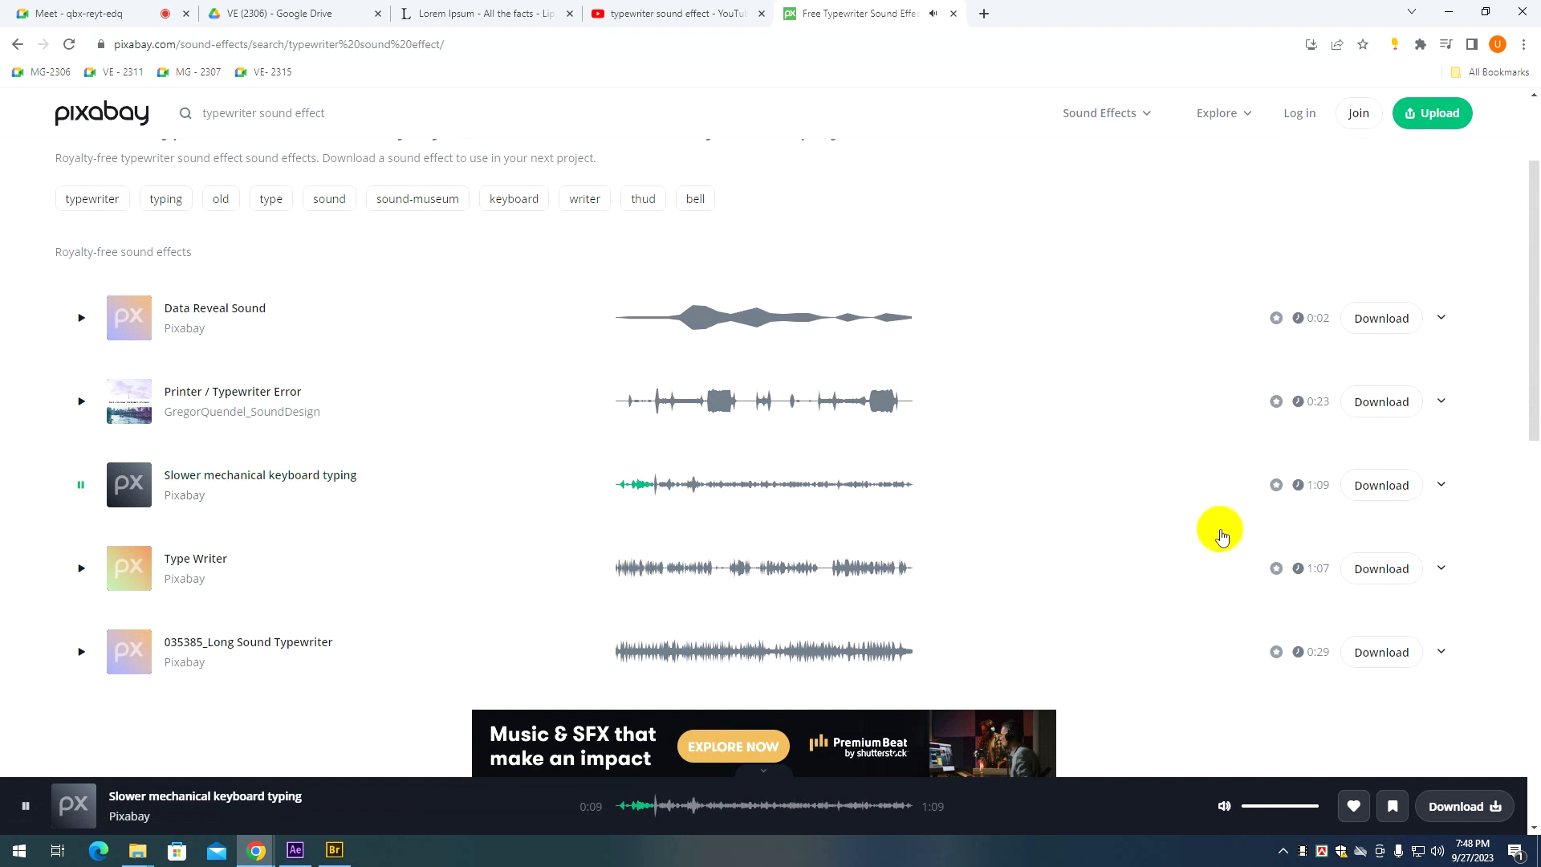
Download the "Slower mechanical keyboard typing" sound and add the file from the Downloads folder to Comp 1's timeline in After Effects.
{"action": "left_click", "coordinate": [1352, 492]}
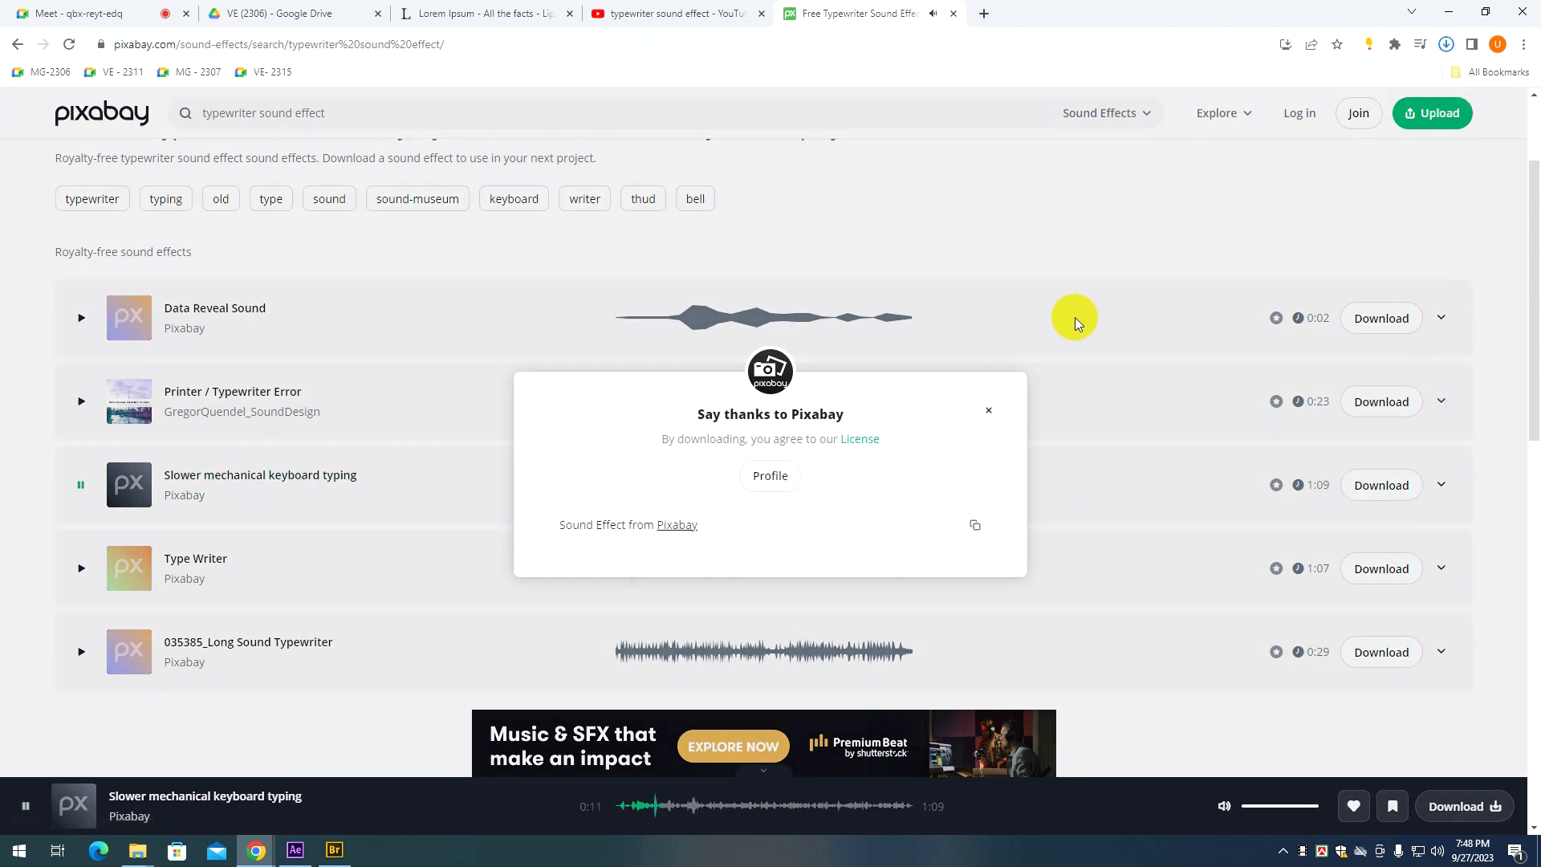
{"action": "left_click", "coordinate": [1403, 80]}
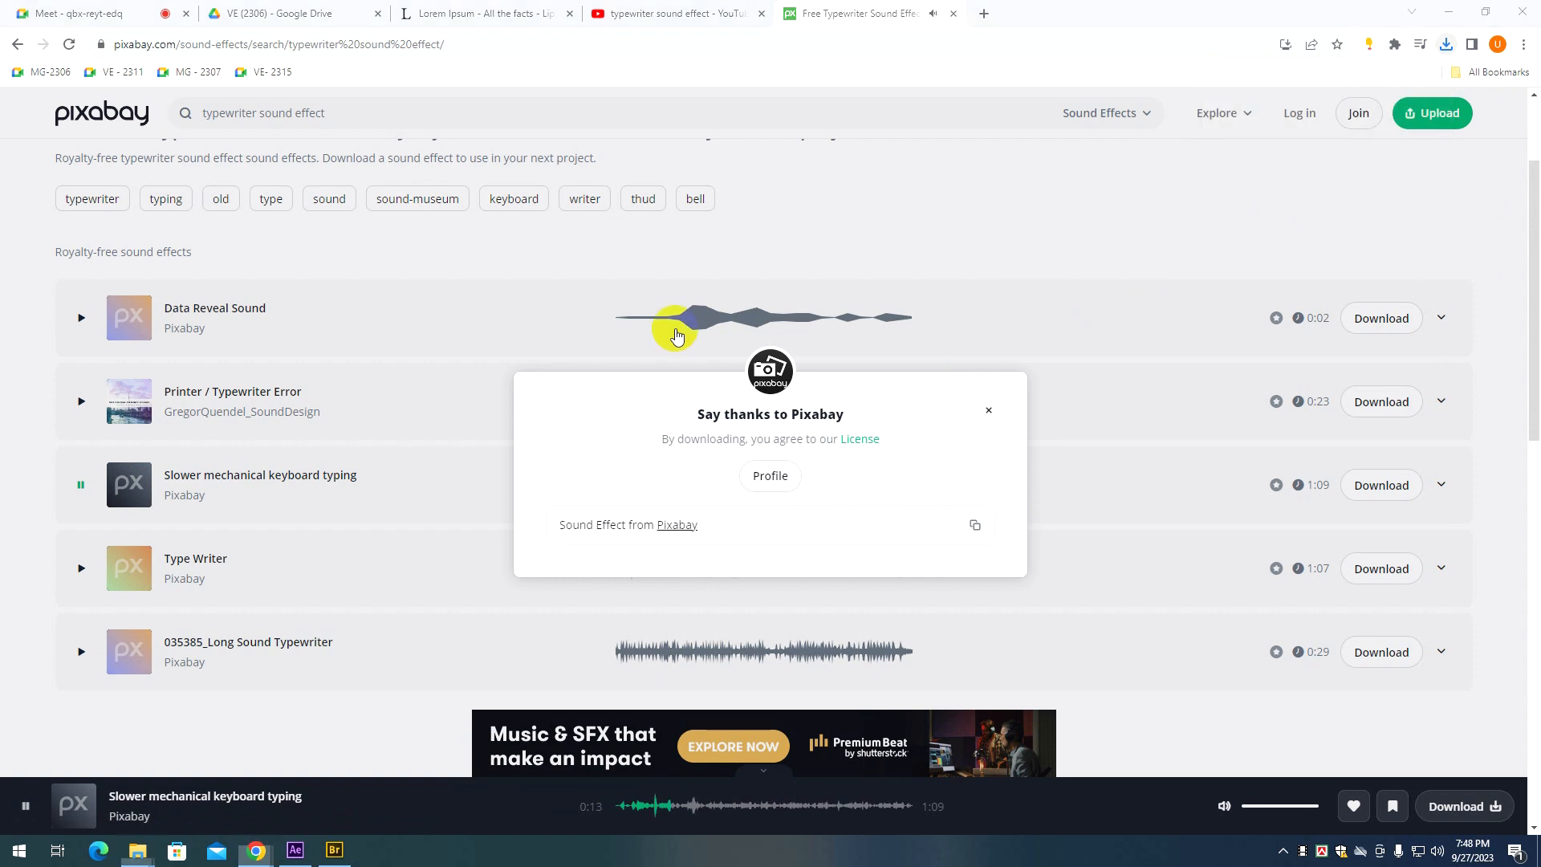
{"action": "left_click_drag", "start_coordinate": [763, 401], "coordinate": [213, 637]}
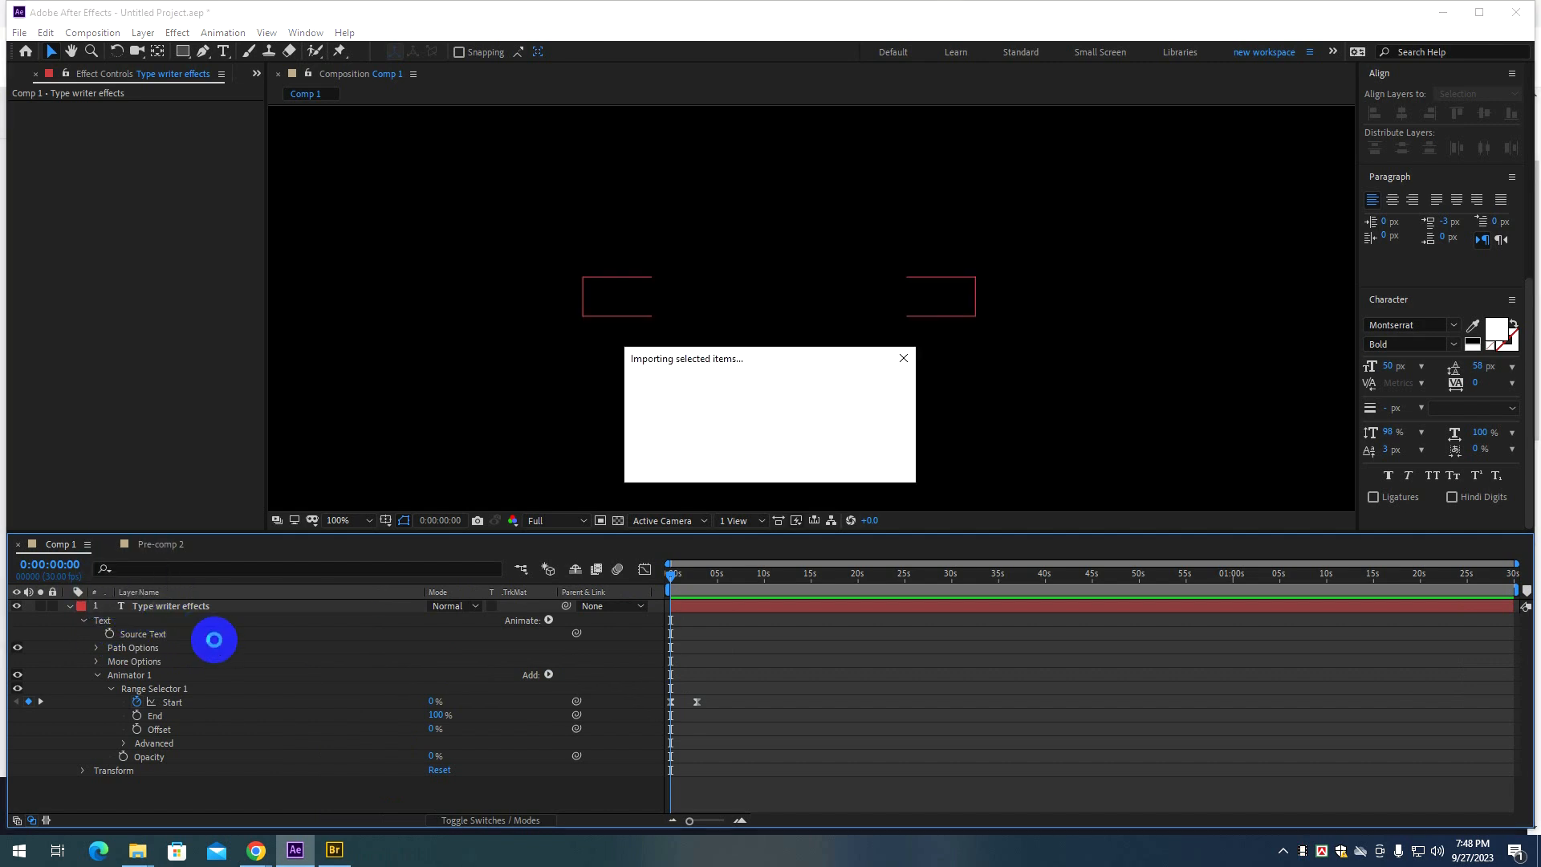
Switch to Chrome, dismiss the Pixabay thank-you dialog and stop the playing sound, and return to After Effects.
{"action": "key", "text": "alt+Tab"}
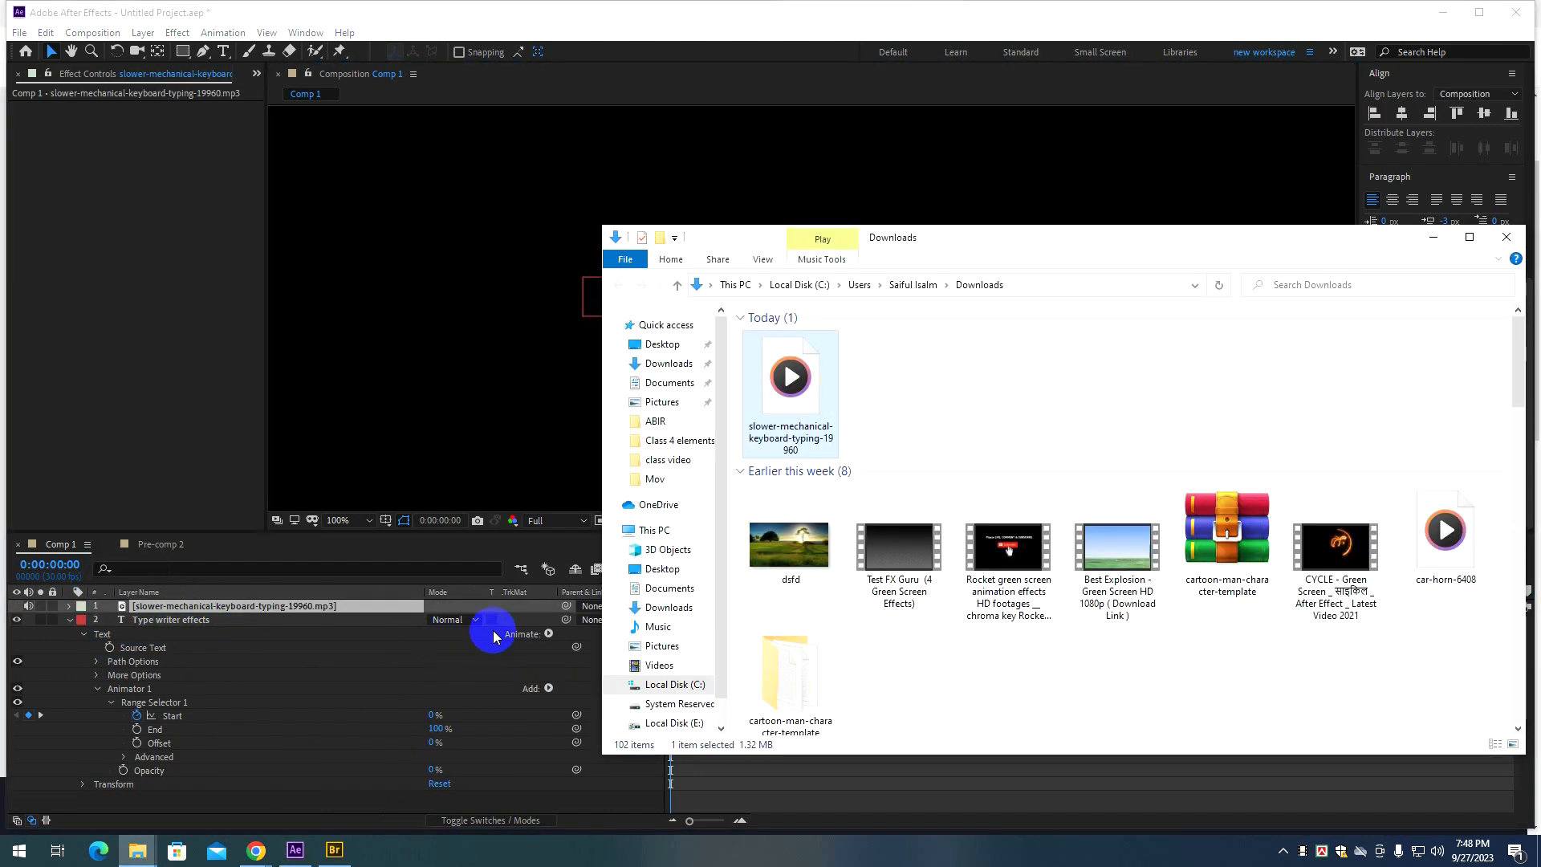
{"action": "key", "text": "alt+Tab"}
{"action": "key", "text": "Tab"}
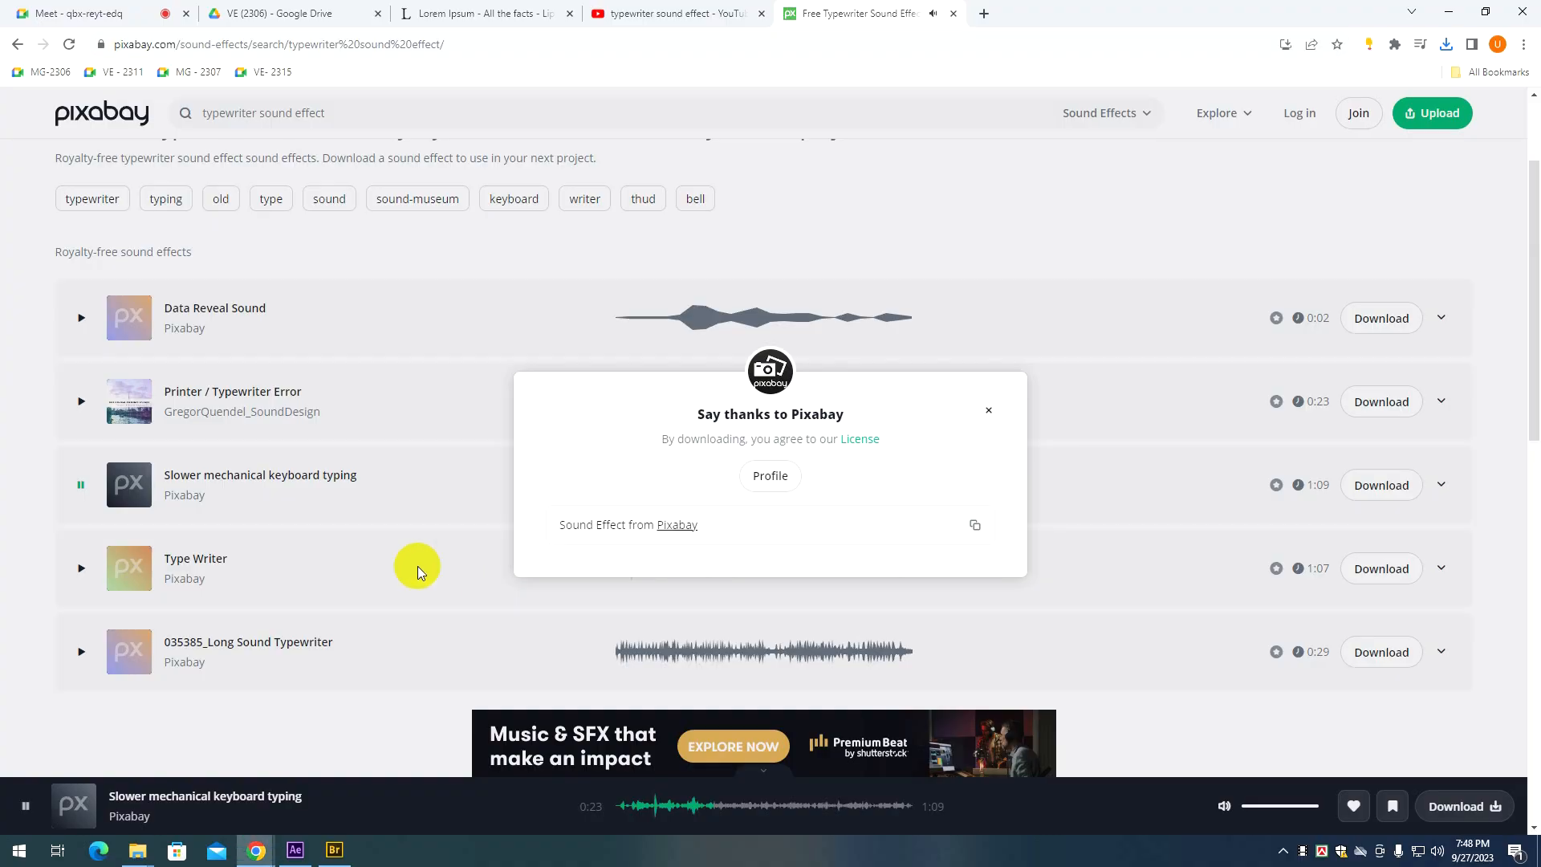
{"action": "left_click", "coordinate": [49, 442]}
{"action": "left_click", "coordinate": [75, 485]}
{"action": "key", "text": "alt+Tab"}
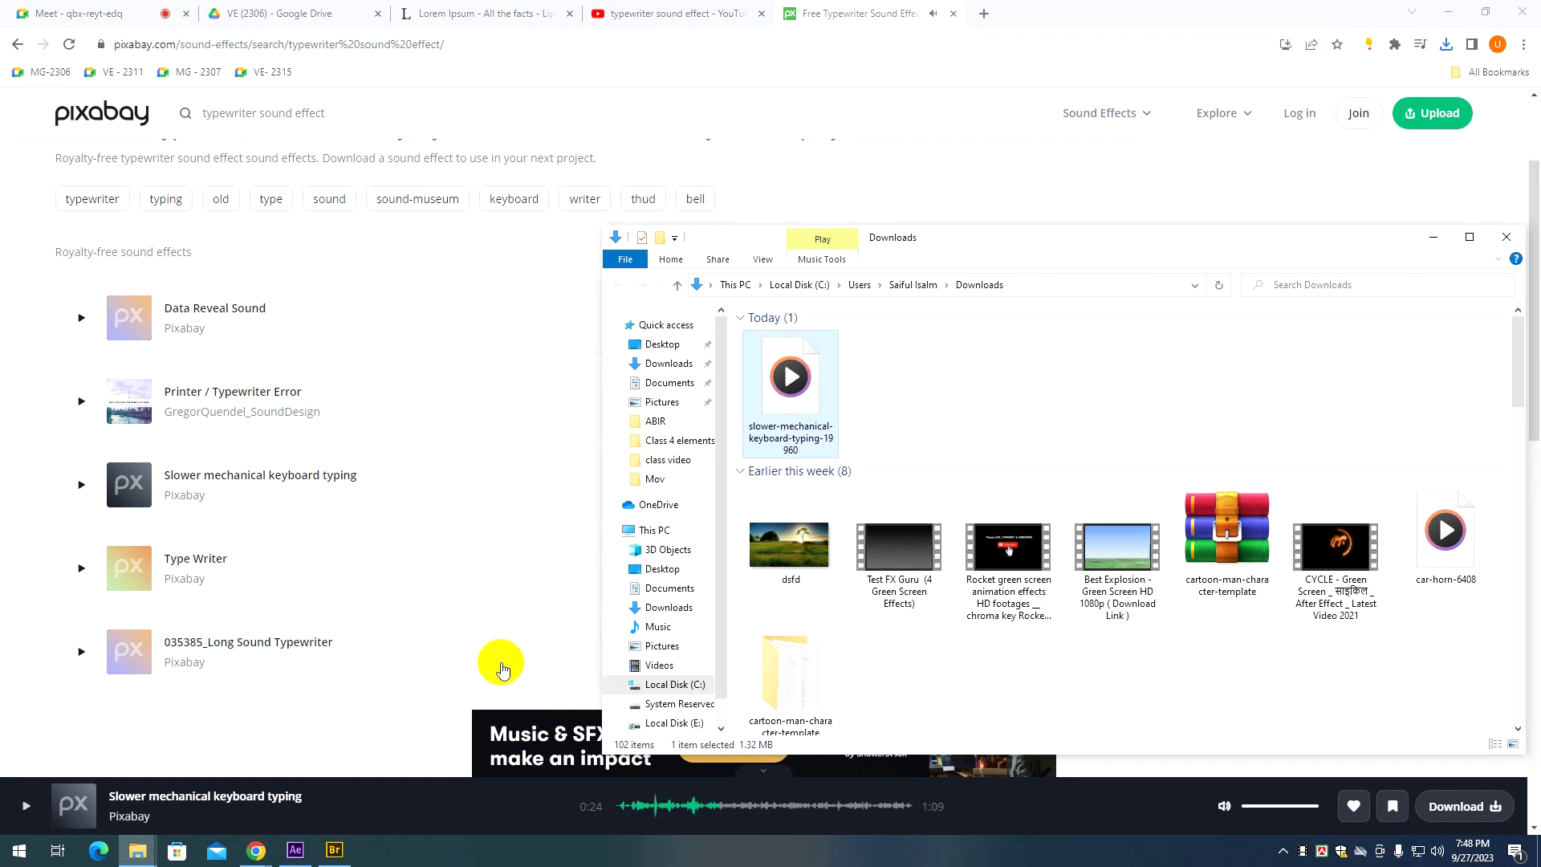
{"action": "key", "text": "alt+Tab"}
Collapse the text layer's properties and display the audio waveform of the slower-mechanical-keyboard-typing layer.
{"action": "left_click", "coordinate": [170, 606]}
{"action": "left_click", "coordinate": [70, 619]}
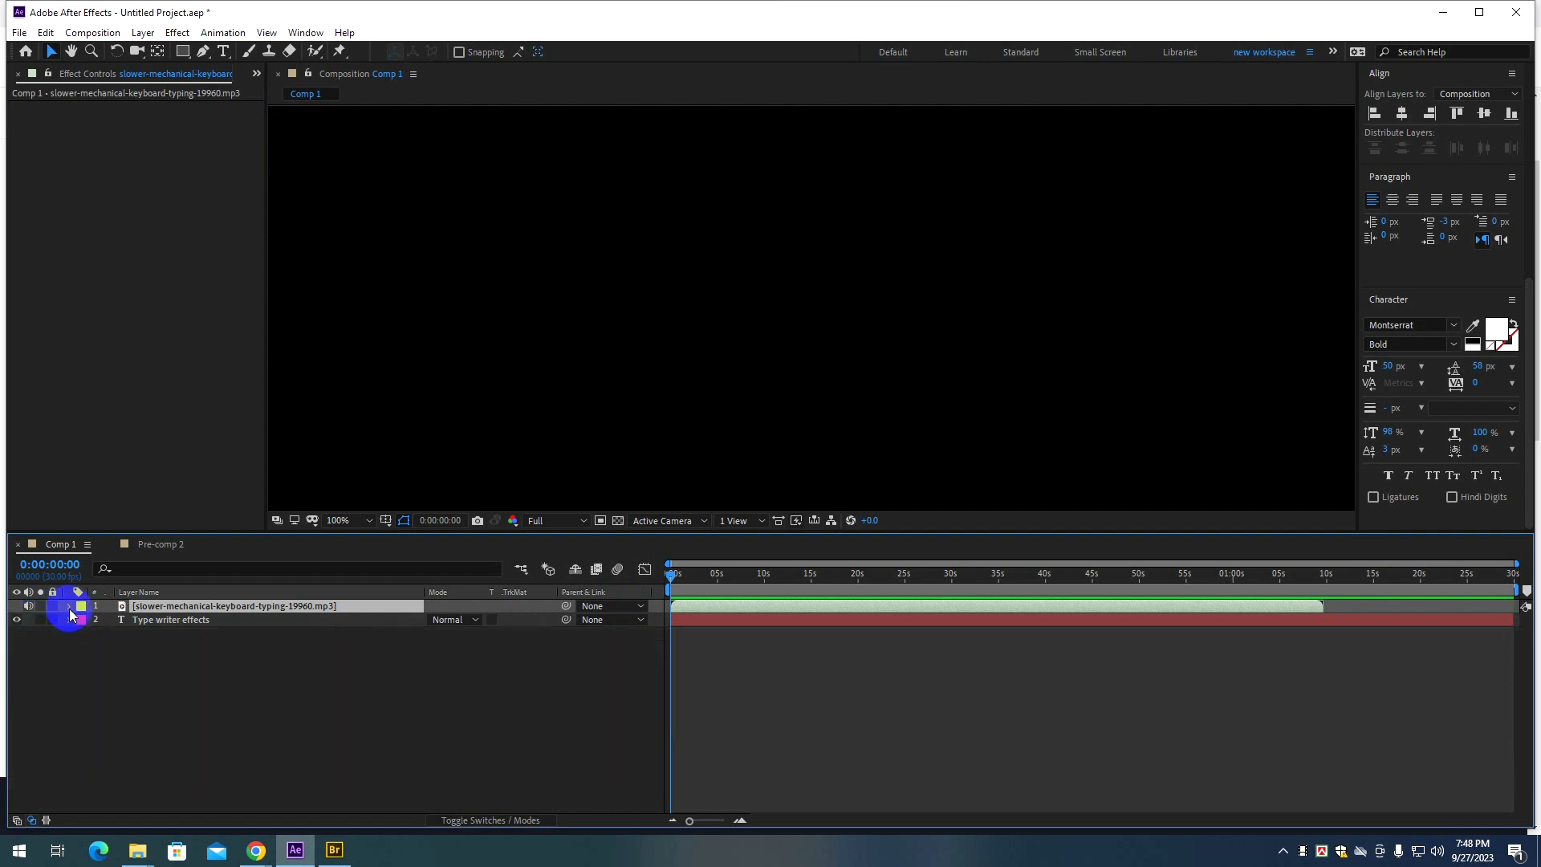
{"action": "left_click", "coordinate": [70, 607]}
{"action": "left_click", "coordinate": [82, 621]}
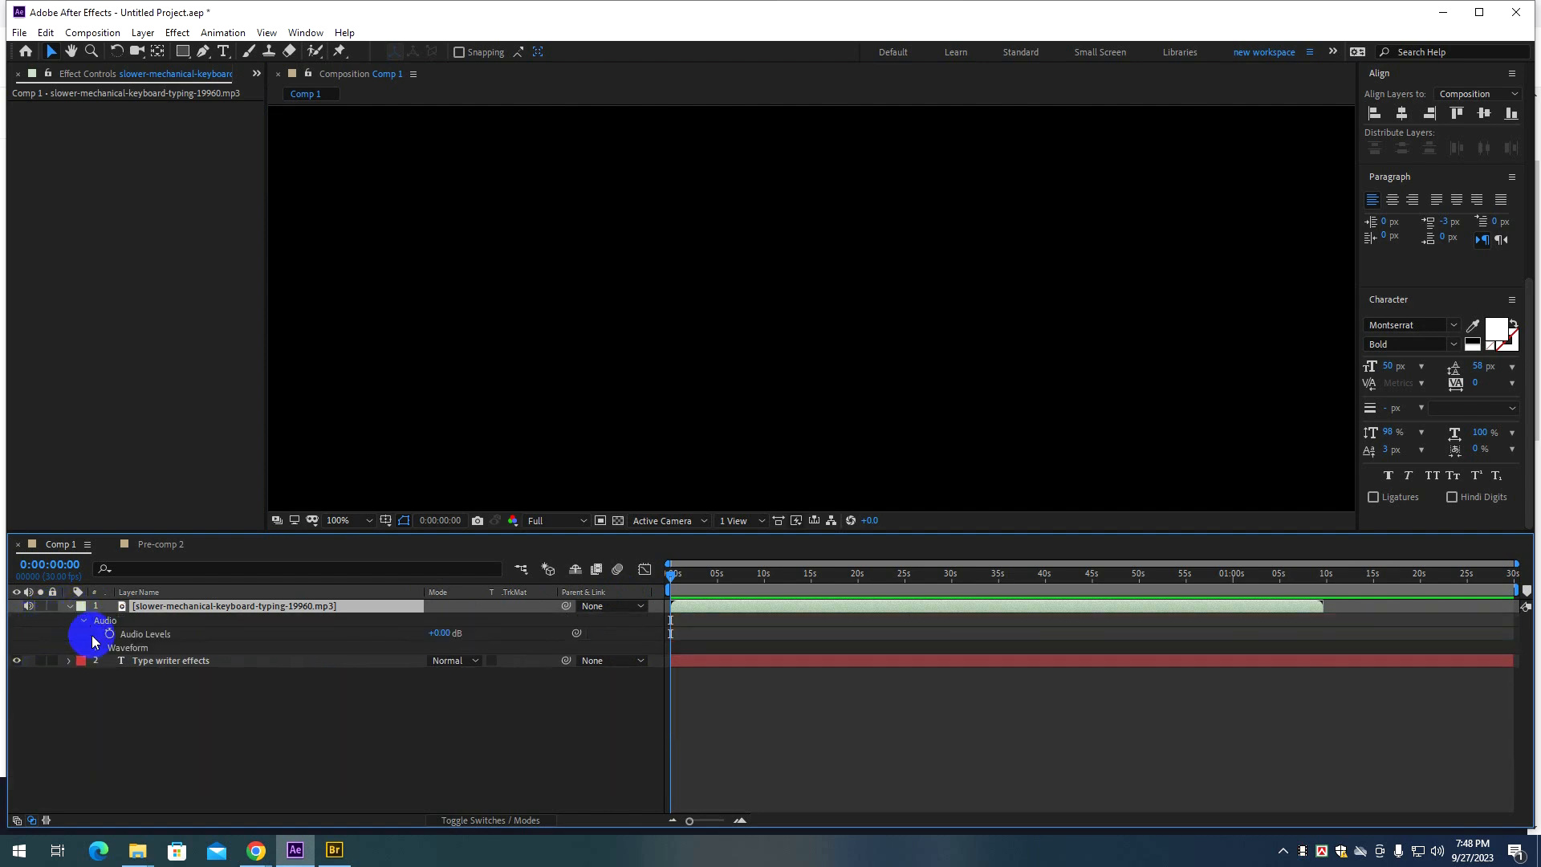
{"action": "left_click", "coordinate": [97, 648]}
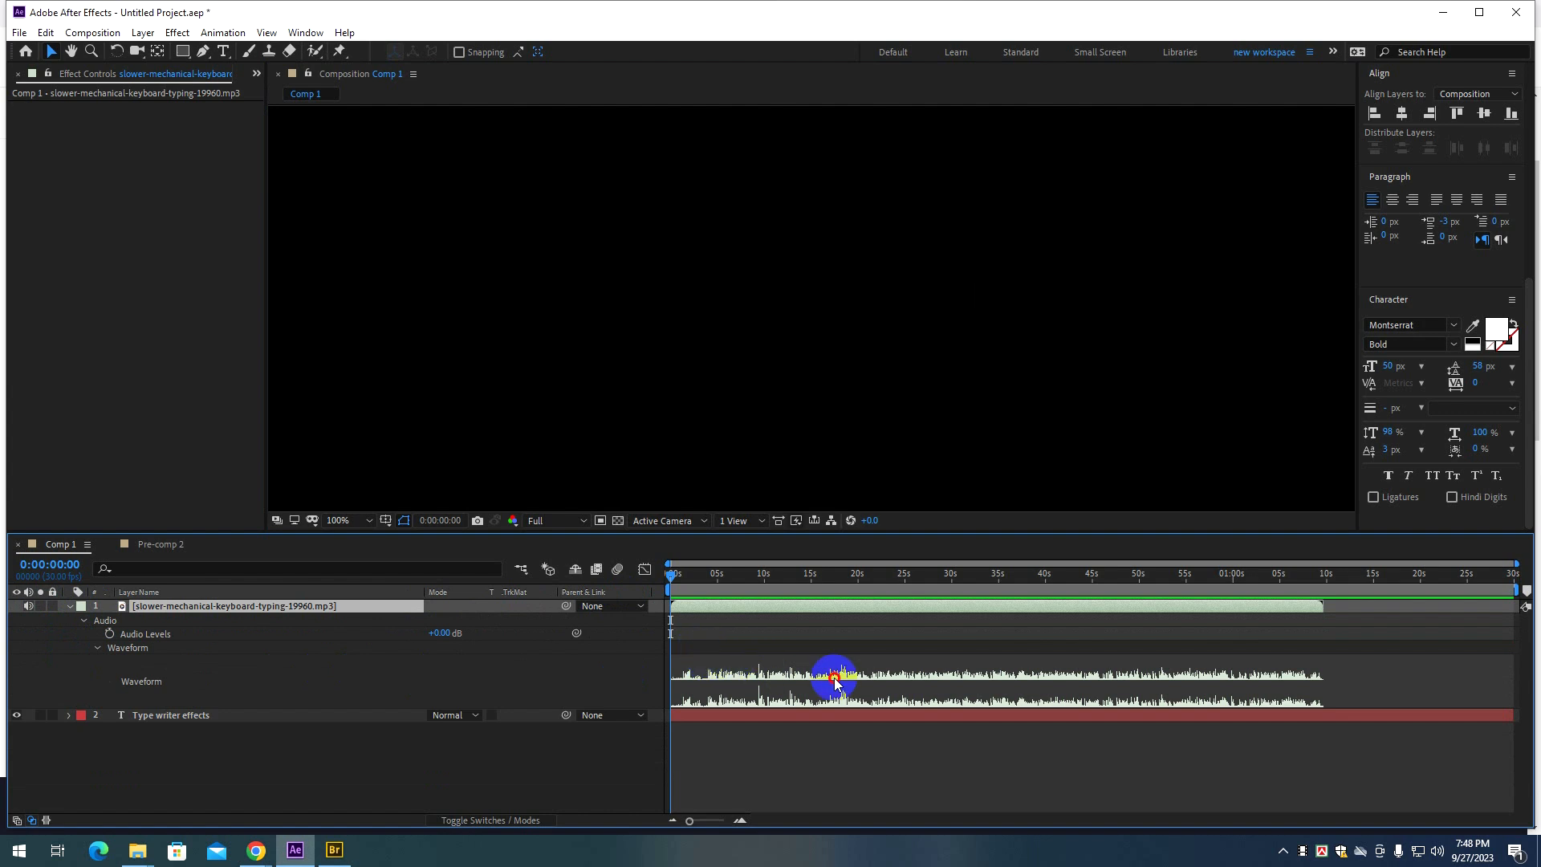
Slide the keyboard typing audio layer about 13 seconds earlier in the timeline and preview it with the text.
{"action": "left_click", "coordinate": [753, 681]}
{"action": "left_click_drag", "start_coordinate": [755, 608], "coordinate": [666, 613]}
{"action": "key", "text": "space"}
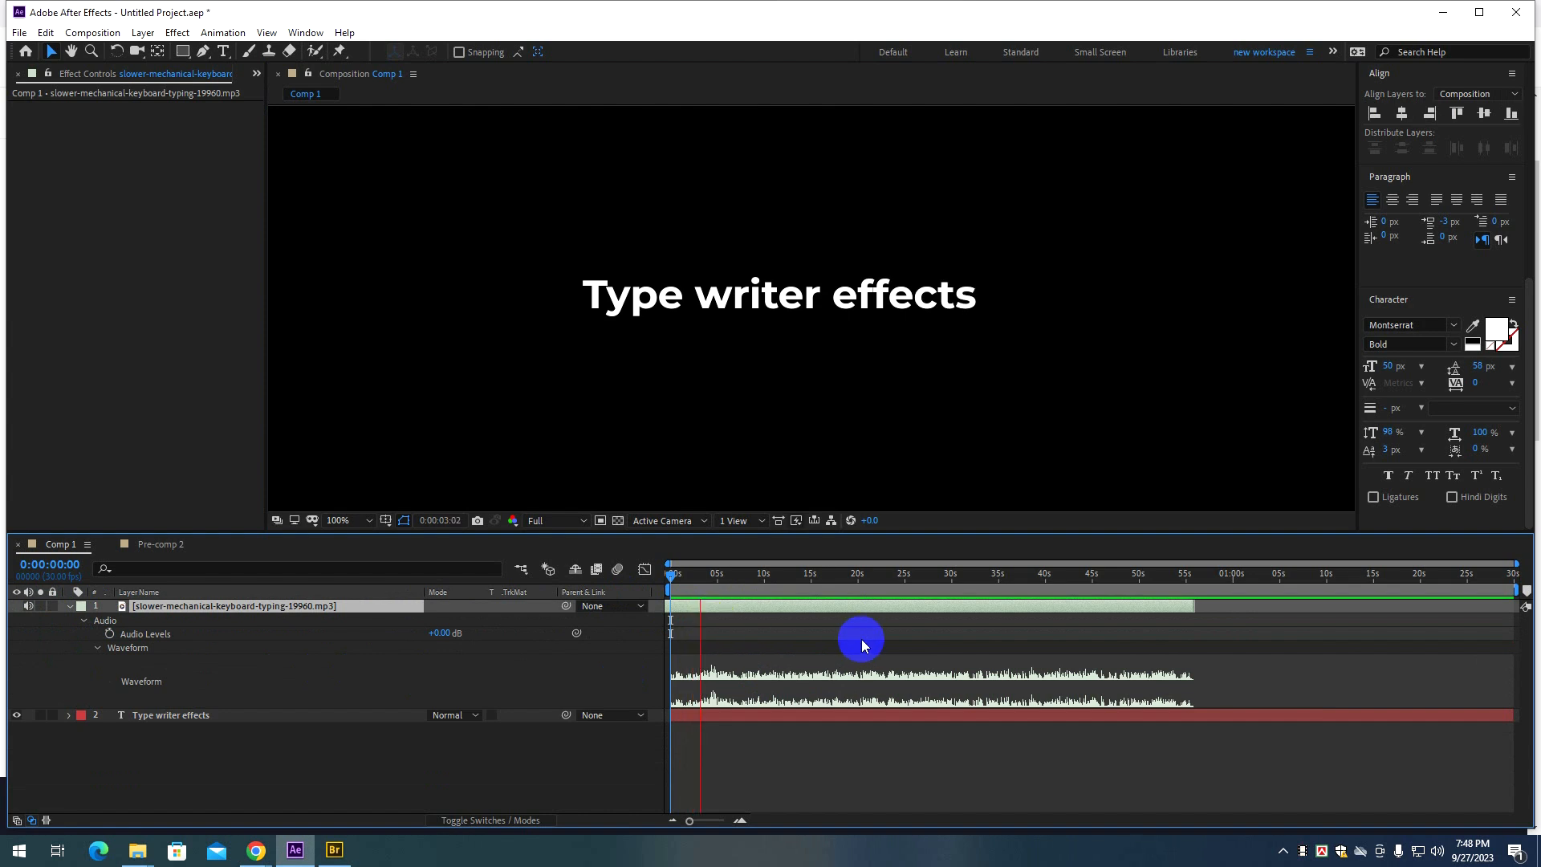
Reveal the text layer's keyframes, split the audio layer at 0:00:03:02 near the ending Start keyframe, and delete the remaining part.
{"action": "left_click", "coordinate": [716, 716]}
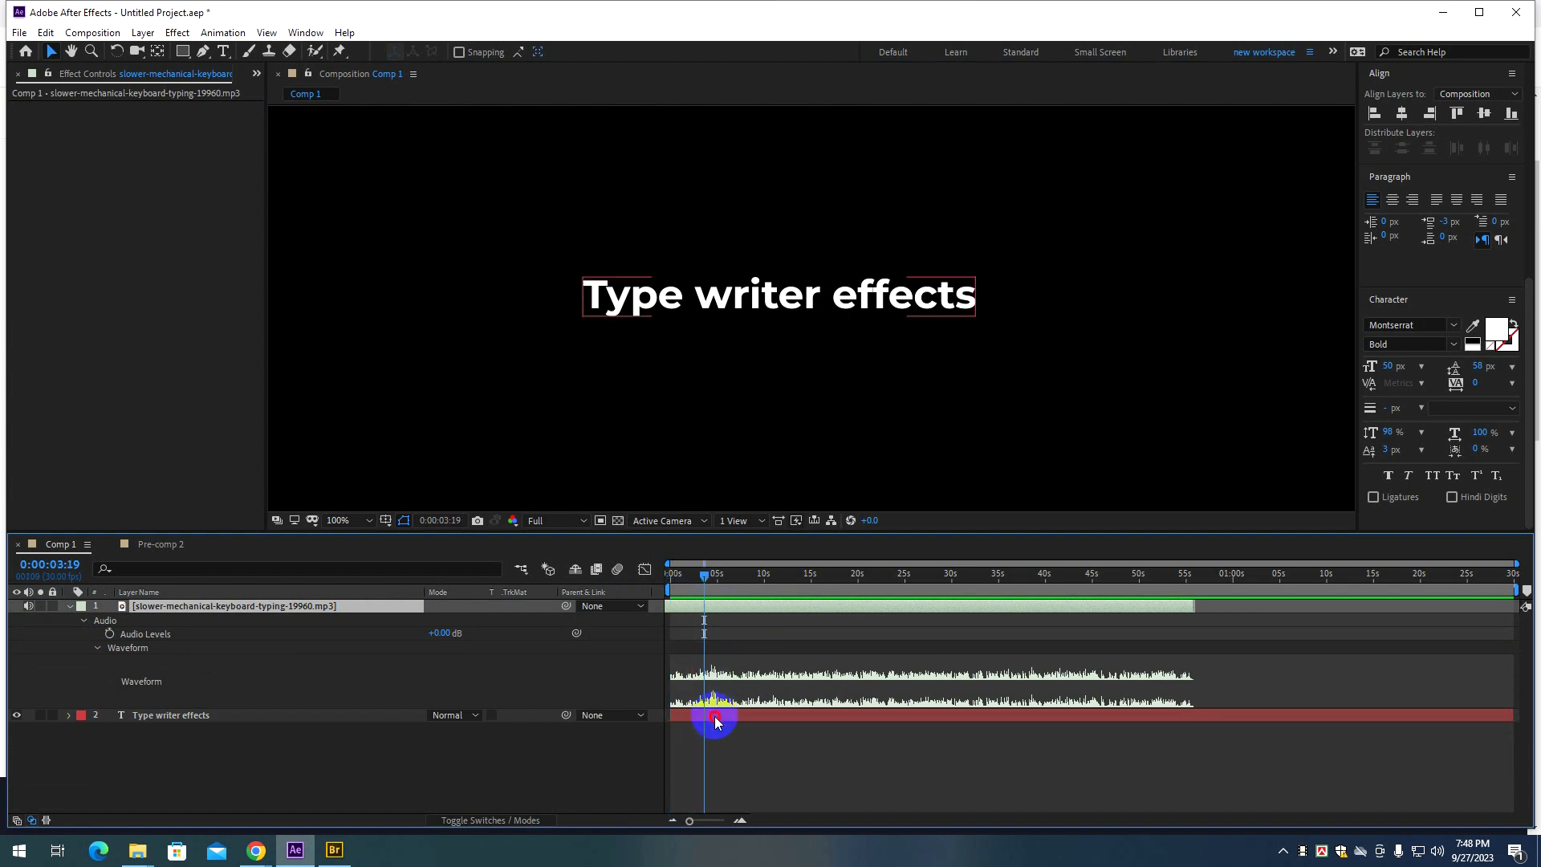
{"action": "key", "text": "u"}
{"action": "left_click_drag", "start_coordinate": [705, 576], "coordinate": [700, 578]}
{"action": "key", "text": "c"}
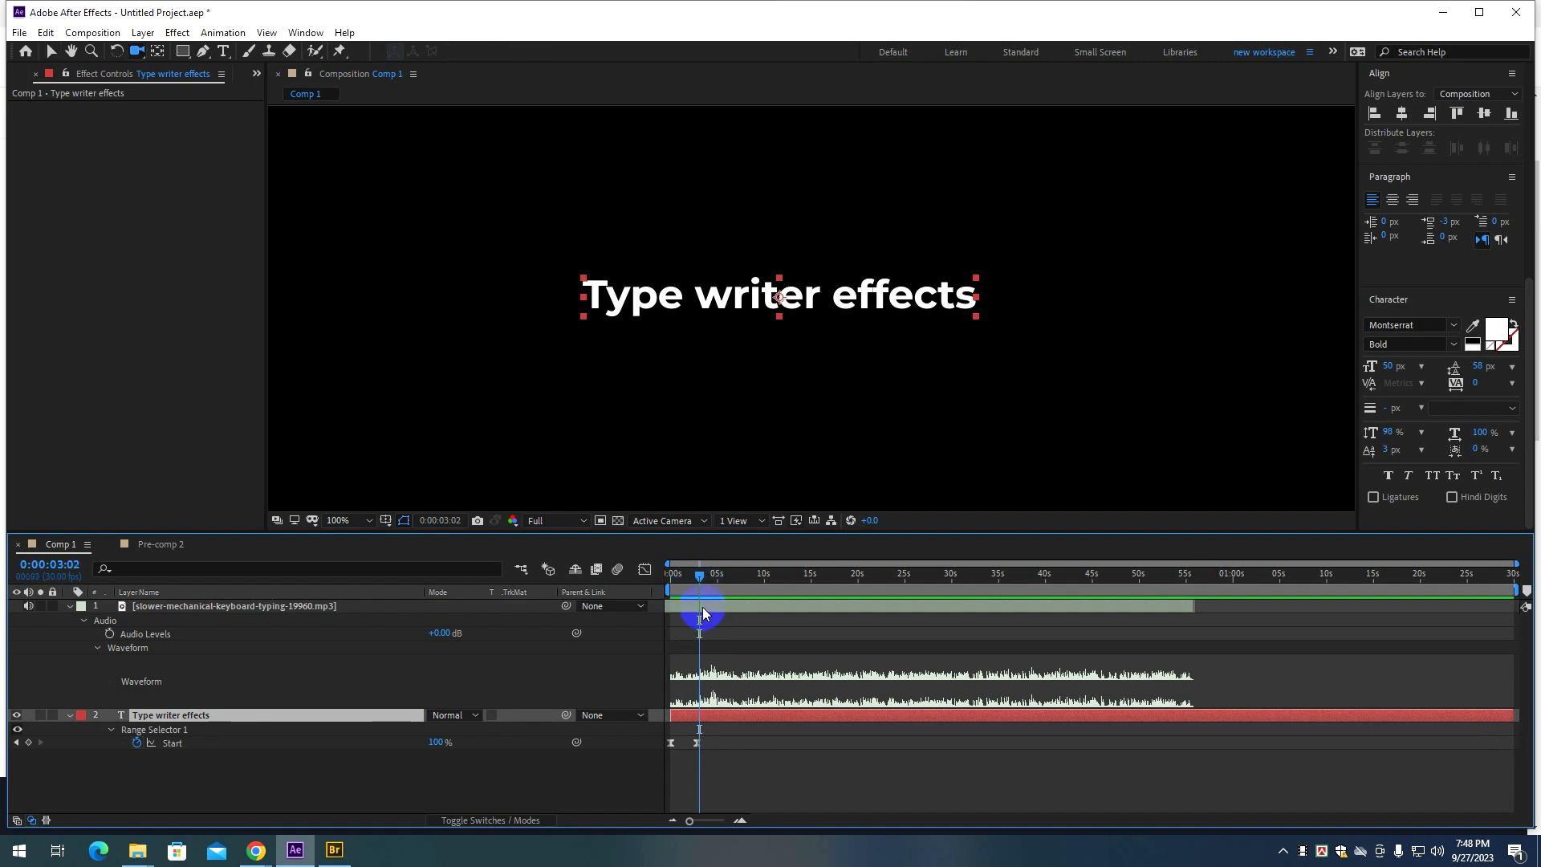
{"action": "key", "text": "ctrl+shift+d"}
{"action": "key", "text": "ctrl+z"}
{"action": "left_click", "coordinate": [724, 609]}
{"action": "key", "text": "ctrl+shift+d"}
{"action": "key", "text": "Delete"}
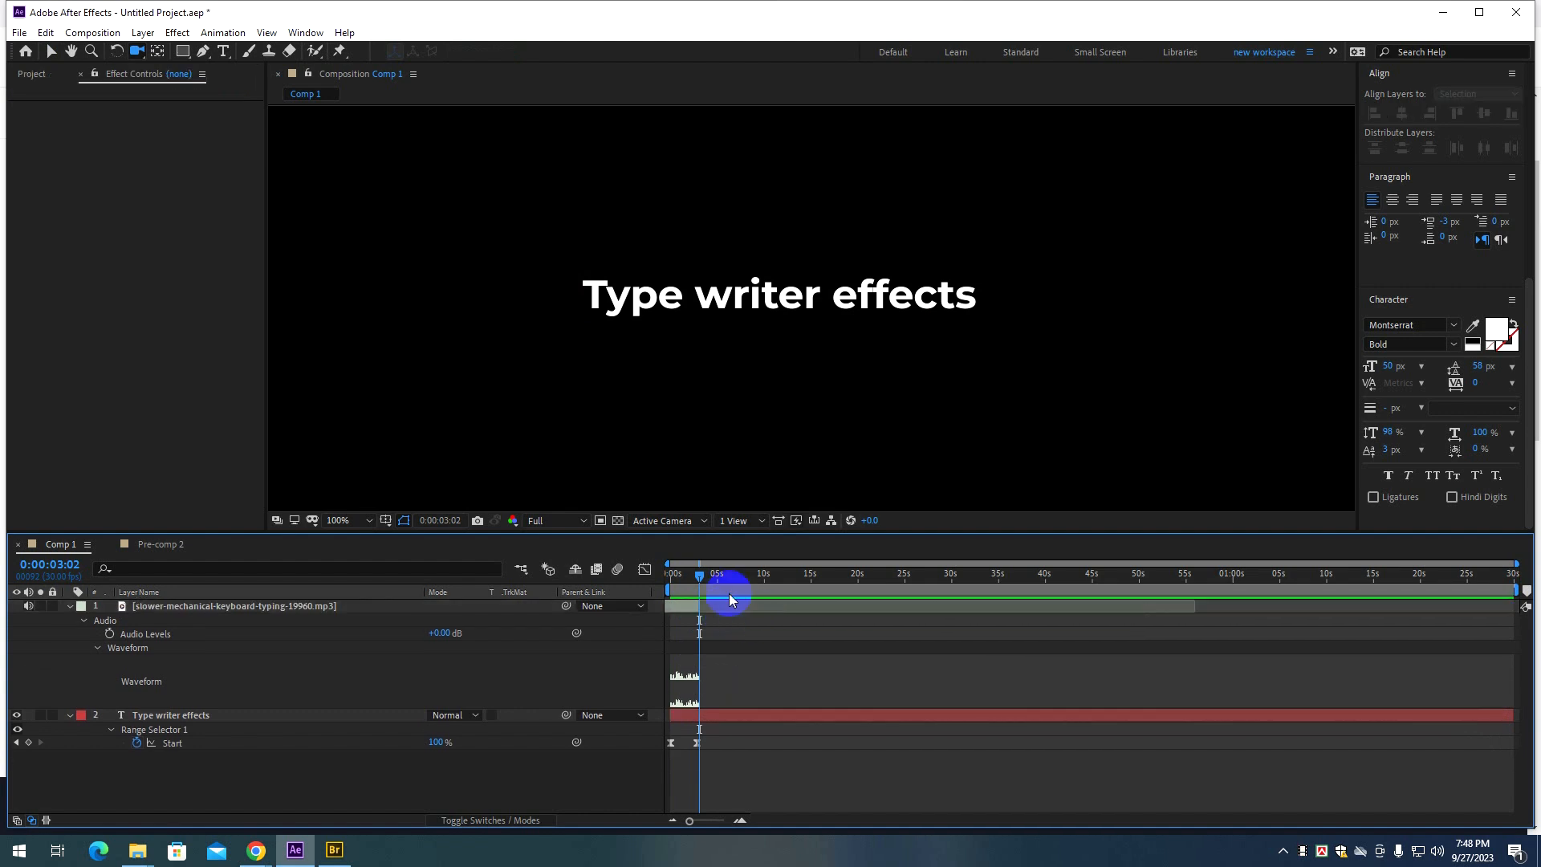
Preview the typewriter text from the first frame with the trimmed typing sound.
{"action": "key", "text": "Home"}
{"action": "key", "text": "space"}
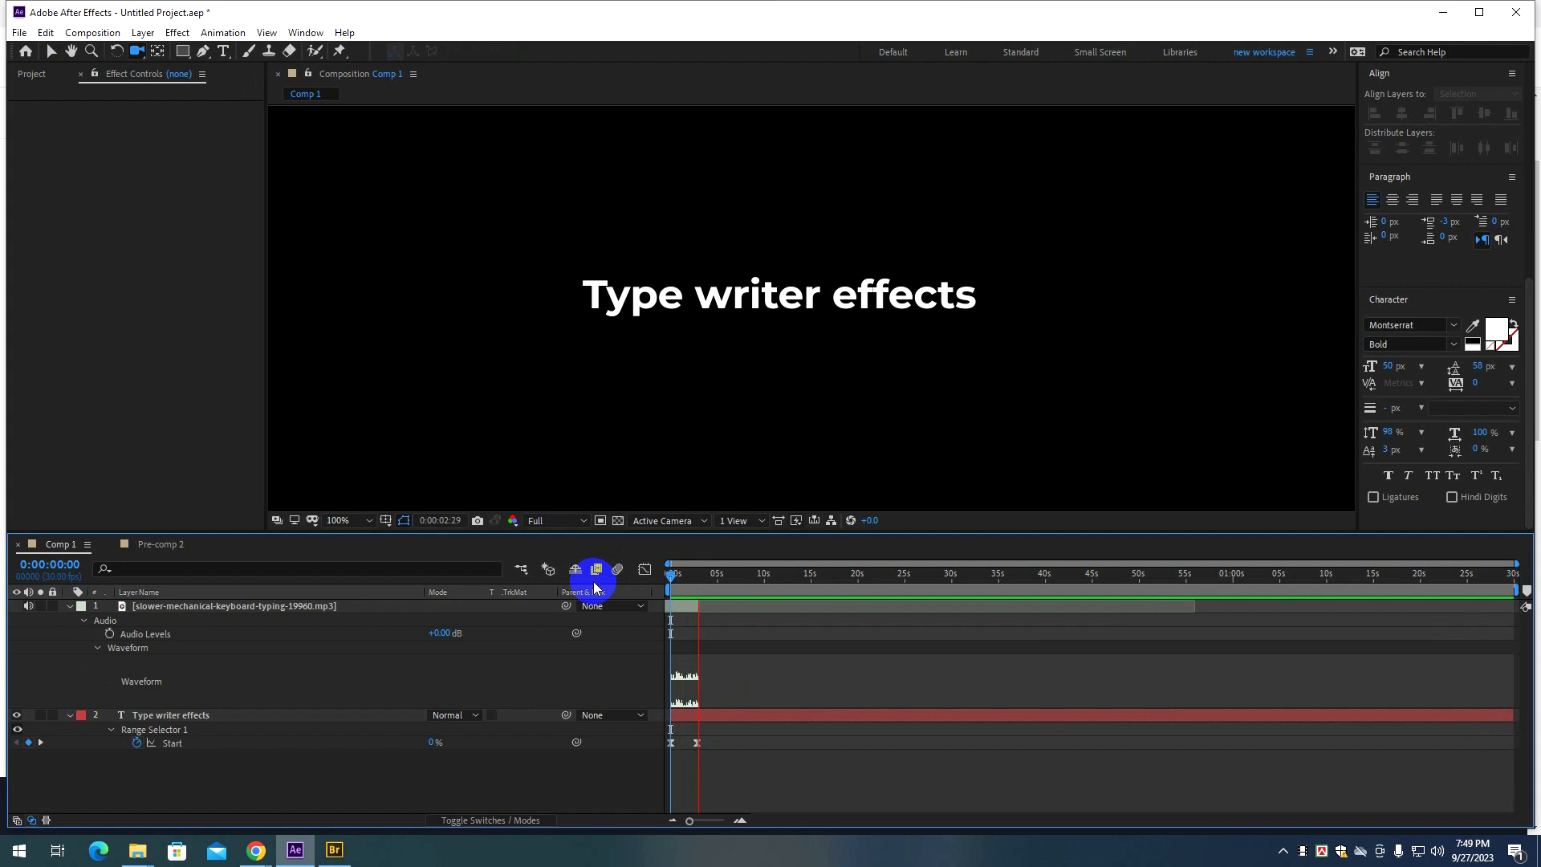
{"action": "left_click", "coordinate": [703, 578]}
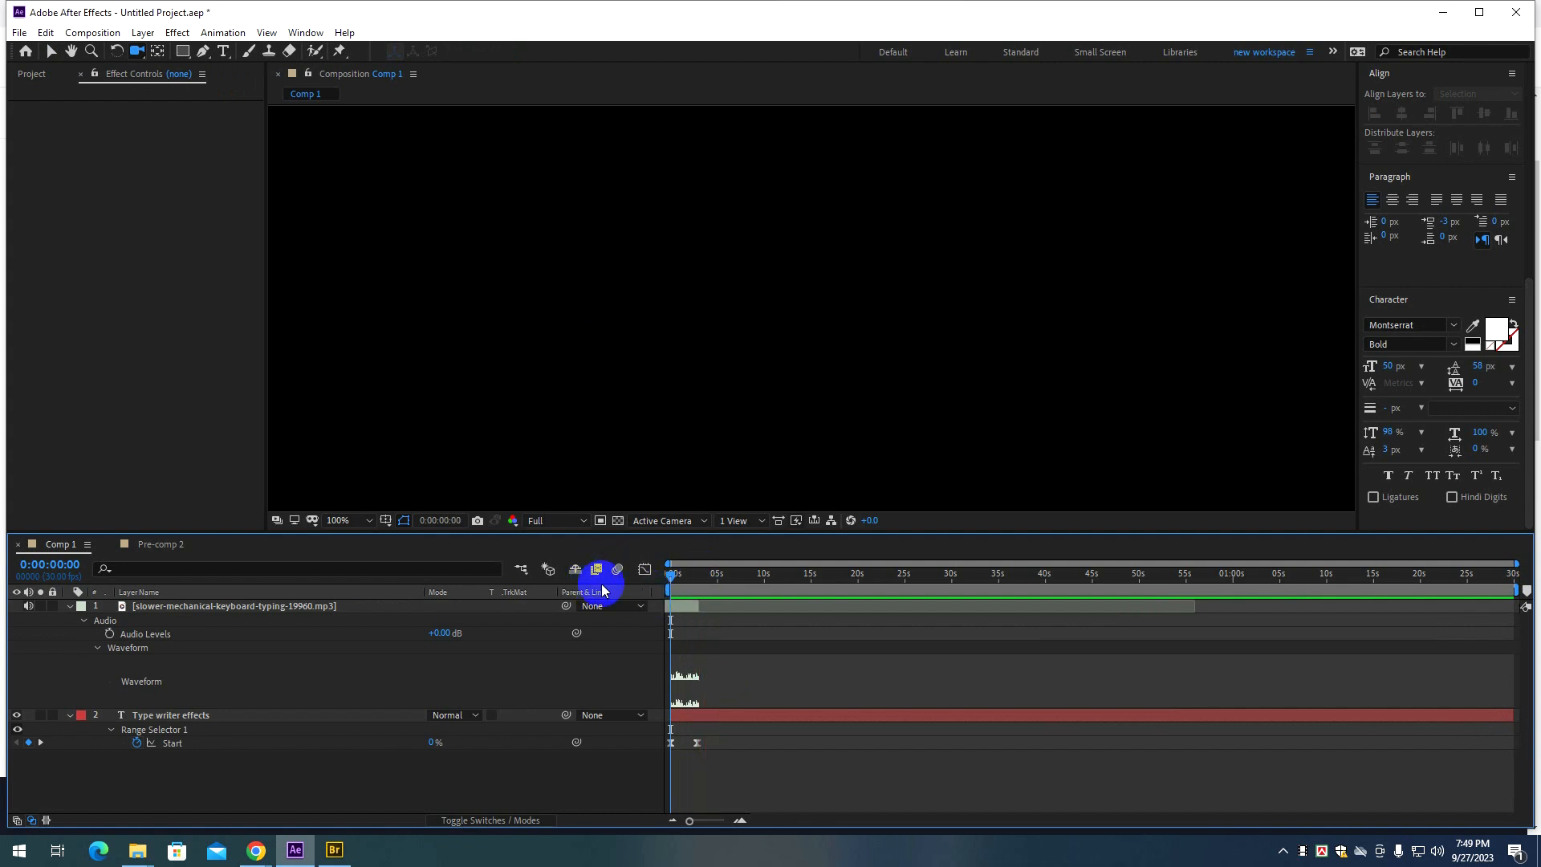
{"action": "key", "text": "space"}
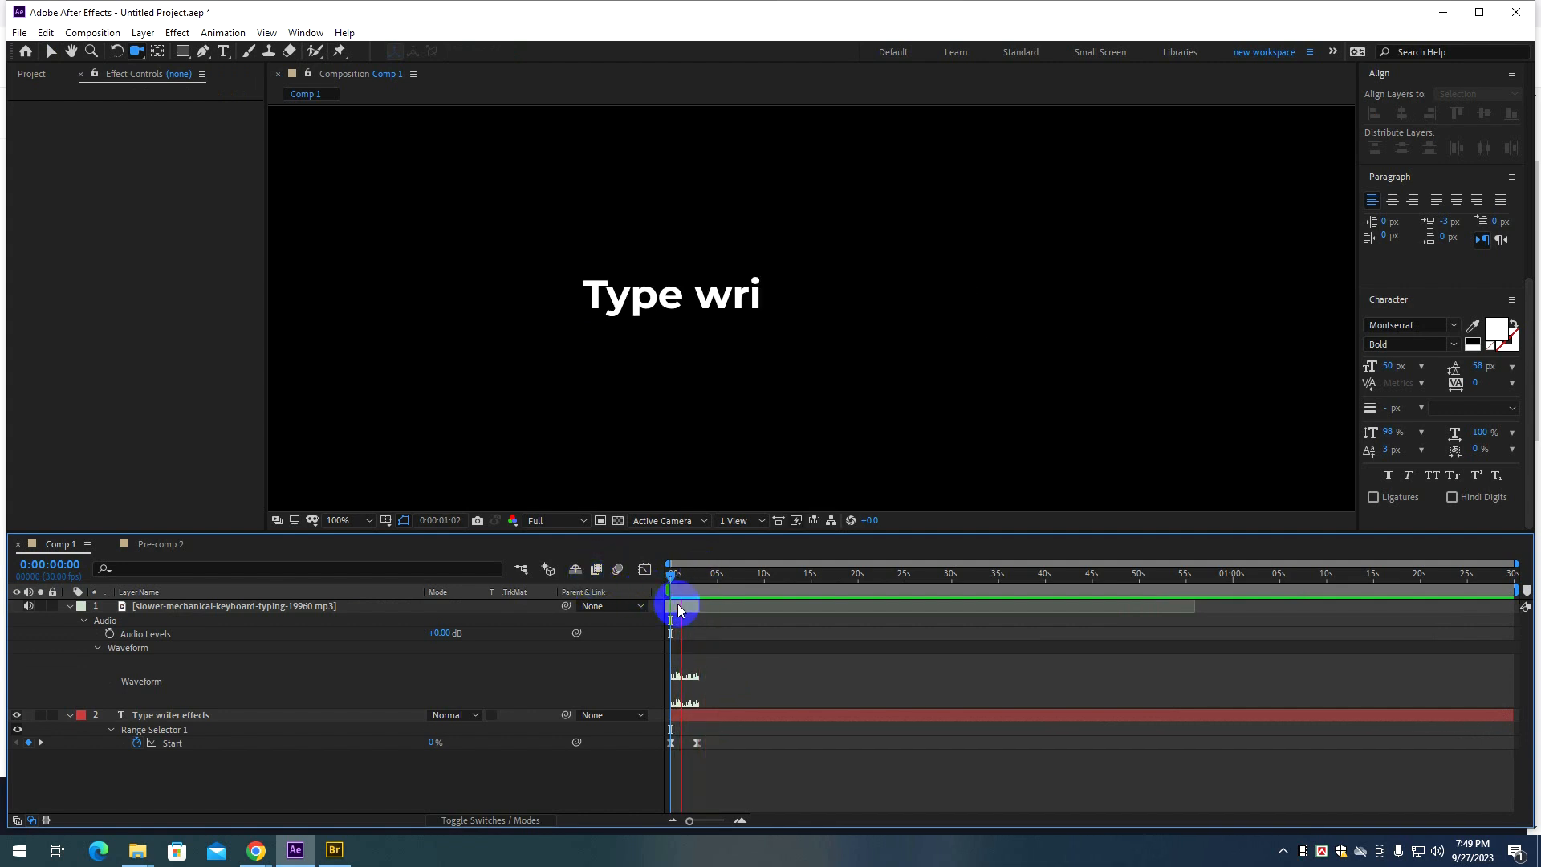
{"action": "key", "text": "space"}
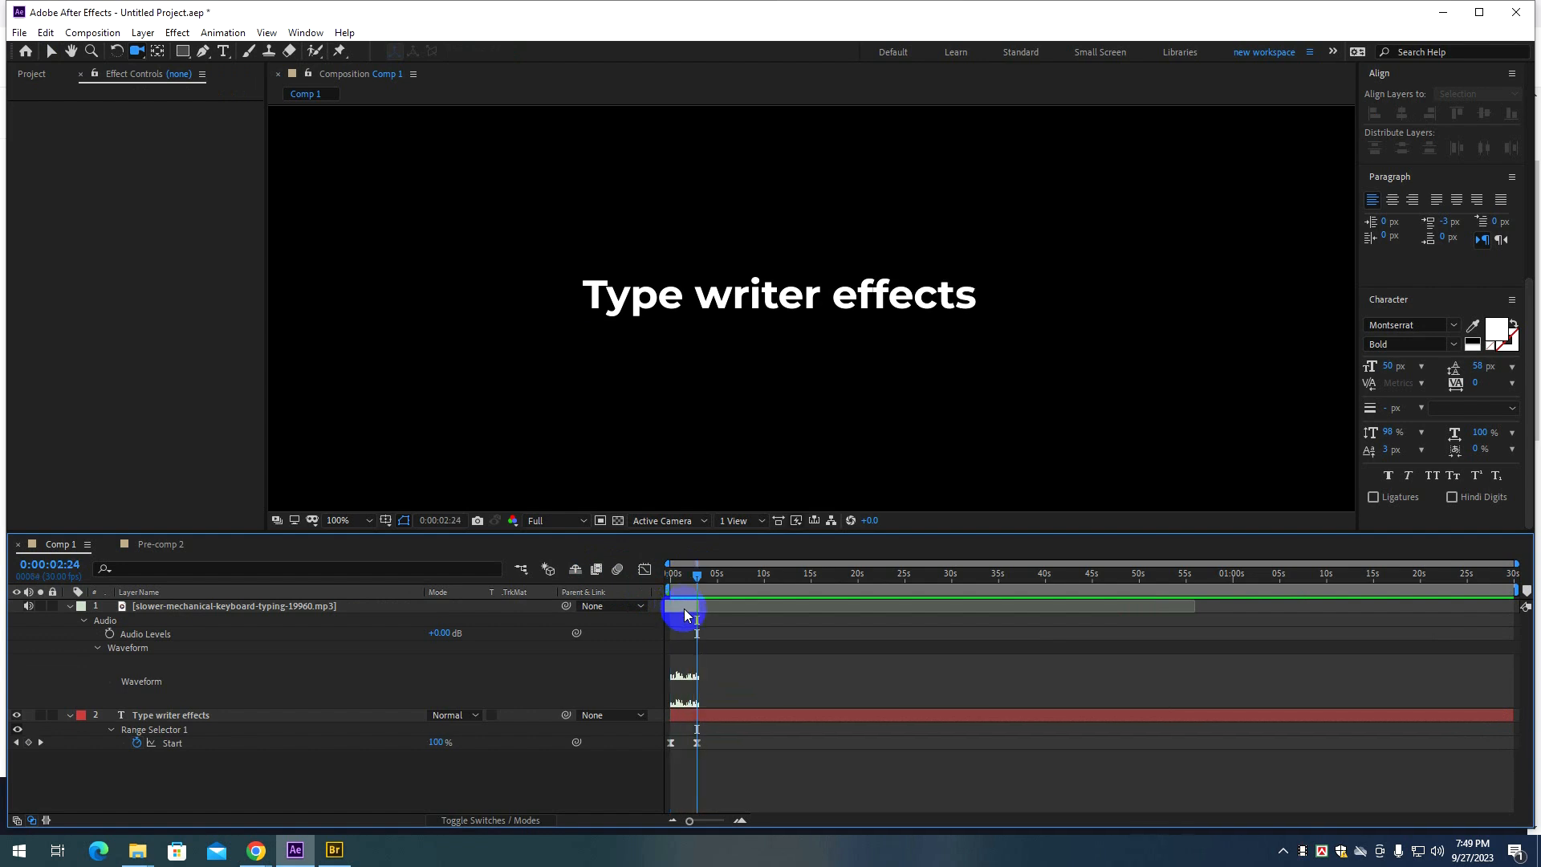
Delete Range Selector 1 from the Type writer effects text layer.
{"action": "left_click", "coordinate": [684, 608]}
{"action": "left_click", "coordinate": [106, 622]}
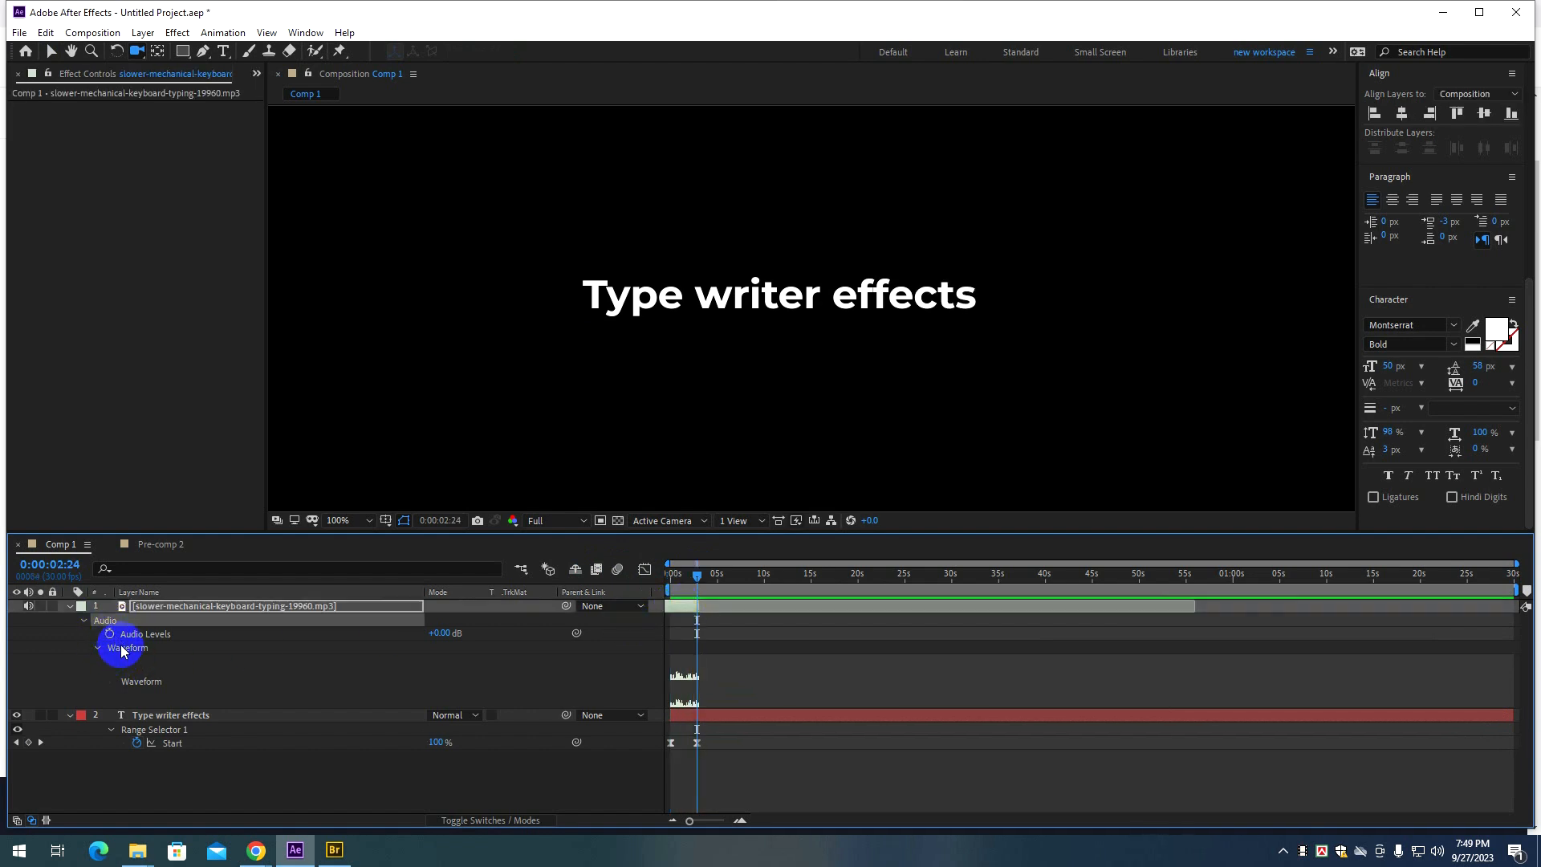
{"action": "left_click", "coordinate": [161, 731]}
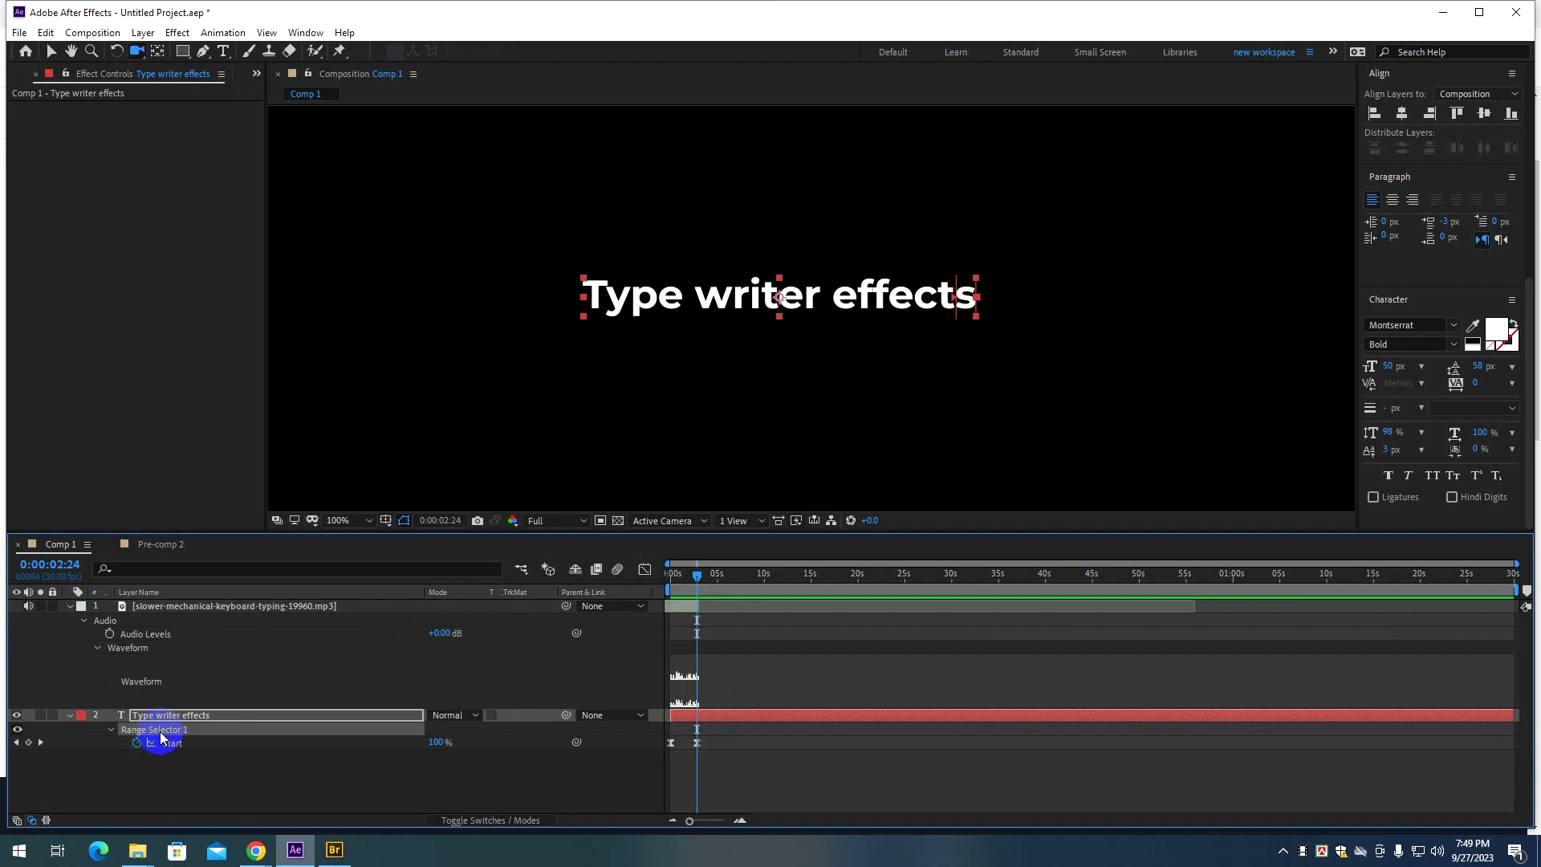
{"action": "key", "text": "Delete"}
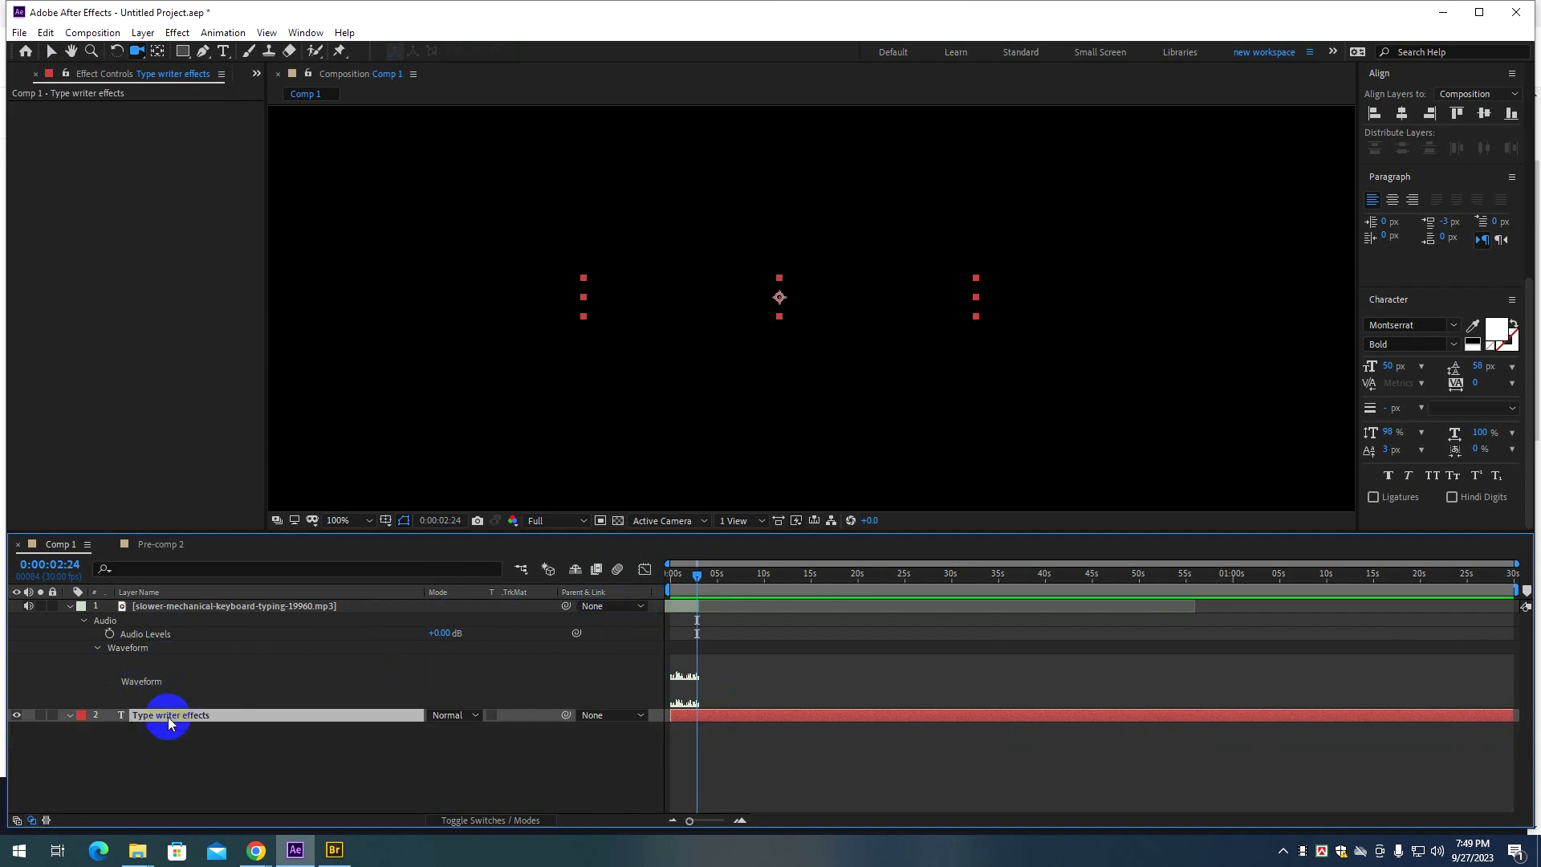
Show the Opacity property of the Type writer effects layer and return to the first frame.
{"action": "key", "text": "y"}
{"action": "left_click", "coordinate": [269, 750]}
{"action": "left_click", "coordinate": [238, 717]}
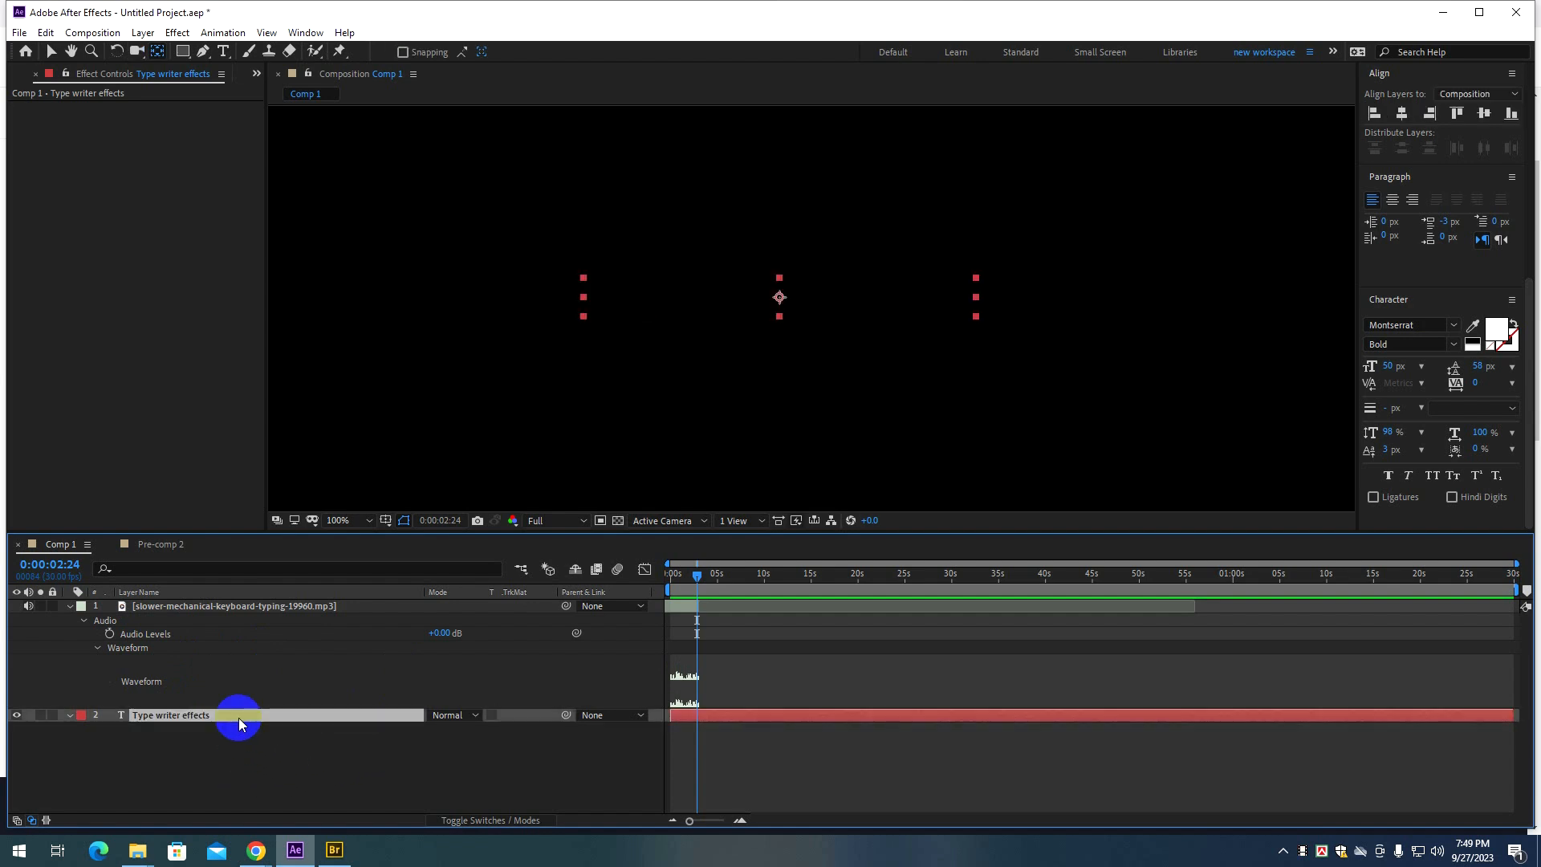
{"action": "key", "text": "t"}
{"action": "left_click", "coordinate": [434, 728]}
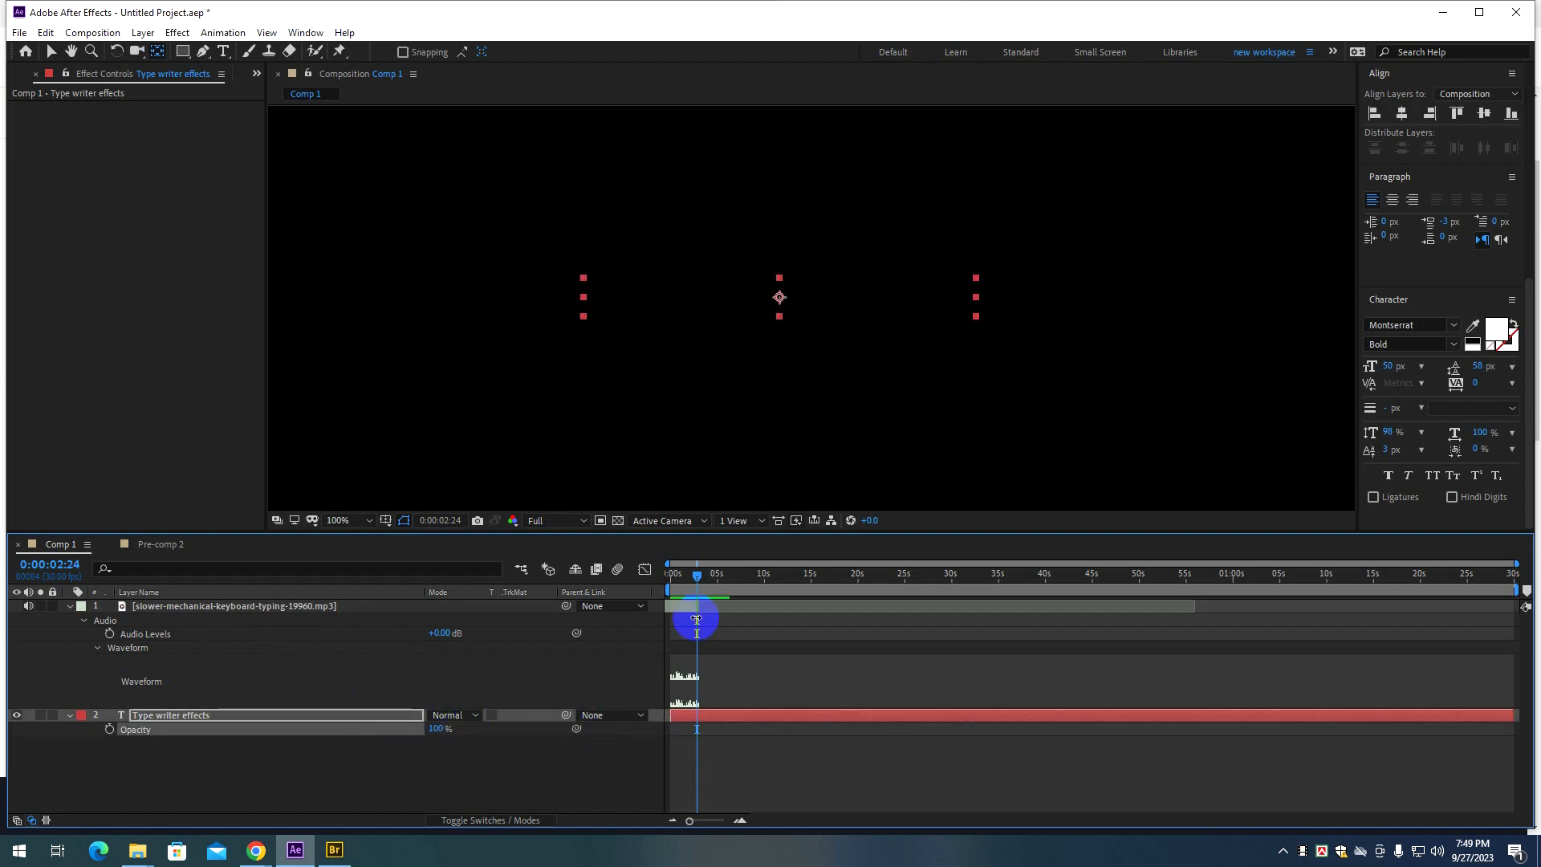
{"action": "left_click_drag", "start_coordinate": [690, 587], "coordinate": [648, 591]}
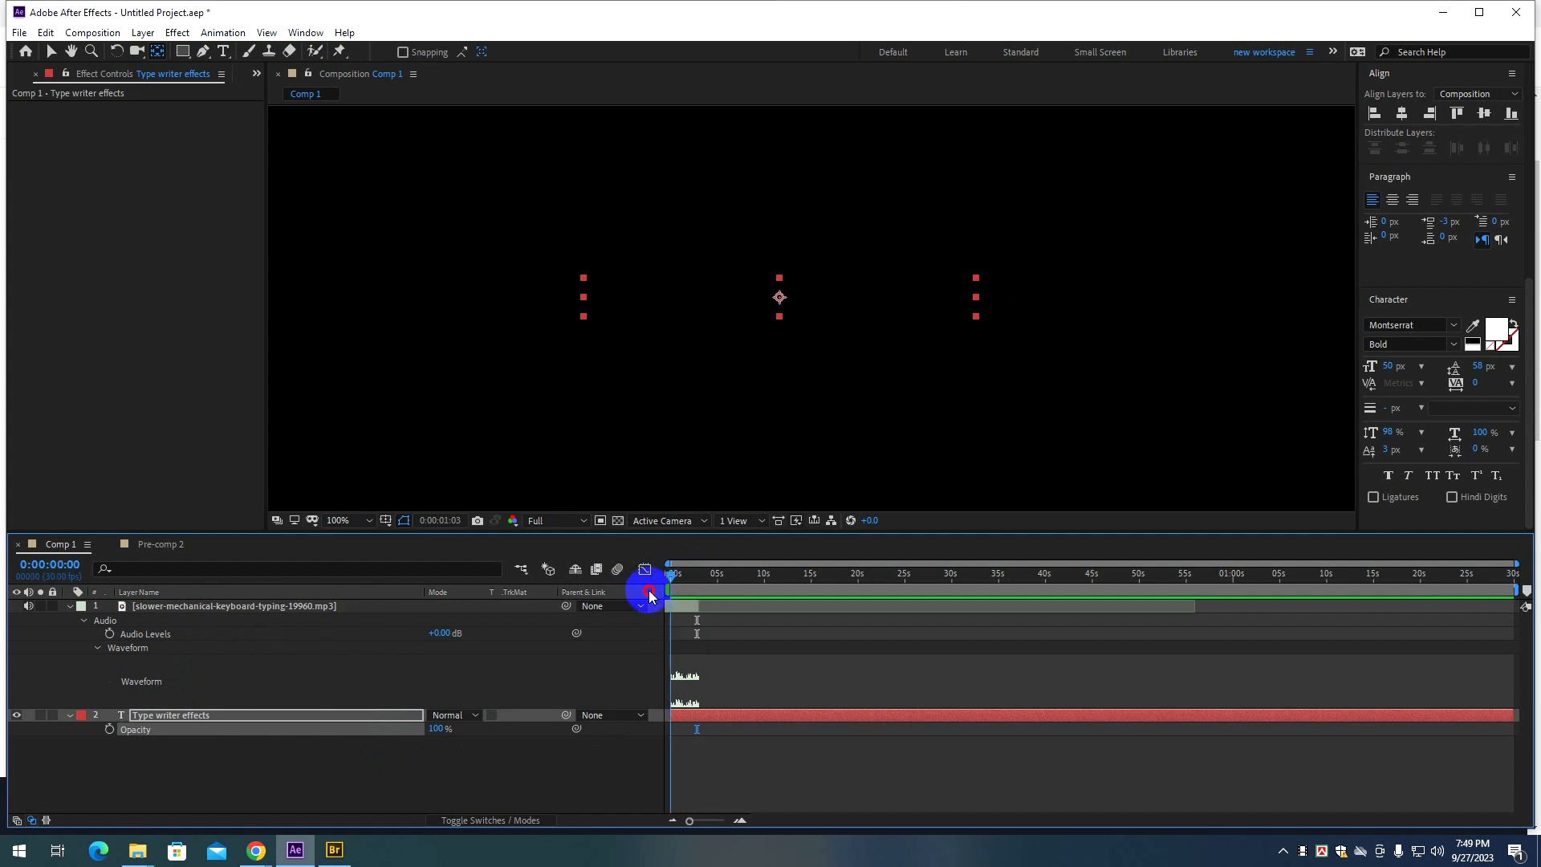
{"action": "left_click", "coordinate": [153, 607]}
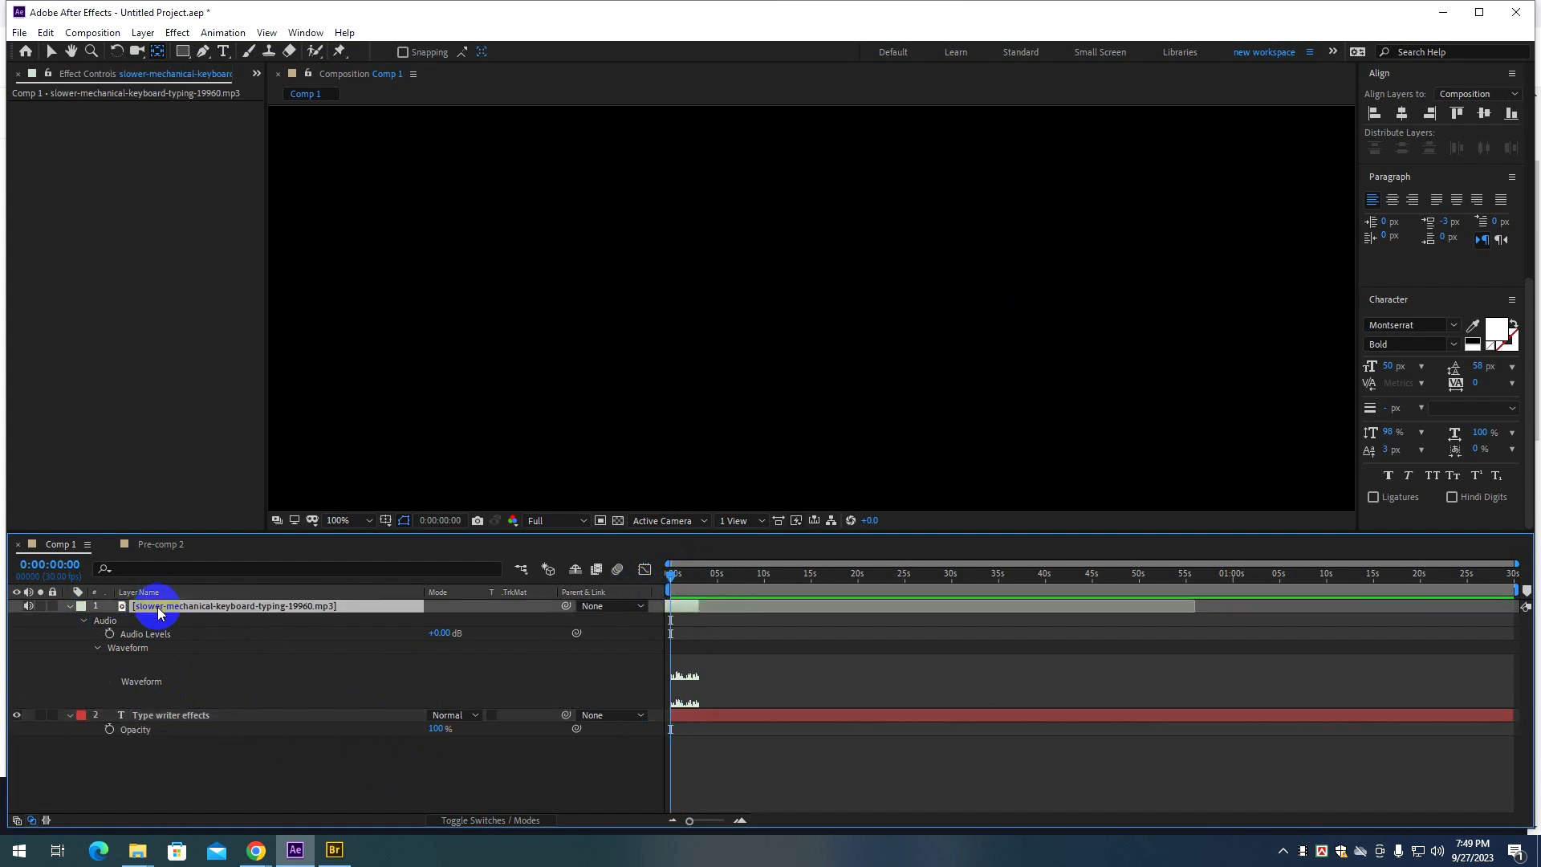
{"action": "key", "text": "Delete"}
{"action": "left_click", "coordinate": [185, 607]}
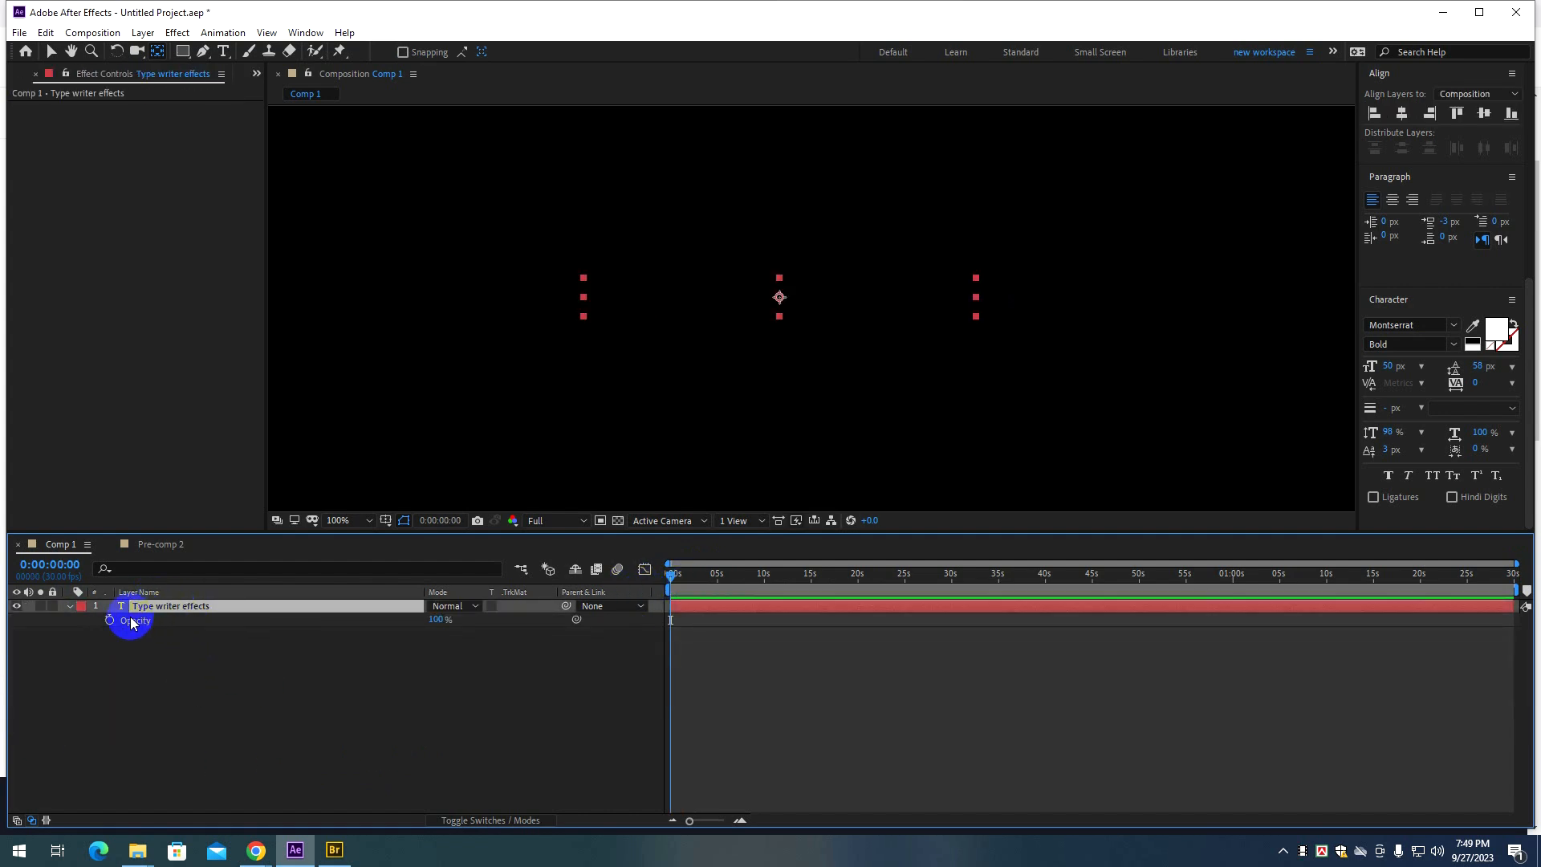
{"action": "key", "text": "ctrl+z"}
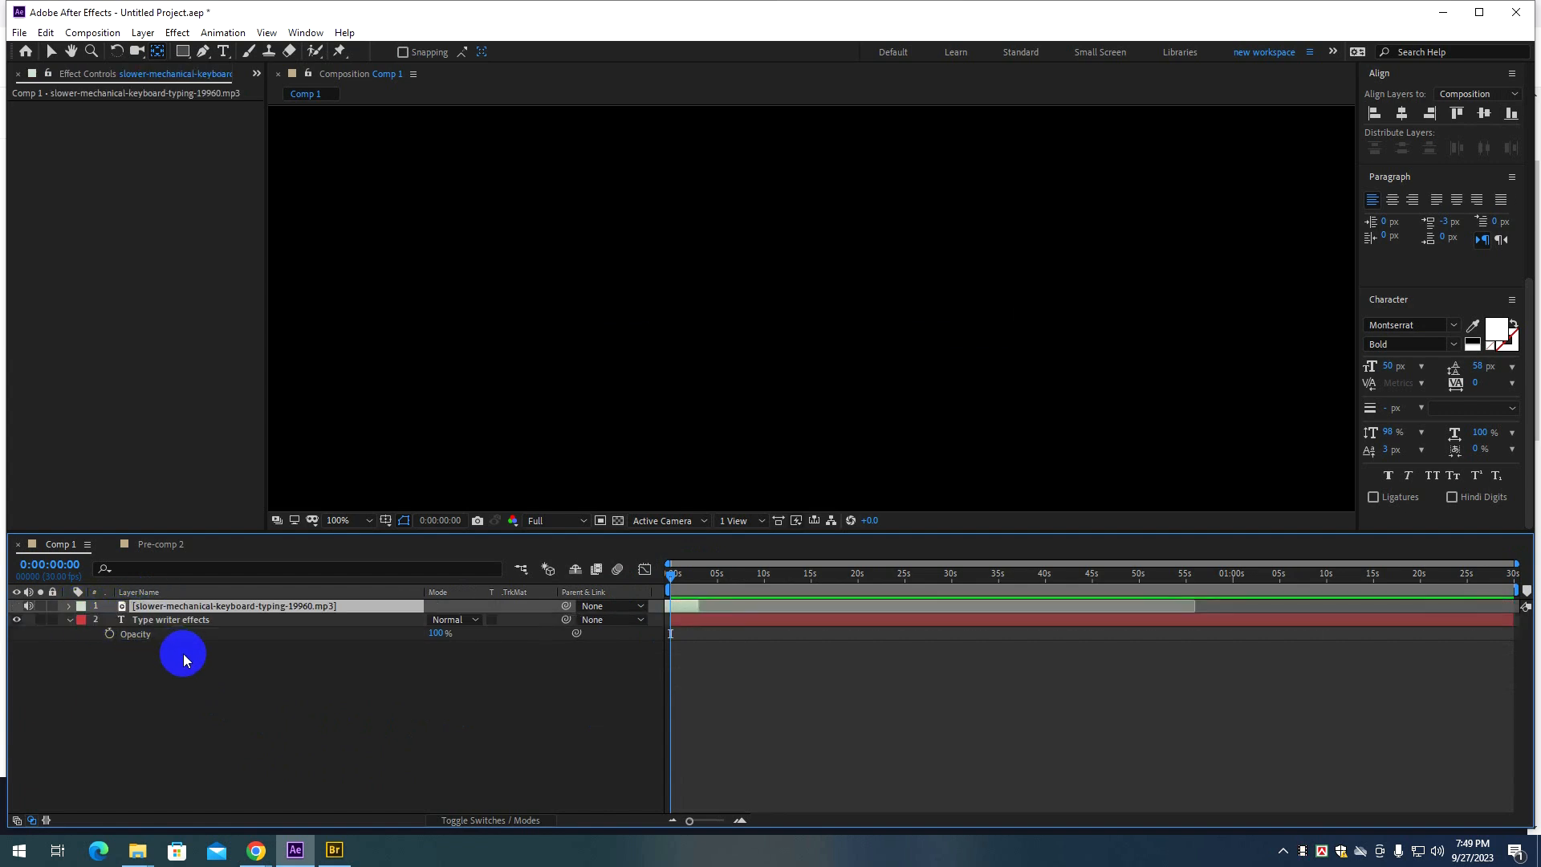
Undo the deletion of Range Selector 1 on the Type writer effects layer and expand its properties.
{"action": "key", "text": "ctrl+z"}
{"action": "key", "text": "ctrl+z"}
{"action": "left_click", "coordinate": [121, 669]}
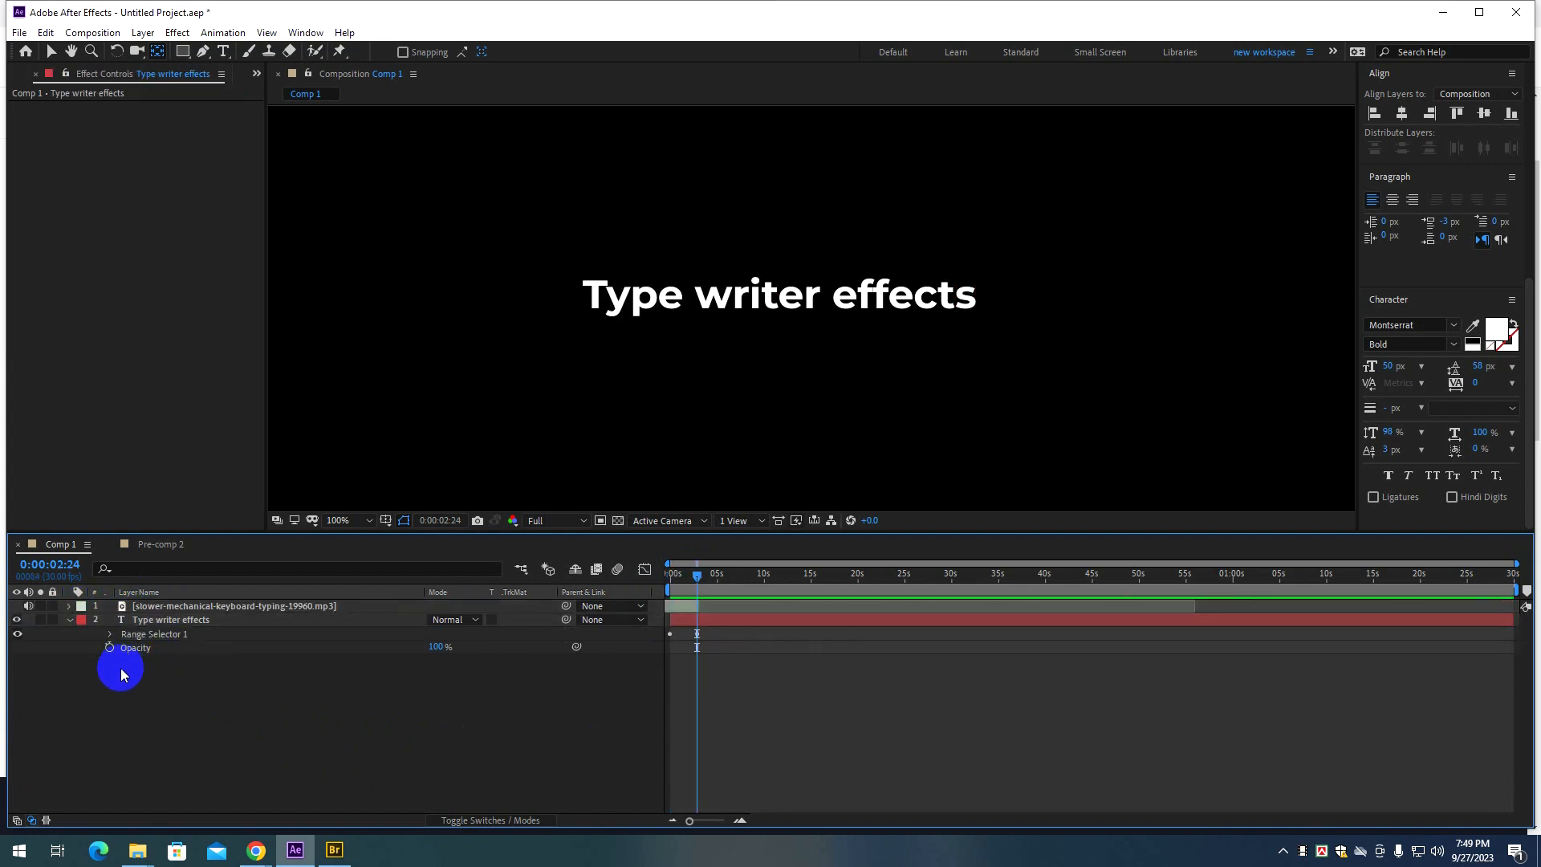
{"action": "left_click", "coordinate": [115, 636]}
{"action": "left_click", "coordinate": [111, 635]}
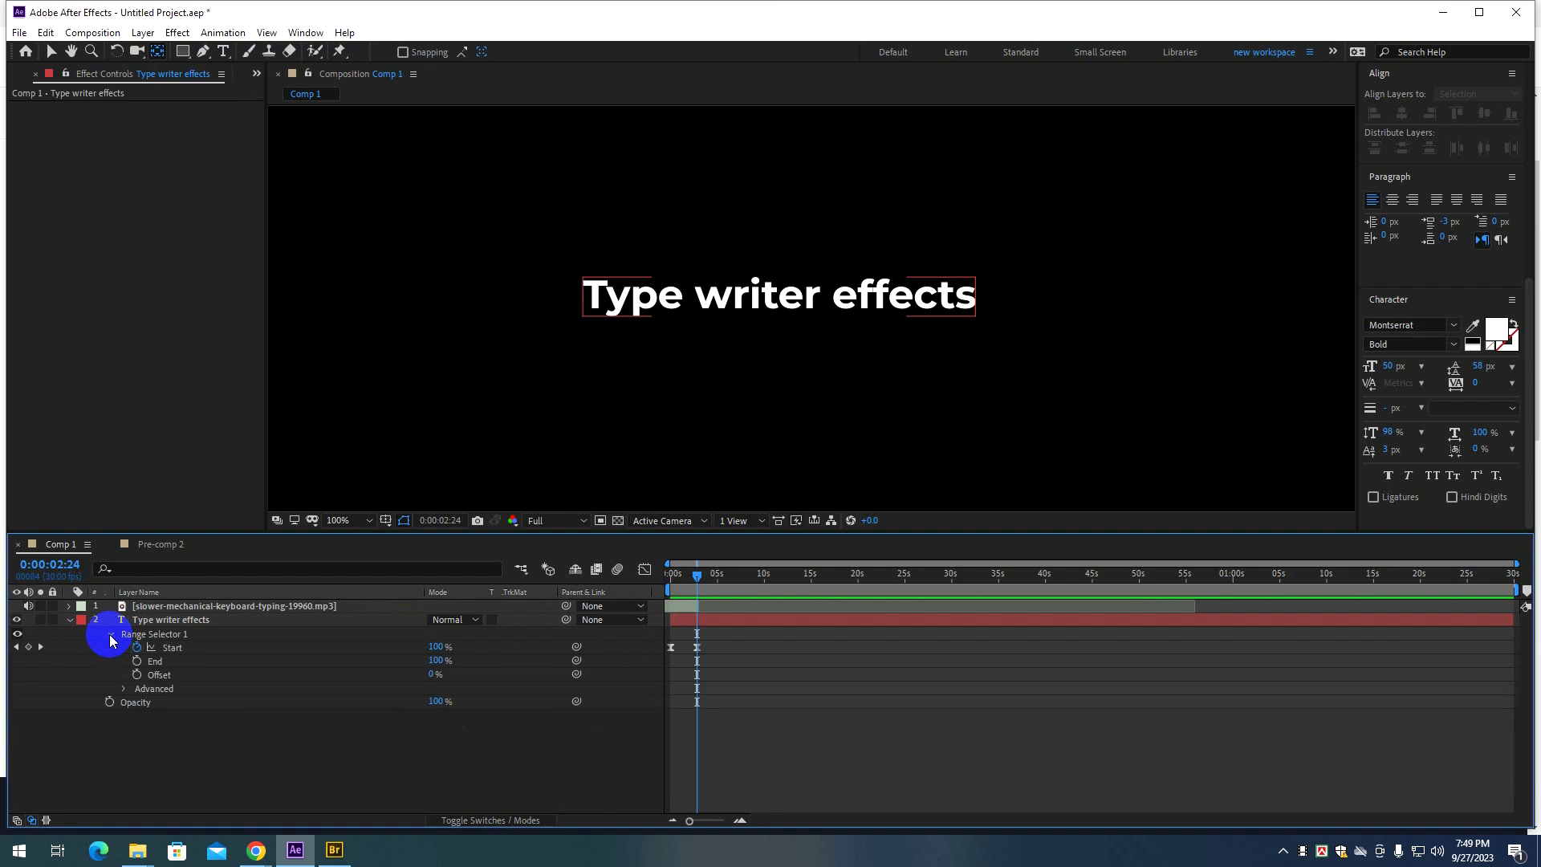
{"action": "left_click", "coordinate": [165, 692]}
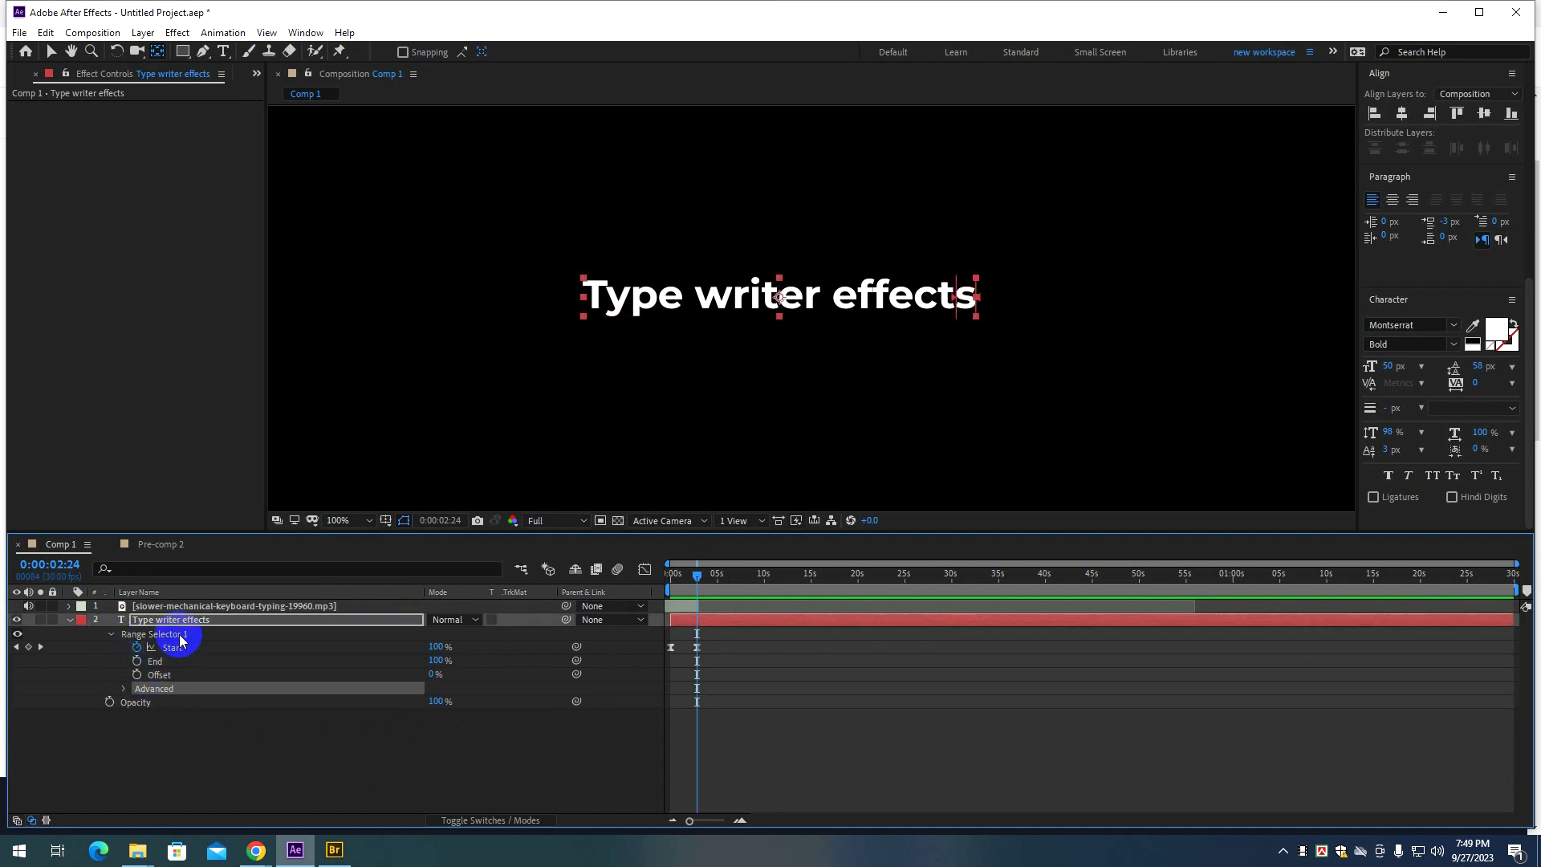
Remove the Start keyframes of Range Selector 1 and try to delete the selector with the current time at 0:00:01:14.
{"action": "left_click", "coordinate": [136, 647]}
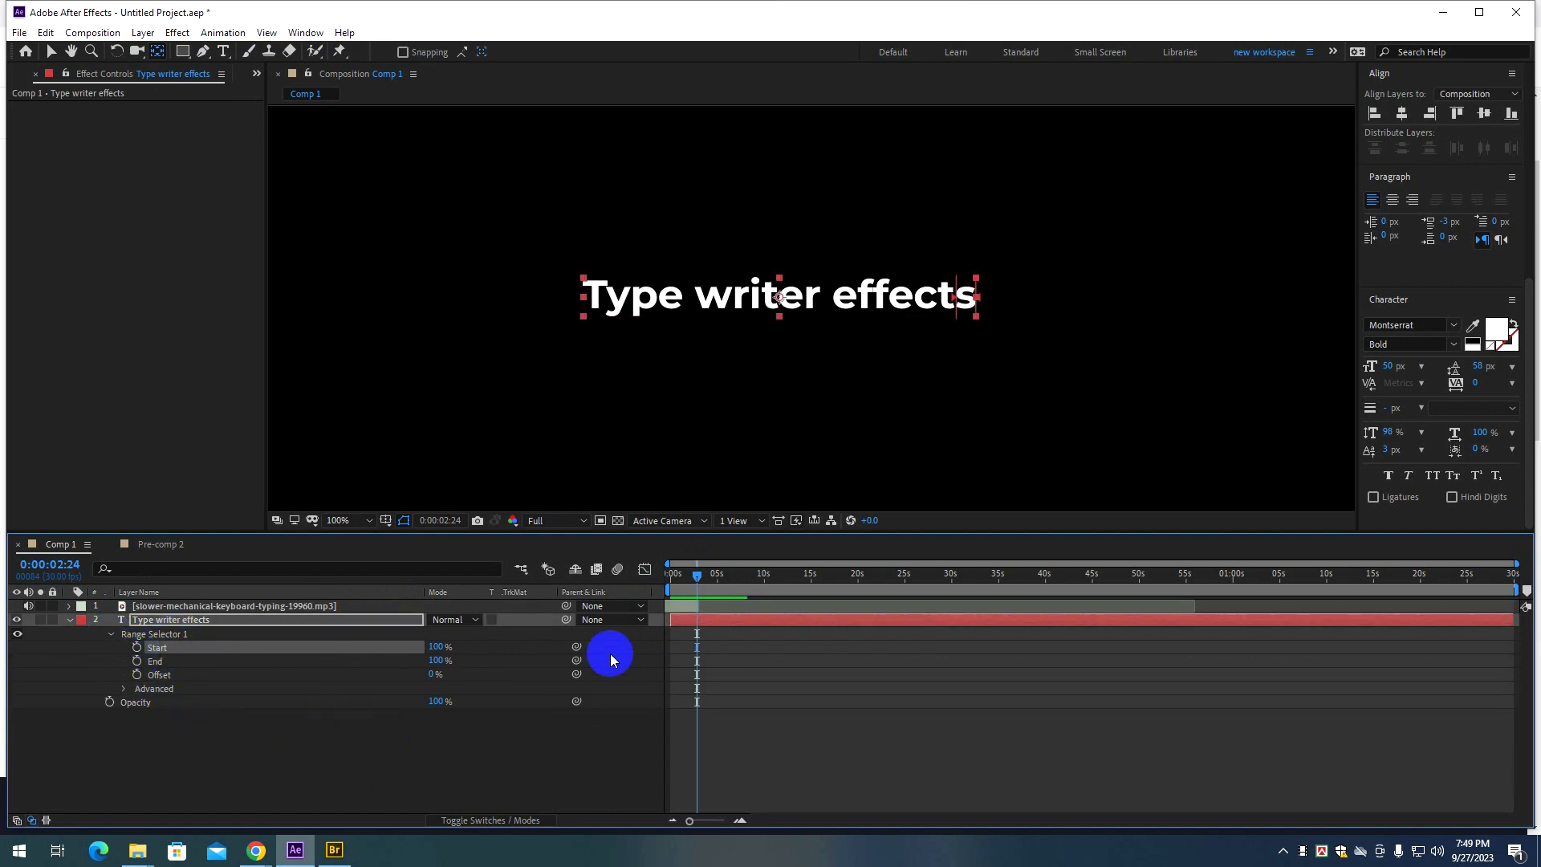
{"action": "mouse_move", "coordinate": [692, 578]}
{"action": "left_mouse_down"}
{"action": "mouse_move", "coordinate": [734, 581]}
{"action": "mouse_move", "coordinate": [682, 591]}
{"action": "left_mouse_up"}
{"action": "left_click", "coordinate": [152, 635]}
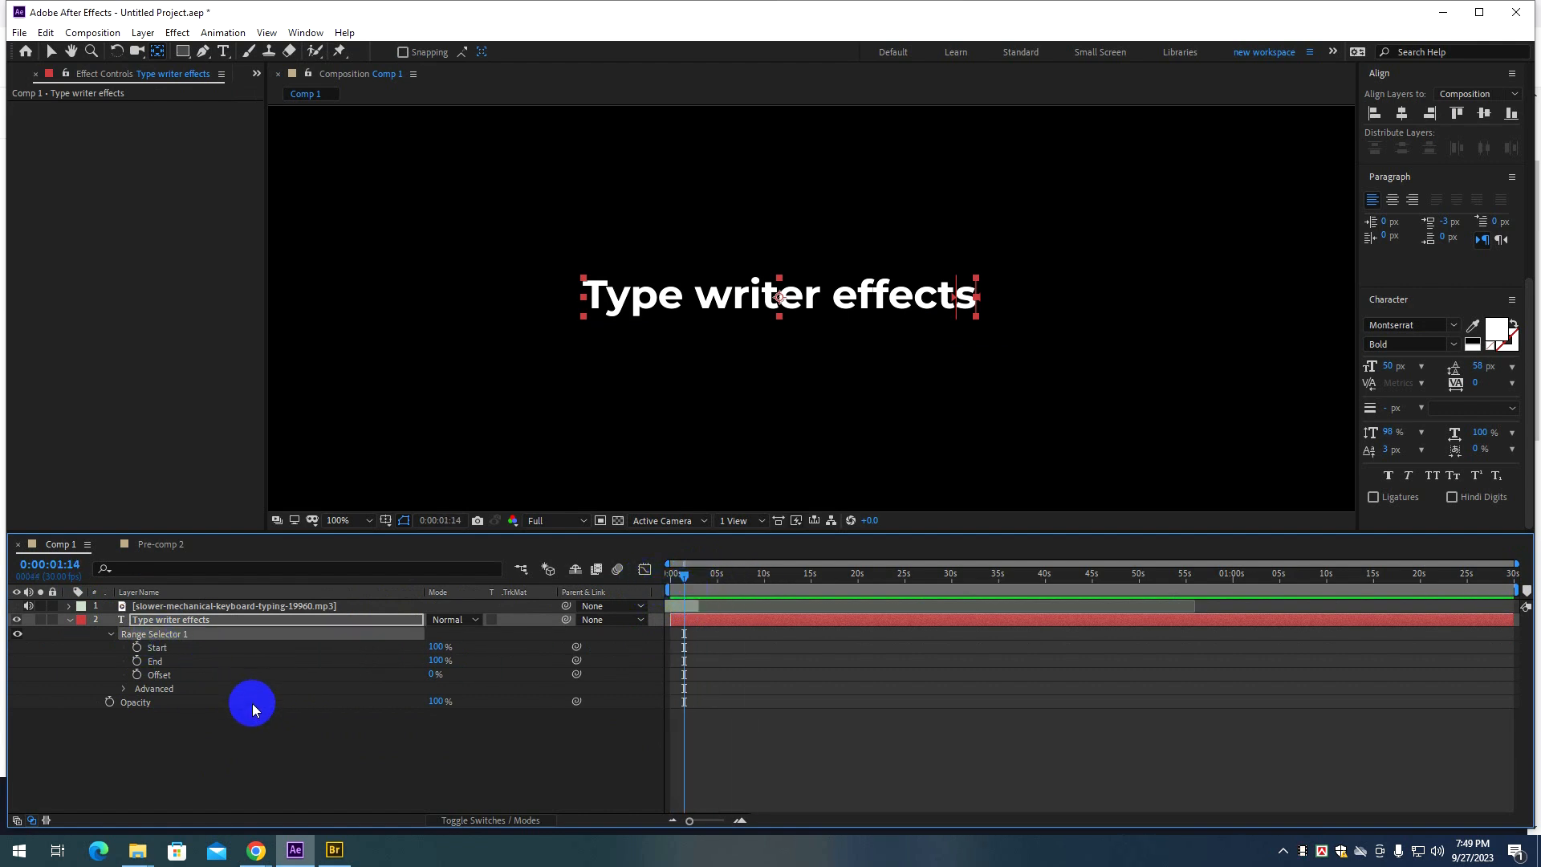
{"action": "key", "text": "Delete"}
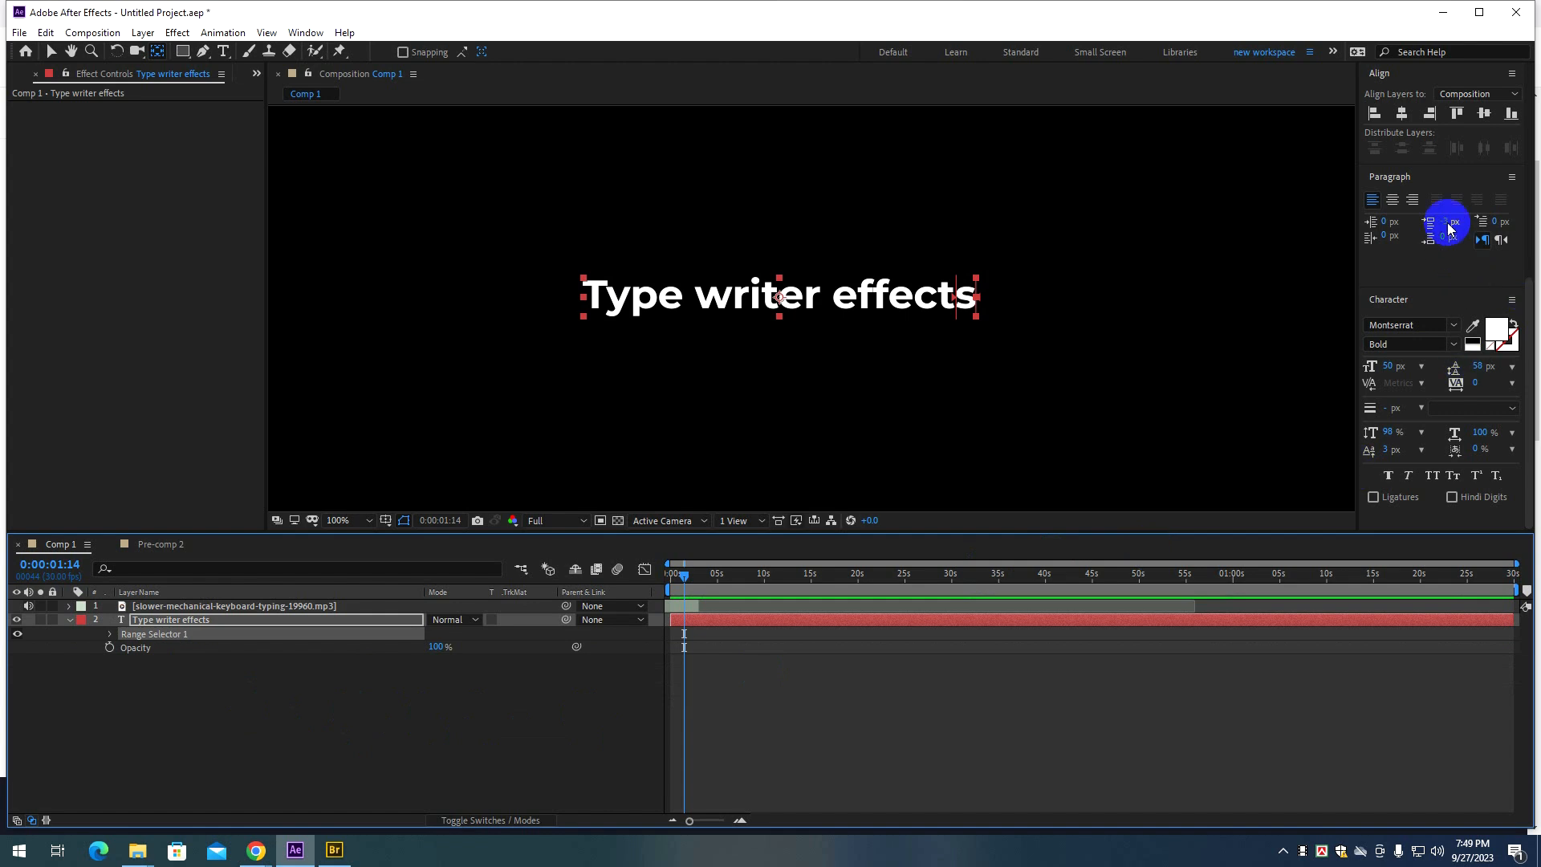
Search the effects and presets for "type" and apply the Typewriter animation preset to the Type writer effects text.
{"action": "scroll", "coordinate": [1437, 240], "scroll_direction": "up", "scroll_amount": 4}
{"action": "left_click", "coordinate": [1513, 195]}
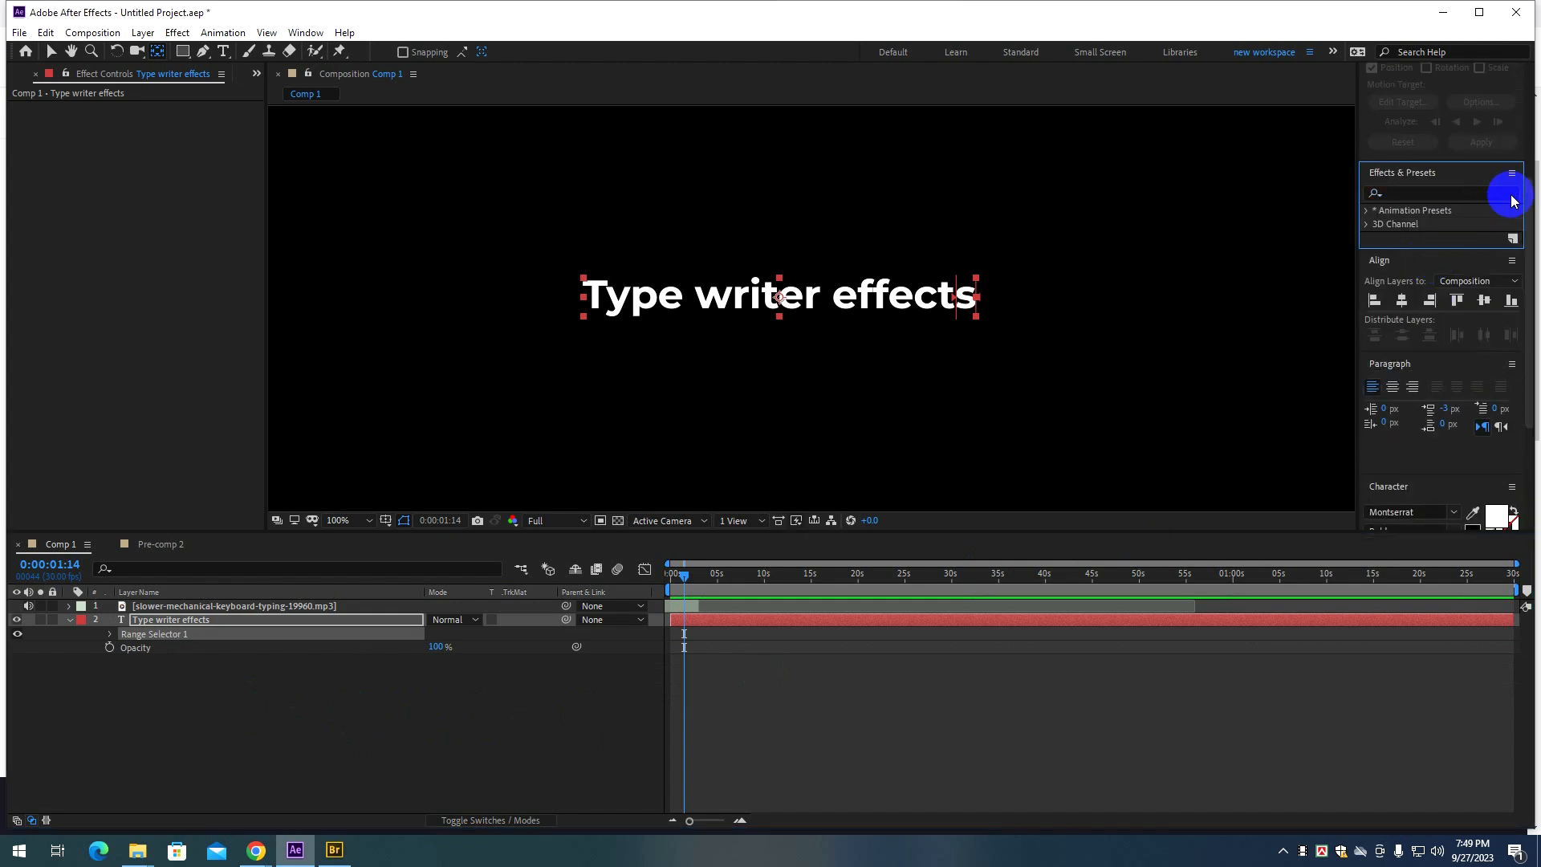
{"action": "left_click", "coordinate": [1454, 194]}
{"action": "type", "text": "type"}
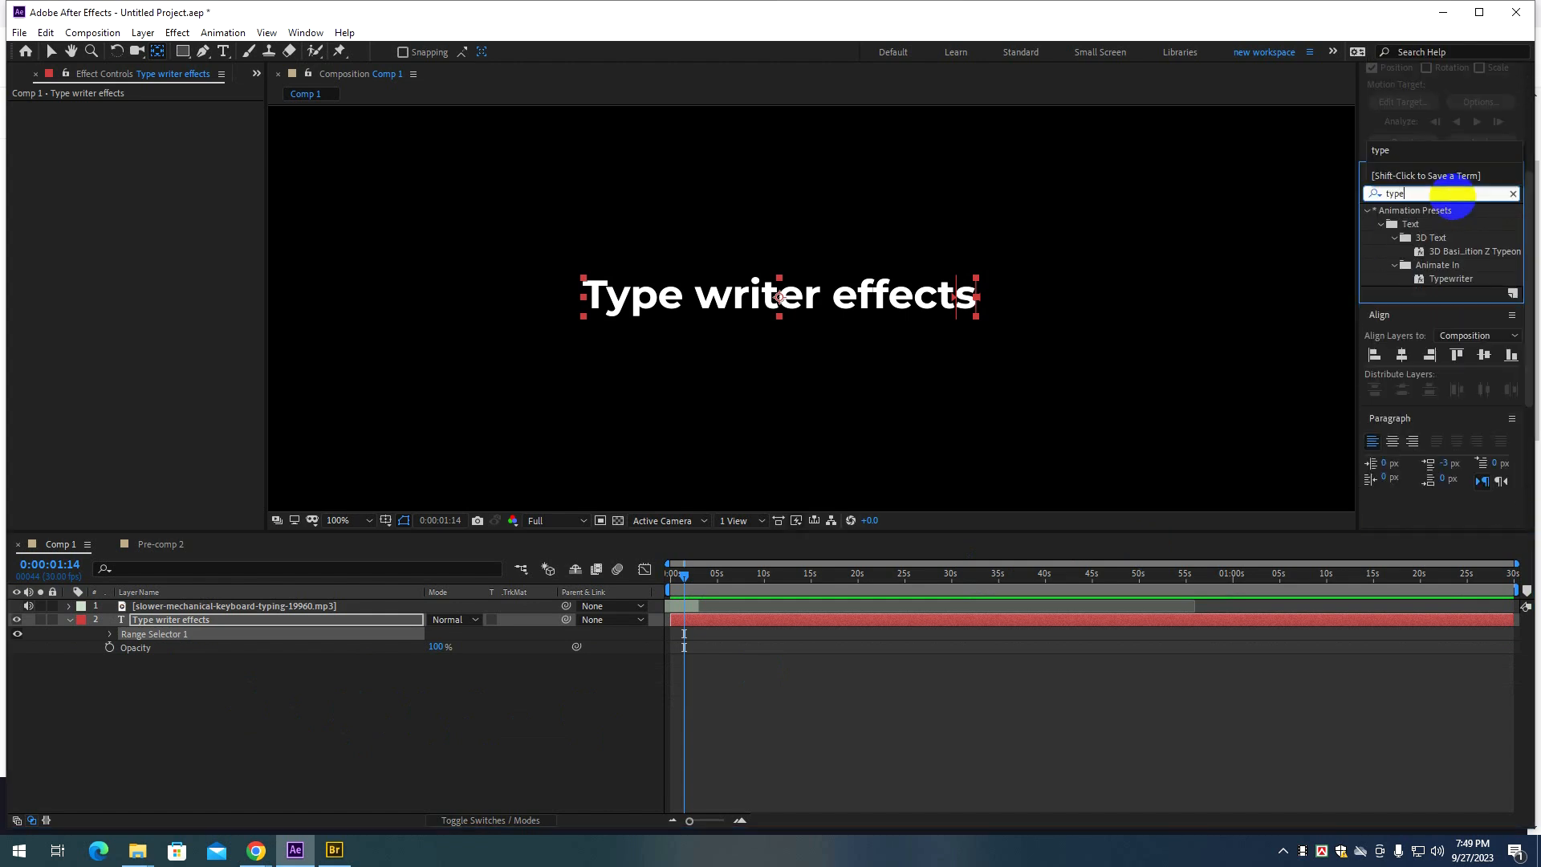
{"action": "left_click_drag", "start_coordinate": [1454, 281], "coordinate": [839, 290]}
Preview the Typewriter preset on the text, replaying it from 0:00:01:01.
{"action": "key", "text": "space"}
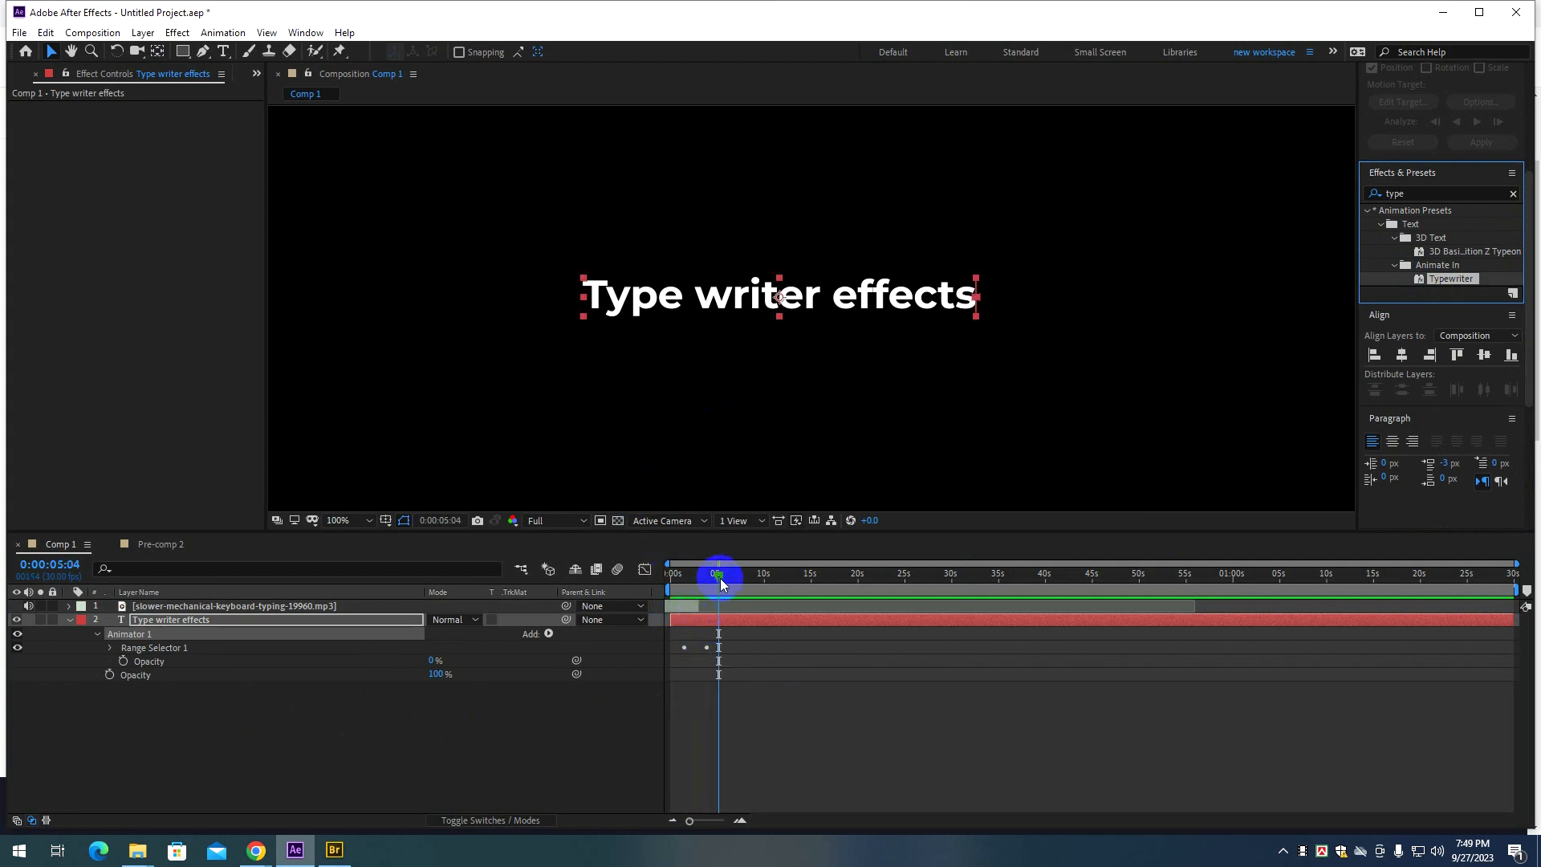
{"action": "left_click_drag", "start_coordinate": [720, 578], "coordinate": [682, 576]}
{"action": "key", "text": "space"}
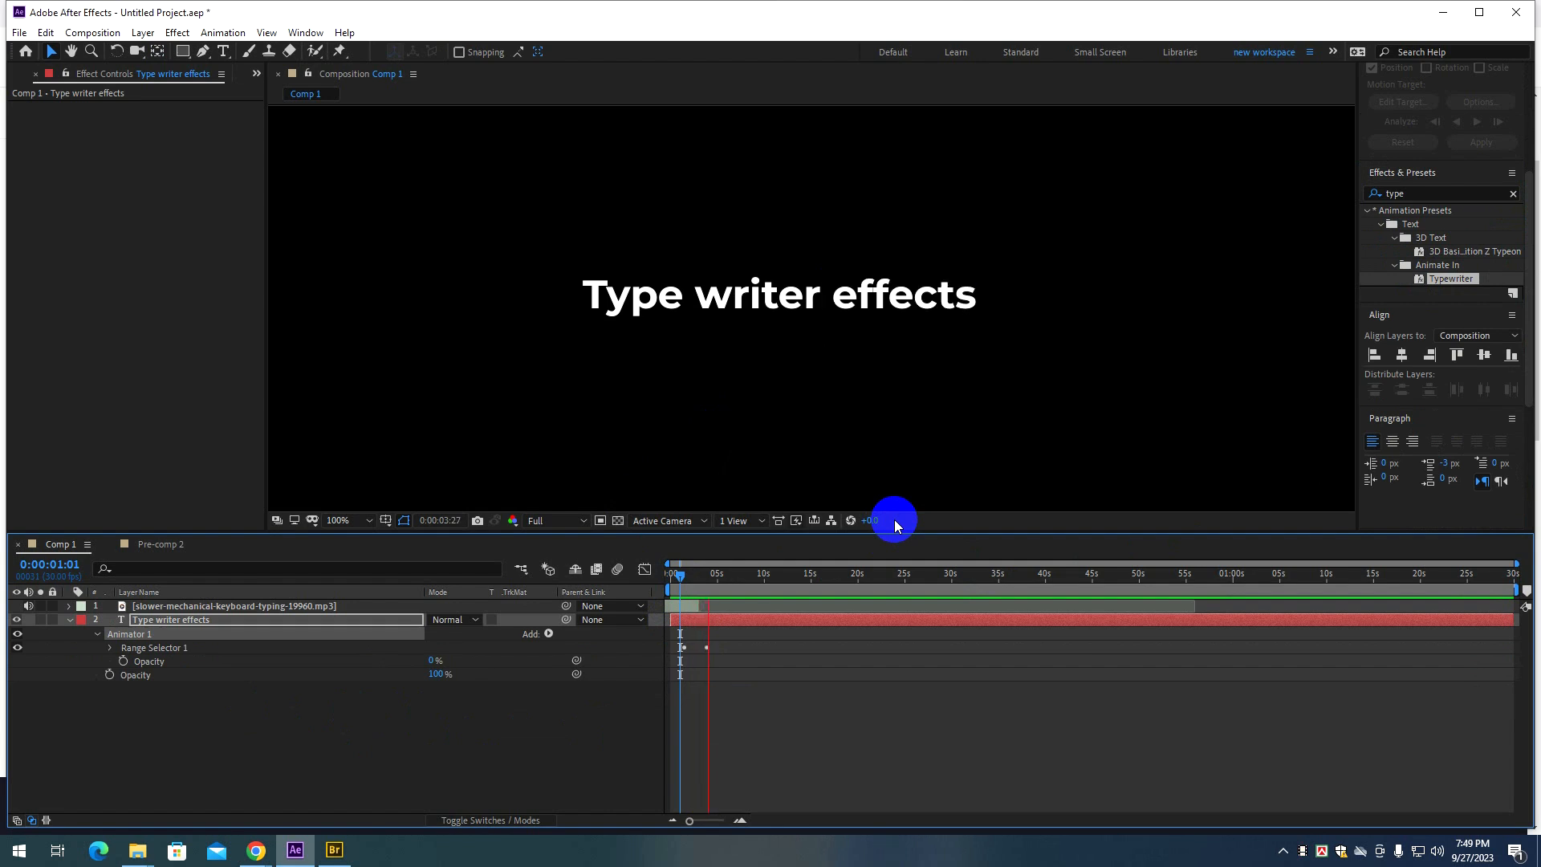
{"action": "key", "text": "space"}
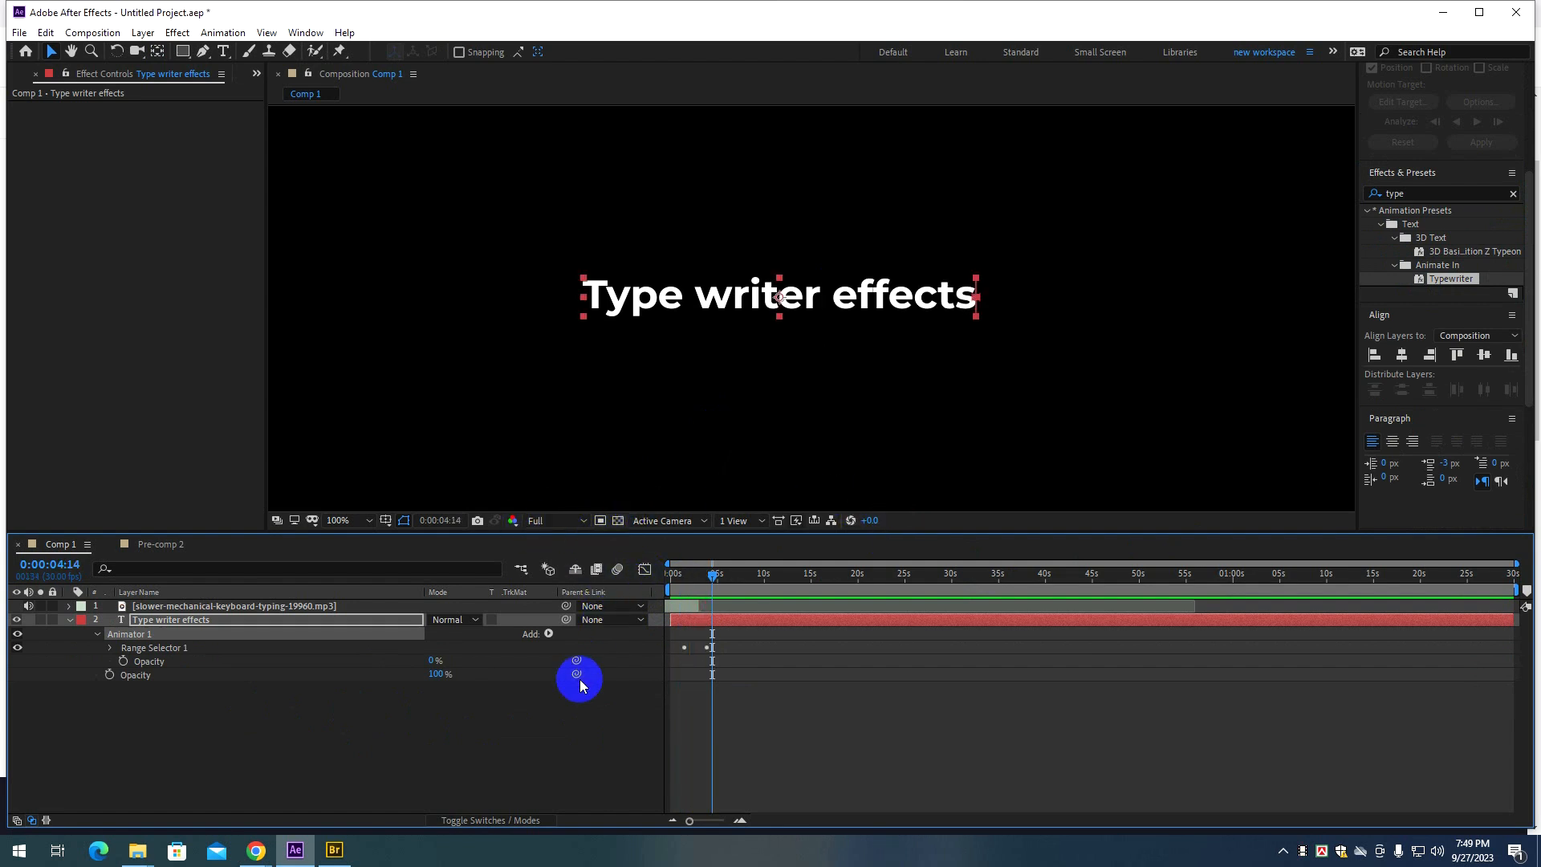
{"action": "left_click", "coordinate": [556, 722]}
Clear away After Effects and the Downloads window, switch to the Google Meet tab in Chrome, and look through the participant list.
{"action": "left_click", "coordinate": [1438, 16]}
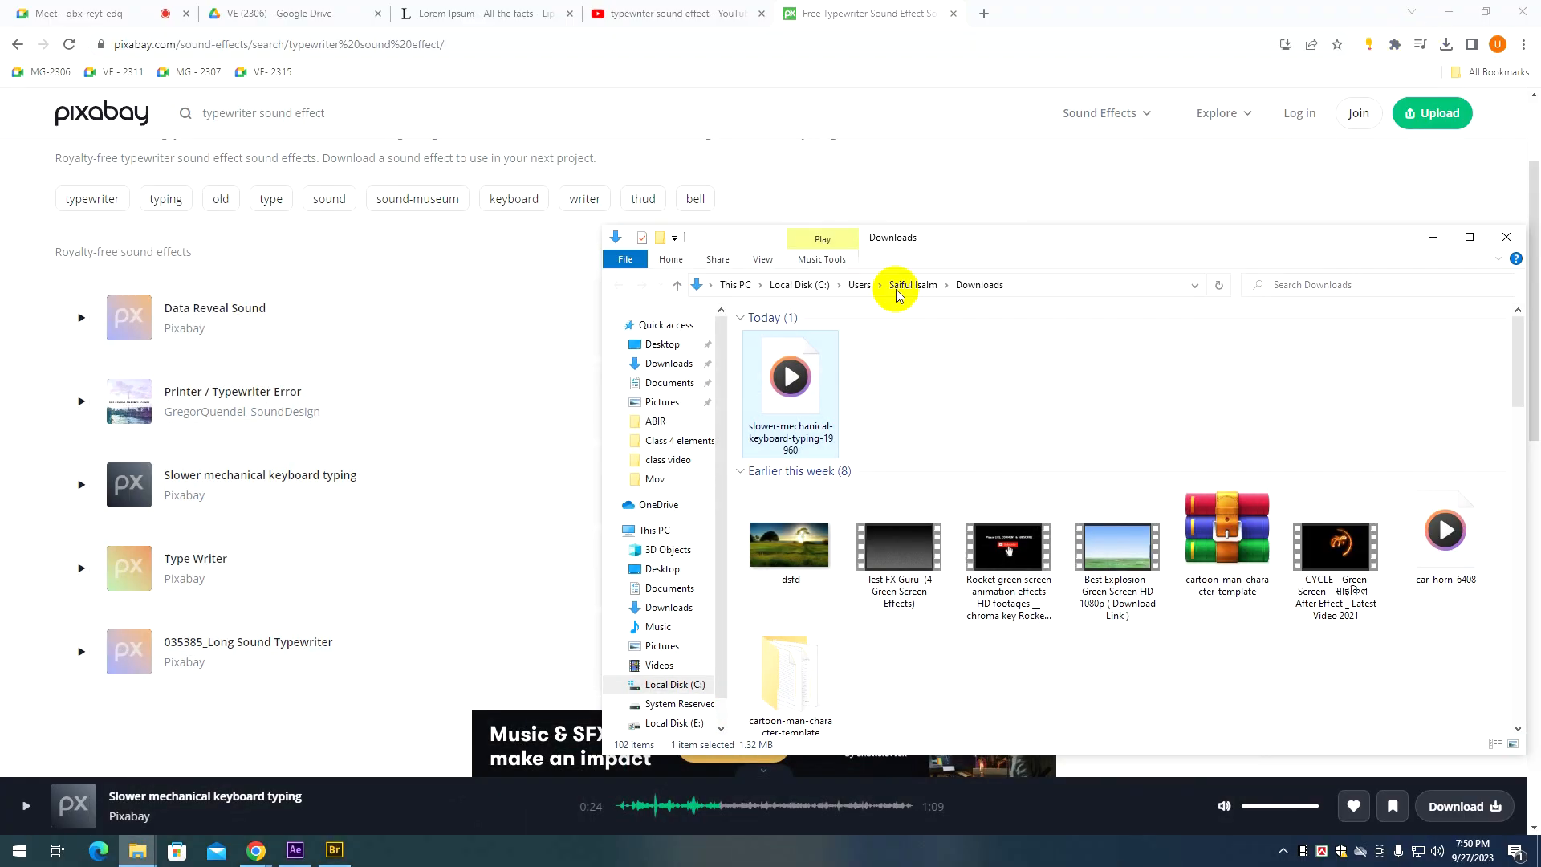
{"action": "left_click_drag", "start_coordinate": [1365, 229], "coordinate": [1161, 224]}
{"action": "left_click", "coordinate": [1307, 231]}
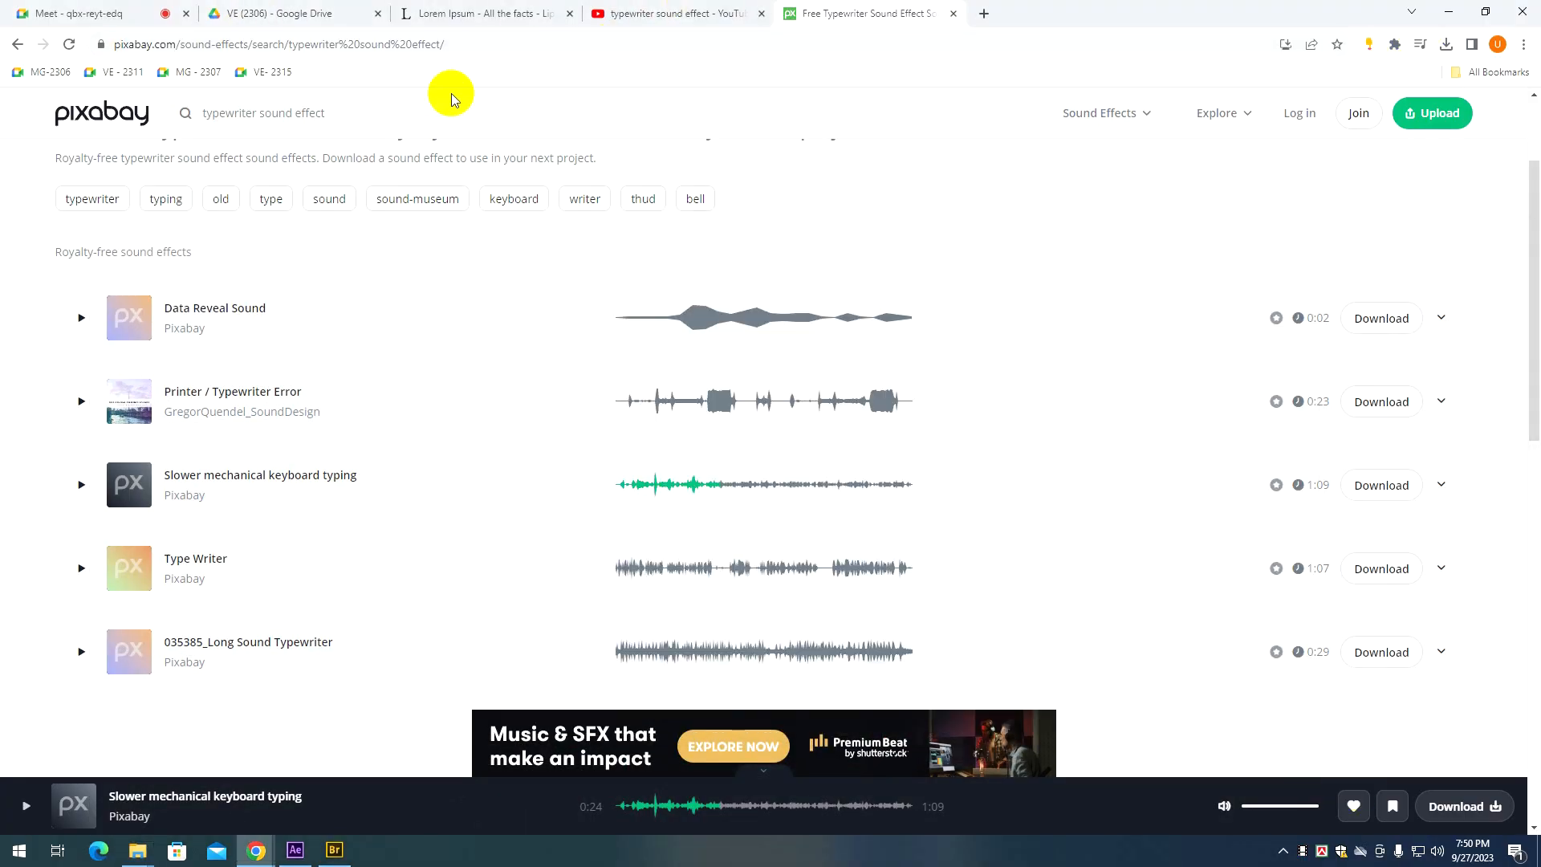
{"action": "left_click", "coordinate": [89, 13]}
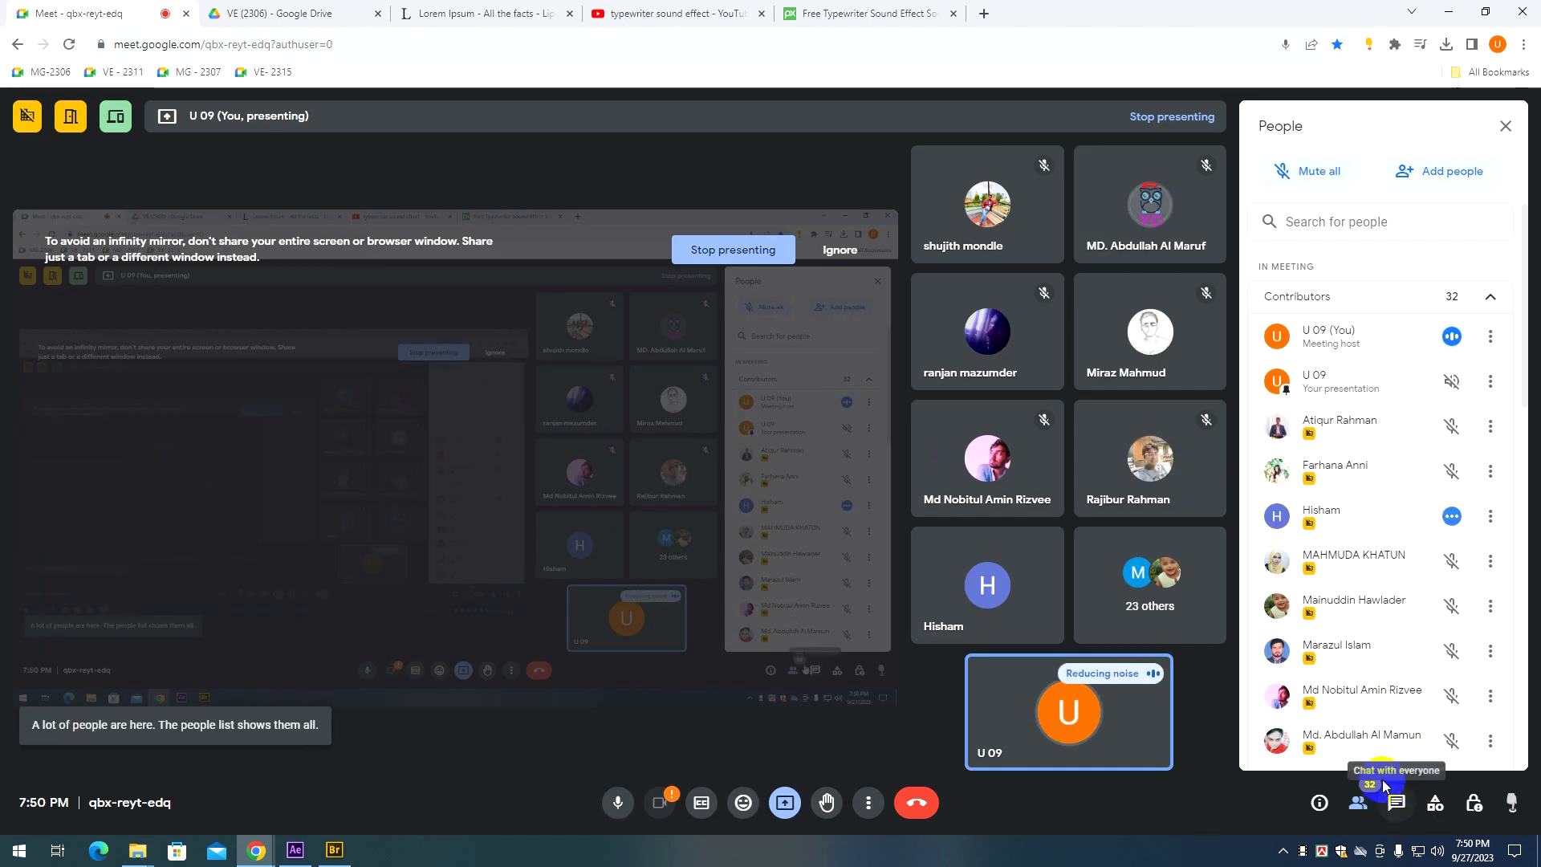
{"action": "scroll", "coordinate": [1410, 585], "scroll_direction": "down", "scroll_amount": 10}
{"action": "scroll", "coordinate": [1411, 586], "scroll_direction": "up", "scroll_amount": 10}
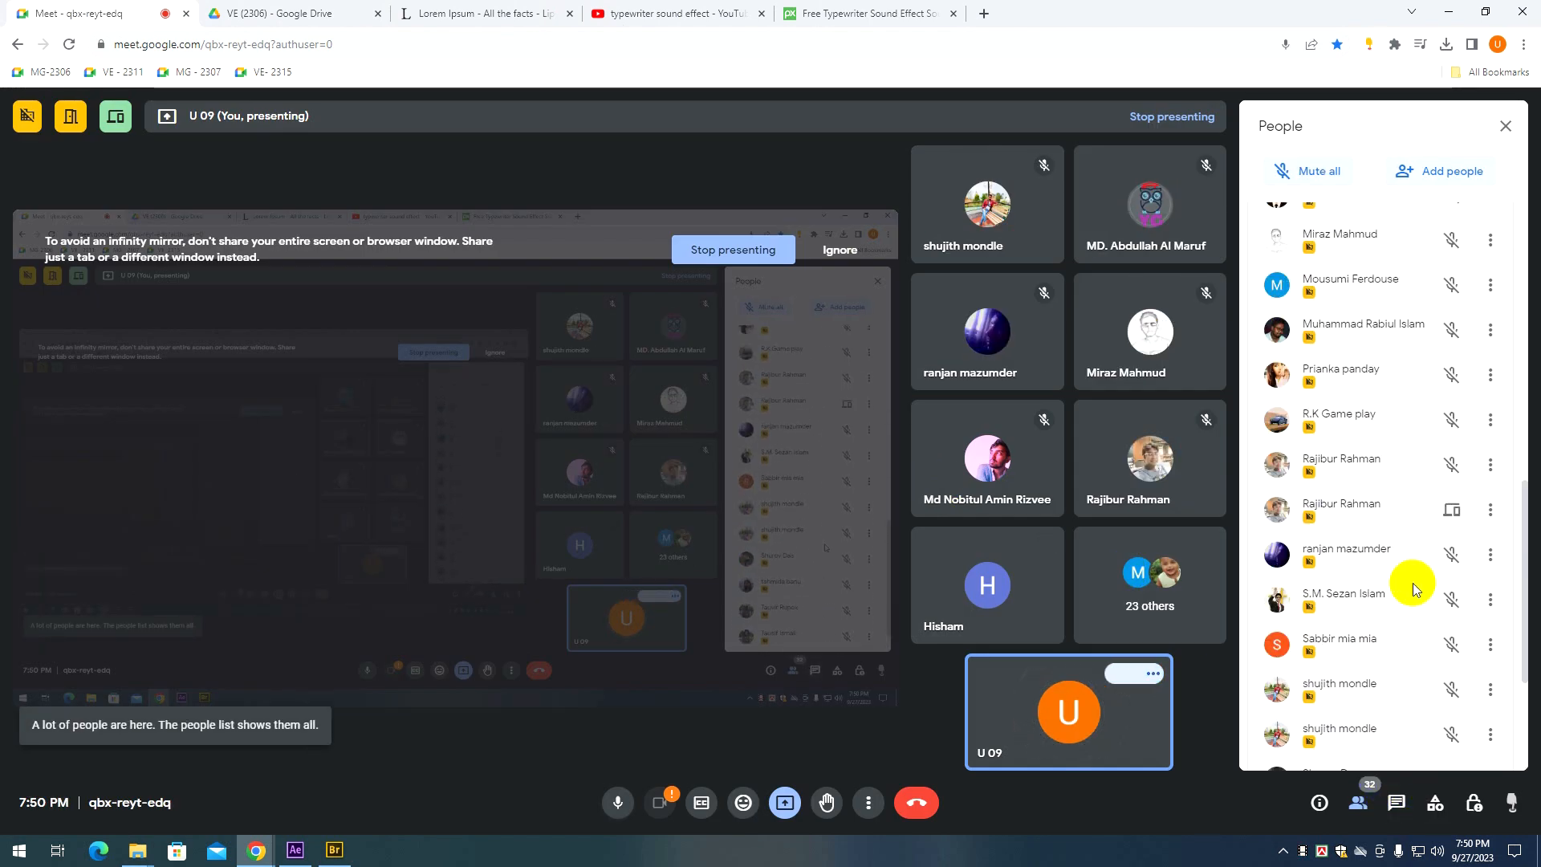